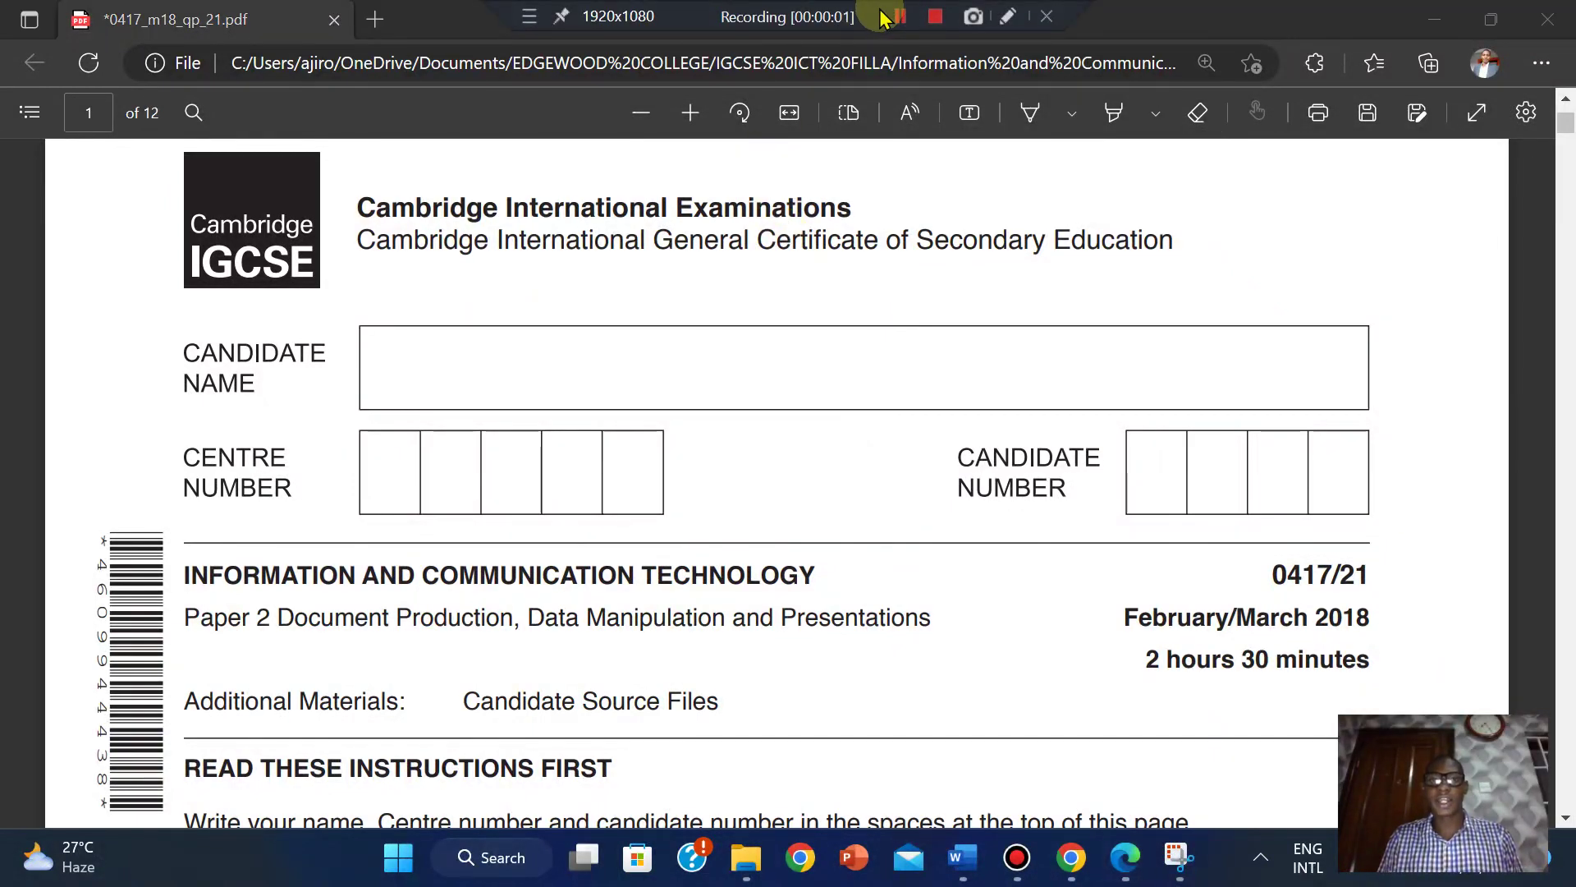
pyautogui.click(657, 256)
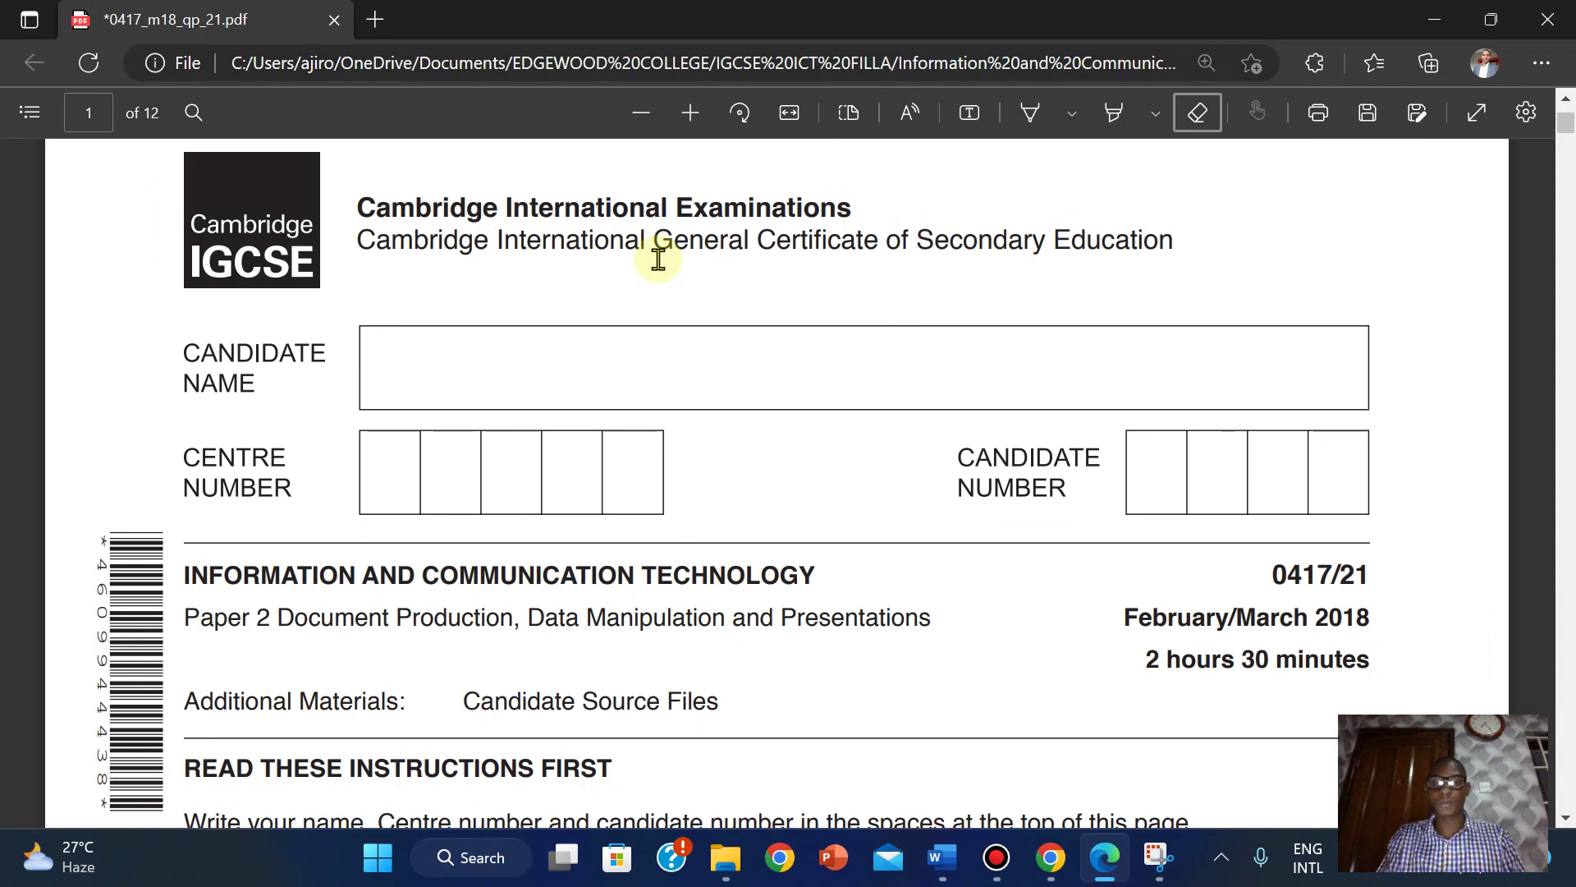
pyautogui.click(726, 857)
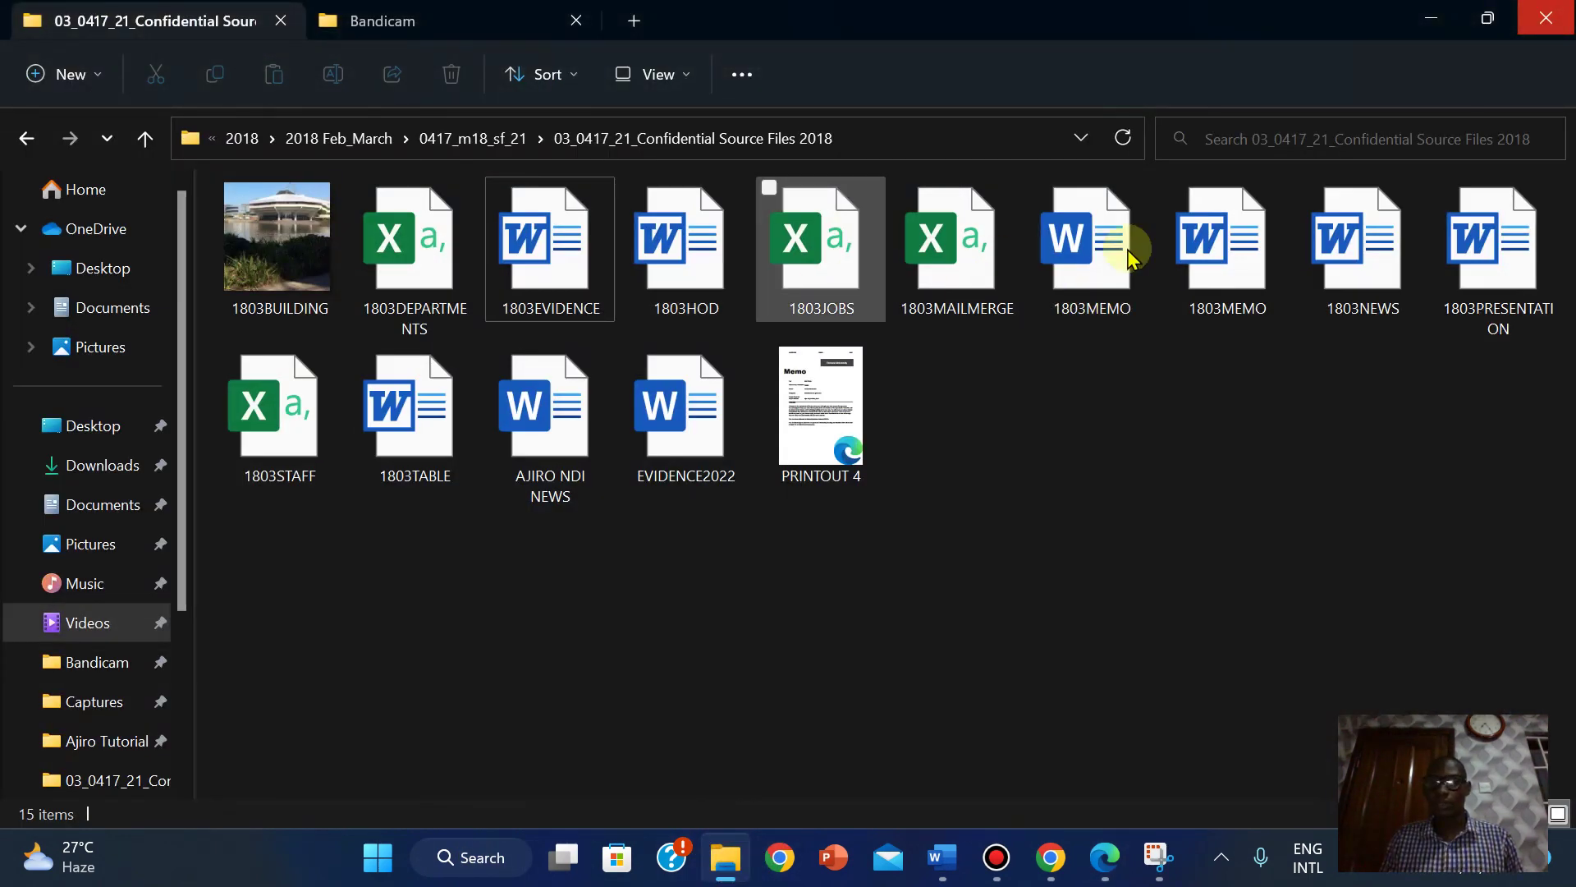
pyautogui.click(562, 435)
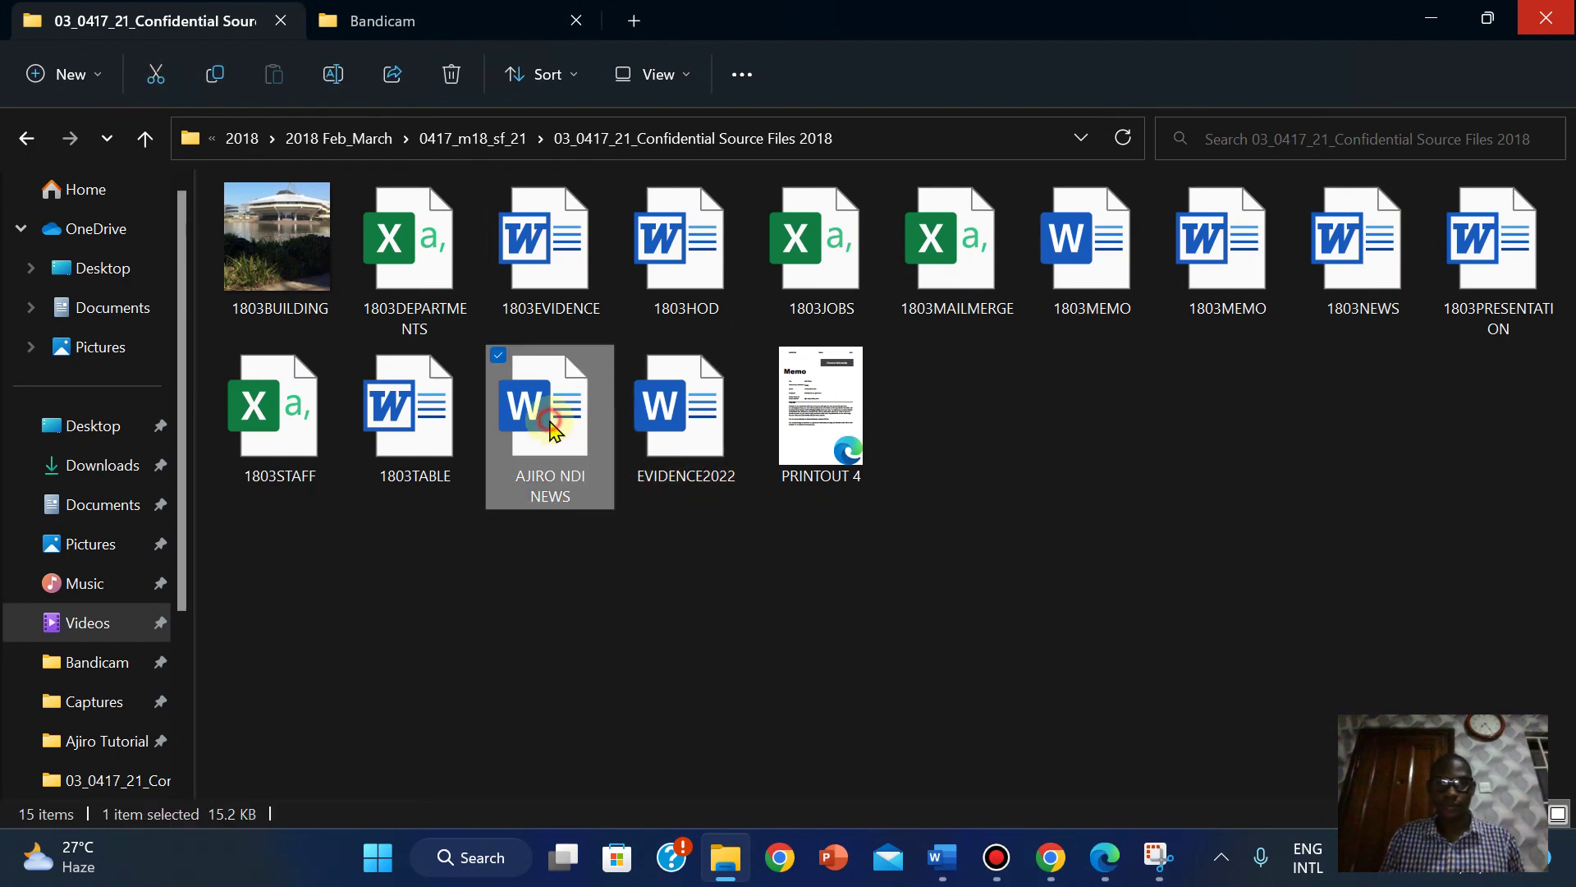
pyautogui.hotkey('shift', 'Delete')
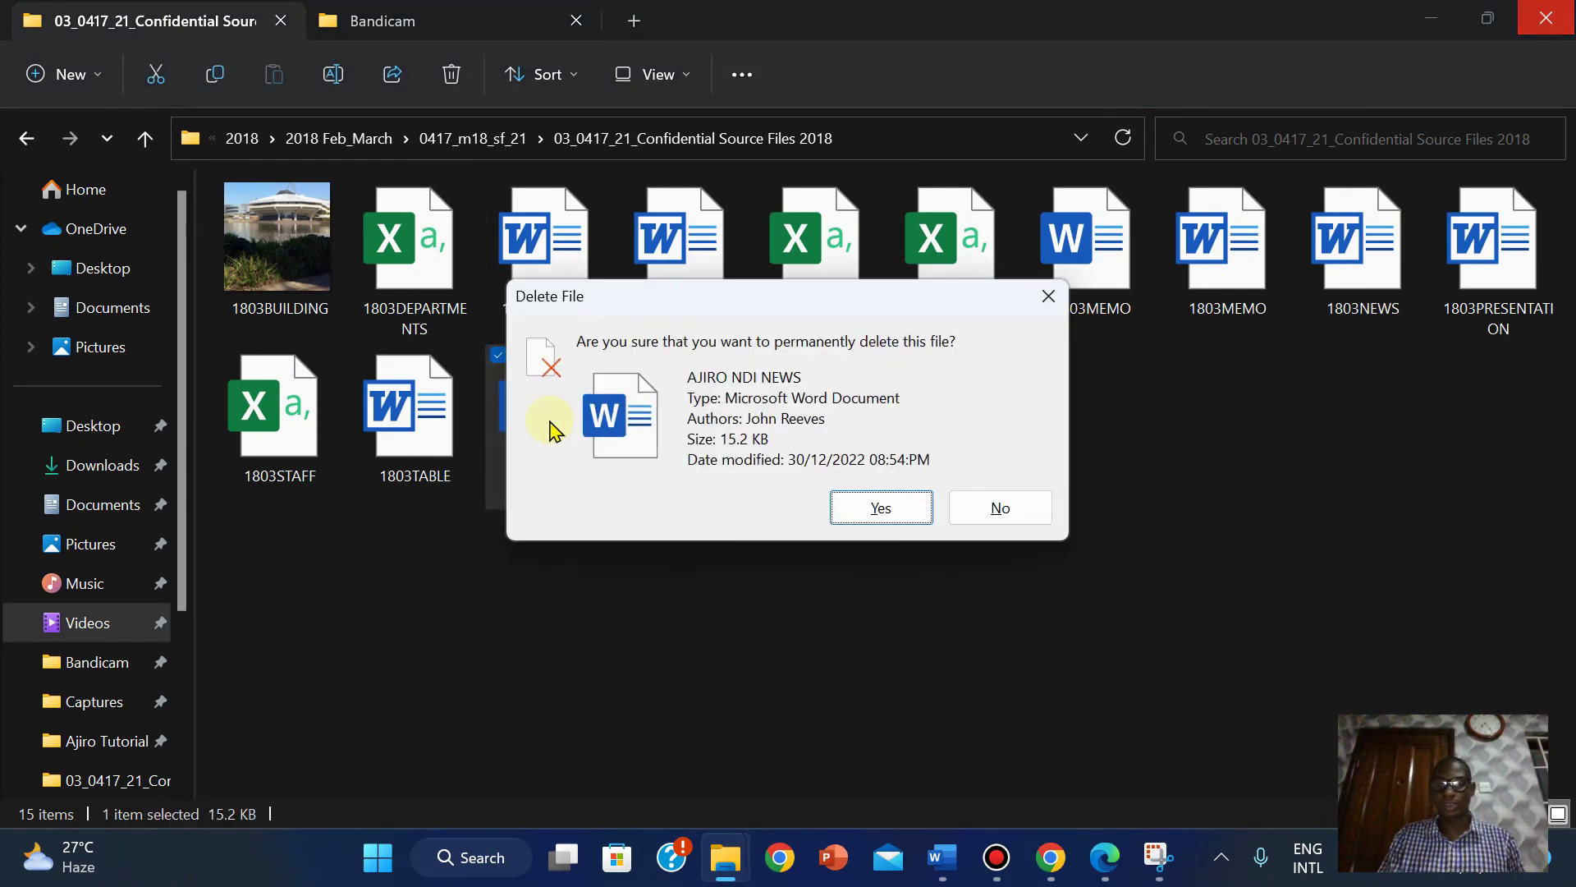
# Start a new blank Word document from the File menu.
pyautogui.moveTo(936, 859)
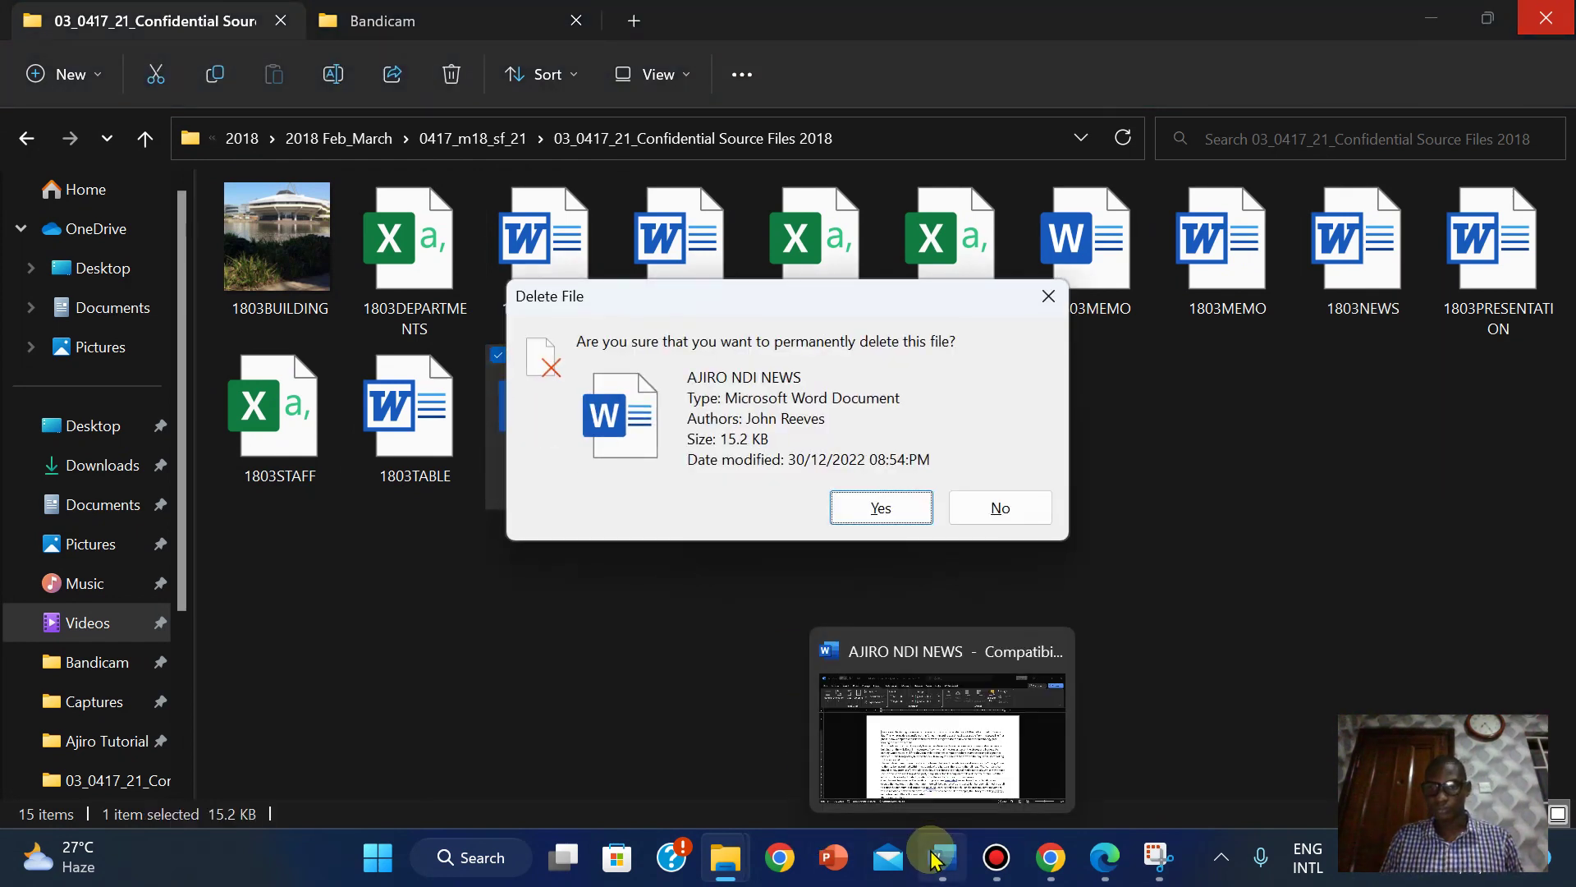
pyautogui.click(906, 755)
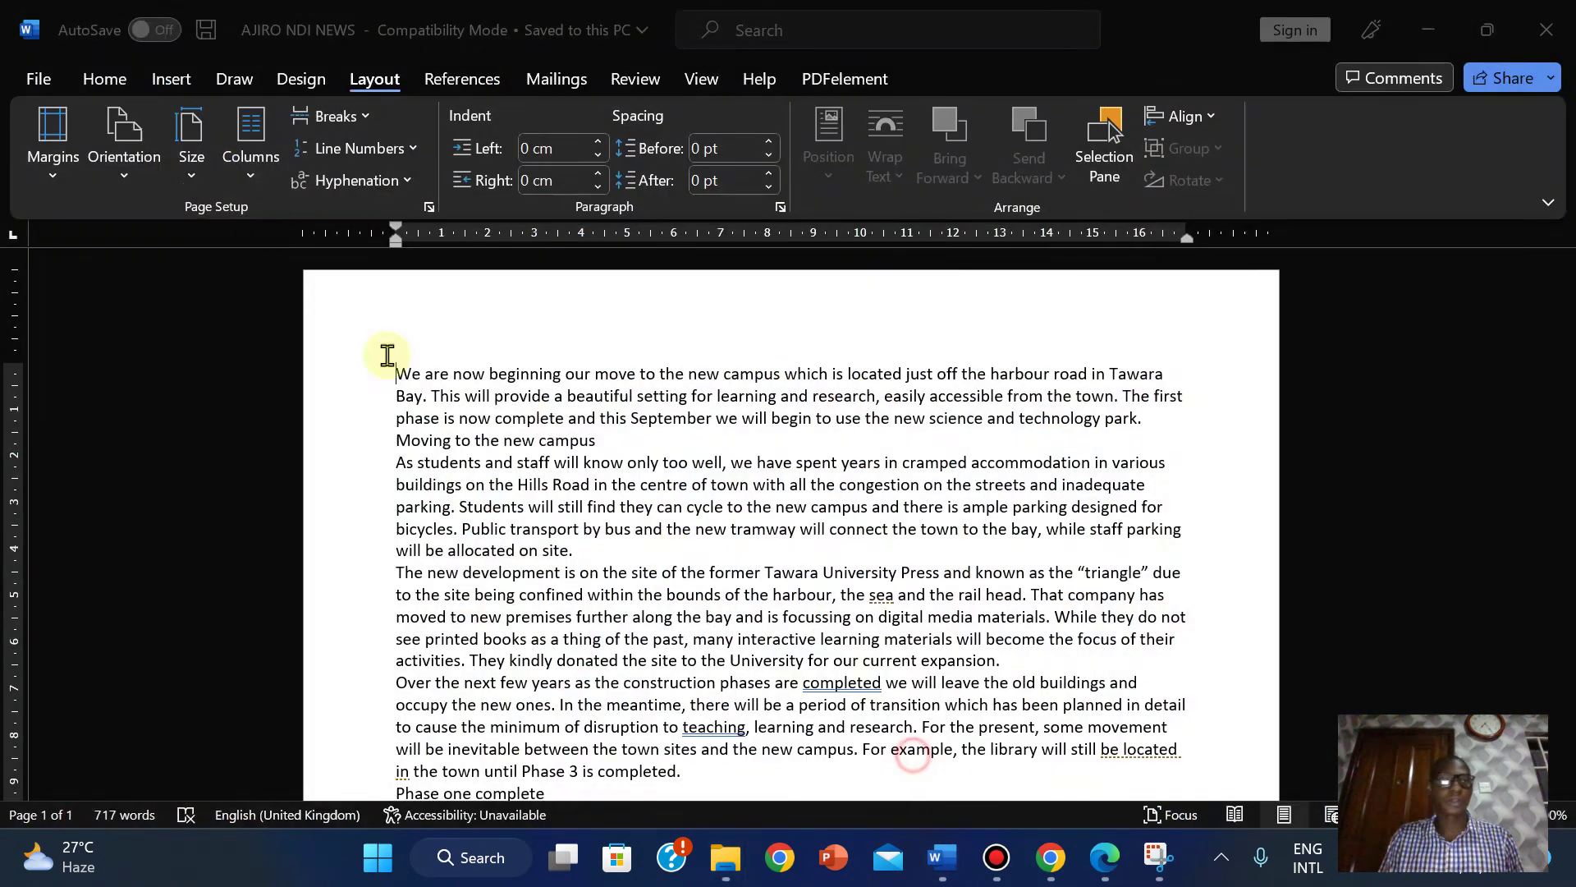
pyautogui.click(36, 75)
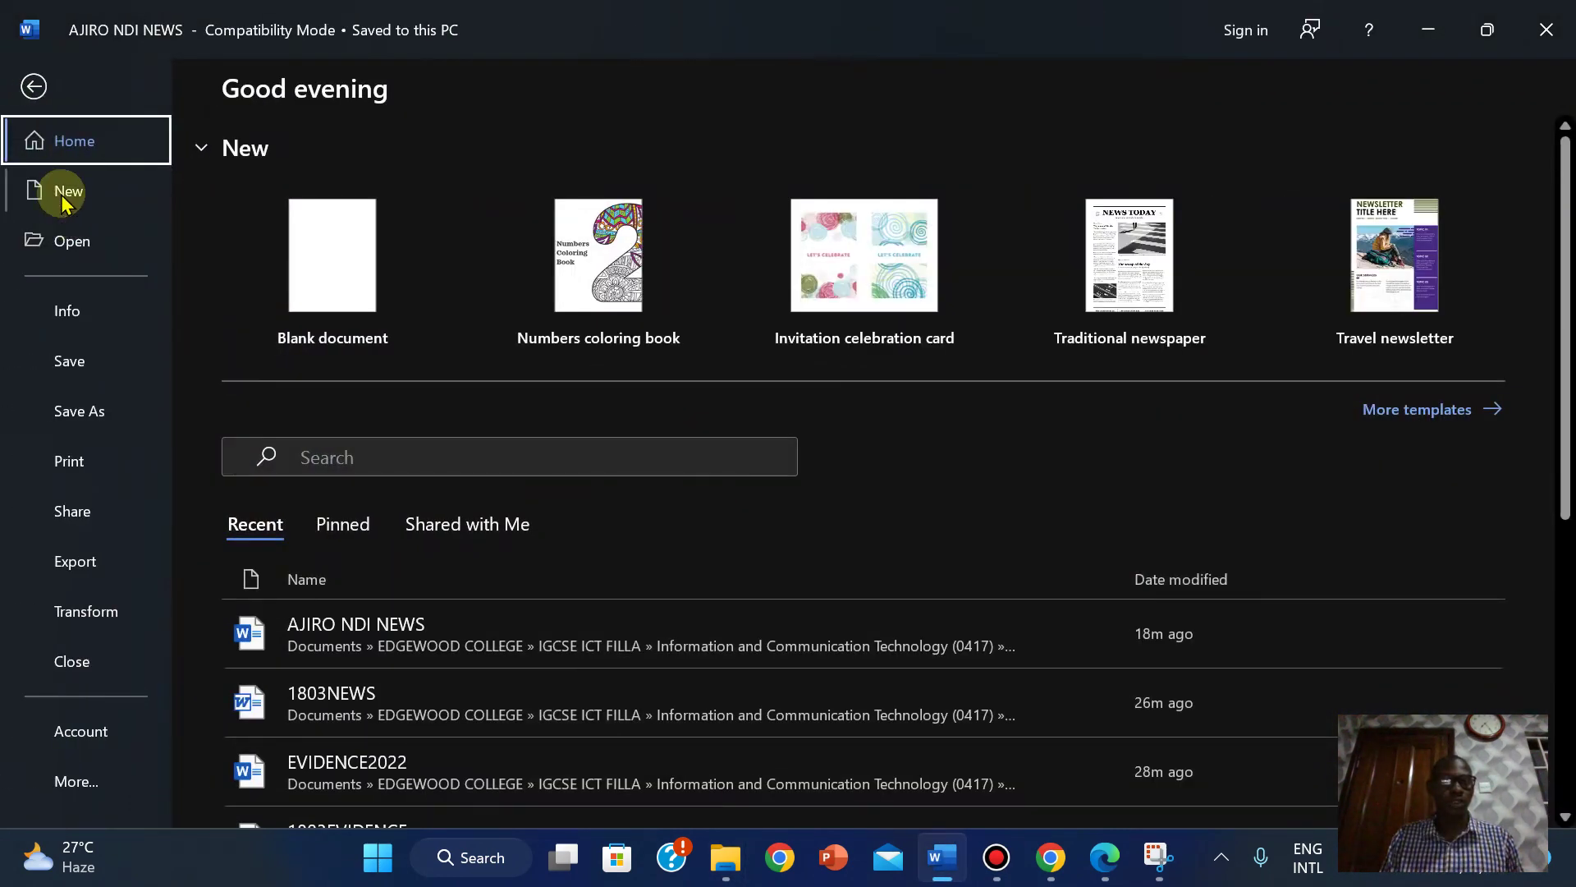
pyautogui.click(62, 190)
pyautogui.click(331, 288)
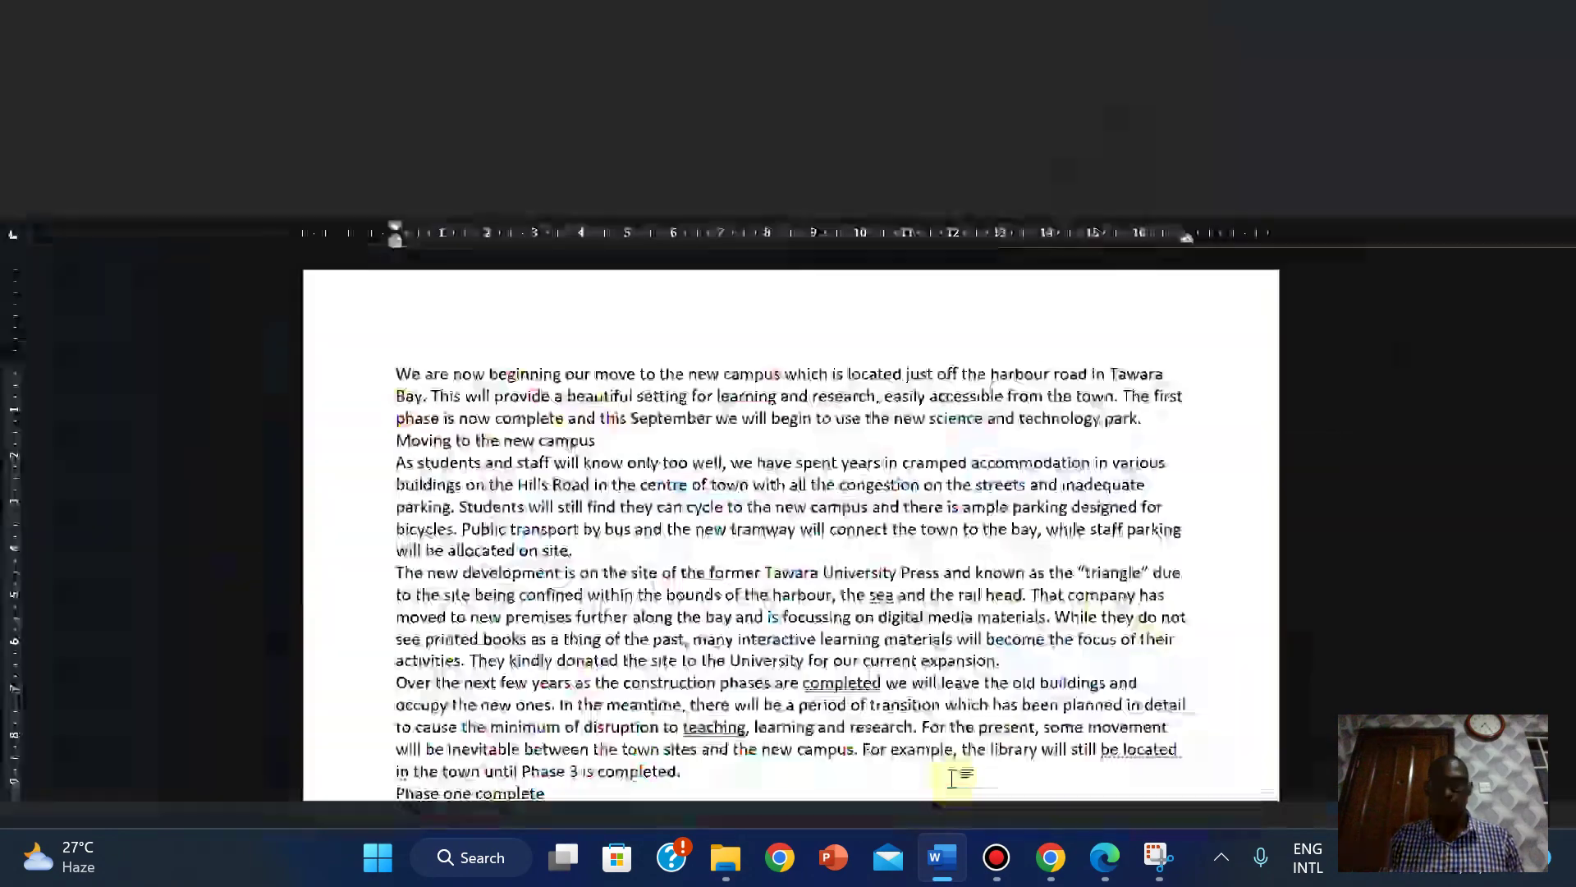
pyautogui.moveTo(989, 862)
pyautogui.moveTo(941, 858)
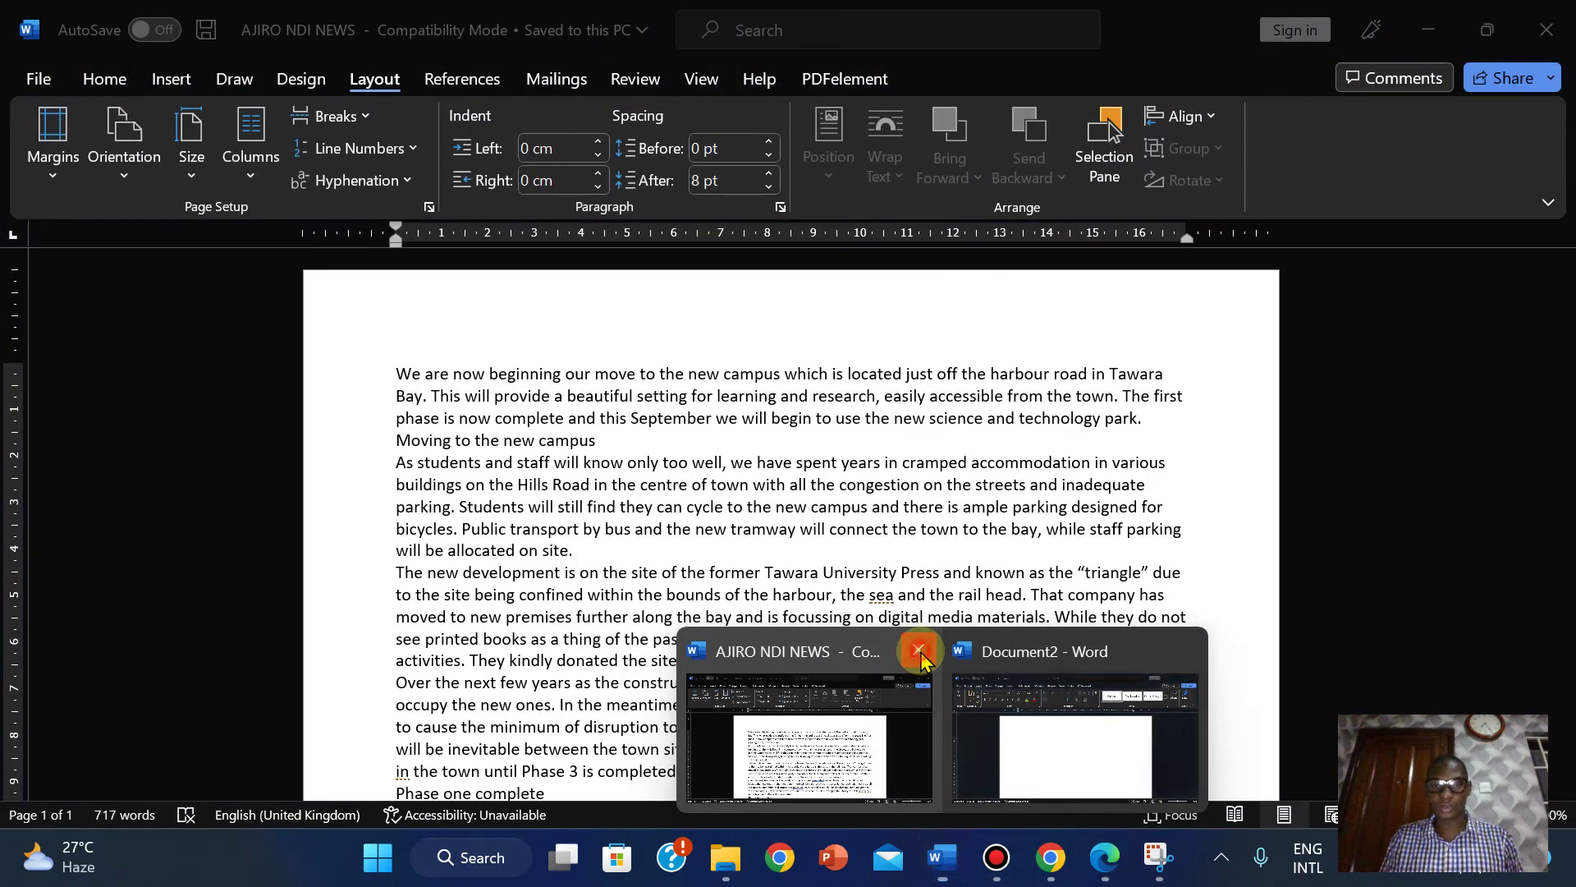
pyautogui.click(919, 655)
pyautogui.moveTo(725, 857)
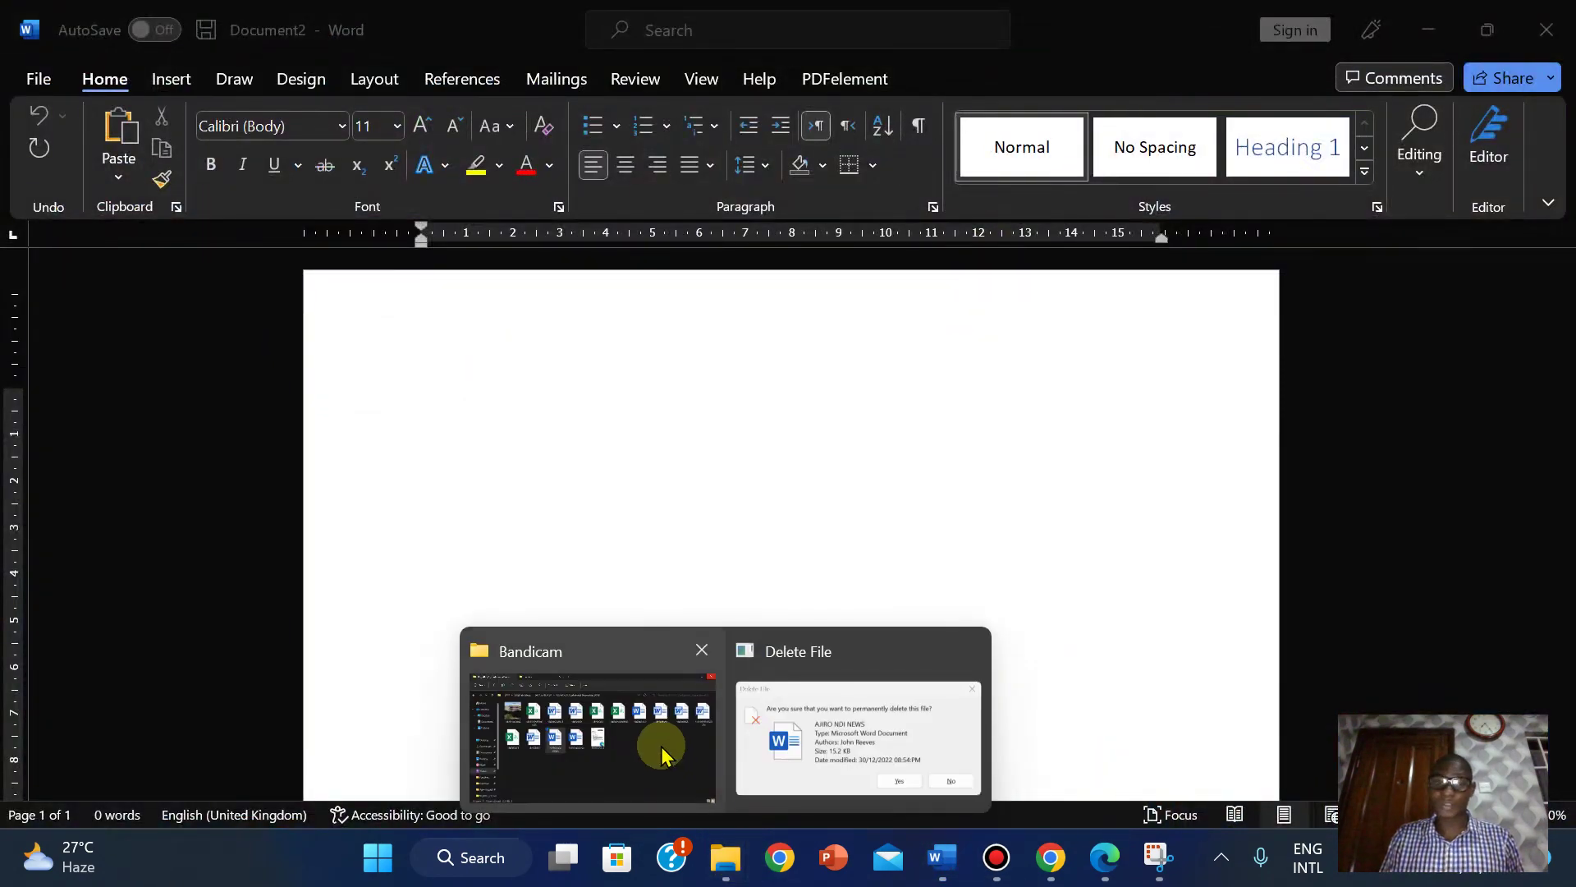
pyautogui.moveTo(662, 752)
pyautogui.click(870, 763)
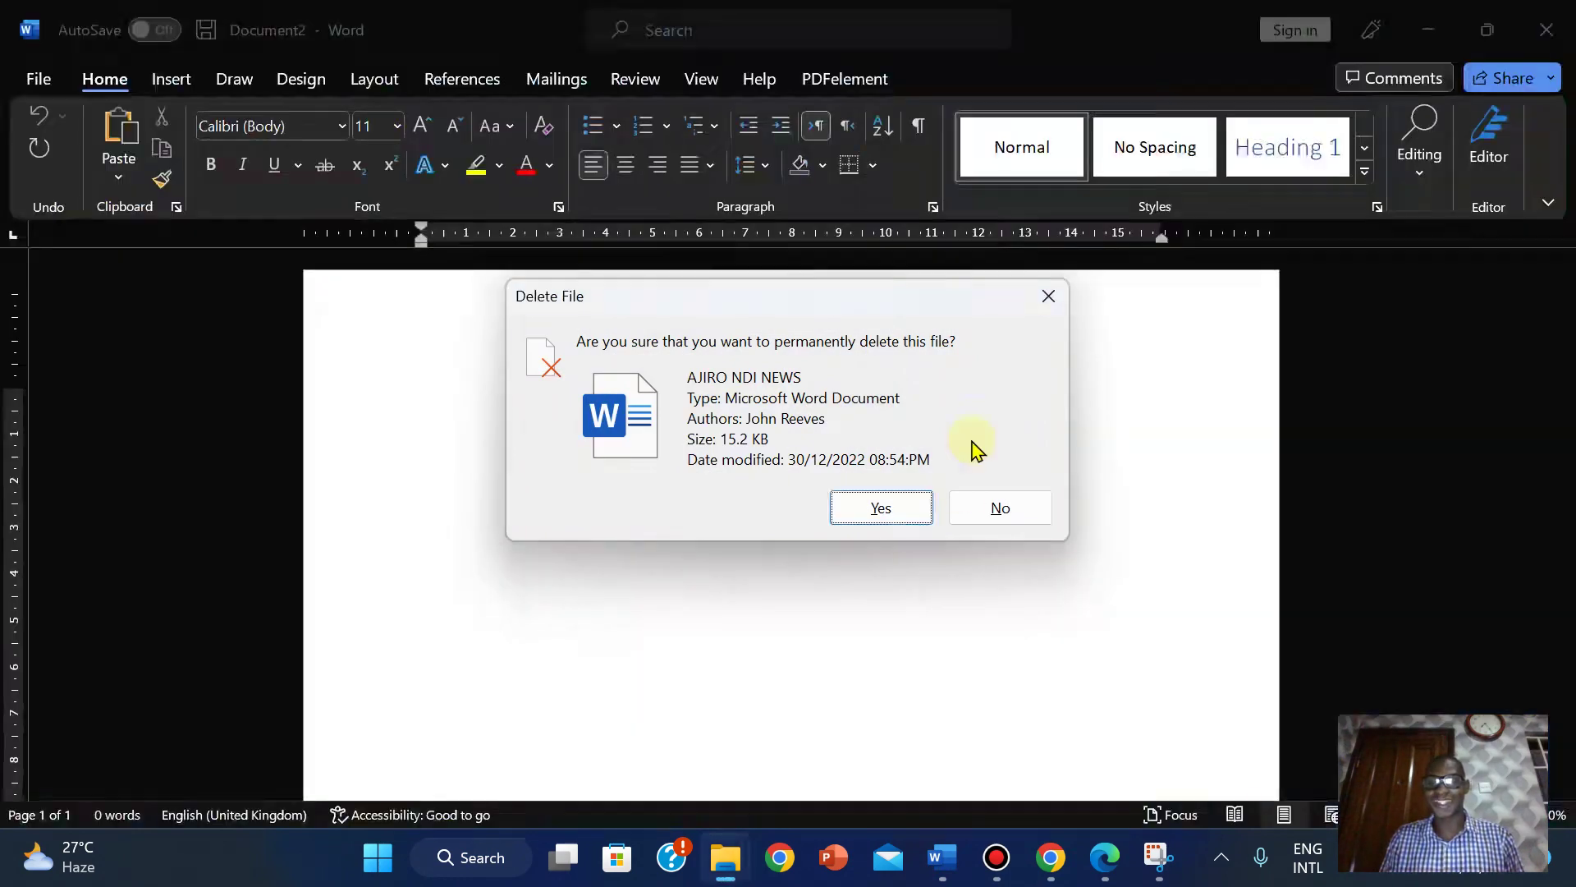
pyautogui.click(865, 517)
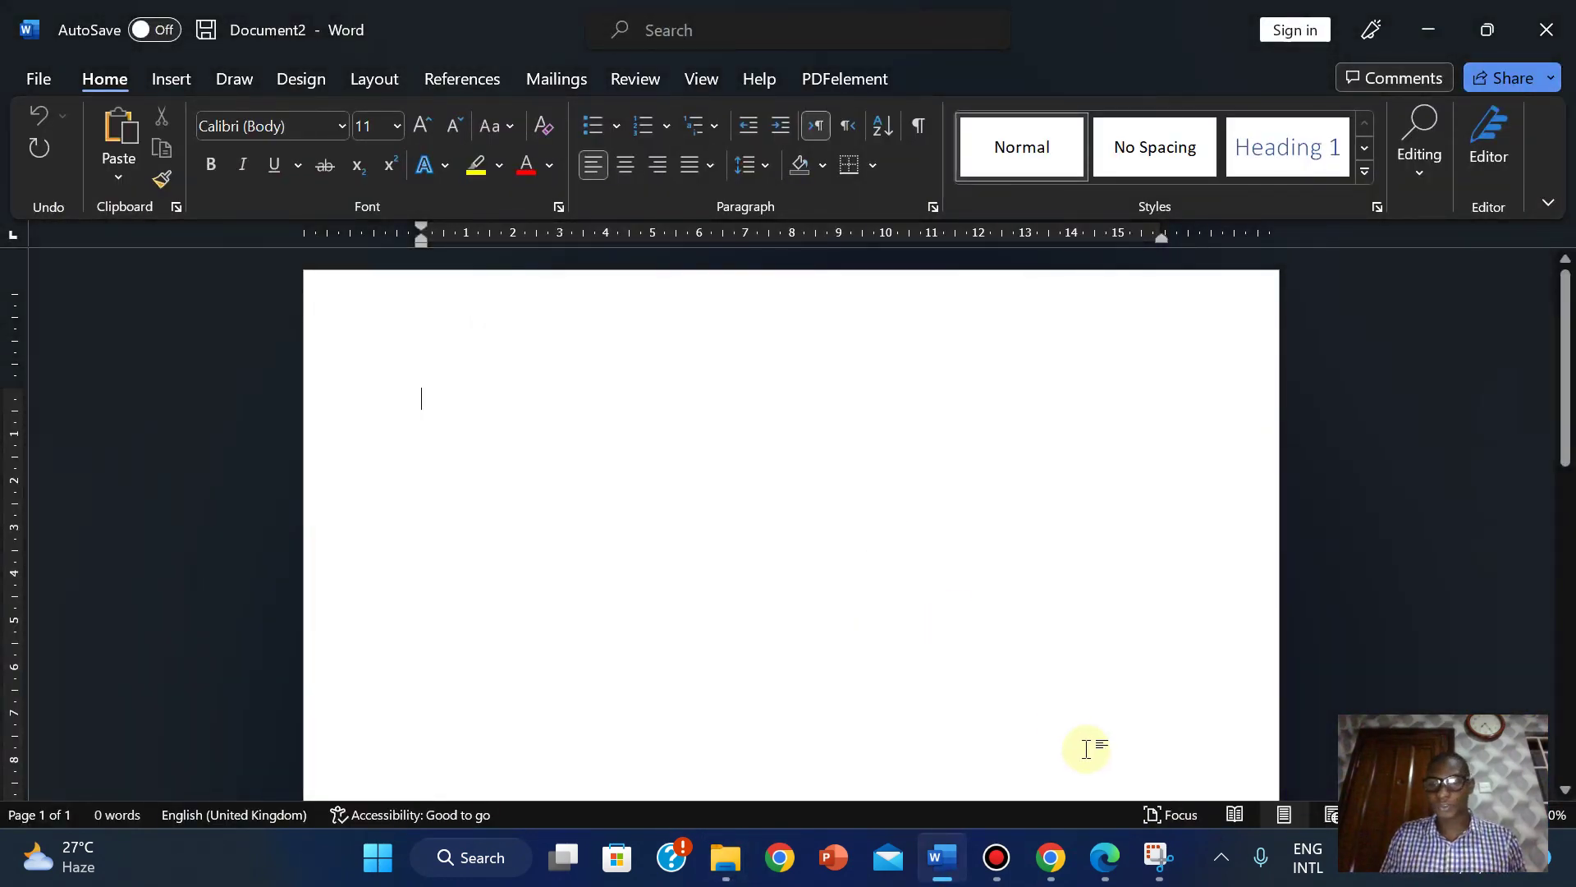
pyautogui.click(1104, 866)
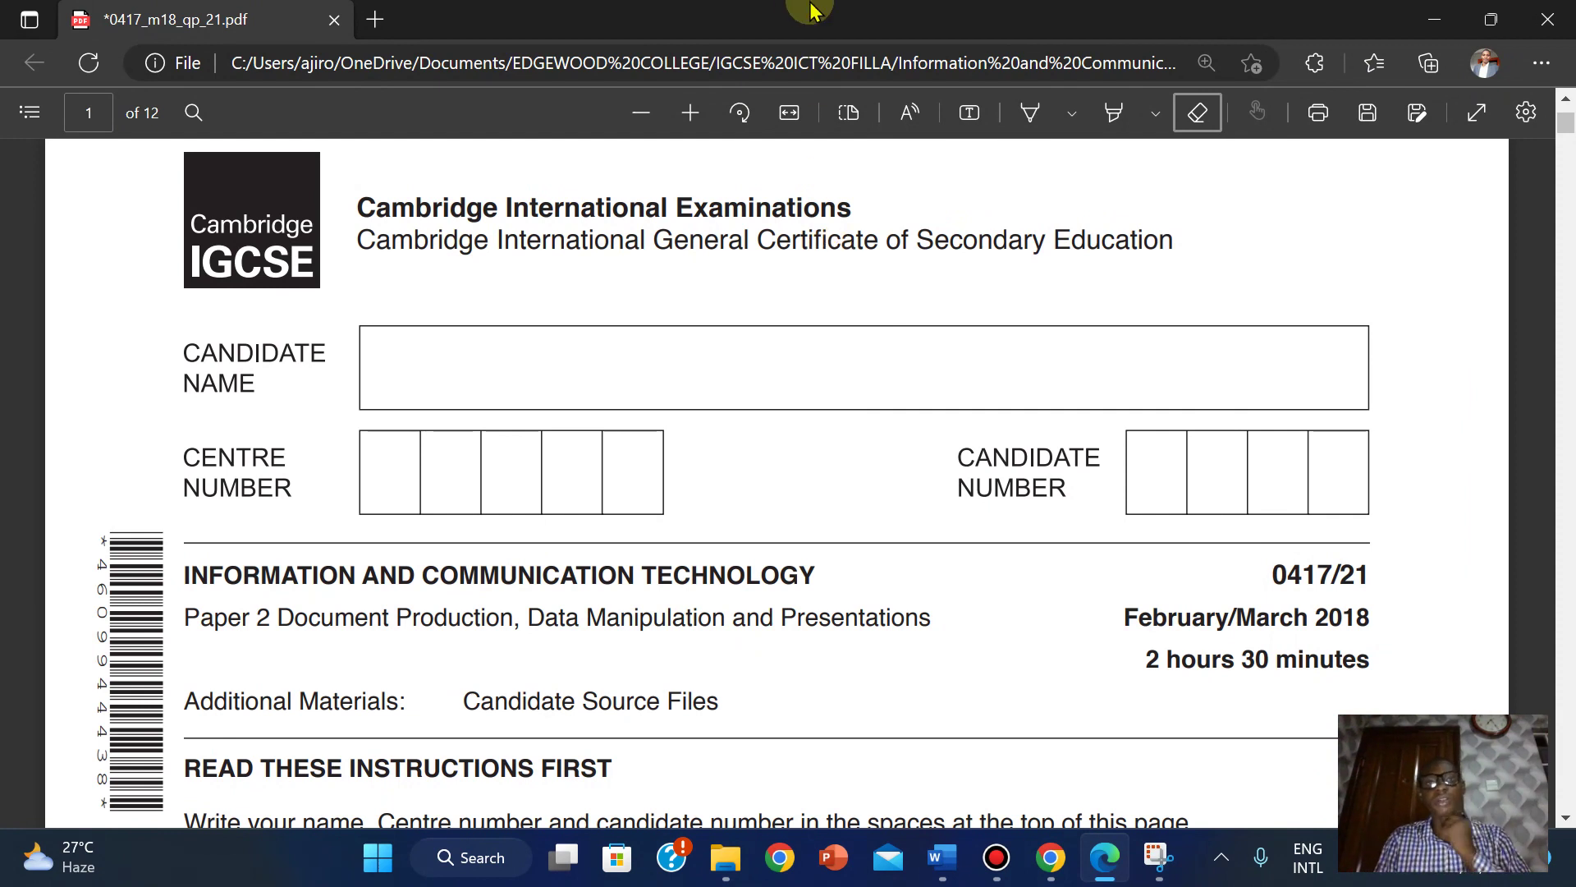
# Scroll the exam PDF down to page 2's Task 1 Evidence Document instructions.
pyautogui.moveTo(813, 8)
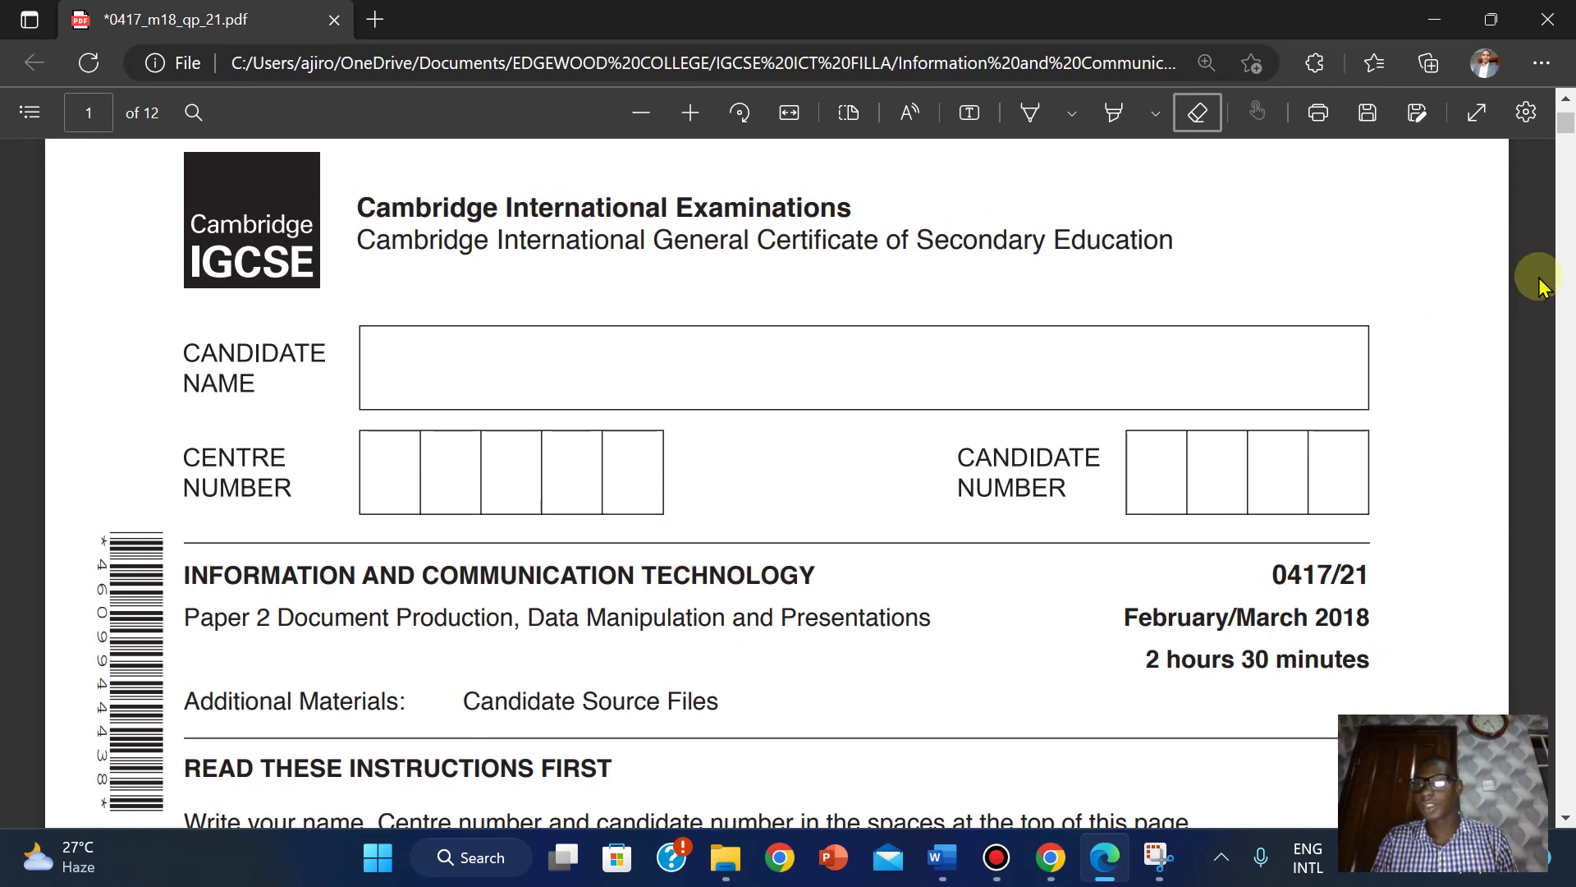
pyautogui.click(925, 515)
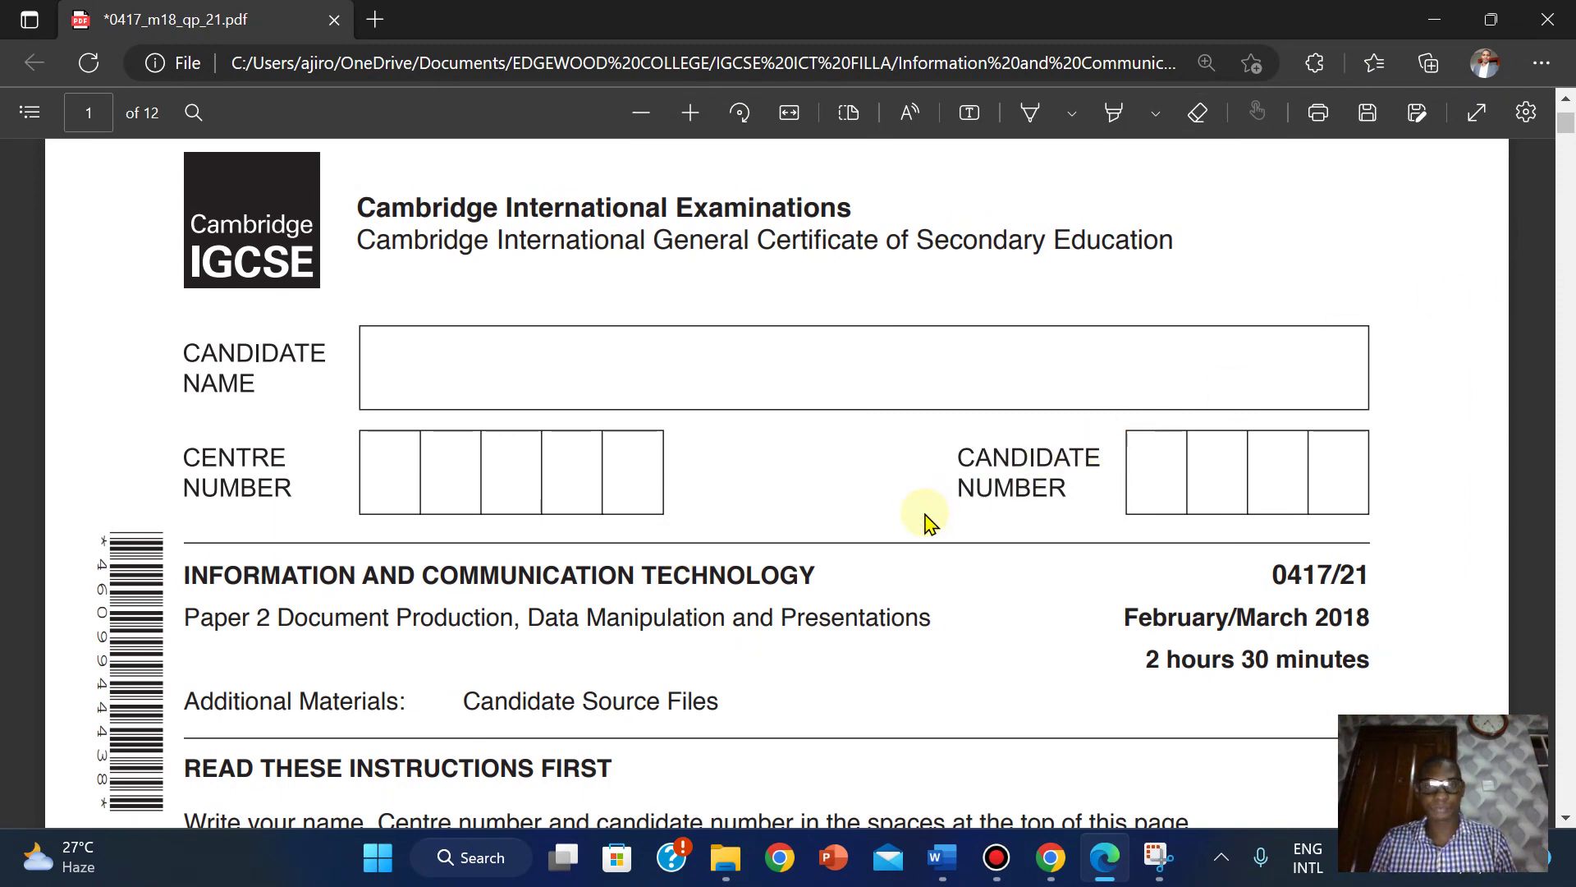
pyautogui.scroll(-5, 925, 521)
pyautogui.scroll(-1, 928, 521)
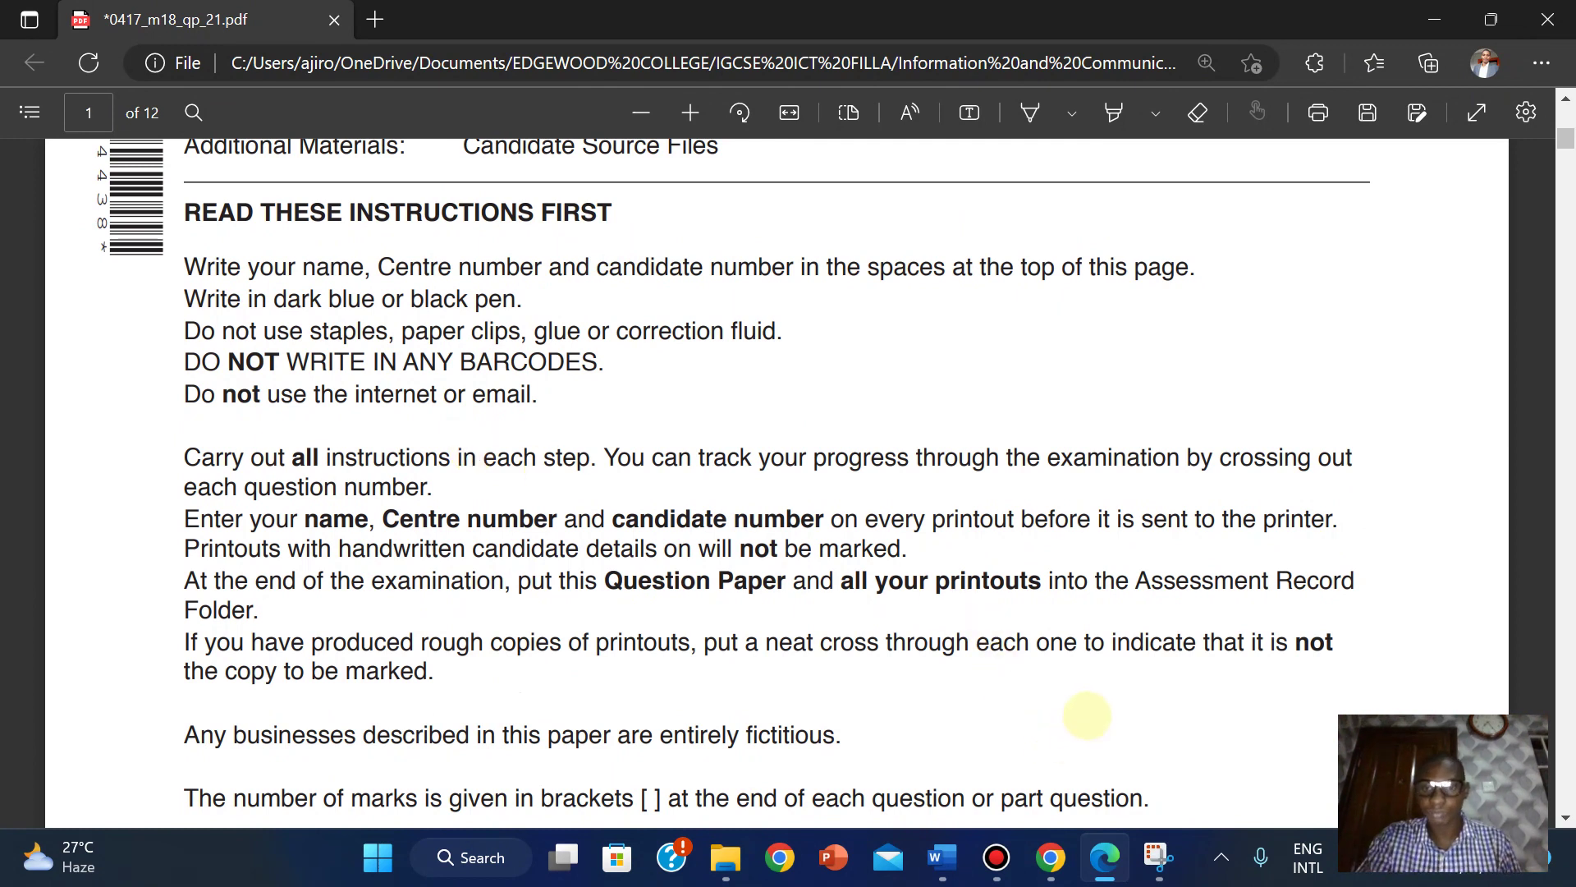
pyautogui.scroll(-2, 1088, 716)
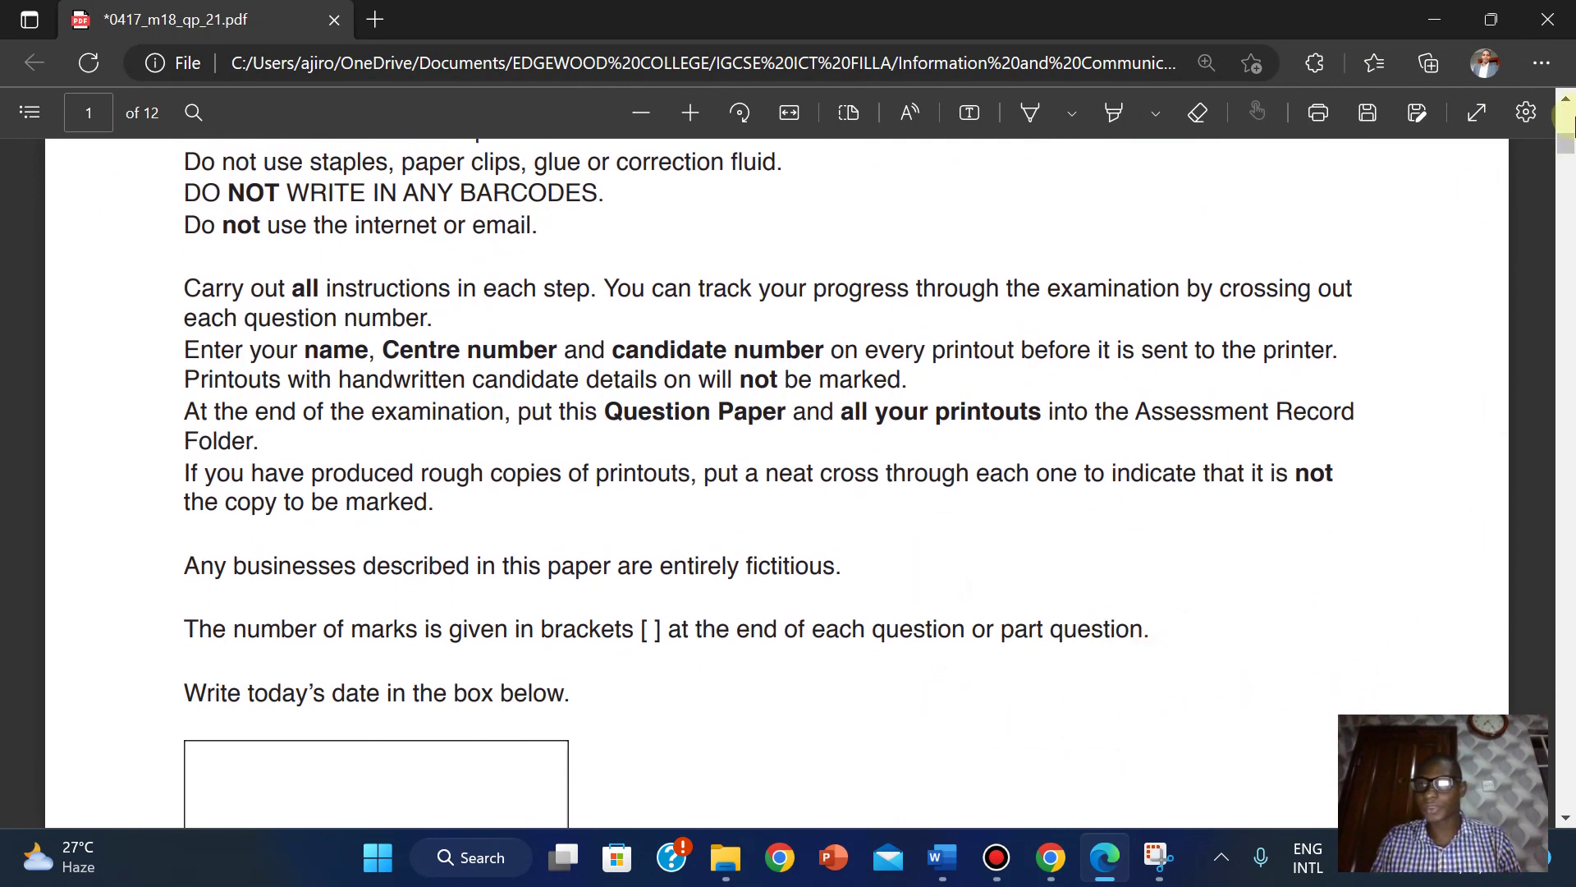
pyautogui.moveTo(1567, 141); pyautogui.dragTo(1568, 184)
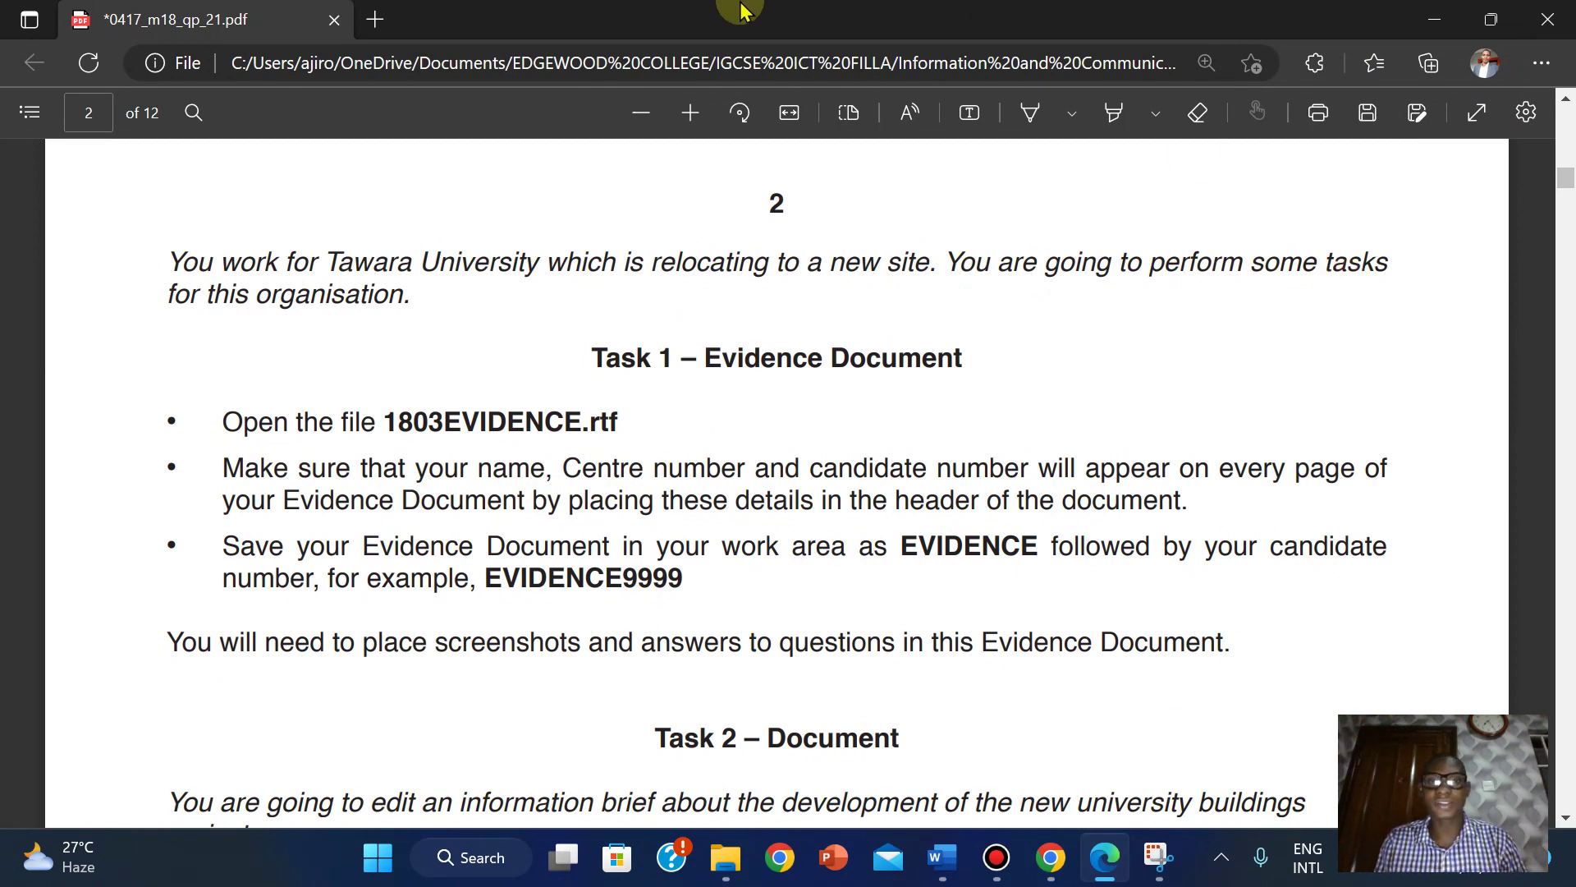
pyautogui.moveTo(742, 10)
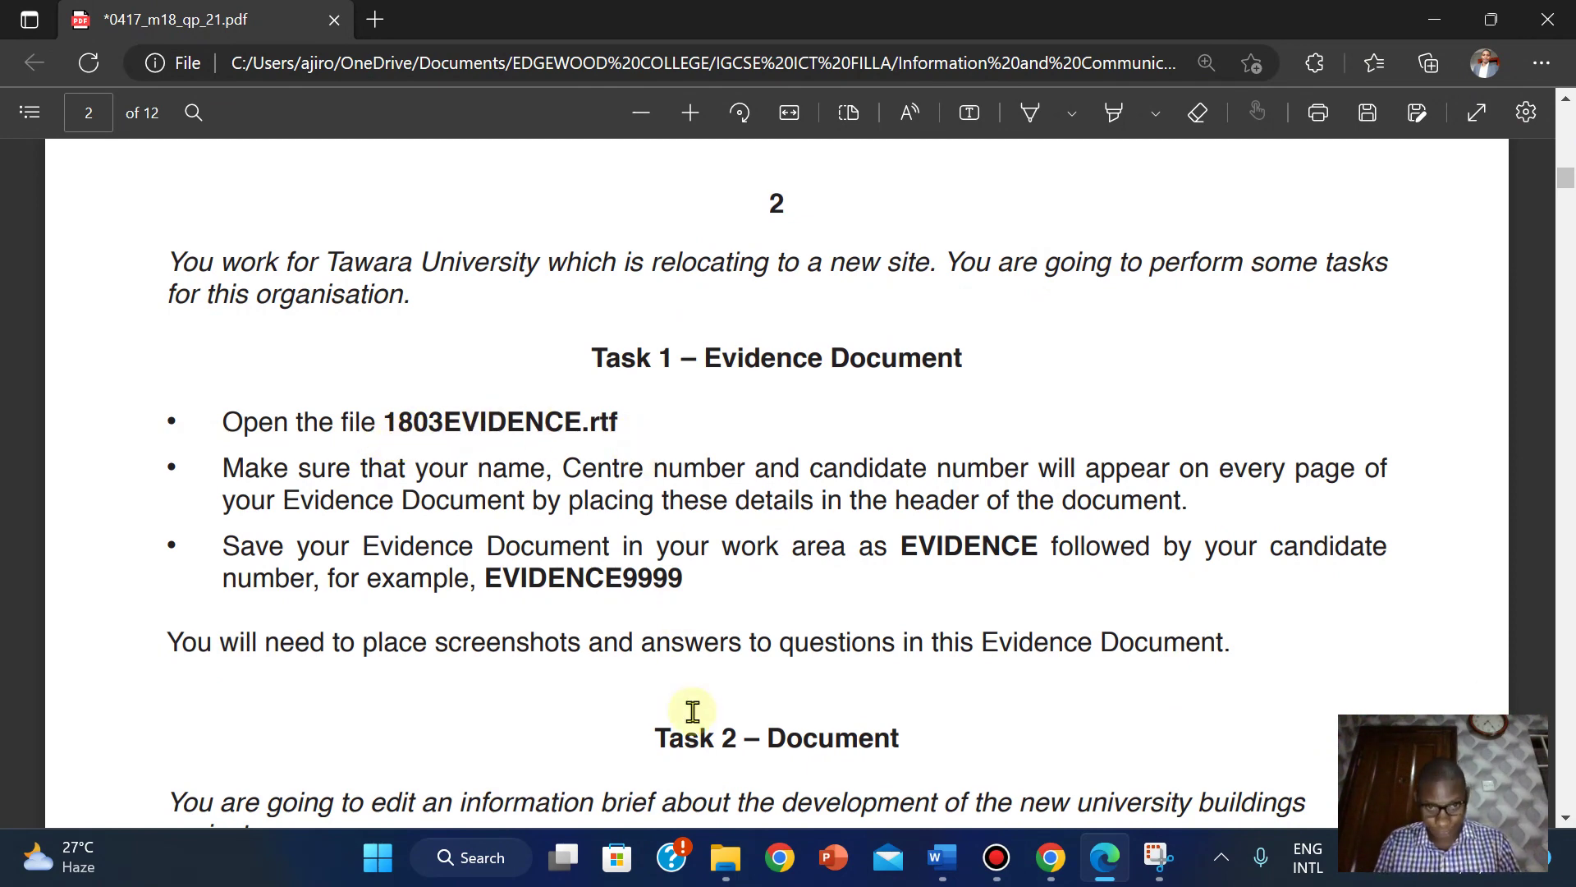
# Open 1803EVIDENCE in Word from the source files folder.
pyautogui.click(725, 857)
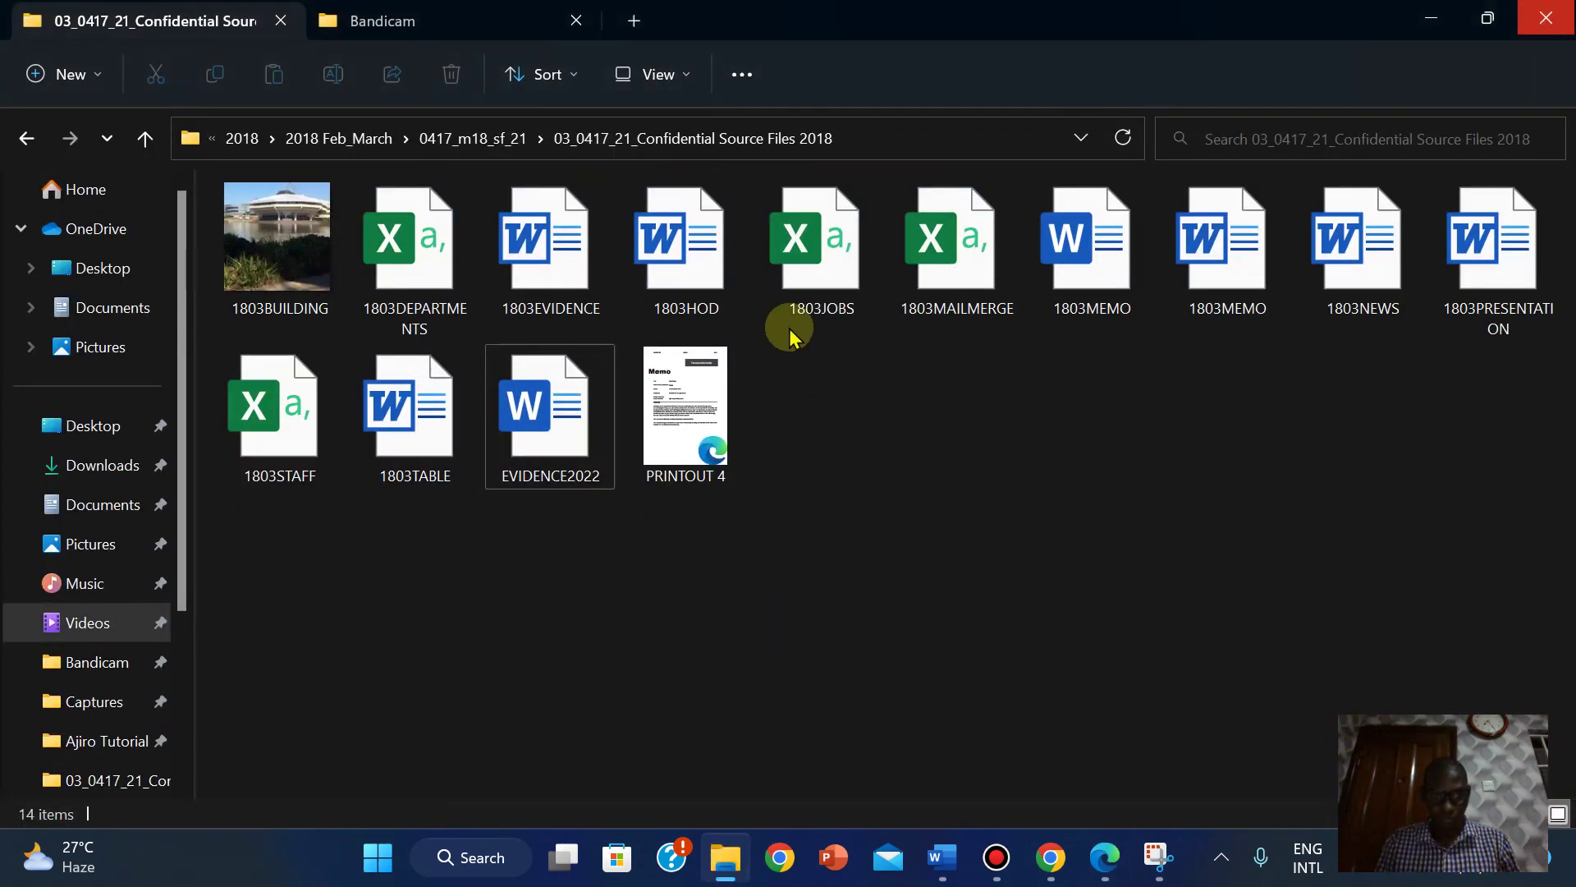
pyautogui.moveTo(580, 212)
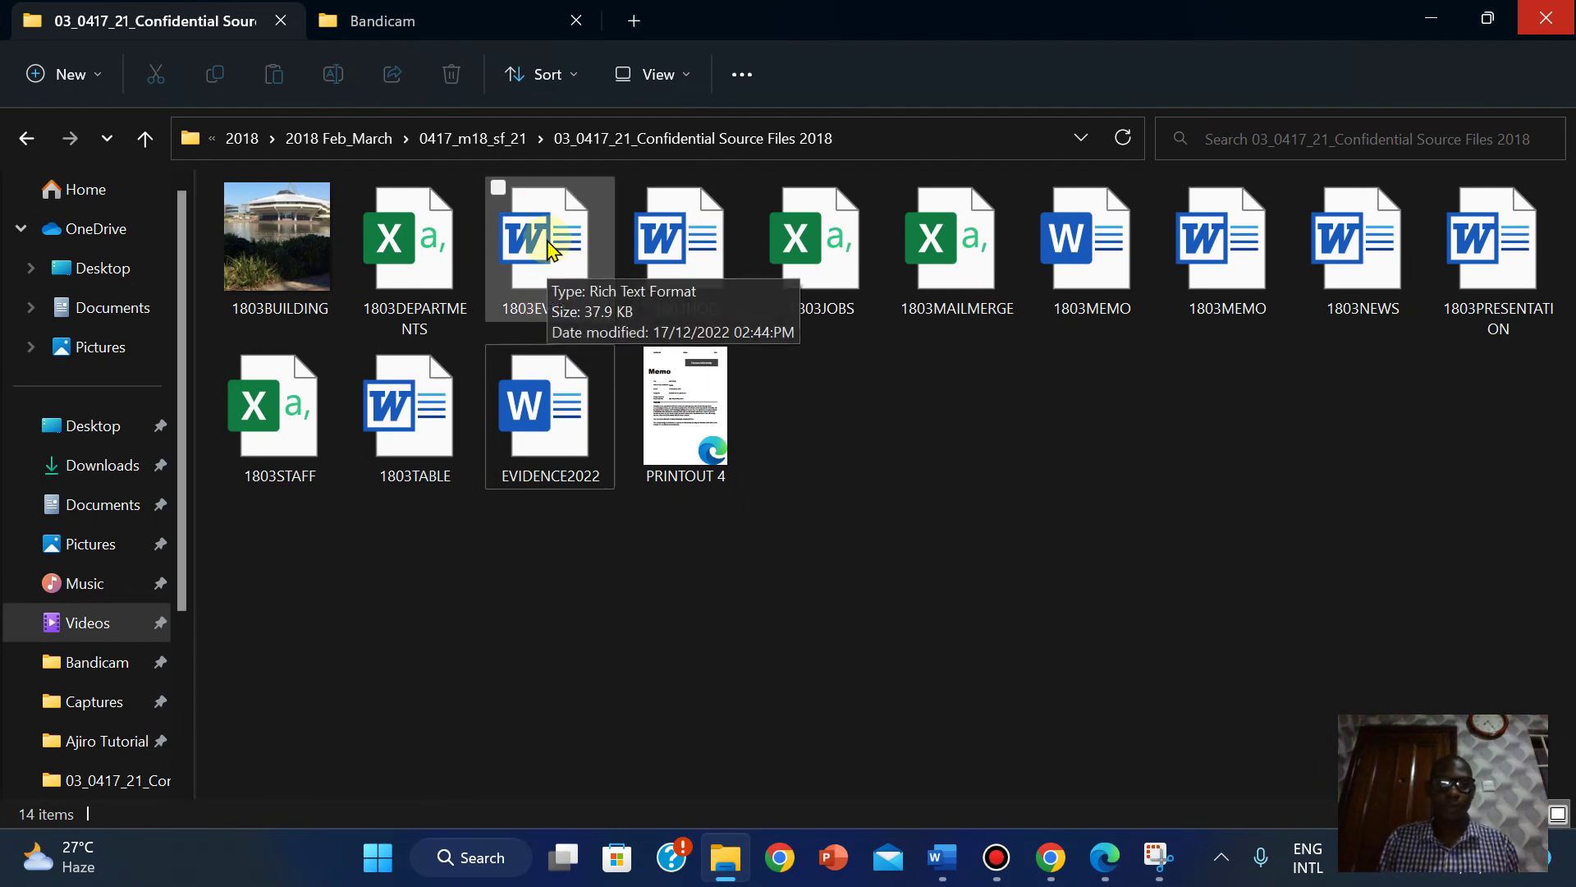
pyautogui.doubleClick(547, 240)
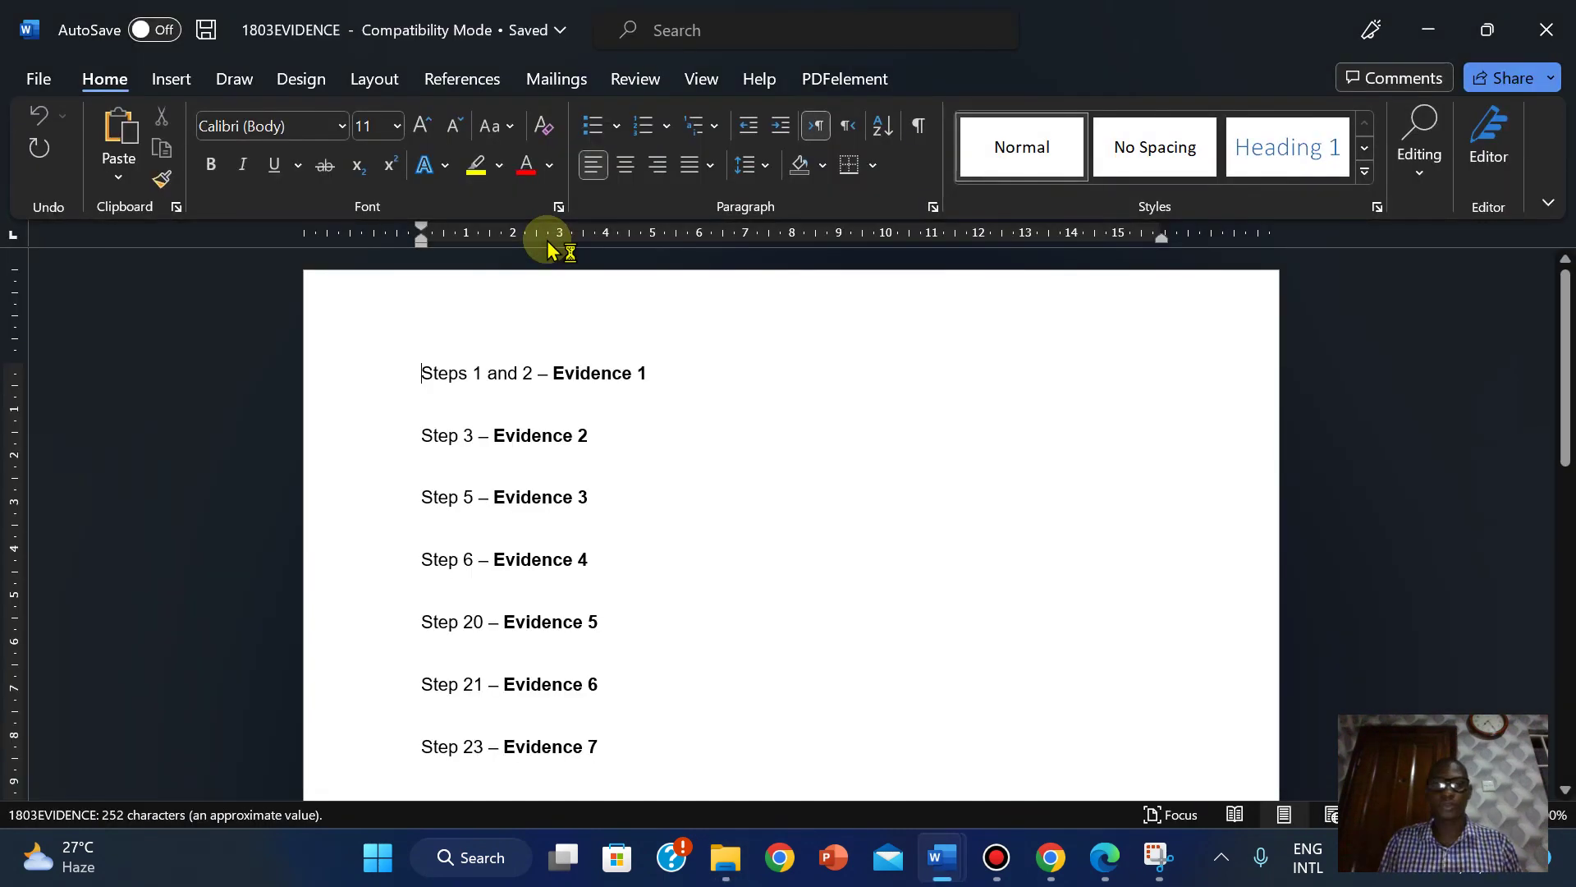
pyautogui.click(1125, 875)
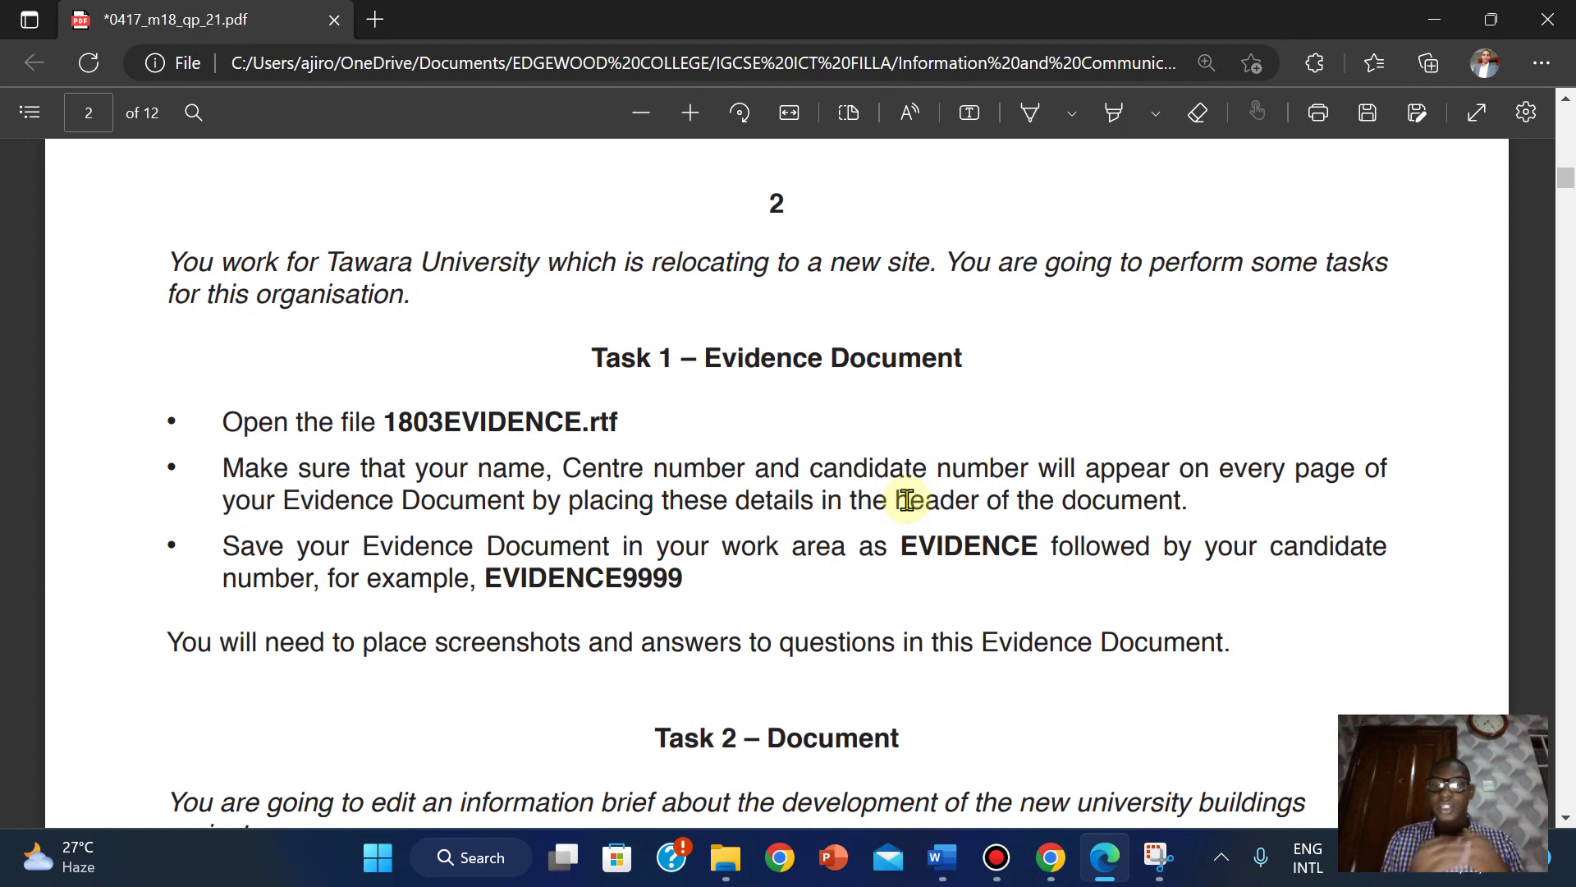
pyautogui.click(941, 857)
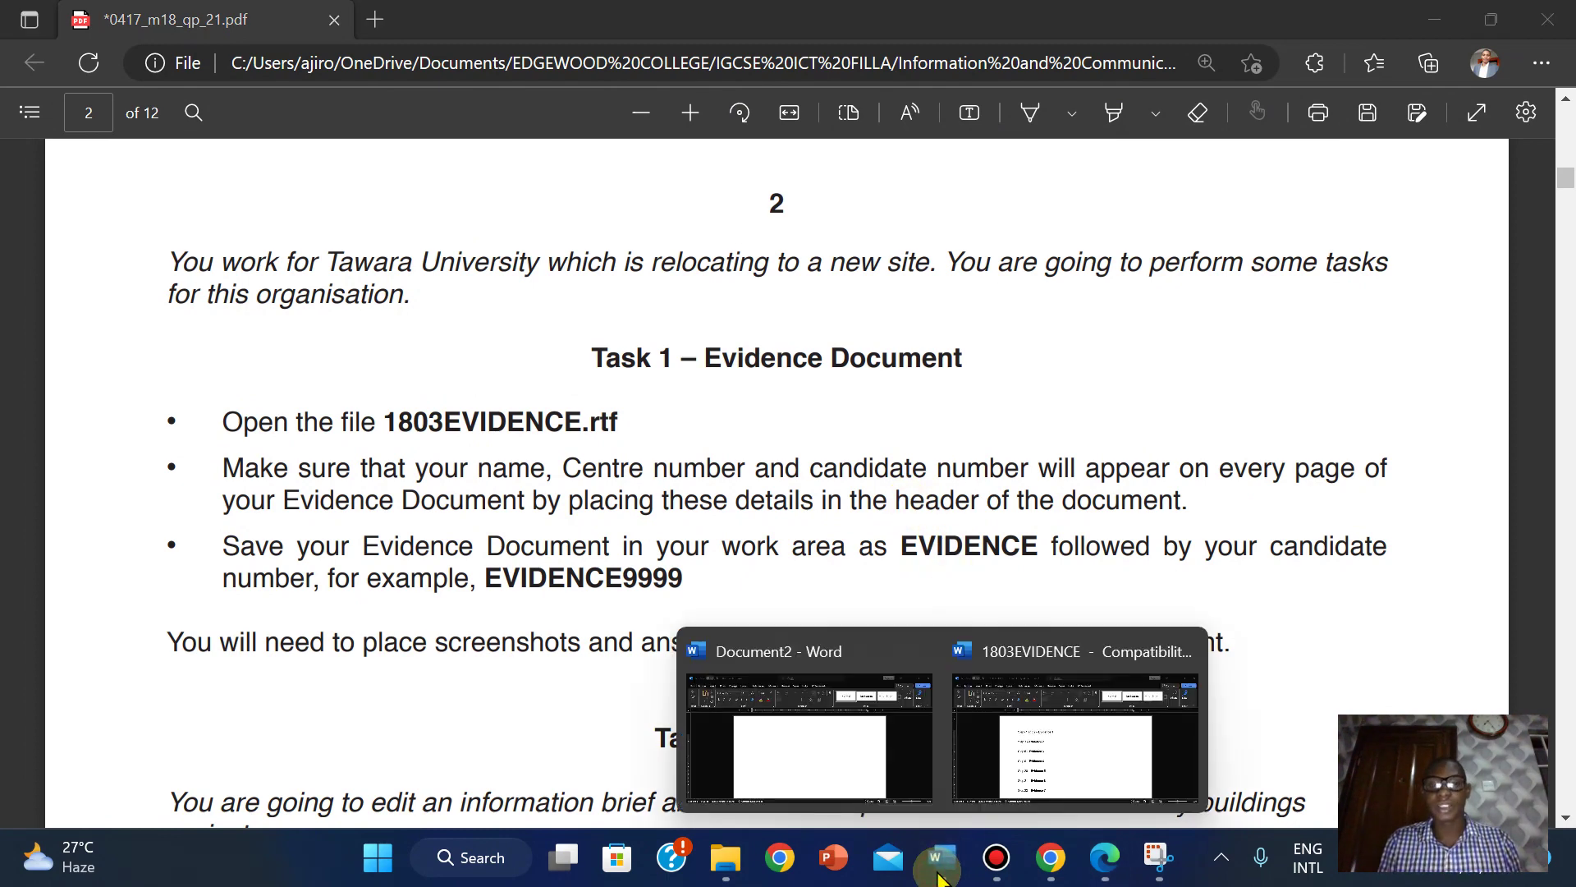
pyautogui.click(1041, 763)
pyautogui.click(429, 337)
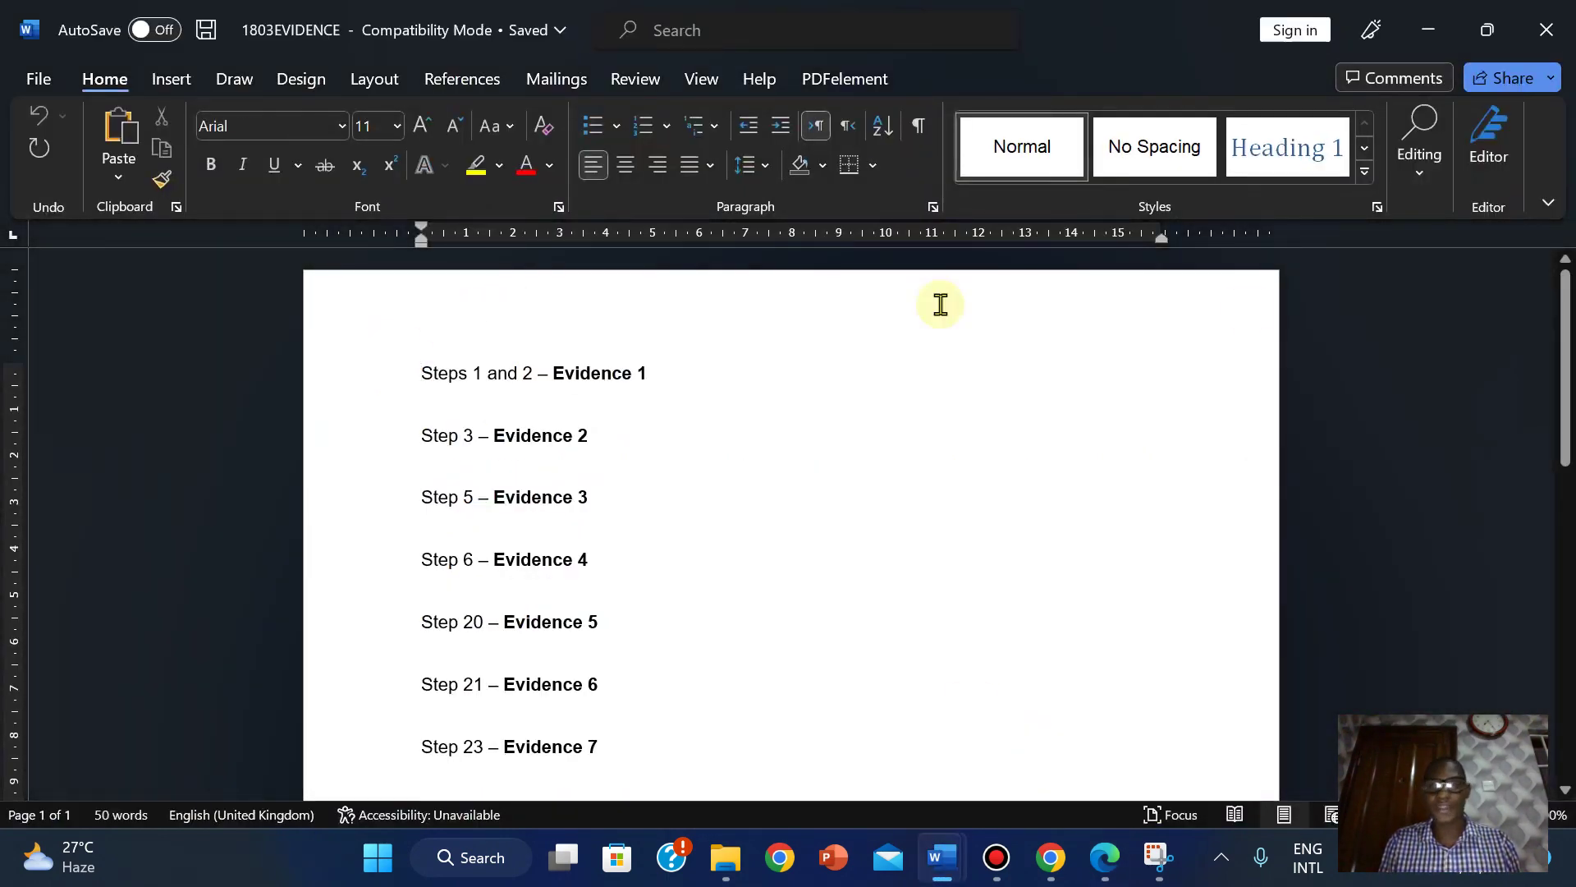
pyautogui.moveTo(1564, 322); pyautogui.dragTo(1567, 661)
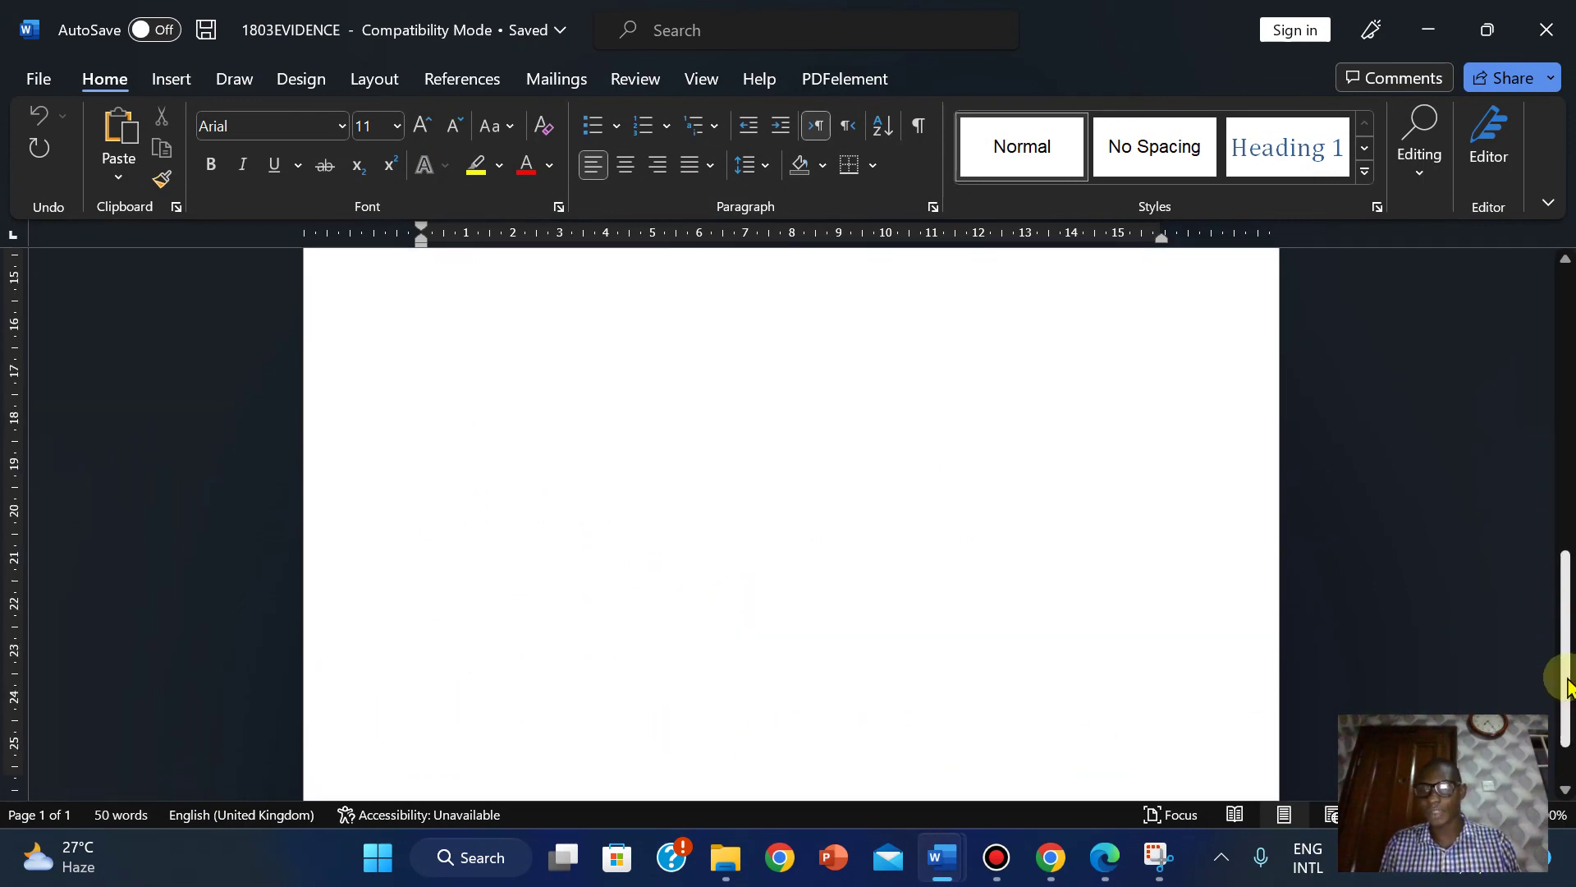
pyautogui.moveTo(1562, 722); pyautogui.dragTo(1568, 369)
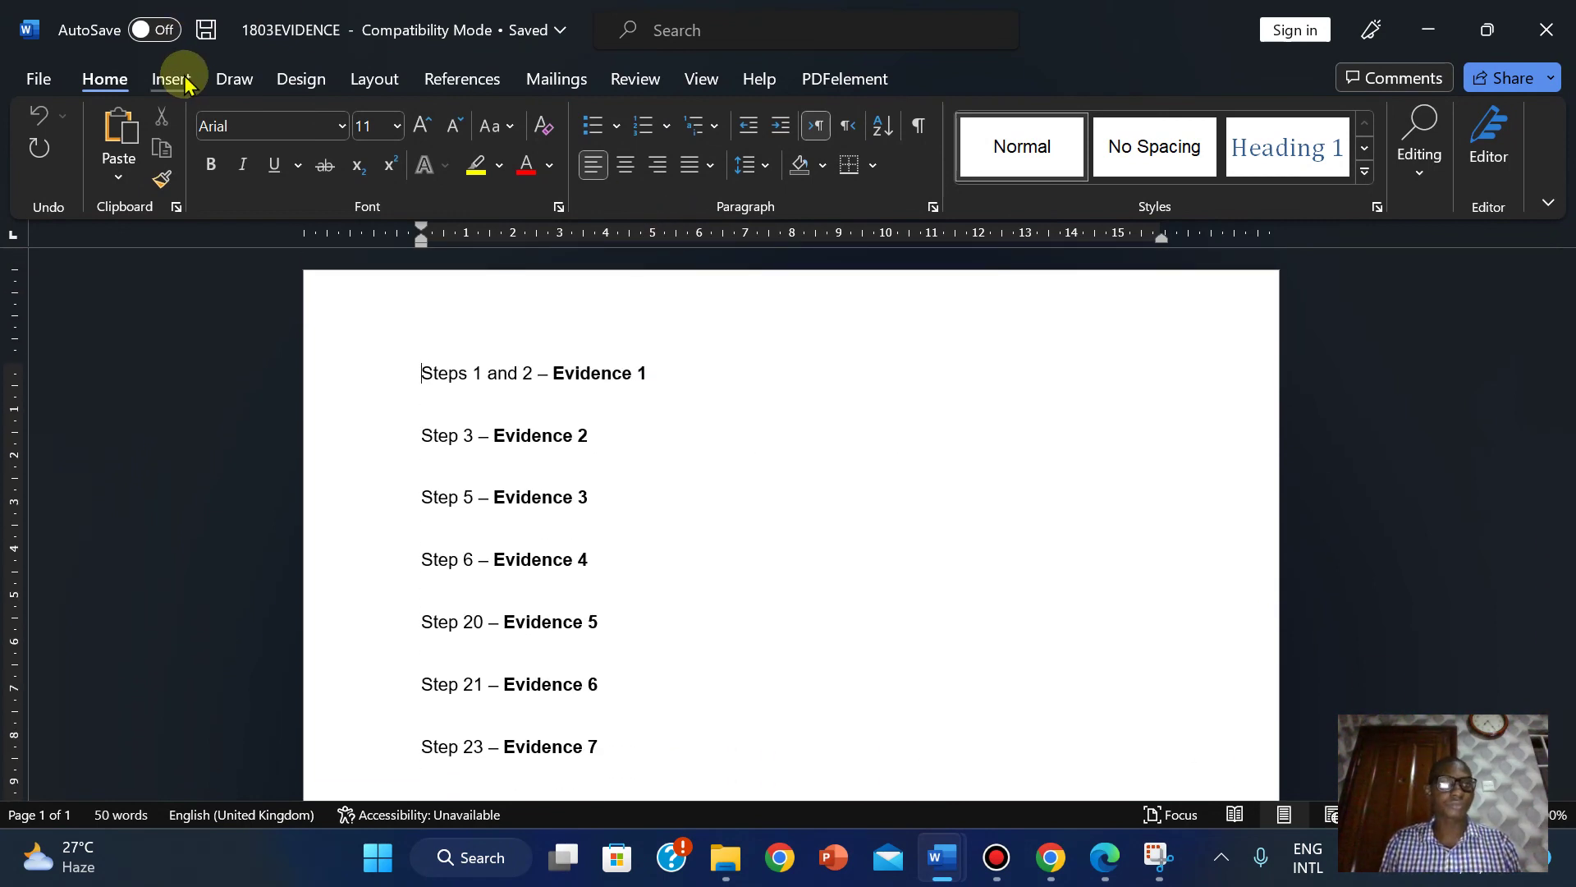
# Insert a blank three-column header from the Insert tab's header gallery.
pyautogui.click(154, 80)
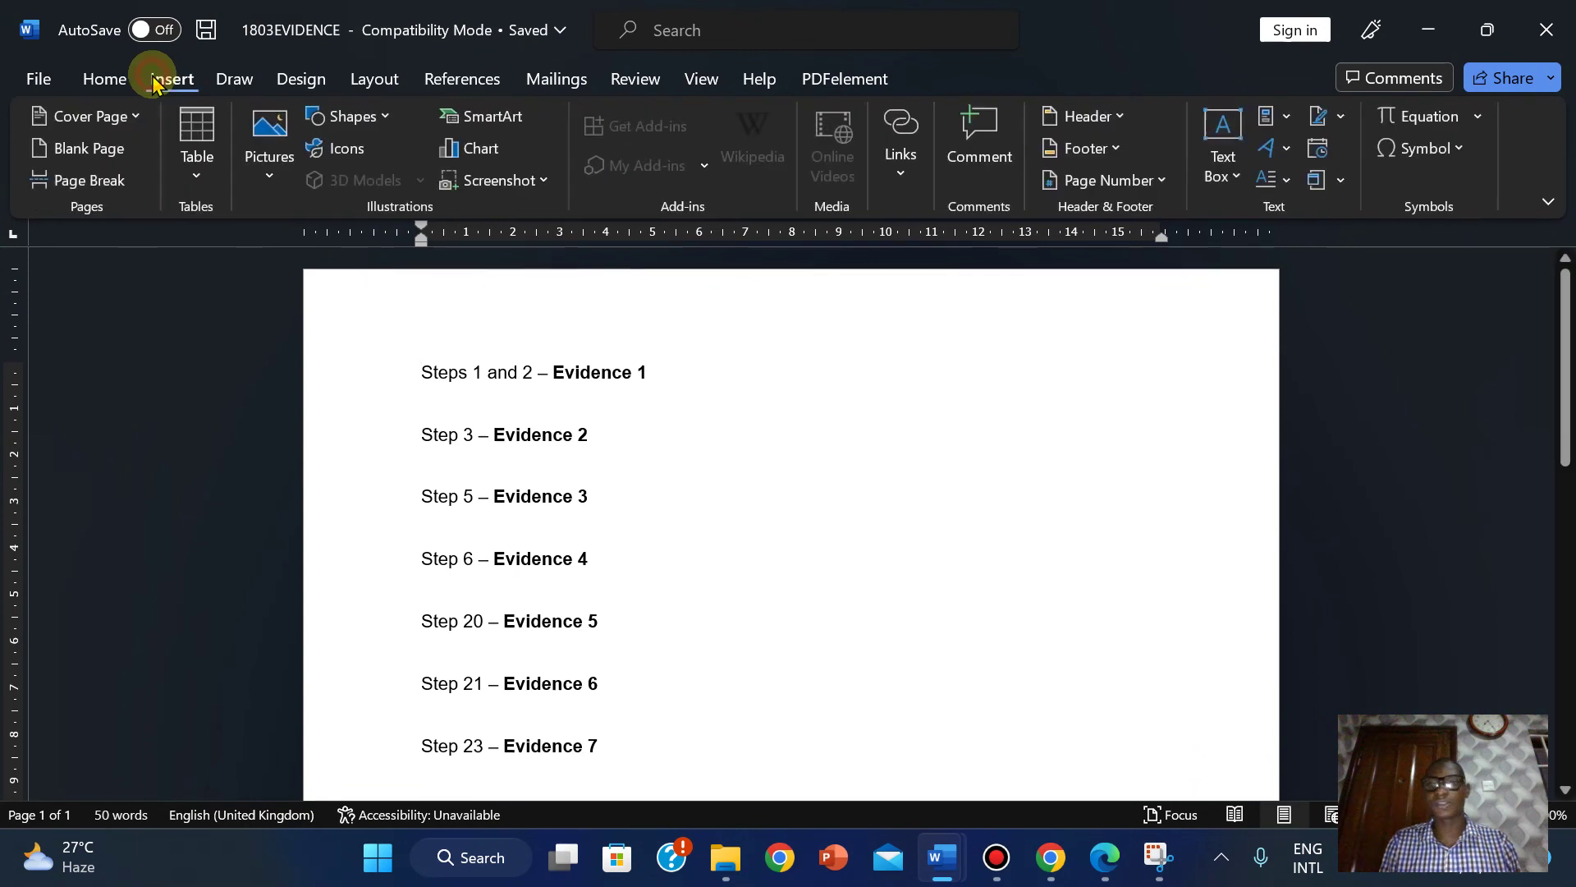
pyautogui.click(1112, 116)
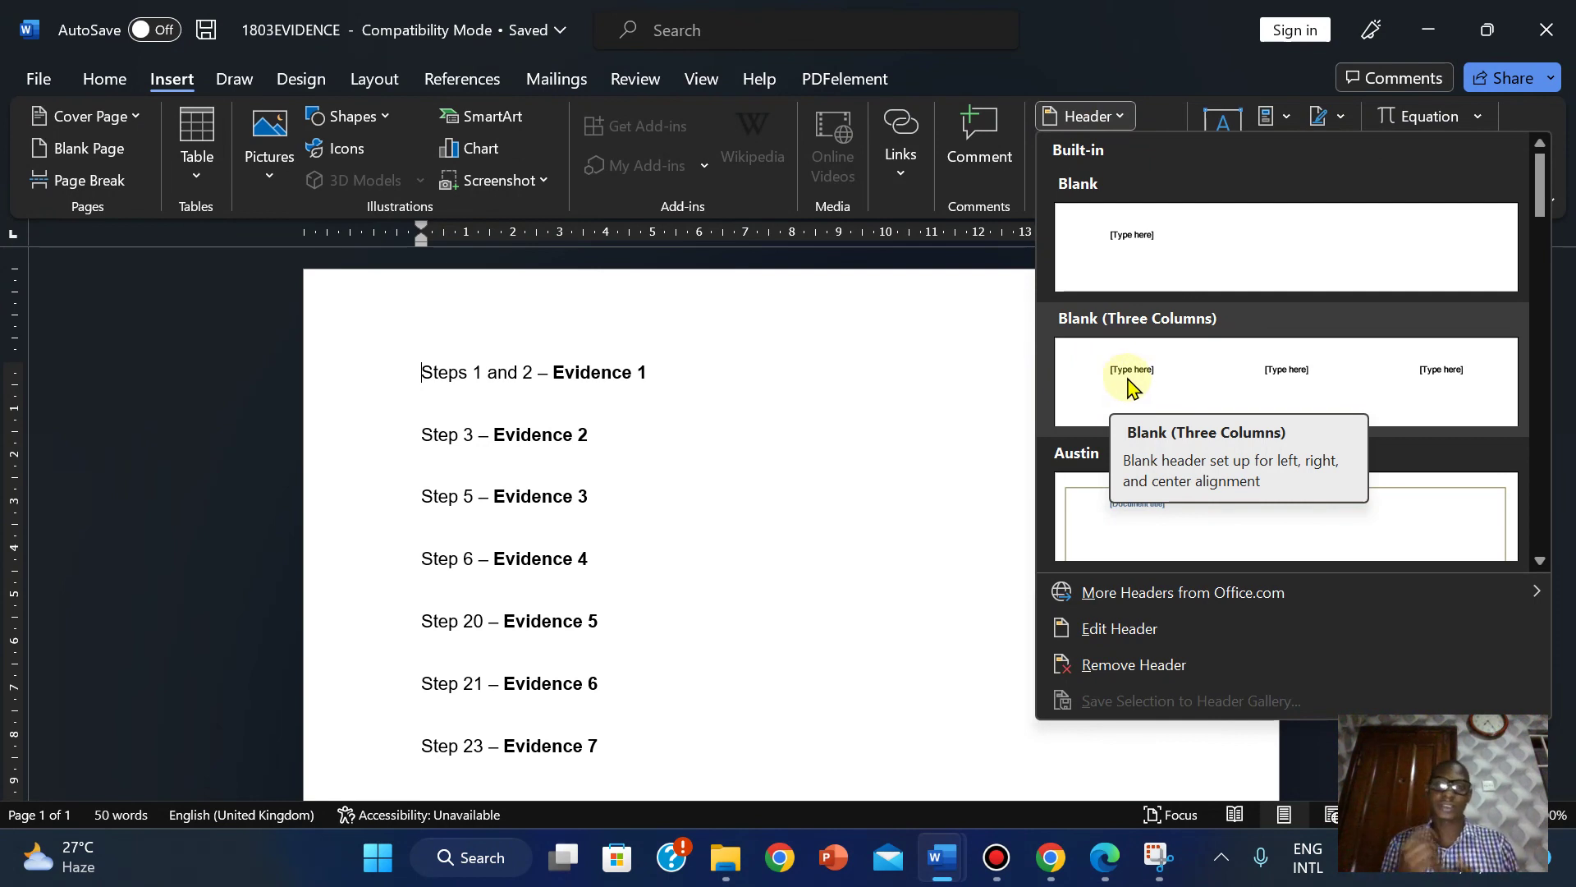
pyautogui.click(1131, 382)
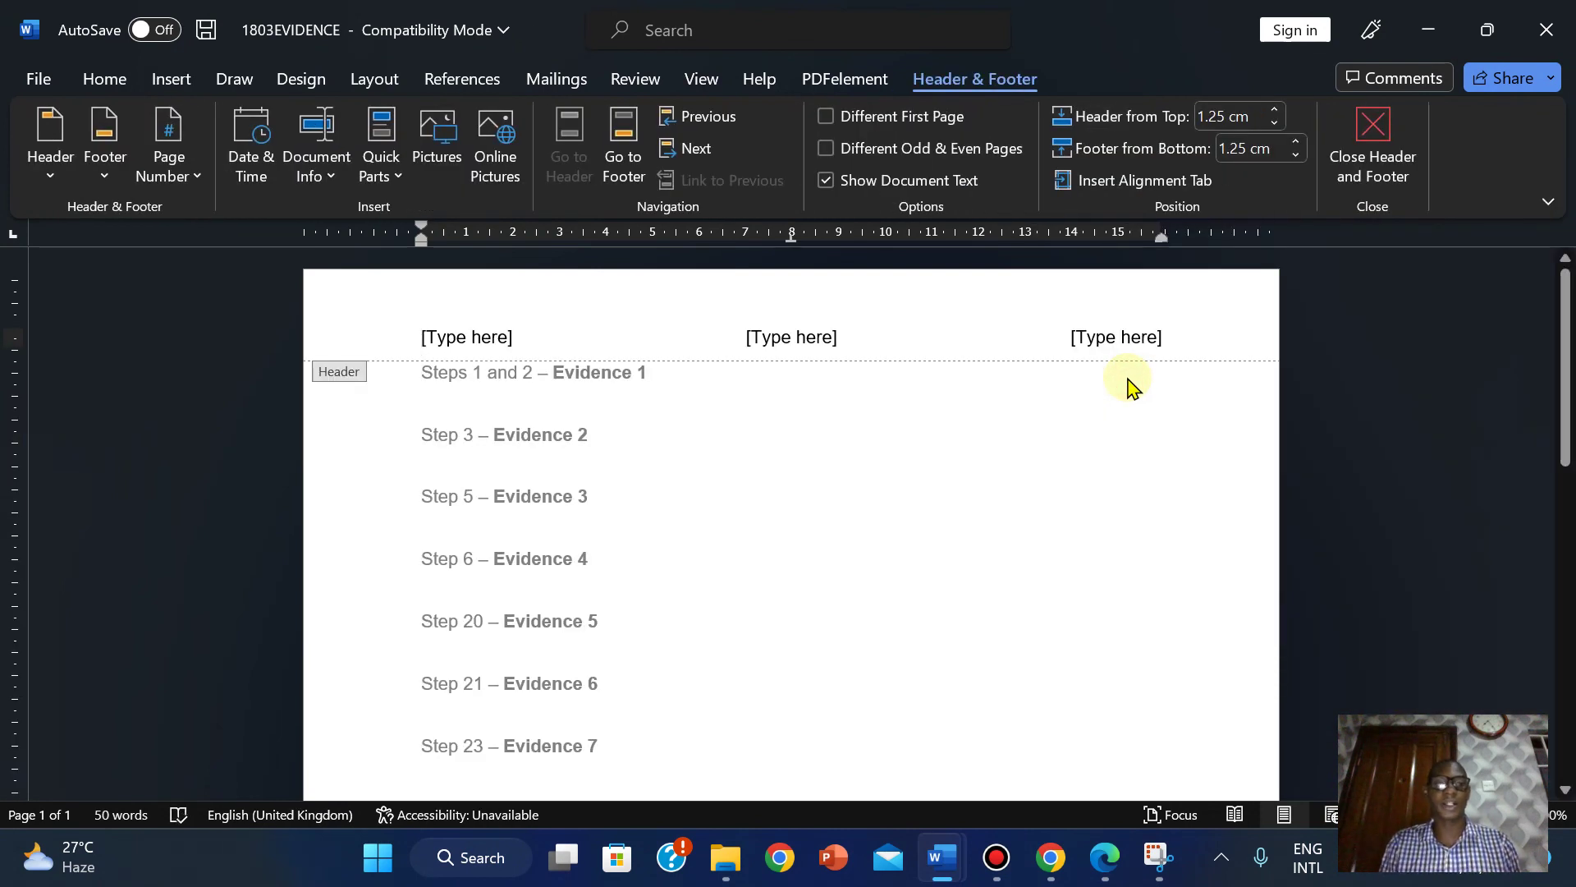
# Put the candidate's name left, the centre number centre and 2022 right, then close the header.
pyautogui.click(451, 339)
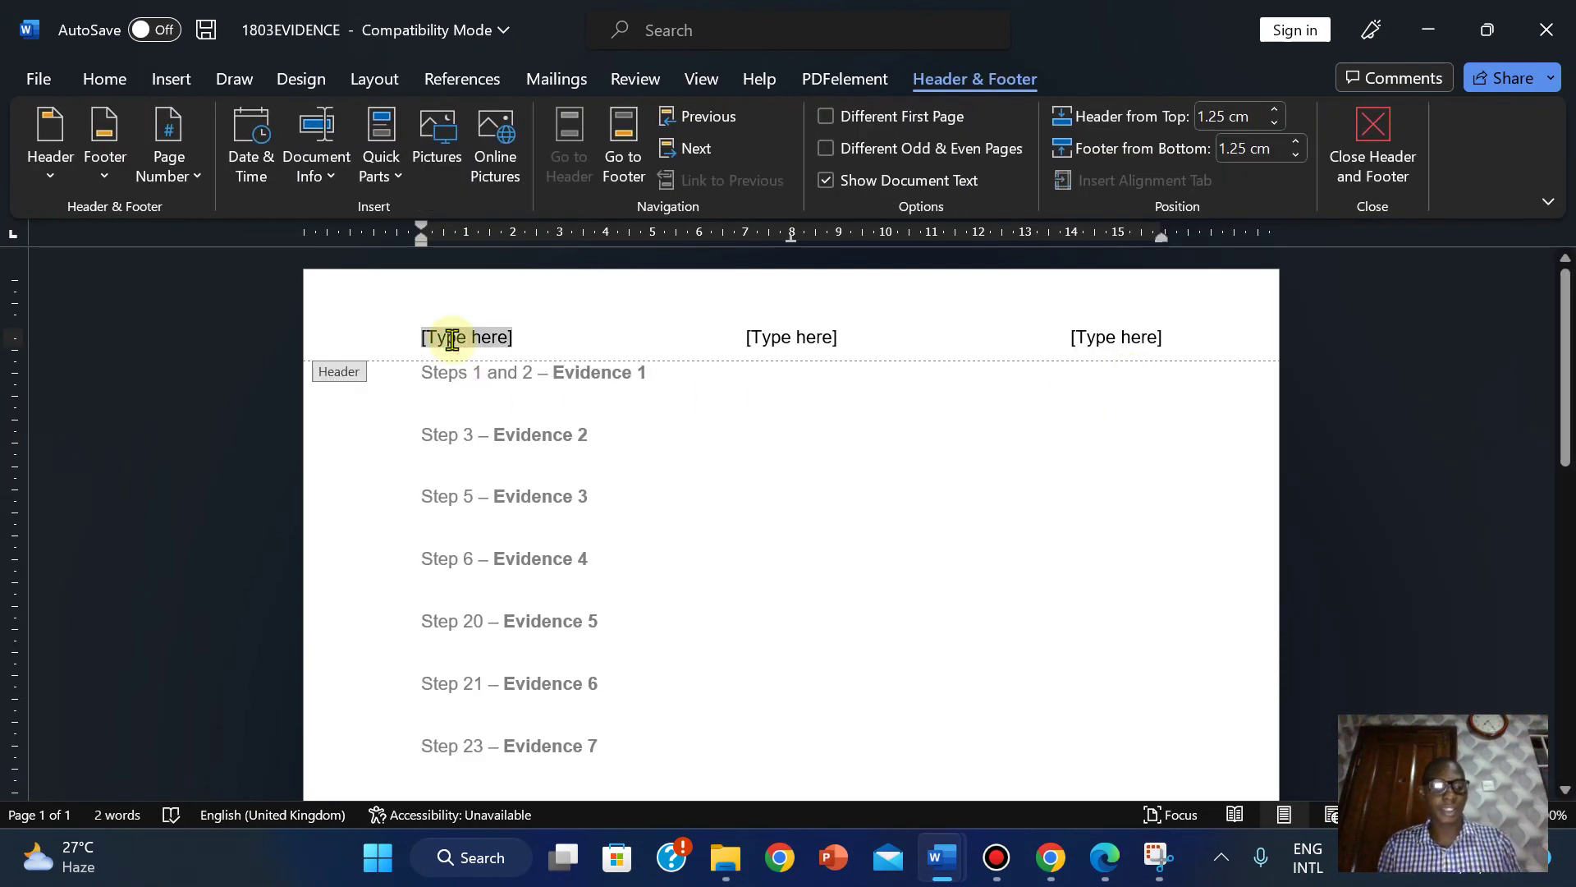
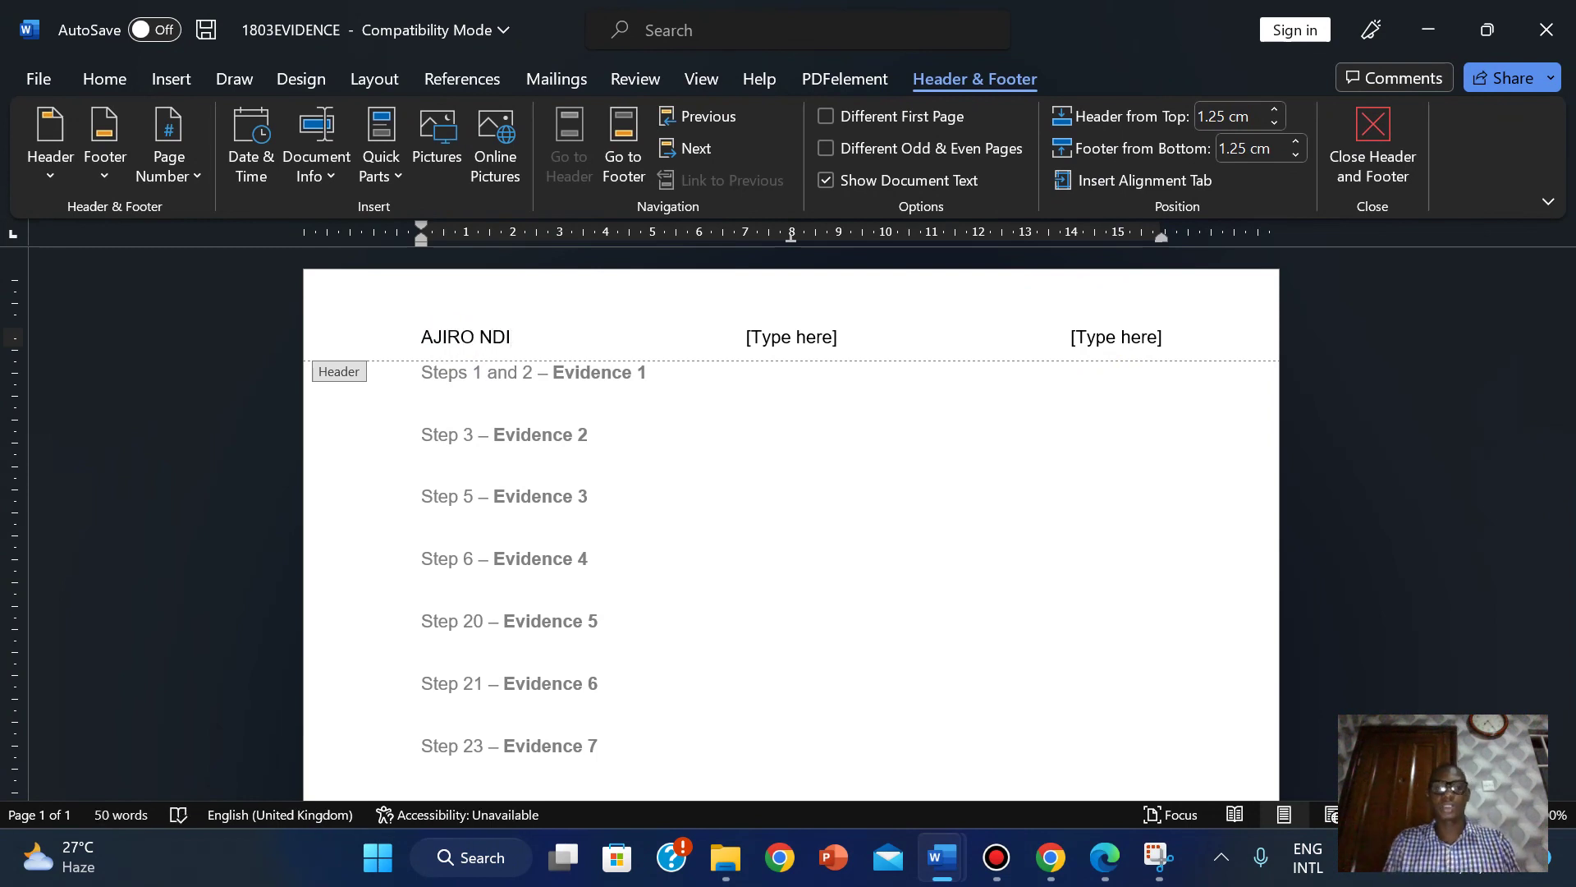
pyautogui.click(793, 335)
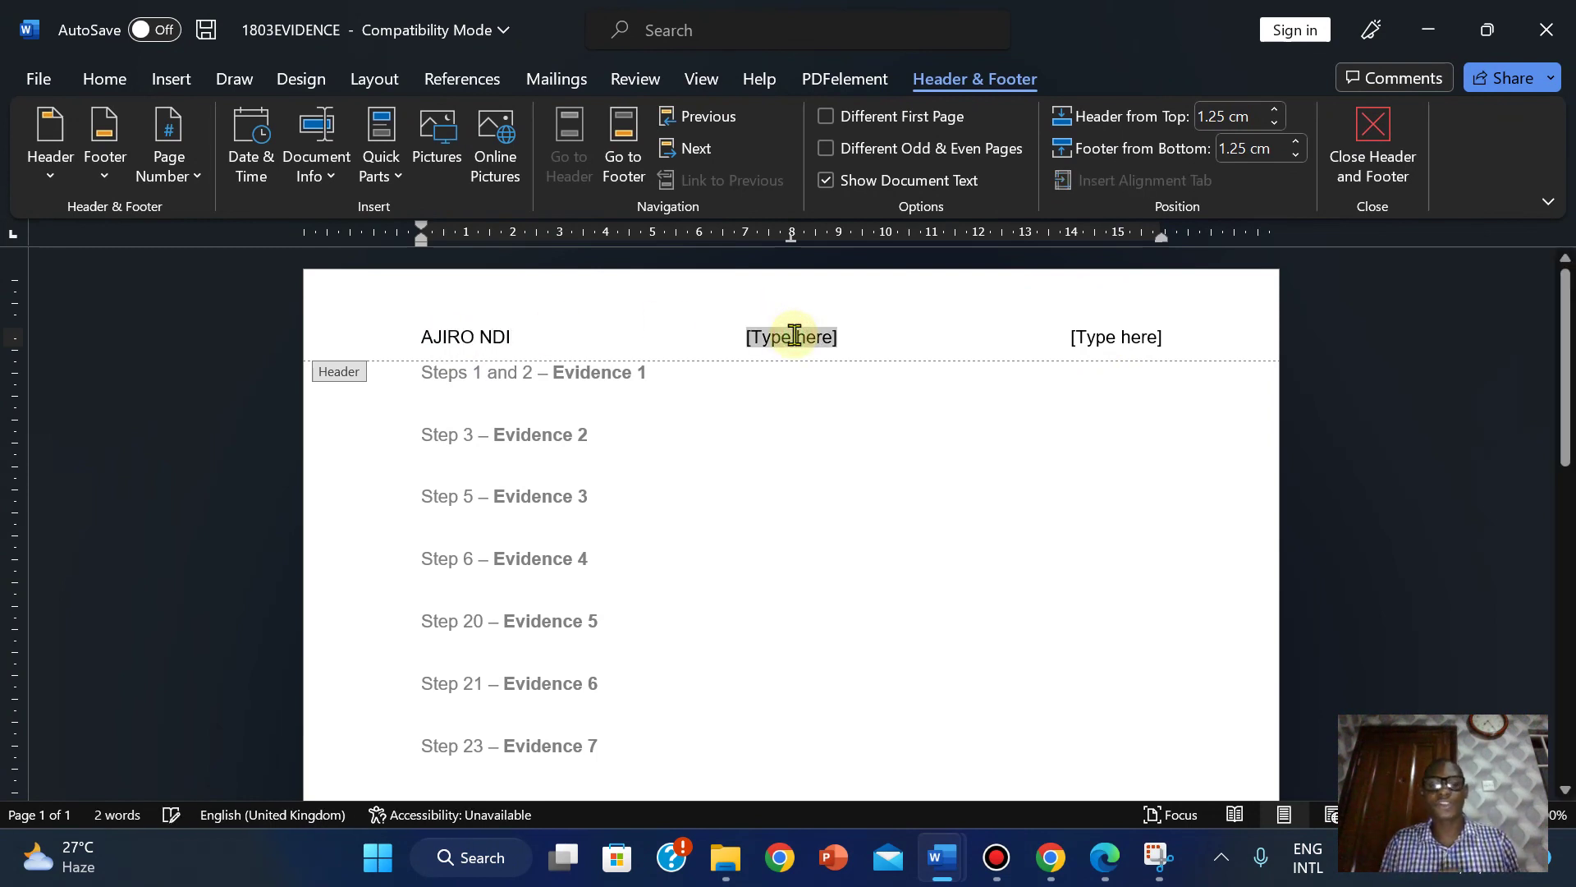
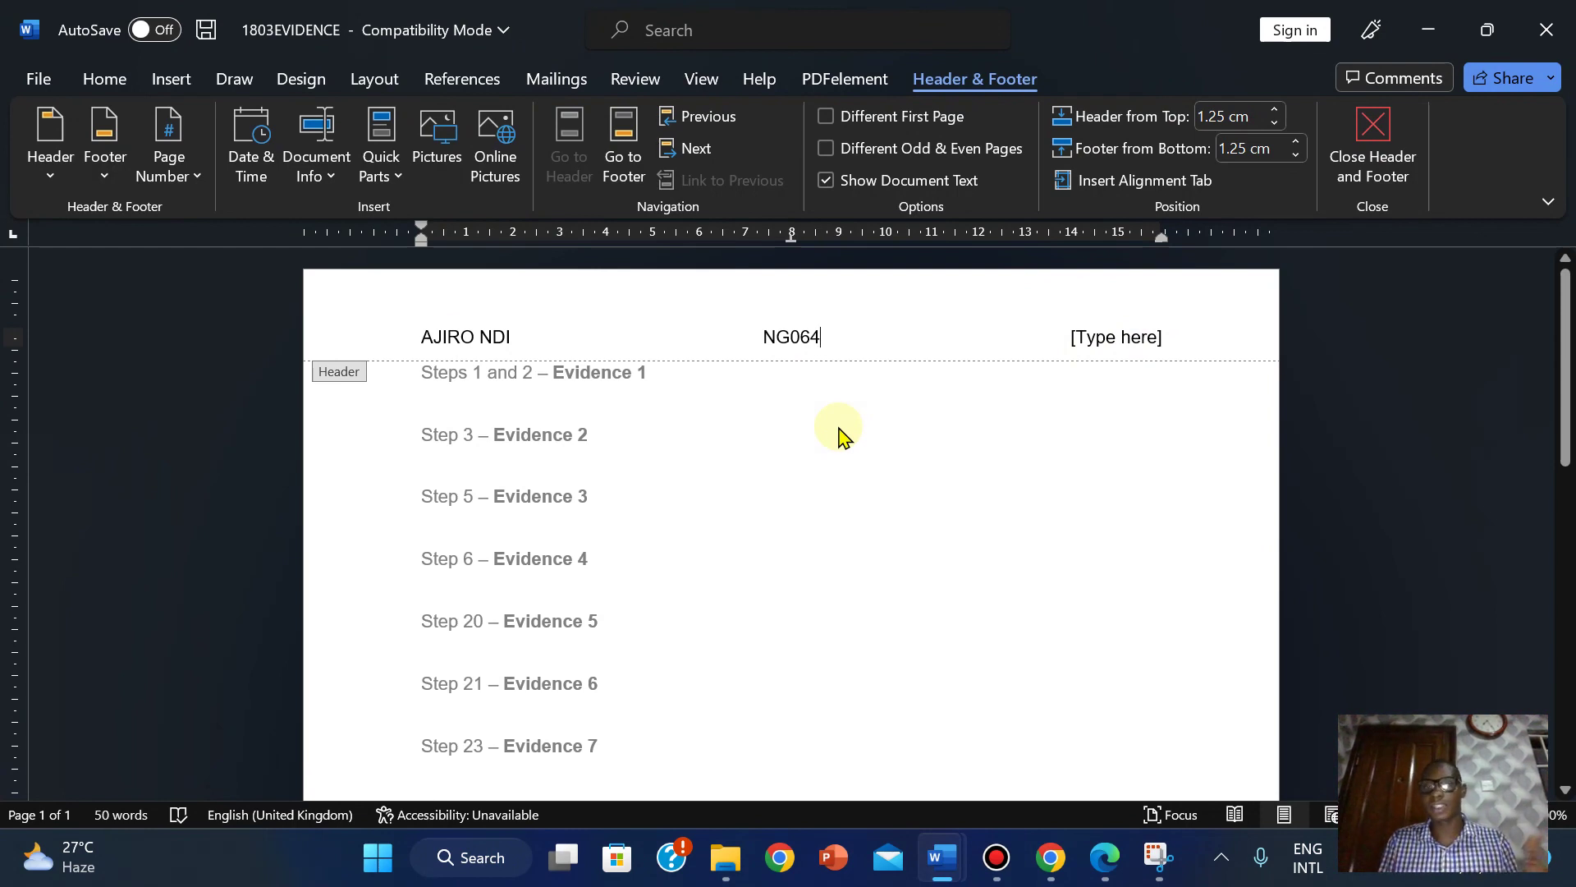
pyautogui.click(1116, 340)
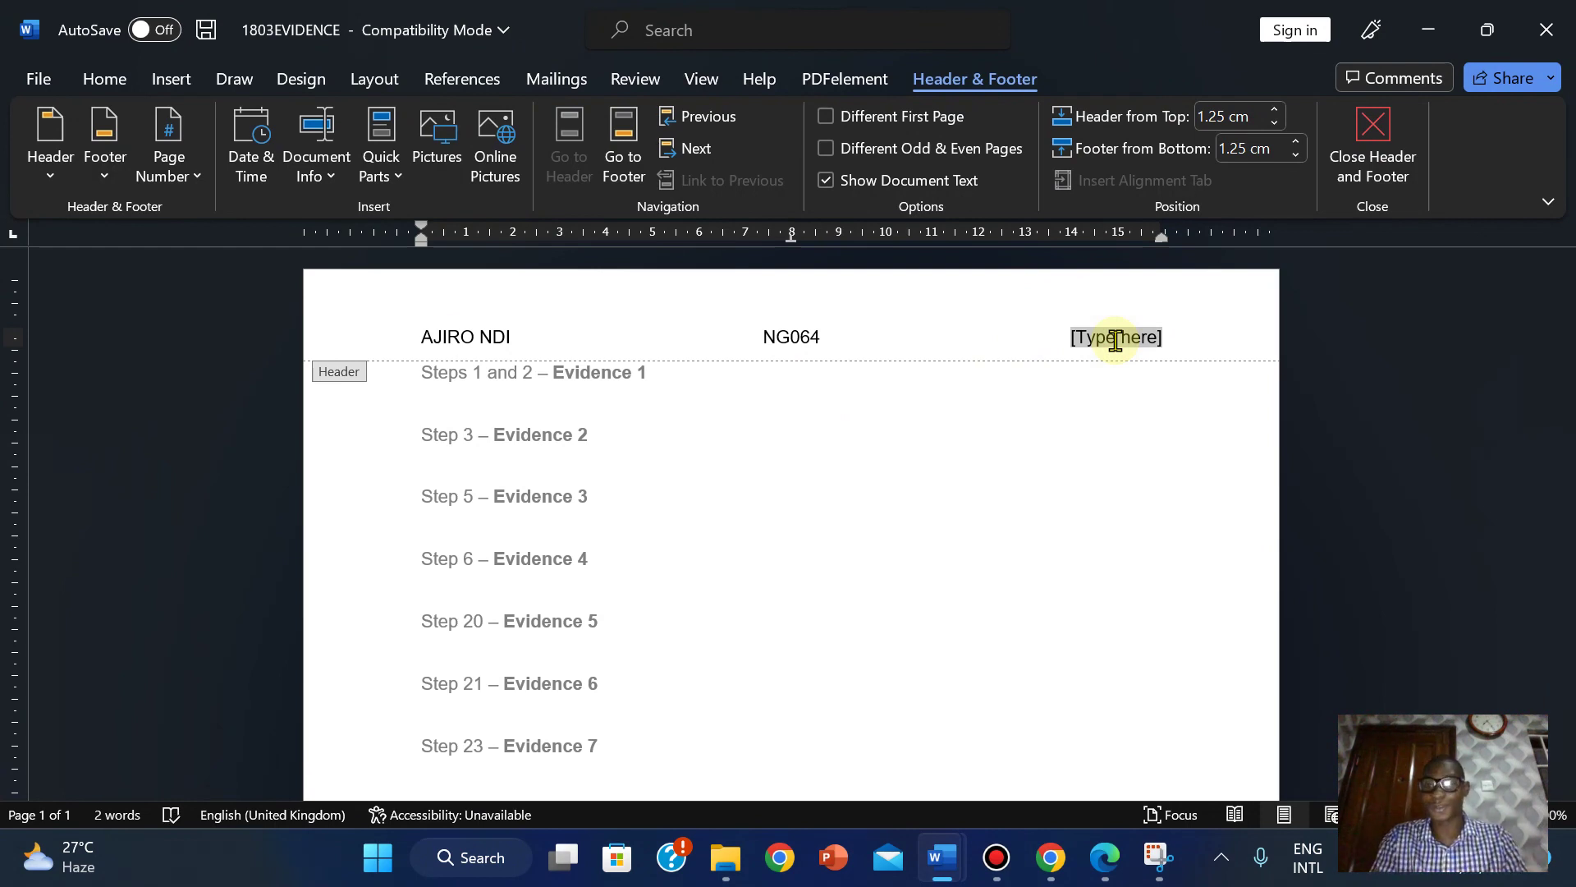
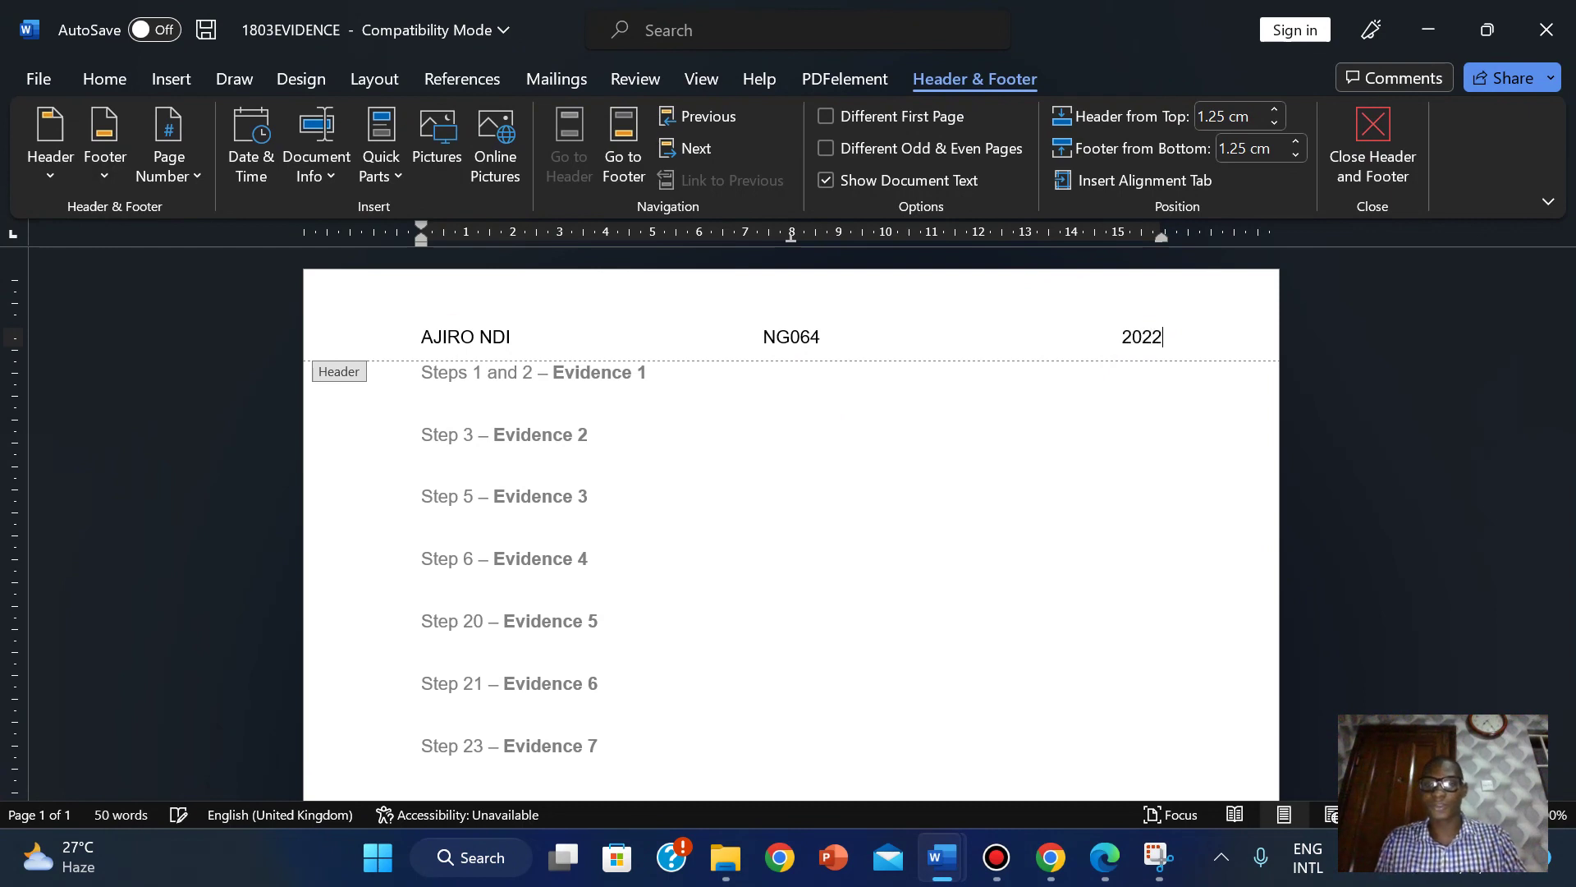
pyautogui.click(1376, 126)
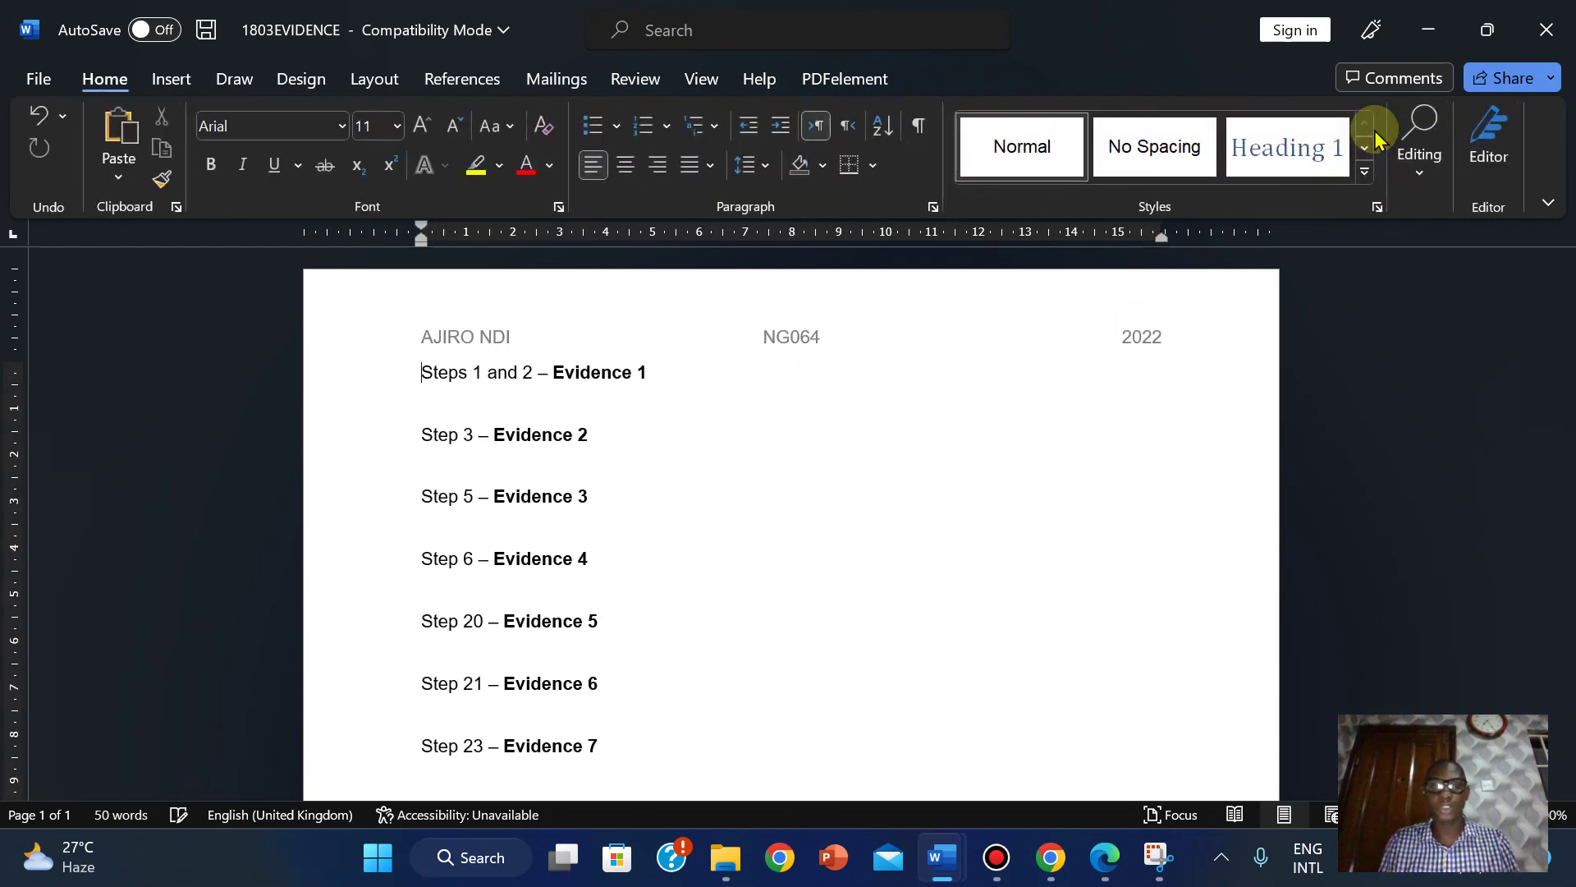
# Copy EVIDENCE9999 from the PDF's Task 1 text and return to 1803EVIDENCE in Word.
pyautogui.click(1082, 872)
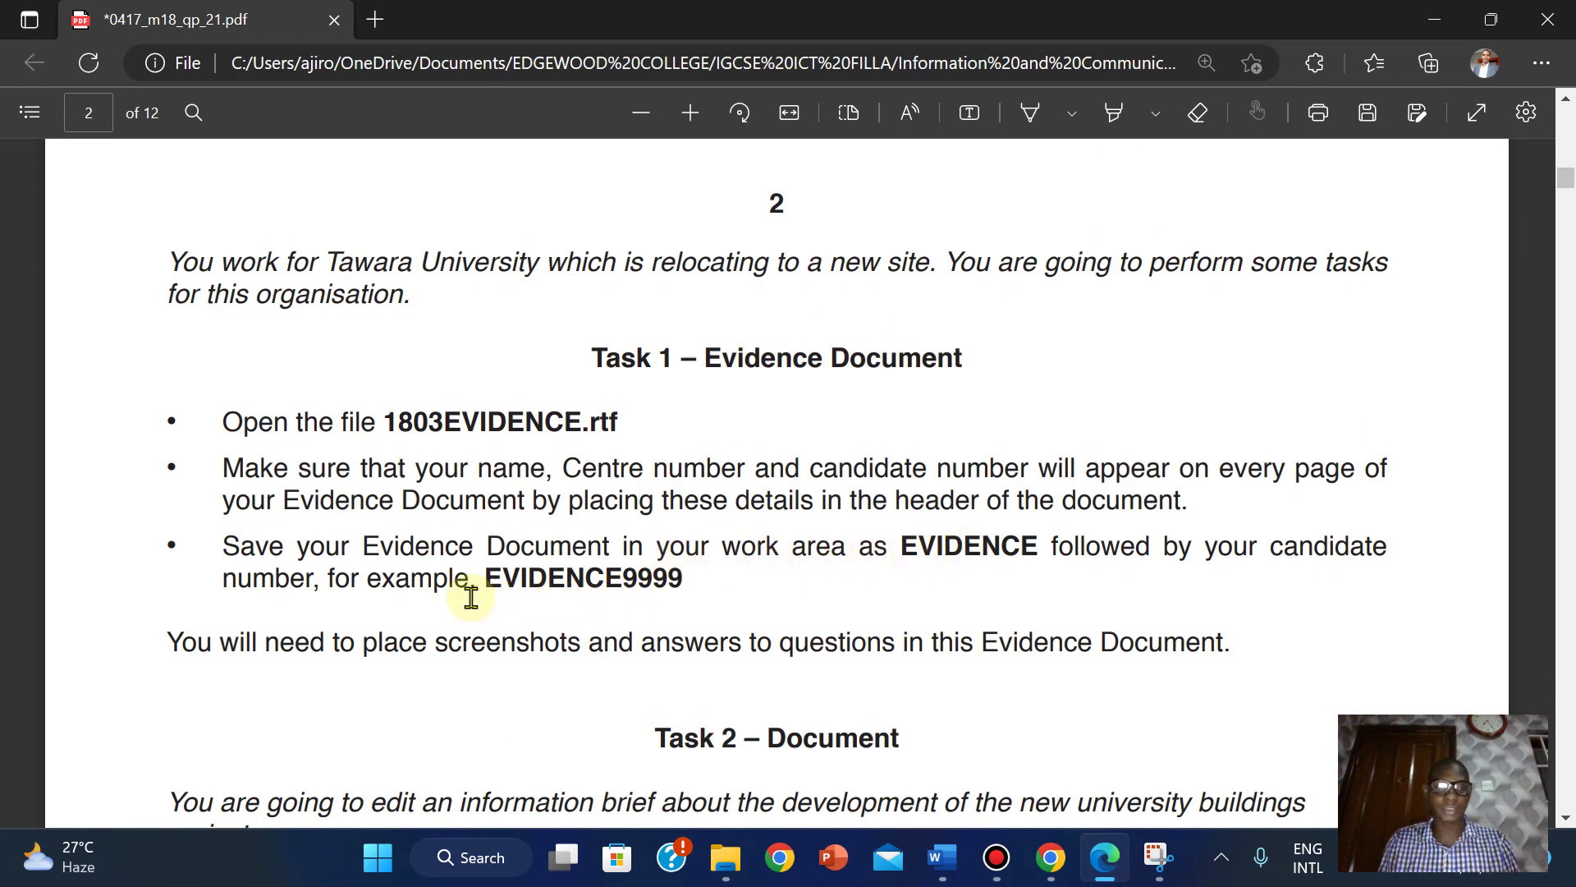
pyautogui.moveTo(491, 574); pyautogui.dragTo(686, 585)
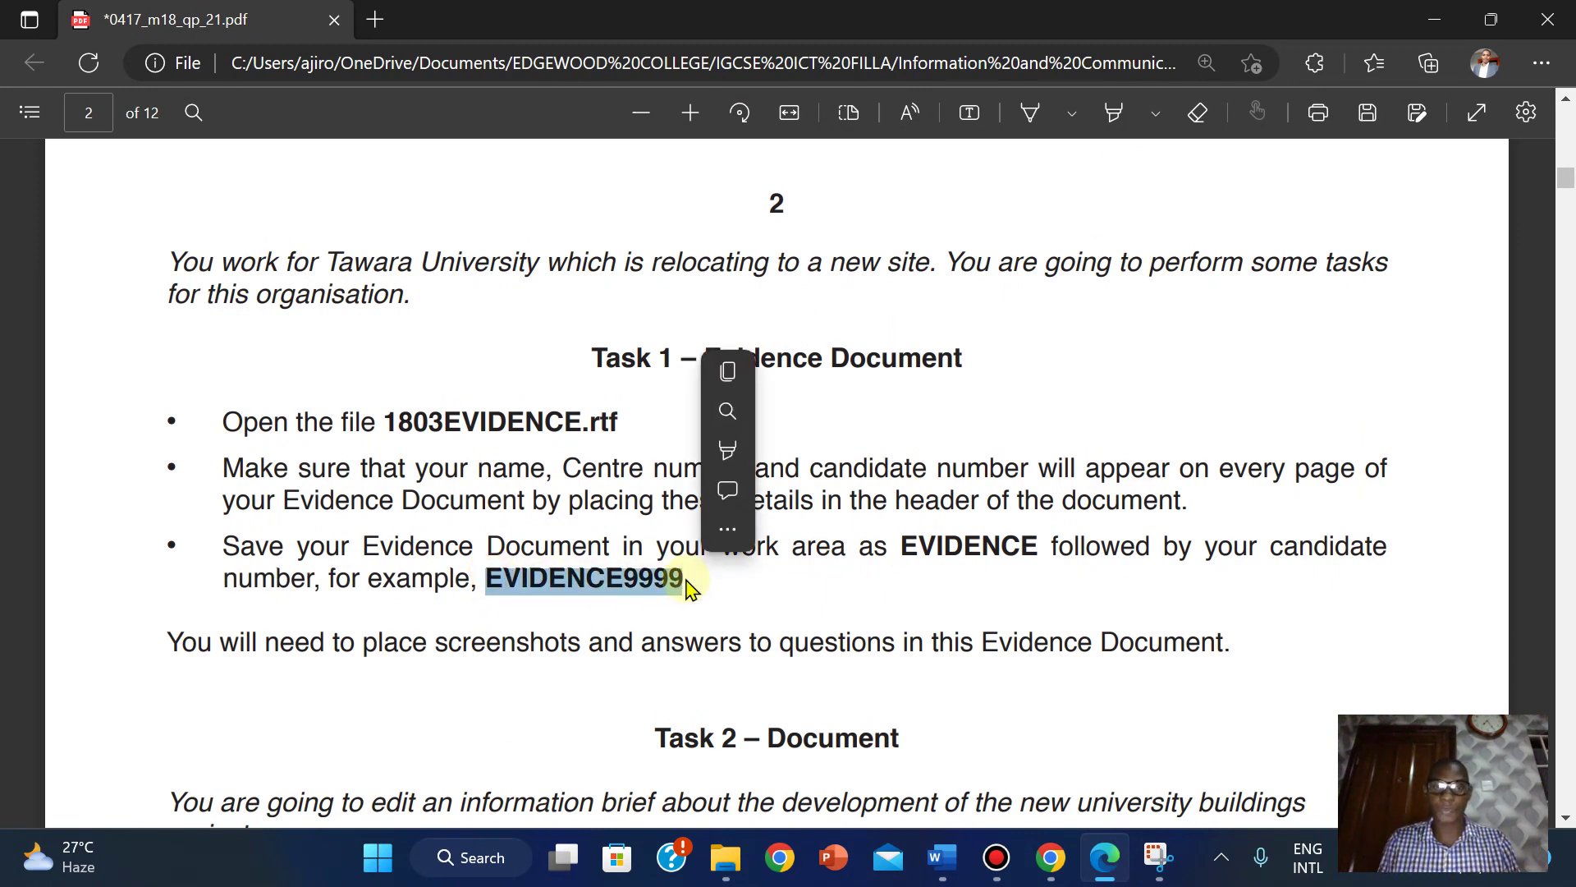
pyautogui.moveTo(721, 526)
pyautogui.click(782, 379)
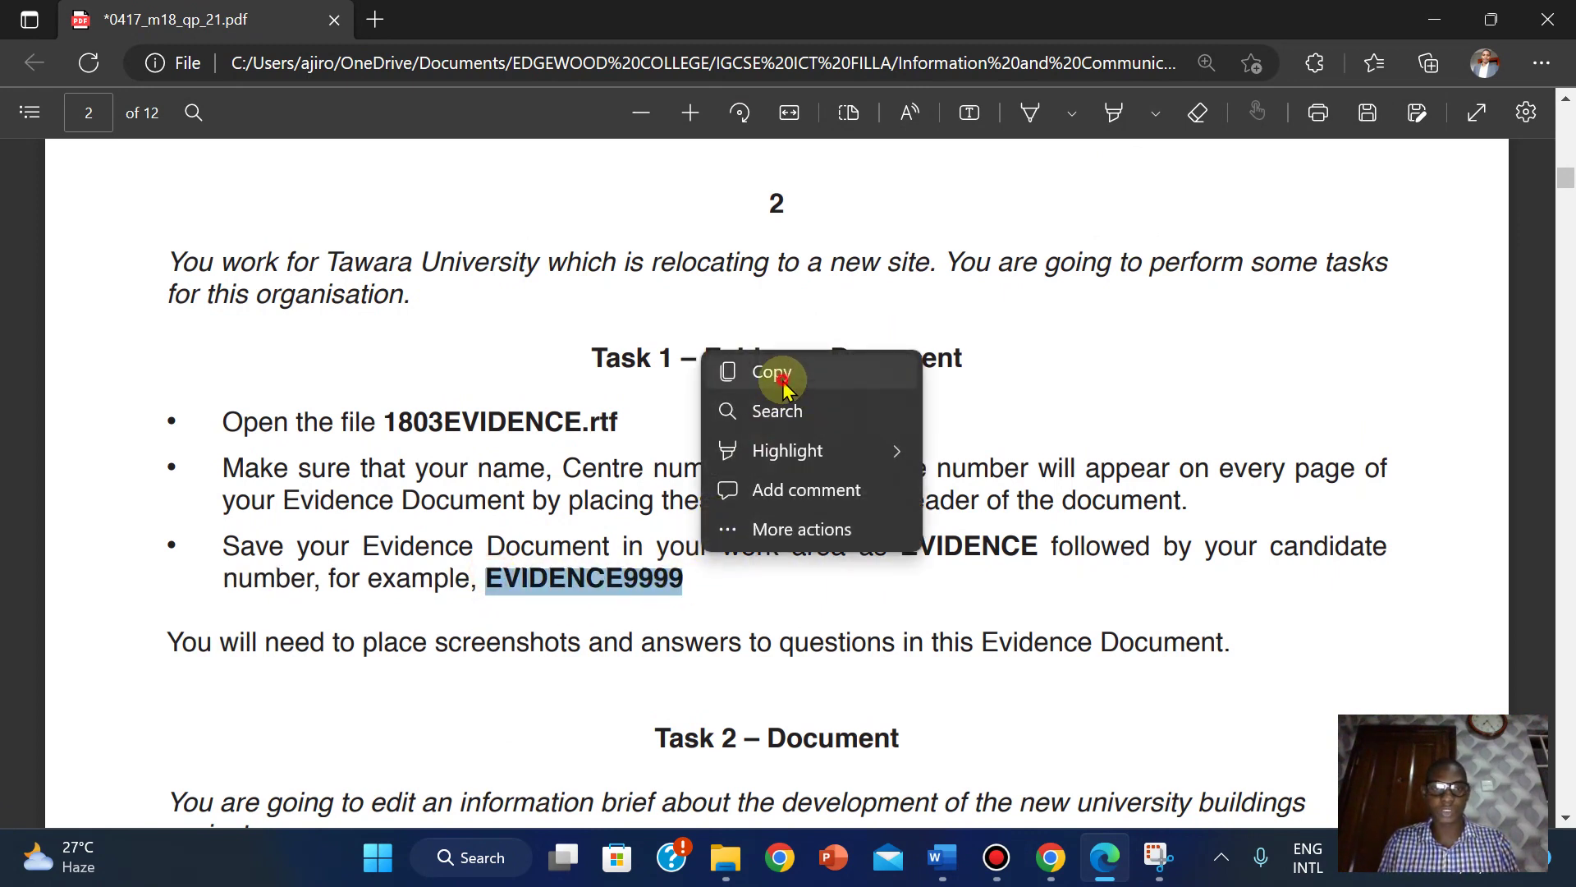
pyautogui.moveTo(950, 852)
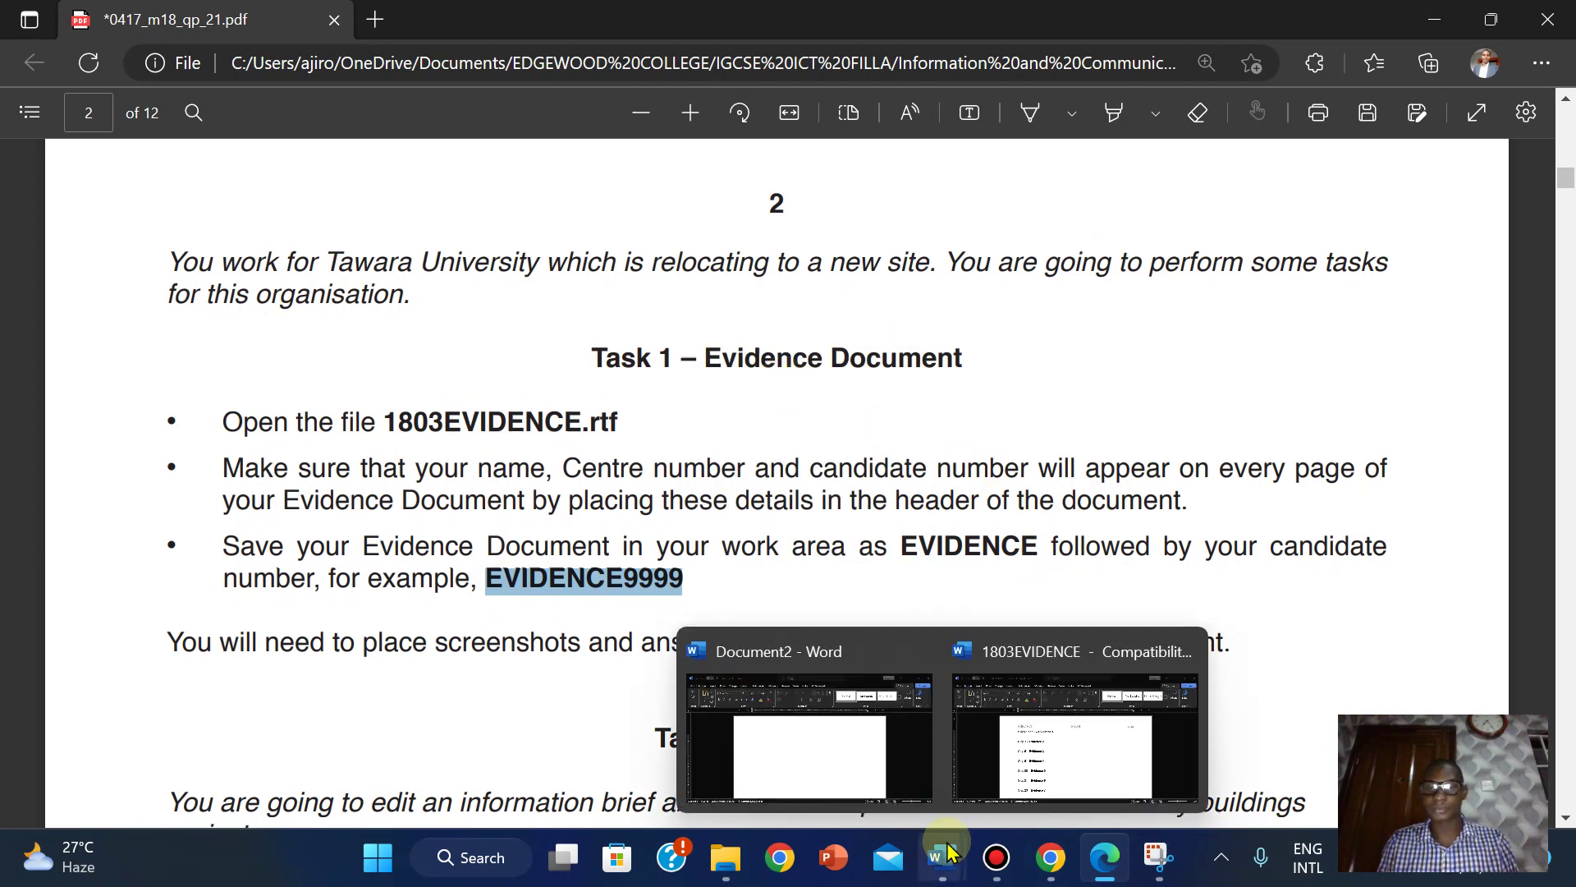
pyautogui.click(1051, 732)
# Start Save As for the evidence document and choose the Word Document (*.docx) format.
pyautogui.click(24, 80)
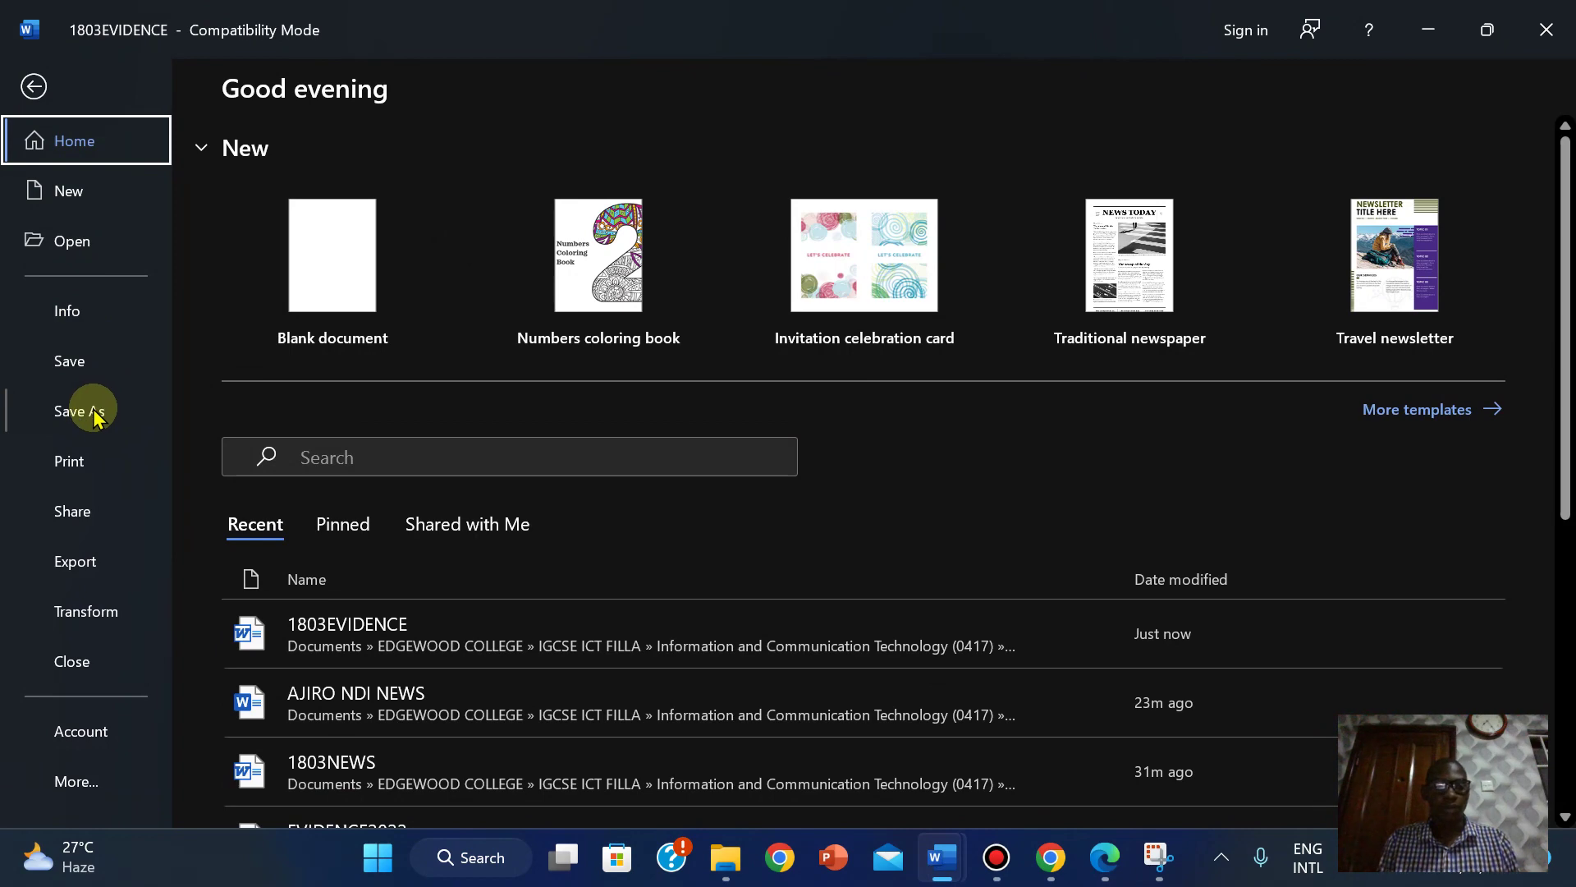
pyautogui.click(94, 412)
pyautogui.moveTo(1026, 874)
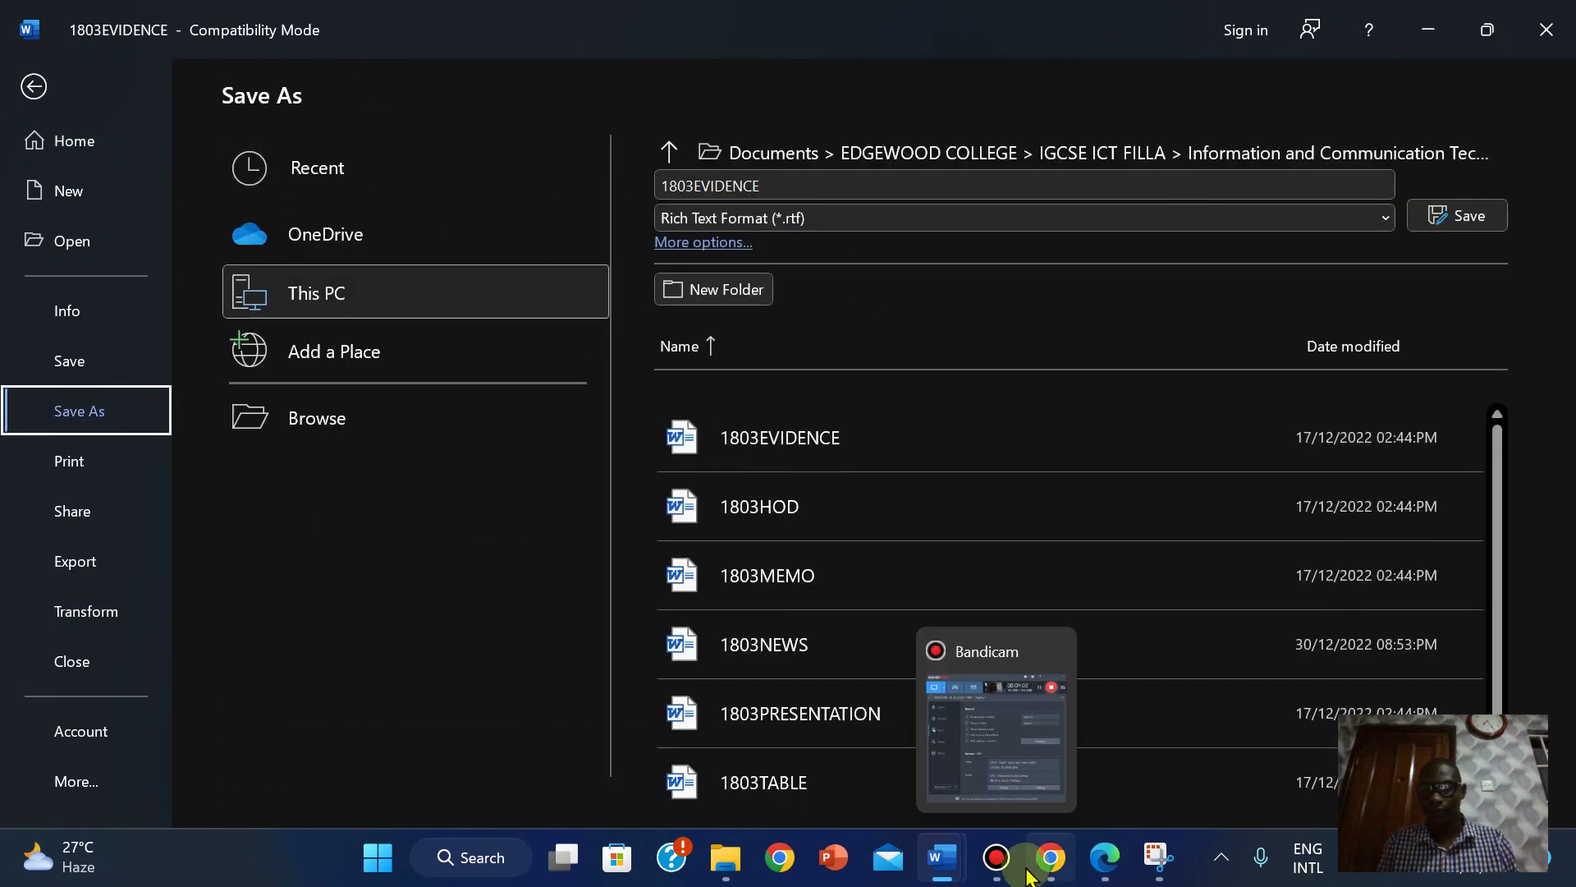
pyautogui.click(1104, 857)
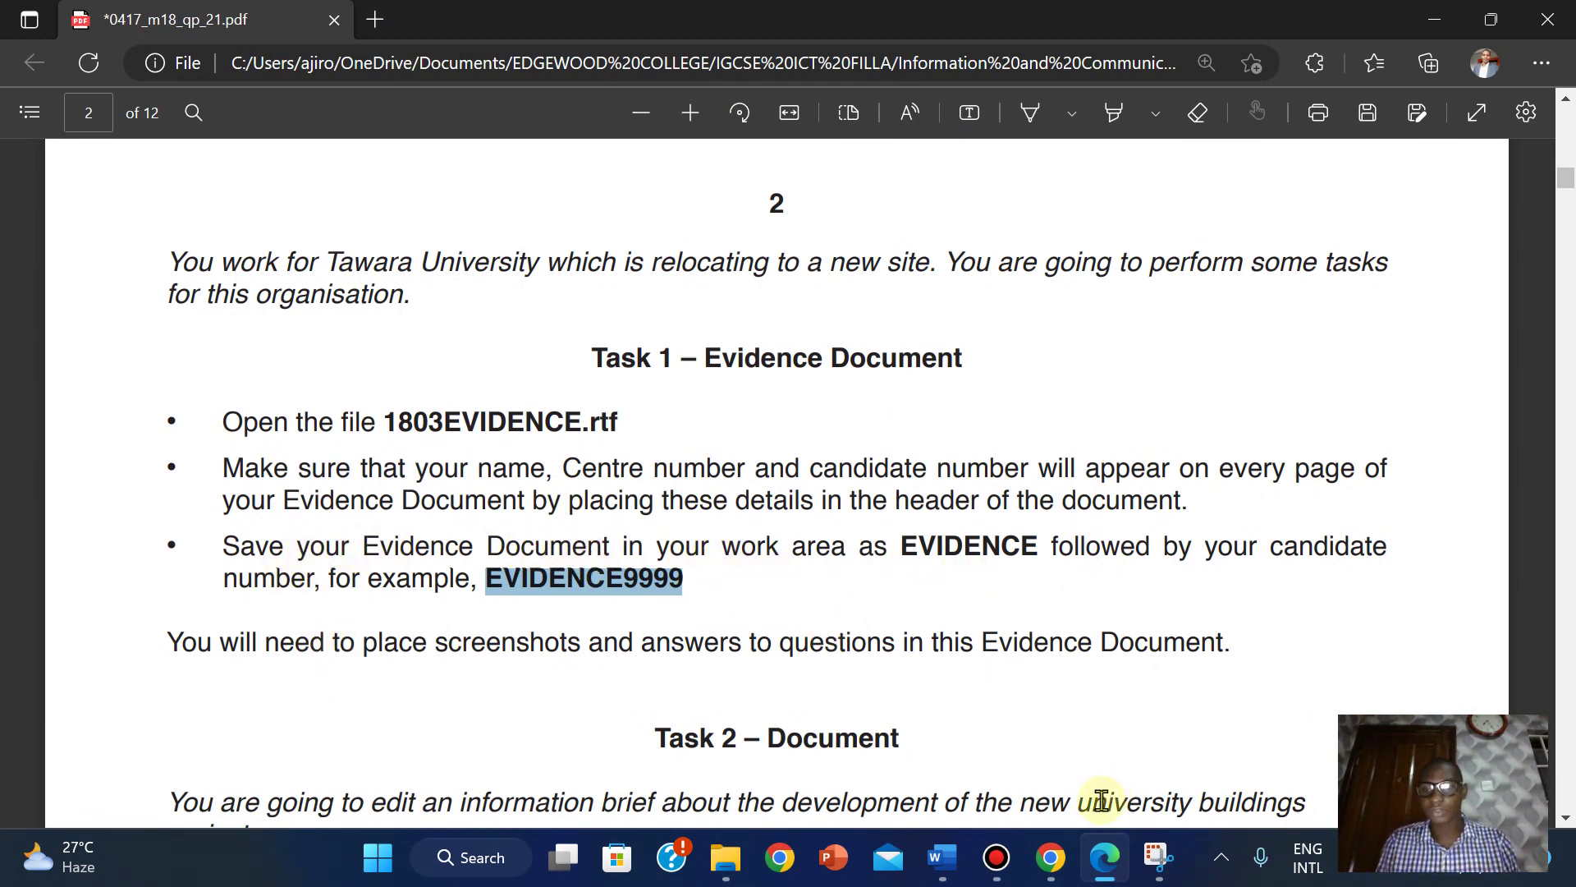
pyautogui.moveTo(942, 856)
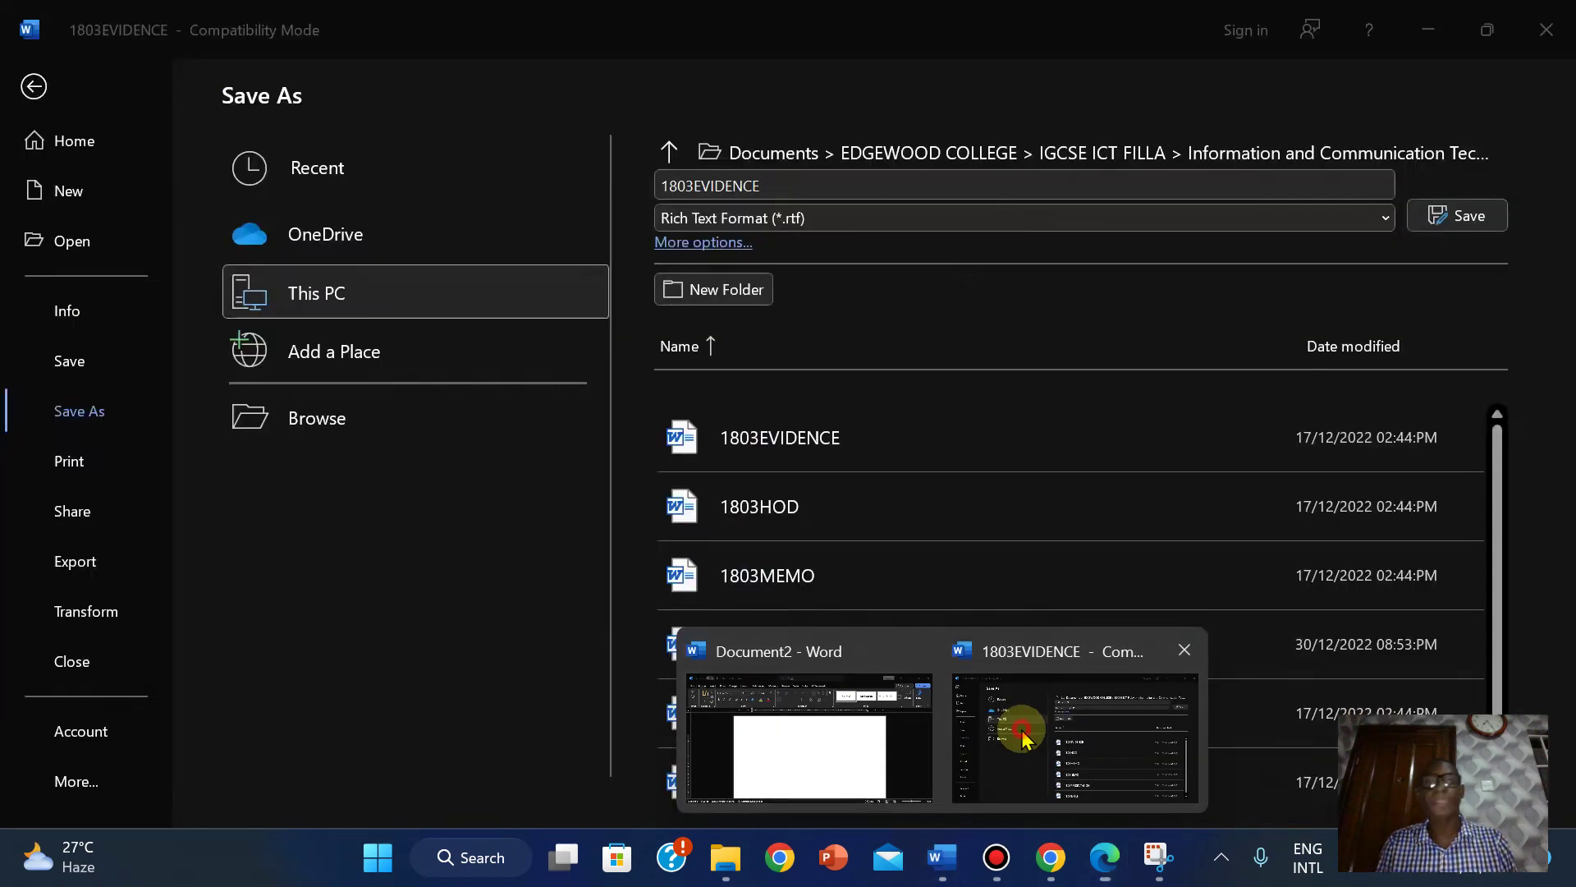
pyautogui.click(1076, 736)
pyautogui.click(702, 219)
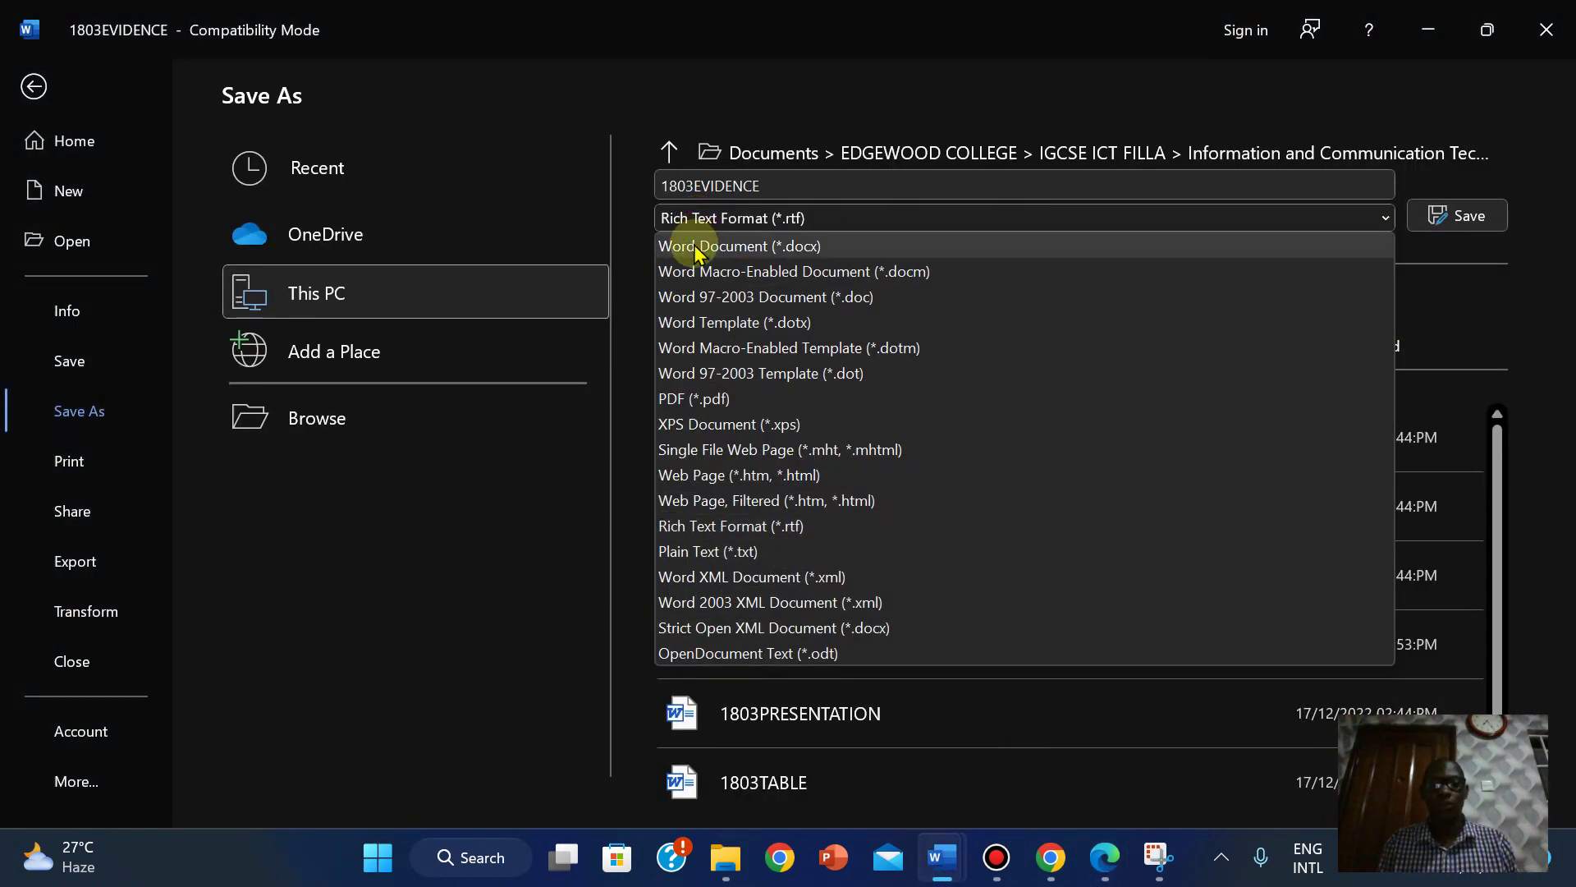
pyautogui.click(694, 241)
# Name the file EVIDENCE2022 from the pasted example name, save, and overwrite the existing file.
pyautogui.click(720, 186)
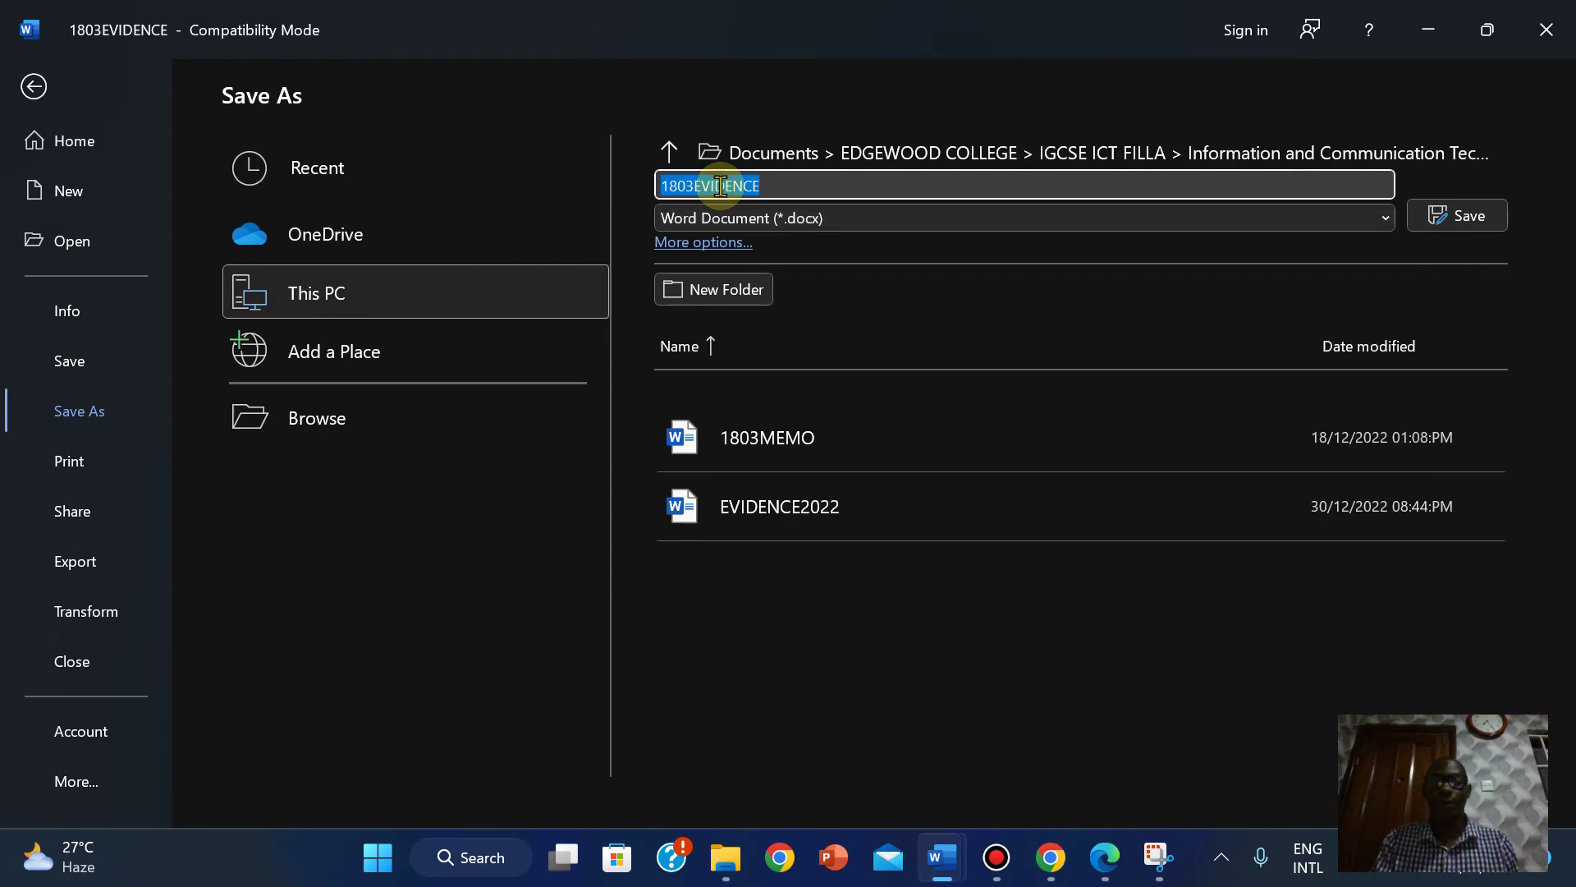
pyautogui.press('BackSpace')
pyautogui.rightClick(720, 186)
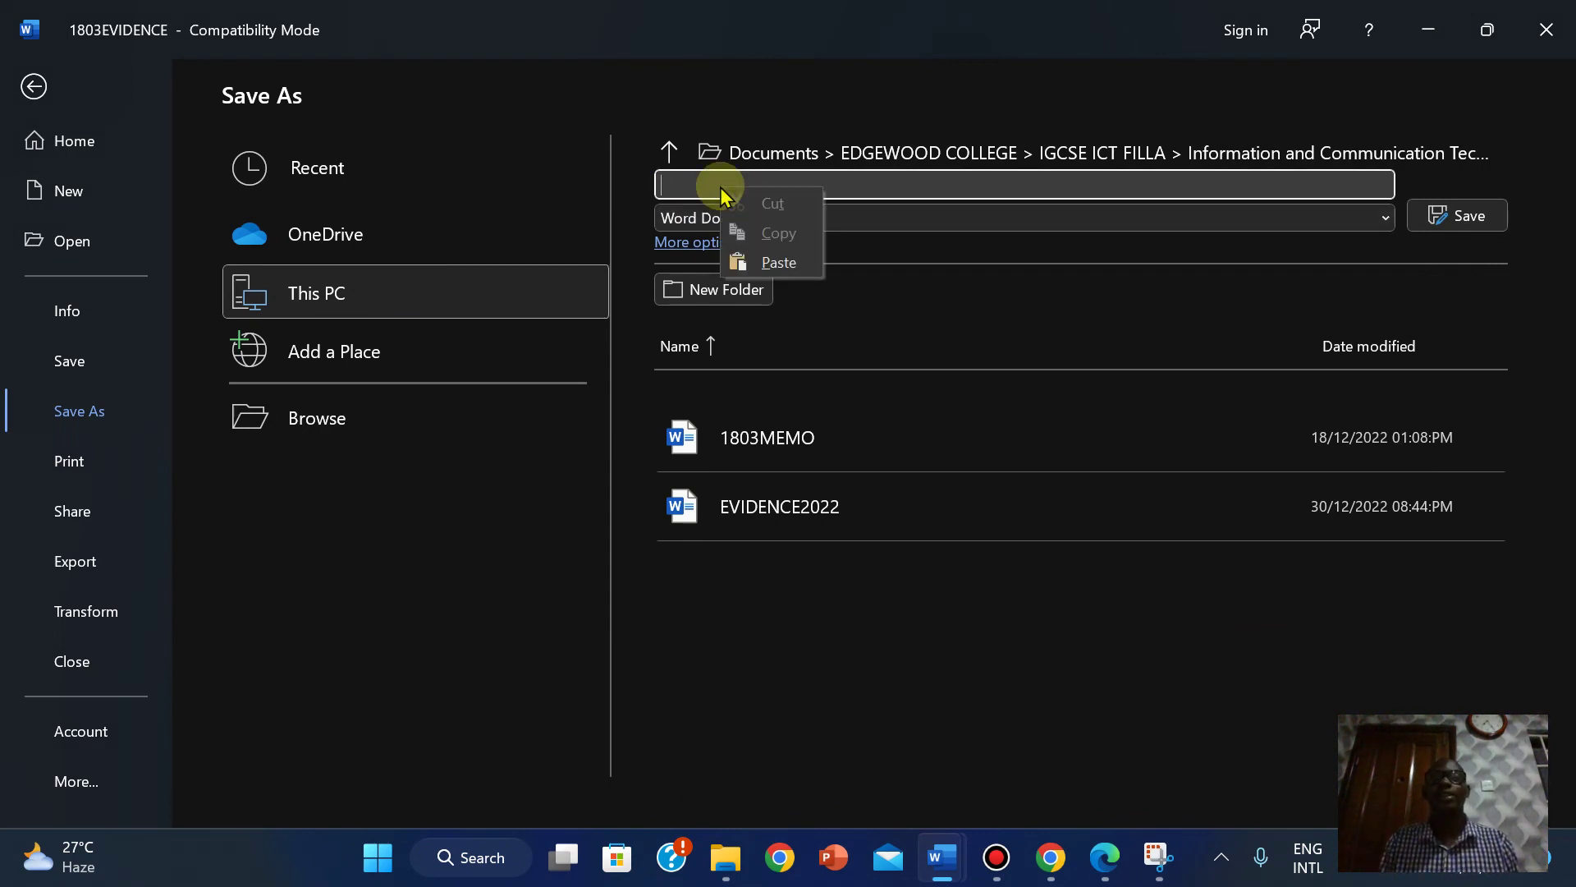
pyautogui.click(770, 261)
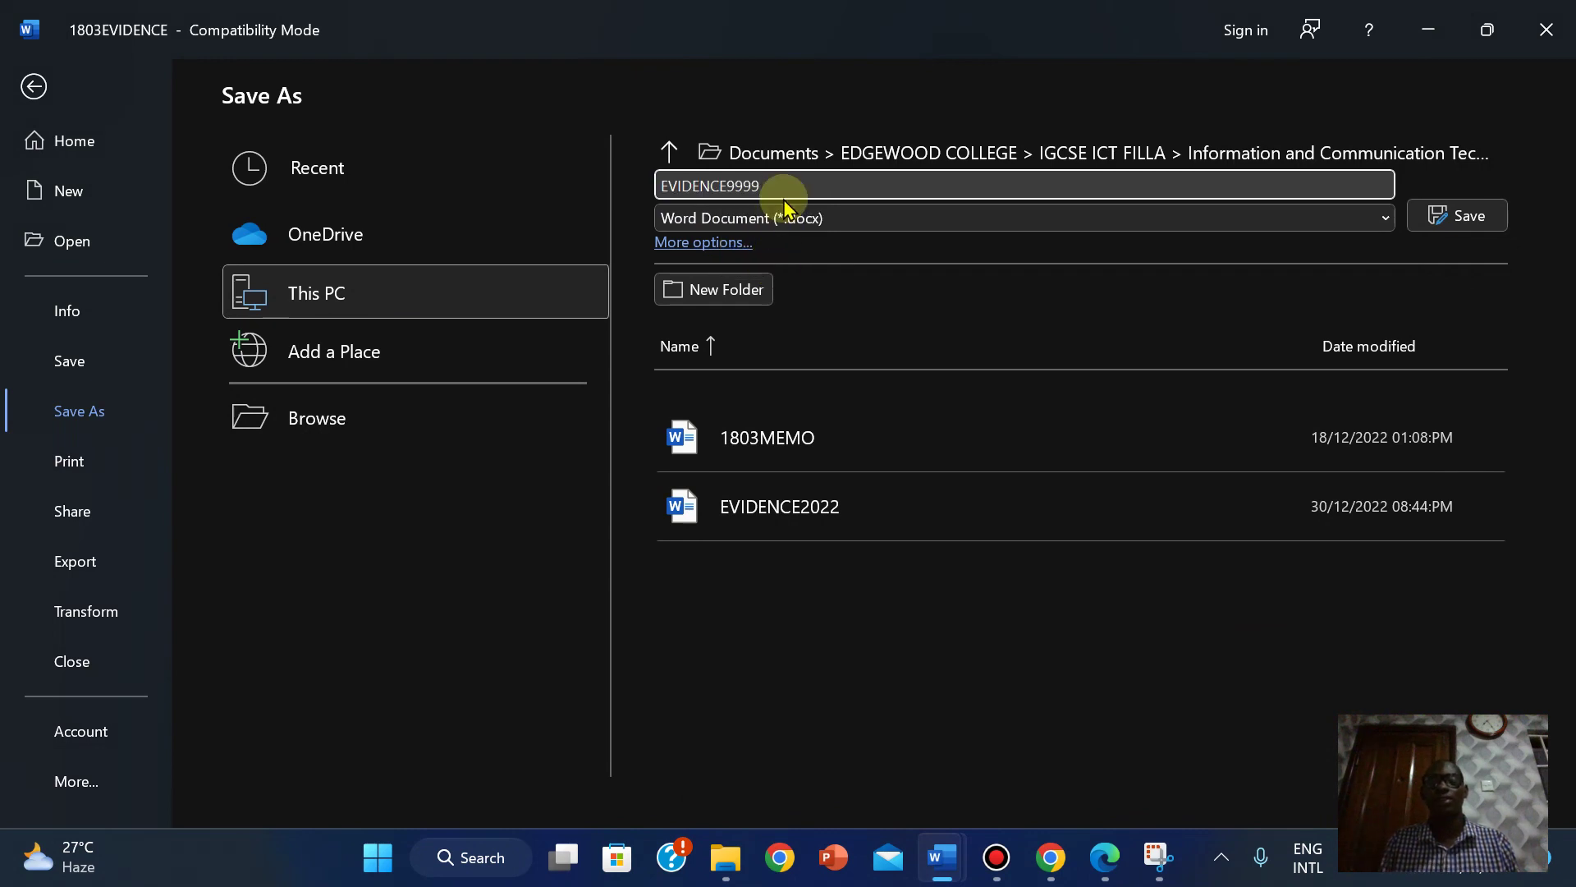
pyautogui.press('BackSpace')
pyautogui.press('BackSpace')
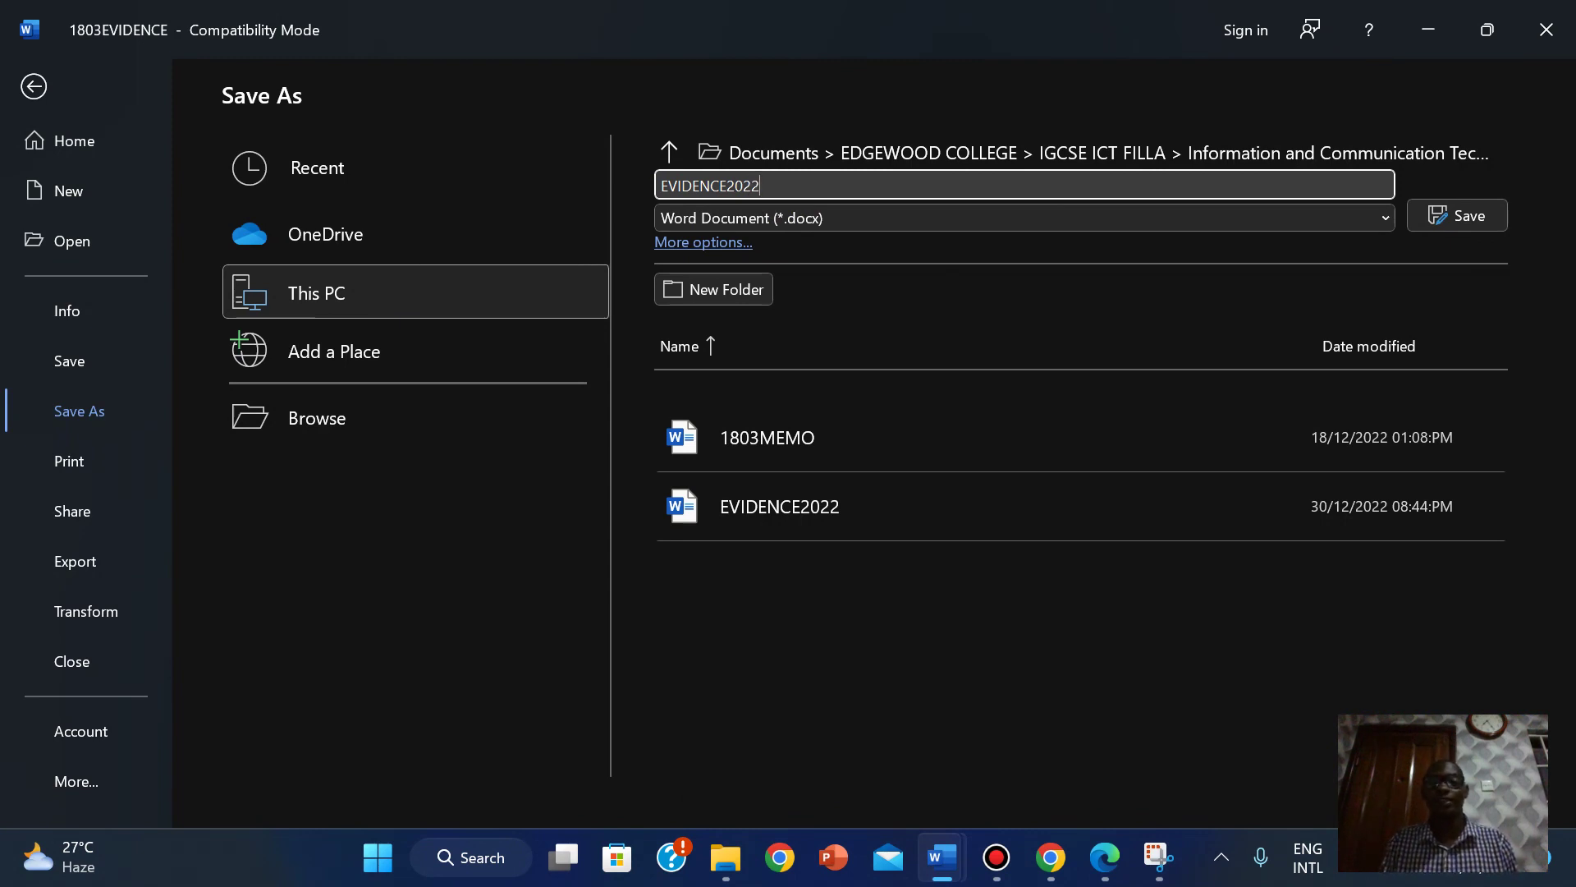
pyautogui.click(1427, 215)
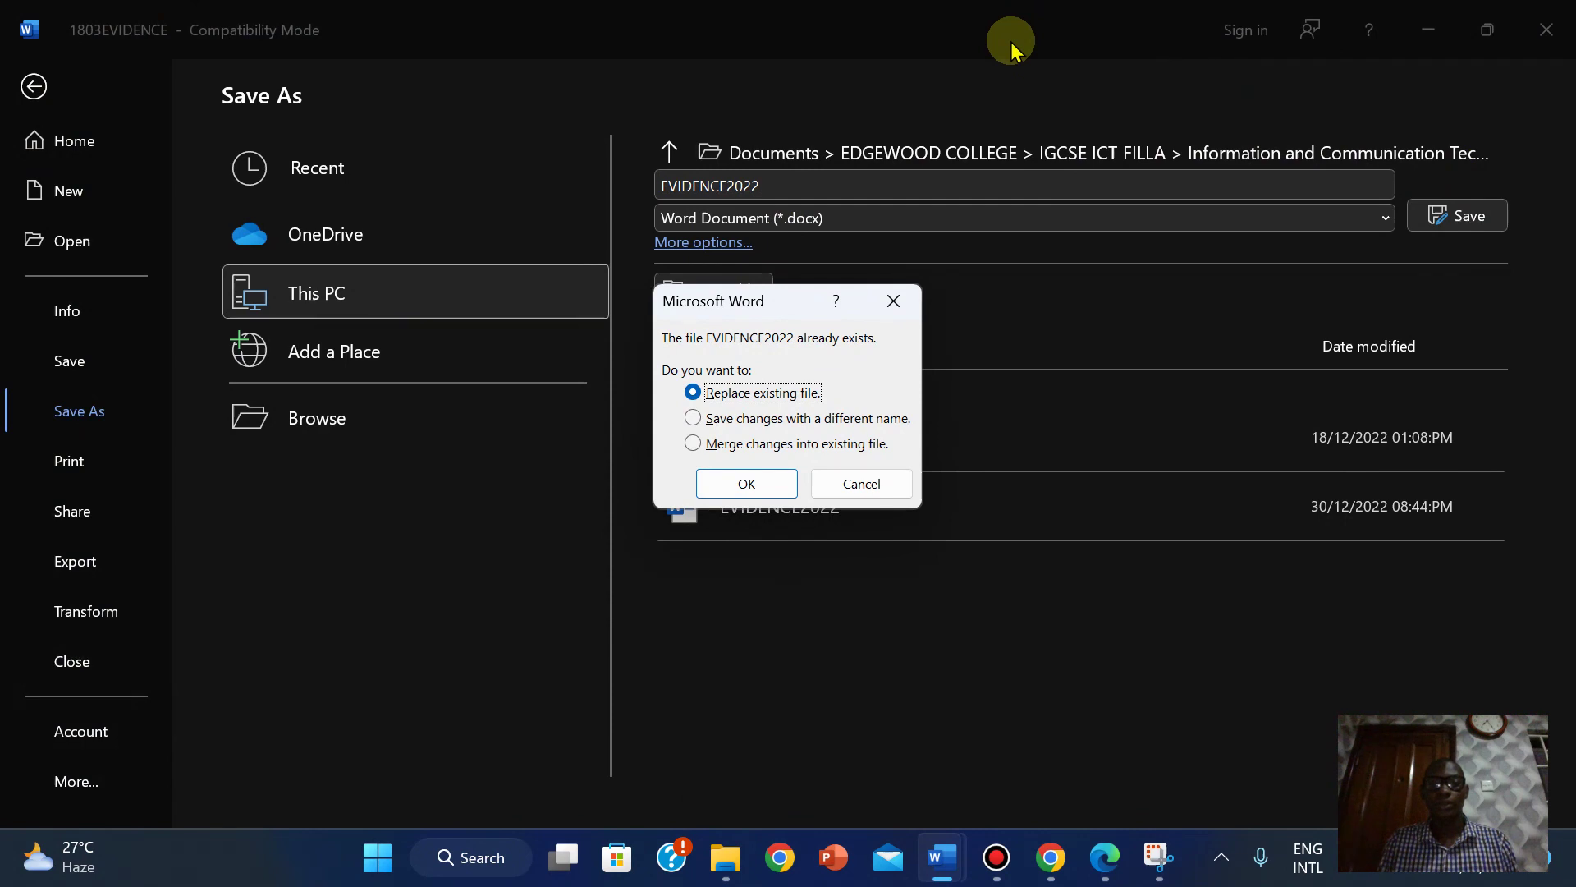
pyautogui.click(743, 501)
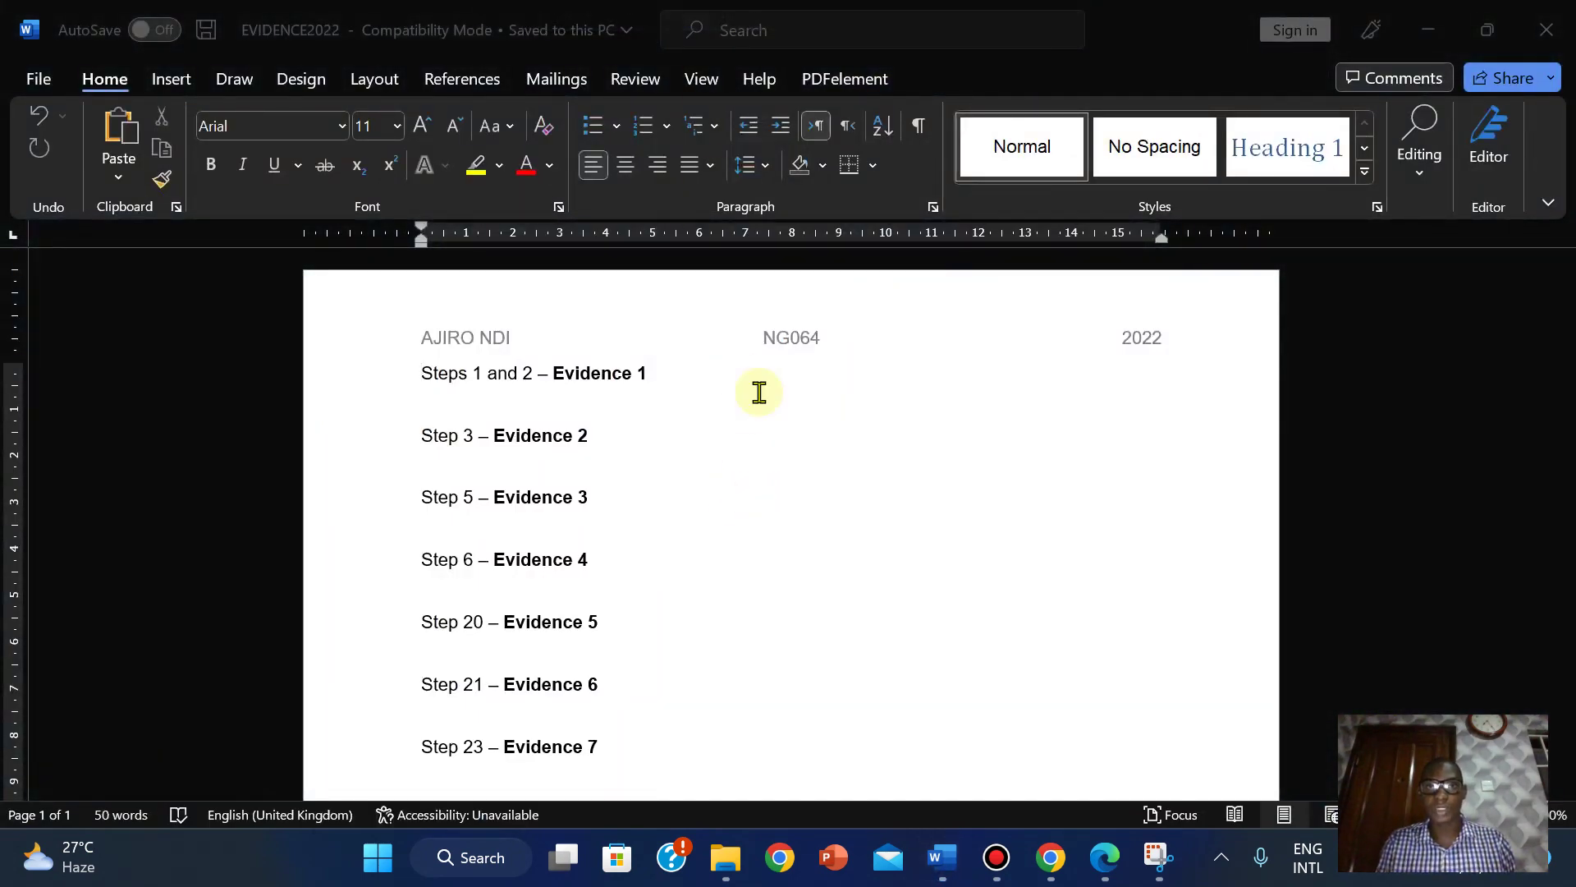
pyautogui.click(786, 10)
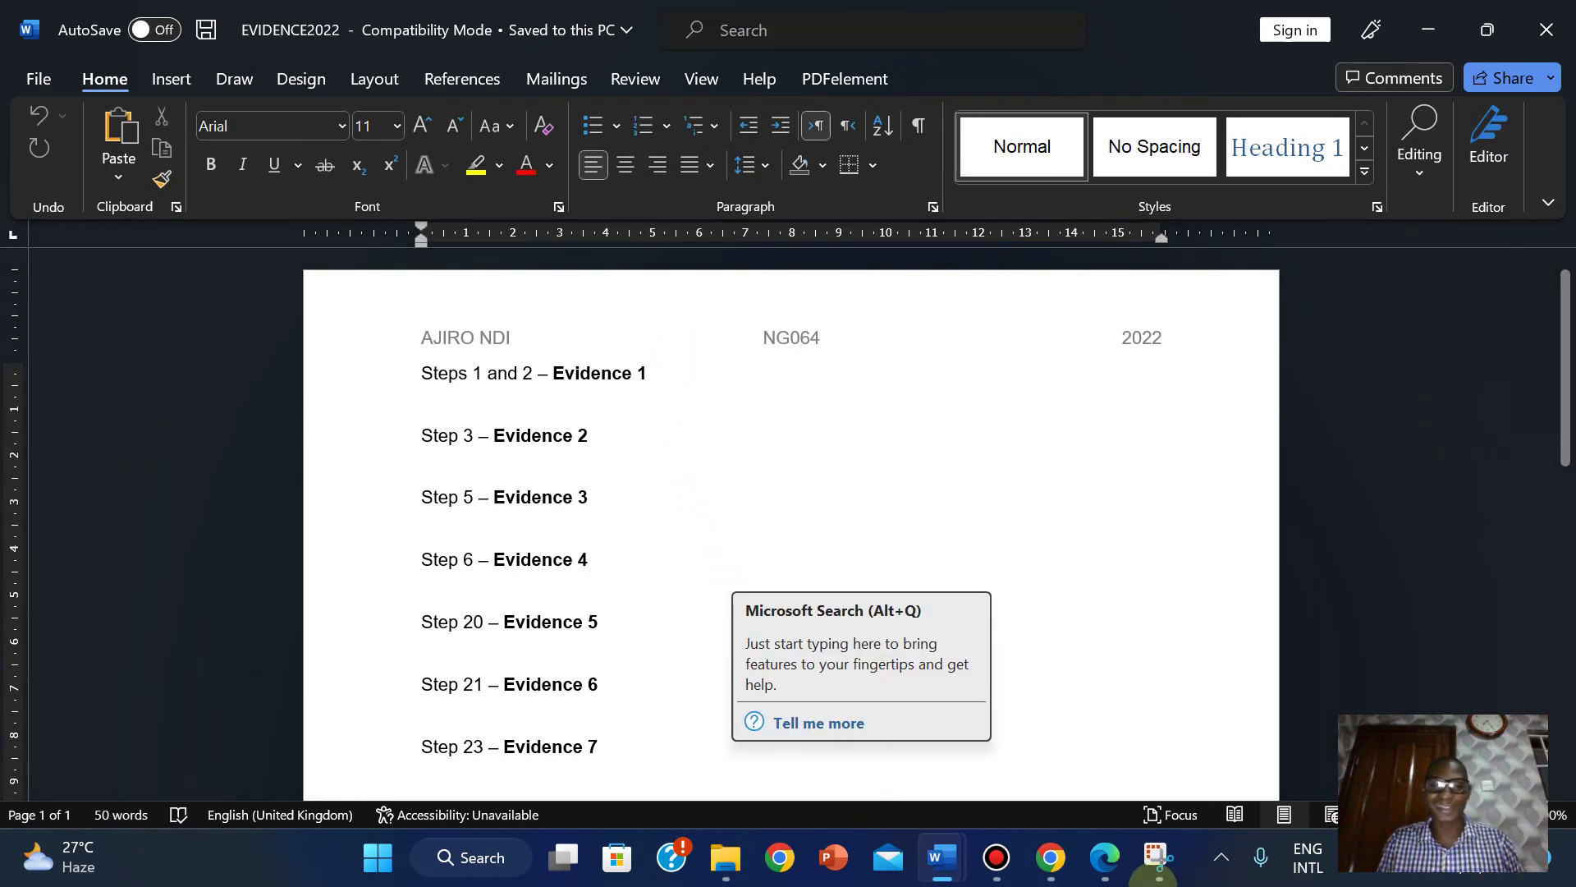
pyautogui.click(1103, 857)
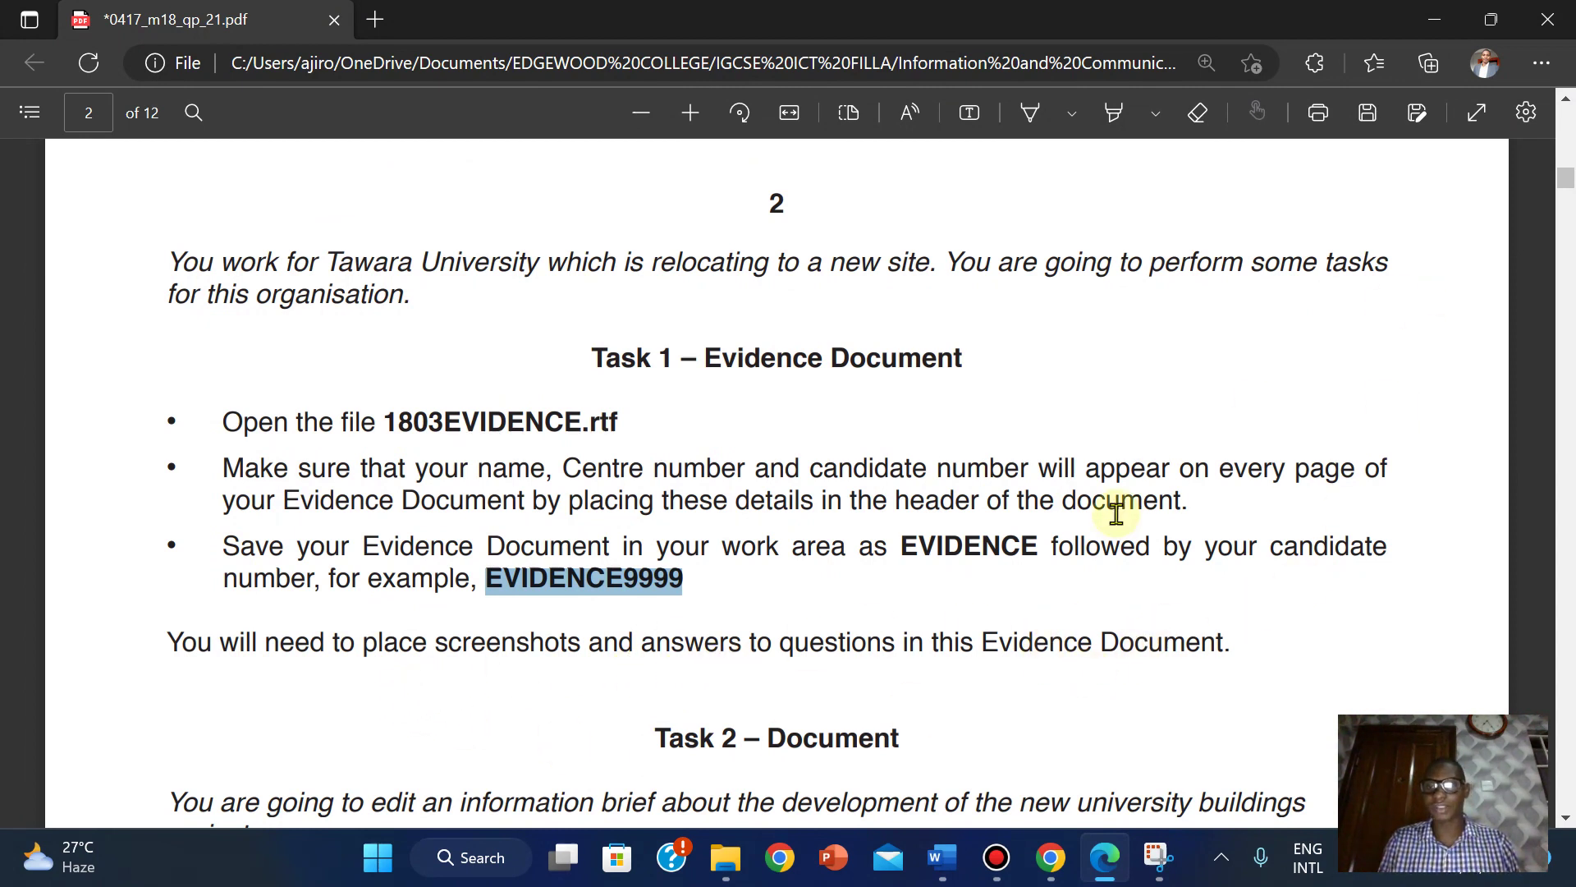
# Highlight the Task 1 heading down through the EVIDENCE9999 bullet in the exam PDF.
pyautogui.click(522, 416)
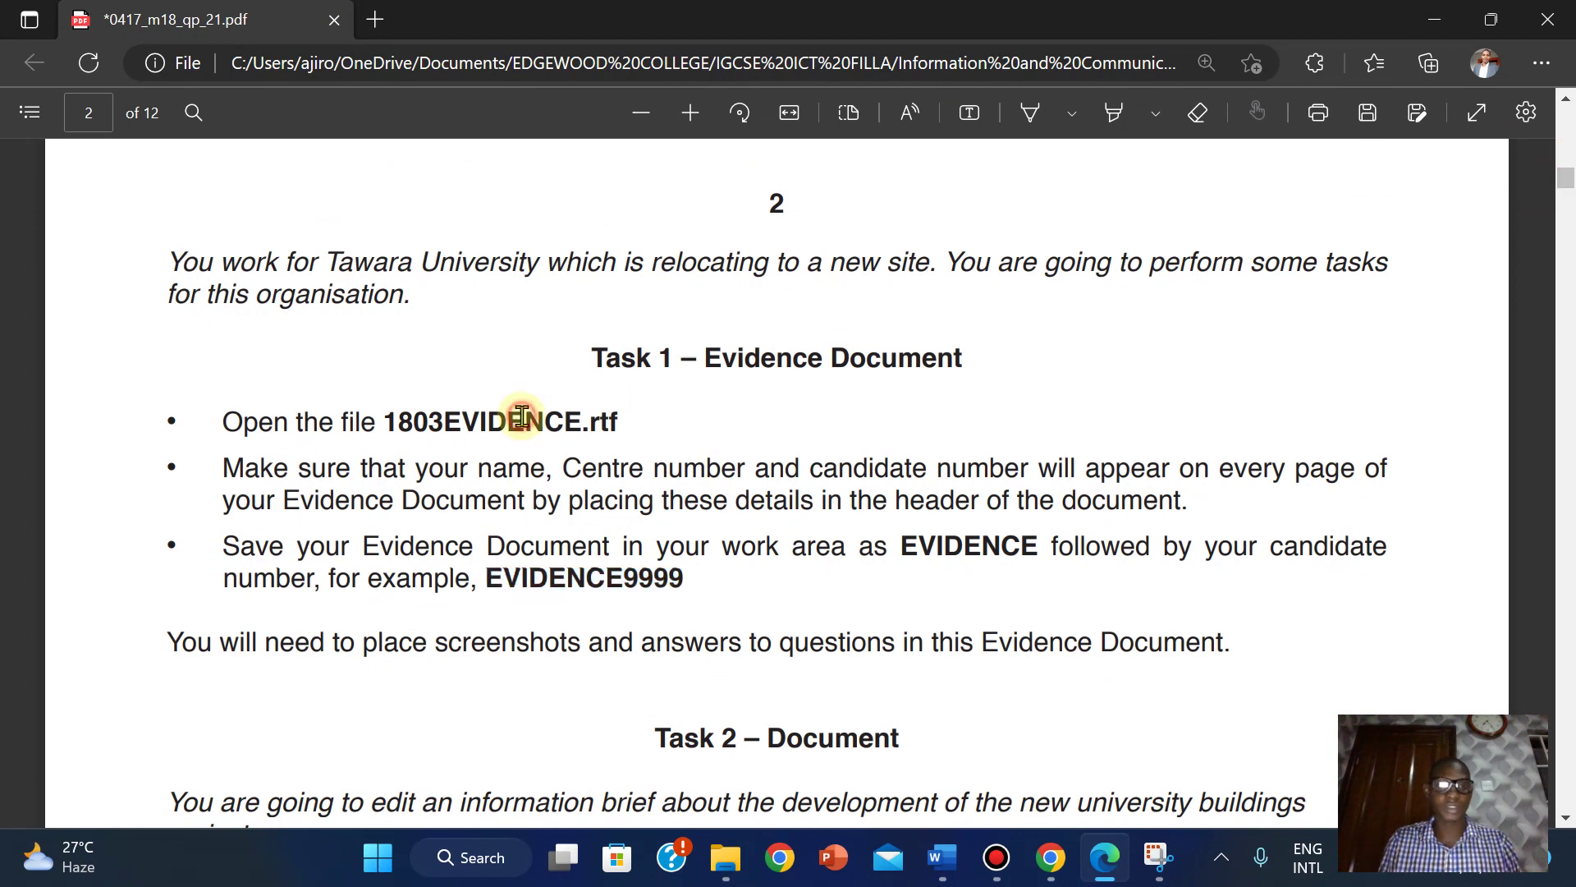
pyautogui.moveTo(591, 358); pyautogui.dragTo(688, 582)
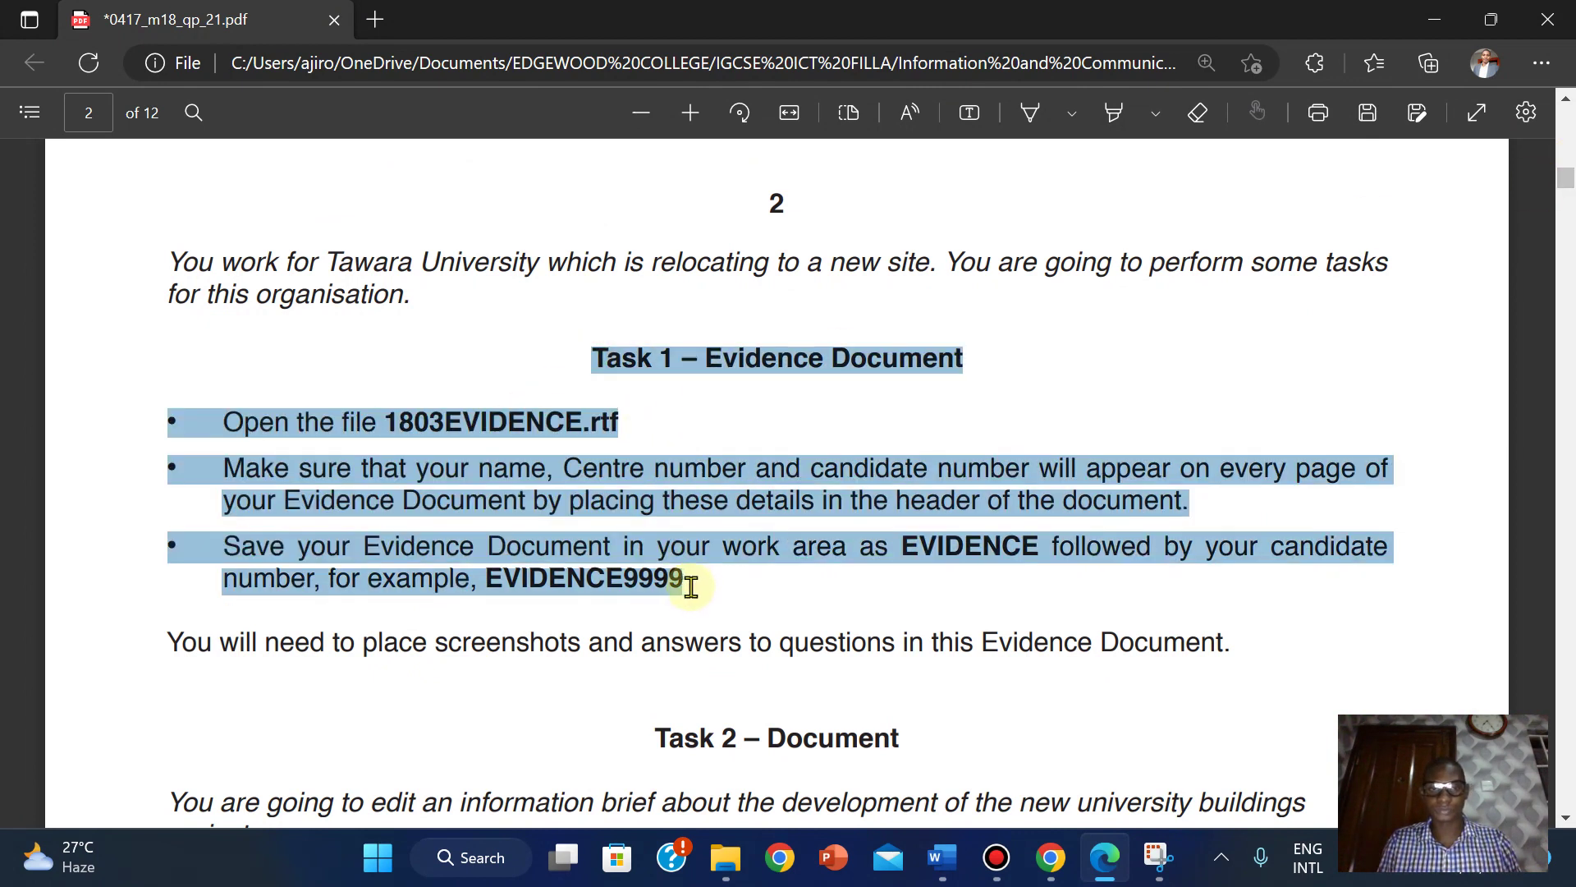
pyautogui.click(1116, 118)
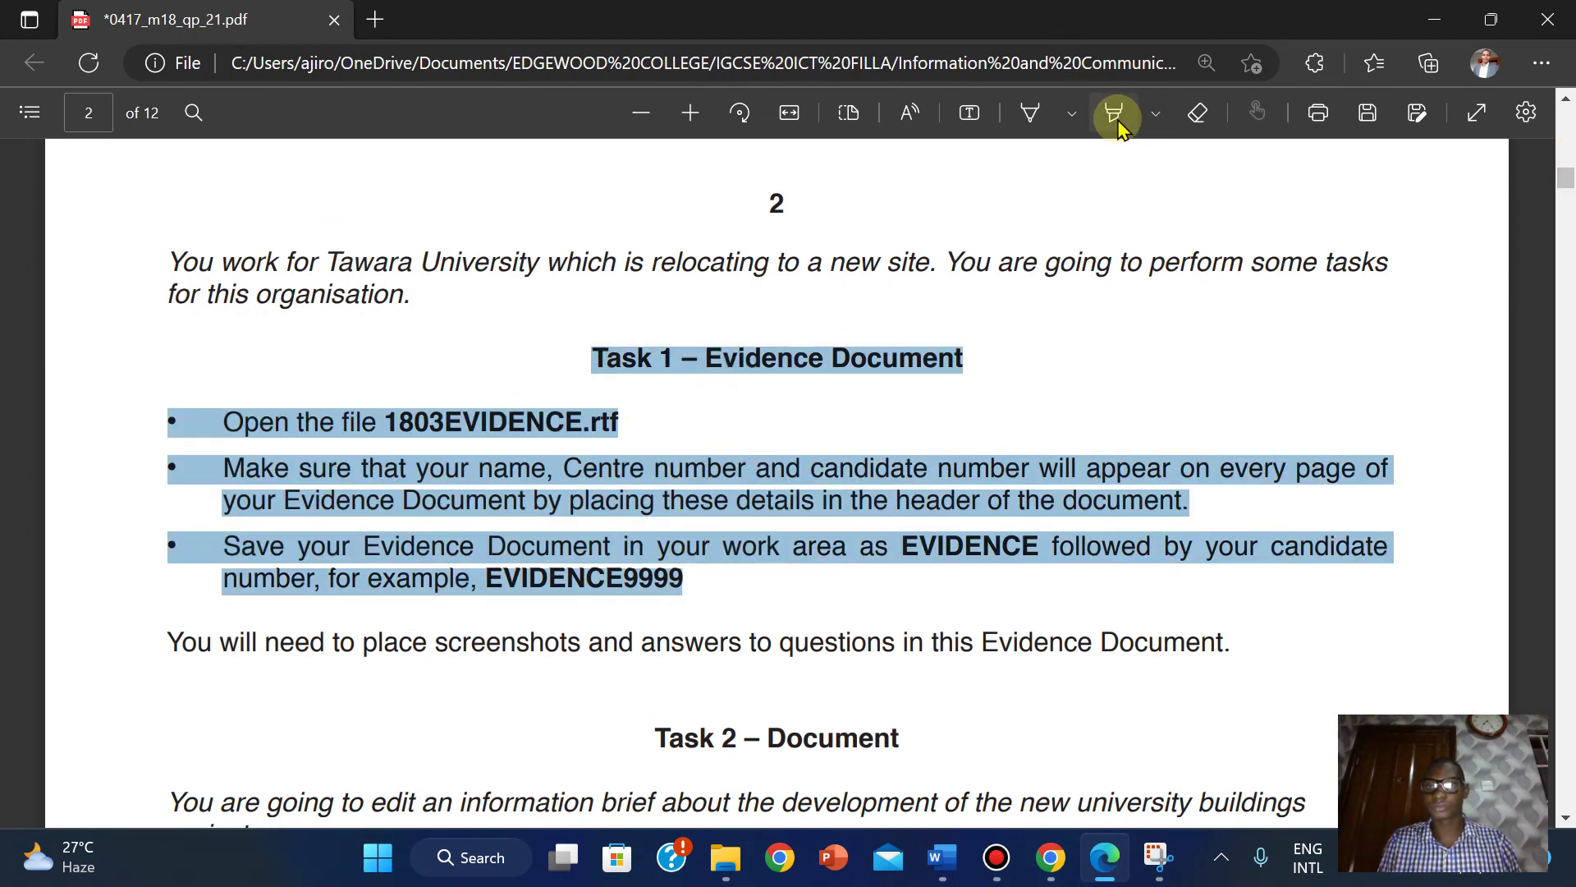
pyautogui.click(589, 357)
pyautogui.moveTo(680, 471); pyautogui.dragTo(672, 577)
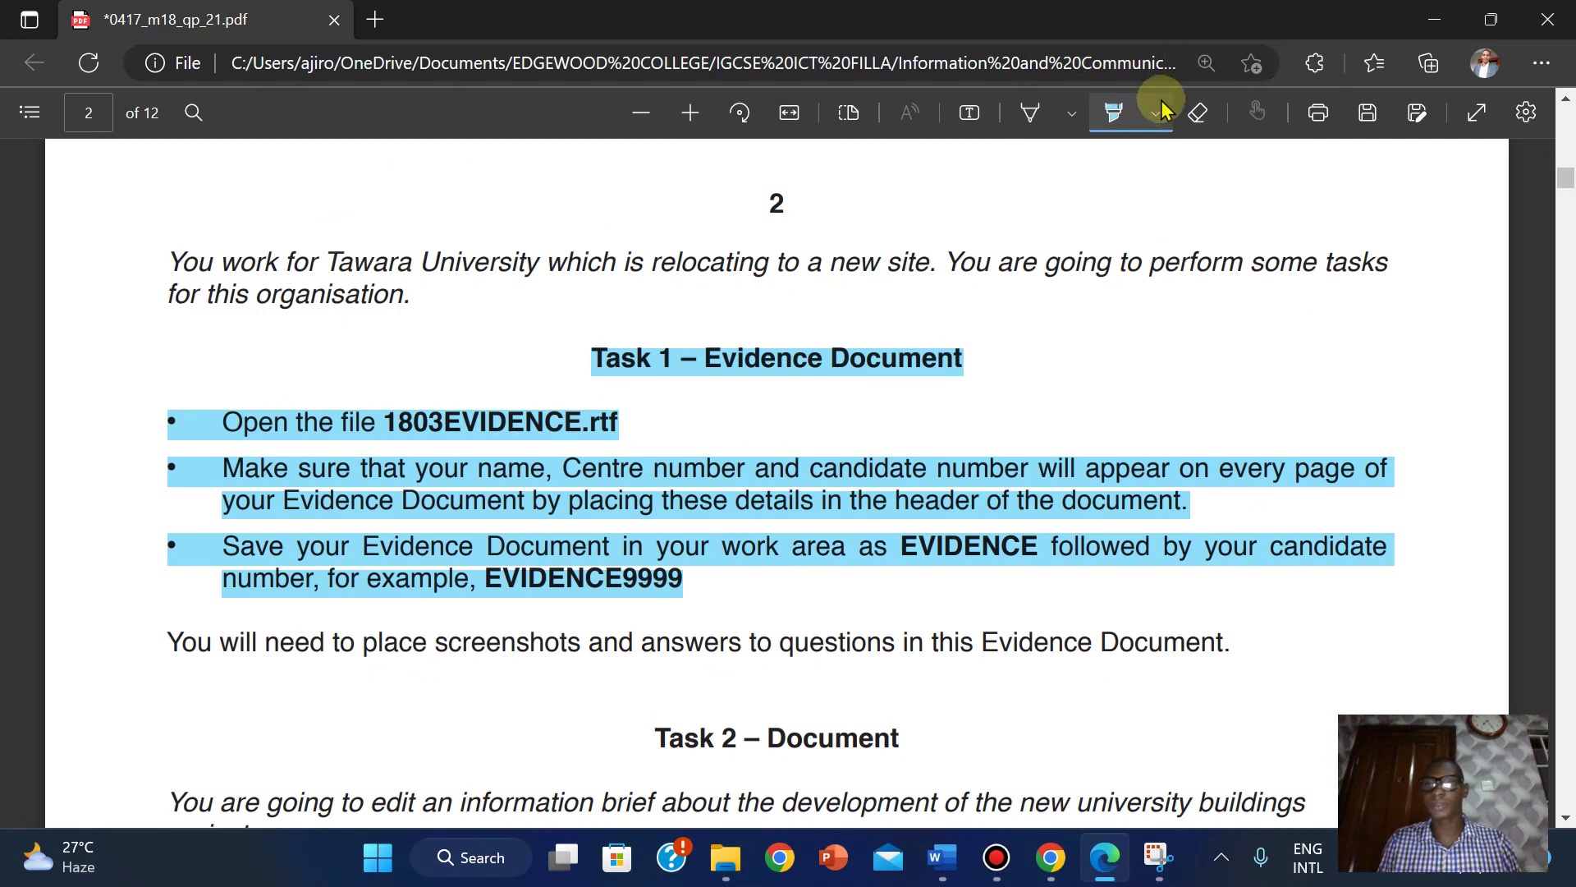
pyautogui.click(1106, 128)
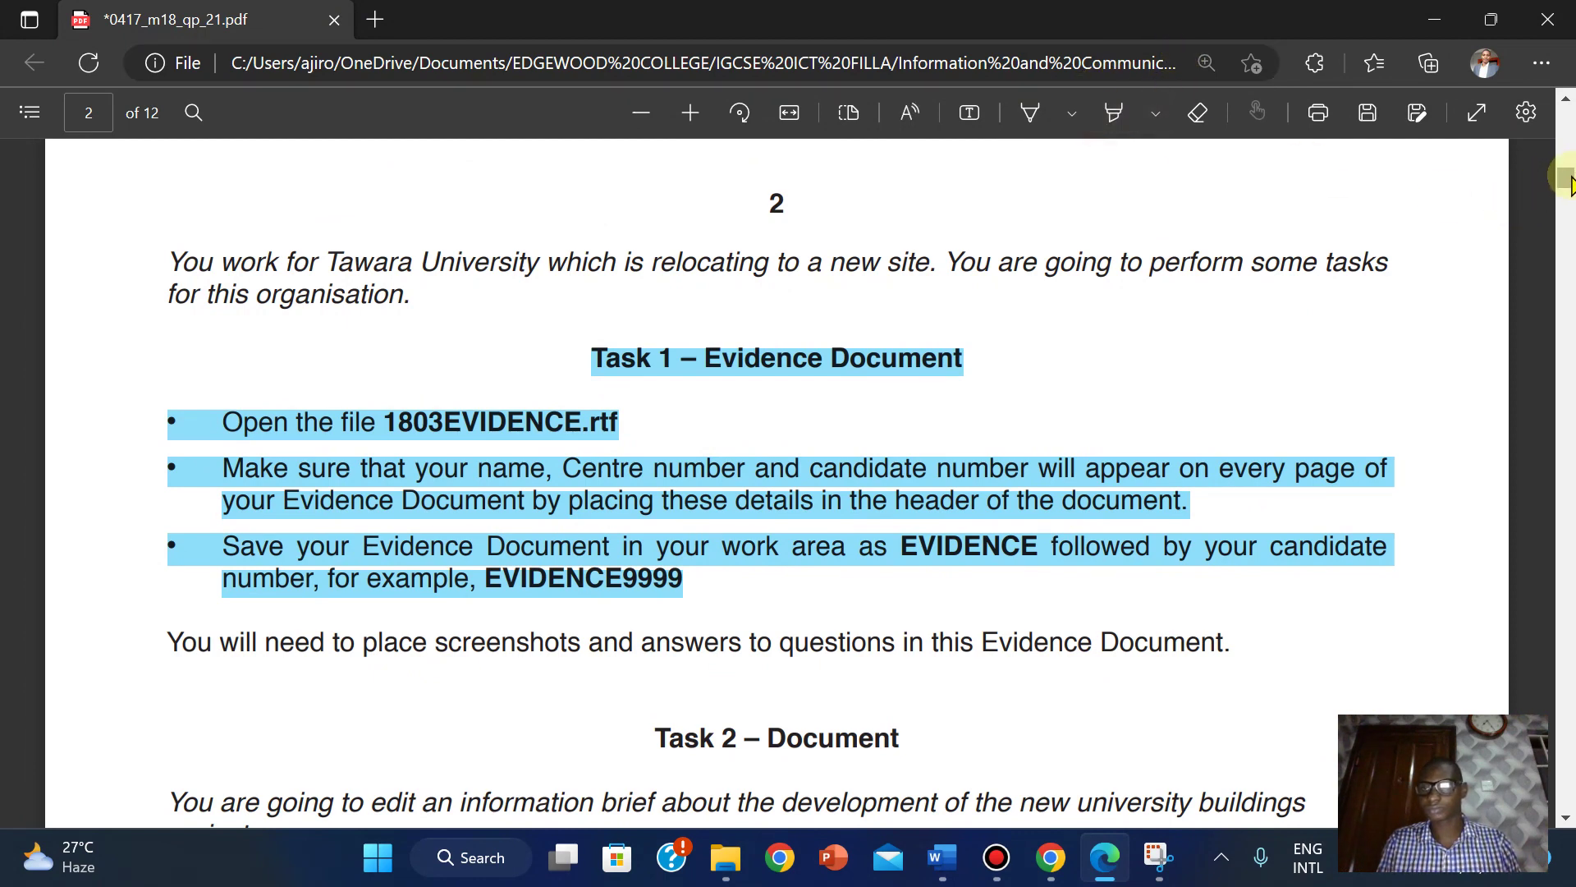
pyautogui.moveTo(1566, 182); pyautogui.dragTo(1567, 201)
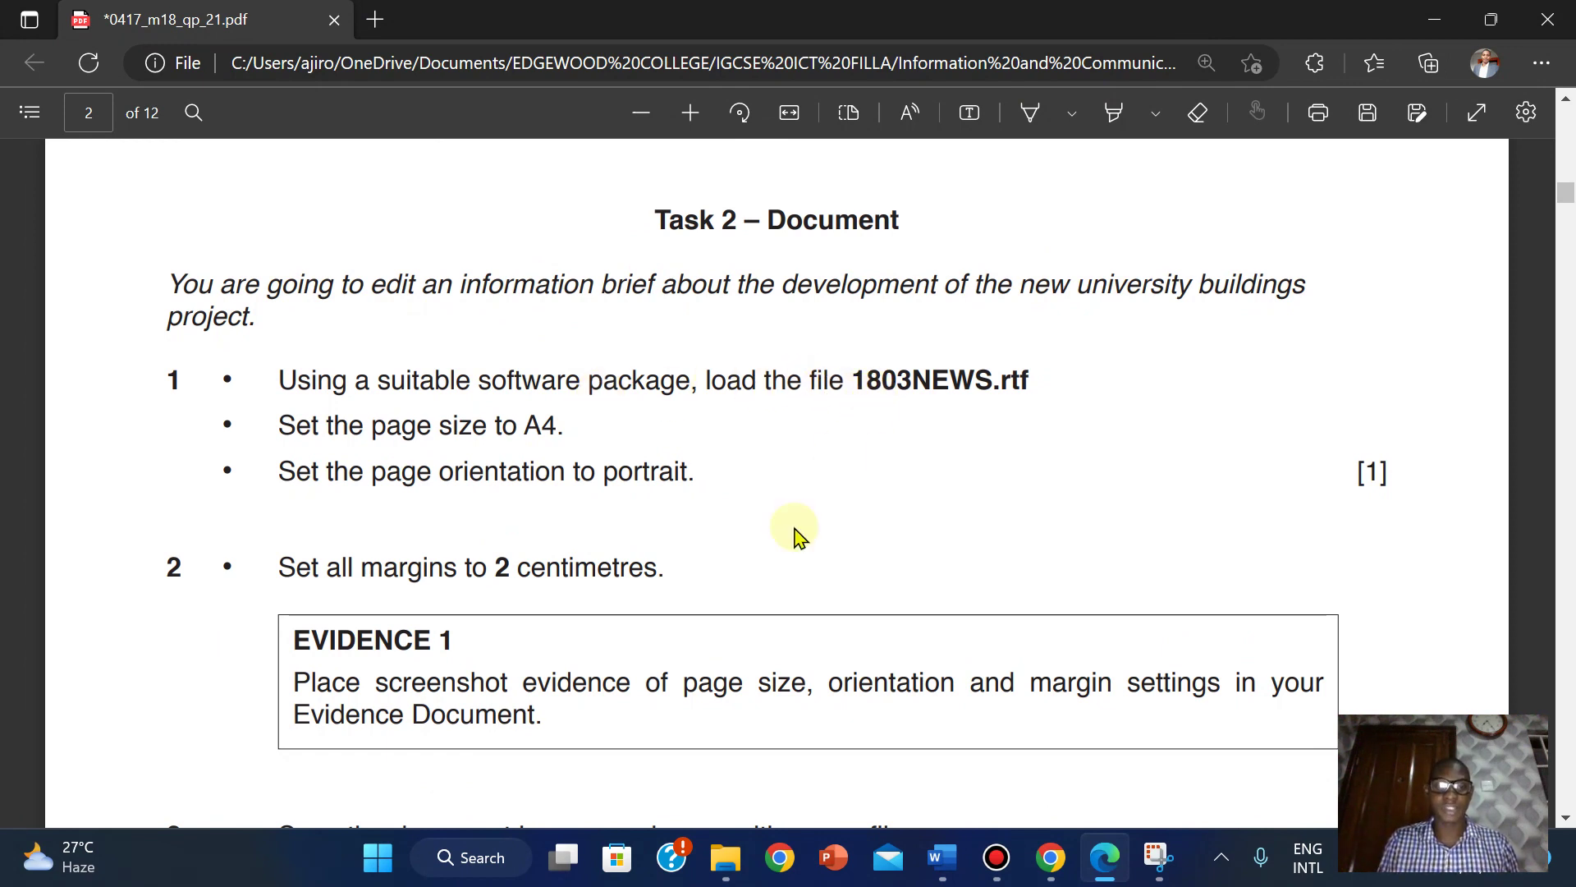
# Open 1803NEWS from the confidential source files folder.
pyautogui.click(714, 872)
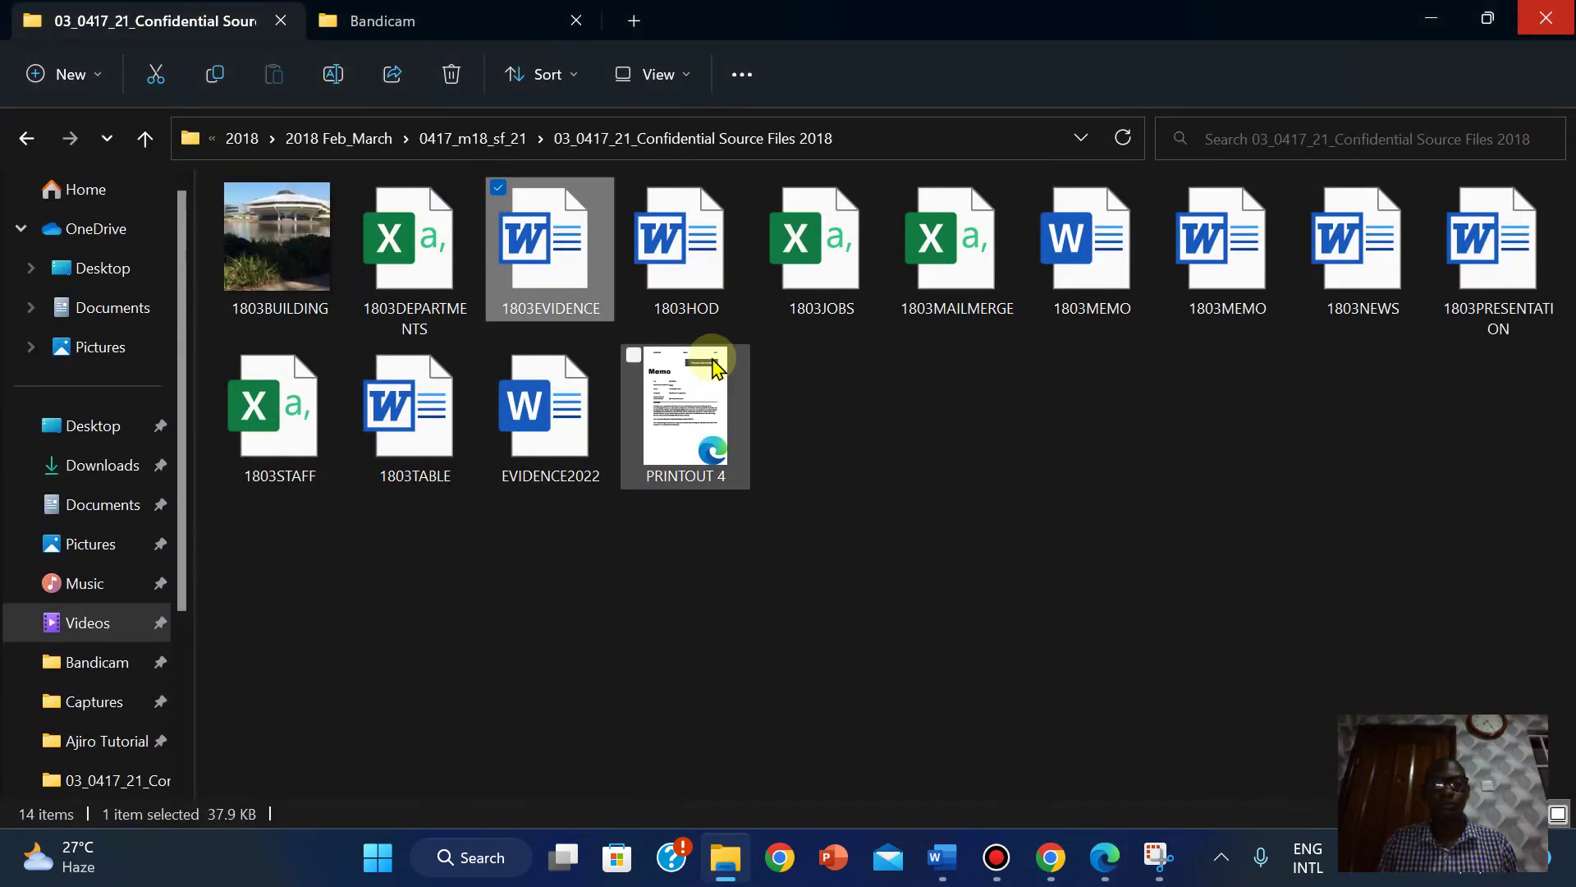
pyautogui.click(911, 476)
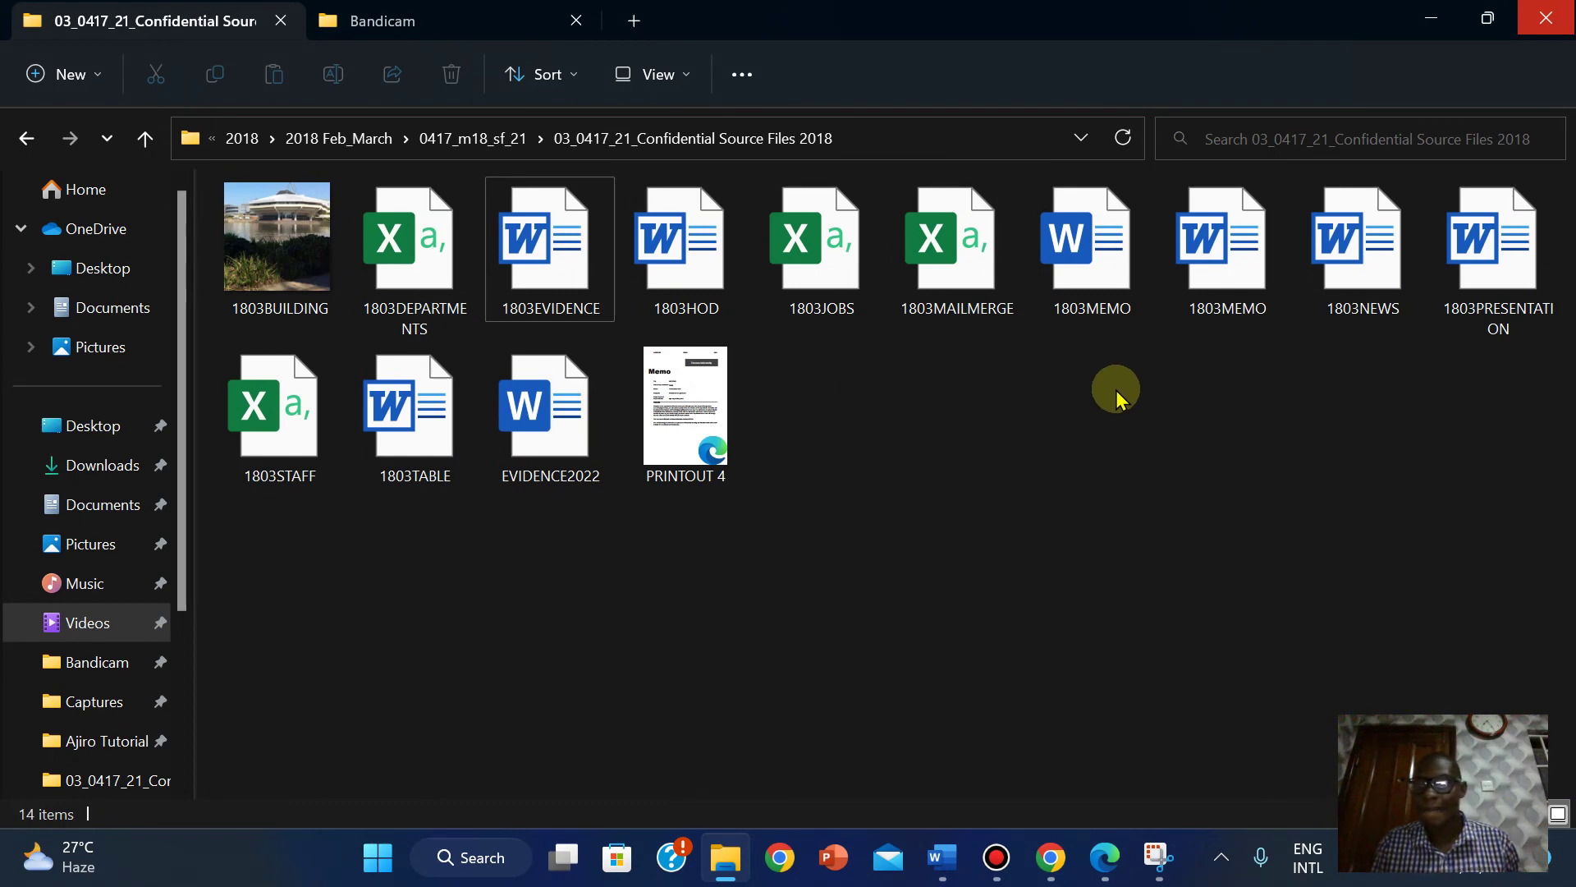
pyautogui.doubleClick(1372, 300)
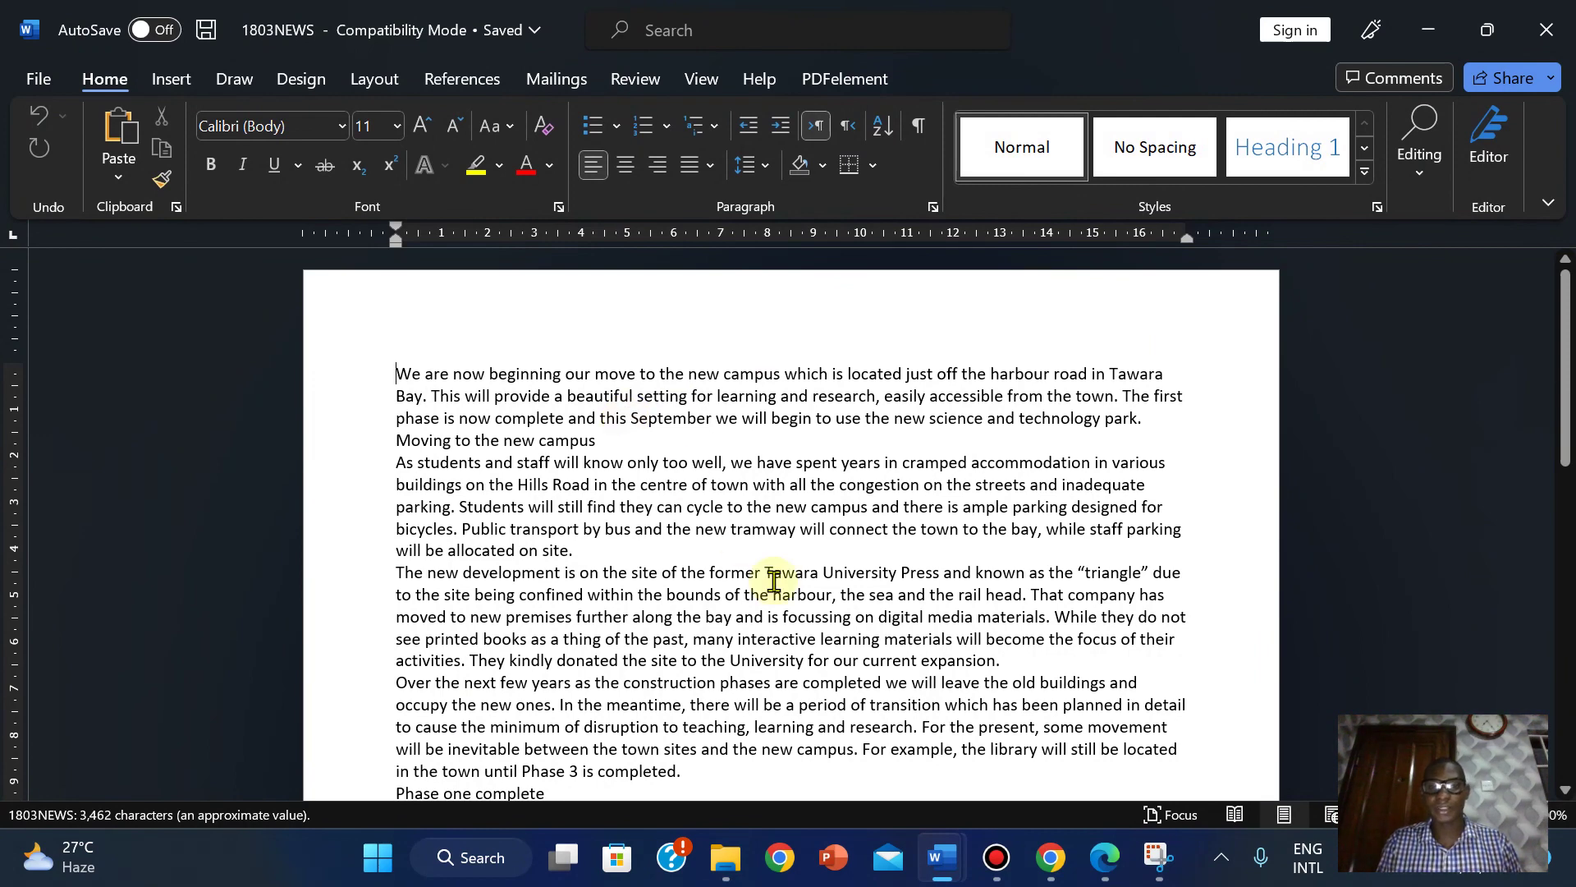
# Check the task instructions in the PDF, then return to the 1803NEWS document.
pyautogui.moveTo(1116, 877)
pyautogui.click(1000, 731)
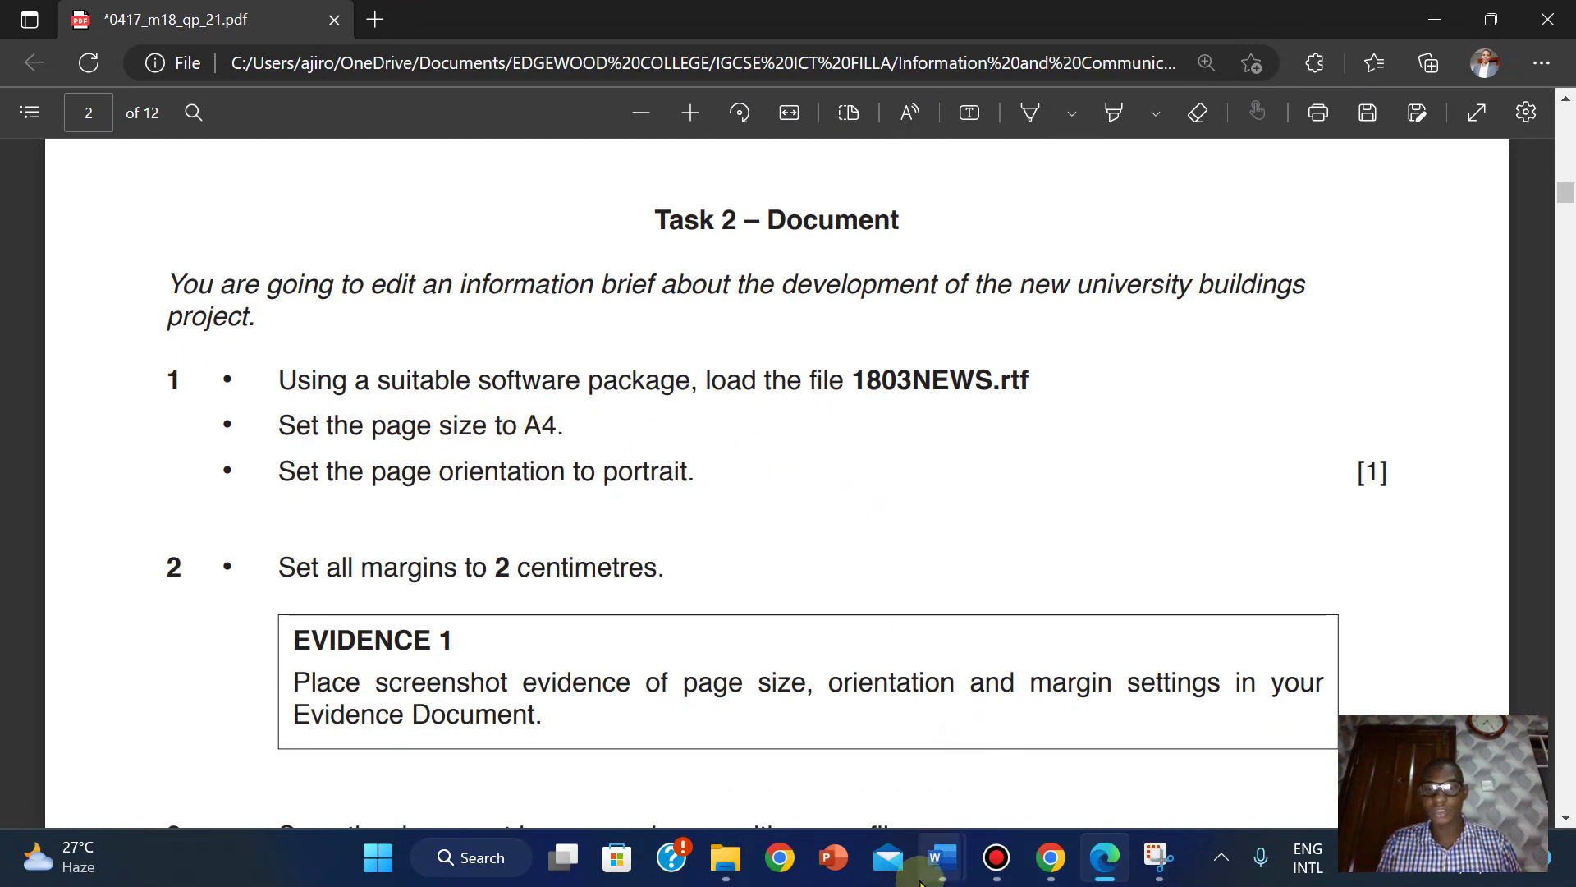
pyautogui.moveTo(942, 858)
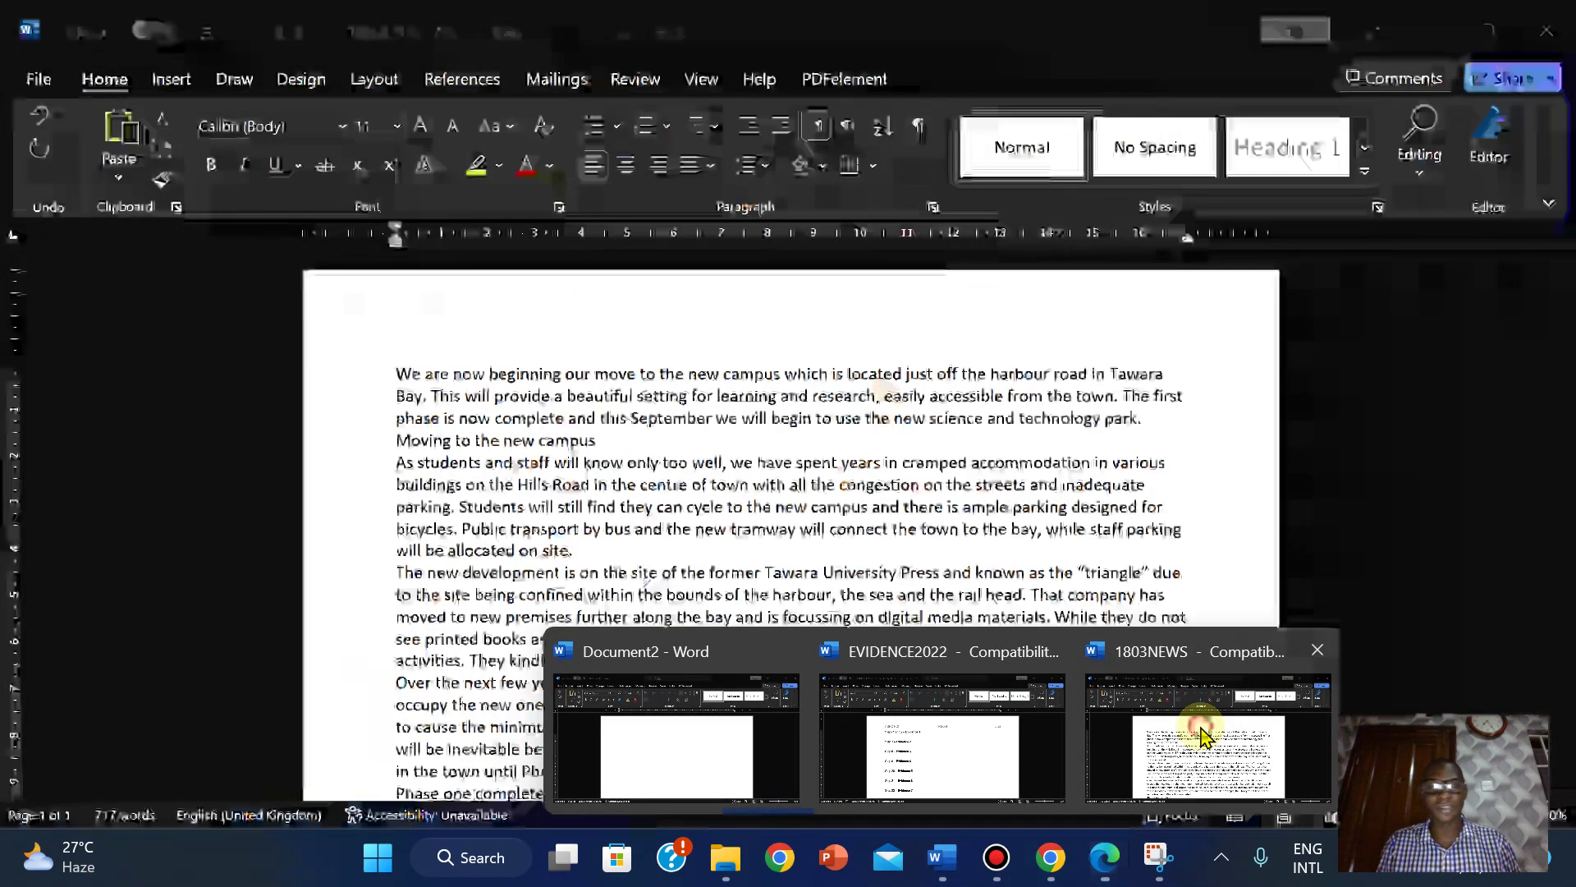
pyautogui.click(1203, 737)
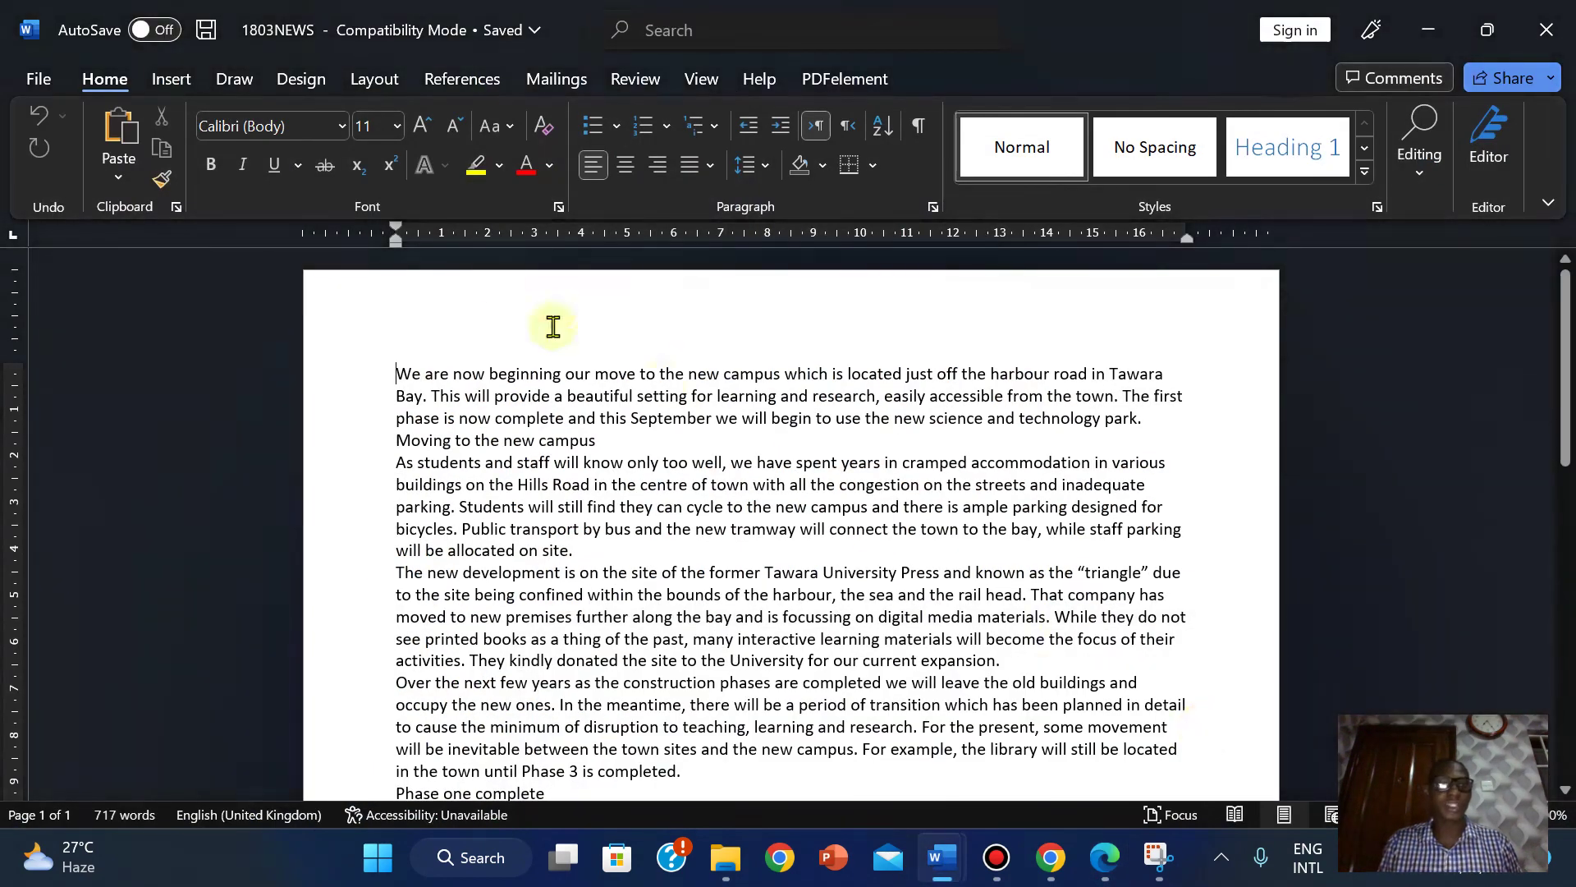
pyautogui.click(39, 79)
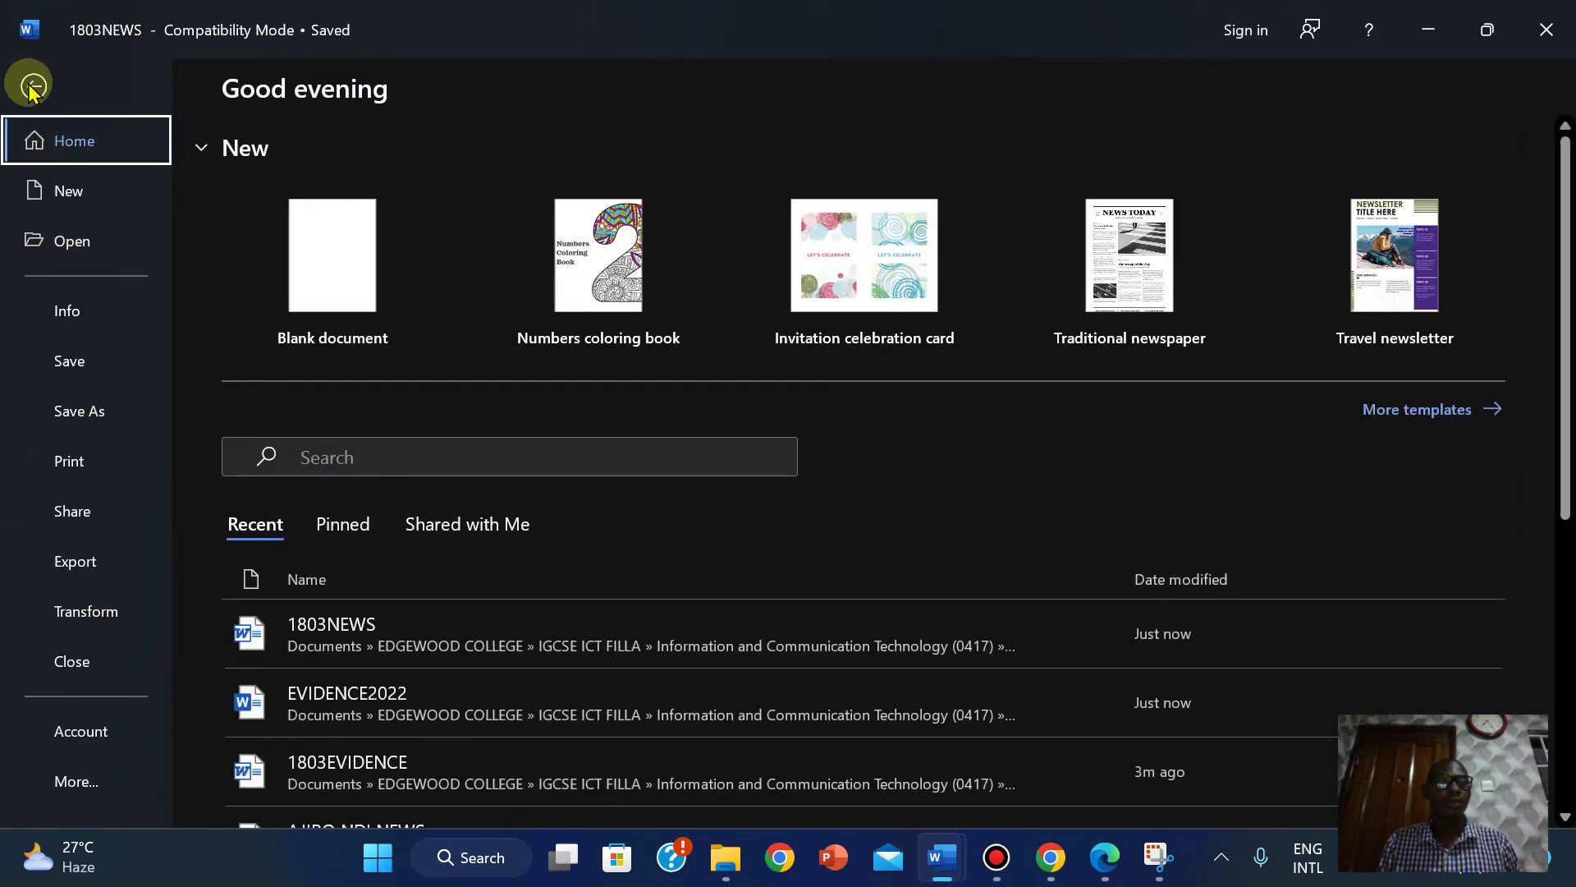
pyautogui.click(31, 82)
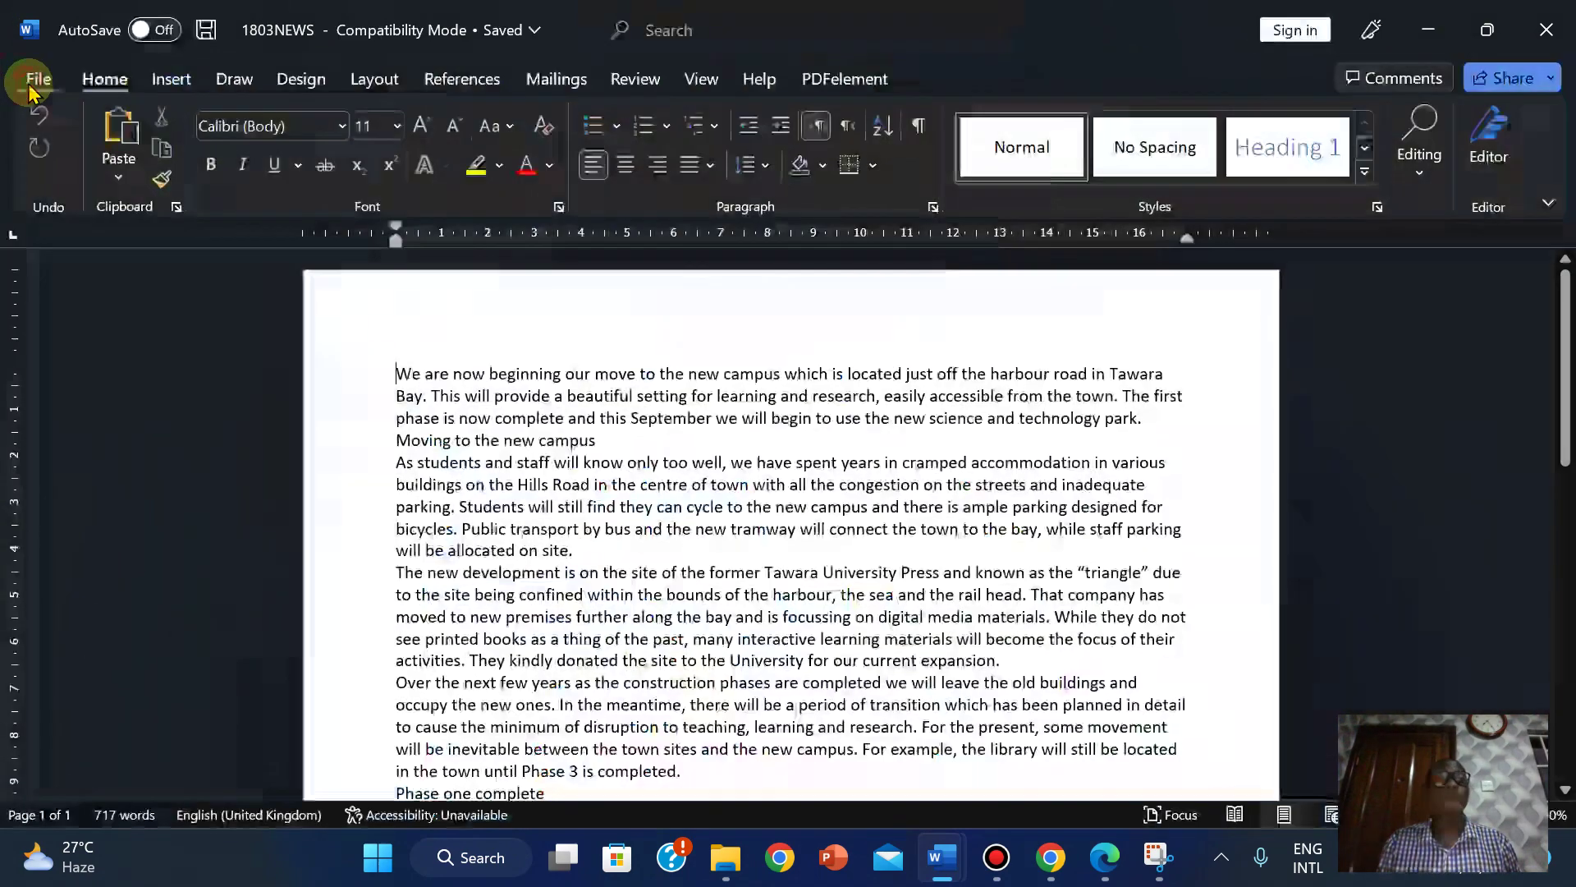
# Open Page Setup for 1803NEWS and confirm the paper is A4, 21 × 29.7 cm.
pyautogui.click(371, 82)
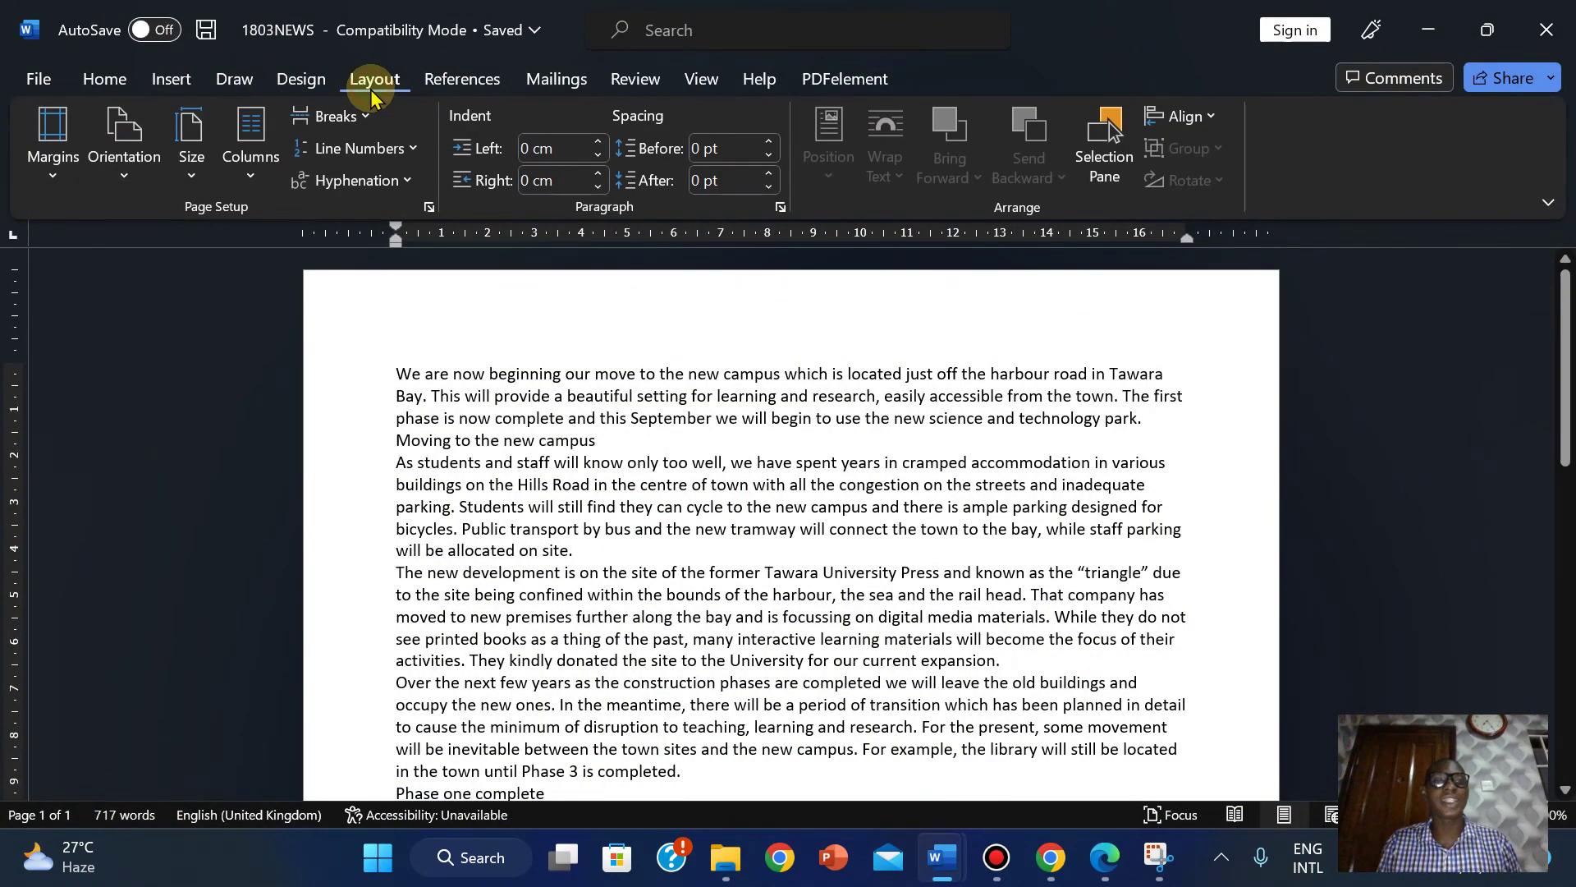
pyautogui.click(429, 207)
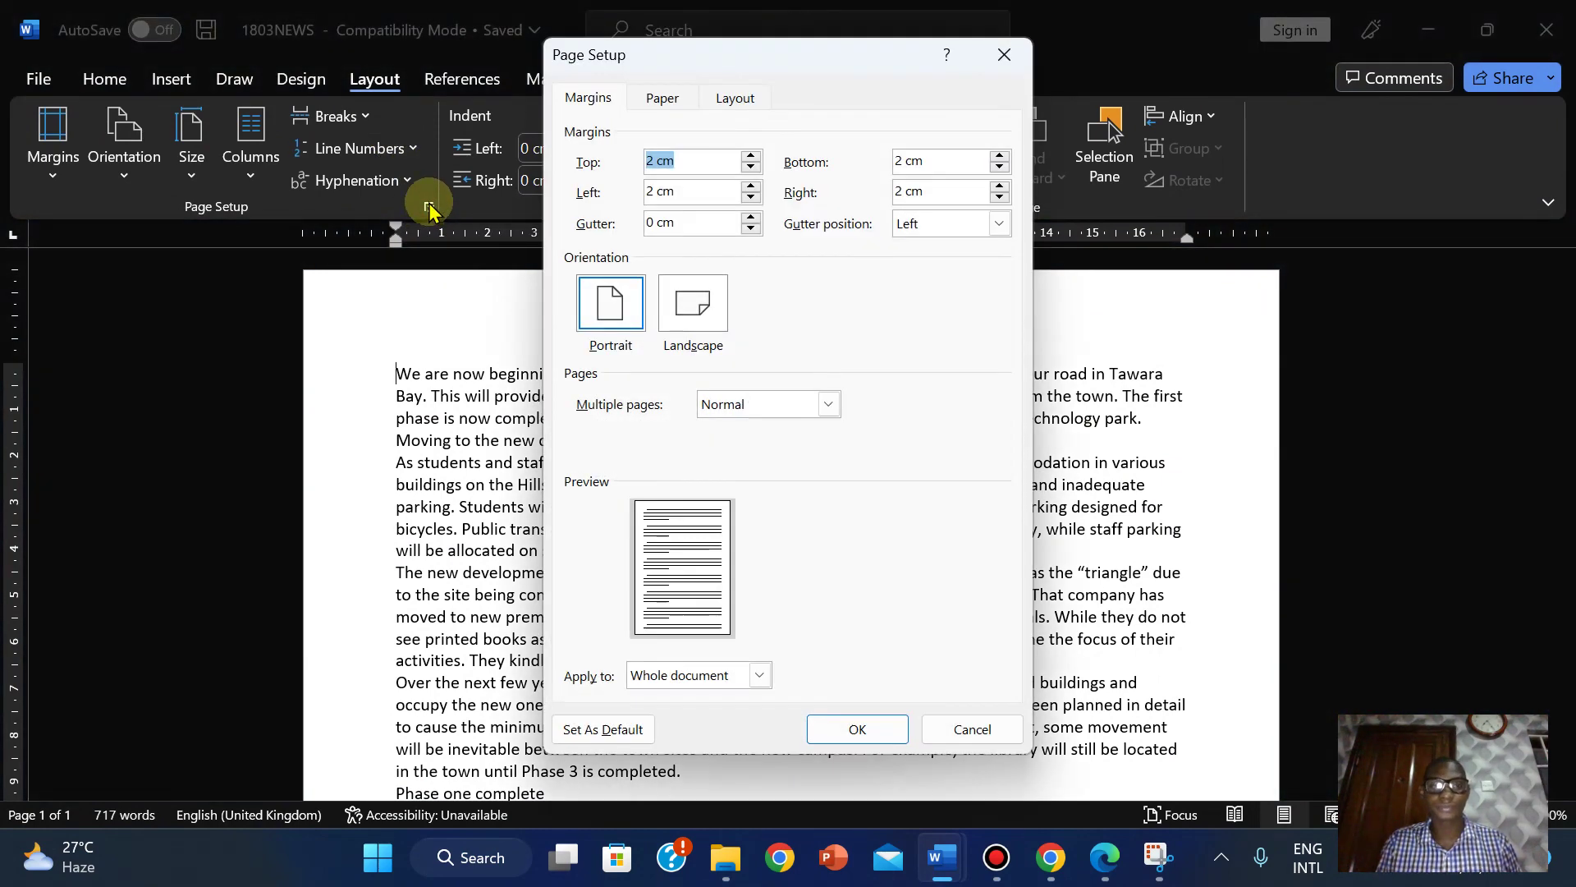
pyautogui.click(662, 98)
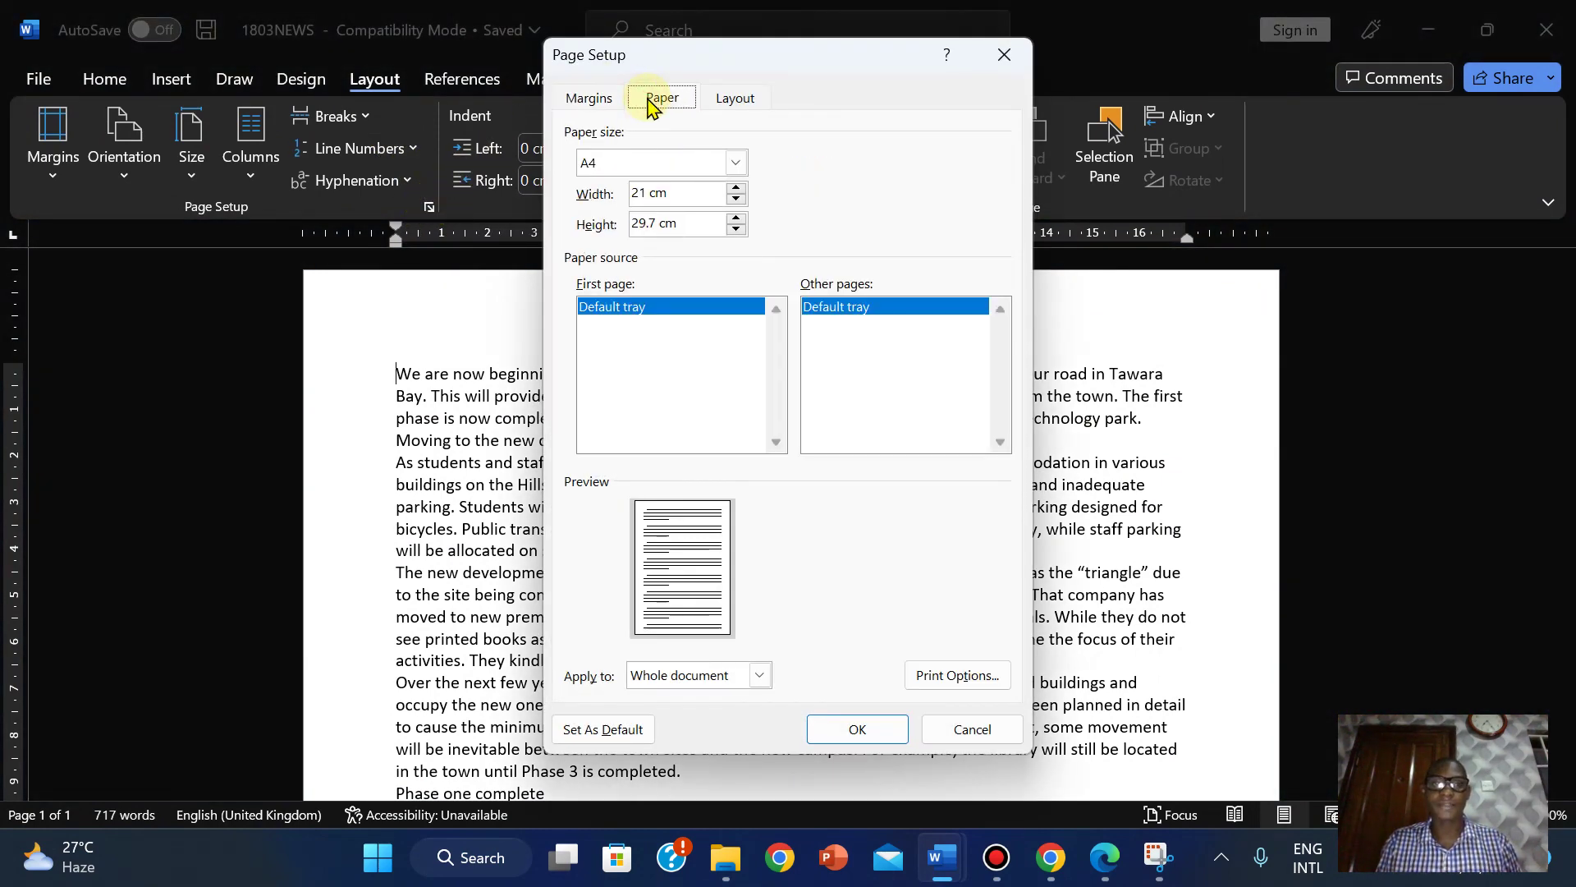
pyautogui.click(596, 98)
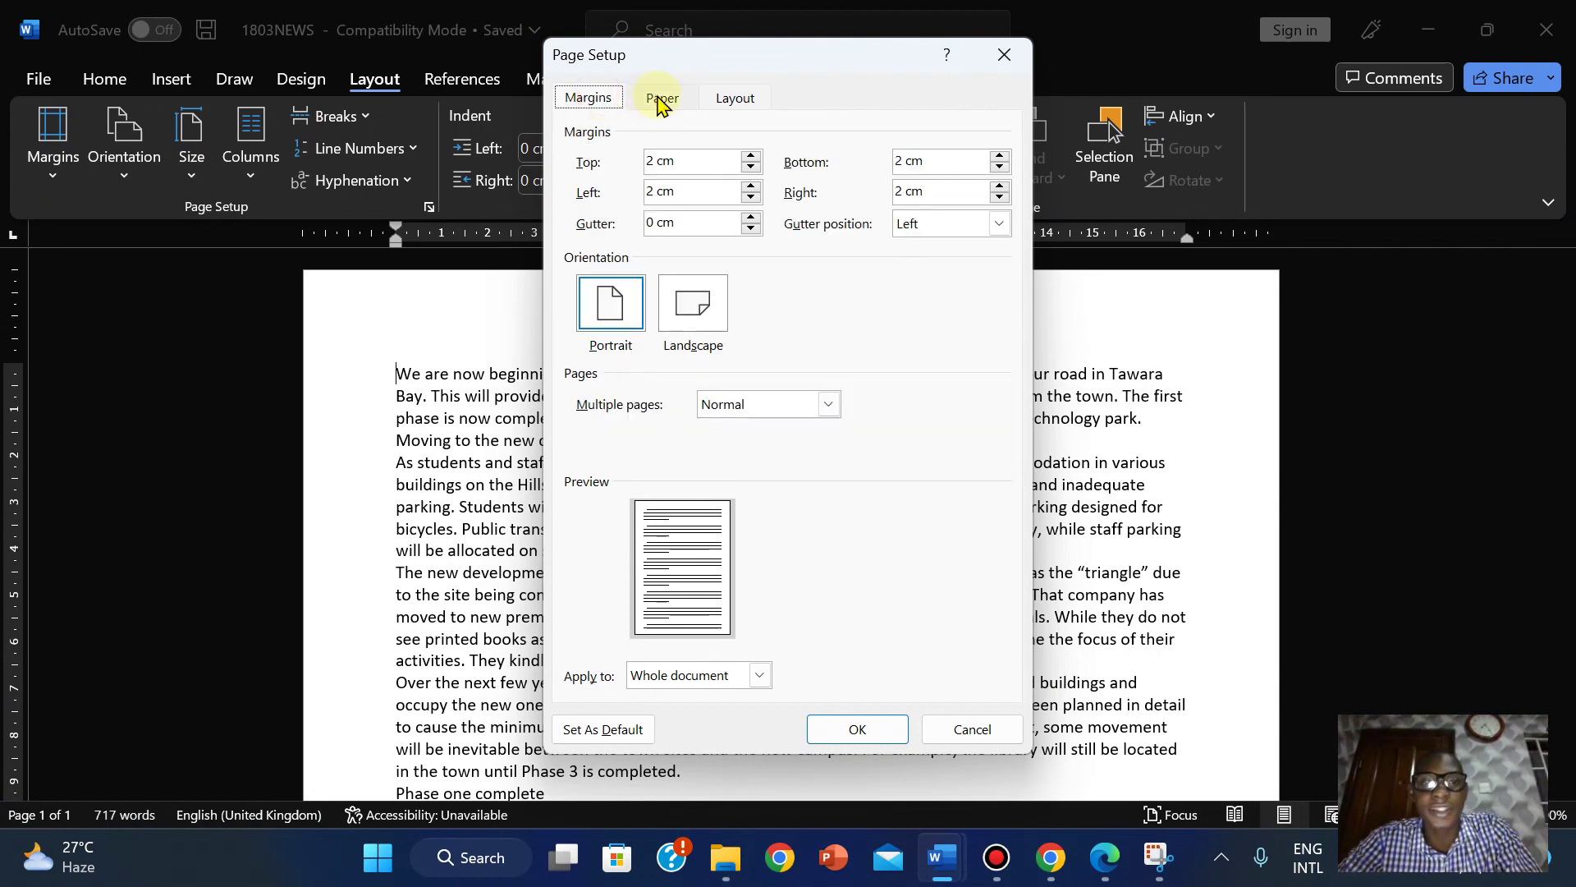
pyautogui.click(662, 100)
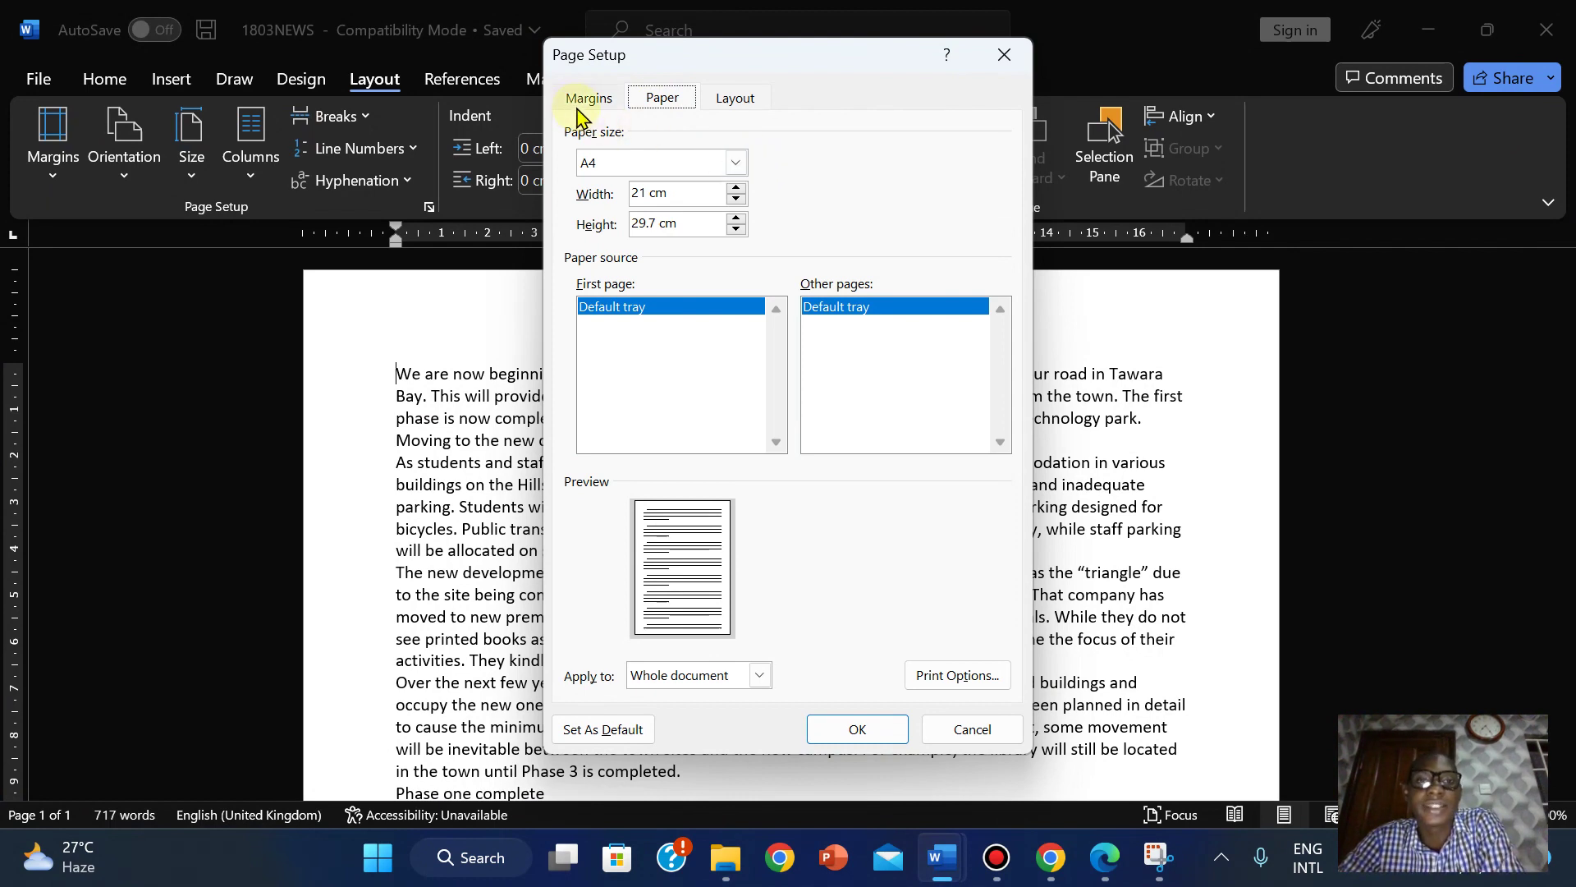
# Close the unused blank Document2 window and cancel Page Setup without changes.
pyautogui.click(1104, 857)
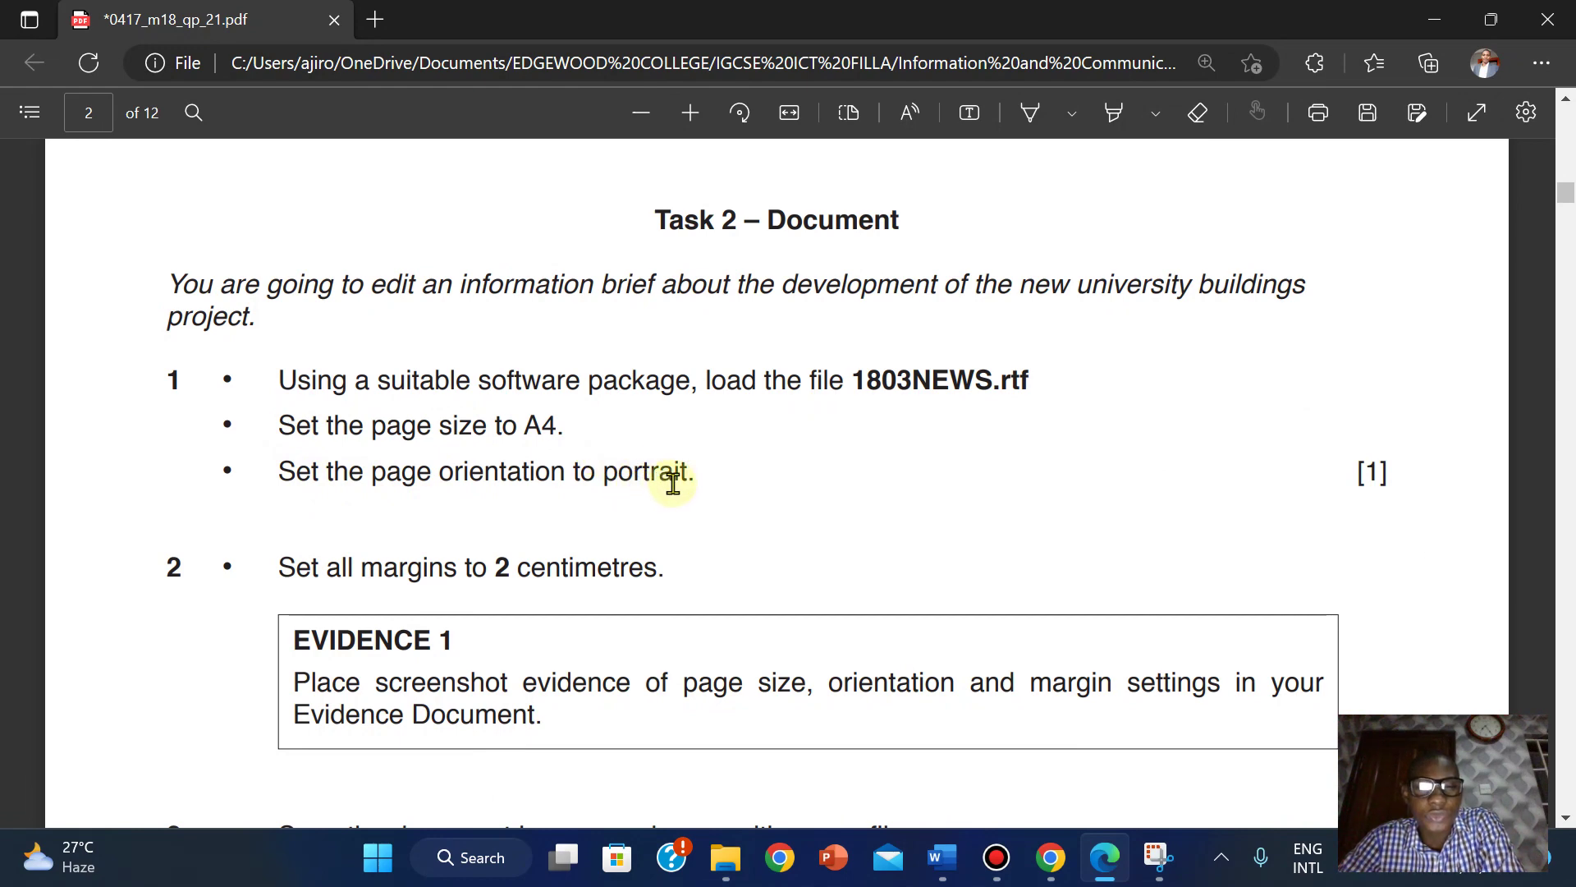
pyautogui.moveTo(942, 857)
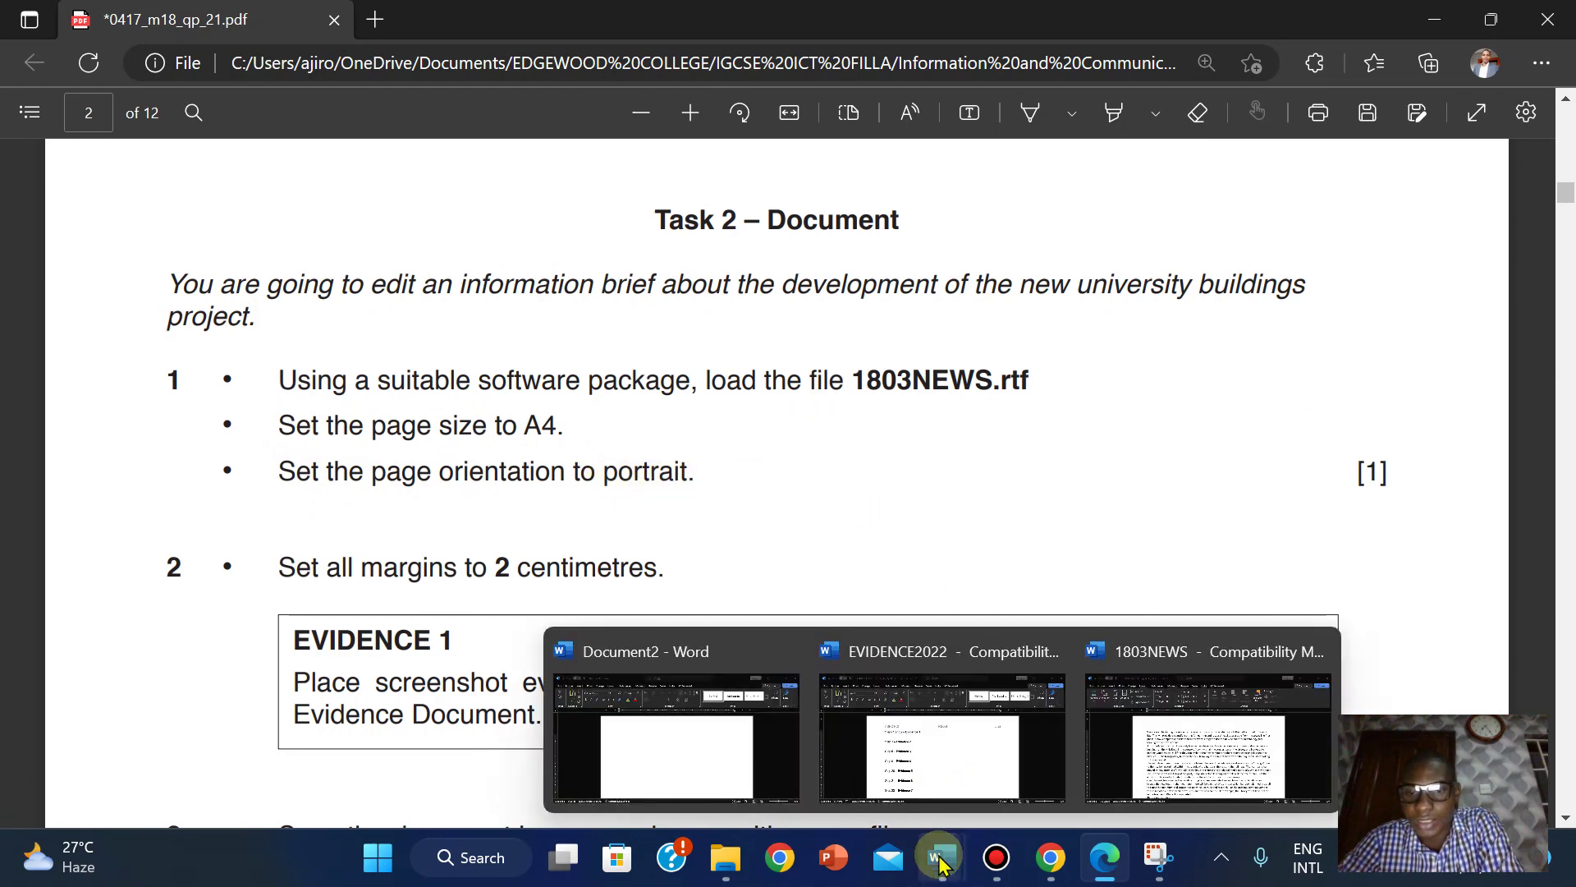
pyautogui.click(1179, 763)
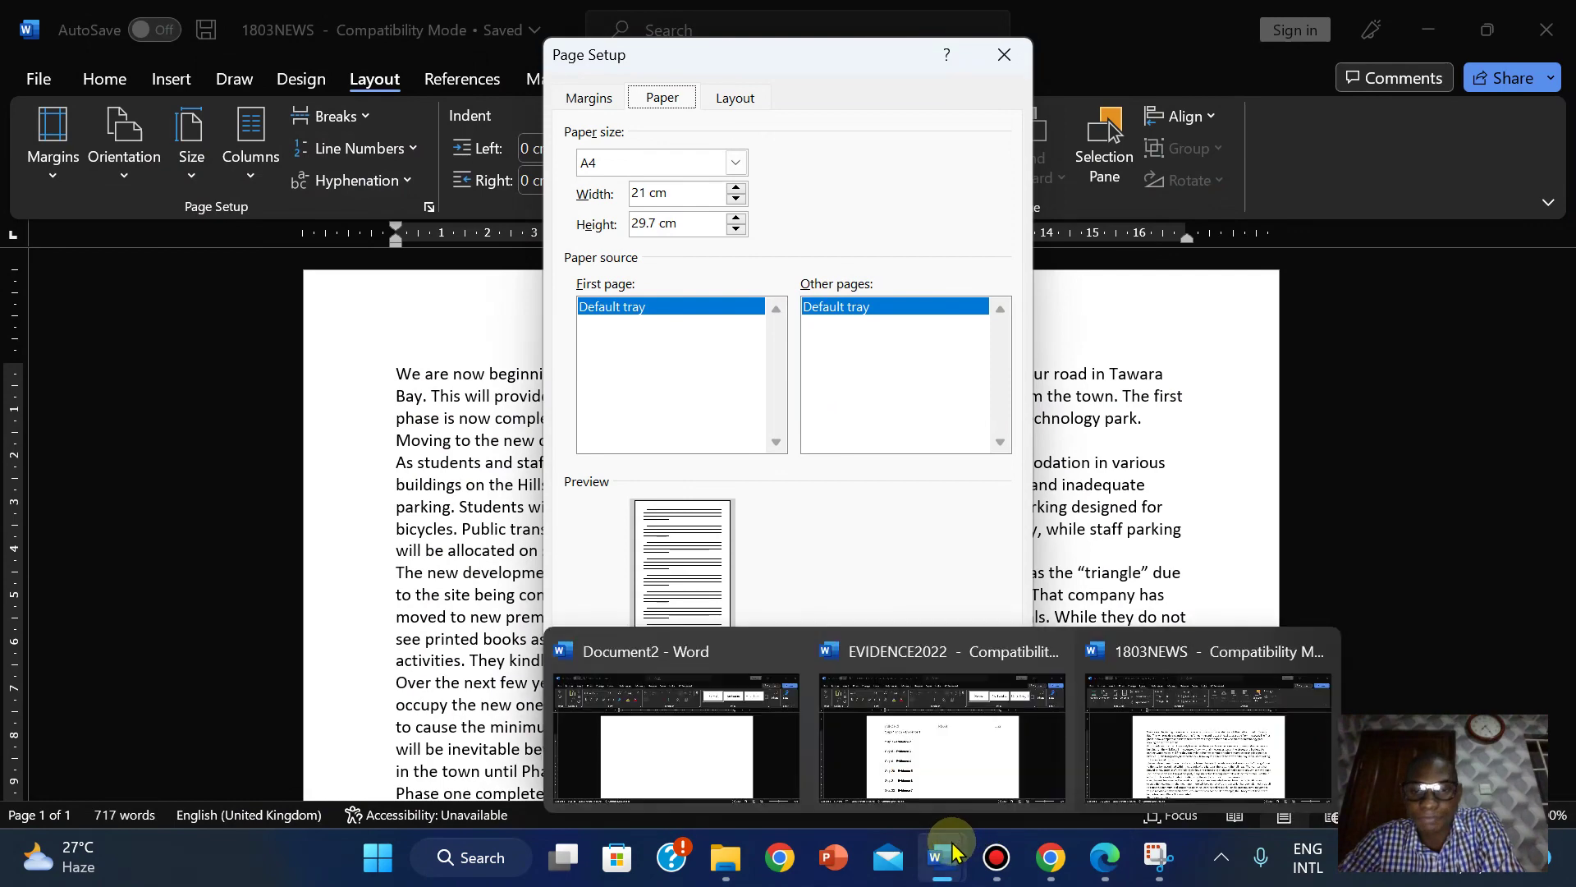
pyautogui.click(785, 650)
pyautogui.click(933, 728)
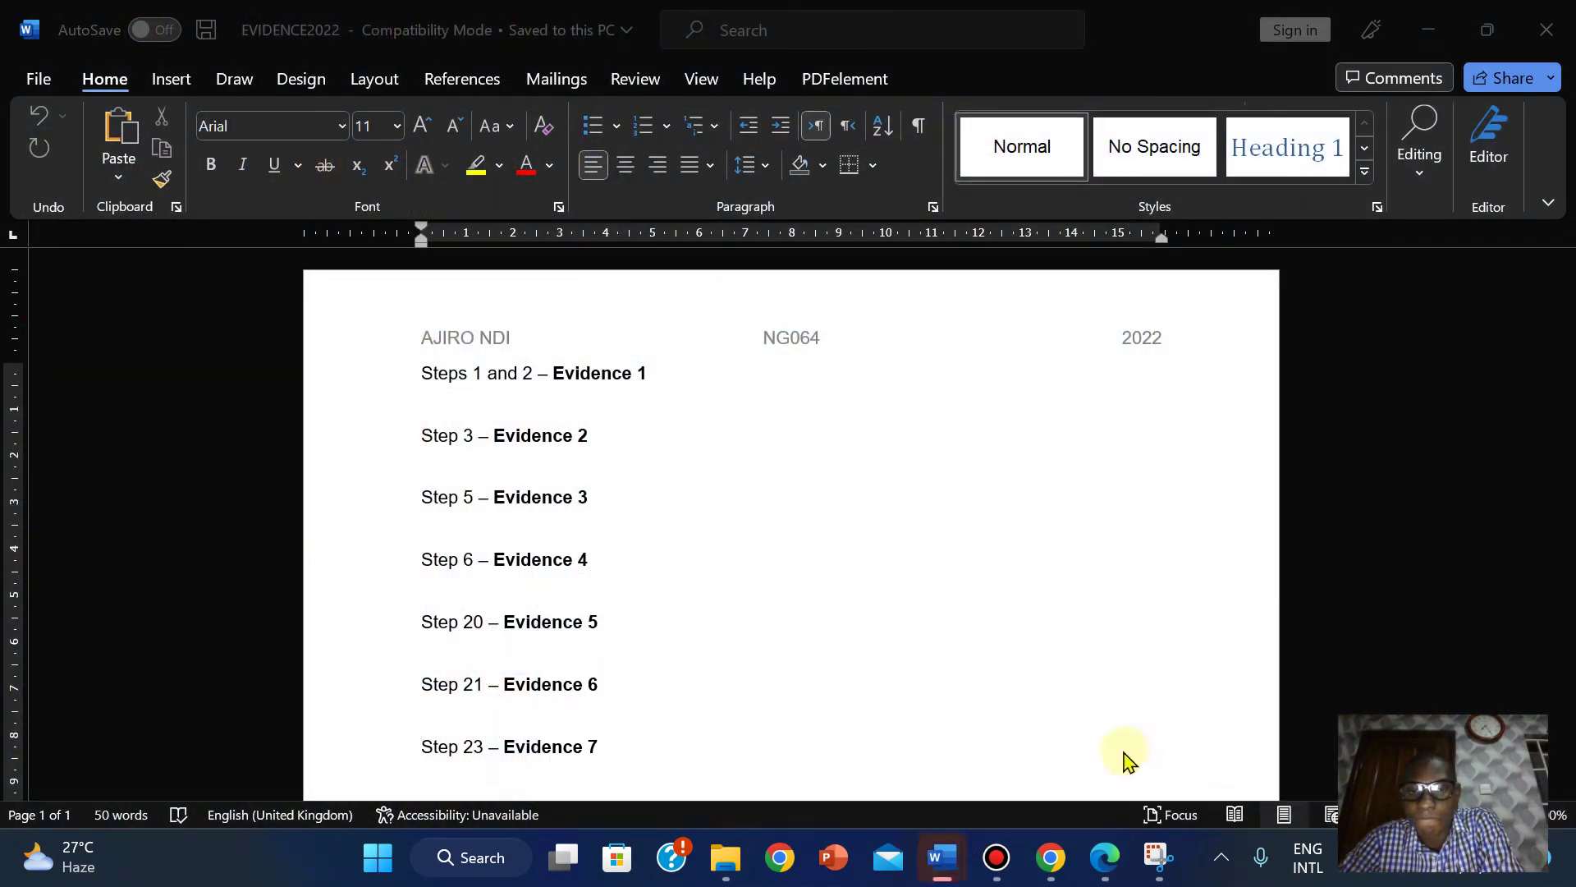
pyautogui.click(791, 494)
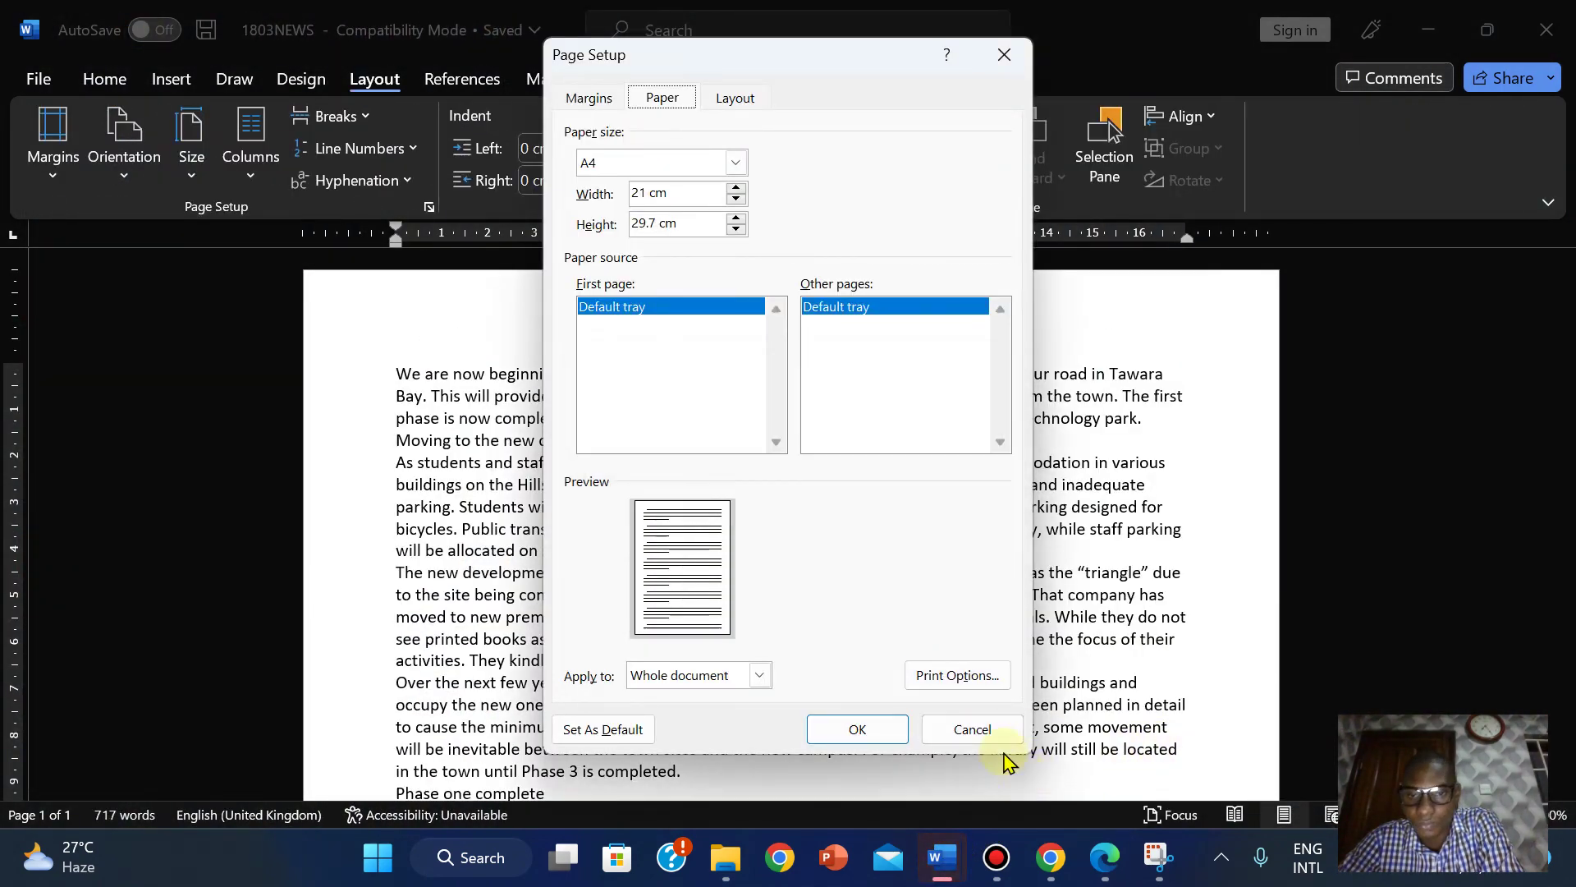
pyautogui.click(969, 729)
pyautogui.moveTo(942, 874)
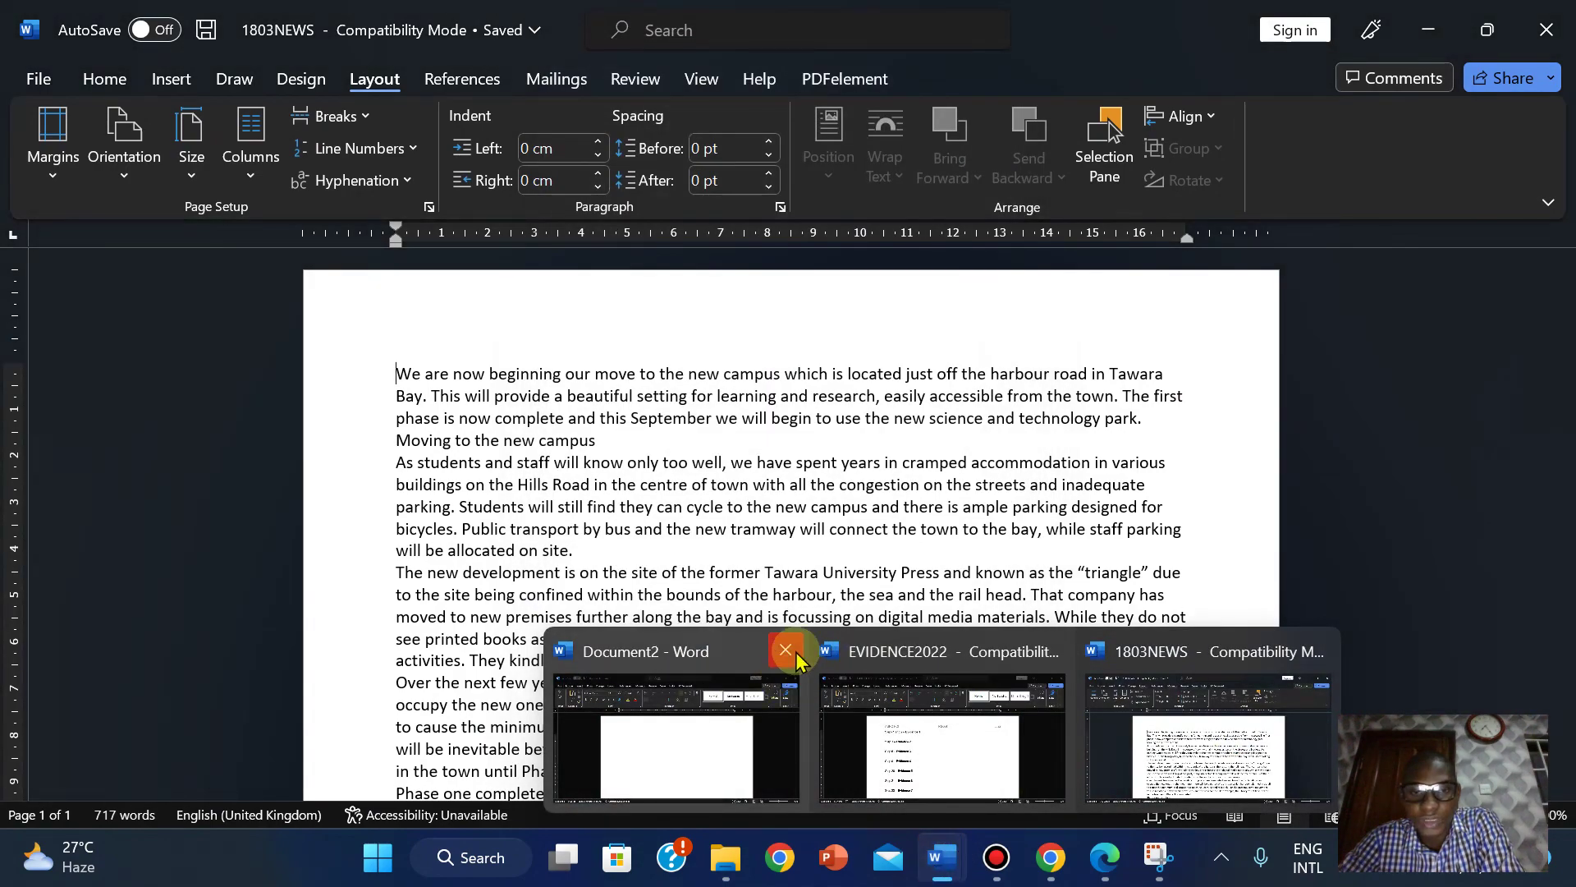
pyautogui.click(785, 651)
pyautogui.click(1033, 747)
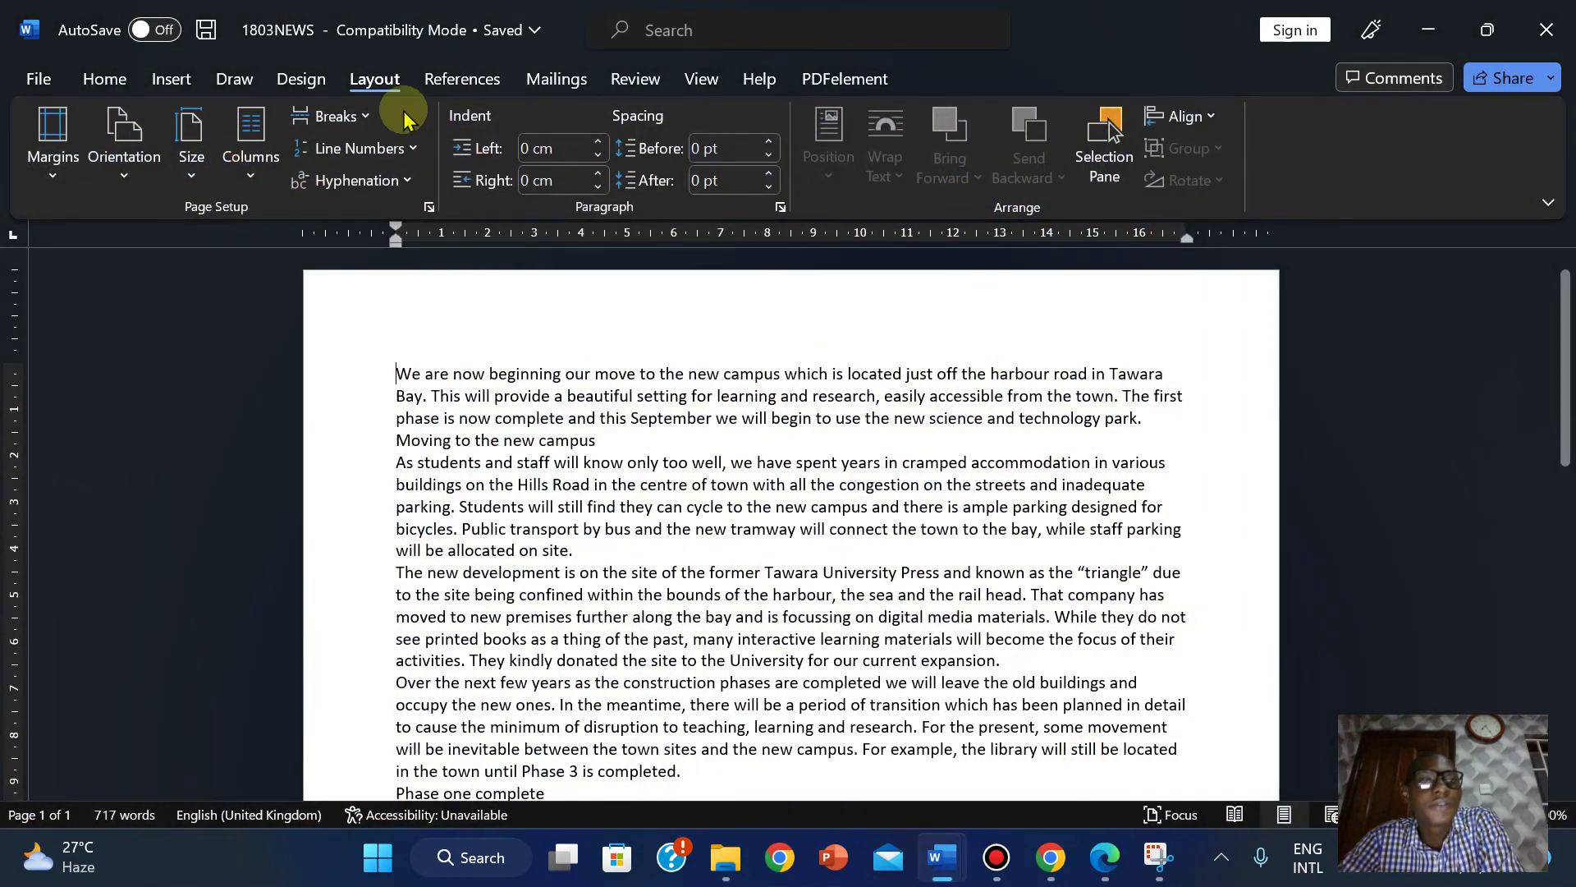
# Recheck the task instructions, then confirm 2 cm margins, portrait and A4 paper in Page Setup and apply them.
pyautogui.click(429, 208)
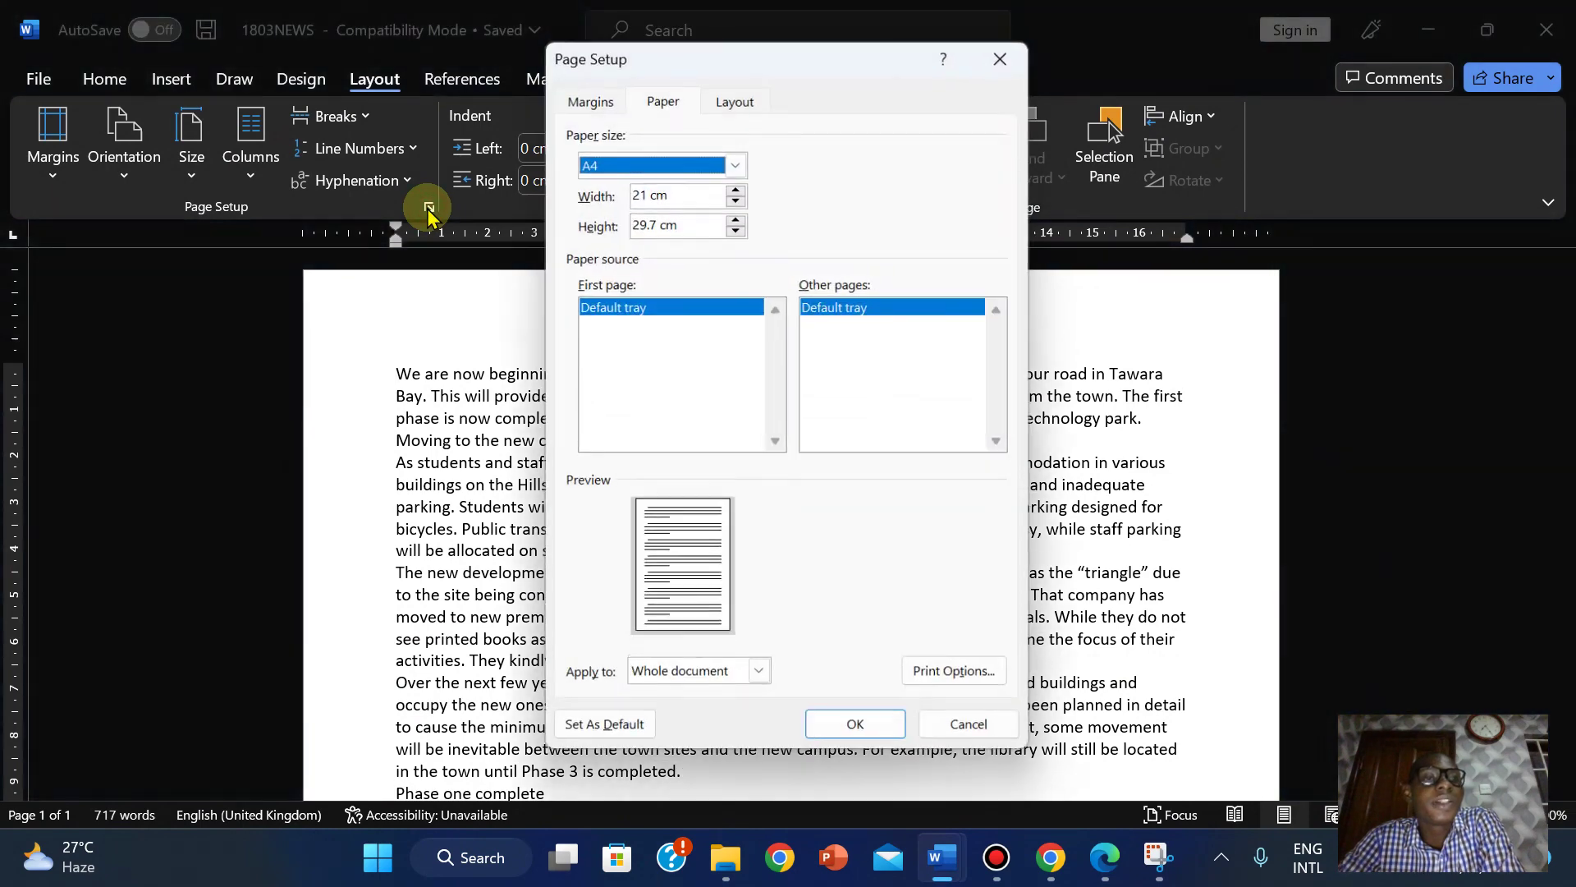
pyautogui.click(605, 102)
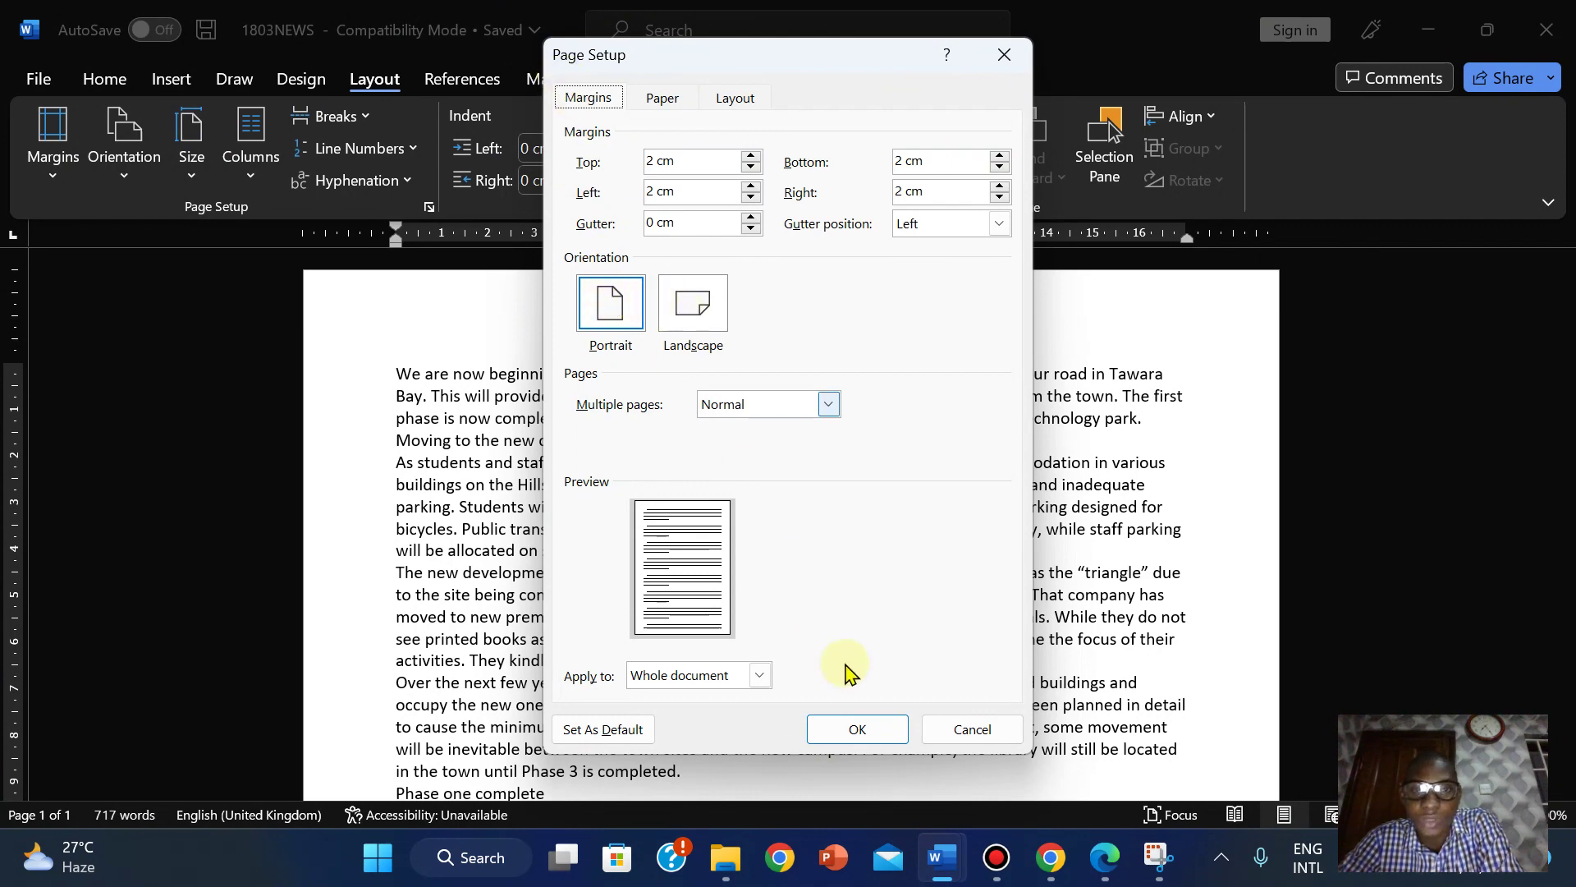
pyautogui.moveTo(1105, 857)
pyautogui.click(1104, 682)
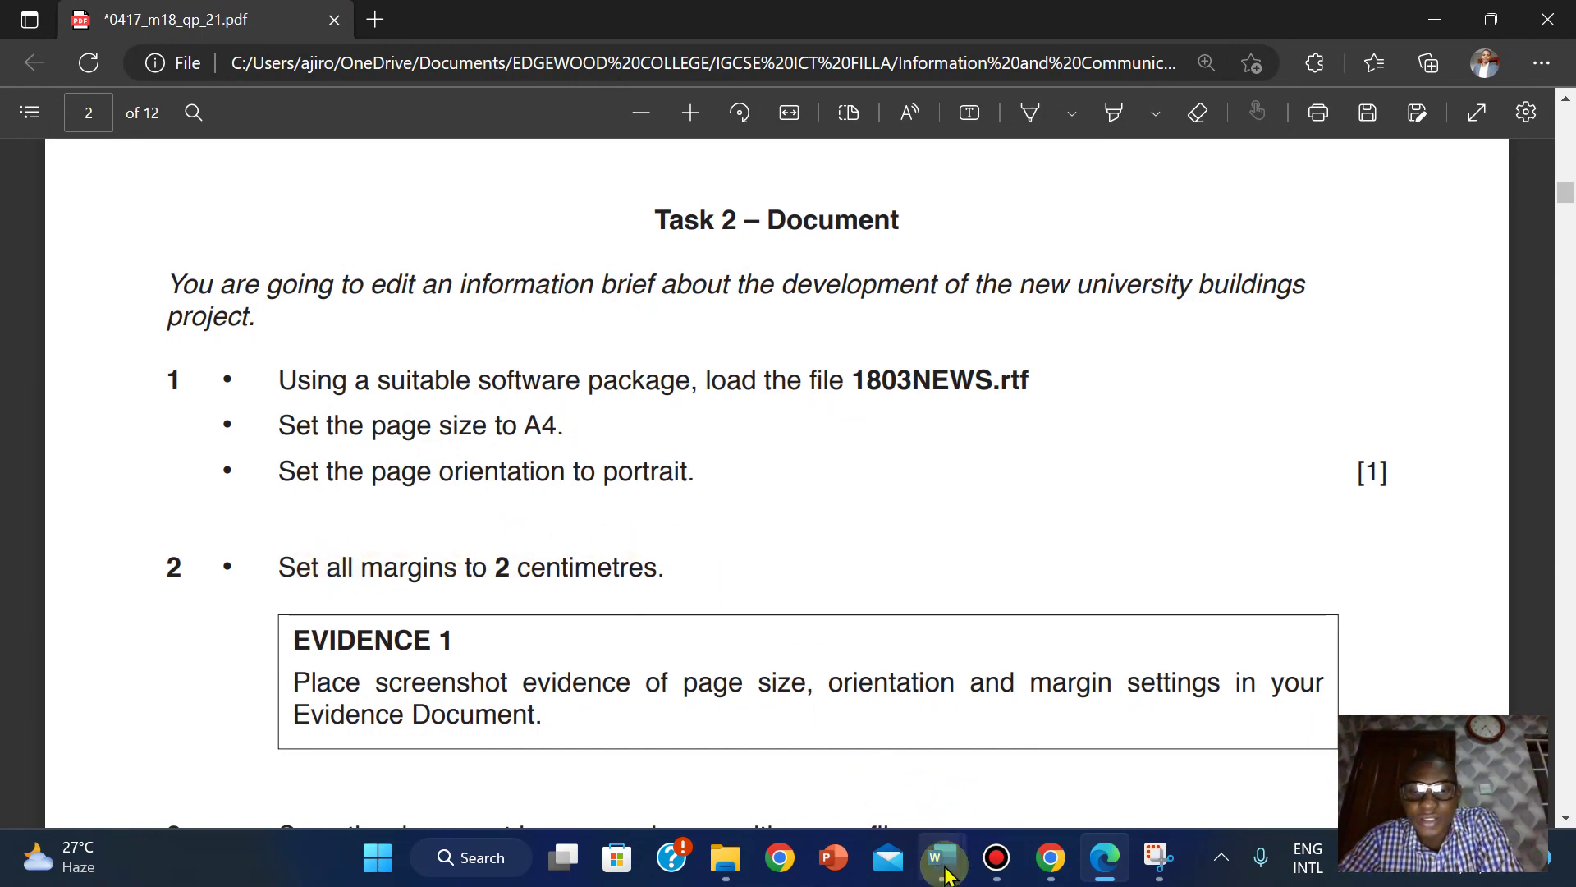
pyautogui.moveTo(945, 875)
pyautogui.click(1006, 761)
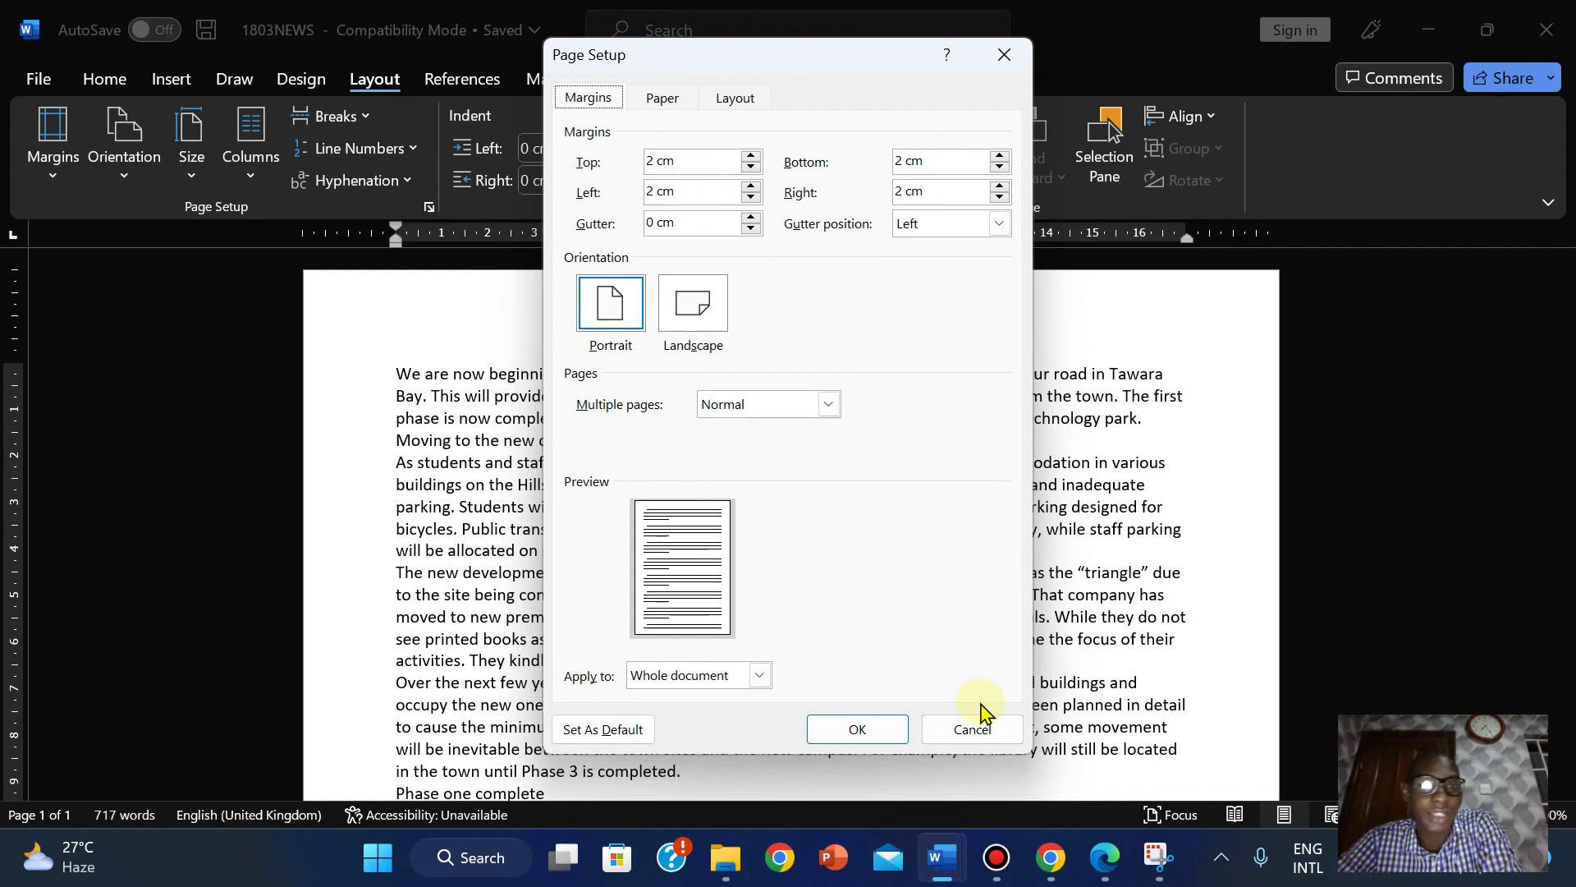
pyautogui.click(644, 100)
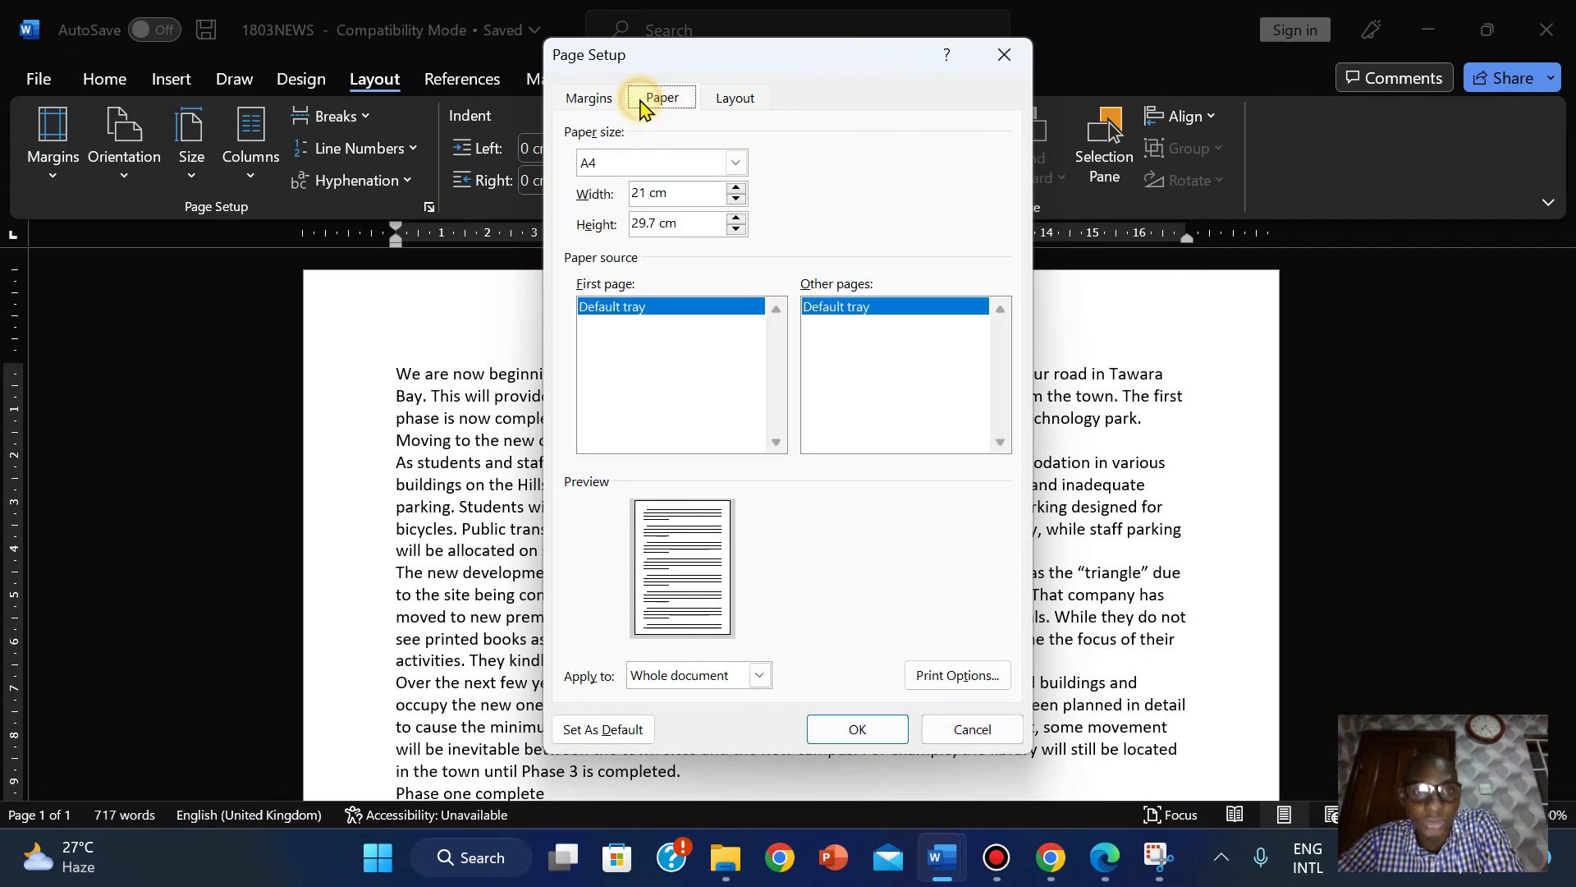
pyautogui.click(874, 736)
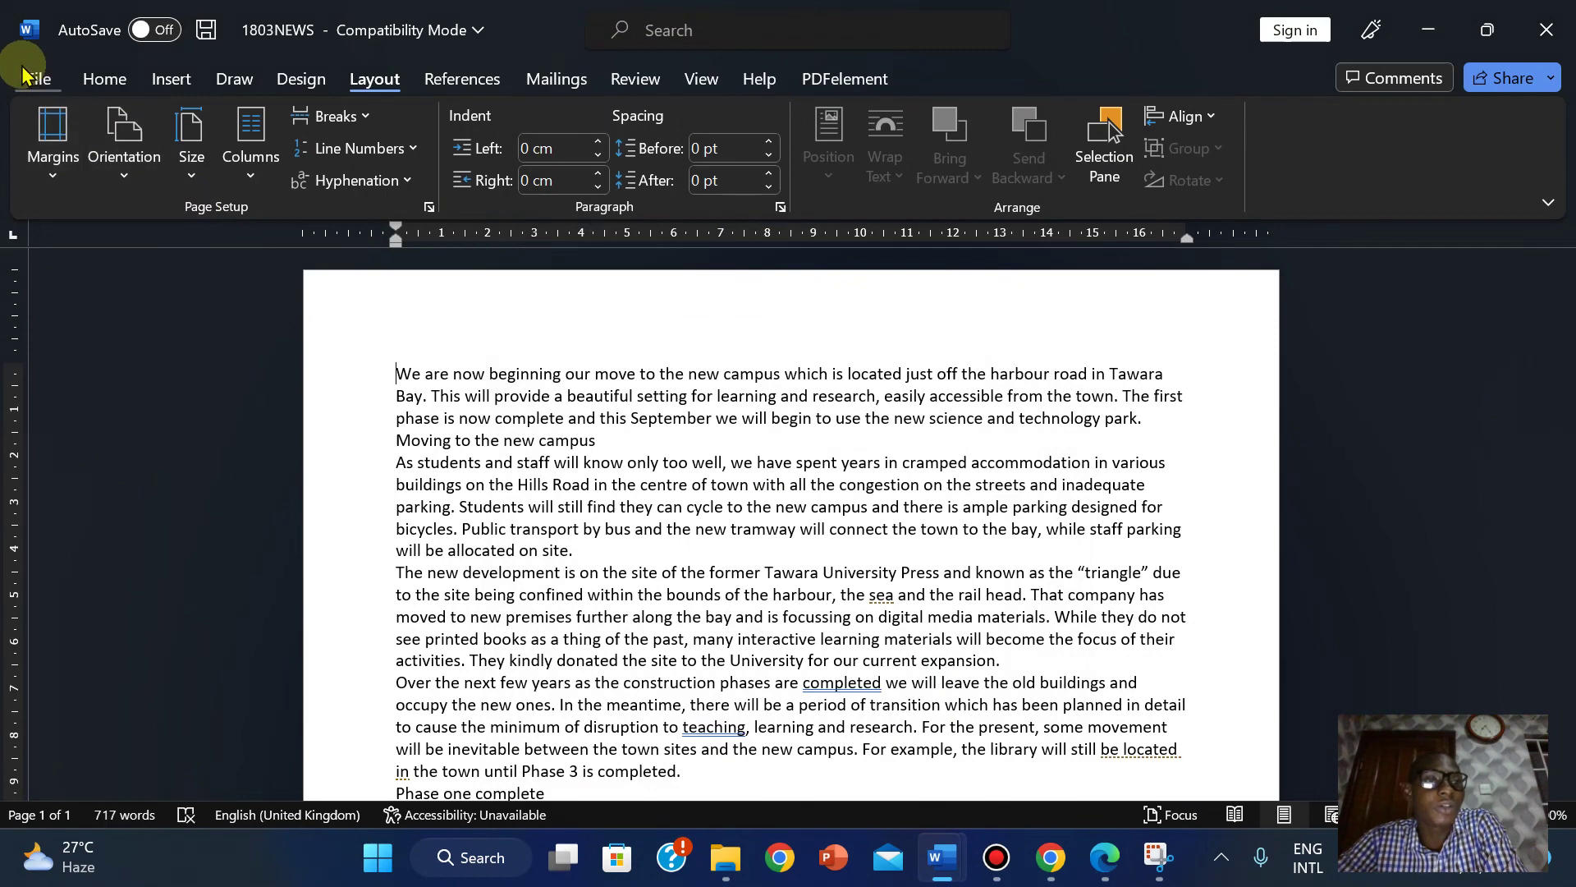
pyautogui.click(33, 78)
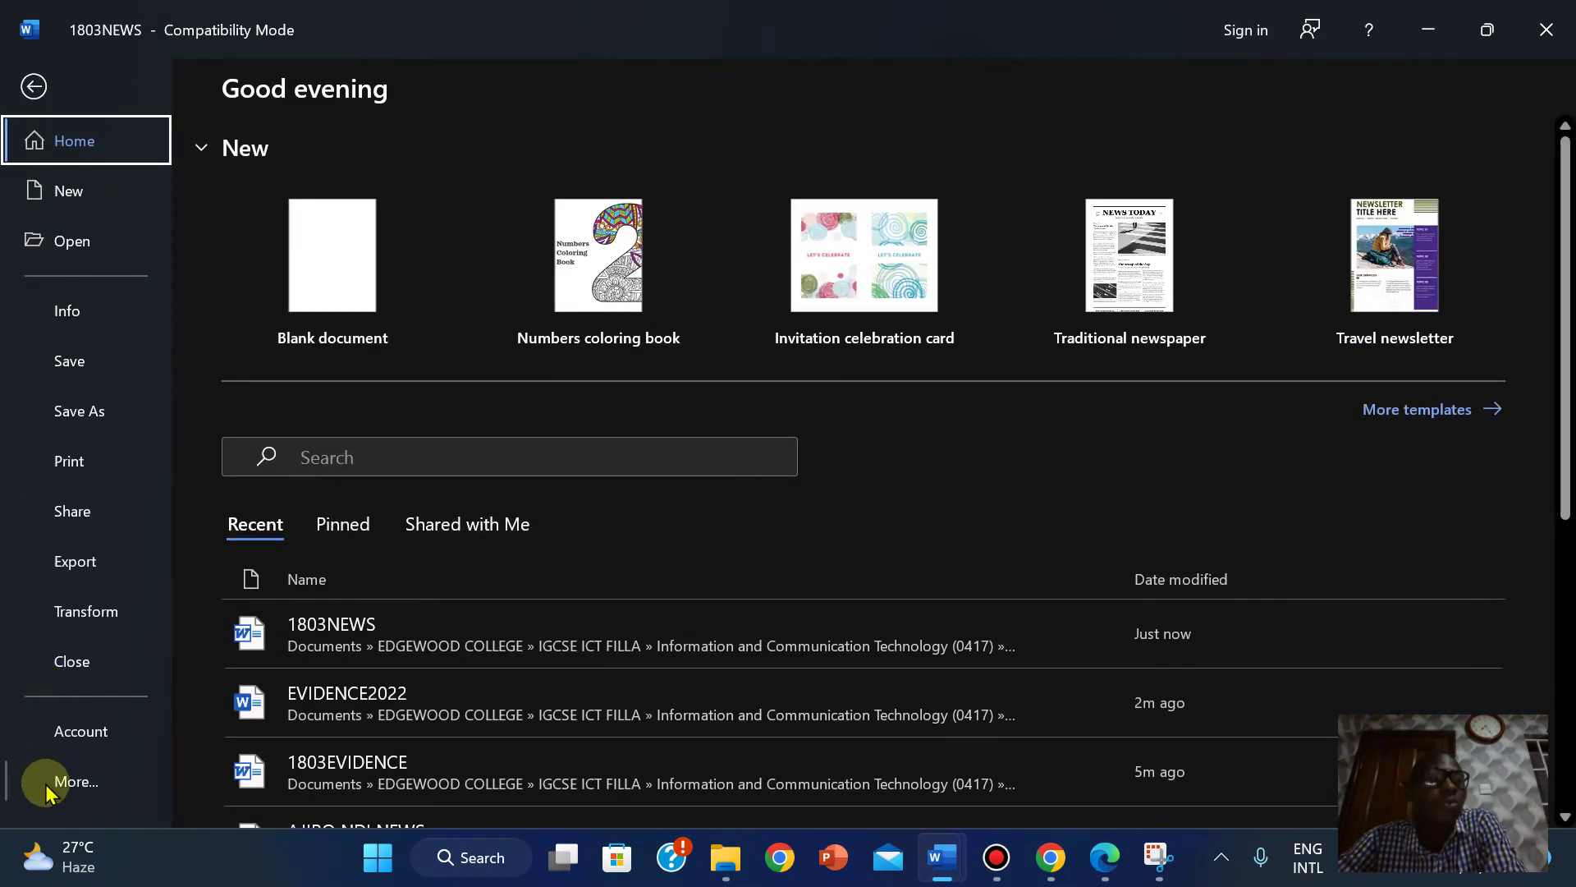
pyautogui.click(47, 790)
pyautogui.click(238, 780)
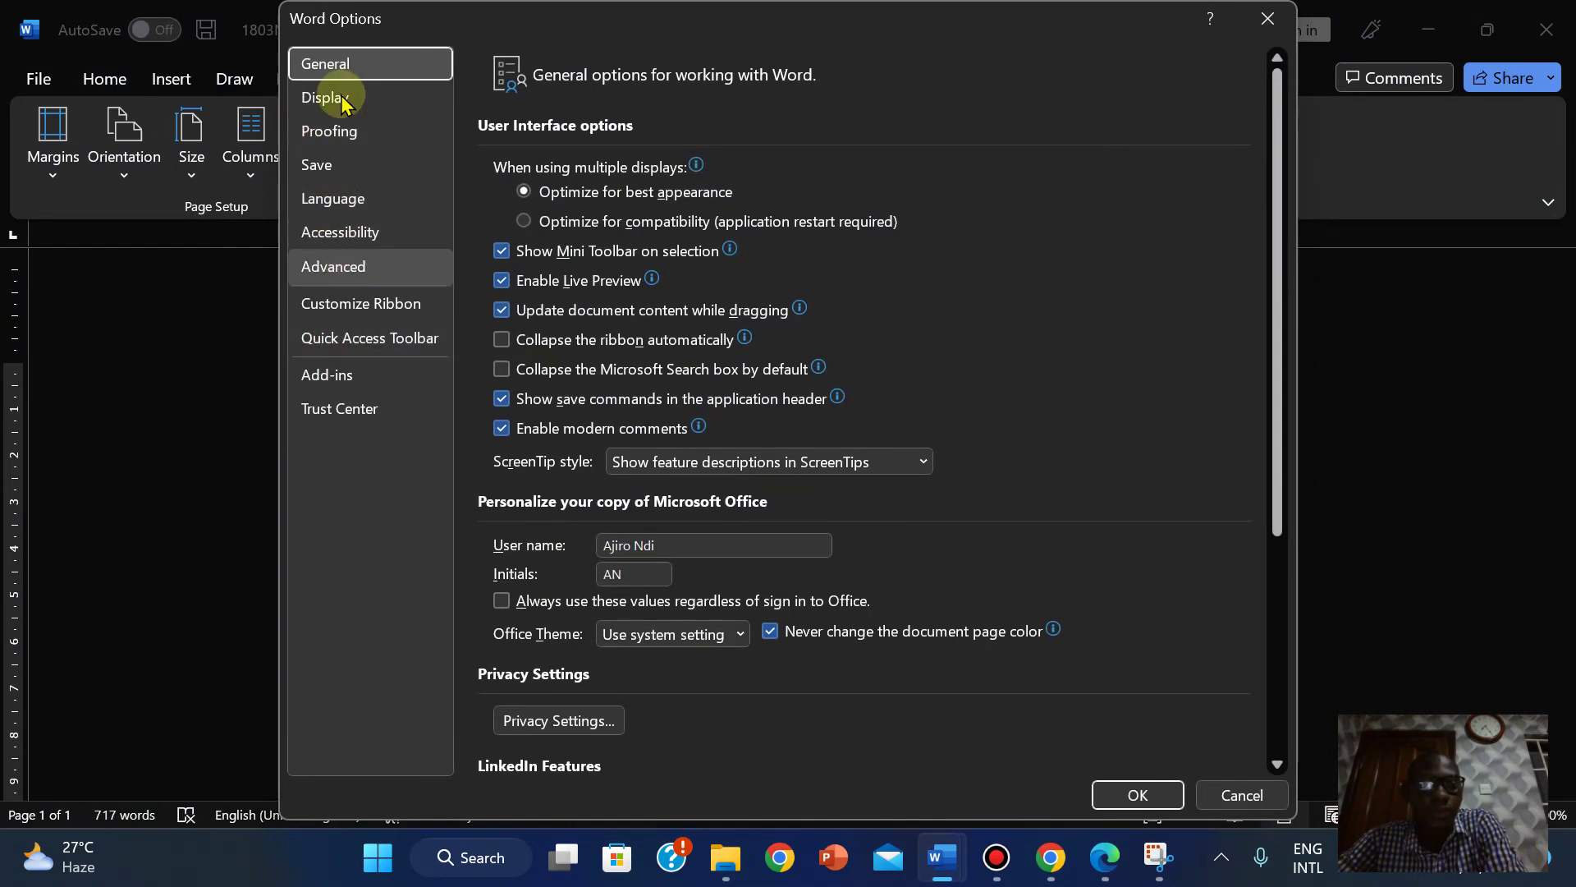
pyautogui.click(361, 271)
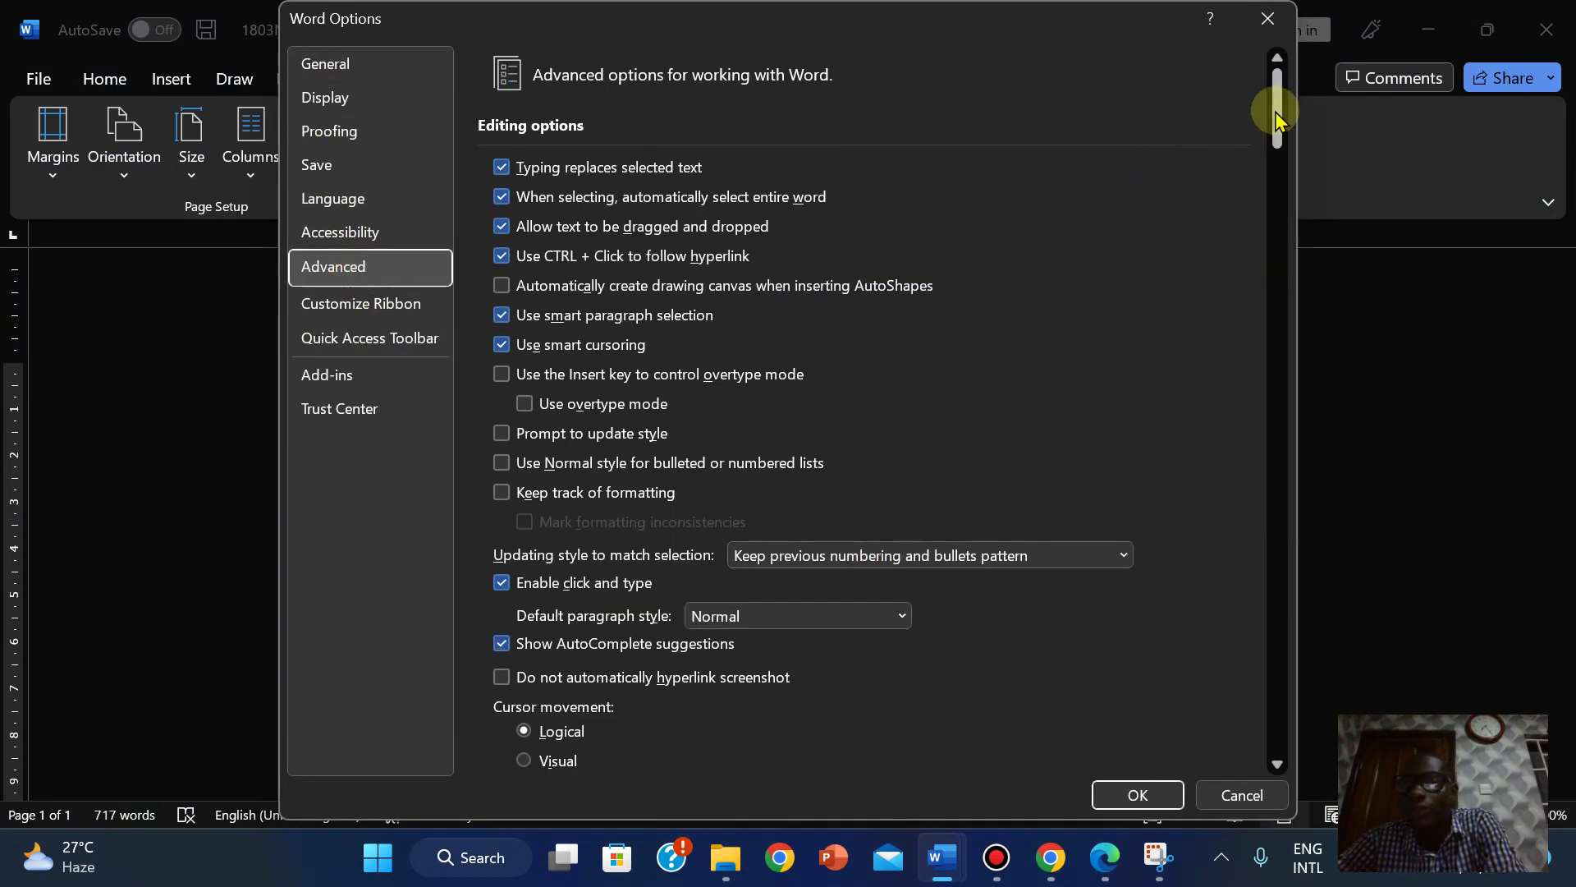
pyautogui.moveTo(1277, 105); pyautogui.dragTo(1298, 359)
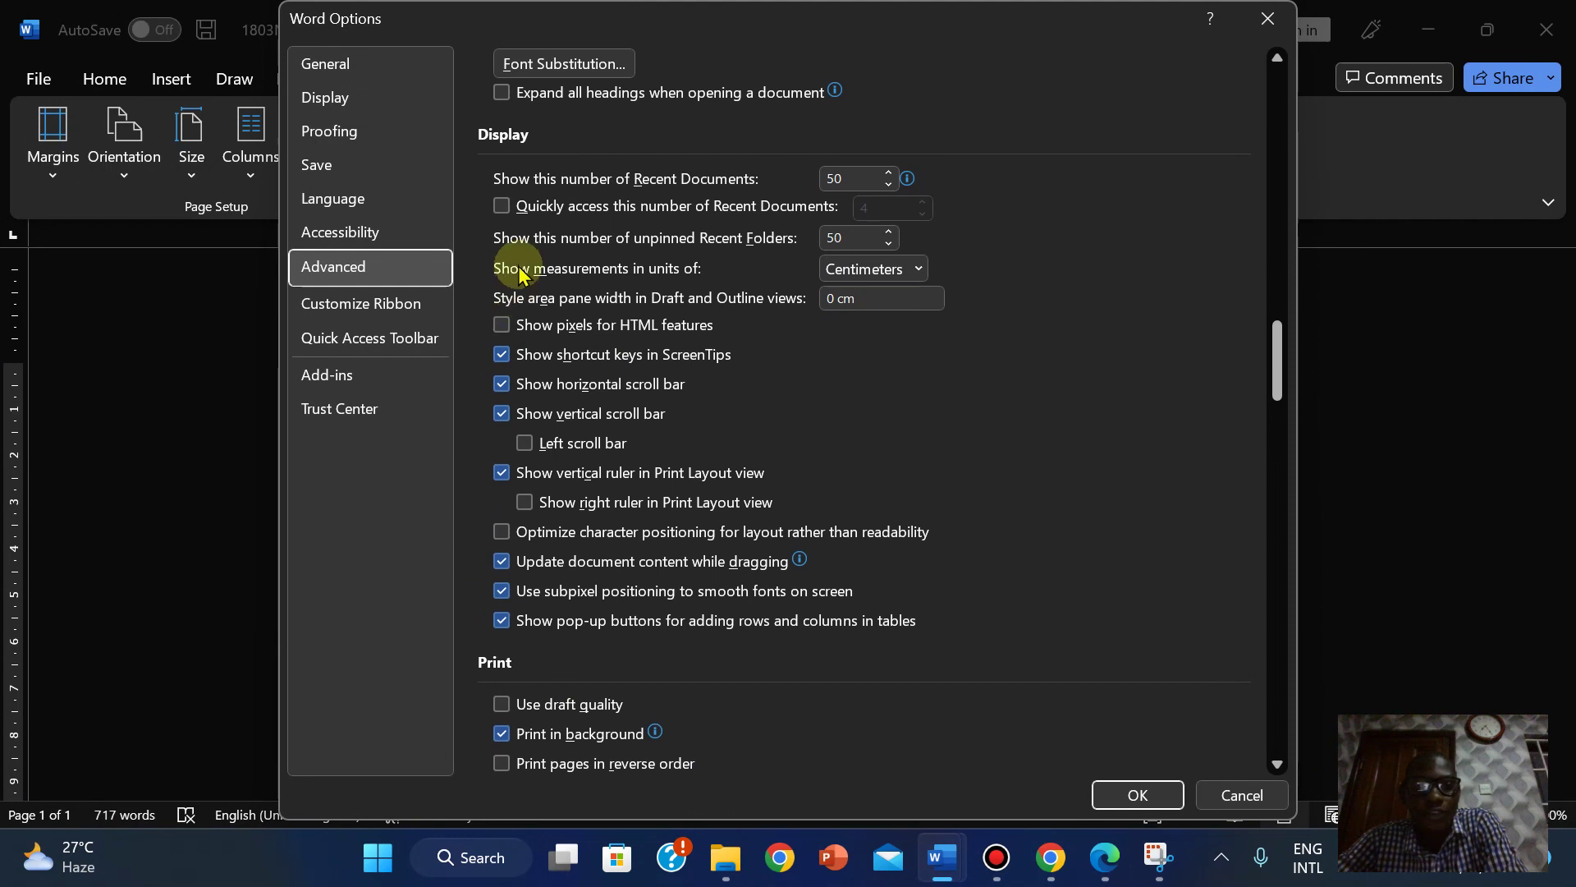
pyautogui.click(919, 269)
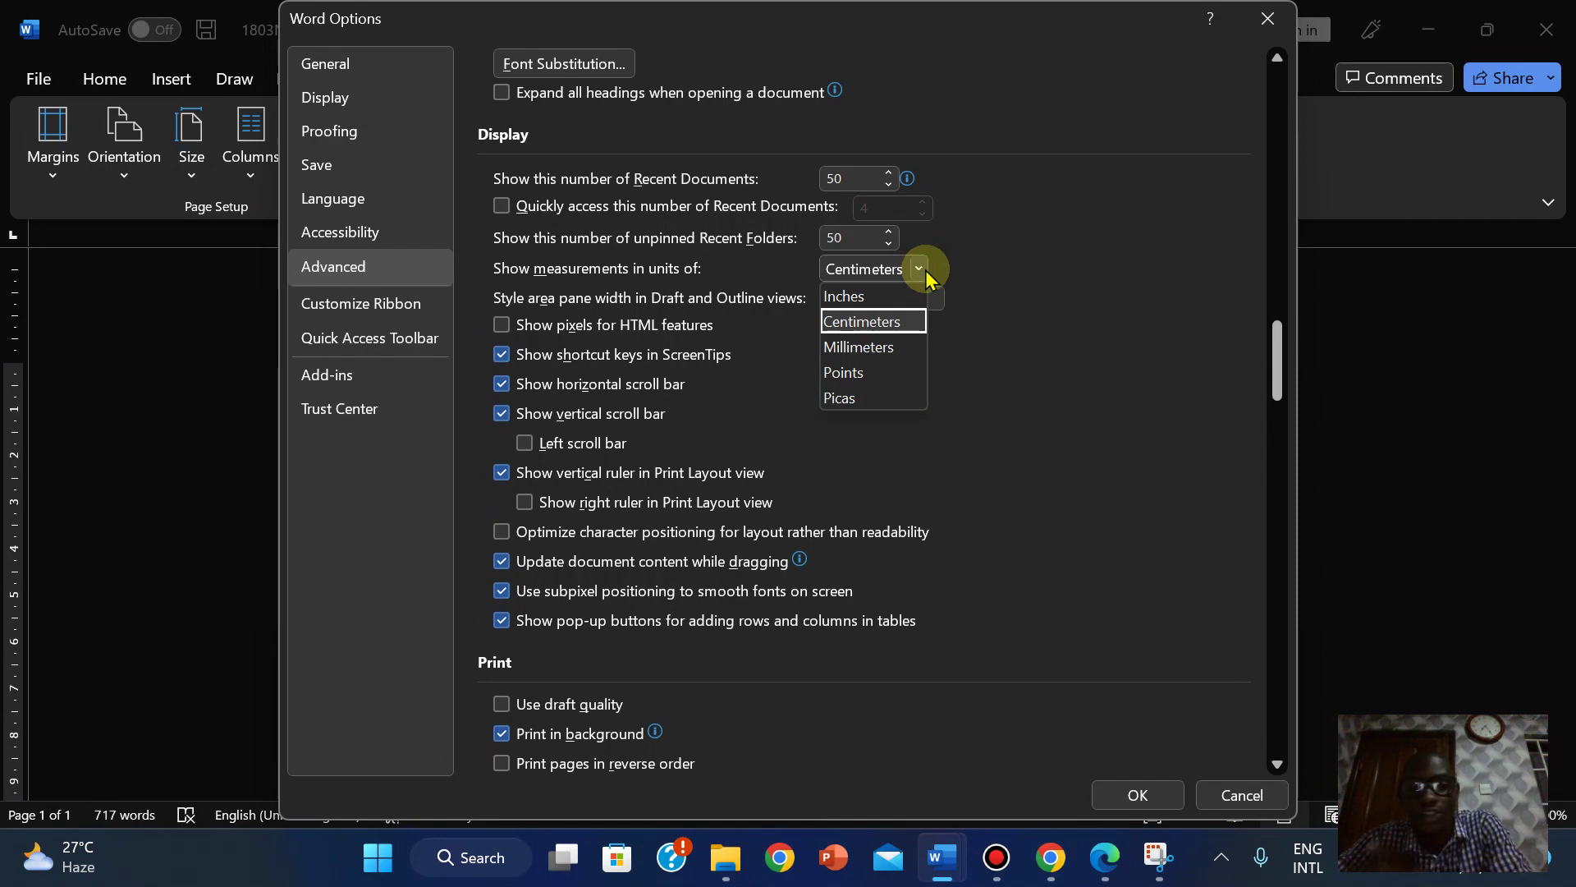
pyautogui.click(989, 302)
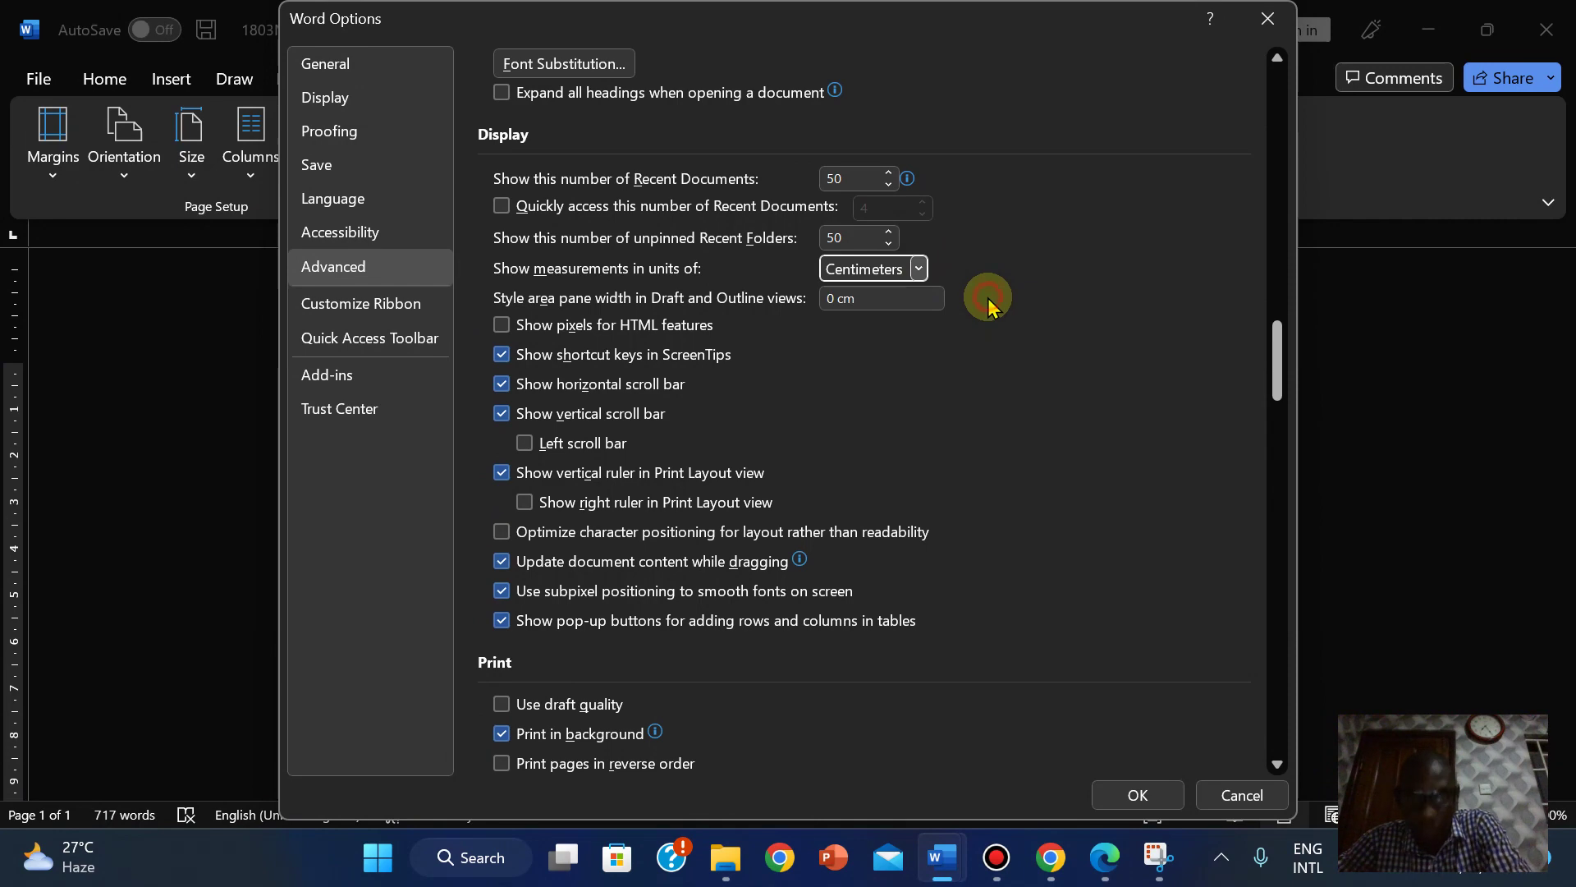
pyautogui.click(1223, 801)
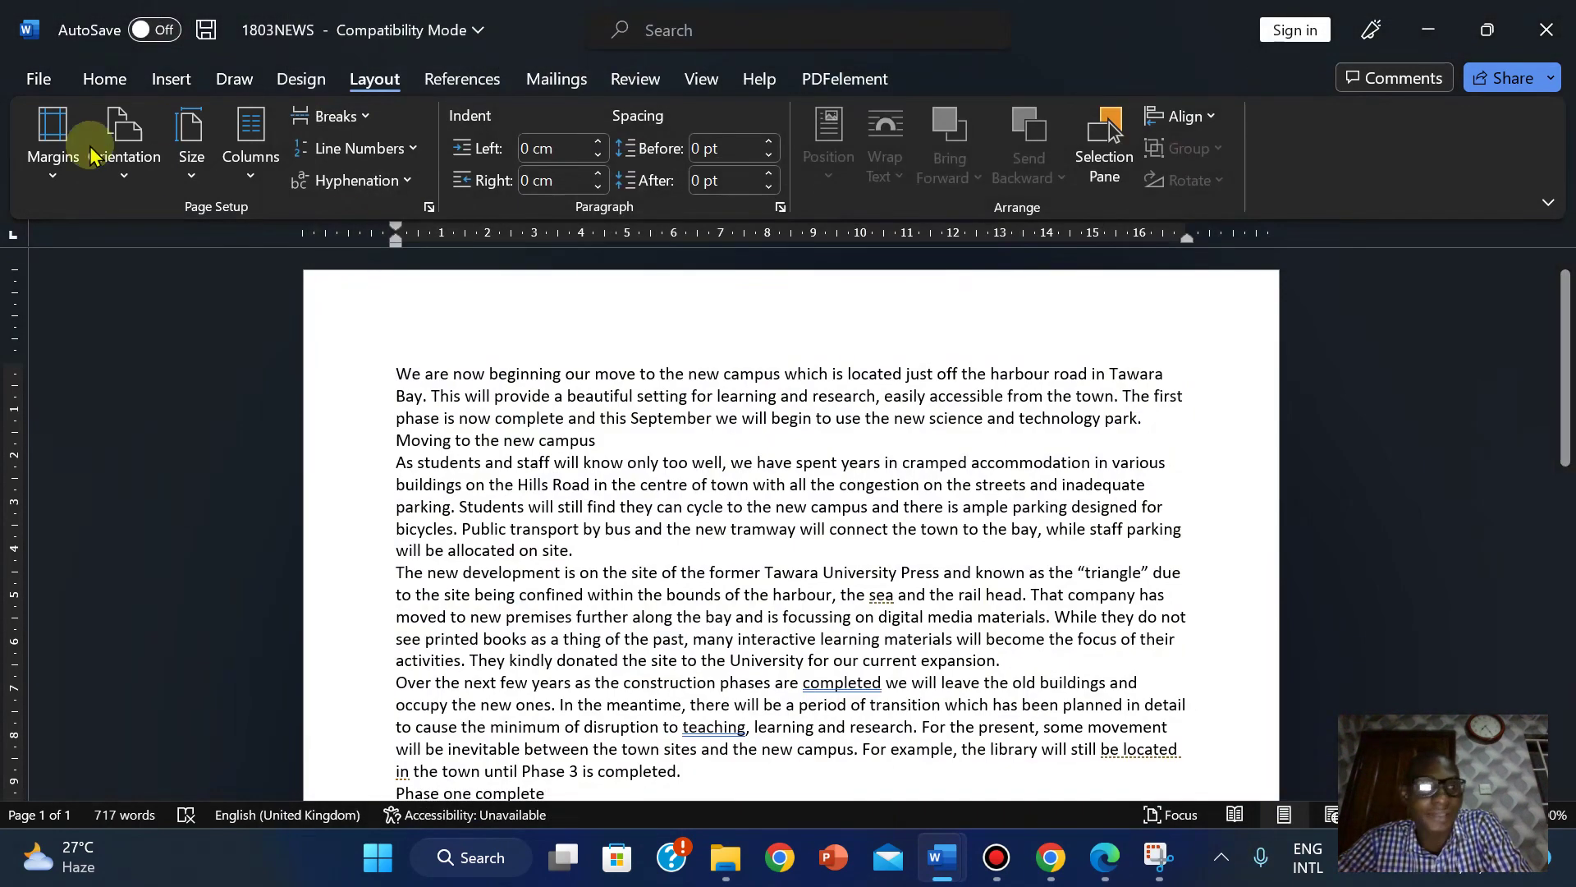
# Recheck the 2 cm top margin in Page Setup, confirm the changes, and bring the question paper PDF forward.
pyautogui.click(428, 208)
pyautogui.click(586, 98)
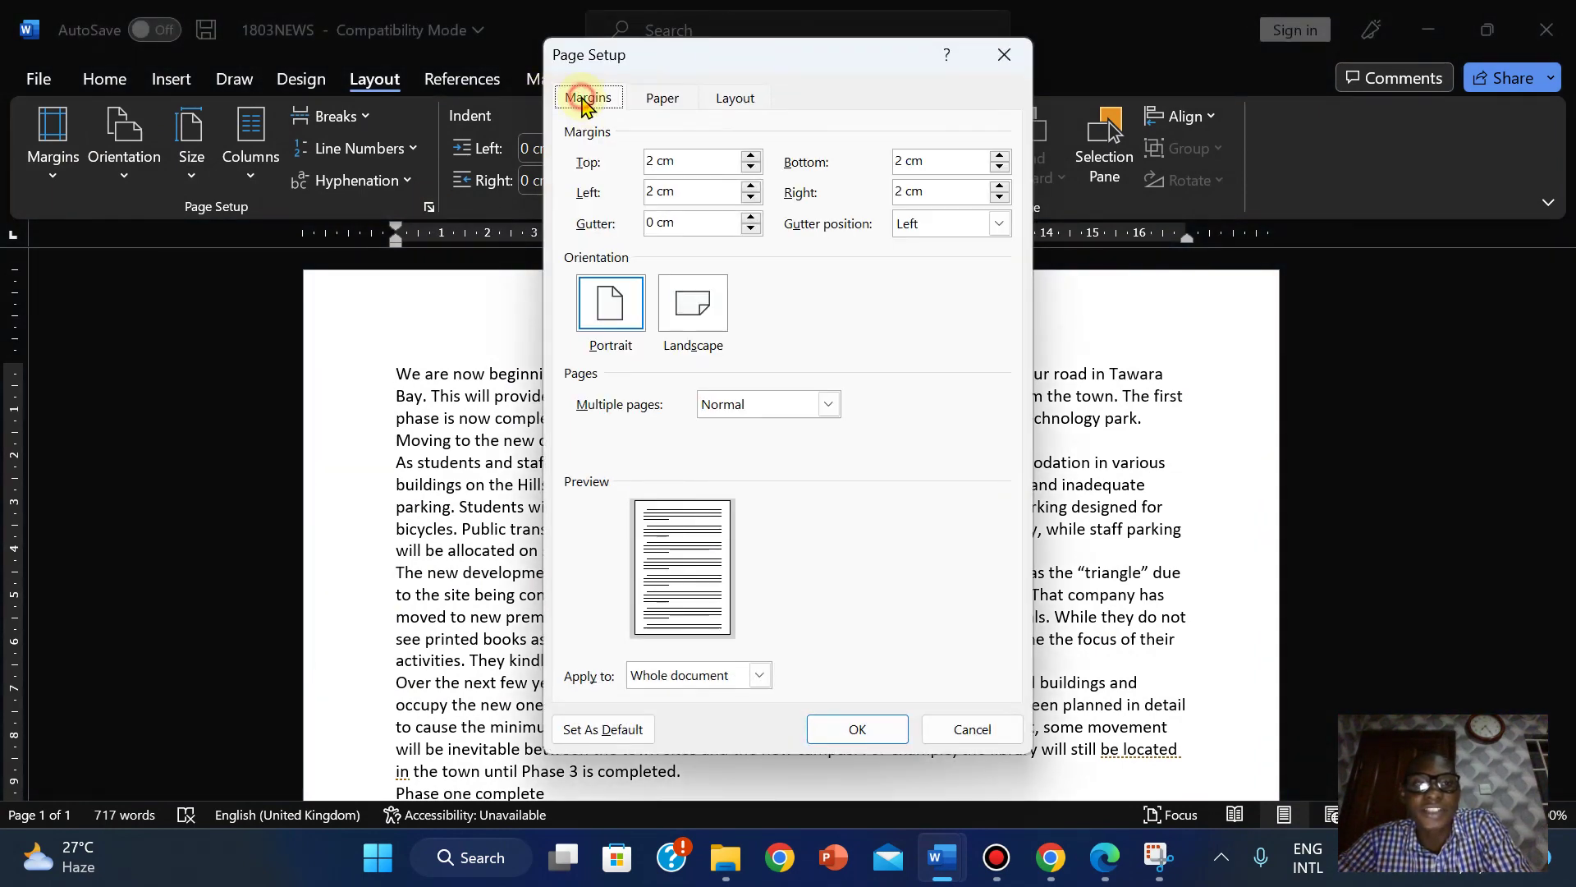
pyautogui.click(662, 161)
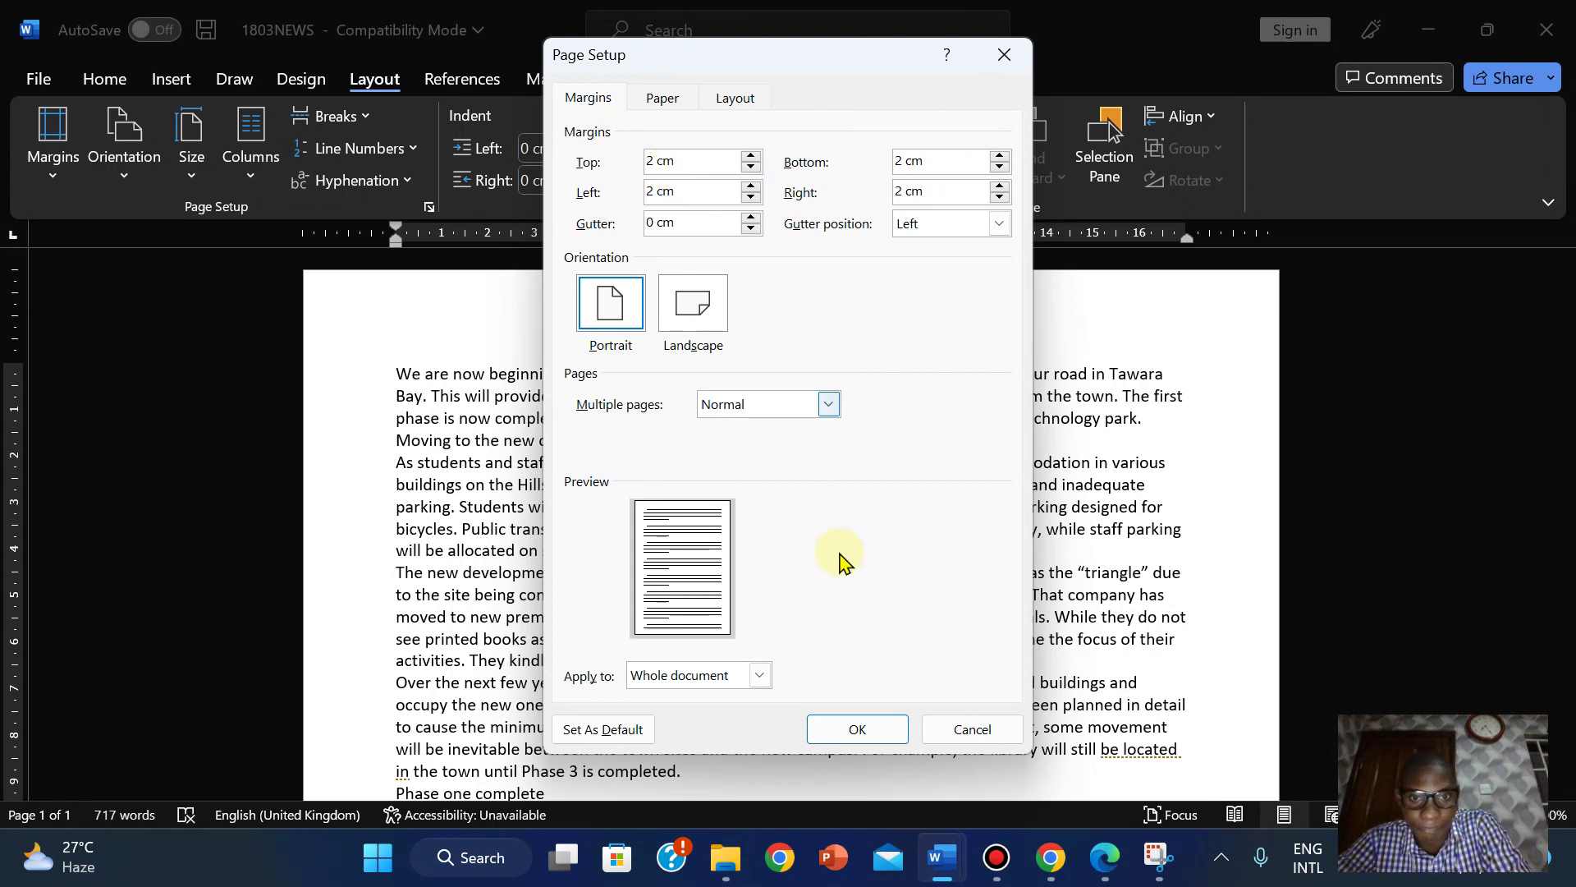
pyautogui.click(852, 729)
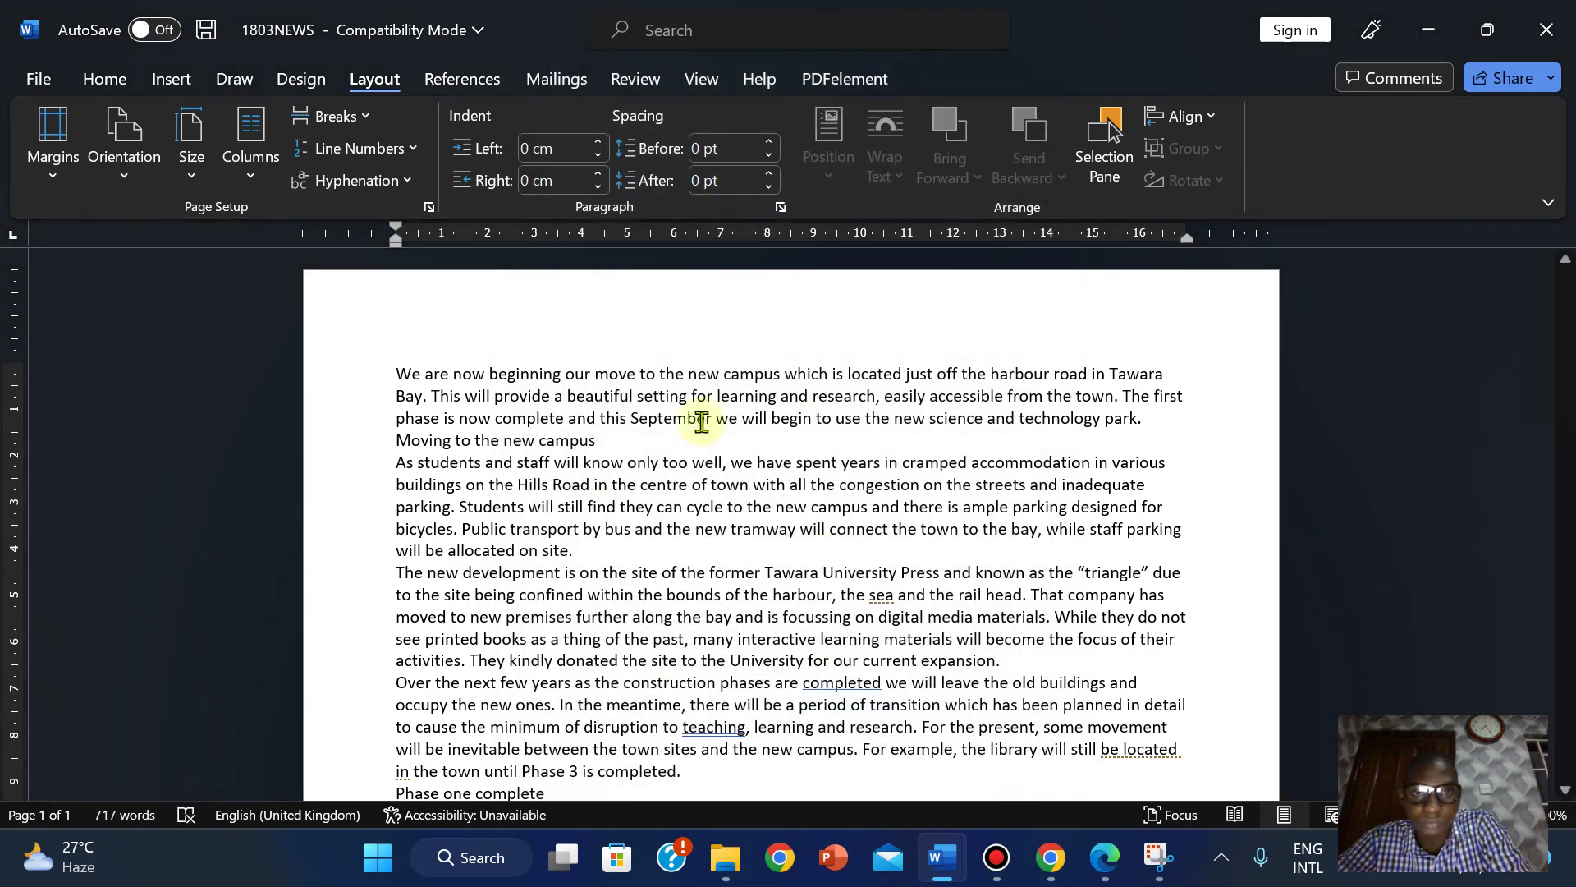
pyautogui.click(1104, 857)
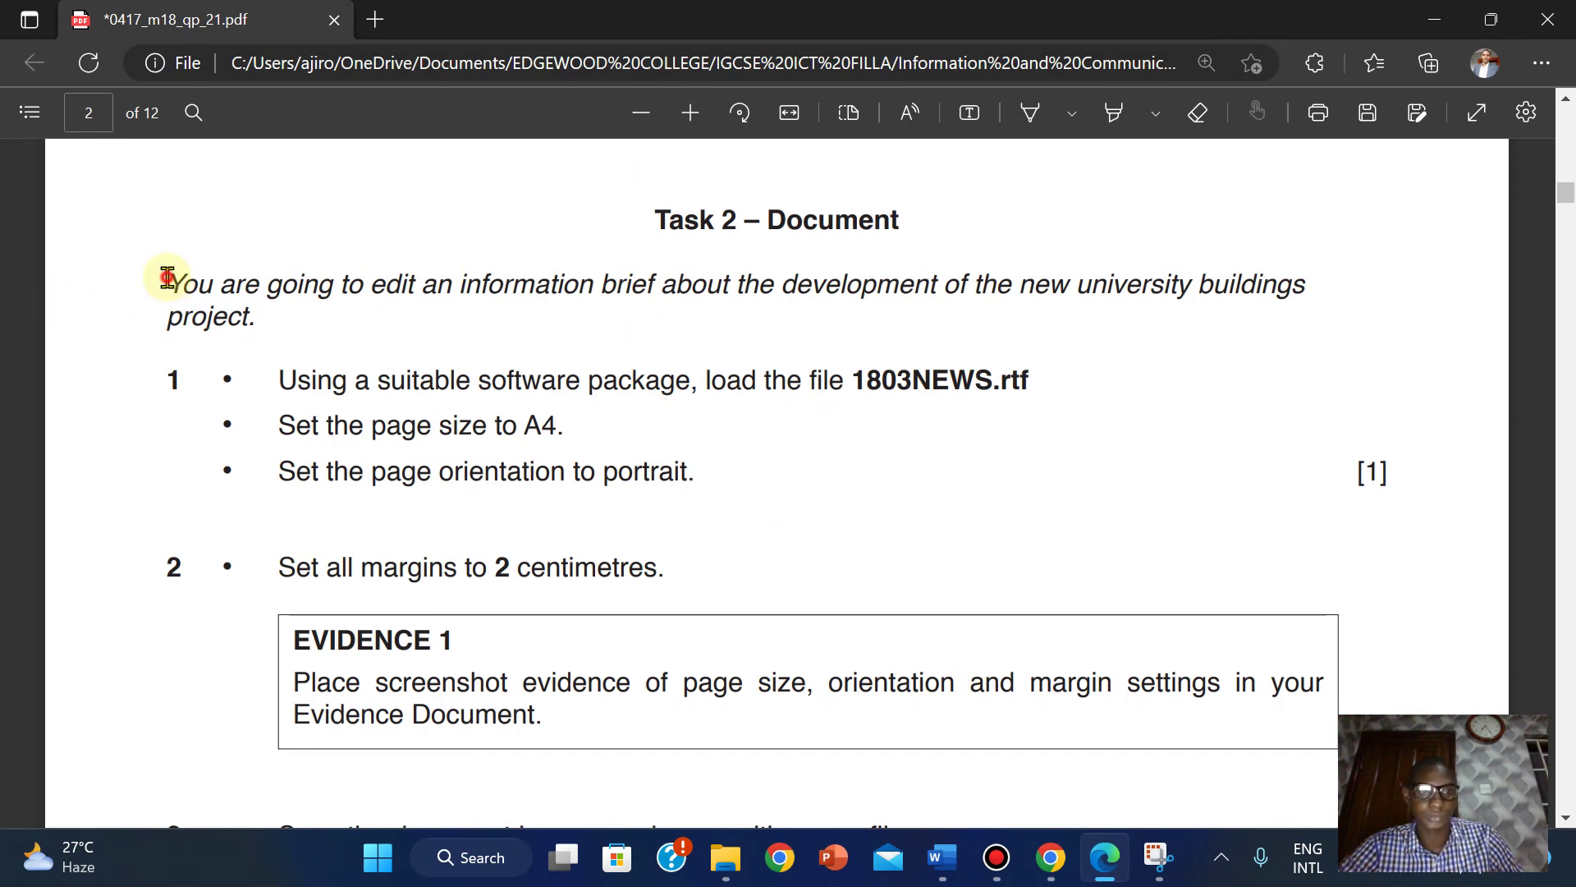
# Highlight the load-1803NEWS.rtf, A4, portrait and 2 cm margin instructions (steps 1 and 2) in light blue.
pyautogui.moveTo(167, 278); pyautogui.dragTo(694, 577)
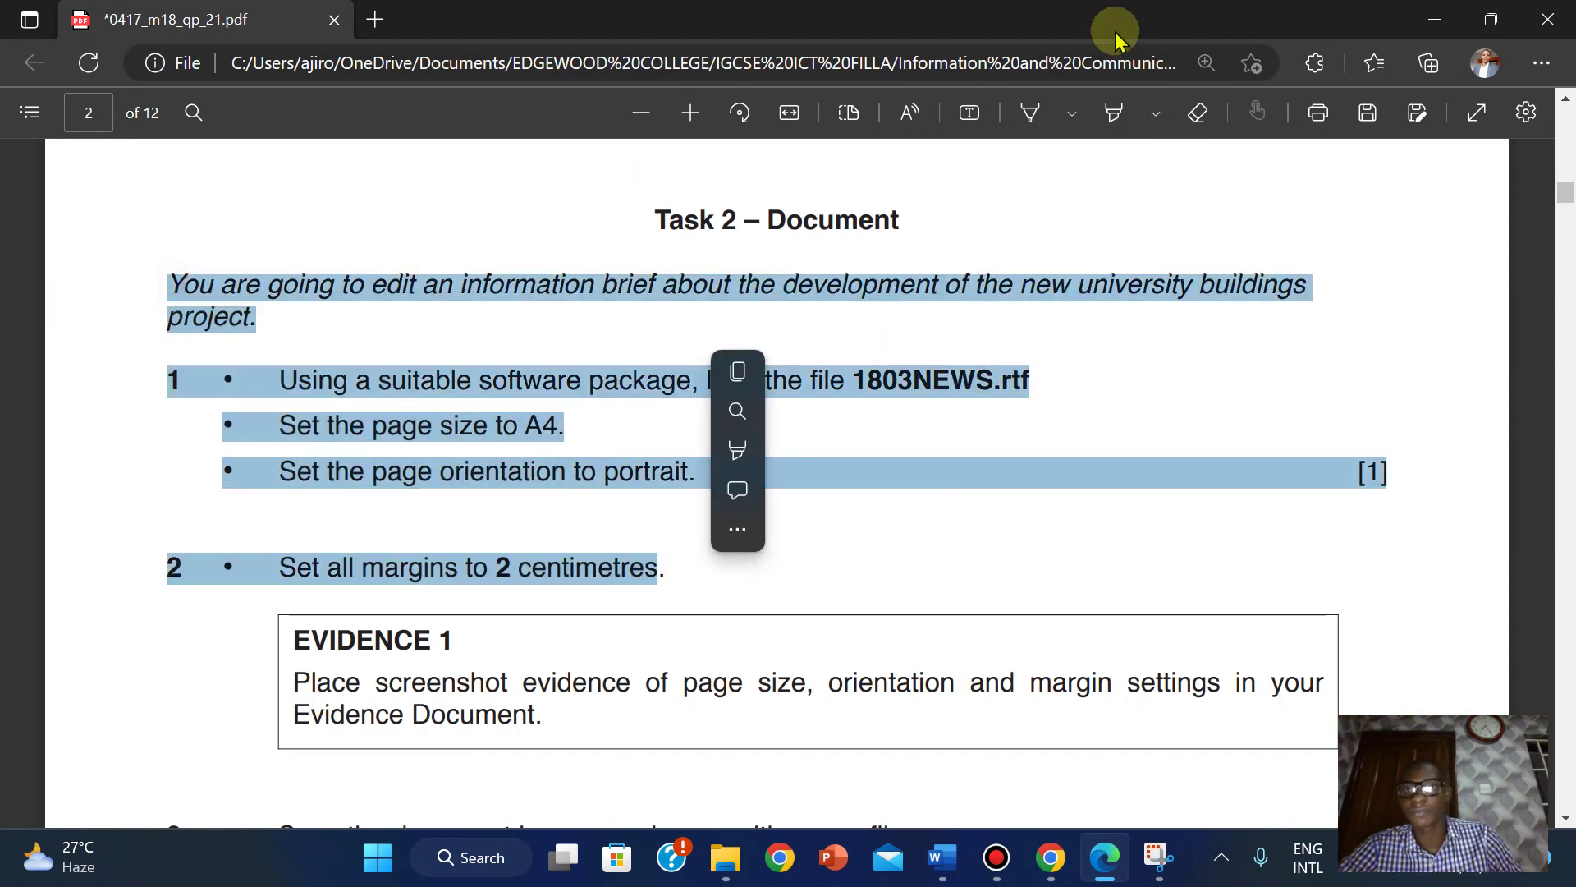
pyautogui.click(1114, 117)
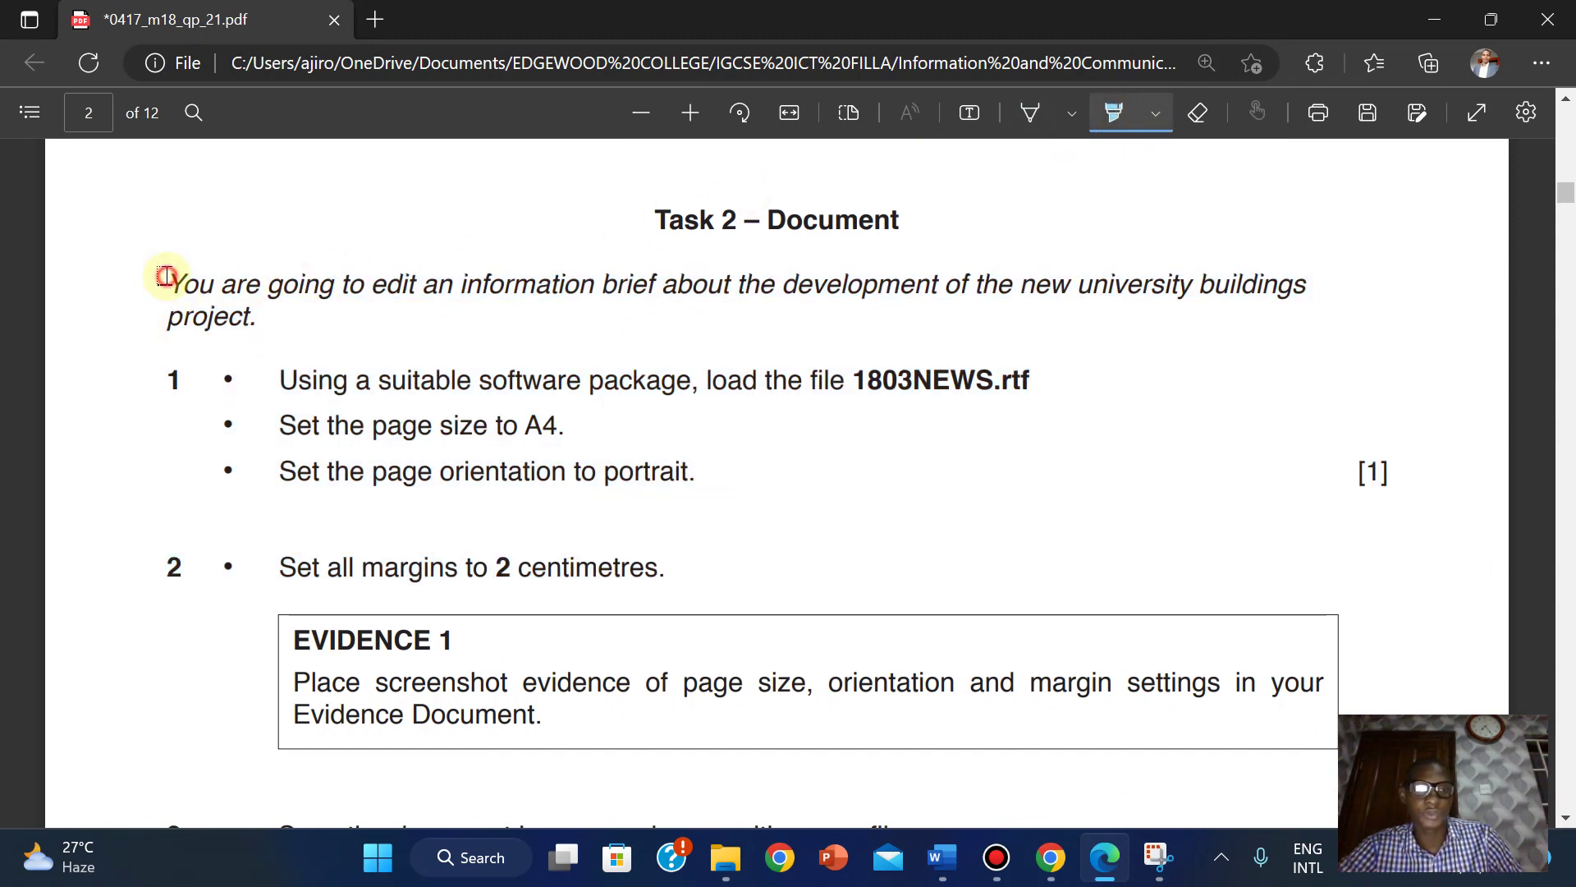
pyautogui.moveTo(219, 378)
pyautogui.mouseDown()
pyautogui.moveTo(627, 528)
pyautogui.moveTo(669, 565)
pyautogui.mouseUp()
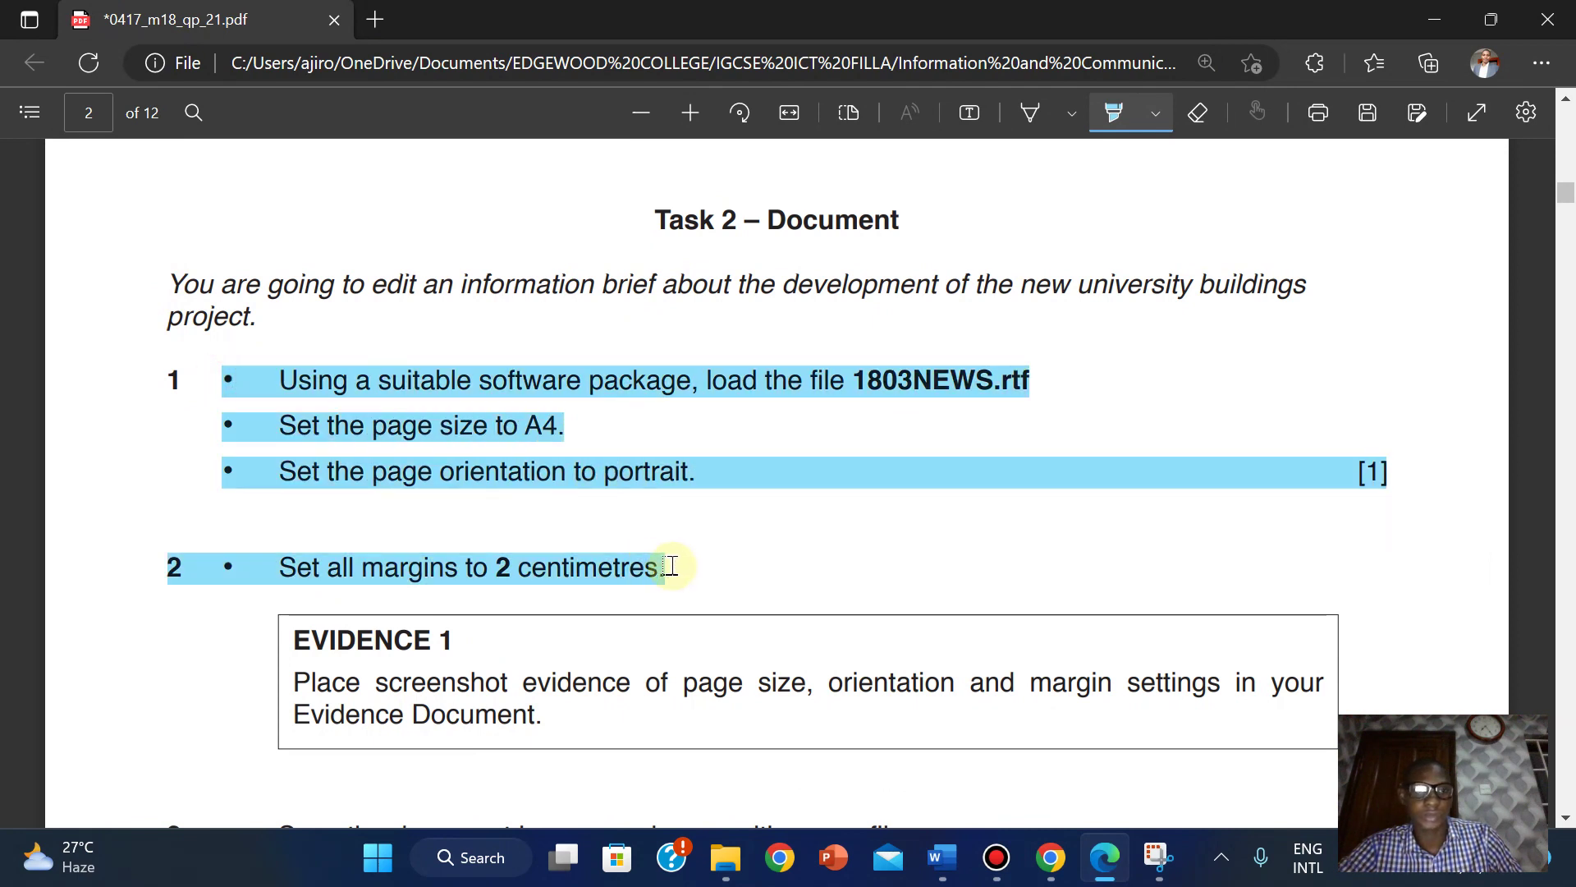
pyautogui.moveTo(153, 378); pyautogui.dragTo(415, 402)
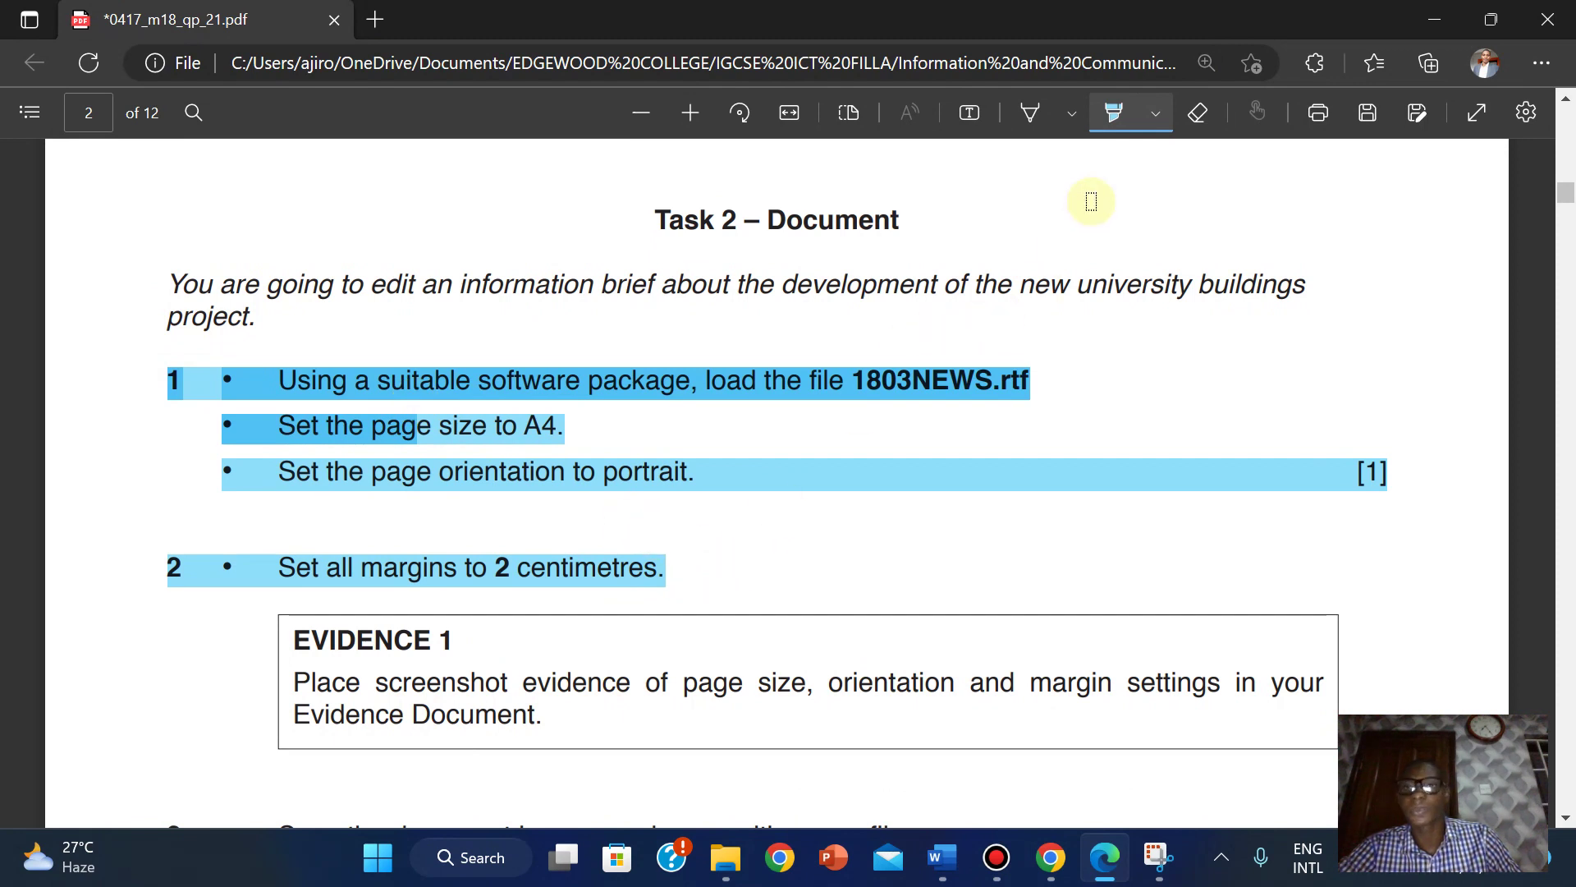
pyautogui.click(1126, 114)
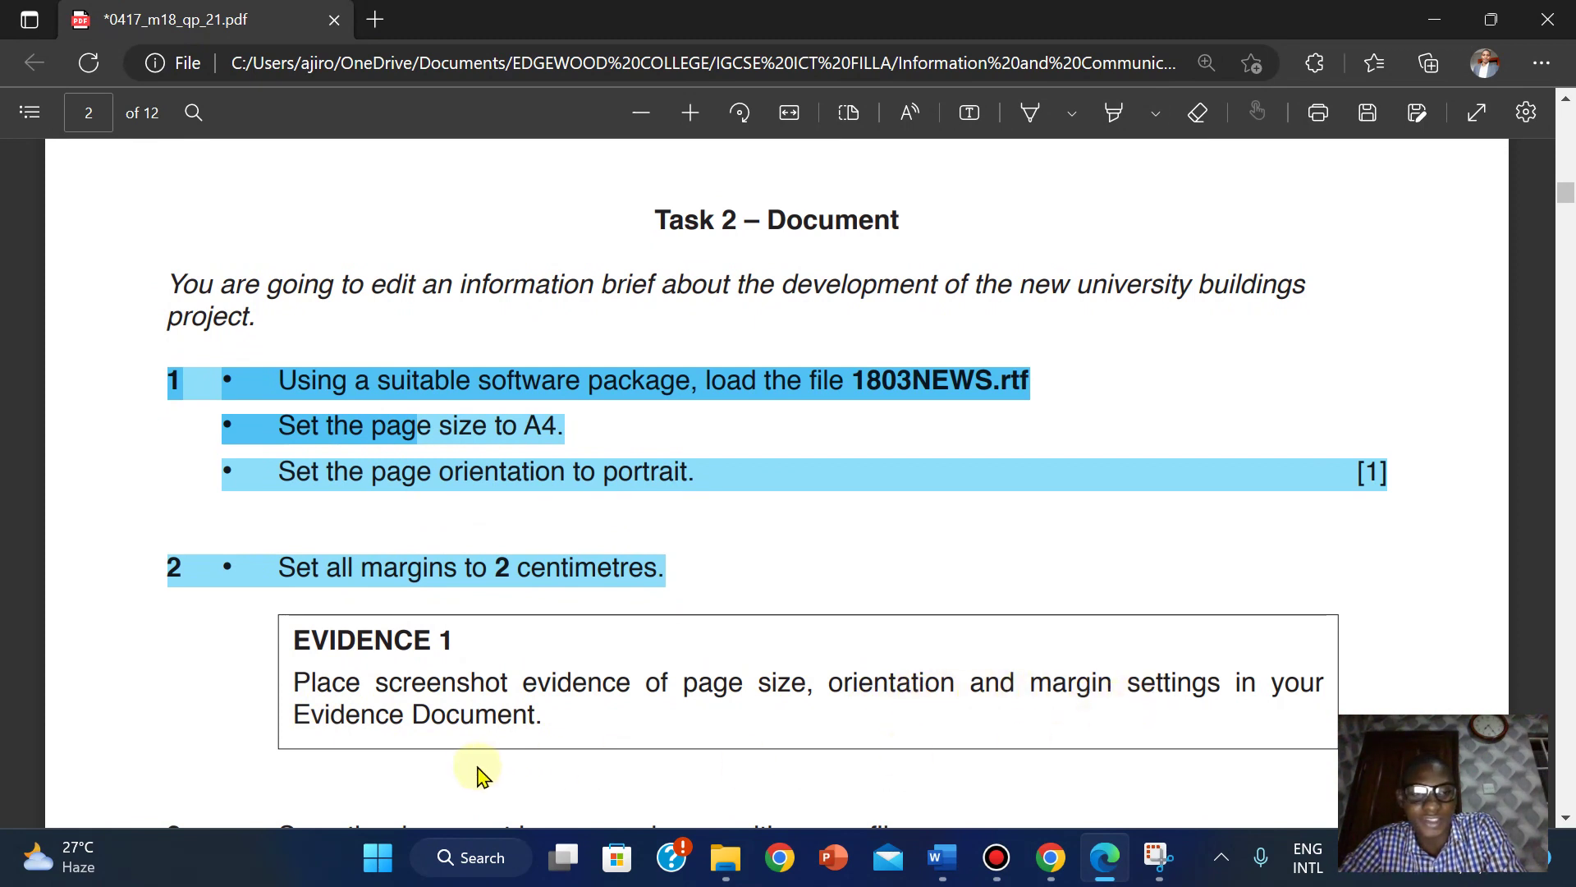
# In EVIDENCE2022, start a new line below the 'Steps 1 and 2 – Evidence 1' heading.
pyautogui.moveTo(957, 862)
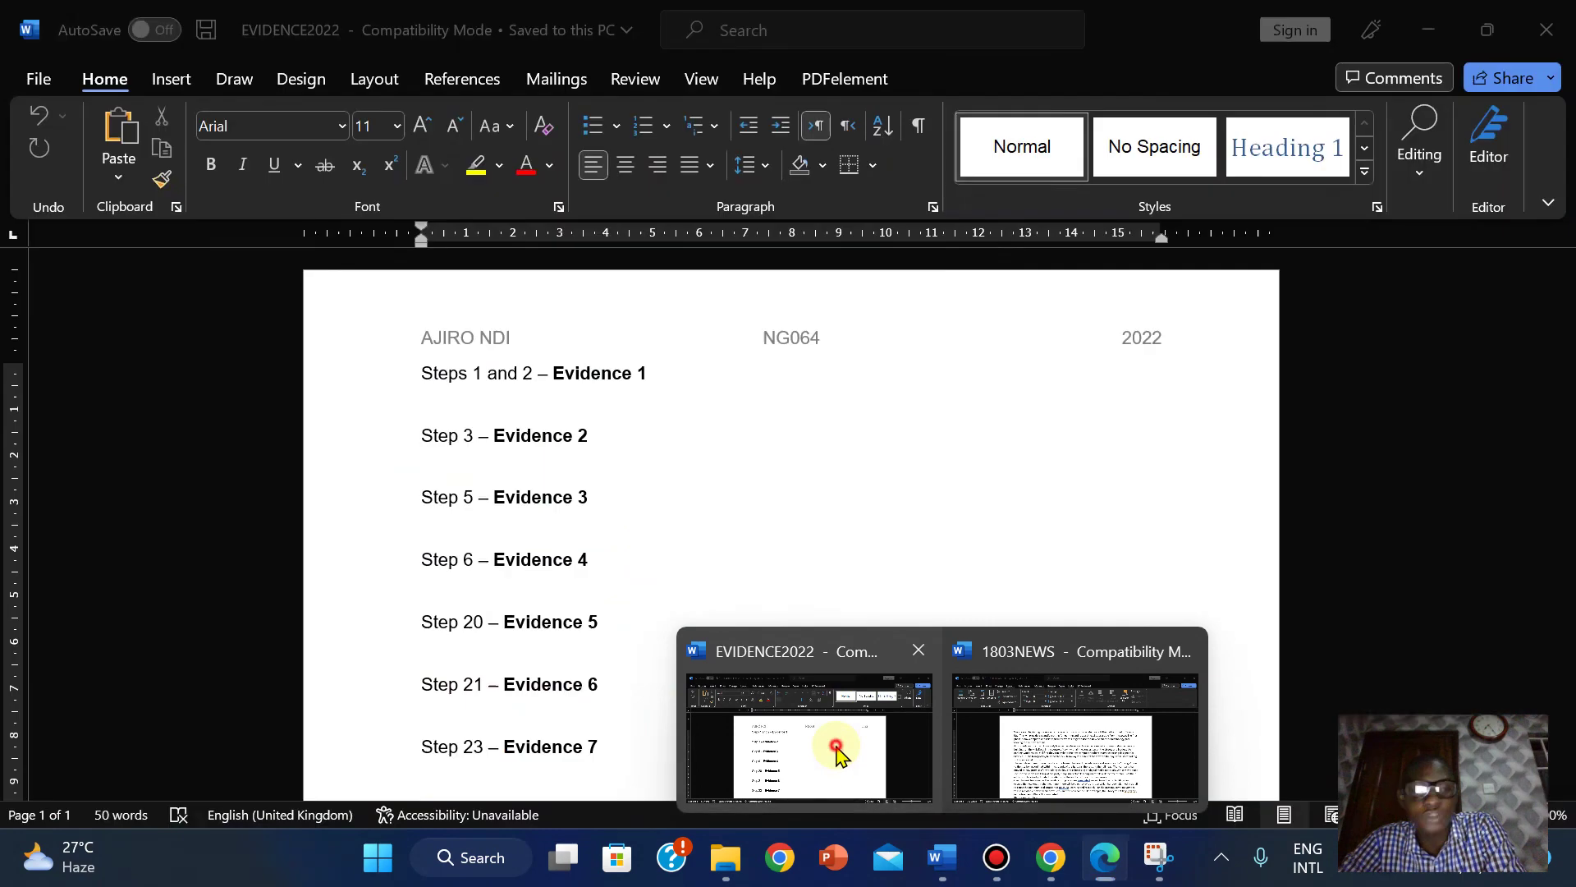
pyautogui.click(834, 750)
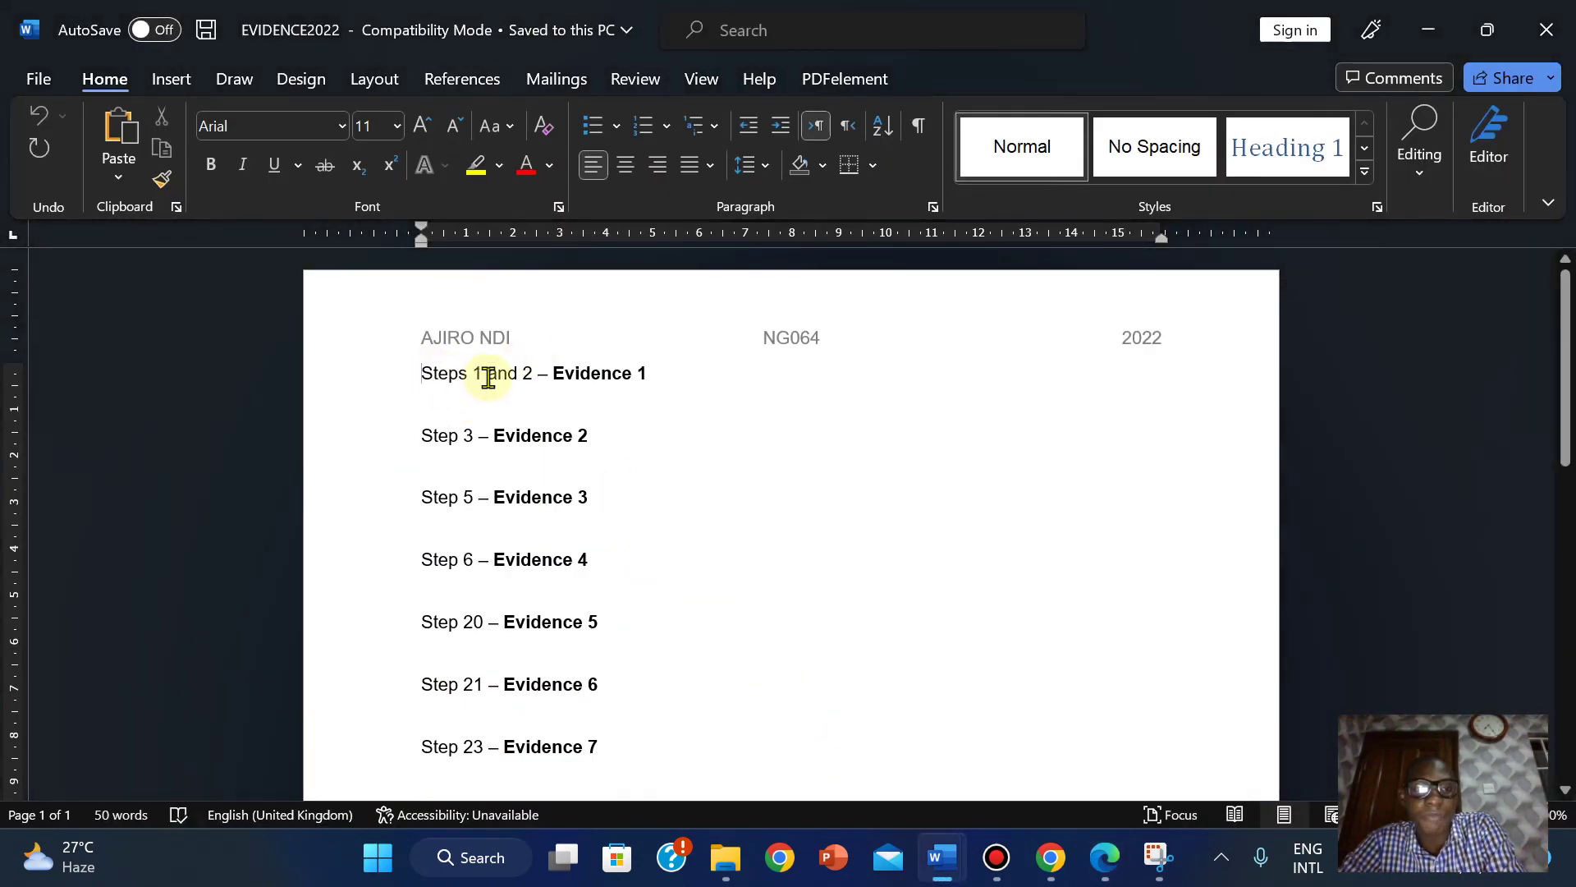
pyautogui.click(658, 366)
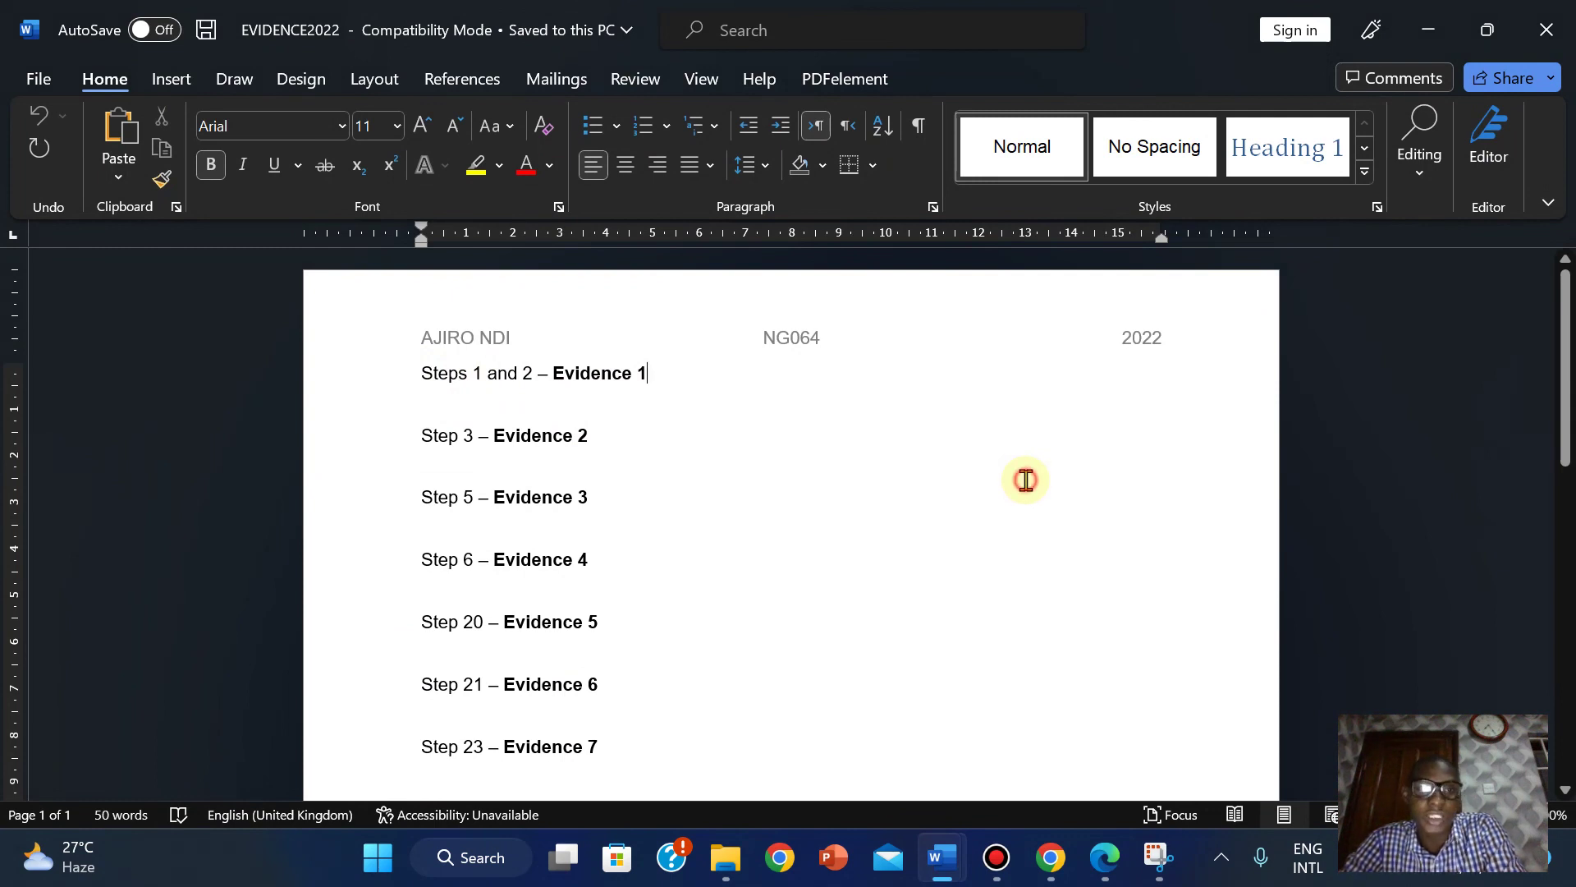
pyautogui.click(1025, 479)
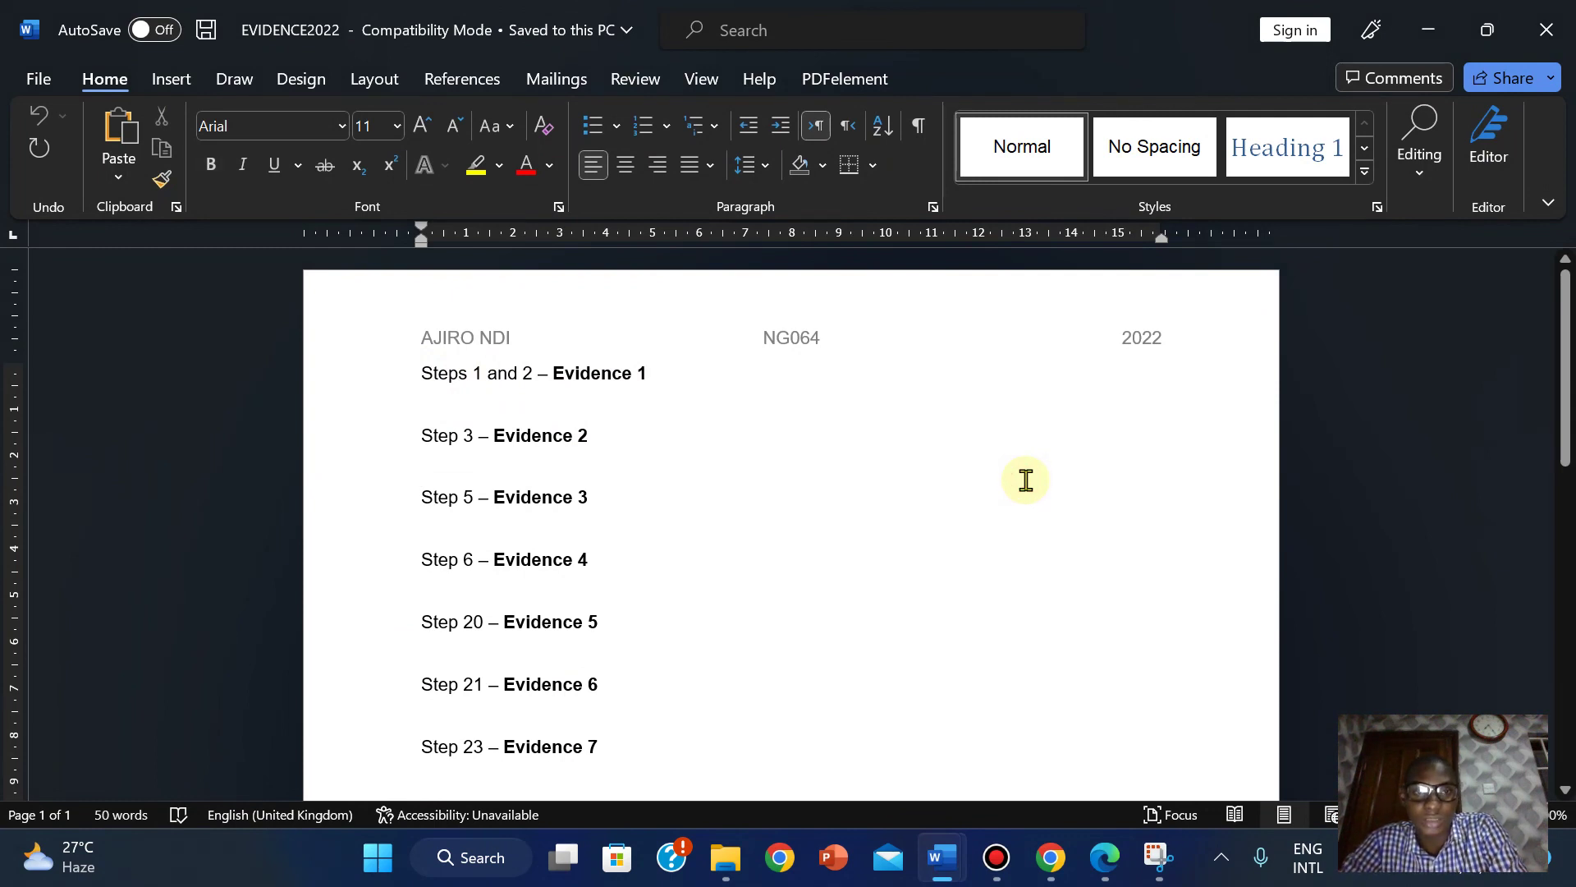
pyautogui.click(665, 371)
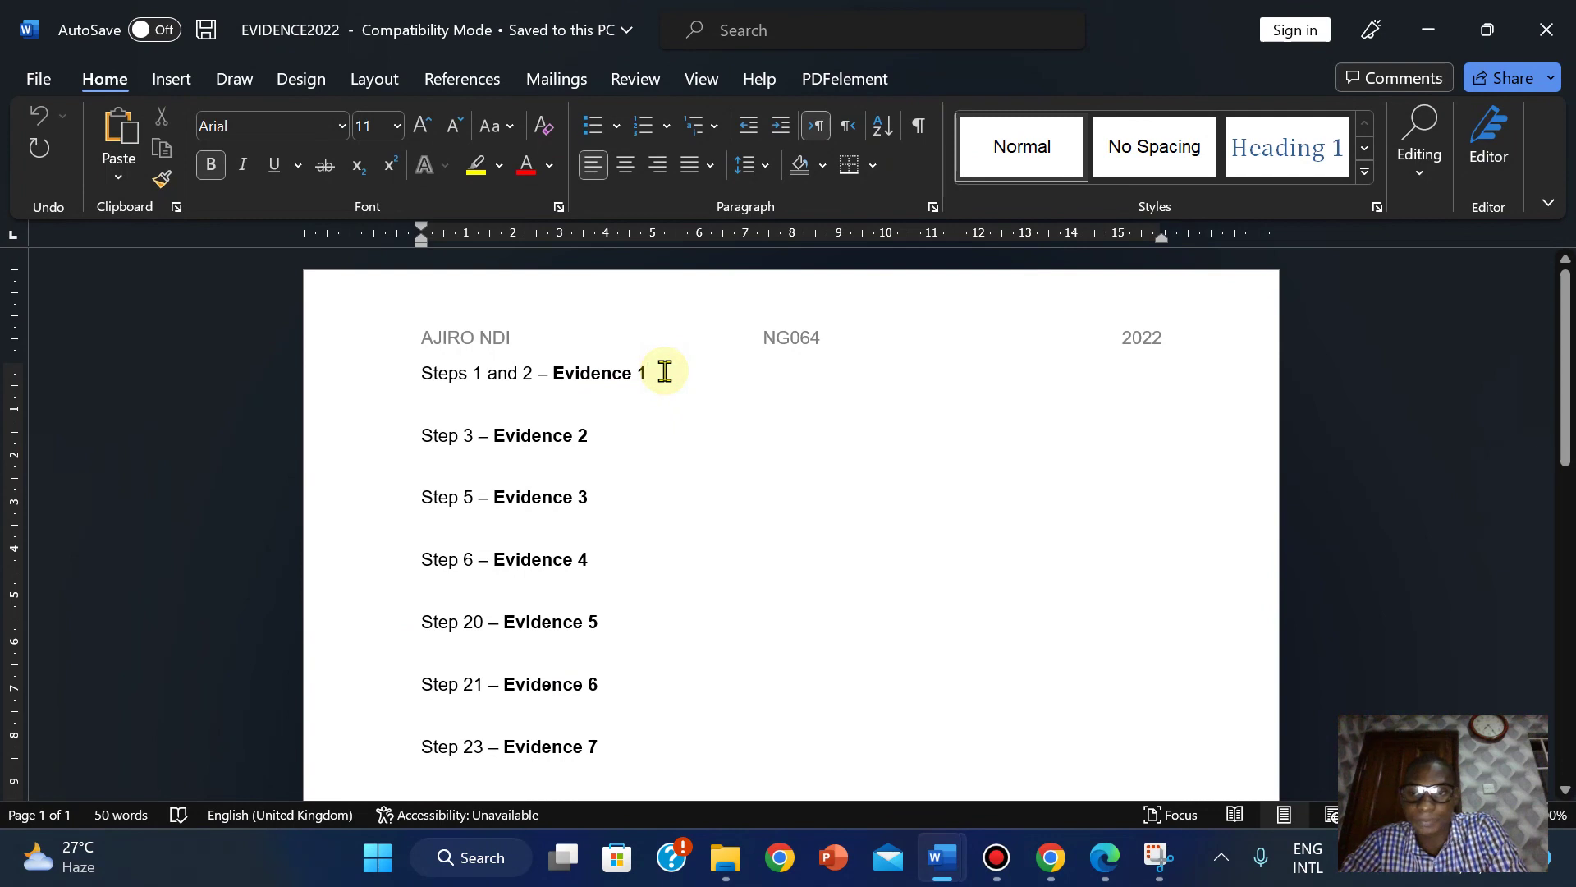
pyautogui.press('Return')
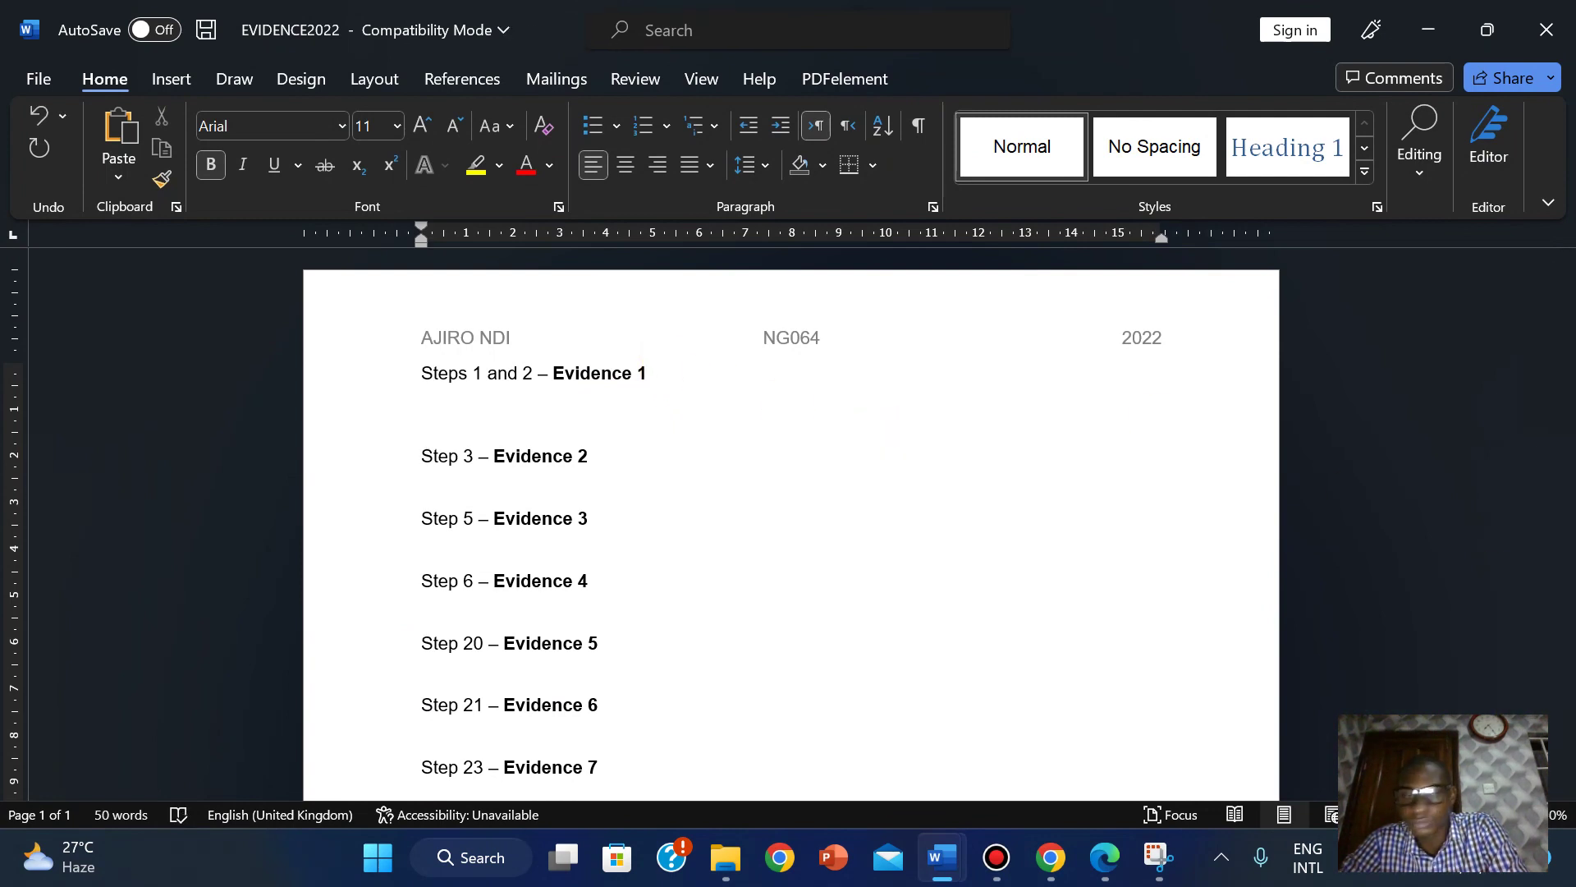
pyautogui.keyDown('ctrl'); pyautogui.scroll(4, 636, 384); pyautogui.keyUp('ctrl')
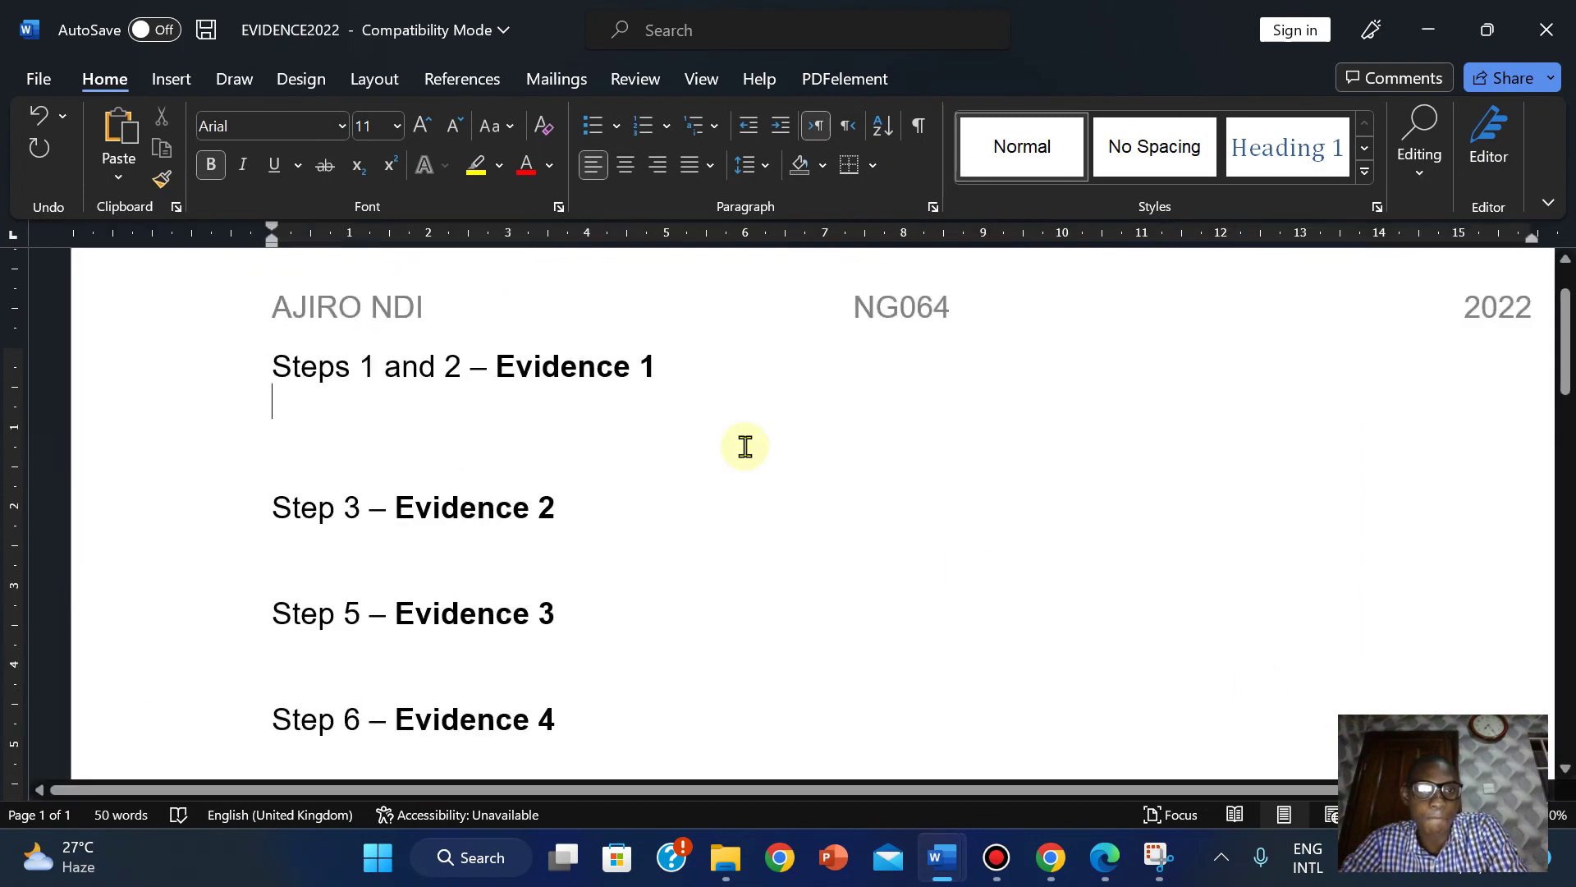
pyautogui.keyDown('ctrl'); pyautogui.scroll(-2, 471, 514); pyautogui.keyUp('ctrl')
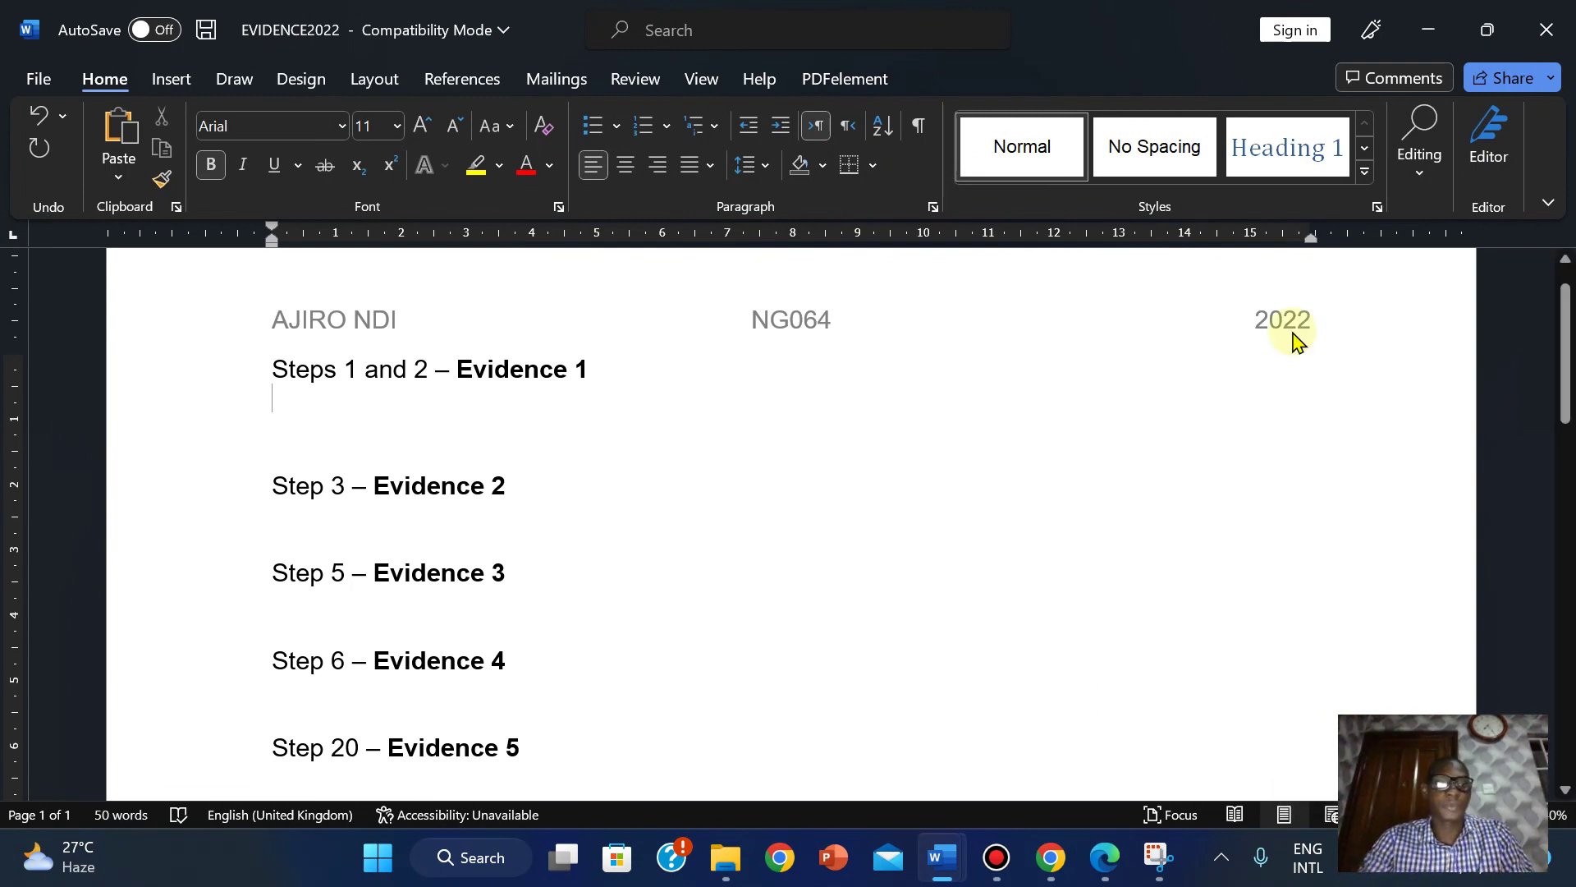
# Type 'Step 1' and 'Step 2' on separate lines, leaving blank lines beneath Step 1.
pyautogui.press('Return')
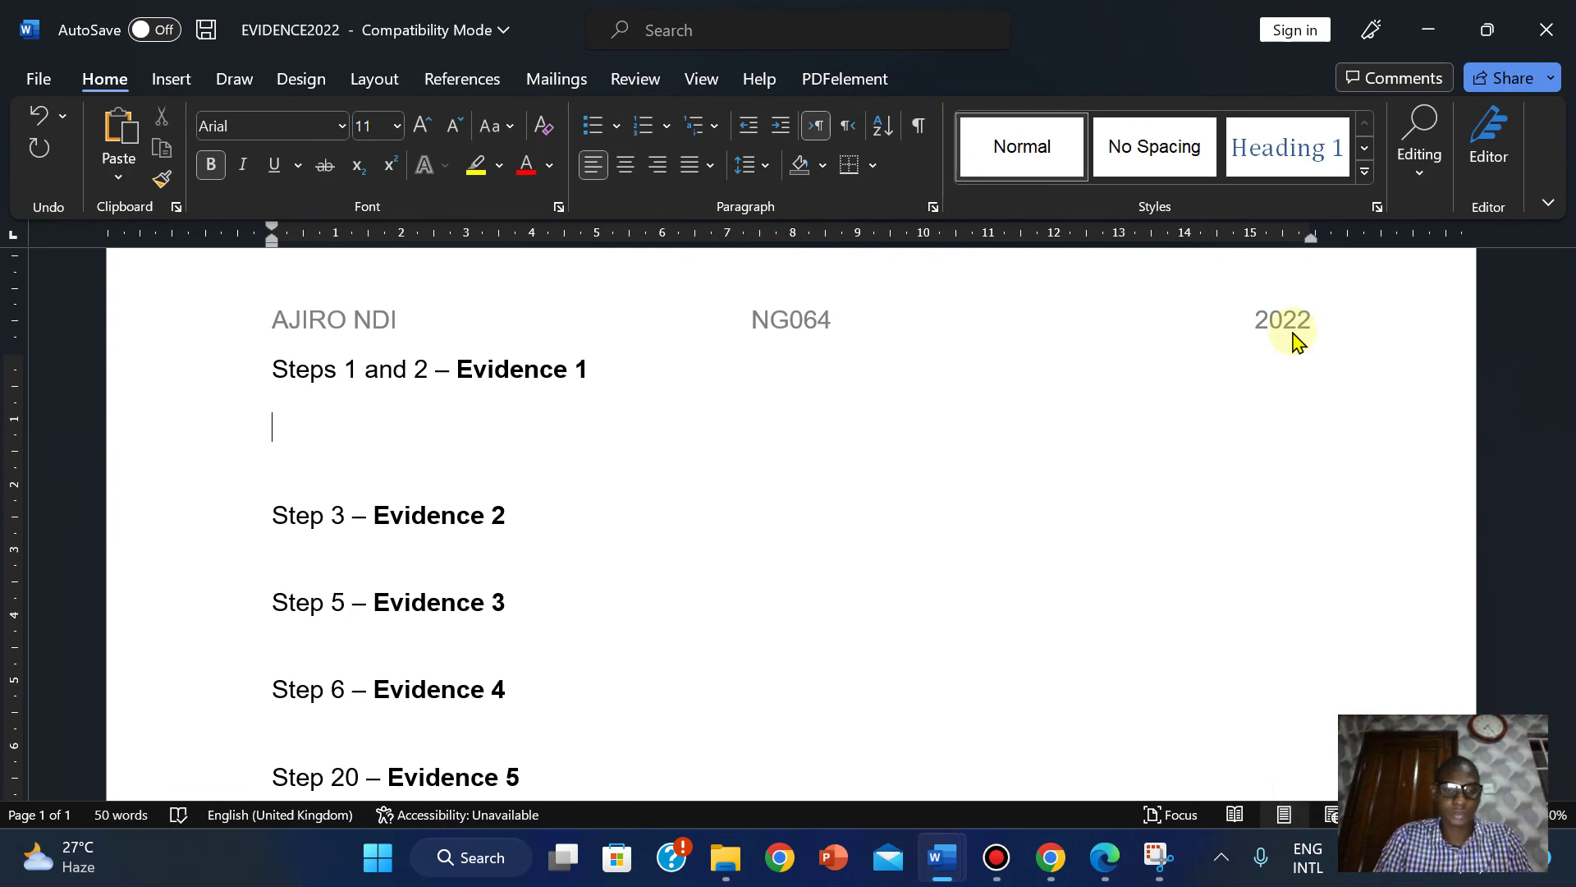
pyautogui.hotkey('ctrl', 'b')
pyautogui.write('sR')
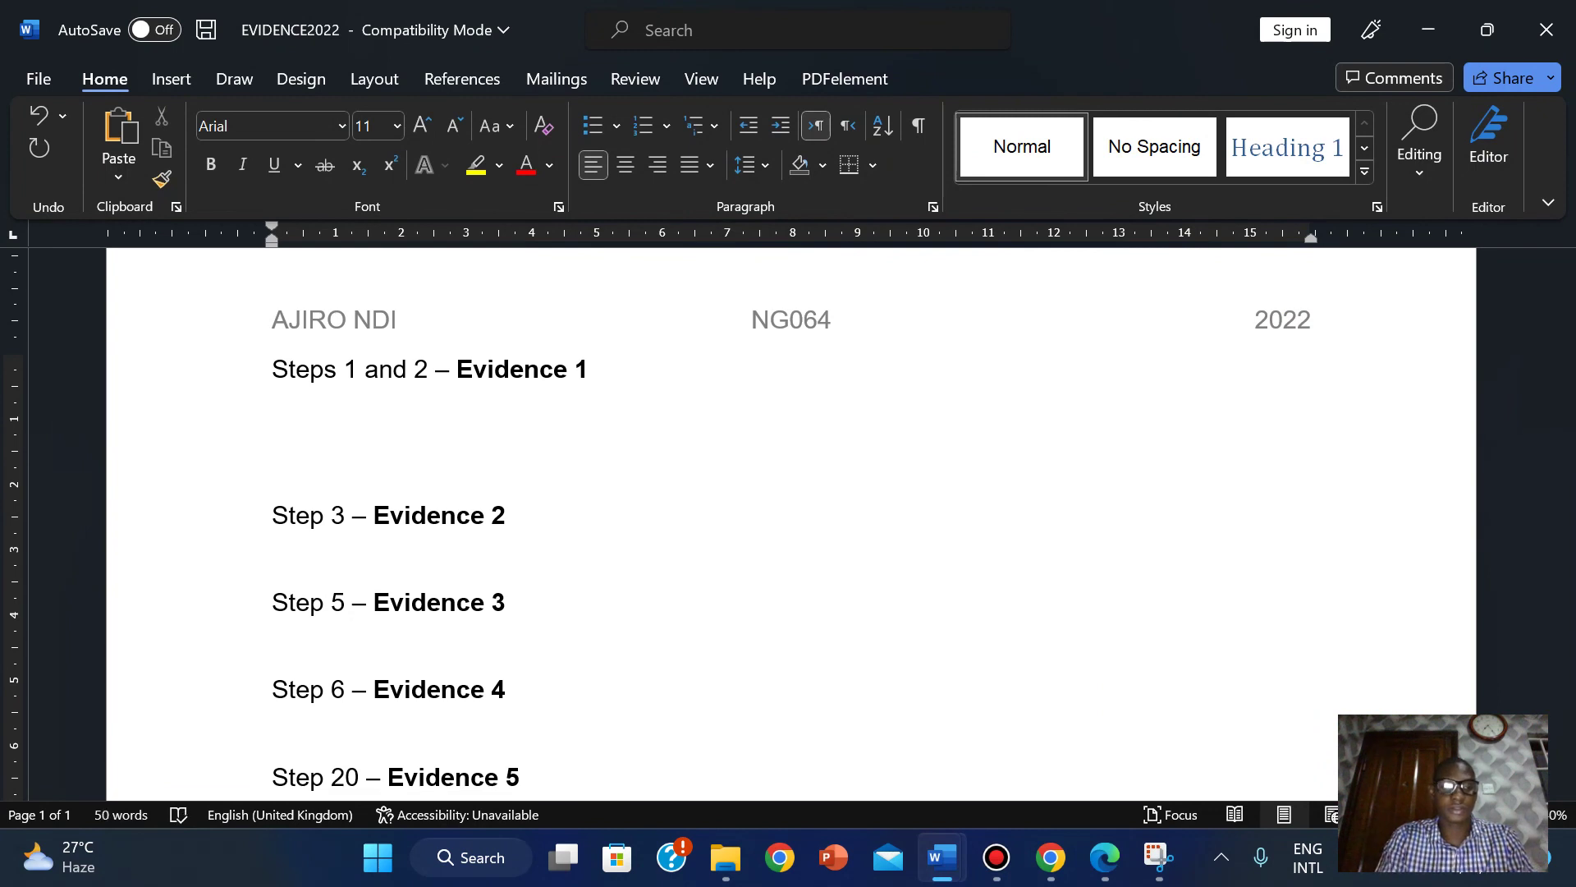
pyautogui.write('Ste')
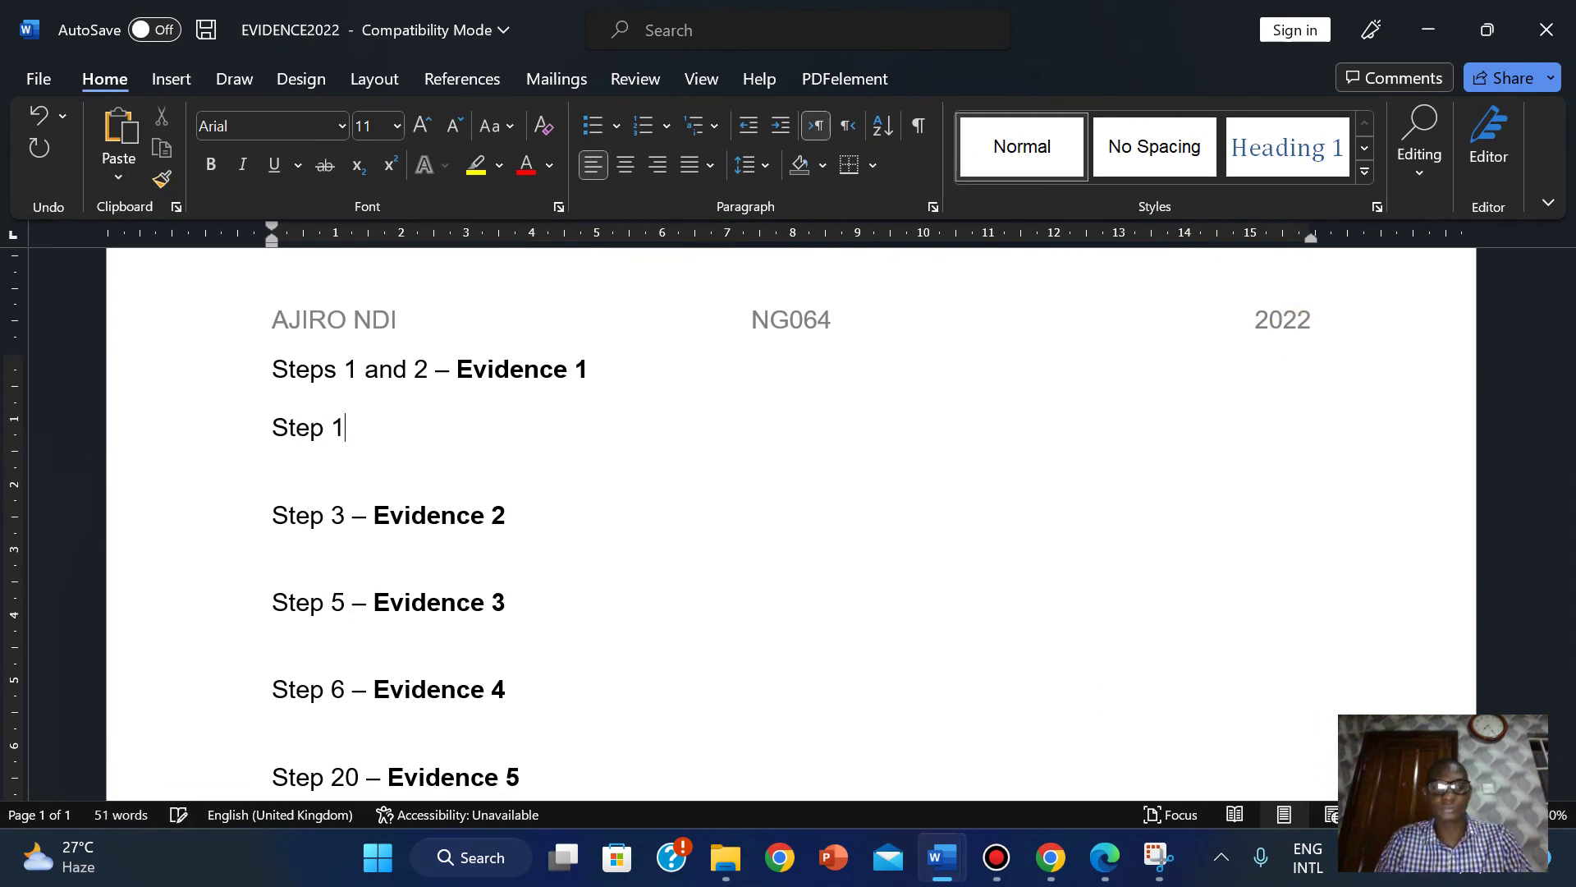
pyautogui.write('p 1')
pyautogui.press('Return')
pyautogui.write('Step 2')
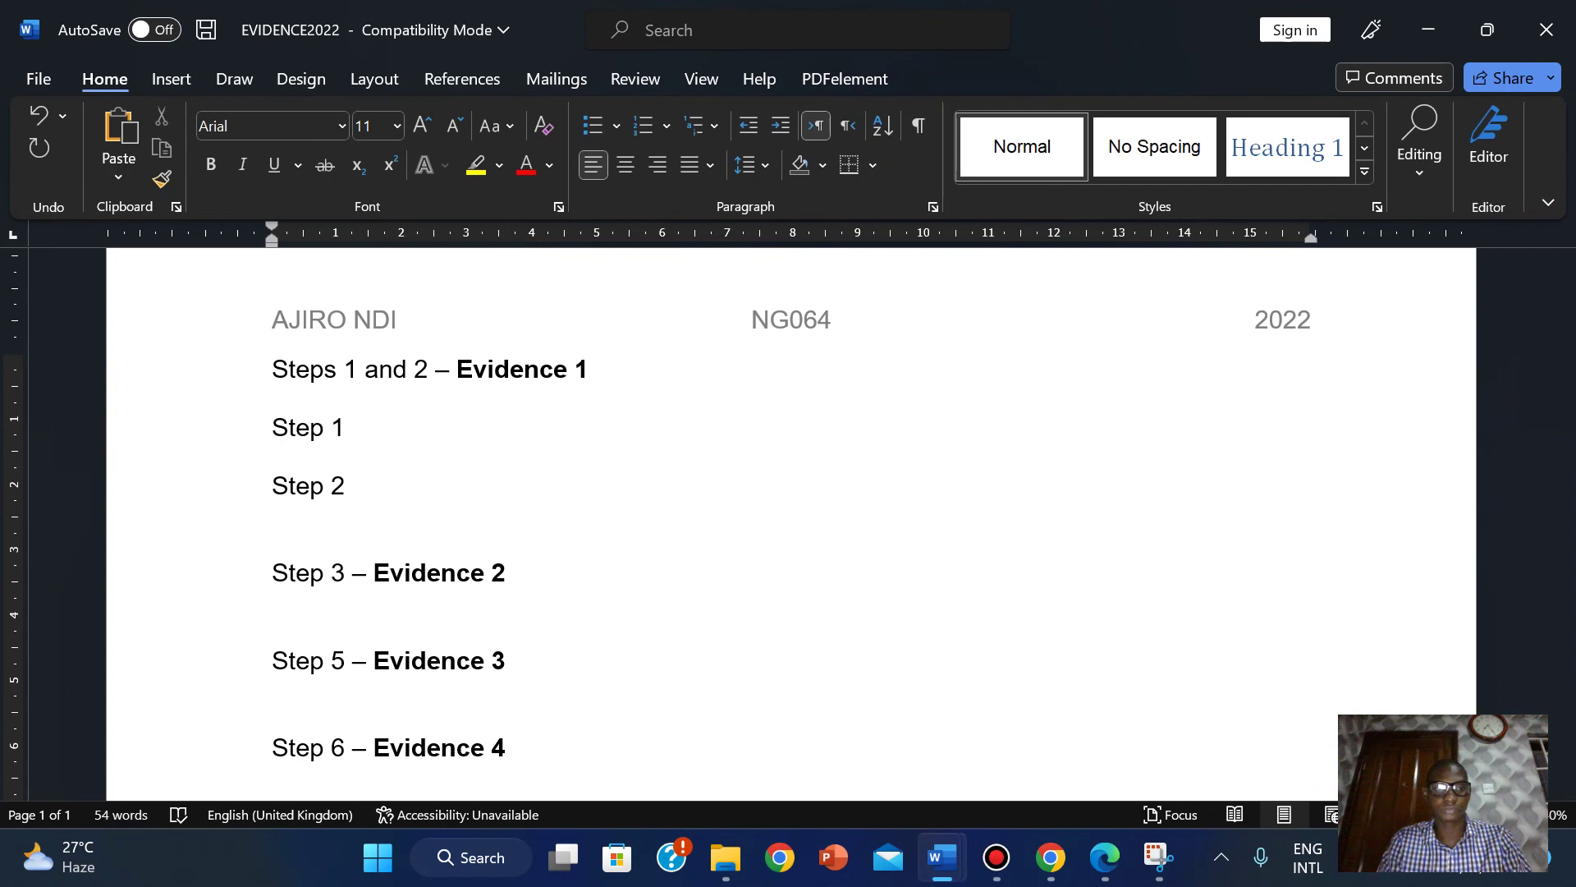
pyautogui.press('Return')
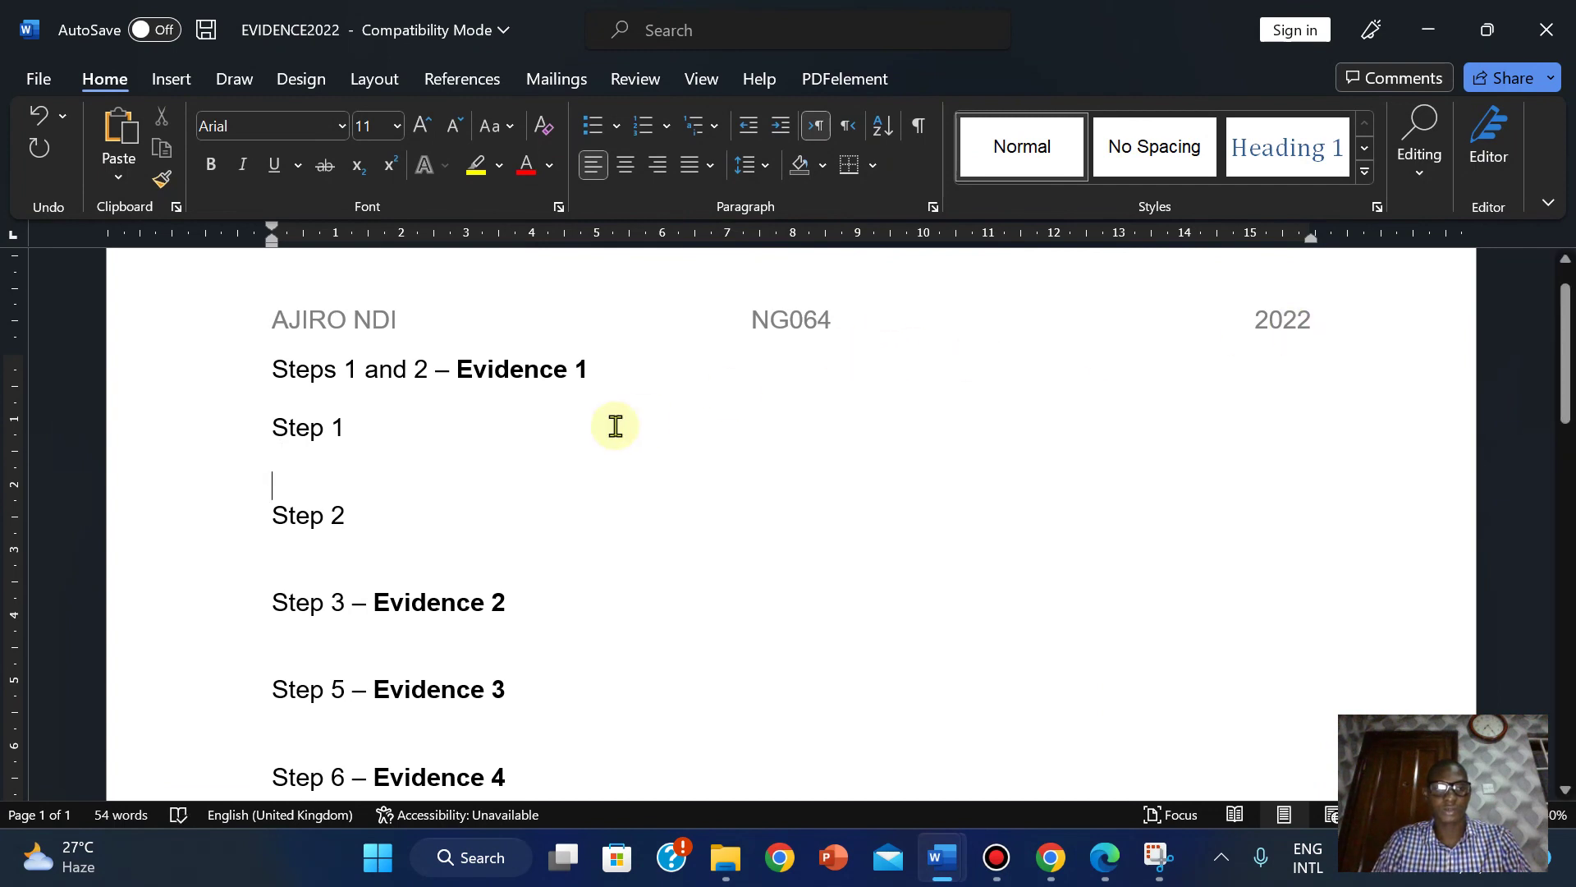
pyautogui.click(348, 412)
pyautogui.press('Return')
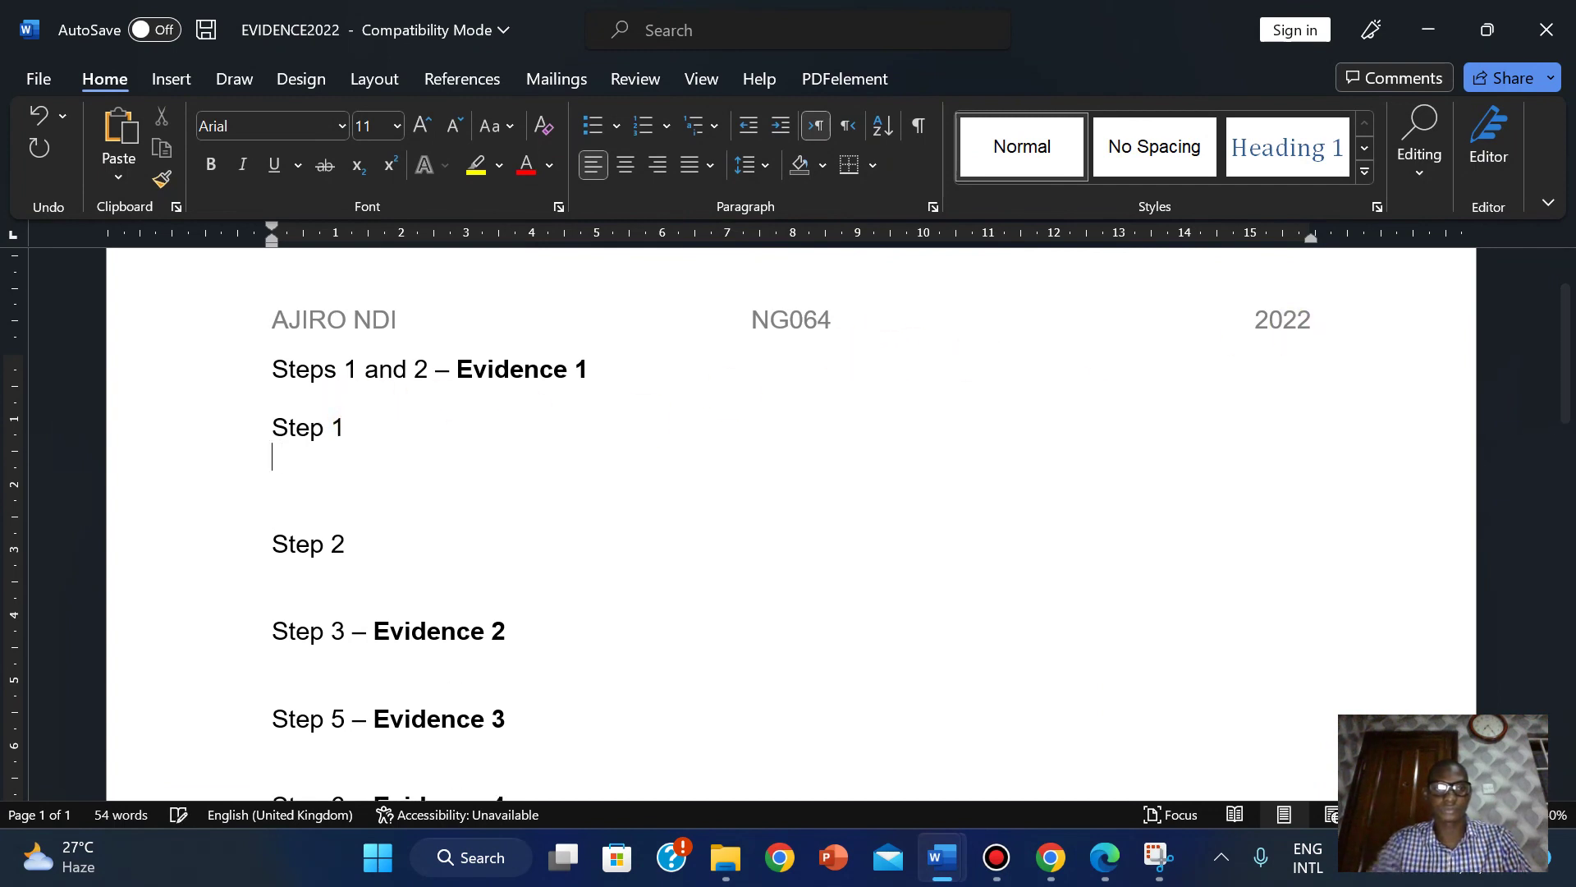
pyautogui.click(1105, 857)
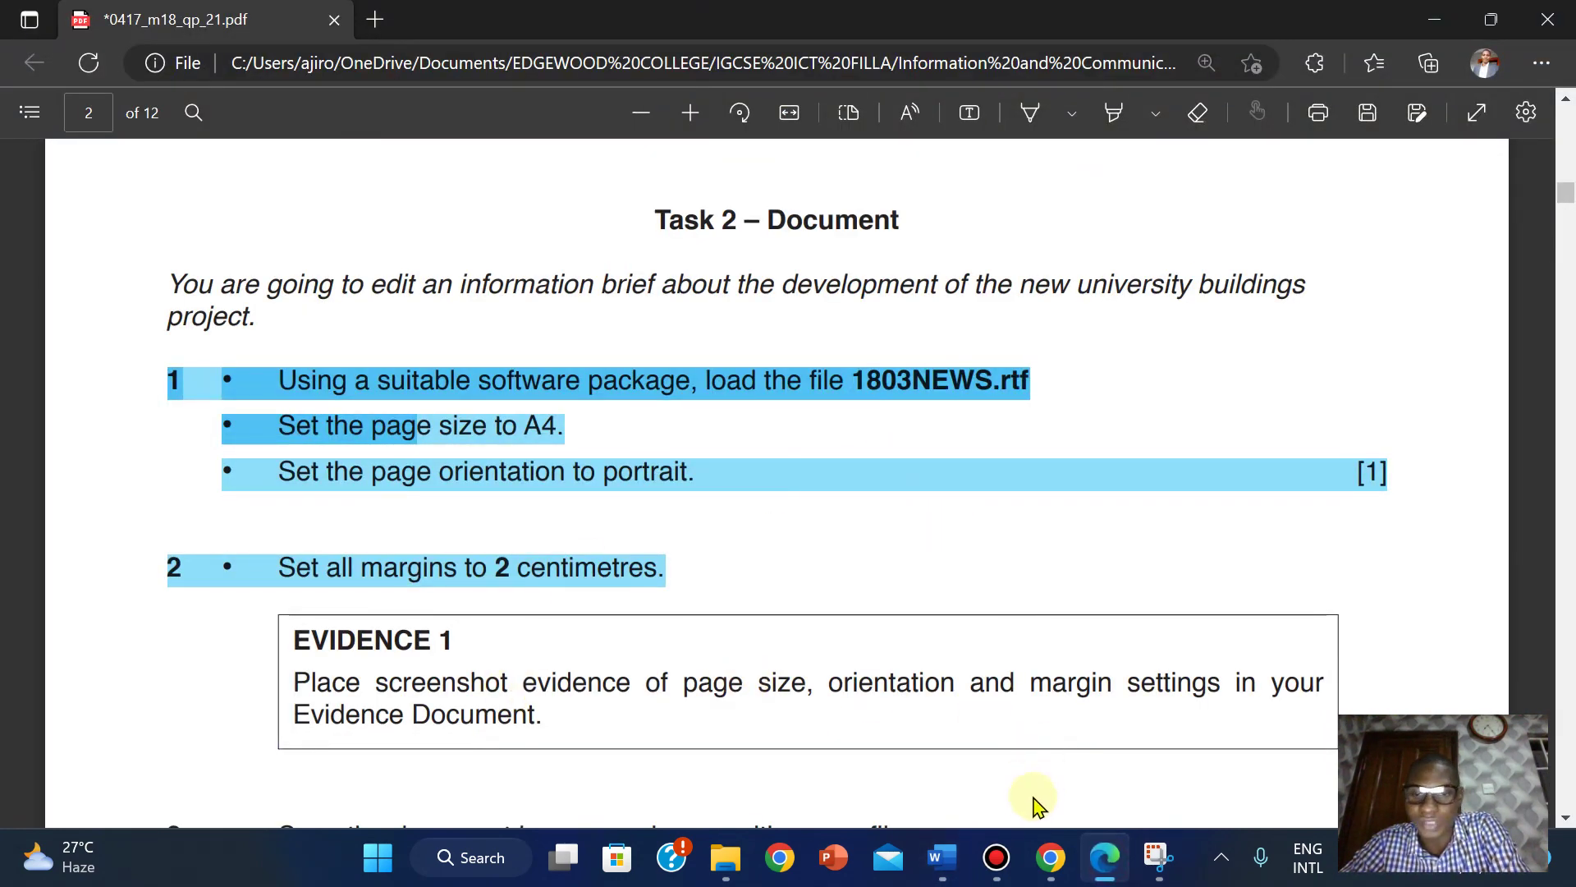
# Back in 1803NEWS, check the Size, Orientation and Margins menus on the Layout tab.
pyautogui.moveTo(933, 862)
pyautogui.click(1073, 734)
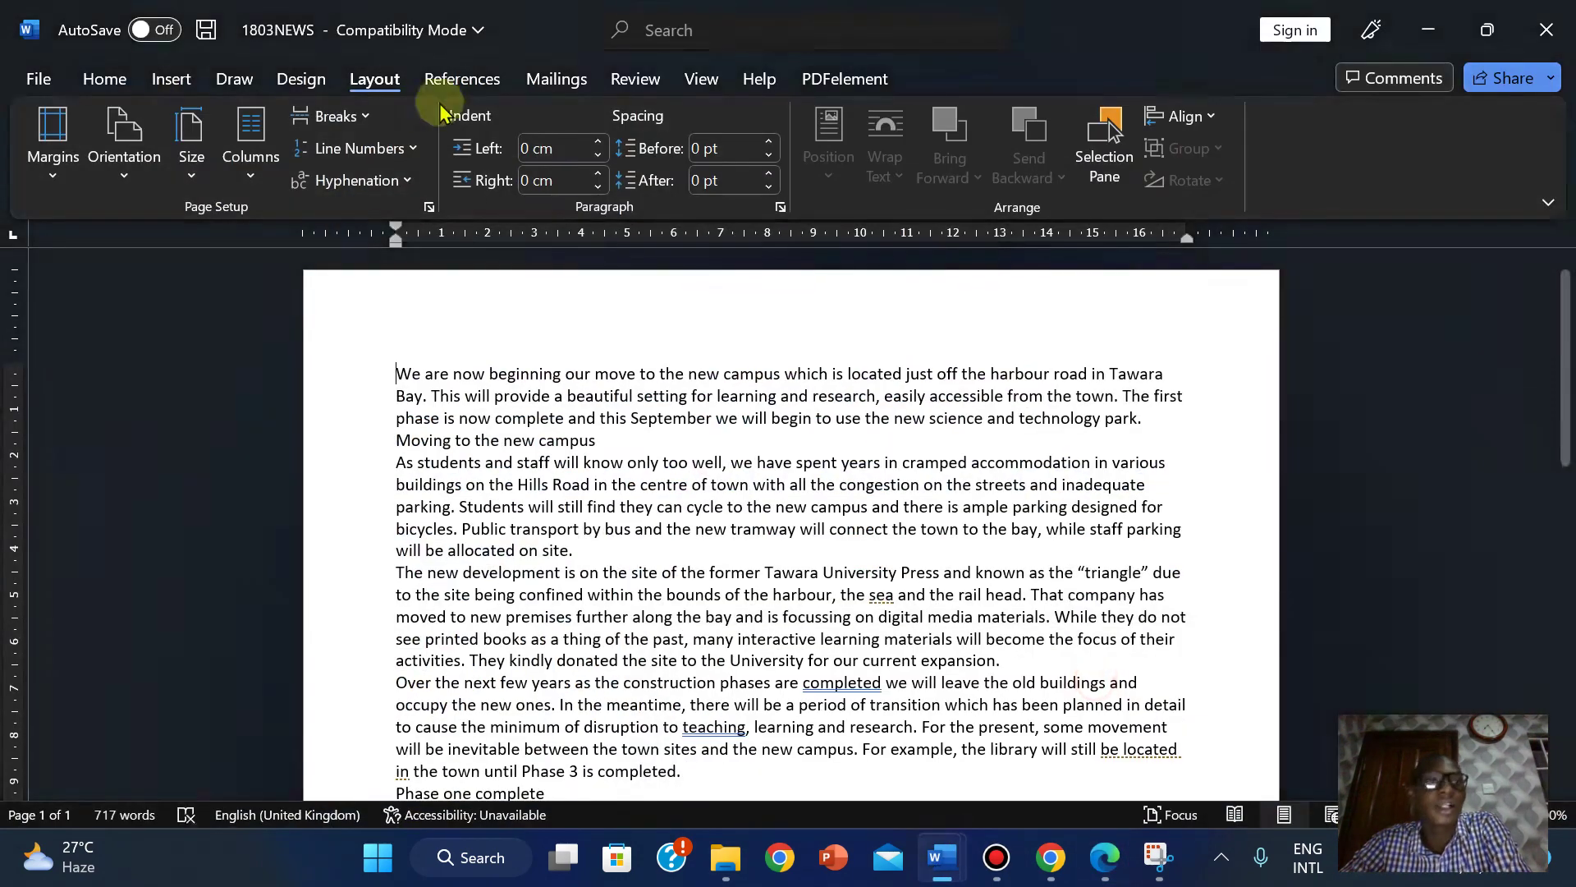
pyautogui.click(429, 207)
pyautogui.click(969, 730)
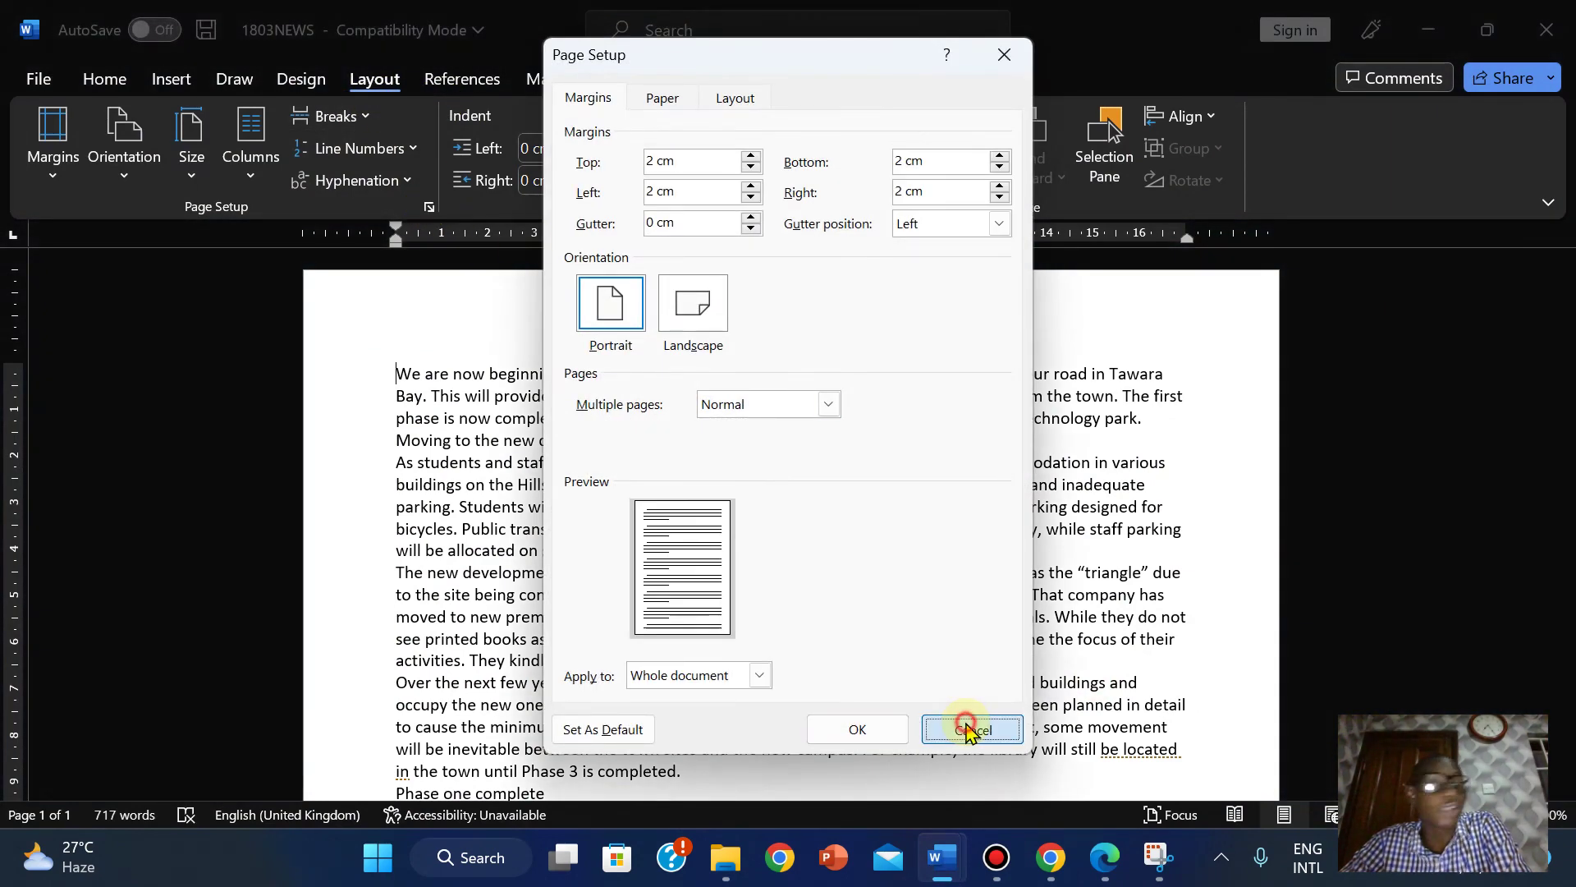
pyautogui.click(192, 152)
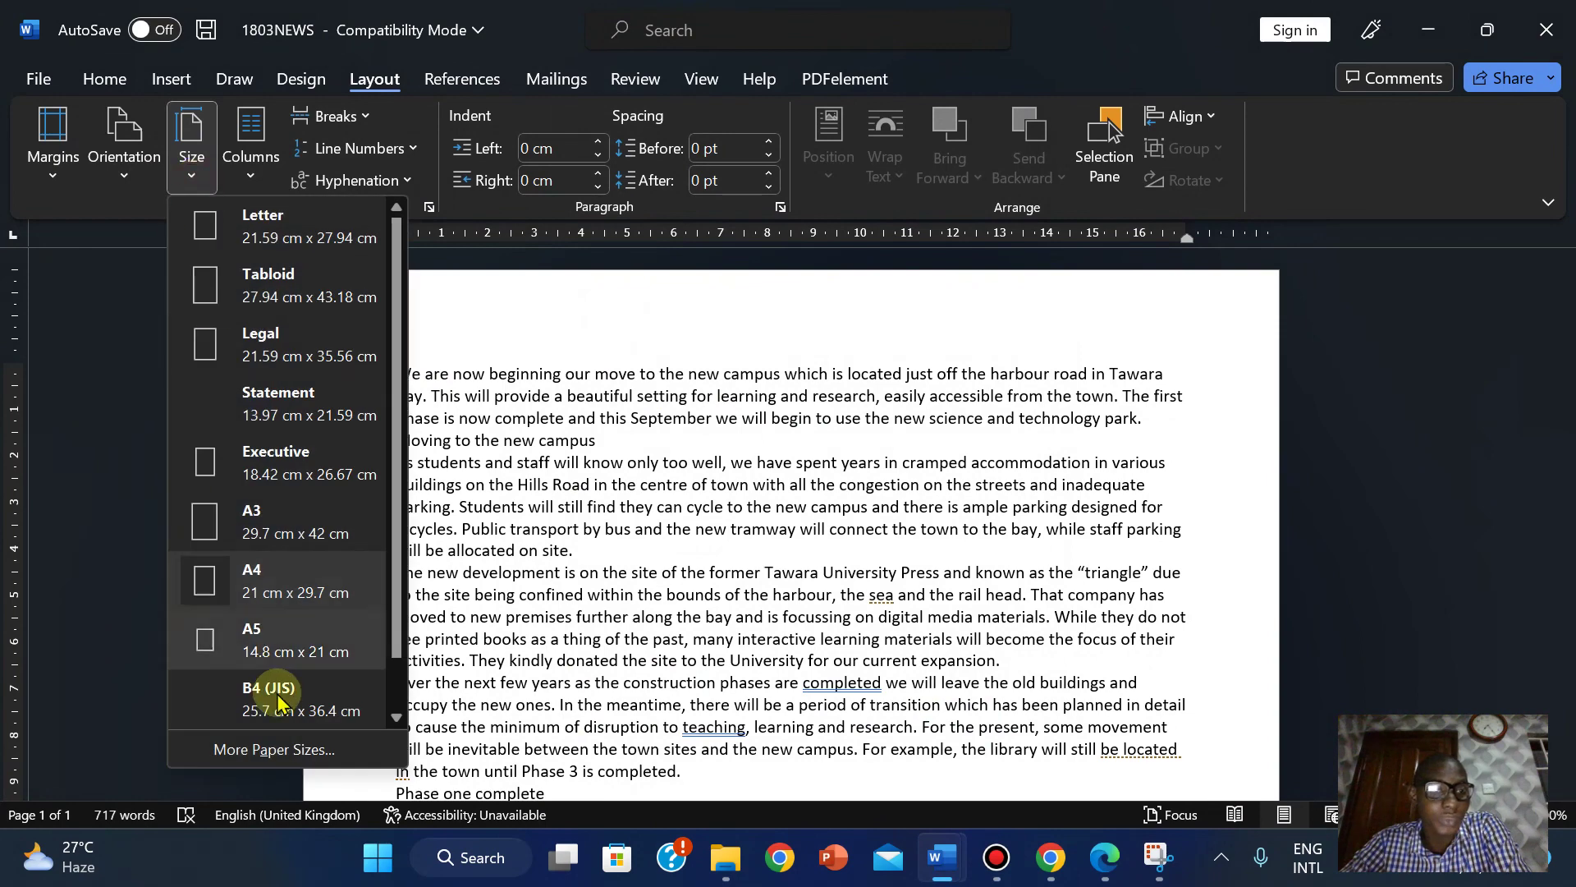
pyautogui.click(121, 177)
pyautogui.click(43, 176)
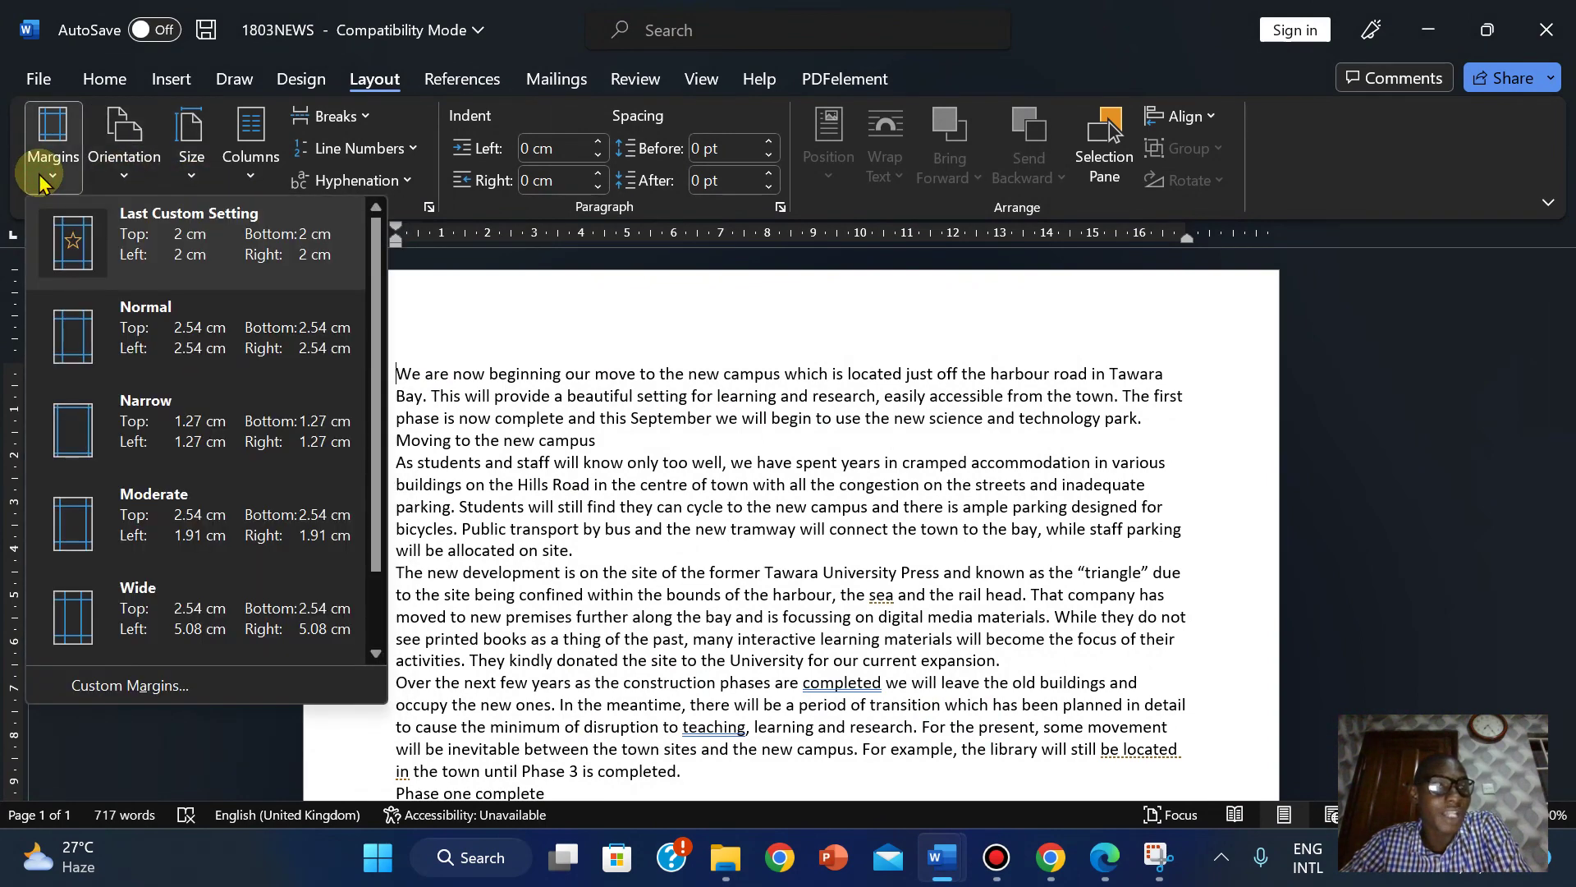
pyautogui.click(40, 177)
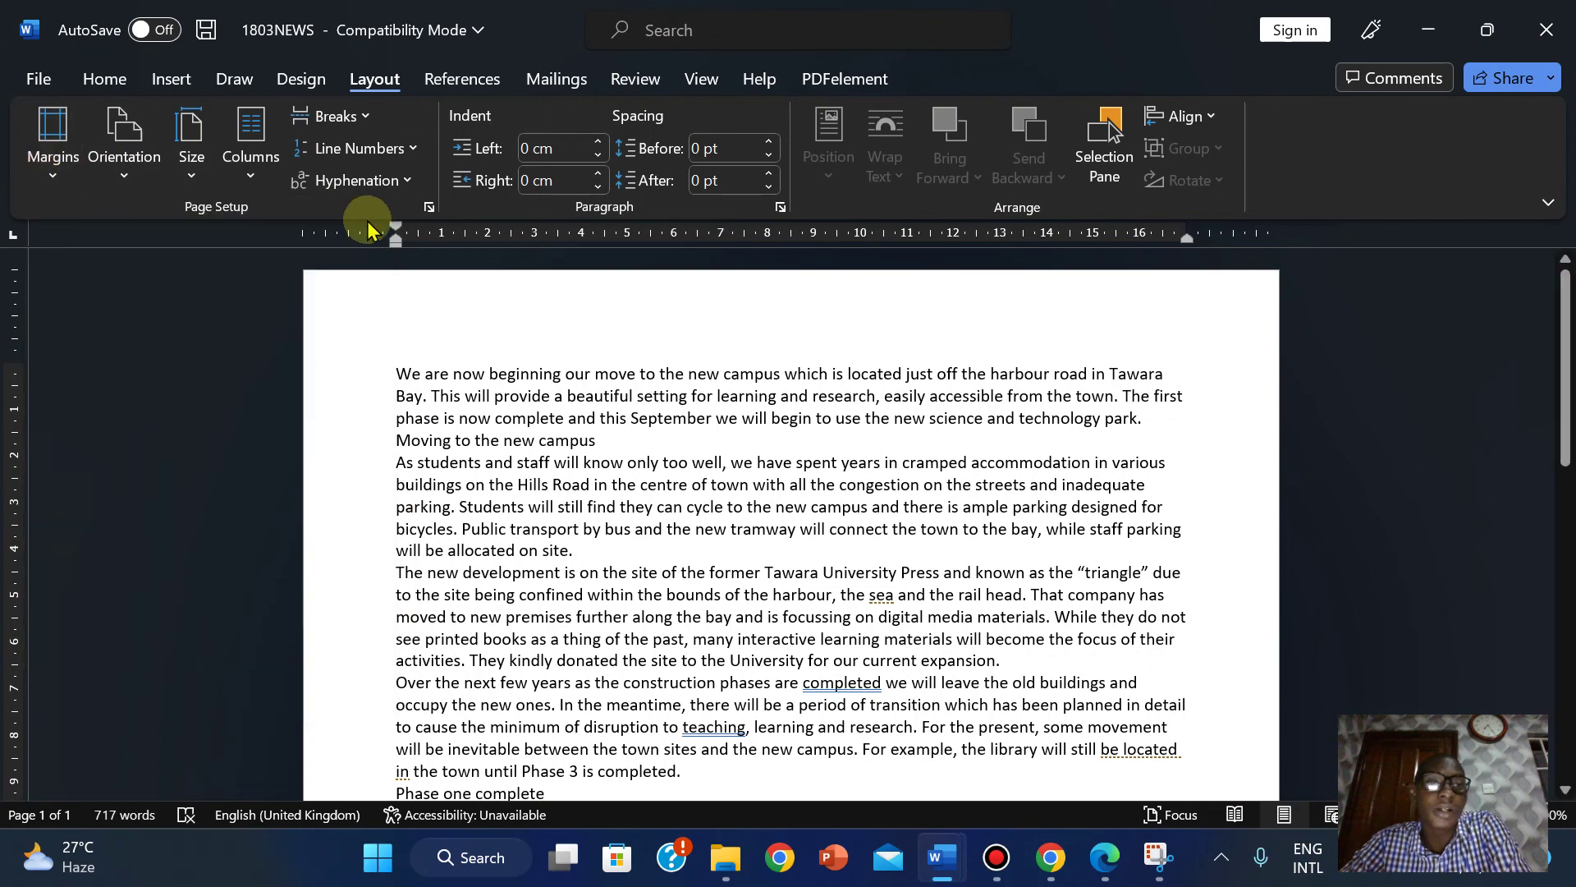
# Show Page Setup's Paper tab with A4 at 21 × 29.7 cm and search for Snipping Tool.
pyautogui.click(429, 208)
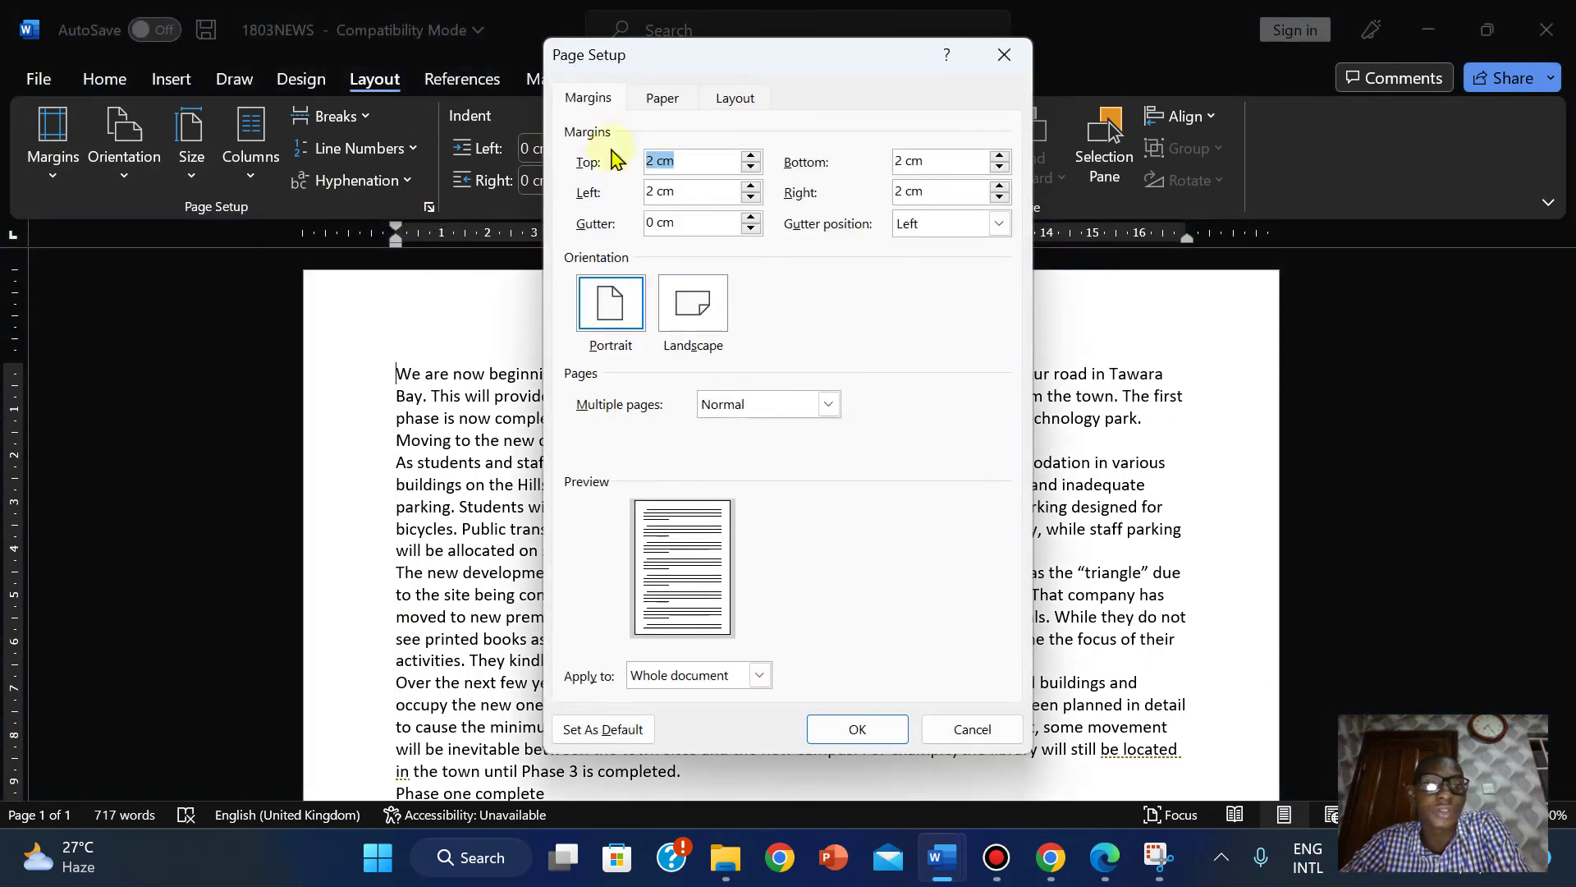
pyautogui.click(659, 99)
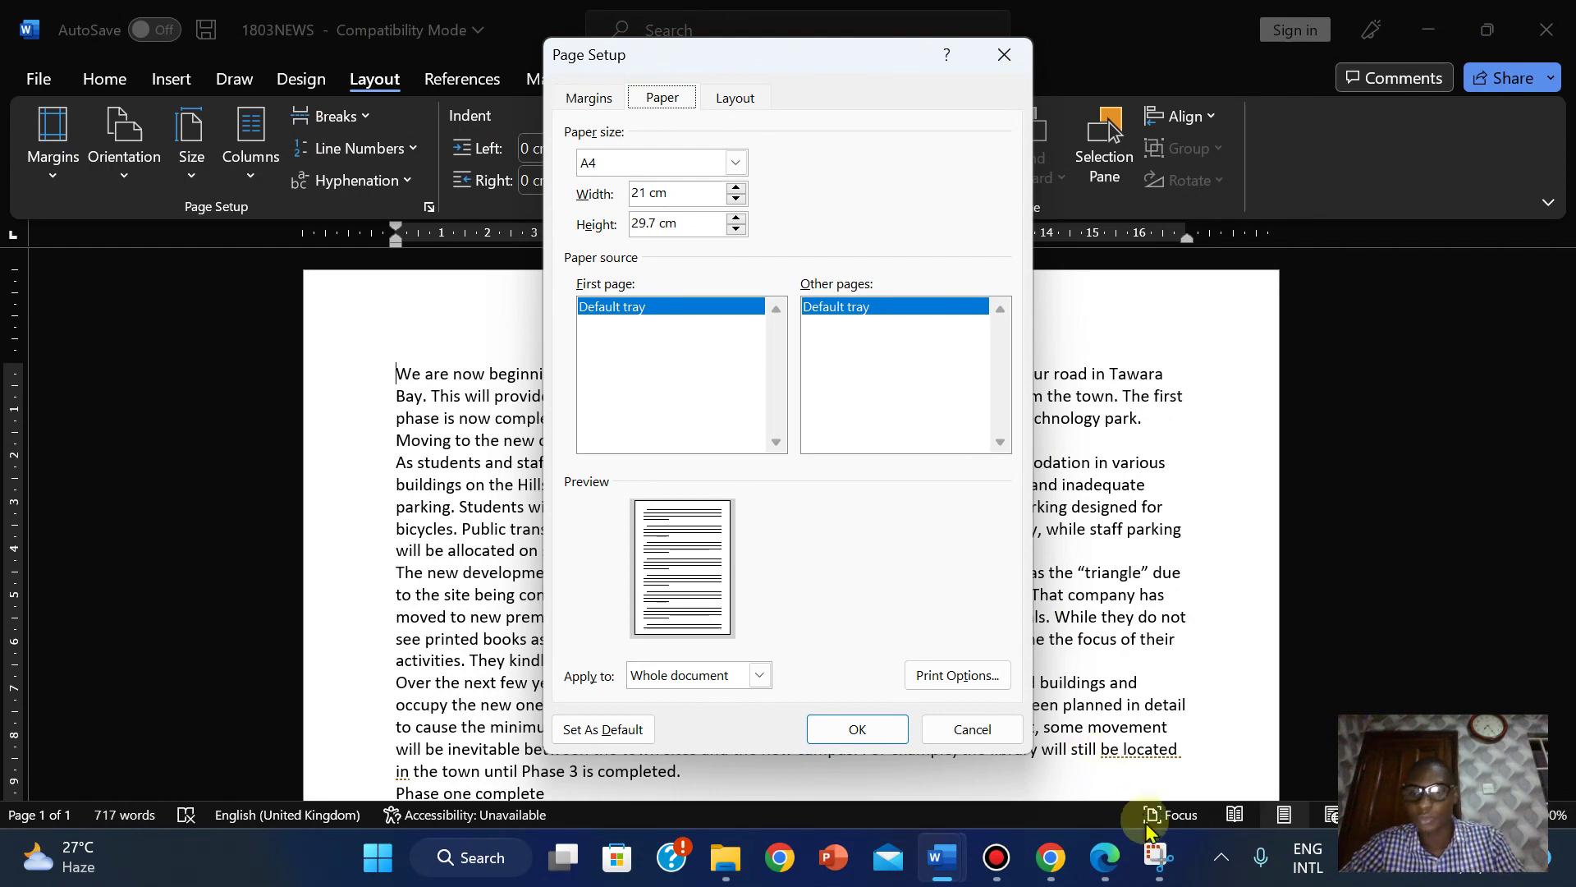
pyautogui.click(1204, 664)
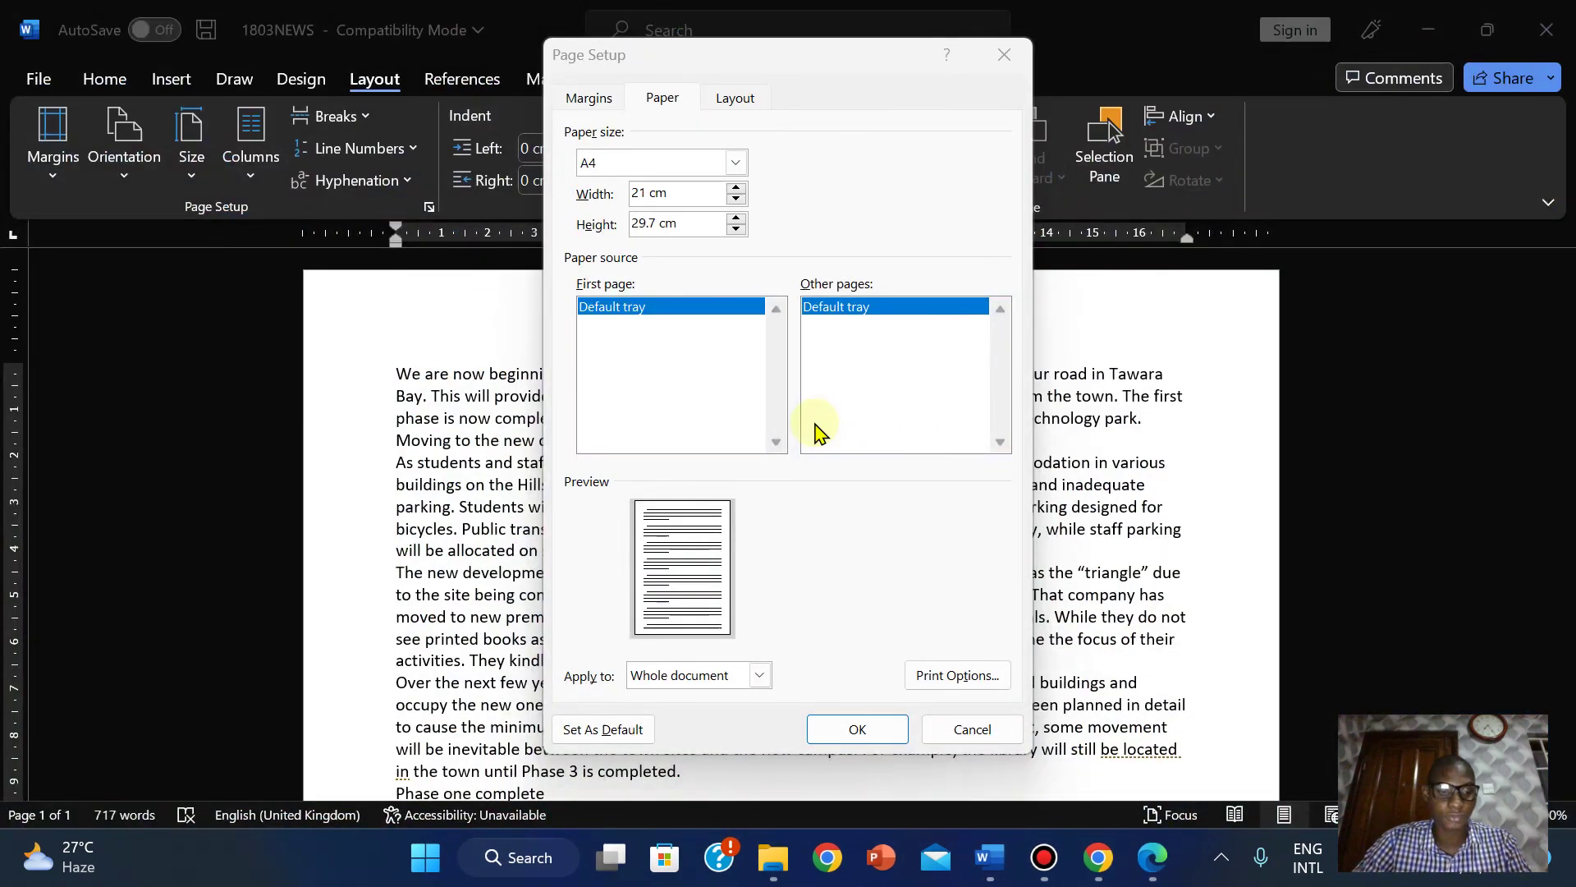
pyautogui.press('super')
# Snip the Paper tab's A4 21 × 29.7 cm settings with Snipping Tool, then cancel Page Setup.
pyautogui.write('snipping Tool')
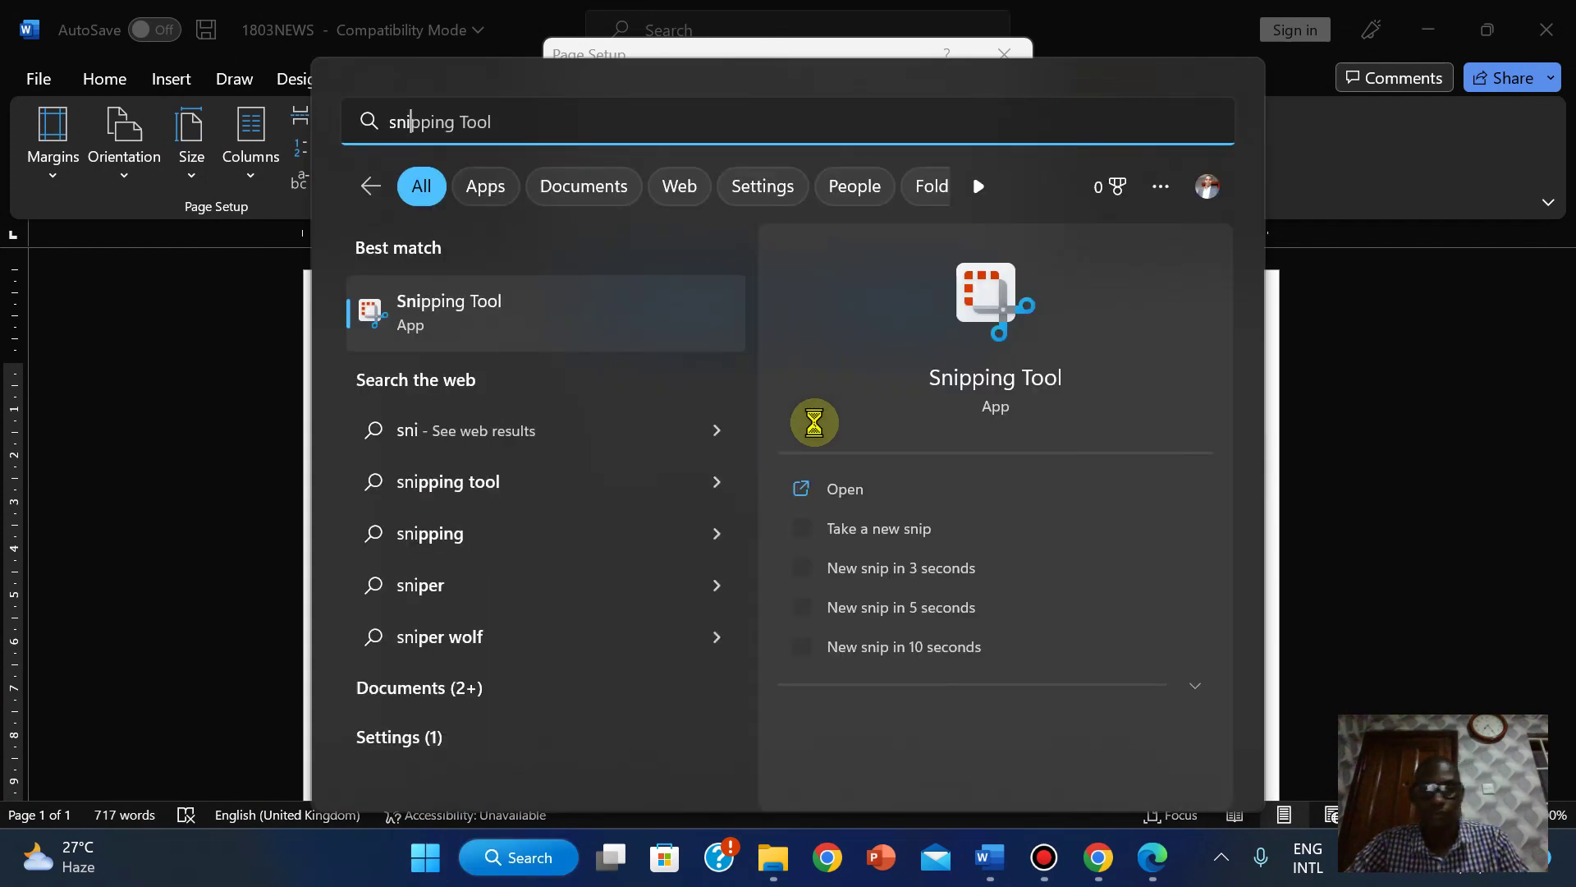
pyautogui.click(848, 490)
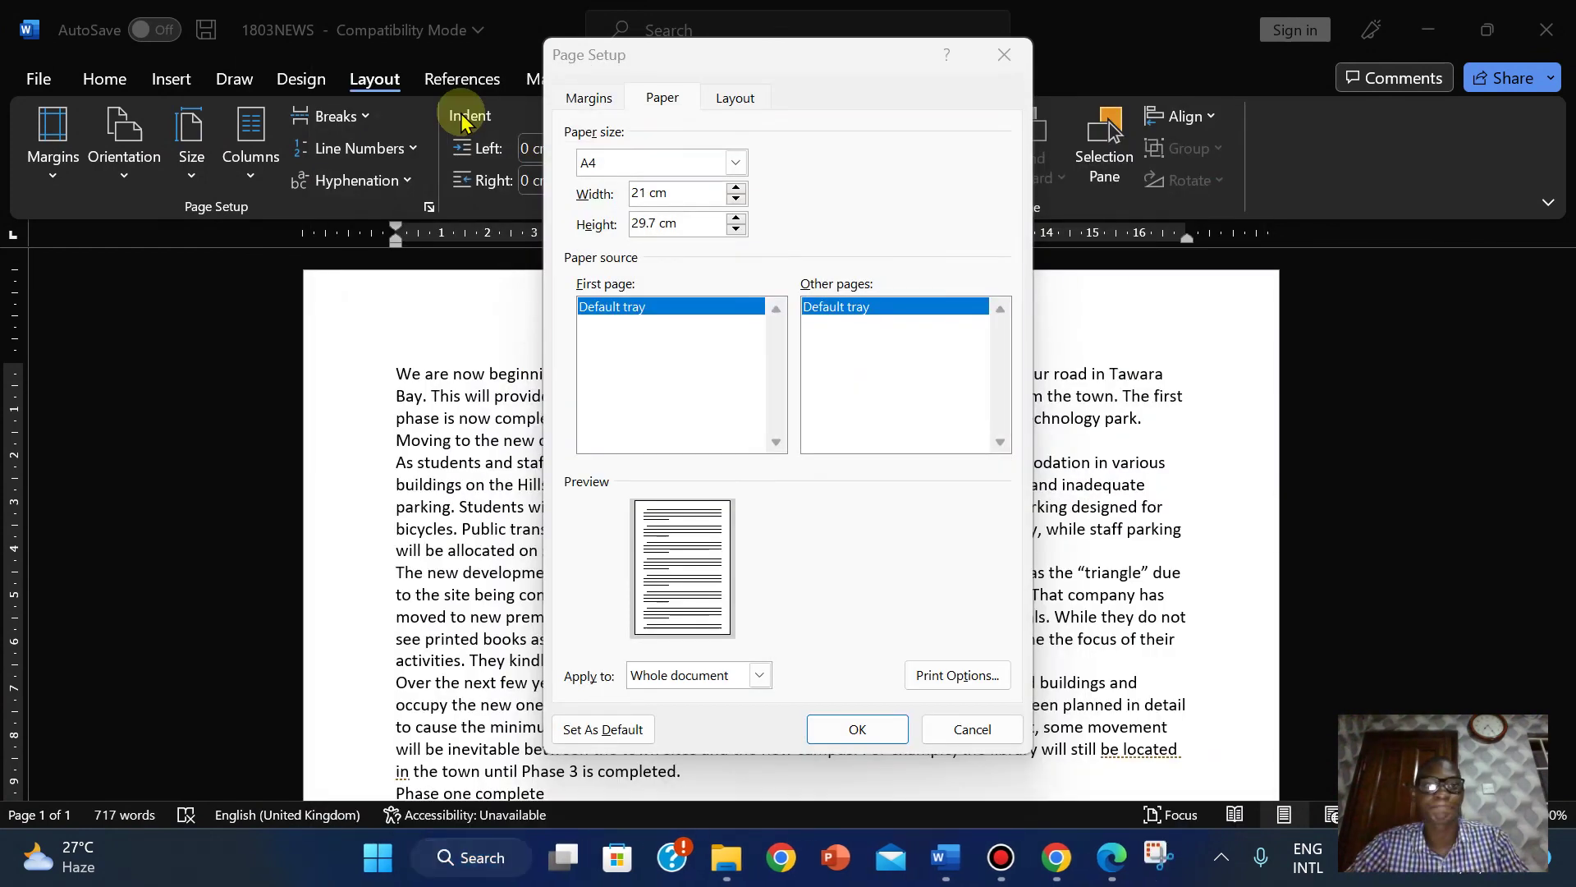
pyautogui.click(355, 273)
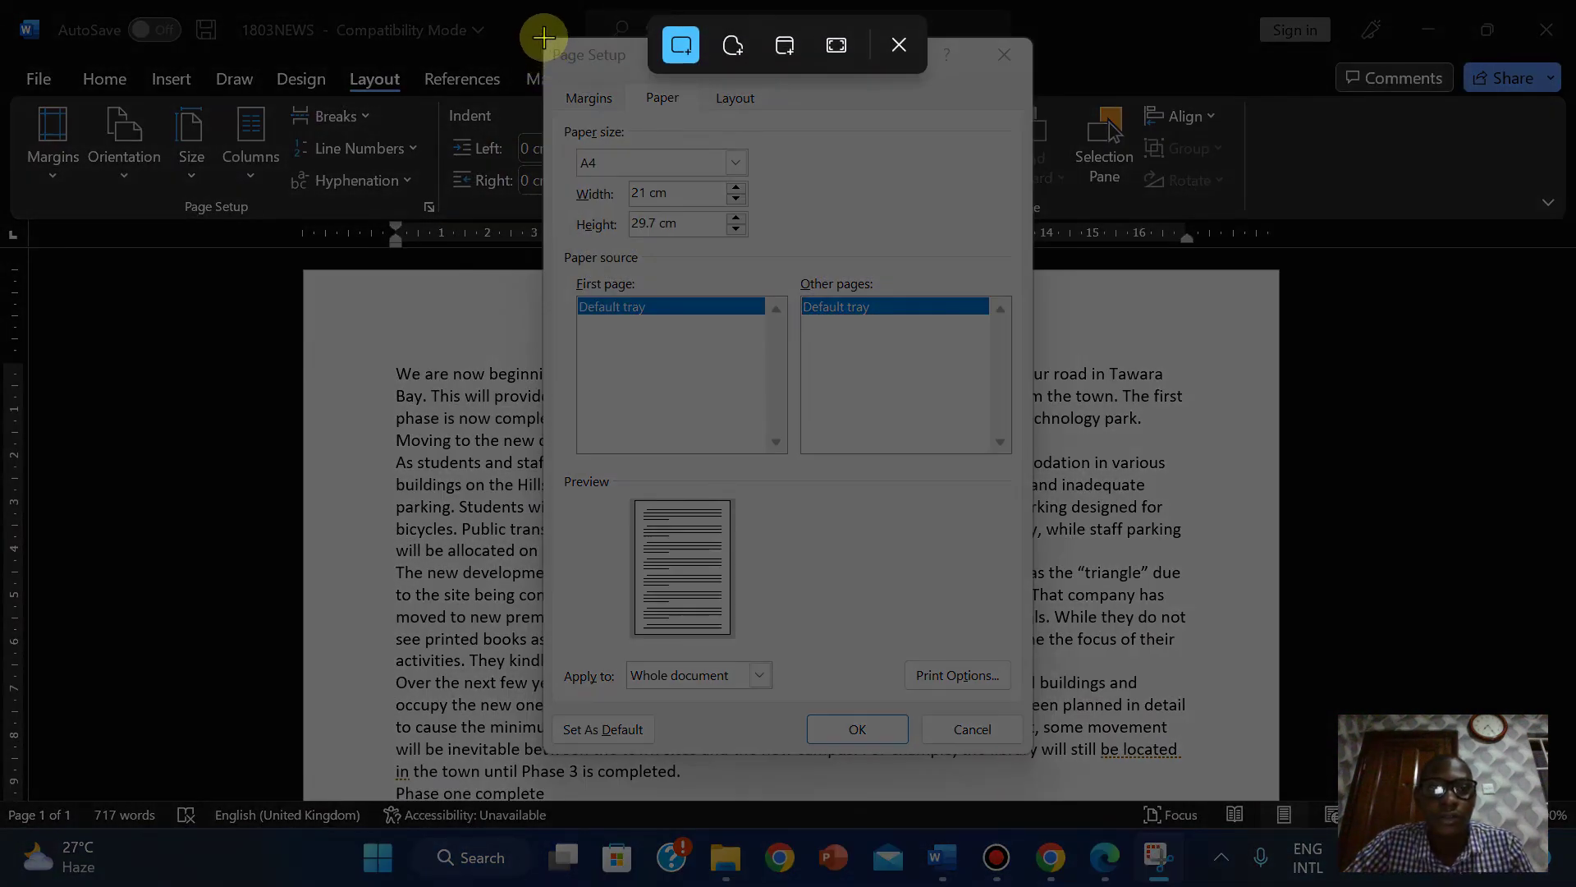
pyautogui.moveTo(543, 36); pyautogui.dragTo(1029, 248)
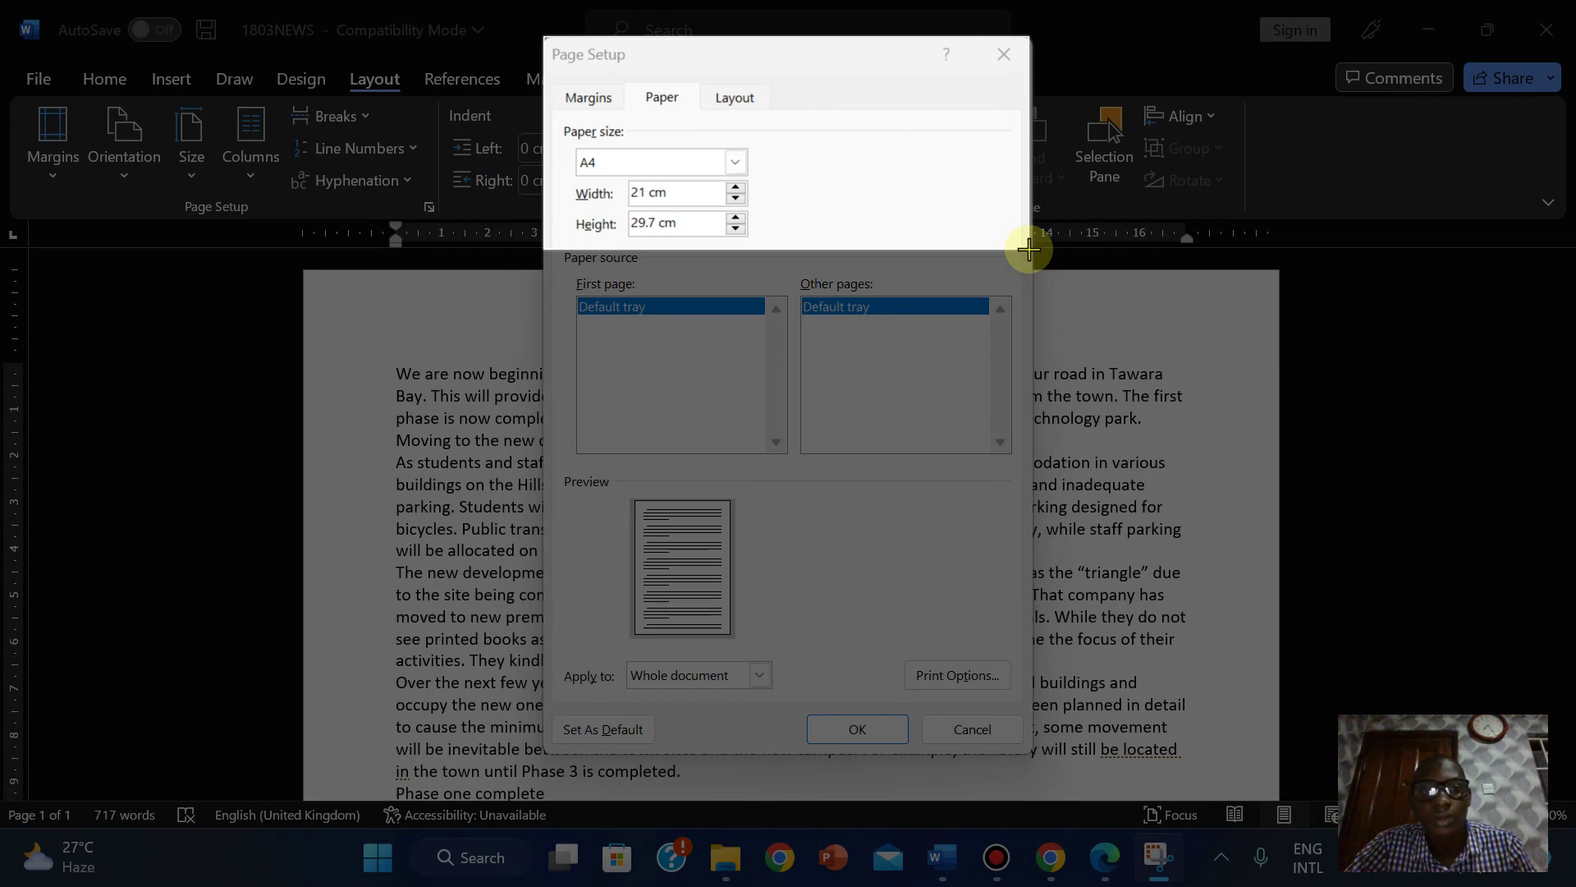
pyautogui.moveTo(1028, 249); pyautogui.dragTo(1028, 246)
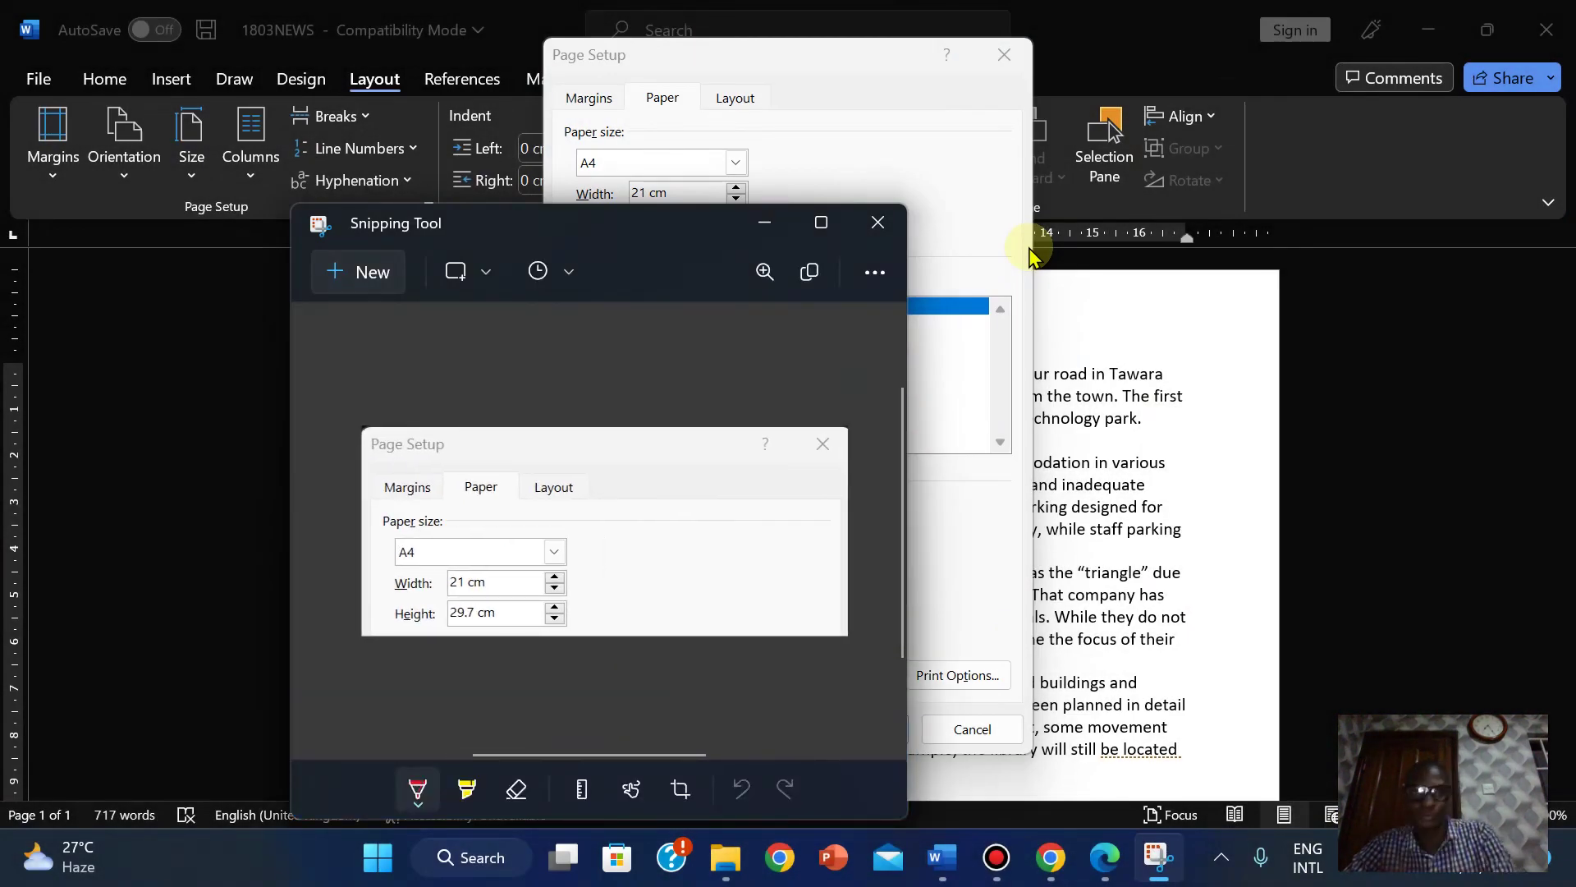
pyautogui.moveTo(944, 837)
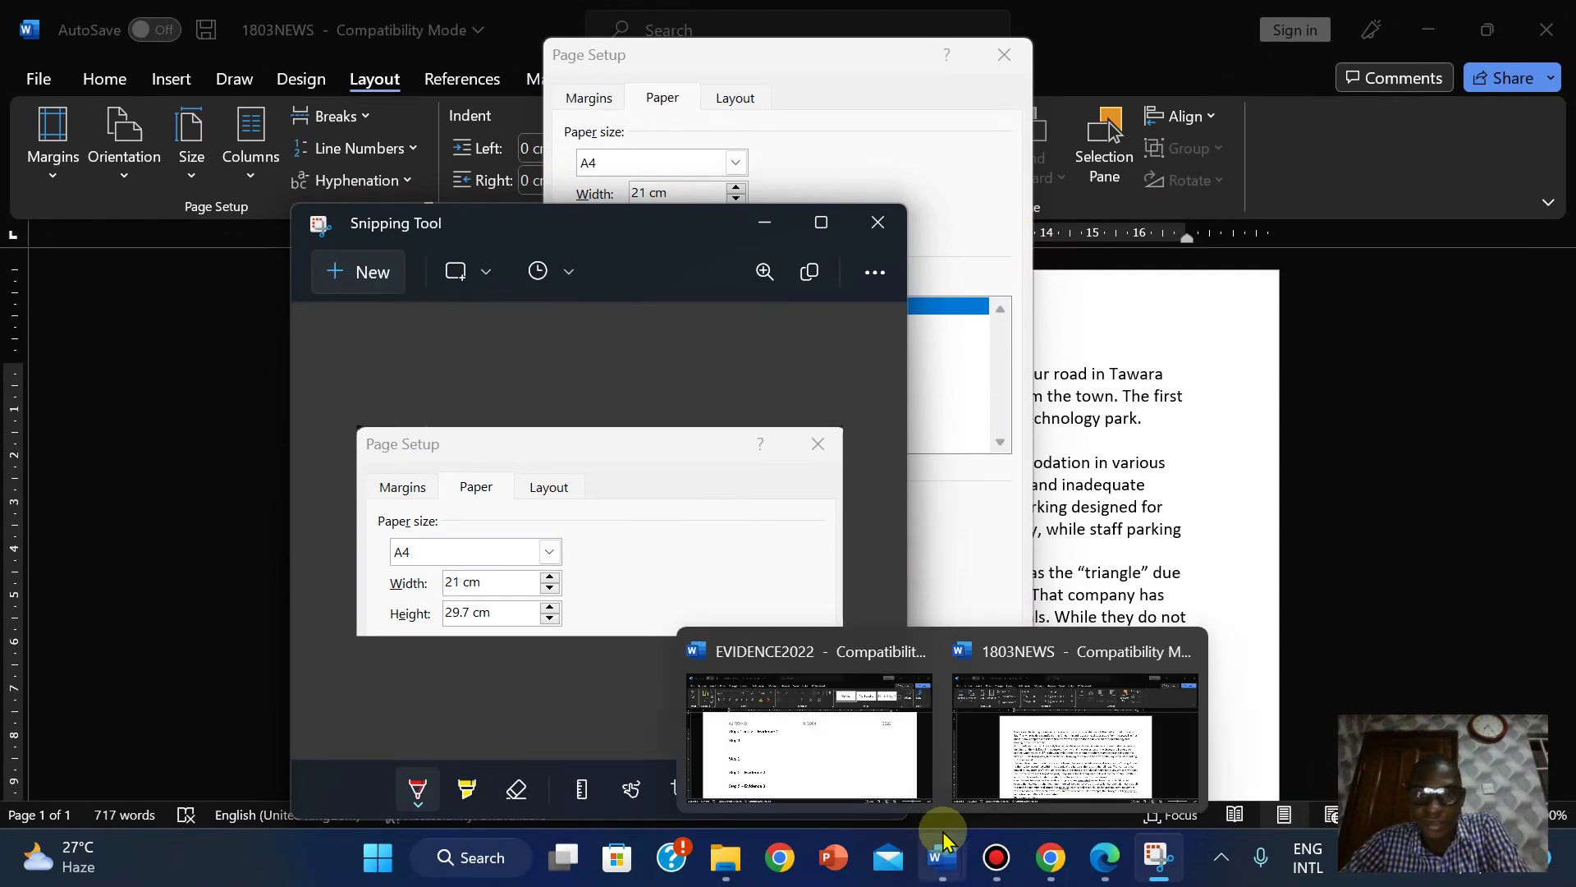
pyautogui.click(1075, 739)
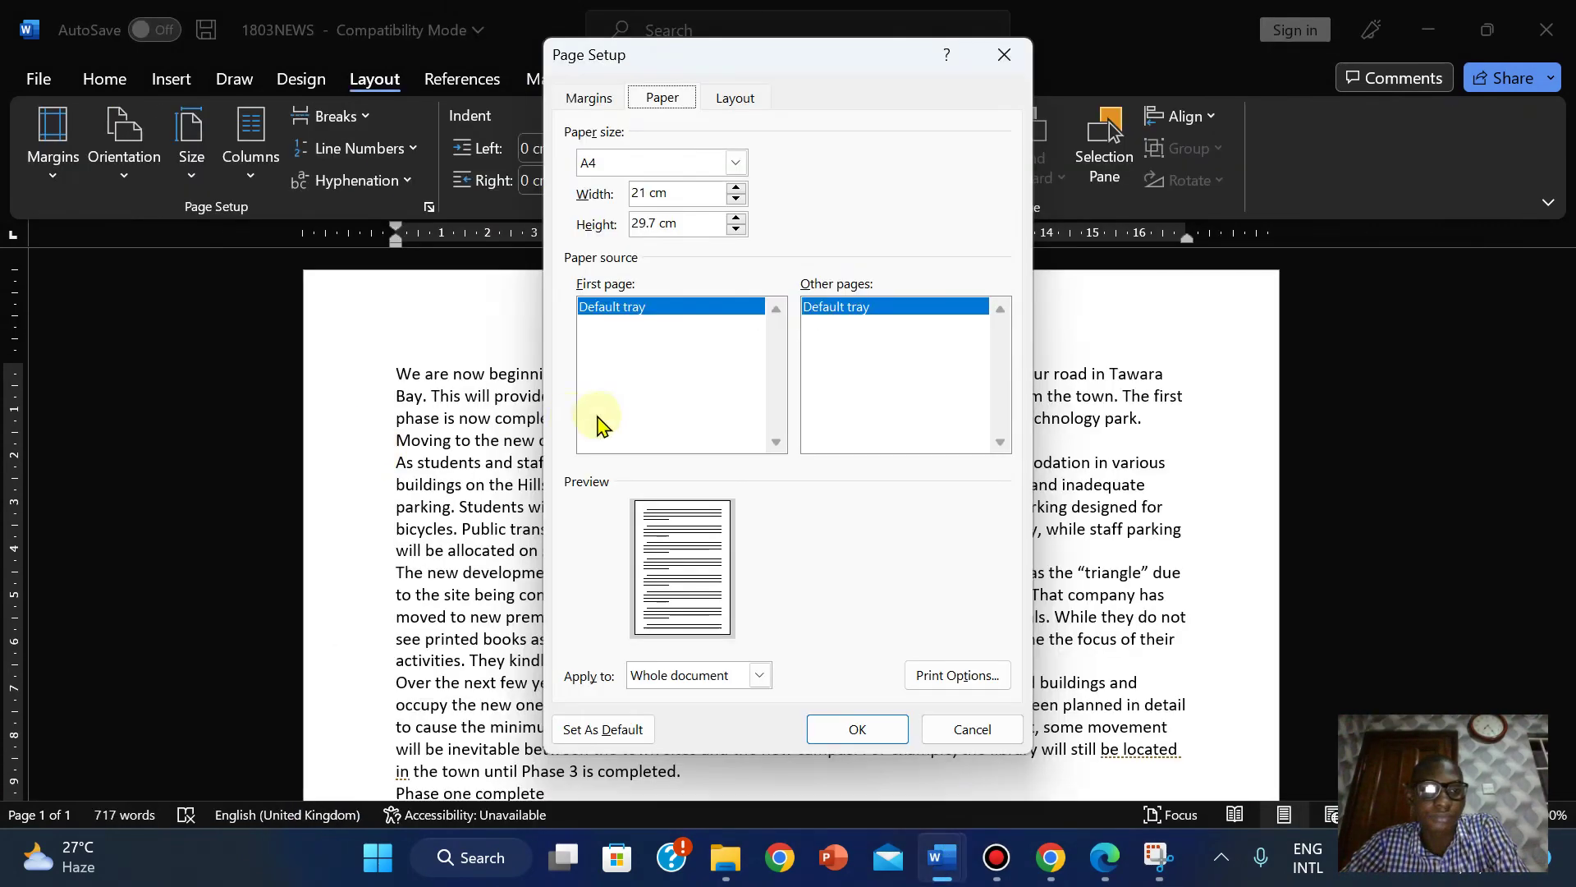
pyautogui.click(973, 729)
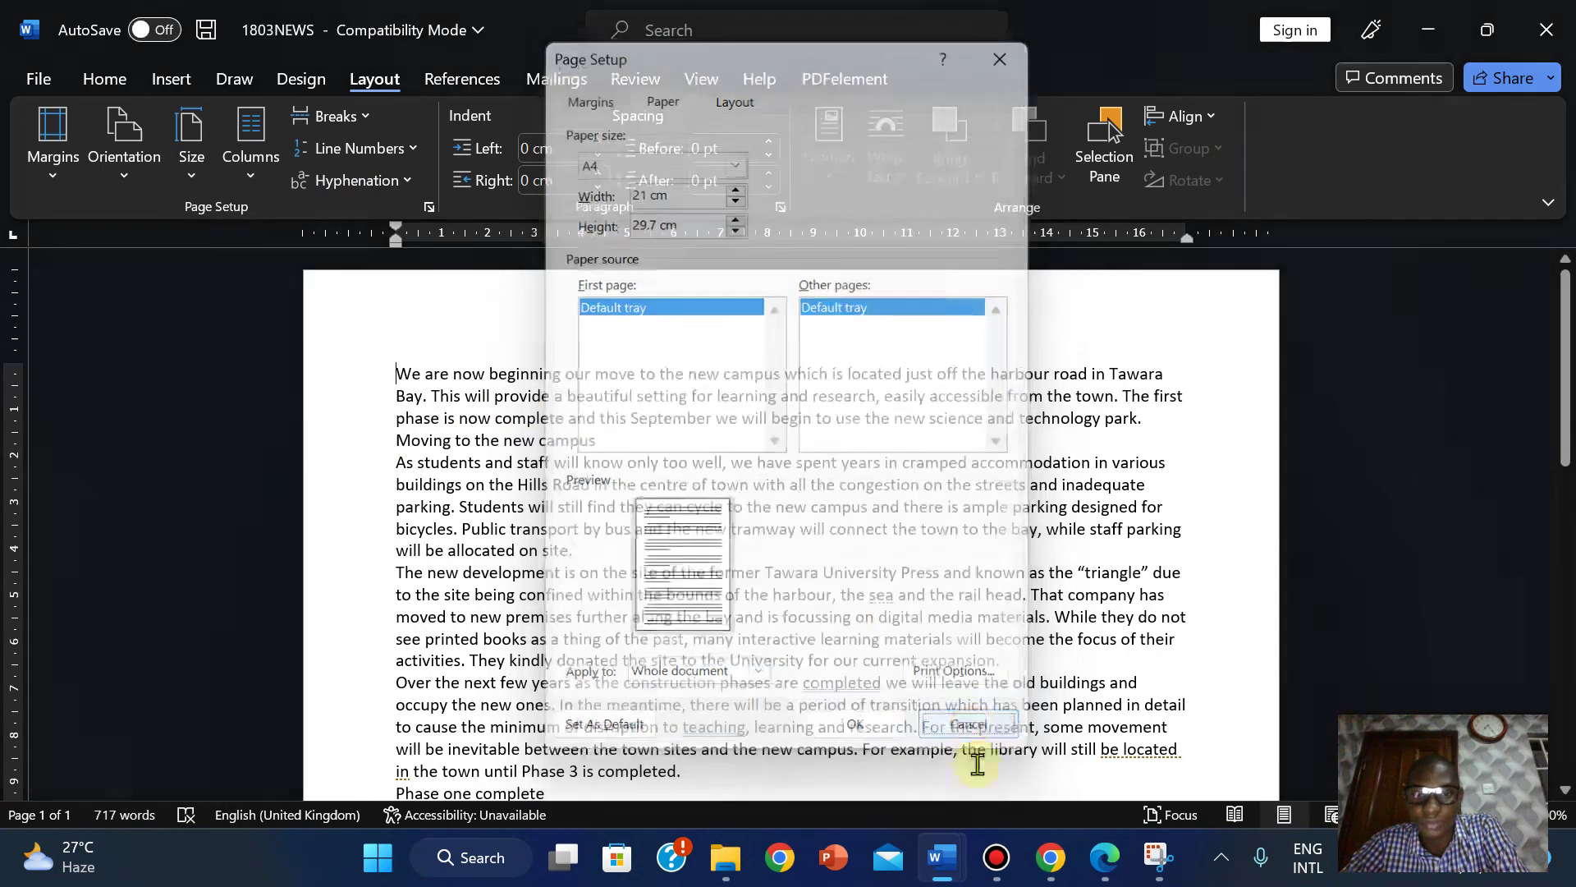
# Paste the paper-size screenshot under Step 1 in EVIDENCE2022 and trim a sliver off its top.
pyautogui.moveTo(943, 854)
pyautogui.click(721, 714)
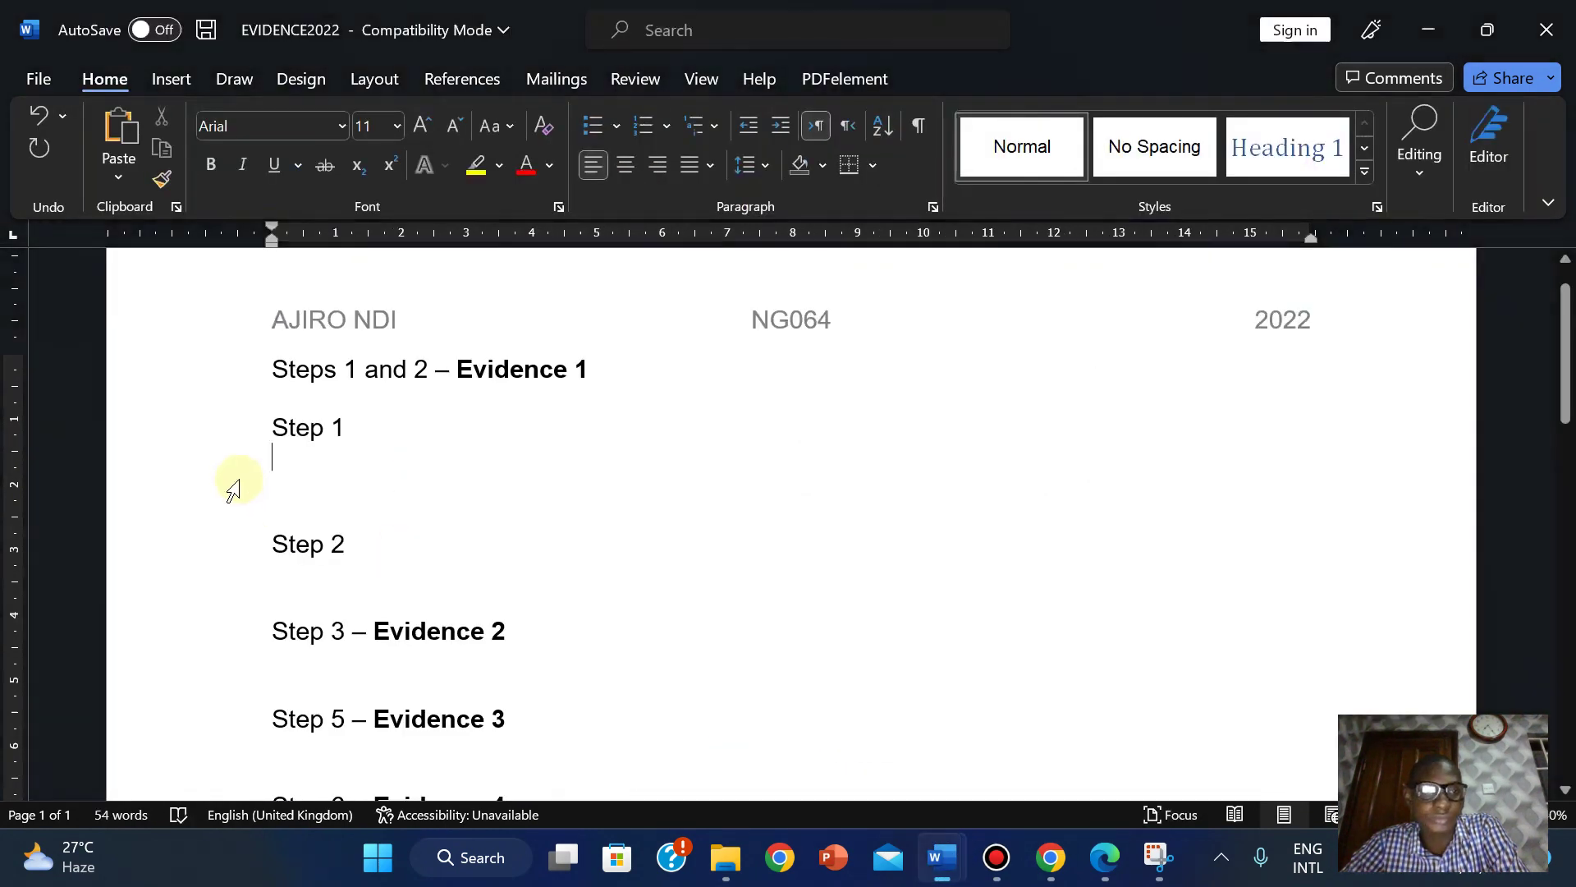
pyautogui.hotkey('ctrl', 'v')
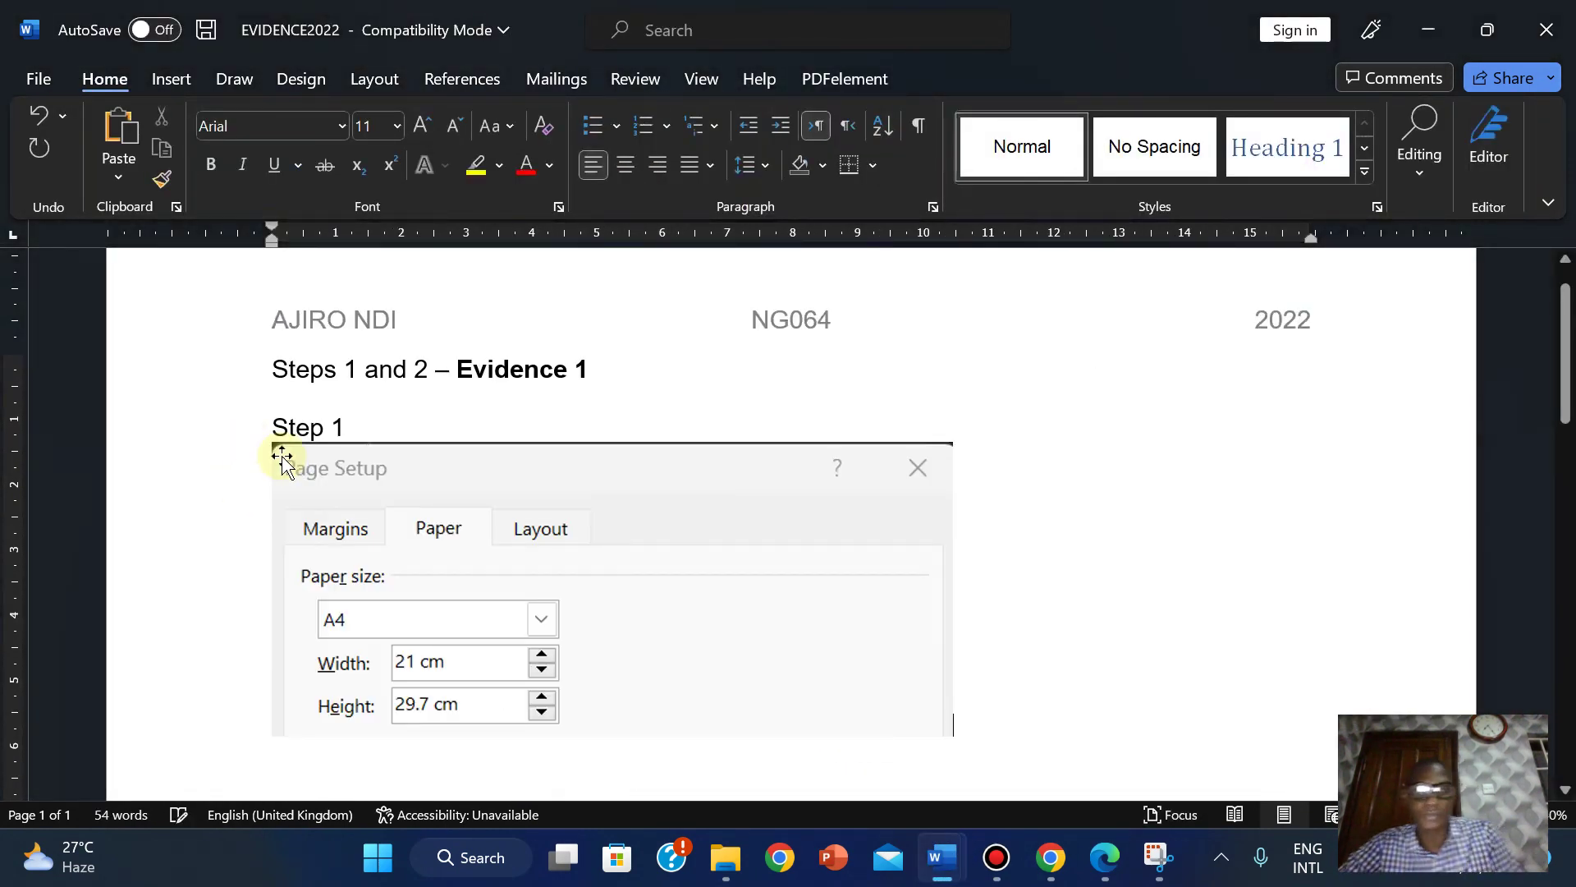
pyautogui.click(743, 511)
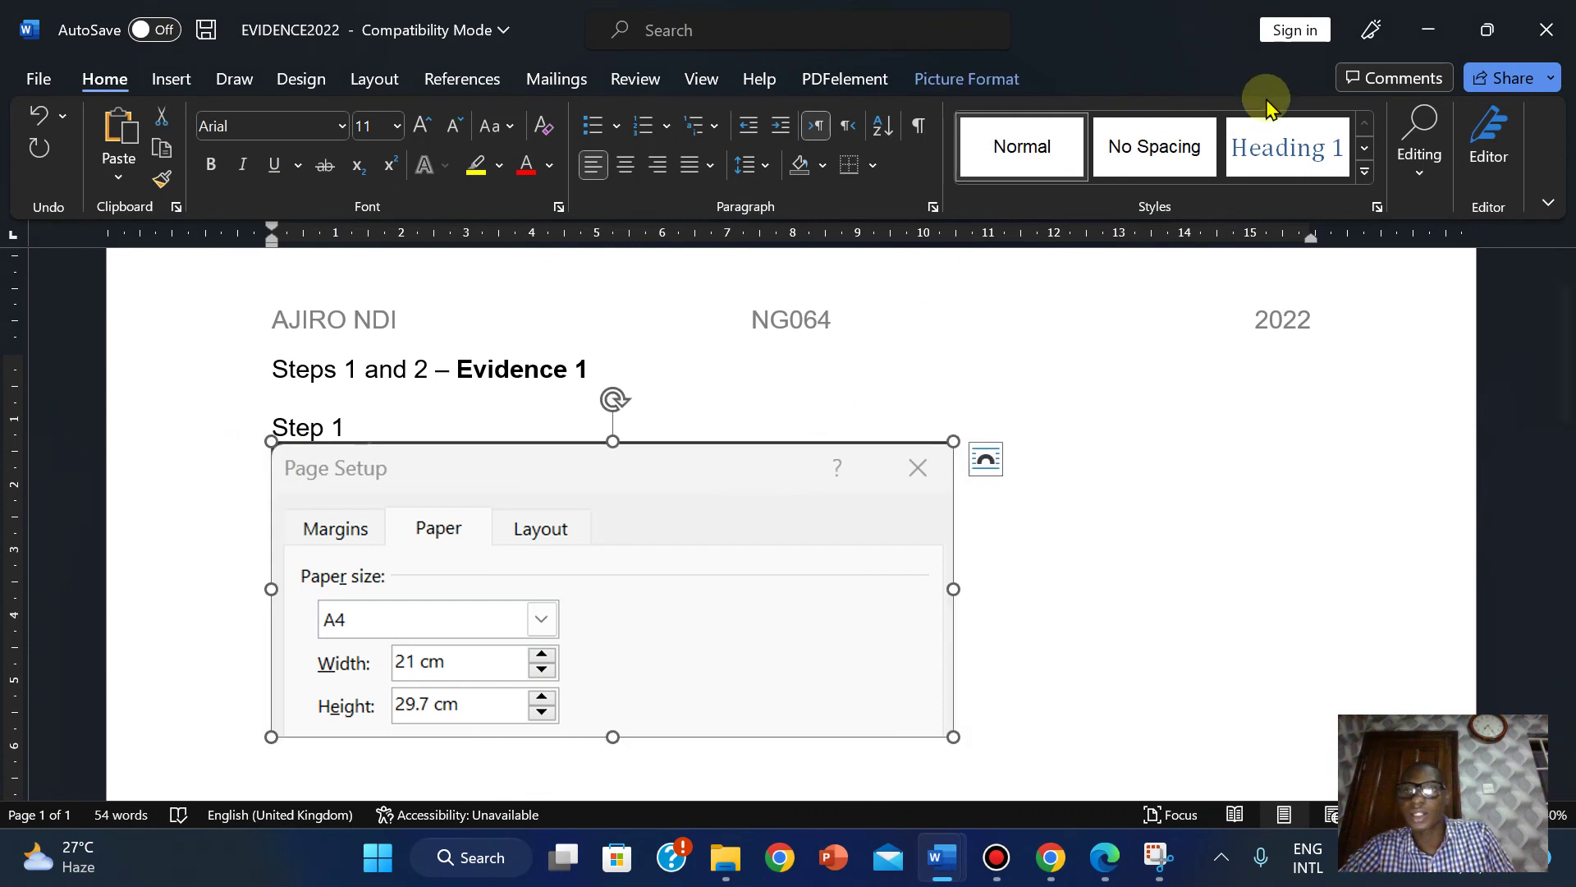
pyautogui.click(977, 85)
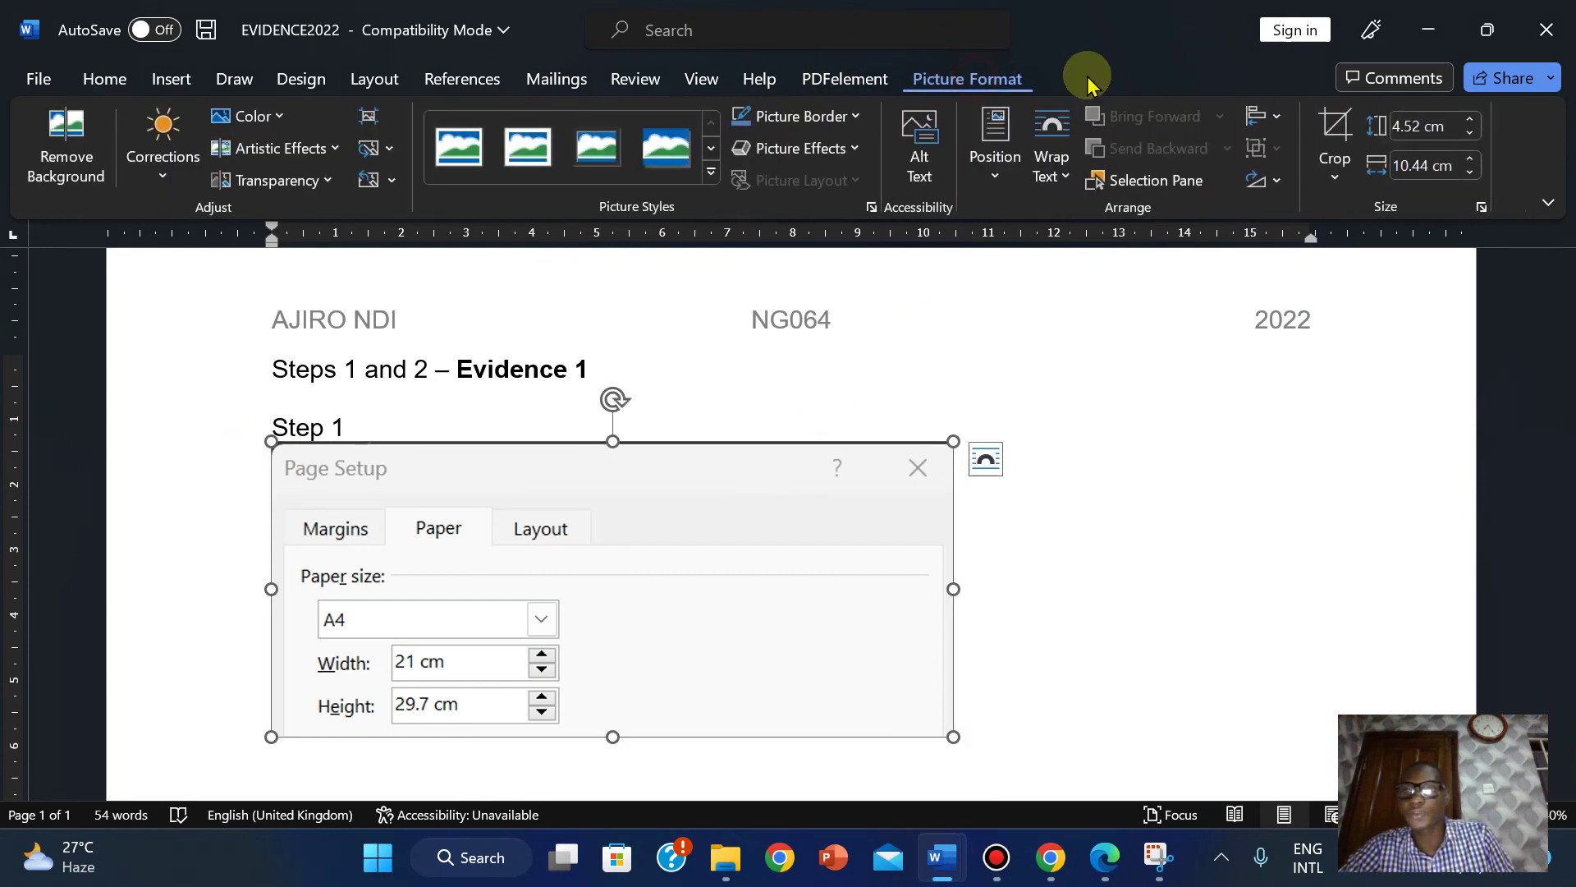
pyautogui.click(1333, 132)
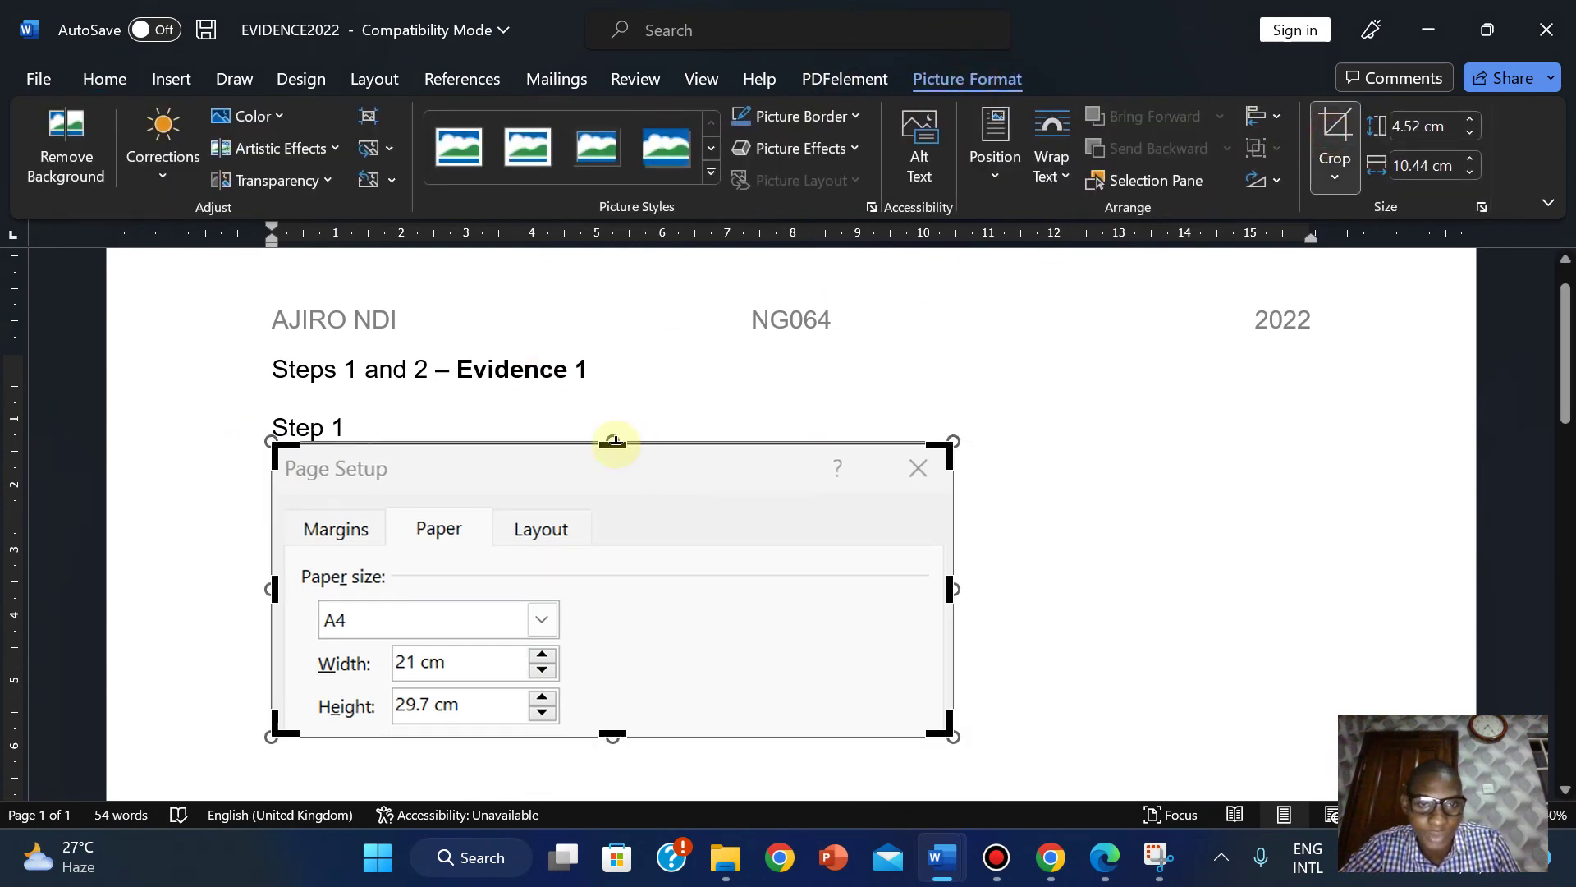
pyautogui.moveTo(614, 443); pyautogui.dragTo(616, 448)
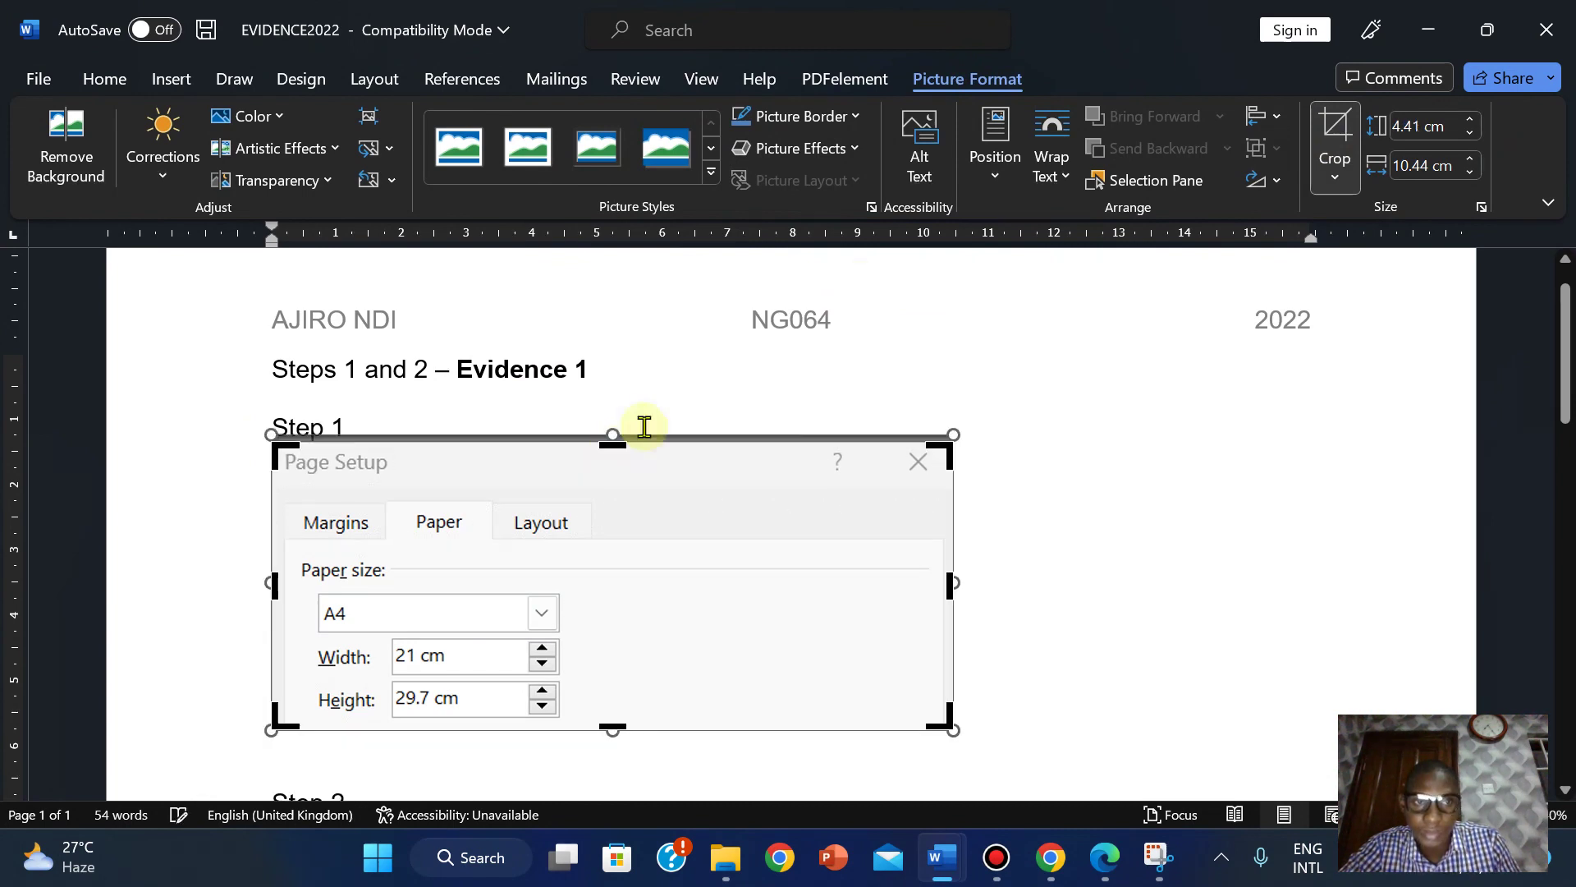
pyautogui.click(1335, 131)
# Crop away the screenshot's empty right side and enlarge the picture.
pyautogui.scroll(-3, 1566, 324)
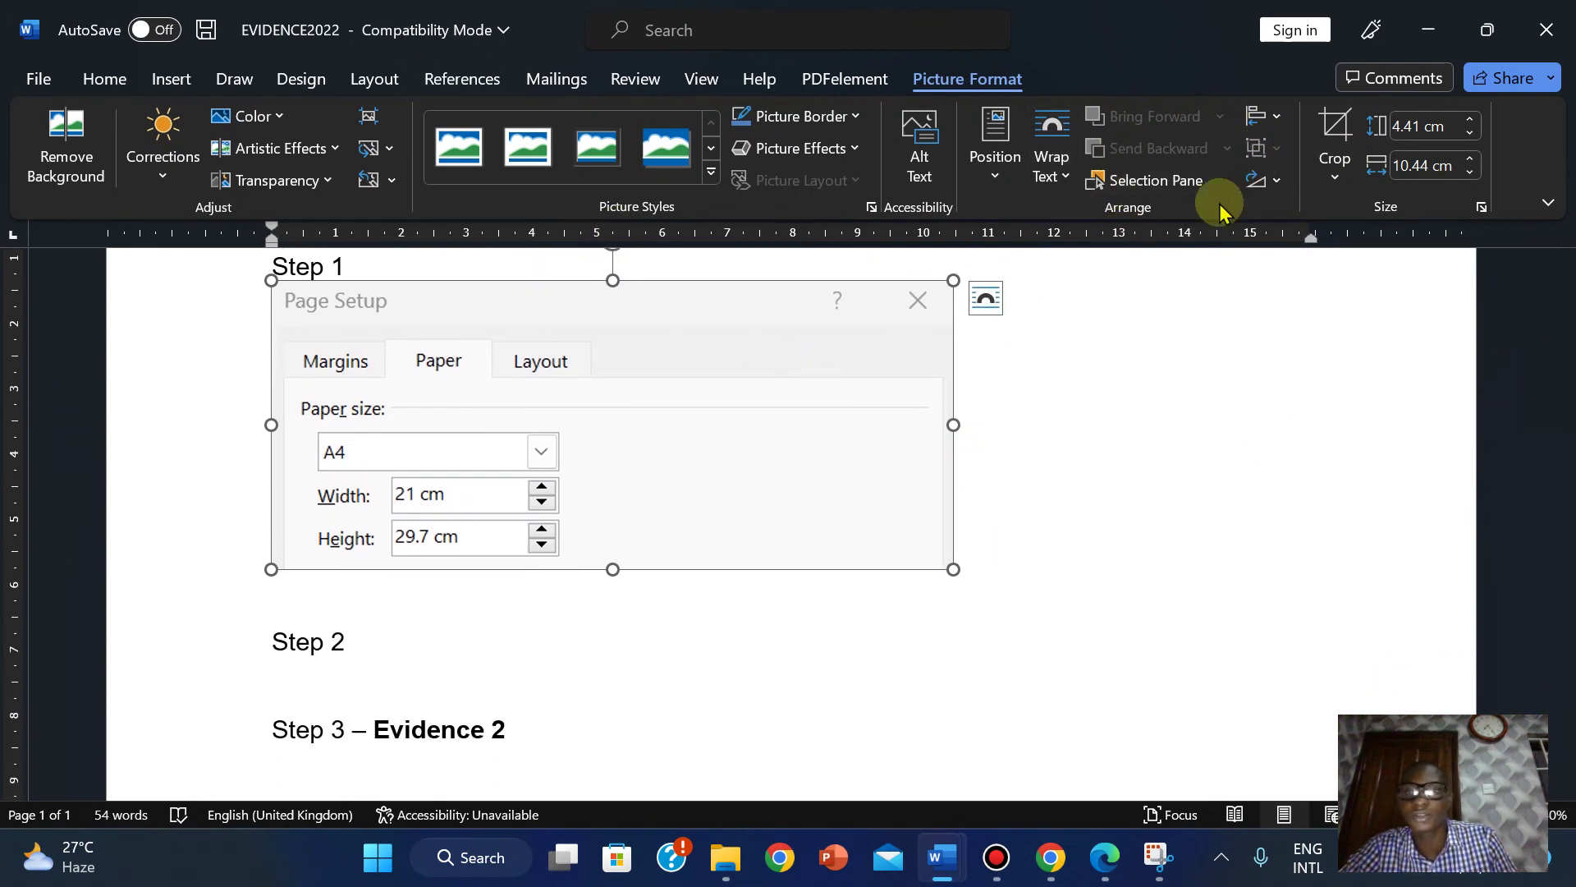
pyautogui.click(1334, 136)
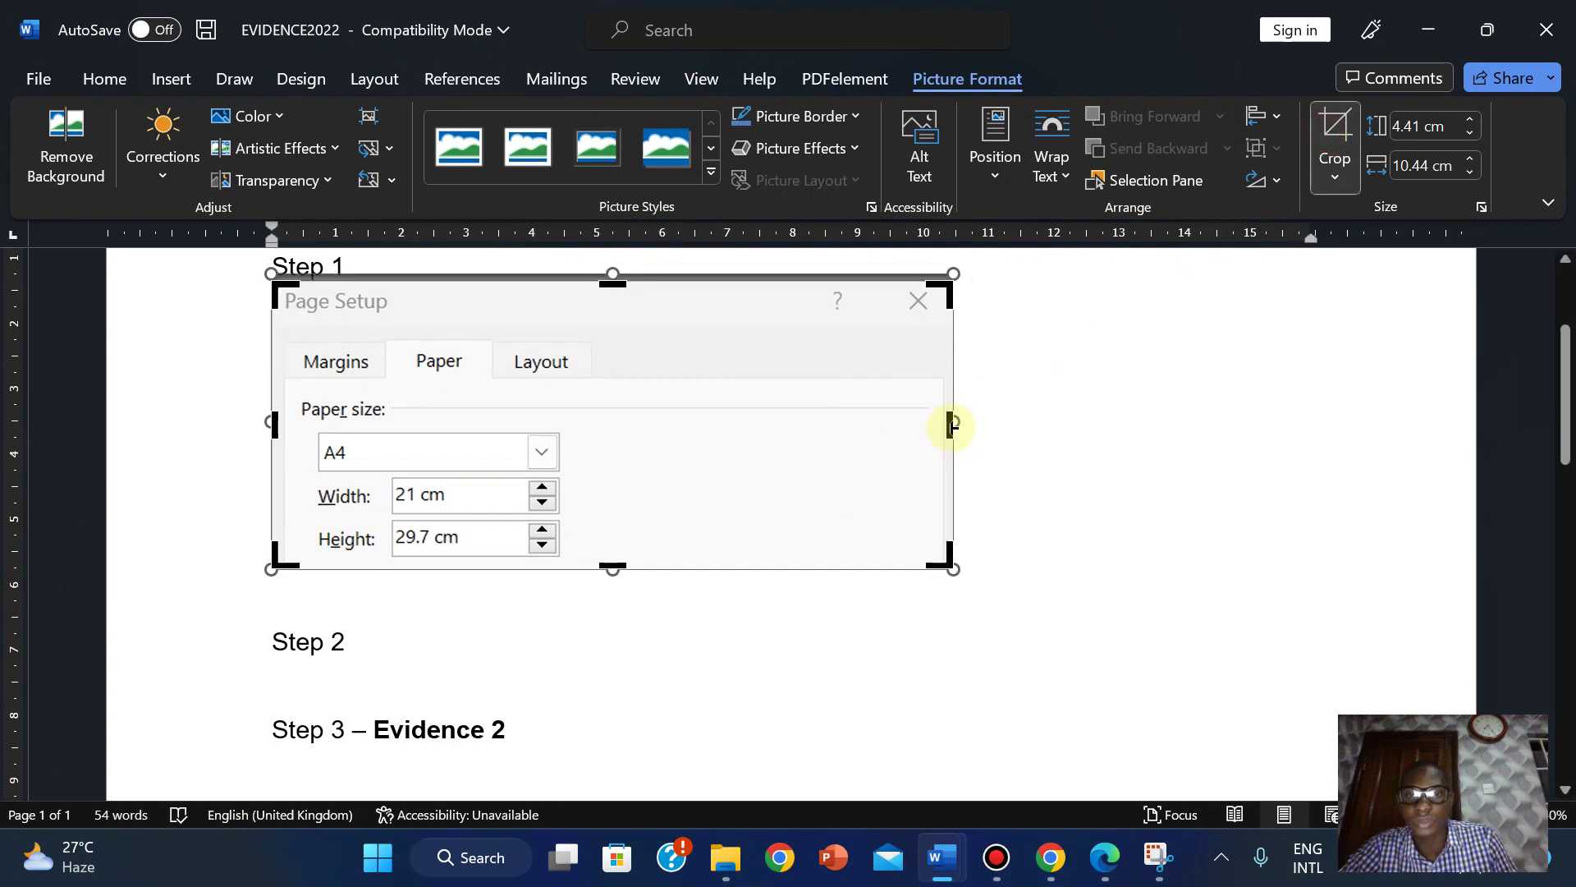
pyautogui.moveTo(951, 425); pyautogui.dragTo(607, 452)
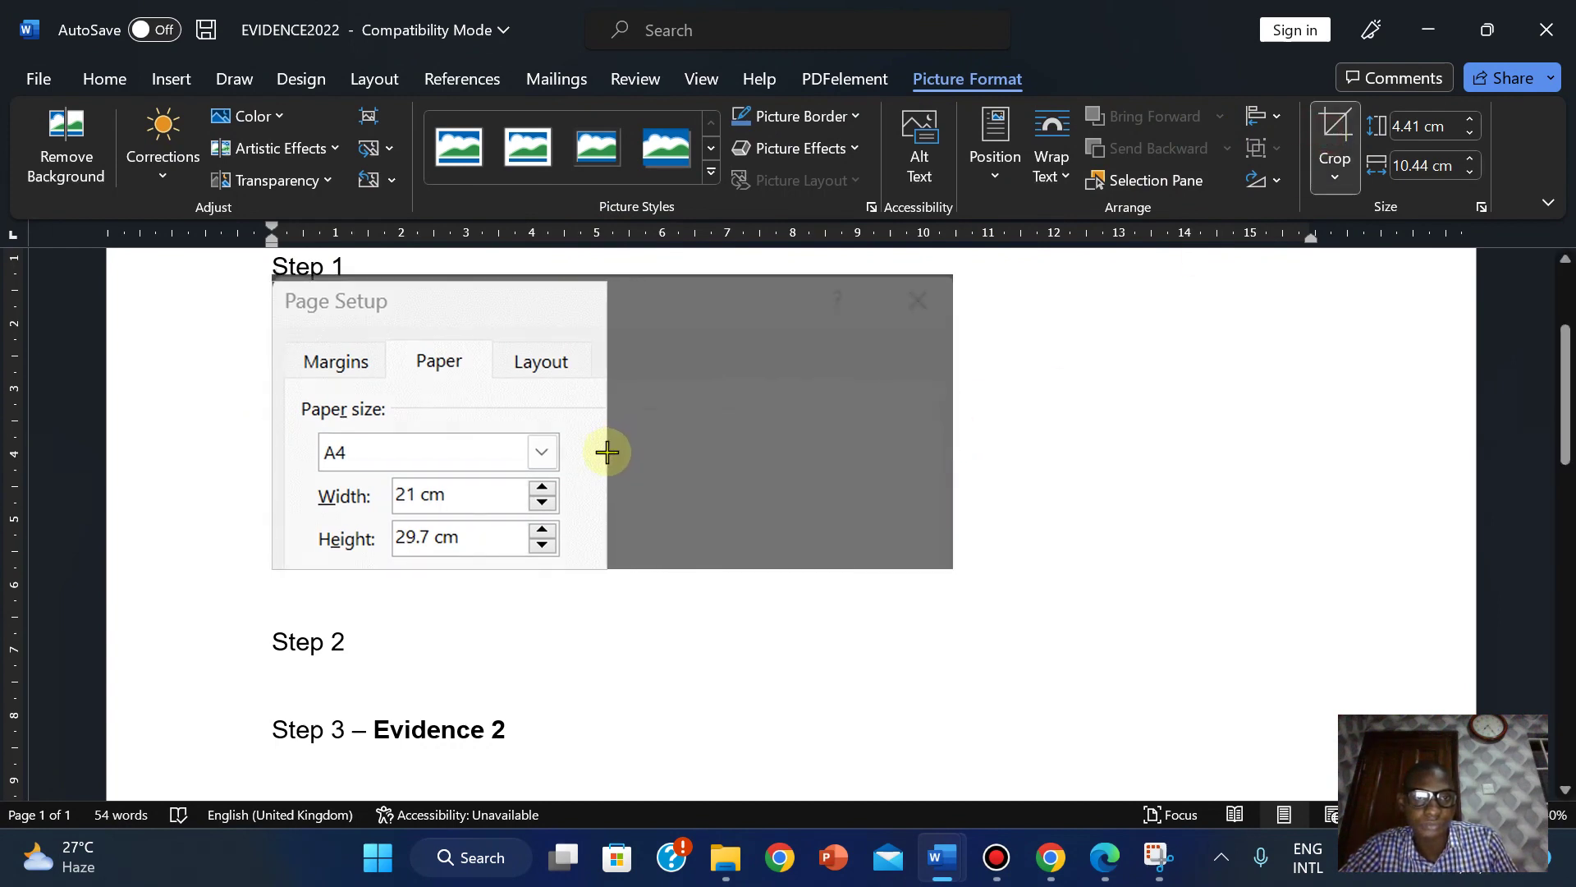
pyautogui.click(1335, 135)
pyautogui.moveTo(600, 575); pyautogui.dragTo(660, 615)
pyautogui.moveTo(1563, 353); pyautogui.dragTo(1564, 387)
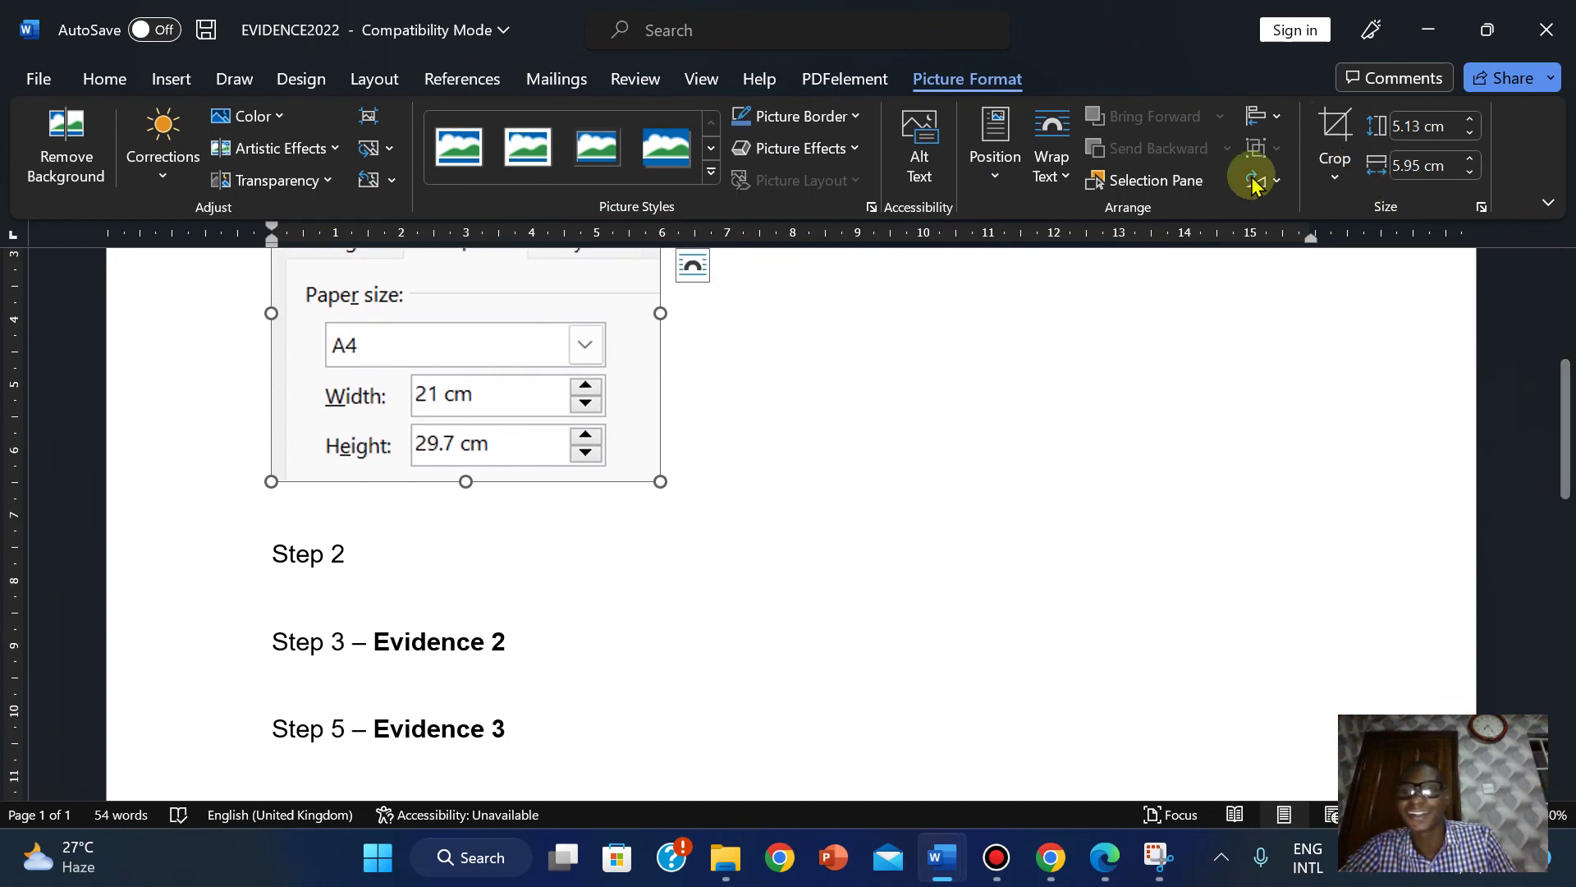
pyautogui.click(1104, 857)
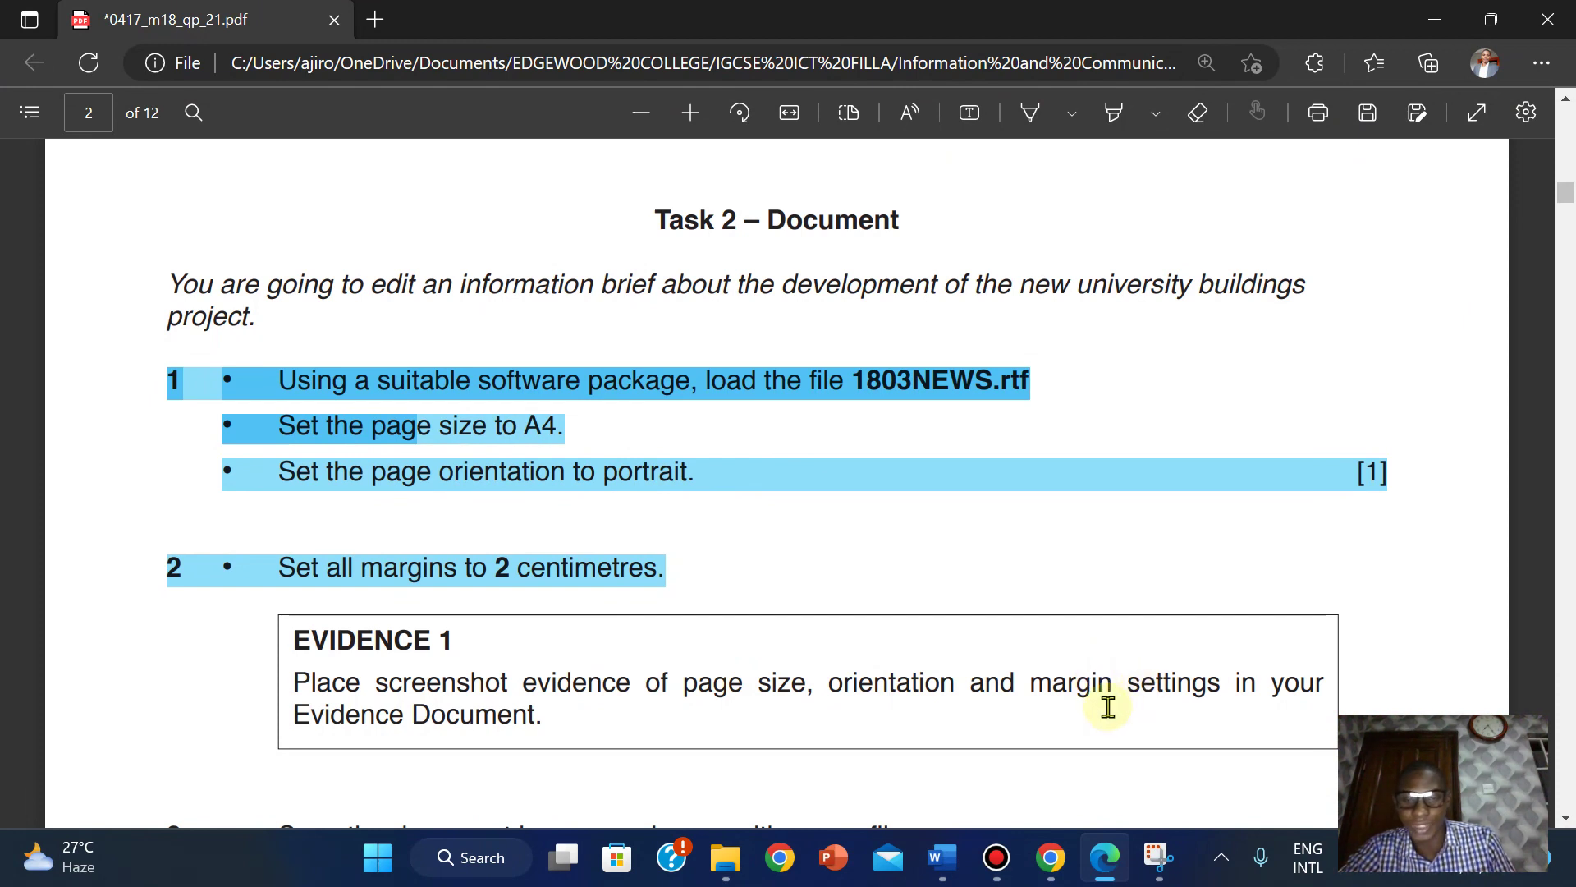
# Return from the exam paper to the 1803NEWS document.
pyautogui.moveTo(942, 857)
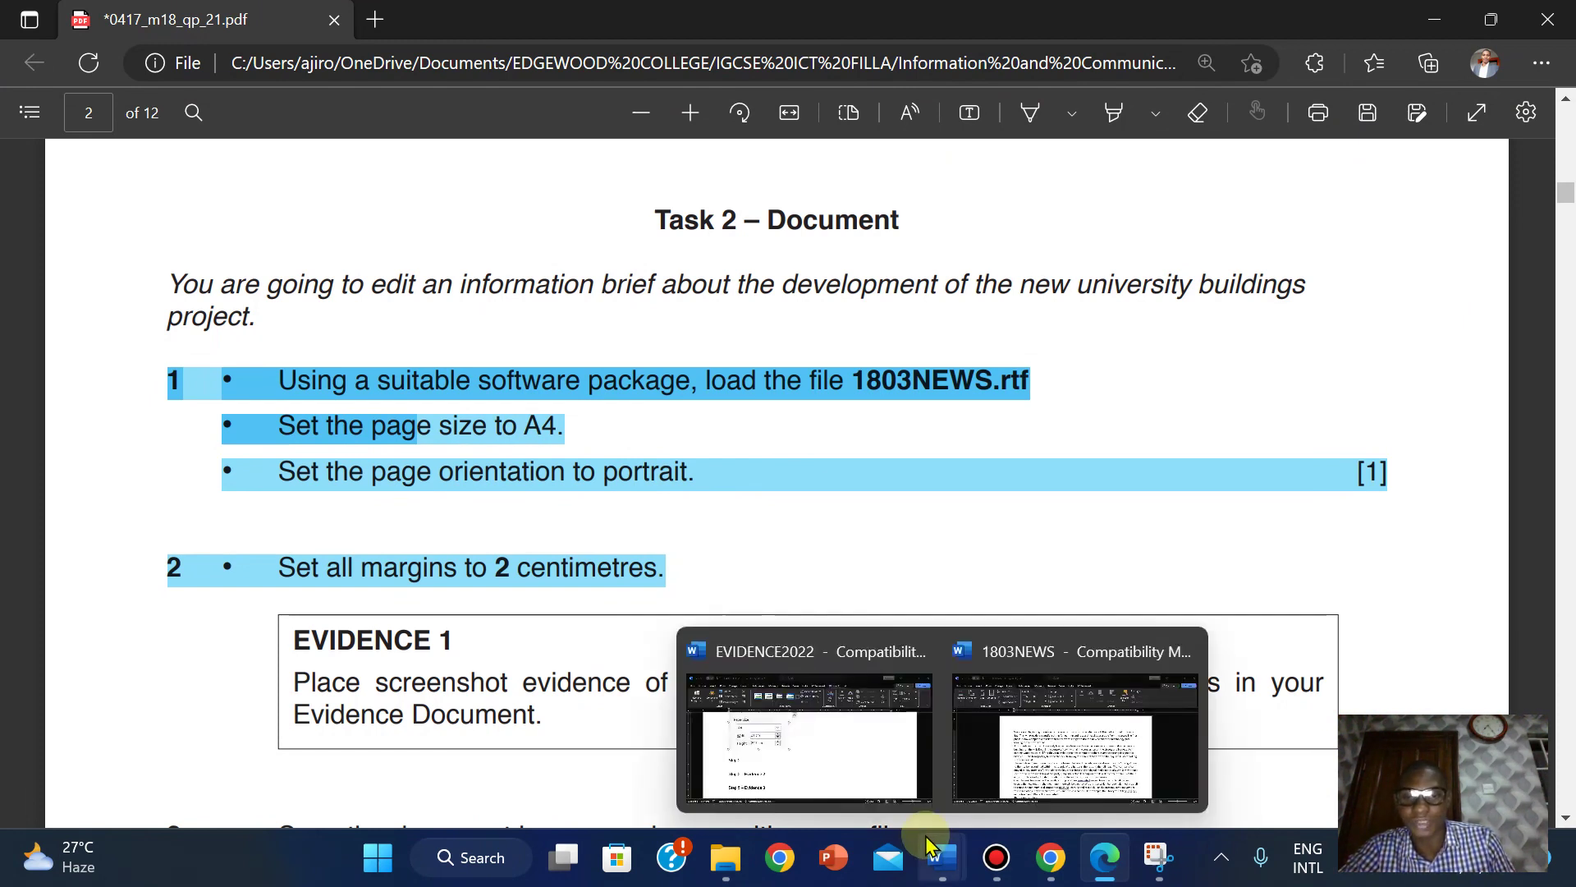
pyautogui.click(1031, 715)
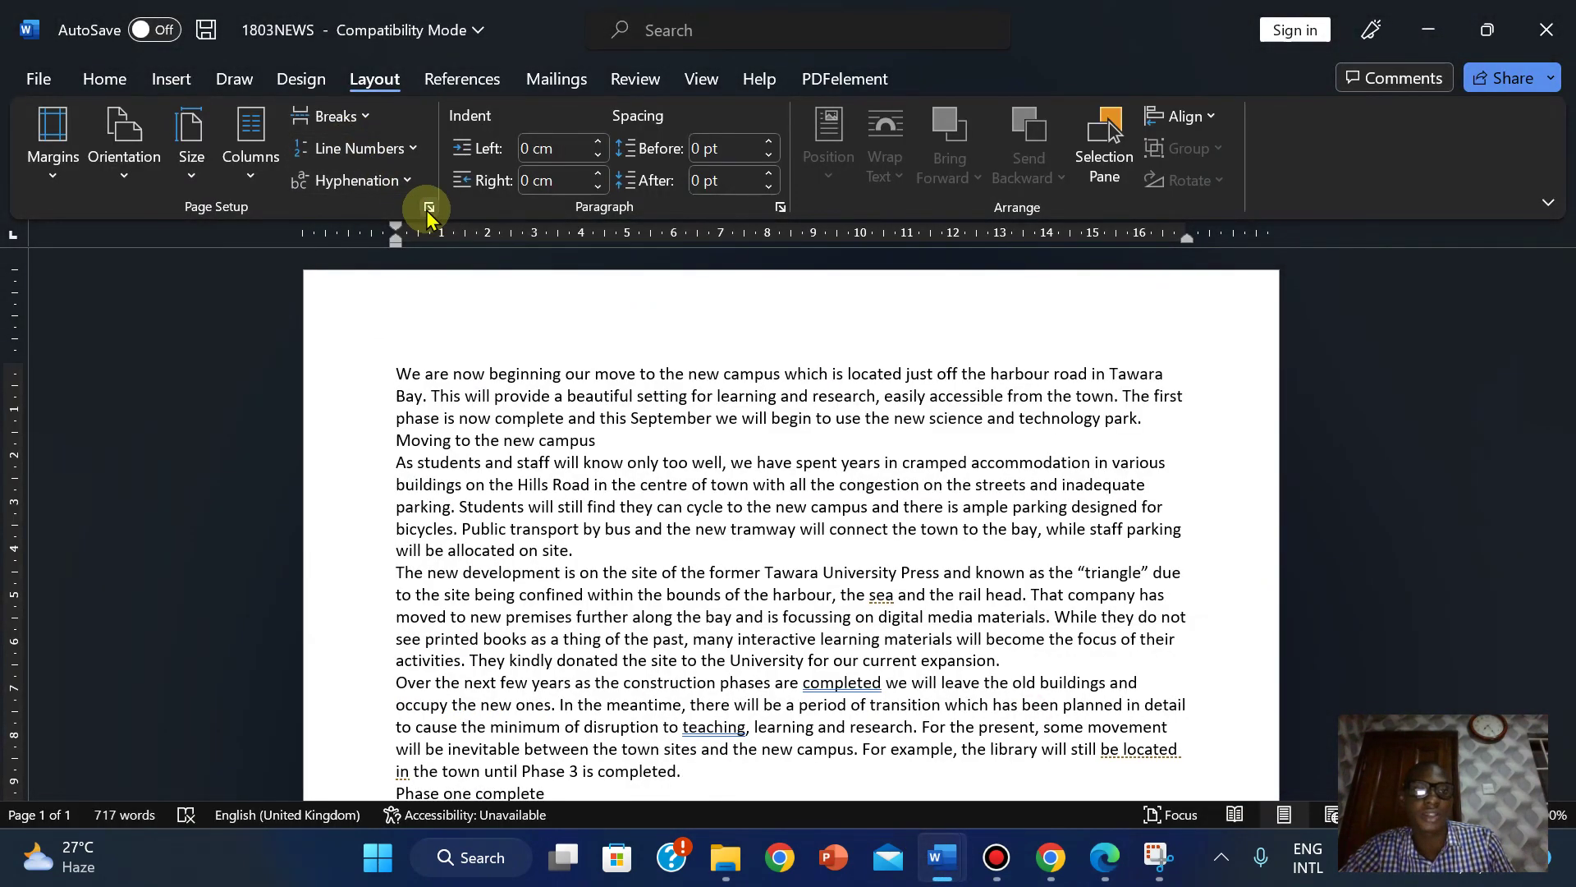
# Snip the Page Setup Margins tab showing 2 cm margins and portrait orientation, then cancel the dialog.
pyautogui.click(428, 210)
pyautogui.click(575, 107)
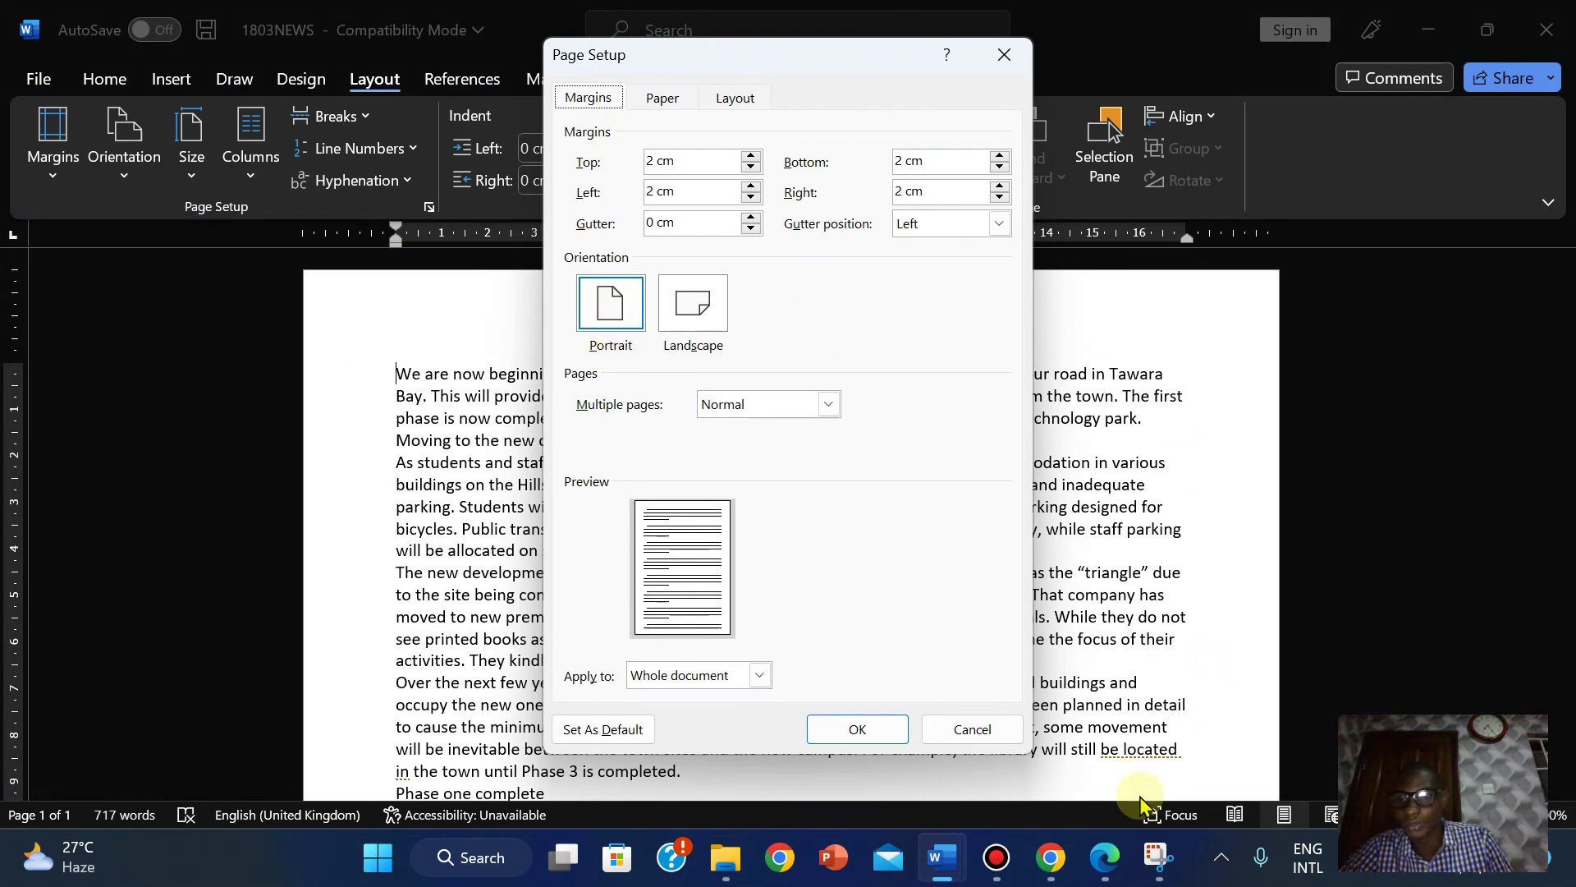
pyautogui.click(1157, 857)
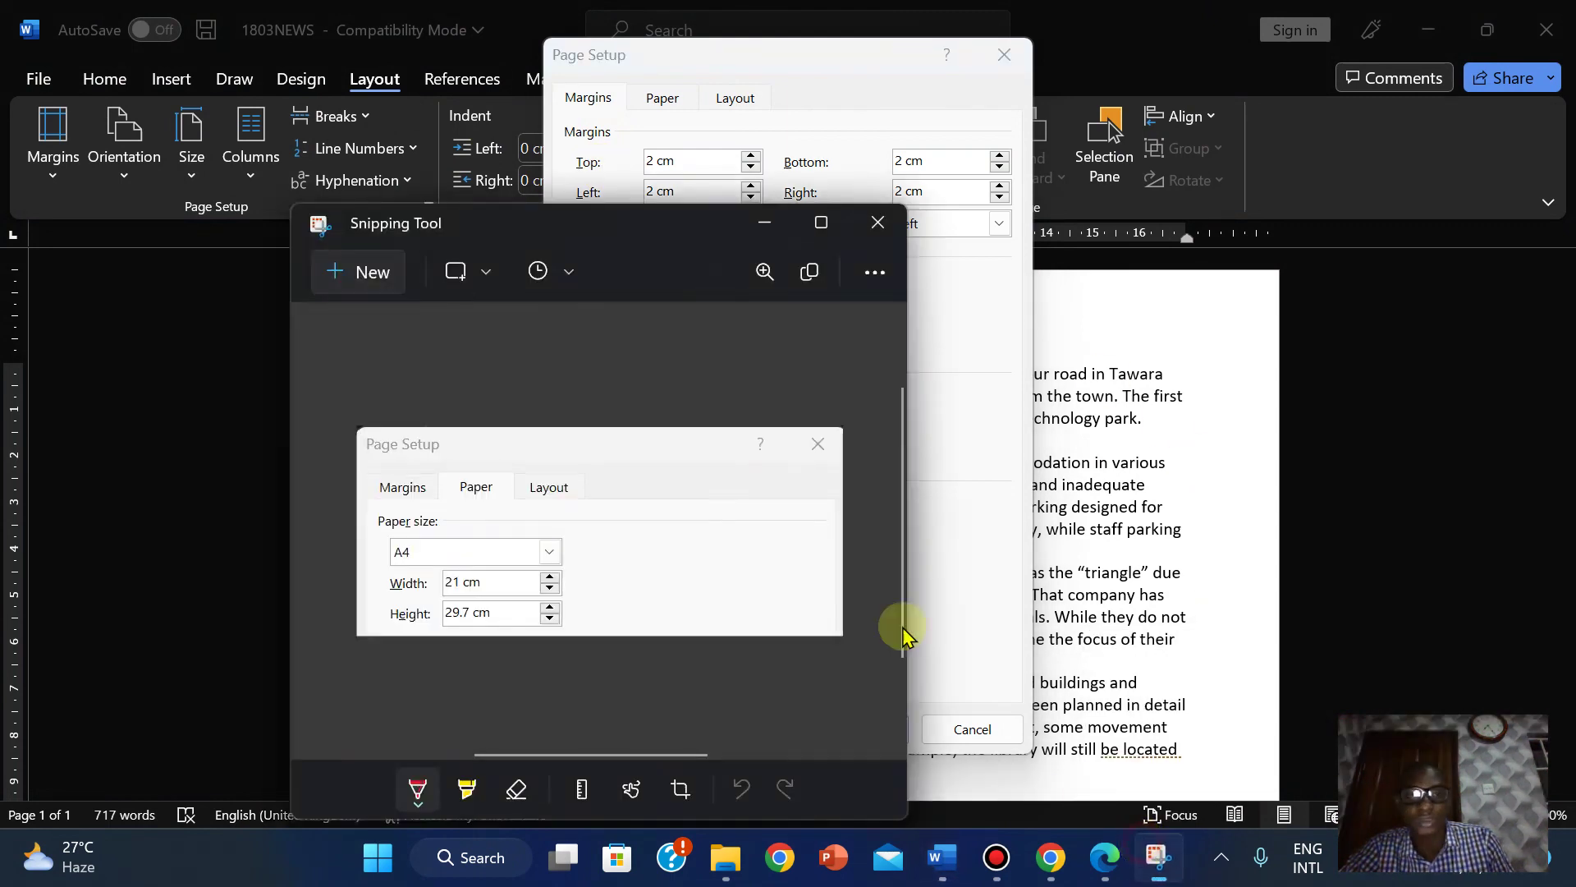
pyautogui.click(381, 290)
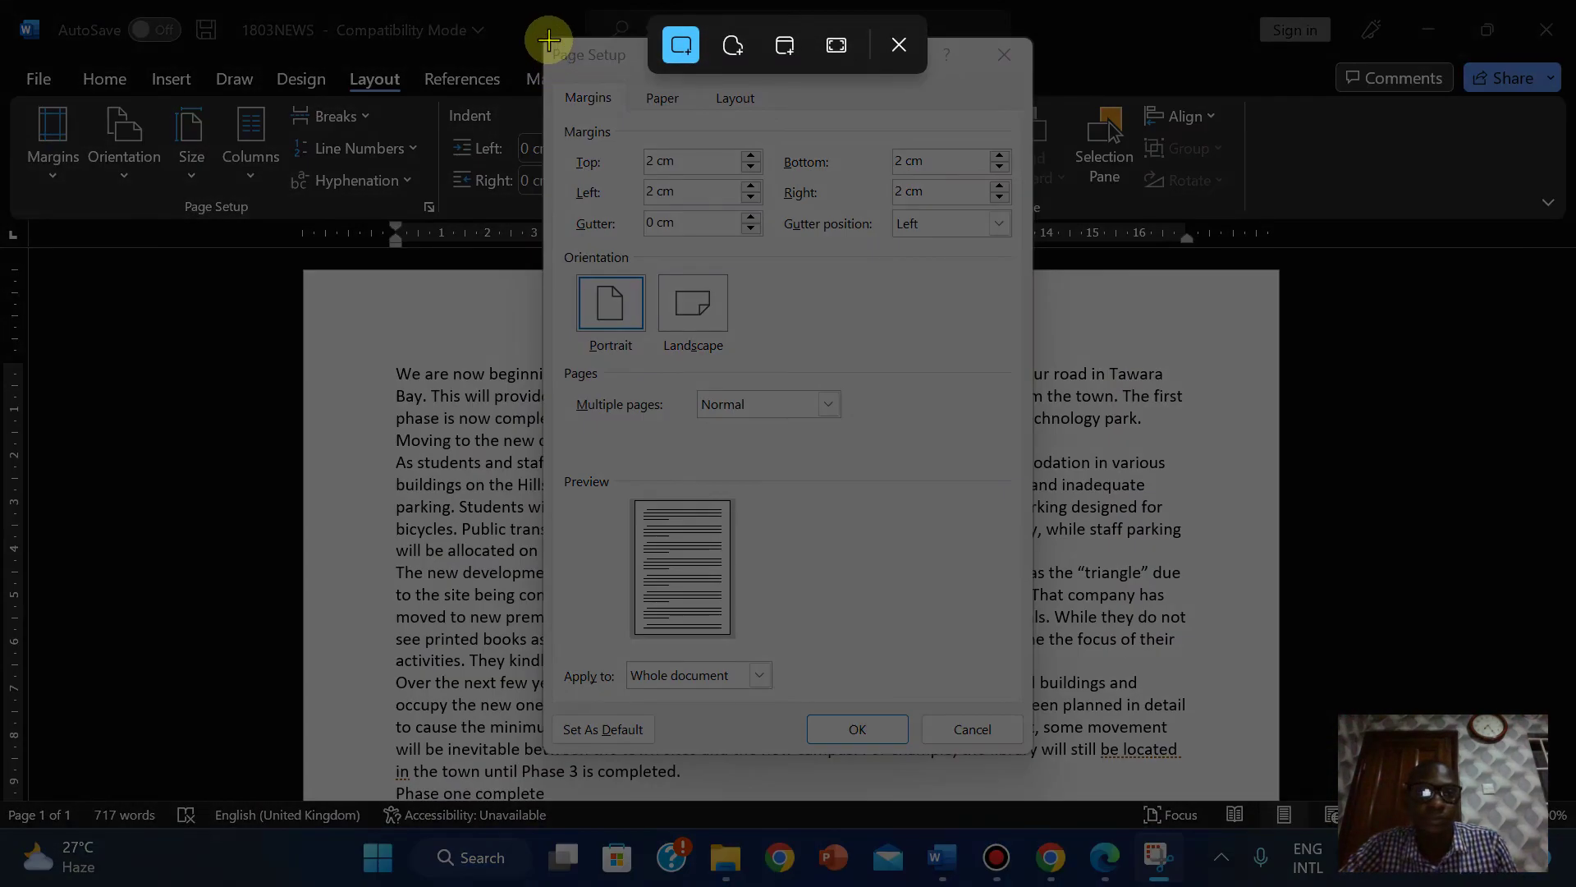
pyautogui.moveTo(545, 39); pyautogui.dragTo(1031, 359)
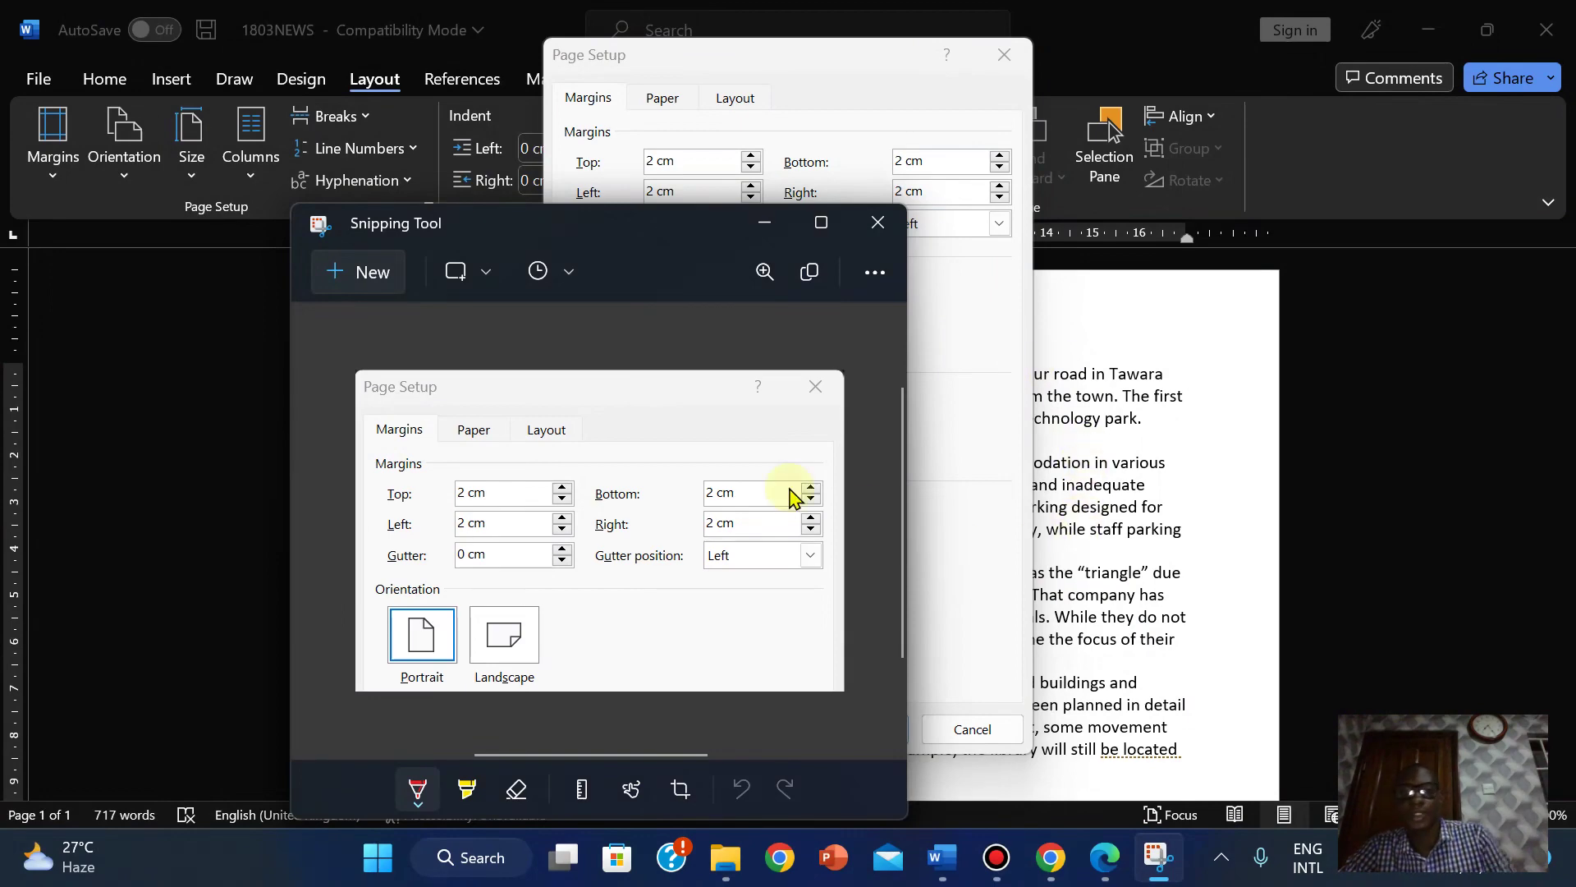
pyautogui.click(942, 857)
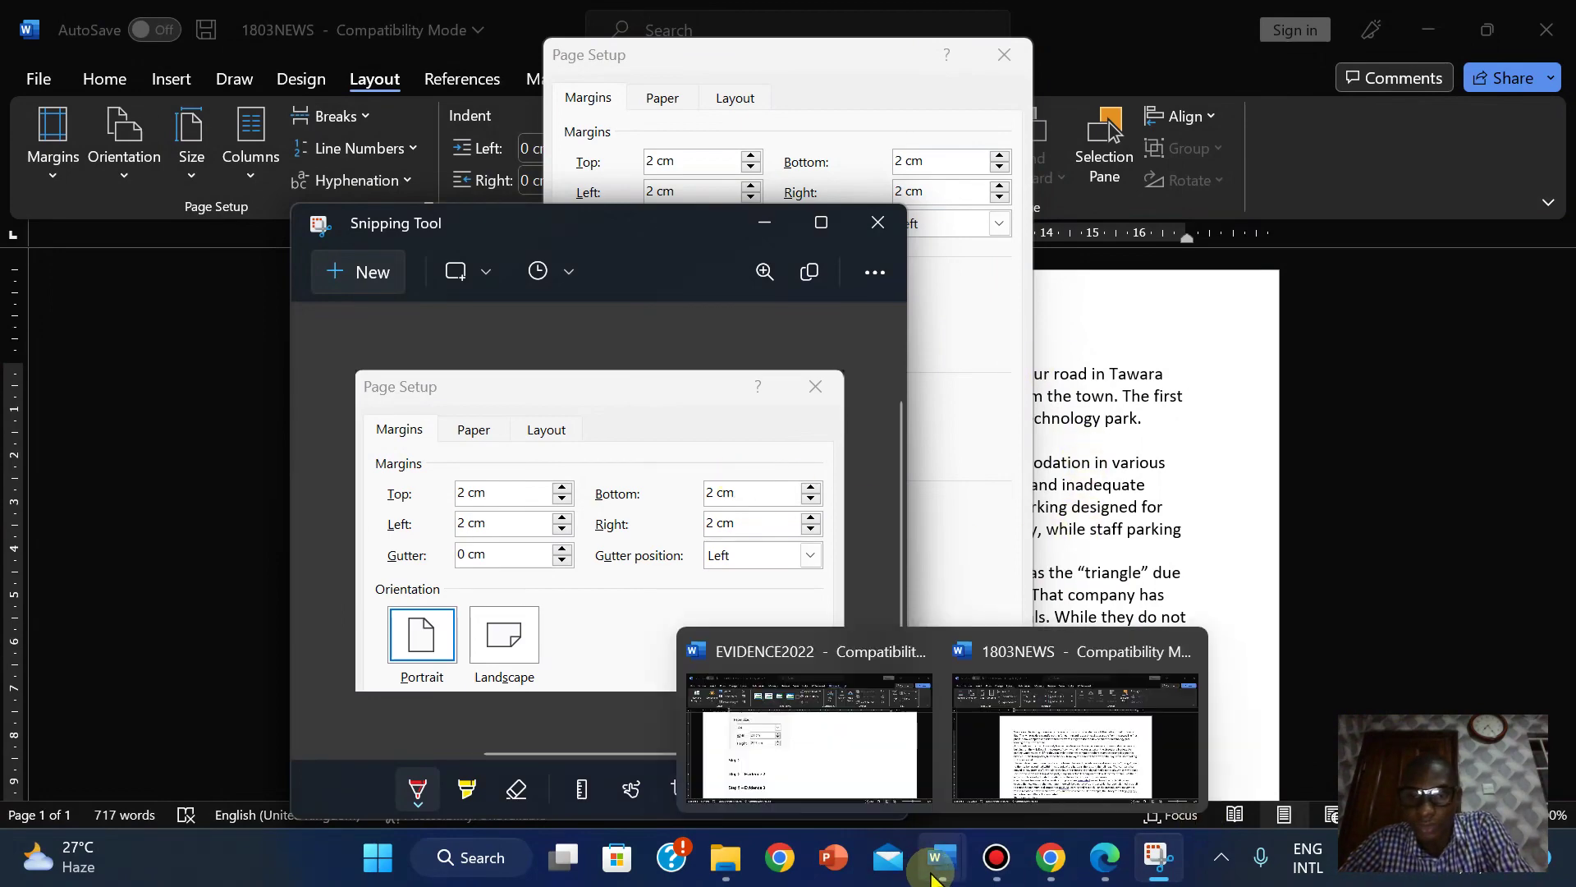
pyautogui.moveTo(1013, 728)
pyautogui.click(1067, 739)
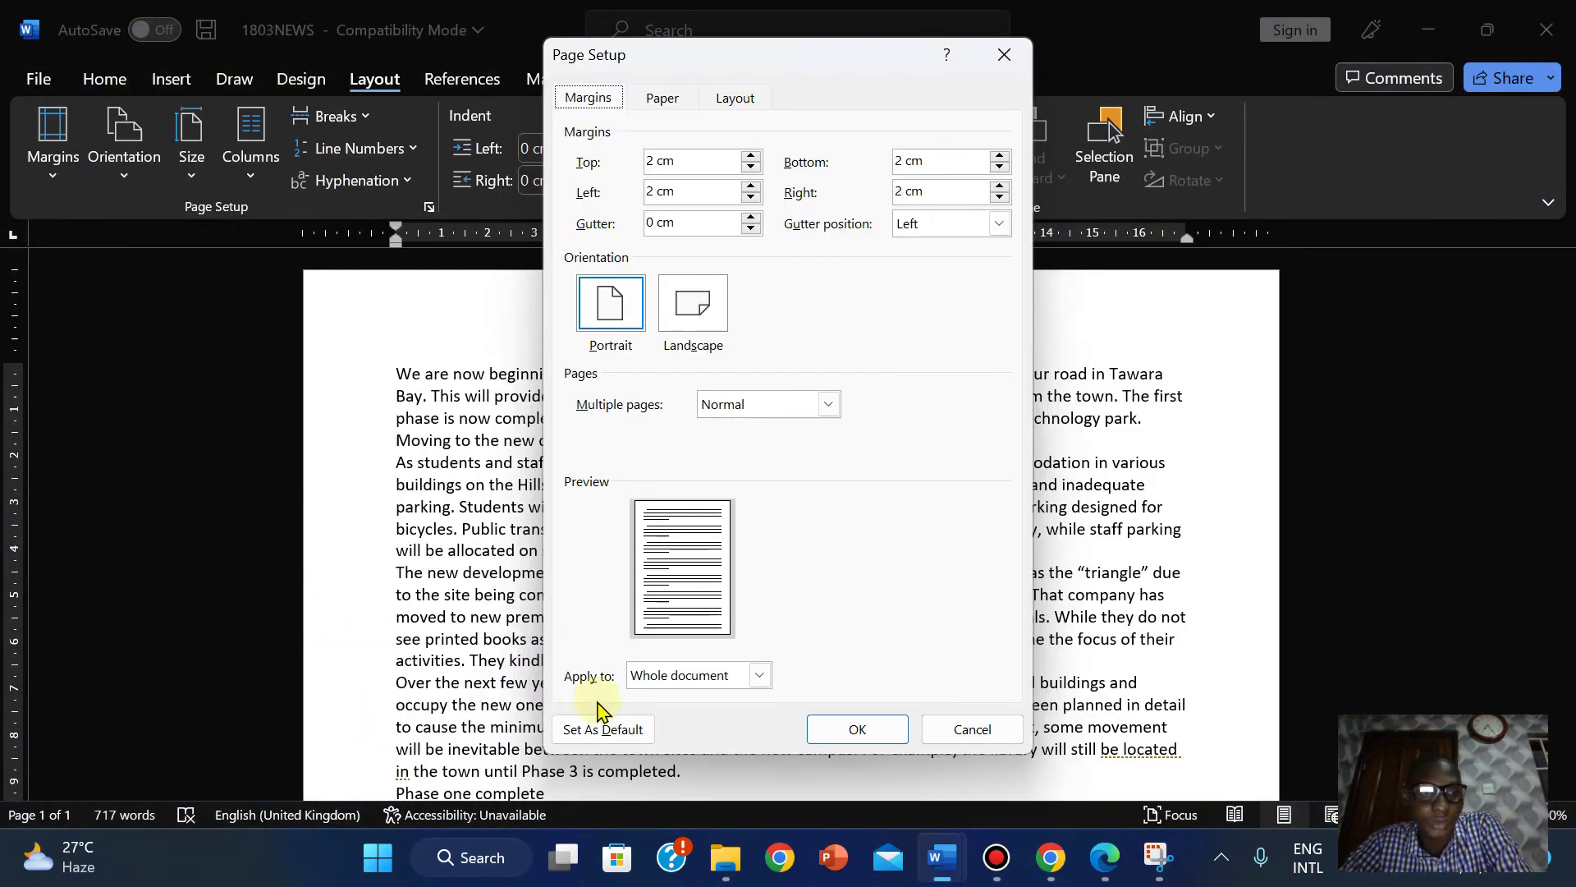
pyautogui.click(944, 729)
pyautogui.click(942, 857)
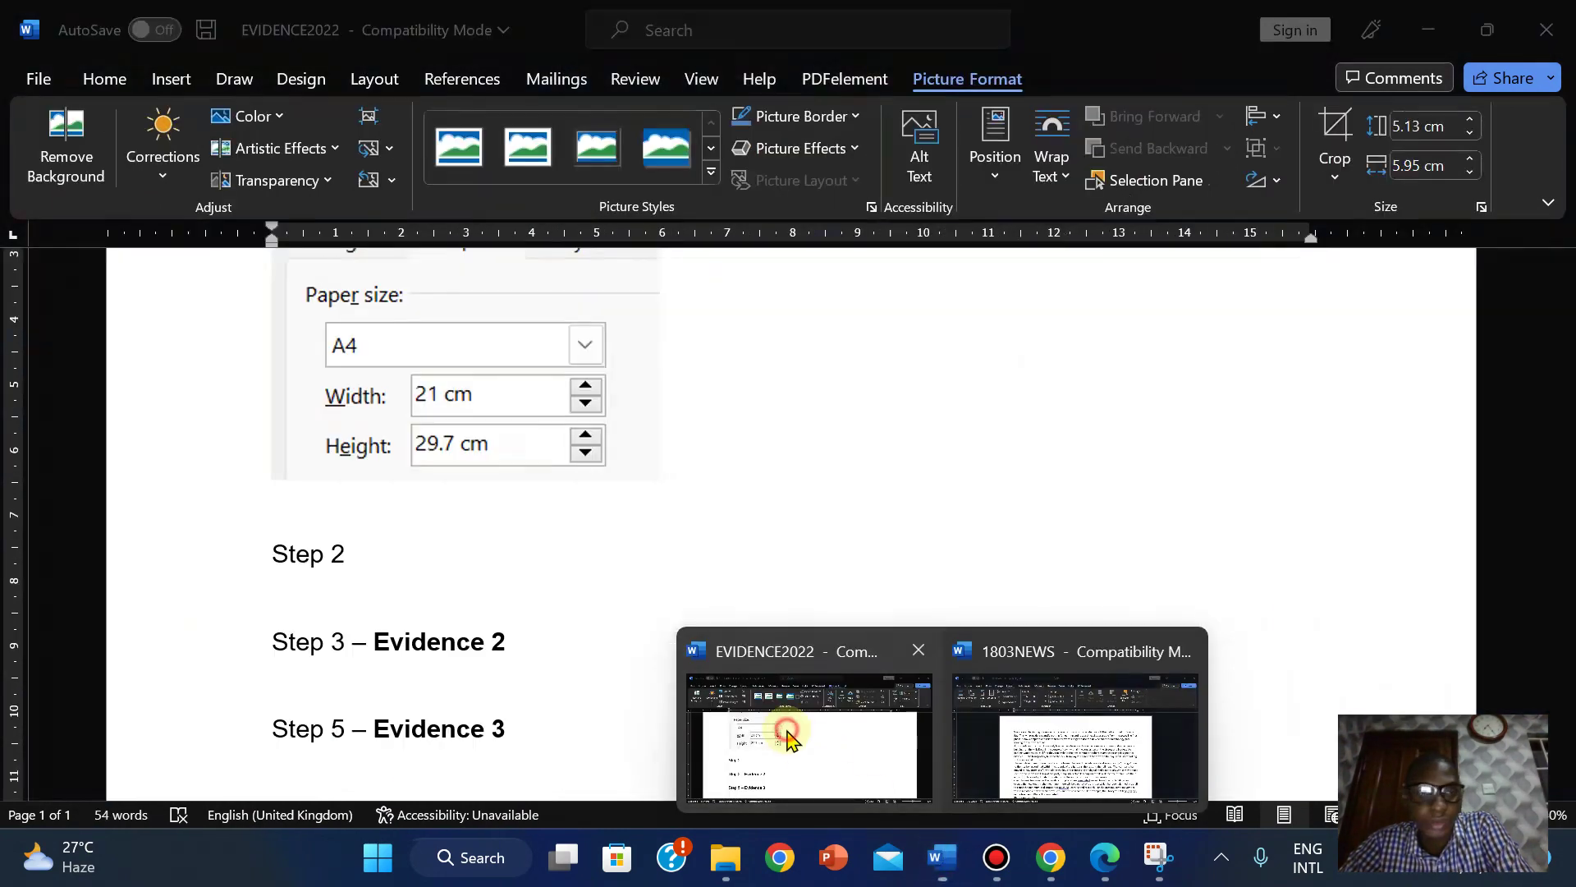
# Paste the margins screenshot onto the line under Step 2 of EVIDENCE2022.
pyautogui.click(789, 735)
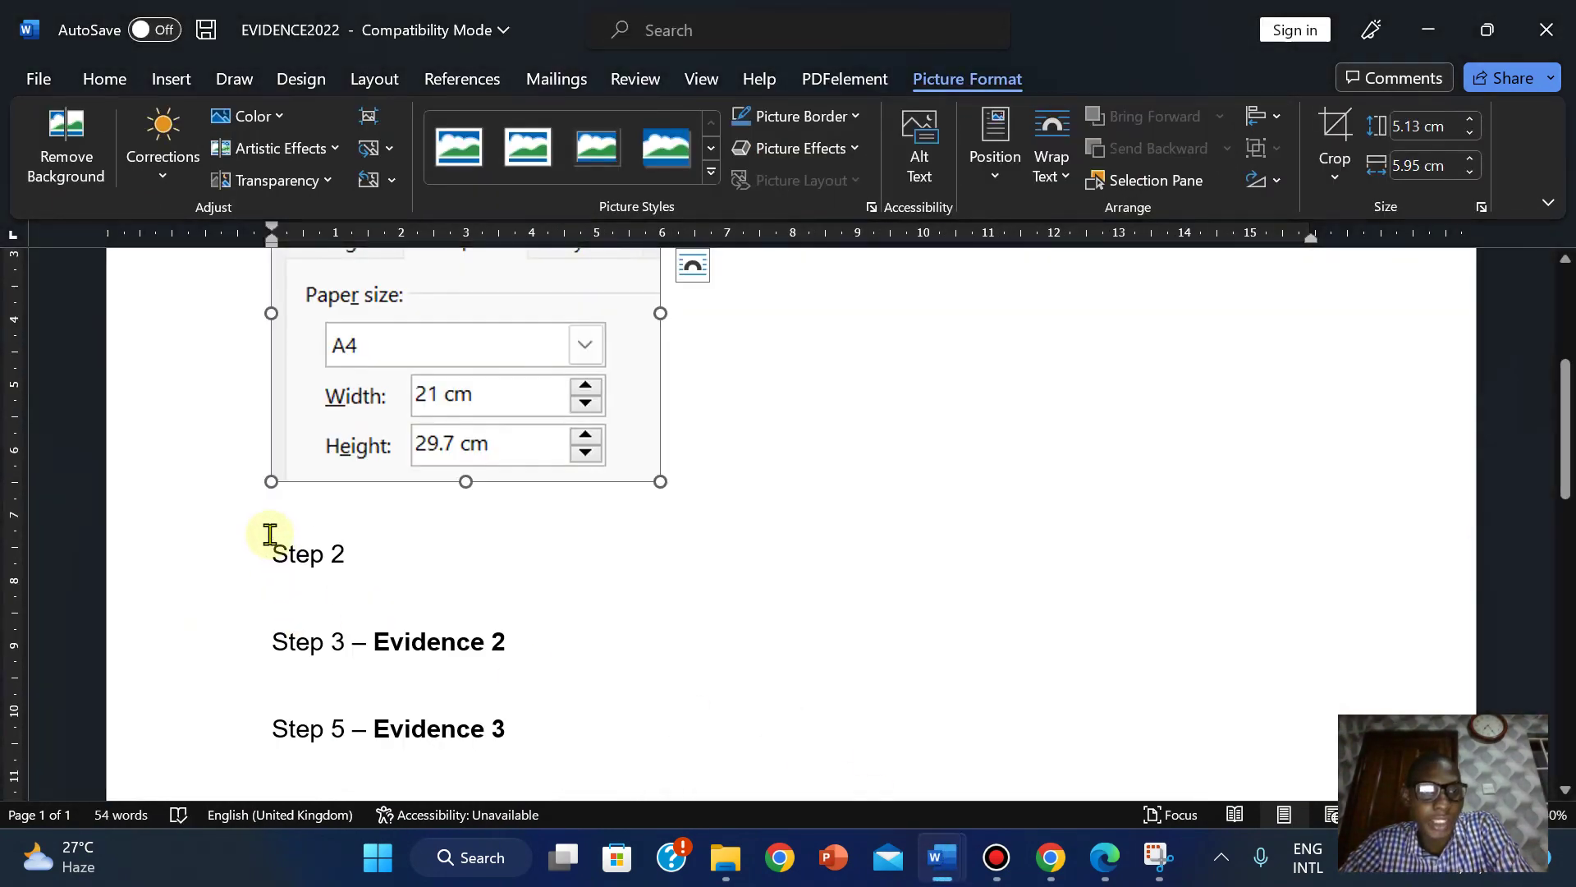
pyautogui.click(283, 589)
pyautogui.hotkey('ctrl', 'v')
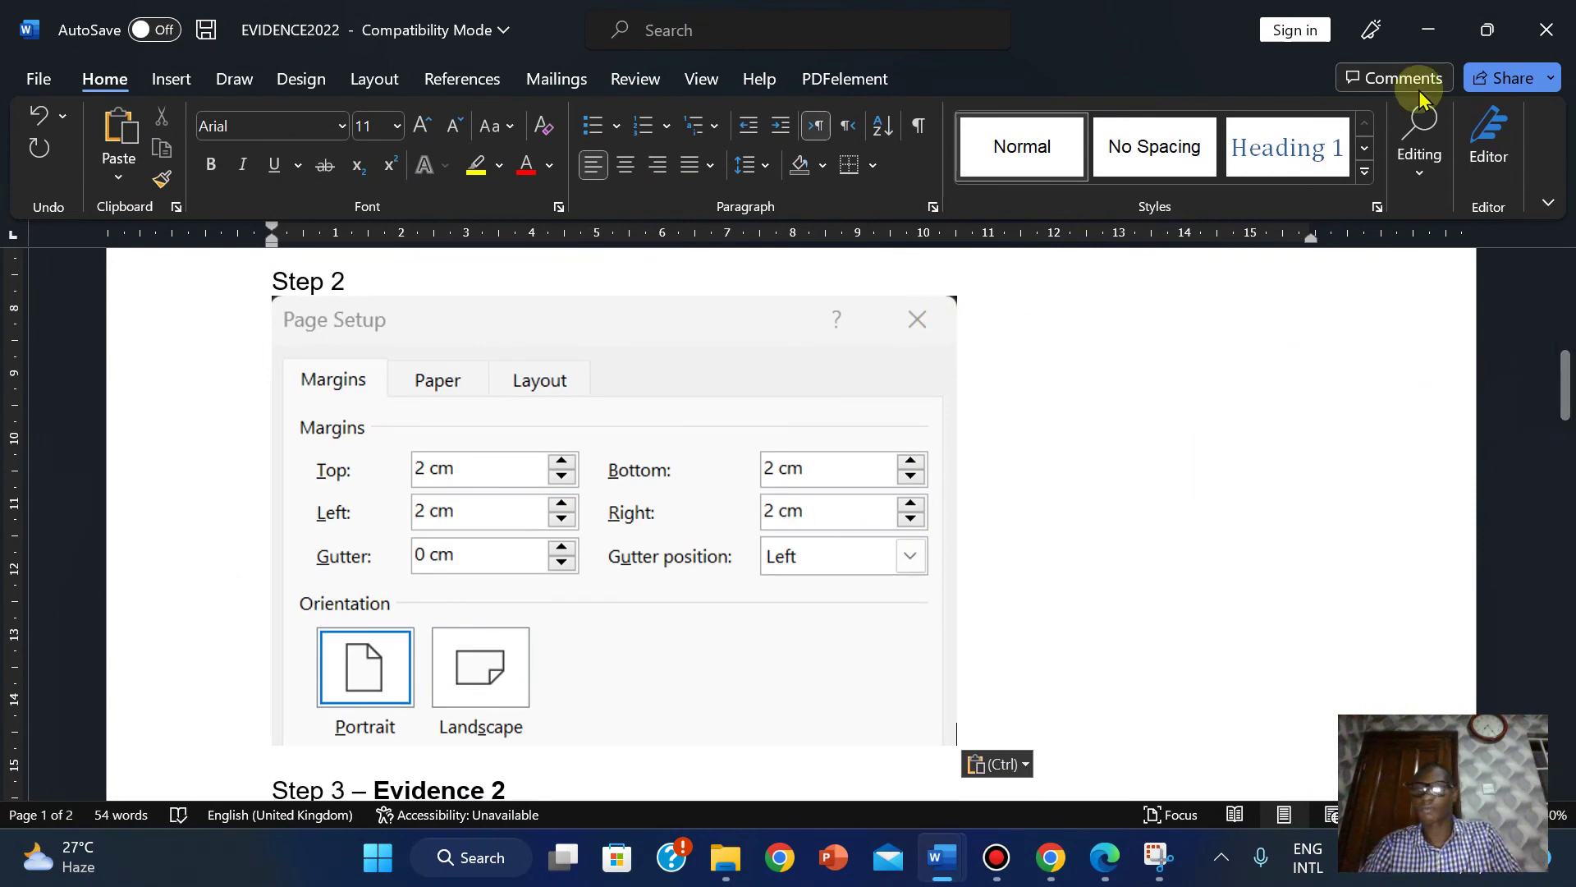
pyautogui.click(746, 378)
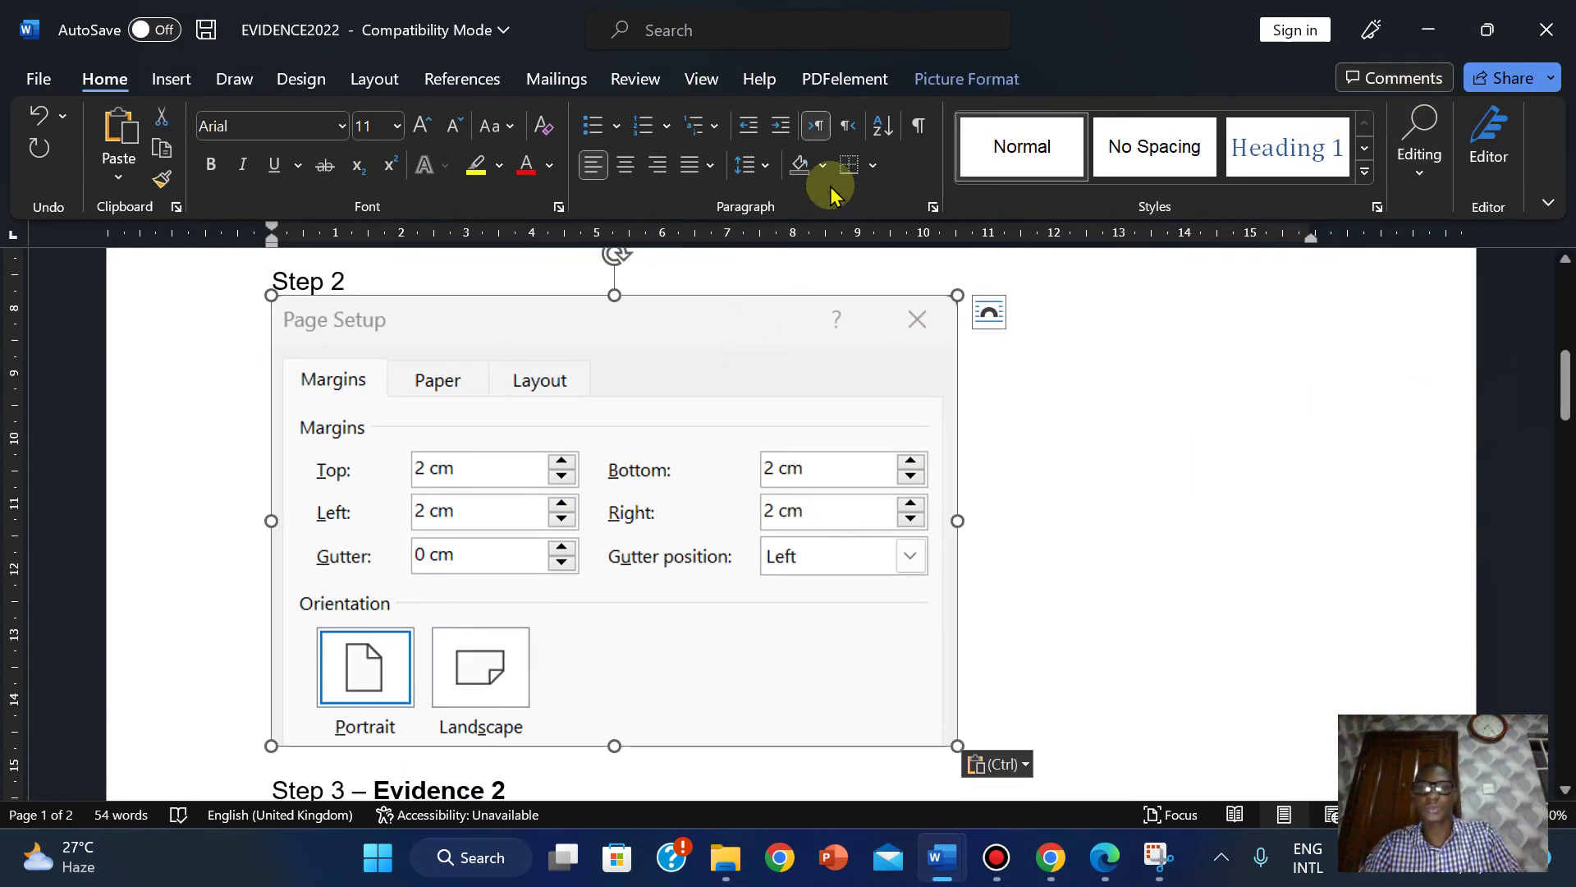
# Trim a sliver off the screenshot's top and enlarge it to about 7.13 × 11.01 cm.
pyautogui.click(985, 75)
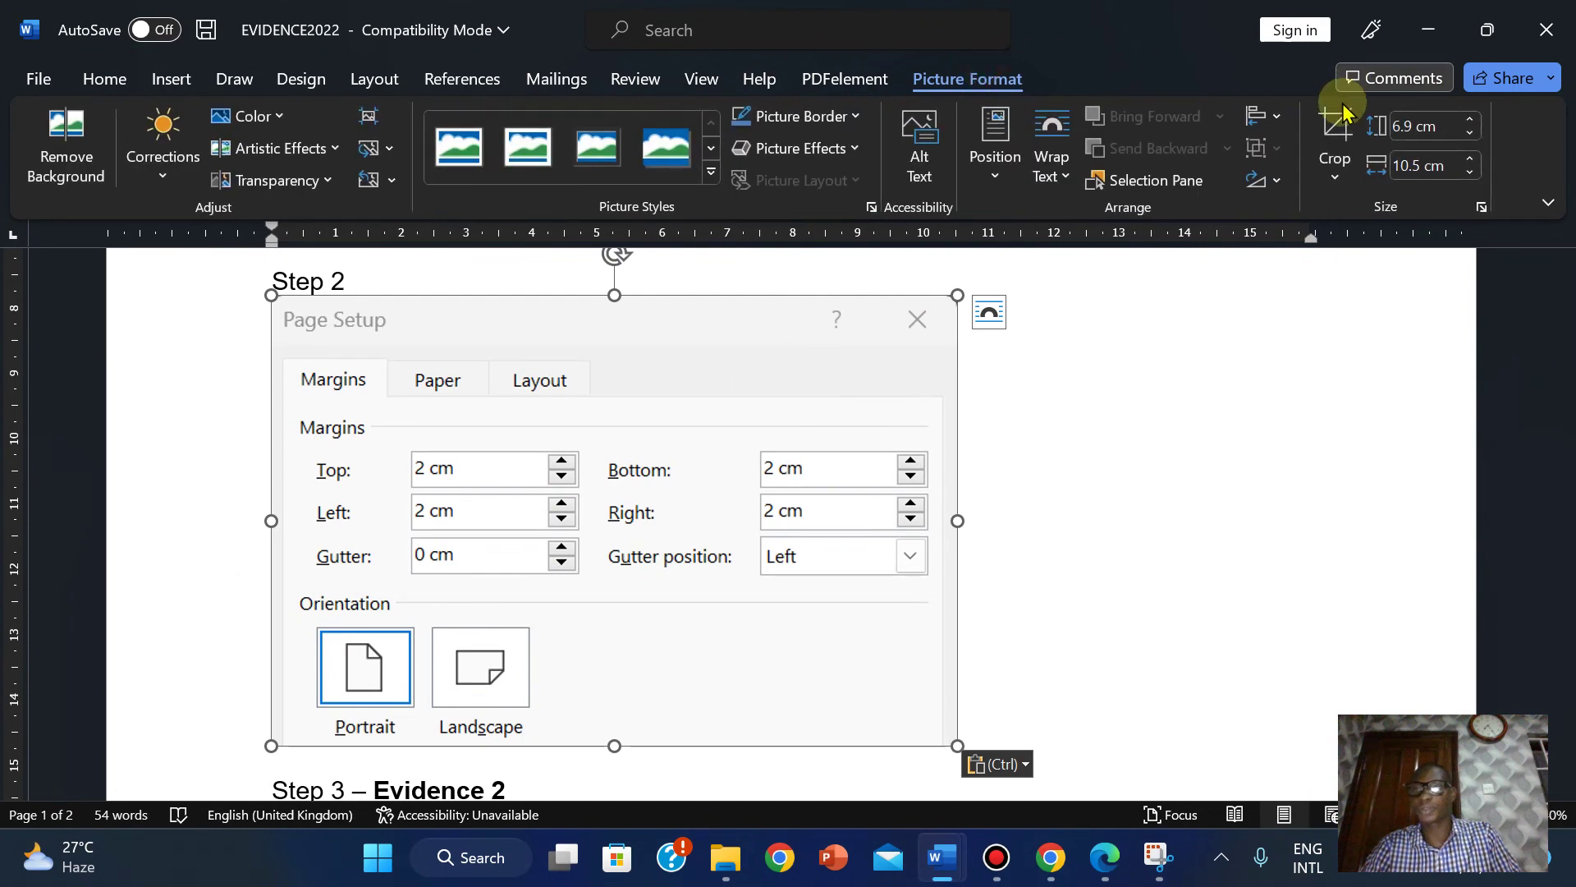
pyautogui.click(1335, 136)
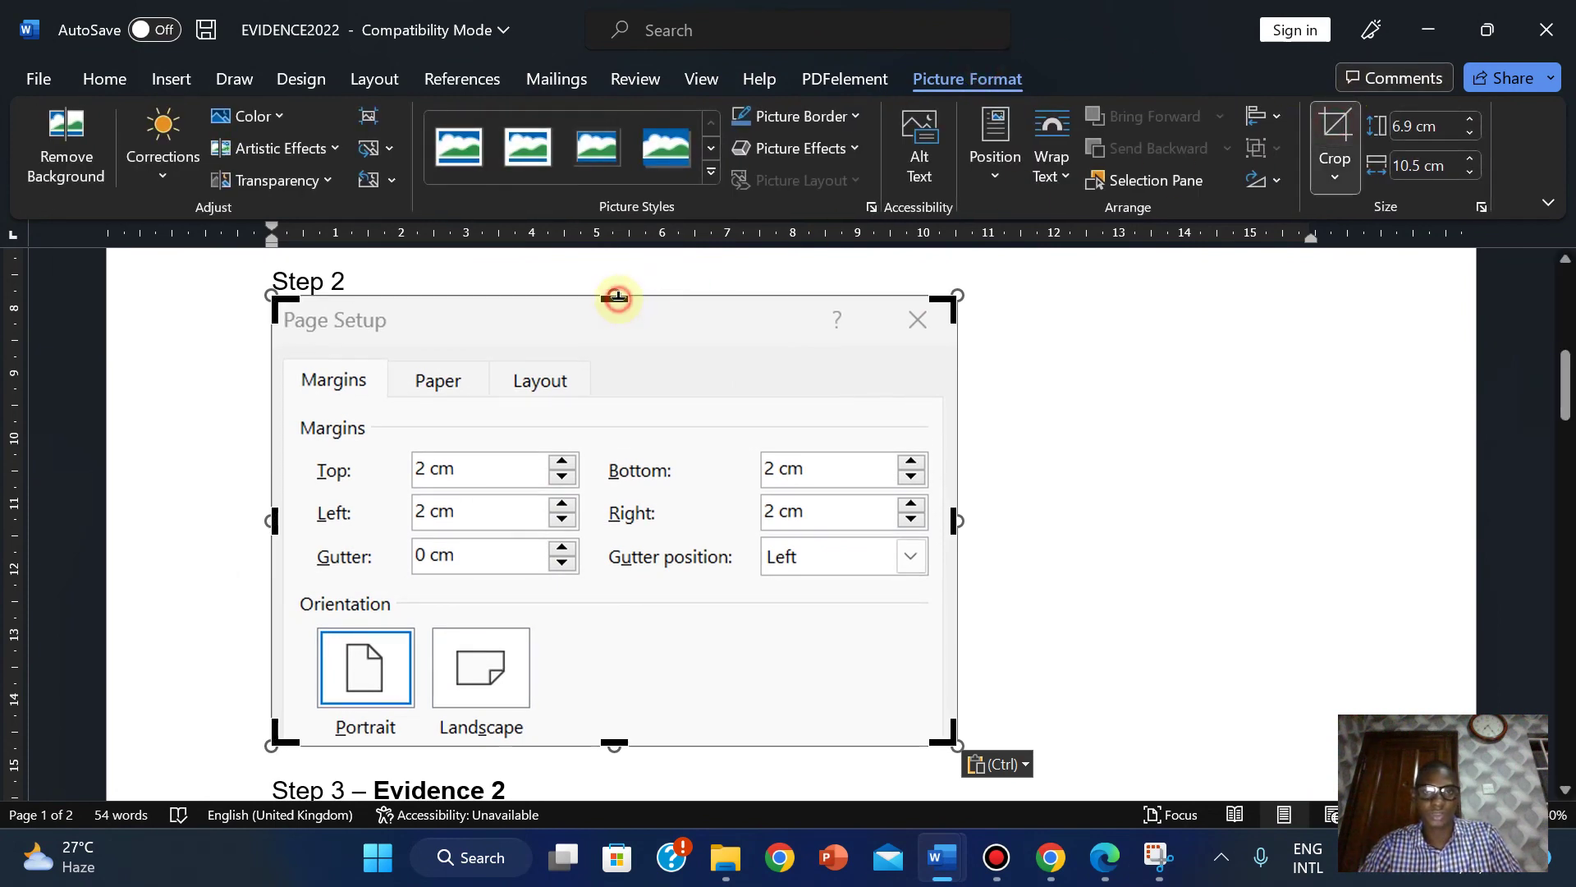
pyautogui.moveTo(618, 297); pyautogui.dragTo(617, 298)
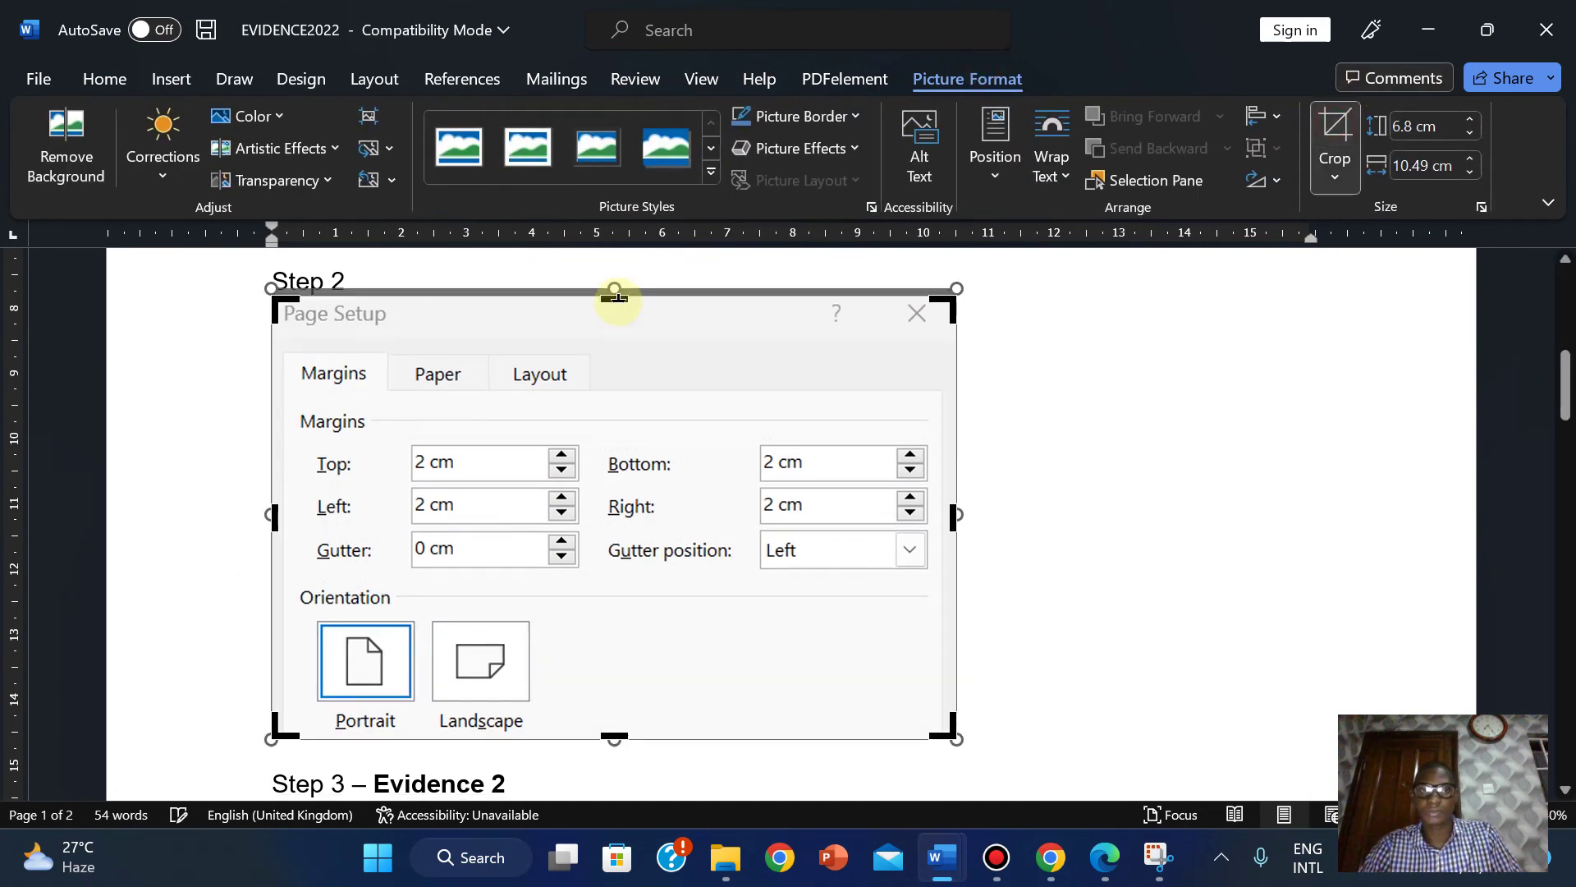
pyautogui.click(1324, 133)
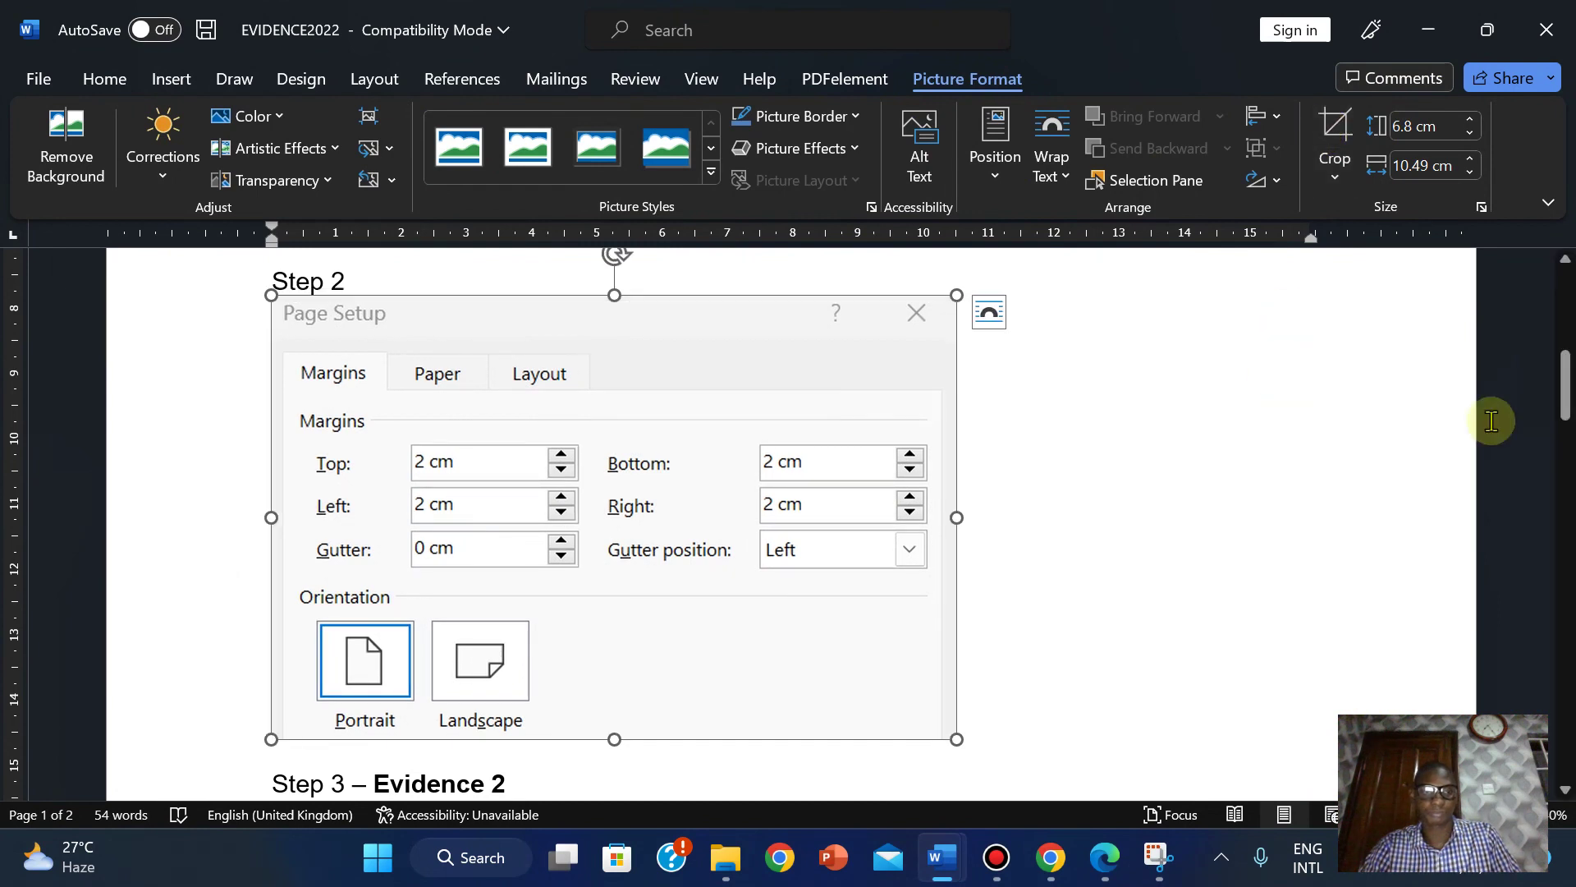
pyautogui.moveTo(1564, 408); pyautogui.dragTo(1564, 419)
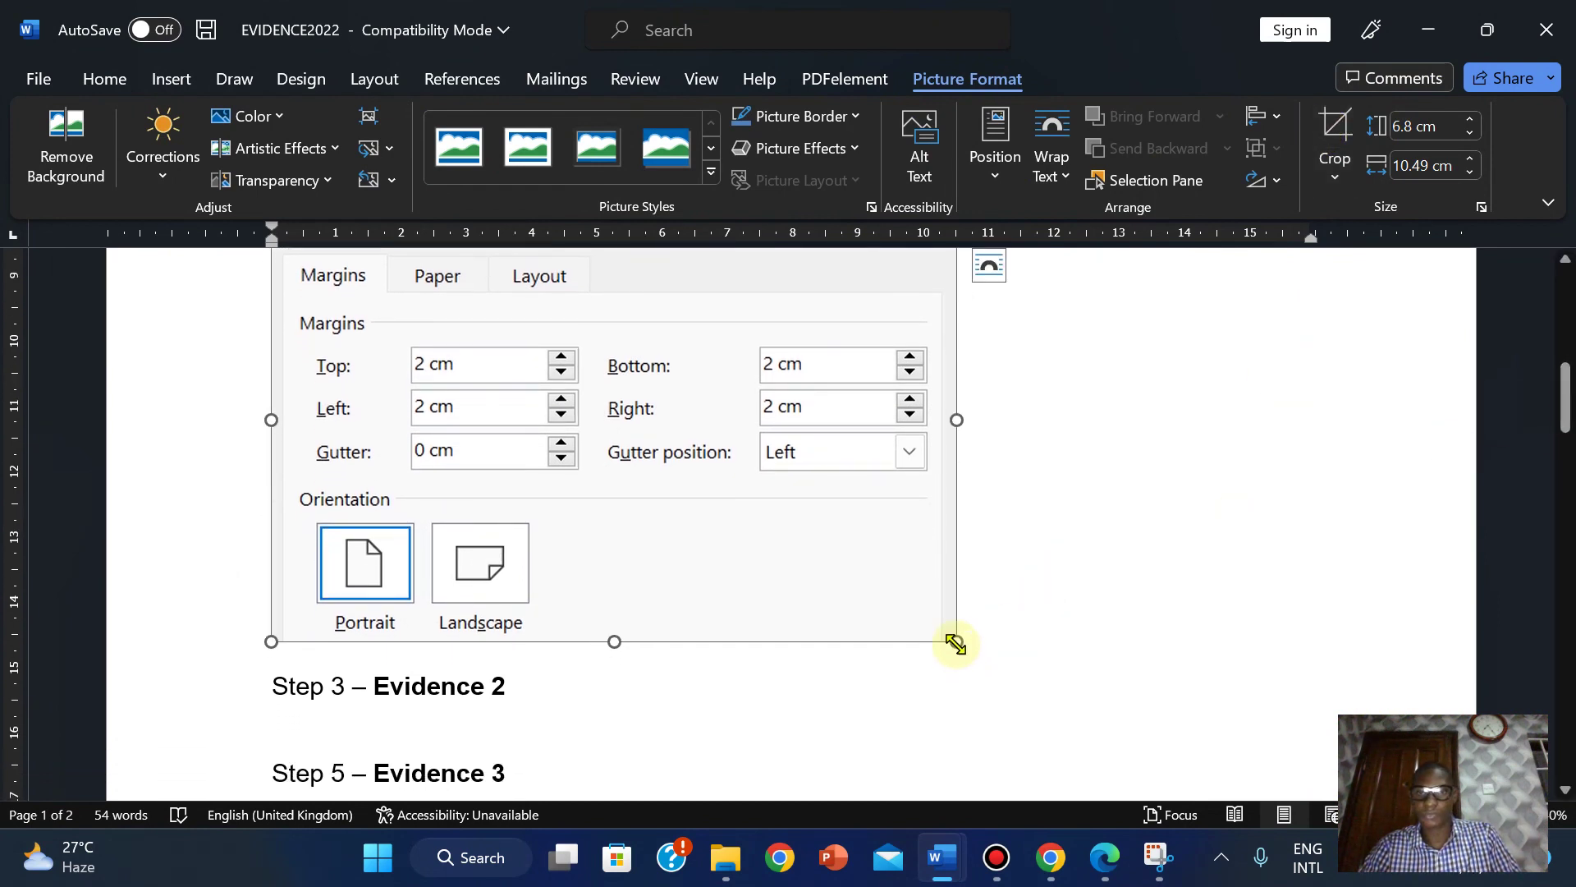
pyautogui.moveTo(954, 642); pyautogui.dragTo(990, 663)
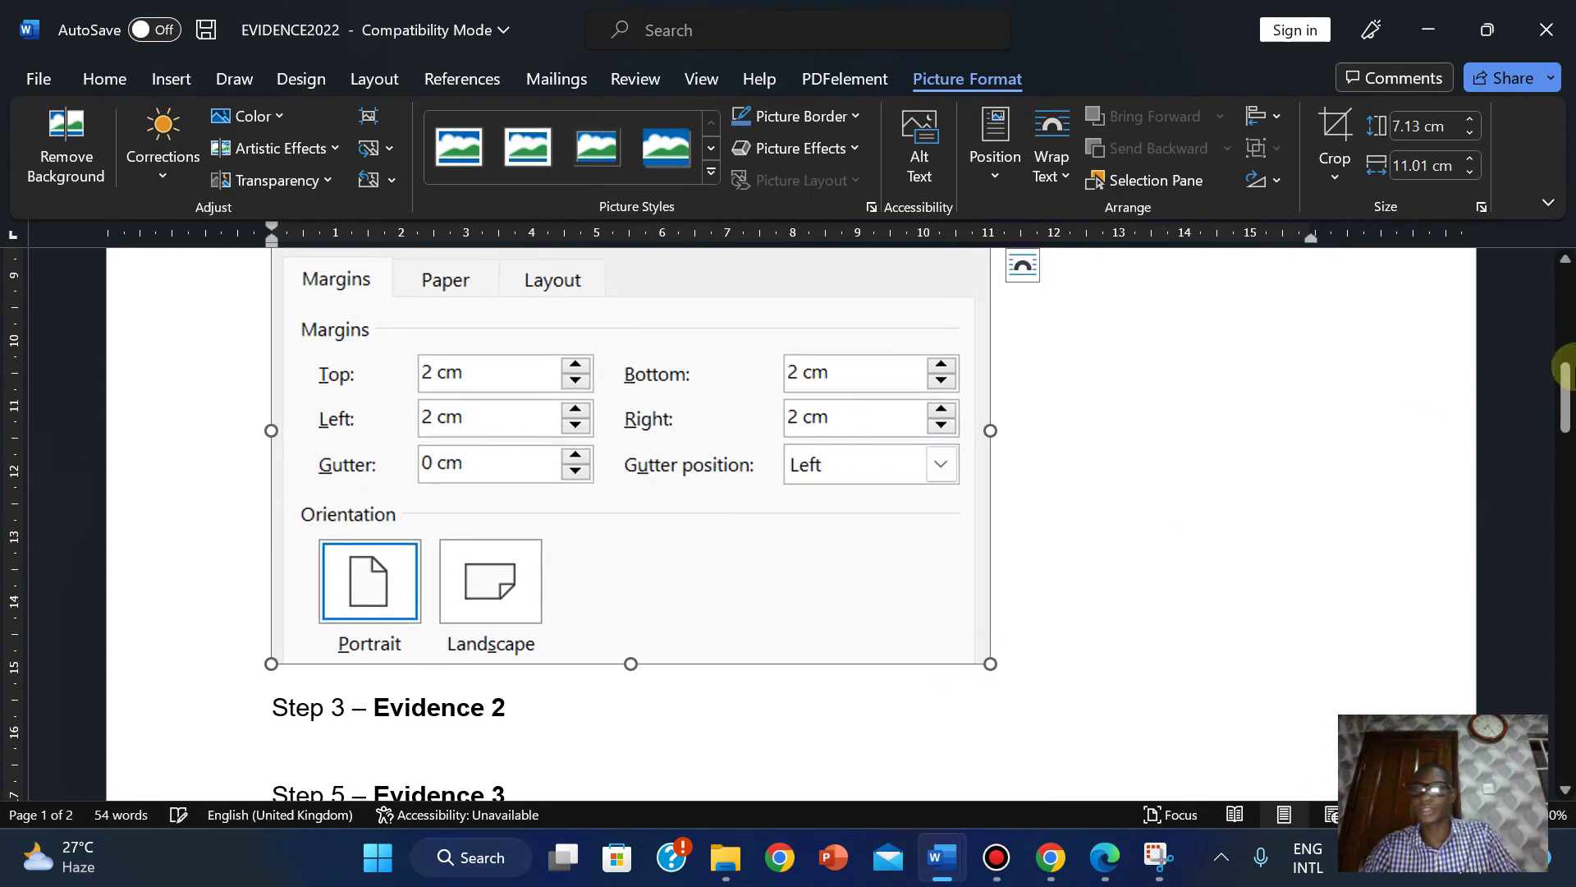
pyautogui.moveTo(1566, 399)
pyautogui.mouseDown()
pyautogui.moveTo(1567, 377)
pyautogui.moveTo(1564, 427)
pyautogui.moveTo(1549, 394)
pyautogui.mouseUp()
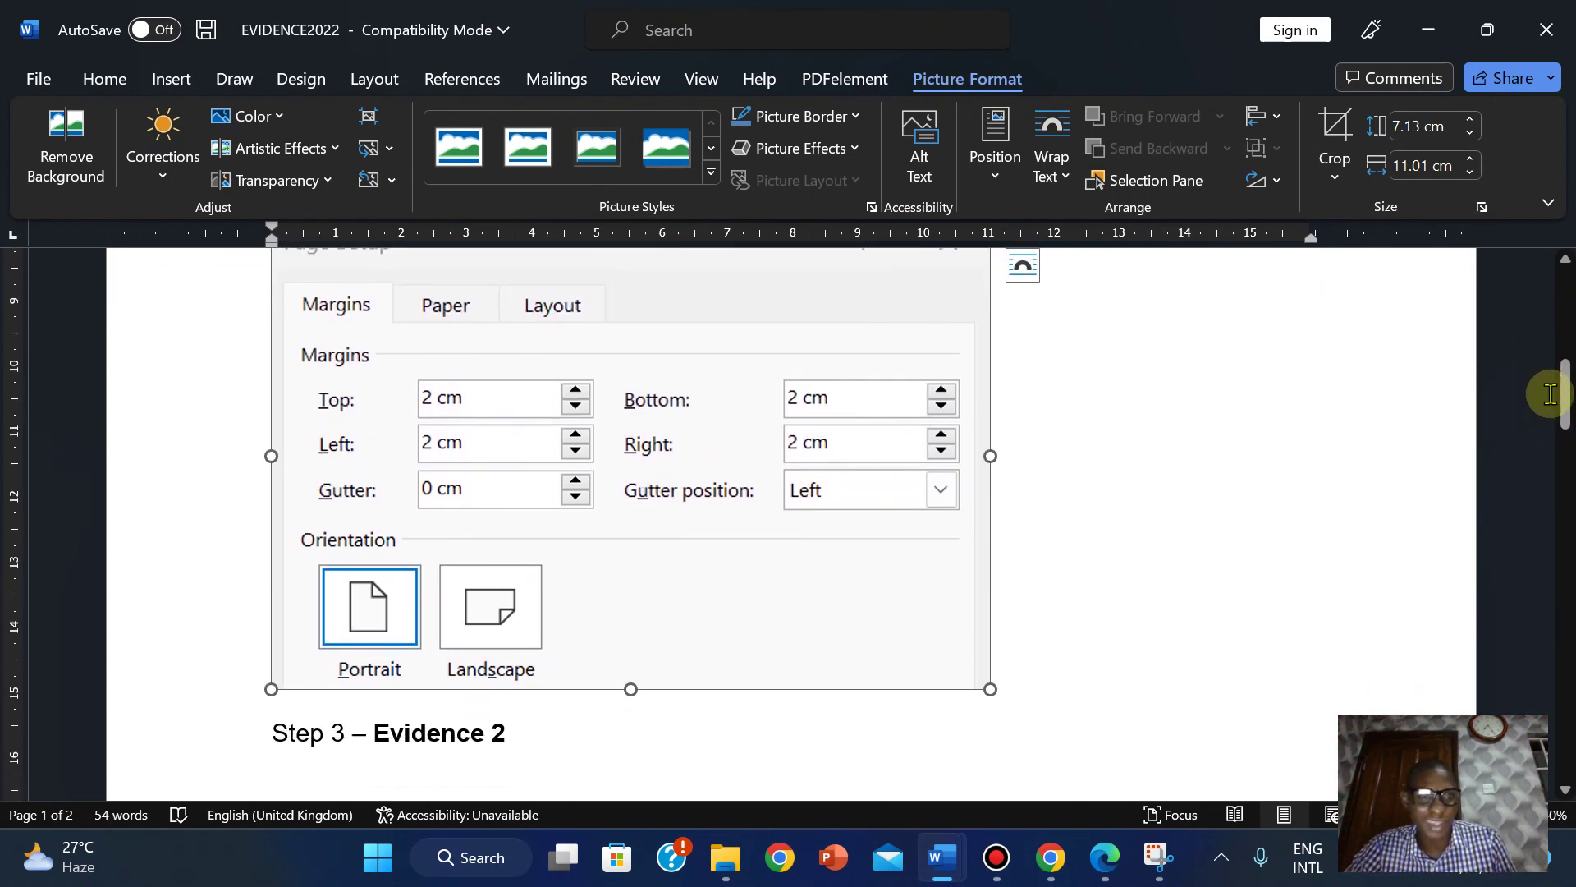
# Highlight the EVIDENCE 1 box text in the question paper PDF in light blue.
pyautogui.click(1105, 857)
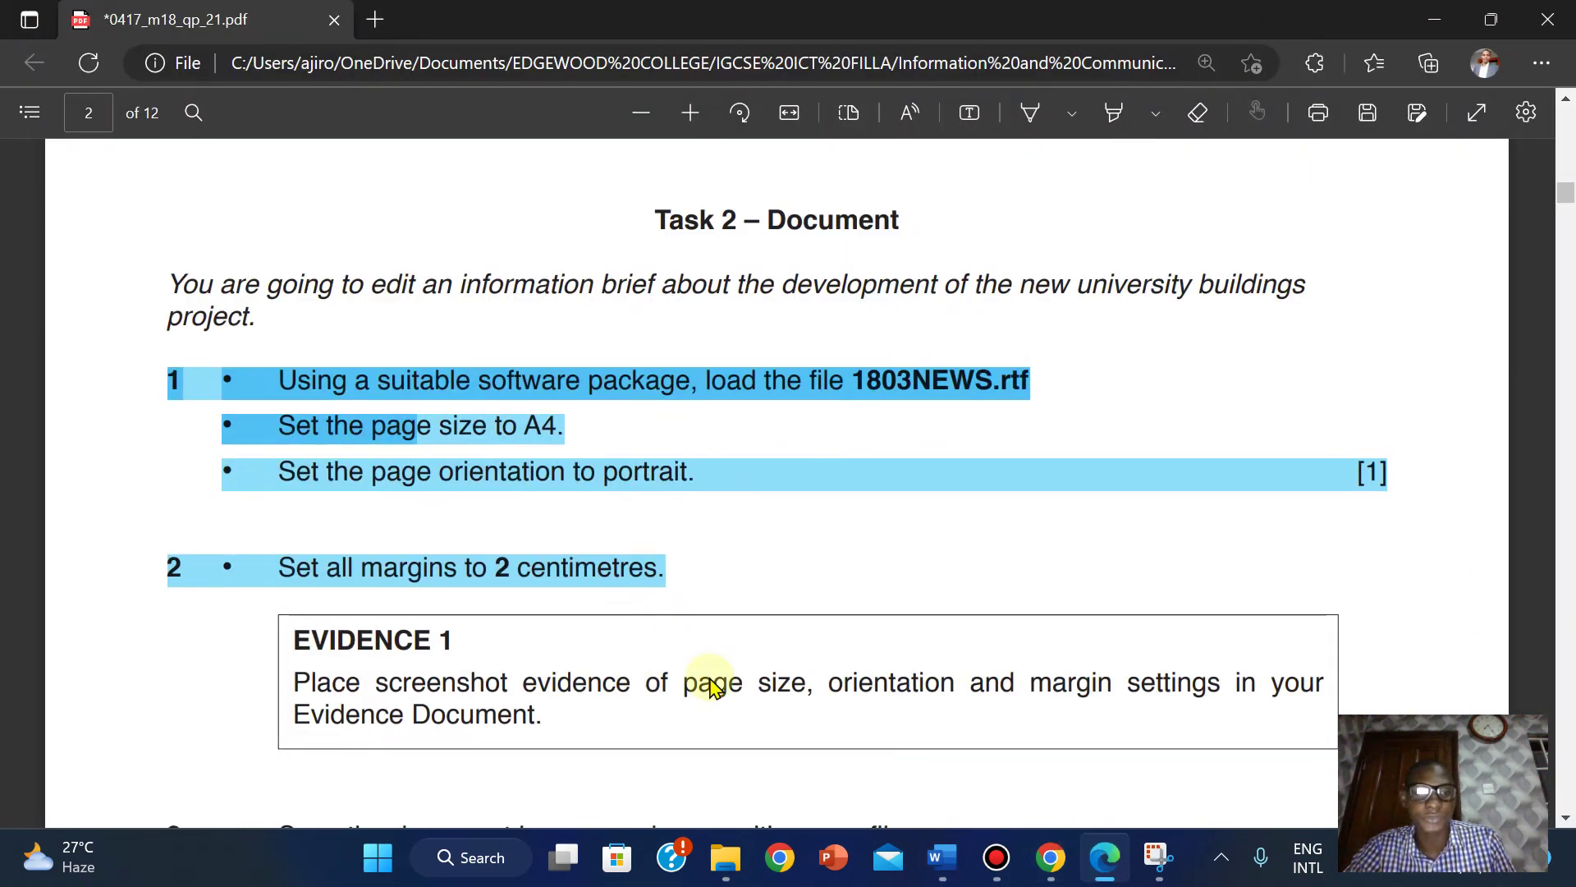
pyautogui.moveTo(1563, 197); pyautogui.dragTo(1563, 208)
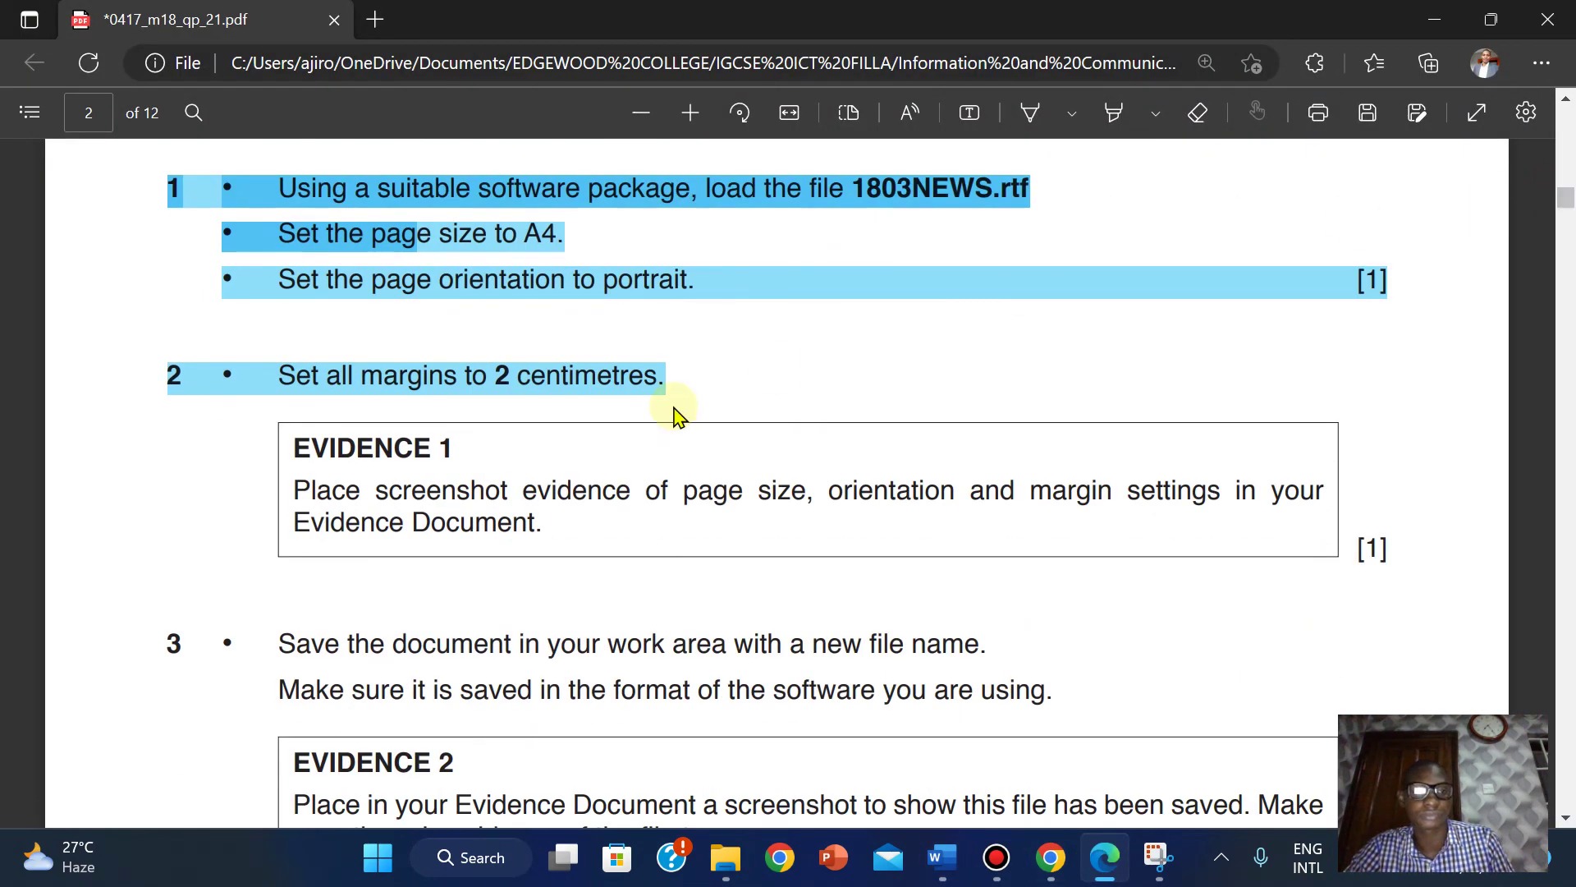
pyautogui.click(1114, 116)
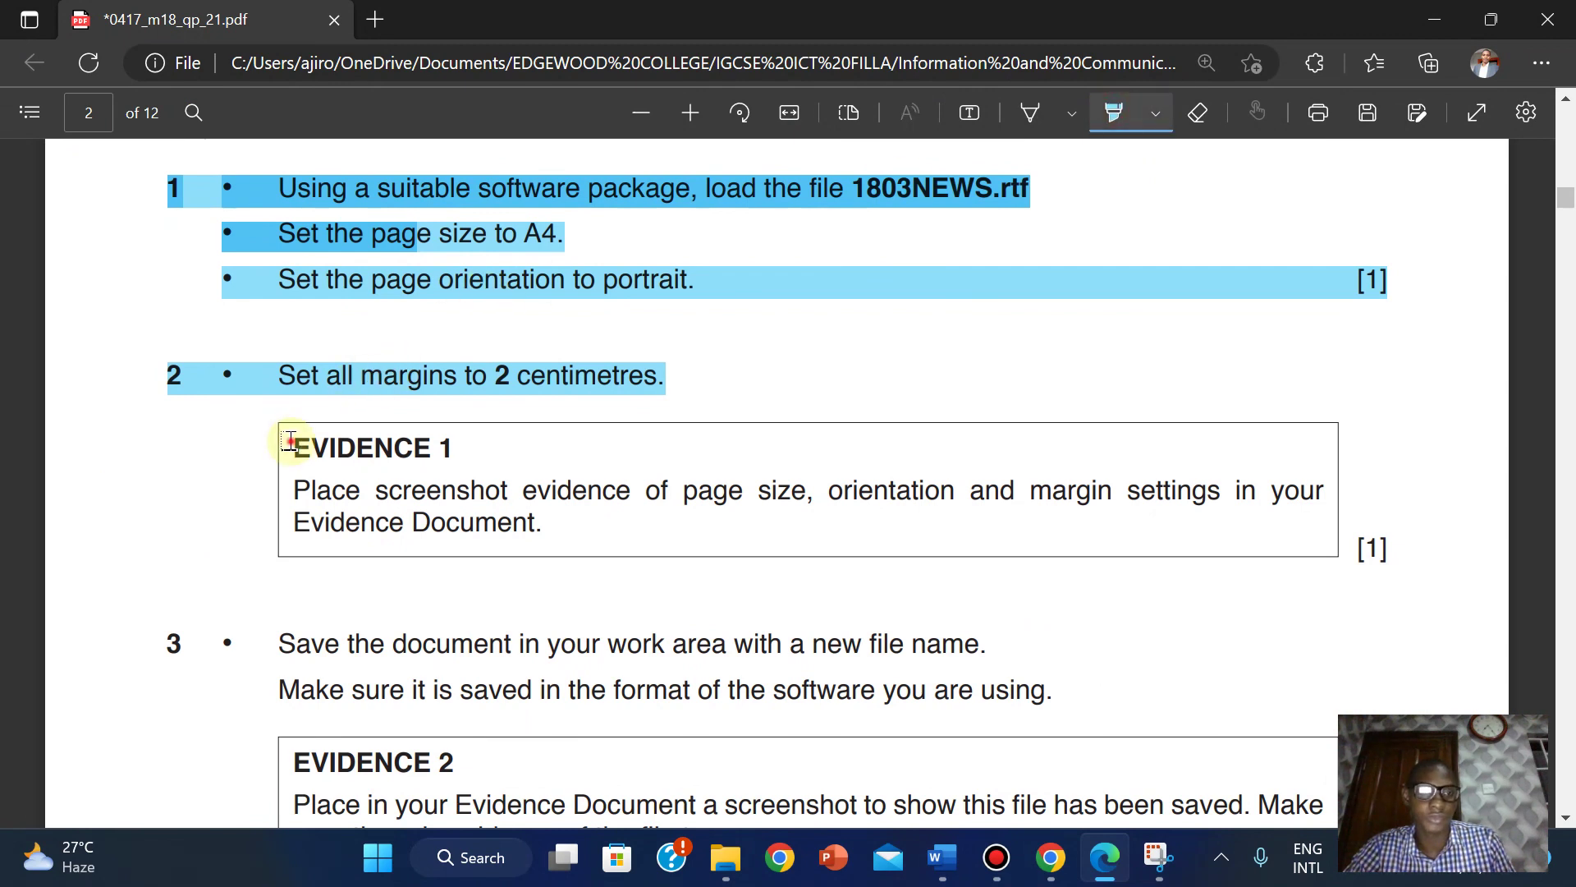
pyautogui.moveTo(289, 437); pyautogui.dragTo(572, 520)
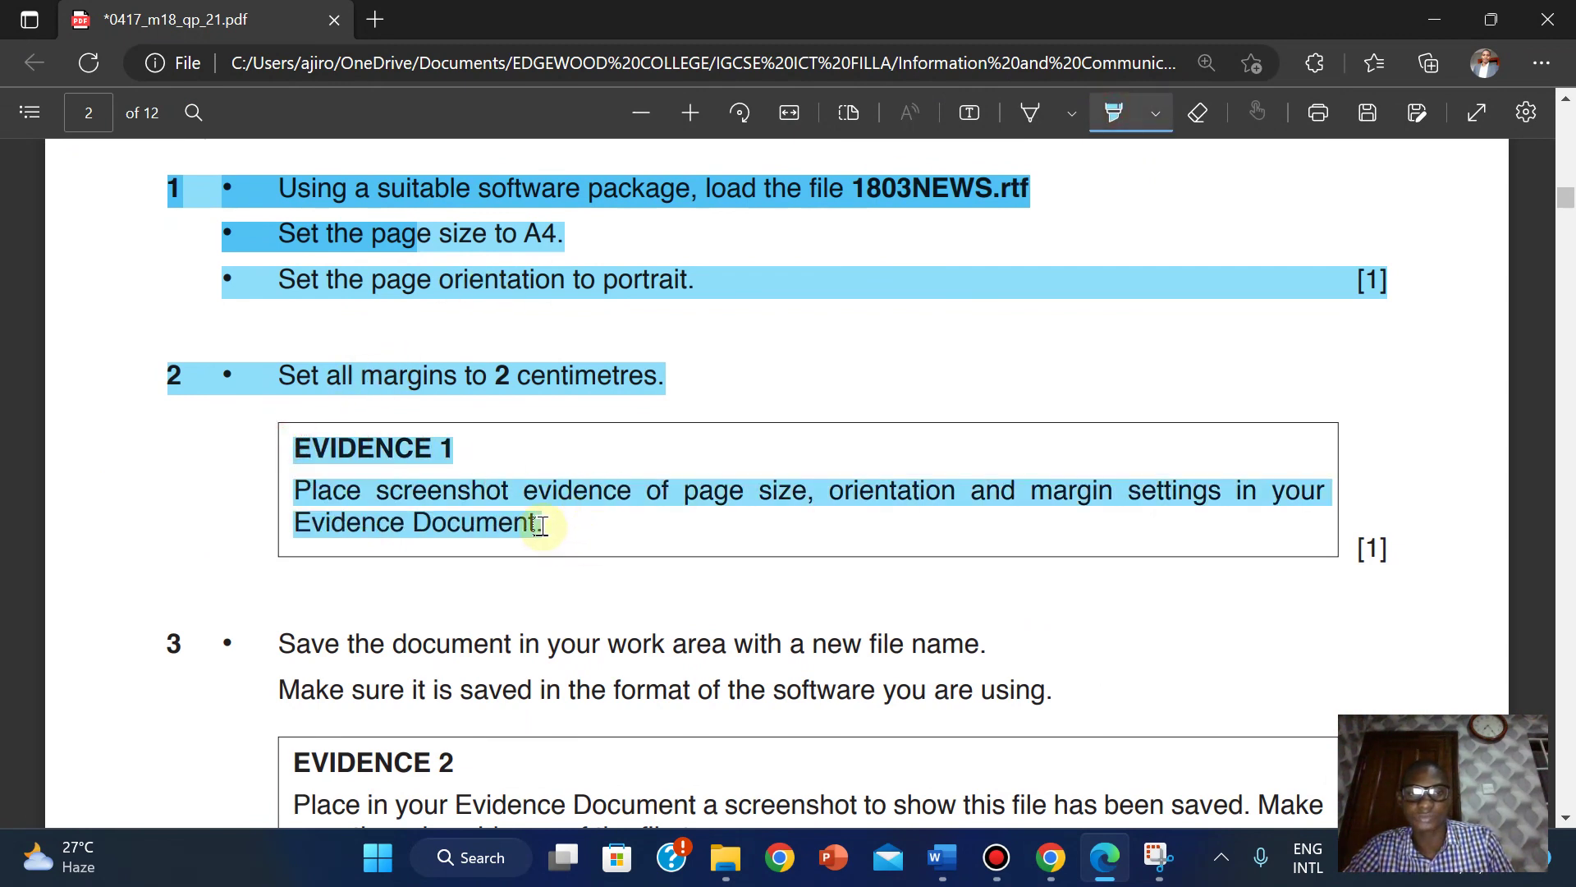
pyautogui.click(1126, 115)
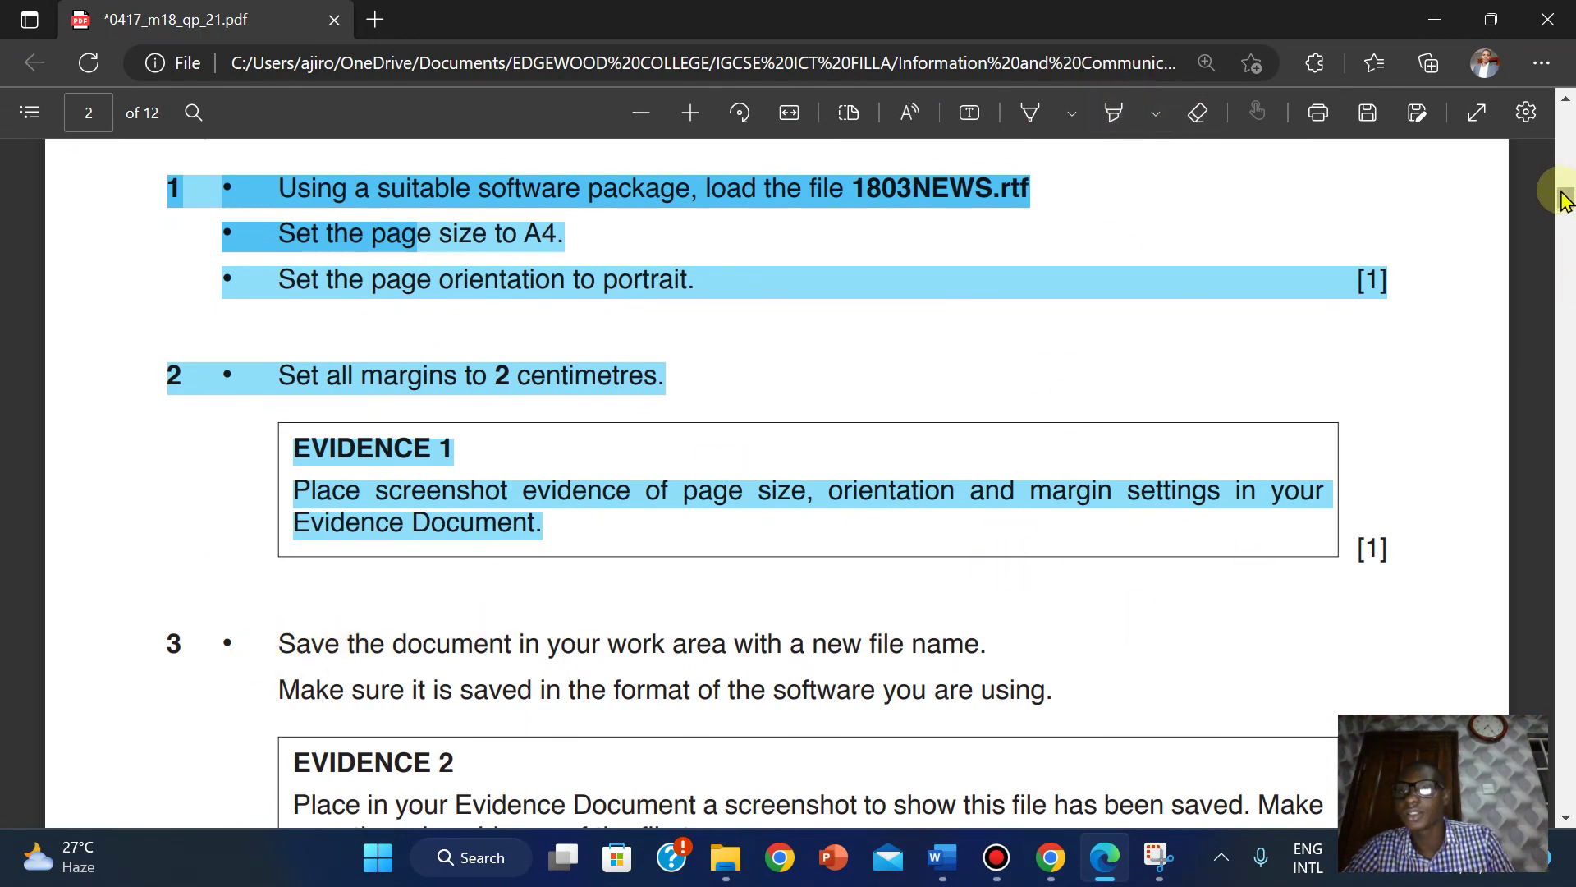
pyautogui.moveTo(1563, 199); pyautogui.dragTo(1564, 205)
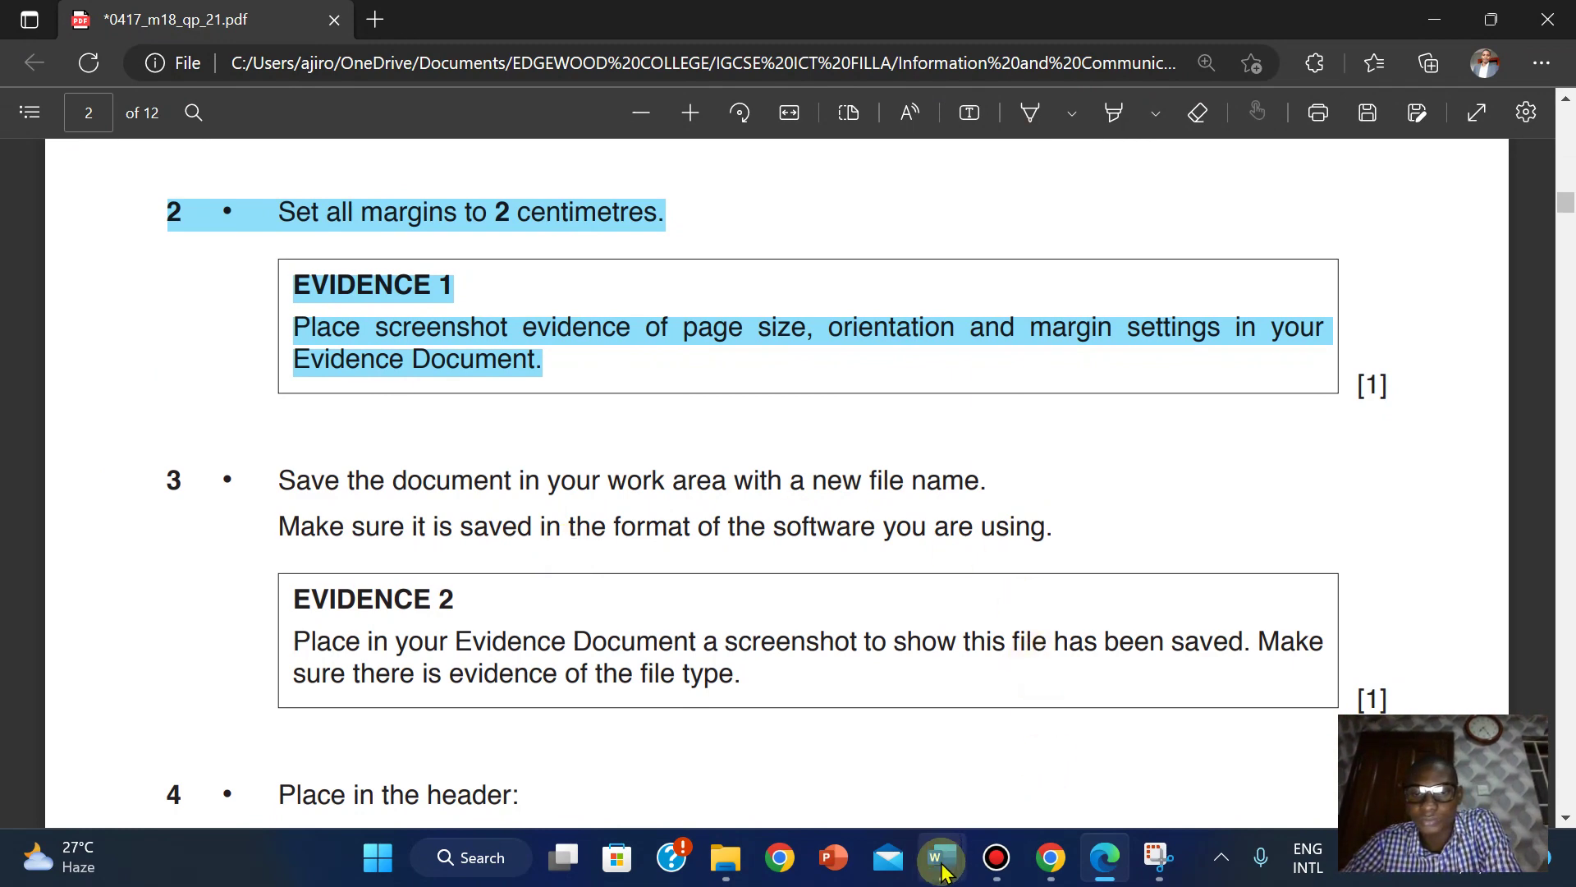
# Save the current 1803NEWS document in Word.
pyautogui.moveTo(942, 857)
pyautogui.click(1046, 733)
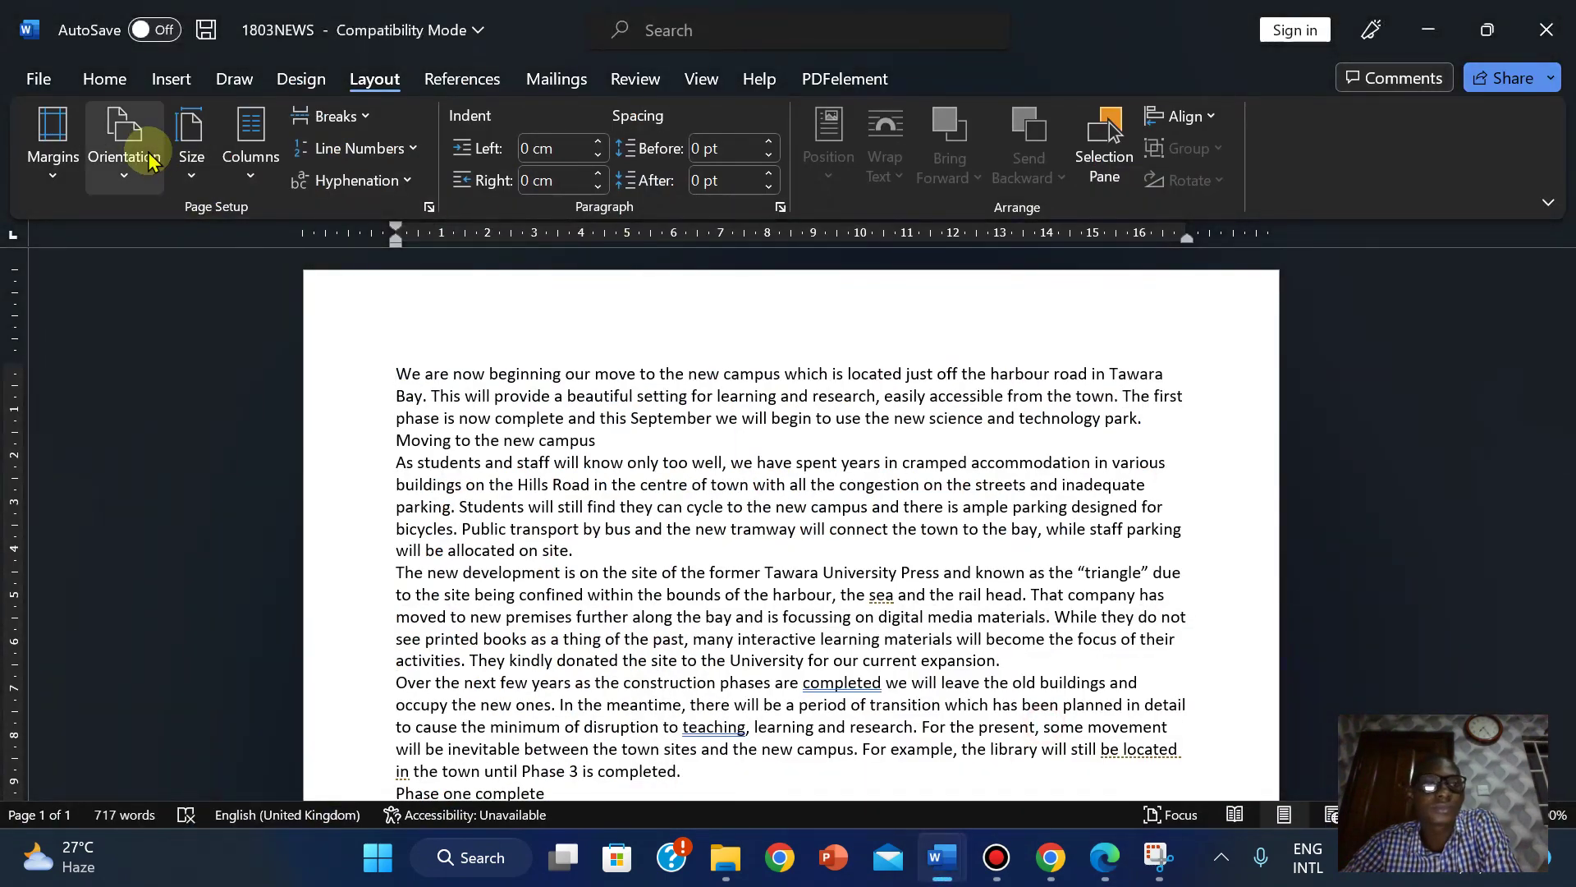
pyautogui.click(32, 82)
pyautogui.click(71, 360)
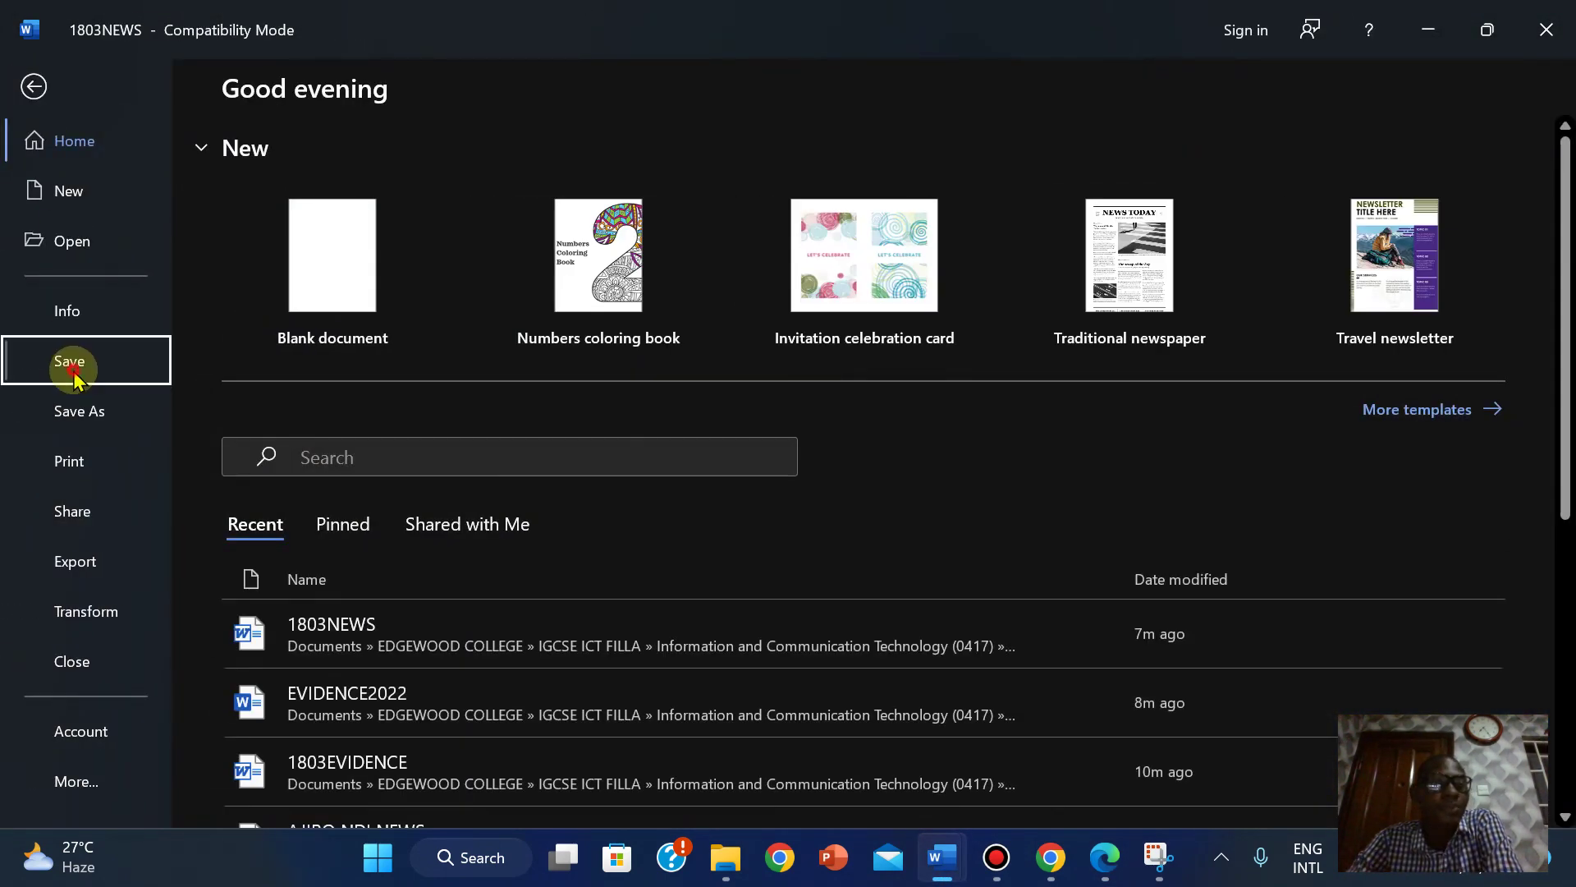
pyautogui.click(39, 79)
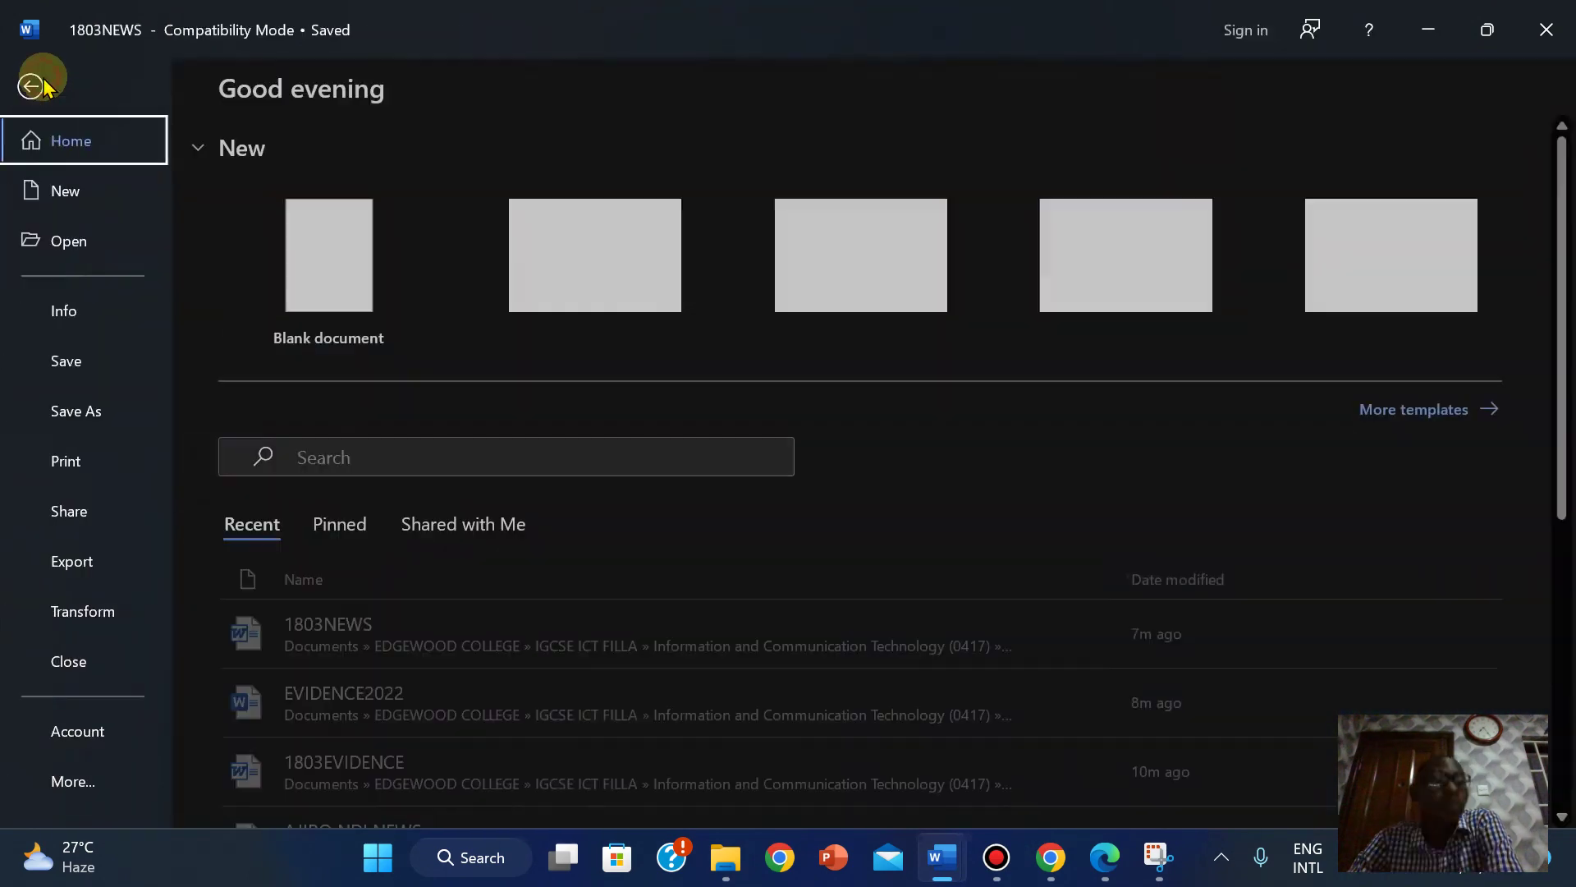
pyautogui.click(79, 410)
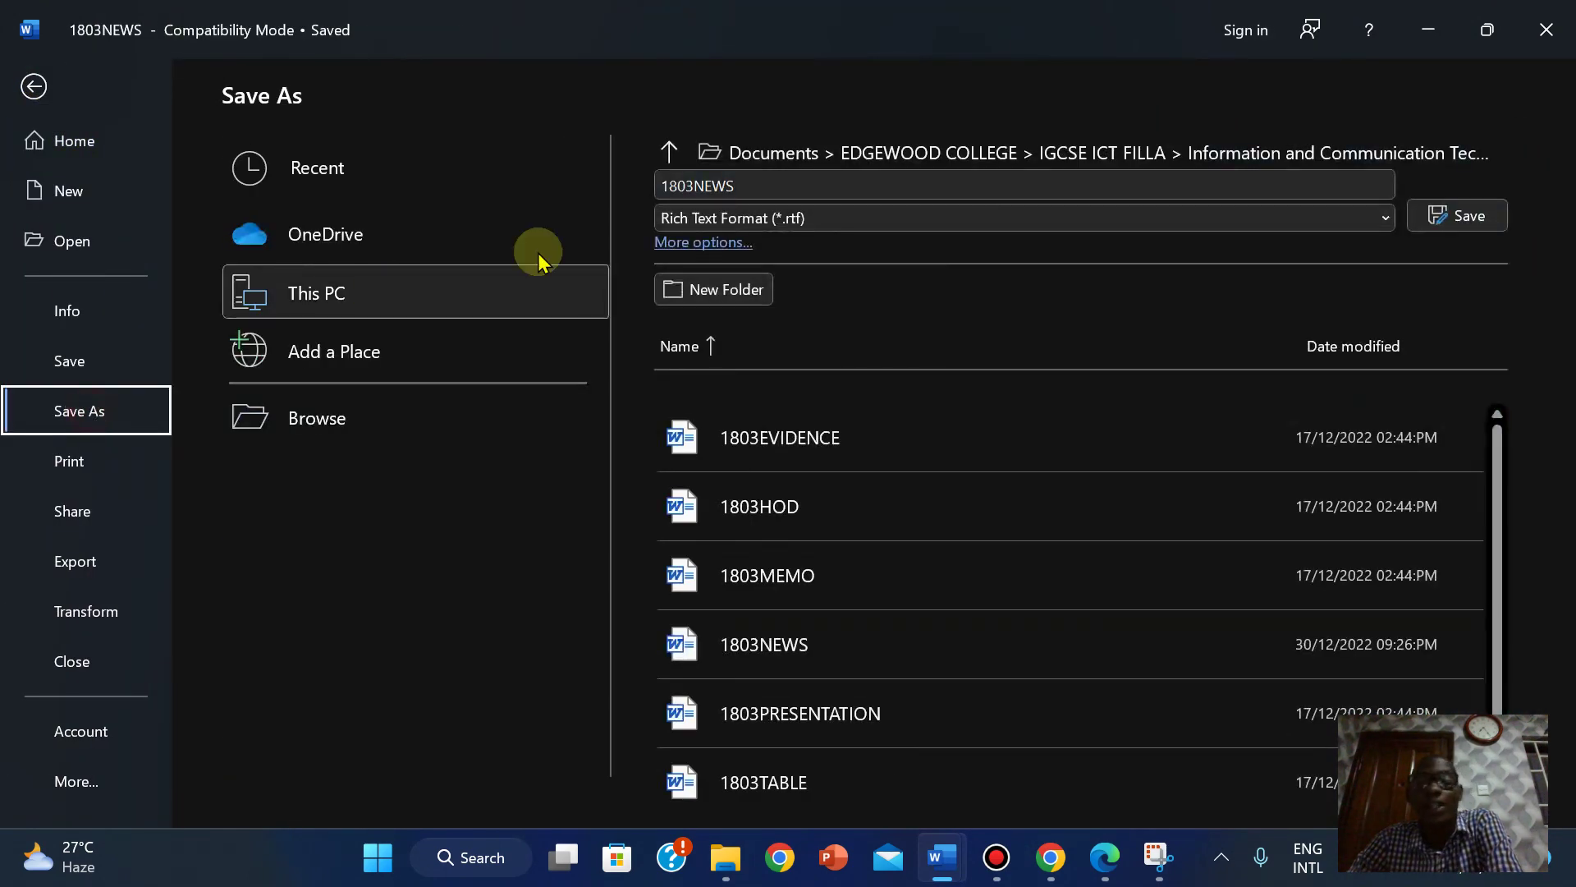
pyautogui.click(764, 220)
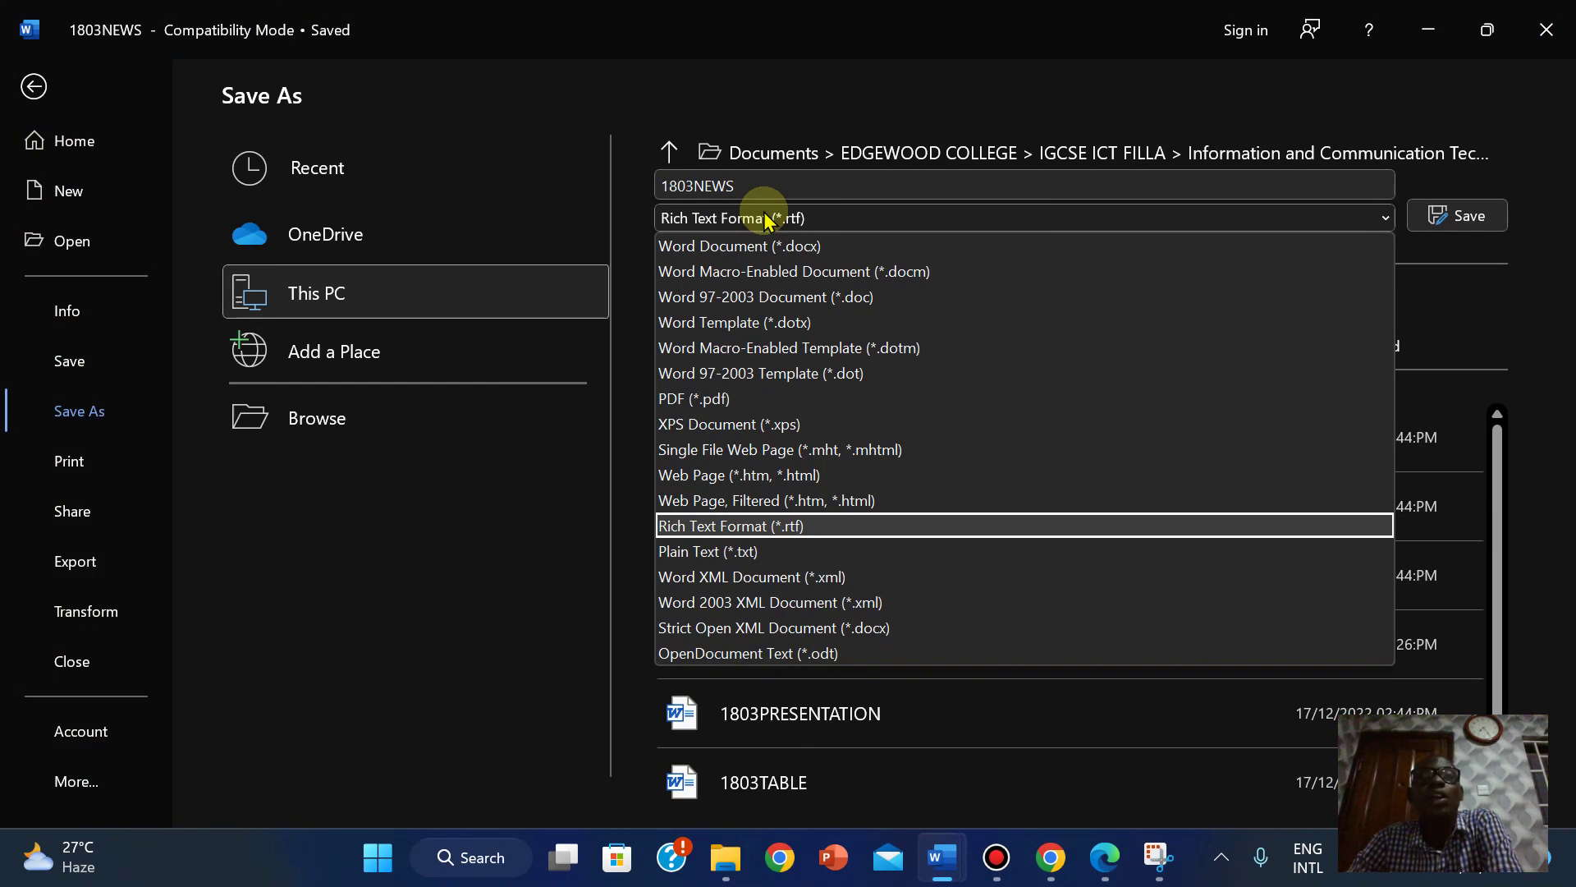
pyautogui.click(733, 251)
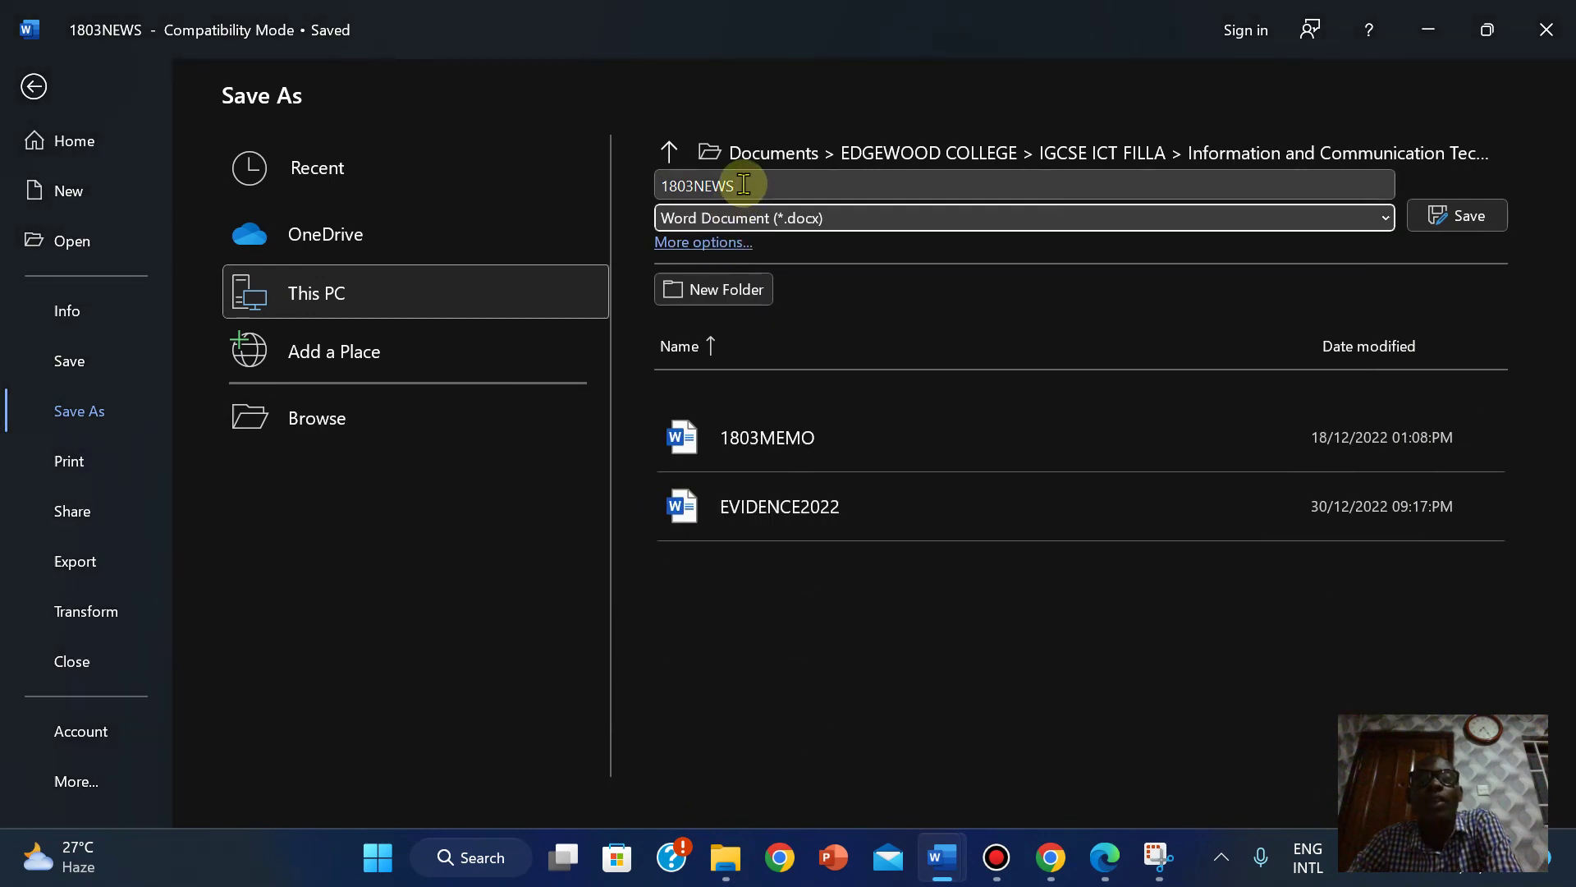
pyautogui.click(743, 182)
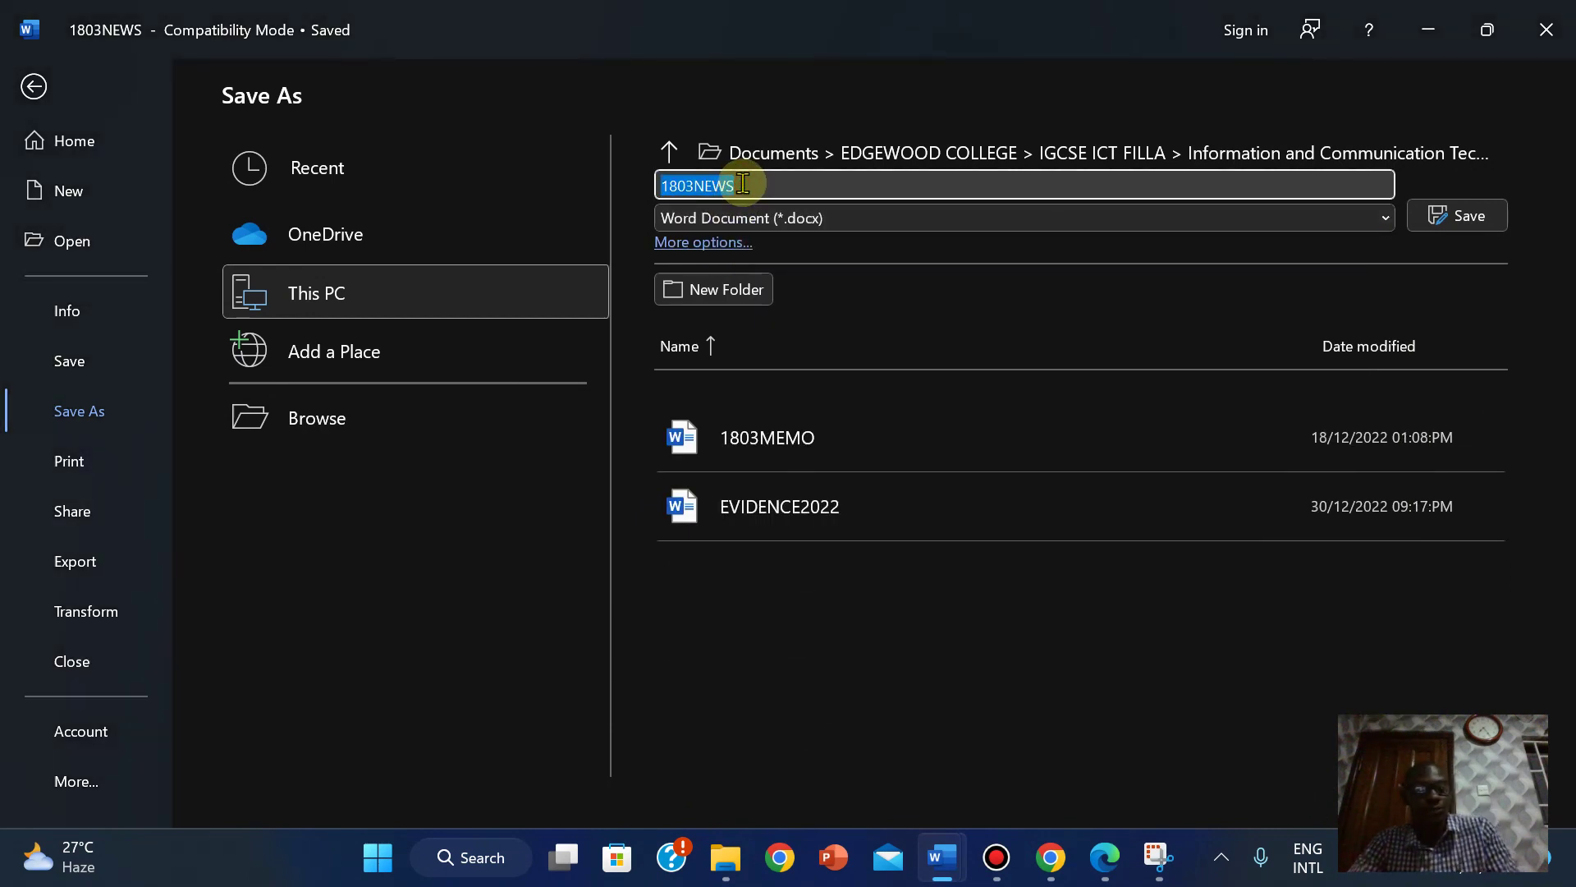
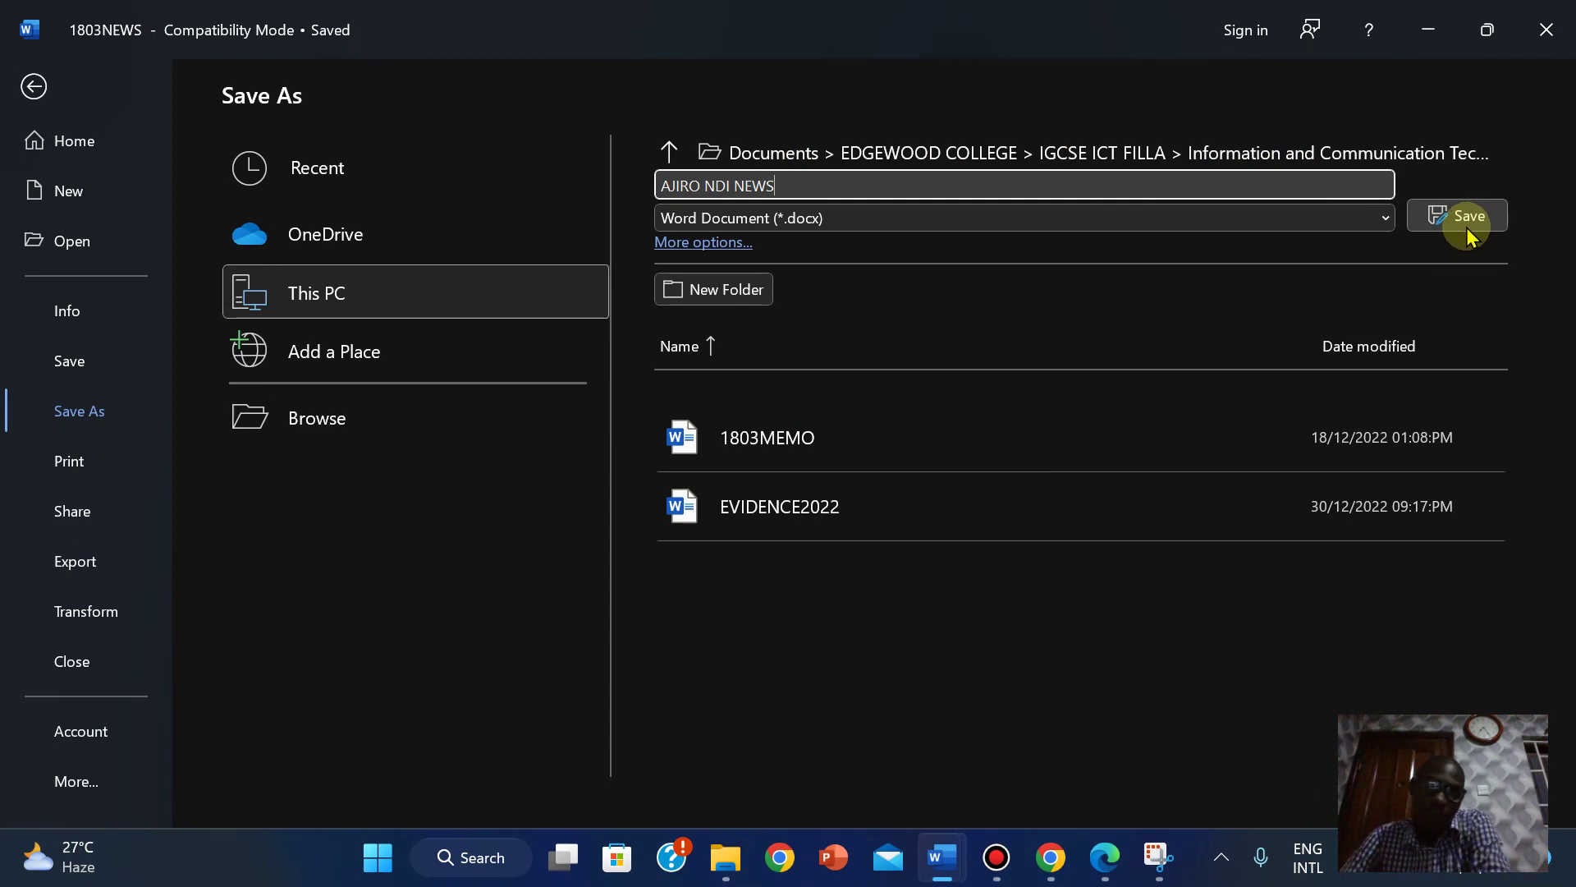
pyautogui.click(1468, 218)
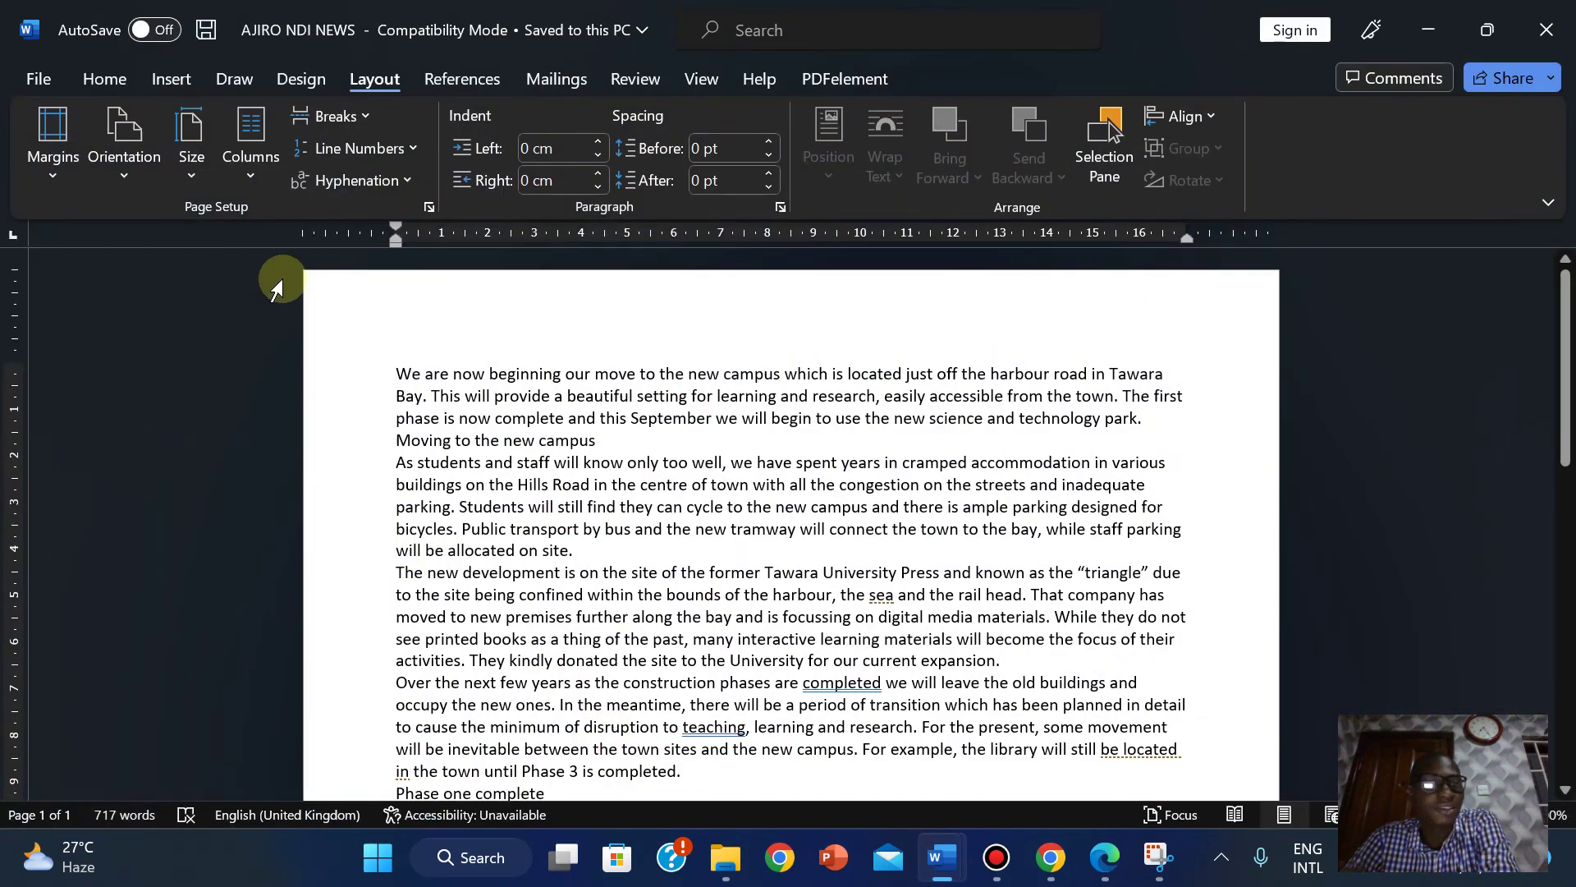
pyautogui.click(1100, 872)
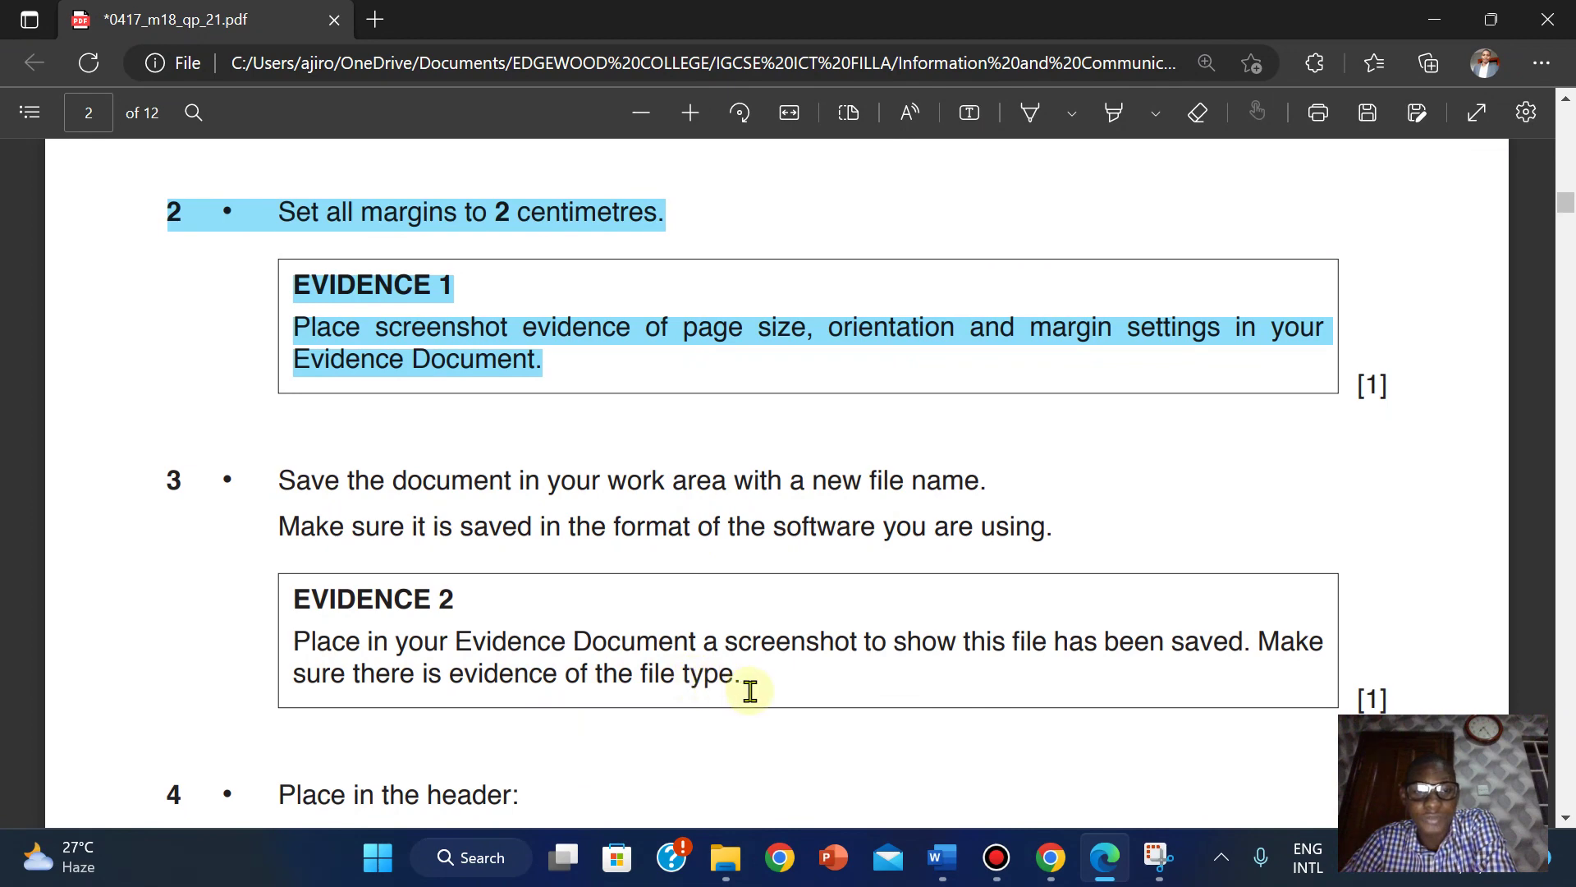
pyautogui.moveTo(938, 878)
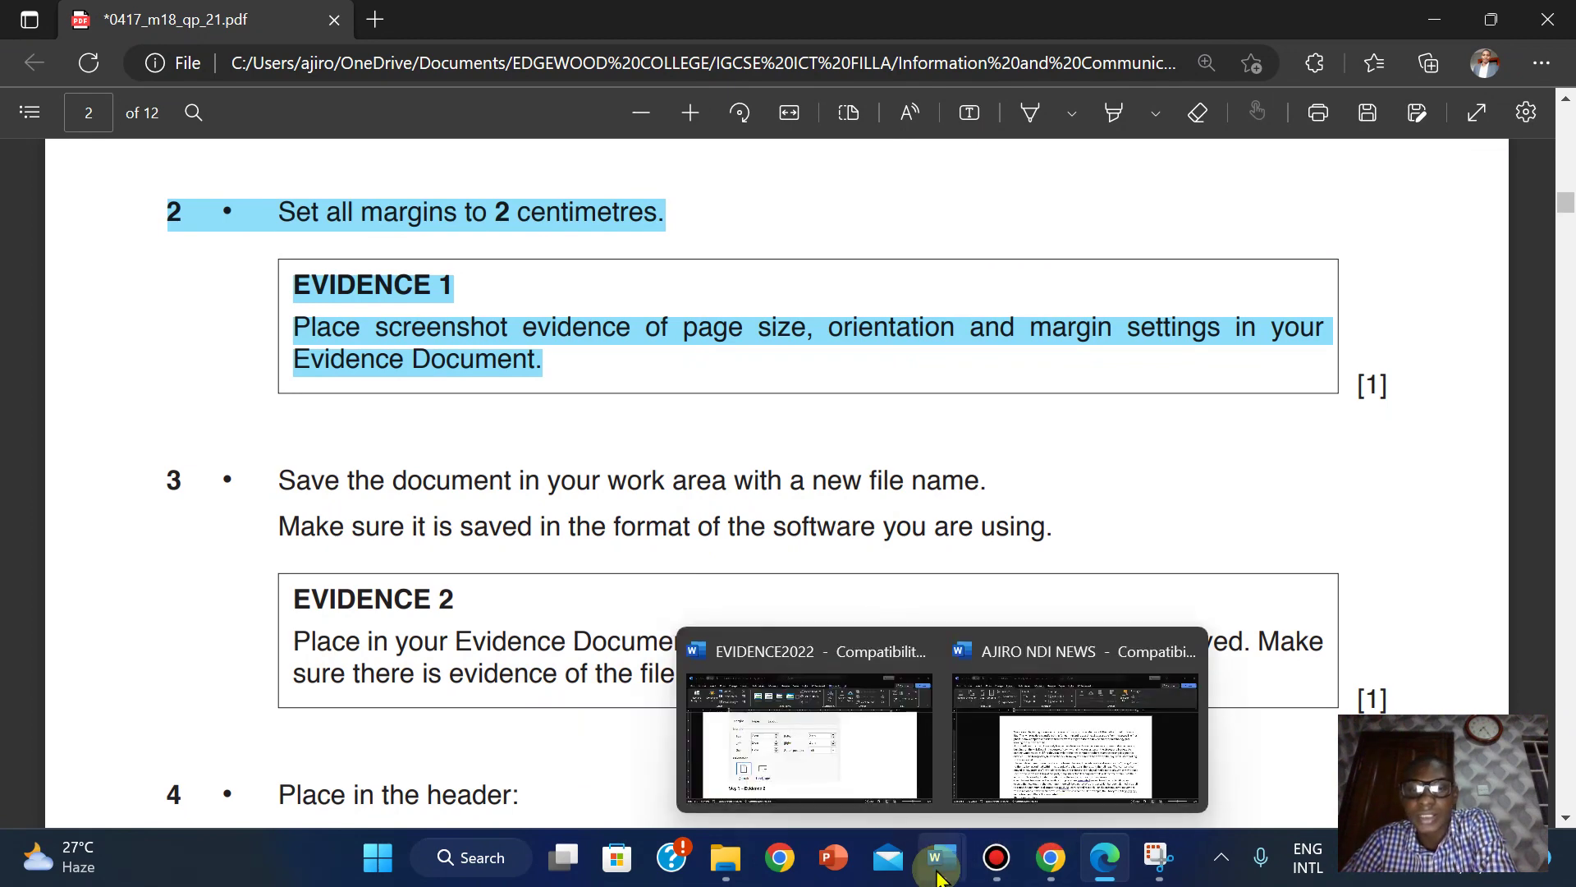
pyautogui.click(1028, 754)
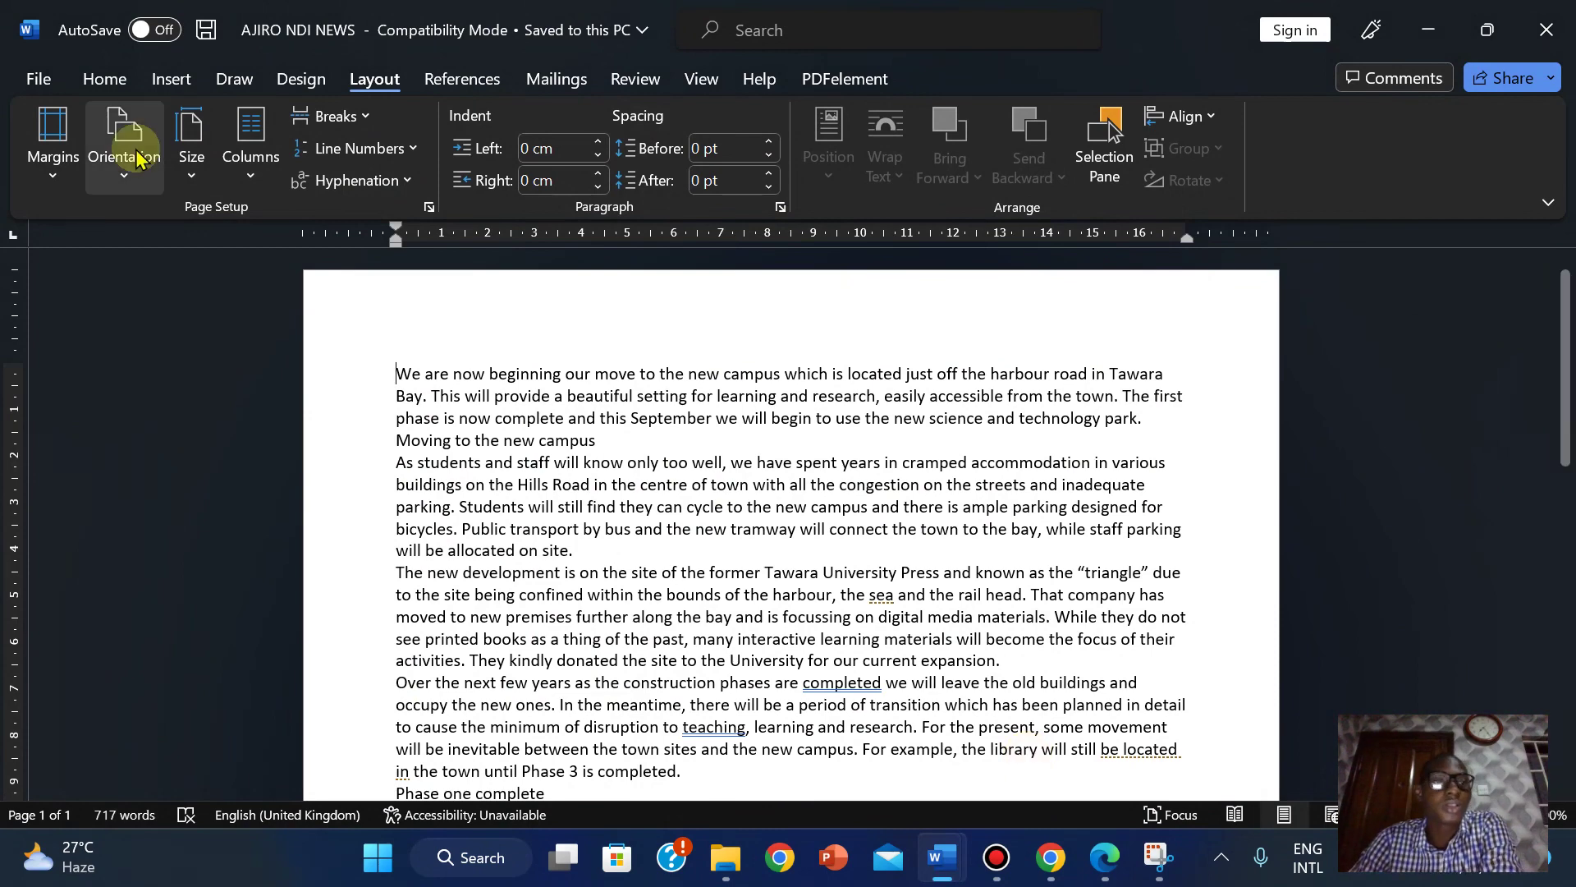
pyautogui.click(37, 78)
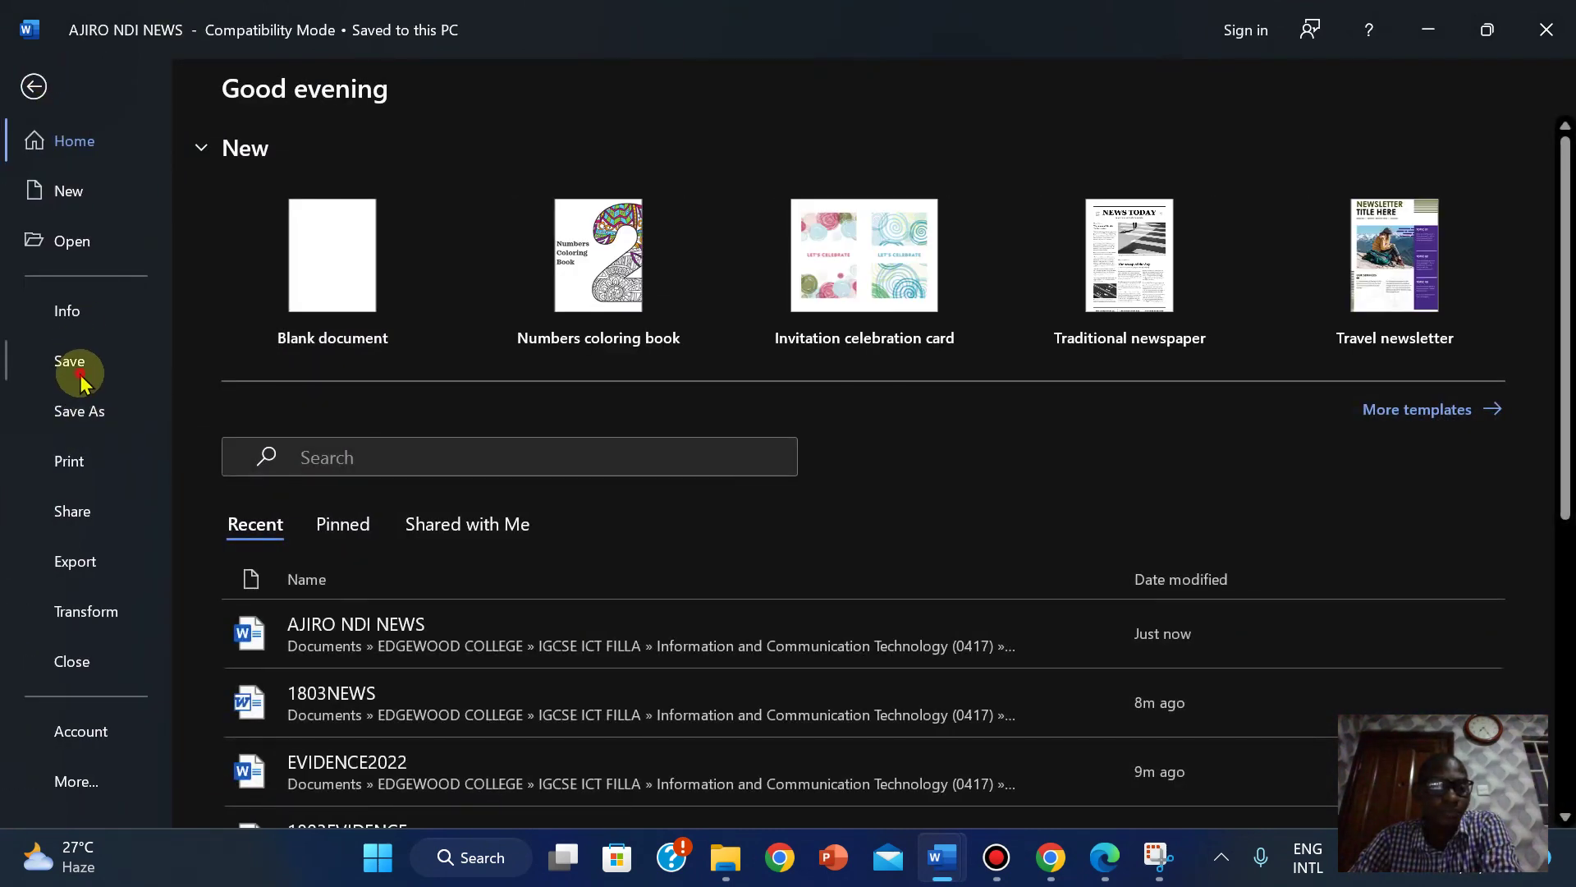
pyautogui.click(71, 362)
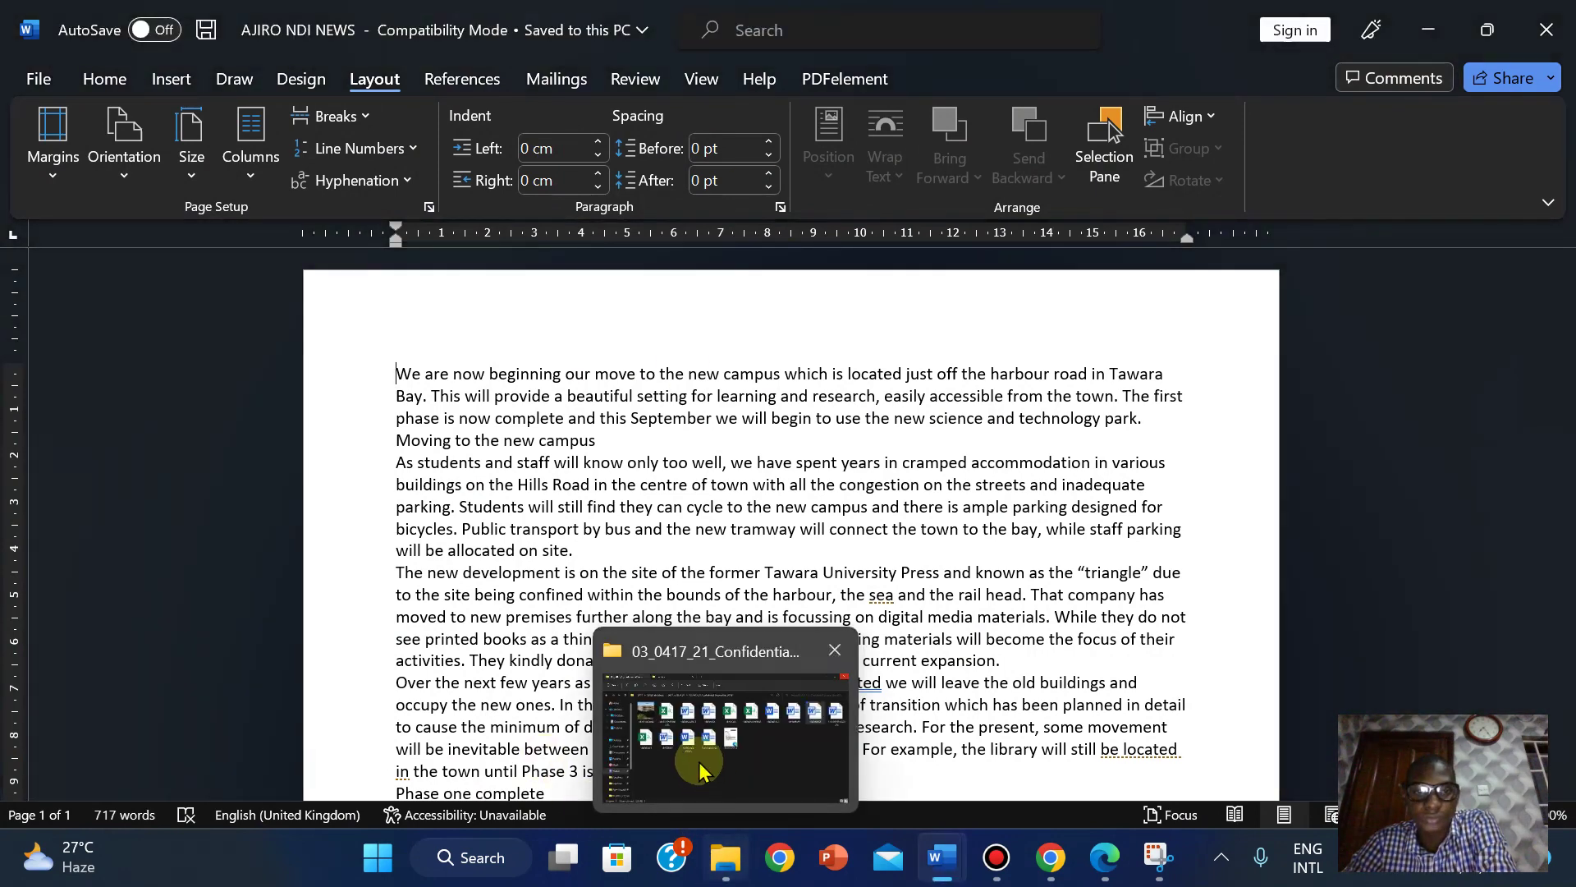
pyautogui.click(722, 874)
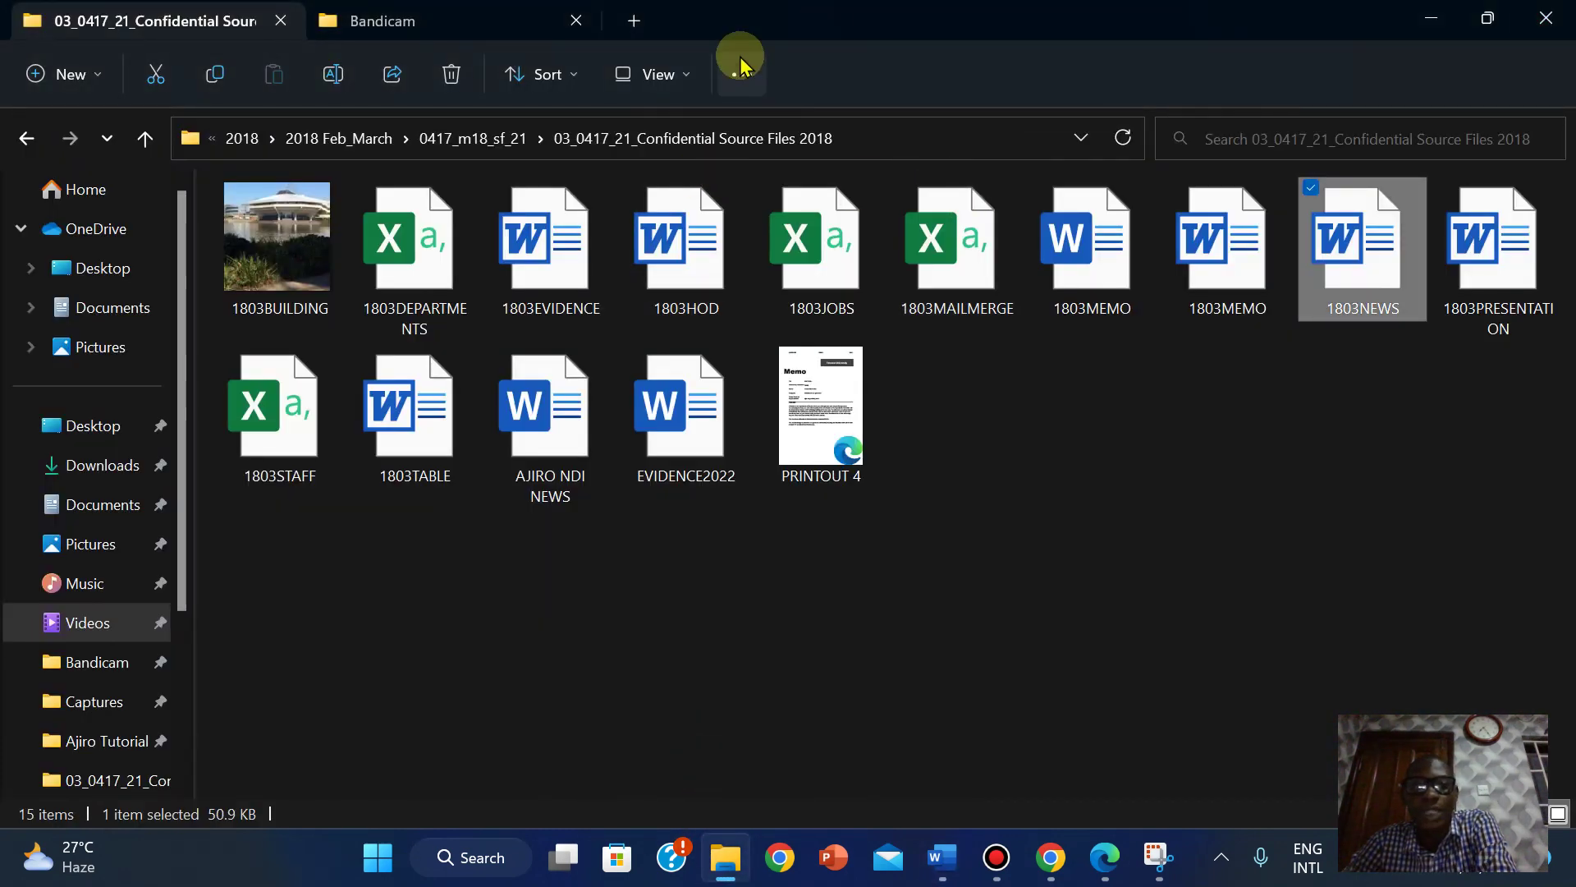
# Switch the source files folder to Details view with date, type and size columns.
pyautogui.click(741, 72)
pyautogui.click(651, 74)
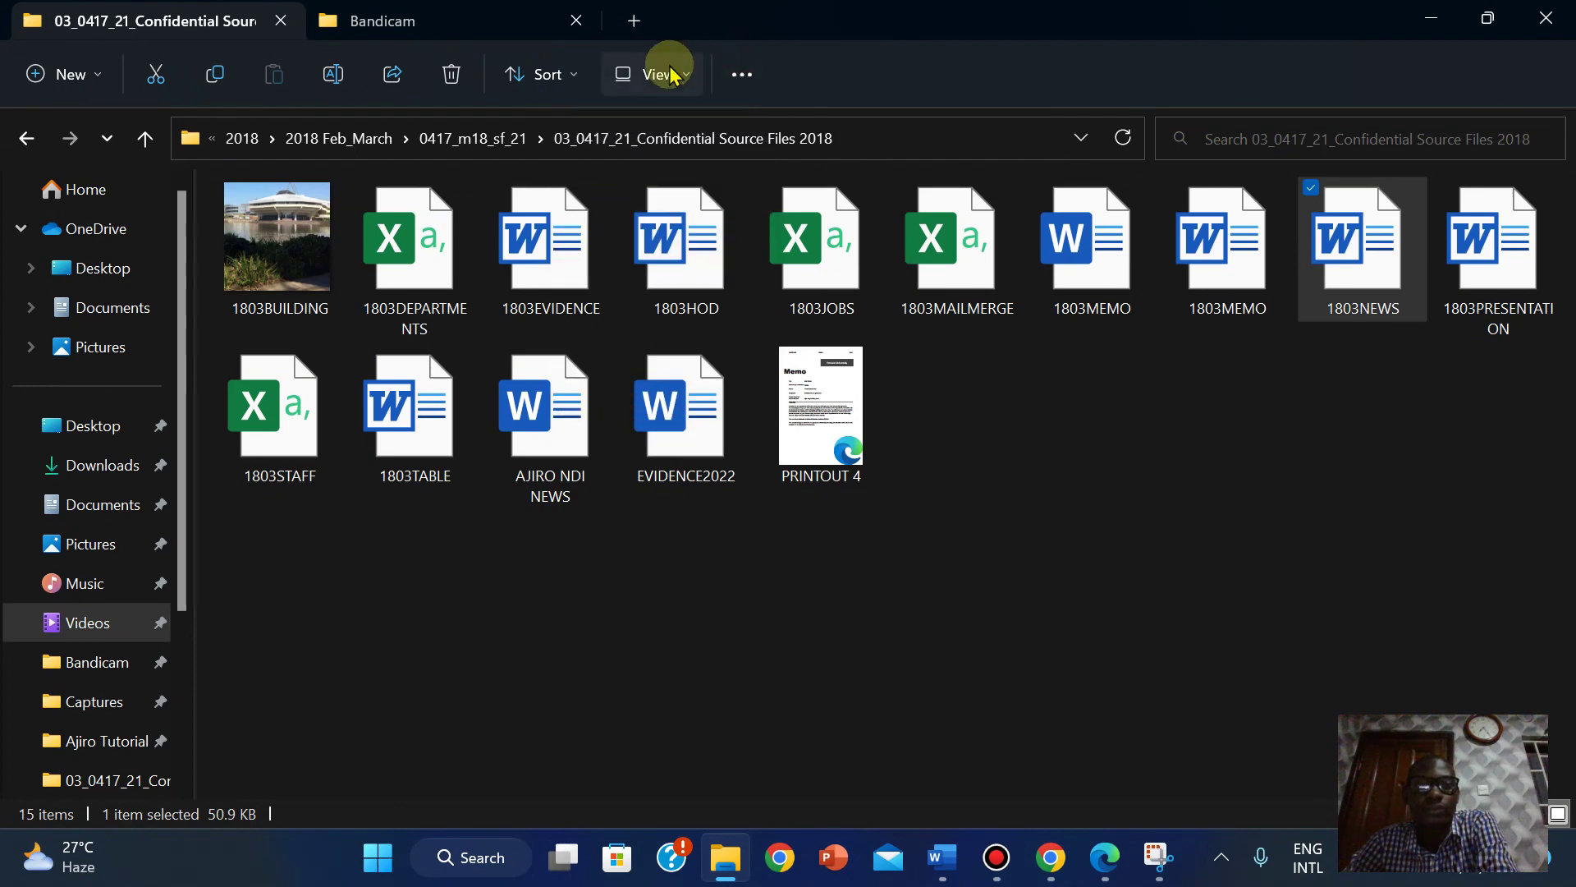
pyautogui.click(651, 74)
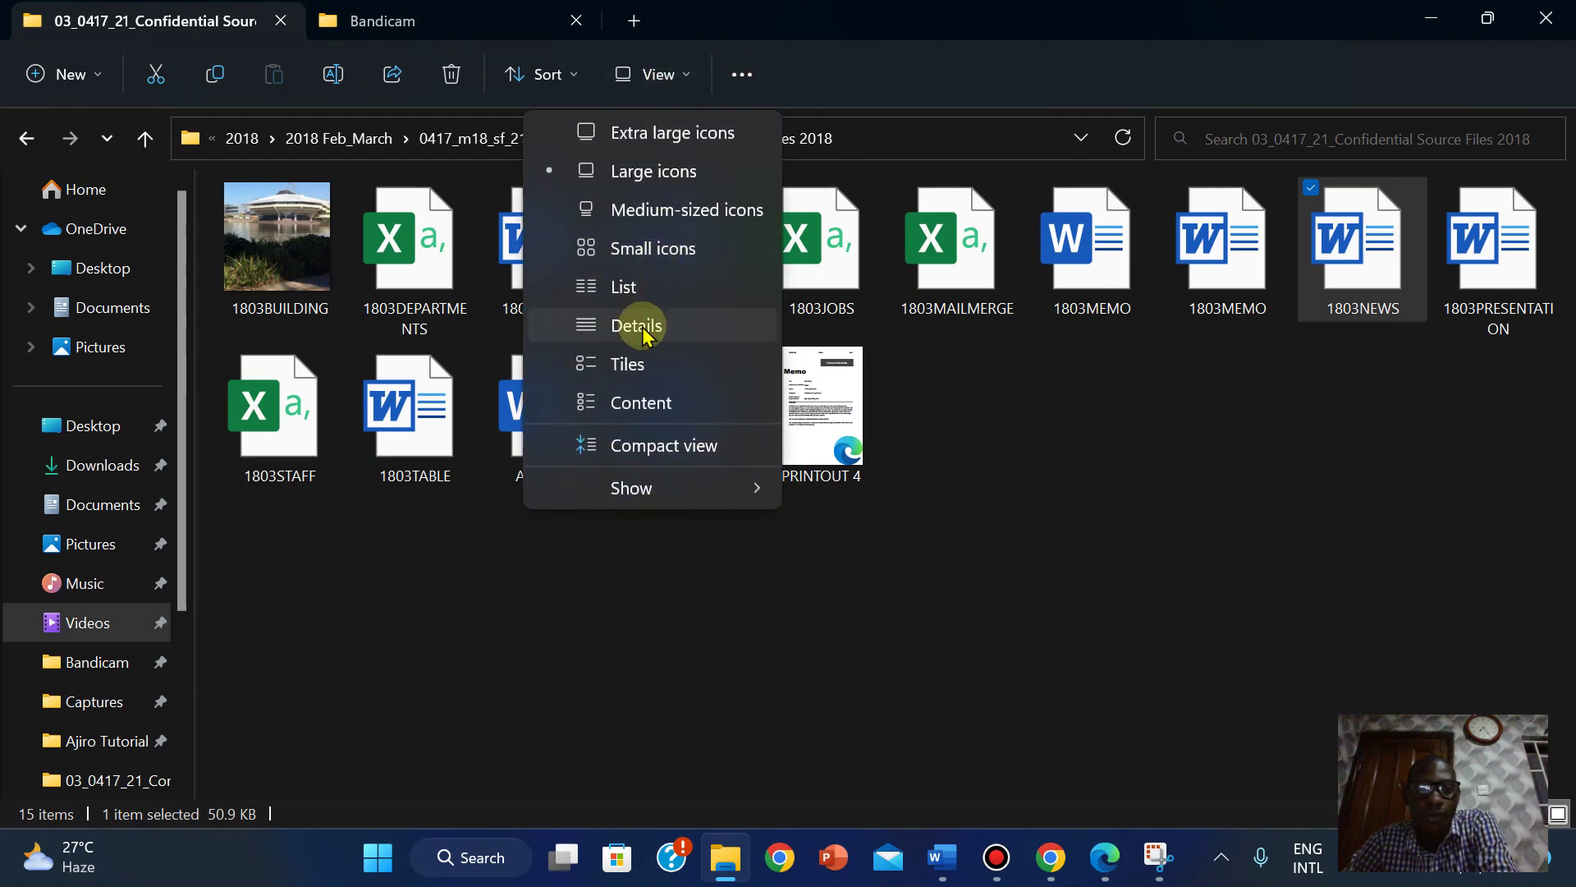
pyautogui.click(645, 327)
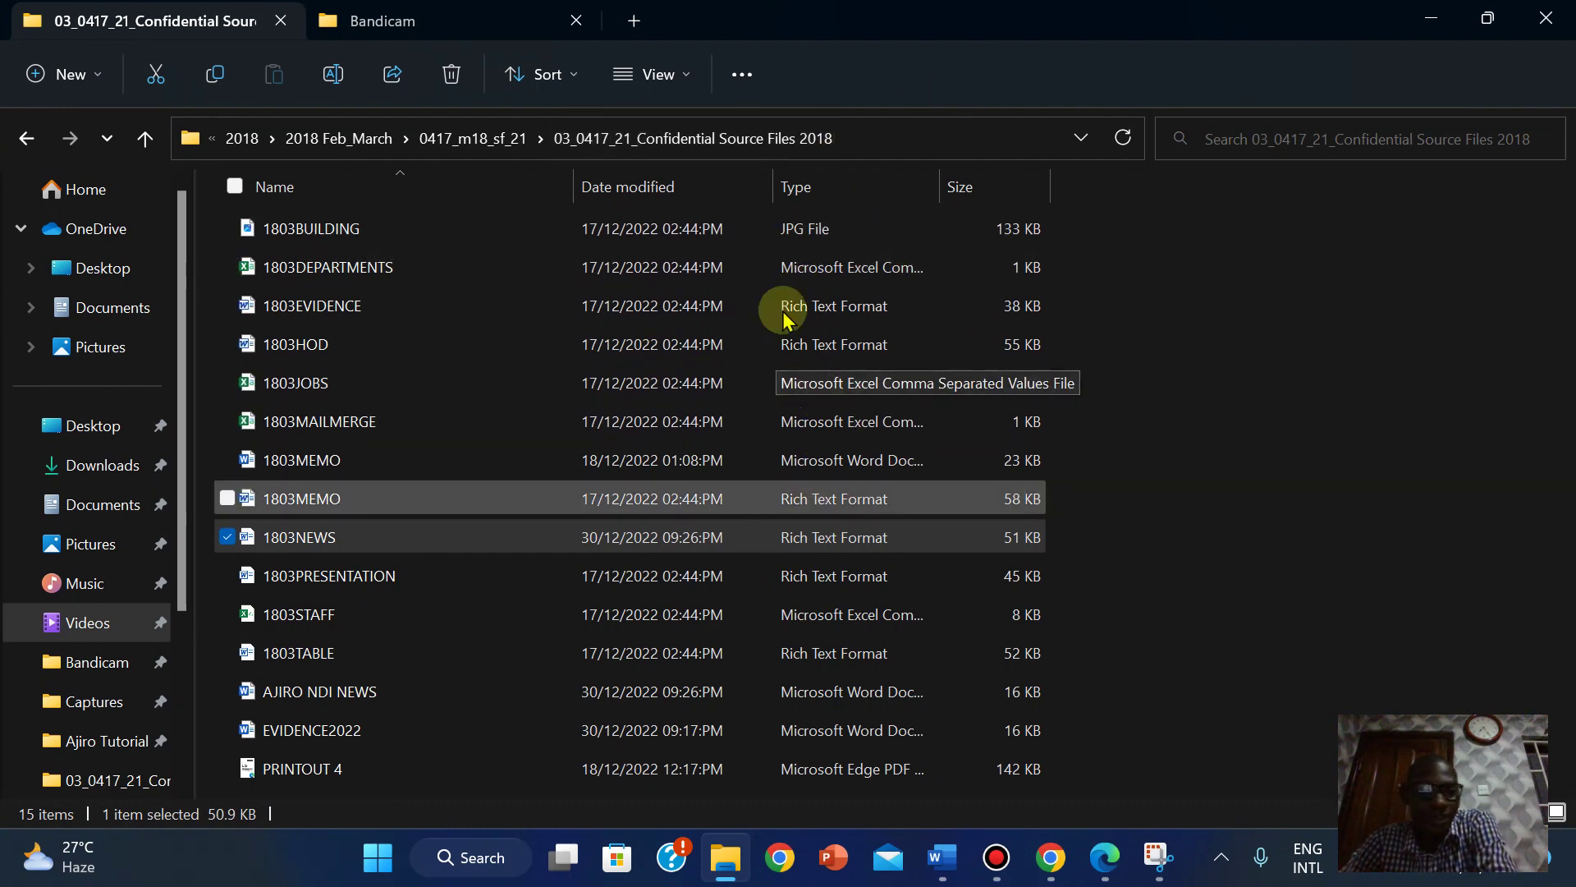
pyautogui.click(1139, 258)
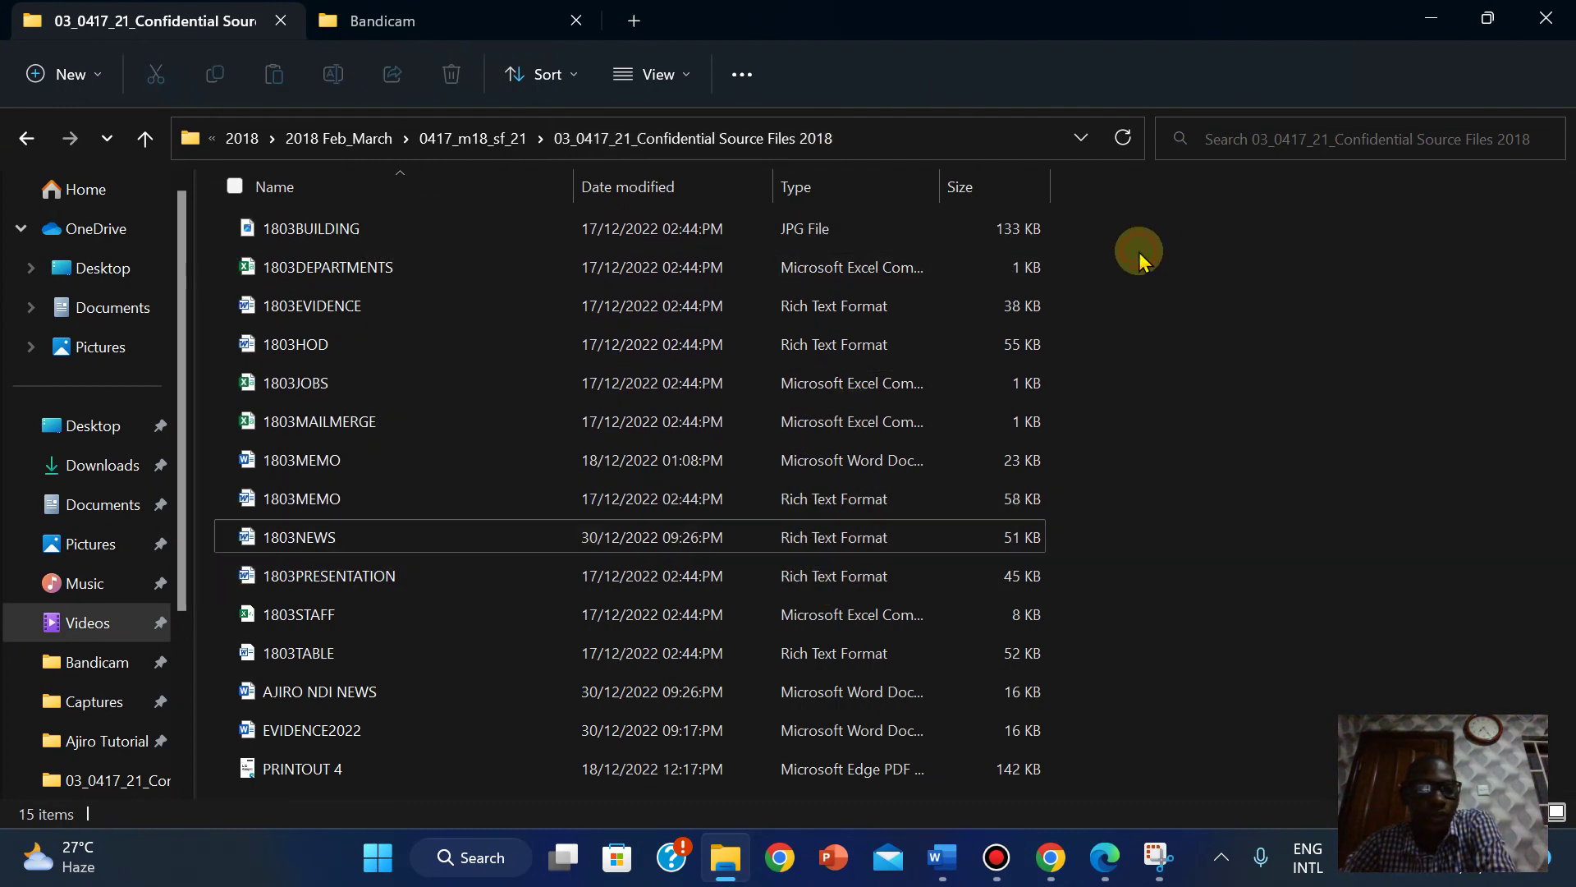
pyautogui.rightClick(1139, 257)
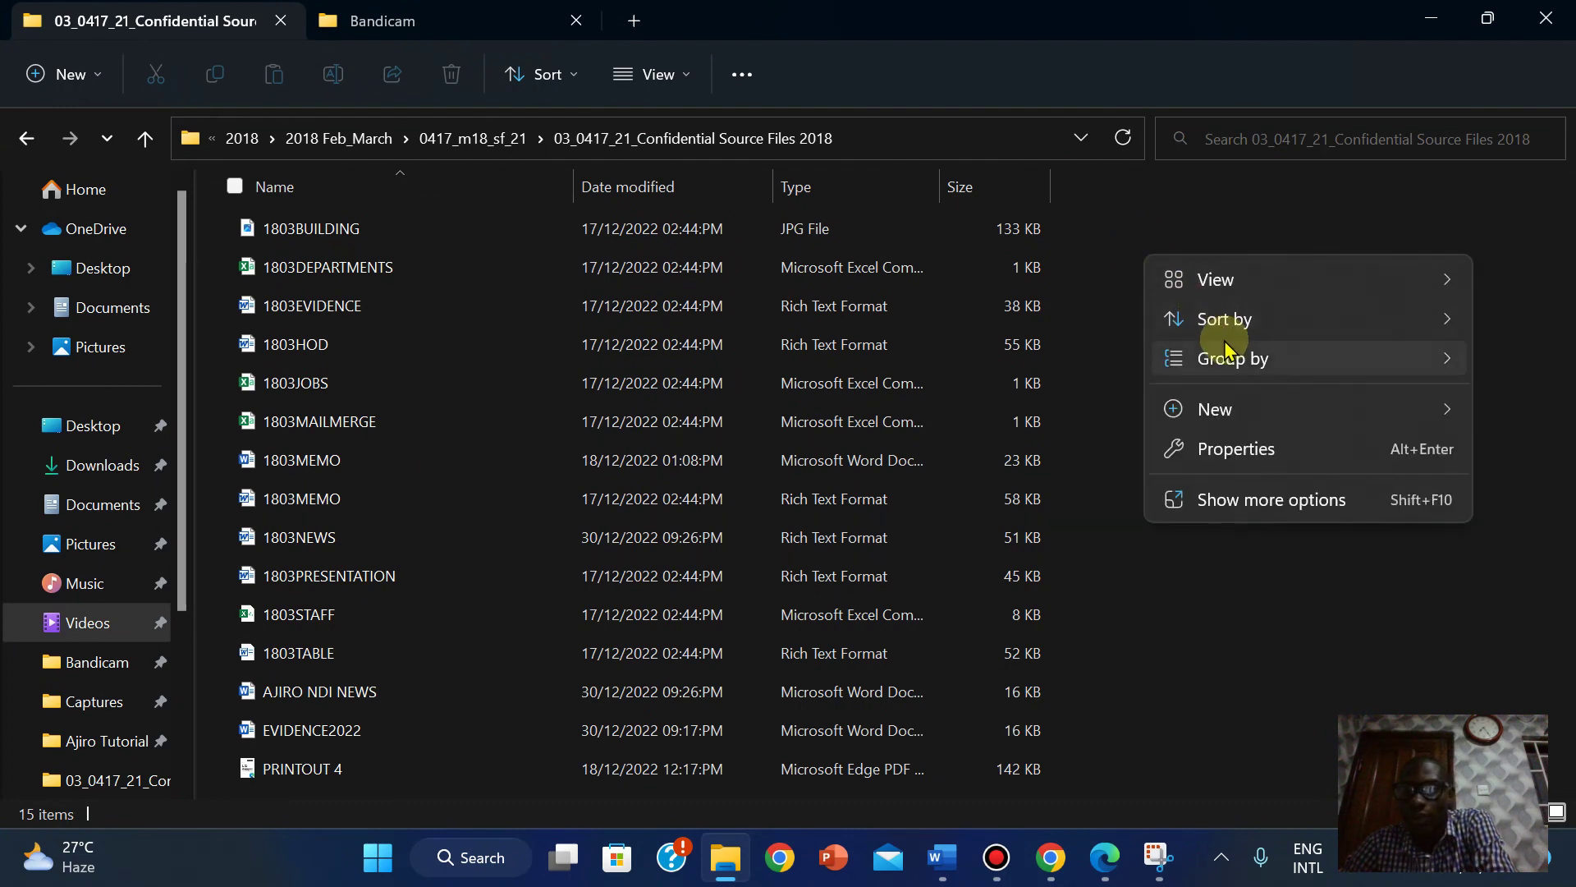
pyautogui.moveTo(1221, 337)
pyautogui.click(1113, 365)
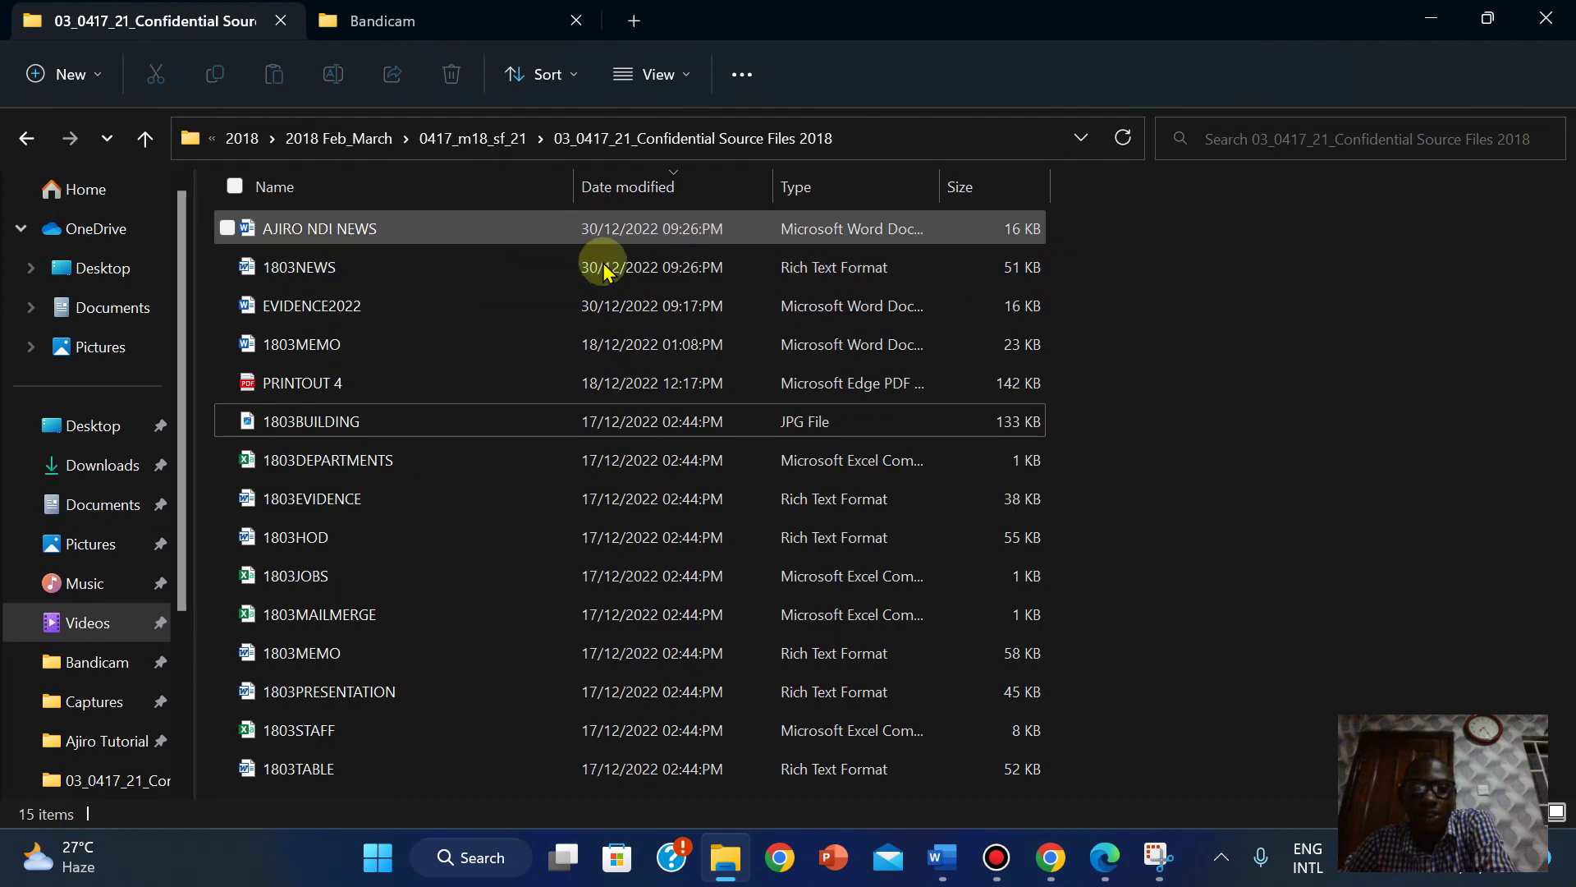
pyautogui.click(1103, 856)
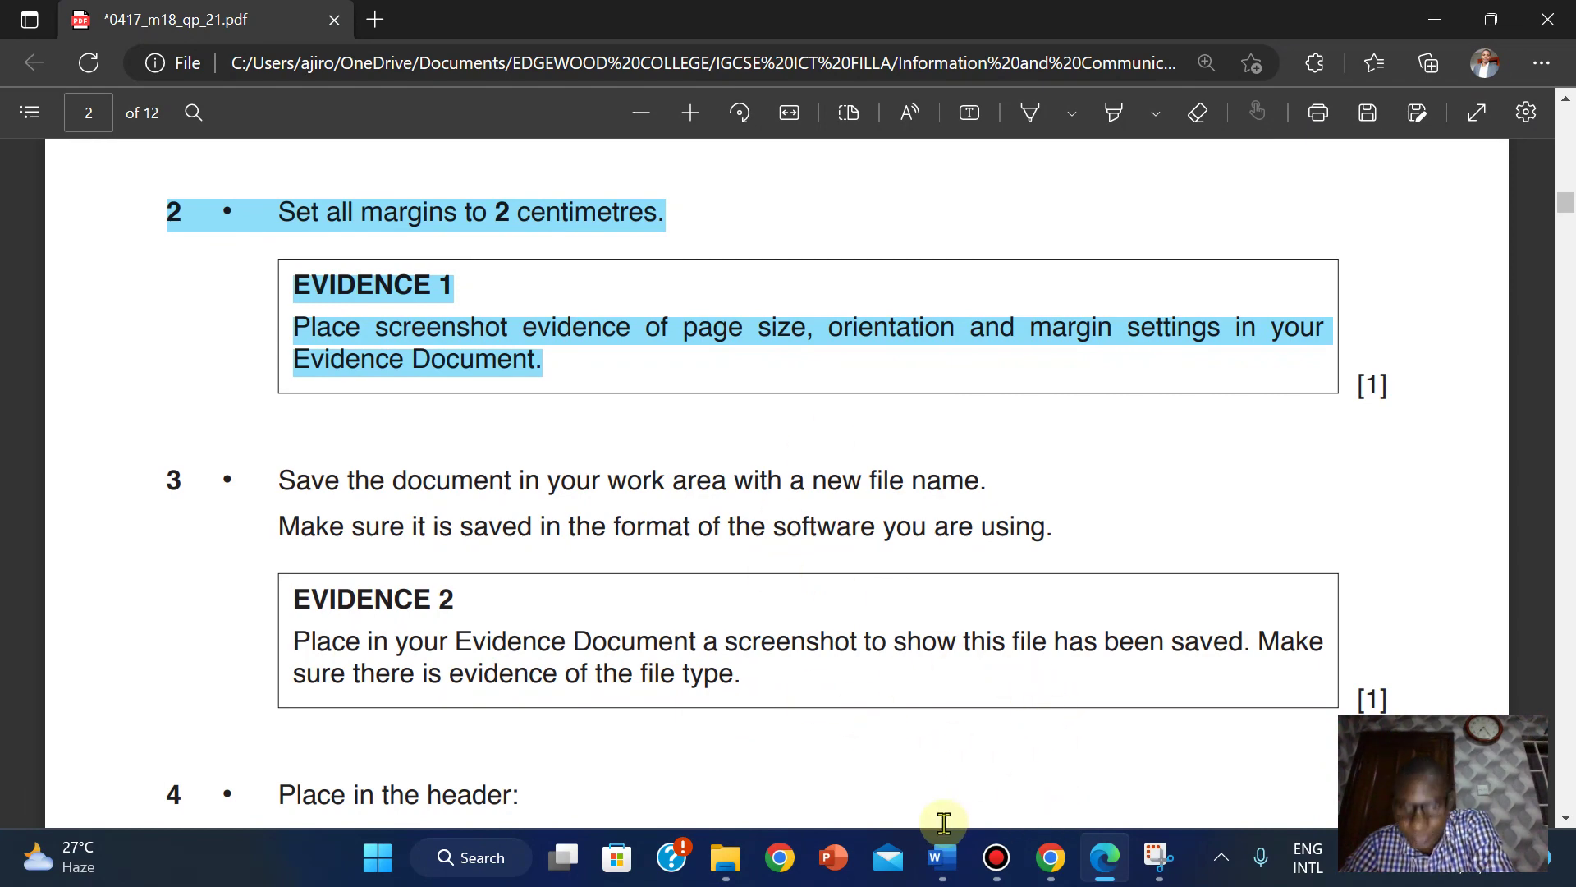
pyautogui.click(704, 853)
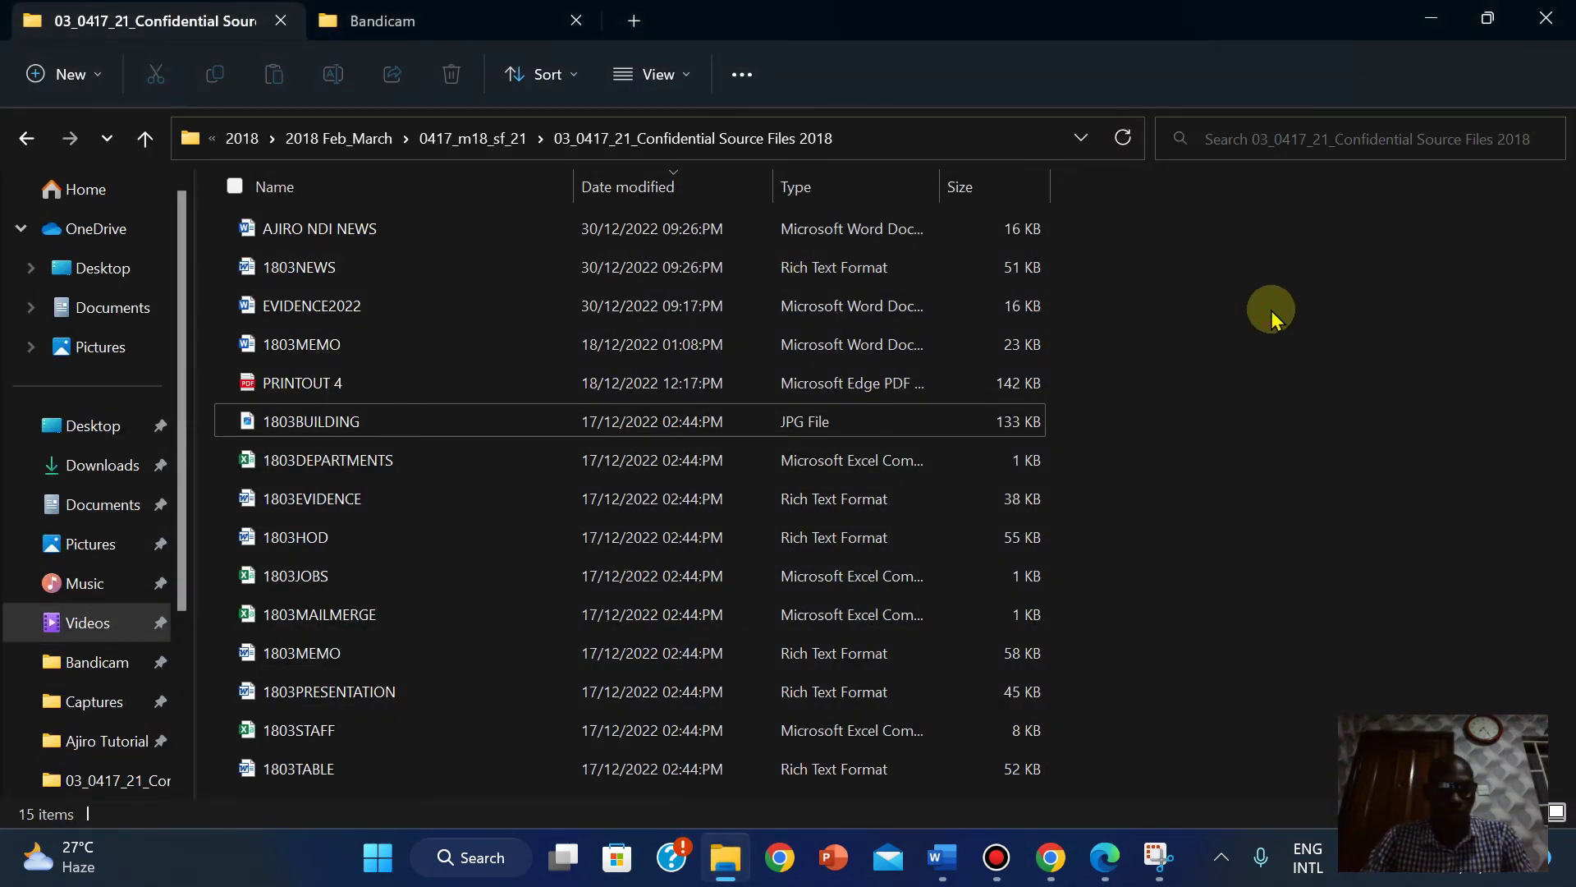
pyautogui.click(1157, 857)
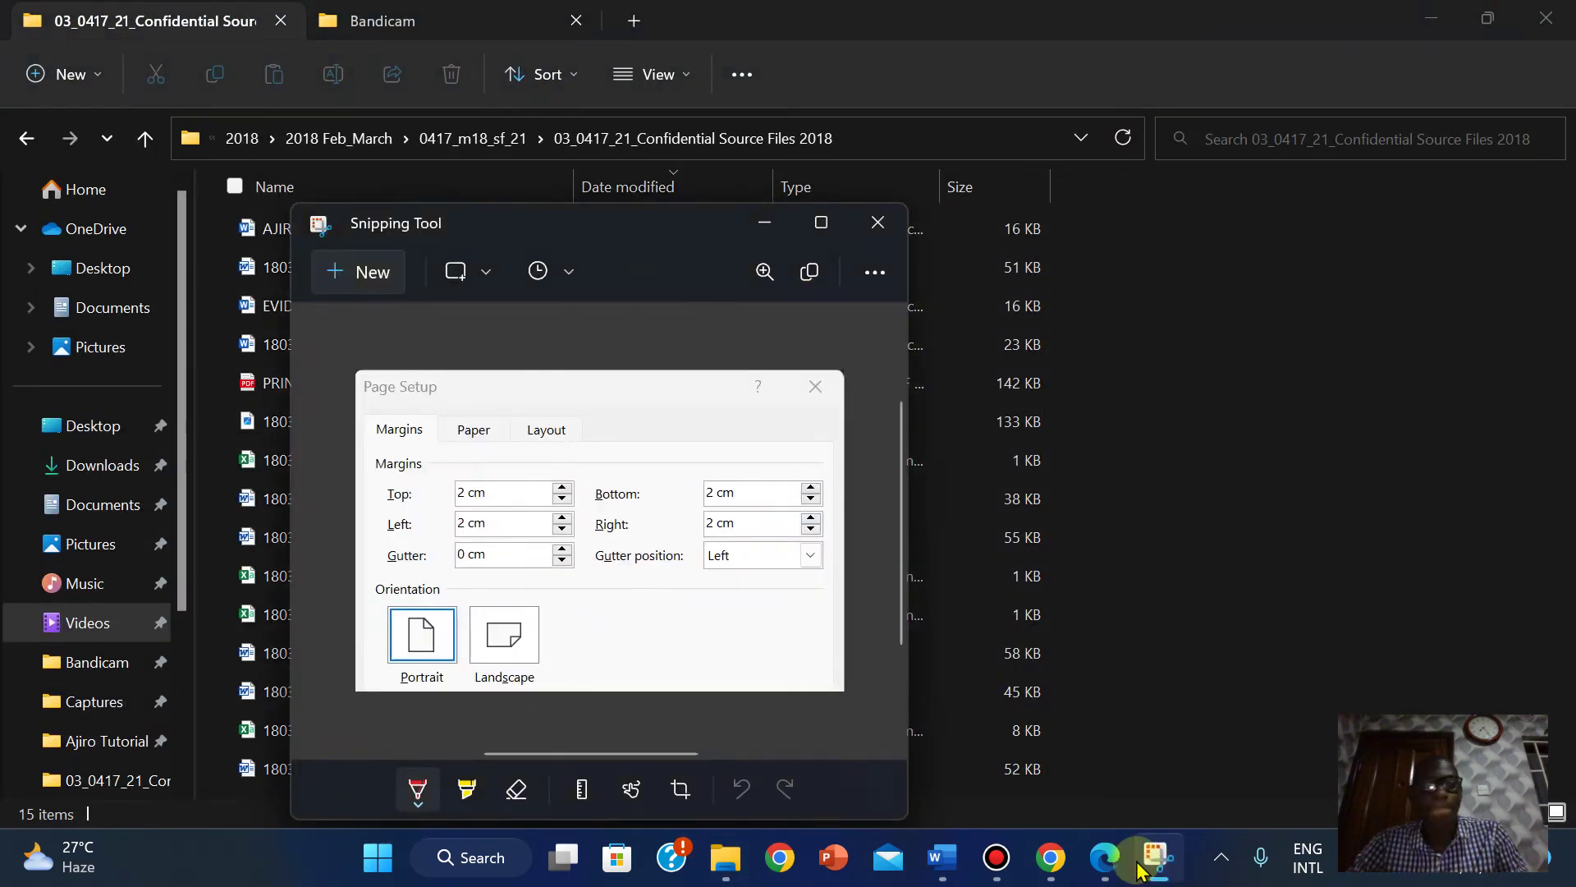
pyautogui.click(361, 272)
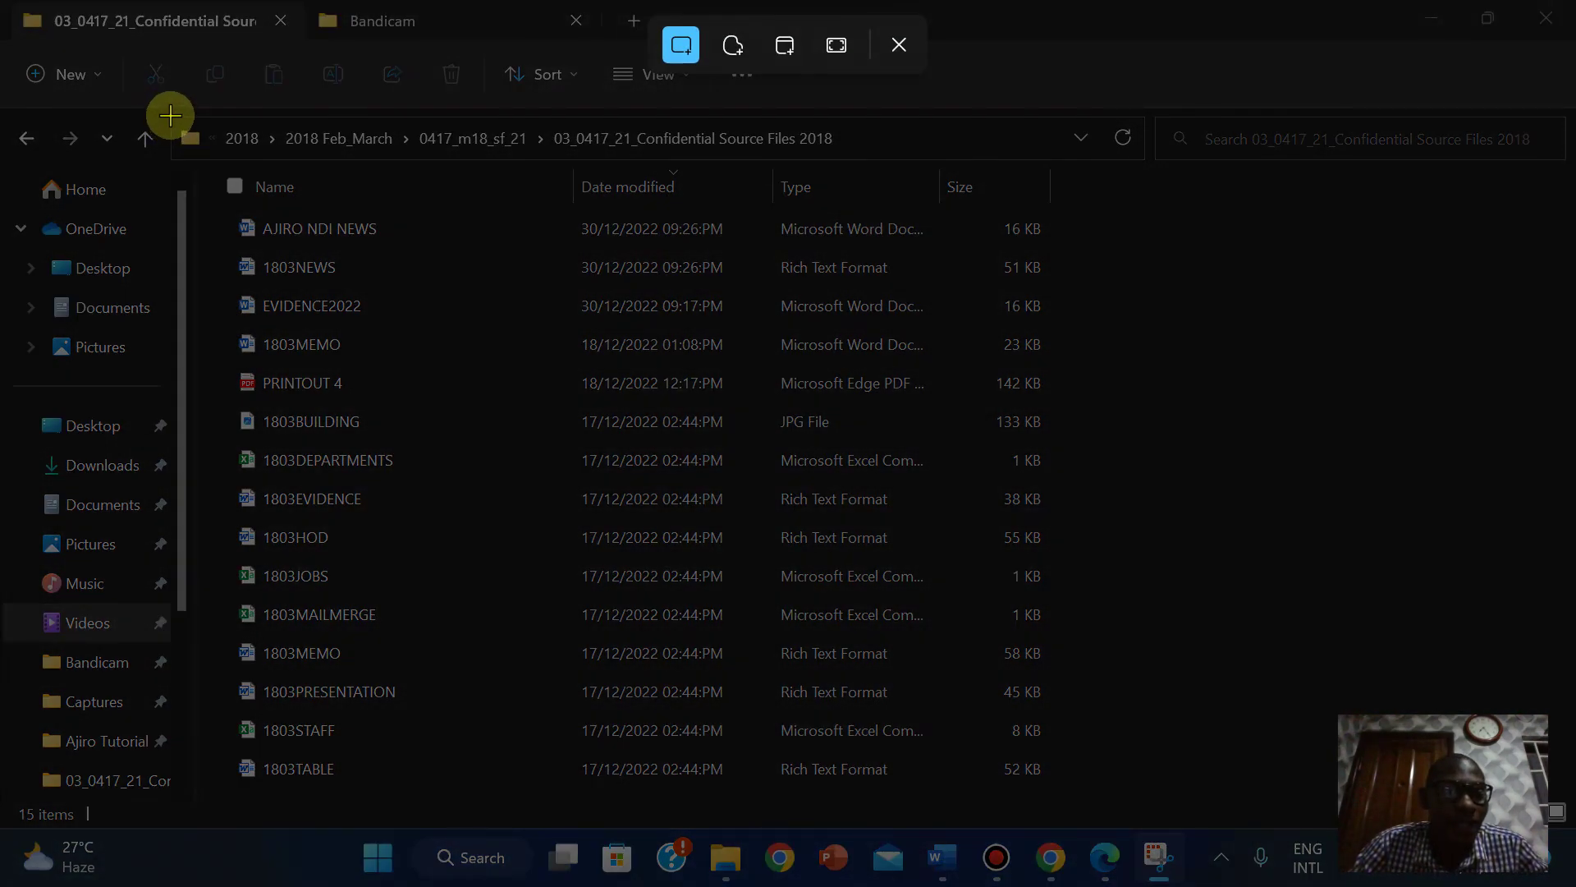
pyautogui.moveTo(170, 115); pyautogui.dragTo(1139, 247)
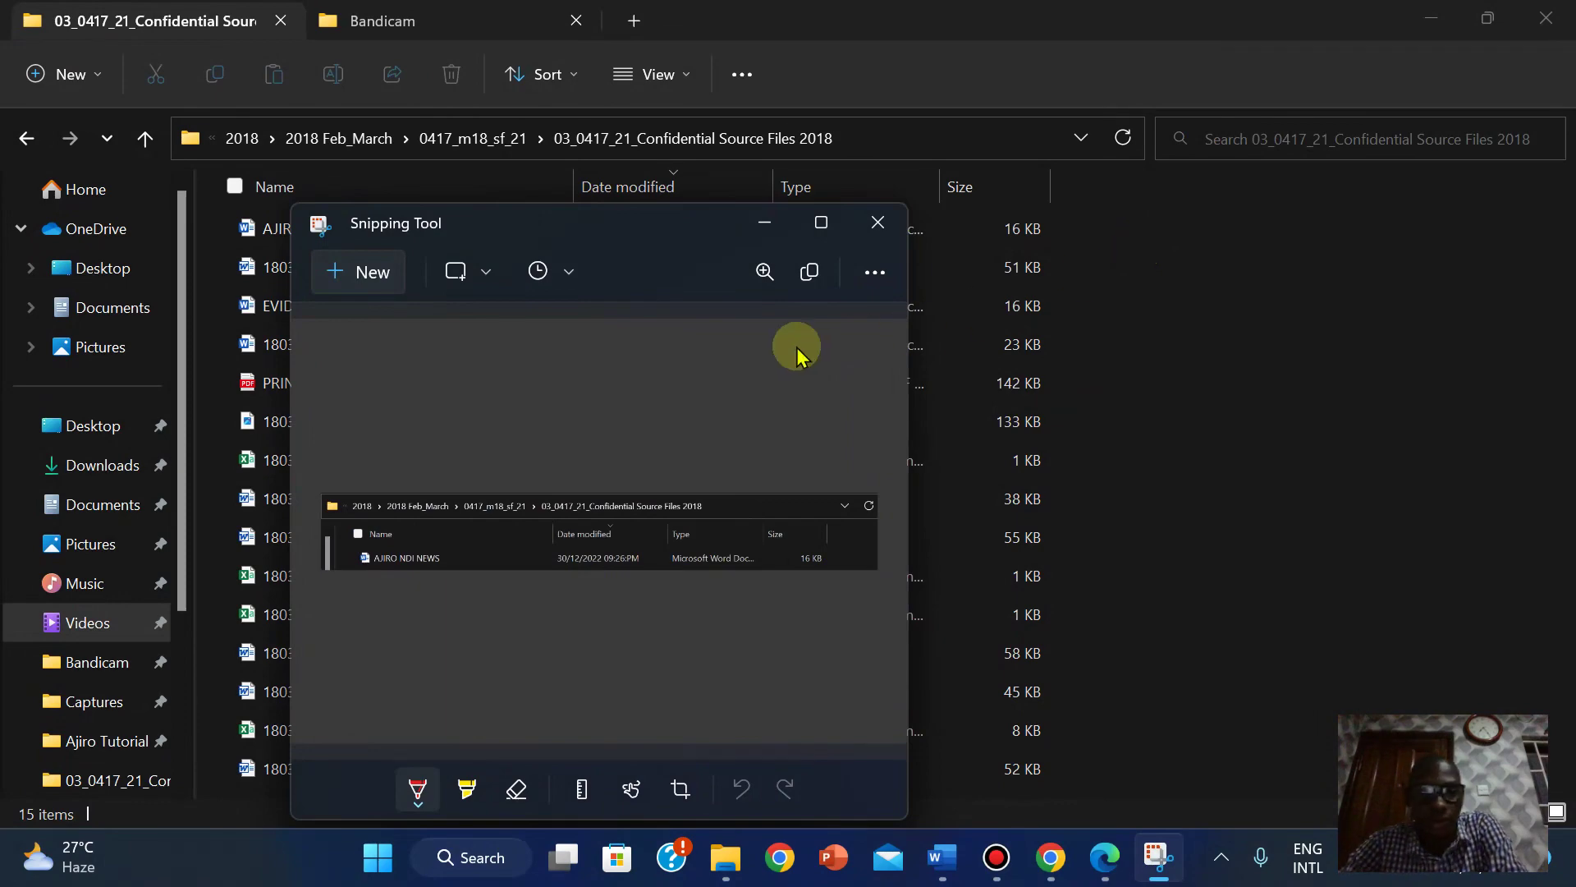
# Paste the folder screenshot under Step 3 in EVIDENCE2022 with Keep Source Formatting.
pyautogui.moveTo(941, 872)
pyautogui.click(854, 781)
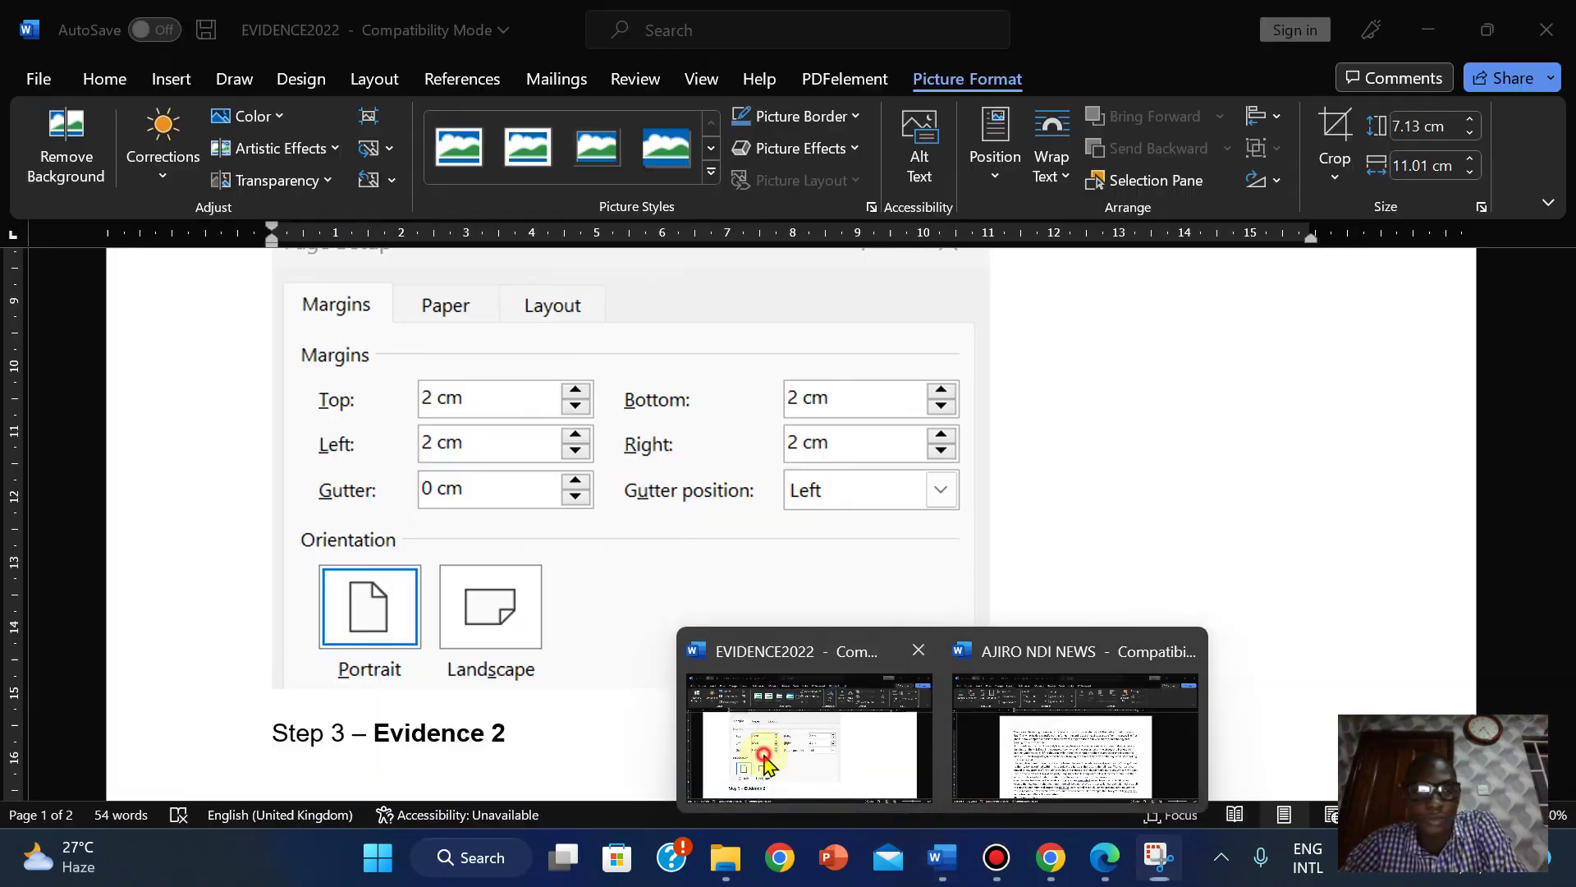
pyautogui.click(274, 773)
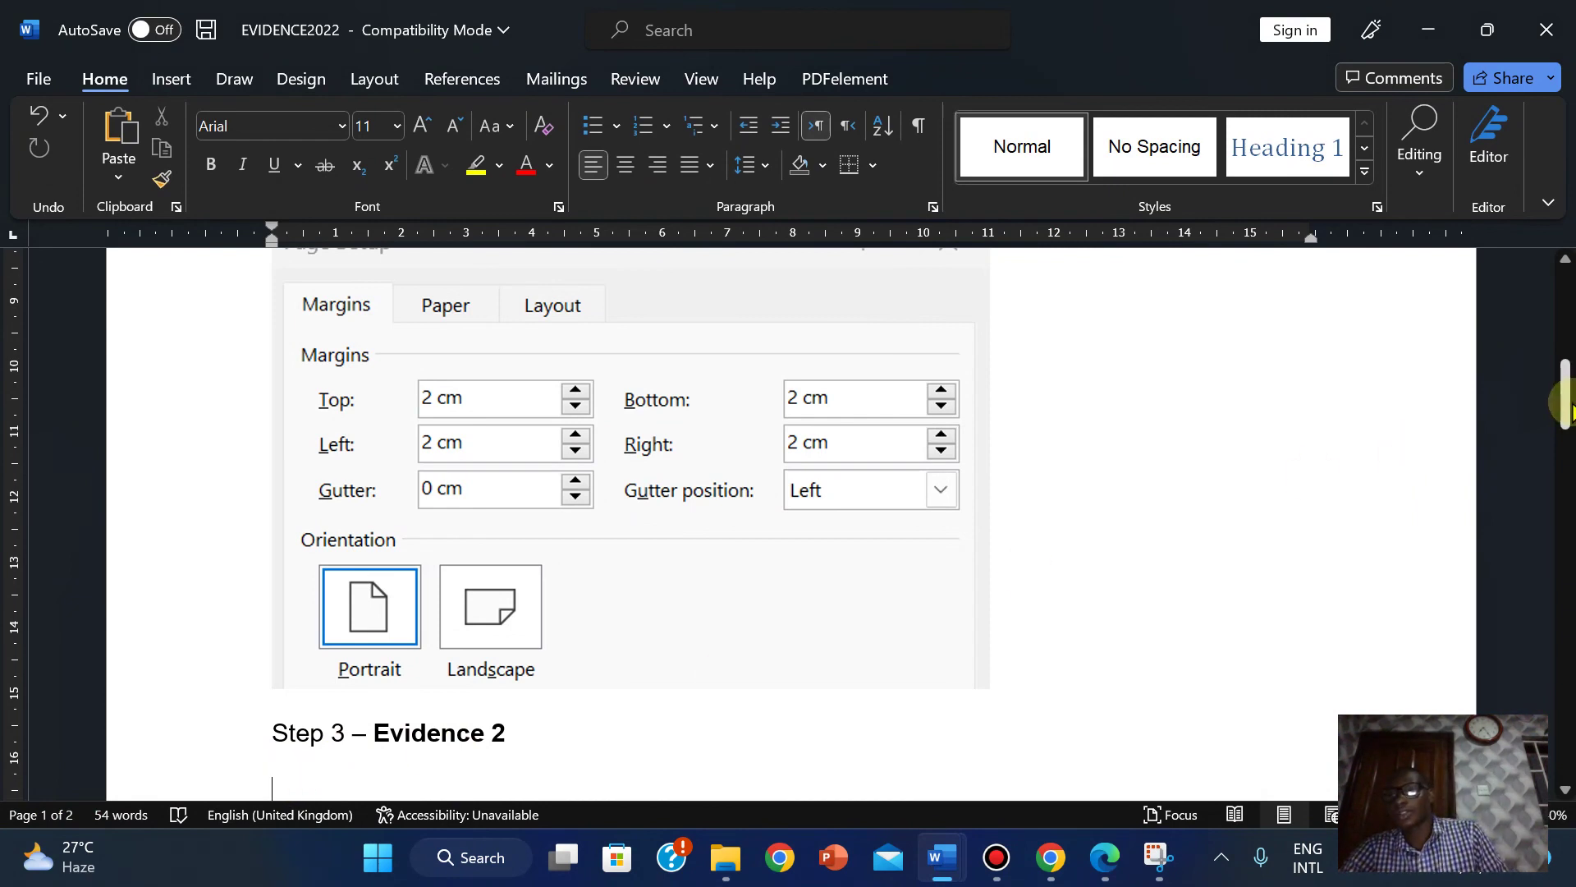
pyautogui.moveTo(1566, 415); pyautogui.dragTo(1568, 468)
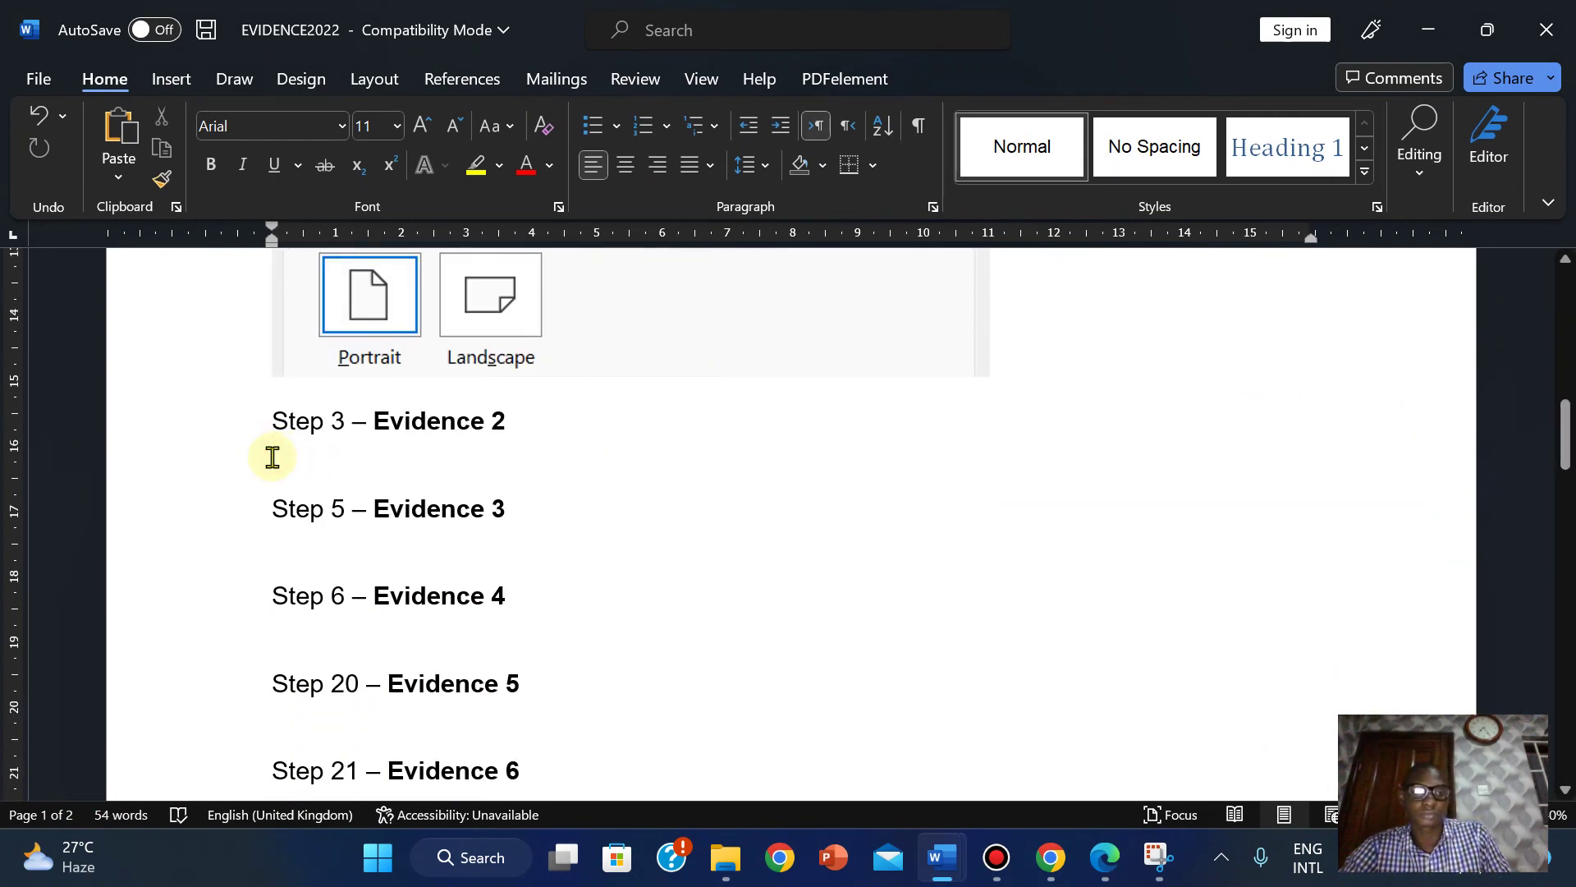
pyautogui.rightClick(273, 456)
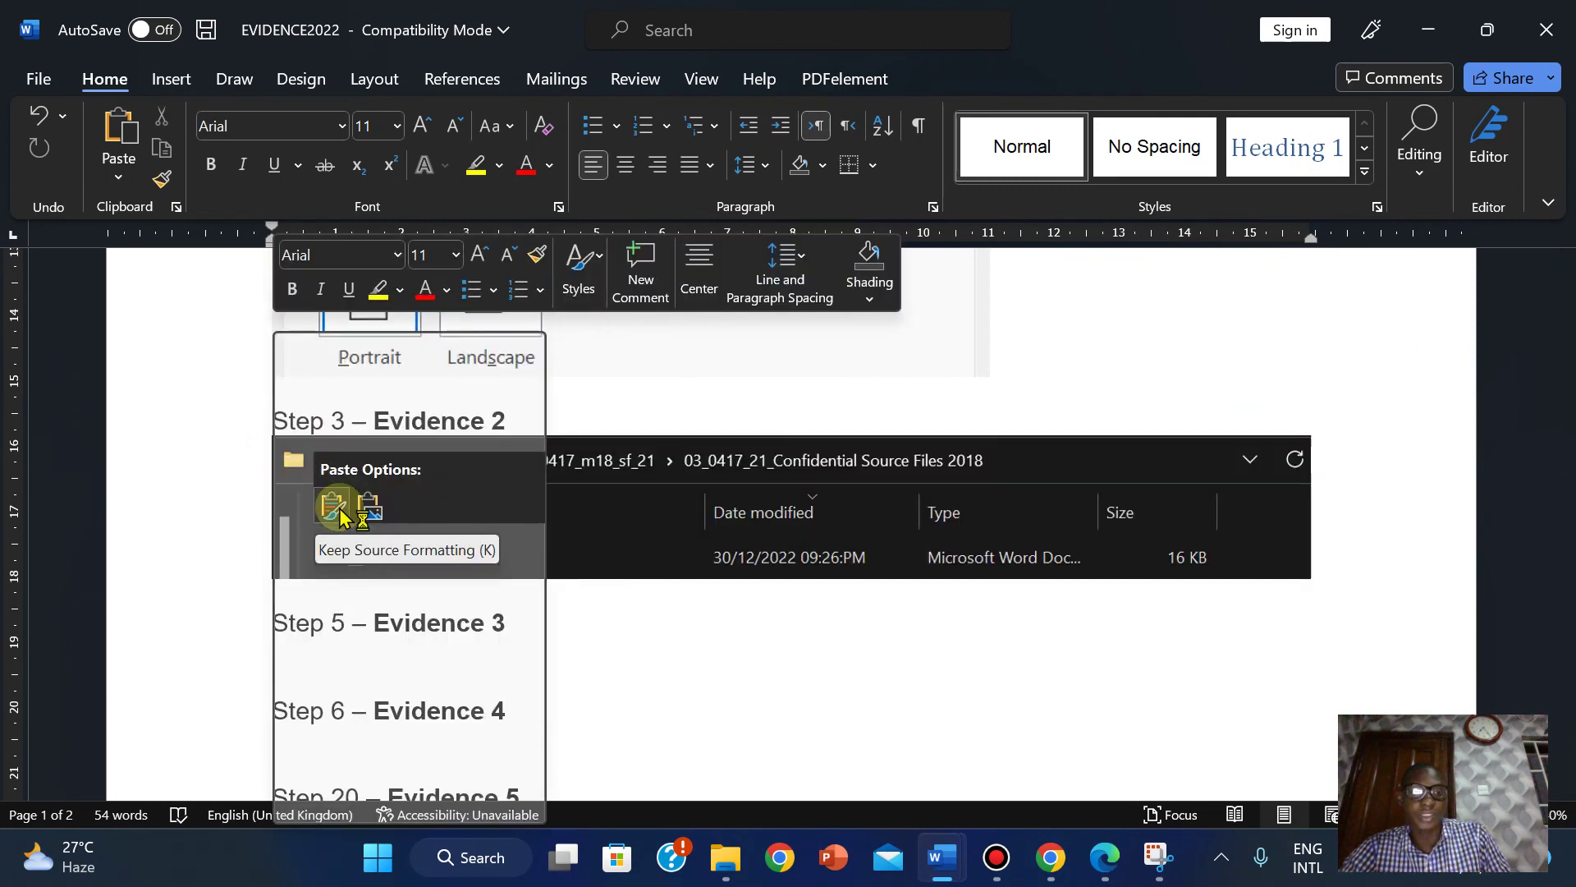
pyautogui.click(336, 506)
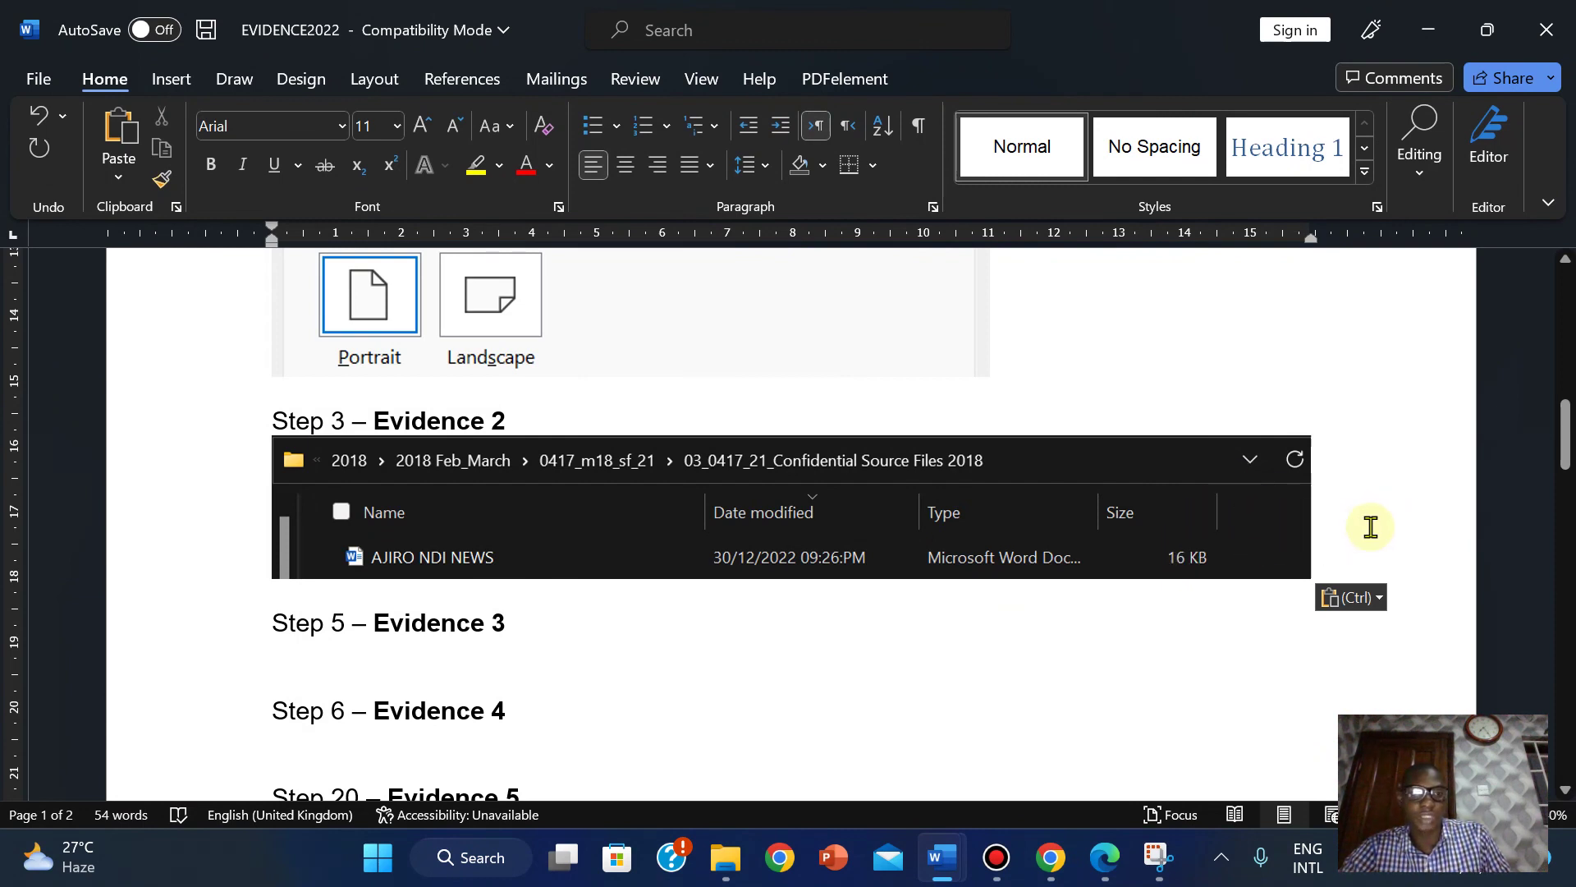
# Review the screenshot's Color and Transparency options, leaving the picture unchanged.
pyautogui.click(1145, 460)
pyautogui.click(944, 79)
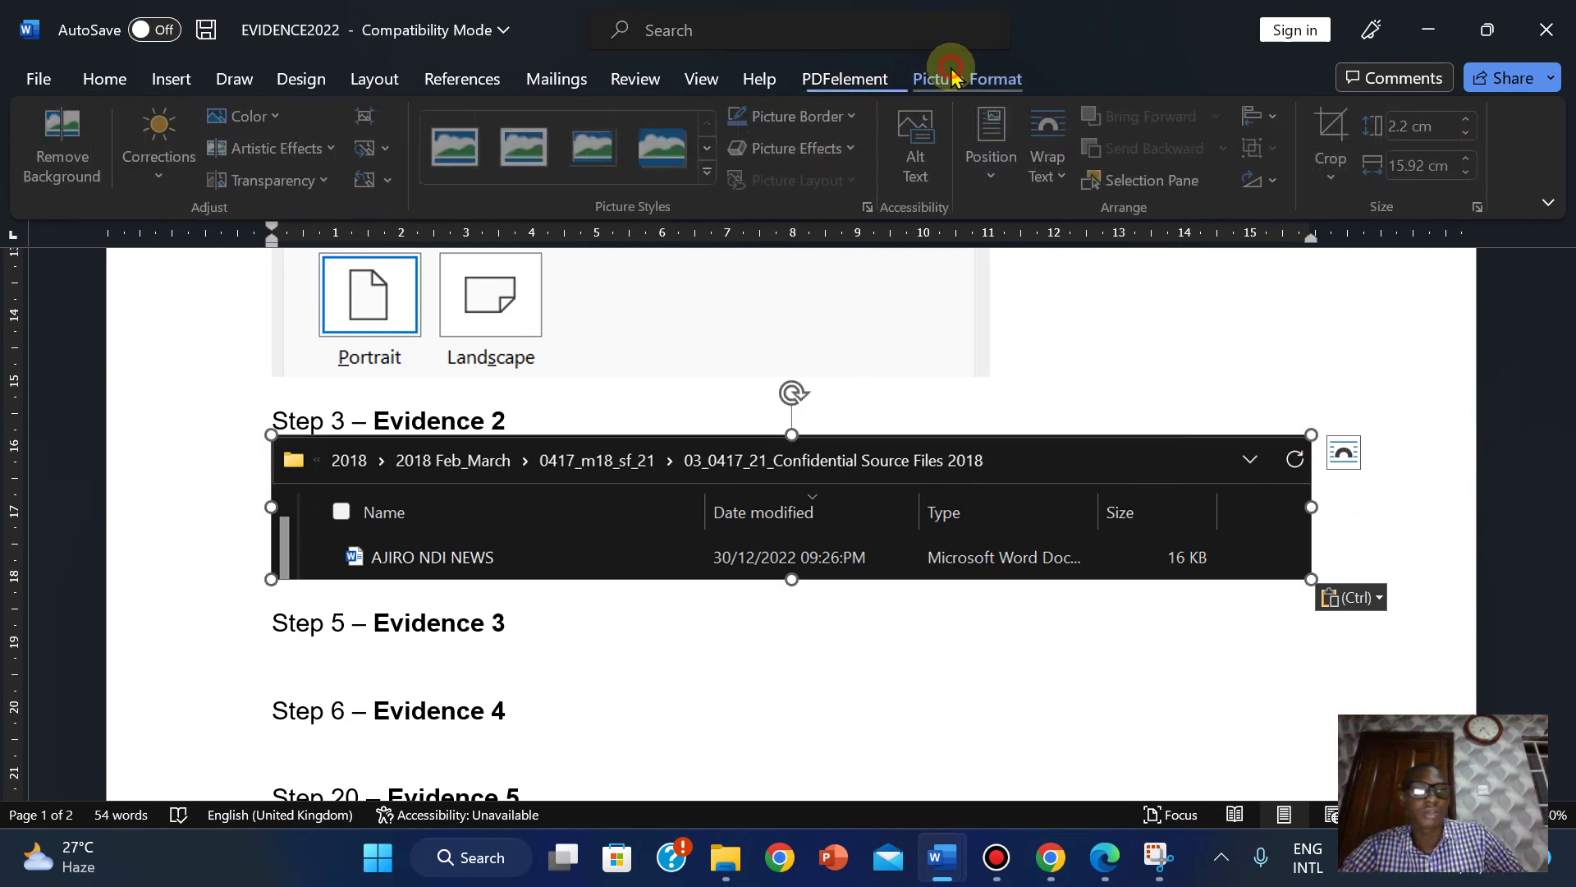
pyautogui.click(268, 119)
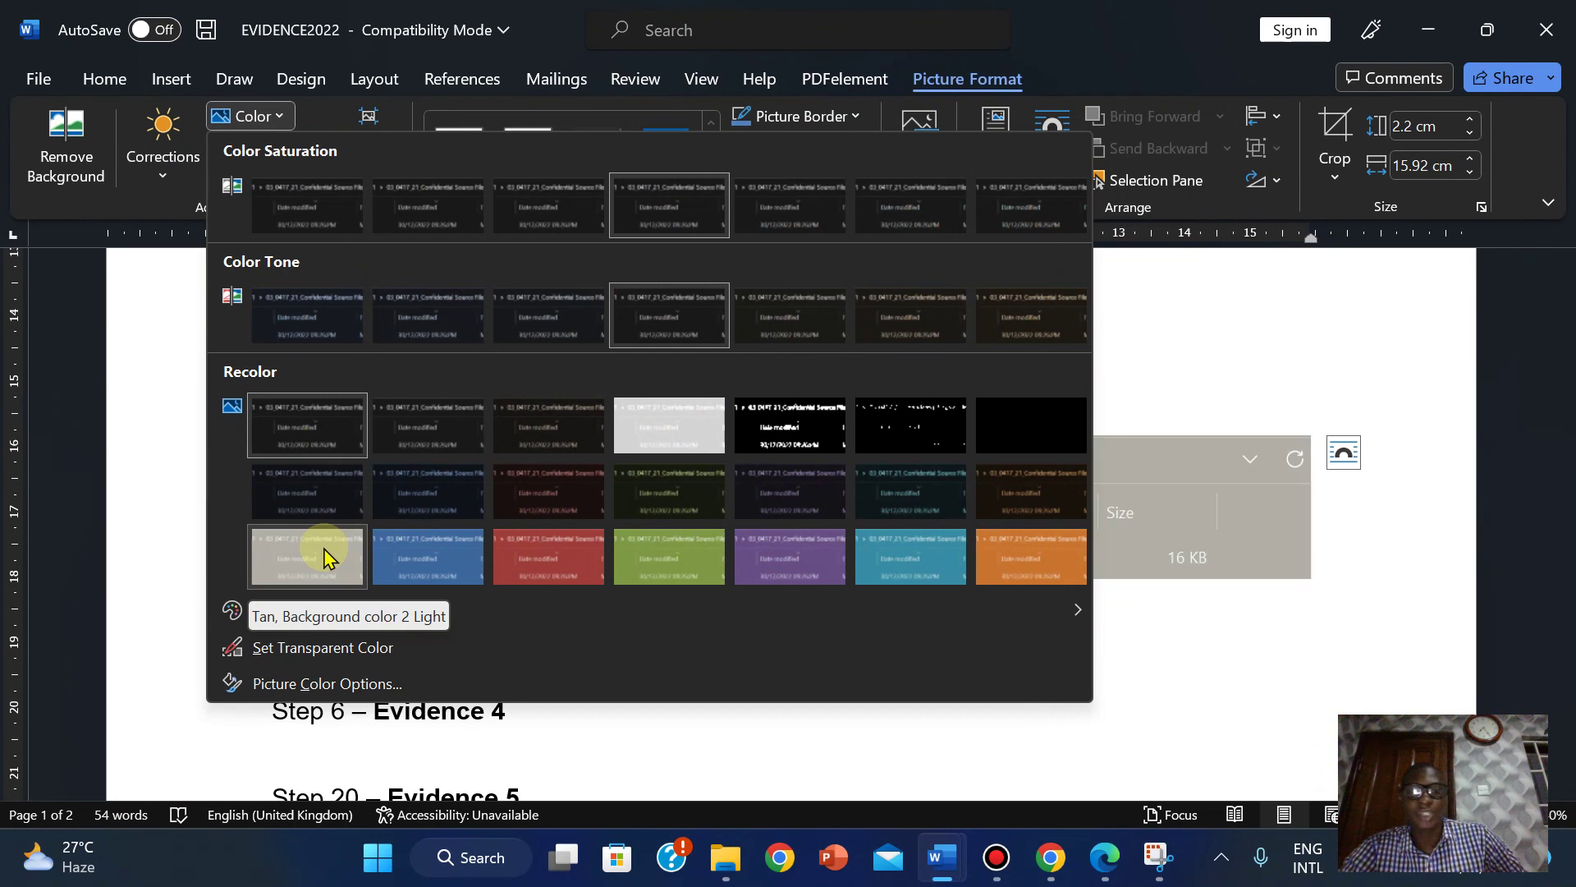
pyautogui.press('Escape')
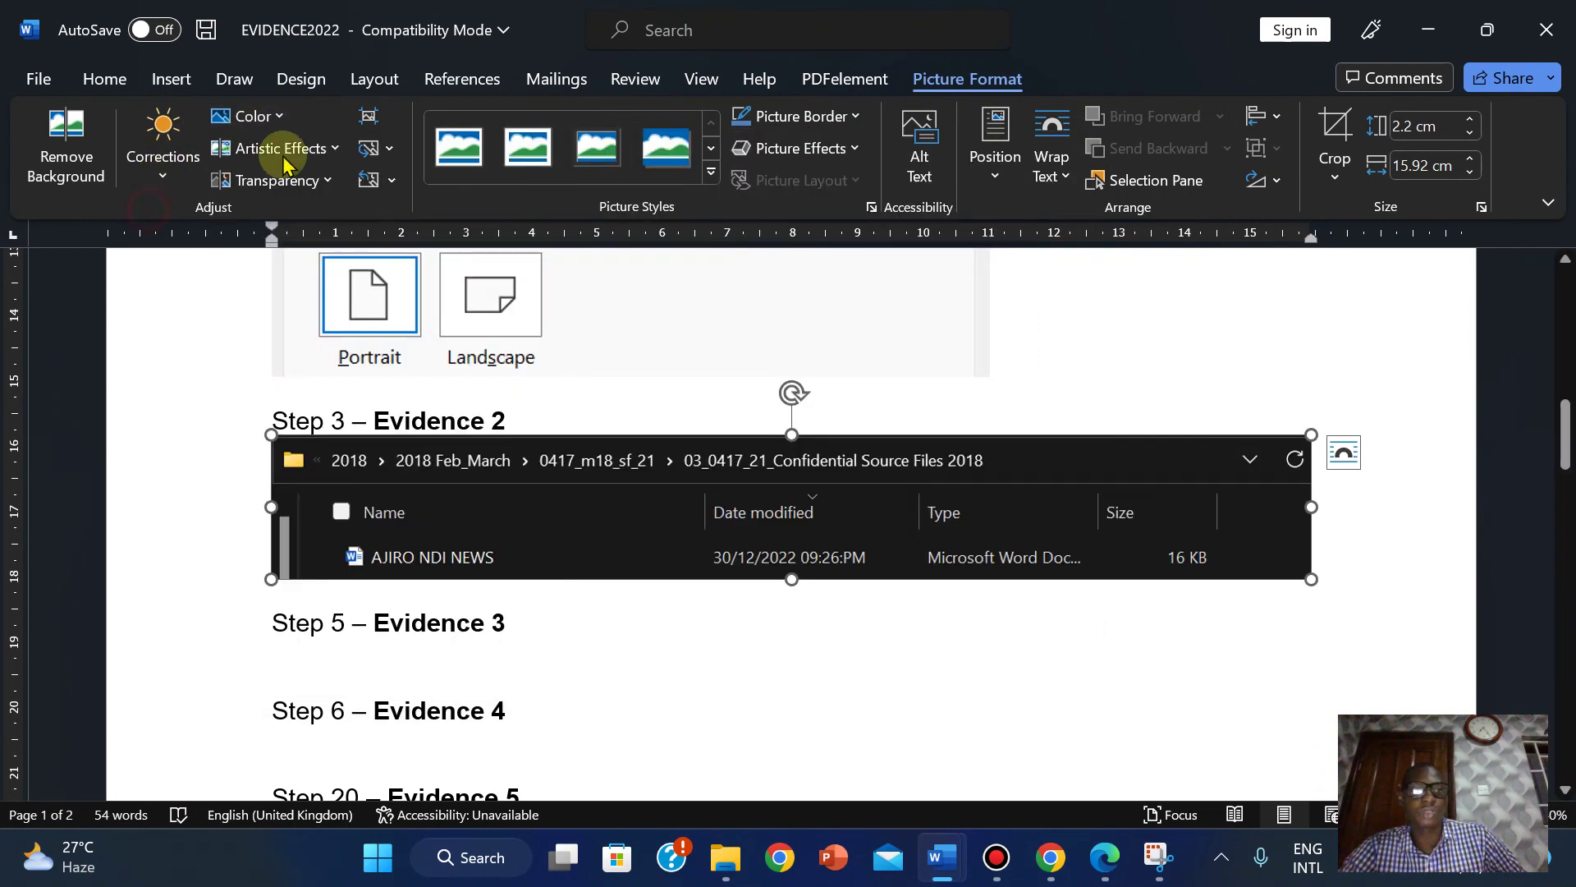
pyautogui.click(279, 180)
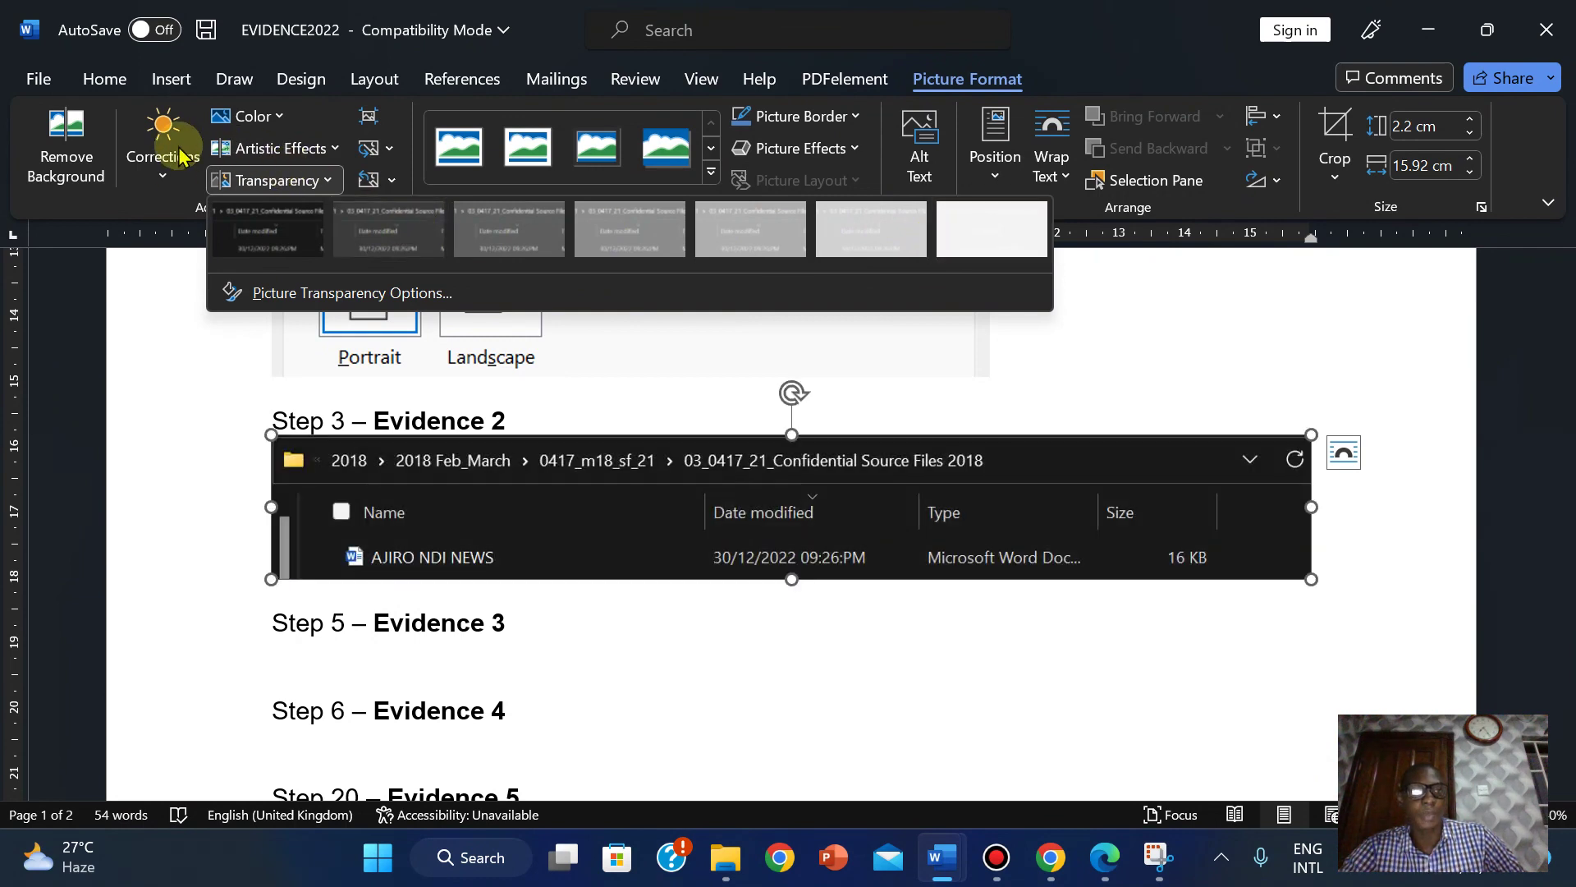
pyautogui.click(1101, 367)
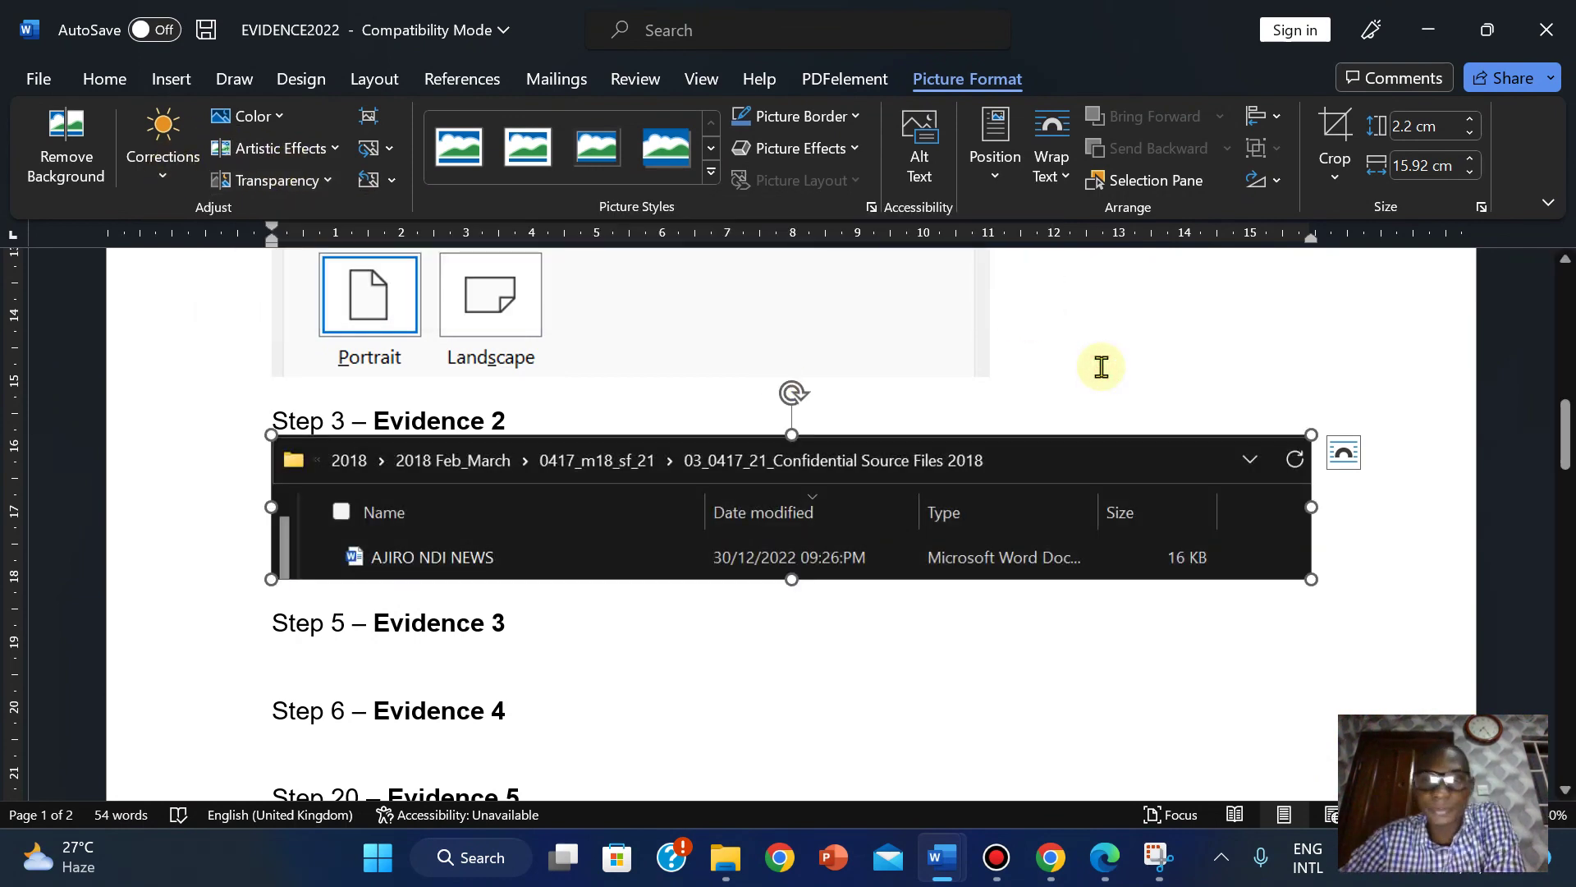
pyautogui.click(646, 630)
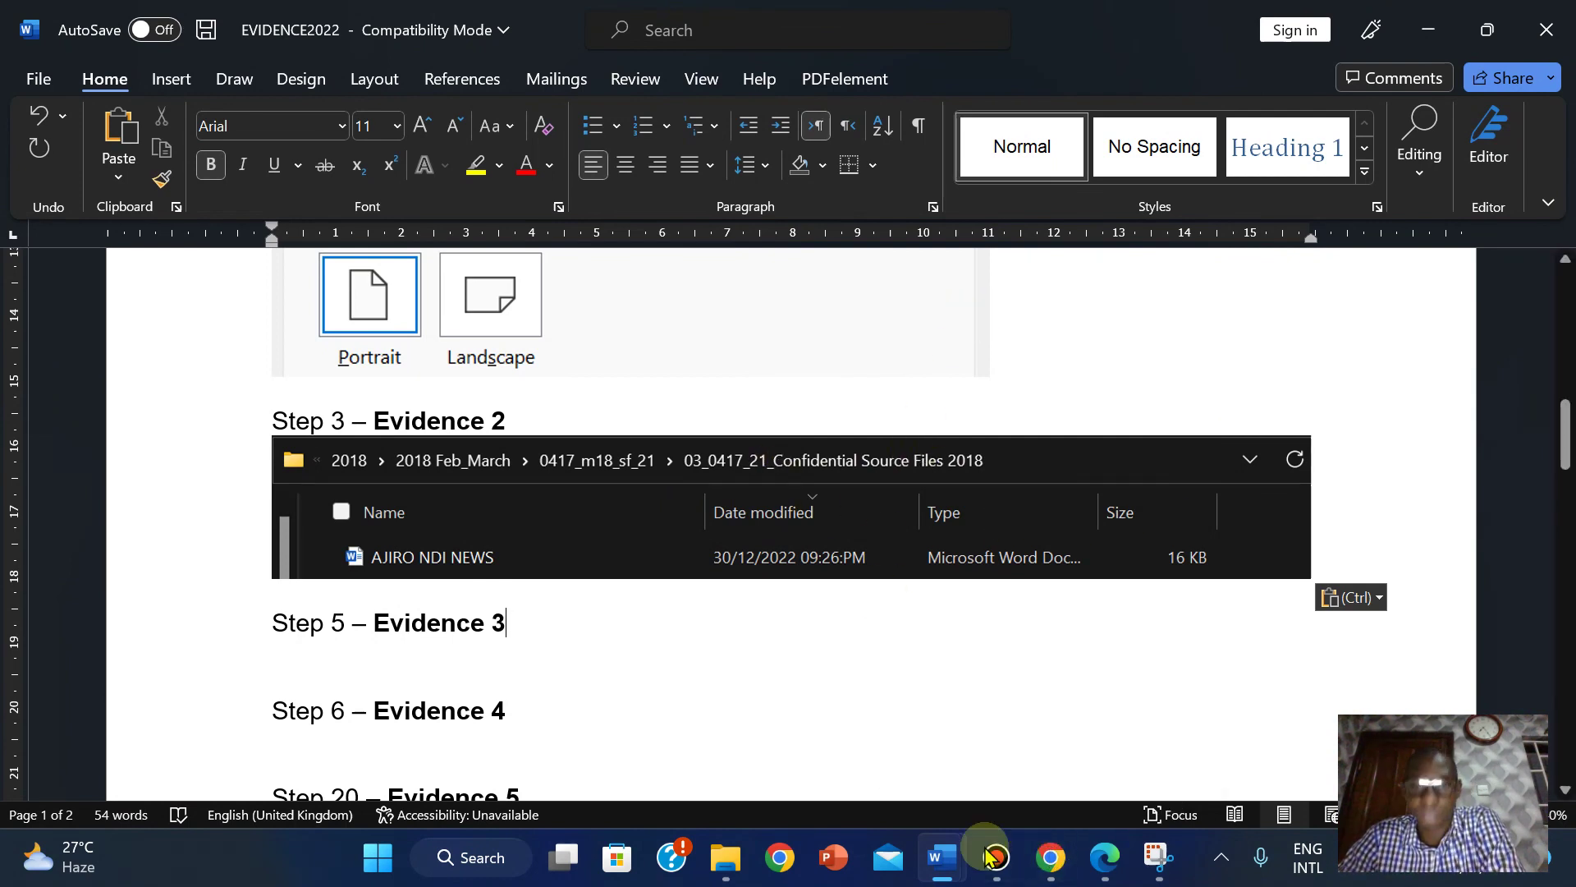
# Highlight task 3 and the Evidence 2 instructions in the question paper PDF.
pyautogui.click(1105, 856)
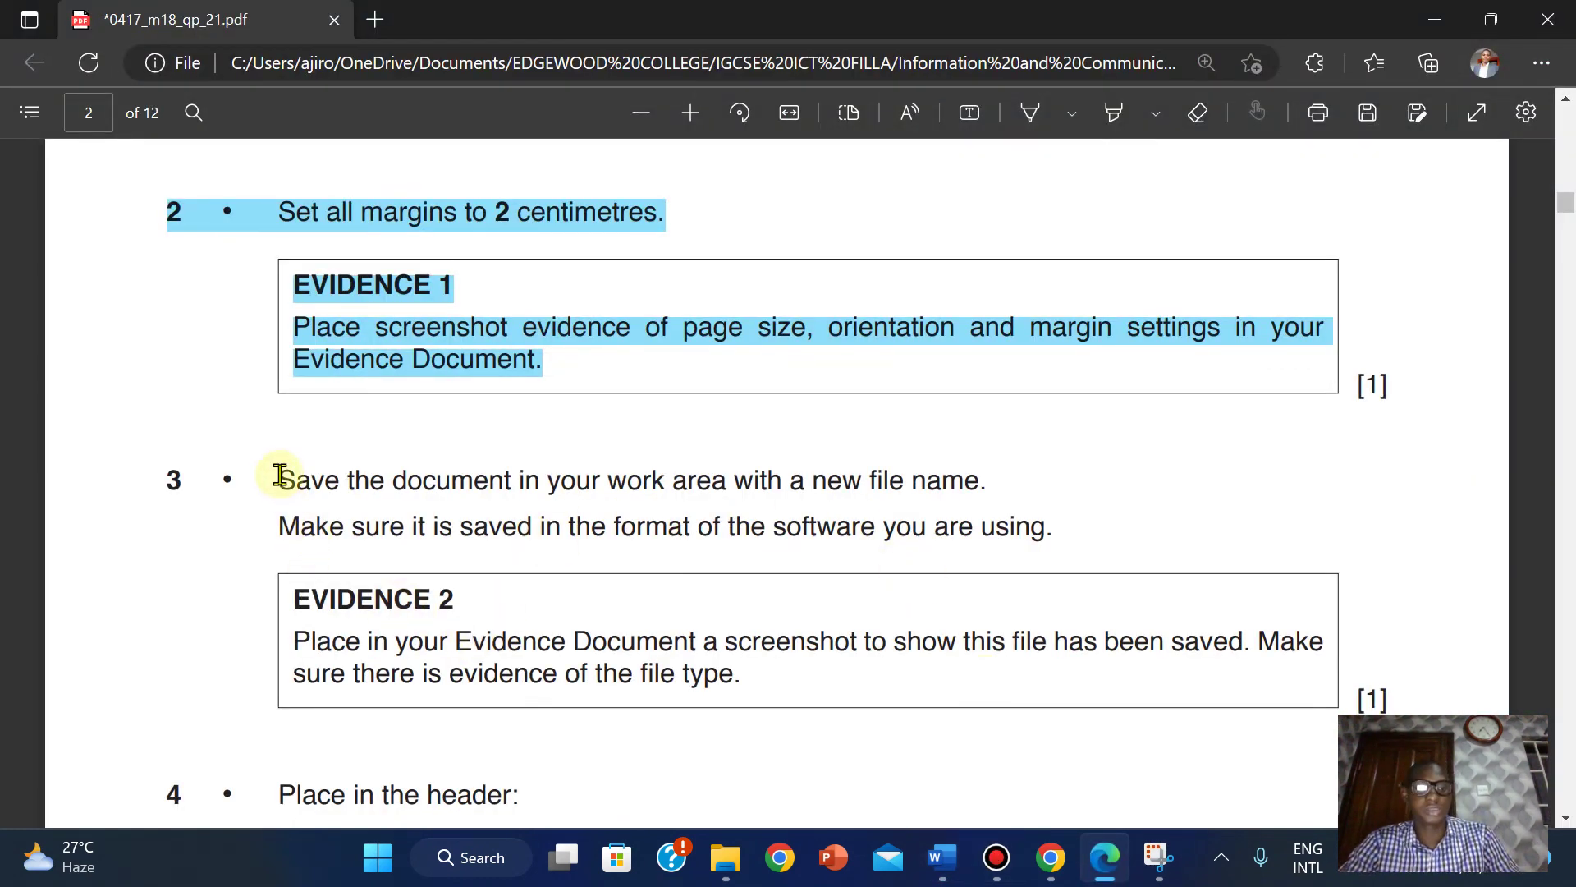
pyautogui.click(1115, 113)
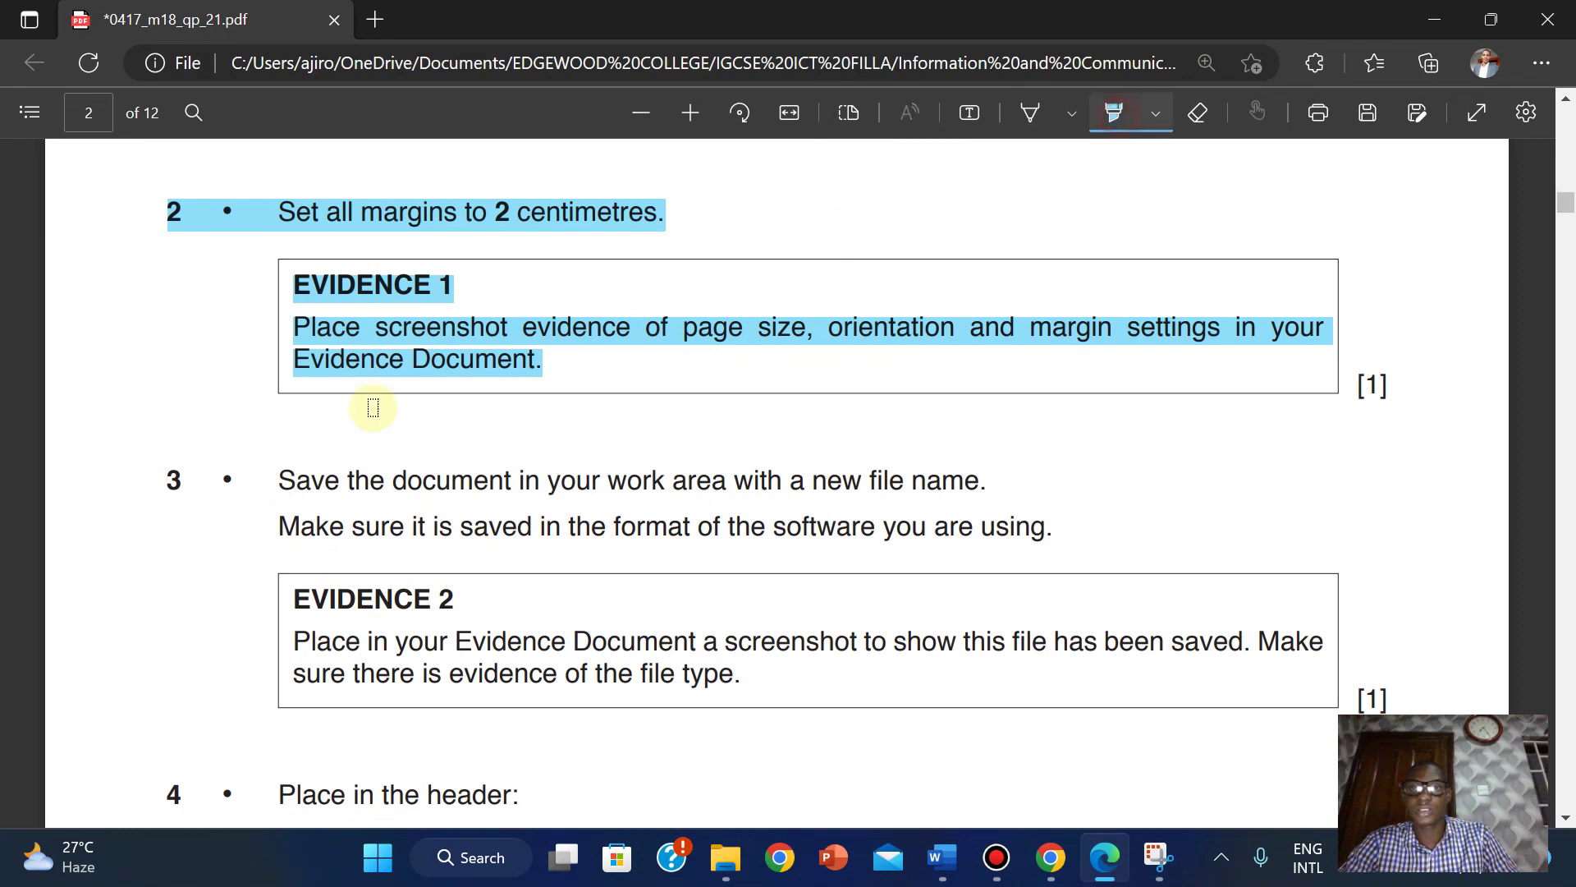
pyautogui.moveTo(277, 478); pyautogui.dragTo(750, 685)
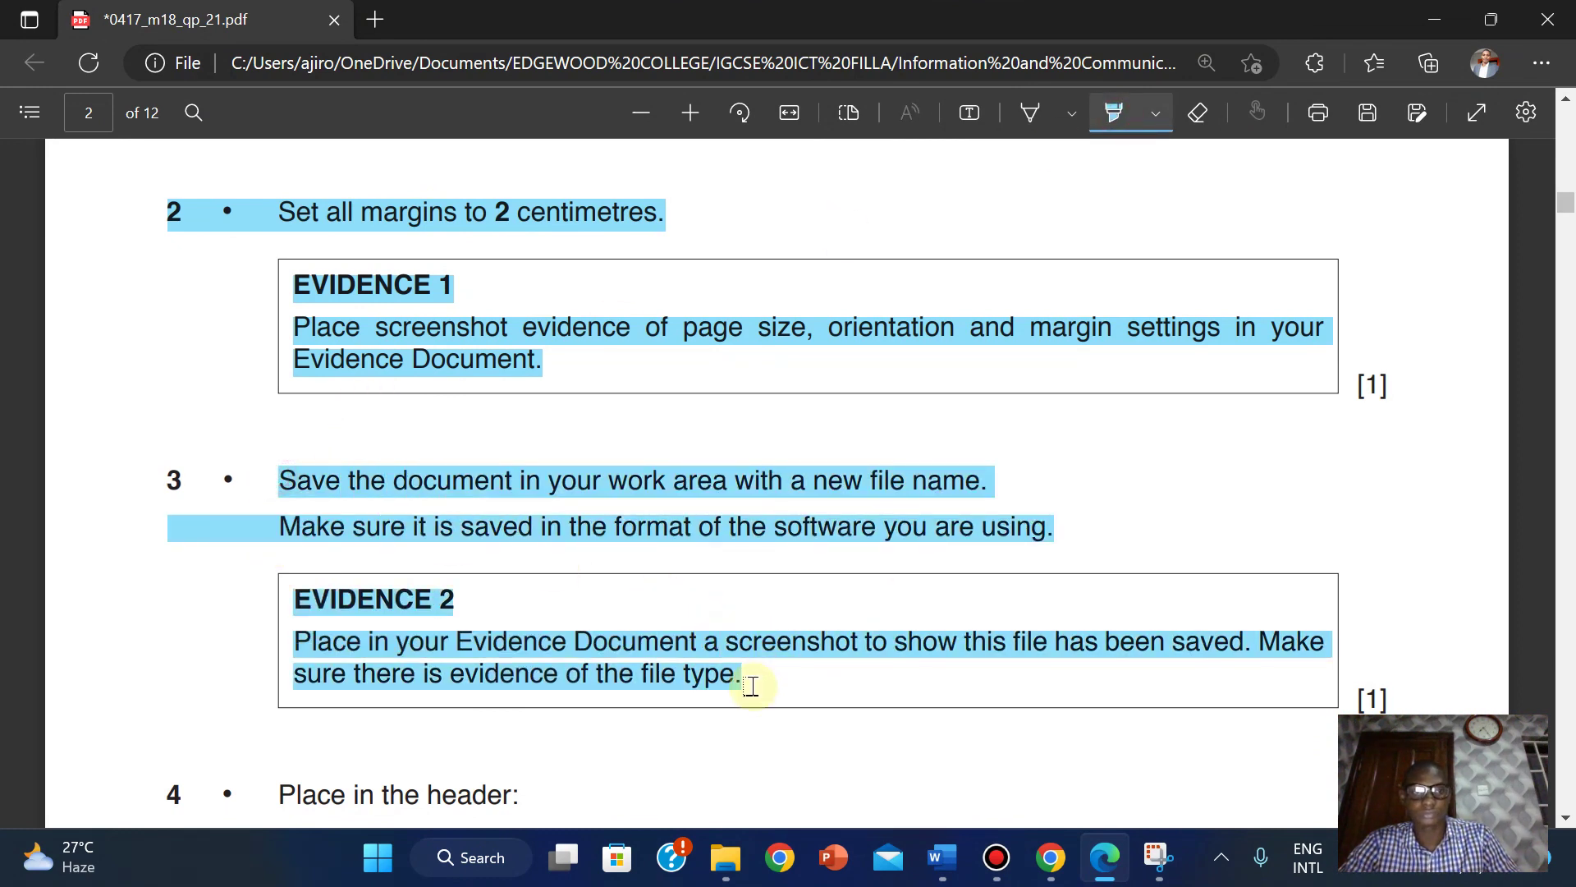
pyautogui.moveTo(159, 475); pyautogui.dragTo(802, 675)
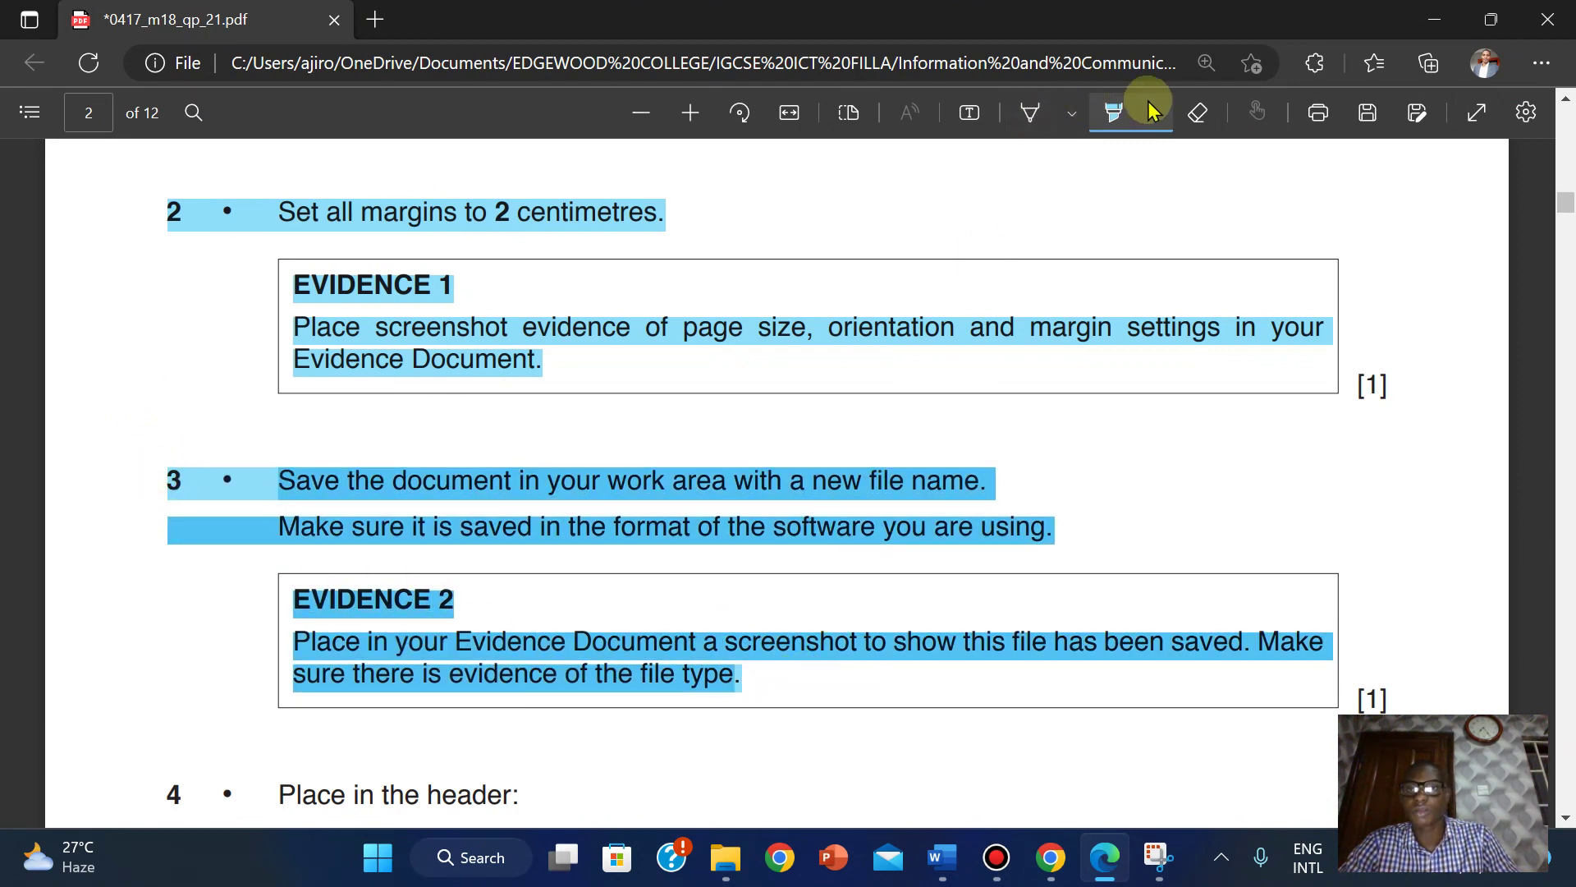
pyautogui.click(1114, 109)
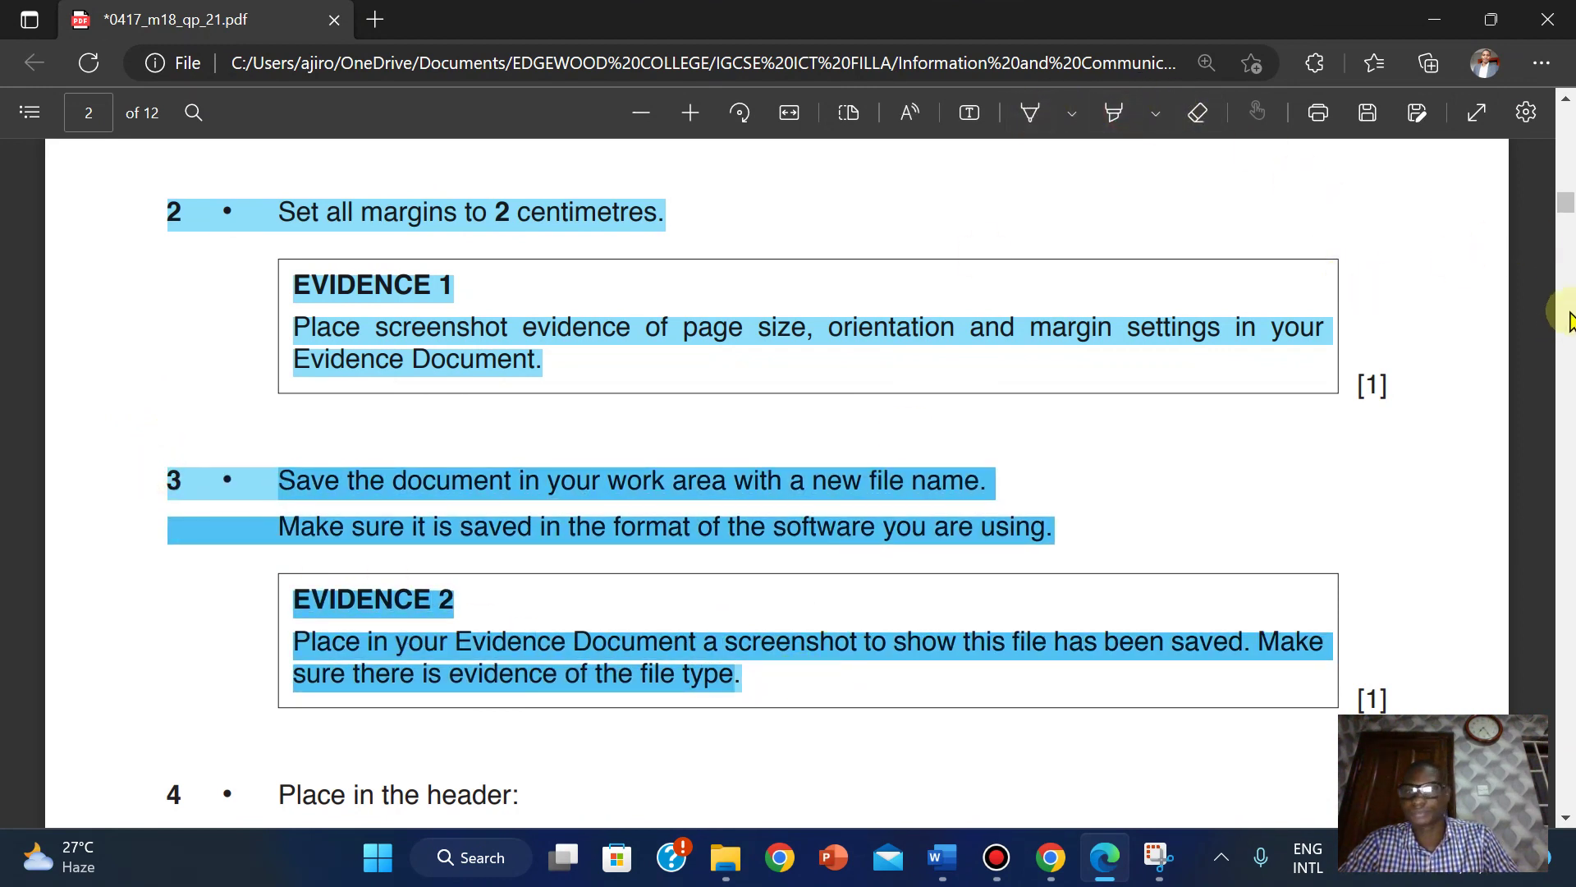
pyautogui.moveTo(1564, 201)
pyautogui.mouseDown()
pyautogui.moveTo(1565, 233)
pyautogui.moveTo(1570, 220)
pyautogui.mouseUp()
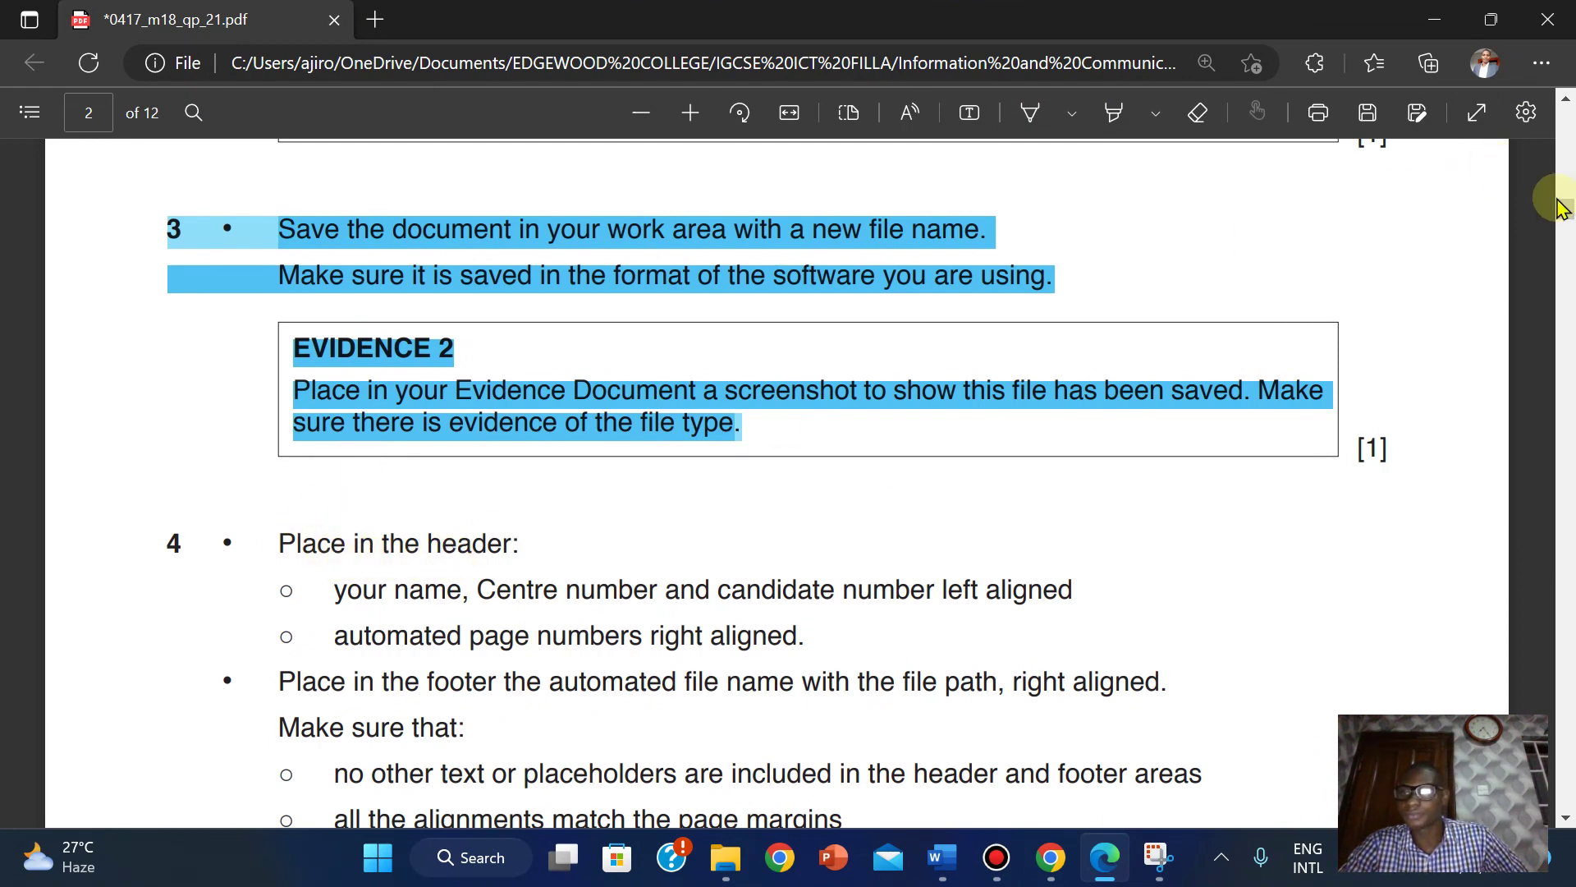
pyautogui.moveTo(1568, 213); pyautogui.dragTo(1569, 222)
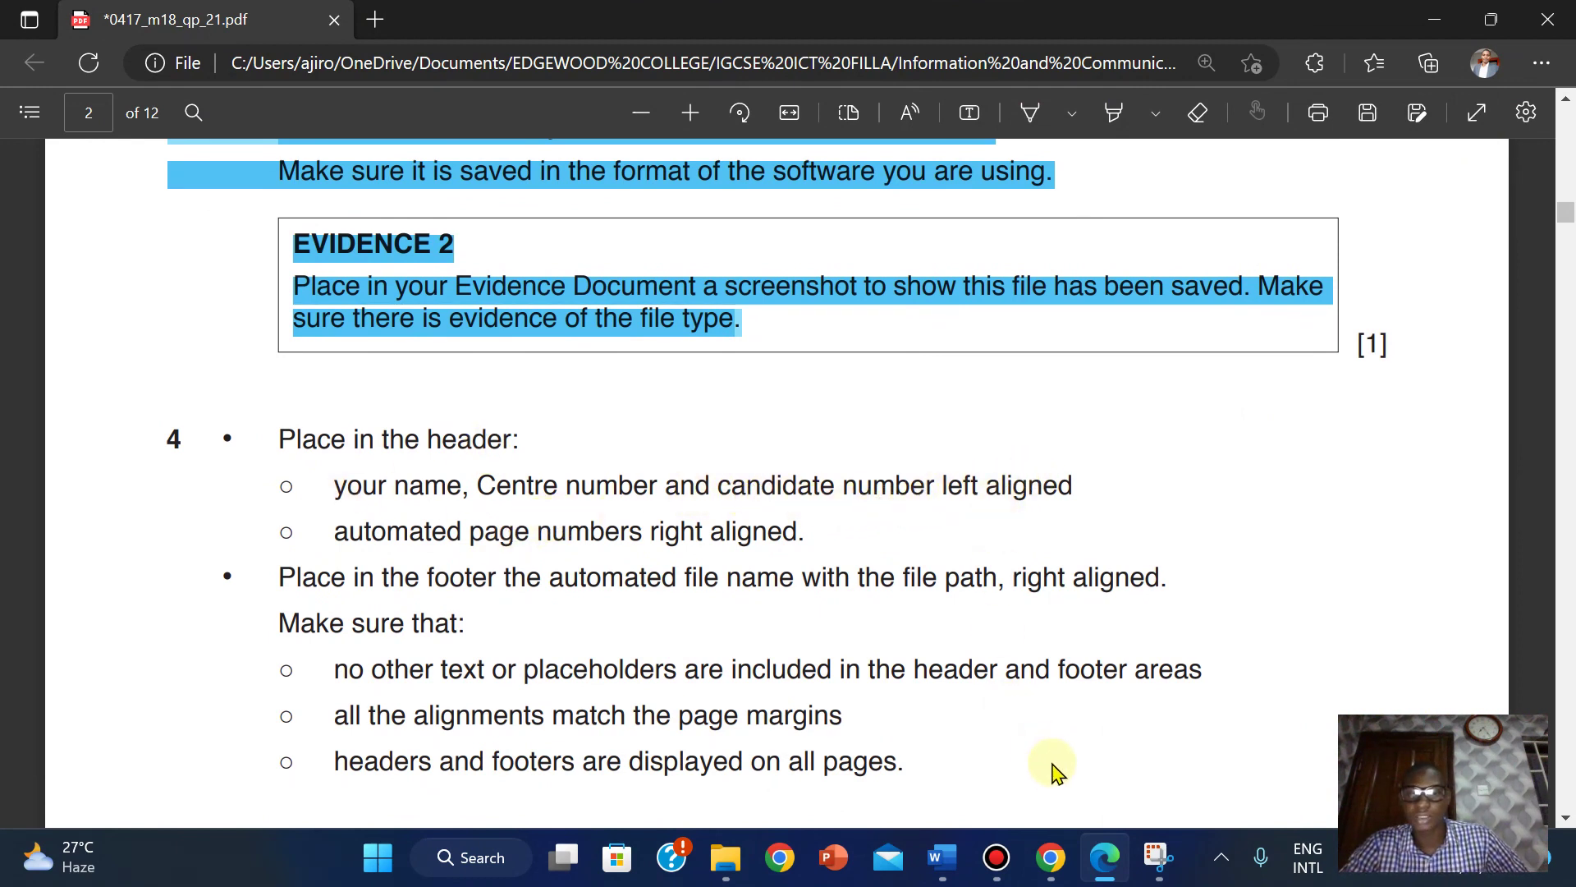
pyautogui.moveTo(941, 857)
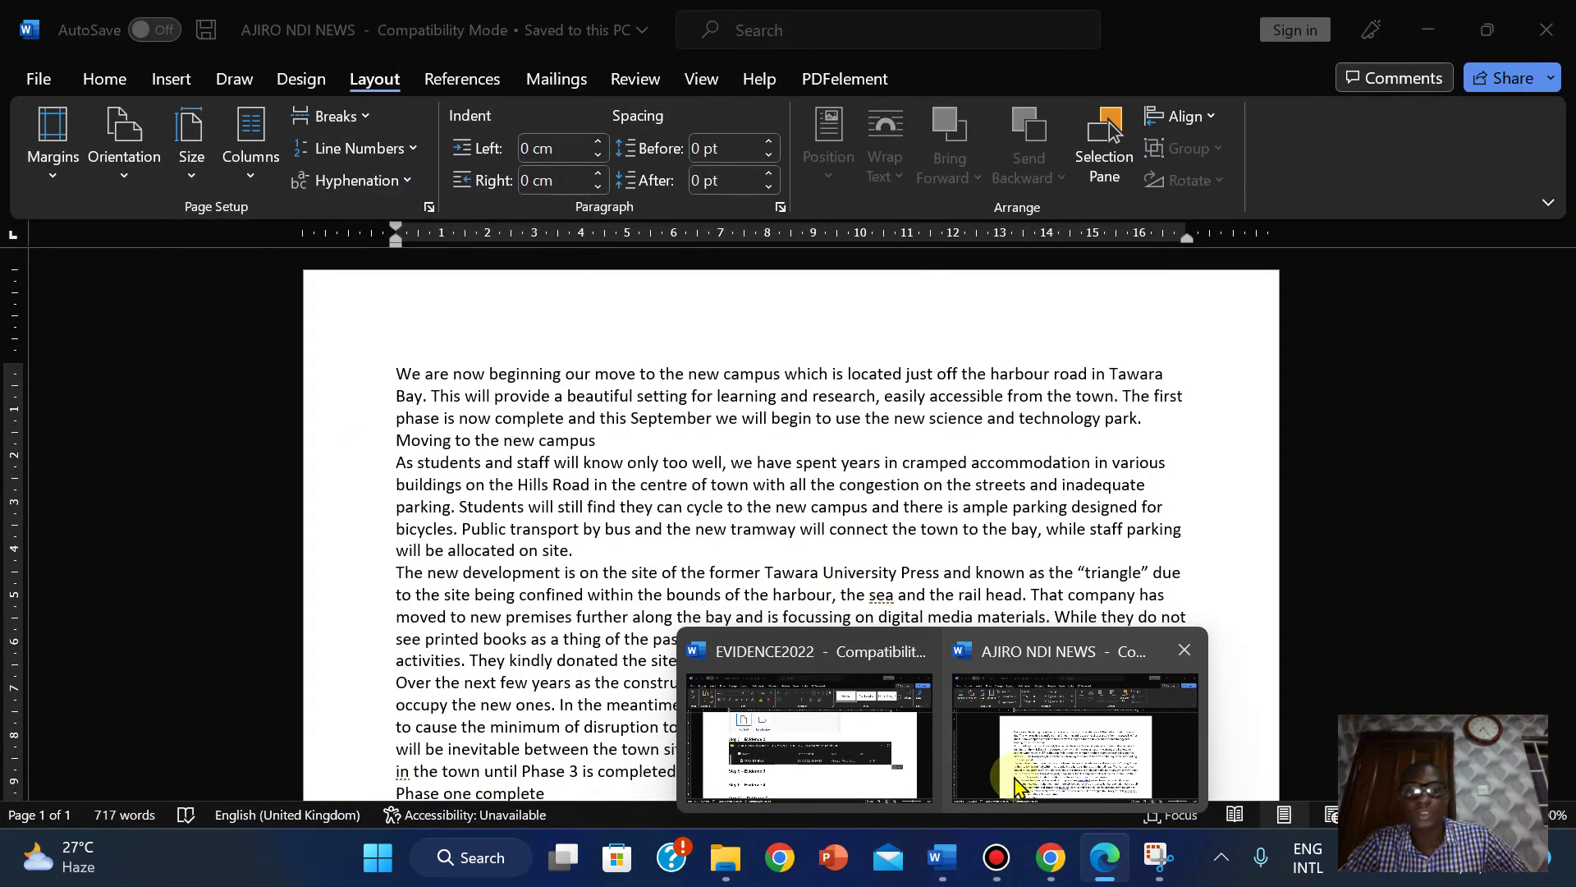
pyautogui.click(1018, 786)
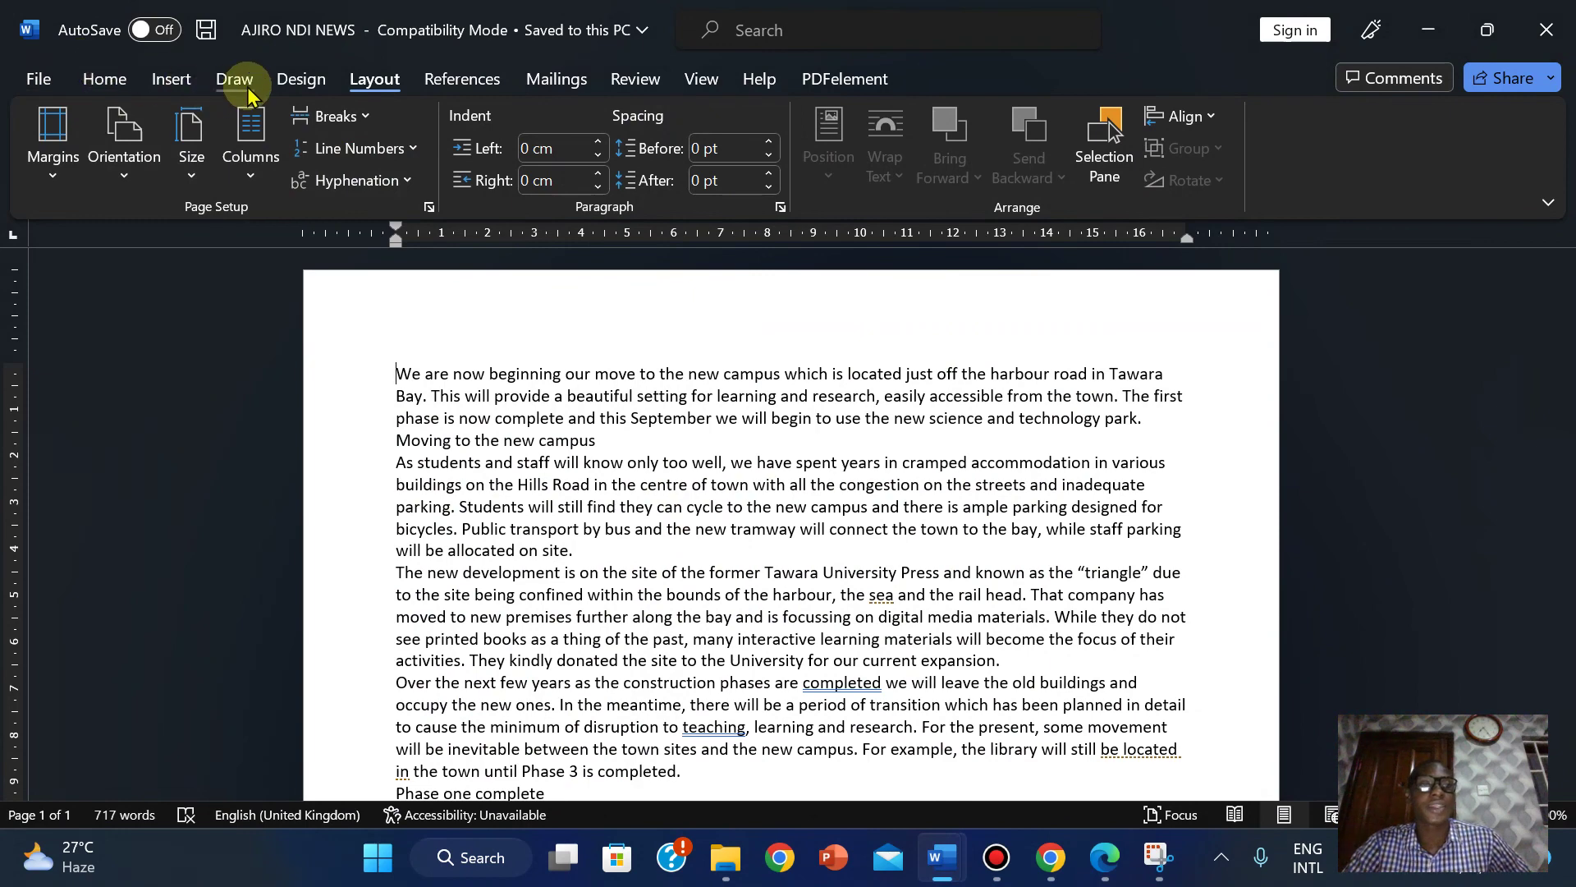
pyautogui.click(171, 79)
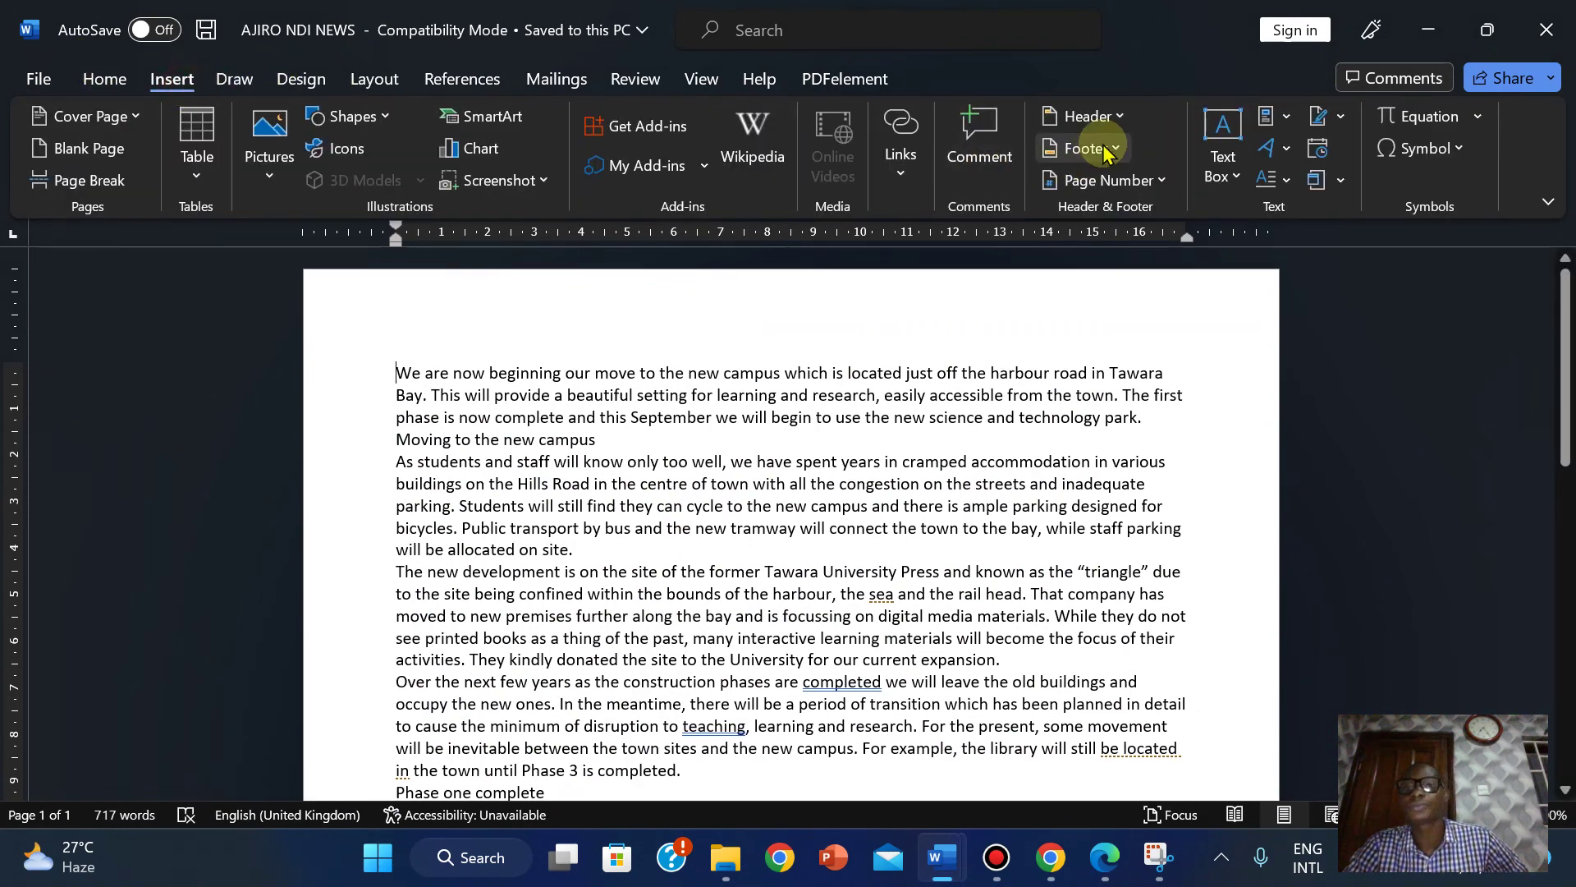
# Insert a Blank (Three Columns) header, then recheck the question paper's header instructions.
pyautogui.click(1092, 116)
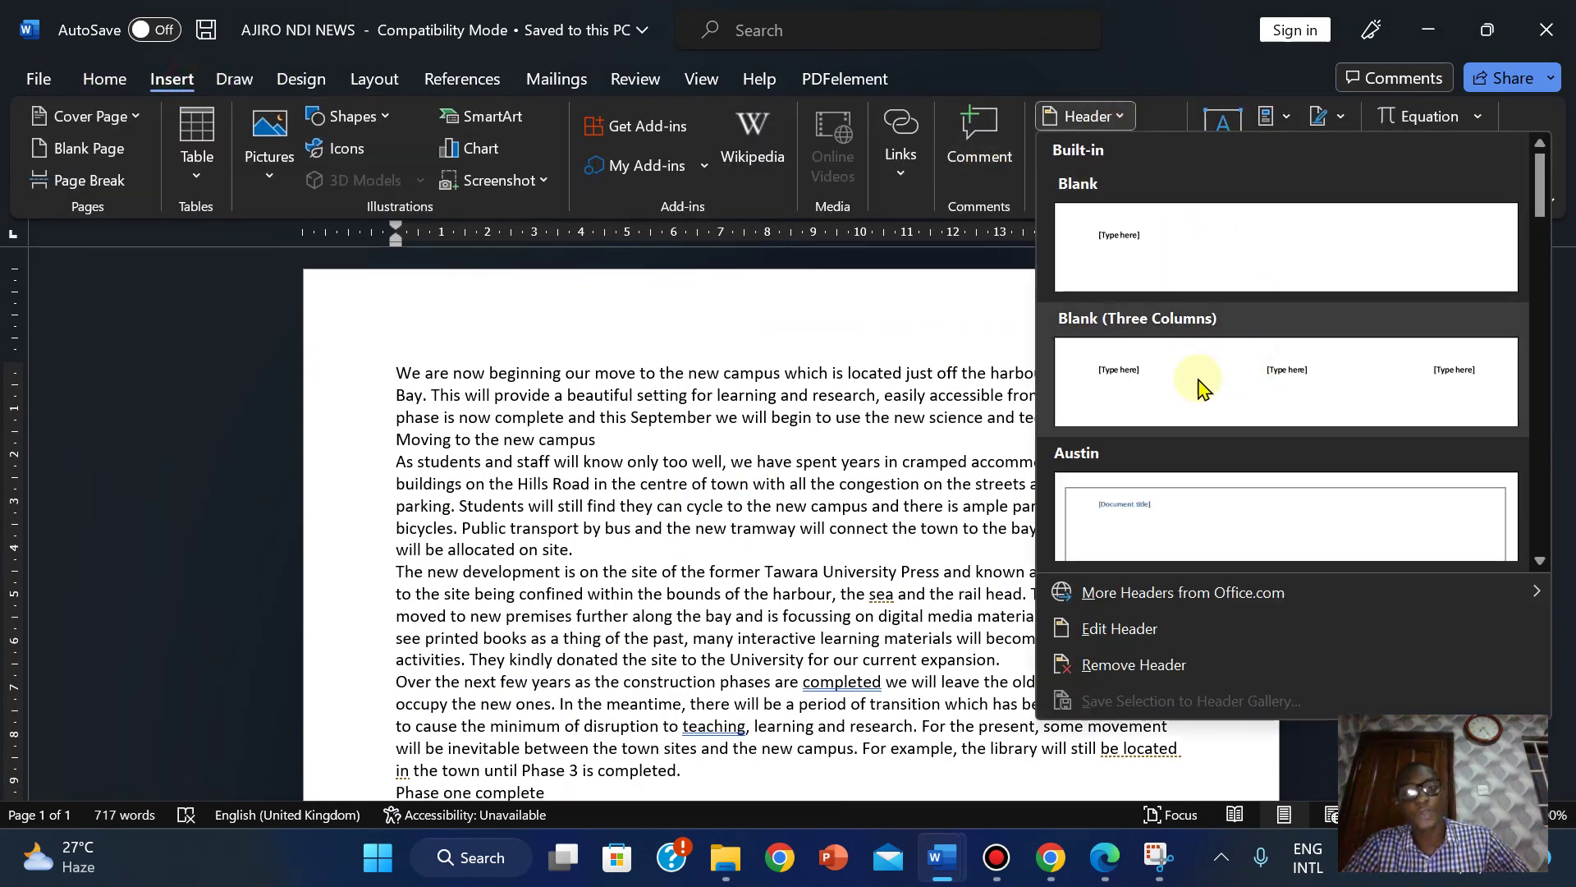
pyautogui.click(1198, 386)
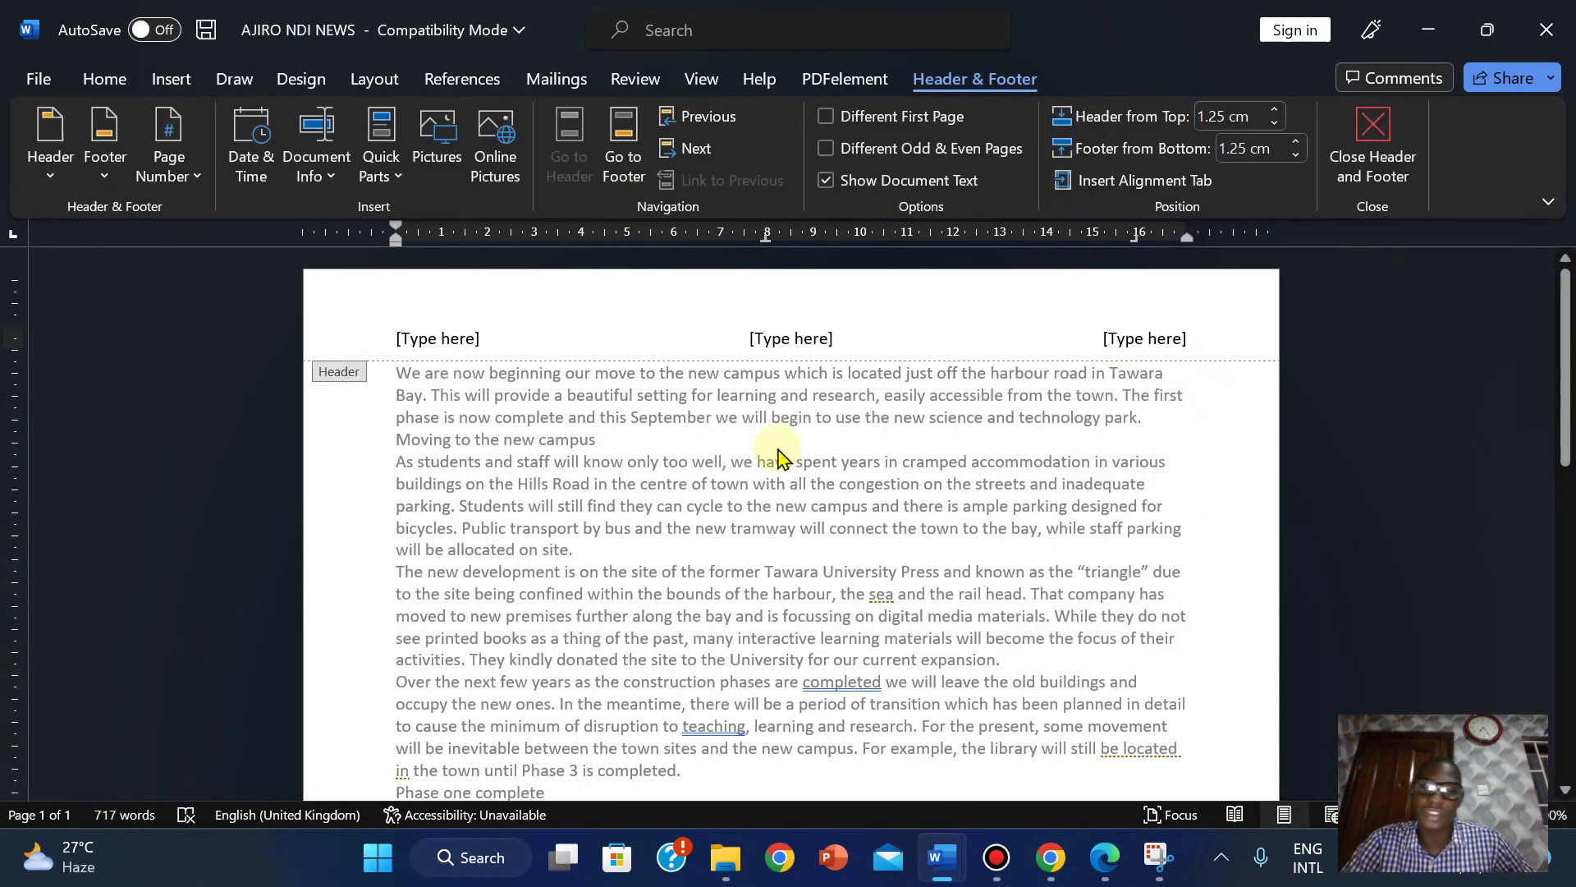
pyautogui.click(1109, 866)
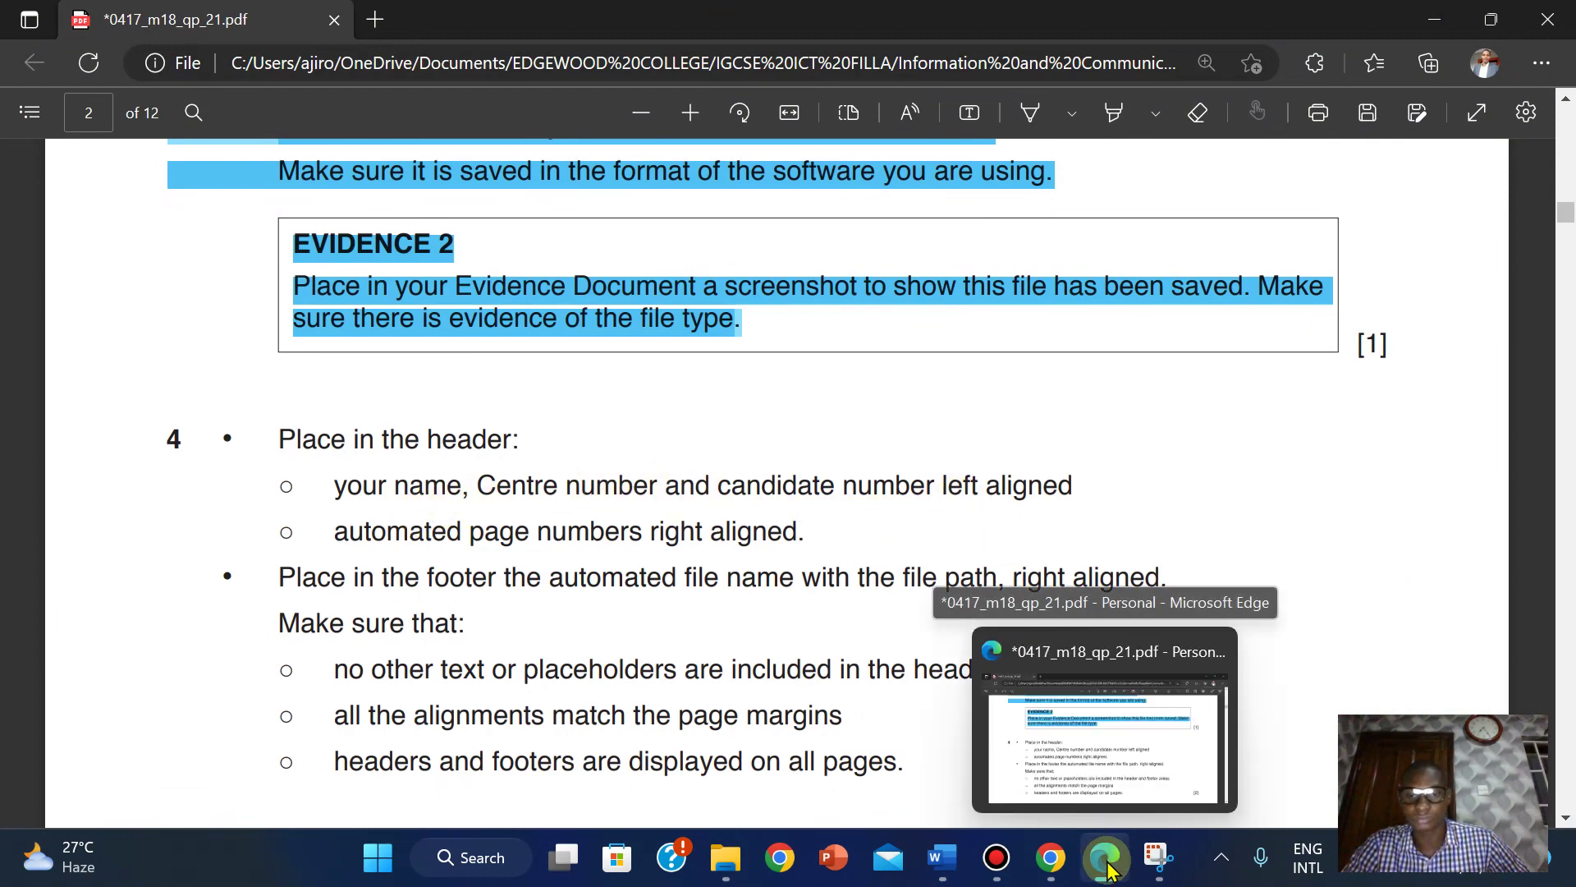
# Enter the candidate's name, centre number and candidate number in the left header placeholder, then select the name.
pyautogui.moveTo(932, 880)
pyautogui.click(1018, 772)
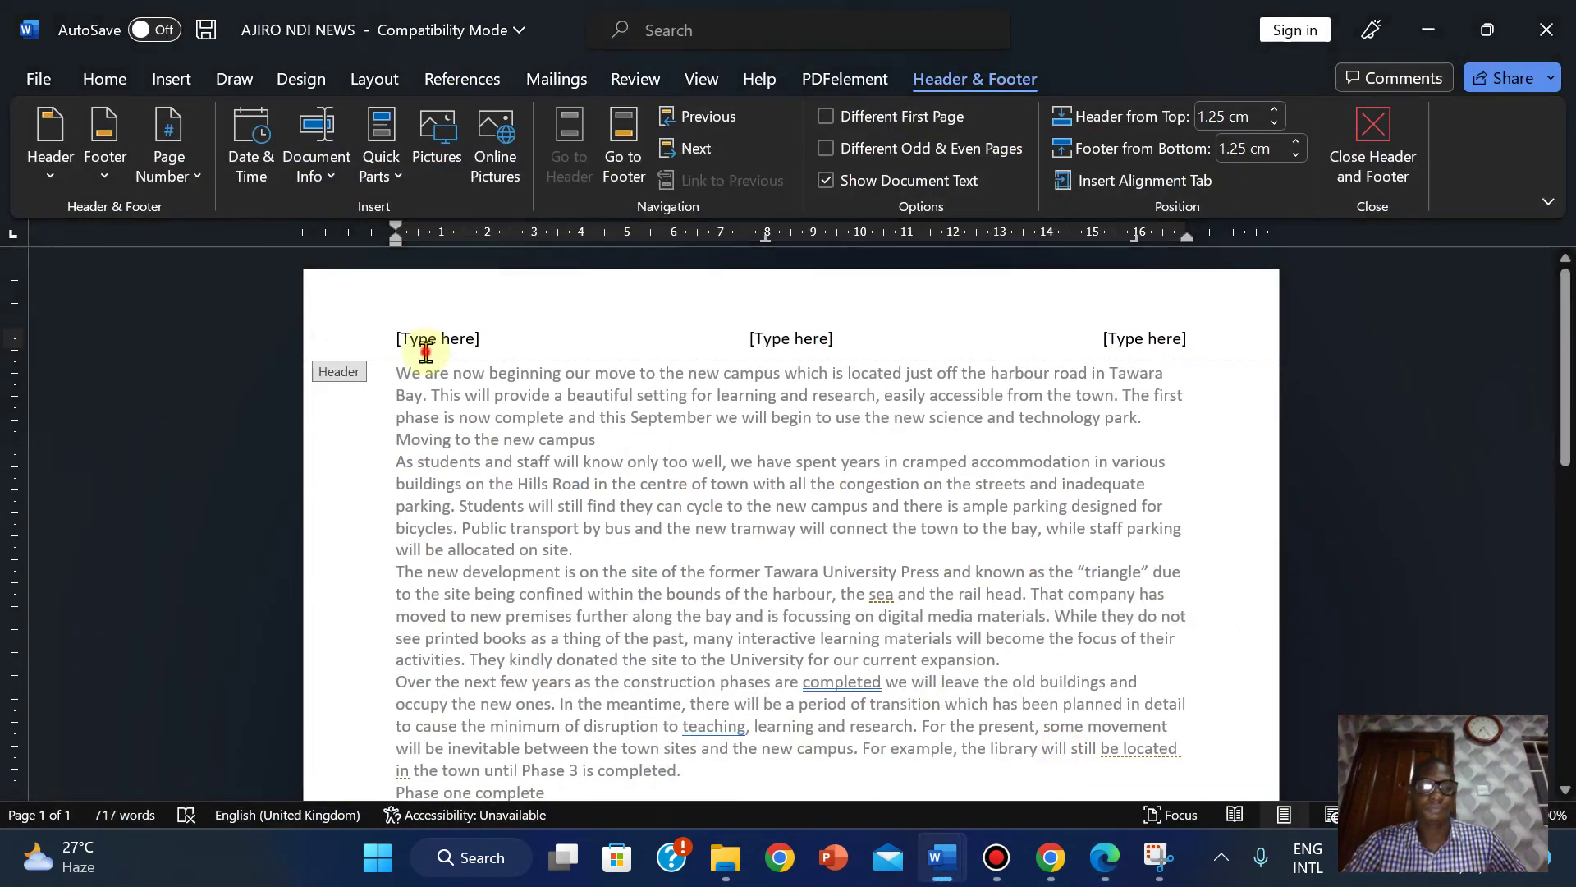
pyautogui.click(425, 351)
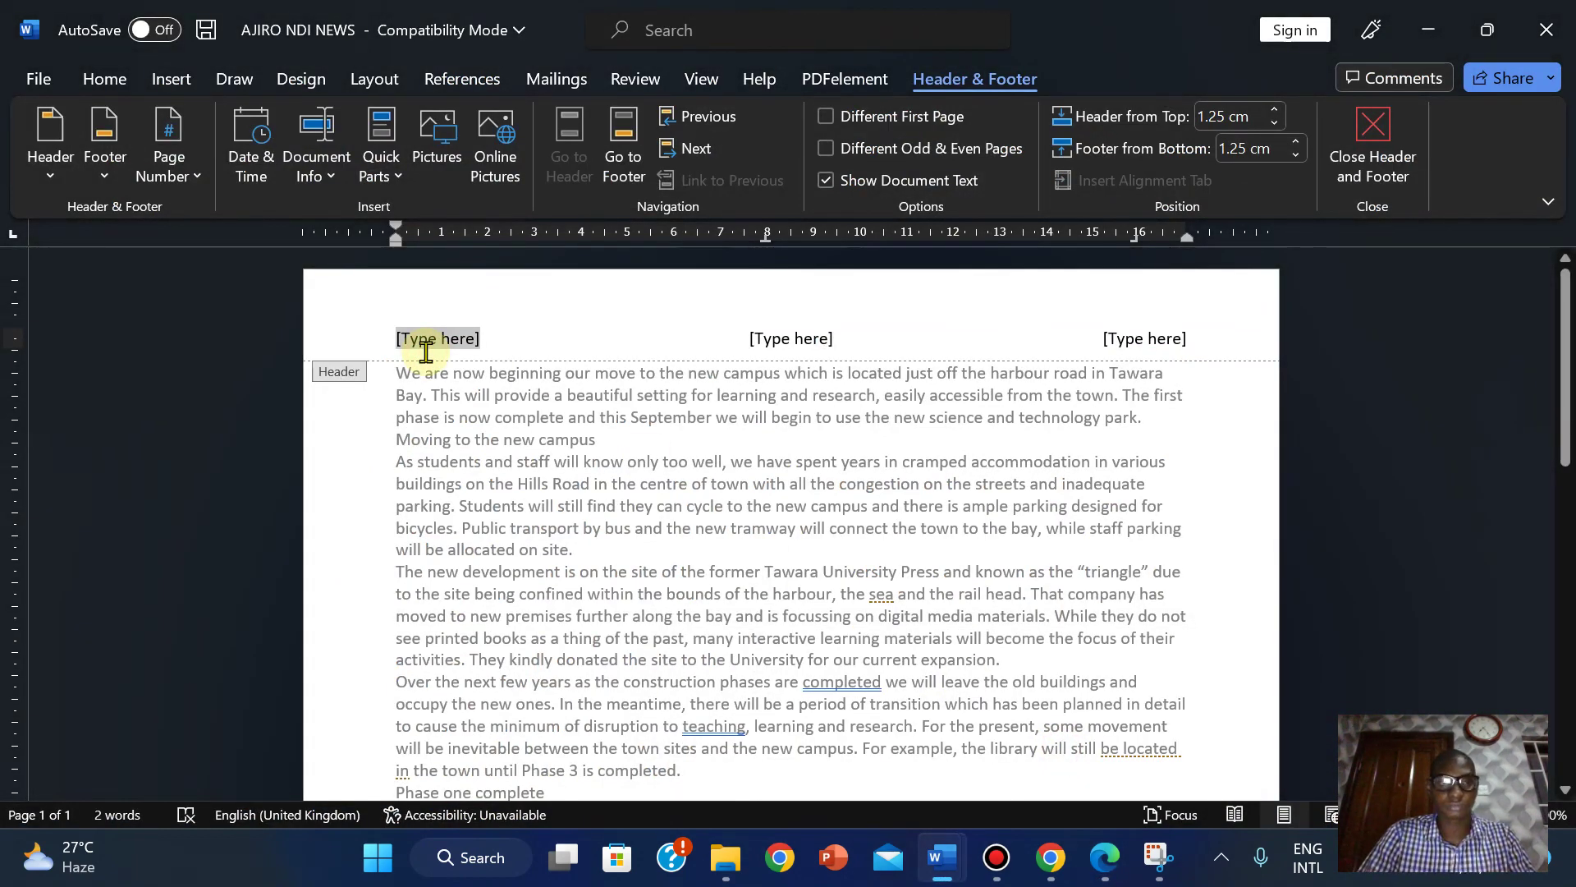
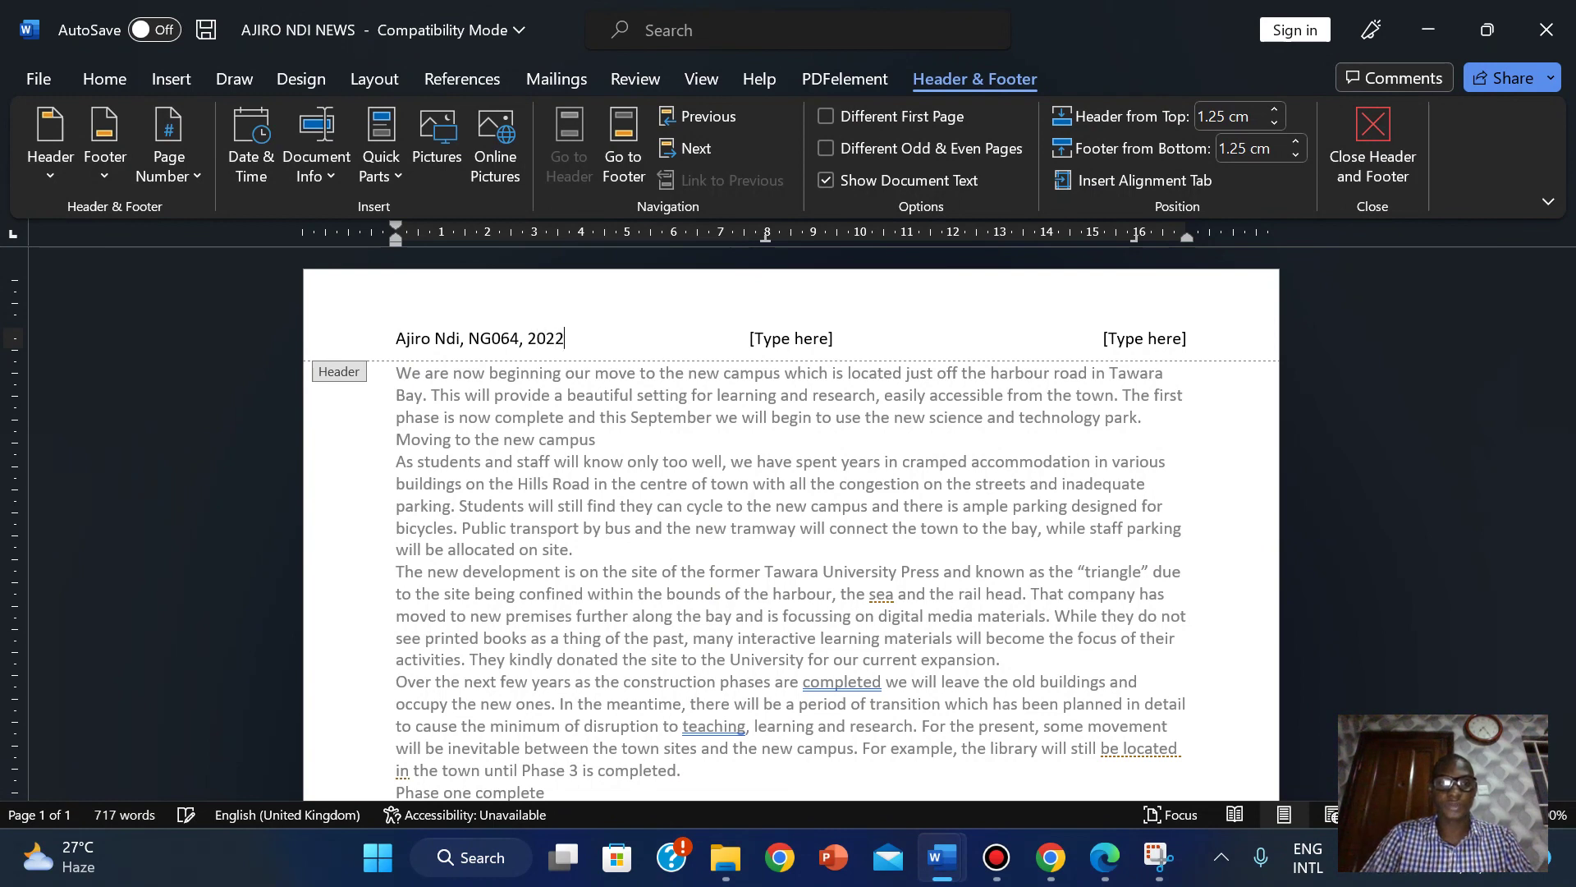
pyautogui.click(454, 345)
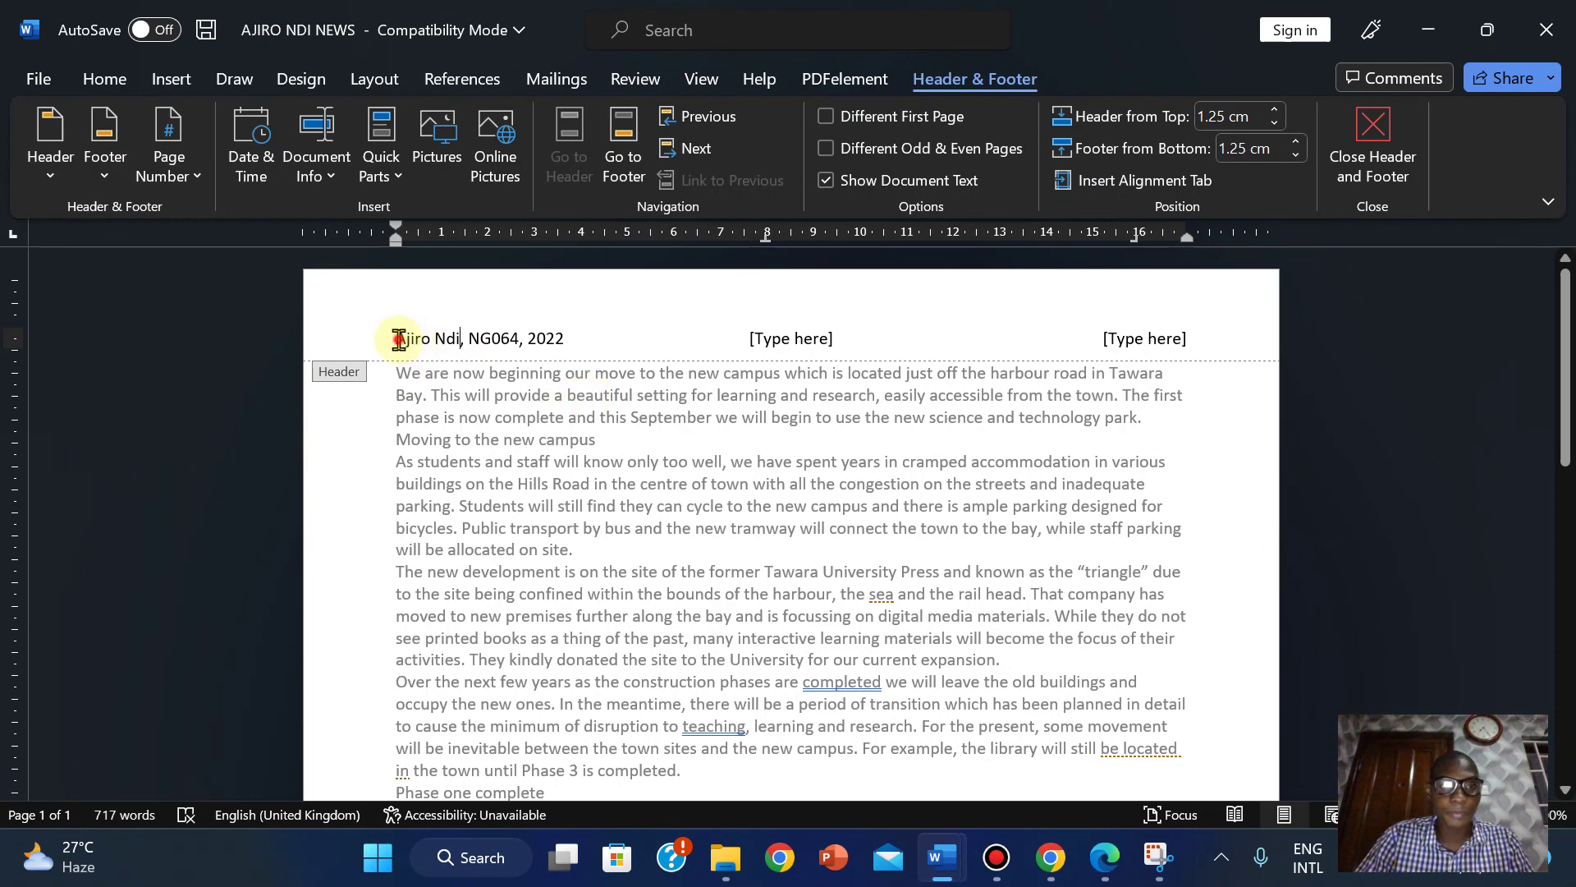
pyautogui.moveTo(399, 339); pyautogui.dragTo(461, 333)
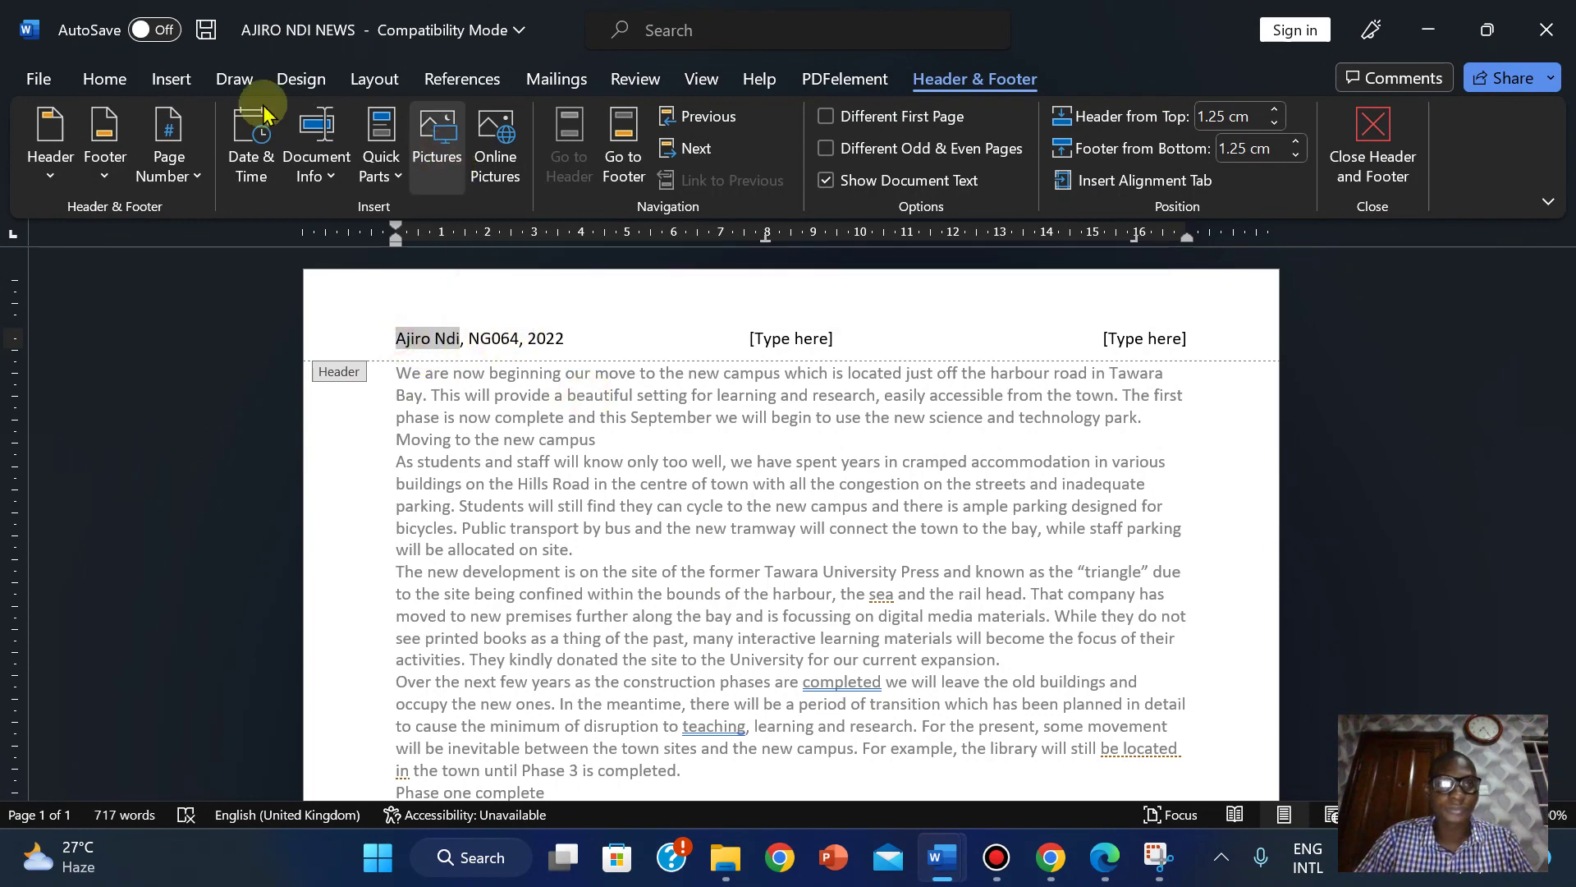
# Change the header name to UPPERCASE with Change Case, after rechecking the exam paper.
pyautogui.click(92, 82)
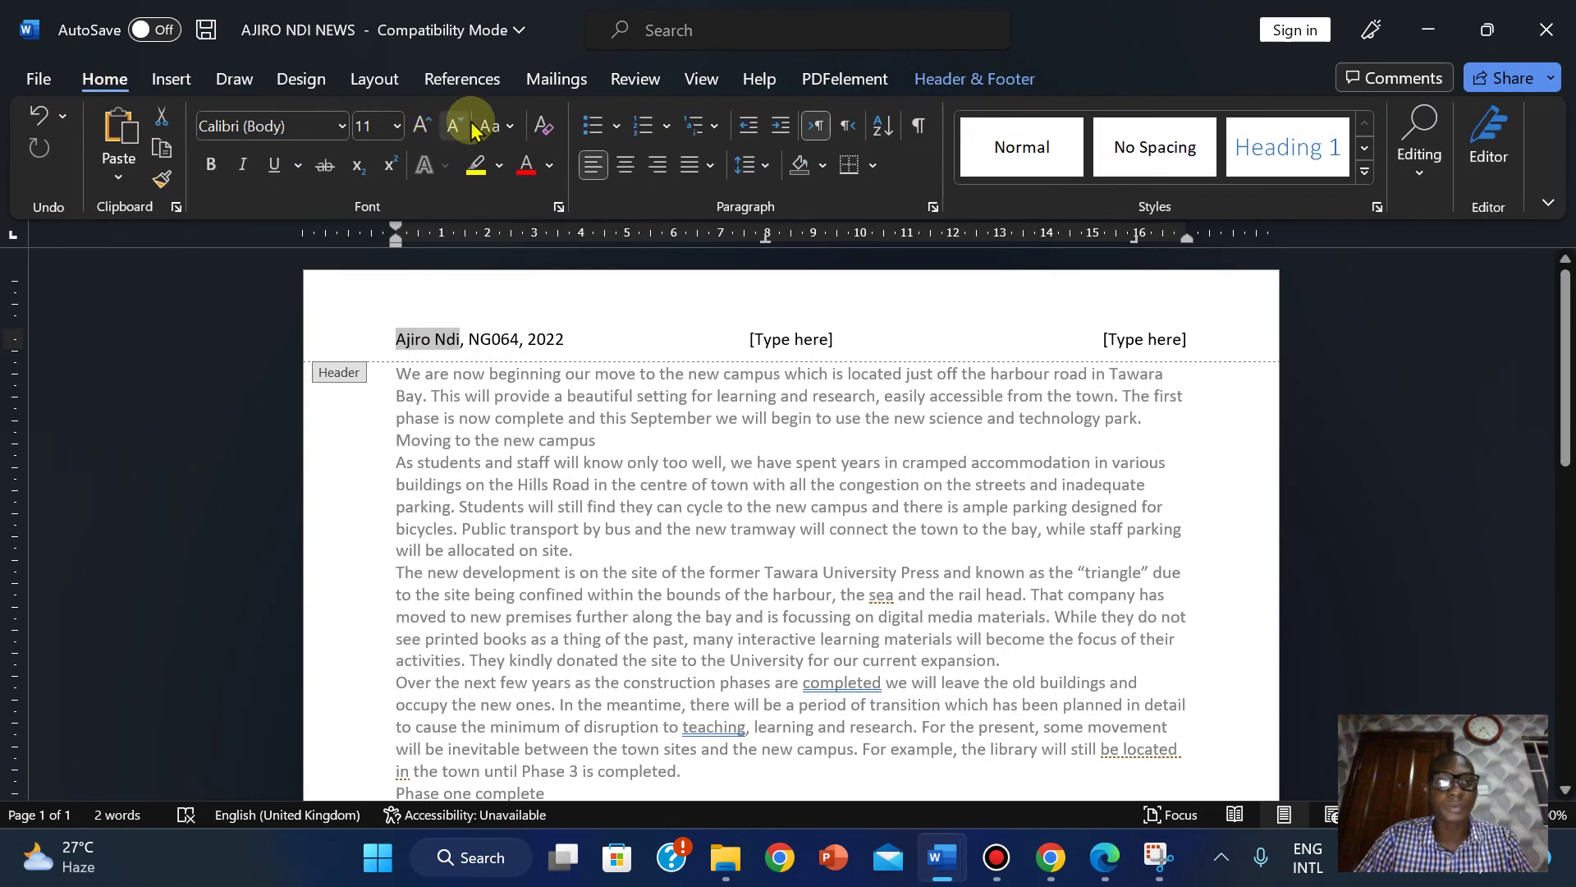
pyautogui.click(509, 131)
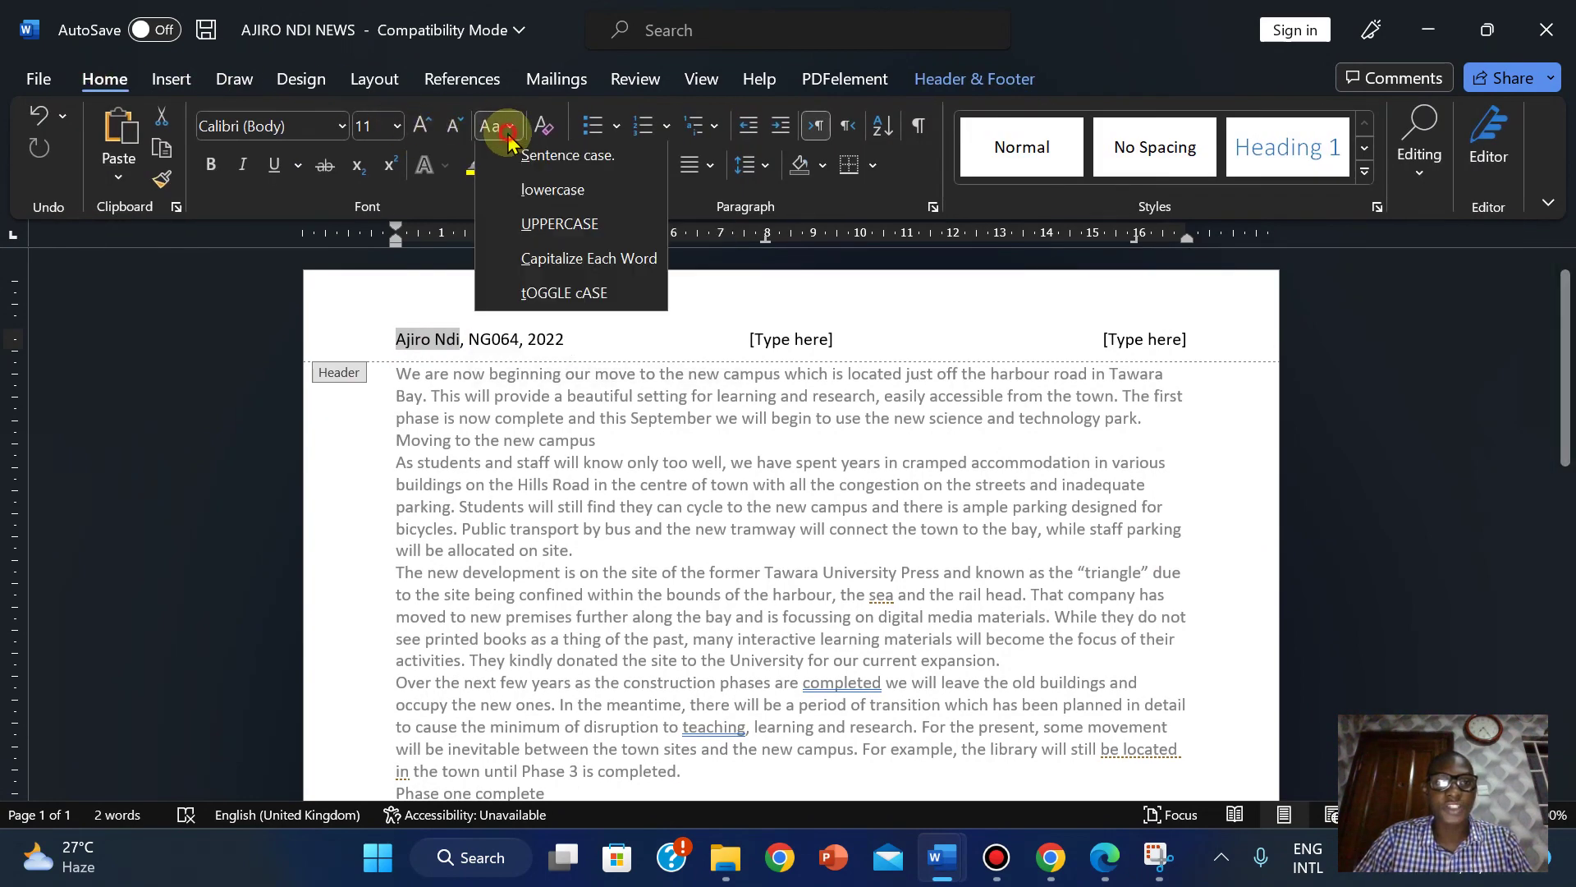
pyautogui.click(540, 230)
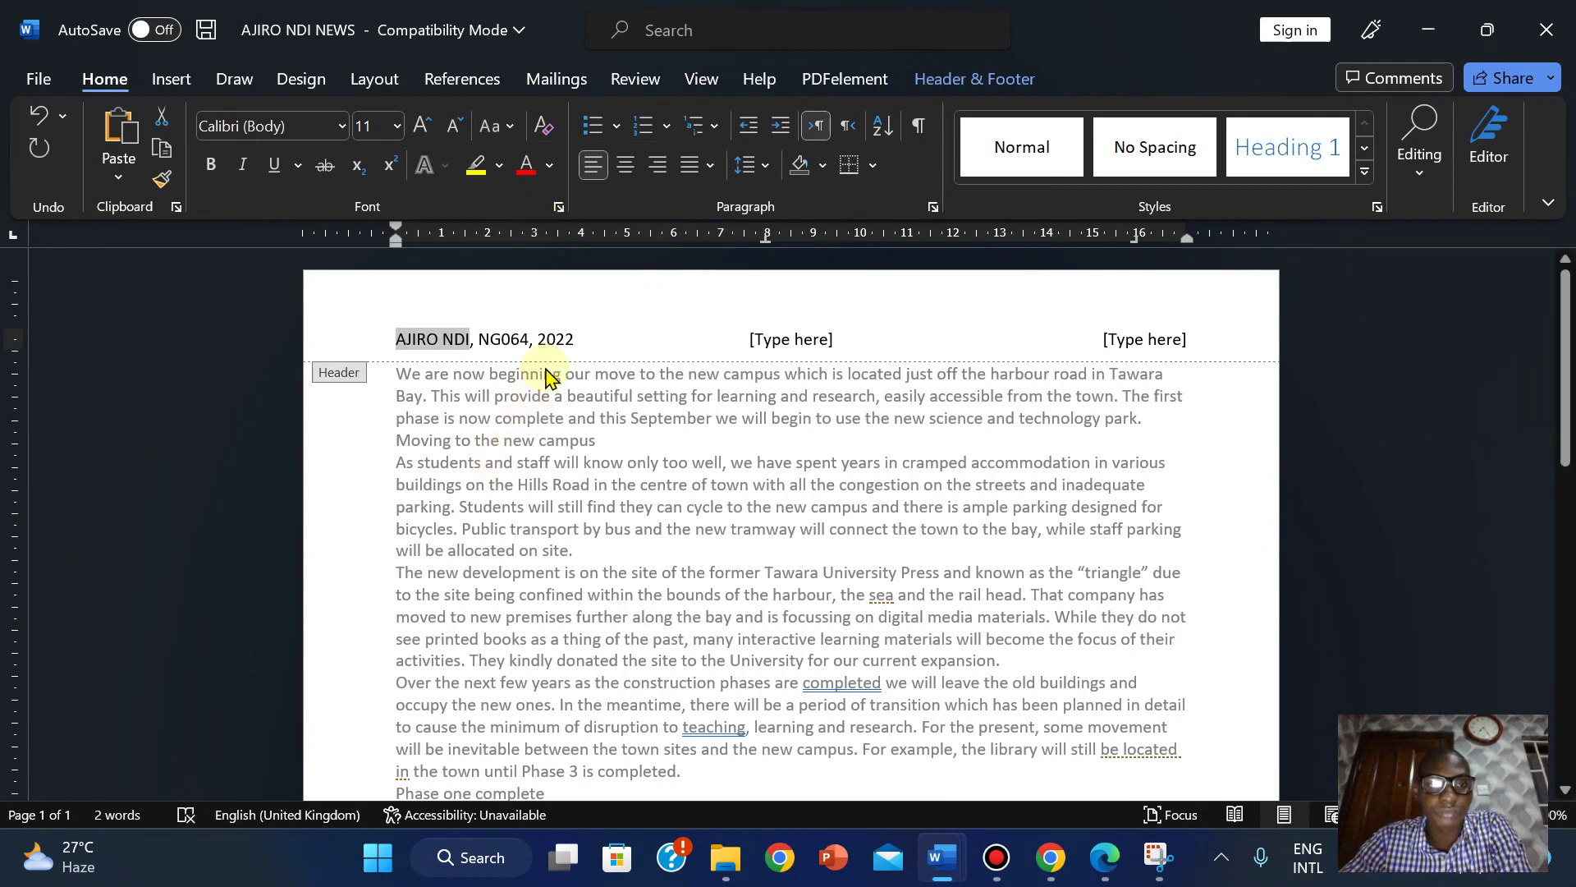
pyautogui.click(529, 344)
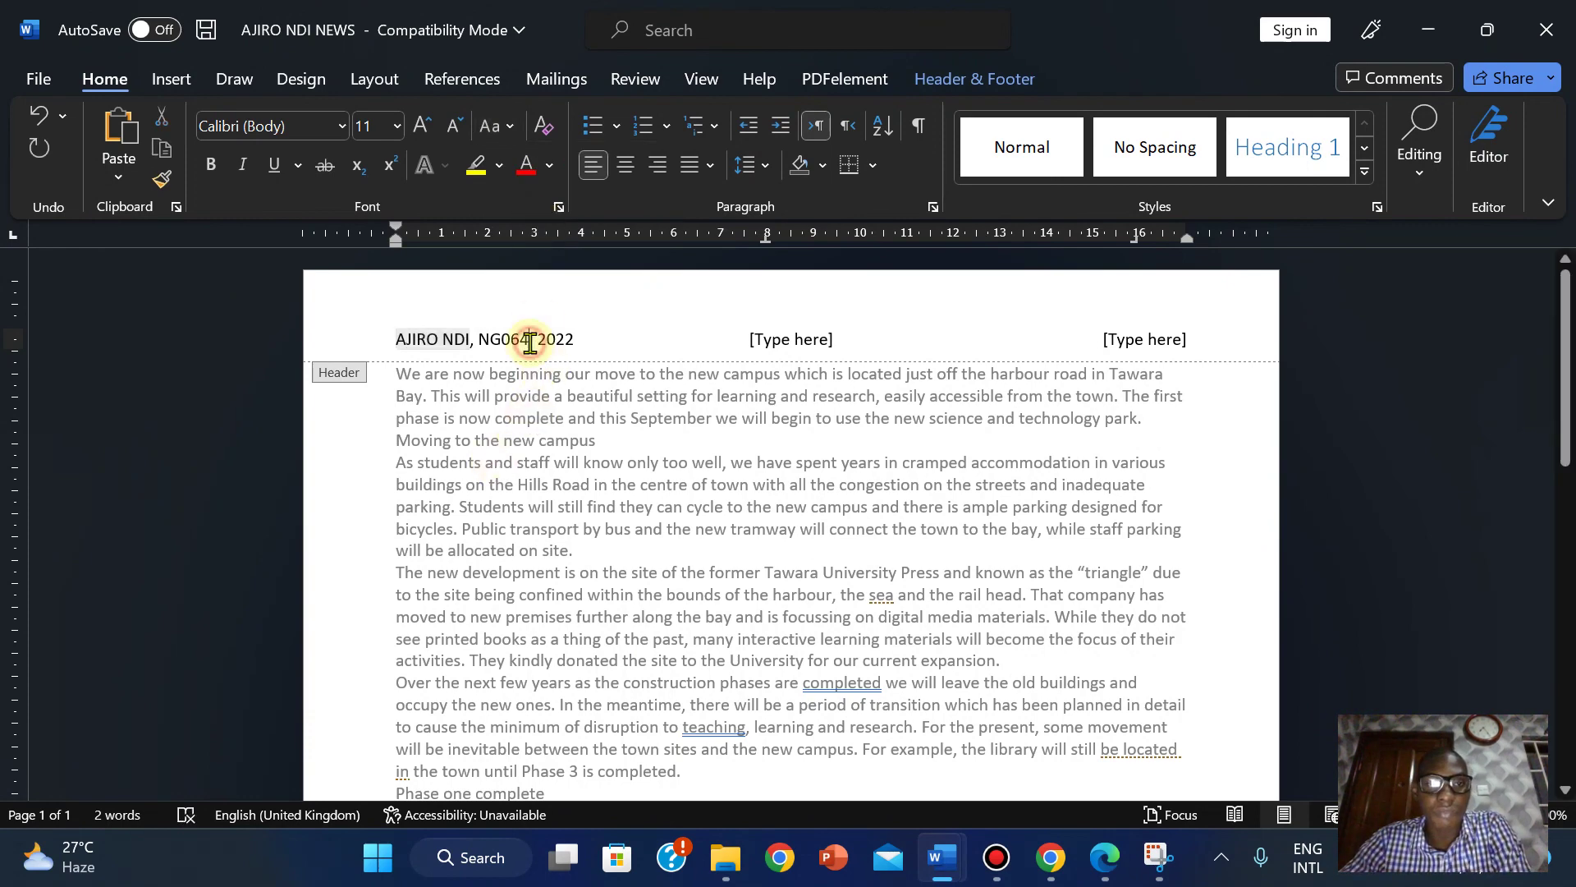
pyautogui.click(1105, 858)
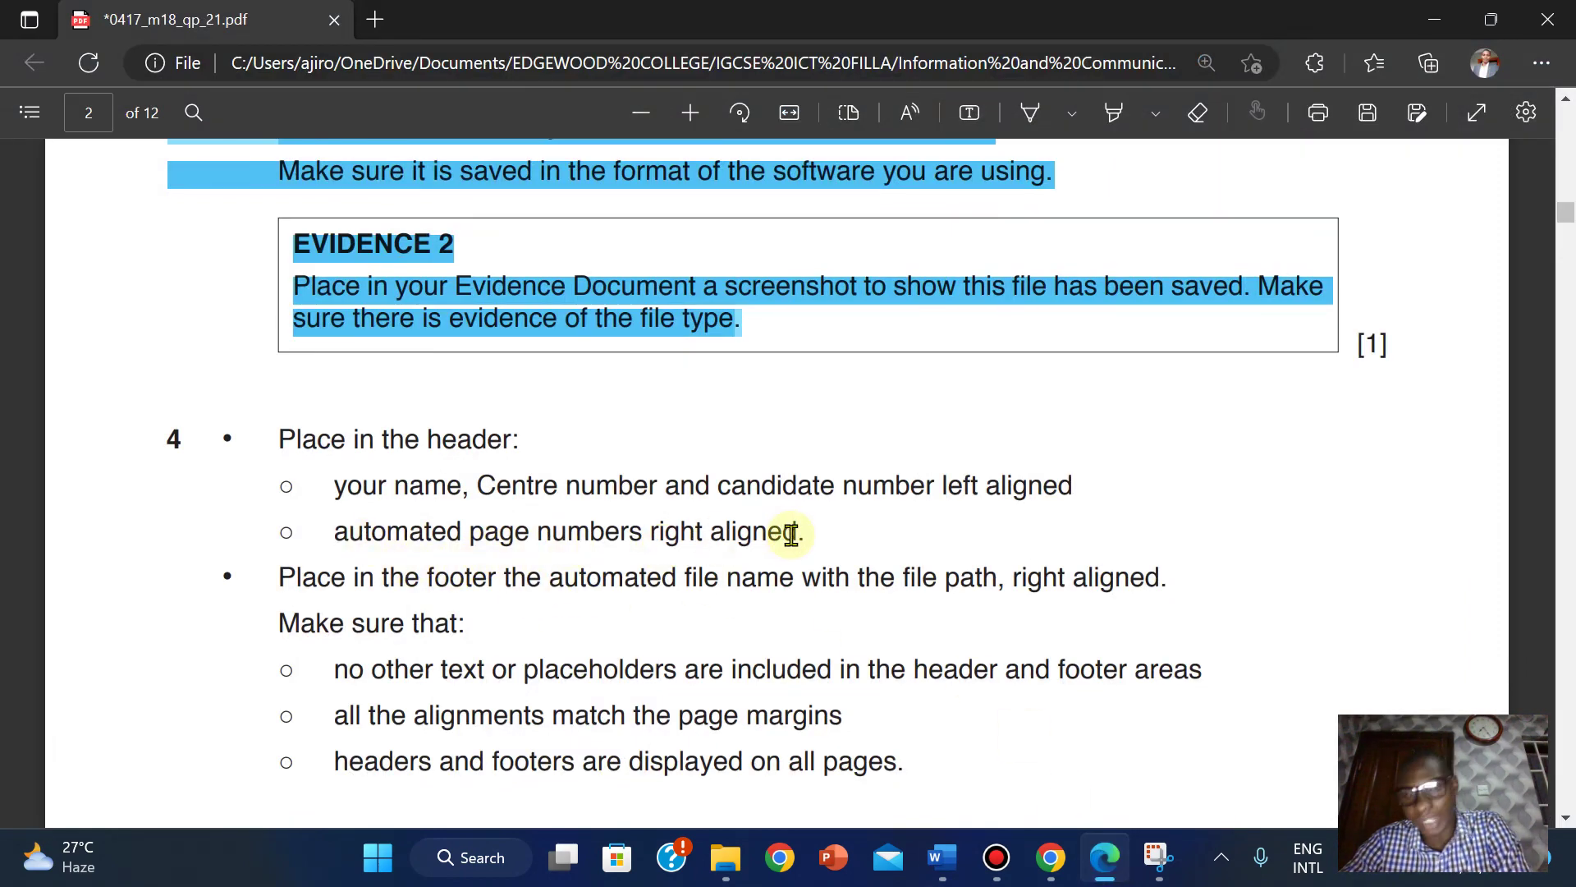
pyautogui.moveTo(952, 854)
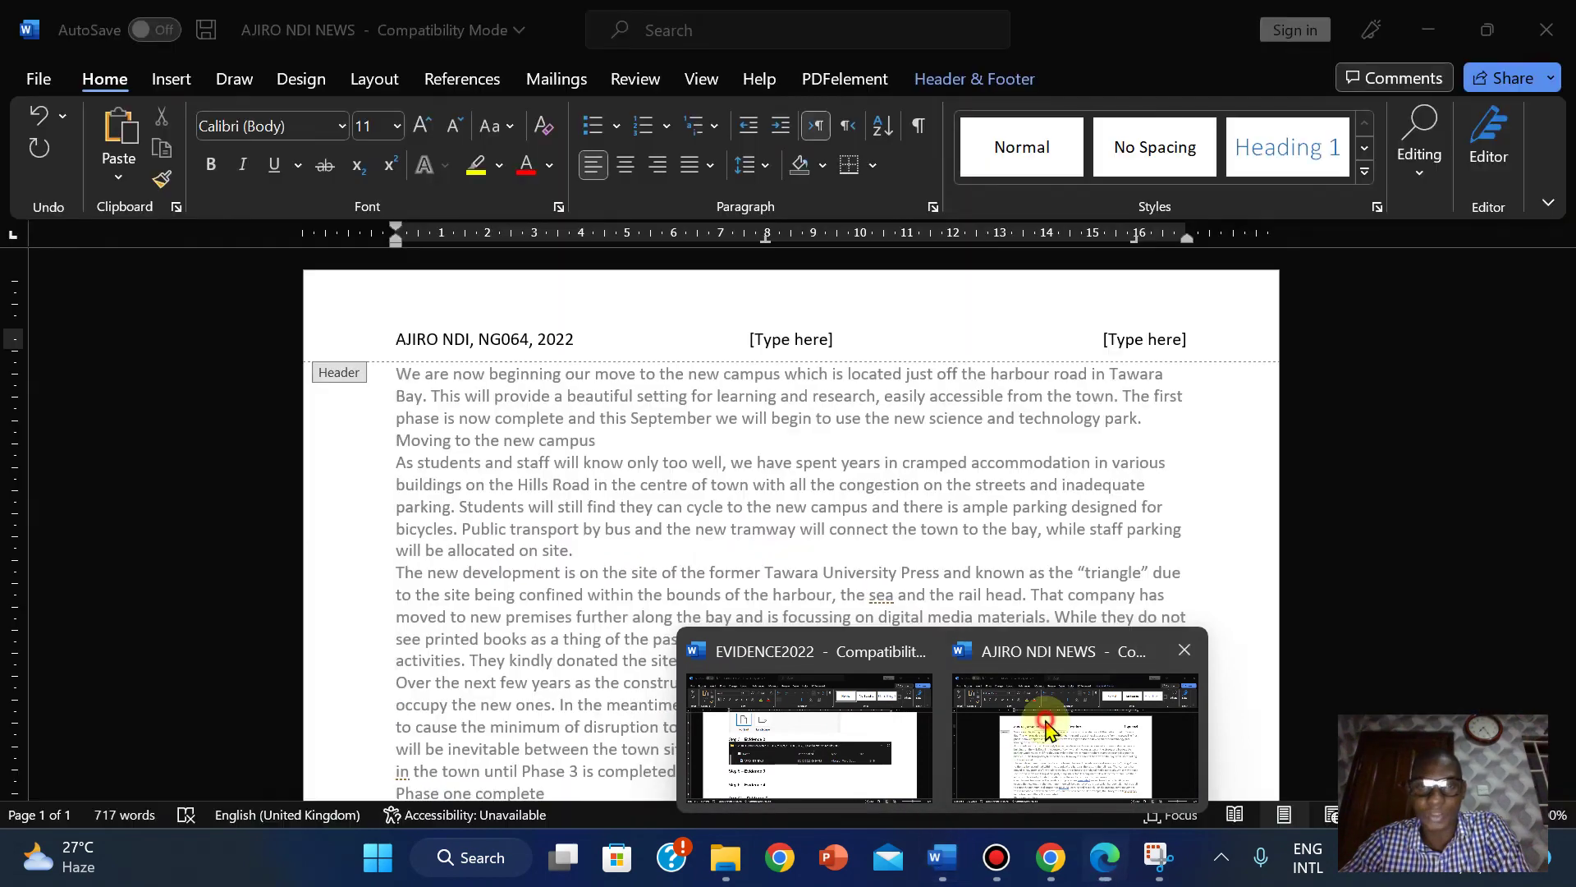
pyautogui.click(1041, 722)
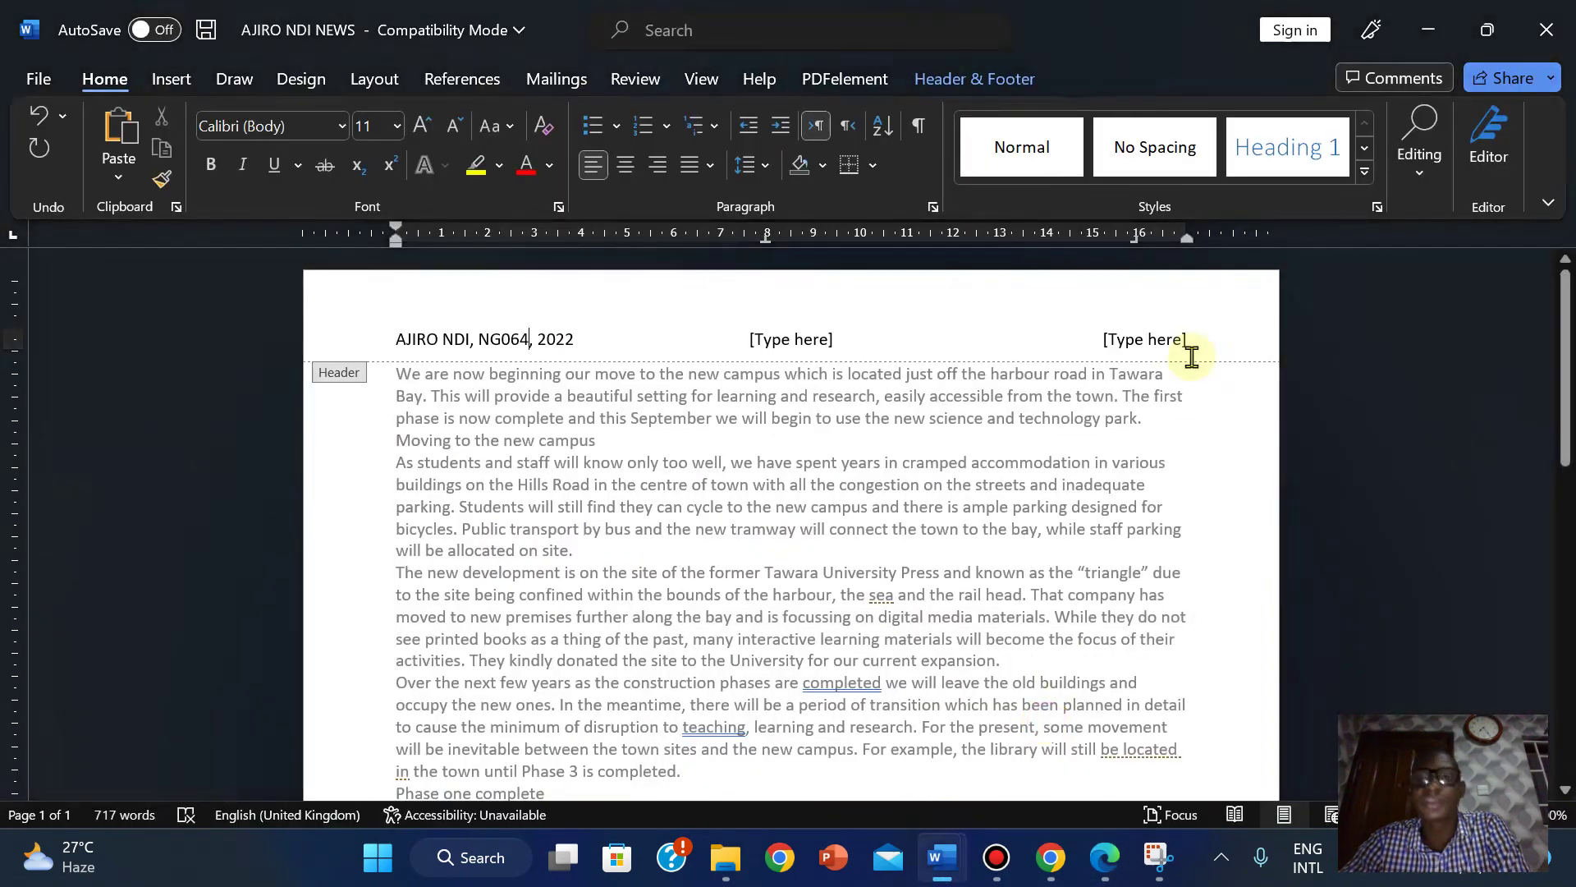
# Put a Plain Number page field in the right header placeholder, then close header editing.
pyautogui.click(1135, 344)
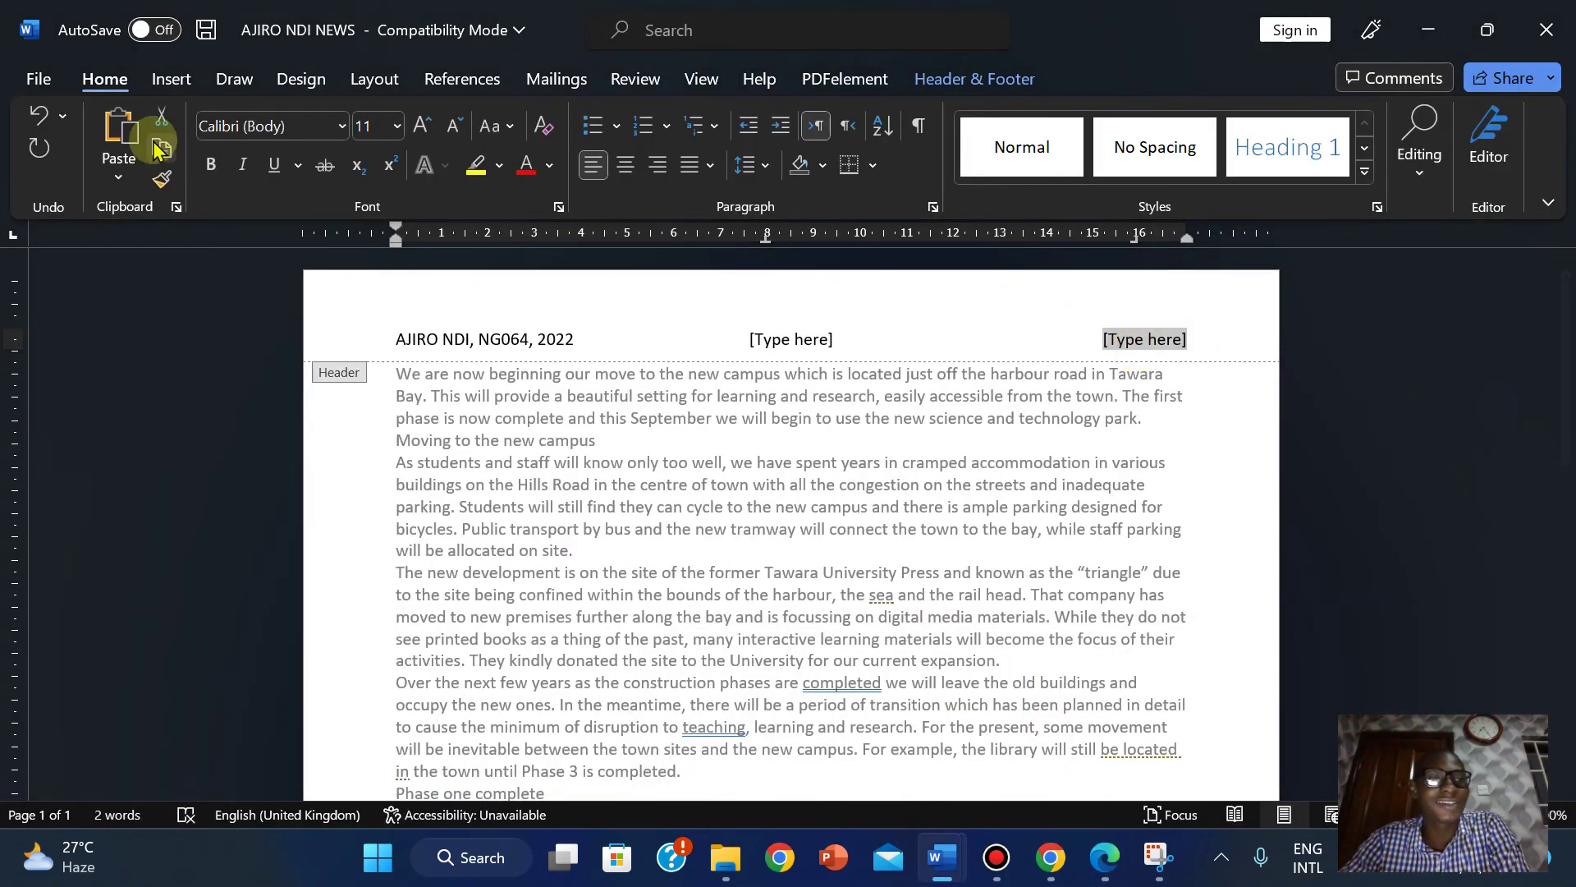
pyautogui.click(171, 78)
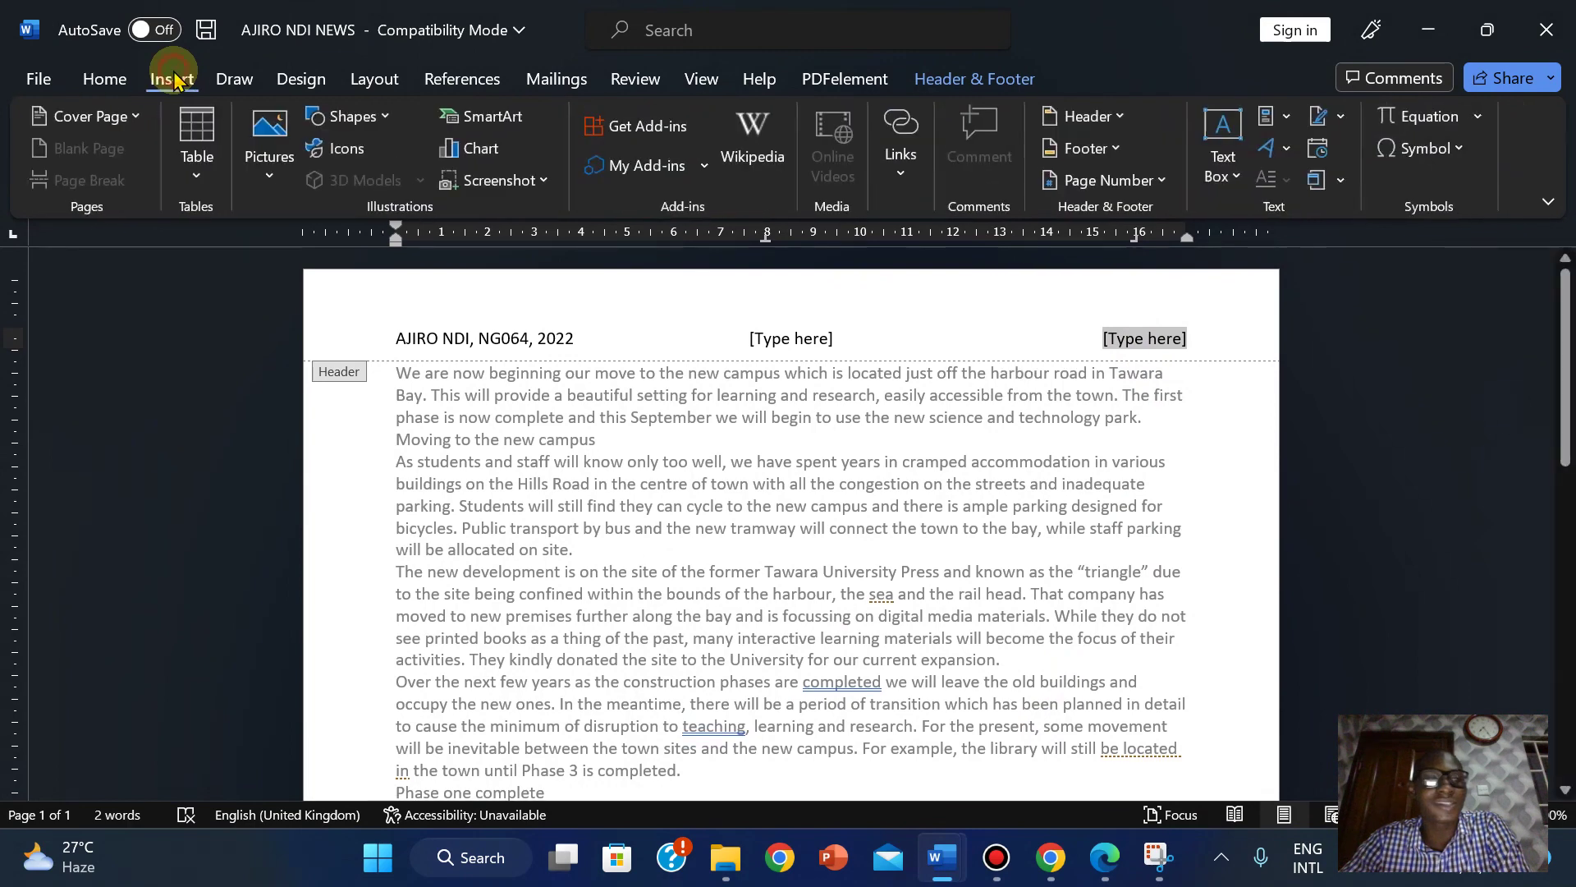
pyautogui.click(995, 78)
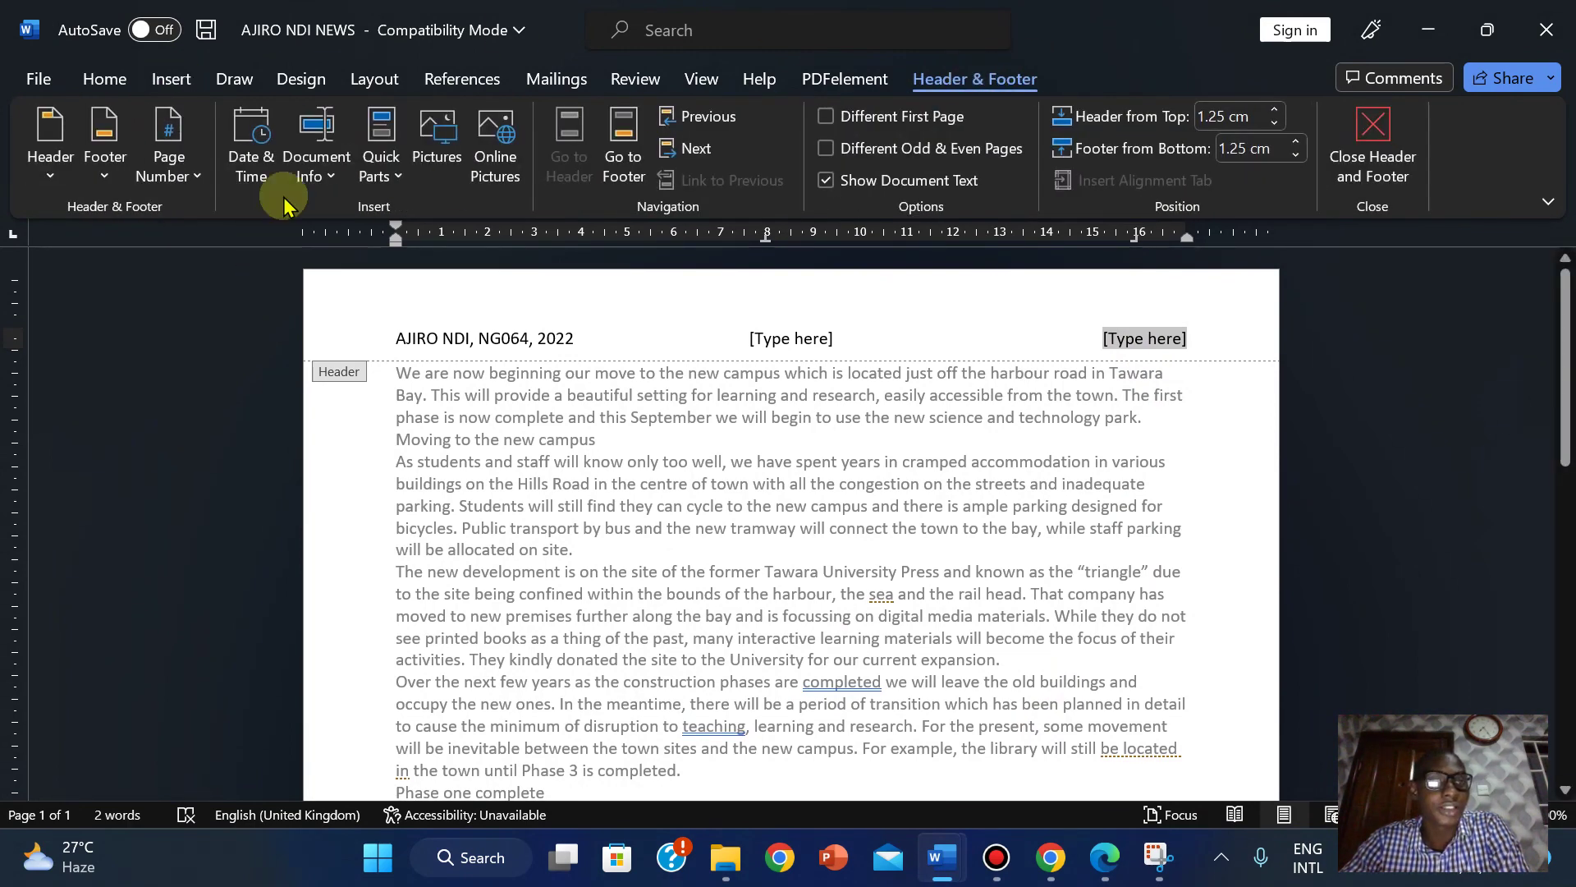
pyautogui.click(189, 178)
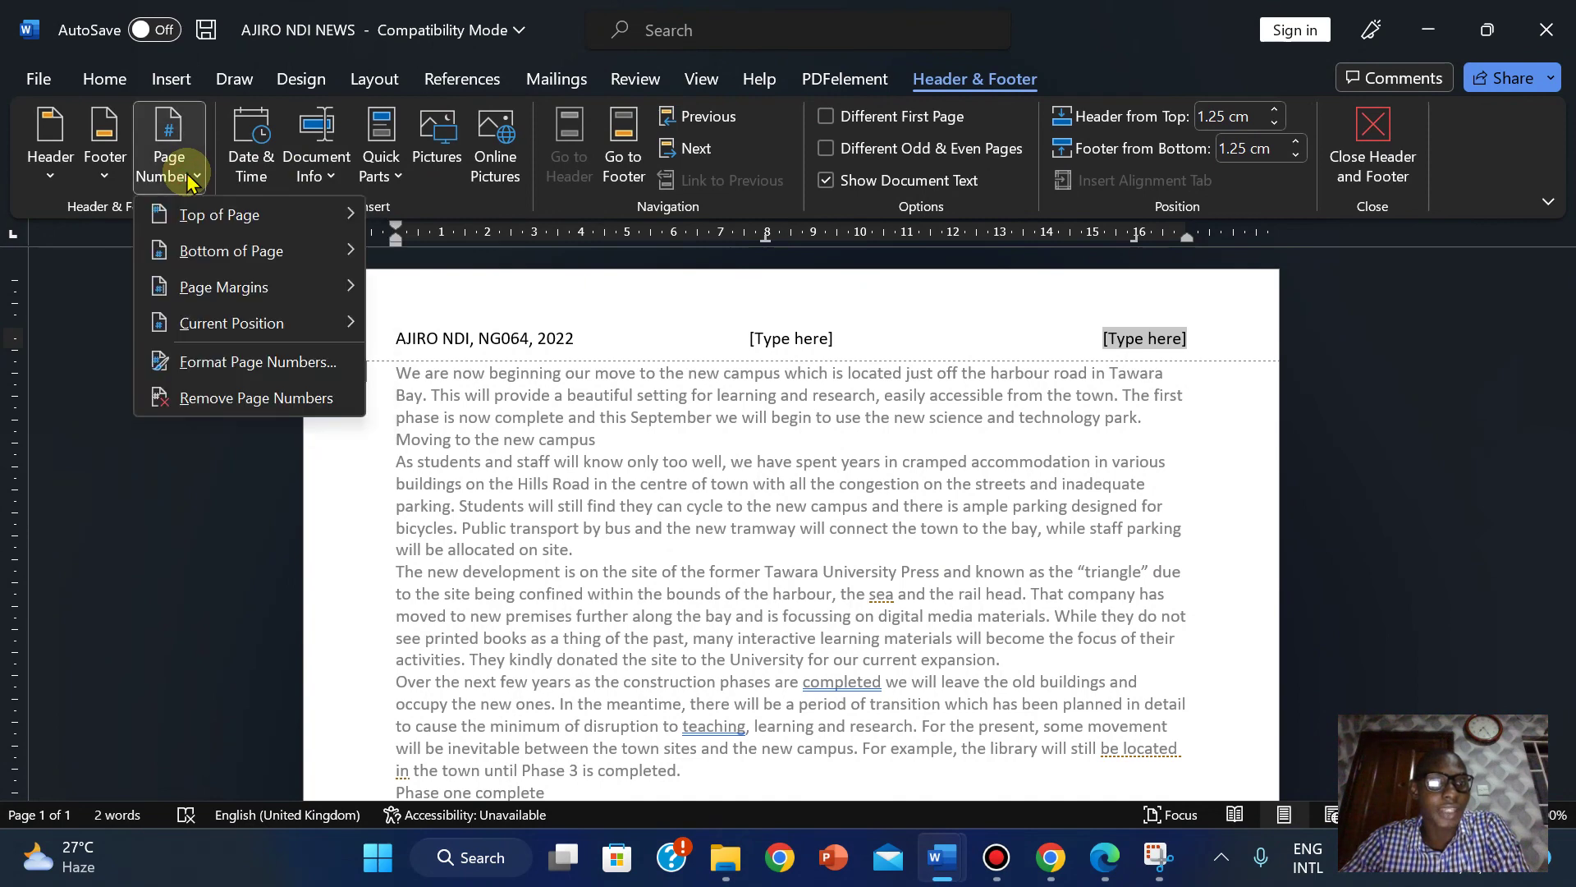
pyautogui.moveTo(215, 322)
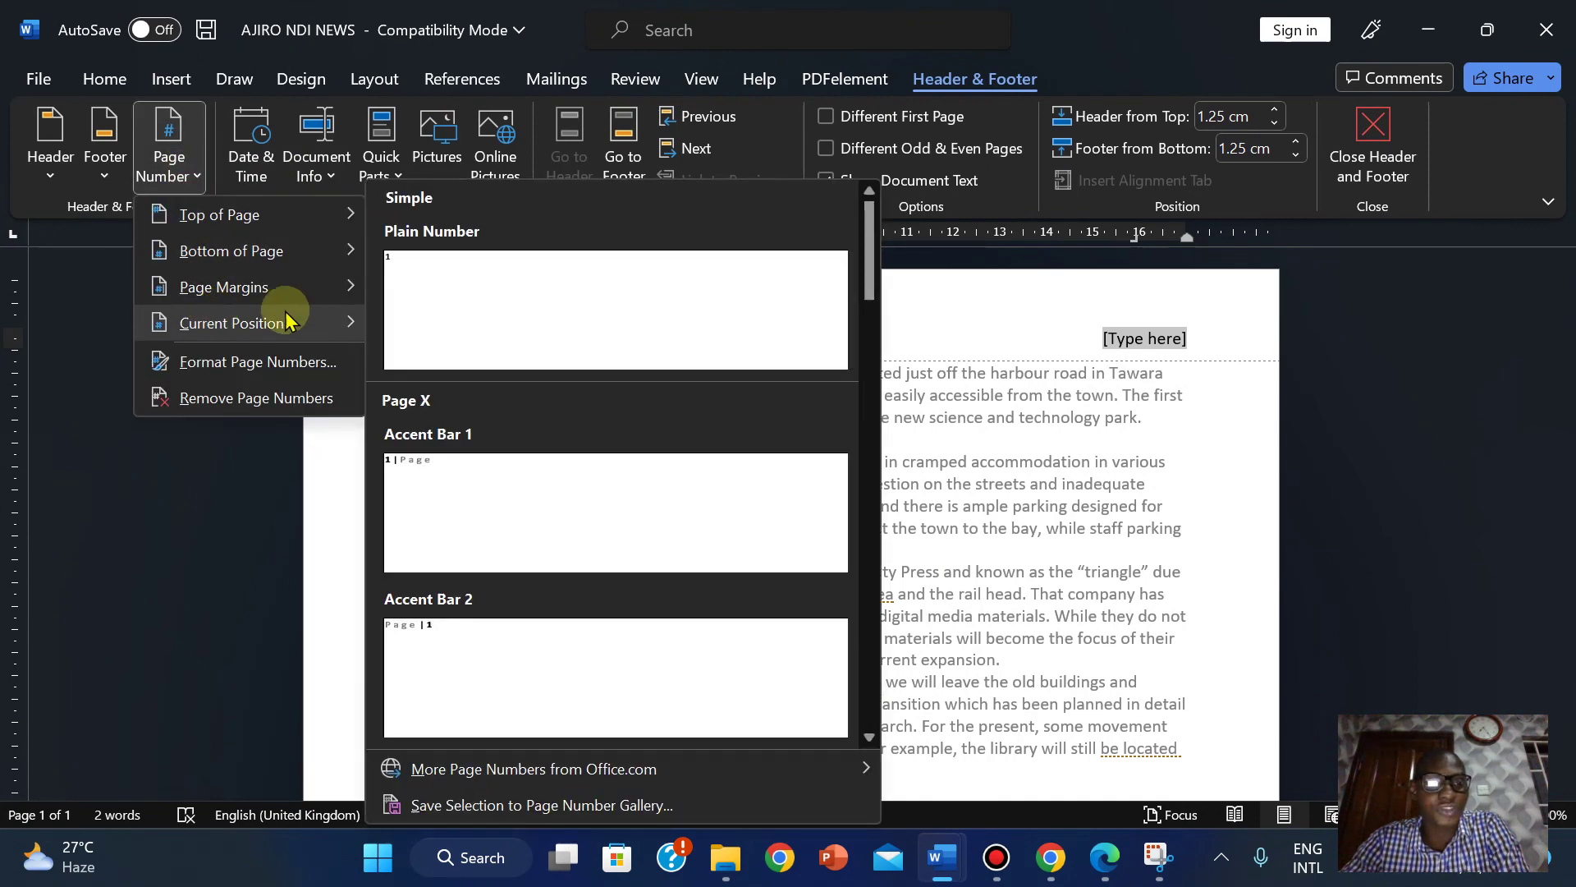
pyautogui.click(476, 312)
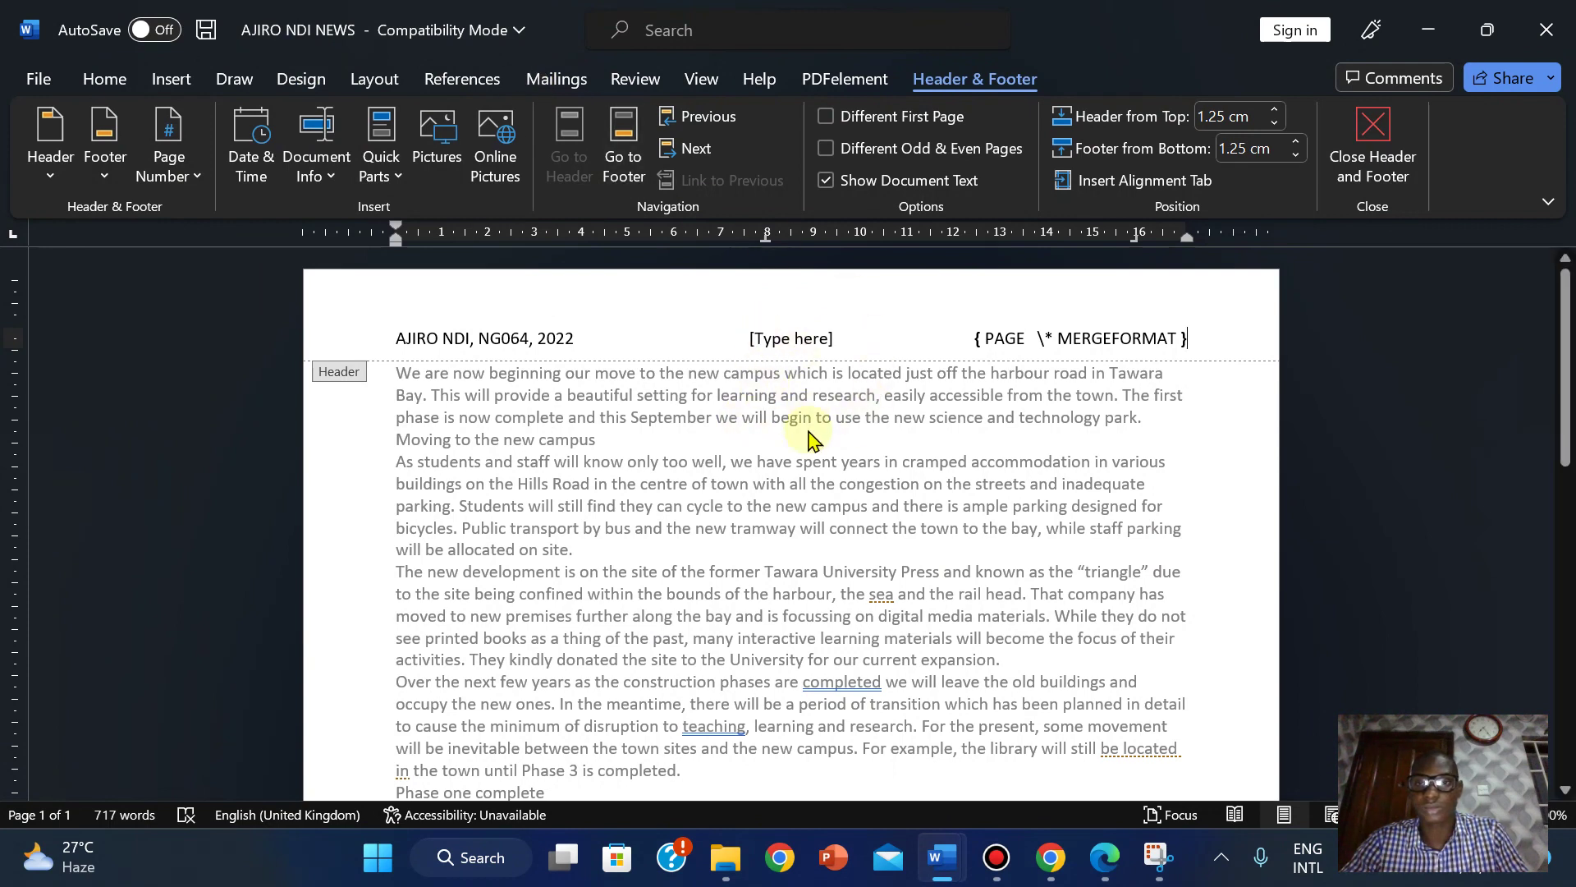
pyautogui.click(815, 341)
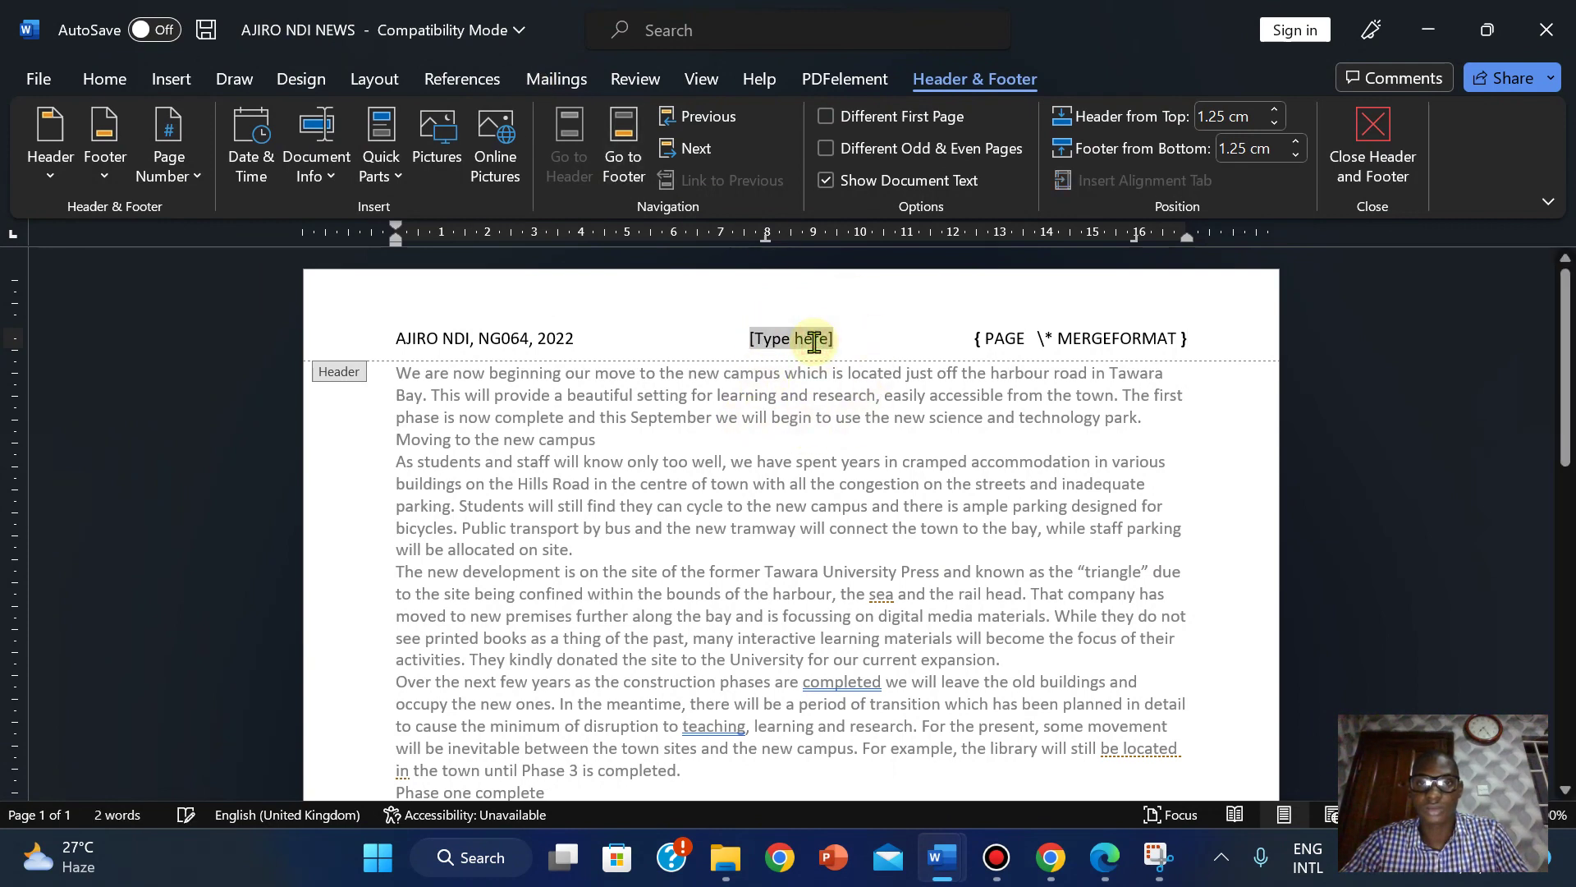
pyautogui.click(1403, 121)
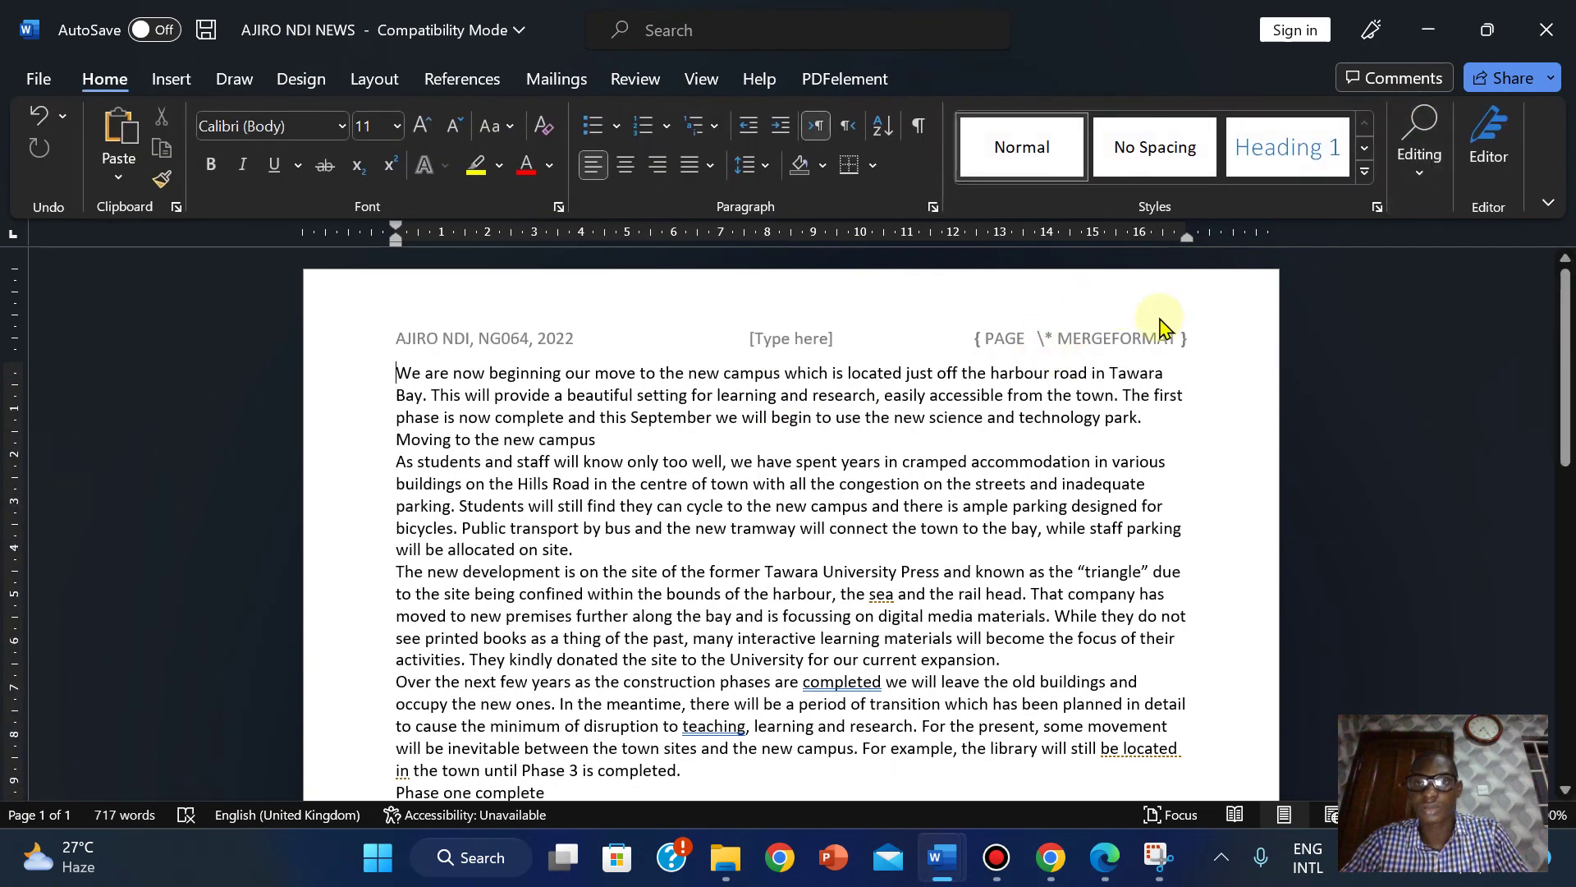
# Reopen the header, undo the previous page number insertion, and select the right placeholder.
pyautogui.doubleClick(1090, 332)
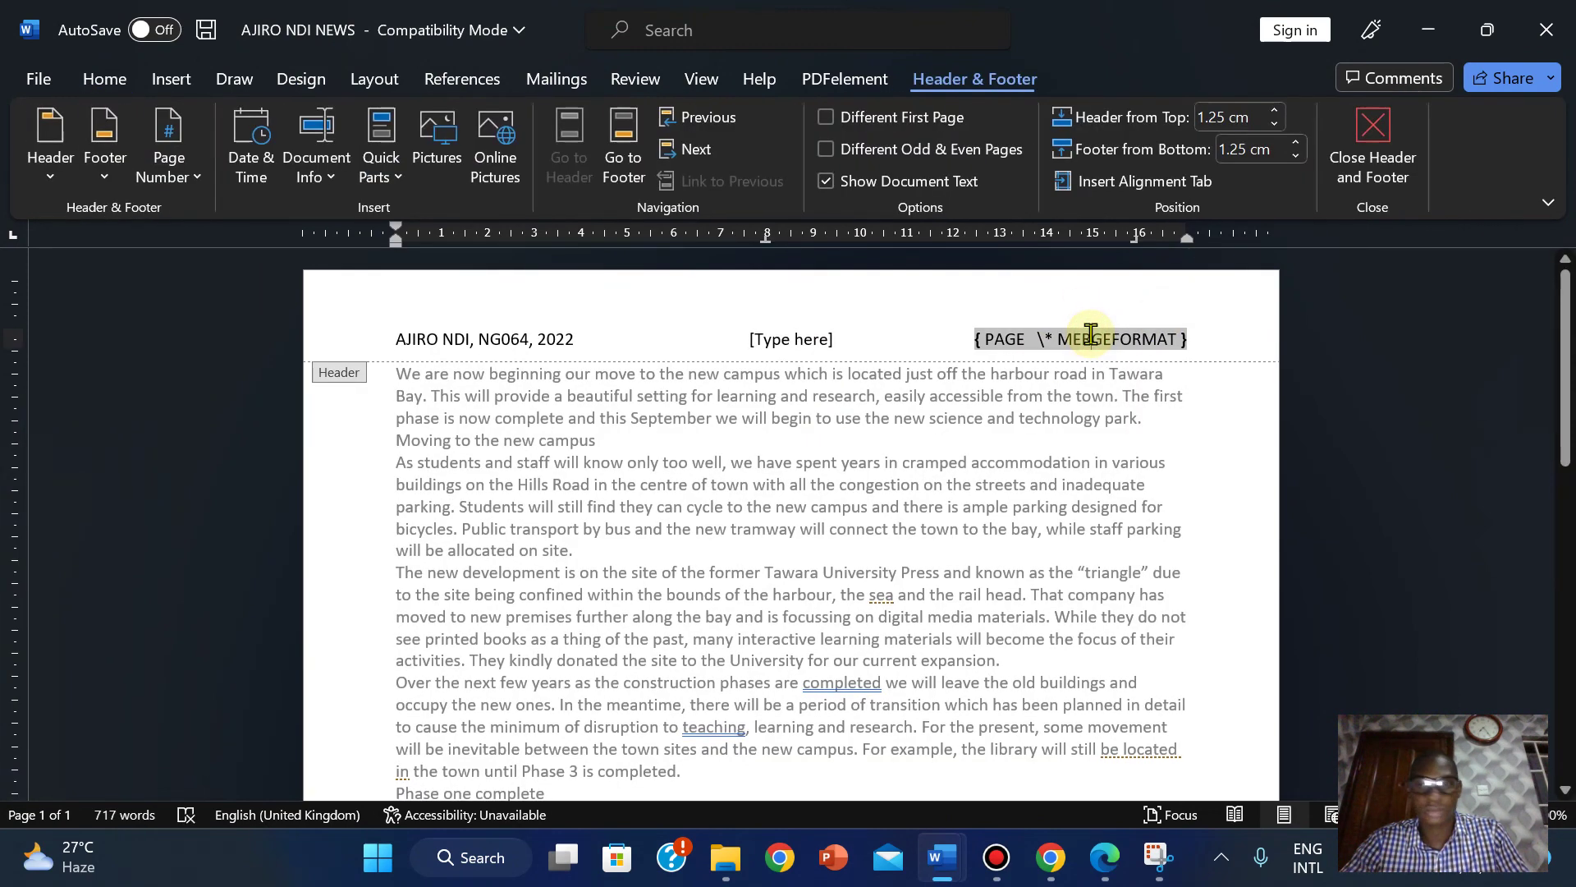
pyautogui.hotkey('ctrl', 'z')
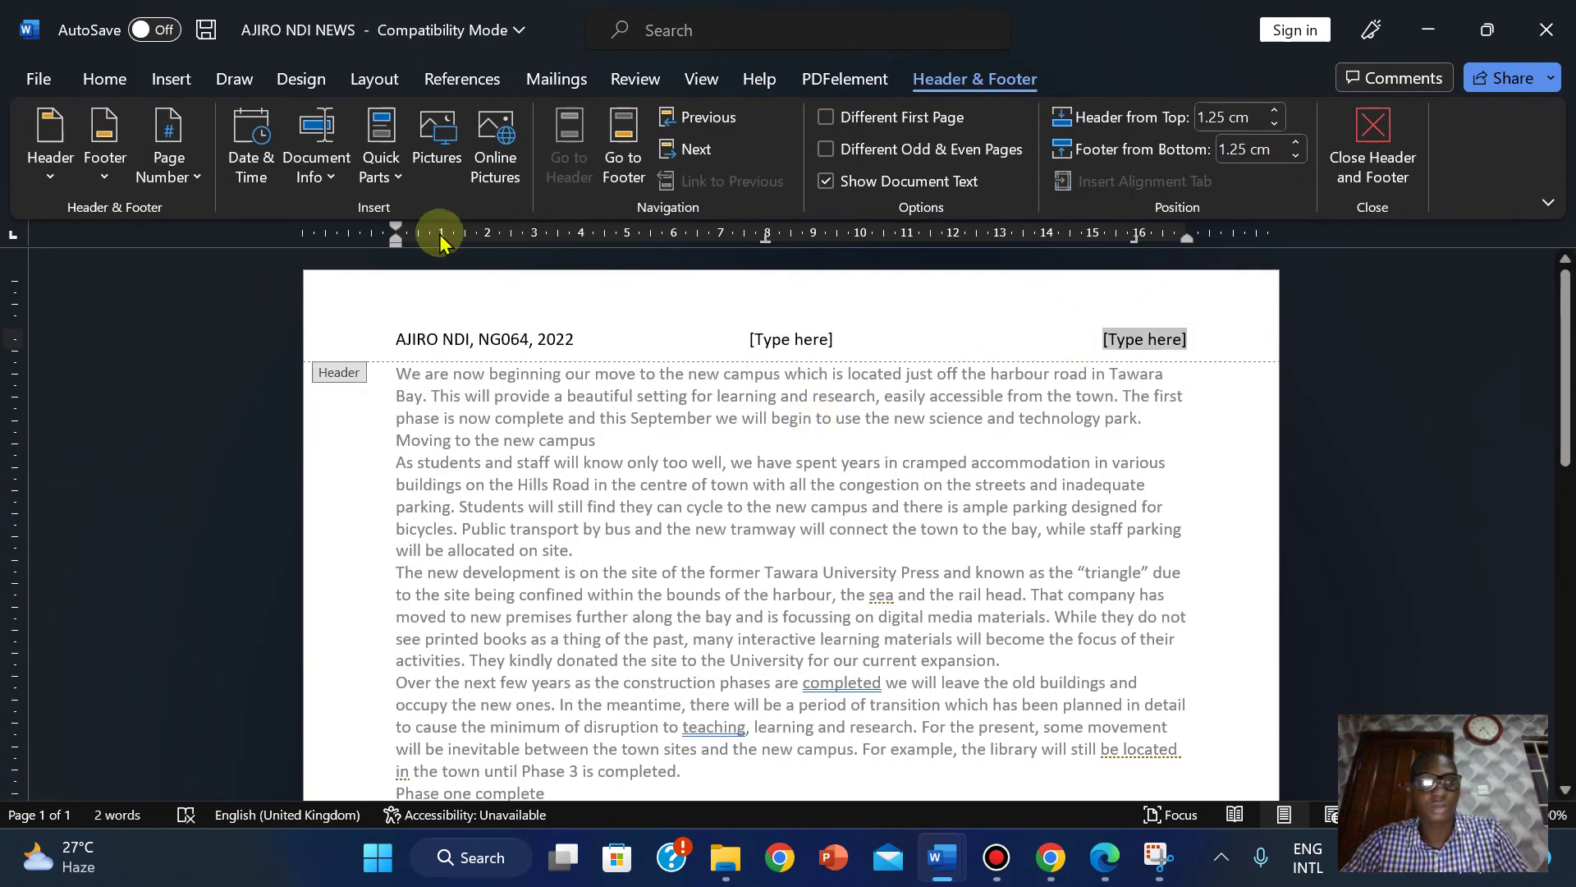
pyautogui.click(1159, 340)
# Re-insert a Plain Number page field at the current position in the right header.
pyautogui.click(197, 177)
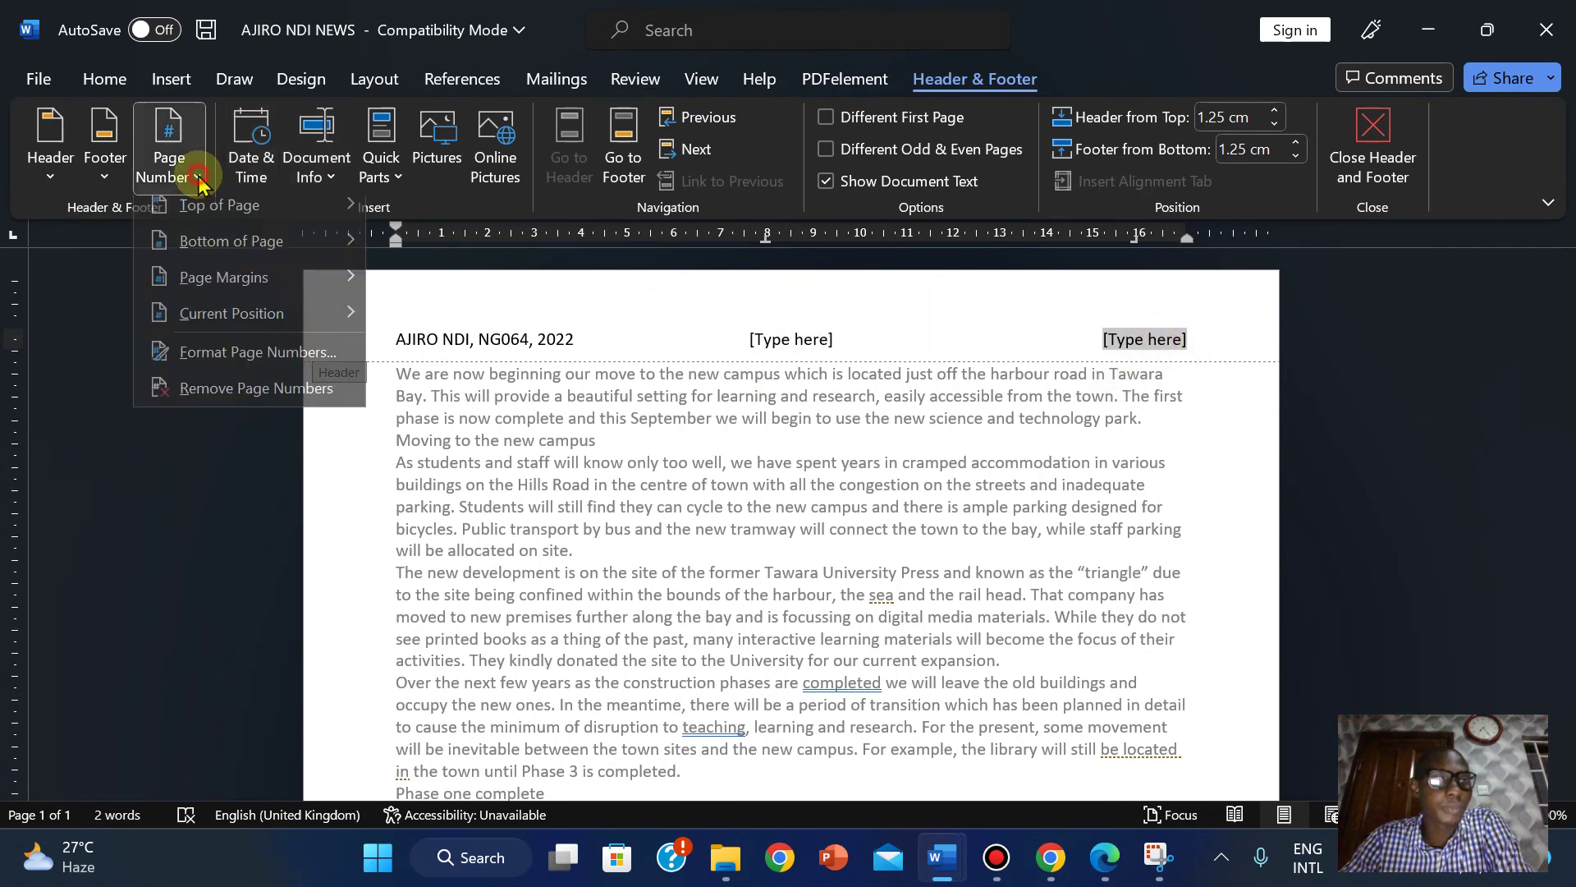
pyautogui.moveTo(244, 332)
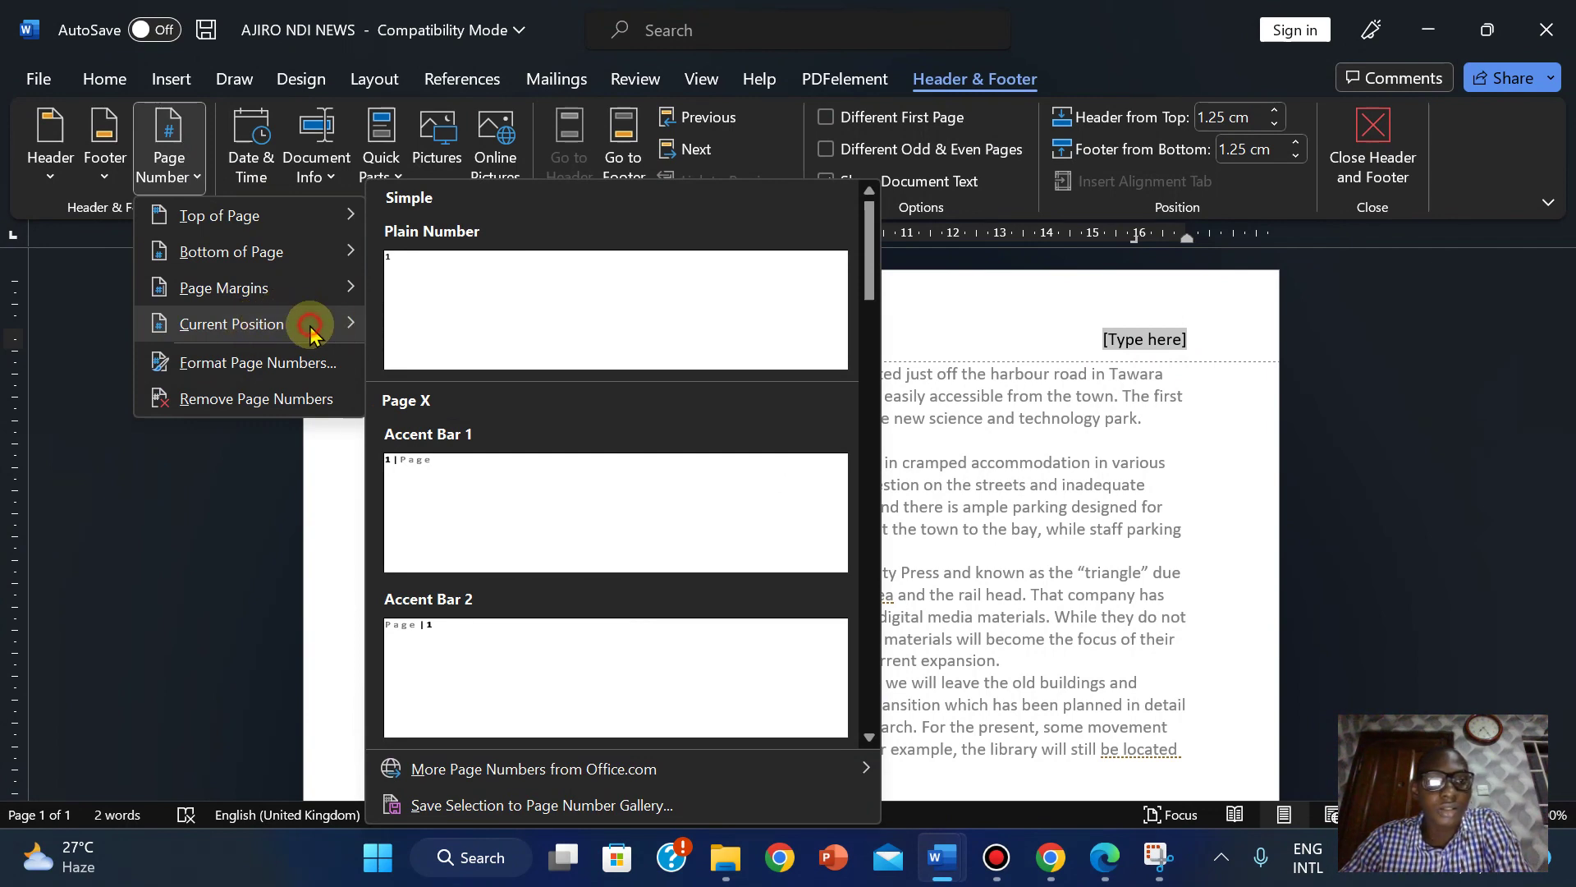
pyautogui.click(439, 283)
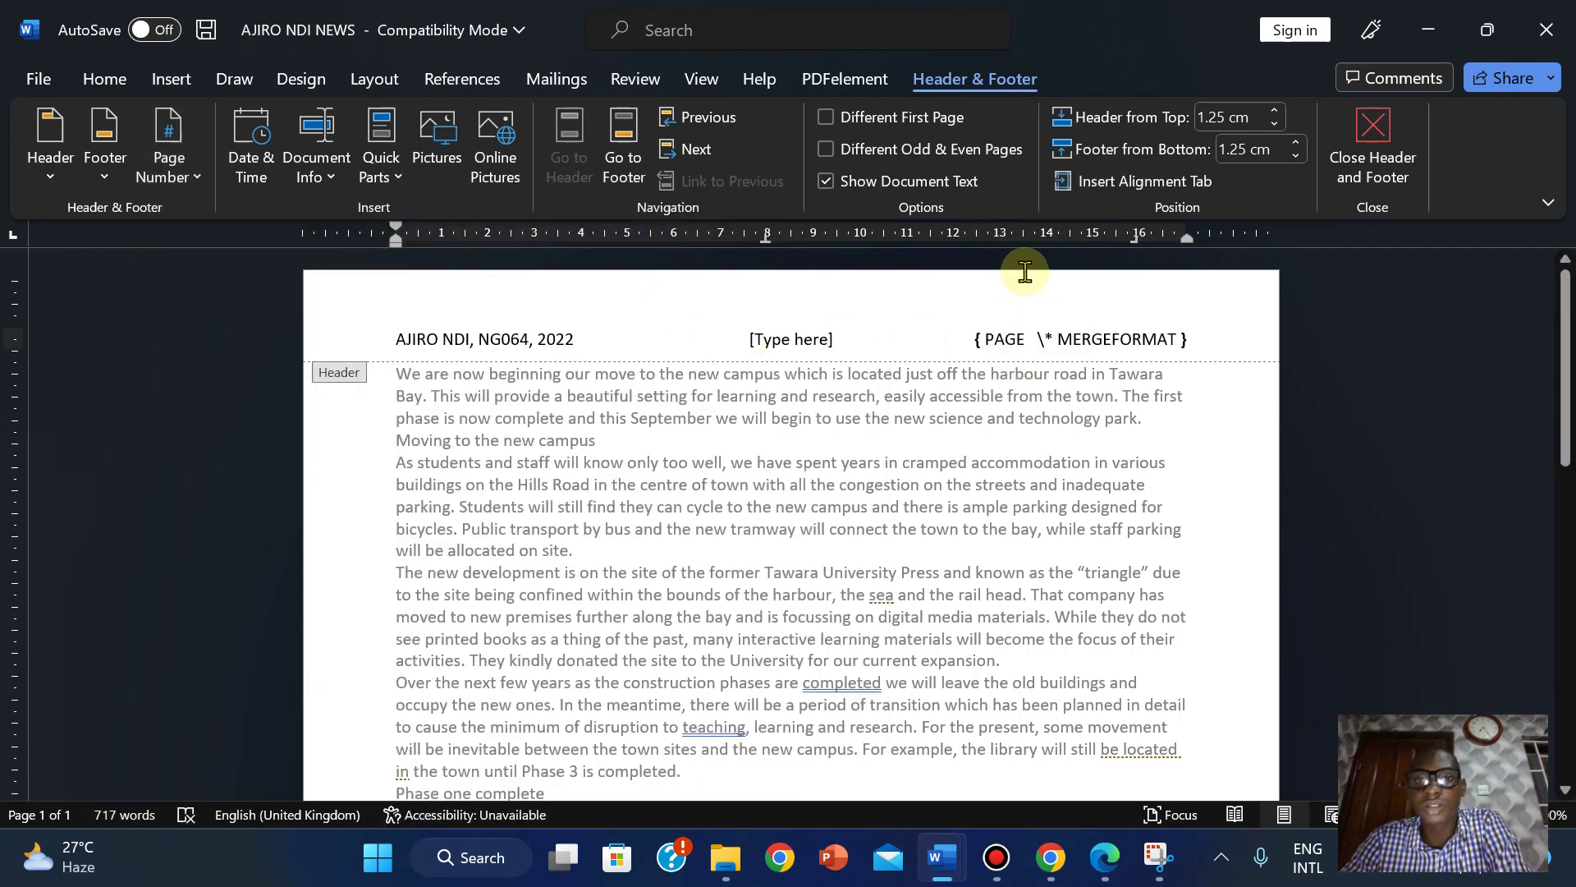
pyautogui.click(202, 182)
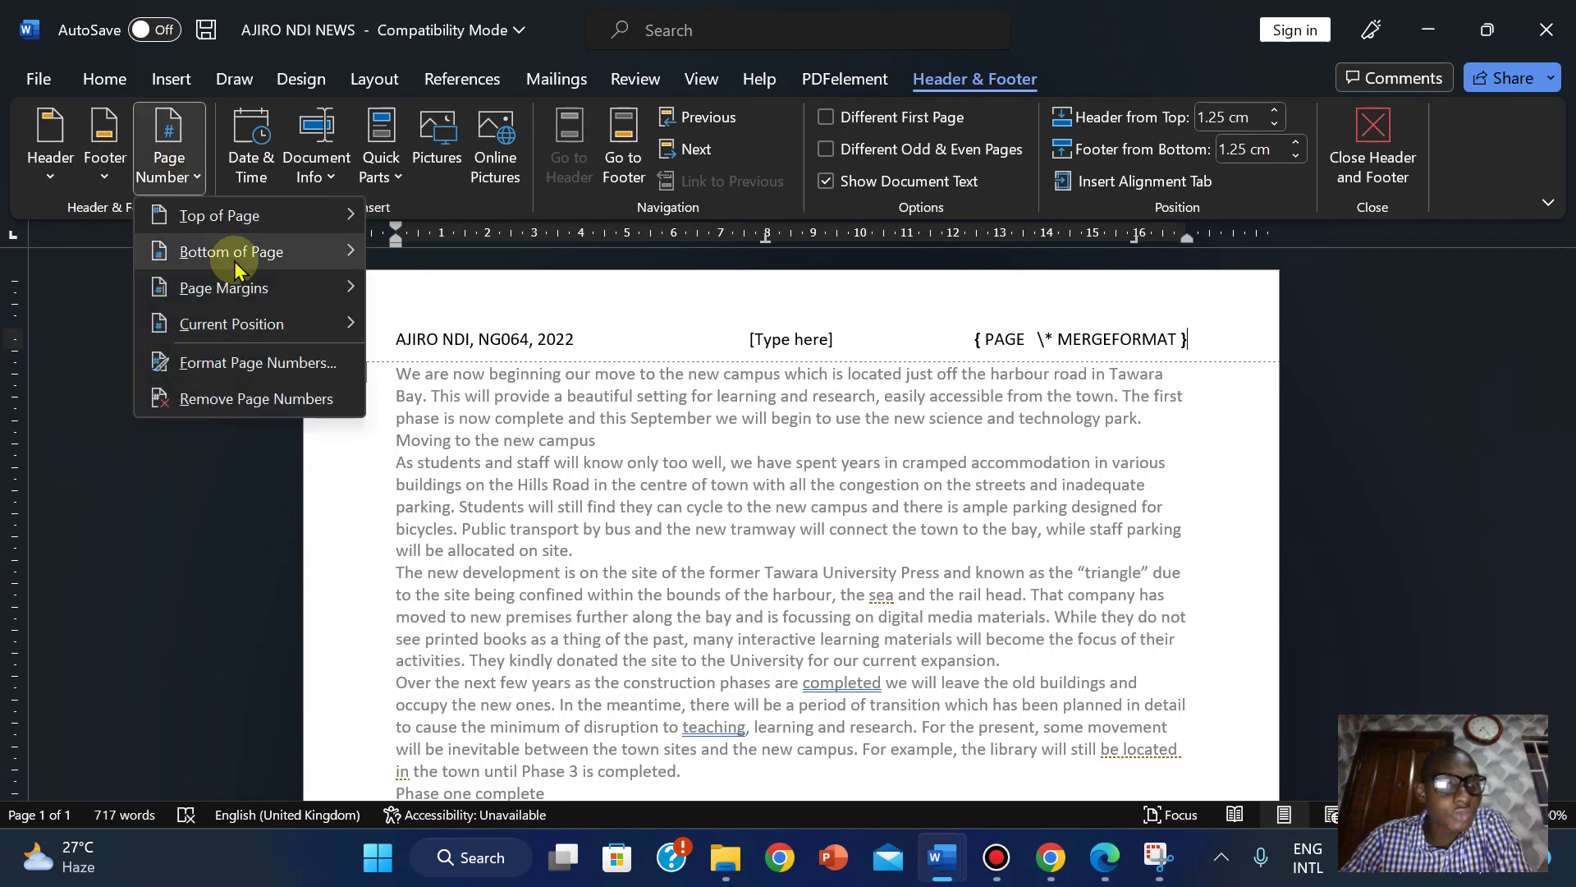
pyautogui.moveTo(234, 253)
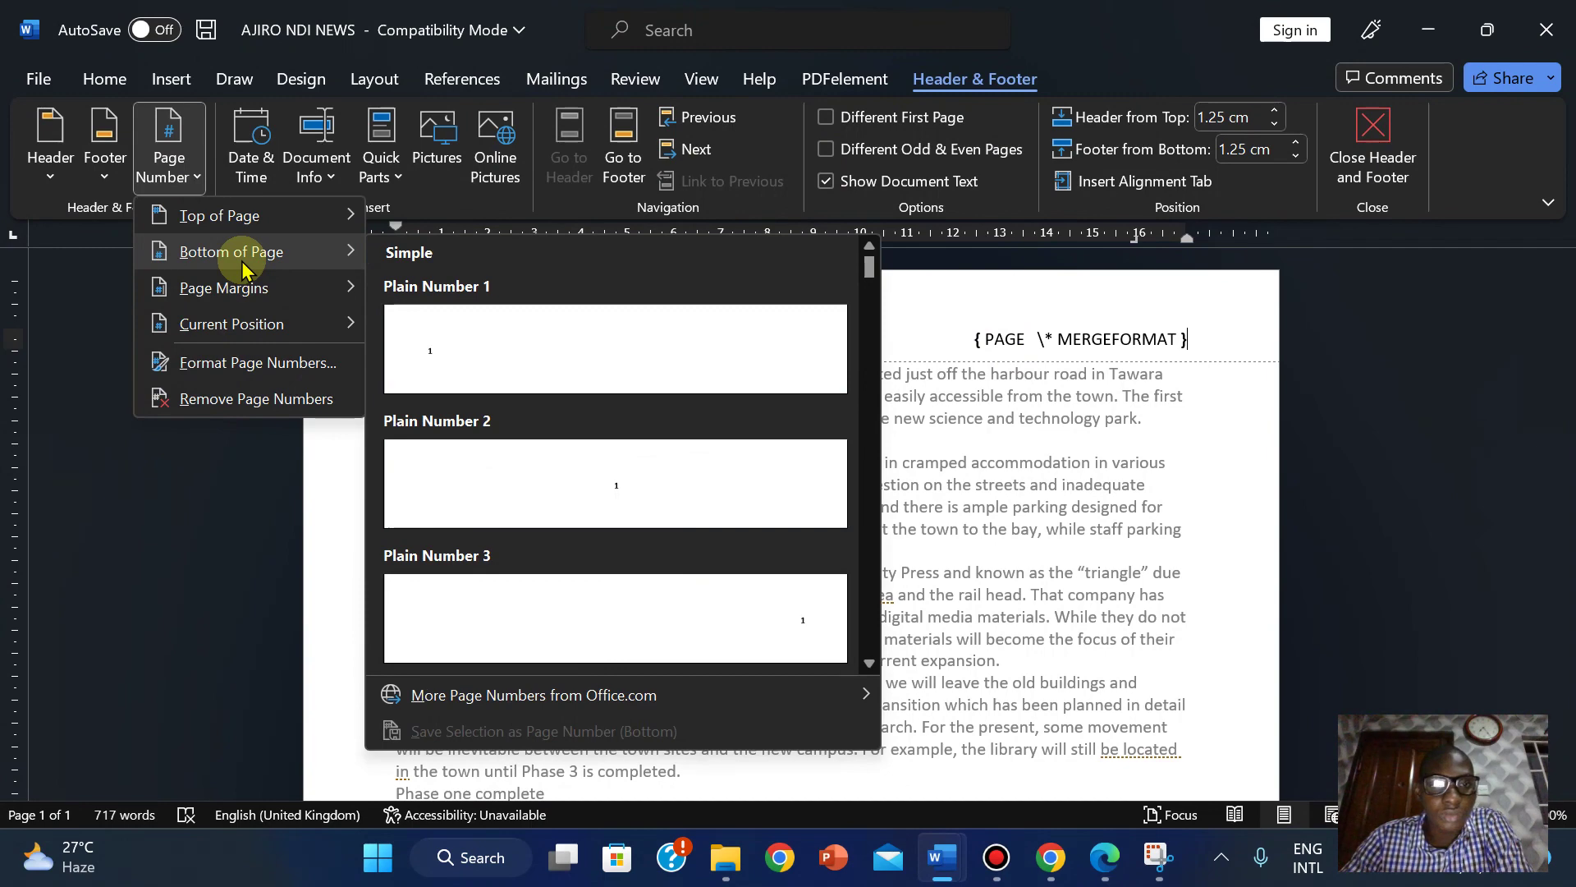
pyautogui.click(1049, 331)
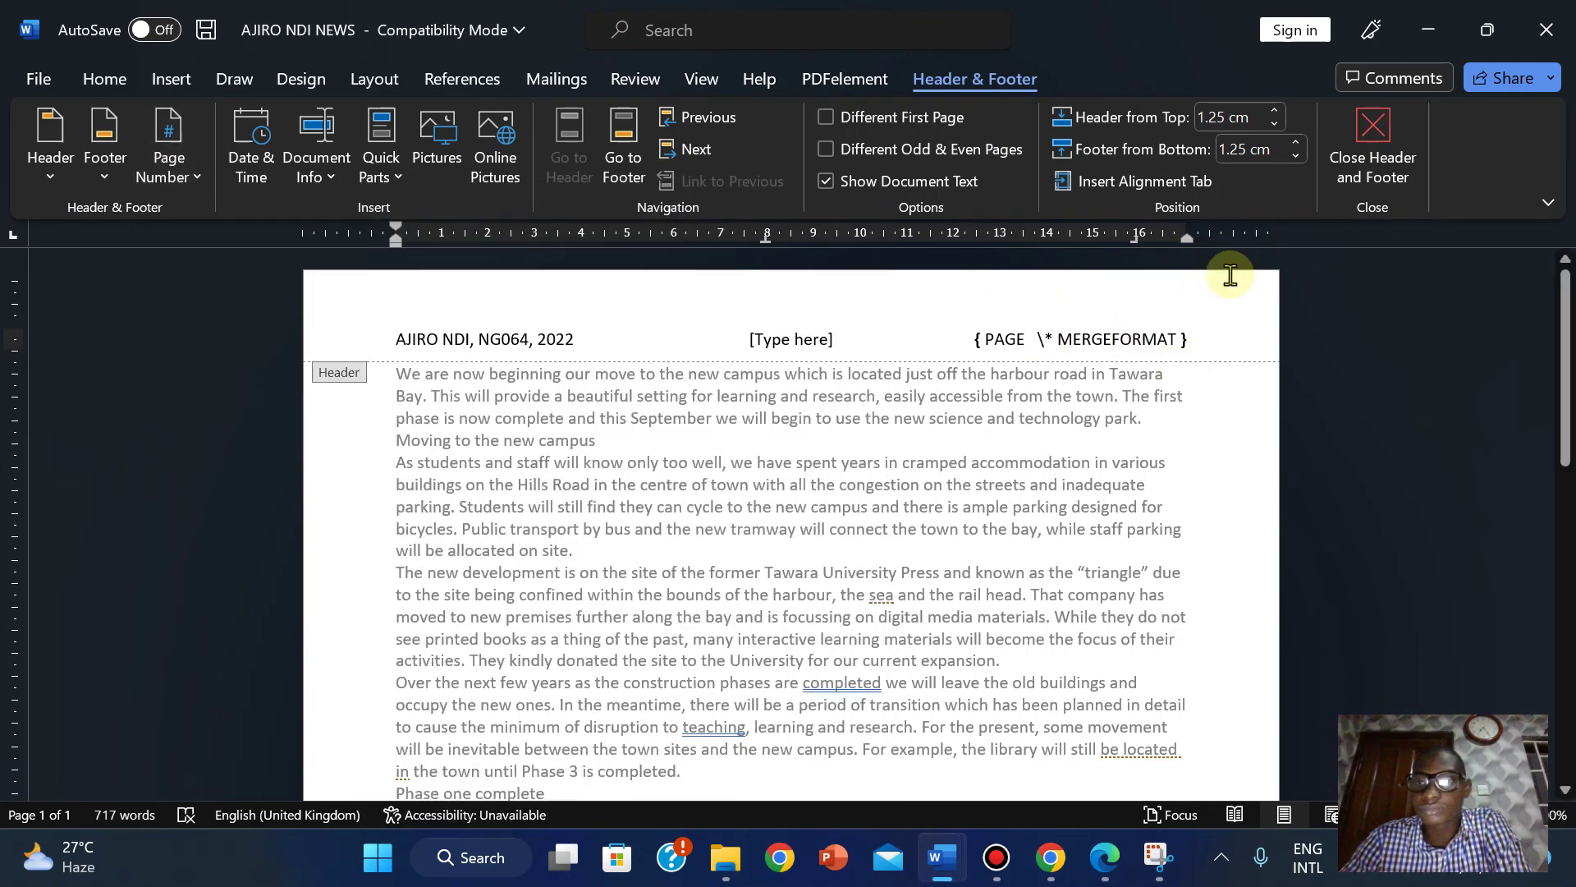
# Delete the stray 'p' after the header's PAGE field and reopen the header for editing.
pyautogui.click(1360, 146)
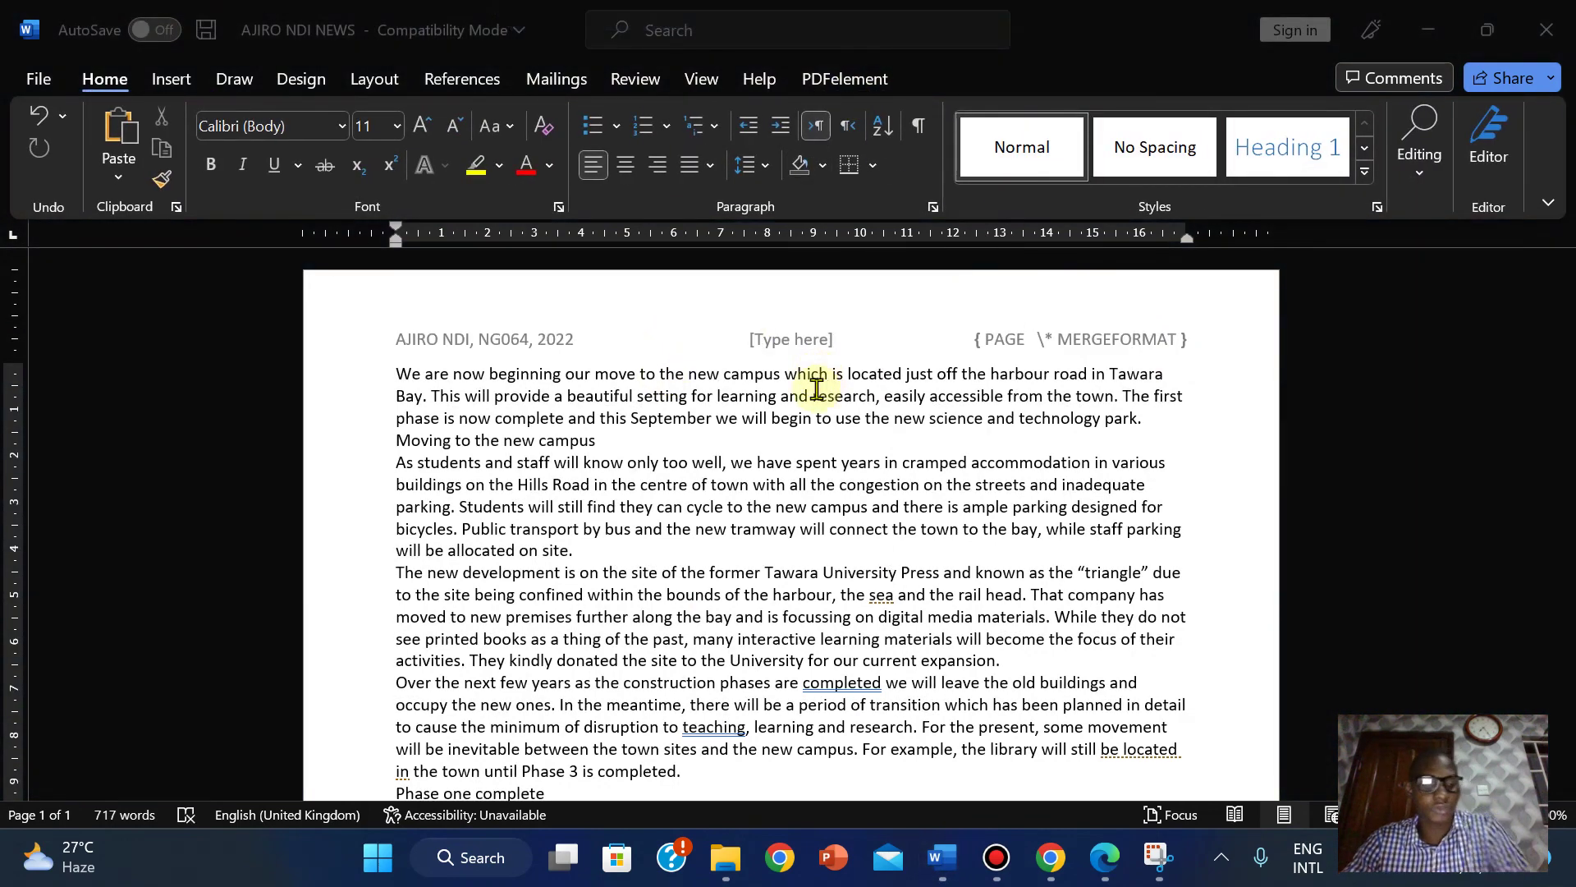
pyautogui.hotkey('alt', 'n')
pyautogui.write('he')
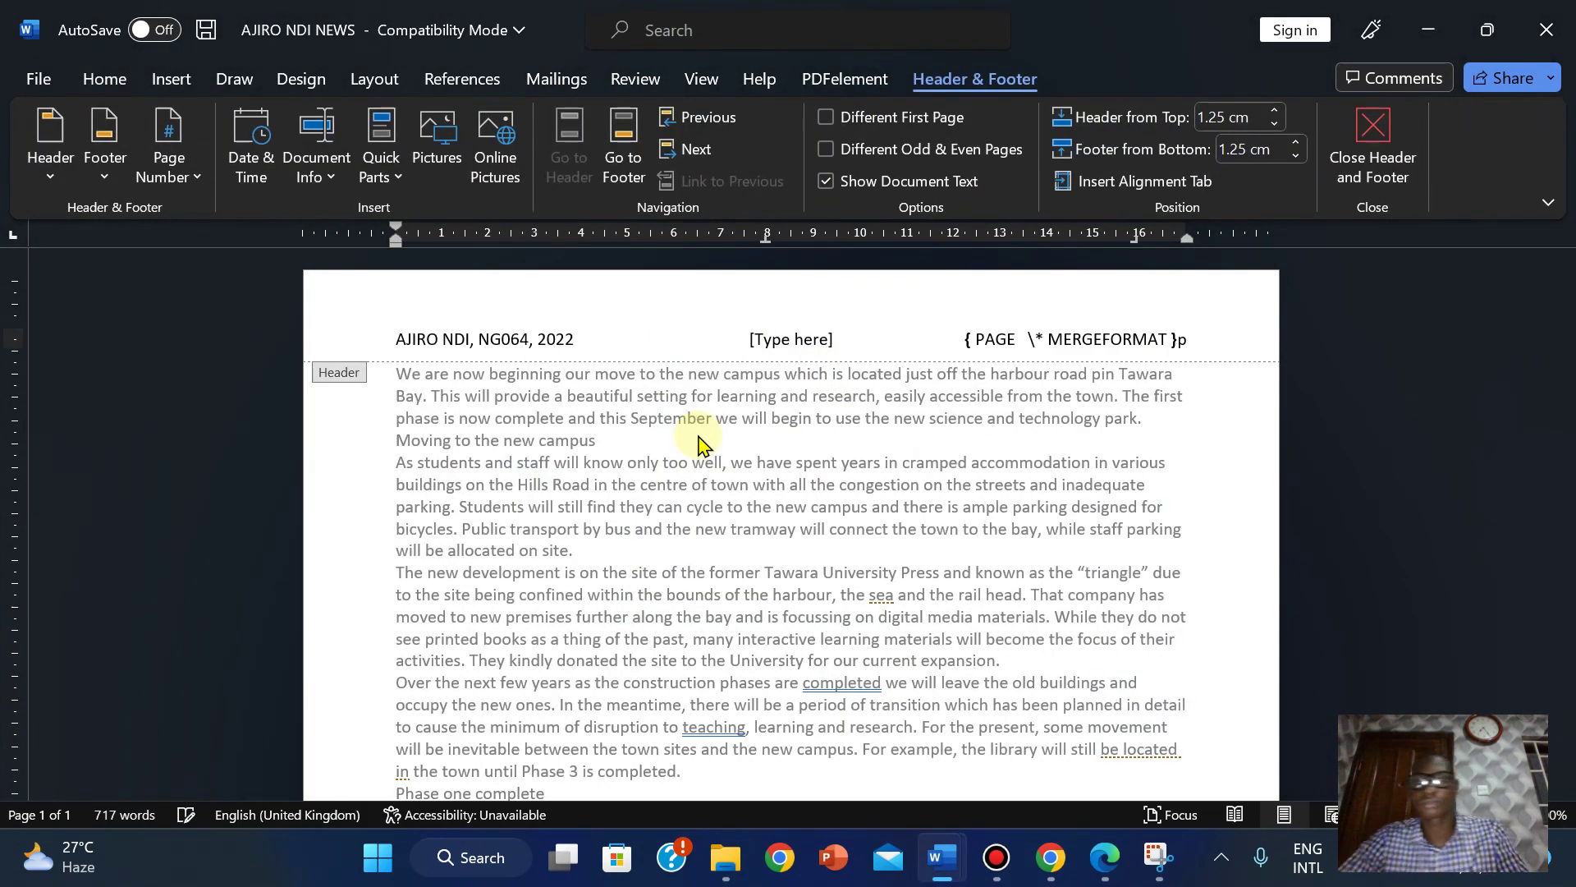
pyautogui.write('p')
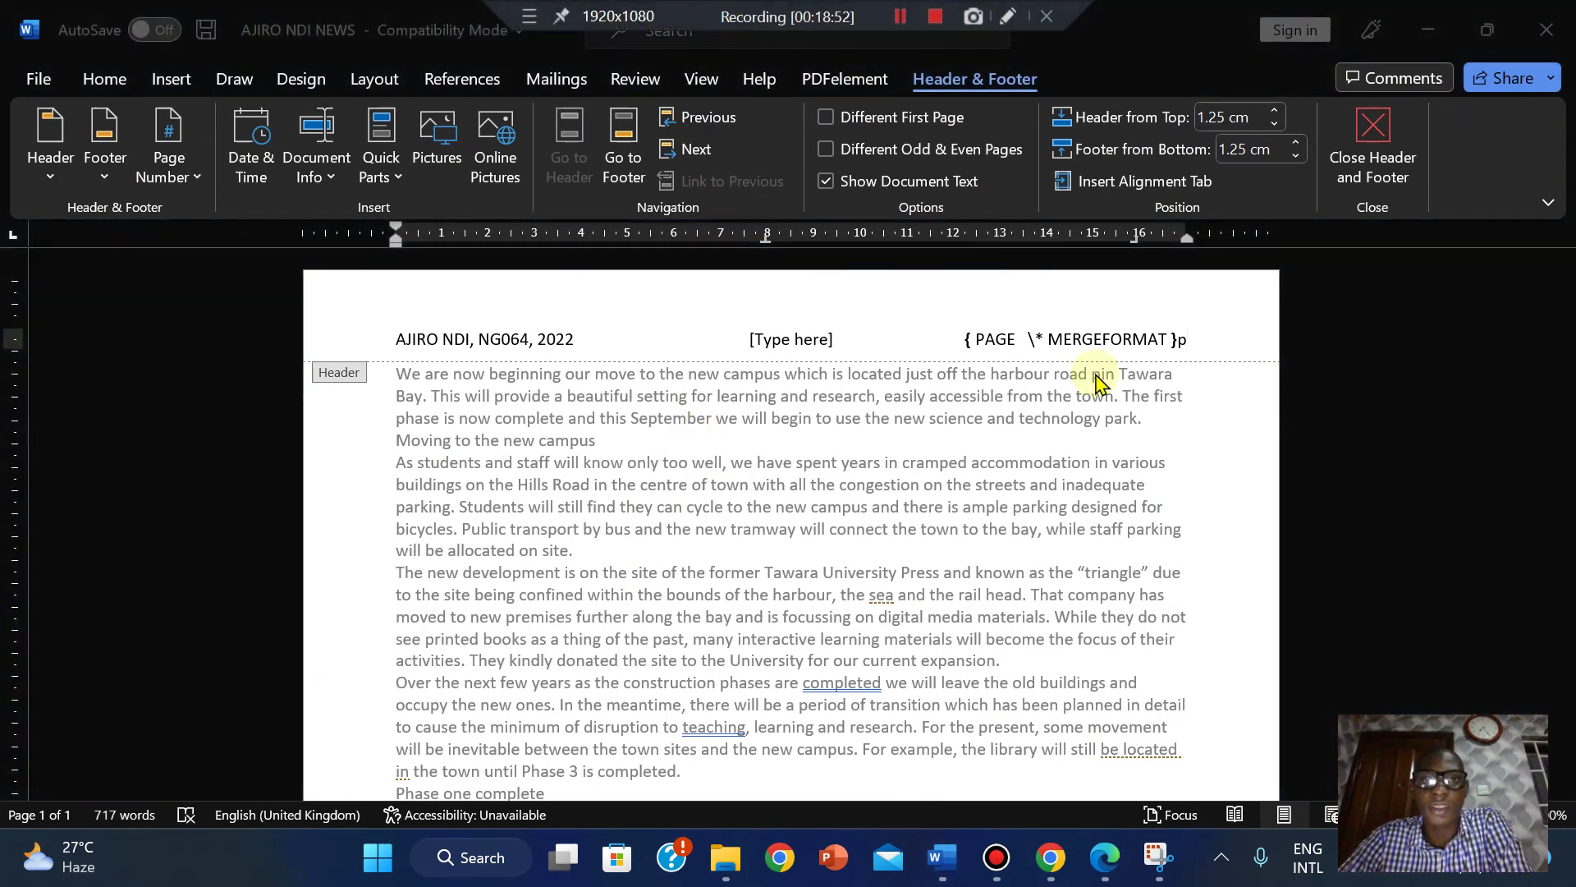
pyautogui.press('BackSpace')
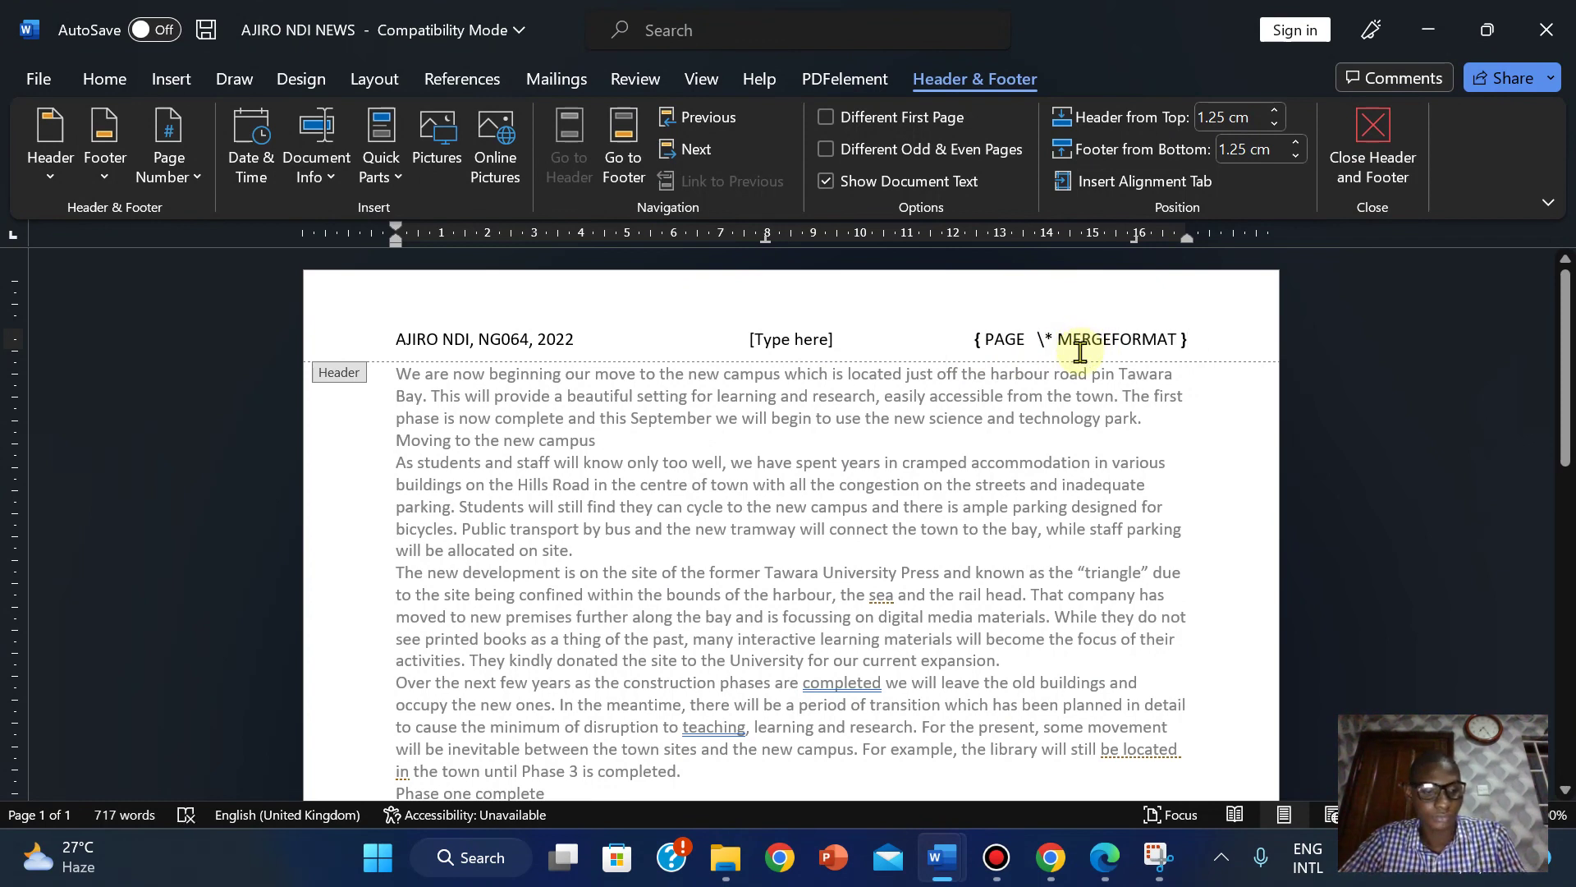
pyautogui.click(1358, 162)
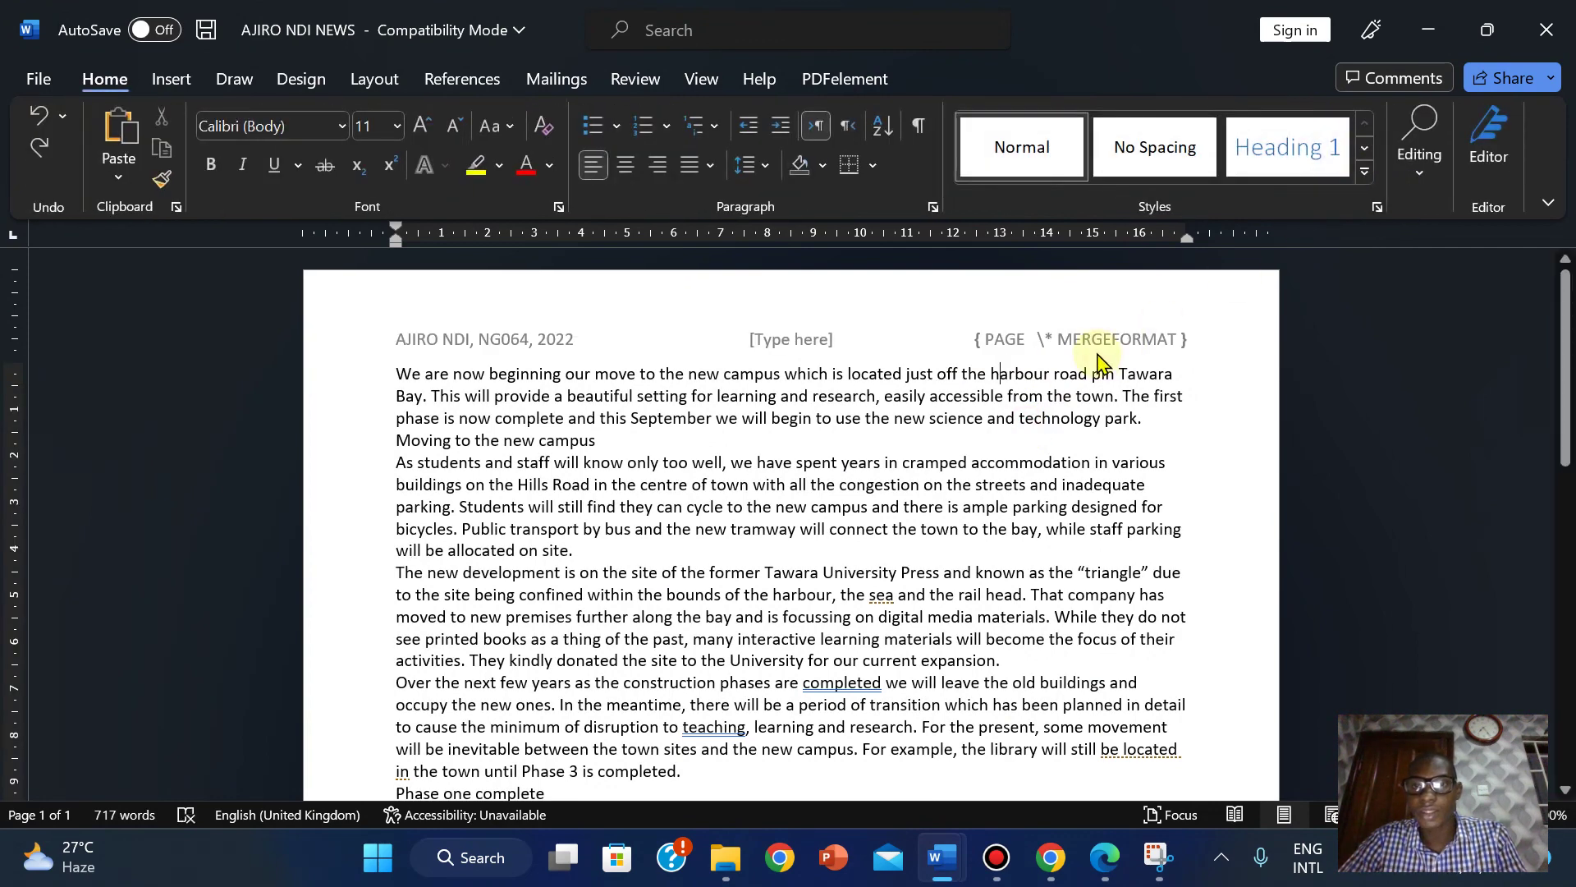
pyautogui.doubleClick(1100, 340)
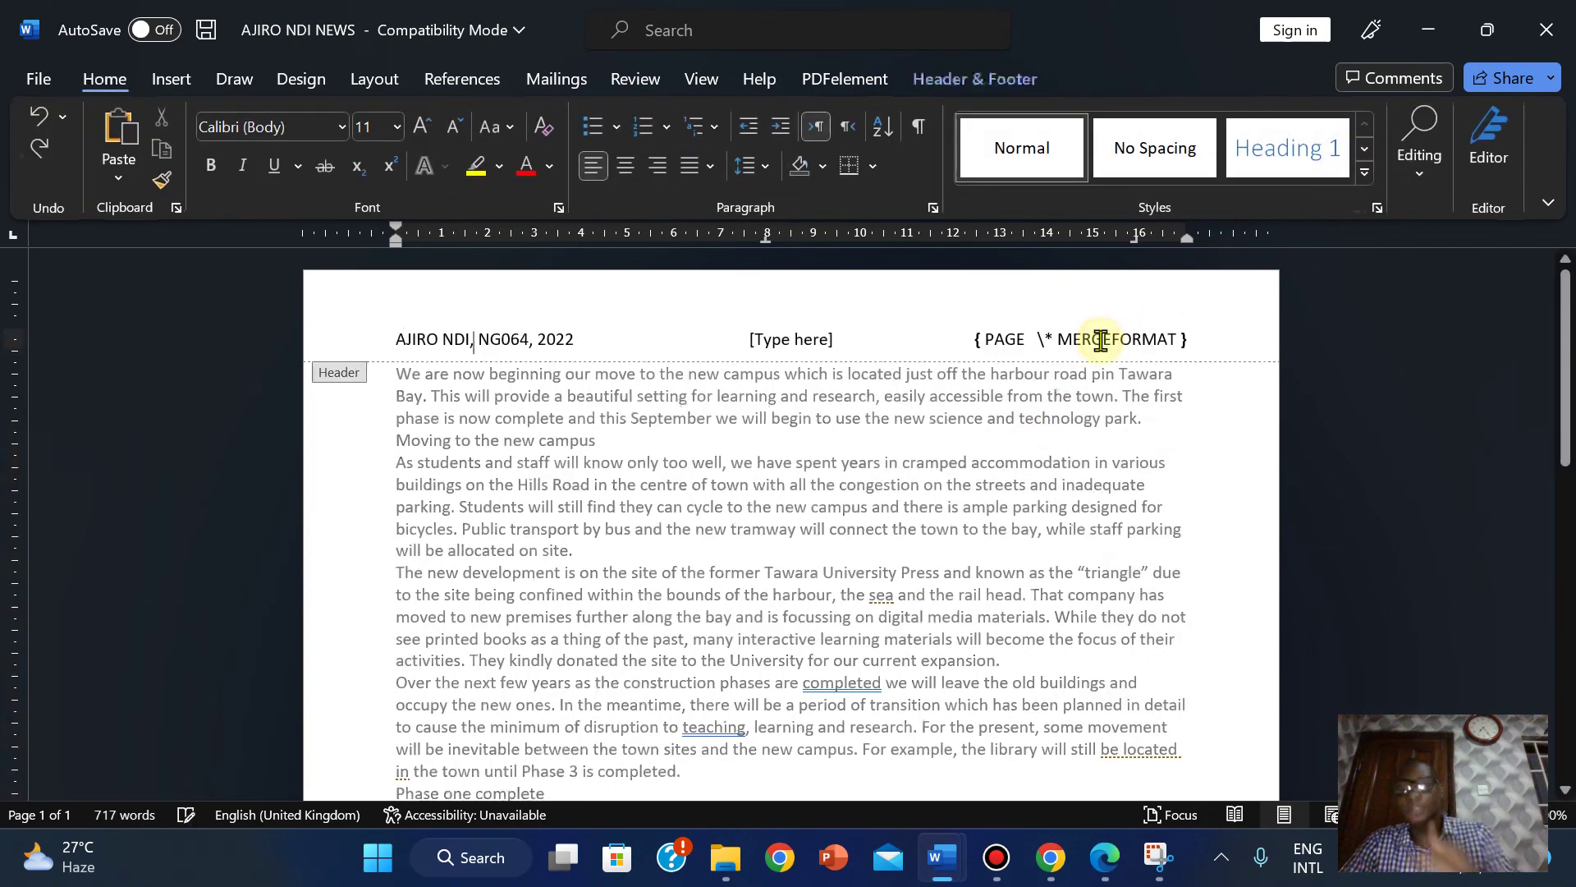
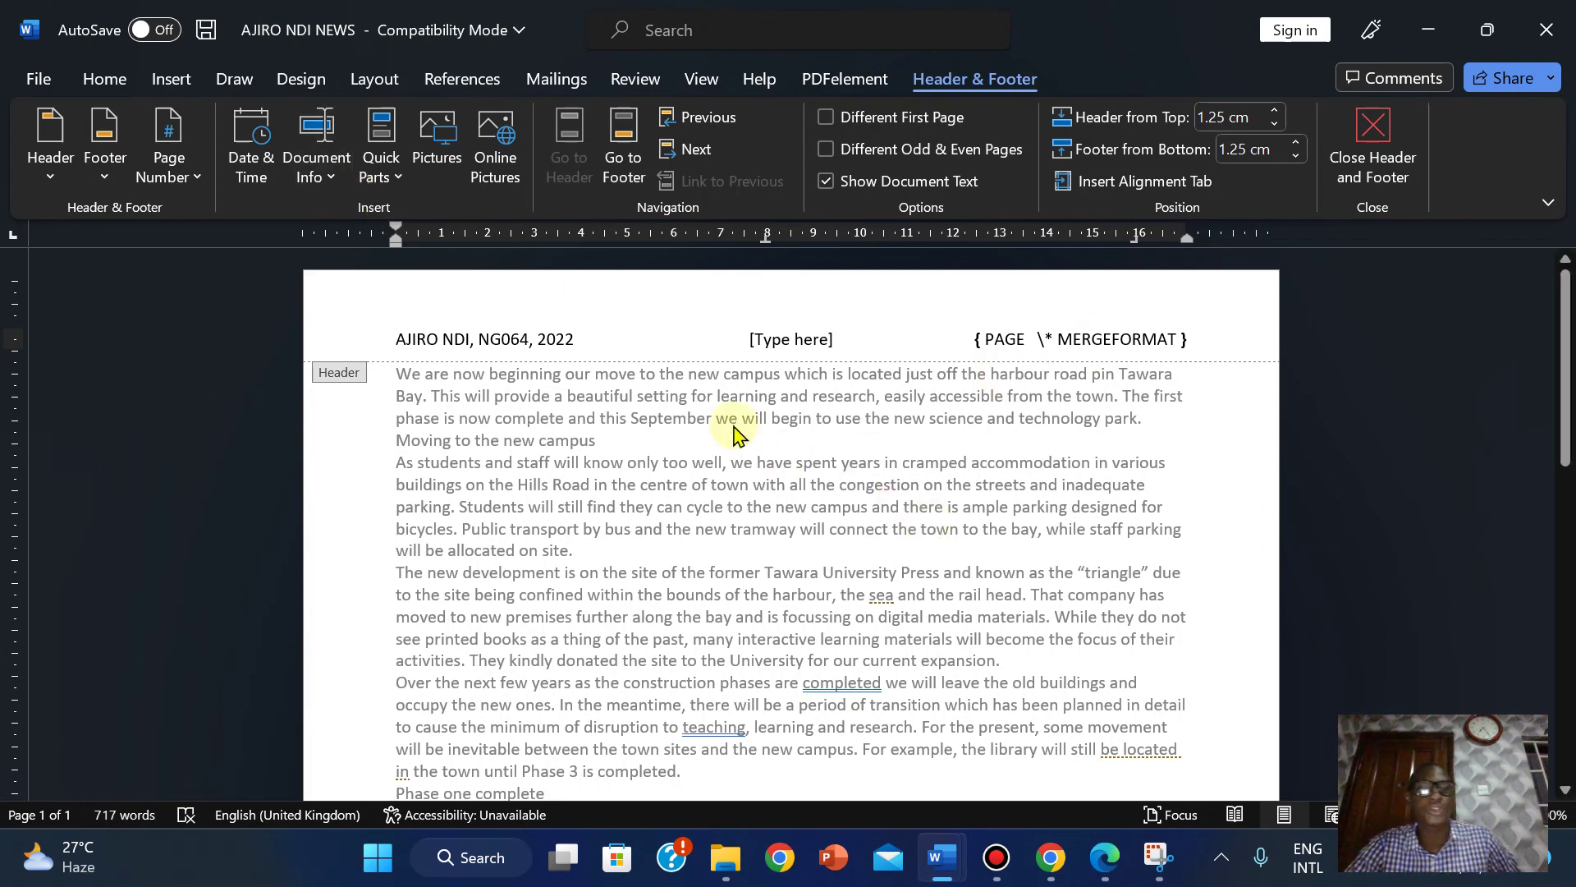
# Close header editing and open the Word Options dialog from File > More > Options.
pyautogui.click(1366, 139)
pyautogui.click(33, 78)
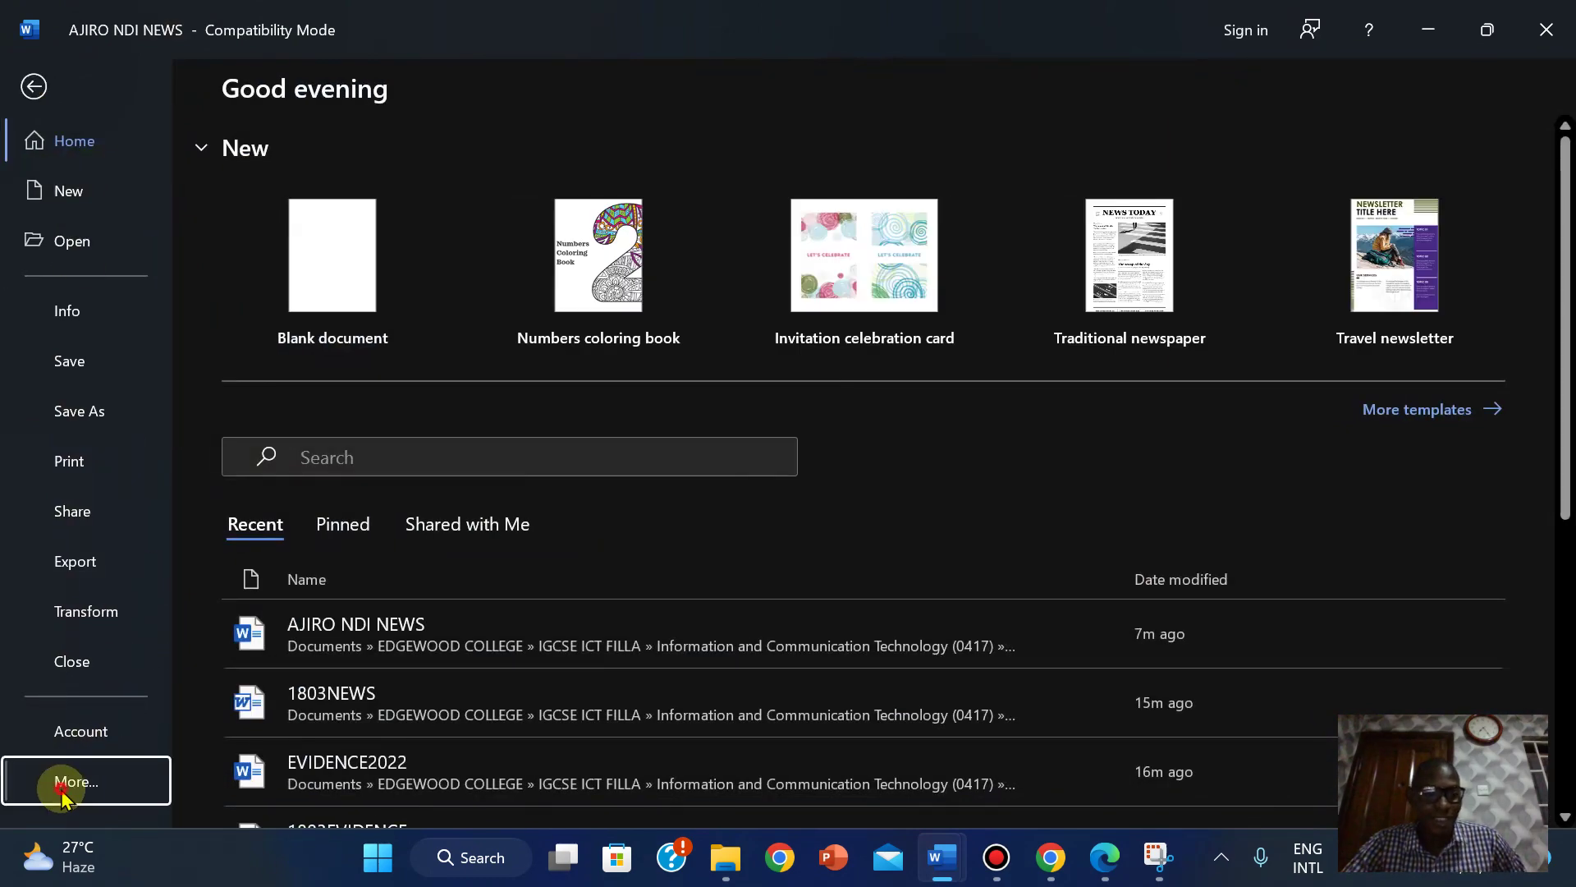
pyautogui.click(62, 792)
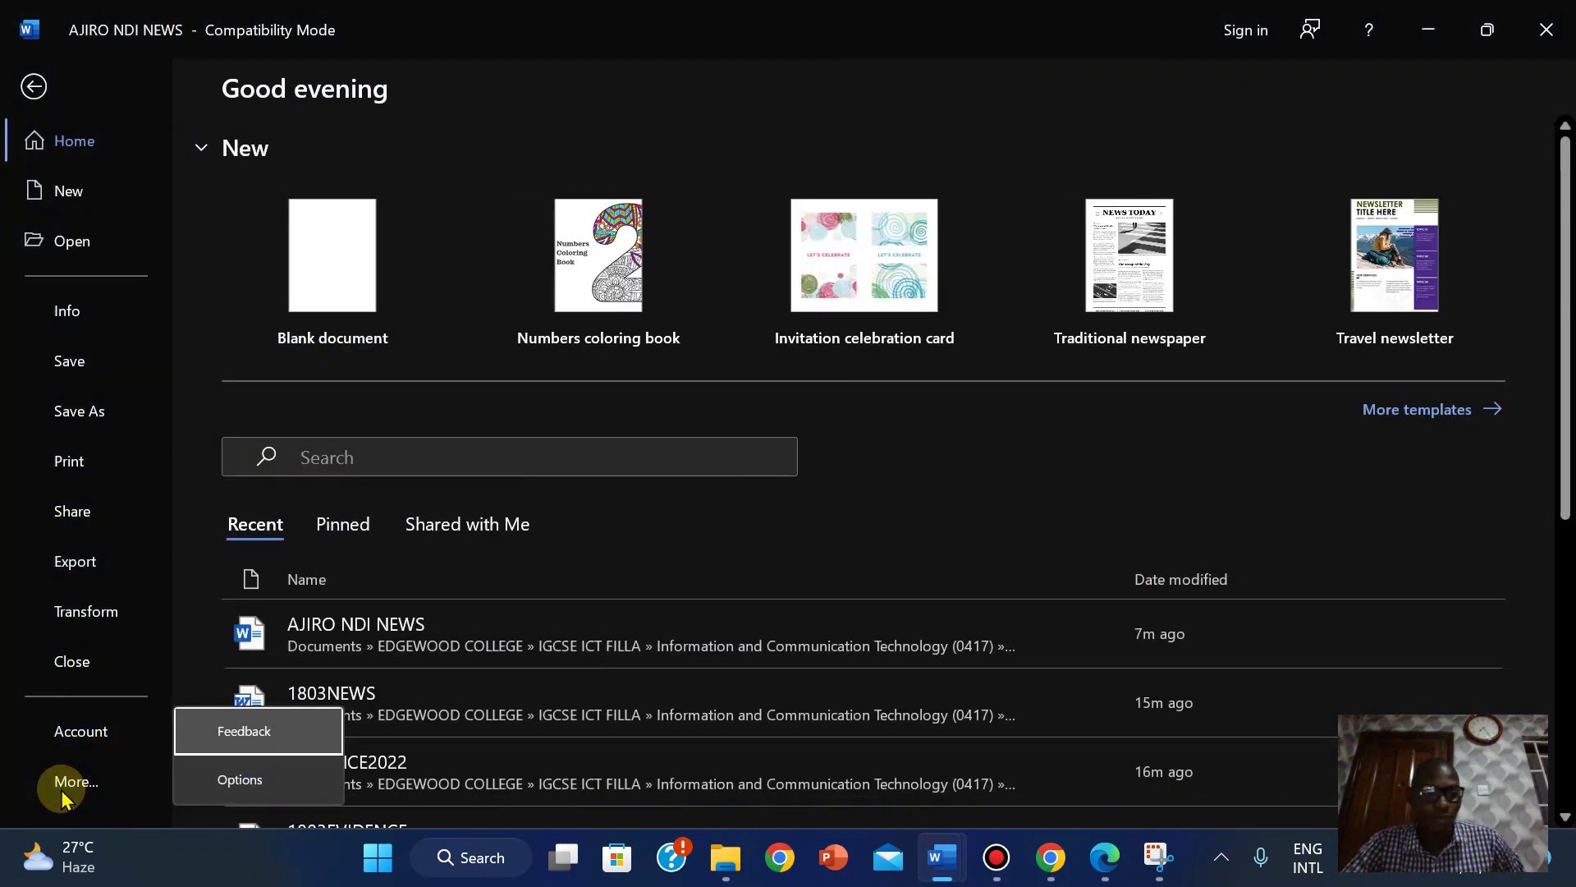
pyautogui.click(250, 790)
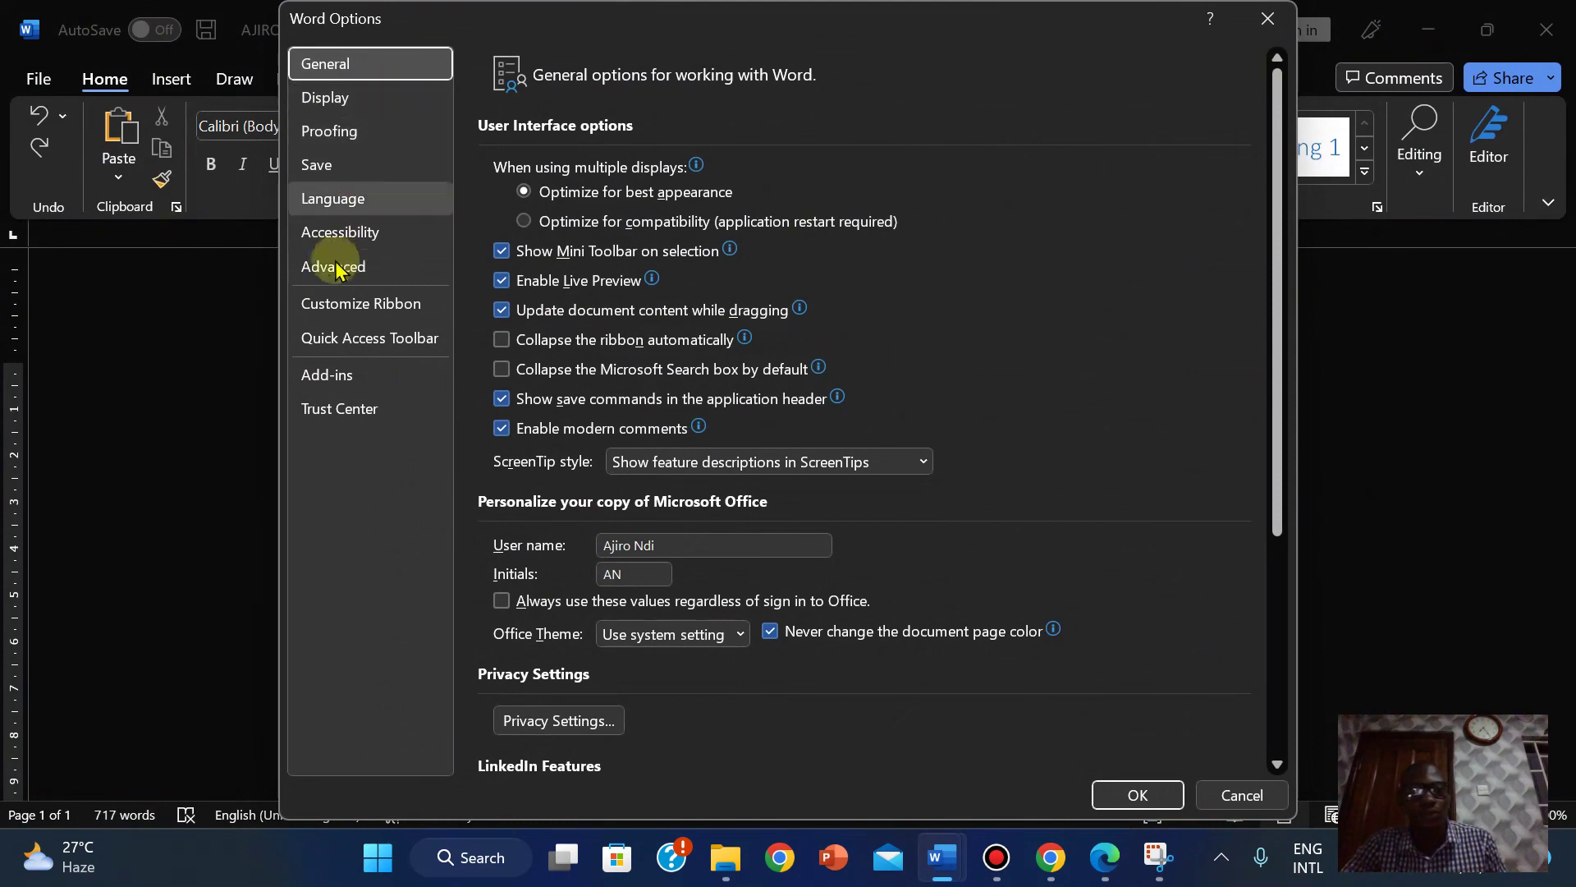
# In Advanced options, untick 'Show field codes instead of their values' and confirm with OK.
pyautogui.click(333, 271)
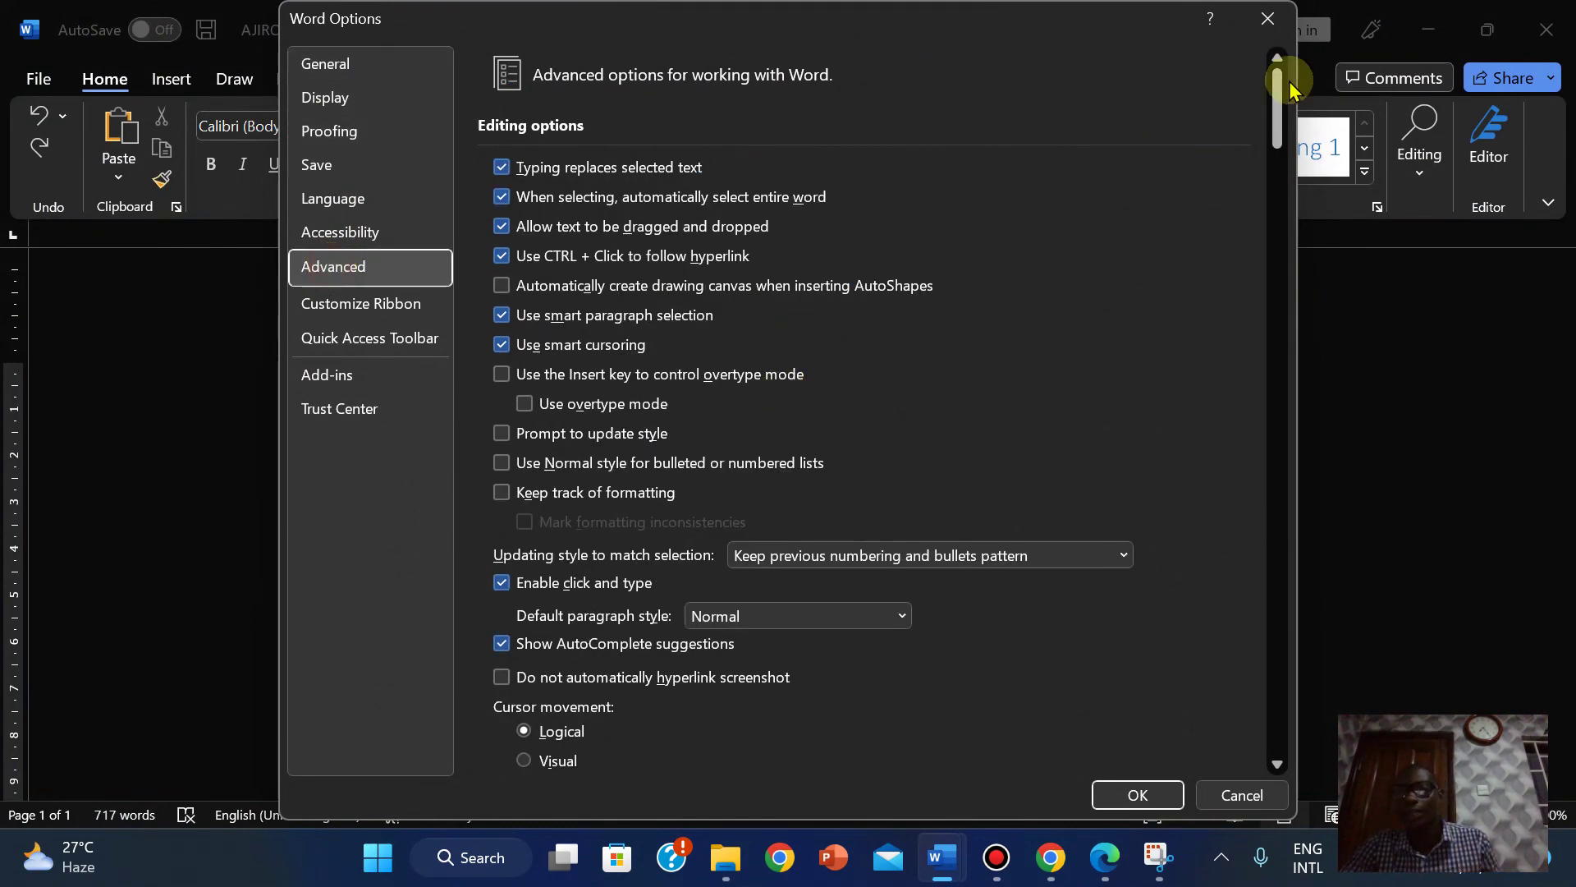
pyautogui.moveTo(1278, 100); pyautogui.dragTo(1291, 562)
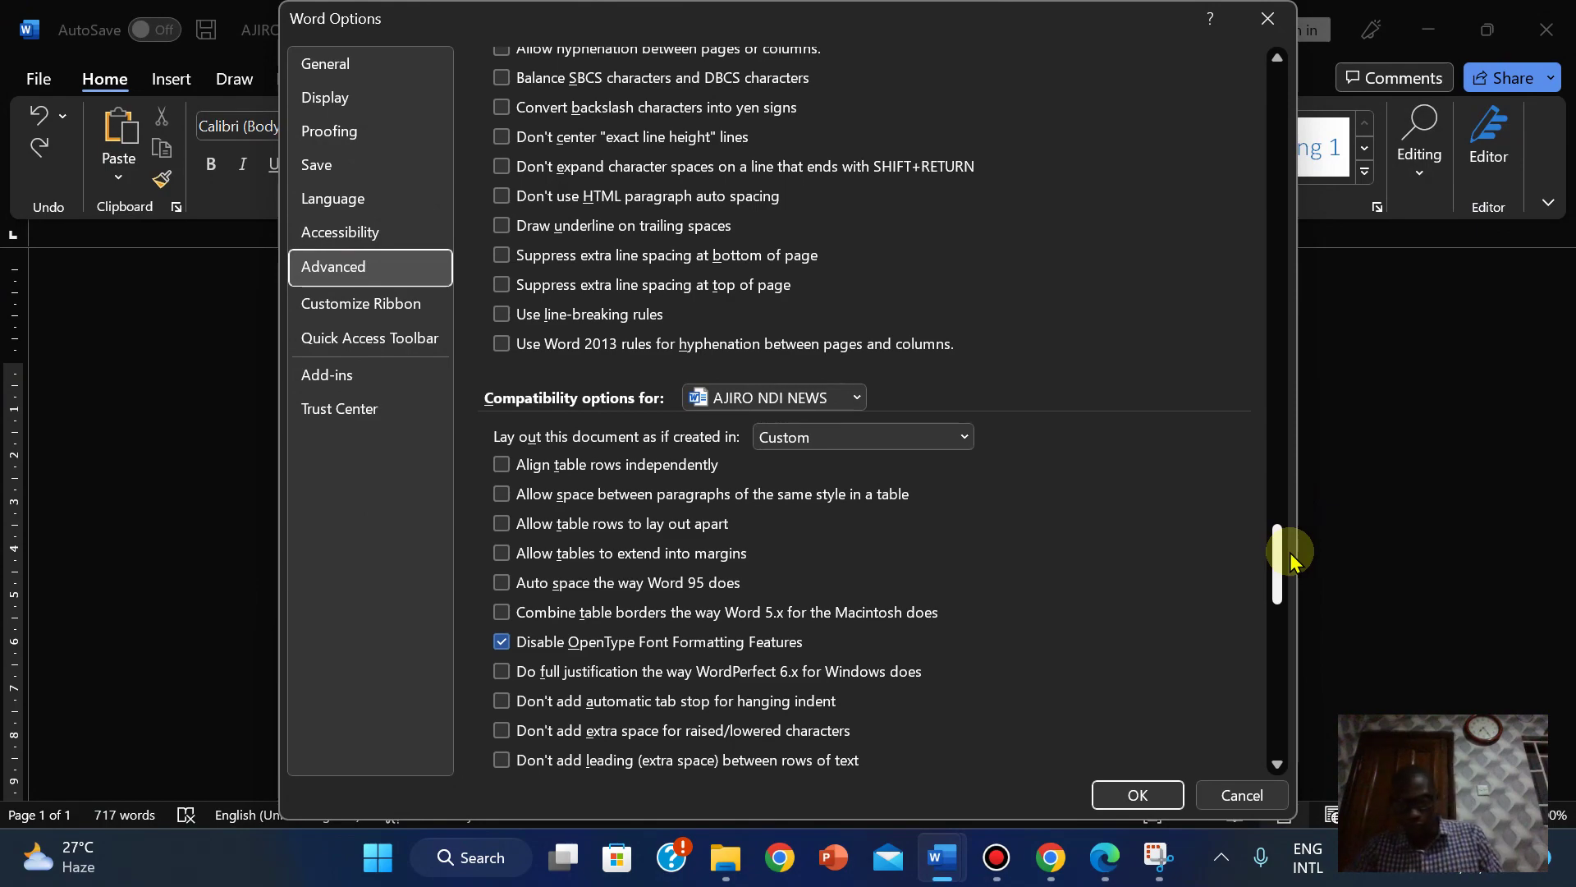
pyautogui.moveTo(1291, 561); pyautogui.dragTo(1268, 354)
pyautogui.moveTo(1261, 346); pyautogui.dragTo(1223, 349)
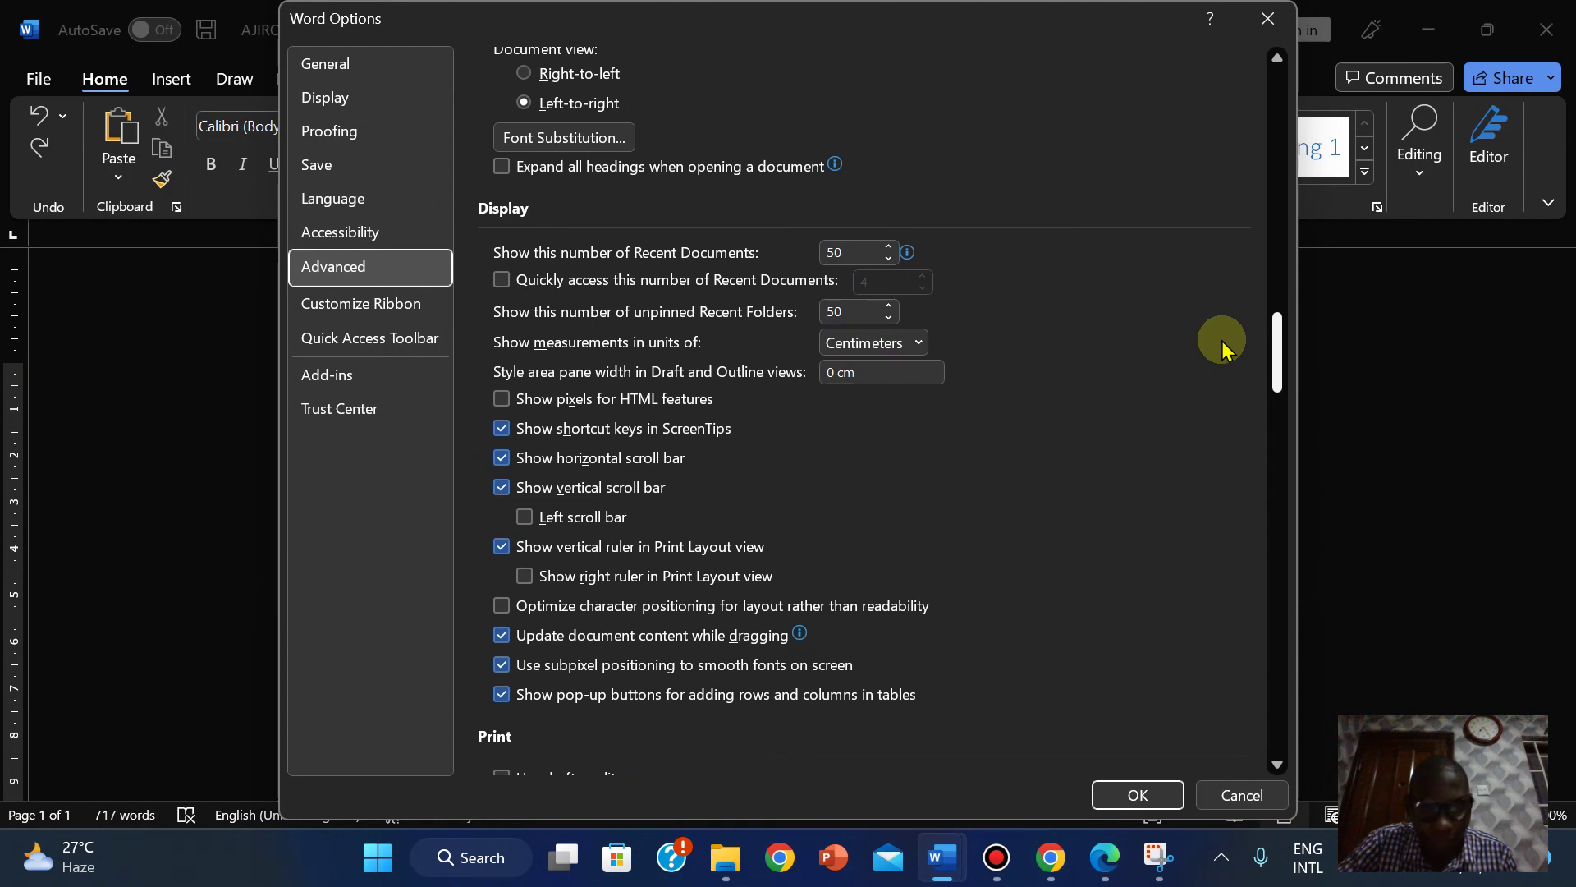
pyautogui.moveTo(1222, 342); pyautogui.dragTo(1204, 264)
pyautogui.click(523, 462)
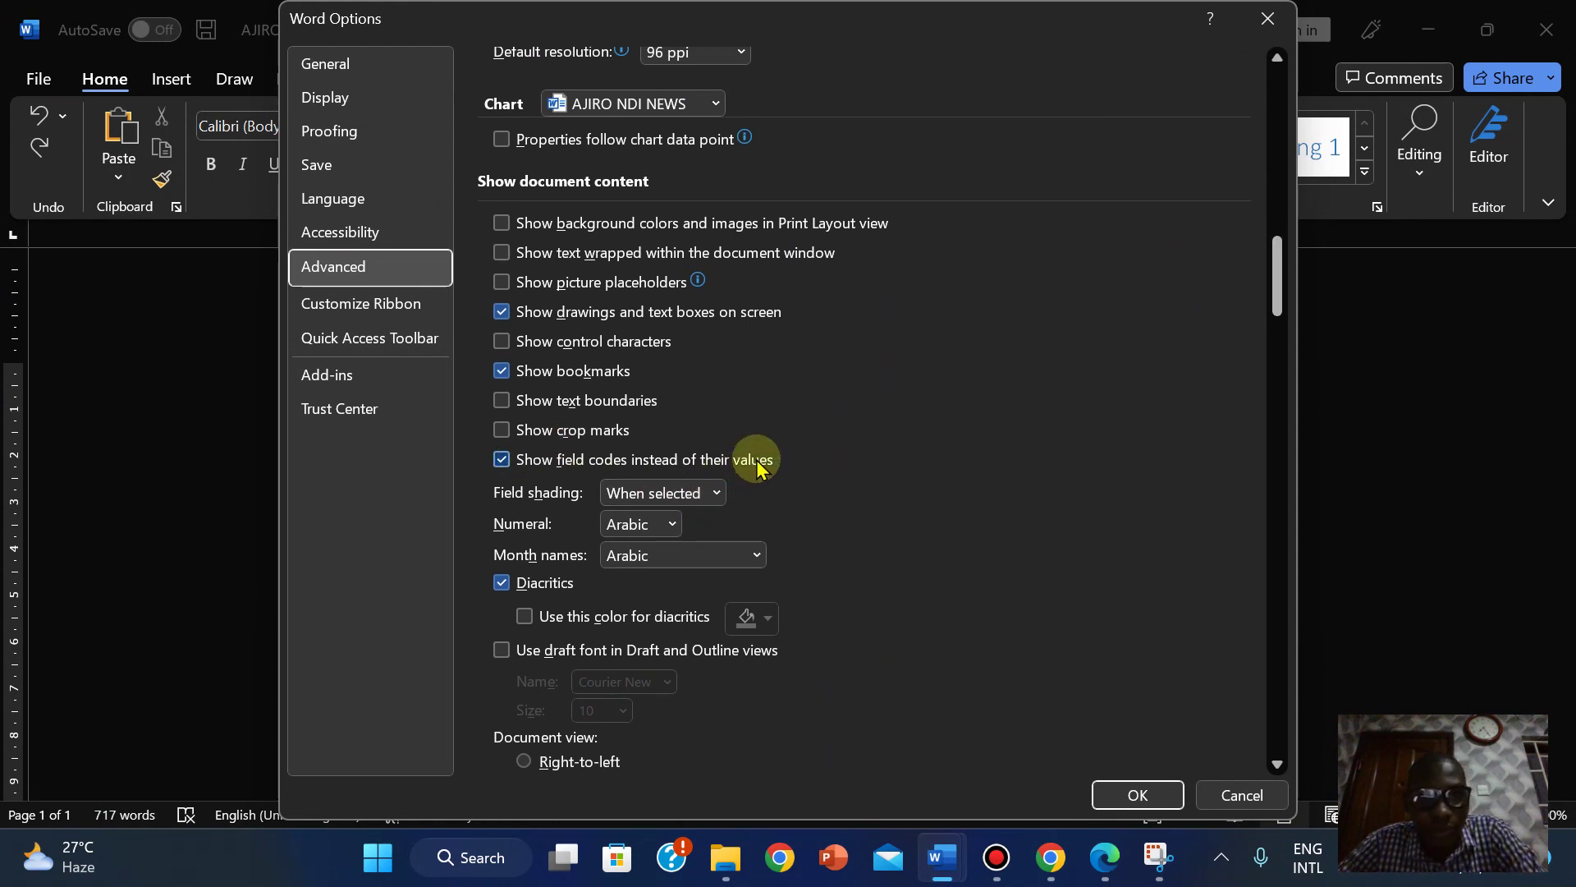
pyautogui.click(502, 464)
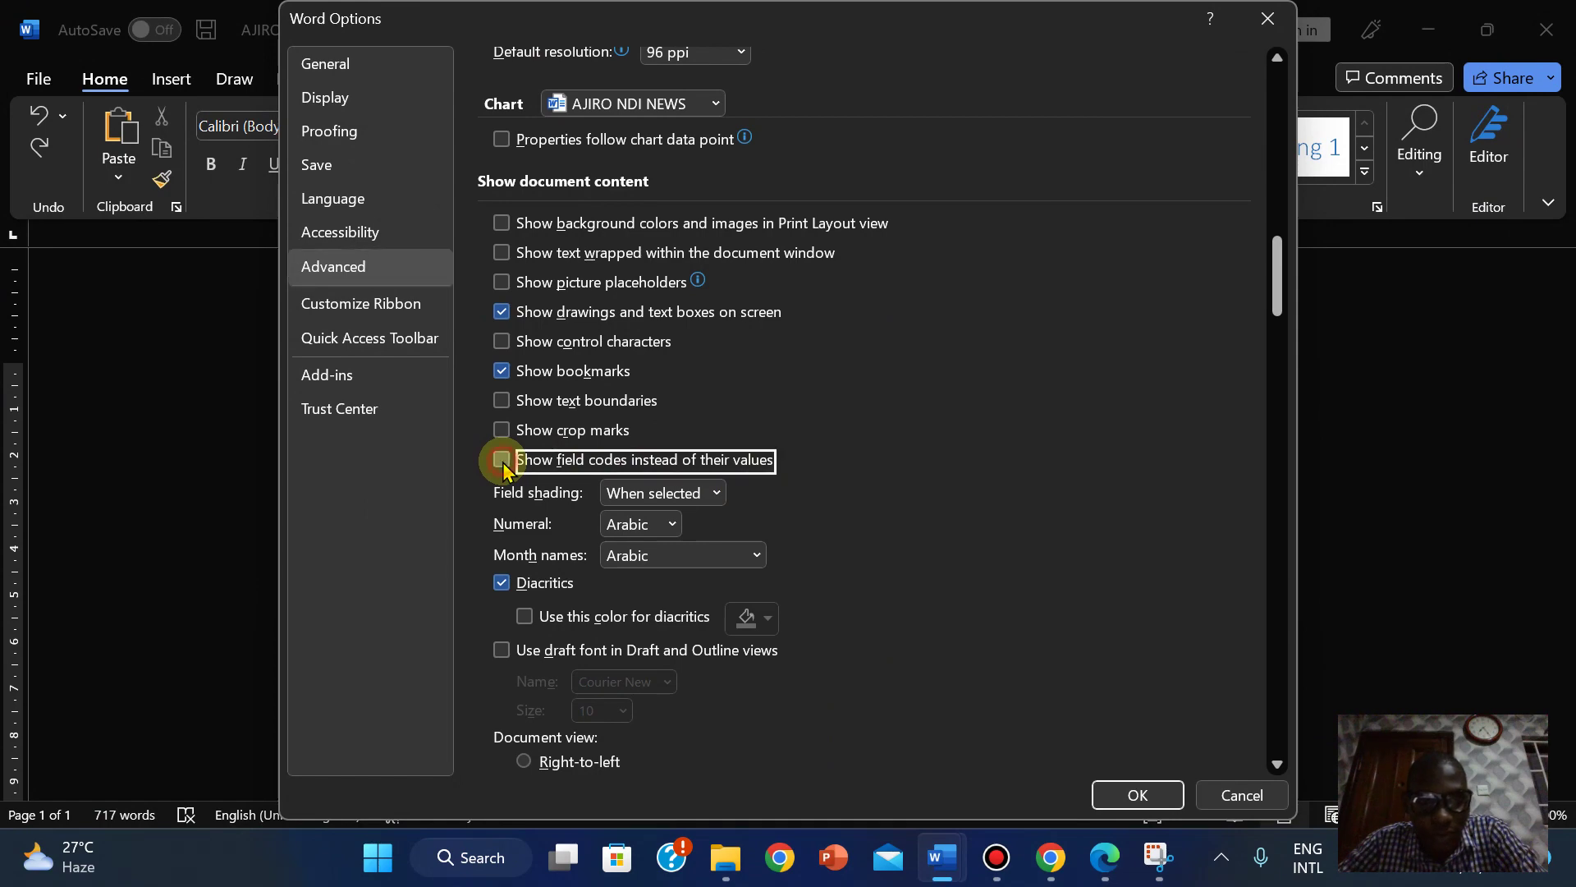
pyautogui.click(1145, 808)
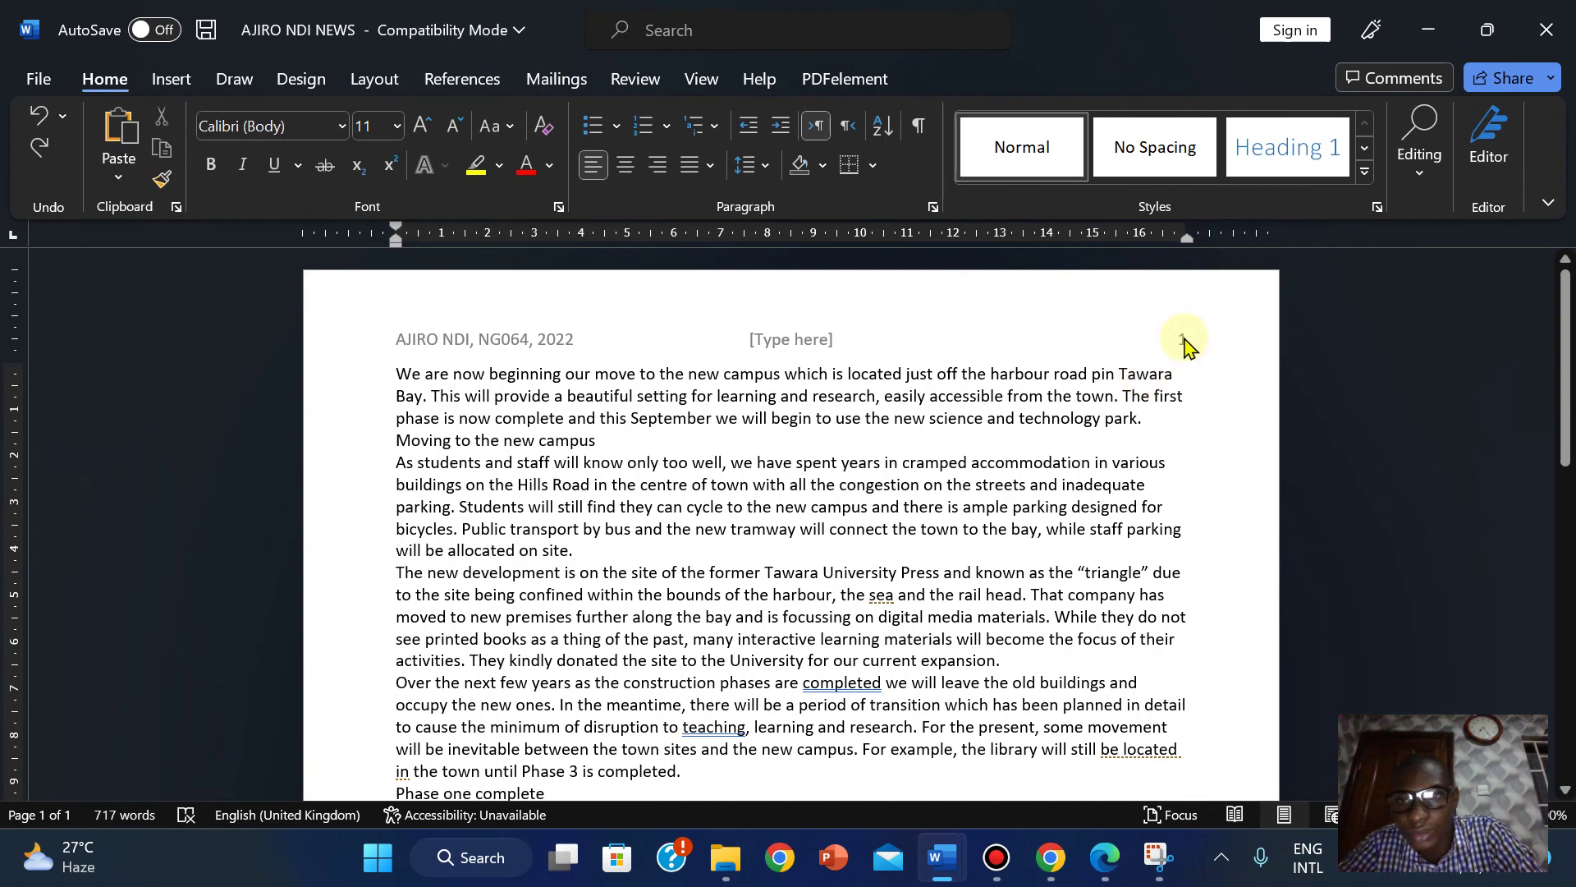
# Reopen the page header for editing and select its page number 1.
pyautogui.doubleClick(1184, 344)
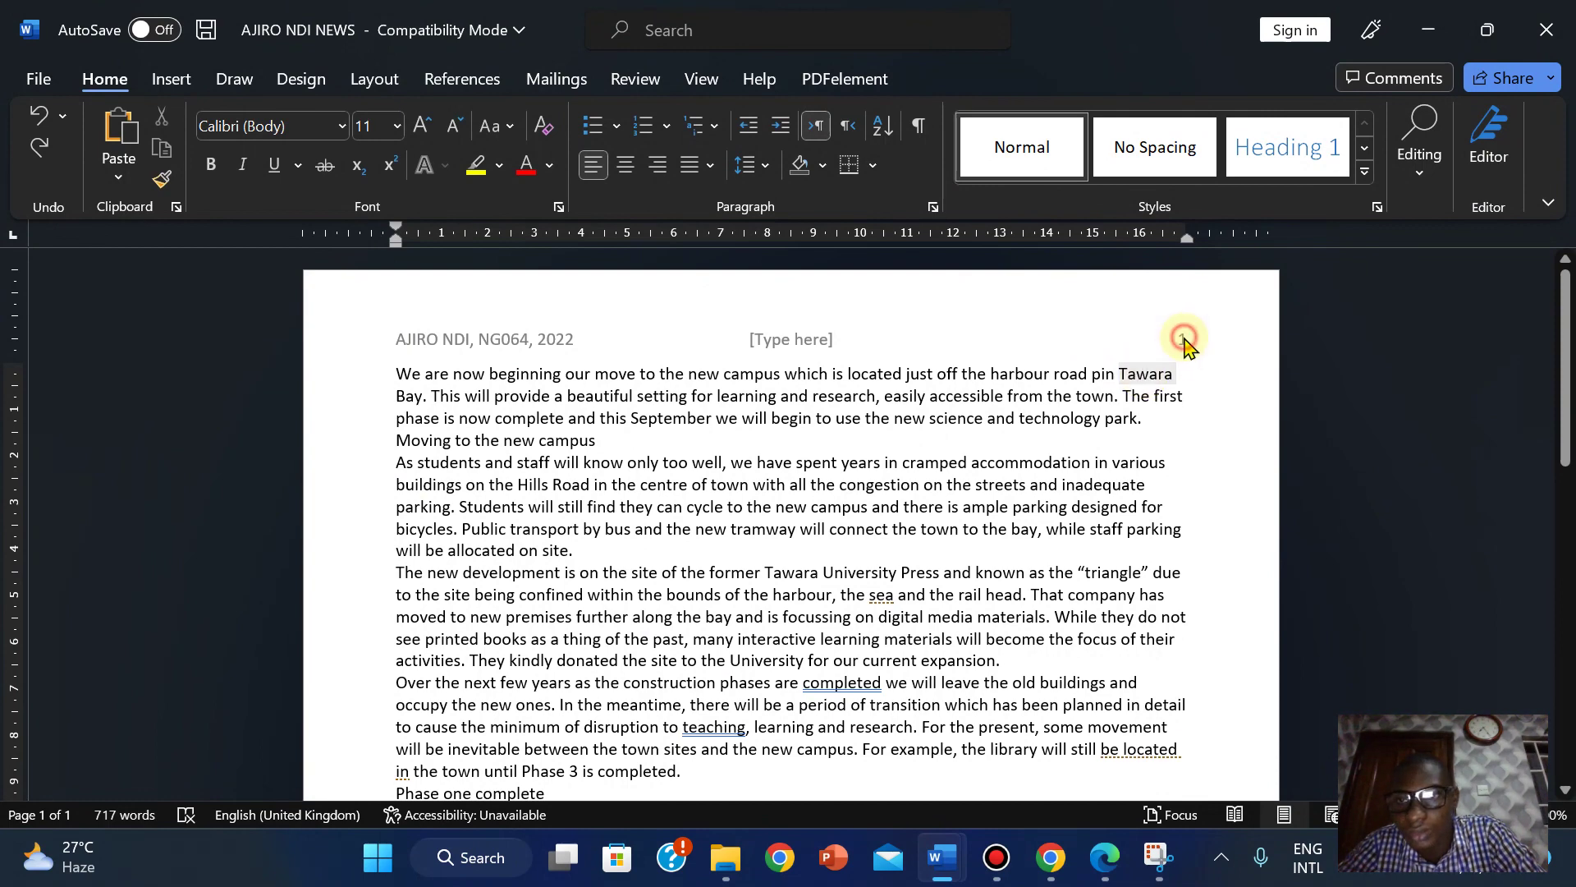
pyautogui.doubleClick(932, 335)
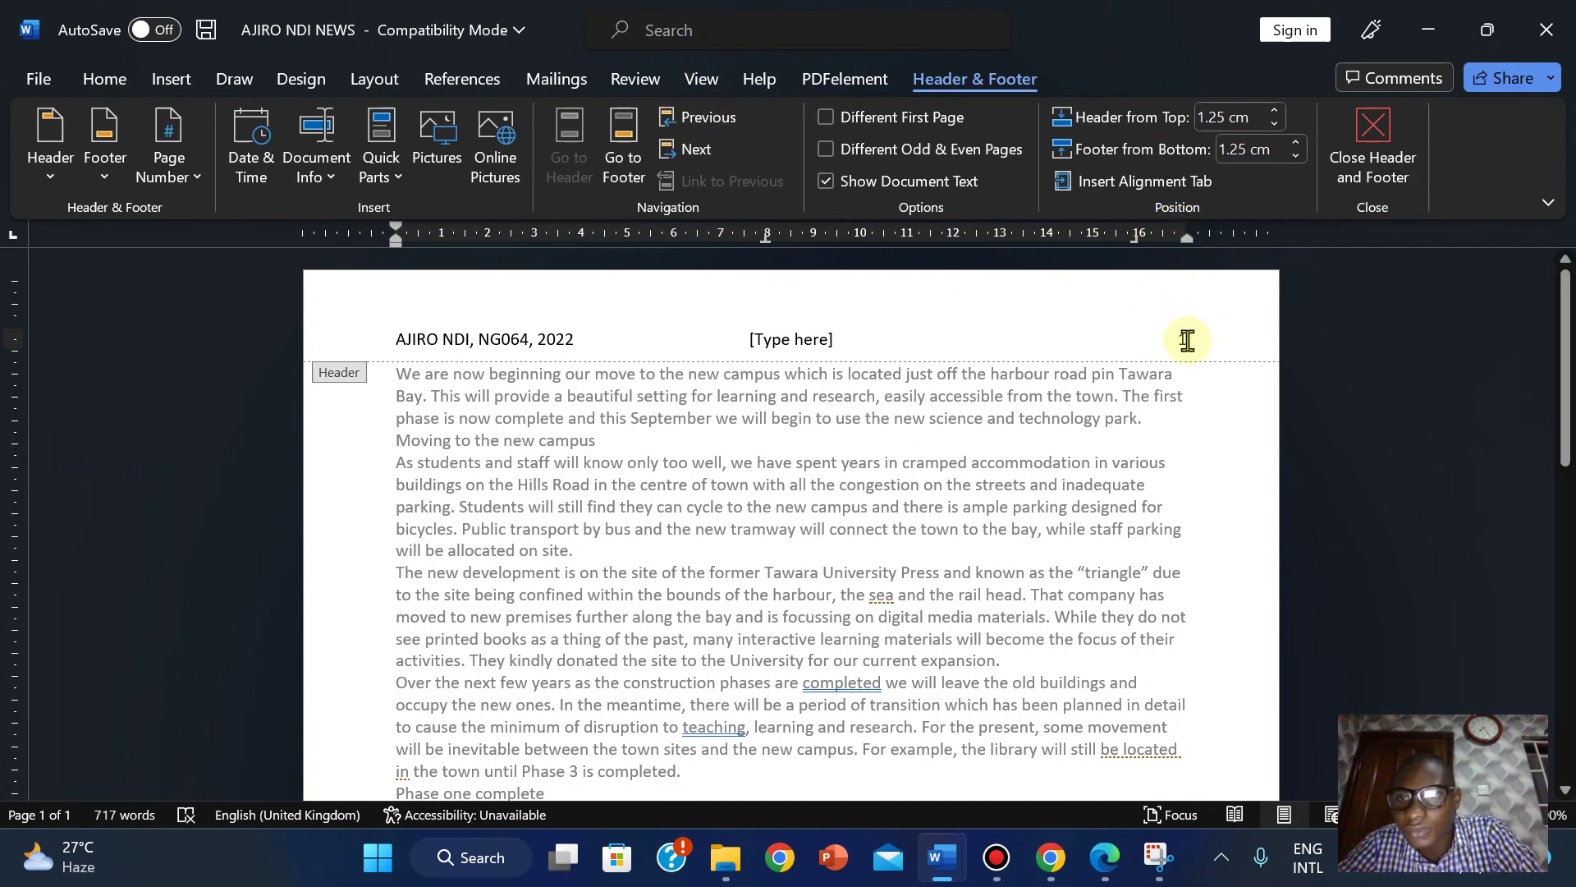
pyautogui.click(1187, 339)
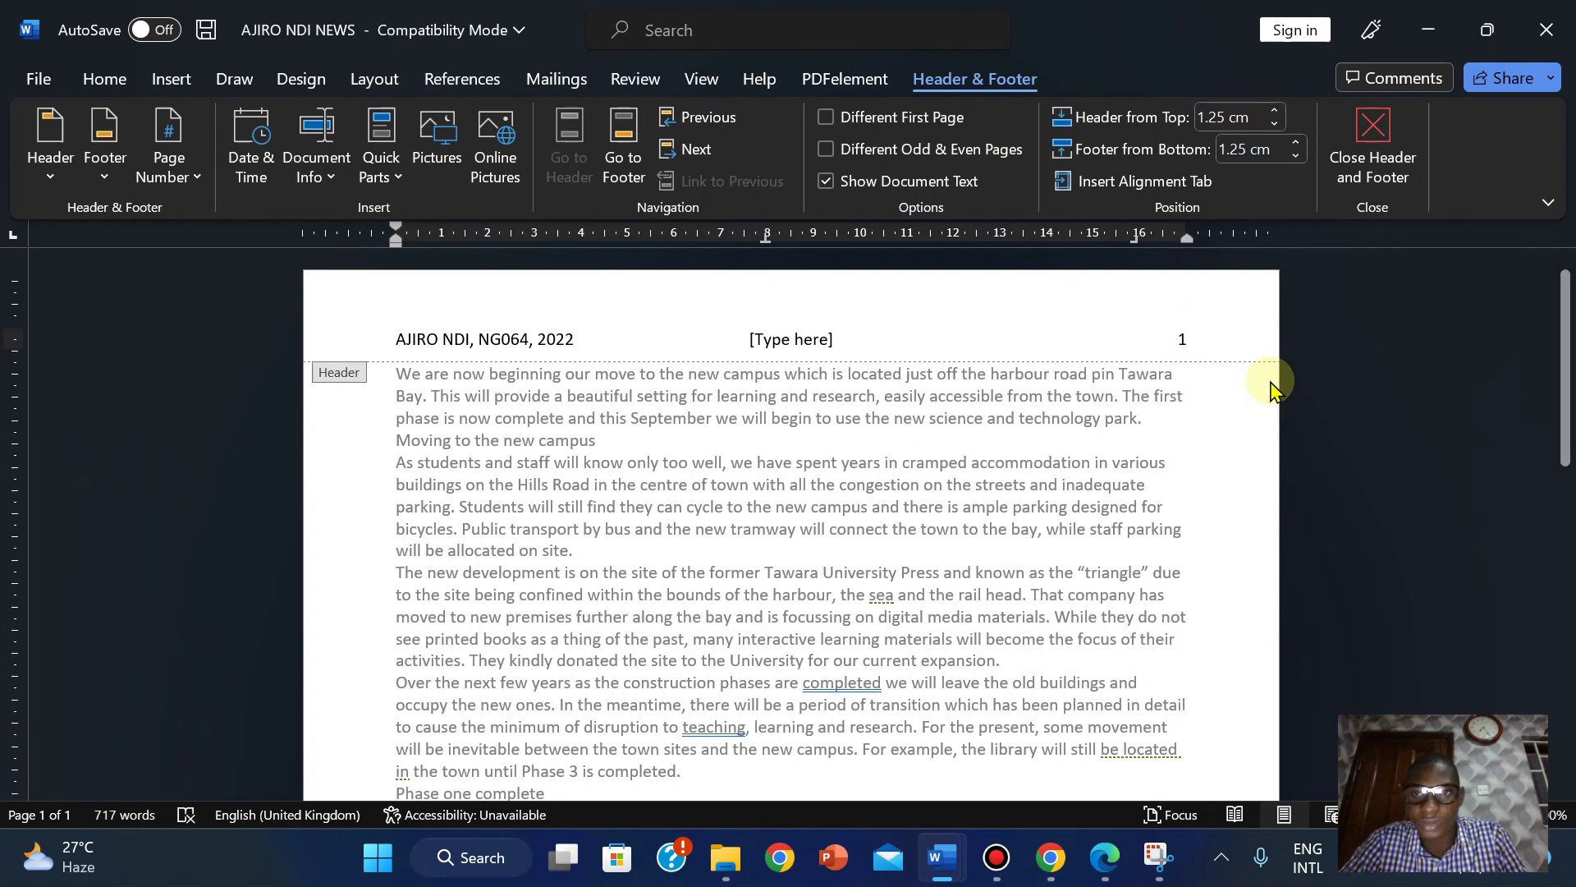
pyautogui.hotkey('shift', 'Left')
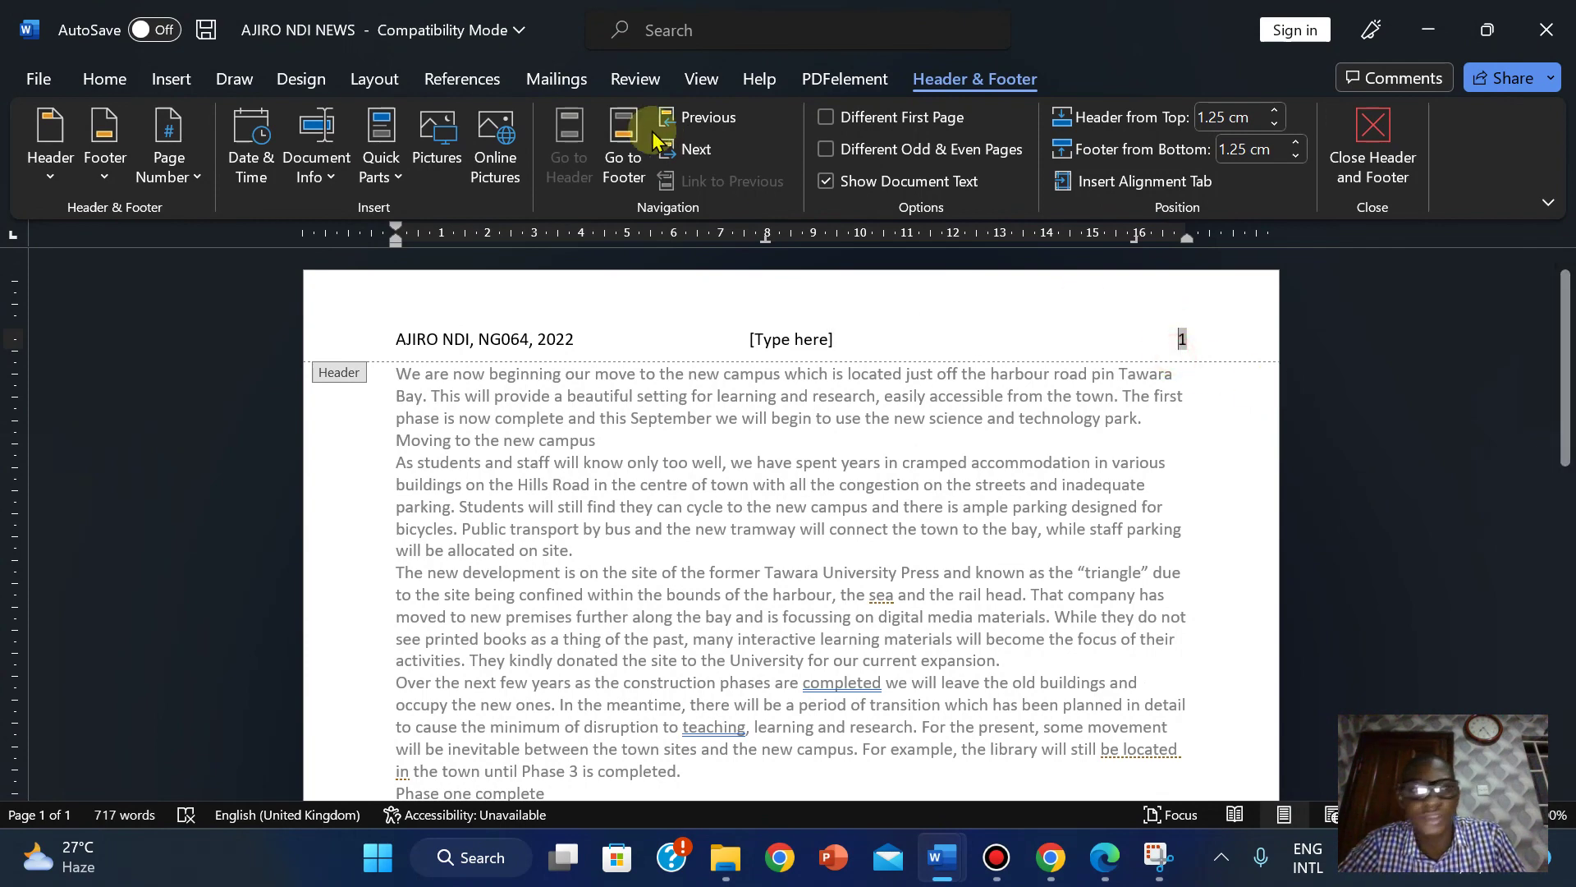
# Toggle View gridlines on and off, then select the centre [Type here] header placeholder.
pyautogui.click(171, 79)
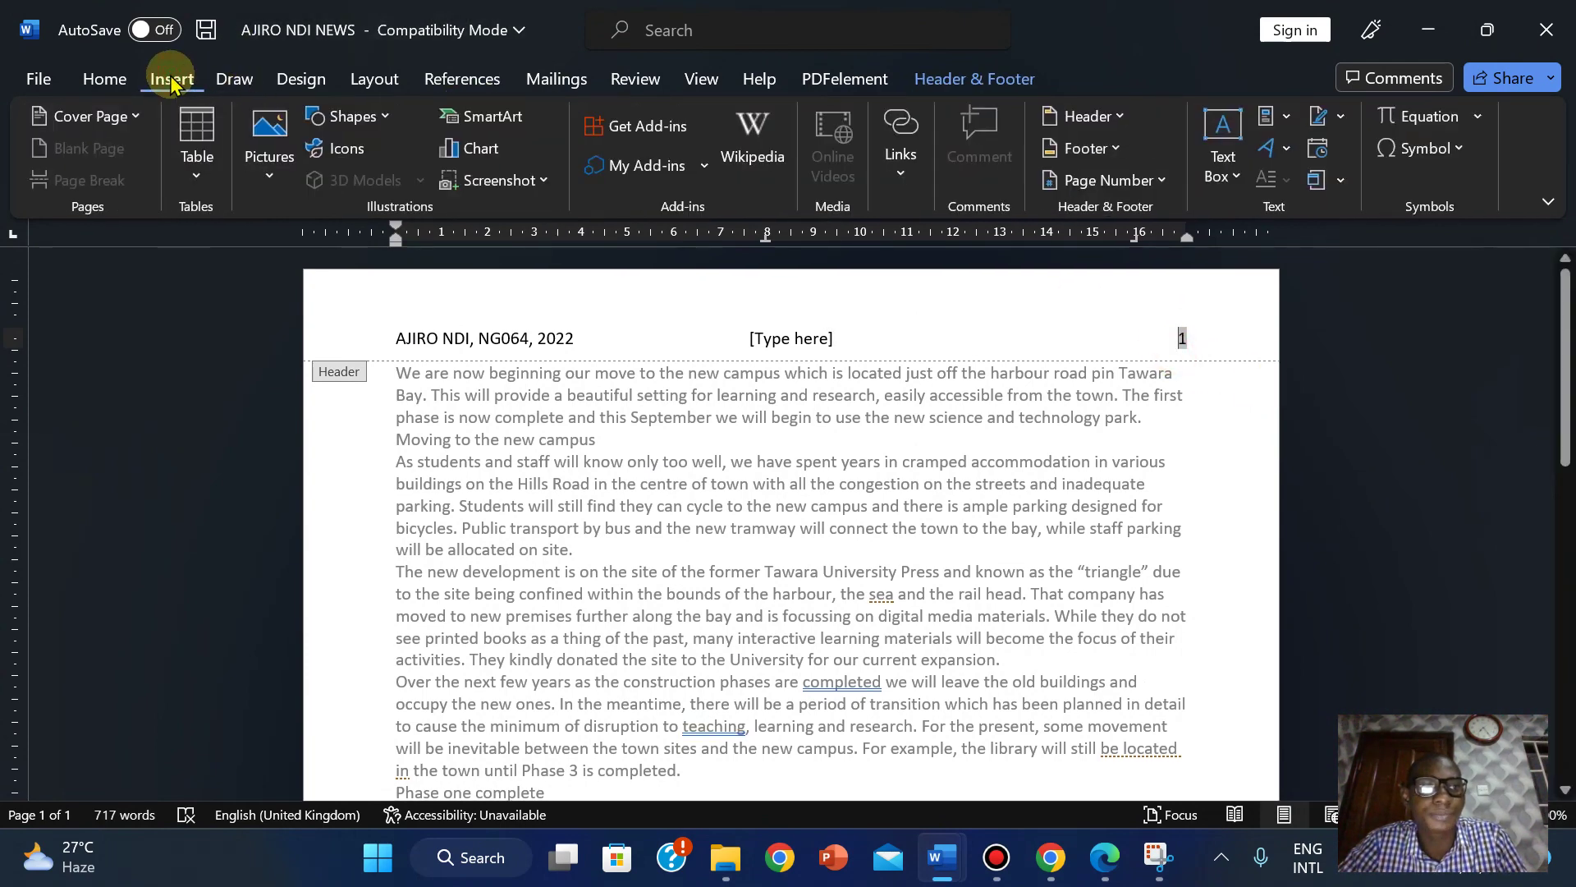
pyautogui.click(692, 82)
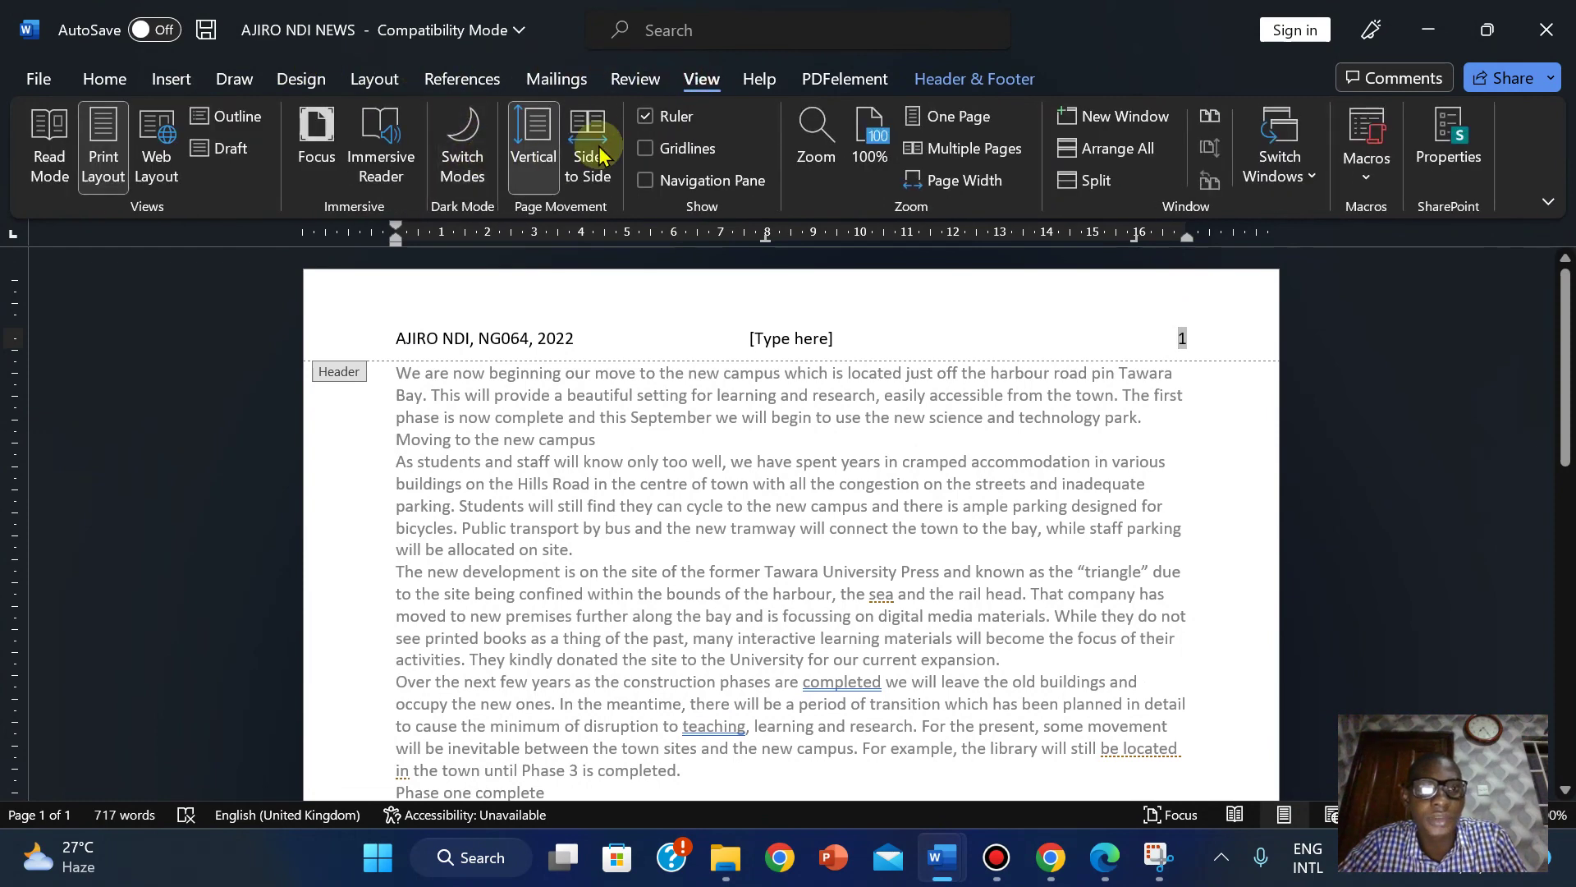
pyautogui.click(676, 154)
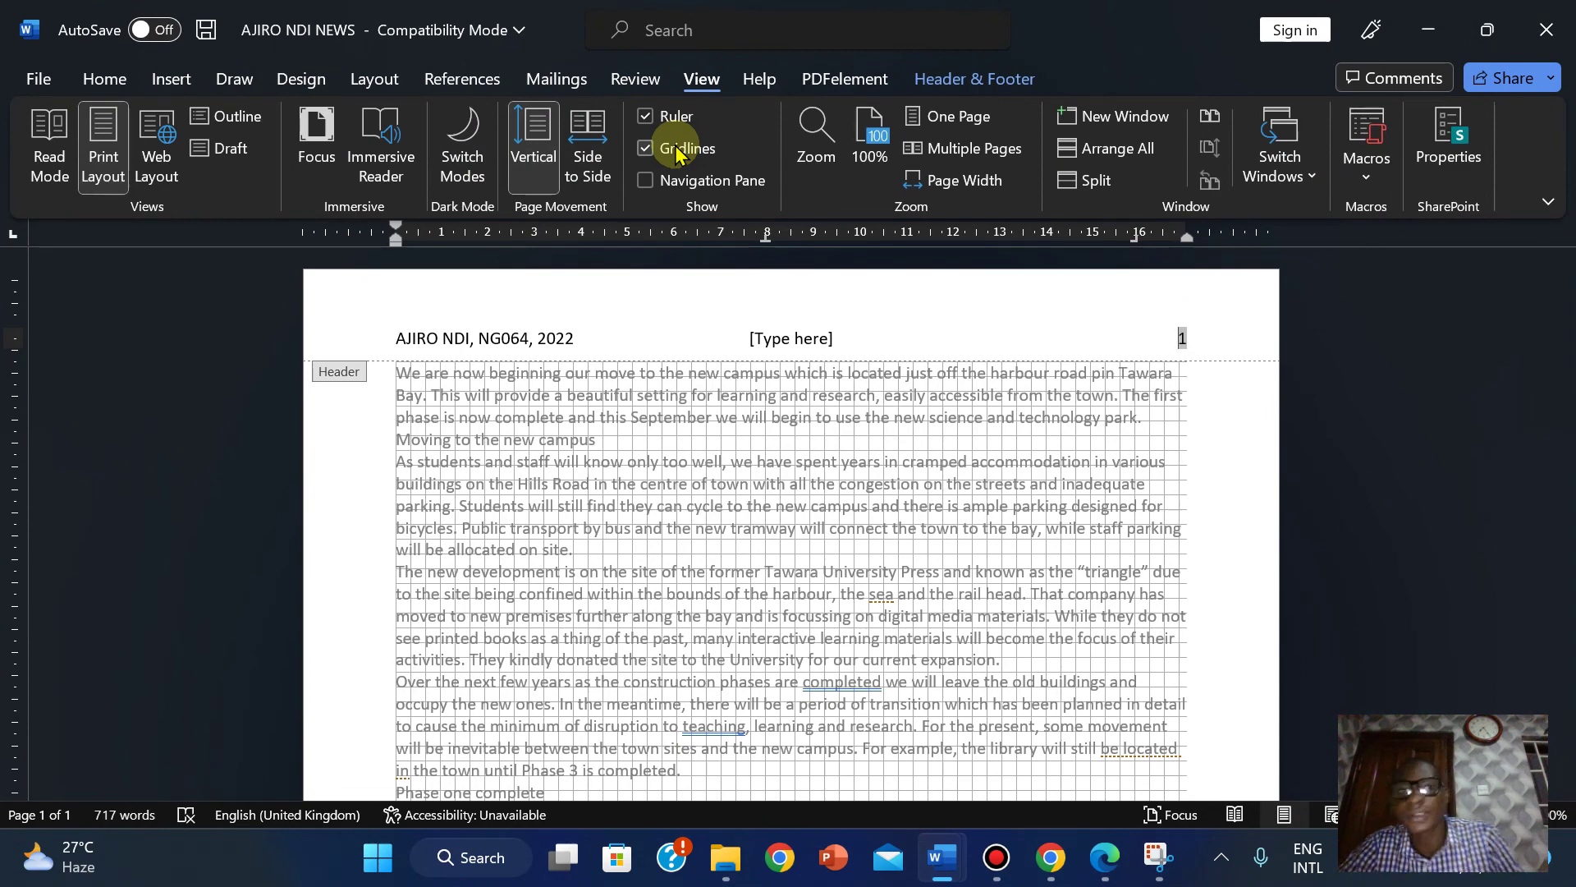
pyautogui.click(676, 154)
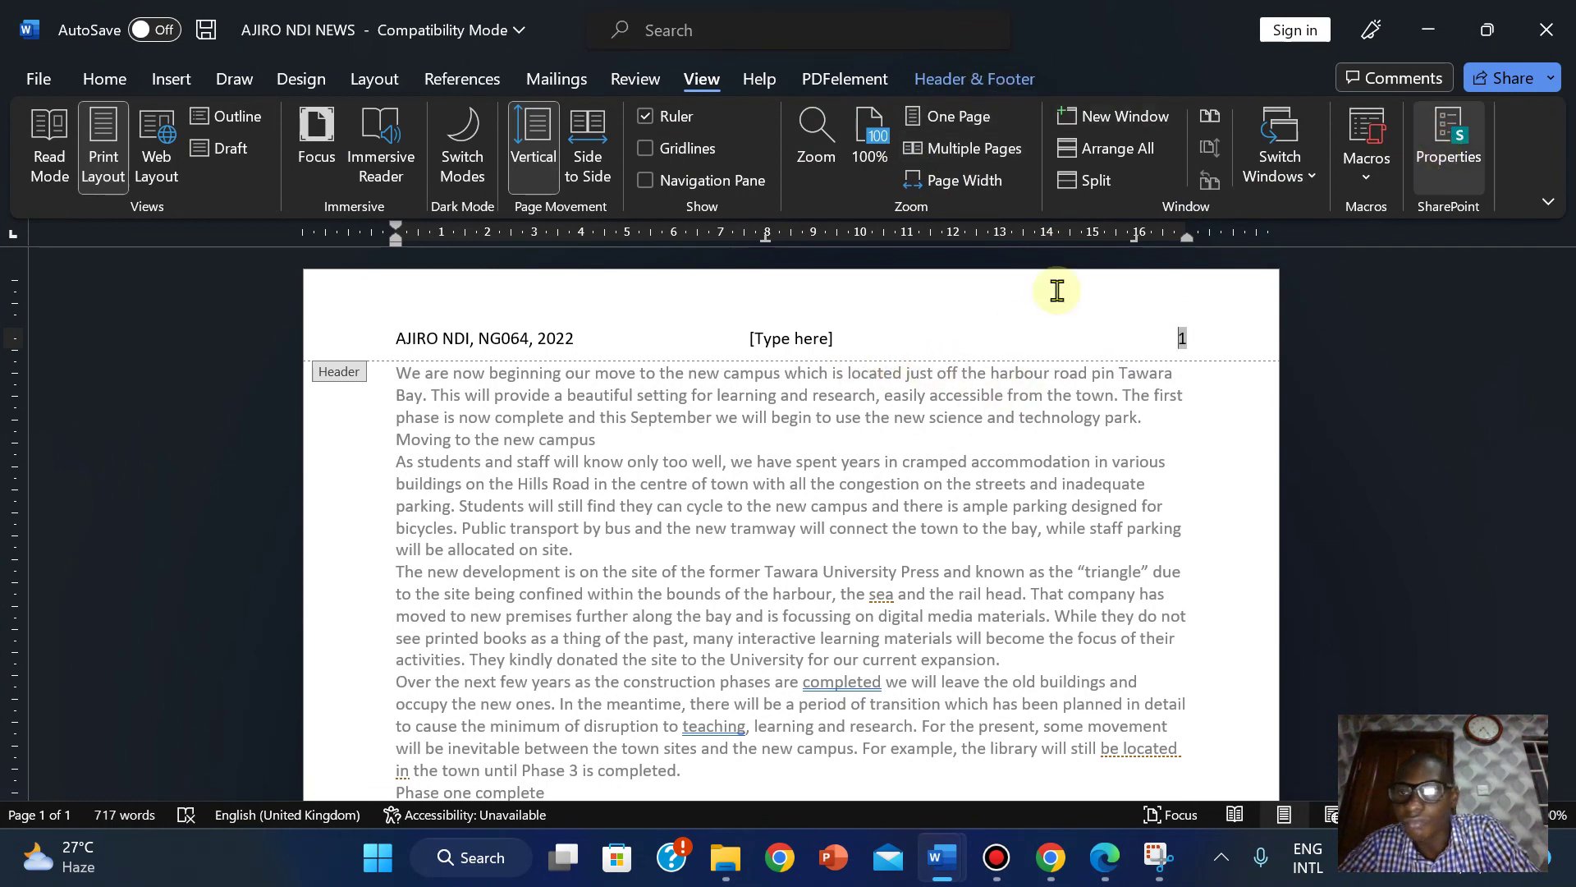
pyautogui.click(846, 351)
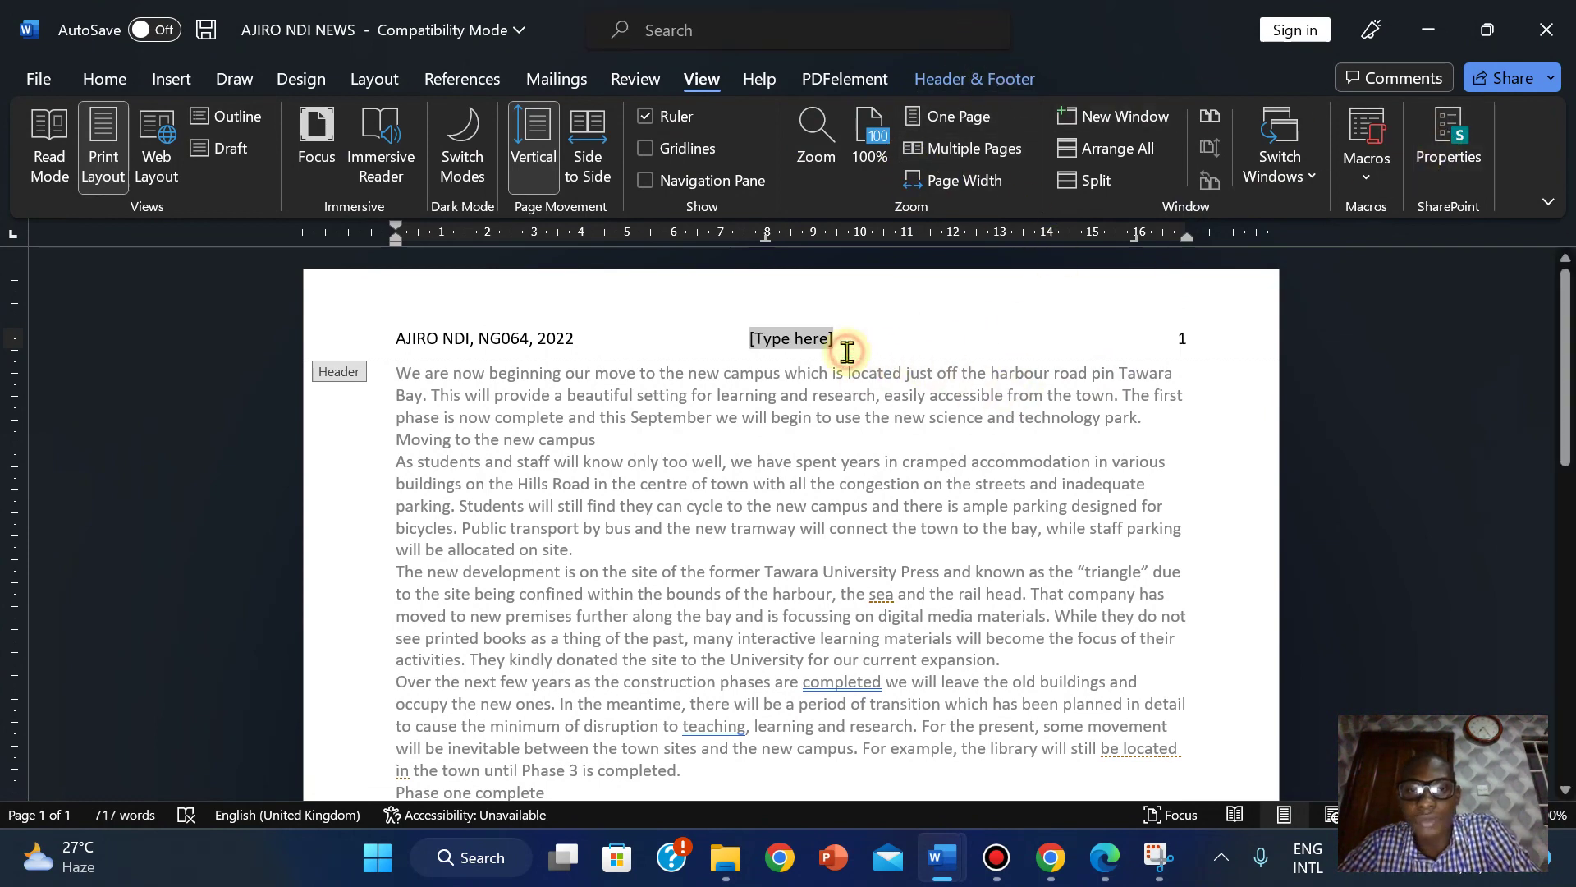
pyautogui.click(997, 77)
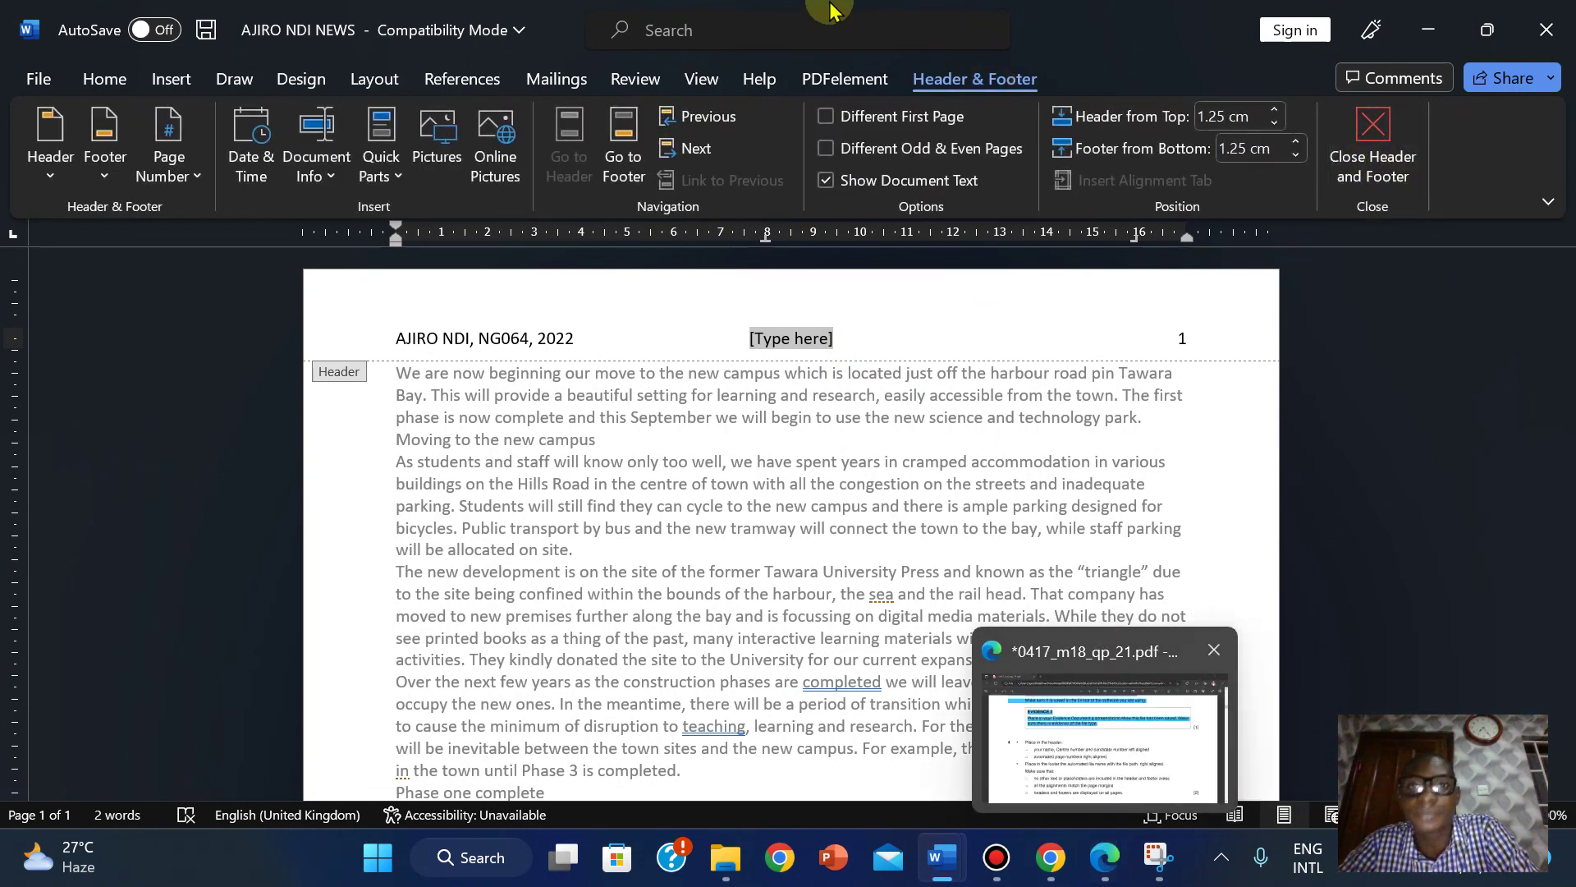
pyautogui.click(1108, 723)
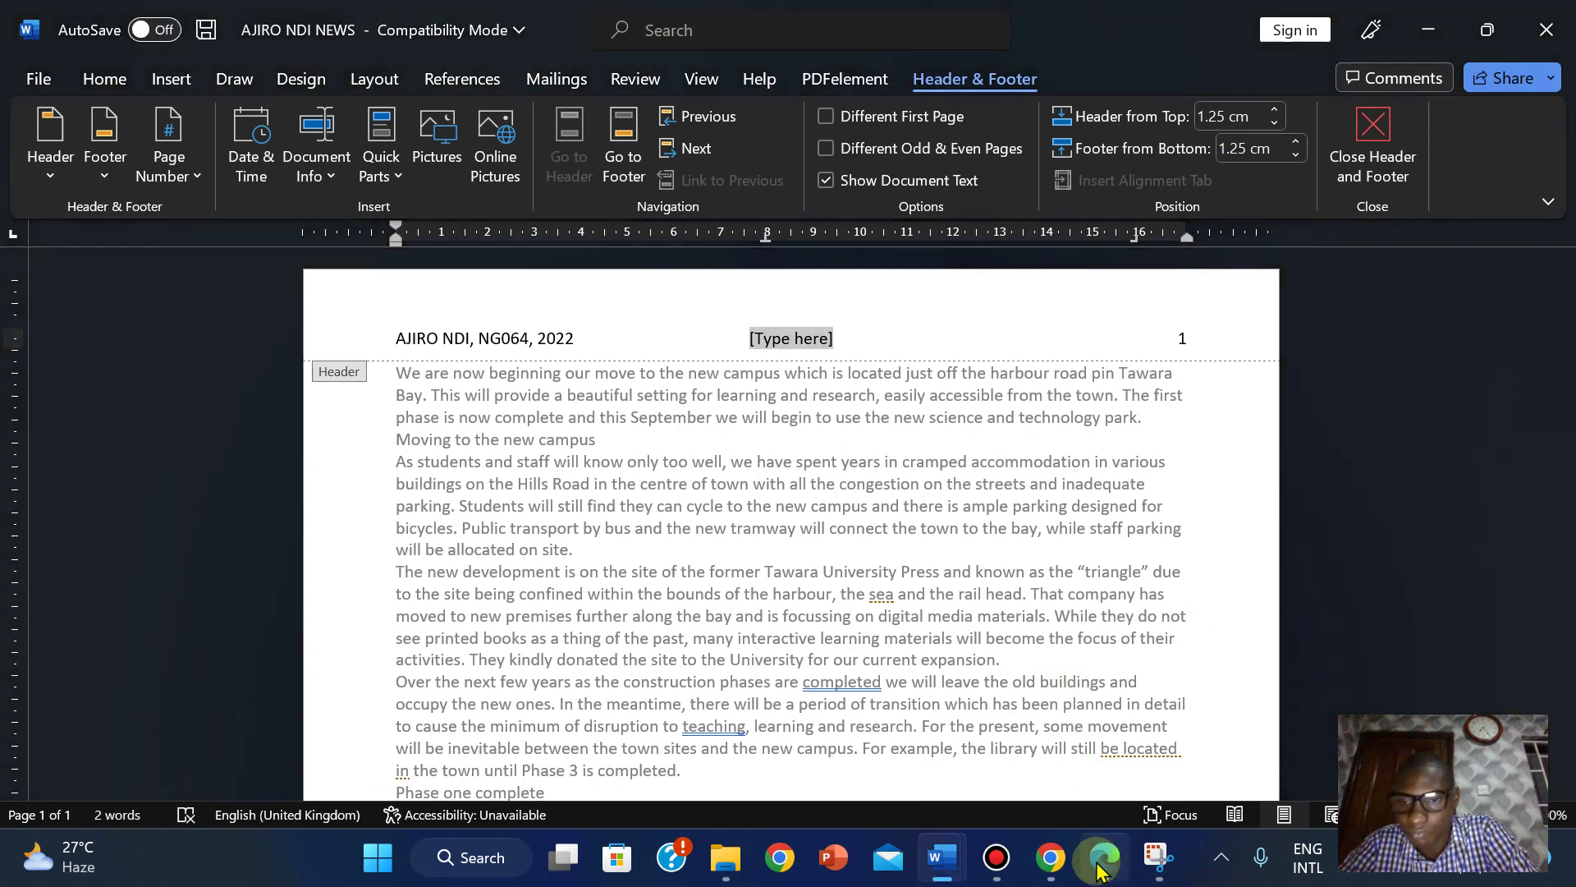
pyautogui.click(1036, 797)
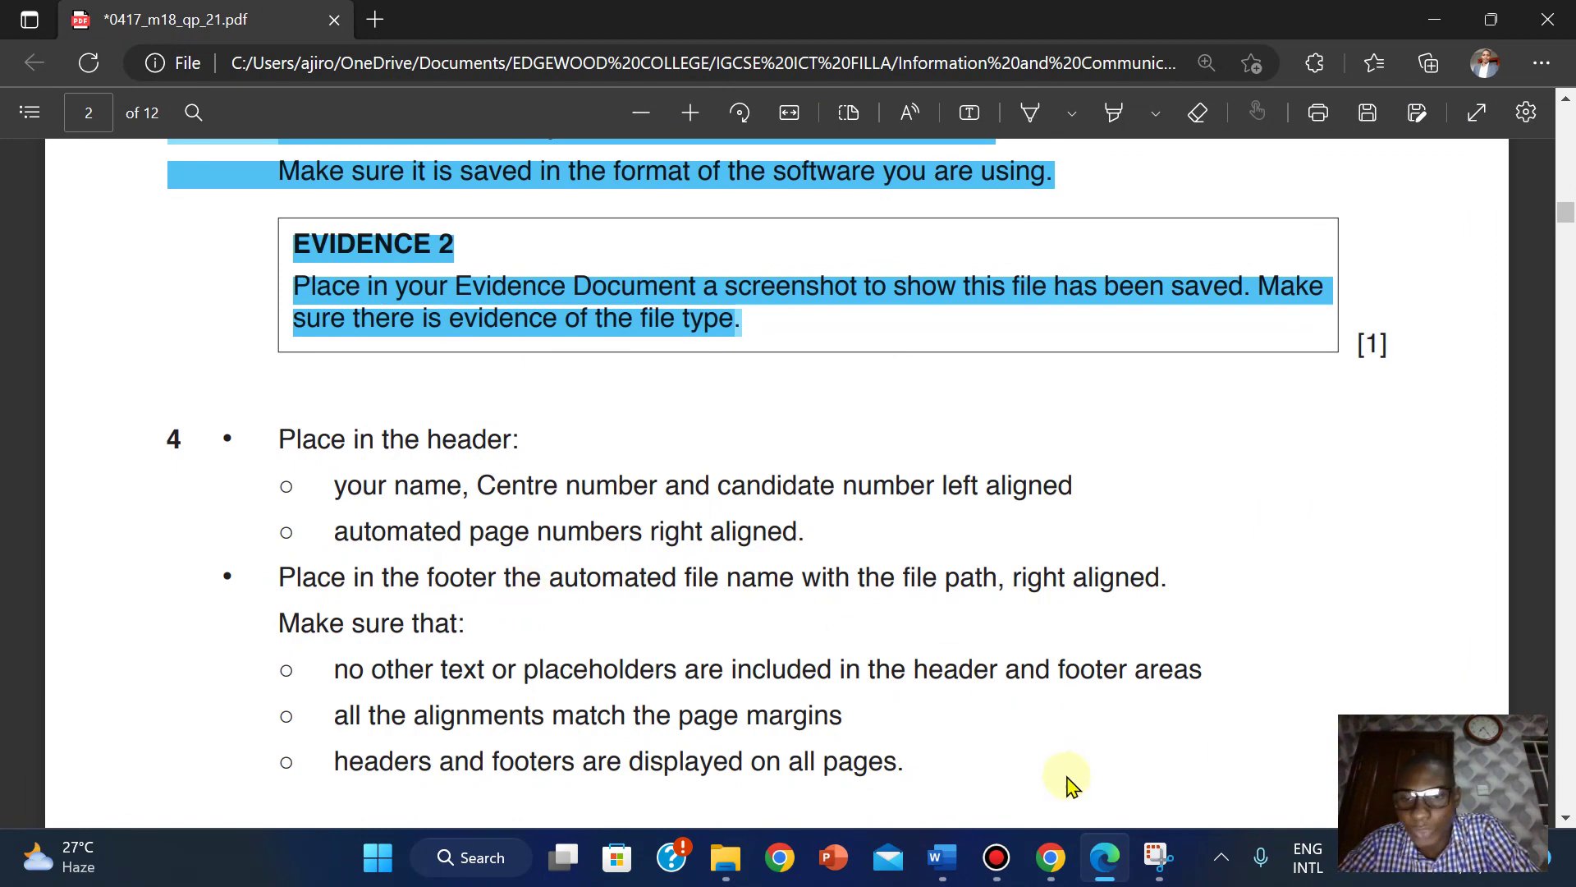
pyautogui.moveTo(936, 852)
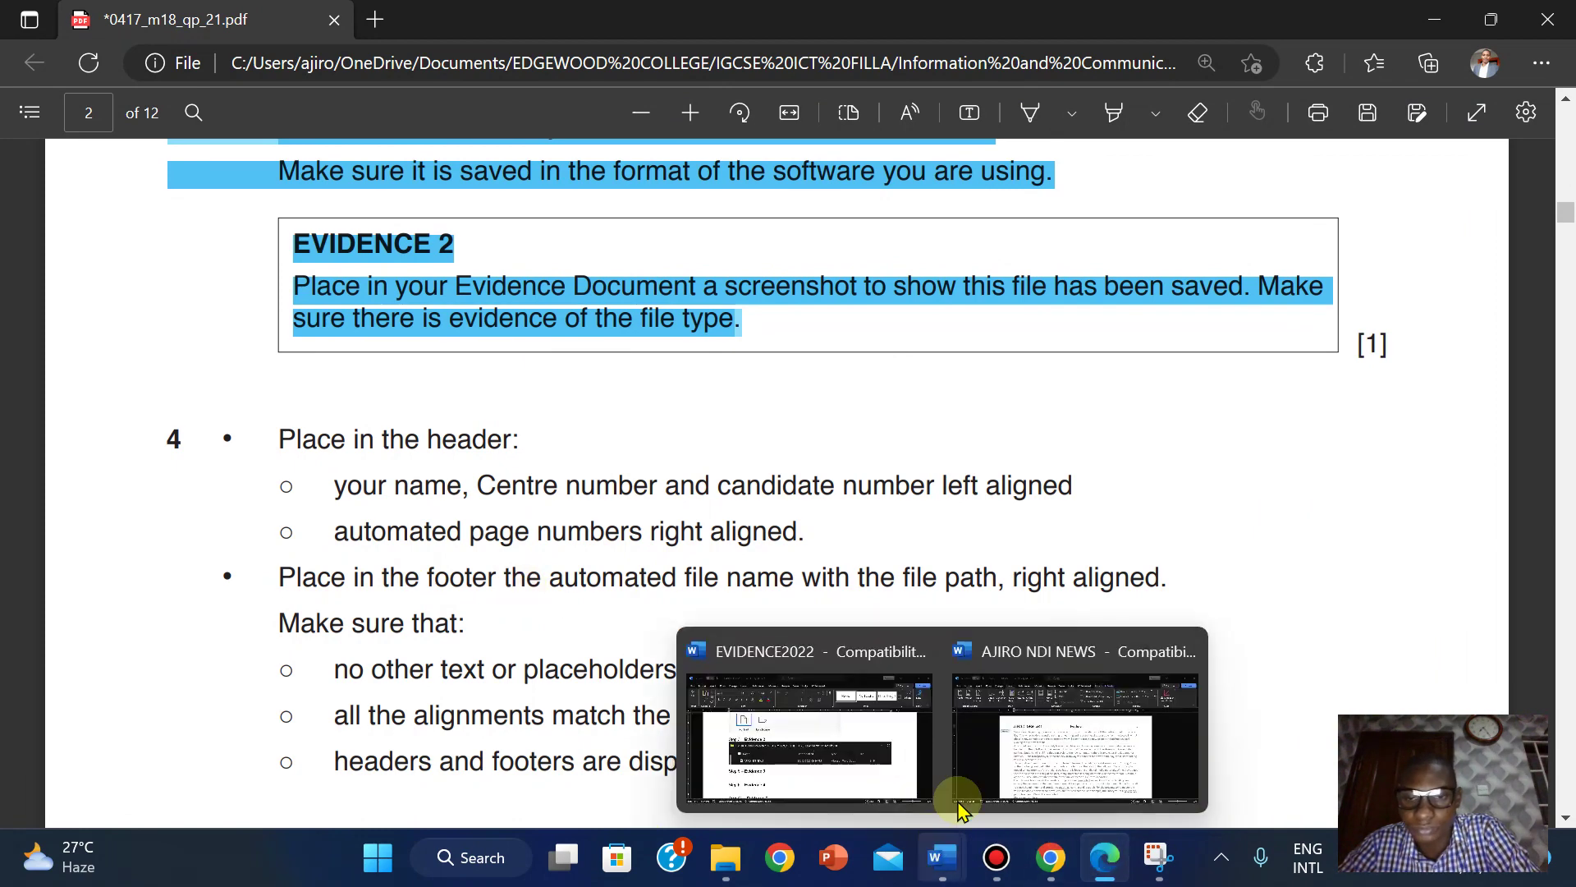
pyautogui.click(1047, 694)
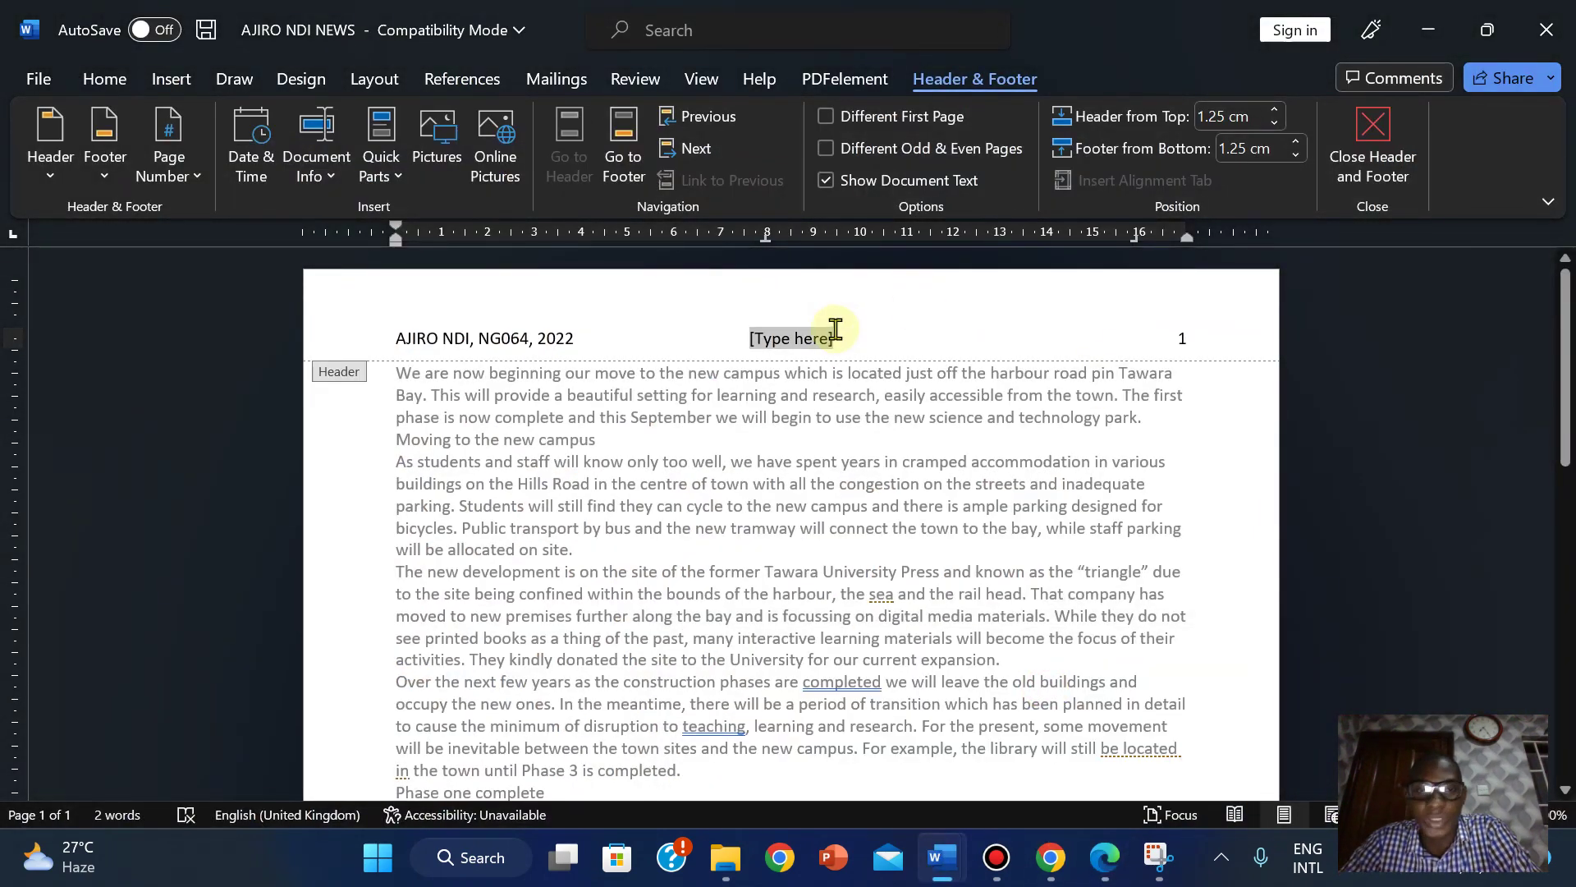
# Delete the centre [Type here] placeholder, close the header, and recheck the exam PDF.
pyautogui.press('Delete')
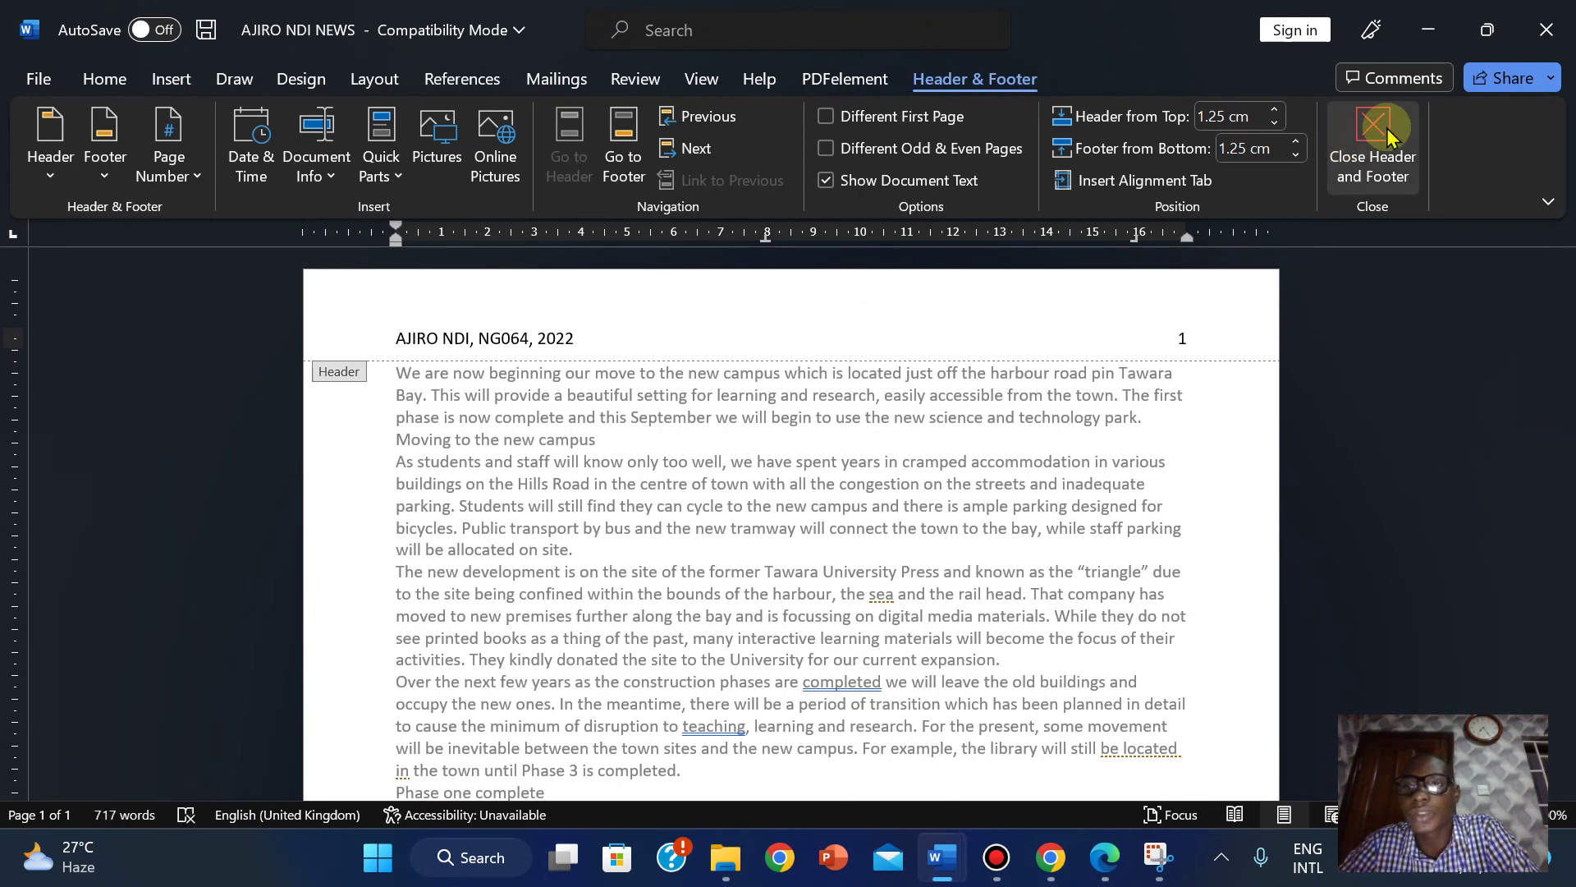
pyautogui.click(1388, 138)
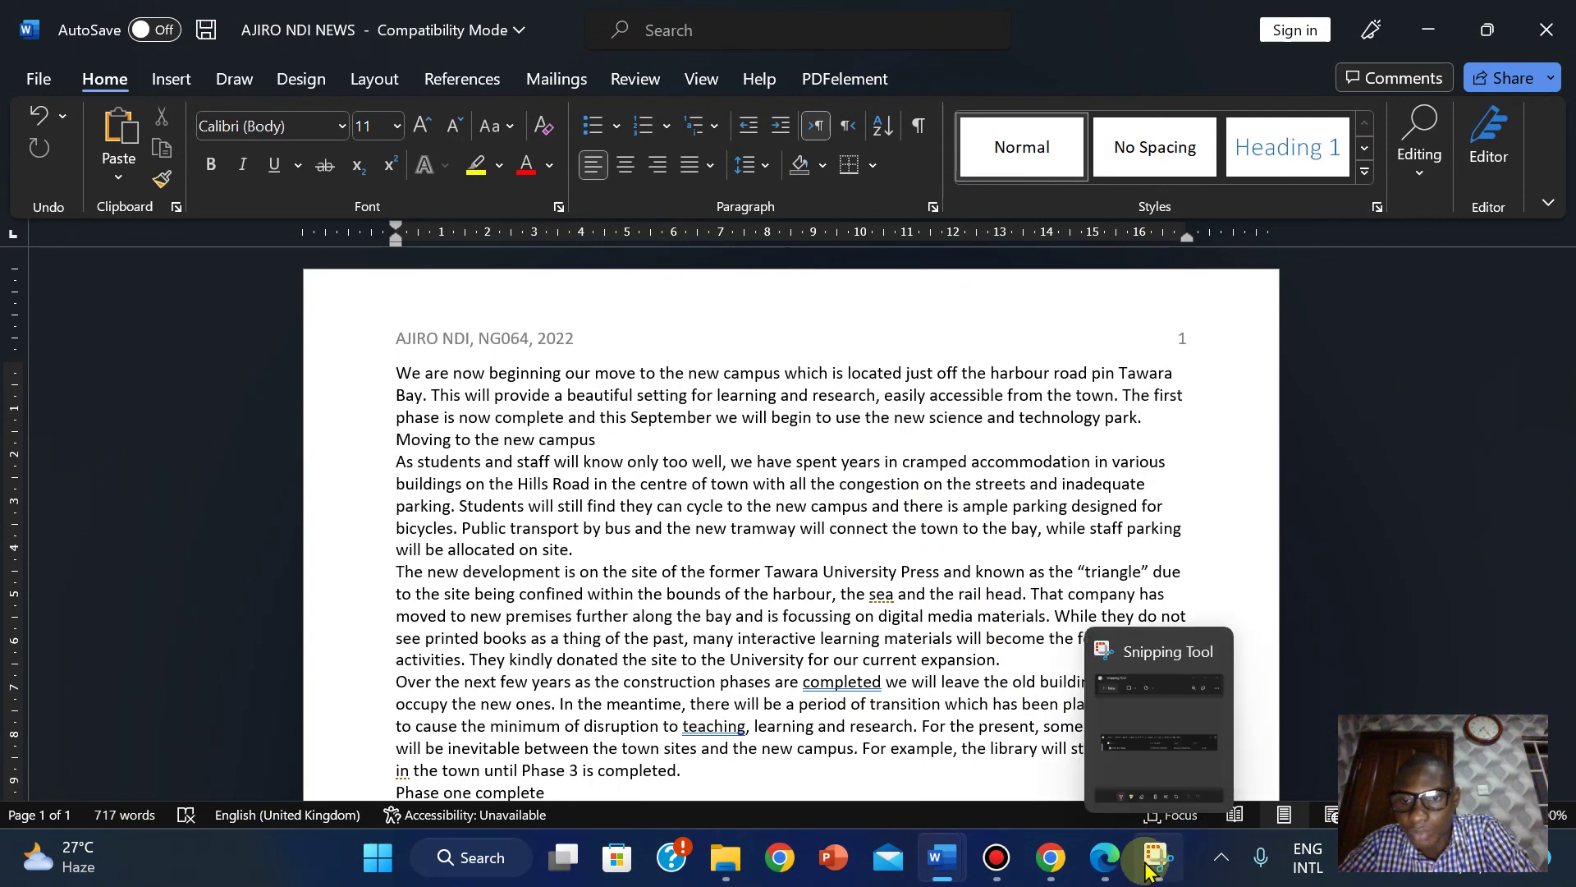
pyautogui.click(1104, 857)
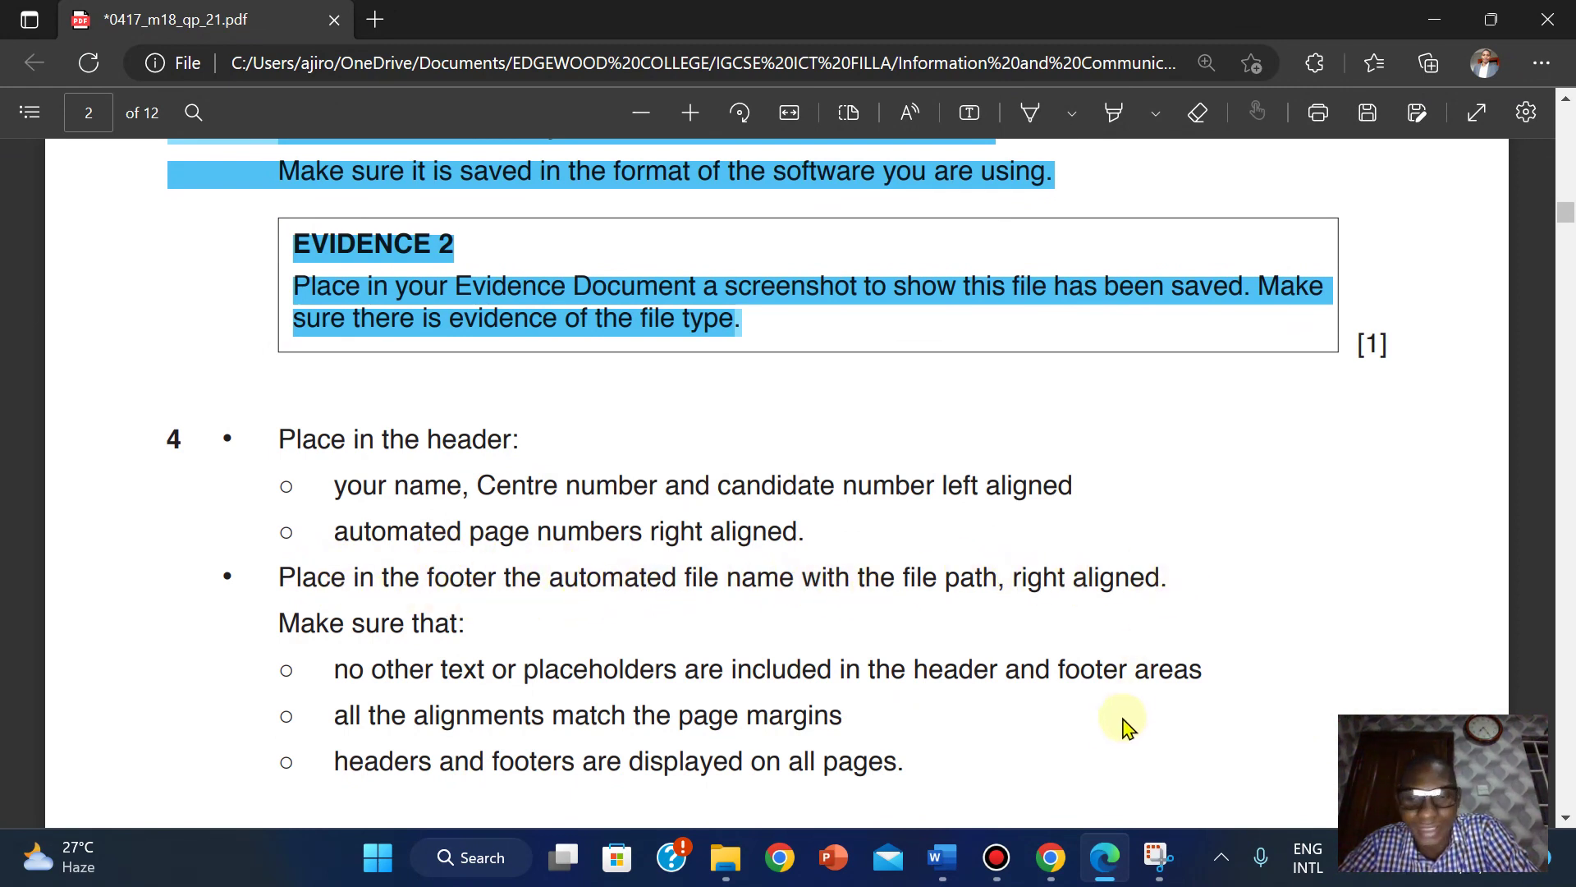
pyautogui.moveTo(942, 857)
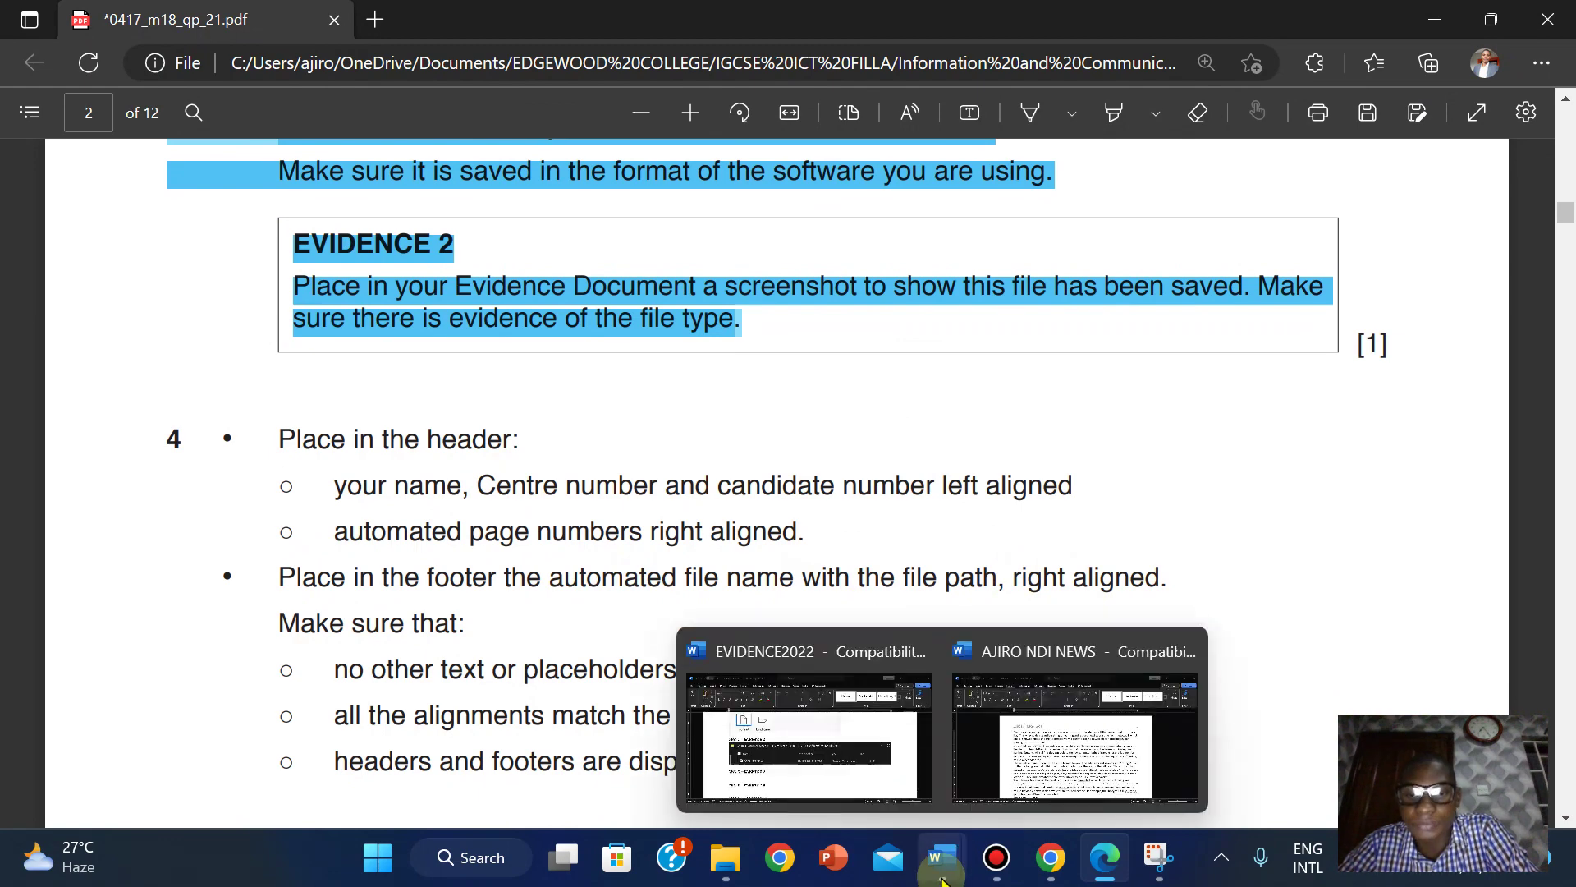
pyautogui.click(1067, 747)
# Add a Blank (Three Columns) footer to the page.
pyautogui.click(170, 76)
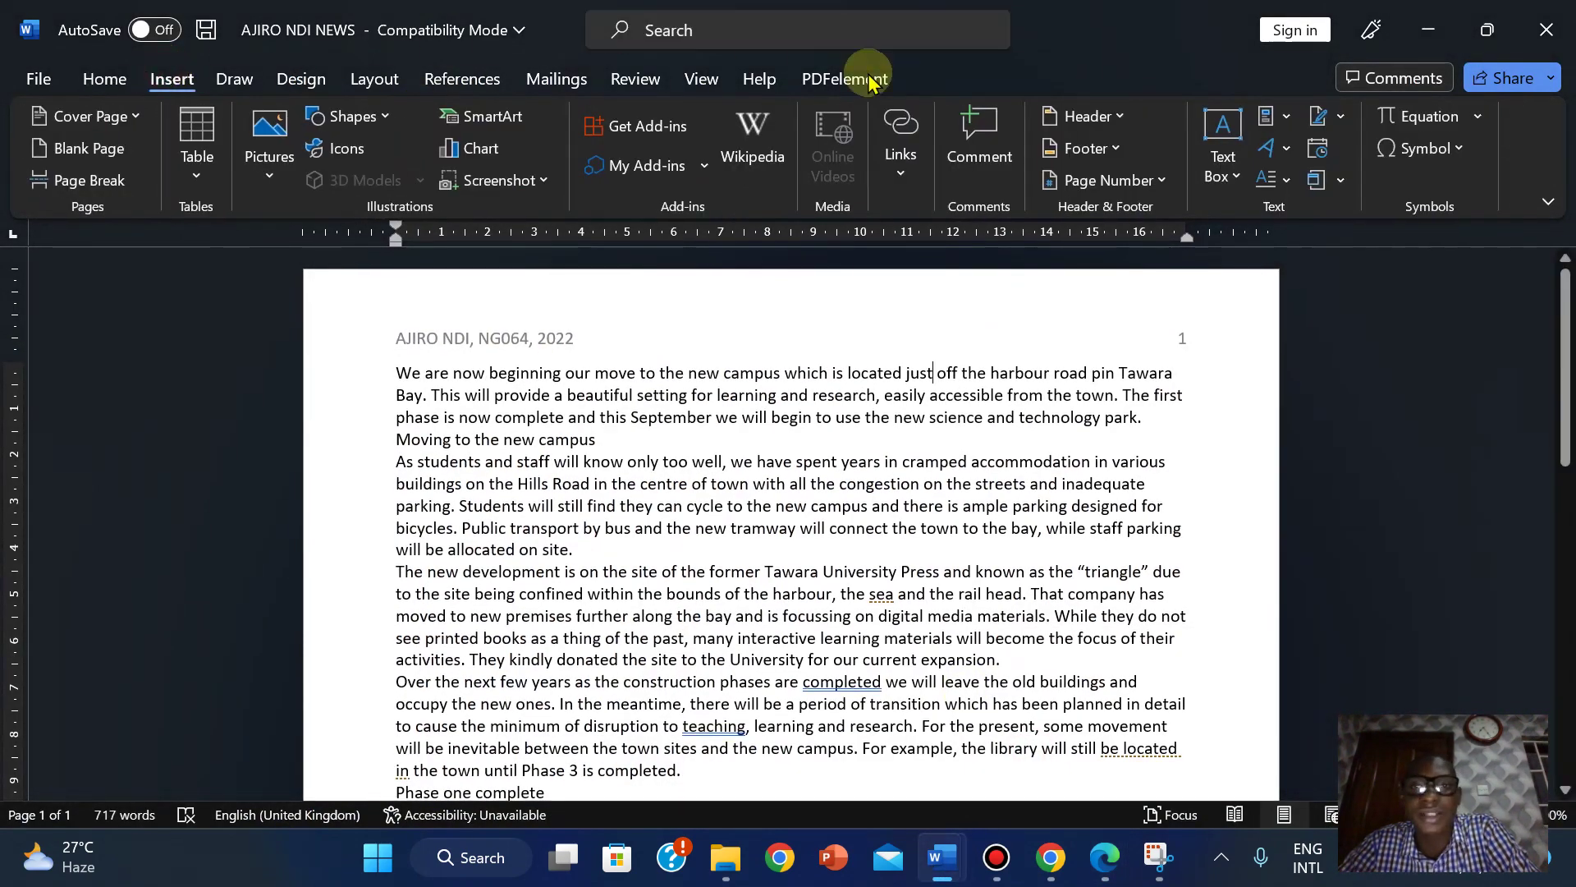
pyautogui.click(1096, 149)
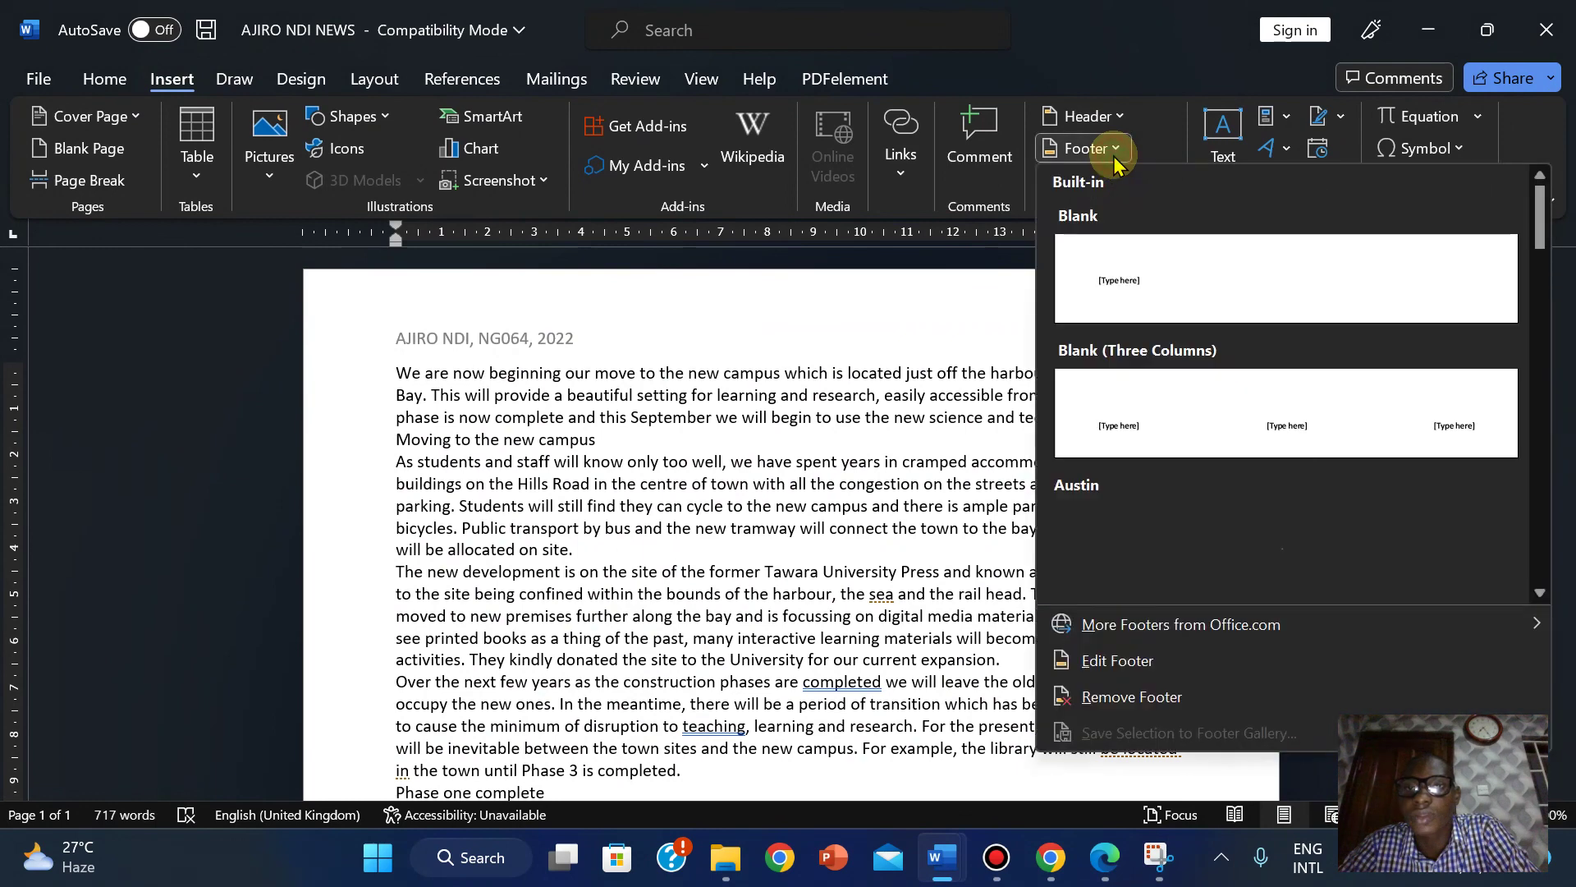
pyautogui.click(1197, 435)
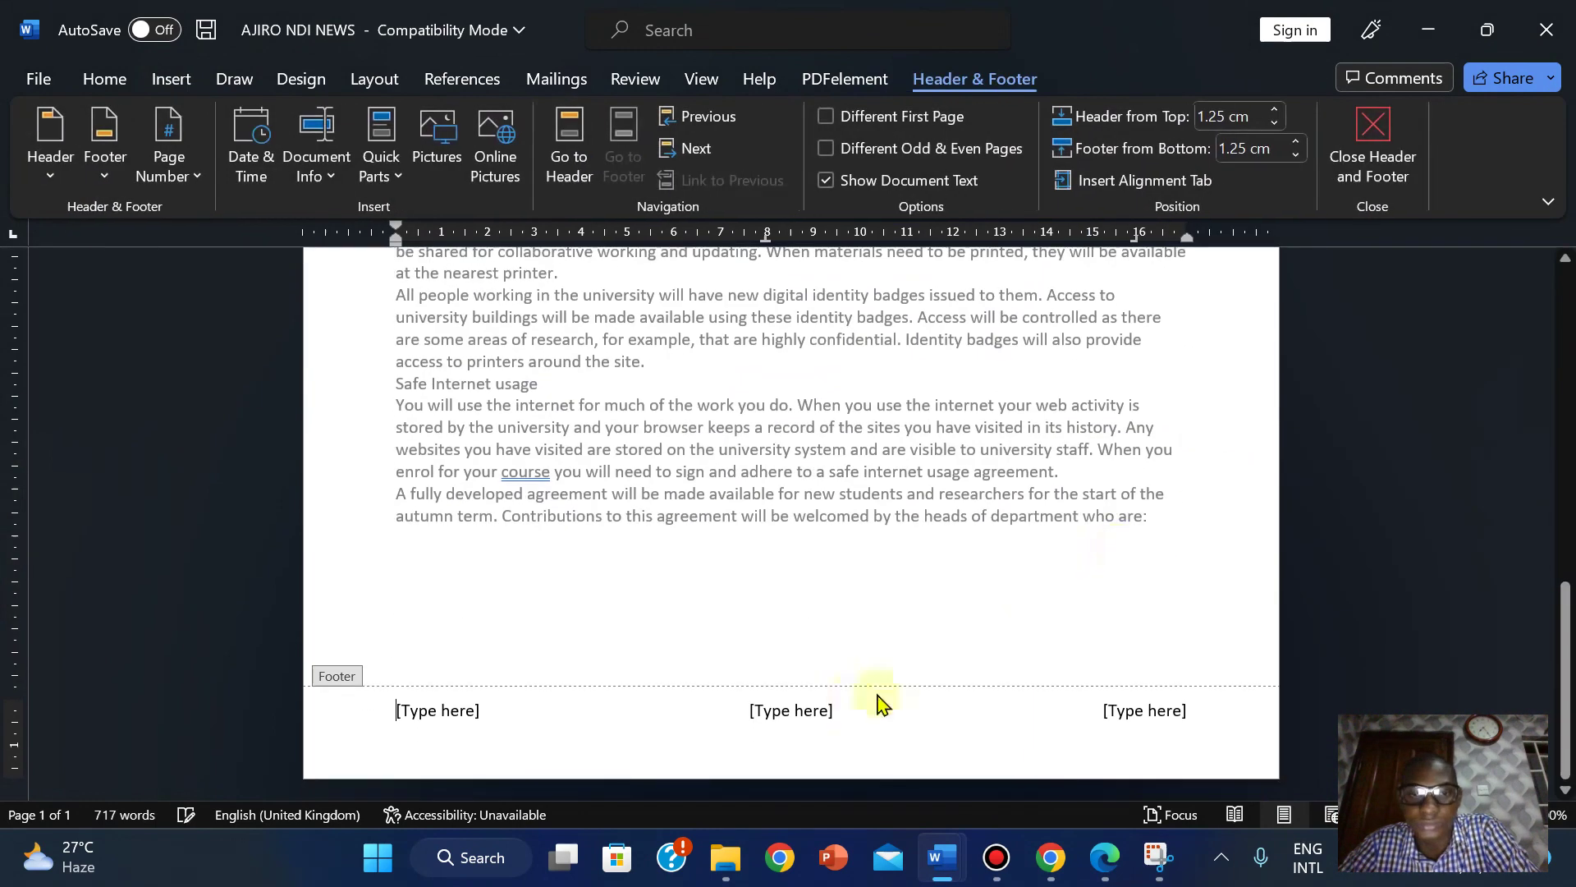
# Select the right-hand footer placeholder and open the Field dialog via Quick Parts.
pyautogui.click(1142, 704)
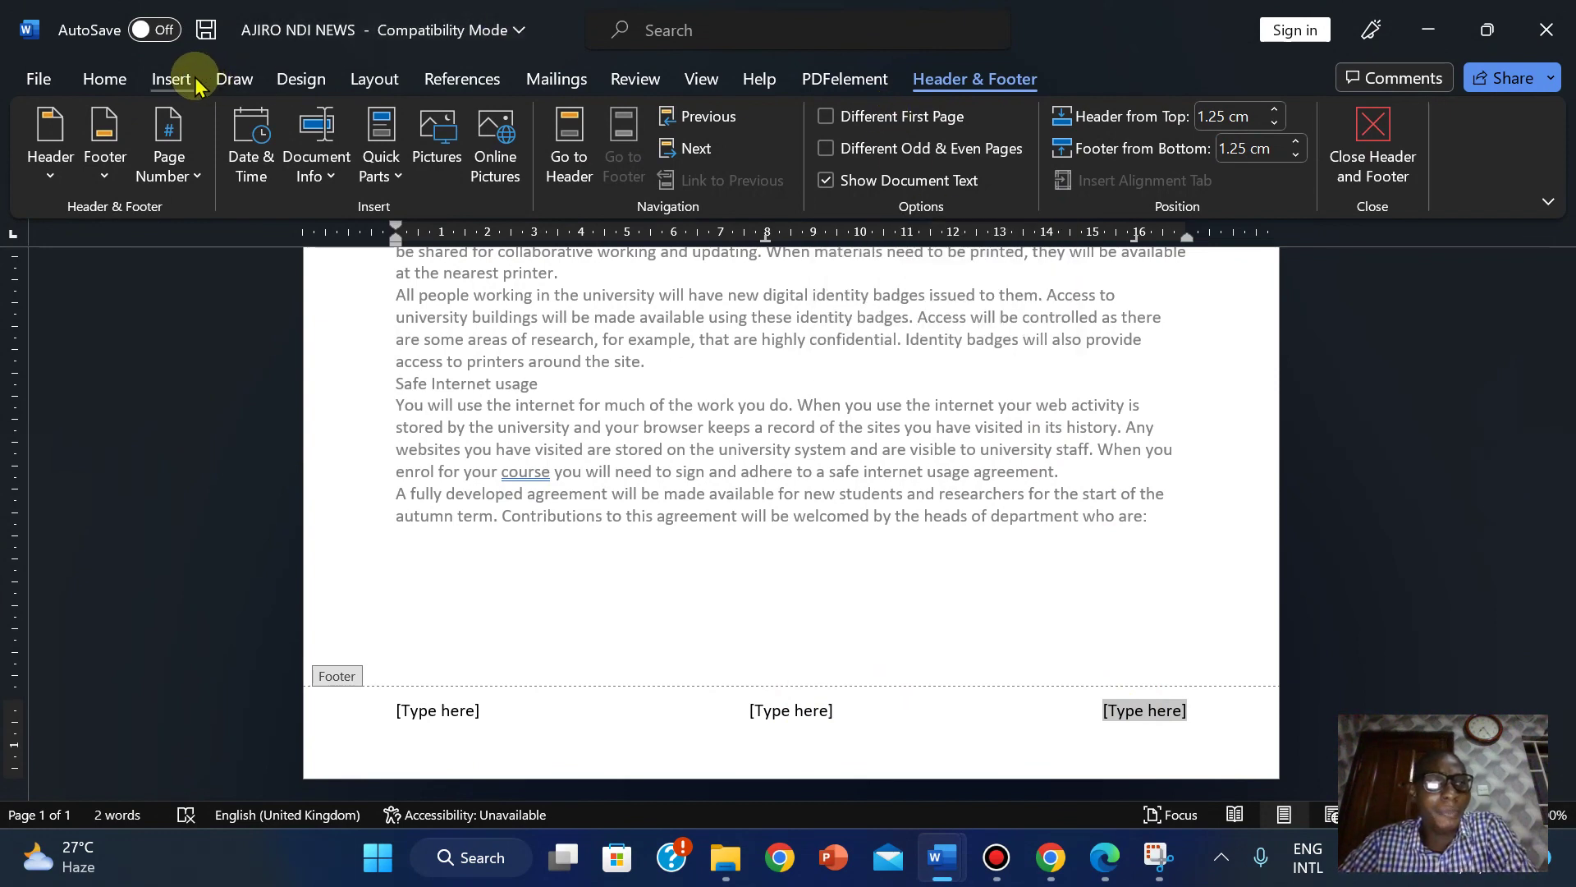
pyautogui.click(170, 75)
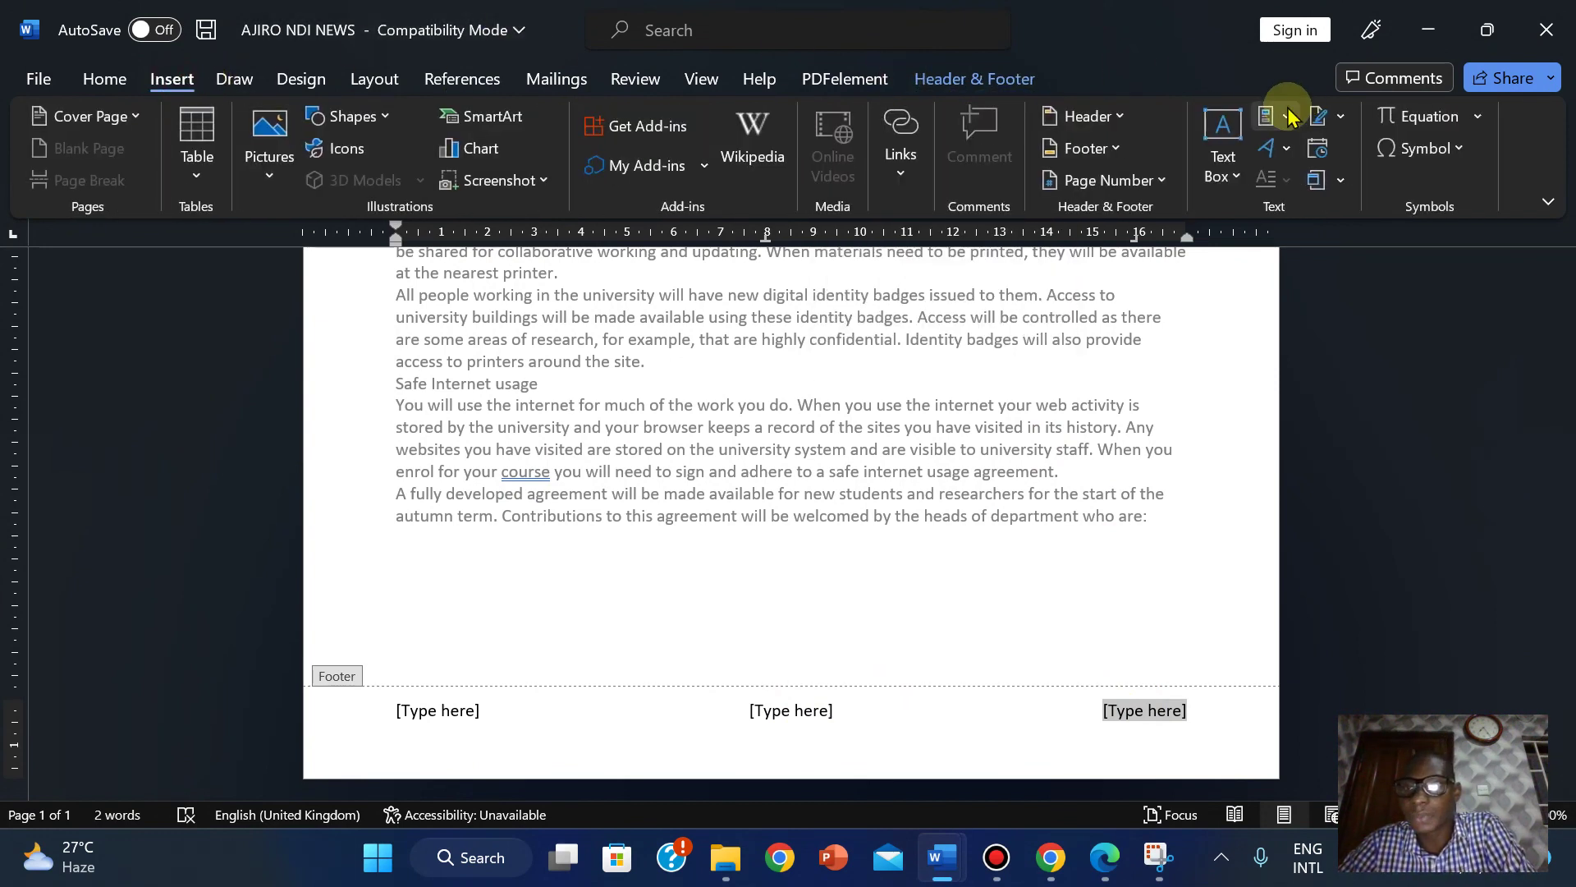
pyautogui.click(1288, 121)
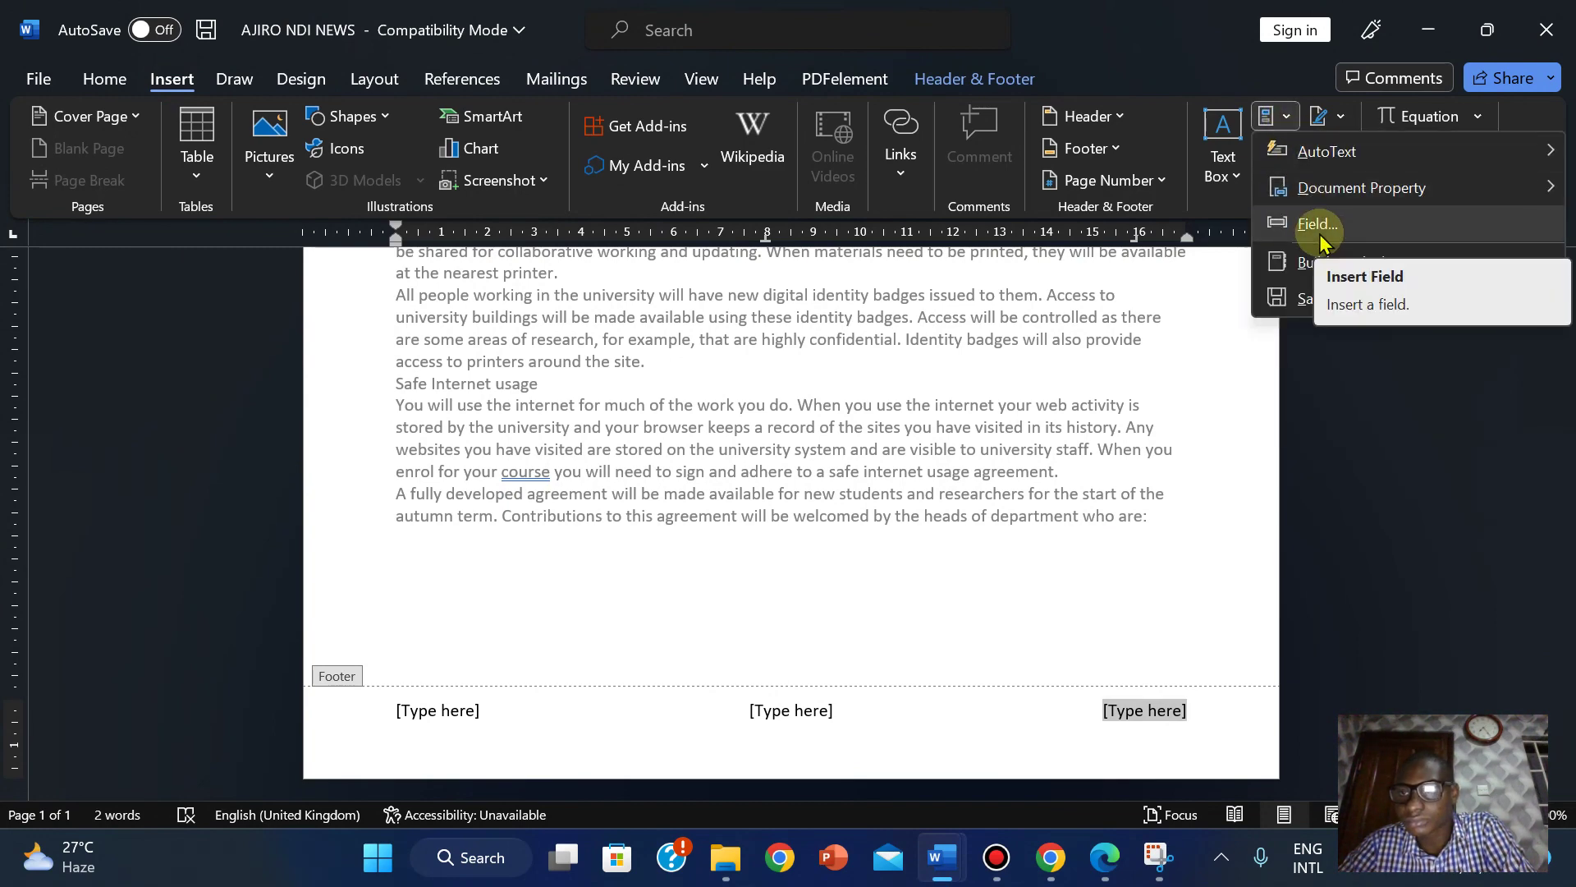
pyautogui.click(1318, 228)
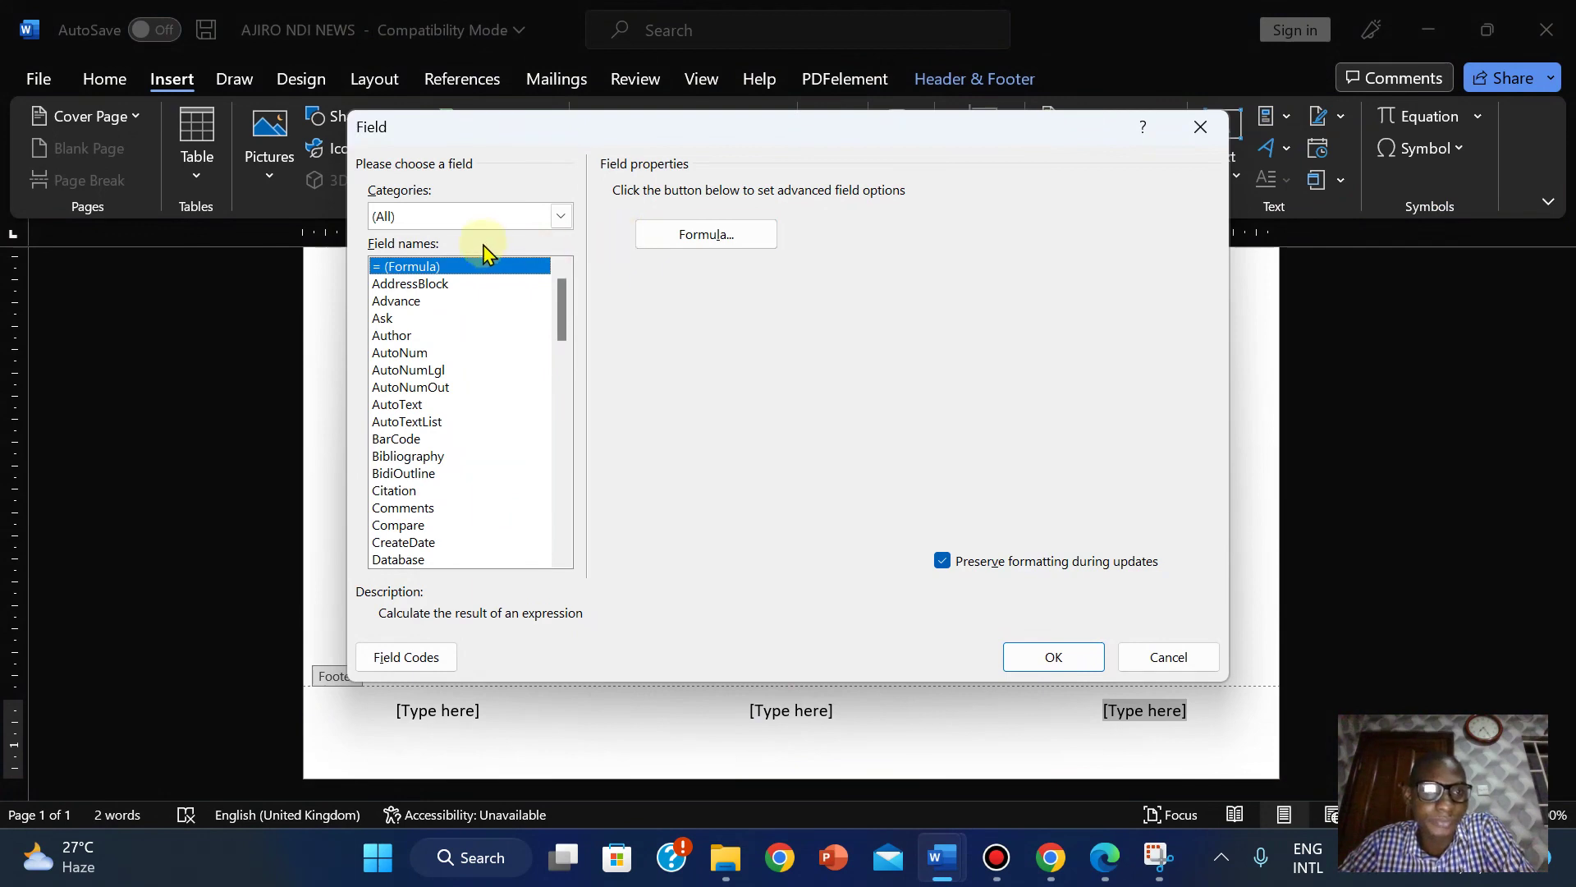
# Insert a FileName field with 'Add path to filename' ticked into the footer.
pyautogui.rightClick(569, 379)
pyautogui.click(564, 343)
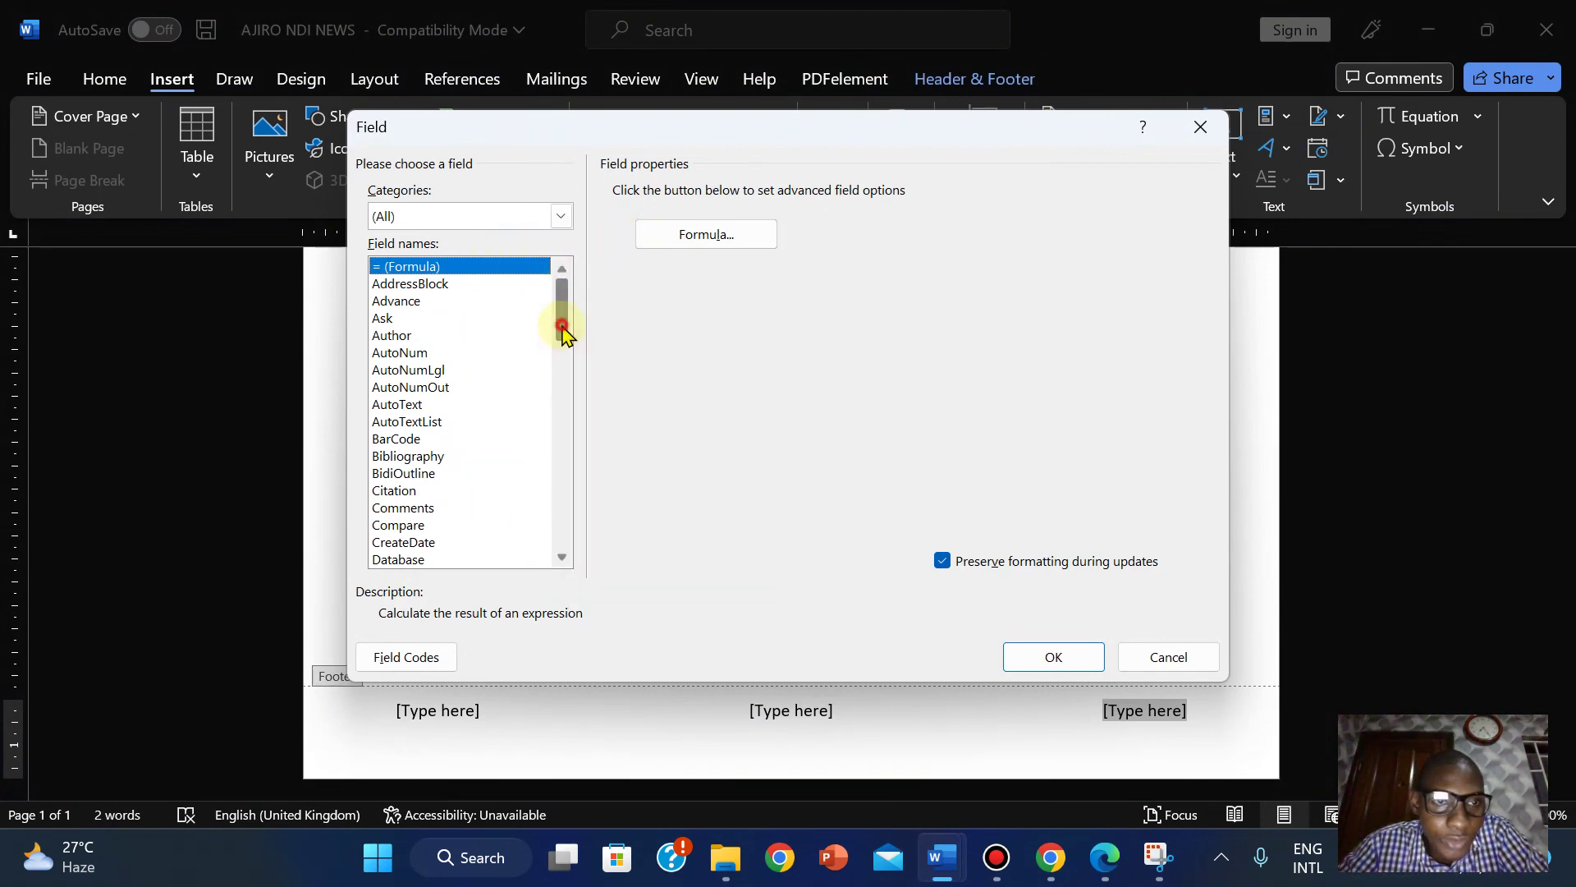
pyautogui.moveTo(563, 331); pyautogui.dragTo(559, 407)
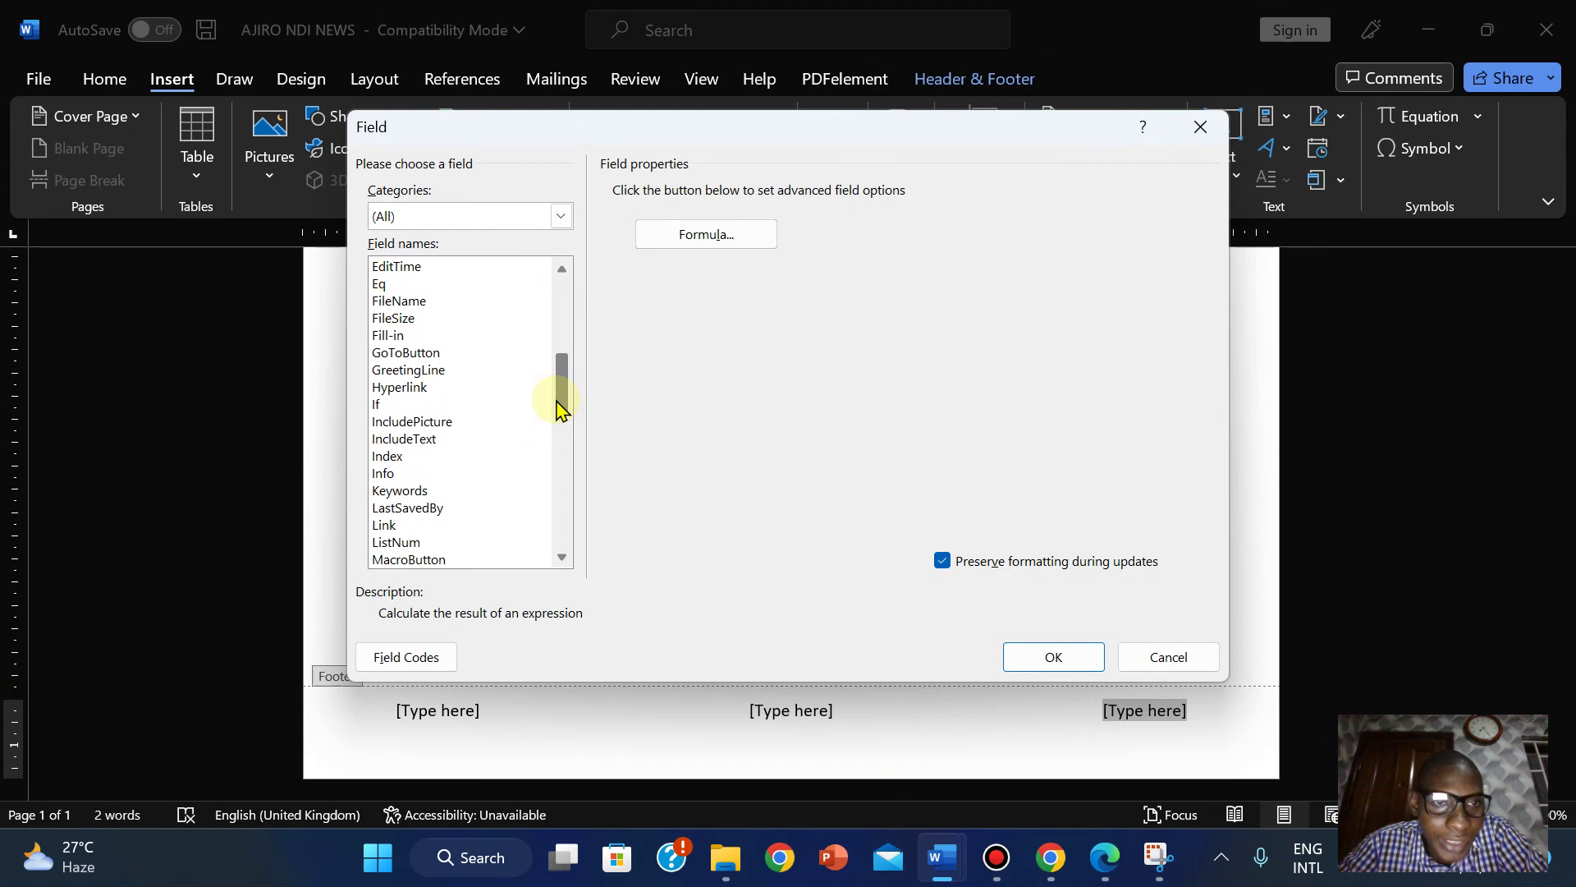
pyautogui.click(395, 302)
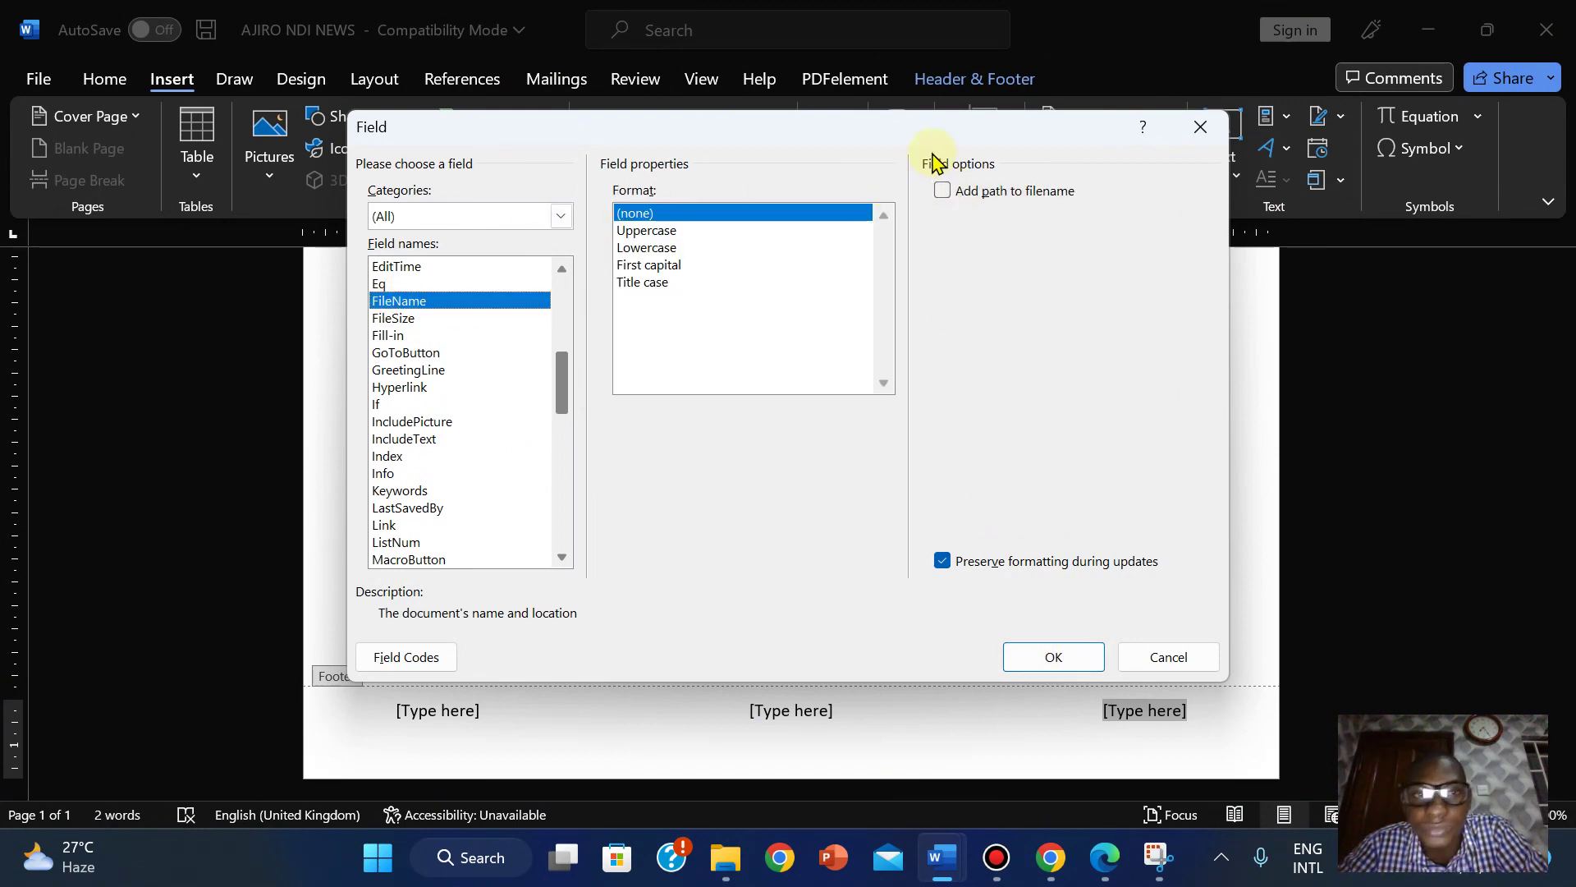
pyautogui.click(942, 193)
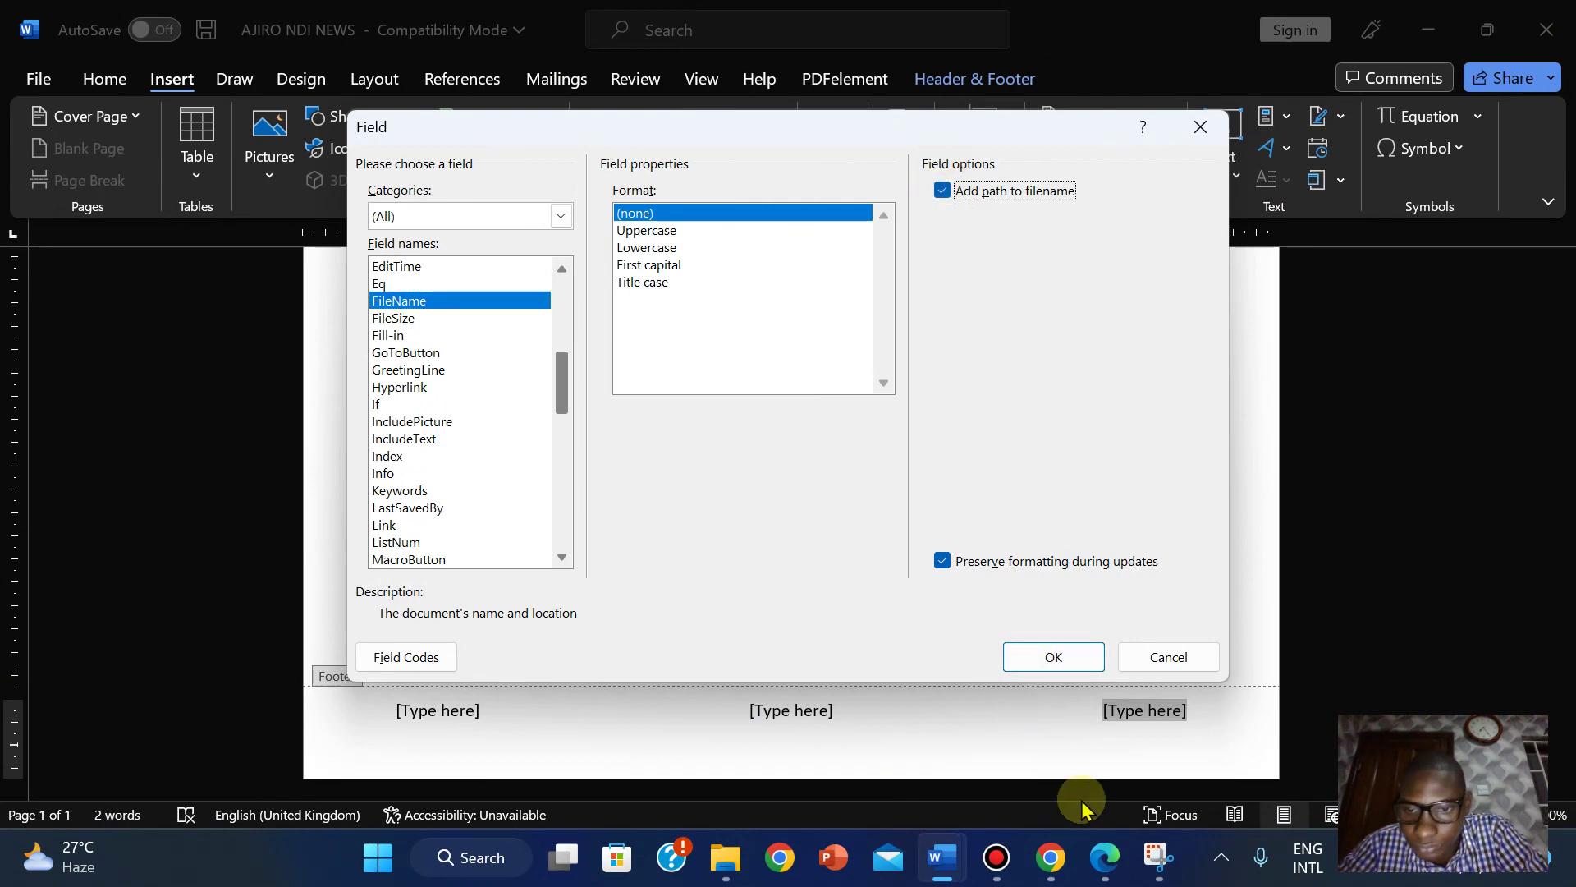
pyautogui.click(1108, 864)
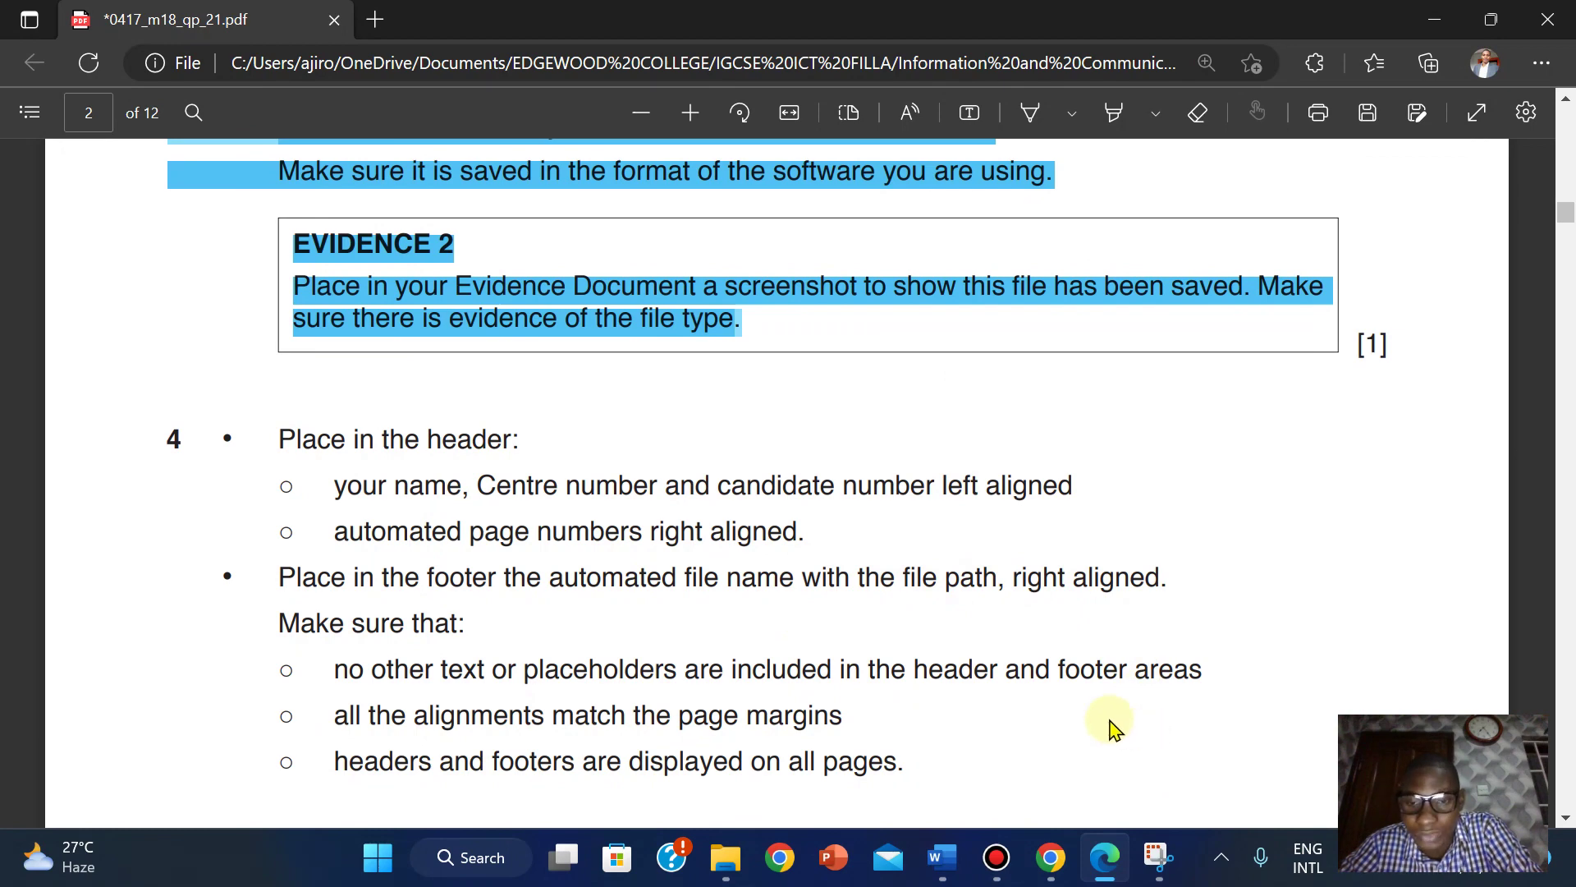
pyautogui.moveTo(940, 858)
pyautogui.click(1059, 739)
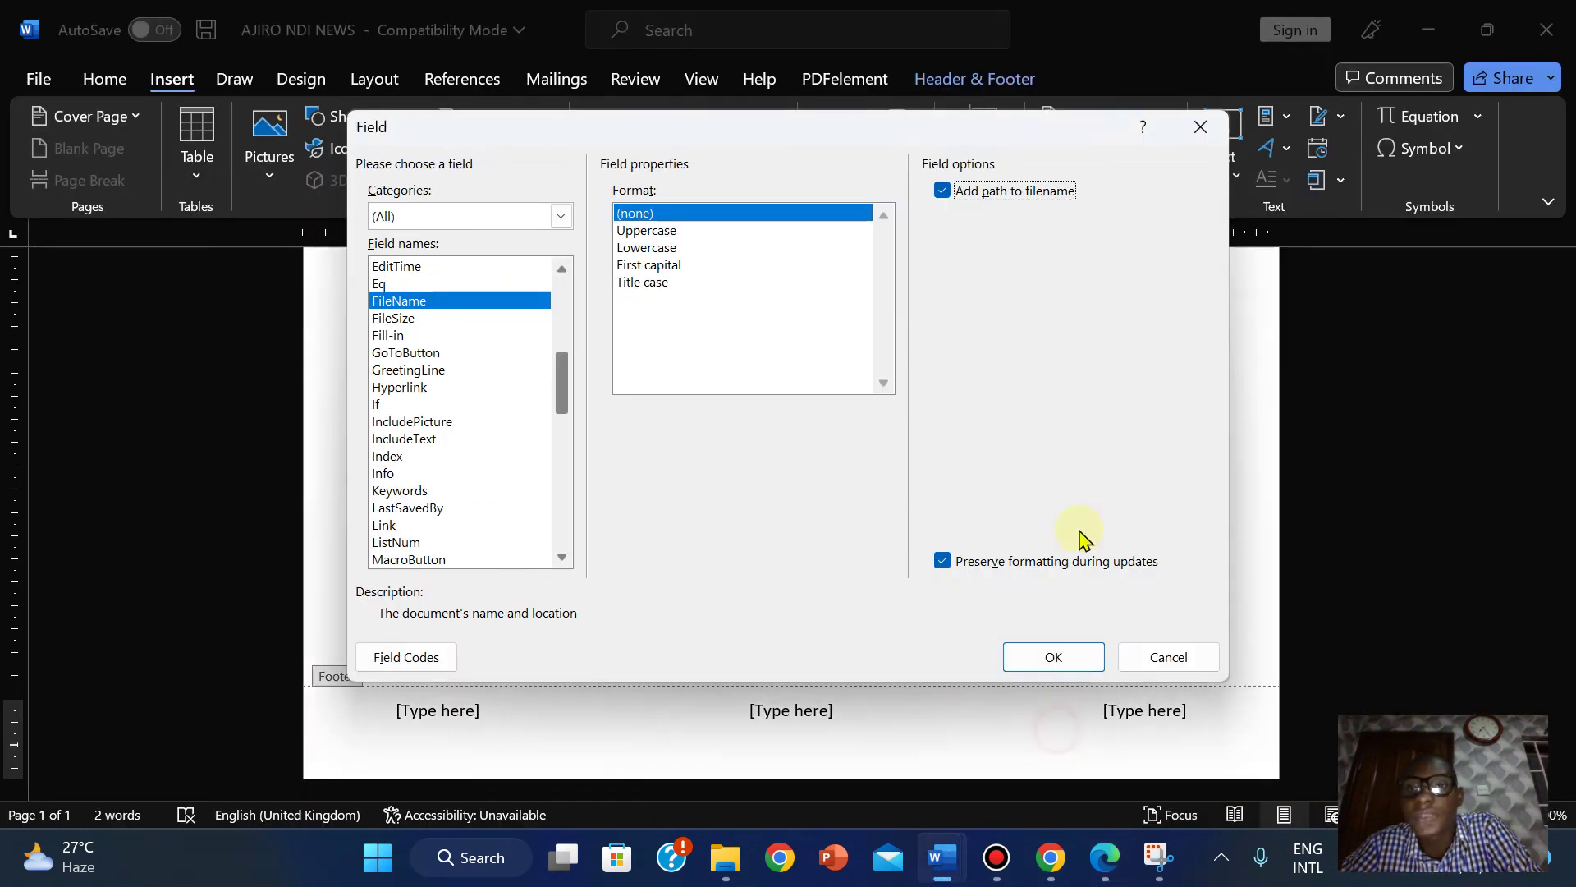
pyautogui.click(1059, 659)
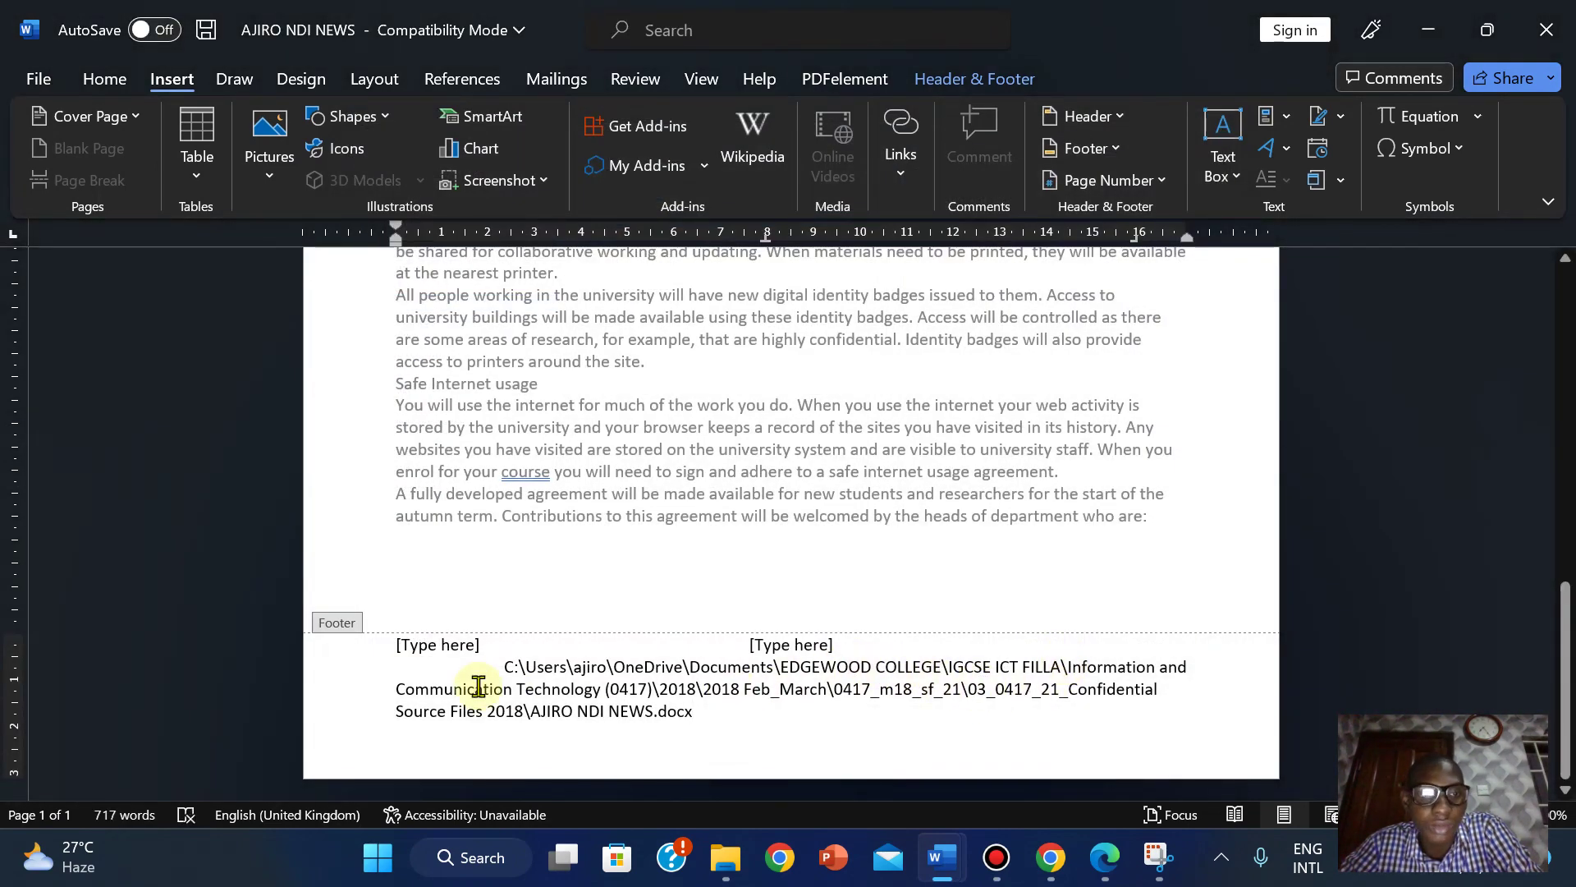
# Right-align the footer, then undo both the alignment and the FileName field insertion.
pyautogui.click(96, 80)
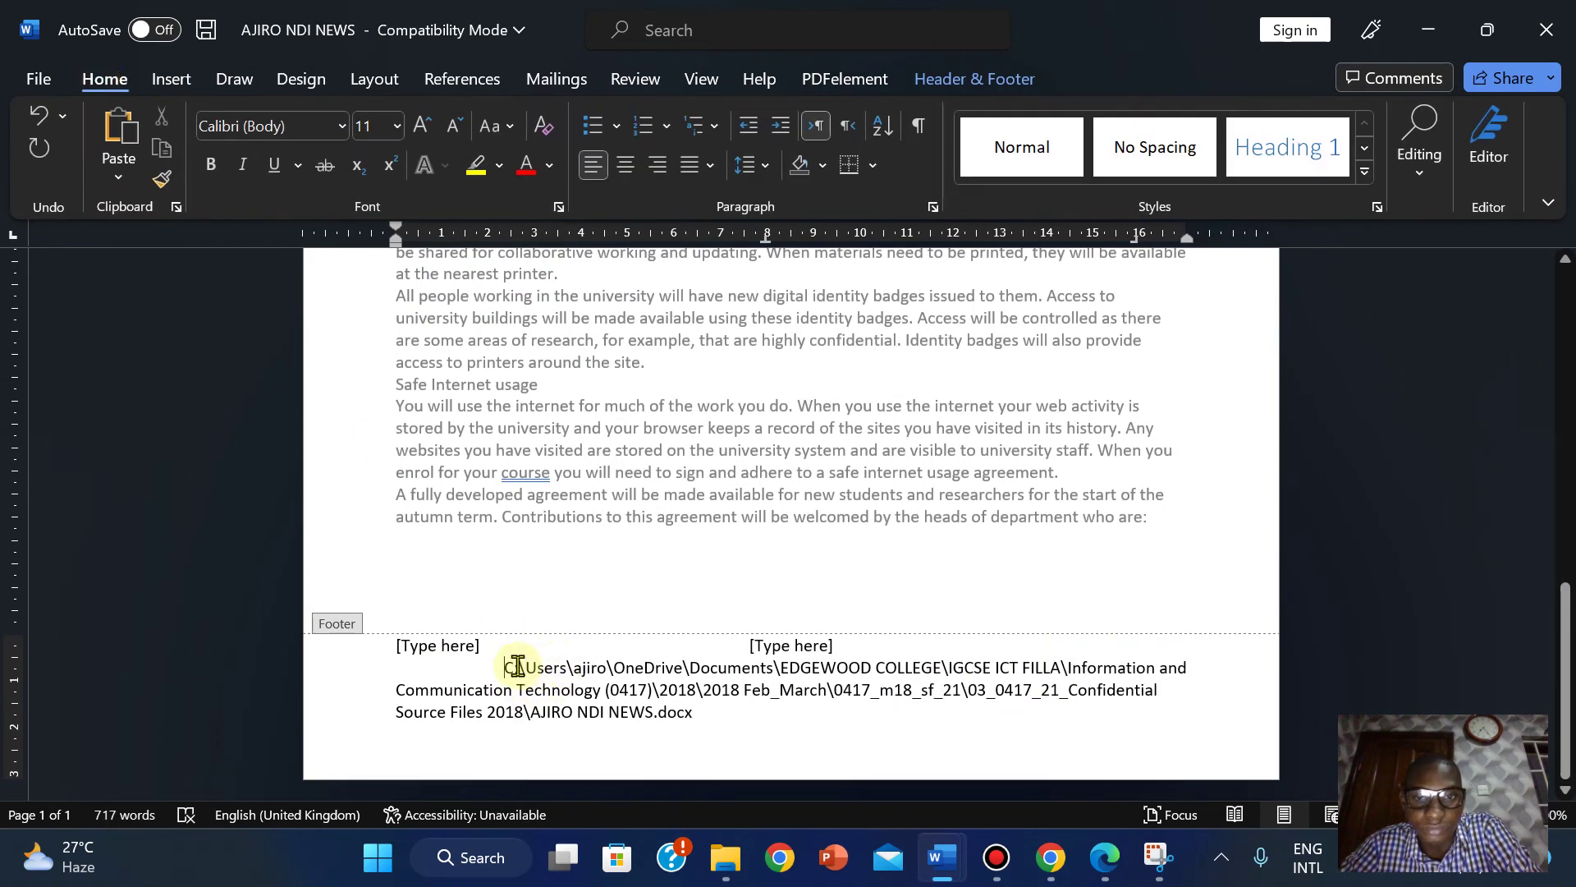
pyautogui.hotkey('ctrl', 'a')
pyautogui.click(657, 168)
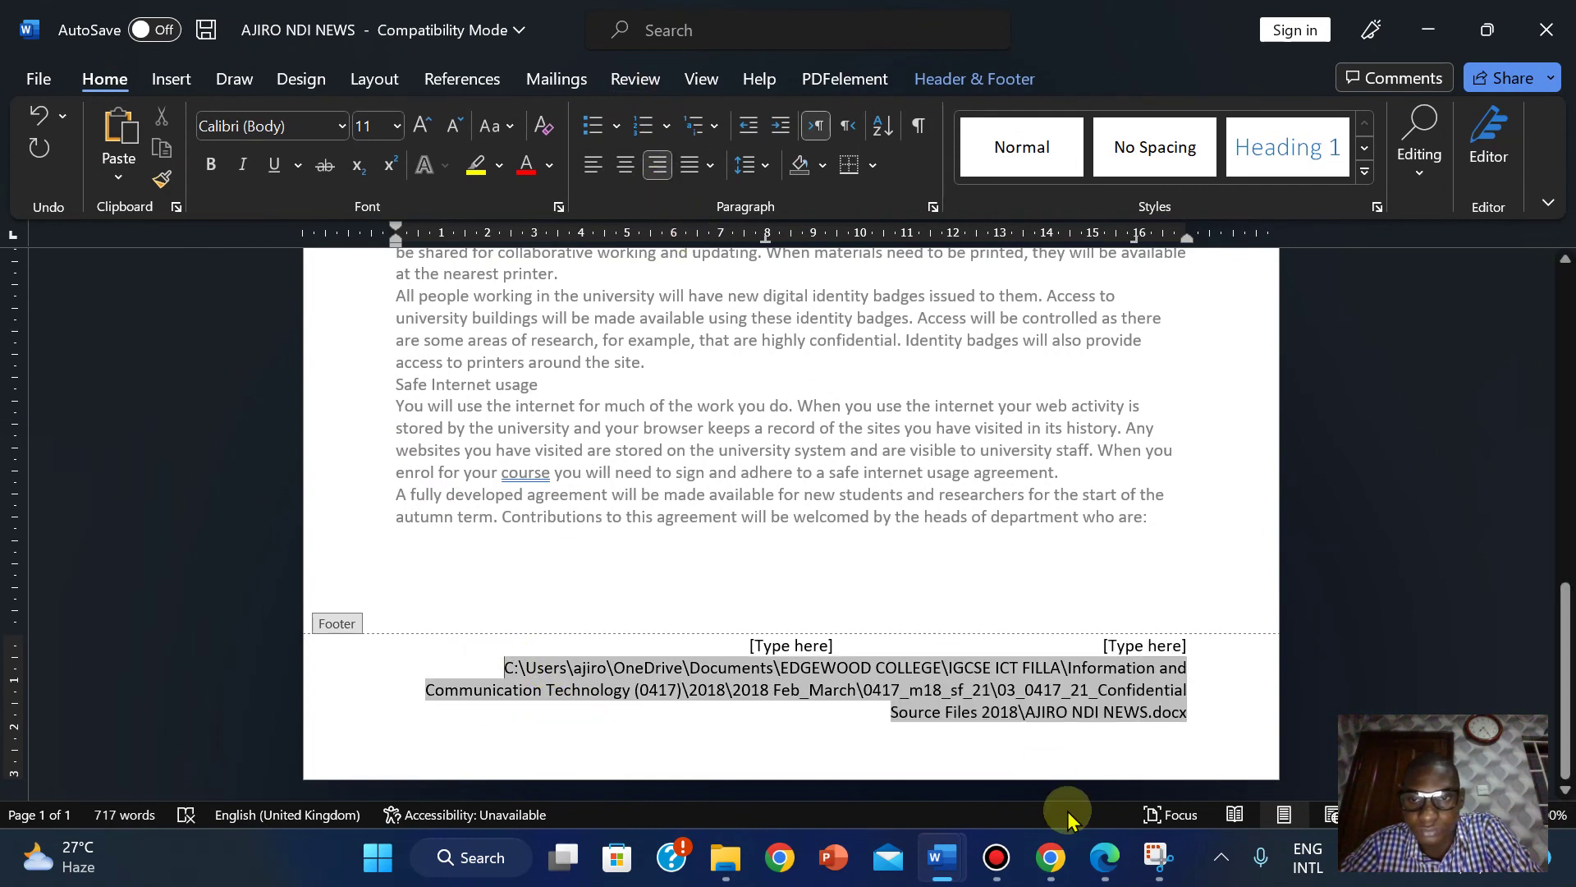
pyautogui.hotkey('ctrl', 'z')
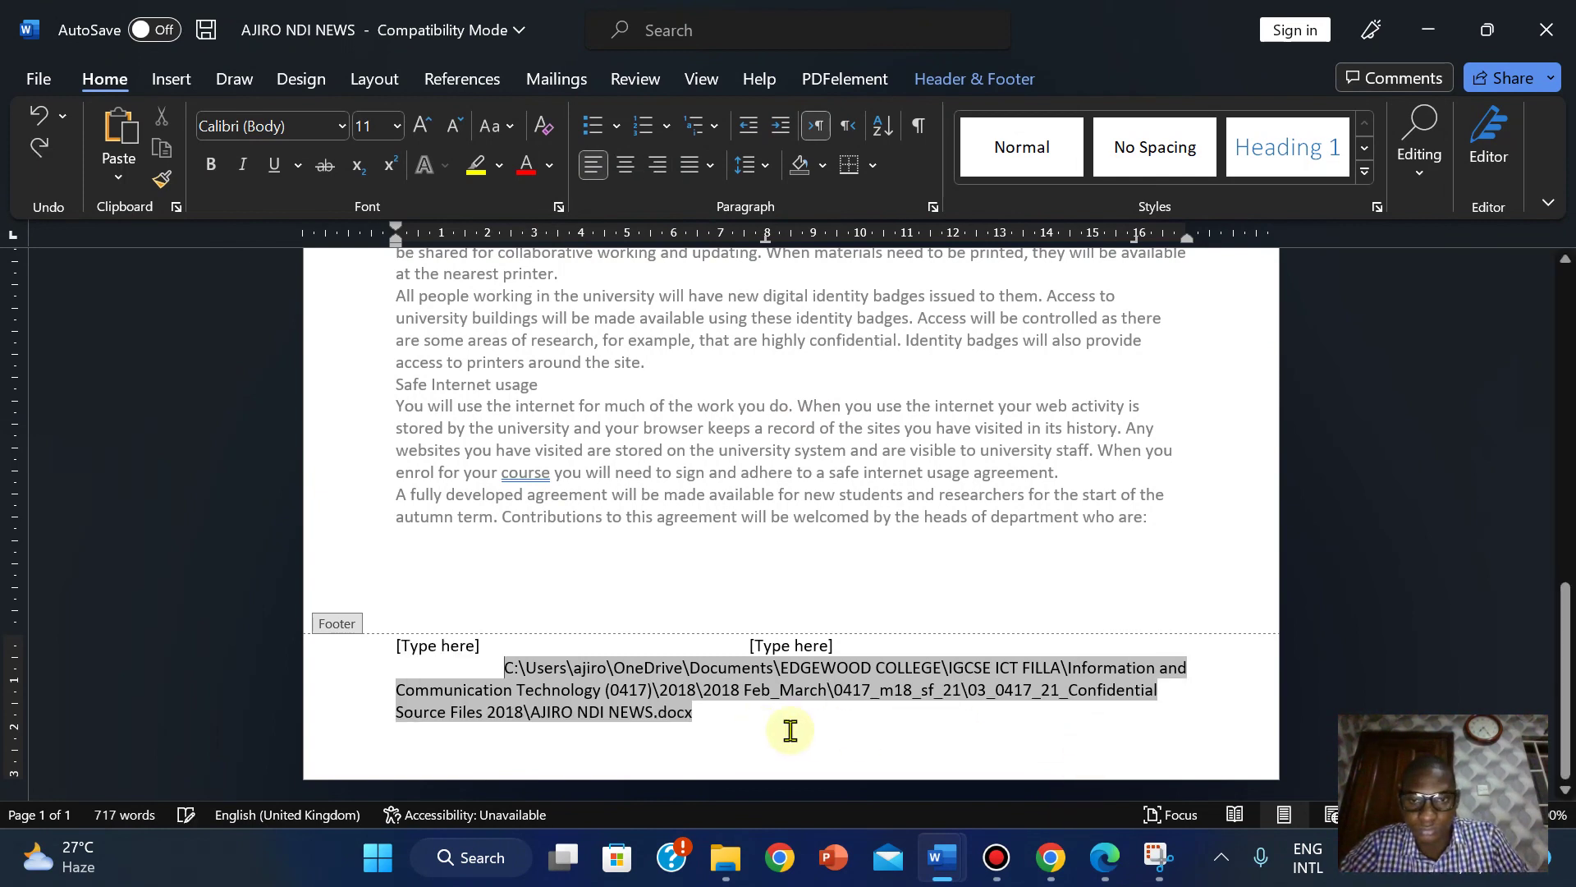
pyautogui.hotkey('ctrl', 'z')
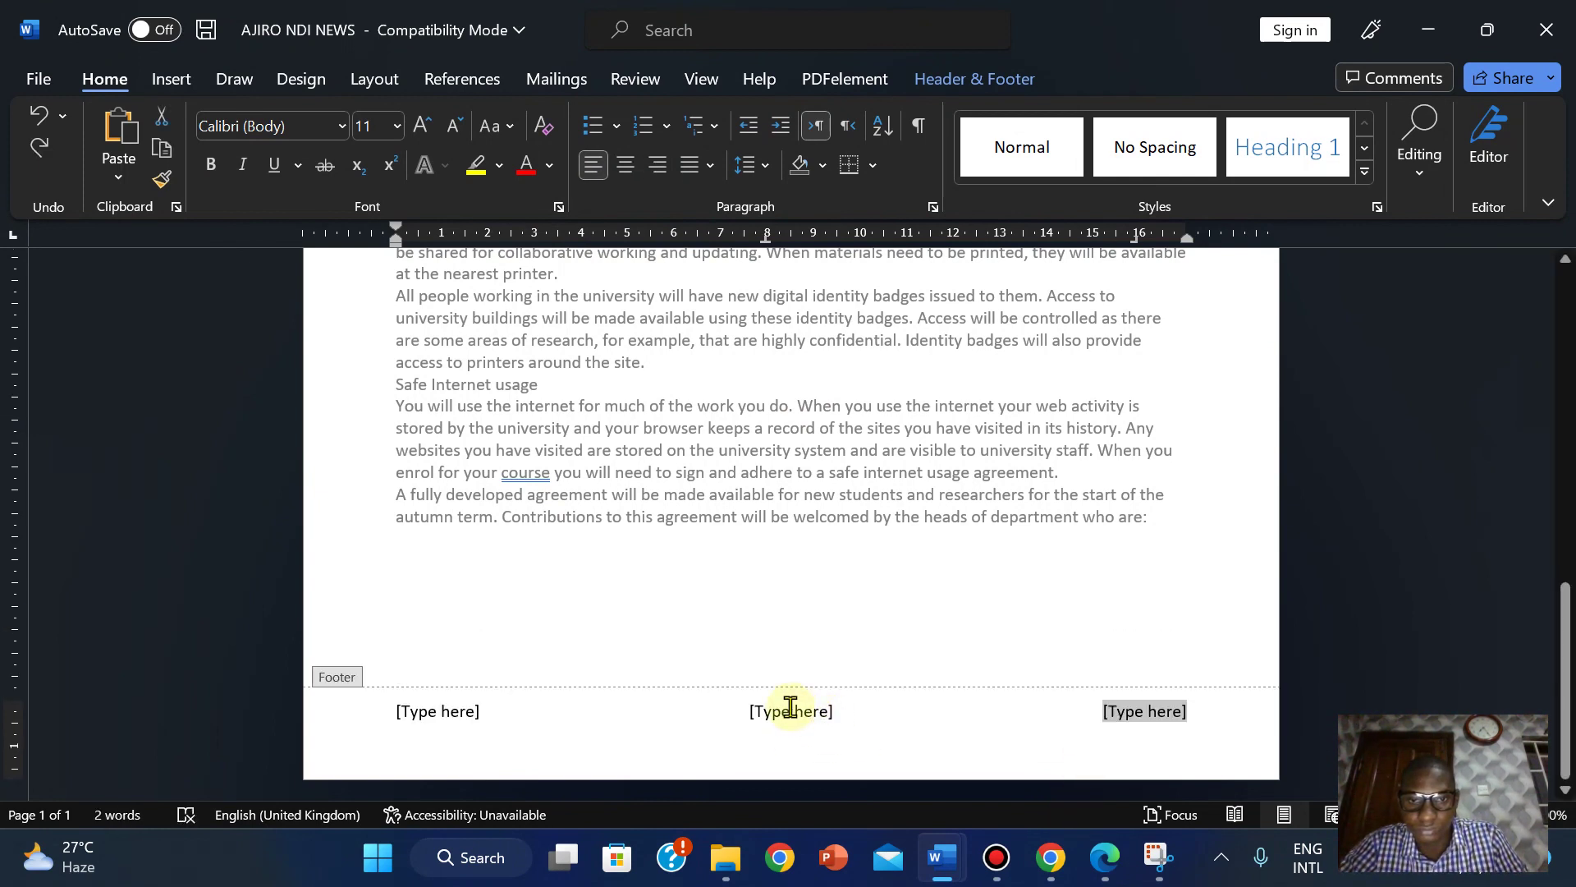
# Select the right-hand footer placeholder and open the Field dialog from Quick Parts.
pyautogui.click(790, 708)
pyautogui.click(1127, 706)
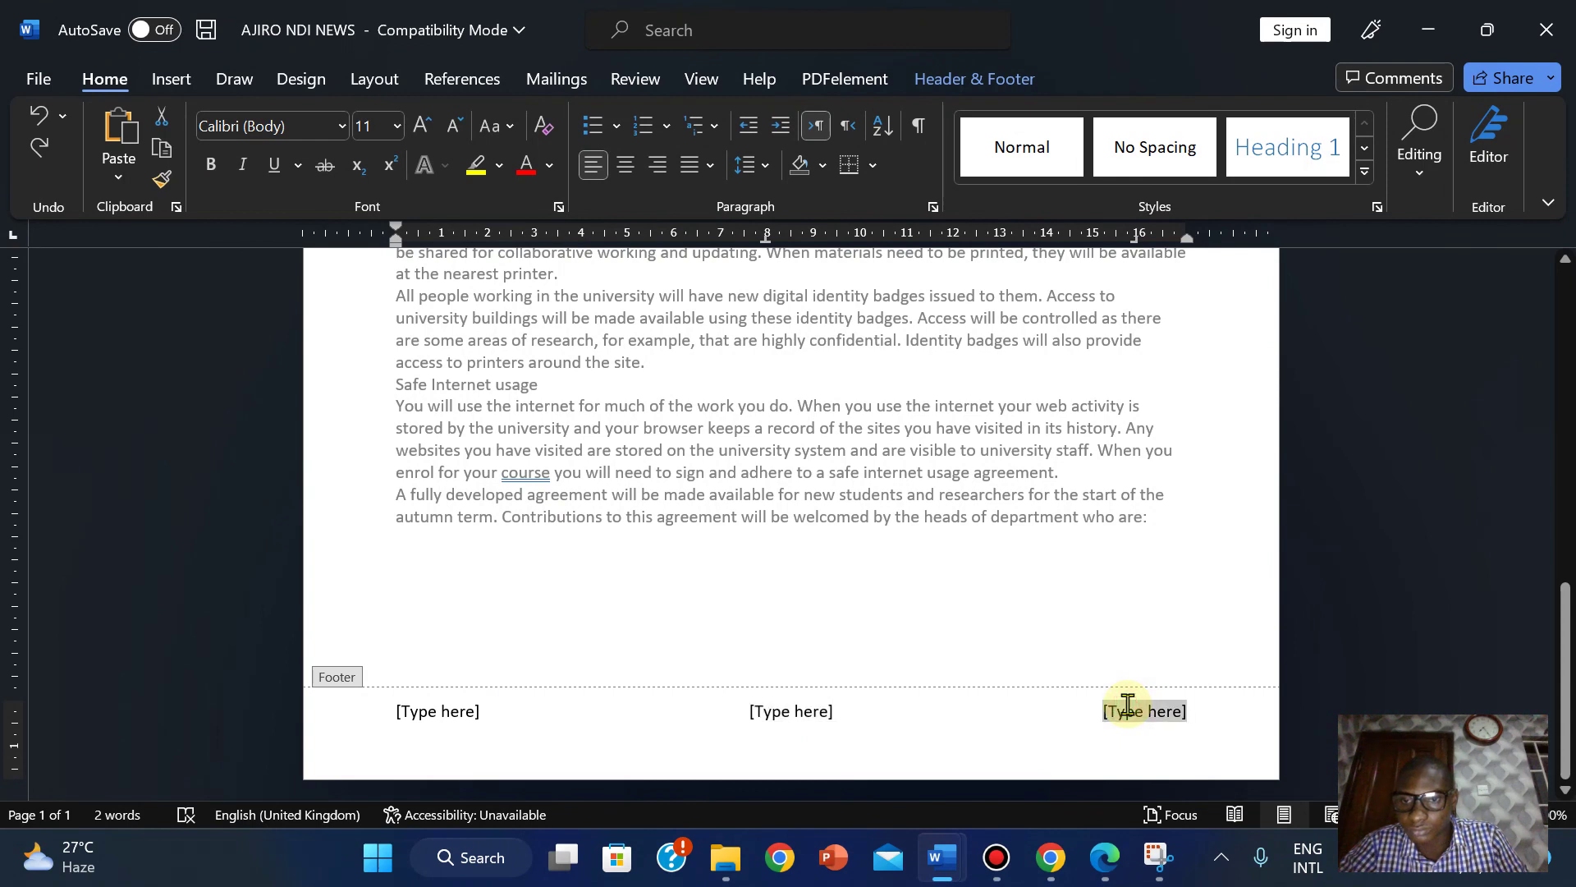
pyautogui.click(172, 79)
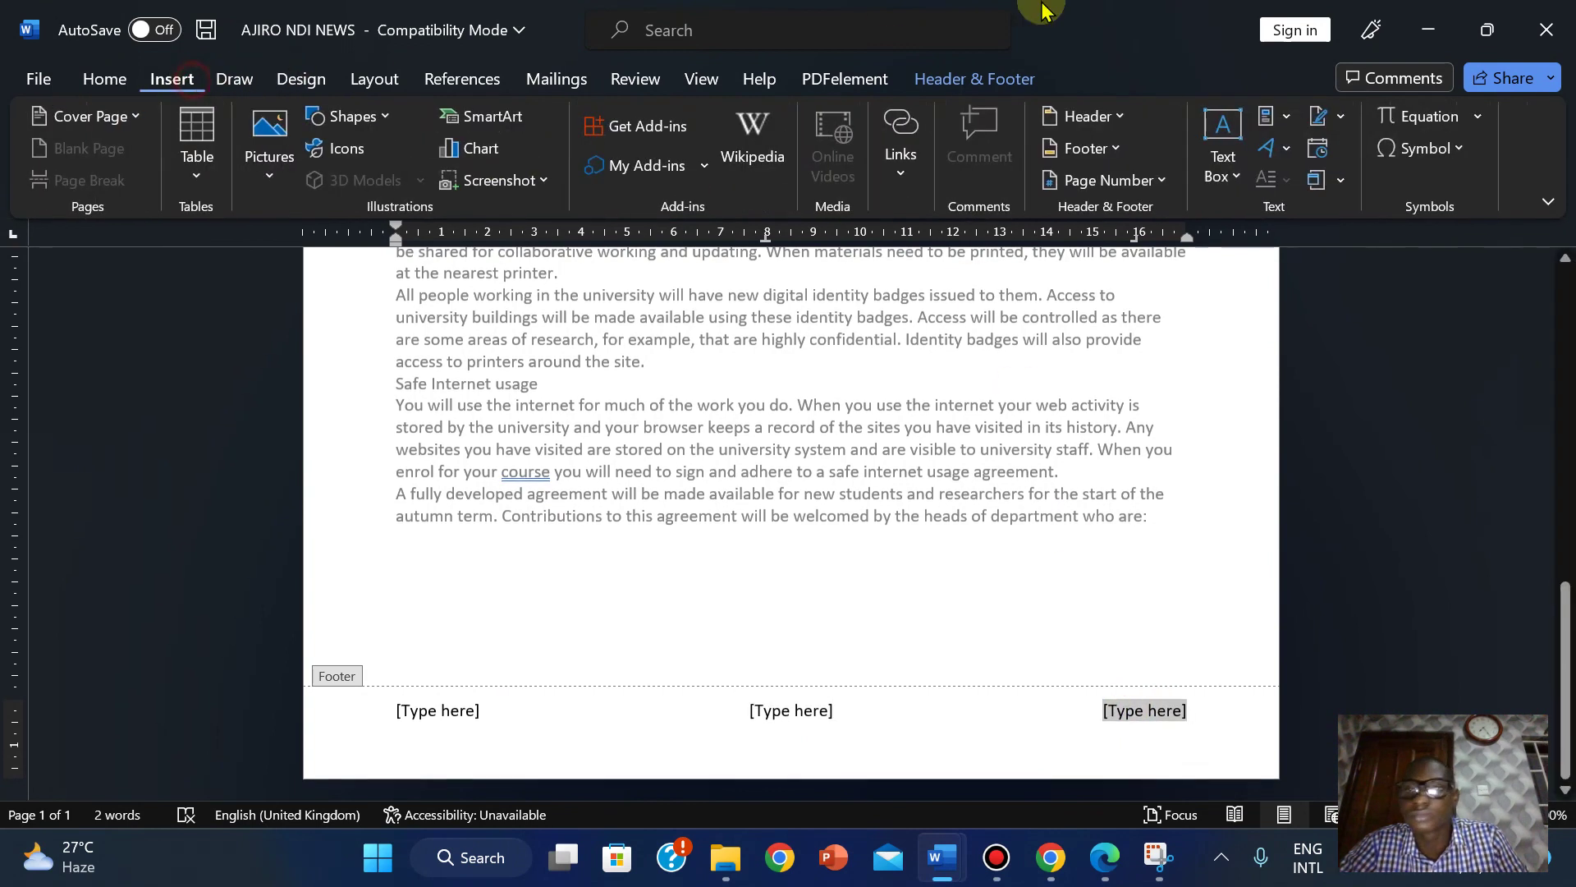
pyautogui.click(1287, 122)
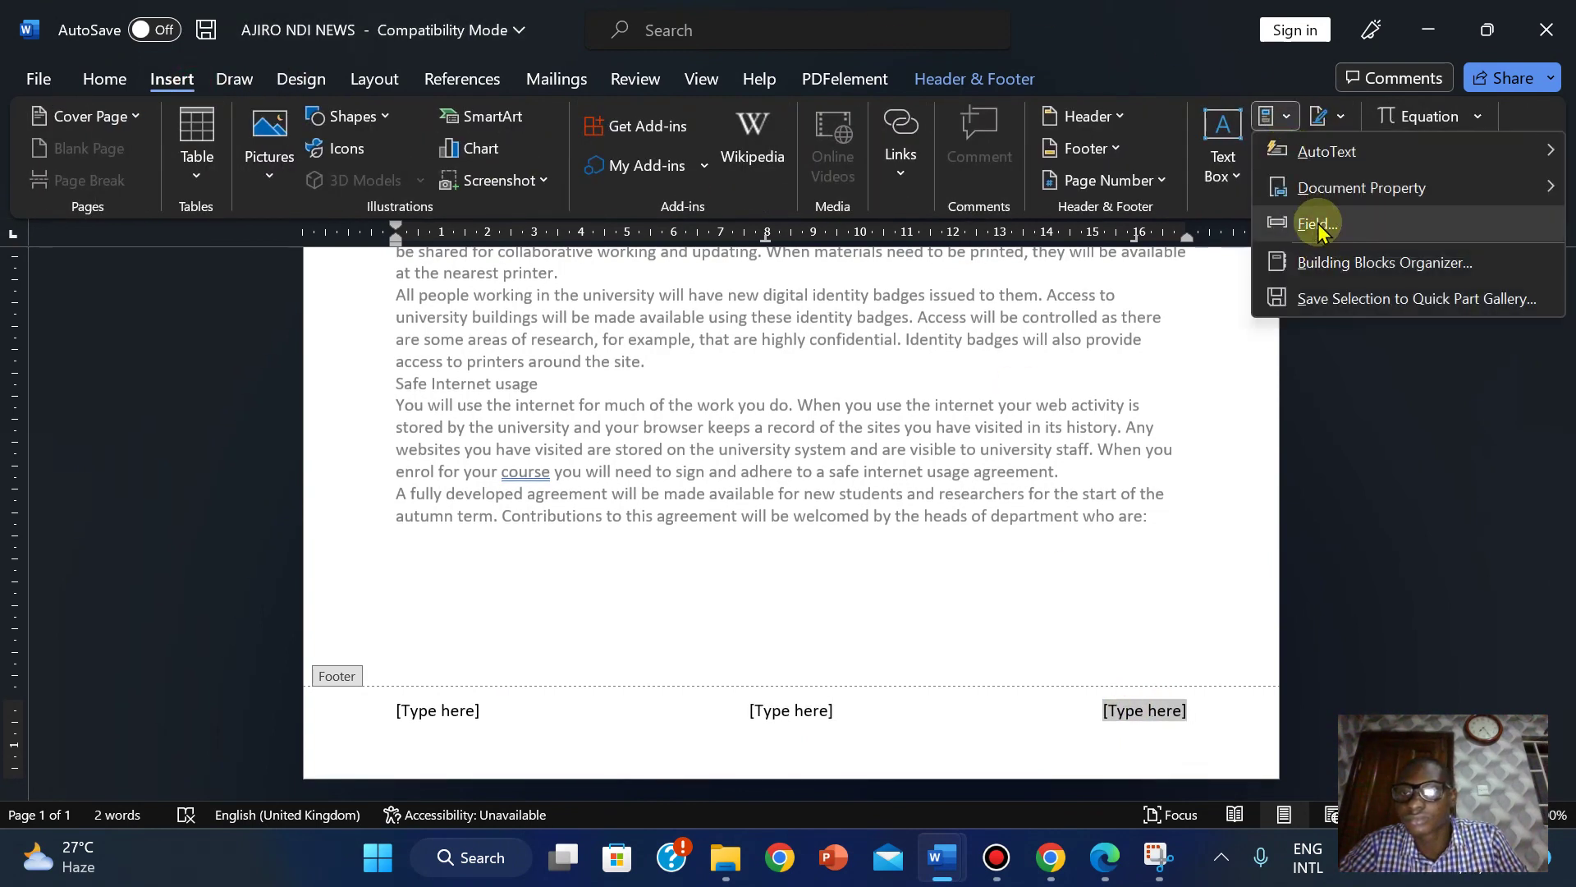
pyautogui.click(1317, 224)
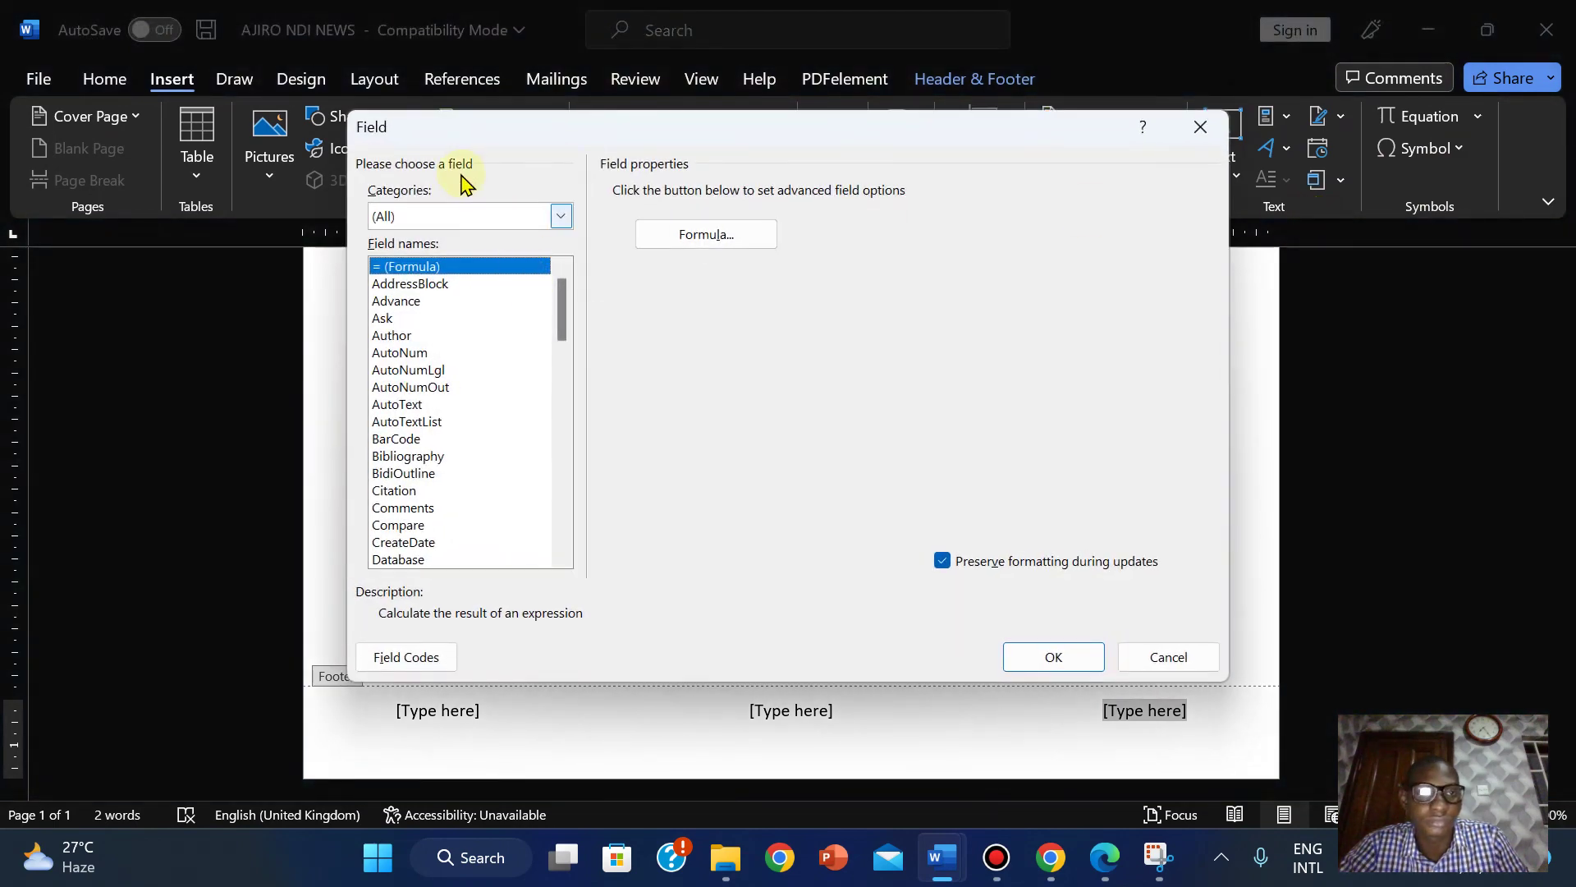
# Insert the FileName field with 'Add path to filename' ticked into that placeholder.
pyautogui.moveTo(564, 308); pyautogui.dragTo(563, 384)
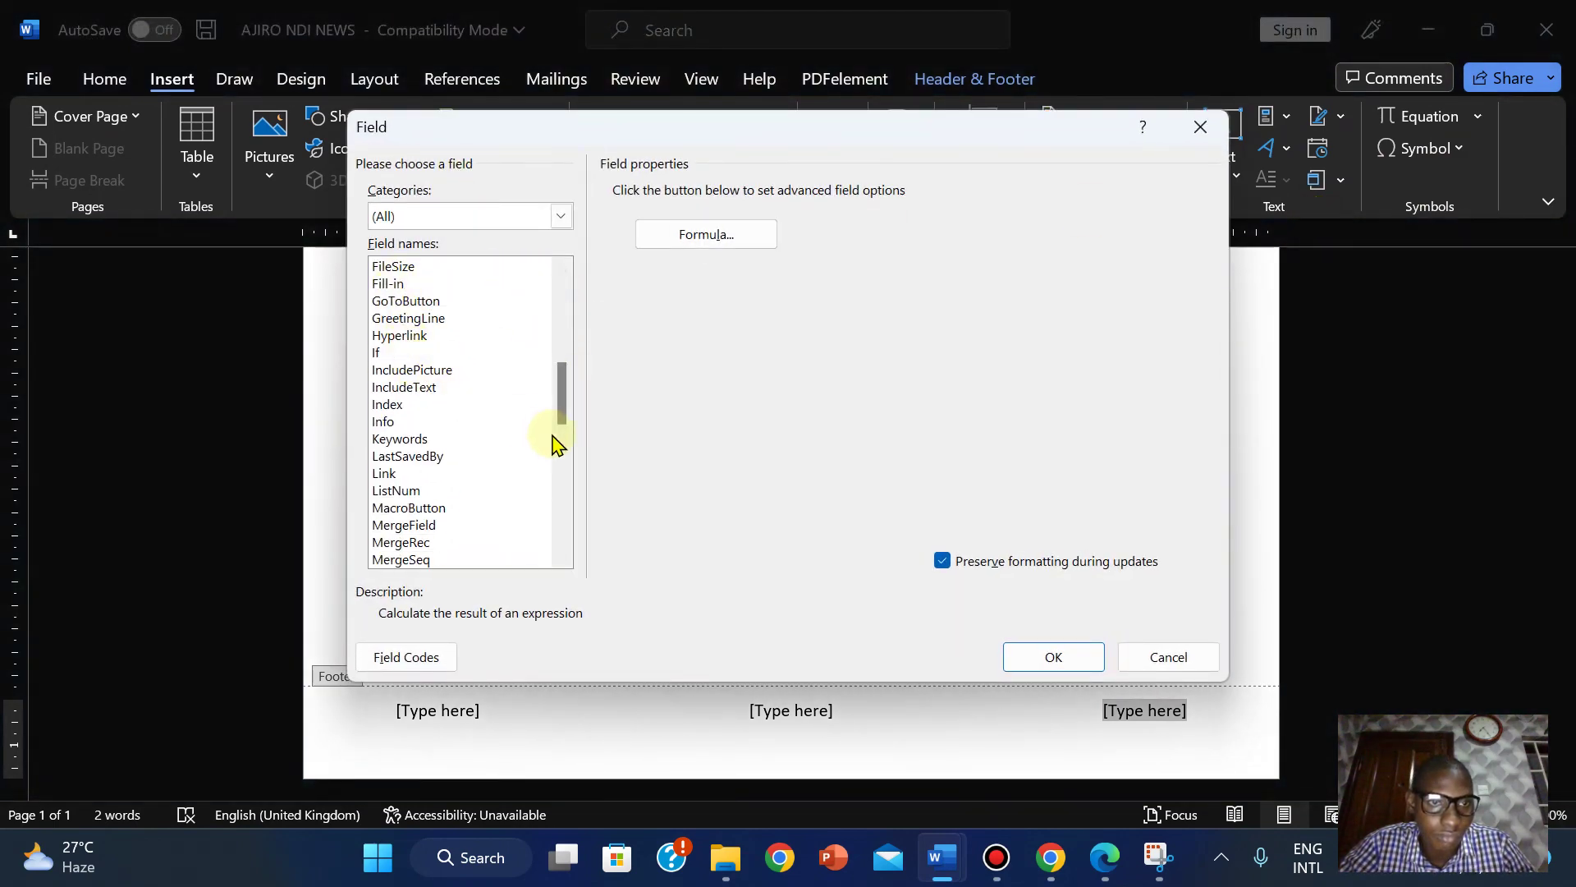
pyautogui.moveTo(567, 411); pyautogui.dragTo(555, 391)
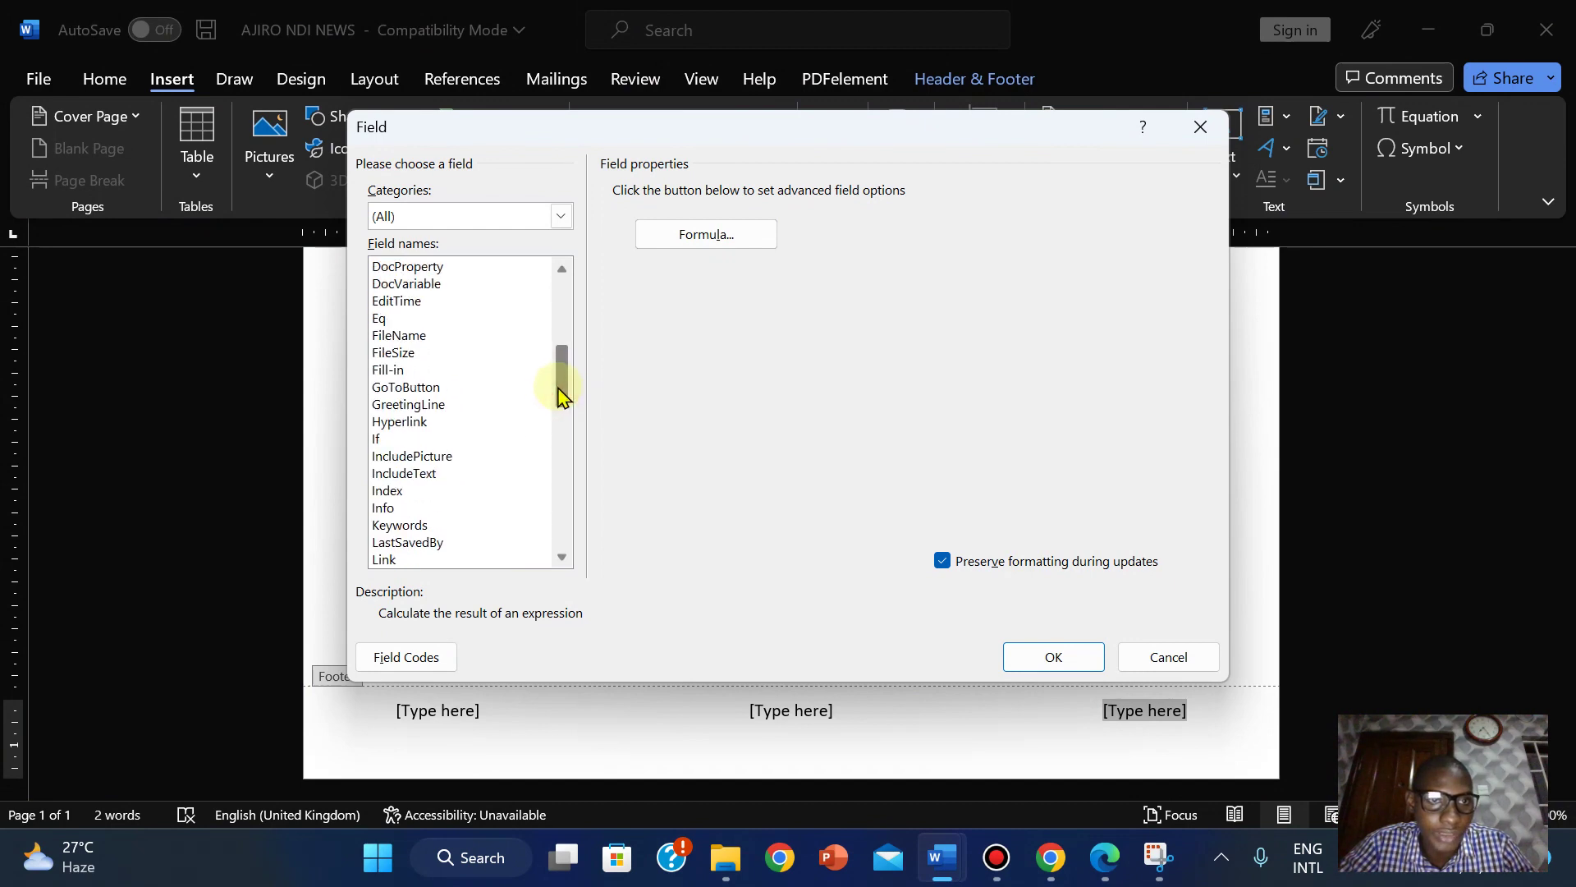
pyautogui.click(408, 337)
pyautogui.click(942, 193)
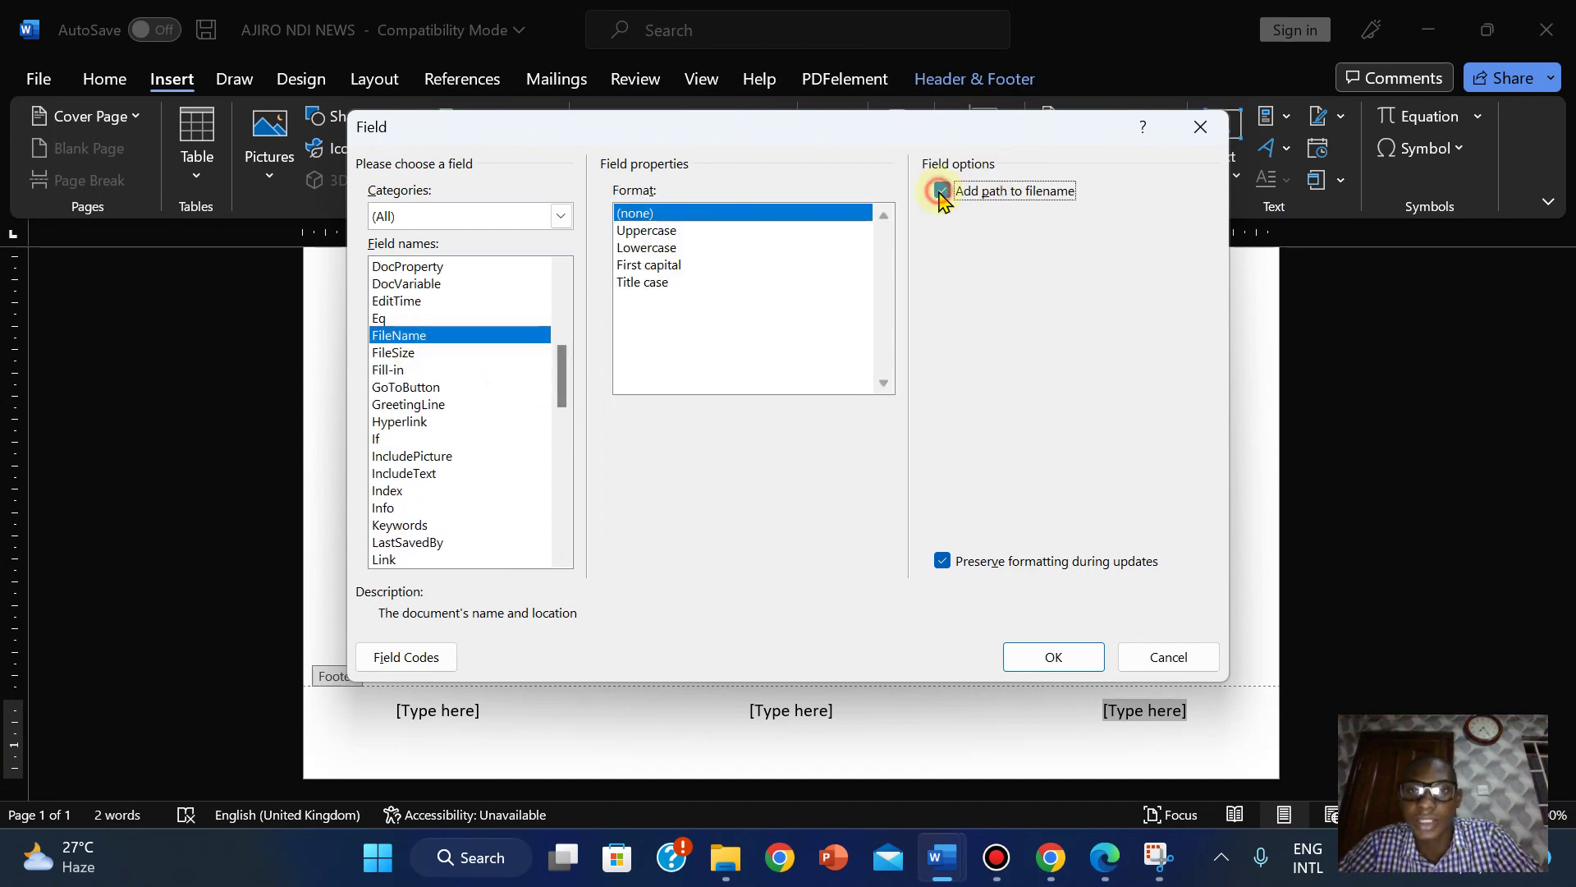
pyautogui.click(1059, 660)
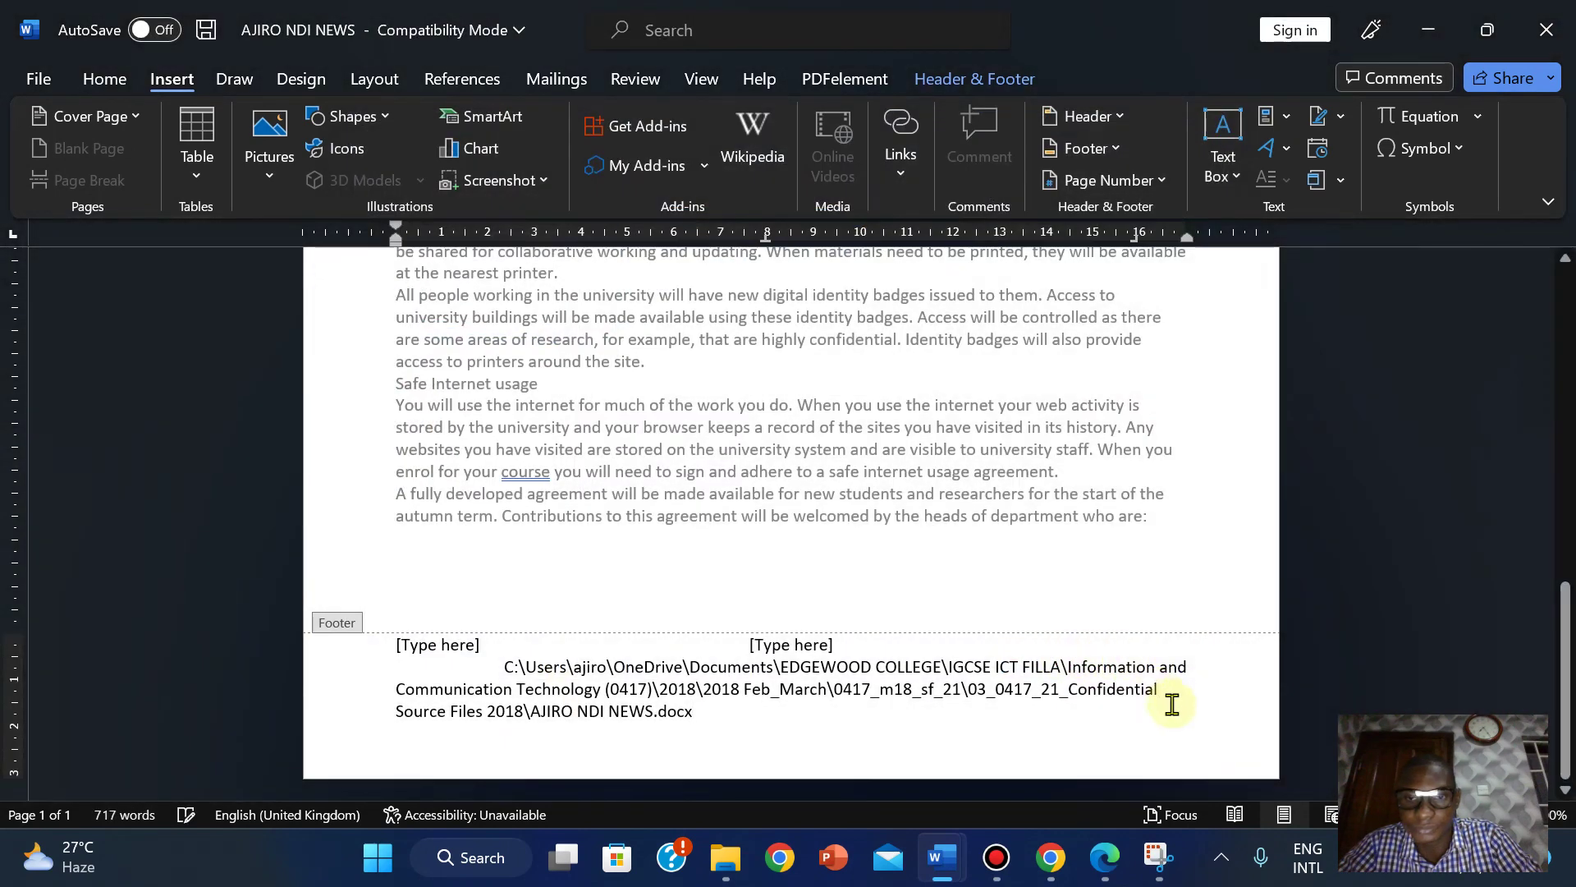
pyautogui.click(808, 638)
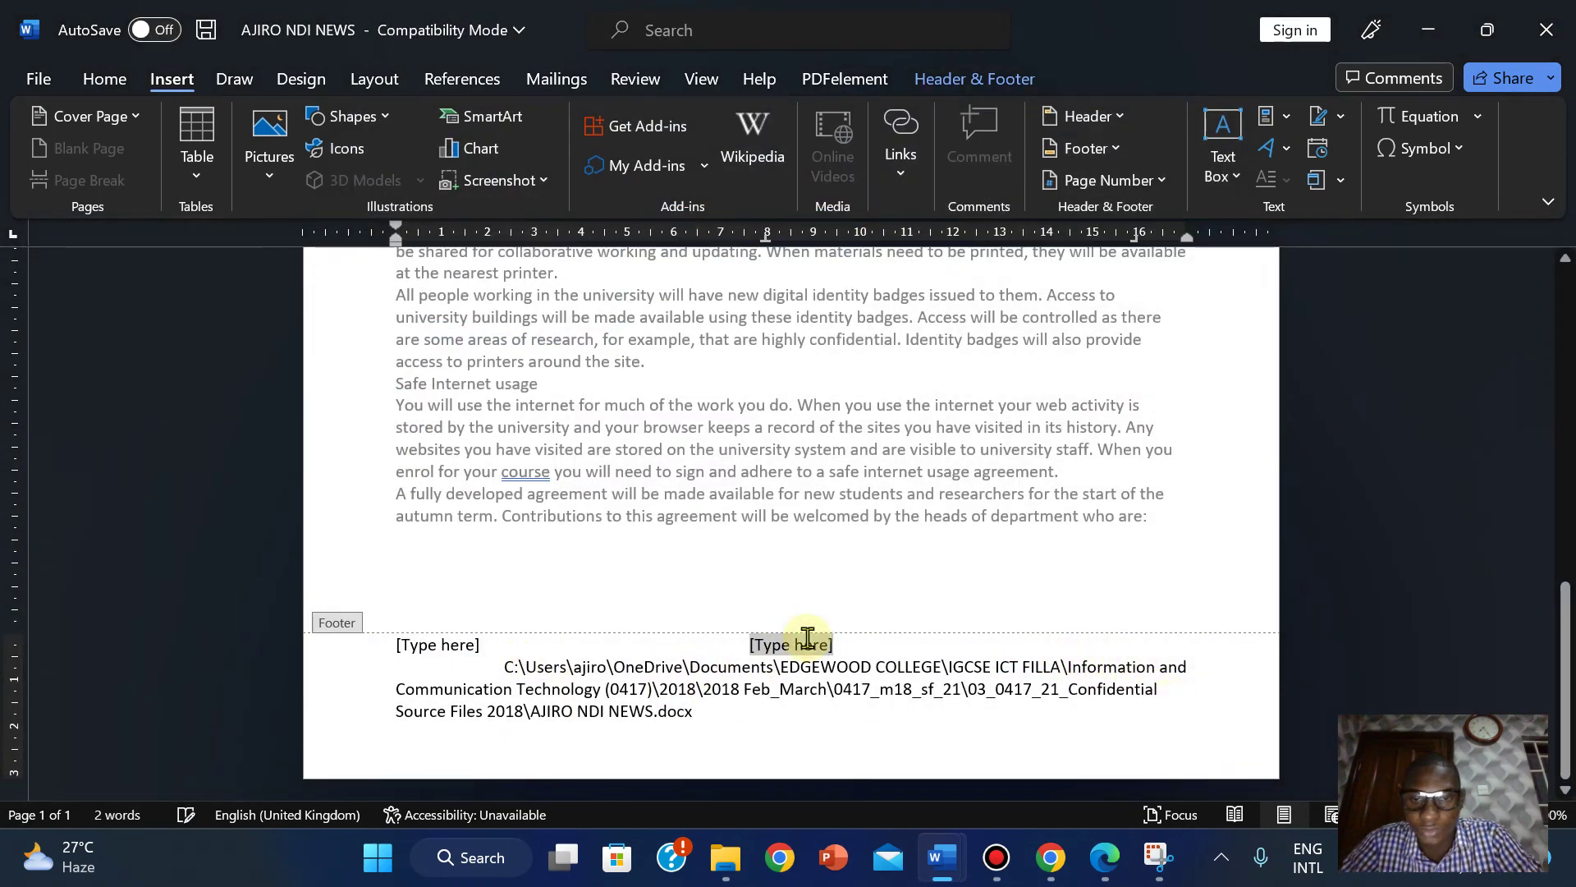
# After rechecking the PDF, delete the middle and left [Type here] footer placeholders.
pyautogui.click(1102, 860)
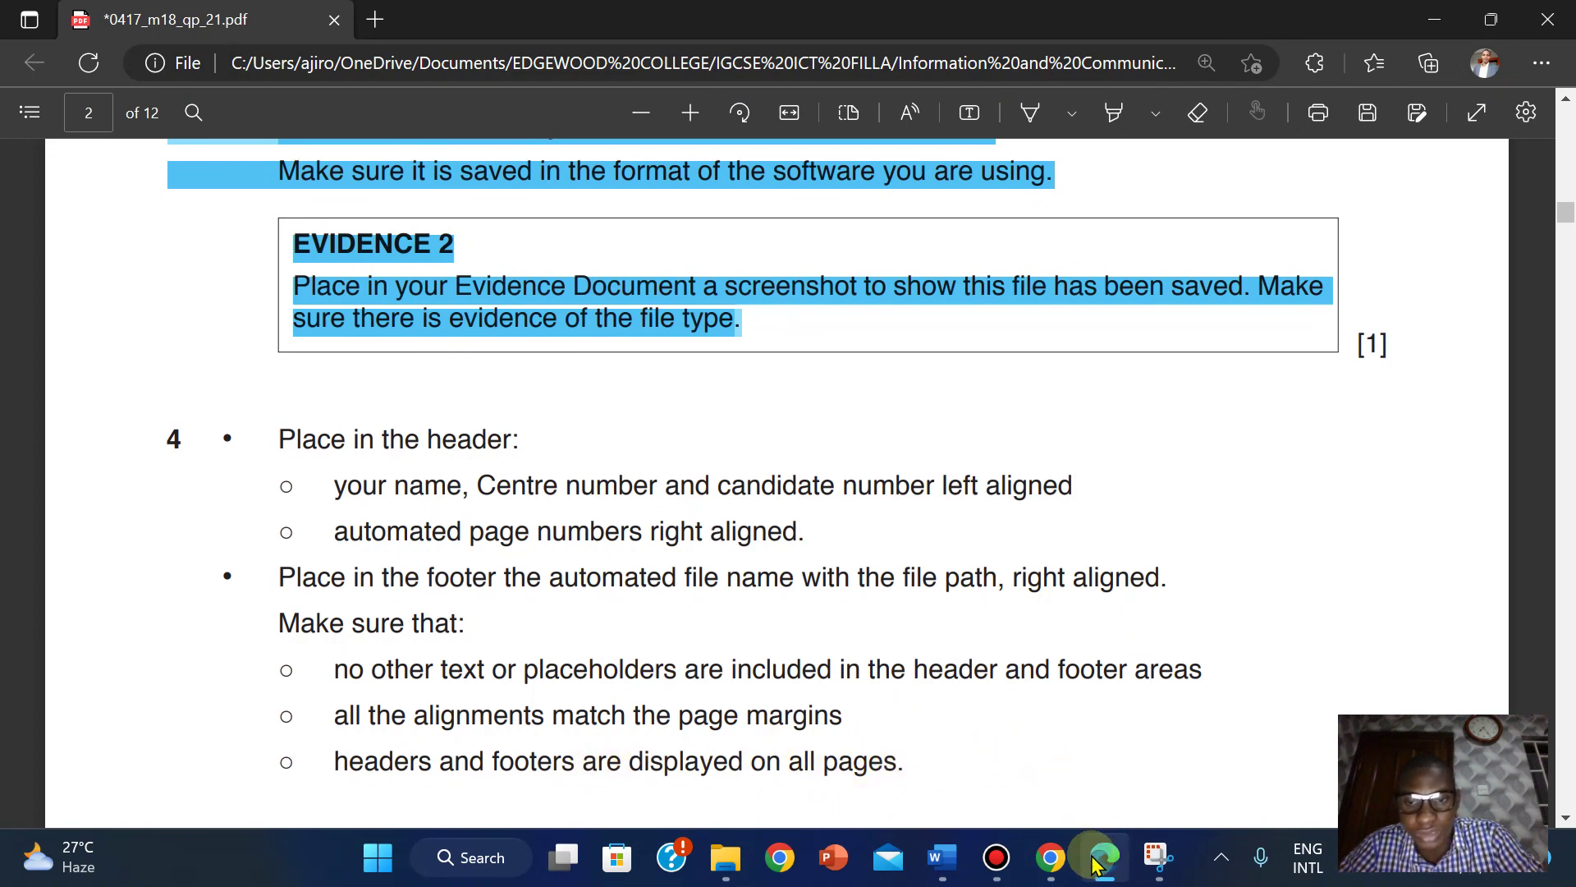
pyautogui.moveTo(942, 857)
pyautogui.click(1035, 757)
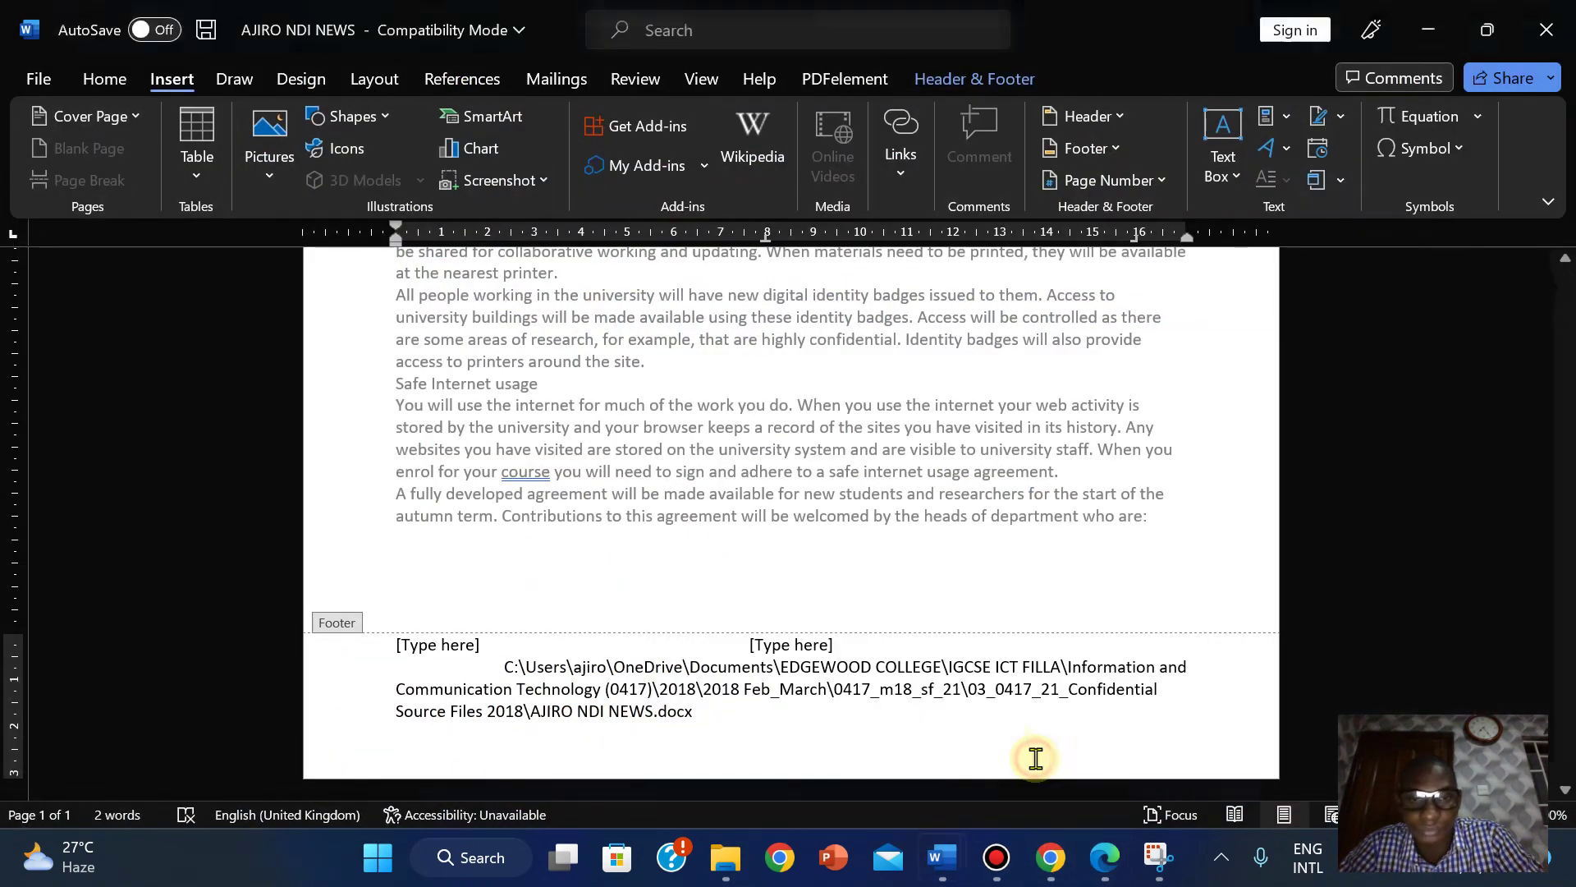
pyautogui.click(795, 640)
pyautogui.press('Delete')
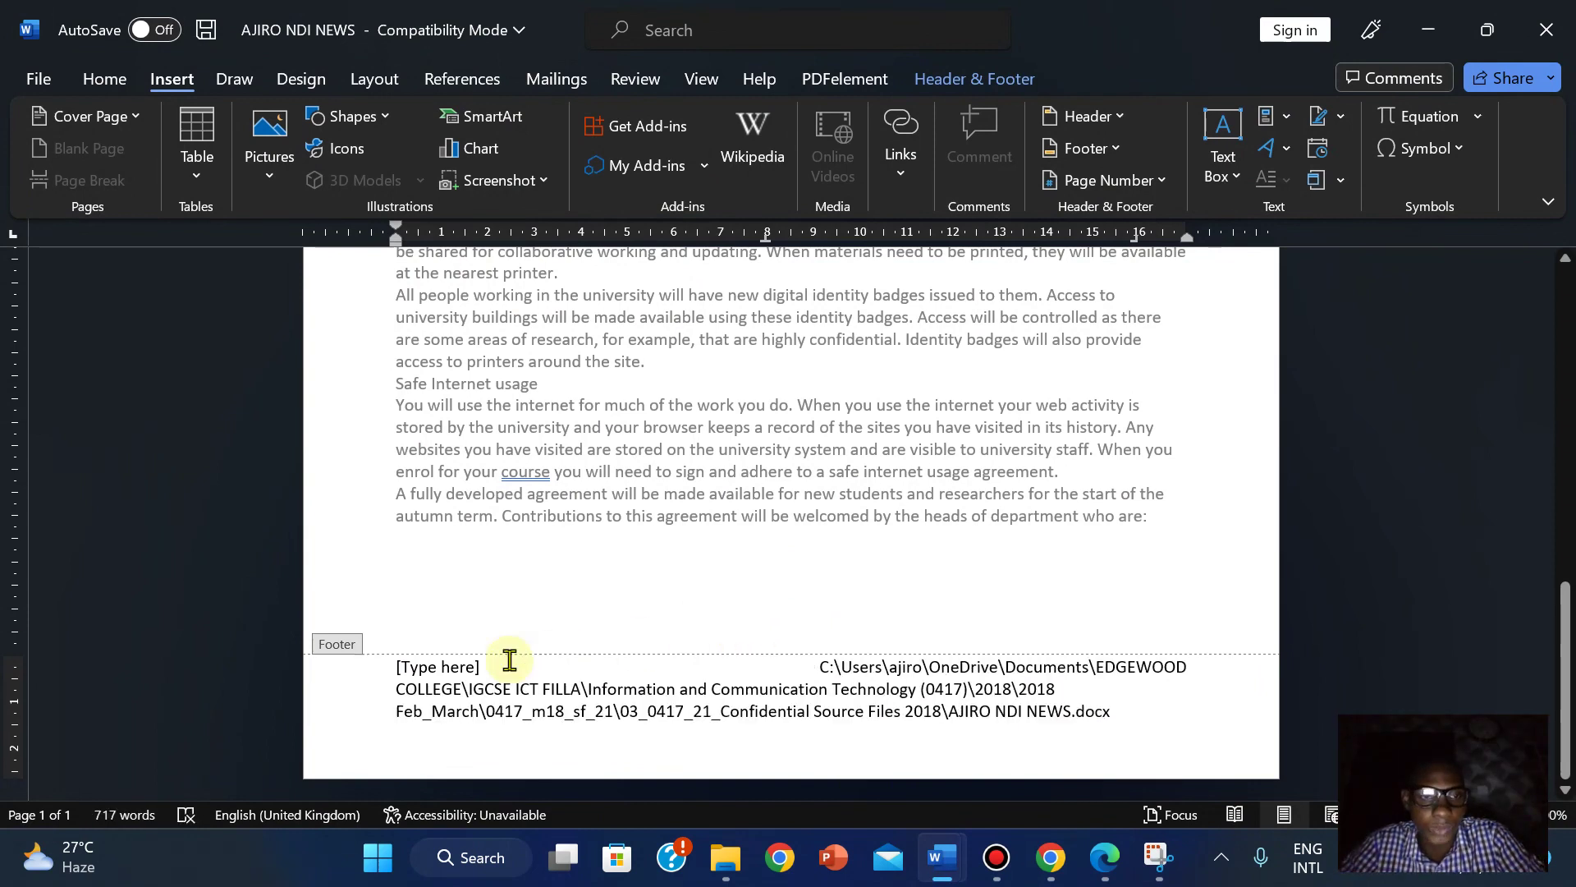
pyautogui.click(439, 667)
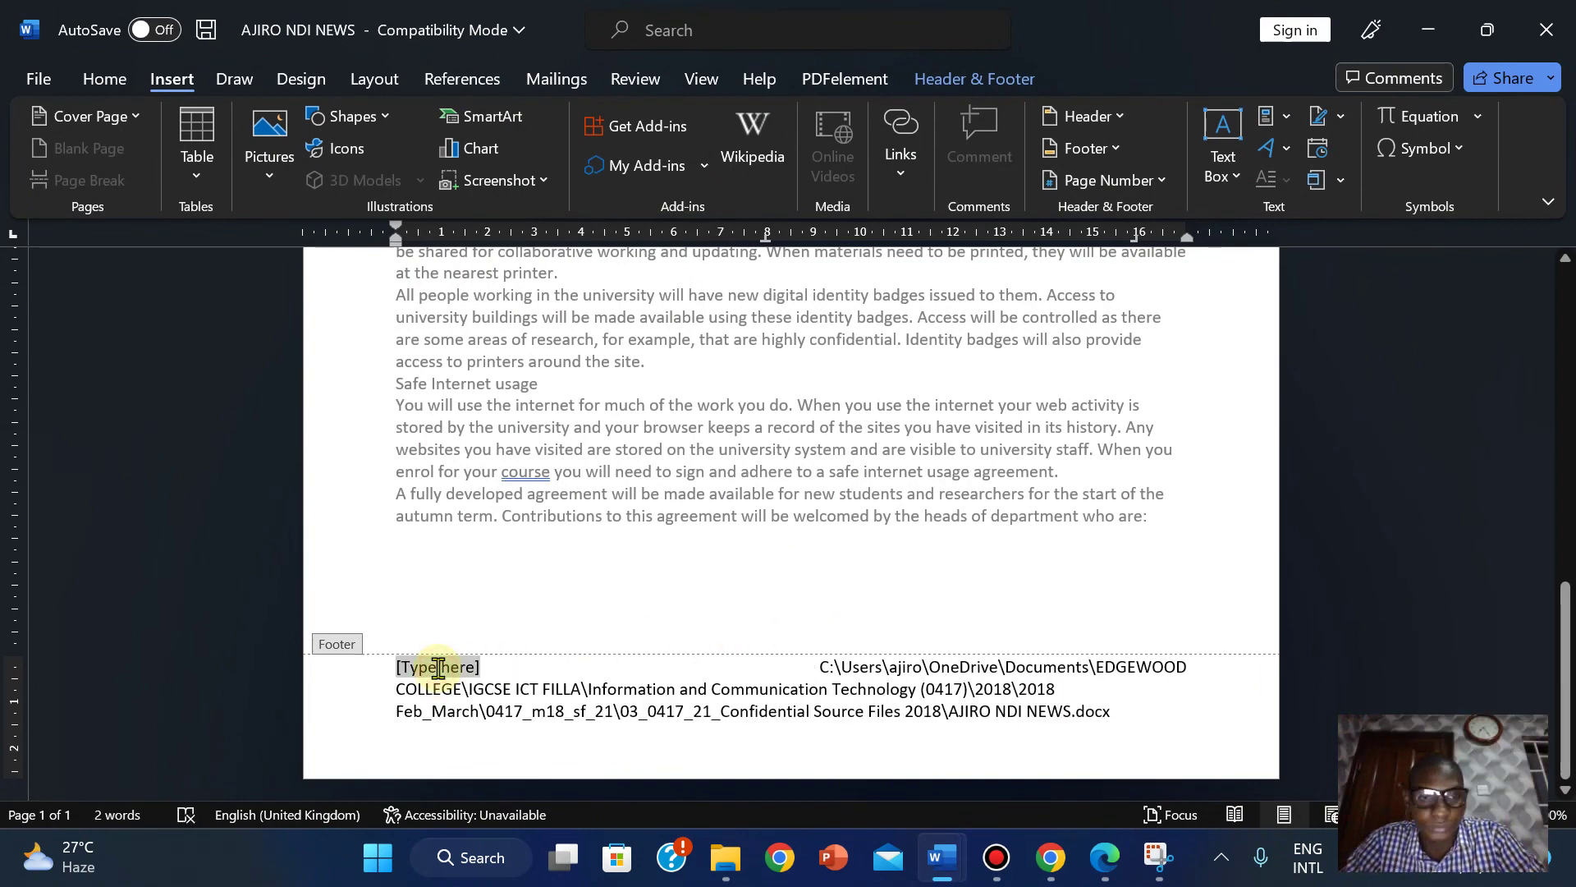
pyautogui.press('Delete')
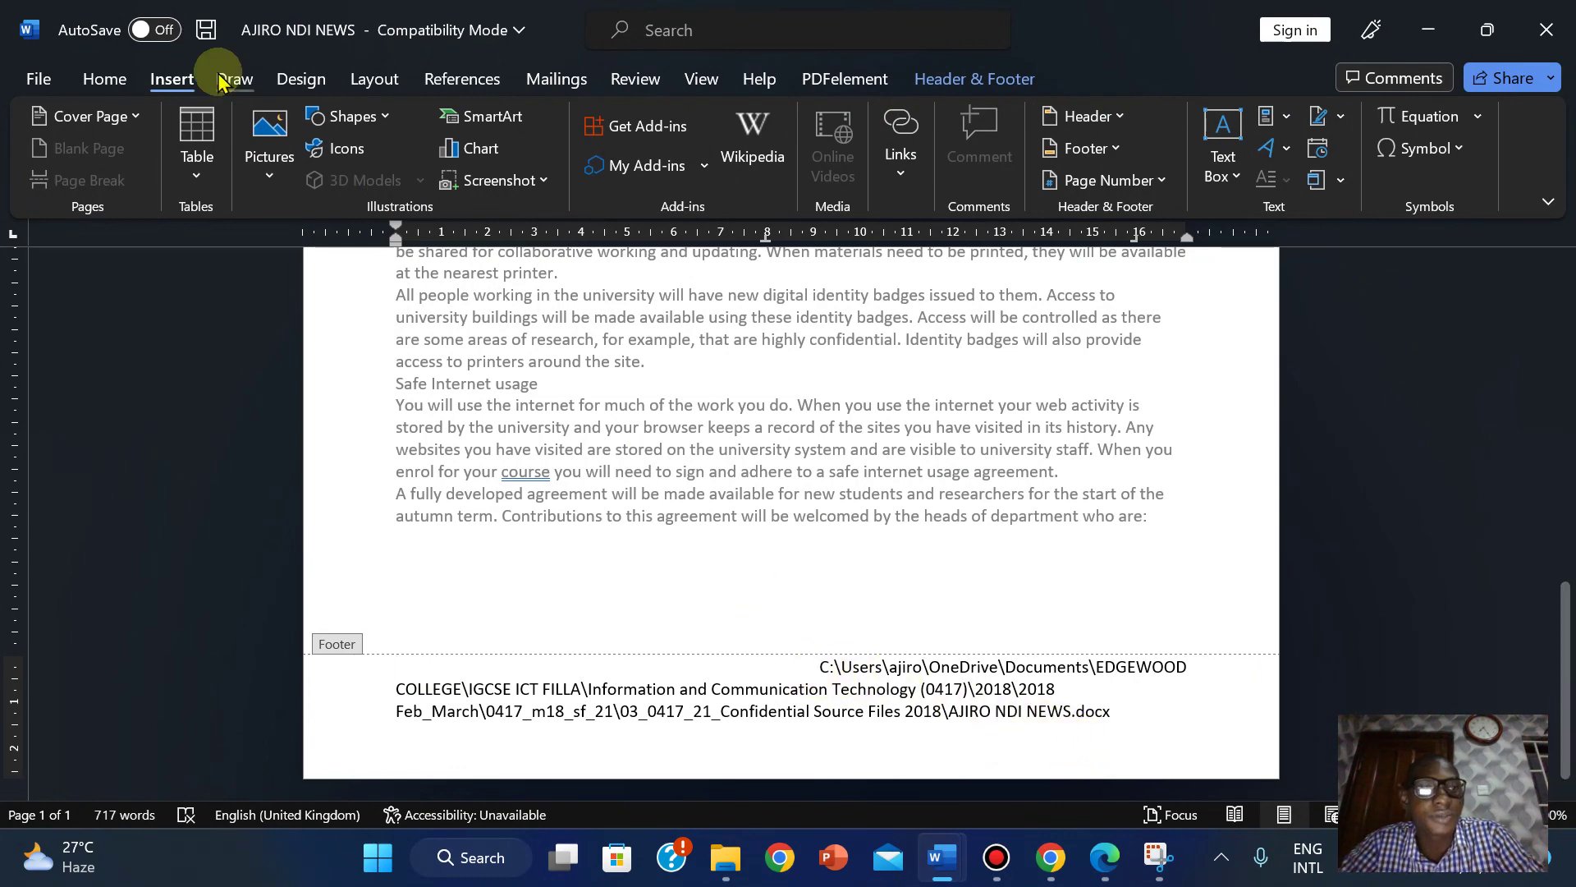
pyautogui.click(113, 78)
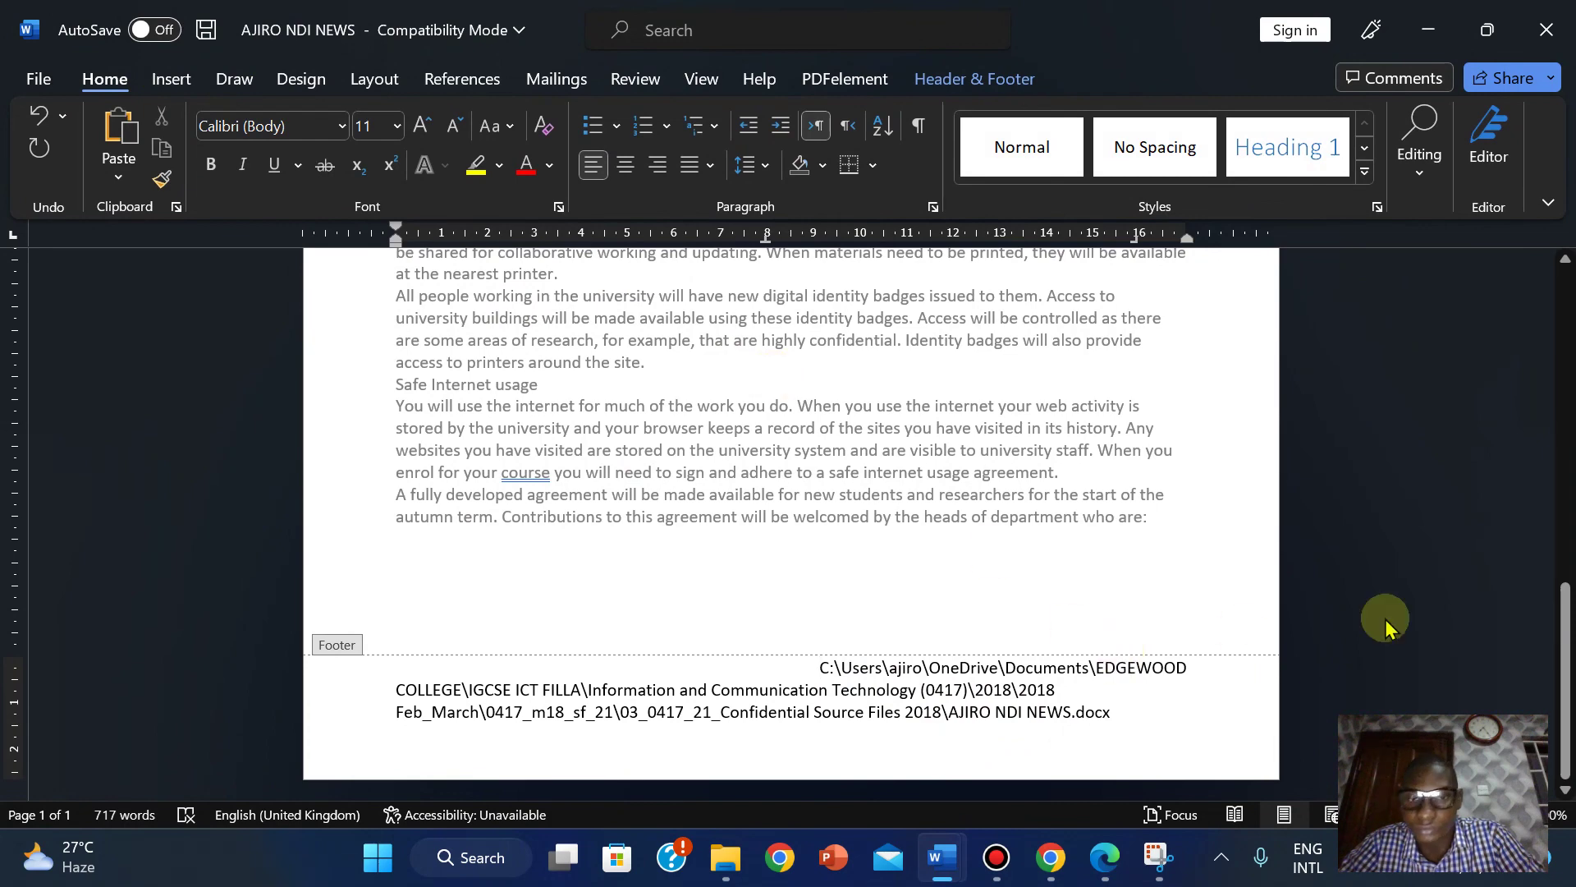
# Check the header's centre number and page number, then right-align the footer file path.
pyautogui.moveTo(1563, 677); pyautogui.dragTo(1570, 351)
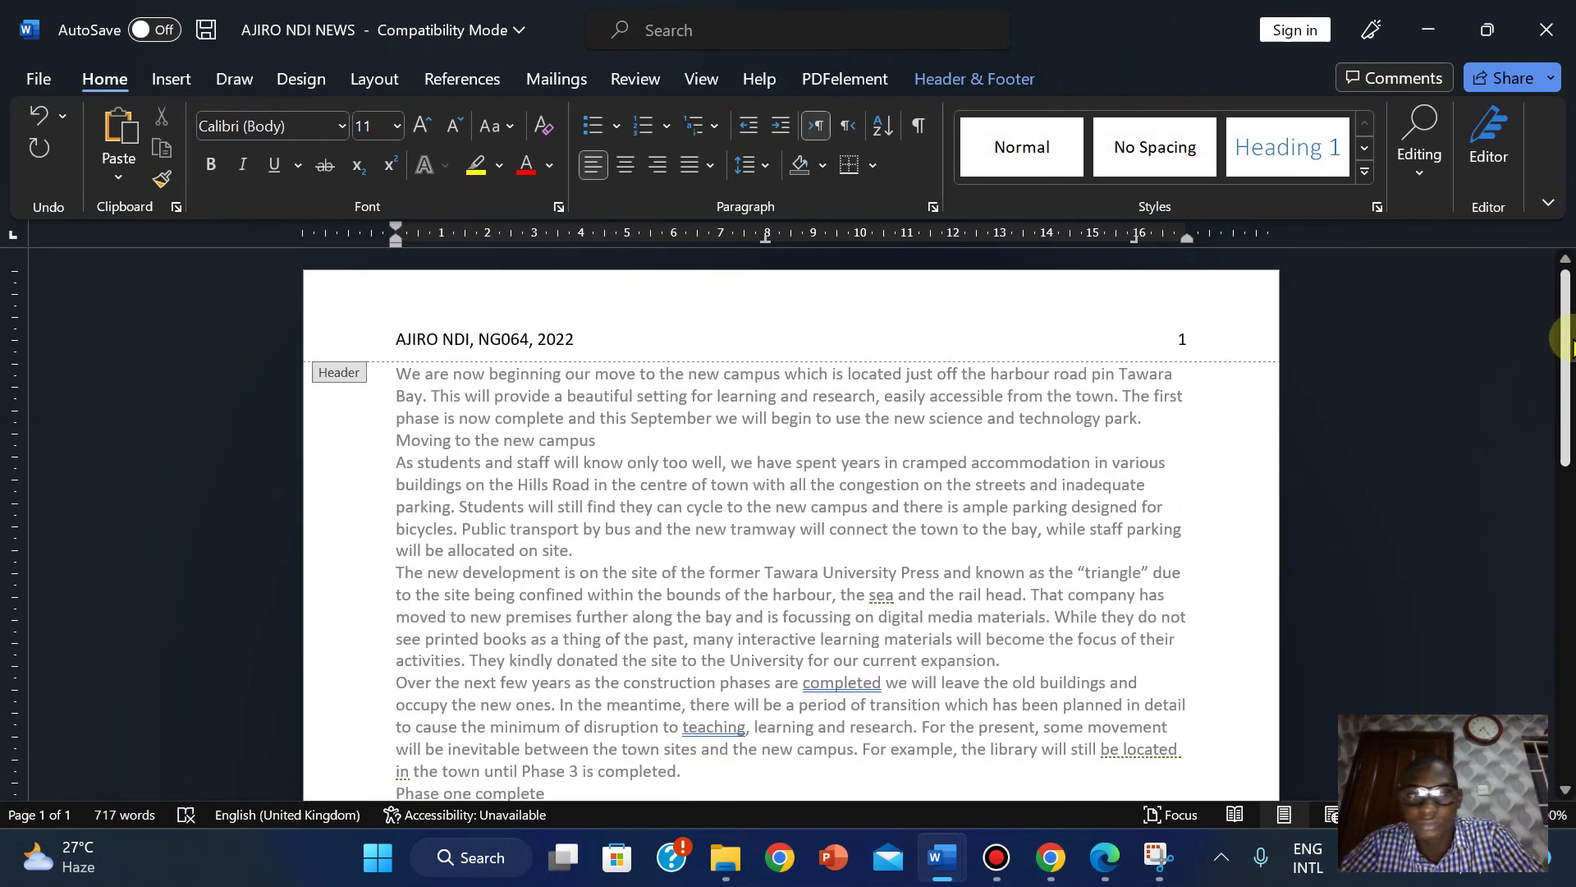
pyautogui.doubleClick(496, 340)
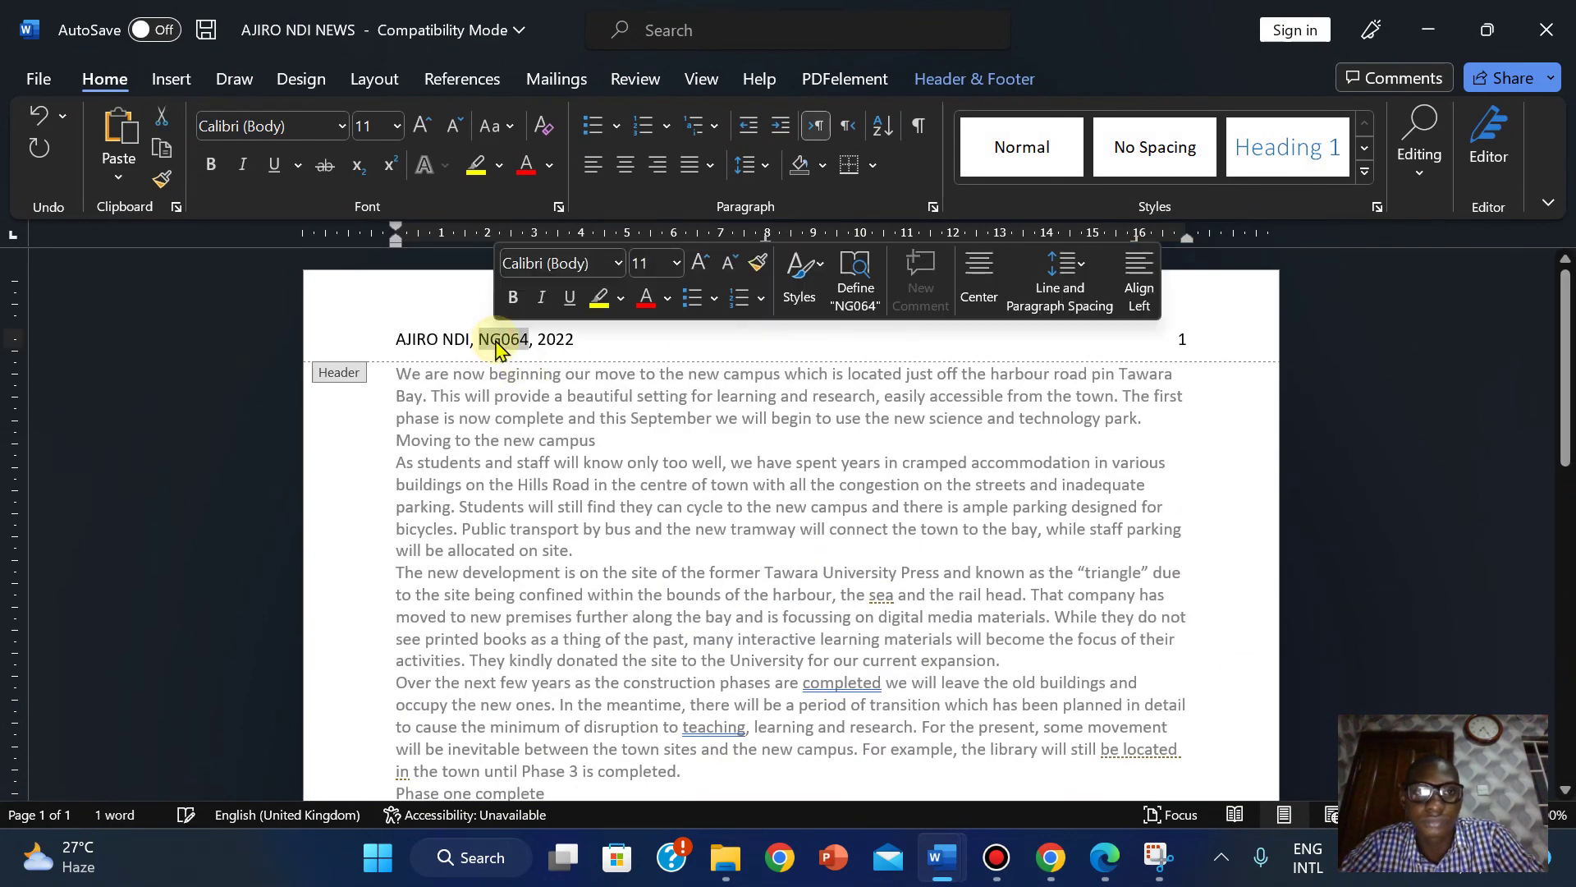
pyautogui.click(1191, 342)
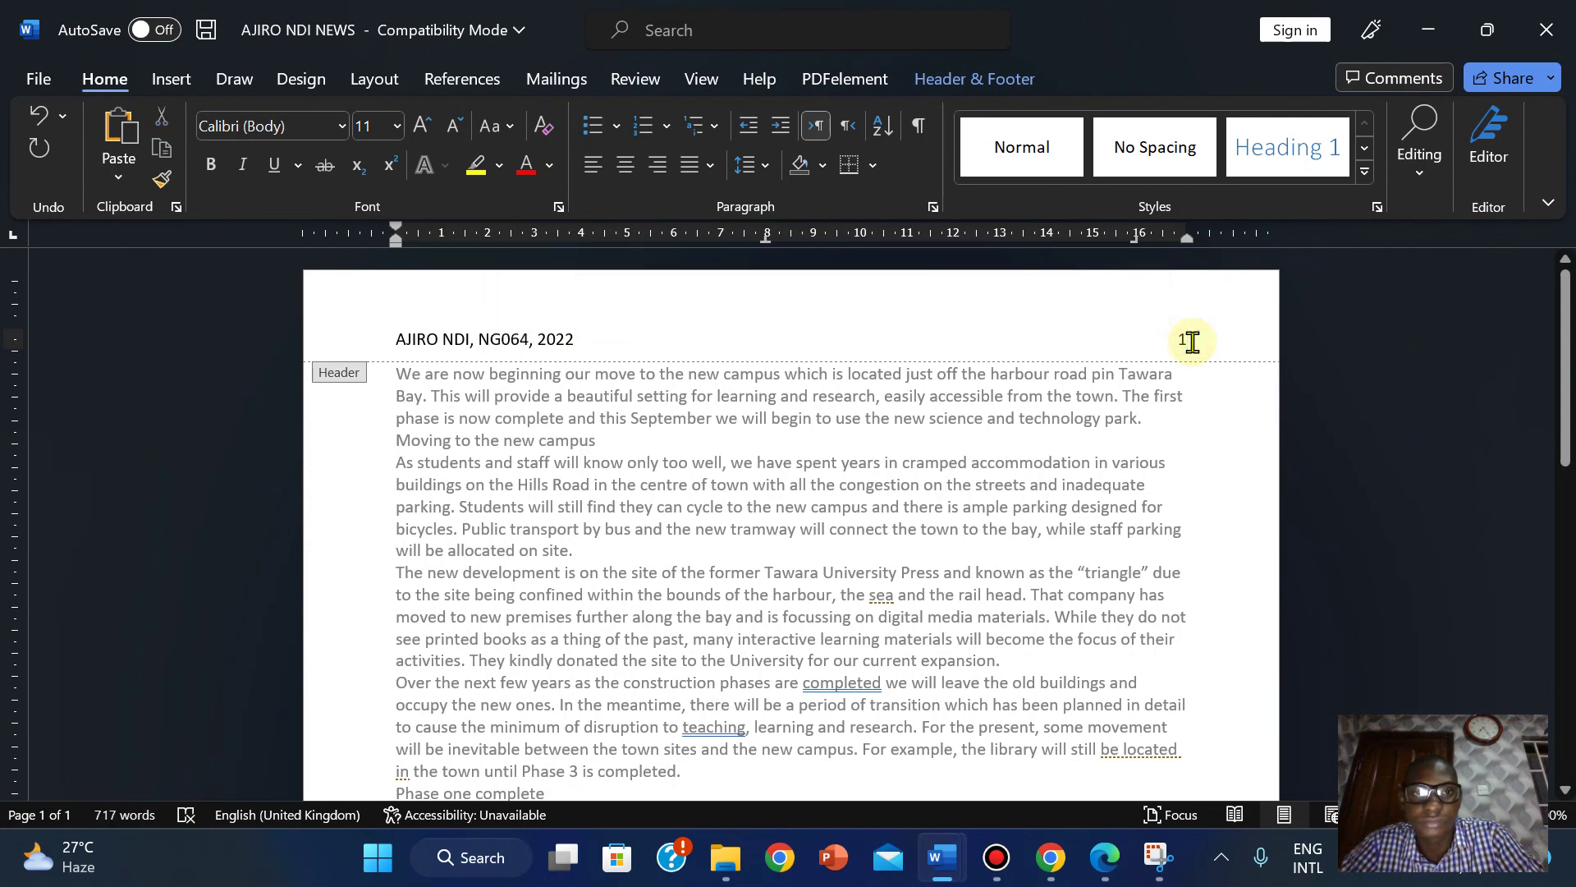
pyautogui.click(1564, 357)
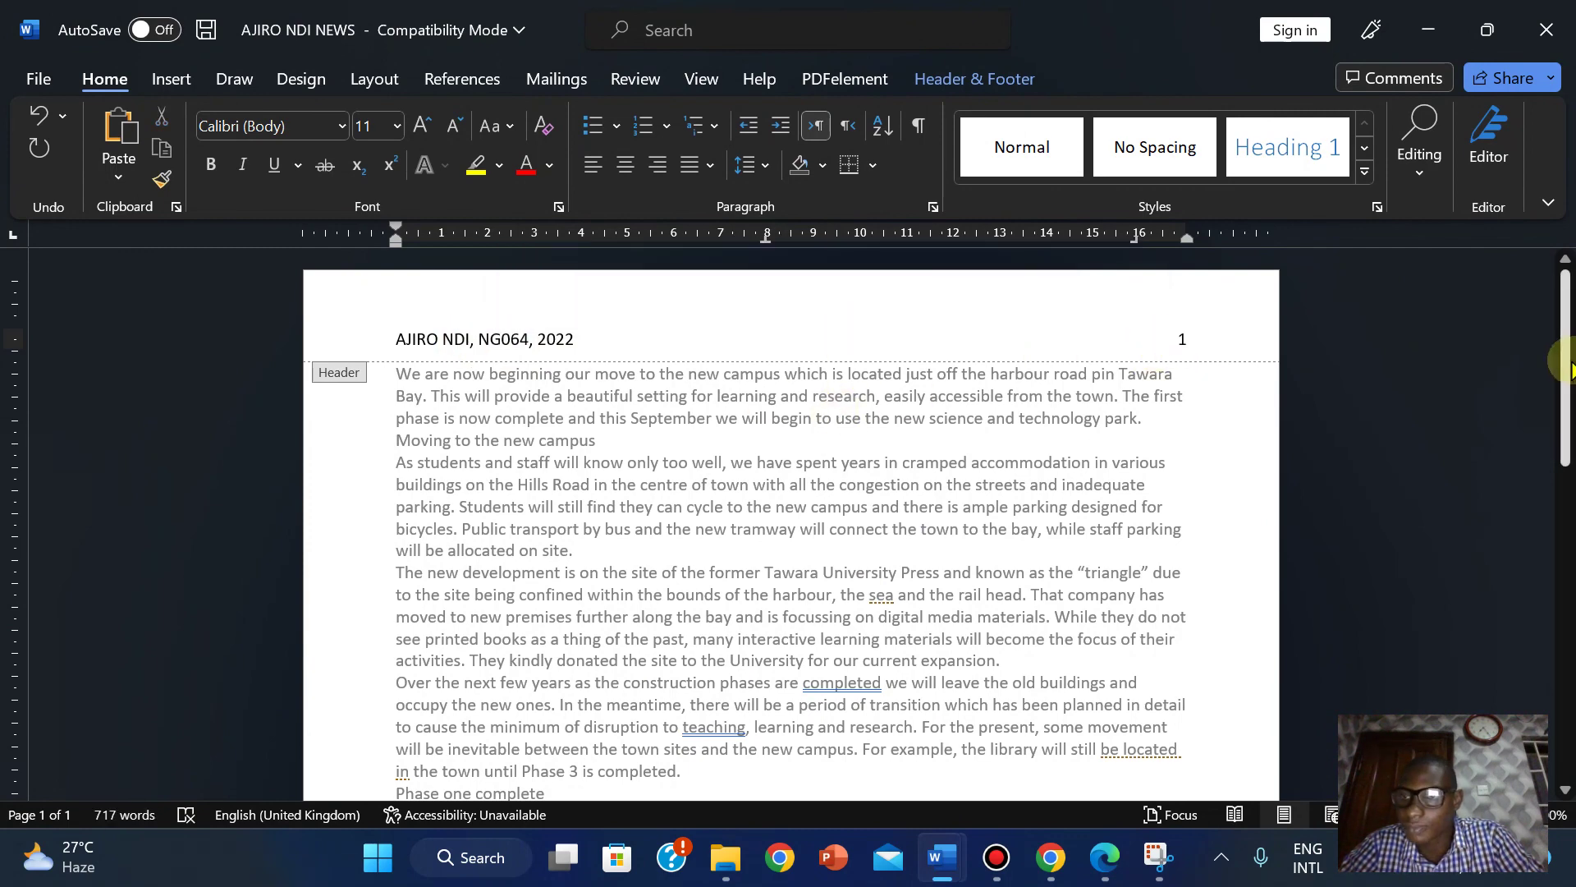
pyautogui.moveTo(1568, 368); pyautogui.dragTo(1568, 680)
pyautogui.click(819, 675)
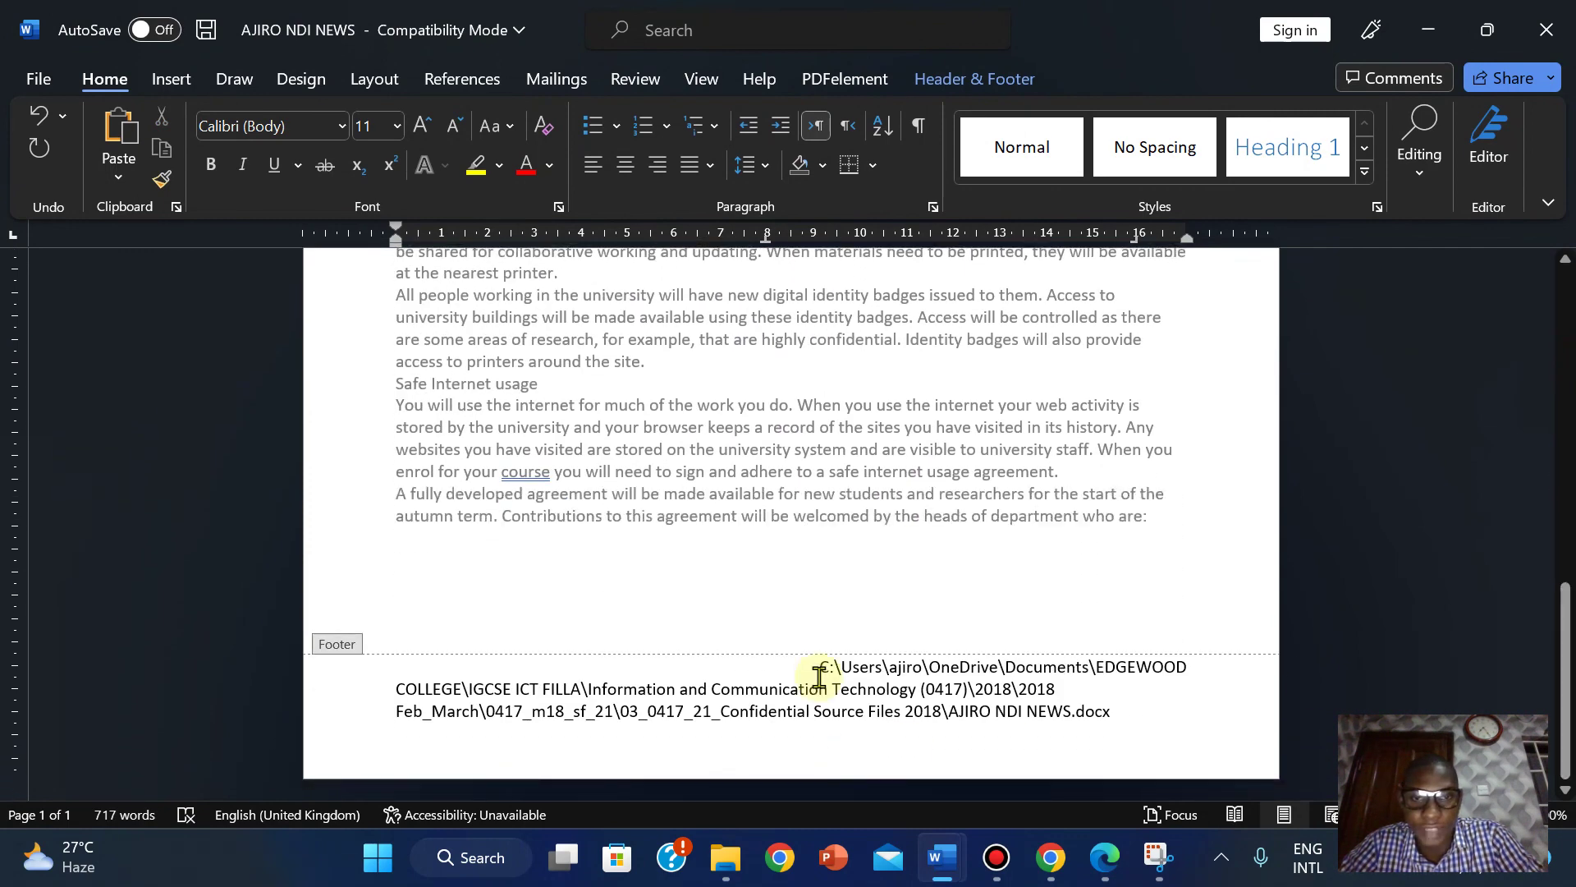
pyautogui.click(1067, 692)
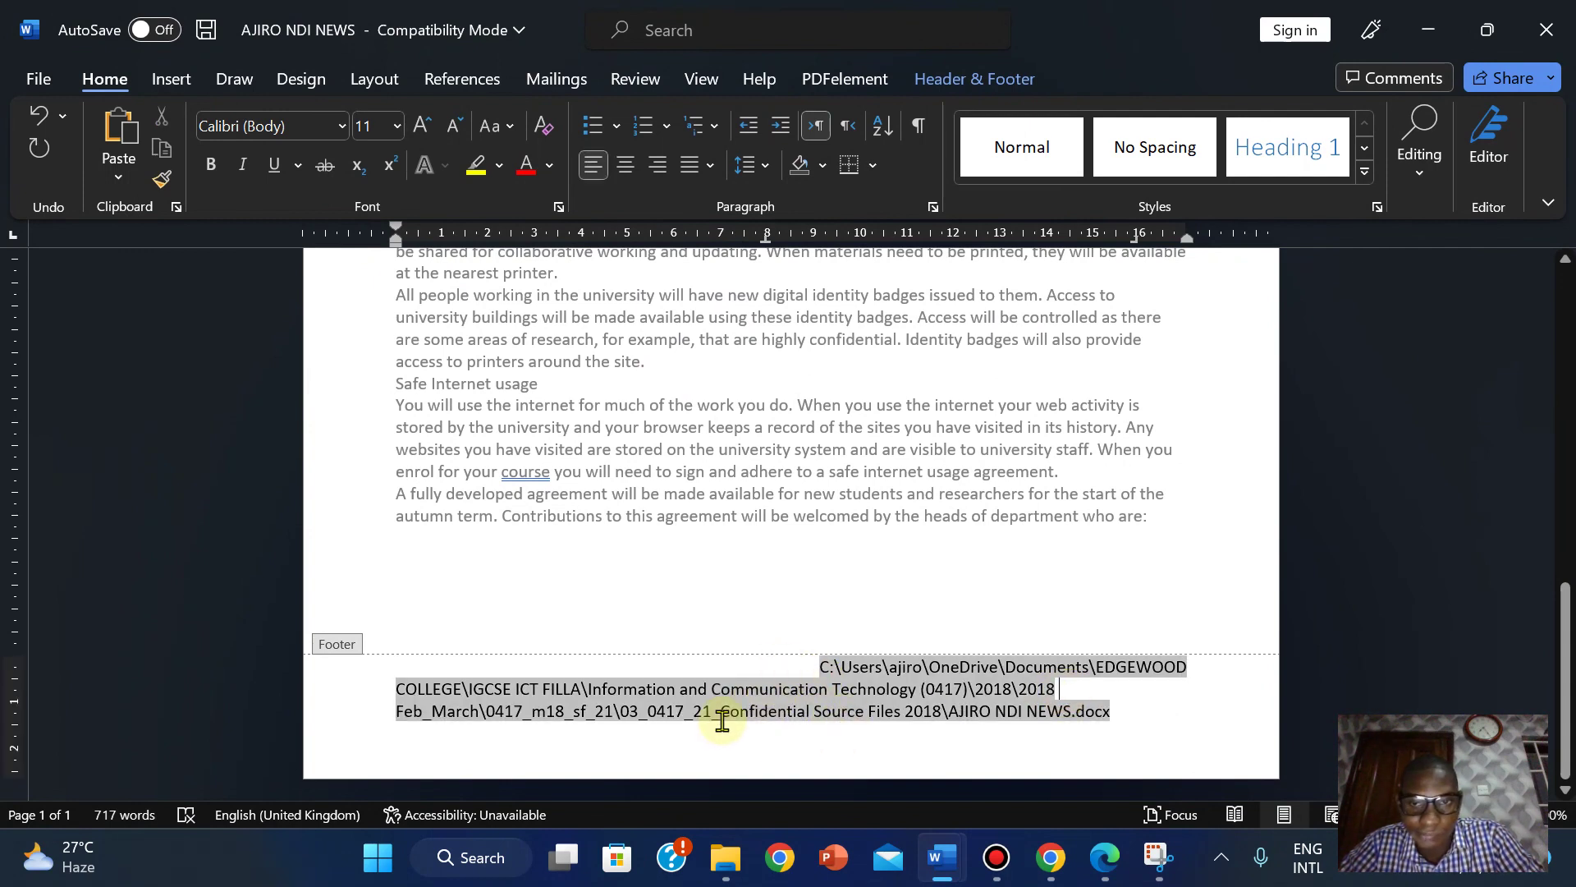
pyautogui.click(658, 165)
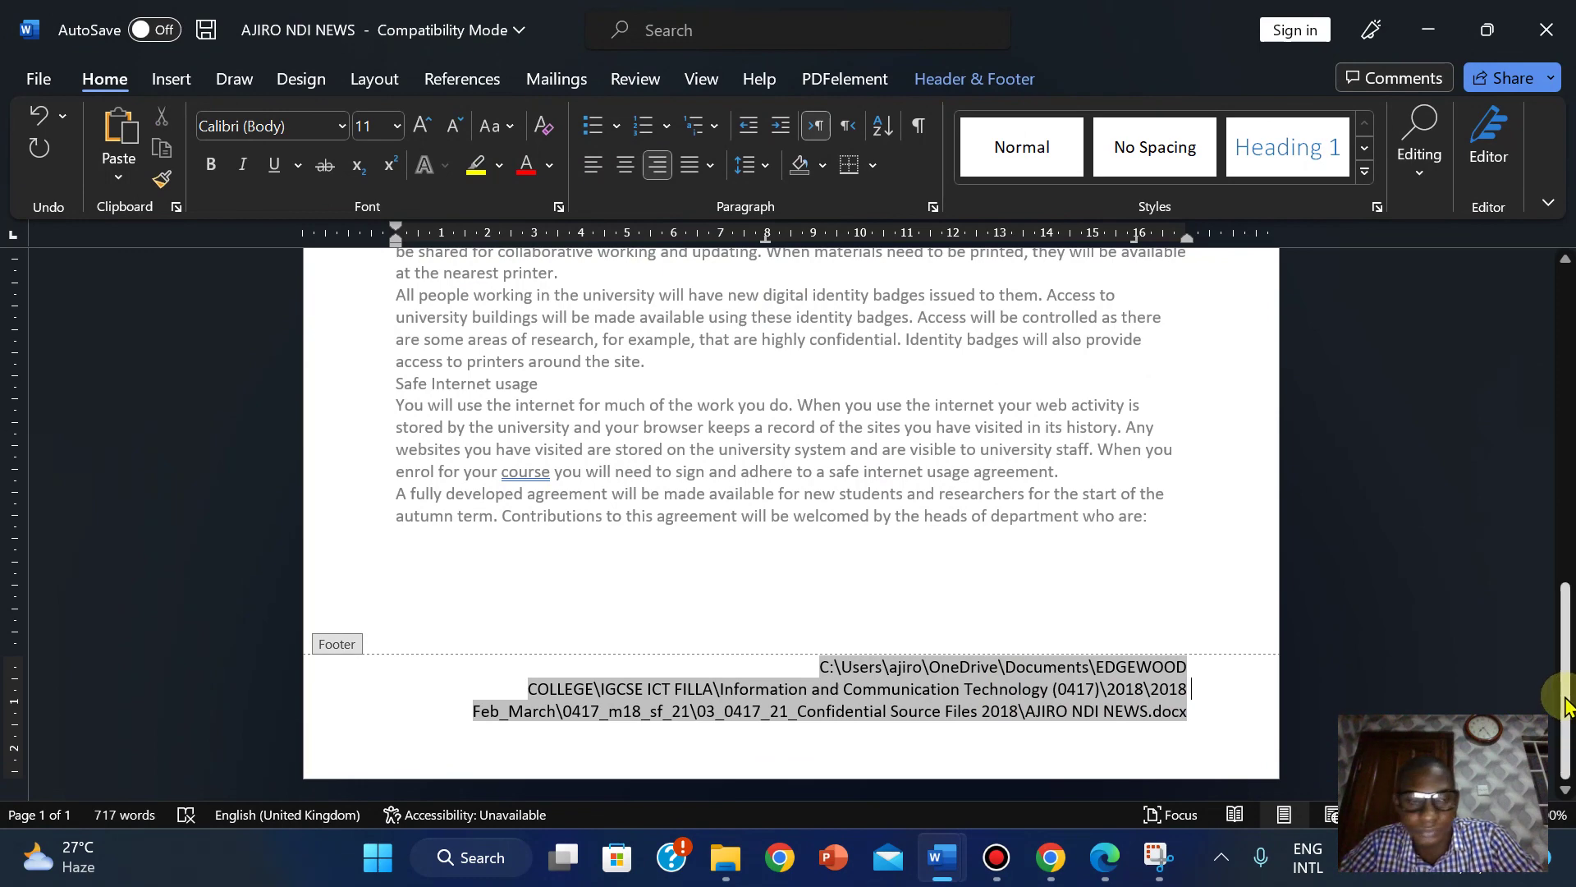
# Close header and footer editing to return to the newsletter body.
pyautogui.moveTo(1562, 698); pyautogui.dragTo(1562, 663)
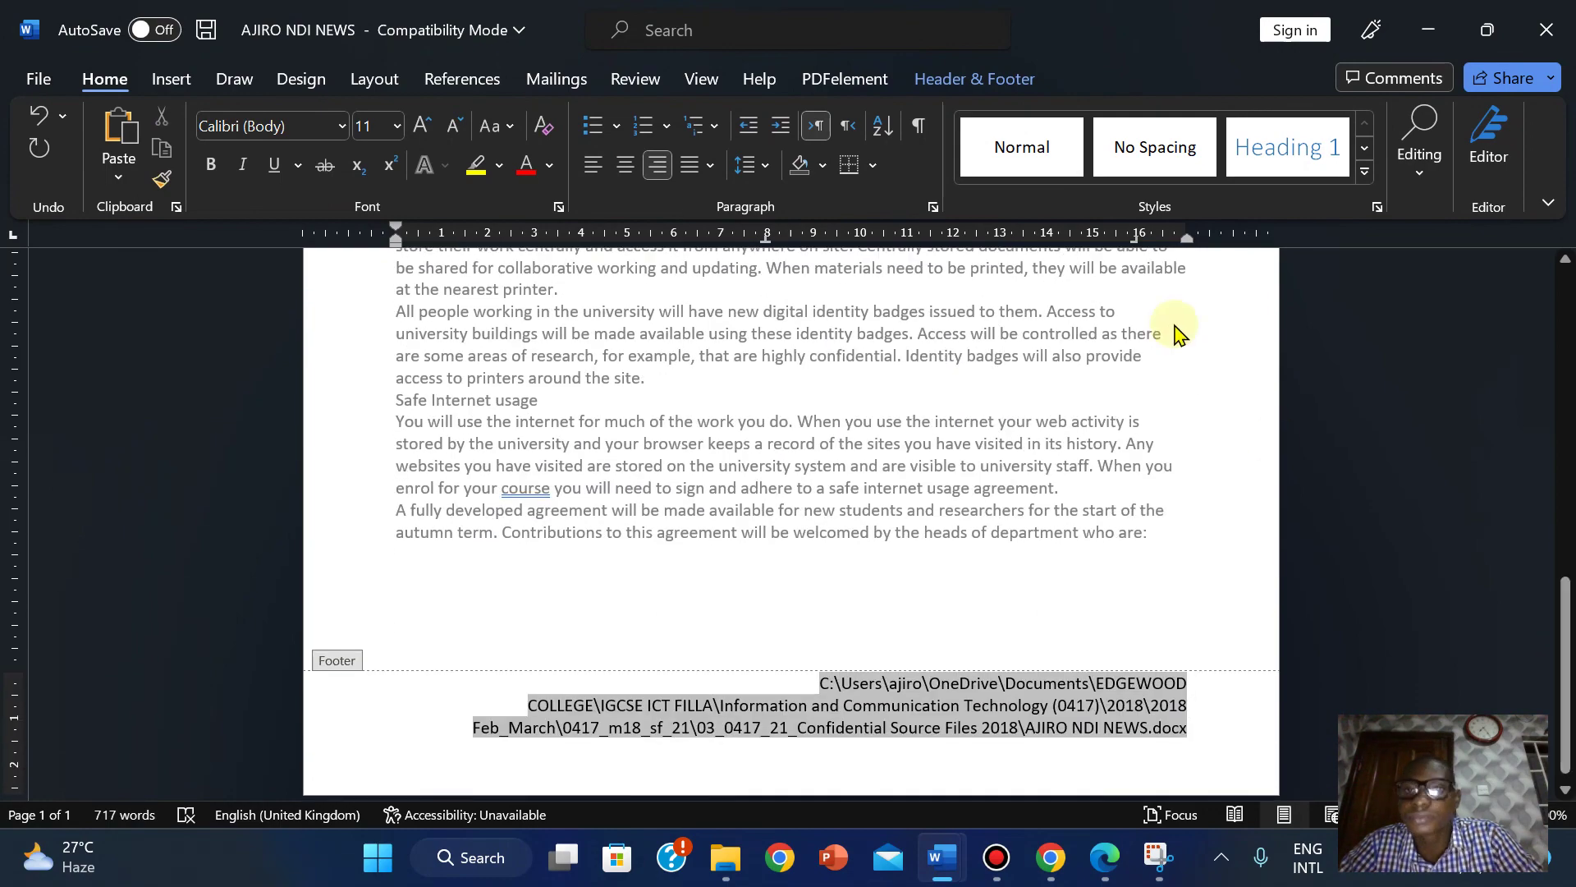
pyautogui.click(971, 76)
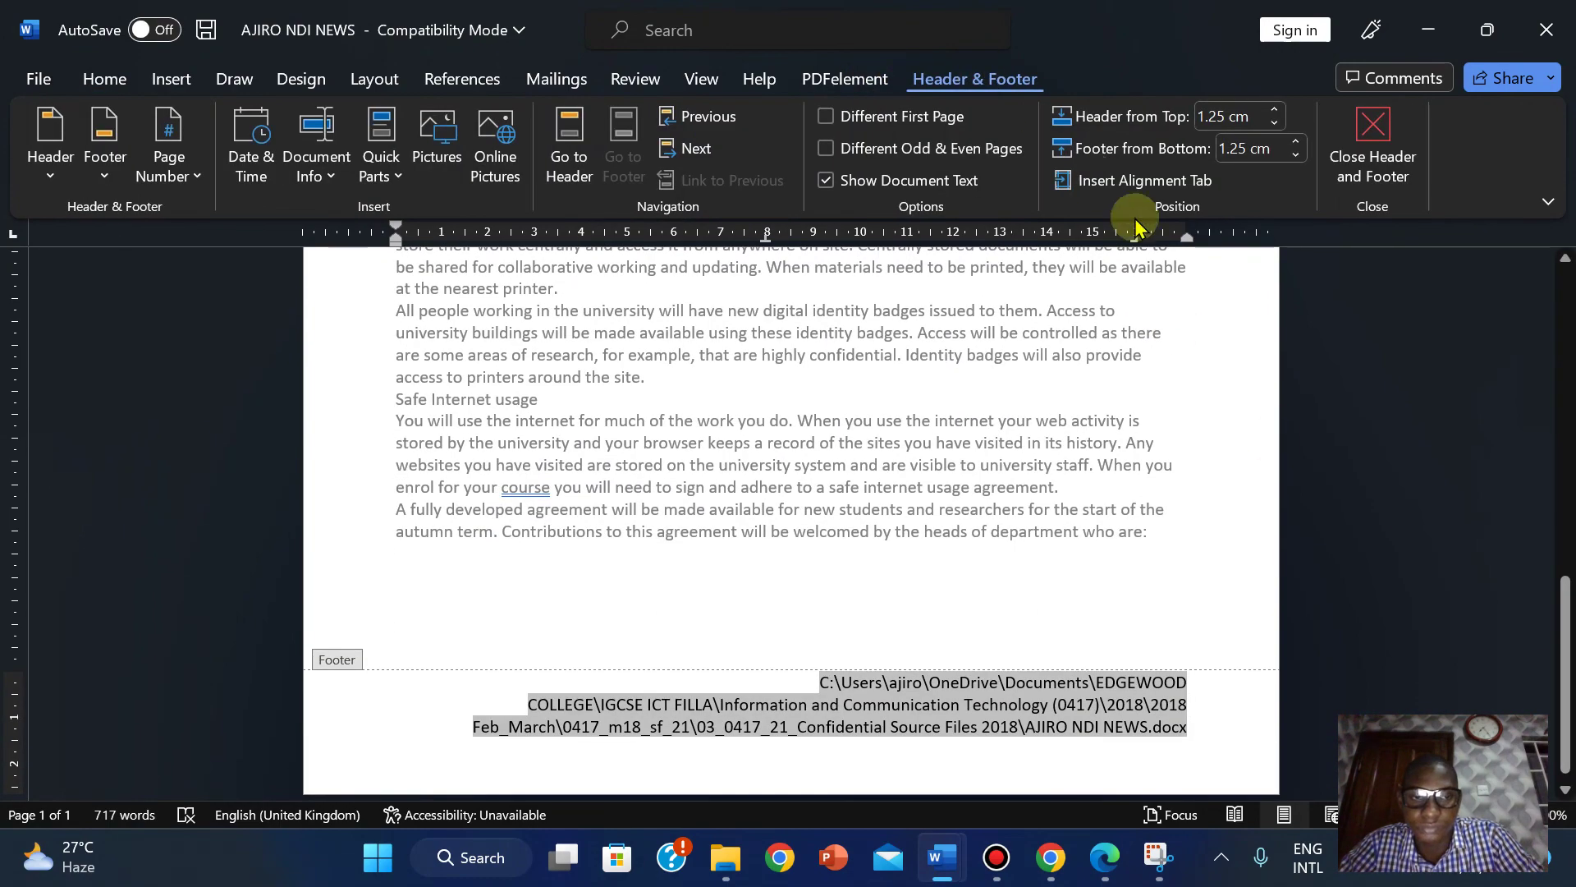
pyautogui.click(1369, 148)
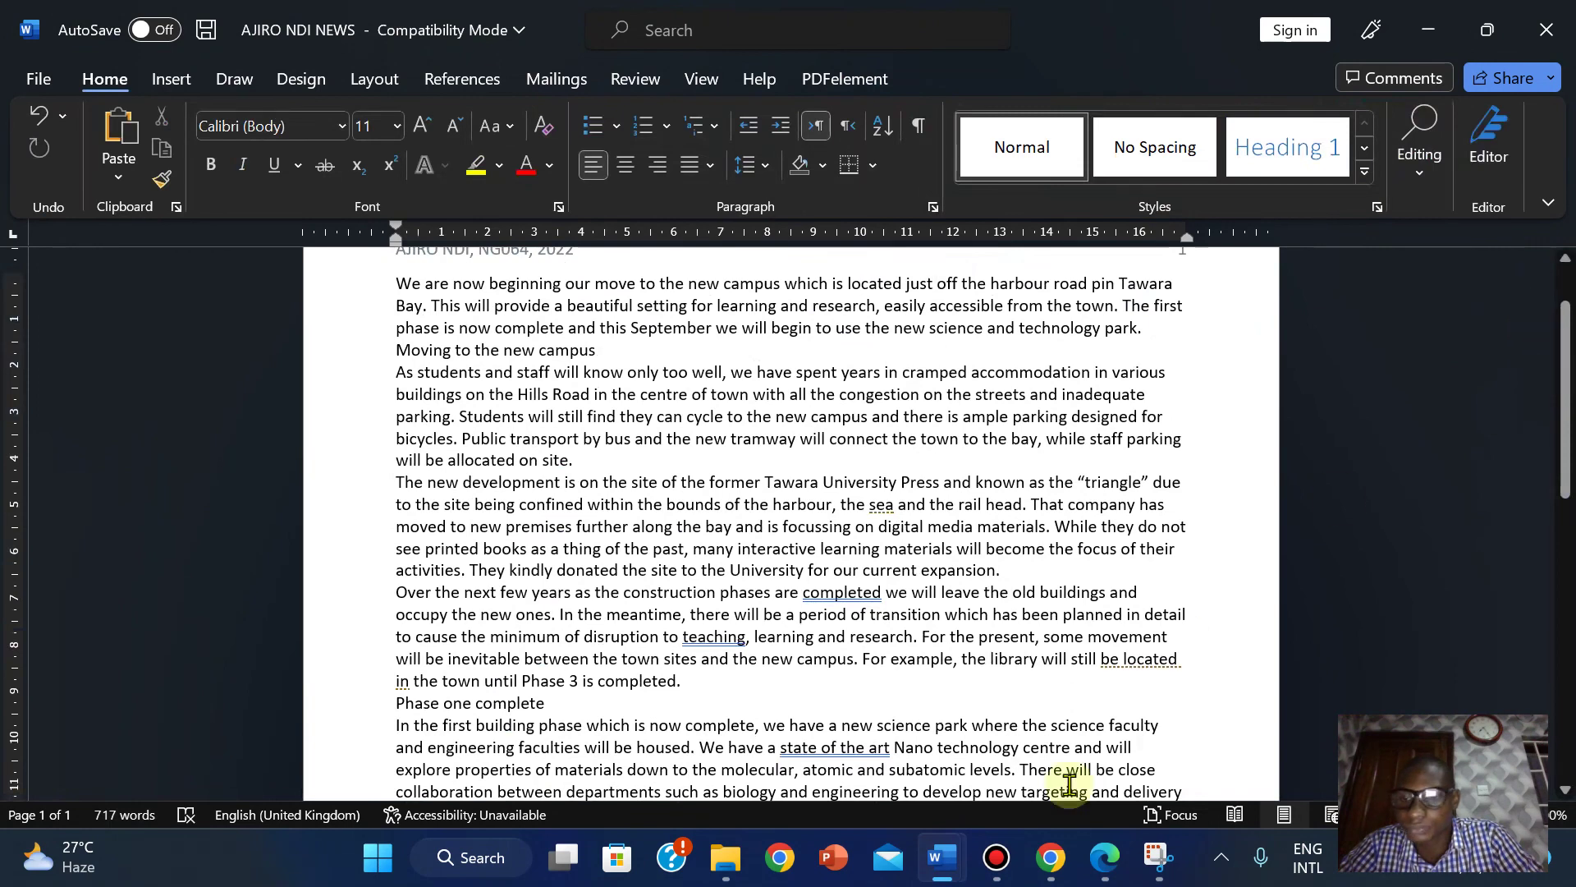
# Highlight question 4's header and footer instructions in the exam paper PDF.
pyautogui.moveTo(1059, 853)
pyautogui.click(1149, 722)
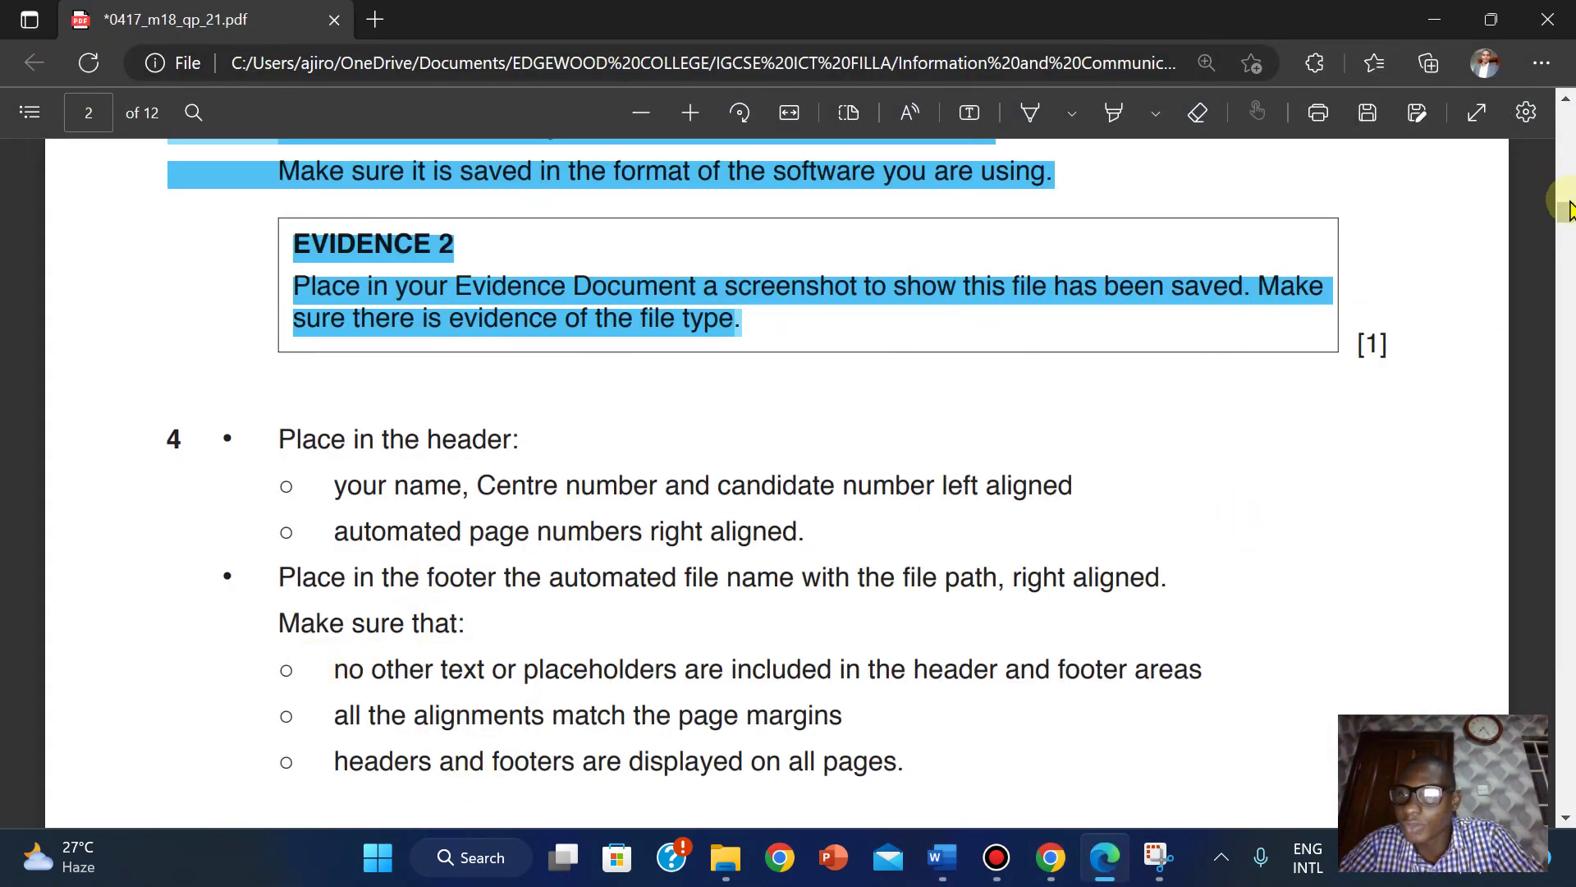
pyautogui.moveTo(1568, 222); pyautogui.dragTo(1569, 225)
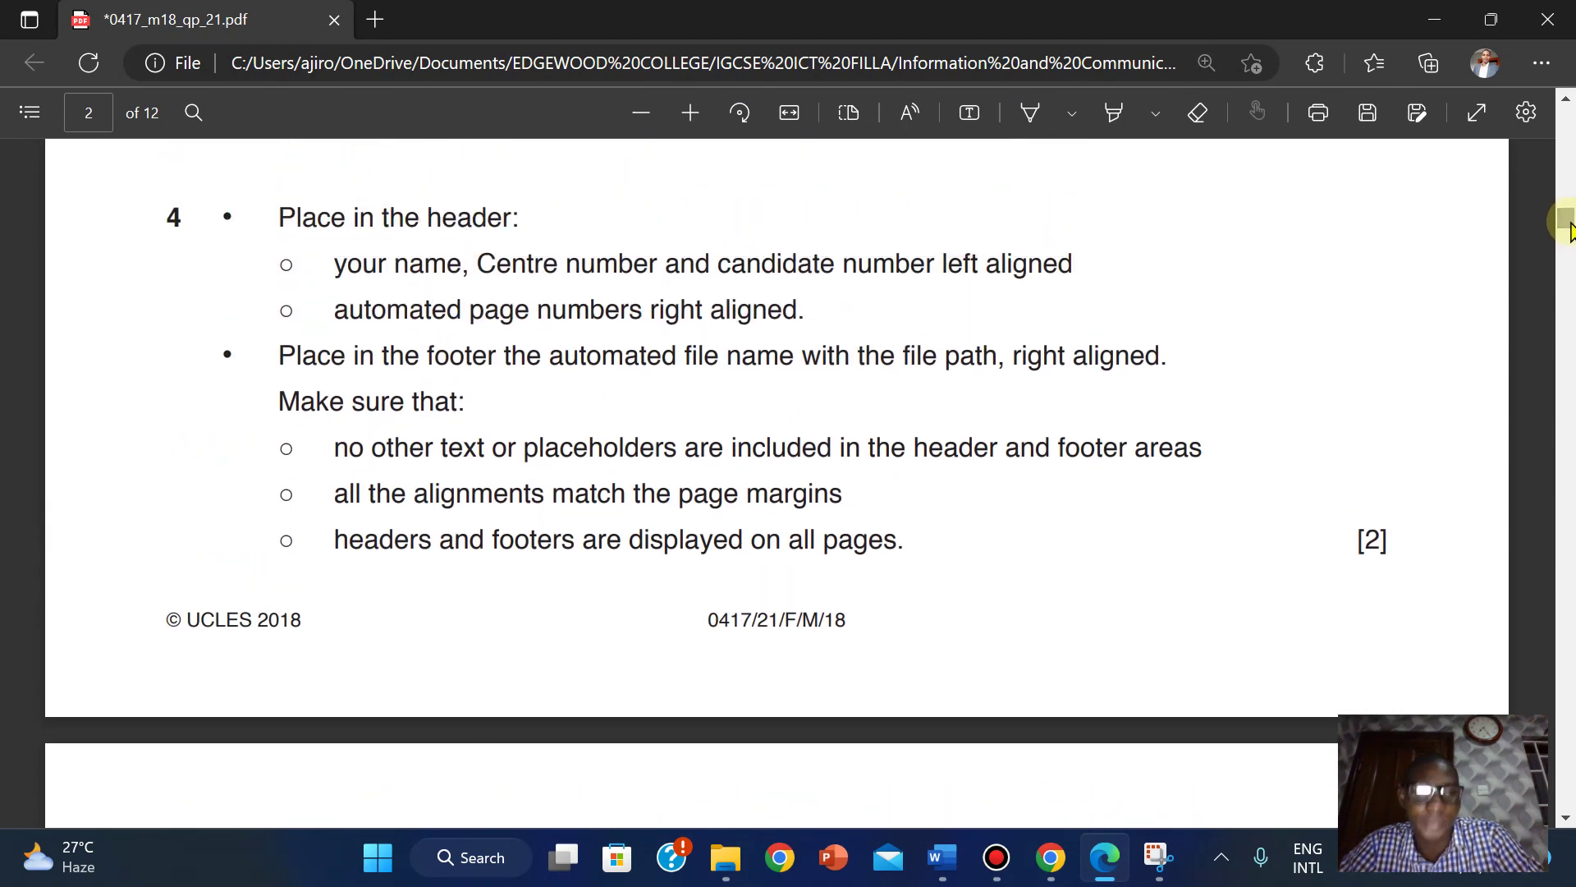
pyautogui.click(1123, 111)
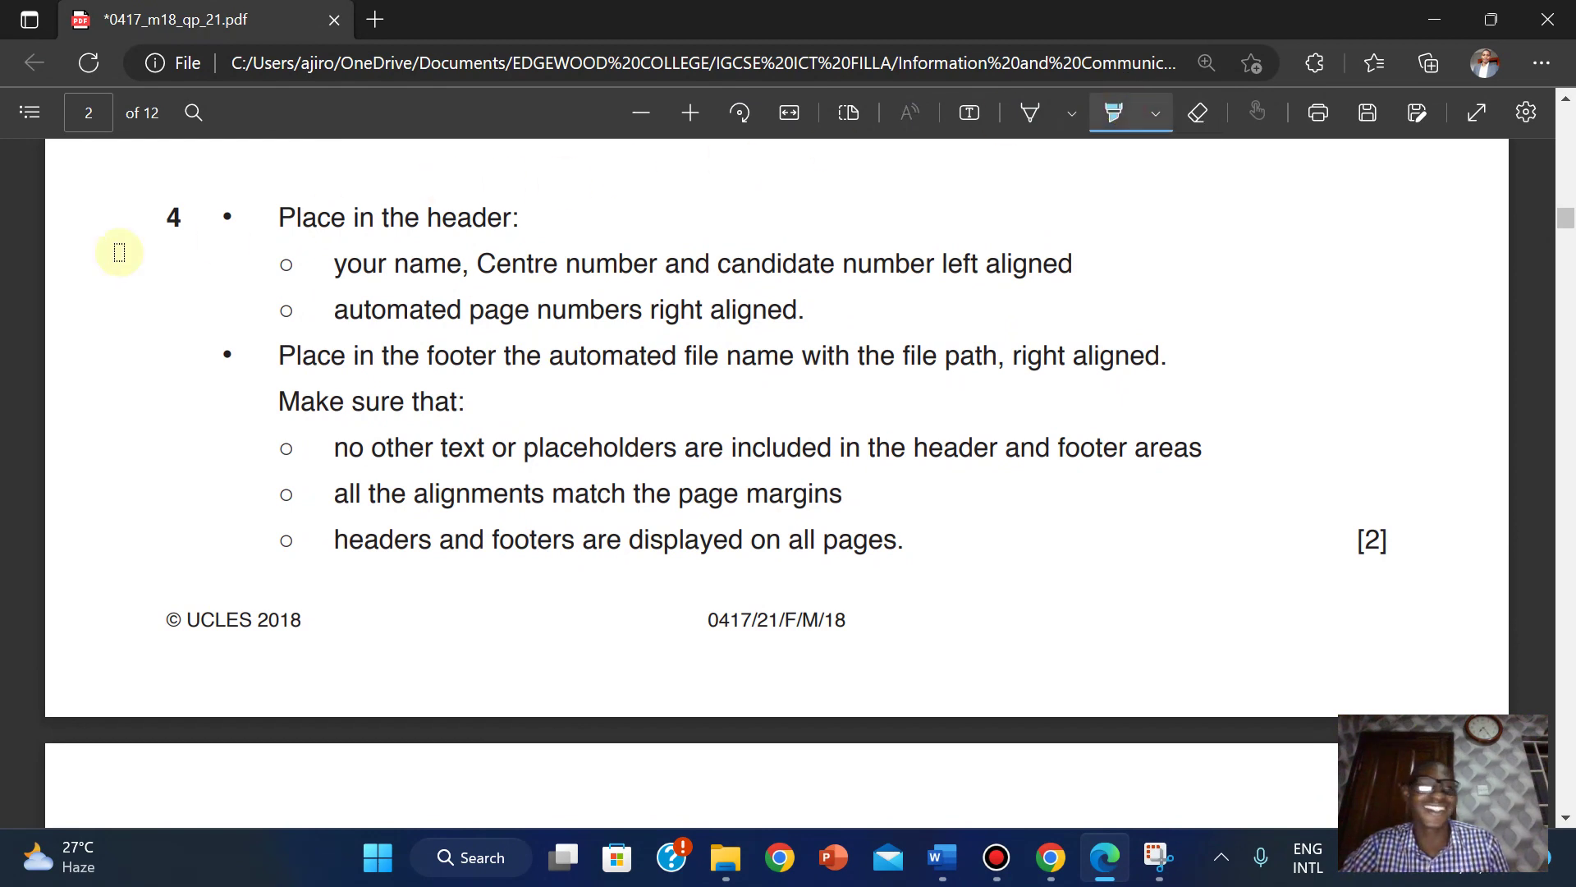
pyautogui.moveTo(152, 203); pyautogui.dragTo(911, 542)
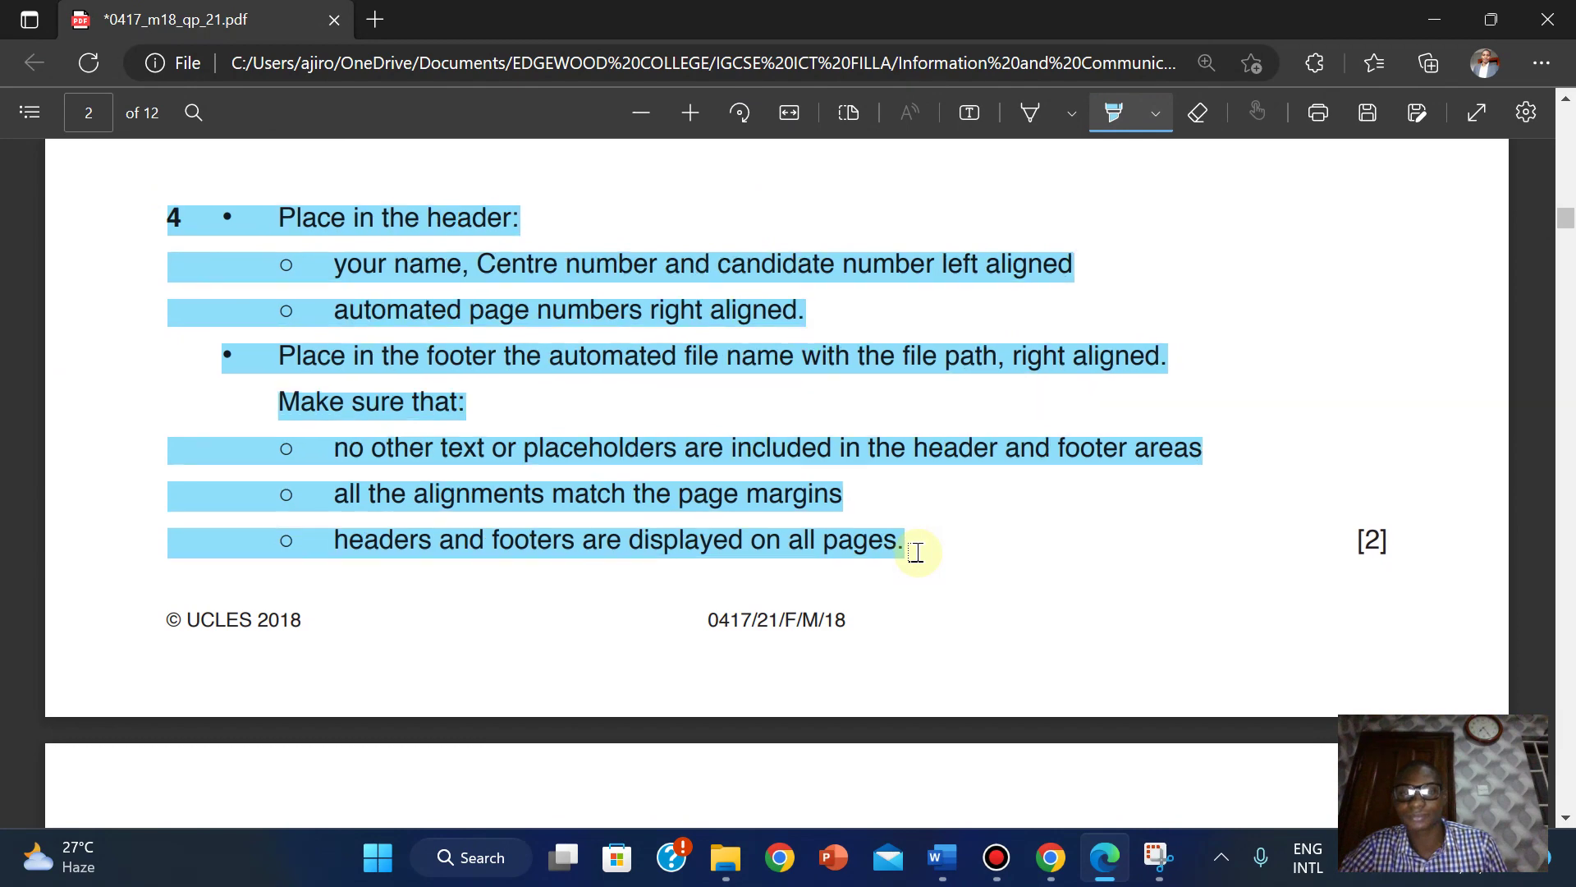
# Turn highlighting off and move to page 3's House Style Specification Sheet.
pyautogui.click(1113, 115)
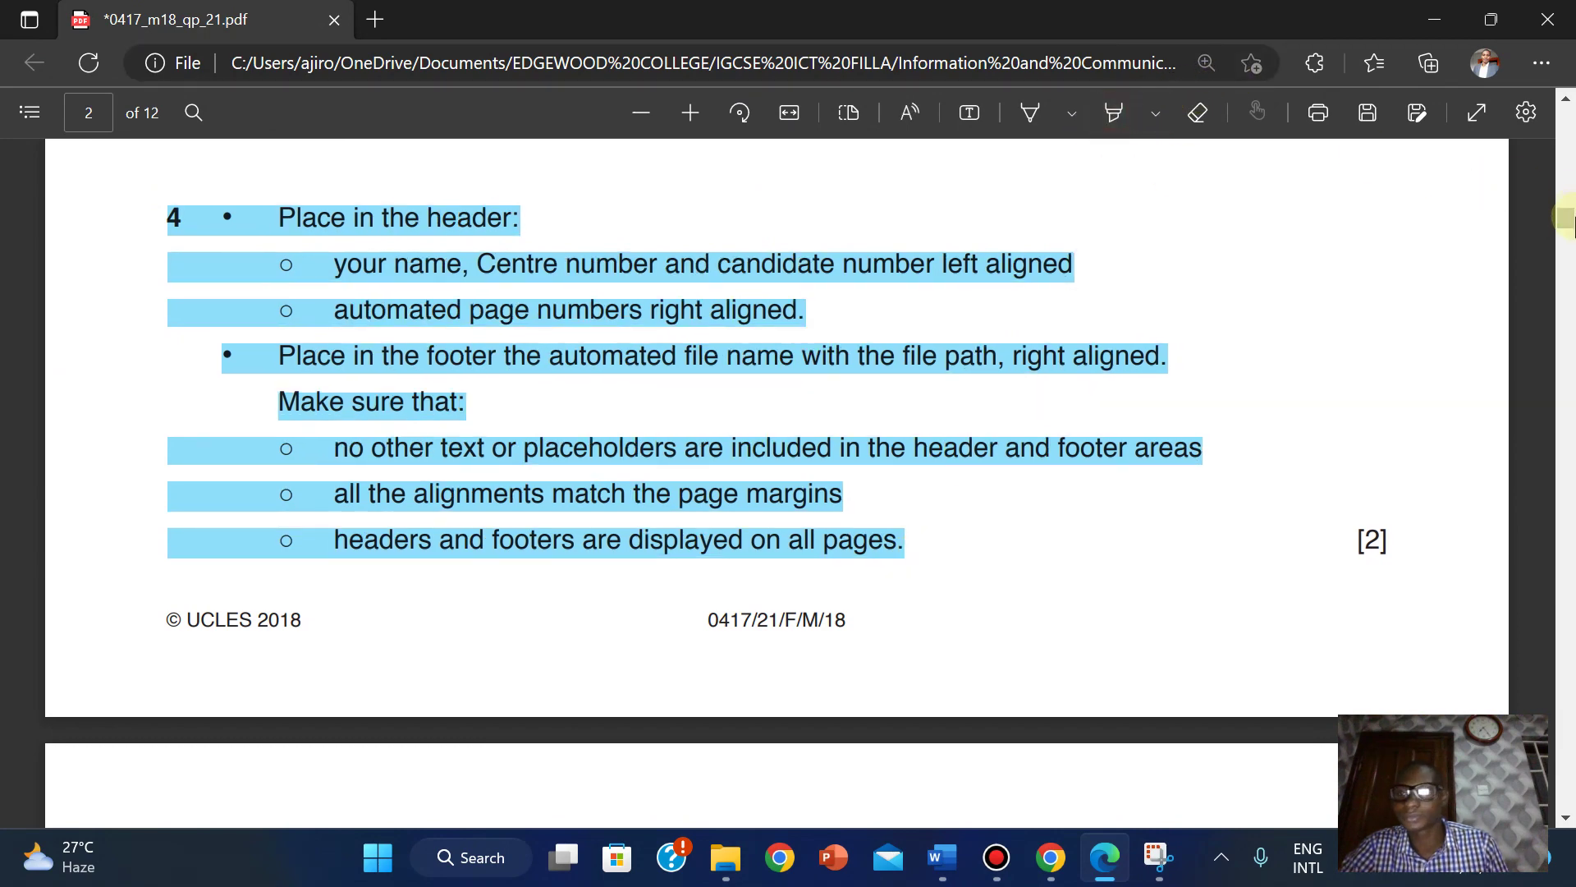
pyautogui.click(1566, 244)
pyautogui.scroll(-2, 1566, 244)
pyautogui.scroll(1, 1567, 244)
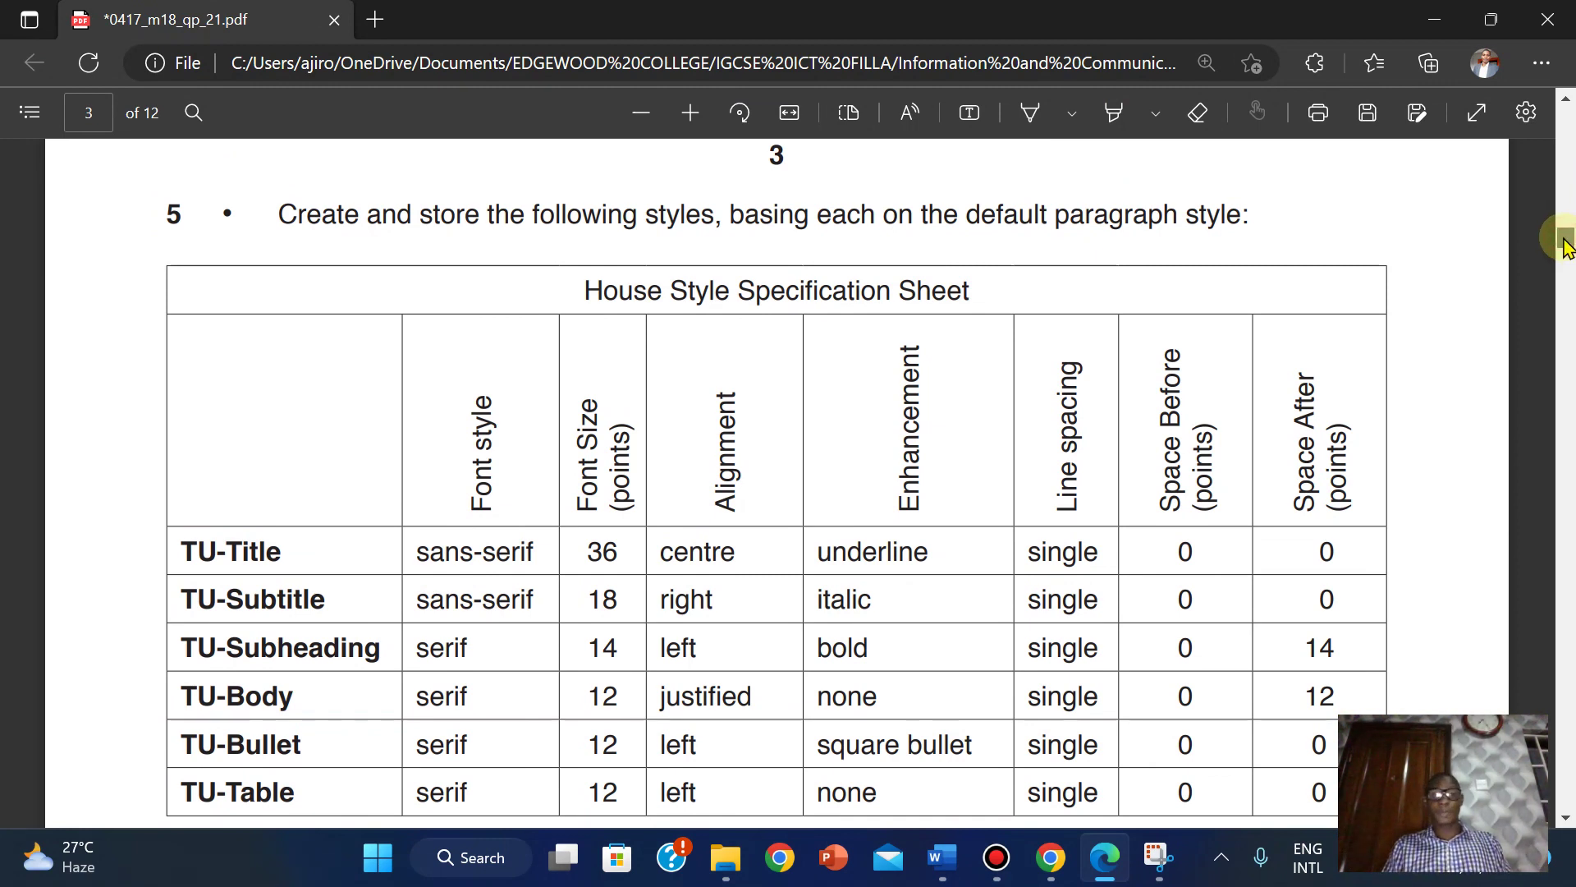
pyautogui.moveTo(1566, 244); pyautogui.dragTo(1565, 250)
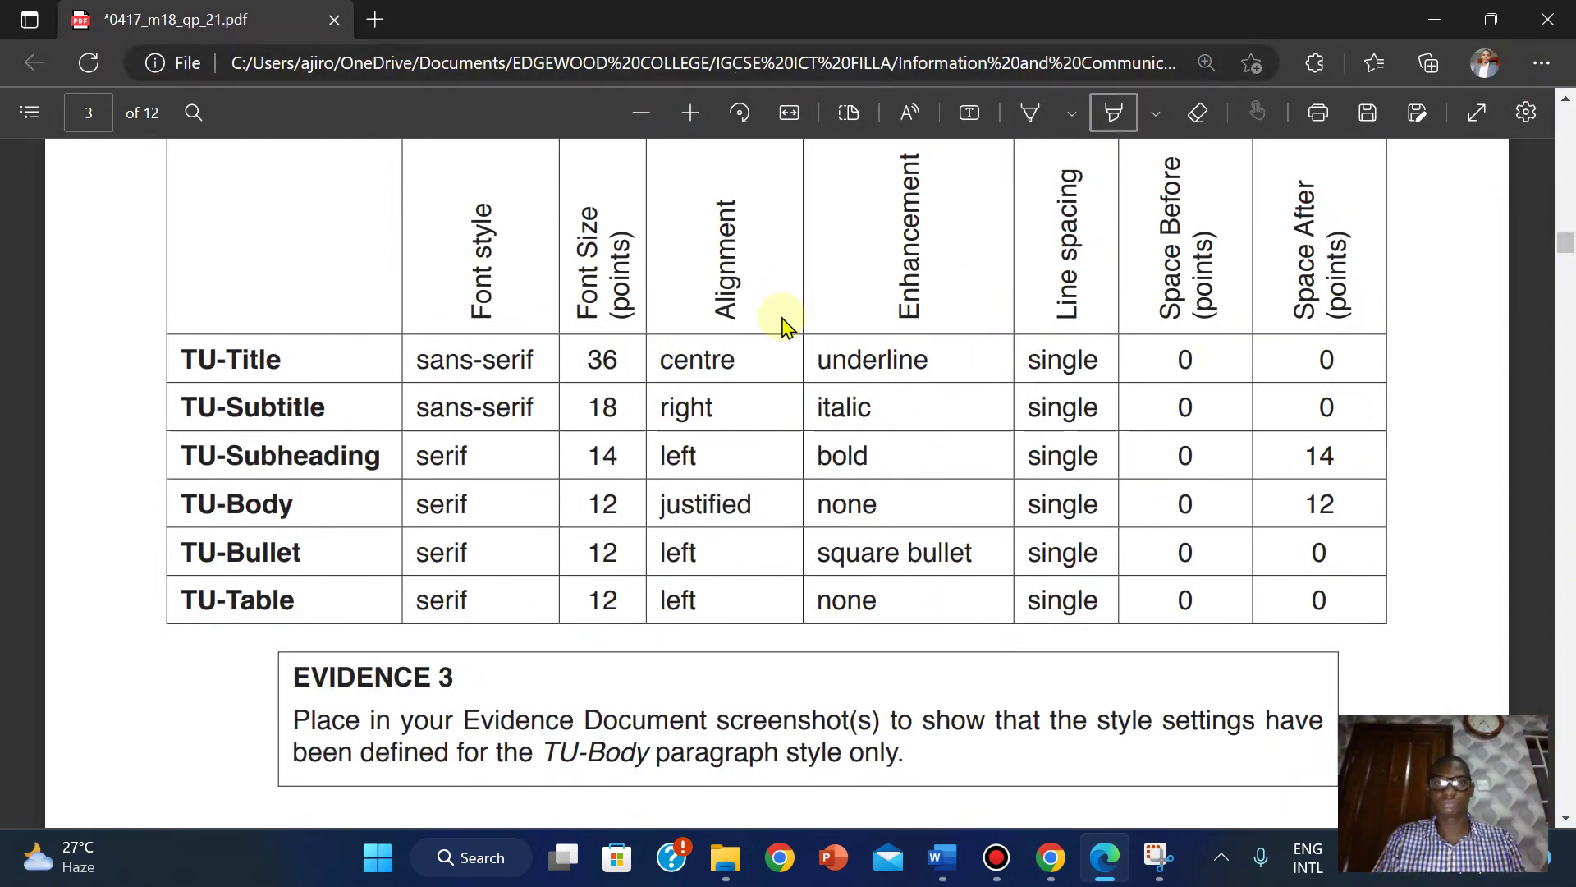
pyautogui.moveTo(762, 15)
pyautogui.click(1114, 113)
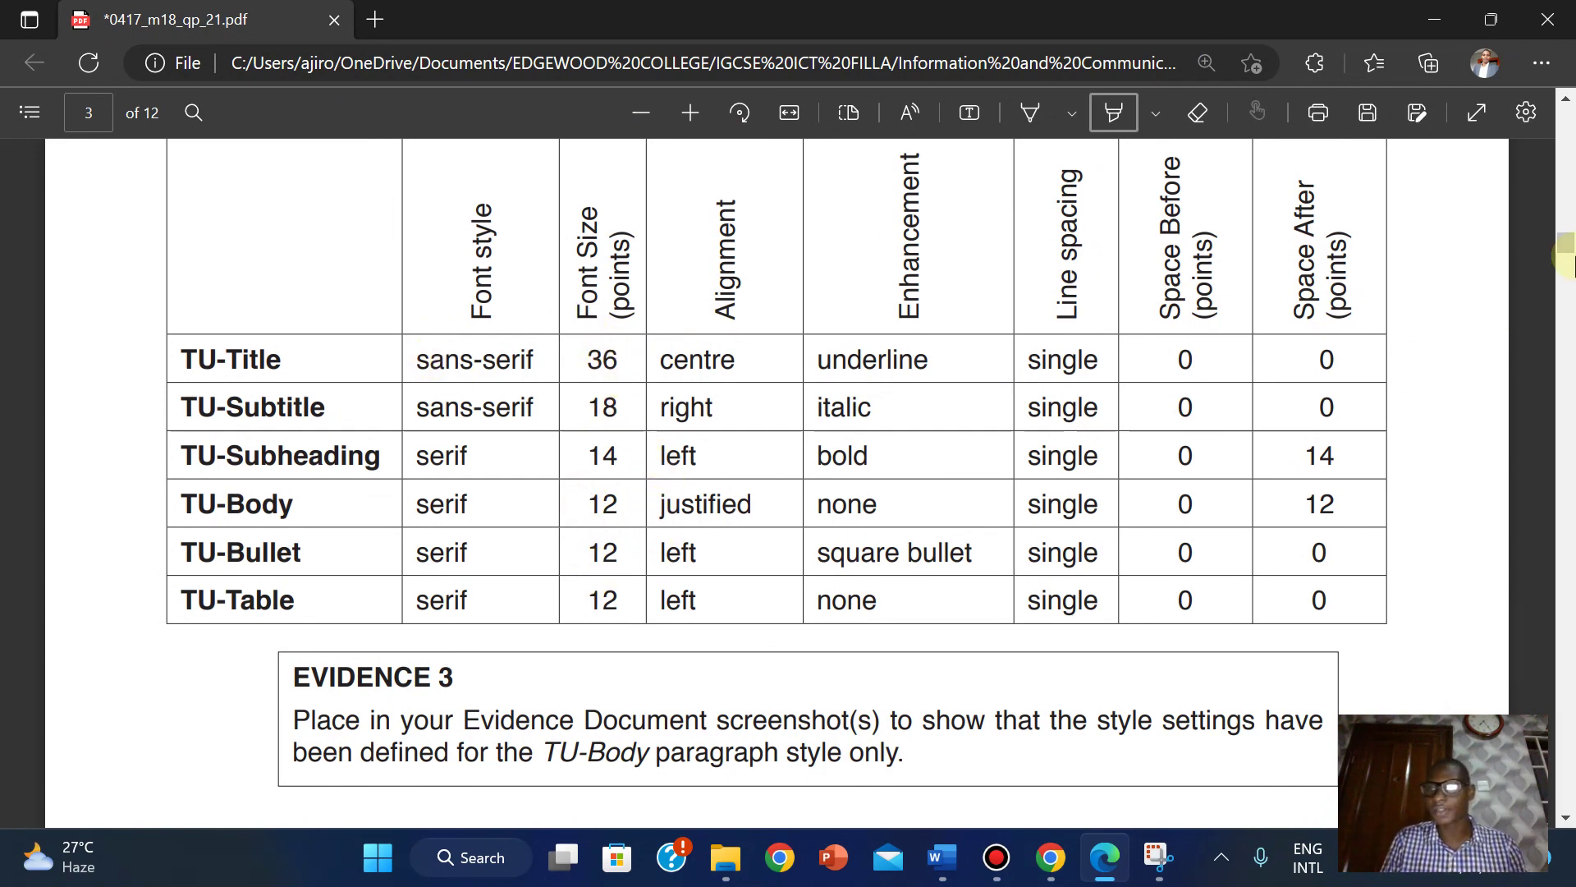
pyautogui.scroll(3, 1565, 247)
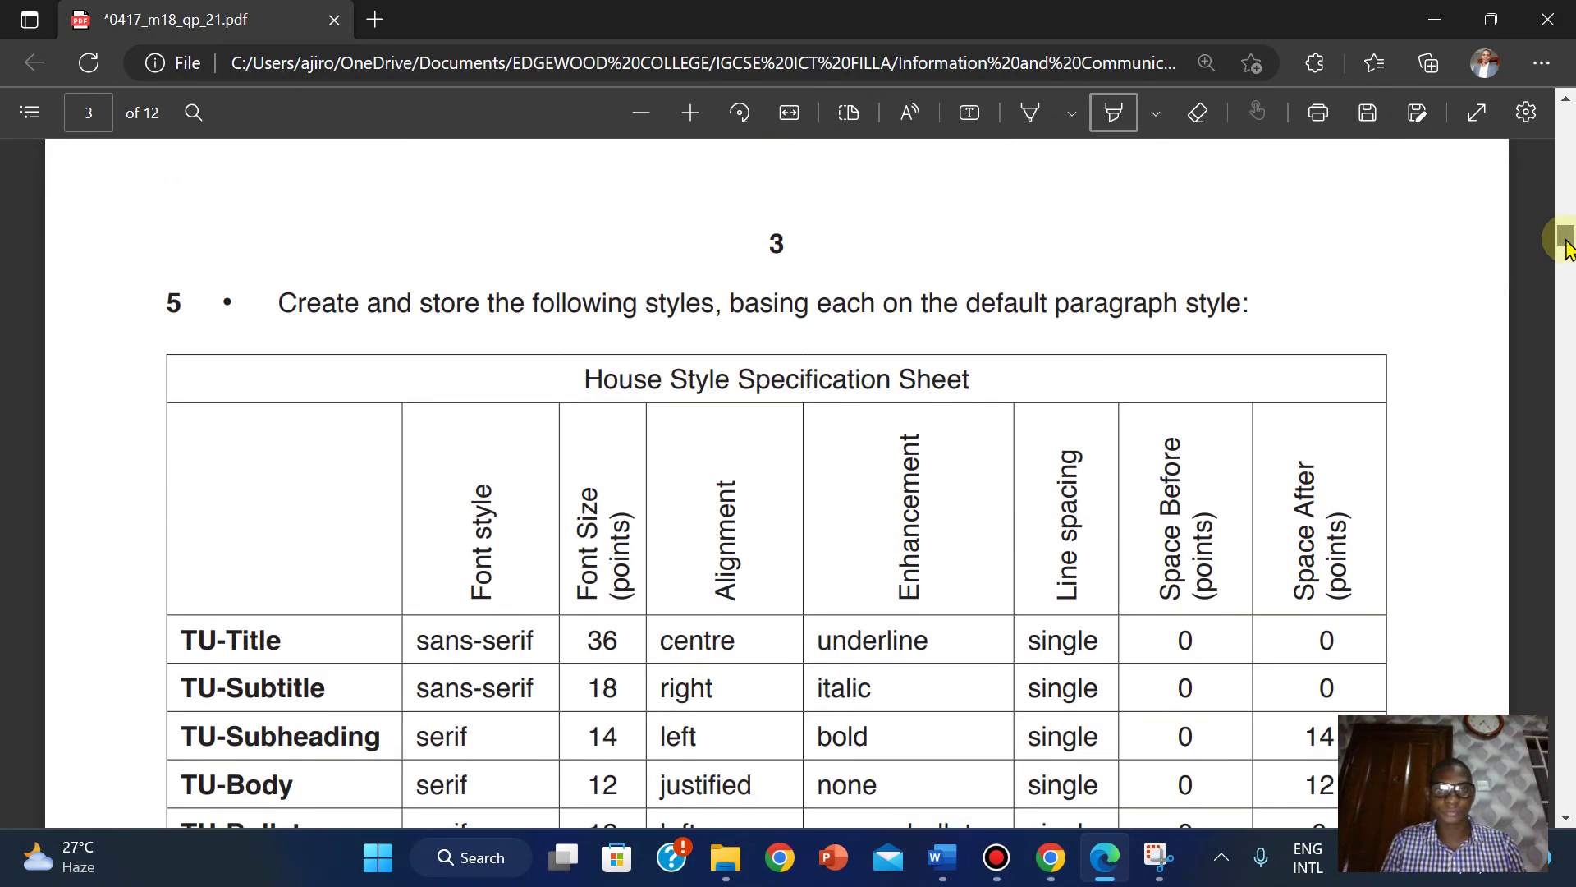
pyautogui.scroll(-3, 1565, 246)
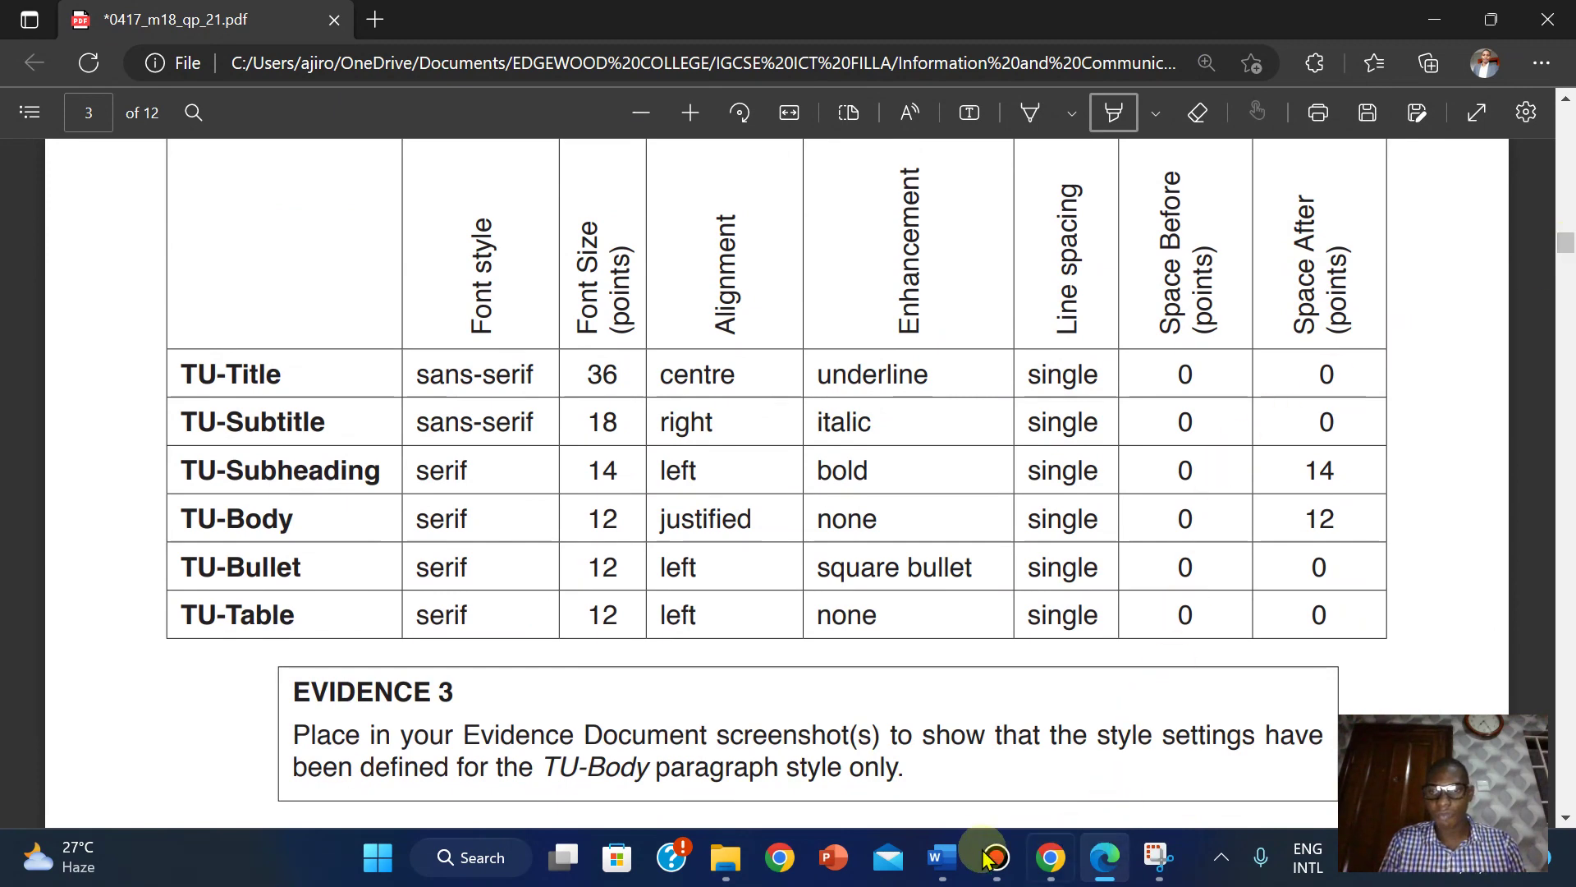
pyautogui.moveTo(944, 858)
pyautogui.click(1058, 743)
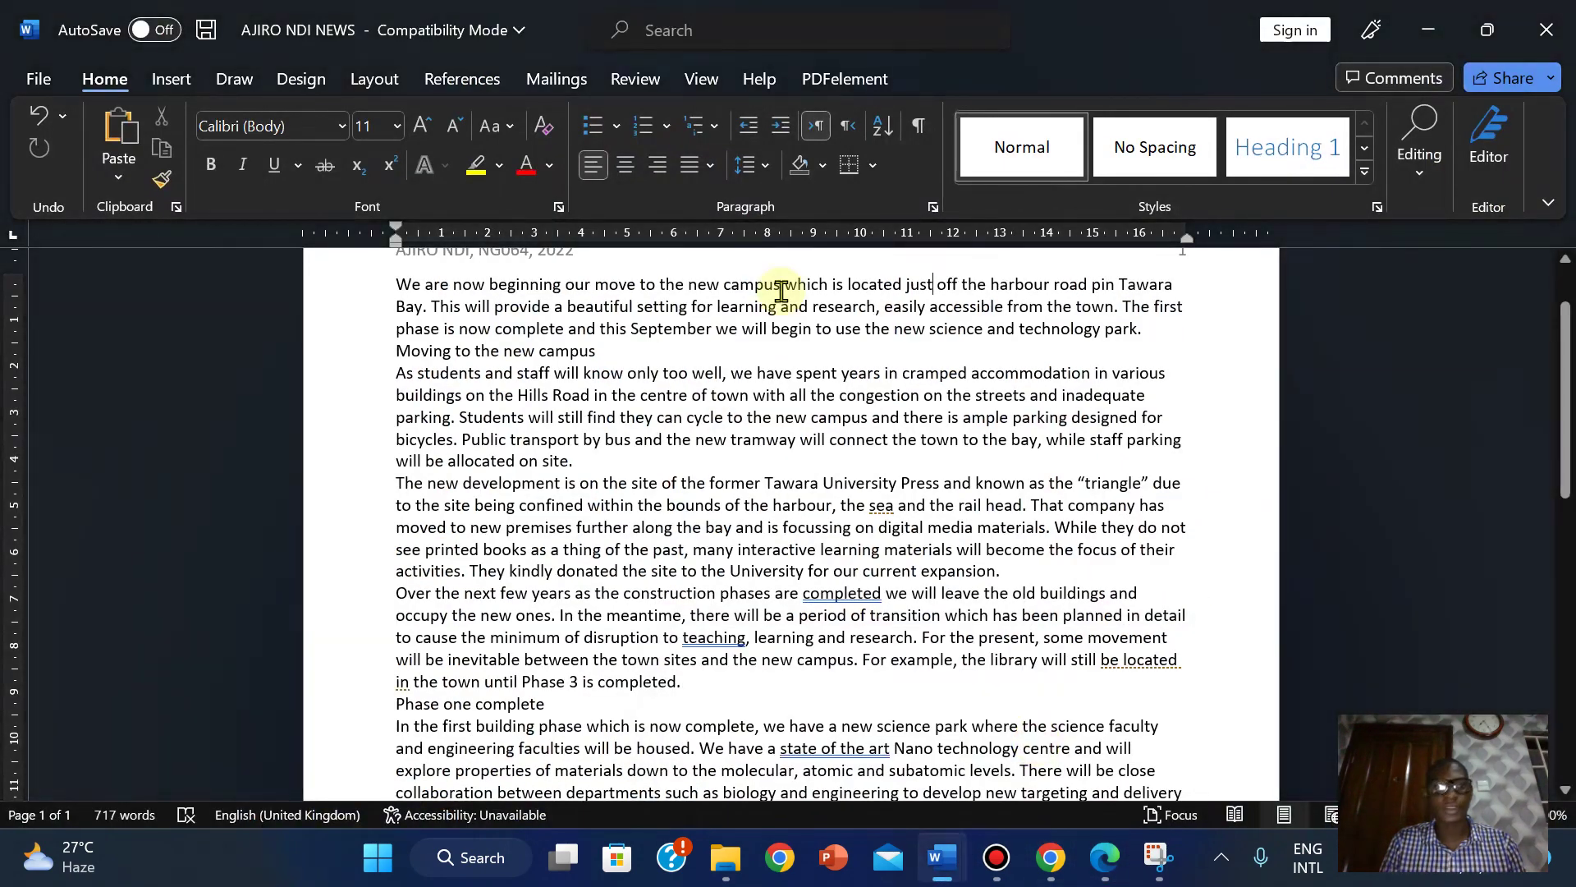
# Start a new paragraph style and paste 'TU-Title', copied from the PDF table, as its name.
pyautogui.scroll(2, 1559, 302)
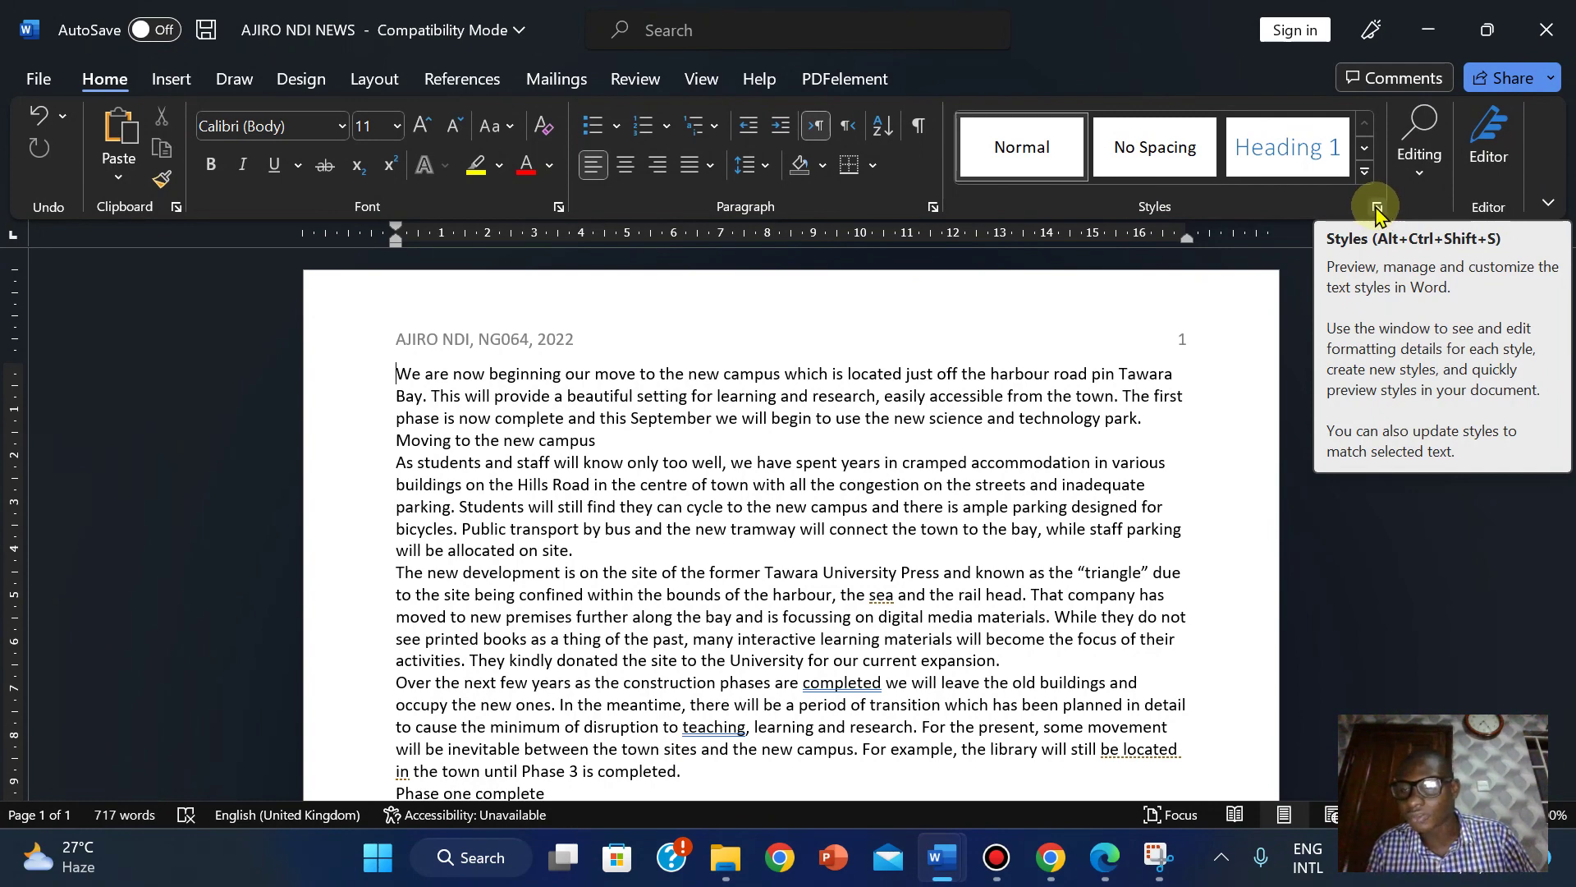
pyautogui.click(1377, 209)
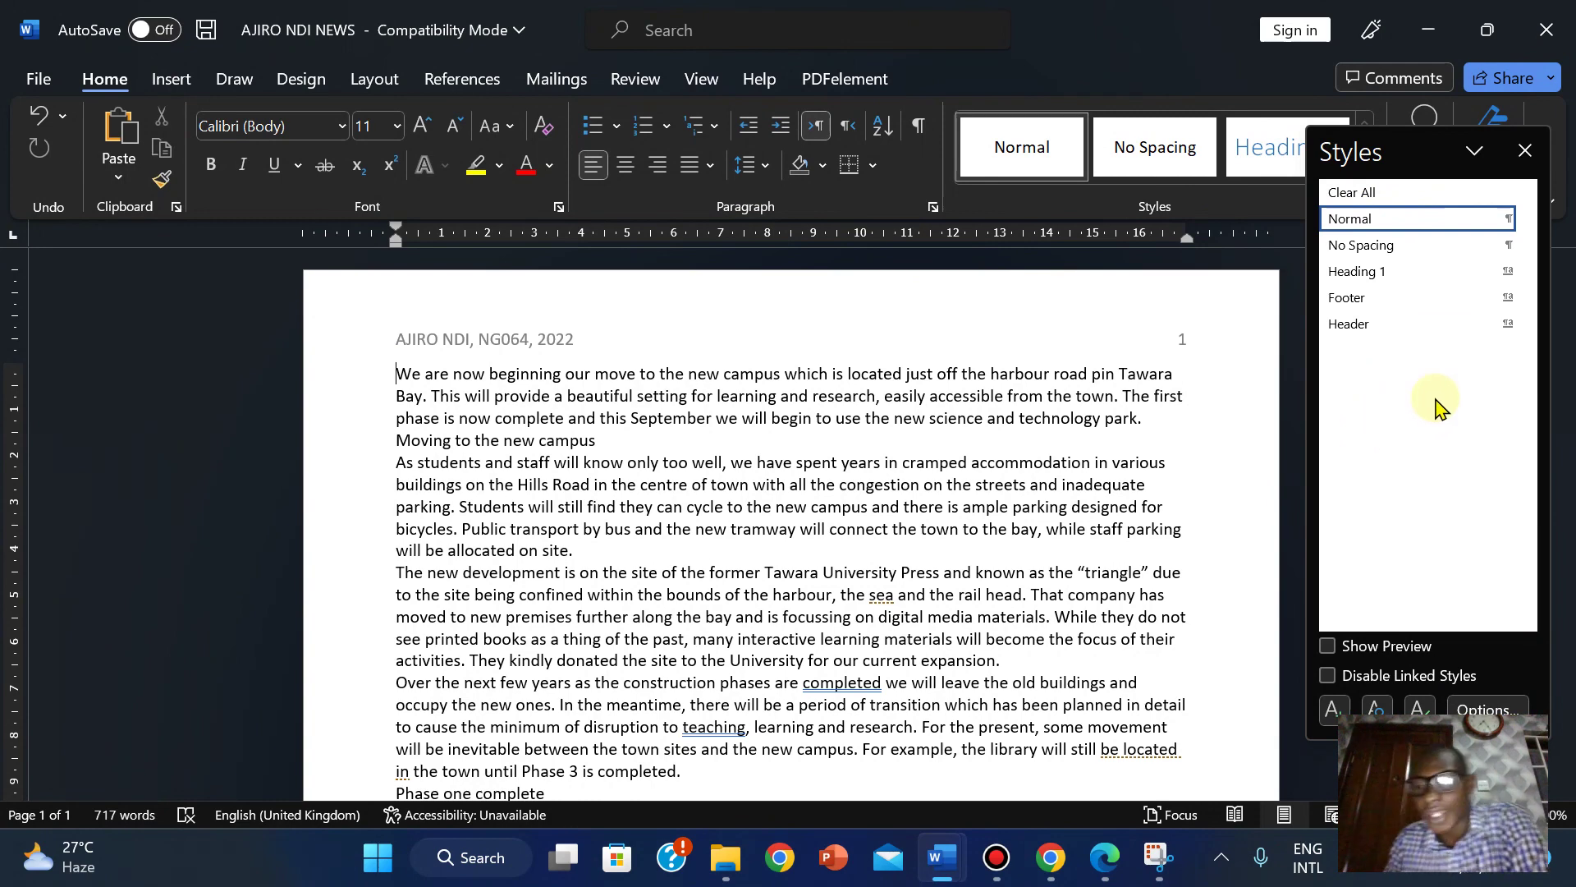
pyautogui.click(1332, 710)
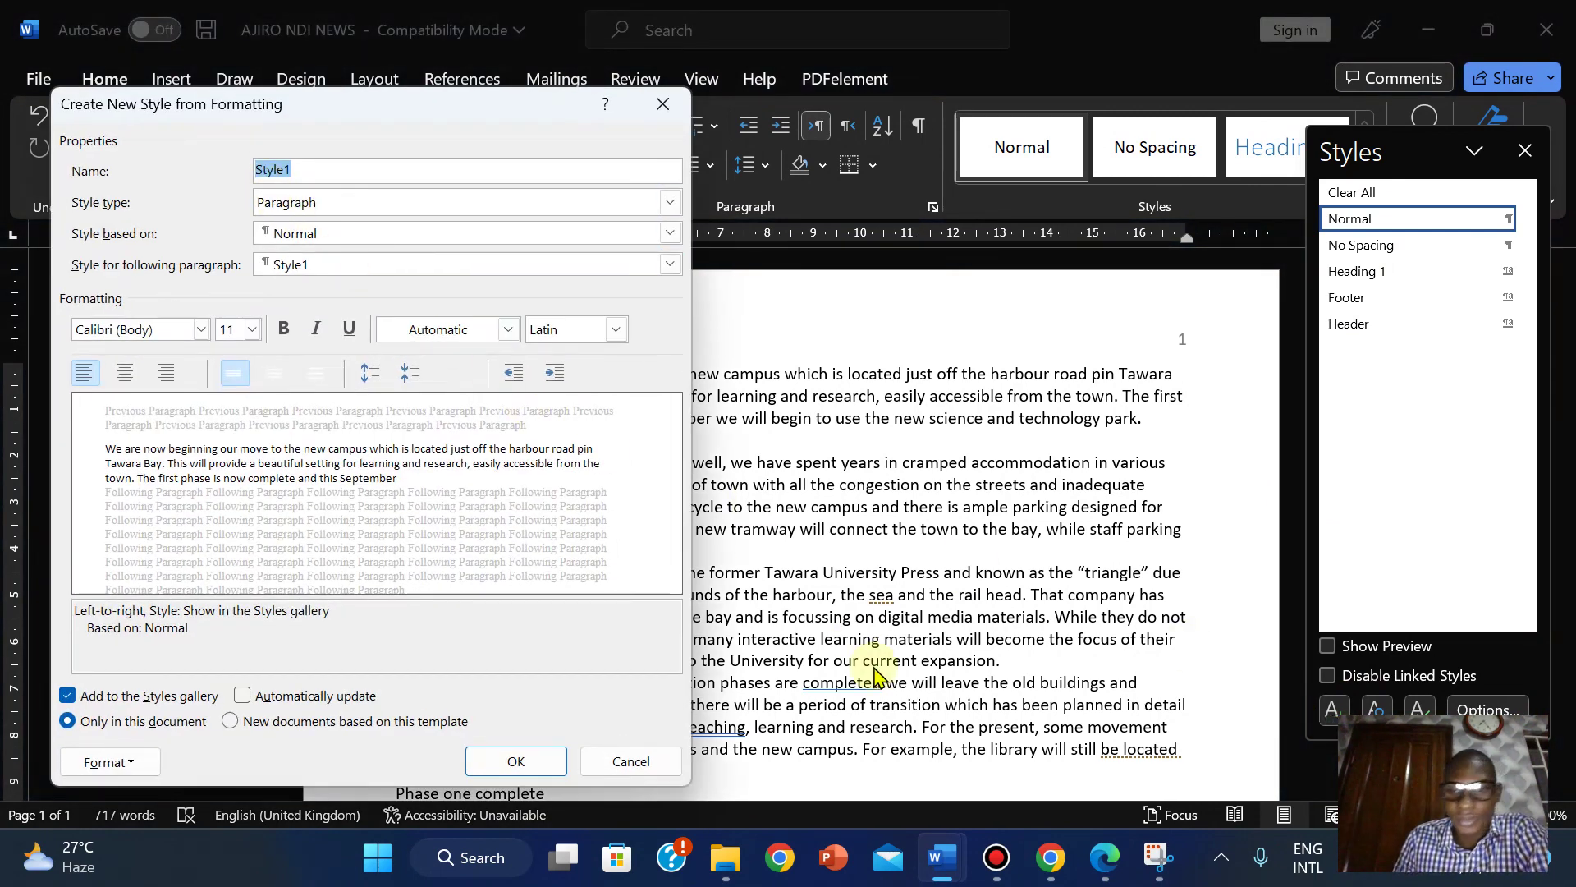
pyautogui.click(1104, 857)
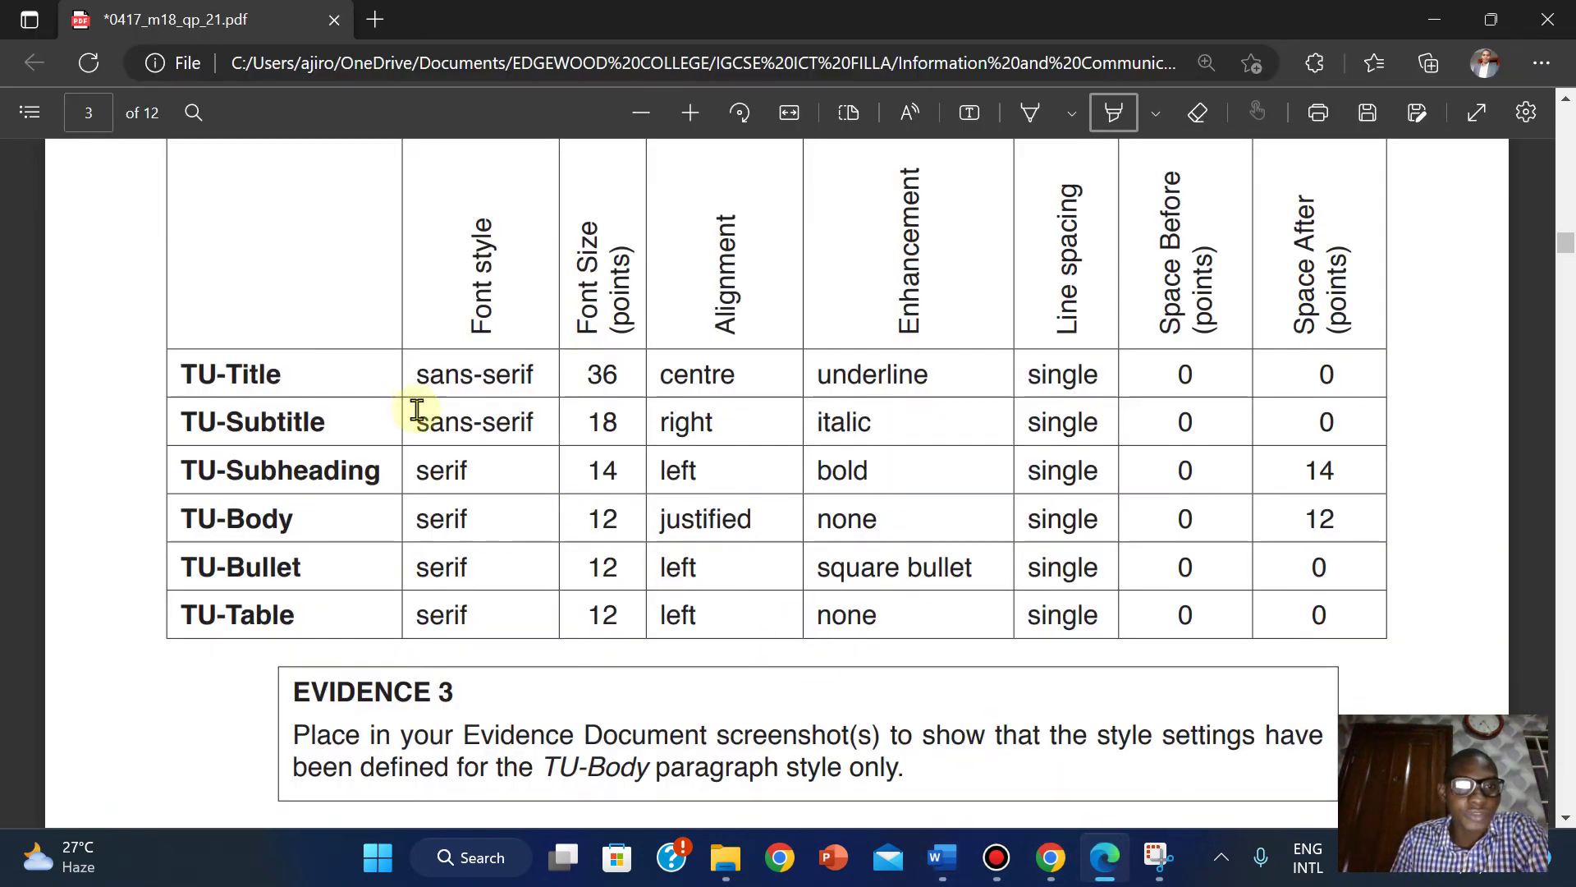
pyautogui.moveTo(181, 373); pyautogui.dragTo(309, 373)
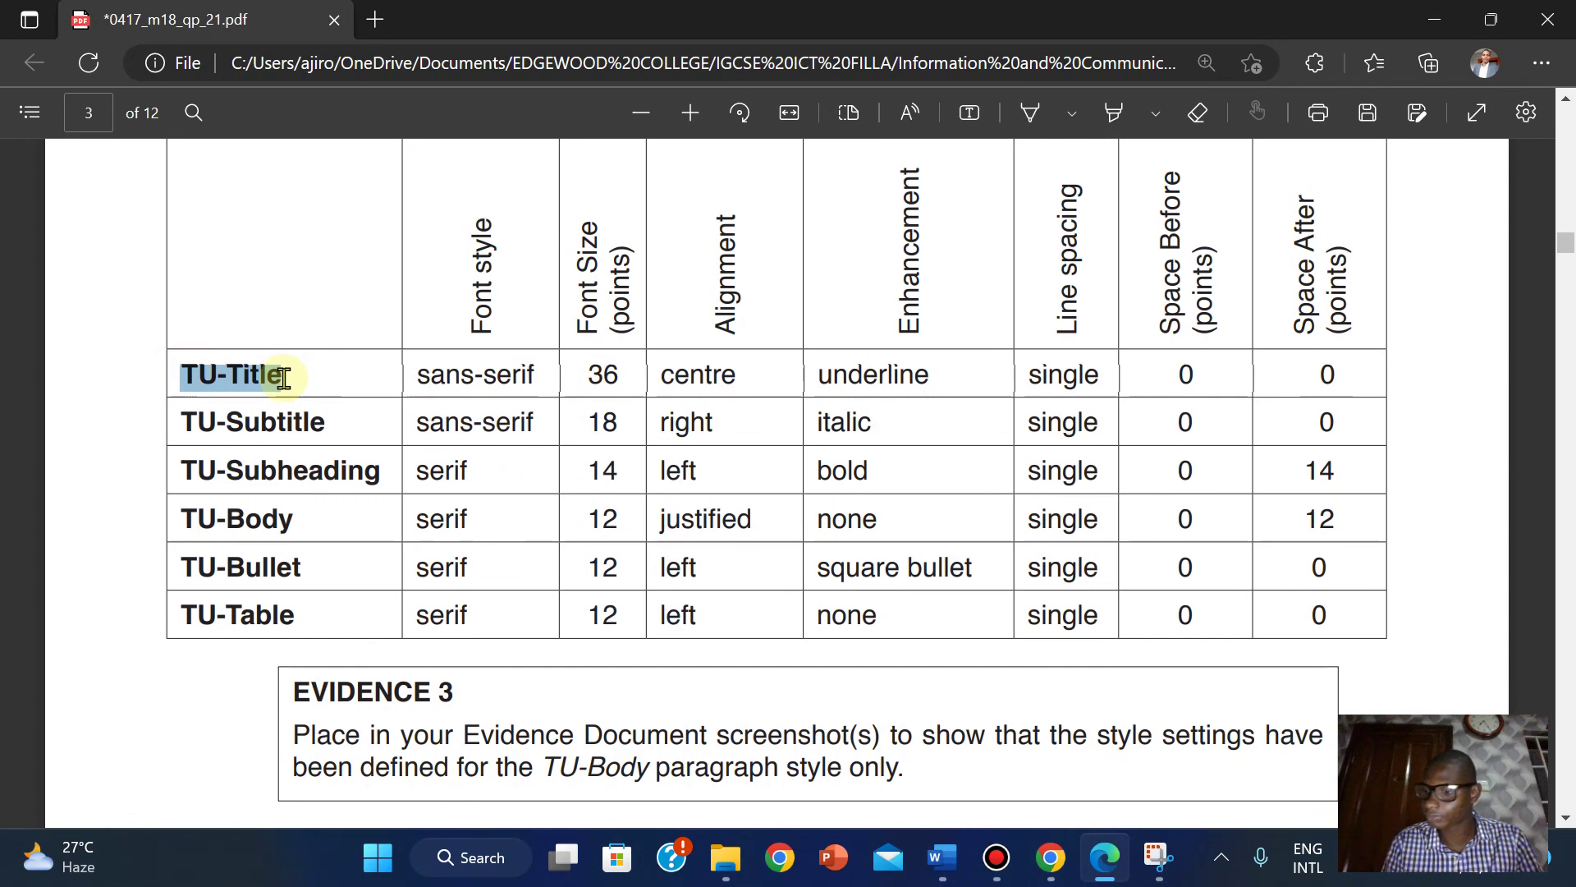
pyautogui.moveTo(284, 378); pyautogui.dragTo(282, 377)
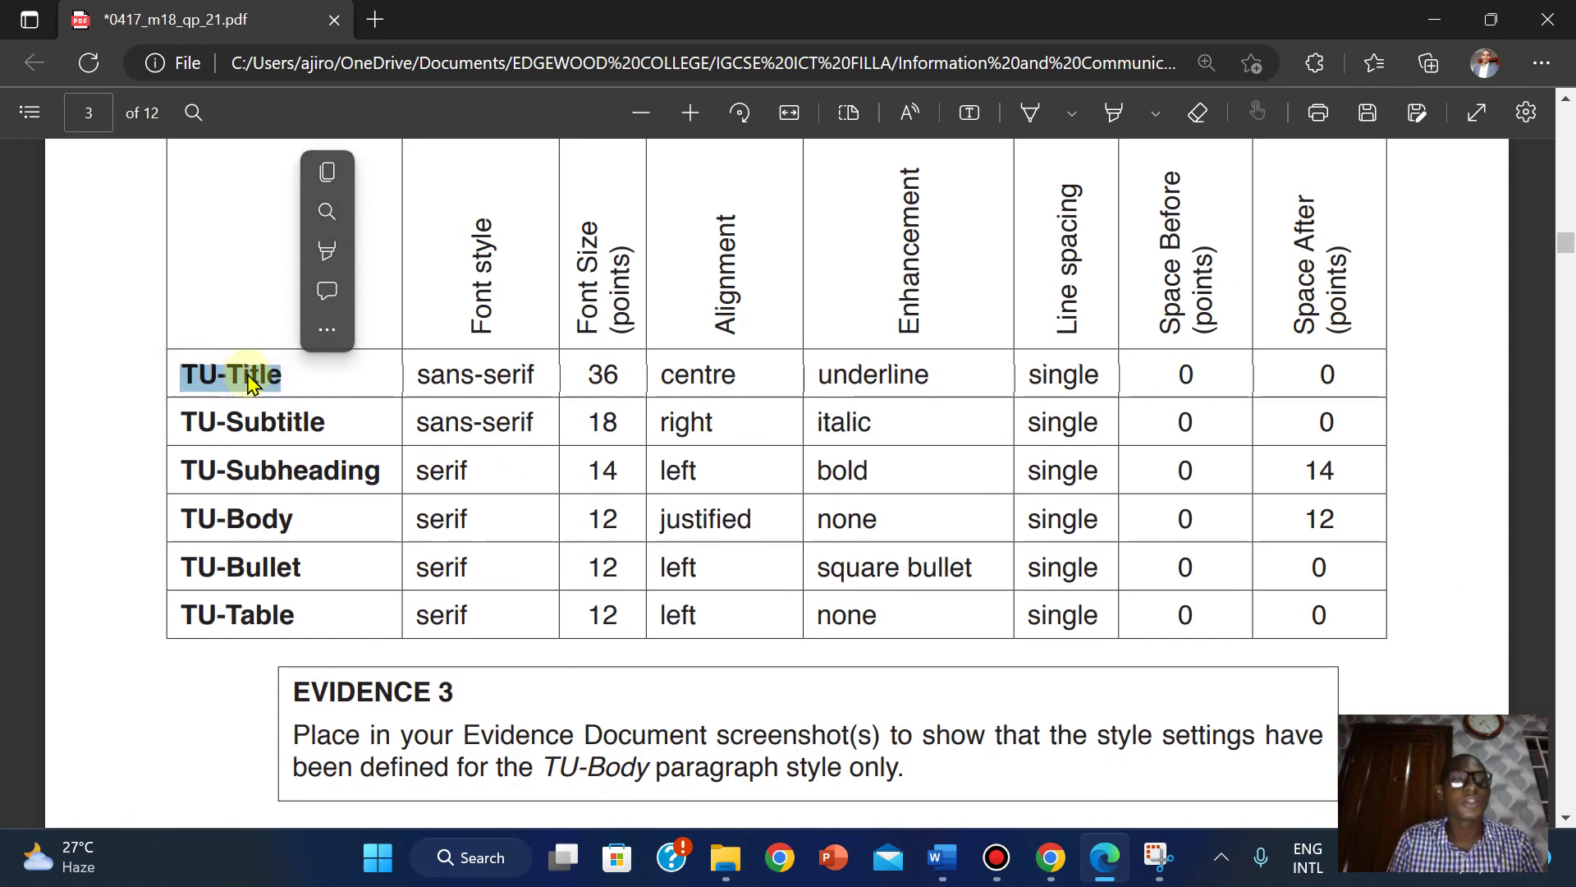
pyautogui.click(325, 168)
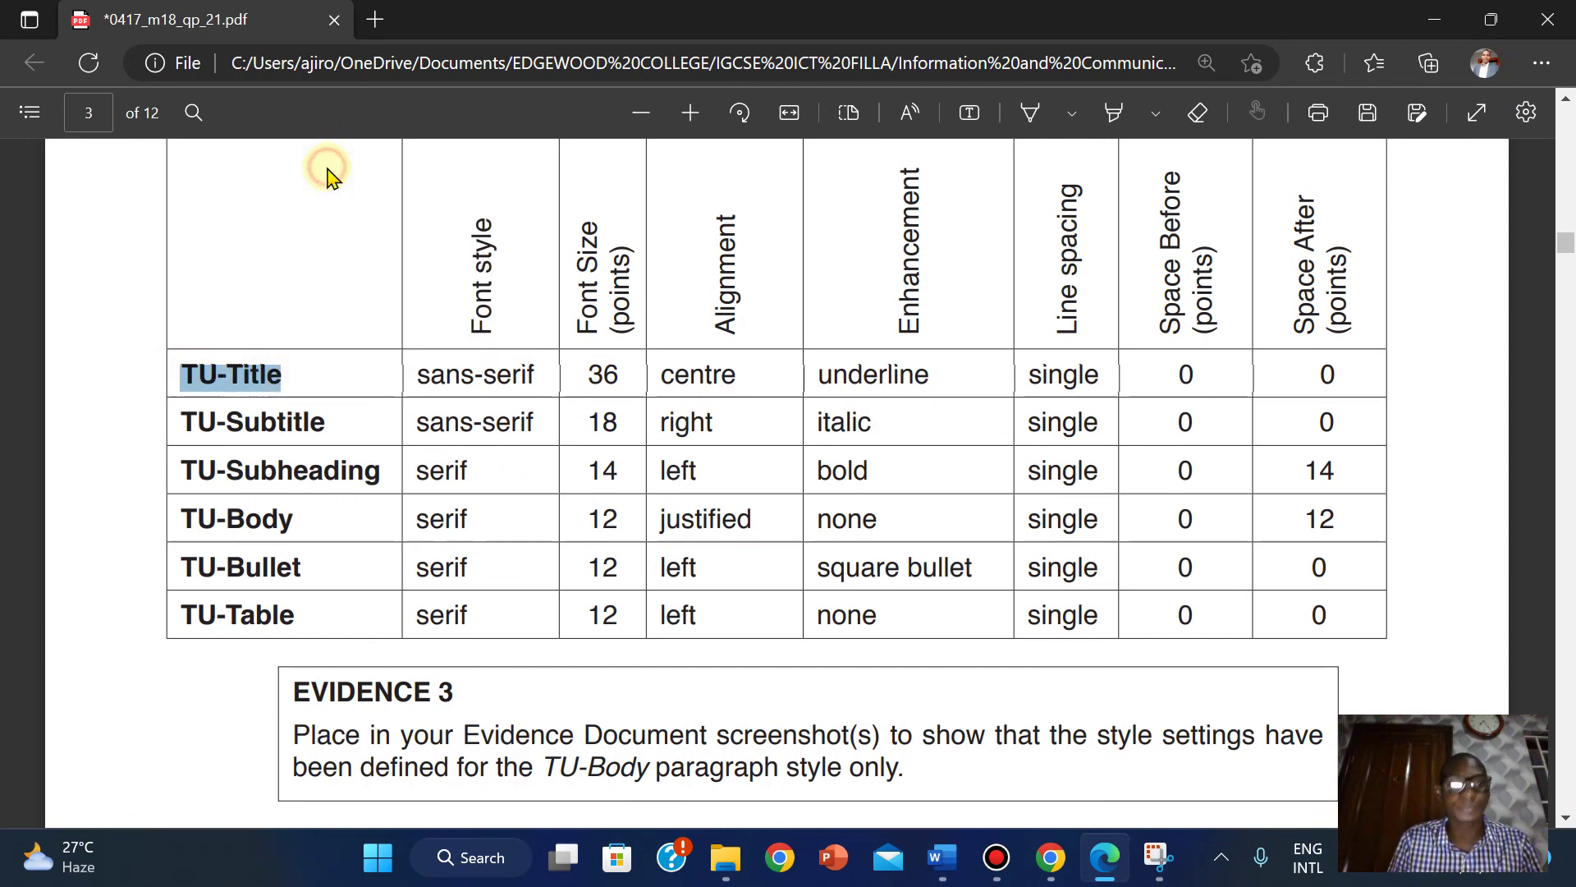
pyautogui.moveTo(942, 858)
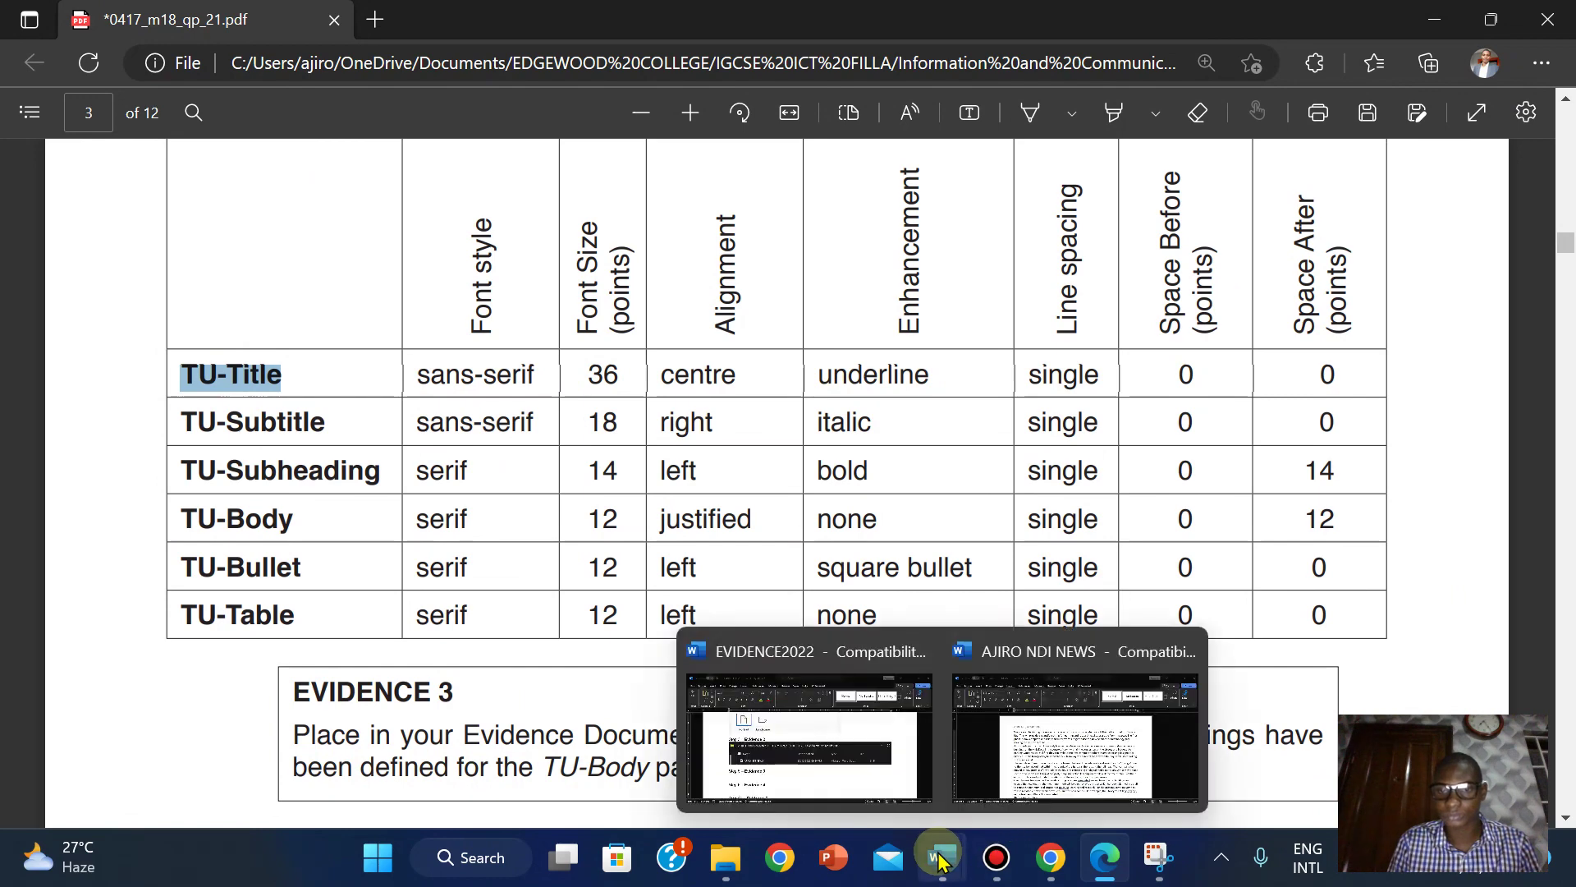
pyautogui.click(1059, 743)
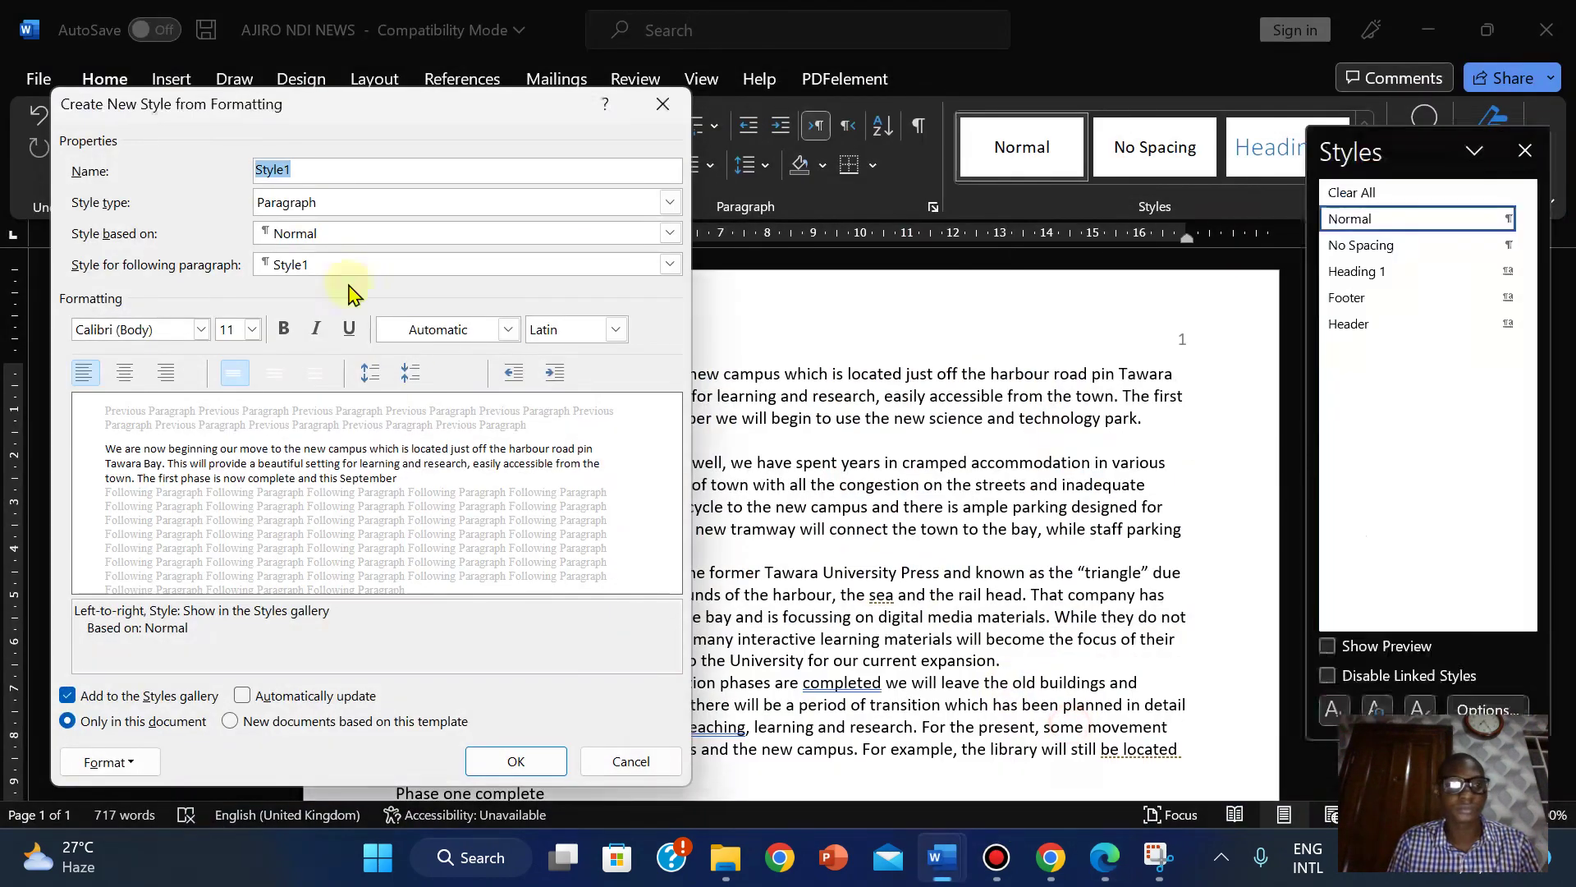
pyautogui.rightClick(272, 168)
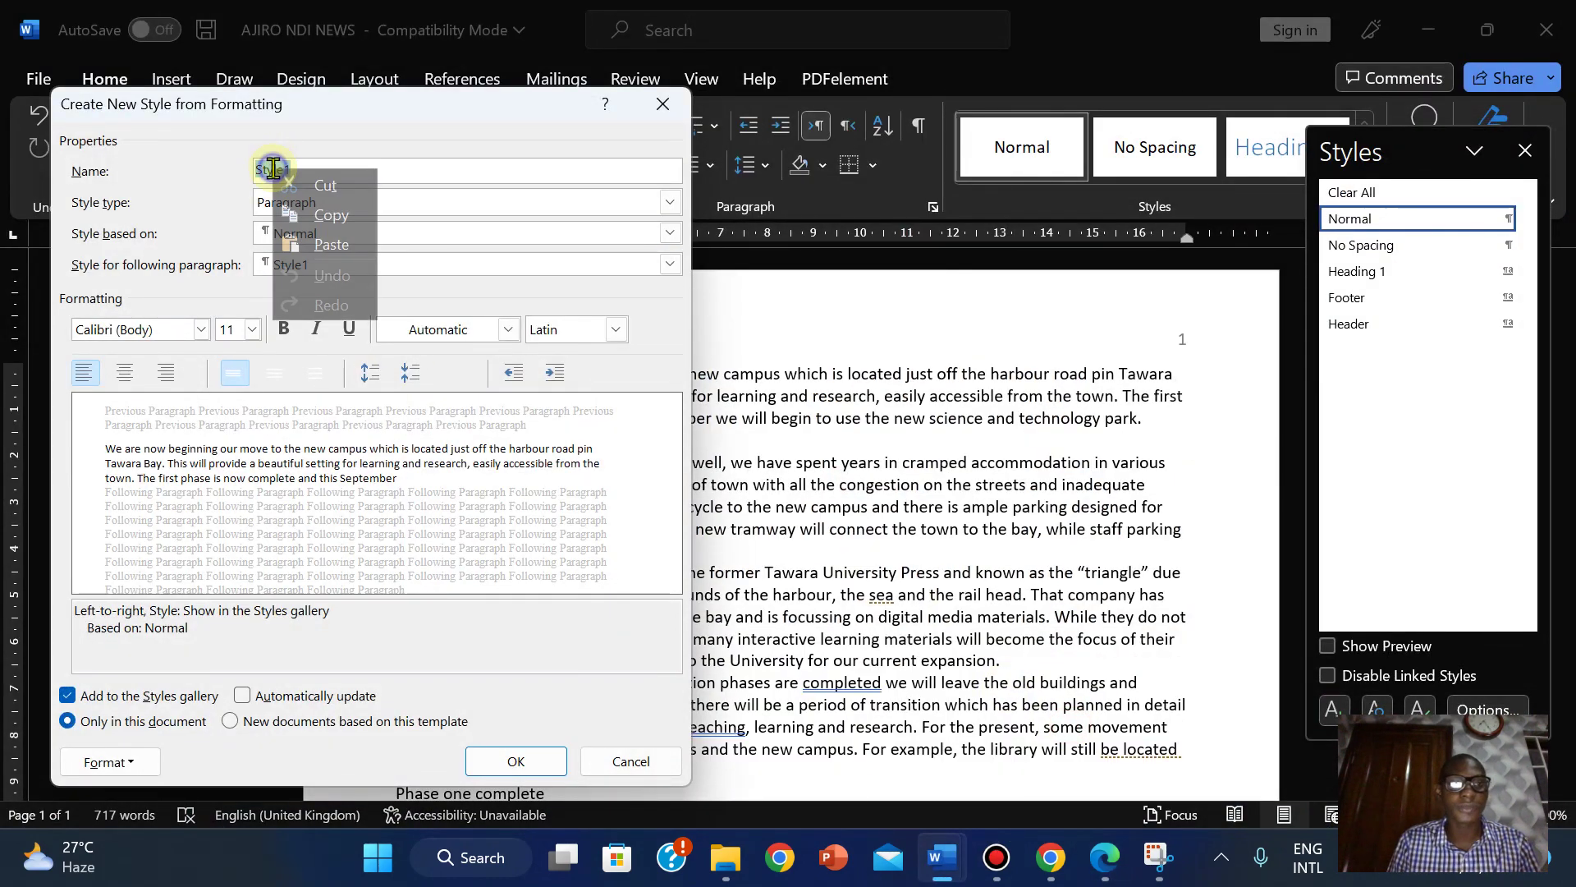
pyautogui.click(331, 241)
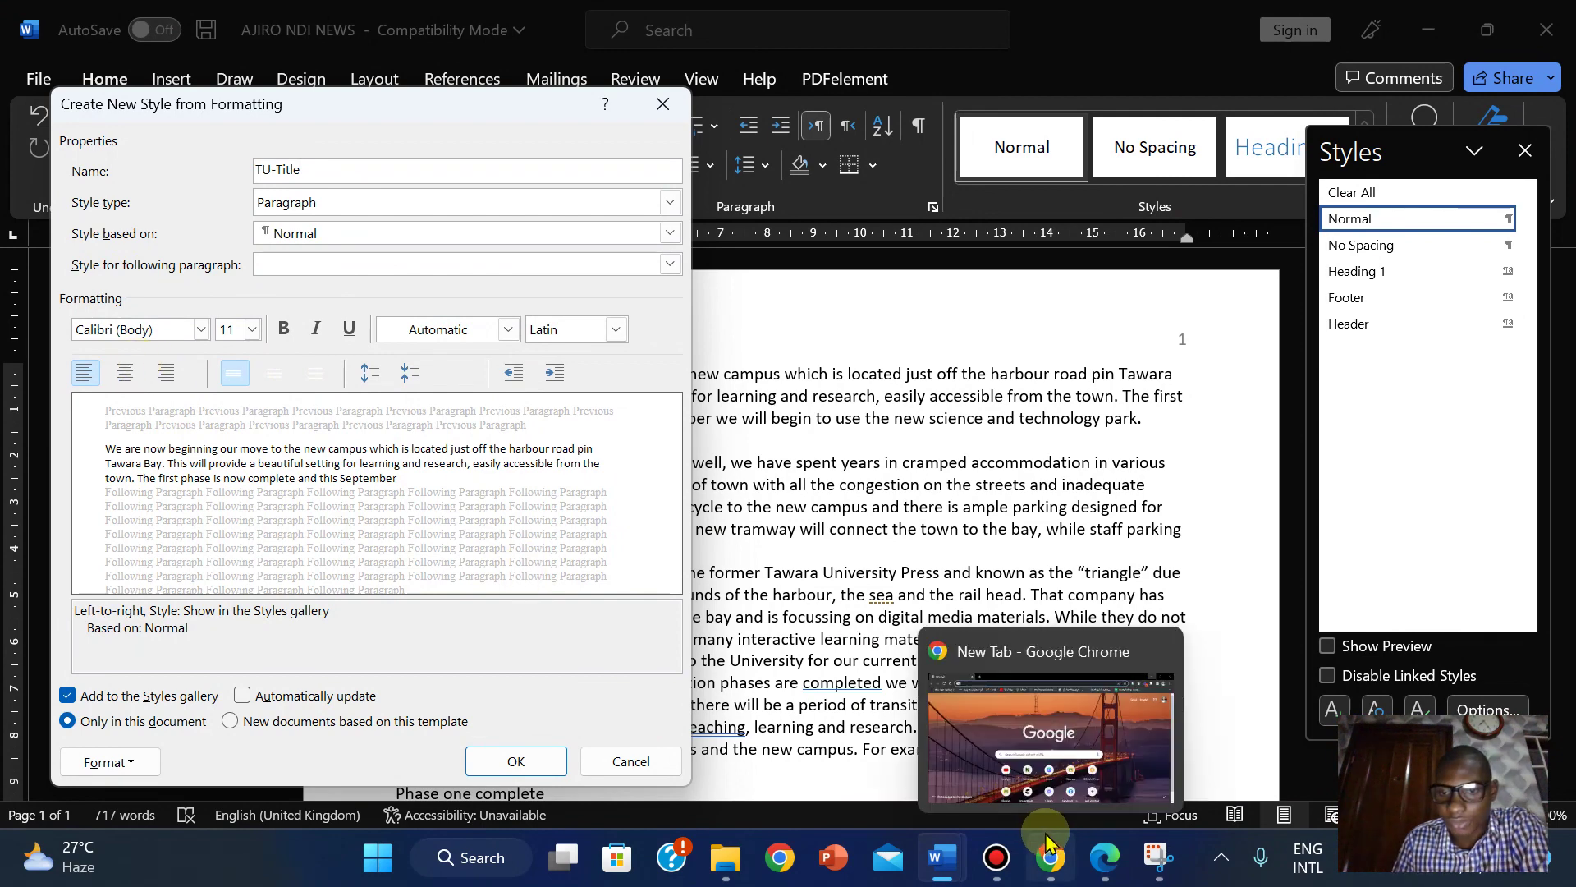
# Set the new style's font to Arial at 36 pt.
pyautogui.click(1102, 860)
pyautogui.click(1103, 859)
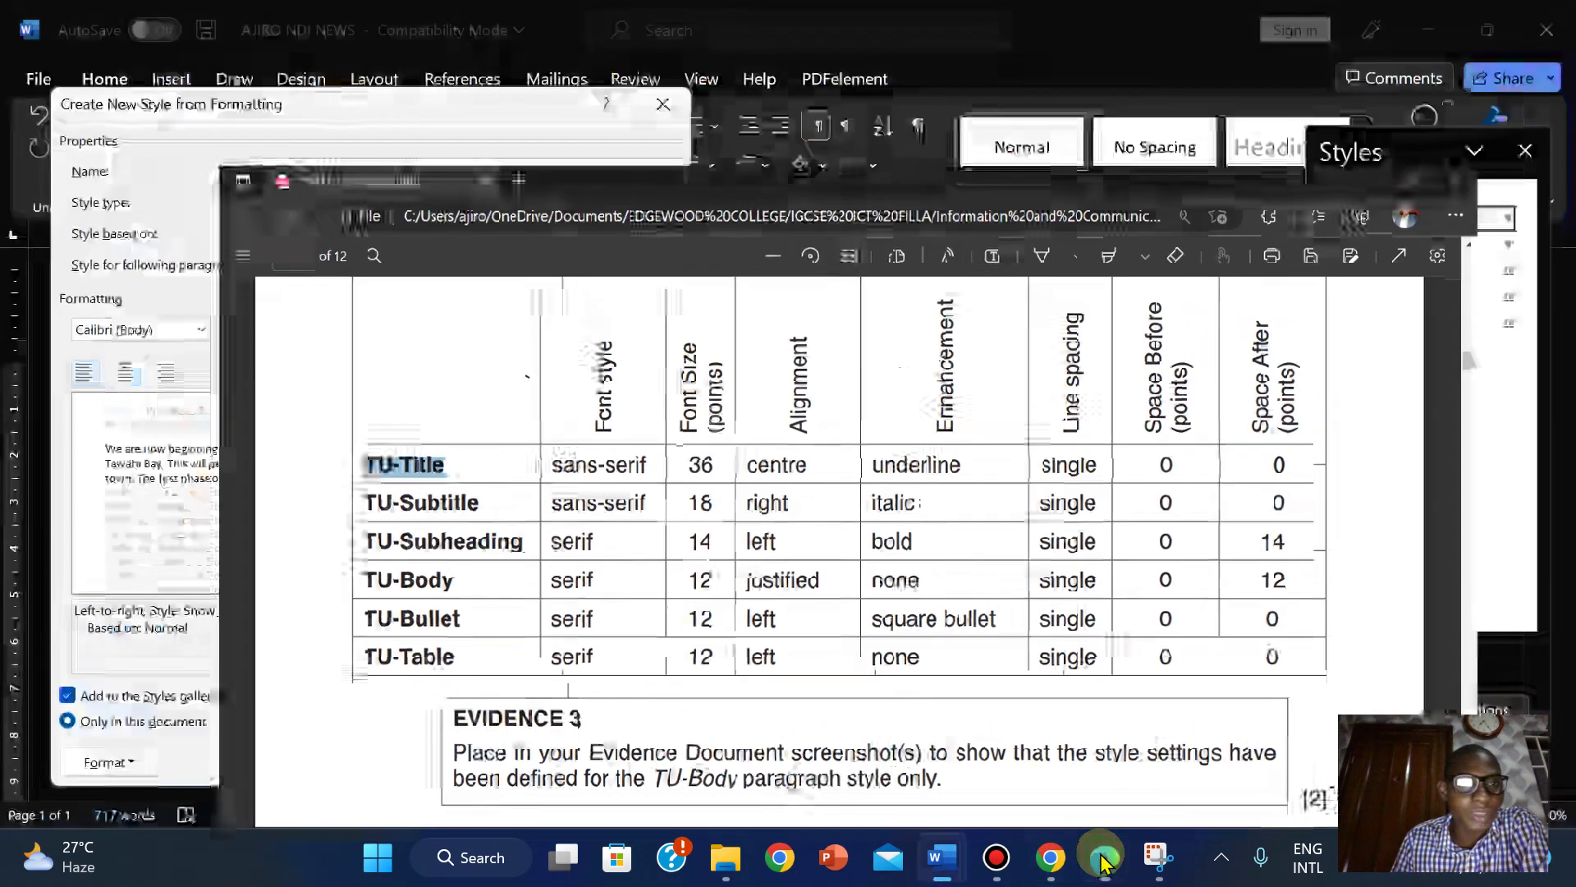
pyautogui.click(201, 330)
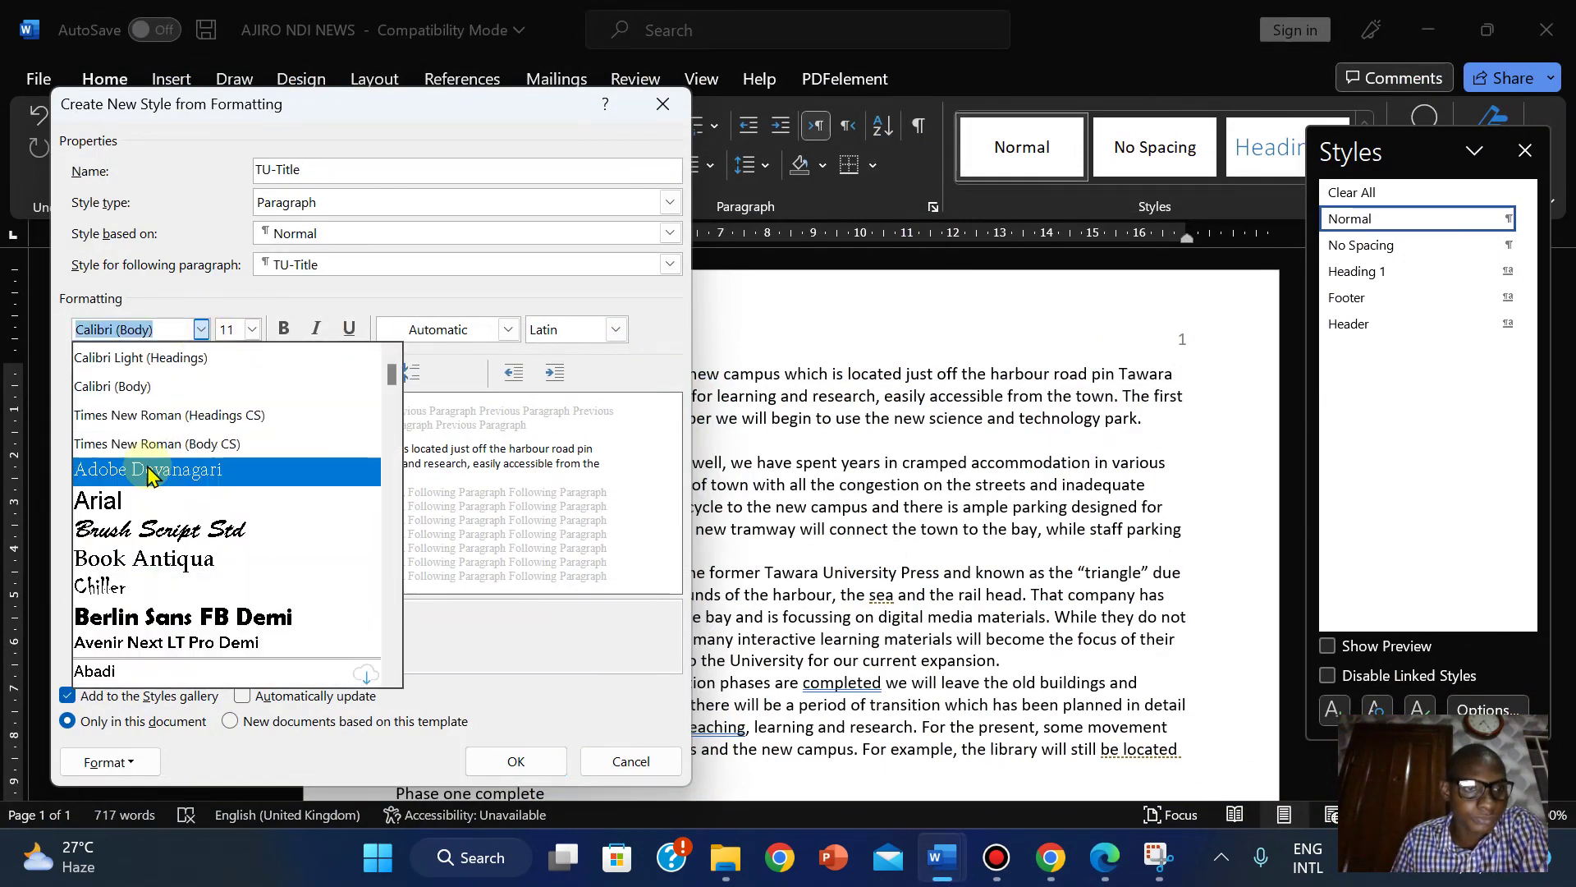
pyautogui.click(123, 498)
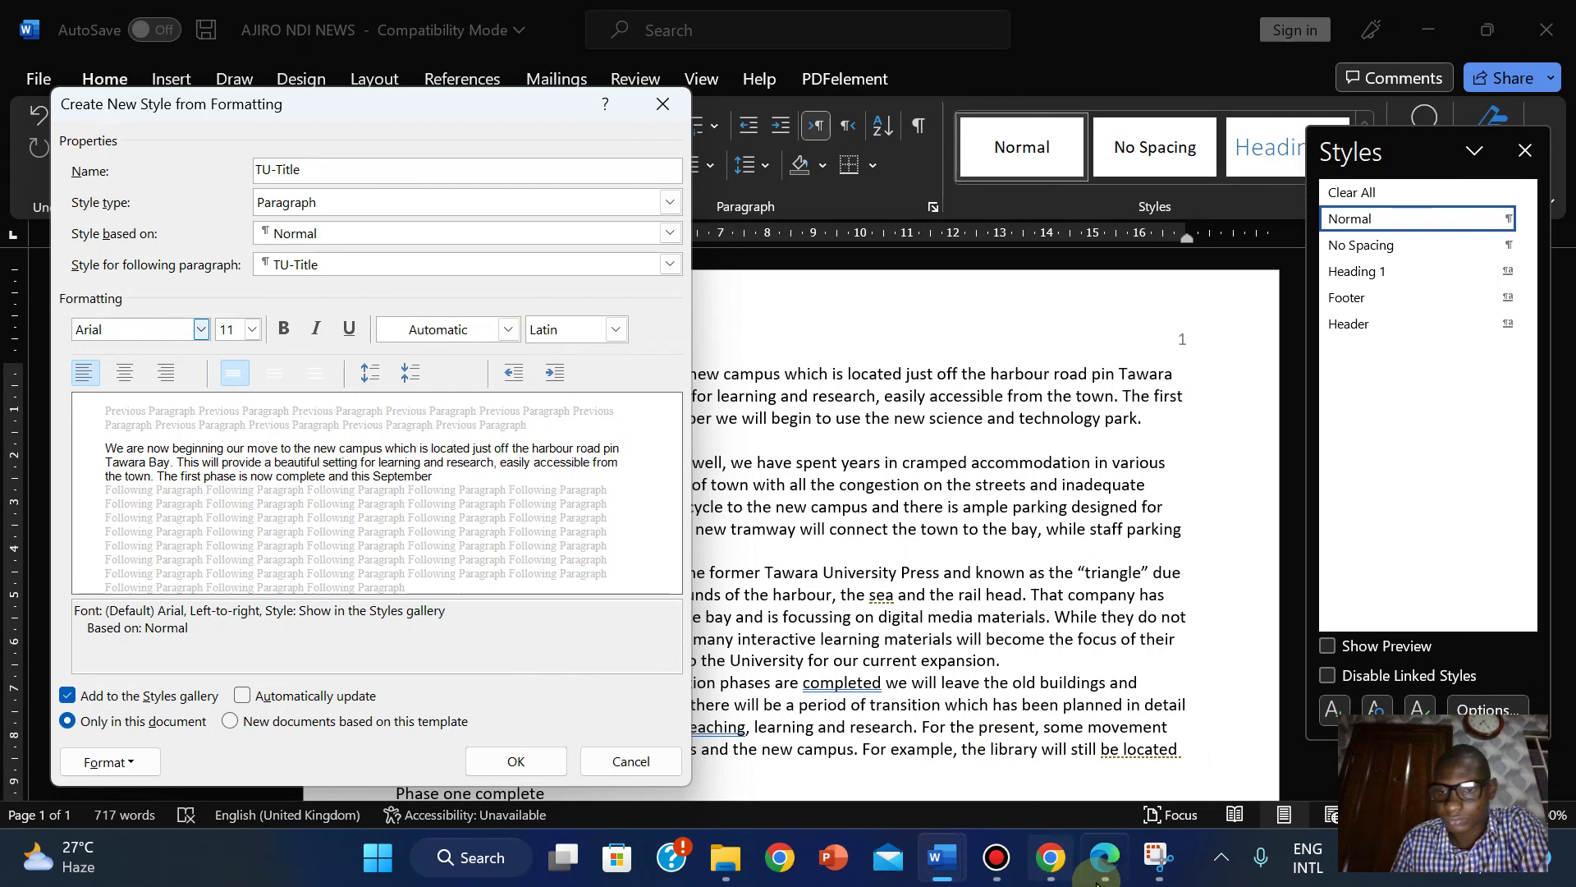
pyautogui.click(1103, 858)
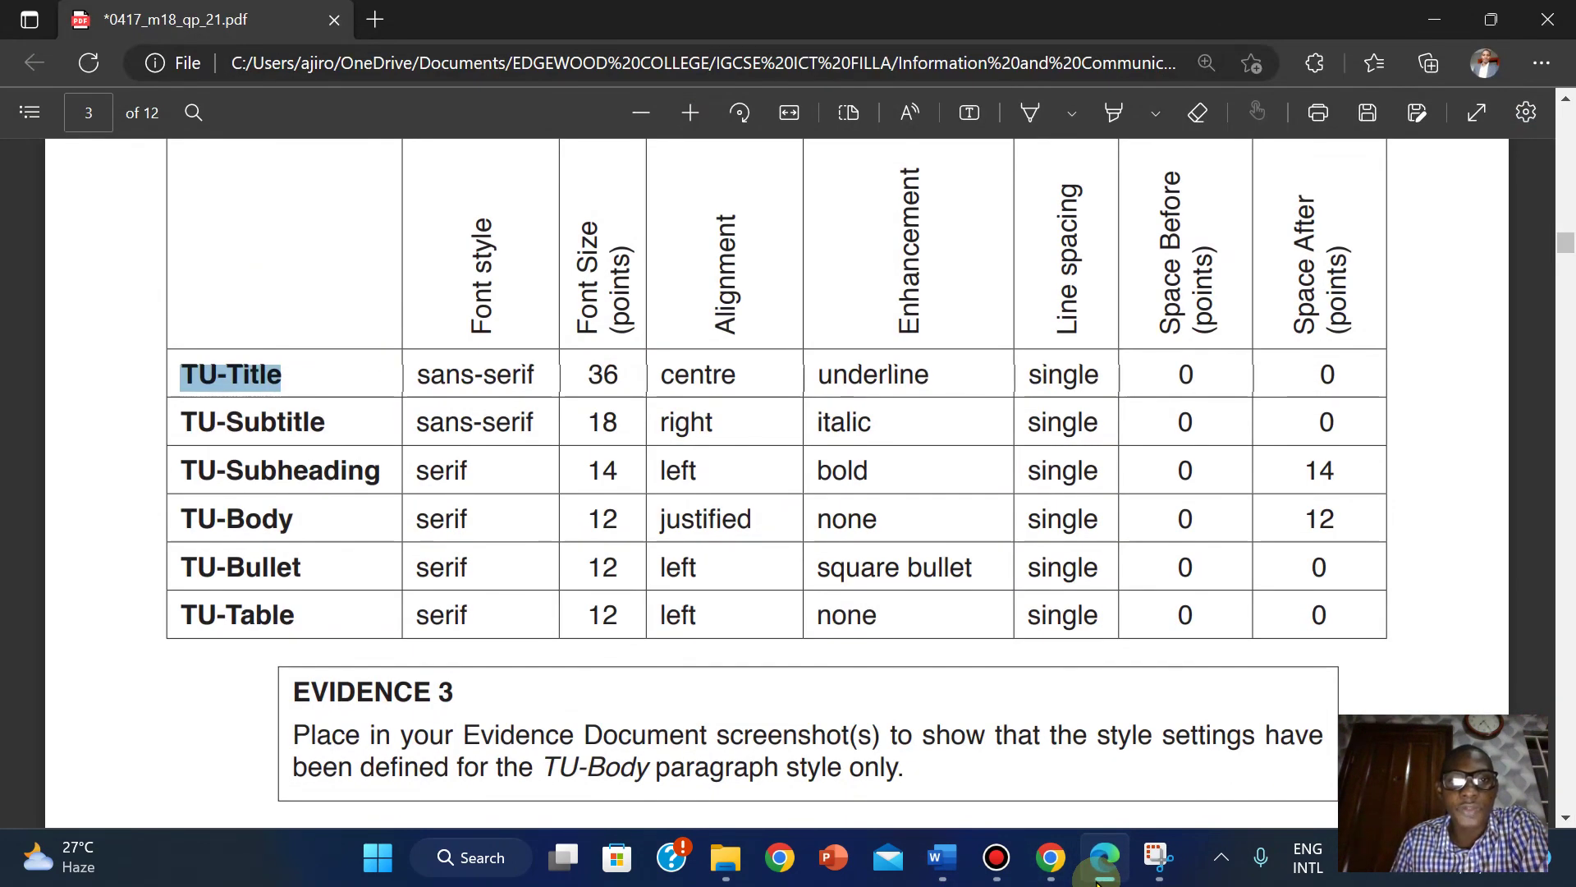
pyautogui.hotkey('alt', 'Tab')
pyautogui.click(253, 330)
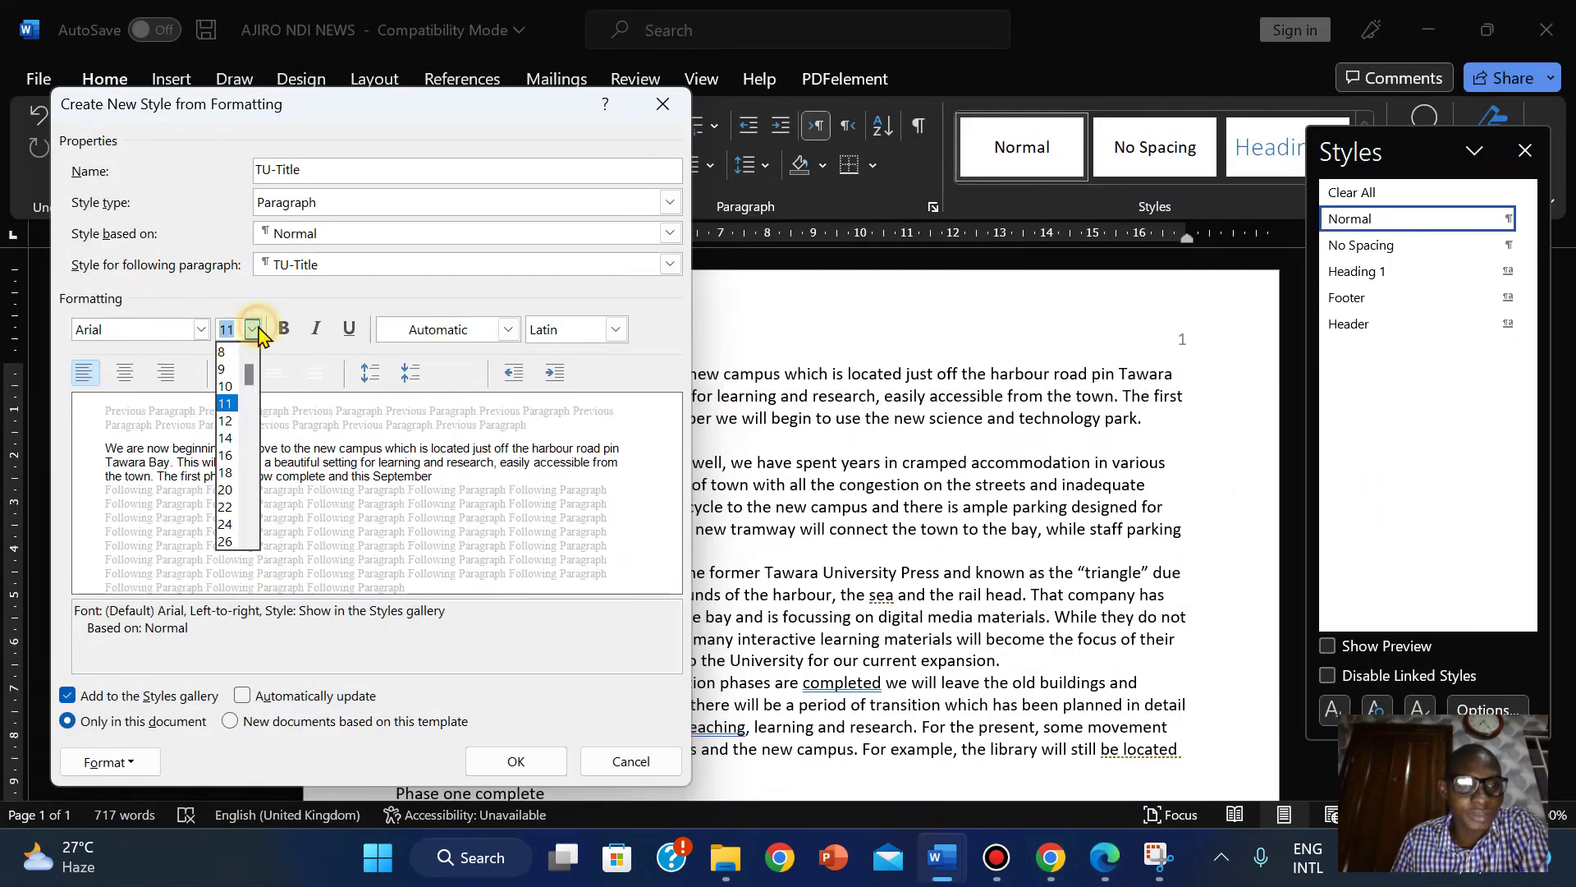
pyautogui.moveTo(248, 376); pyautogui.dragTo(248, 472)
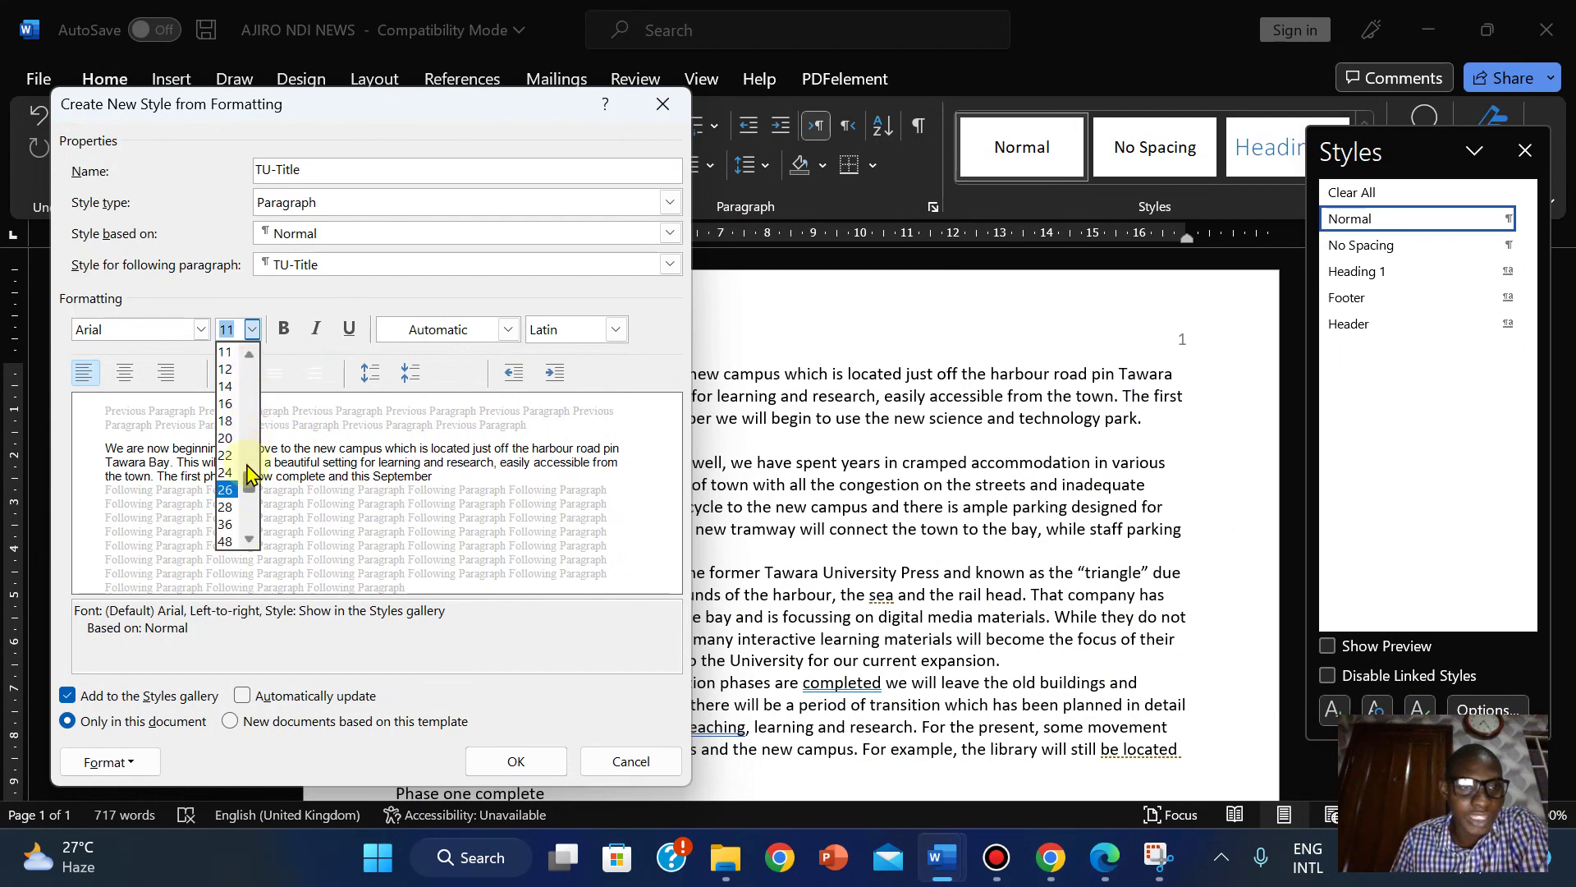
pyautogui.click(224, 524)
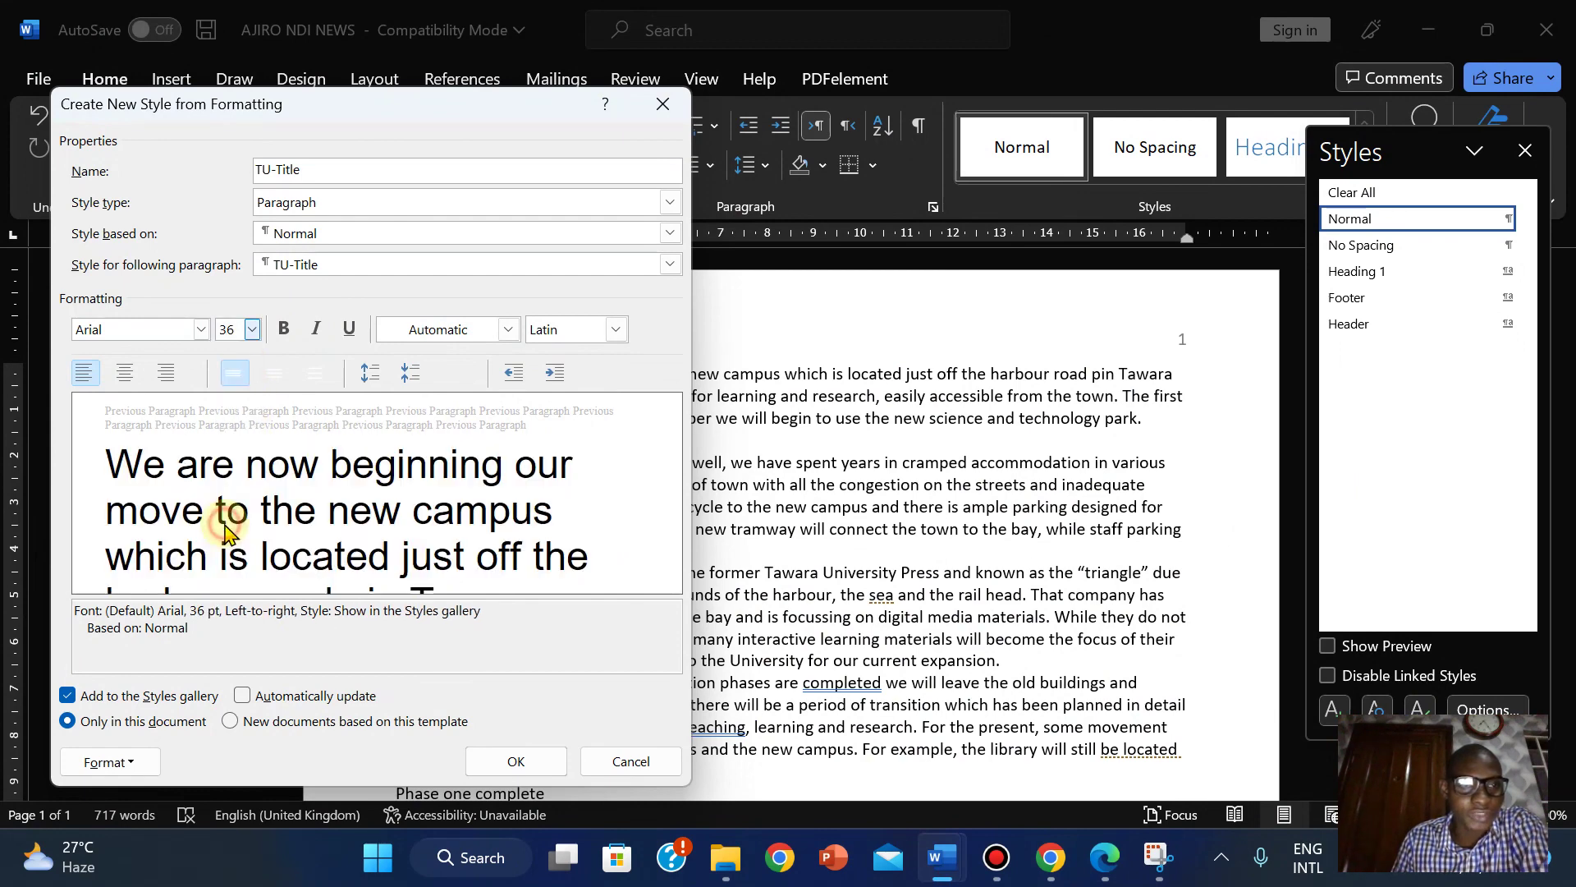
# Make the TU-Title style centre-aligned and underlined.
pyautogui.click(1104, 858)
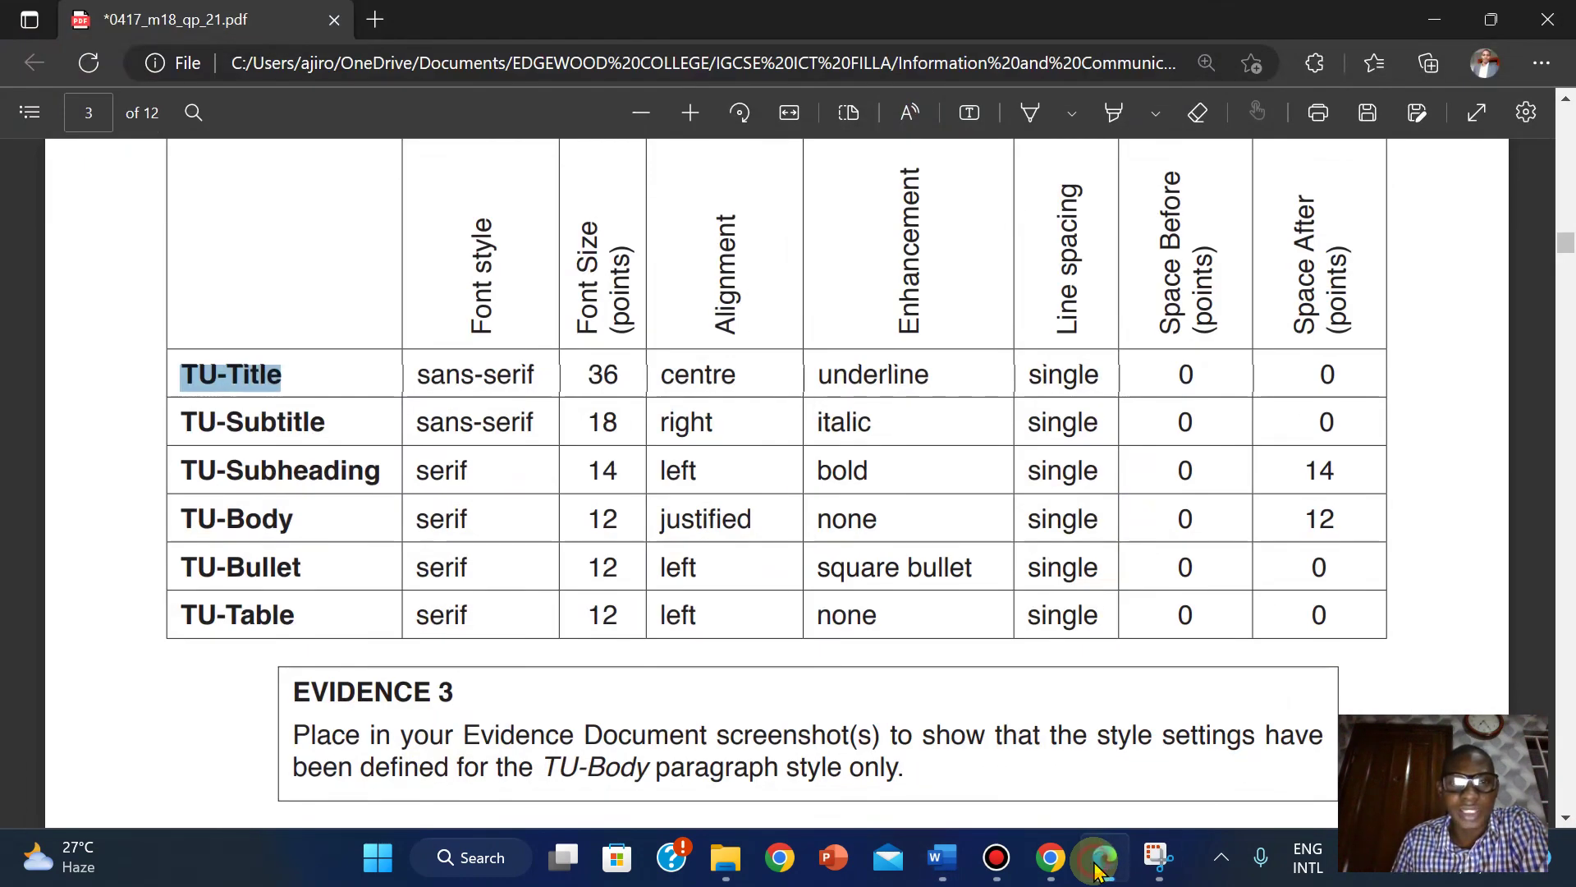
pyautogui.click(1100, 869)
pyautogui.click(126, 376)
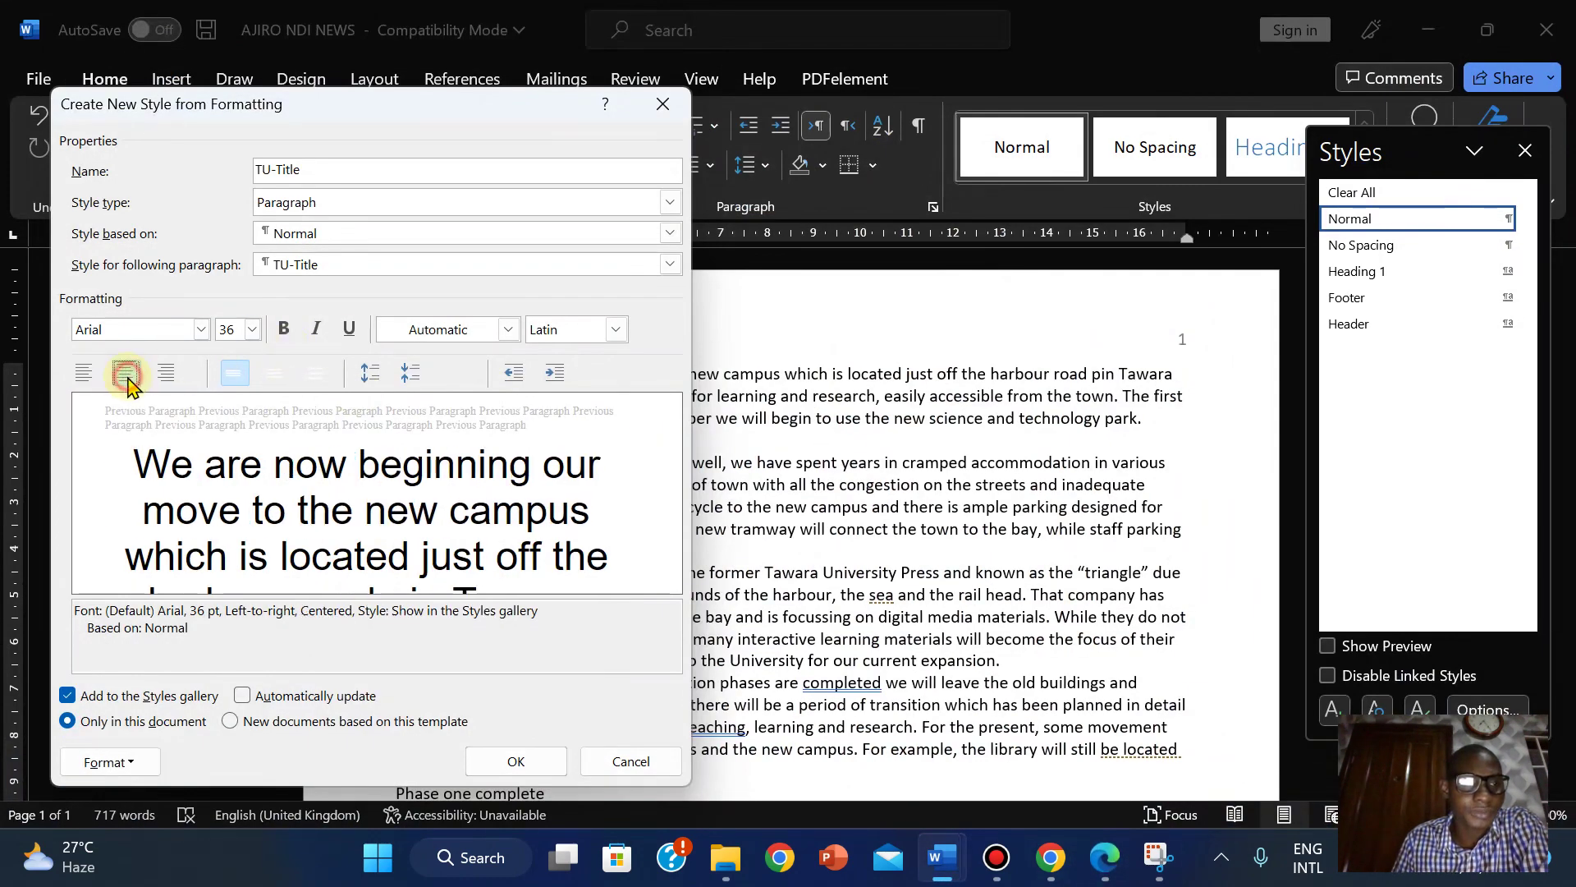
pyautogui.click(1087, 871)
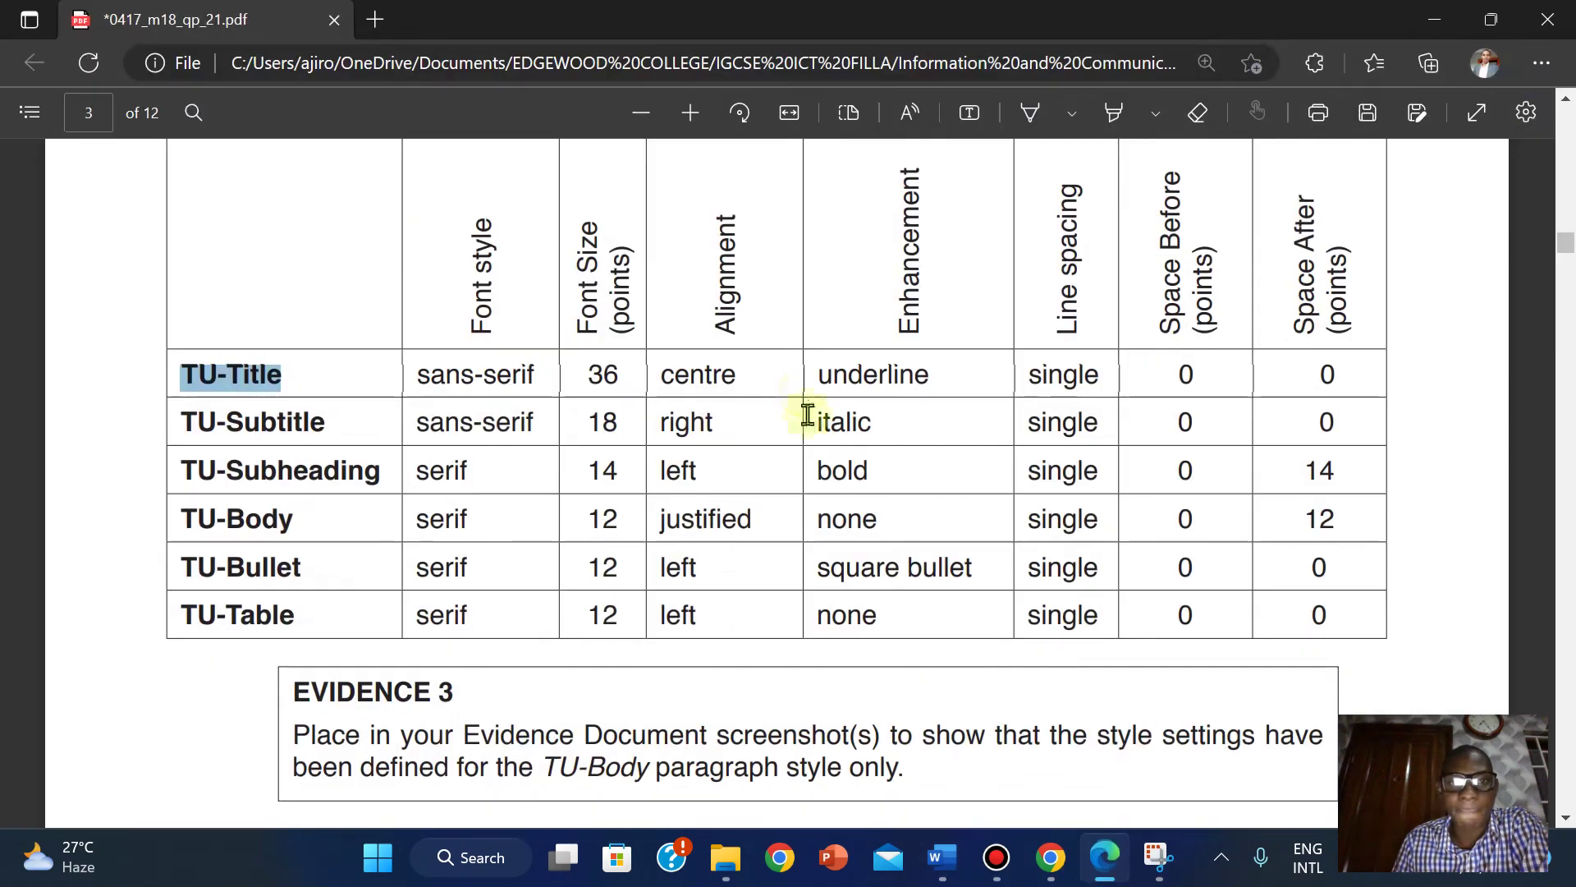
pyautogui.click(1106, 859)
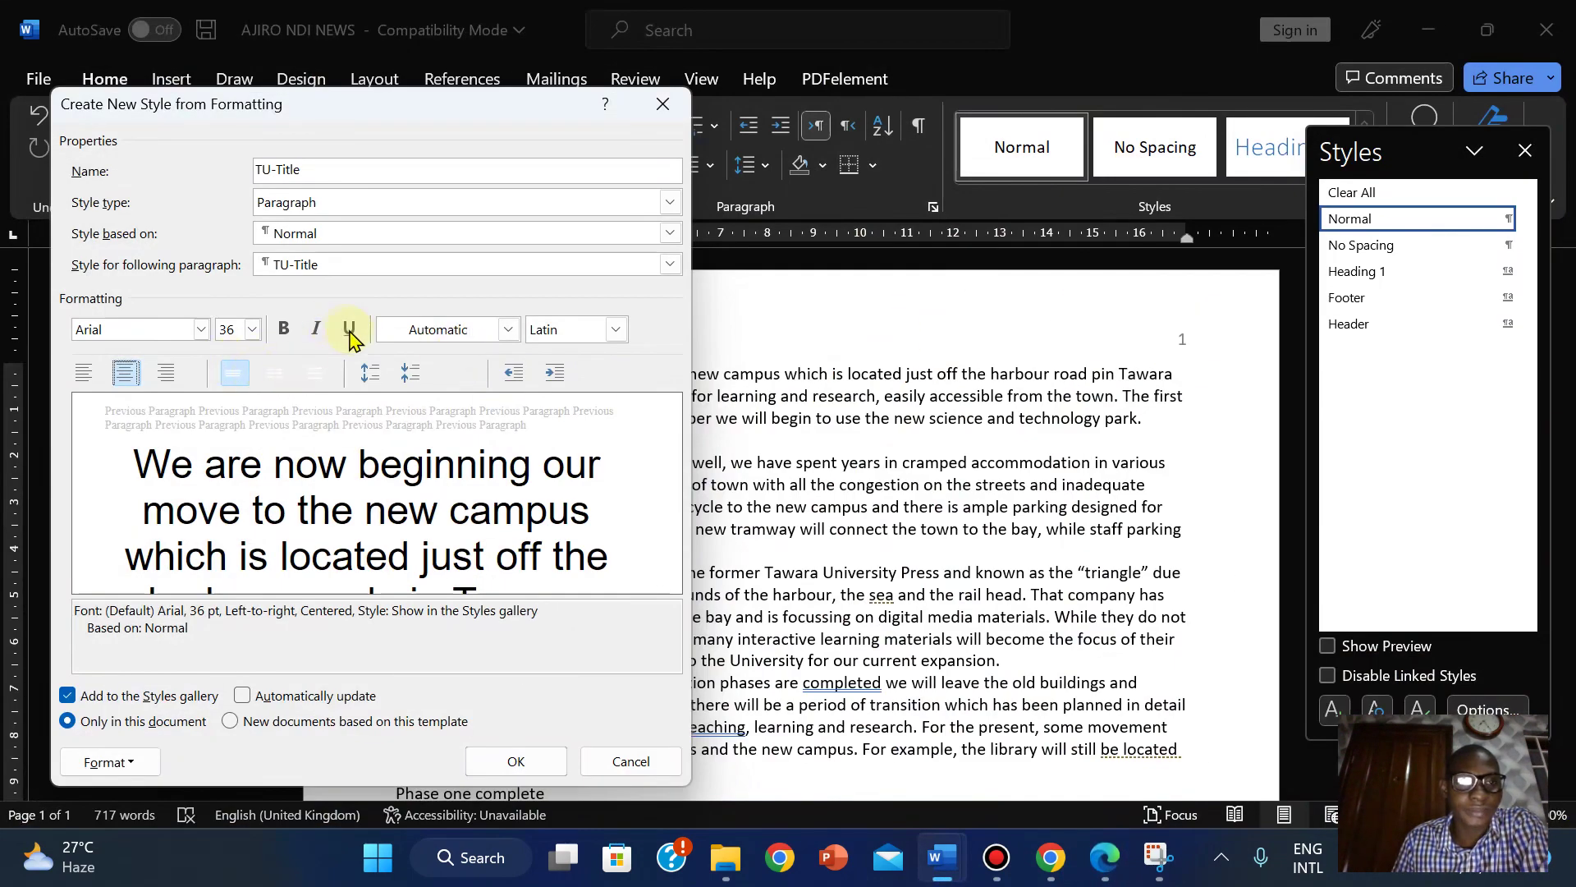
pyautogui.click(352, 331)
pyautogui.click(1104, 858)
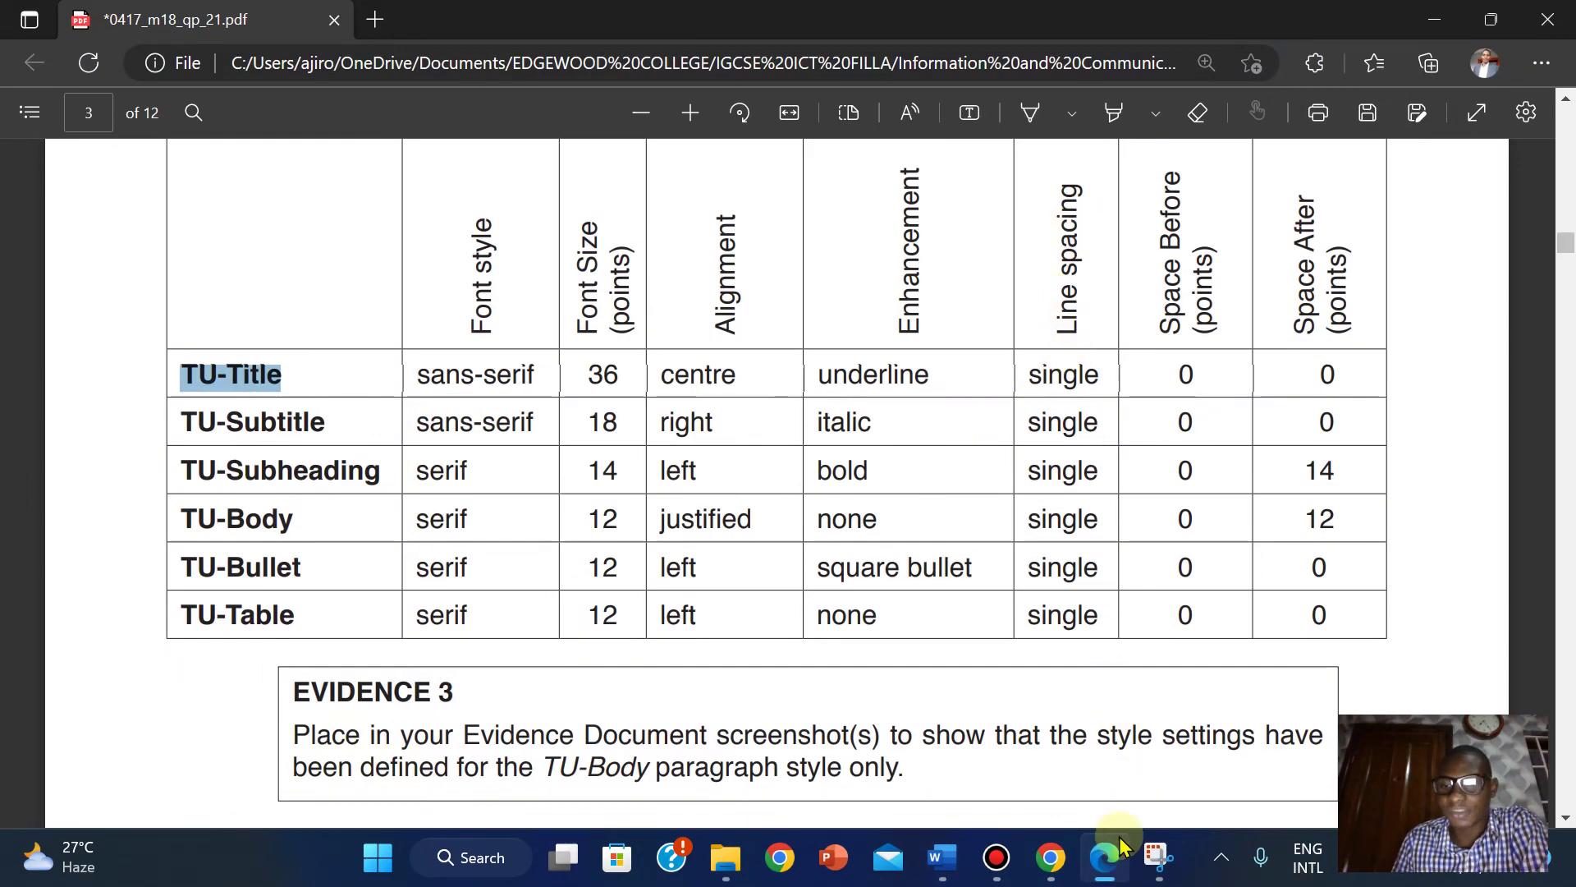
pyautogui.click(1116, 868)
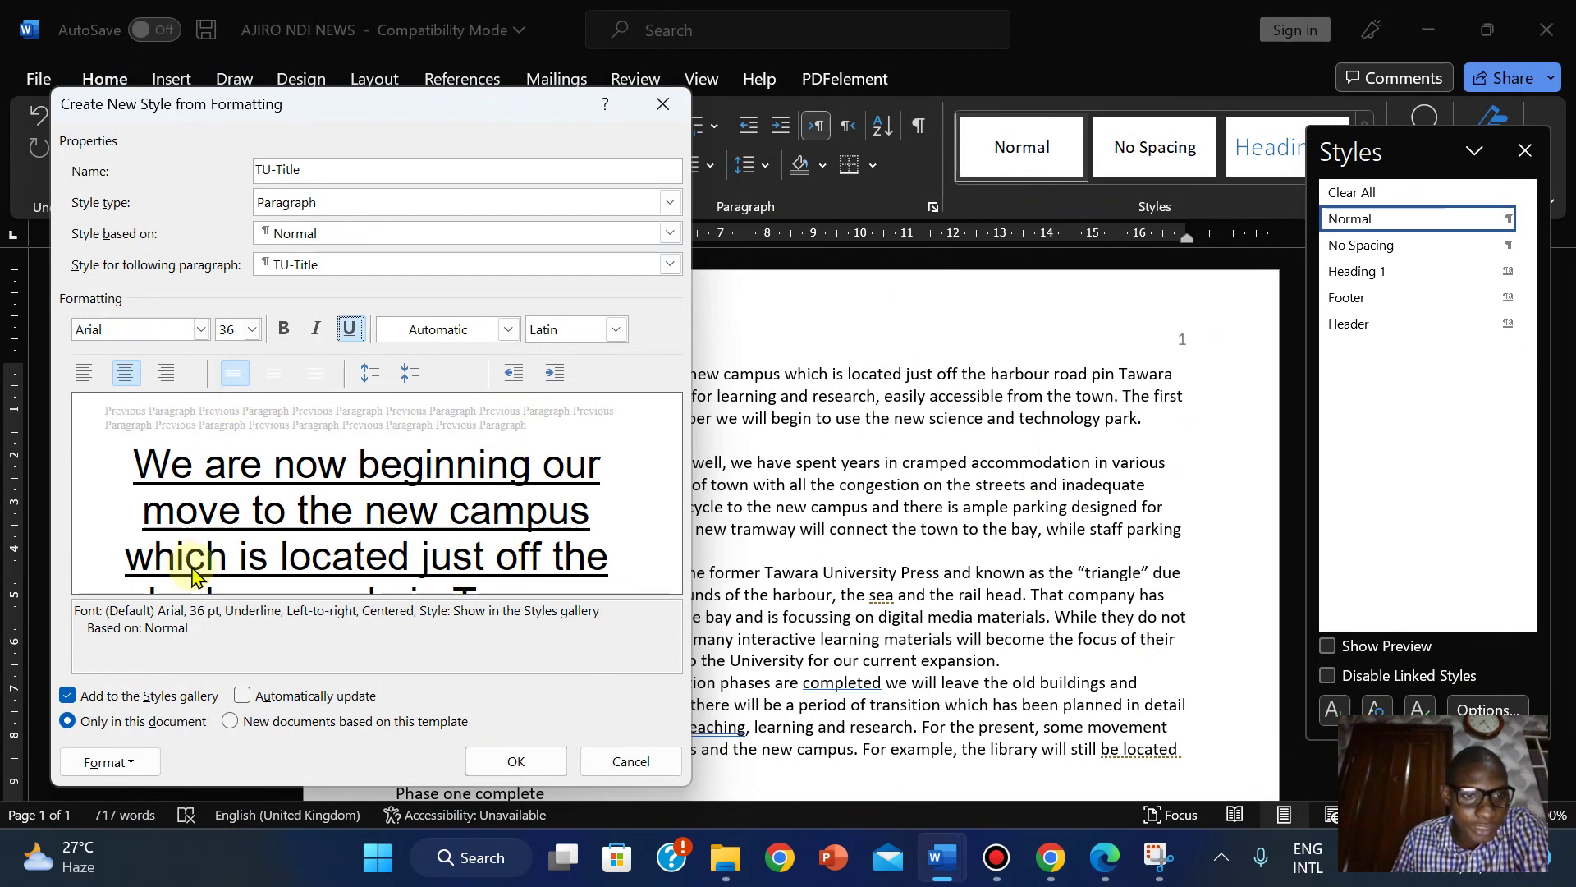
# Verify TU-Title's spacing is 0 pt before and after with single line spacing, then save the style.
pyautogui.click(111, 759)
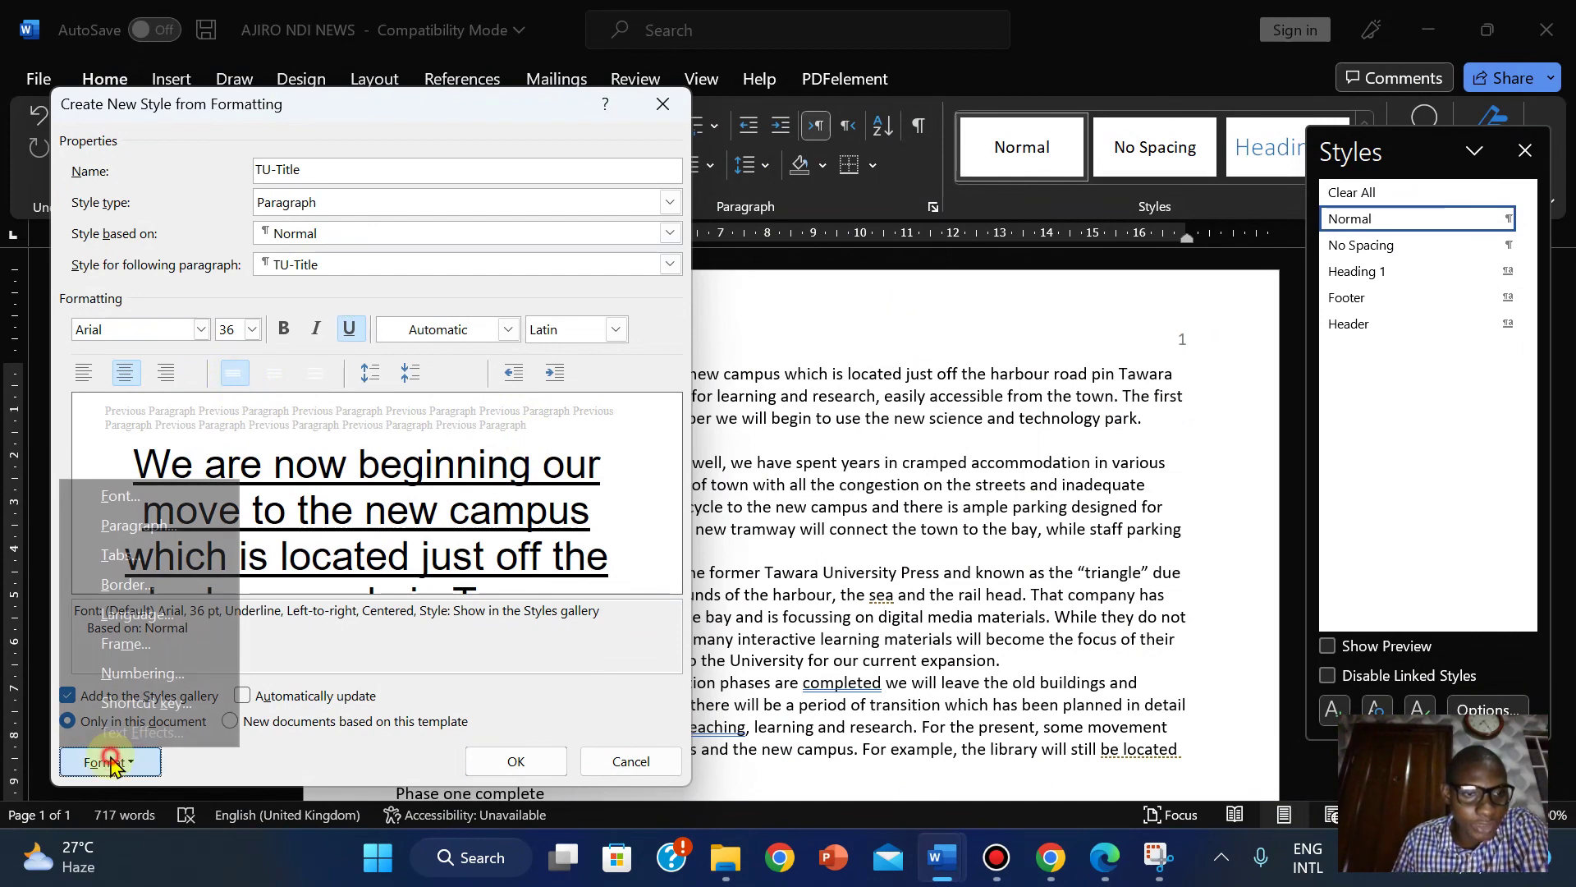
pyautogui.click(138, 526)
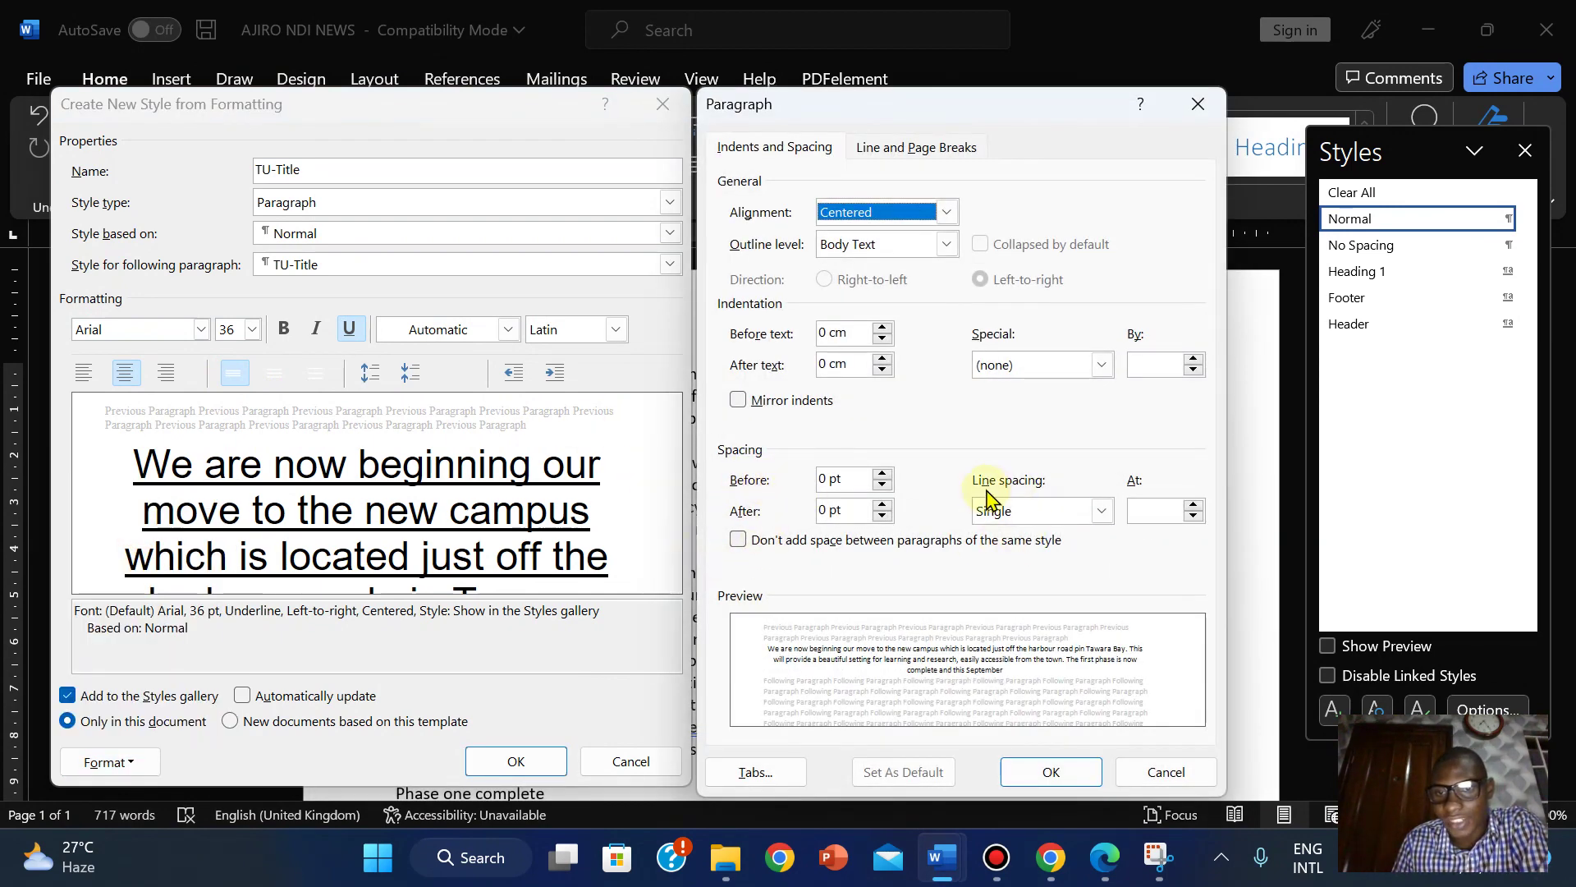
pyautogui.click(1131, 772)
pyautogui.click(1104, 854)
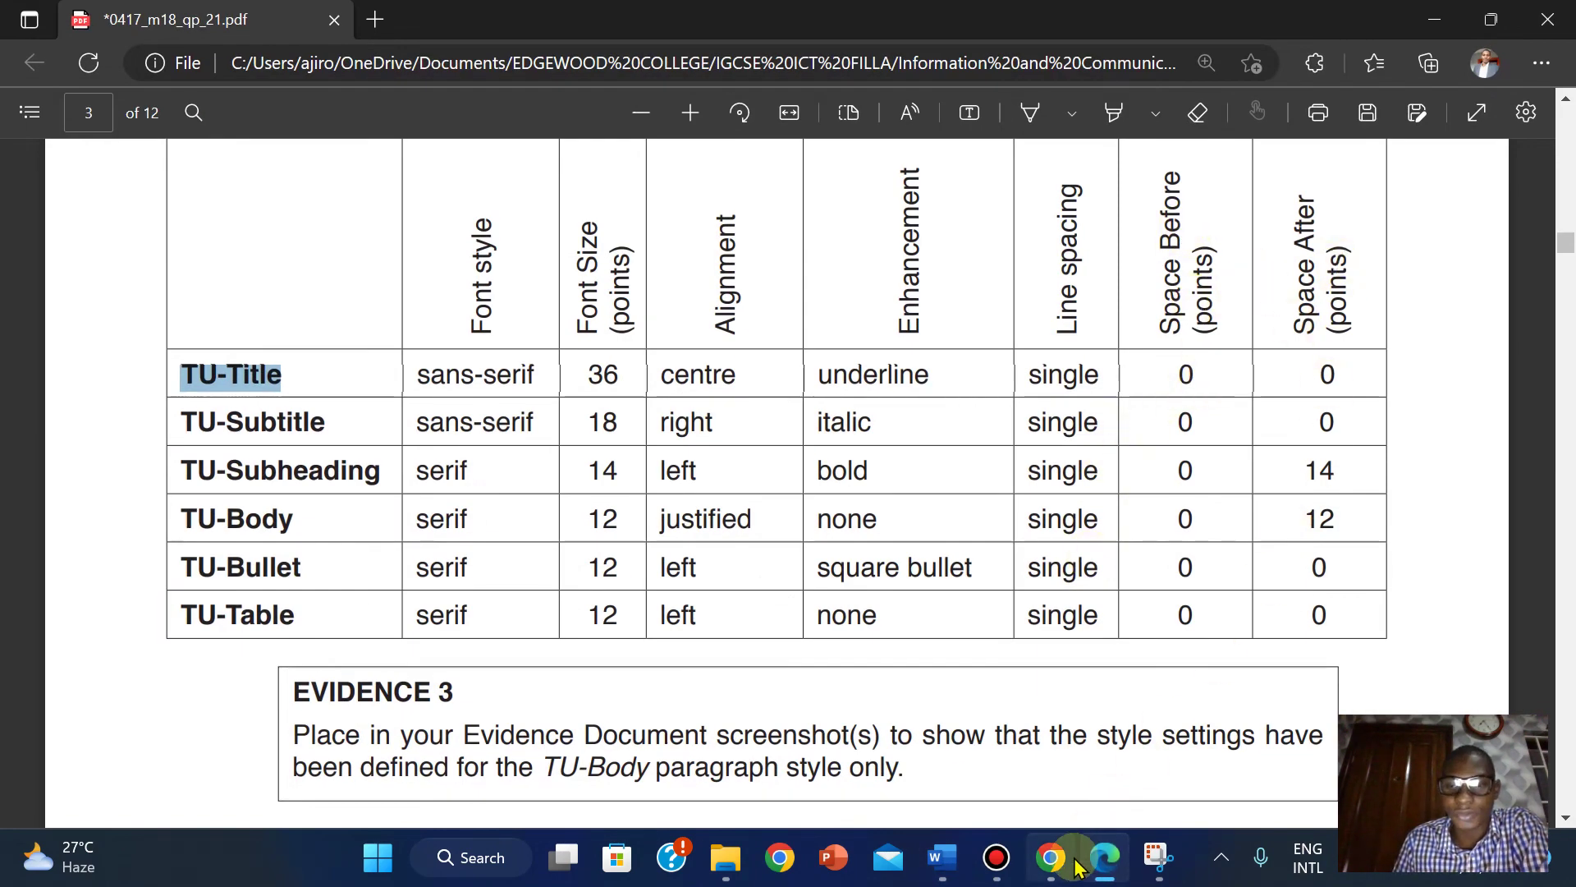
pyautogui.click(1102, 857)
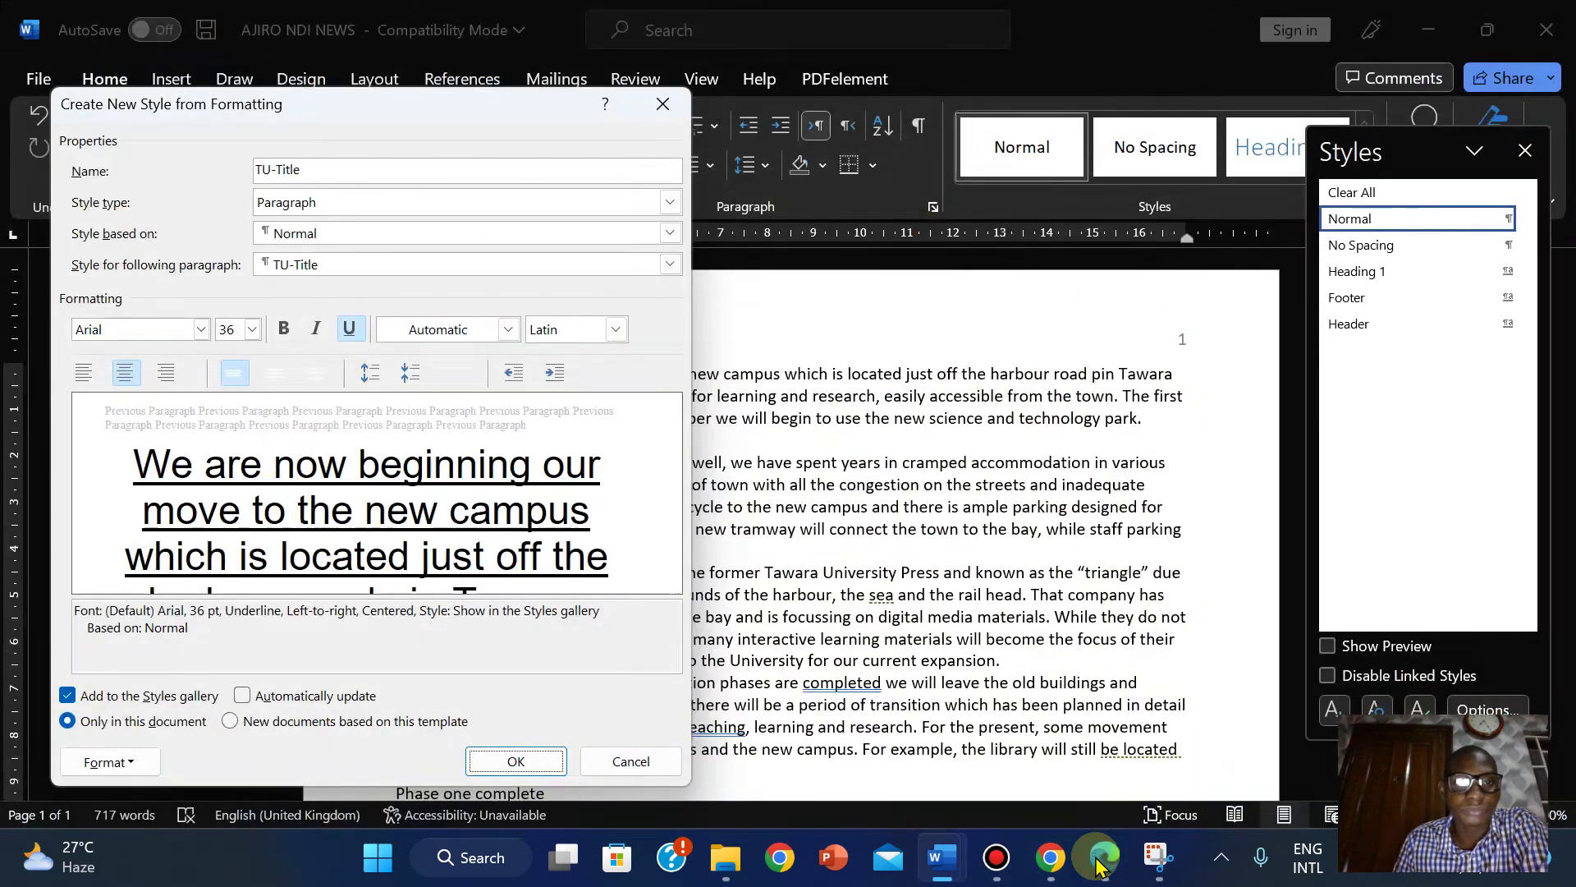
pyautogui.click(514, 761)
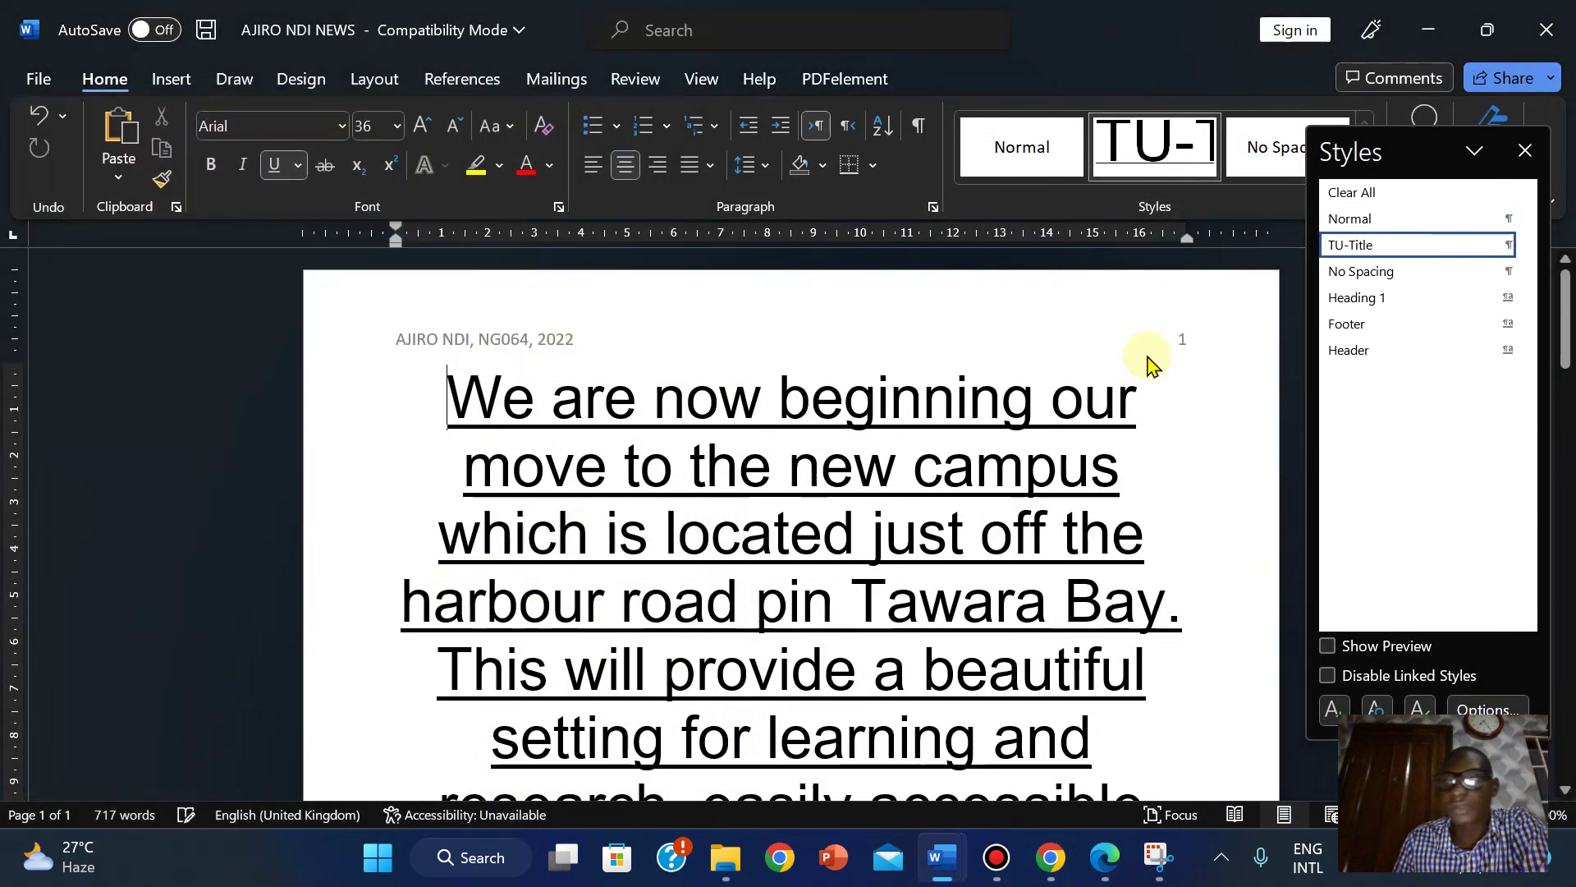
# Reset the opening paragraph to Normal, start another new style, and copy 'TU-Subtitle' from the PDF.
pyautogui.click(1373, 220)
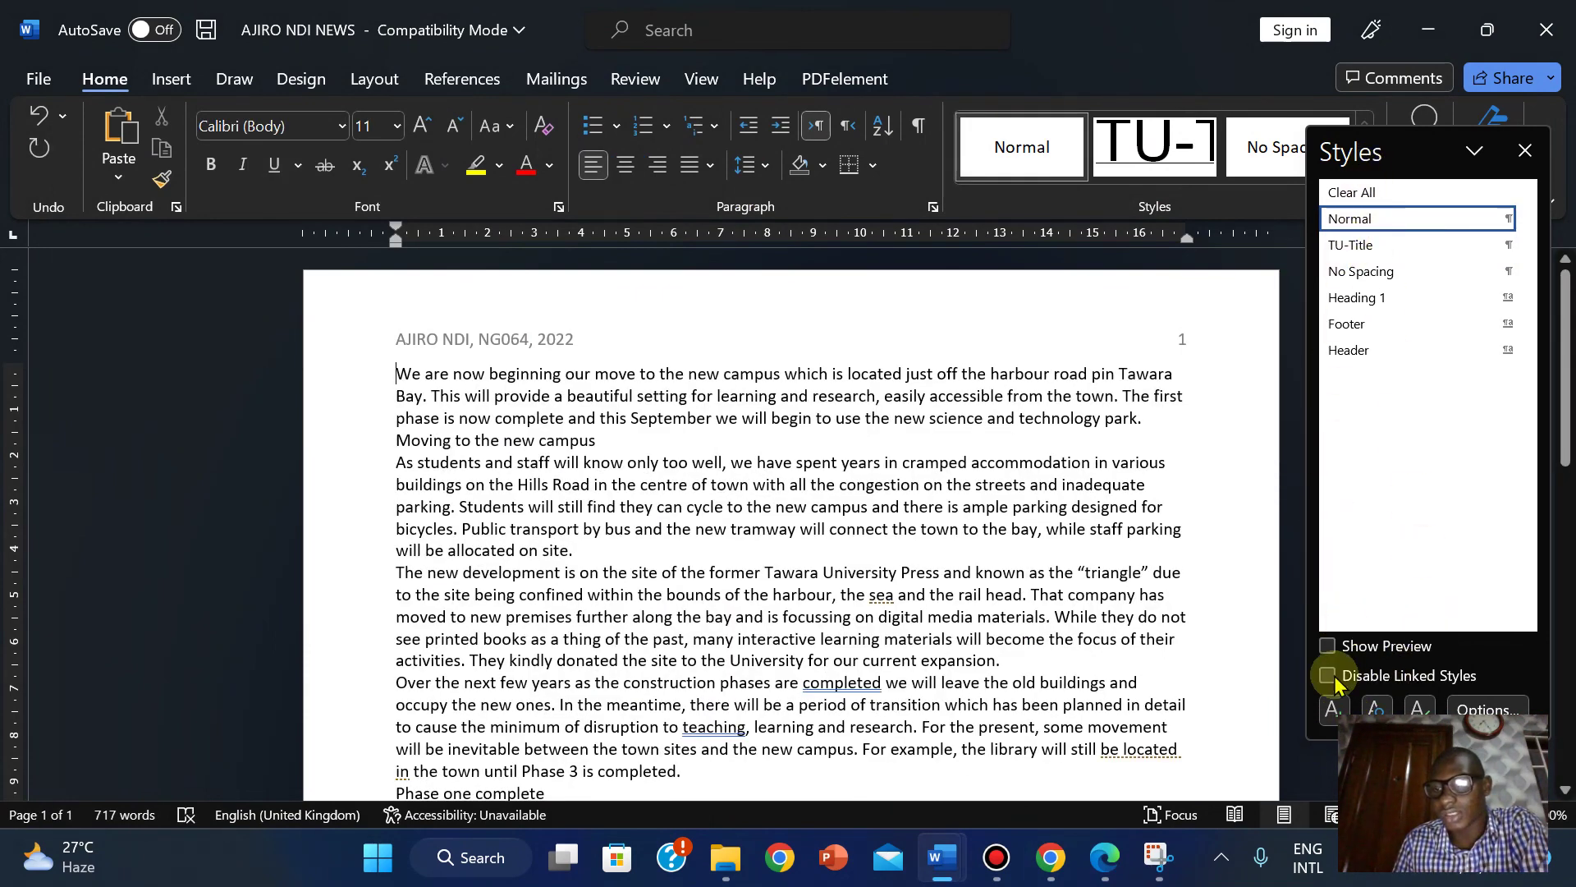
pyautogui.click(1332, 708)
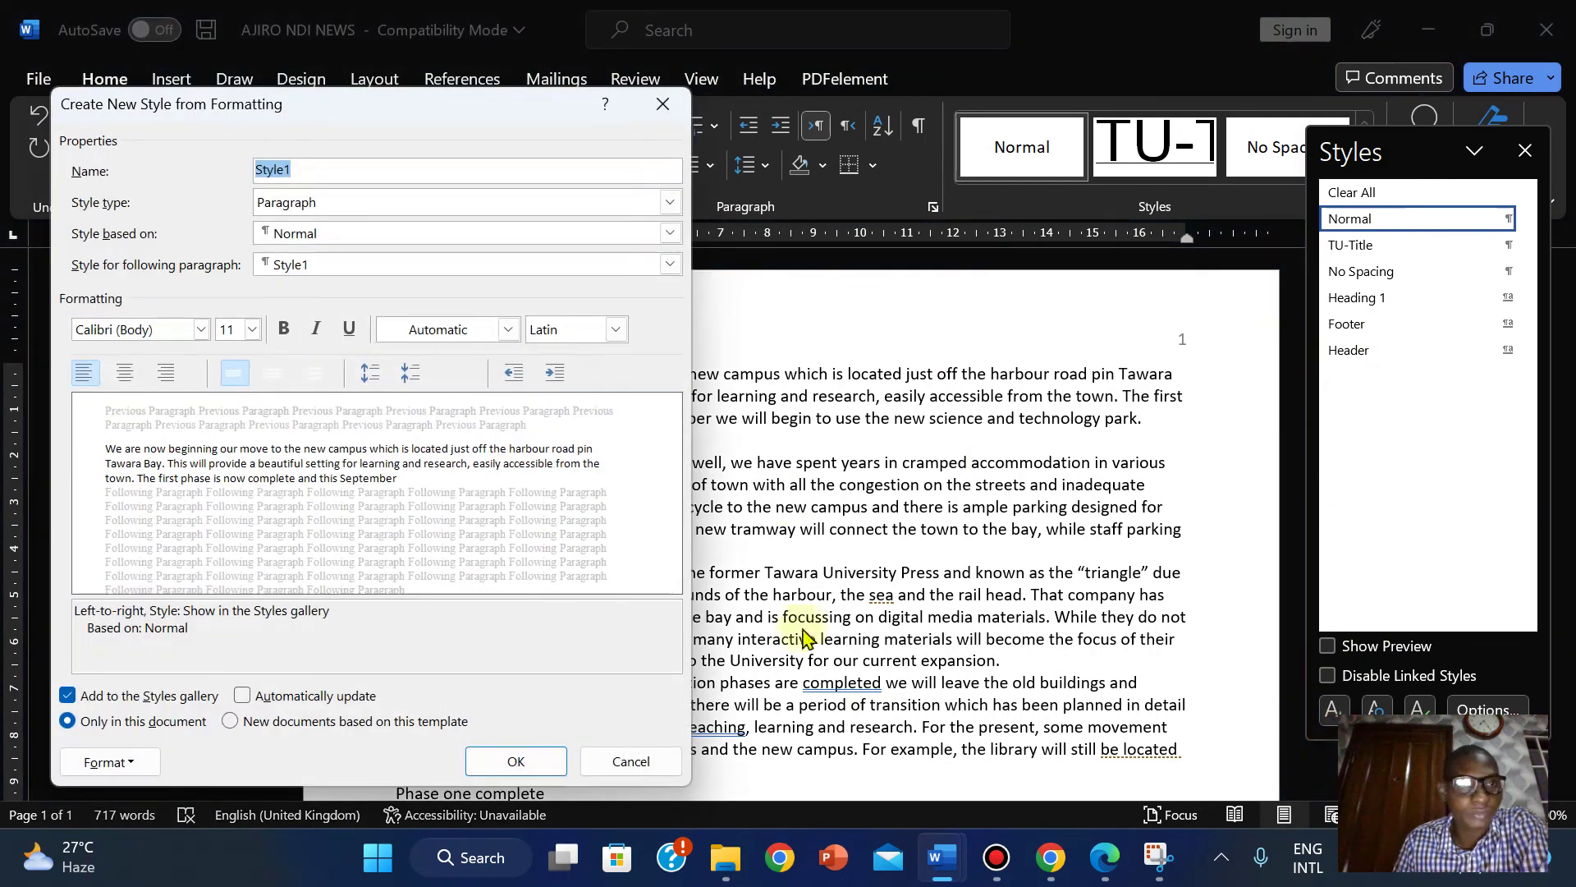
pyautogui.click(1105, 857)
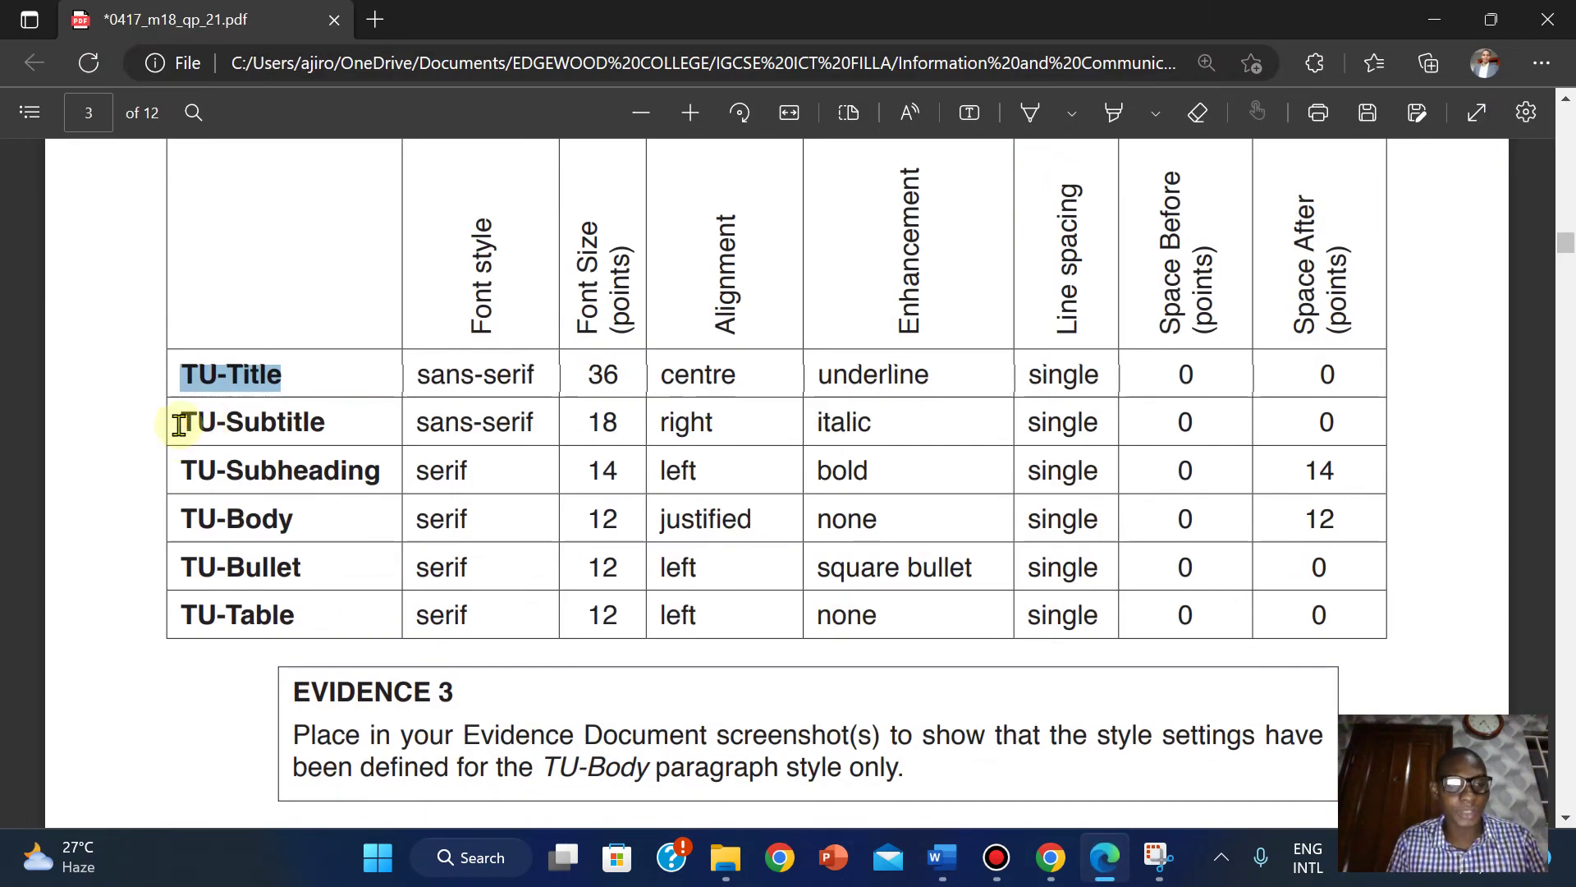
pyautogui.moveTo(179, 424); pyautogui.dragTo(322, 423)
pyautogui.hotkey('ctrl', 'c')
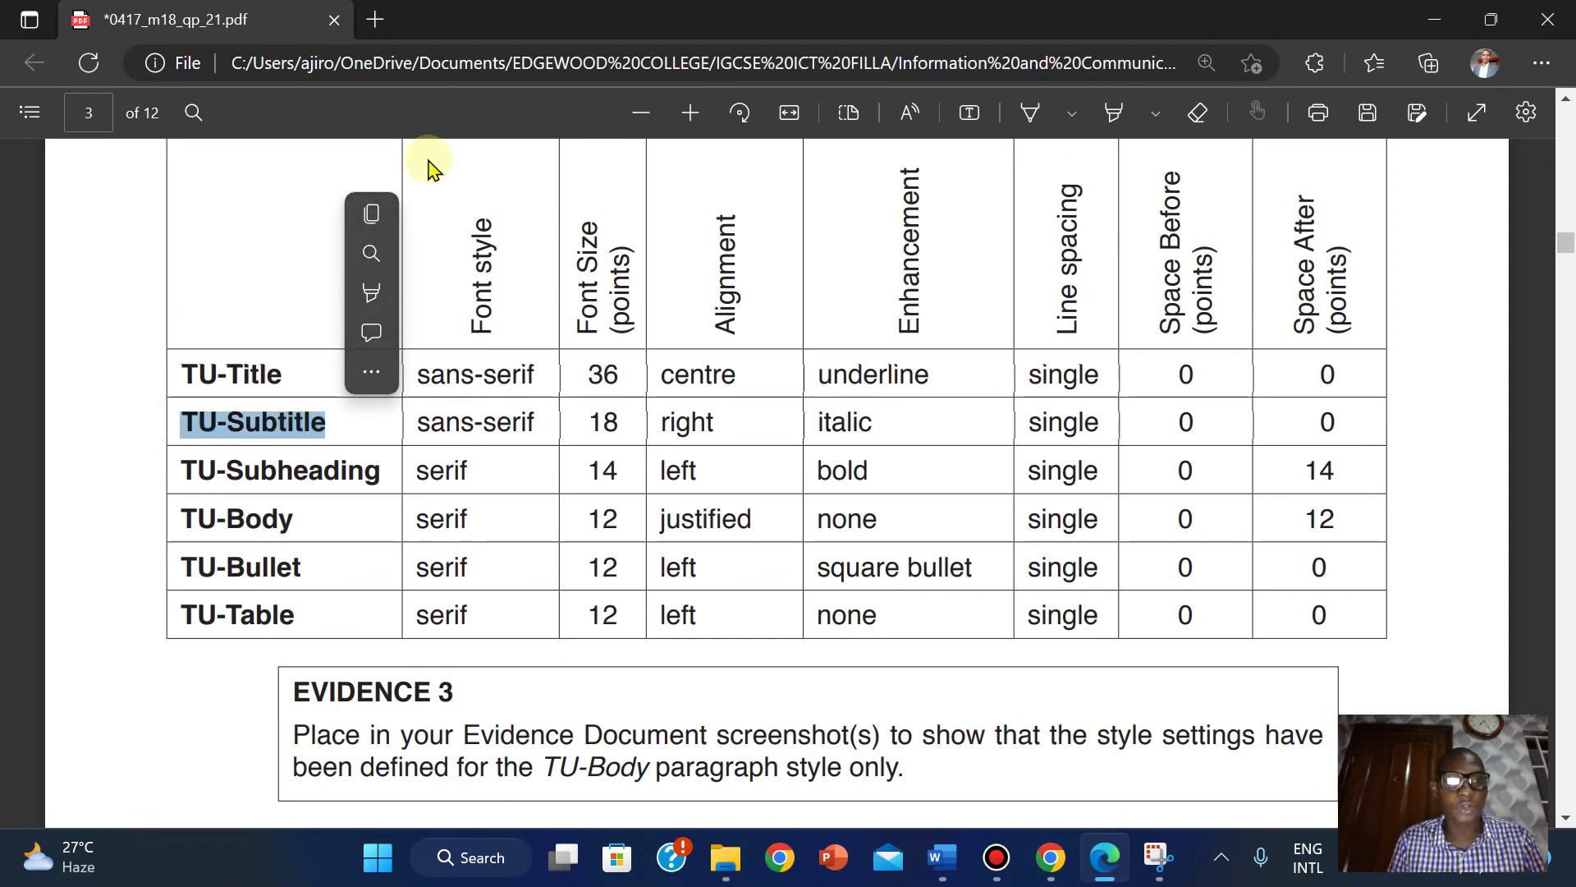
pyautogui.click(380, 222)
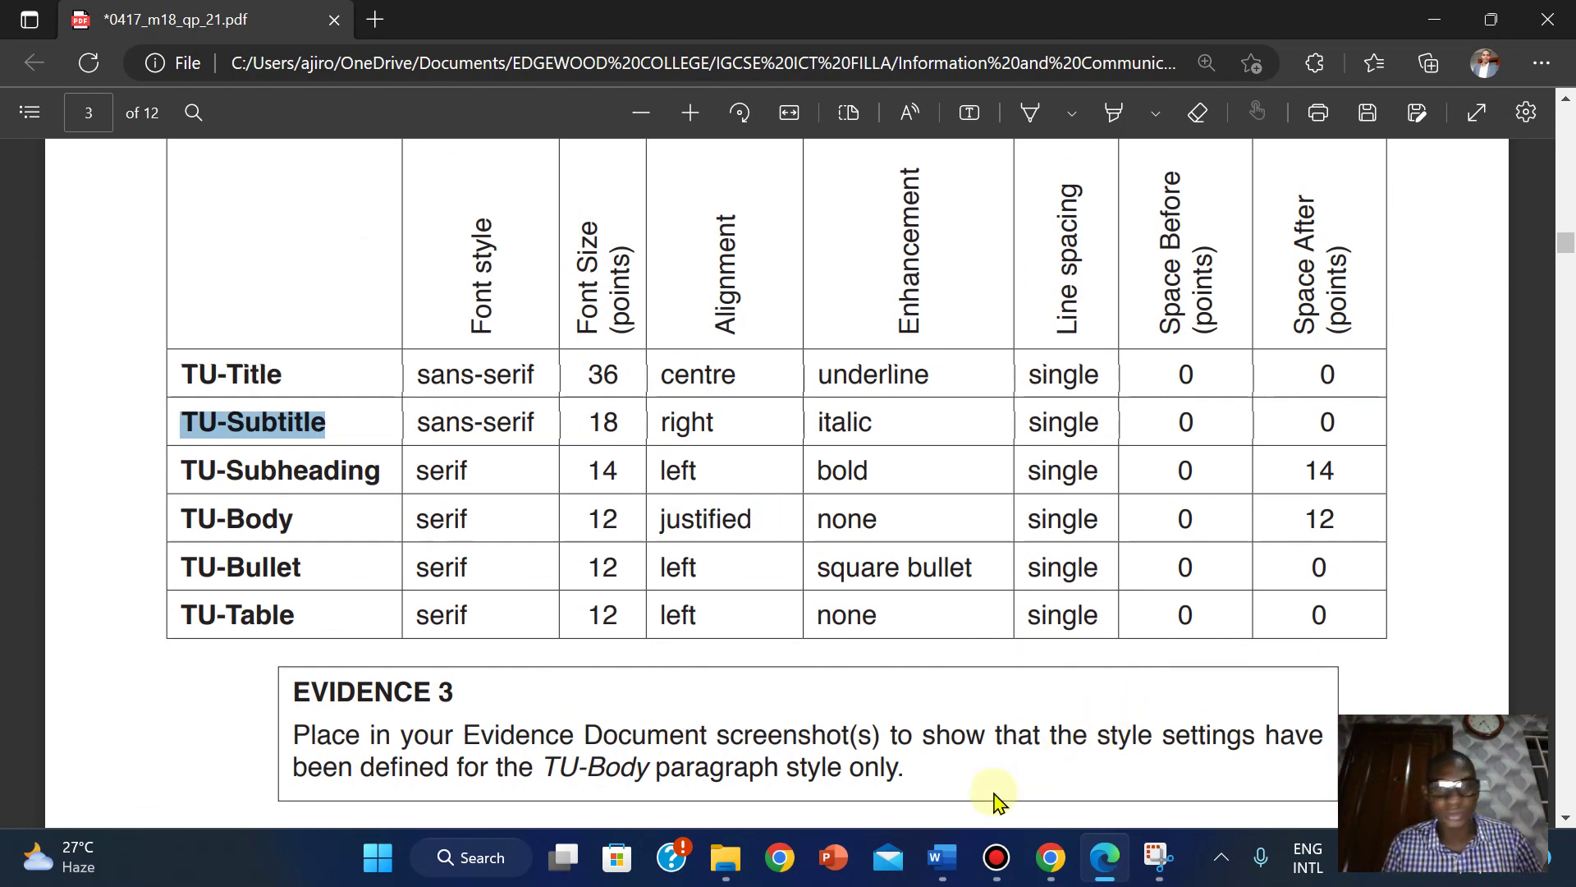
# Paste 'TU-Subtitle' as the new style's name and set its font to Arial.
pyautogui.moveTo(946, 866)
pyautogui.click(1075, 739)
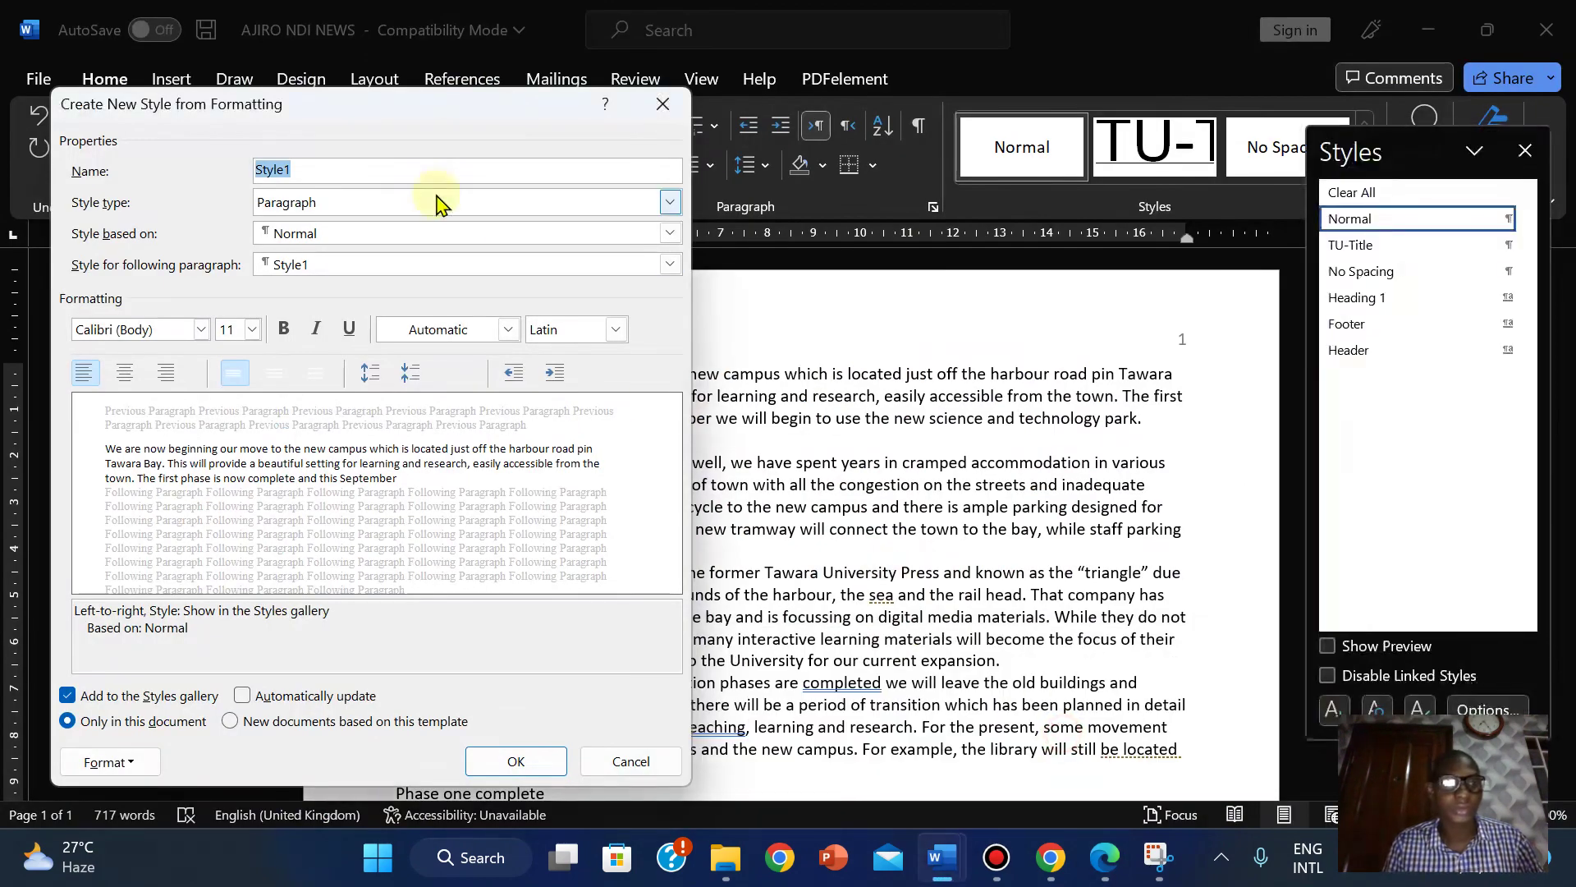
pyautogui.rightClick(278, 168)
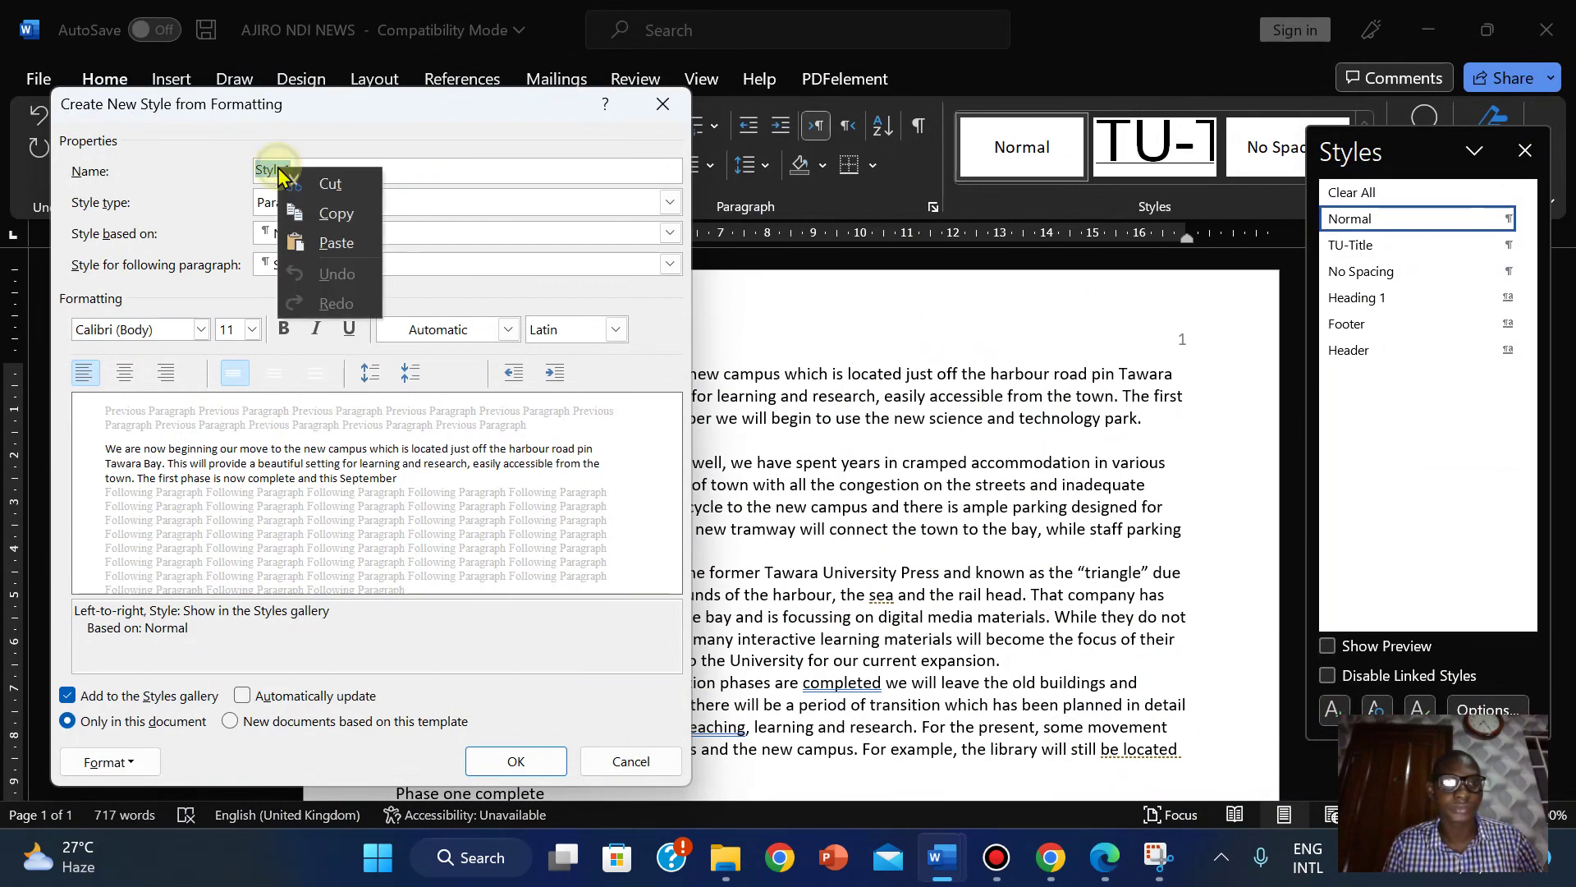
pyautogui.click(337, 246)
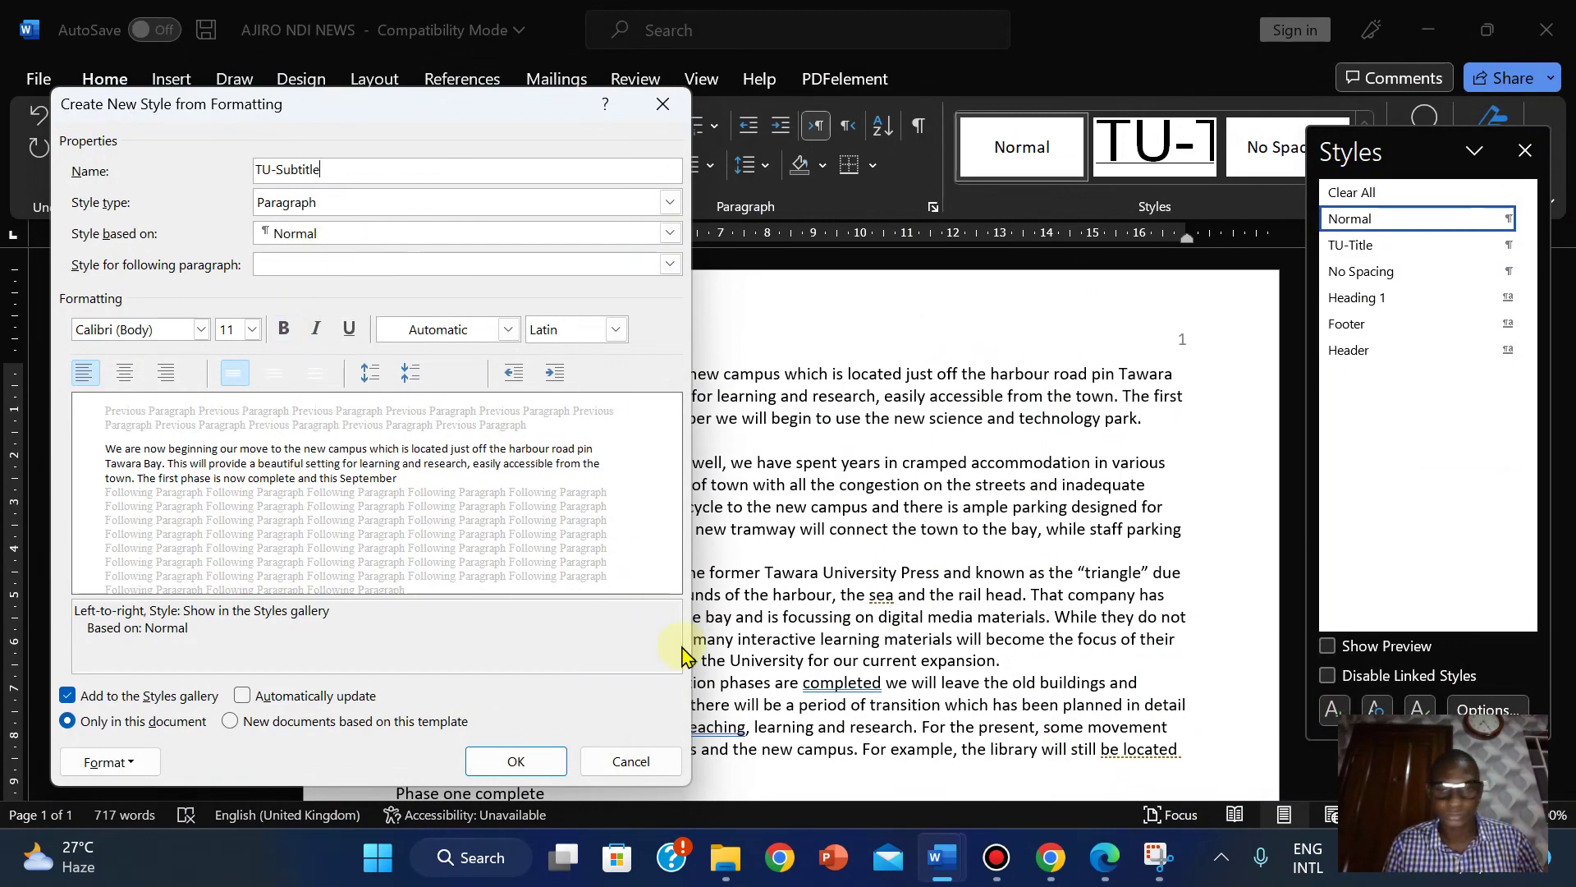
pyautogui.click(1106, 864)
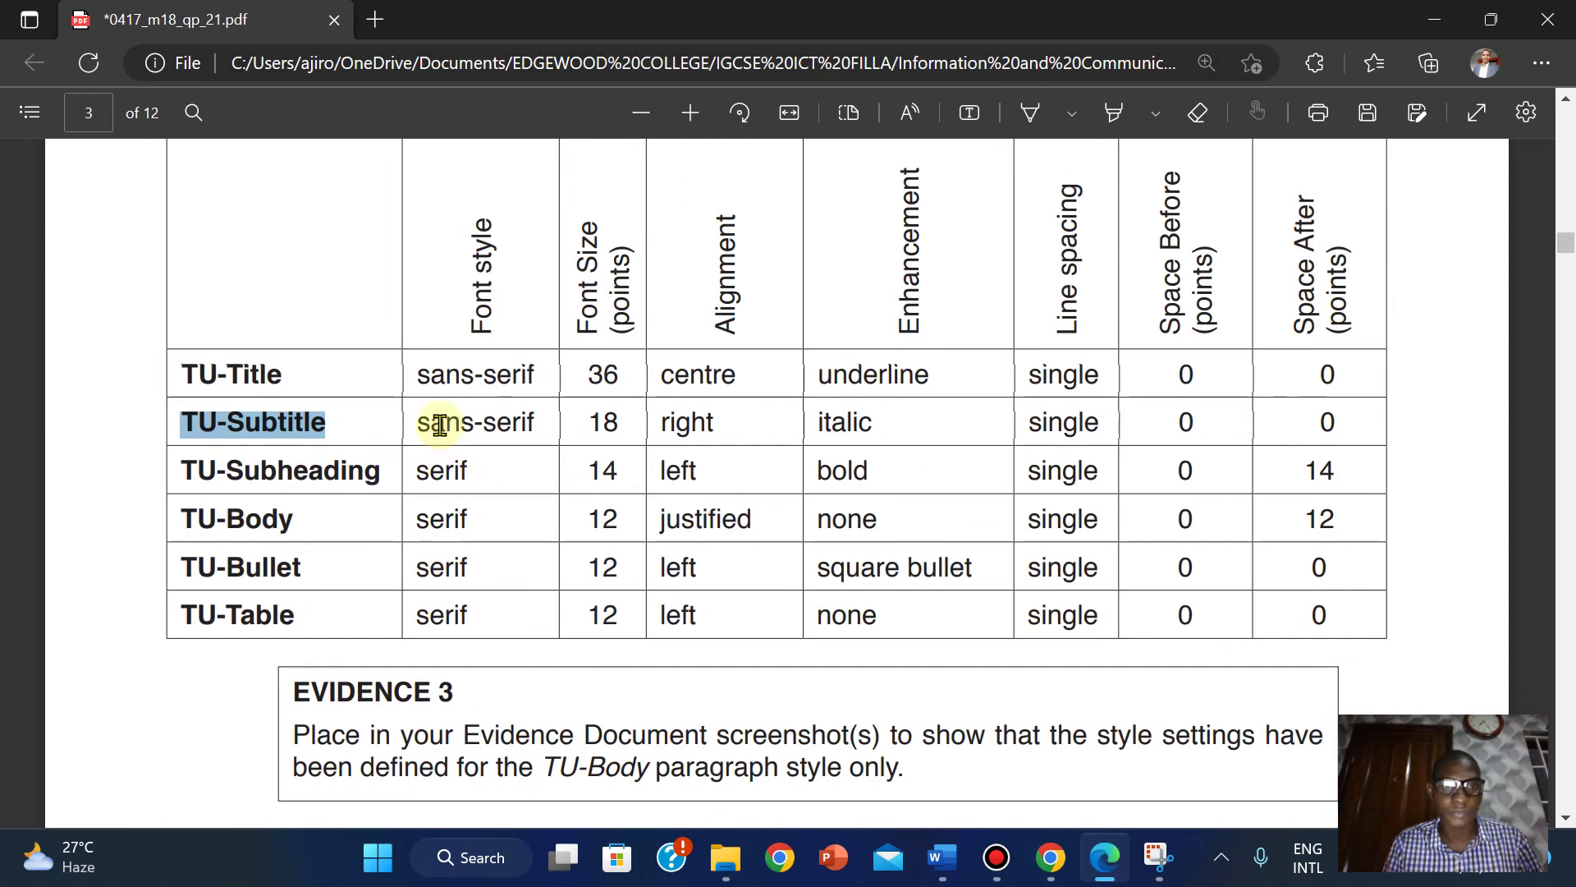
pyautogui.click(1103, 871)
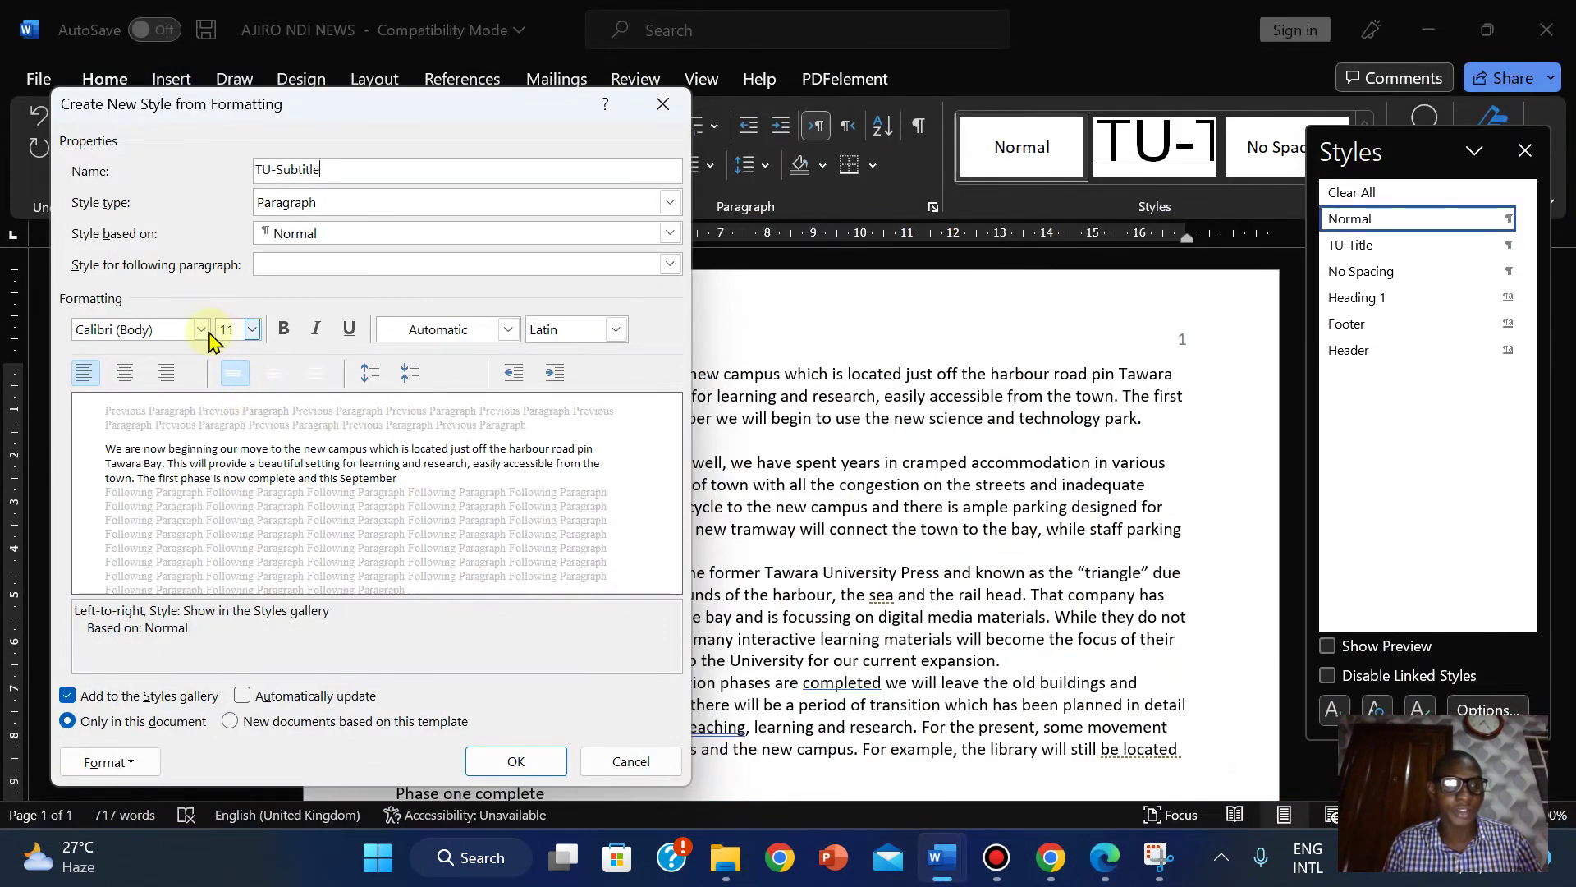
pyautogui.click(201, 330)
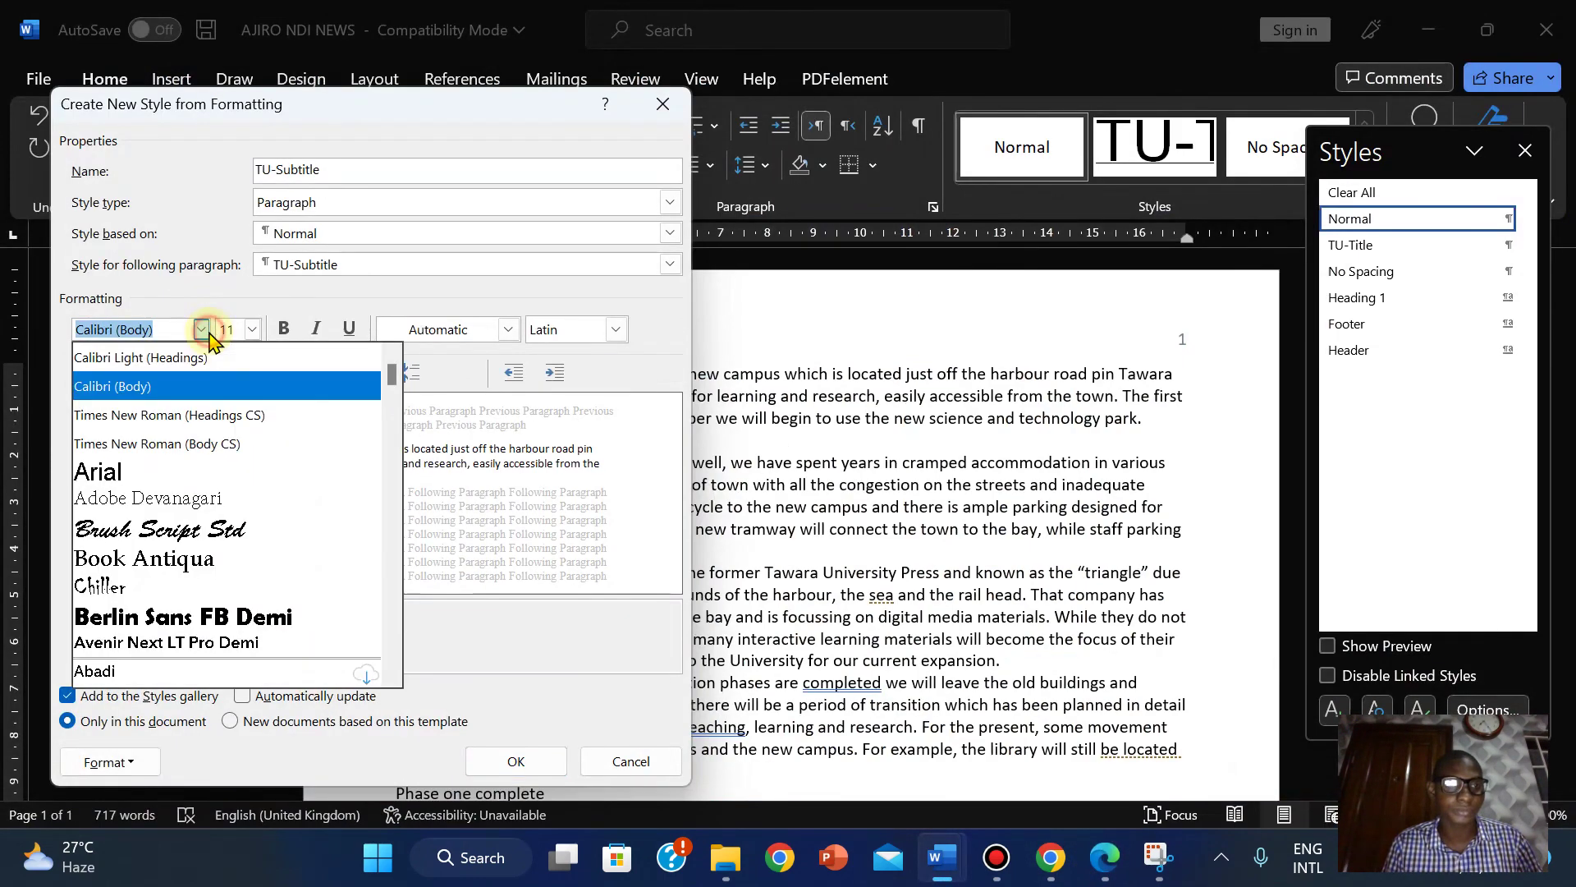
pyautogui.click(99, 473)
pyautogui.click(1104, 858)
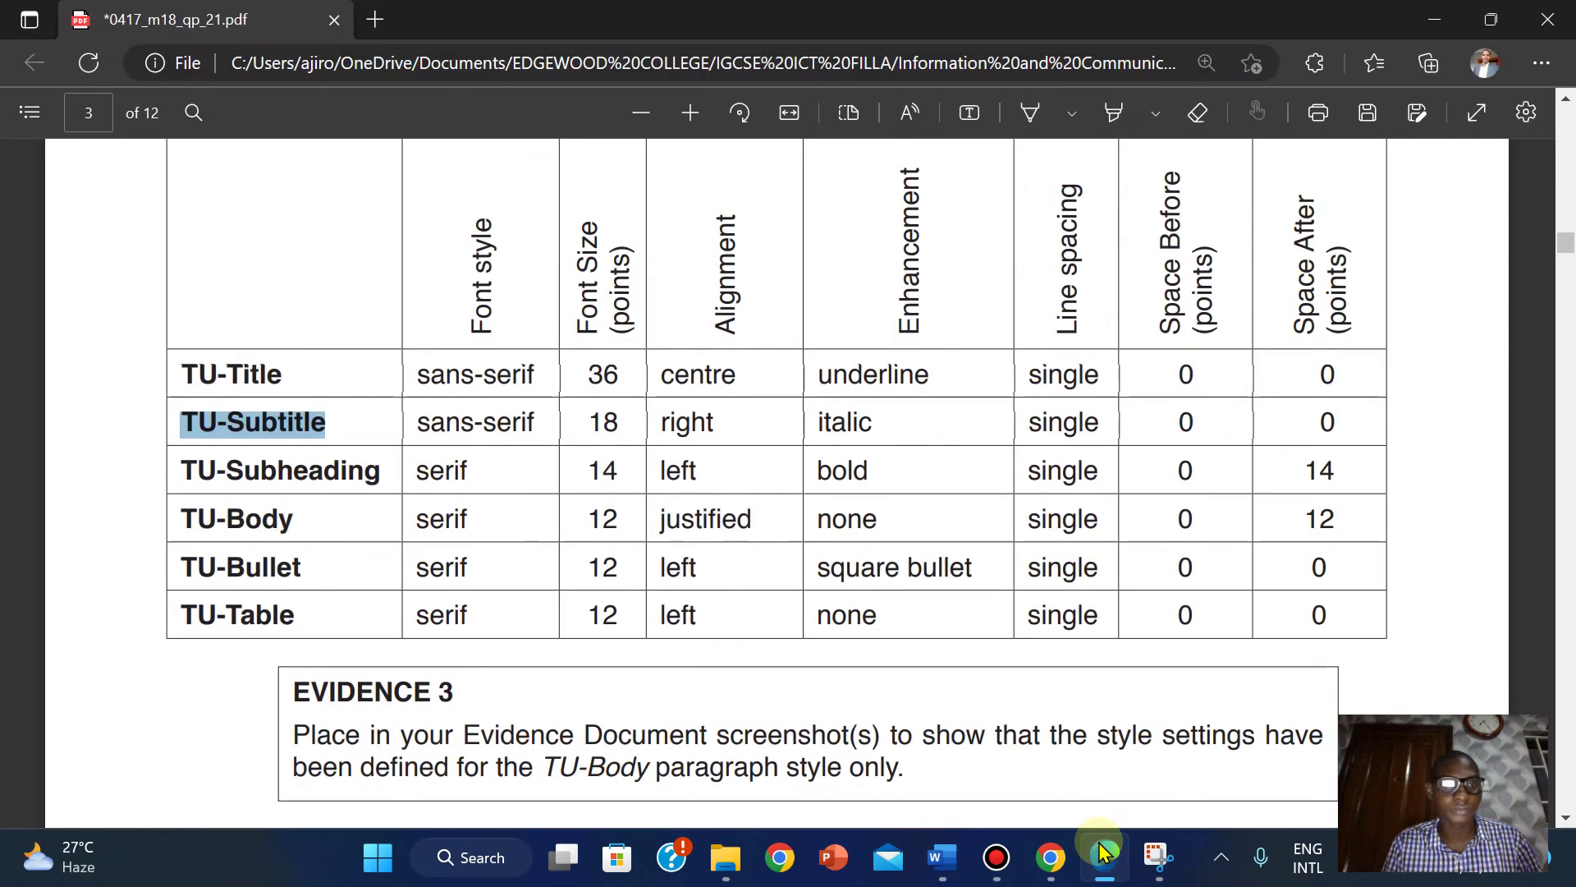
pyautogui.click(1104, 854)
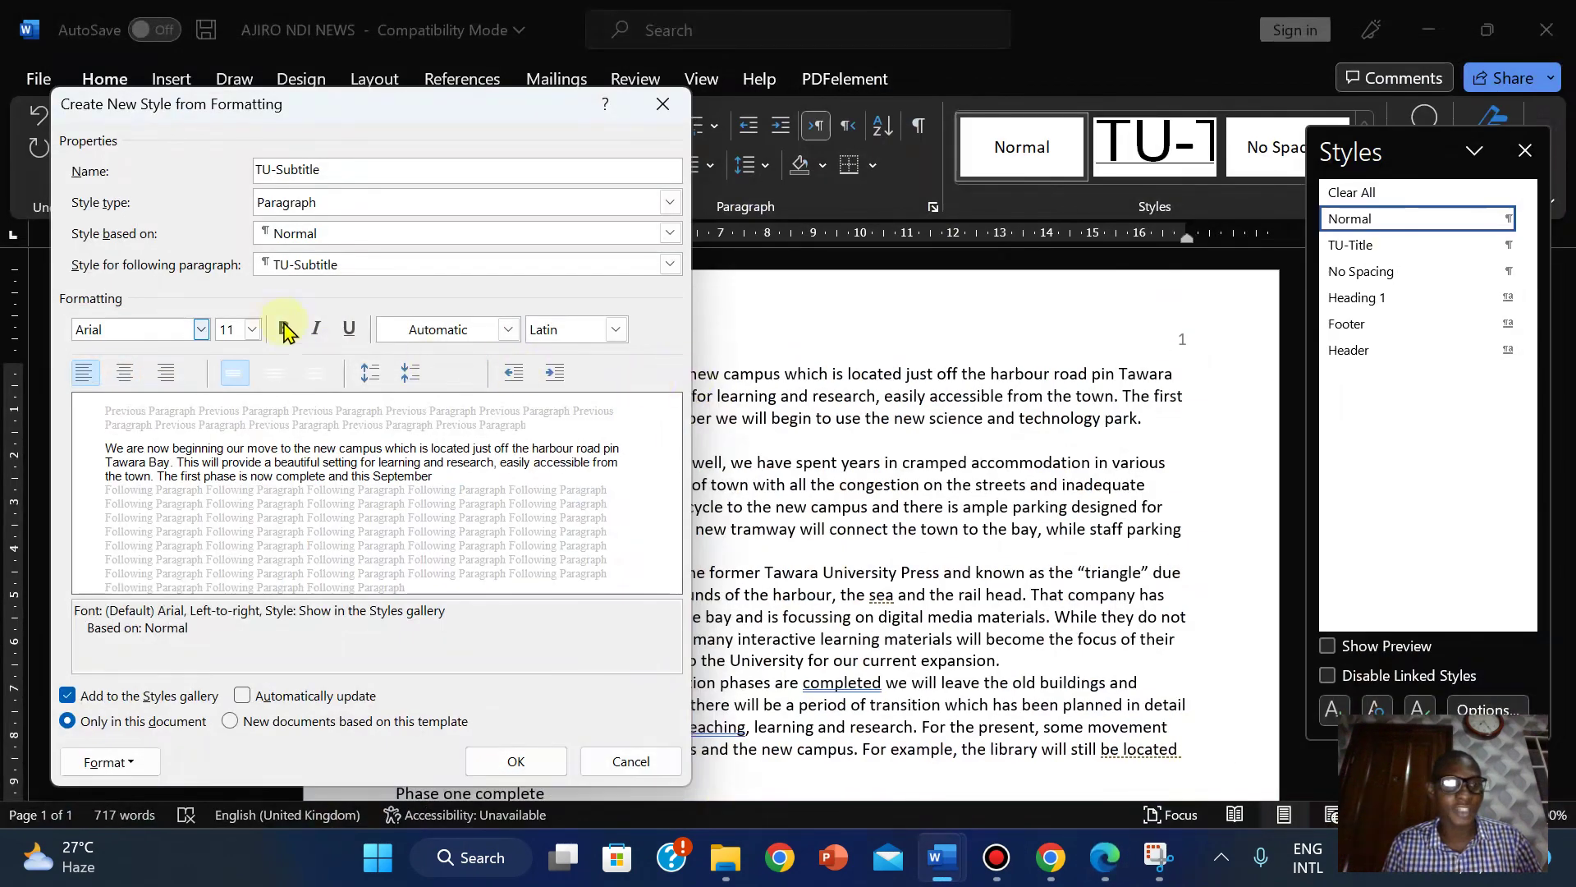
# Set the TU-Subtitle font size to 18 pt.
pyautogui.click(253, 329)
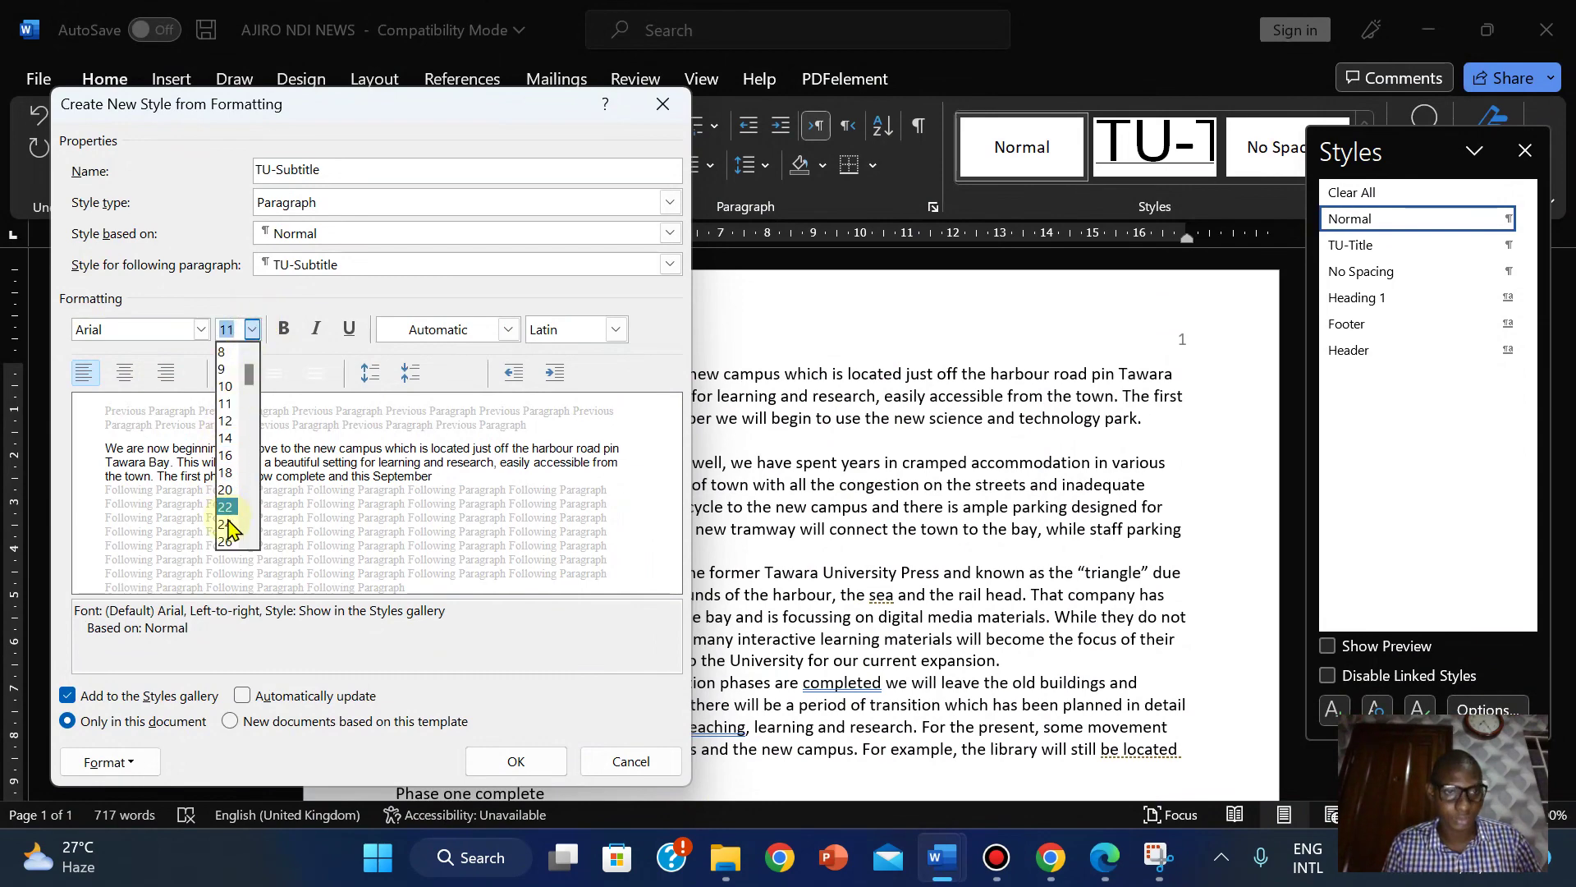
pyautogui.moveTo(249, 377); pyautogui.dragTo(251, 413)
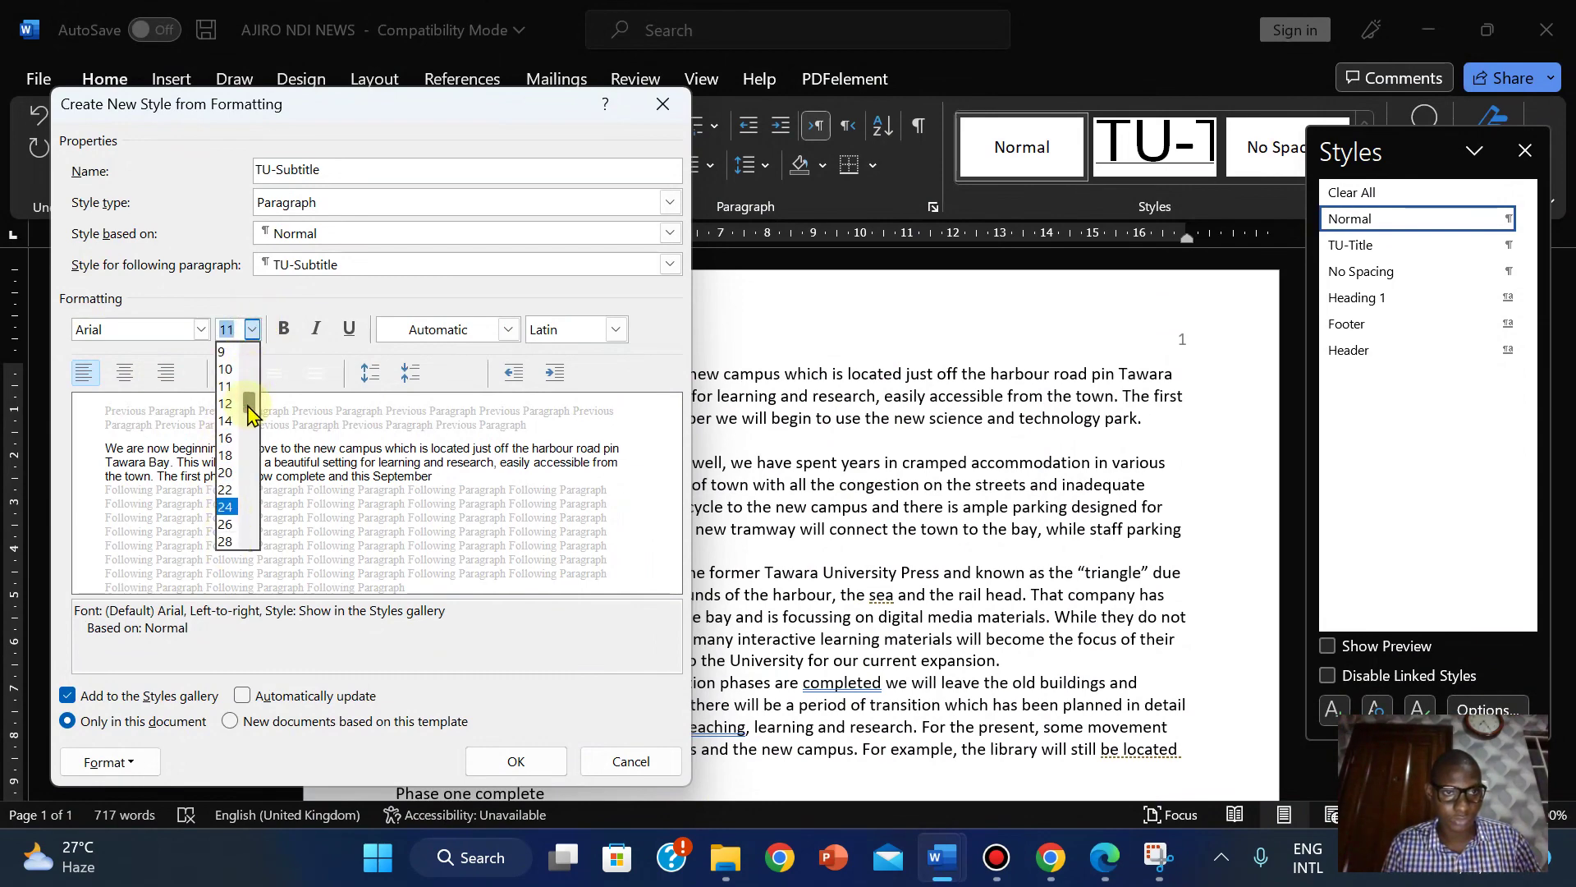
pyautogui.click(1104, 857)
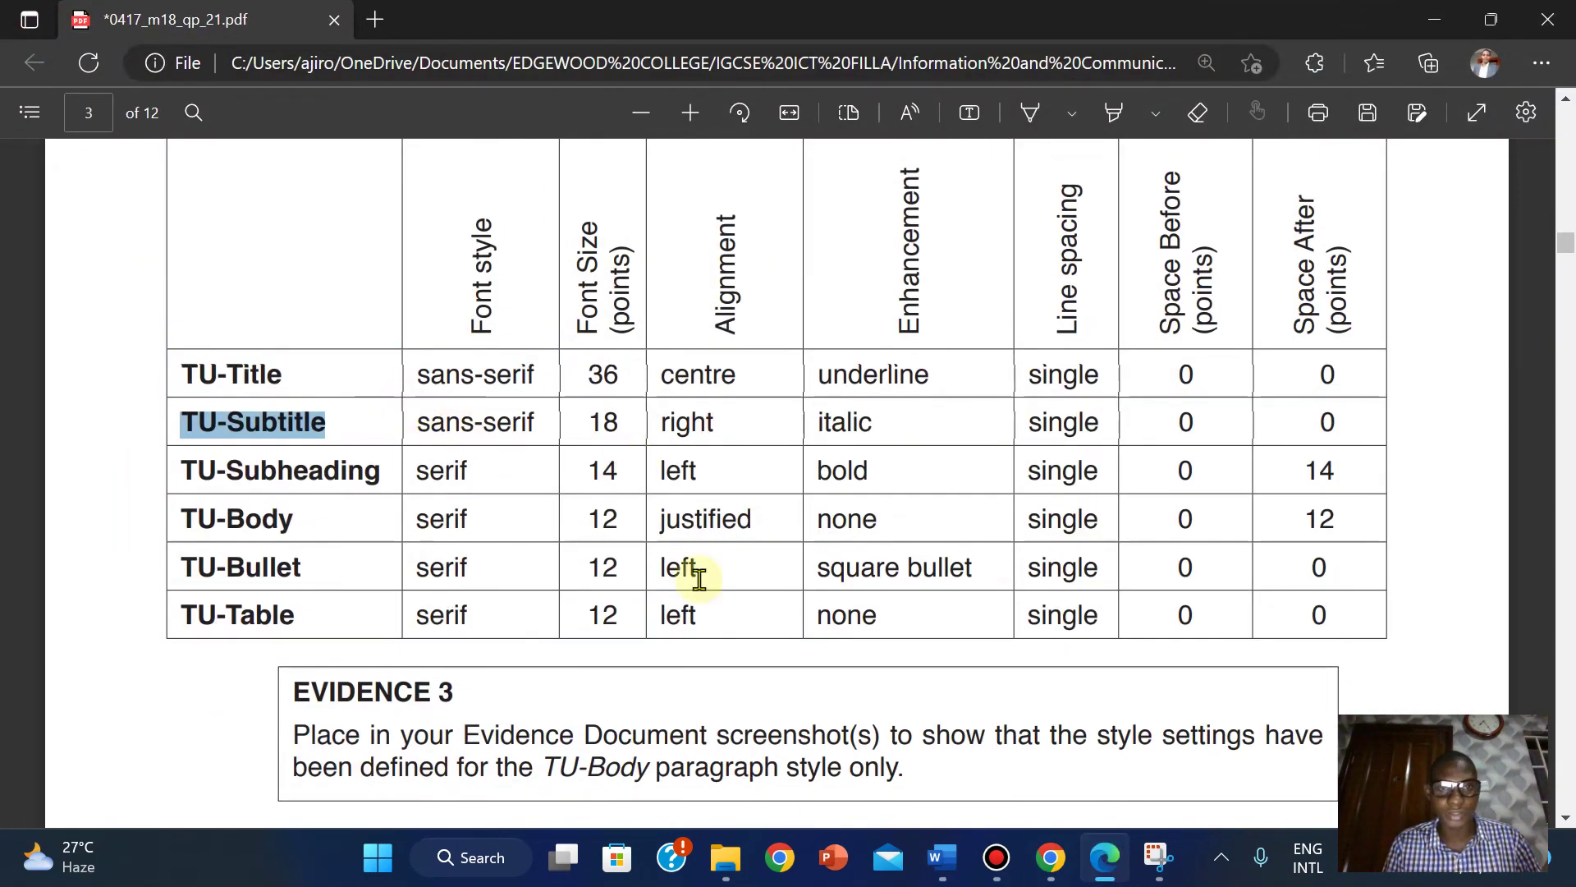
pyautogui.hotkey('alt', 'Tab')
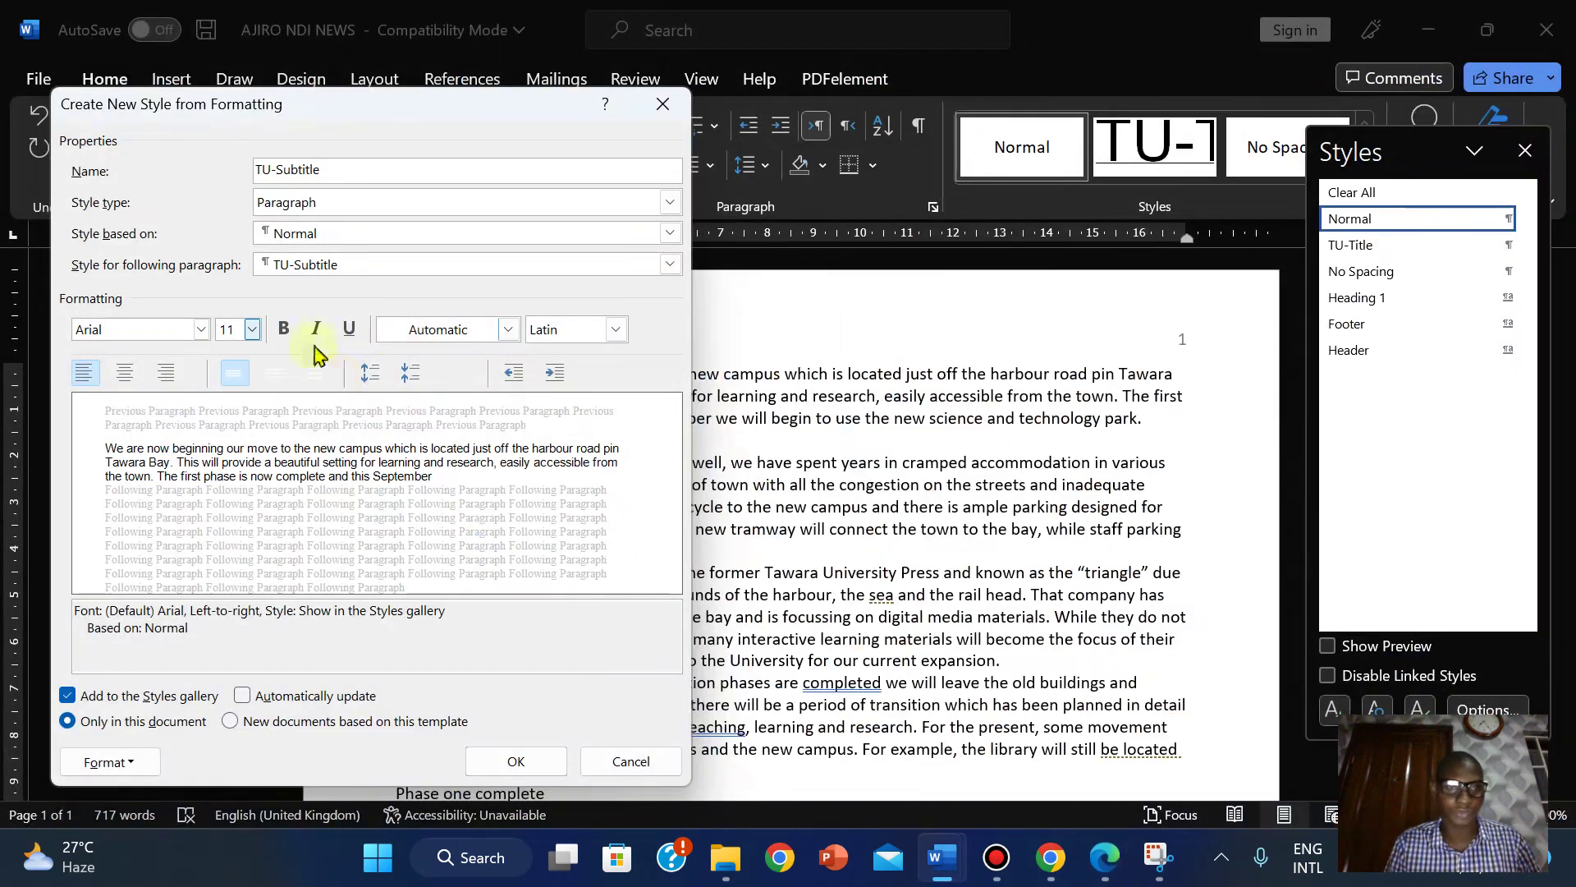
pyautogui.click(252, 331)
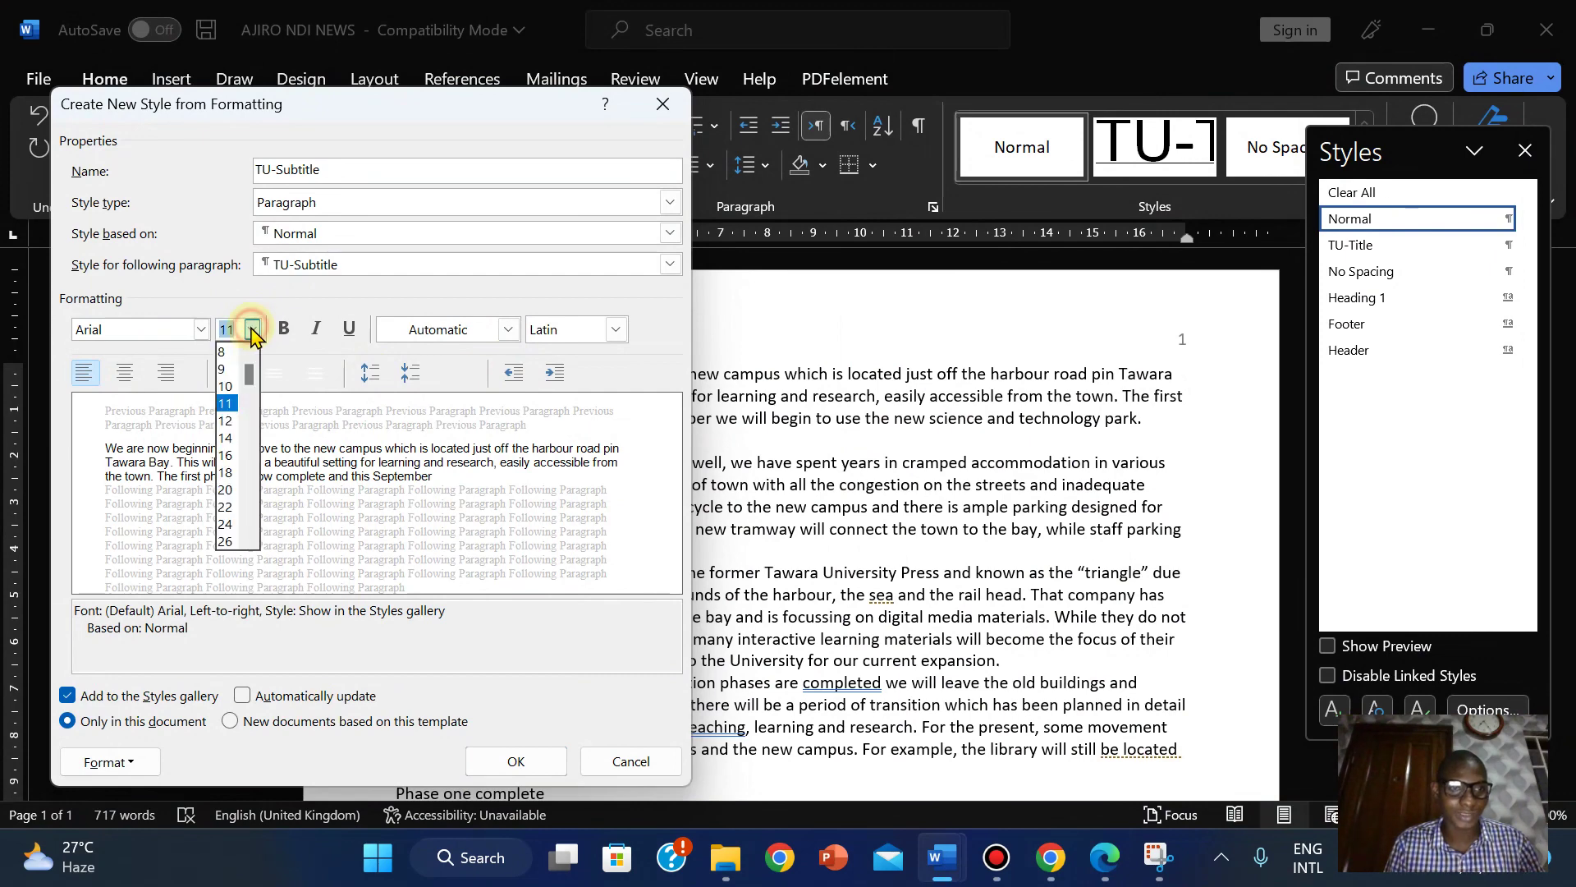
pyautogui.click(228, 462)
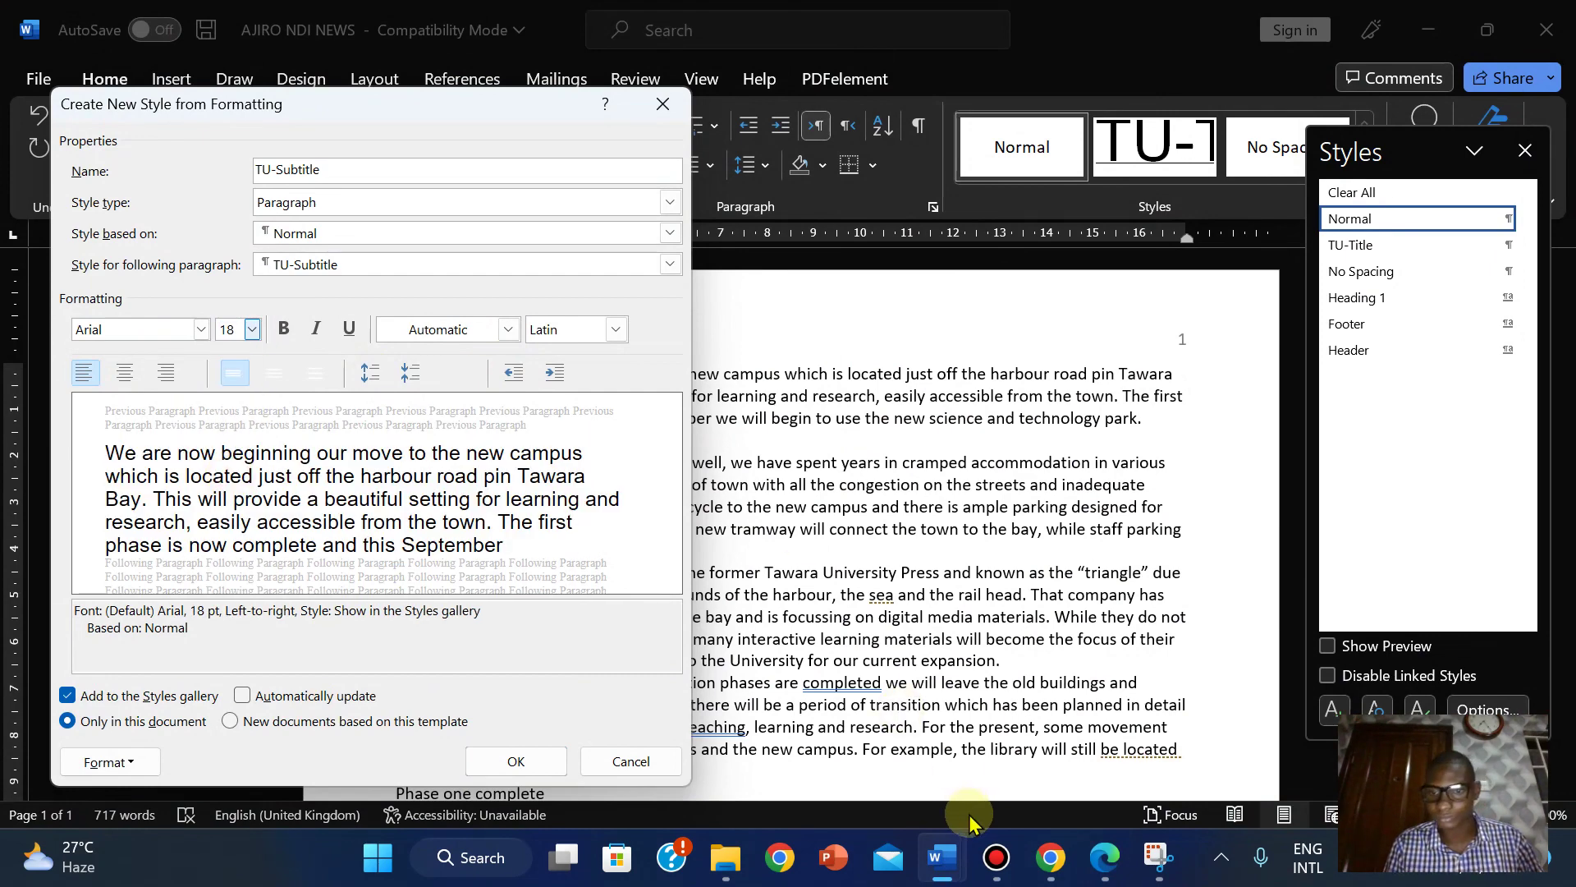
# Make TU-Subtitle right-aligned and italic, then create the style.
pyautogui.click(1109, 859)
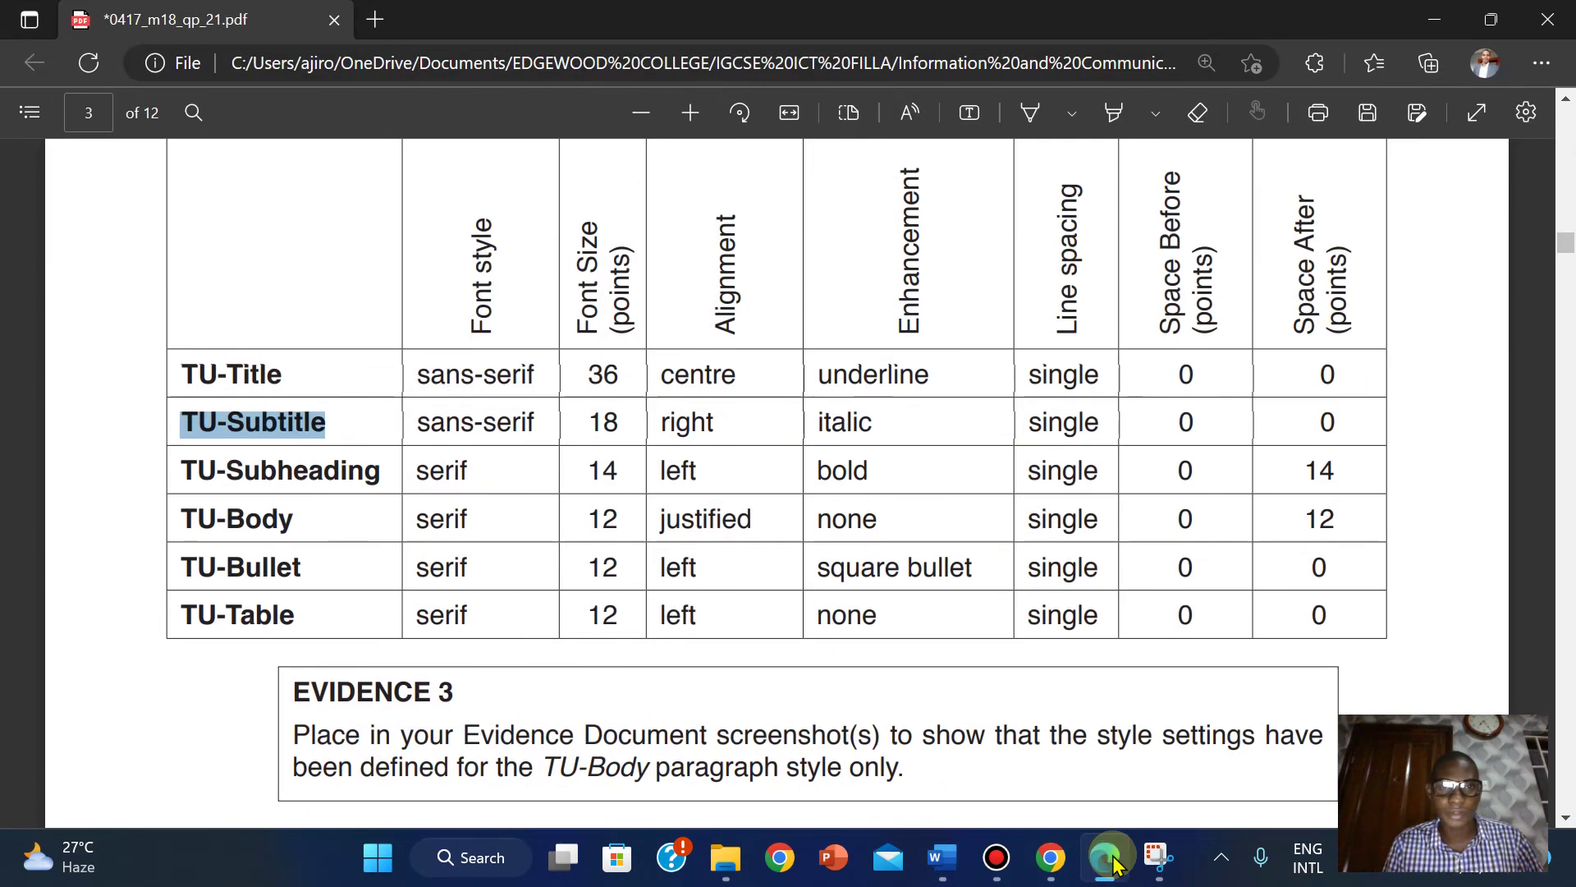
pyautogui.click(1110, 859)
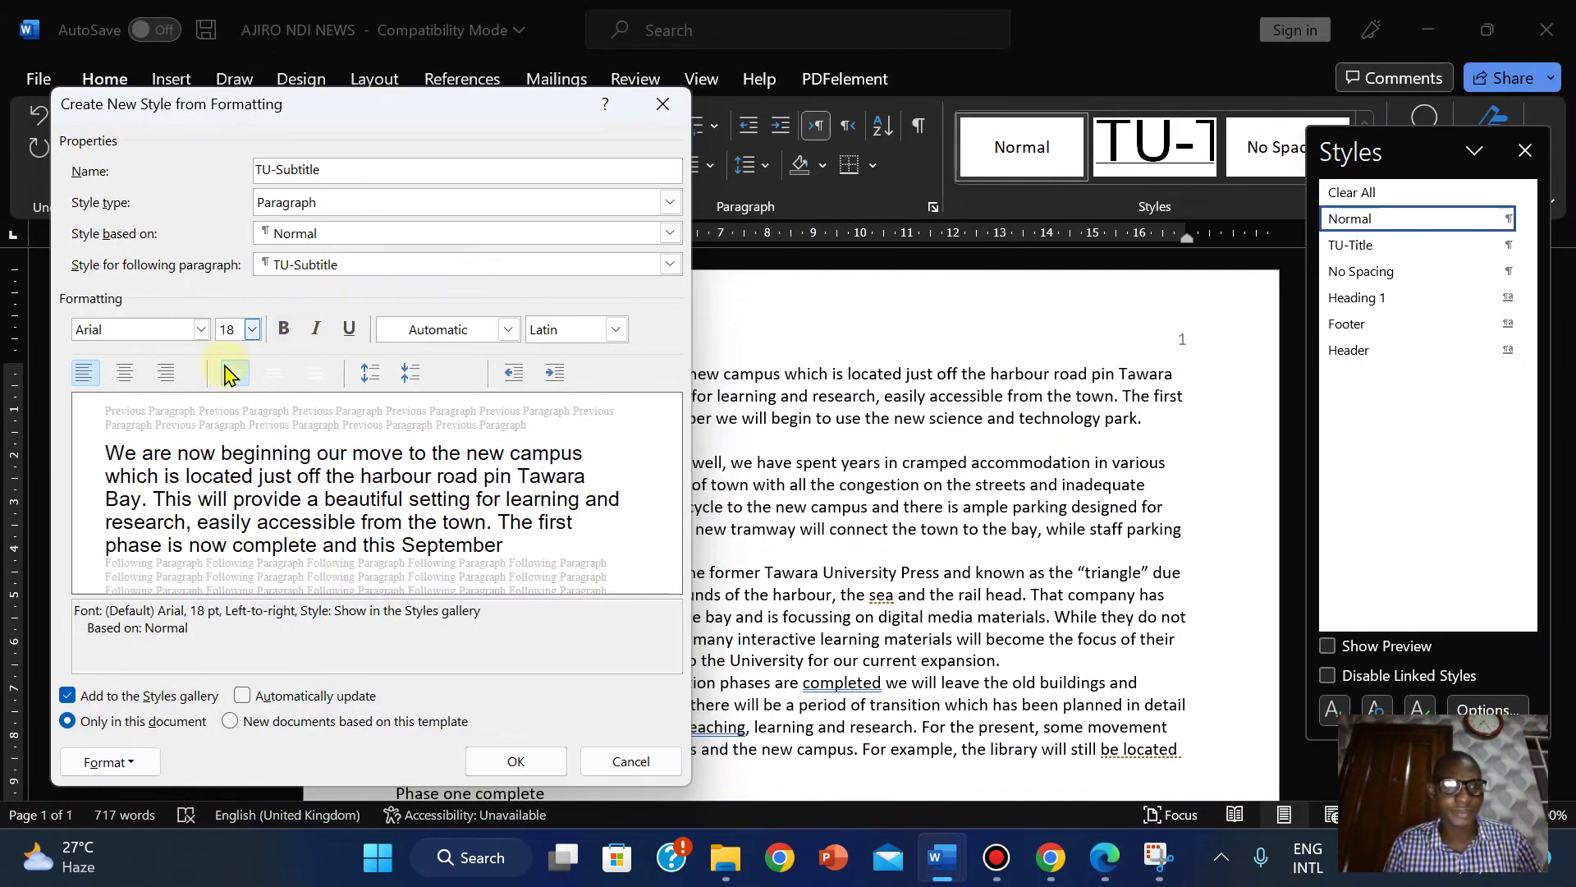
pyautogui.click(163, 375)
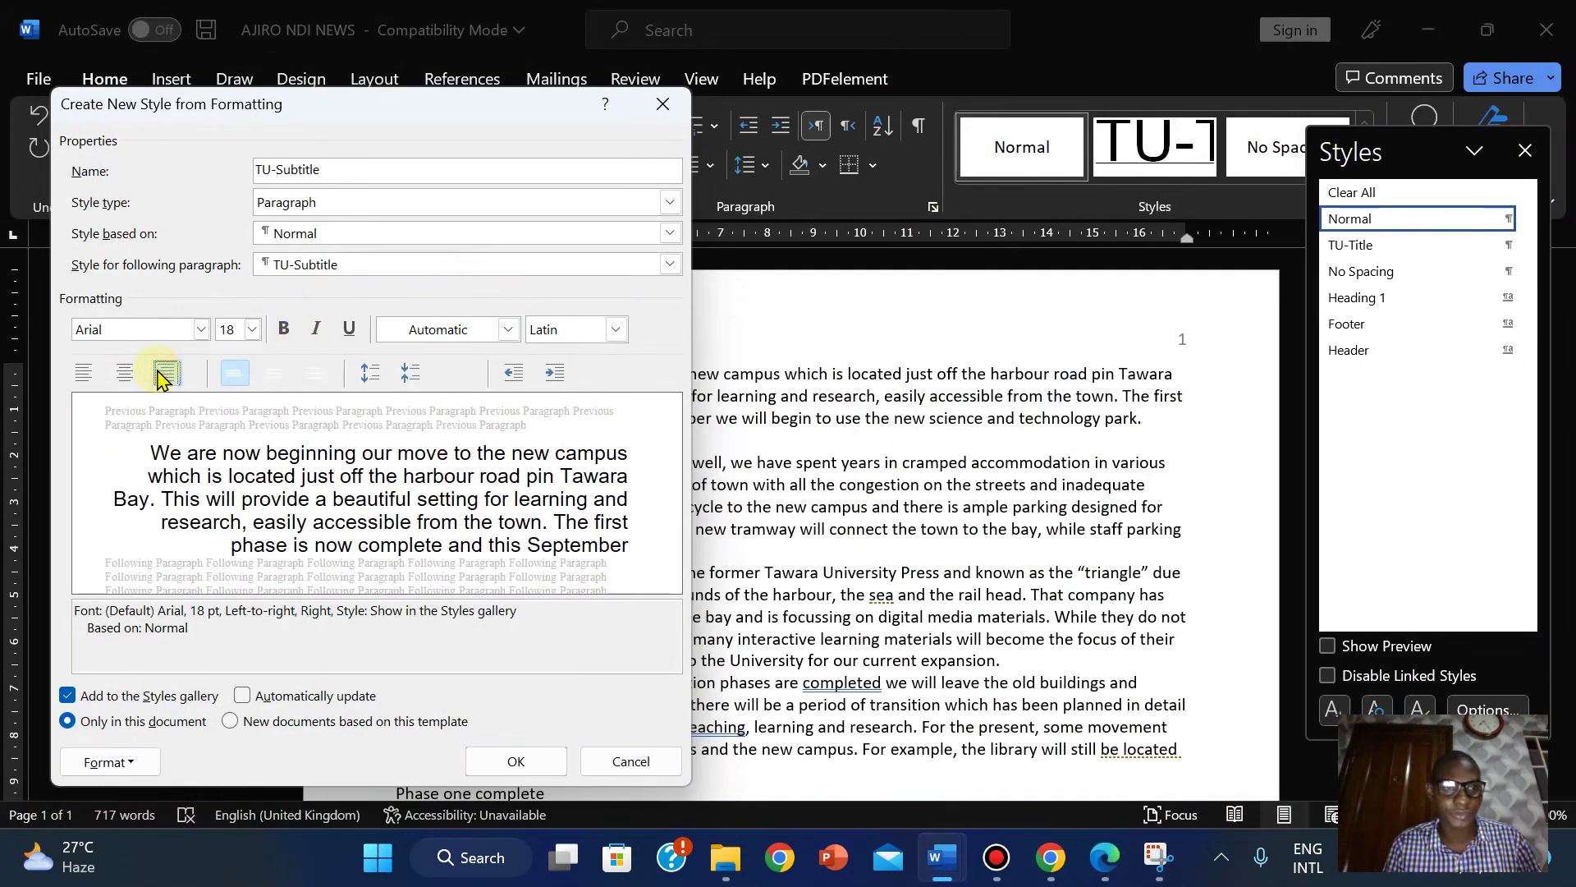
pyautogui.click(1104, 872)
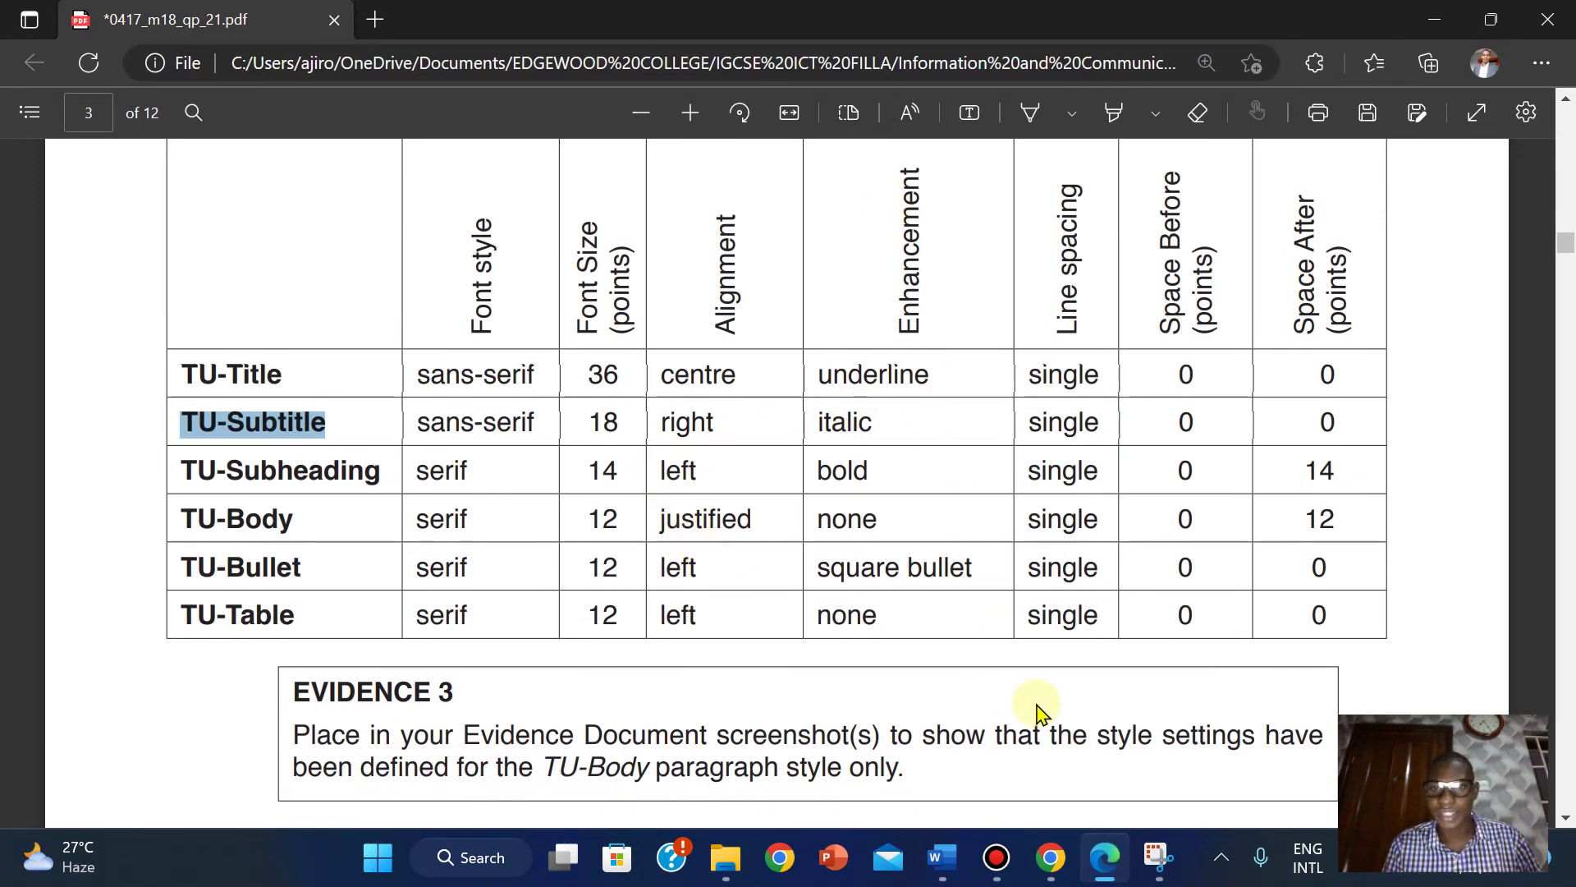
pyautogui.click(1110, 870)
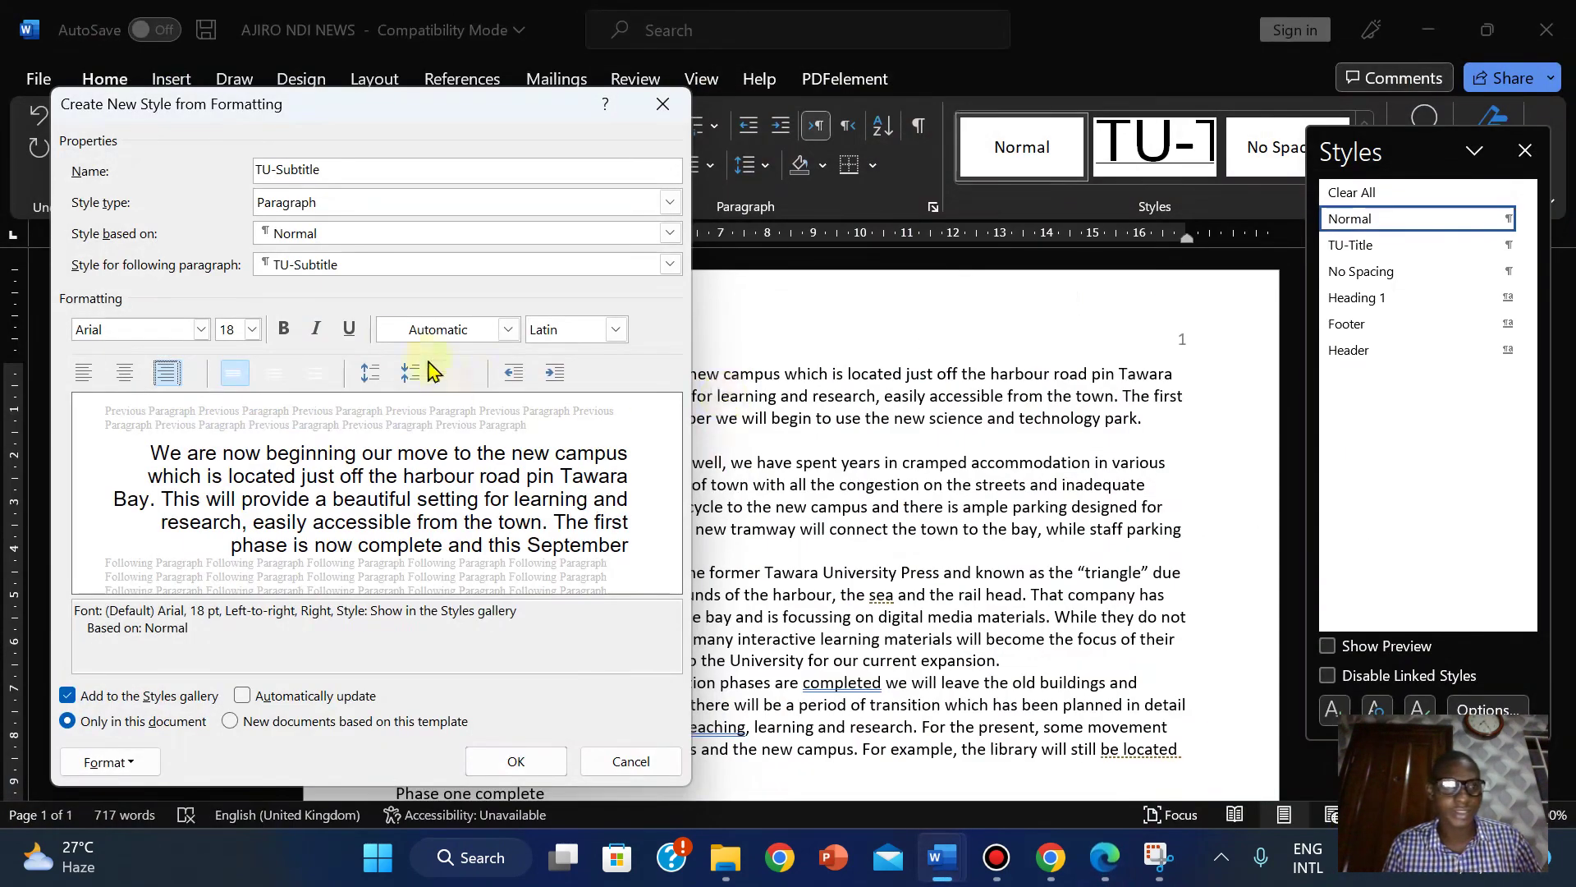
pyautogui.click(307, 334)
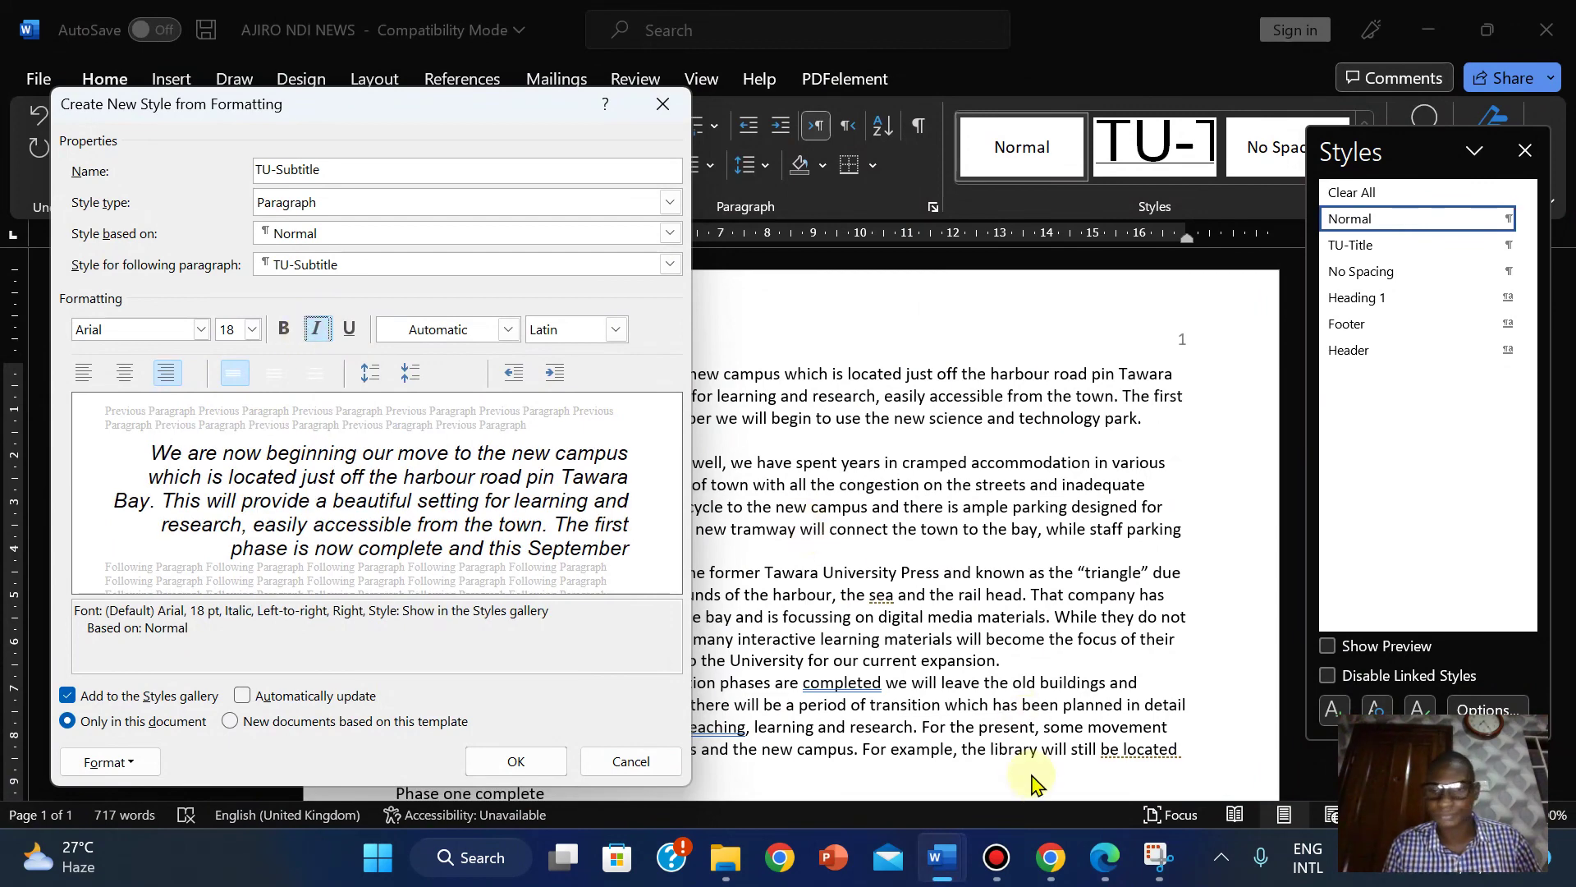
pyautogui.click(1117, 874)
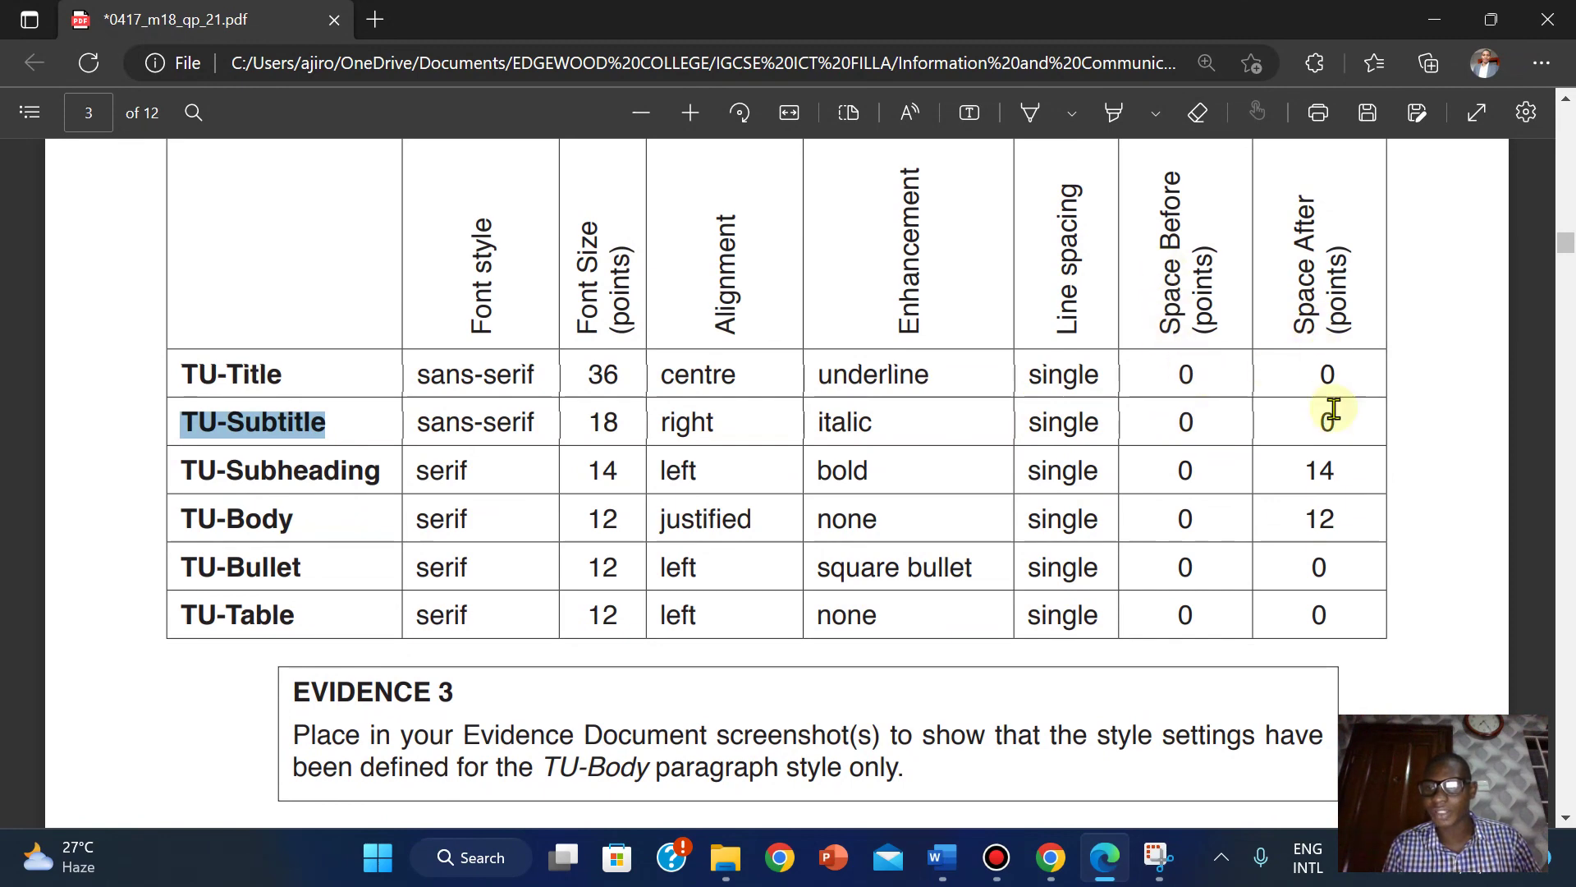
pyautogui.click(1108, 845)
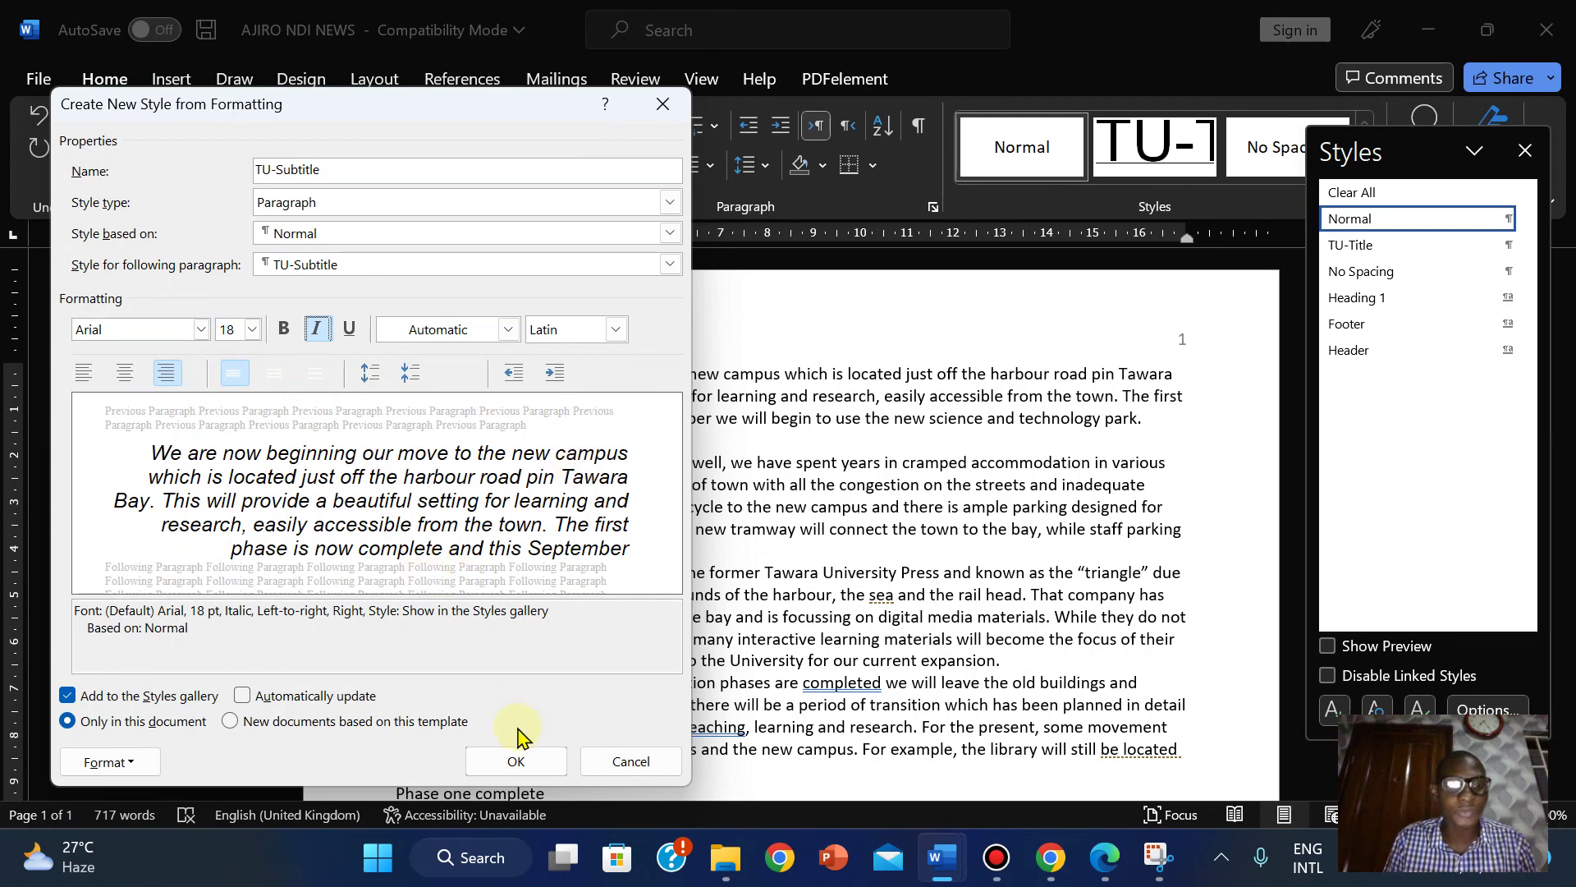
pyautogui.click(515, 761)
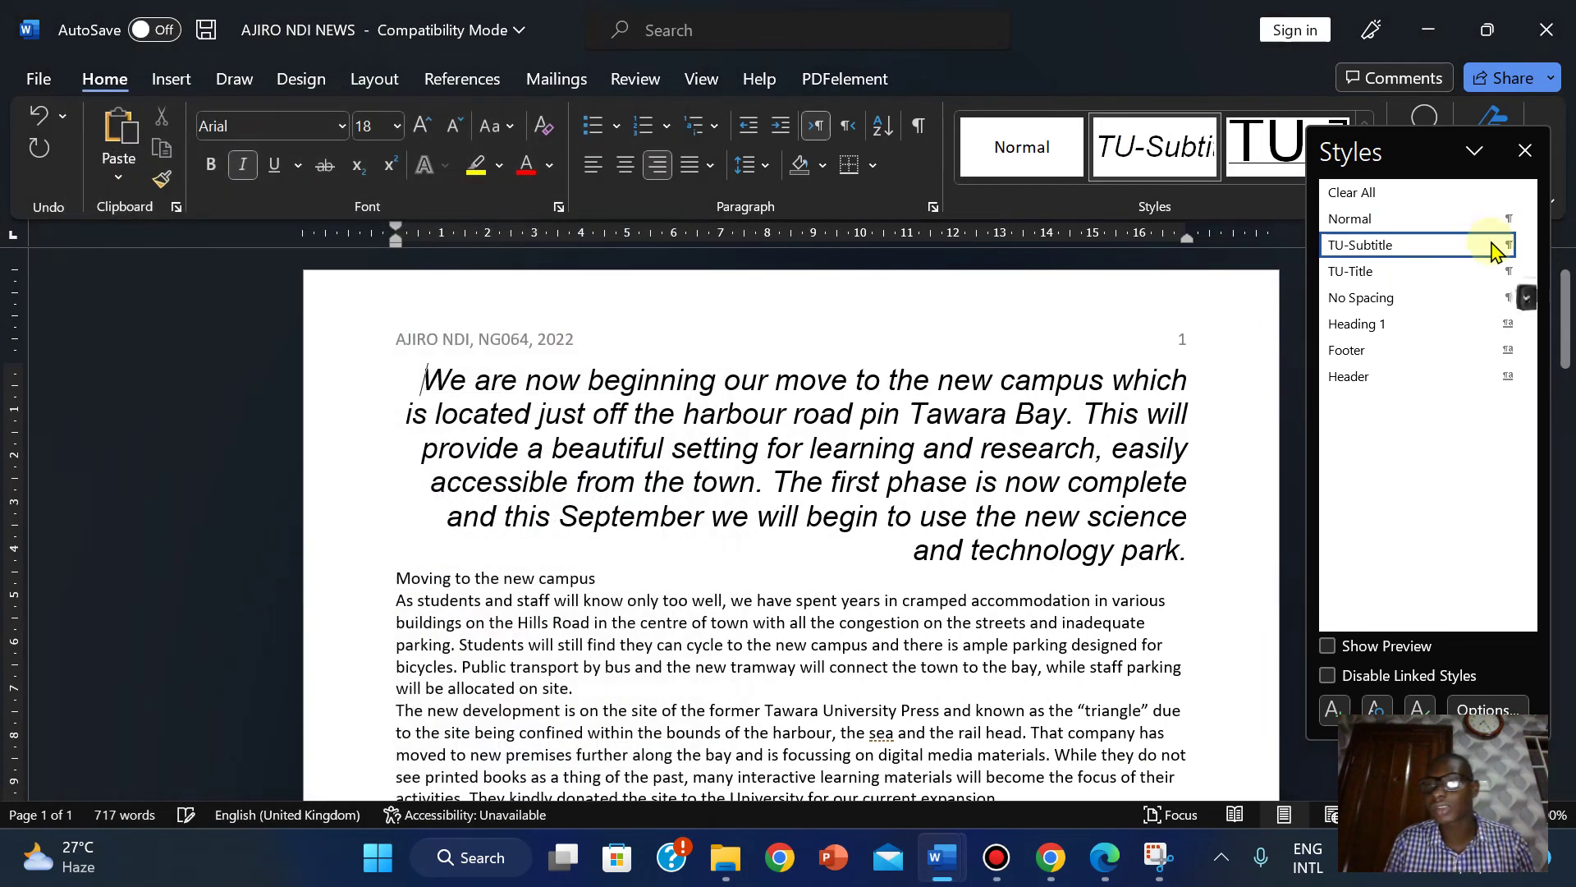
# Reset the opening paragraph to Normal, start a new style, and copy 'TU-Subheading' from the PDF.
pyautogui.click(1350, 222)
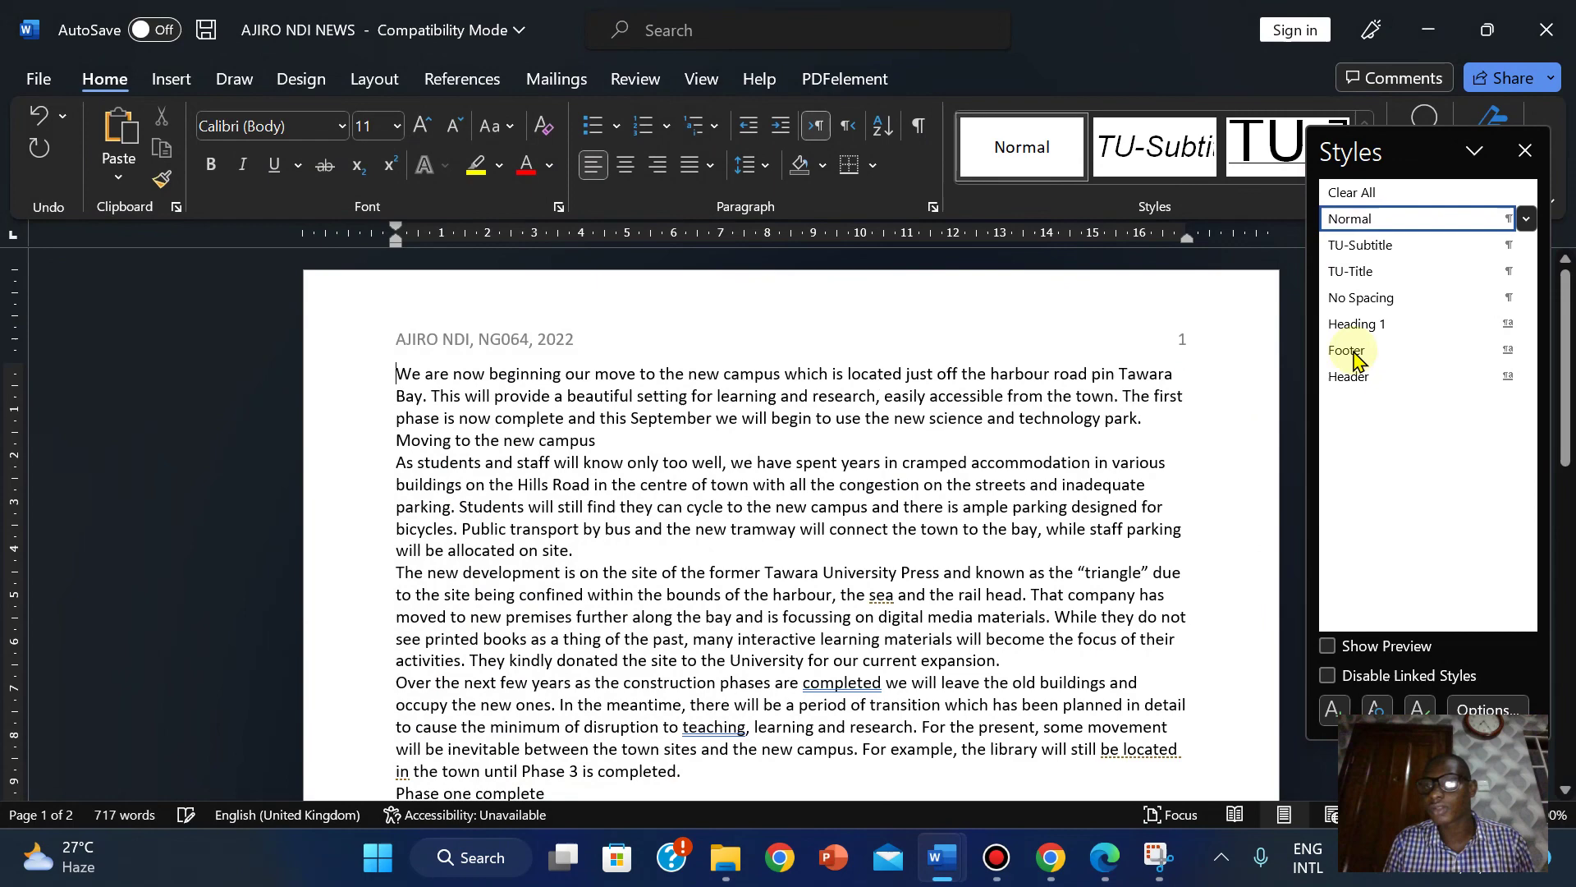
pyautogui.click(1328, 711)
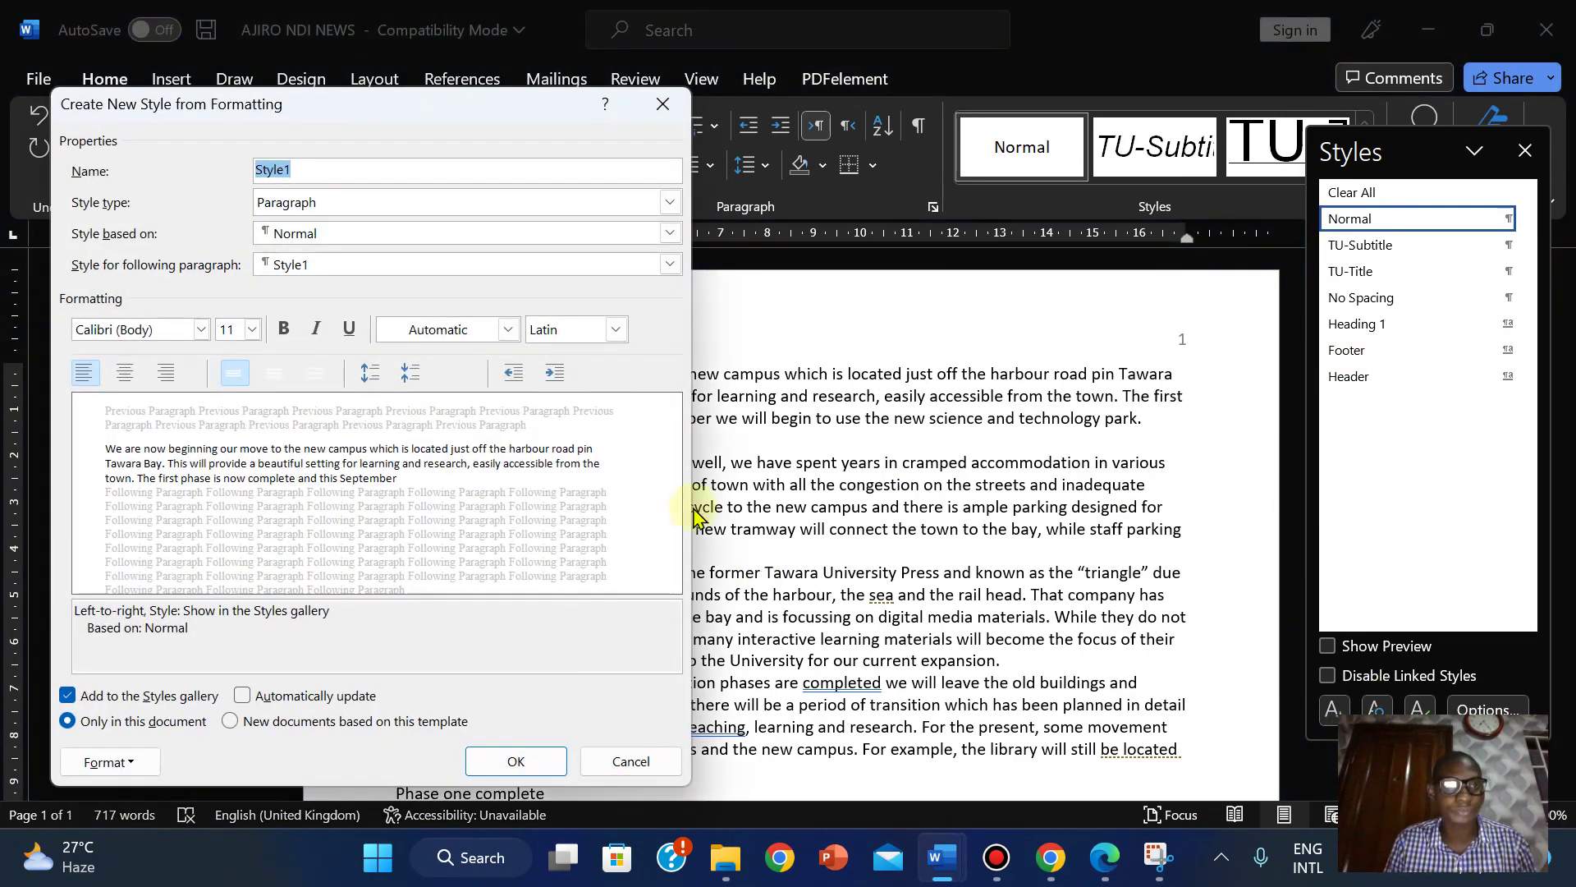
pyautogui.click(1096, 858)
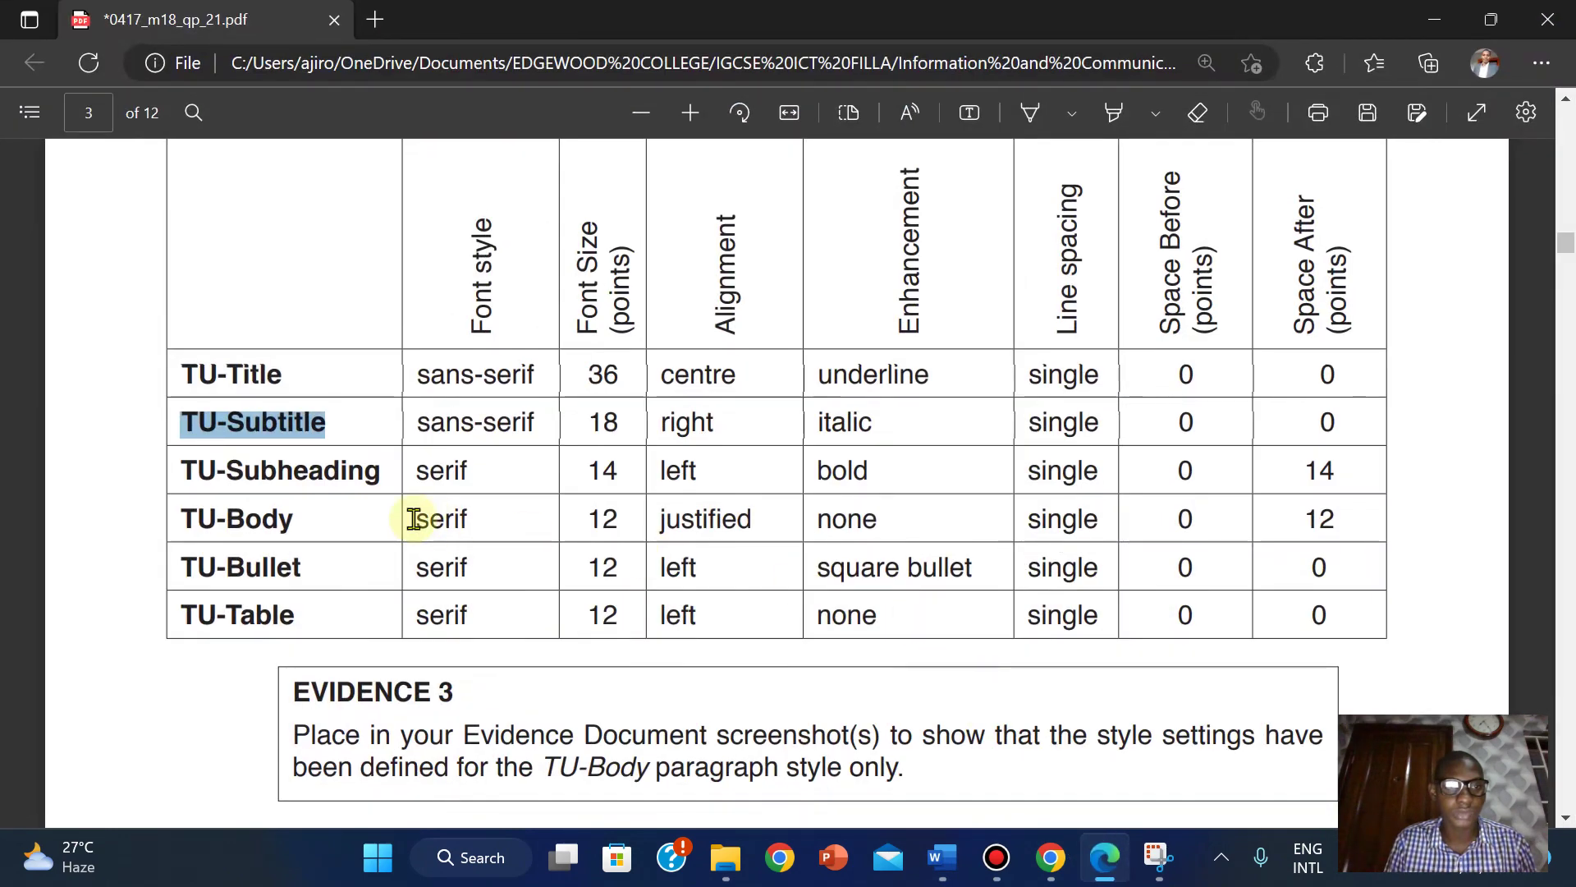
pyautogui.moveTo(181, 470); pyautogui.dragTo(376, 493)
pyautogui.hotkey('ctrl', 'c')
pyautogui.click(429, 274)
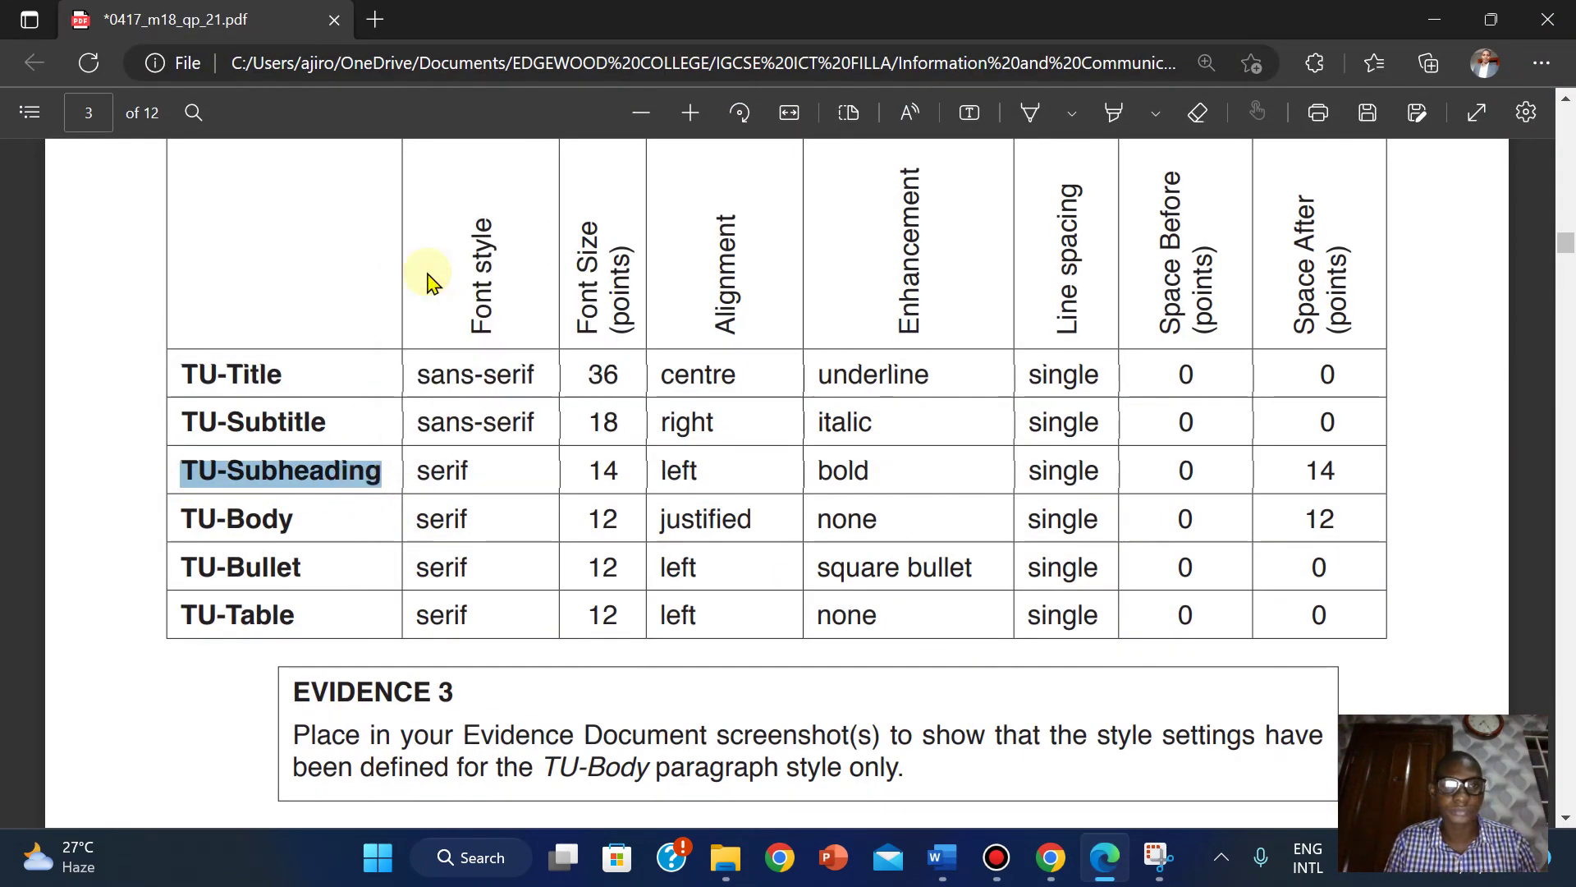
# Paste 'TU-Subheading' into the new style's Name box.
pyautogui.moveTo(942, 857)
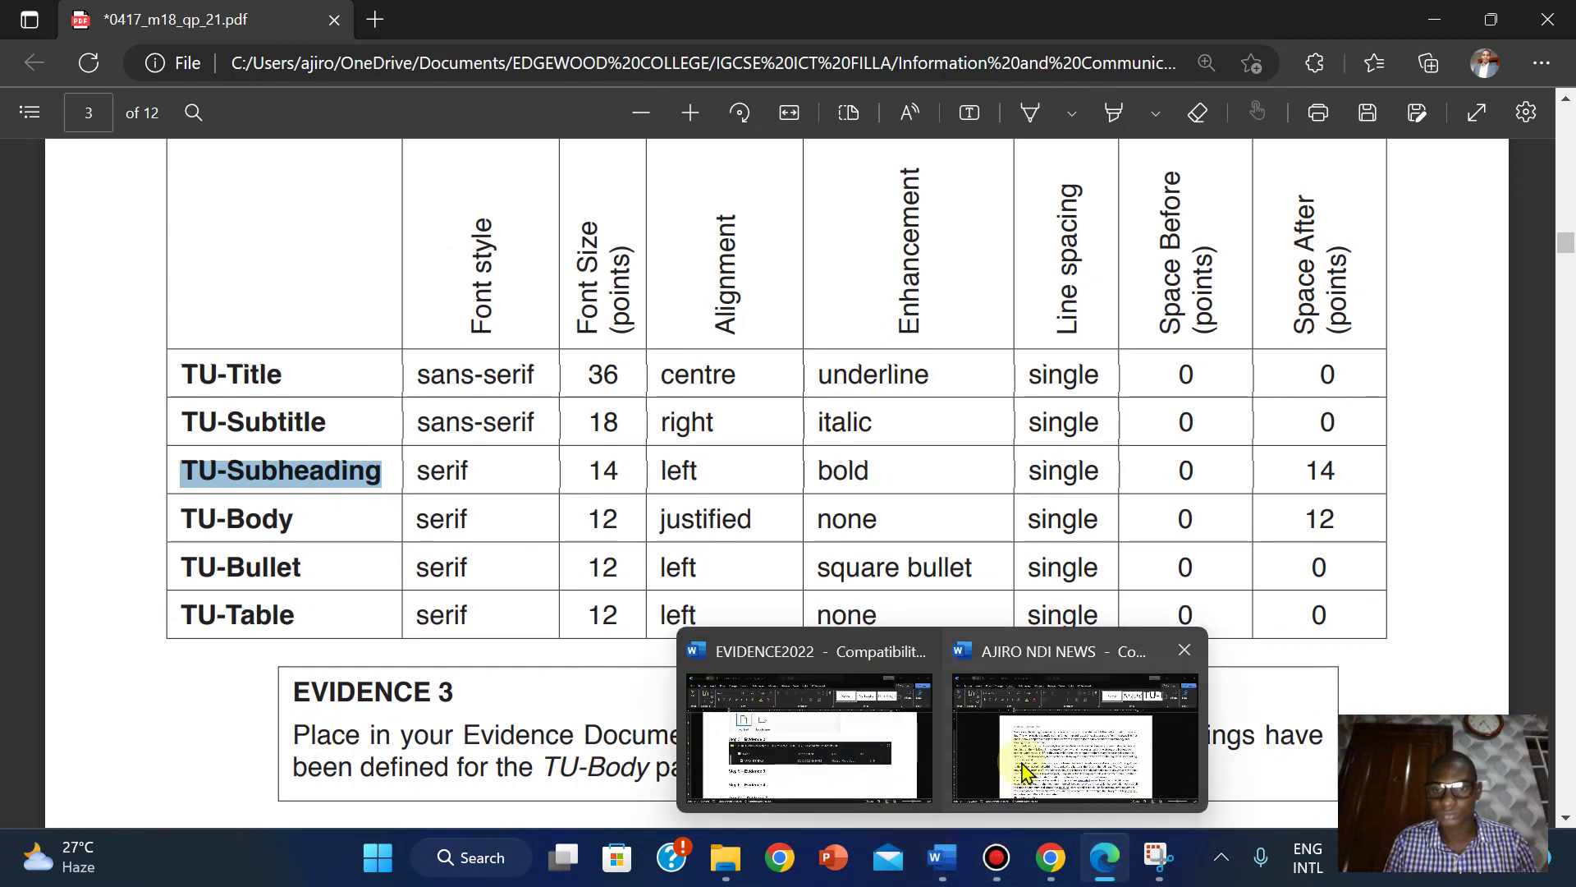
pyautogui.click(1026, 764)
pyautogui.rightClick(274, 173)
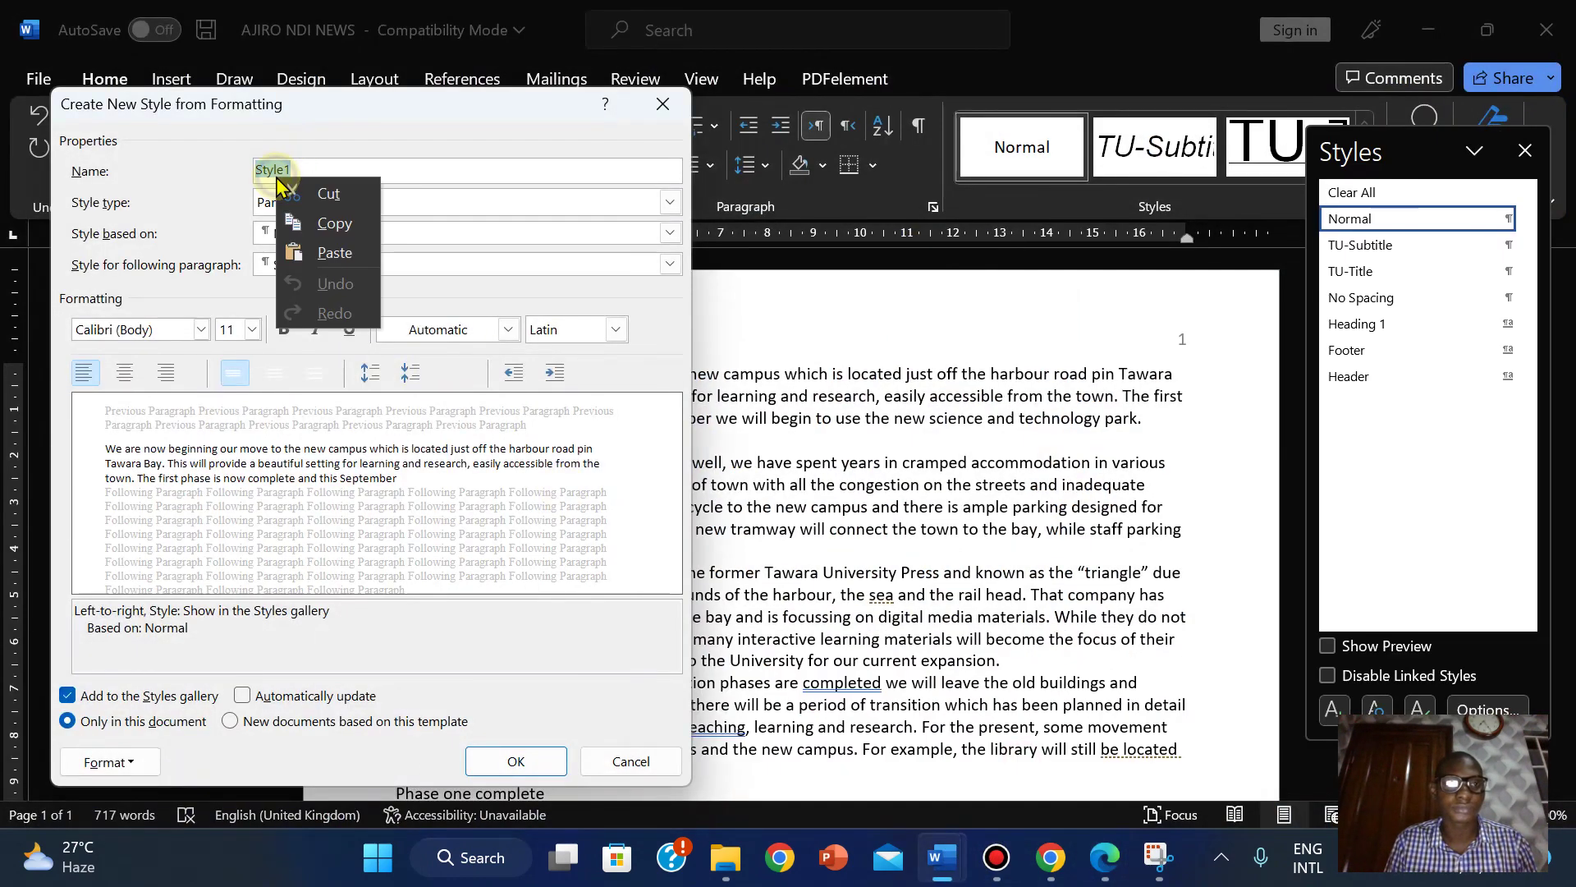
pyautogui.click(333, 253)
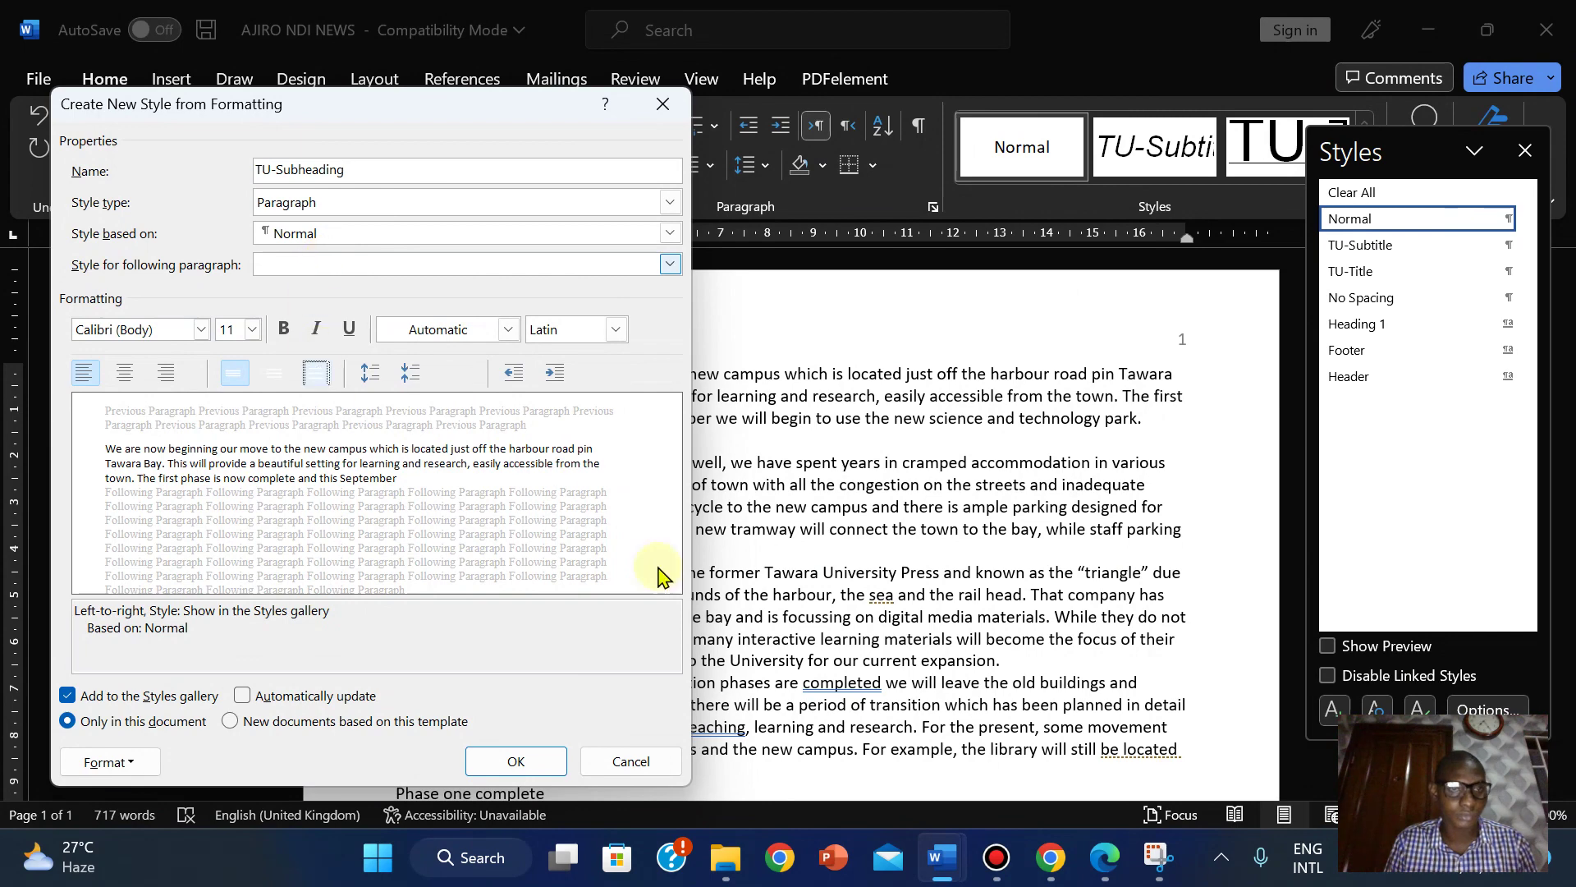
pyautogui.click(1104, 862)
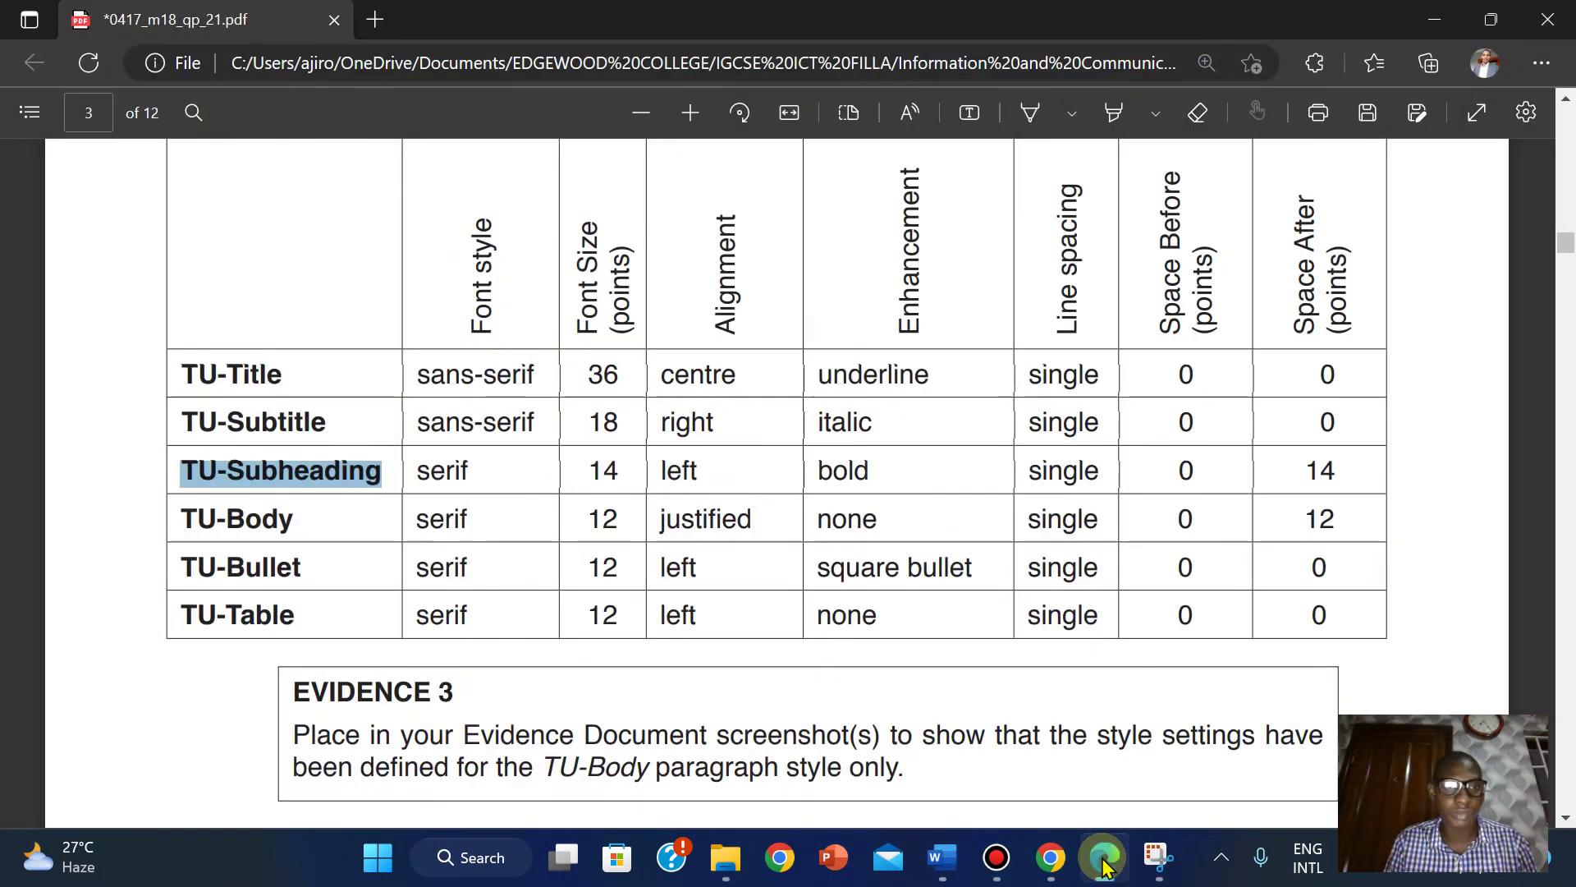
pyautogui.click(1104, 864)
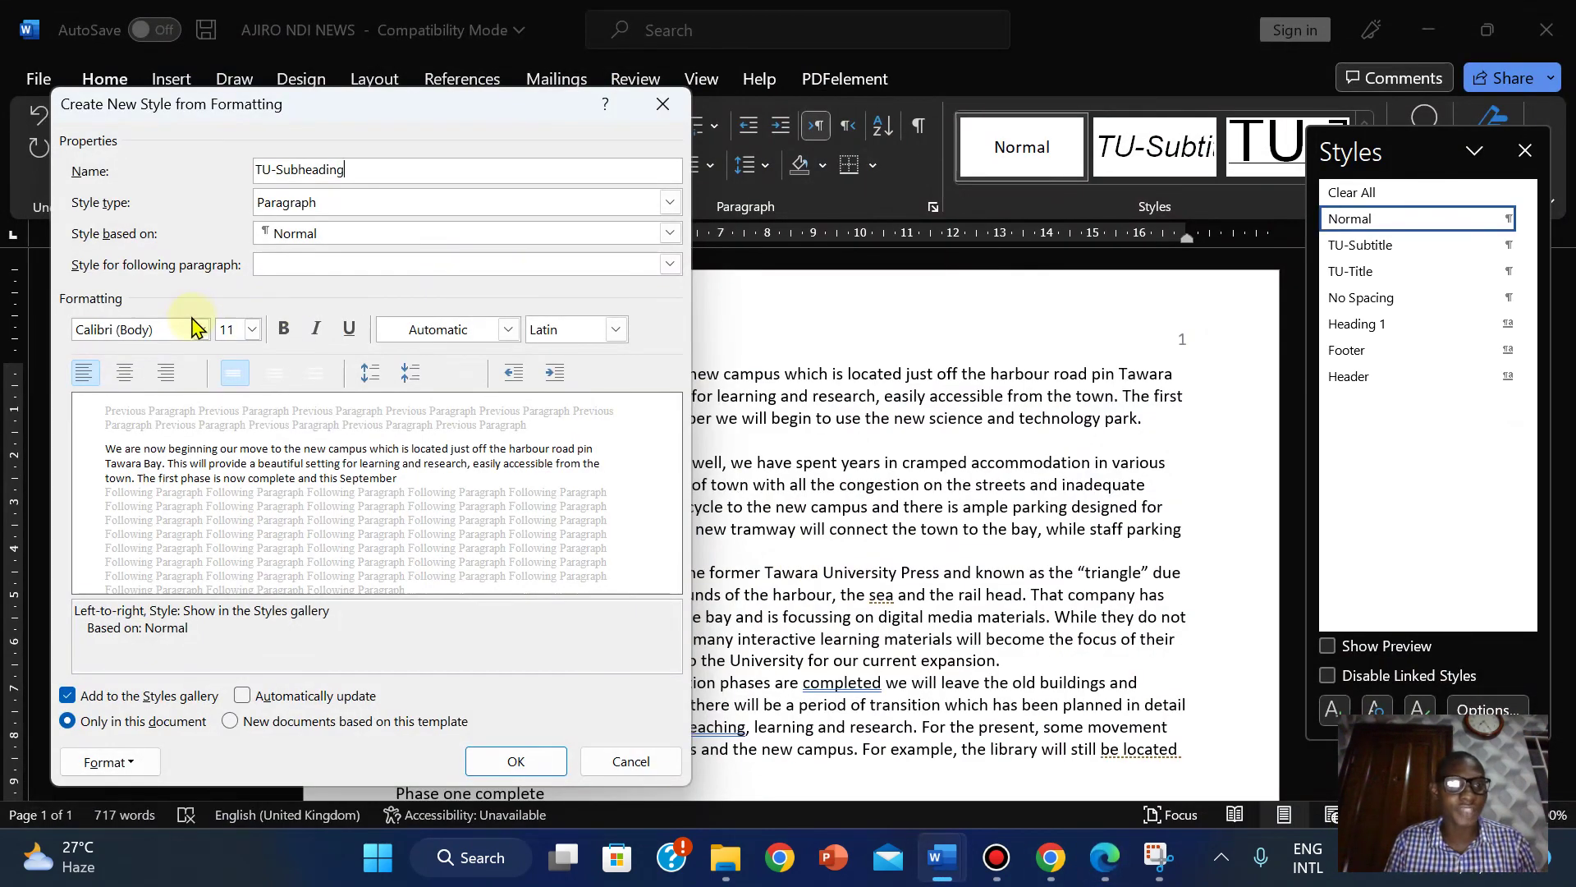
# Set the TU-Subheading font to the serif Times New Roman (Headings CS).
pyautogui.click(201, 330)
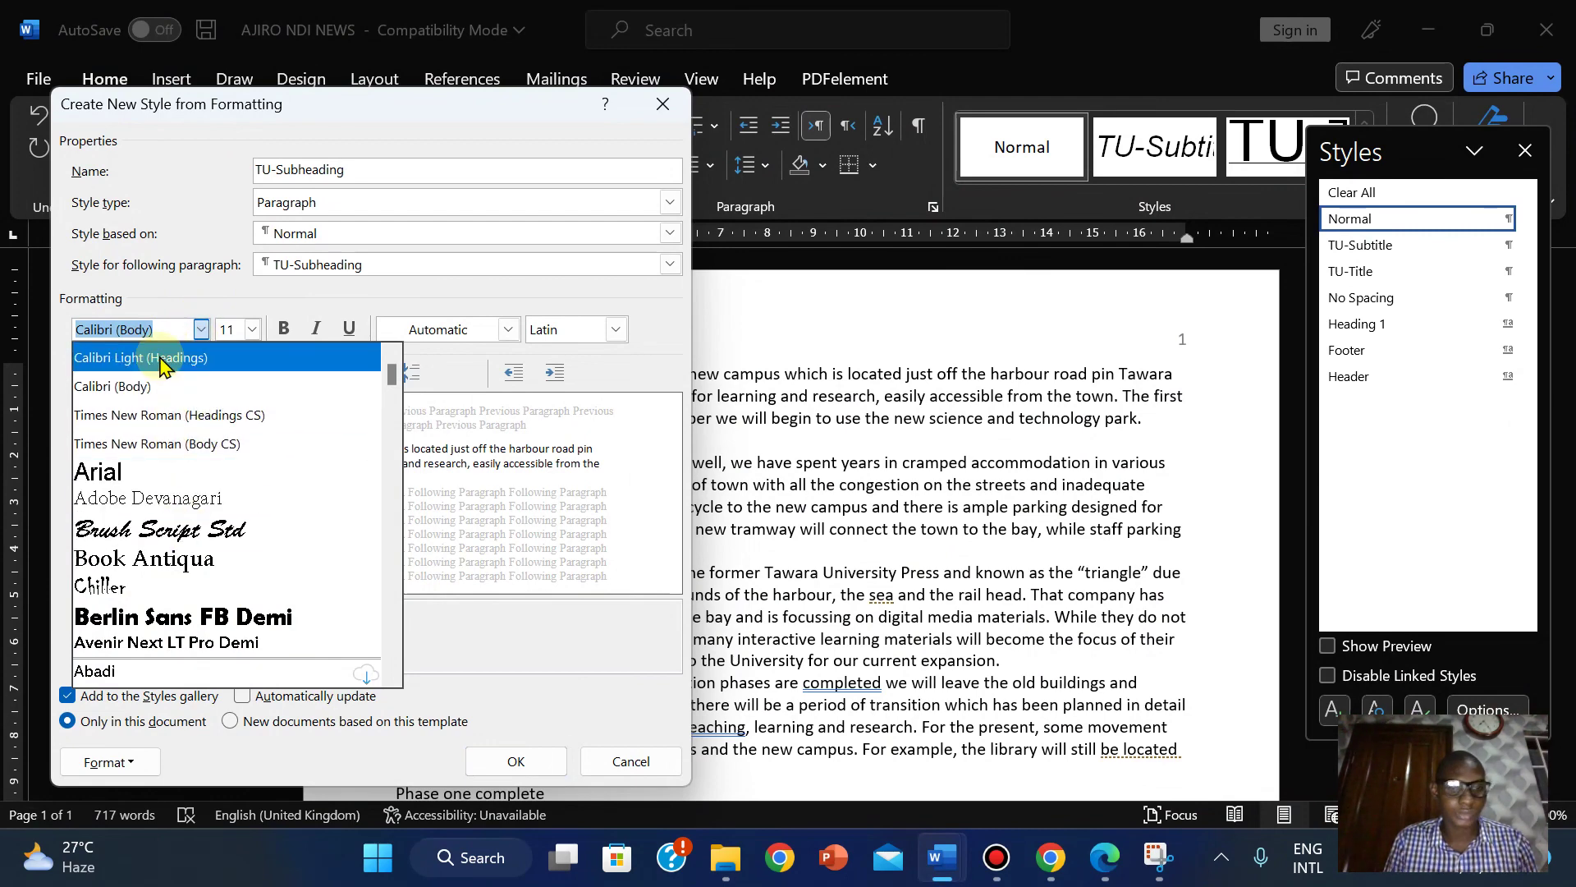
pyautogui.write('Times New Roman (')
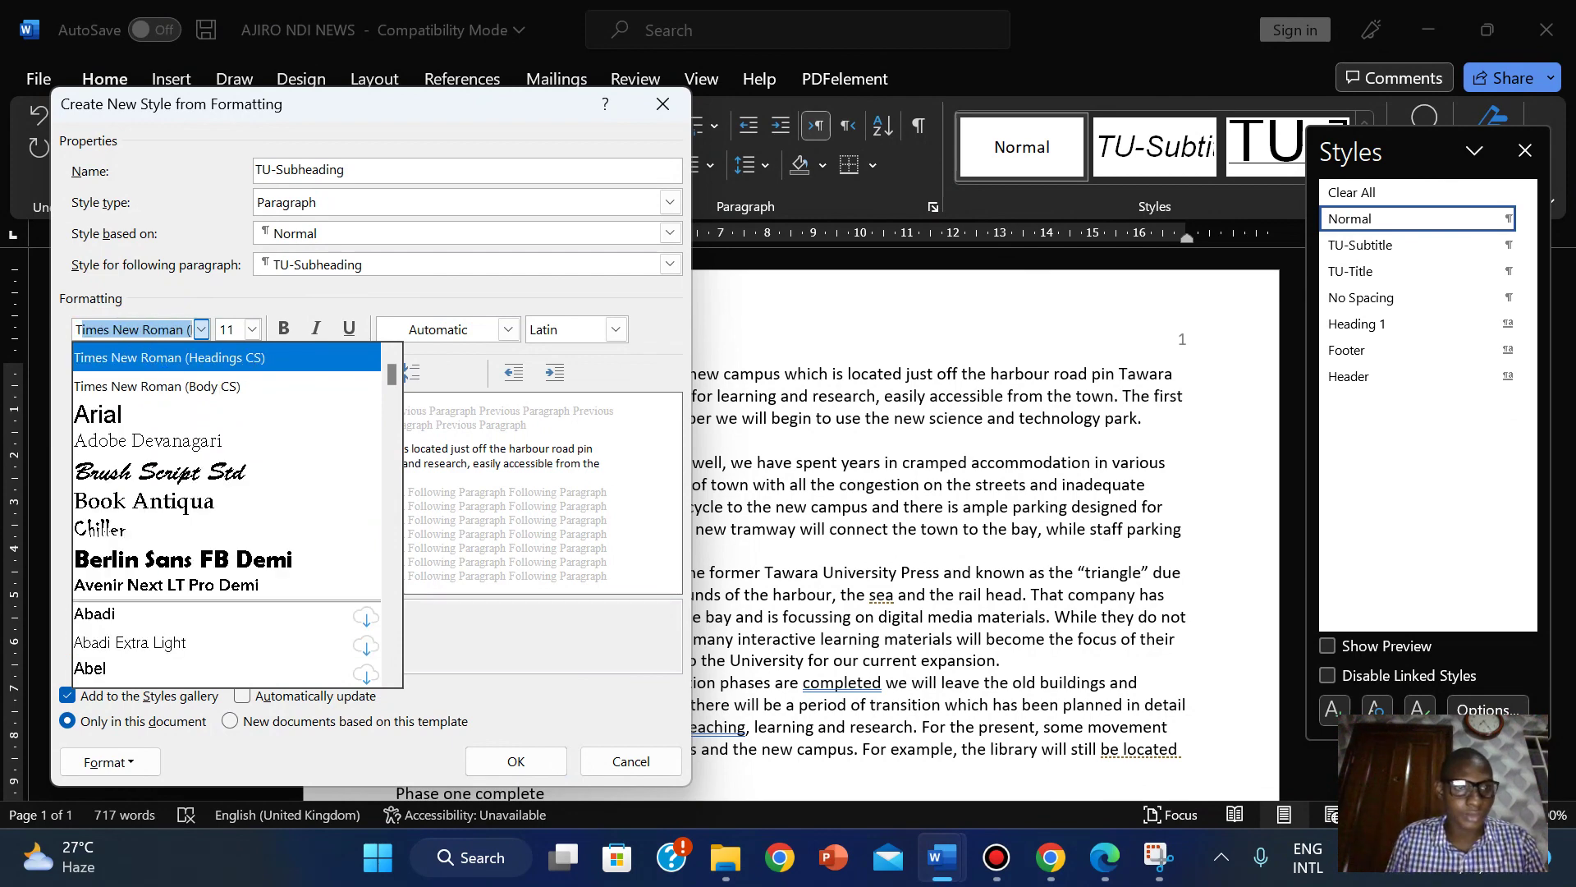
pyautogui.click(218, 390)
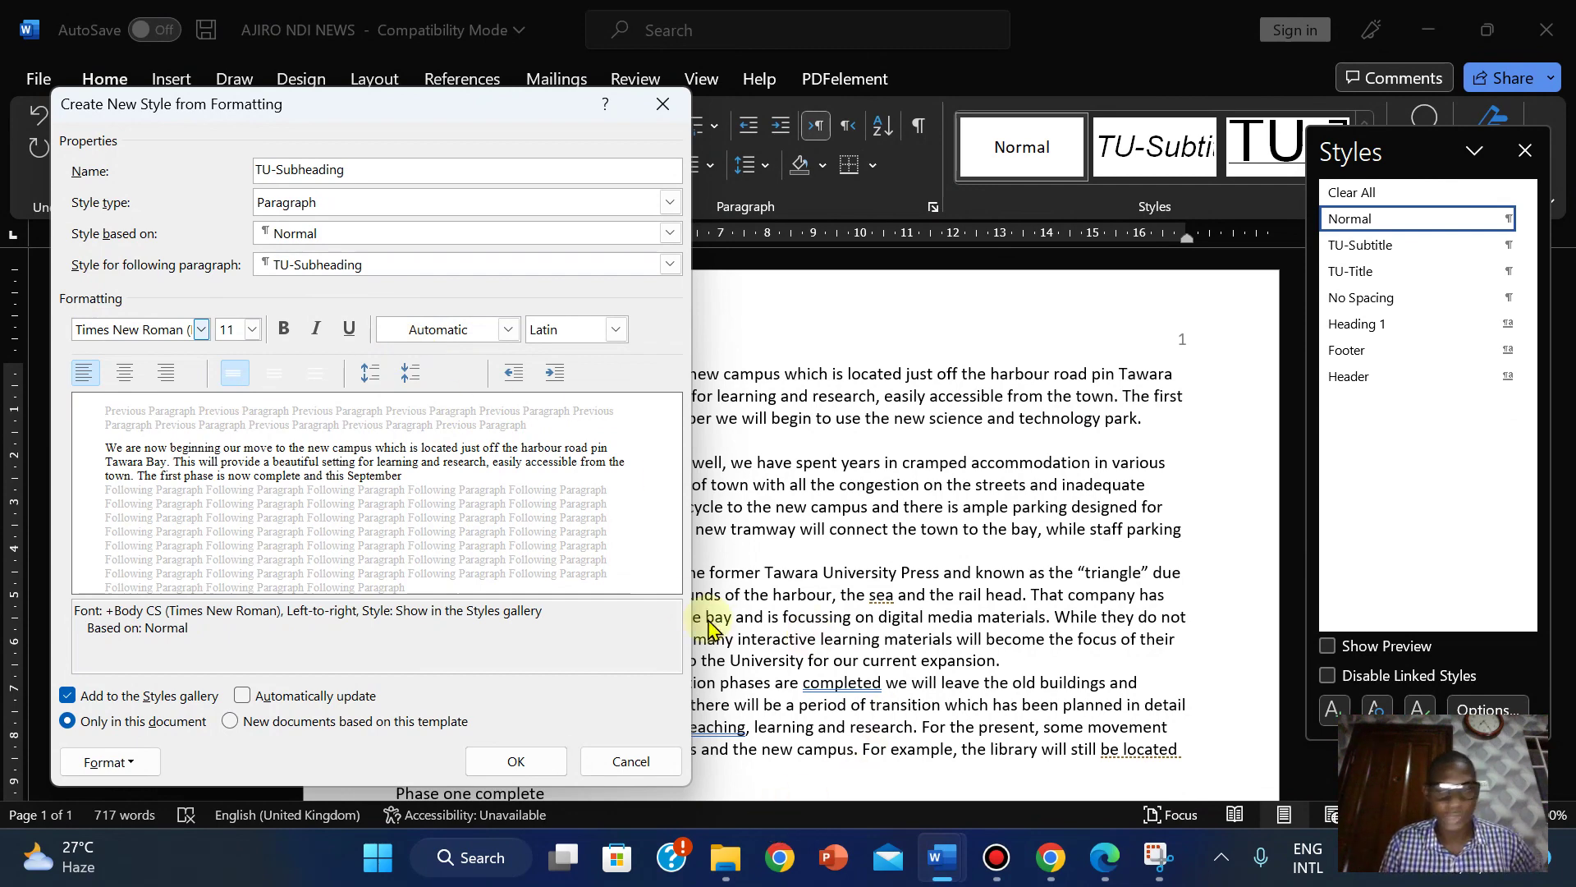
pyautogui.click(1106, 862)
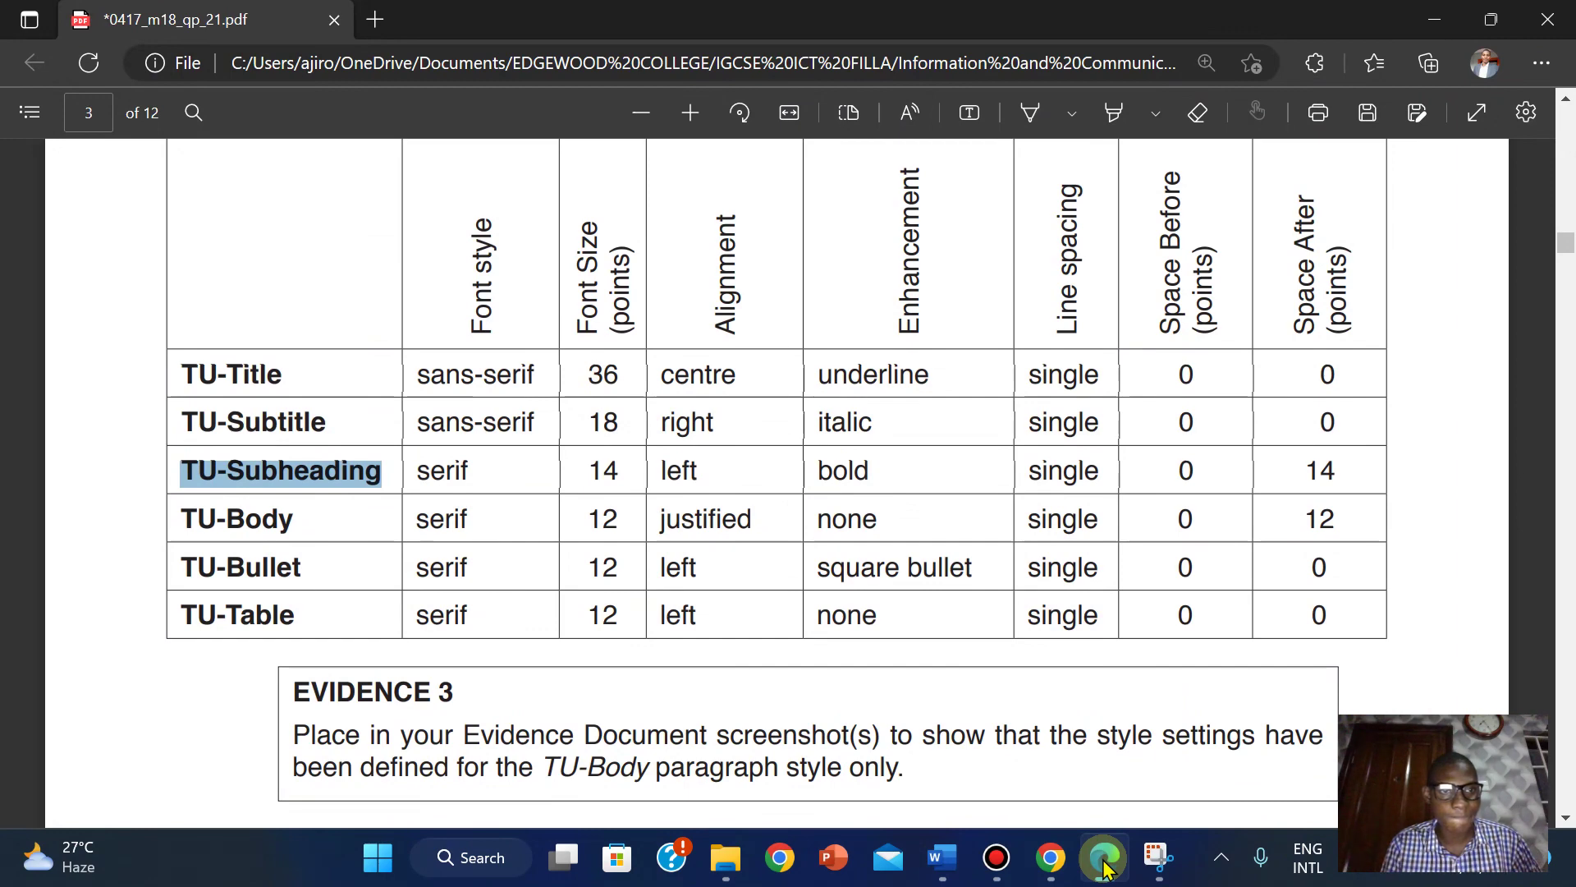
pyautogui.click(1106, 866)
pyautogui.click(202, 329)
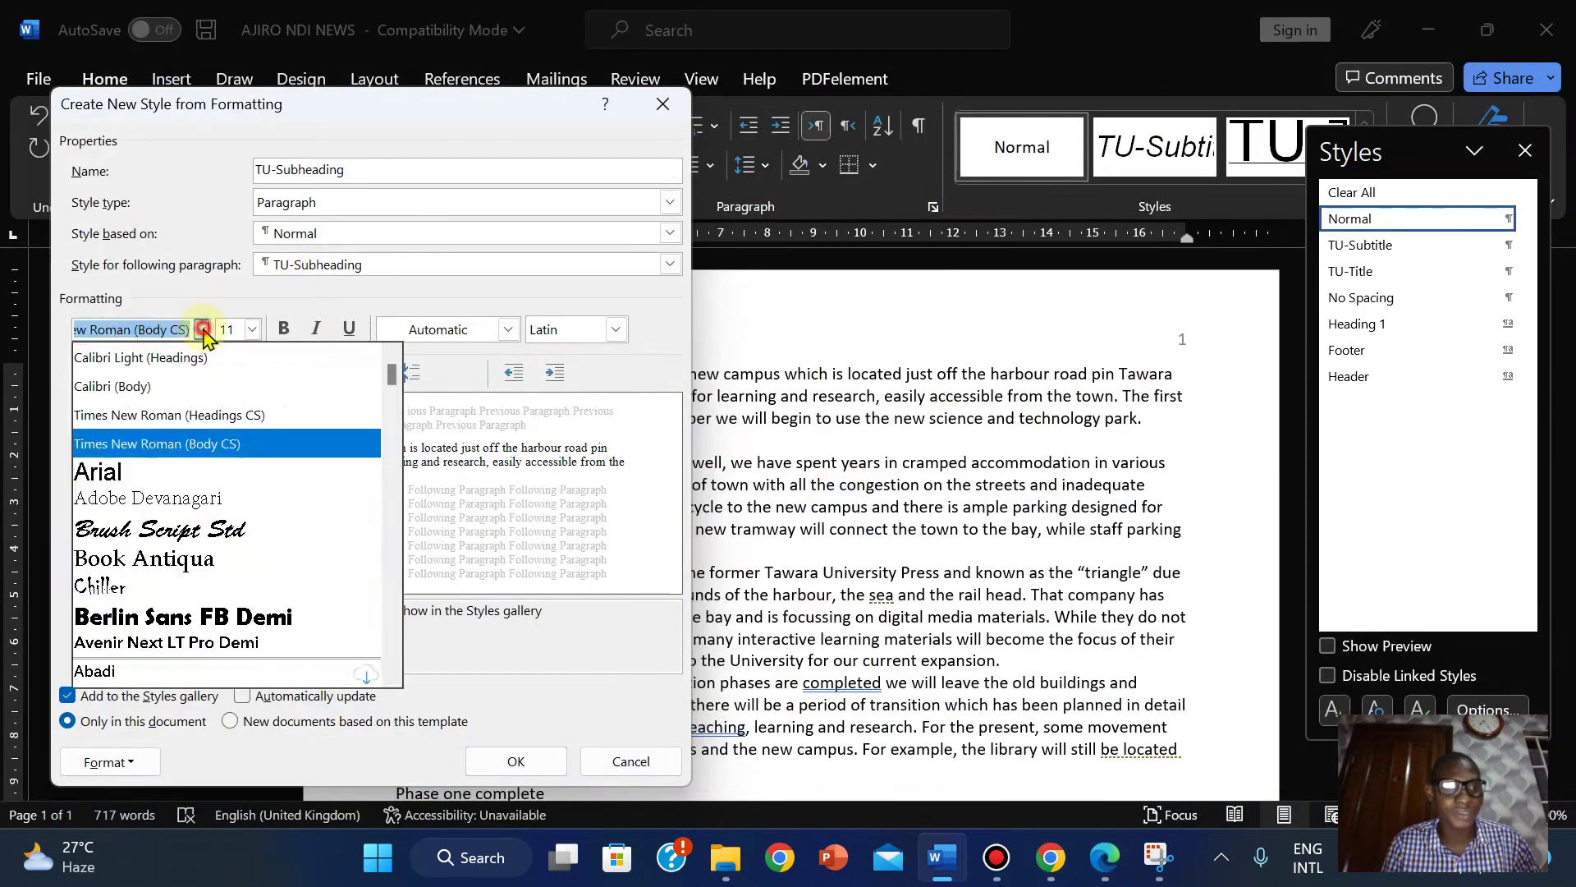
pyautogui.click(210, 415)
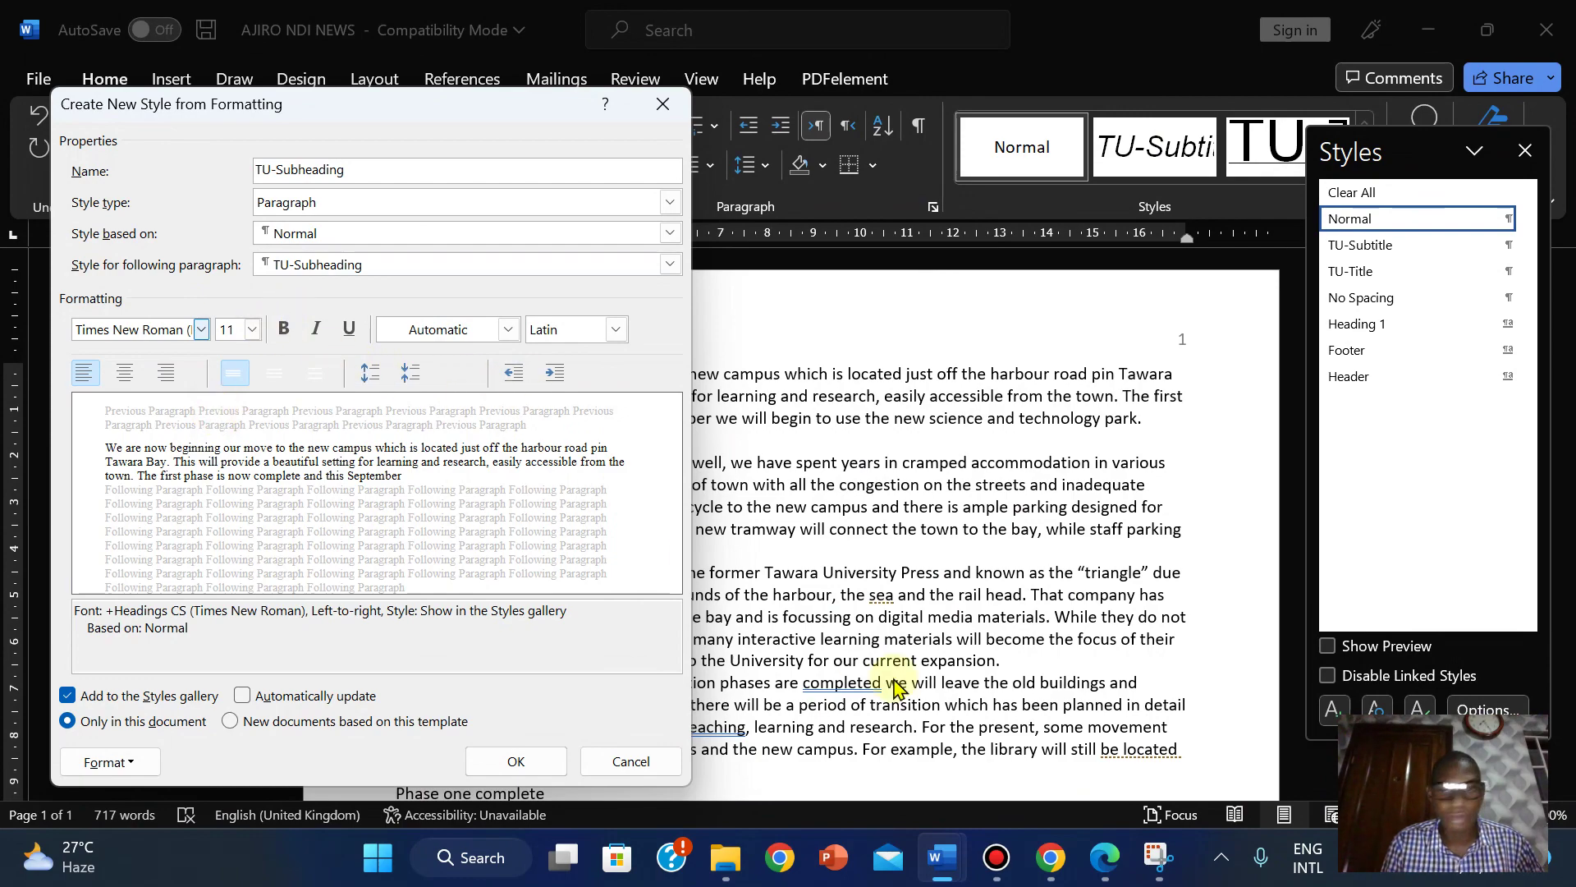
pyautogui.click(1105, 862)
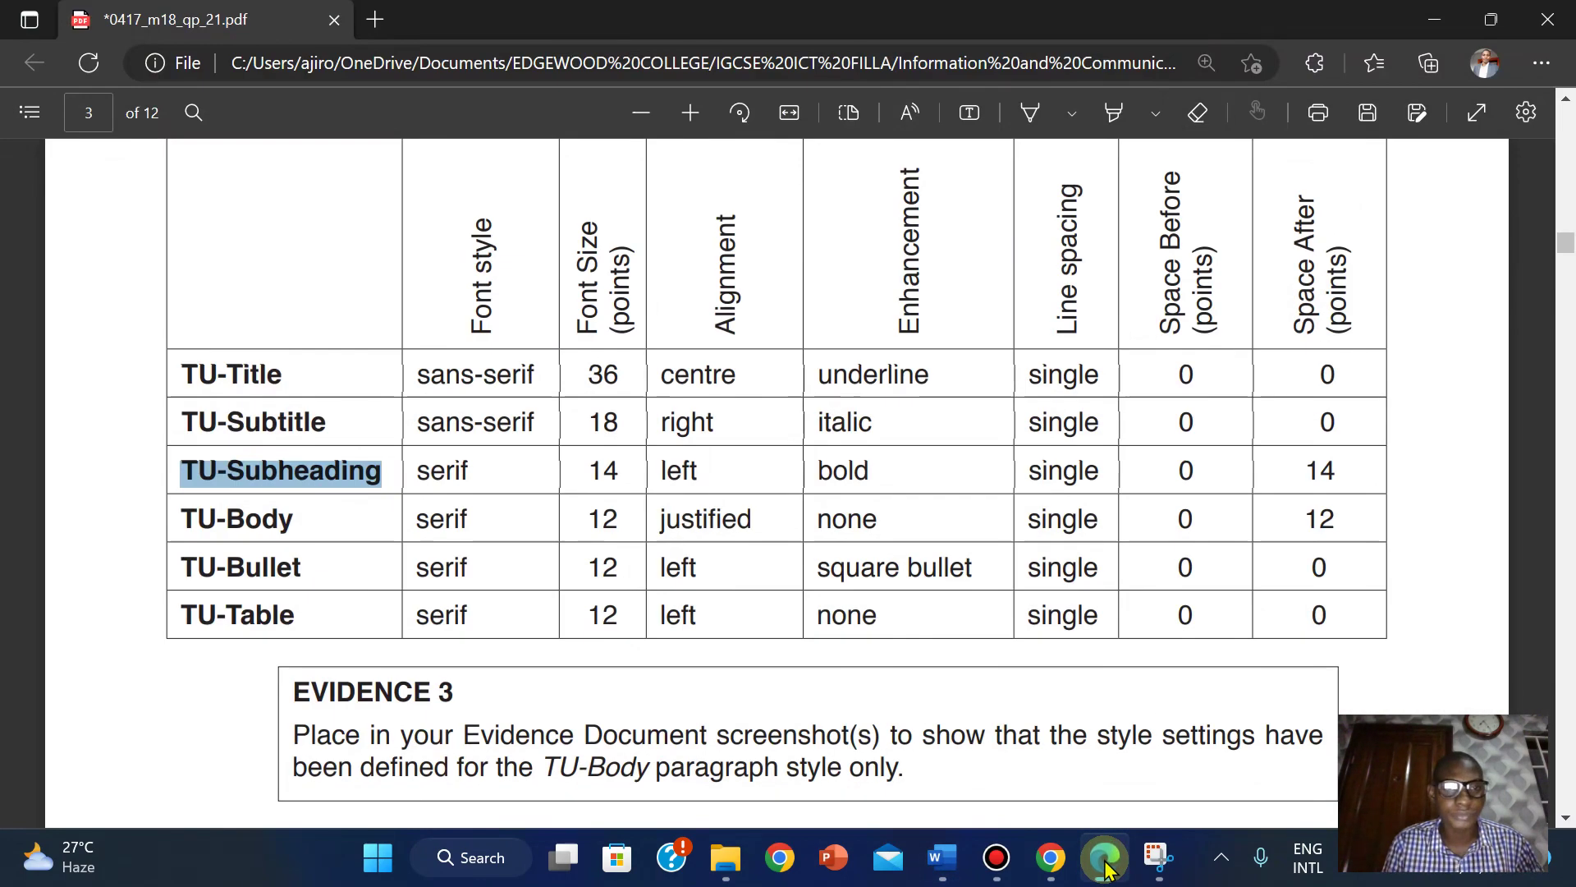
pyautogui.click(1106, 866)
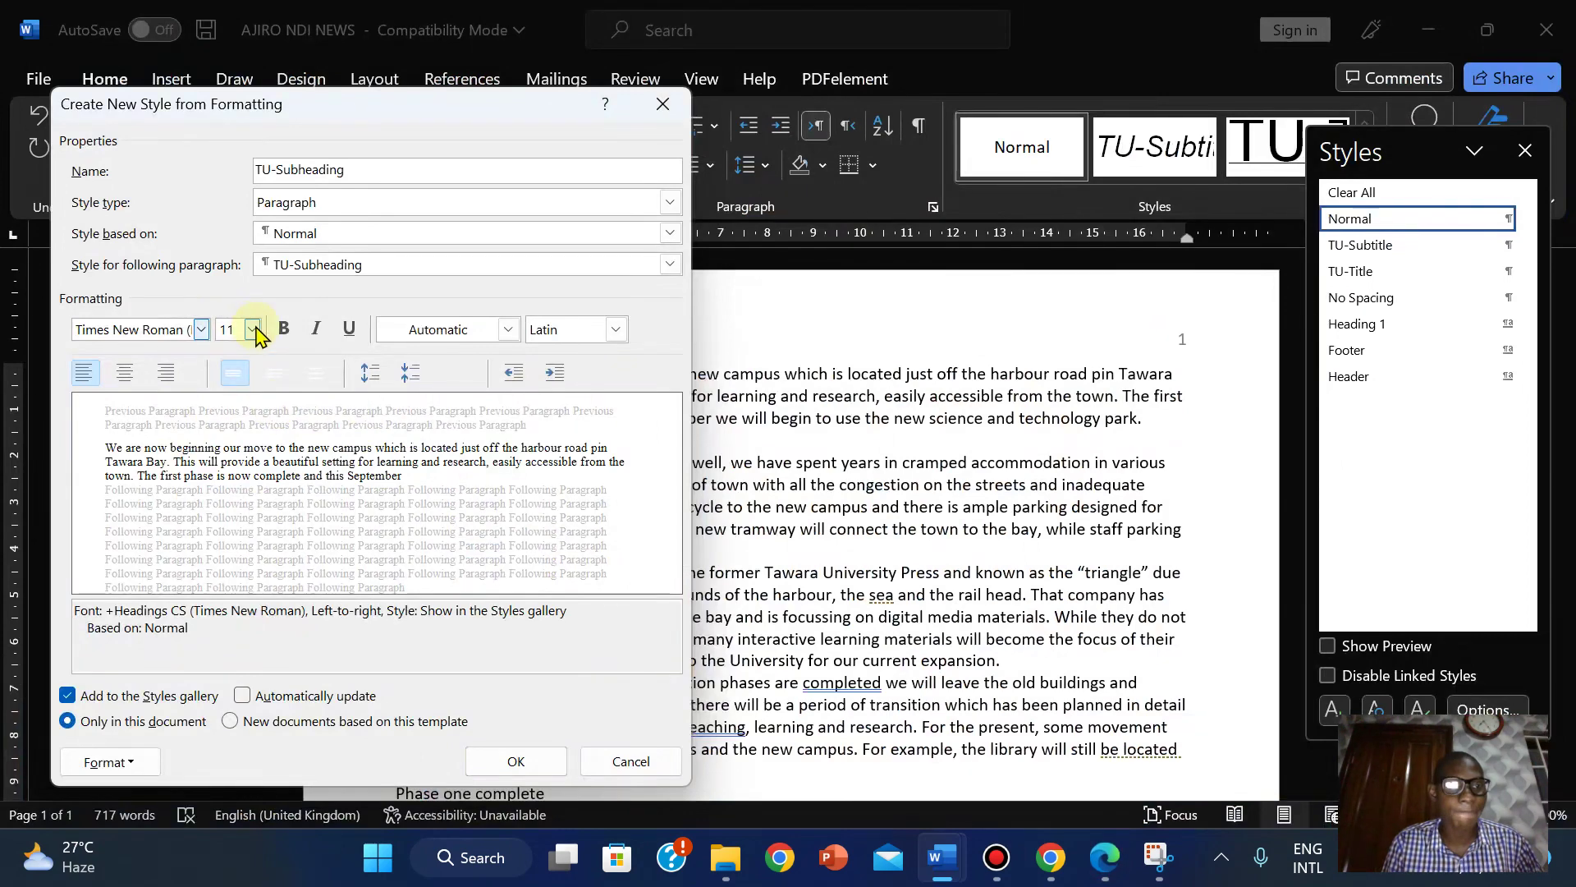
# Set TU-Subheading to 14 pt and bold.
pyautogui.click(253, 330)
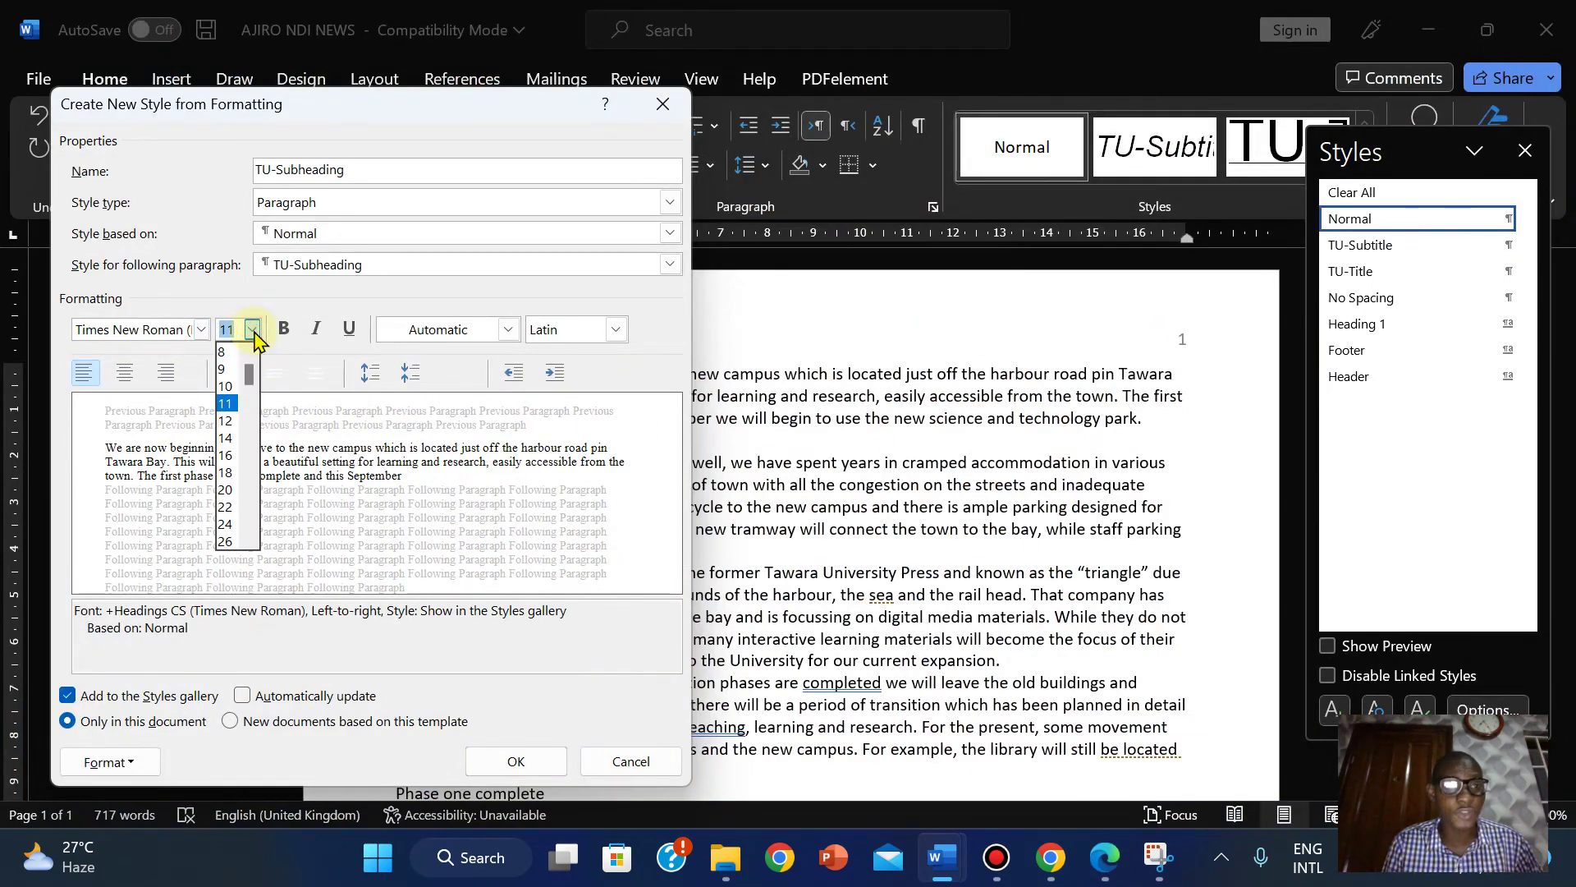
pyautogui.click(225, 438)
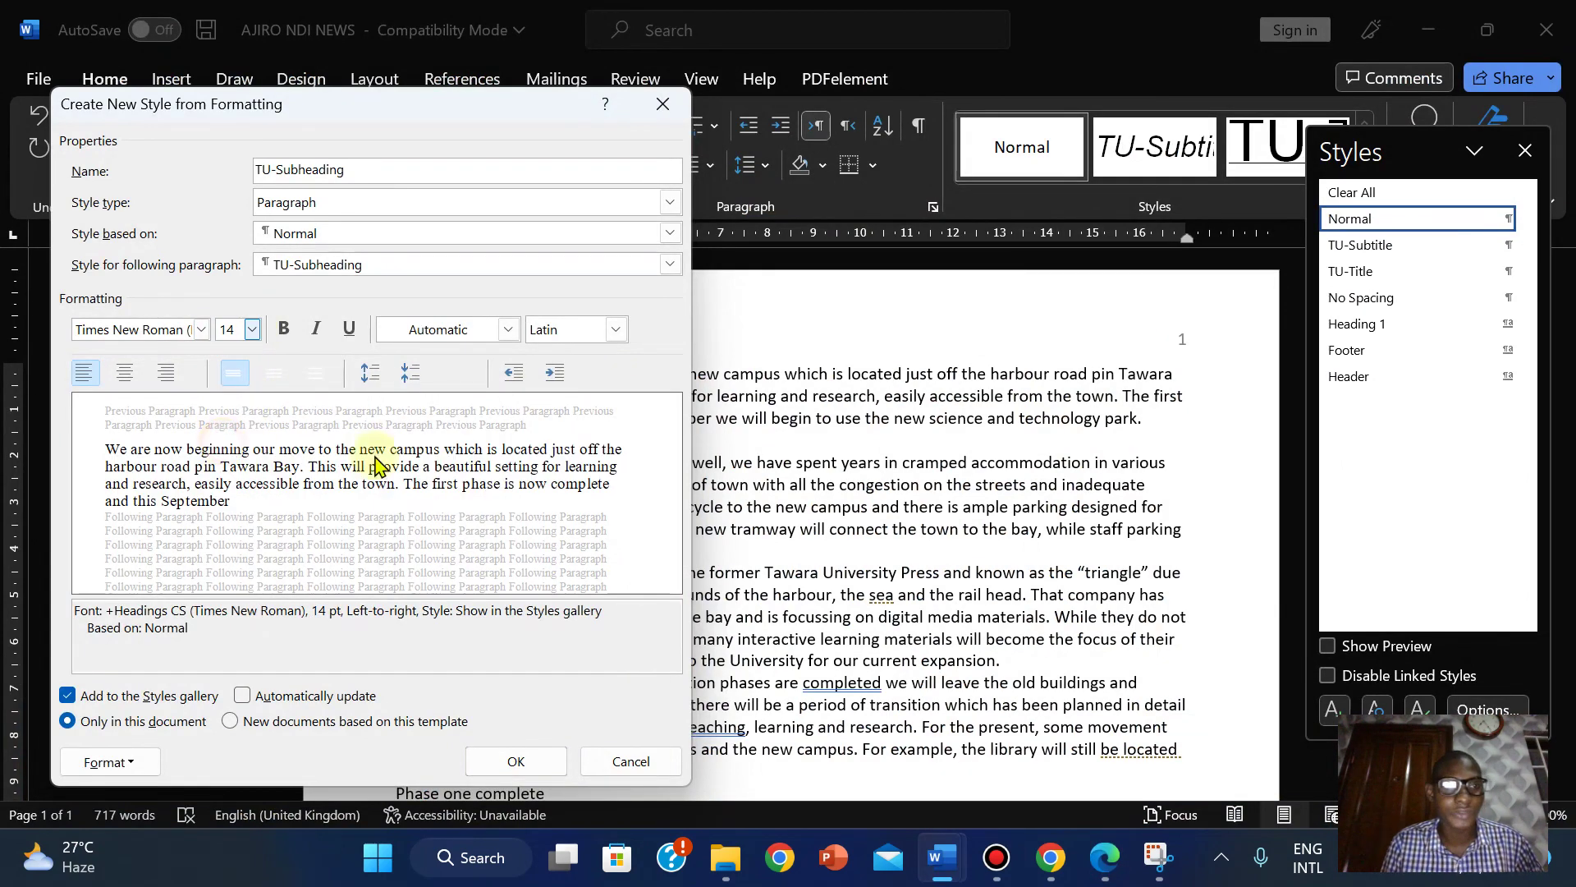
pyautogui.click(1106, 857)
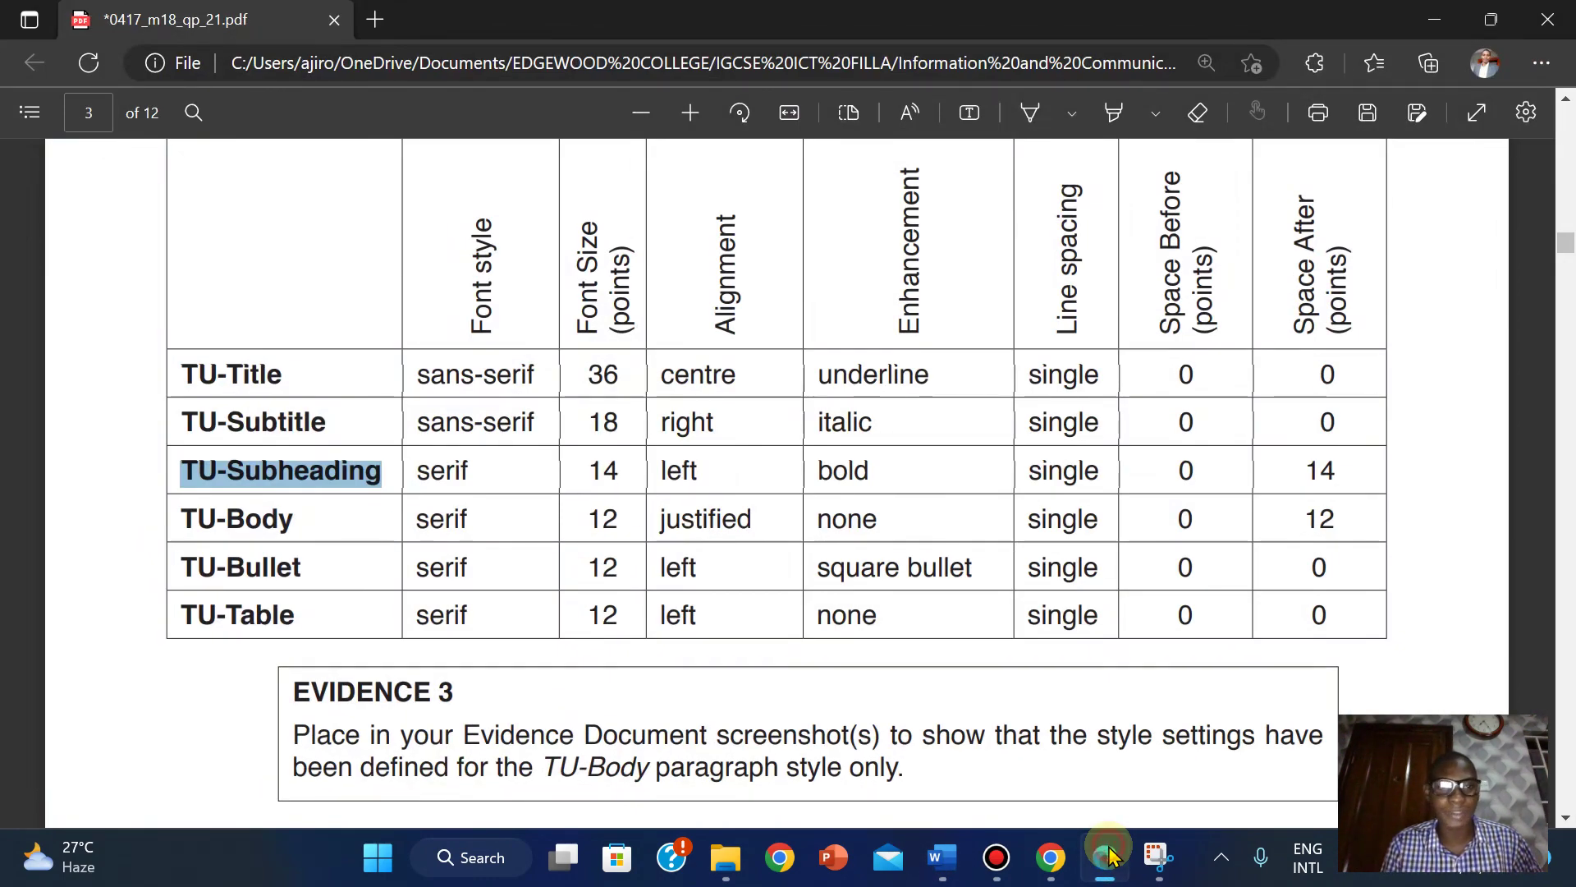
pyautogui.click(1108, 854)
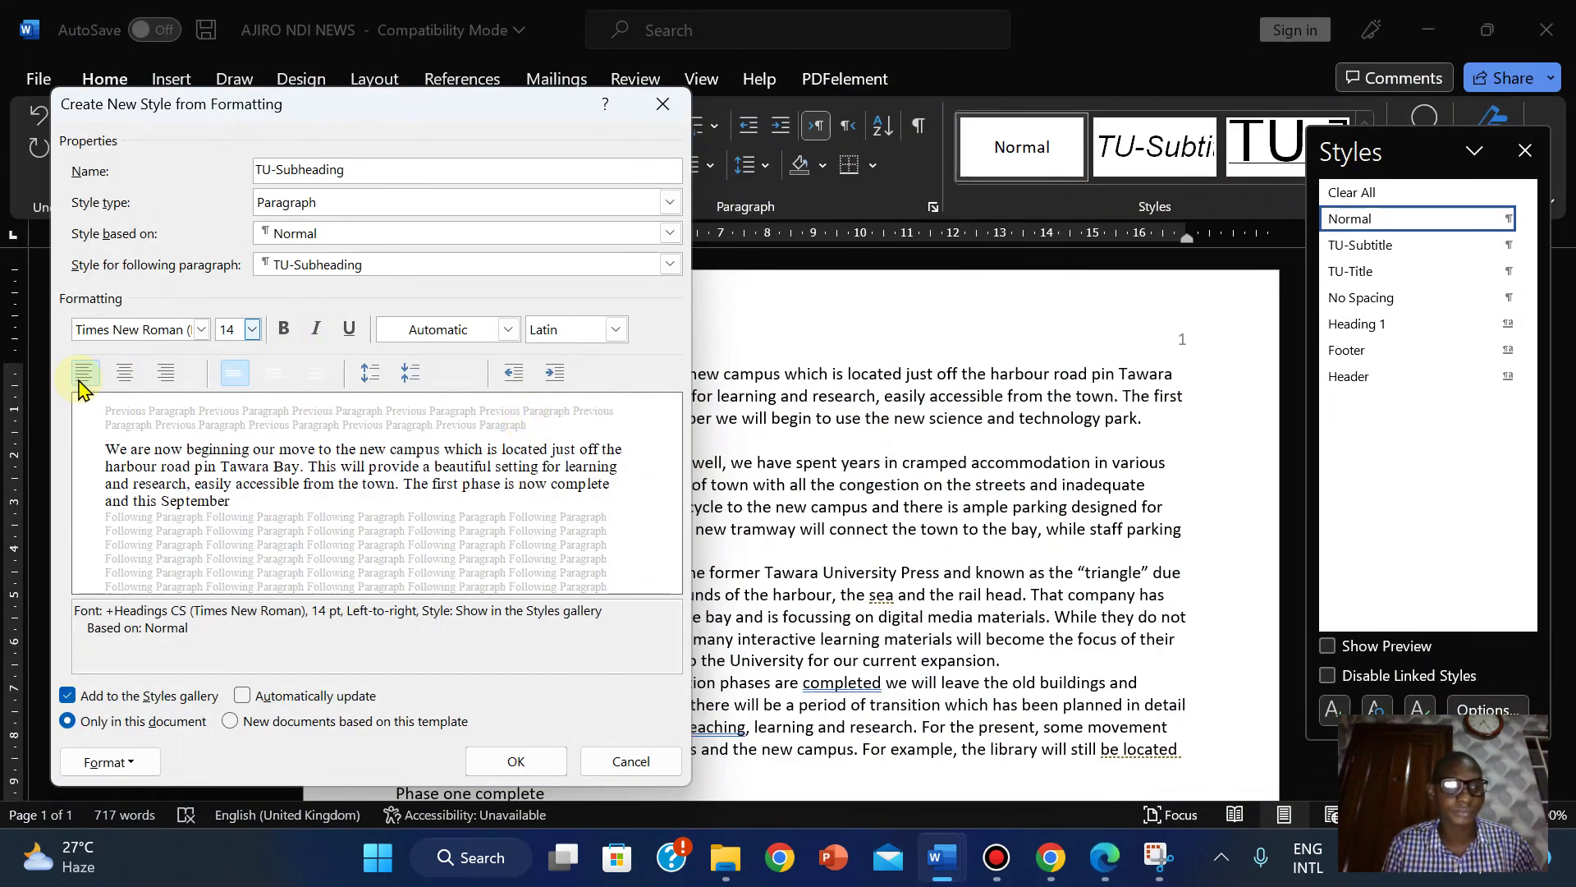
pyautogui.click(1104, 858)
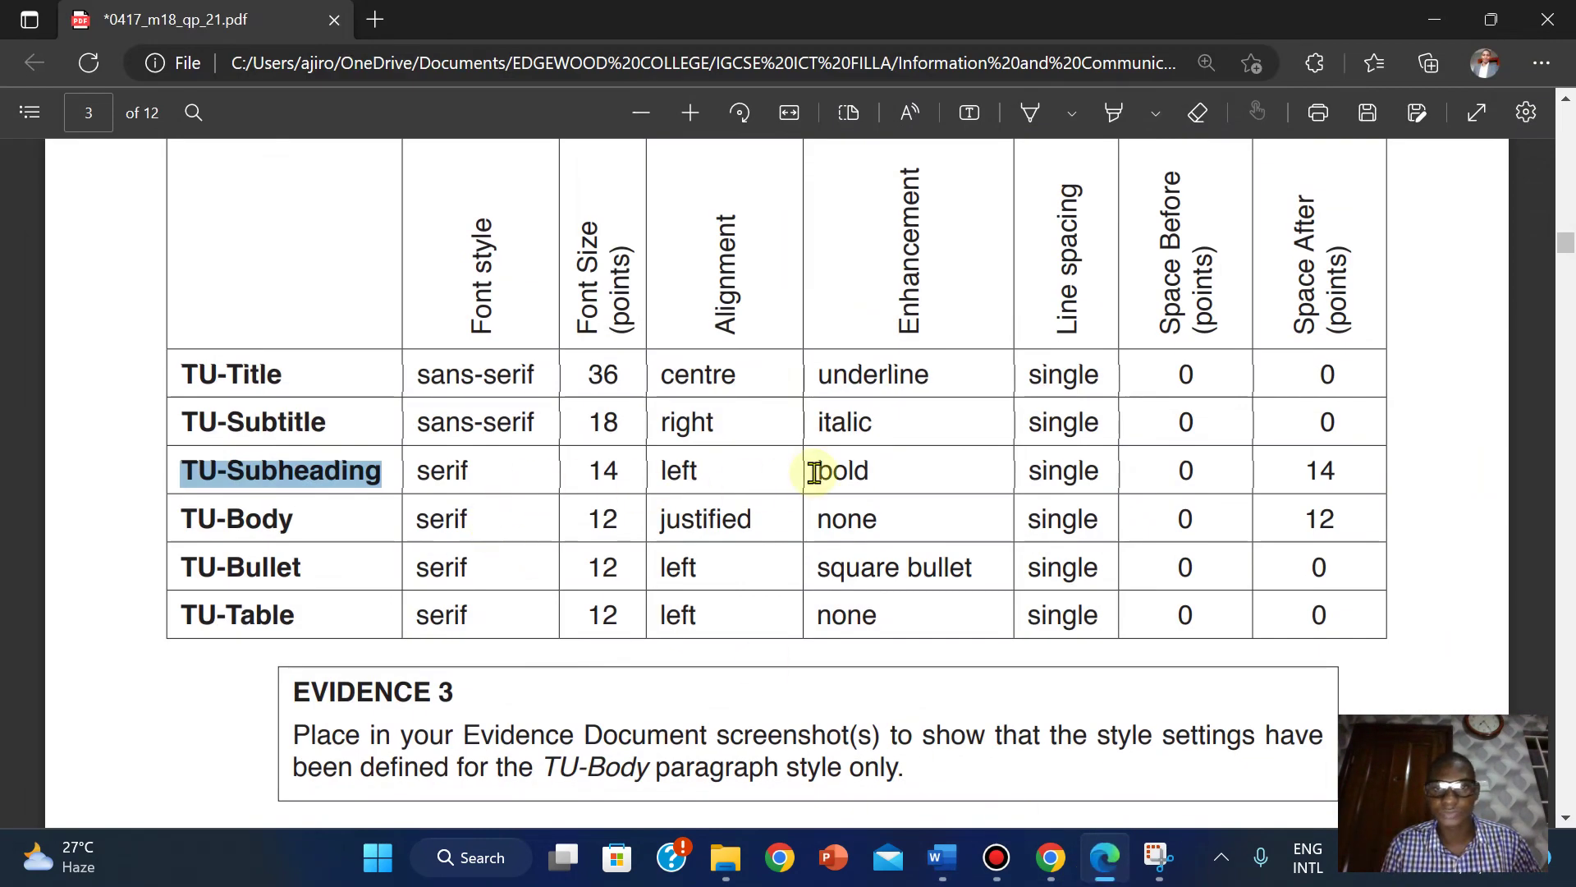
pyautogui.click(1114, 862)
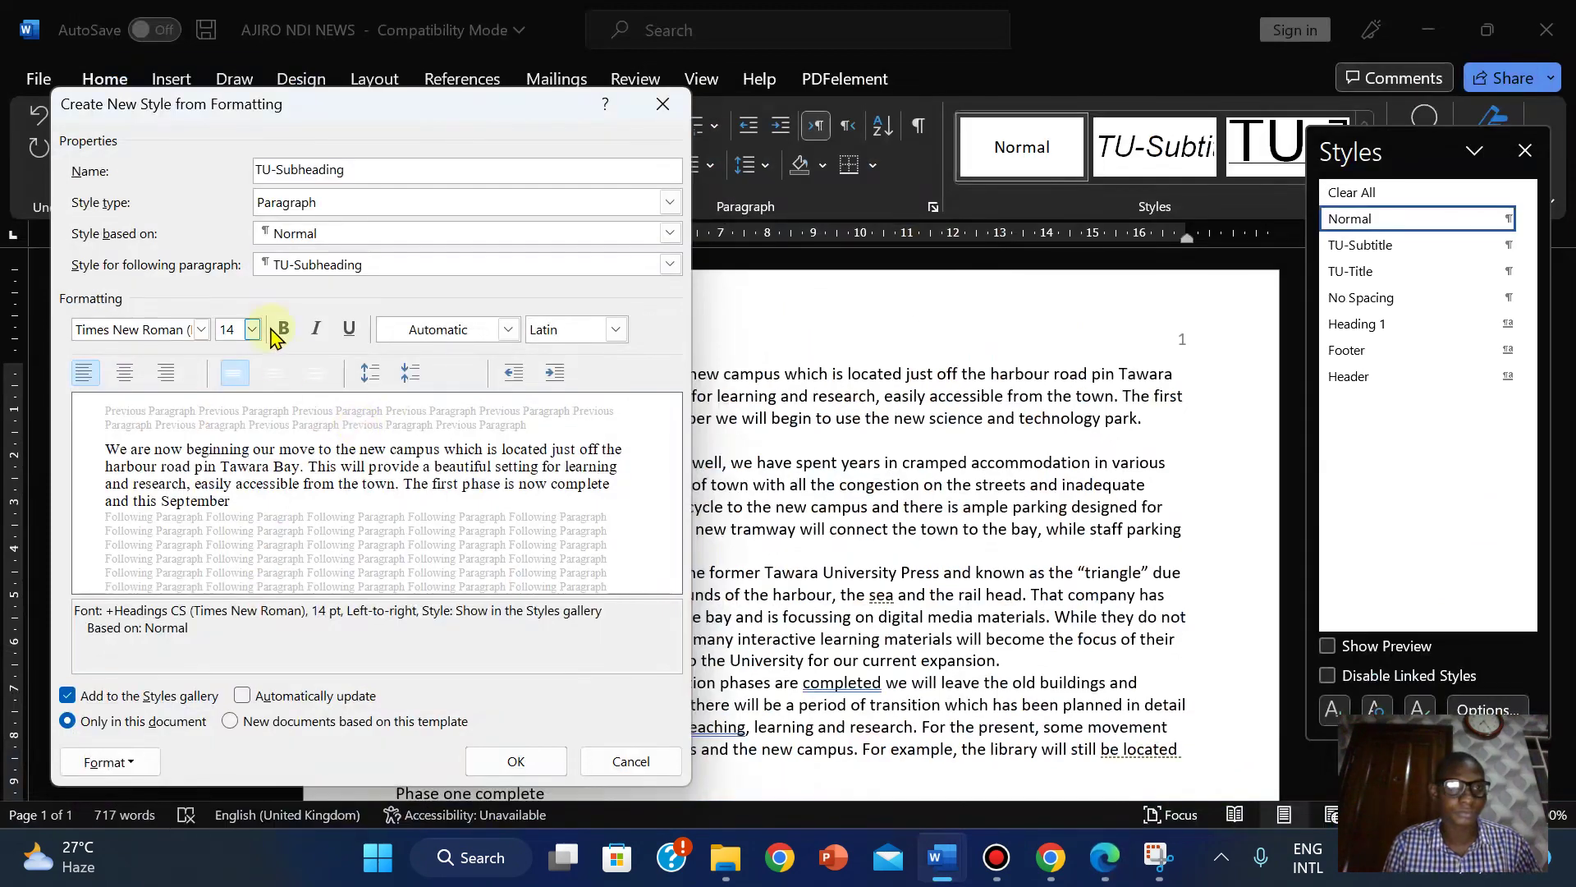
pyautogui.click(283, 329)
pyautogui.moveTo(1104, 857)
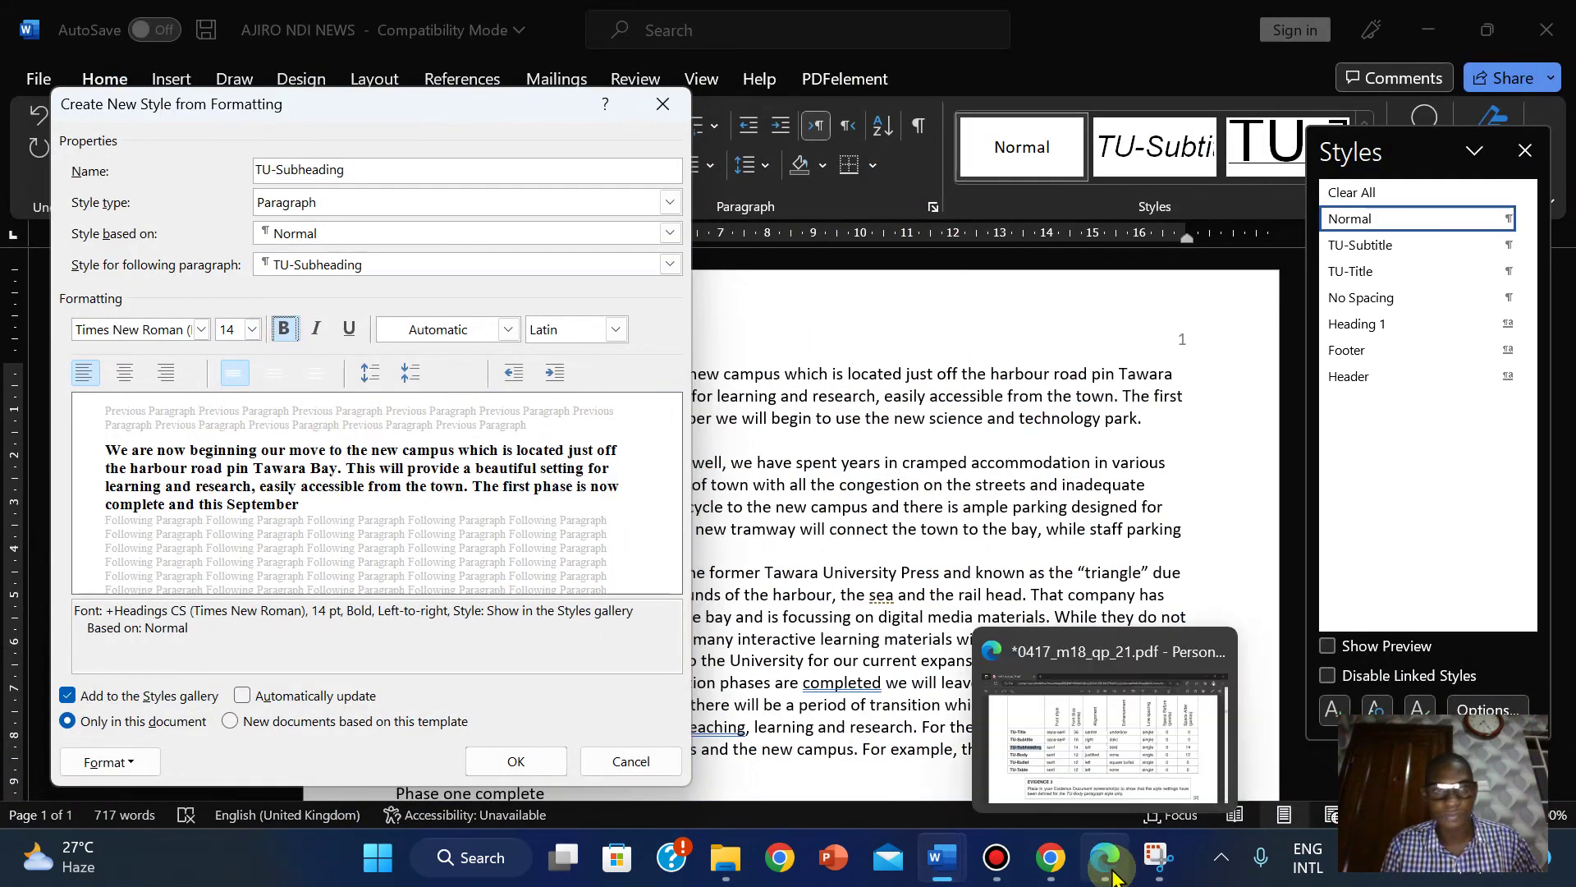
pyautogui.click(1073, 780)
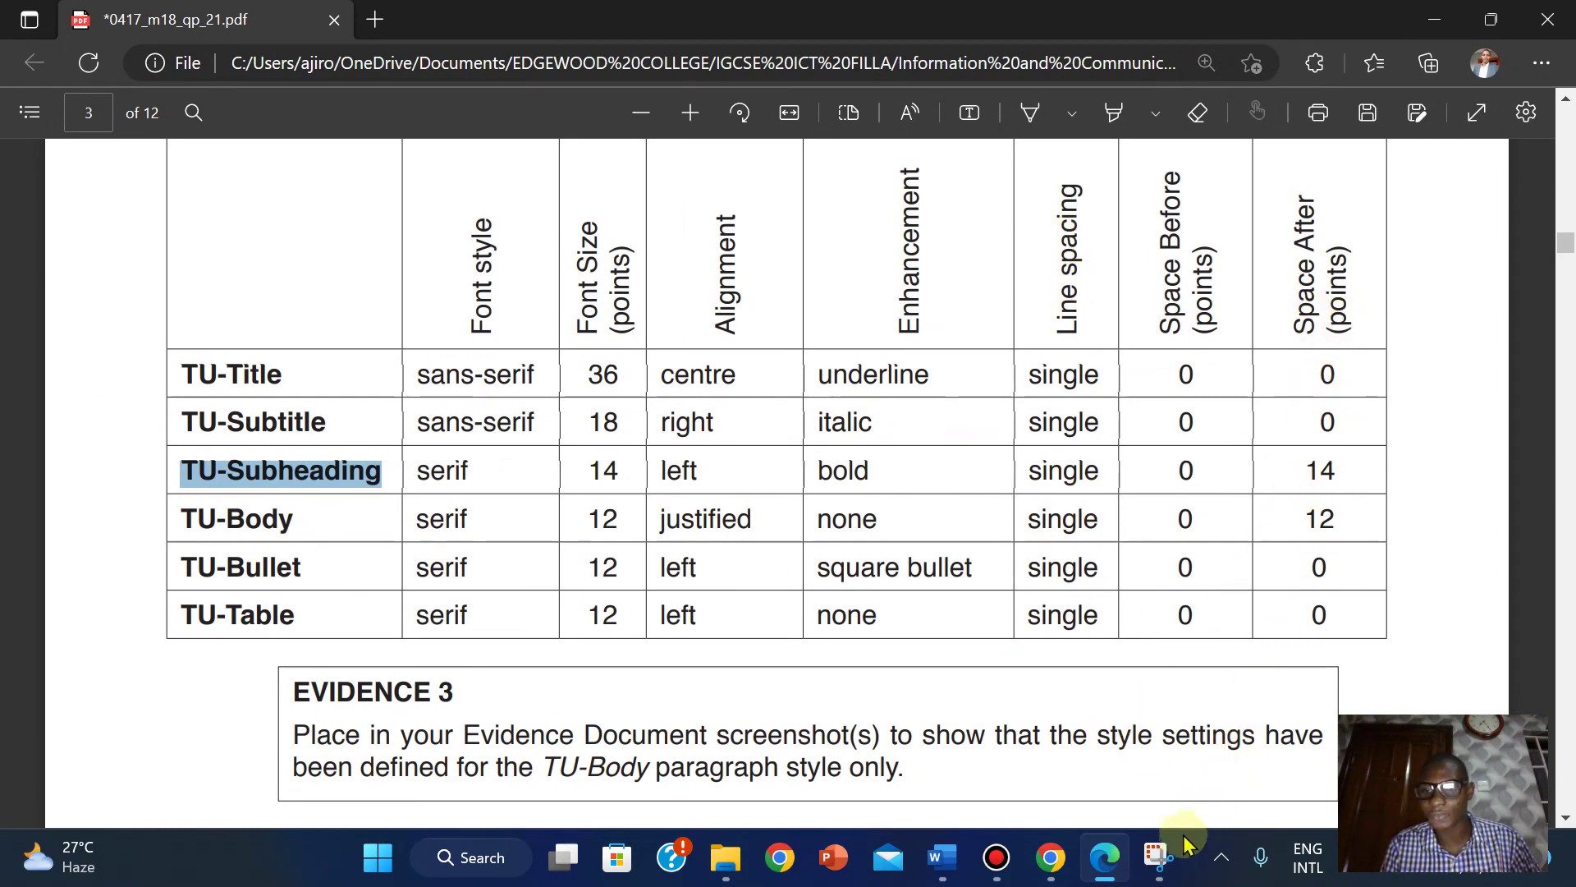
pyautogui.click(1106, 872)
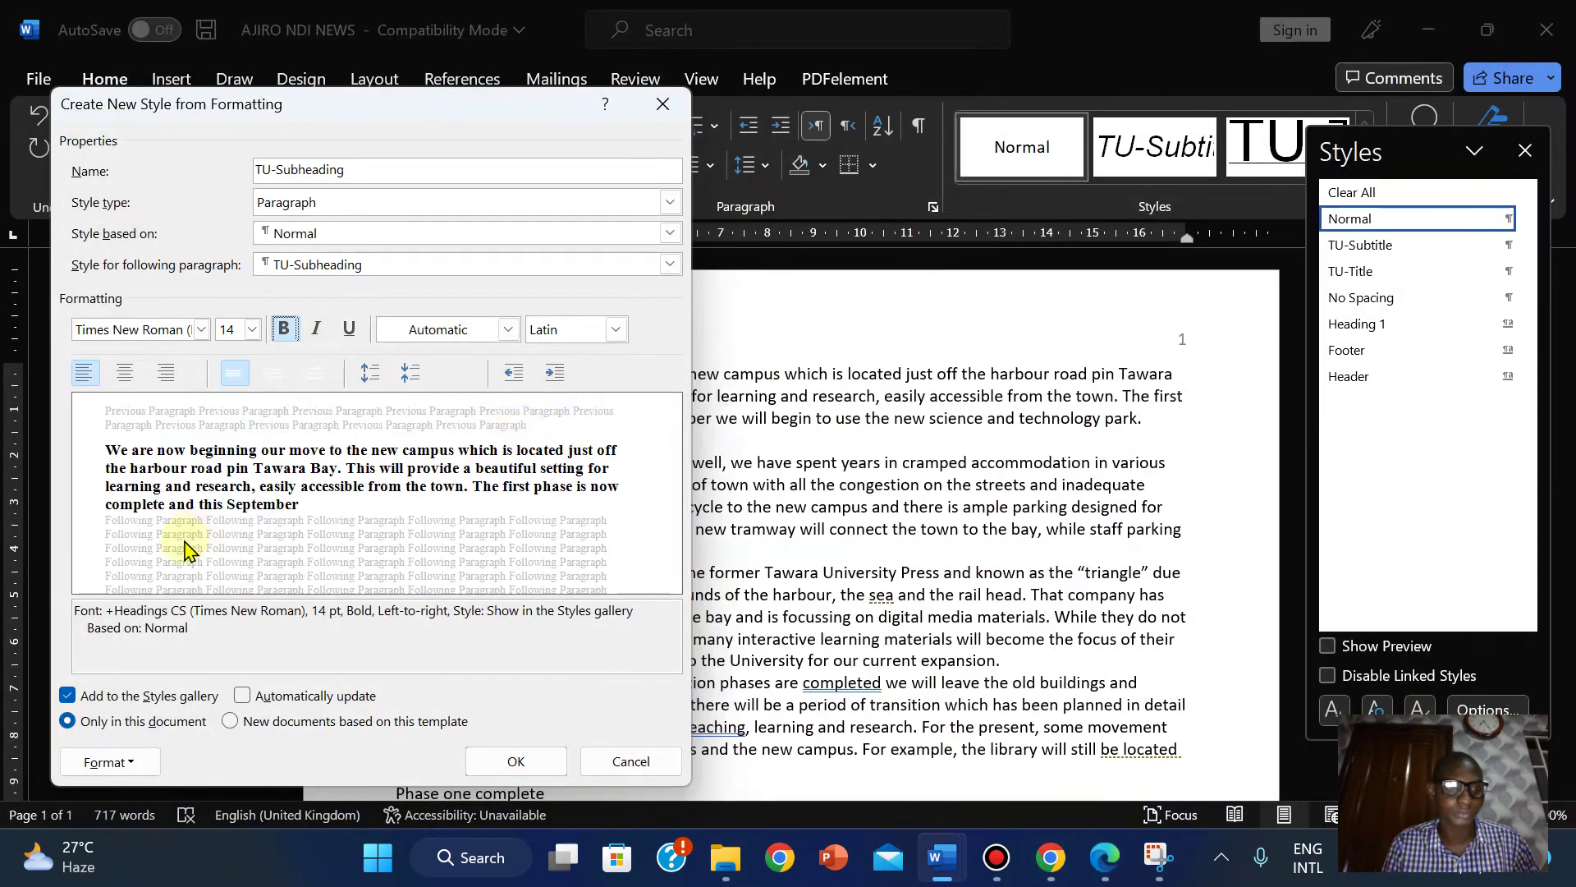
# Set TU-Subheading's paragraph Spacing After to 14 pt, keeping 0 pt before and single spacing.
pyautogui.click(105, 763)
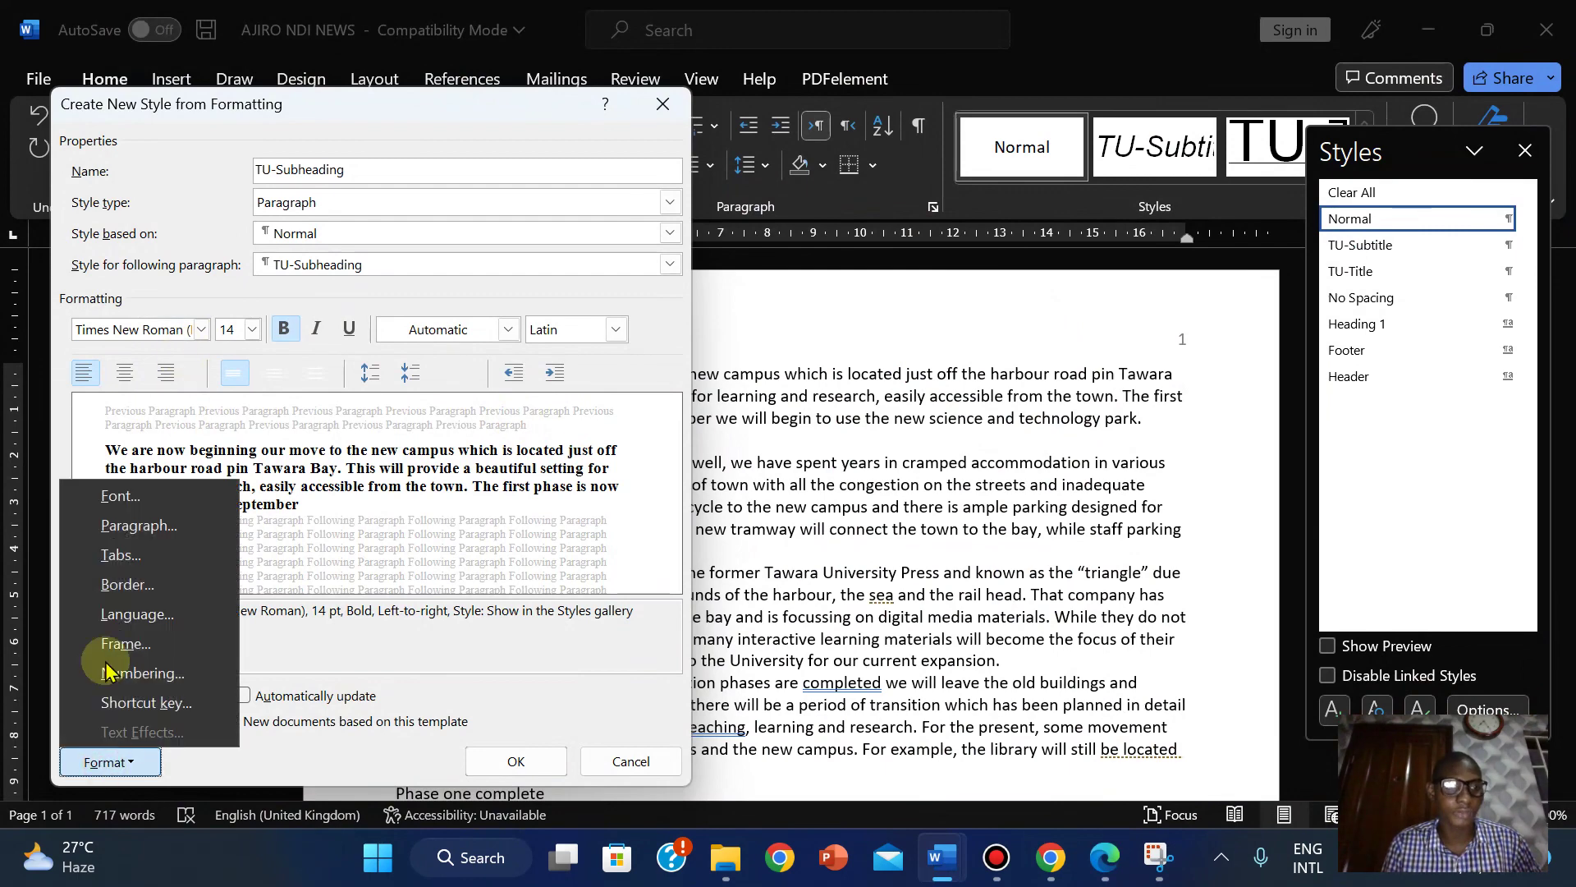
pyautogui.click(105, 529)
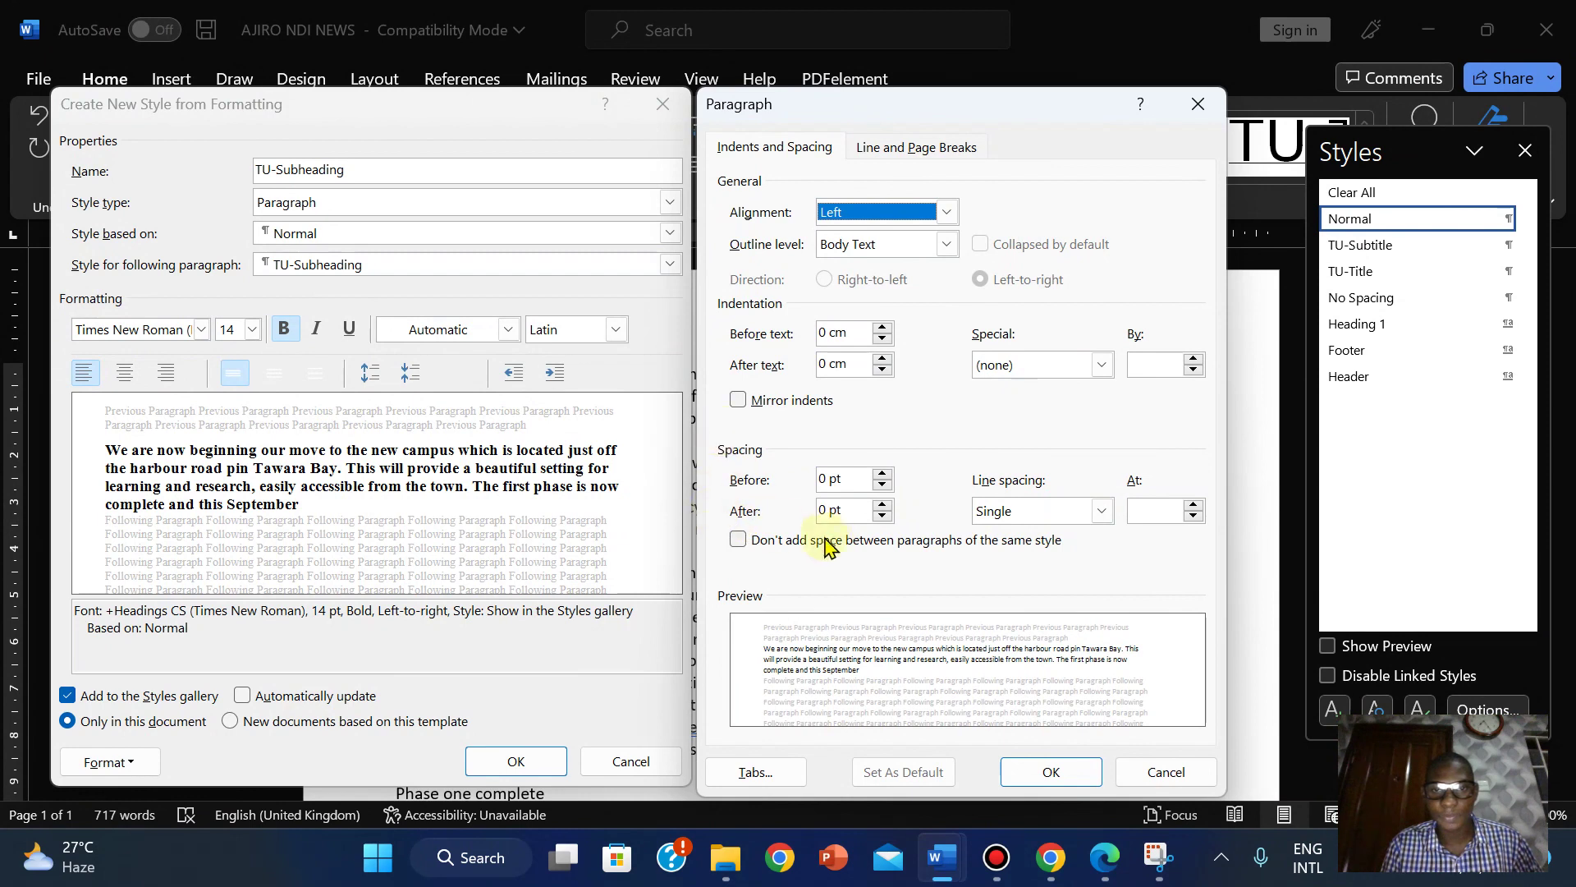
pyautogui.click(883, 504)
pyautogui.click(883, 504)
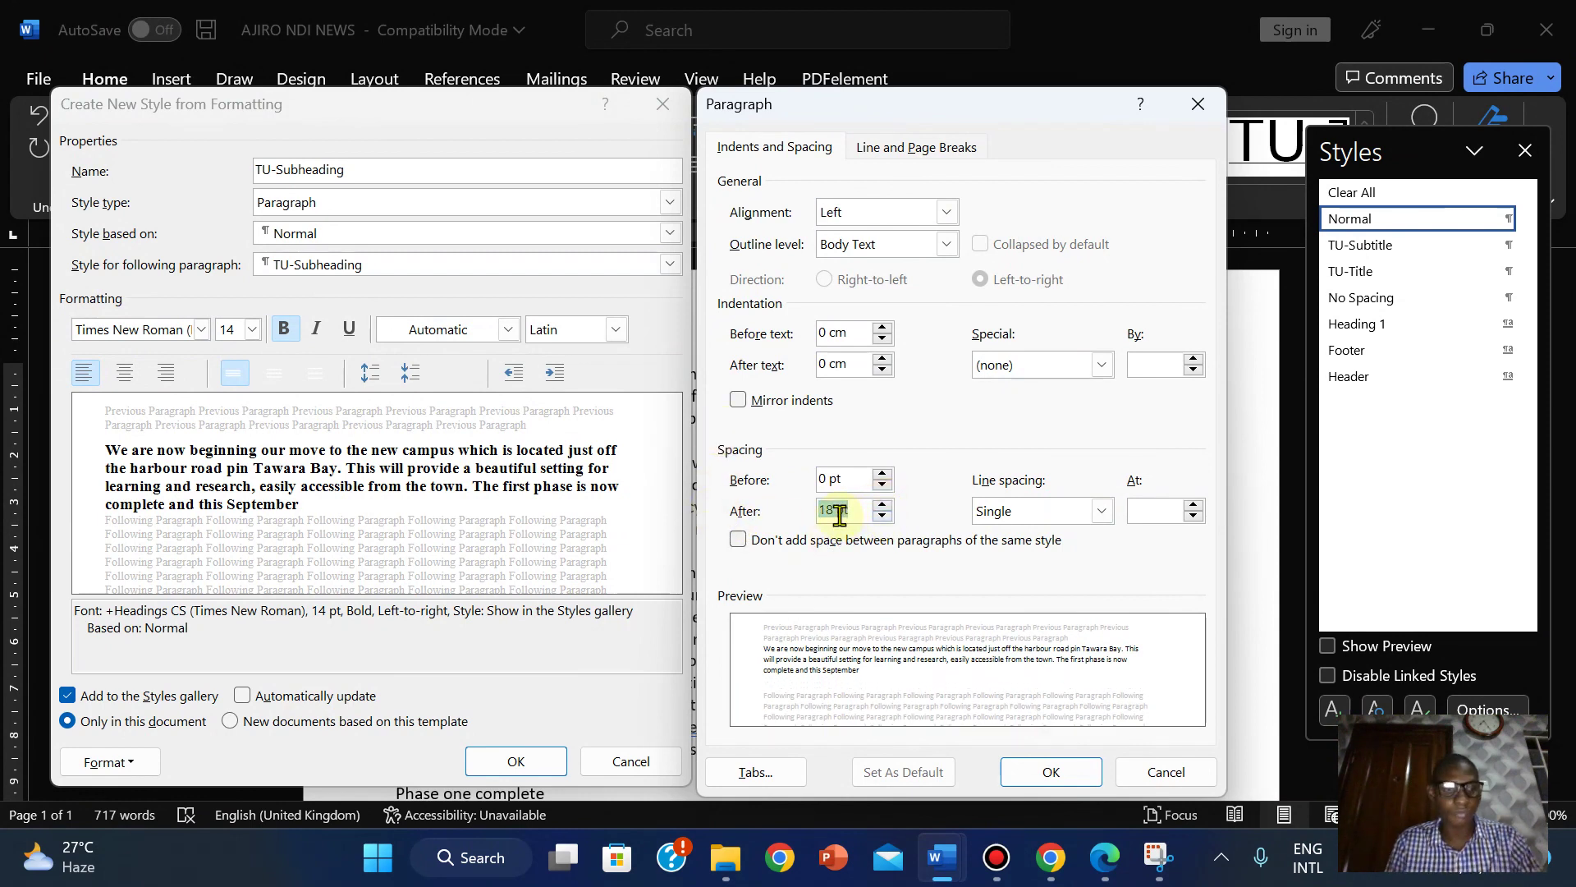
pyautogui.write('14')
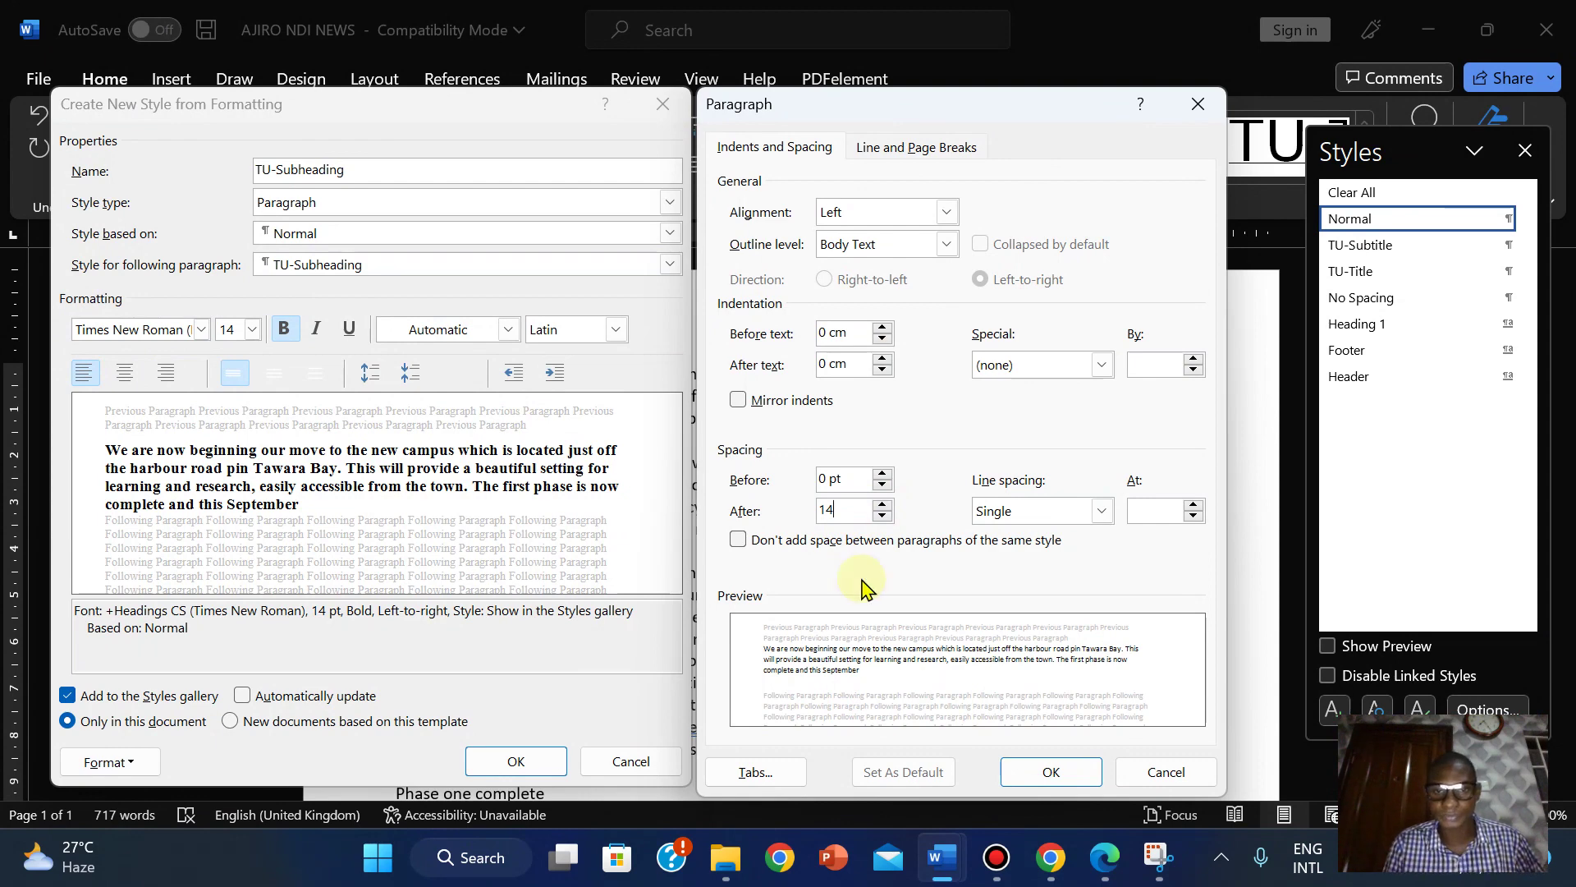
pyautogui.click(1053, 772)
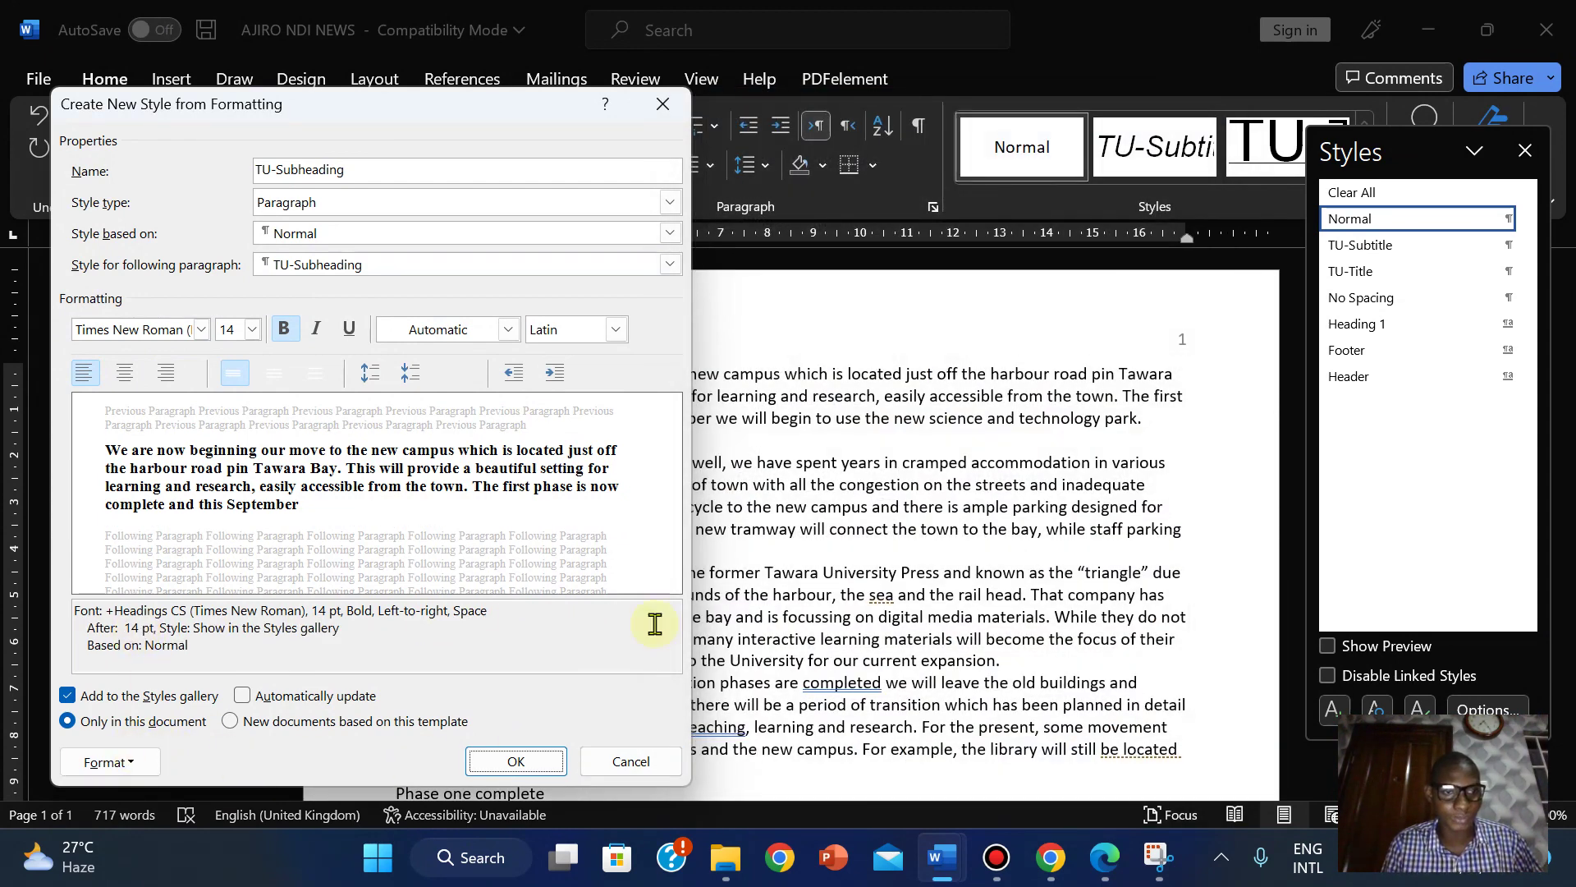
pyautogui.click(1106, 857)
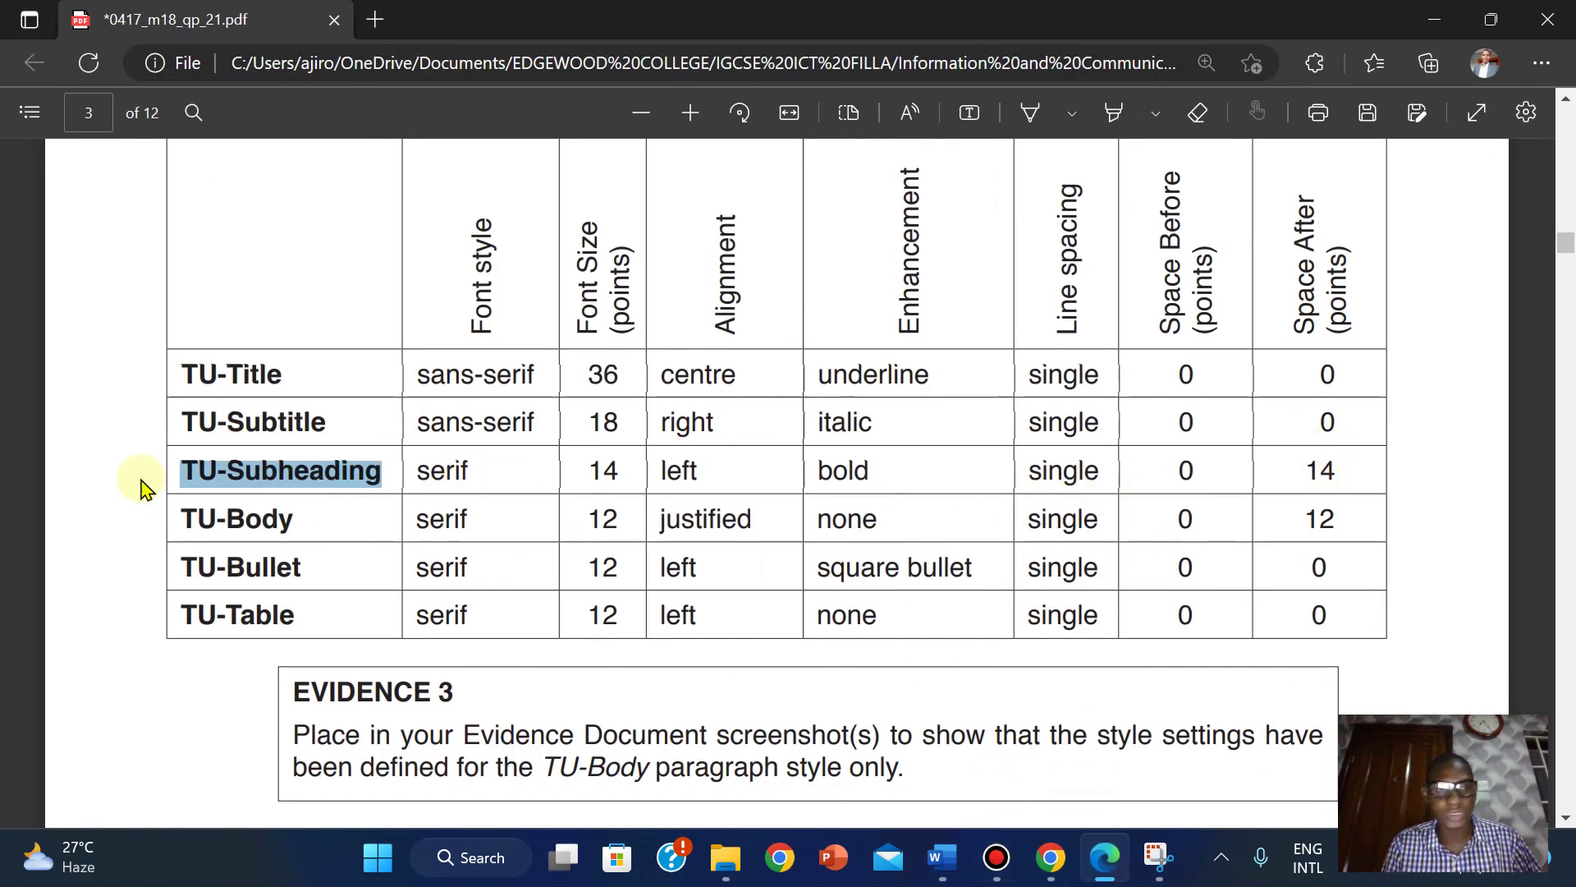
# Copy the style name 'TU-Body' from the PDF table and return to the newsletter in Word.
pyautogui.moveTo(180, 519); pyautogui.dragTo(306, 528)
pyautogui.rightClick(306, 533)
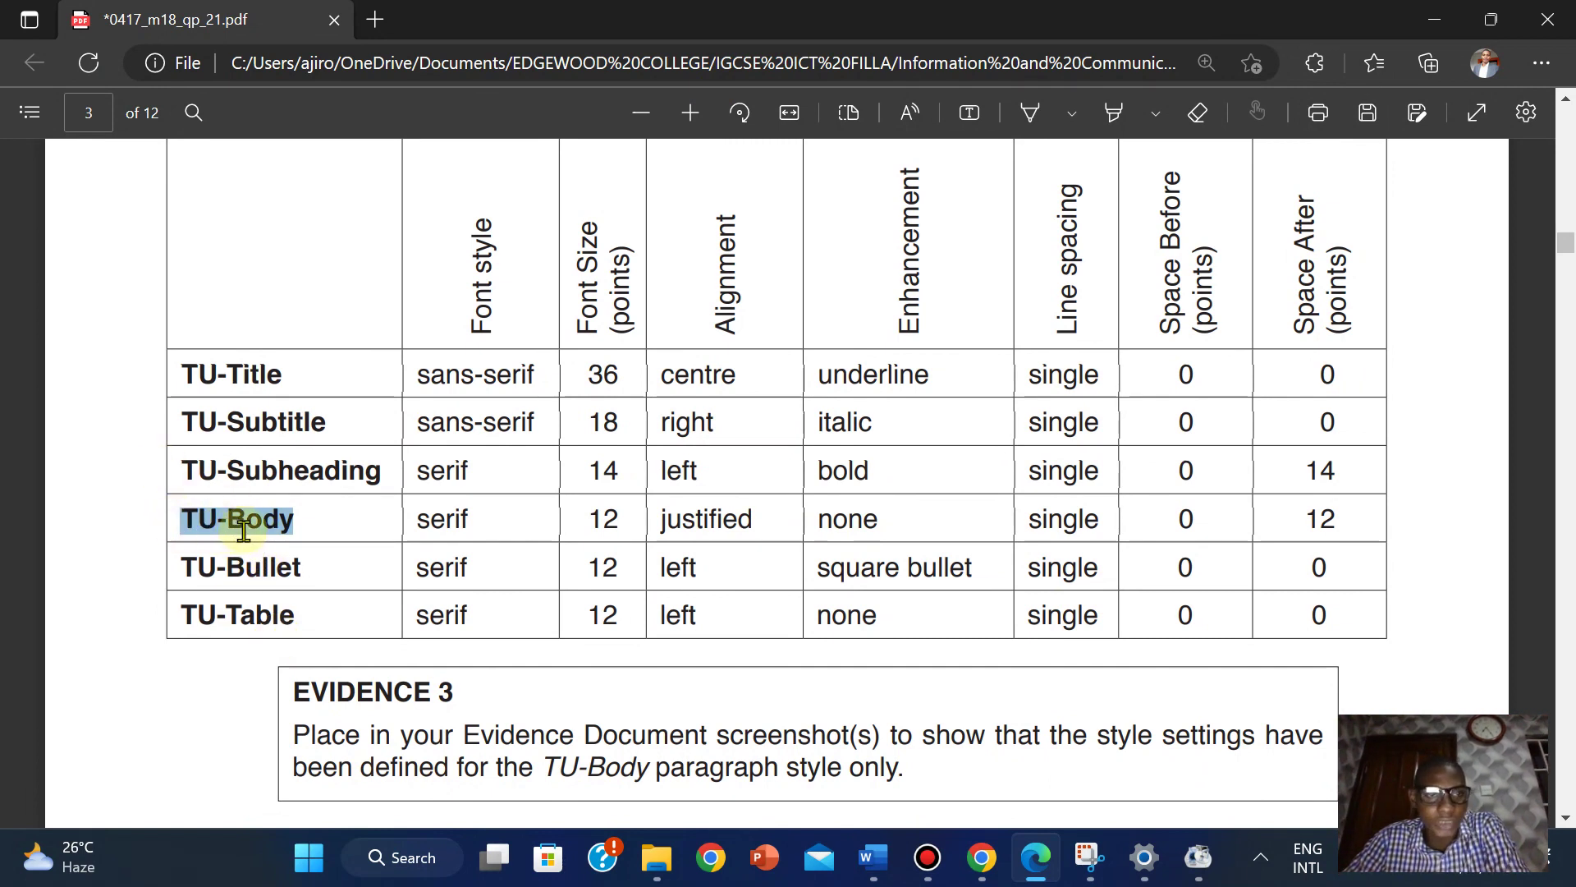
pyautogui.moveTo(183, 517); pyautogui.dragTo(293, 527)
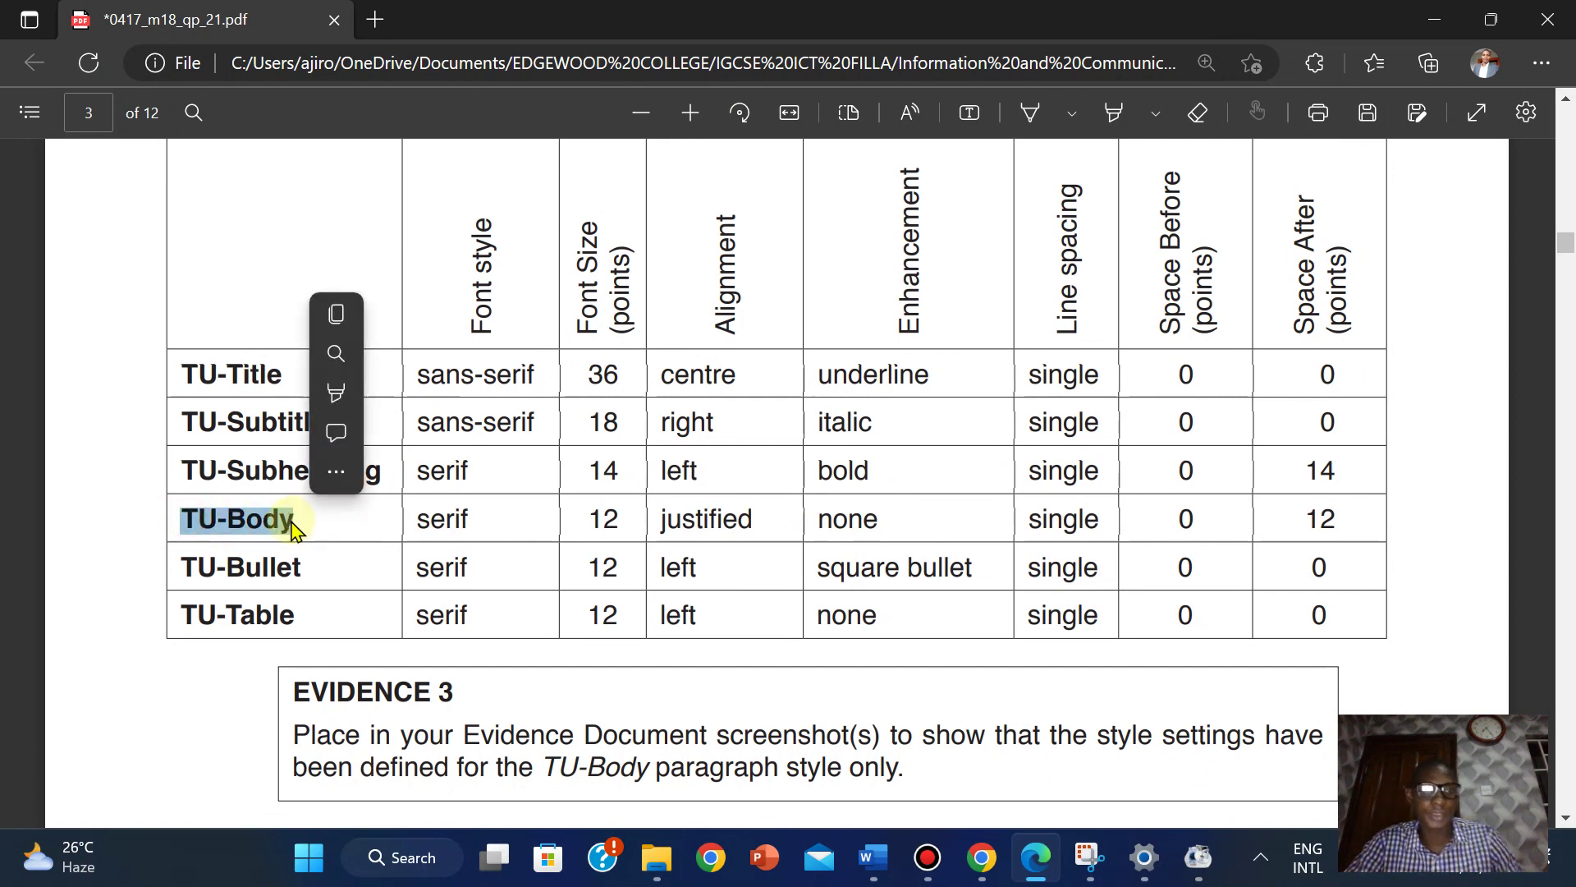
pyautogui.click(346, 317)
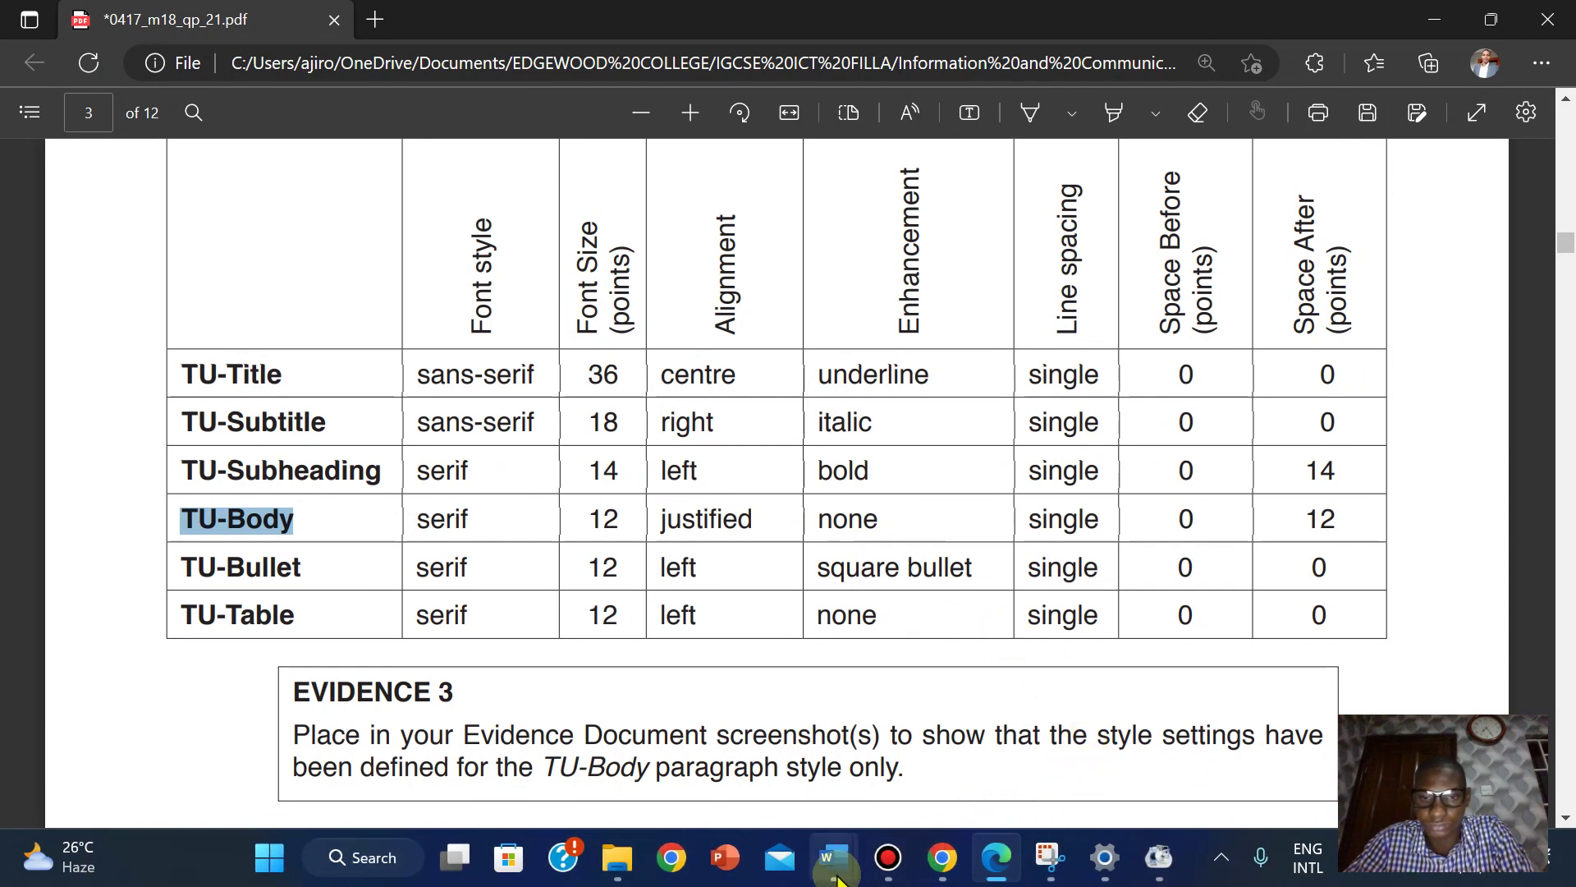
pyautogui.moveTo(832, 857)
pyautogui.click(903, 804)
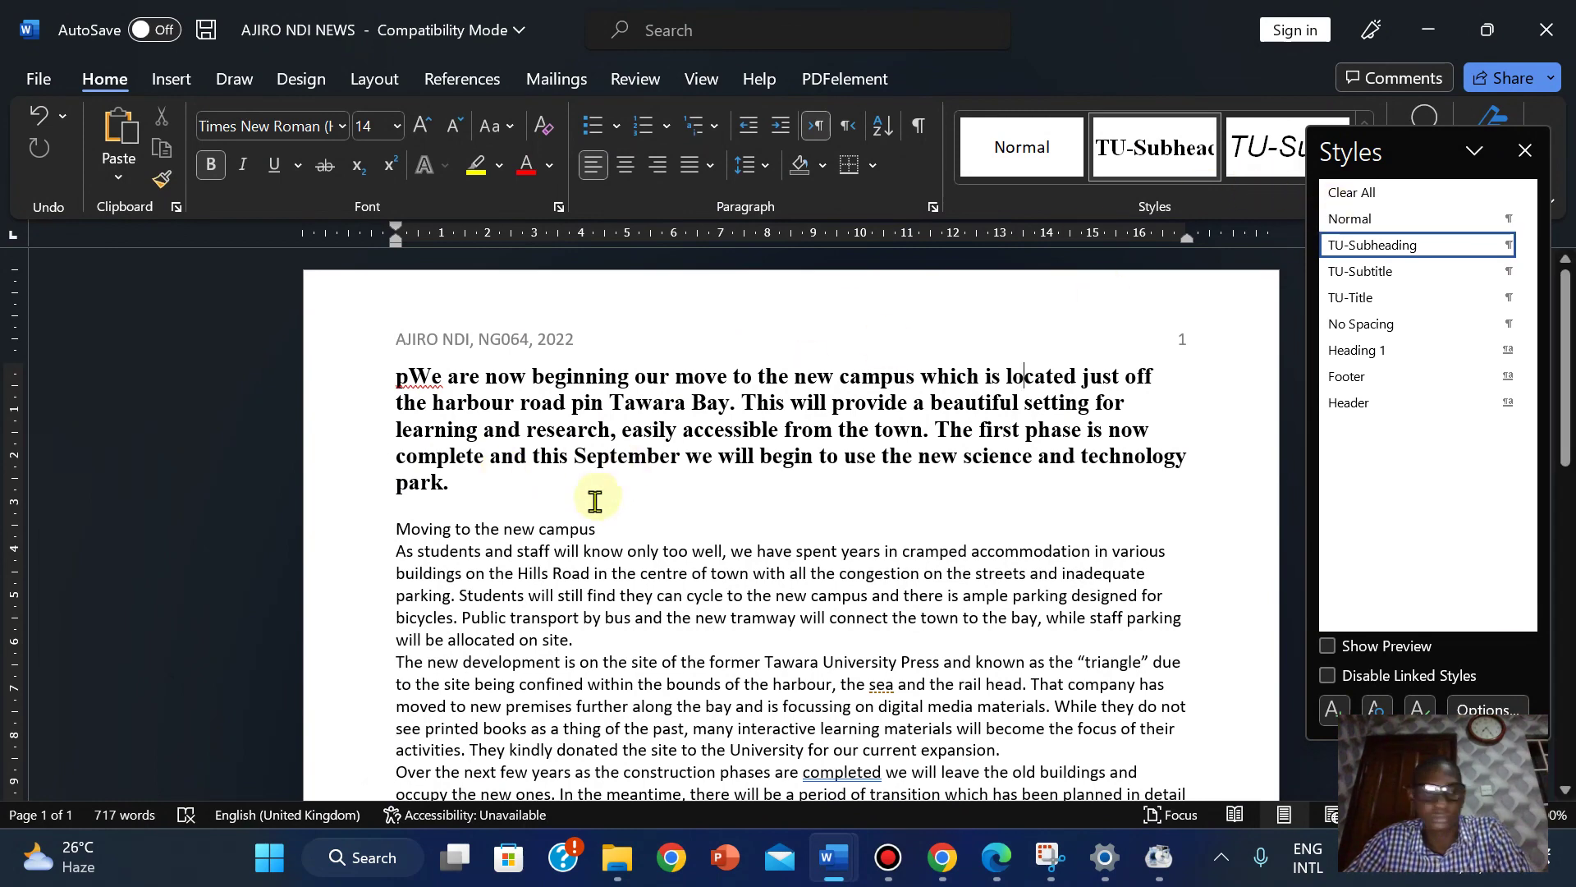
# Delete the stray 'p', reset the first paragraph to Normal, and start a new style named TU-Body.
pyautogui.press('BackSpace')
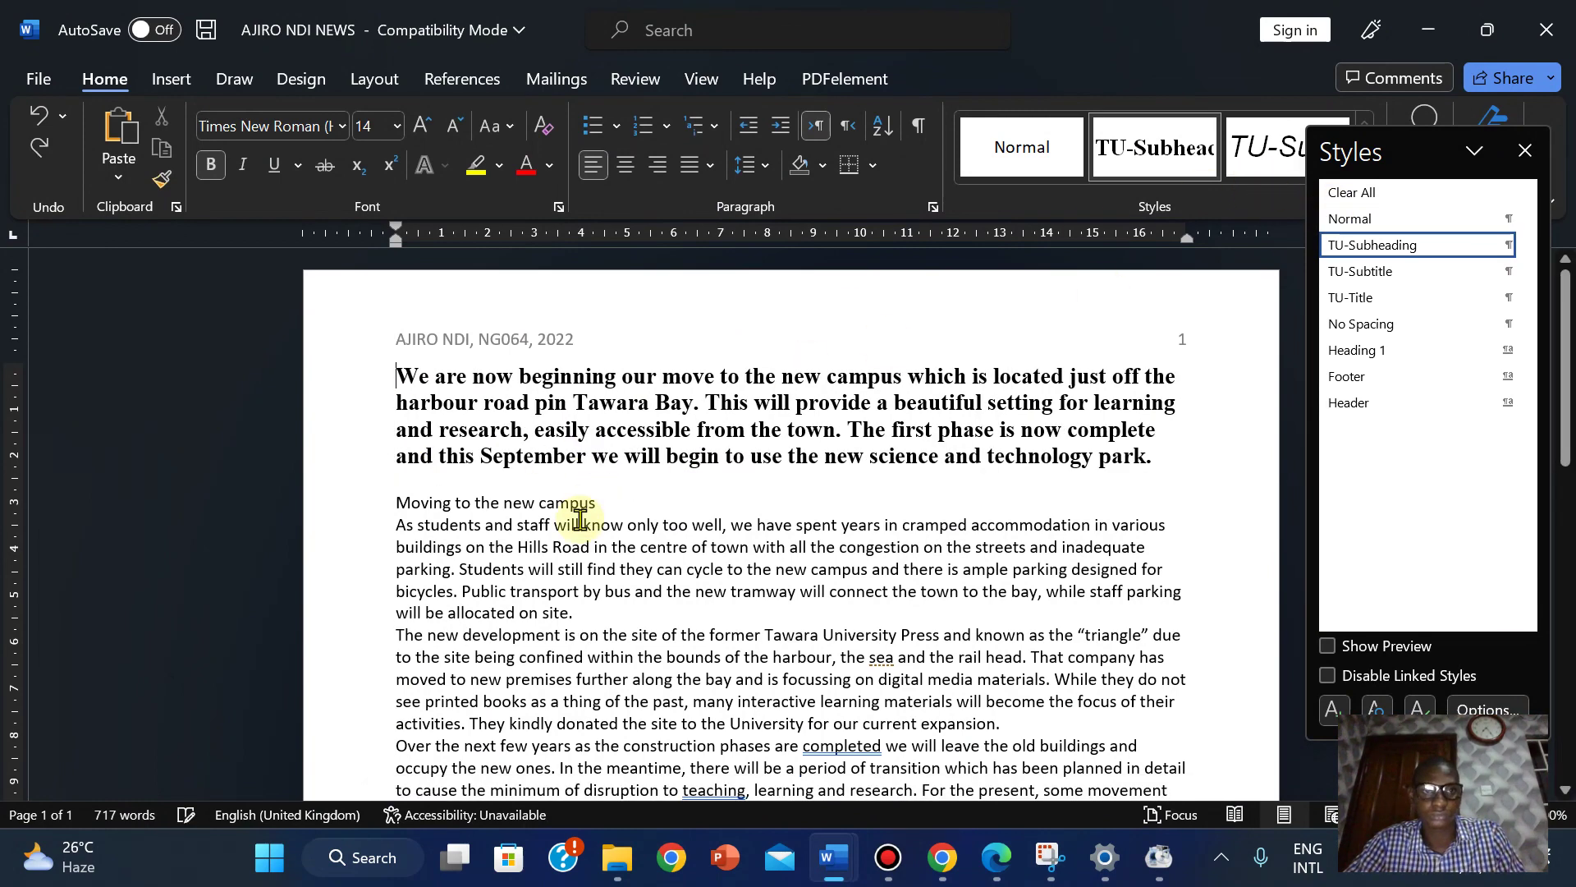
pyautogui.click(1354, 222)
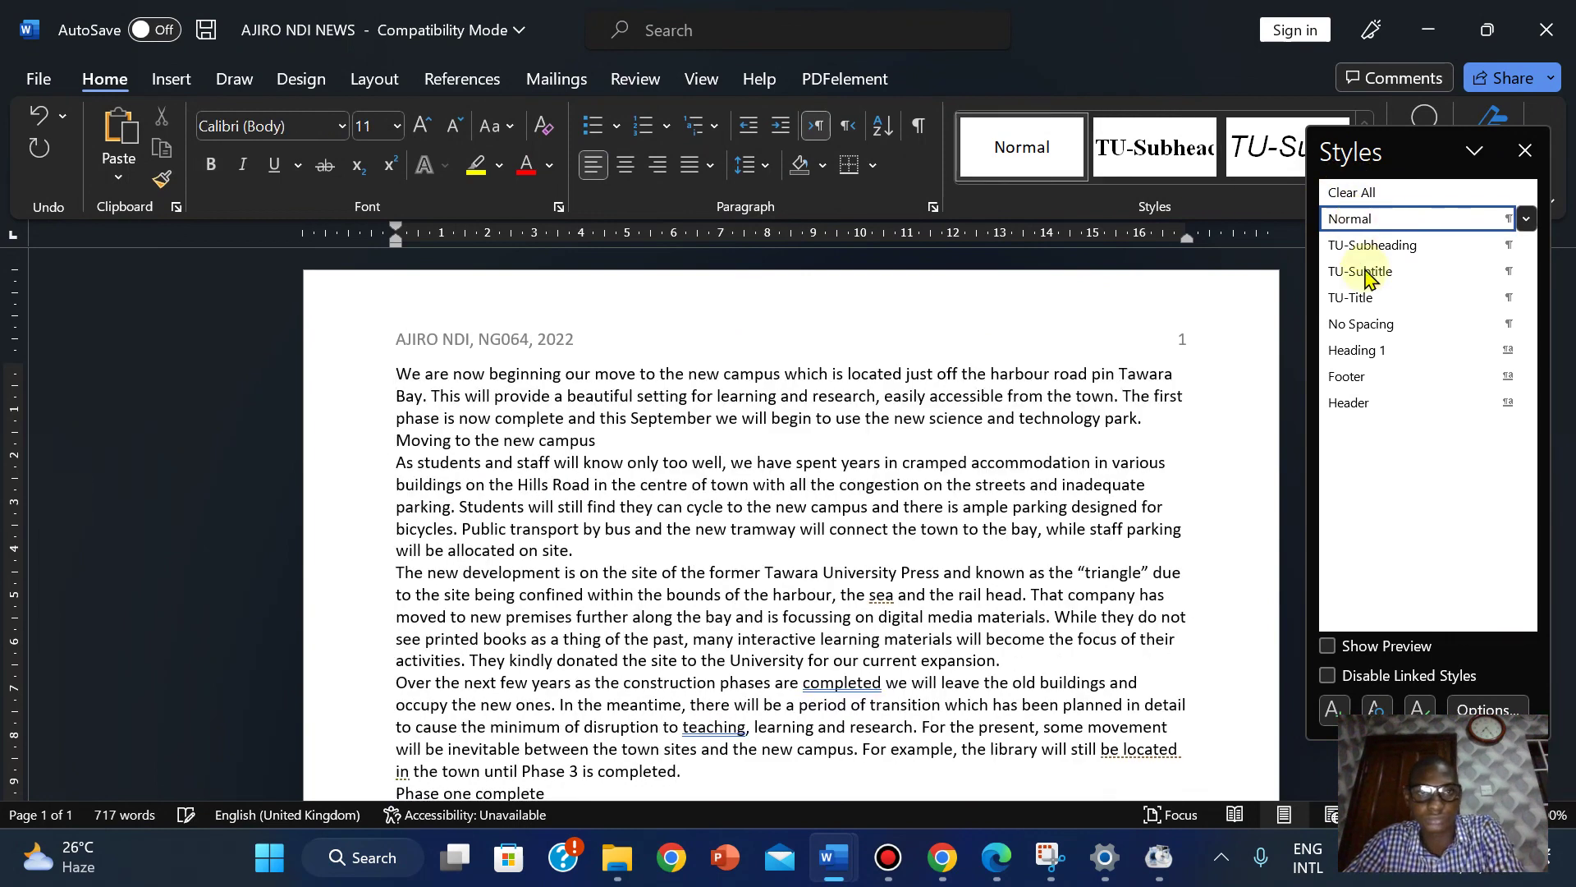
pyautogui.click(1334, 707)
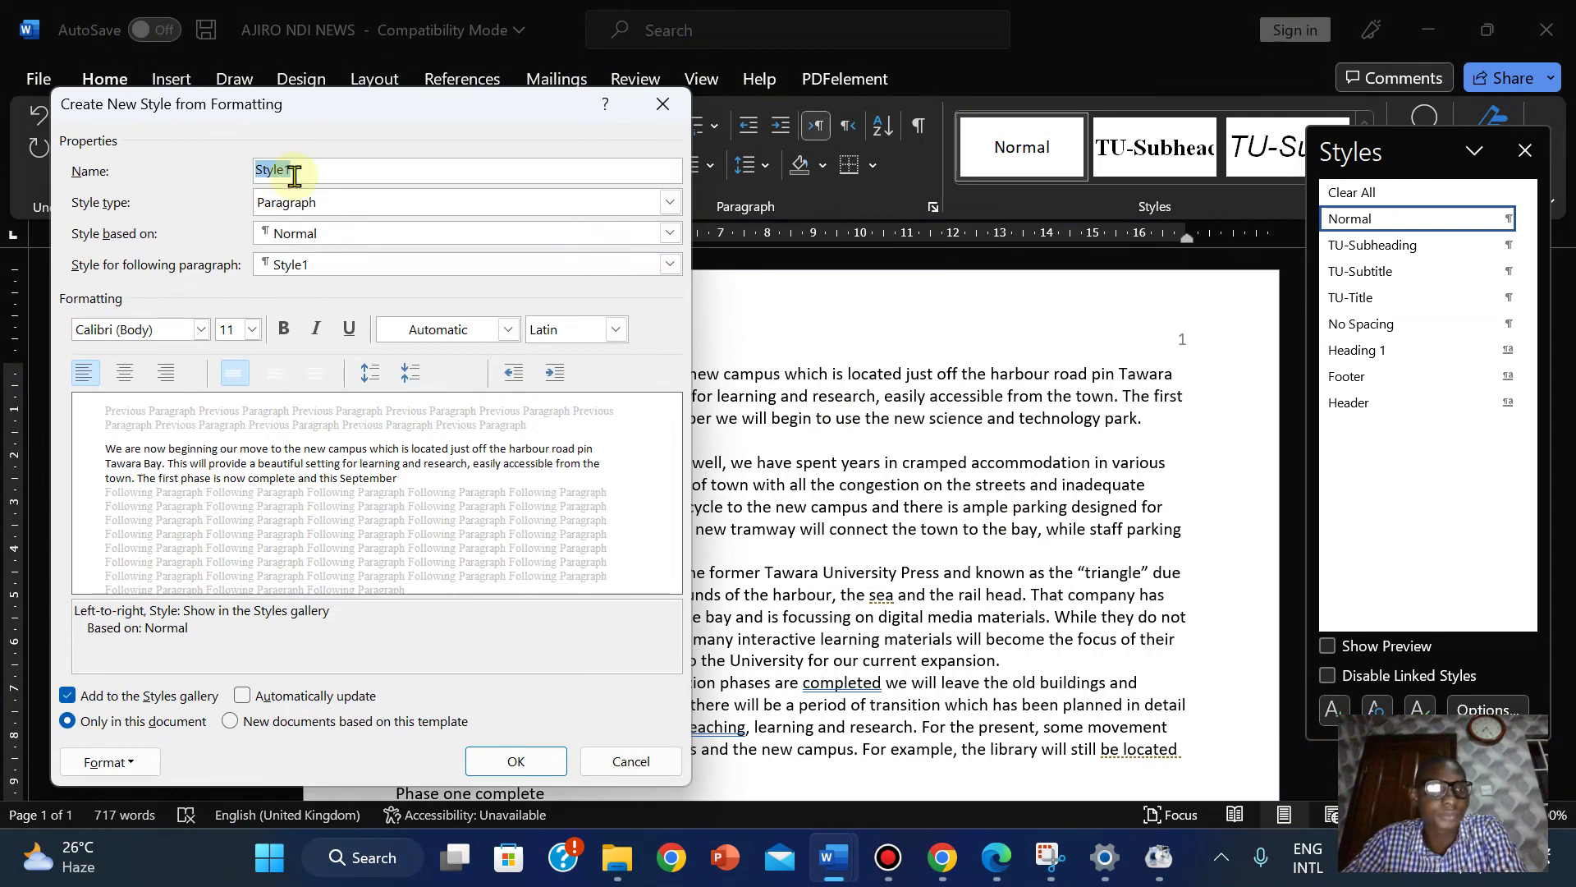
pyautogui.rightClick(283, 171)
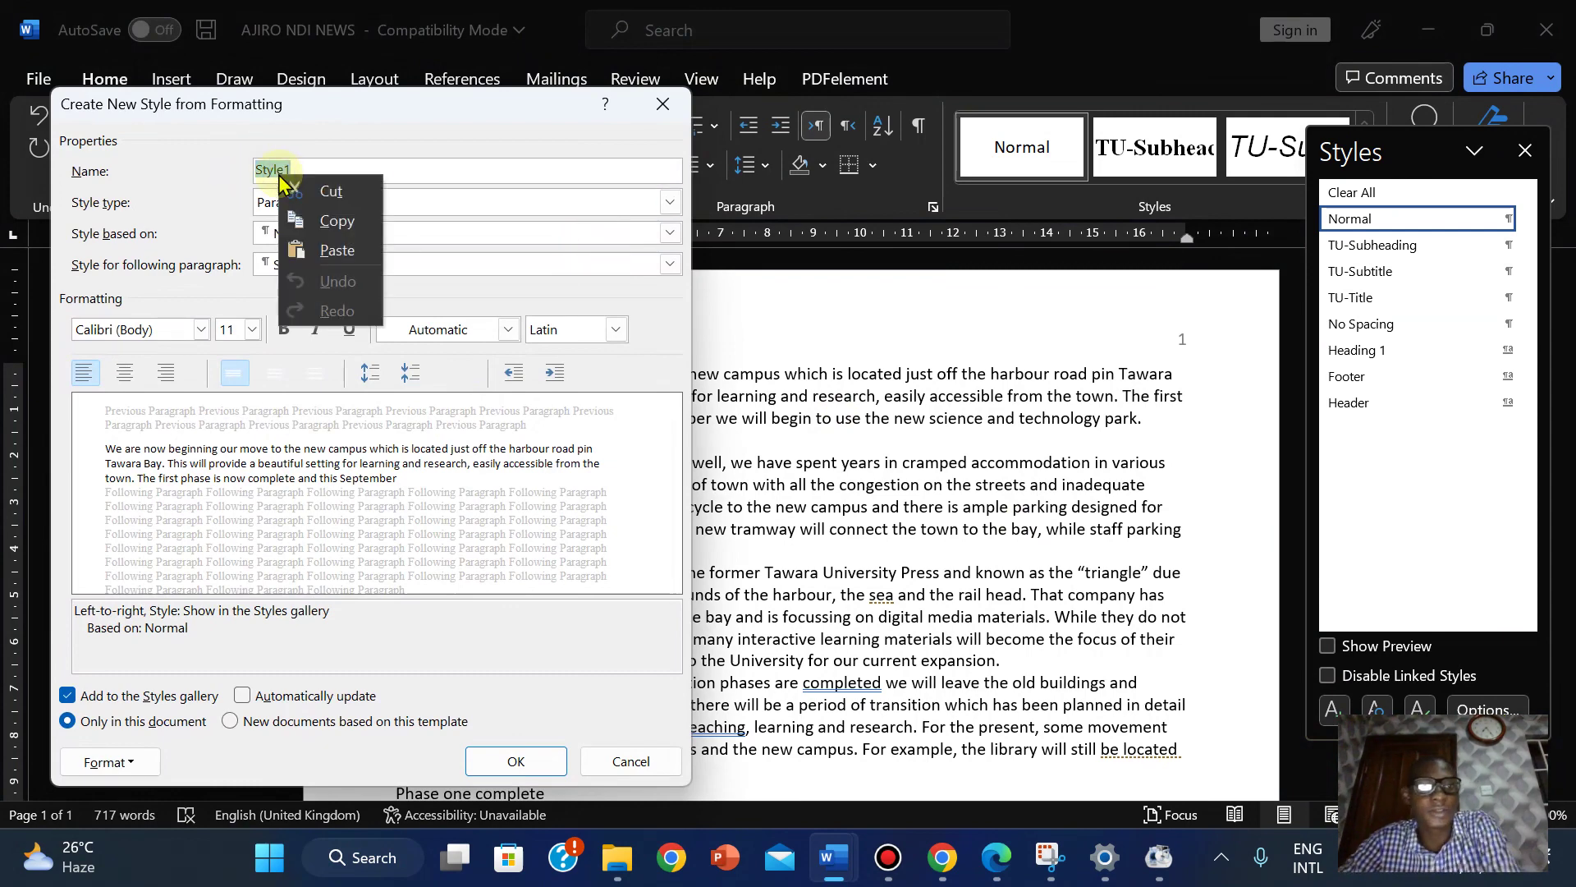
pyautogui.click(320, 246)
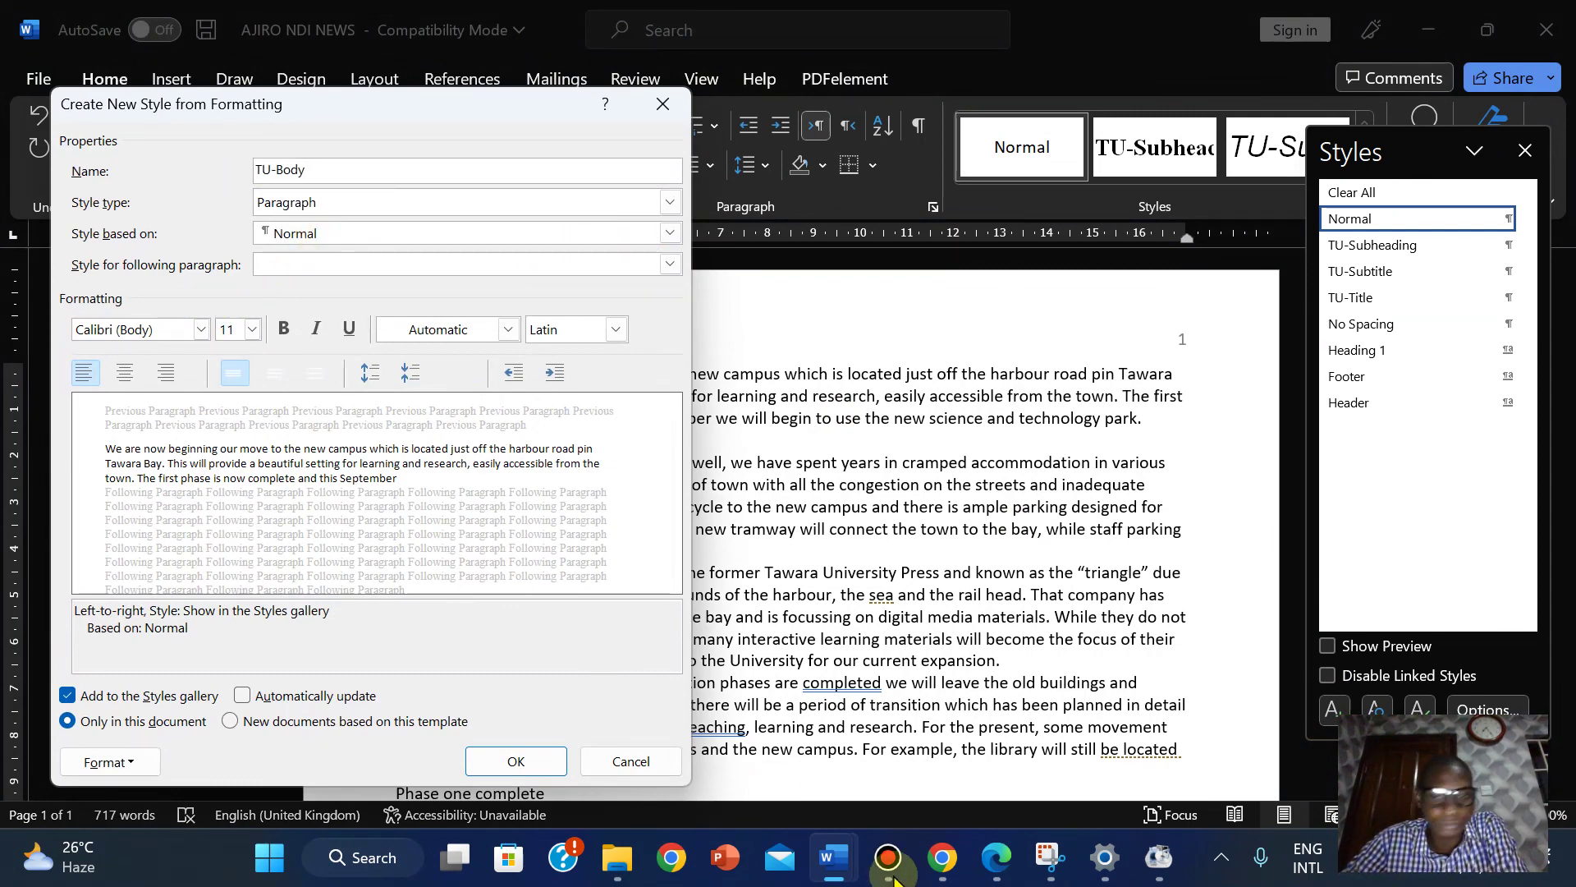
# Set the TU-Body font to Times New Roman at 12 pt, checking the PDF table.
pyautogui.click(999, 858)
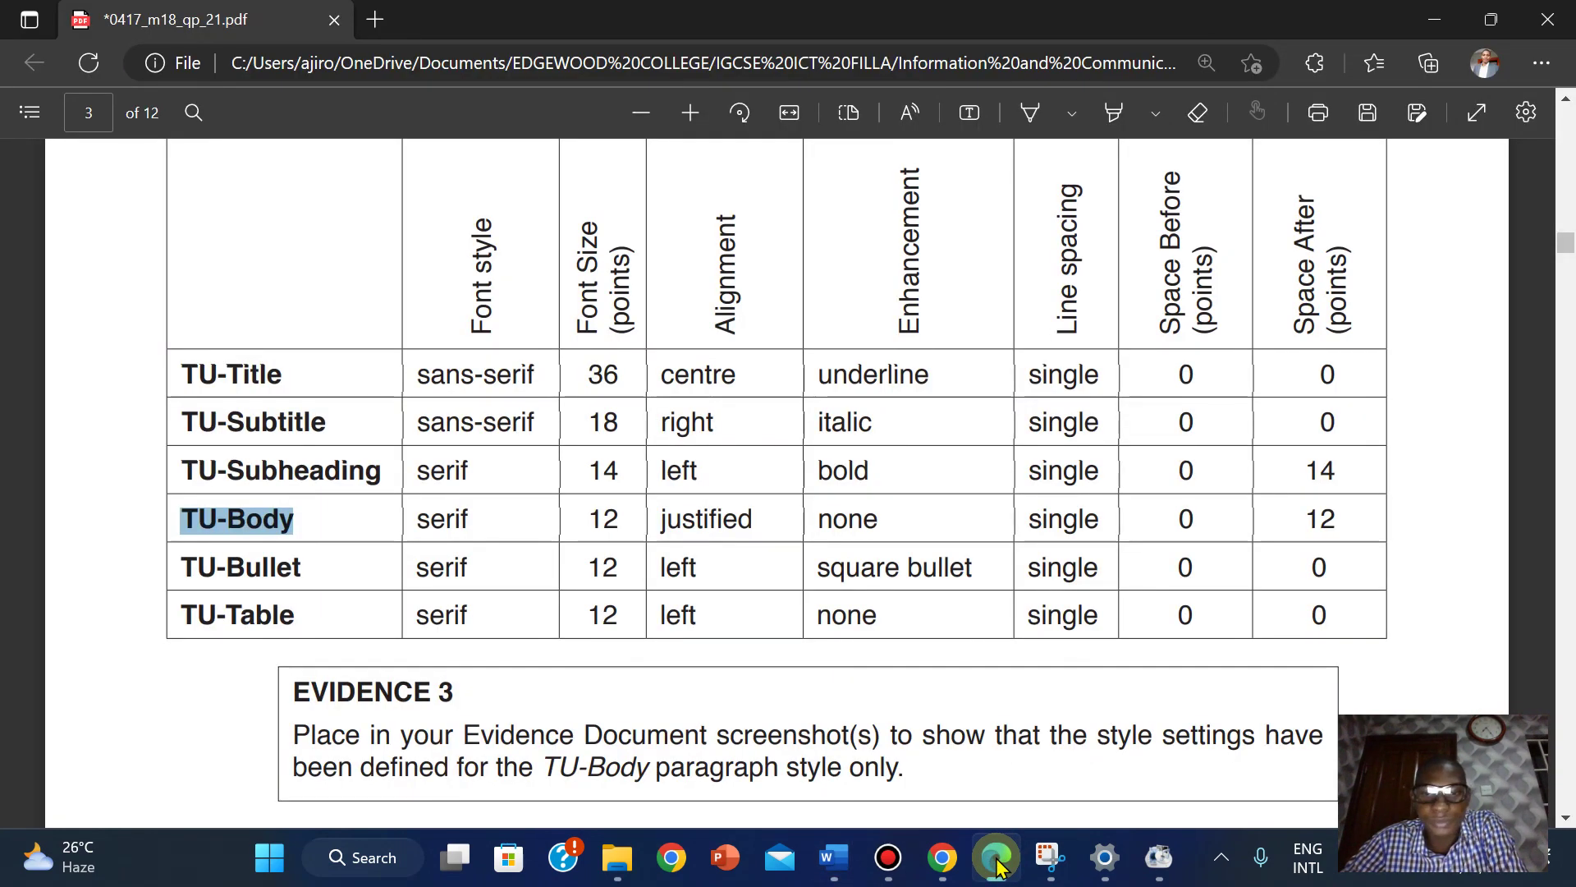
pyautogui.click(998, 863)
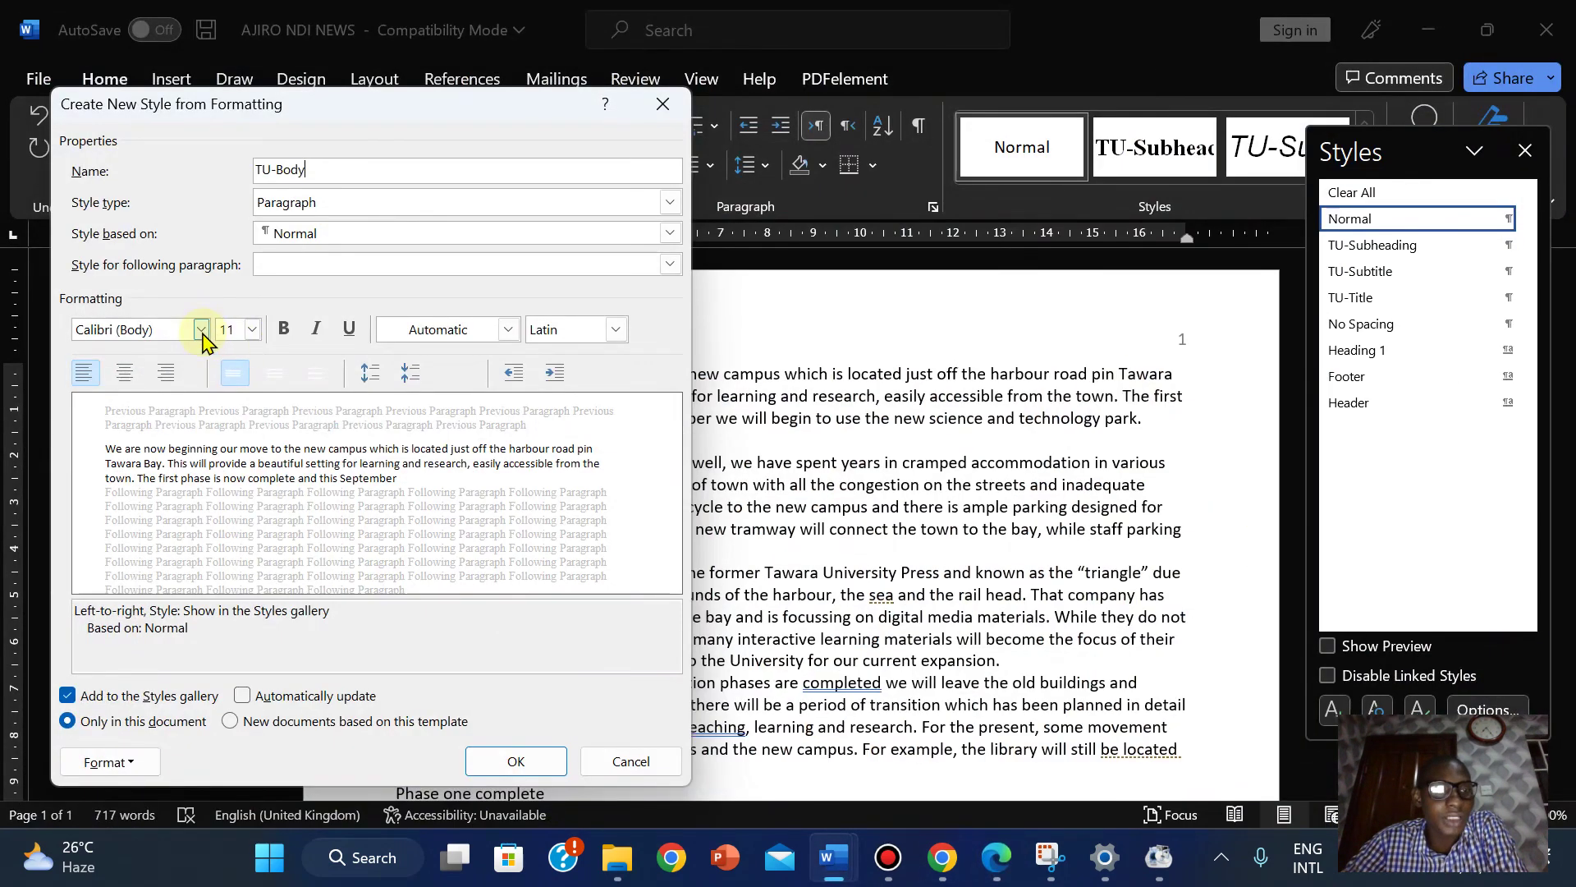
pyautogui.click(201, 330)
pyautogui.click(204, 444)
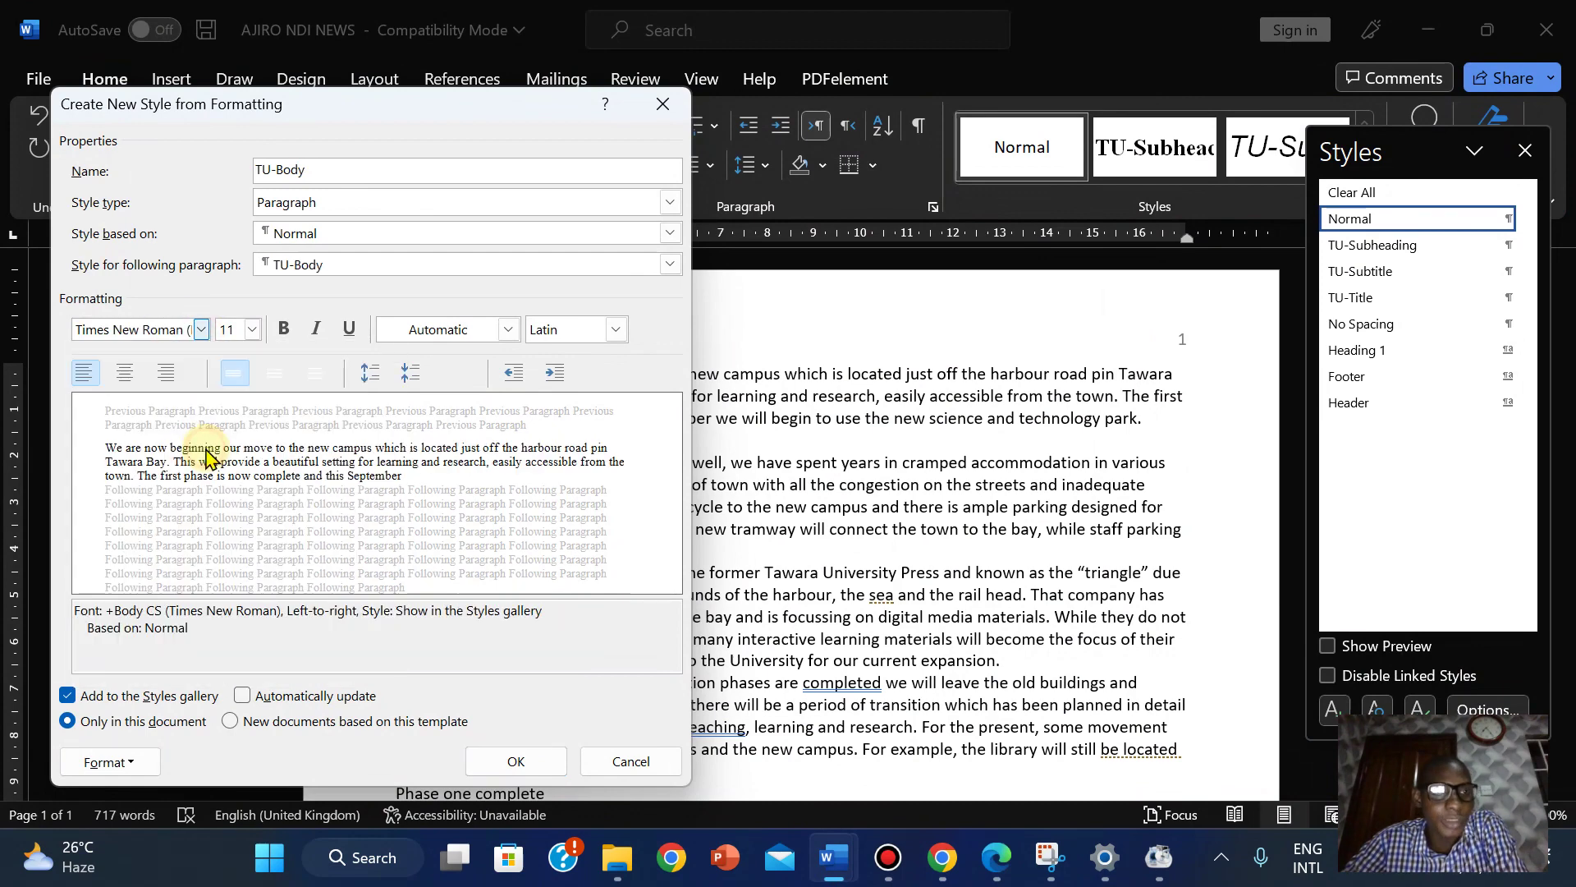
pyautogui.click(996, 856)
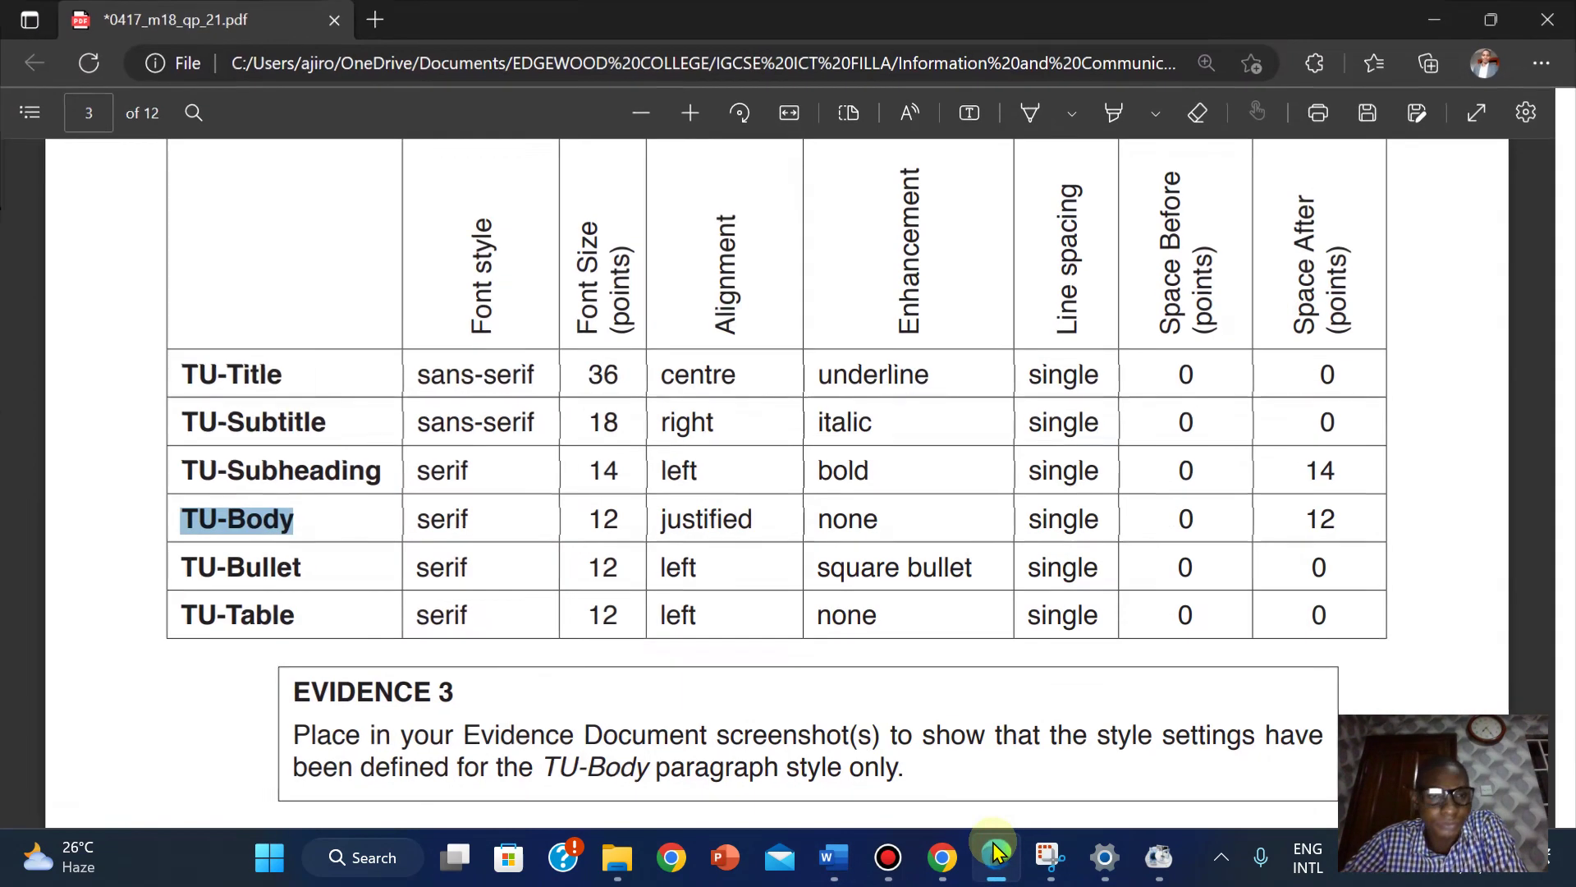
pyautogui.click(997, 854)
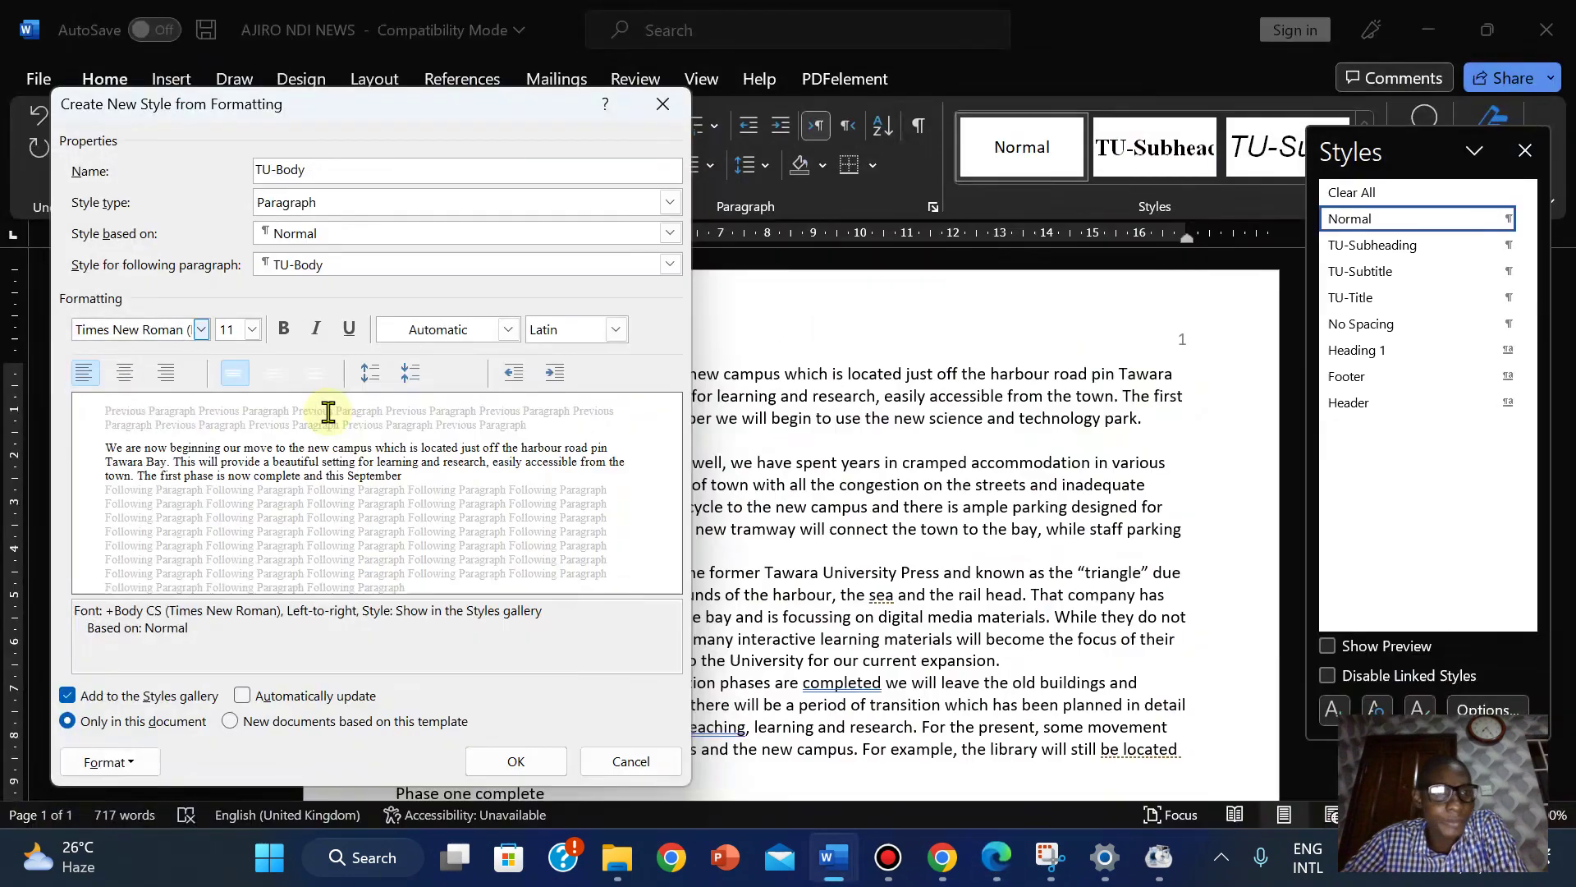
pyautogui.click(252, 329)
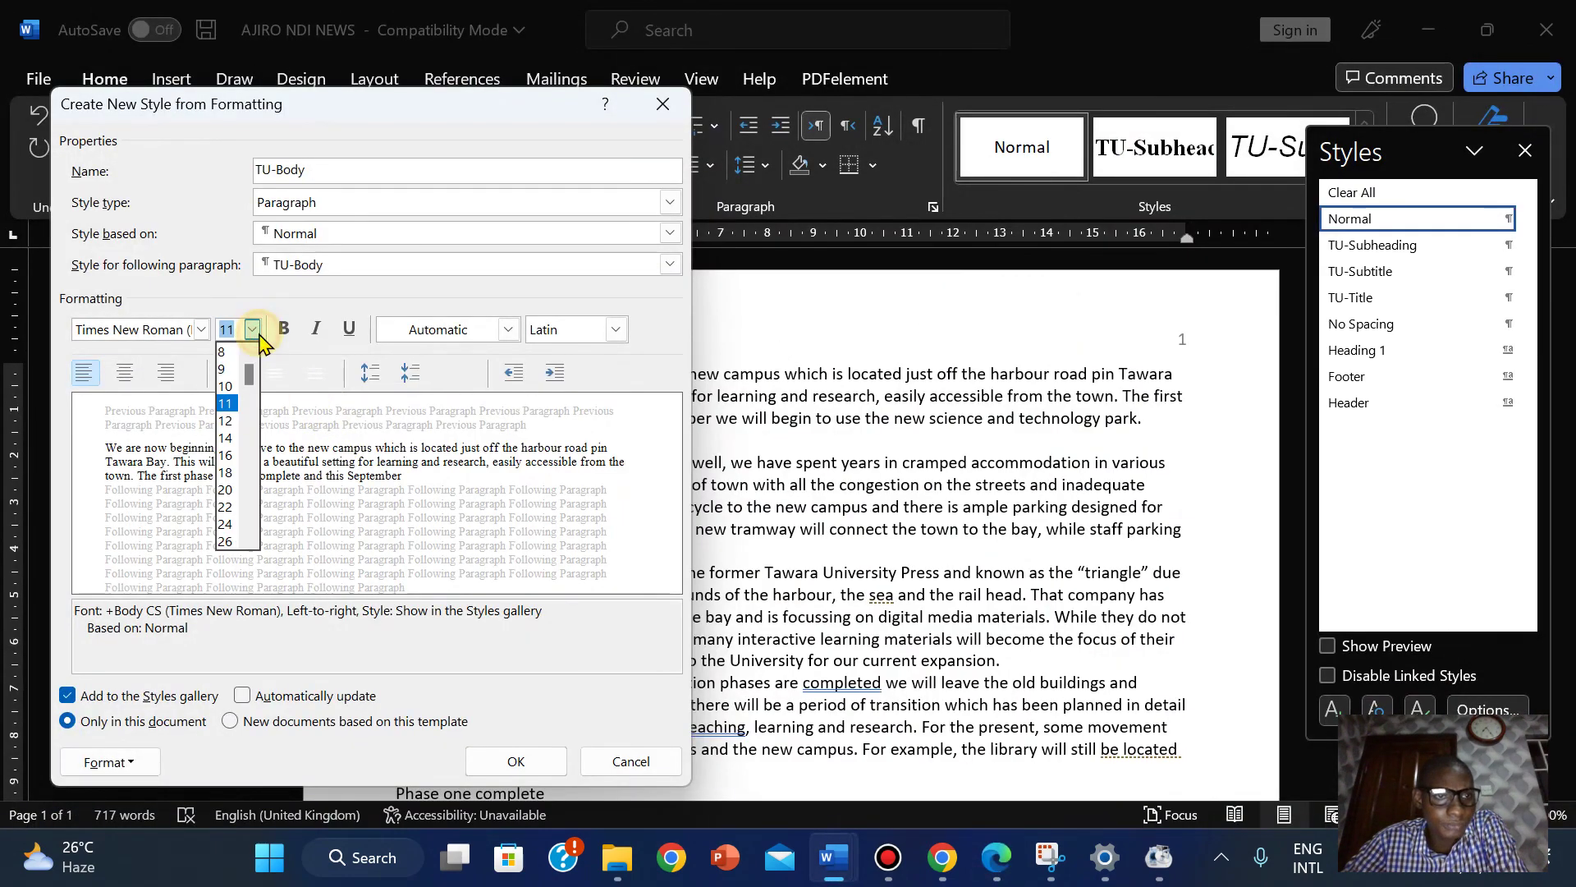
pyautogui.click(228, 421)
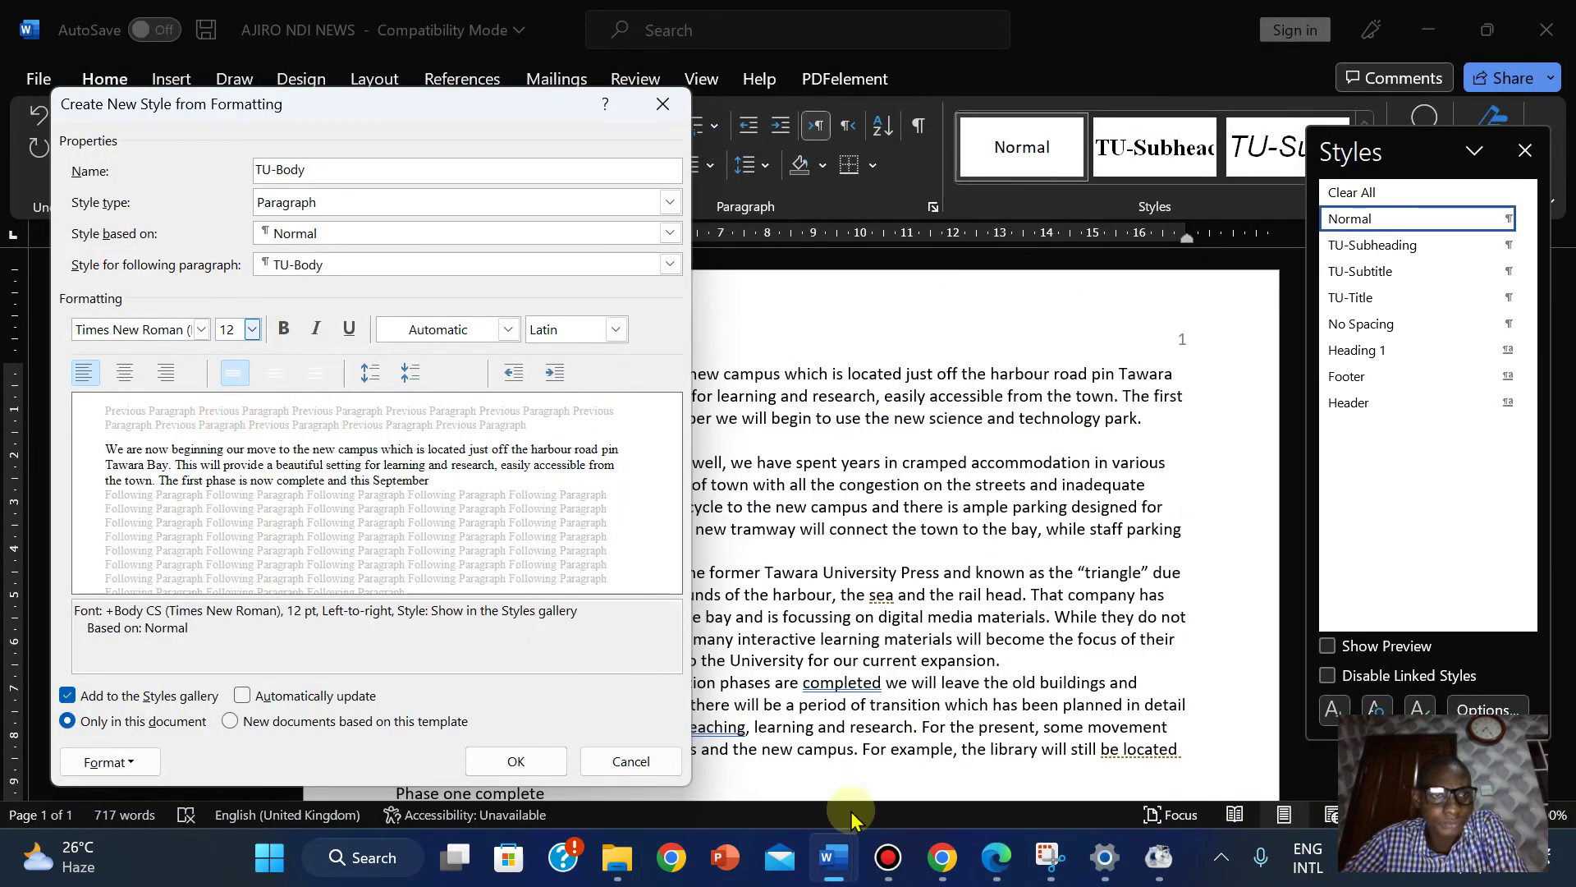
pyautogui.click(997, 858)
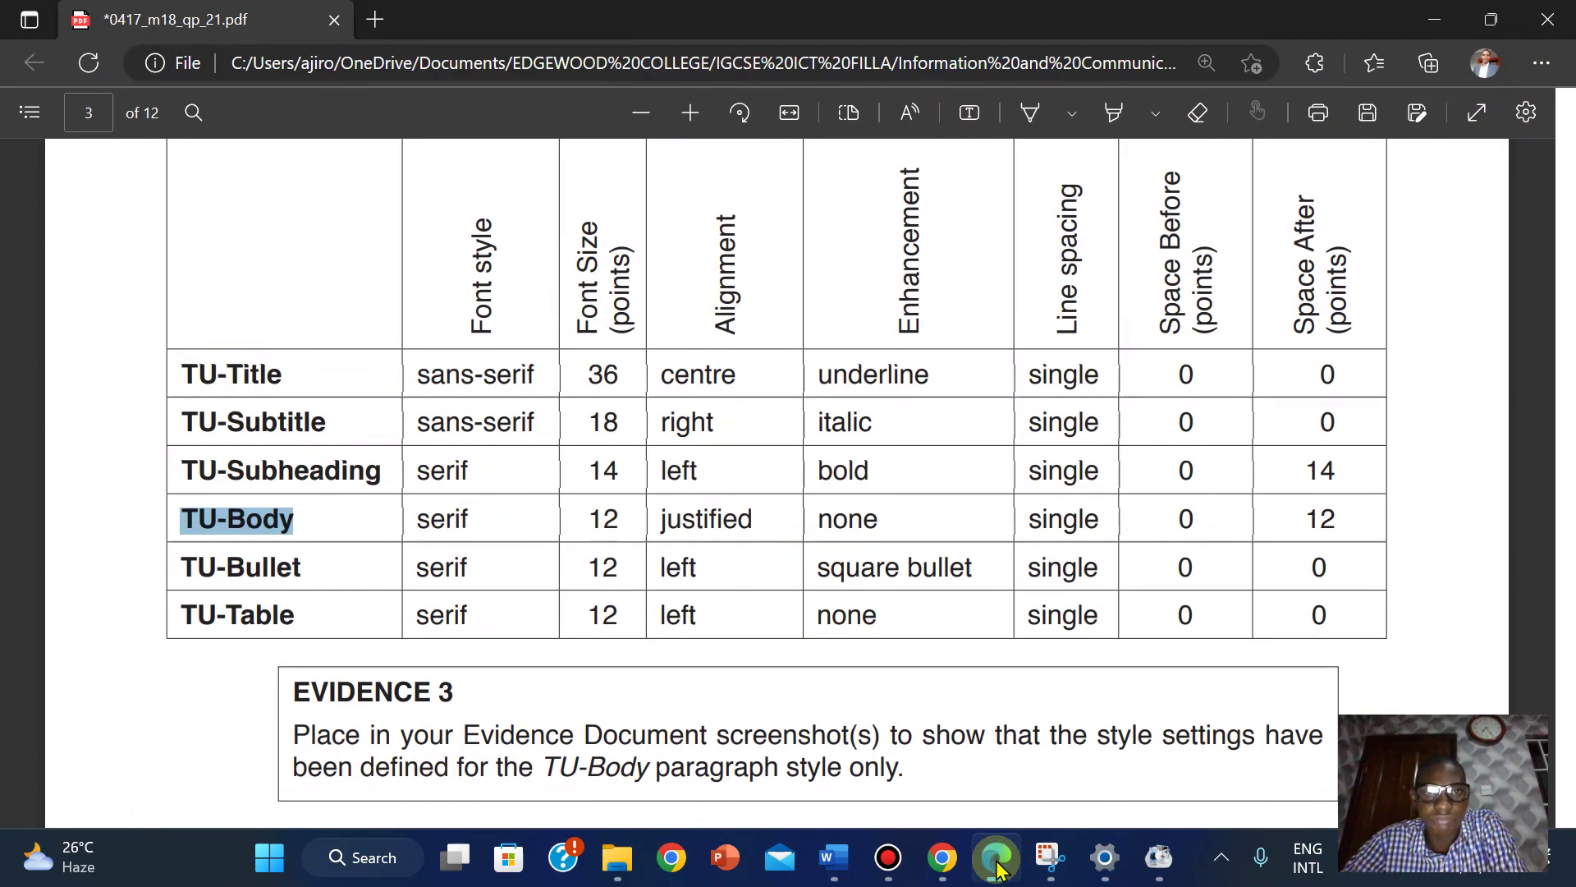
pyautogui.click(834, 857)
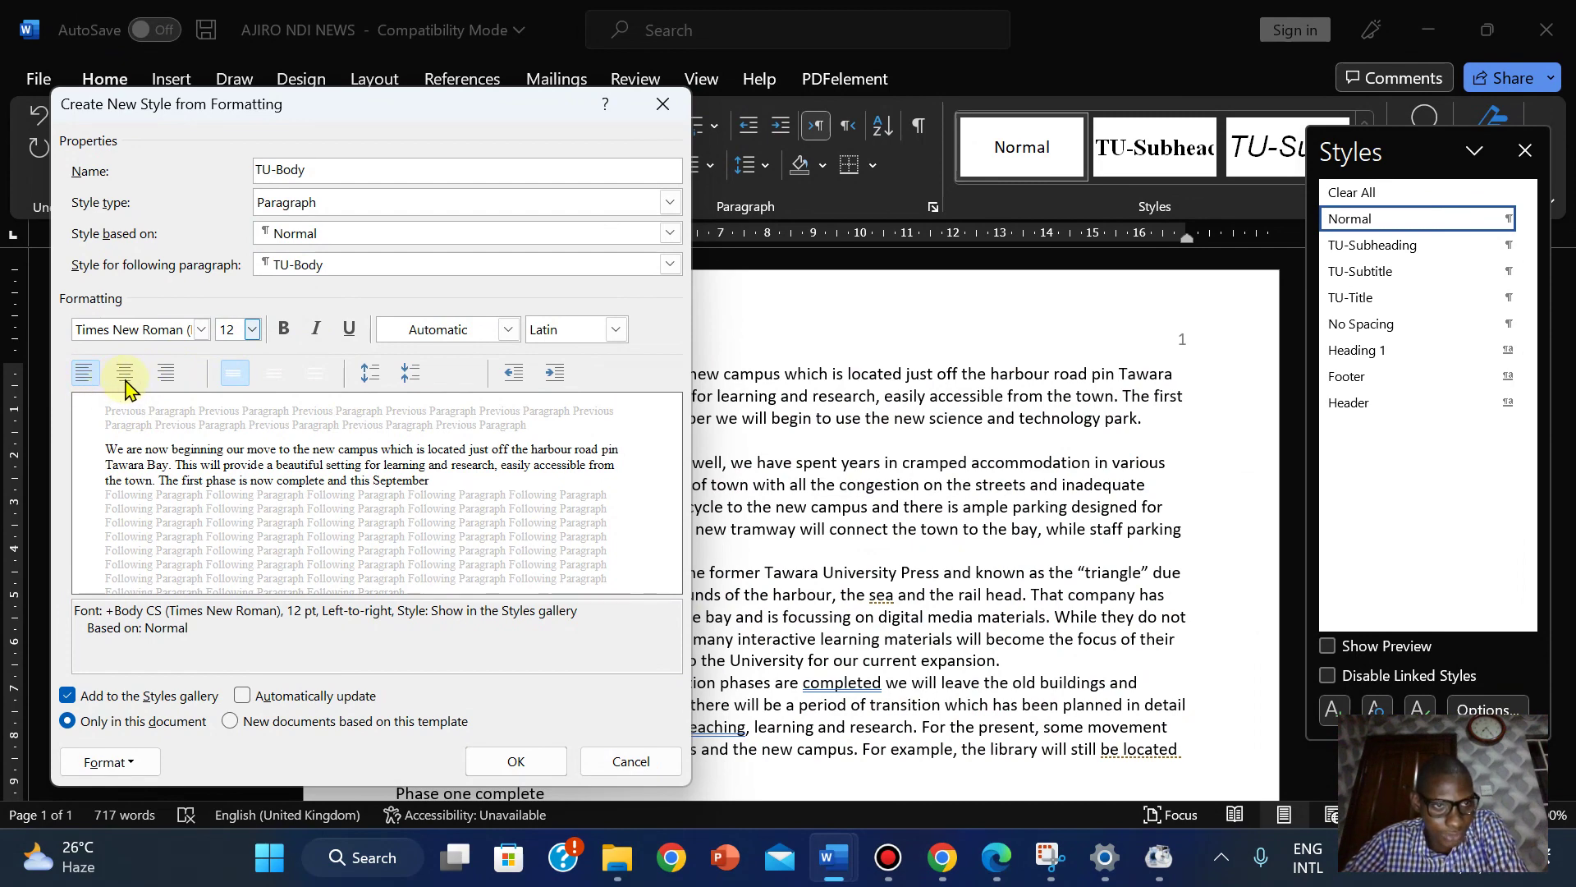
pyautogui.click(115, 762)
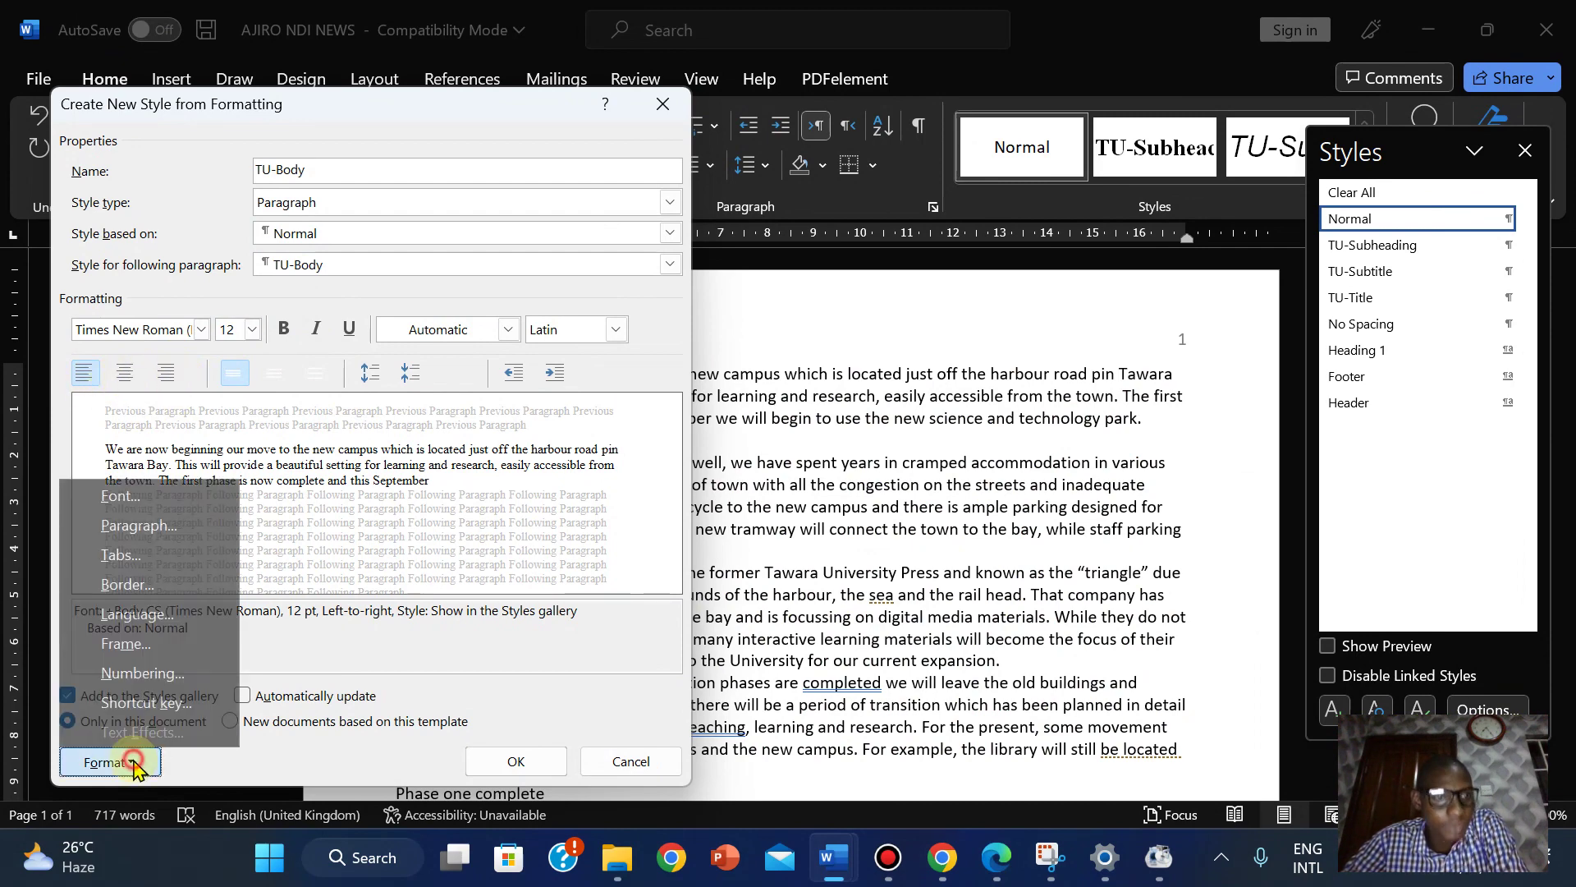
pyautogui.click(123, 496)
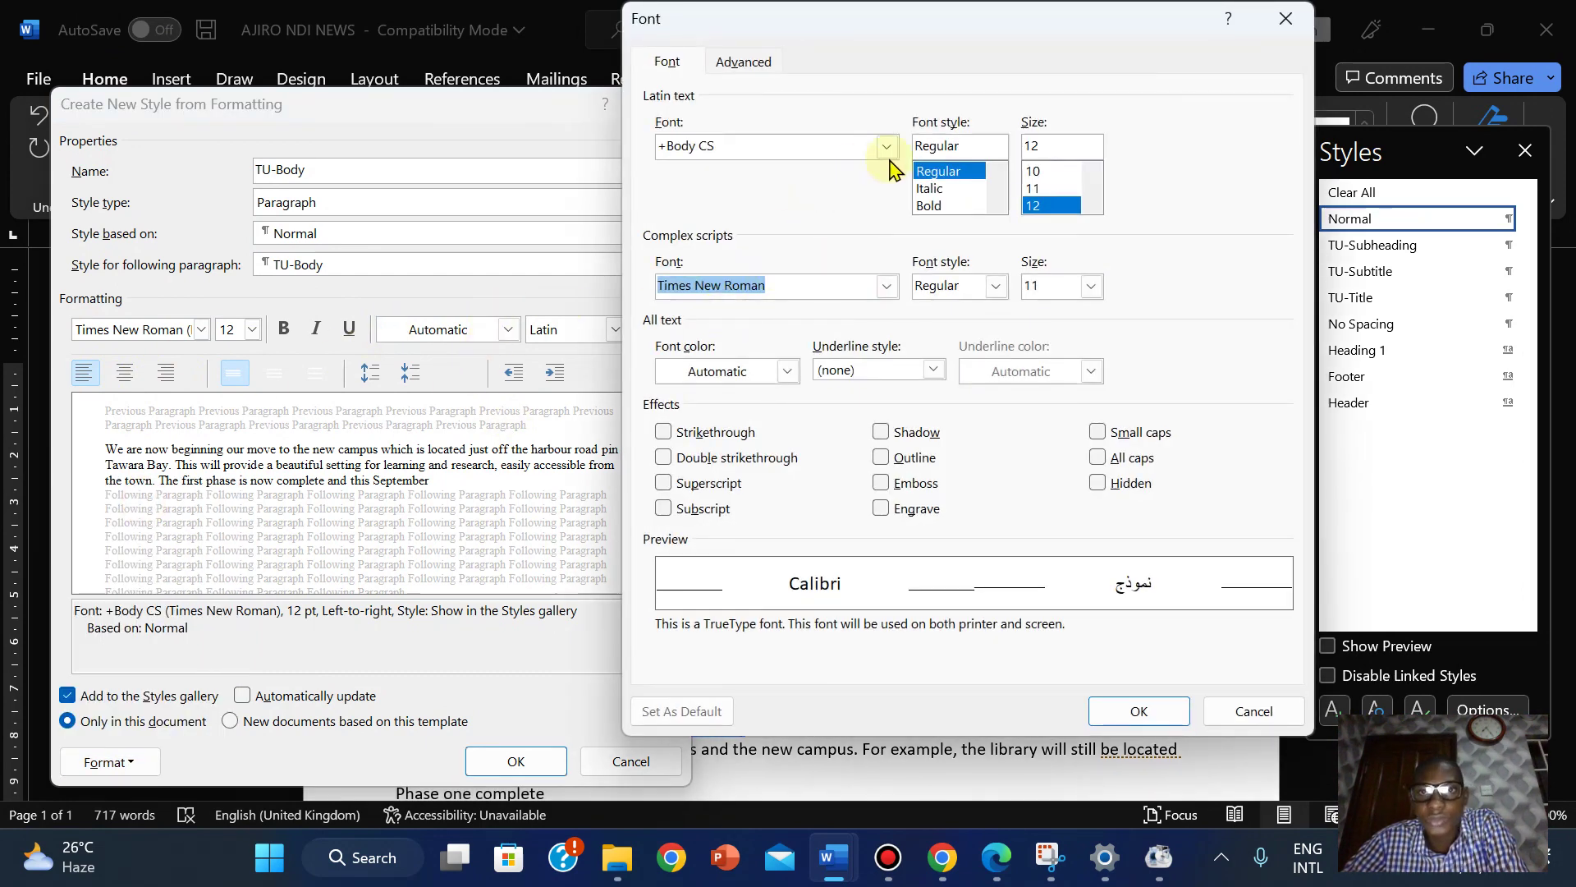
pyautogui.click(997, 204)
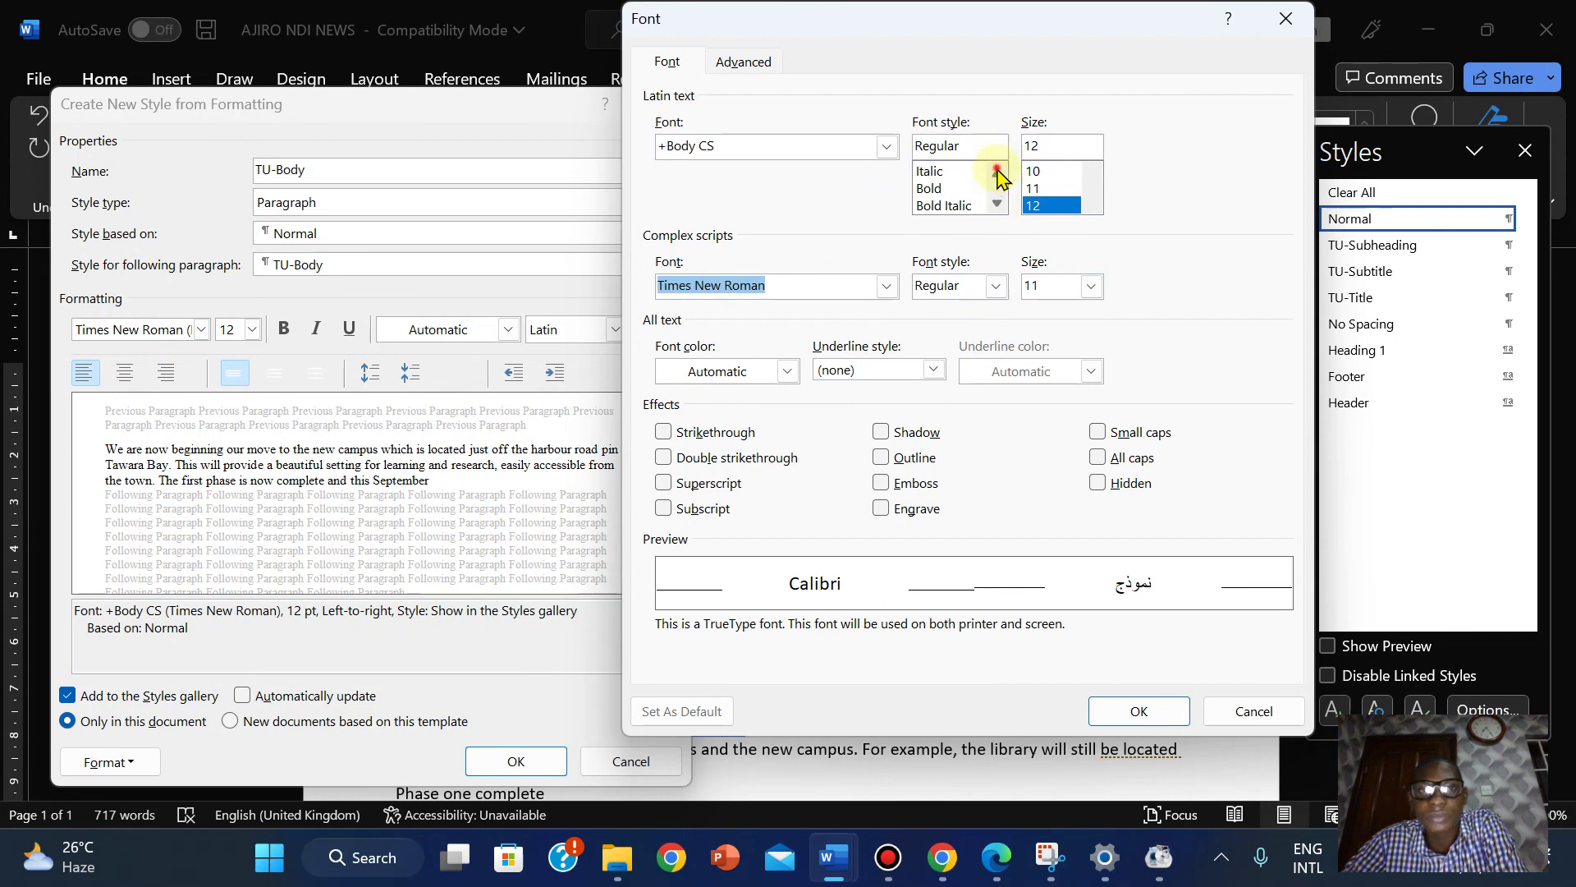
pyautogui.click(997, 171)
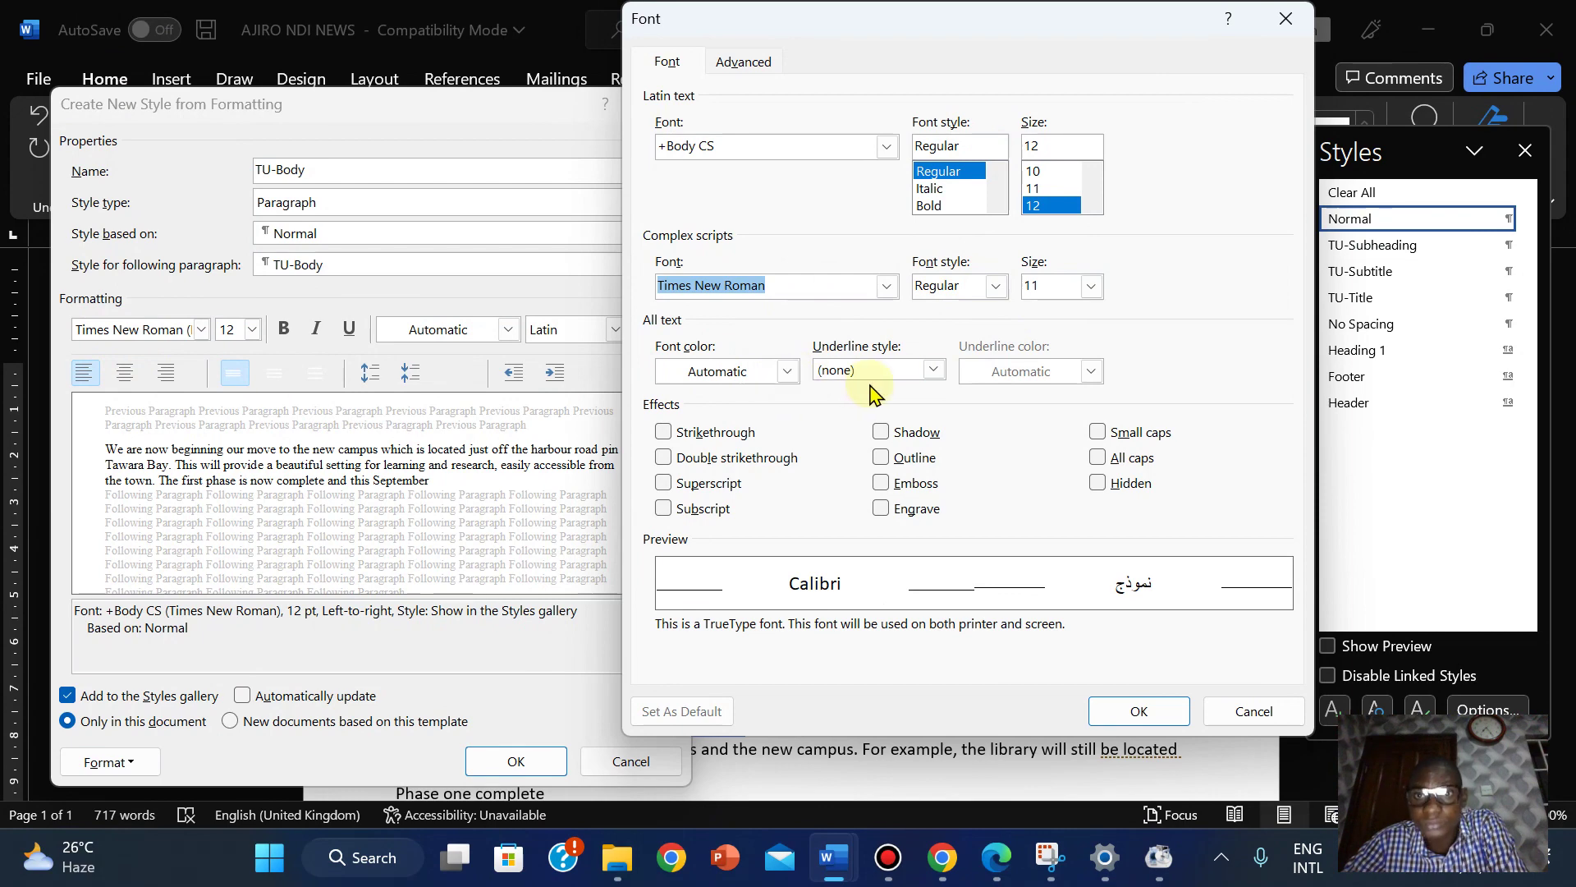
pyautogui.click(743, 61)
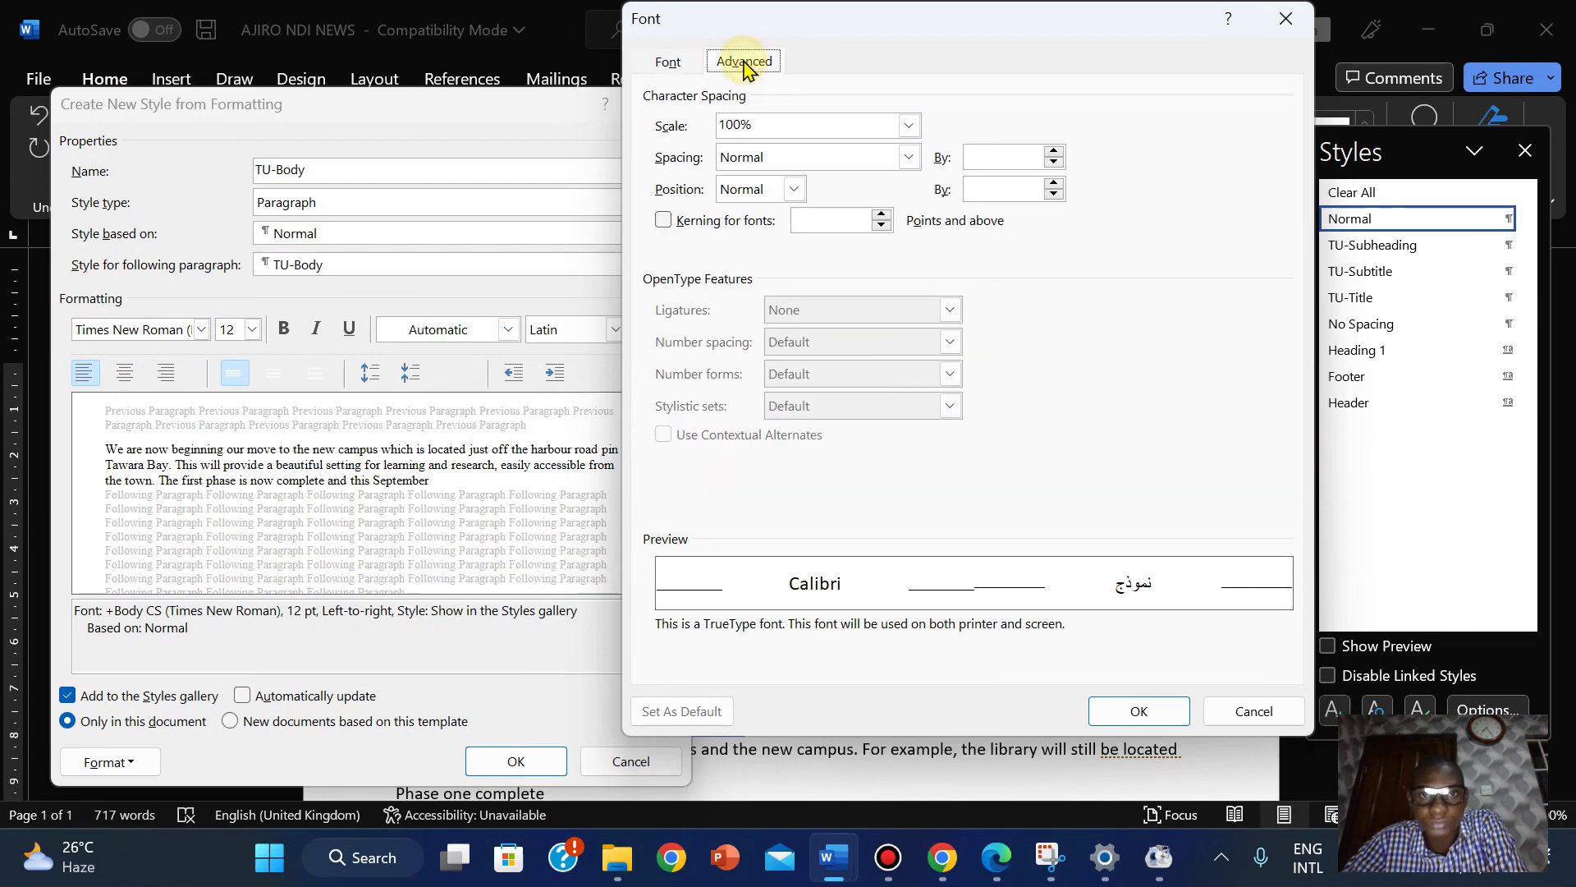
pyautogui.click(669, 64)
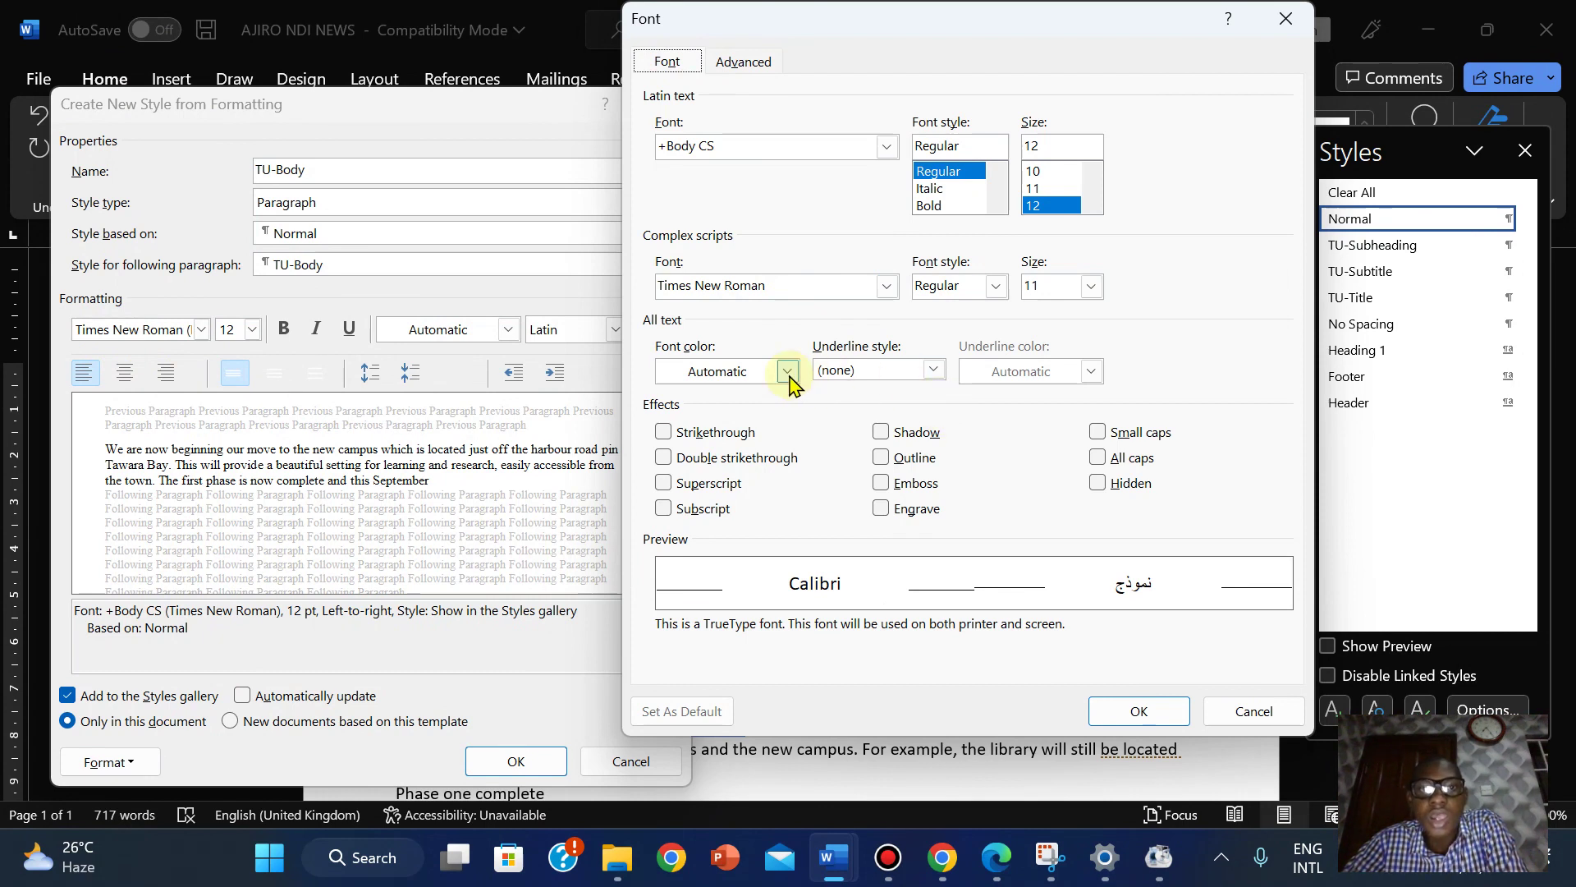
pyautogui.click(995, 287)
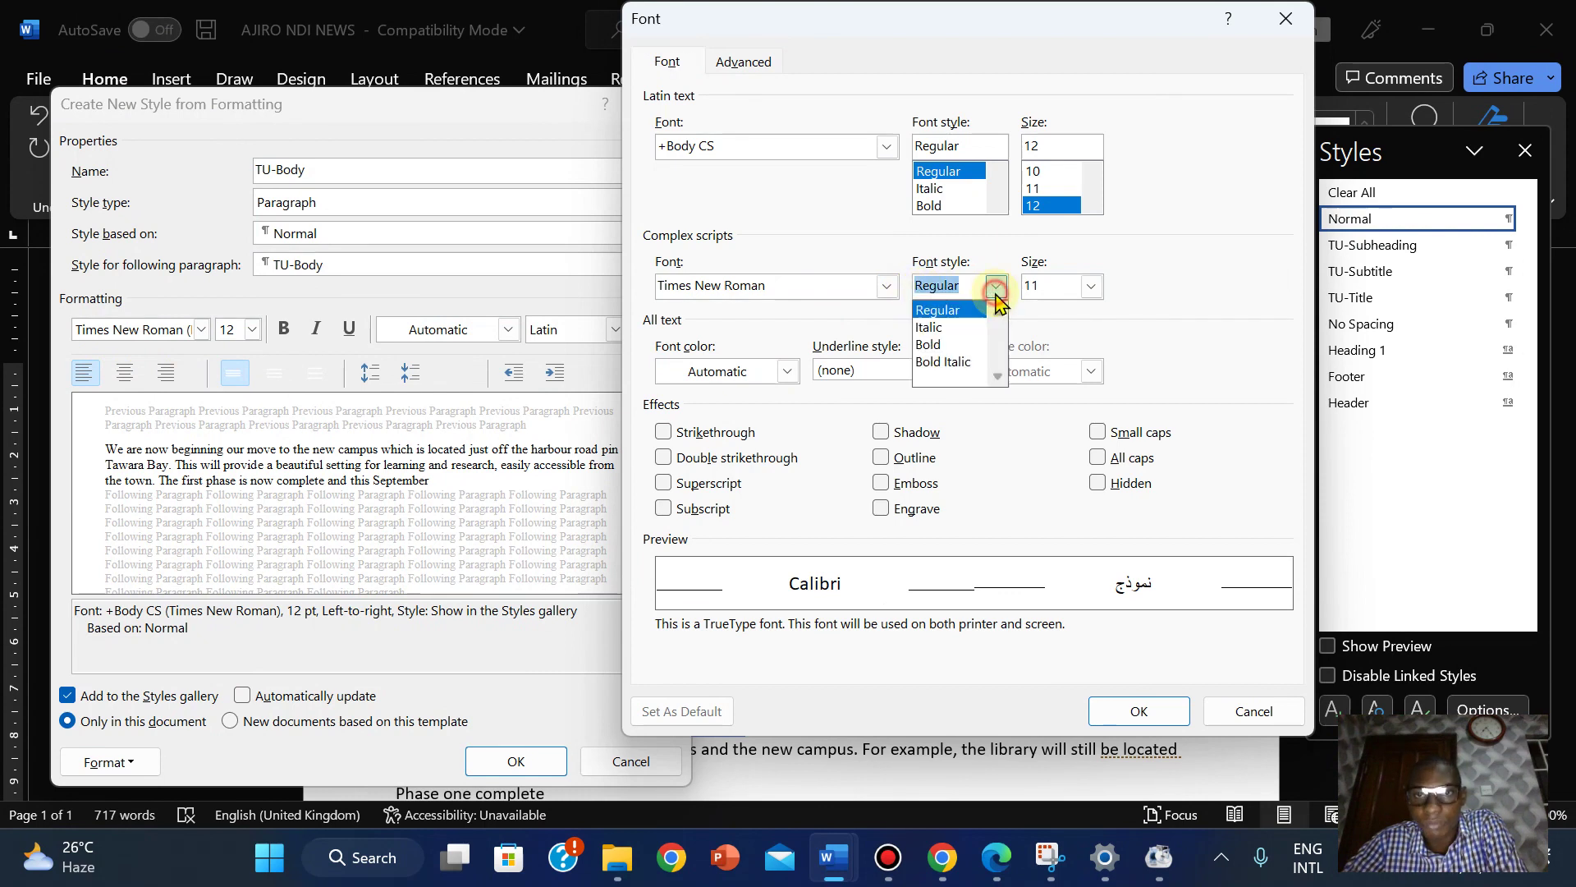
pyautogui.click(995, 287)
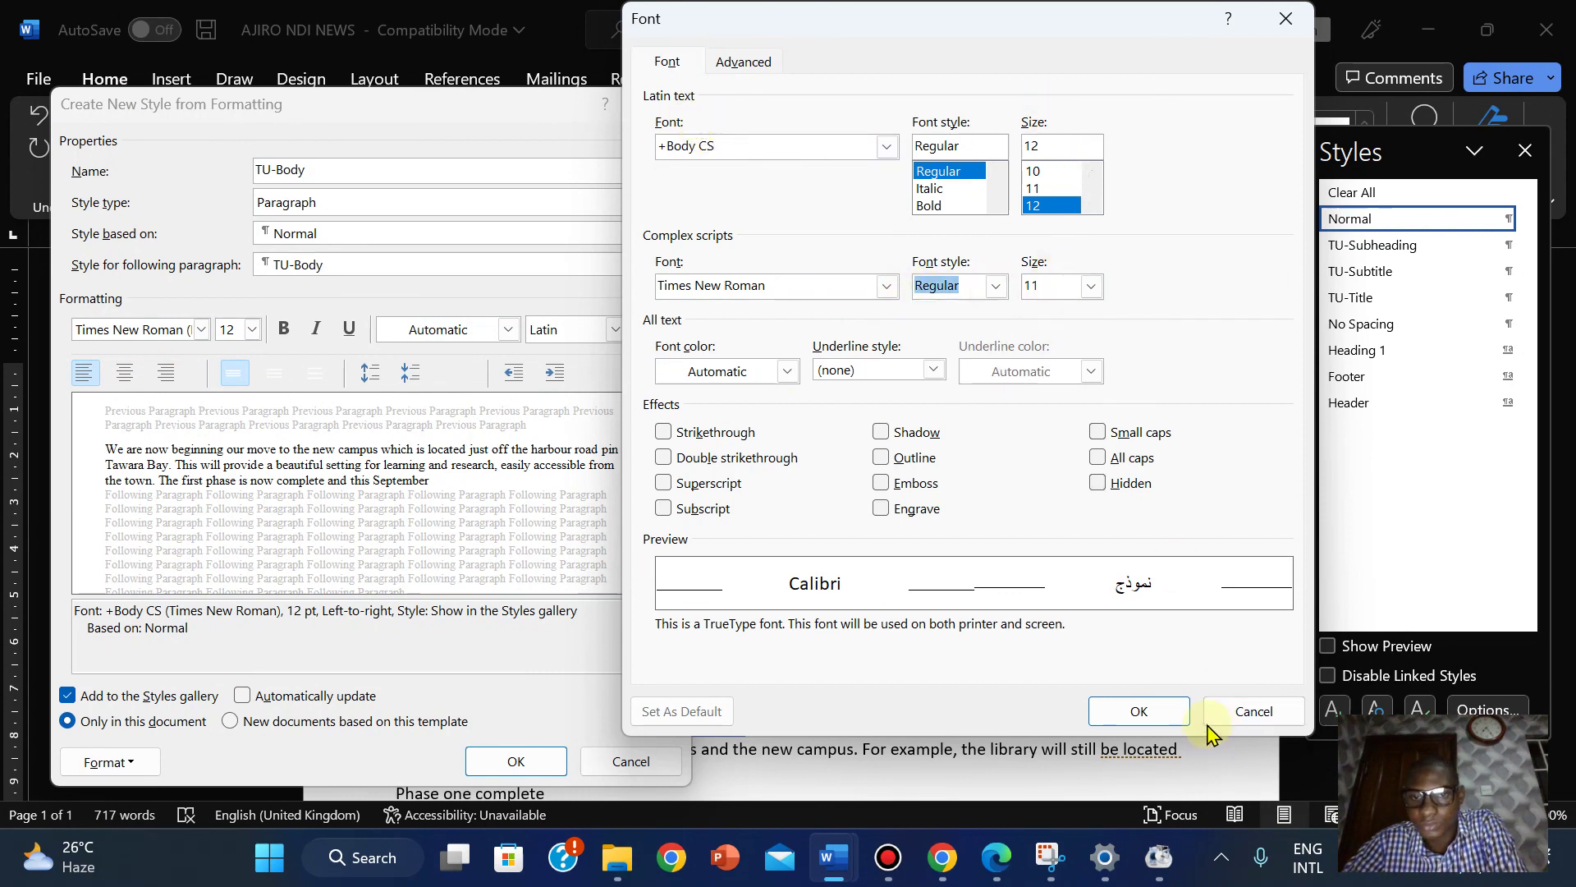
pyautogui.click(1235, 723)
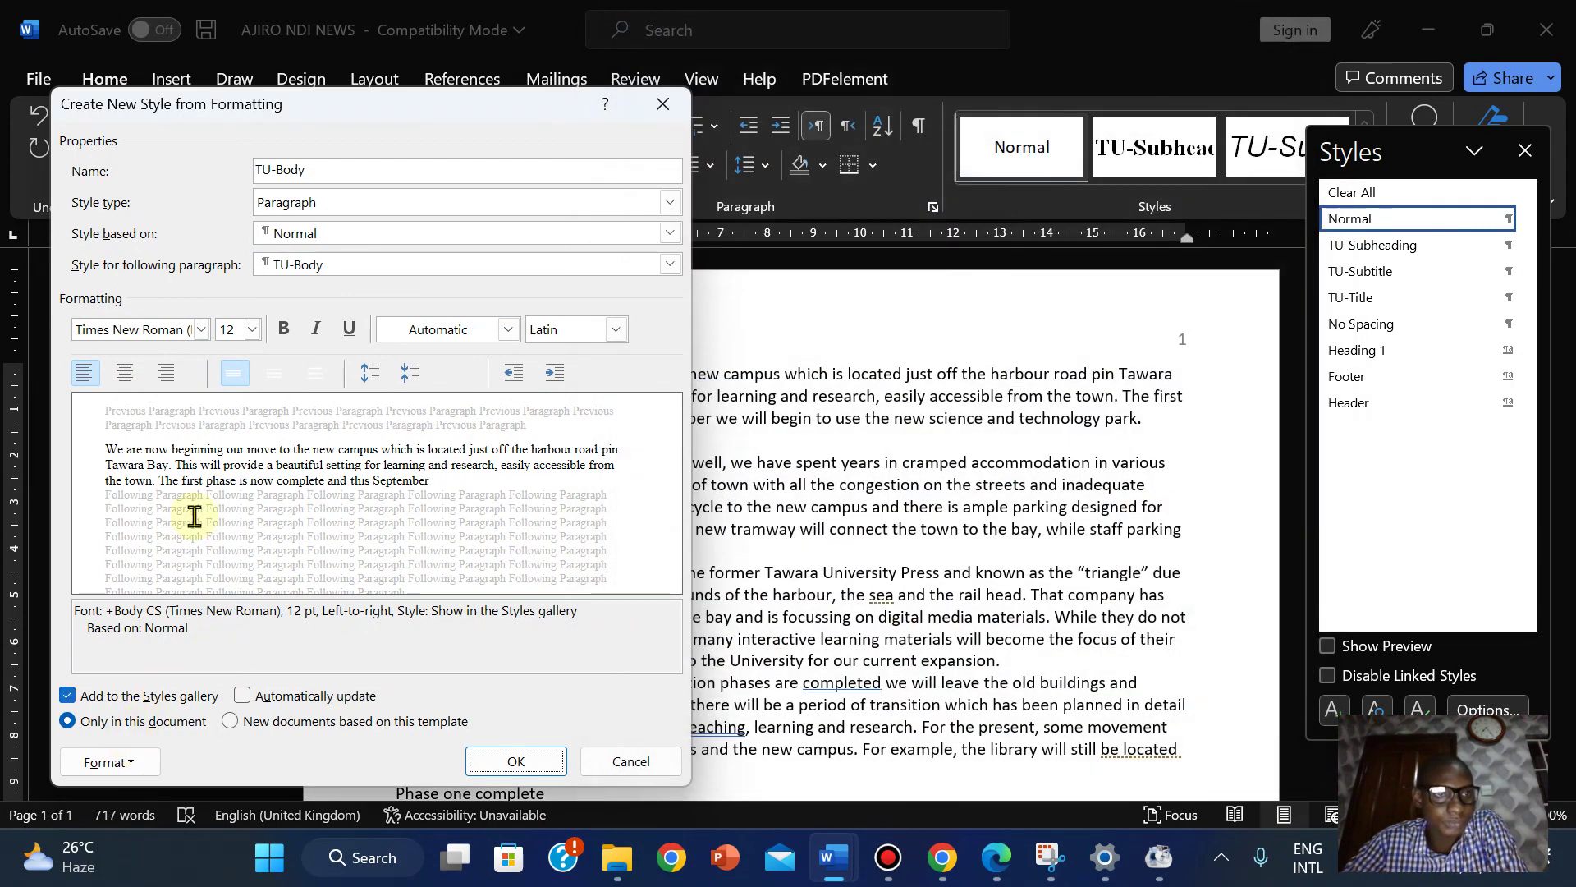
pyautogui.click(132, 763)
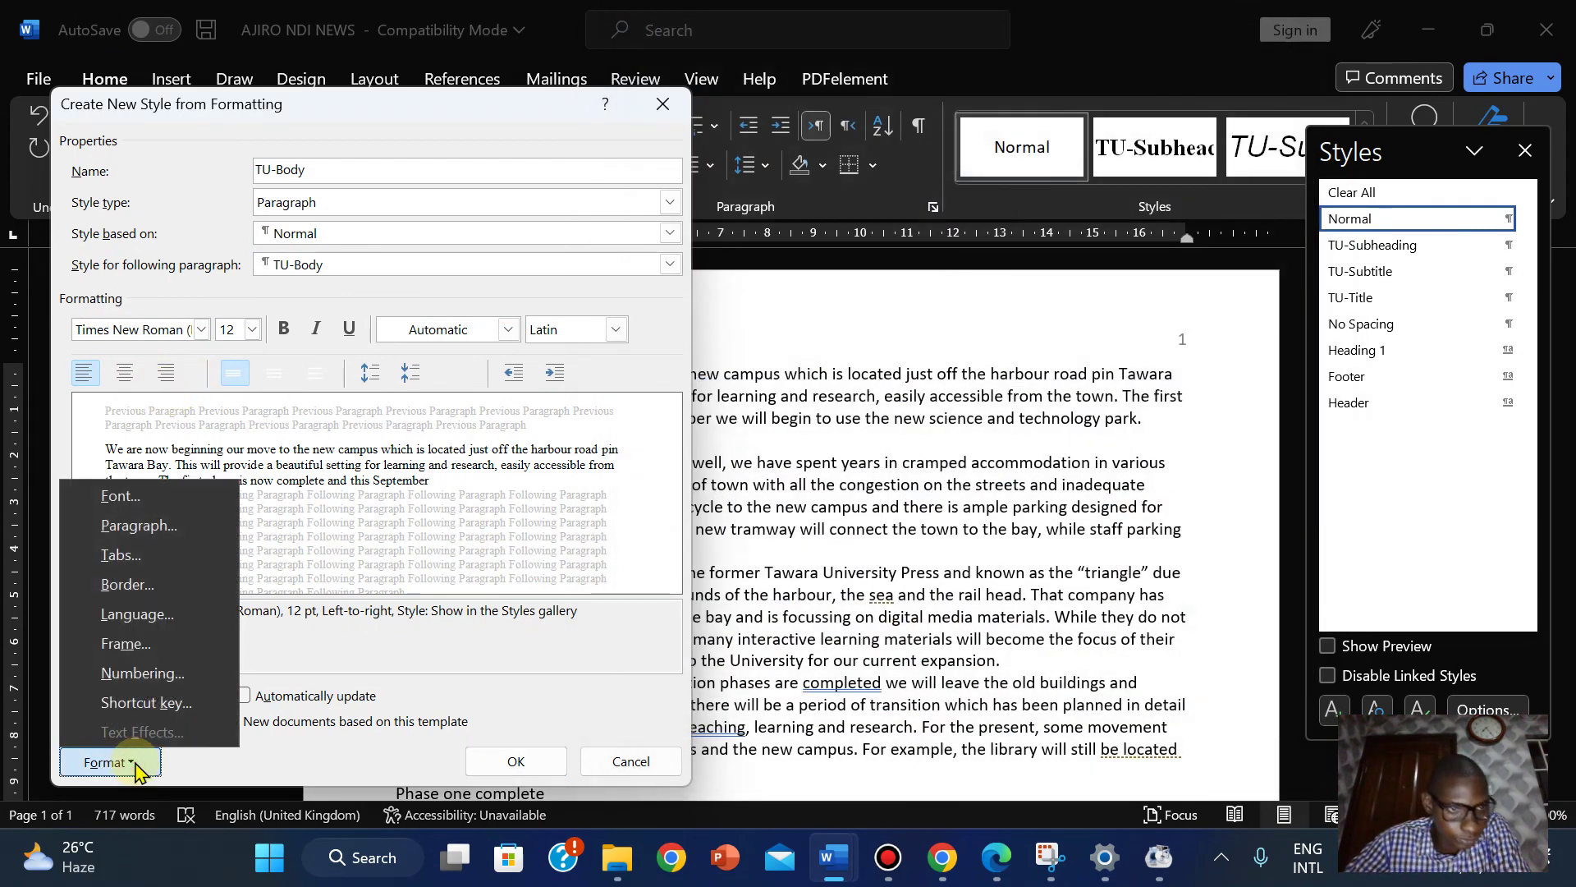
# Set TU-Body's paragraph alignment to Justified and verify it against the PDF table.
pyautogui.click(138, 526)
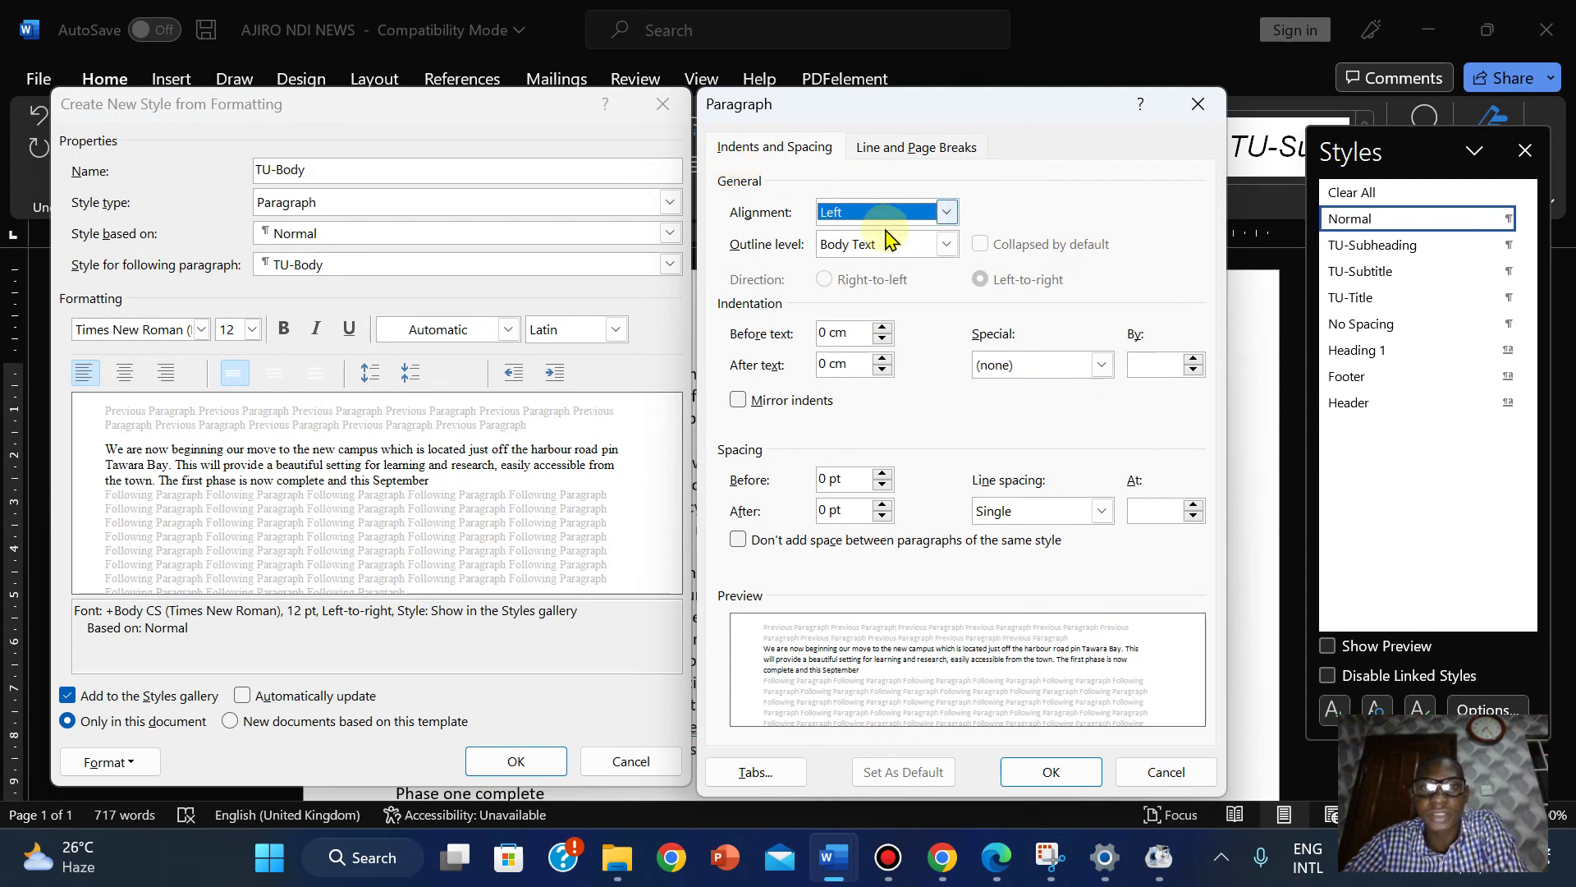
pyautogui.click(946, 212)
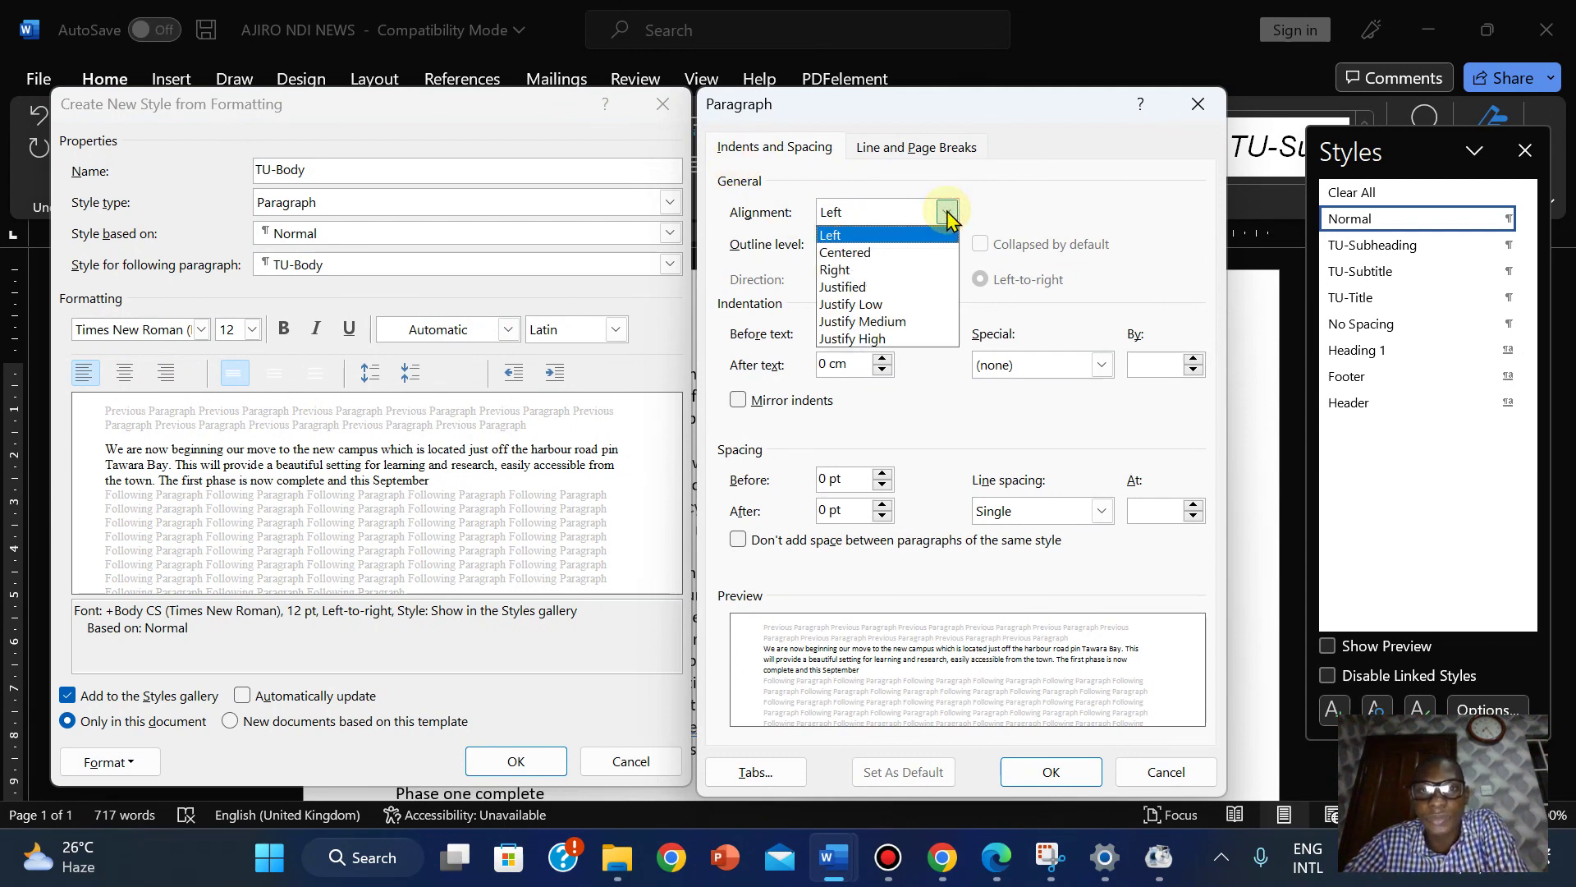
pyautogui.click(876, 287)
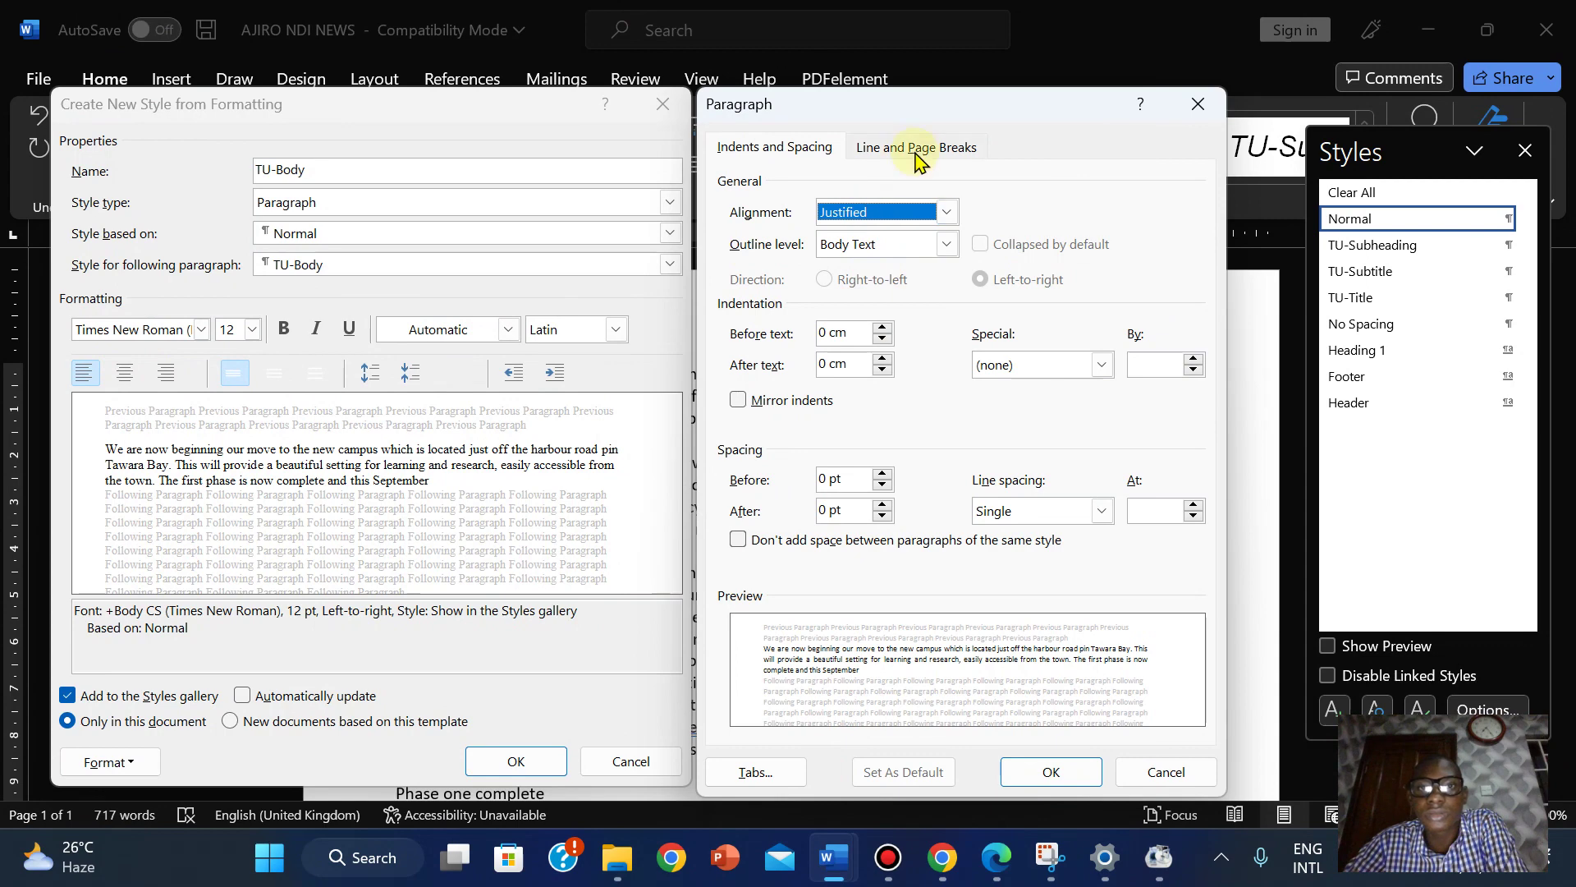
pyautogui.click(918, 156)
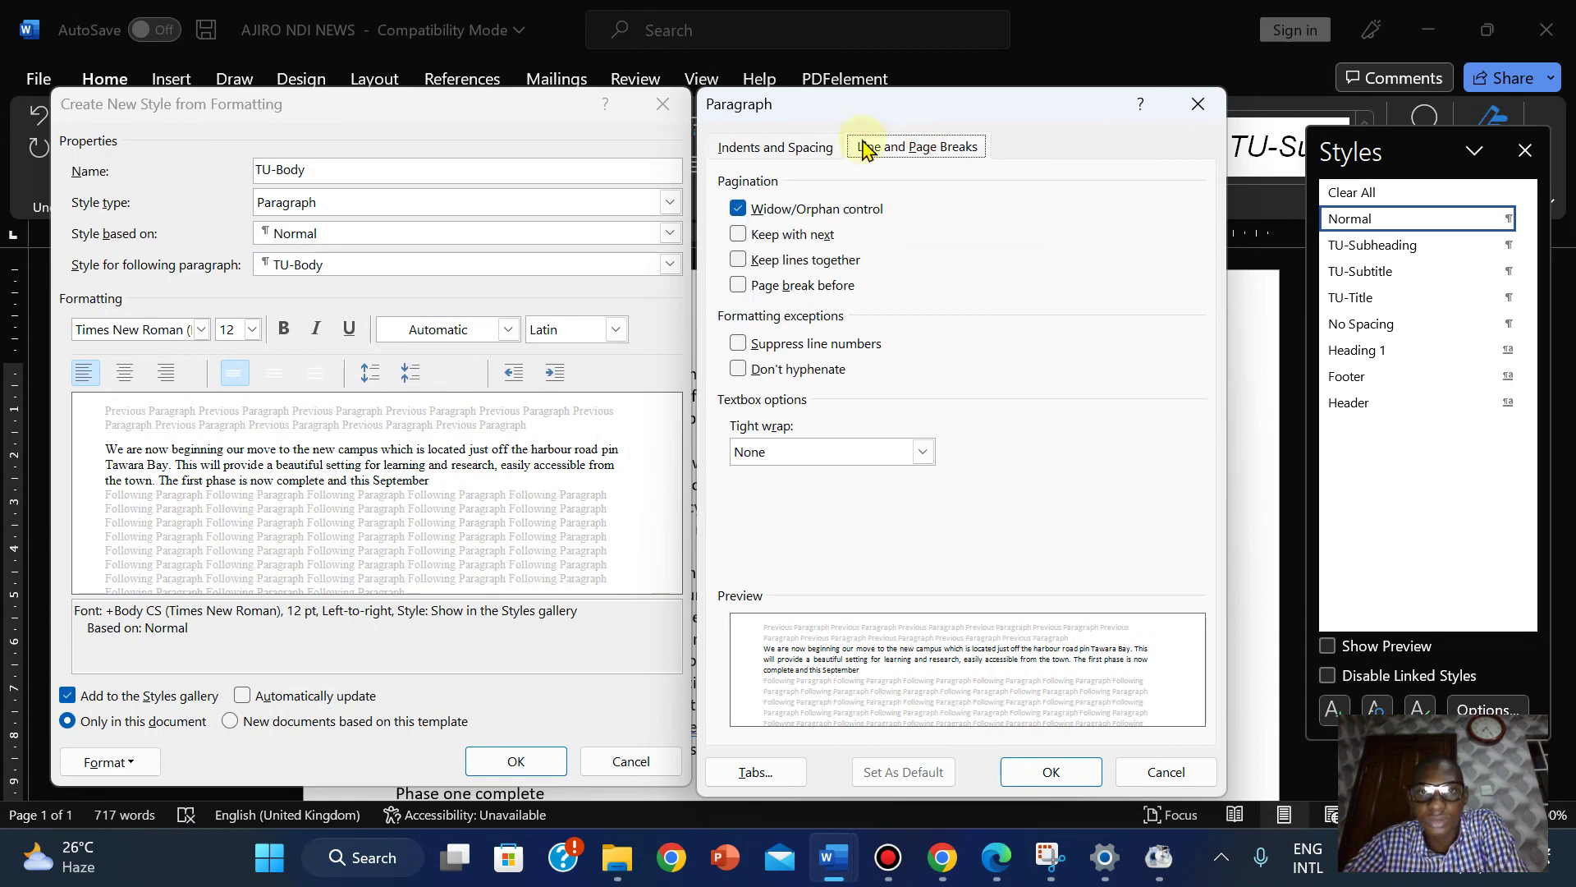
pyautogui.click(780, 152)
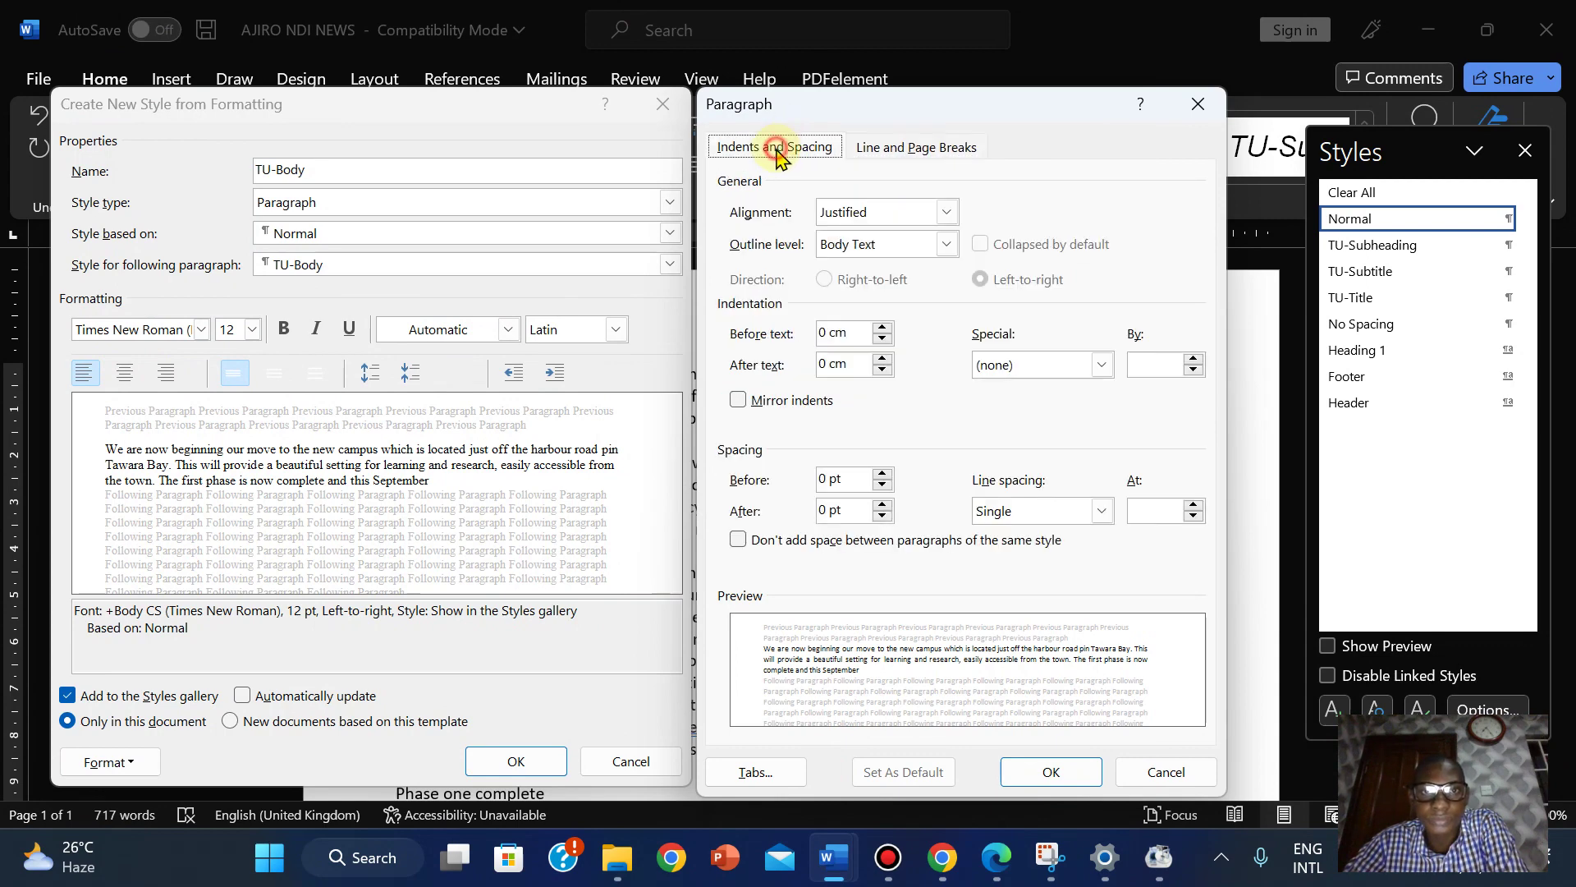
pyautogui.click(1055, 768)
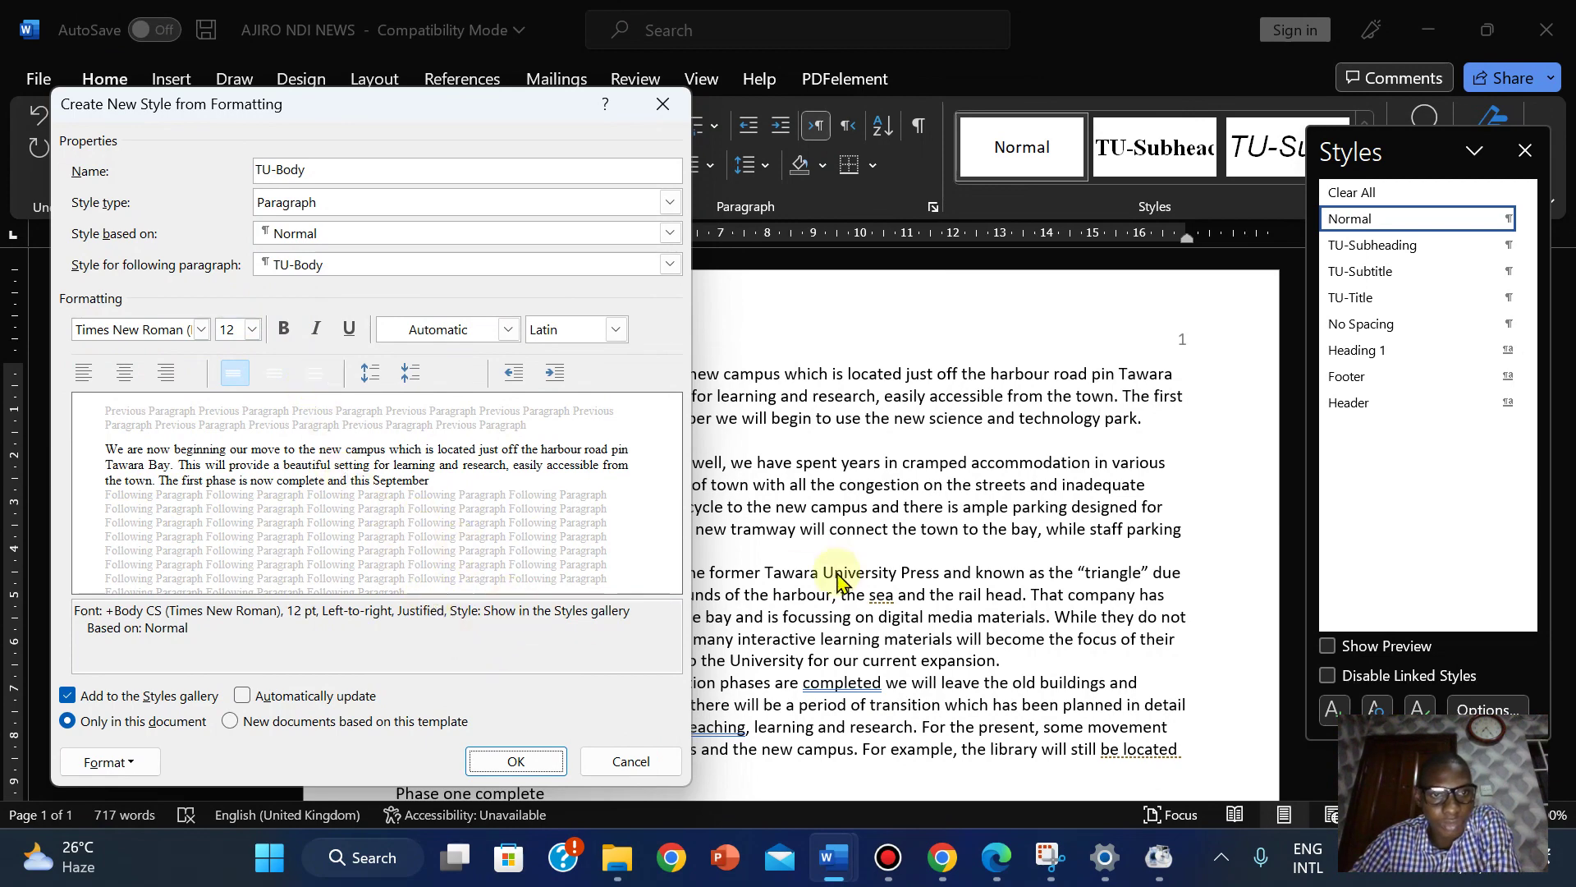
pyautogui.click(995, 858)
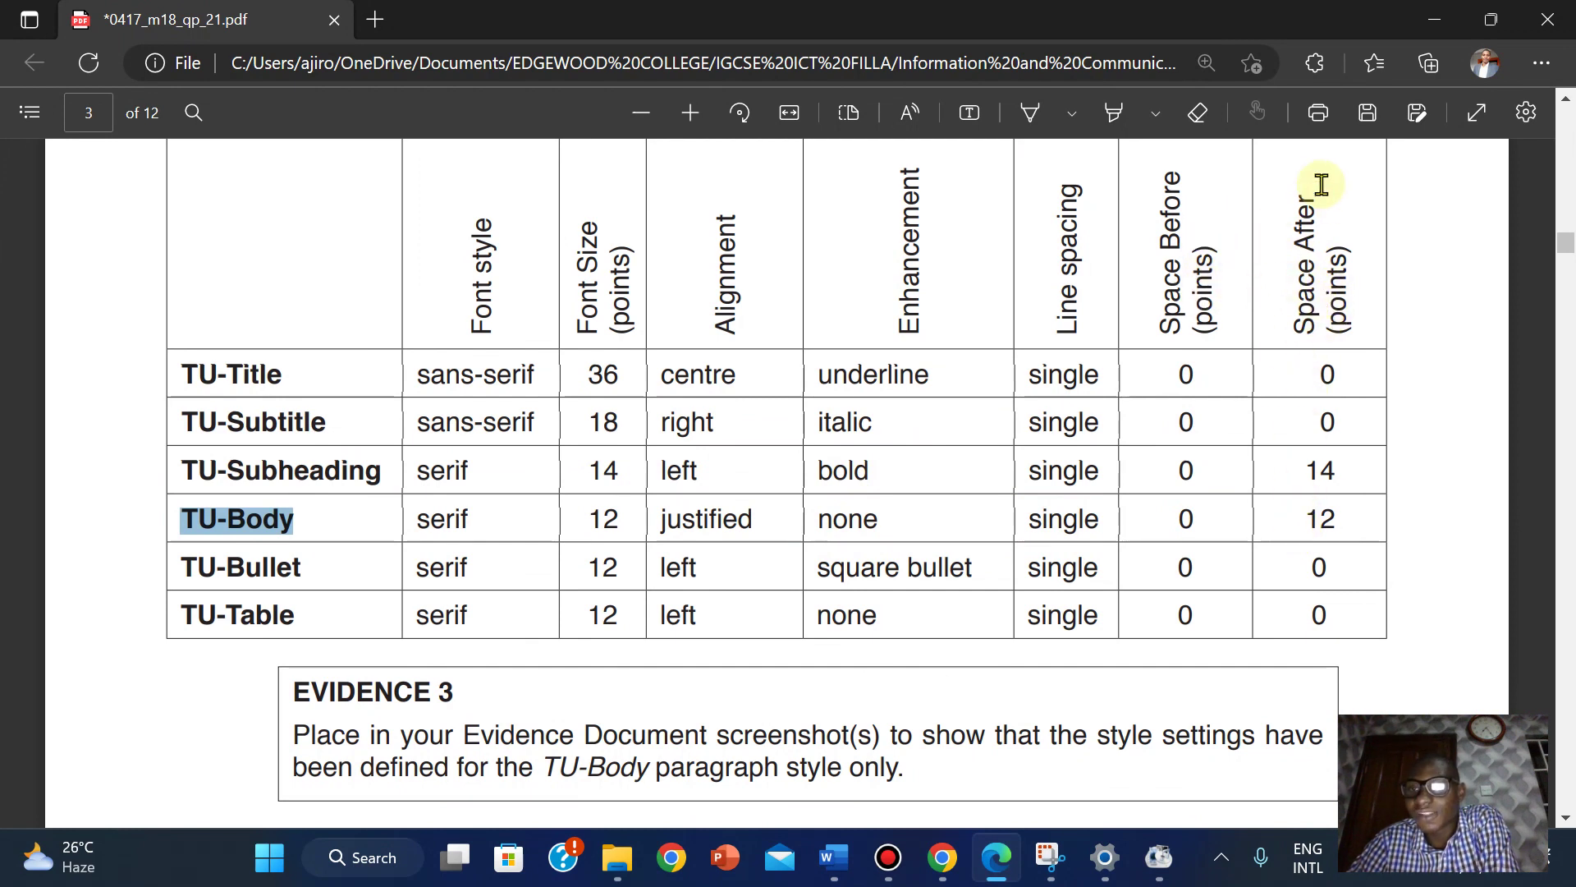
pyautogui.click(1014, 866)
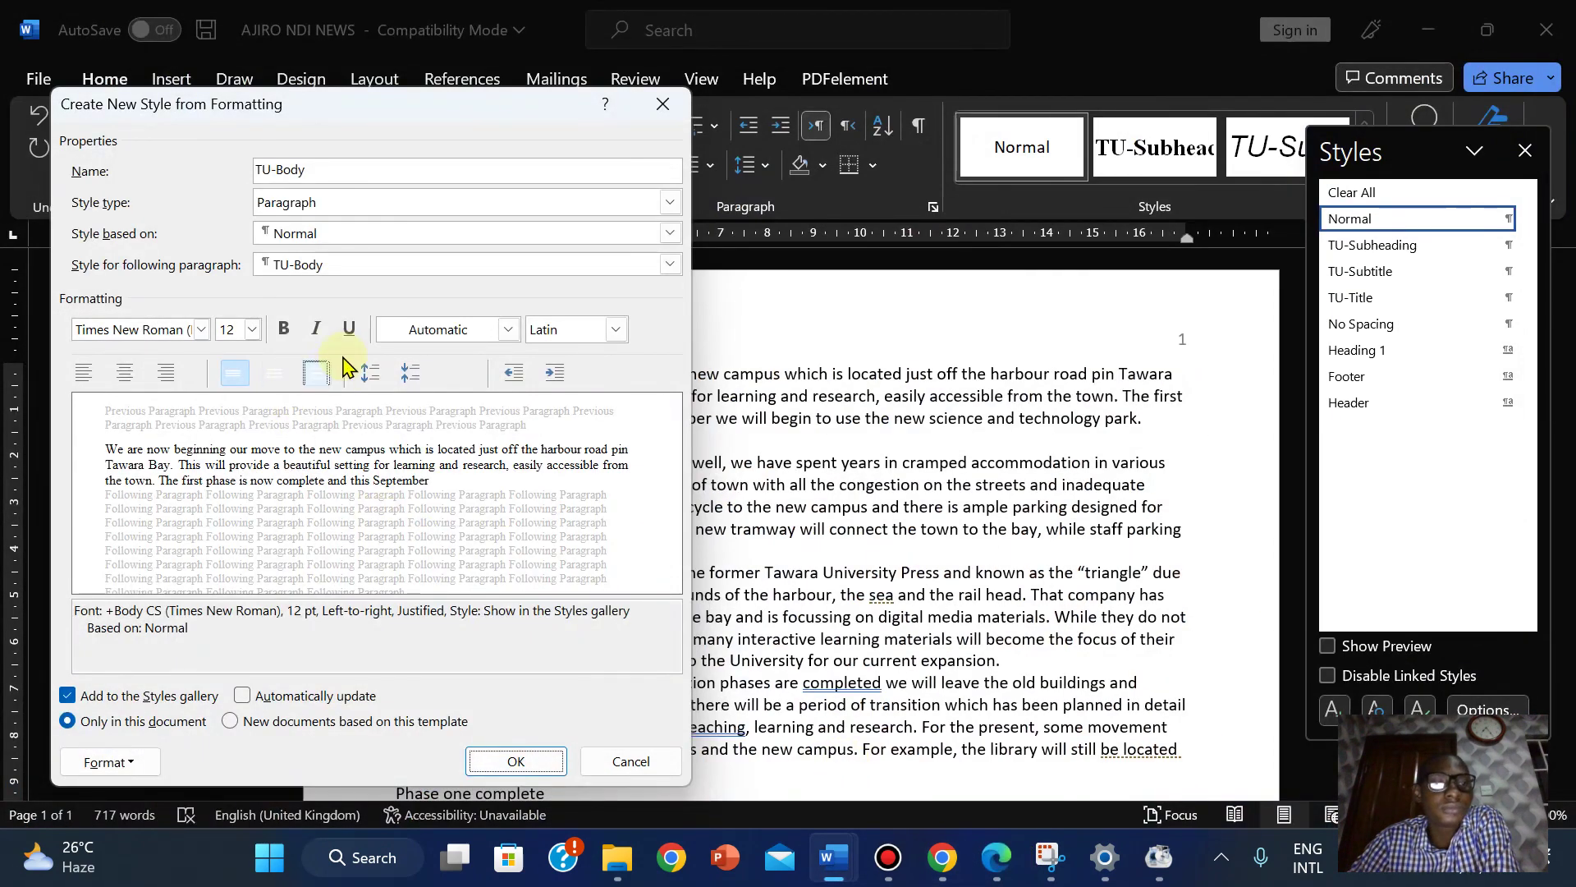
# Raise TU-Body's space after paragraphs to 12 pt.
pyautogui.click(106, 762)
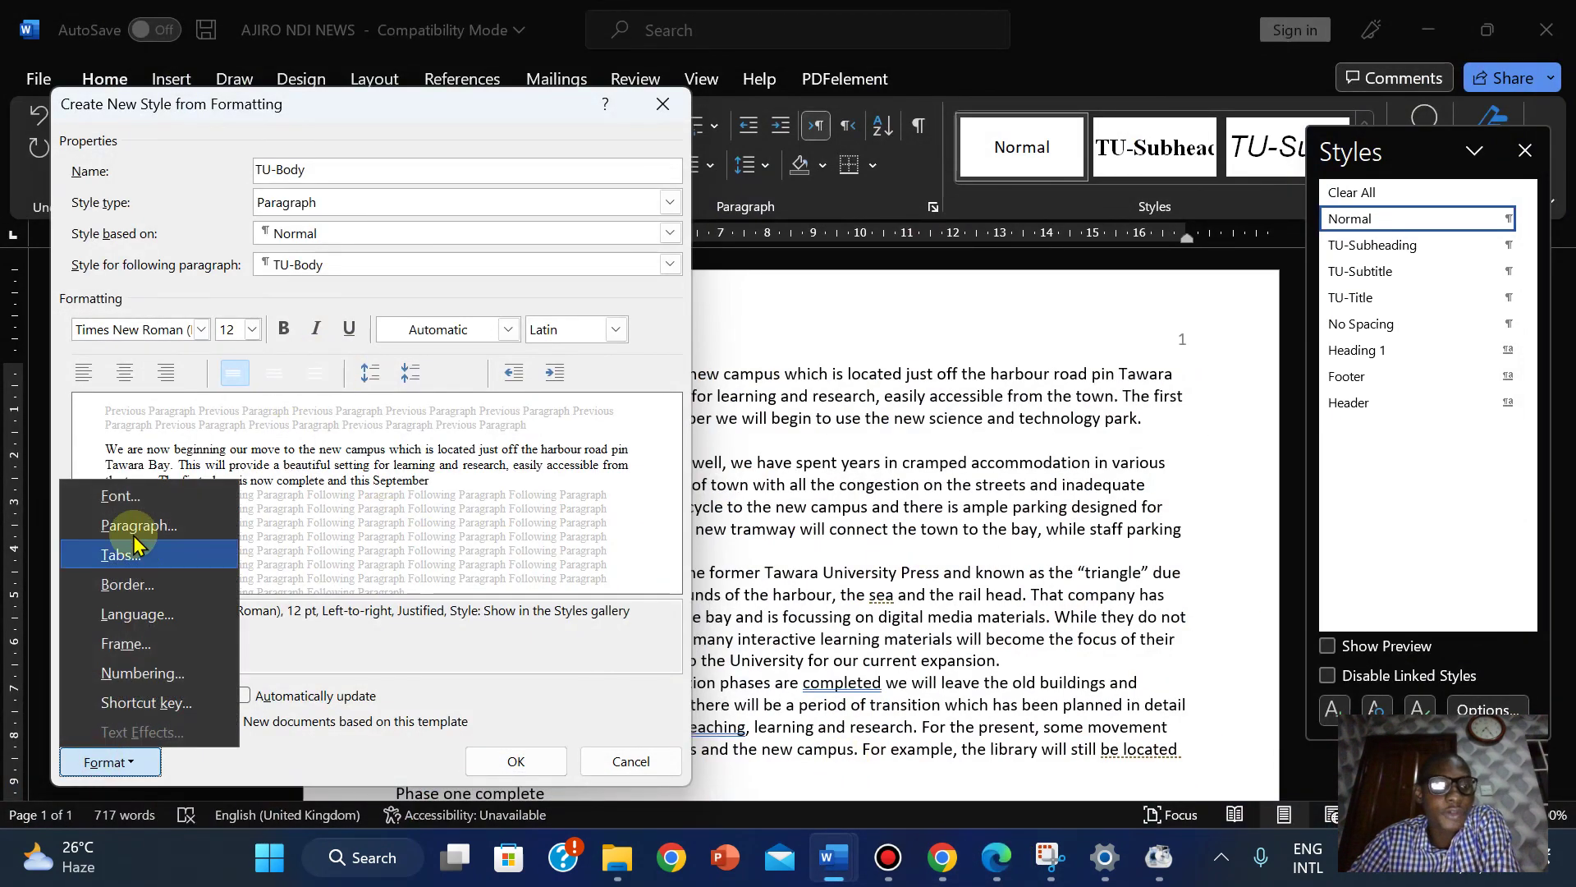
pyautogui.click(136, 530)
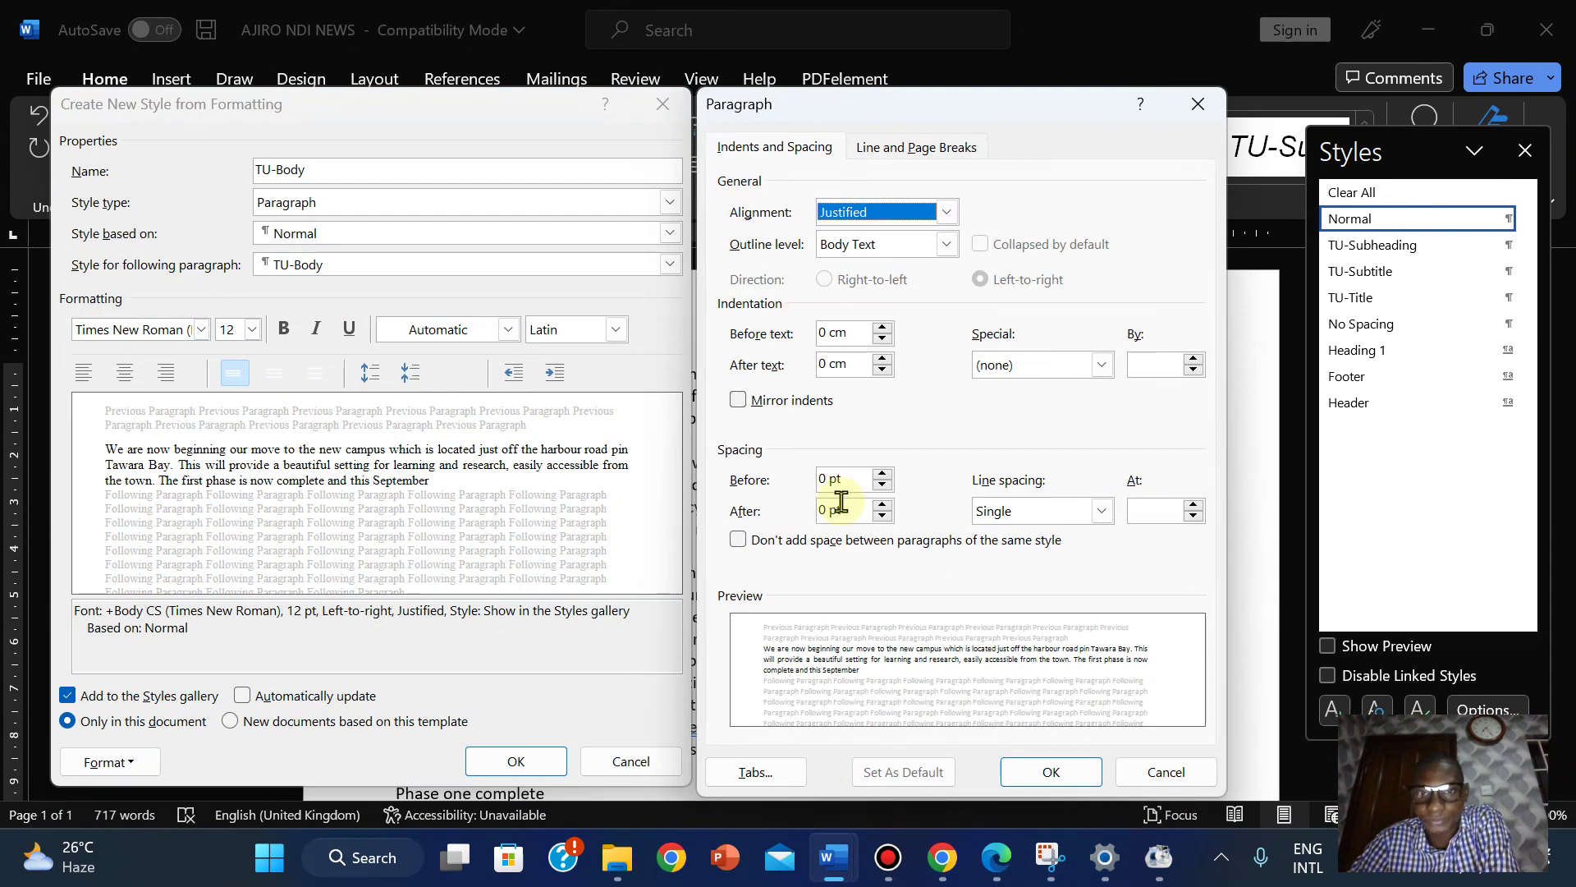
pyautogui.click(881, 504)
pyautogui.click(882, 503)
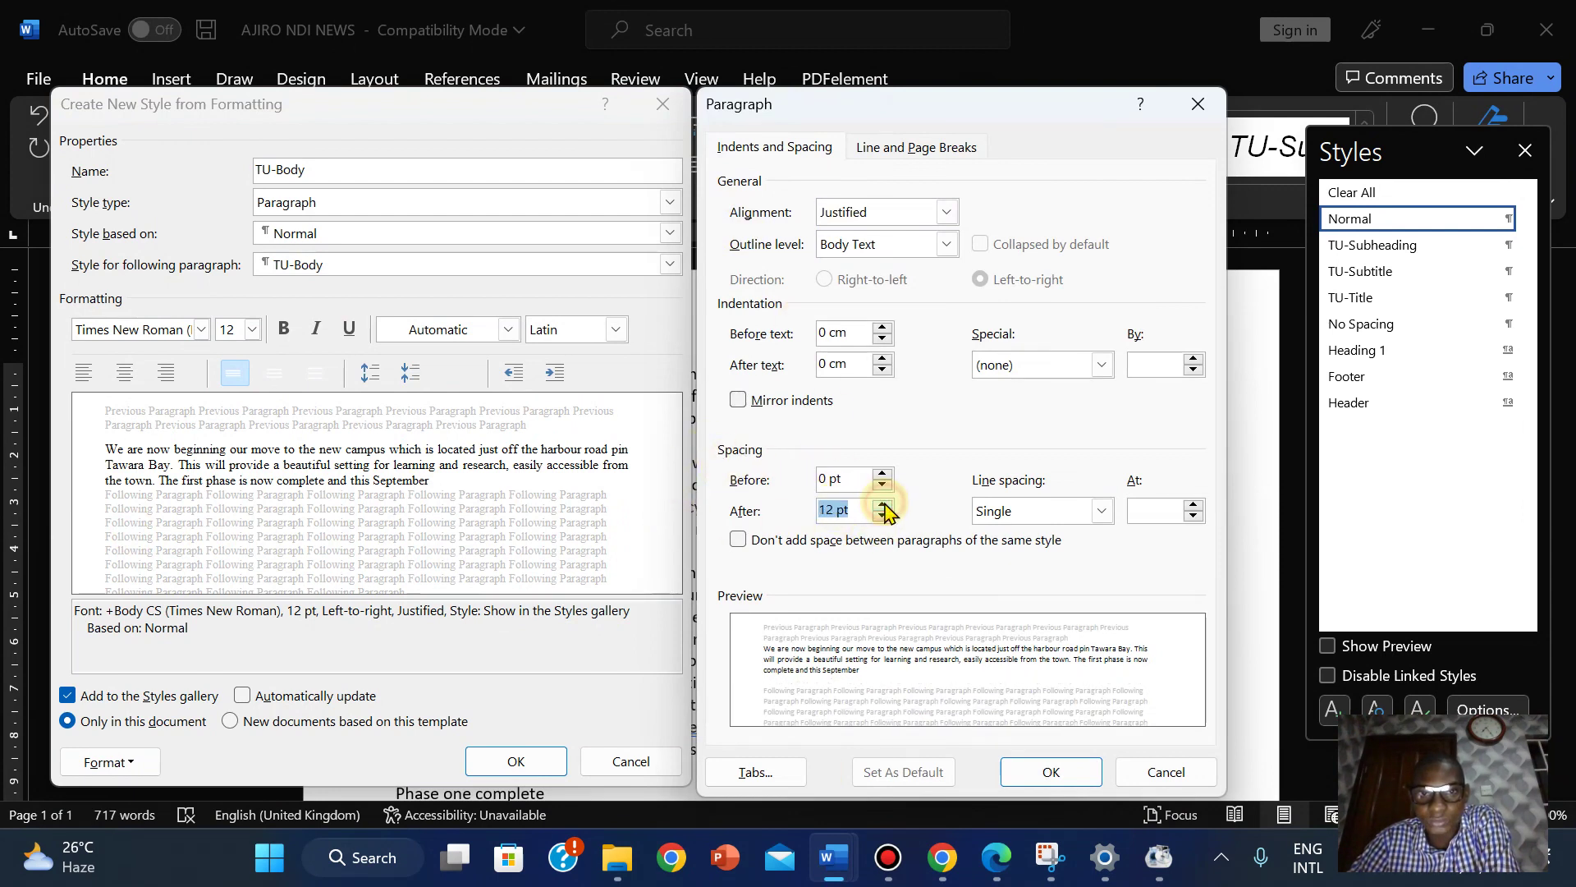
pyautogui.click(1071, 782)
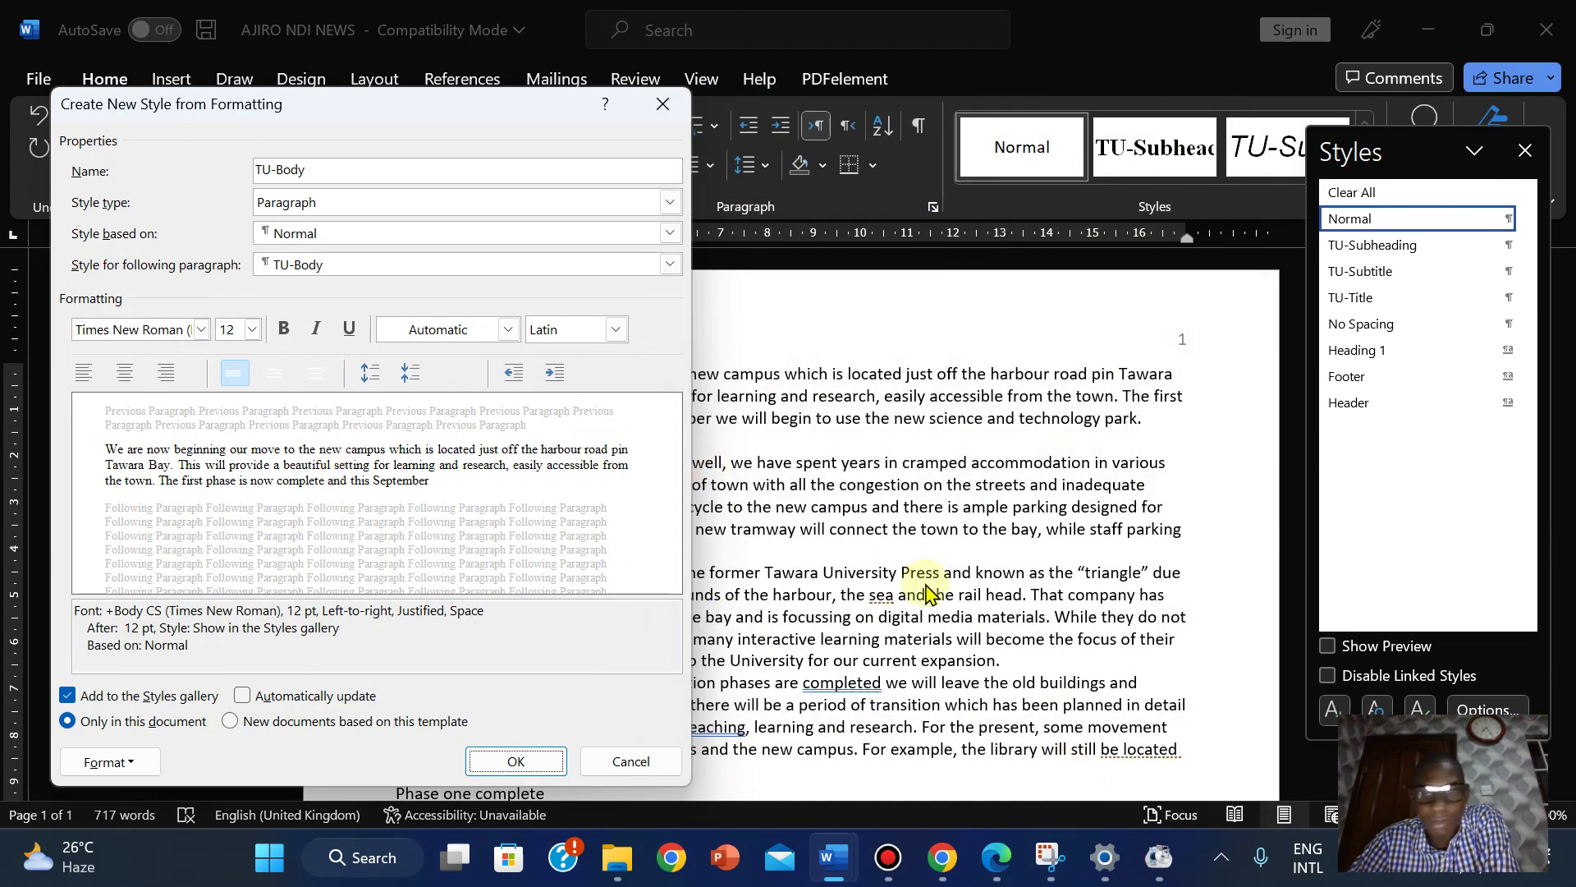
# Save the TU-Body style and return the first paragraph to Normal.
pyautogui.click(993, 864)
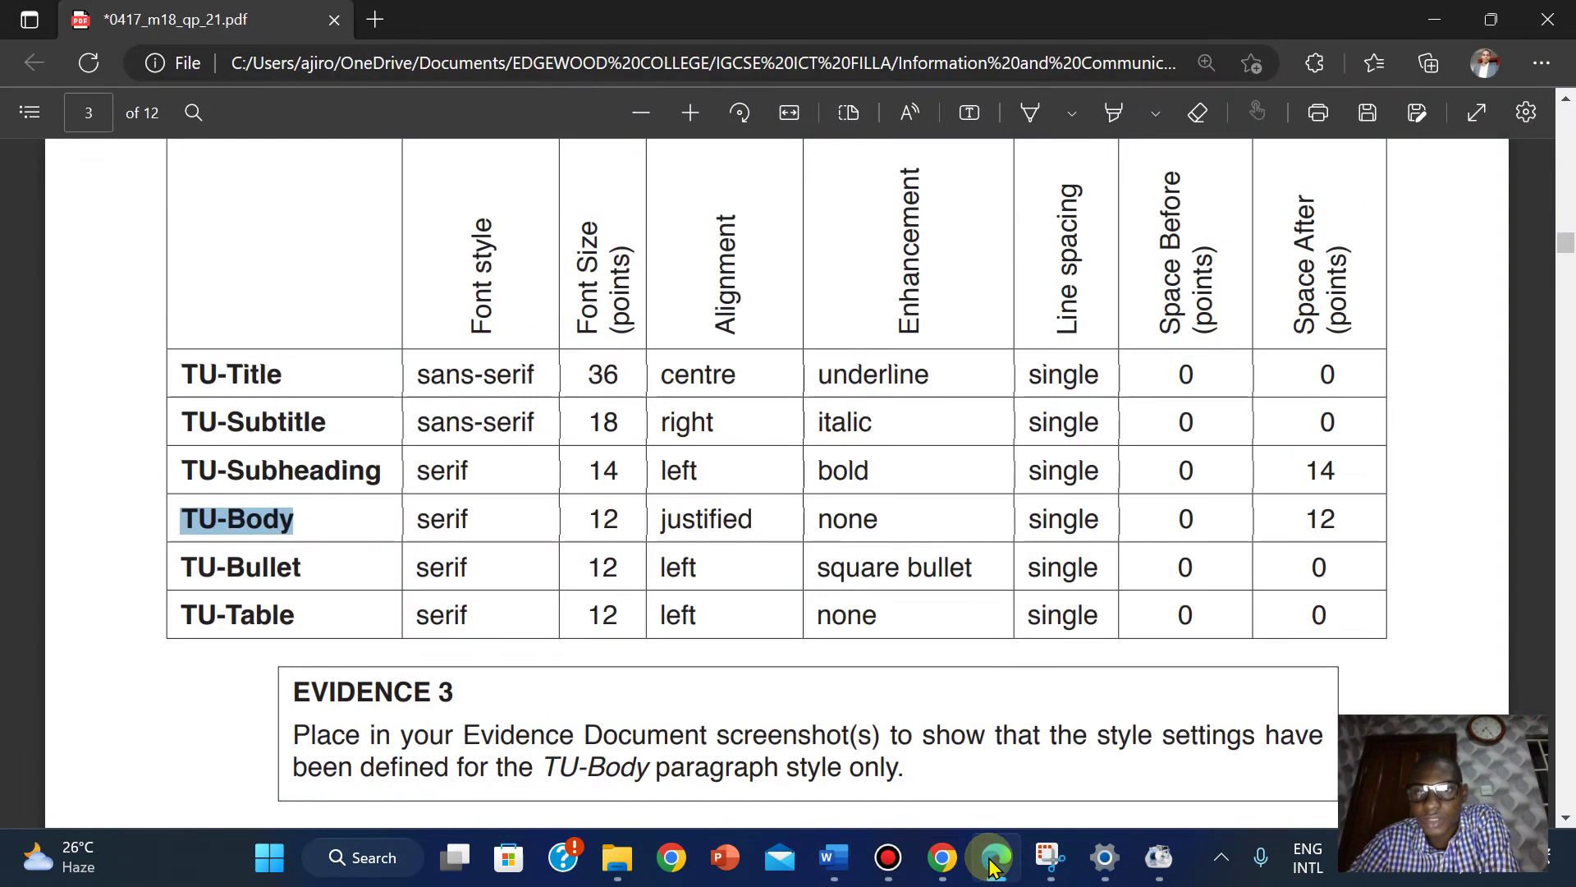
pyautogui.click(993, 865)
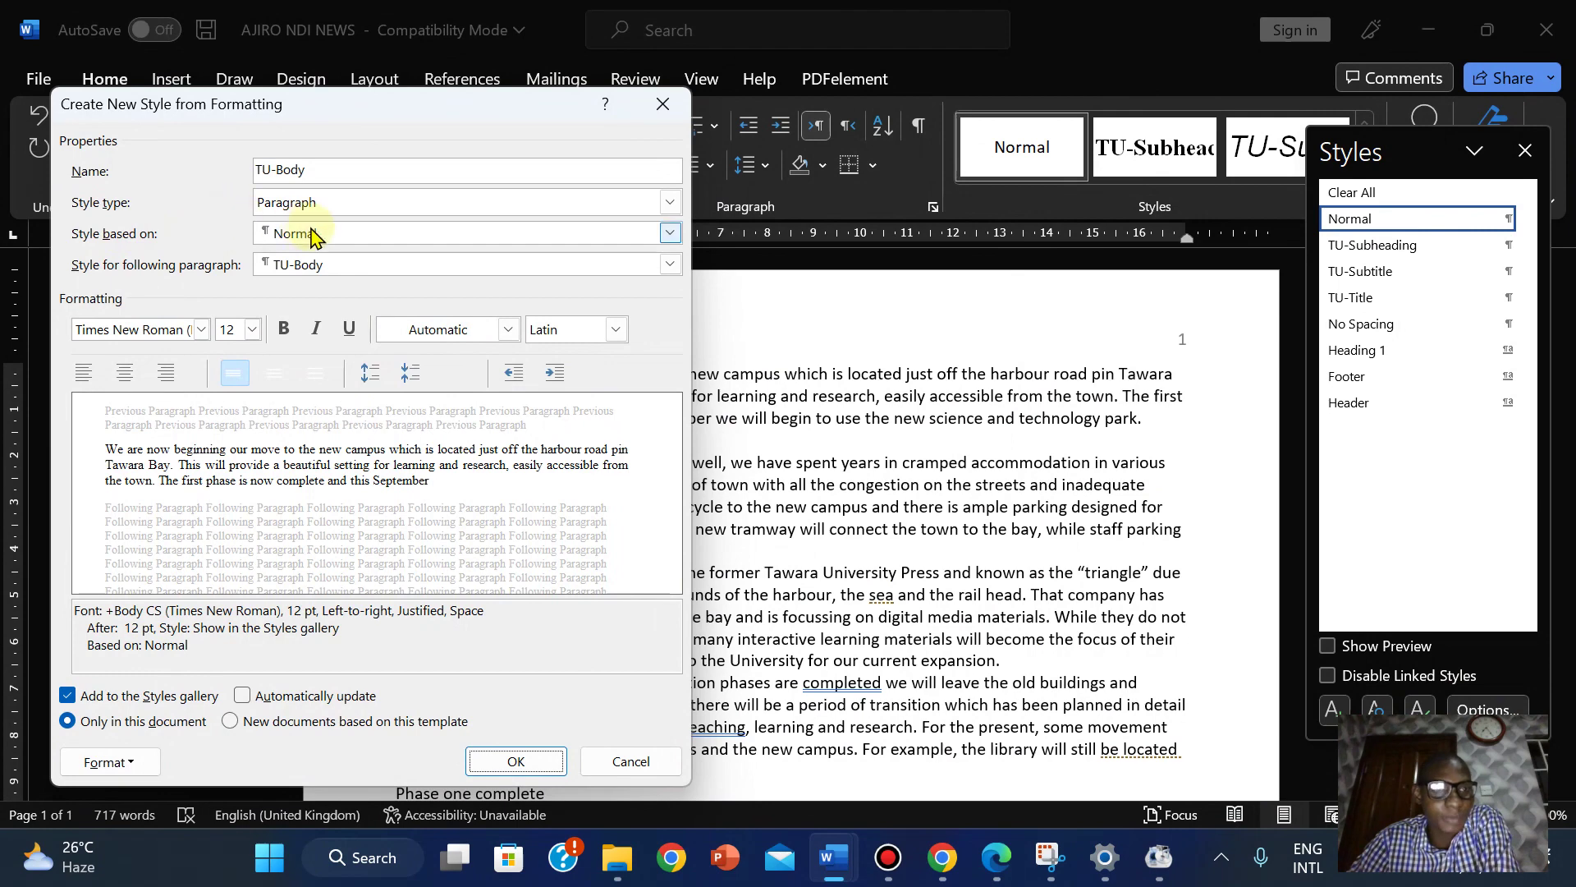
pyautogui.click(516, 762)
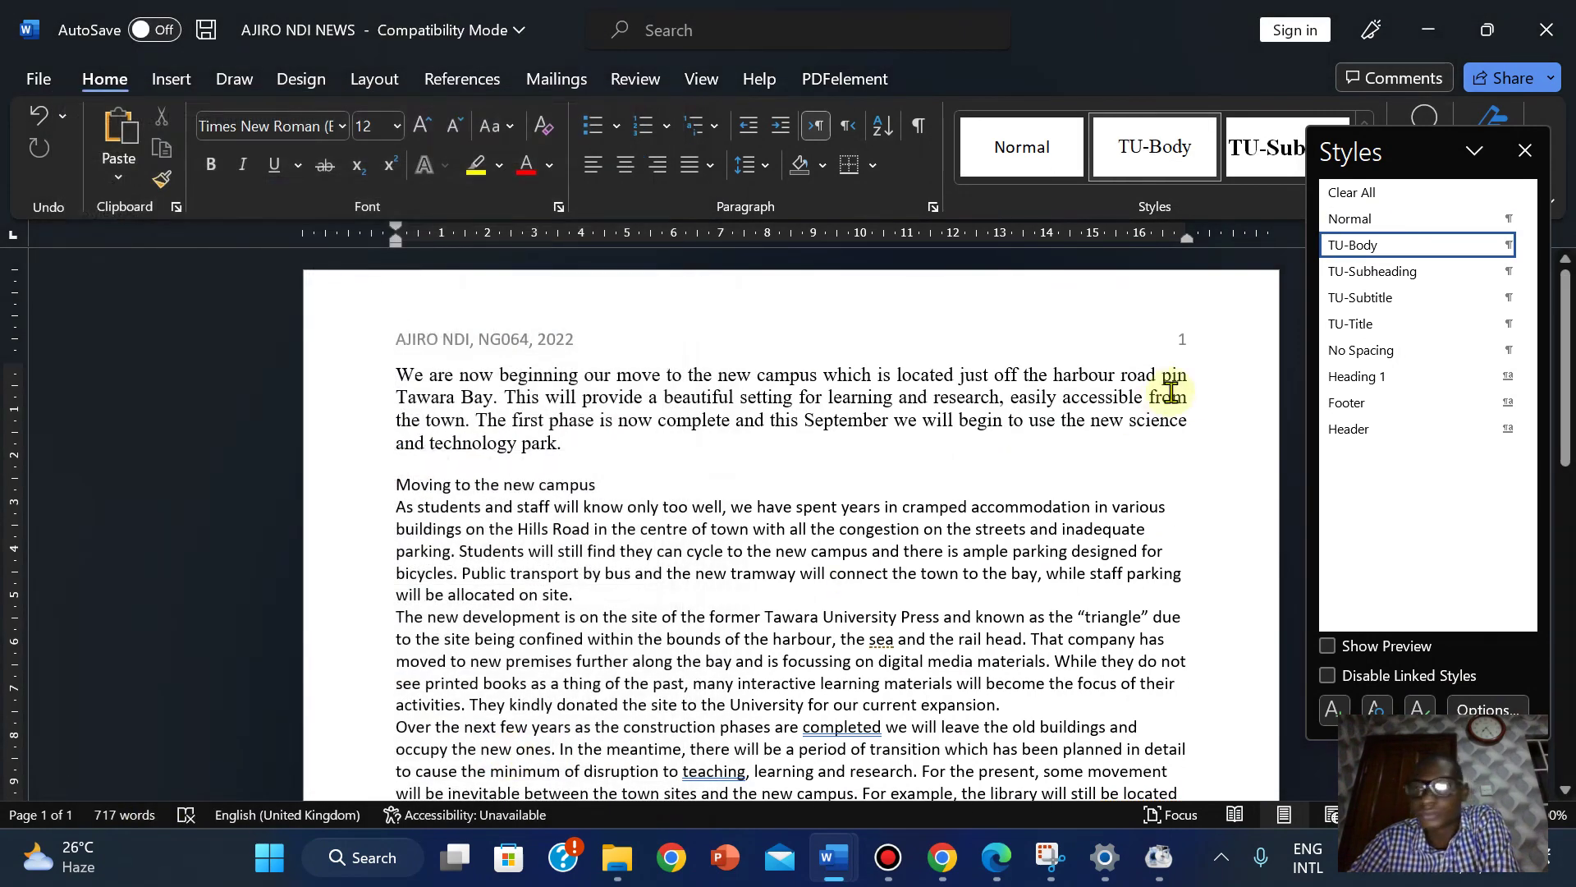
pyautogui.click(1349, 219)
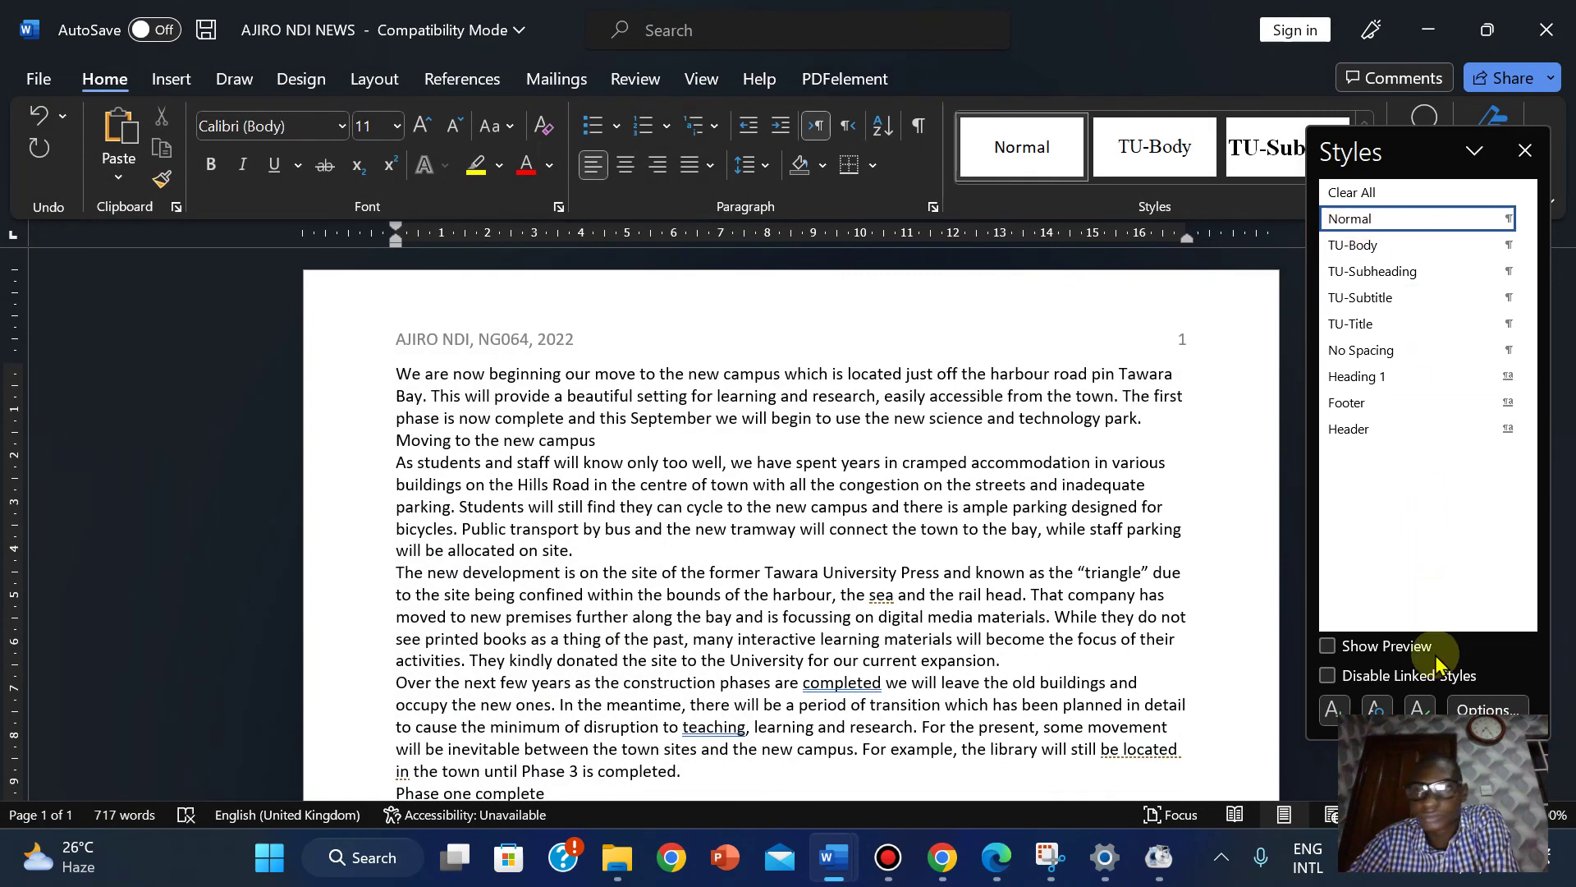
# Start a new paragraph style named TU-Bullet, copying the name from the PDF.
pyautogui.click(1334, 711)
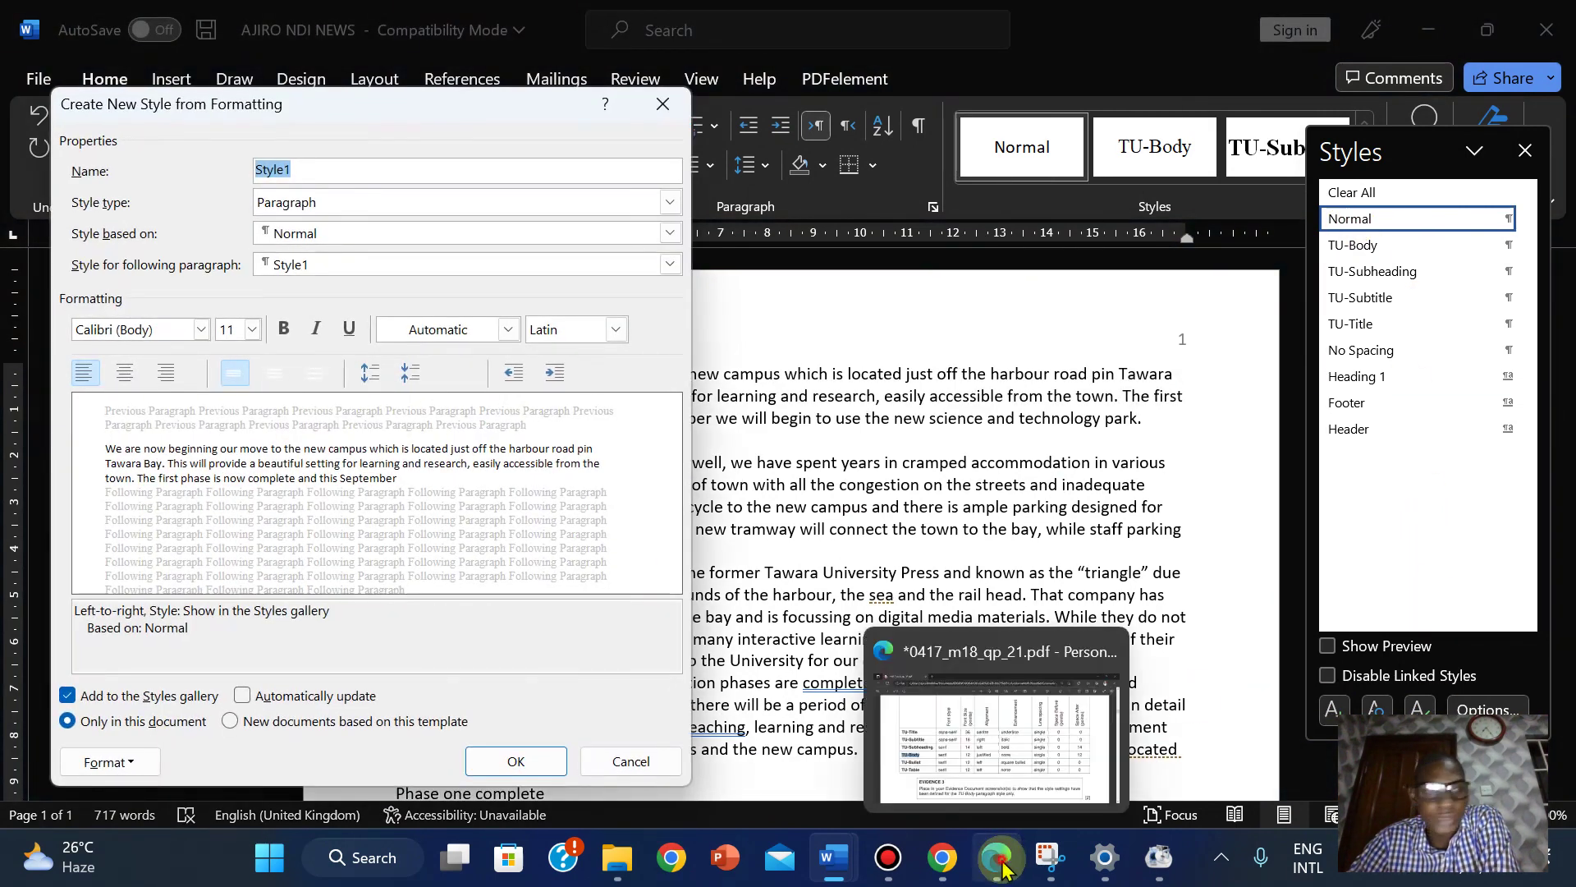
pyautogui.click(996, 857)
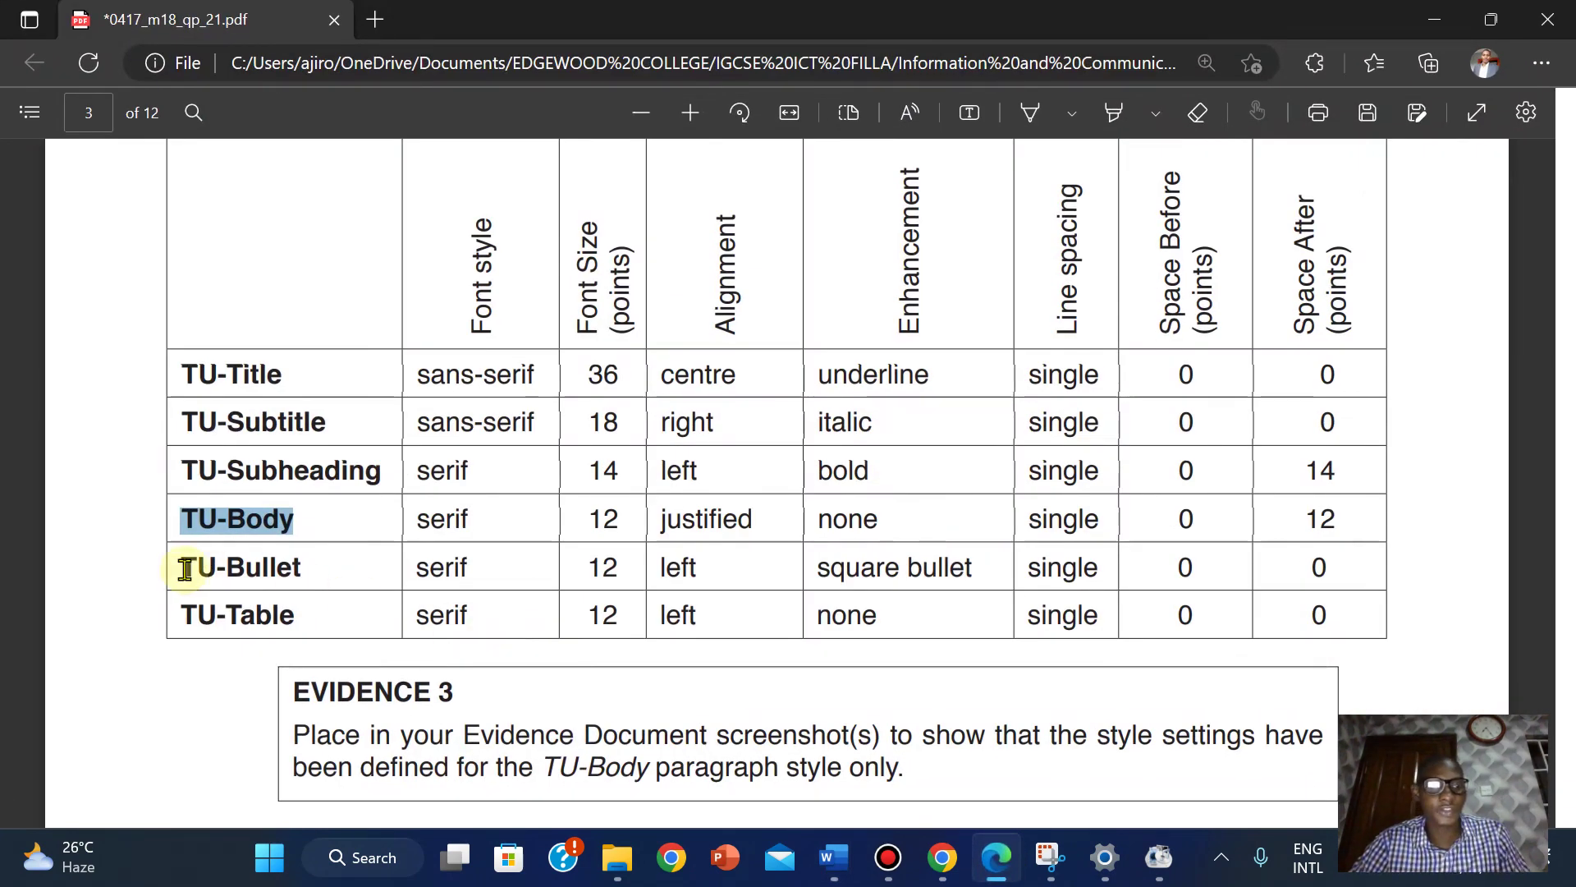
pyautogui.moveTo(186, 569); pyautogui.dragTo(304, 570)
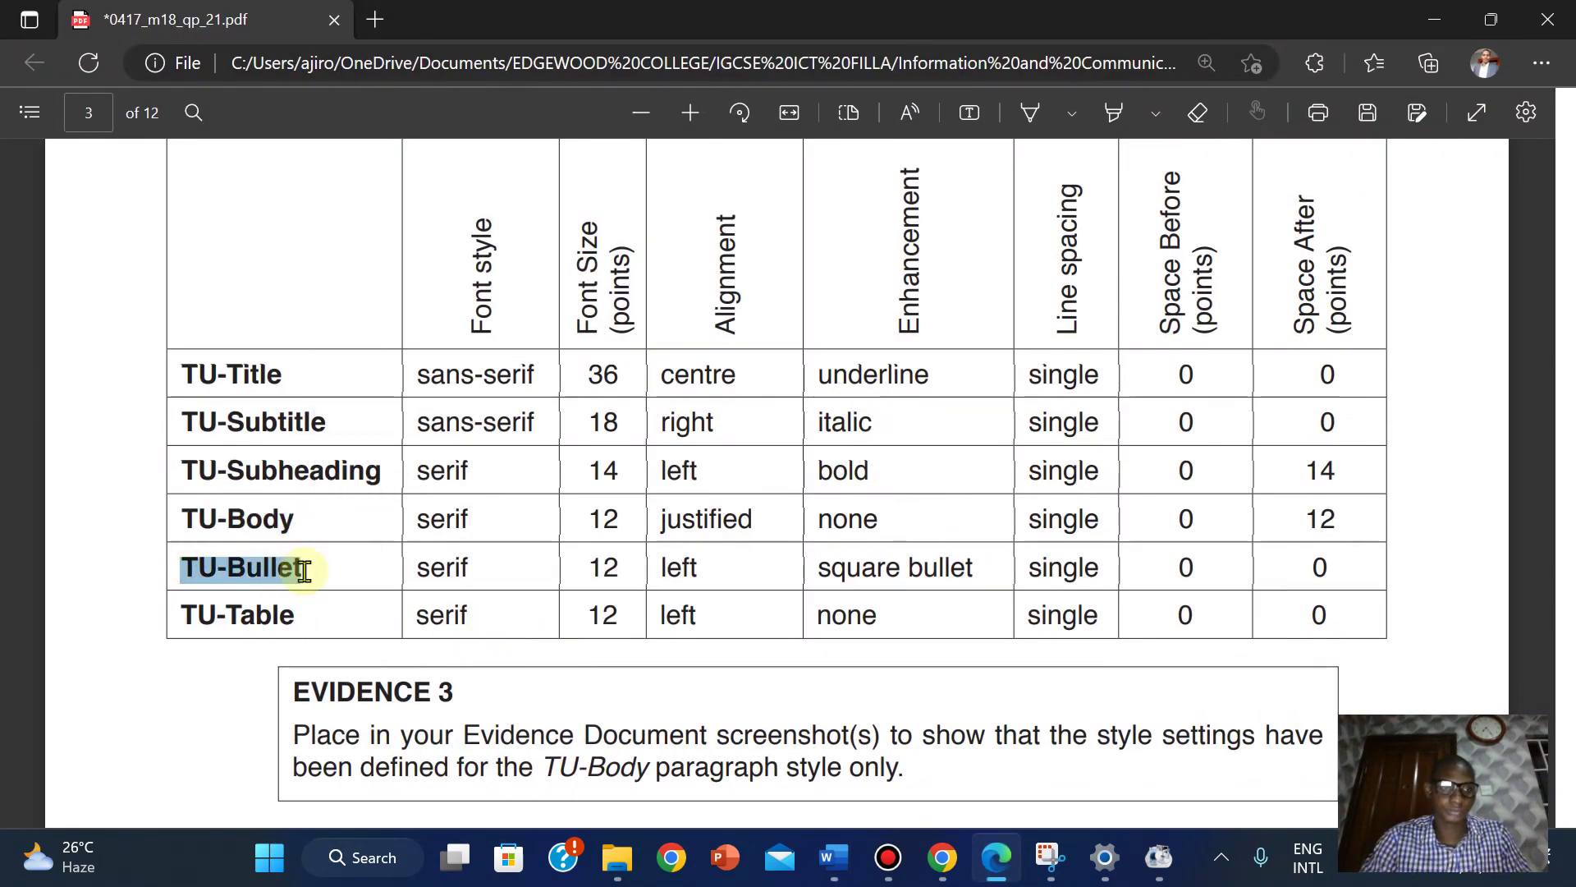
pyautogui.rightClick(262, 568)
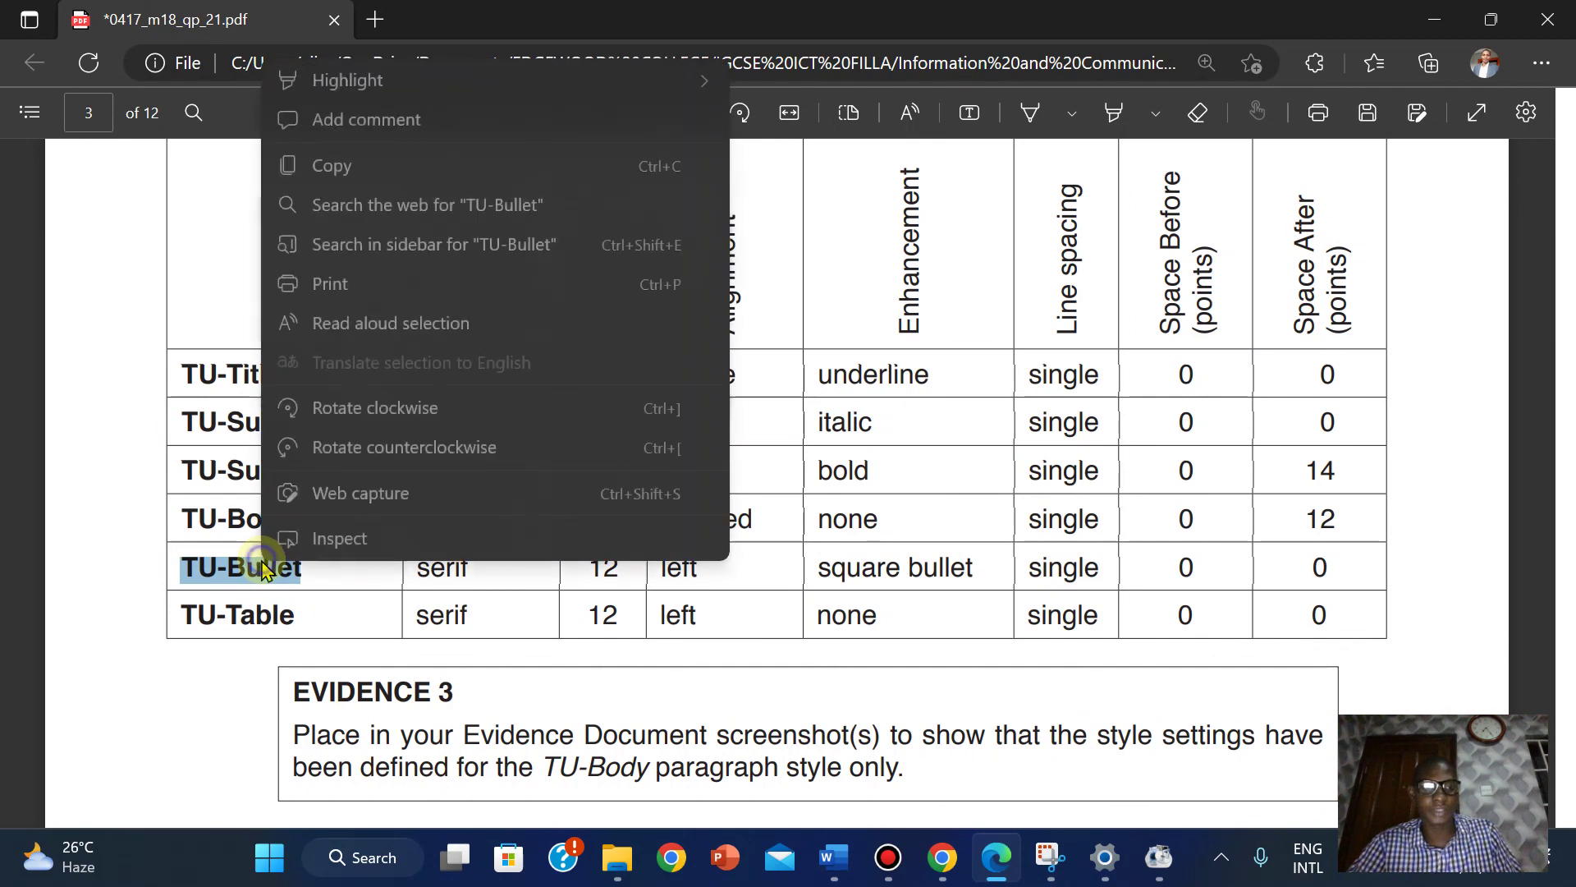
pyautogui.click(328, 165)
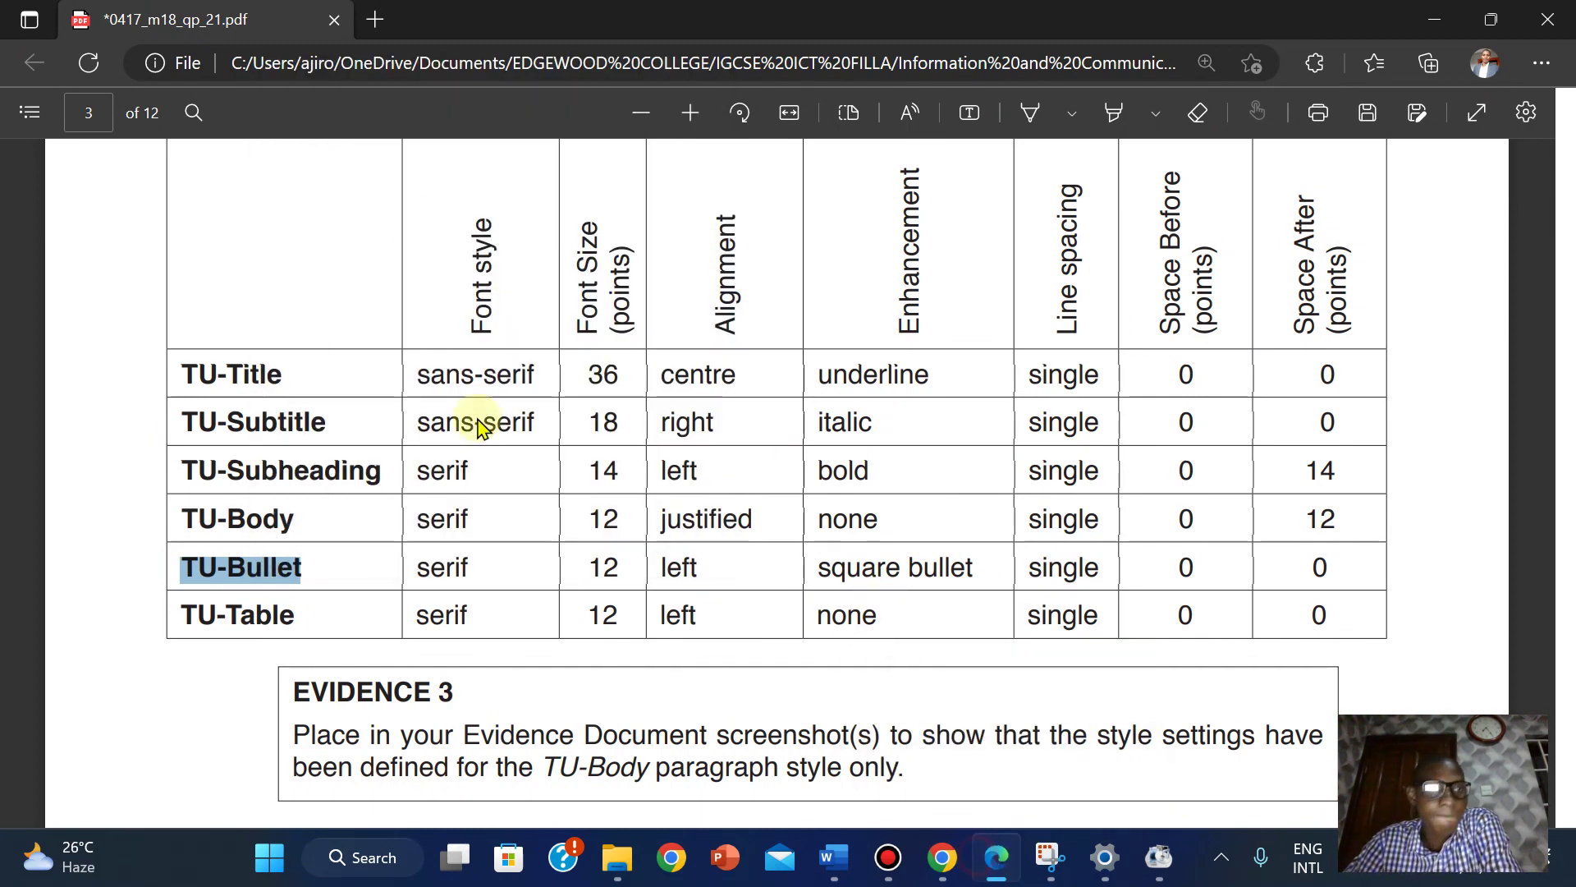
pyautogui.hotkey('alt', 'Tab')
pyautogui.rightClick(279, 170)
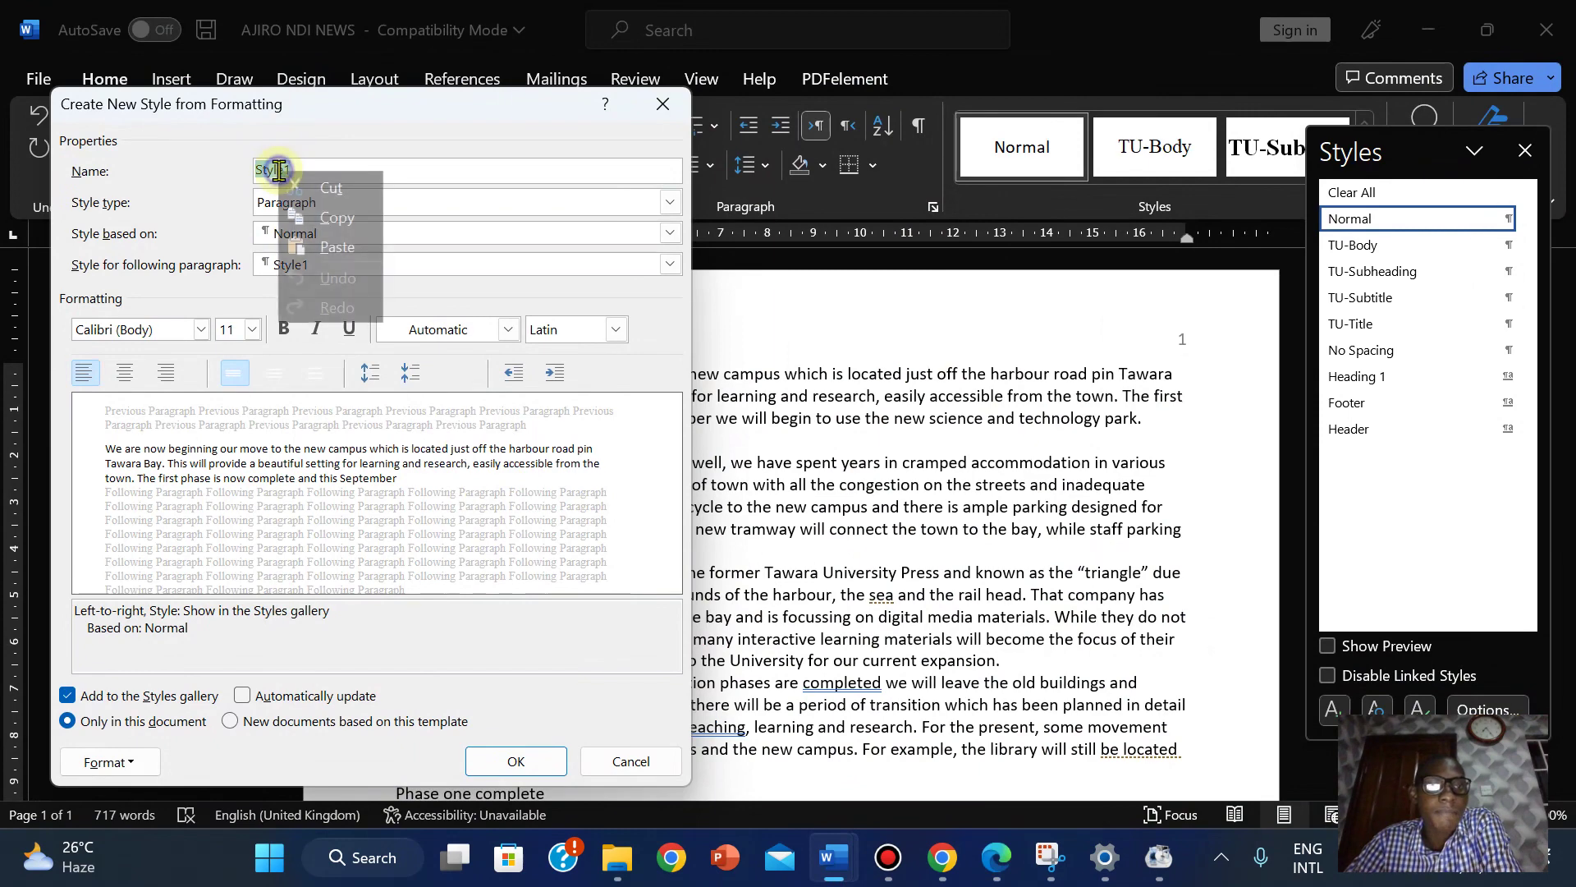
pyautogui.click(309, 257)
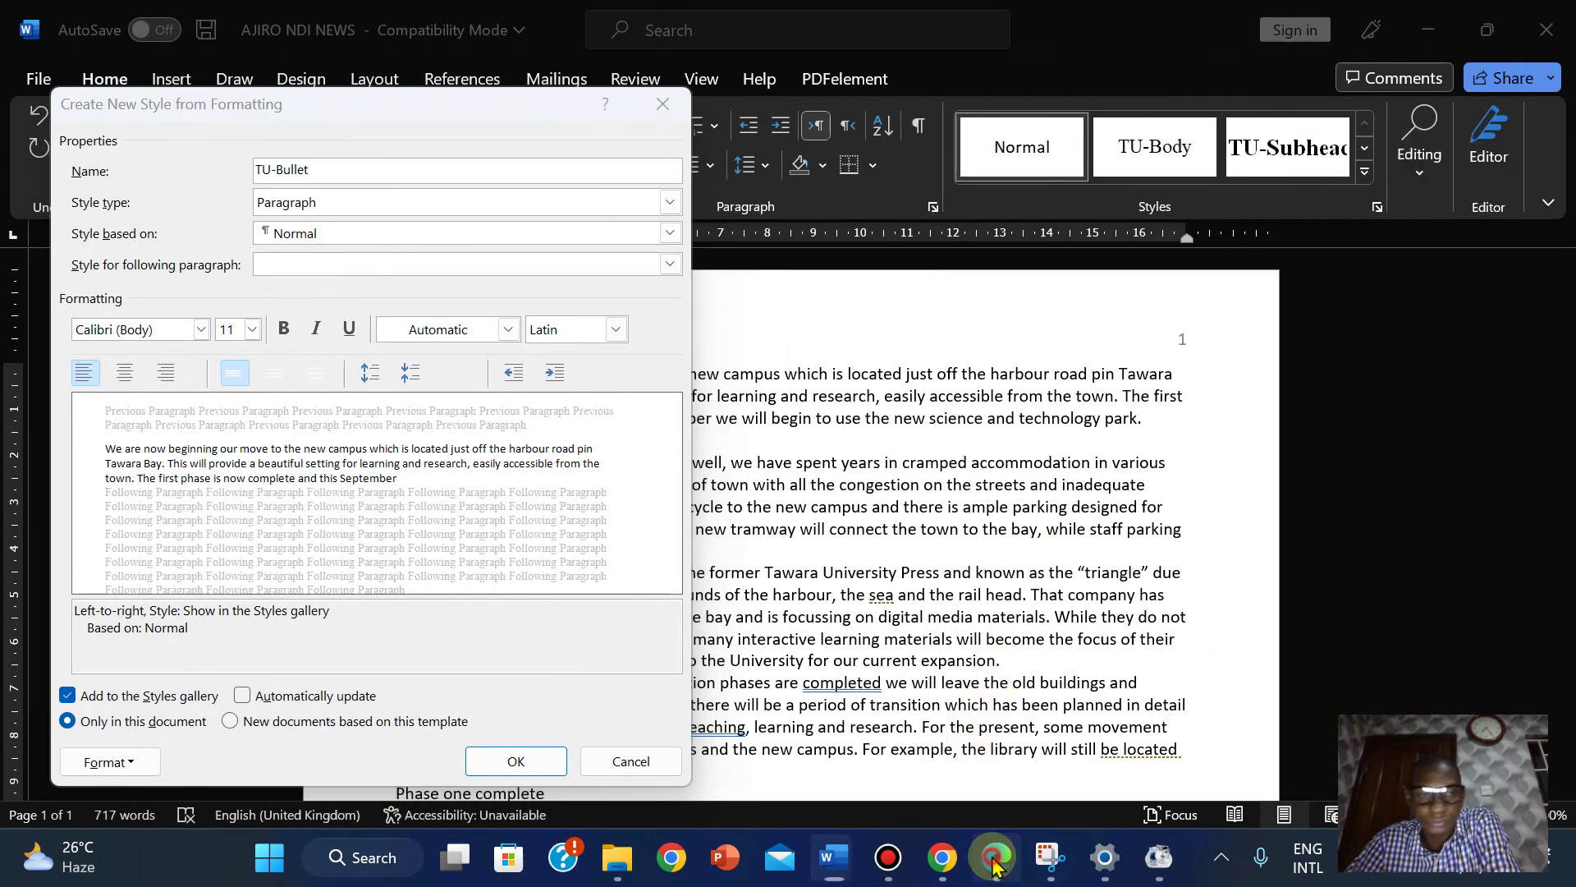
pyautogui.click(995, 859)
pyautogui.click(995, 859)
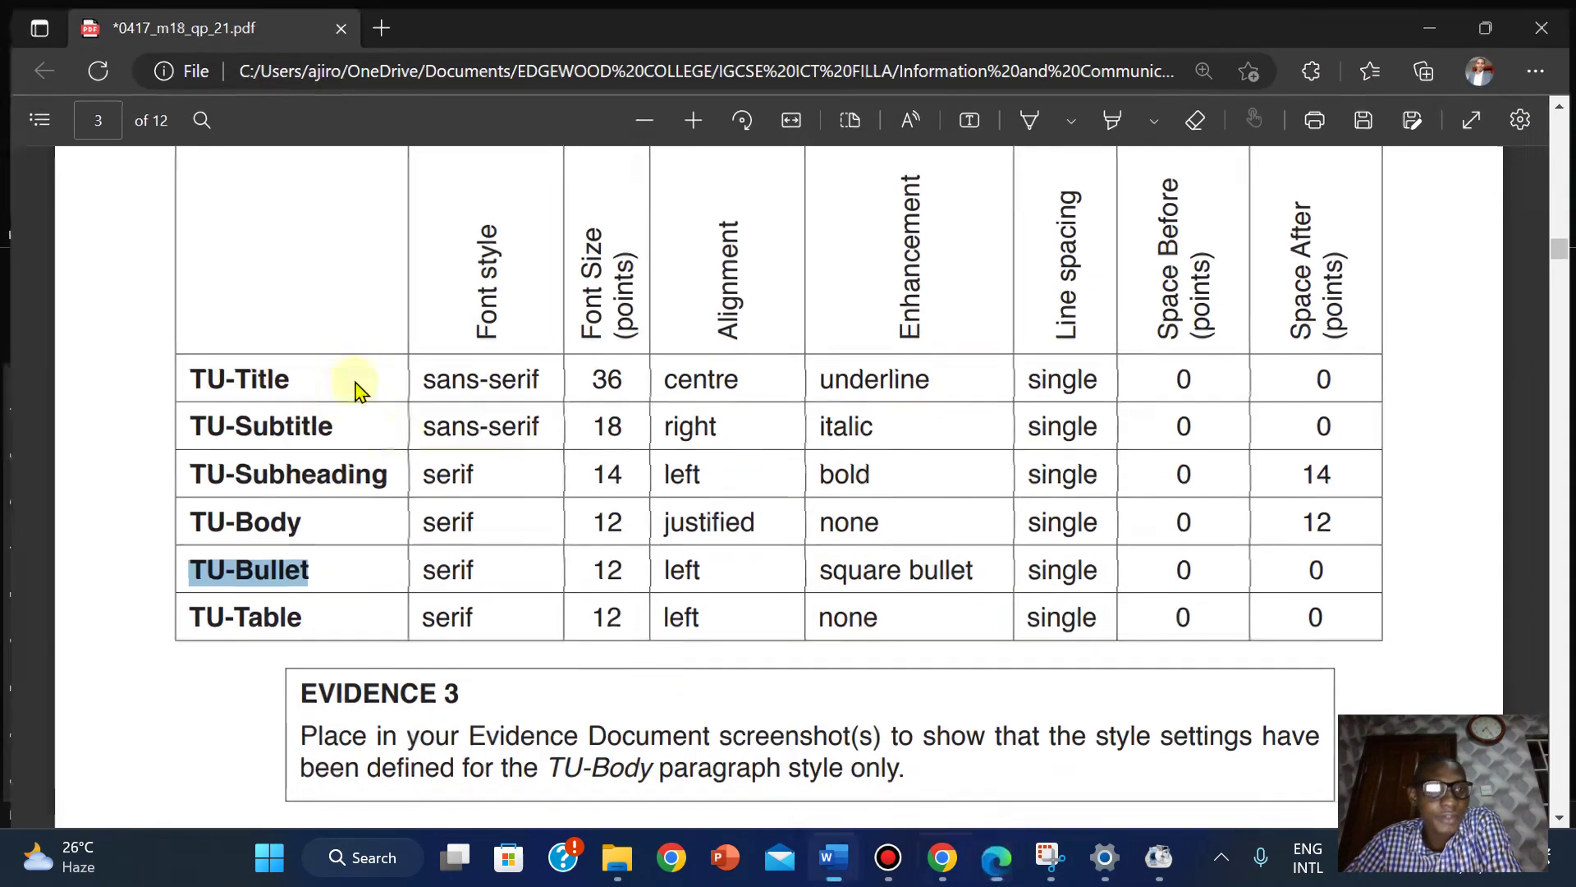
# Set TU-Bullet's font to Times New Roman (Body CS) at 12 pt.
pyautogui.click(207, 332)
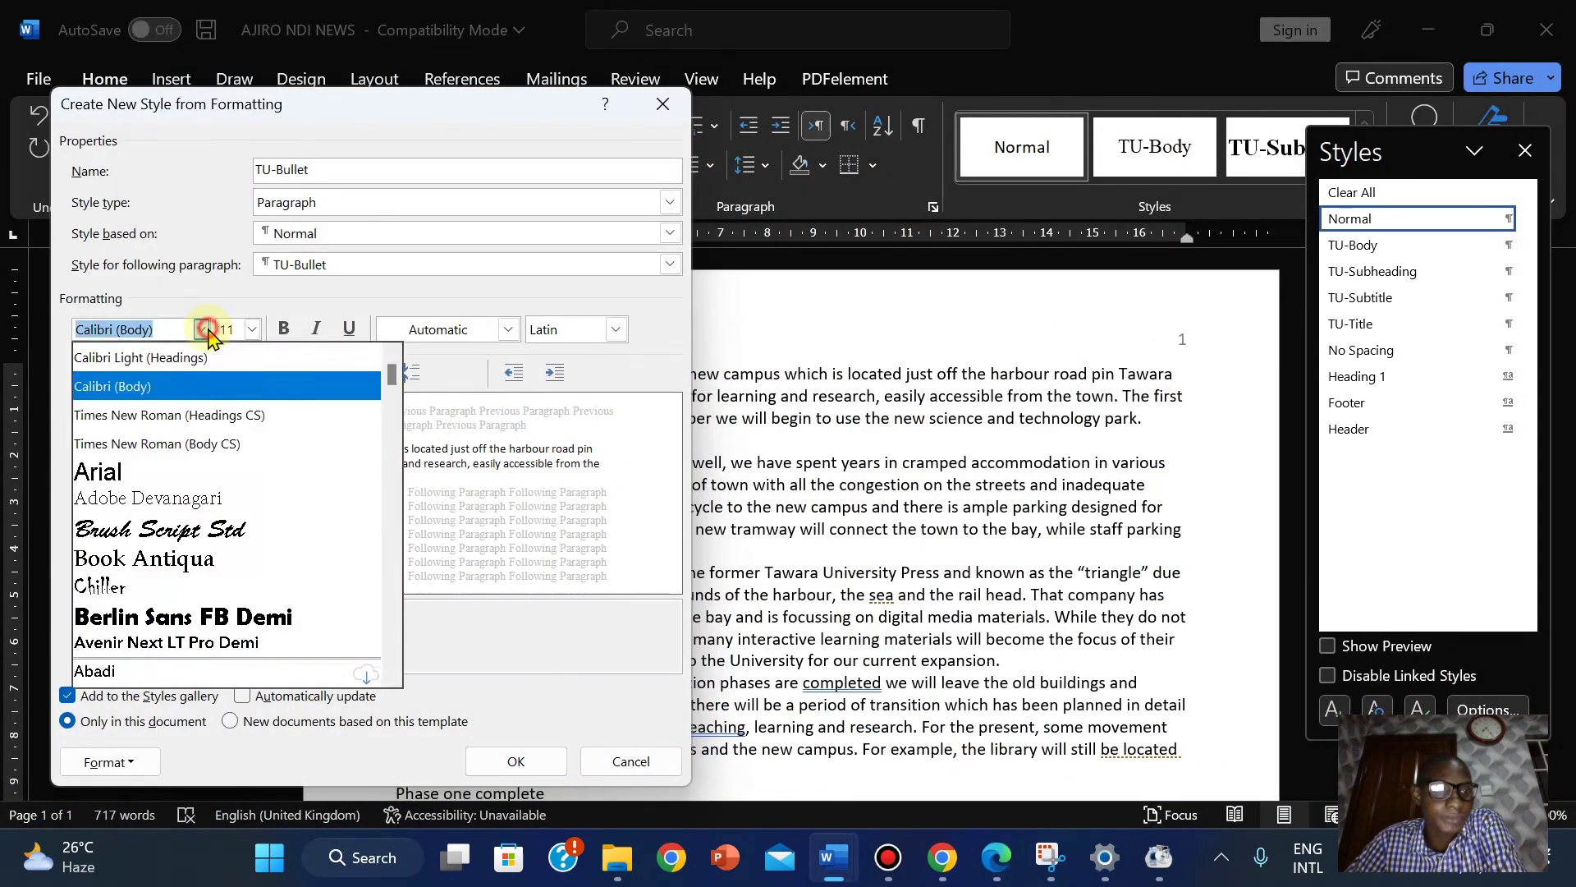
pyautogui.click(194, 444)
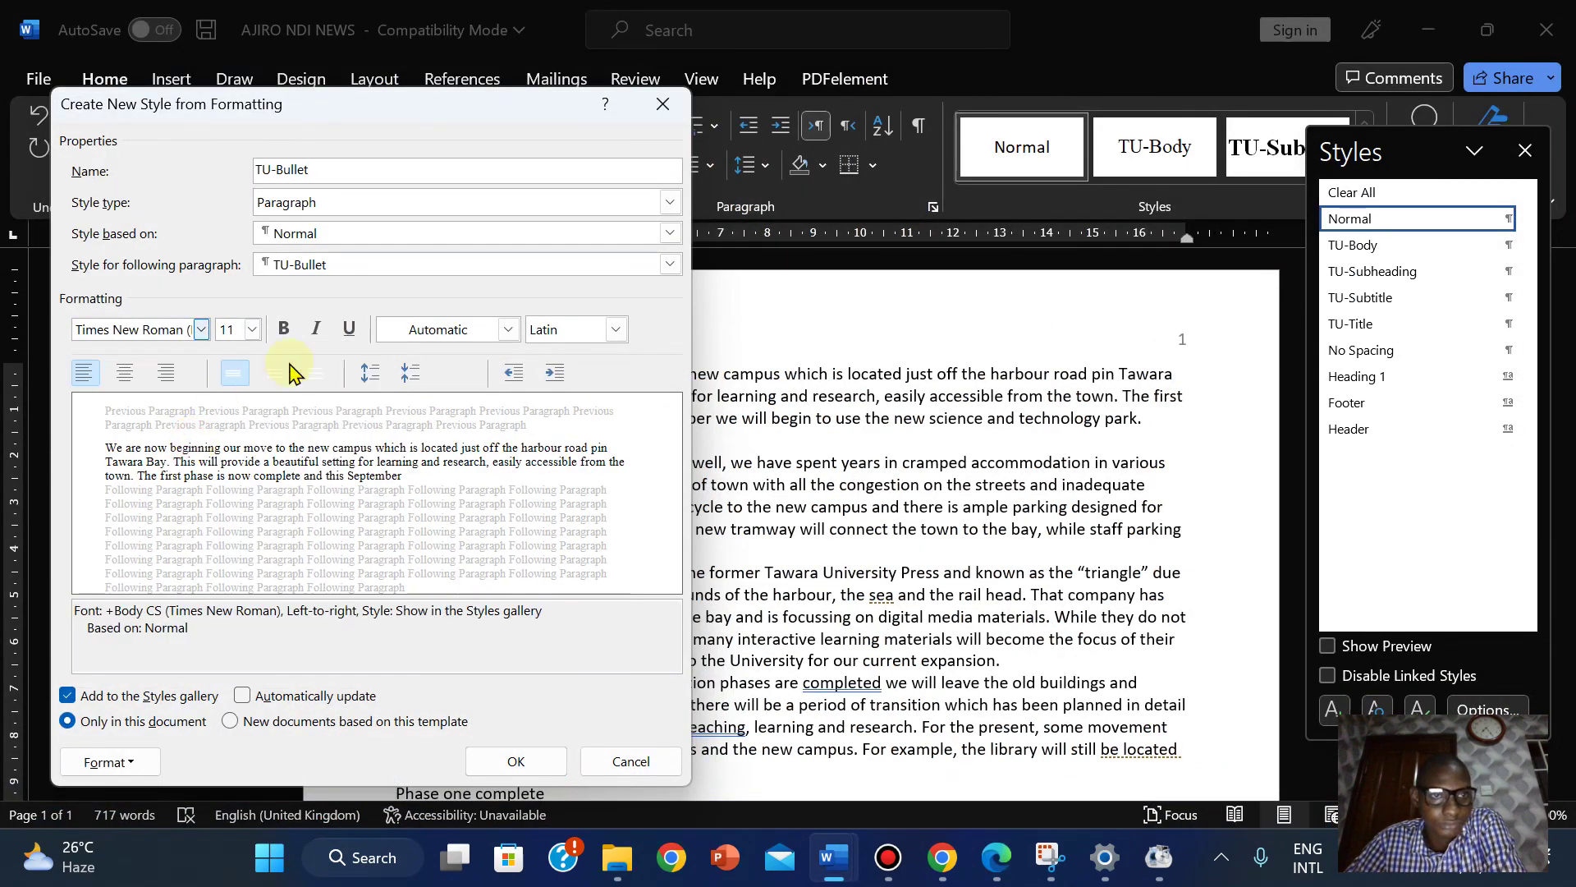
pyautogui.click(992, 872)
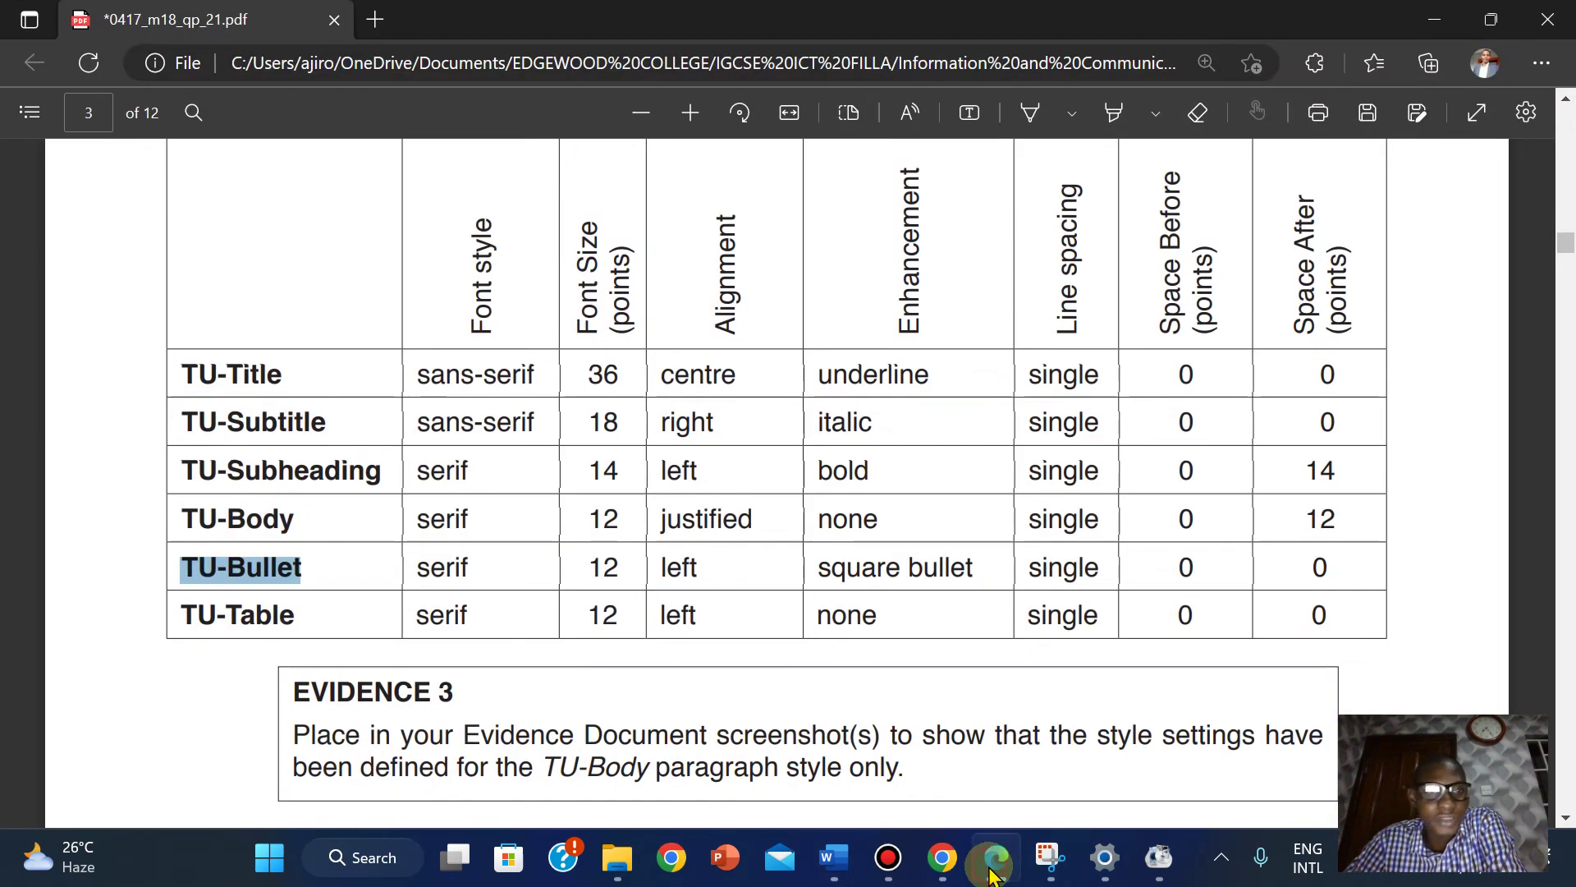
pyautogui.click(991, 872)
pyautogui.click(251, 330)
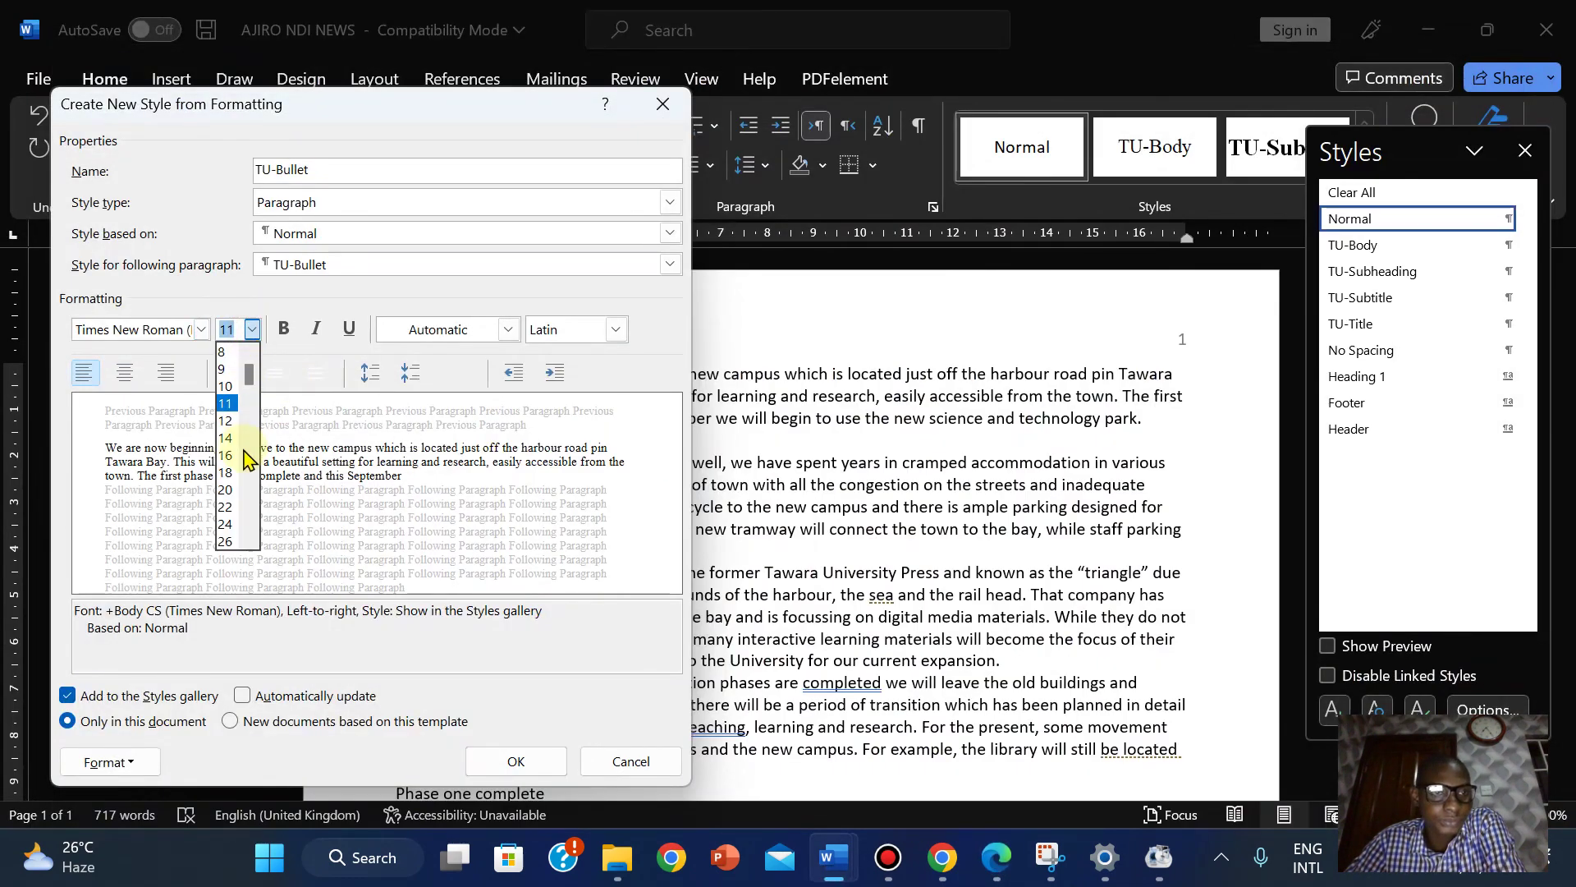
pyautogui.click(226, 421)
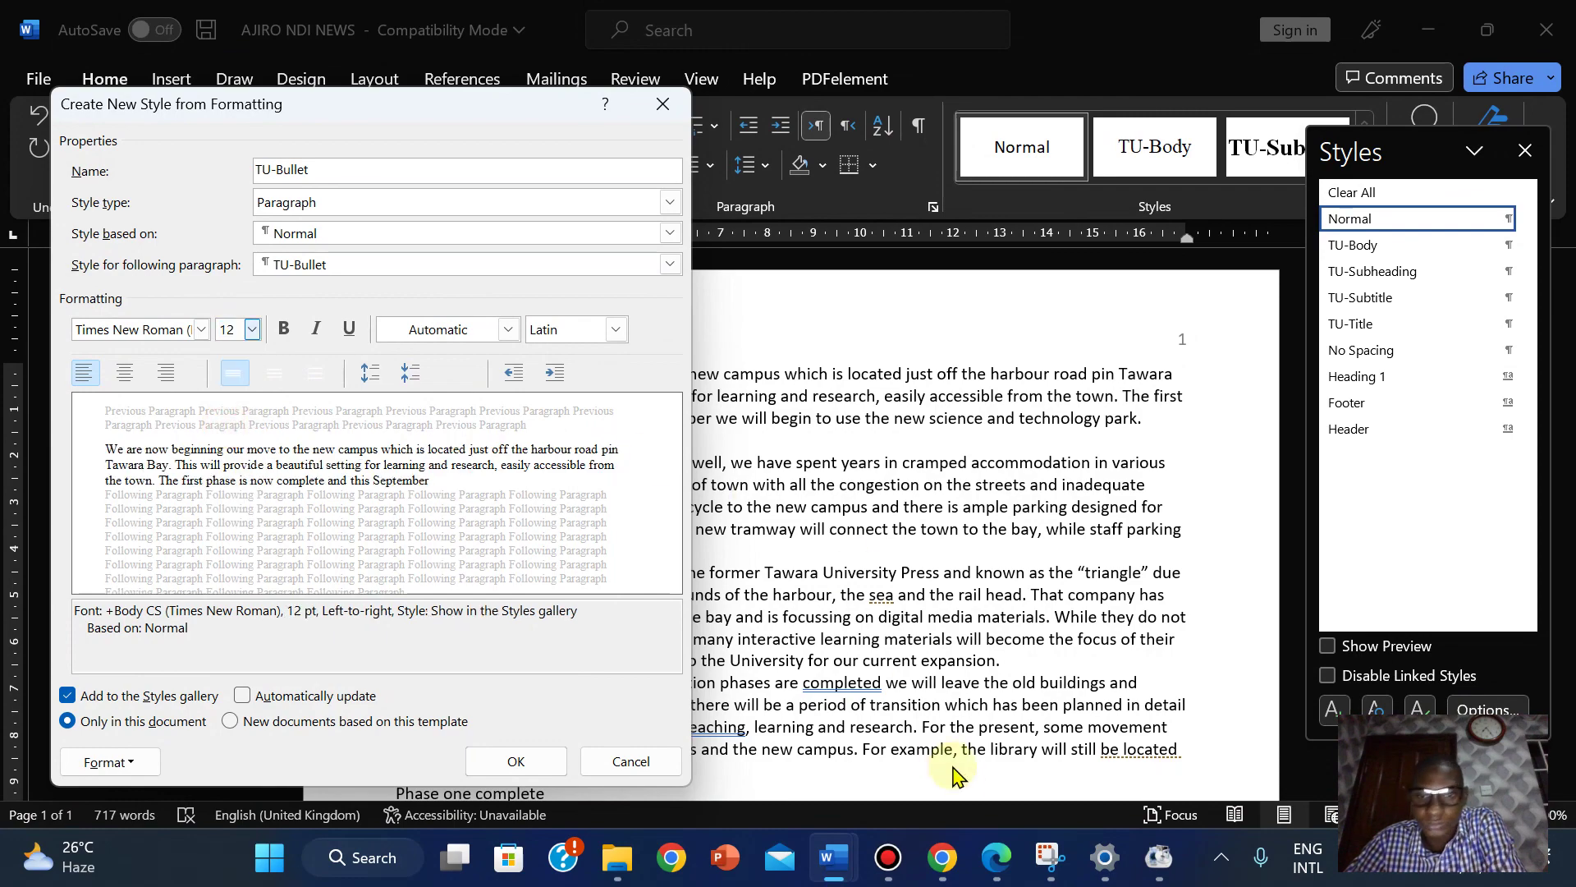
pyautogui.click(995, 858)
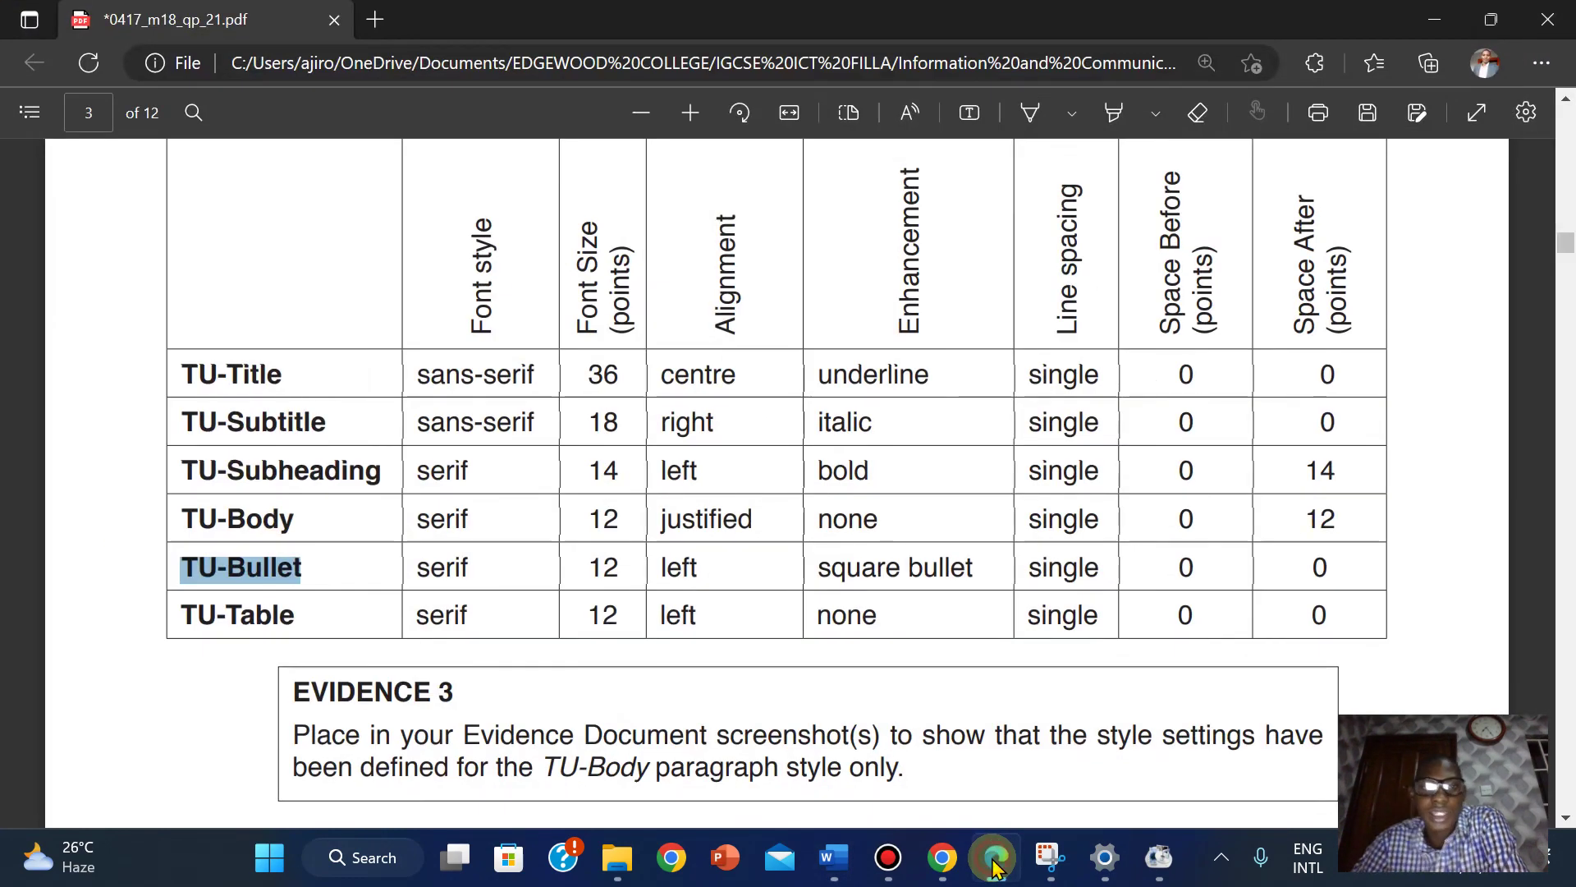
pyautogui.click(995, 866)
pyautogui.click(995, 867)
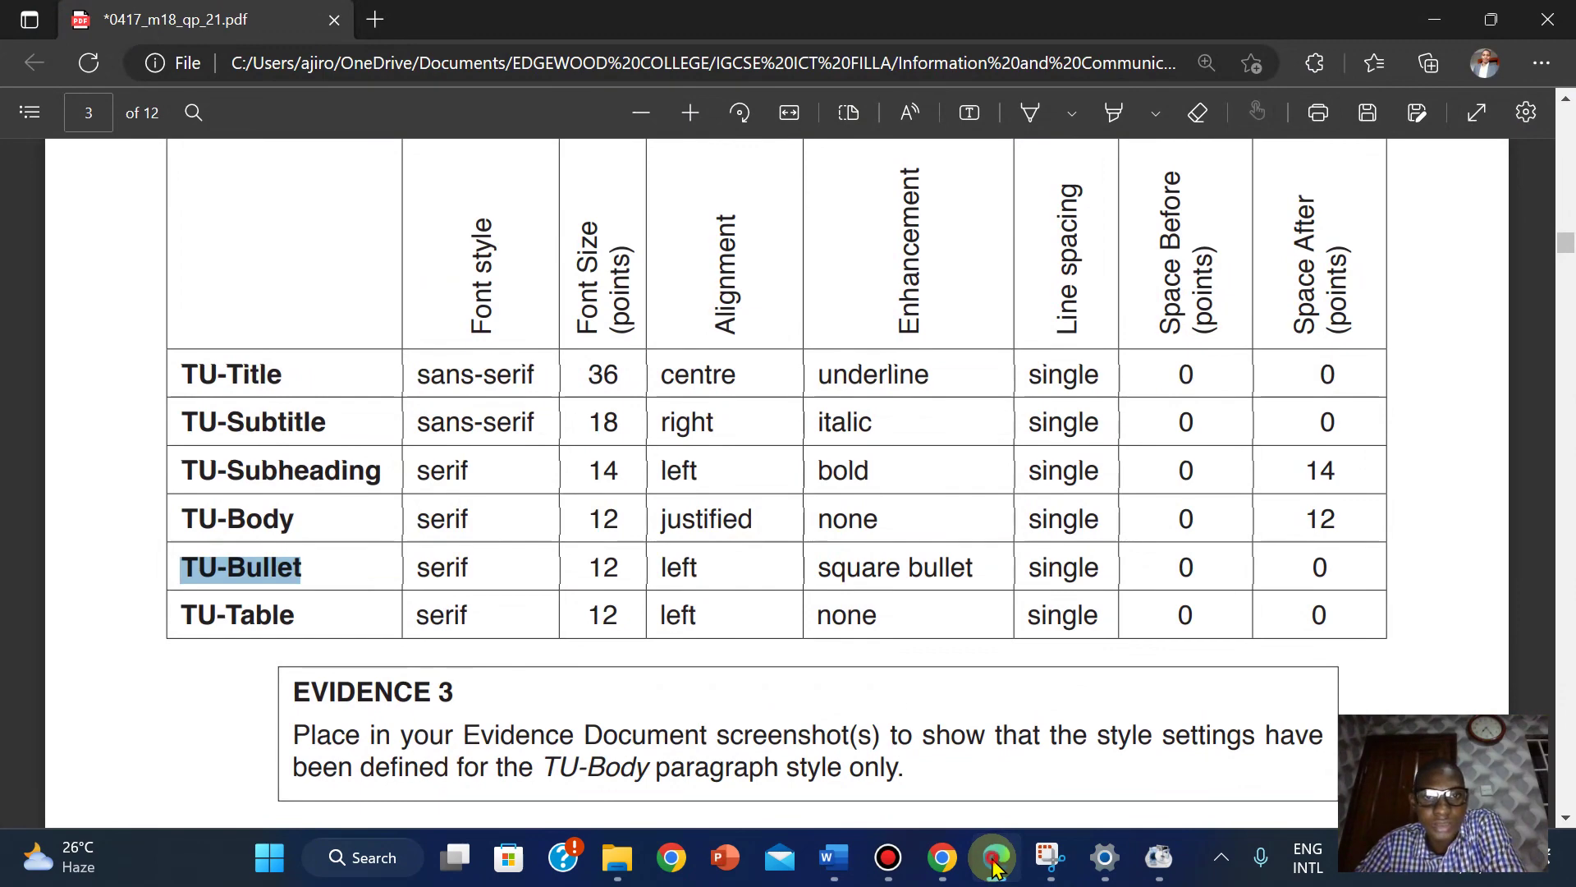
pyautogui.click(994, 862)
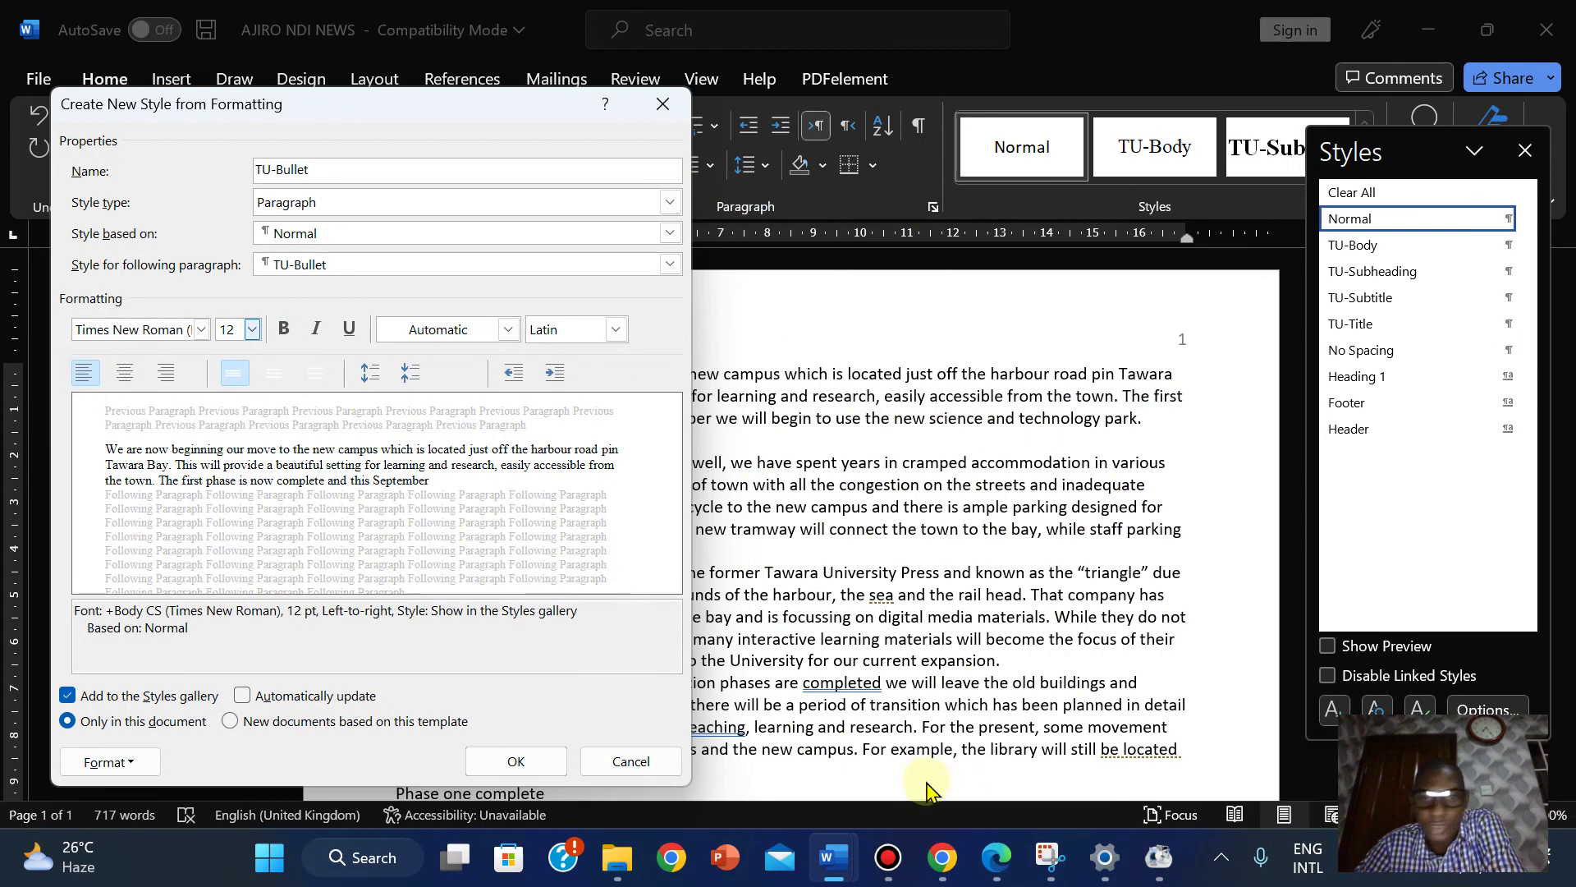
pyautogui.click(995, 862)
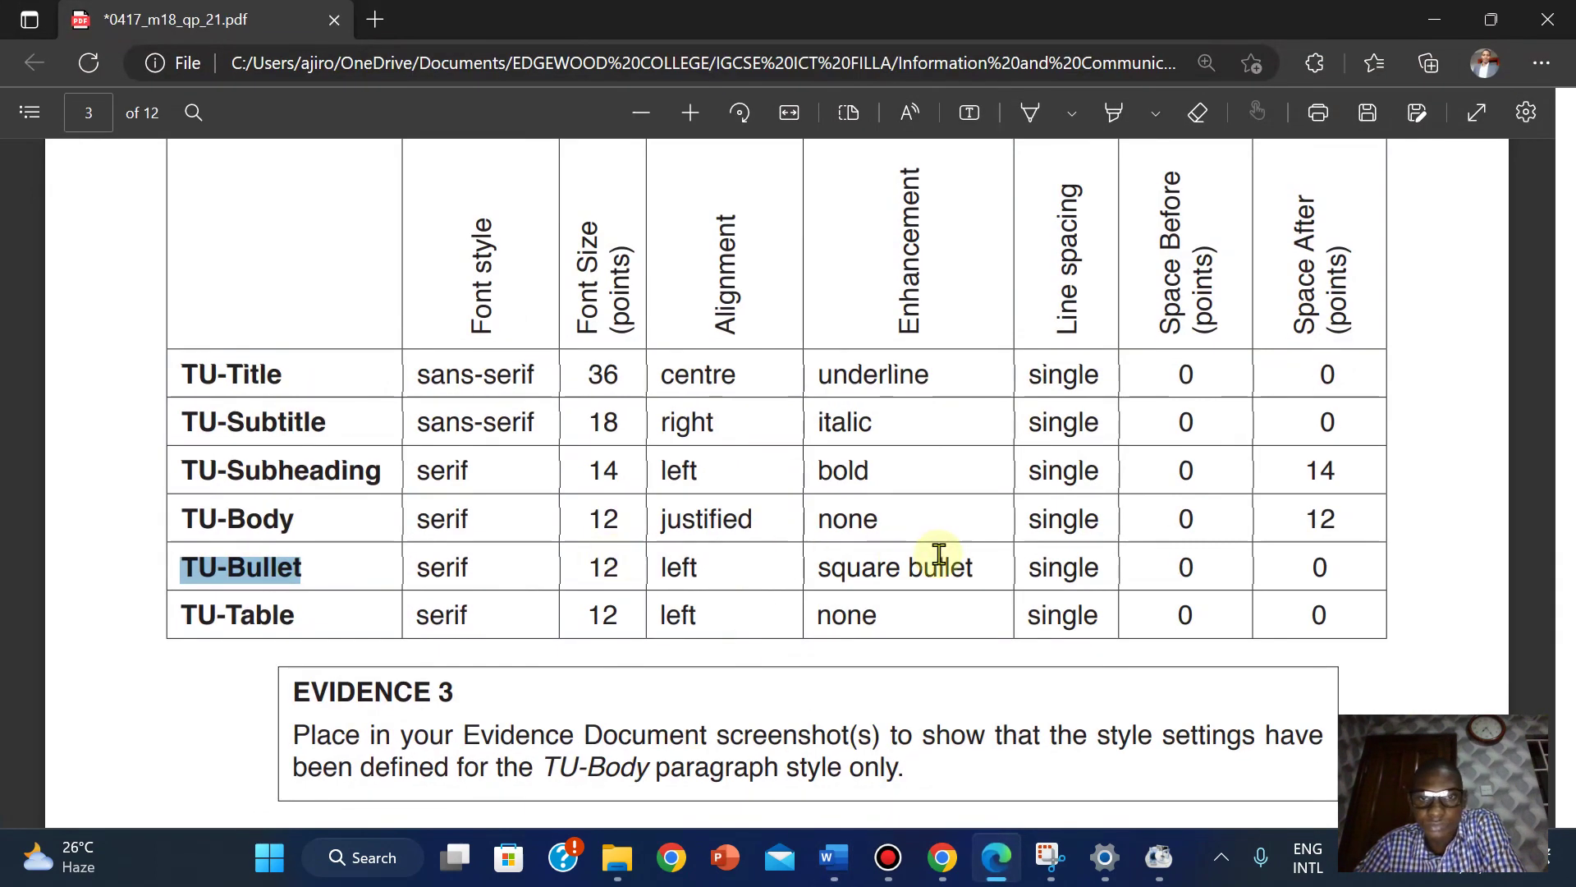
pyautogui.click(996, 859)
pyautogui.click(103, 761)
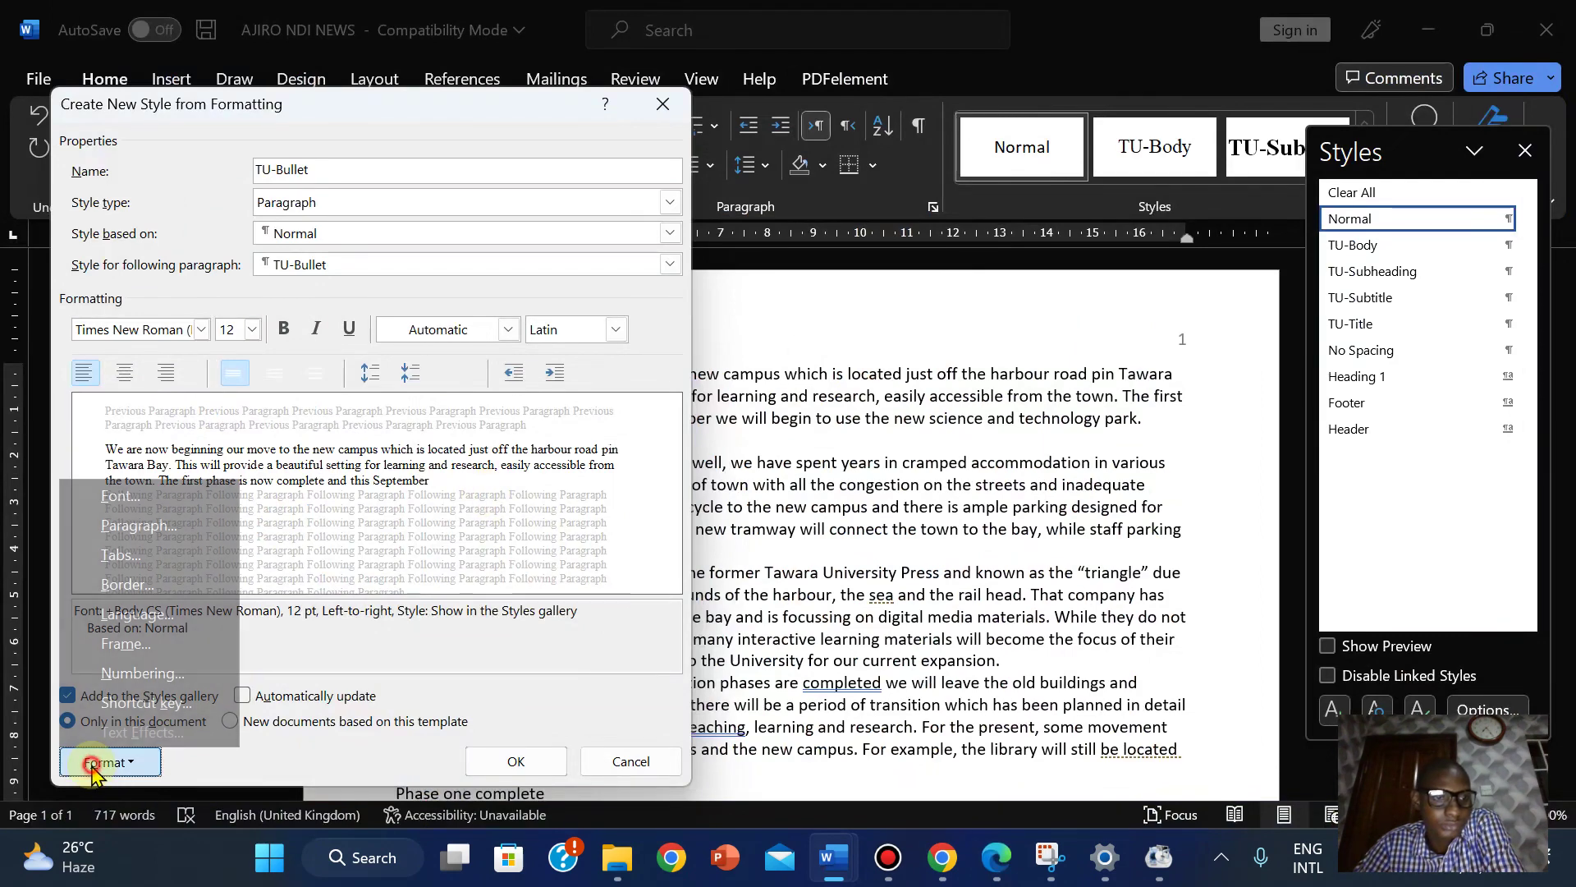
# Give TU-Bullet a square bullet and save the style.
pyautogui.click(129, 676)
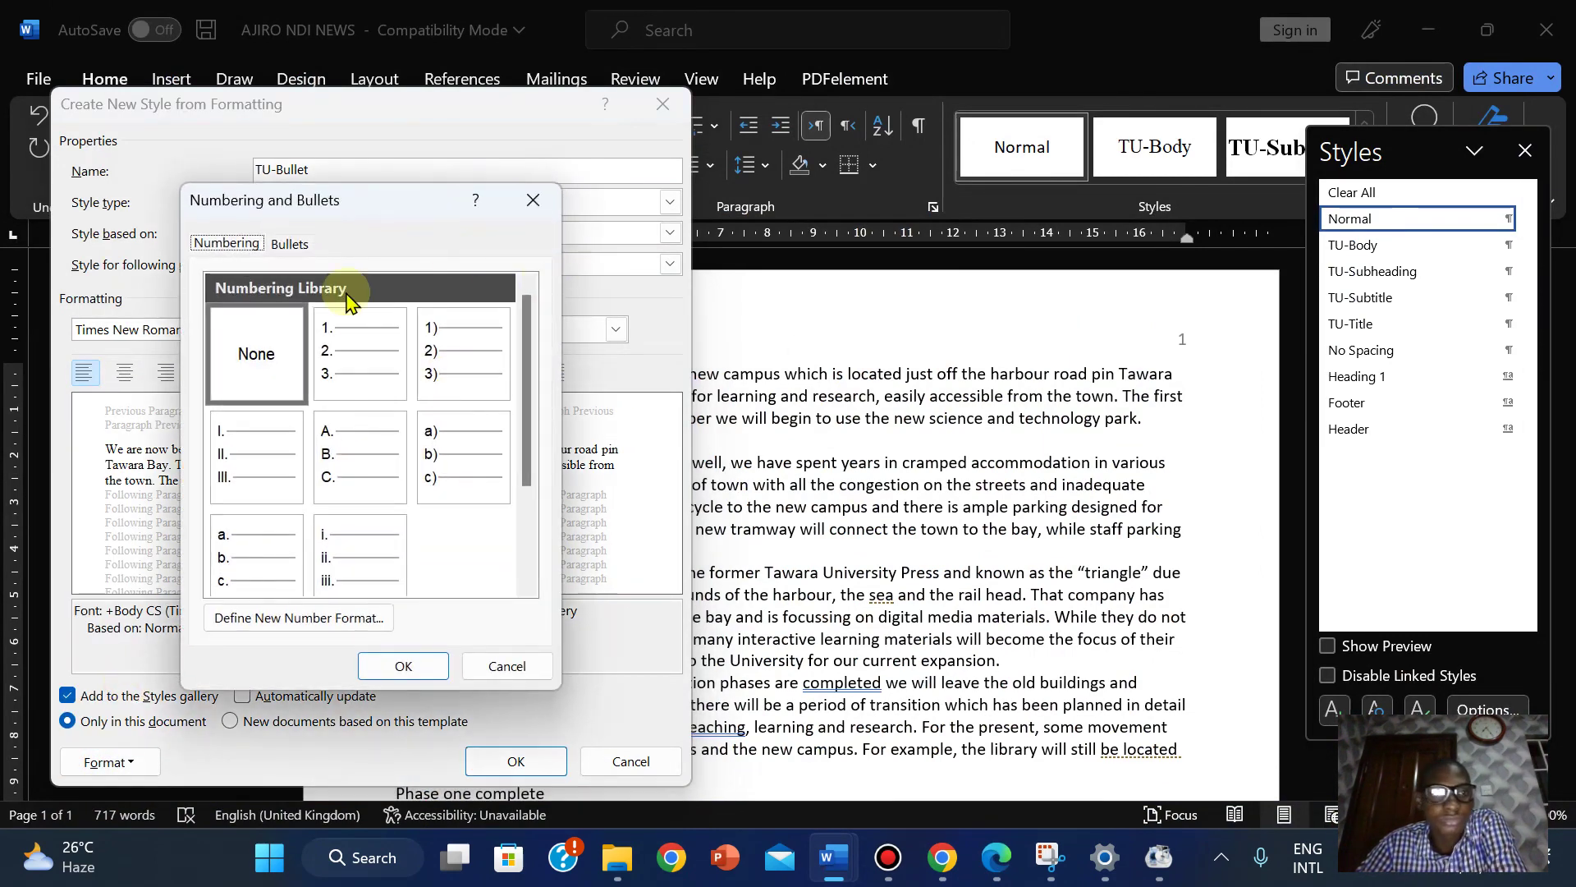
pyautogui.click(285, 245)
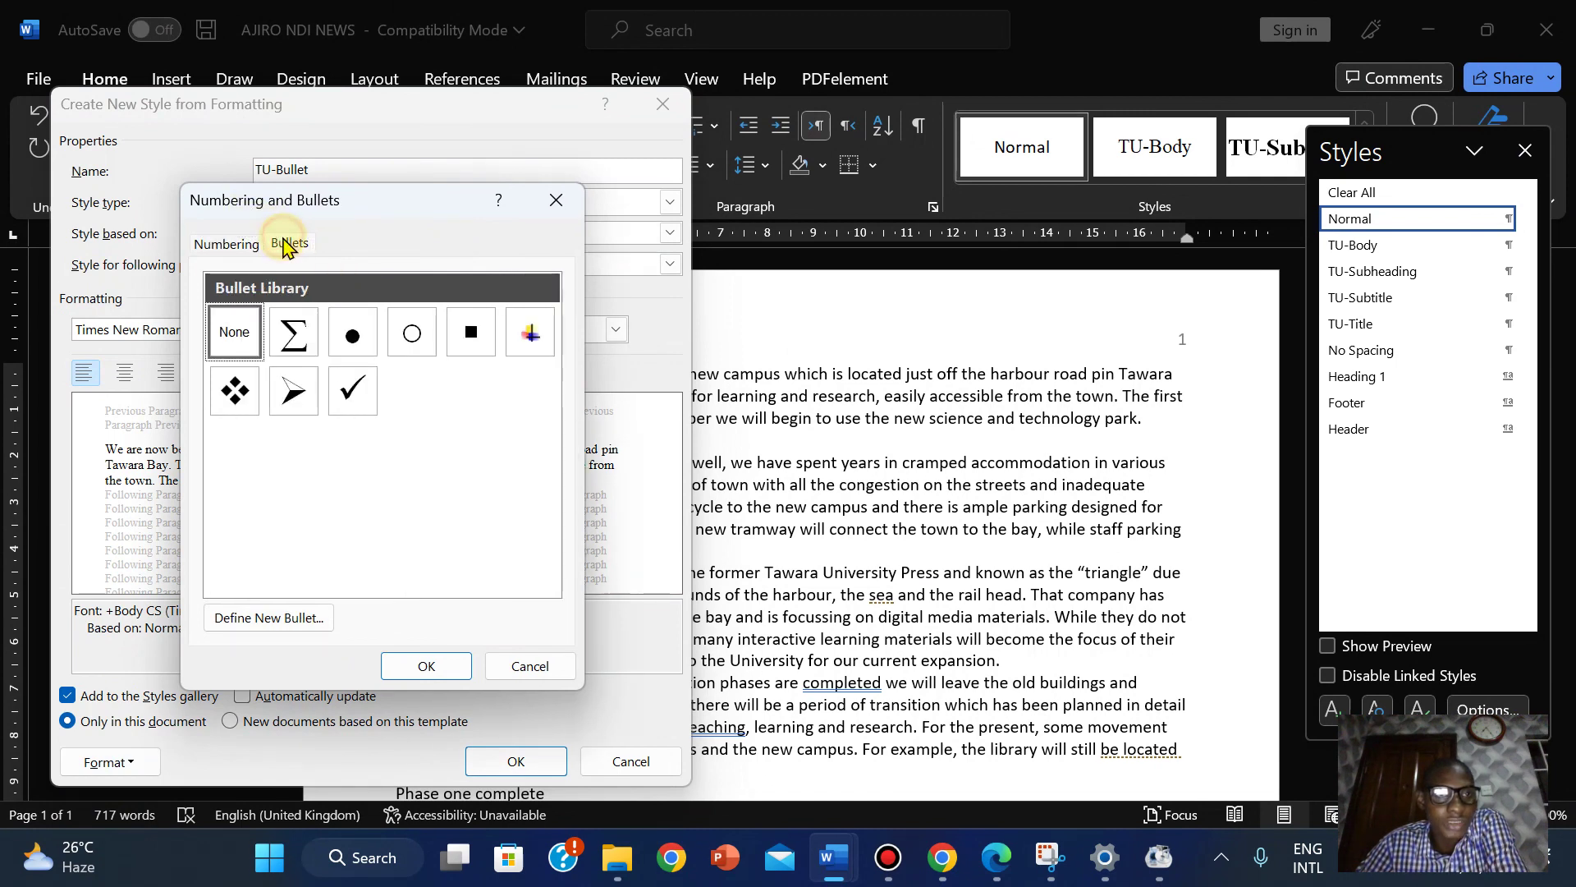
pyautogui.click(465, 336)
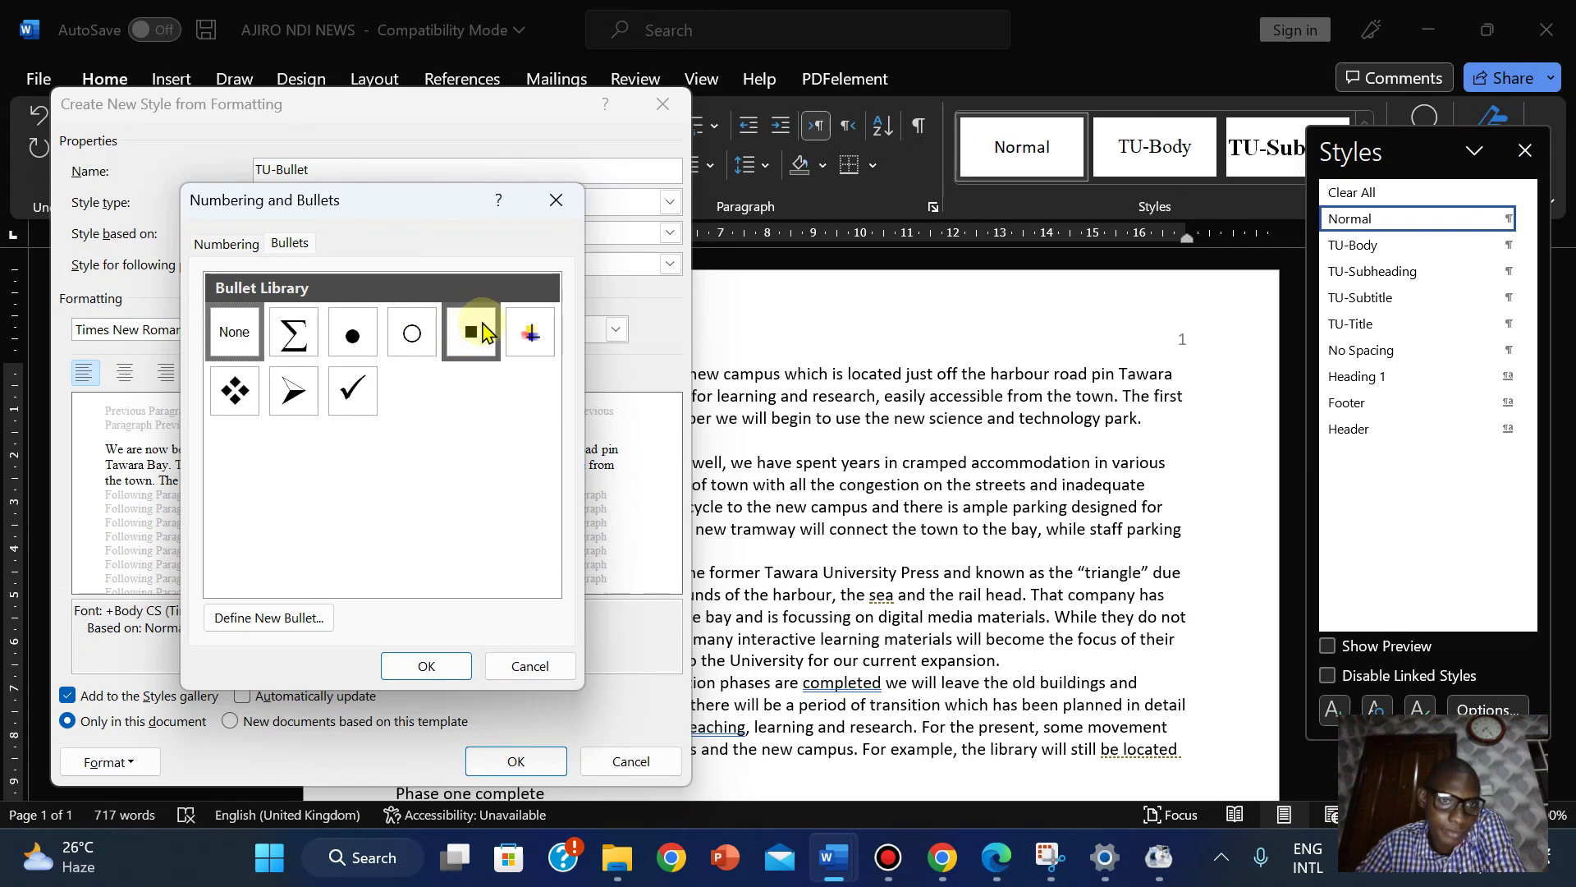
pyautogui.click(426, 665)
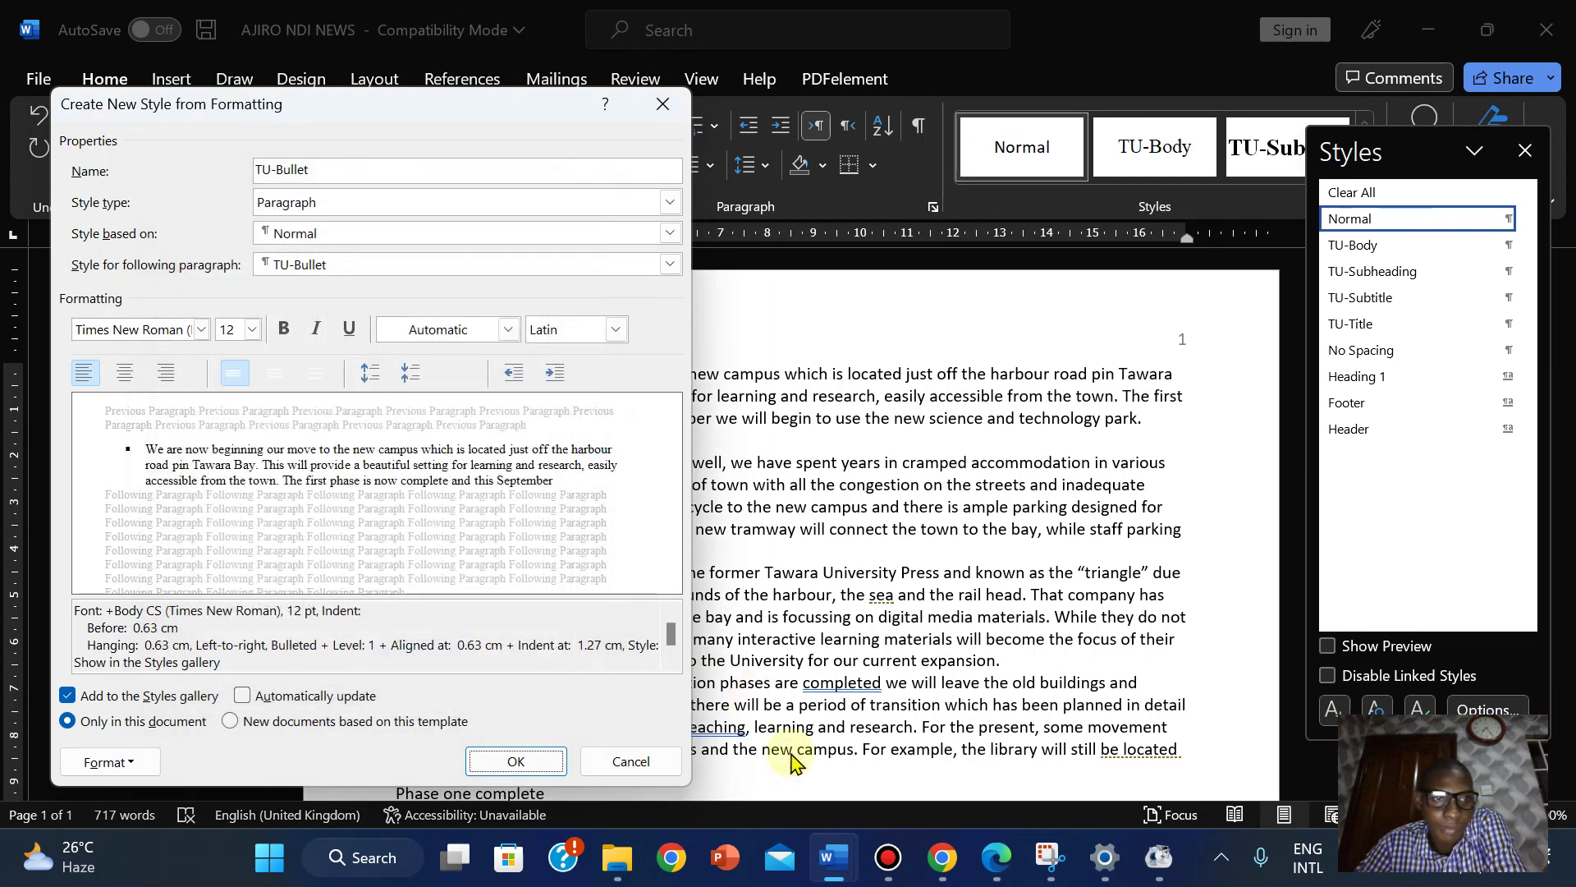
pyautogui.click(996, 862)
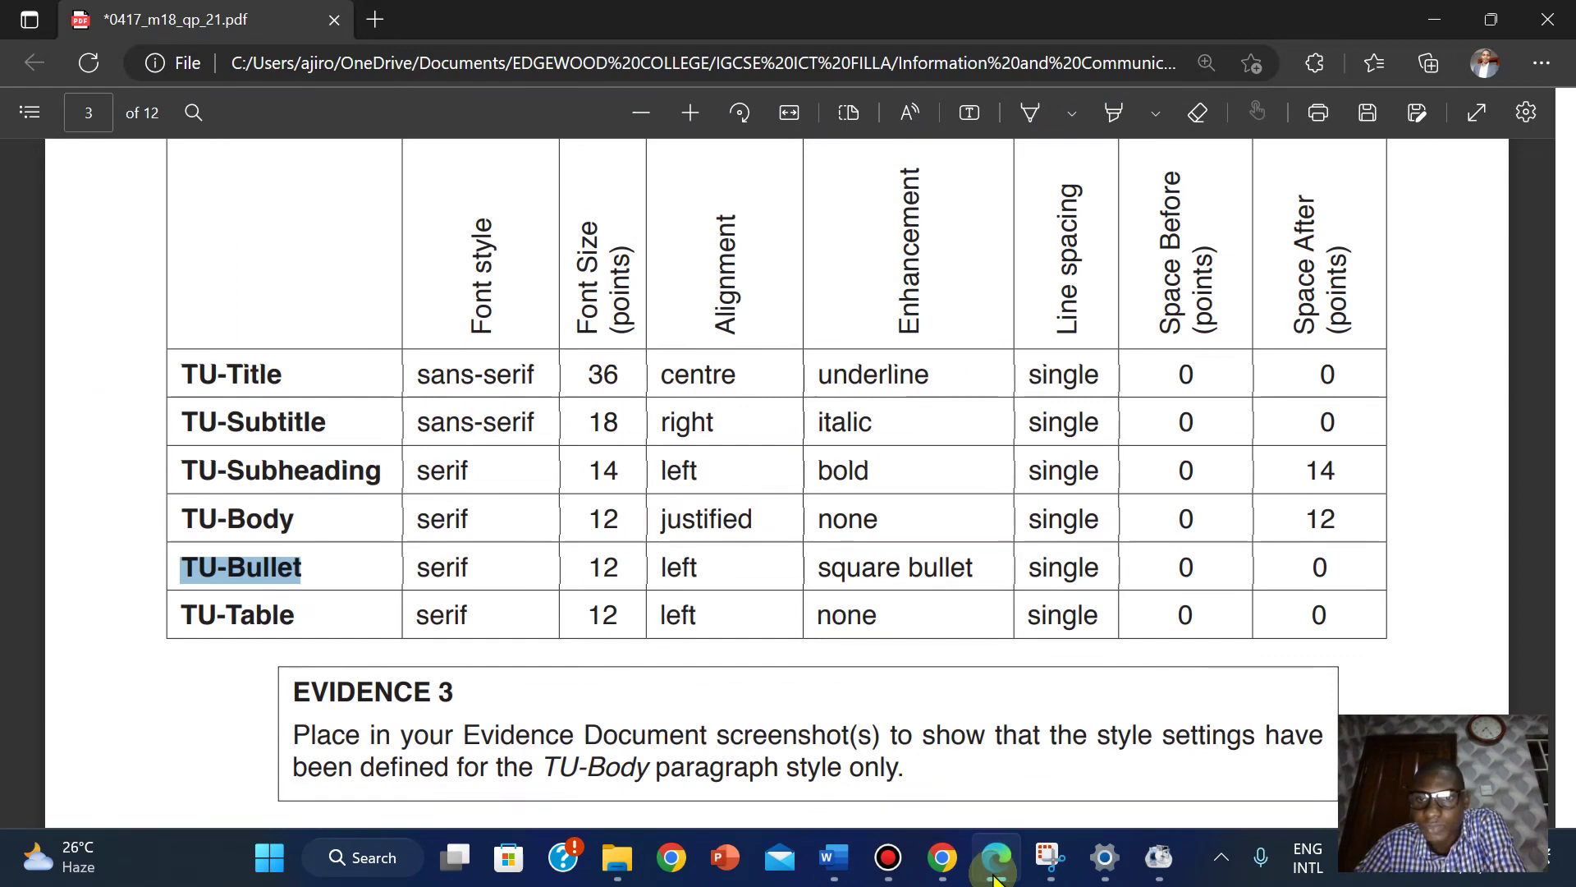
pyautogui.click(996, 870)
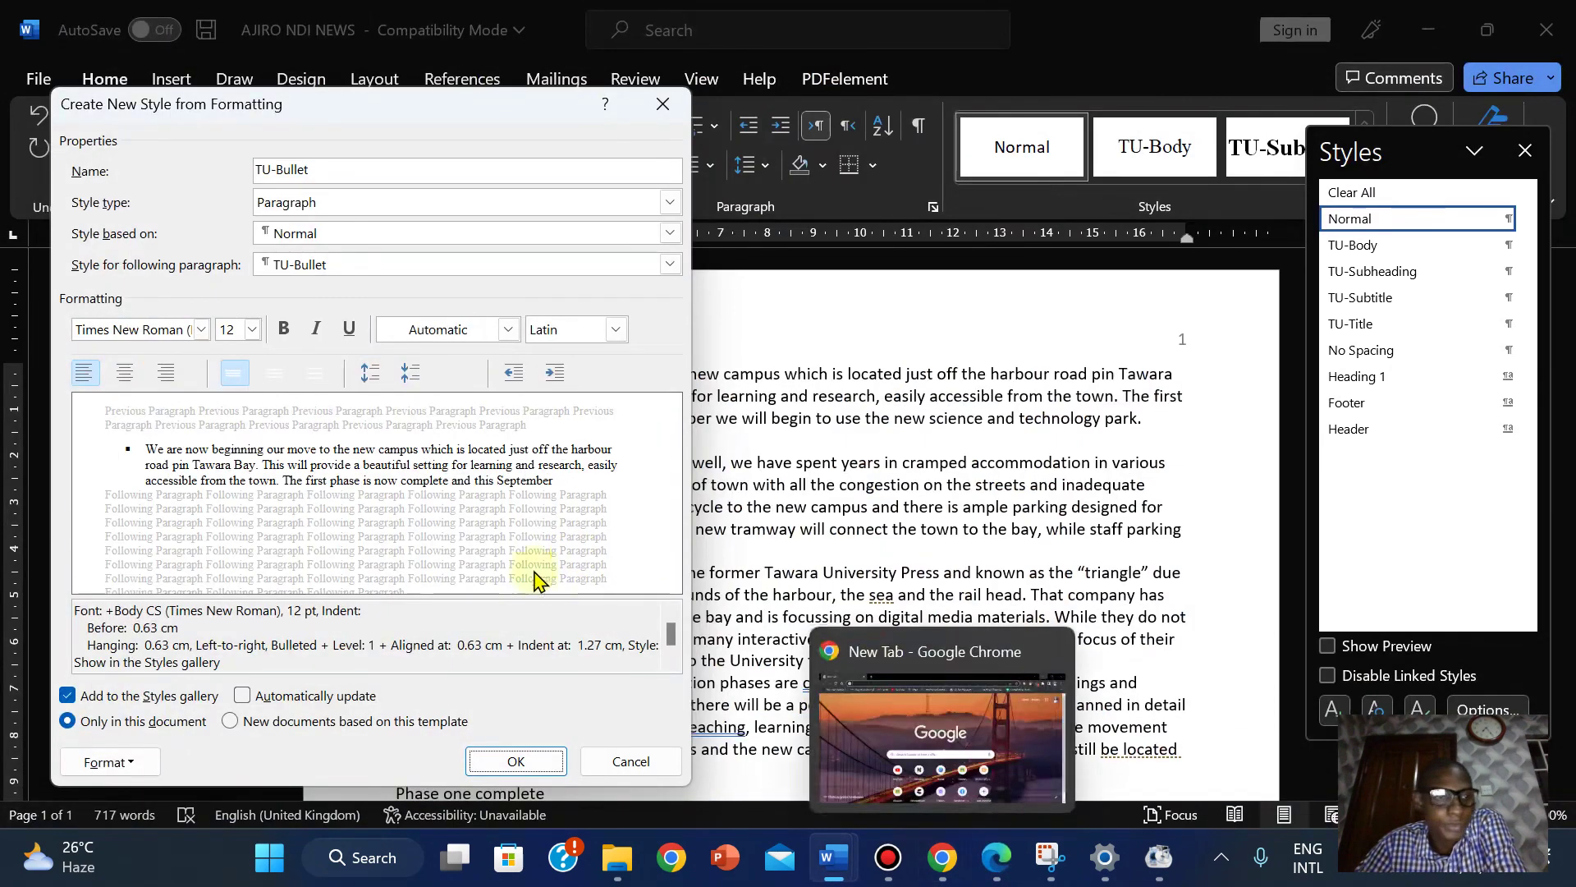
pyautogui.click(497, 776)
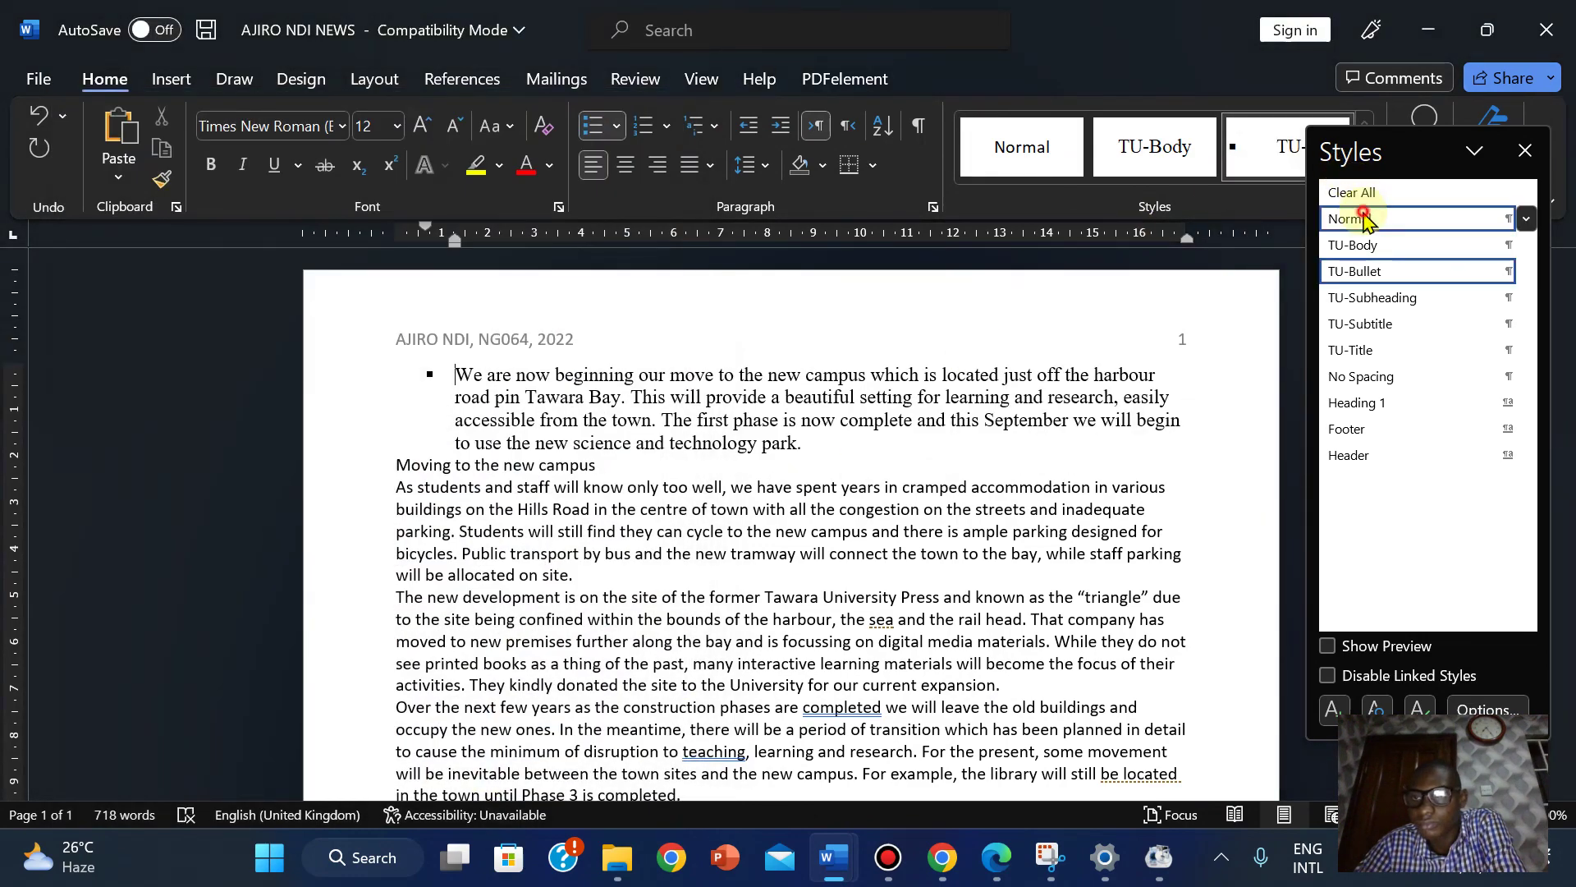
# Reset the first paragraph to Normal and name the new style TU-Table, copied from the PDF.
pyautogui.click(1364, 219)
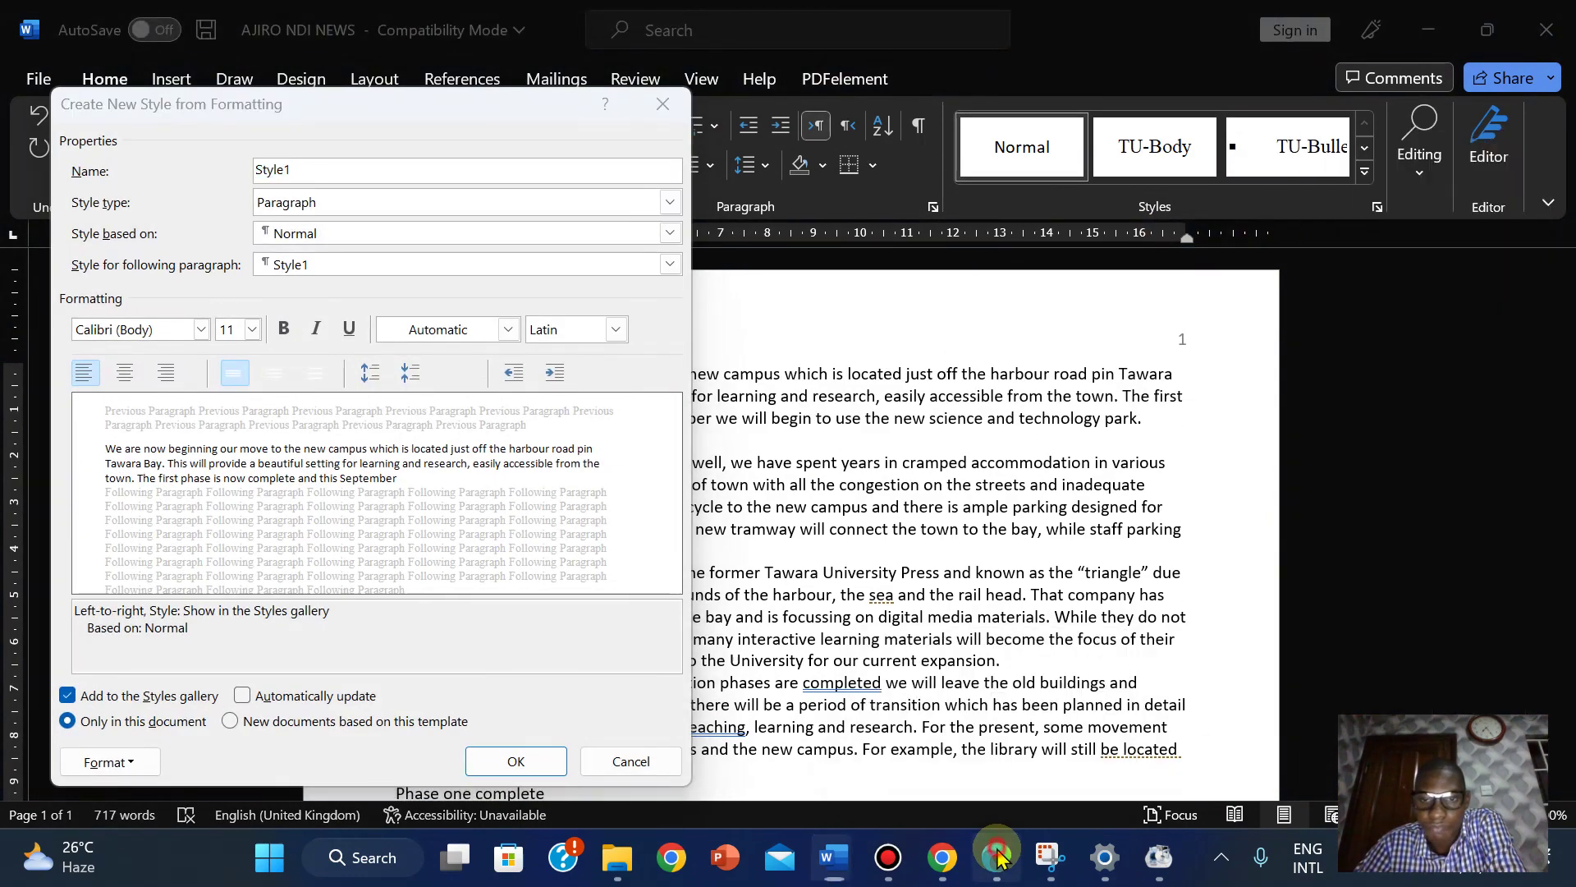
pyautogui.click(996, 857)
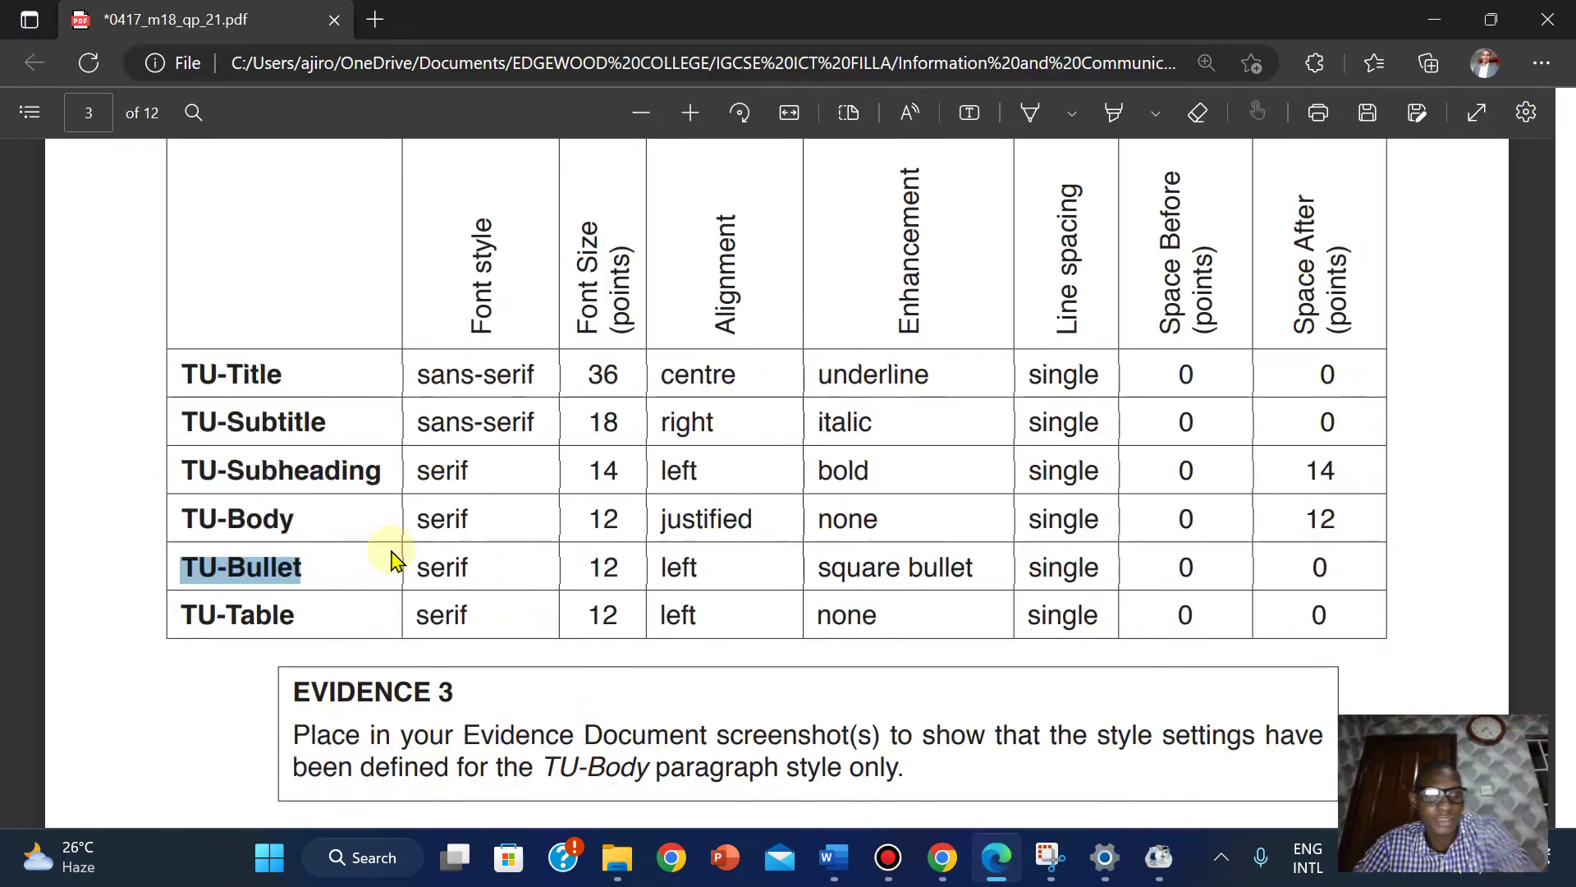
pyautogui.moveTo(180, 612); pyautogui.dragTo(287, 625)
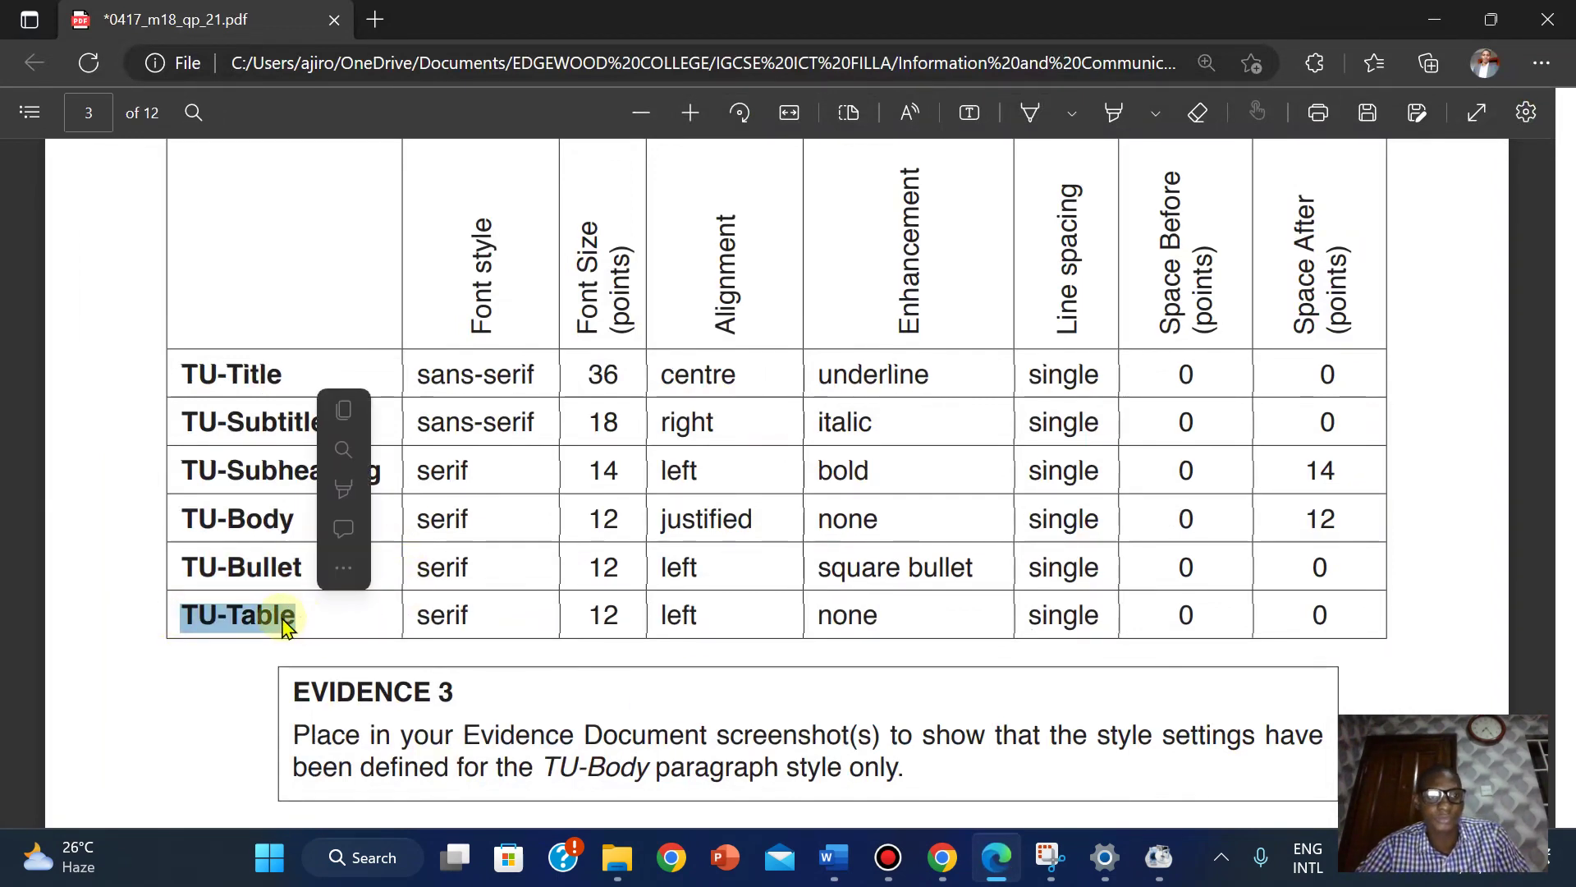
pyautogui.click(354, 406)
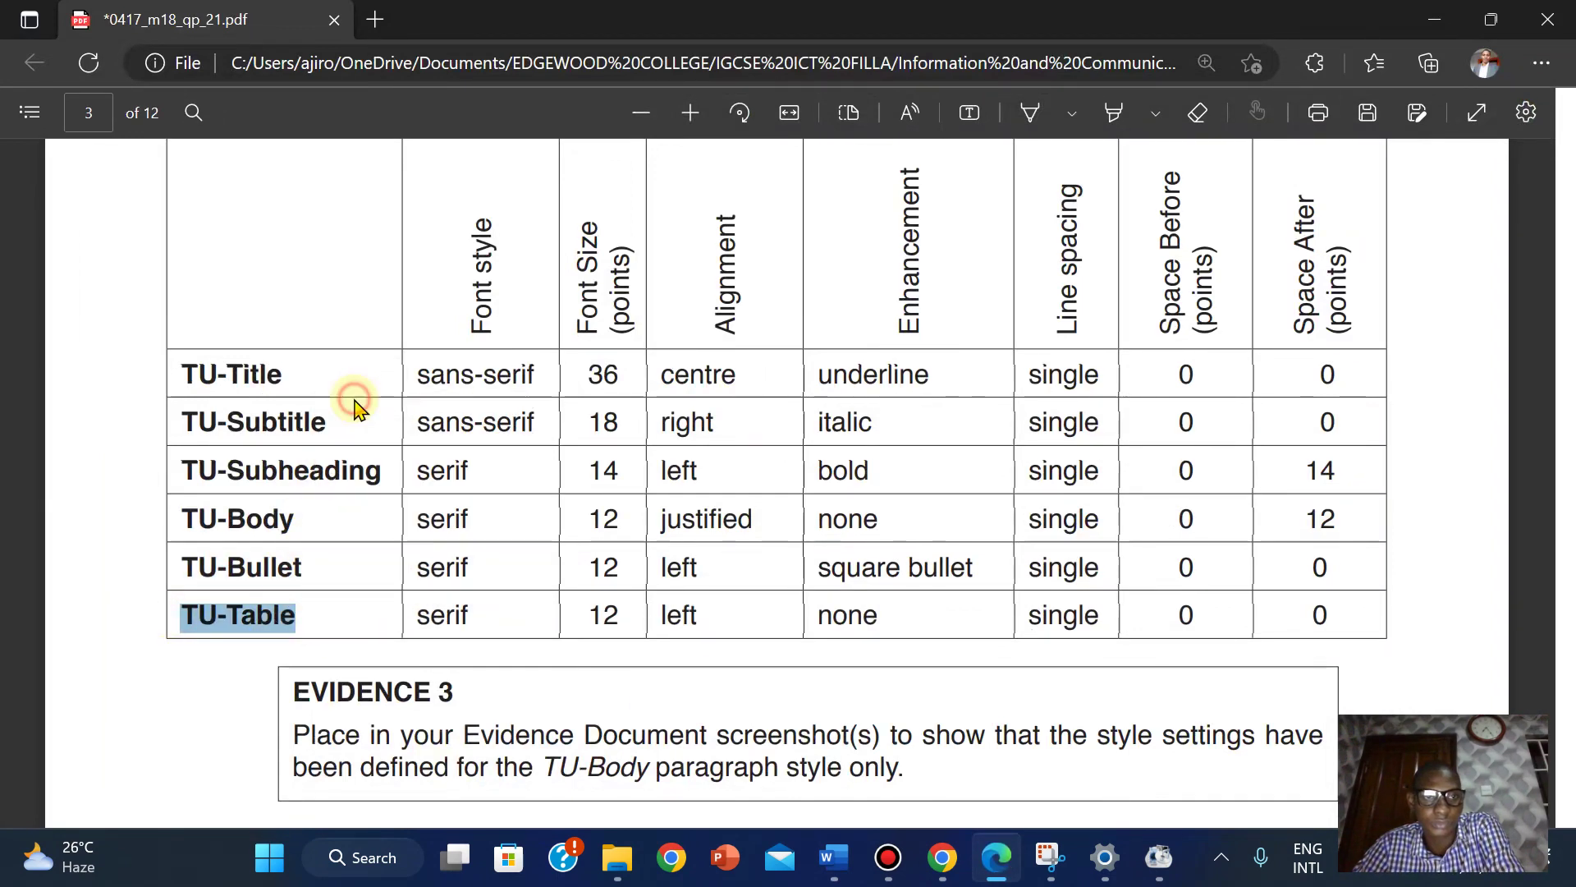
pyautogui.moveTo(975, 867)
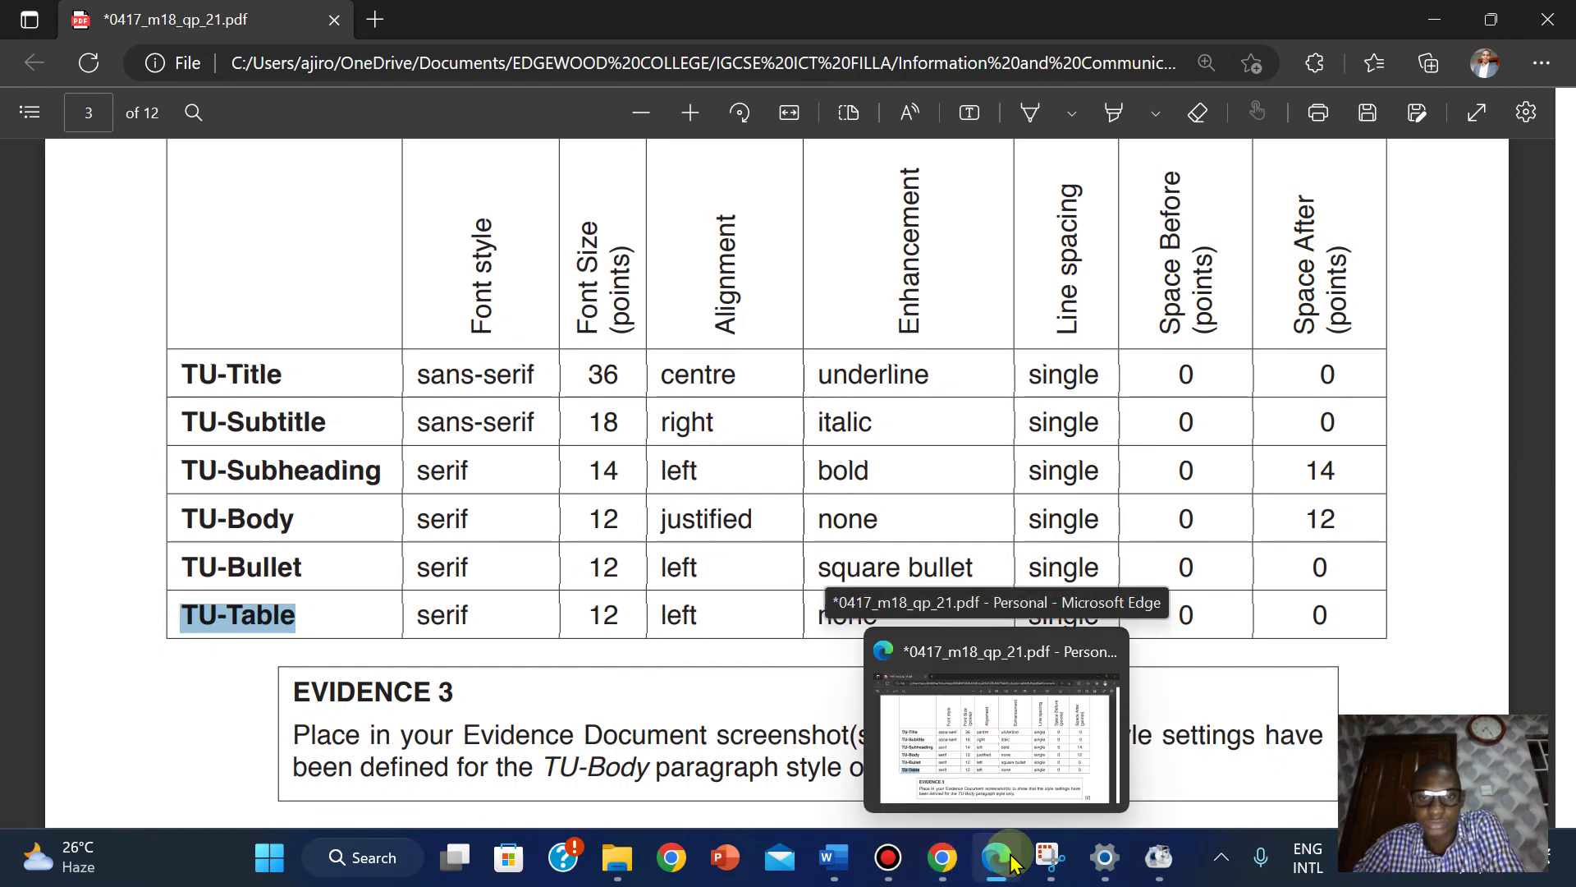
pyautogui.moveTo(834, 857)
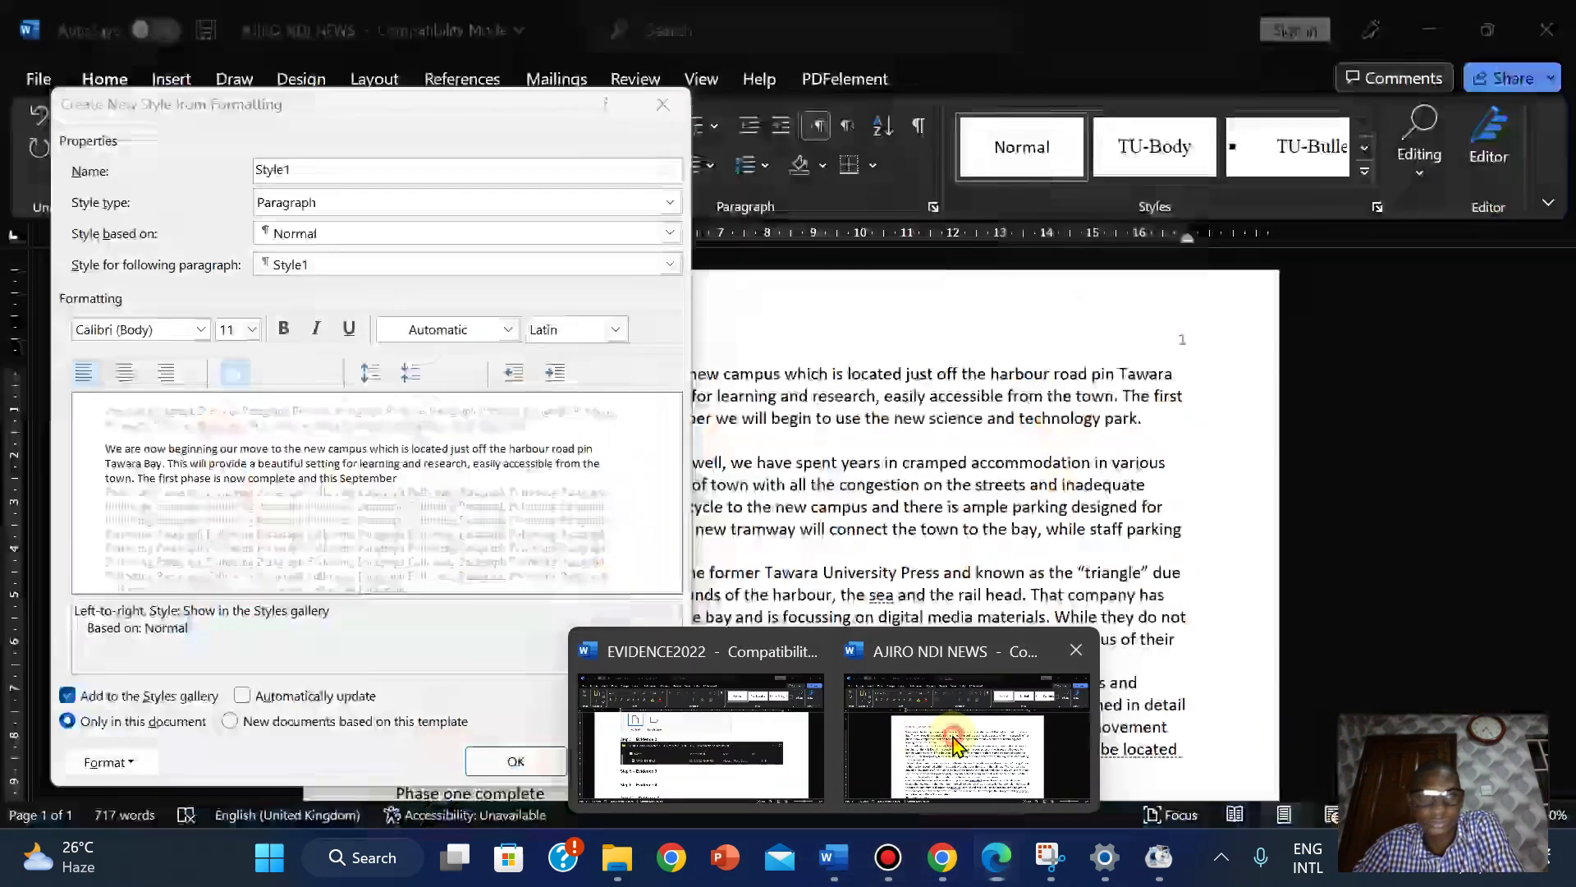
pyautogui.click(954, 745)
pyautogui.rightClick(267, 173)
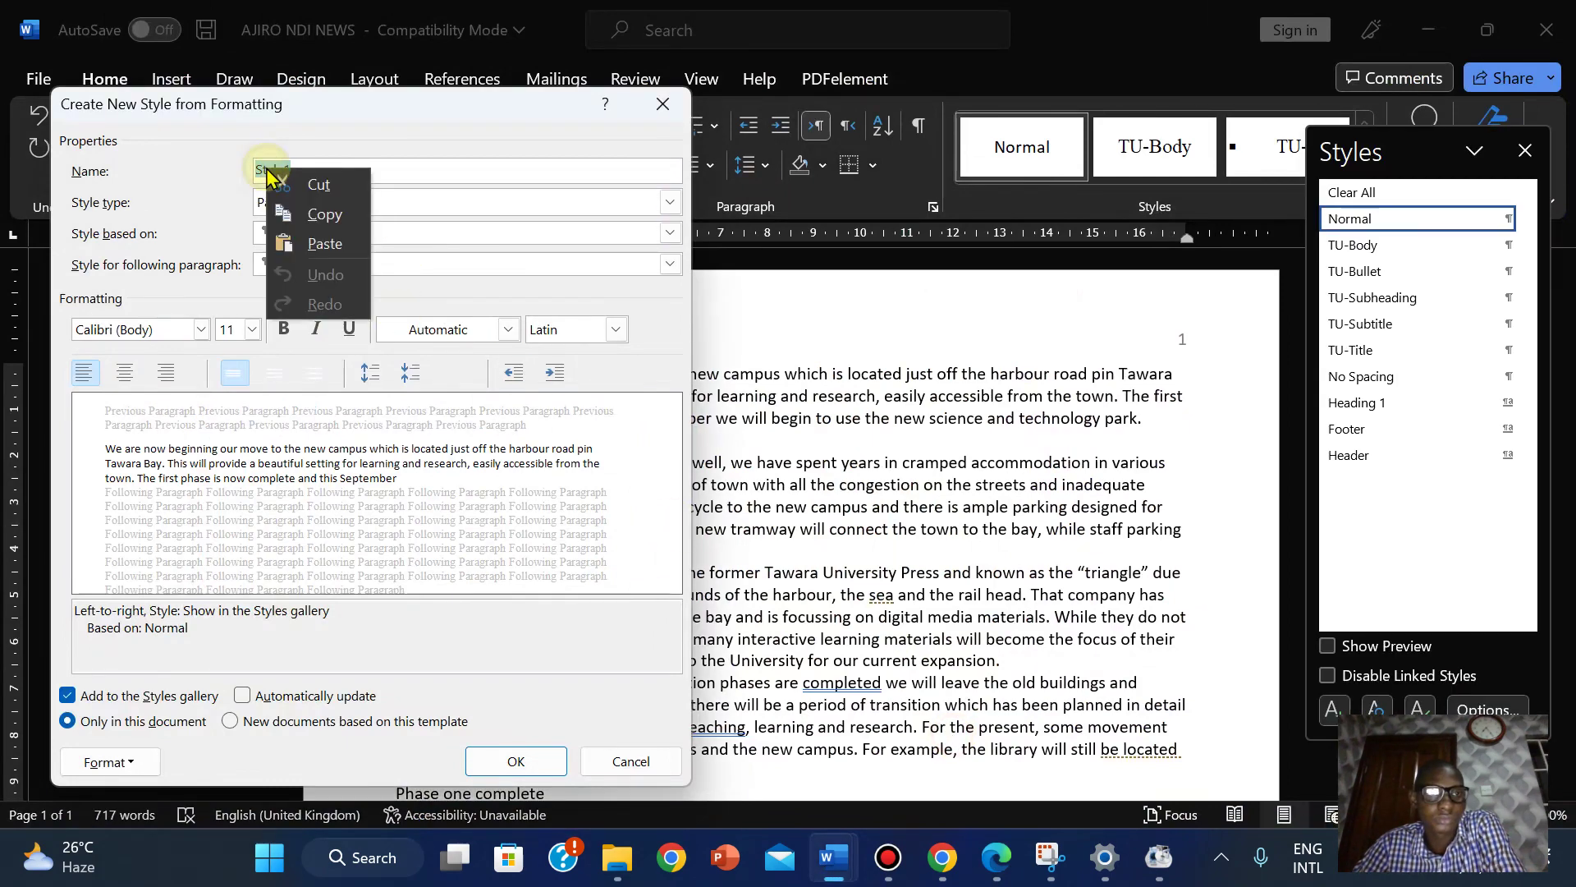
pyautogui.click(326, 244)
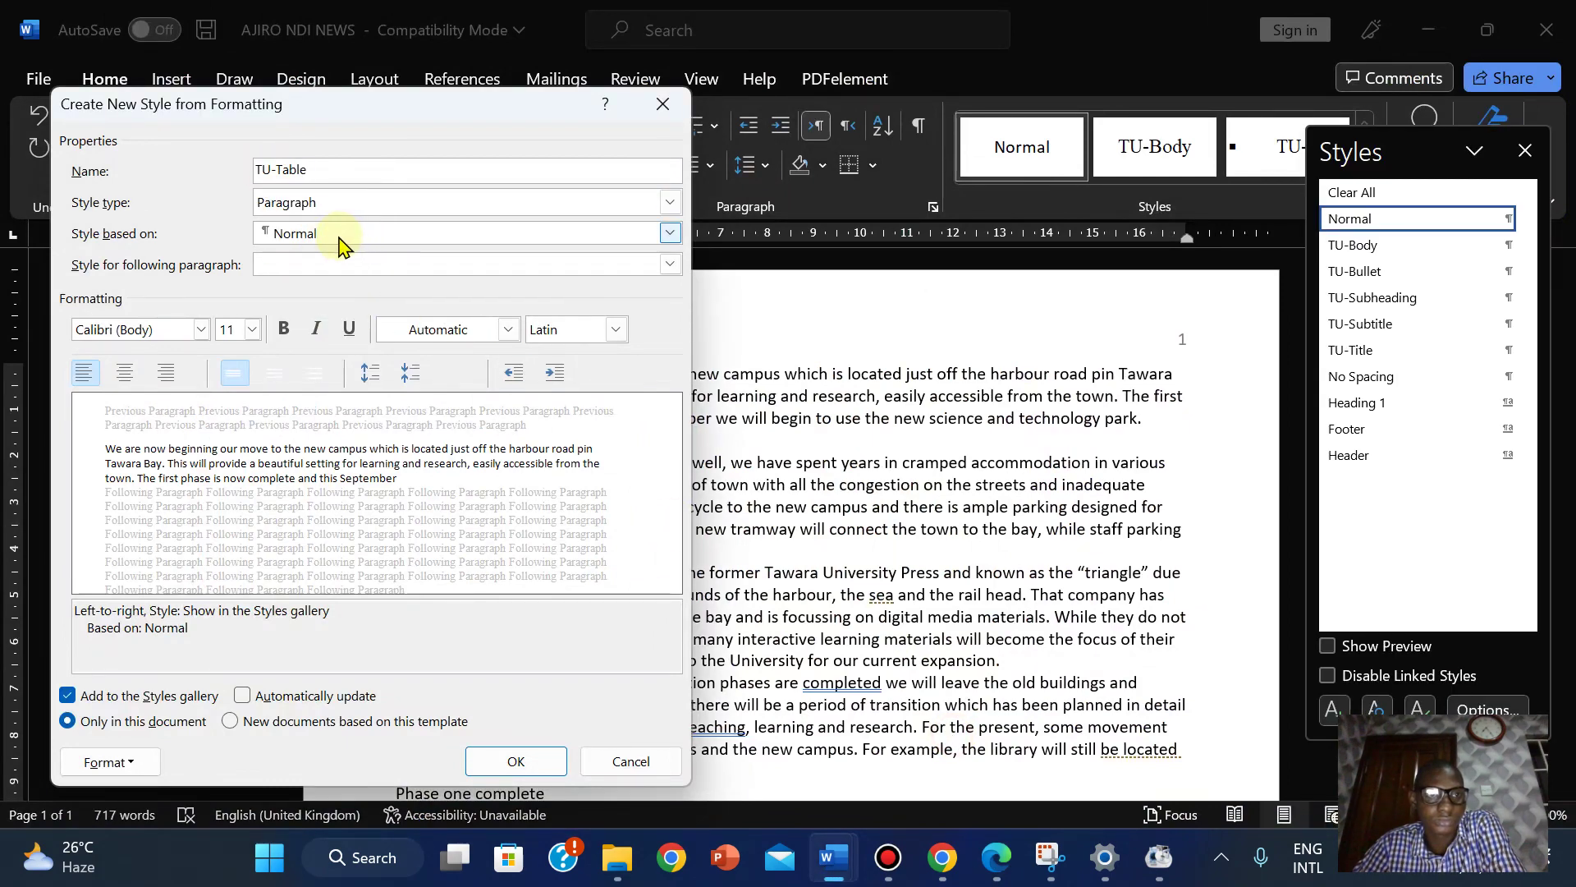
pyautogui.click(1002, 860)
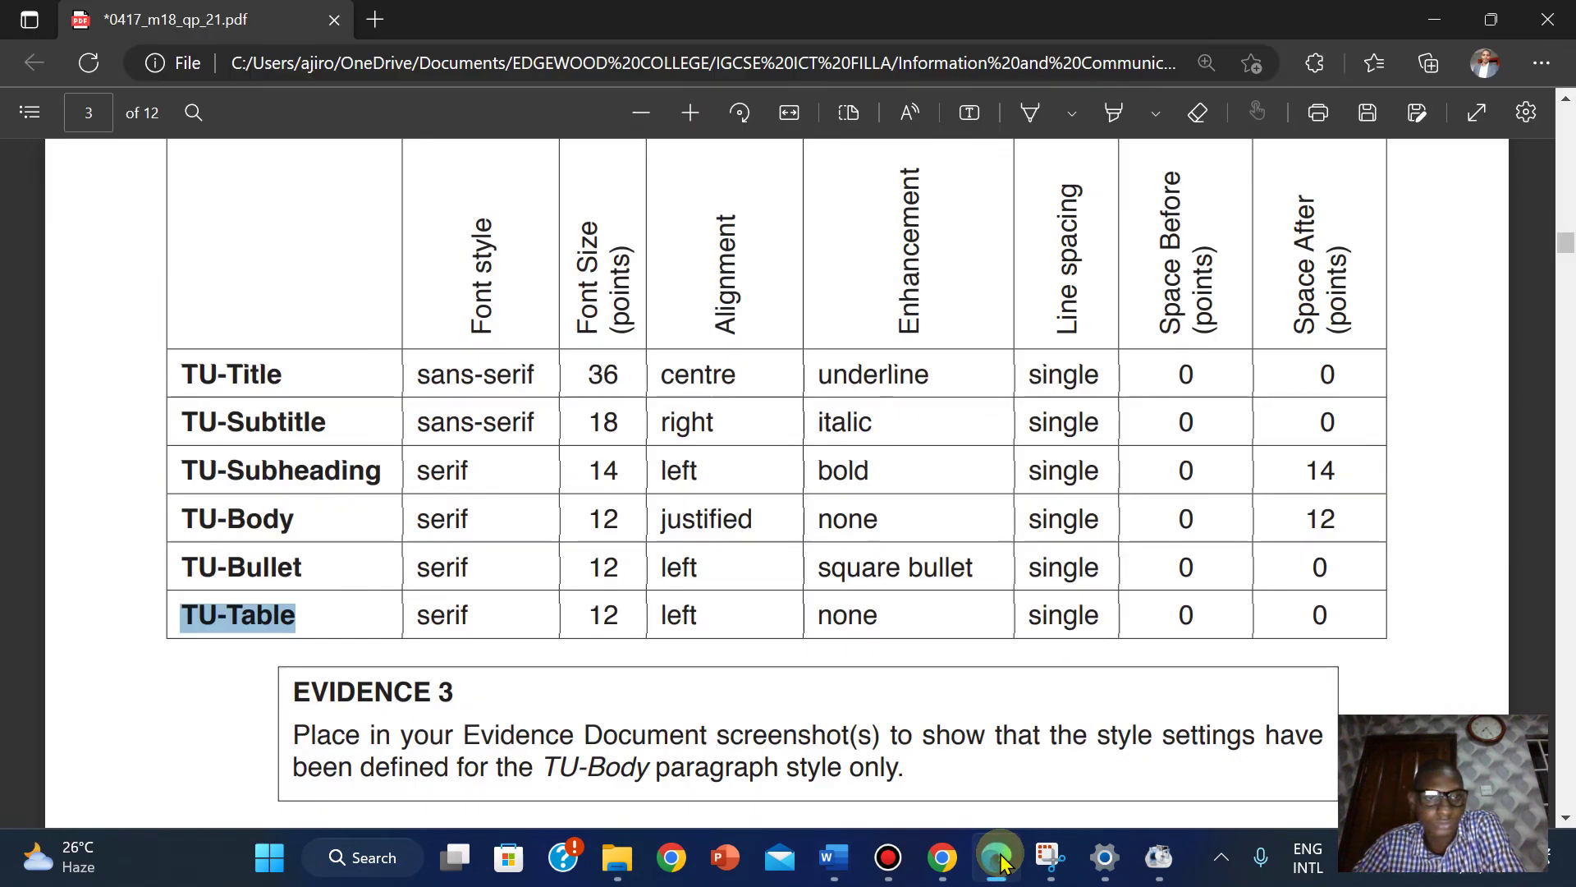
pyautogui.click(1002, 860)
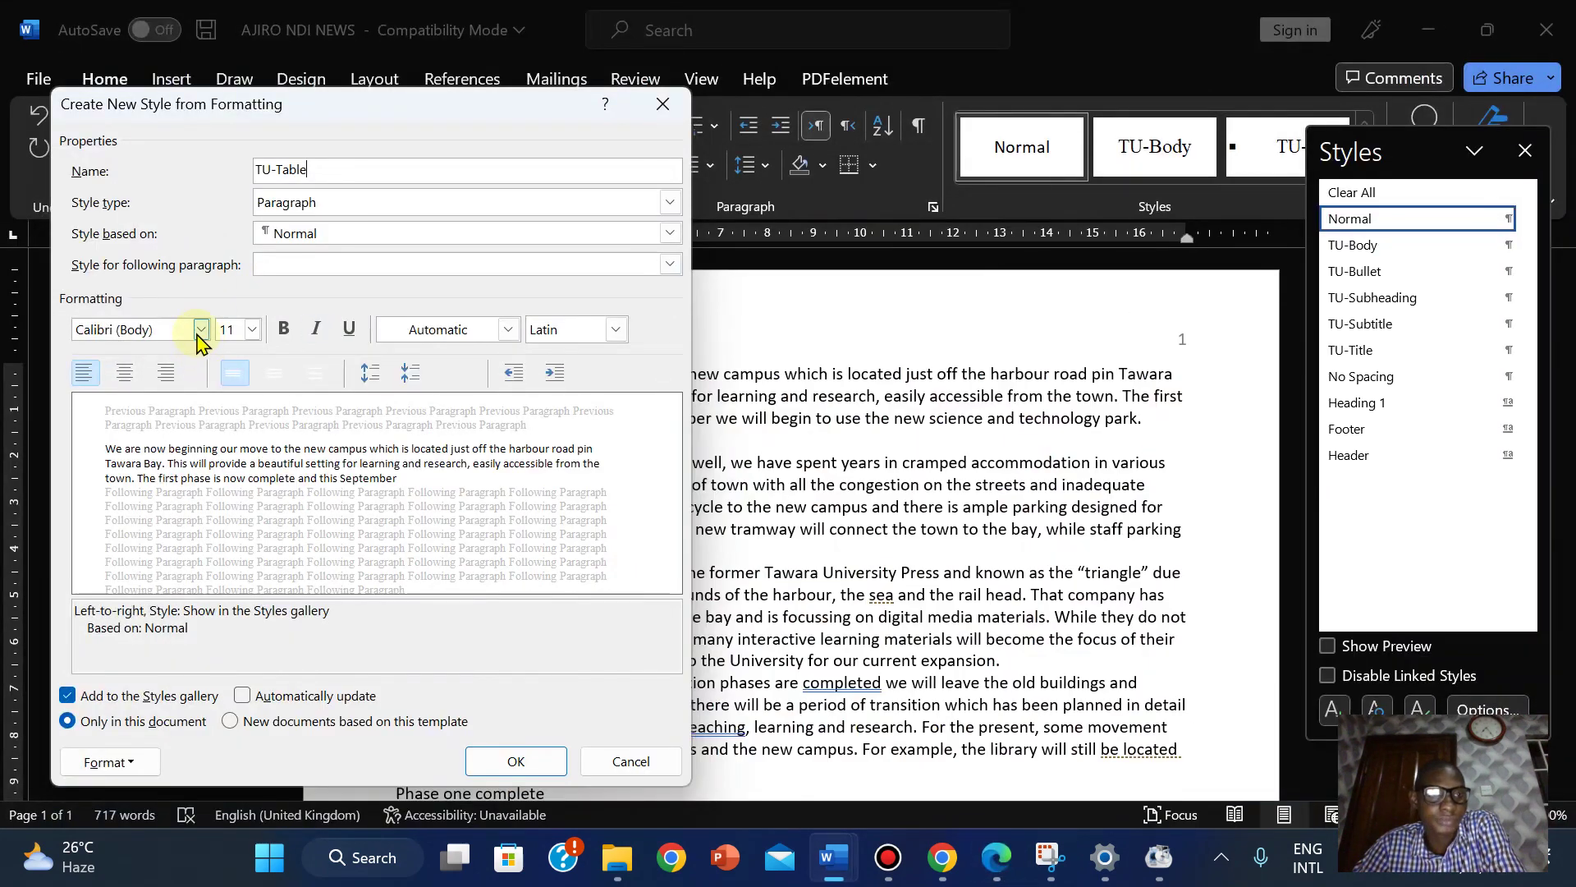
# Set TU-Table to Times New Roman 12 pt and create the style.
pyautogui.click(199, 332)
pyautogui.click(183, 442)
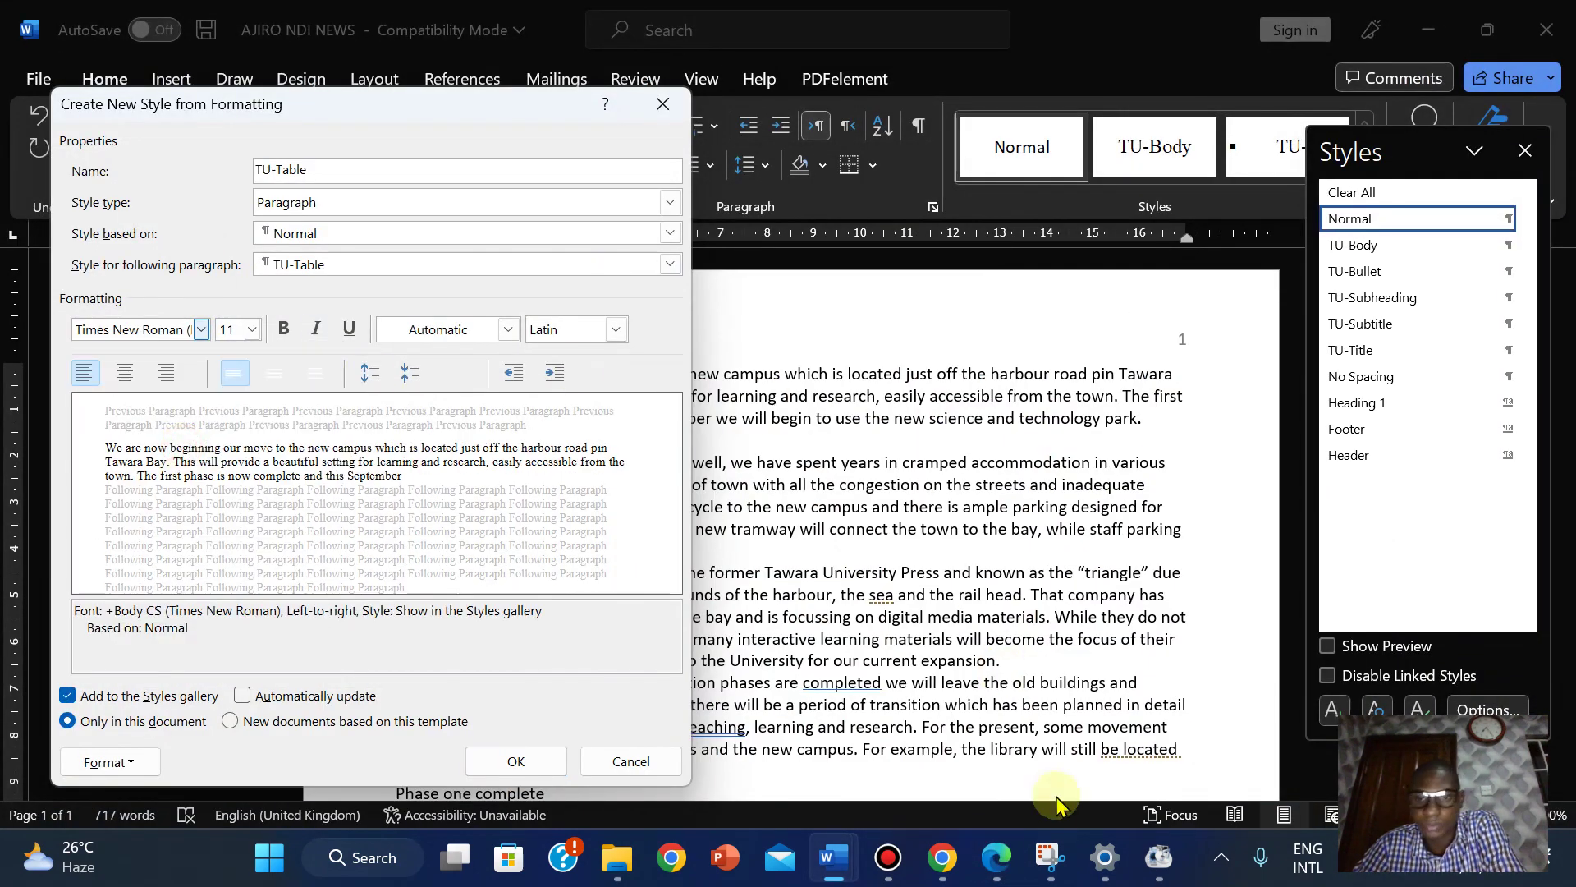
pyautogui.click(996, 859)
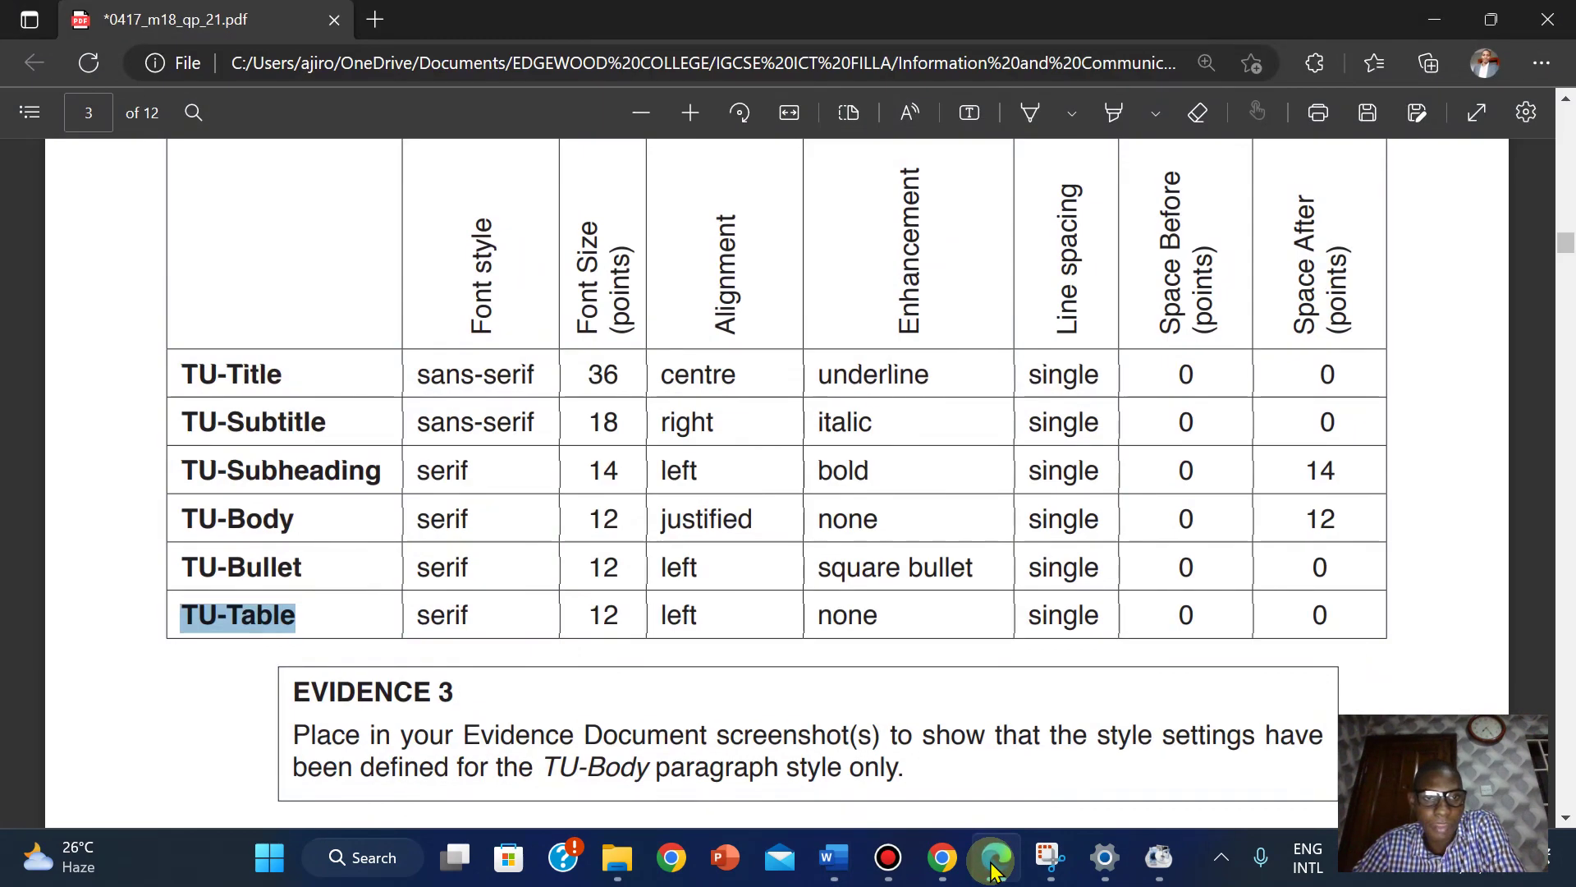
pyautogui.click(996, 859)
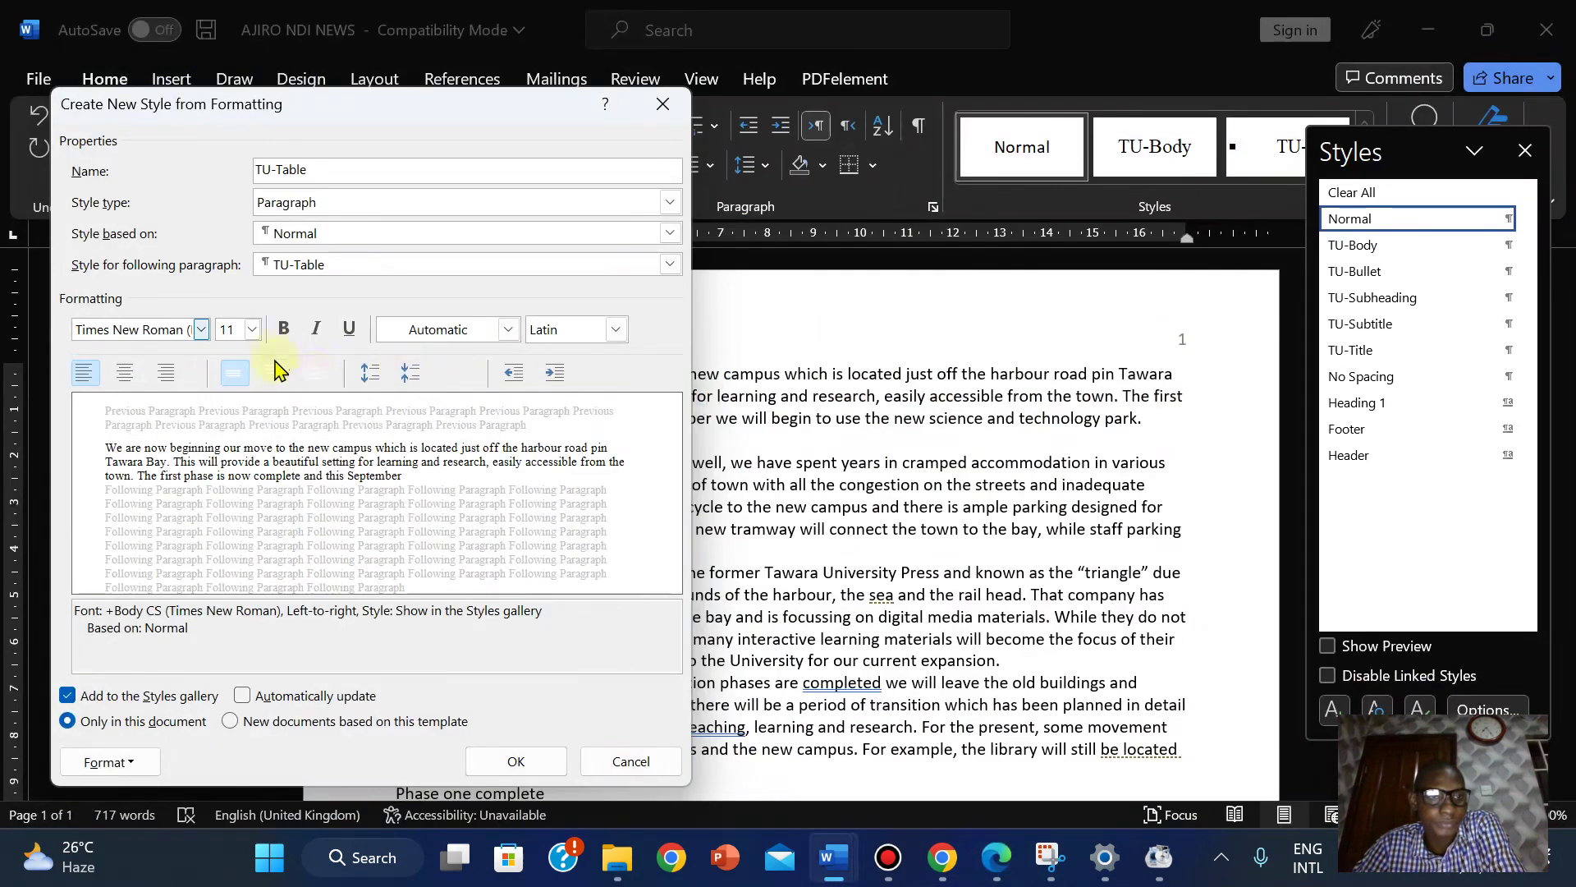
pyautogui.click(252, 329)
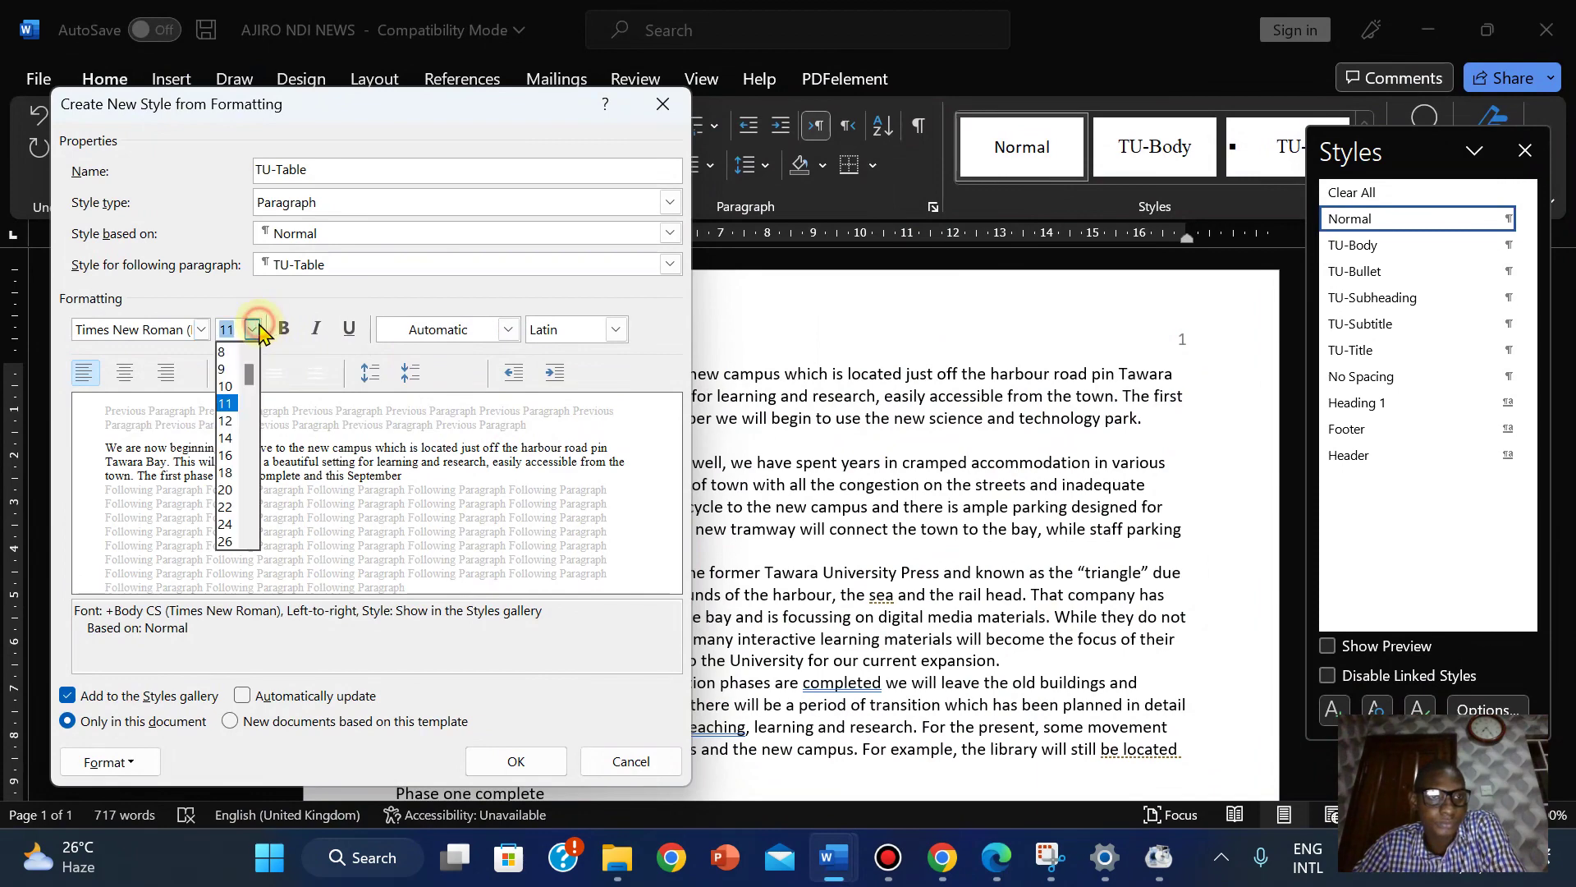
pyautogui.click(228, 413)
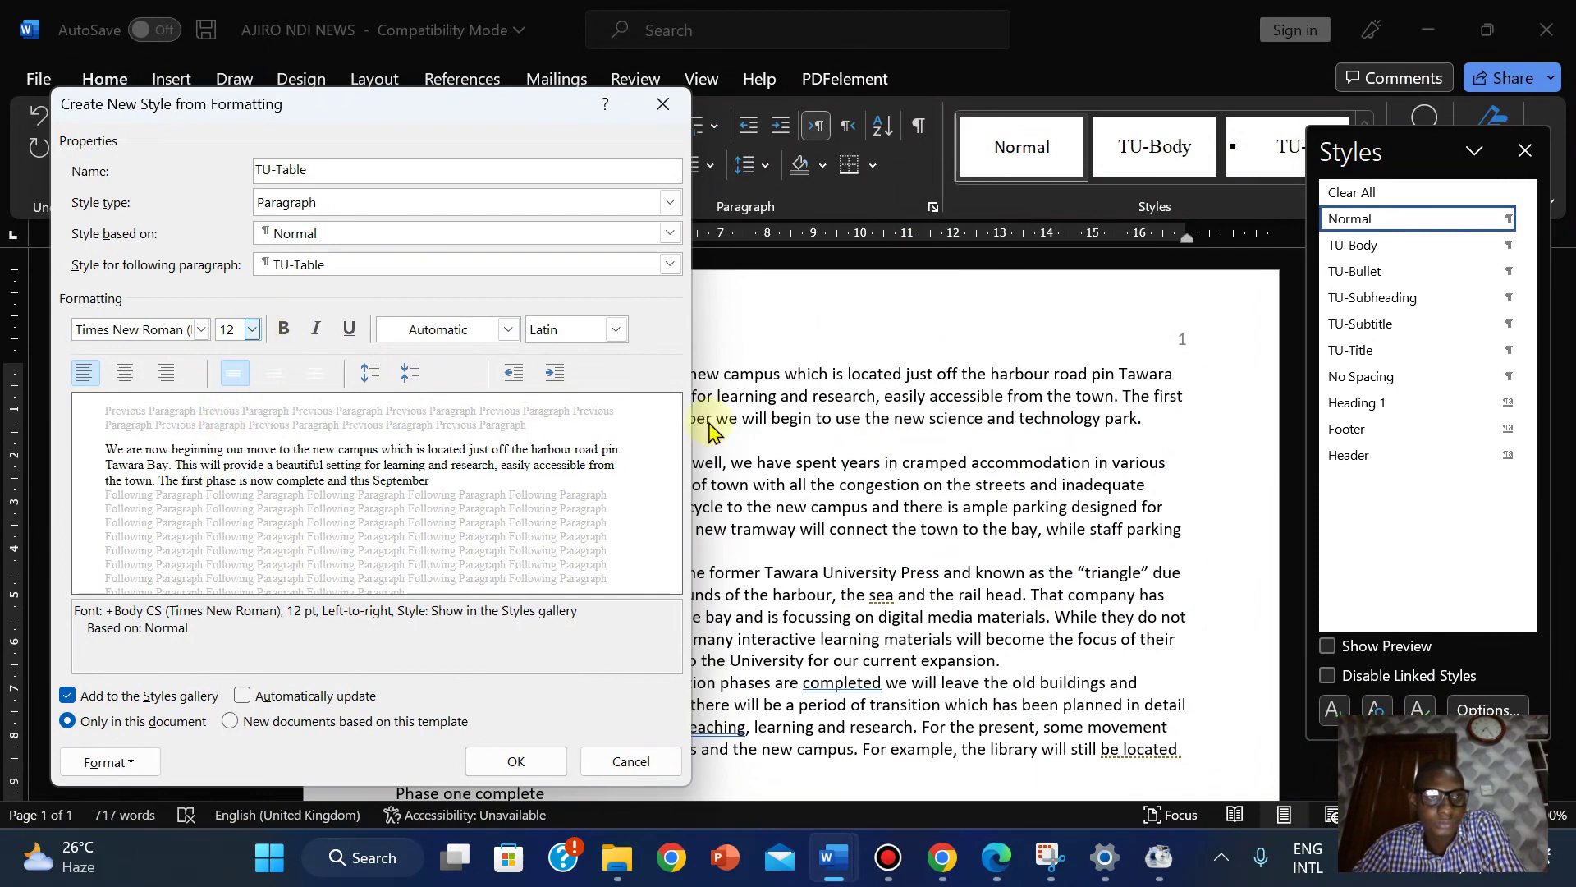
pyautogui.click(999, 873)
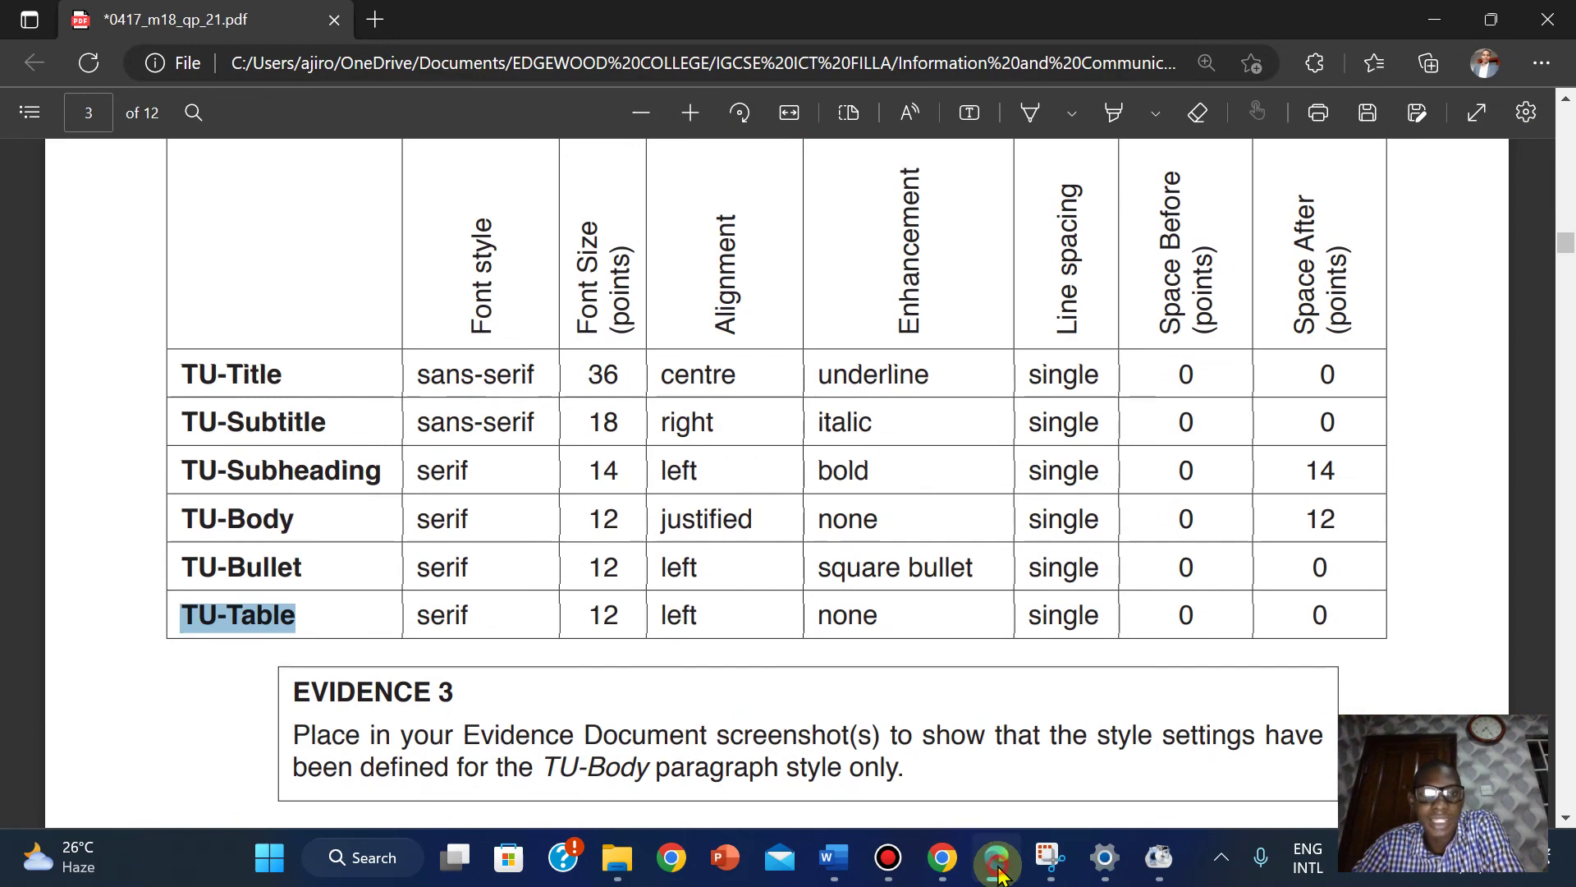
pyautogui.click(999, 872)
pyautogui.click(999, 872)
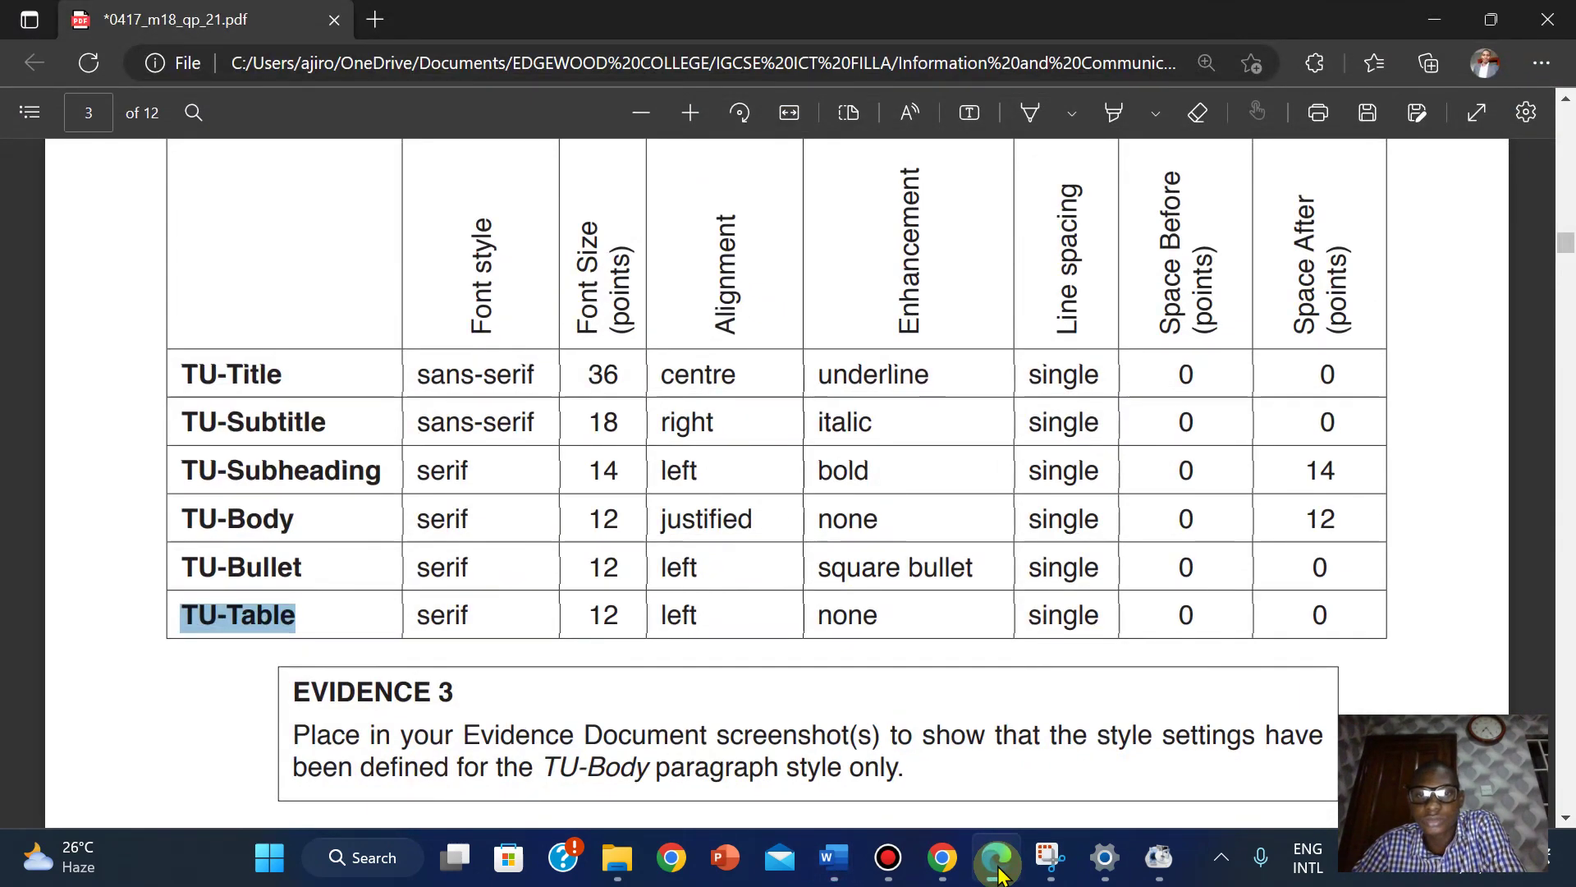
pyautogui.click(999, 873)
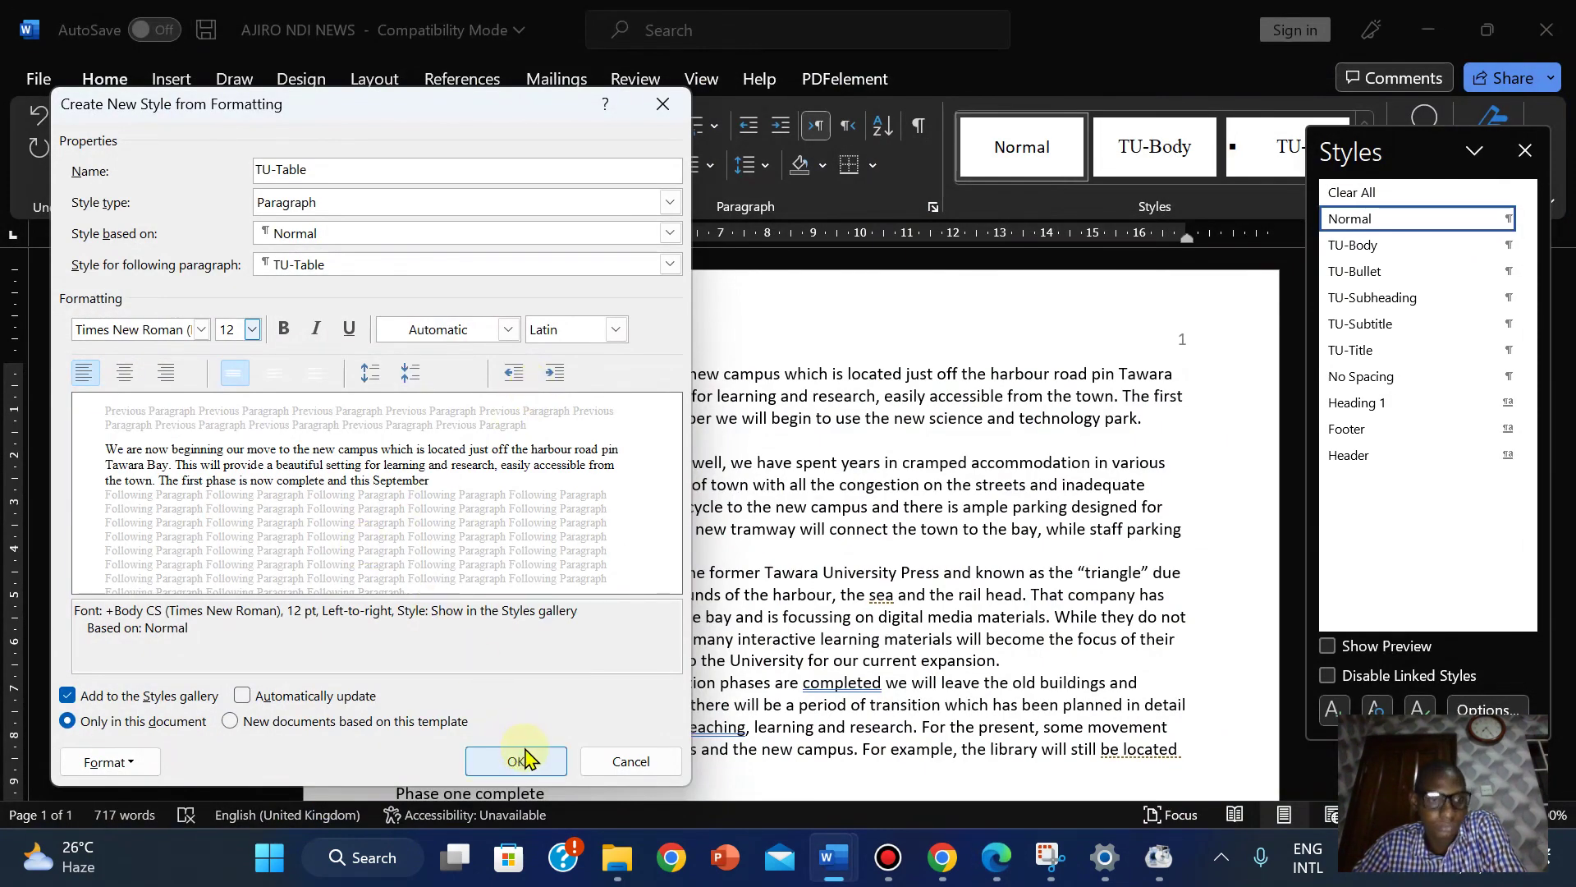
pyautogui.click(517, 762)
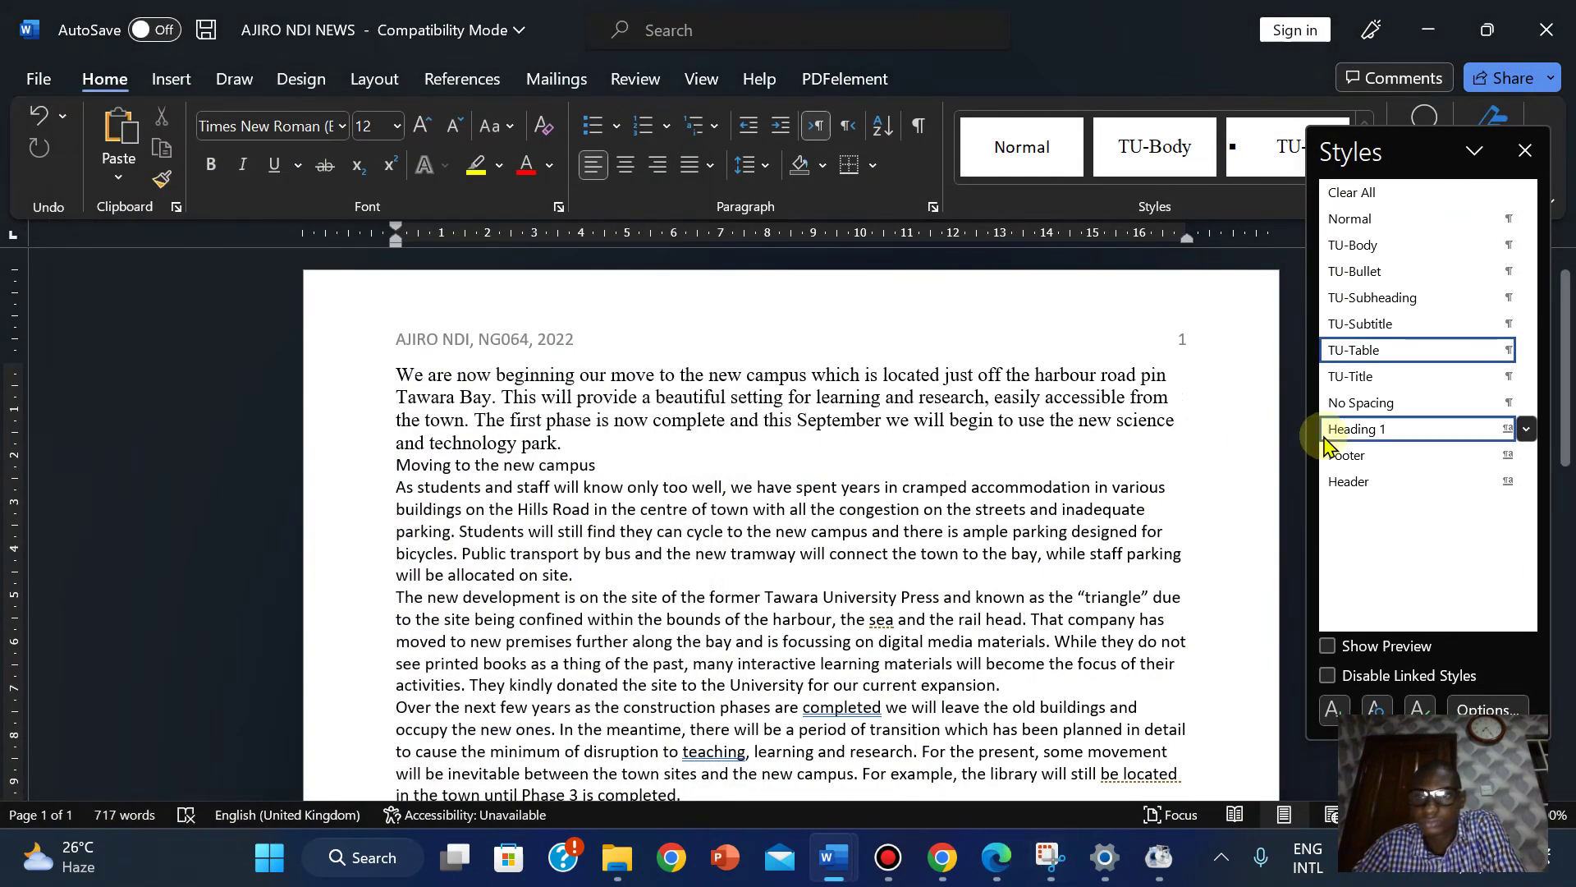
pyautogui.click(996, 861)
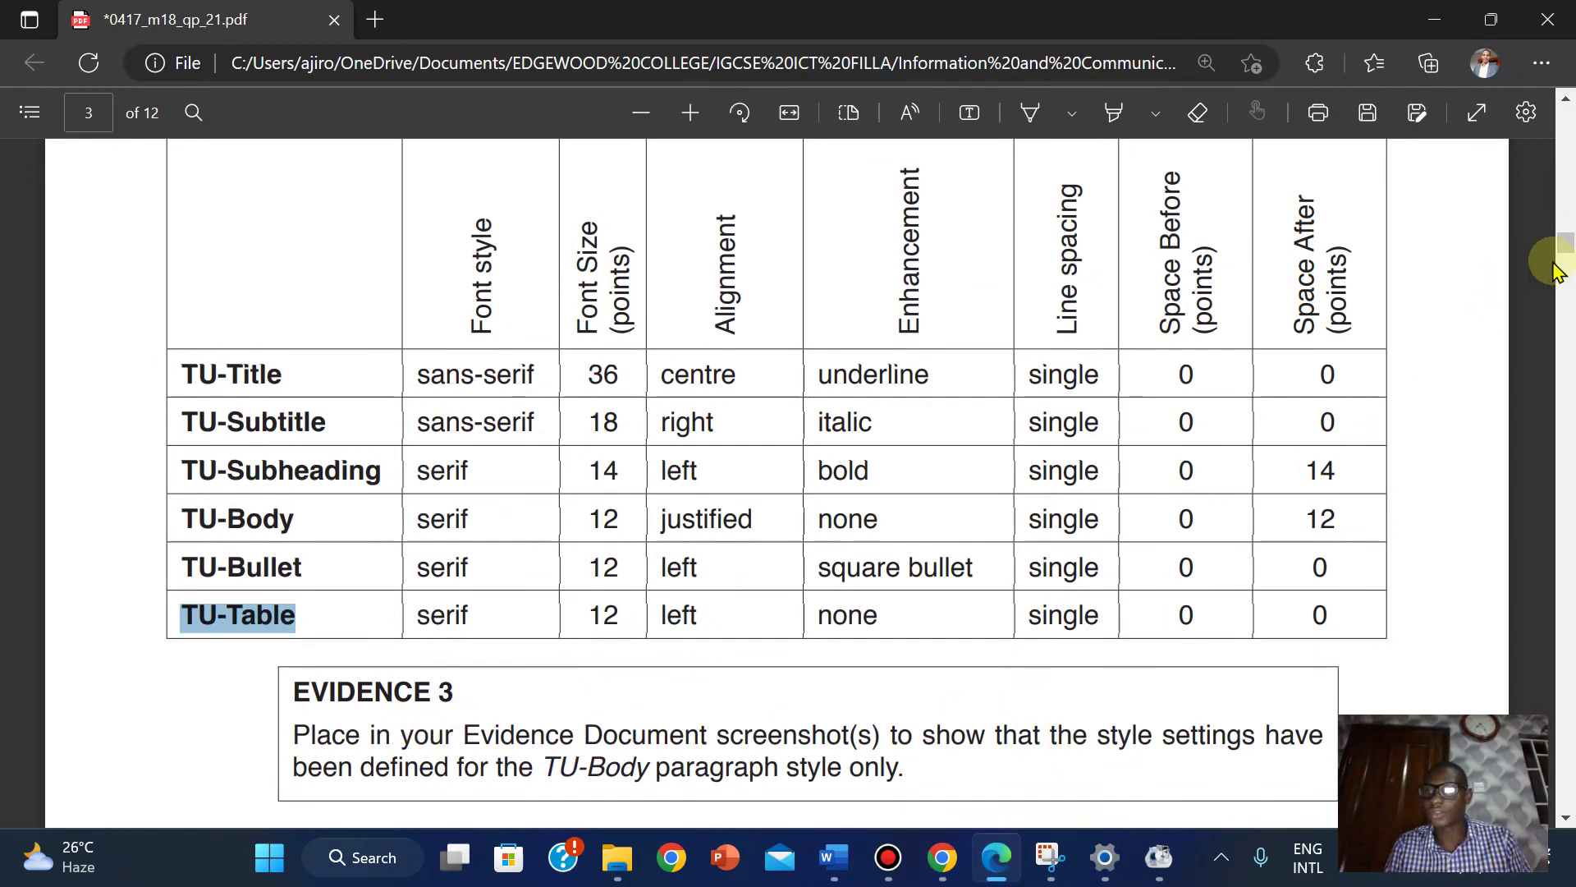
pyautogui.scroll(-4, 1554, 271)
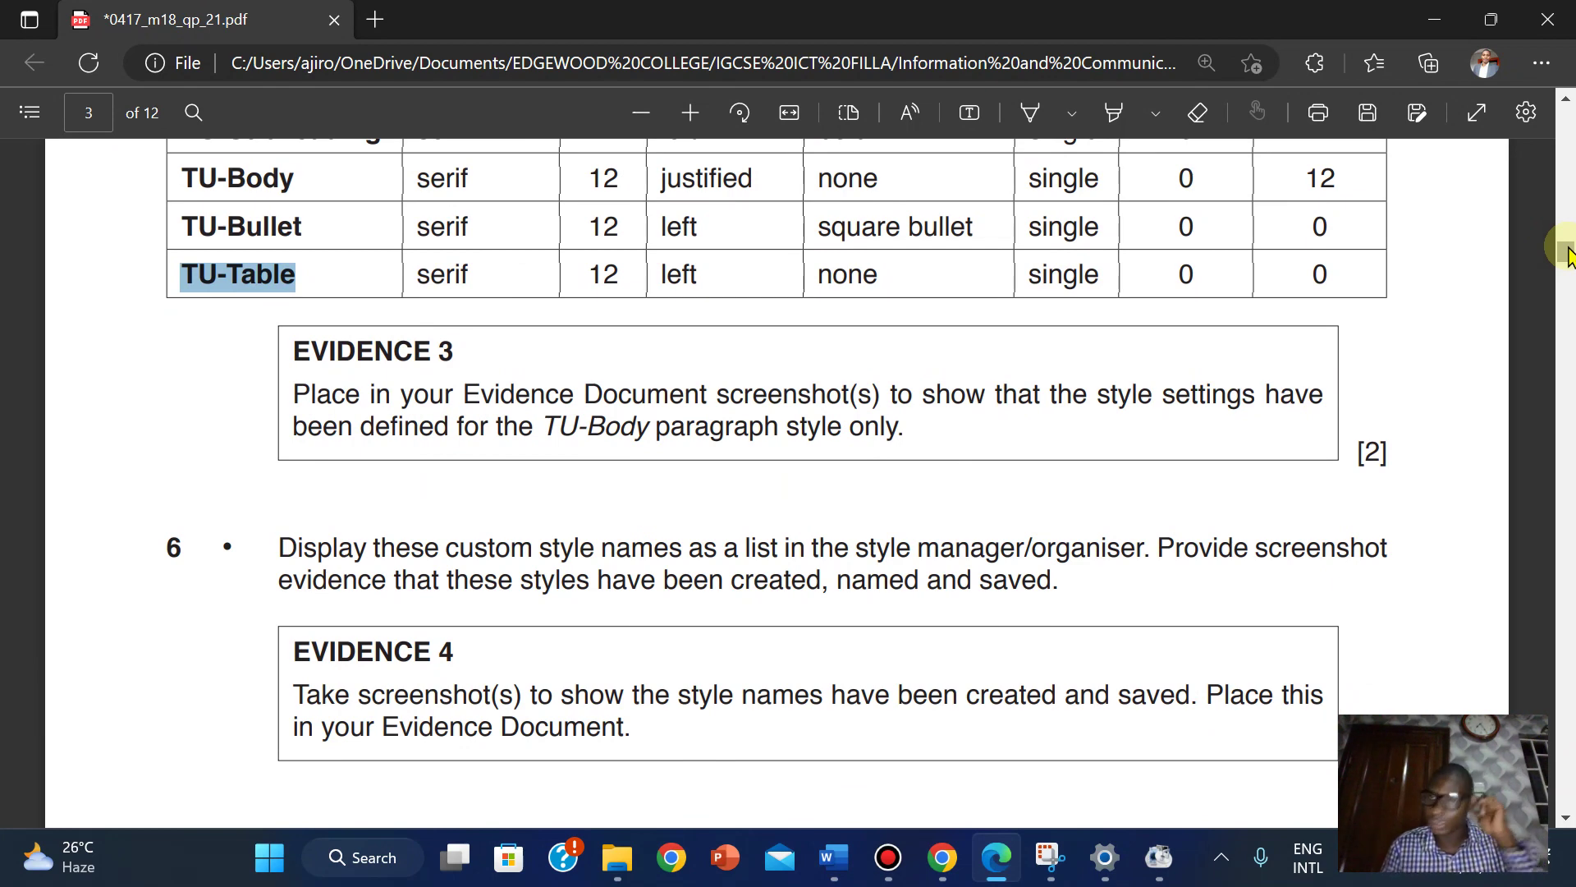
pyautogui.click(1568, 247)
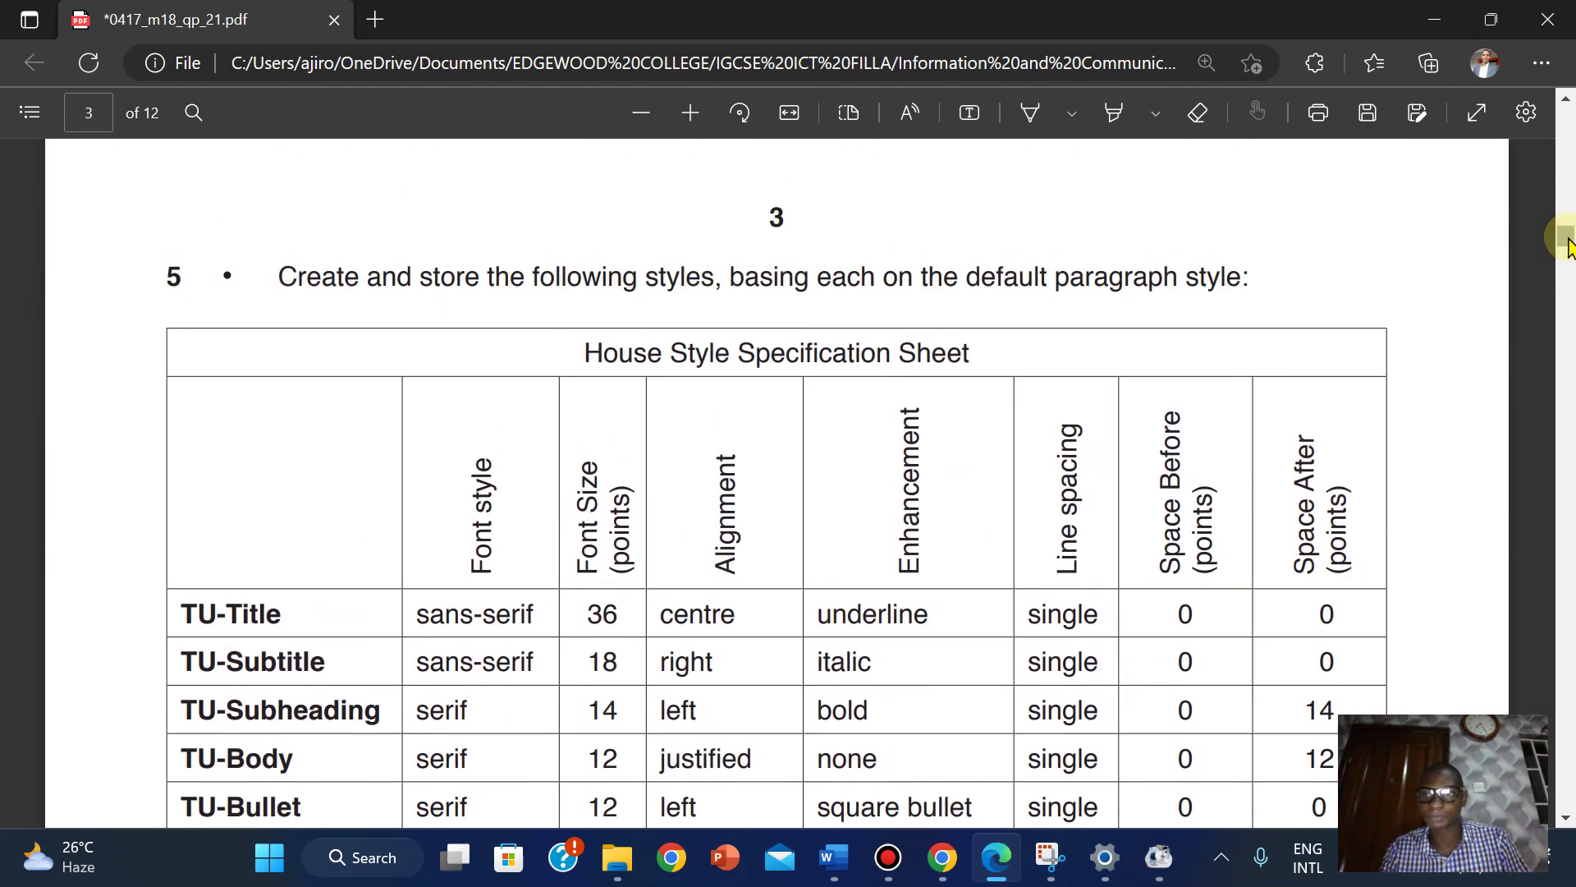
pyautogui.moveTo(1568, 246); pyautogui.dragTo(1568, 264)
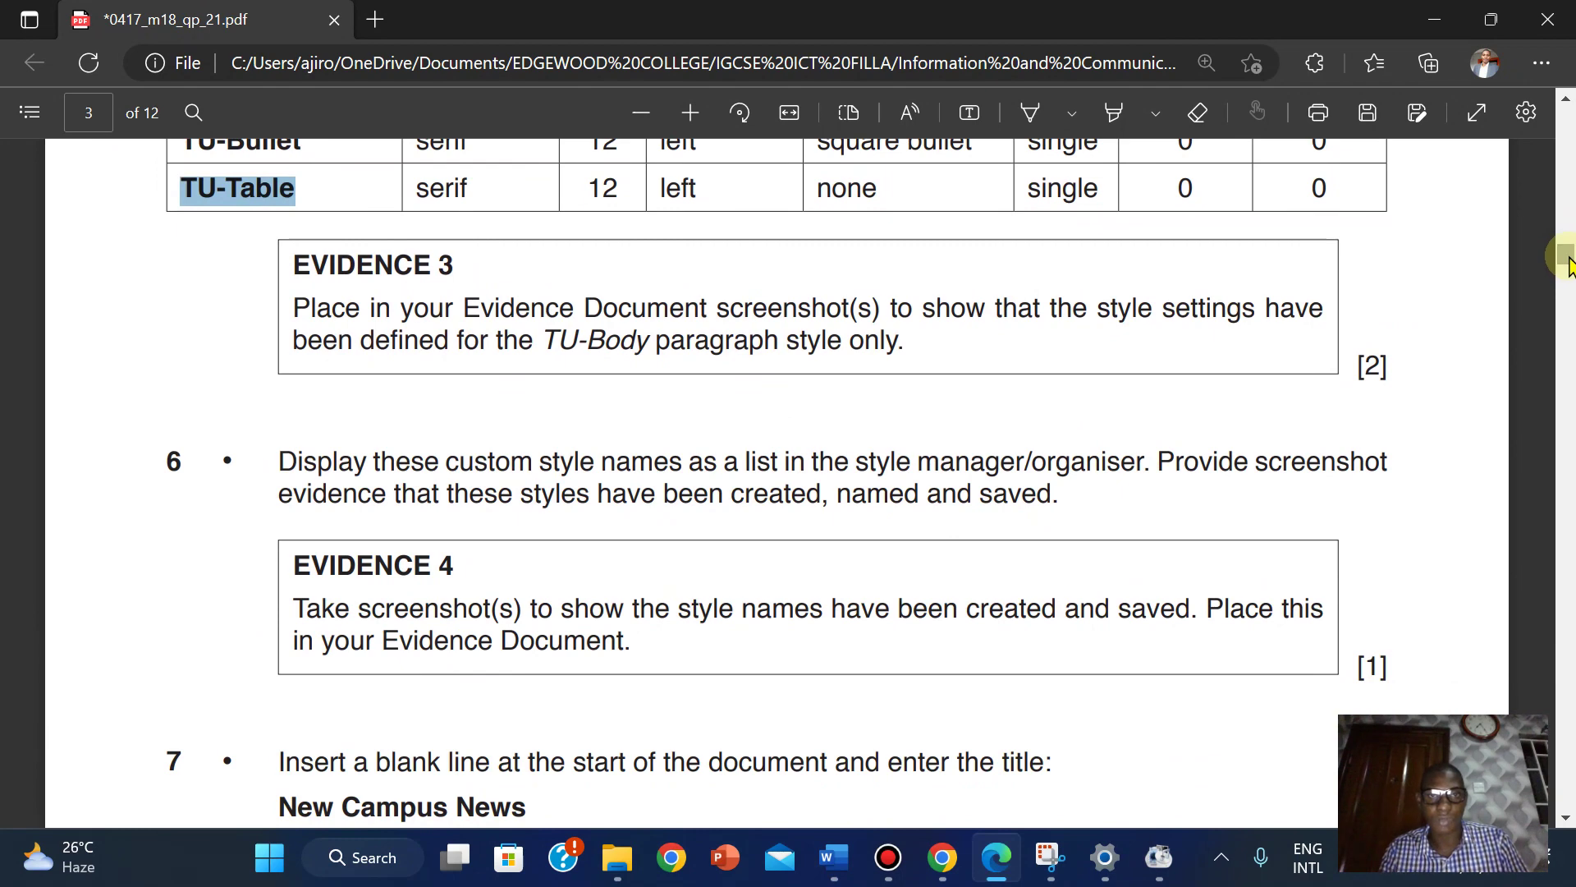
pyautogui.moveTo(833, 857)
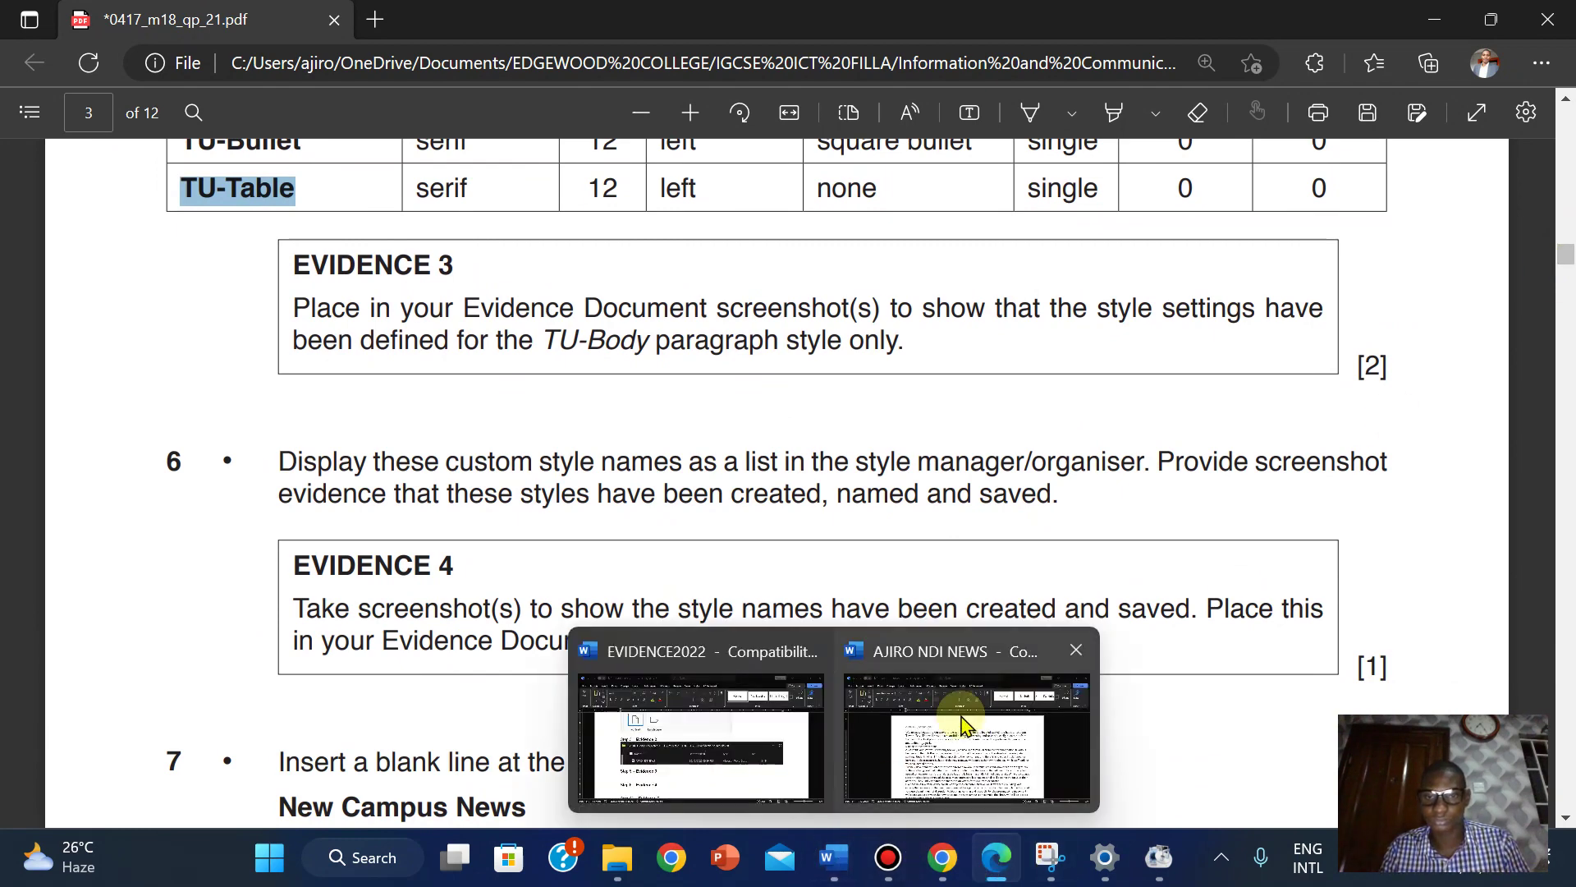
pyautogui.click(965, 727)
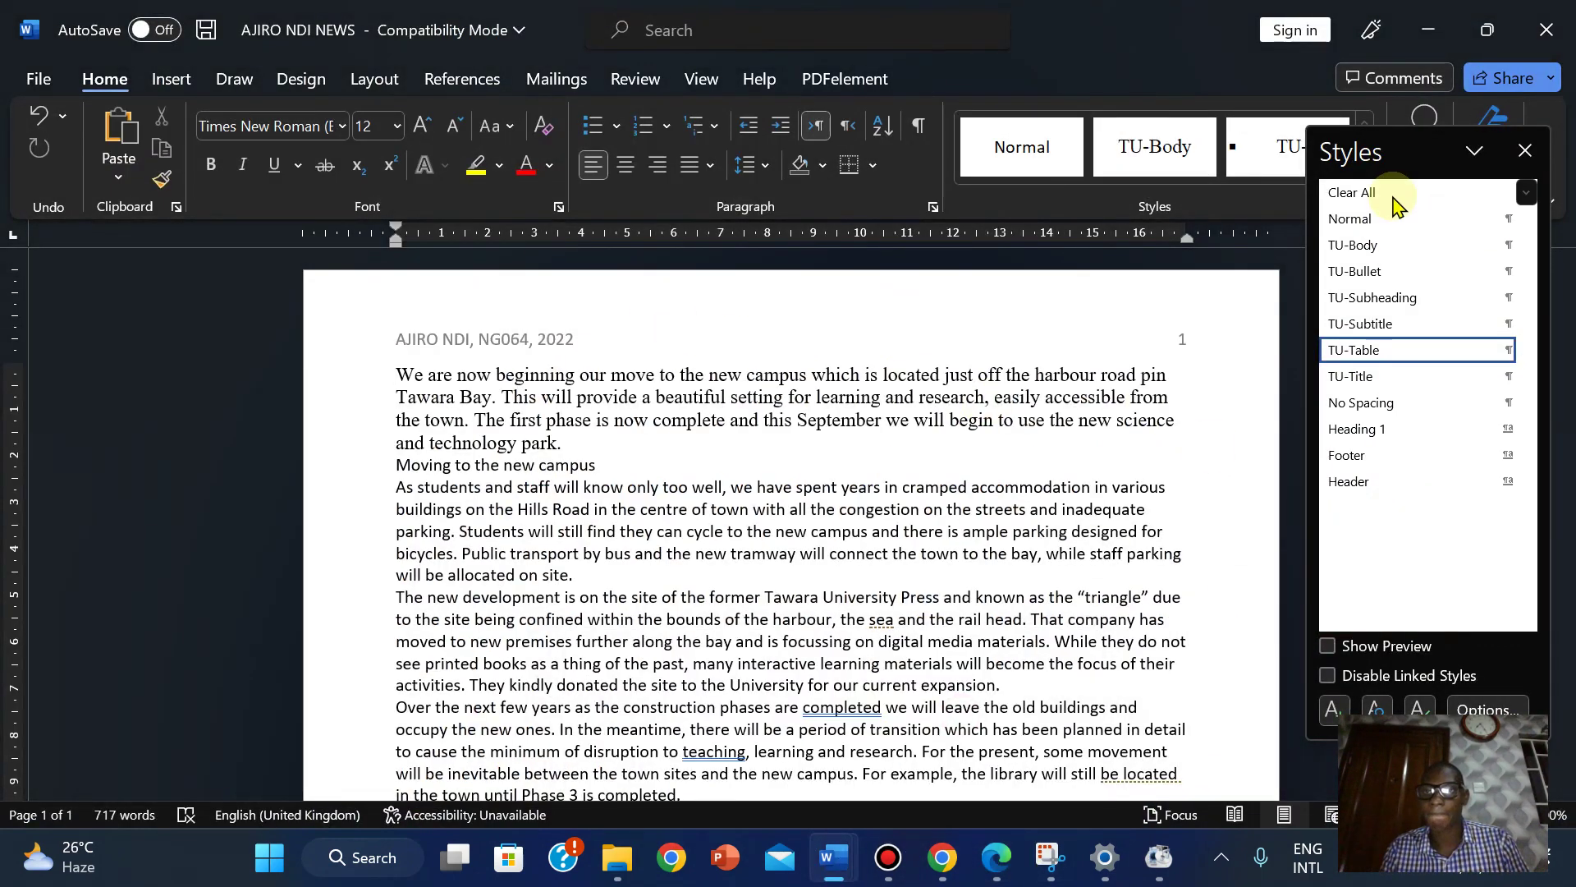
# Apply TU-Body to the opening paragraph and open its paragraph settings through Modify Style.
pyautogui.click(1371, 246)
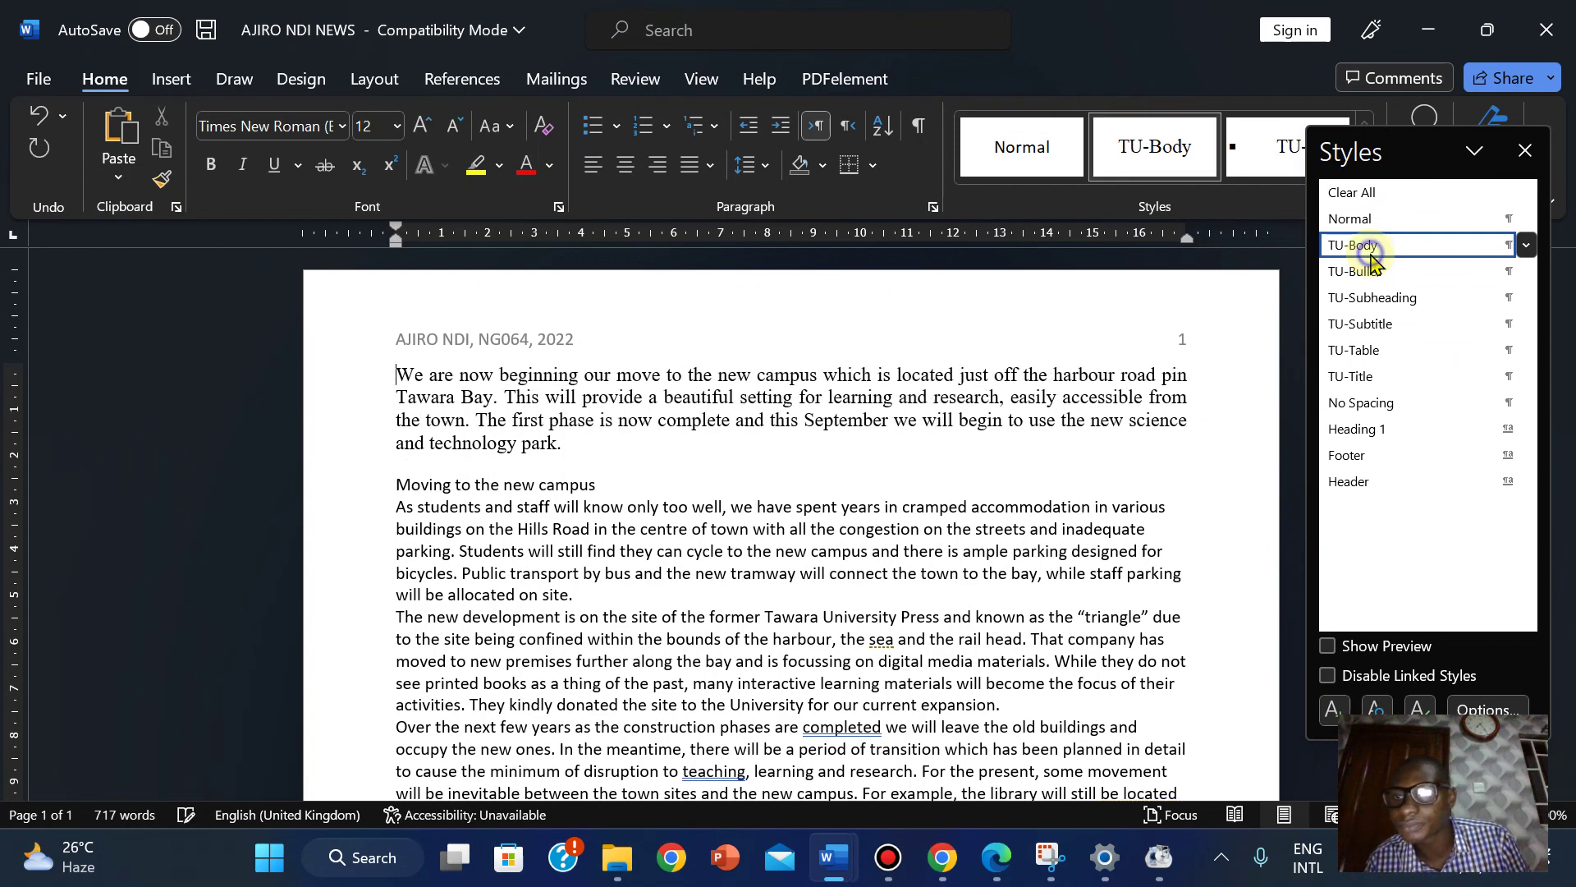
pyautogui.rightClick(1371, 247)
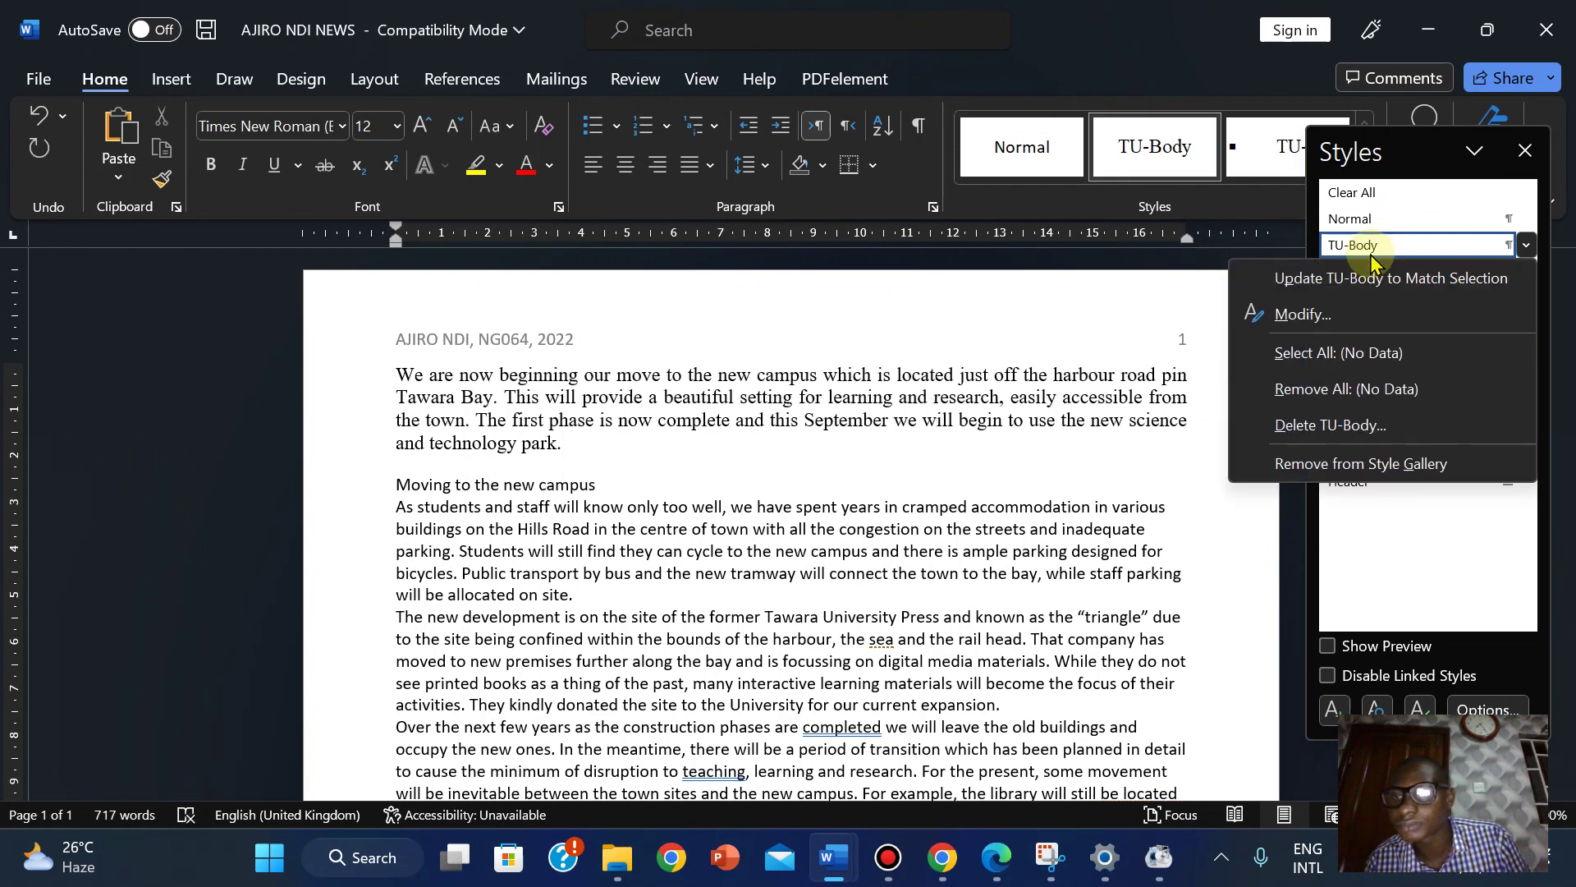
pyautogui.click(1286, 320)
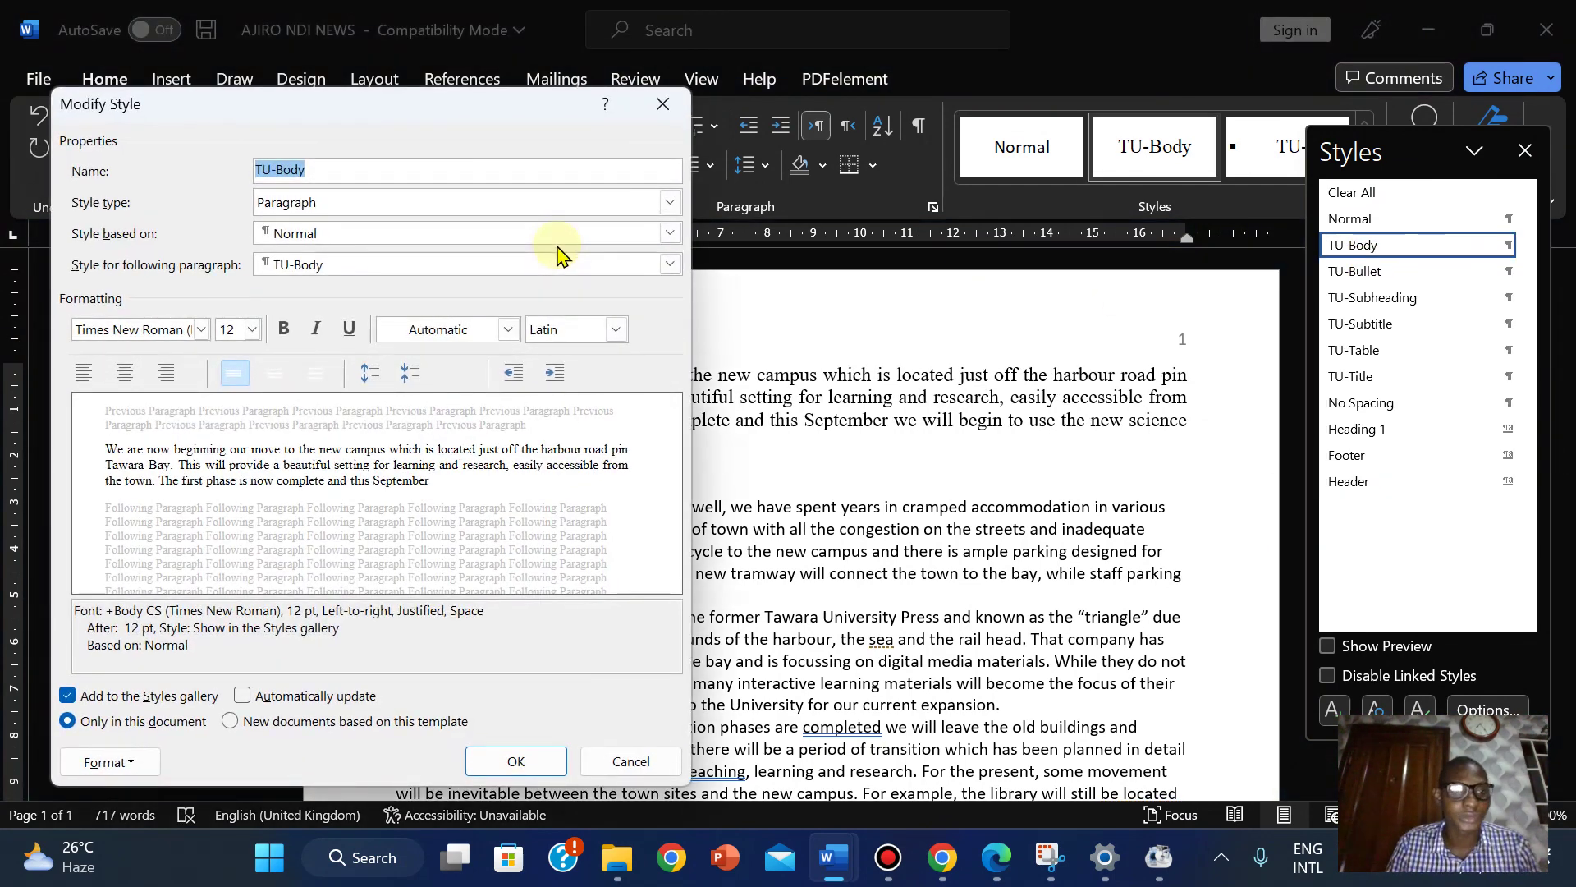
pyautogui.click(120, 761)
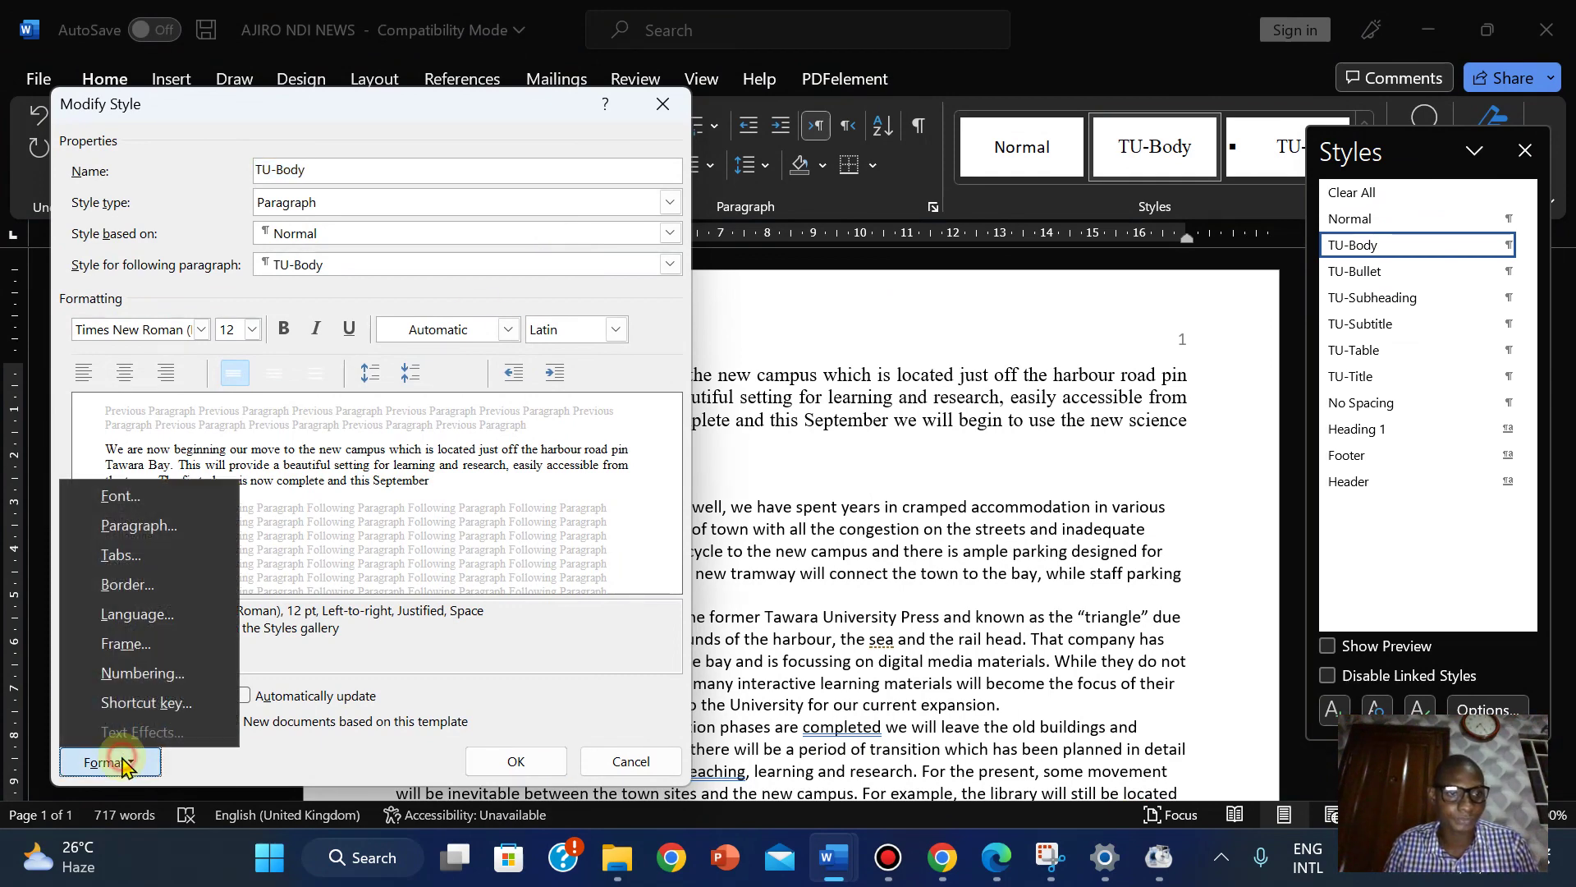
pyautogui.click(139, 526)
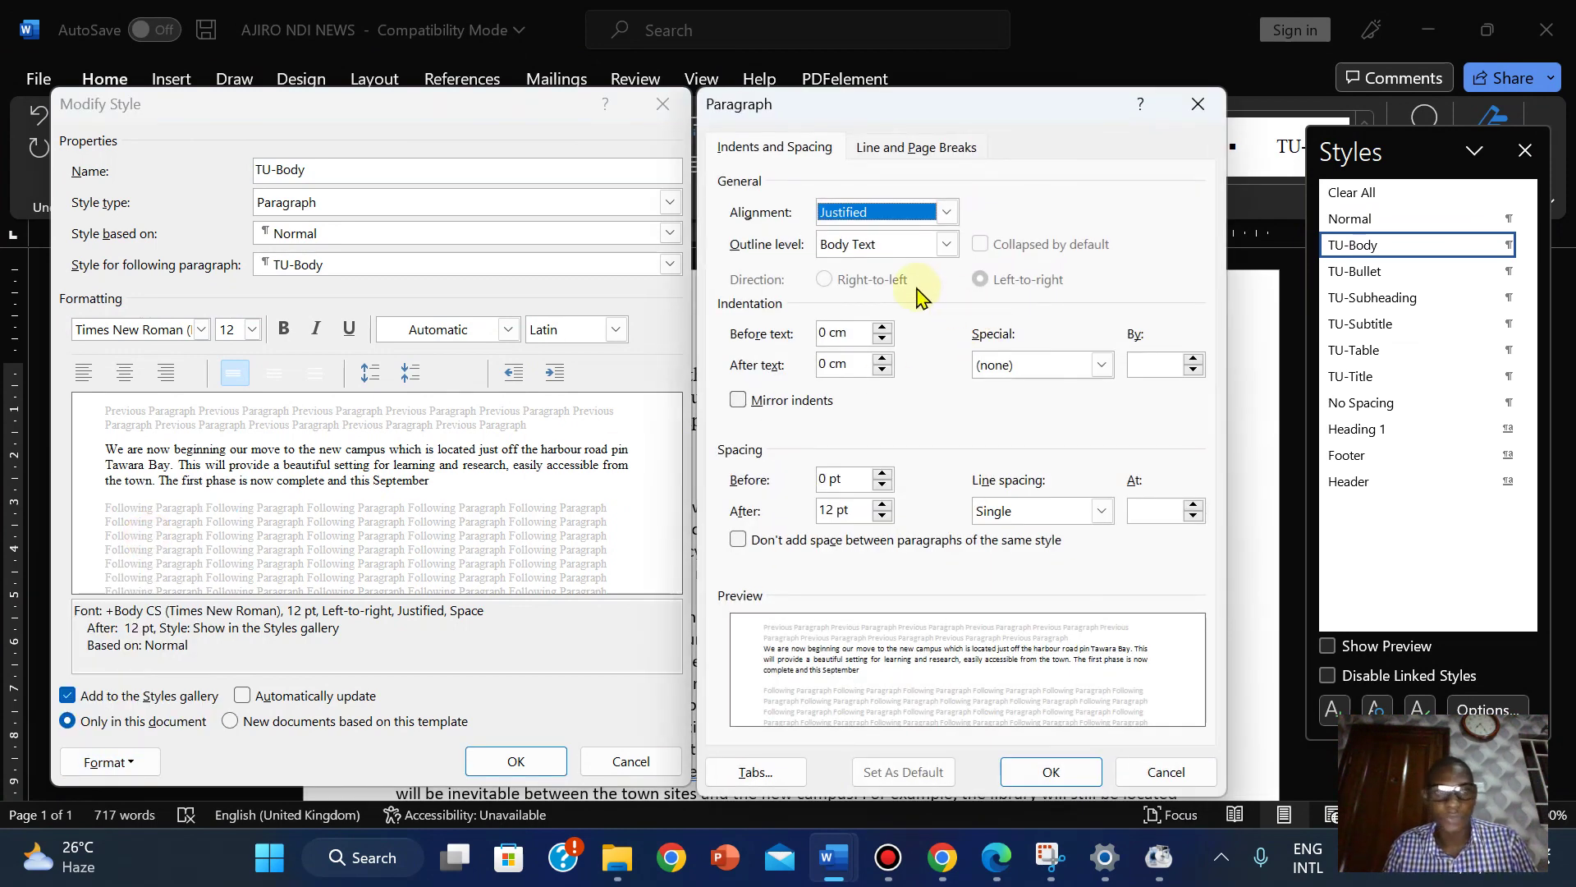
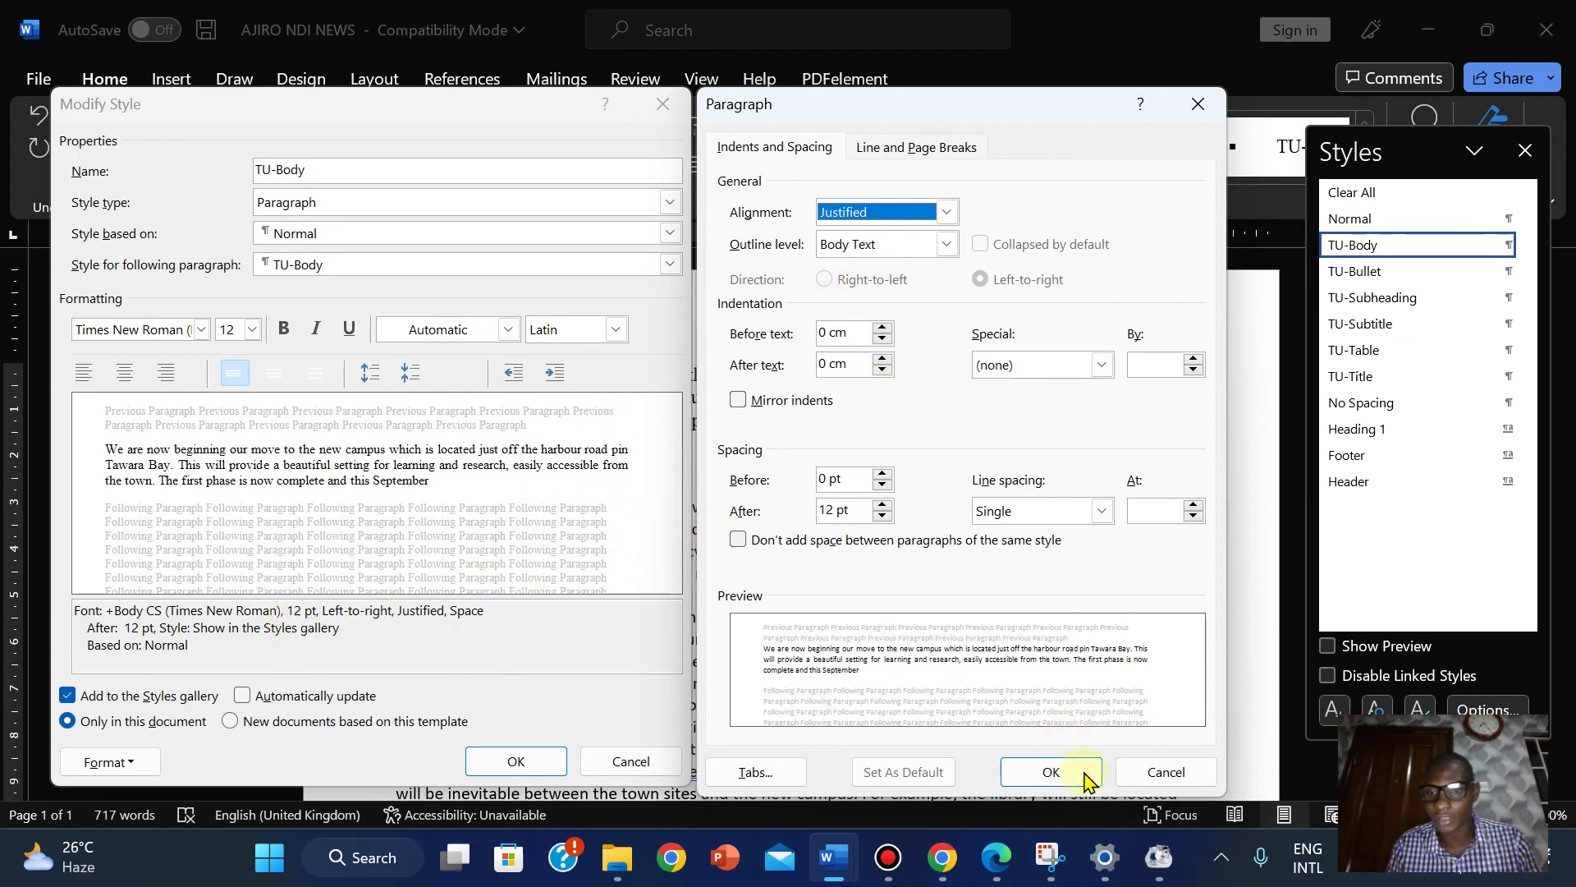
# Capture a Snipping Tool screenshot of the Modify Style and Paragraph dialogs.
pyautogui.click(1051, 857)
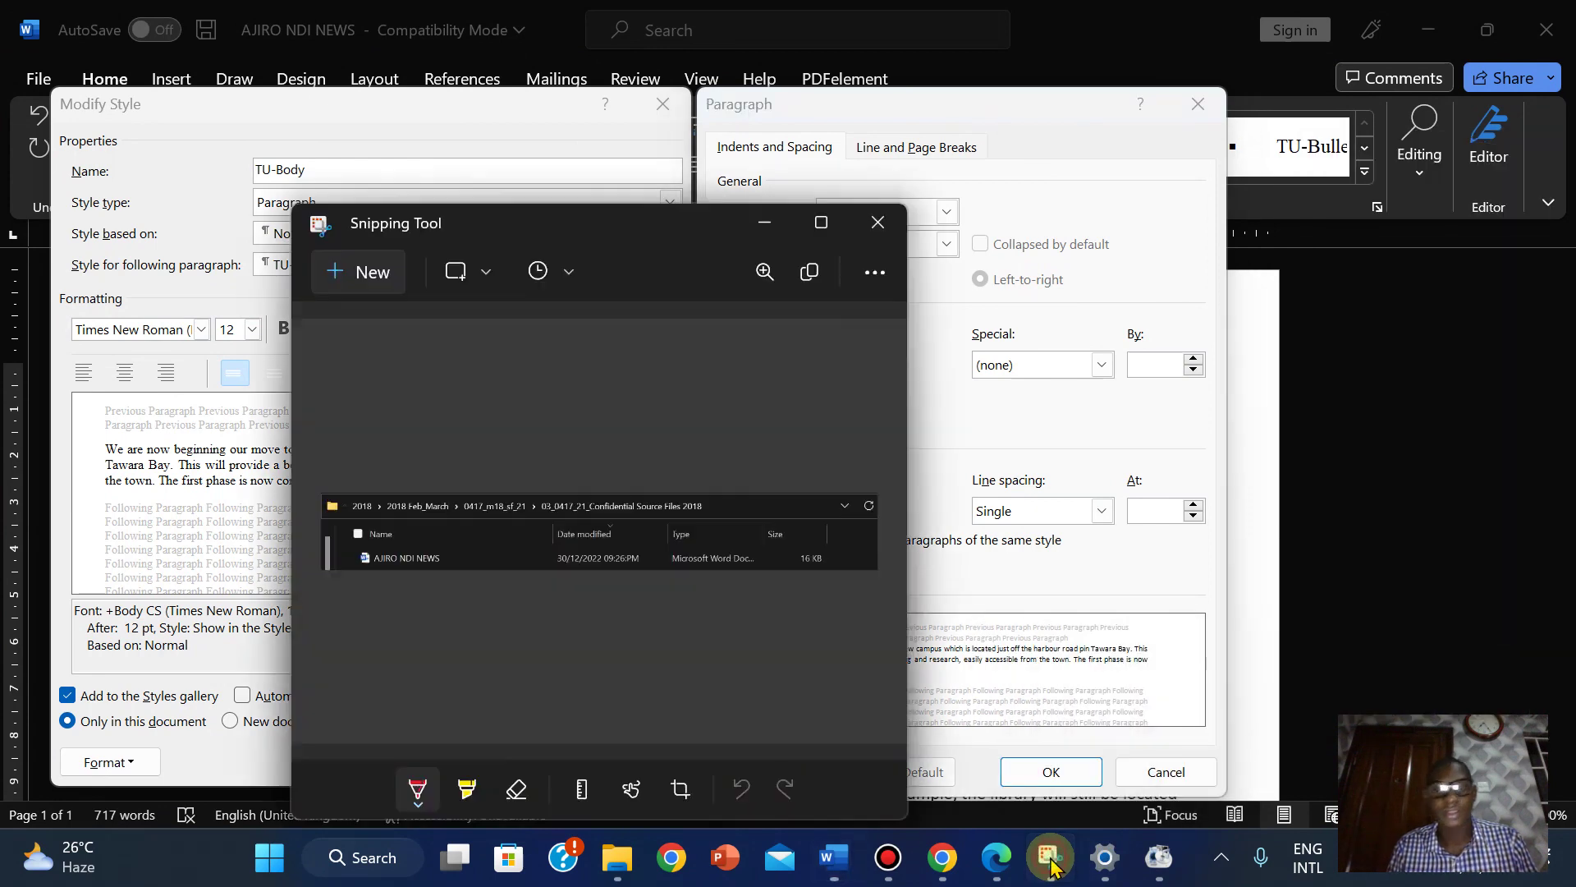
pyautogui.click(346, 275)
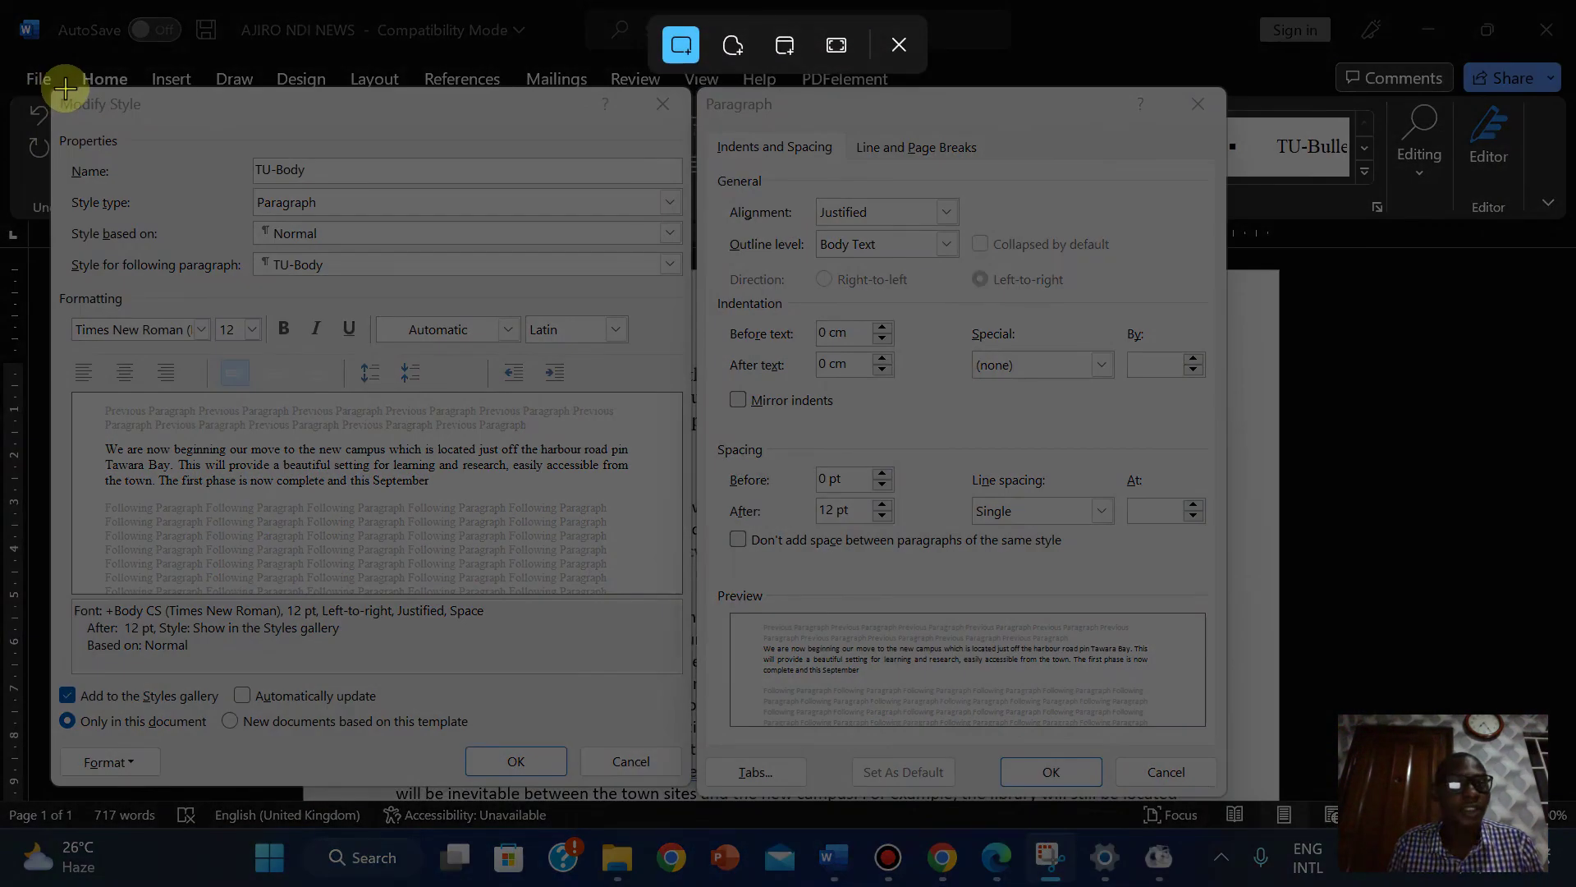
pyautogui.moveTo(49, 85); pyautogui.dragTo(1226, 791)
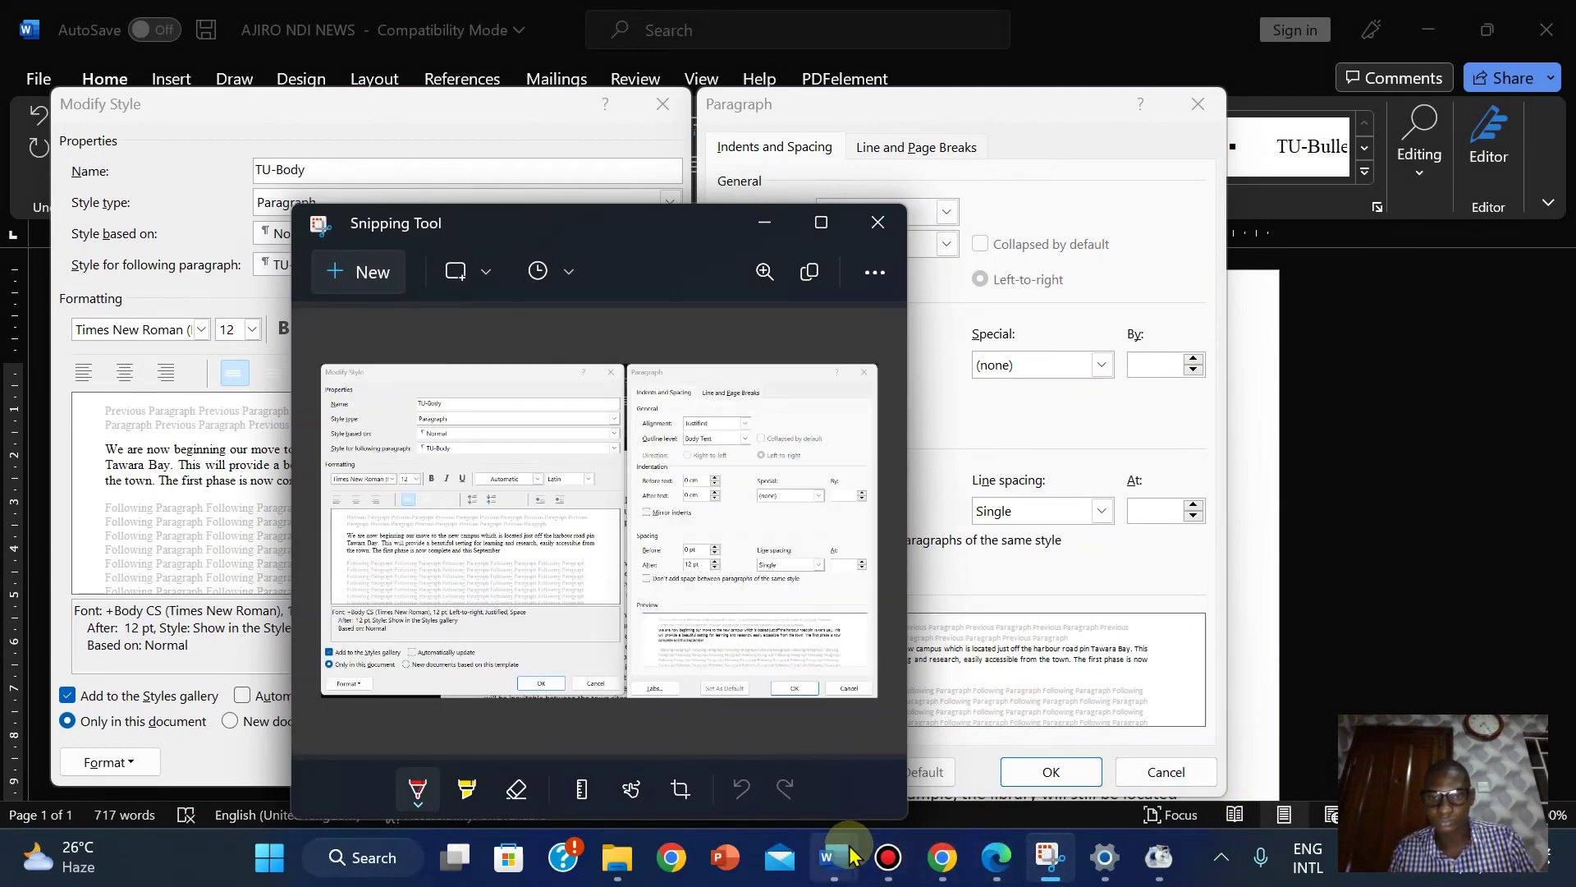
# Cancel the Paragraph and Modify Style dialogs in Word without changes.
pyautogui.moveTo(832, 857)
pyautogui.click(768, 673)
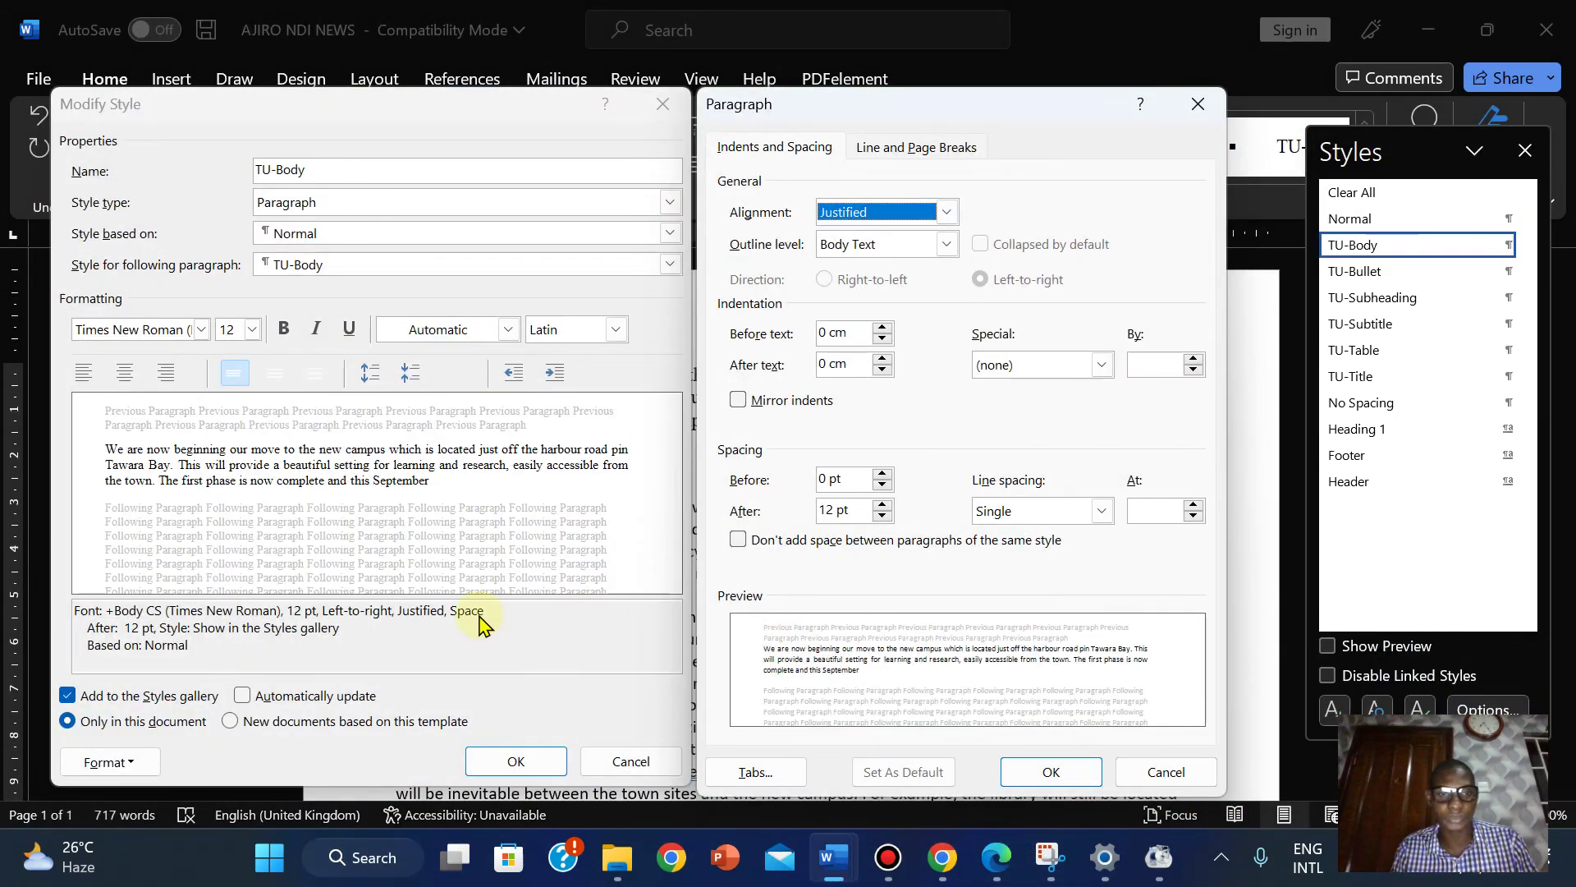
pyautogui.click(1137, 774)
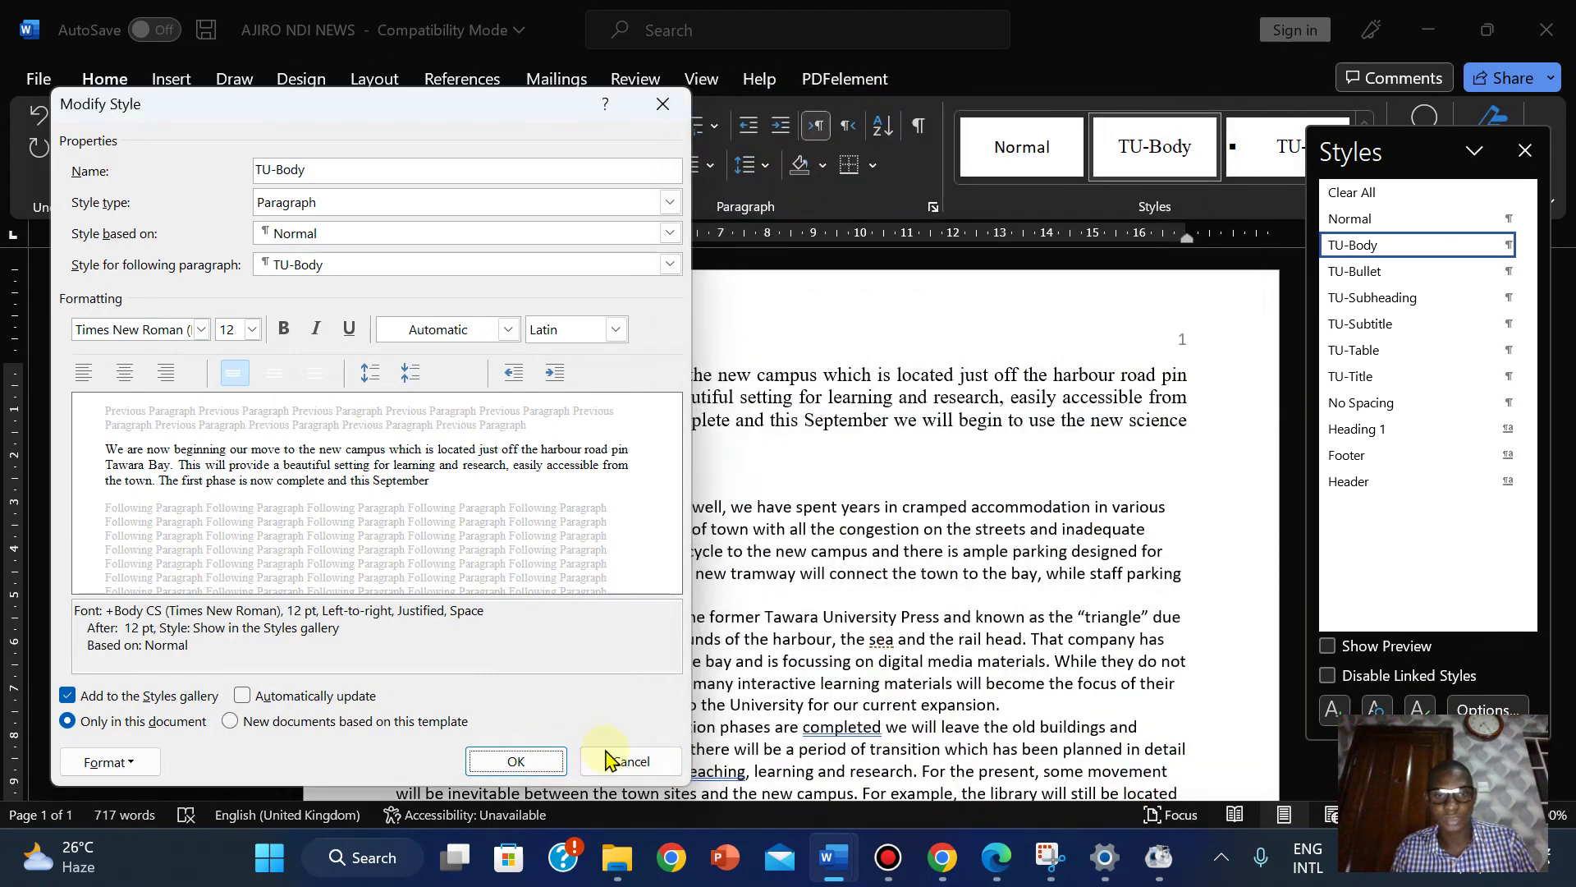
pyautogui.click(653, 760)
# Paste the style-settings screenshot under Step 5 – Evidence 3 in EVIDENCE2022.
pyautogui.moveTo(832, 857)
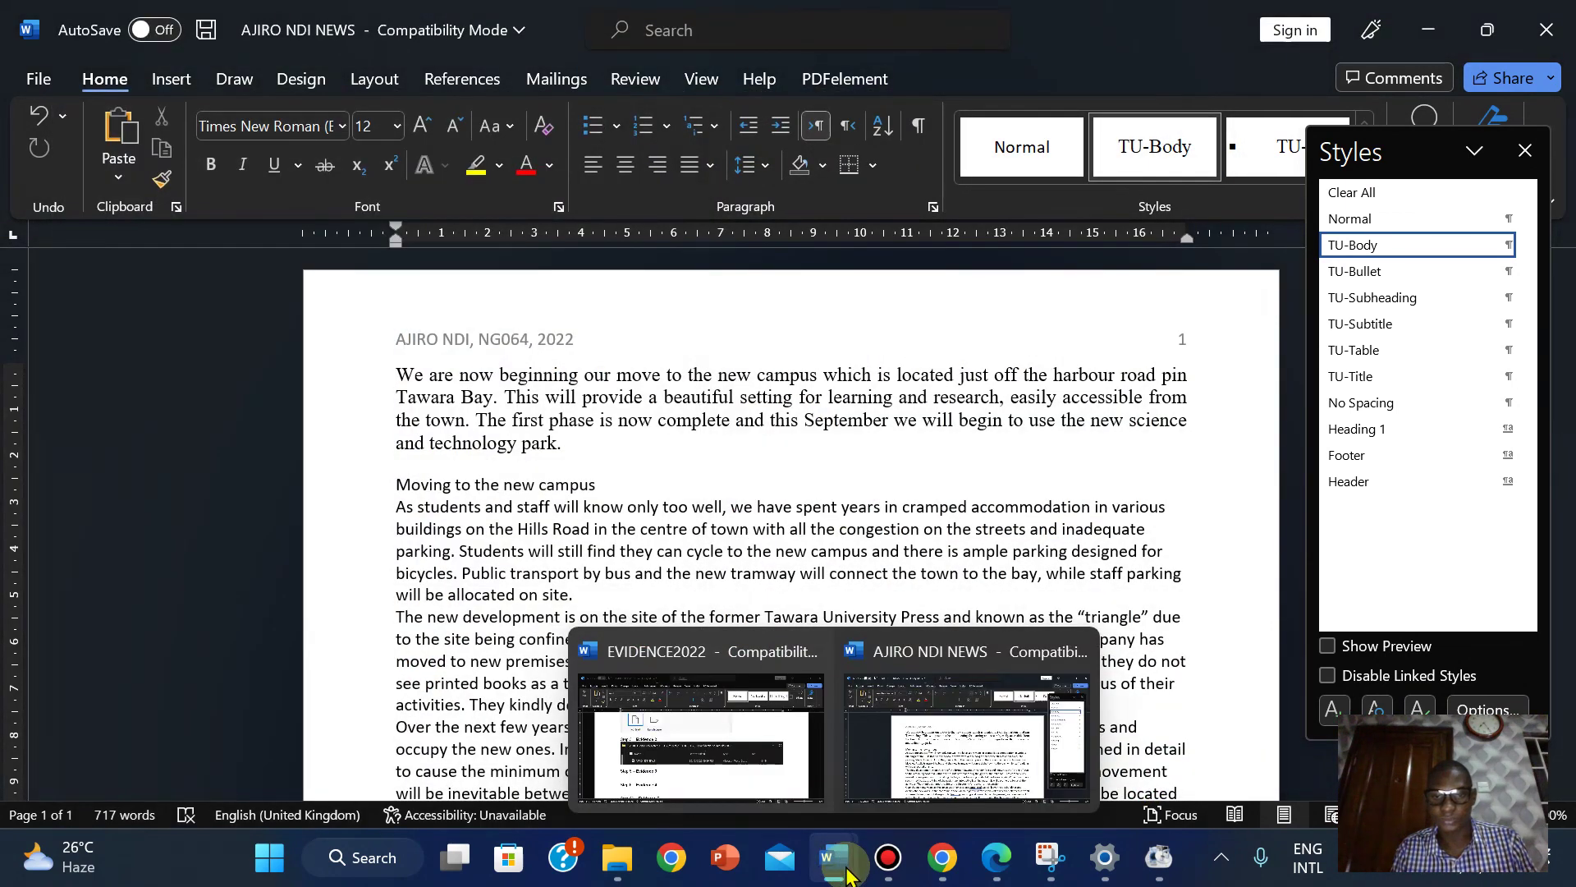
pyautogui.click(731, 757)
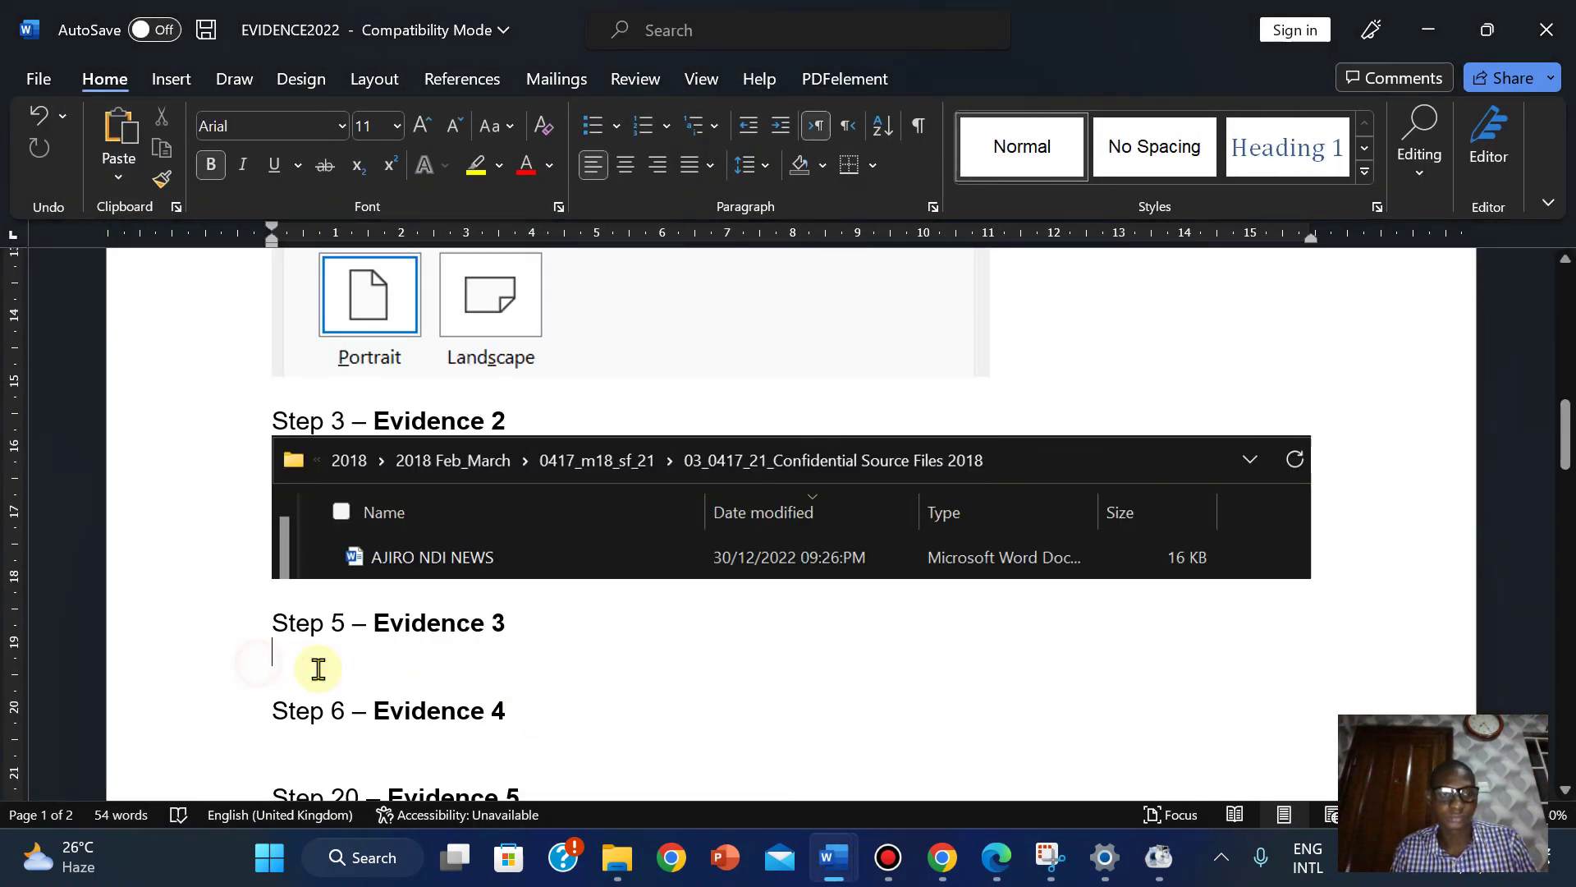
pyautogui.click(388, 674)
pyautogui.hotkey('ctrl', 'v')
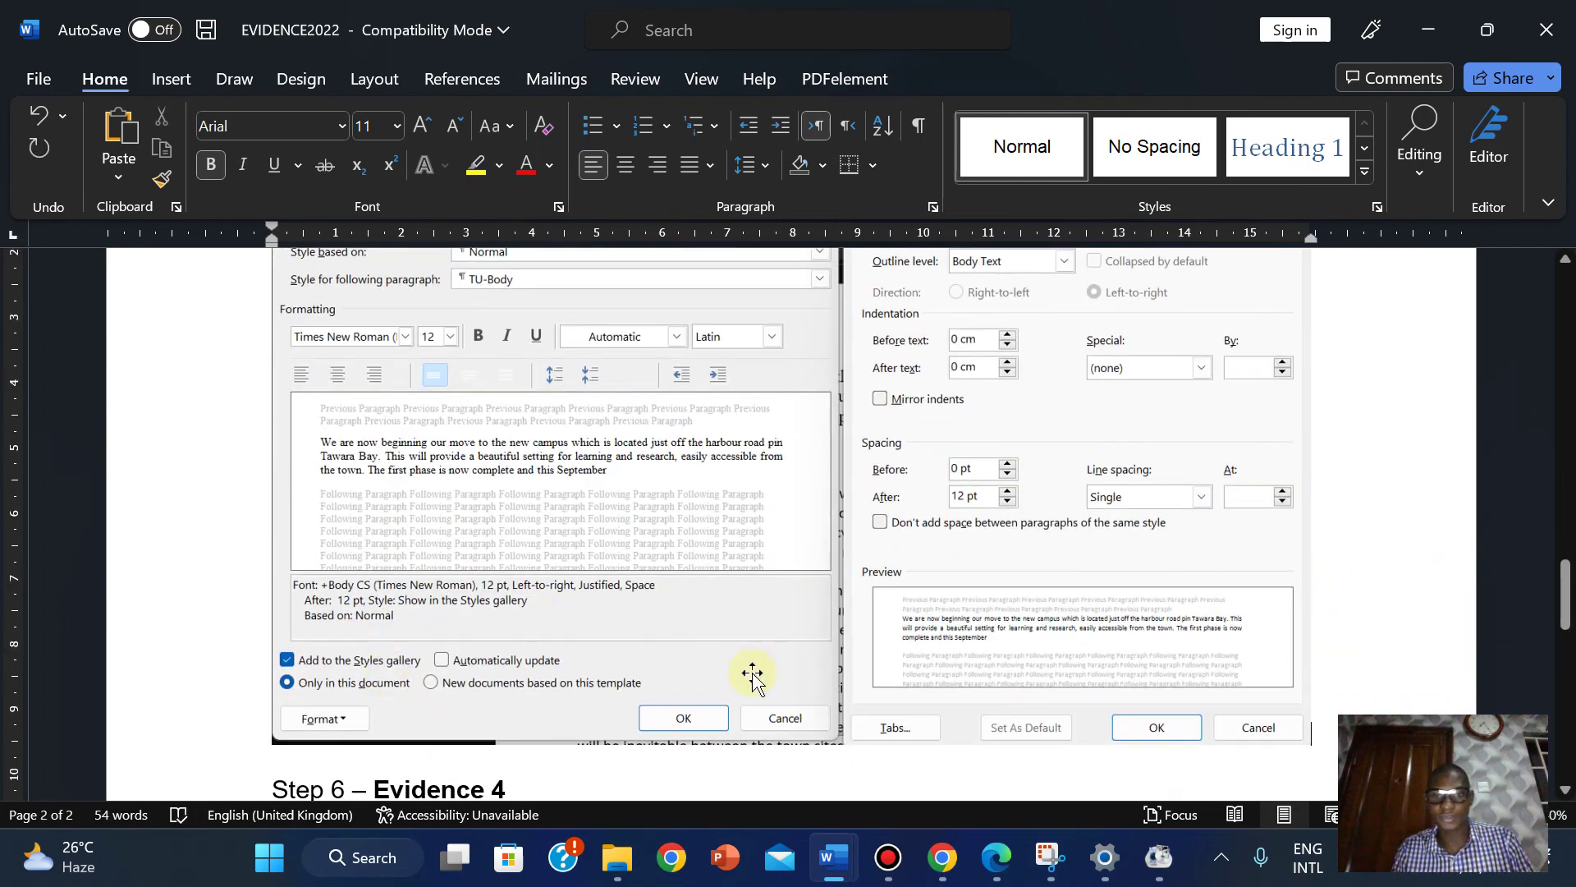
pyautogui.click(735, 703)
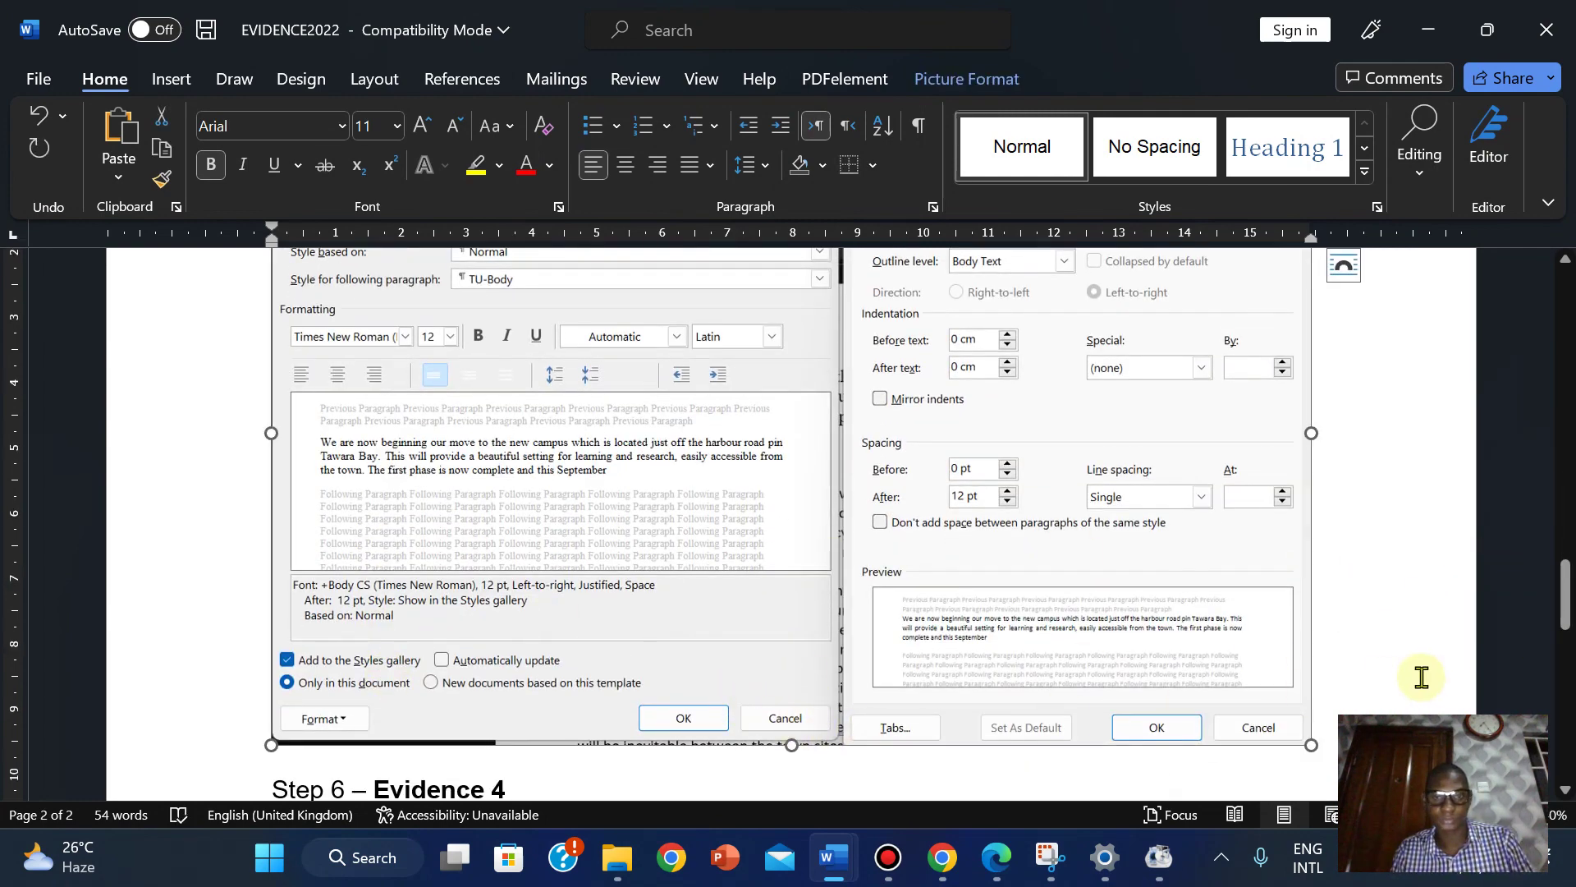
pyautogui.moveTo(1564, 617); pyautogui.dragTo(1518, 443)
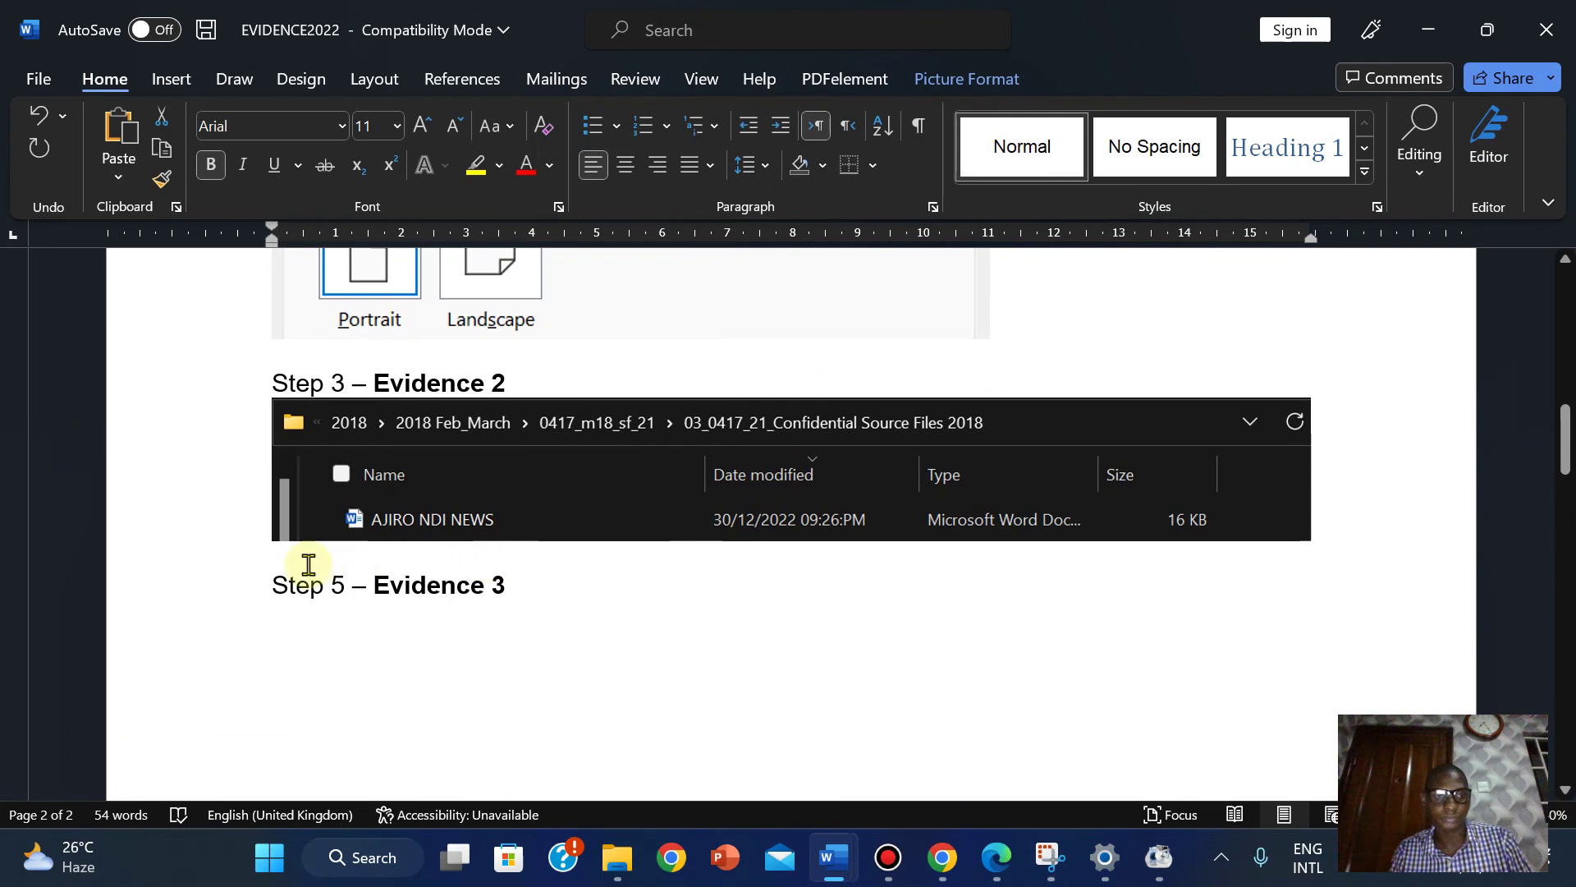
# Insert a page break so Step 5 – Evidence 3 starts on a new page.
pyautogui.click(266, 582)
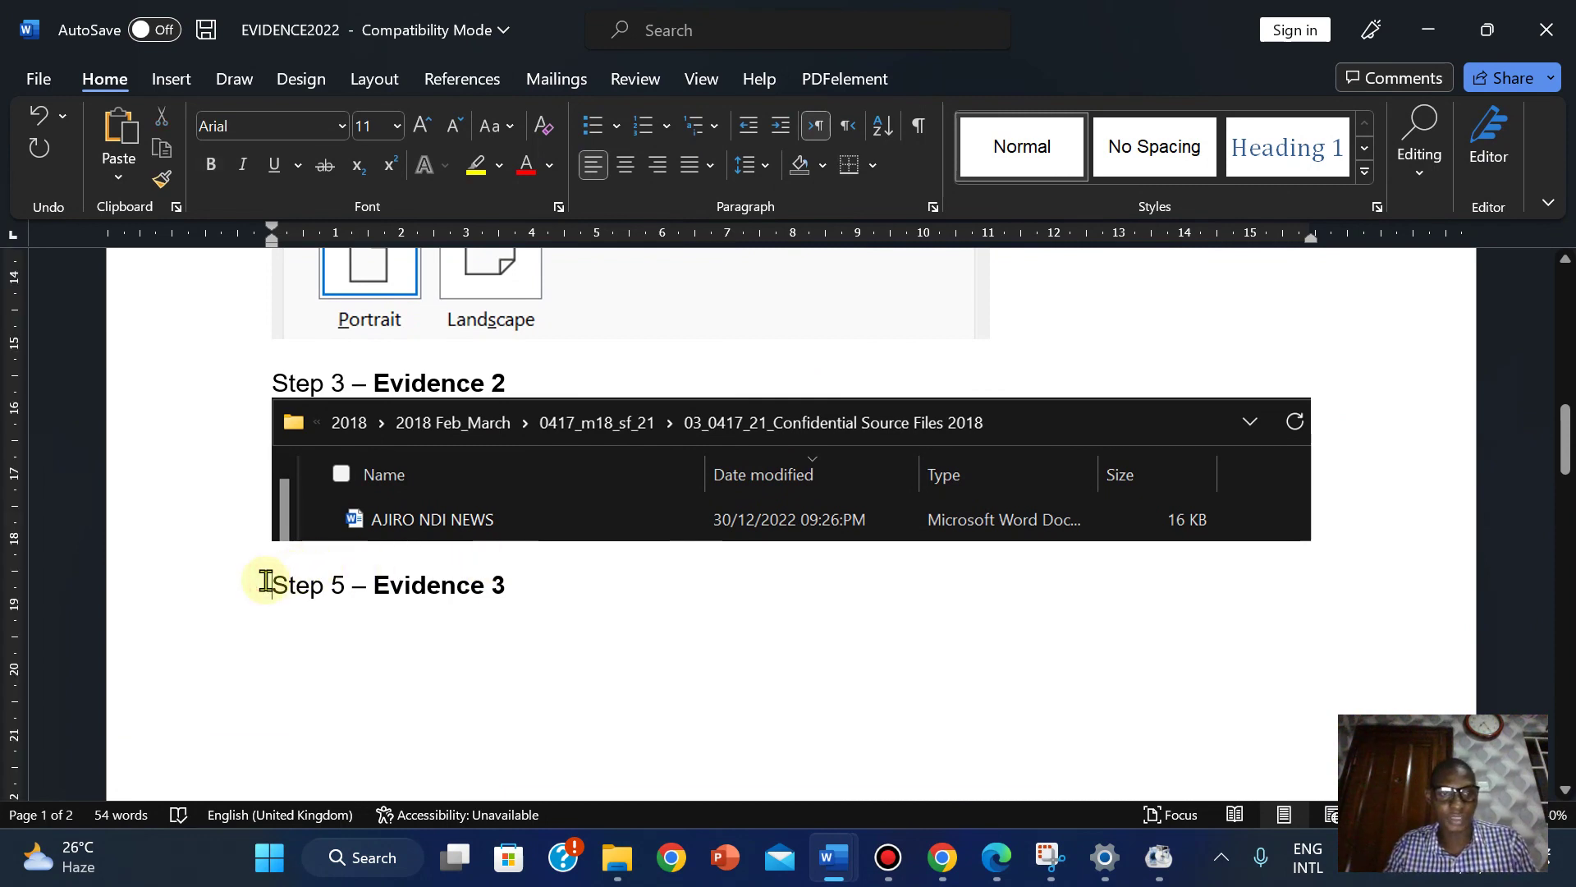
pyautogui.hotkey('ctrl', 'Return')
pyautogui.moveTo(1560, 521); pyautogui.dragTo(1562, 601)
# Shrink both the settings screenshot and the Page Setup screenshot.
pyautogui.click(1172, 610)
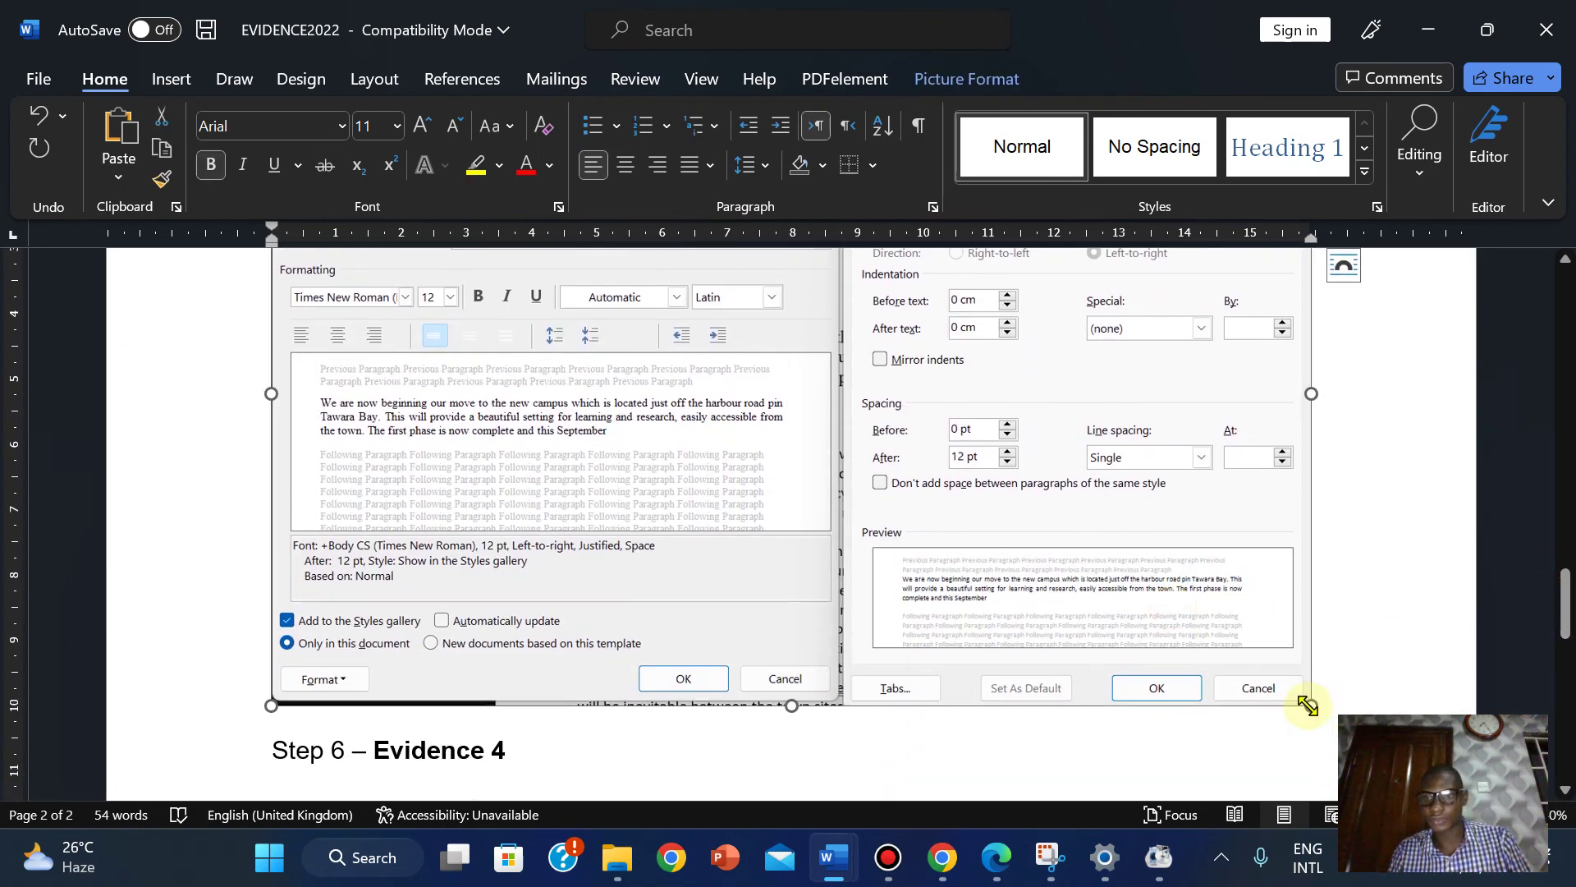
pyautogui.moveTo(1307, 704); pyautogui.dragTo(1218, 641)
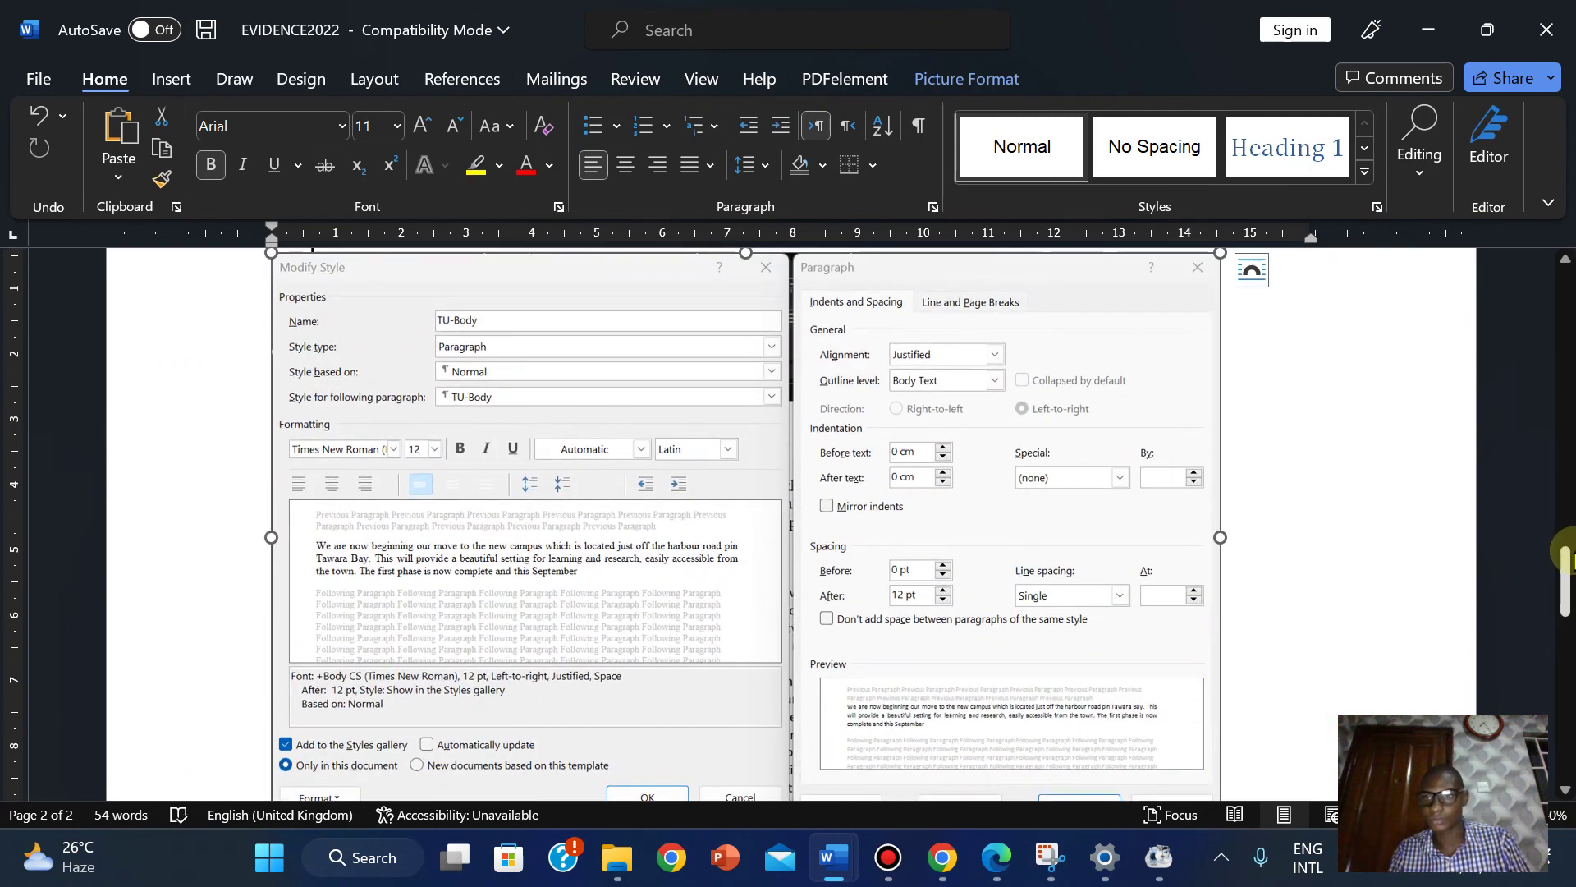
pyautogui.moveTo(1561, 552); pyautogui.dragTo(1000, 601)
pyautogui.click(957, 617)
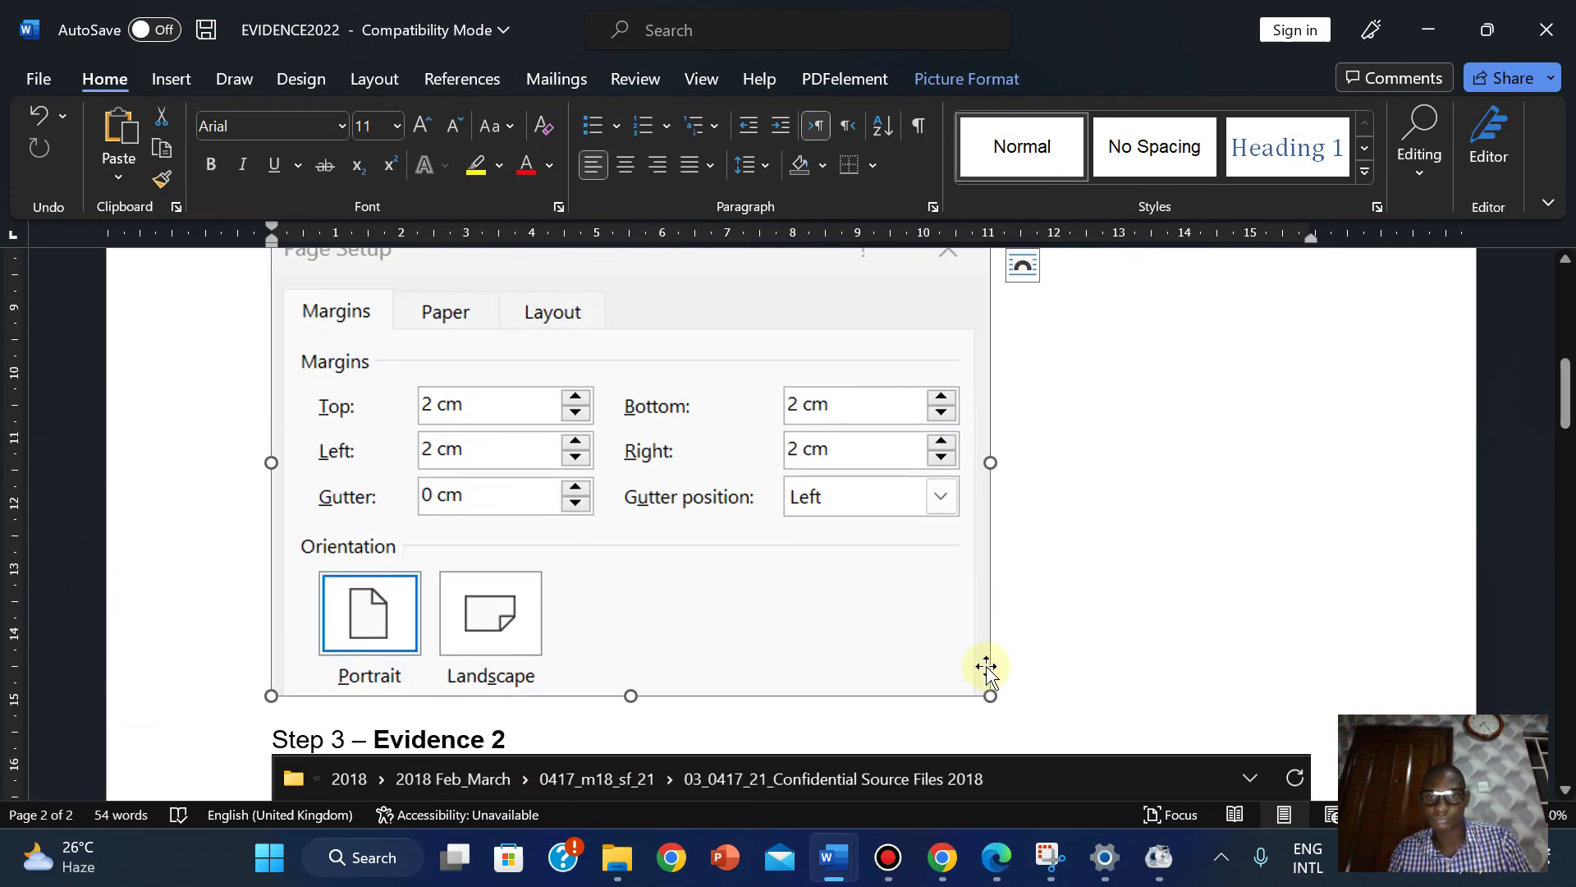
pyautogui.moveTo(991, 692); pyautogui.dragTo(872, 616)
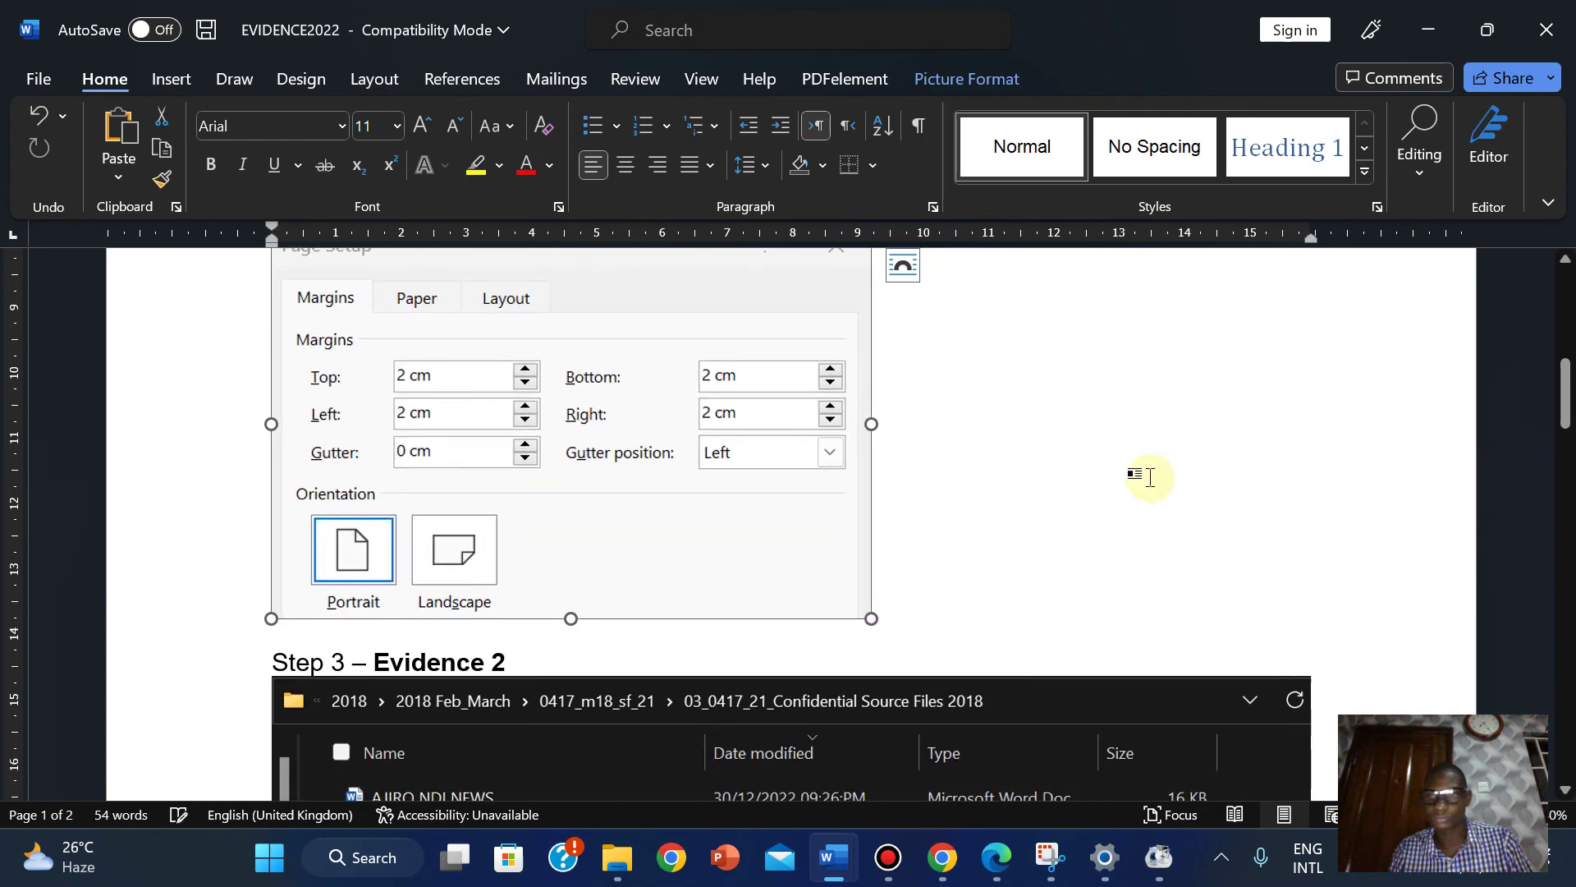
pyautogui.moveTo(1560, 377); pyautogui.dragTo(1560, 587)
pyautogui.click(1160, 659)
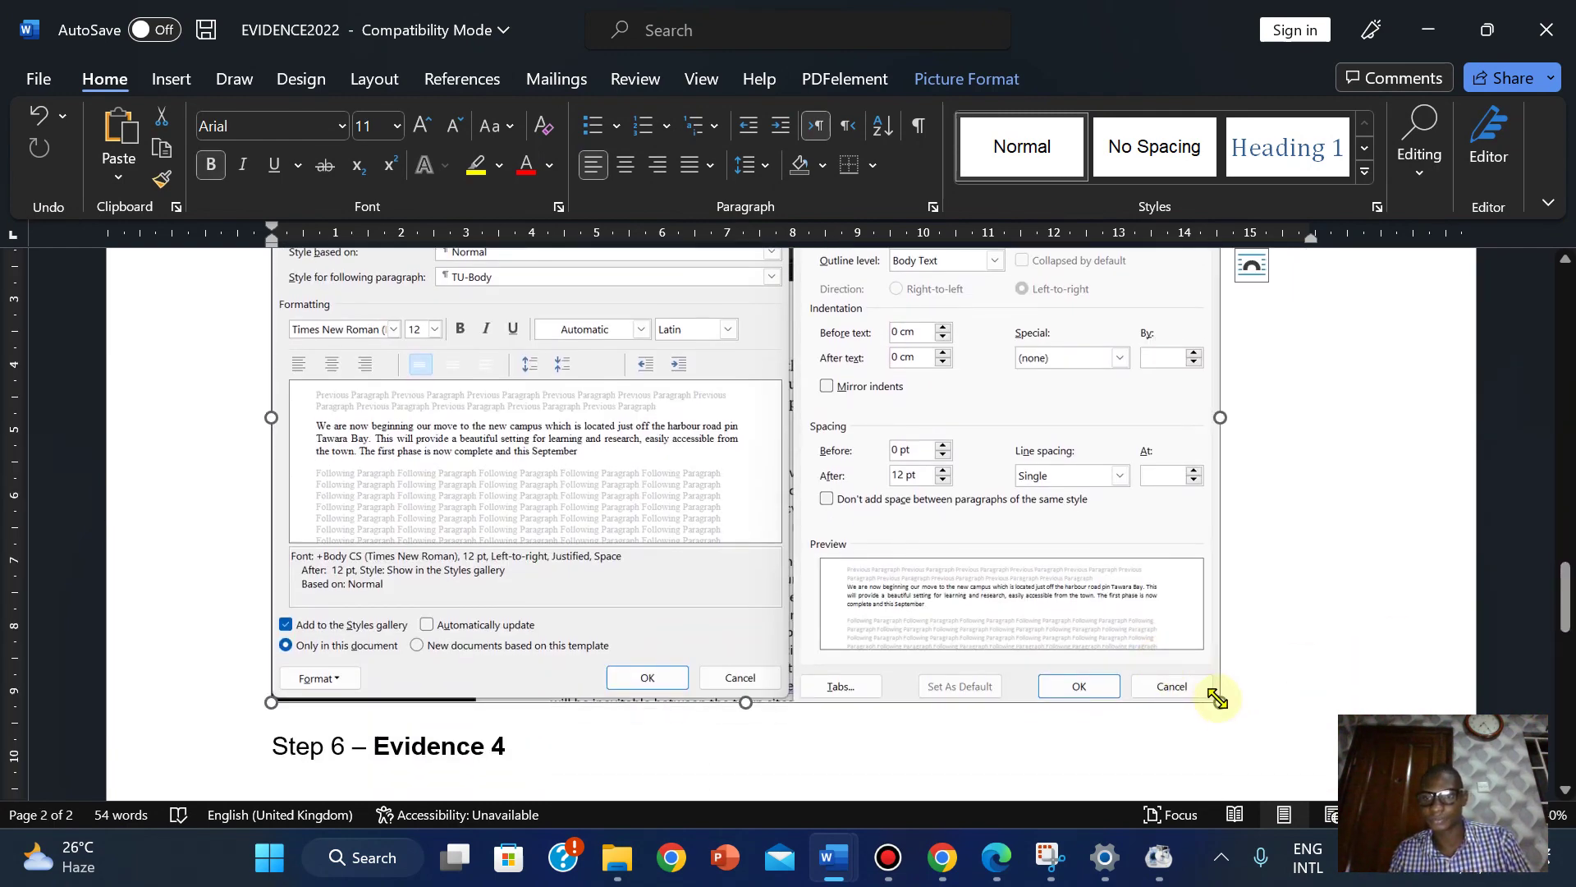
pyautogui.moveTo(1220, 702); pyautogui.dragTo(1076, 616)
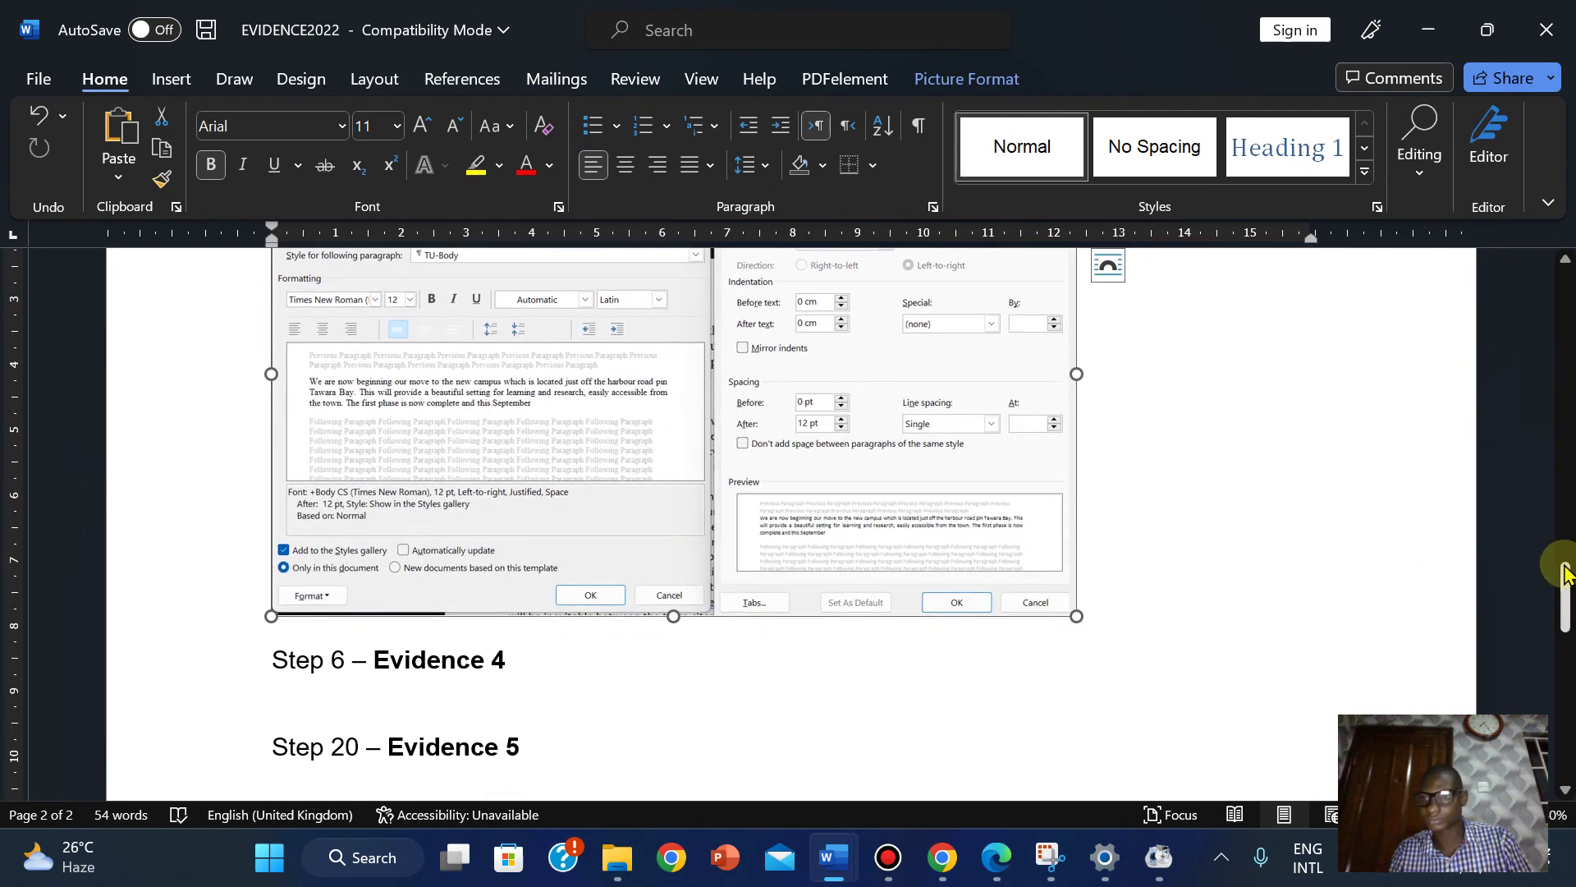
pyautogui.moveTo(1564, 572); pyautogui.dragTo(1552, 514)
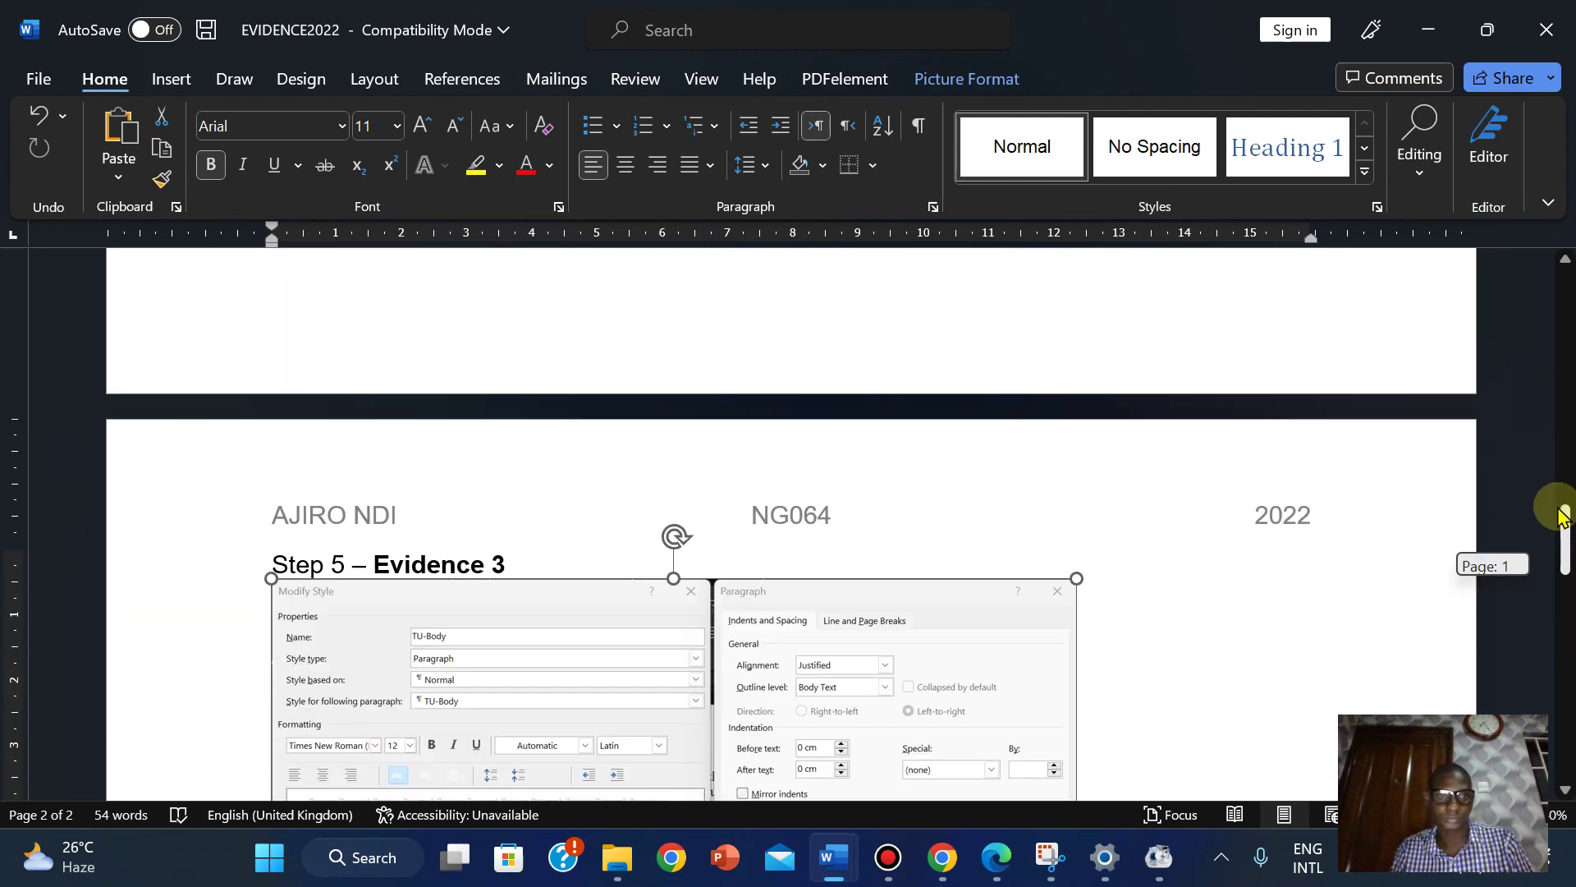
# Slightly enlarge the settings screenshot under Step 5.
pyautogui.click(275, 563)
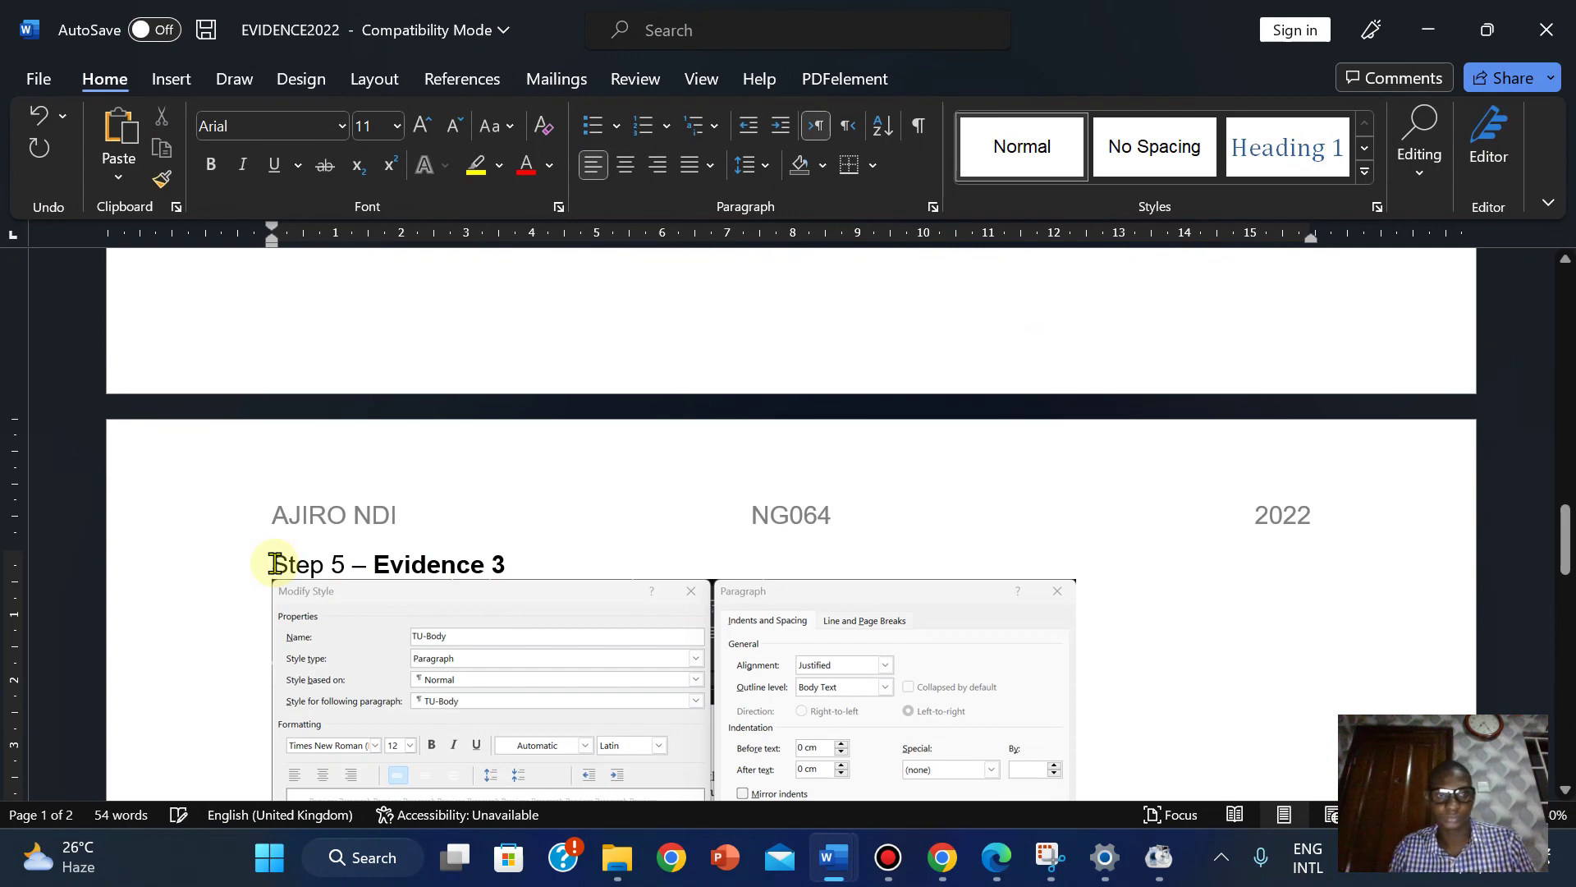
pyautogui.scroll(-3, 275, 563)
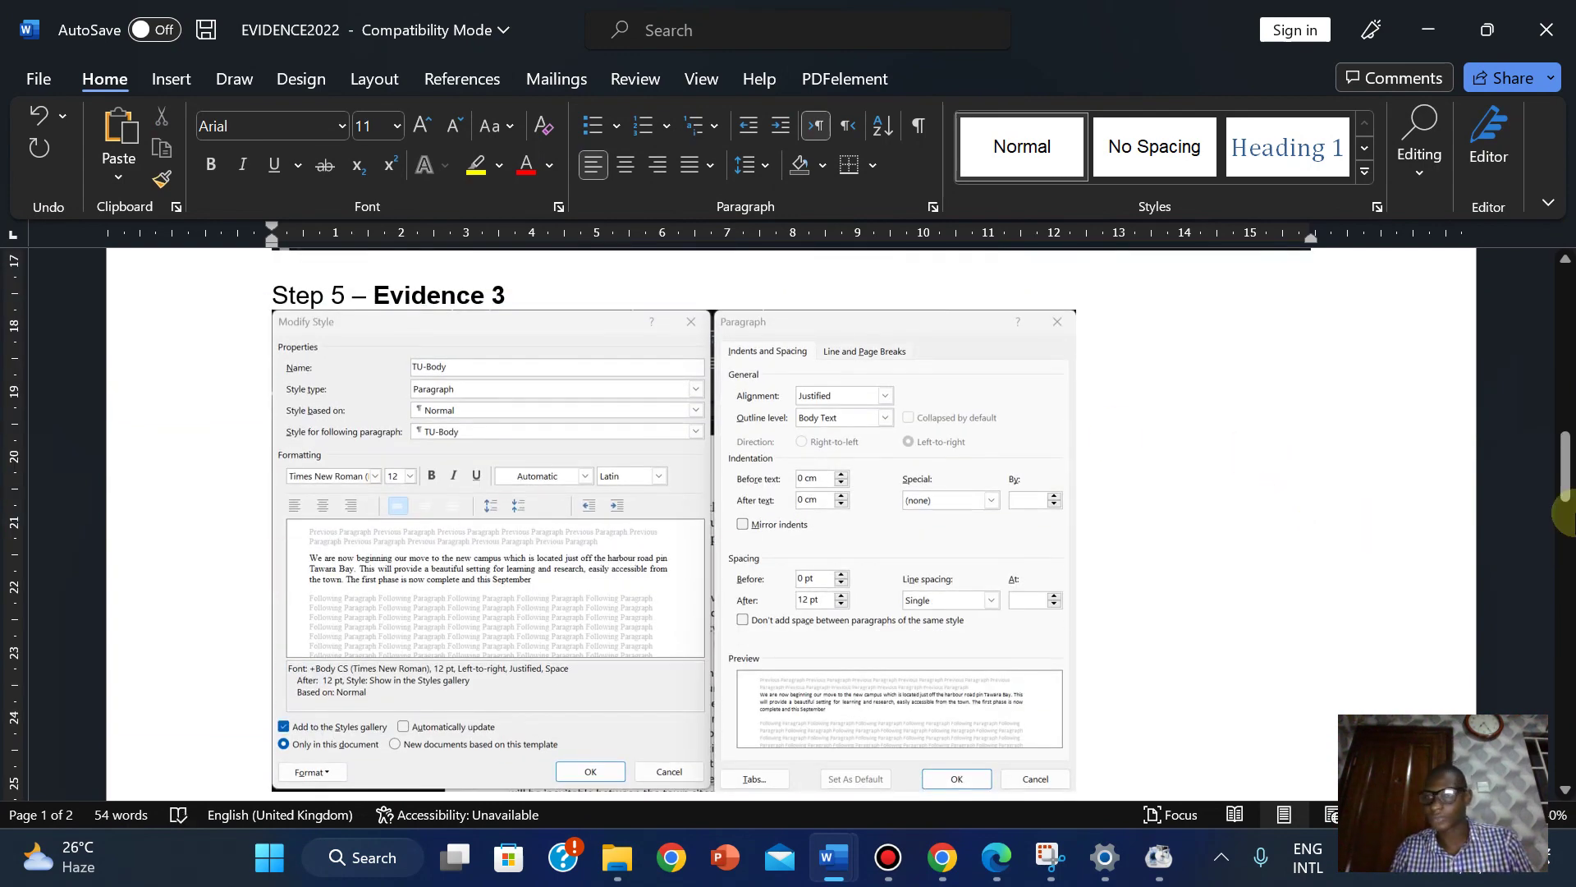
pyautogui.moveTo(1563, 488); pyautogui.dragTo(1549, 521)
pyautogui.click(1015, 458)
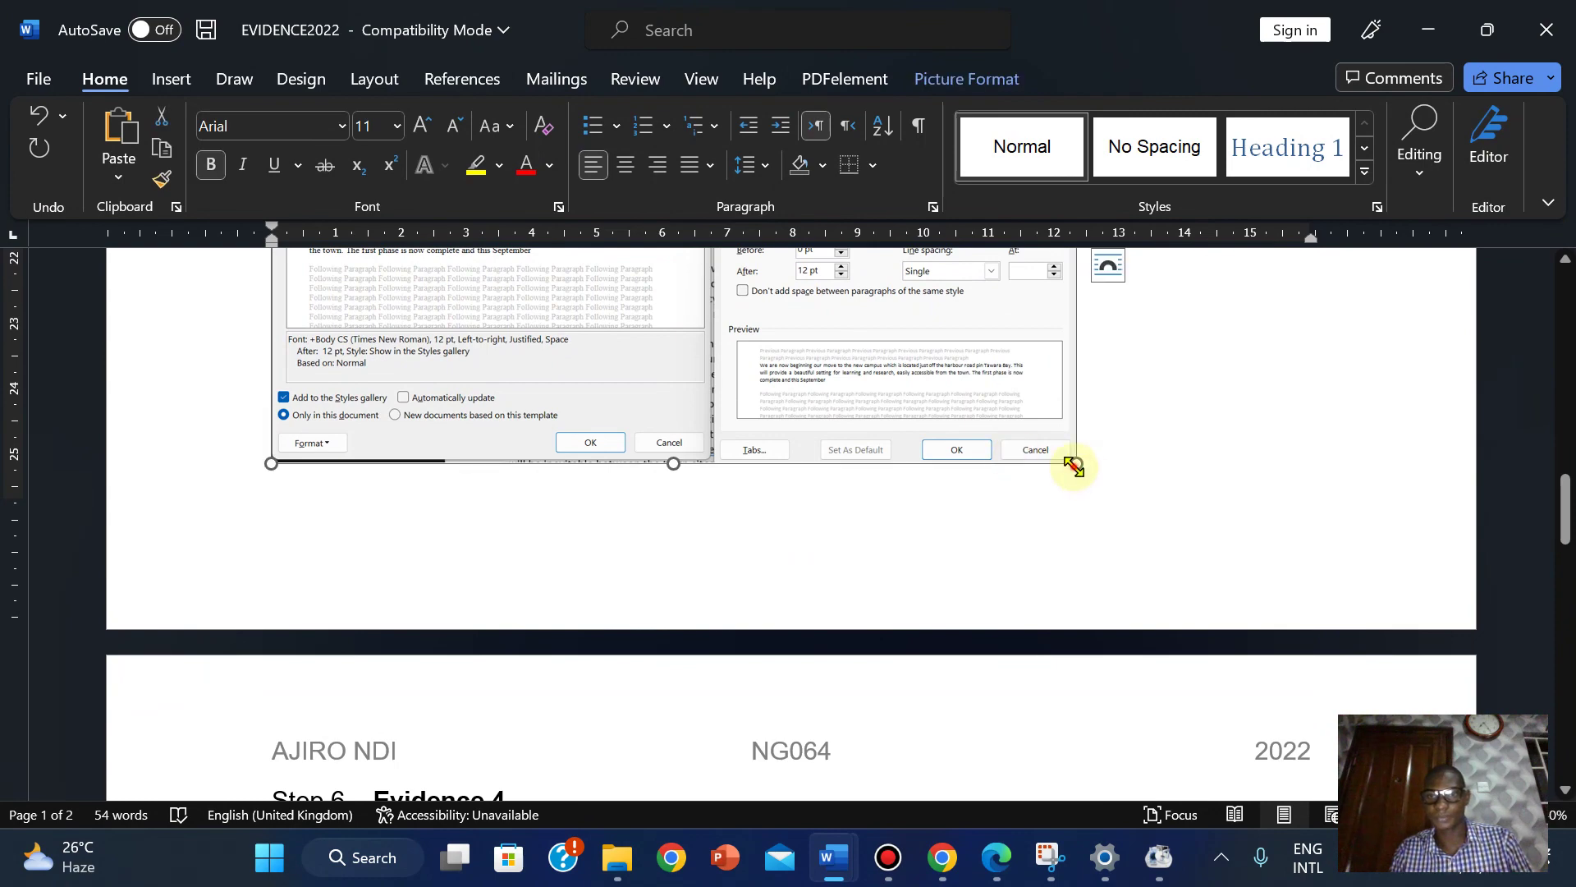
pyautogui.moveTo(1074, 466); pyautogui.dragTo(1113, 483)
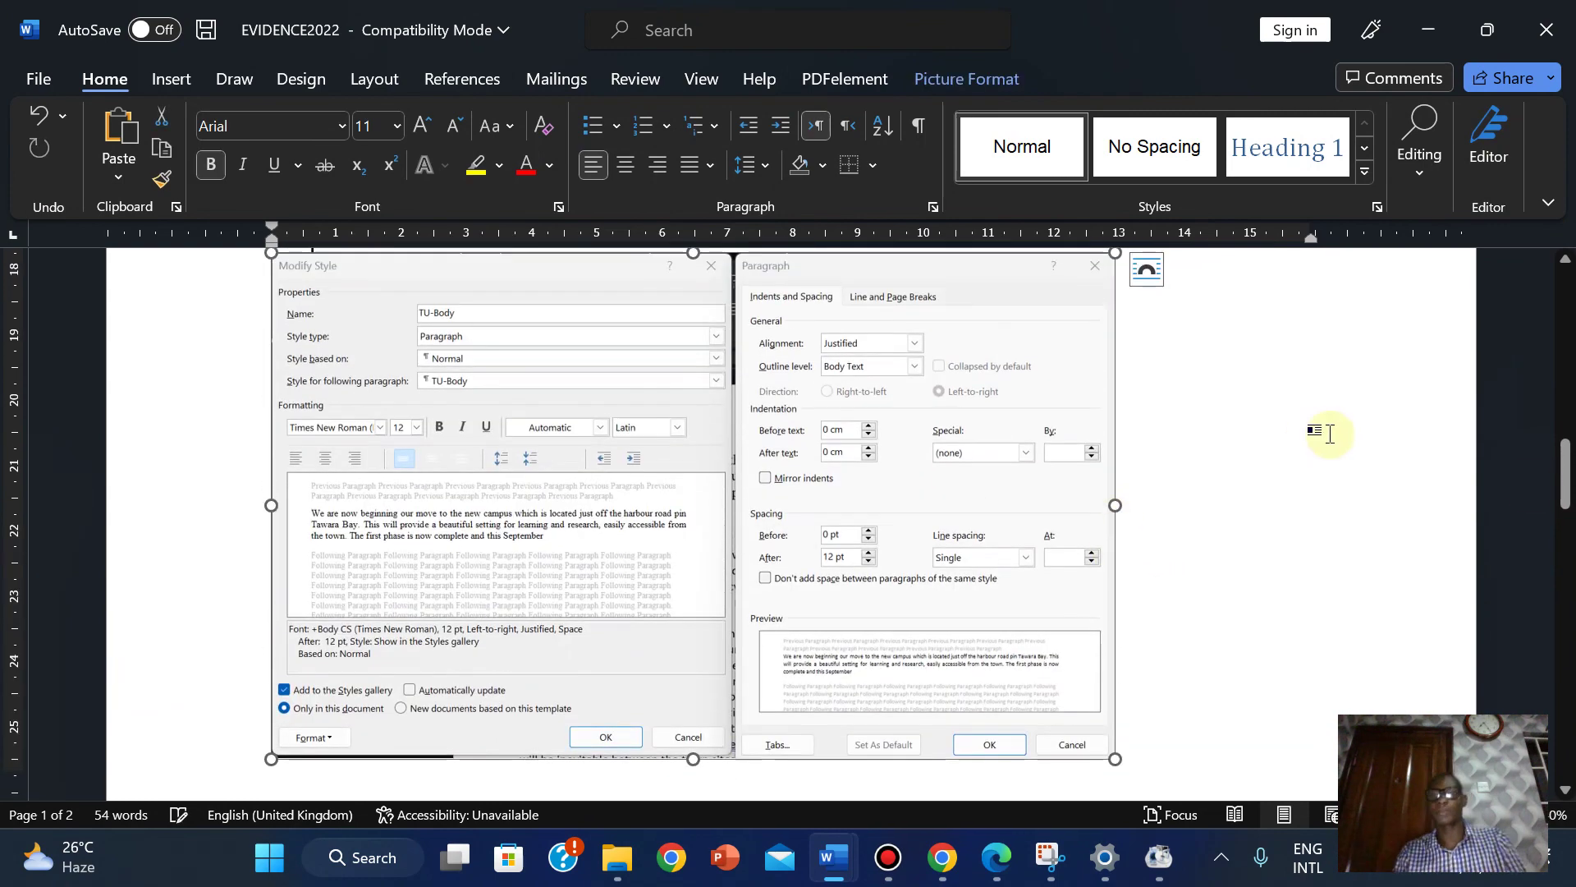
pyautogui.moveTo(1564, 470); pyautogui.dragTo(1562, 510)
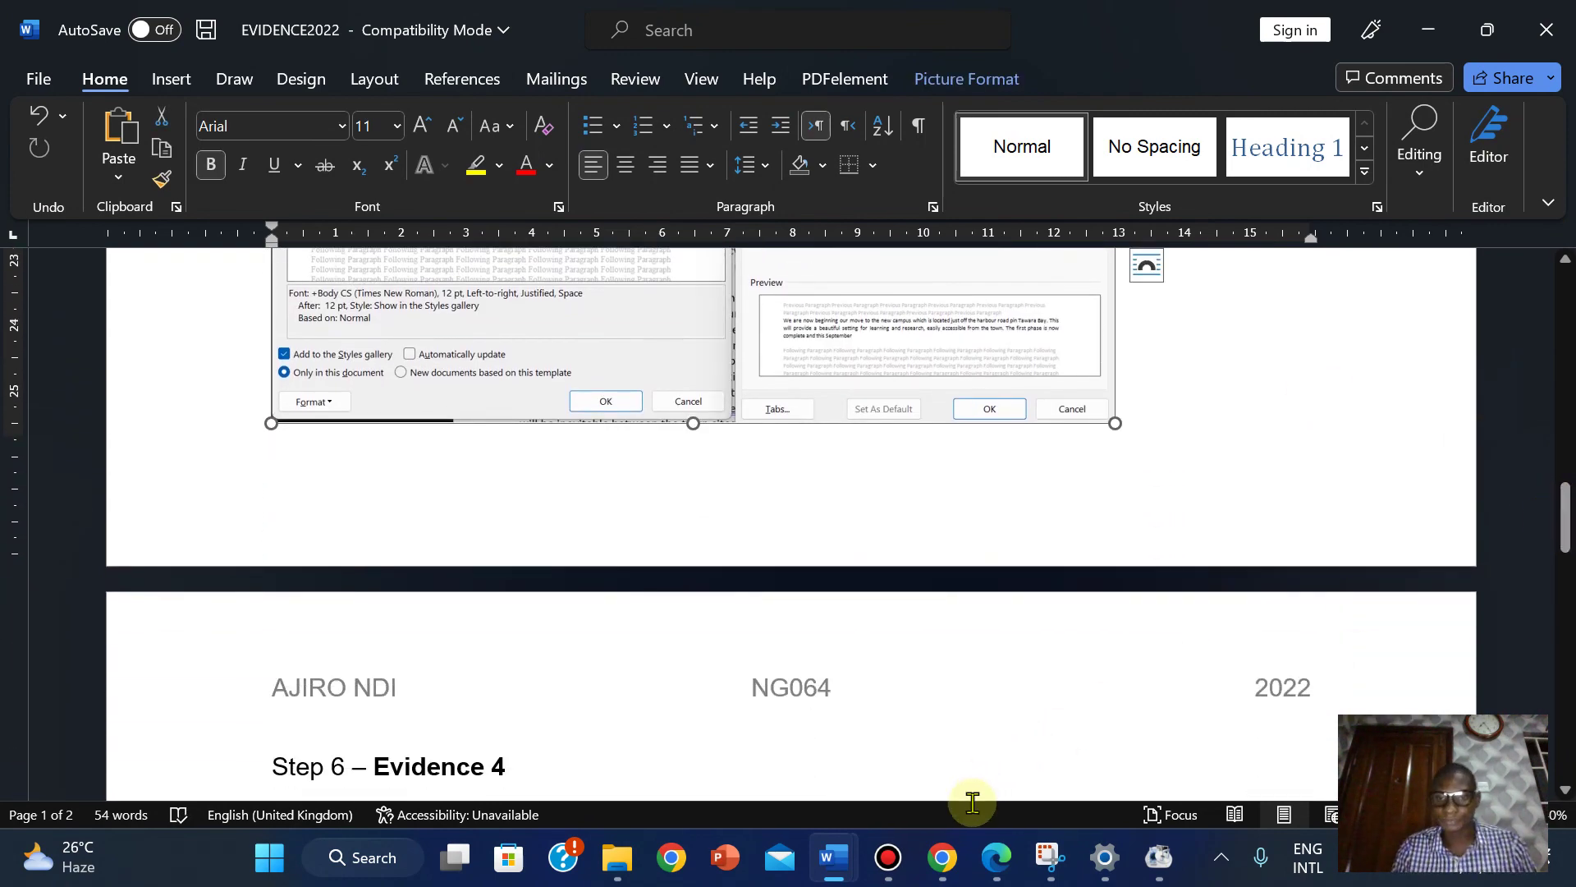
pyautogui.moveTo(996, 857)
pyautogui.click(985, 722)
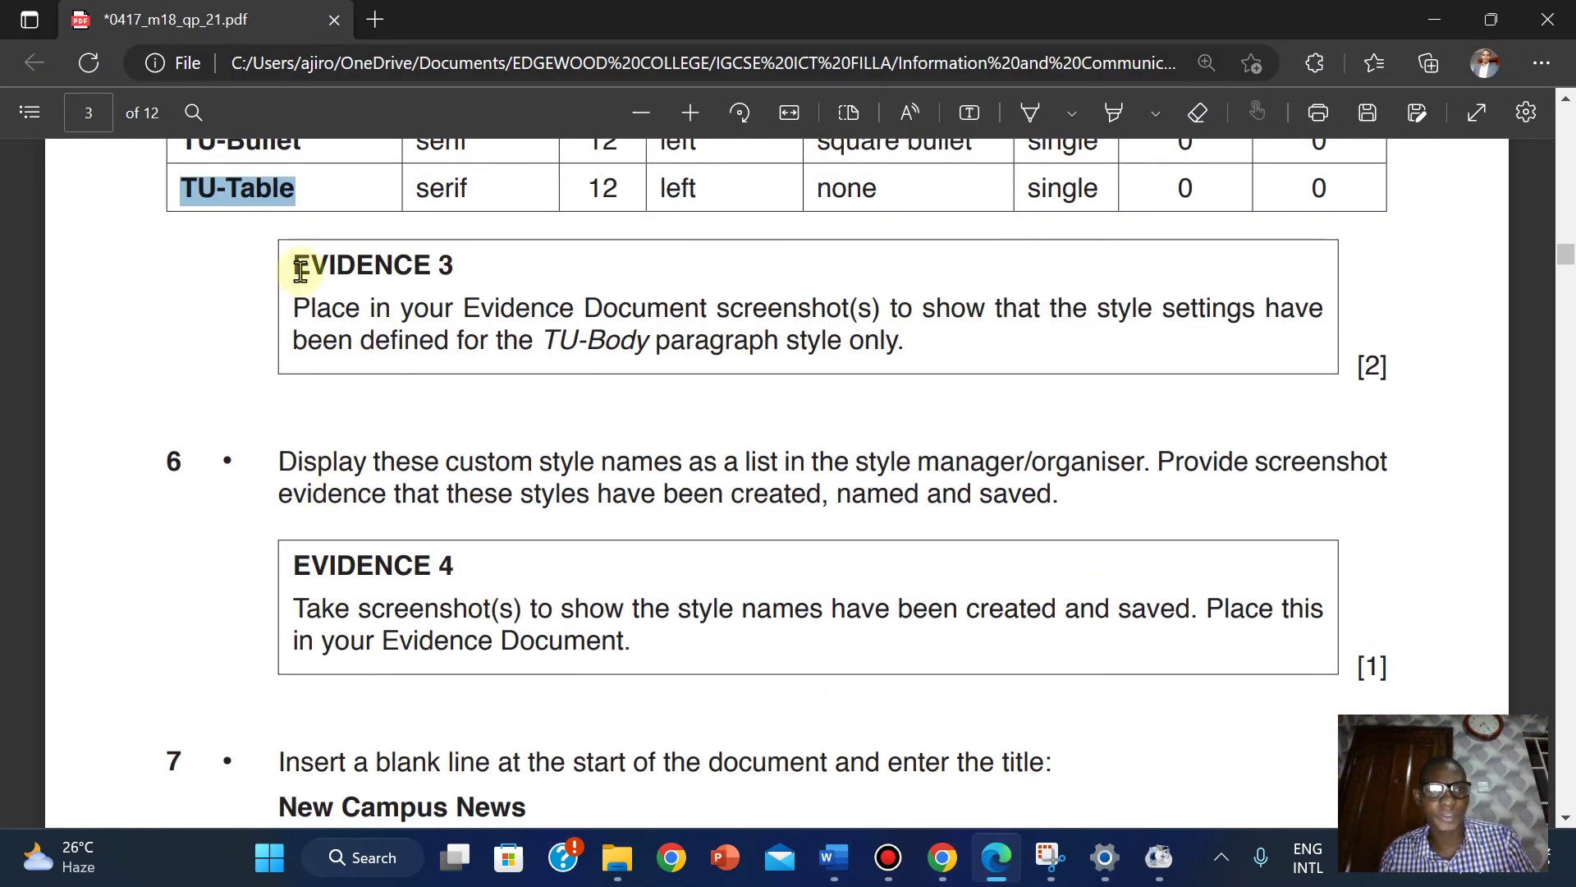
# Highlight the PDF style table through the TU-Table row, erasing a stray highlight stroke.
pyautogui.moveTo(1568, 261); pyautogui.dragTo(1564, 236)
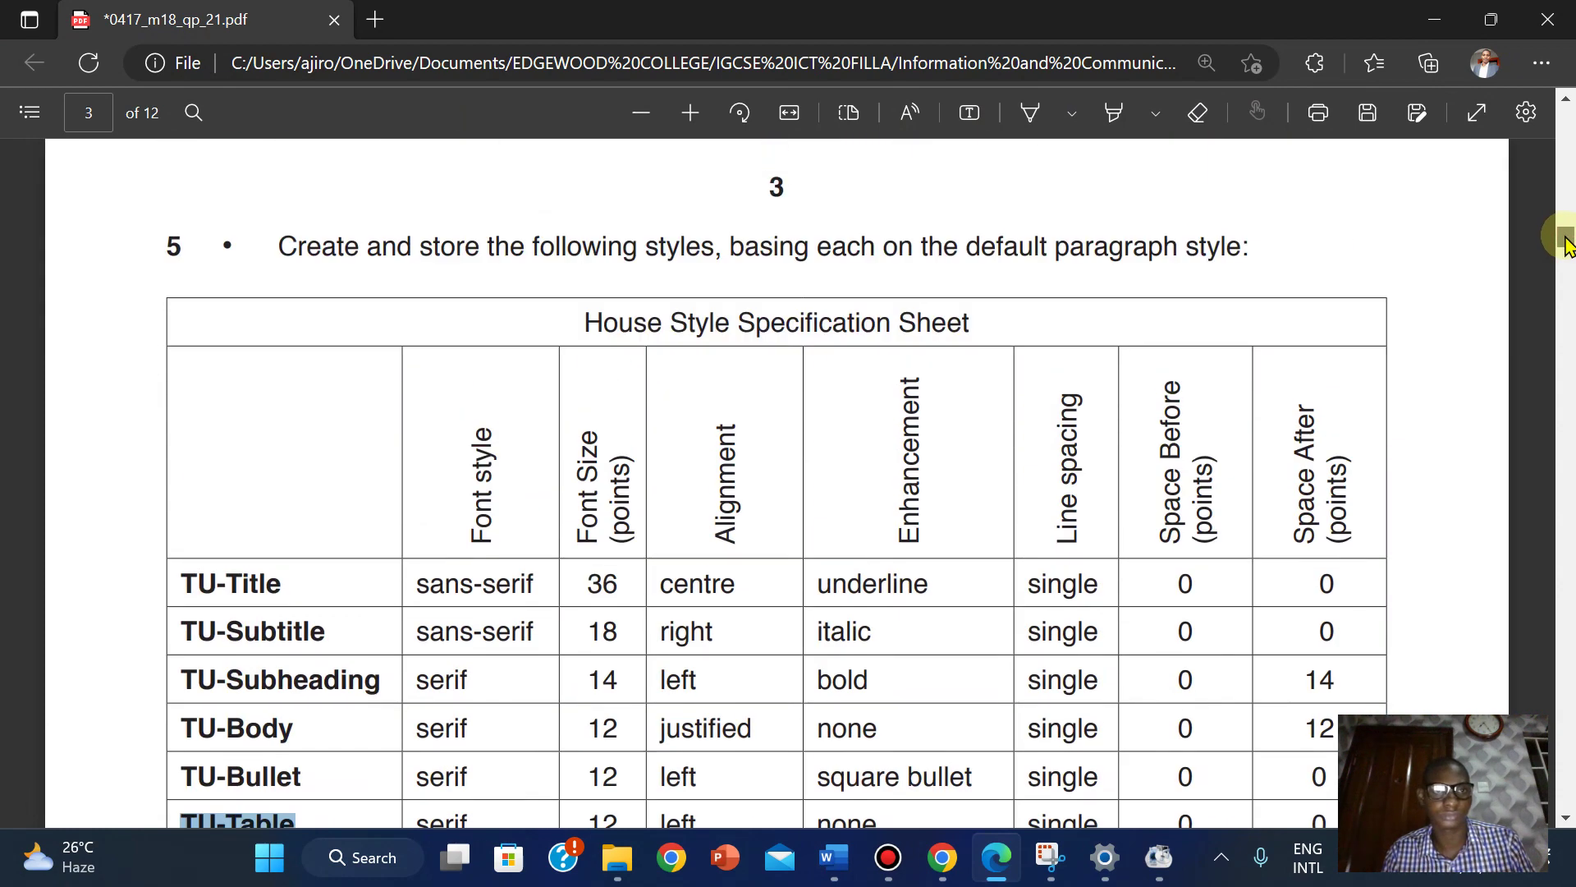
pyautogui.click(1112, 112)
pyautogui.moveTo(147, 244)
pyautogui.mouseDown()
pyautogui.moveTo(352, 482)
pyautogui.moveTo(464, 686)
pyautogui.mouseUp()
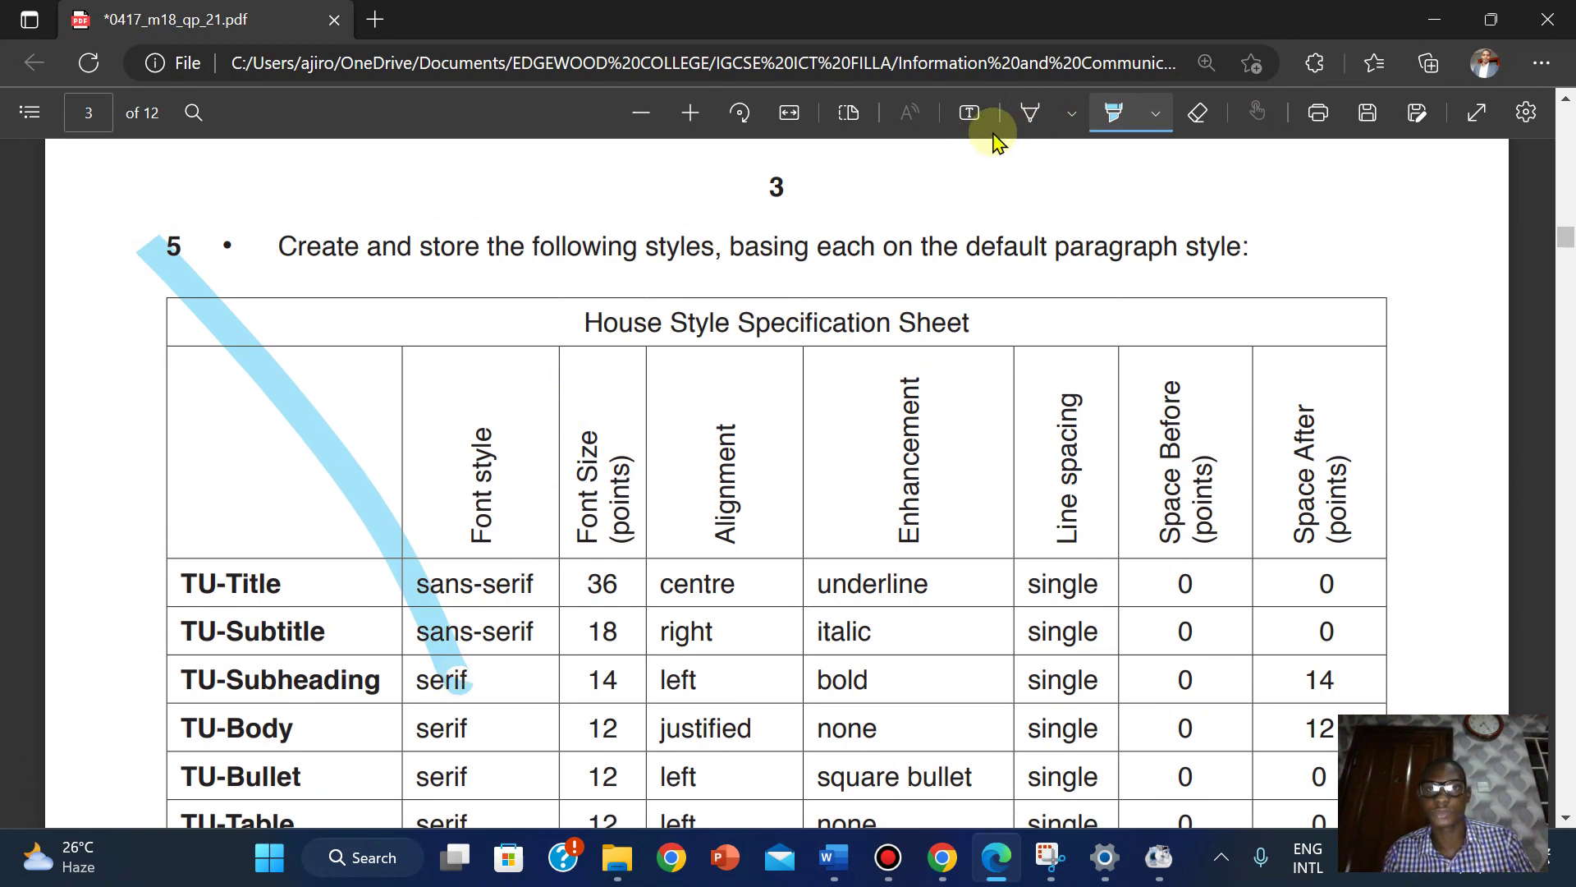
pyautogui.click(1207, 115)
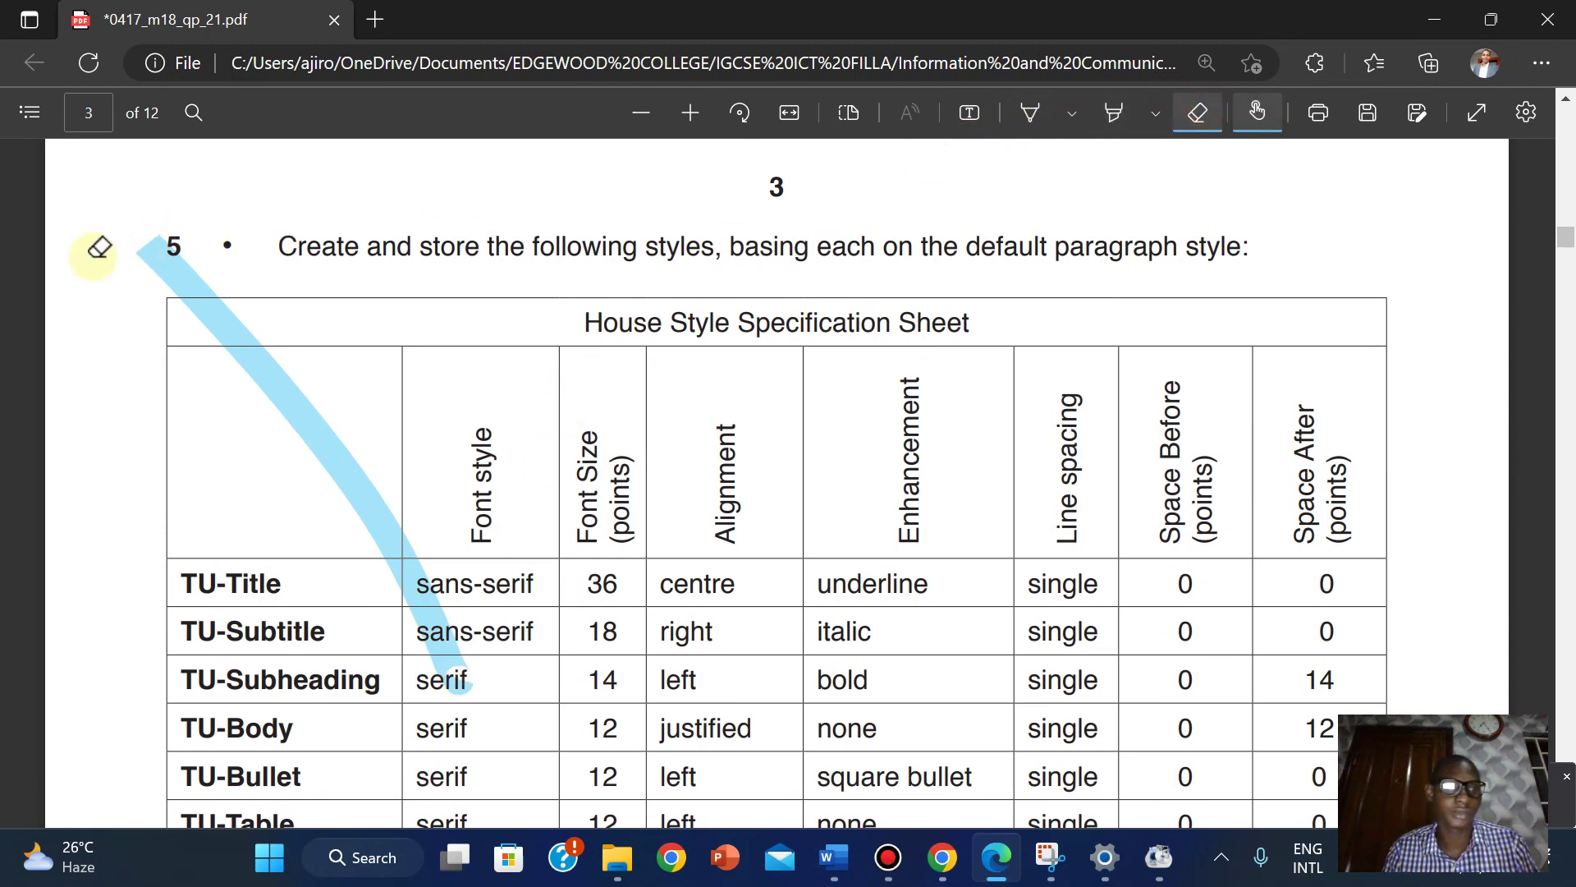
pyautogui.moveTo(129, 234); pyautogui.dragTo(306, 317)
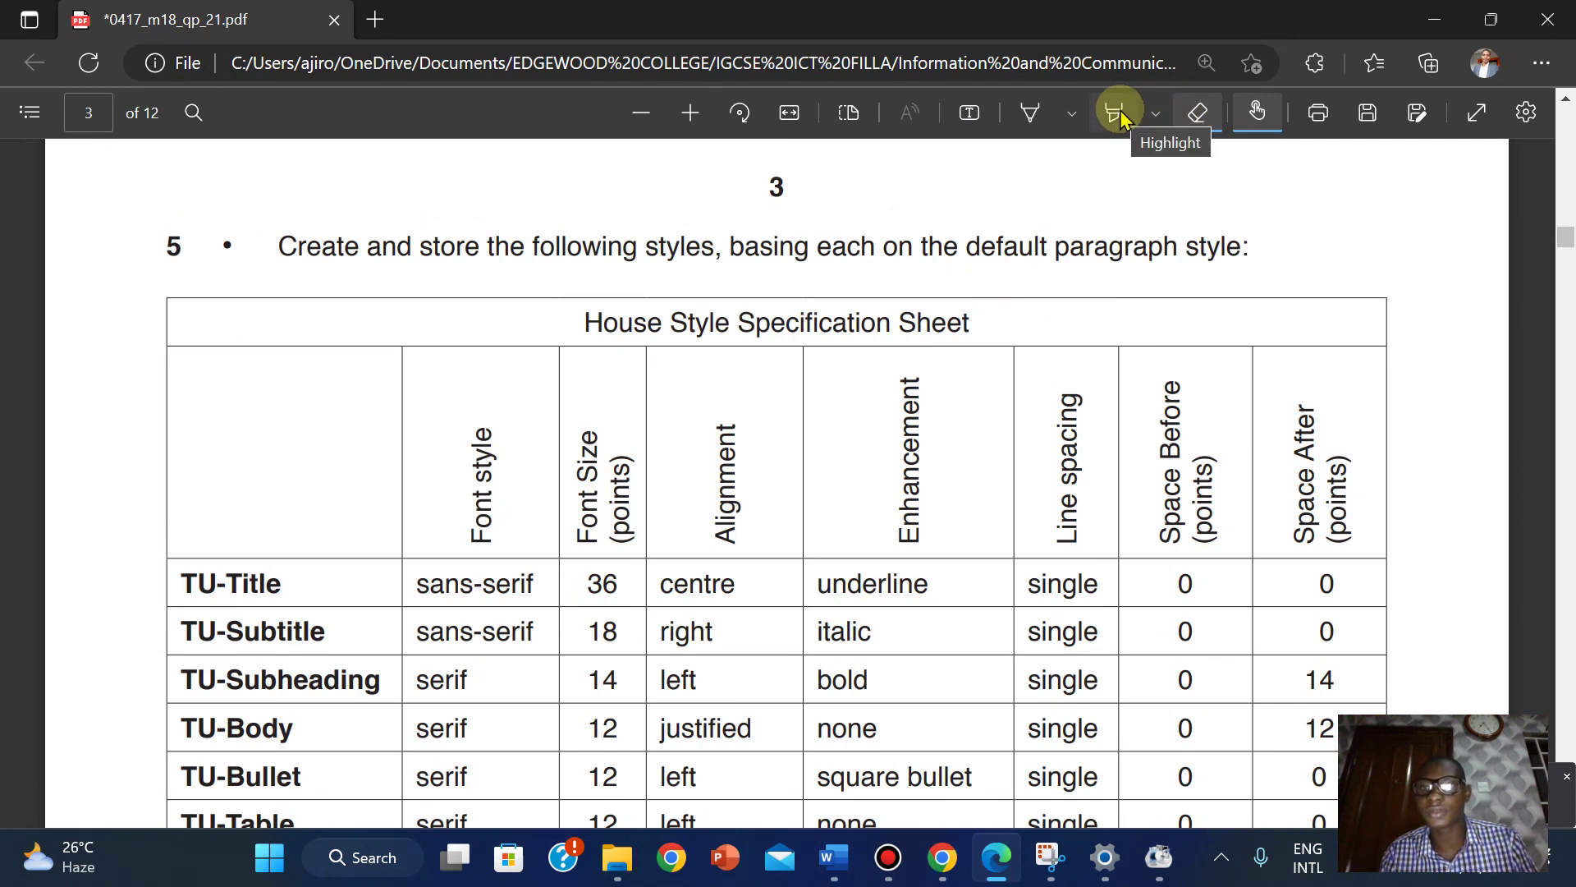
pyautogui.click(1116, 114)
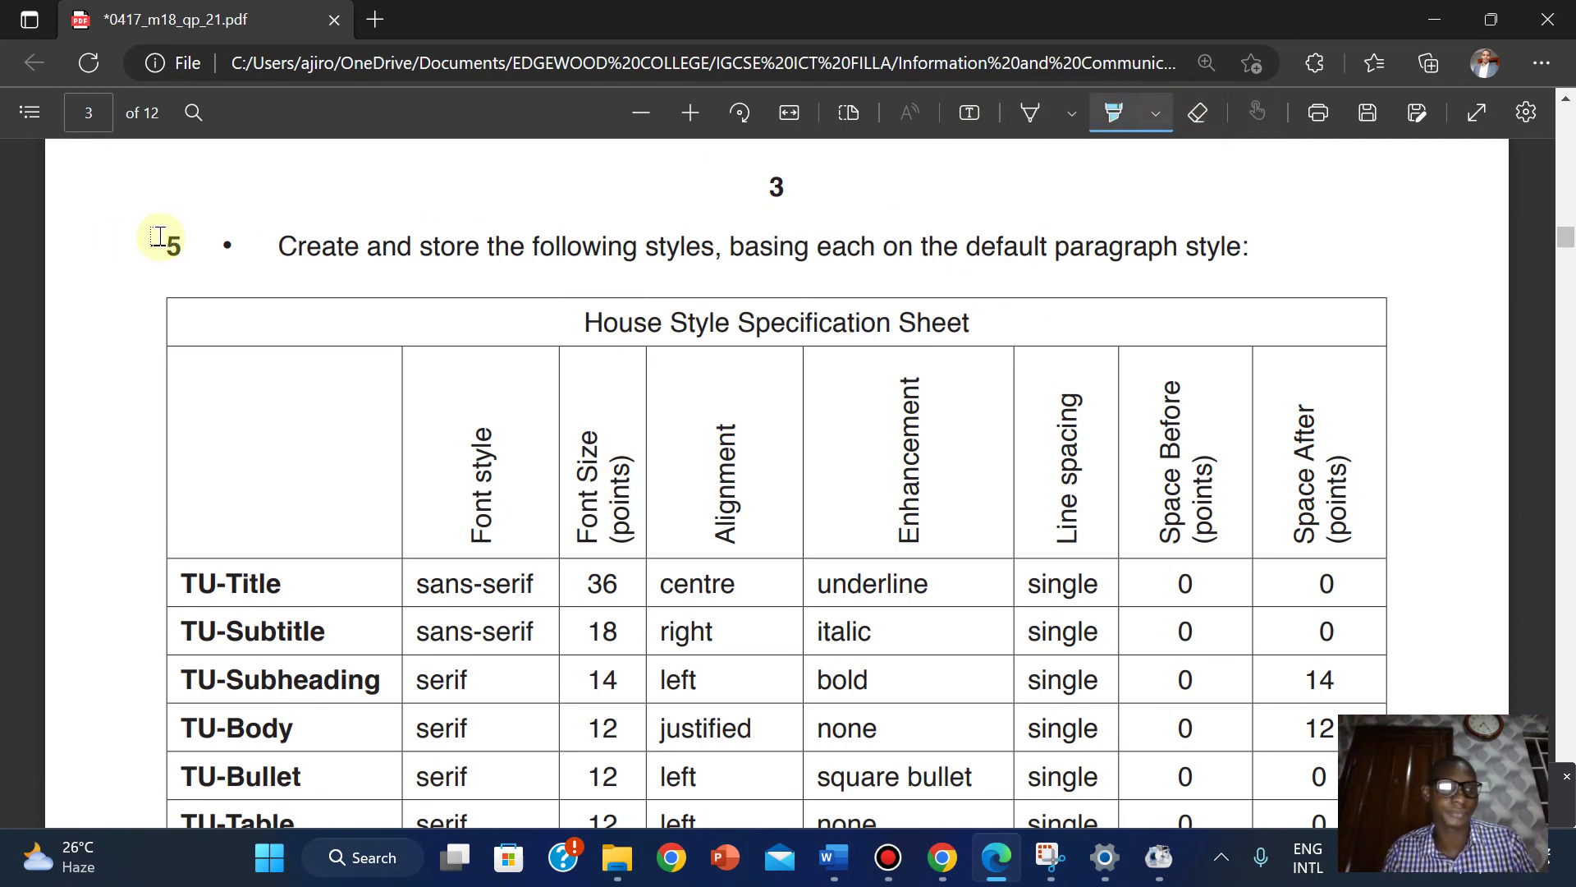
pyautogui.moveTo(158, 236); pyautogui.dragTo(1098, 751)
pyautogui.moveTo(1280, 755); pyautogui.dragTo(1322, 768)
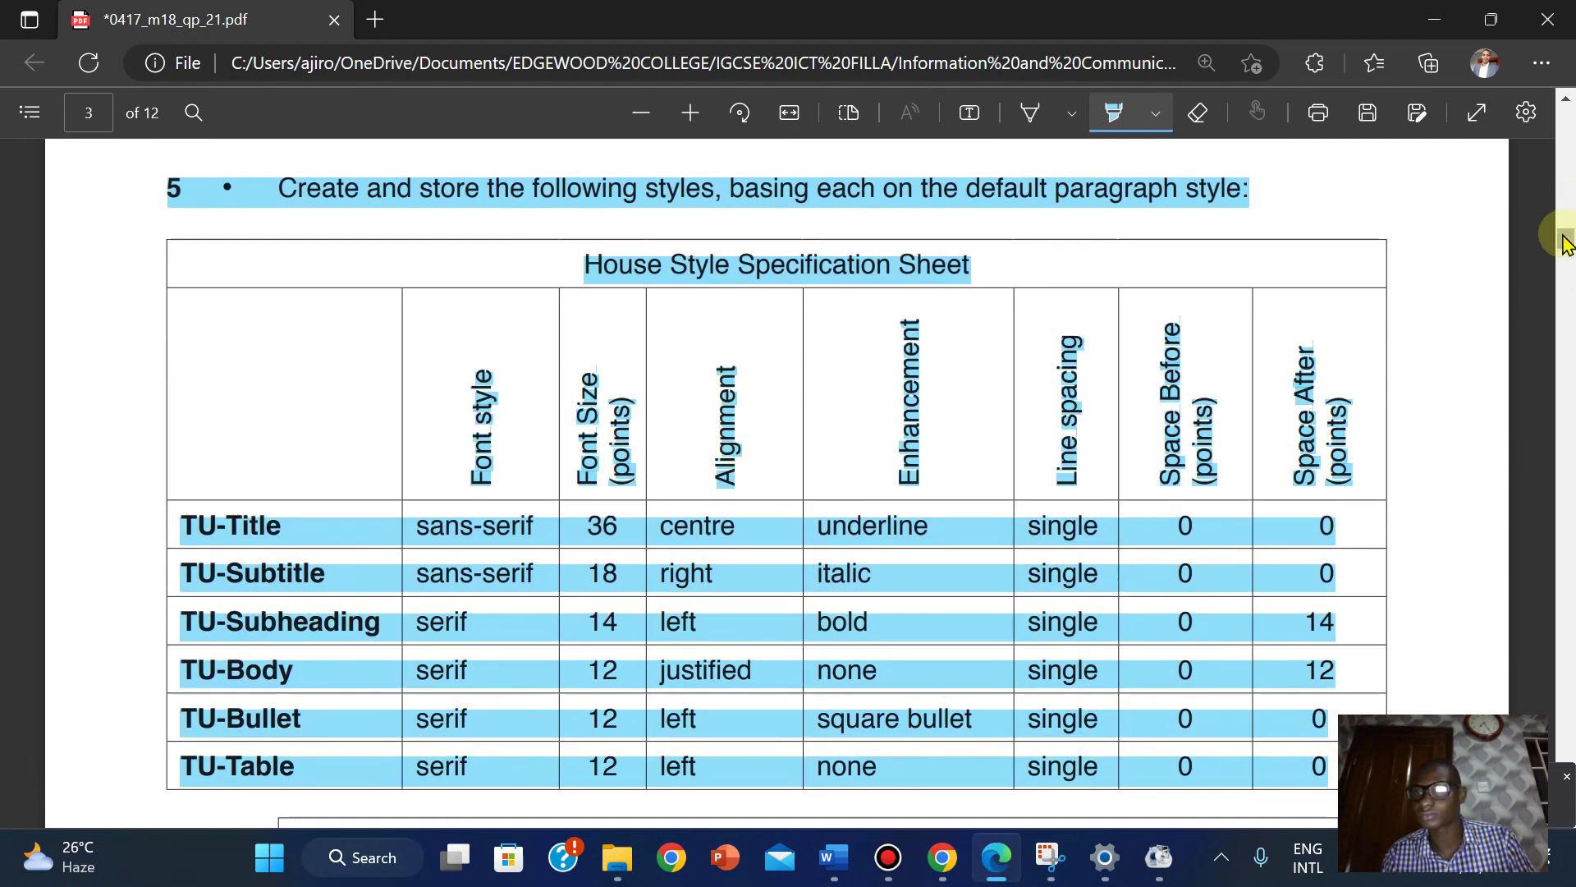
pyautogui.moveTo(1565, 238); pyautogui.dragTo(1565, 254)
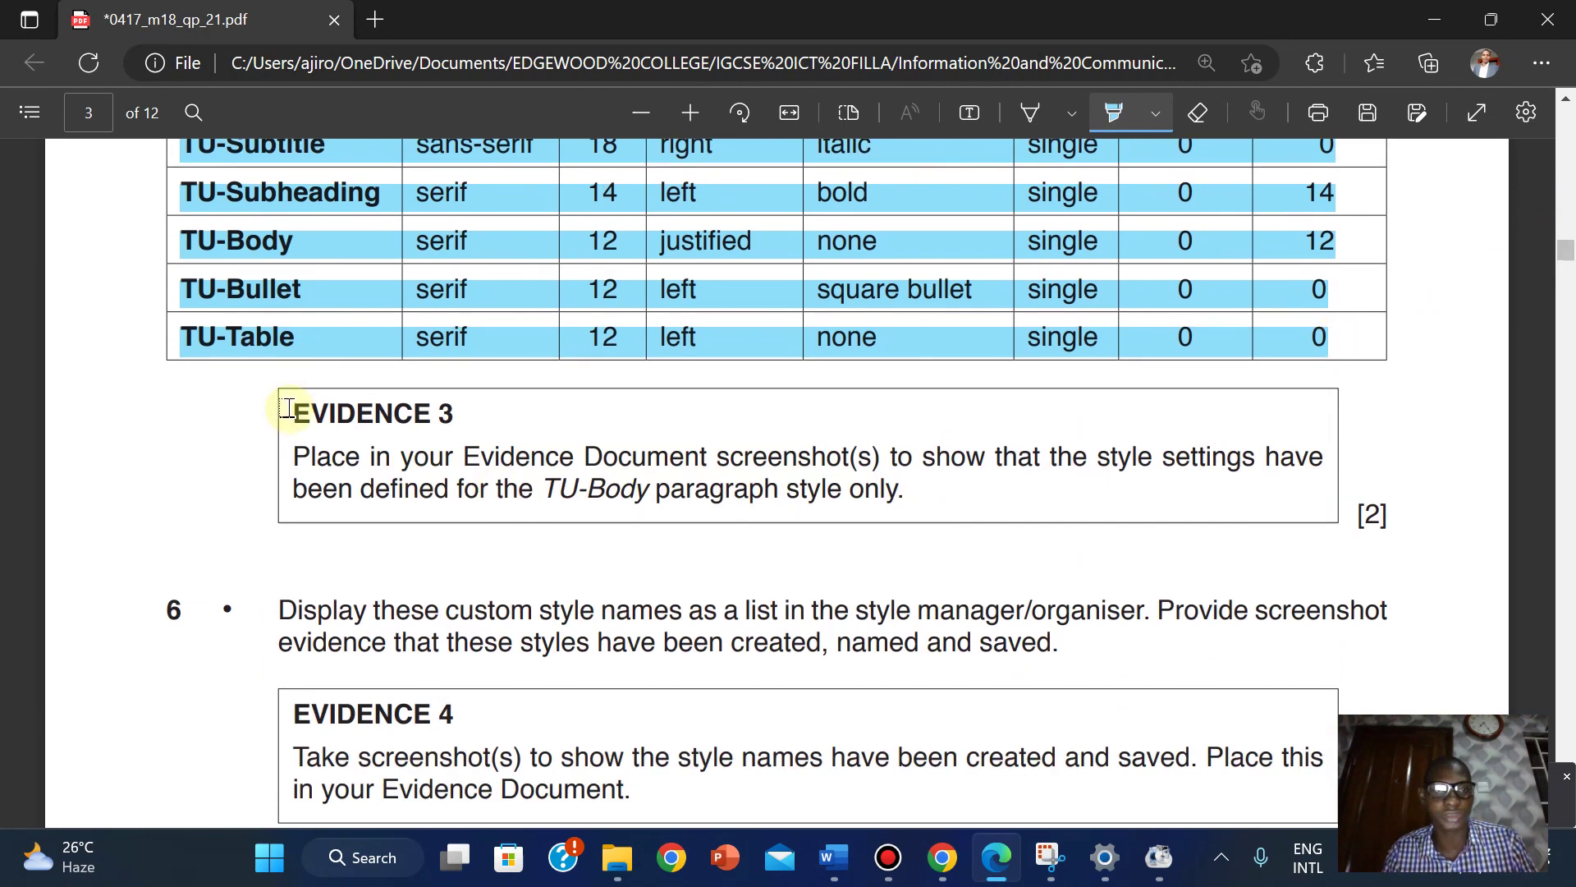
# Highlight the EVIDENCE 3 instruction, turn highlighting off and scroll to question 6.
pyautogui.moveTo(289, 408)
pyautogui.mouseDown()
pyautogui.moveTo(928, 486)
pyautogui.moveTo(911, 495)
pyautogui.mouseUp()
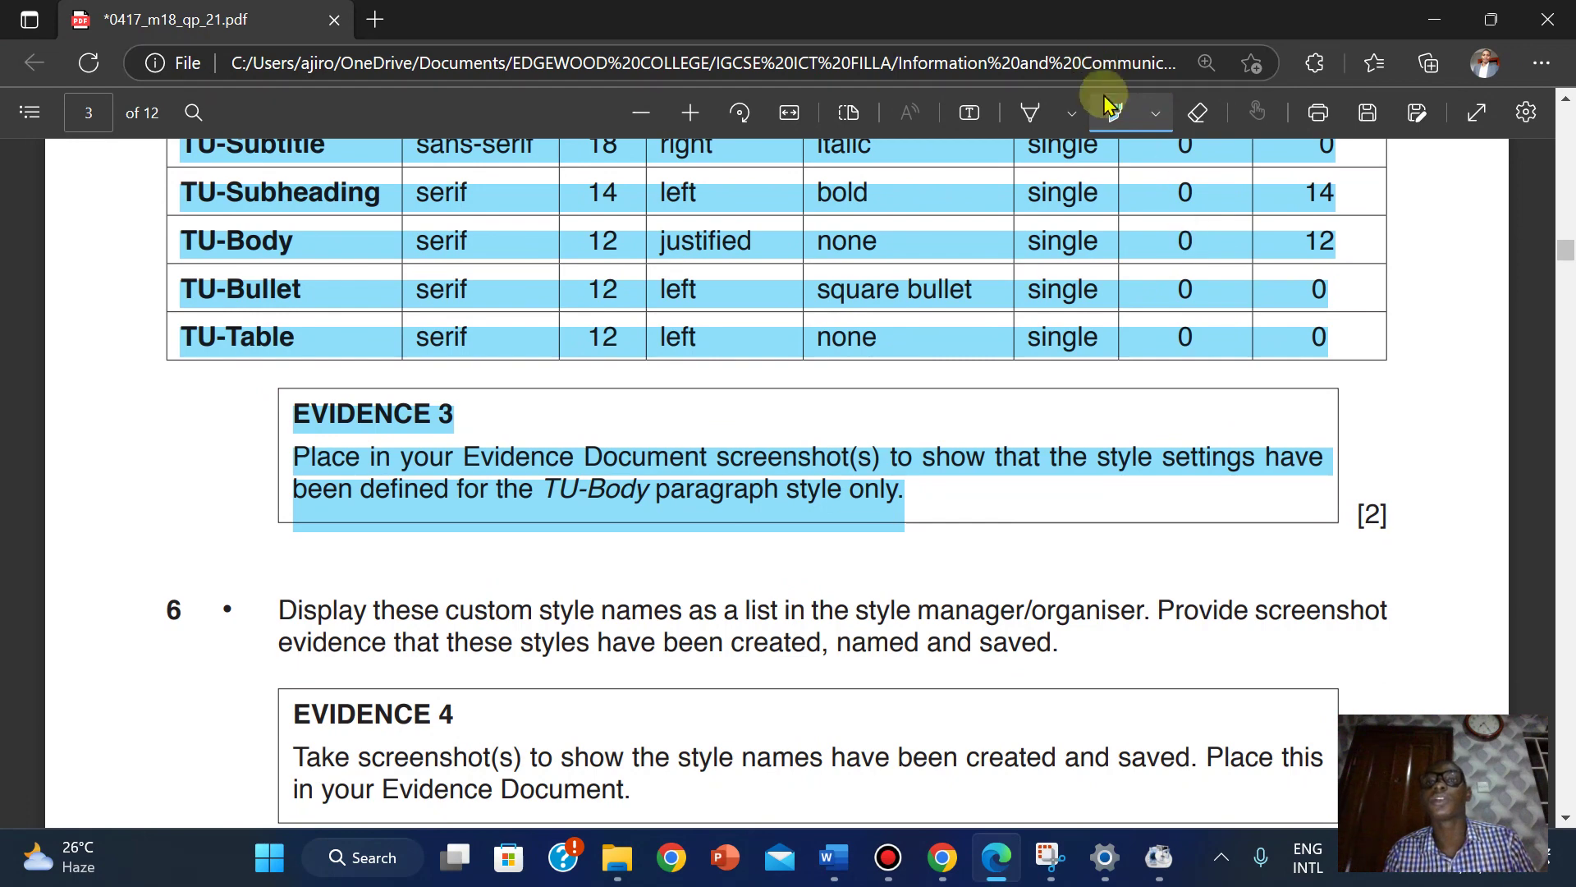
pyautogui.click(1118, 114)
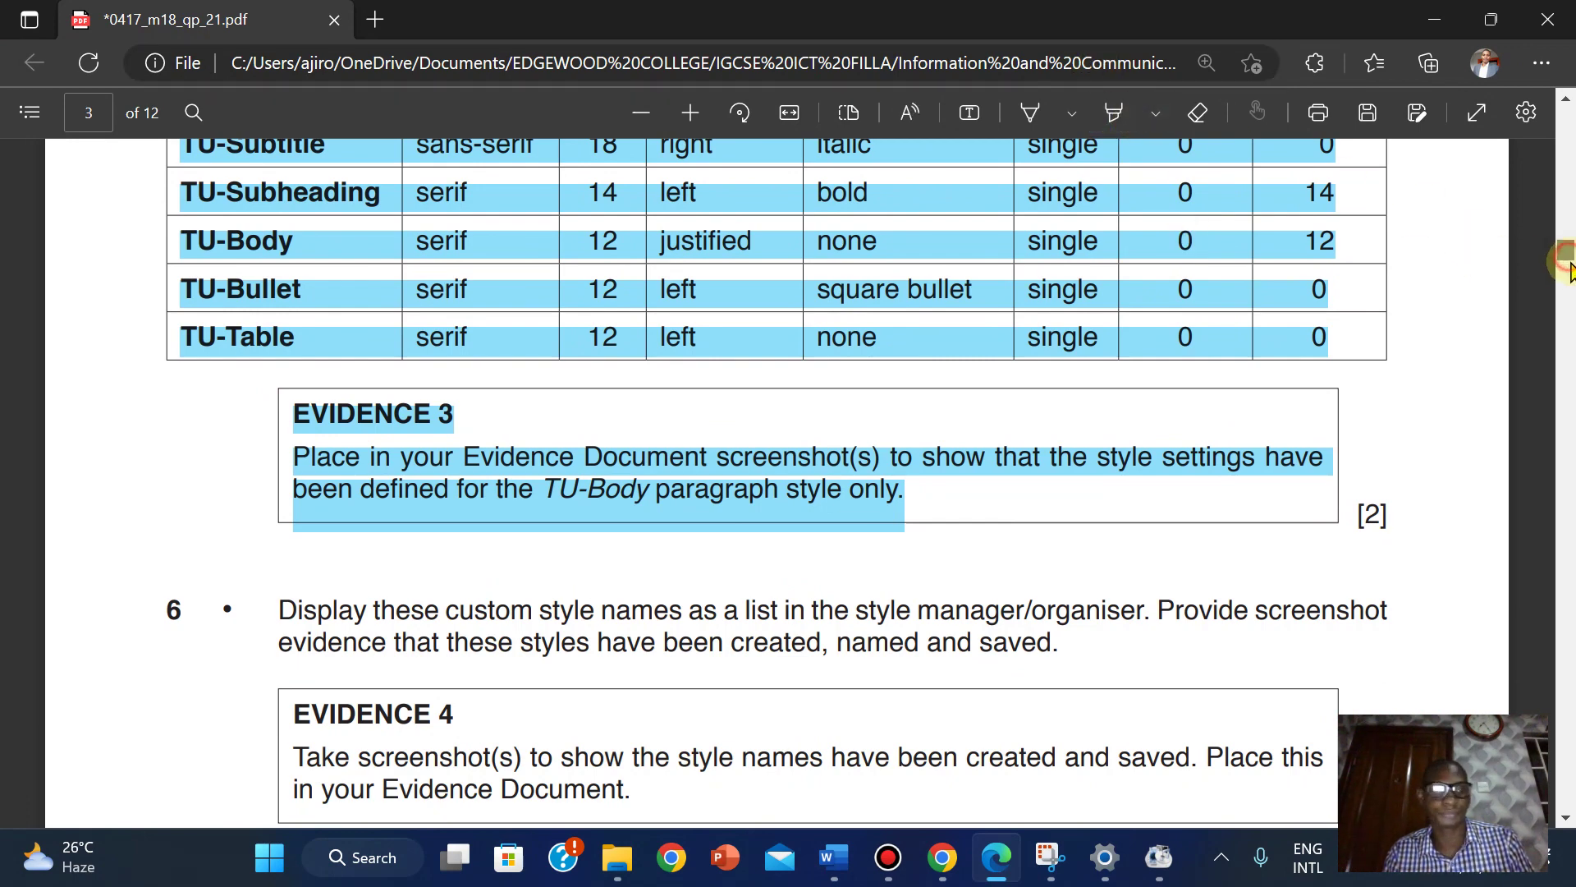
pyautogui.scroll(-4, 1568, 262)
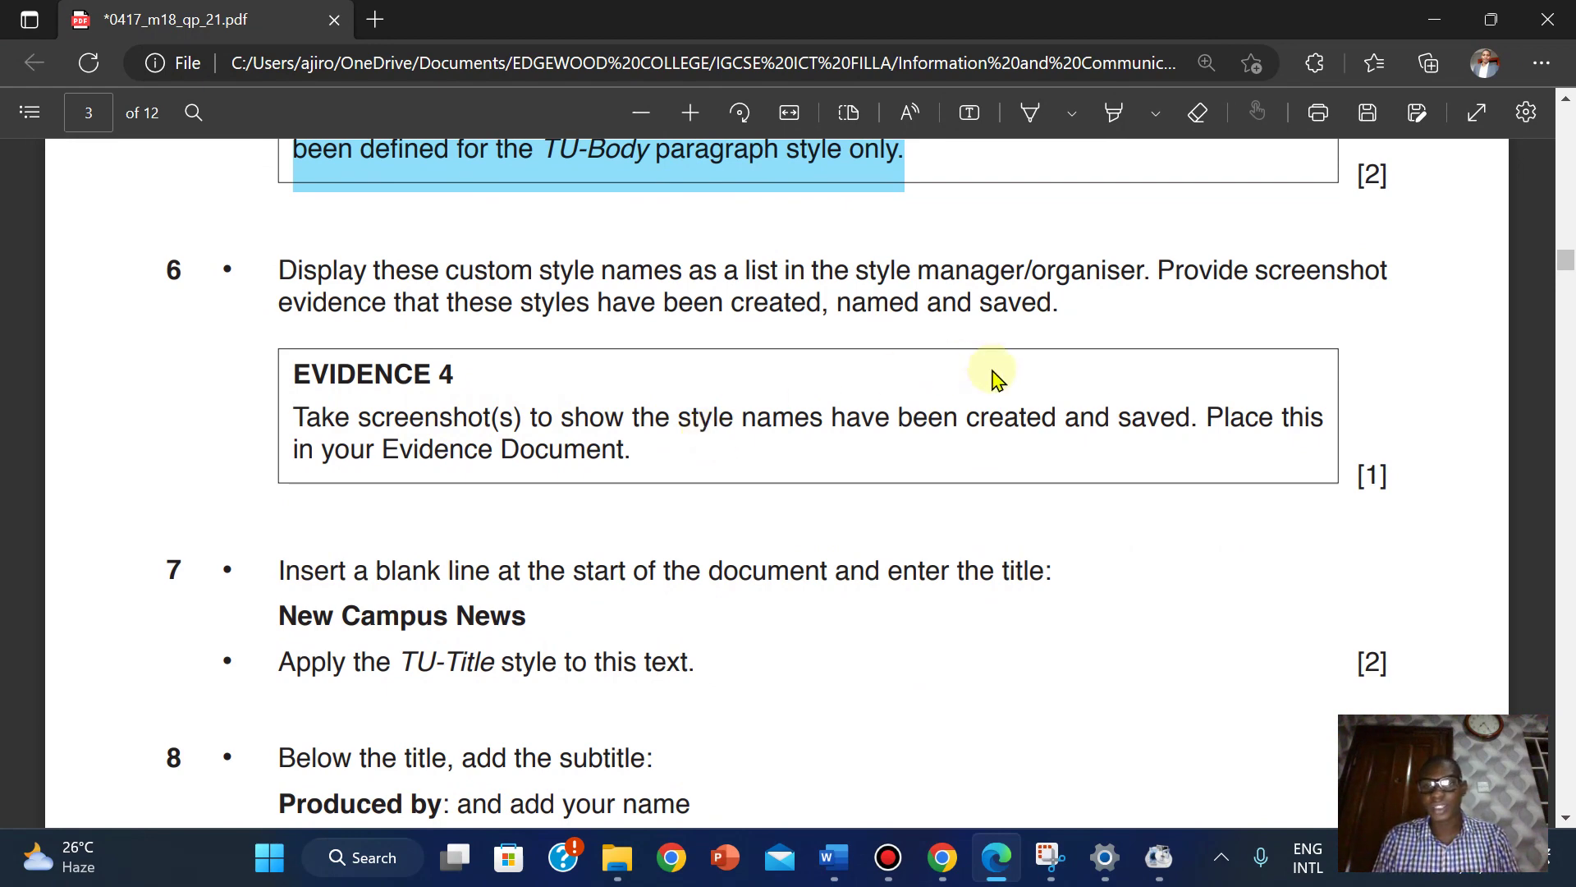
pyautogui.moveTo(833, 857)
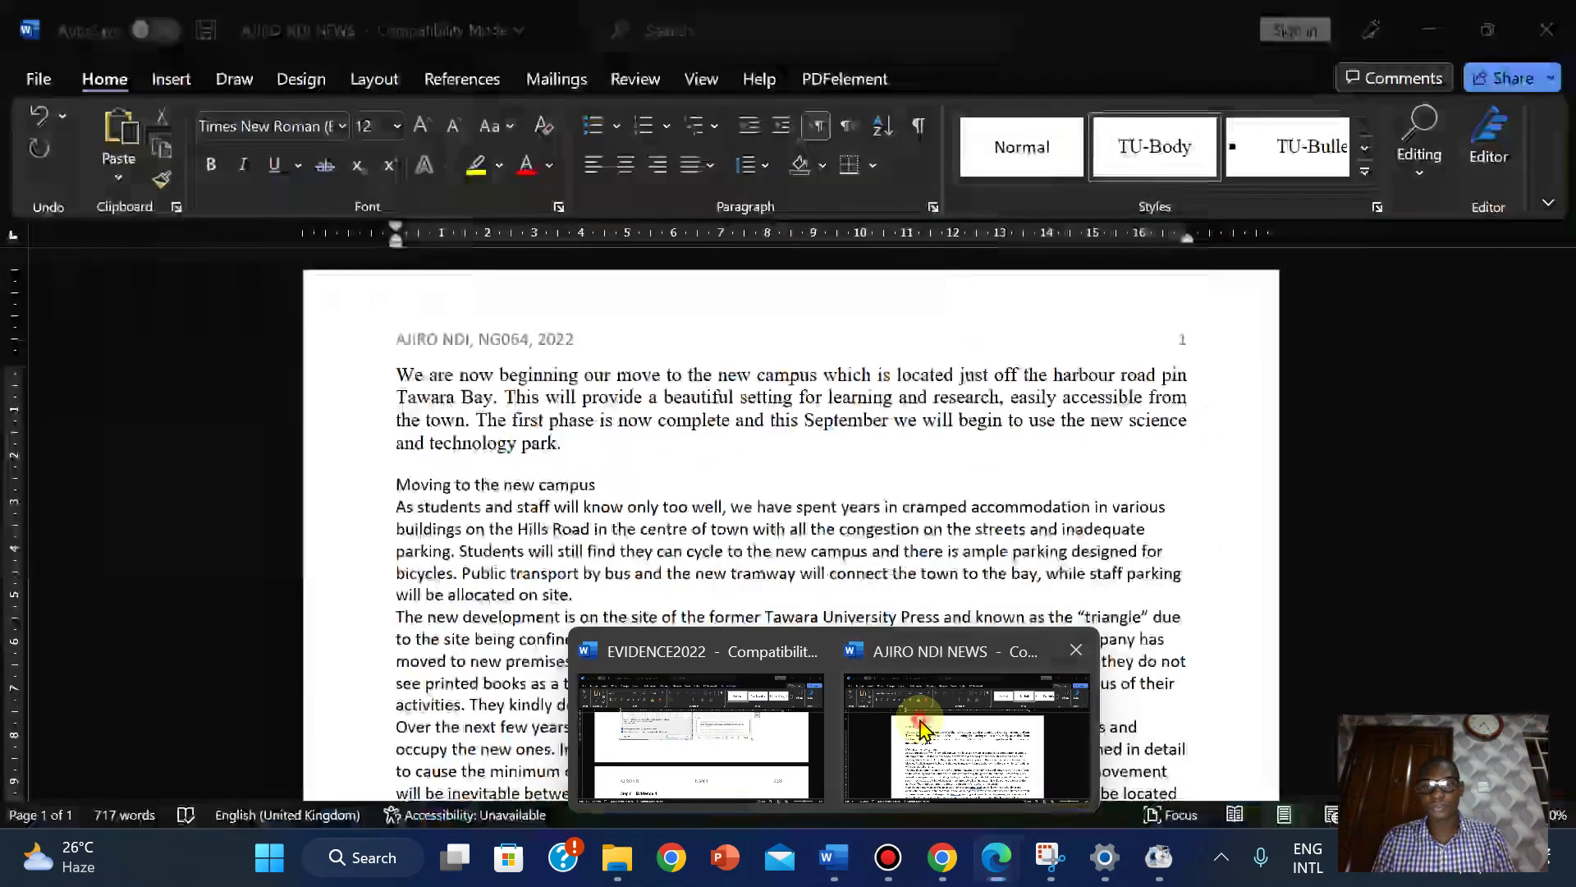
pyautogui.click(909, 724)
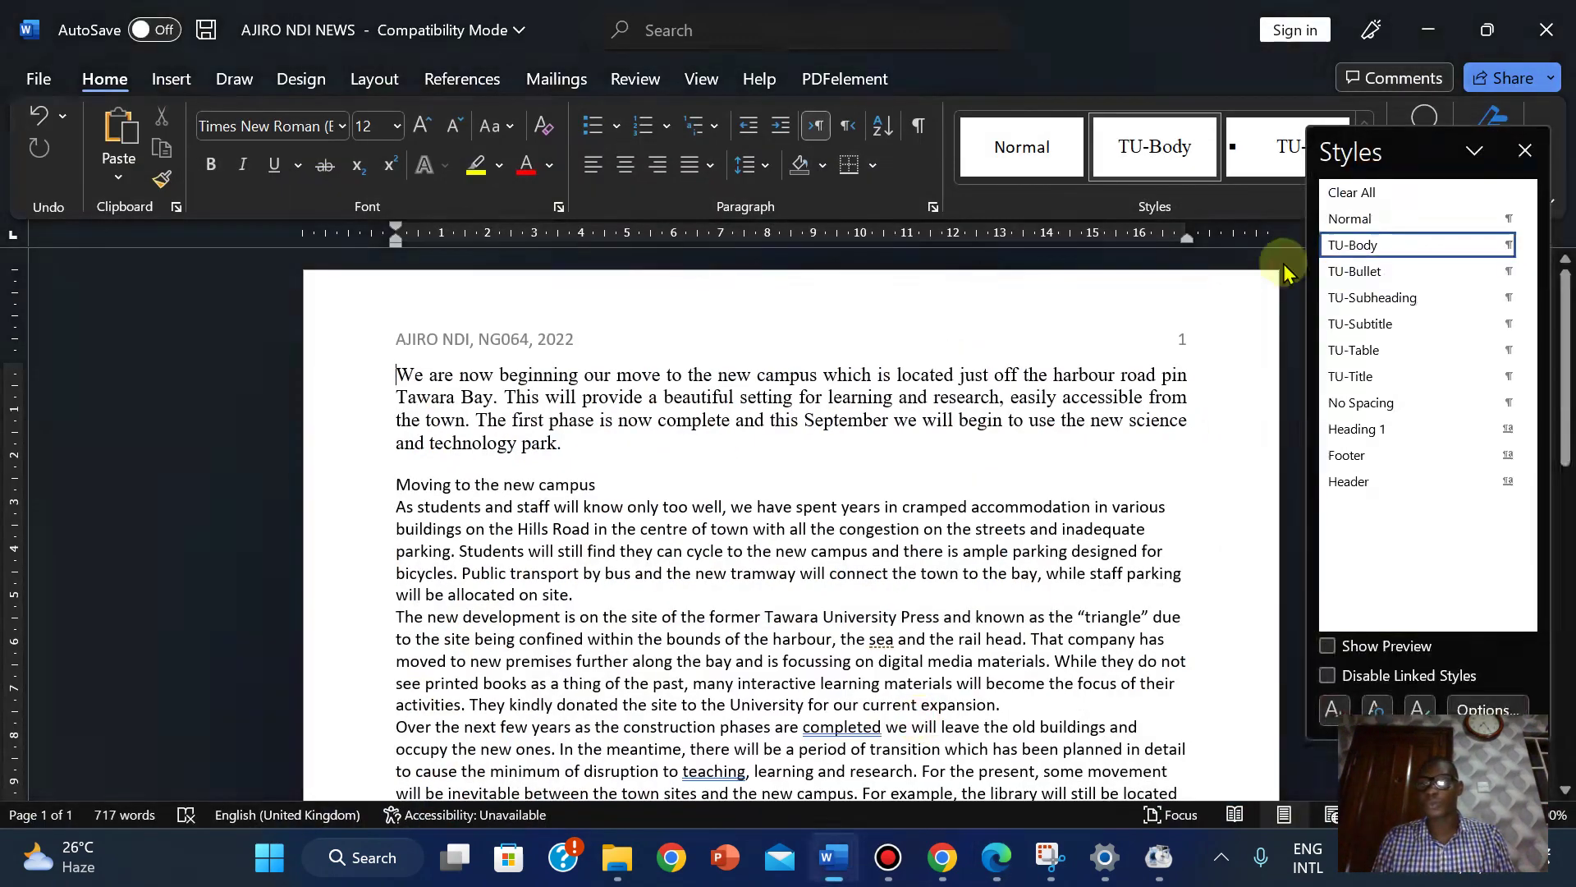
pyautogui.click(1526, 151)
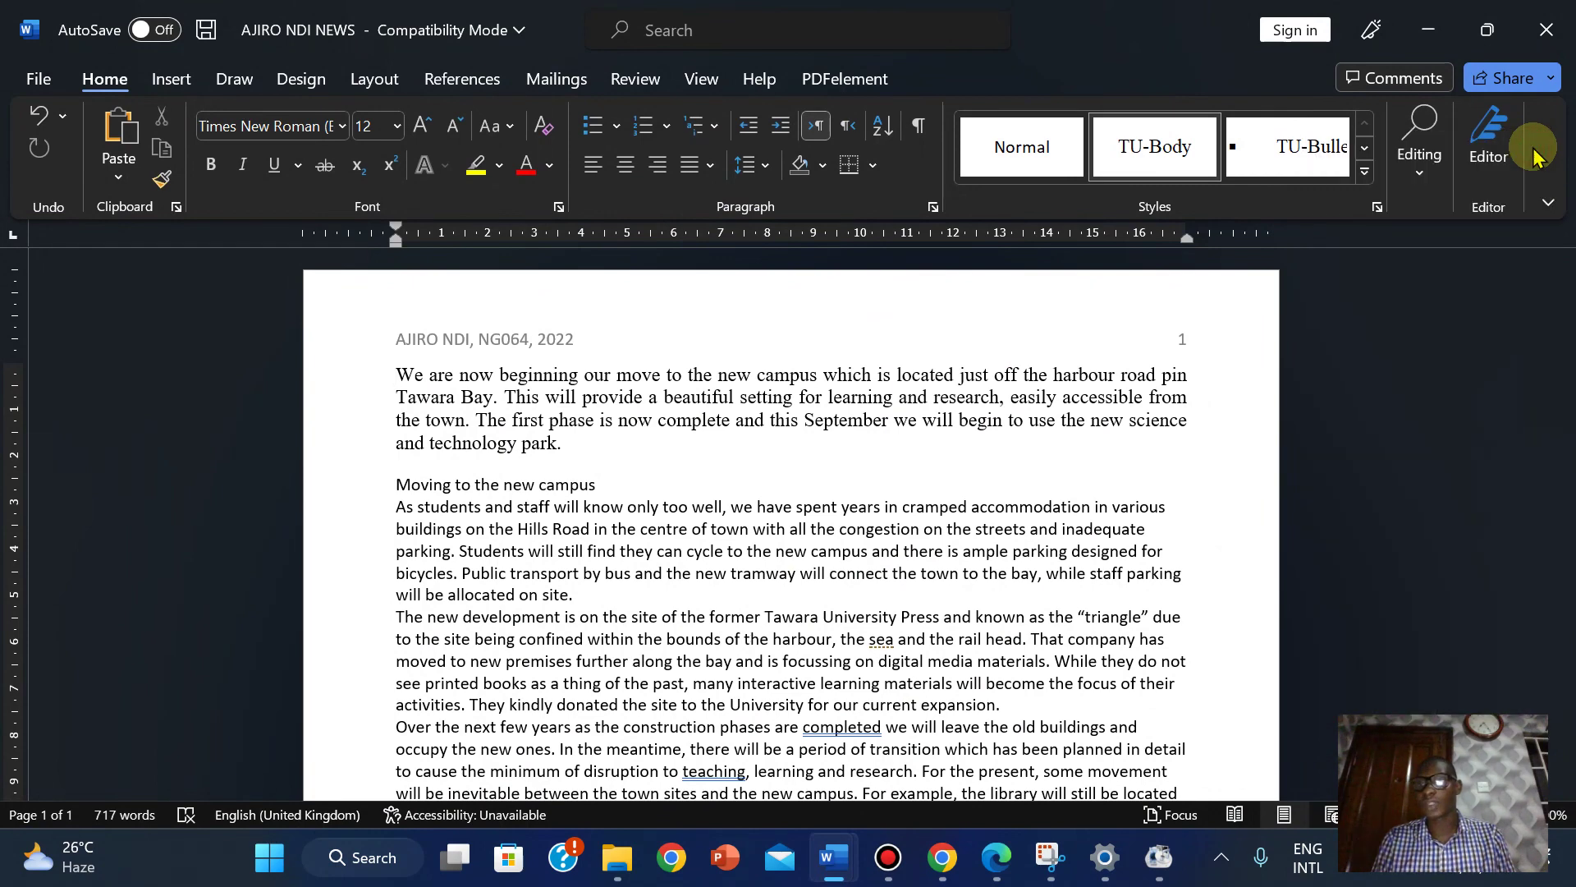
pyautogui.click(1378, 206)
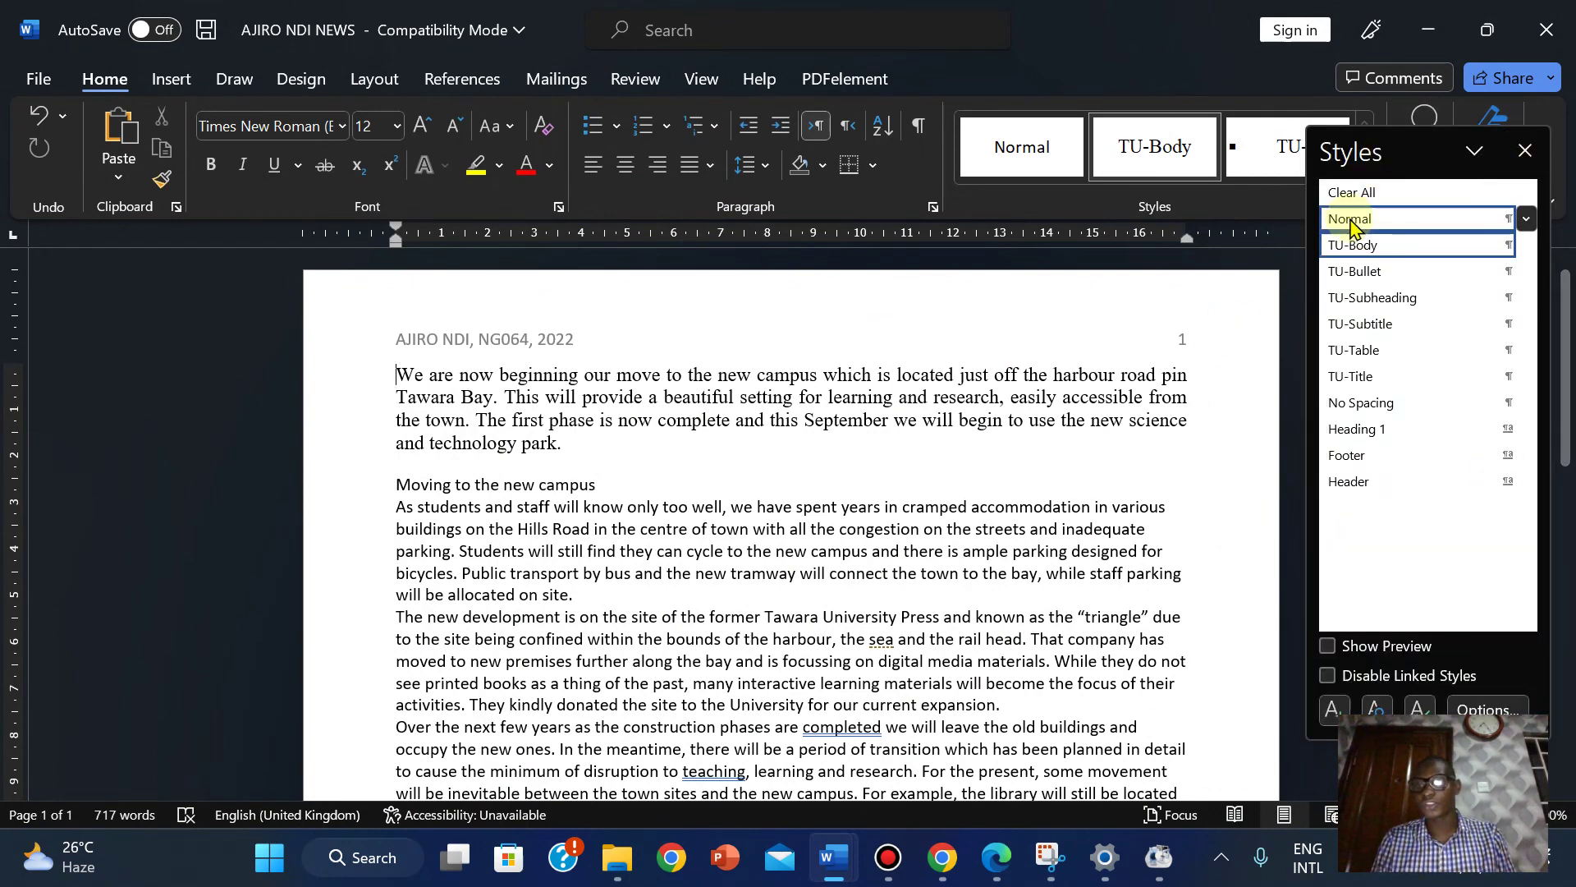
# Start a Snipping Tool snip, then cancel it and close the tool.
pyautogui.moveTo(1142, 870)
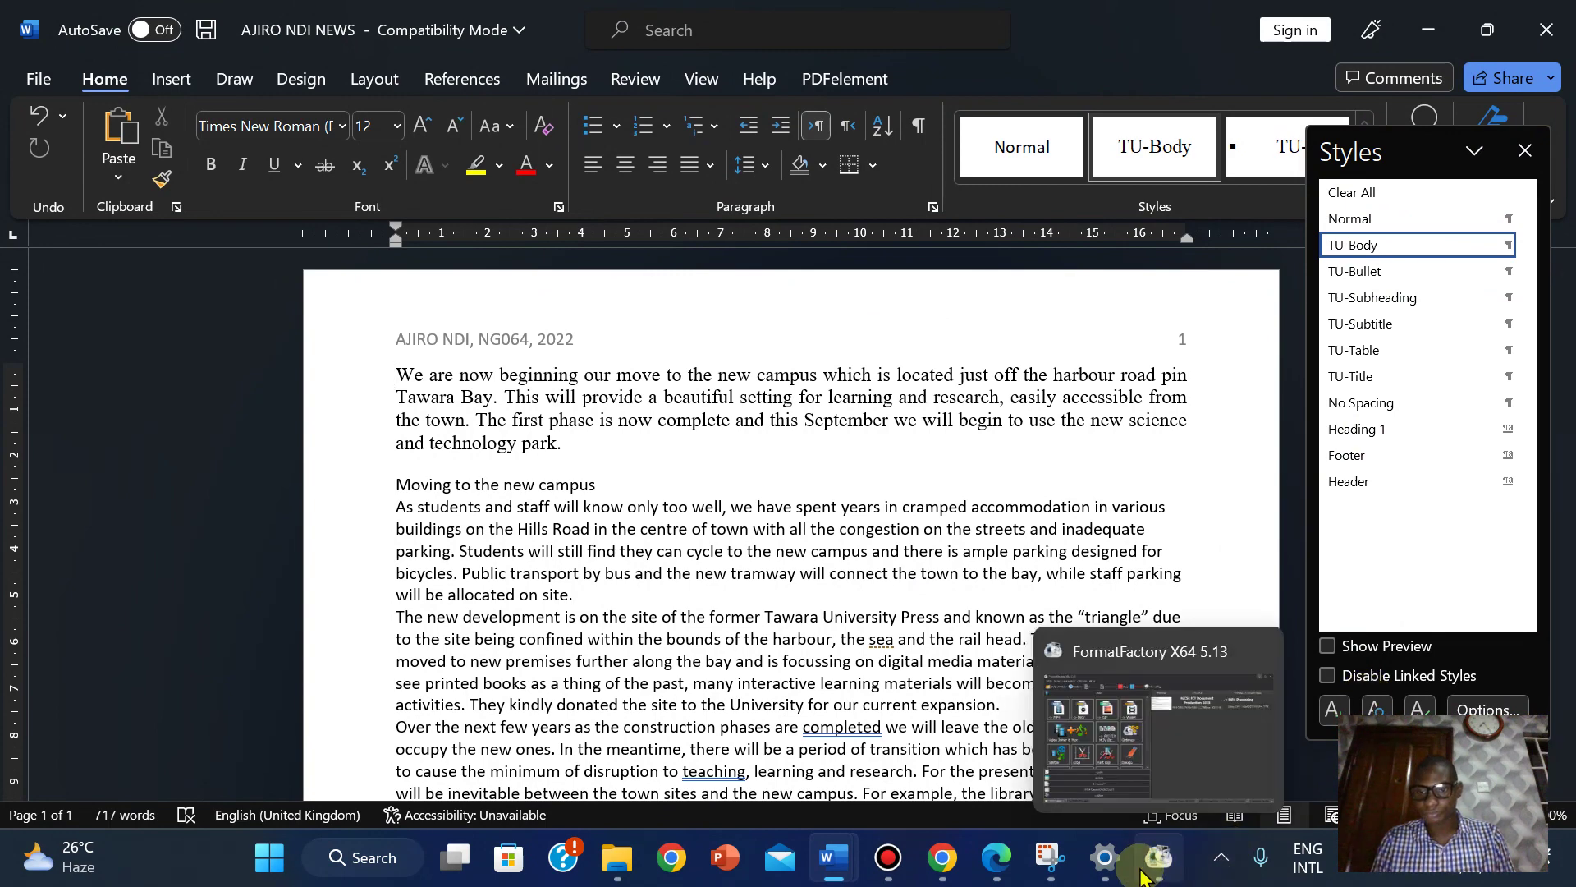
pyautogui.click(1050, 857)
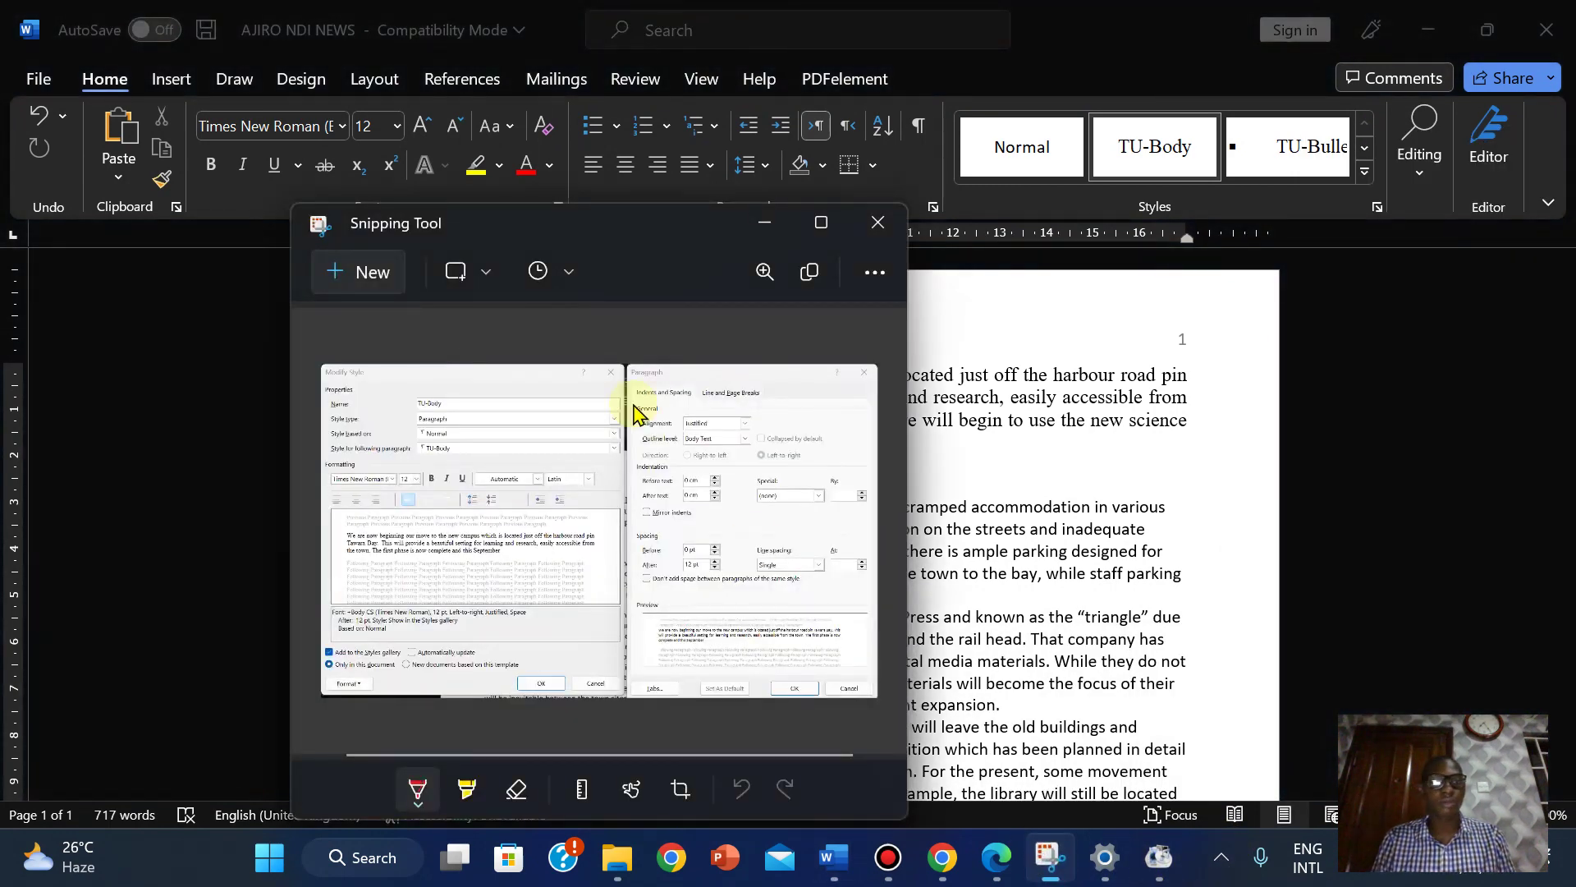
pyautogui.click(361, 272)
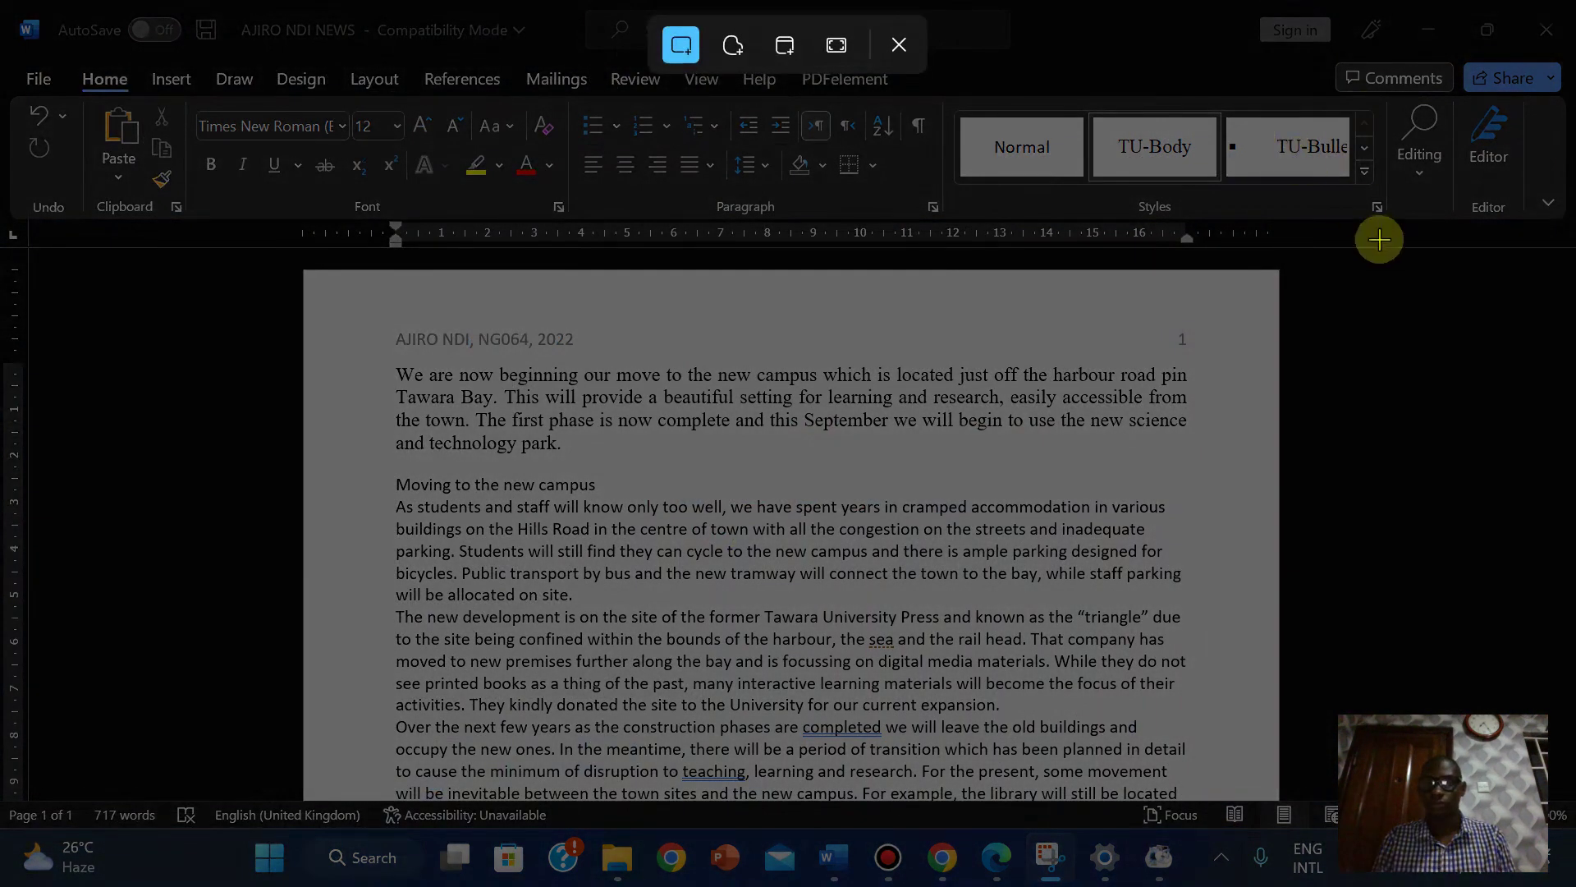
pyautogui.click(898, 47)
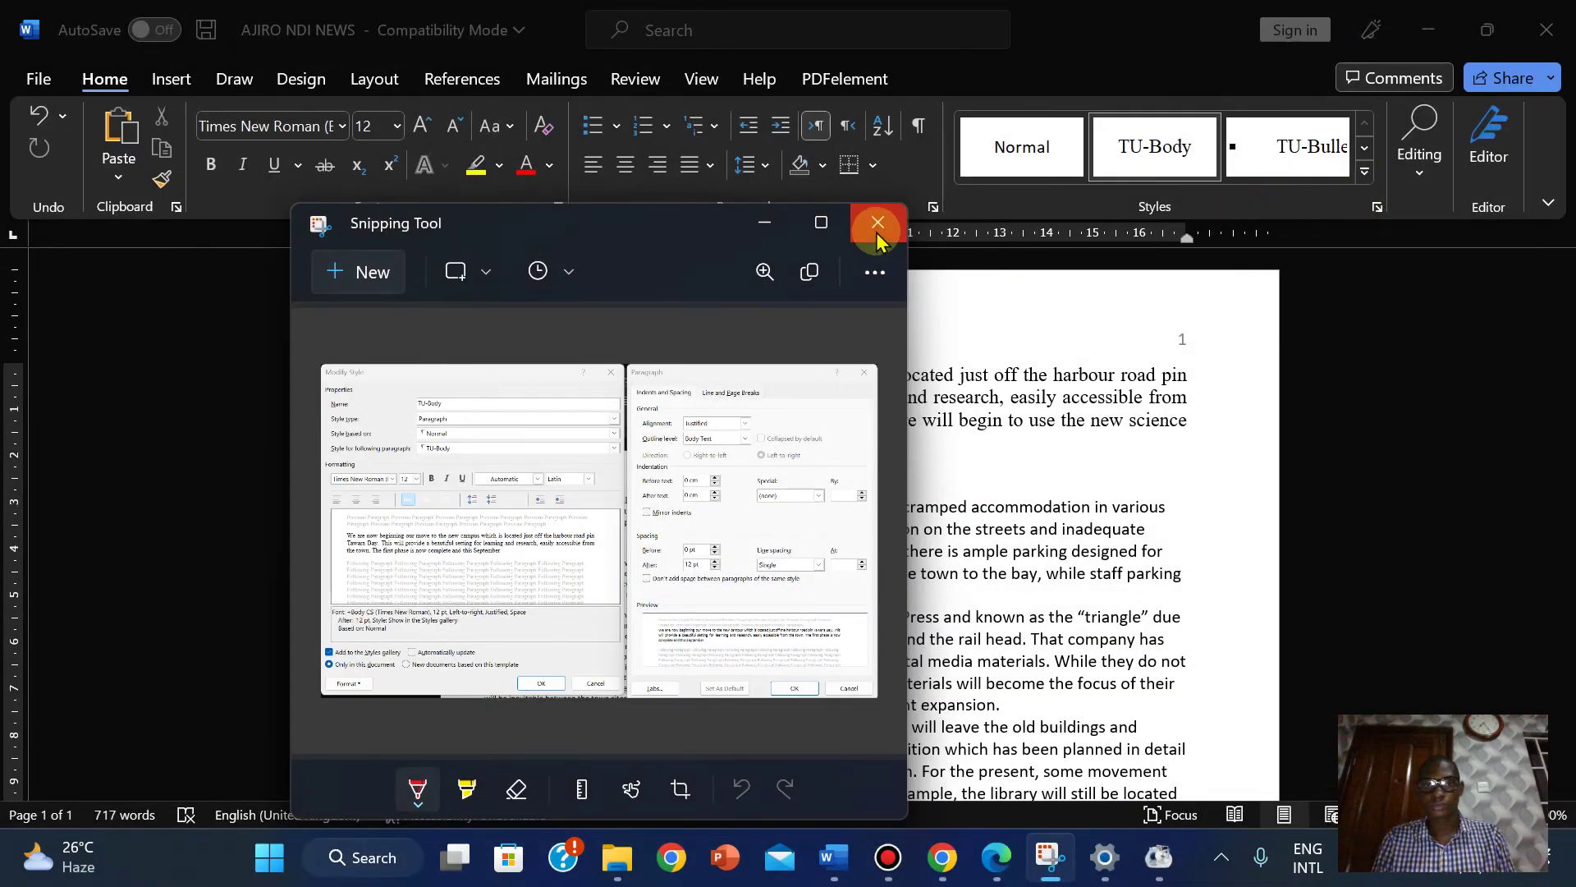
pyautogui.click(877, 238)
pyautogui.click(1377, 206)
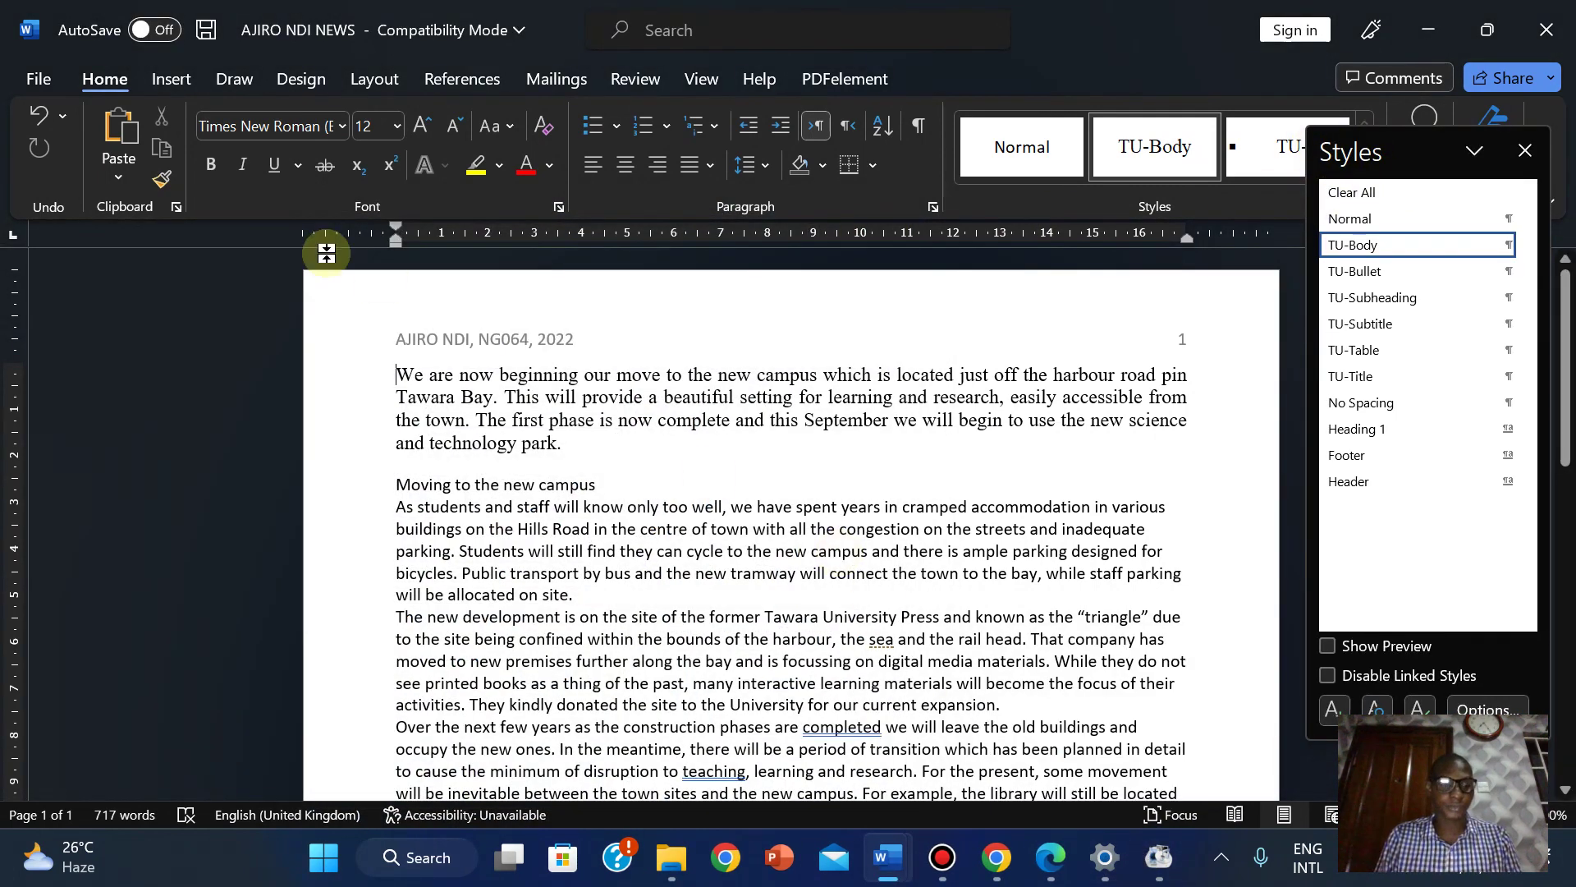
# Relaunch Snipping Tool by searching 'sni', start a snip, then close the tool.
pyautogui.press('super')
pyautogui.write('snipping Tool')
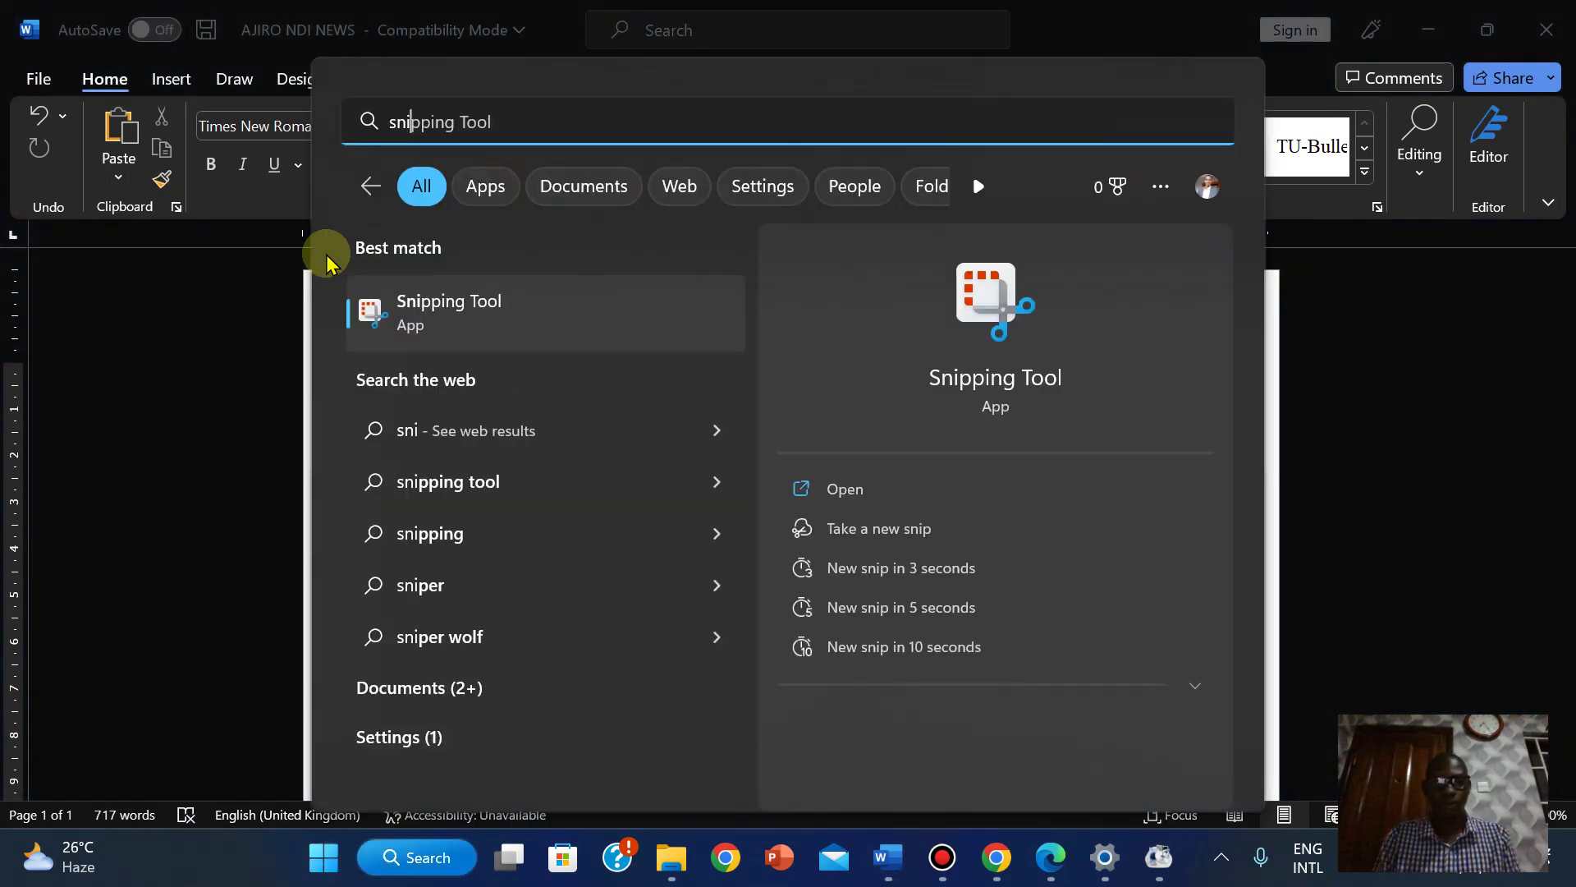
pyautogui.click(492, 310)
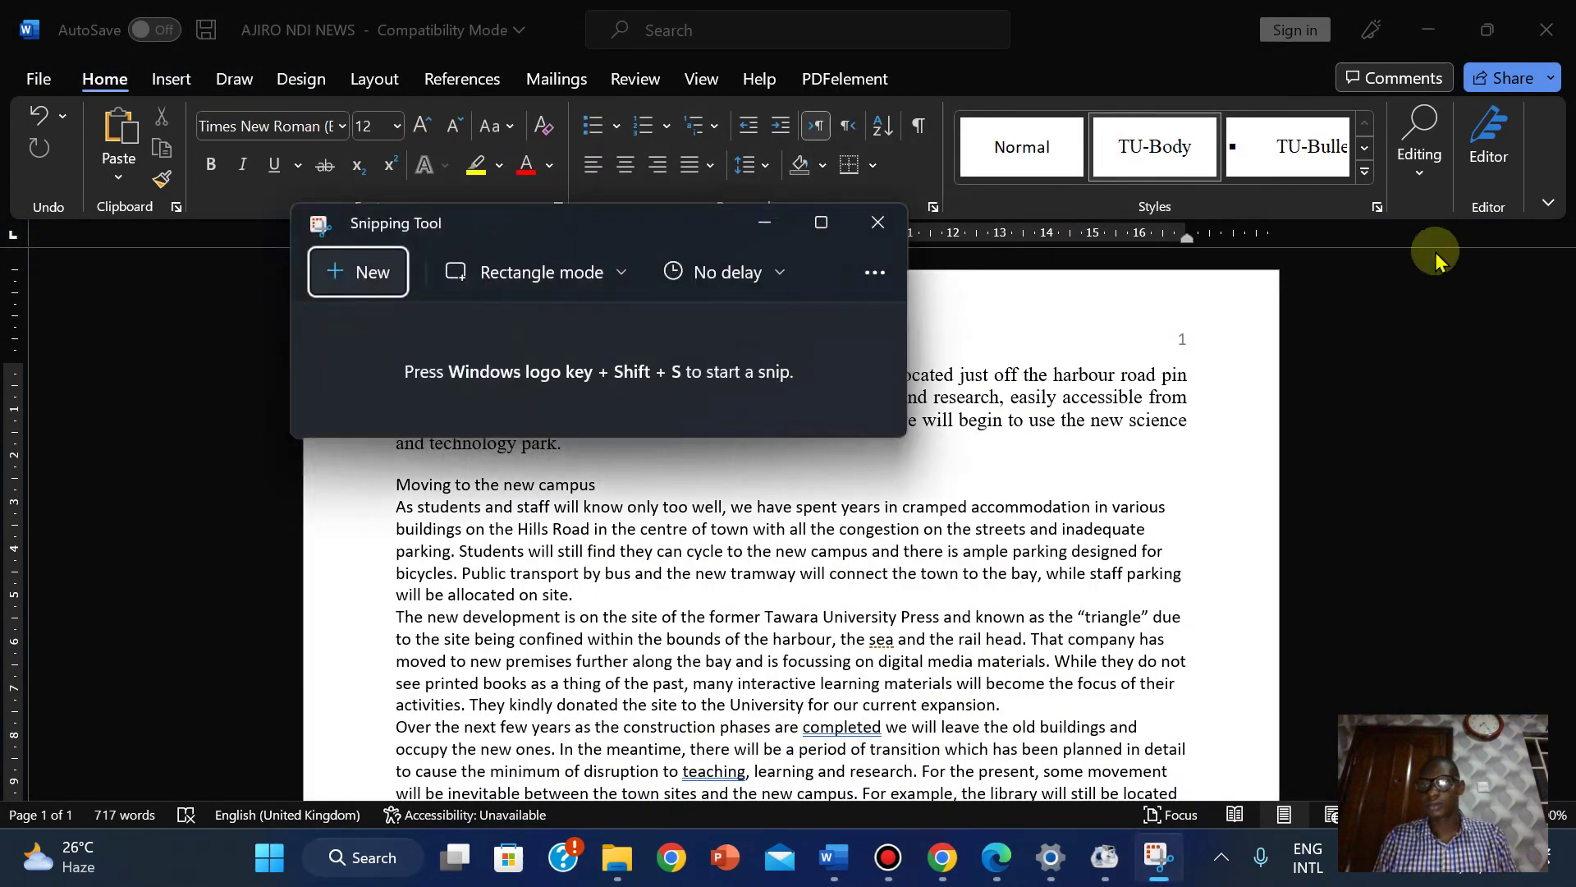
pyautogui.click(374, 273)
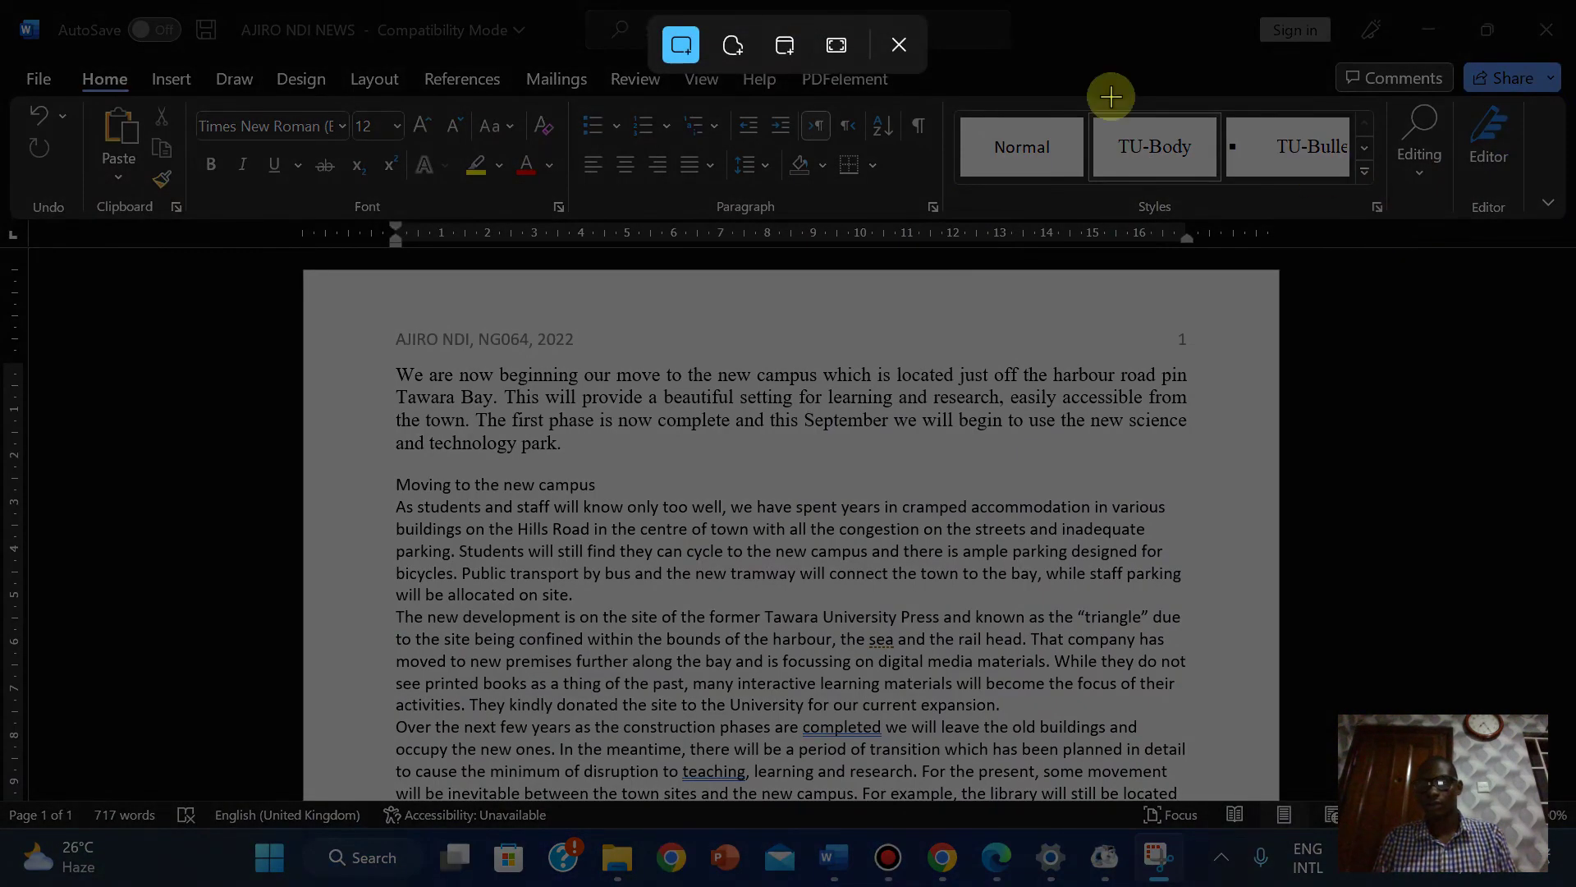
pyautogui.click(901, 45)
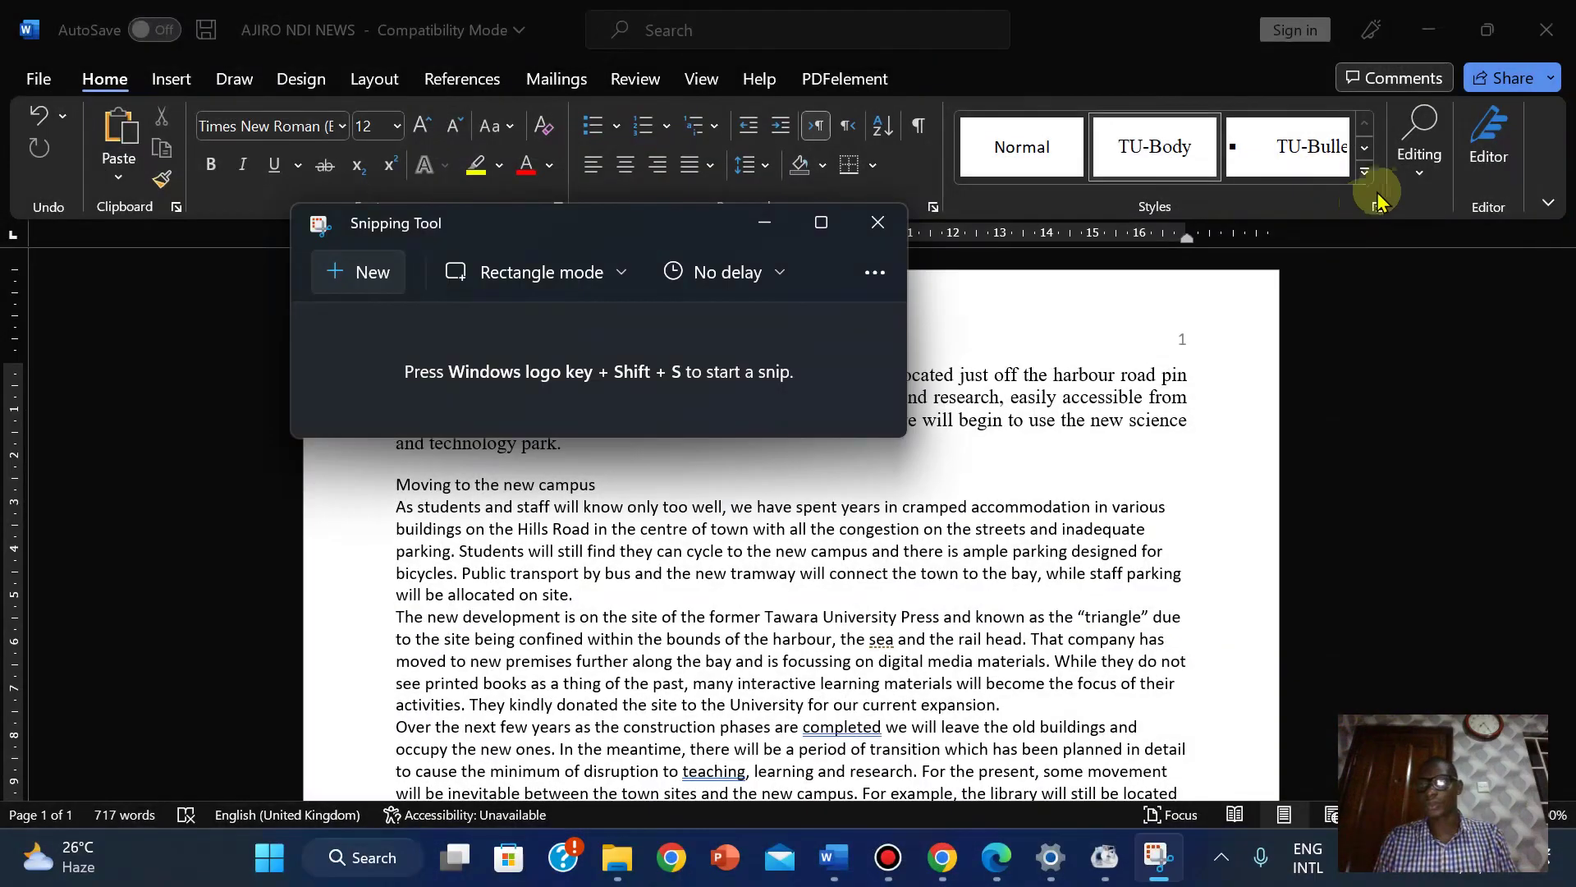
pyautogui.click(896, 236)
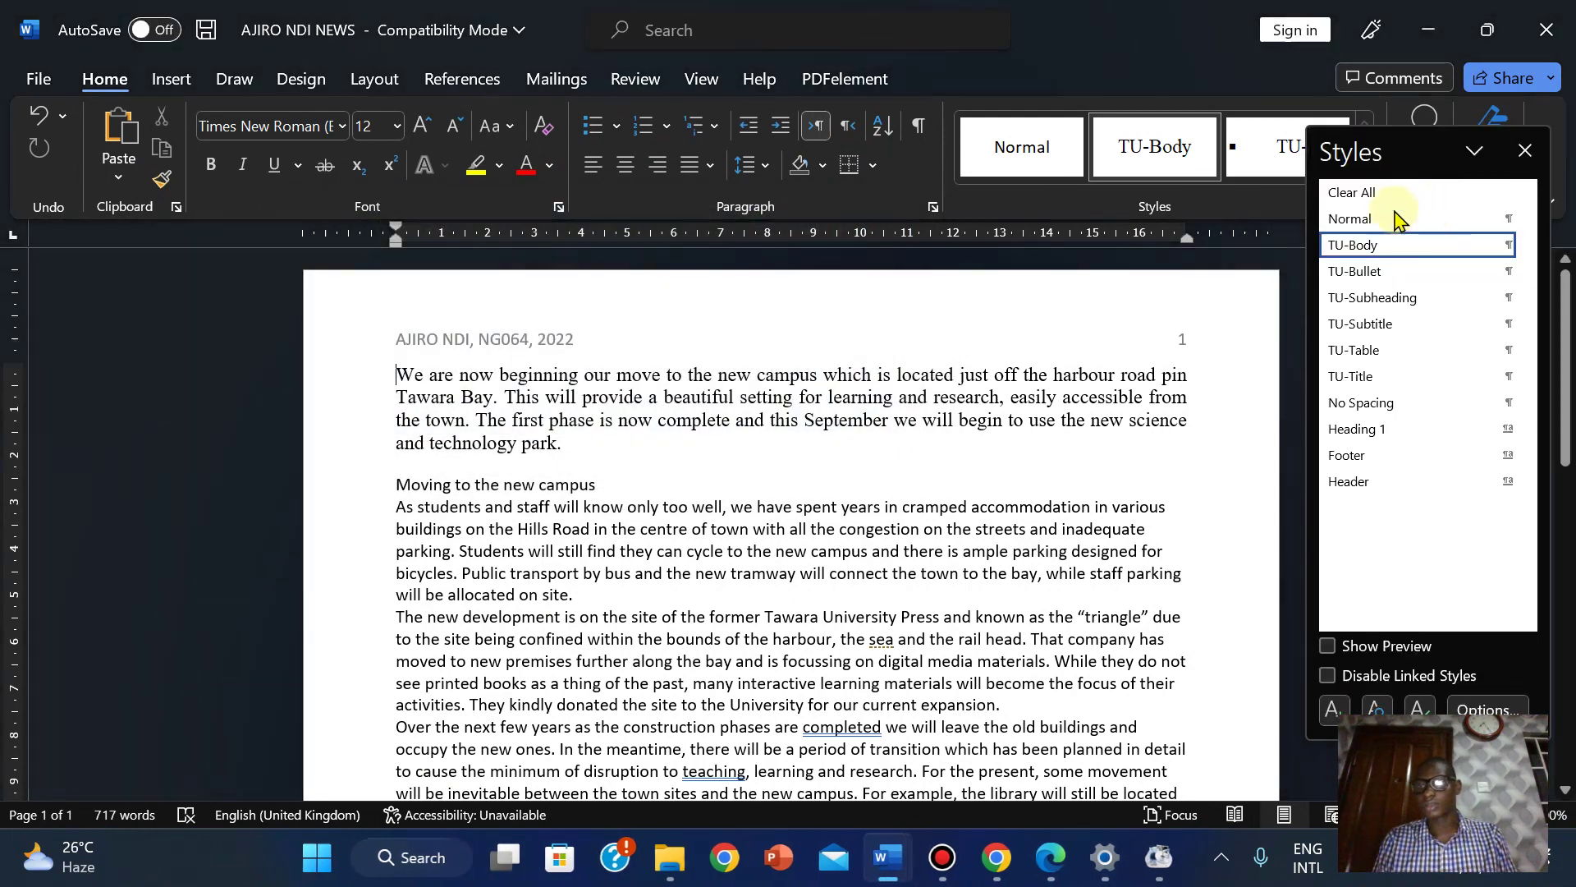
# Move the floating Styles pane lower on the screen.
pyautogui.moveTo(1411, 148); pyautogui.dragTo(1407, 274)
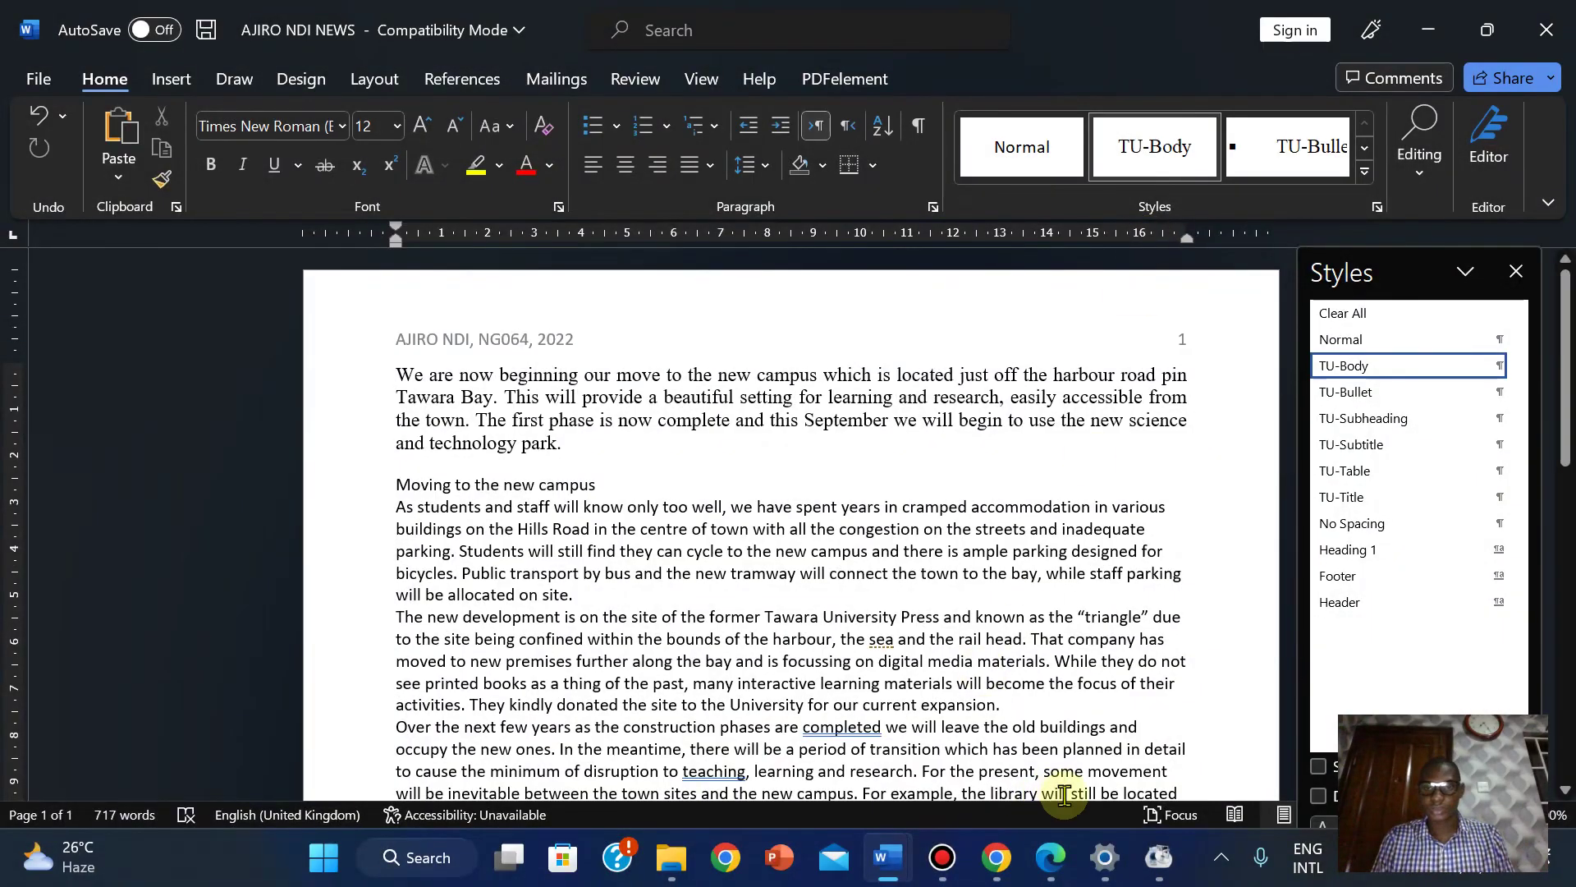
pyautogui.moveTo(887, 857)
pyautogui.click(702, 681)
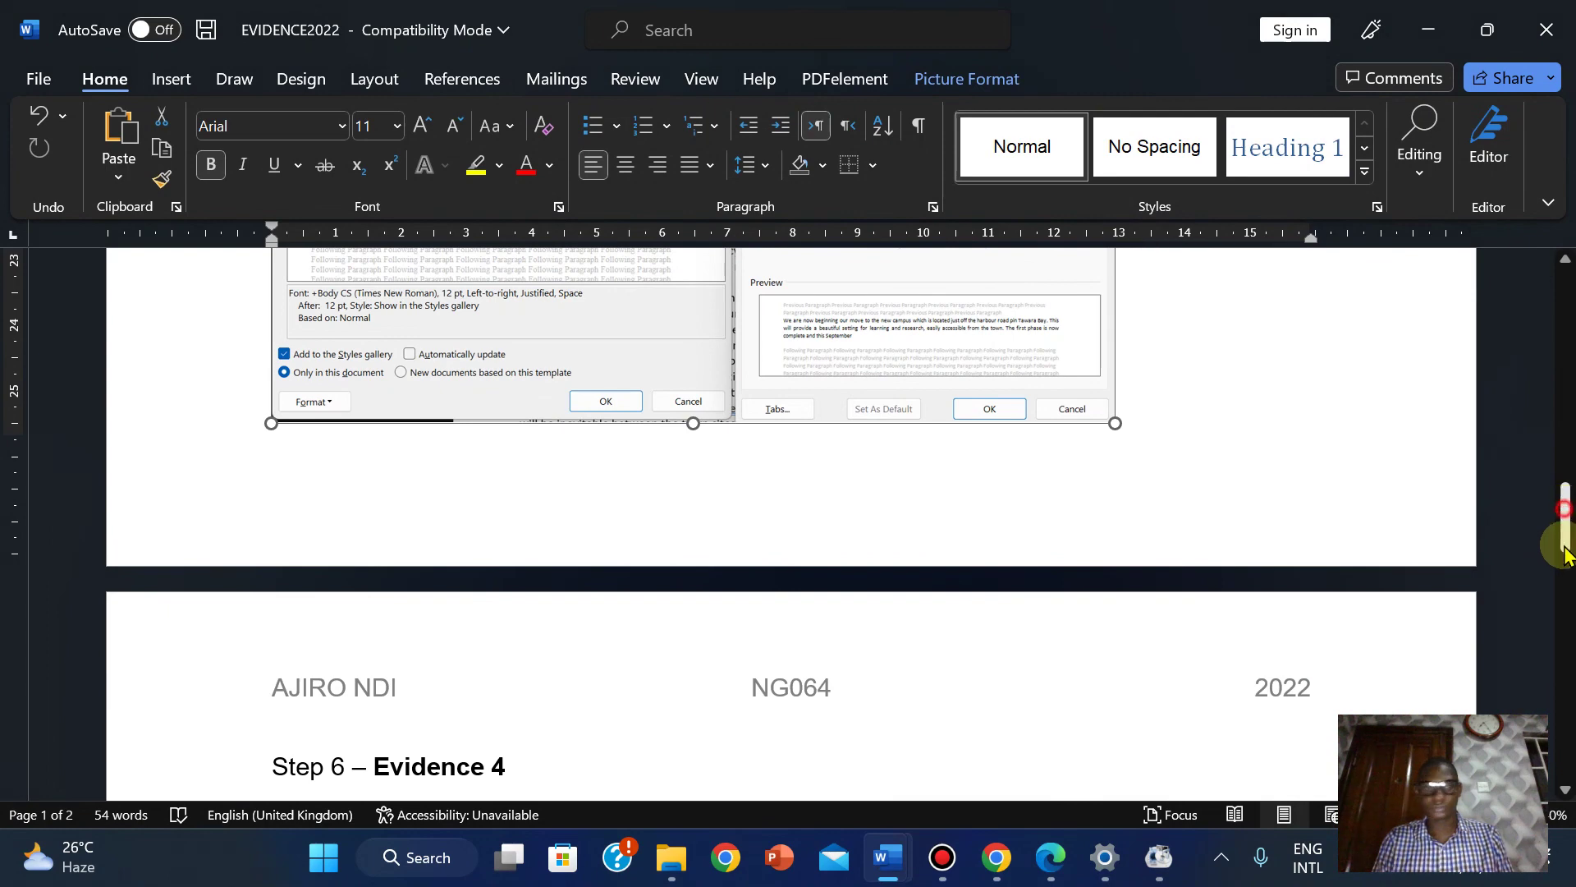
# Paste the Styles screenshot under Step 6 – Evidence 4.
pyautogui.click(1564, 552)
pyautogui.click(303, 350)
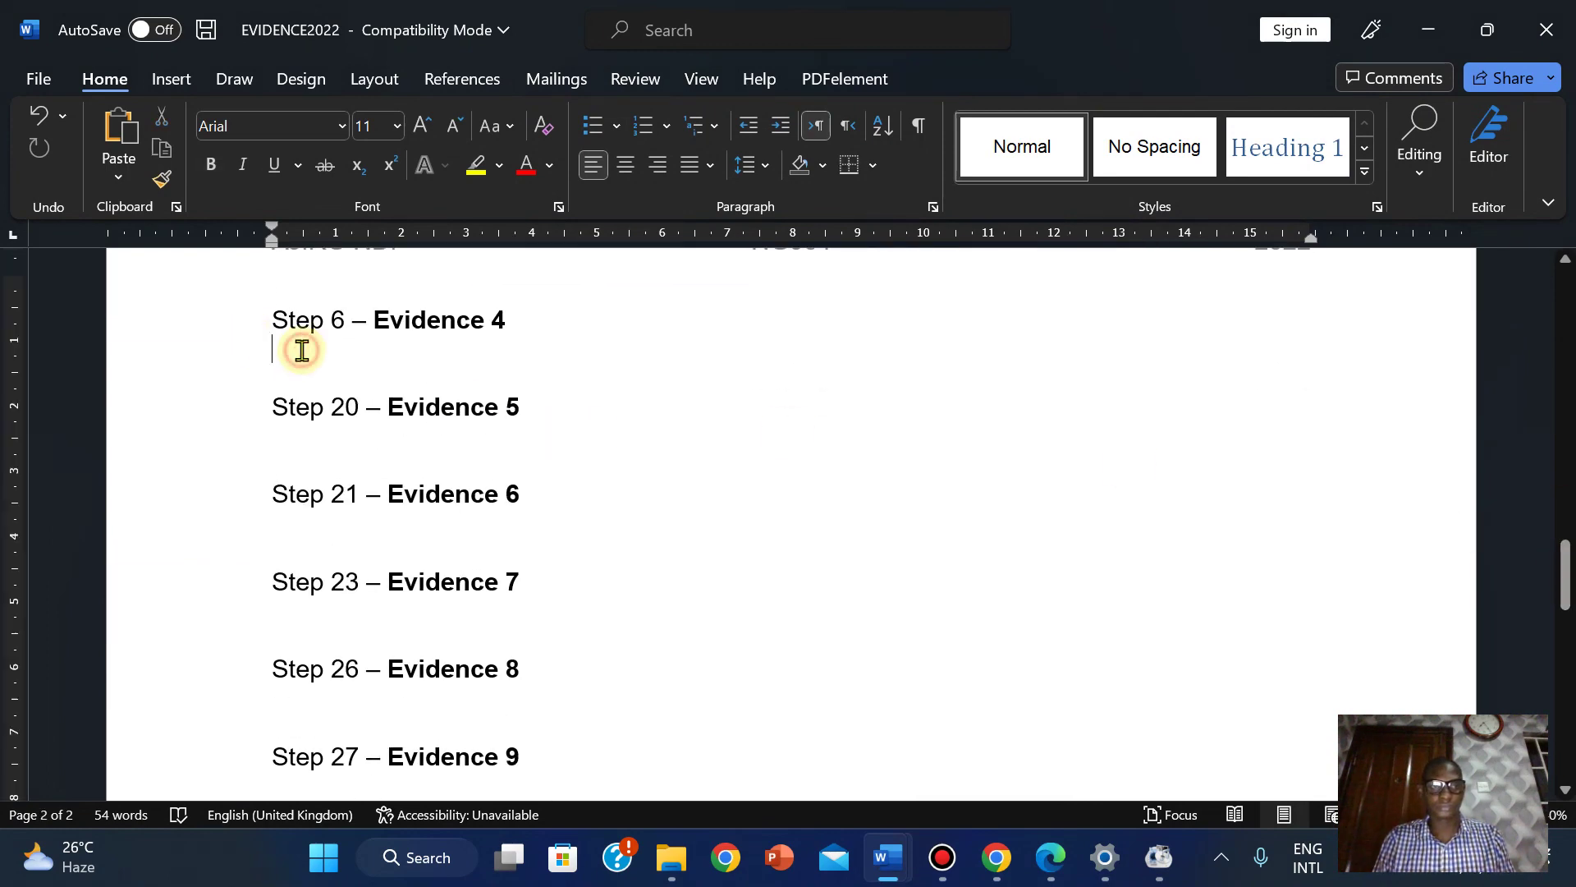
pyautogui.hotkey('ctrl', 'v')
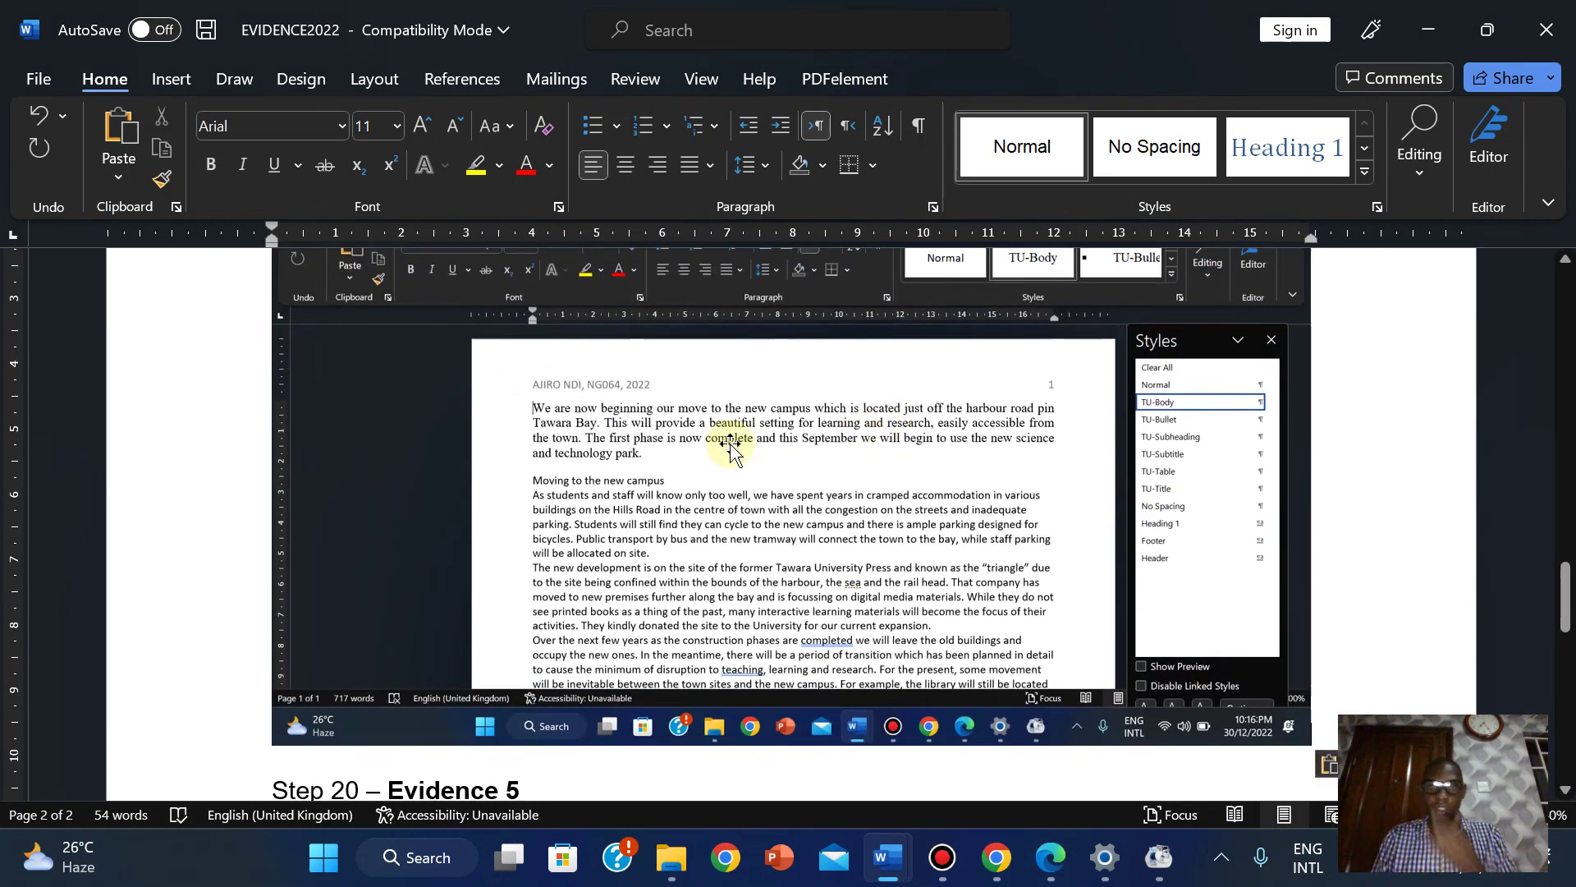
pyautogui.click(730, 448)
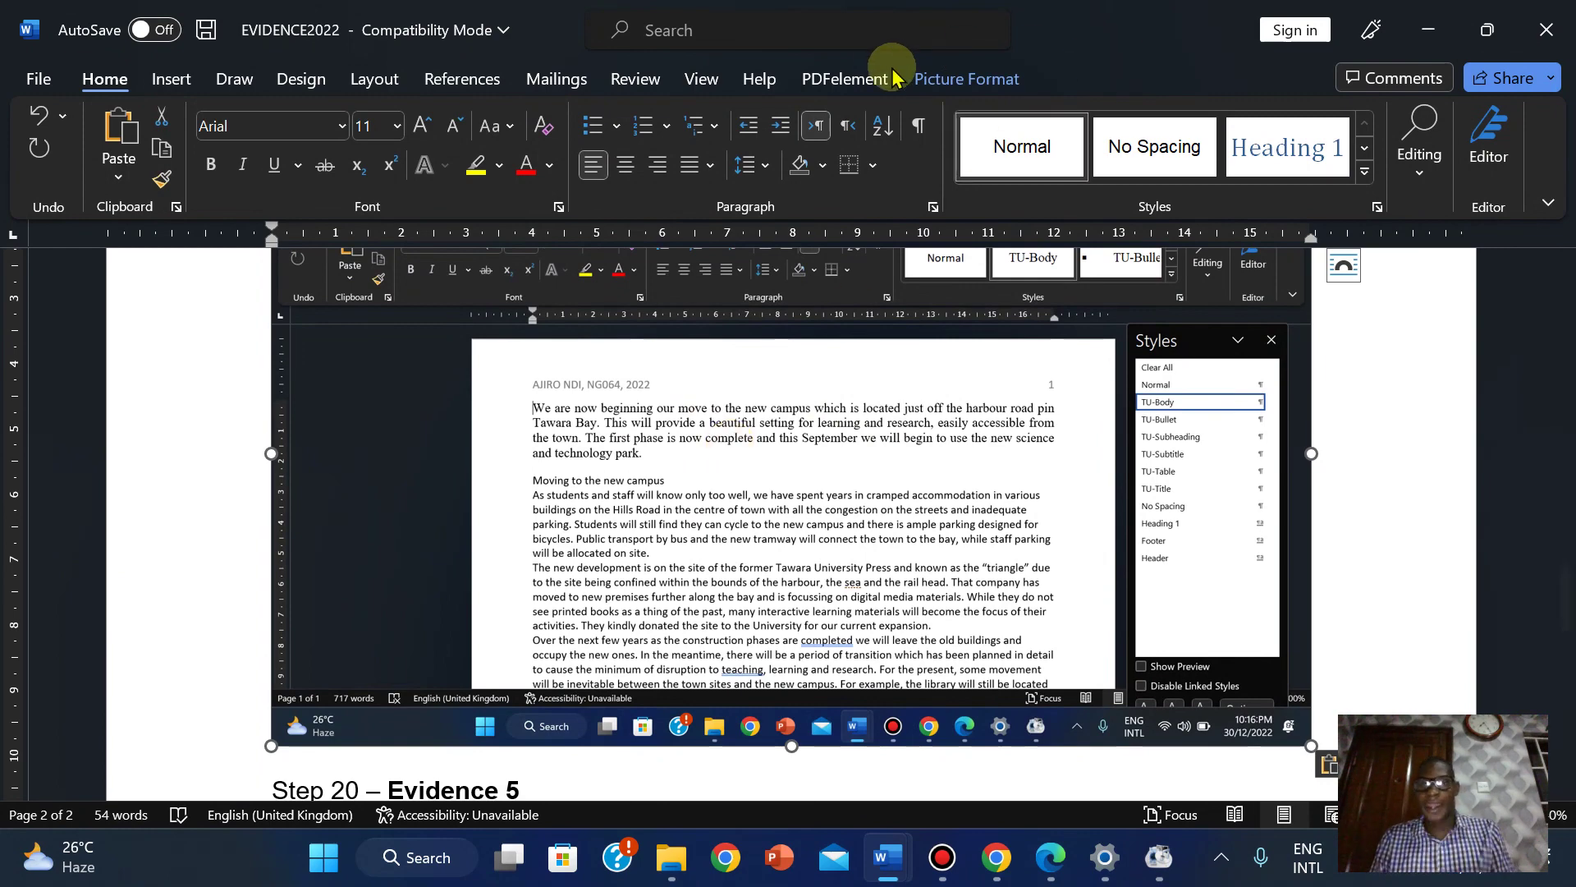
# Crop the screenshot's left, top and right edges down to the Styles pane.
pyautogui.click(961, 78)
pyautogui.click(1331, 124)
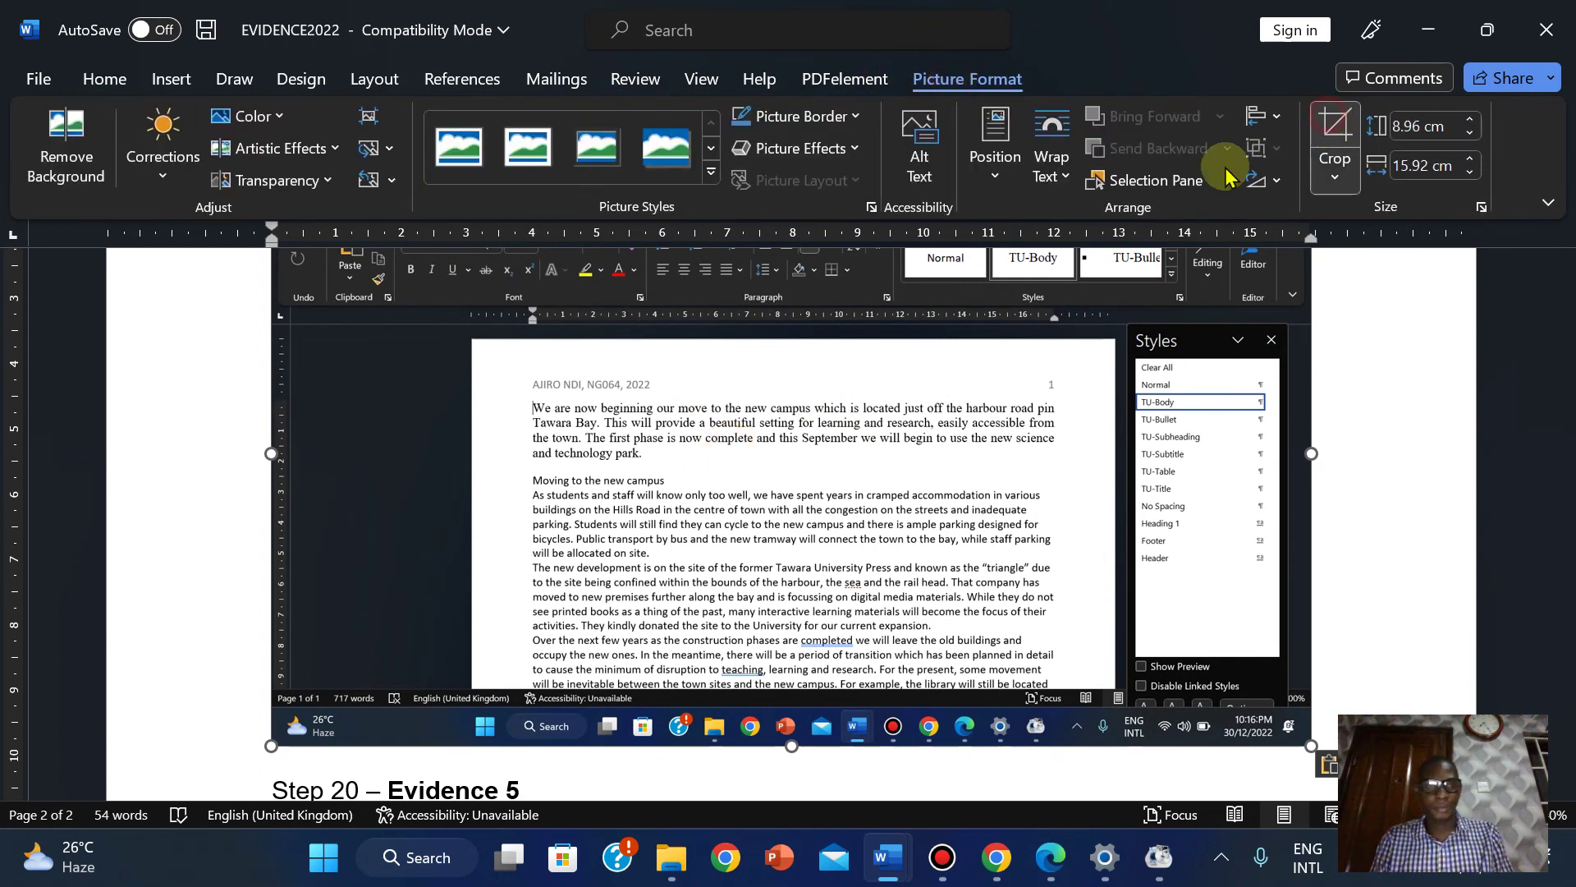
pyautogui.click(933, 669)
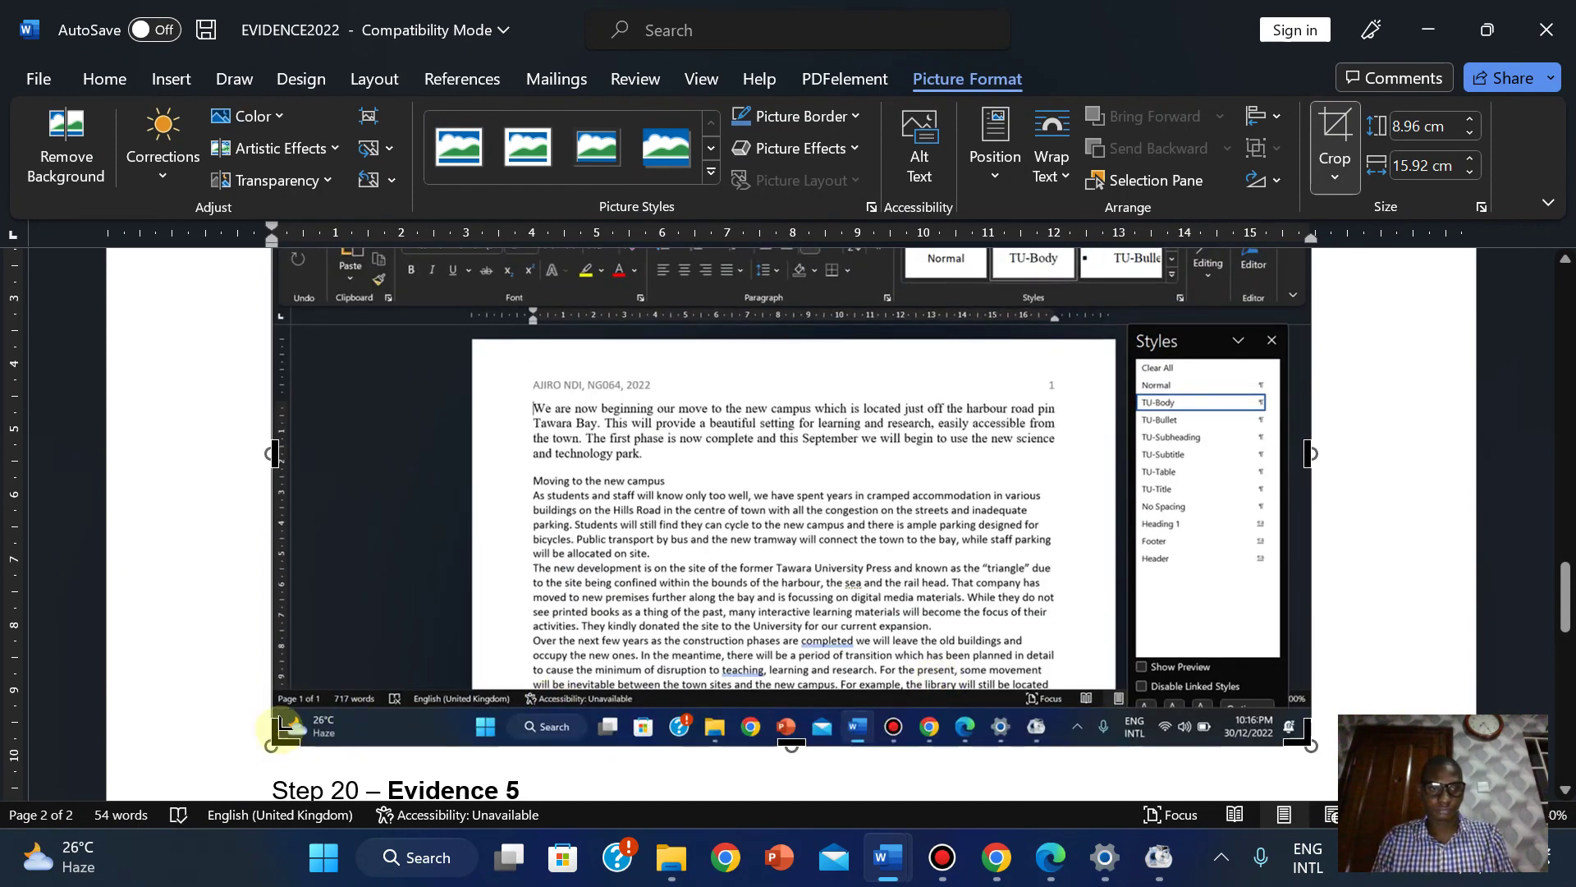
pyautogui.moveTo(274, 730); pyautogui.dragTo(1132, 593)
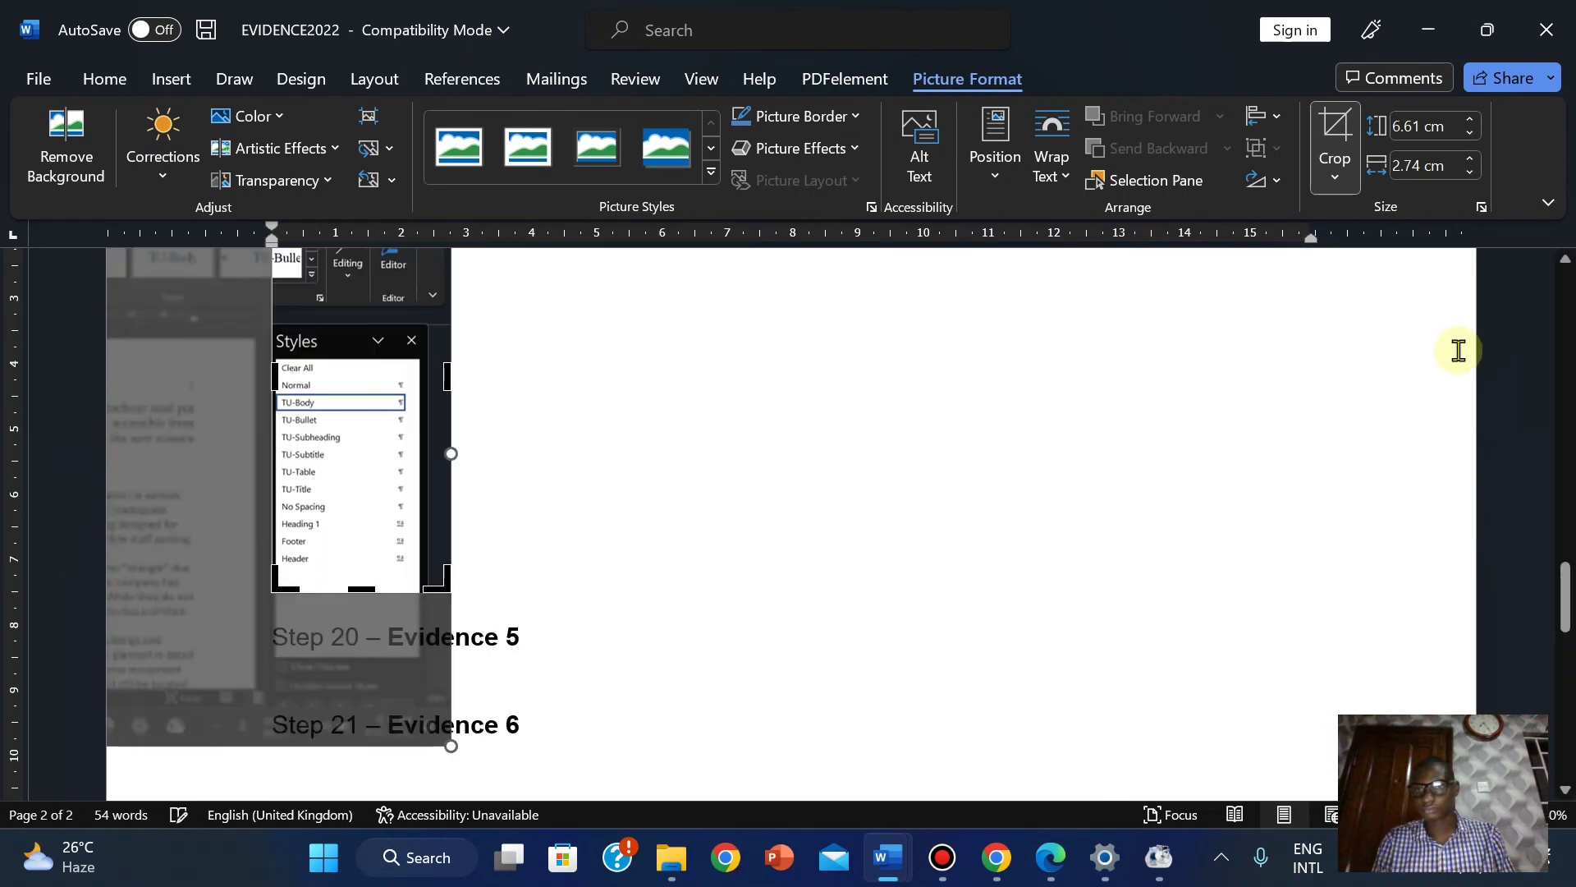
pyautogui.moveTo(1568, 597); pyautogui.dragTo(1566, 567)
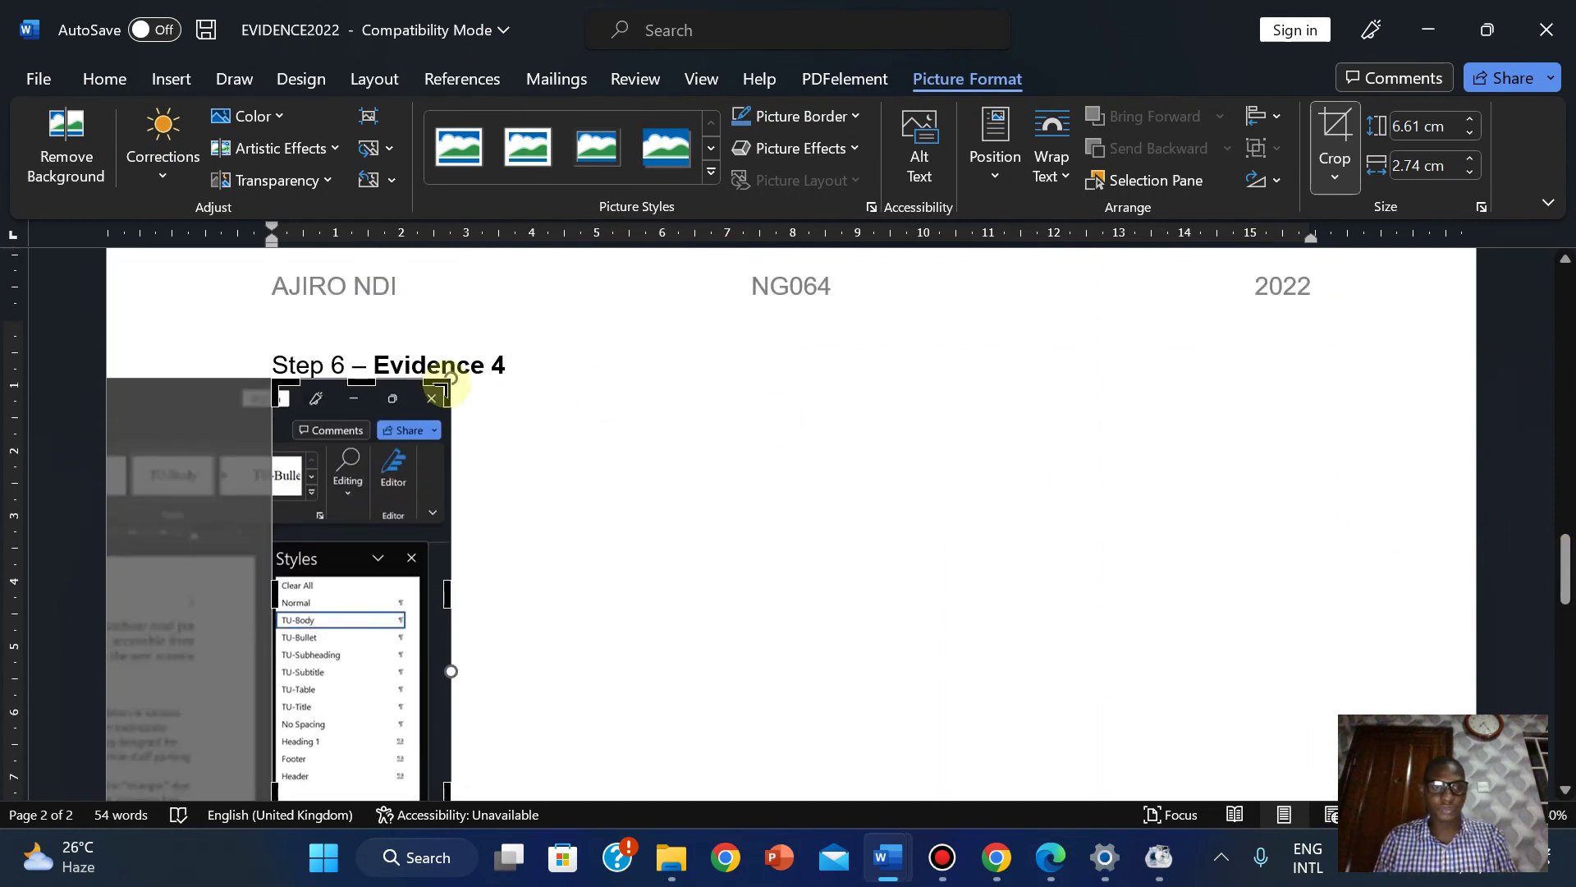
pyautogui.moveTo(368, 399); pyautogui.dragTo(372, 547)
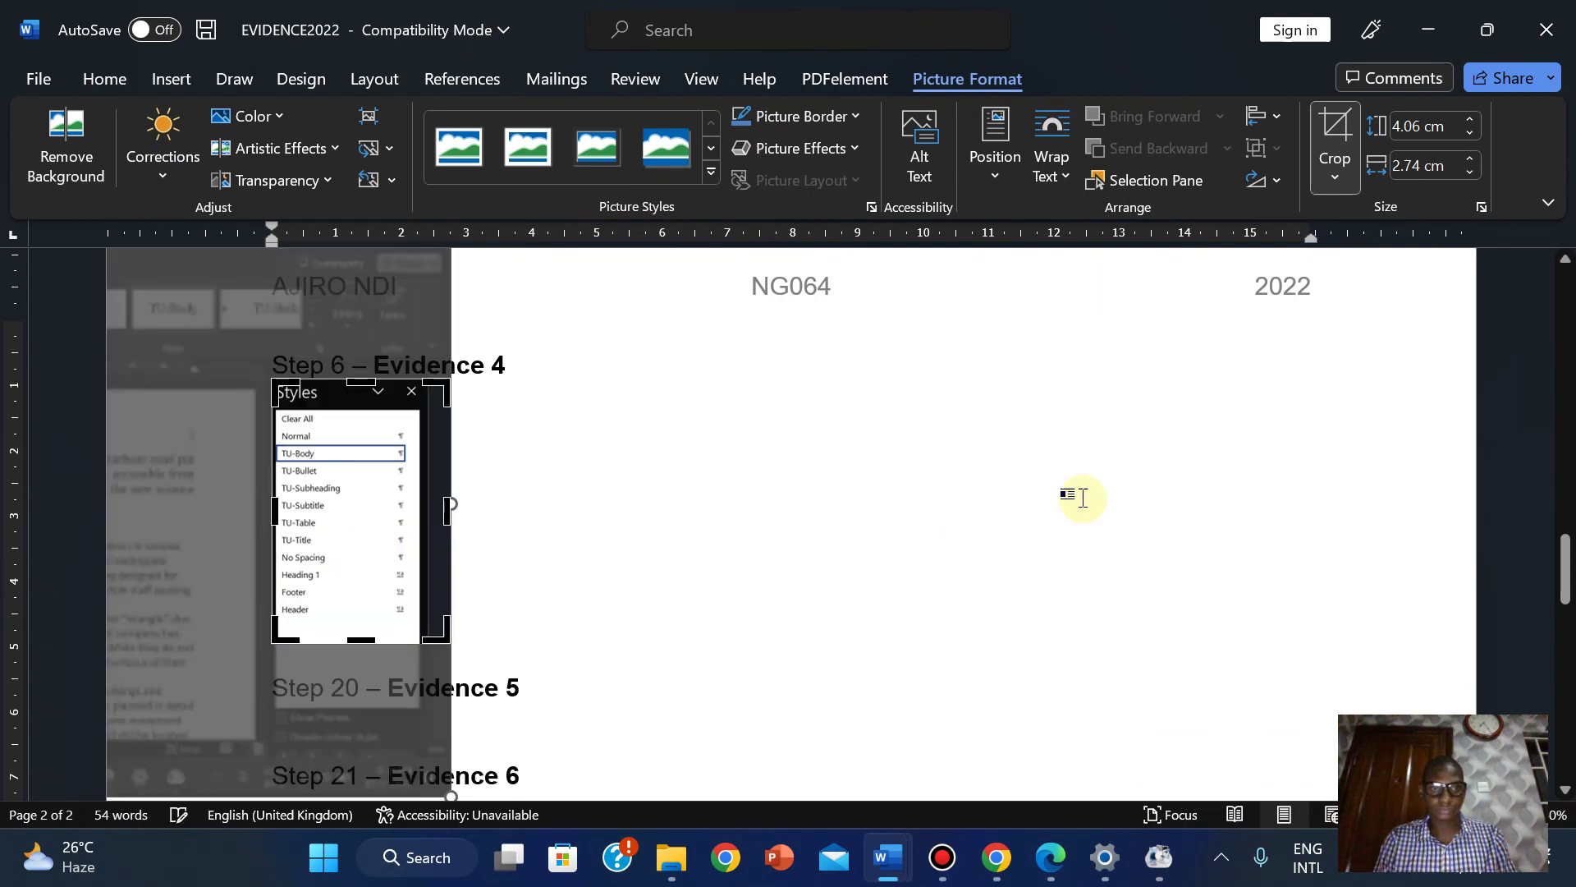
pyautogui.moveTo(446, 514); pyautogui.dragTo(419, 515)
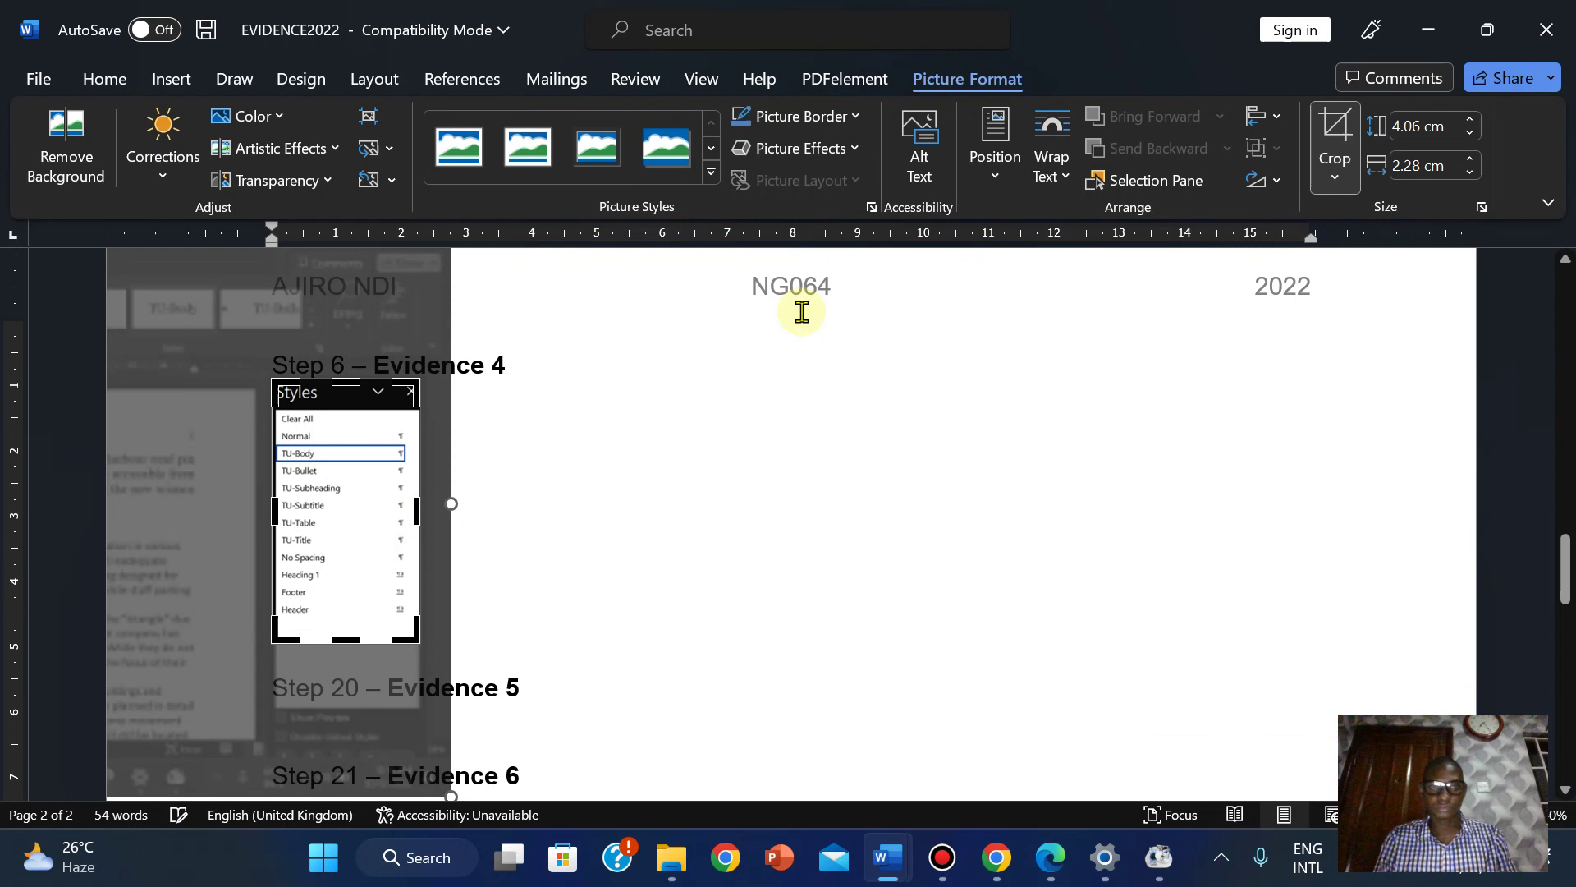
pyautogui.click(1324, 132)
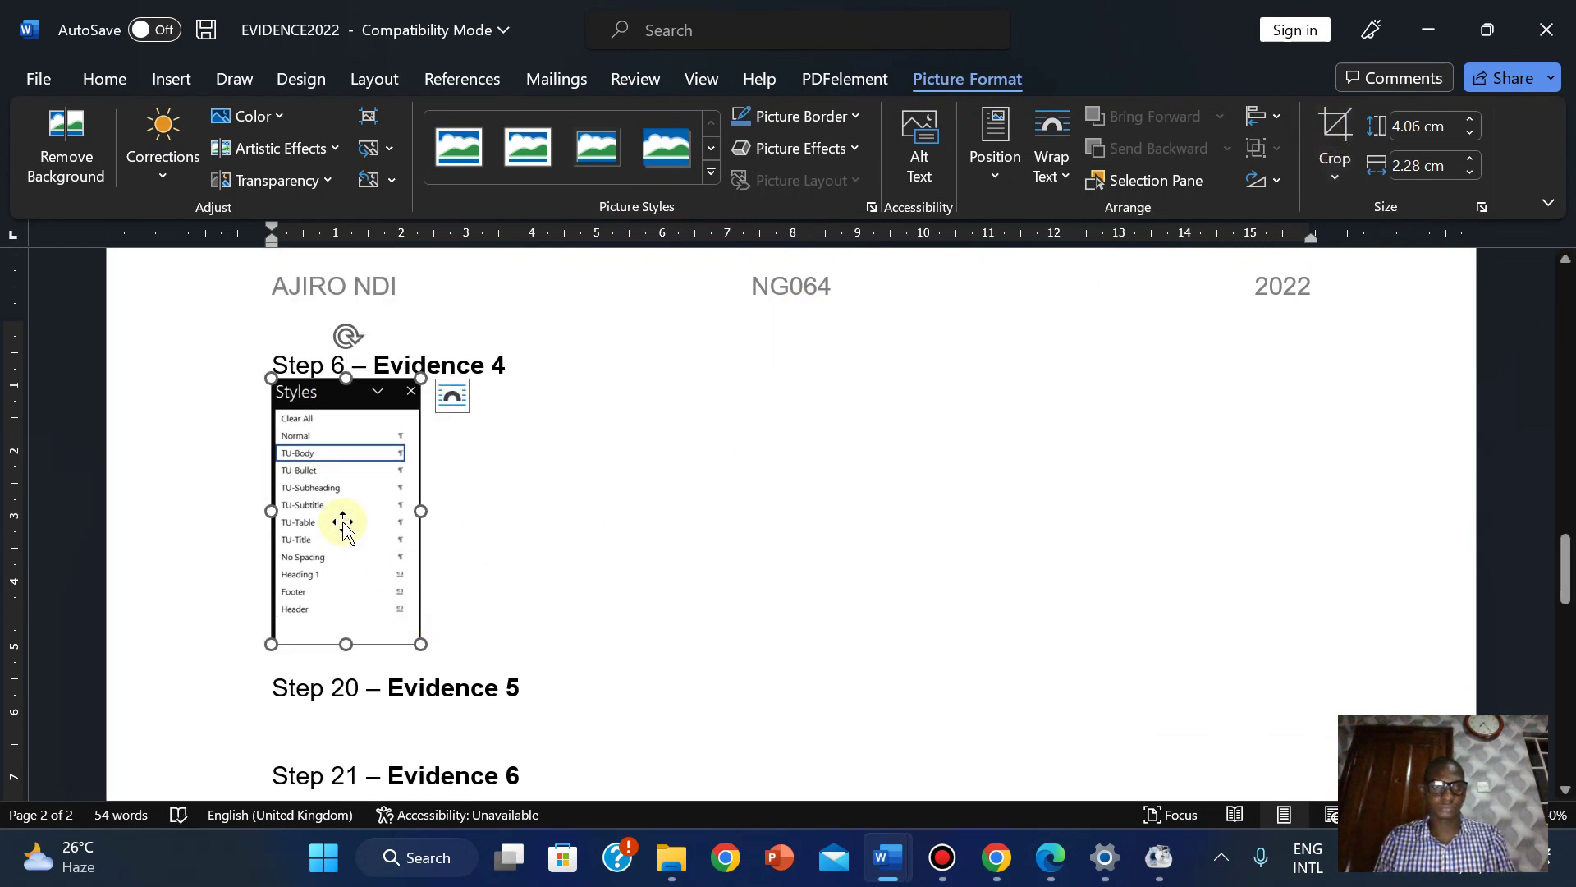
# Enlarge the cropped picture to 5.74 x 3.22 cm and trim off its bottom edge.
pyautogui.moveTo(416, 646); pyautogui.dragTo(484, 636)
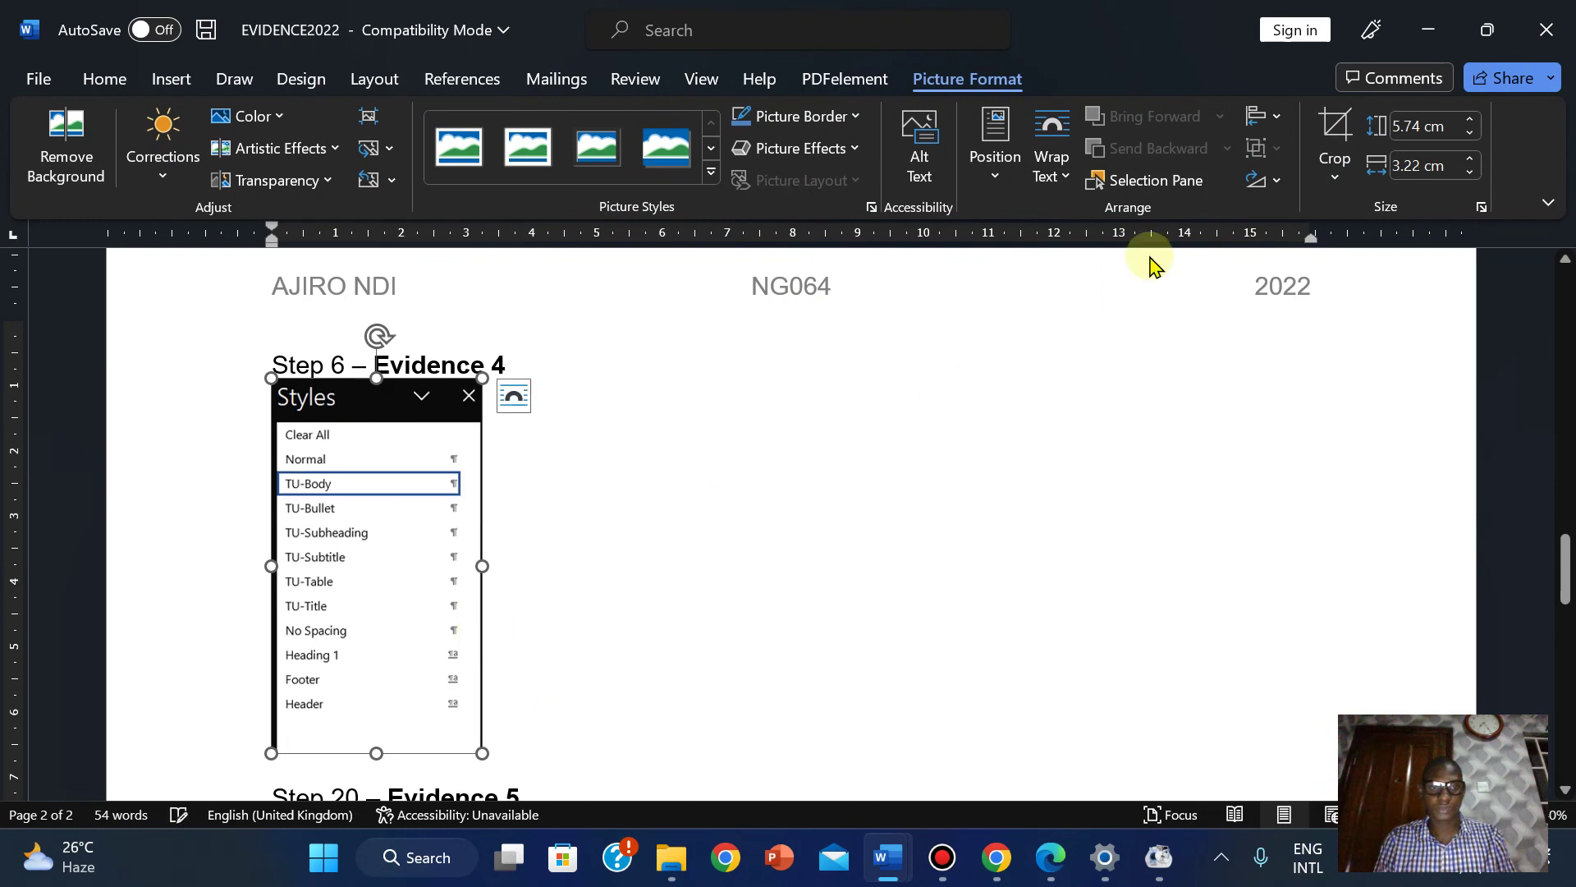
pyautogui.click(1335, 138)
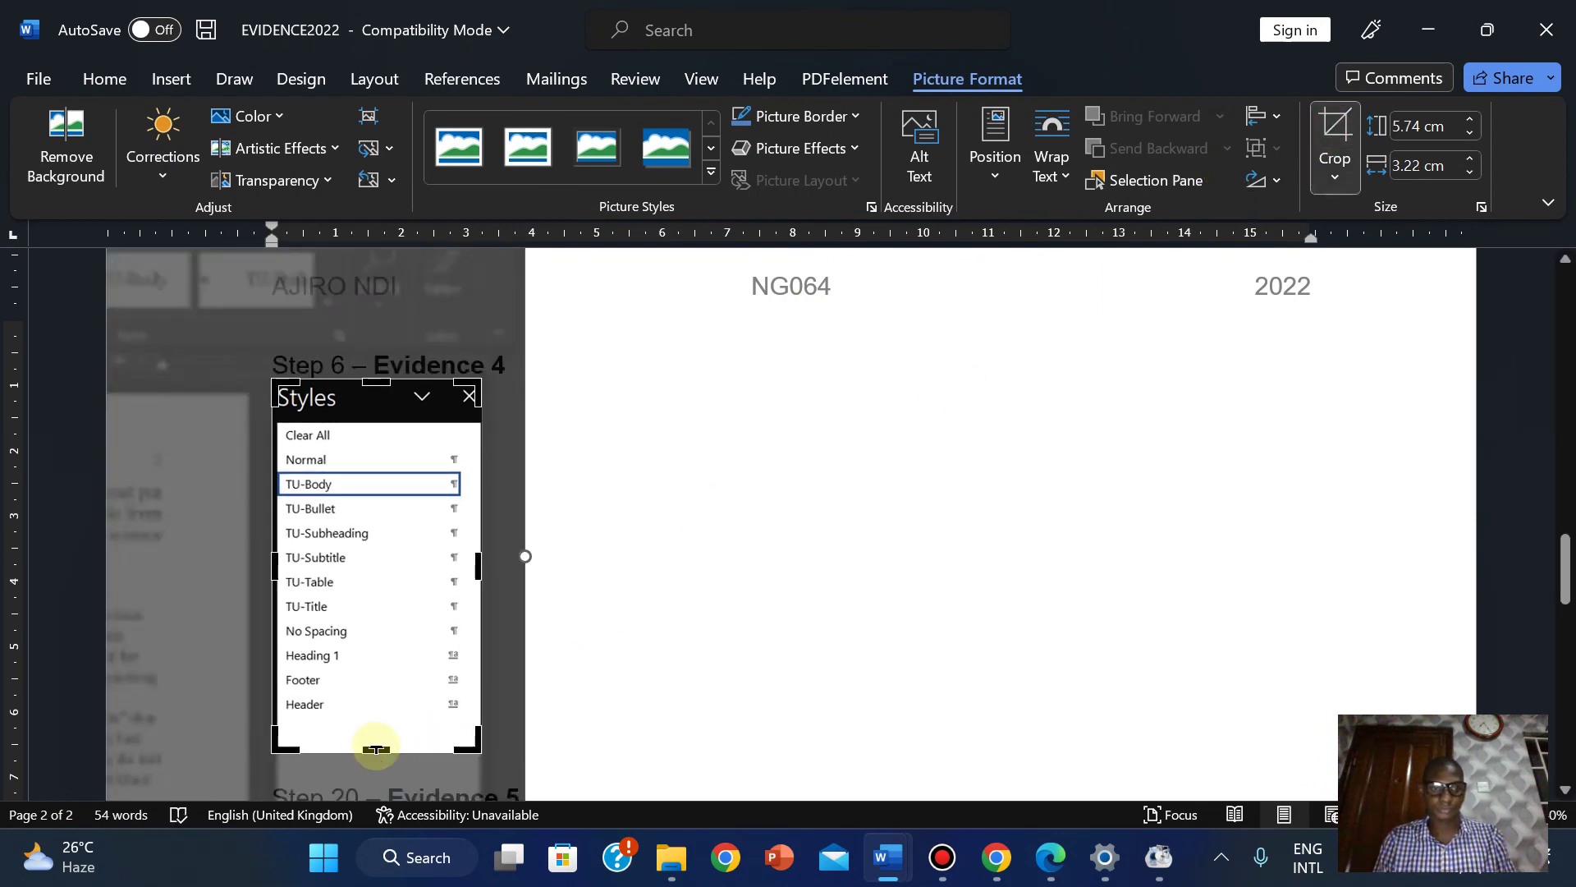
pyautogui.moveTo(376, 747); pyautogui.dragTo(376, 723)
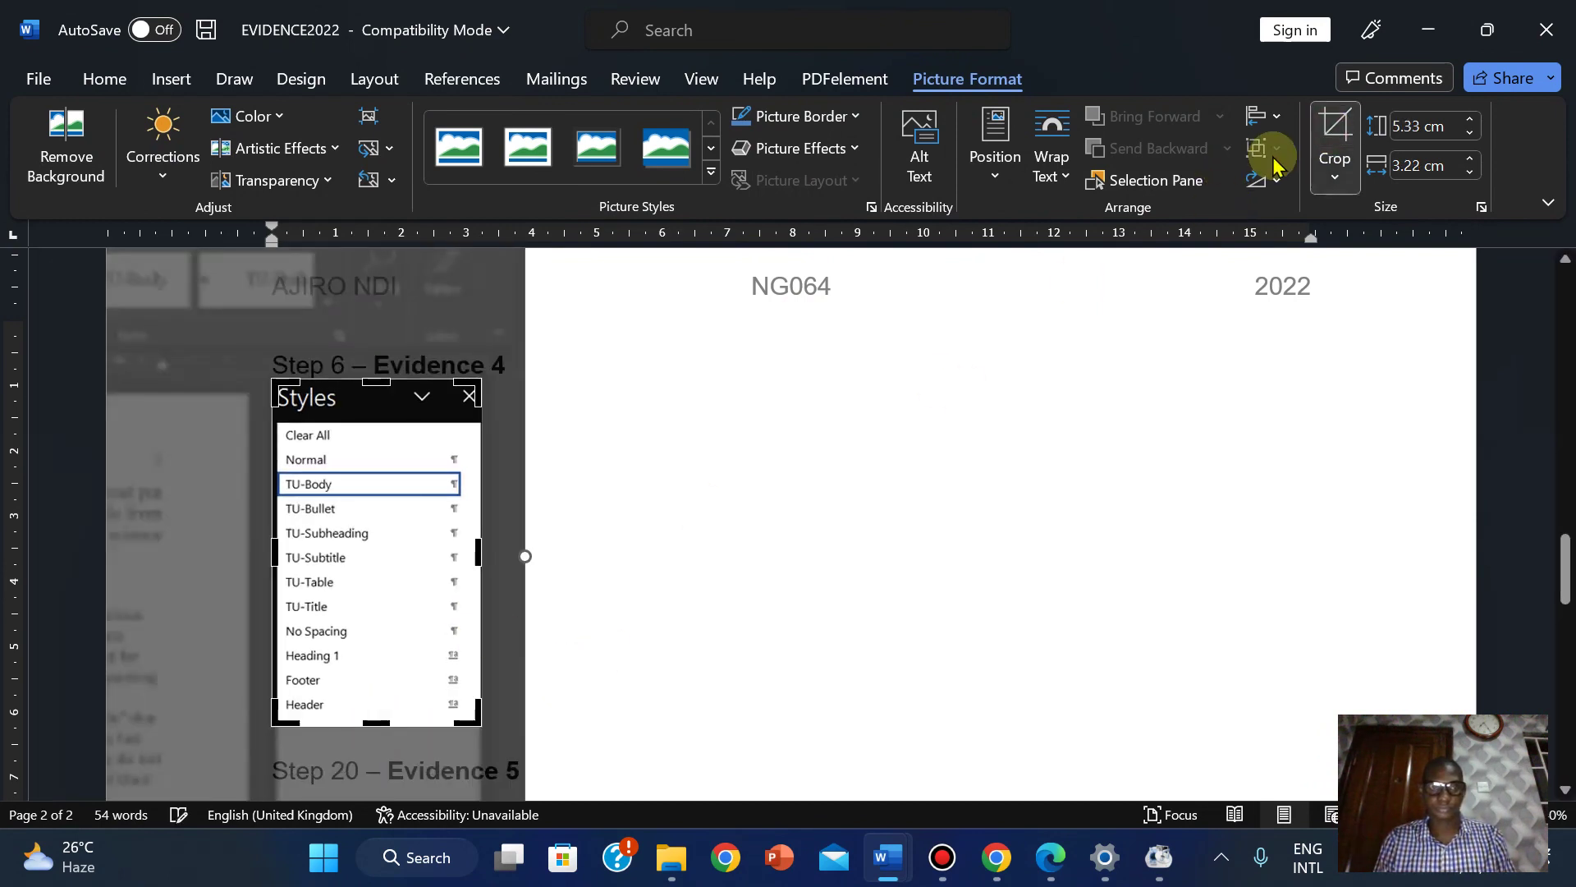
pyautogui.click(1335, 139)
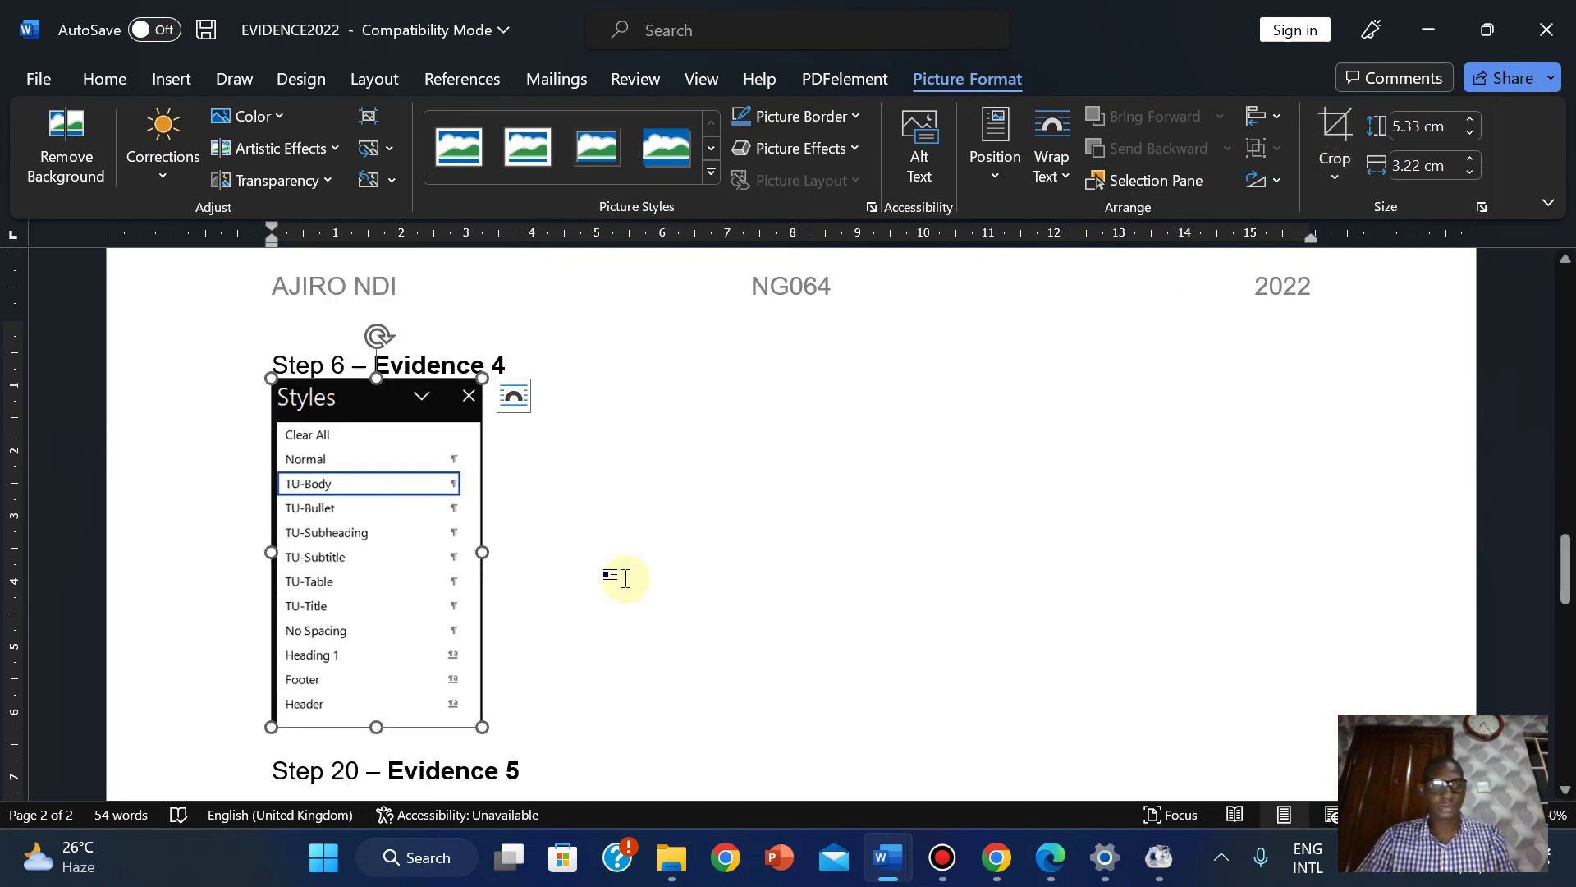
pyautogui.click(625, 578)
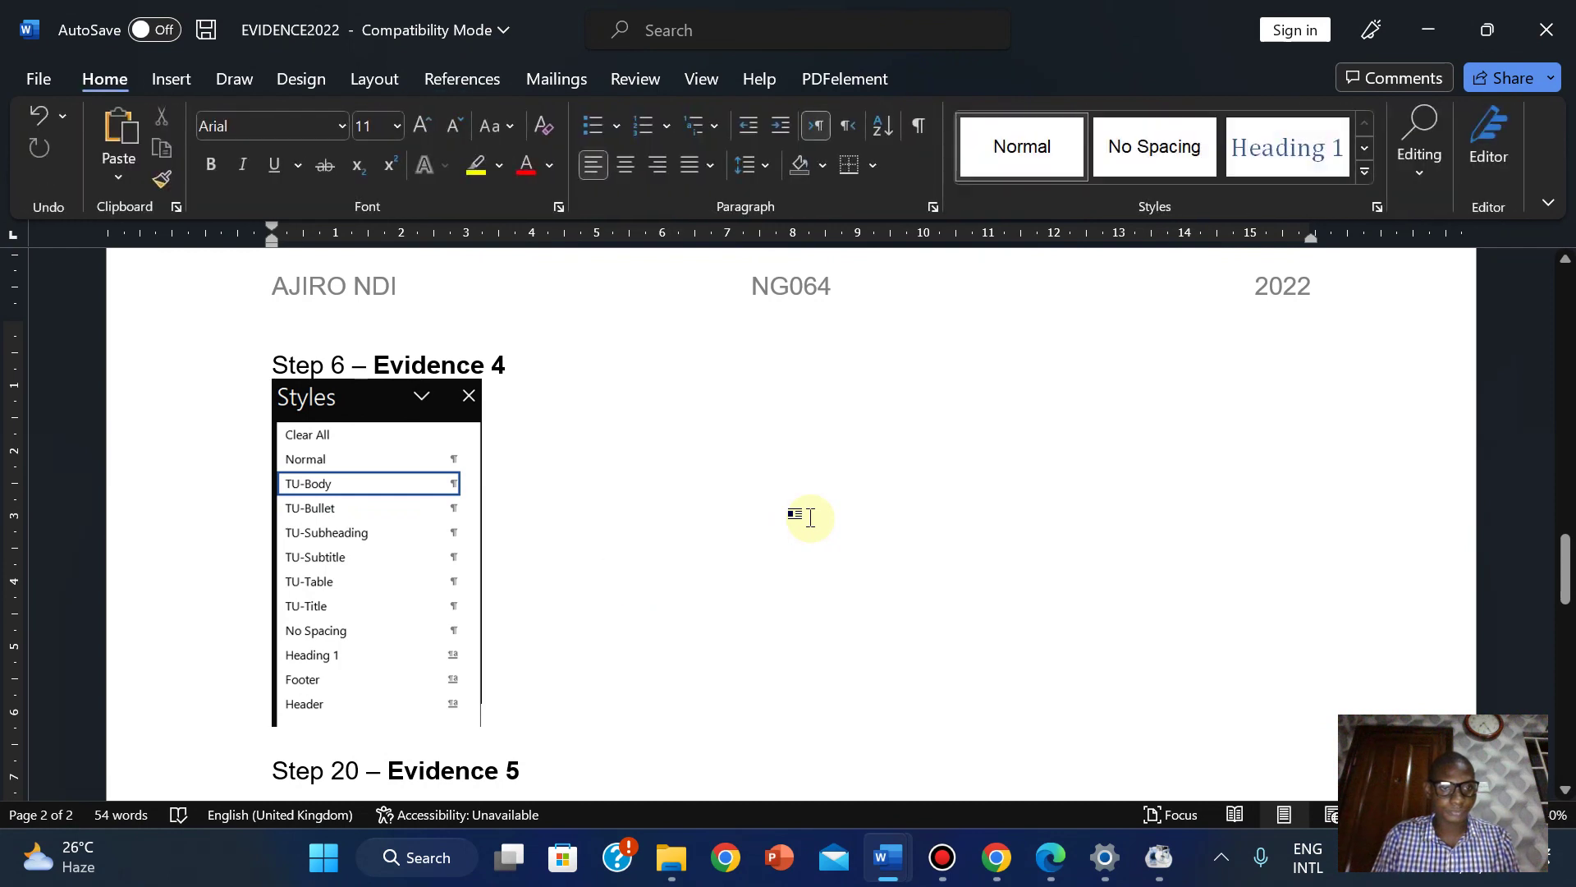
pyautogui.moveTo(1564, 548); pyautogui.dragTo(1566, 595)
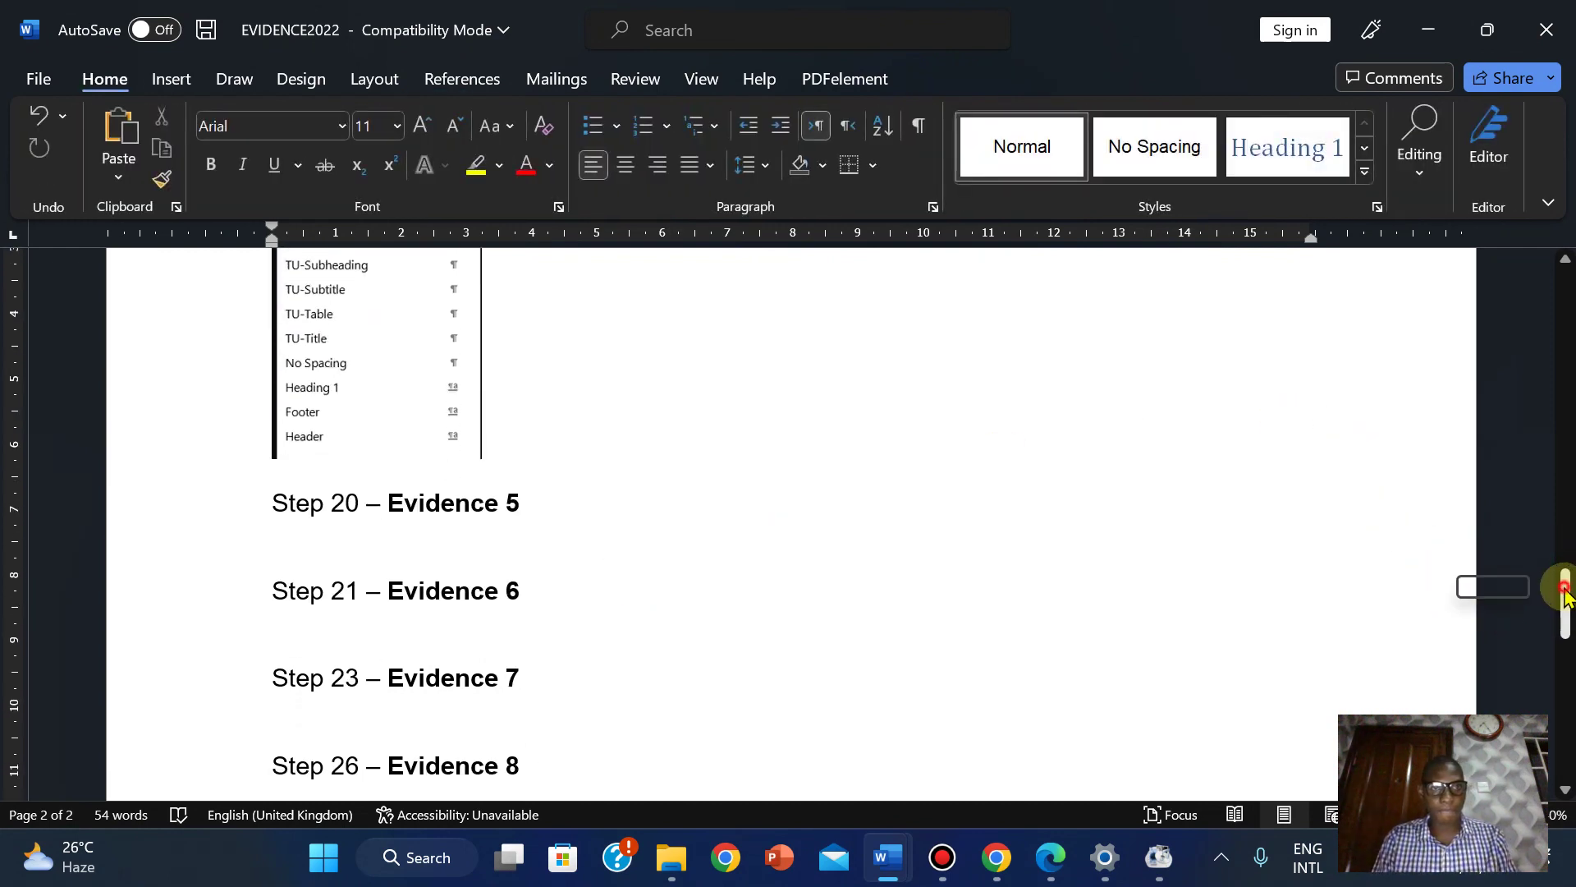
pyautogui.moveTo(1564, 585); pyautogui.dragTo(1562, 575)
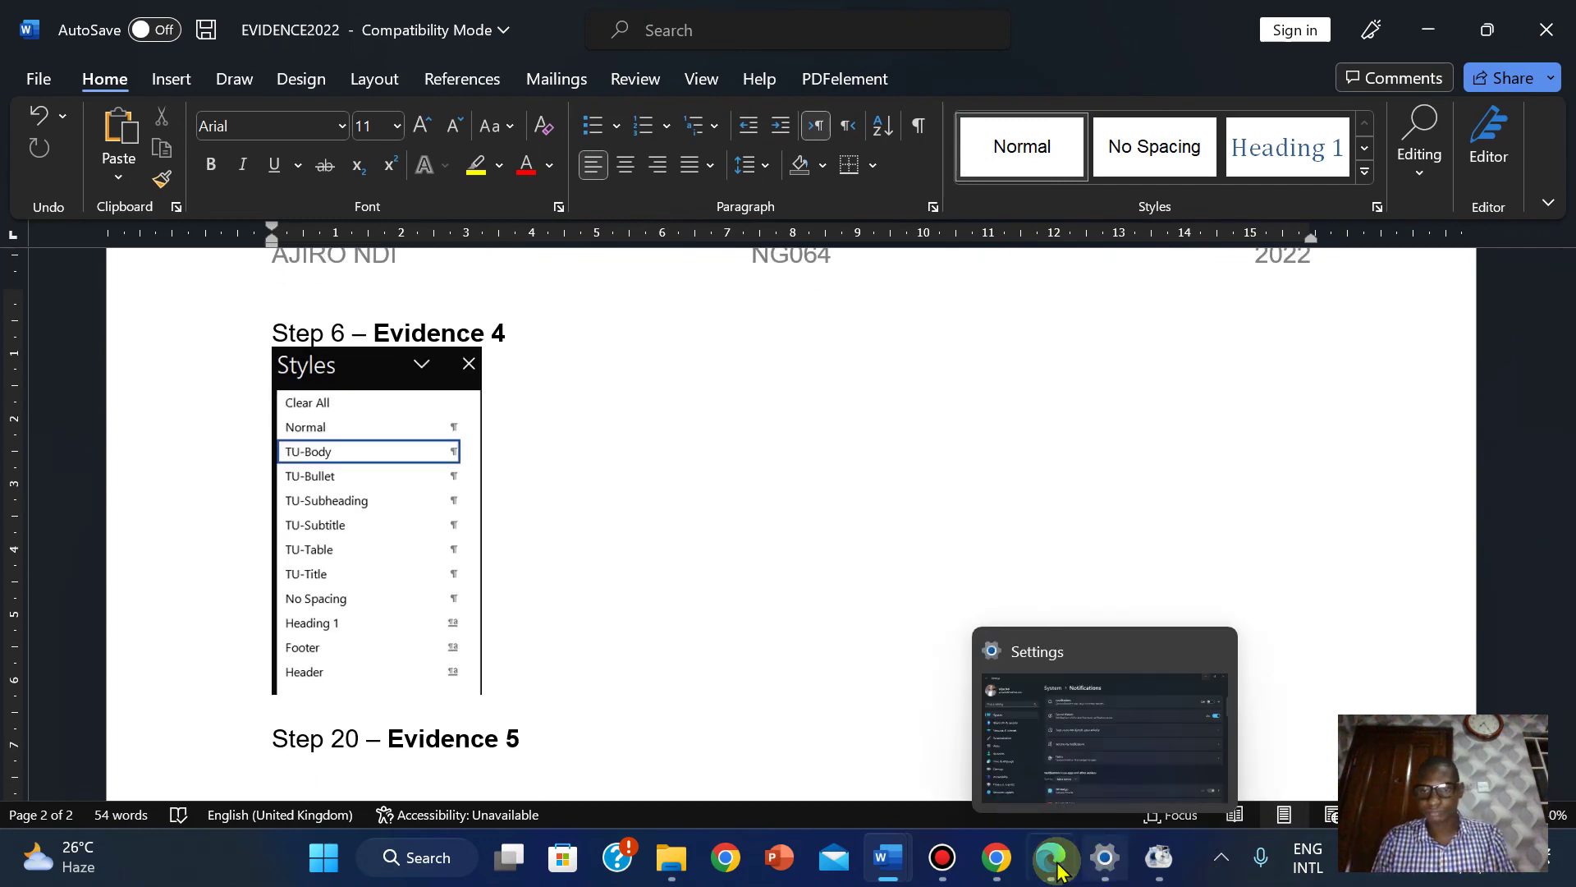
# Apply the Normal style to the campus news article's opening paragraph.
pyautogui.moveTo(900, 863)
pyautogui.click(1045, 728)
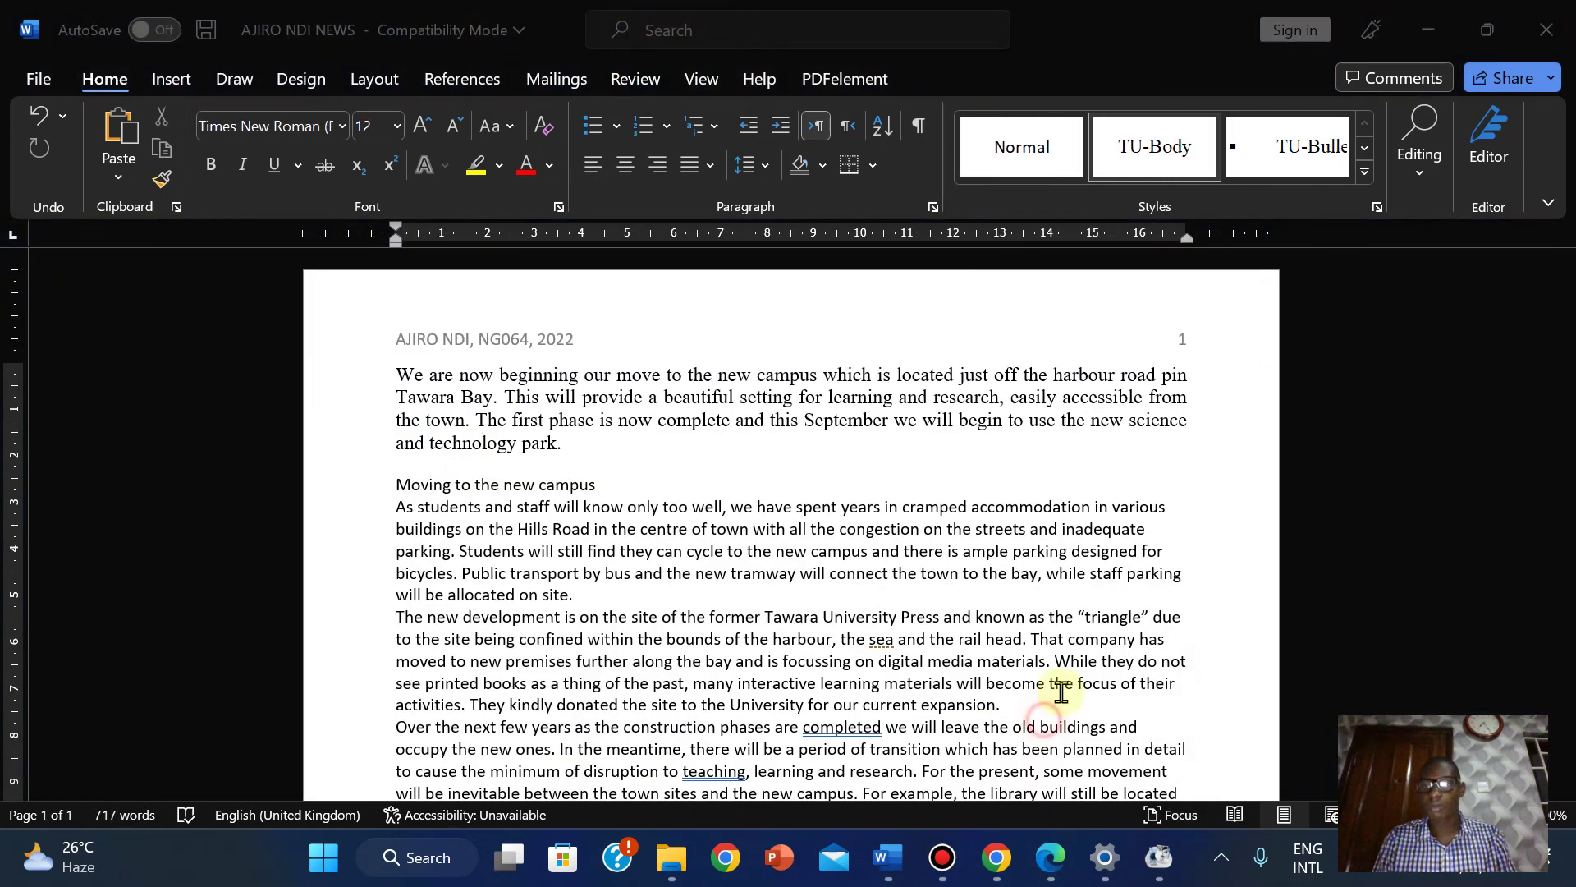
pyautogui.click(1341, 340)
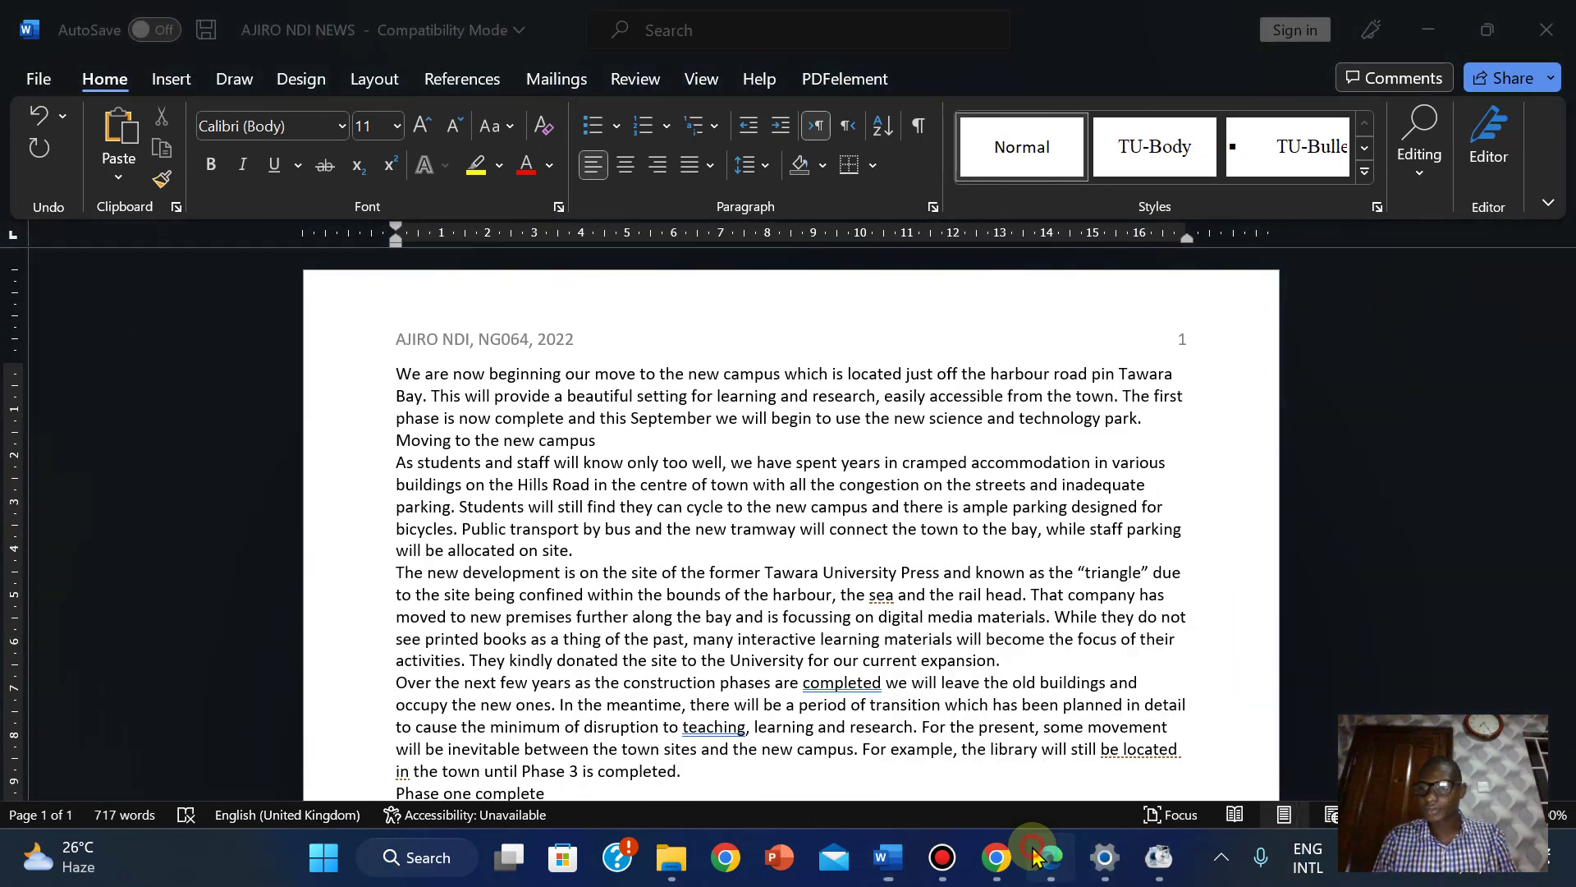
pyautogui.click(1041, 857)
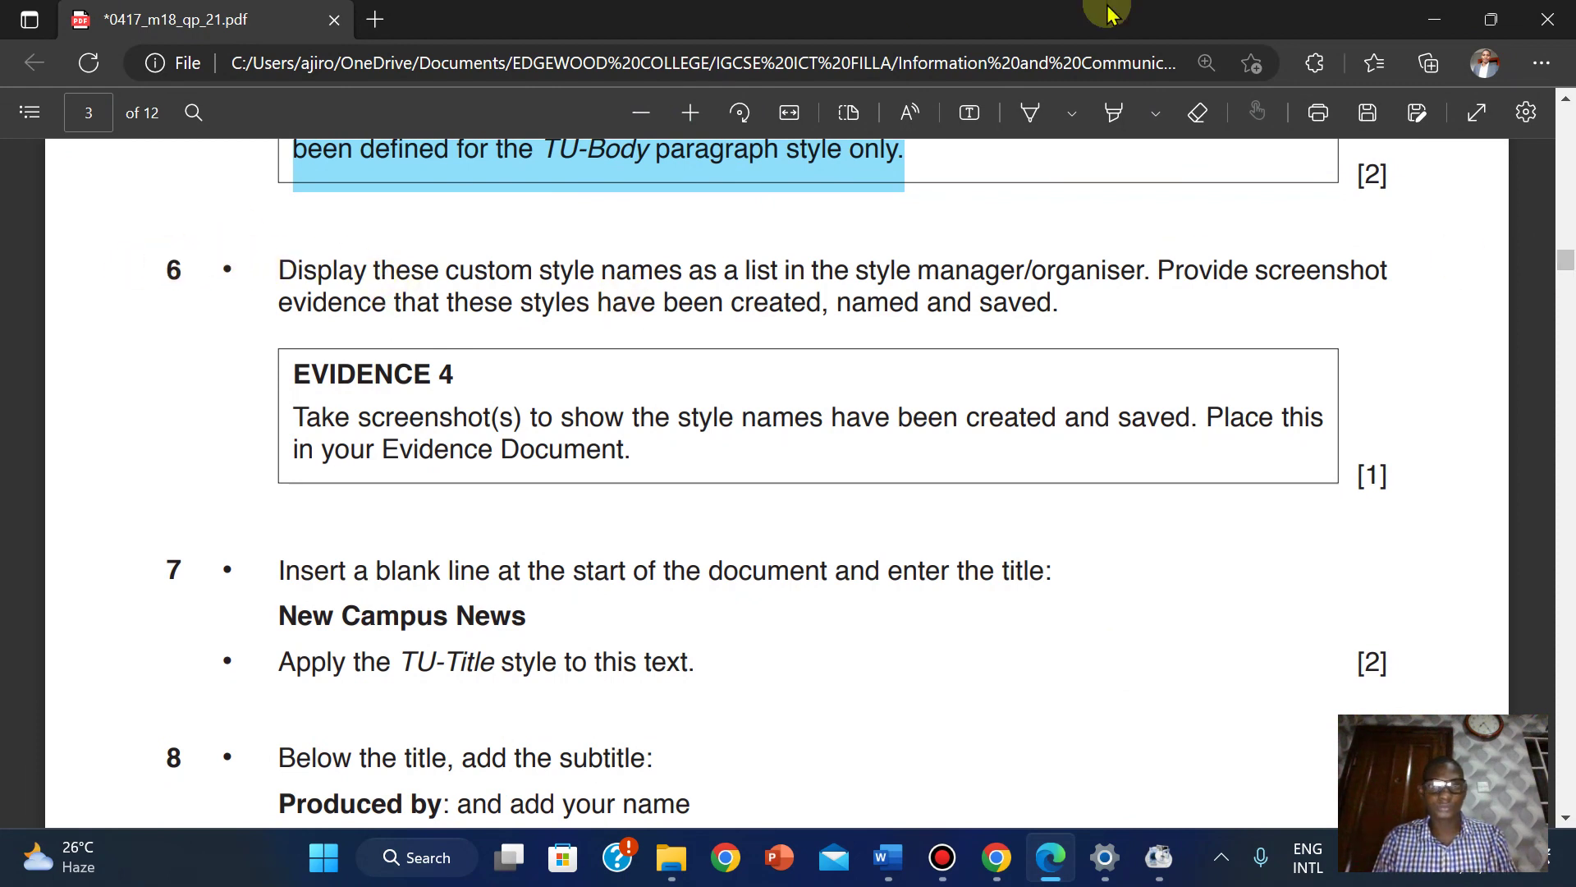
# Highlight task 6 and its Evidence 4 box in the PDF, then turn highlighting off.
pyautogui.click(1109, 123)
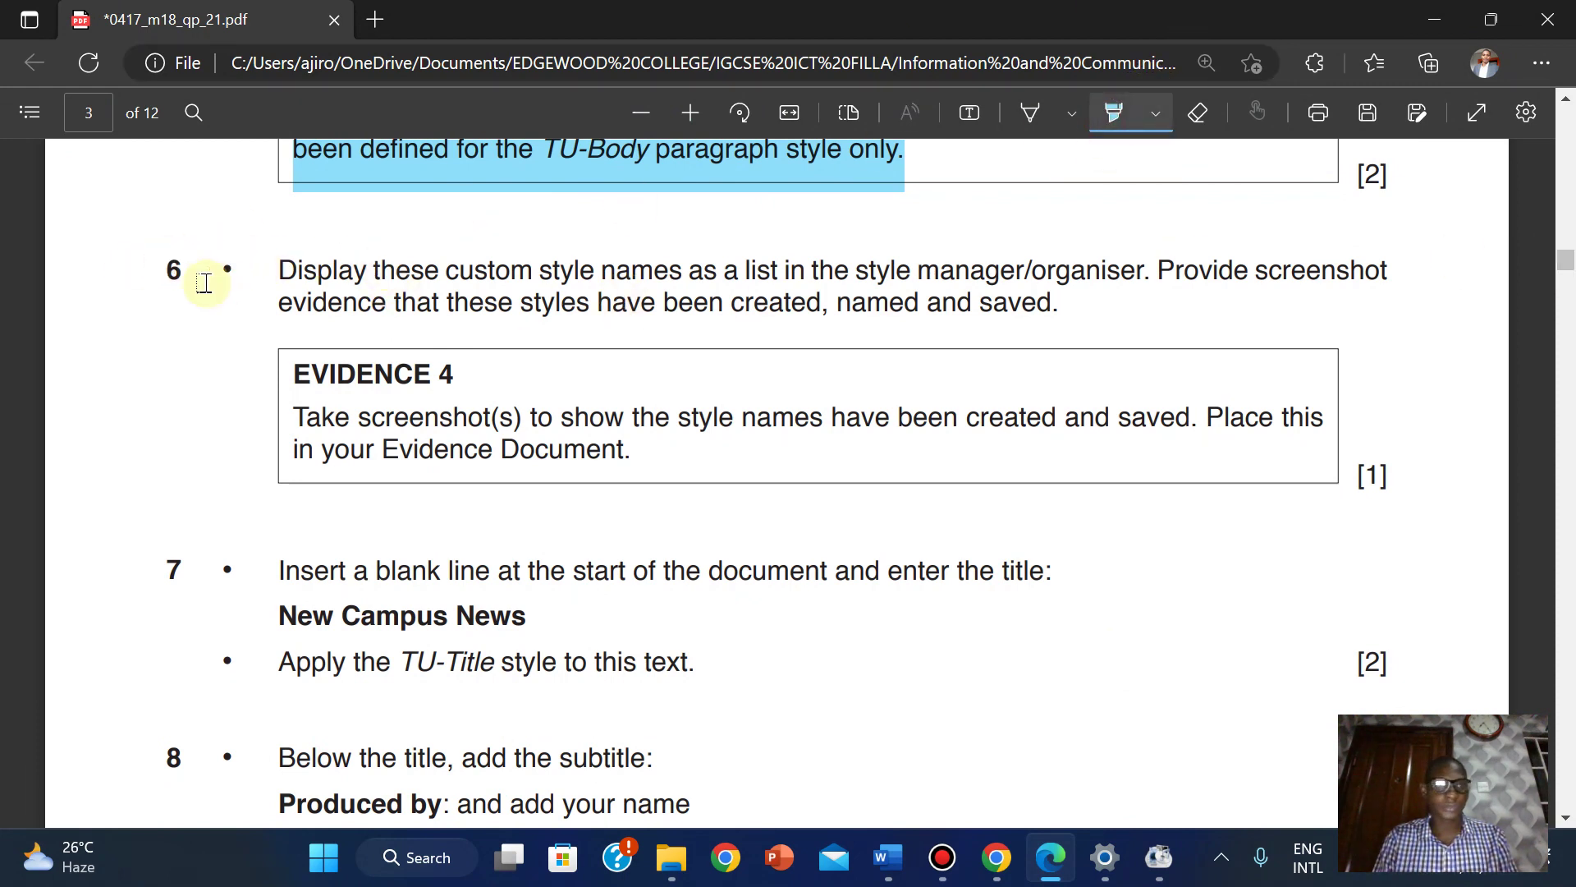
pyautogui.moveTo(320, 299)
pyautogui.mouseDown()
pyautogui.moveTo(759, 422)
pyautogui.moveTo(672, 464)
pyautogui.moveTo(633, 453)
pyautogui.mouseUp()
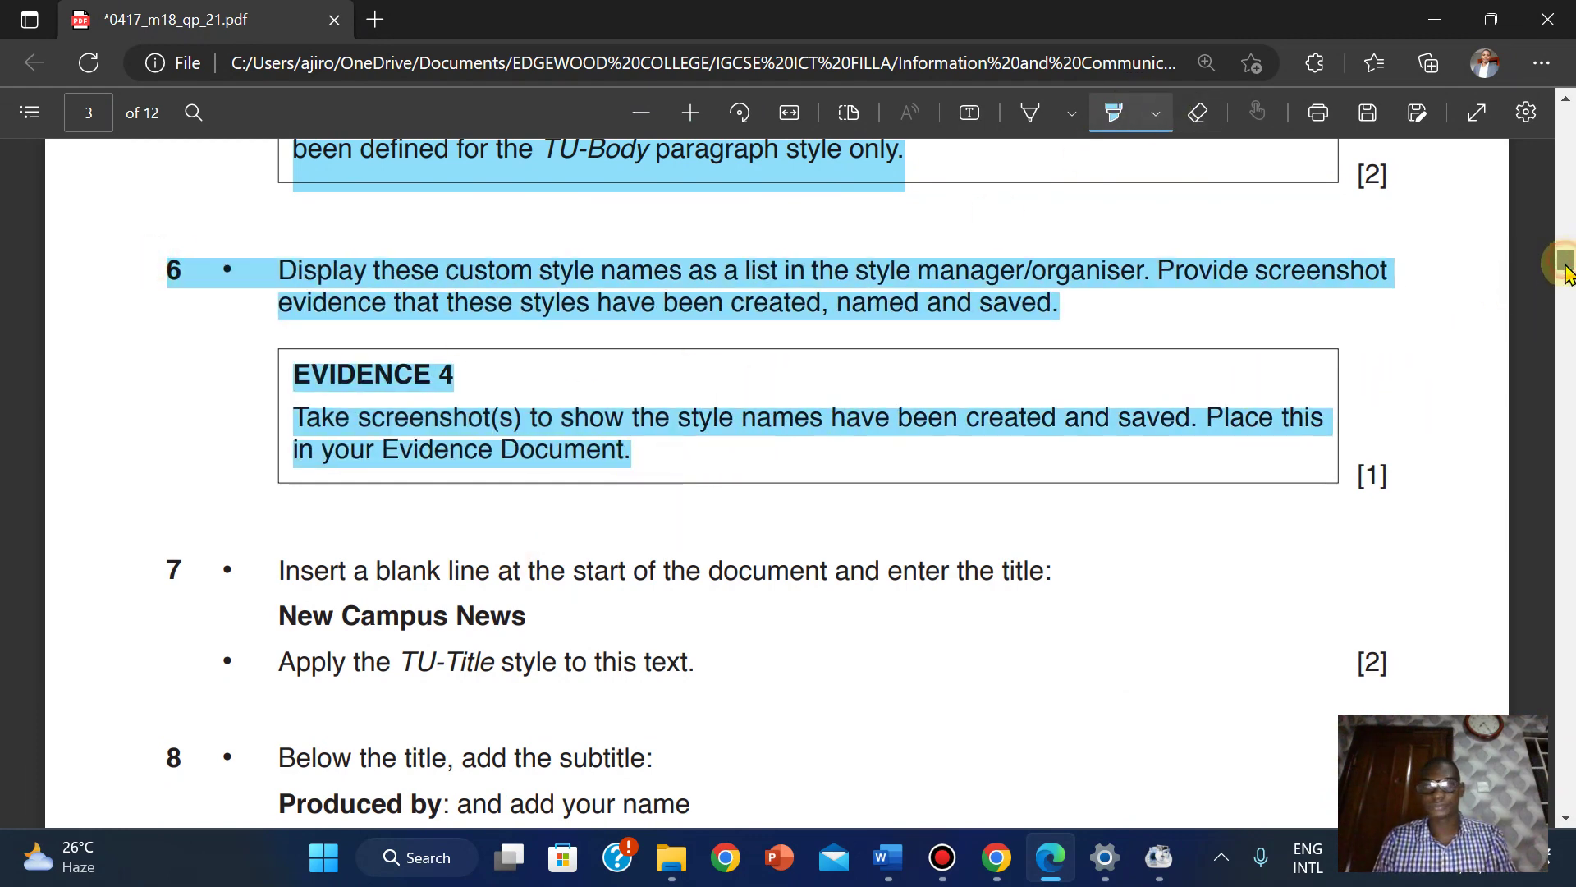
pyautogui.moveTo(1566, 271); pyautogui.dragTo(1566, 279)
pyautogui.scroll(1, 1567, 278)
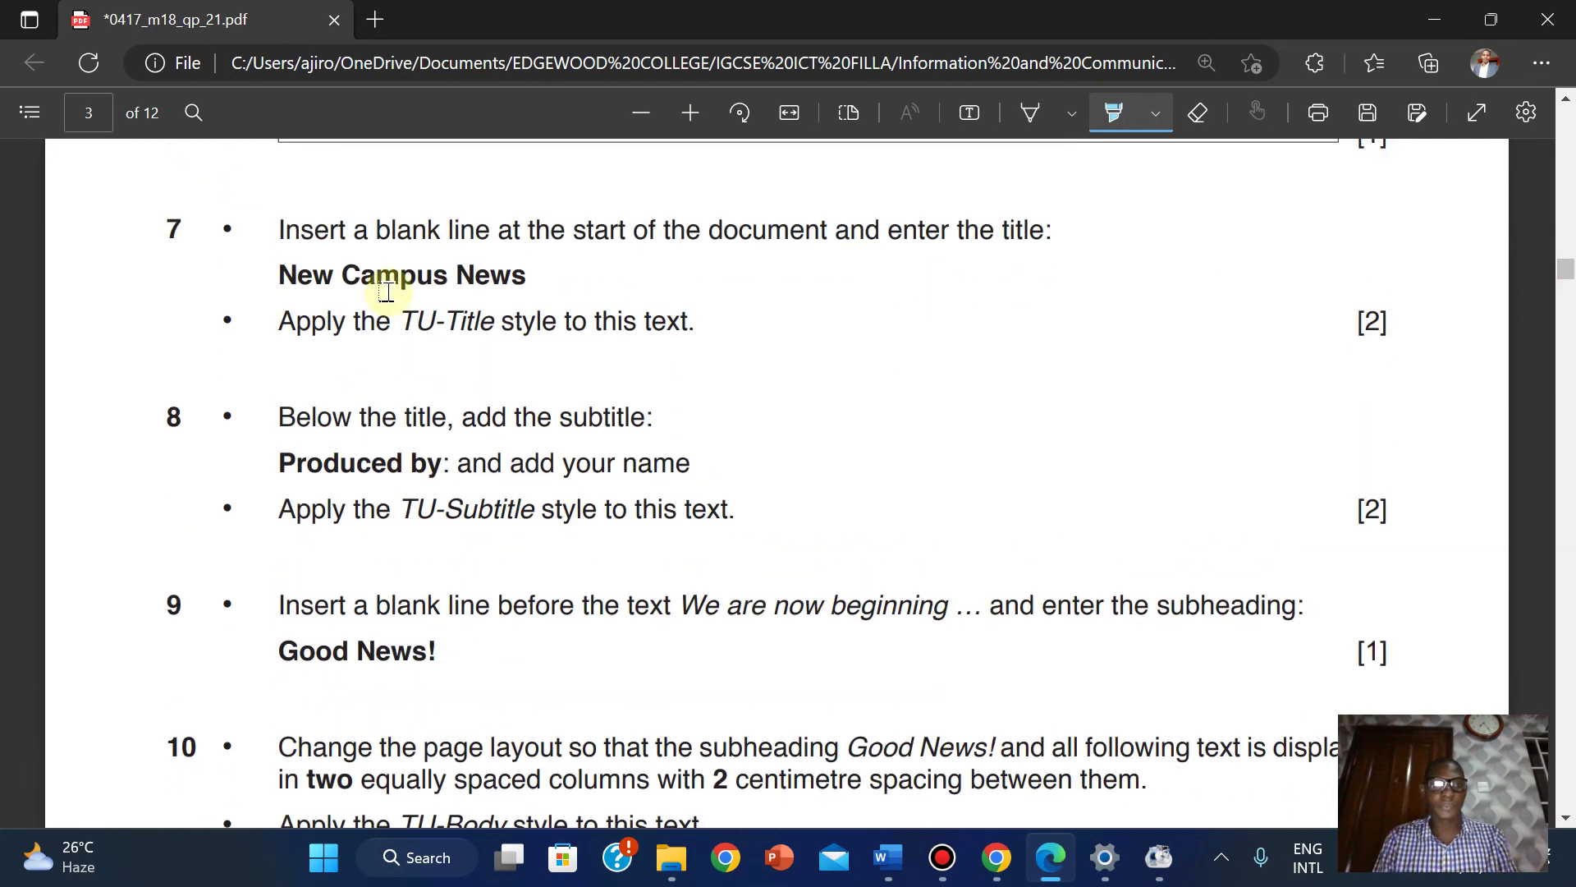
pyautogui.click(1109, 112)
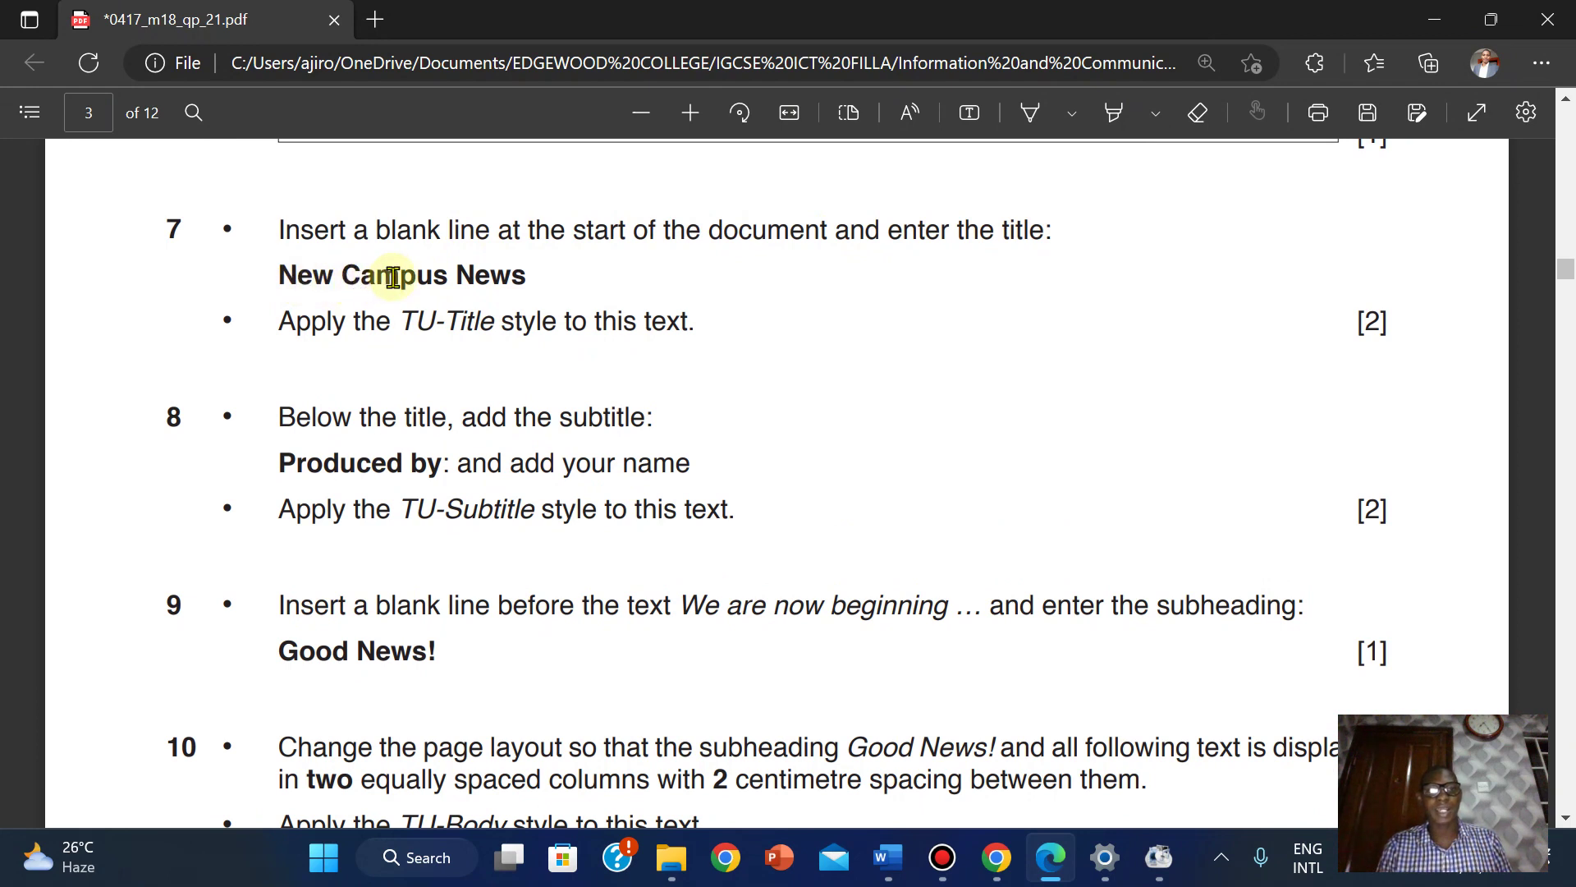
# Copy the title 'New Campus News' from the PDF.
pyautogui.moveTo(280, 273); pyautogui.dragTo(535, 269)
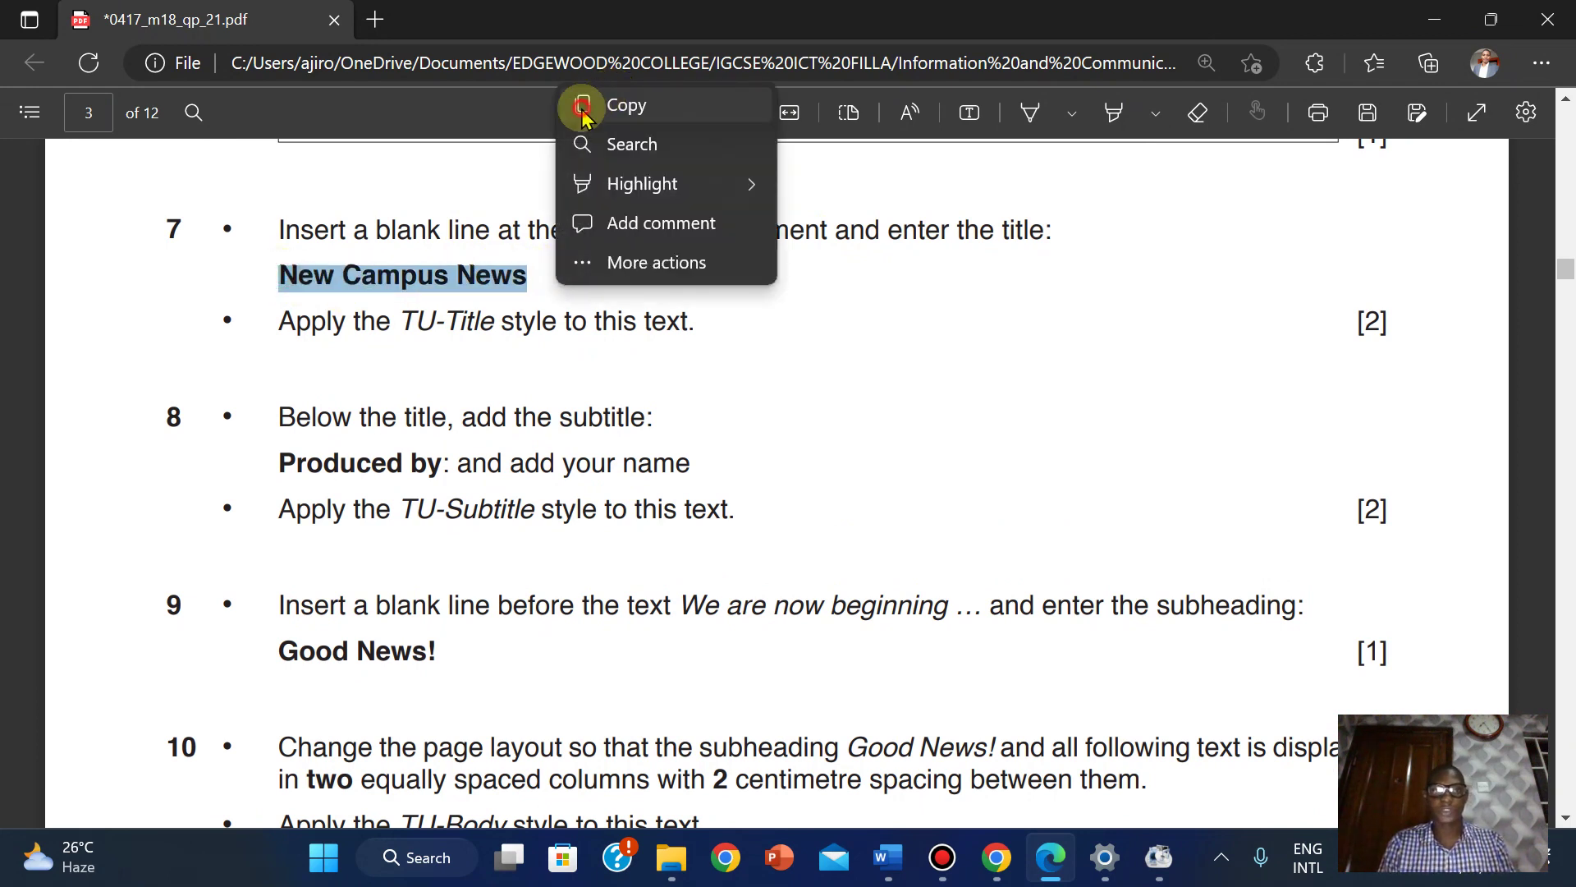
pyautogui.click(587, 105)
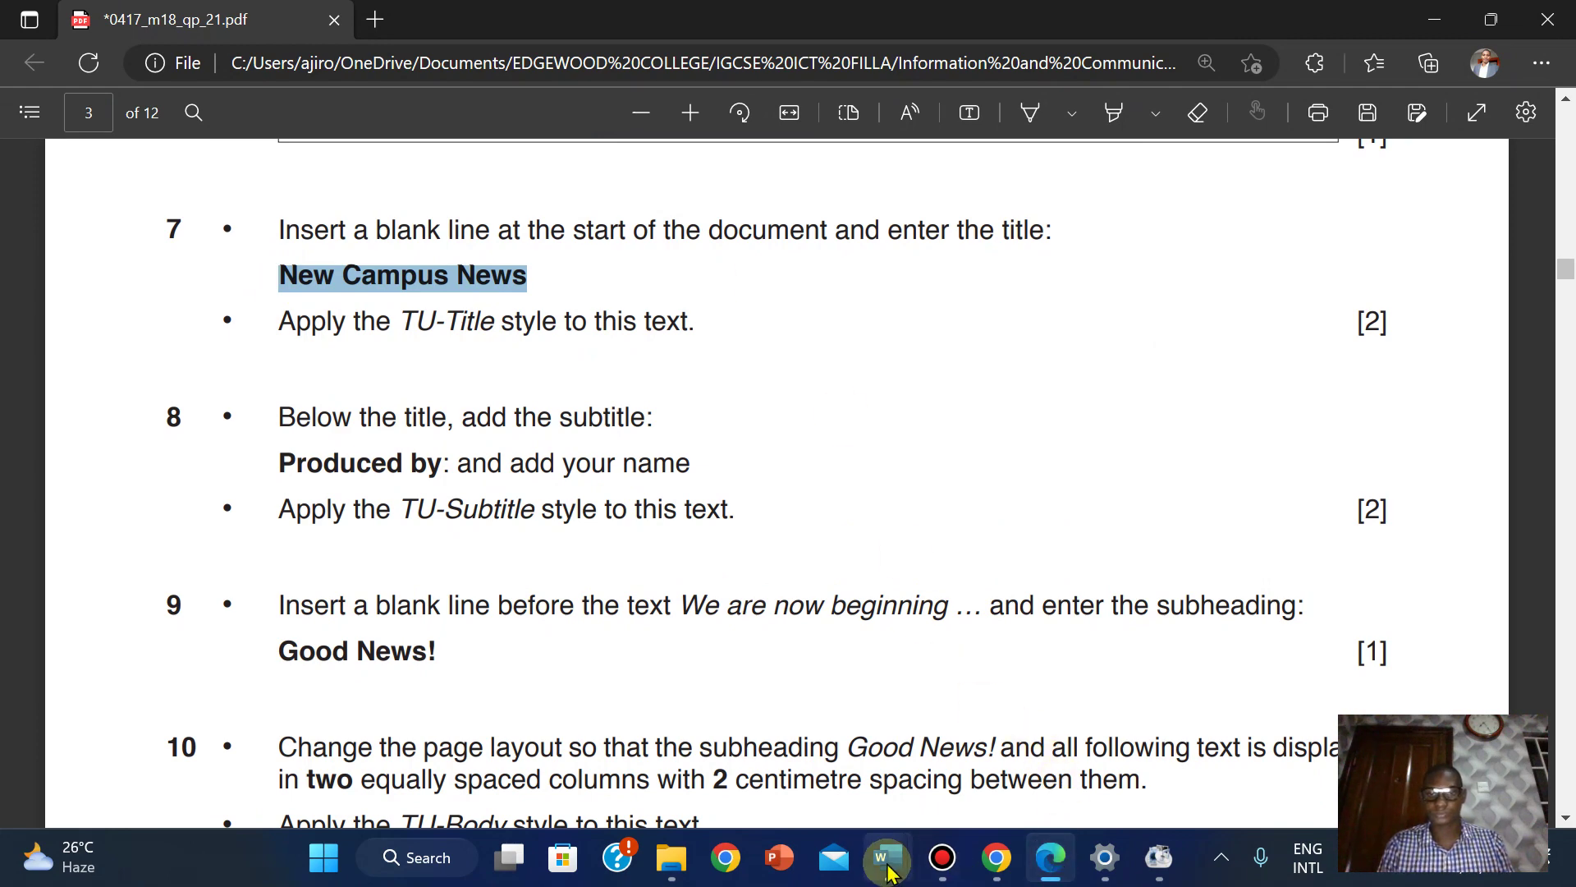
pyautogui.moveTo(887, 858)
pyautogui.click(1076, 713)
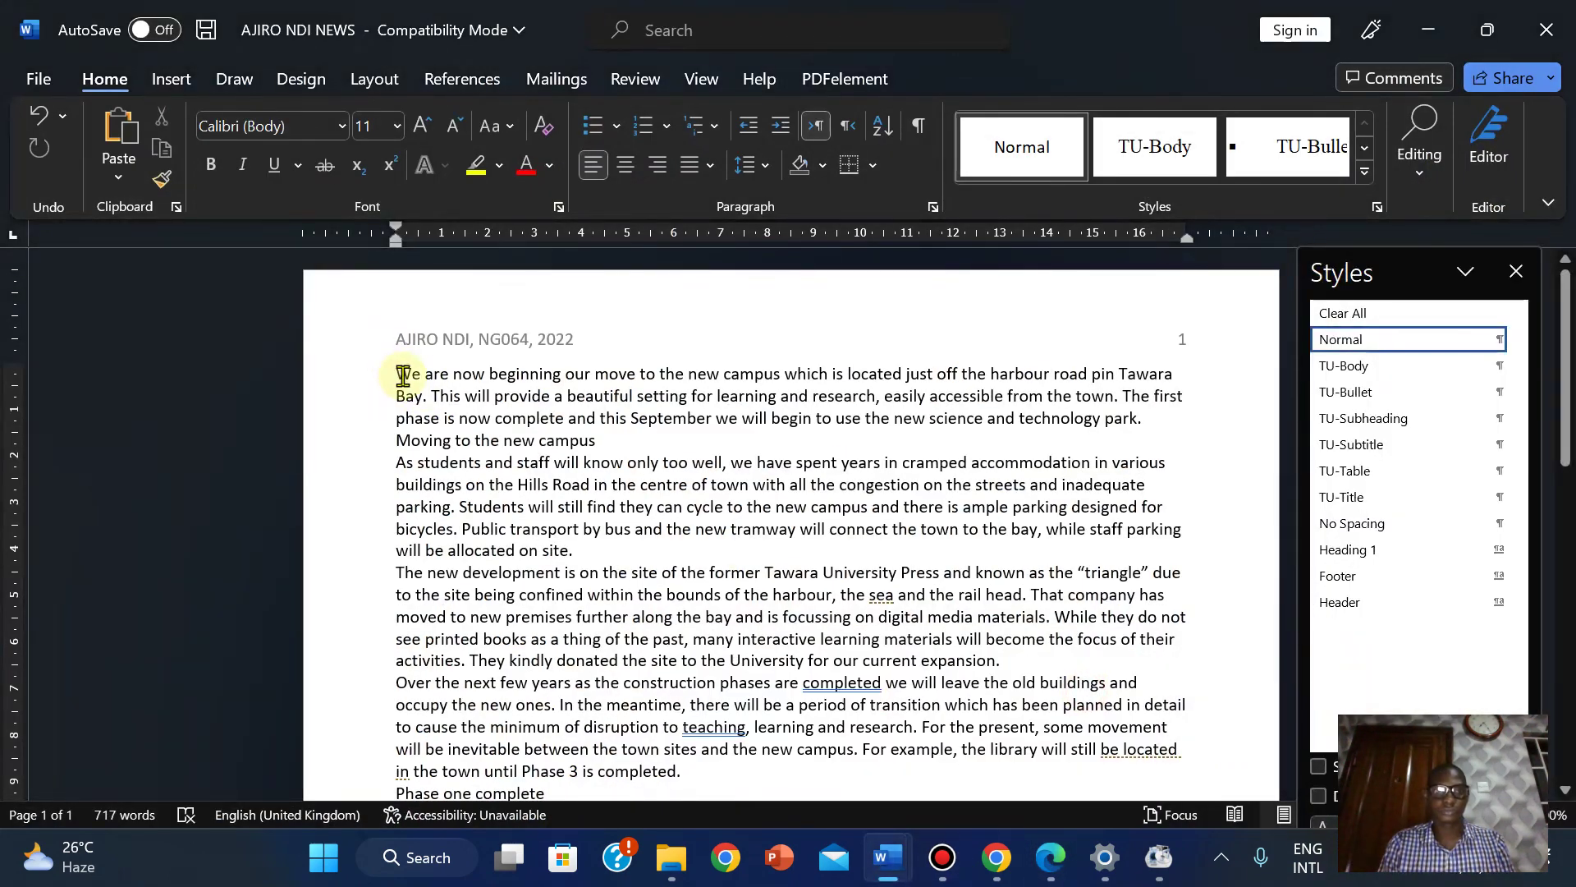
# Insert an empty first line and paste 'New Campus News' there as text only.
pyautogui.press('Return')
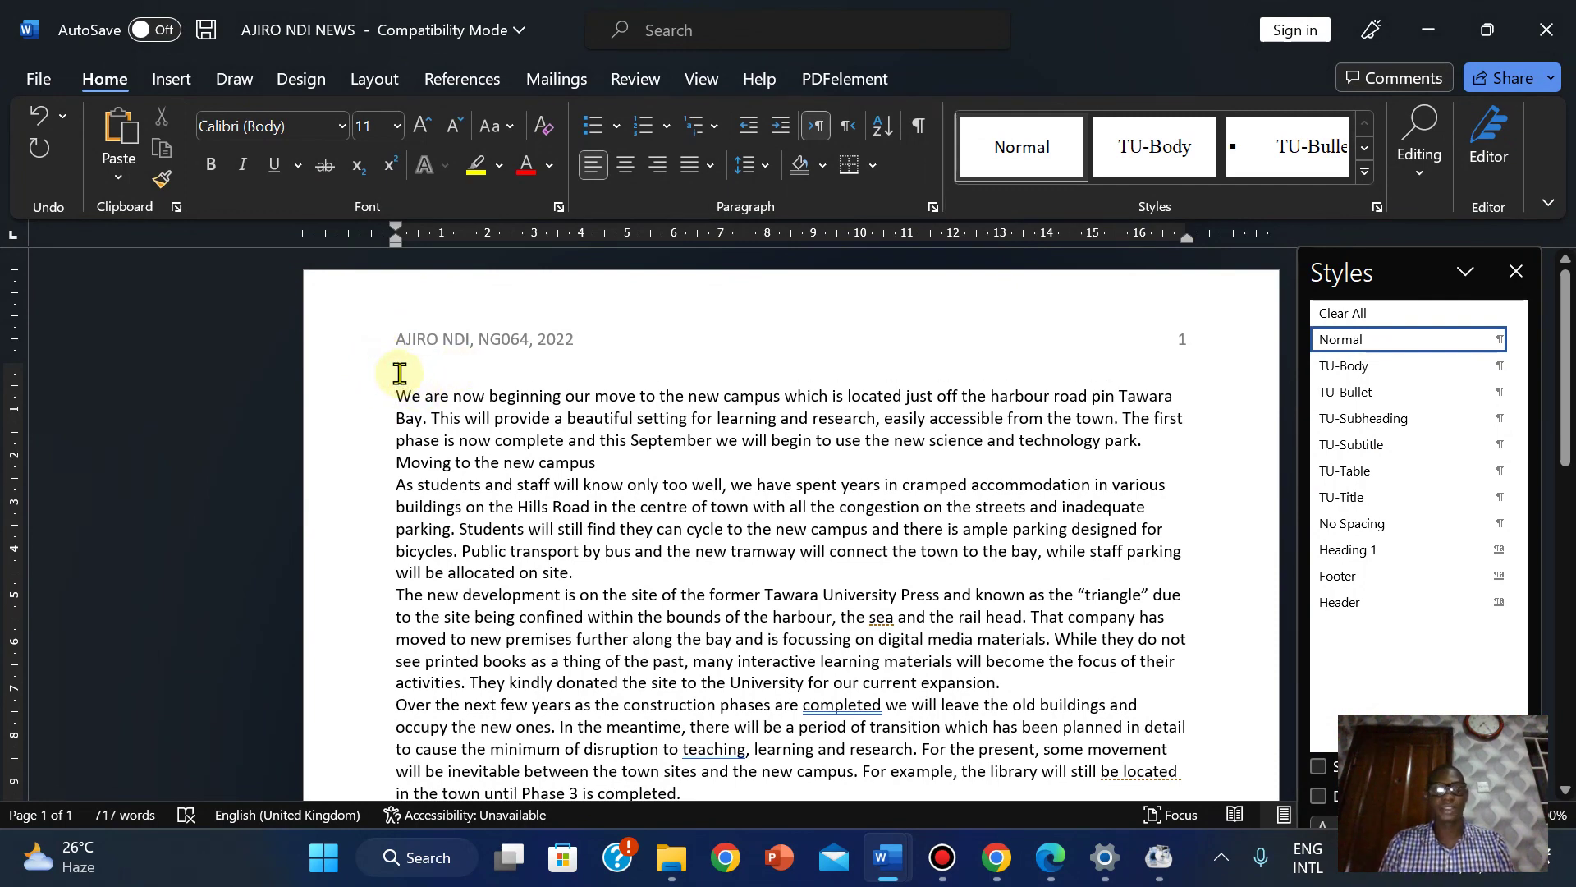
pyautogui.rightClick(399, 374)
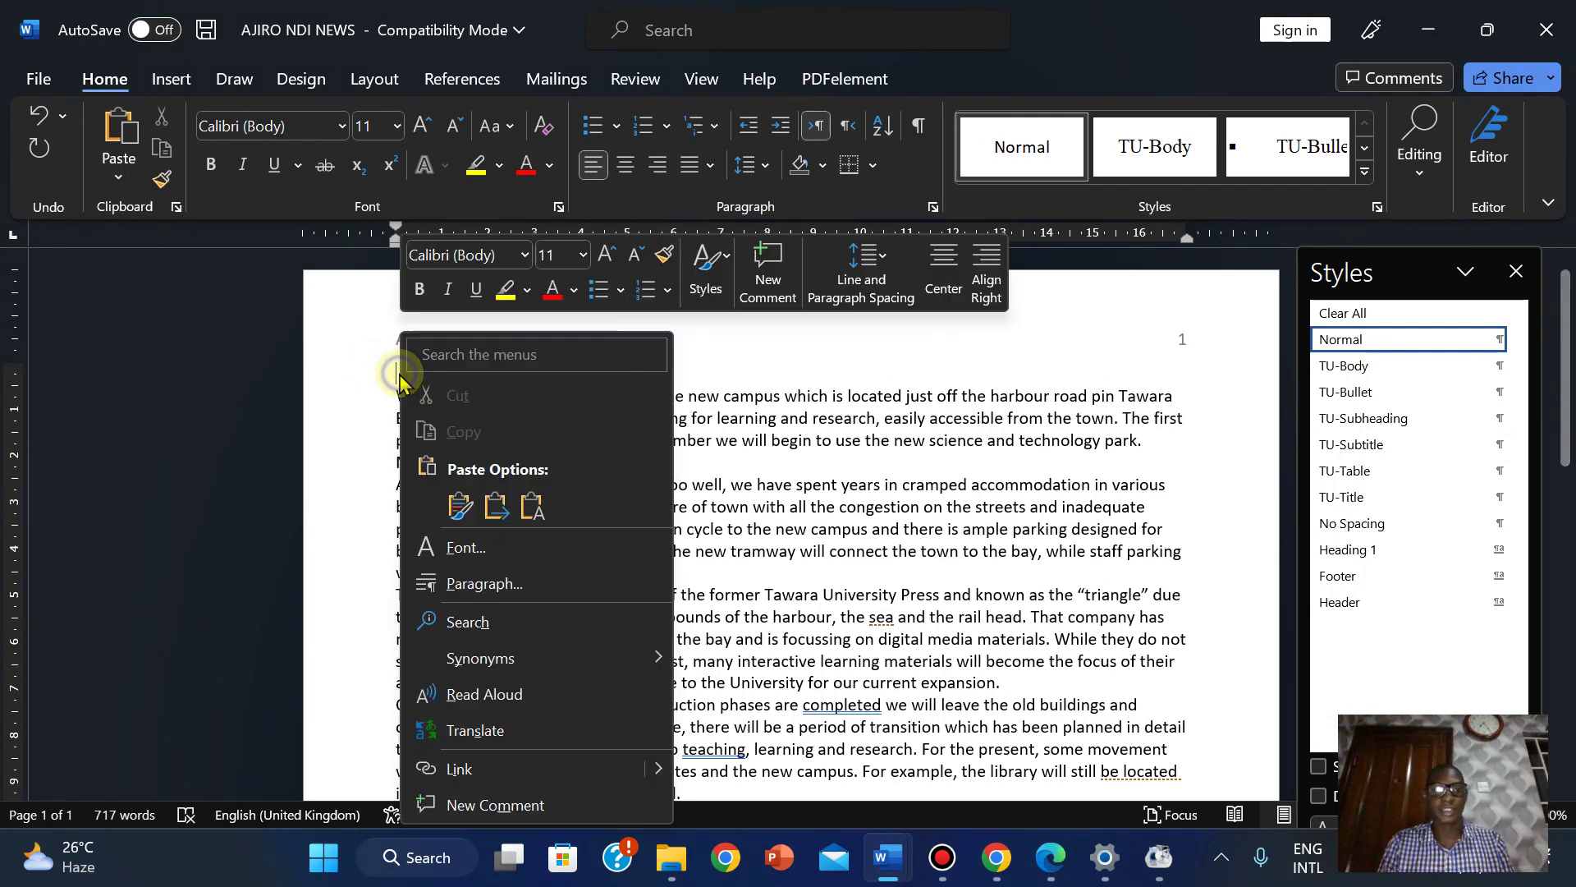
pyautogui.click(528, 509)
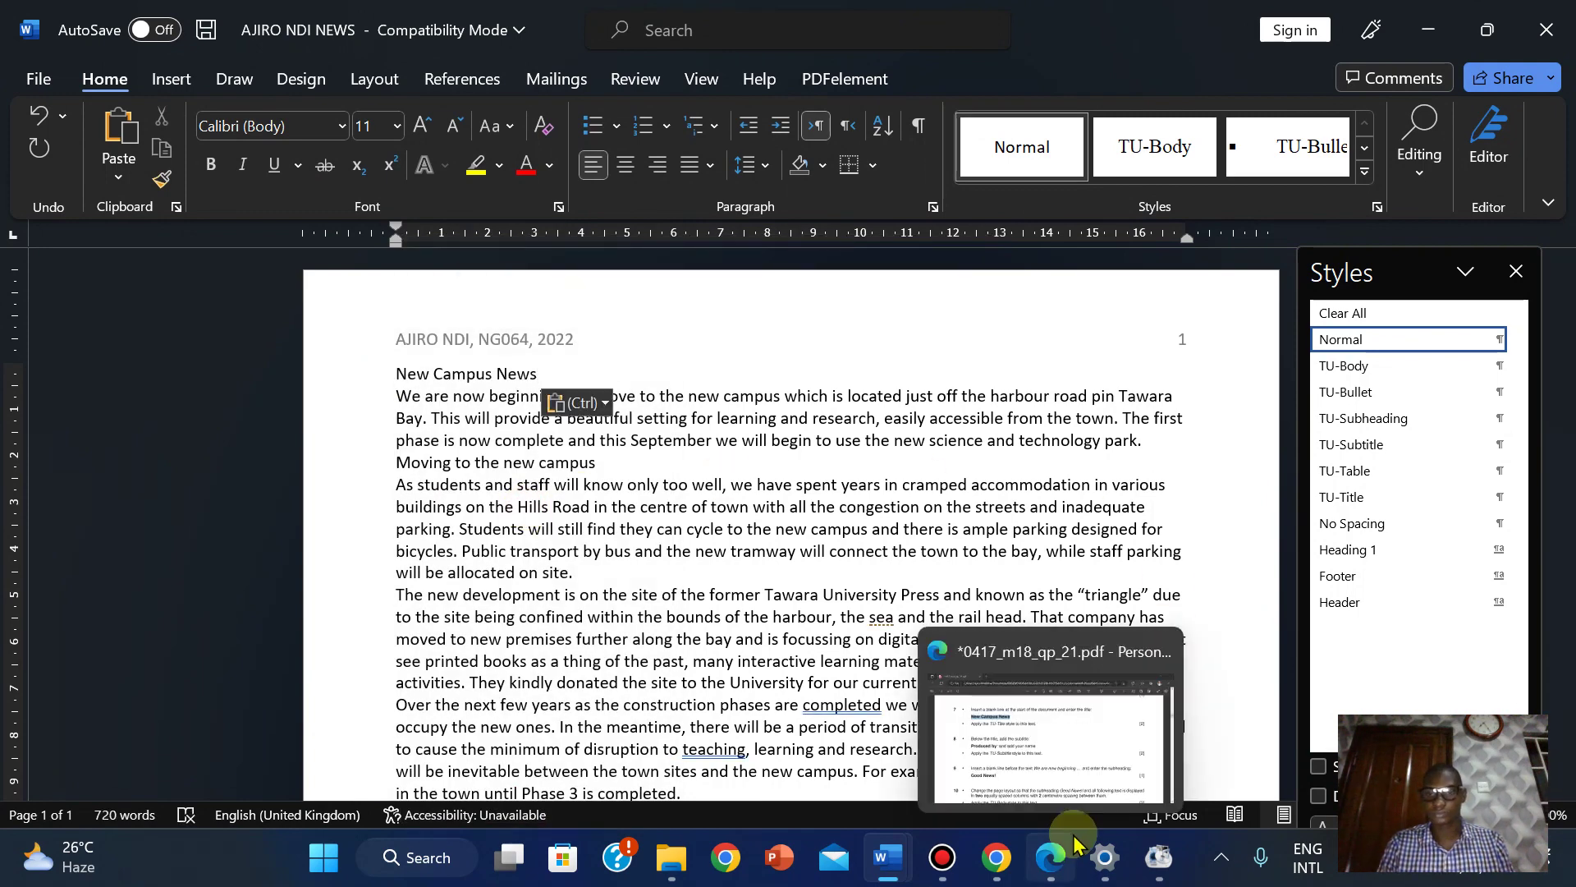
pyautogui.click(1051, 857)
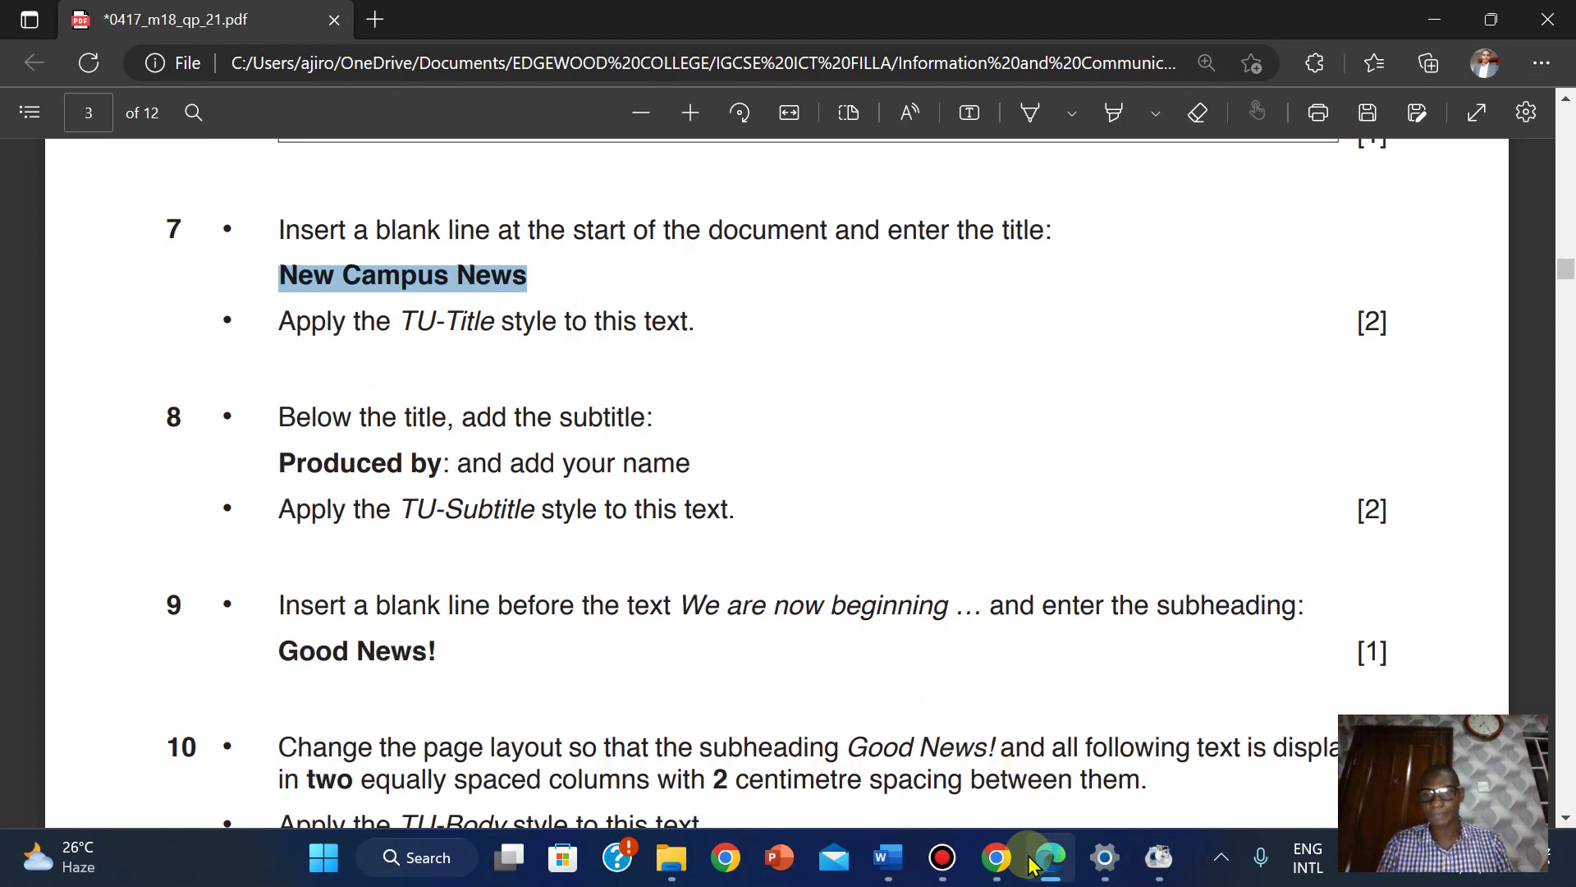
# Apply the TU-Title style to the 'New Campus News' heading line.
pyautogui.moveTo(901, 846)
pyautogui.click(997, 751)
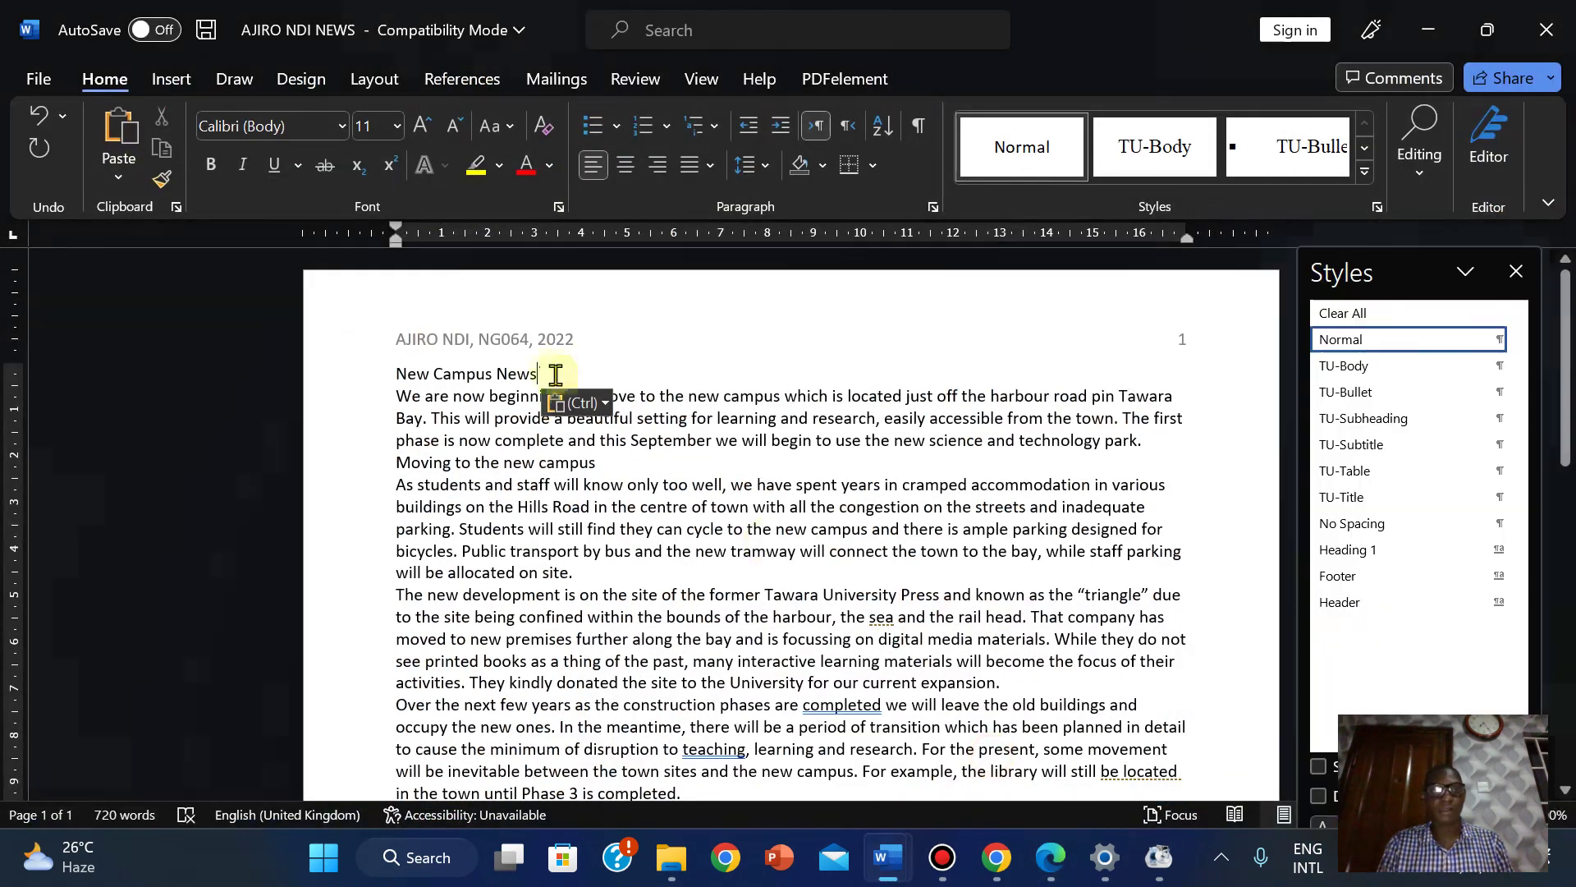
pyautogui.tripleClick(427, 377)
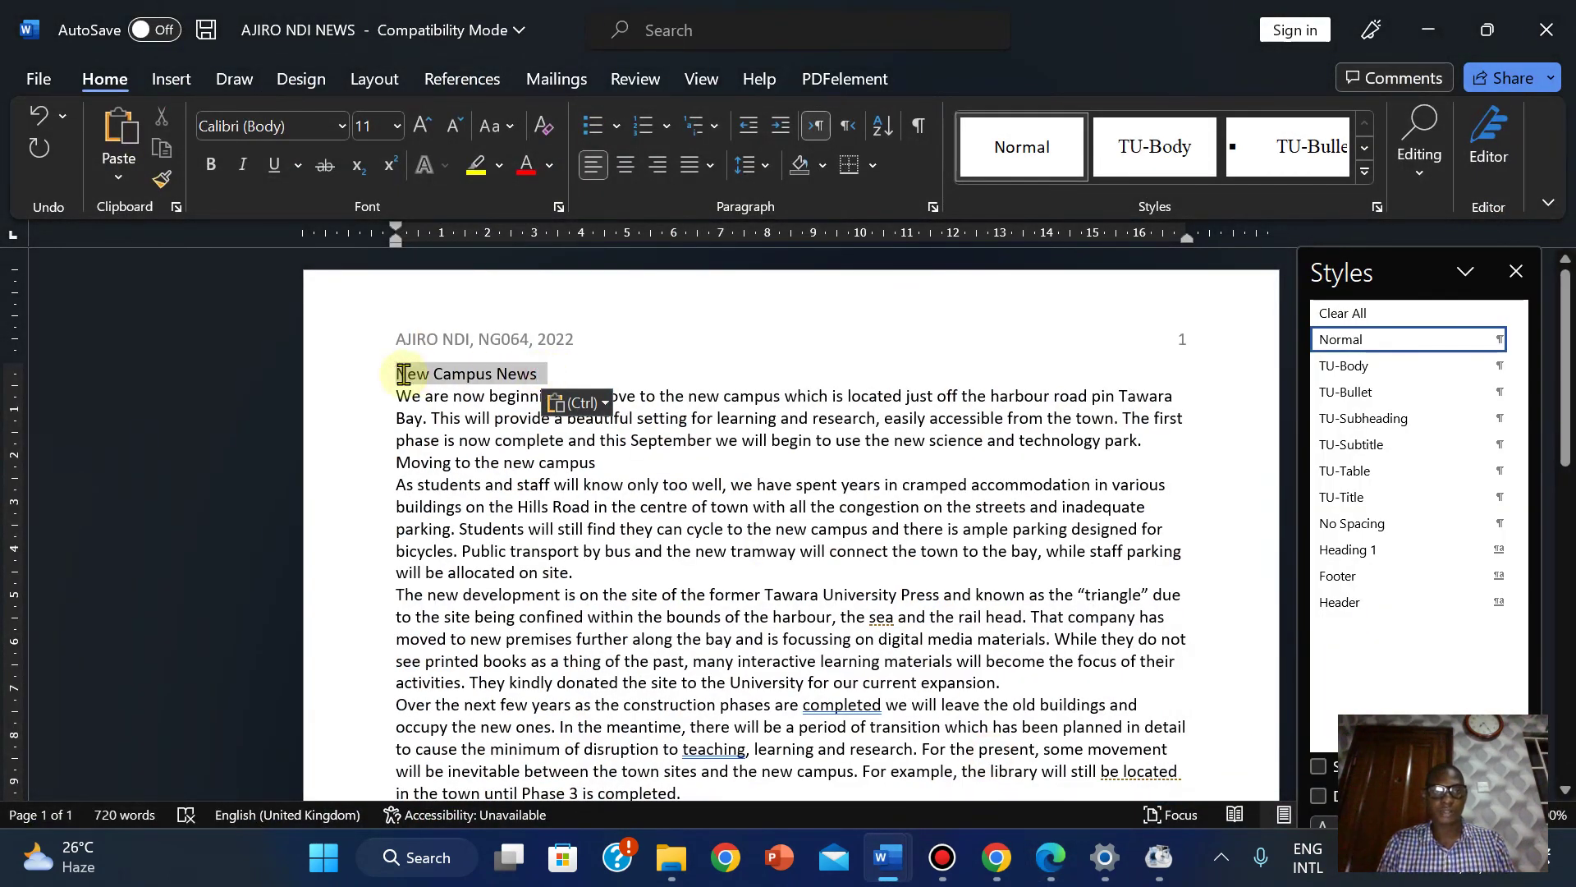
pyautogui.click(1370, 500)
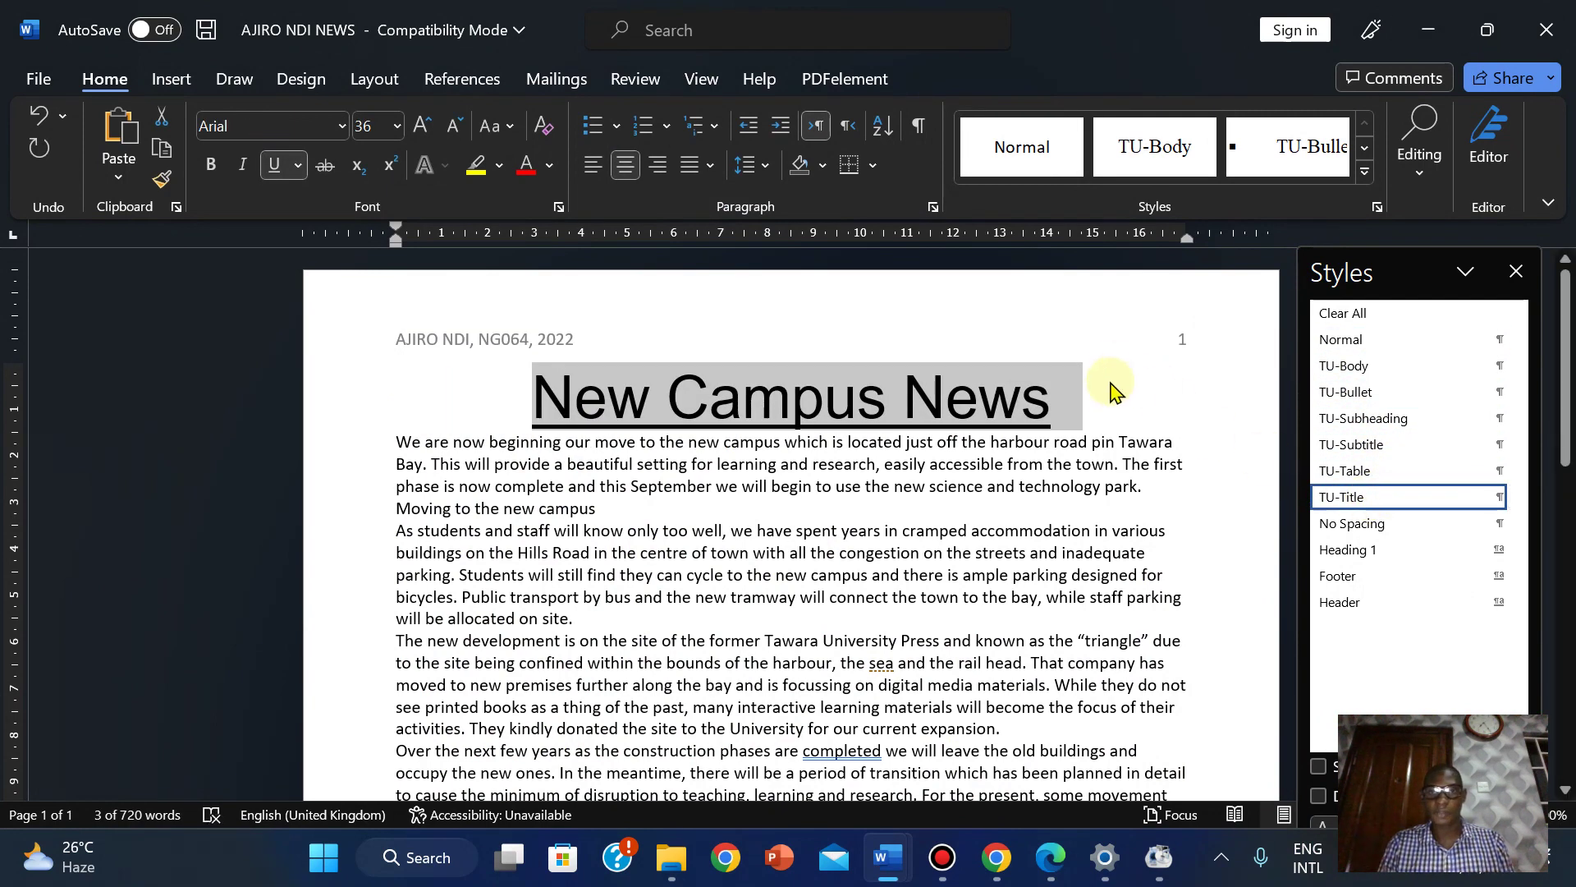
pyautogui.click(1072, 403)
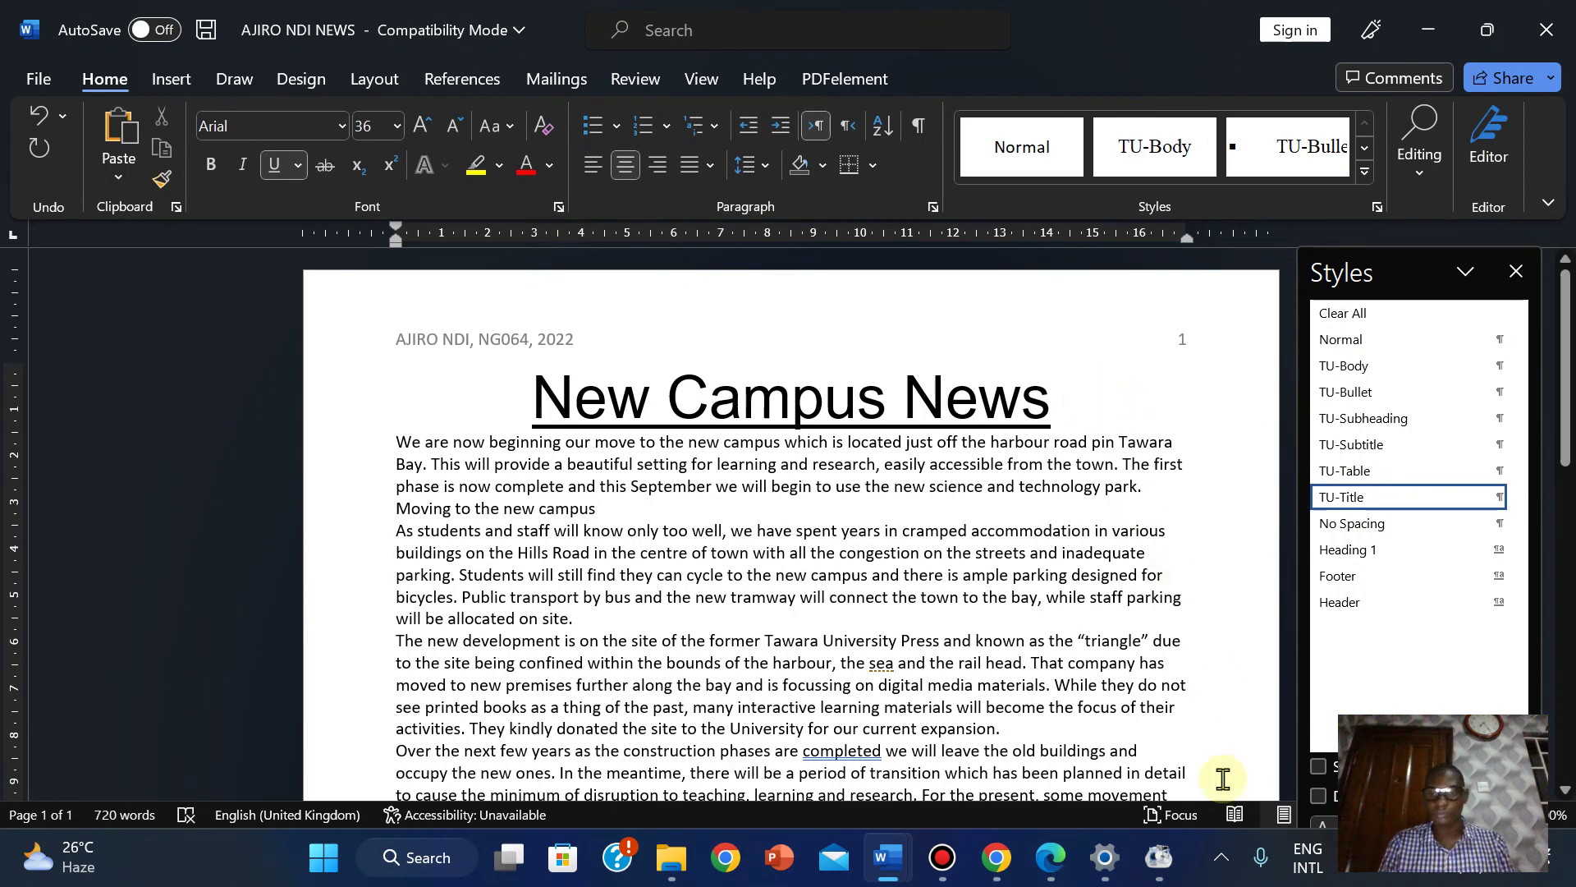
pyautogui.click(1049, 846)
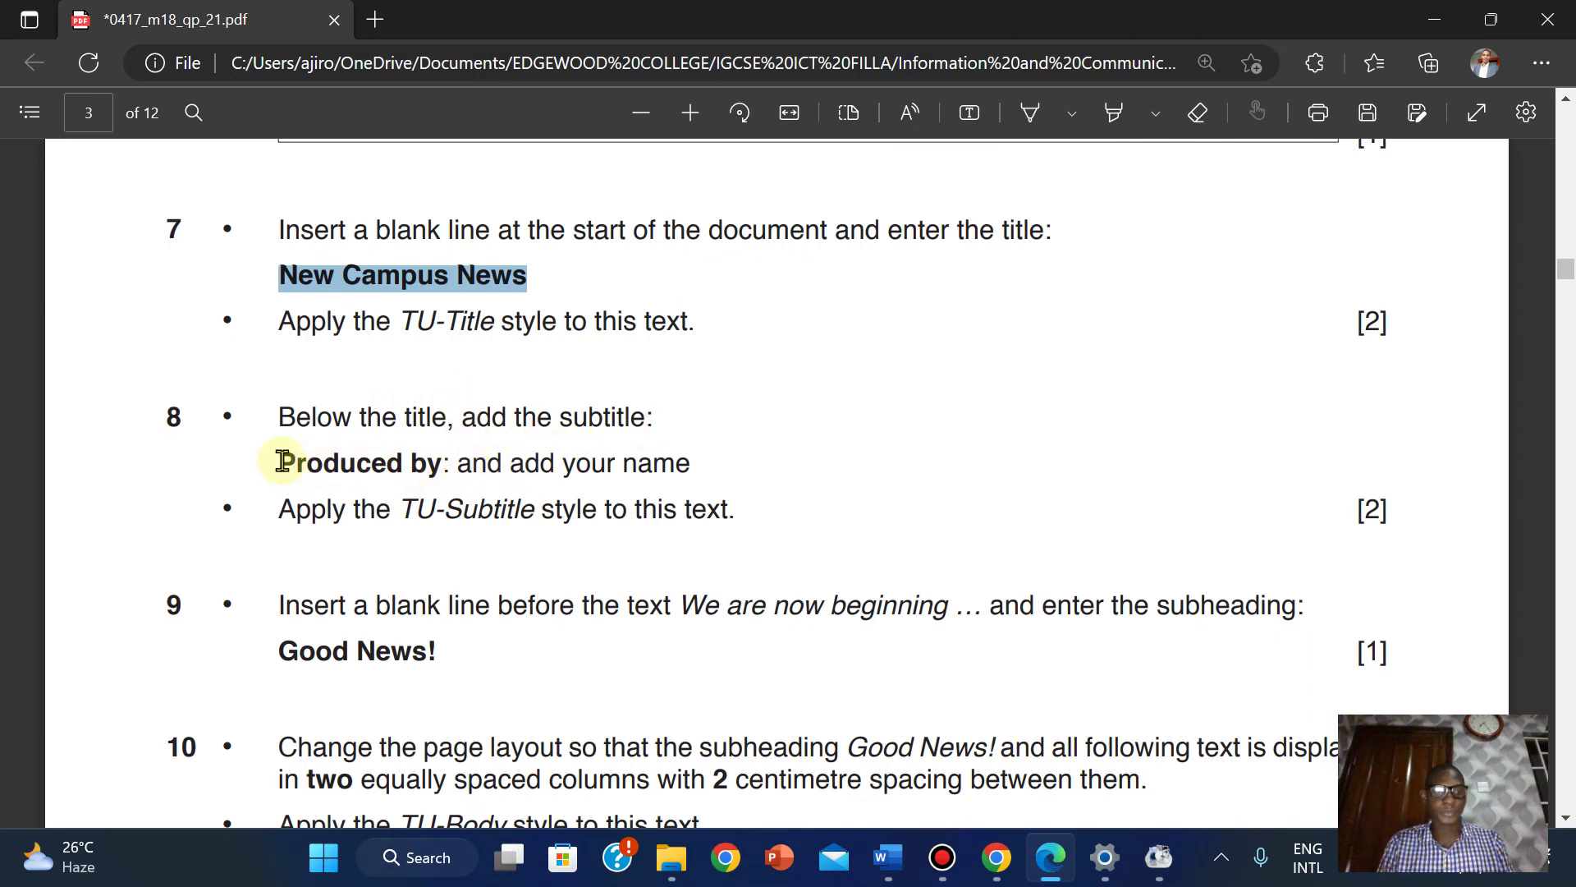
# Copy task 8's 'Produced by:' subtitle line from the PDF.
pyautogui.moveTo(281, 461); pyautogui.dragTo(693, 466)
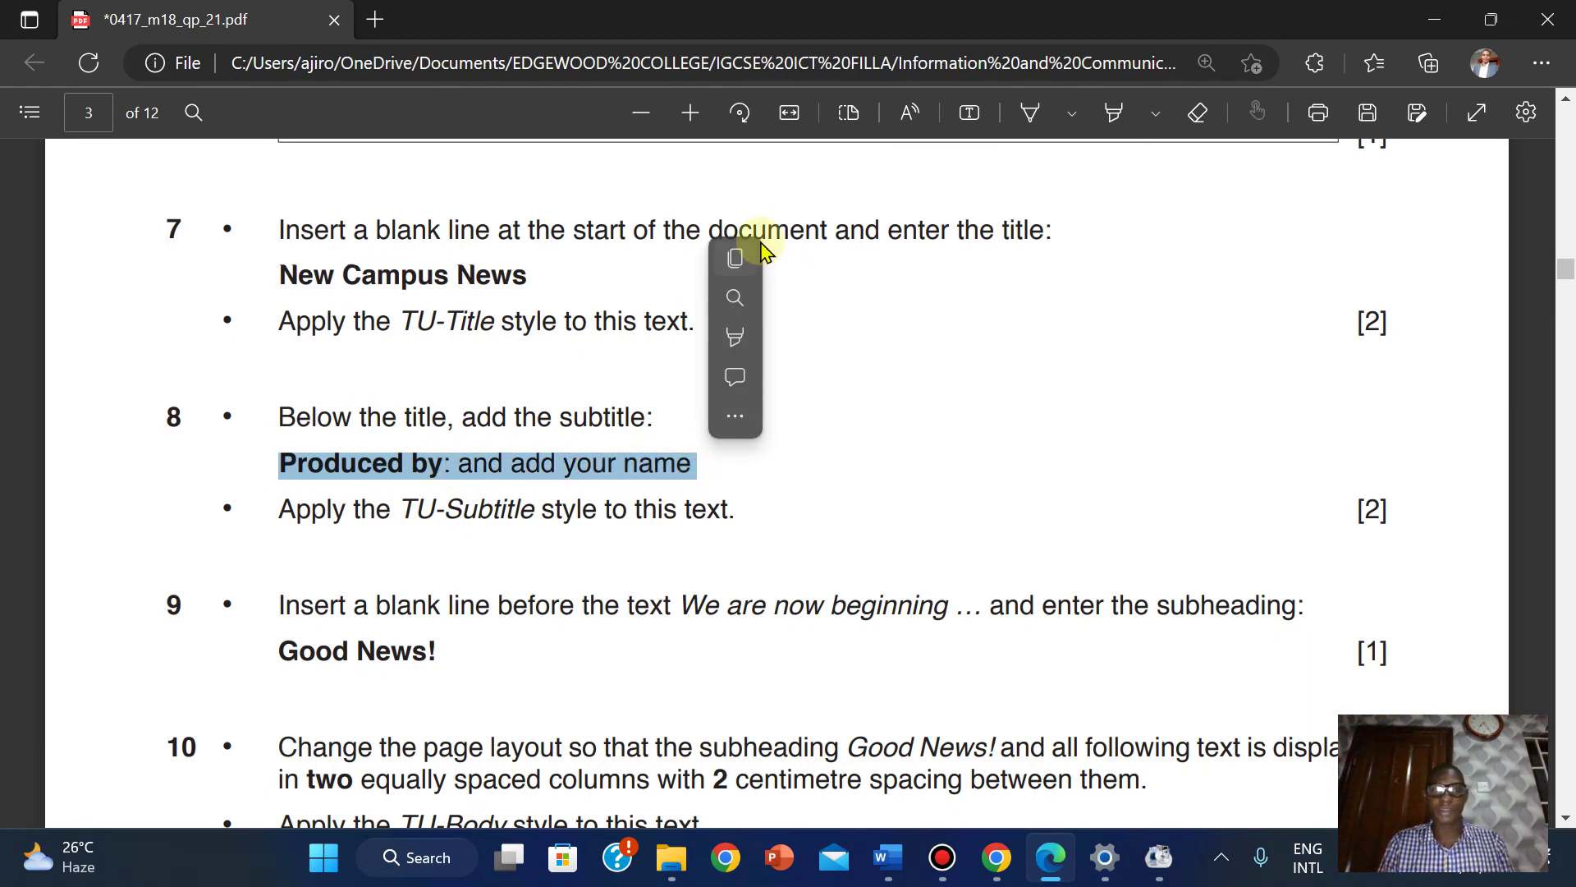
pyautogui.click(734, 261)
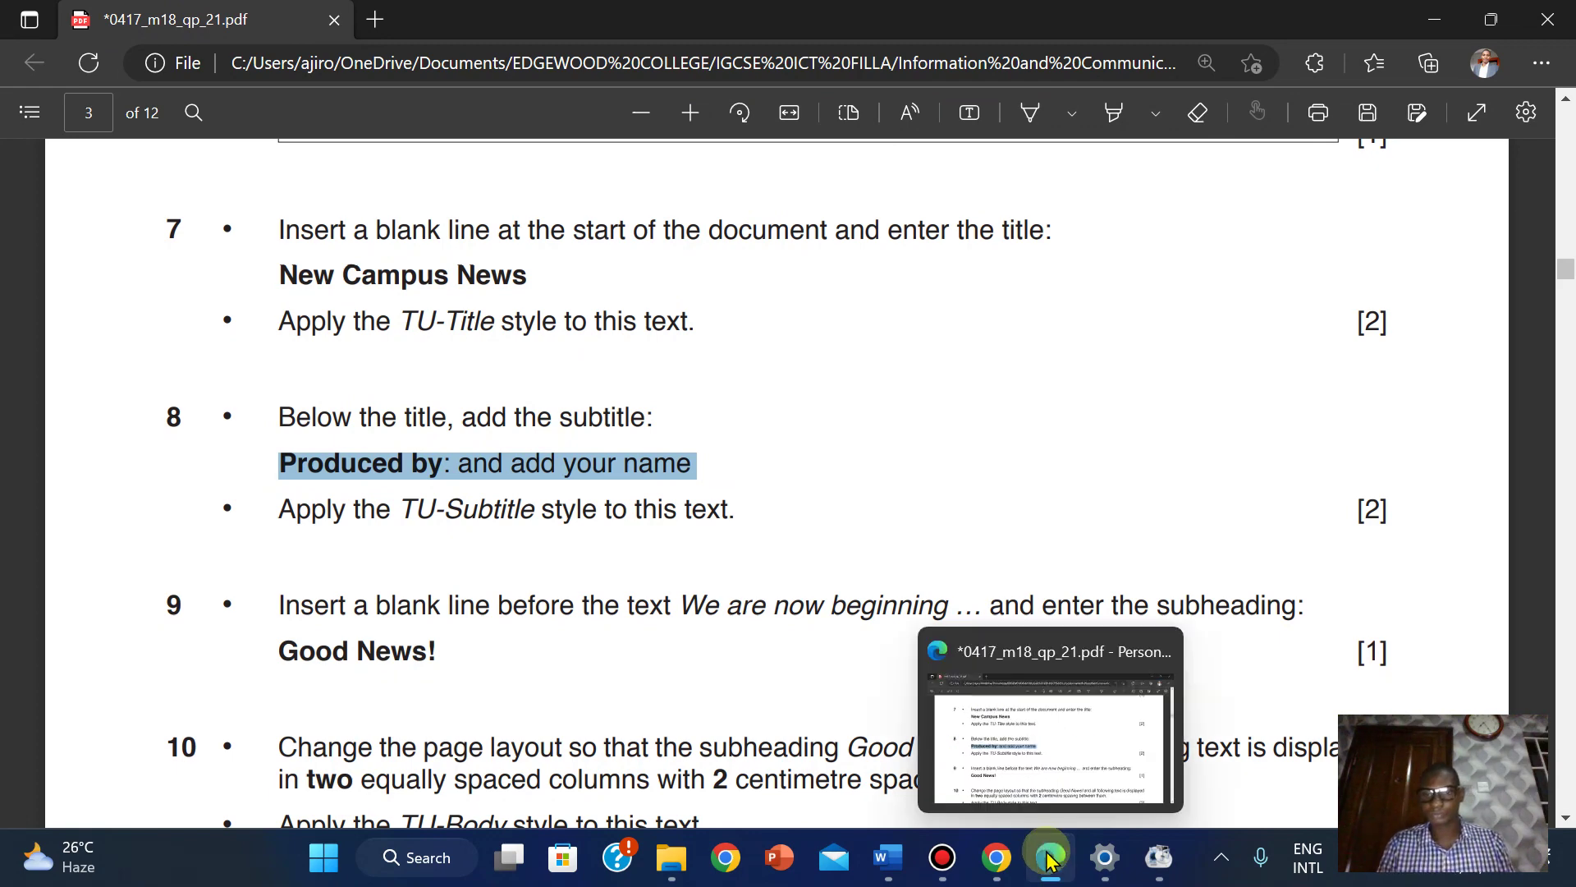
# Paste the Produced by subtitle on a new line under the title and fill in the author's name.
pyautogui.moveTo(897, 869)
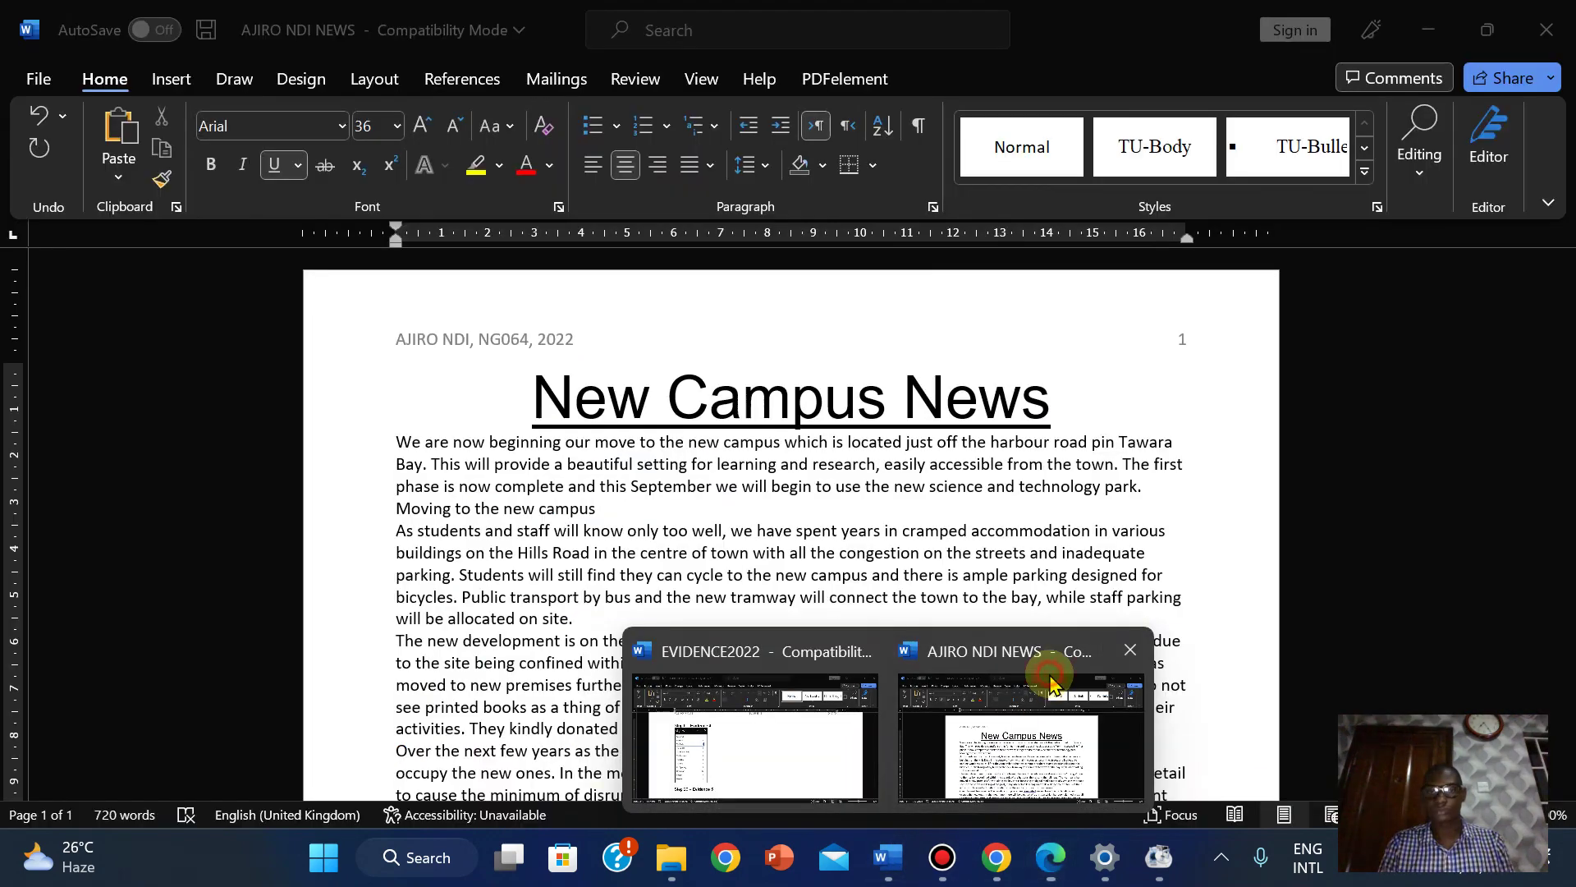
pyautogui.click(1056, 654)
pyautogui.click(1079, 408)
pyautogui.press('Return')
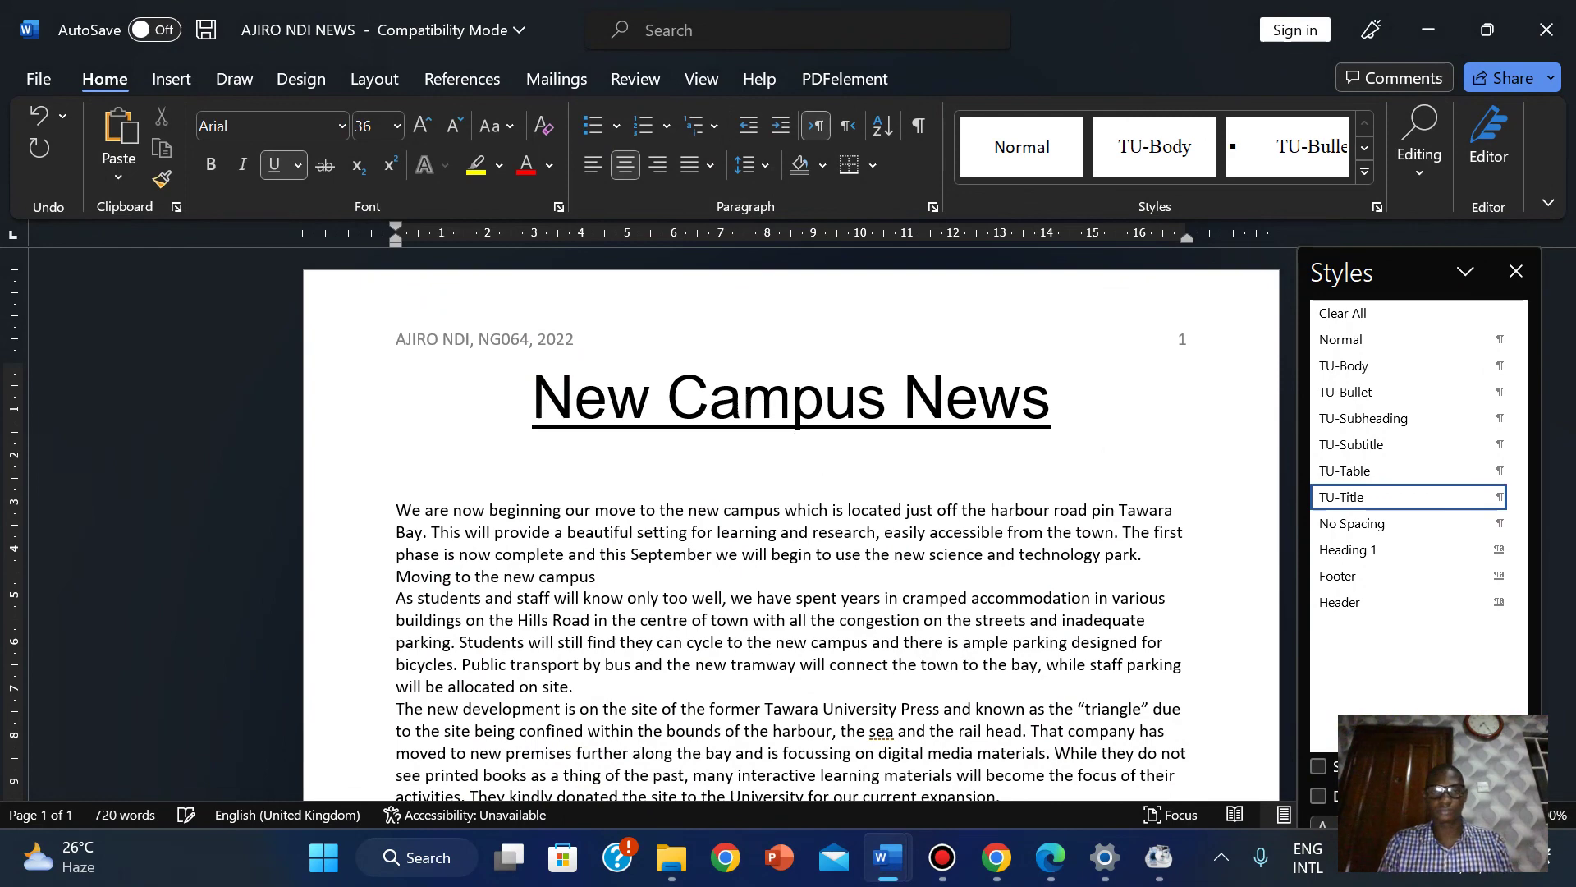
pyautogui.rightClick(800, 471)
pyautogui.click(921, 498)
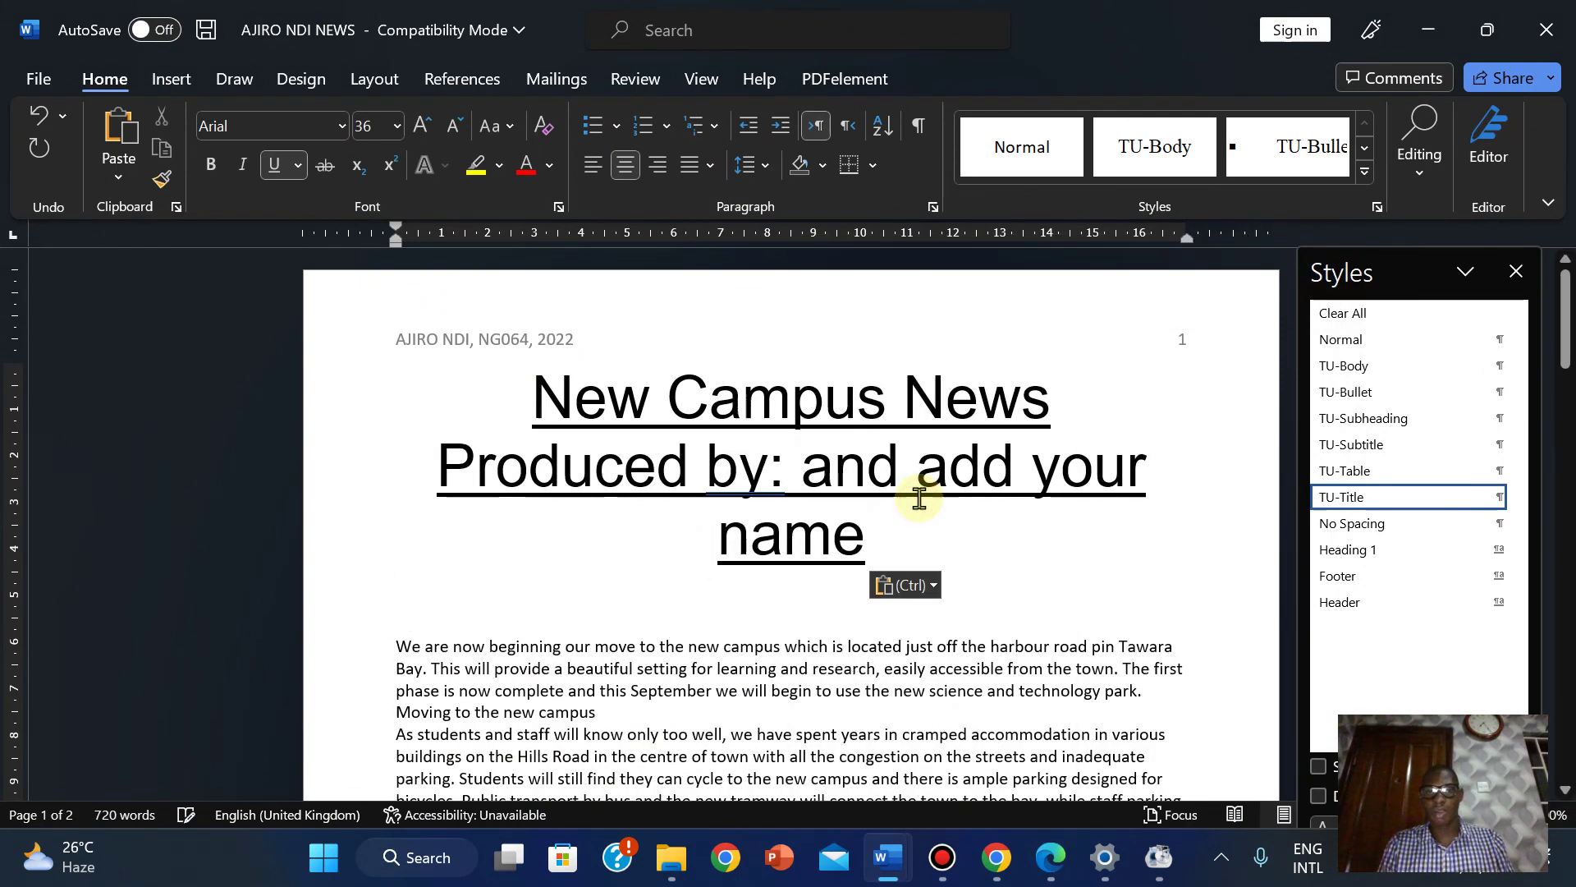
pyautogui.moveTo(811, 466); pyautogui.dragTo(848, 534)
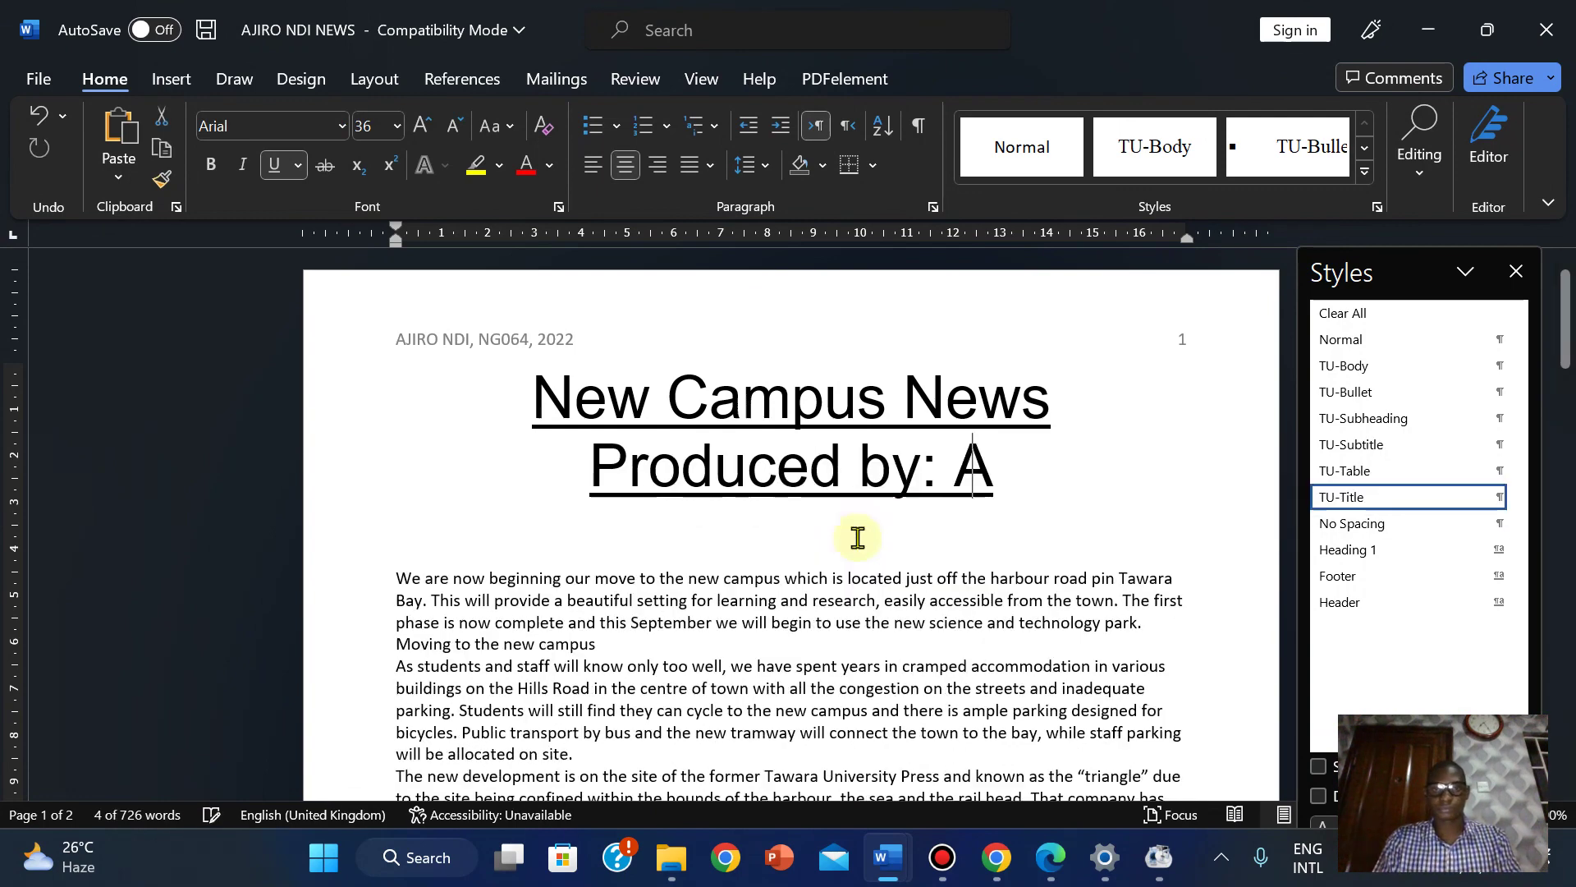
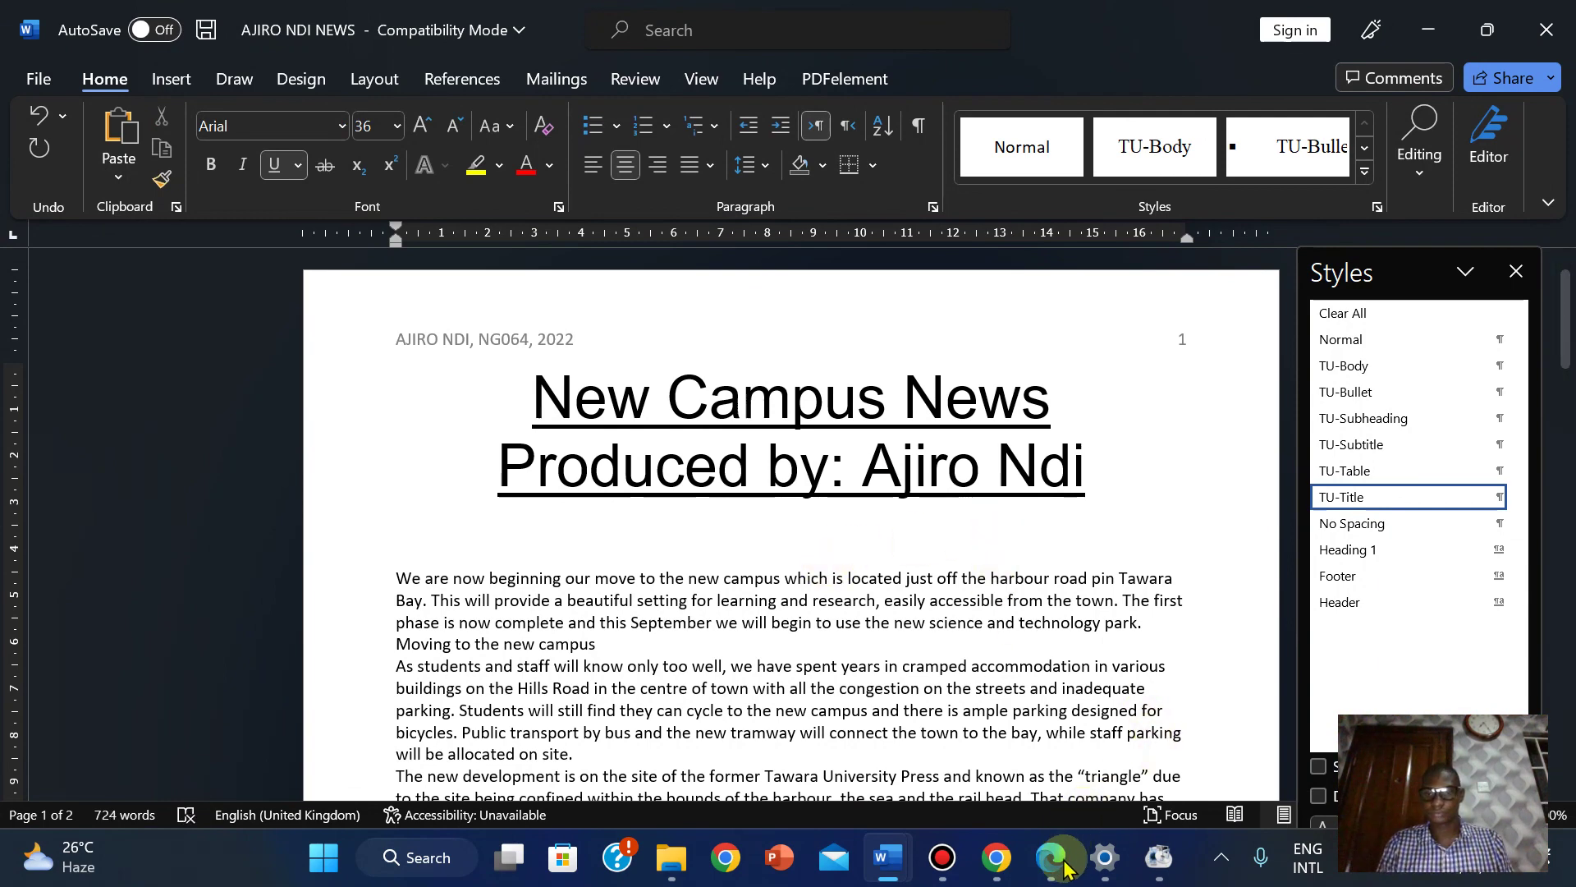
# Check the exam paper PDF in Edge, then come back to the news document.
pyautogui.moveTo(1050, 857)
pyautogui.click(1037, 778)
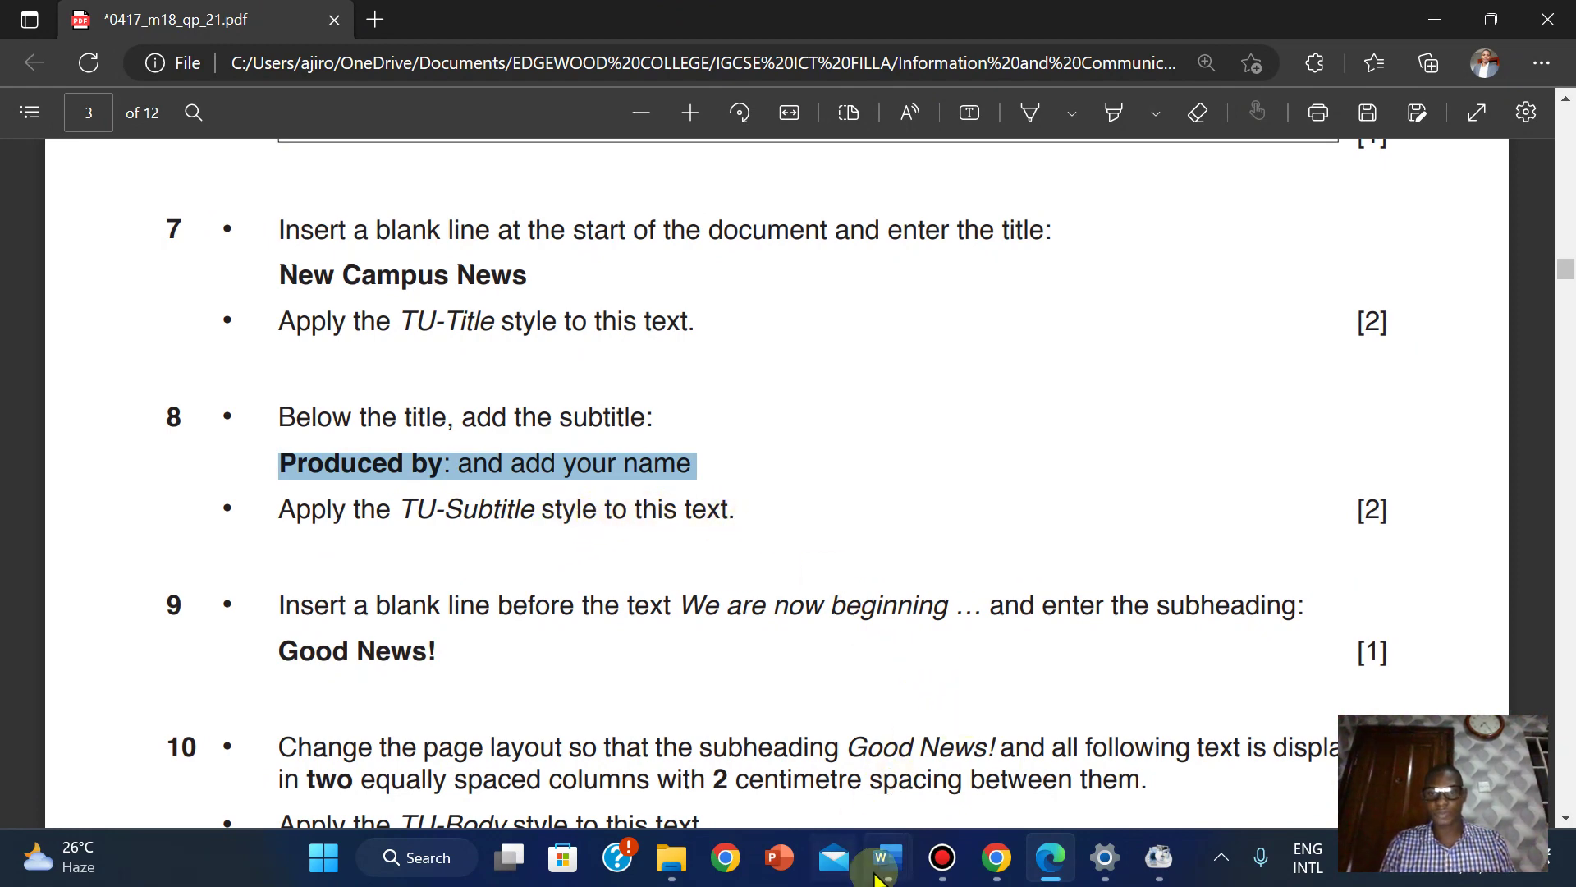
pyautogui.moveTo(885, 857)
pyautogui.click(1037, 743)
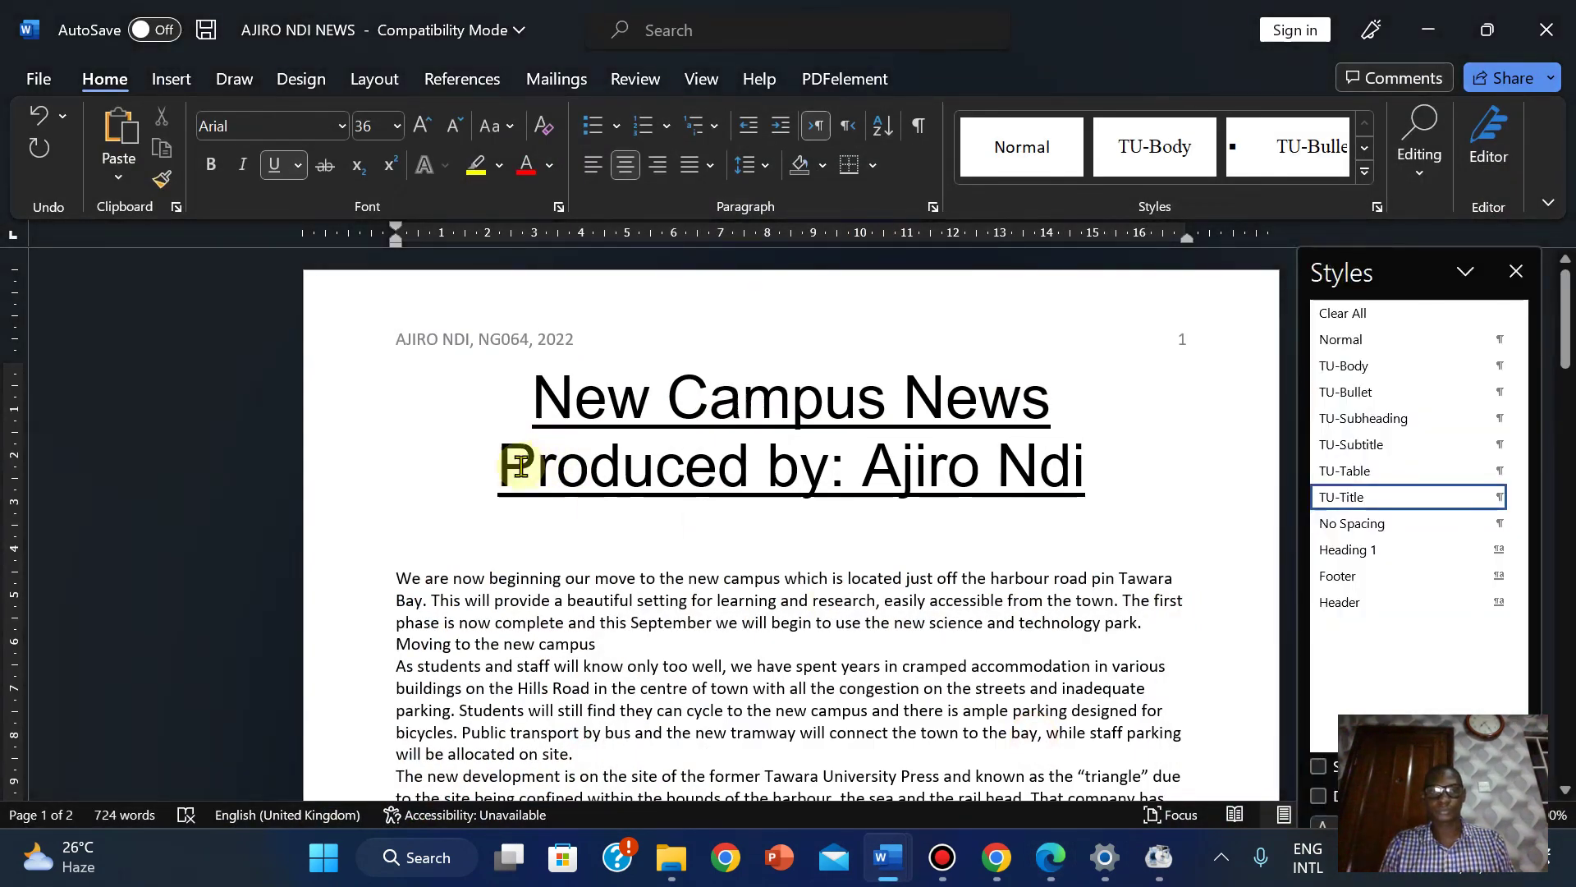
# Style the Produced by line as TU-Subtitle and delete the empty line below it.
pyautogui.moveTo(500, 466); pyautogui.dragTo(1100, 480)
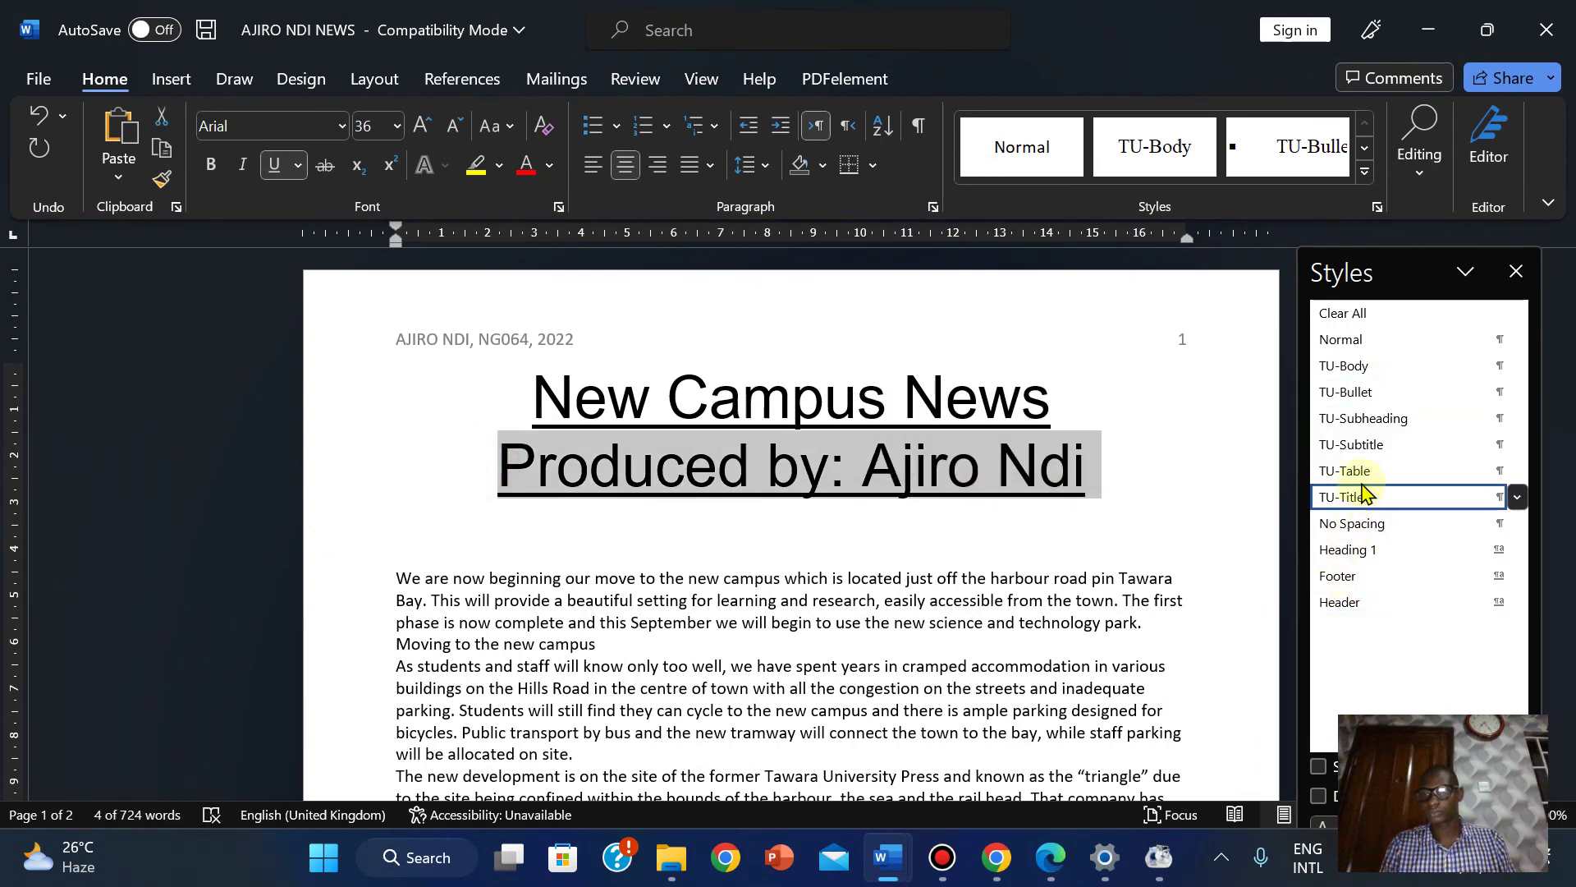
pyautogui.click(1356, 444)
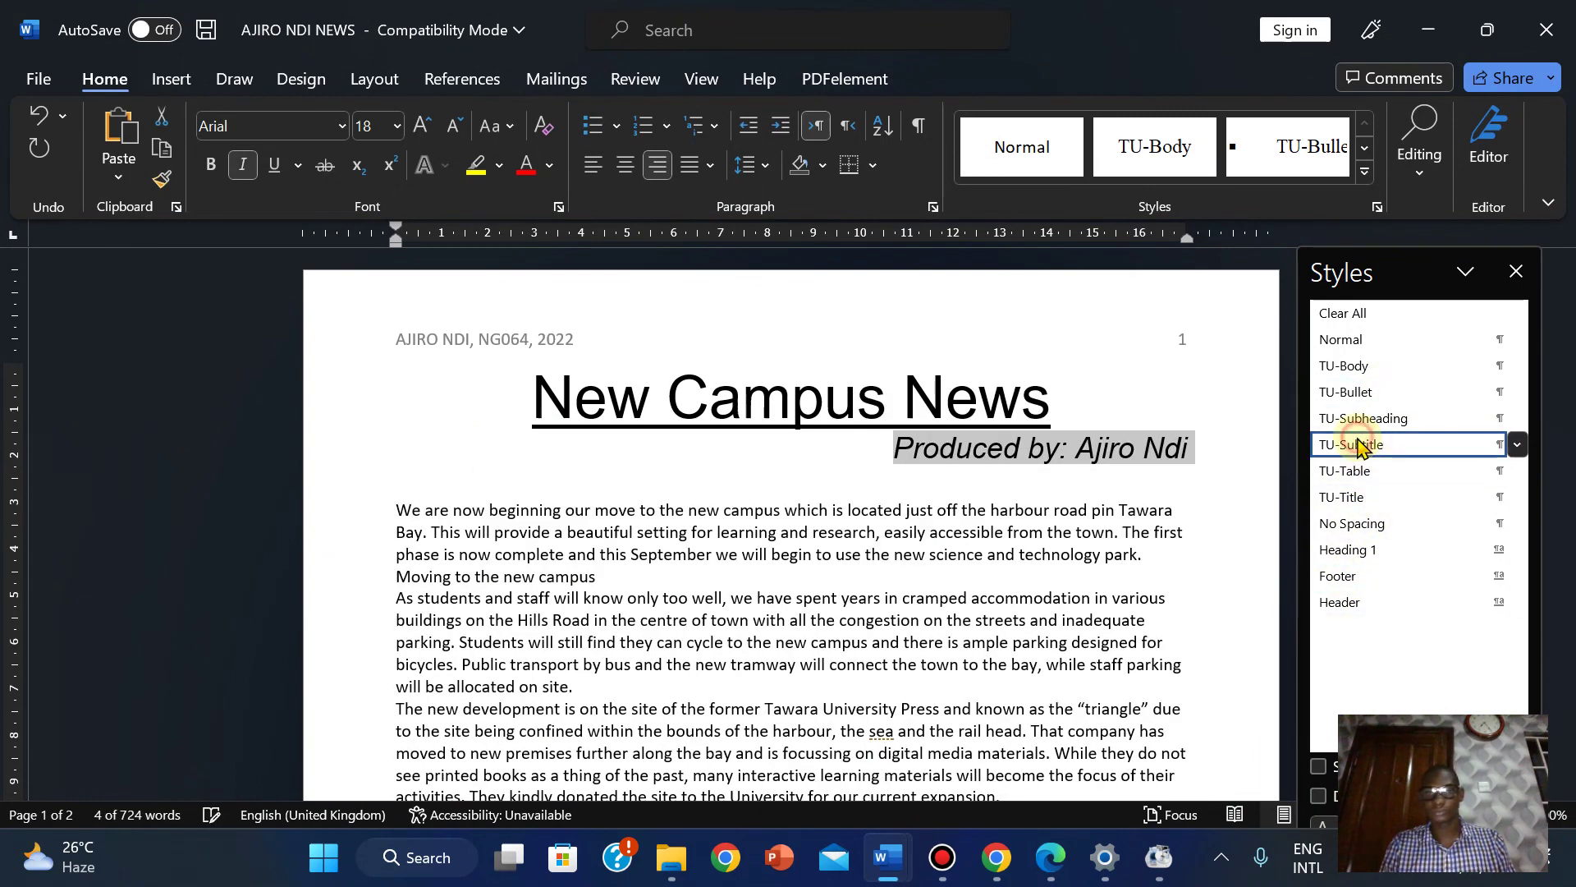
pyautogui.click(972, 480)
pyautogui.press('BackSpace')
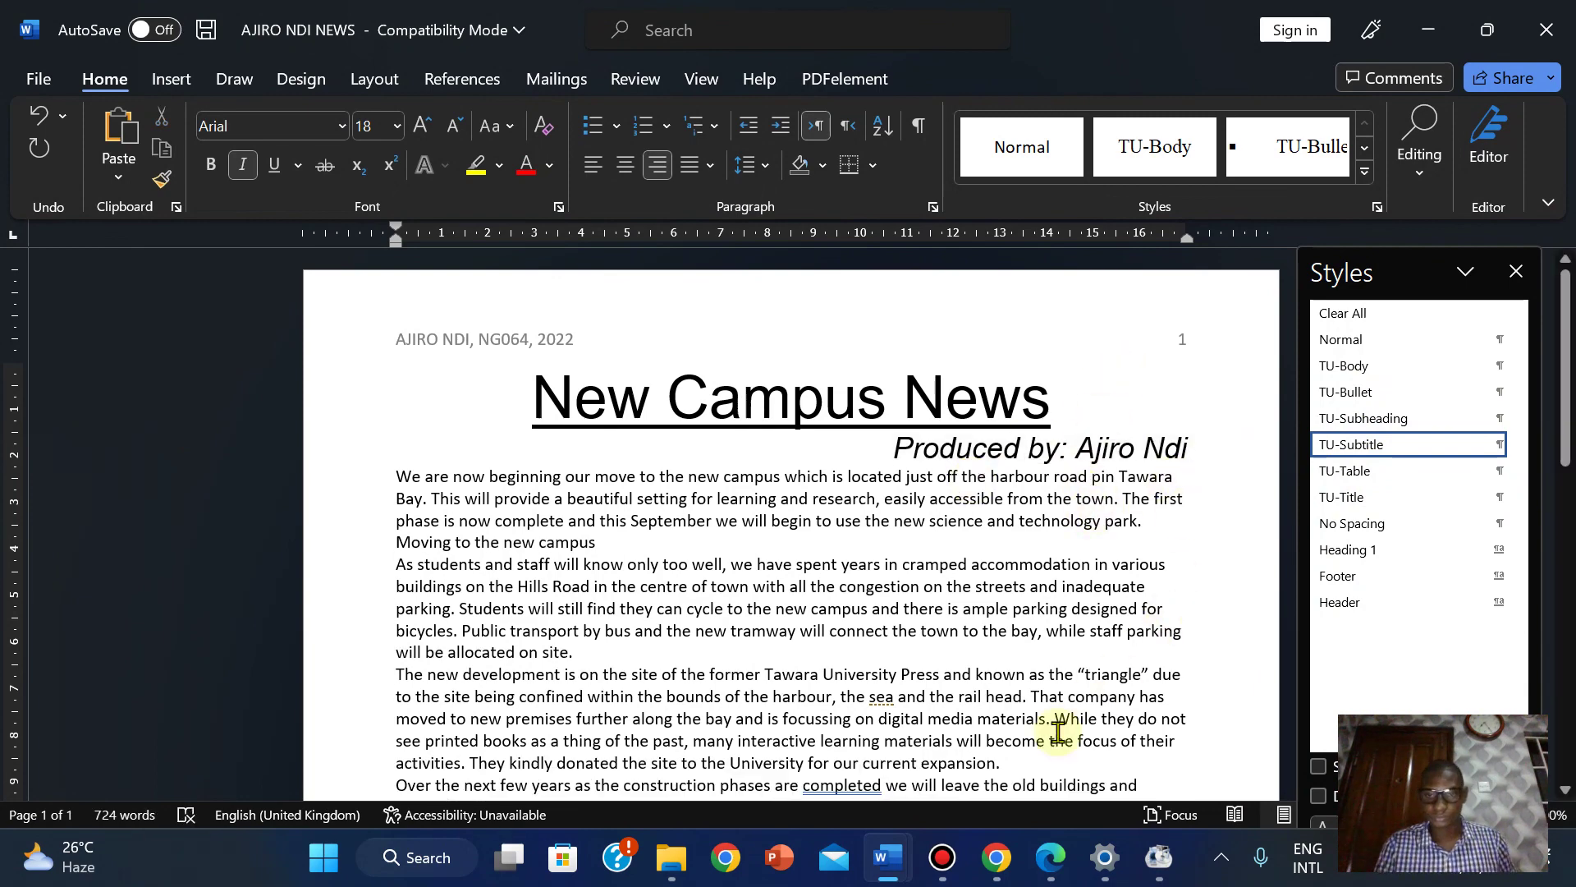
pyautogui.click(1051, 857)
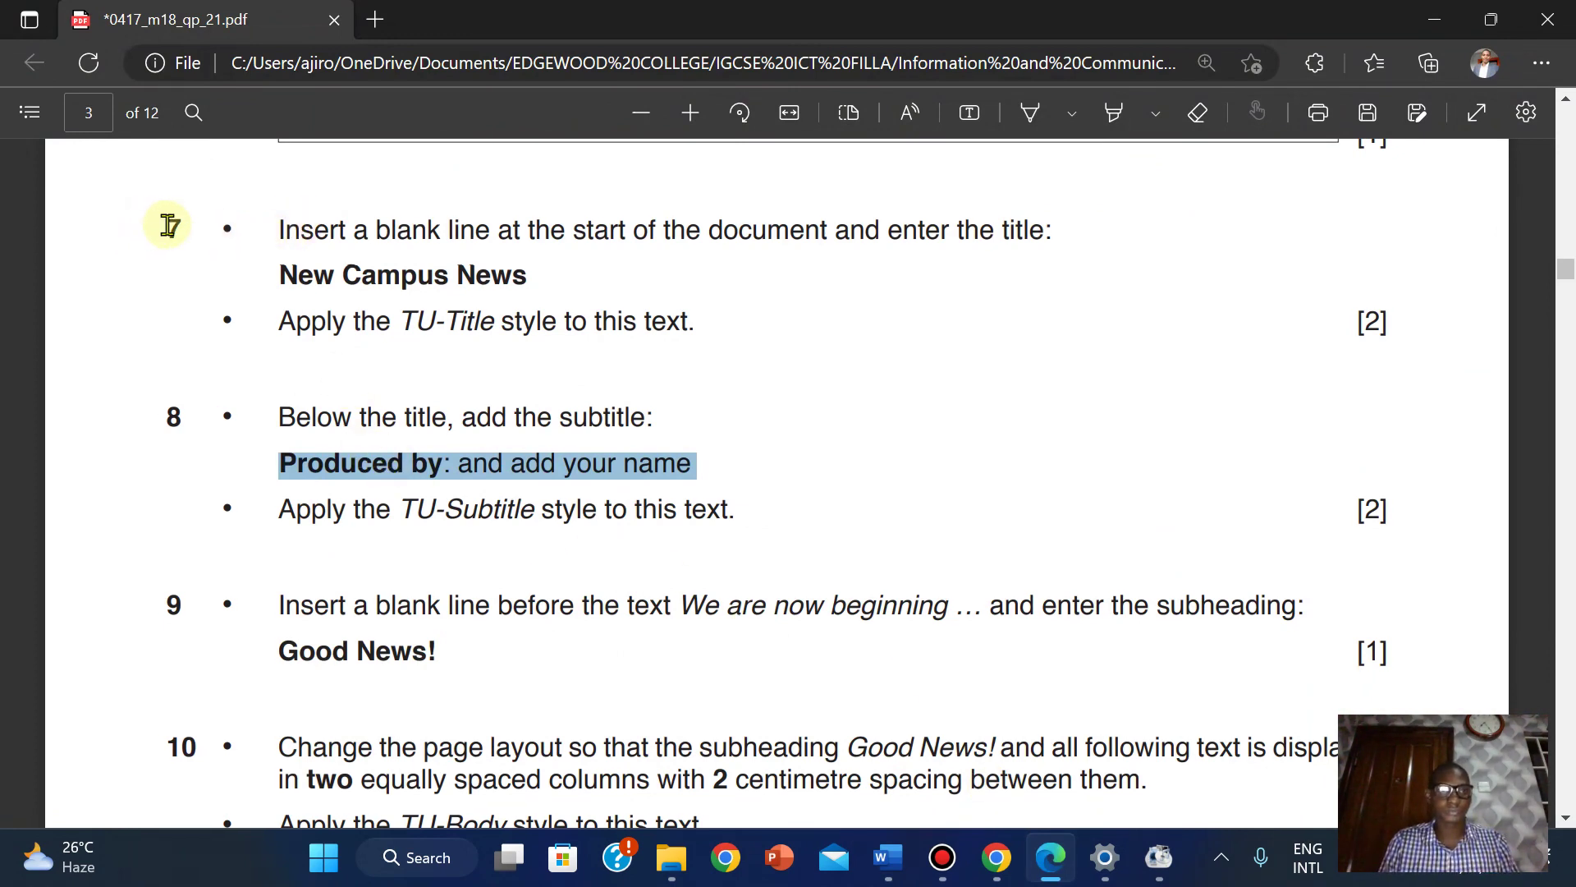
# Highlight questions 7 and 8 in the exam PDF as done, then scroll down.
pyautogui.click(1113, 114)
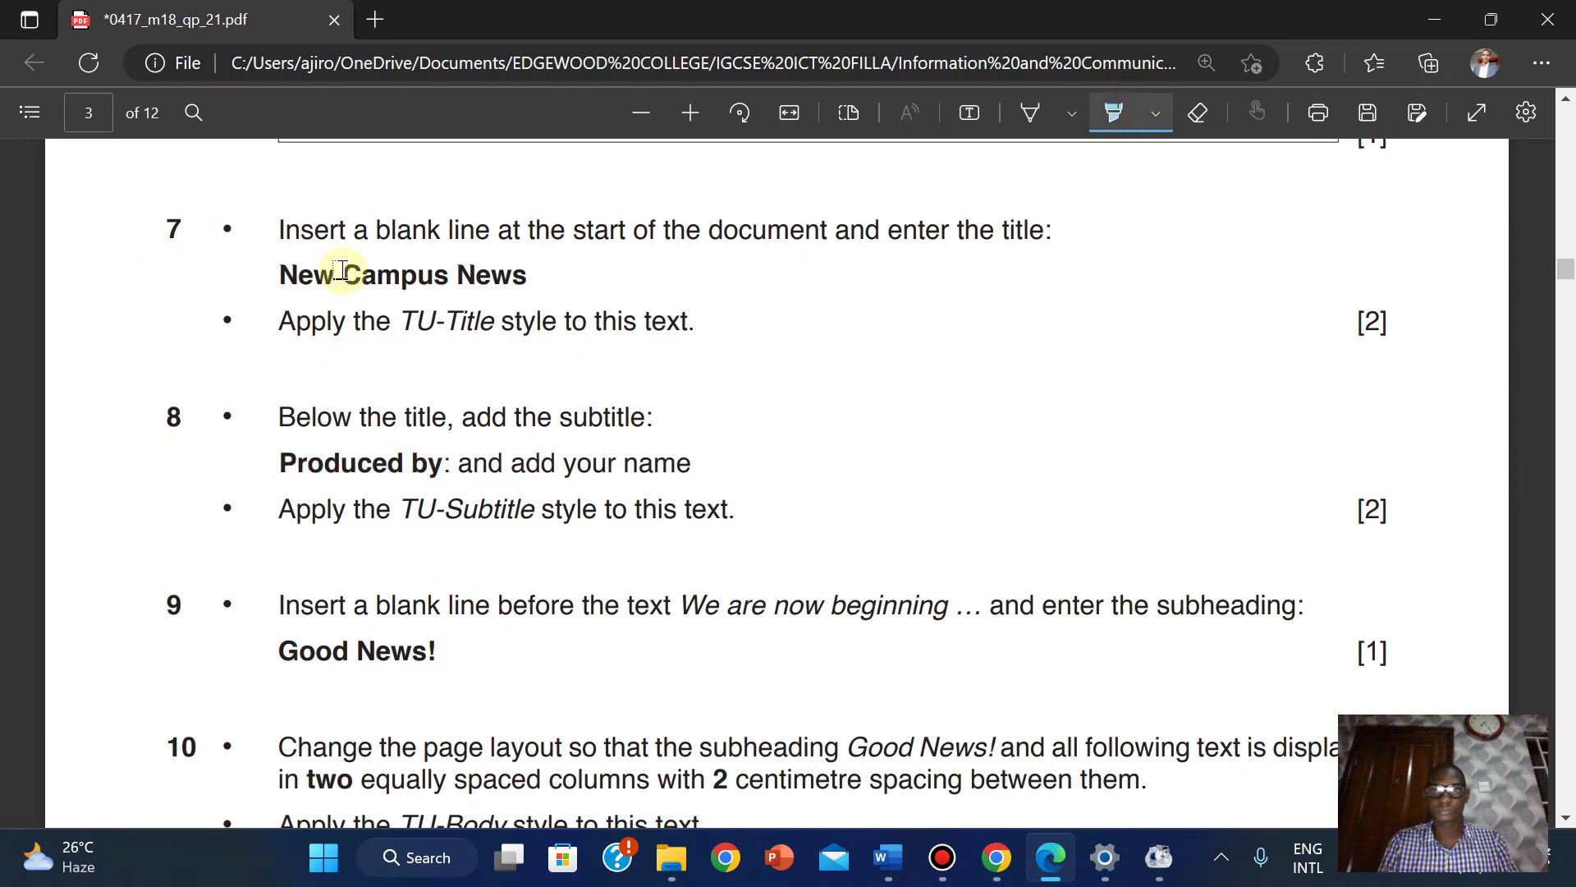
pyautogui.moveTo(539, 485)
pyautogui.mouseDown()
pyautogui.moveTo(701, 539)
pyautogui.moveTo(756, 510)
pyautogui.moveTo(788, 531)
pyautogui.moveTo(1456, 491)
pyautogui.mouseUp()
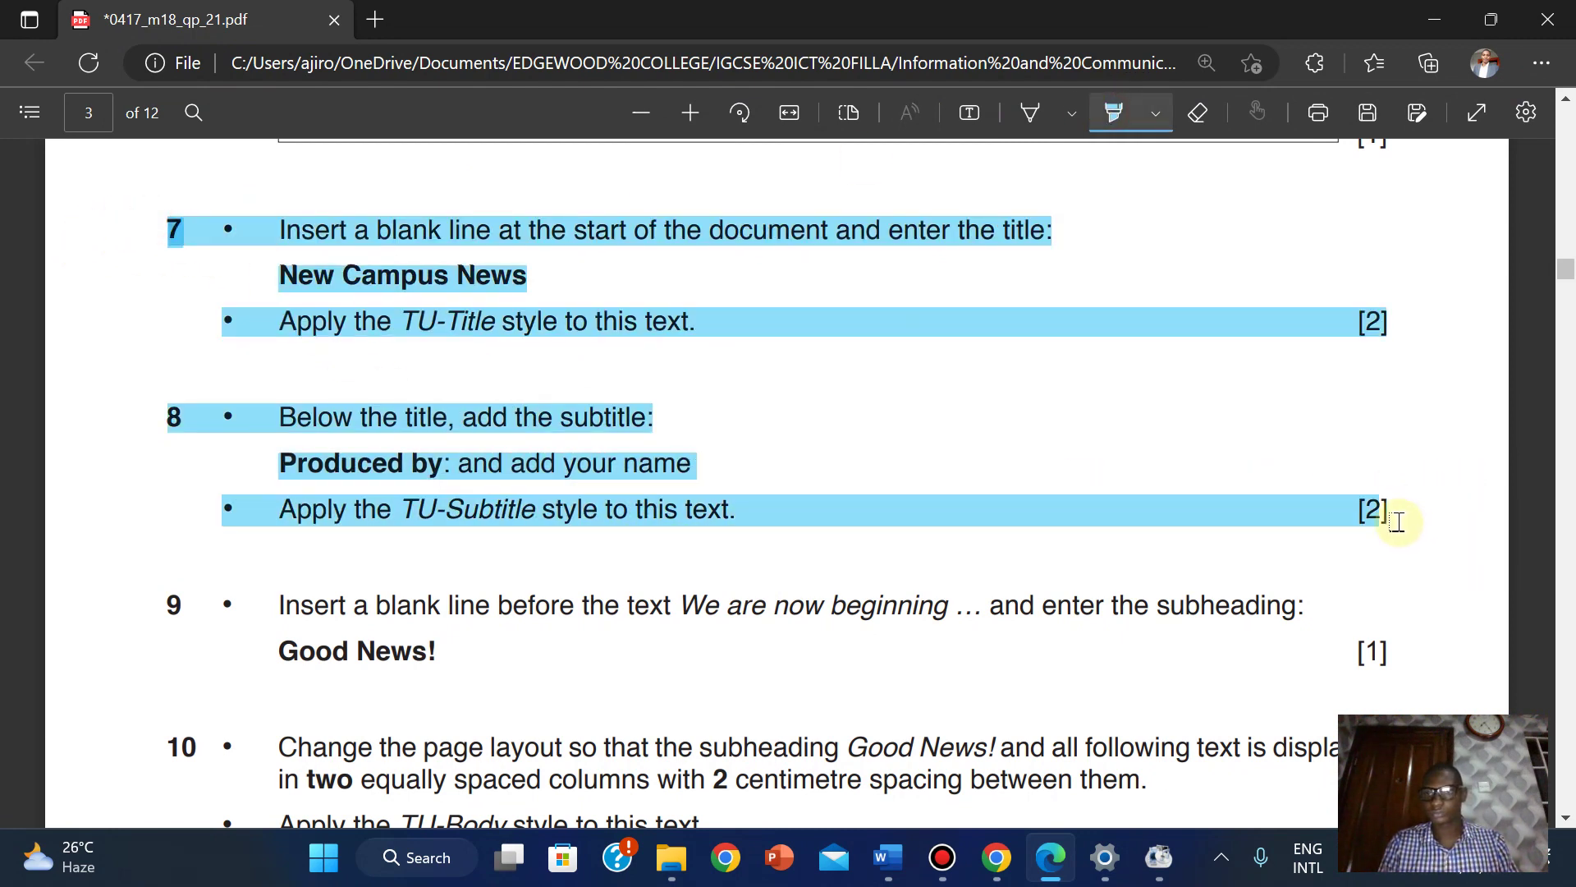
pyautogui.click(1113, 112)
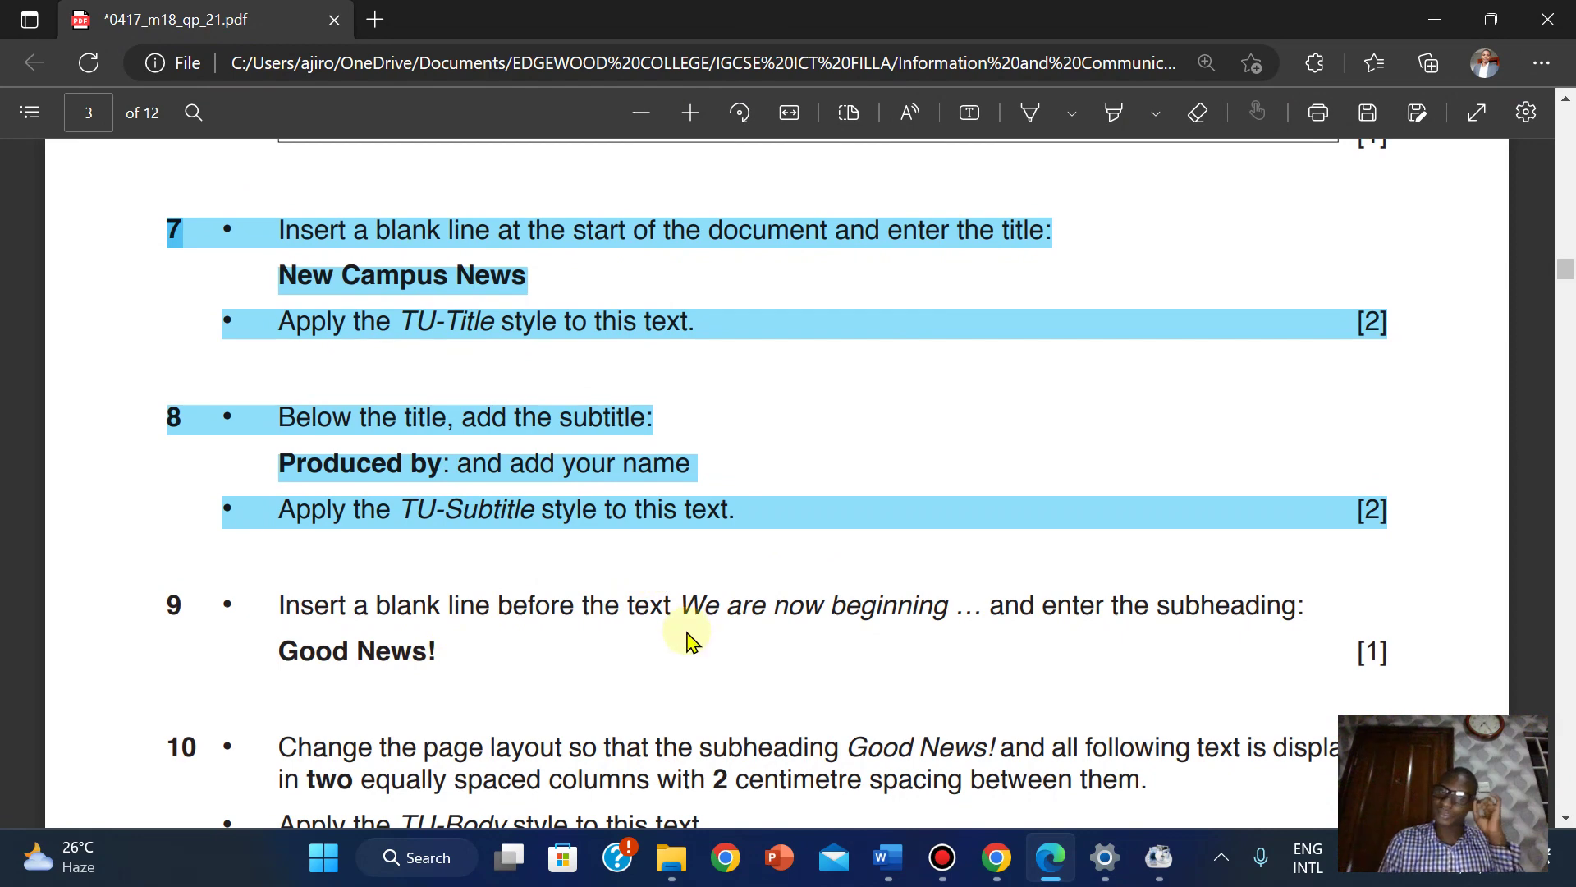
pyautogui.moveTo(1565, 269); pyautogui.dragTo(1564, 283)
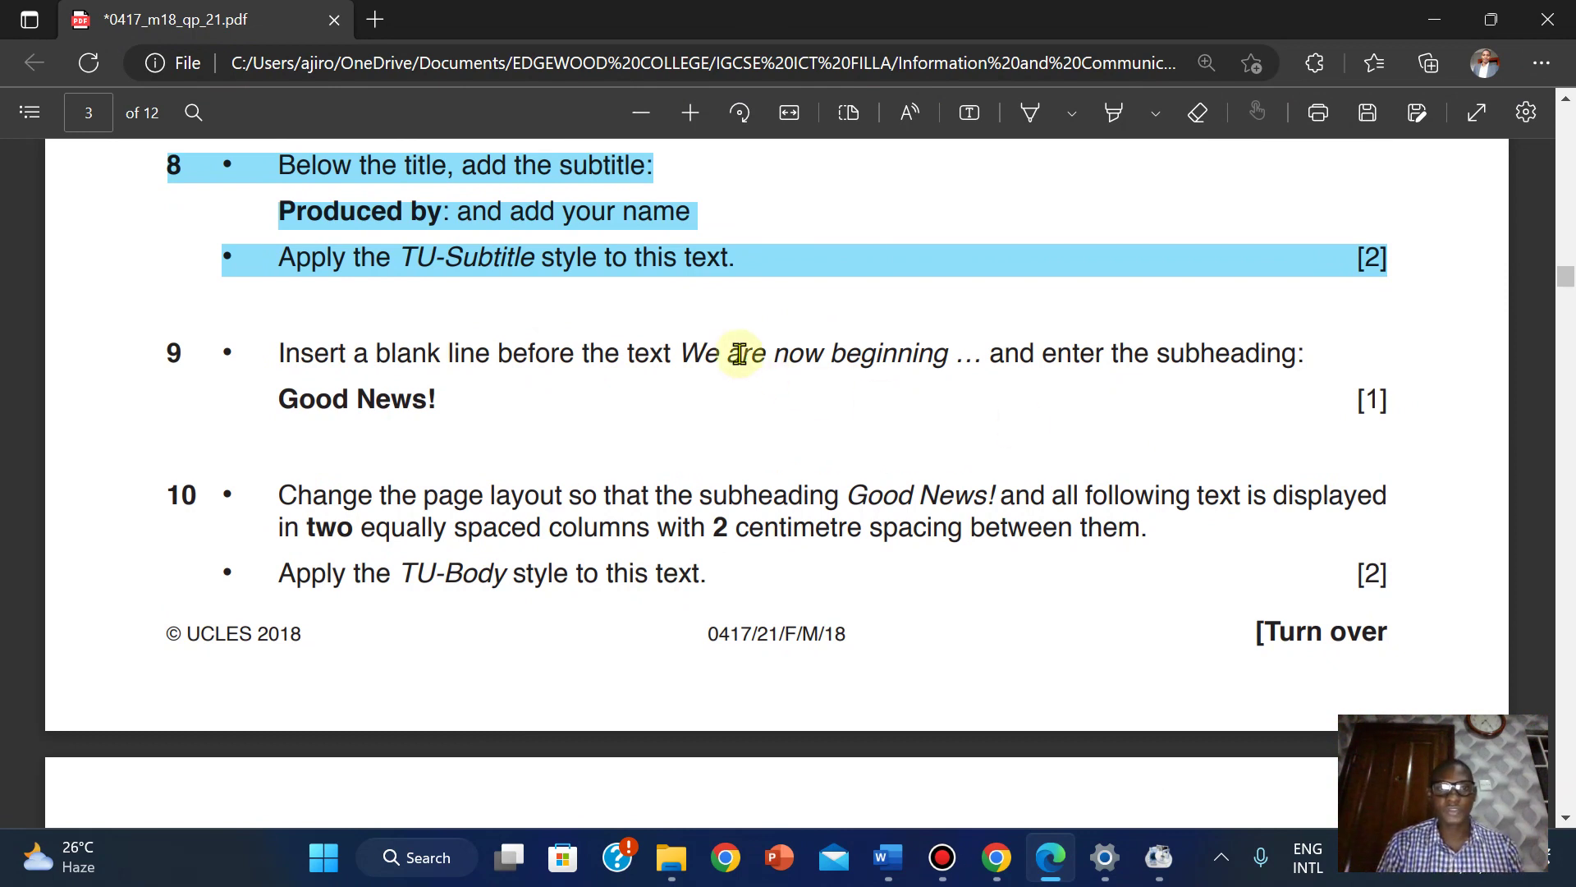
# Select 'We are now beginning' in the PDF and briefly check the news document.
pyautogui.moveTo(683, 353); pyautogui.dragTo(946, 353)
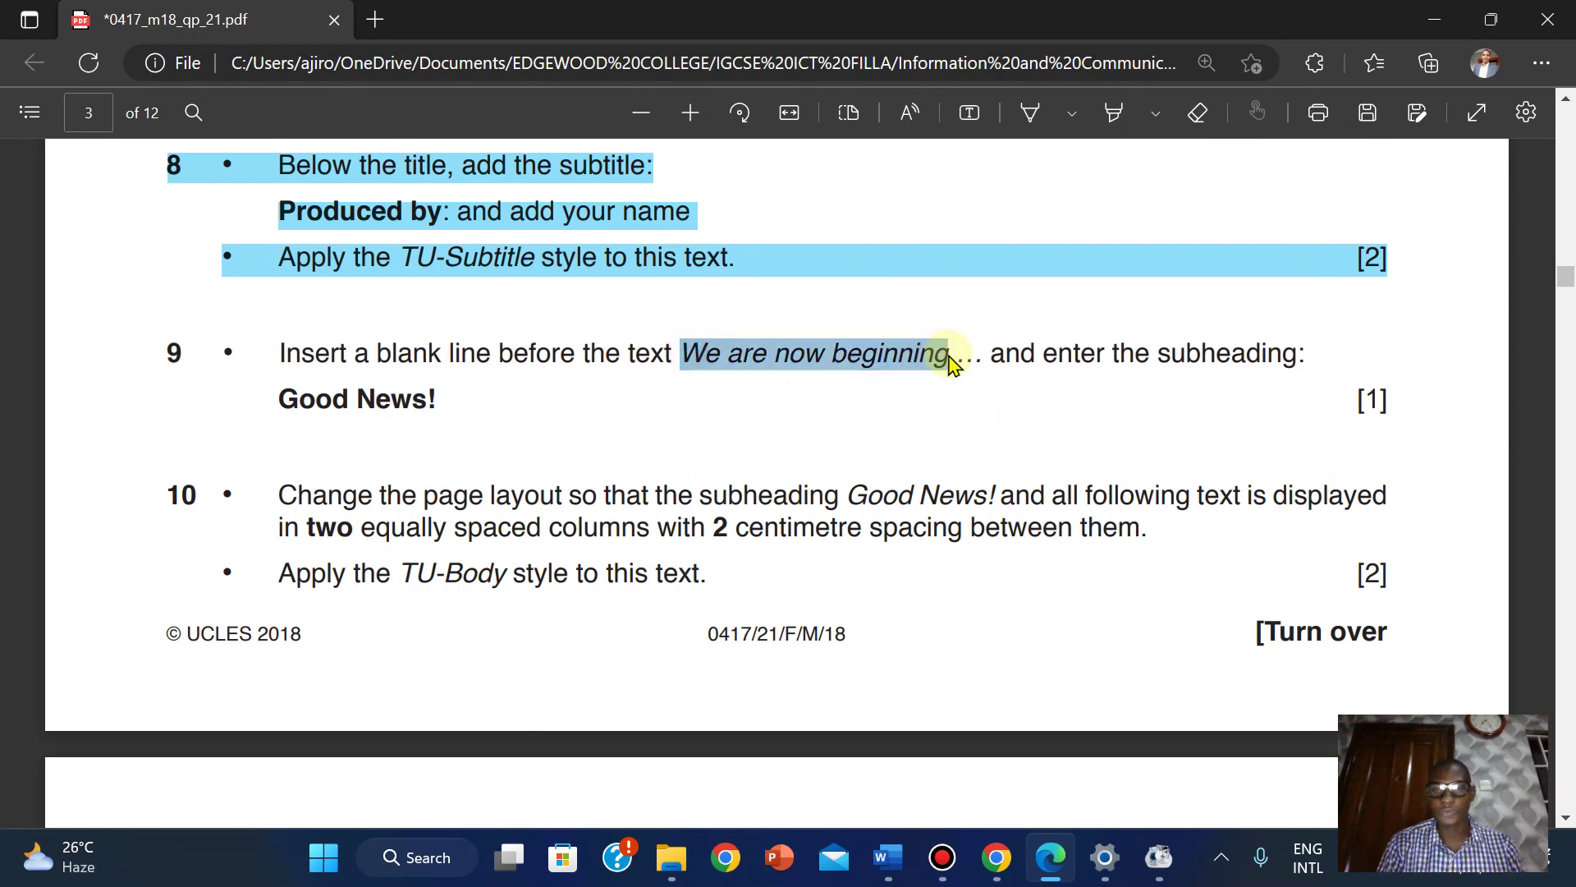
pyautogui.click(998, 141)
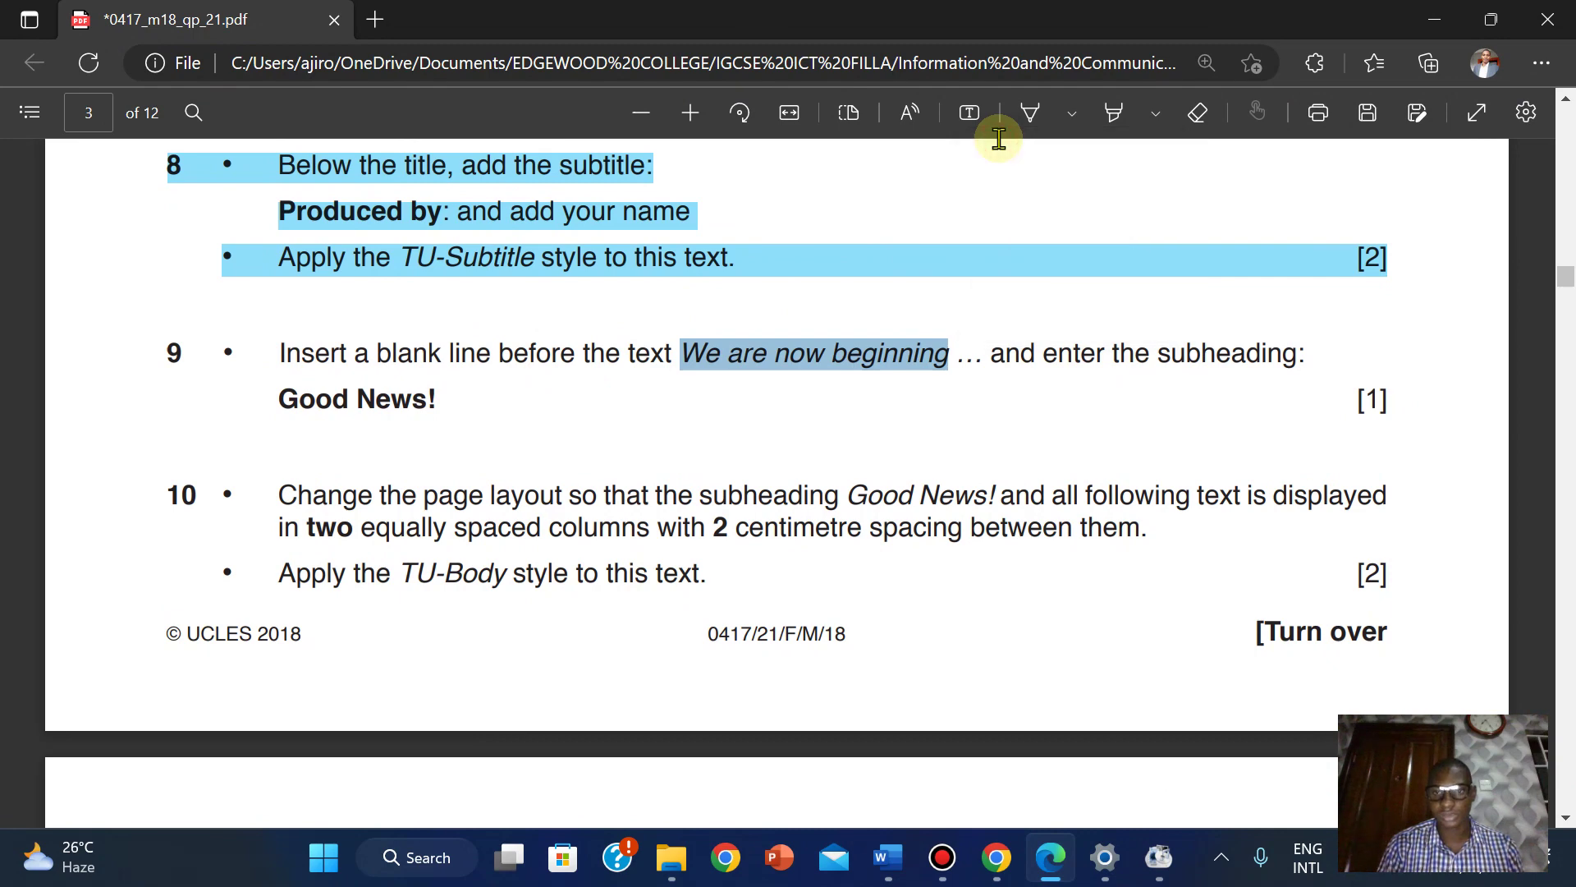
pyautogui.moveTo(887, 857)
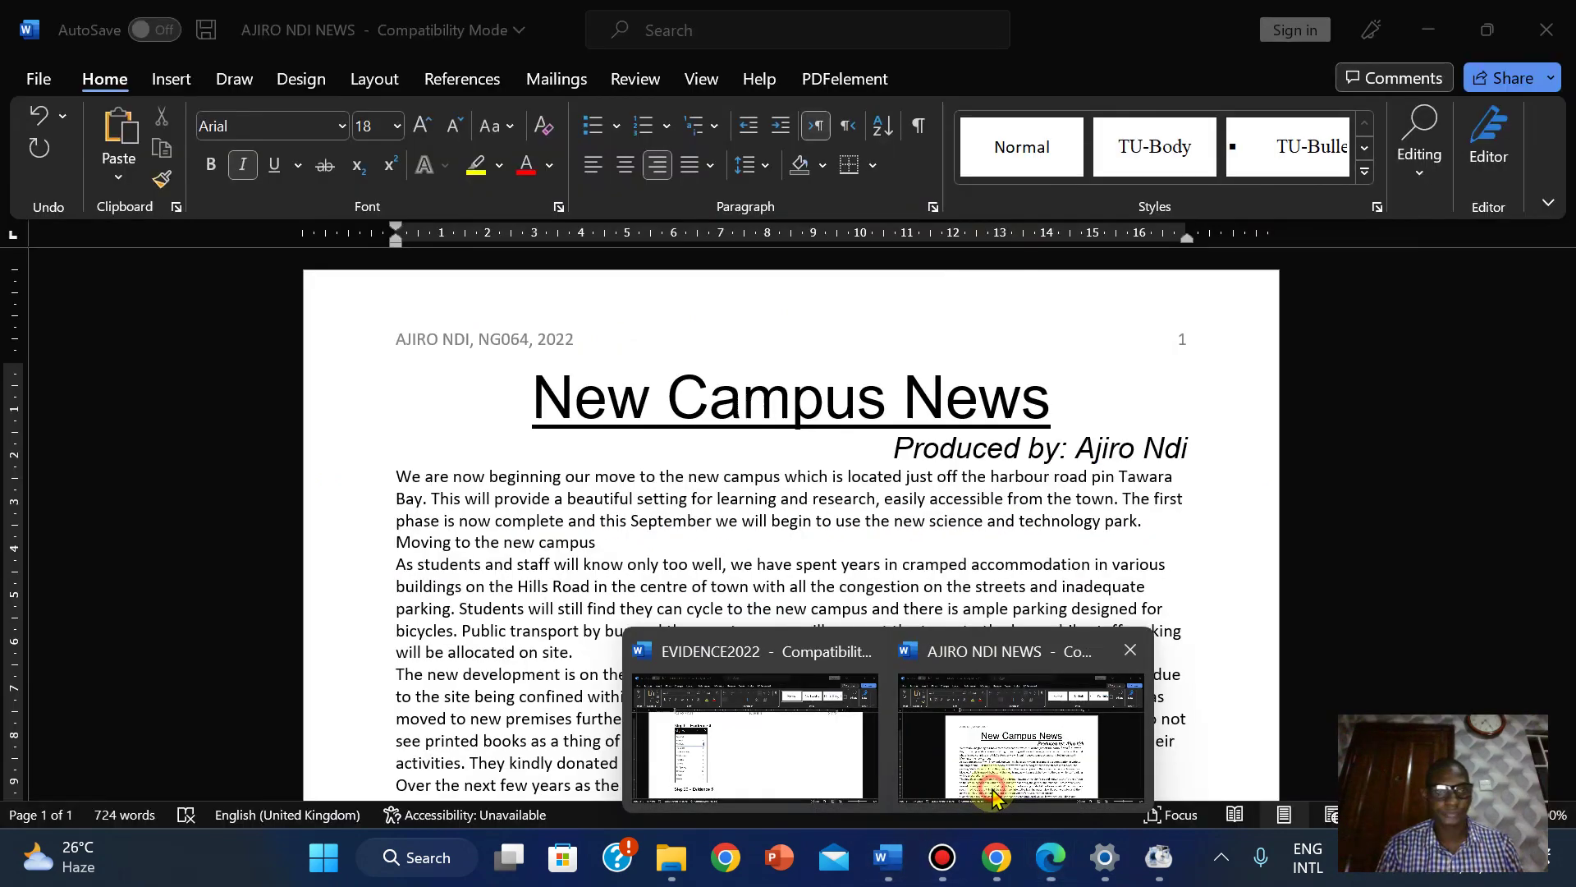
pyautogui.click(993, 794)
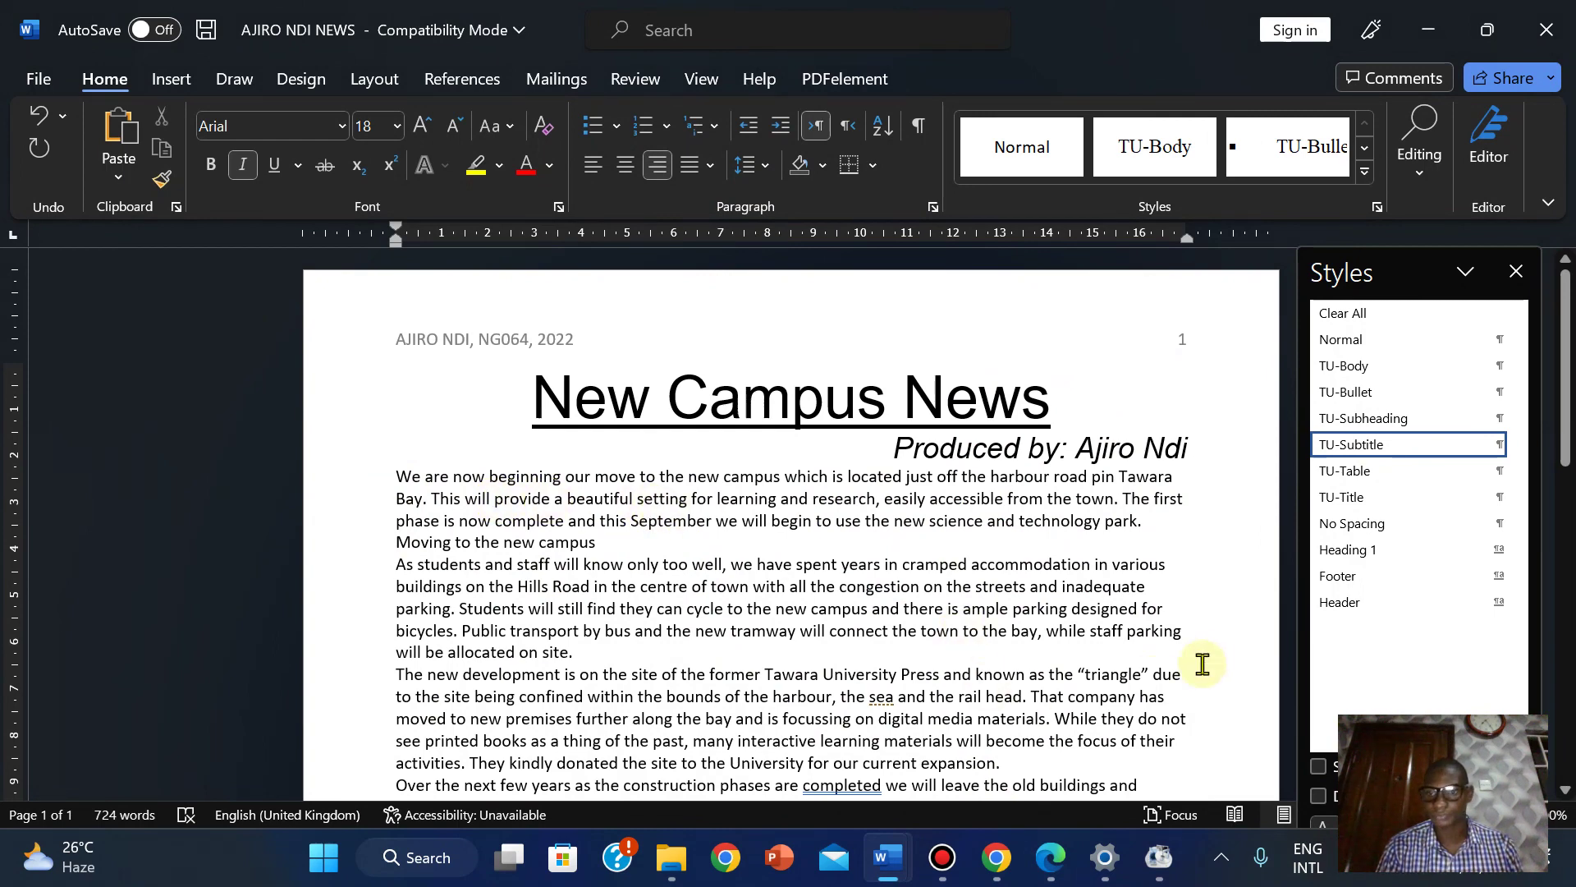
pyautogui.moveTo(1051, 866)
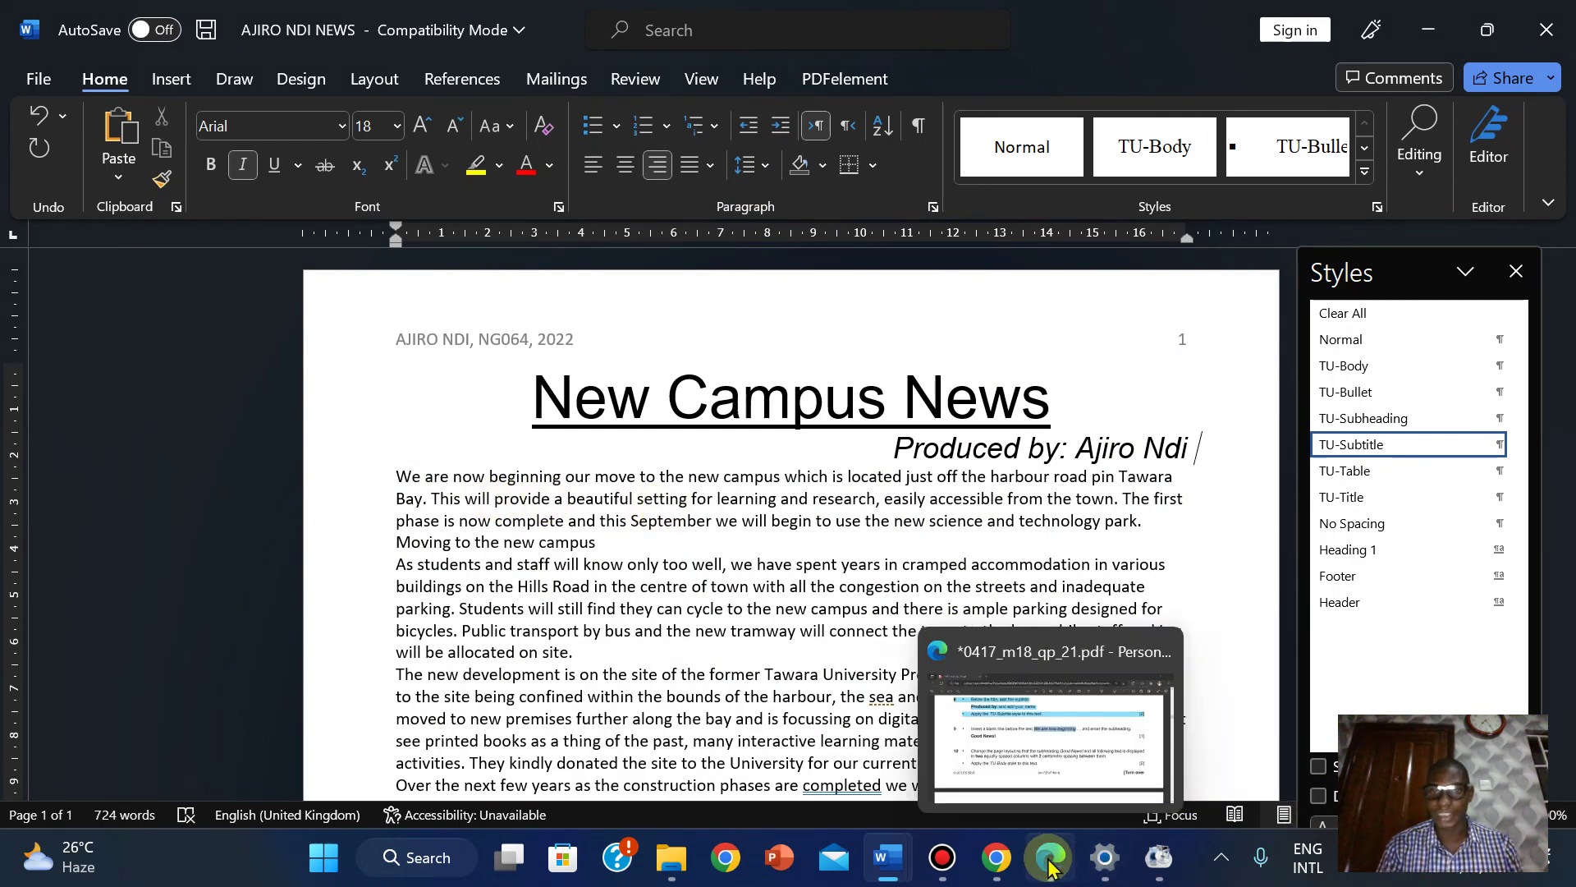
pyautogui.click(1041, 694)
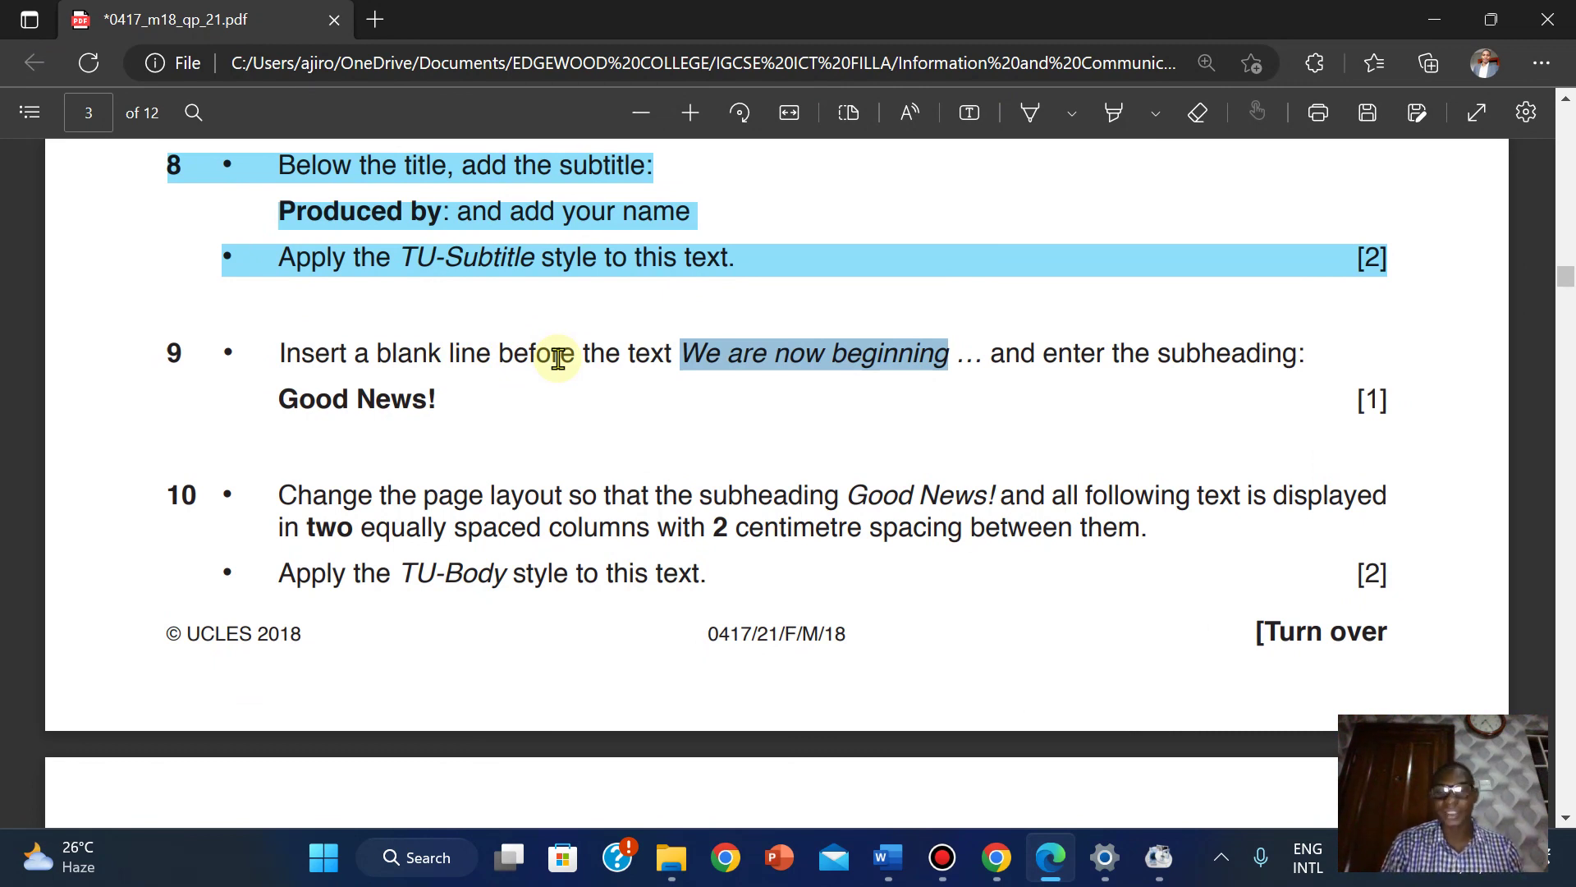
# Copy the subheading 'Good News!' from question 9 of the exam paper.
pyautogui.moveTo(1028, 854)
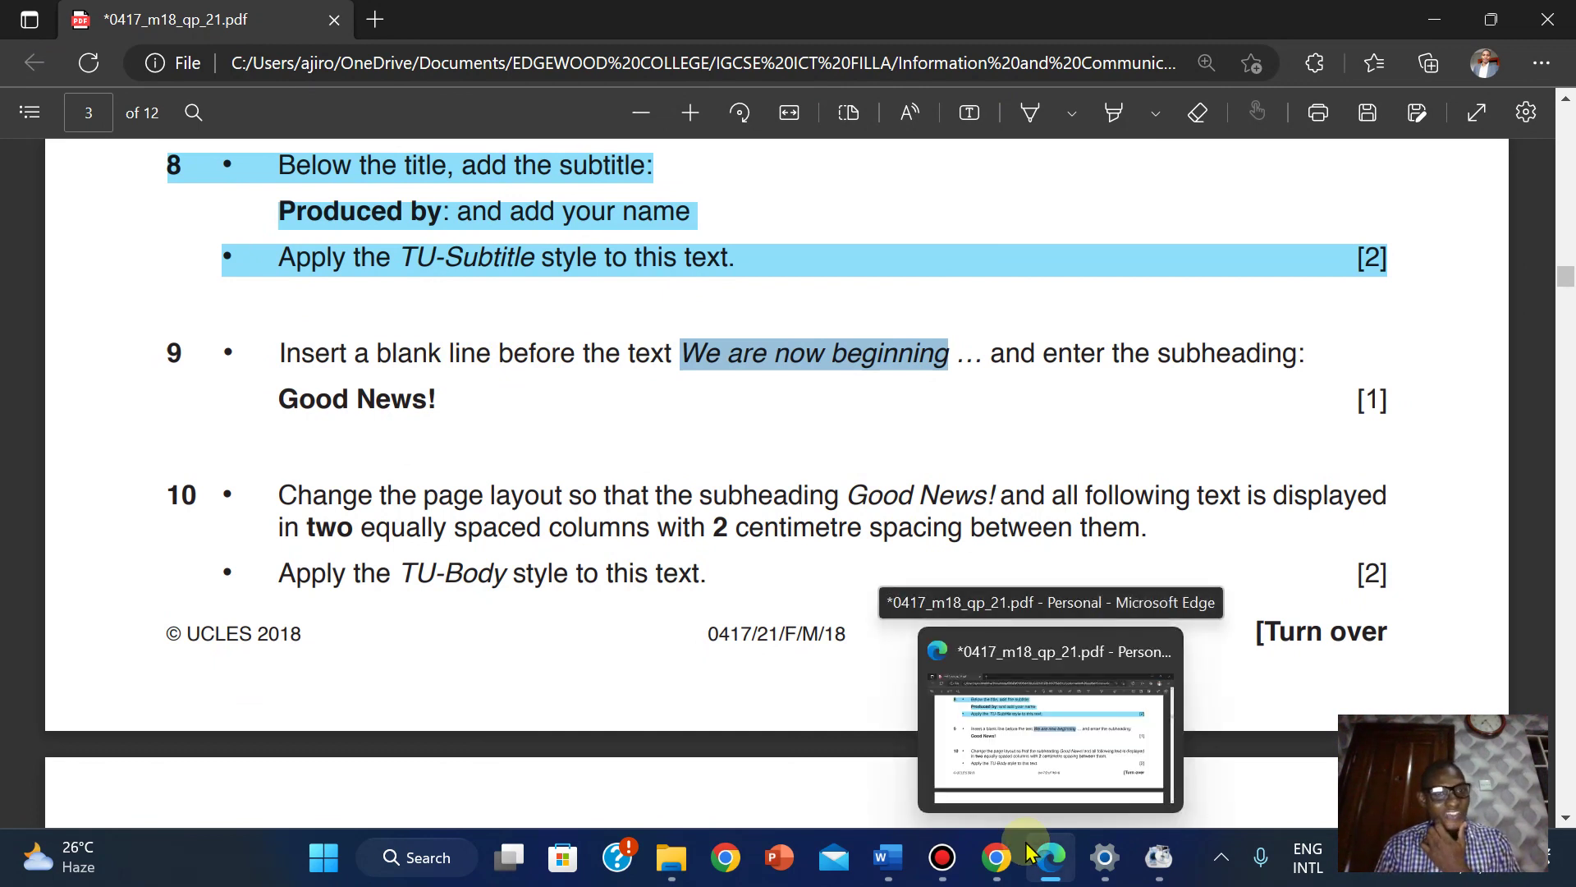
pyautogui.moveTo(281, 399); pyautogui.dragTo(443, 399)
pyautogui.hotkey('ctrl', 'c')
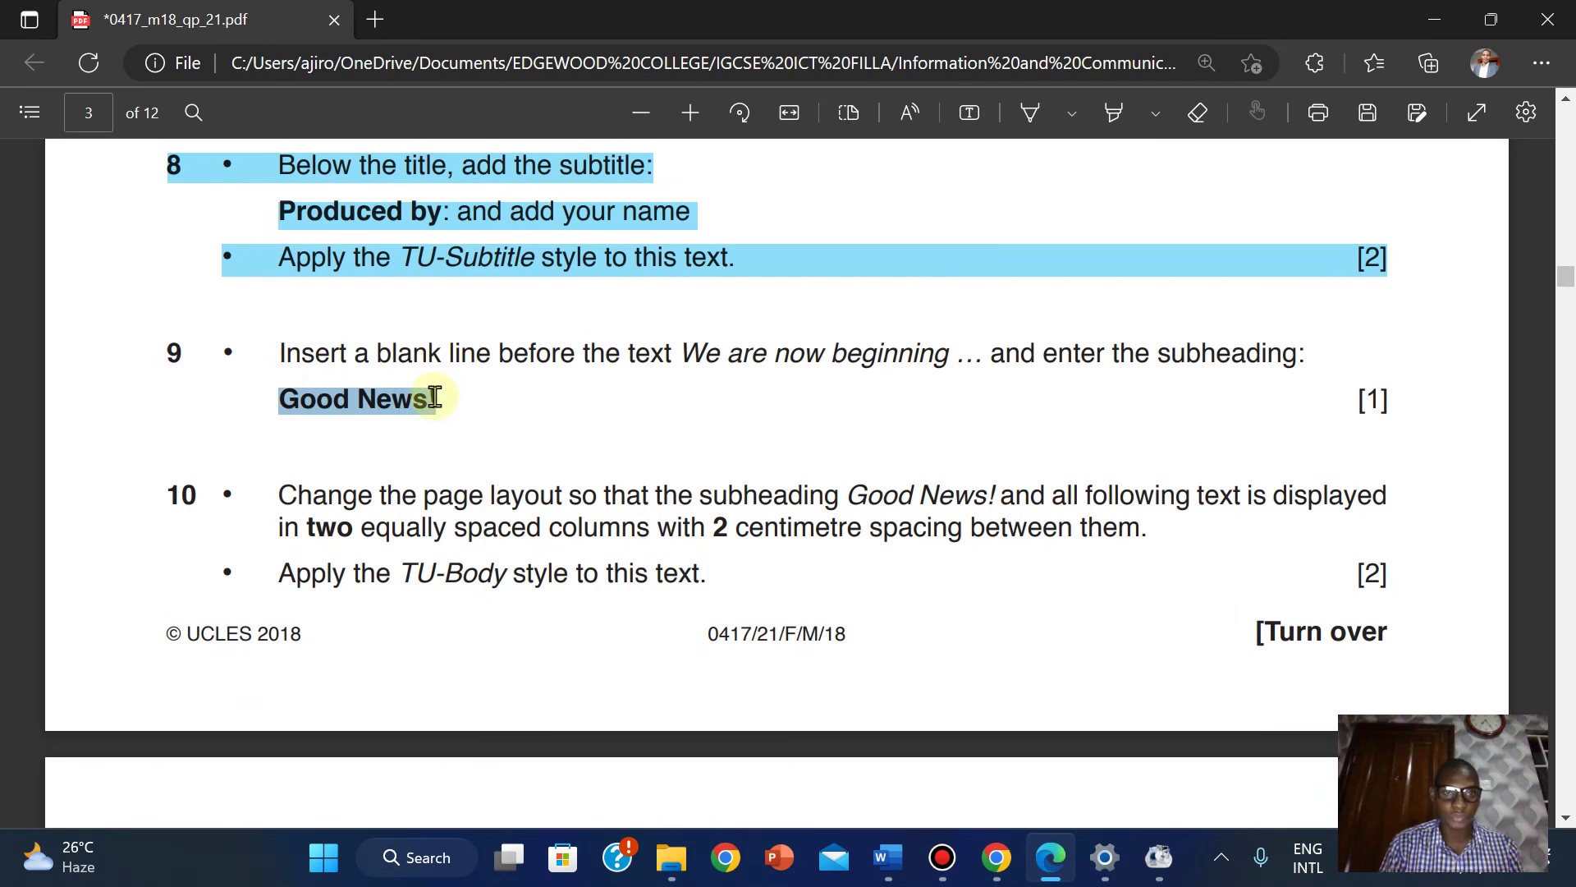
pyautogui.click(491, 191)
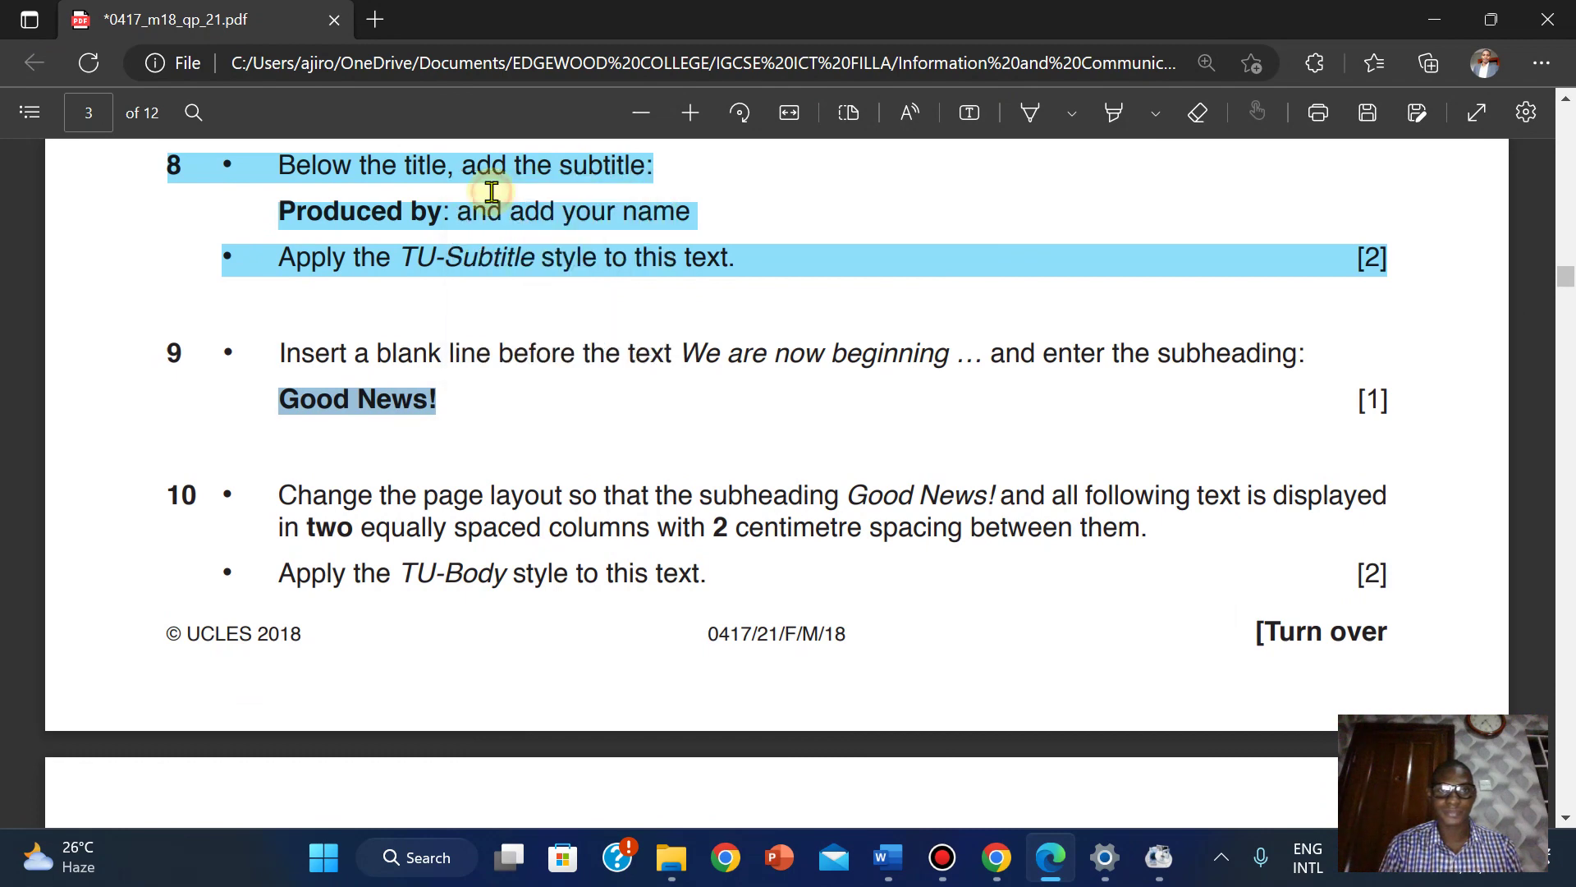
# Paste 'Good News!' on a new line above the paragraph starting 'We are now beginning'.
pyautogui.moveTo(887, 858)
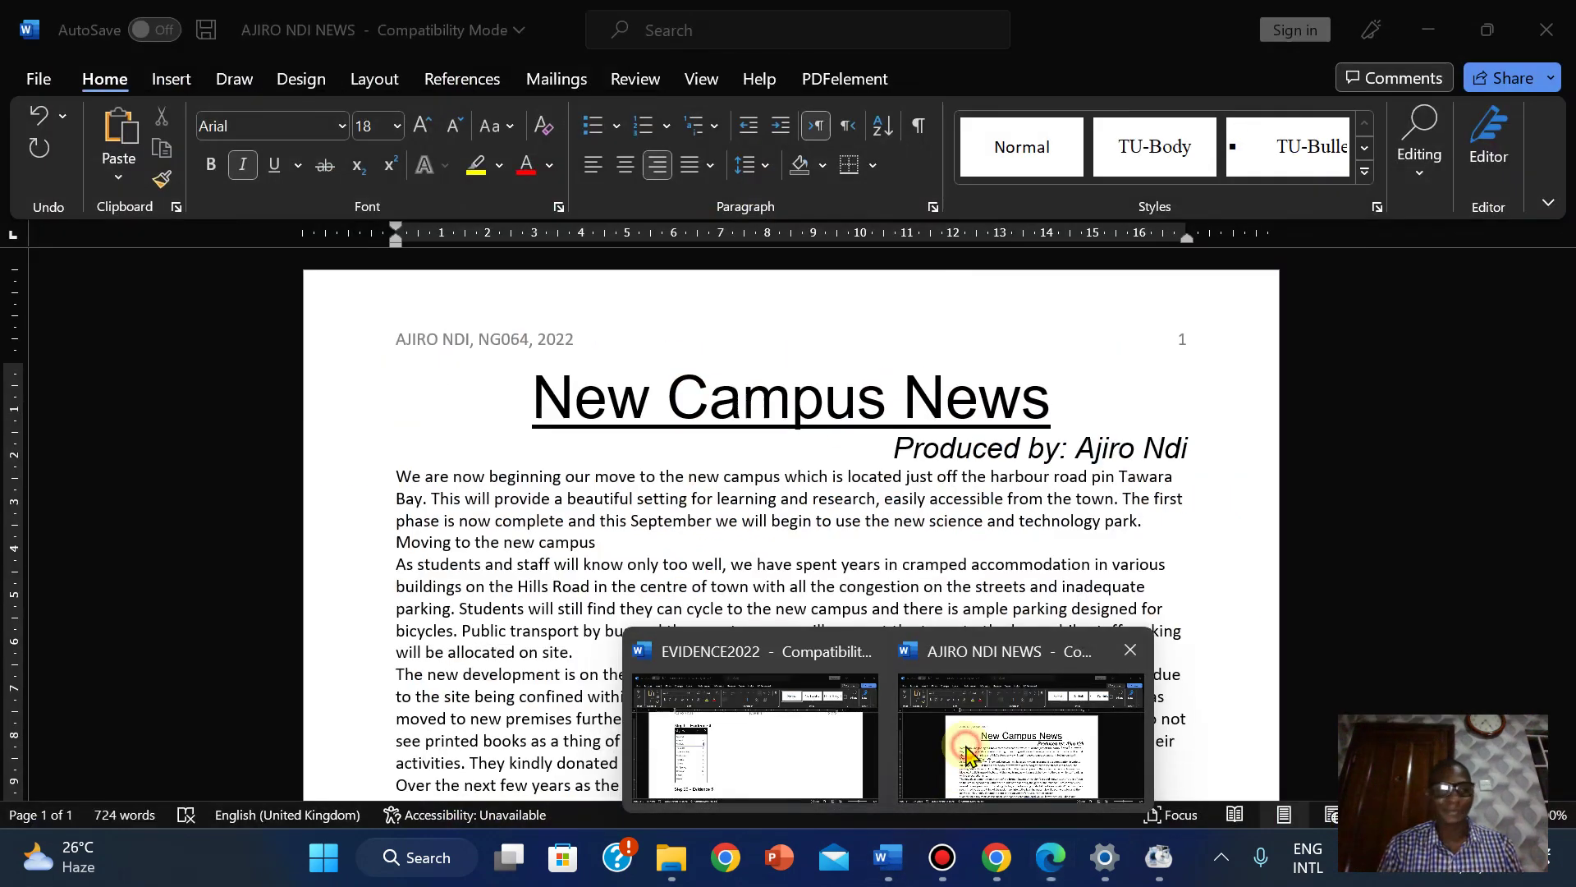
pyautogui.click(968, 755)
pyautogui.click(397, 476)
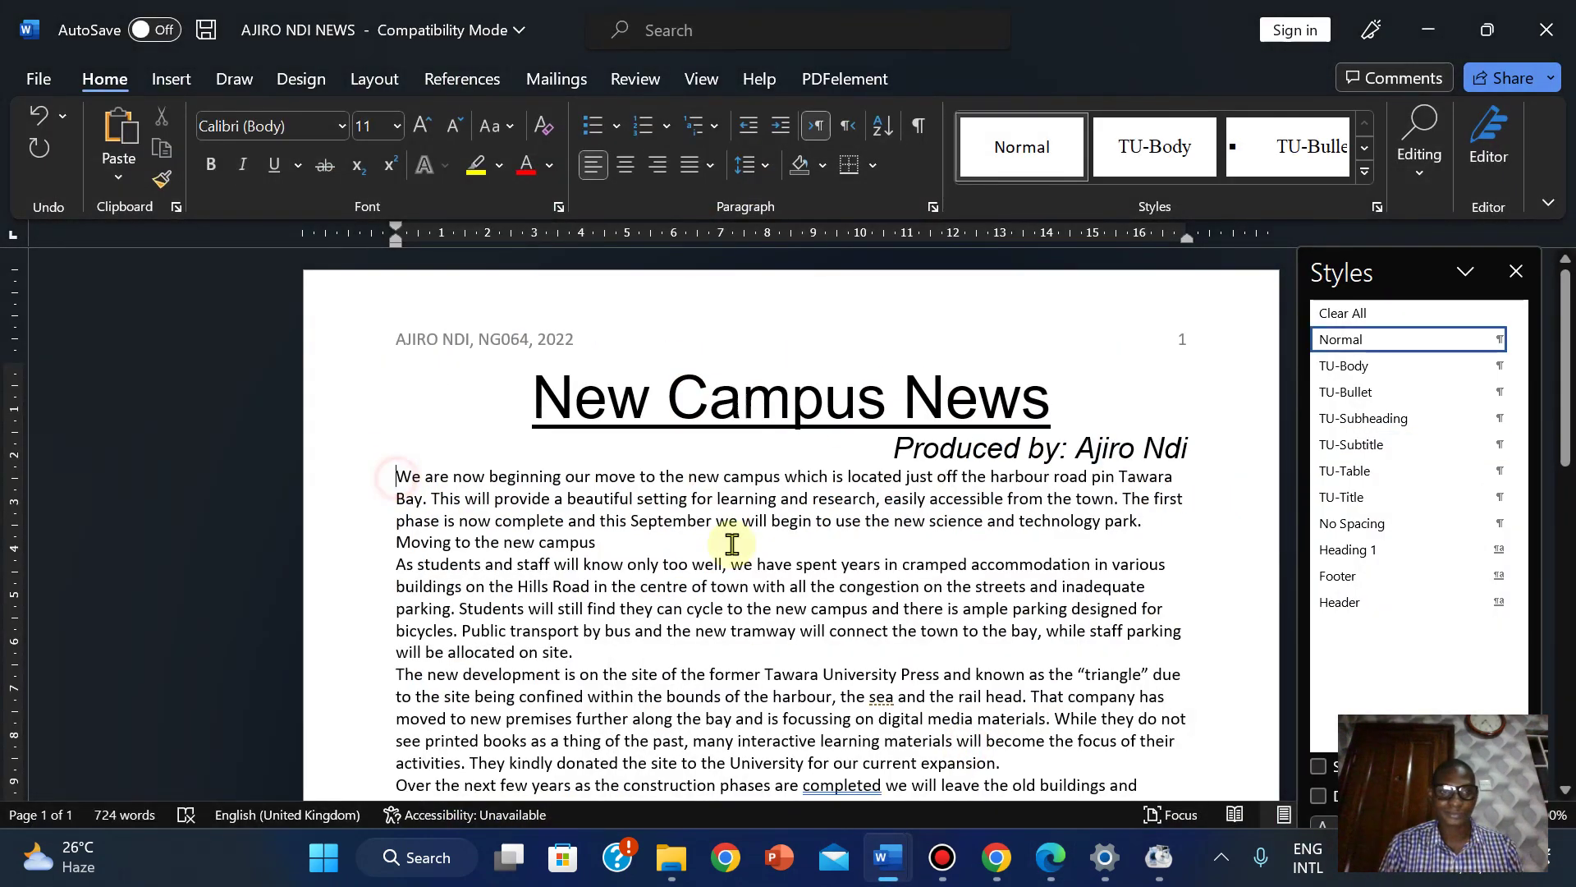
pyautogui.press('Return')
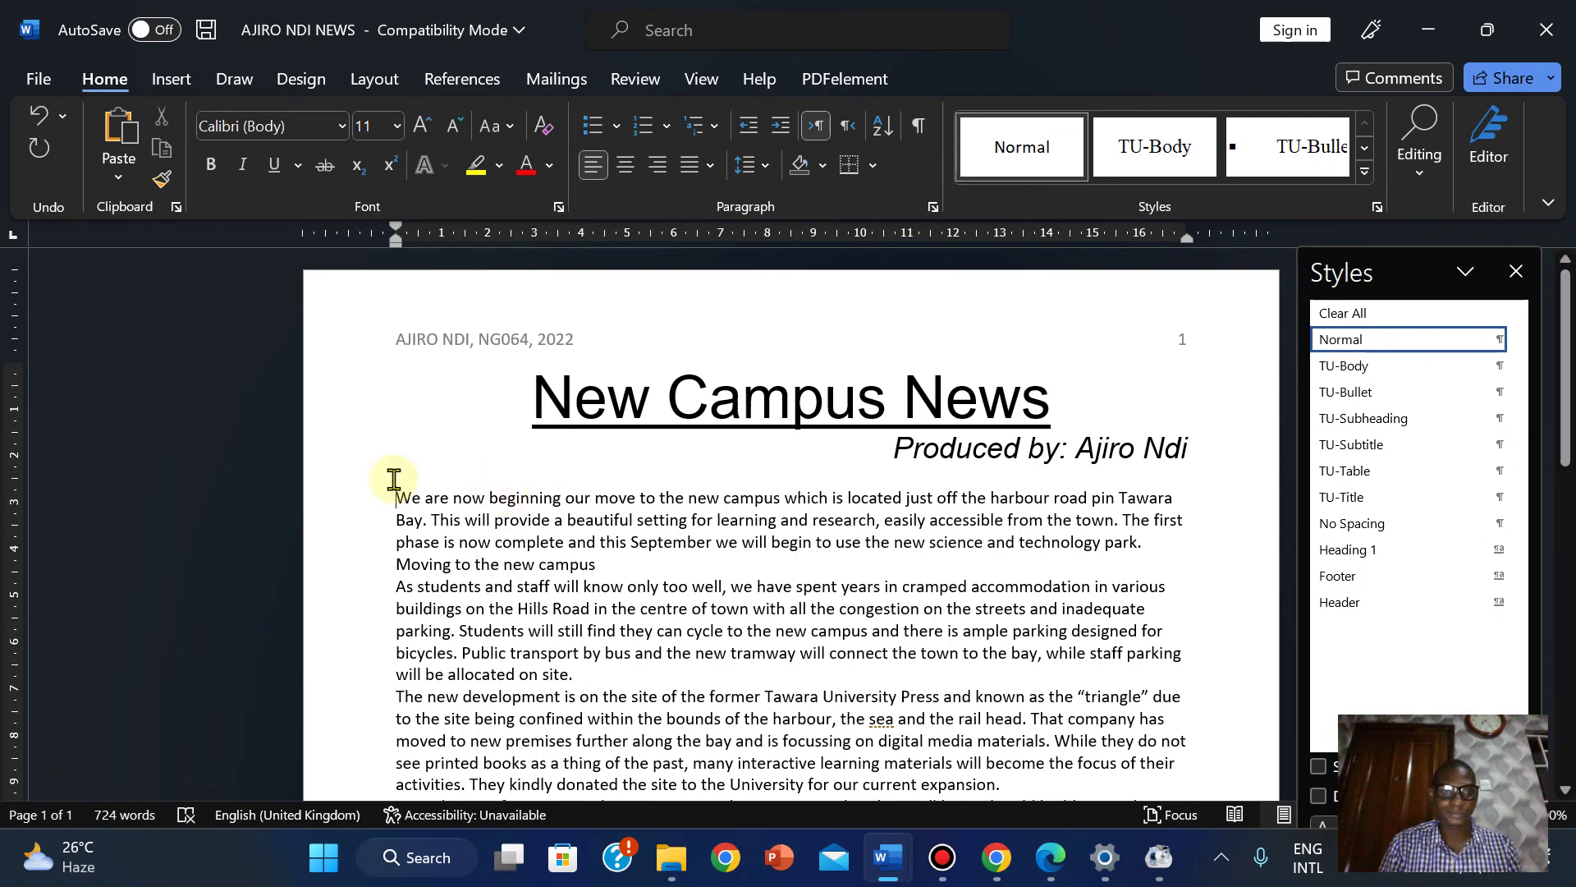
pyautogui.rightClick(406, 480)
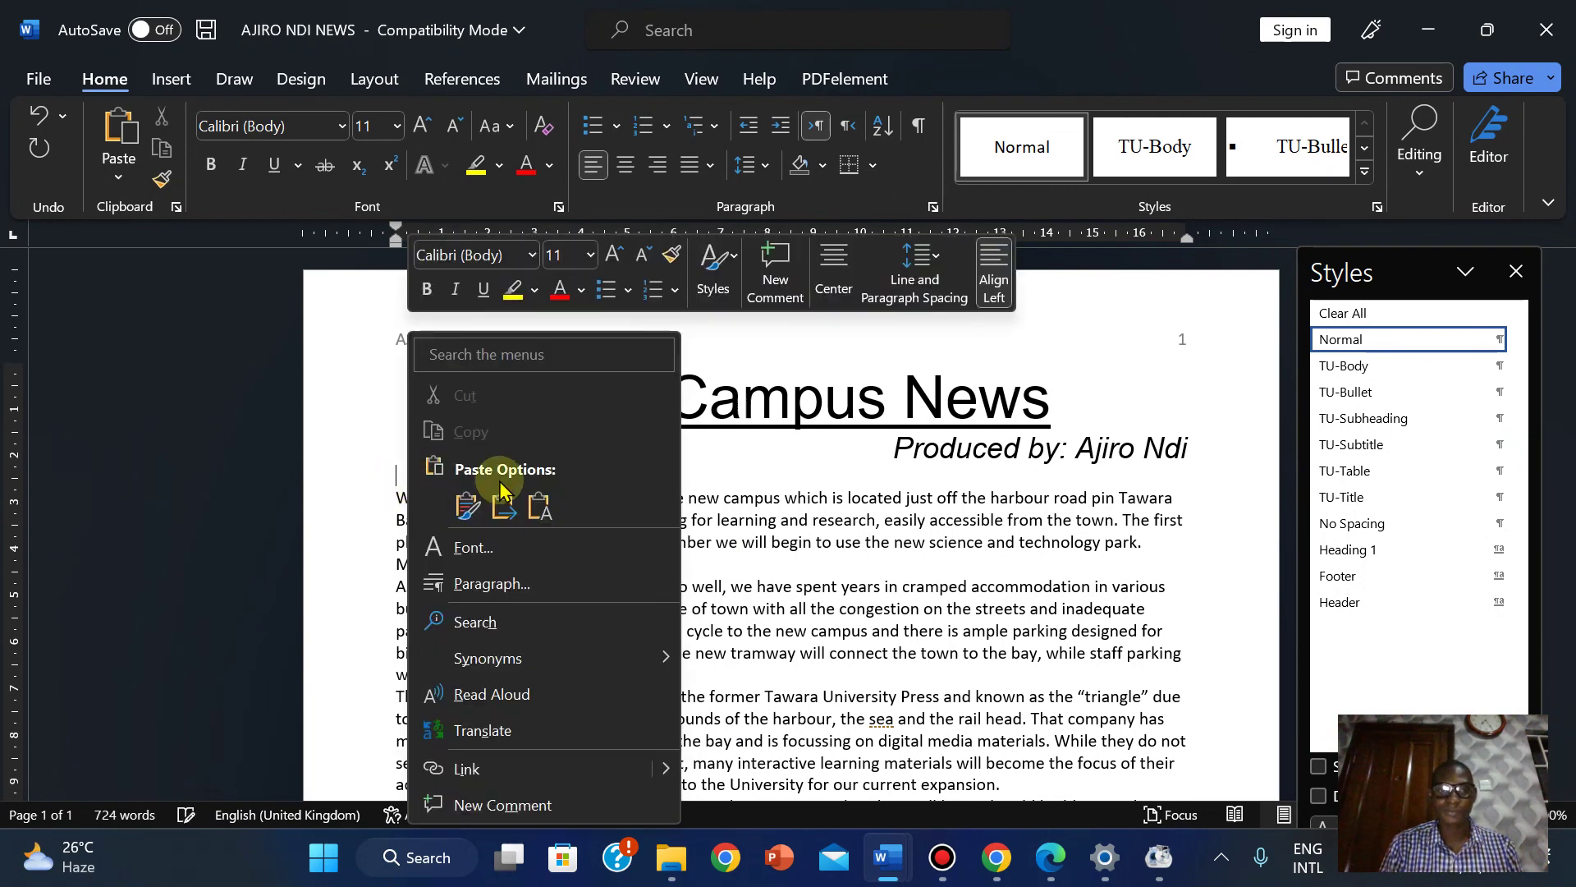
pyautogui.click(537, 503)
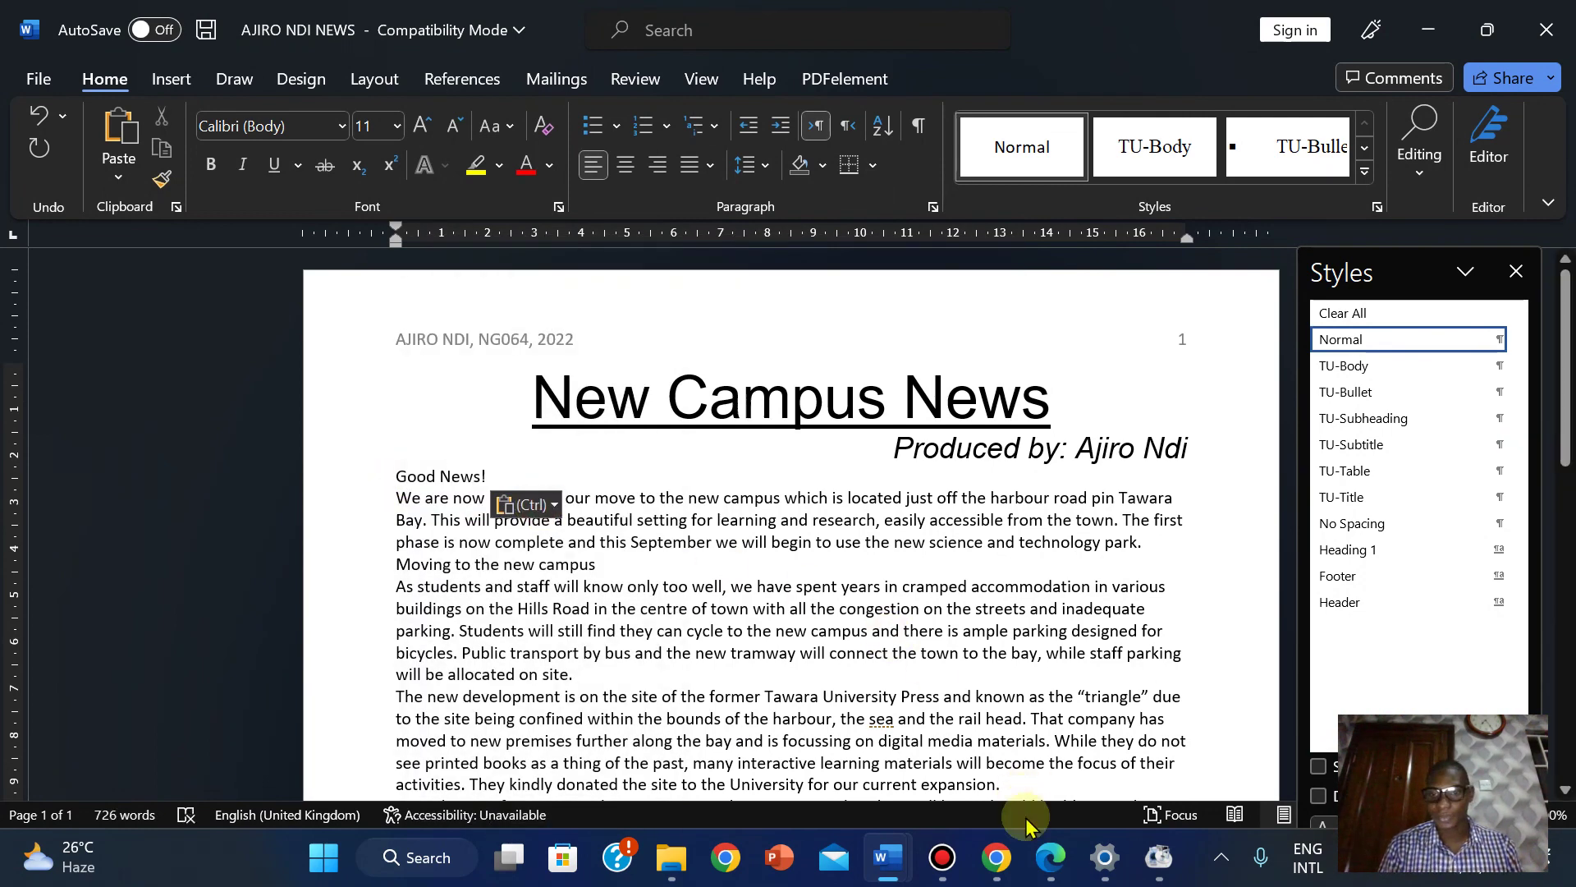
pyautogui.moveTo(1031, 854)
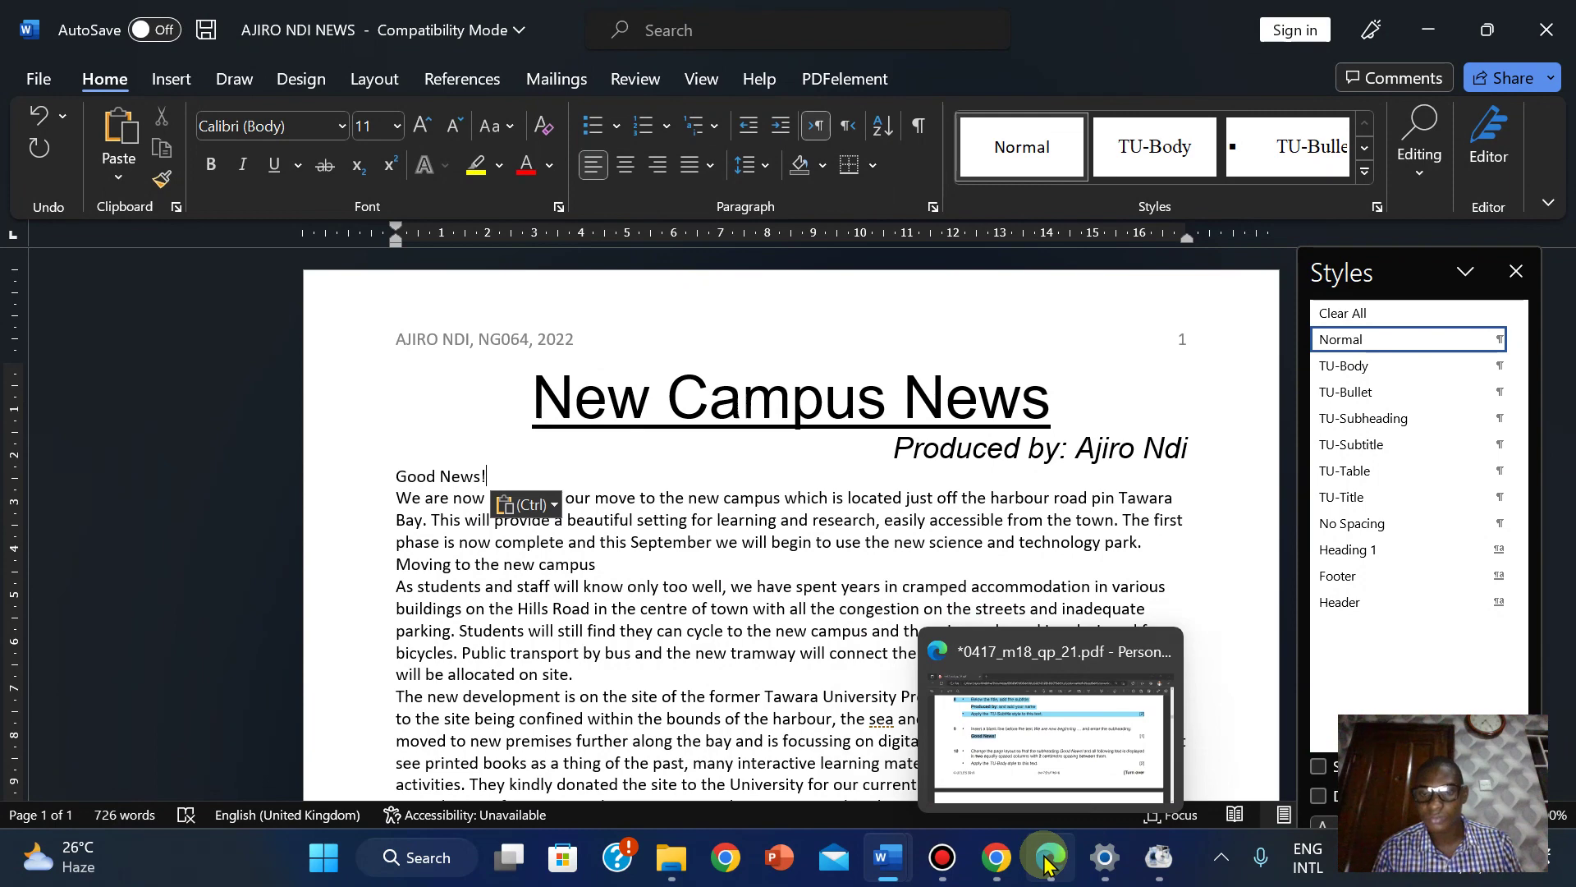
# Bring the exam paper back up to read question 10's two-column layout instruction.
pyautogui.click(999, 722)
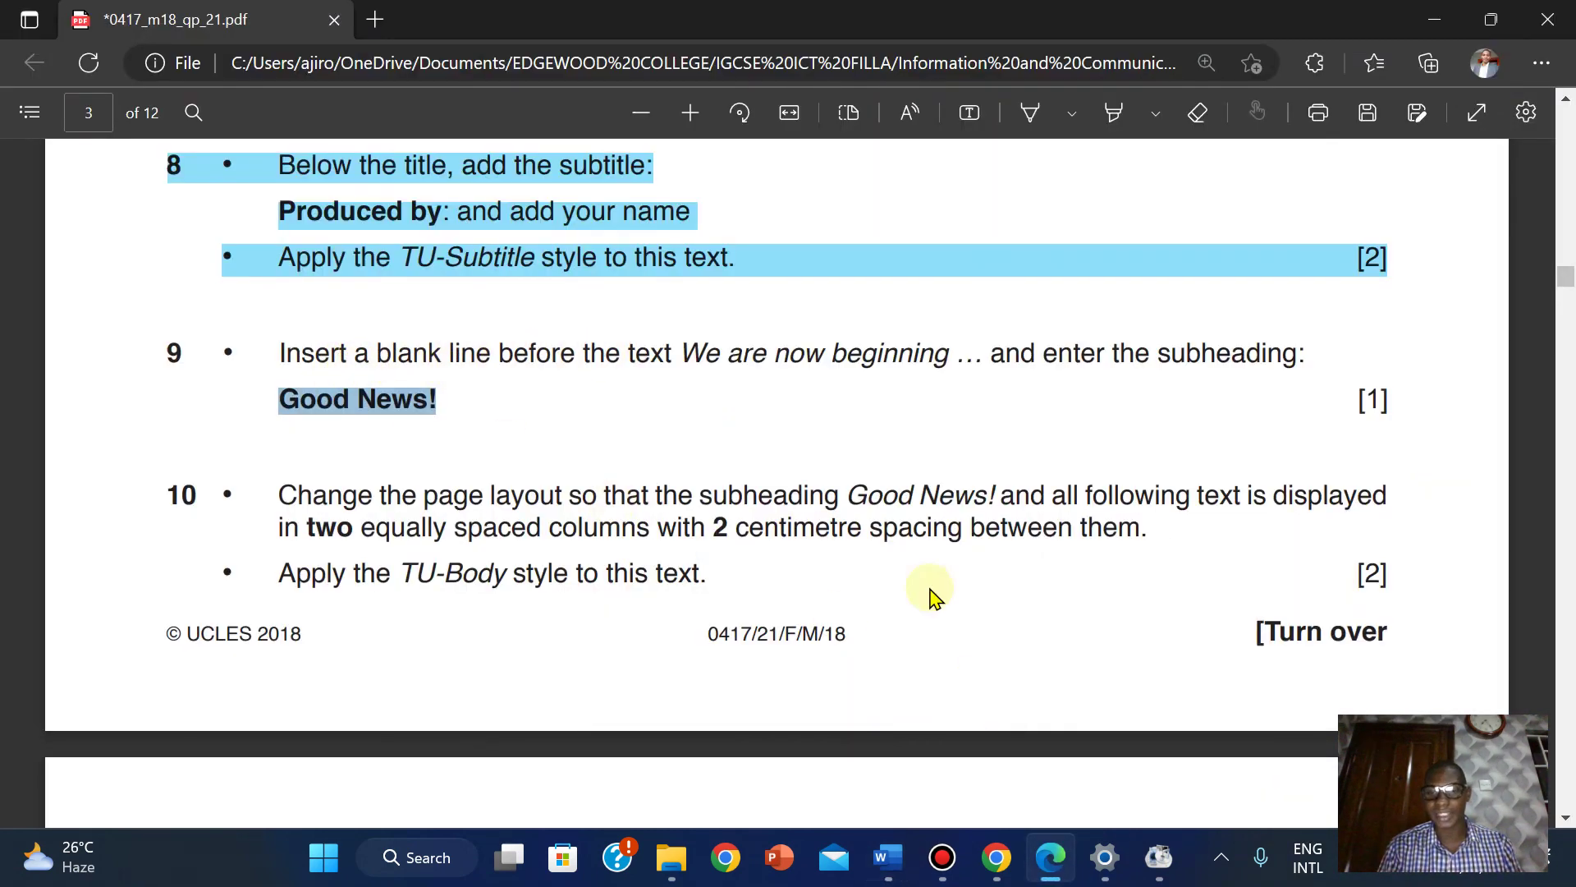
pyautogui.moveTo(862, 864)
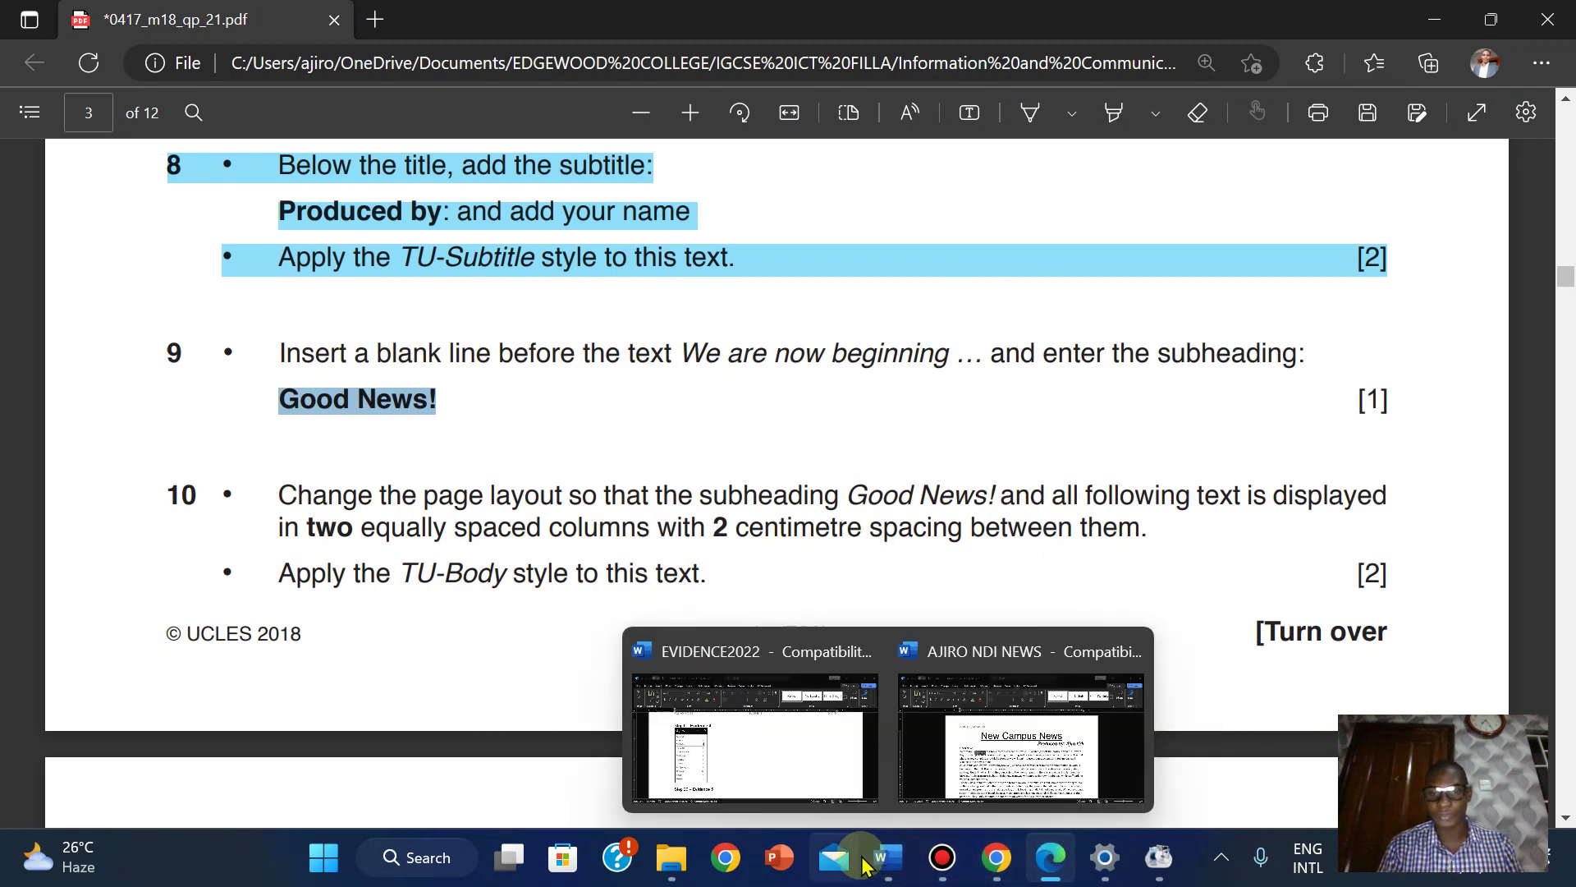
pyautogui.click(1021, 739)
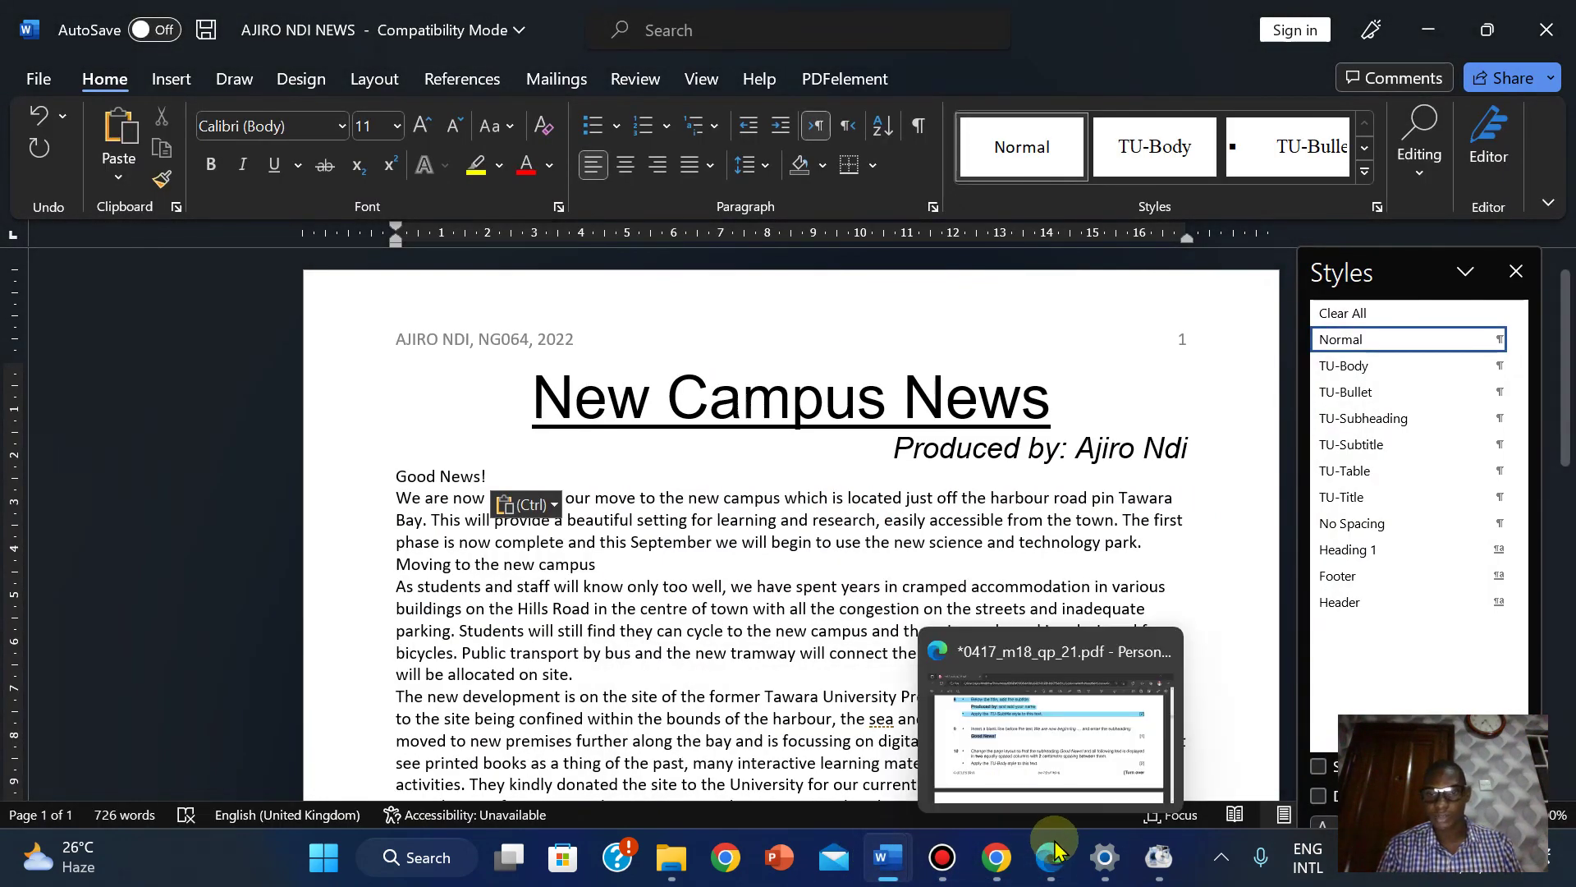
pyautogui.click(1054, 852)
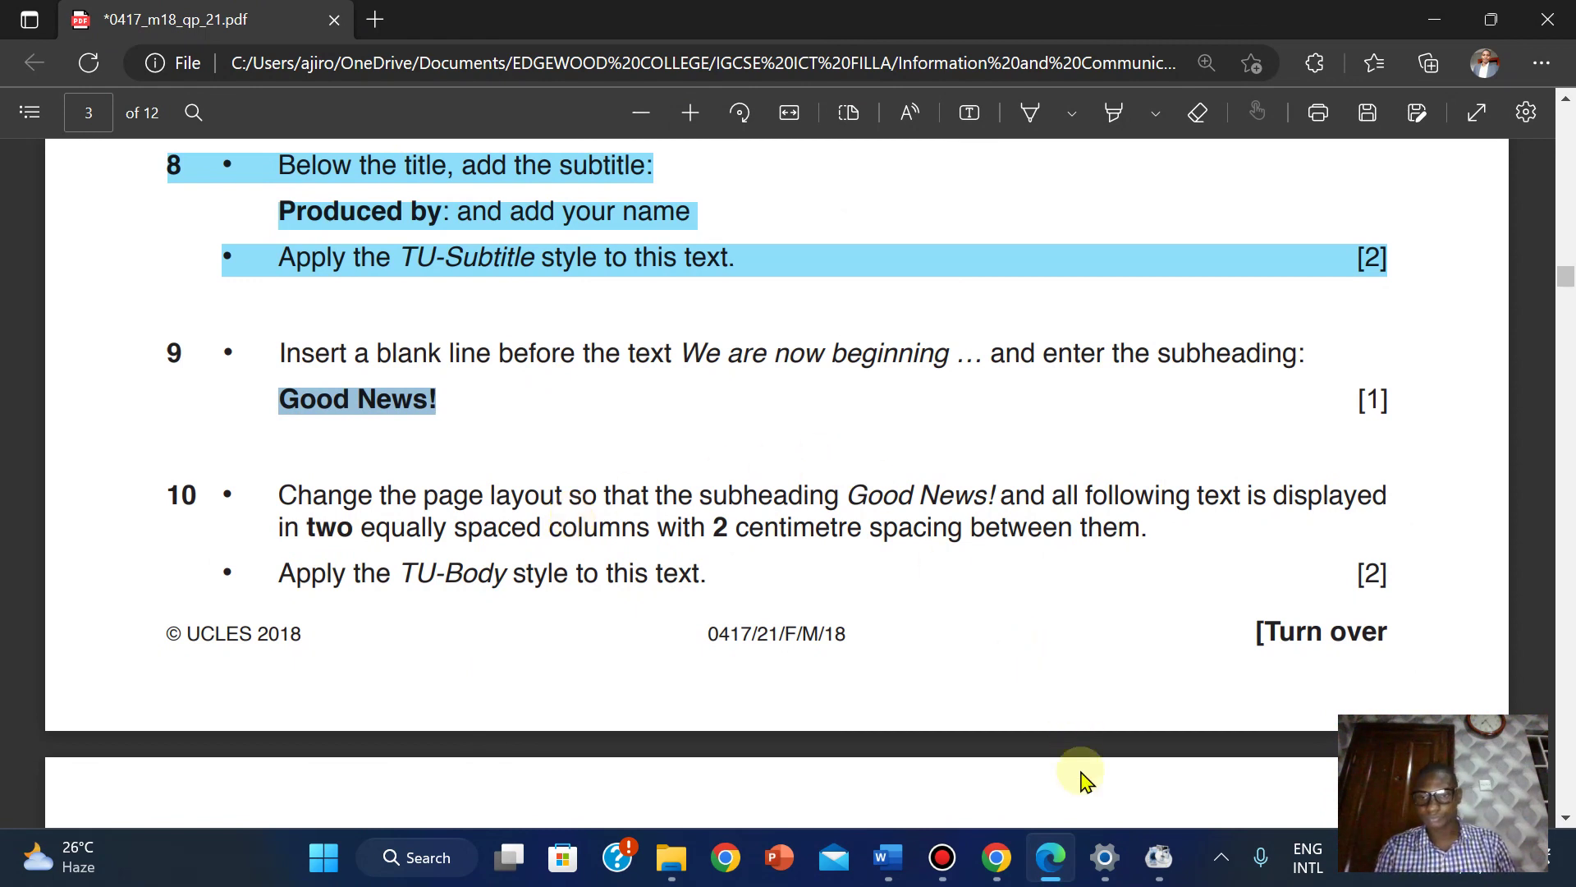
pyautogui.moveTo(888, 858)
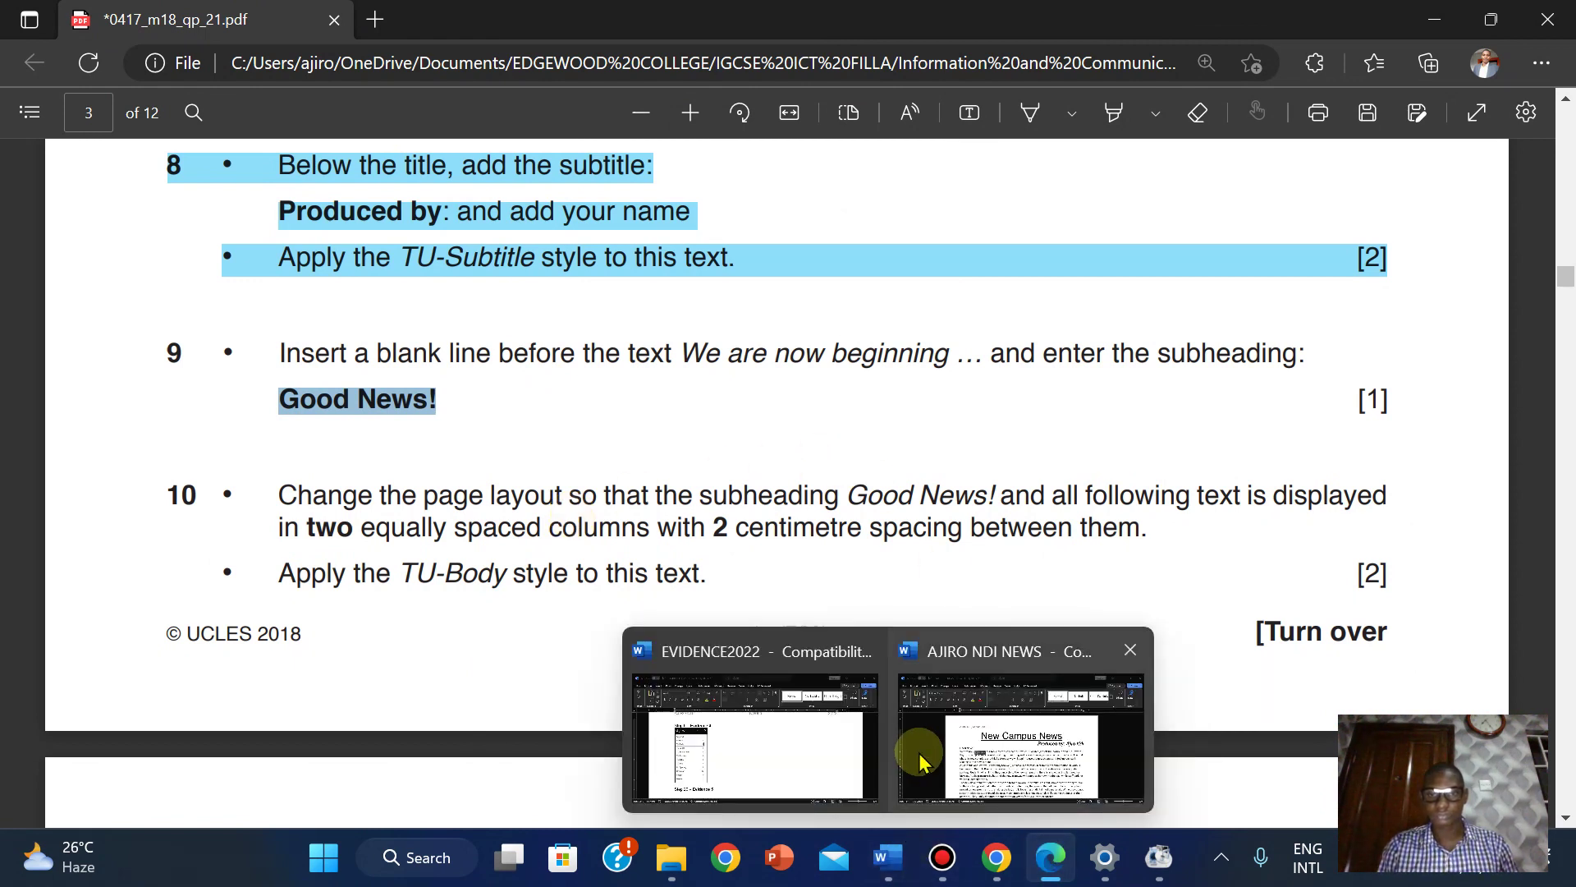
pyautogui.click(919, 751)
pyautogui.click(172, 79)
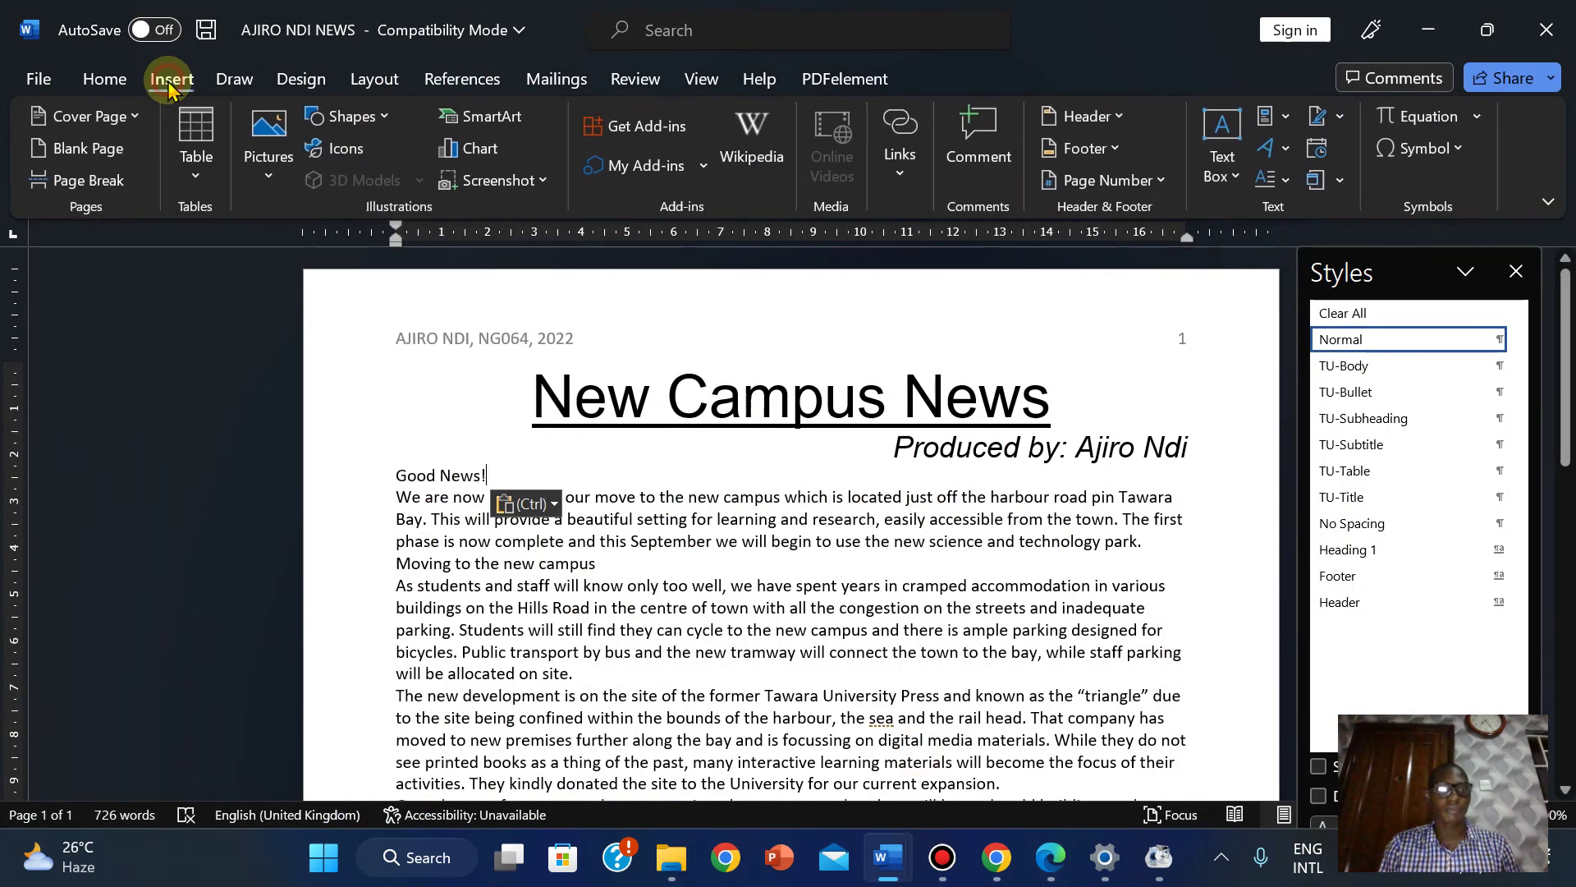
pyautogui.click(358, 81)
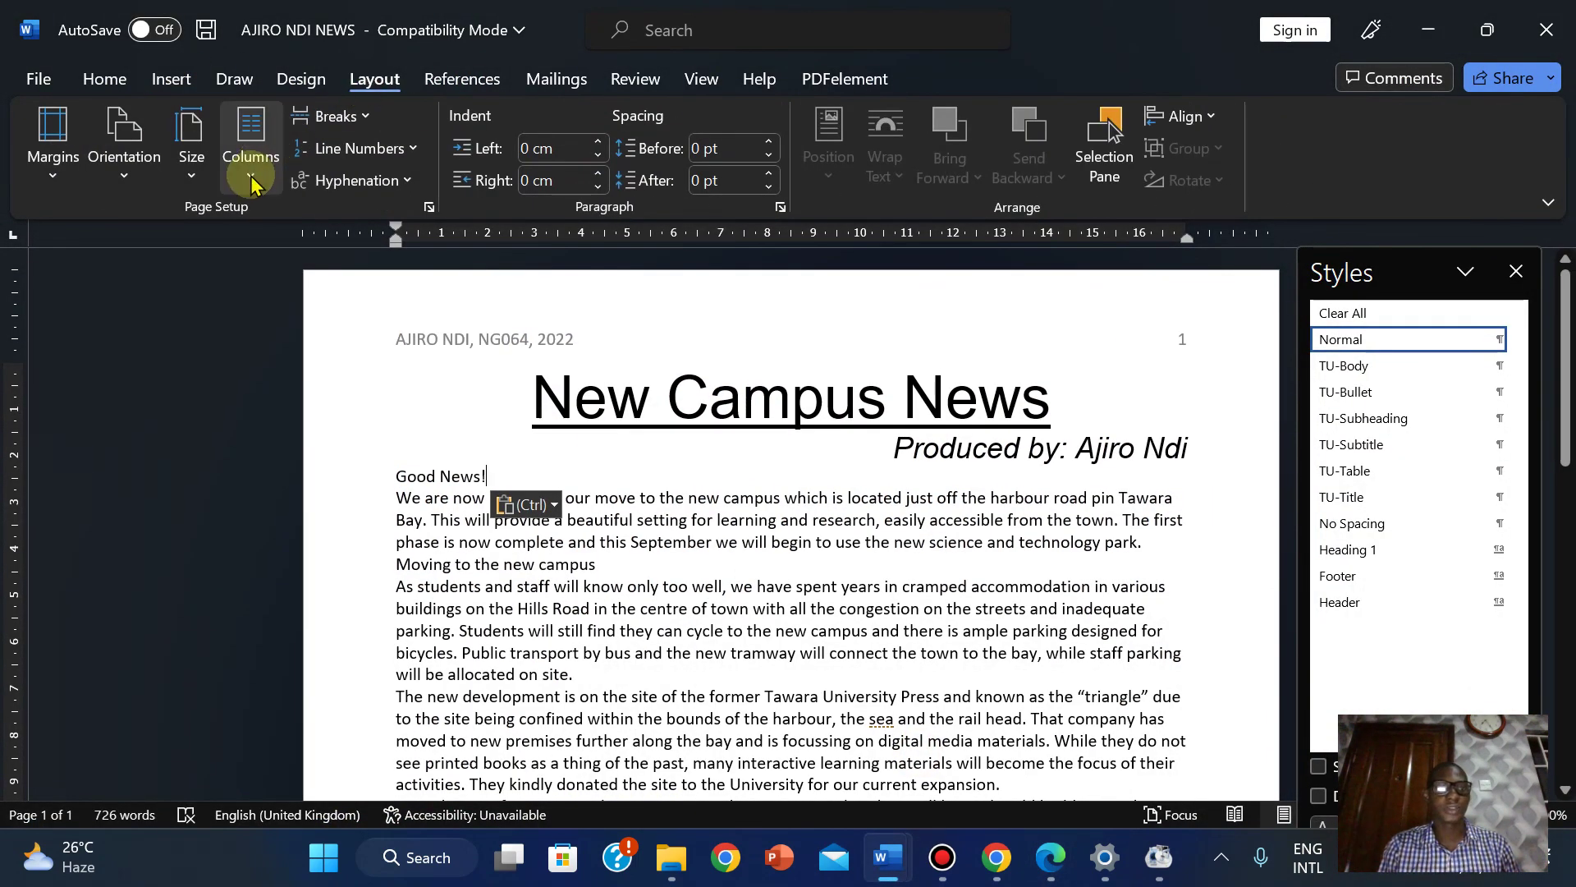
pyautogui.click(249, 152)
pyautogui.click(289, 515)
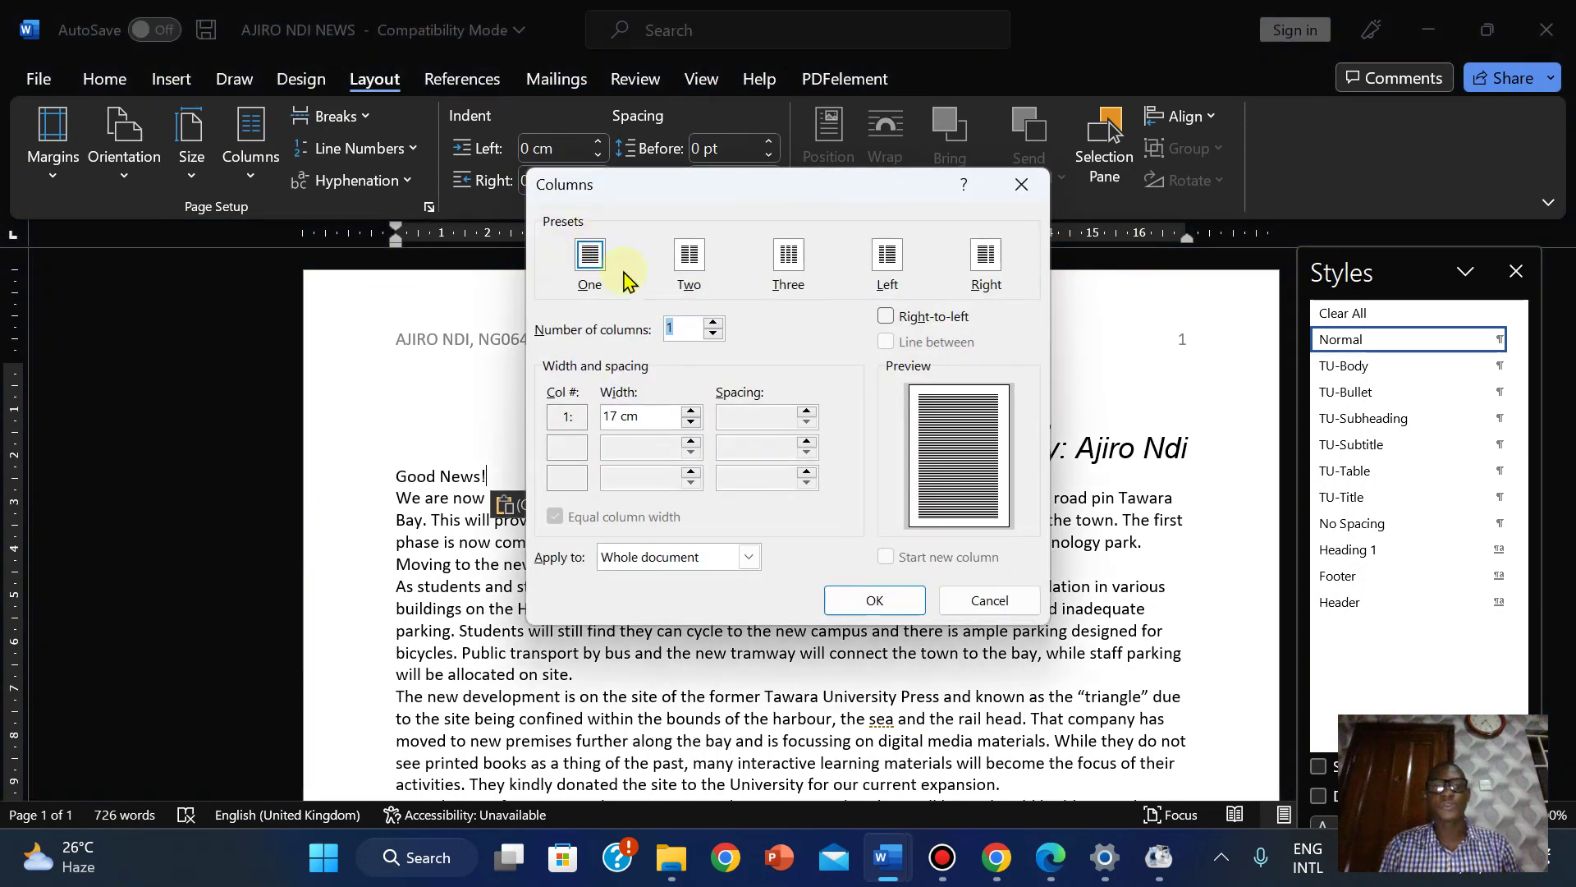
pyautogui.click(690, 258)
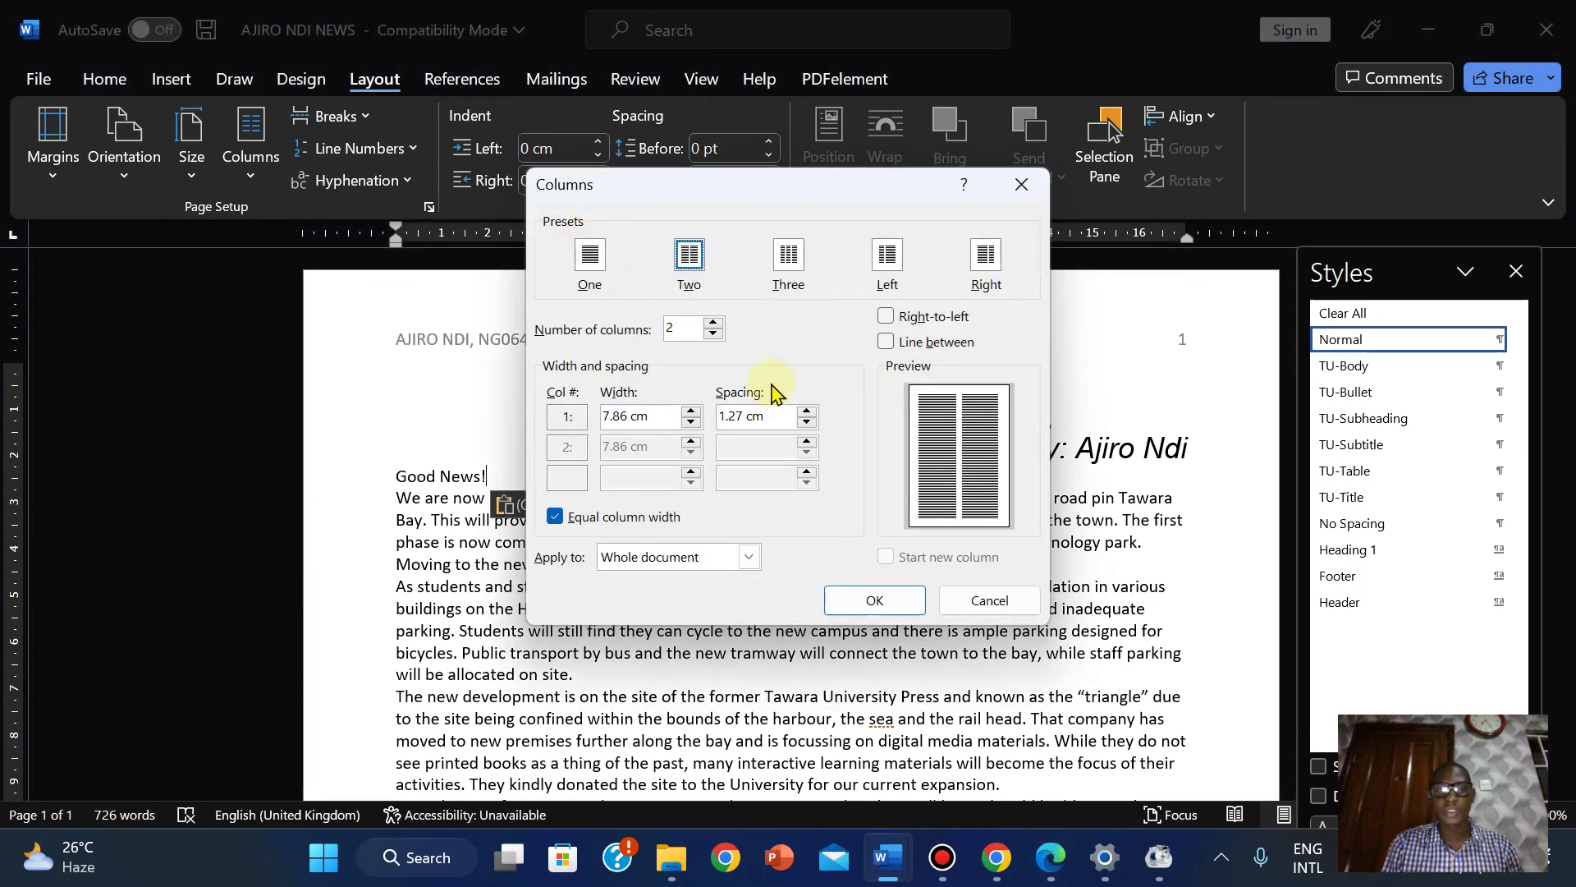
pyautogui.click(807, 411)
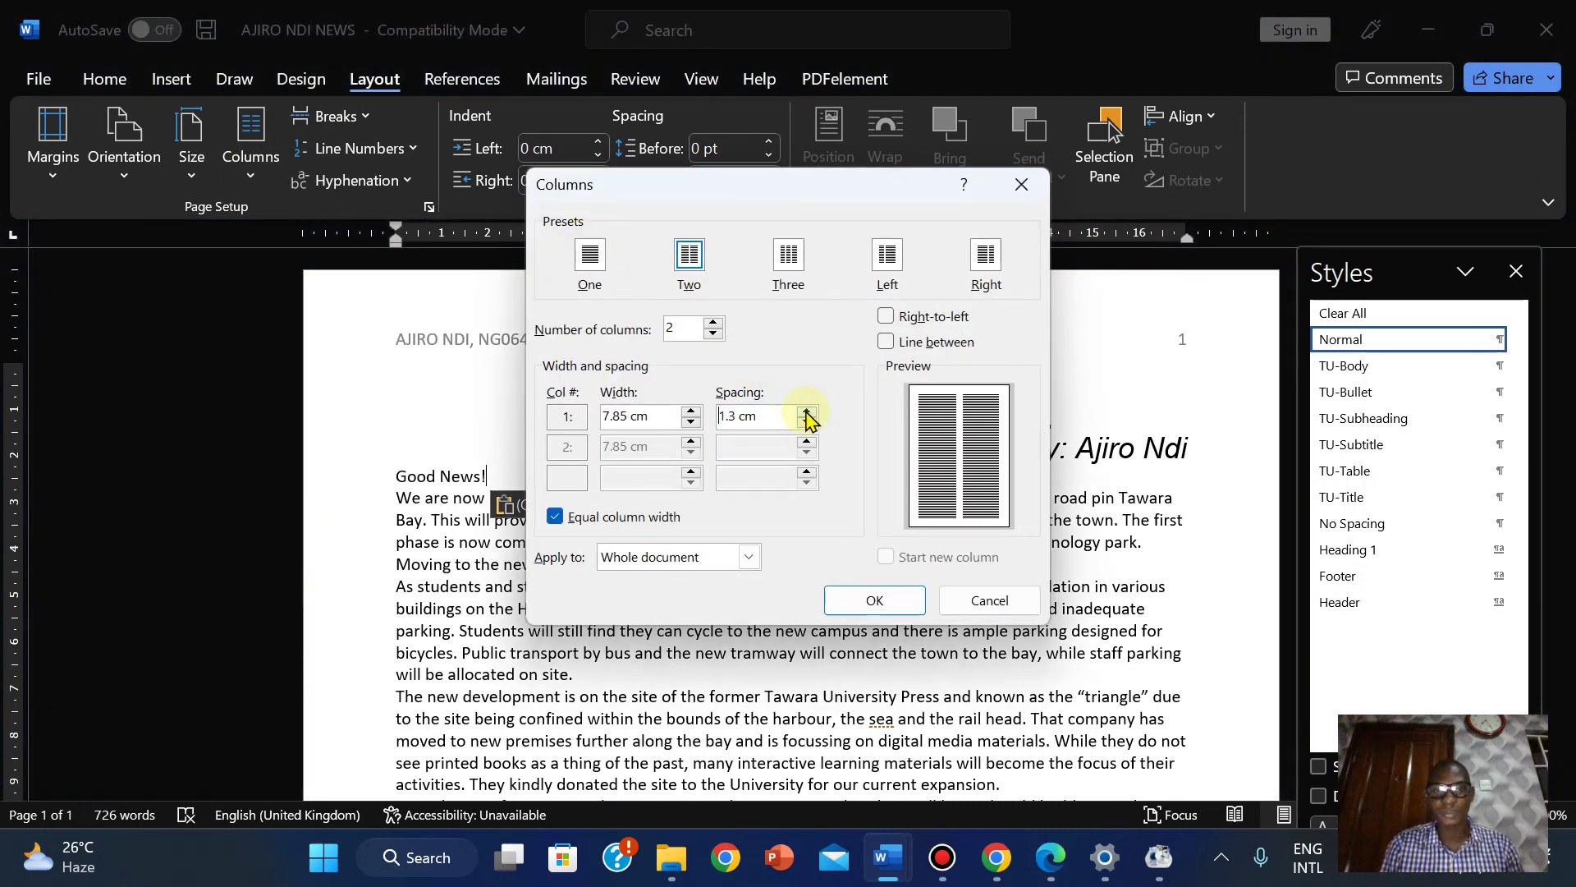
pyautogui.click(807, 411)
pyautogui.click(807, 412)
pyautogui.click(807, 412)
pyautogui.click(807, 411)
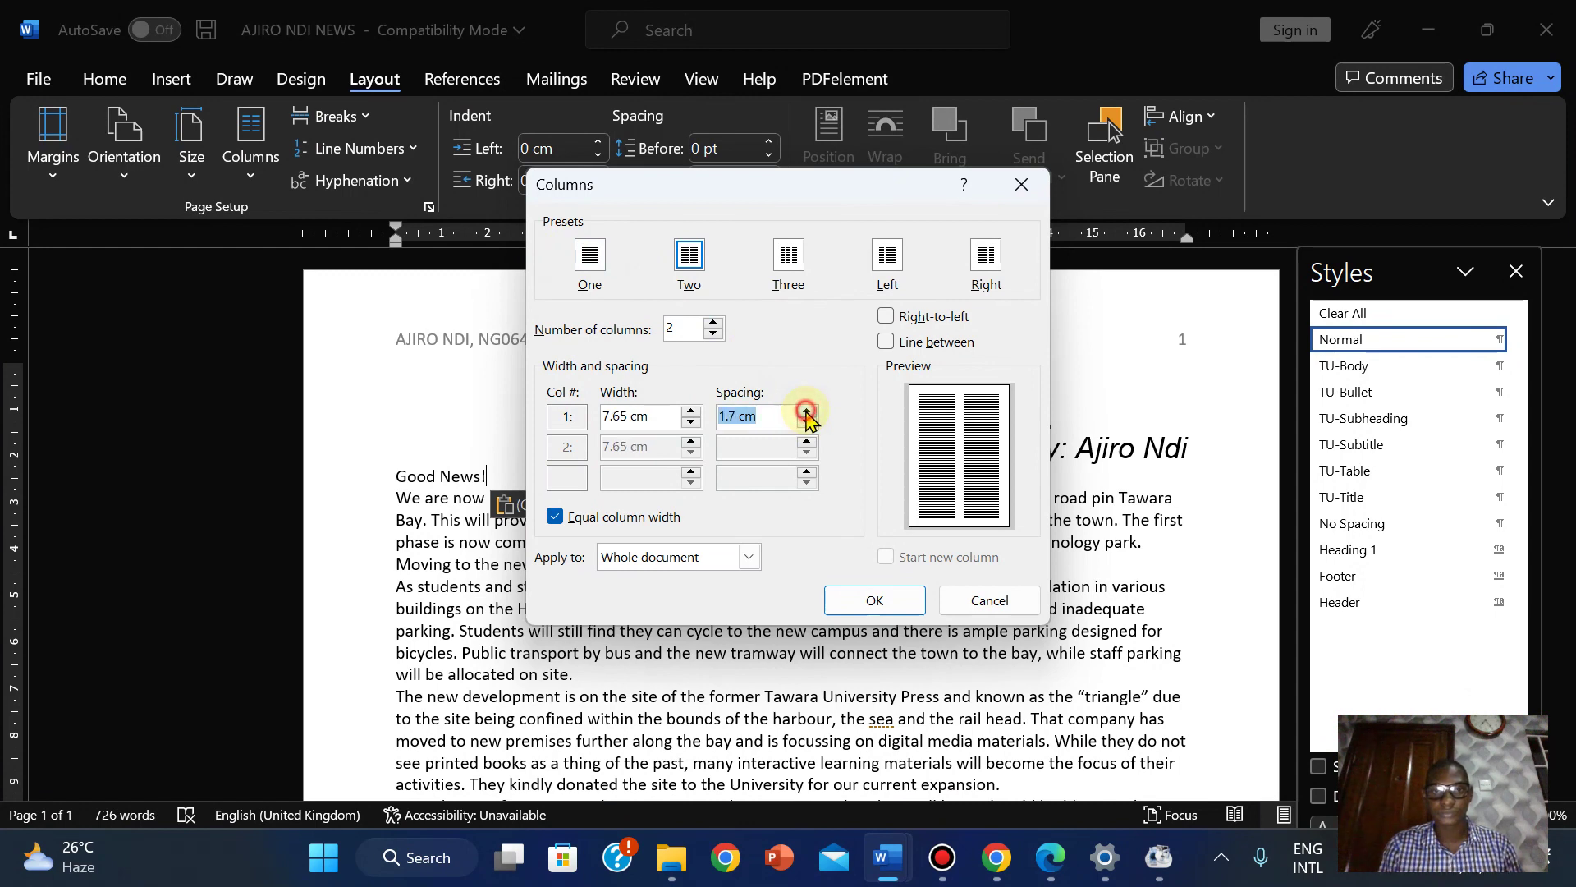
pyautogui.click(807, 412)
pyautogui.click(807, 412)
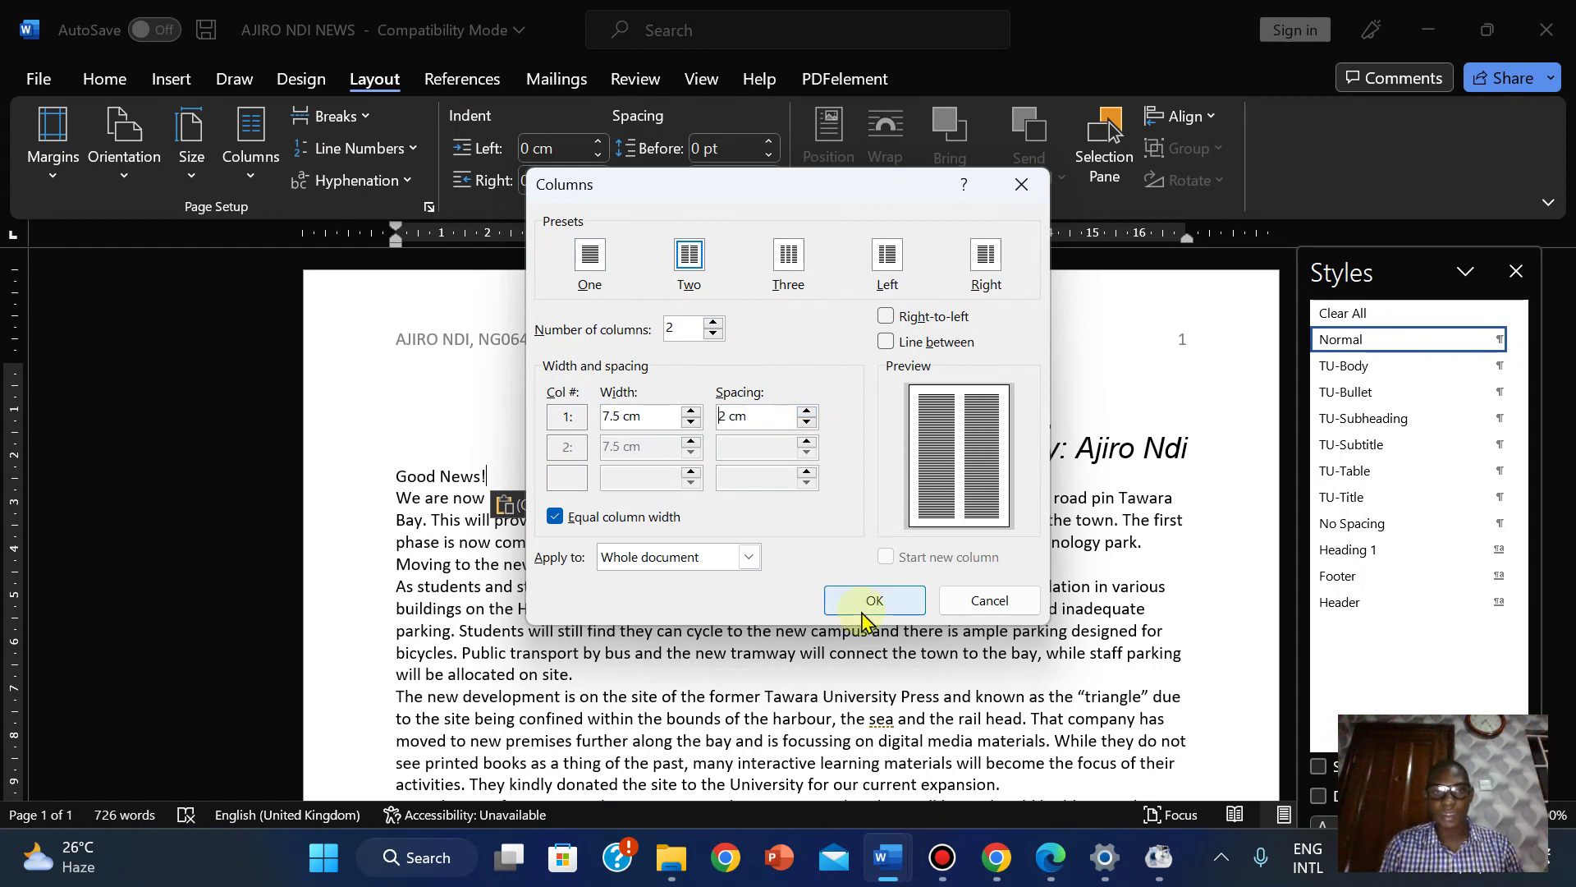
pyautogui.click(954, 610)
# Set the text from Good News! to the end in two columns with 2 cm spacing.
pyautogui.moveTo(397, 478); pyautogui.dragTo(1178, 649)
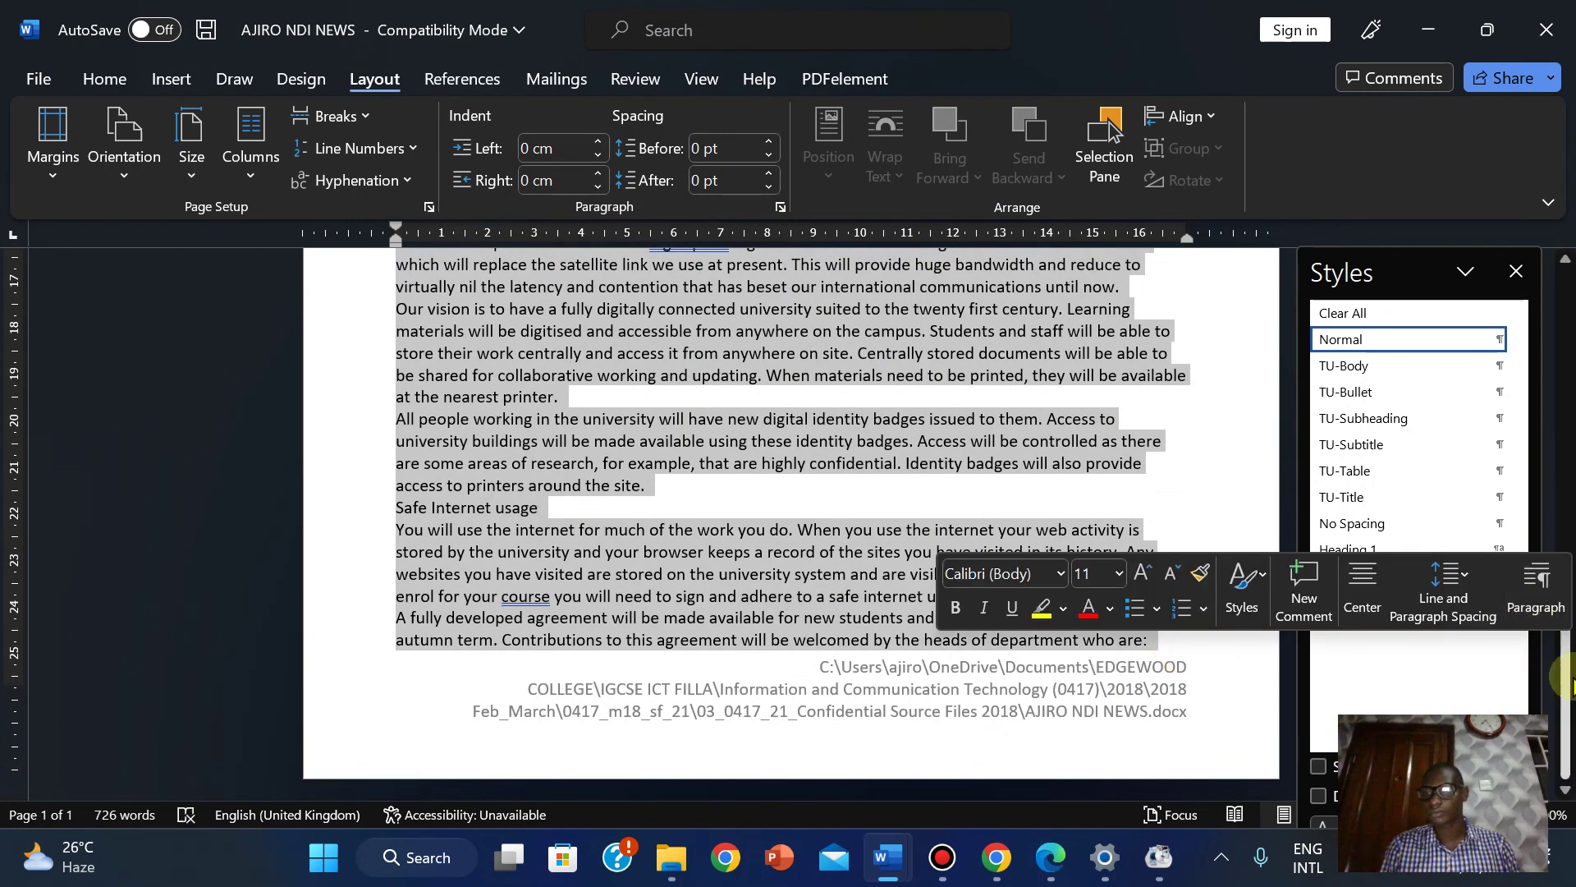
pyautogui.moveTo(1565, 665); pyautogui.dragTo(1568, 329)
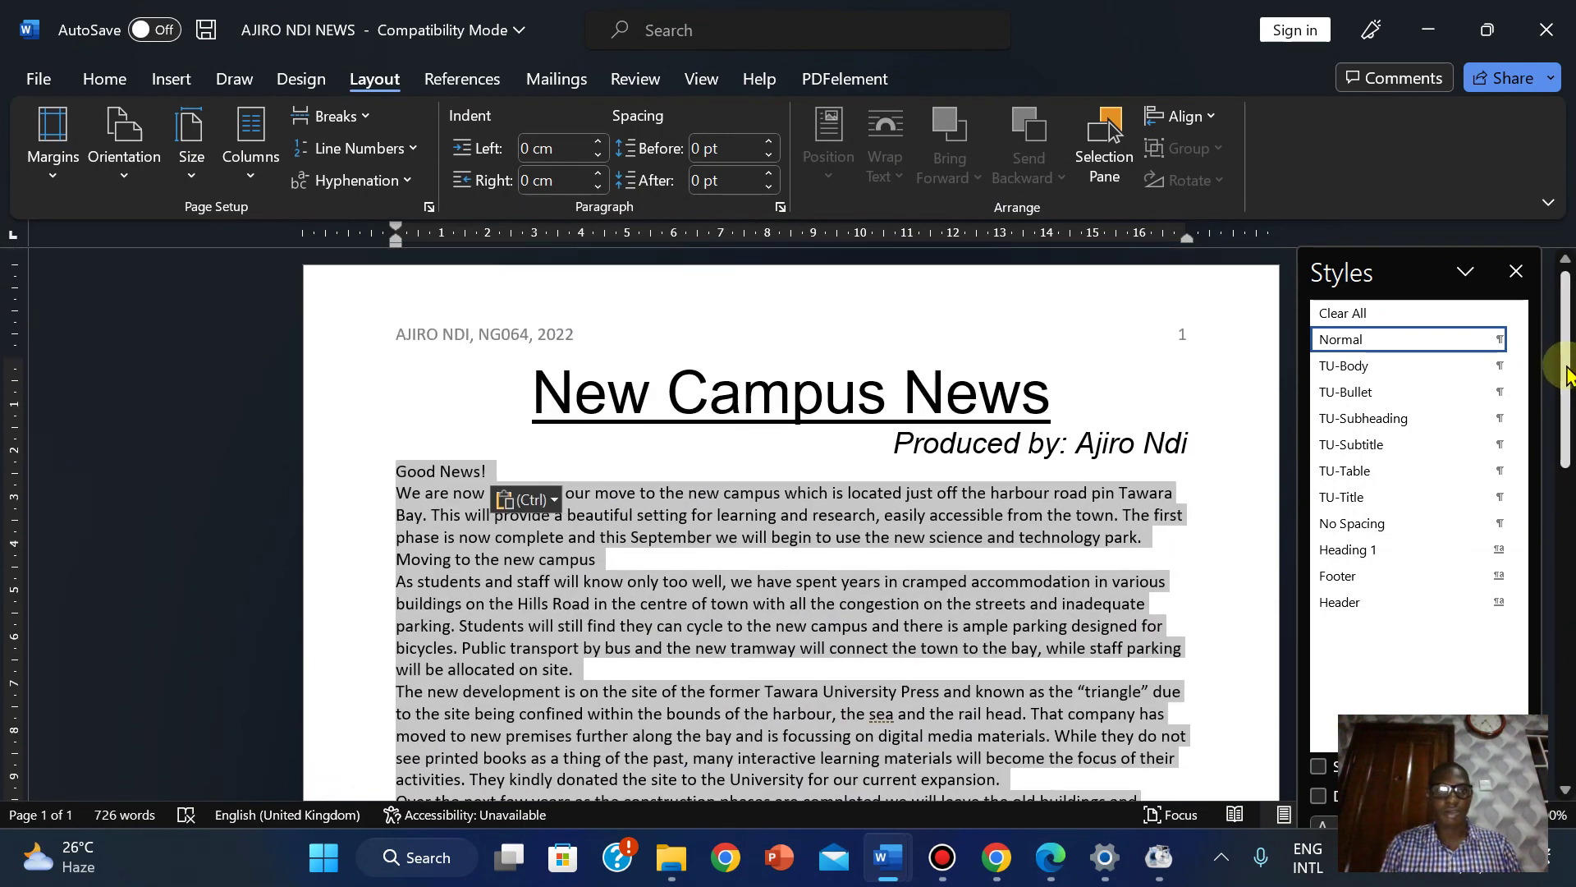
pyautogui.click(251, 176)
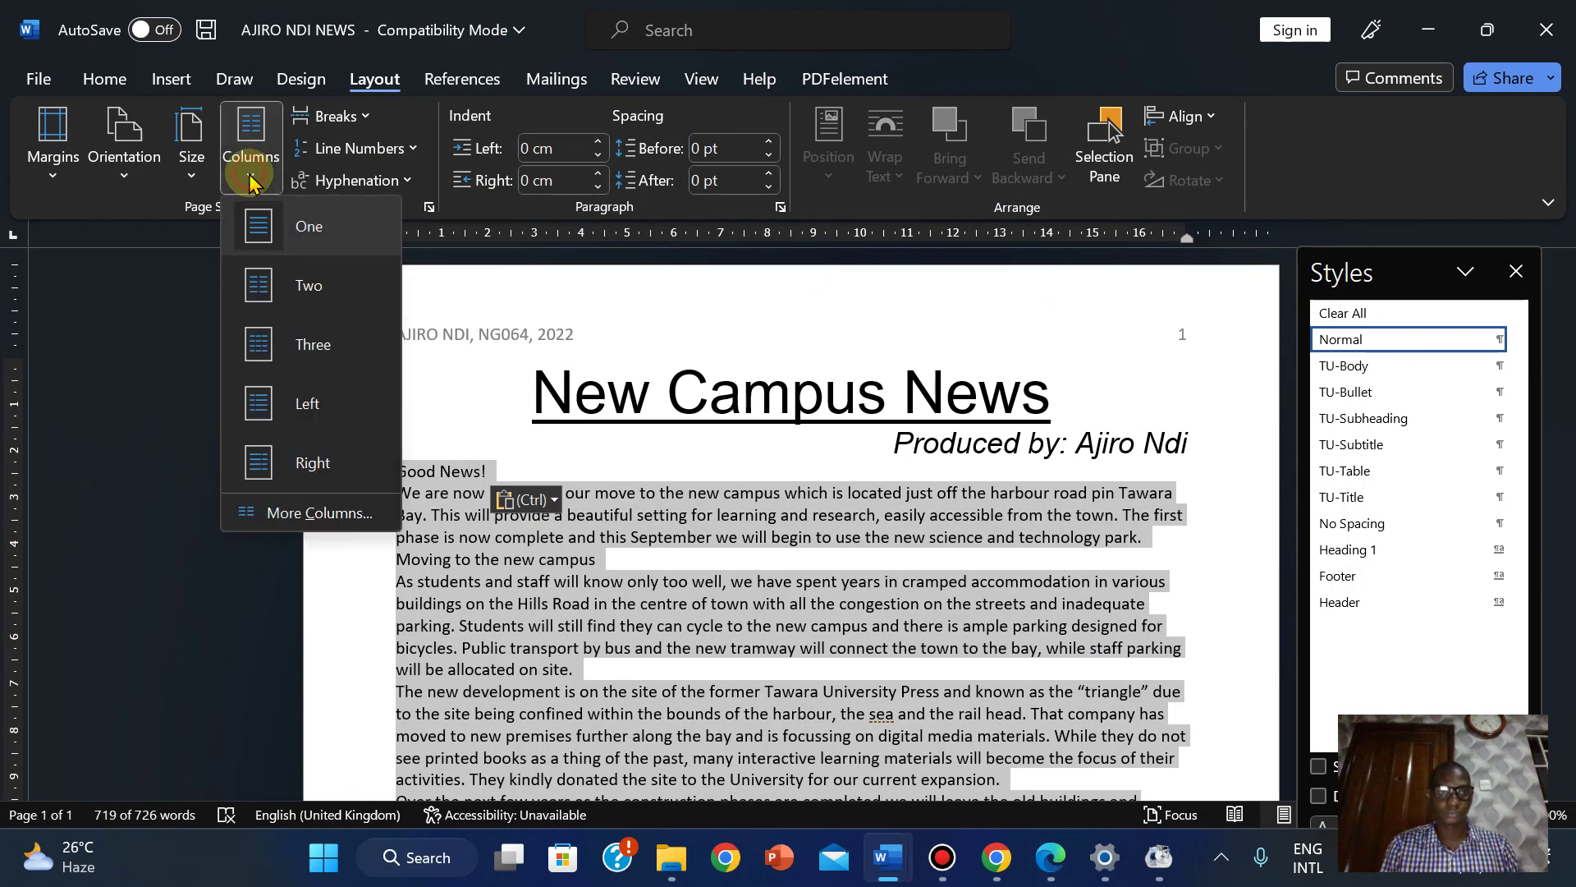
pyautogui.click(320, 510)
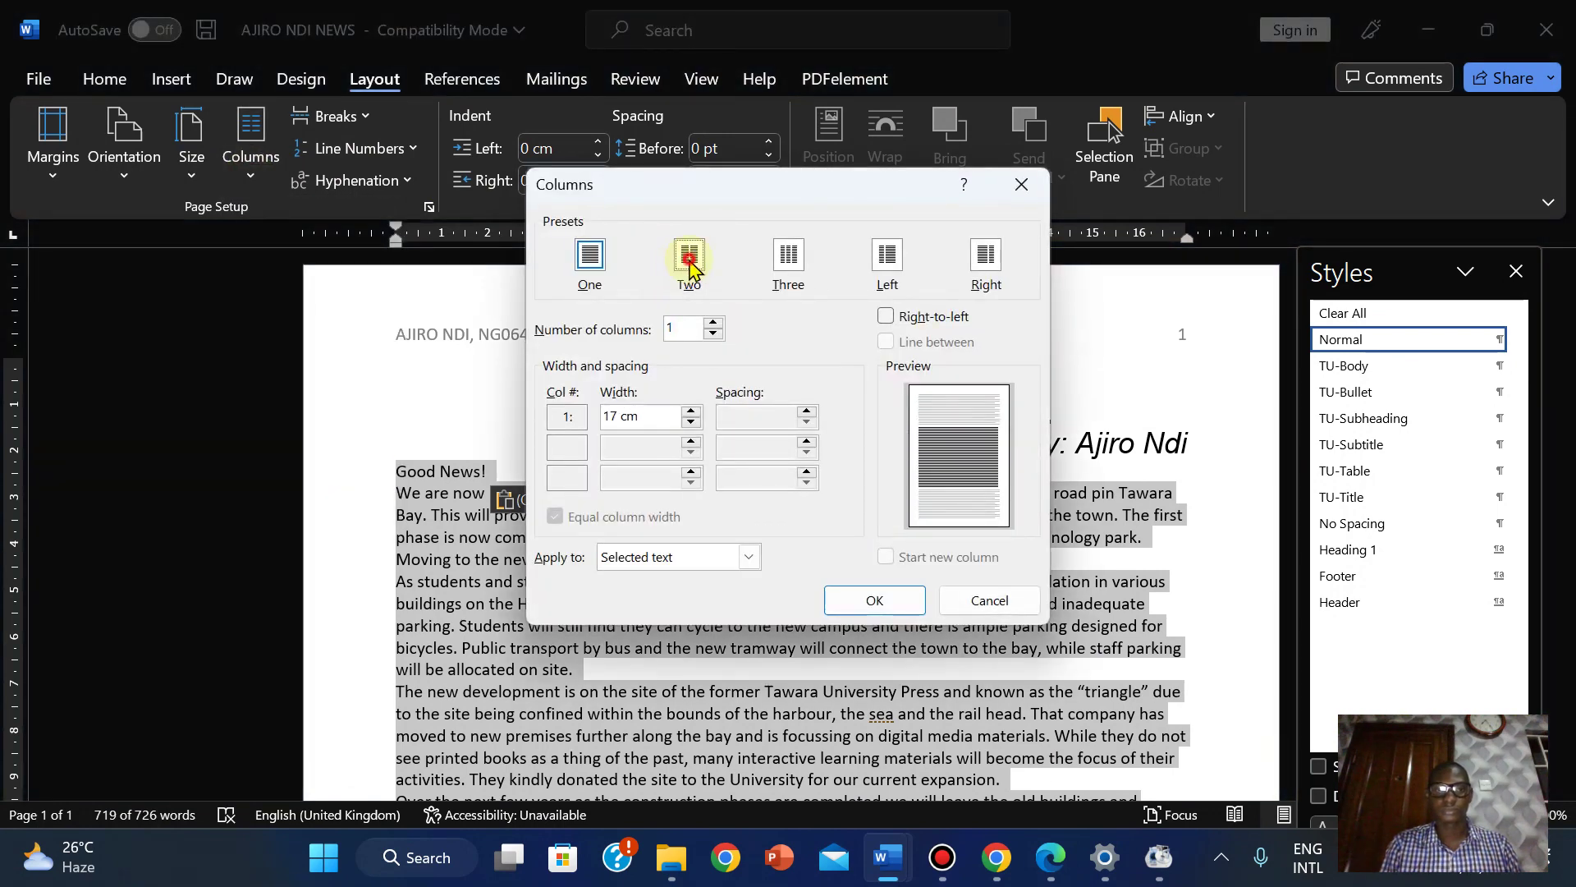
pyautogui.click(690, 263)
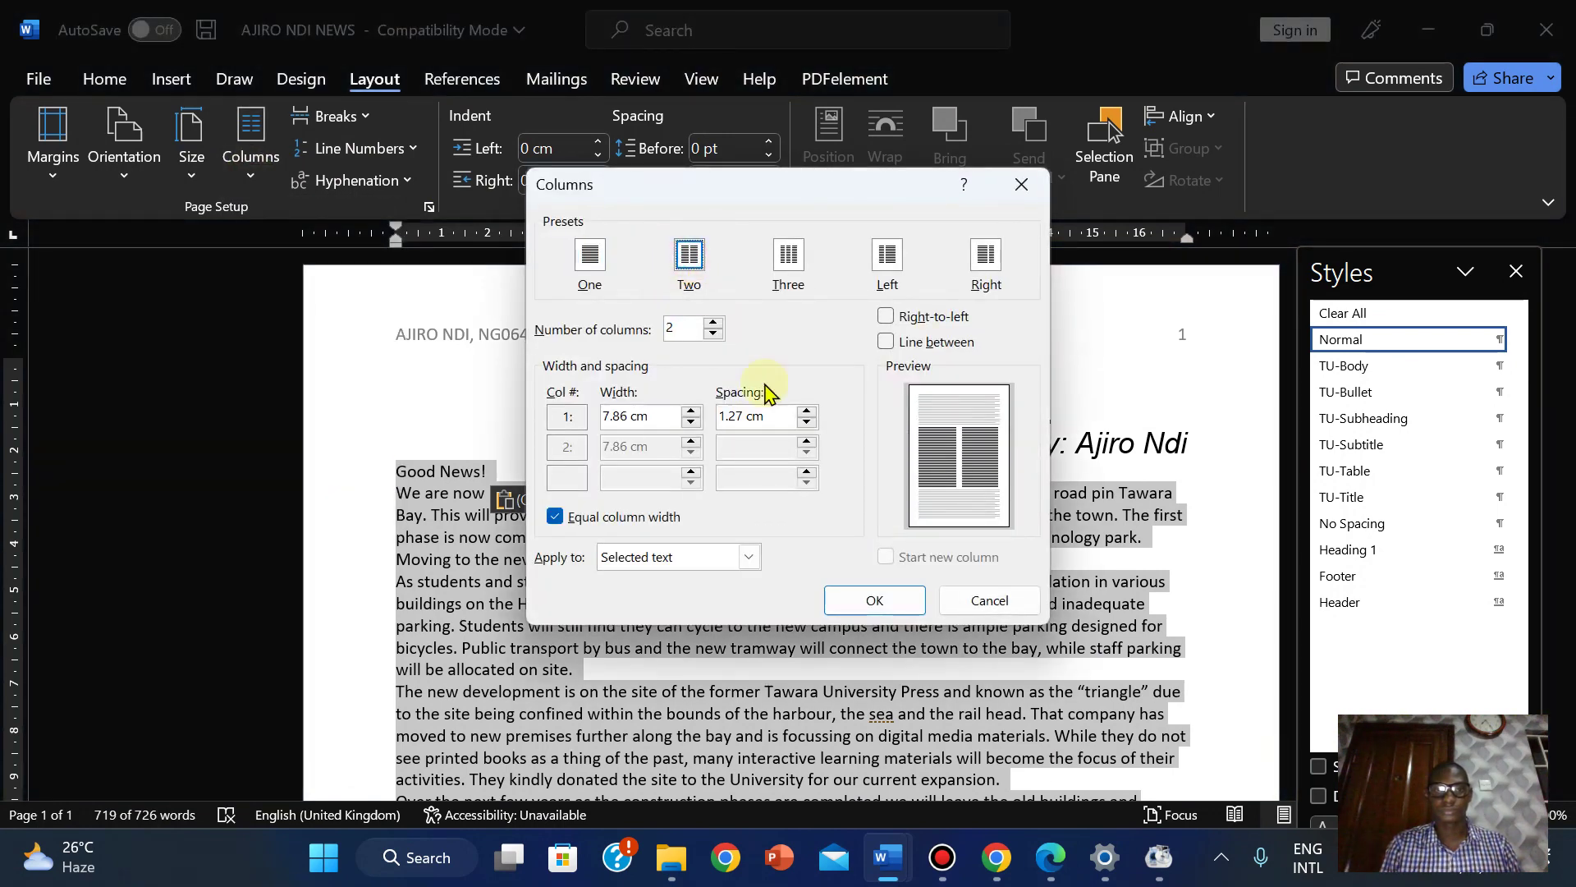
pyautogui.click(808, 411)
pyautogui.click(809, 412)
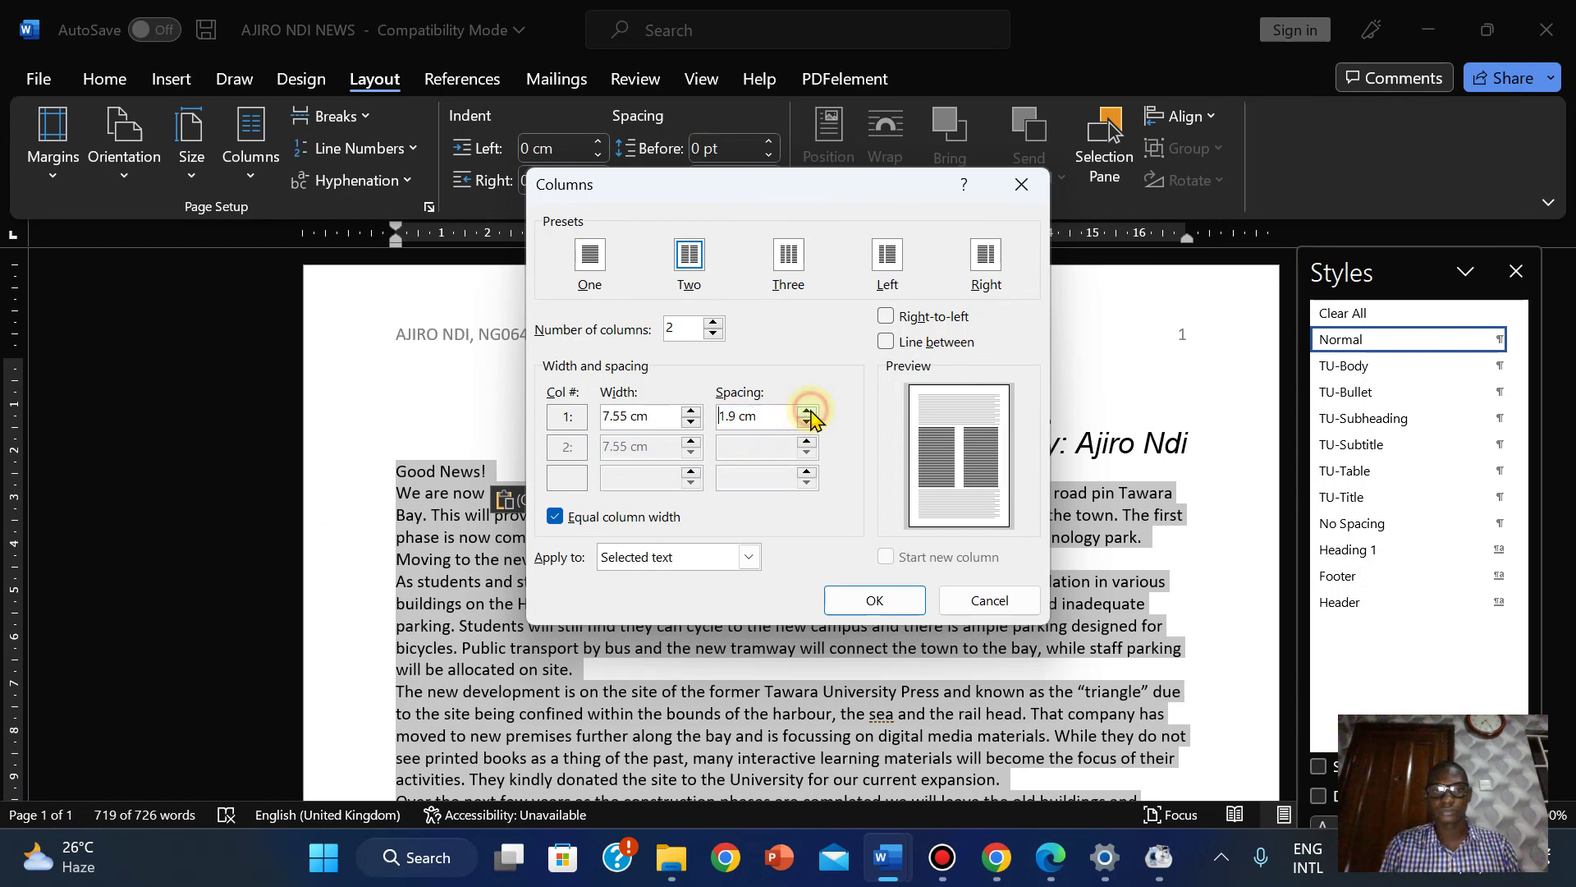
pyautogui.click(809, 411)
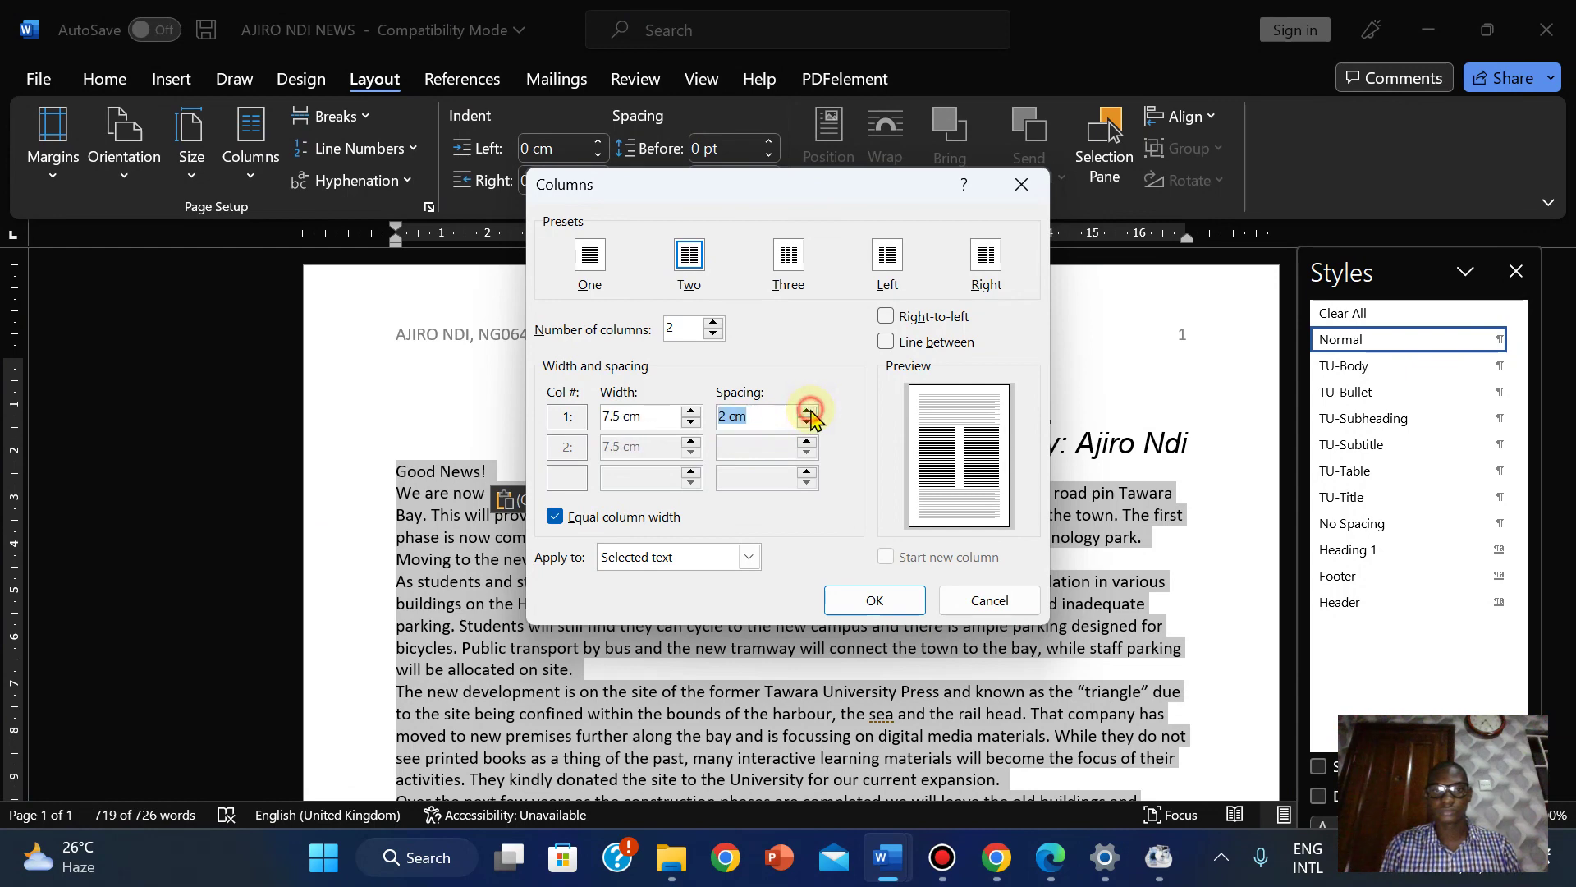
pyautogui.click(859, 610)
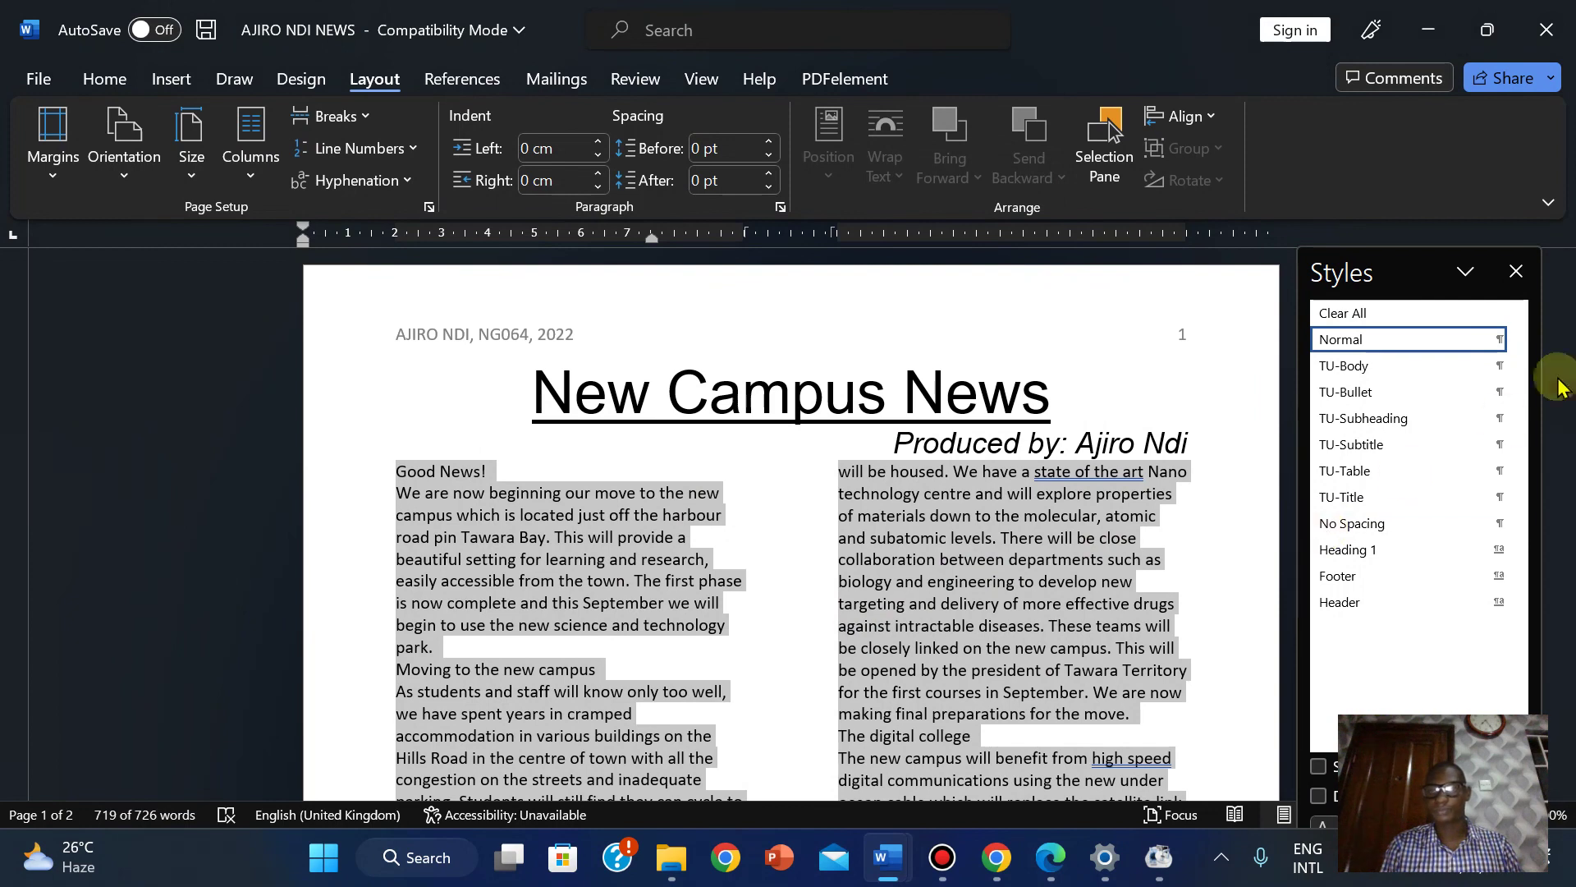
pyautogui.moveTo(1566, 322); pyautogui.dragTo(1567, 320)
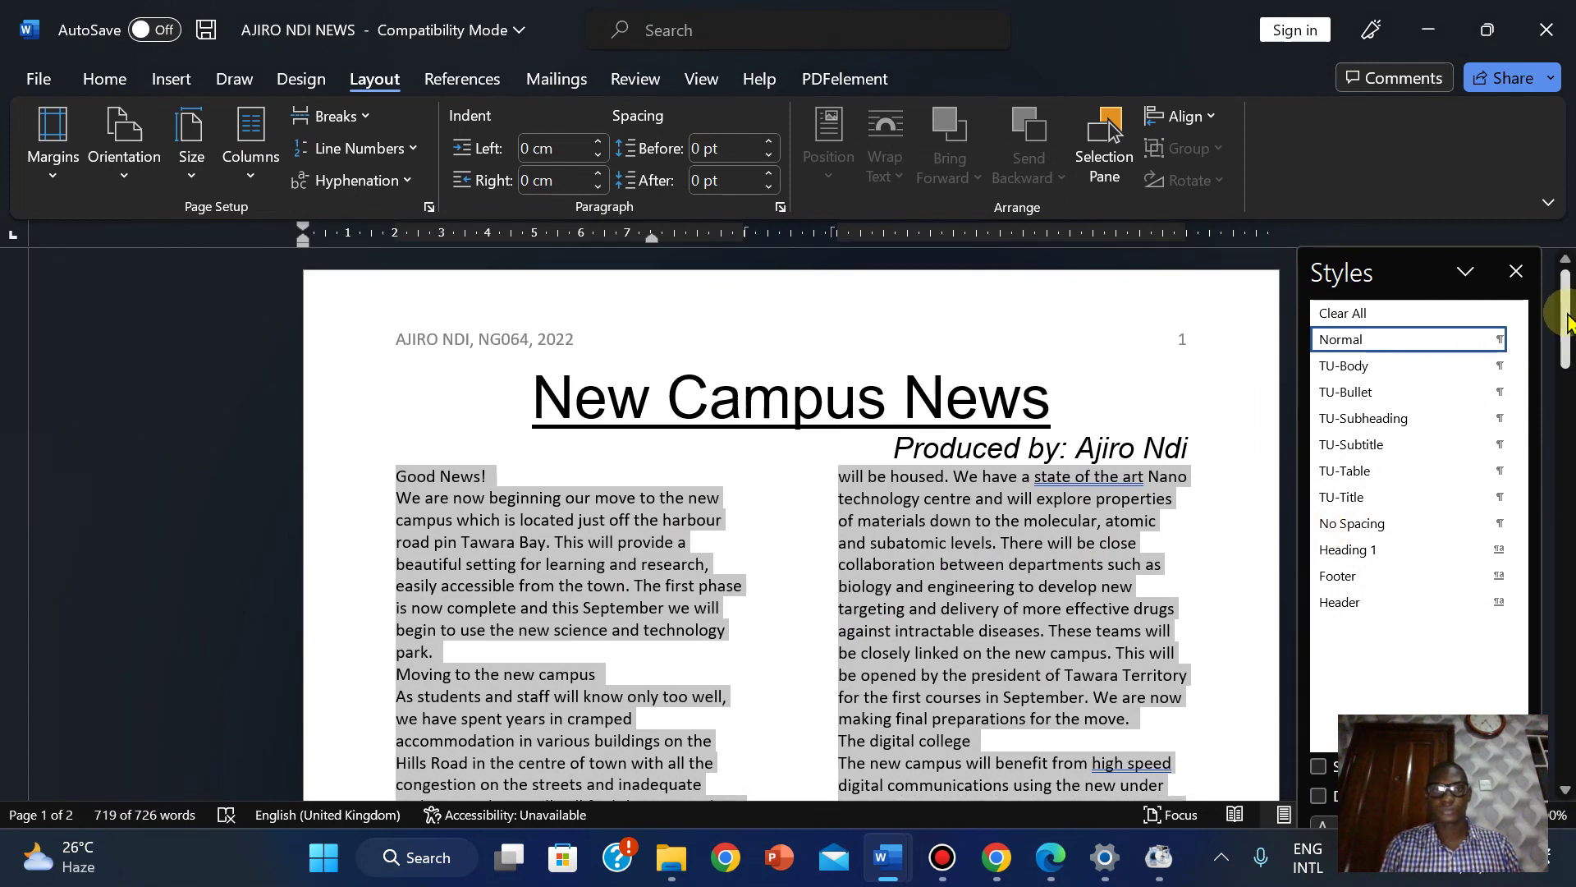
pyautogui.click(251, 174)
pyautogui.click(317, 516)
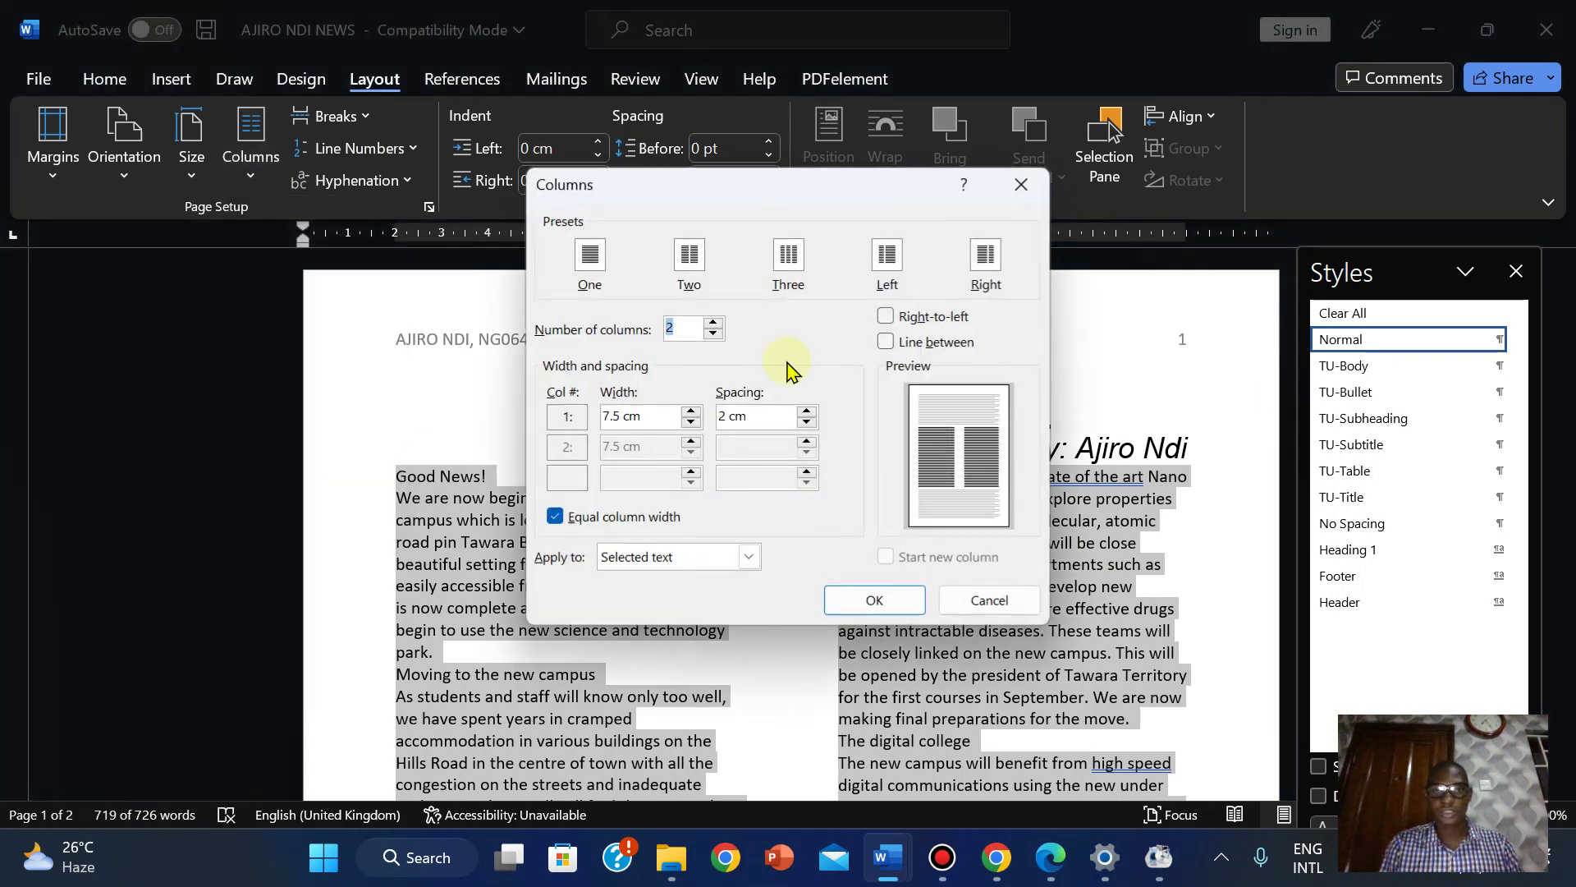
pyautogui.click(960, 601)
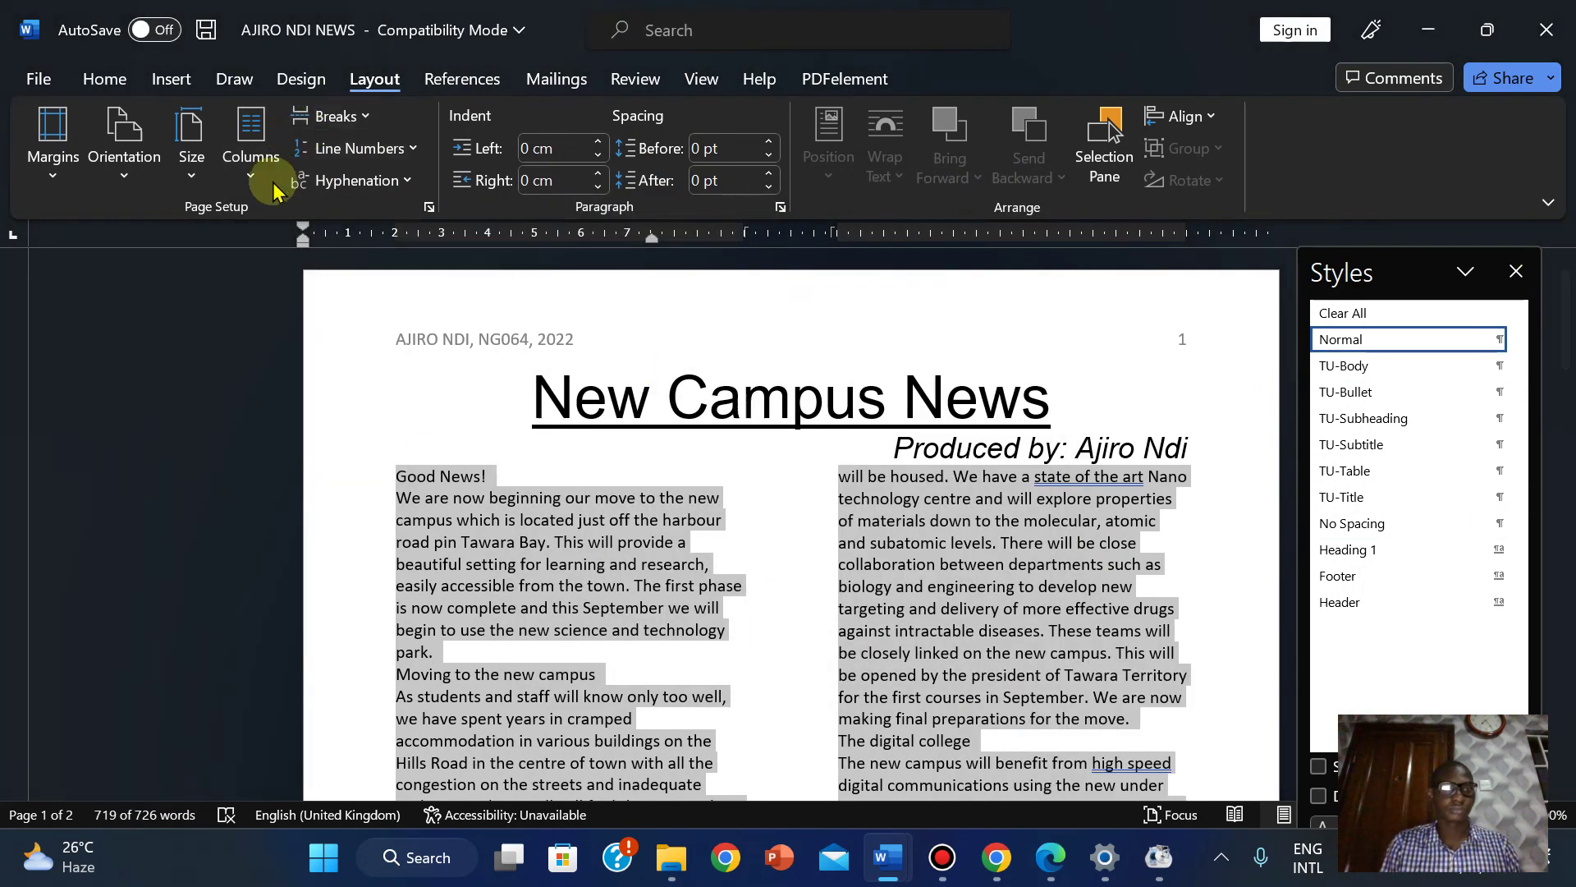
pyautogui.click(251, 156)
pyautogui.click(293, 513)
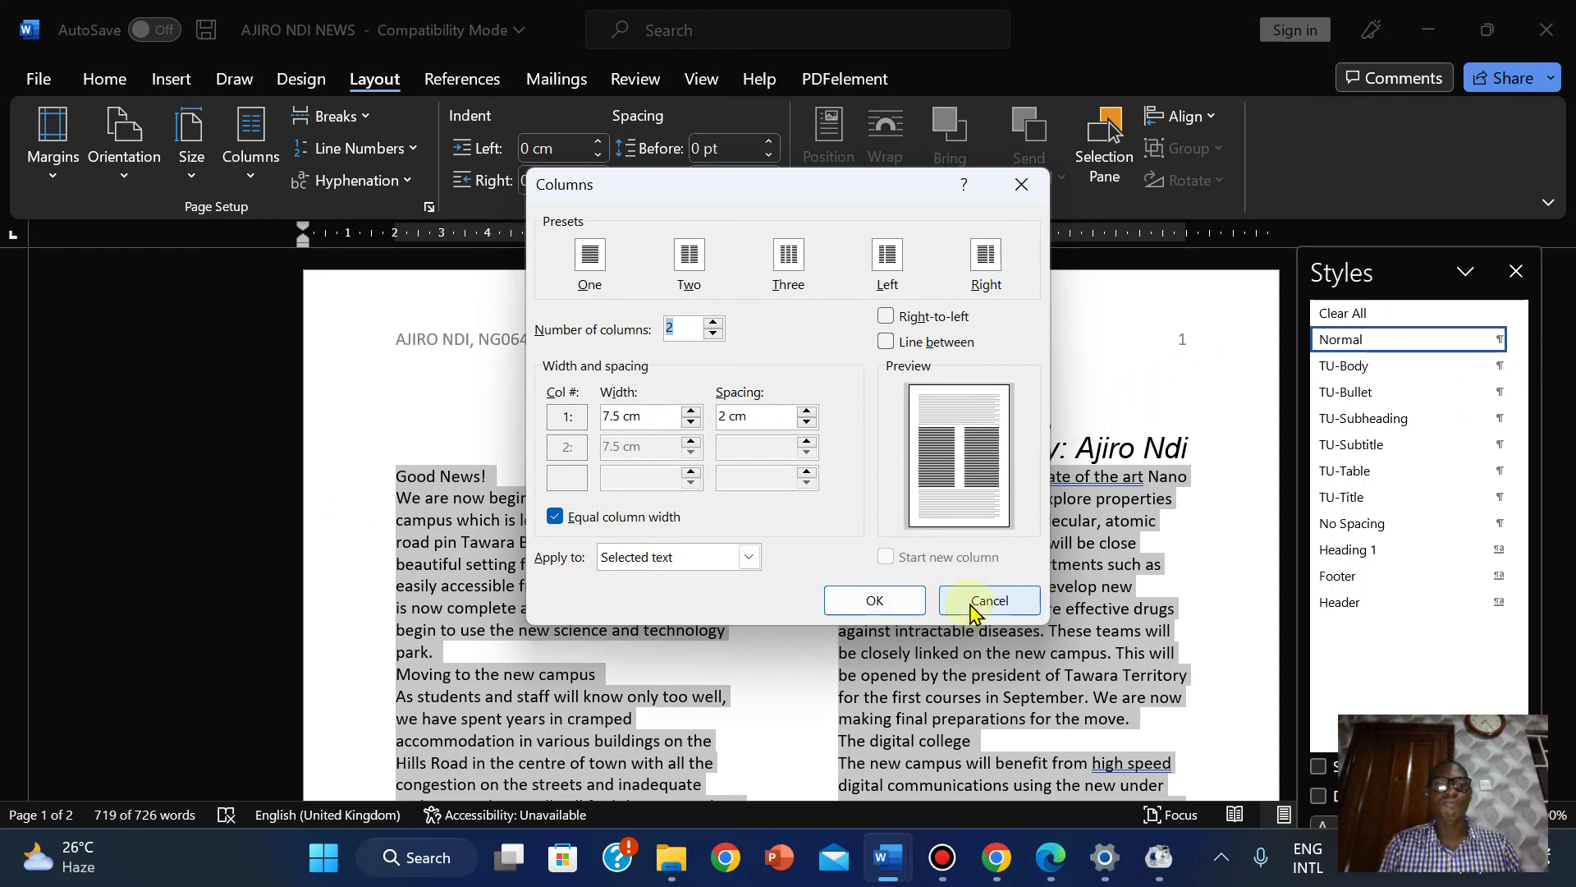
pyautogui.click(746, 558)
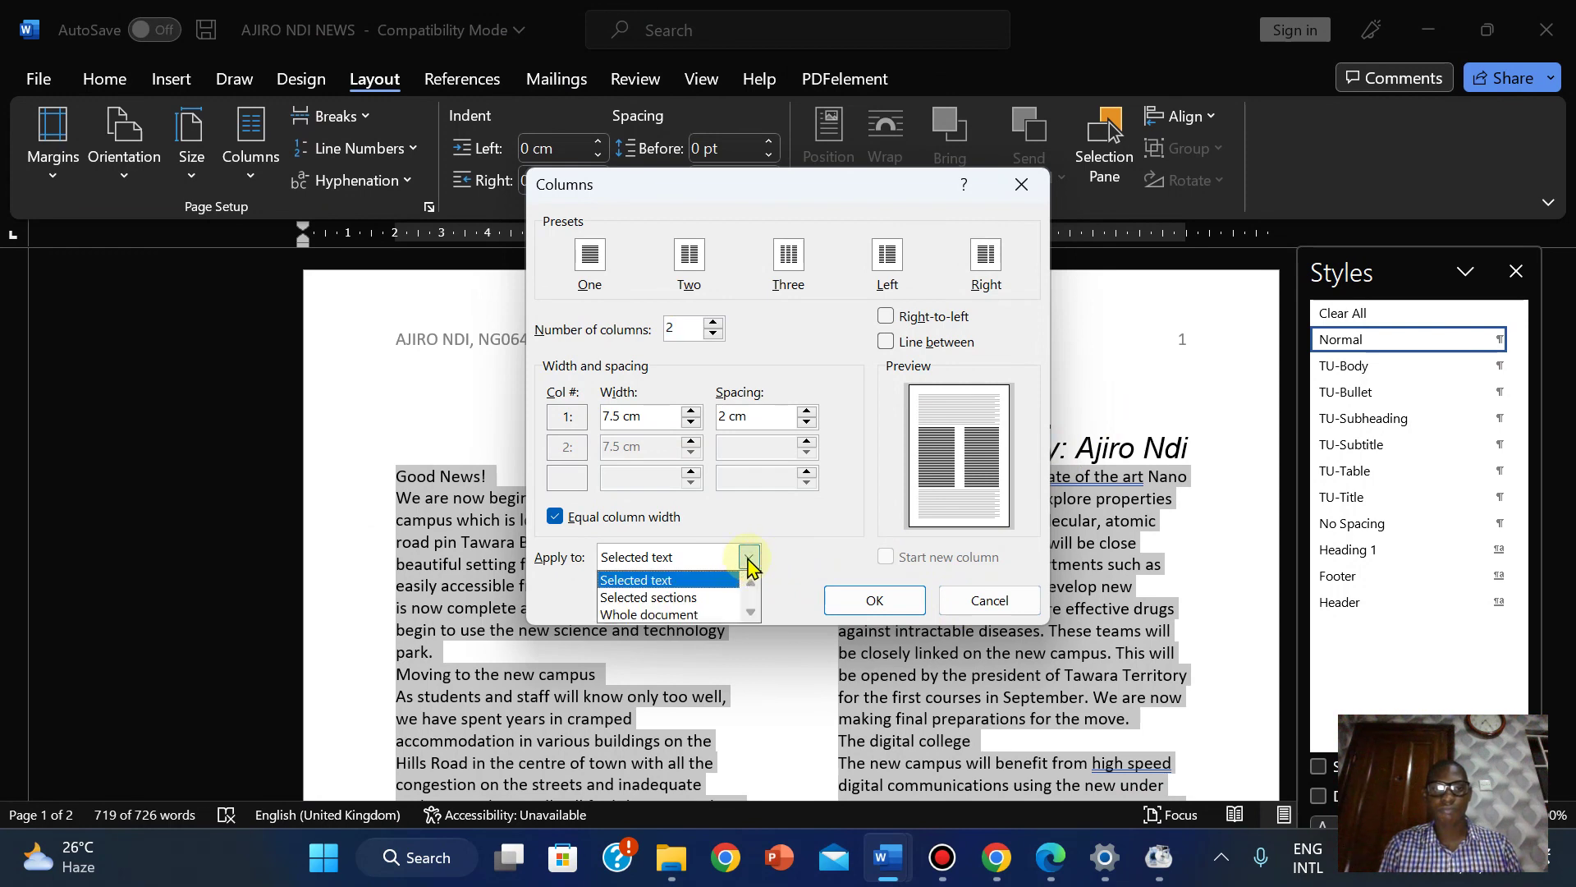
pyautogui.click(954, 604)
pyautogui.click(781, 581)
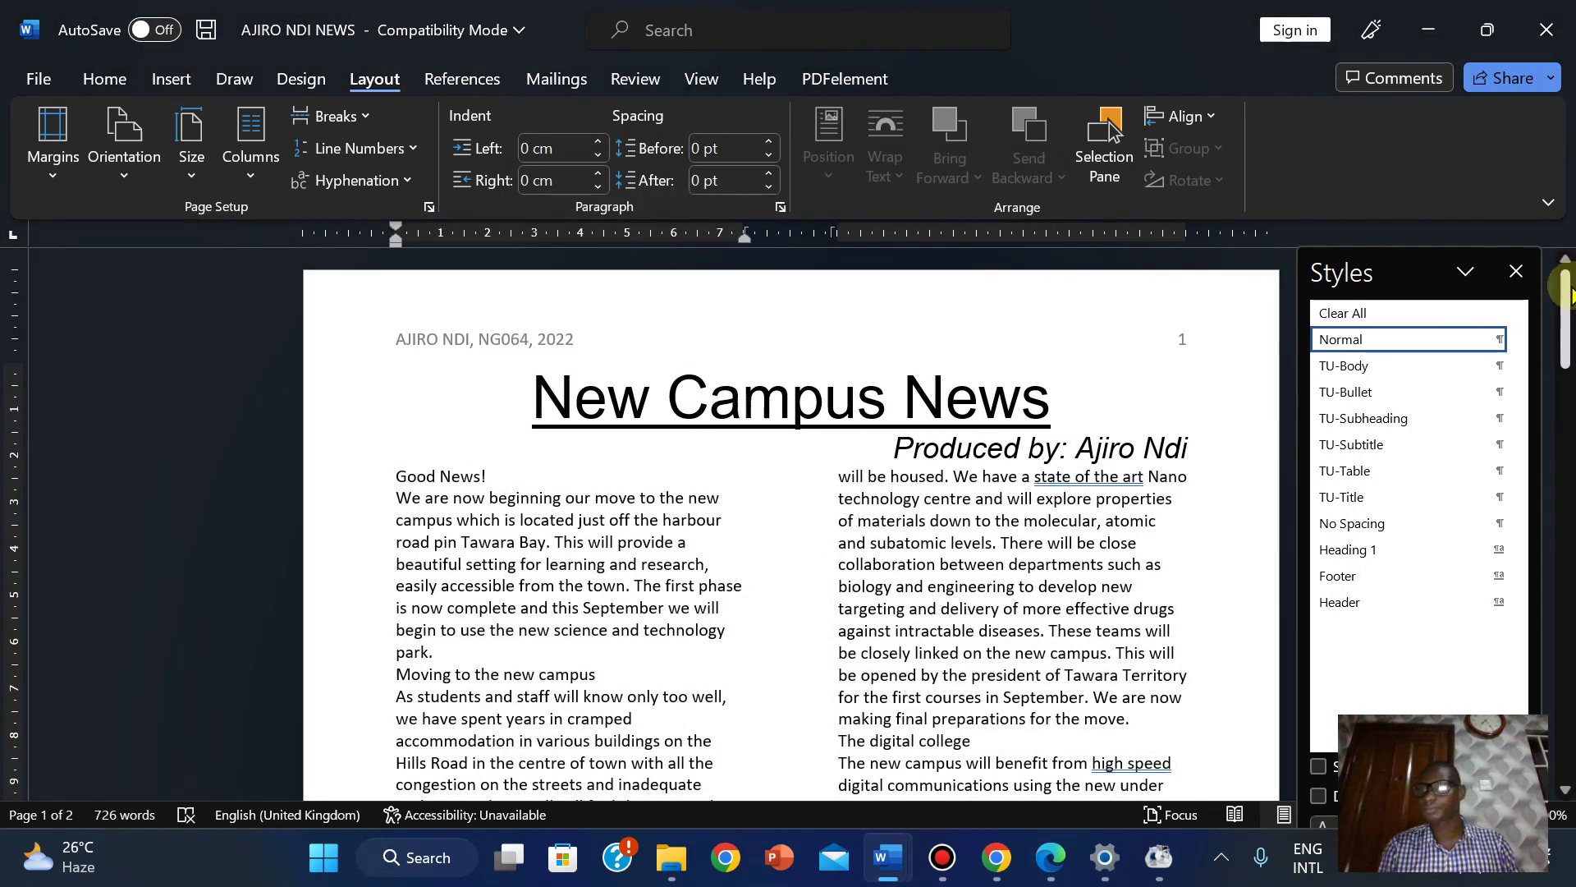
pyautogui.moveTo(1564, 295)
pyautogui.mouseDown()
pyautogui.moveTo(1564, 333)
pyautogui.moveTo(1564, 287)
pyautogui.mouseUp()
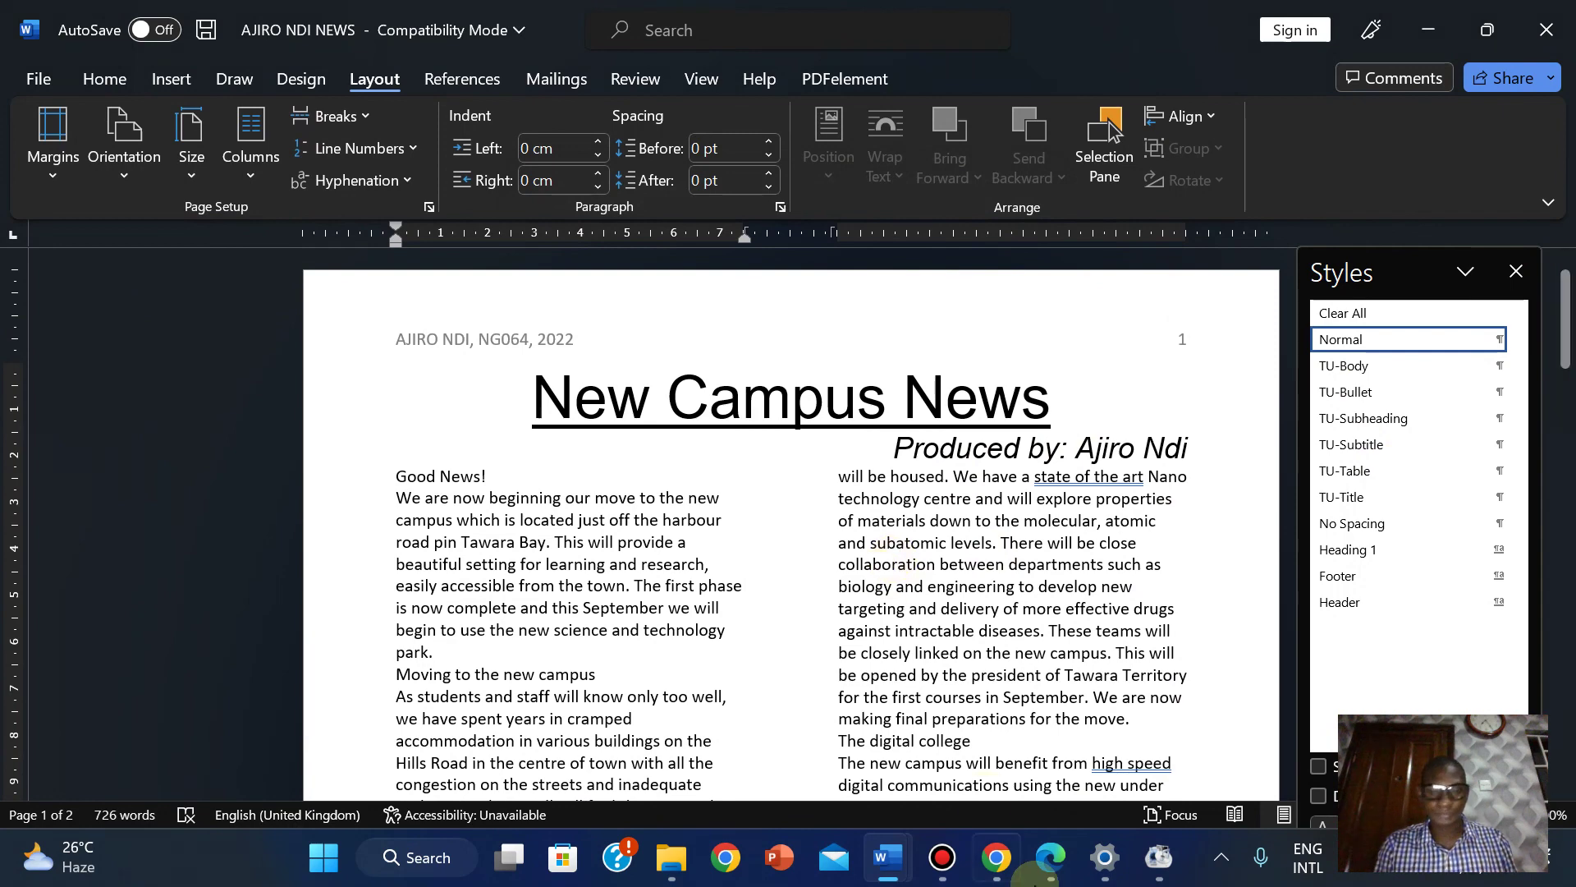
pyautogui.click(1040, 877)
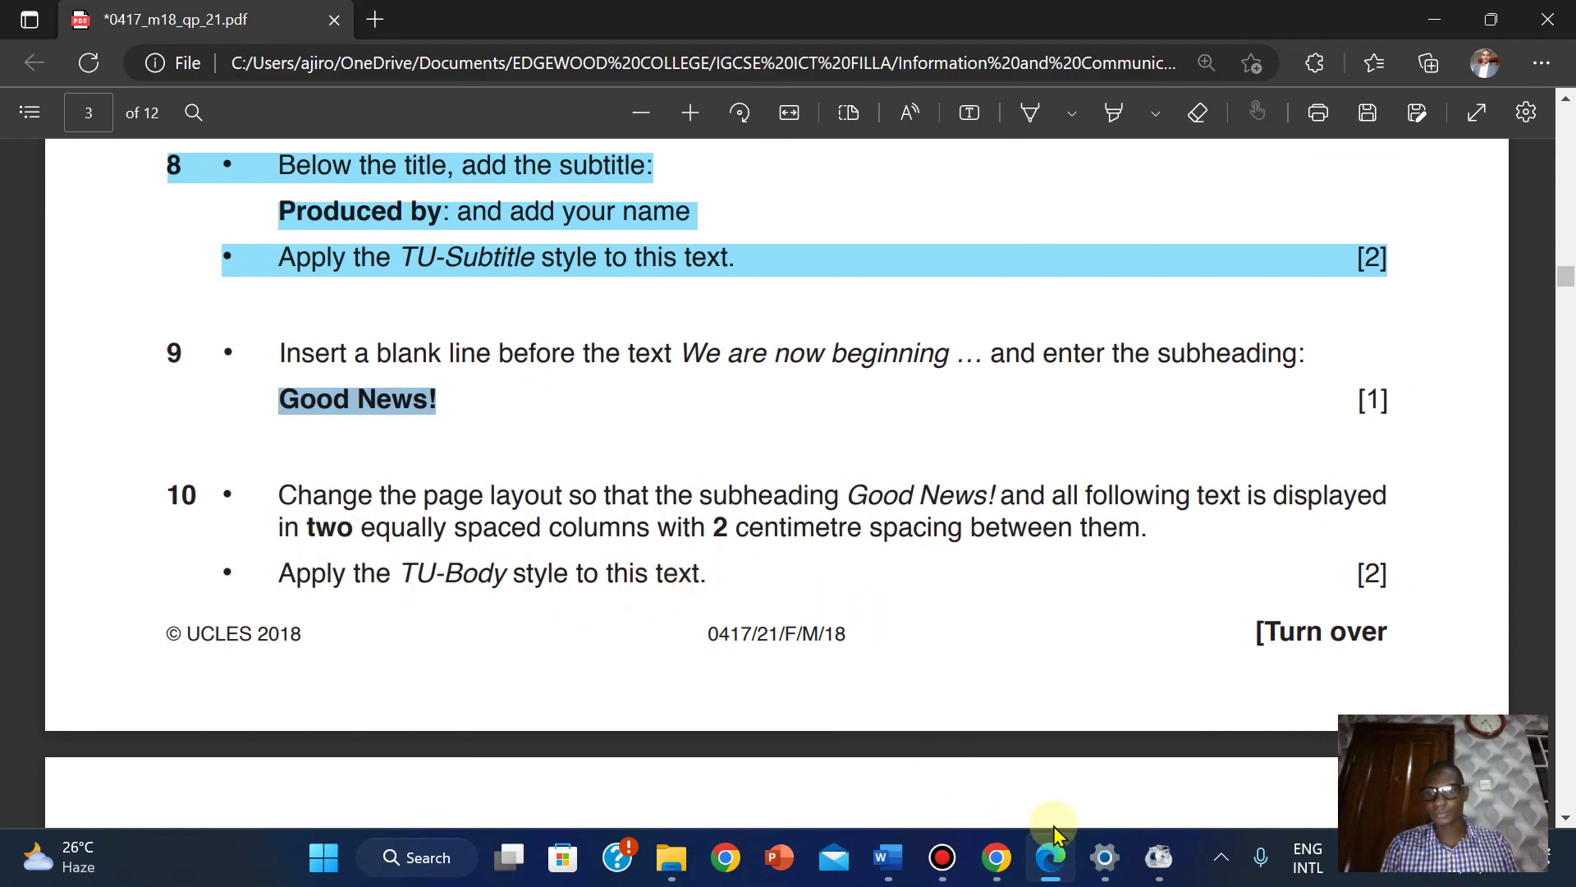
# Apply the TU-Body style to the two-column text from Good News! onward.
pyautogui.click(1054, 862)
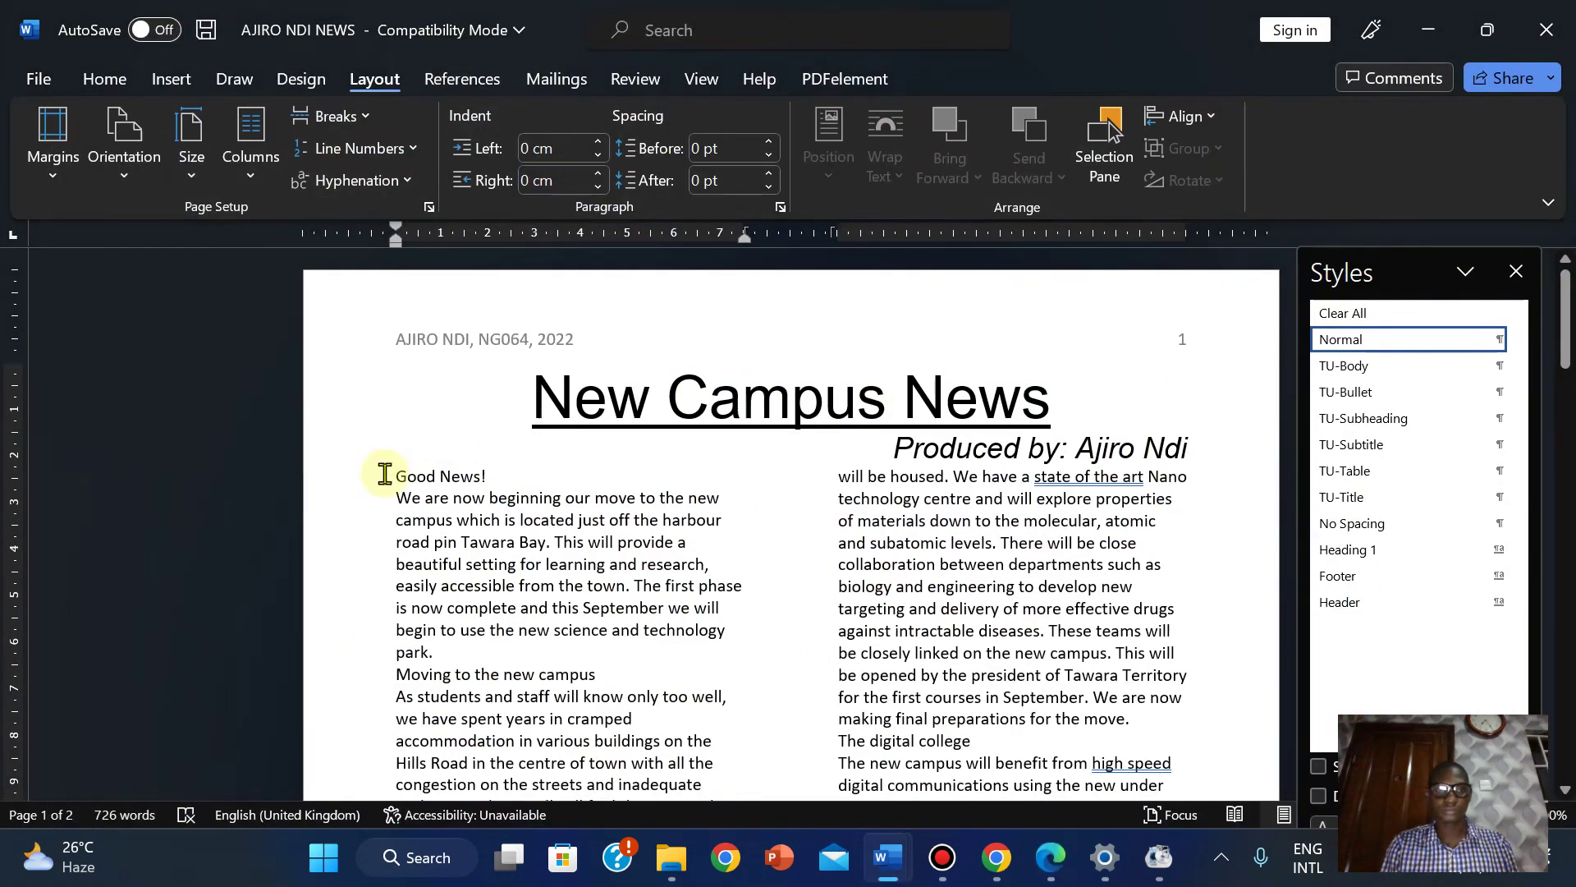
pyautogui.moveTo(392, 464); pyautogui.dragTo(803, 552)
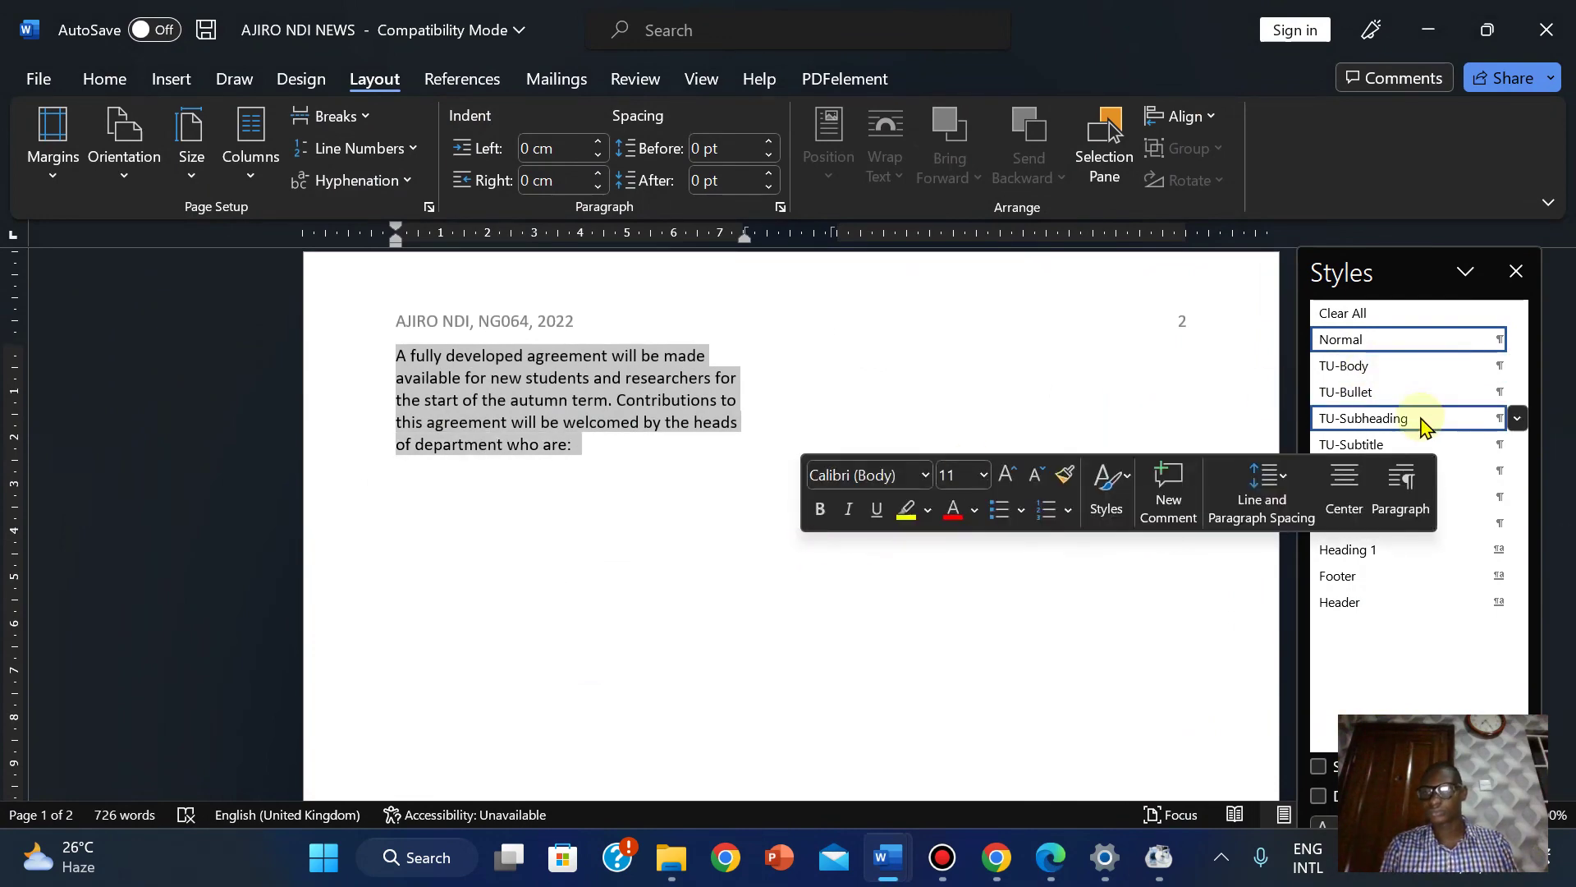
pyautogui.click(1363, 365)
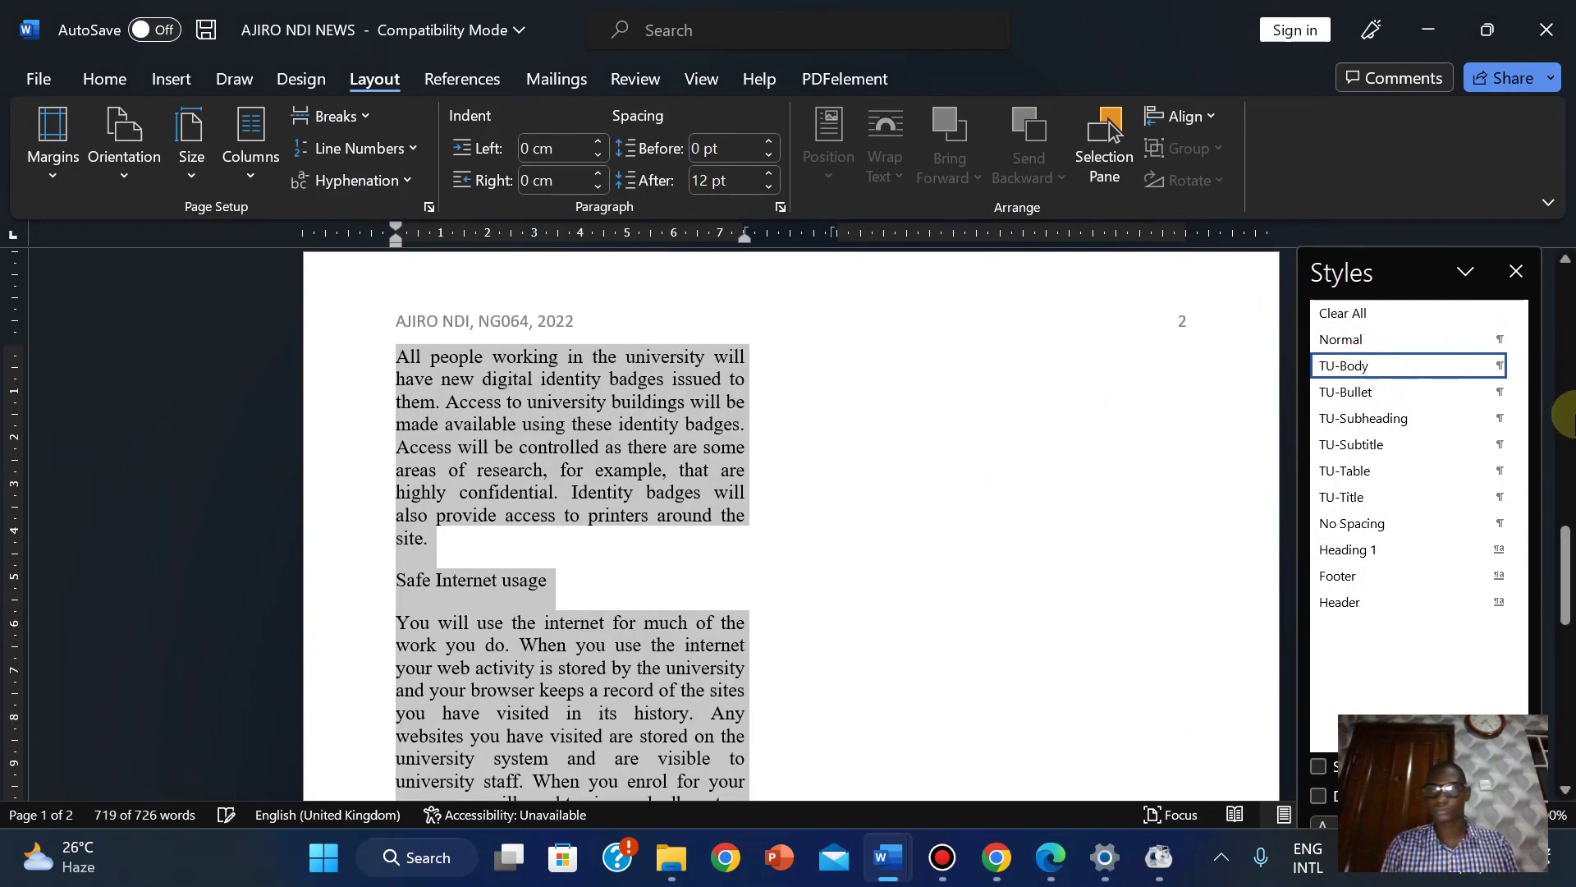
pyautogui.moveTo(1565, 591); pyautogui.dragTo(1542, 339)
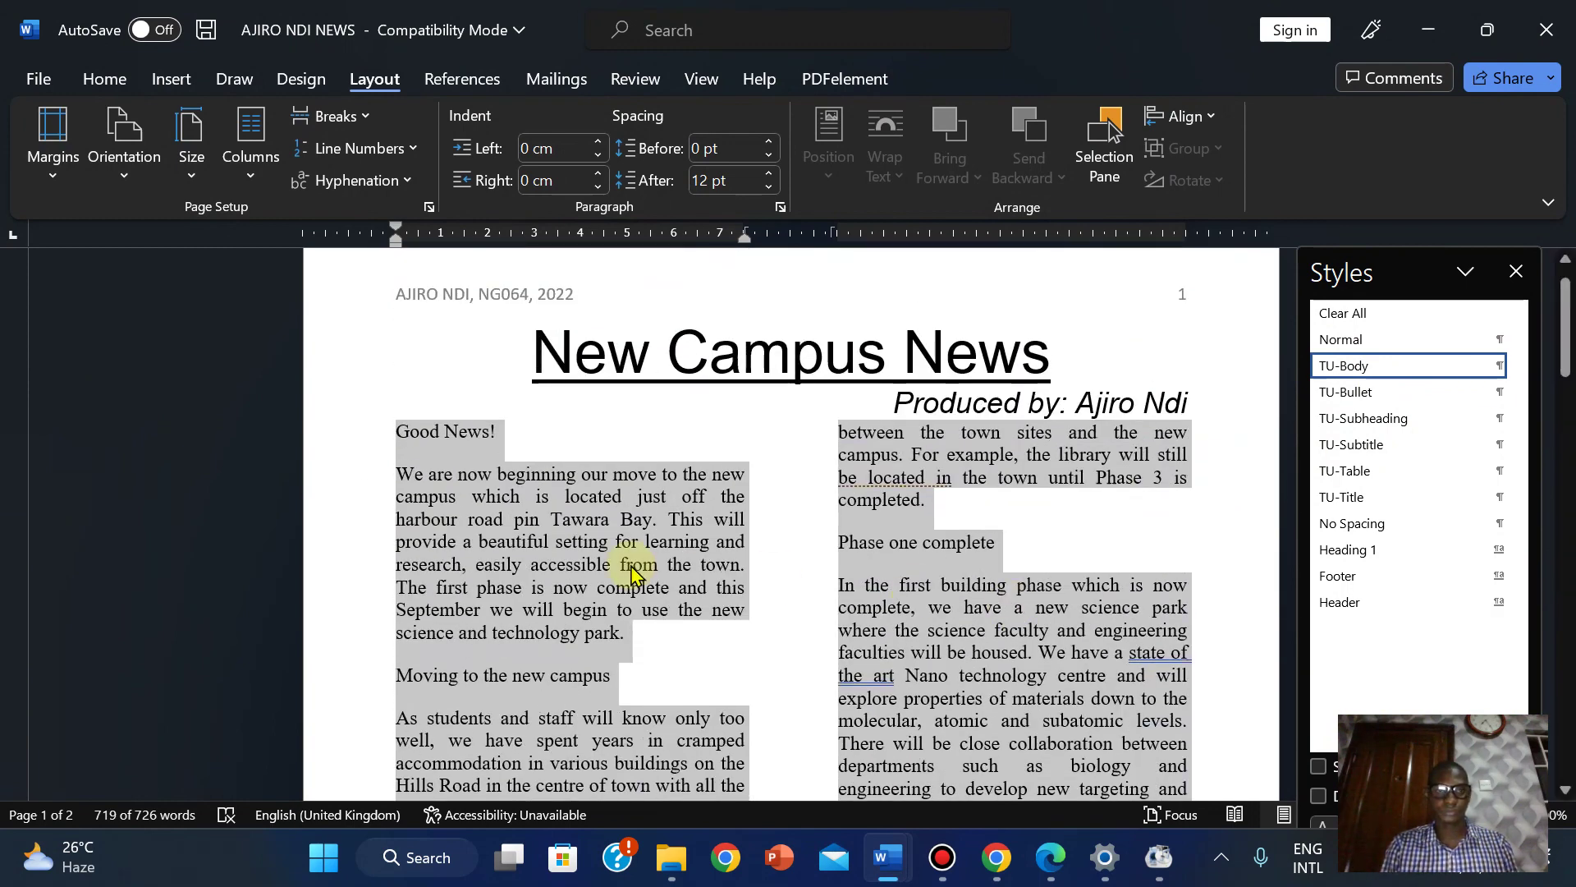
pyautogui.click(736, 622)
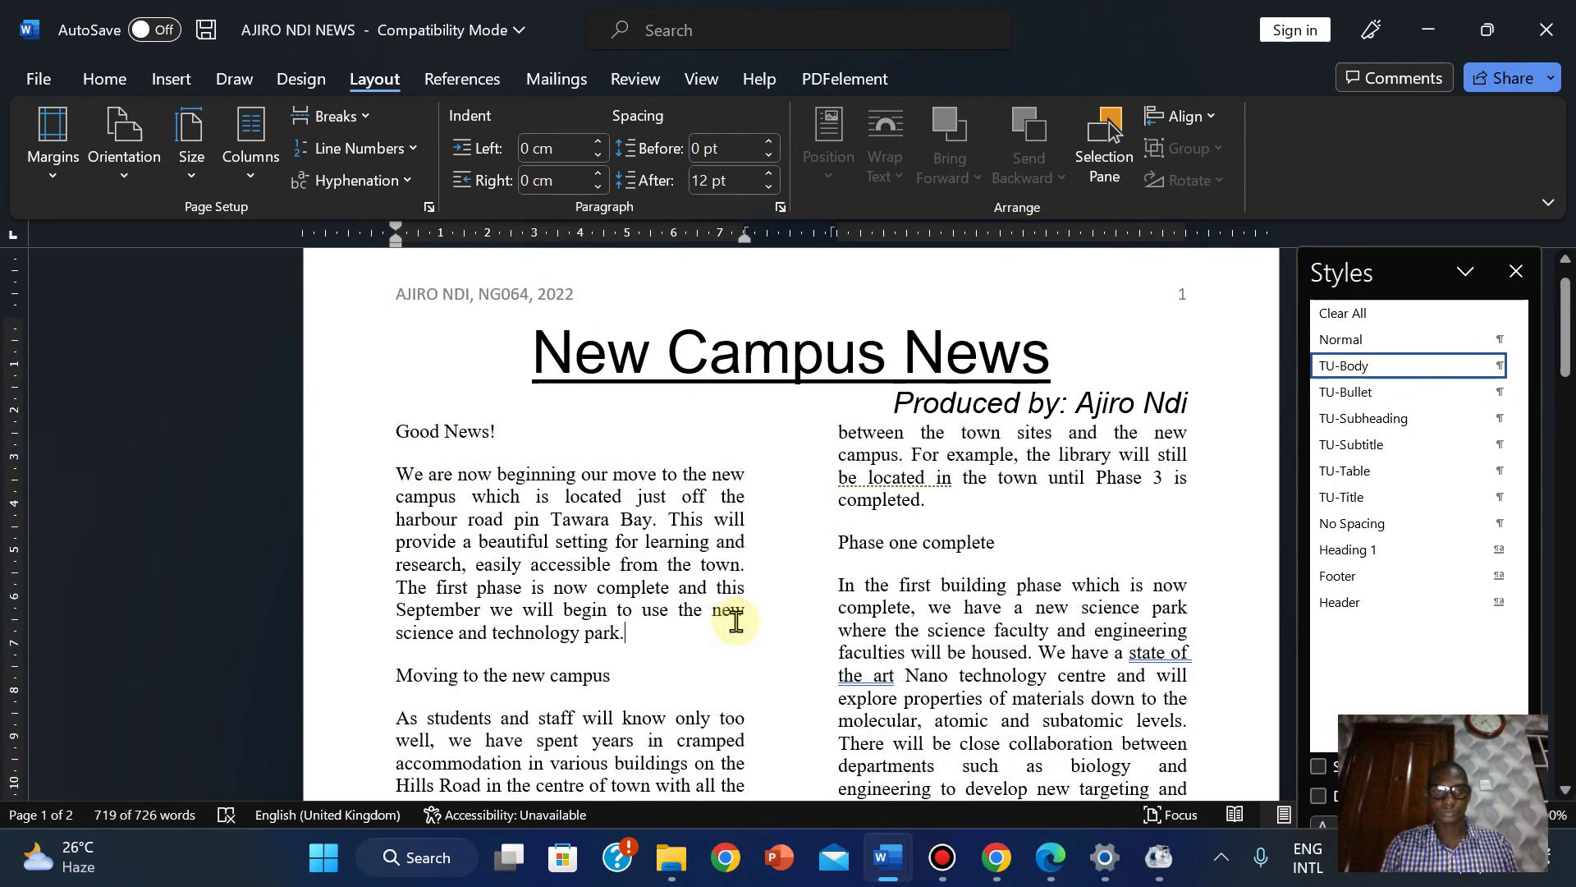
pyautogui.click(1051, 857)
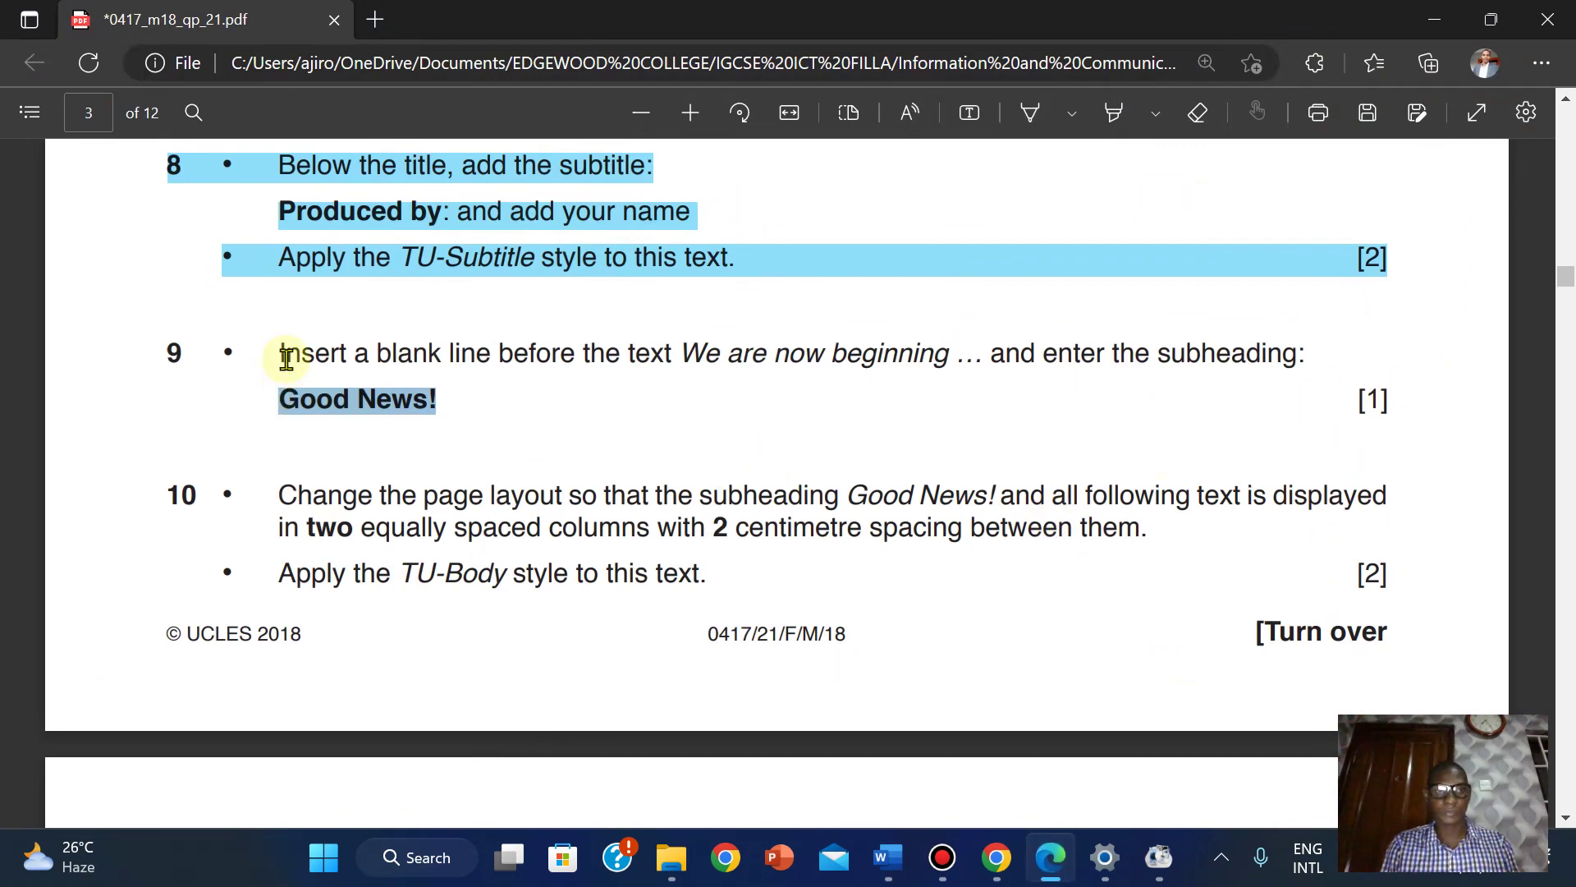
# Highlight questions 9 and 10 as done and scroll to question 11 on page 4.
pyautogui.click(1115, 113)
pyautogui.moveTo(160, 341); pyautogui.dragTo(1392, 579)
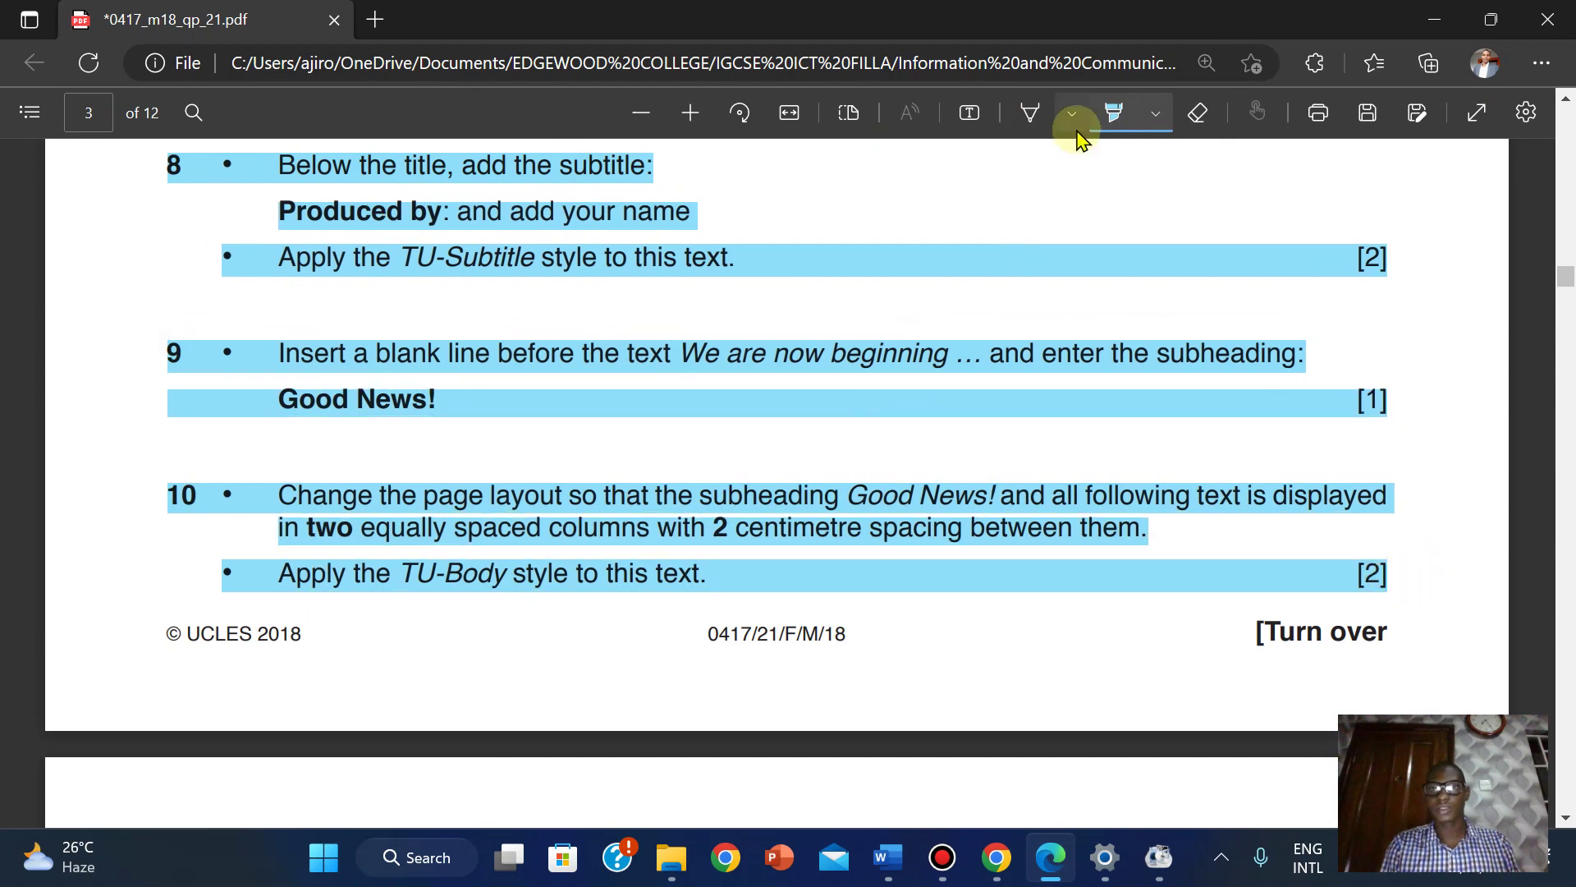
pyautogui.click(1115, 112)
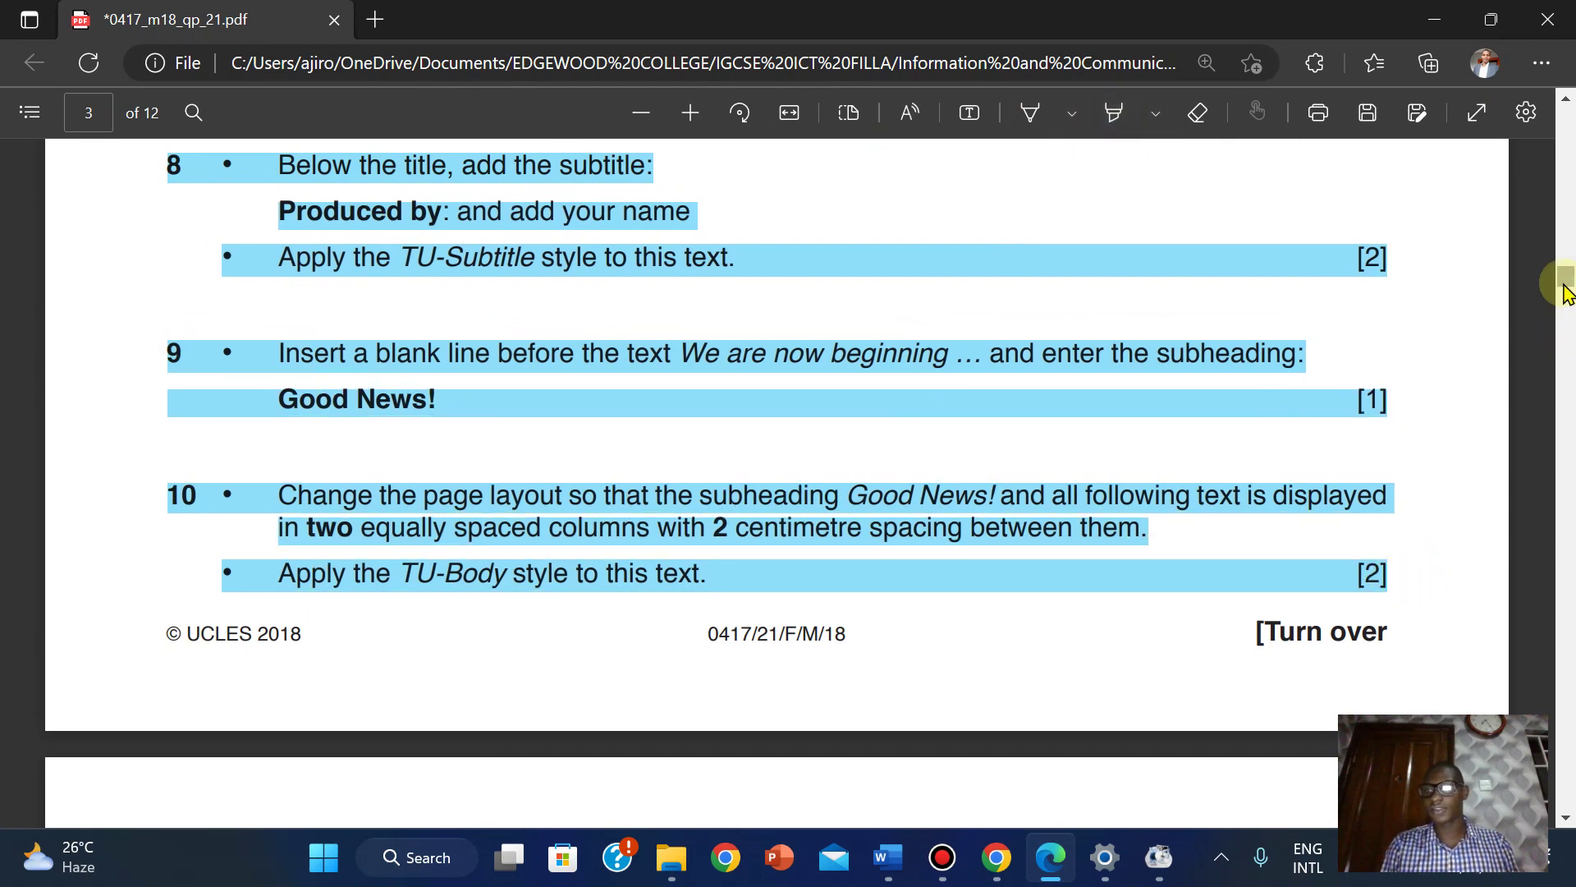
pyautogui.moveTo(1559, 299); pyautogui.dragTo(1568, 320)
pyautogui.moveTo(1566, 316)
pyautogui.mouseDown()
pyautogui.moveTo(1562, 291)
pyautogui.moveTo(1565, 306)
pyautogui.mouseUp()
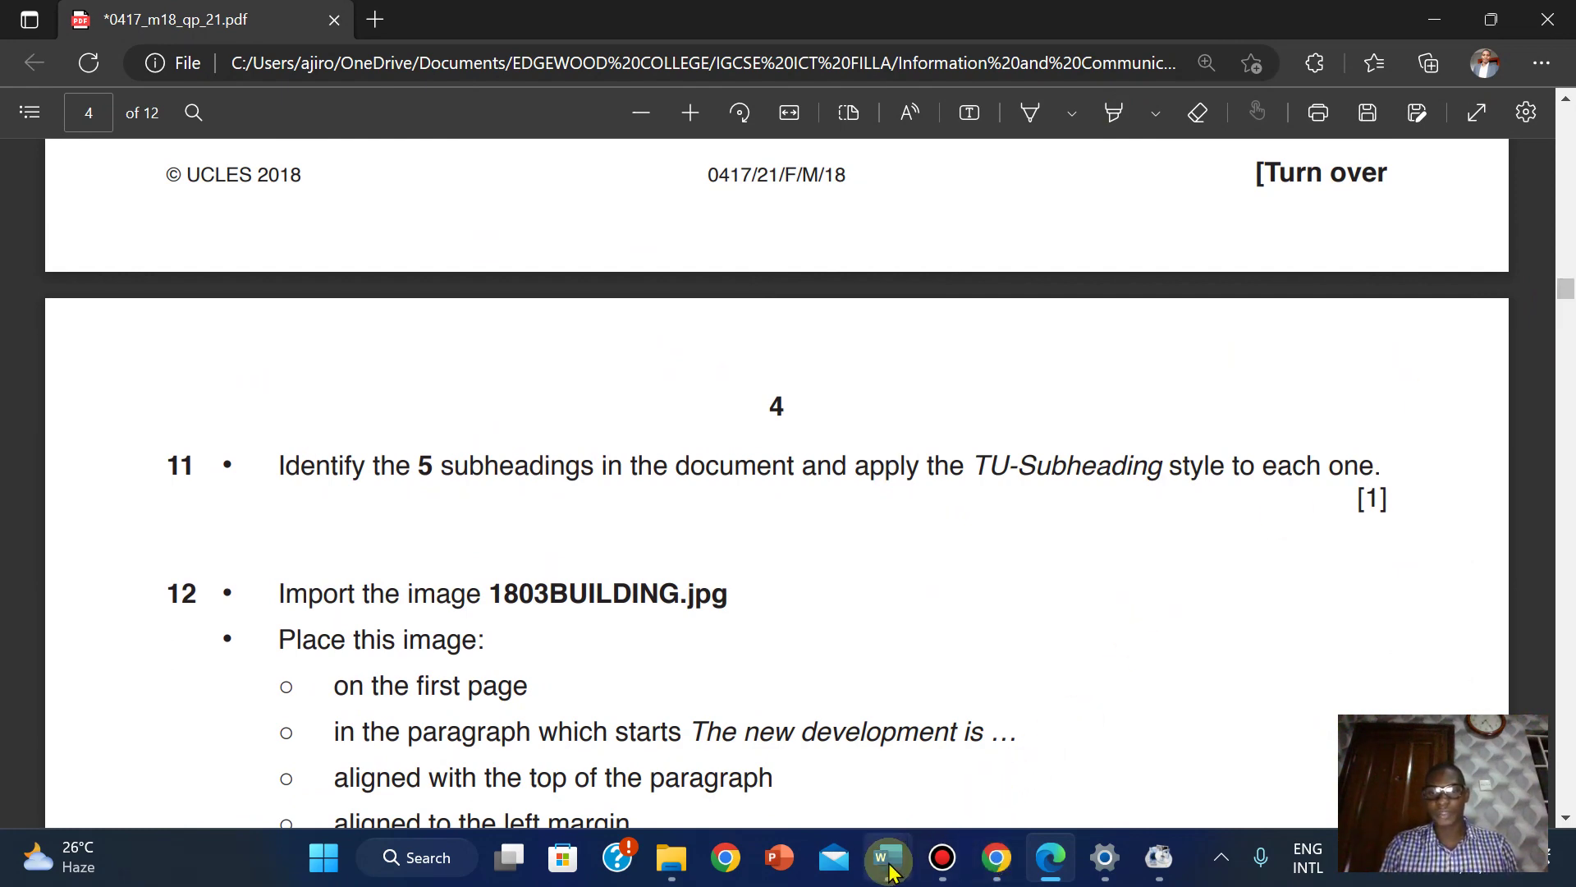
# Apply TU-Subheading to Good News!, Moving to the new campus, Phase one complete, The digital college, Safe Internet usage.
pyautogui.moveTo(889, 870)
pyautogui.click(1059, 731)
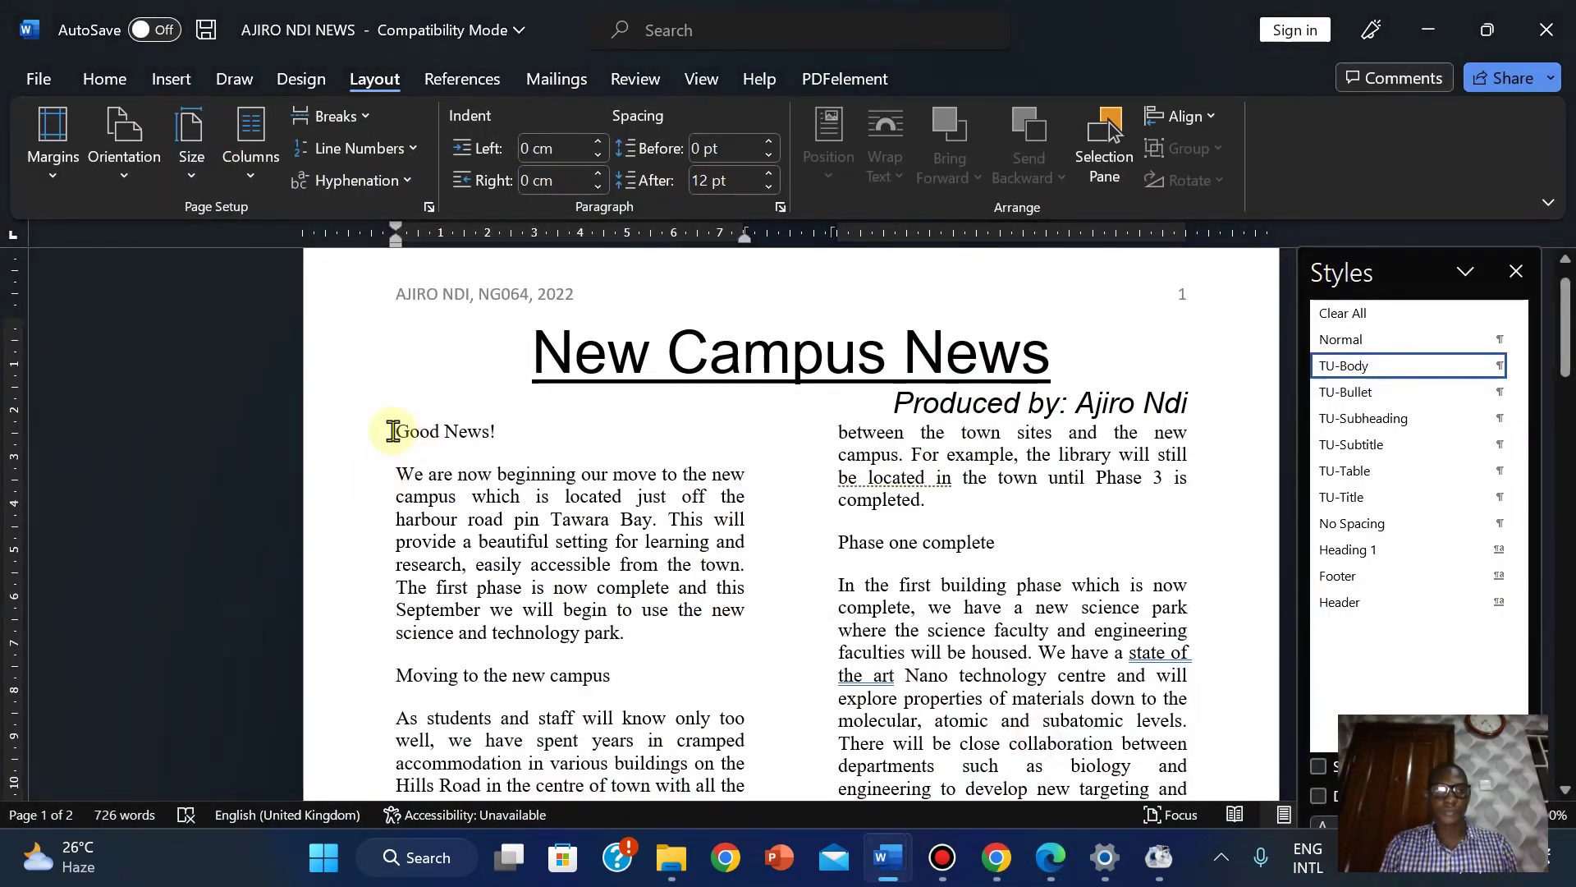
pyautogui.moveTo(393, 431); pyautogui.dragTo(503, 429)
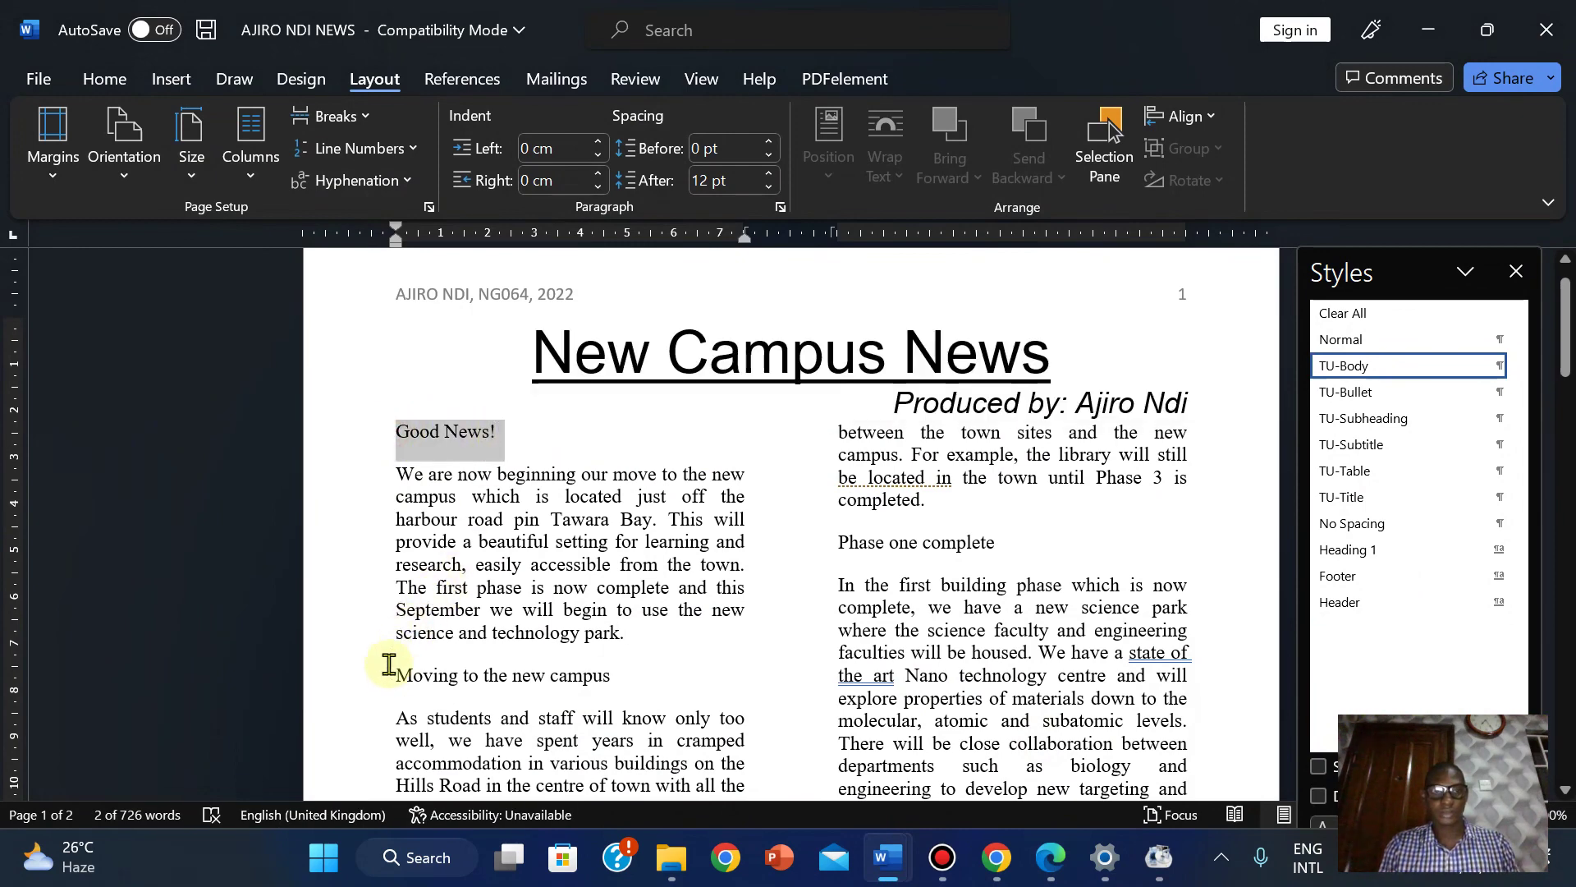
pyautogui.moveTo(400, 682); pyautogui.dragTo(631, 671)
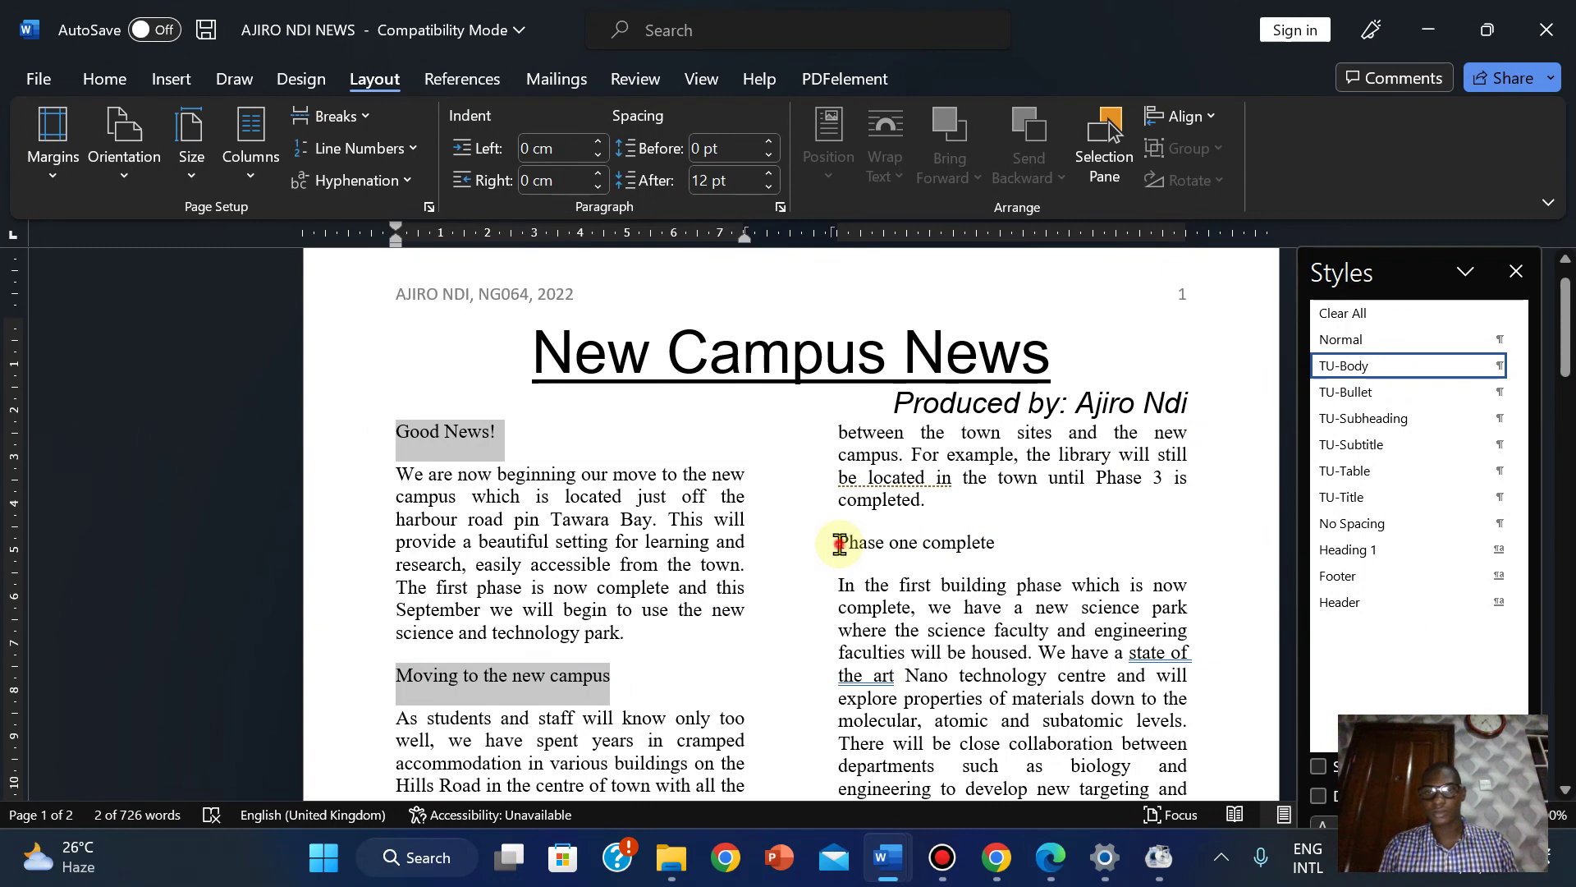
pyautogui.moveTo(839, 544); pyautogui.dragTo(991, 534)
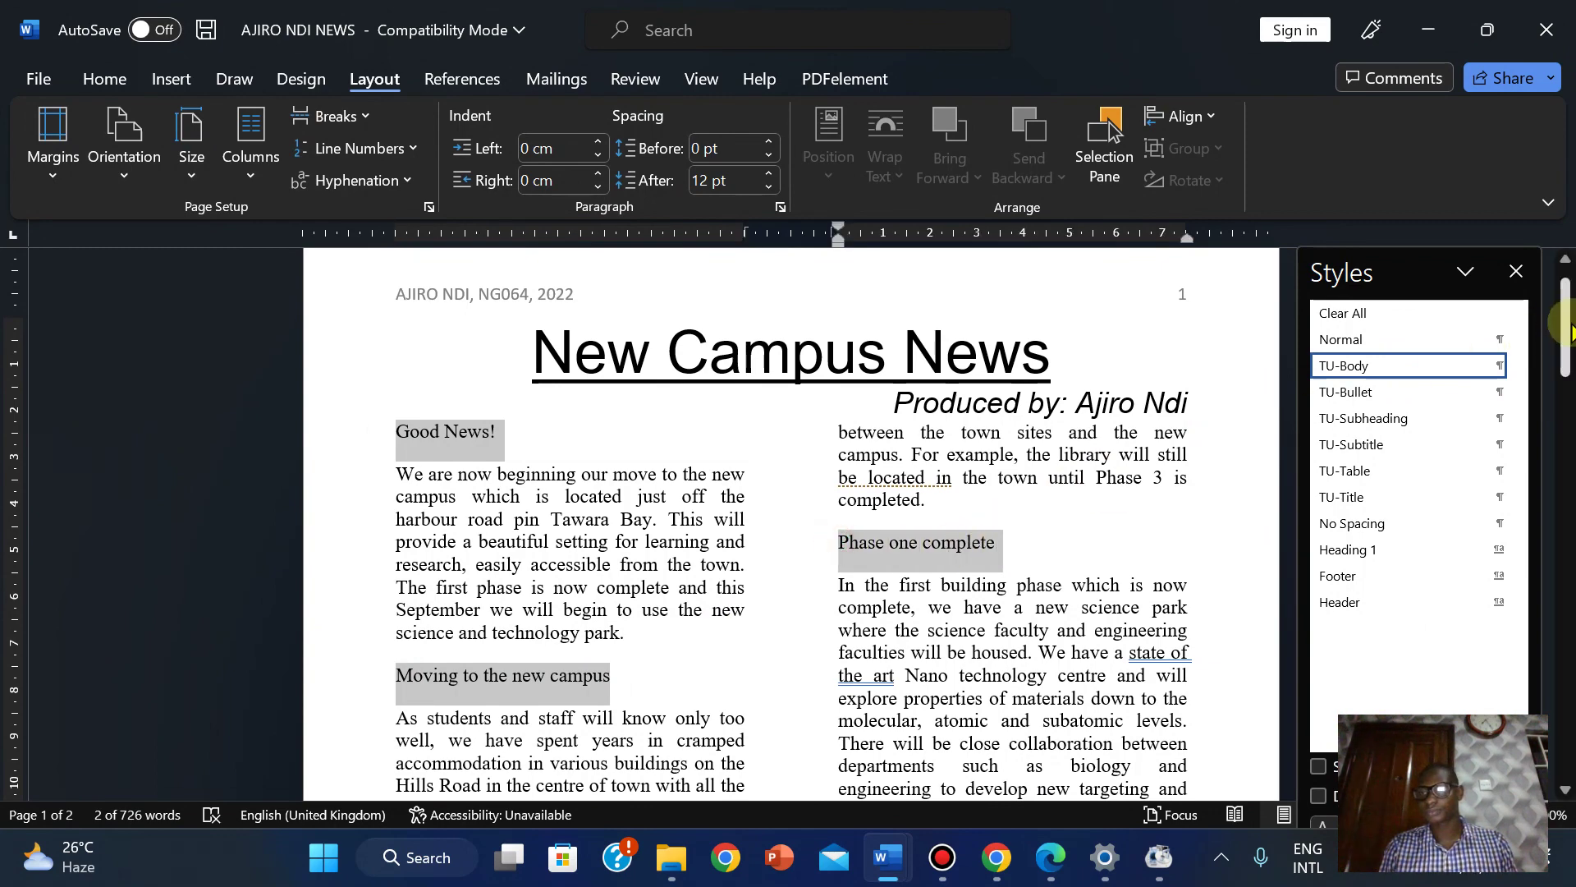
pyautogui.moveTo(1568, 333); pyautogui.dragTo(1568, 439)
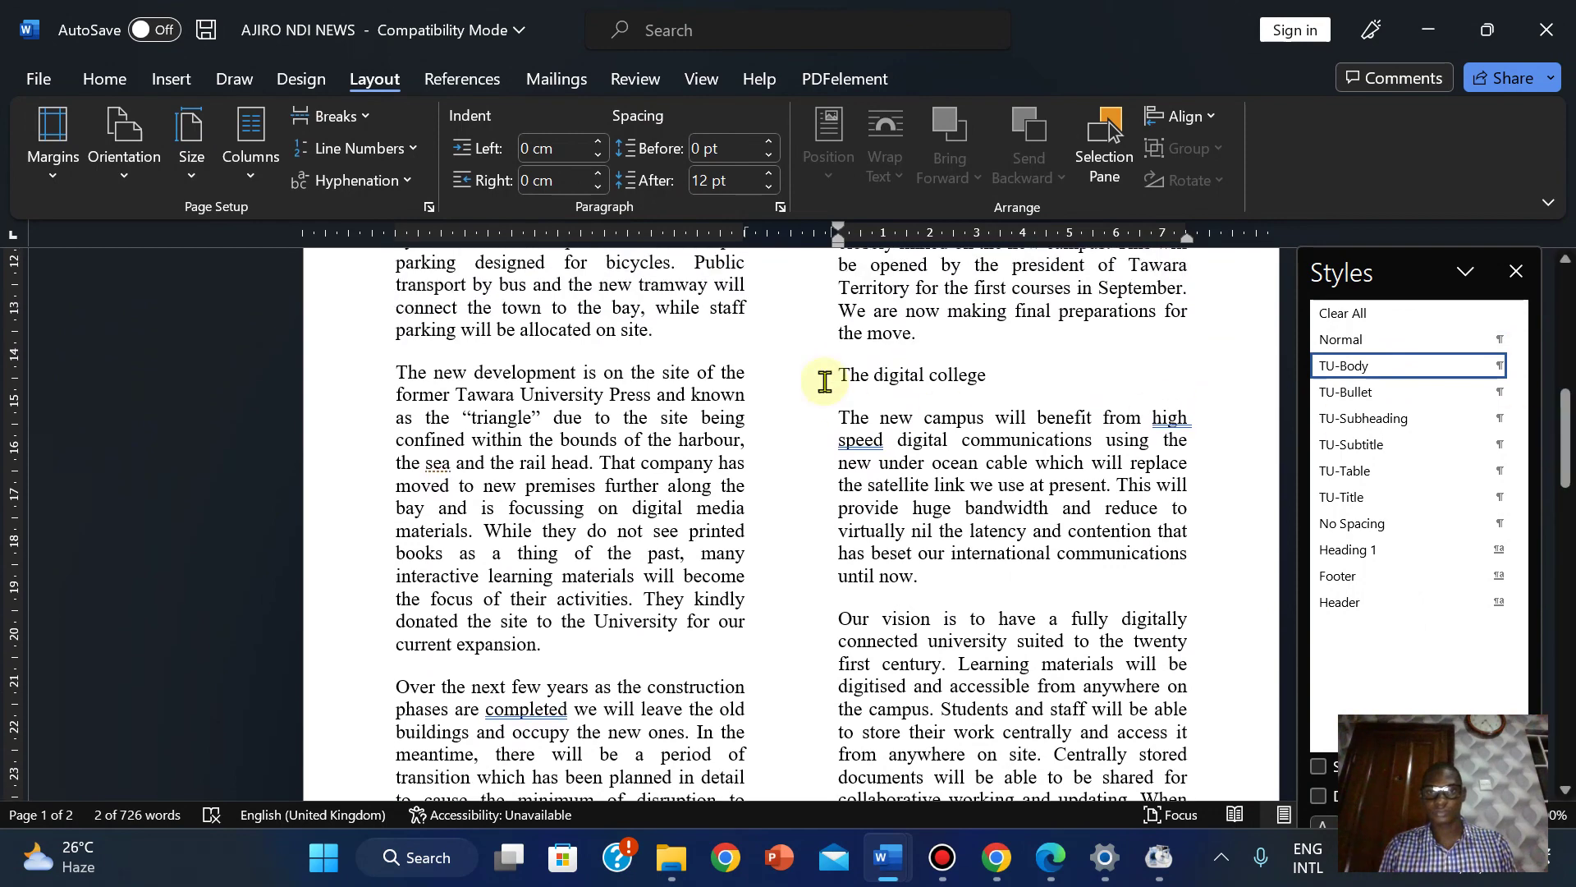
pyautogui.moveTo(843, 379); pyautogui.dragTo(980, 380)
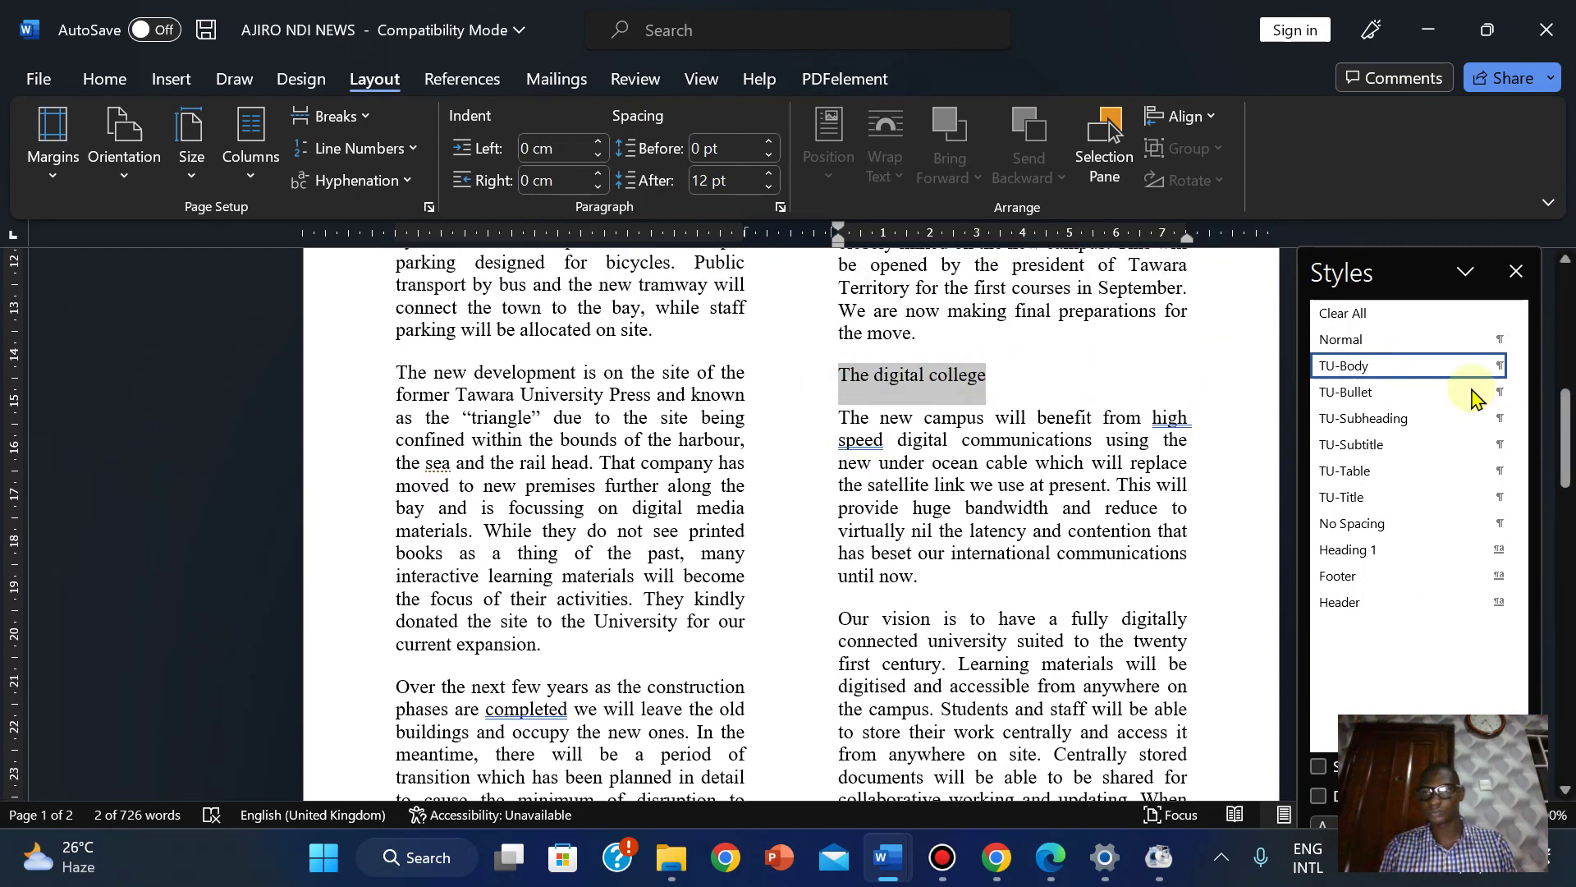
pyautogui.moveTo(1568, 437); pyautogui.dragTo(1564, 576)
pyautogui.moveTo(395, 413); pyautogui.dragTo(546, 414)
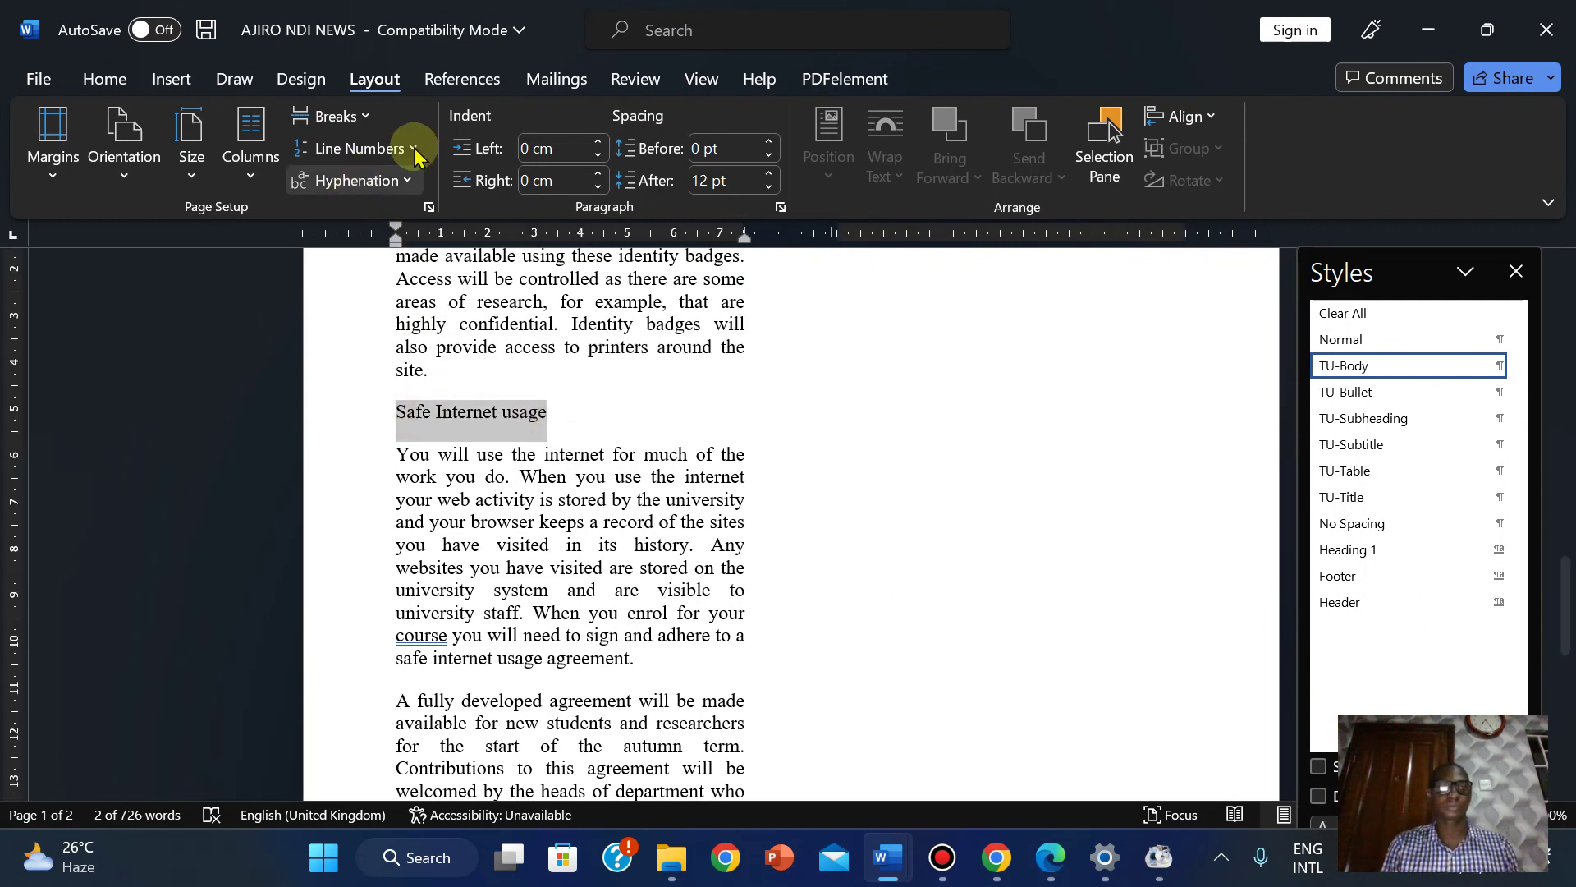
pyautogui.click(1395, 419)
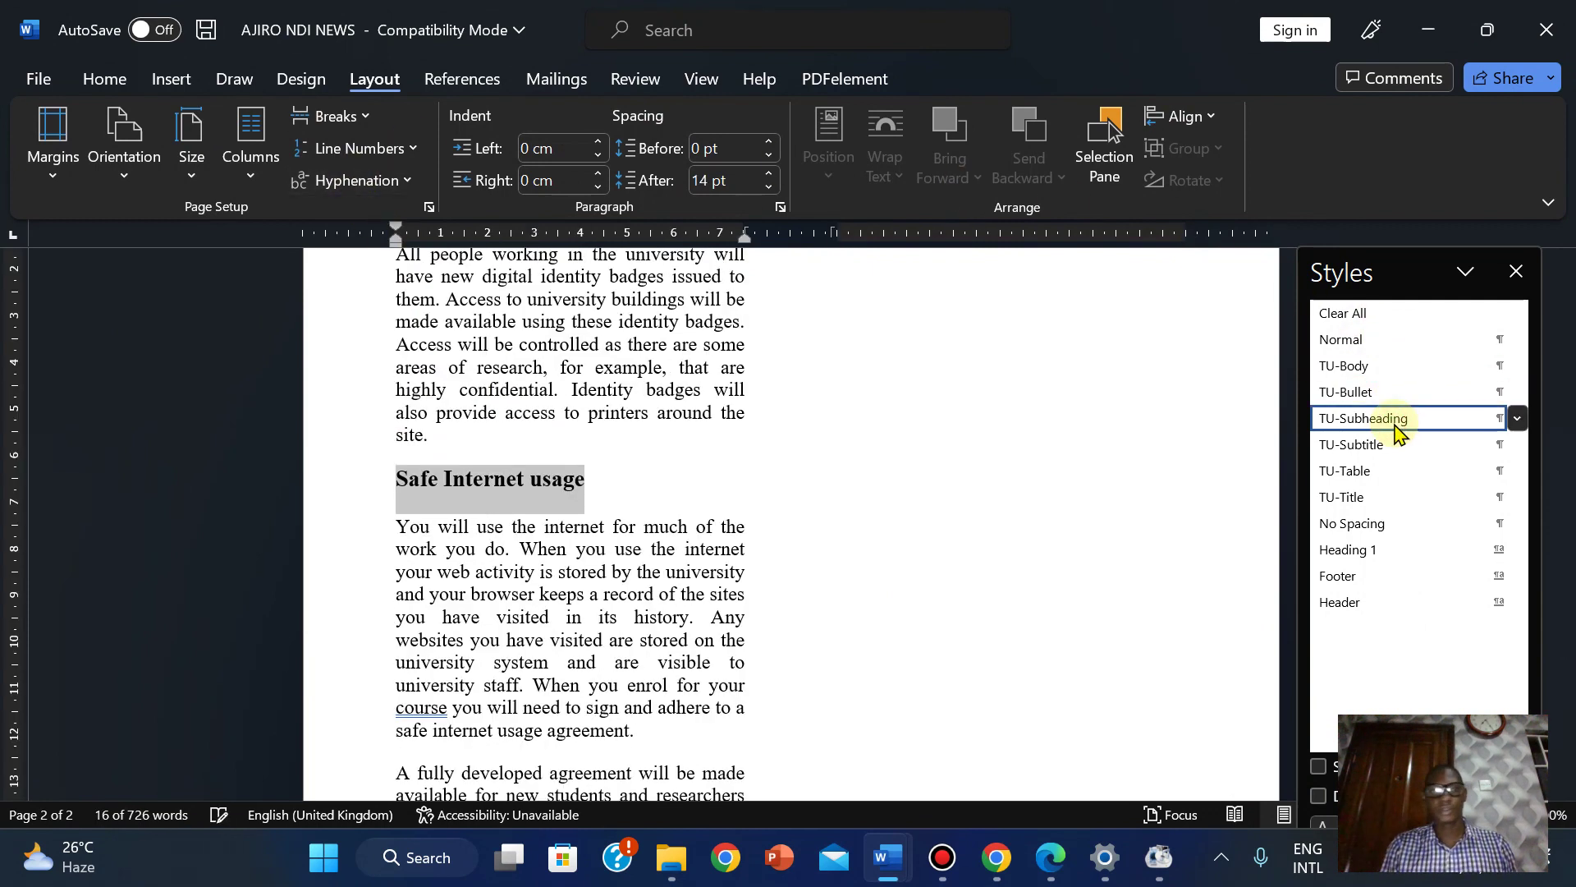
pyautogui.click(1048, 868)
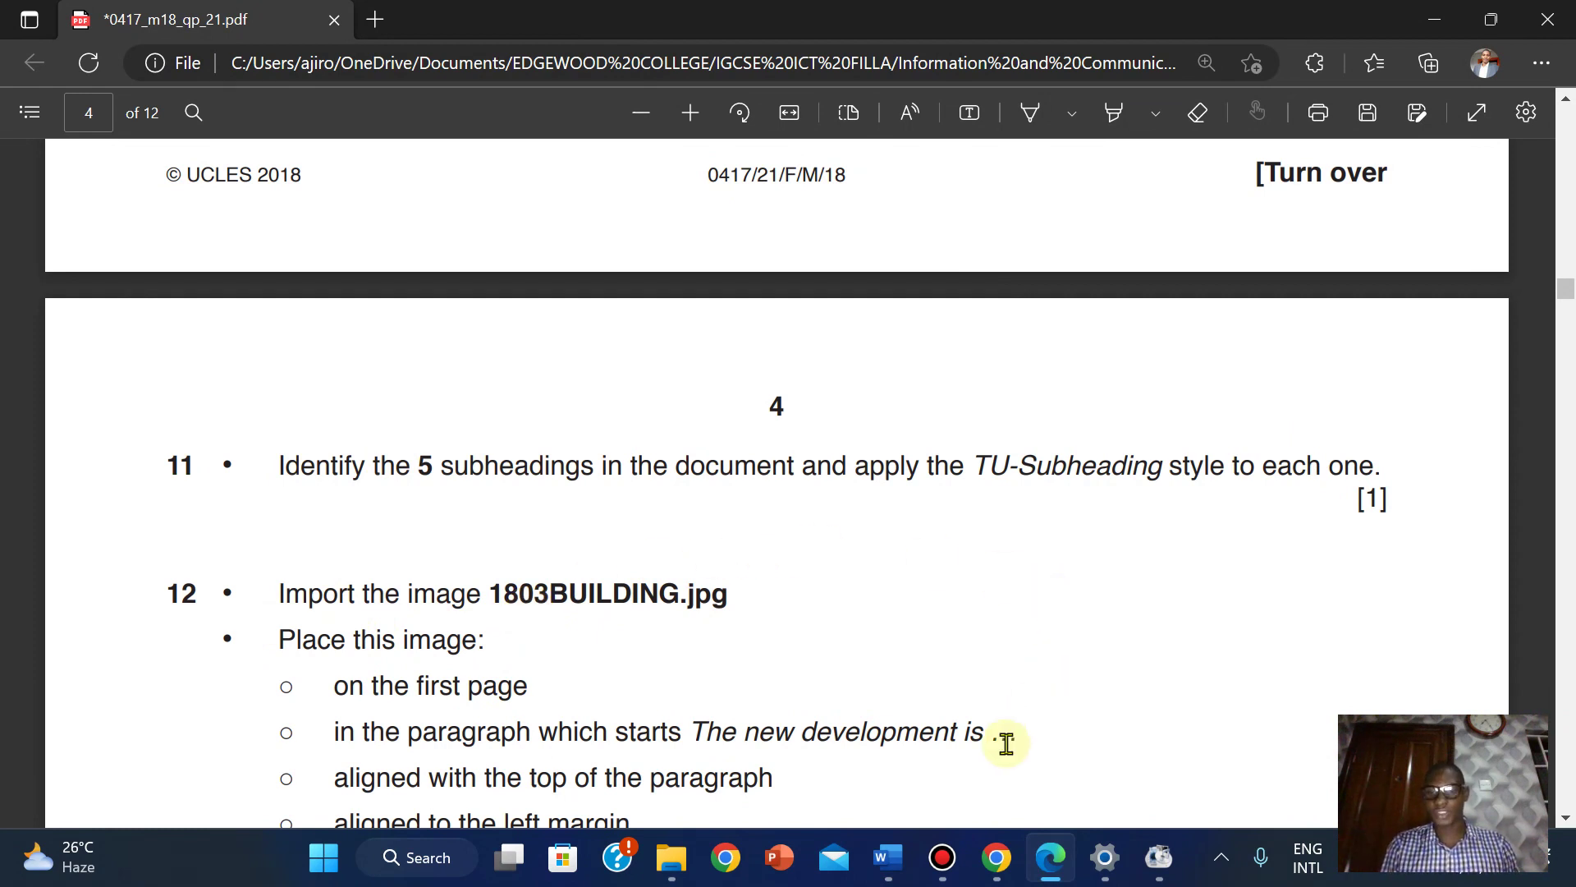
# Copy the phrase 'The new development is' from question 12 of the exam PDF.
pyautogui.moveTo(913, 864)
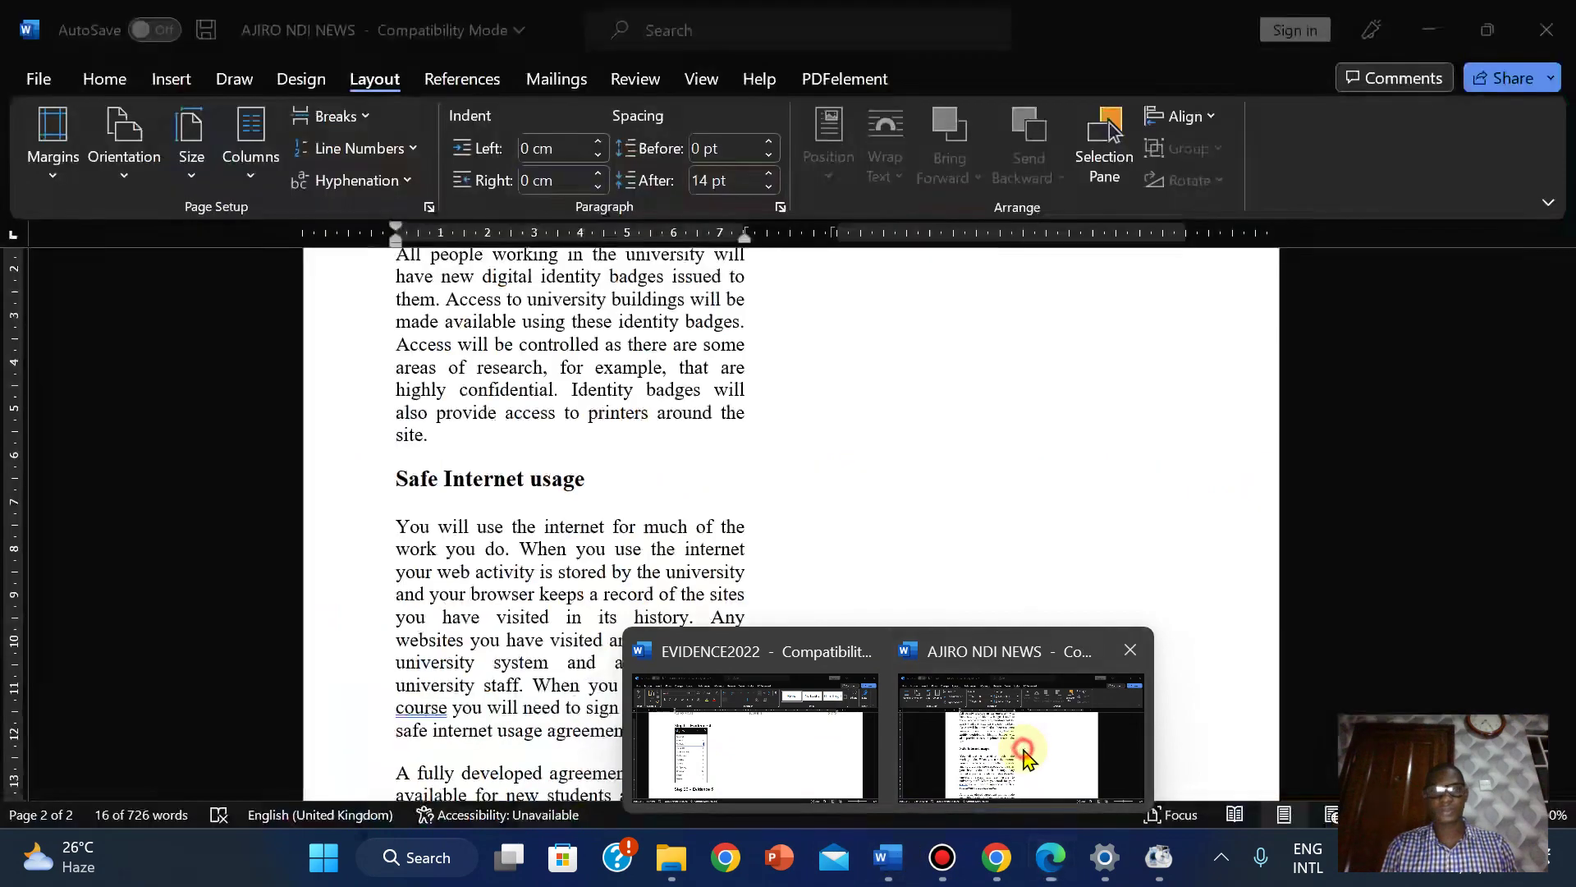
pyautogui.click(1020, 719)
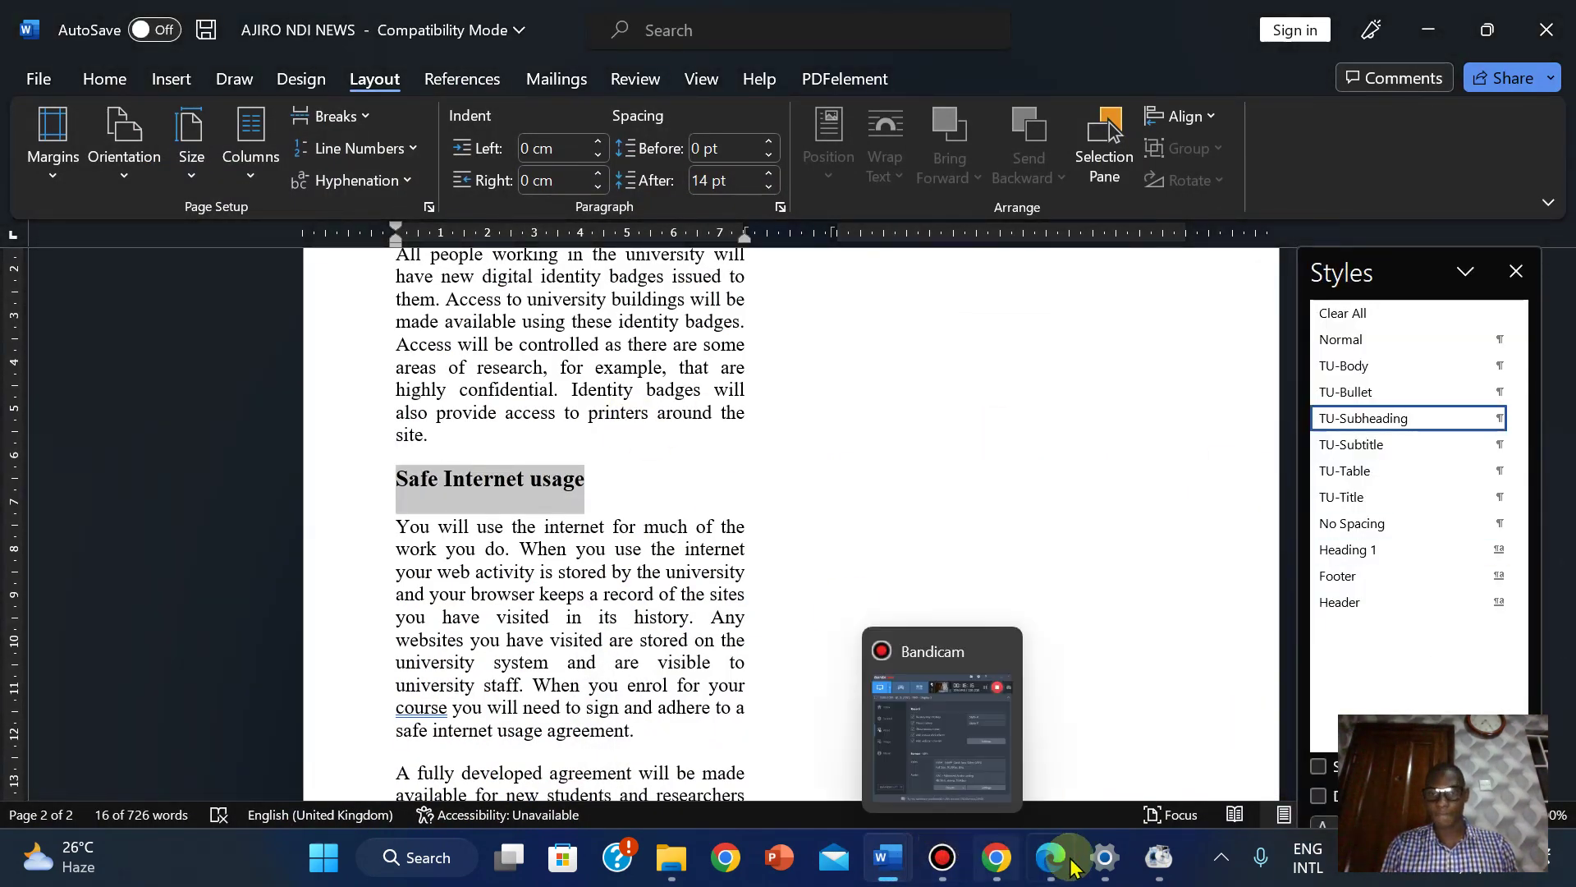
pyautogui.click(1042, 862)
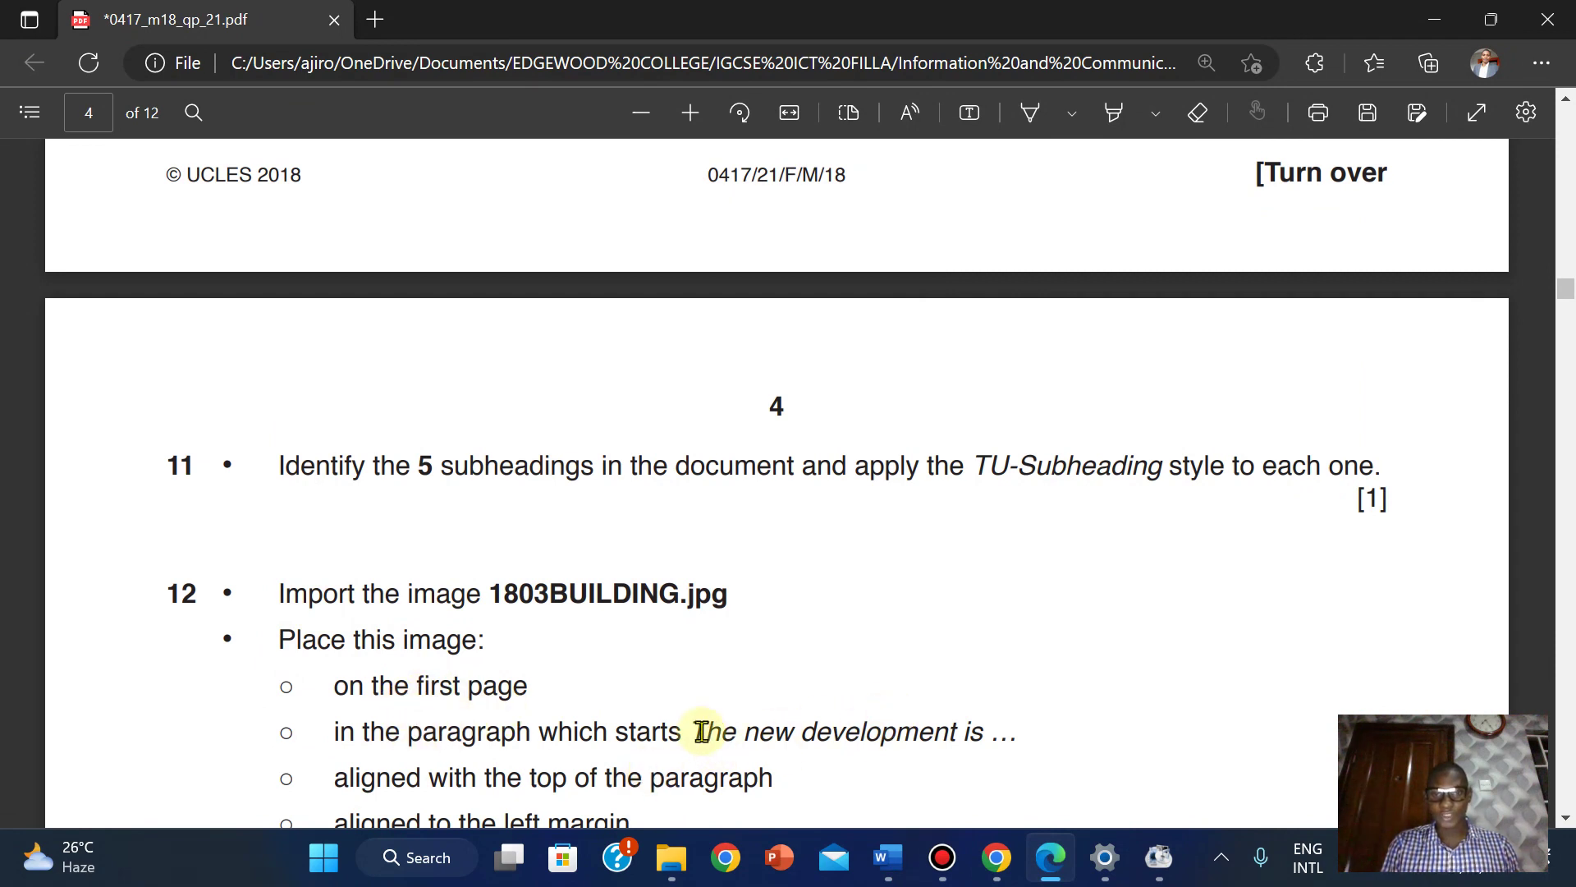
pyautogui.moveTo(696, 728); pyautogui.dragTo(985, 733)
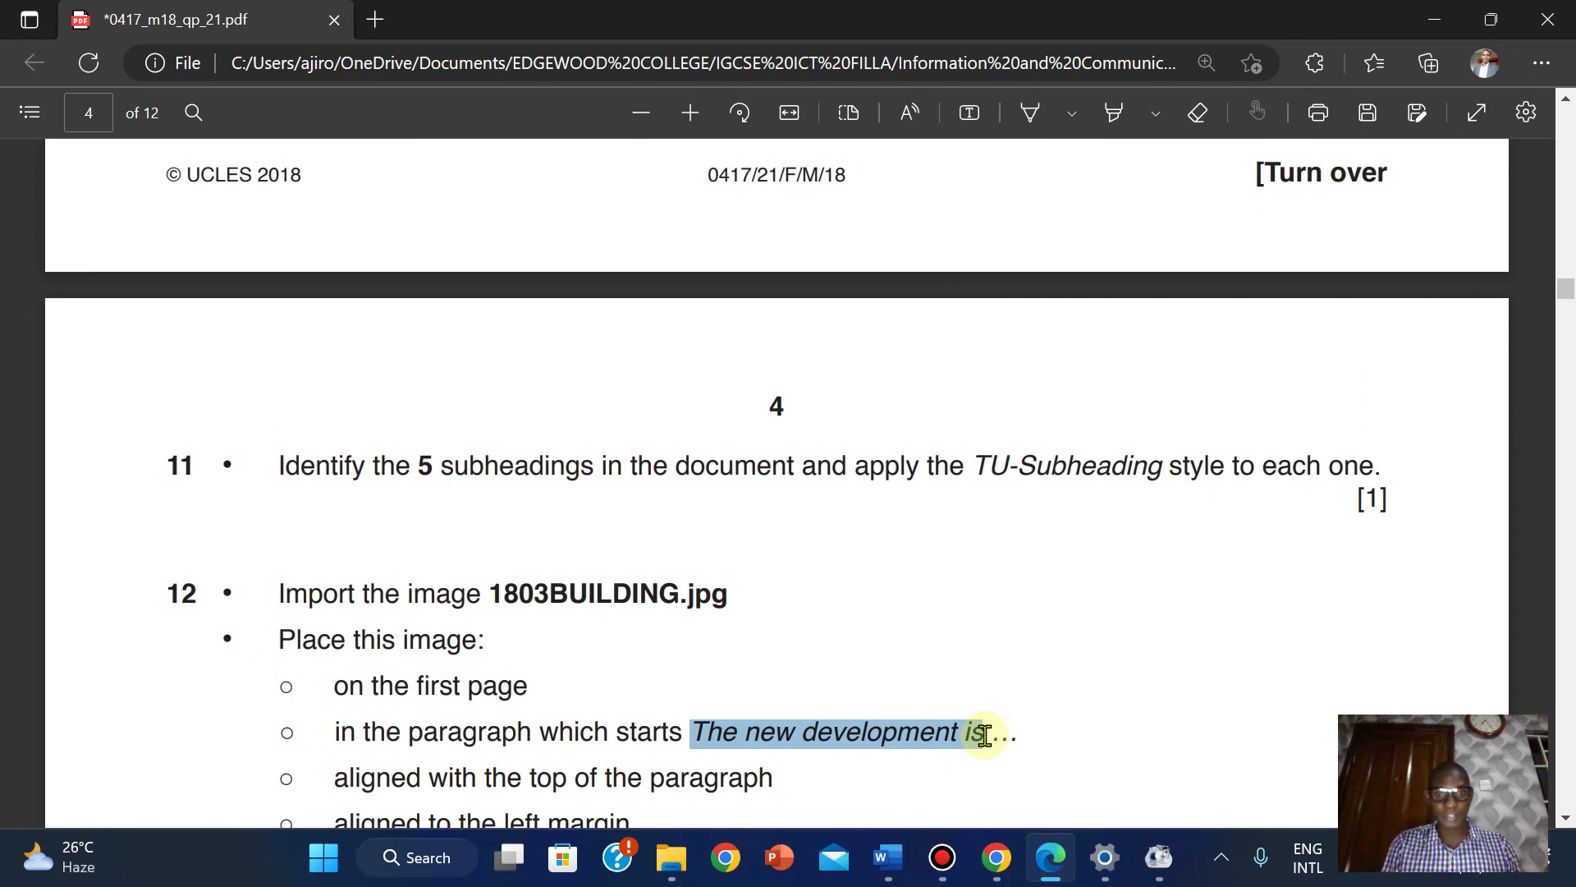
pyautogui.moveTo(985, 733); pyautogui.dragTo(985, 733)
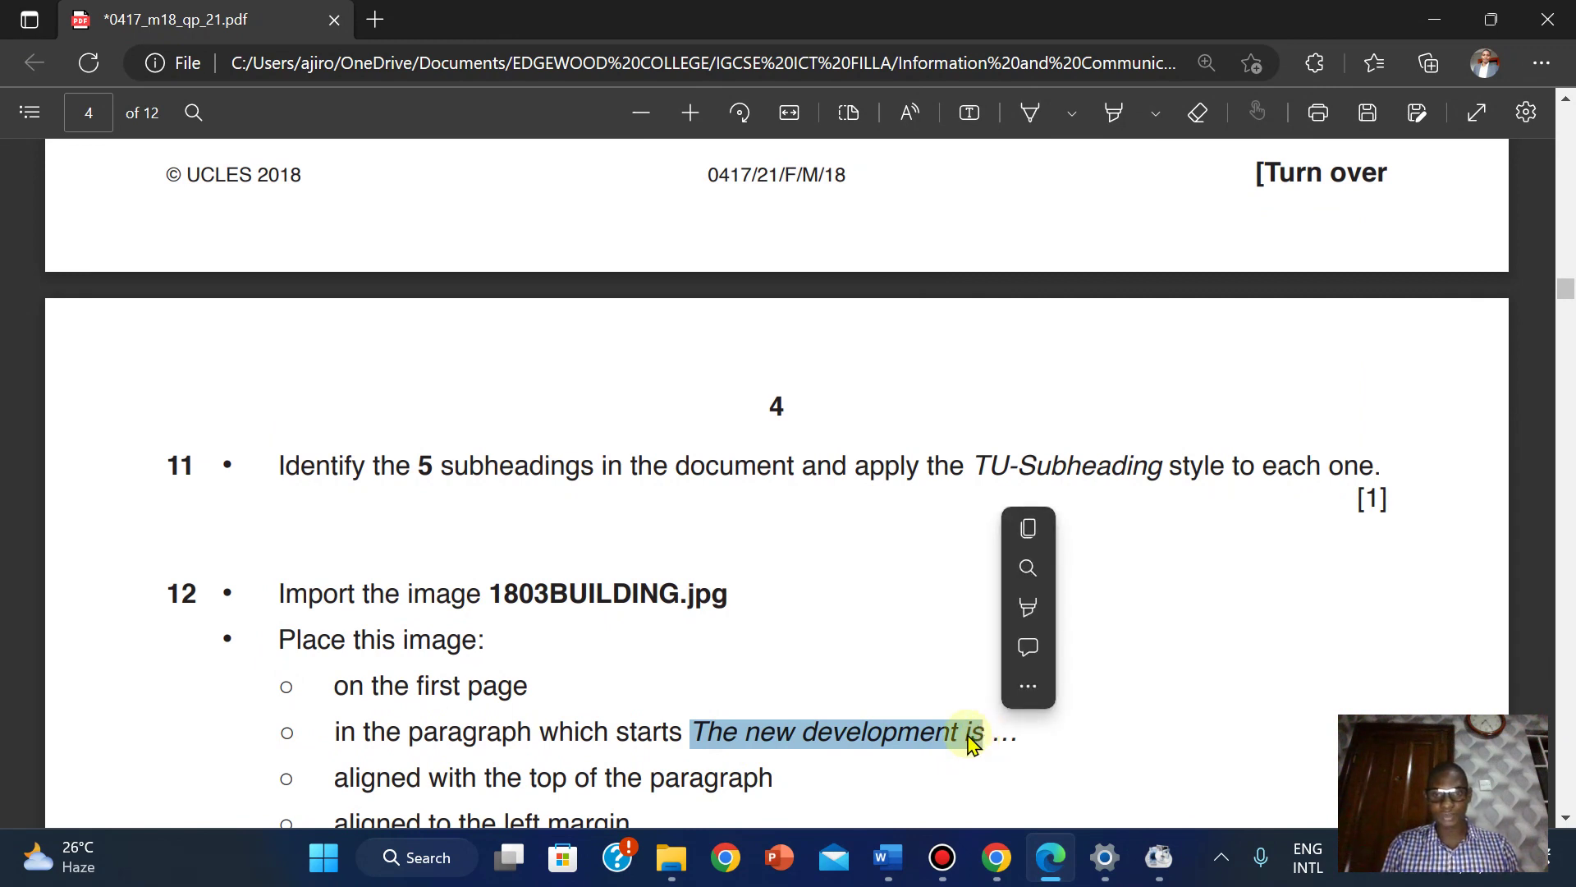
pyautogui.click(1037, 524)
# Back in the newsletter, close the Styles pane and scroll up to page 1.
pyautogui.moveTo(887, 857)
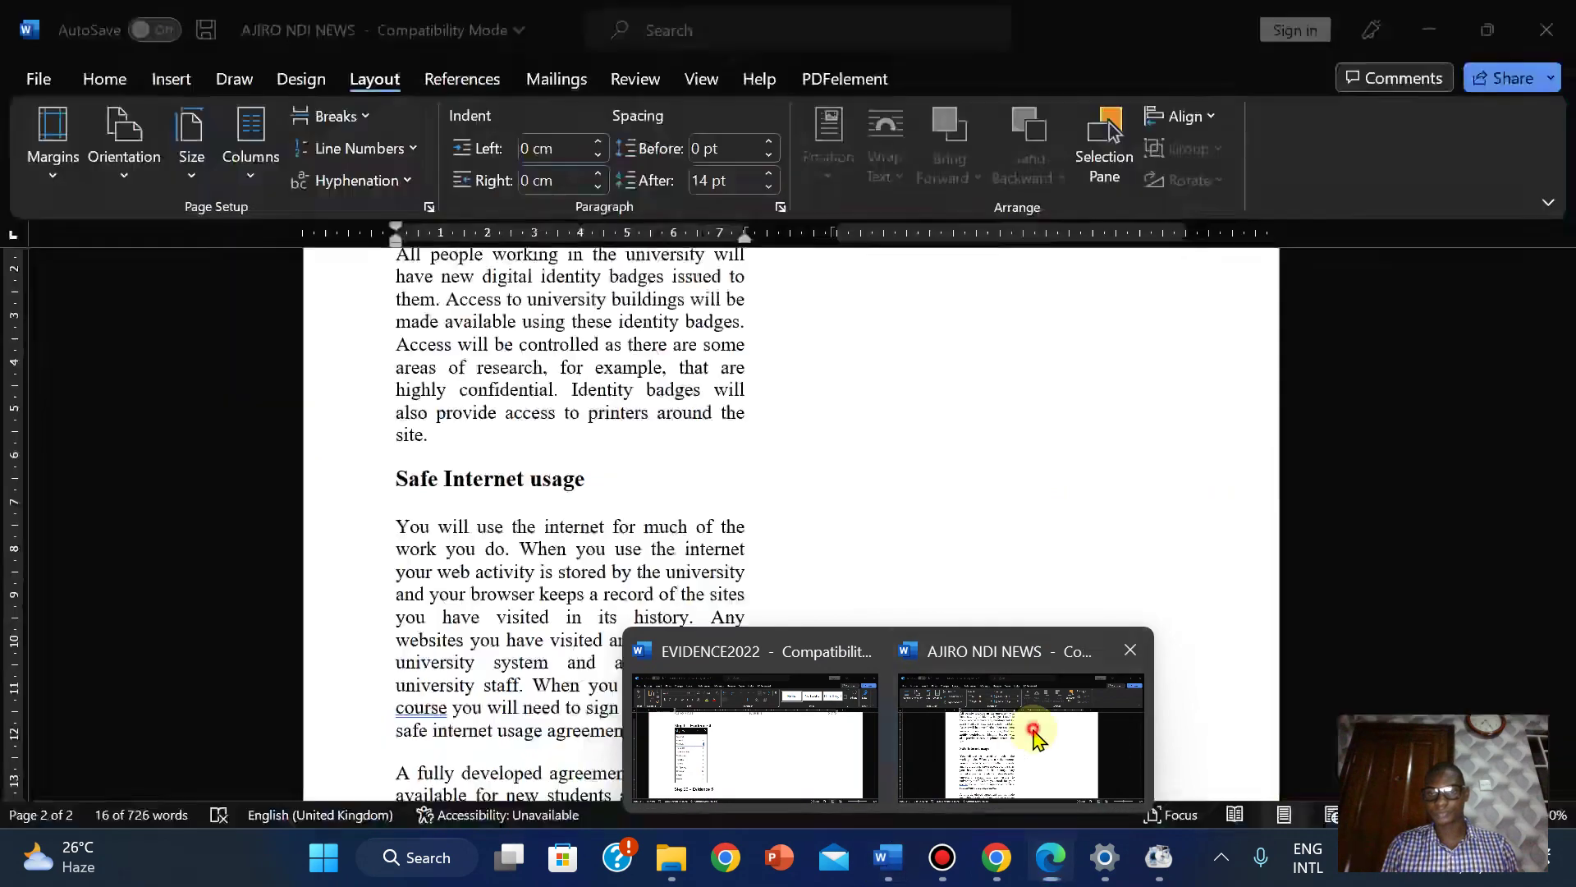
pyautogui.click(1026, 731)
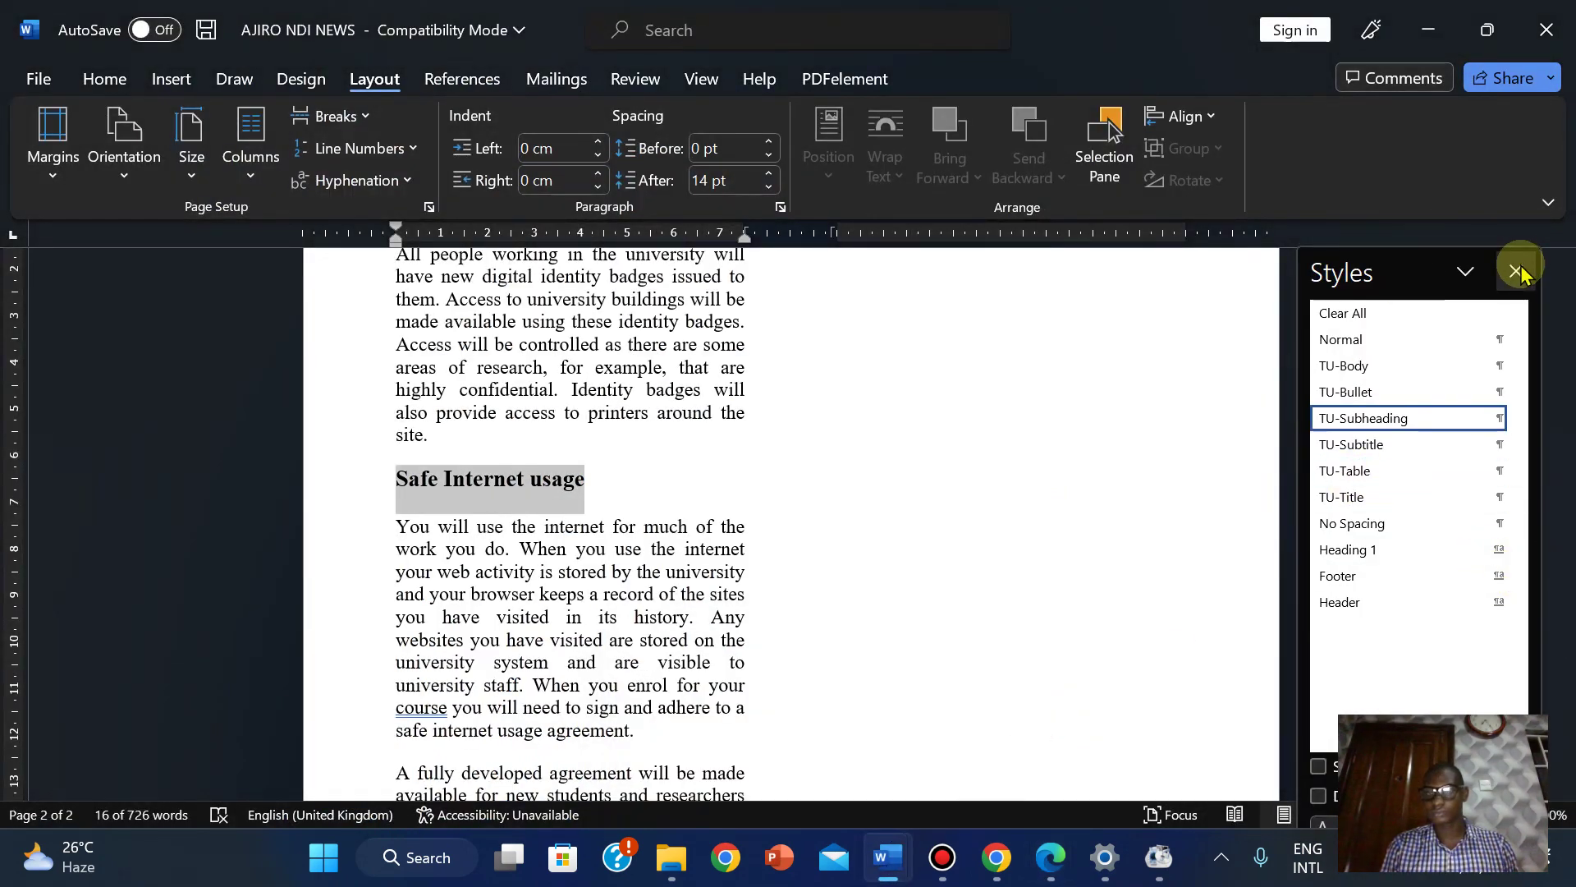
pyautogui.click(1516, 269)
pyautogui.moveTo(1564, 606); pyautogui.dragTo(1558, 417)
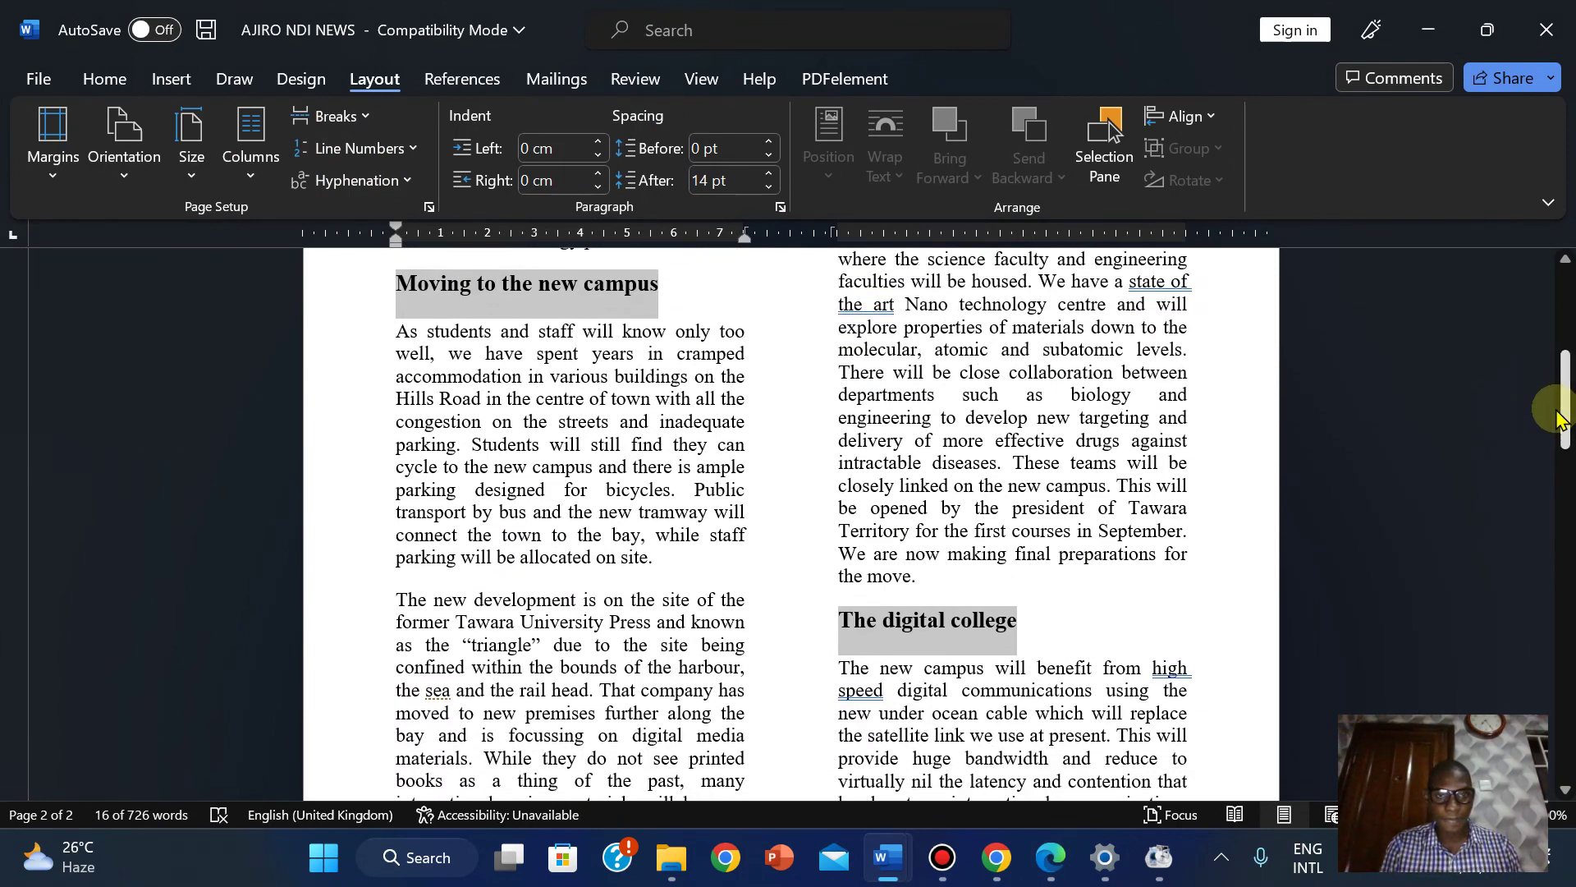
pyautogui.click(1044, 859)
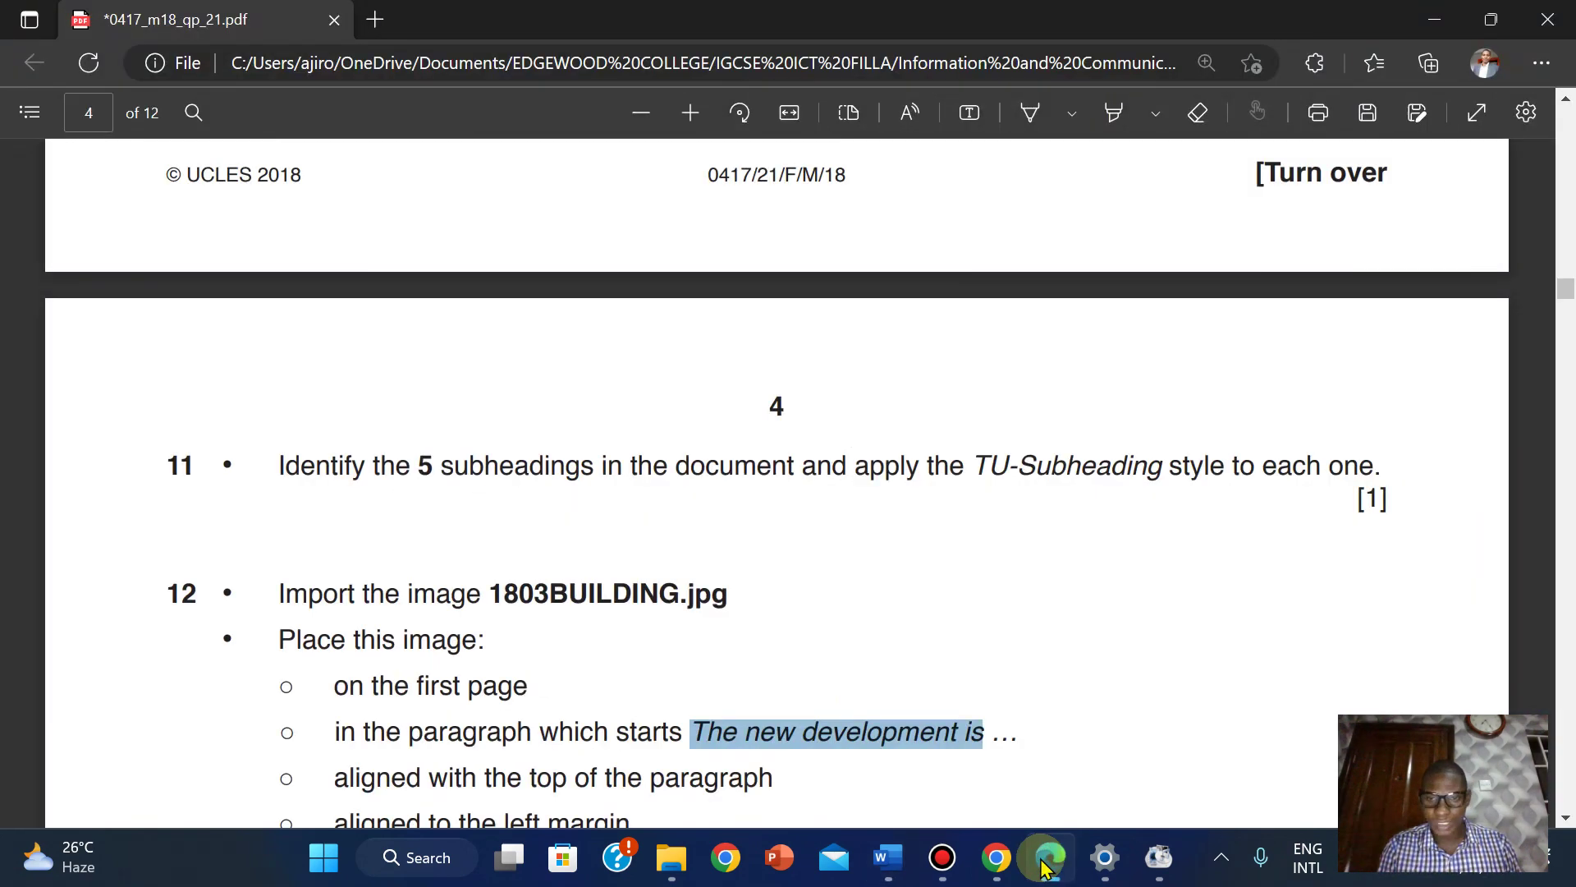
pyautogui.click(1043, 862)
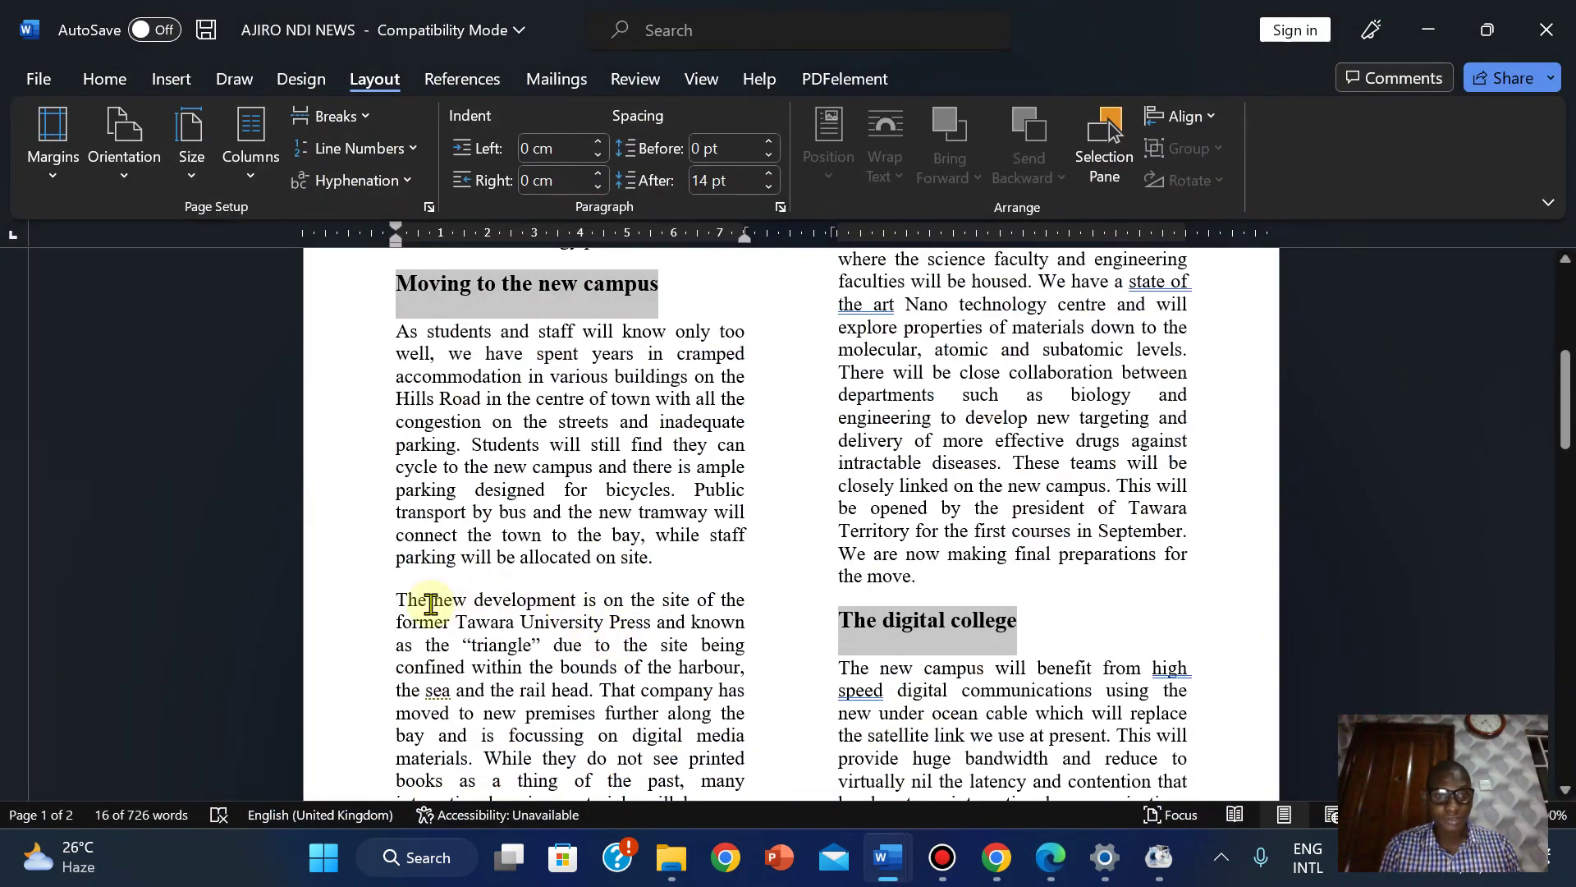
# Insert the 1803BUILDING image from this device just before 'The new development is'.
pyautogui.click(392, 601)
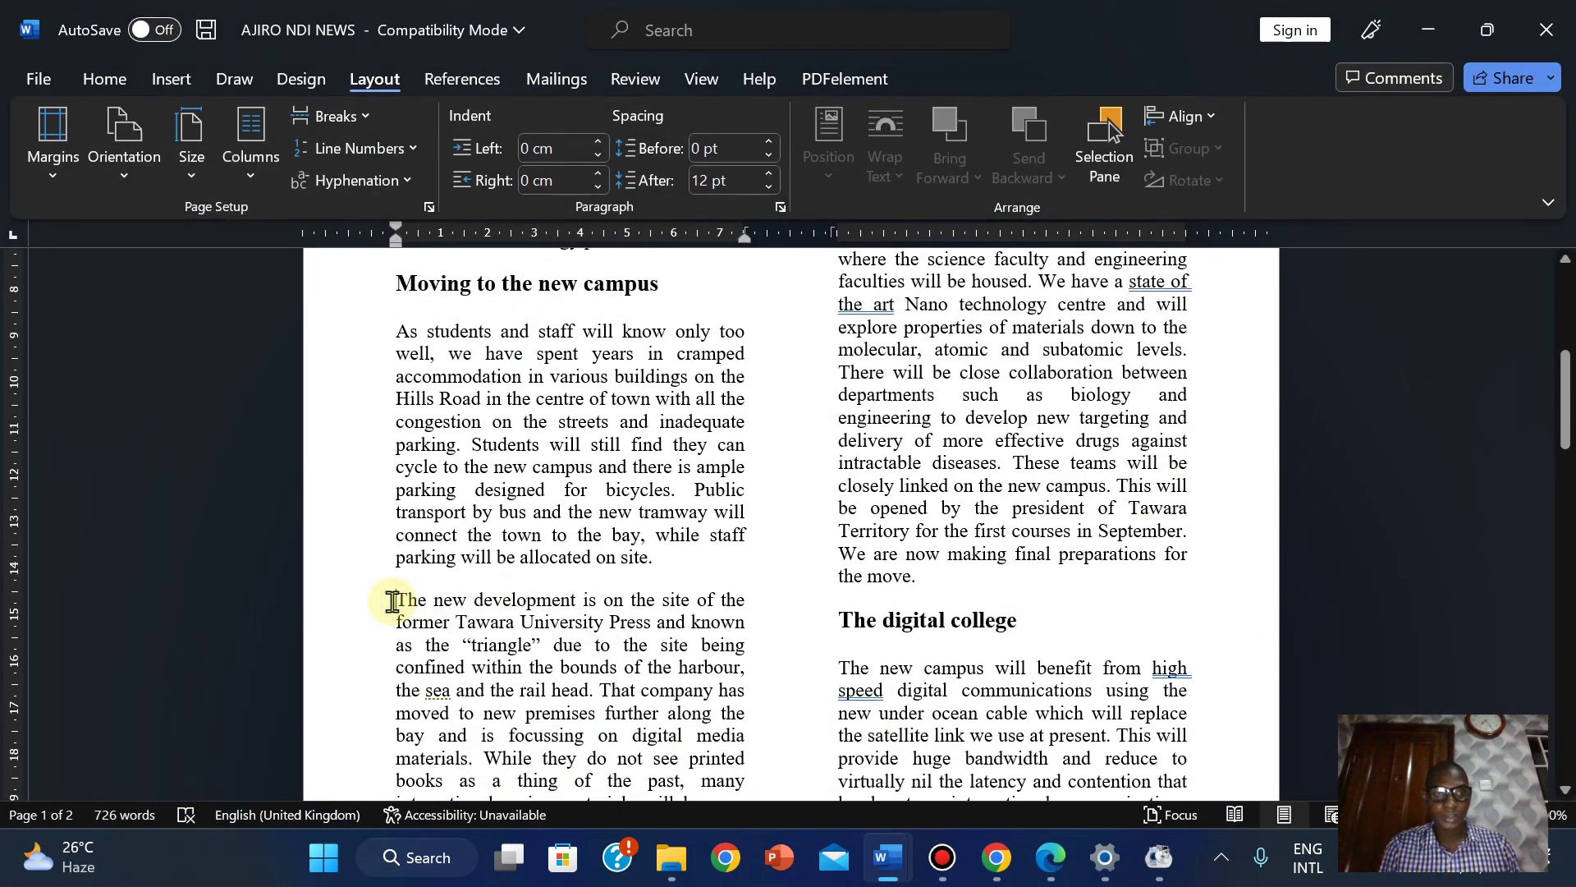
pyautogui.click(182, 79)
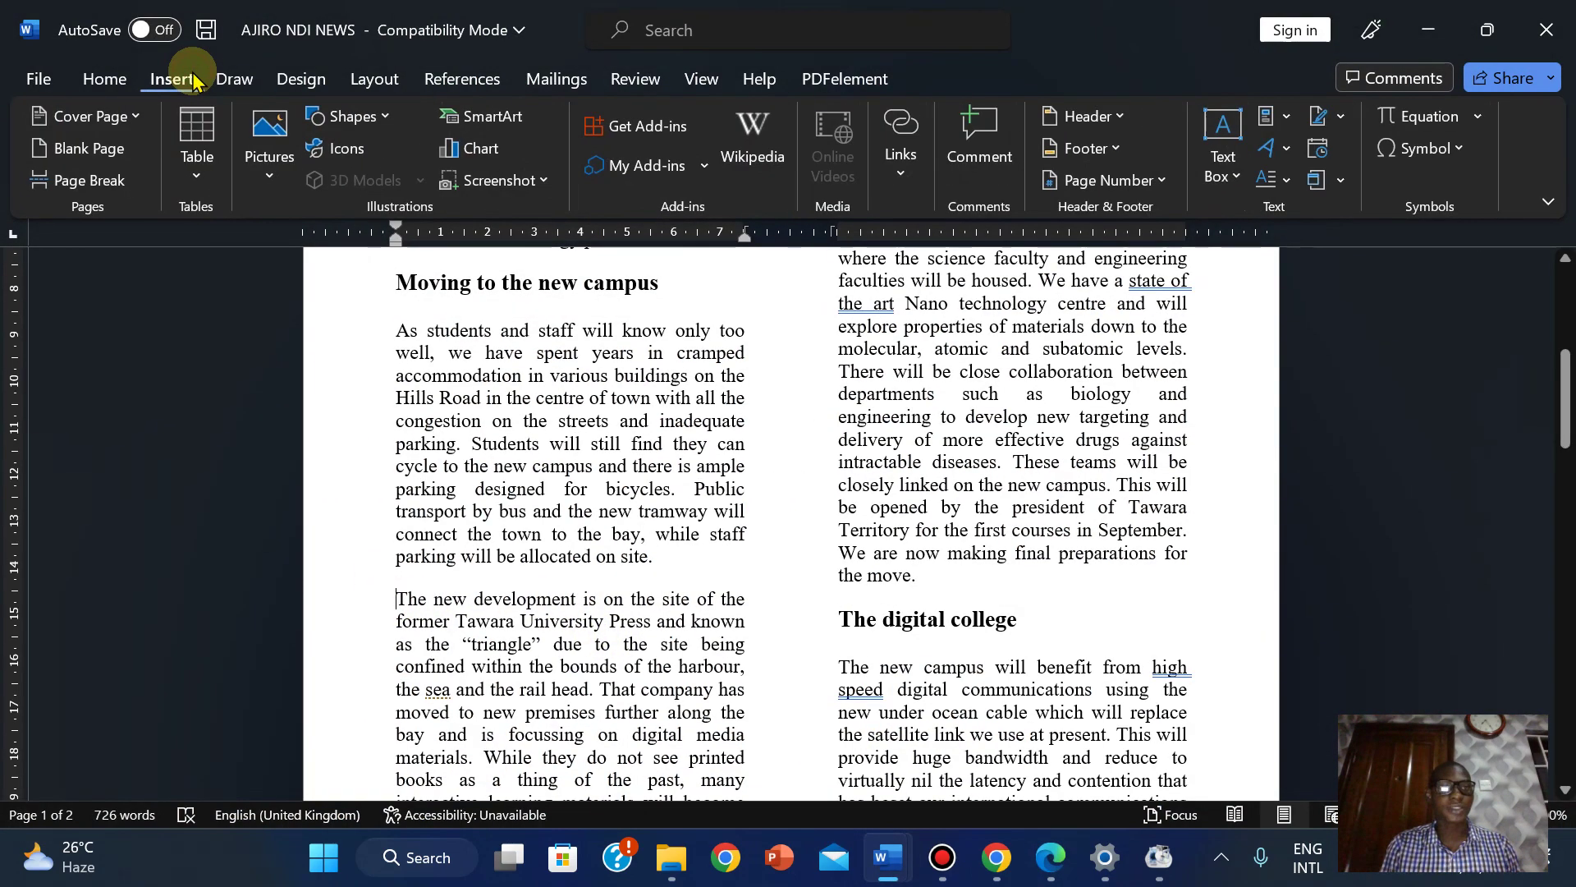
pyautogui.click(259, 125)
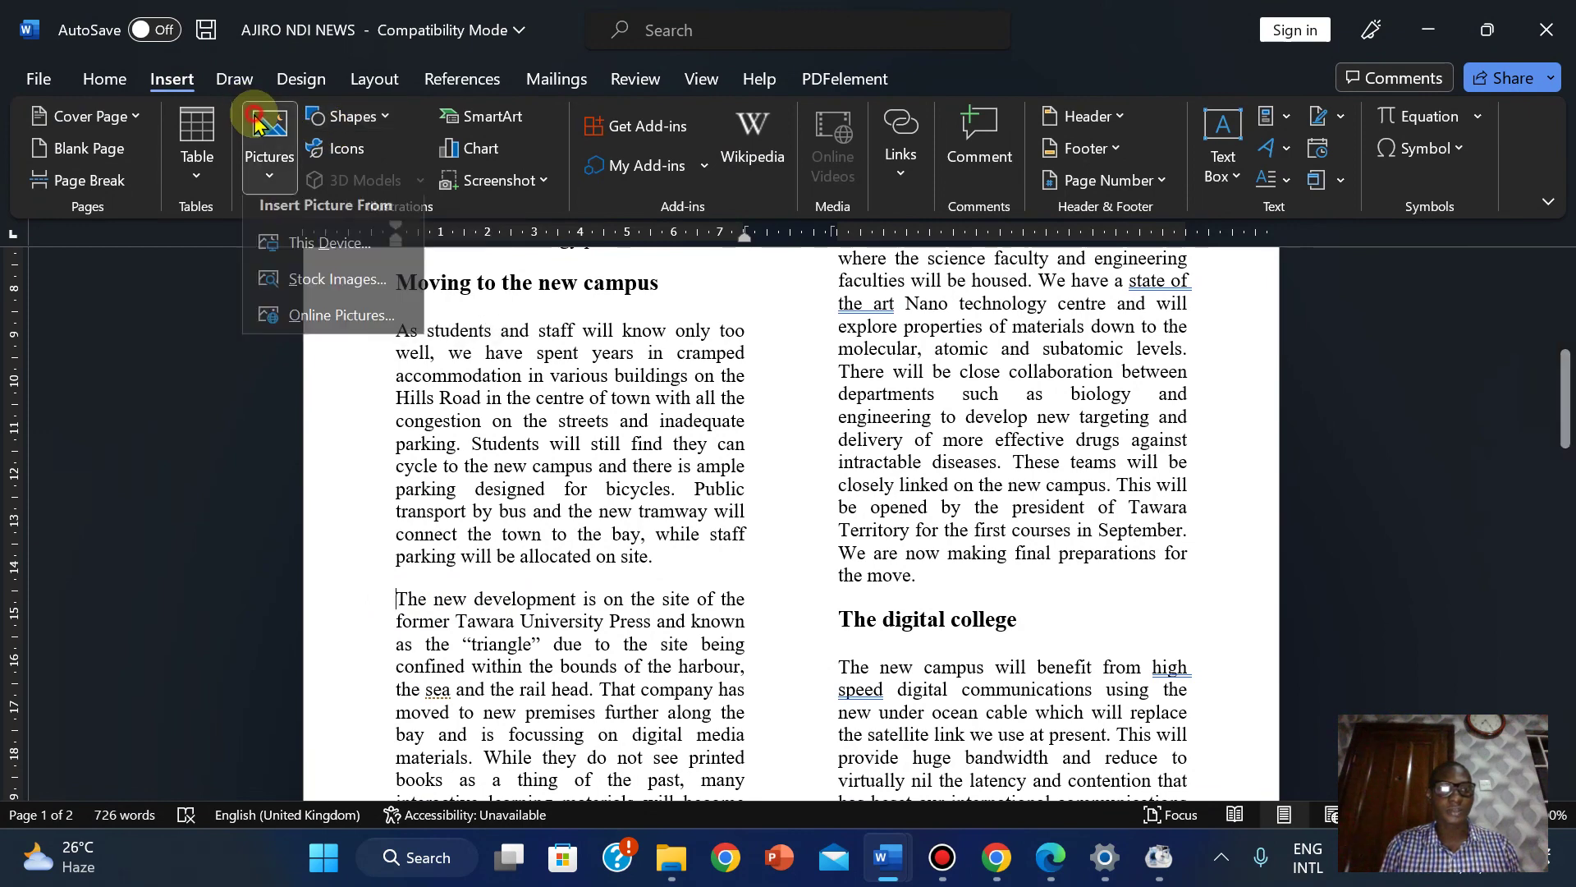
pyautogui.click(359, 256)
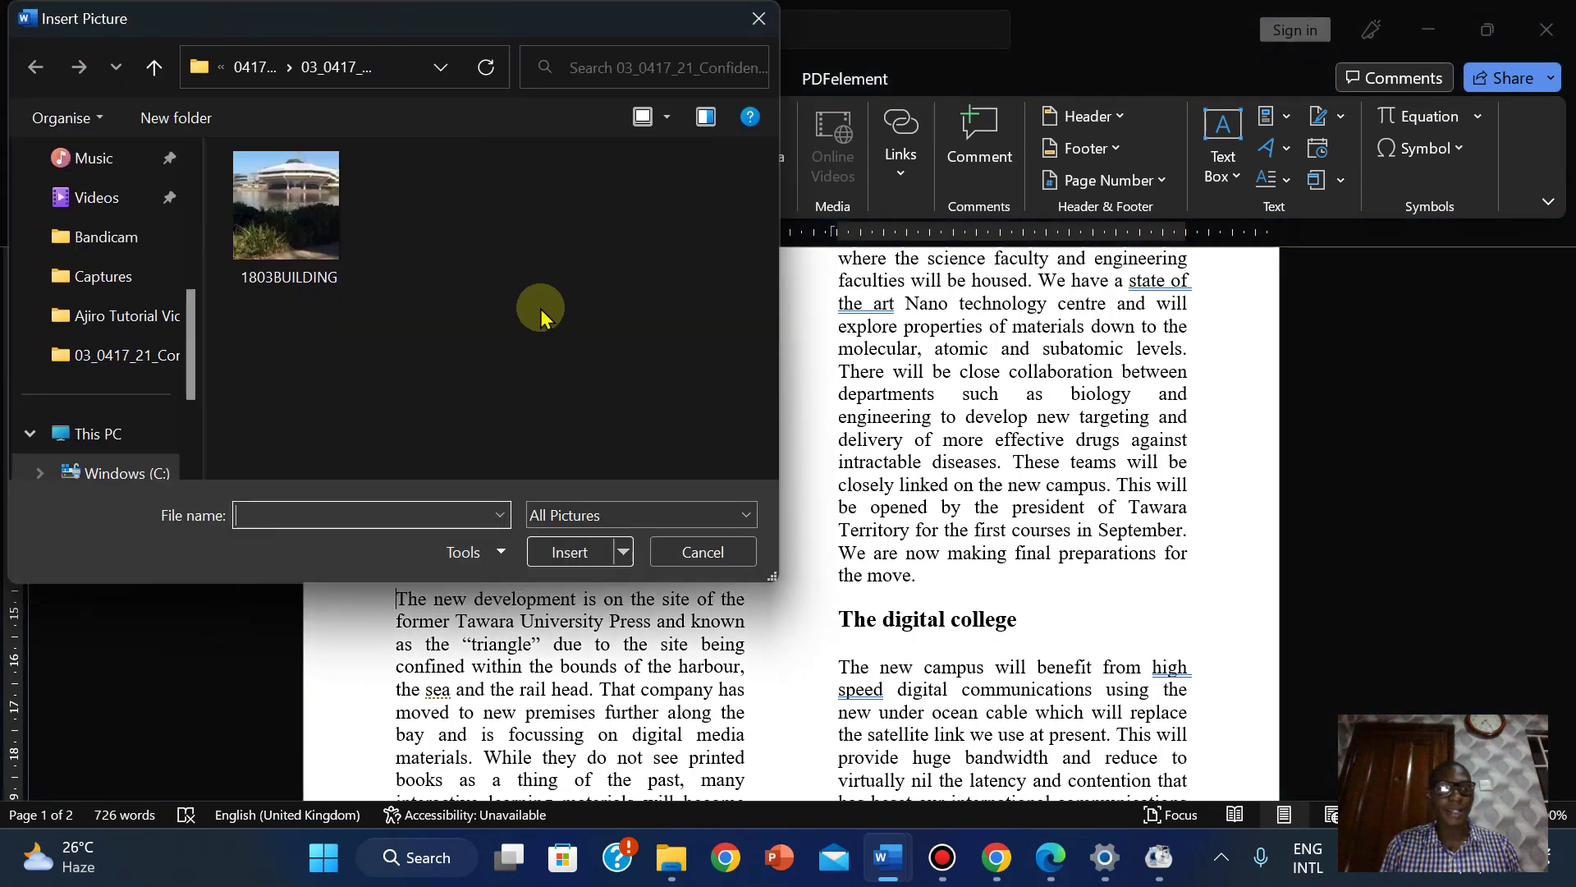
pyautogui.click(294, 229)
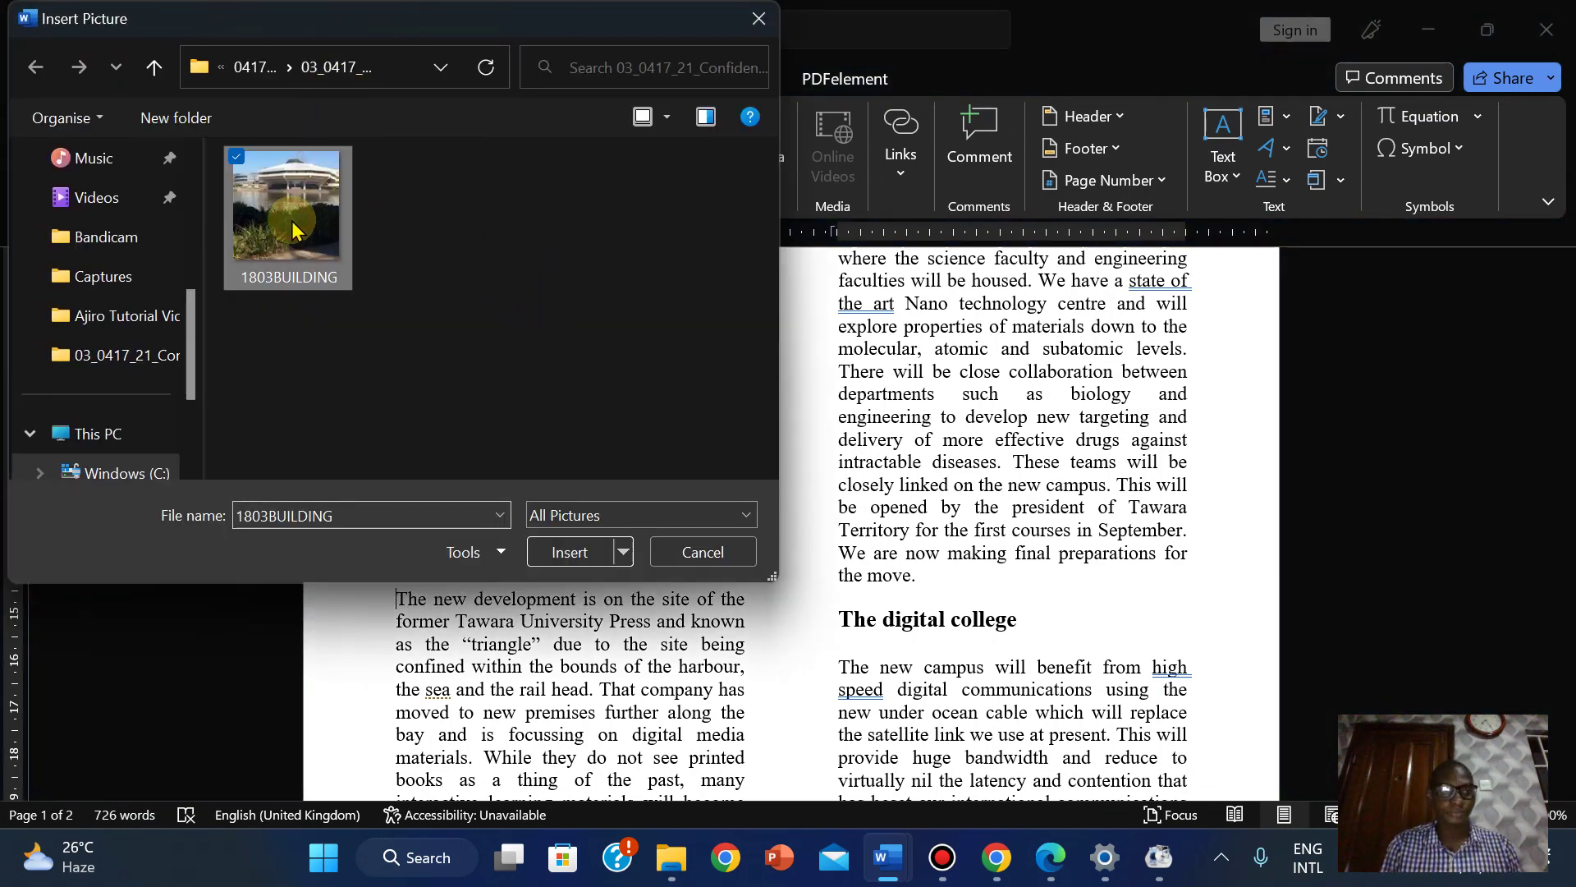
pyautogui.click(564, 555)
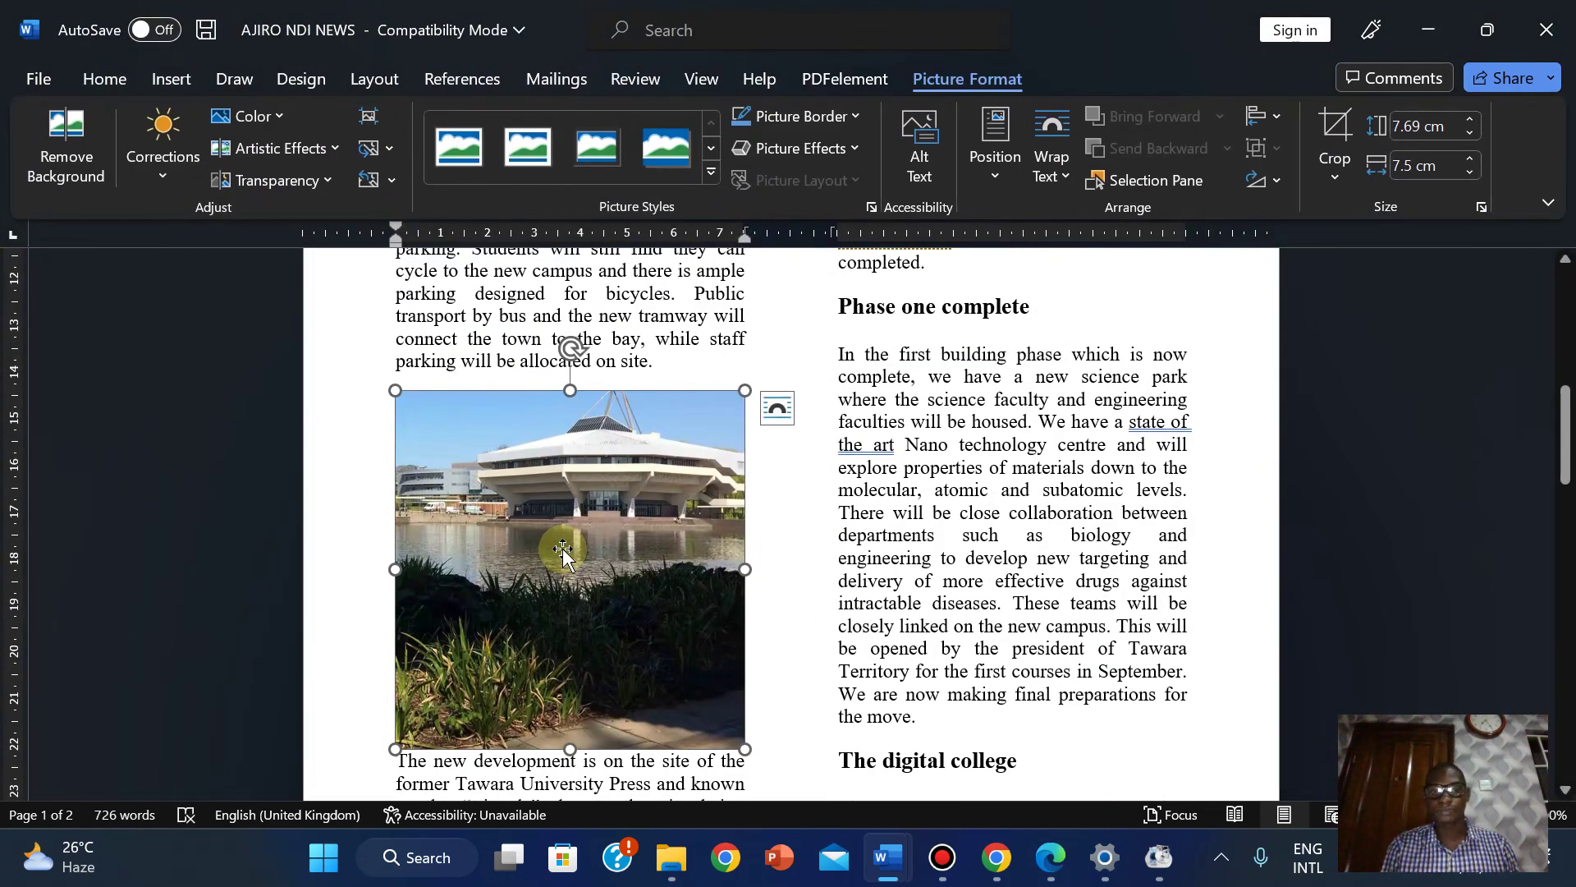
# Read task 12's image placement instructions in the exam PDF, then return to the newsletter.
pyautogui.click(1057, 875)
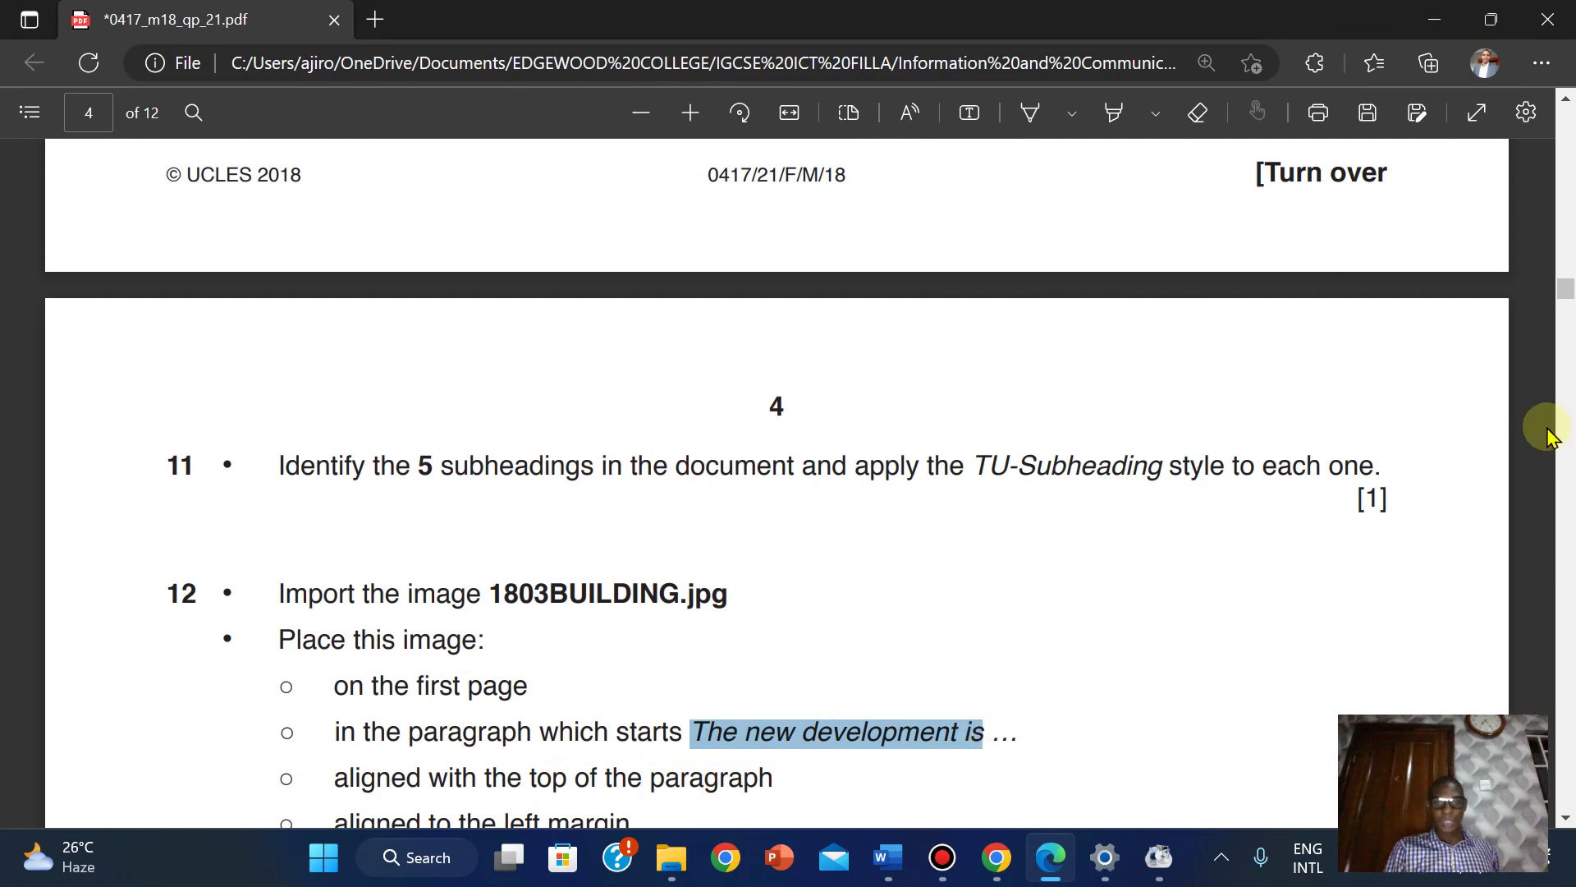
pyautogui.moveTo(1566, 291); pyautogui.dragTo(1566, 298)
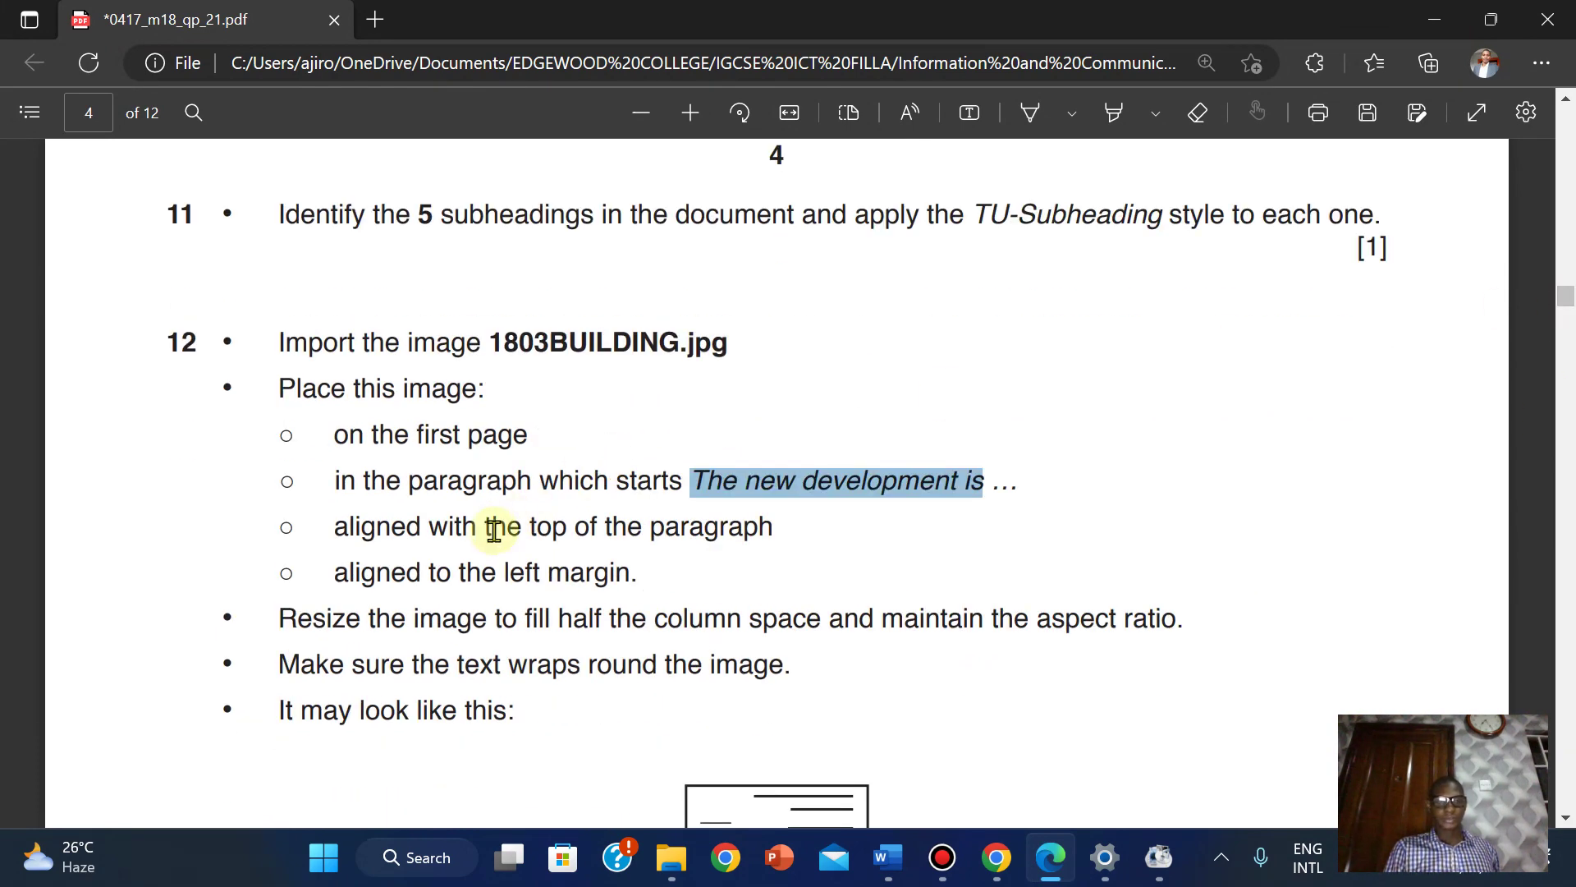
pyautogui.click(1050, 860)
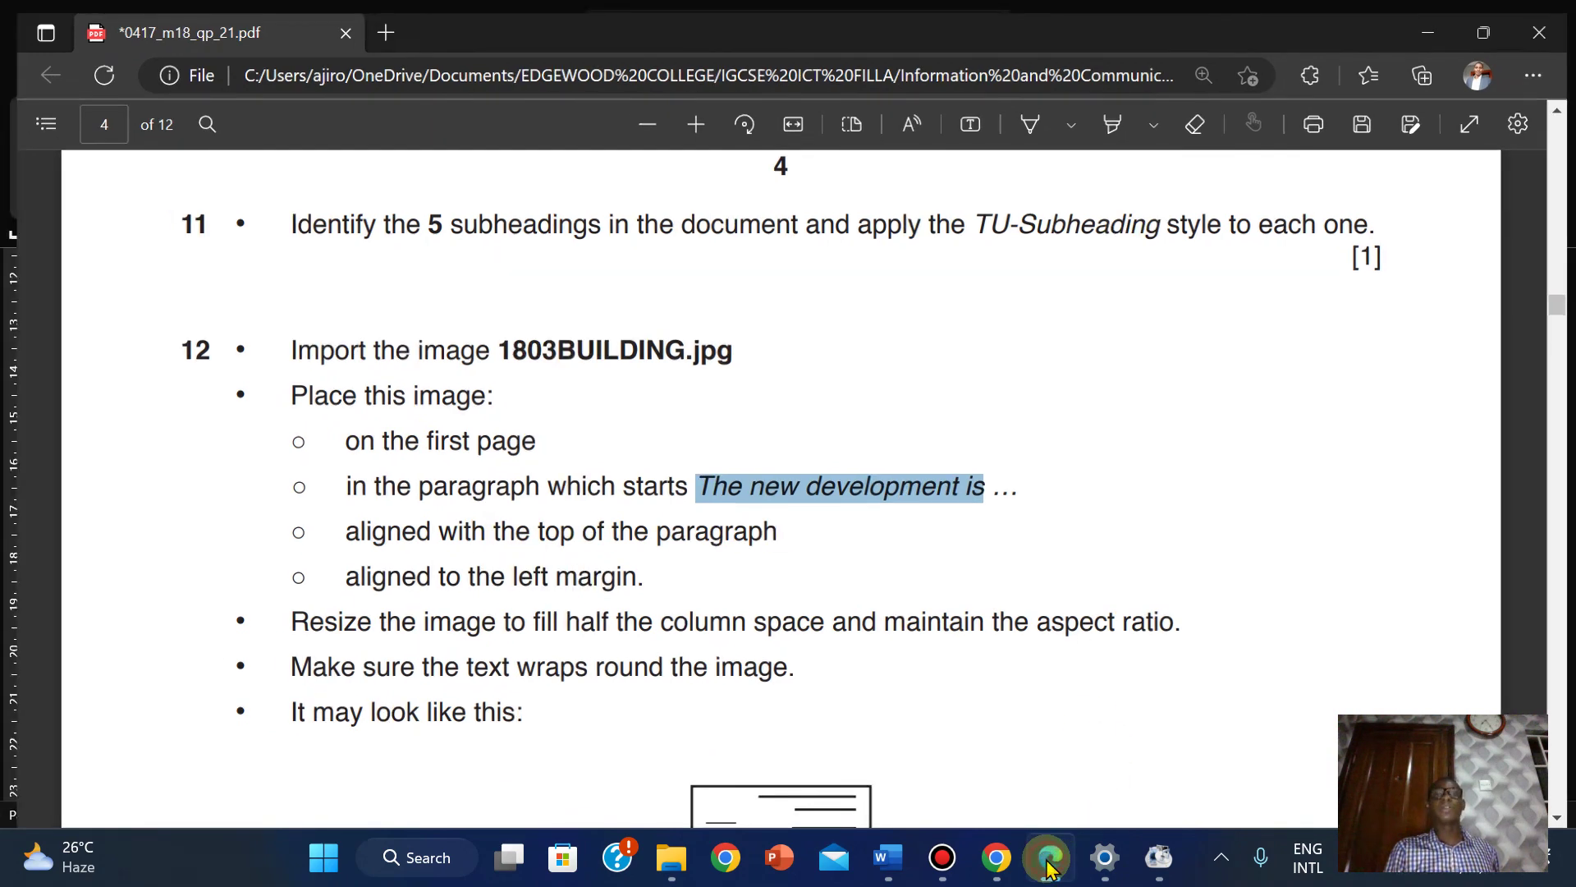
pyautogui.click(1049, 859)
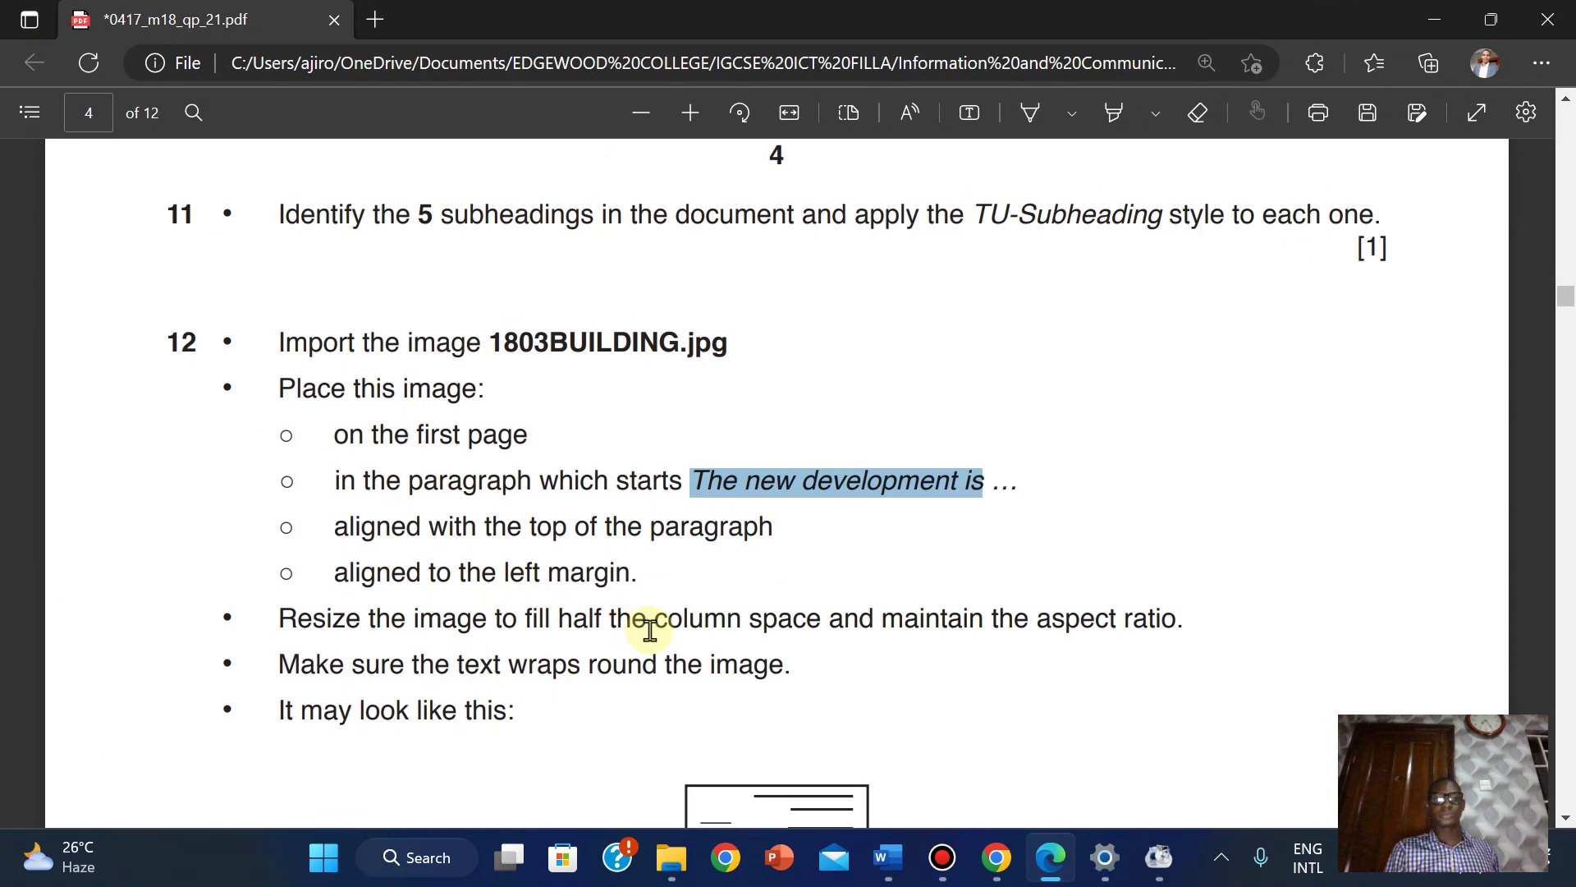
pyautogui.click(1044, 858)
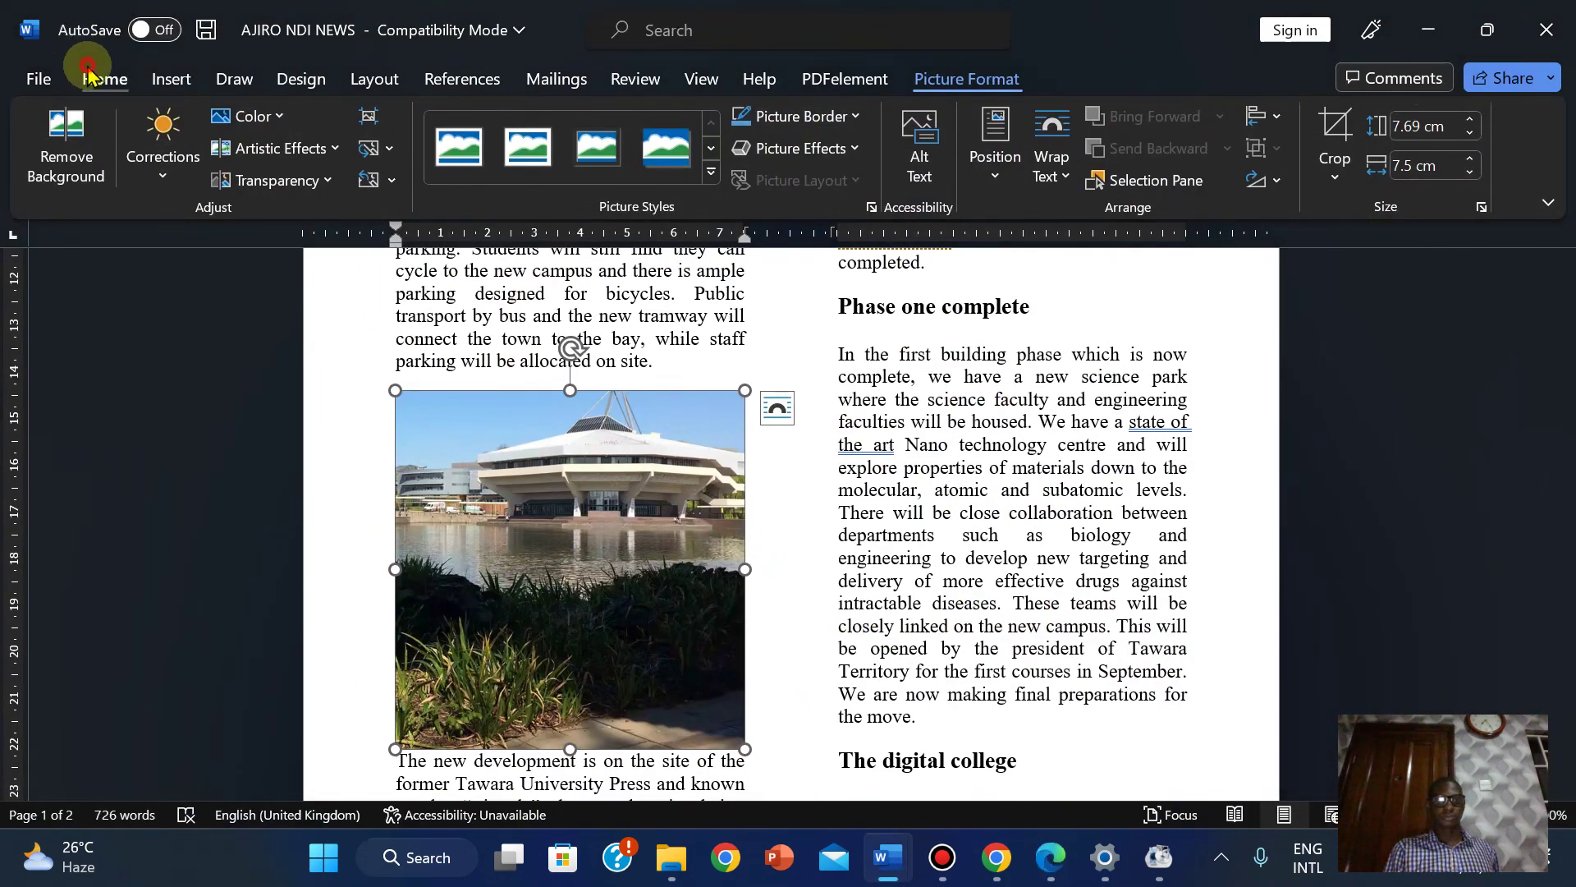
pyautogui.click(102, 79)
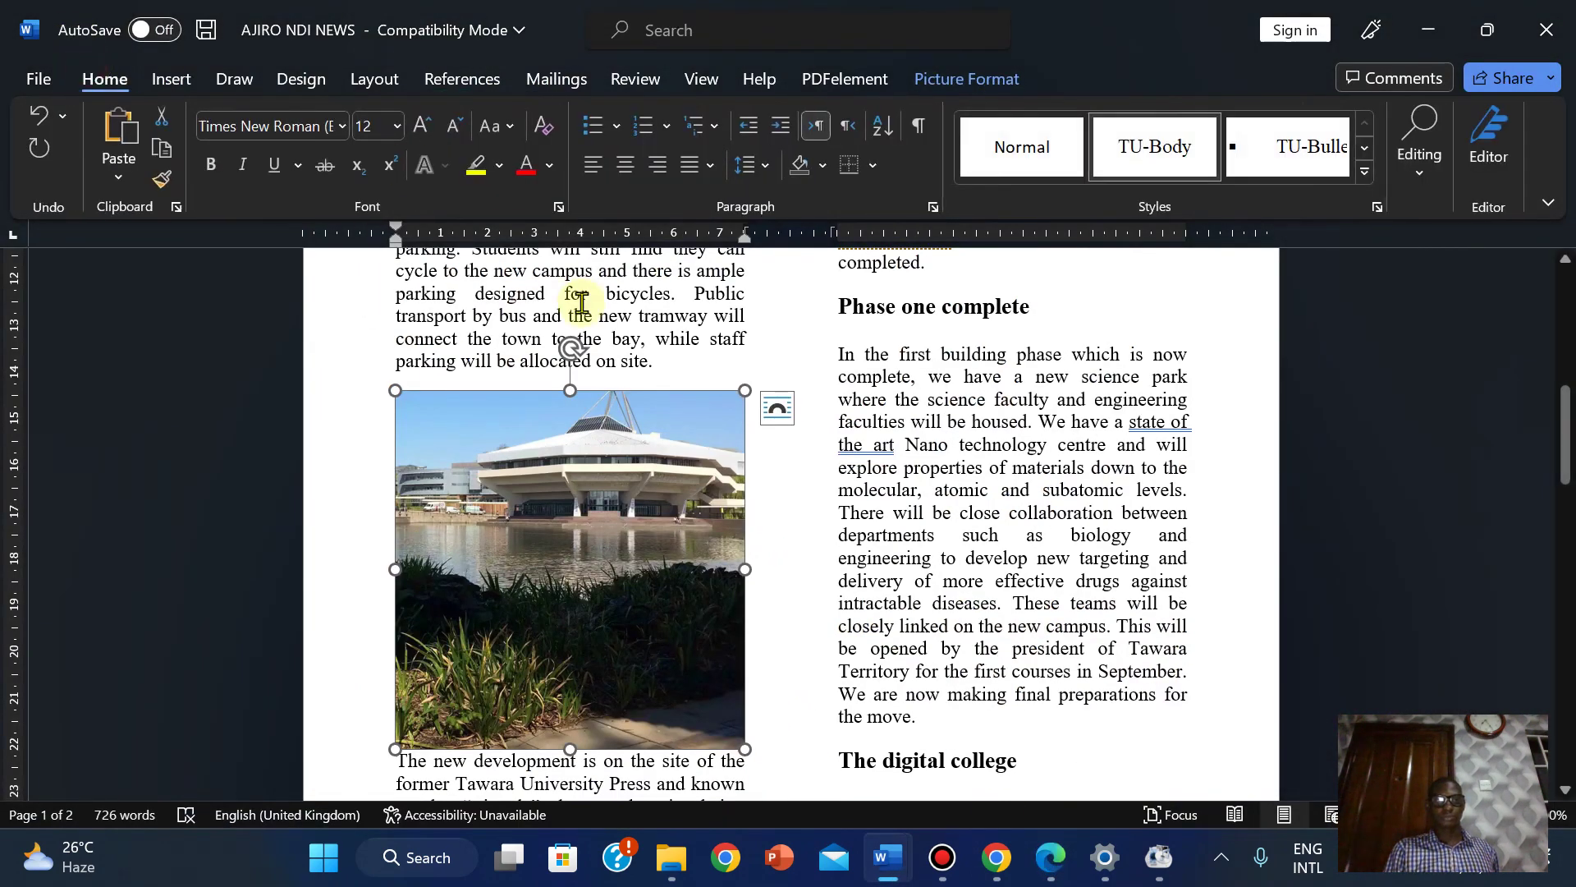
pyautogui.click(1043, 860)
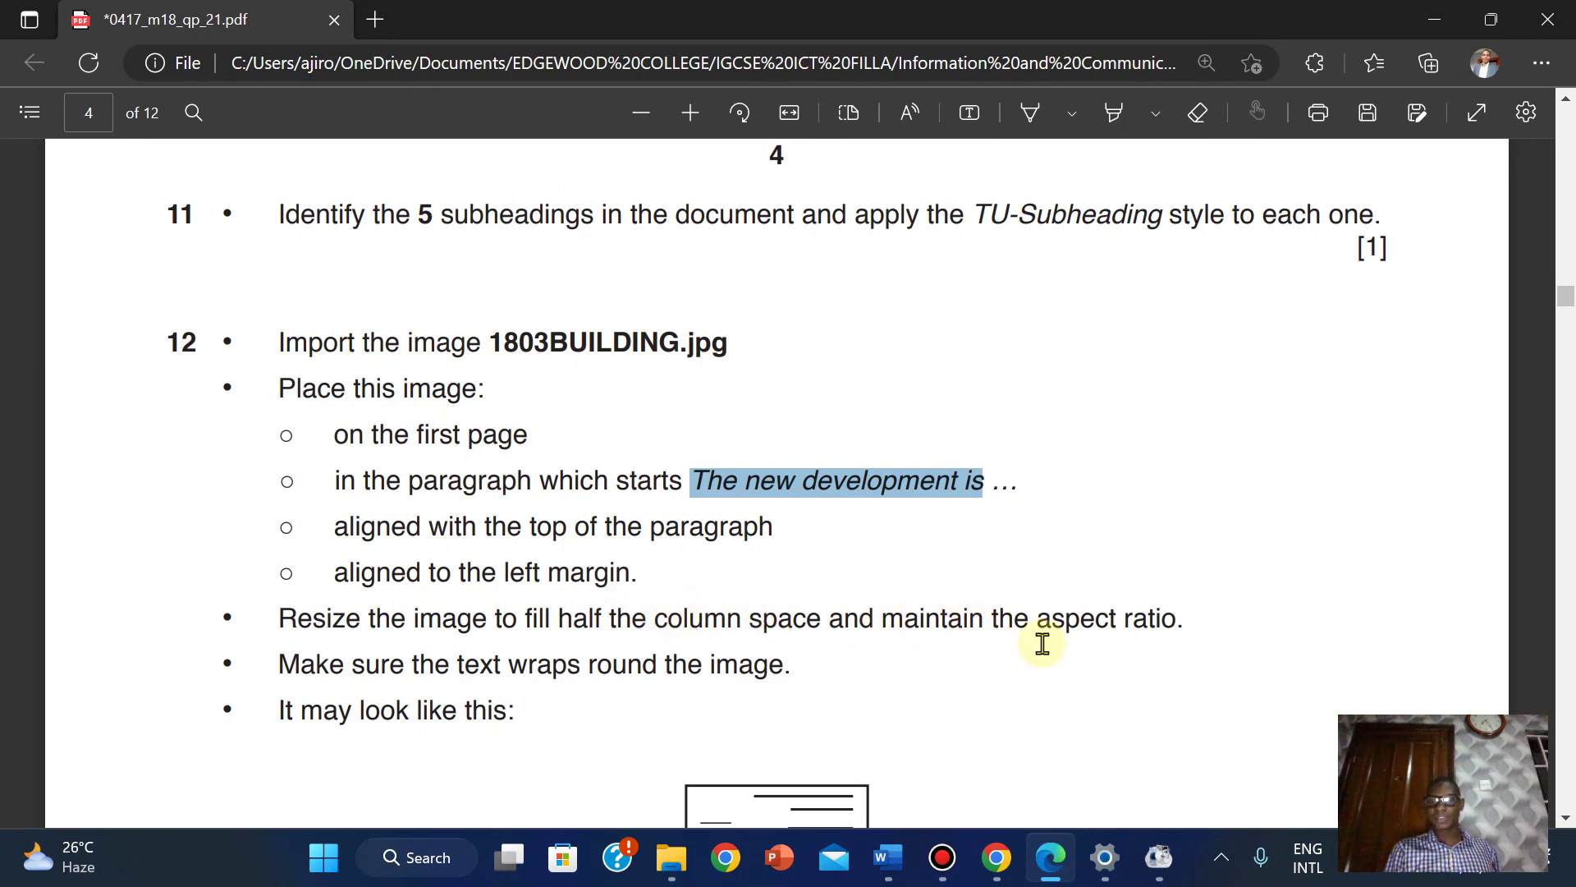
pyautogui.click(1045, 866)
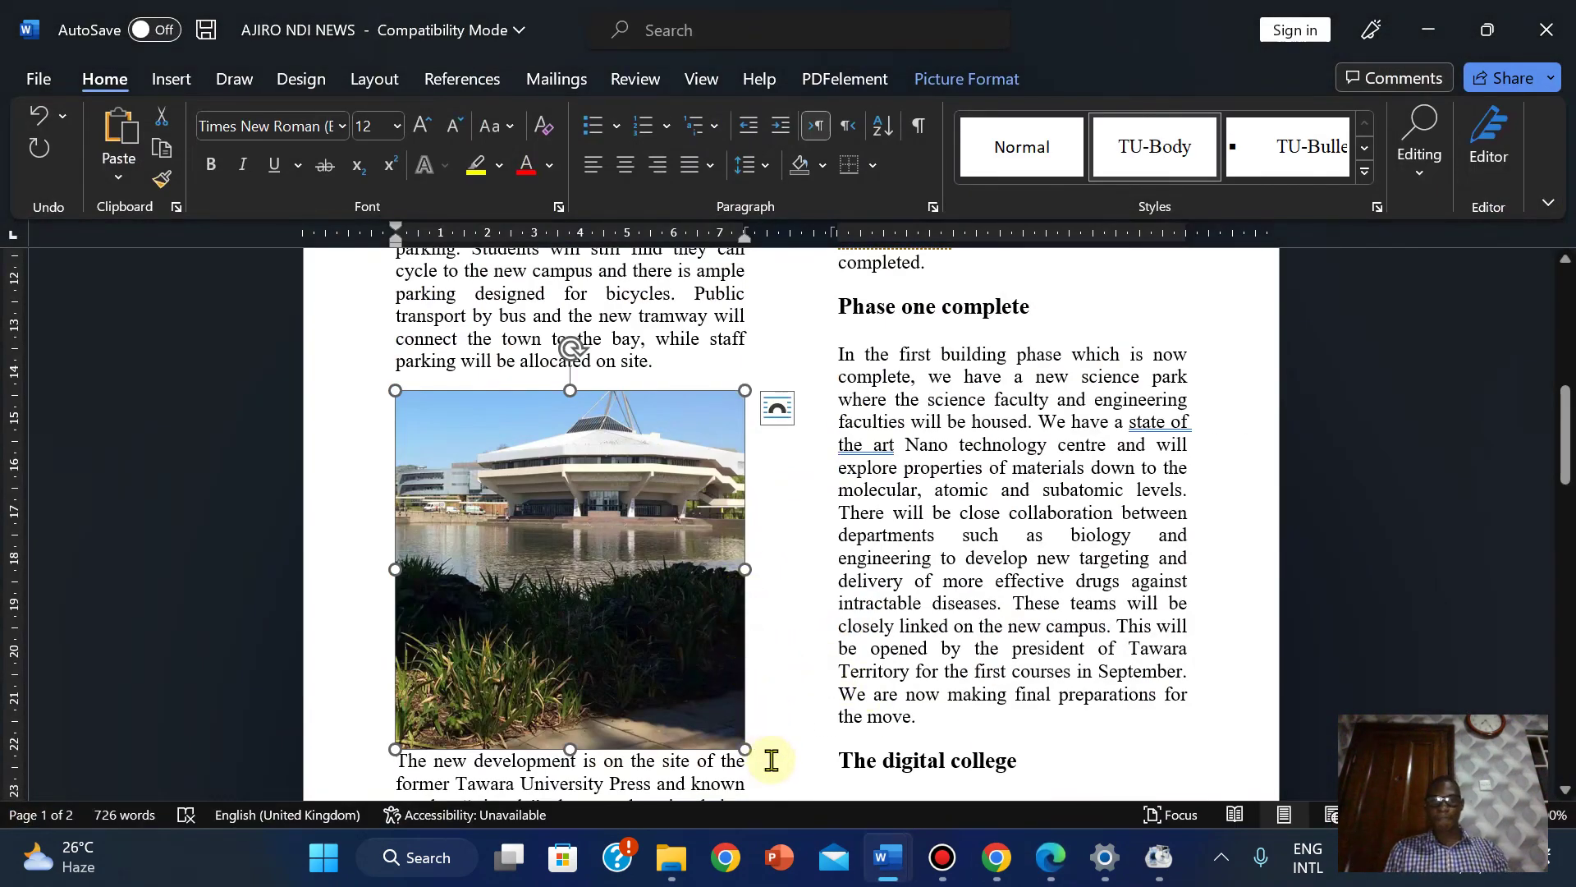
# Reduce the 1803BUILDING picture's height from 7.69 cm to 4 cm, keeping its proportions.
pyautogui.click(967, 77)
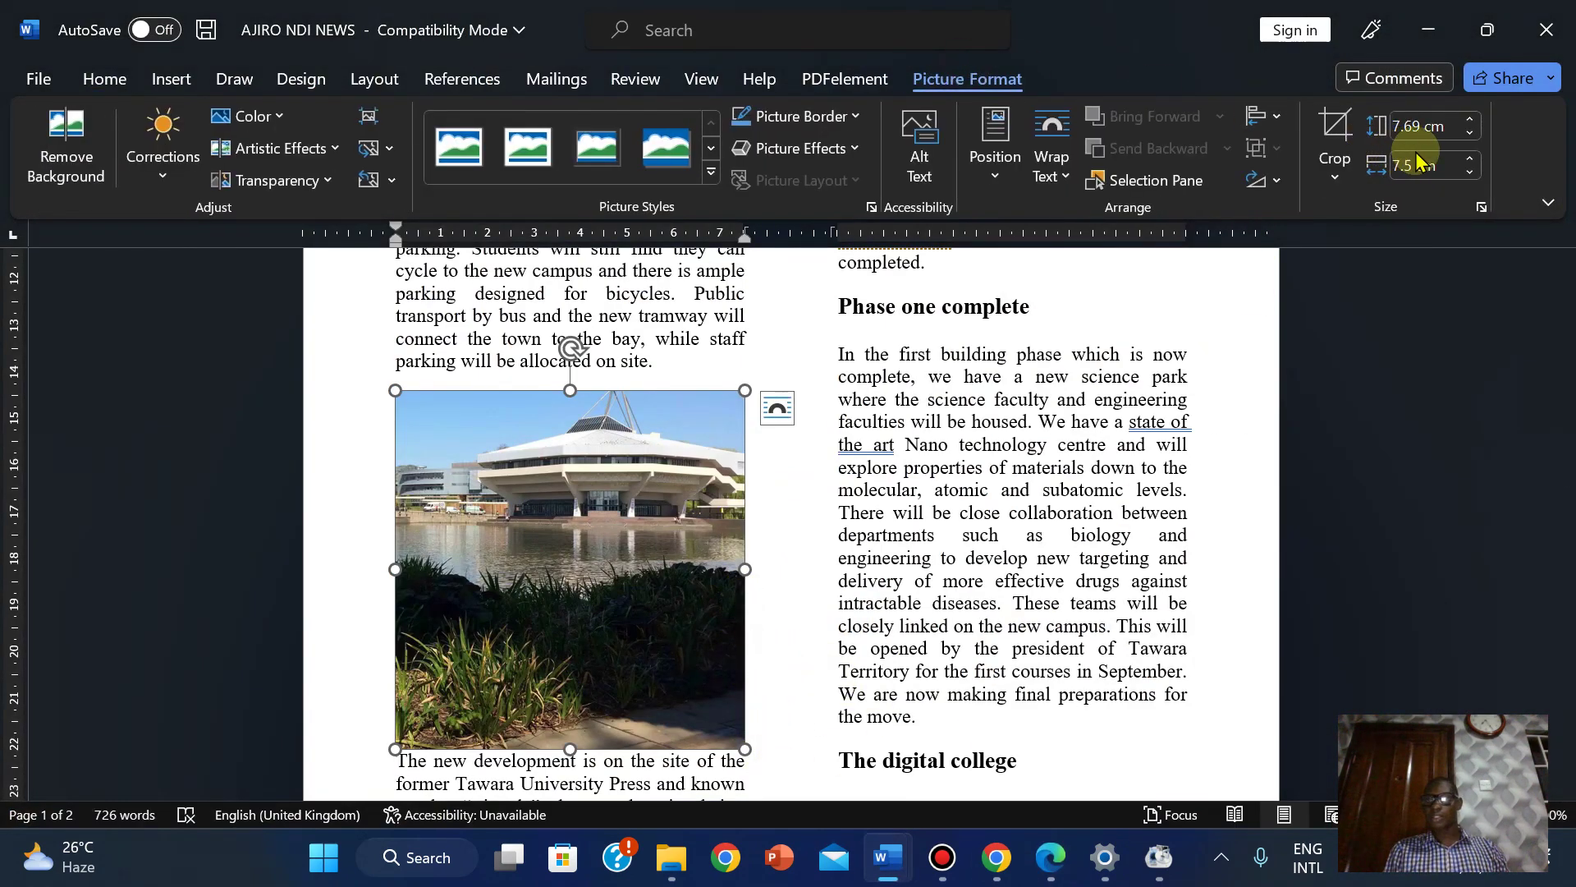
pyautogui.click(1469, 134)
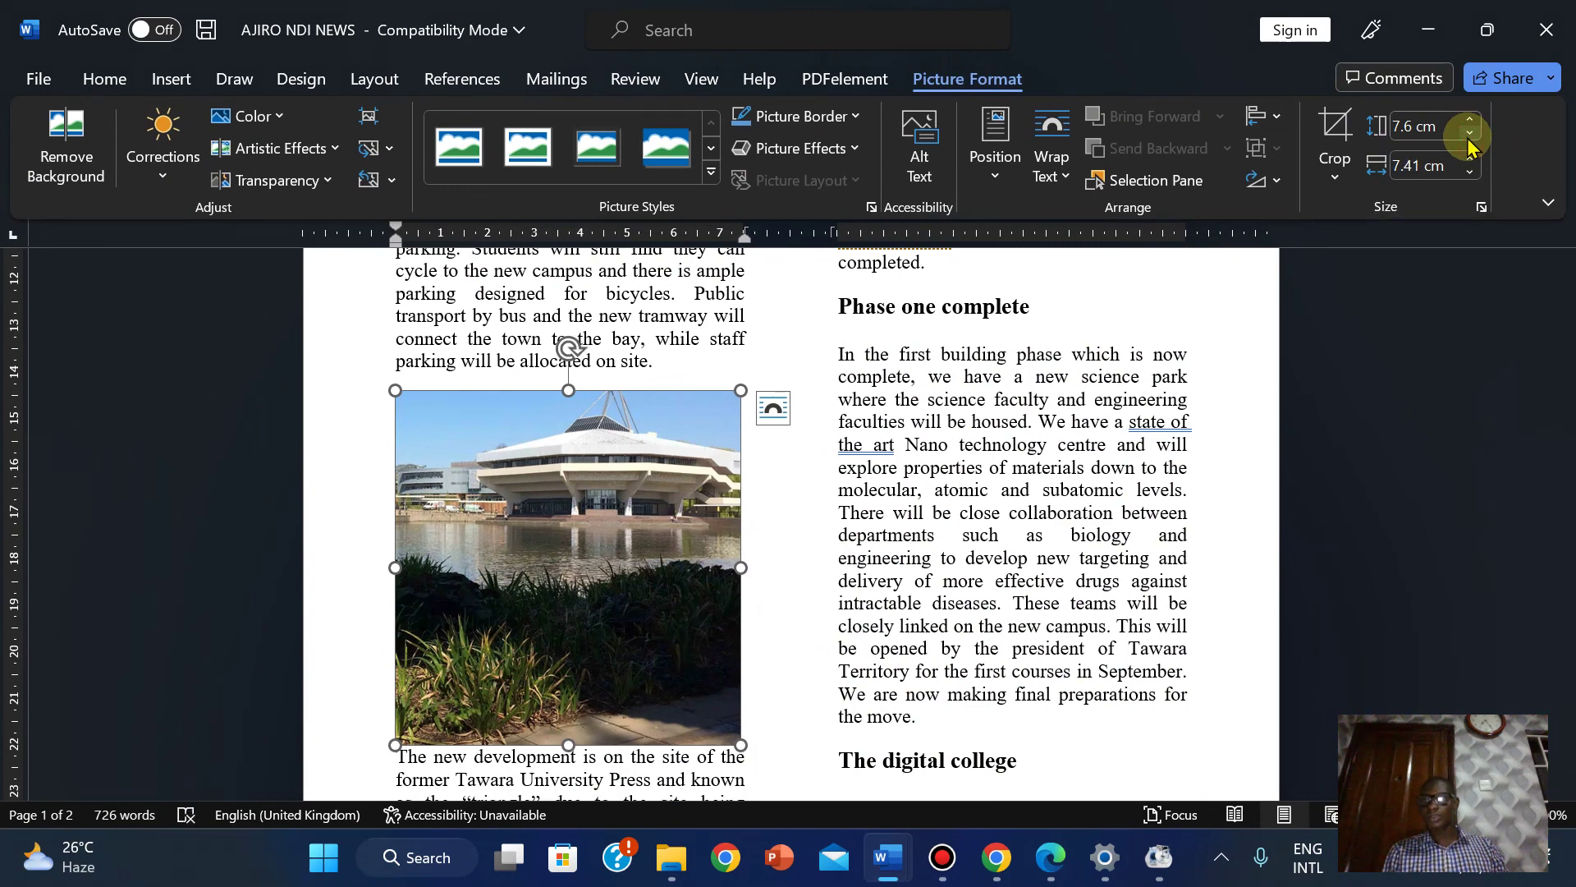
pyautogui.click(1468, 134)
pyautogui.click(1469, 133)
pyautogui.click(1469, 134)
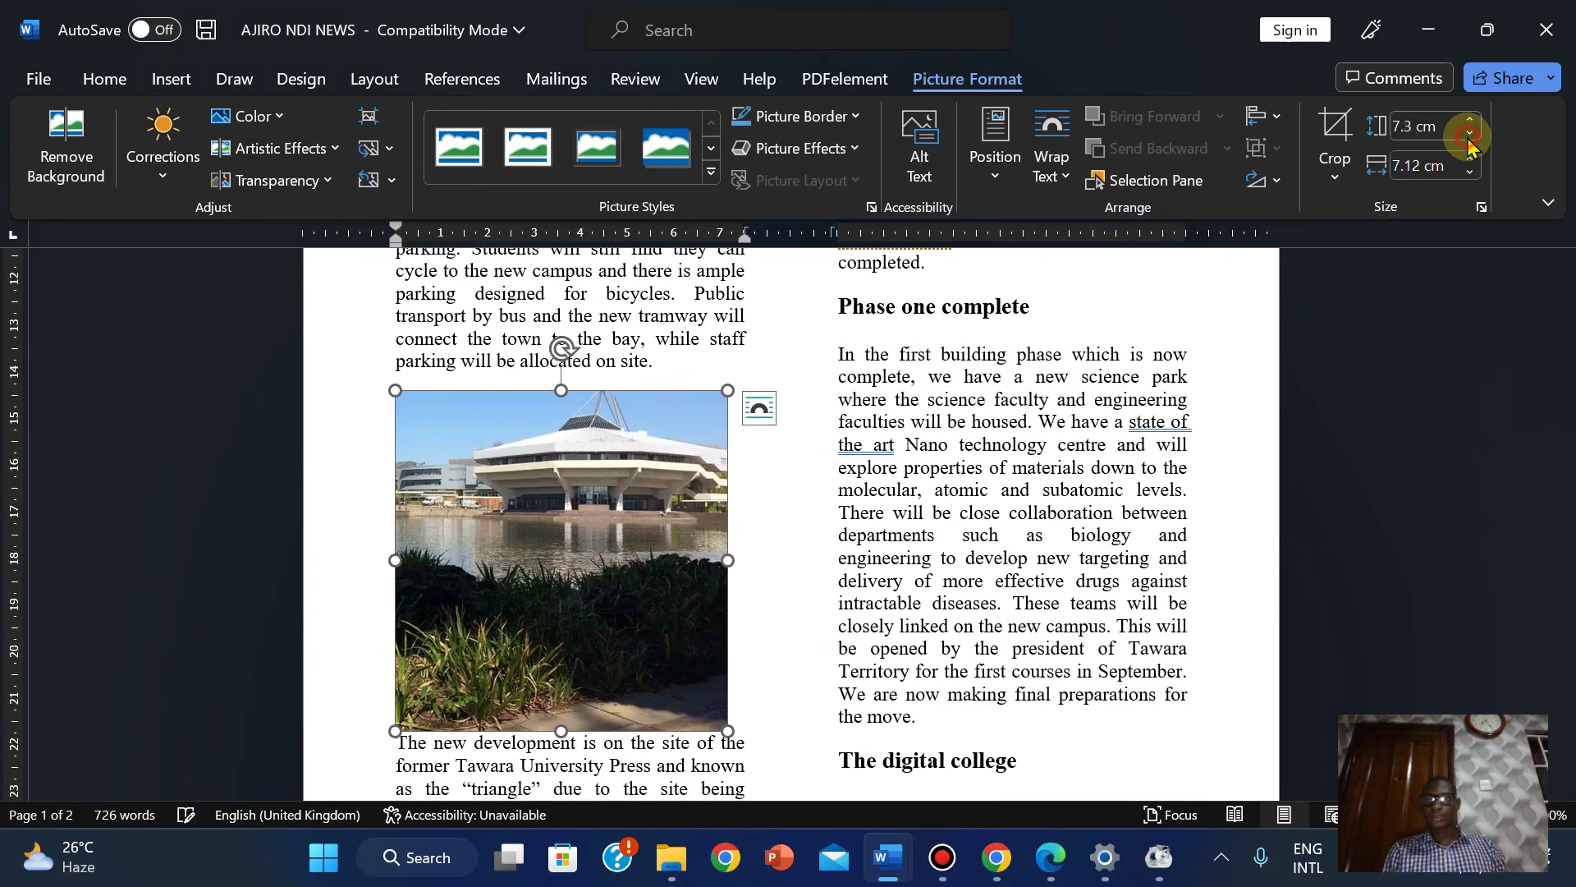
pyautogui.click(1469, 134)
pyautogui.click(1469, 134)
pyautogui.click(1468, 134)
pyautogui.click(1469, 133)
pyautogui.click(1468, 134)
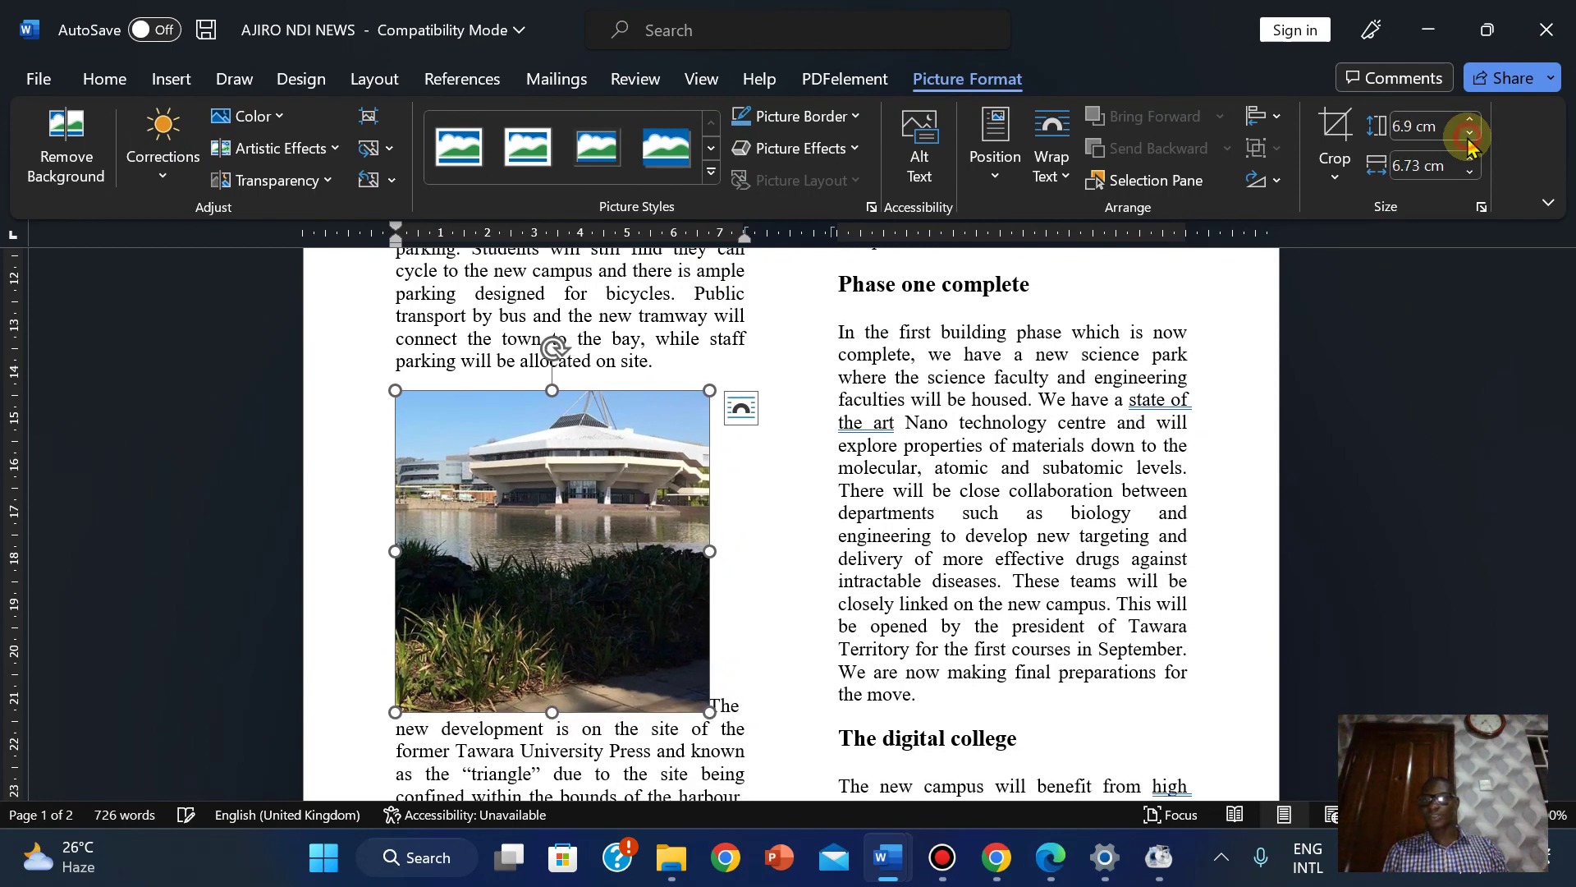
pyautogui.click(1469, 134)
pyautogui.click(1468, 134)
pyautogui.click(1469, 134)
pyautogui.click(1468, 134)
pyautogui.doubleClick(1468, 134)
pyautogui.doubleClick(1469, 134)
pyautogui.click(1469, 133)
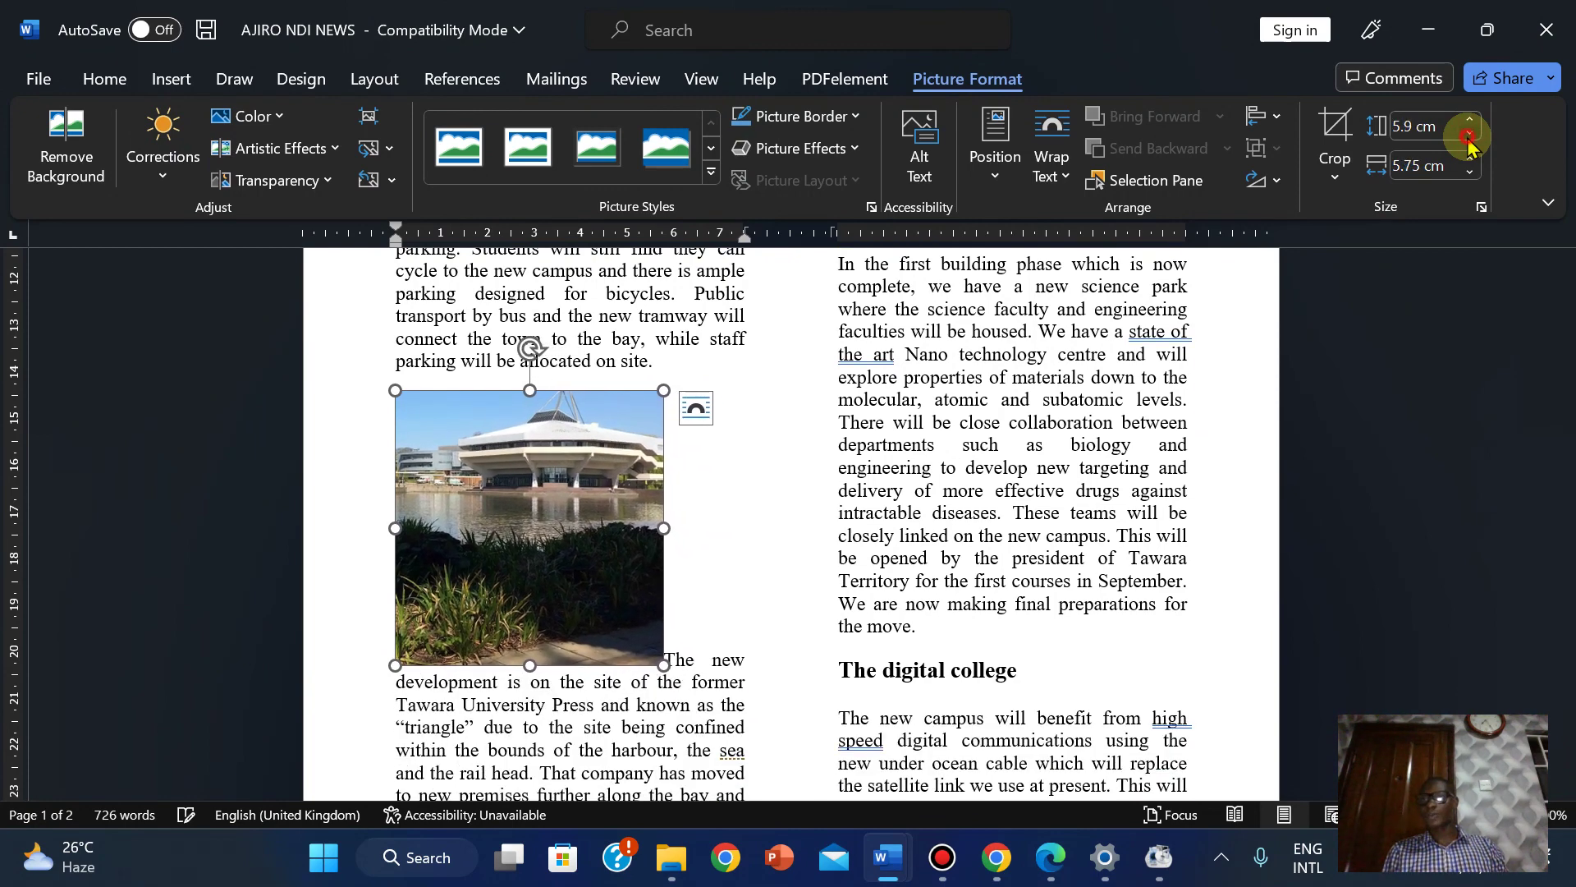
pyautogui.doubleClick(1469, 133)
pyautogui.doubleClick(1469, 134)
pyautogui.click(1468, 134)
pyautogui.click(1468, 134)
pyautogui.click(1468, 134)
pyautogui.click(1468, 134)
pyautogui.click(1468, 134)
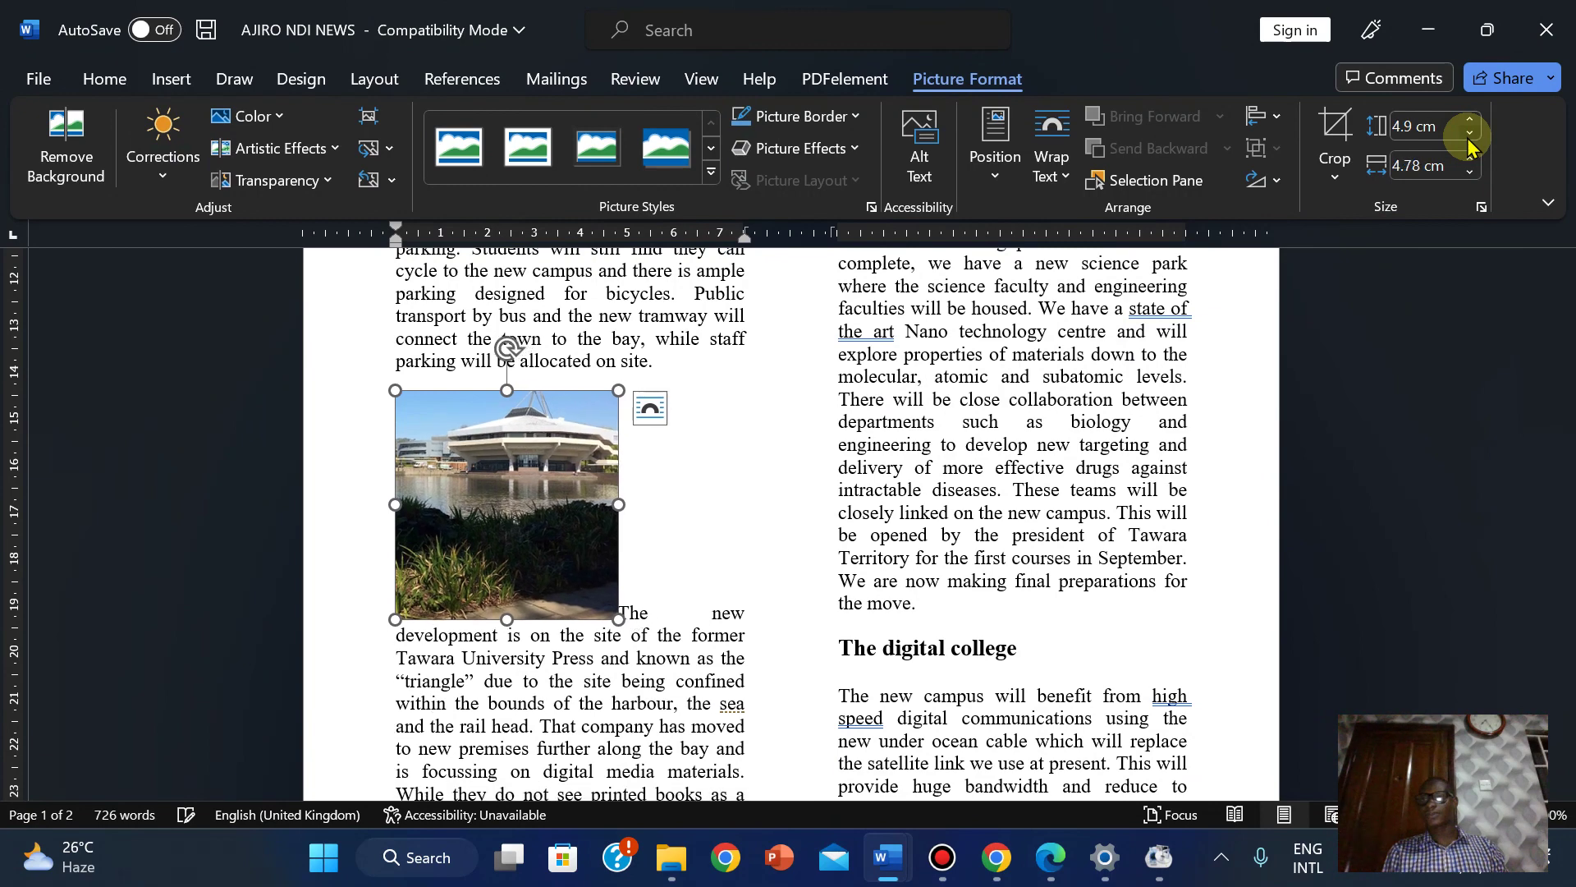
pyautogui.click(1469, 134)
pyautogui.click(1468, 134)
pyautogui.click(1468, 134)
pyautogui.click(1469, 133)
pyautogui.click(1468, 134)
pyautogui.click(1469, 134)
pyautogui.click(1469, 134)
pyautogui.click(1469, 134)
pyautogui.click(1468, 134)
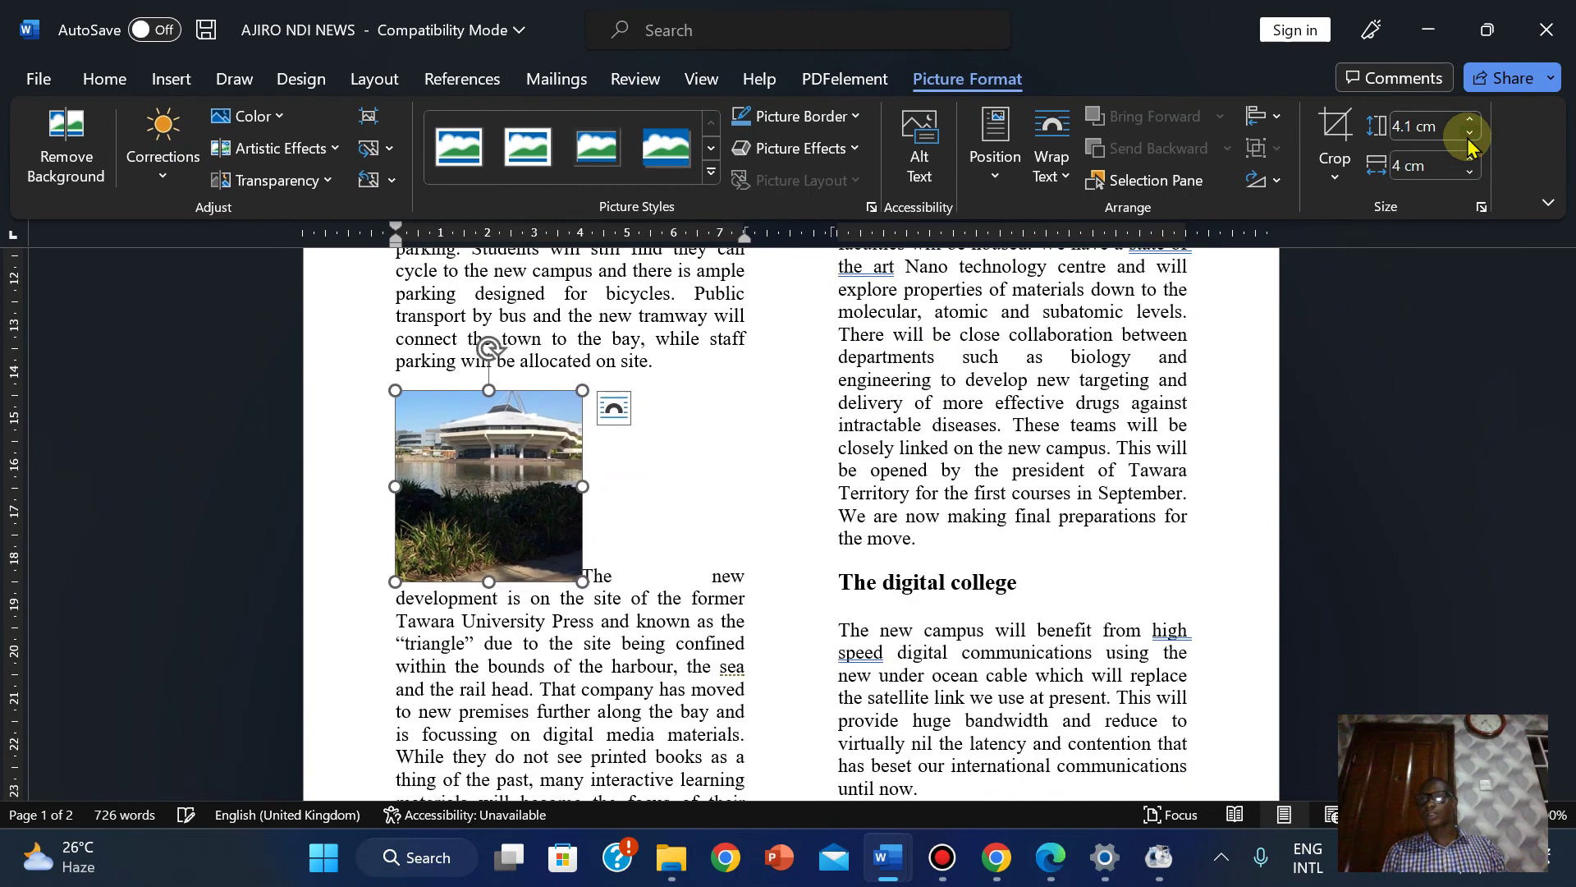
pyautogui.click(1468, 134)
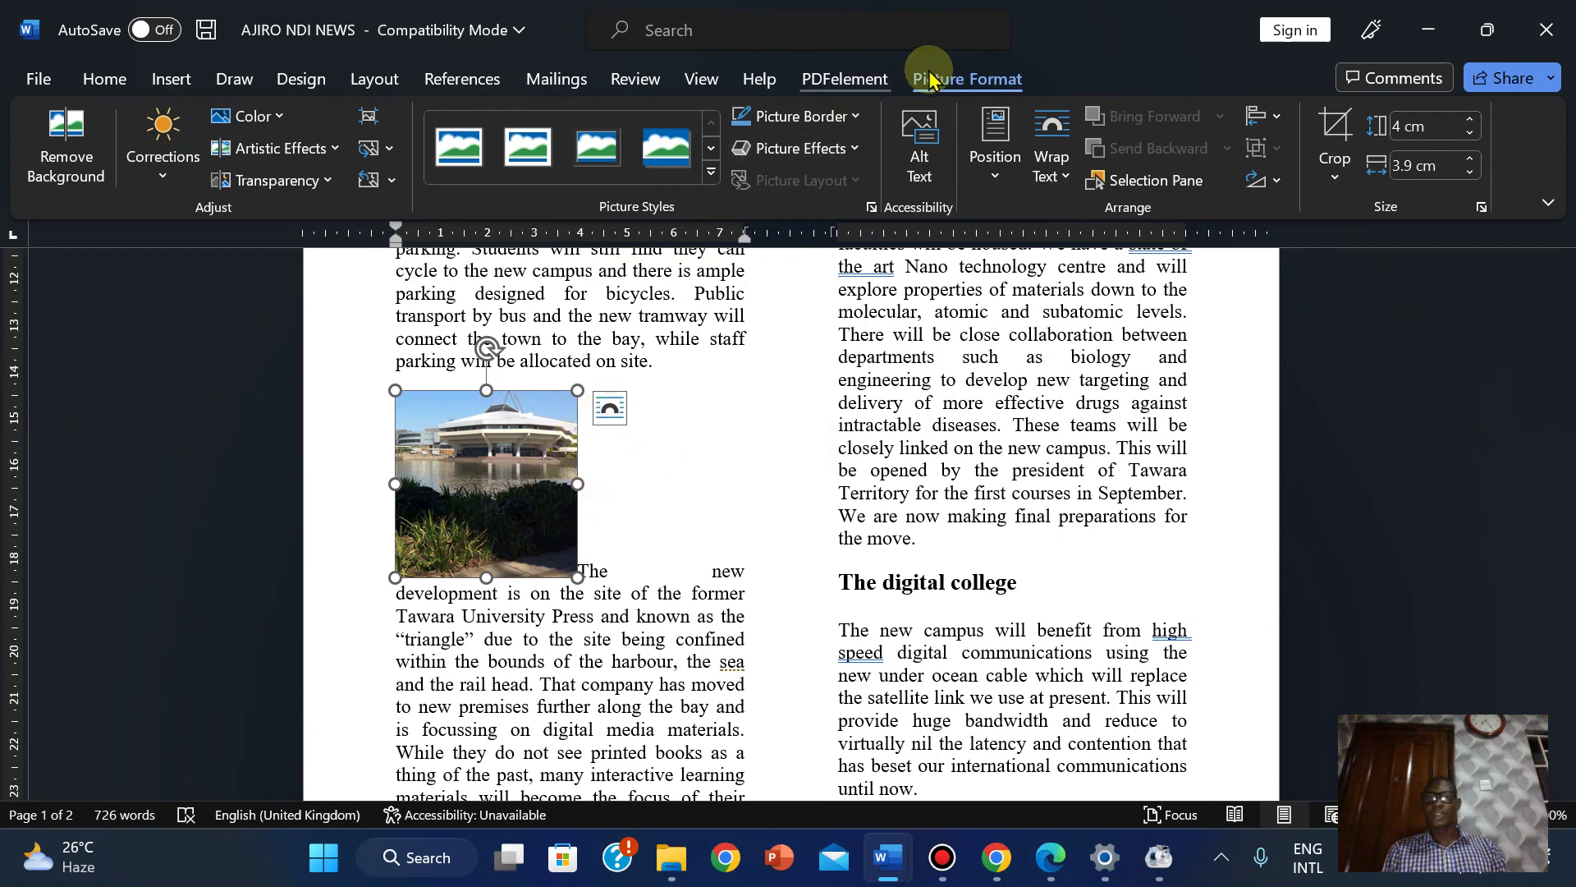
# Set the photo's text wrapping to Square and reduce its height to 3.5 cm.
pyautogui.click(1065, 177)
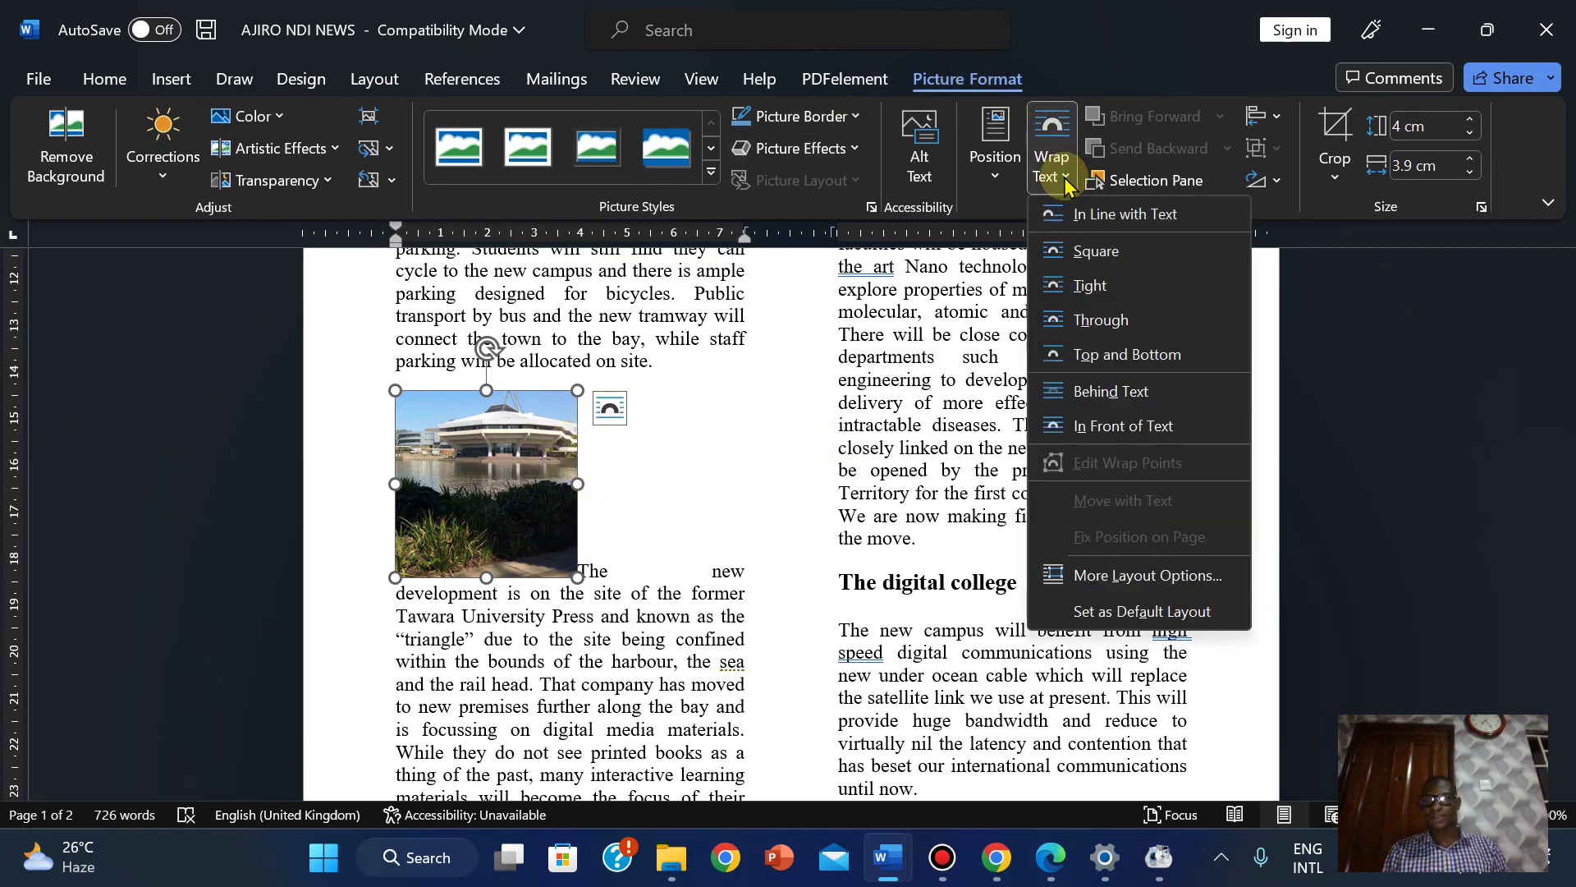
pyautogui.click(1067, 276)
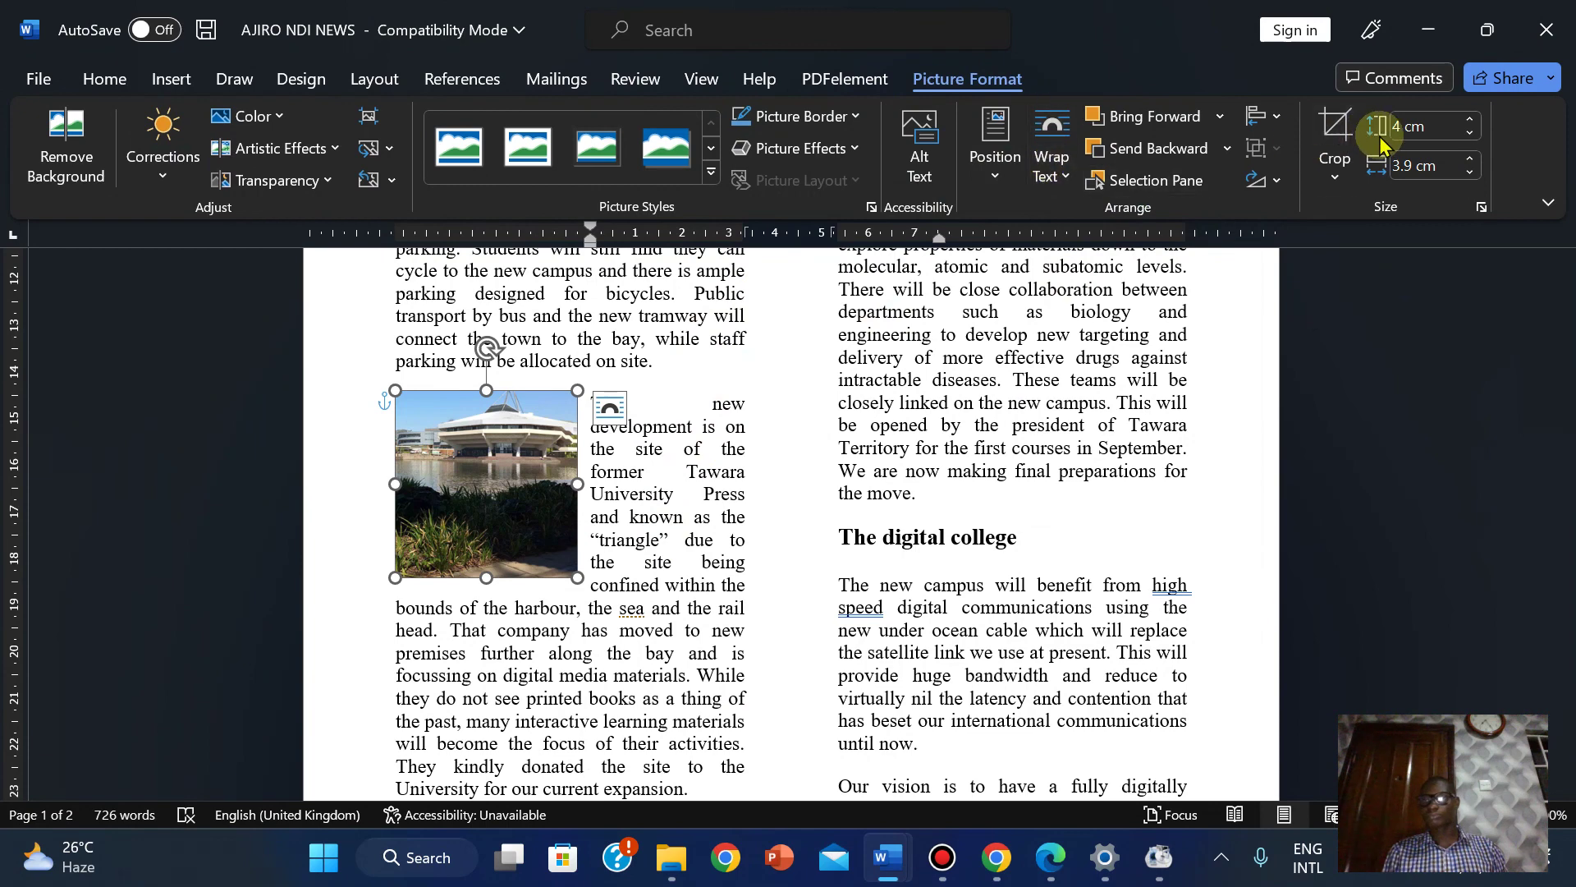
pyautogui.click(1469, 133)
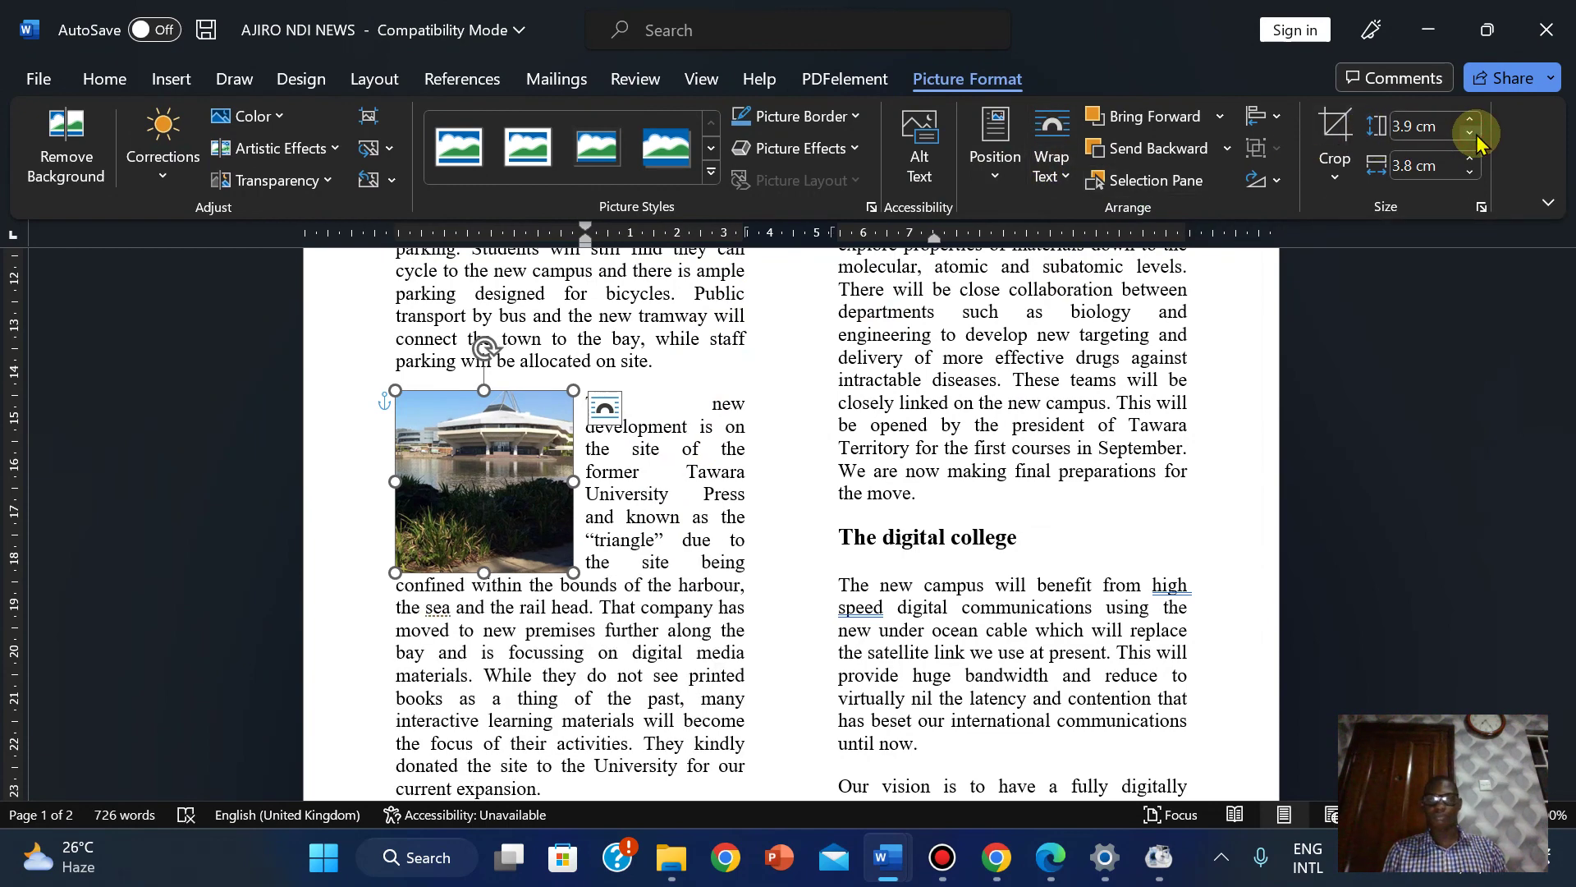
pyautogui.click(1469, 133)
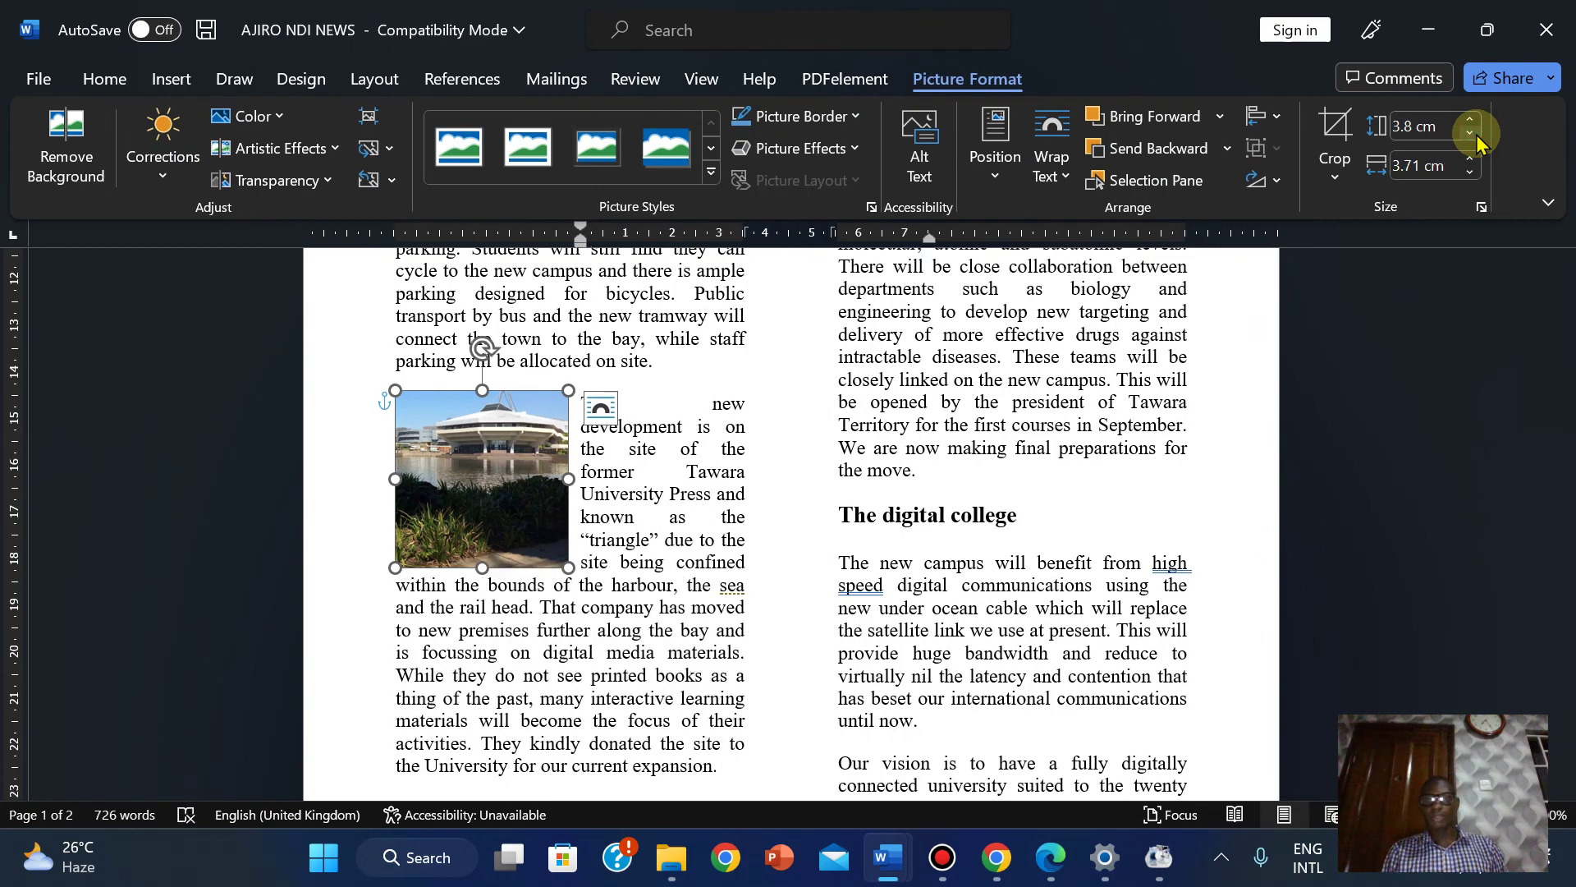
pyautogui.click(1469, 133)
pyautogui.click(1469, 133)
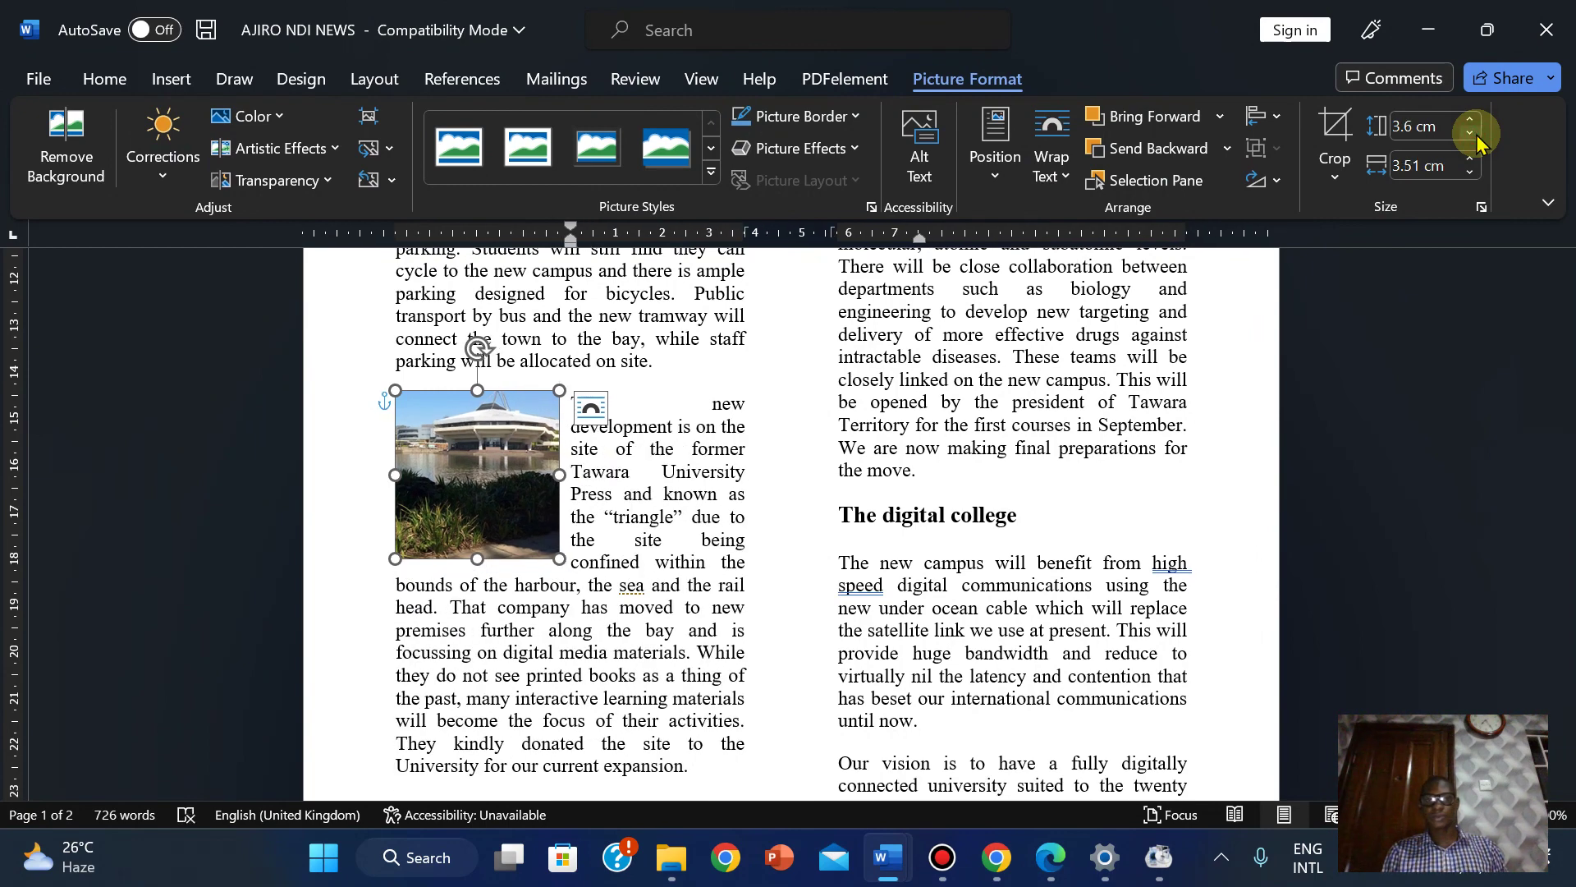
pyautogui.click(1469, 133)
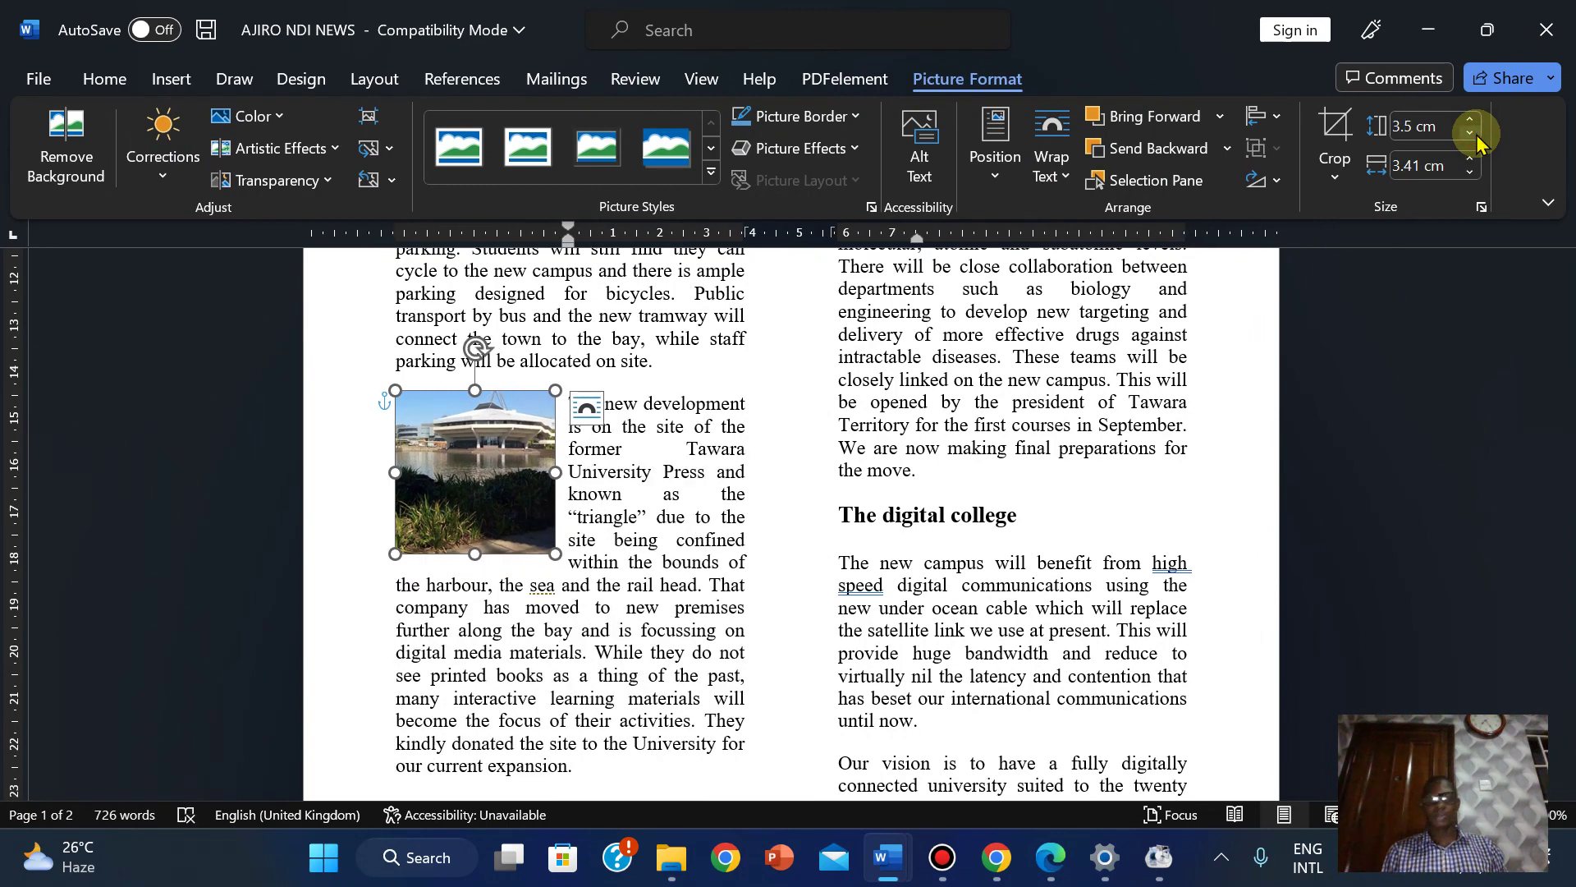
# Review the text layout, trying 3.6 and 3.4 cm before keeping the photo at 3.5 cm.
pyautogui.click(629, 548)
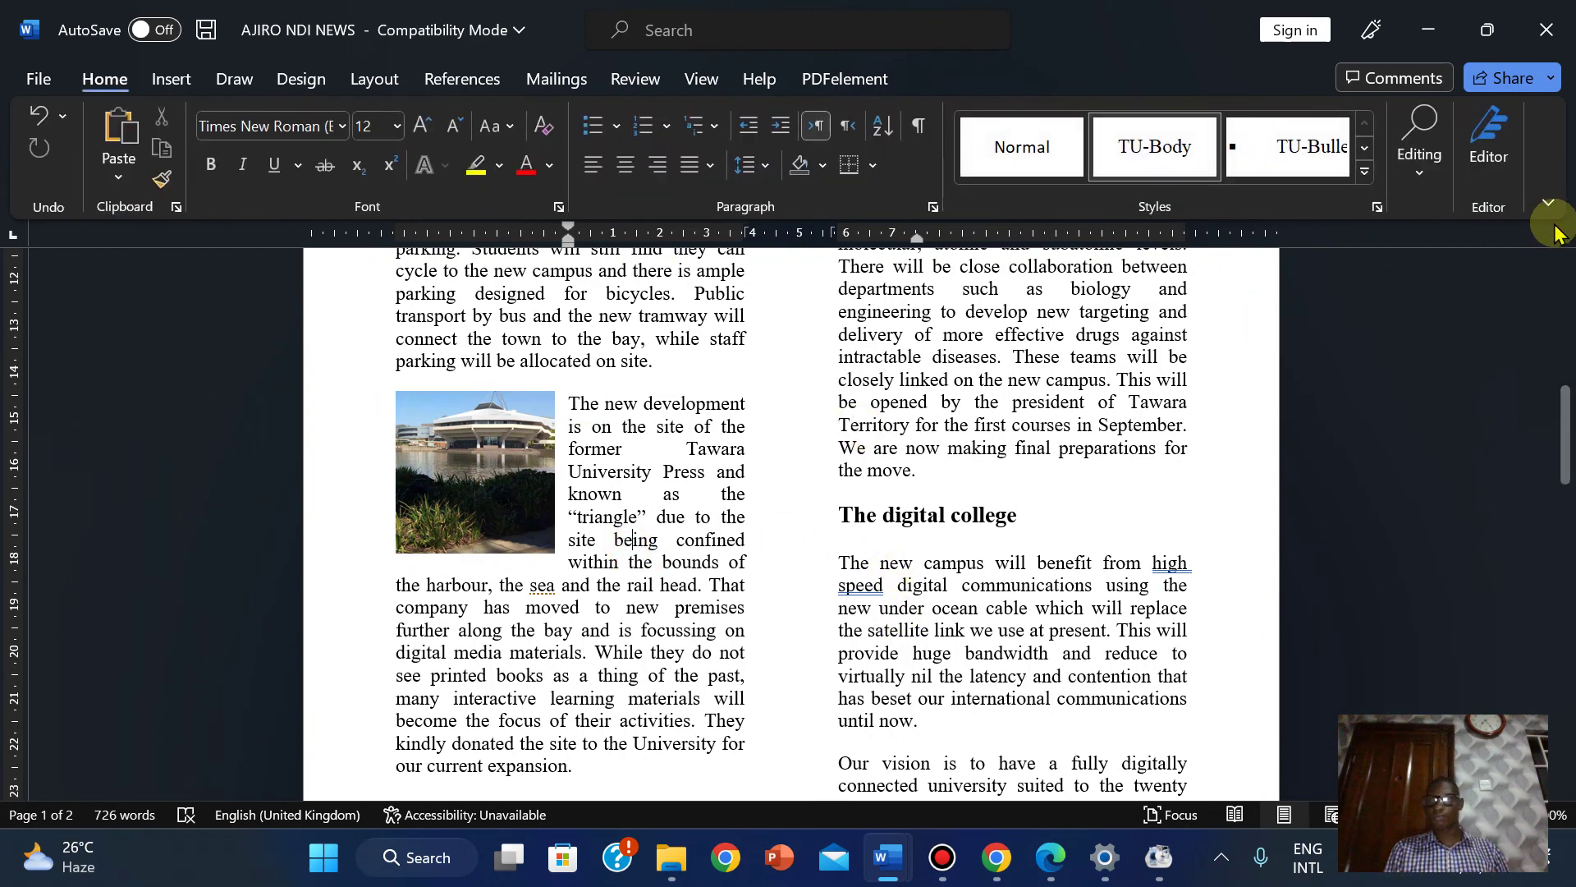
pyautogui.click(523, 481)
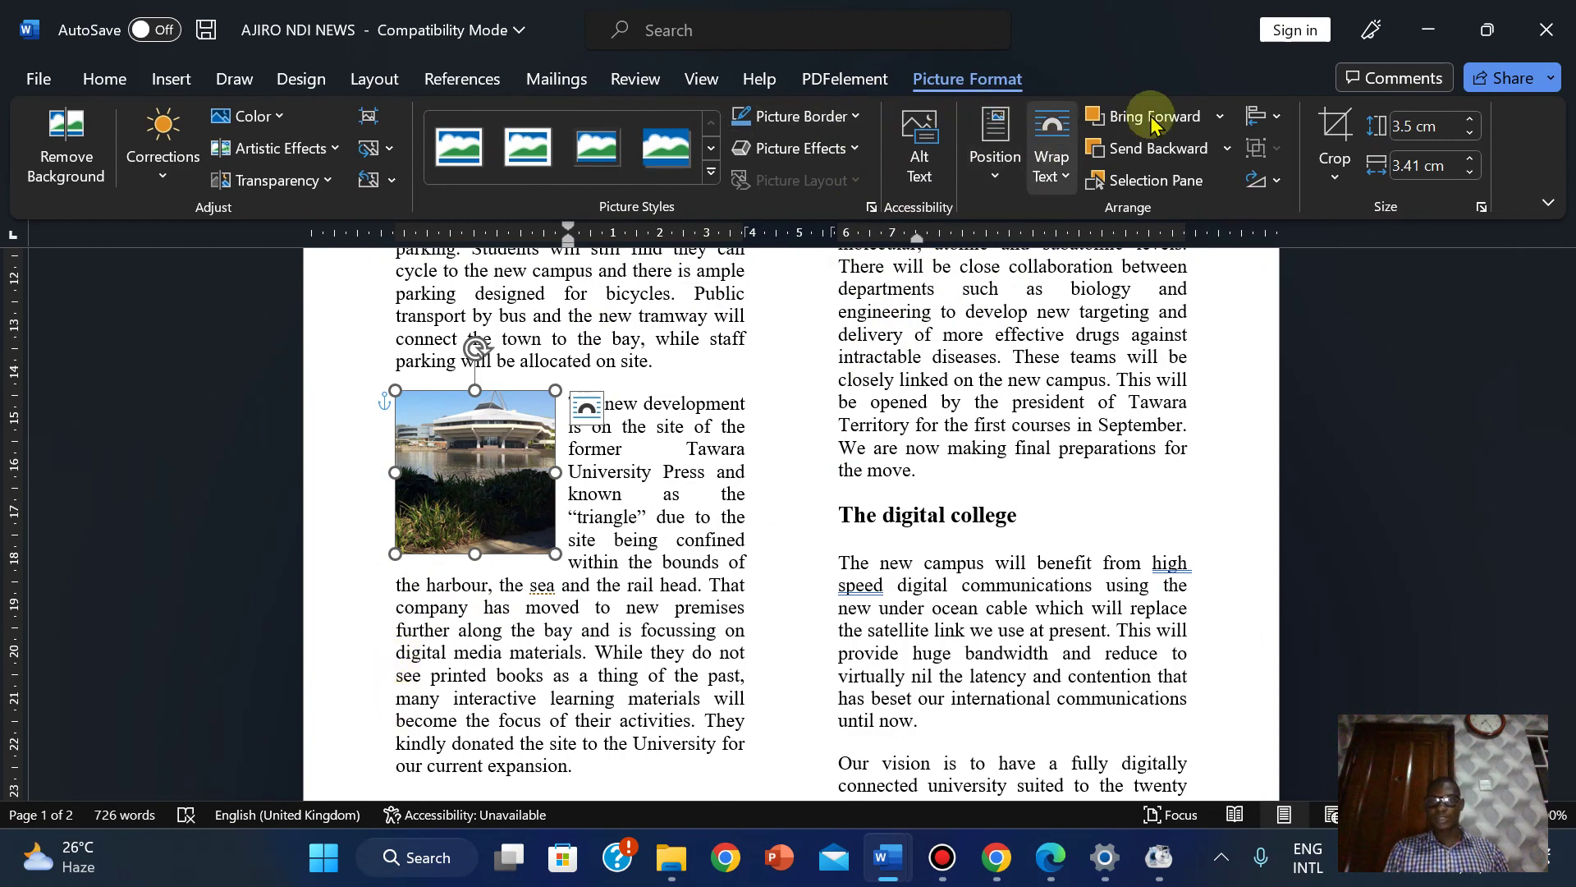
pyautogui.click(1469, 120)
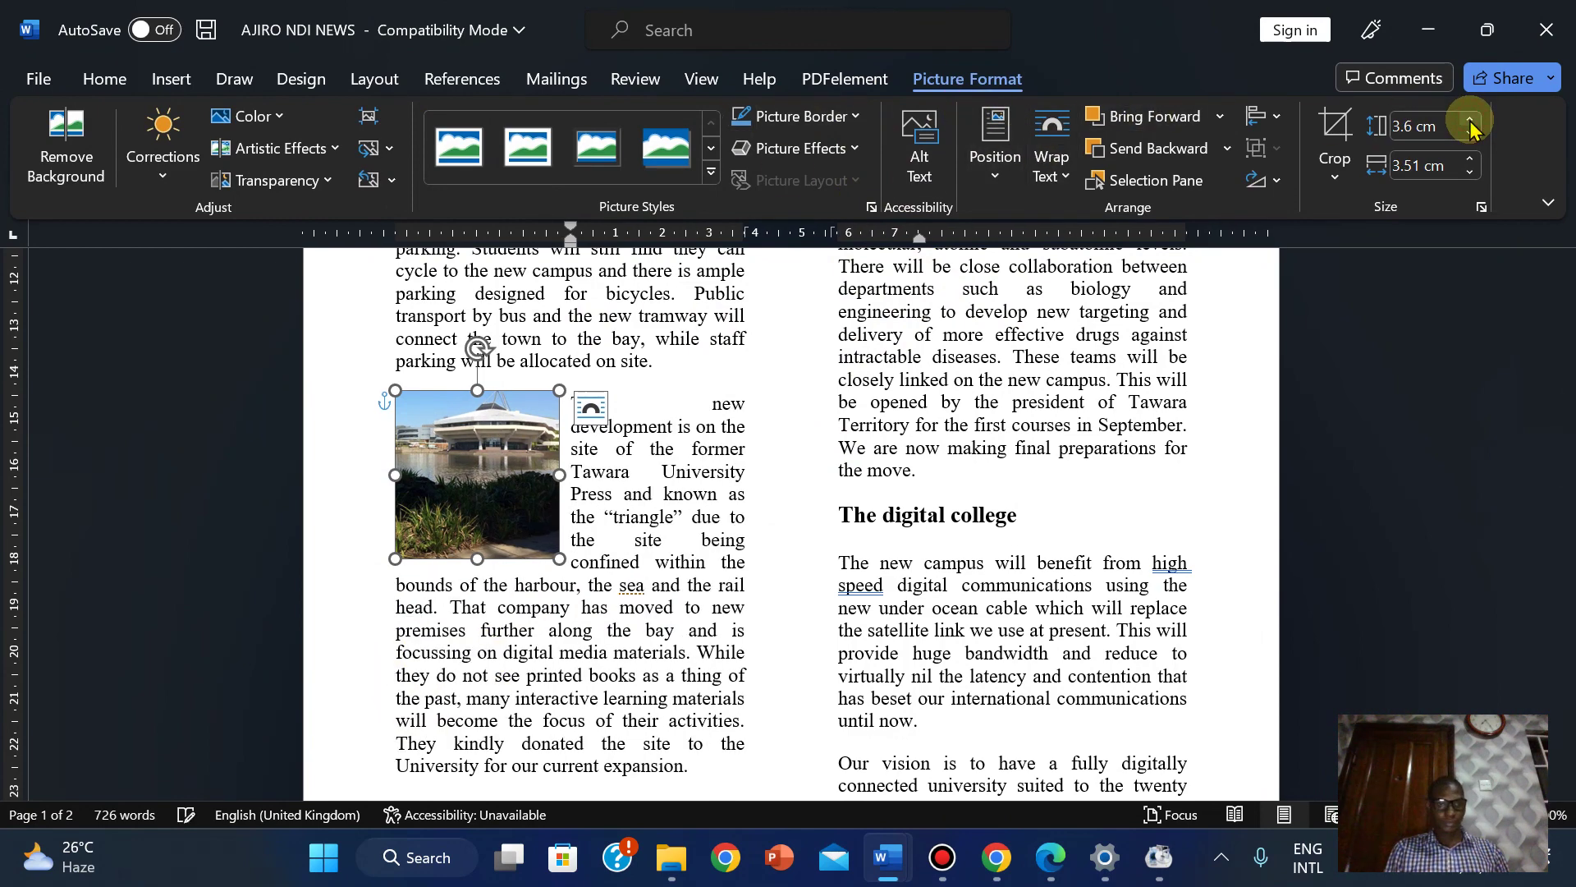
pyautogui.click(1469, 134)
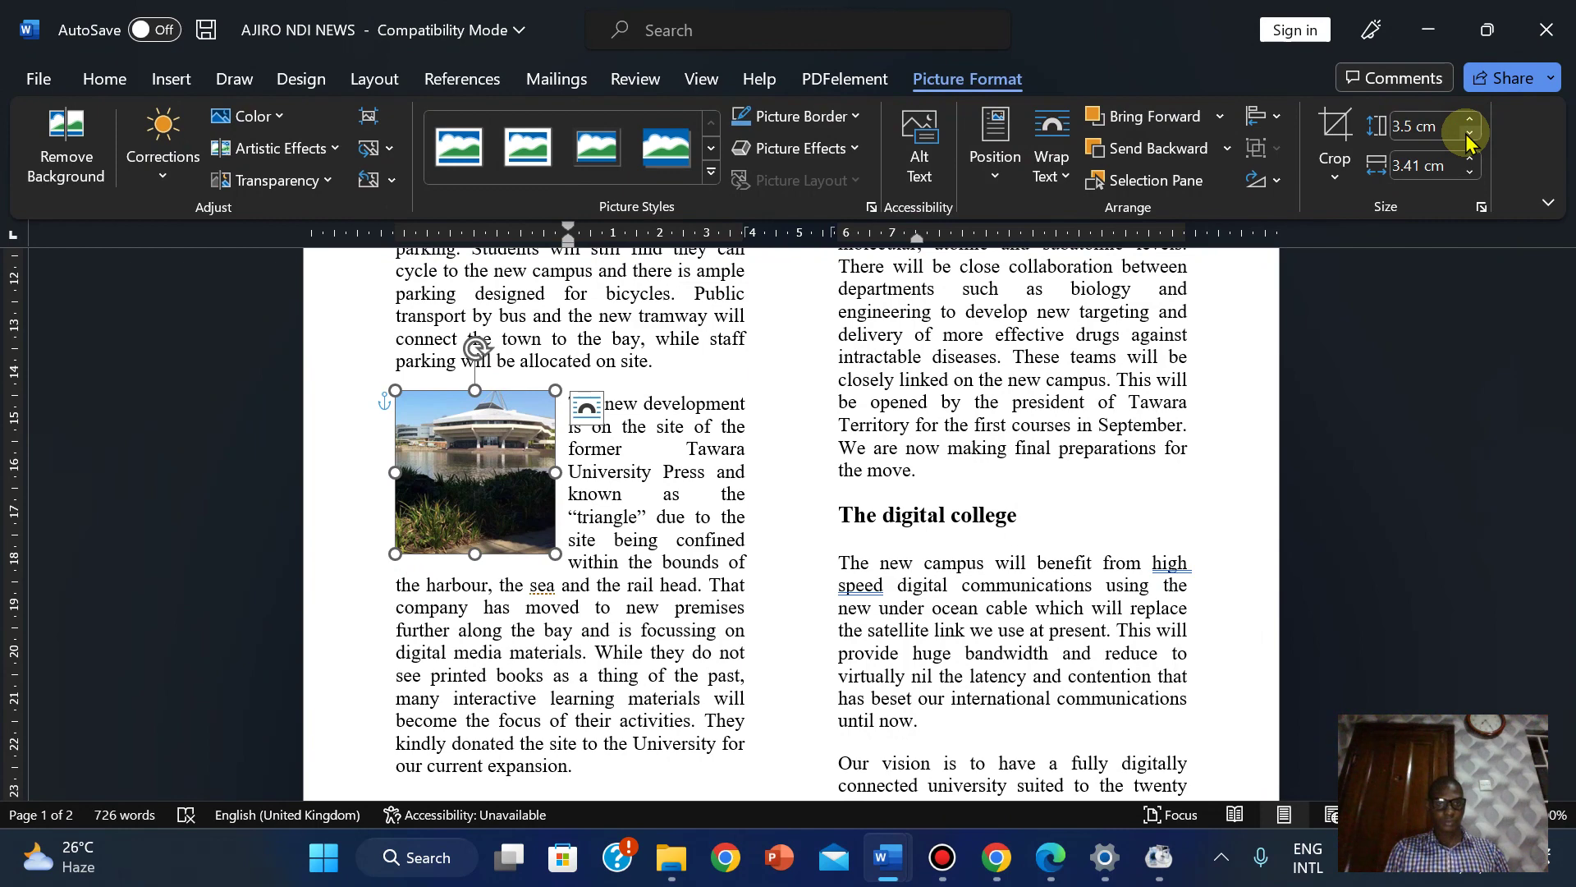
pyautogui.click(1469, 135)
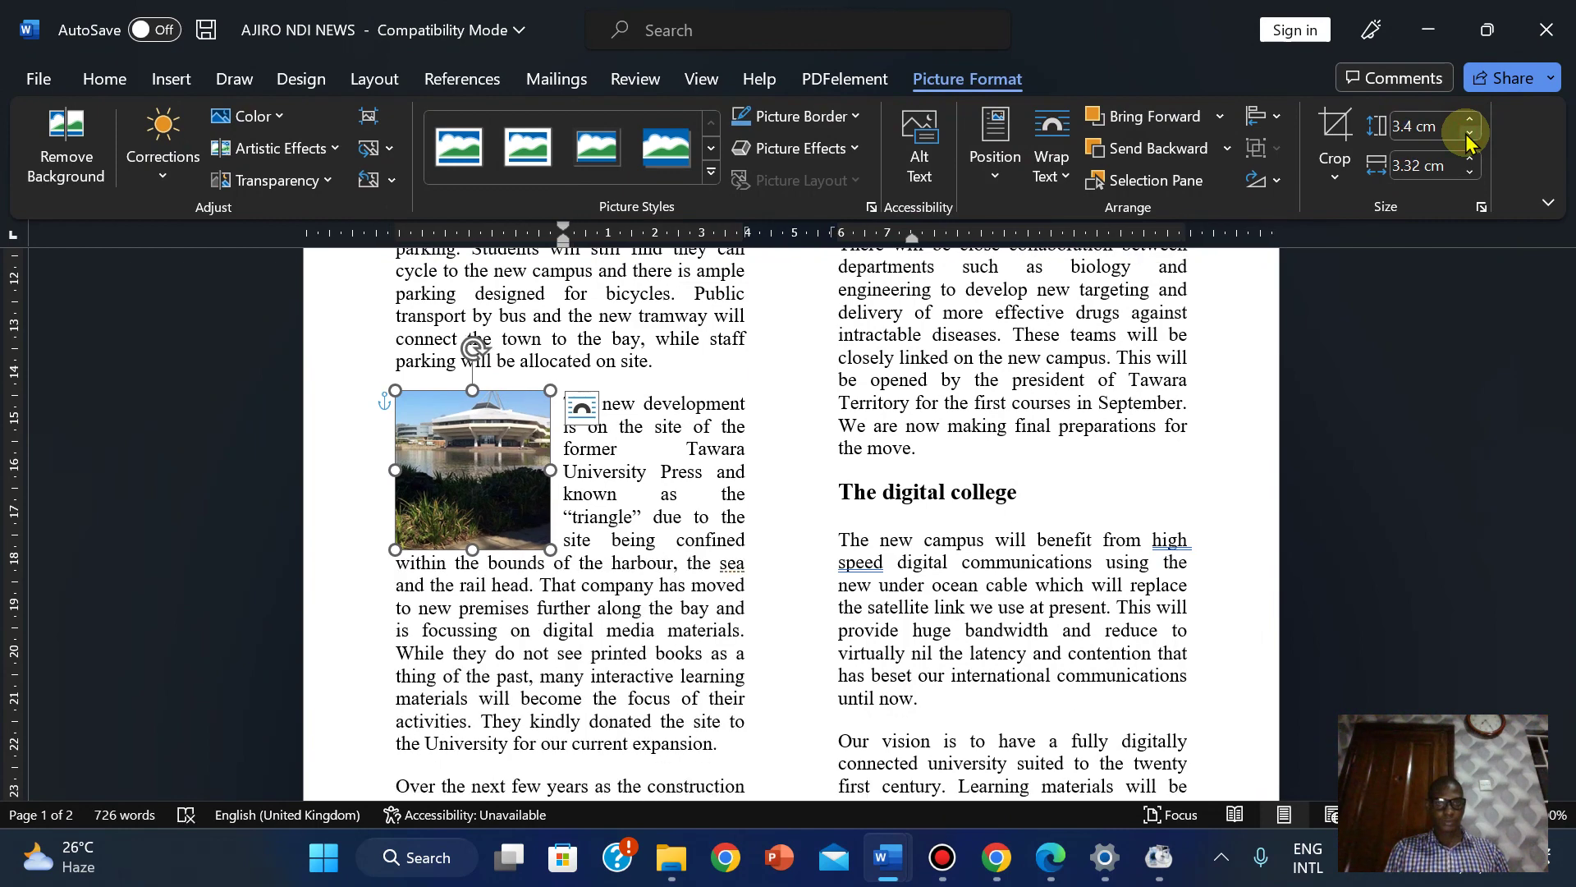
pyautogui.click(1470, 119)
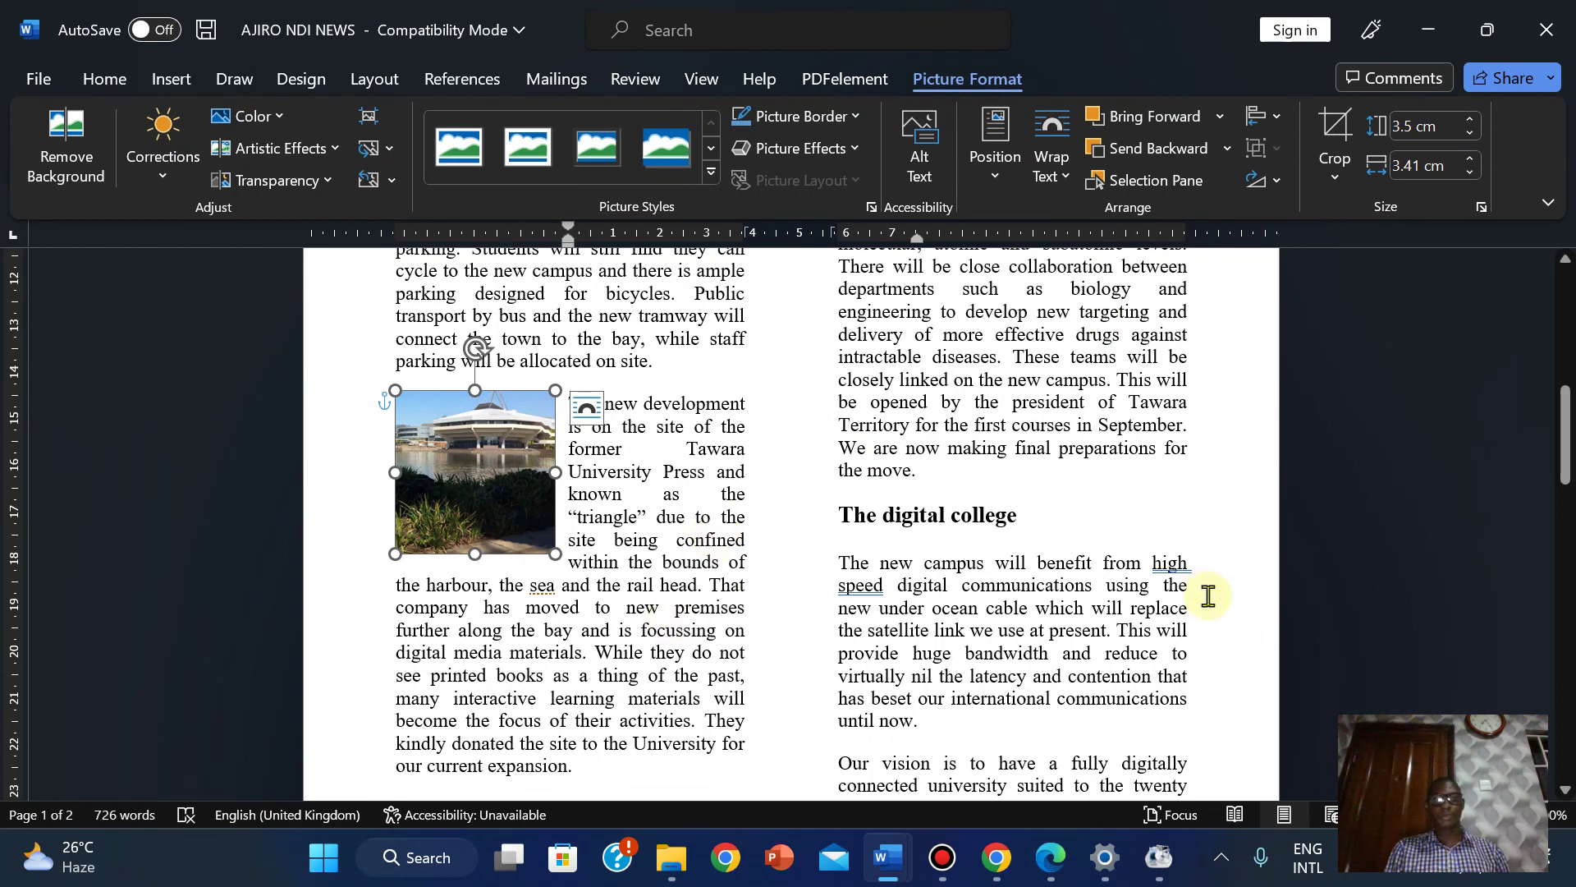
# Recheck the exam paper, test 3.4 and 3.3 cm, then restore the photo to 3.5 cm.
pyautogui.click(1051, 857)
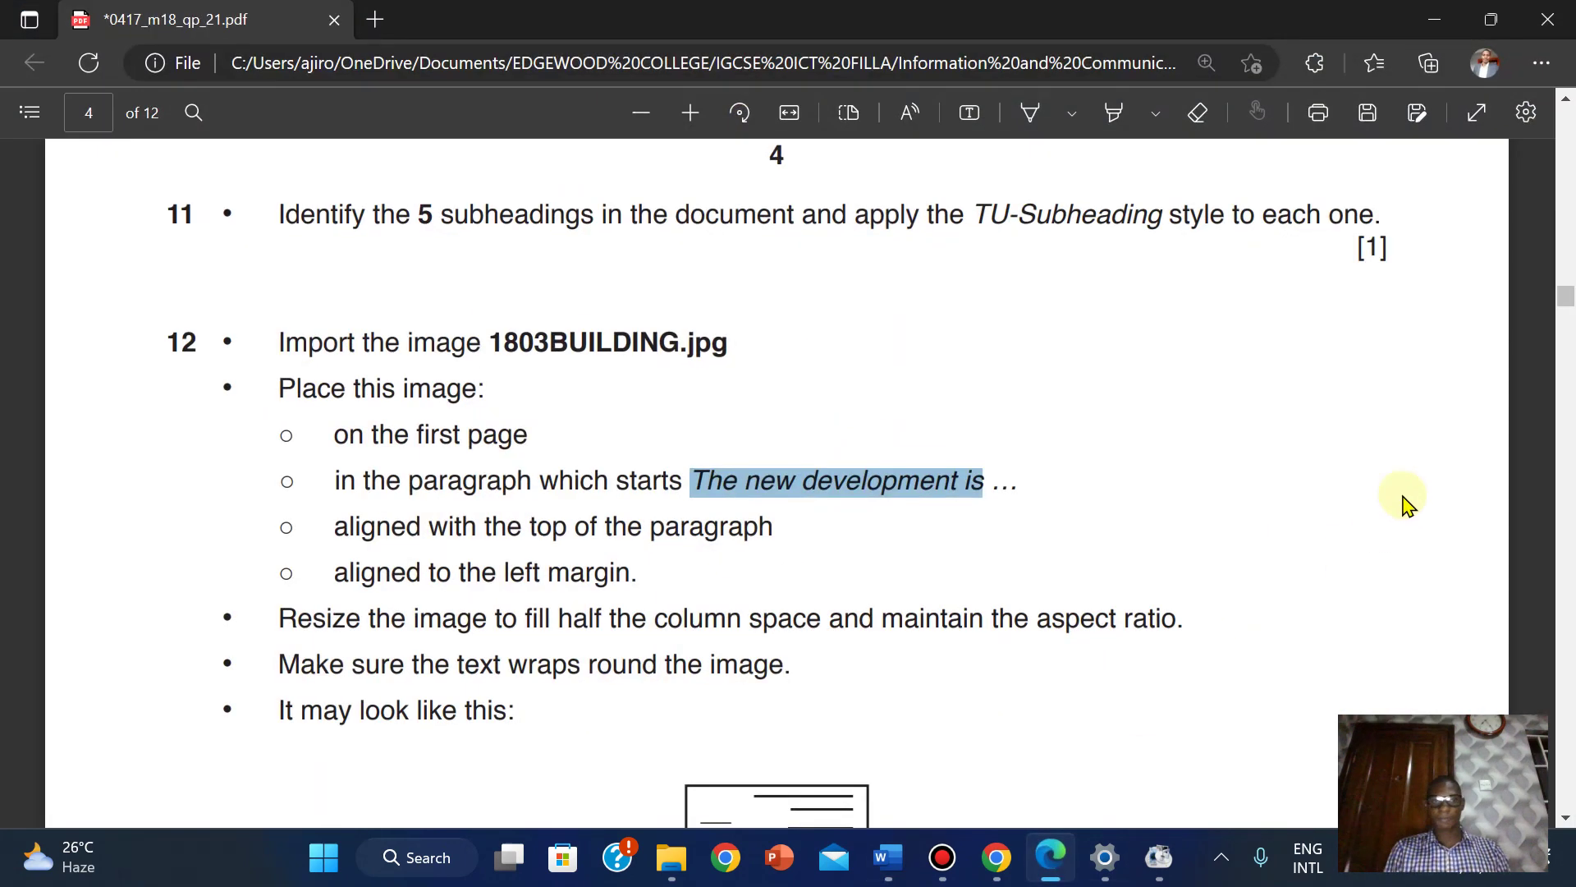
pyautogui.moveTo(1568, 302); pyautogui.dragTo(1567, 320)
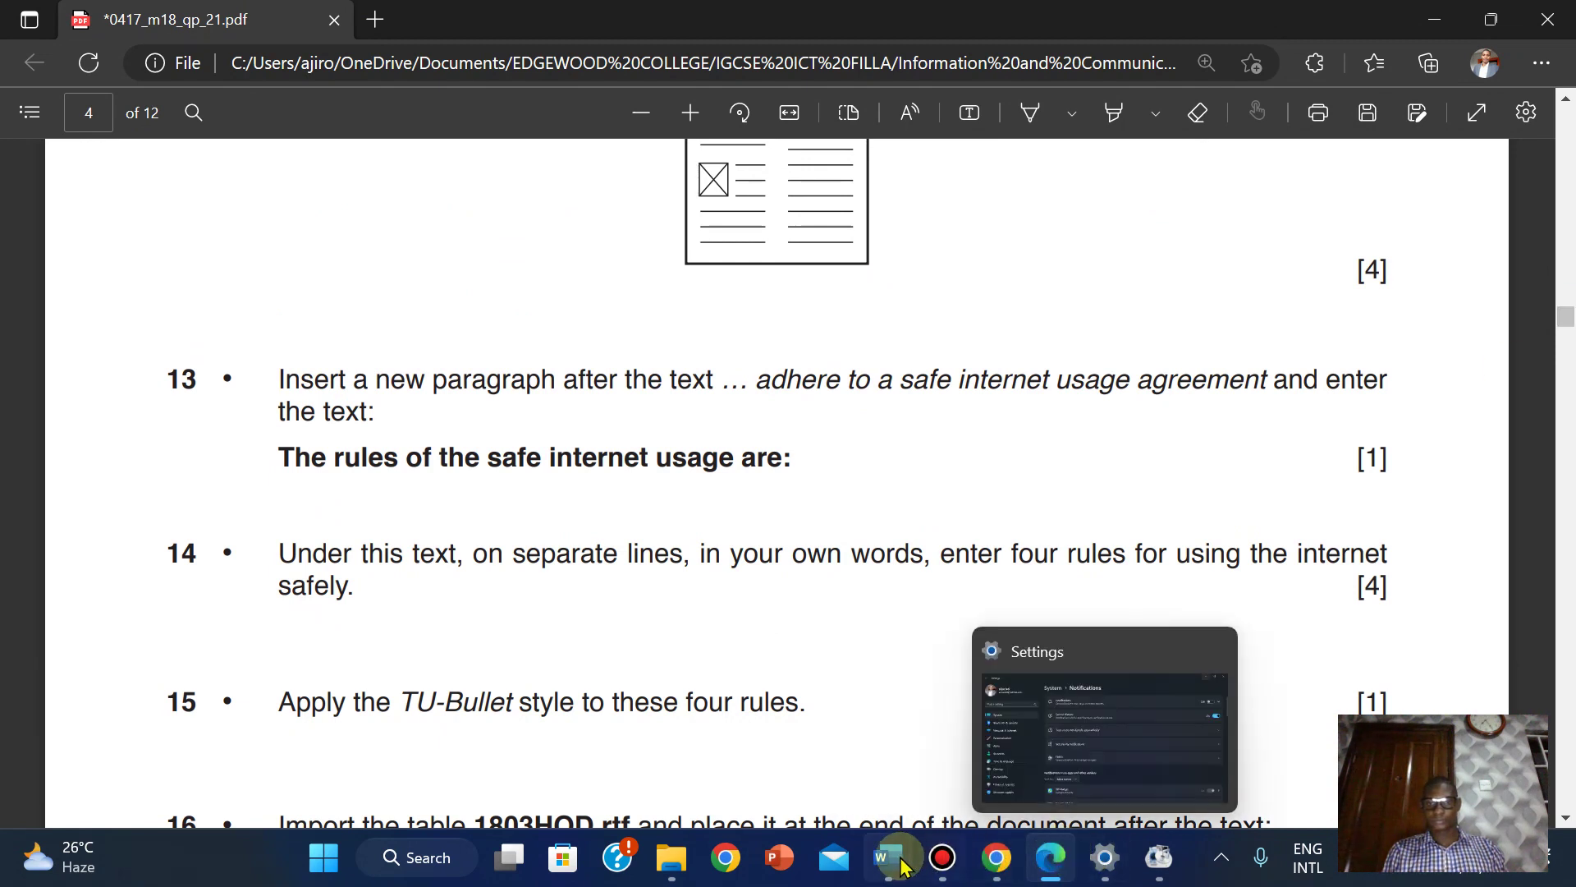
pyautogui.moveTo(888, 858)
pyautogui.click(1026, 739)
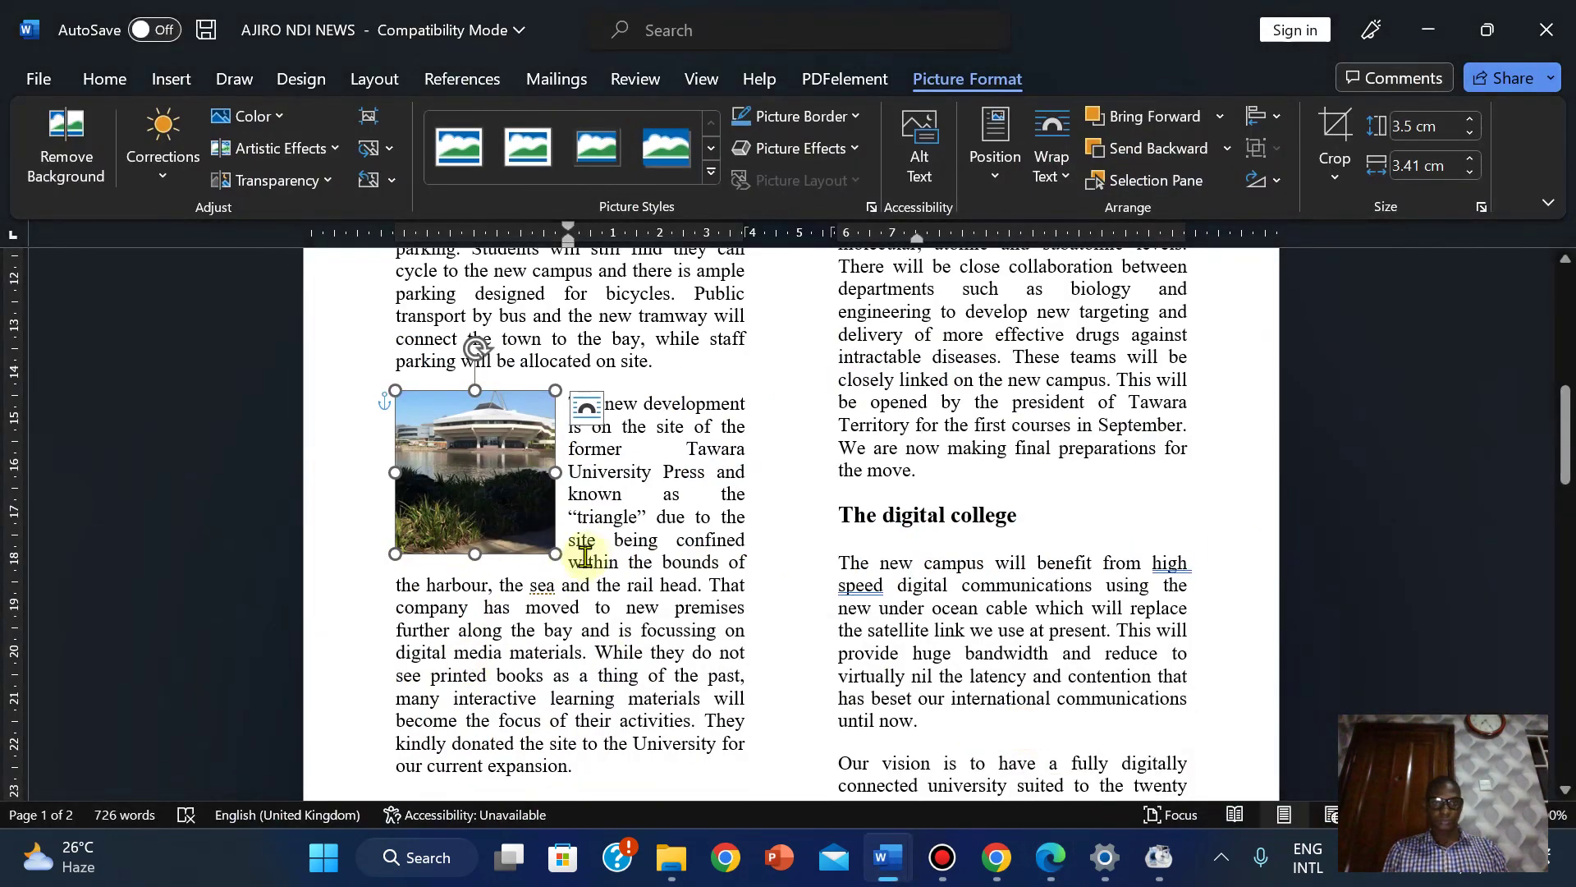
pyautogui.click(1470, 134)
pyautogui.click(1471, 135)
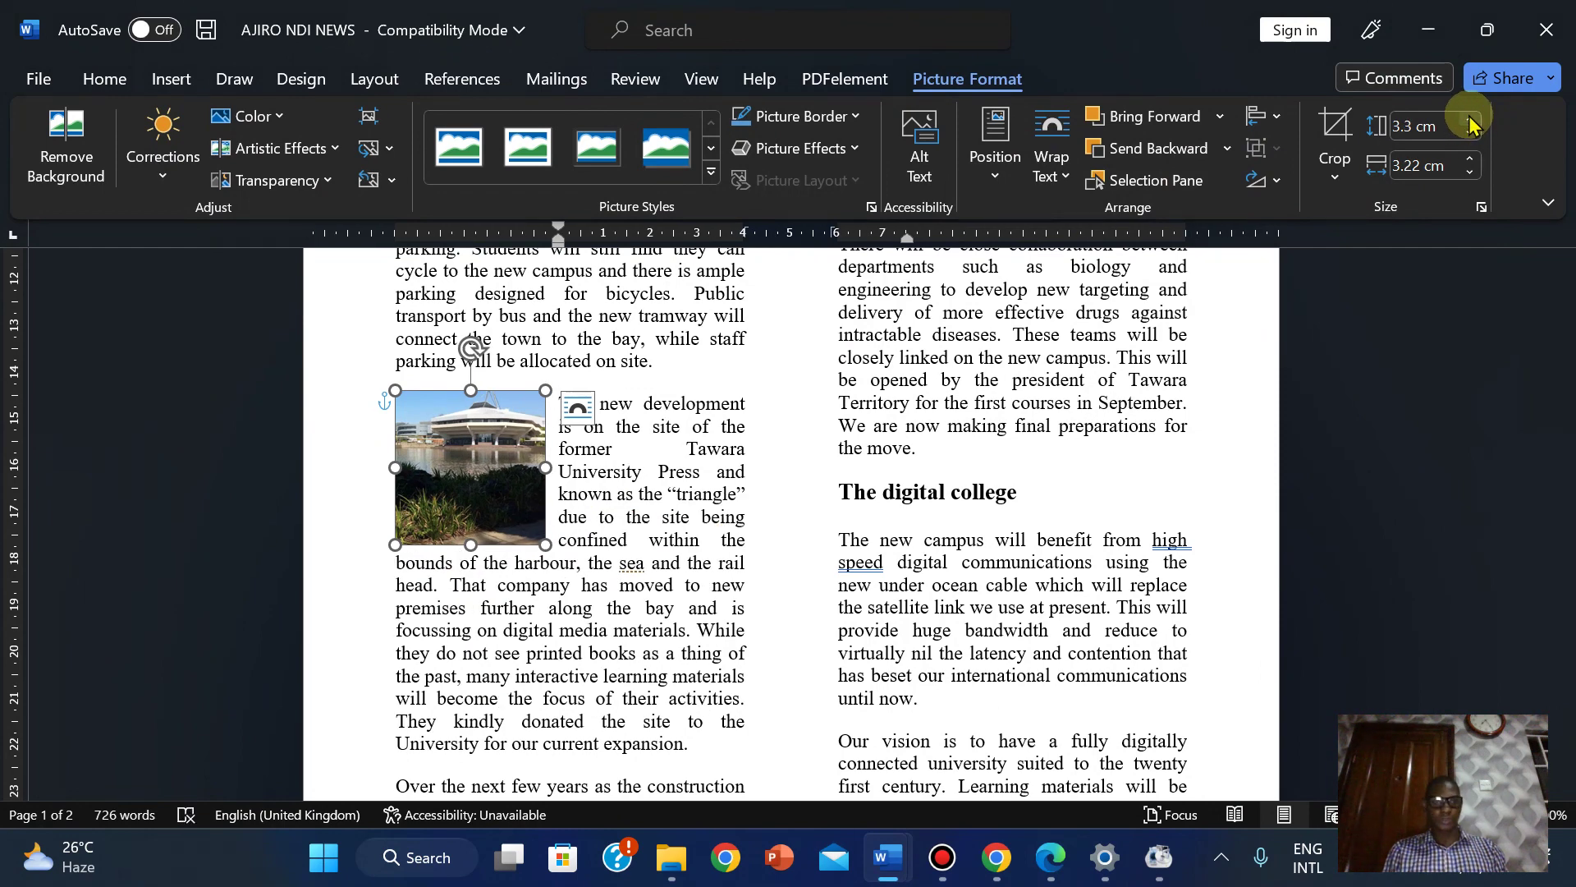
pyautogui.doubleClick(1472, 122)
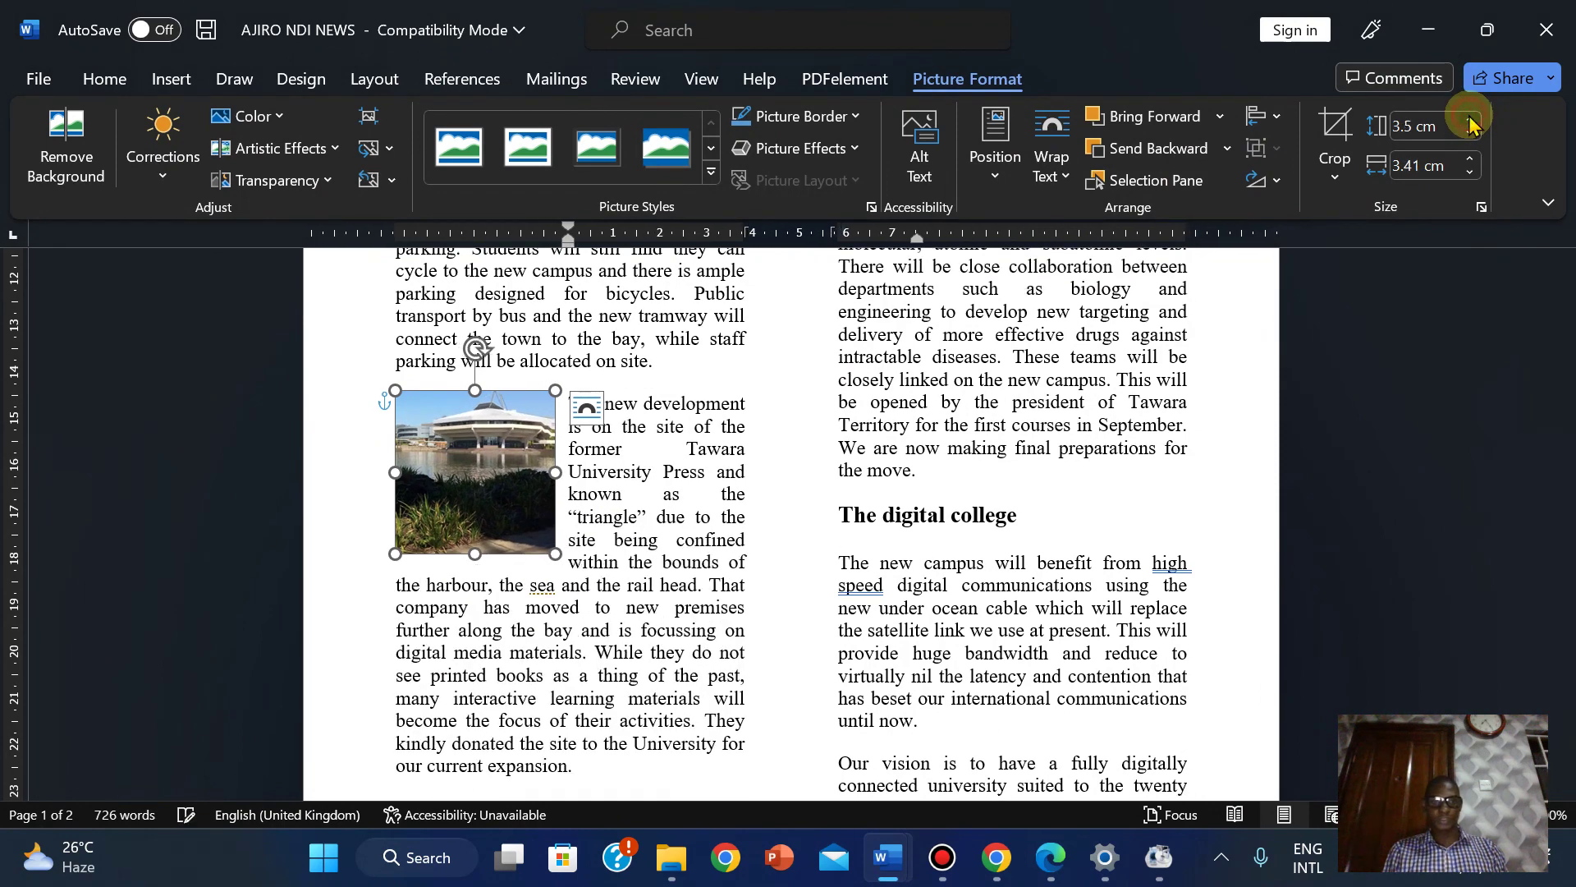
pyautogui.click(581, 618)
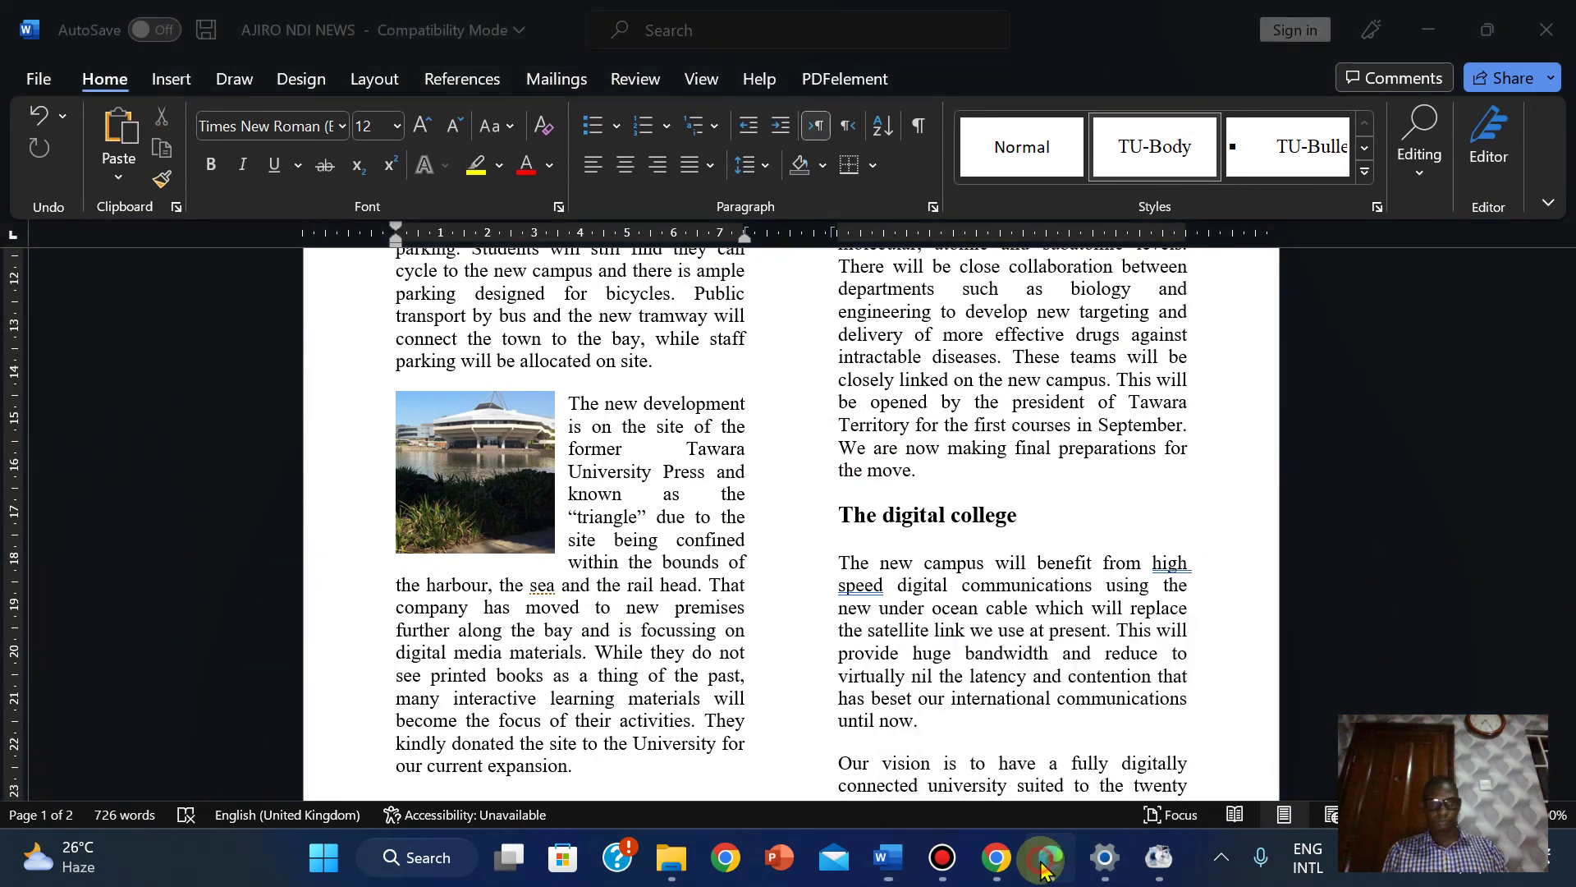
pyautogui.click(1050, 857)
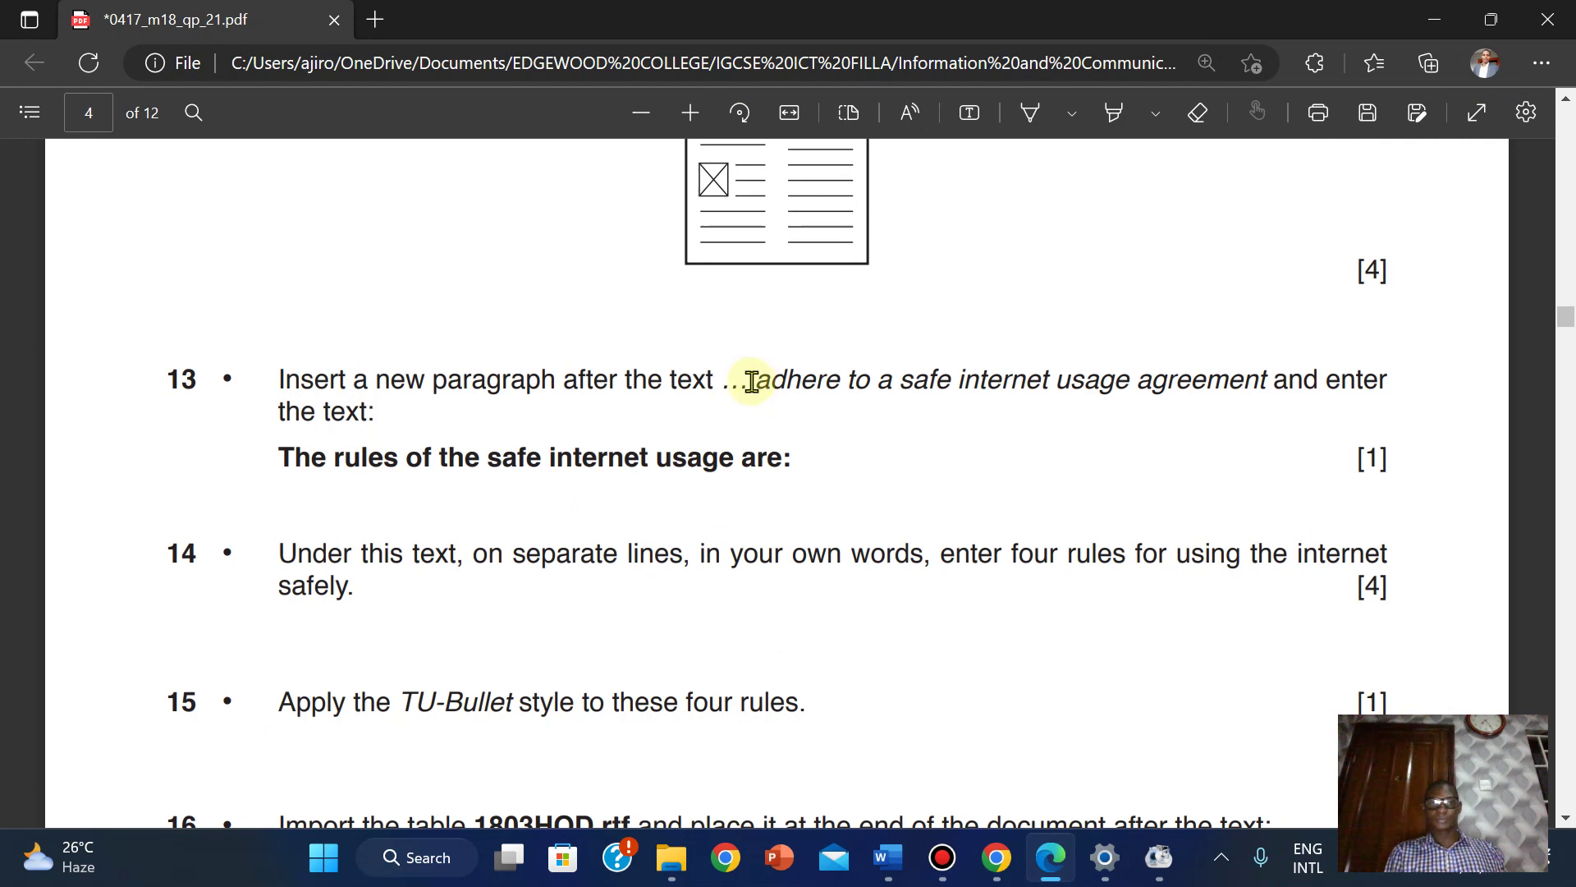
# Copy 'The rules of the safe internet usage are:' from task 13 of the PDF.
pyautogui.moveTo(279, 456); pyautogui.dragTo(790, 466)
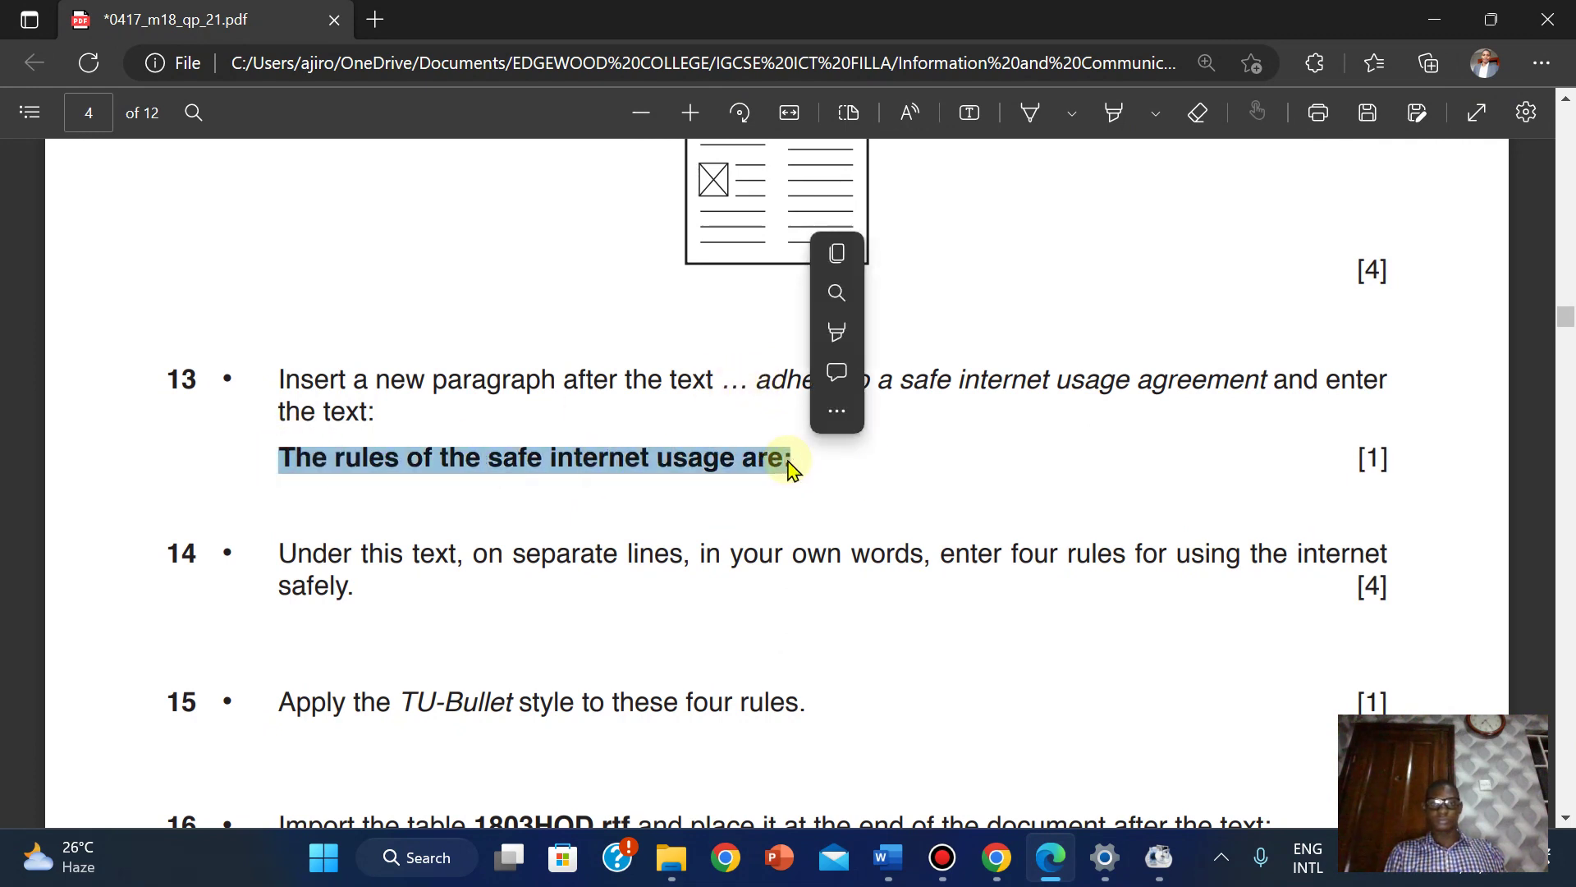
pyautogui.click(835, 254)
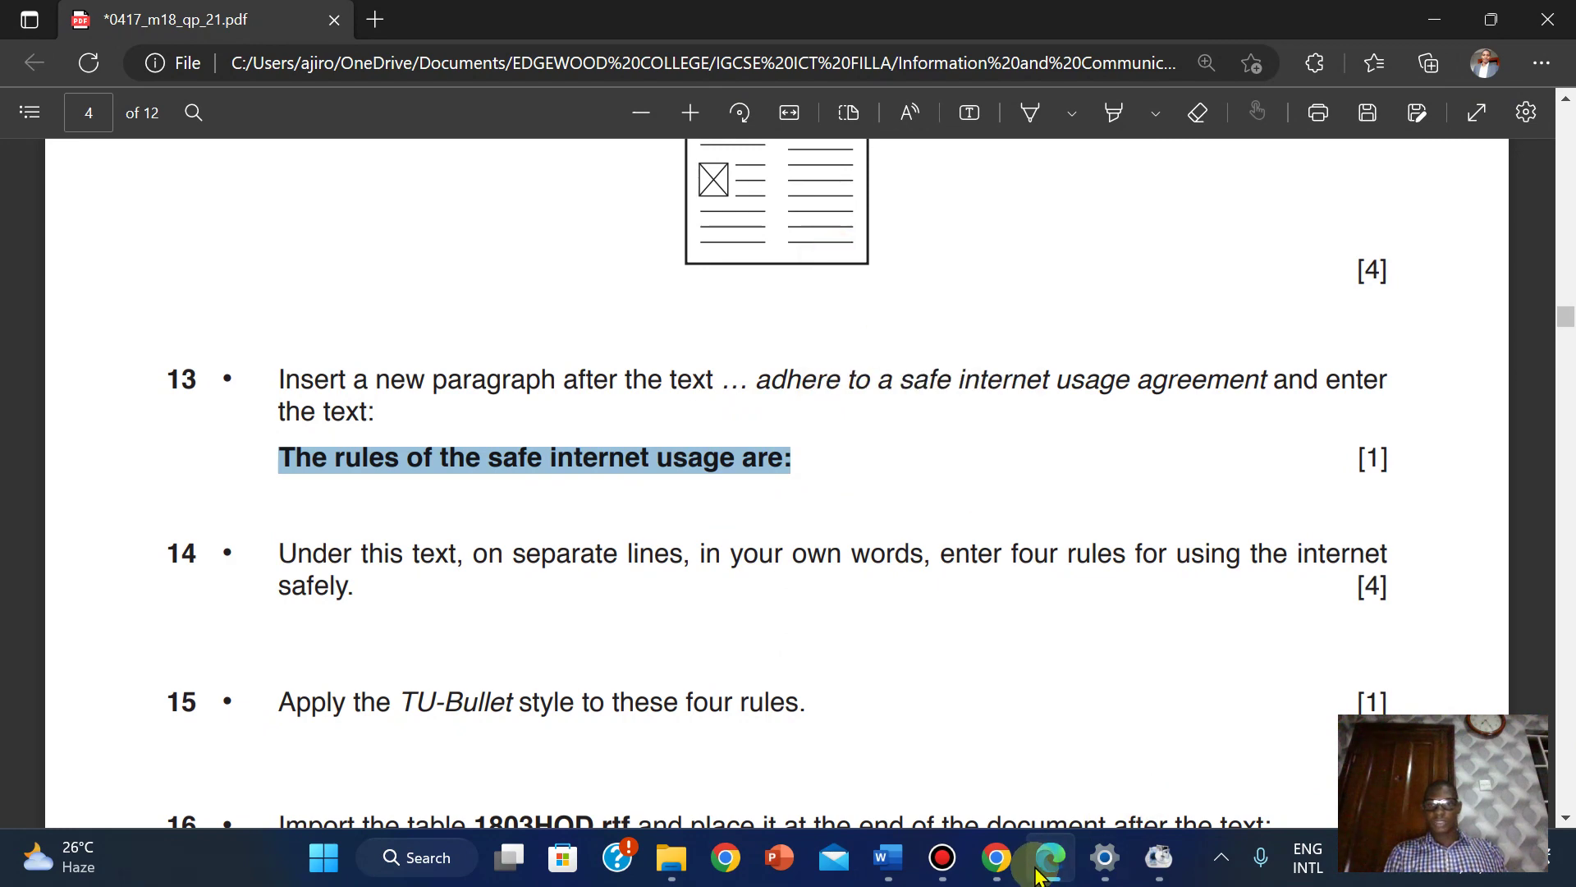
# Search the newsletter for 'adhe' and start a new paragraph after 'agreement.'.
pyautogui.moveTo(887, 857)
pyautogui.click(996, 738)
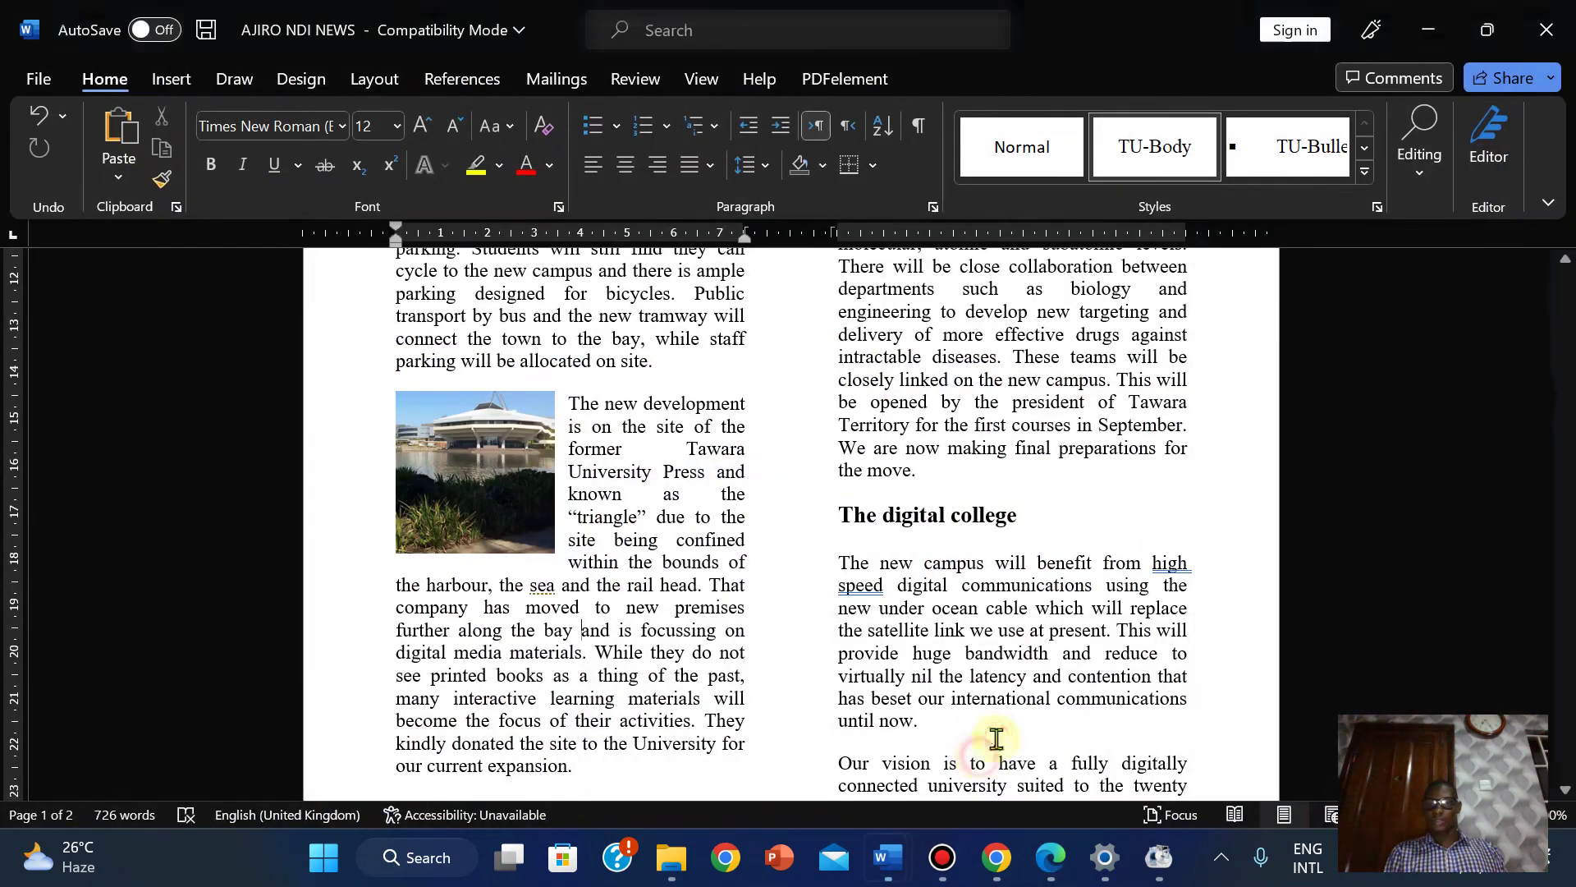
pyautogui.moveTo(1567, 430)
pyautogui.mouseDown()
pyautogui.moveTo(1566, 484)
pyautogui.moveTo(1563, 456)
pyautogui.mouseUp()
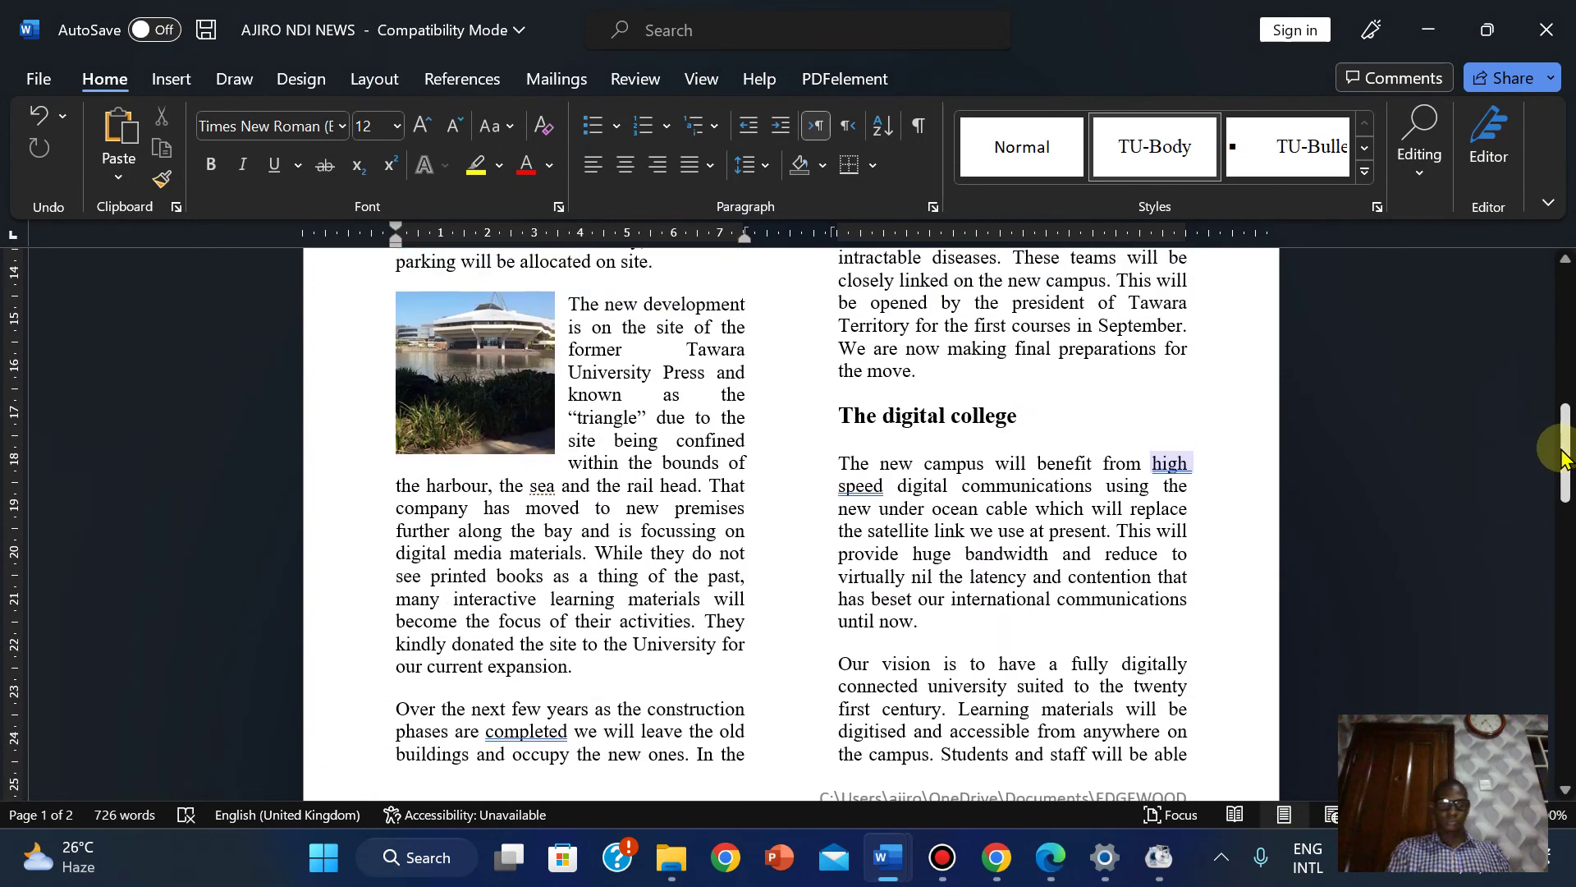
pyautogui.click(1416, 204)
pyautogui.click(1426, 232)
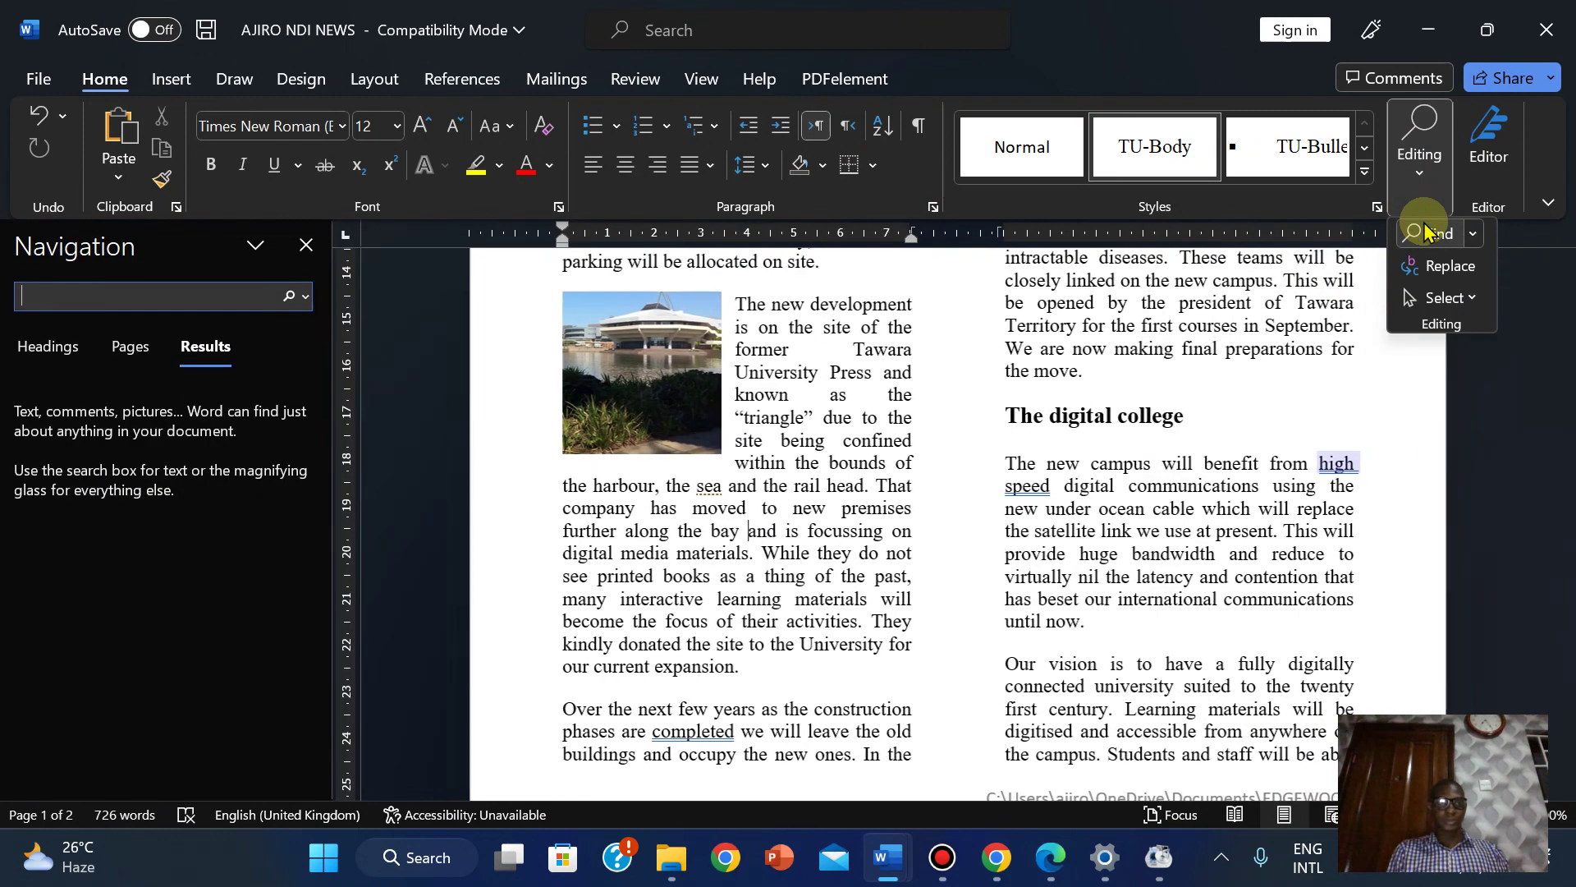
pyautogui.write('adhere to')
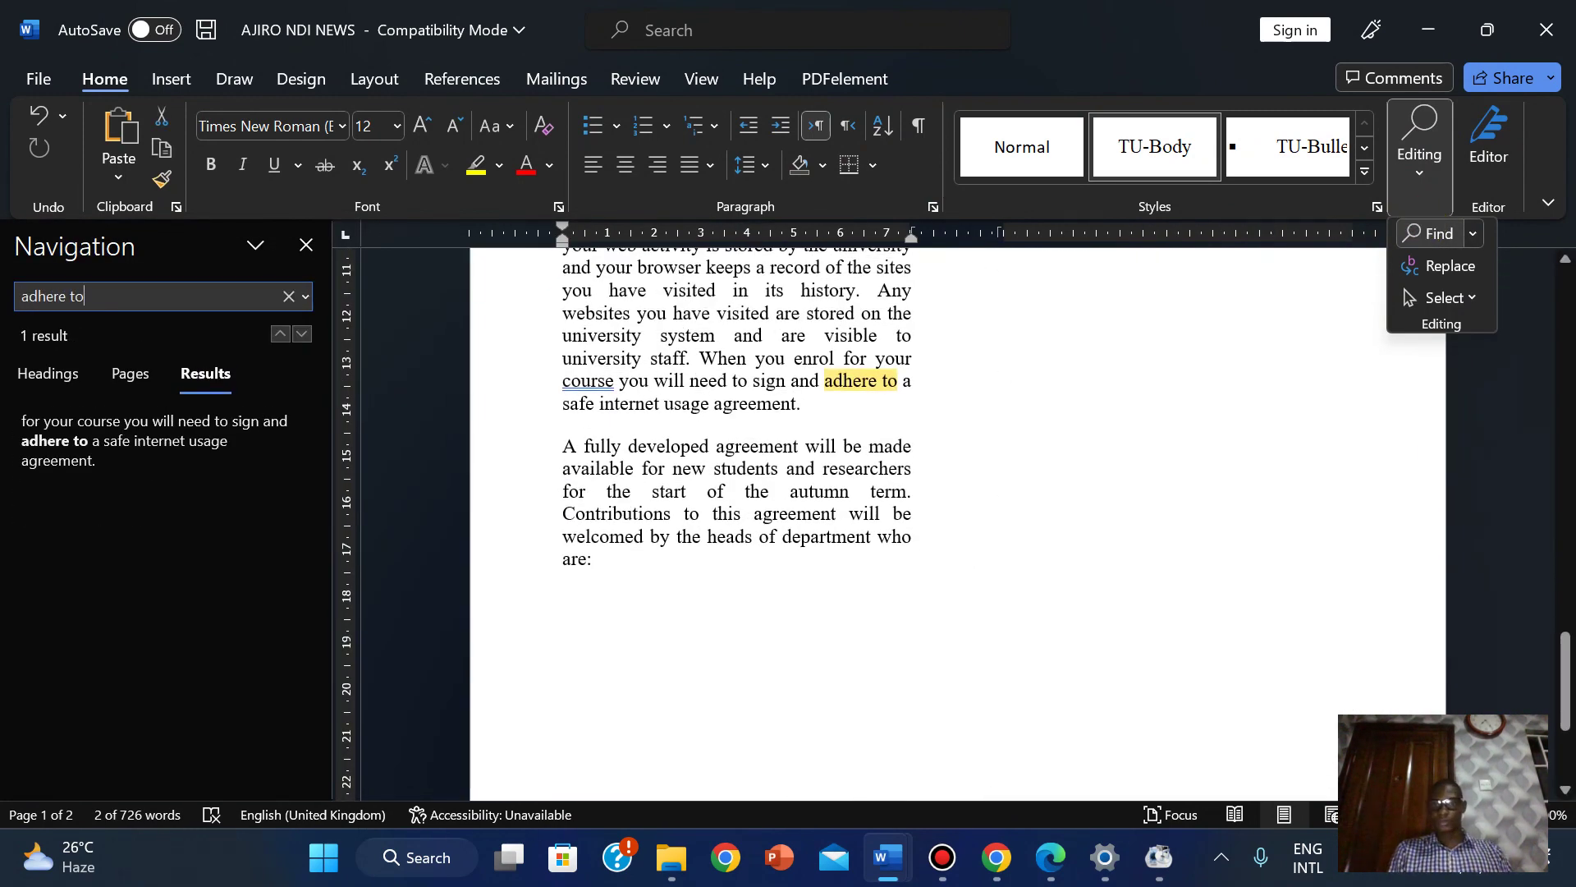
pyautogui.click(806, 402)
pyautogui.click(809, 404)
pyautogui.press('Return')
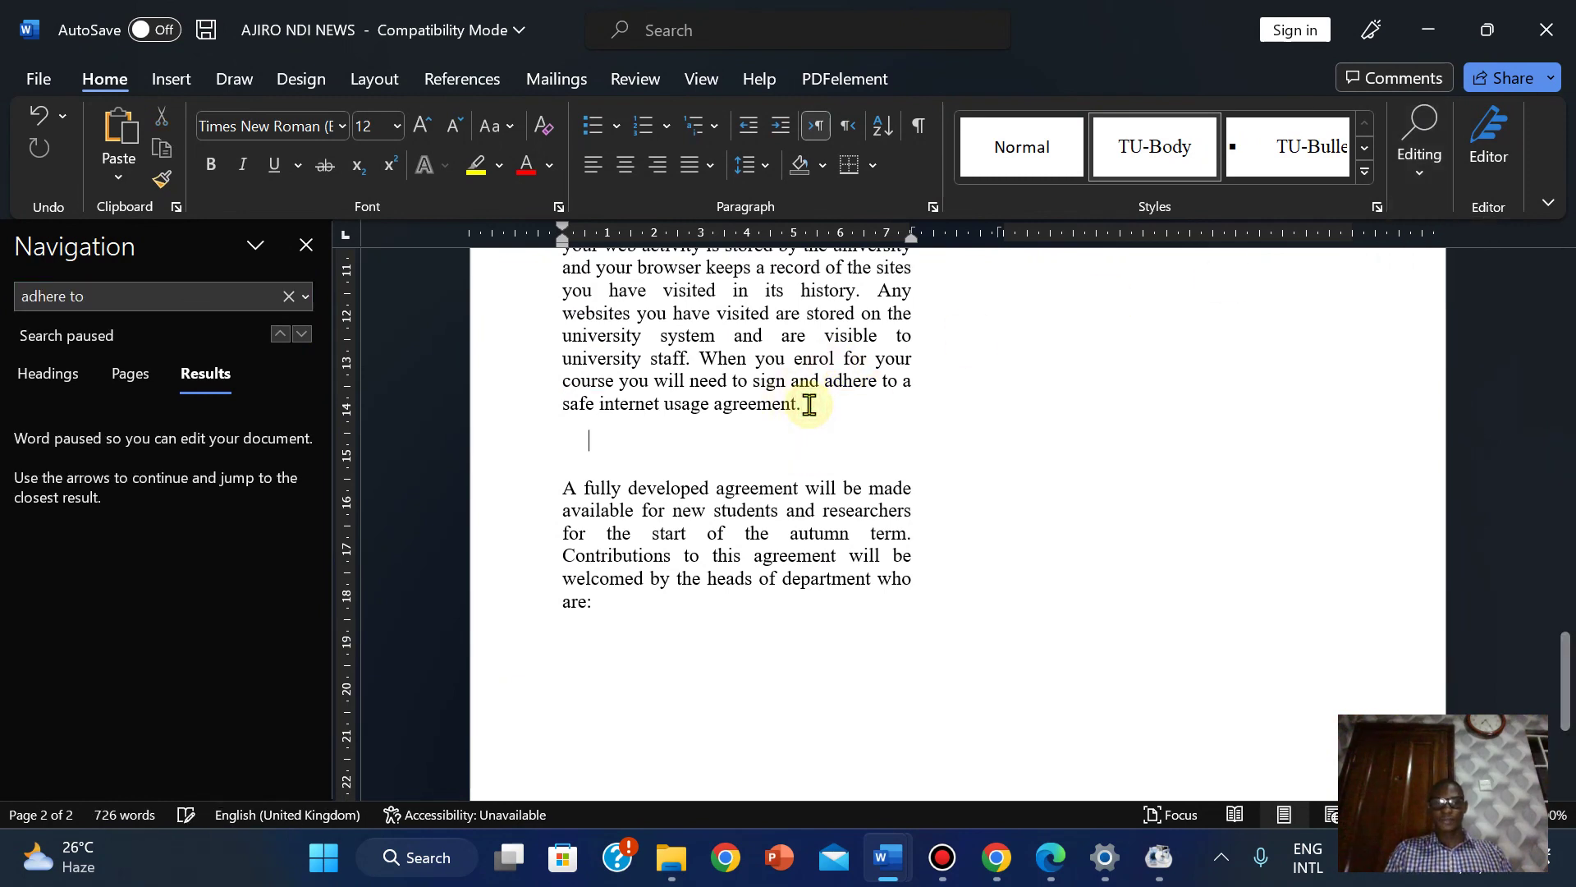
pyautogui.click(1067, 866)
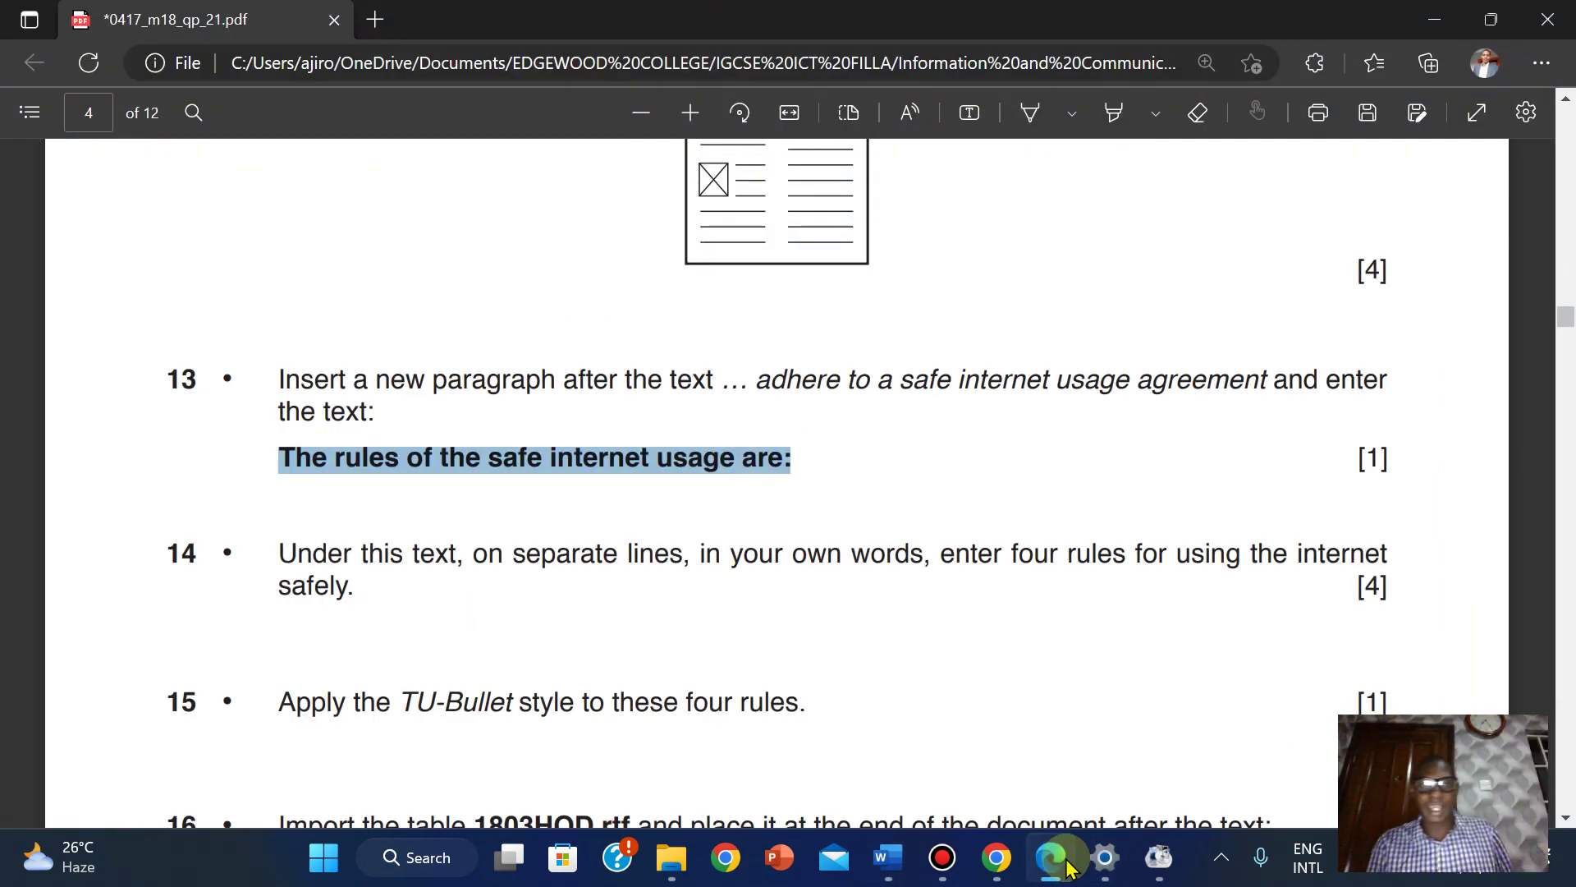
pyautogui.click(1068, 866)
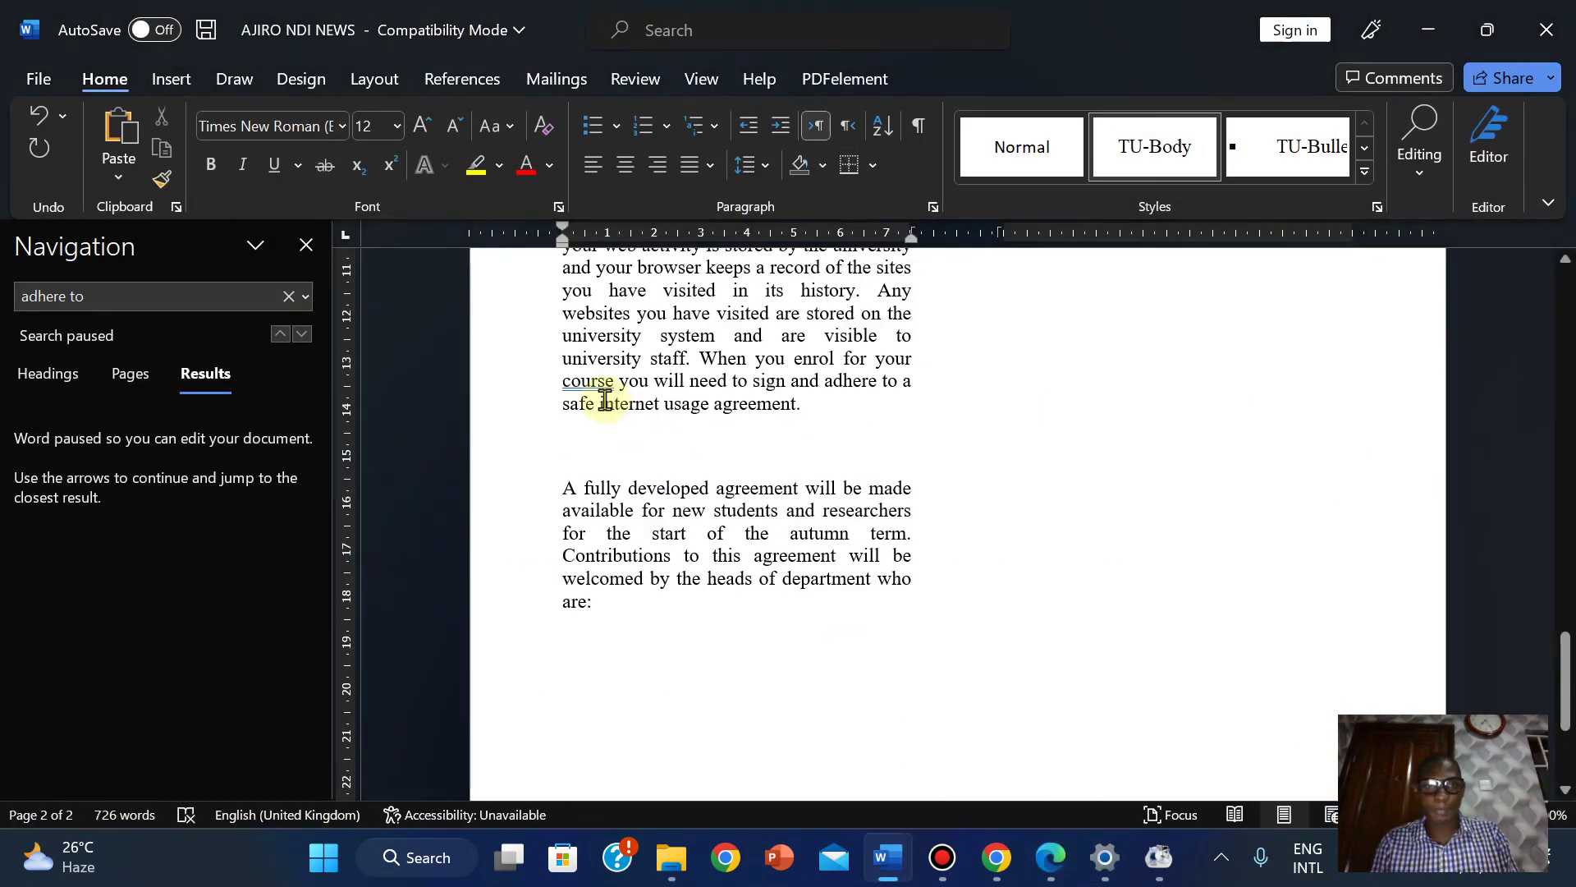
# Paste 'The rules of the safe internet usage are:' as text only into the empty paragraph.
pyautogui.rightClick(576, 441)
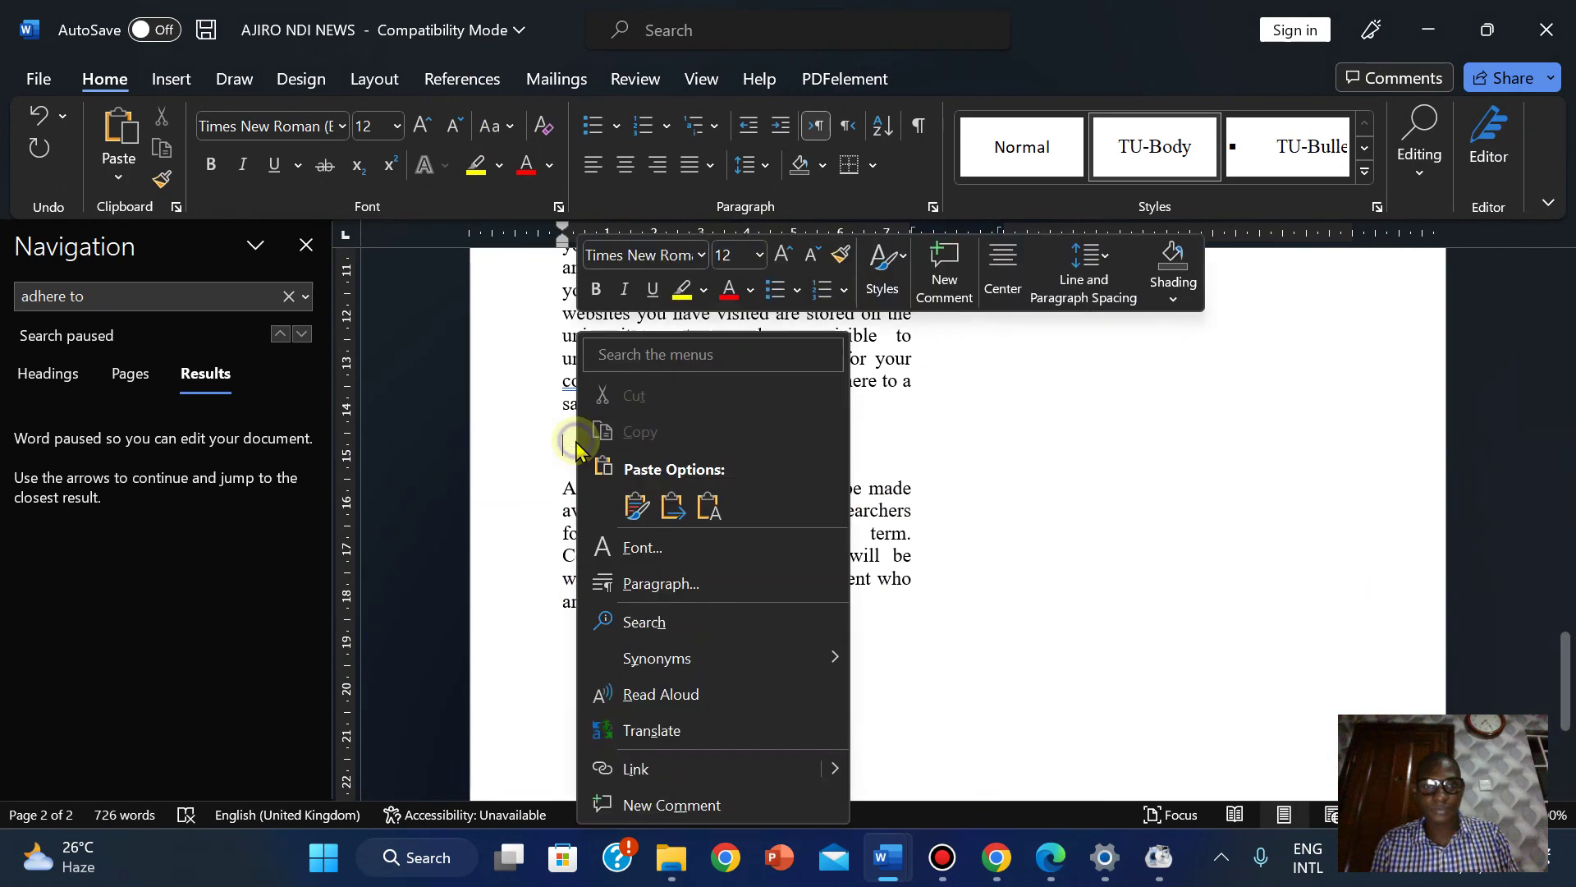
pyautogui.click(711, 503)
pyautogui.moveTo(1051, 857)
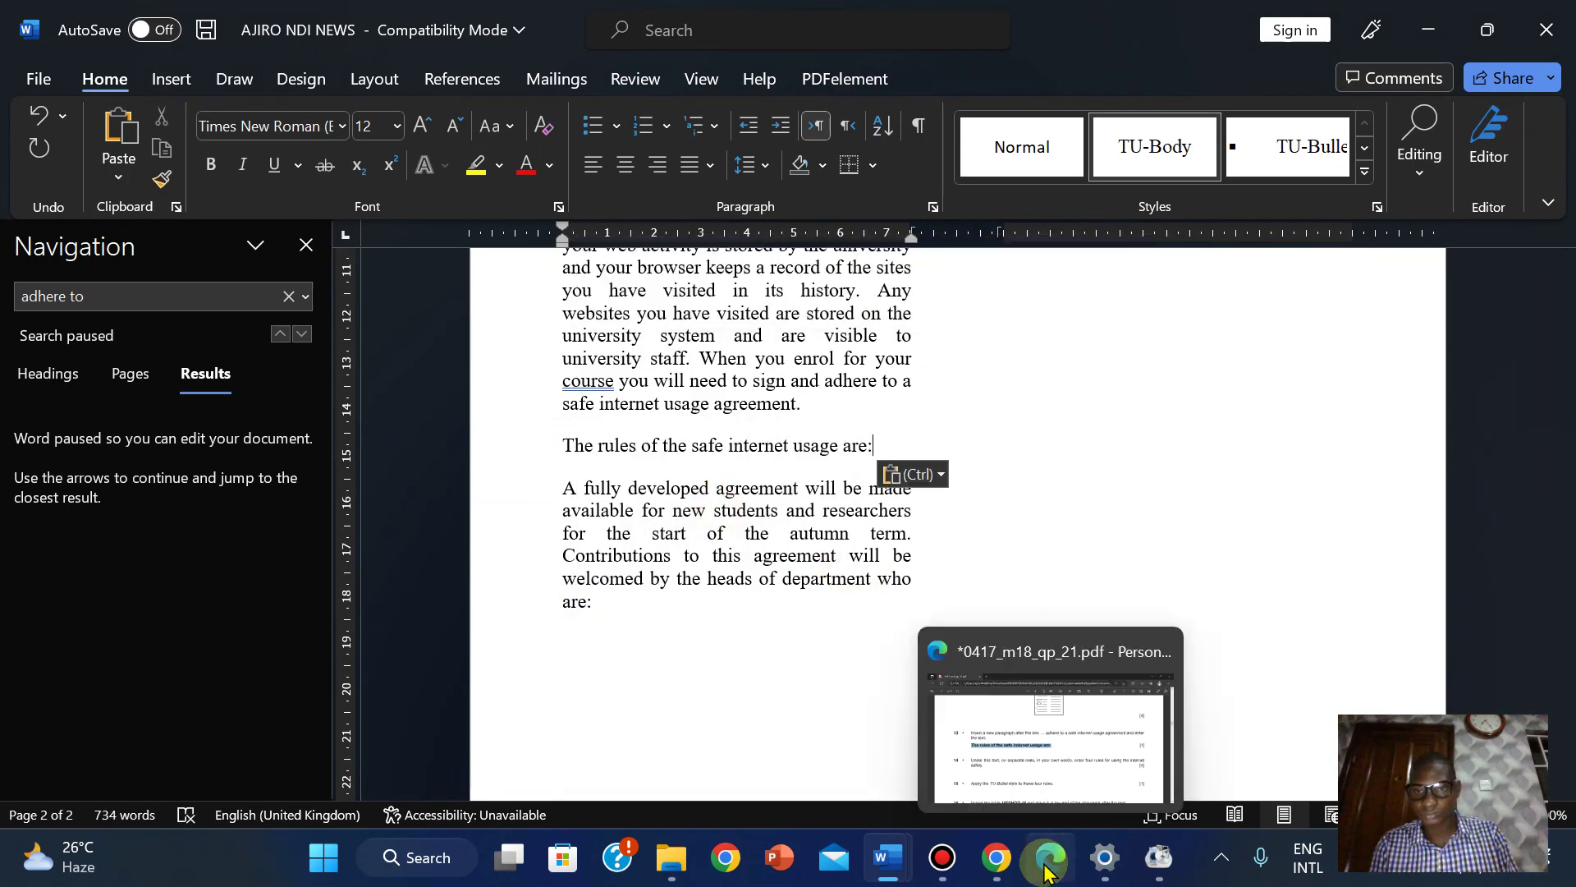
pyautogui.click(1089, 769)
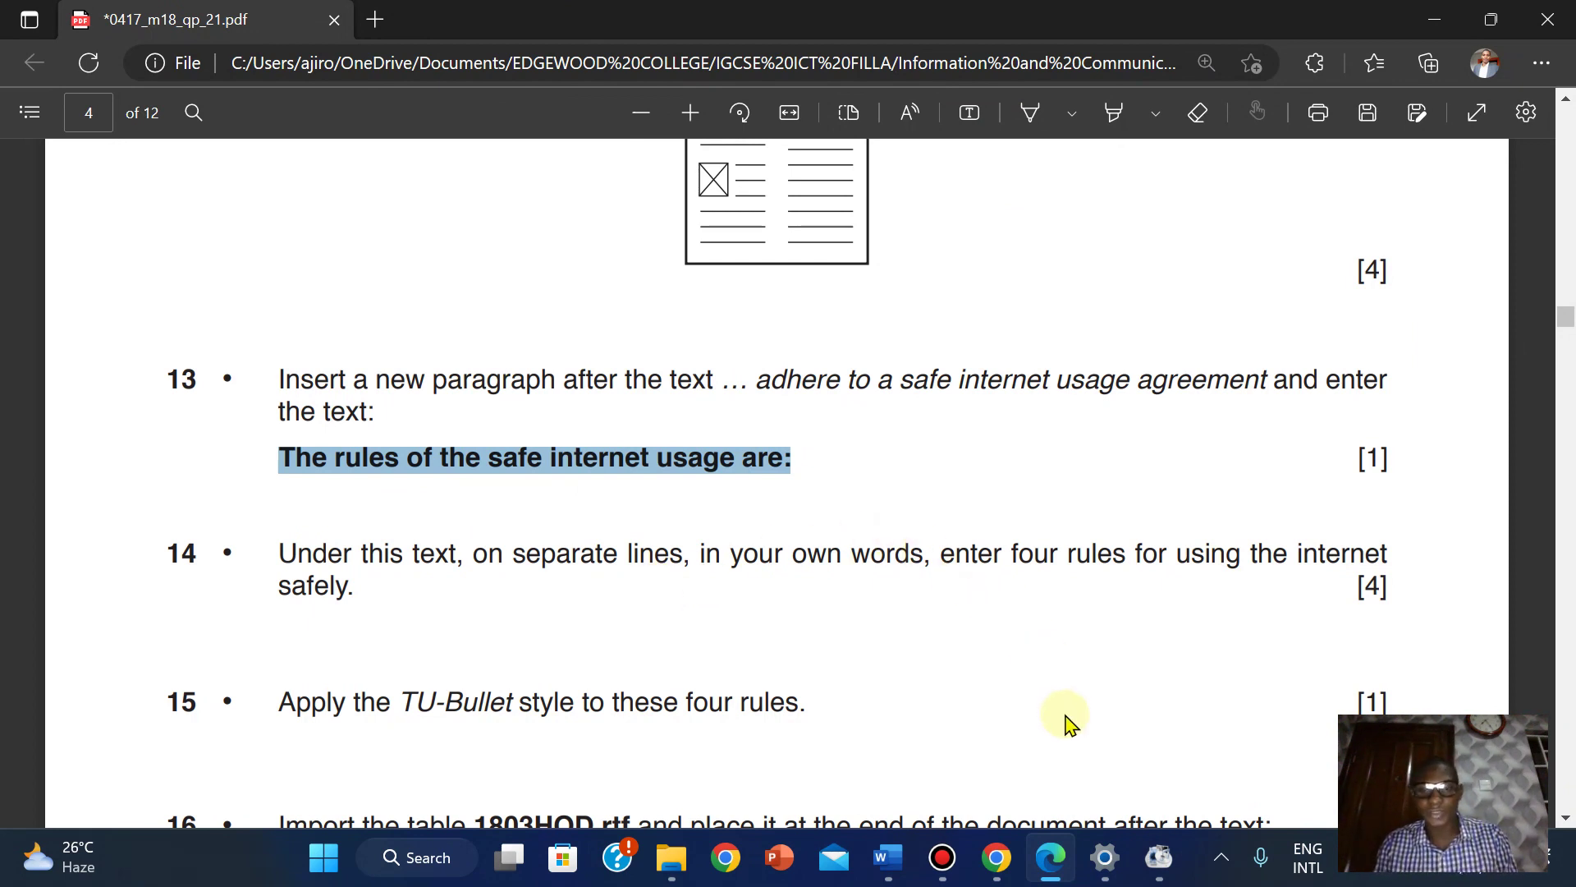
pyautogui.moveTo(888, 857)
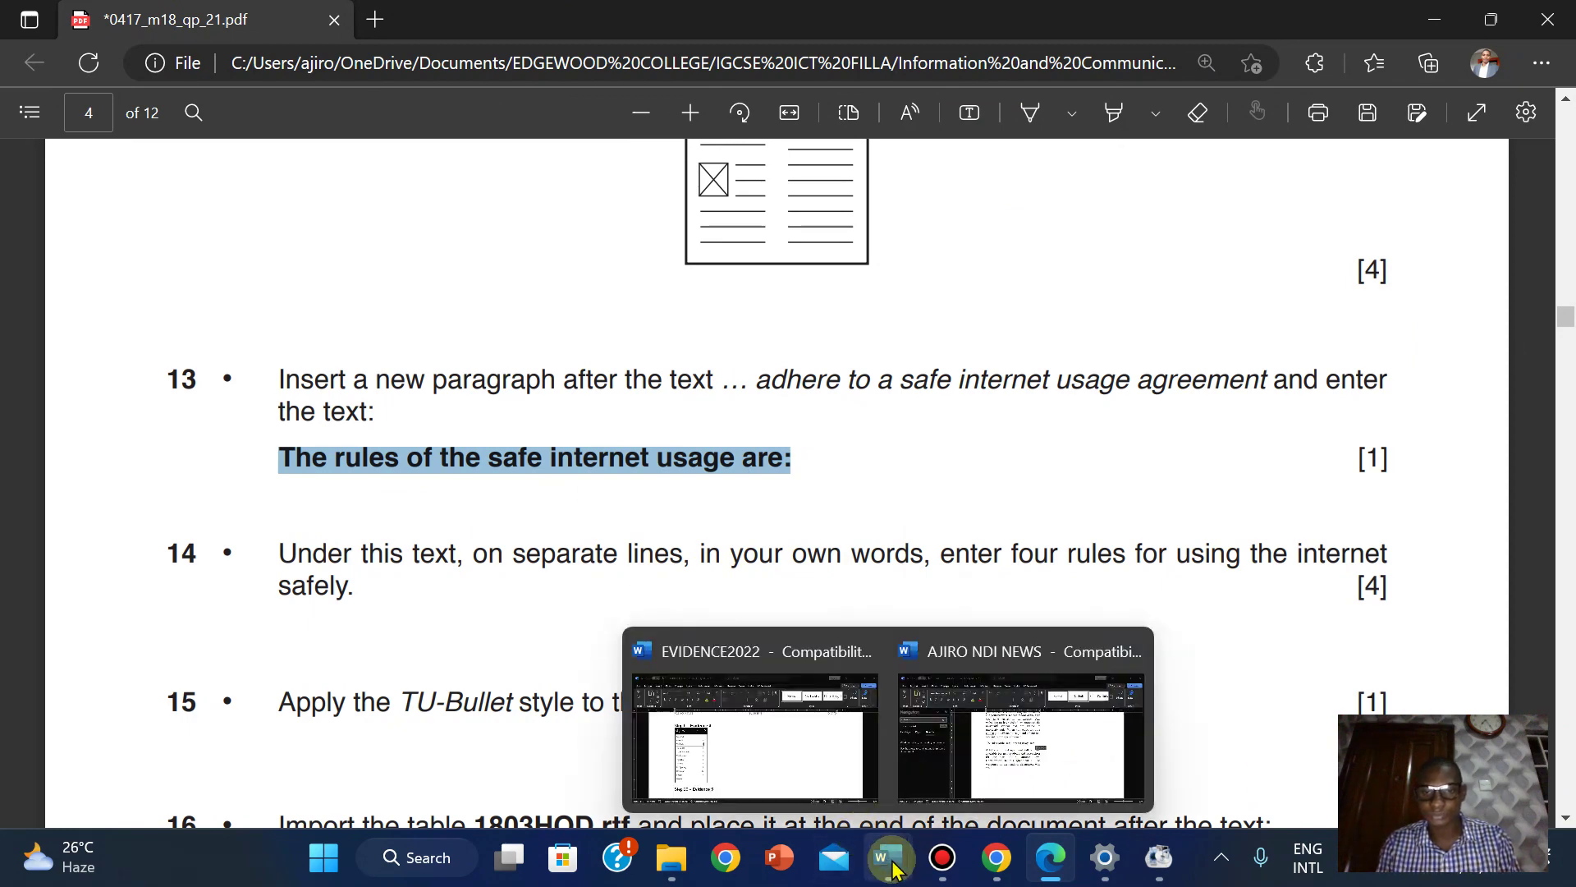
pyautogui.click(1024, 718)
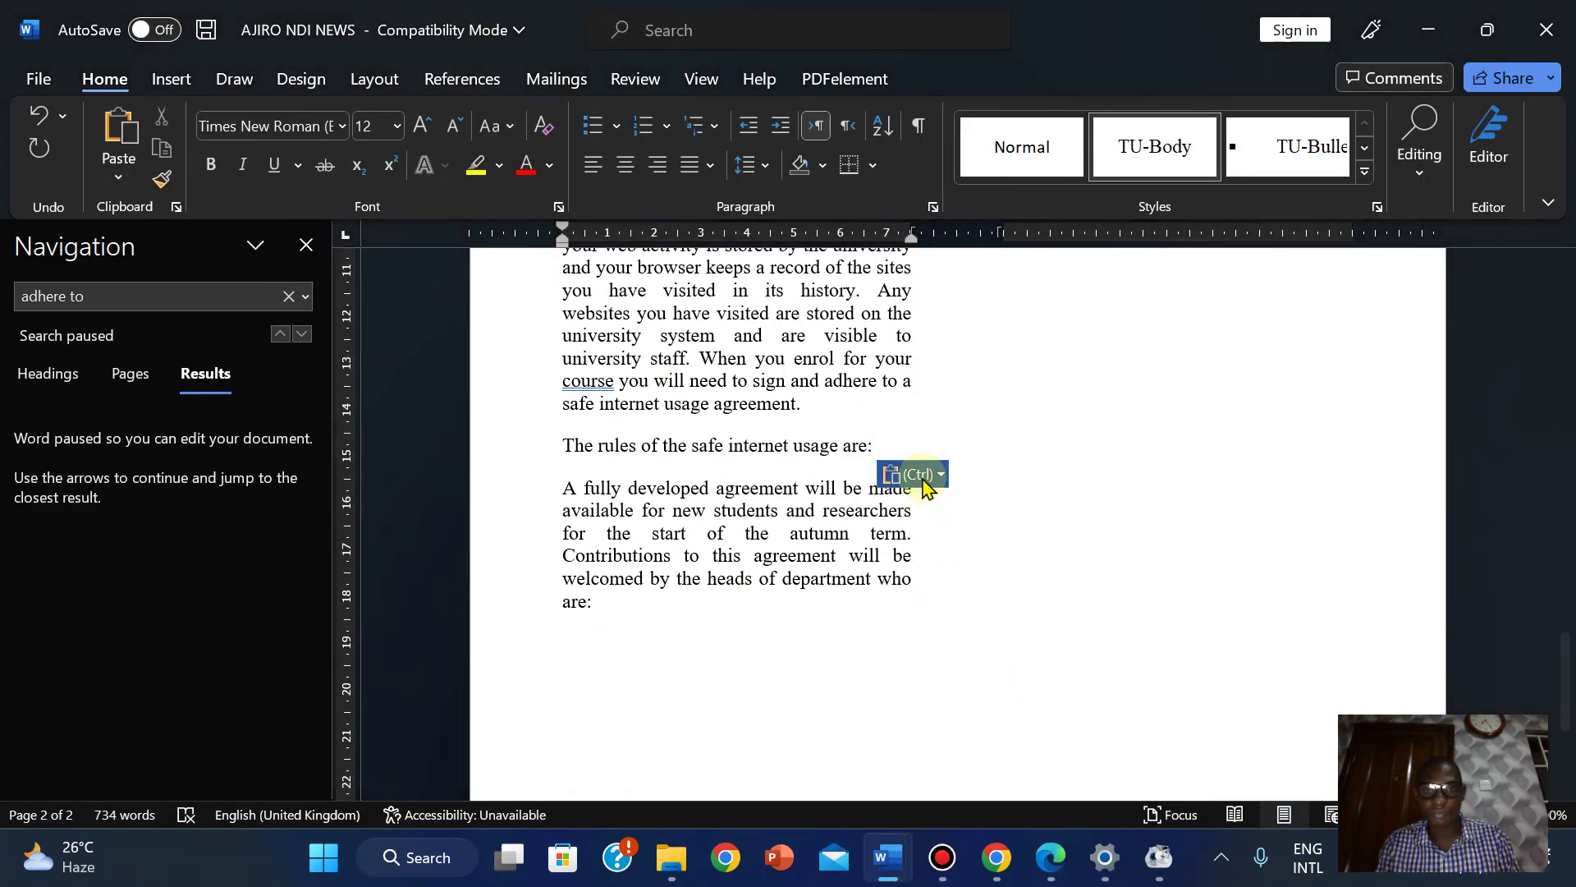
# Type the rules 'Installing anti-spyware, anti-virus' and 'Do not provide personal information' on separate lines.
pyautogui.press('Return')
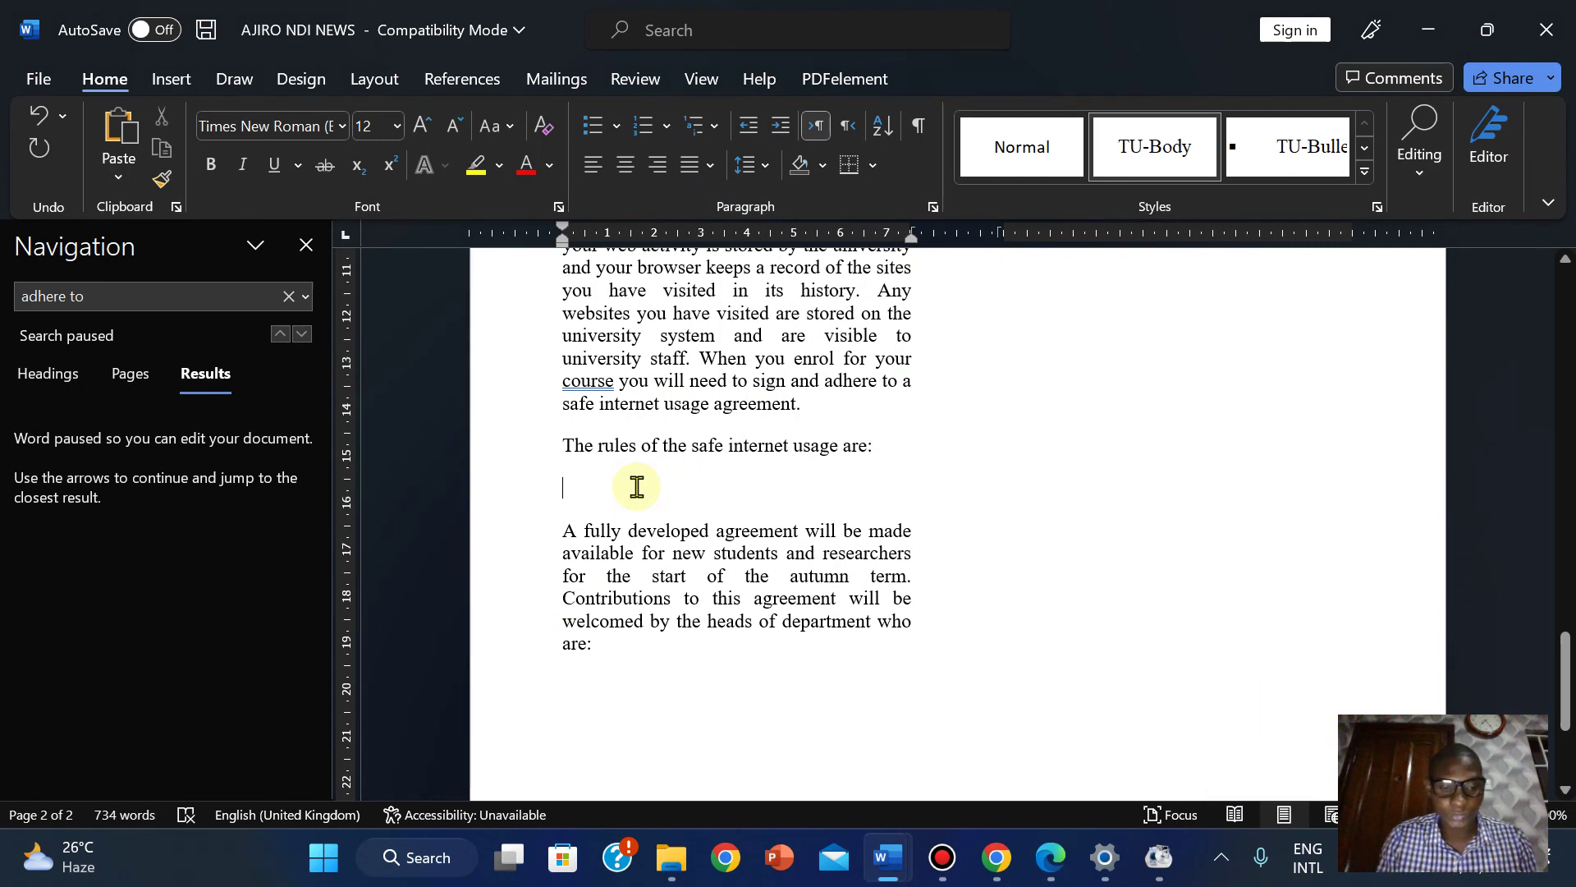
pyautogui.write('Insta')
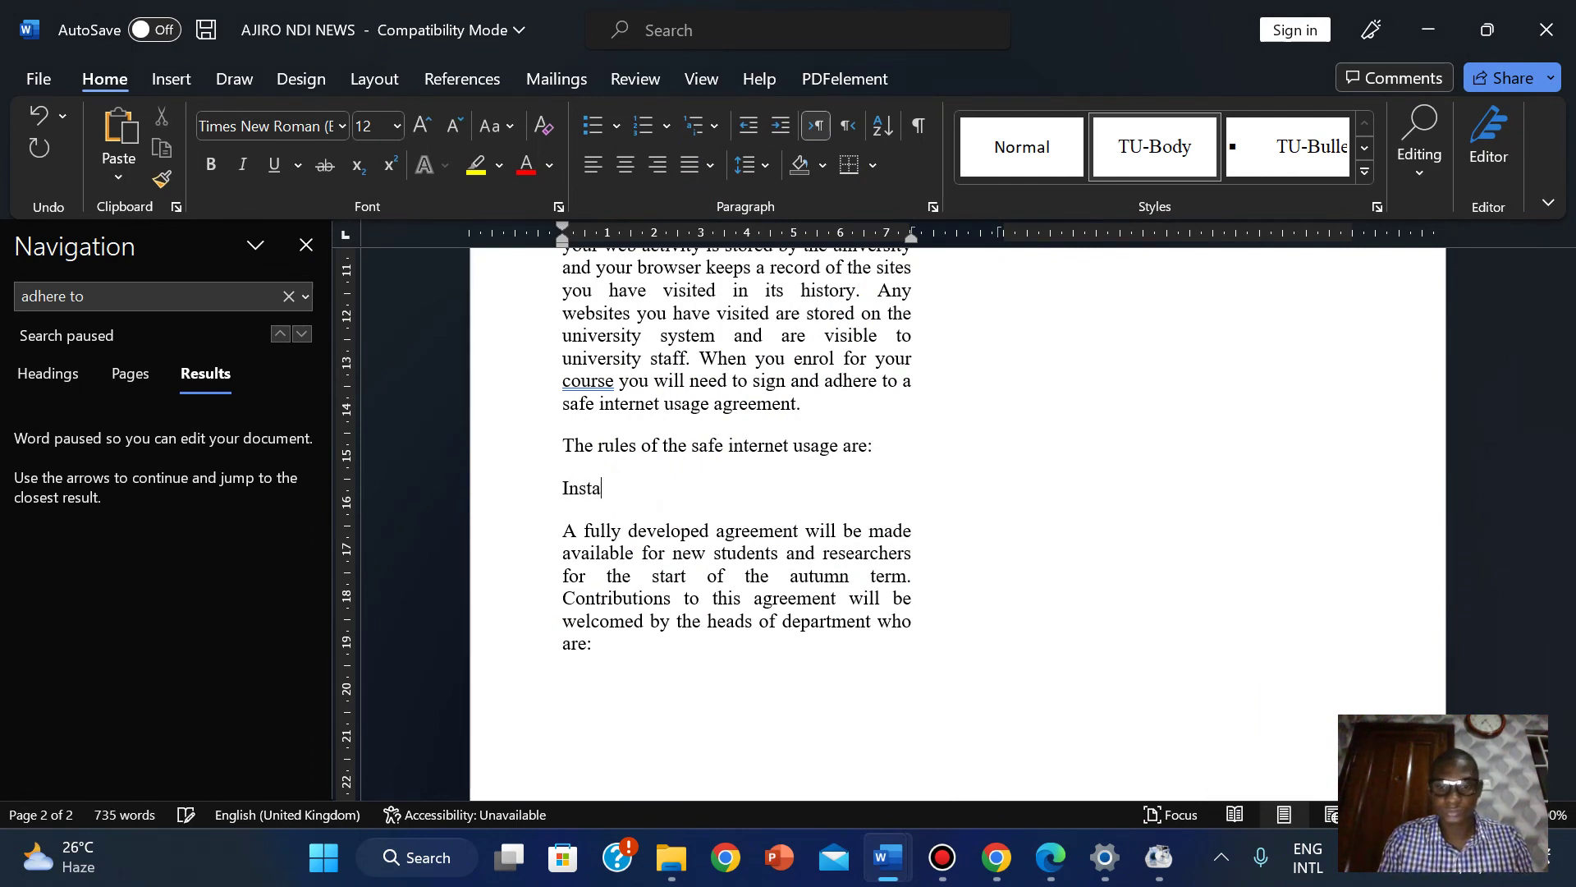
pyautogui.write('lling an')
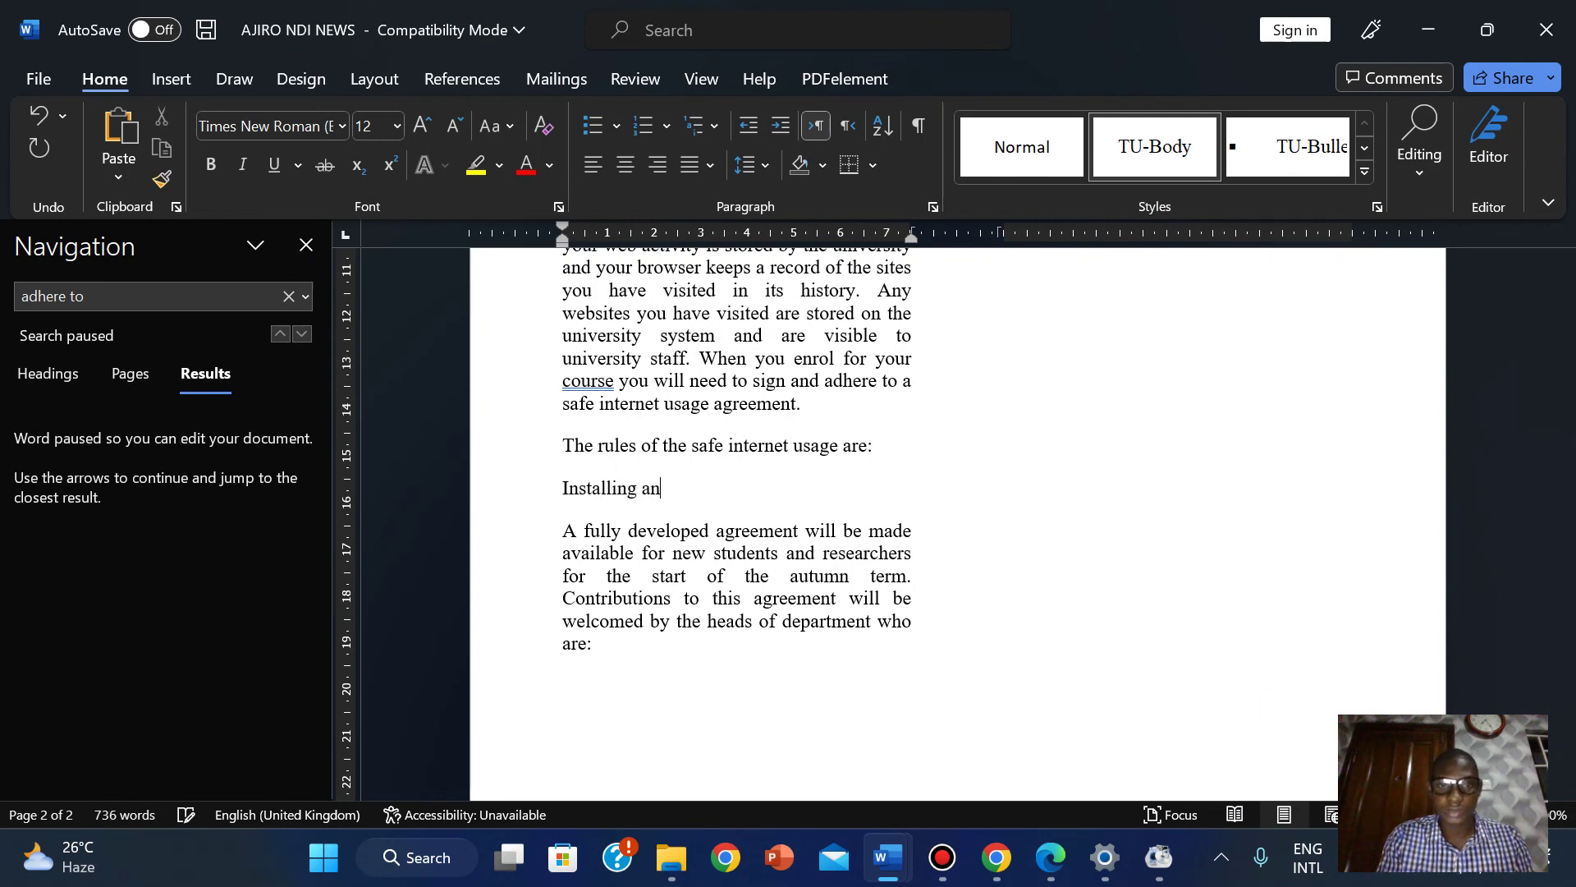
pyautogui.write('ti spyware, anti')
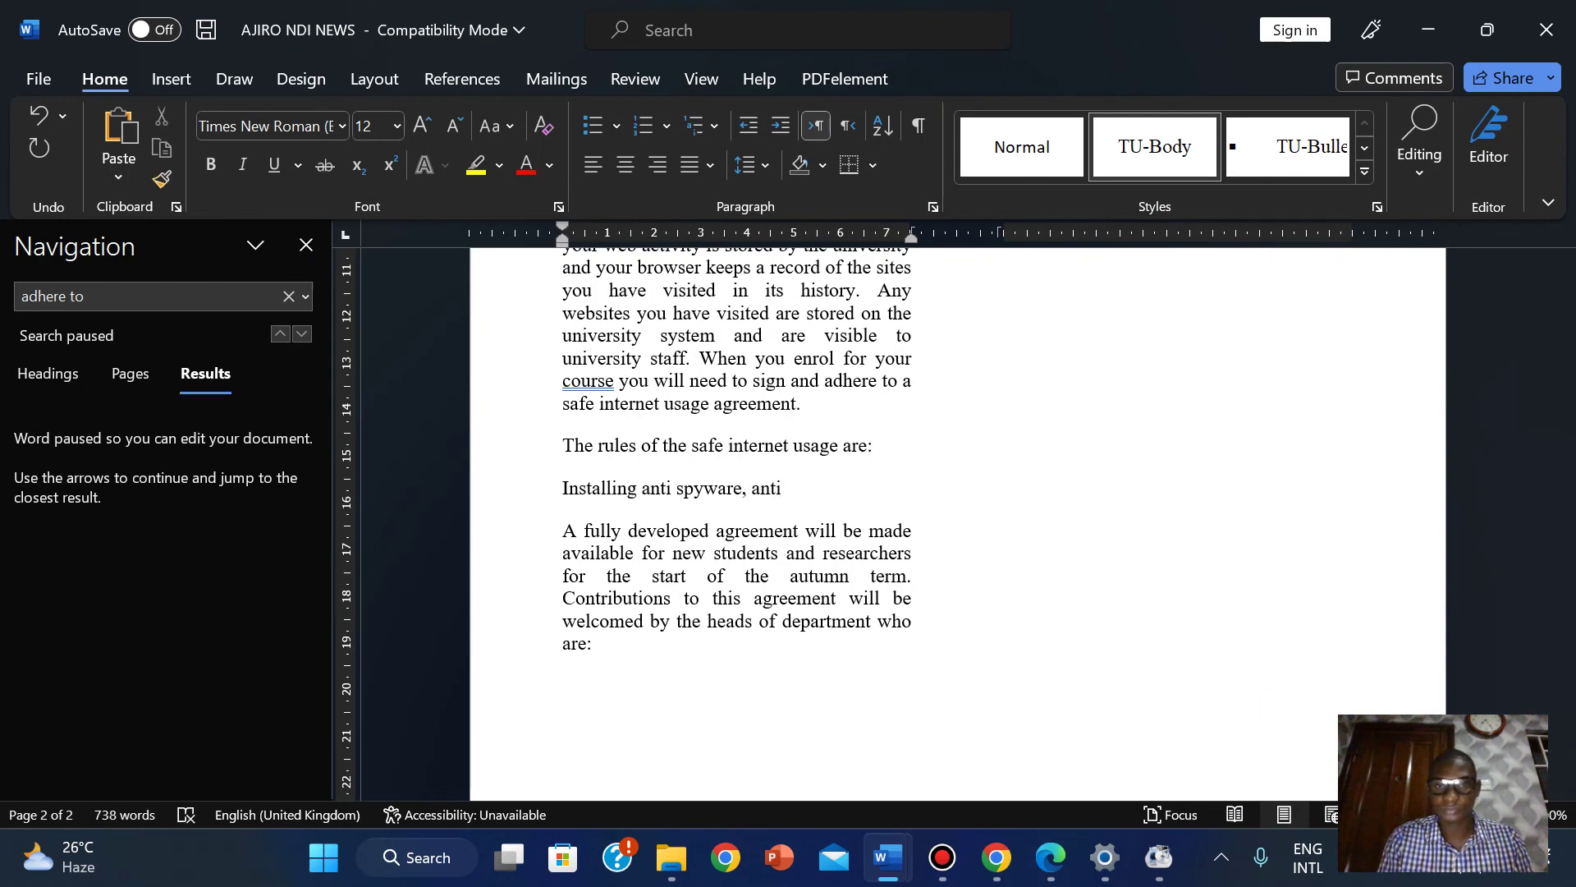
pyautogui.write('-virus')
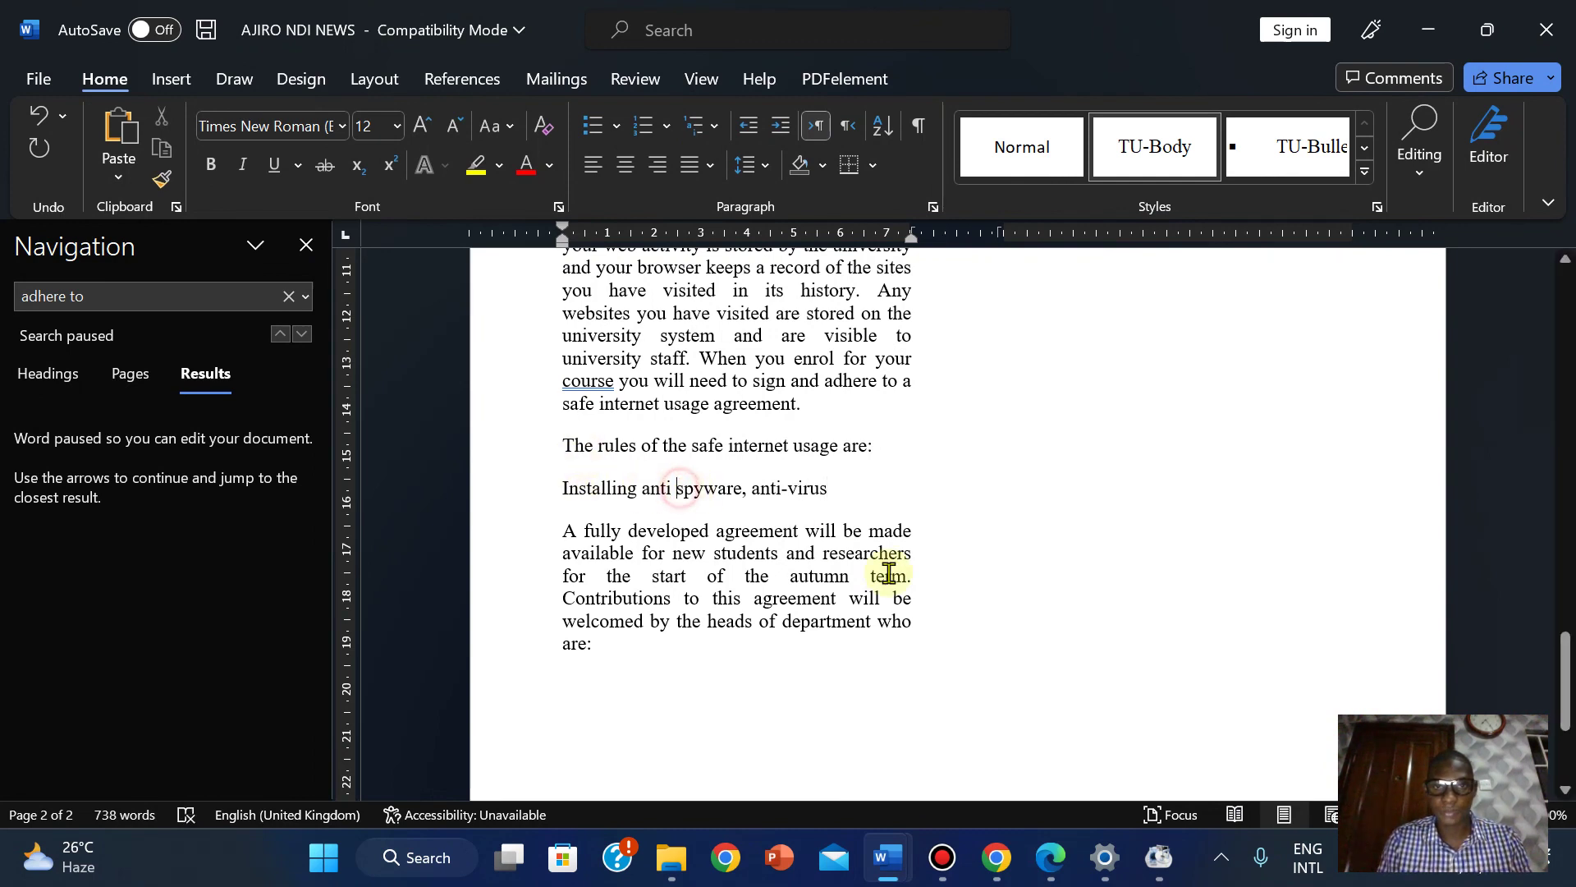
pyautogui.press('BackSpace')
pyautogui.write('-')
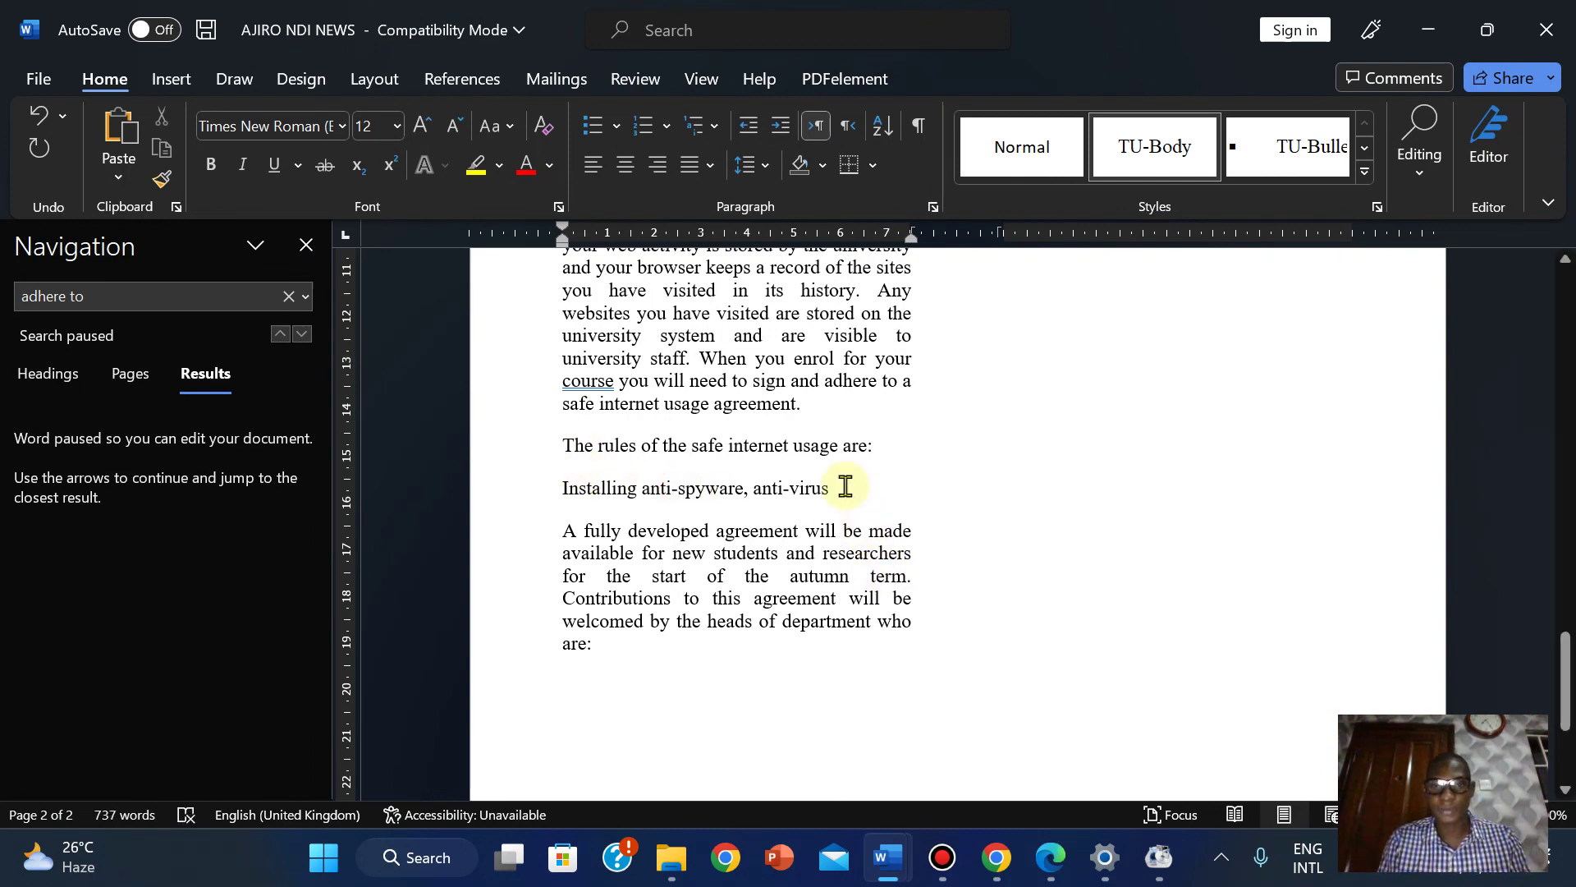
pyautogui.click(845, 488)
pyautogui.press('Return')
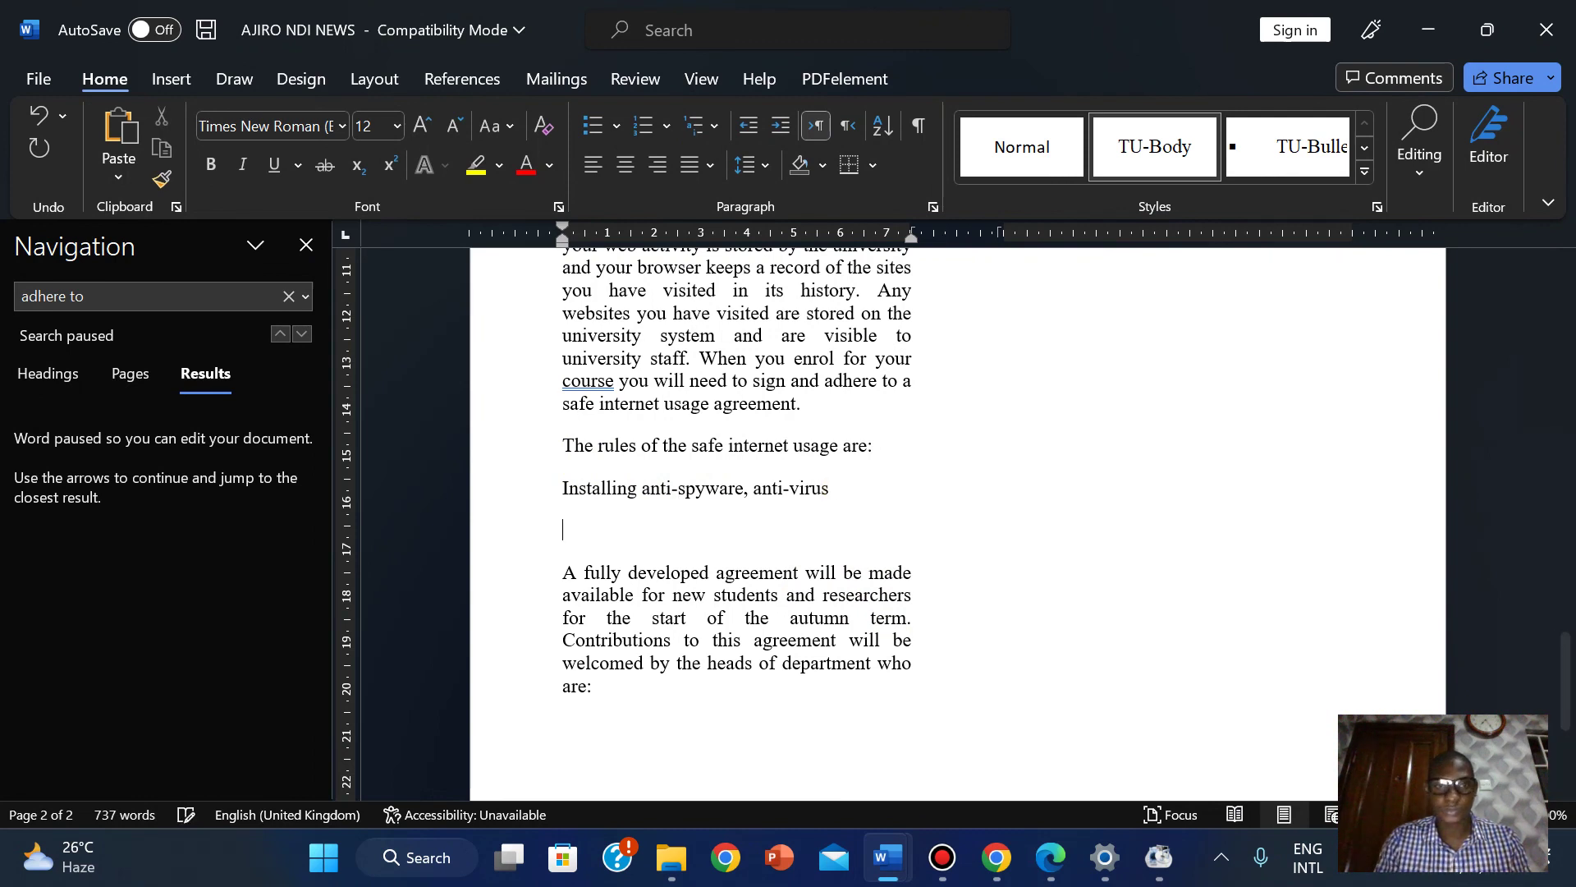
pyautogui.write('Do n')
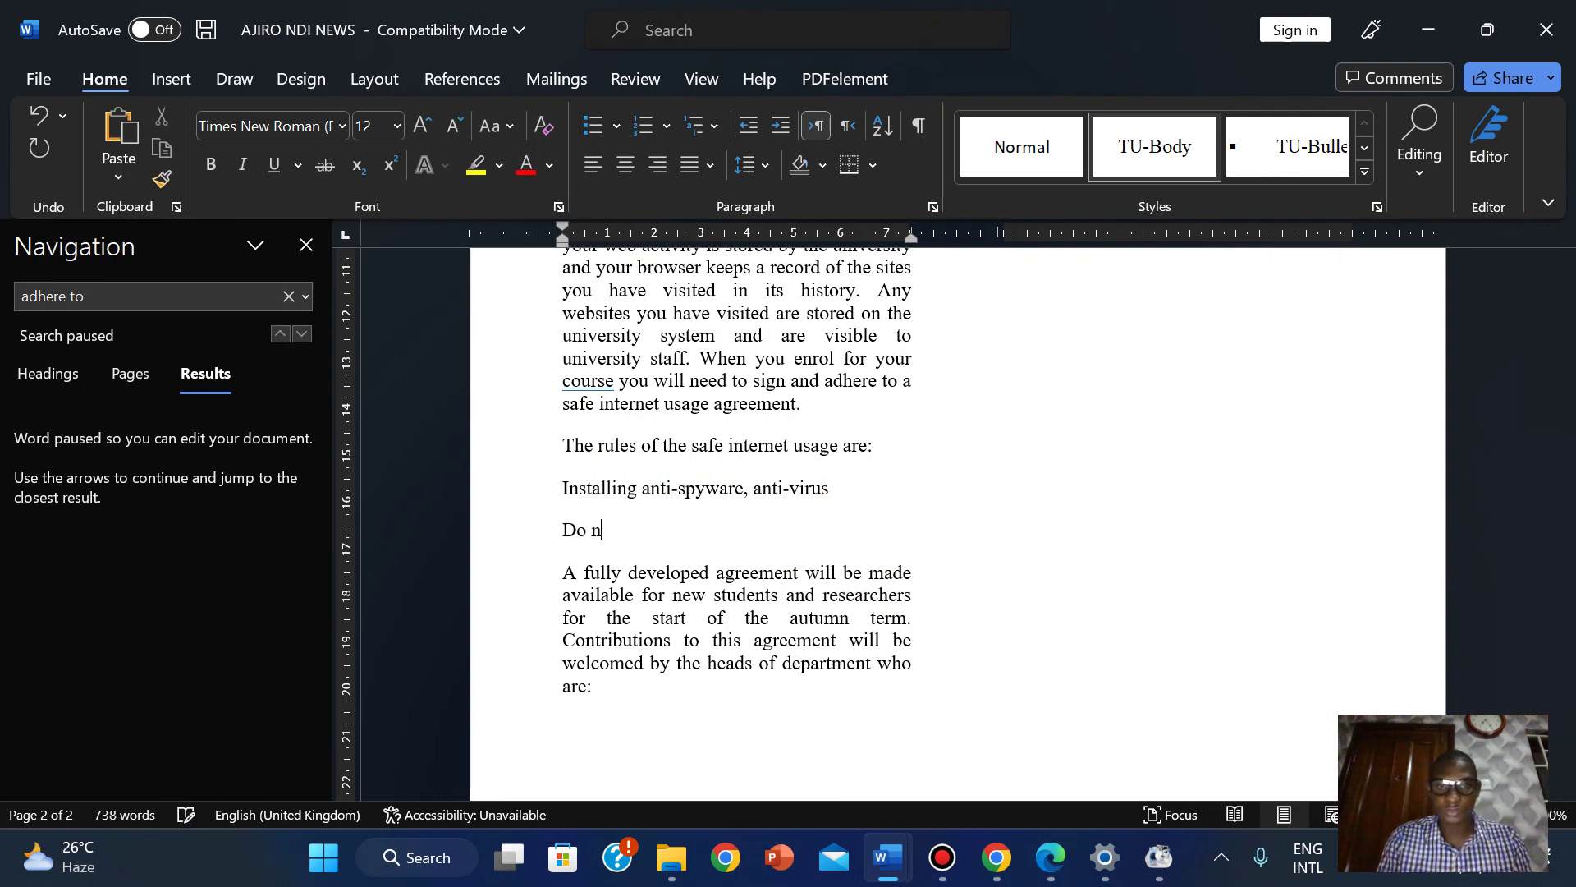
pyautogui.write('ot ')
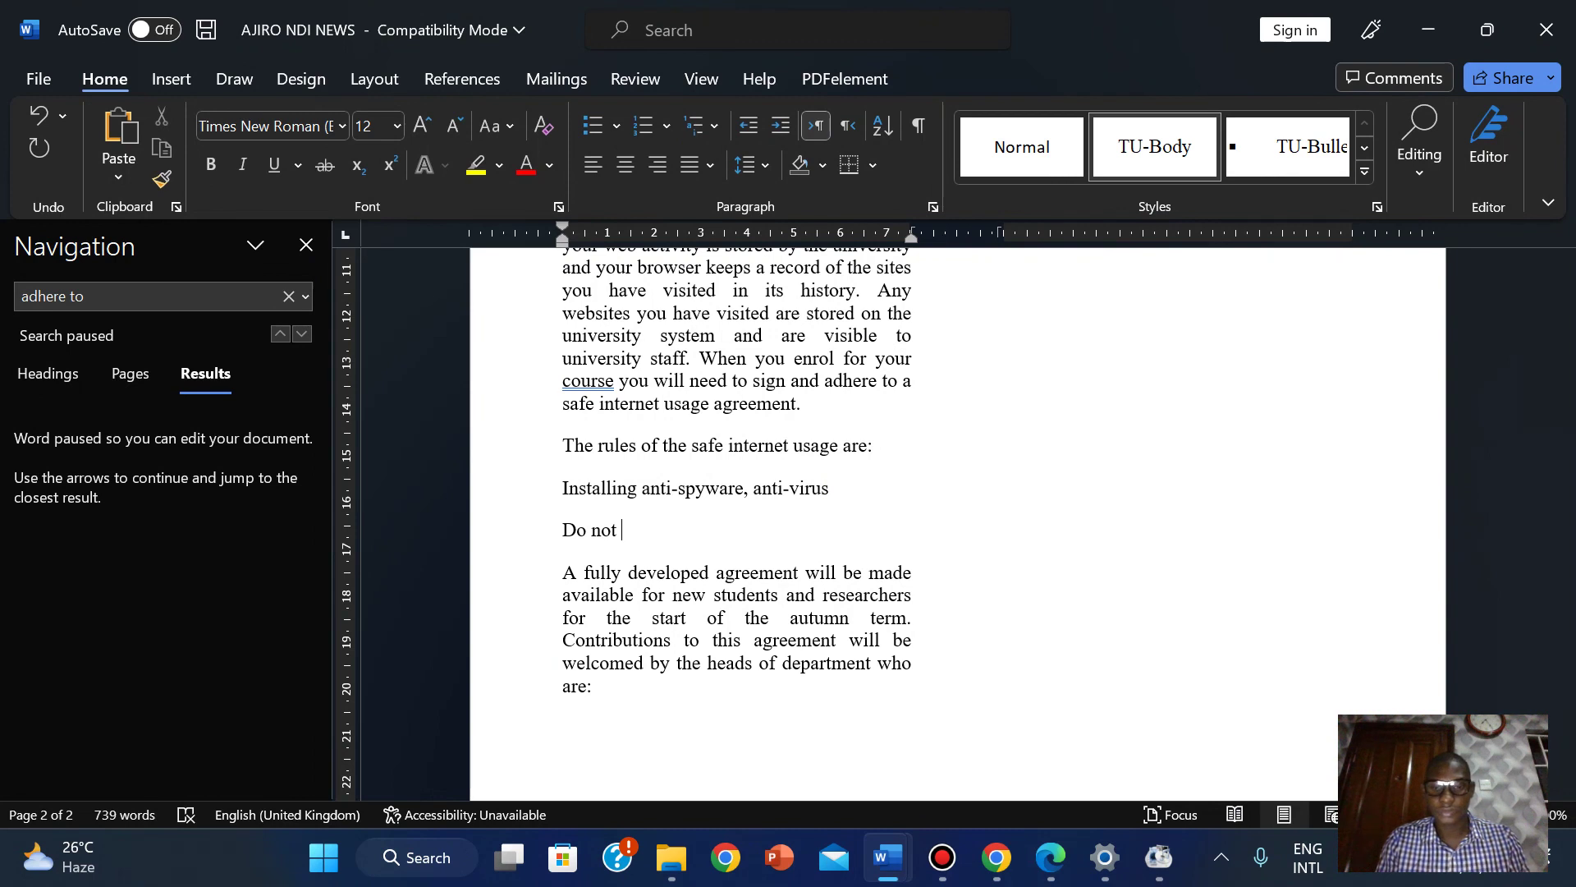
pyautogui.write('provide ')
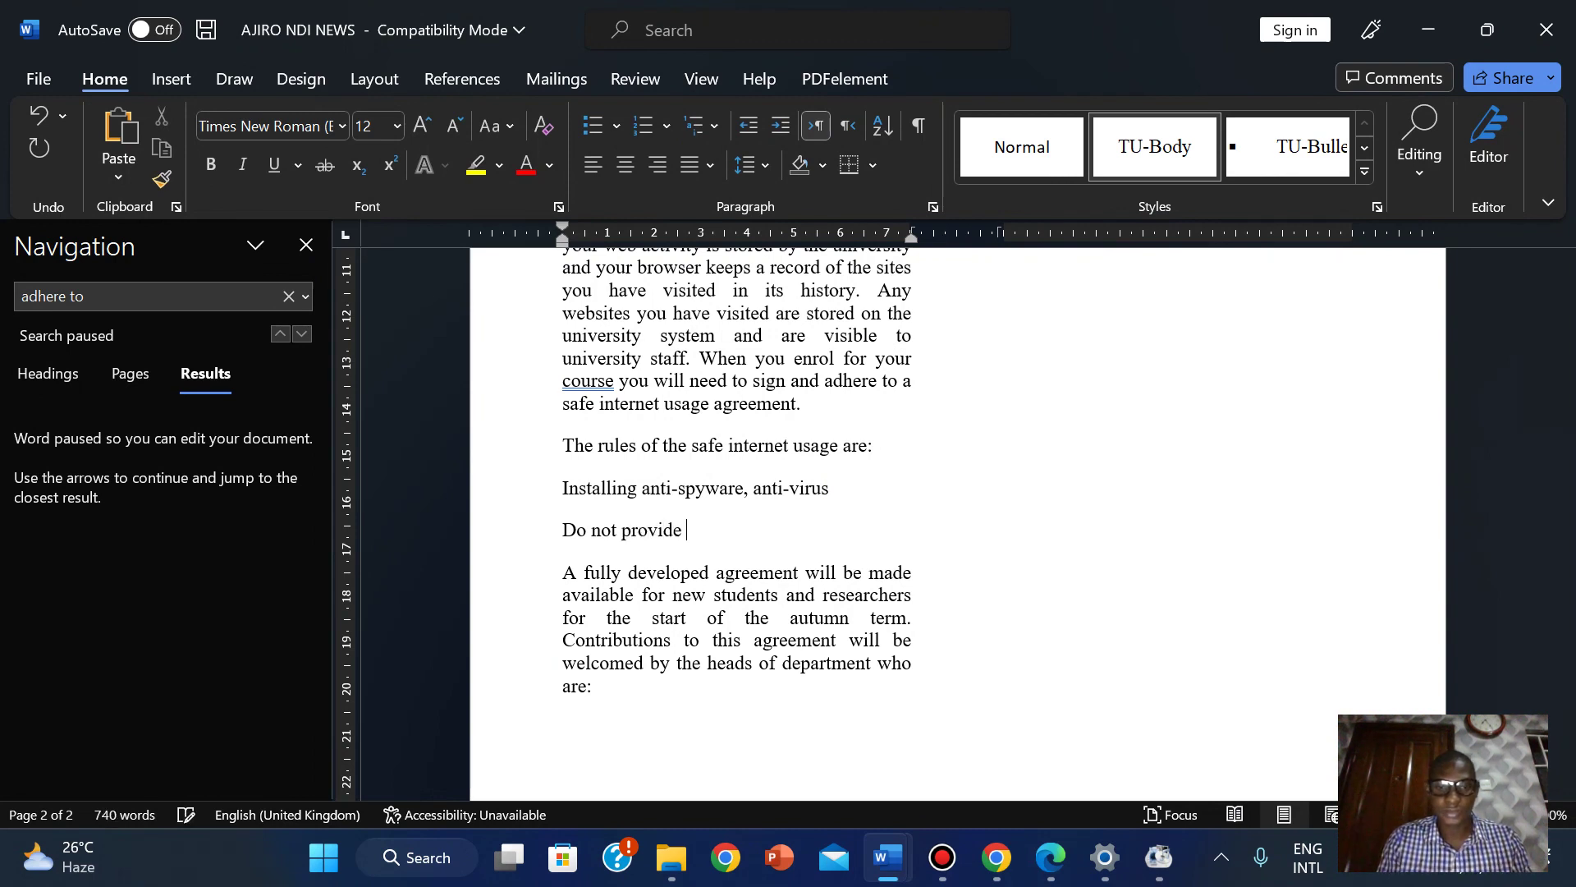
pyautogui.write('personal i')
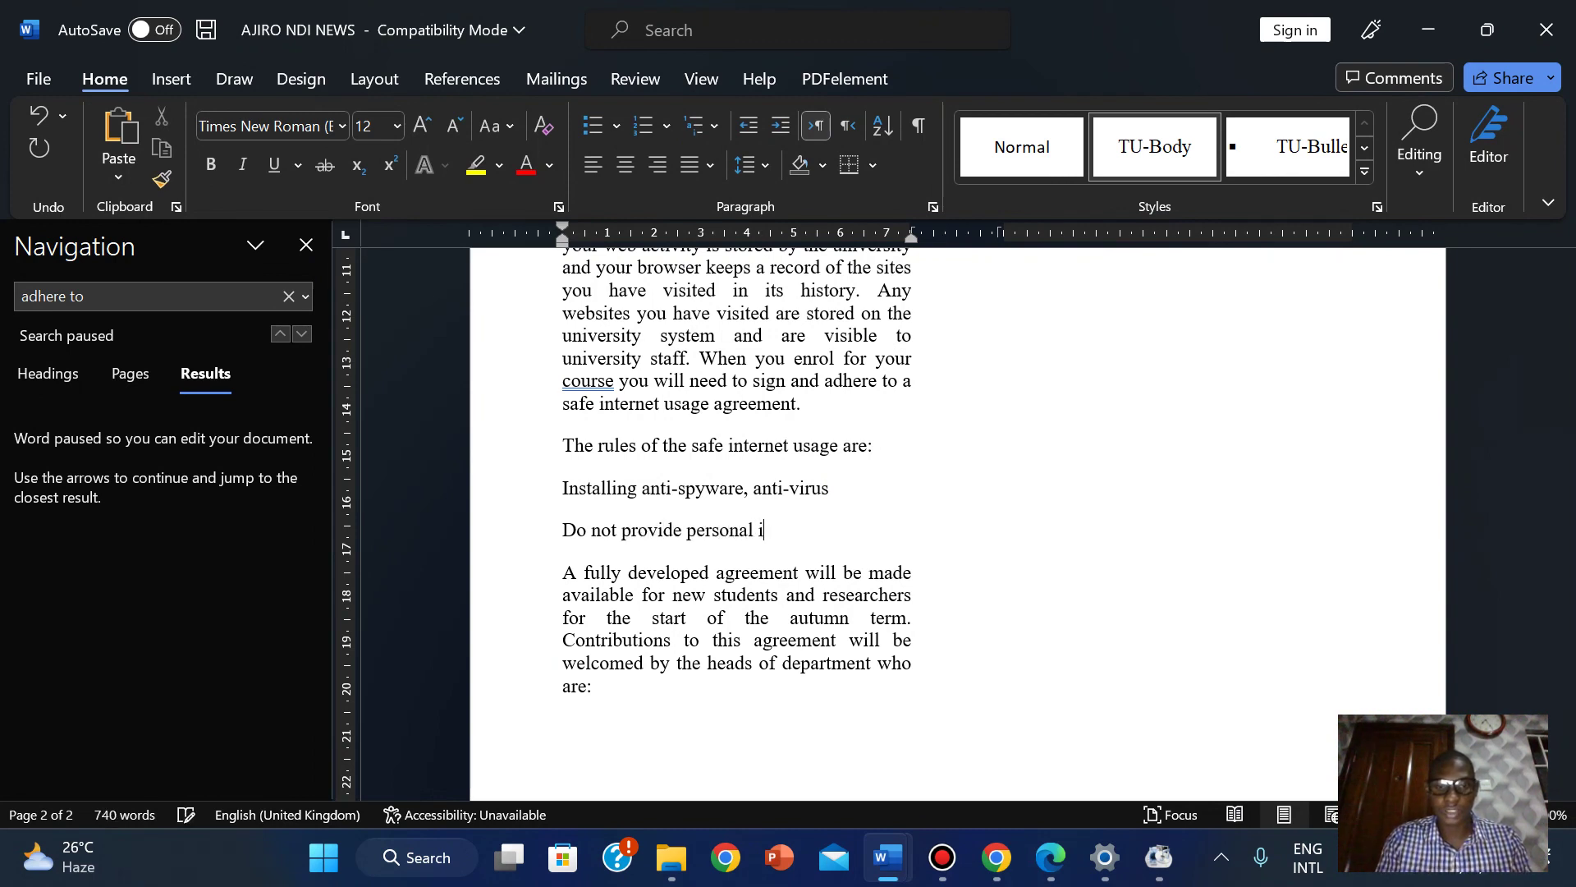
pyautogui.write('nformation')
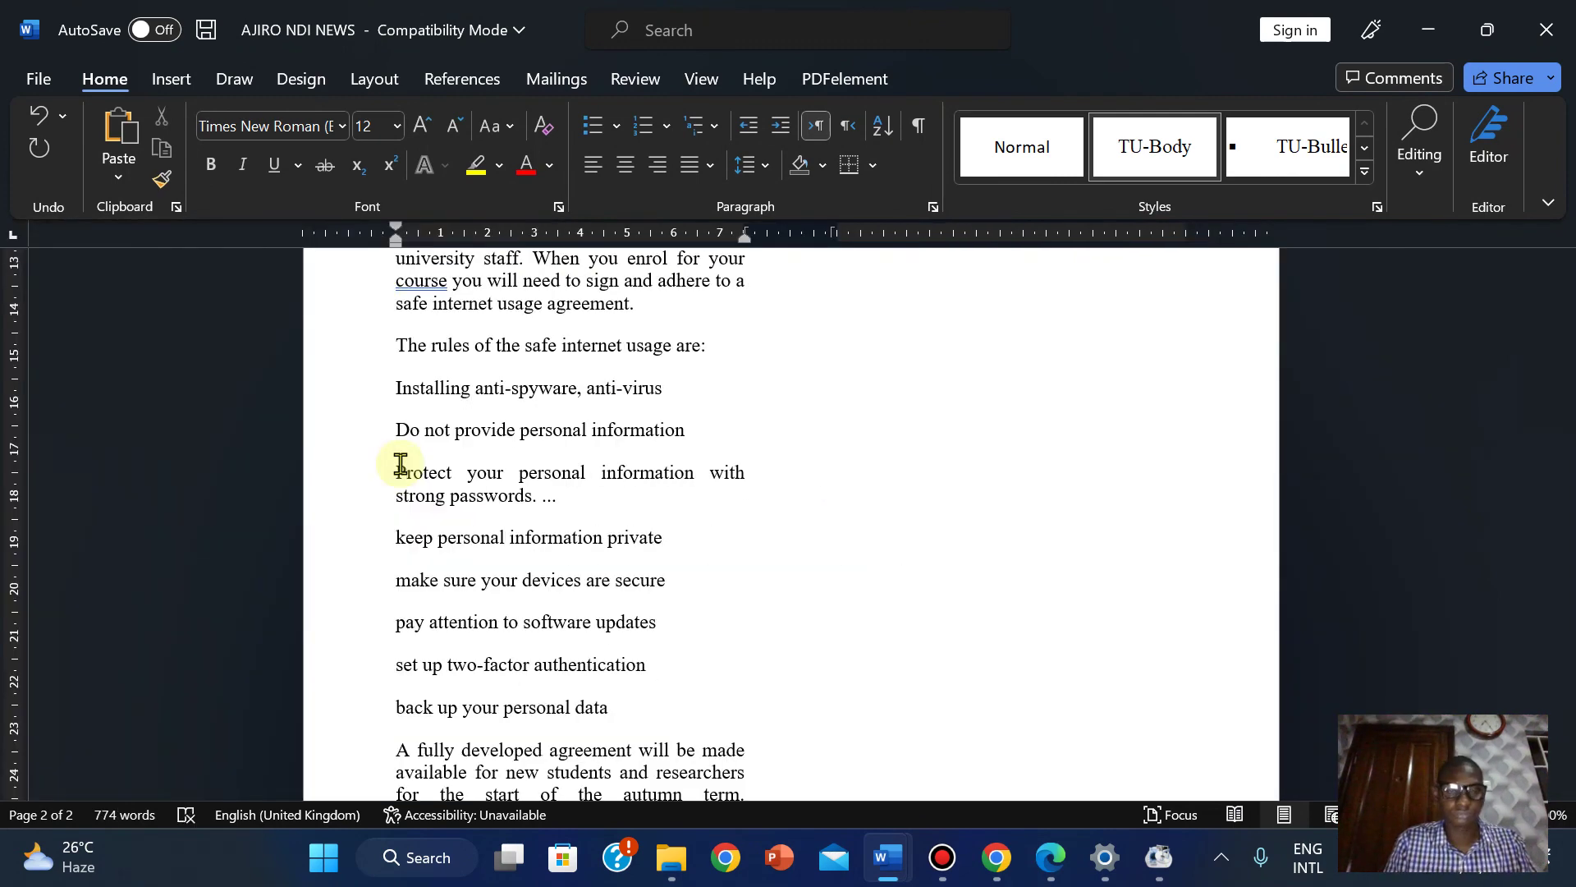
# Close the Help pane and delete the trailing dots after 'strong passwords.'.
pyautogui.press('F1')
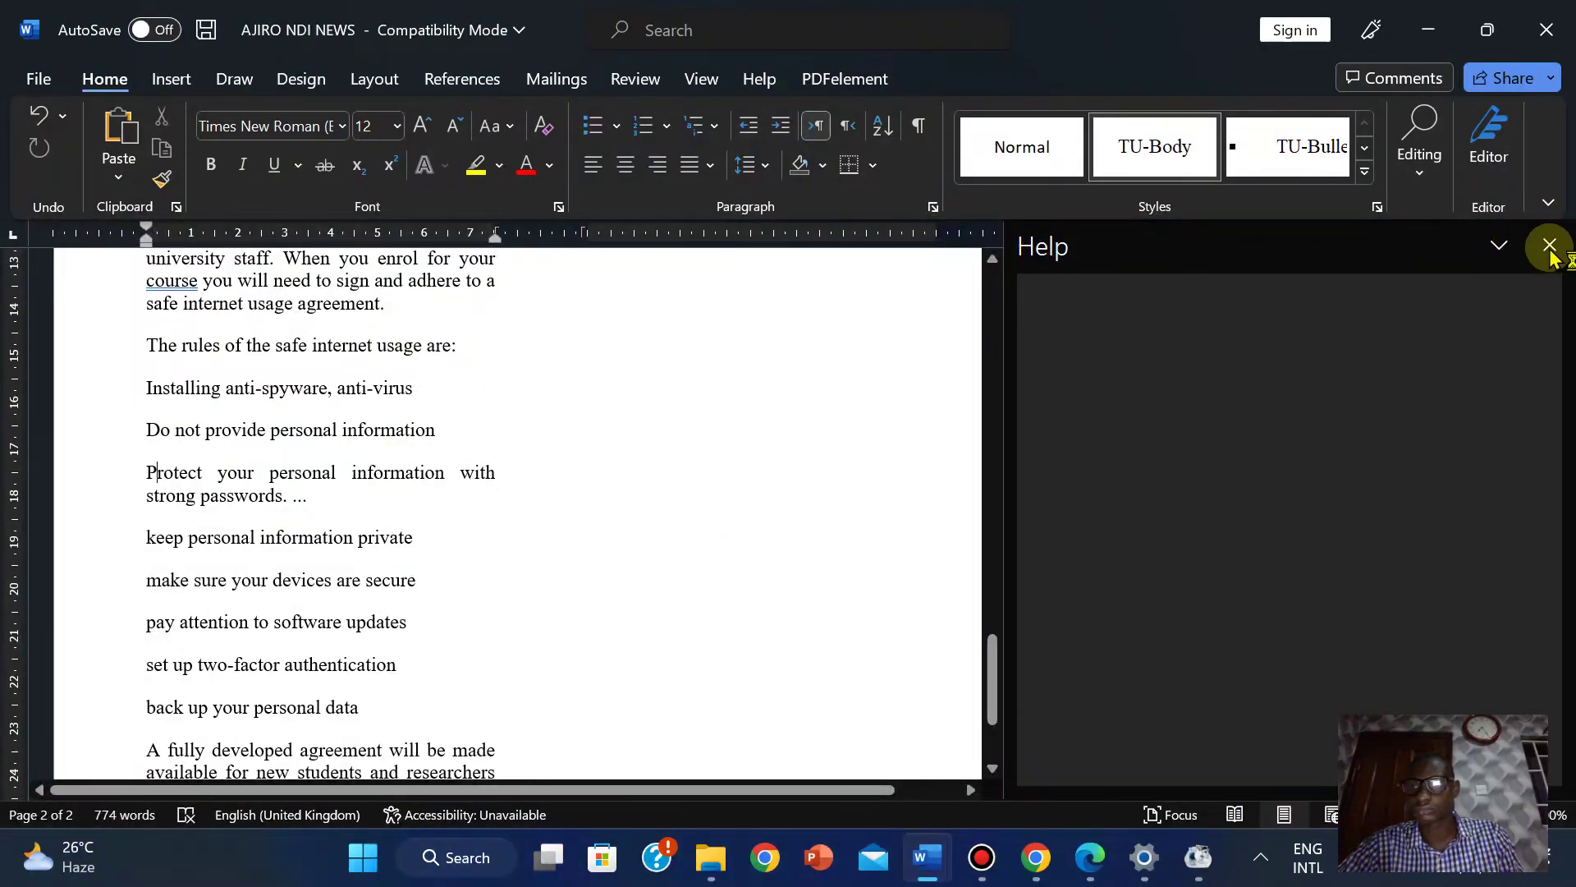
pyautogui.click(1550, 245)
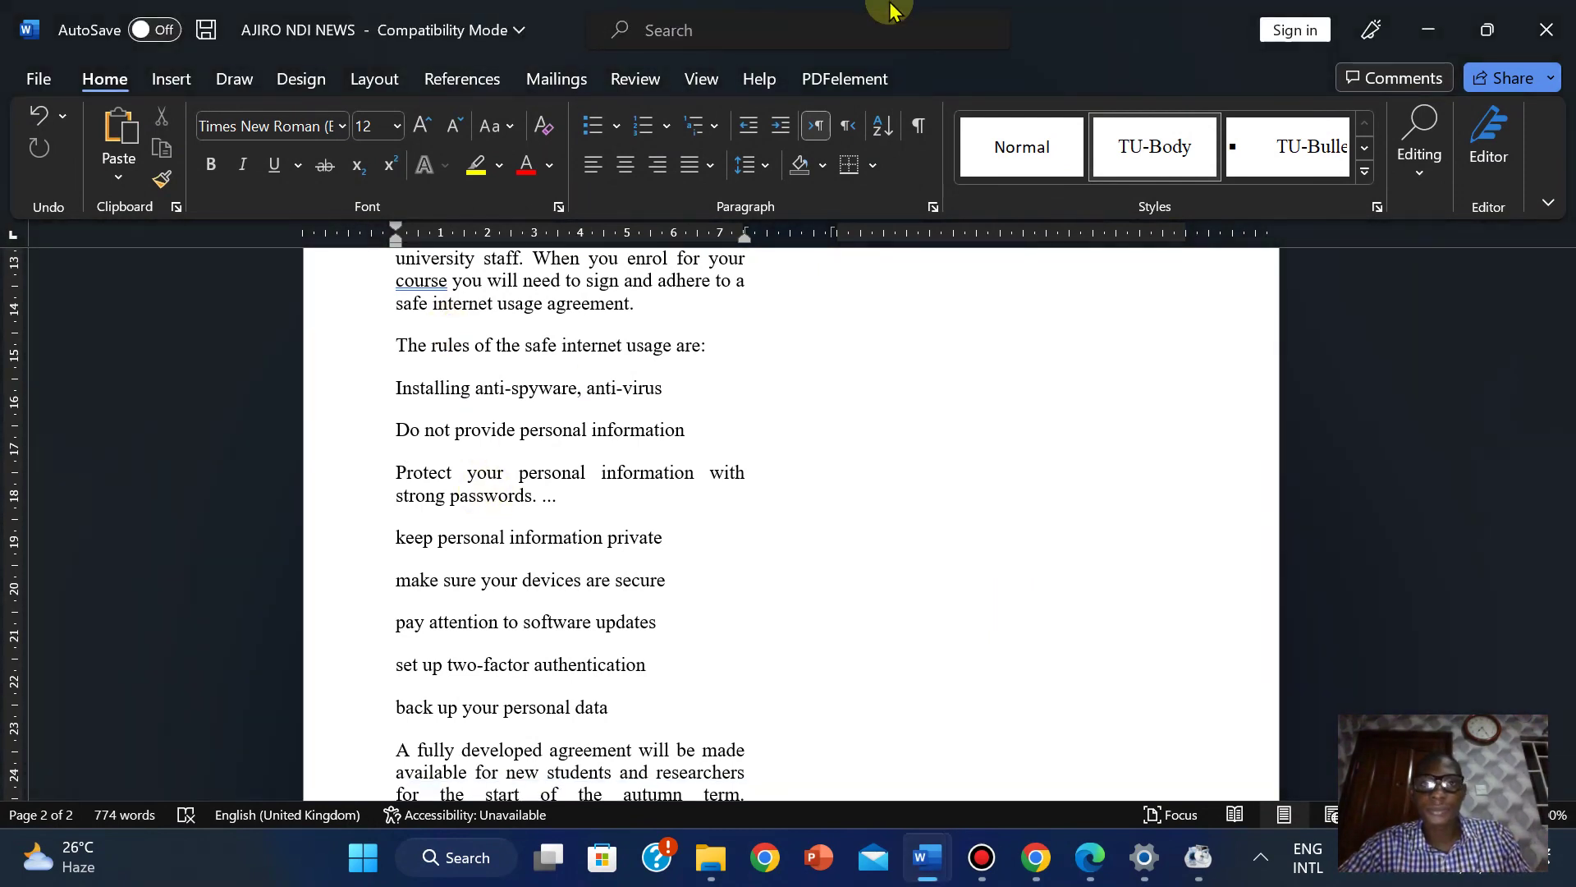
pyautogui.moveTo(891, 10)
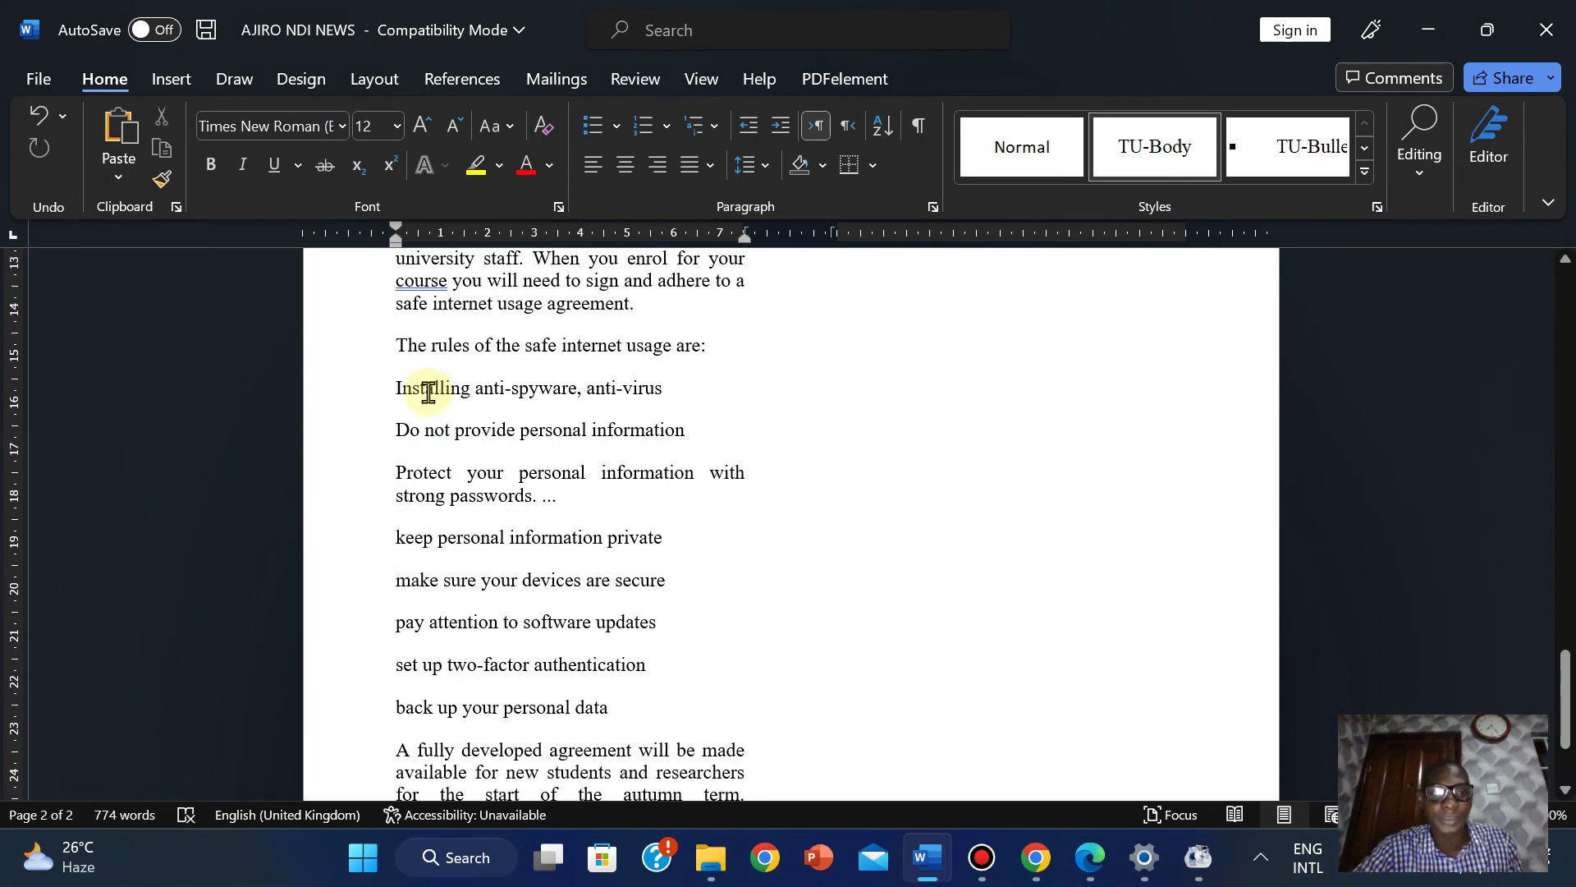
pyautogui.click(568, 500)
pyautogui.press('BackSpace')
pyautogui.press('BackSpace')
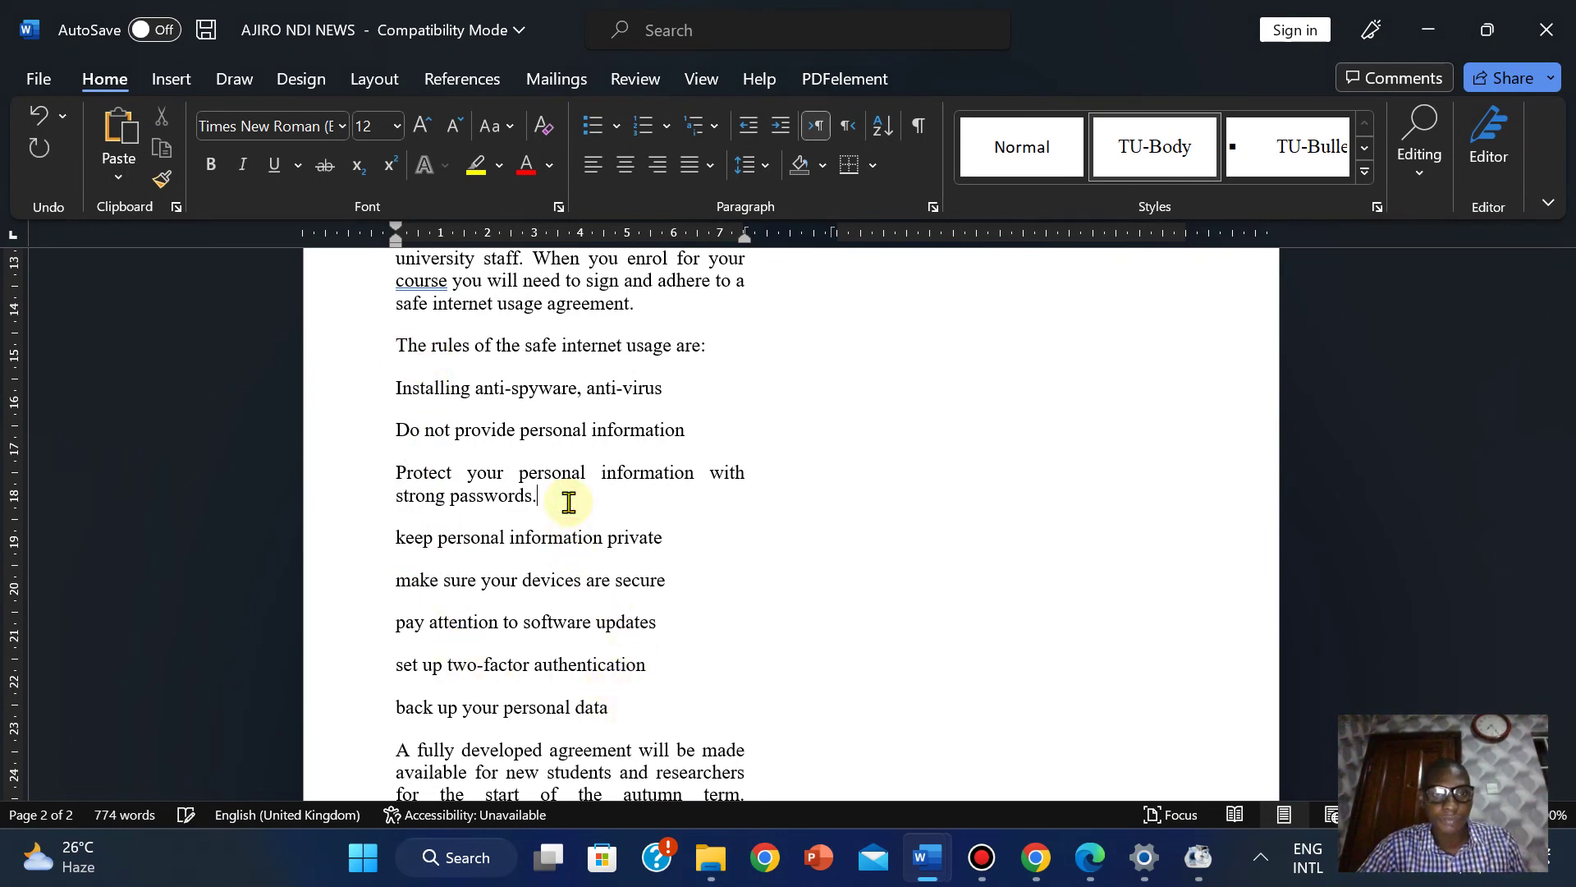
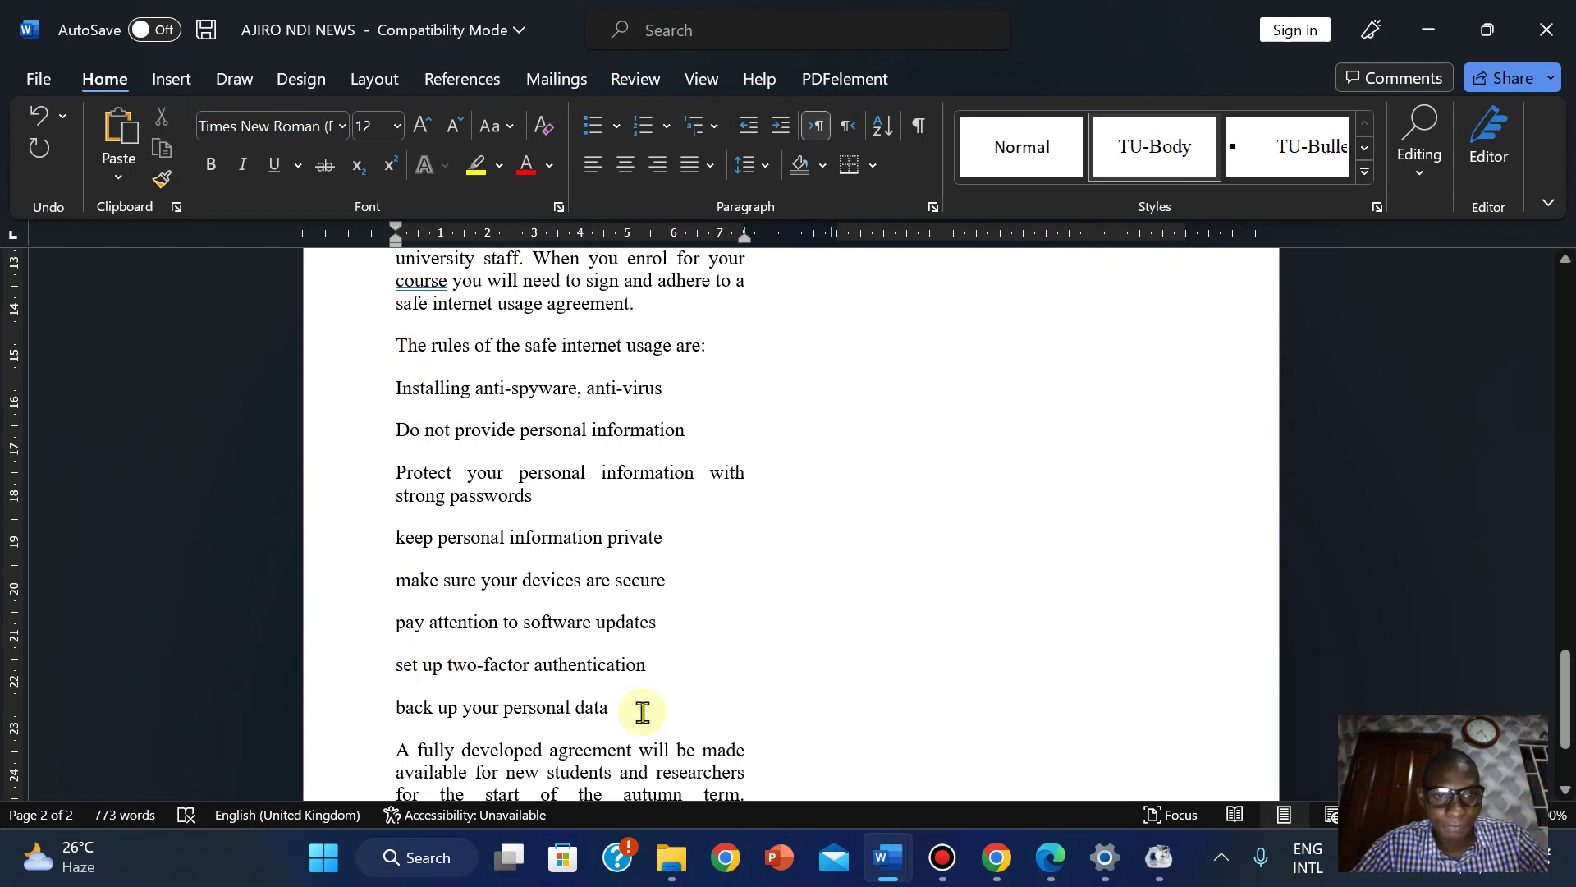
# Switch from Word to the IGCSE mark-scheme PDF open in Edge.
pyautogui.click(1050, 857)
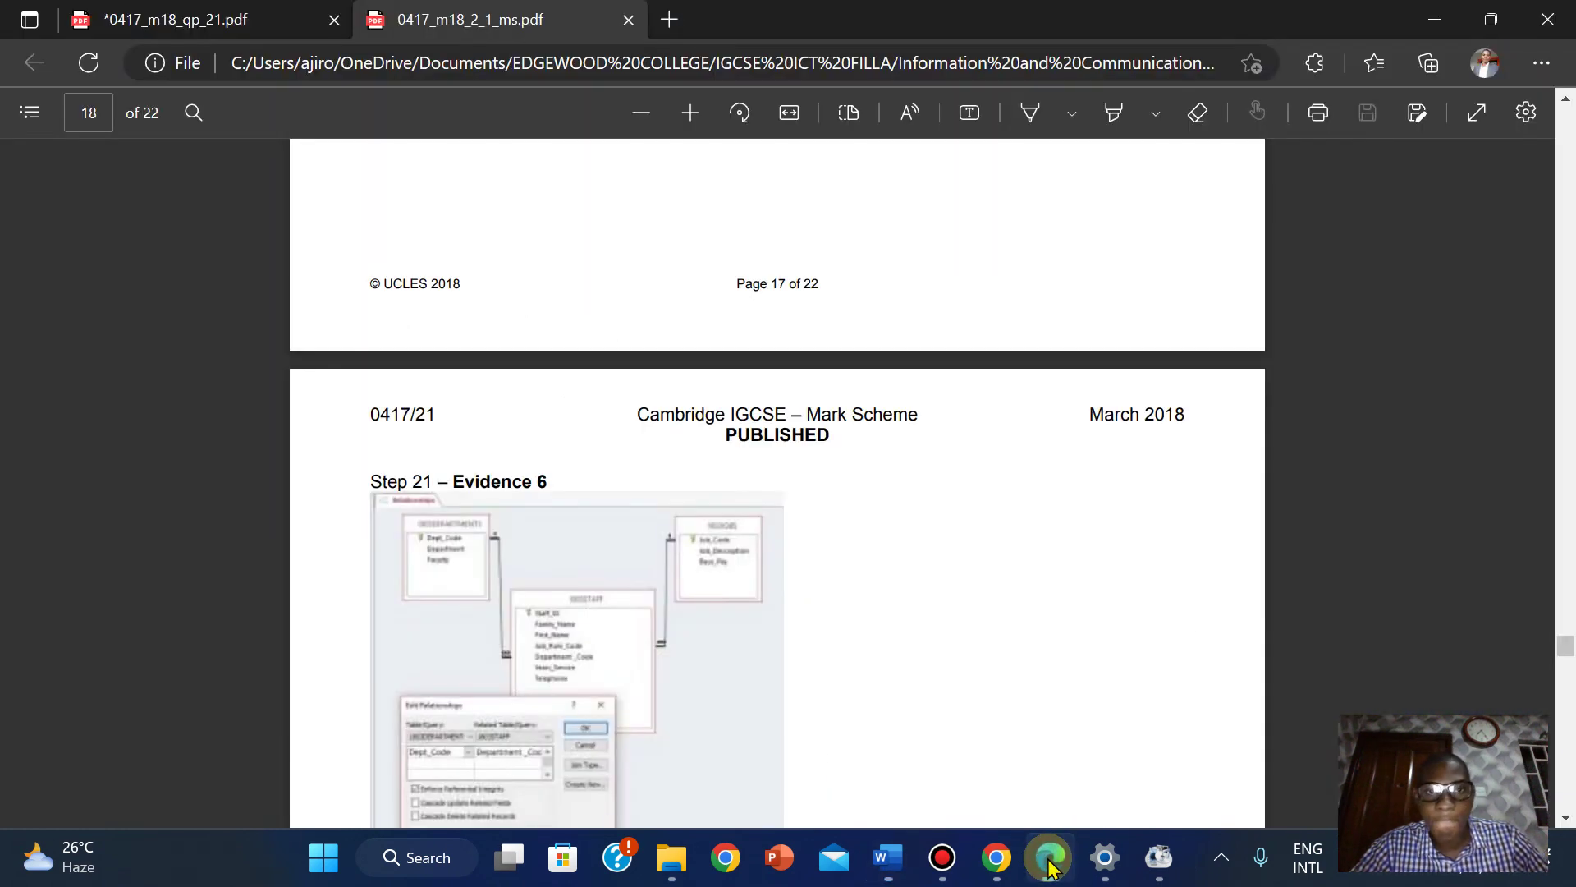
pyautogui.click(629, 19)
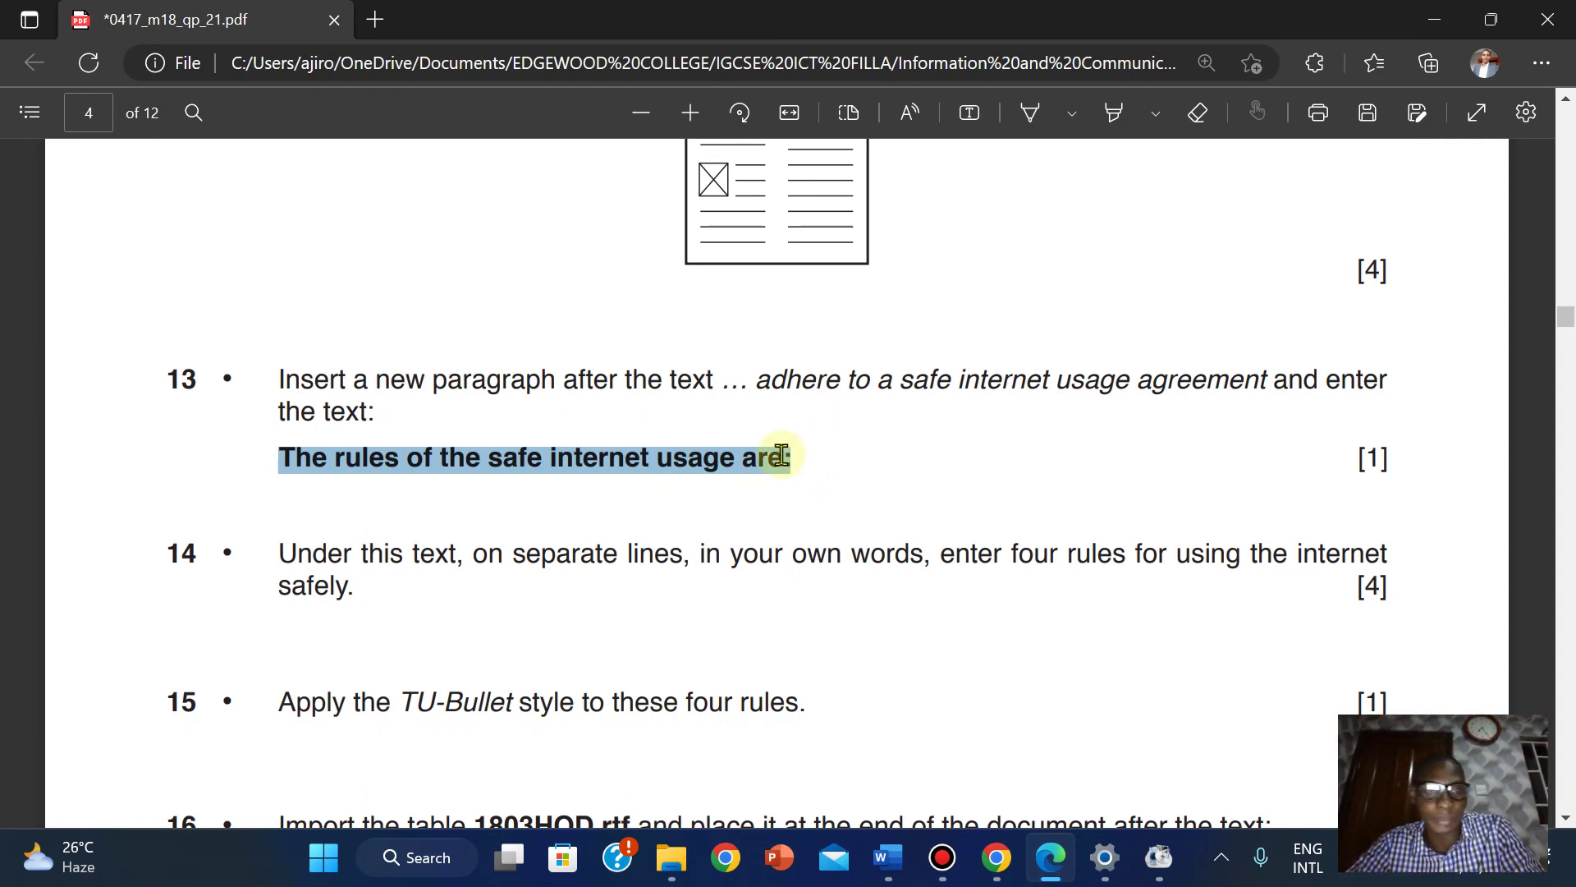
pyautogui.click(476, 497)
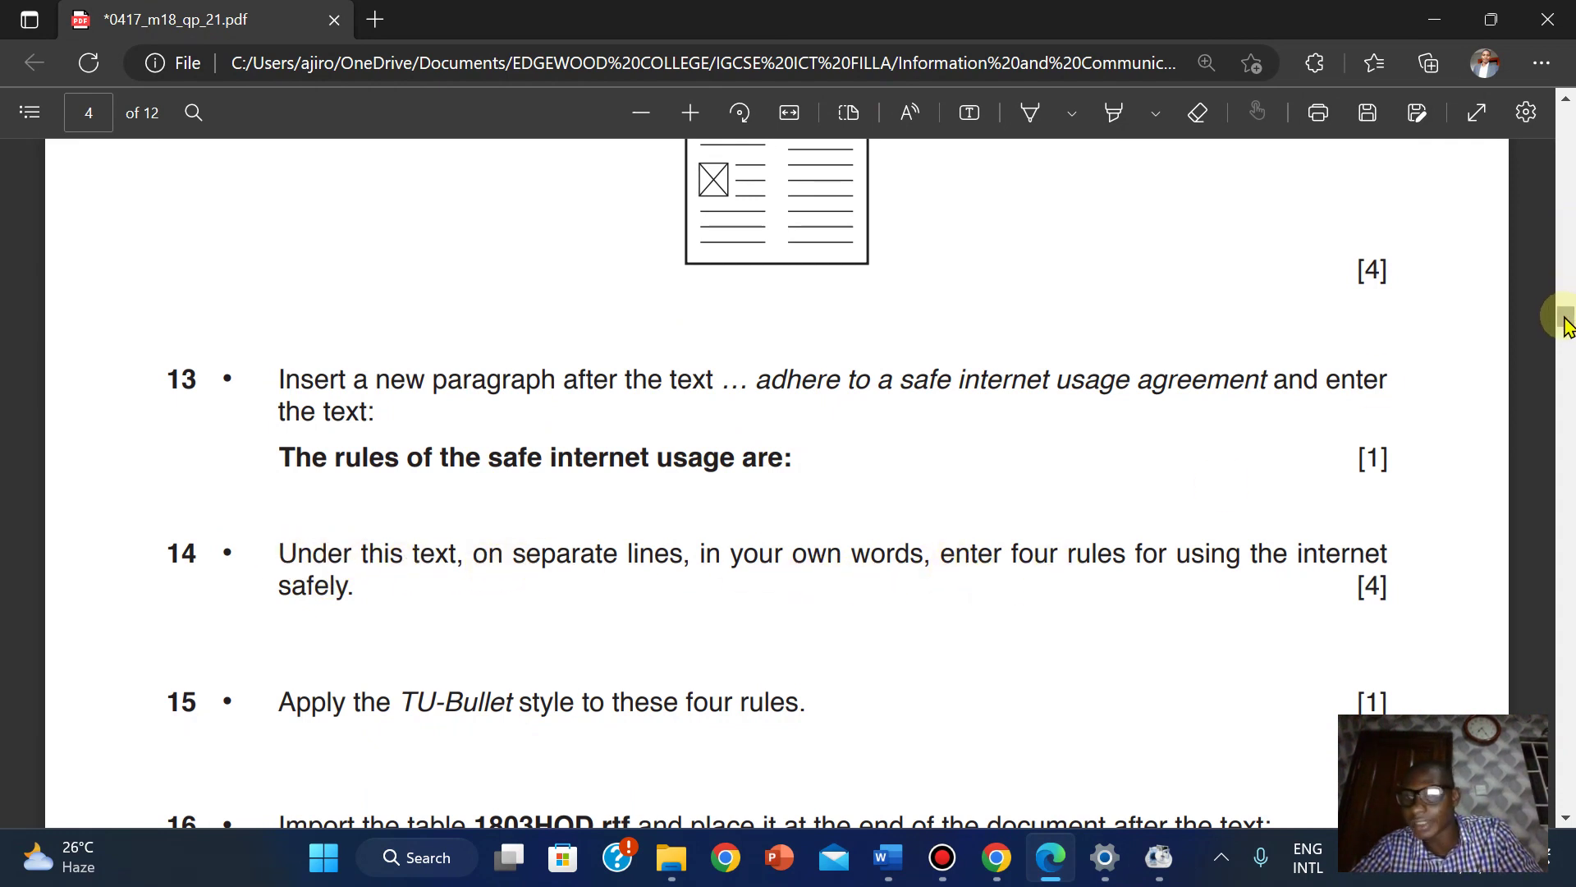
pyautogui.moveTo(1566, 322); pyautogui.dragTo(1564, 332)
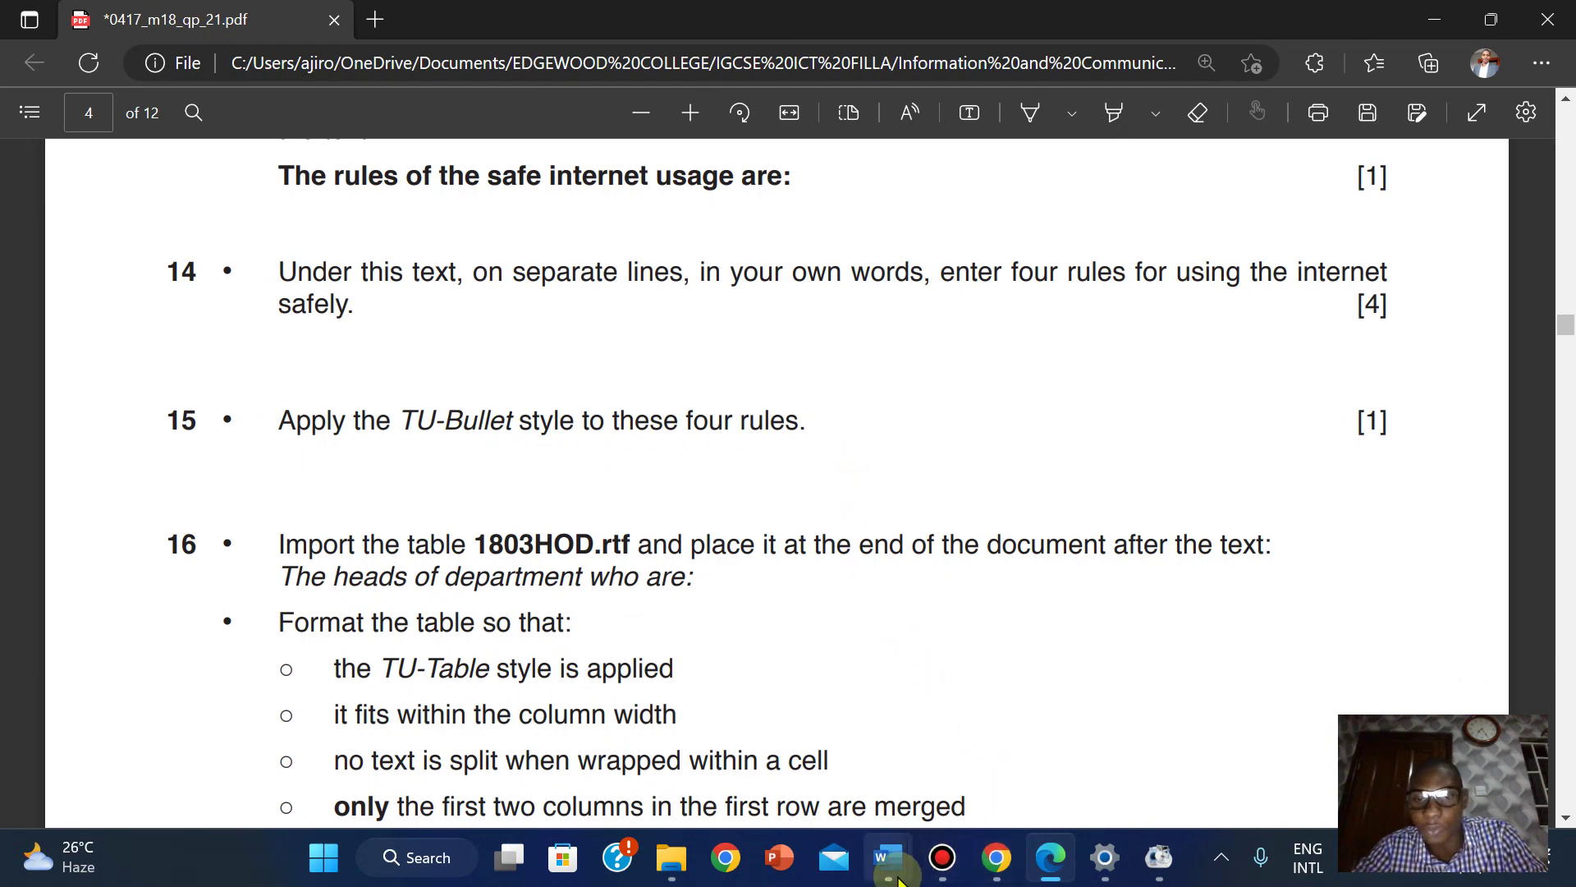
pyautogui.moveTo(888, 858)
pyautogui.click(1021, 727)
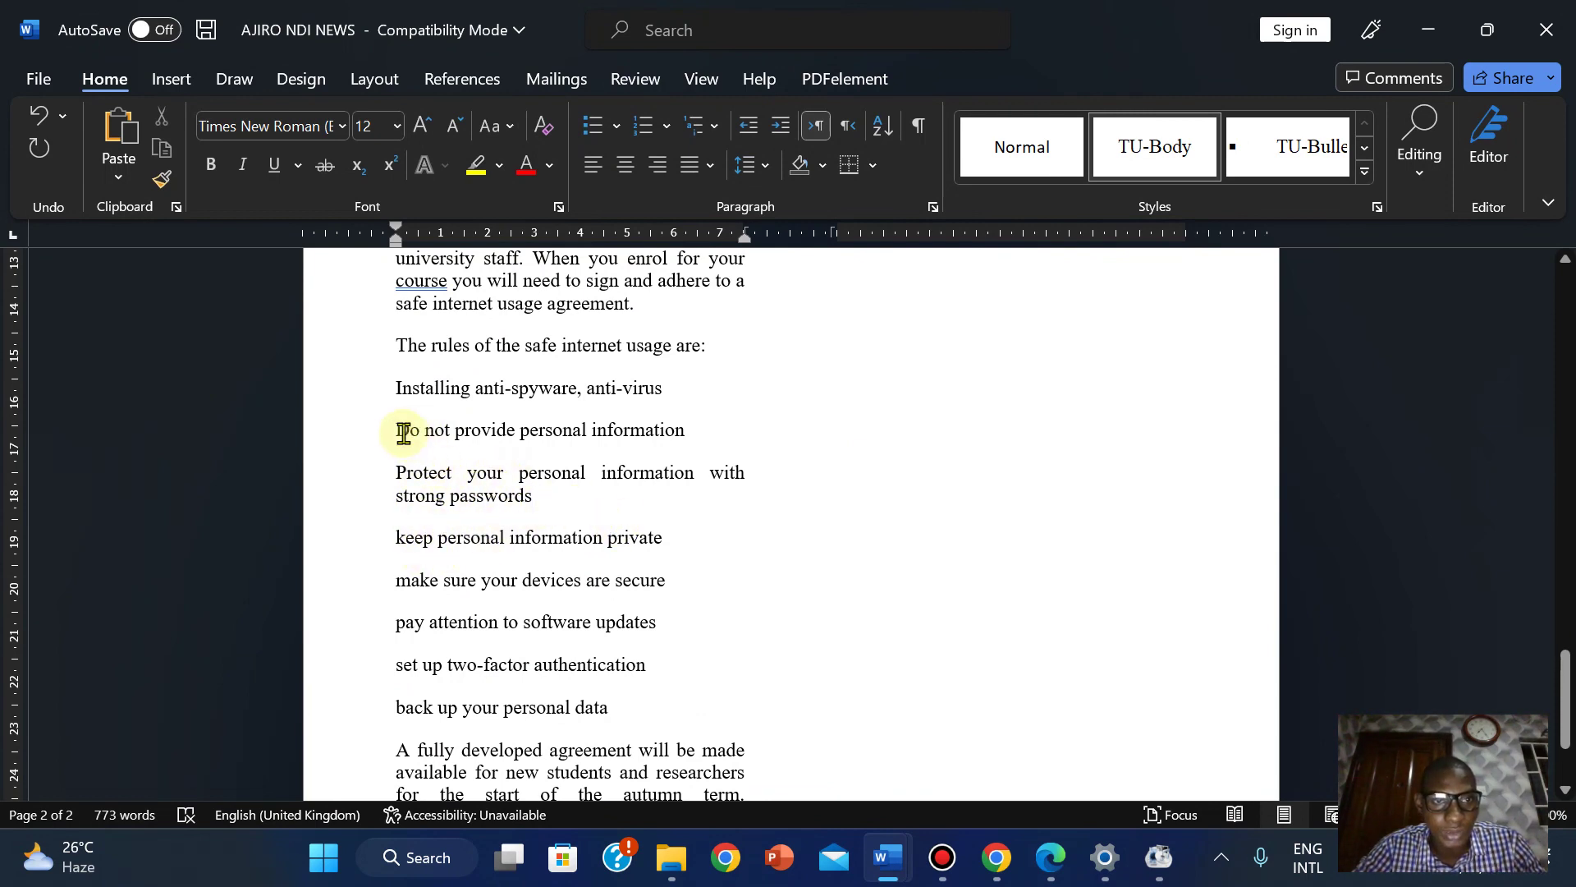
# Delete the personal-information, back-up, device-security and keep-private rule lines, leaving four rules.
pyautogui.moveTo(397, 427); pyautogui.dragTo(641, 436)
pyautogui.press('Delete')
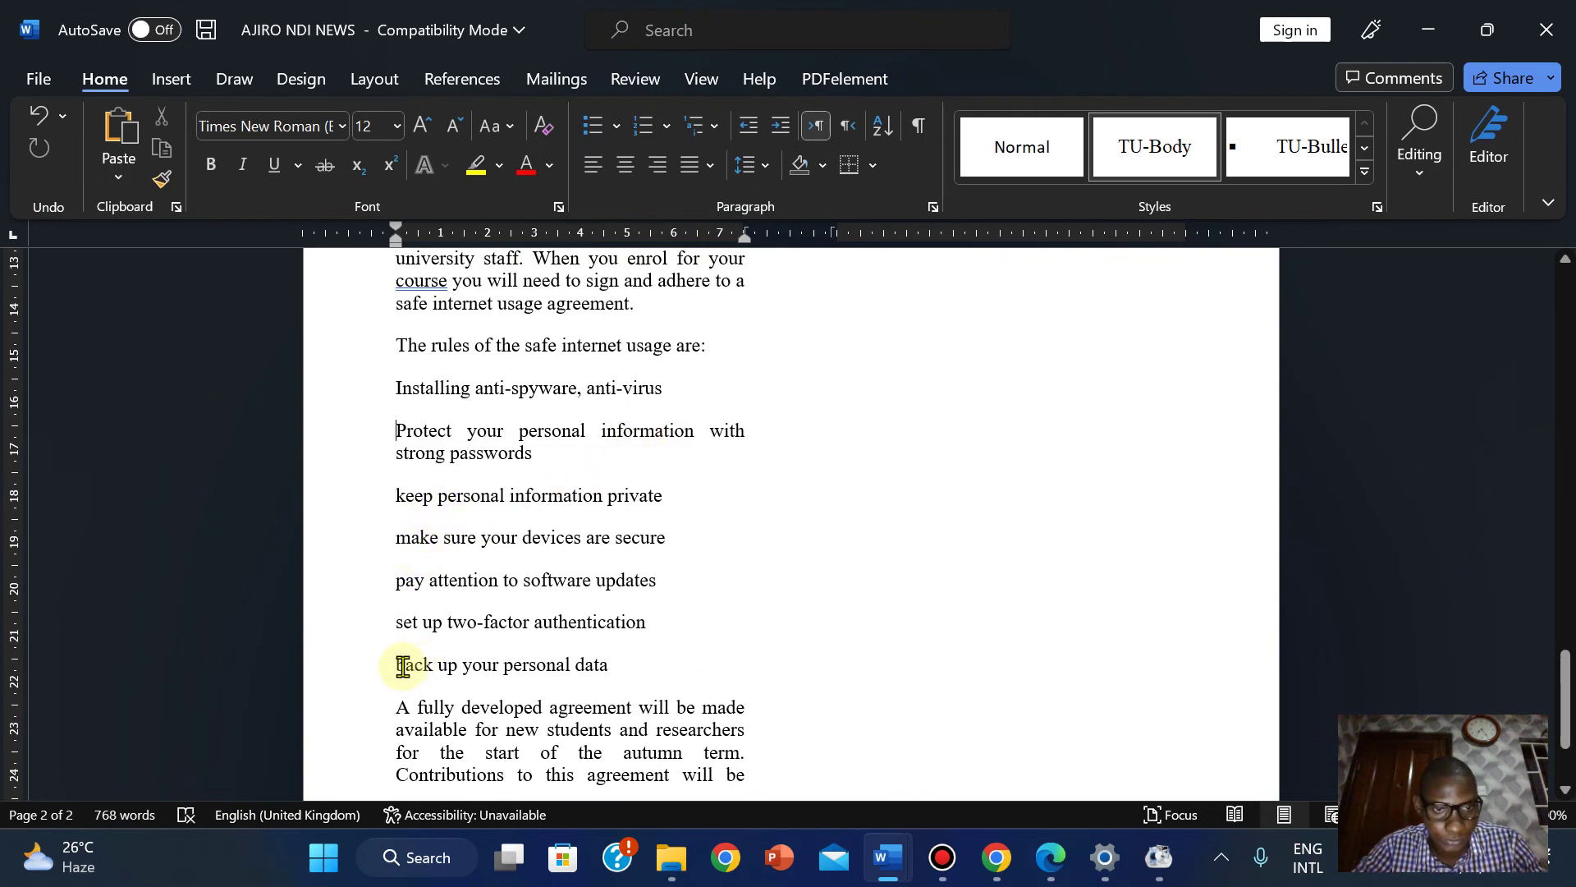
pyautogui.moveTo(402, 666); pyautogui.dragTo(614, 669)
pyautogui.press('Delete')
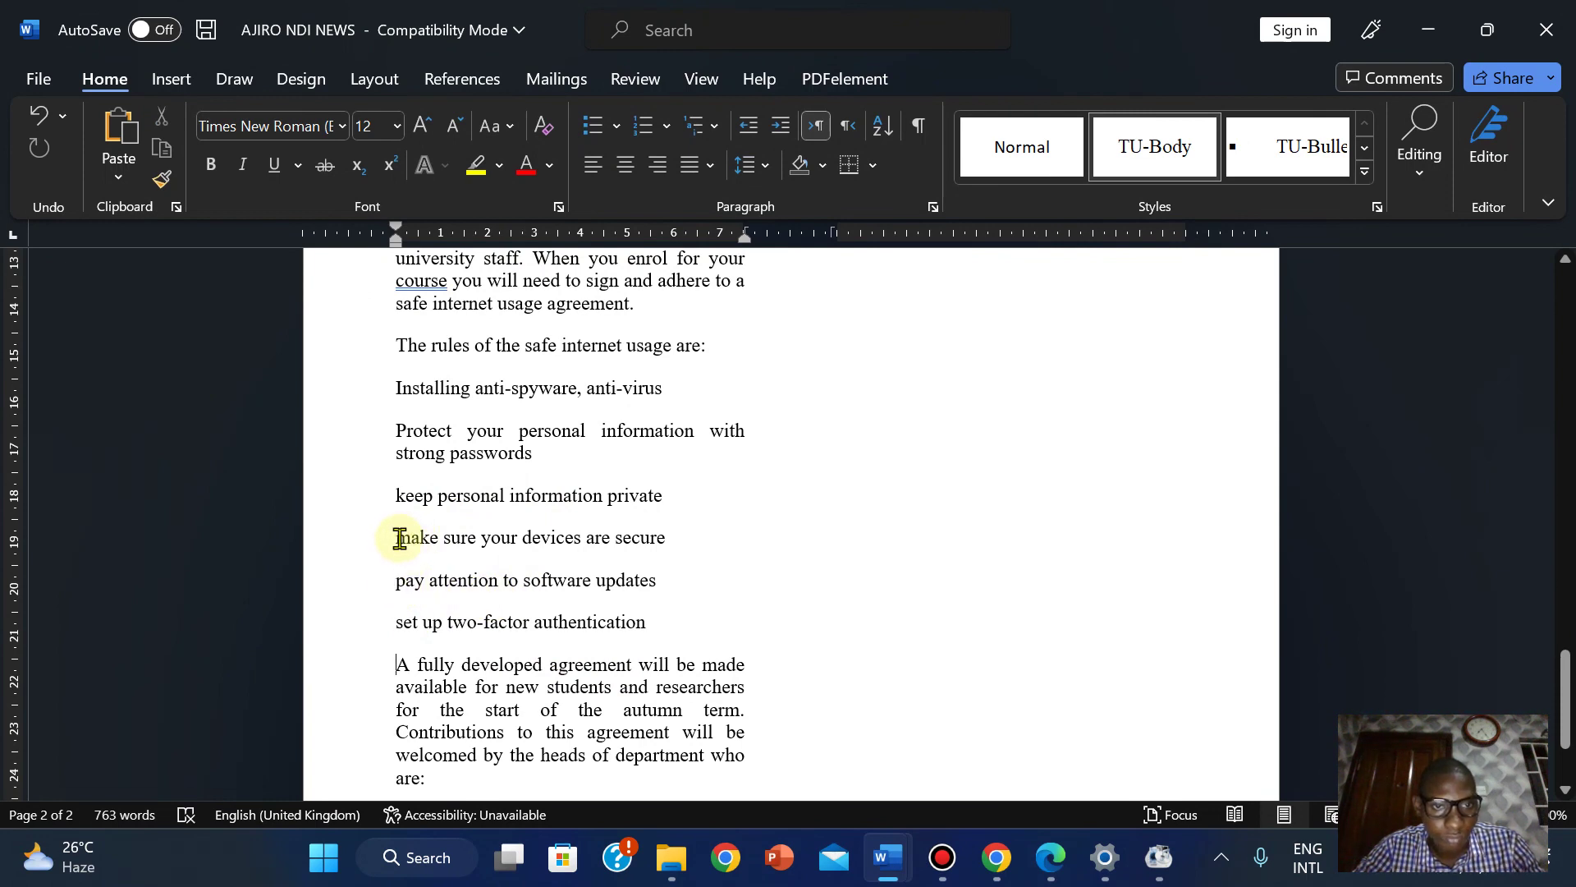
pyautogui.moveTo(399, 538); pyautogui.dragTo(664, 541)
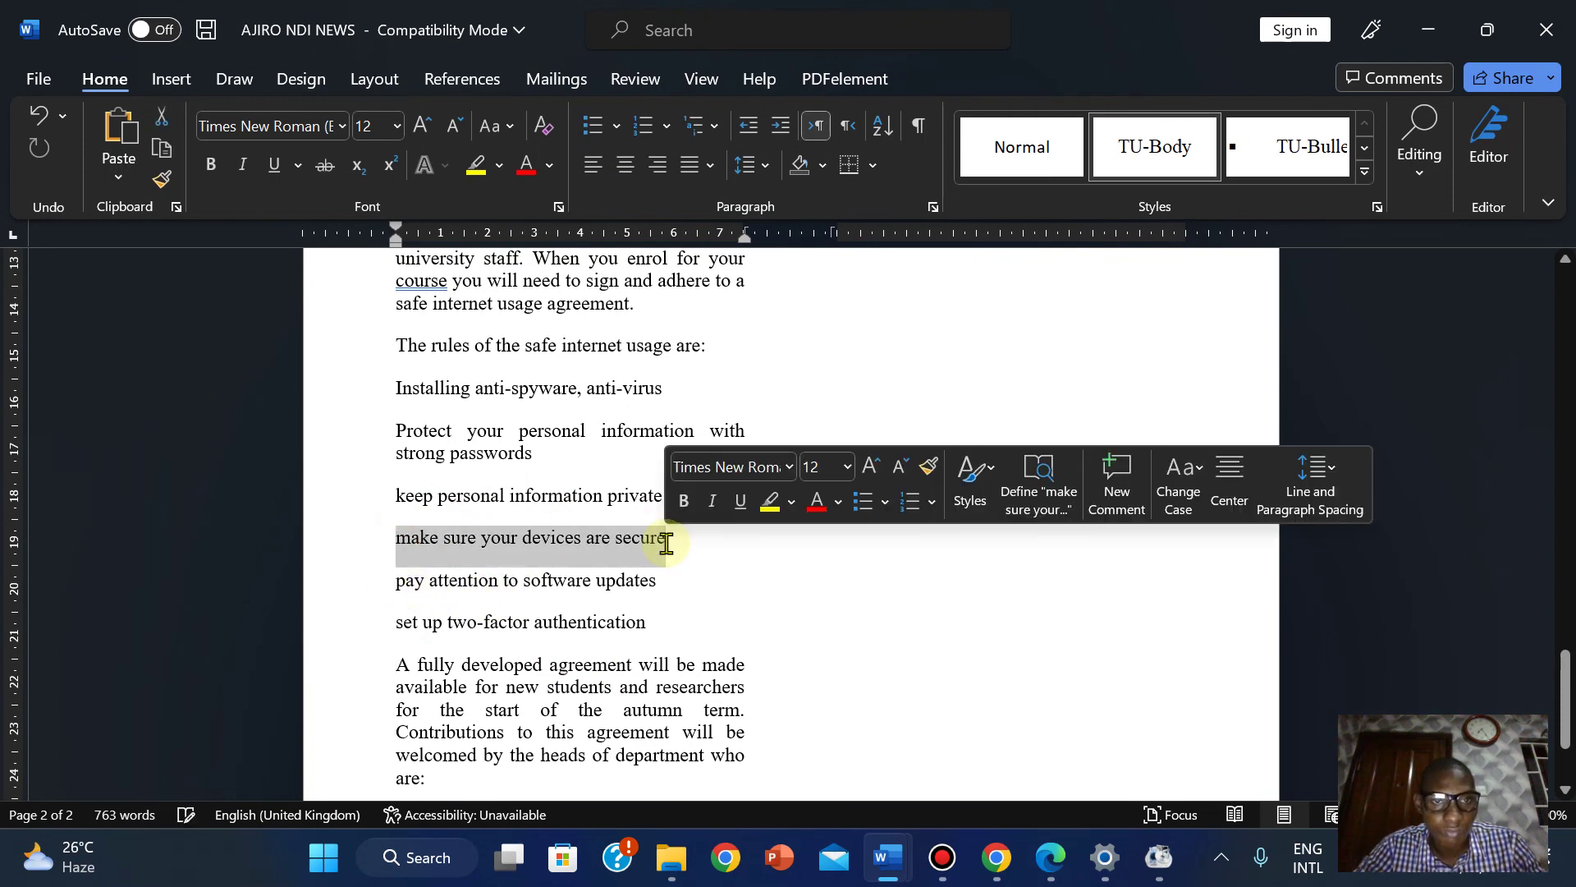
pyautogui.press('Delete')
pyautogui.press('BackSpace')
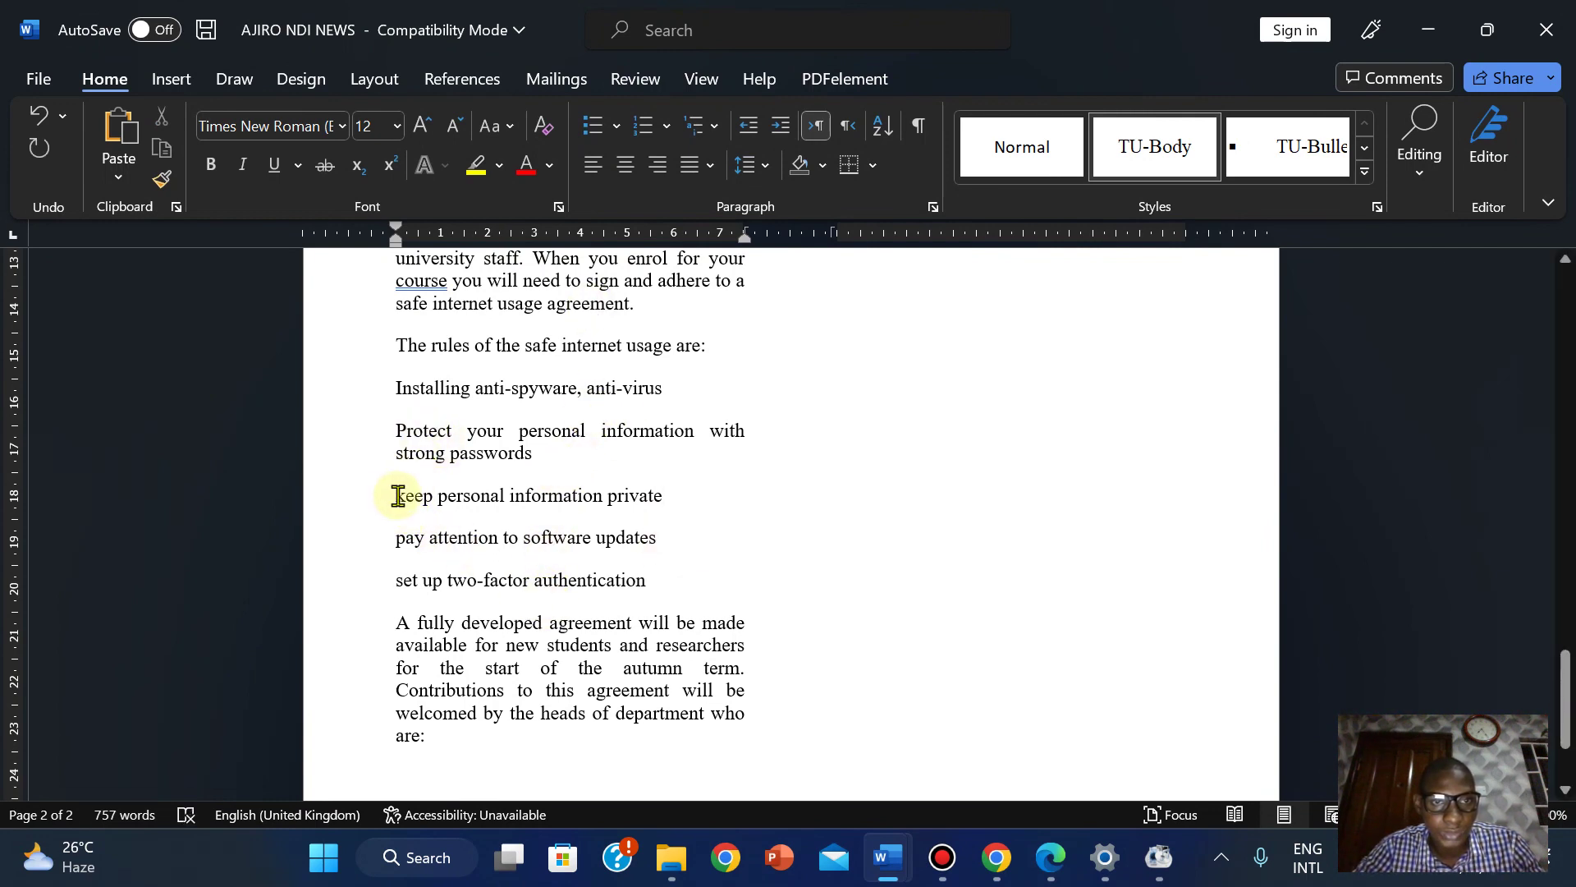
pyautogui.moveTo(397, 496); pyautogui.dragTo(651, 492)
pyautogui.press('BackSpace')
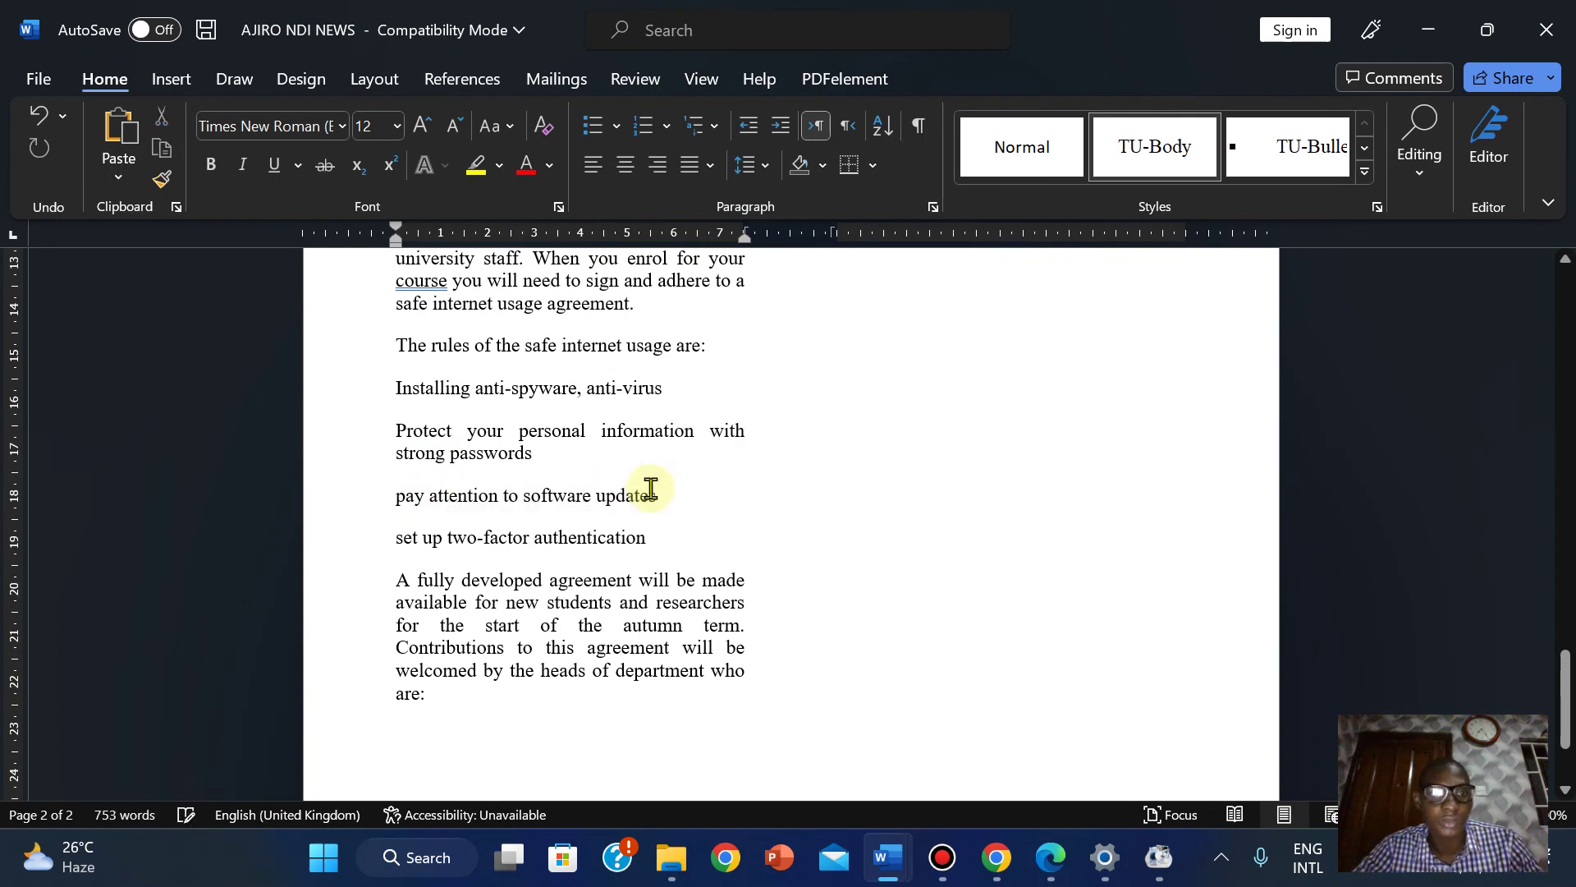
pyautogui.moveTo(395, 386); pyautogui.dragTo(633, 539)
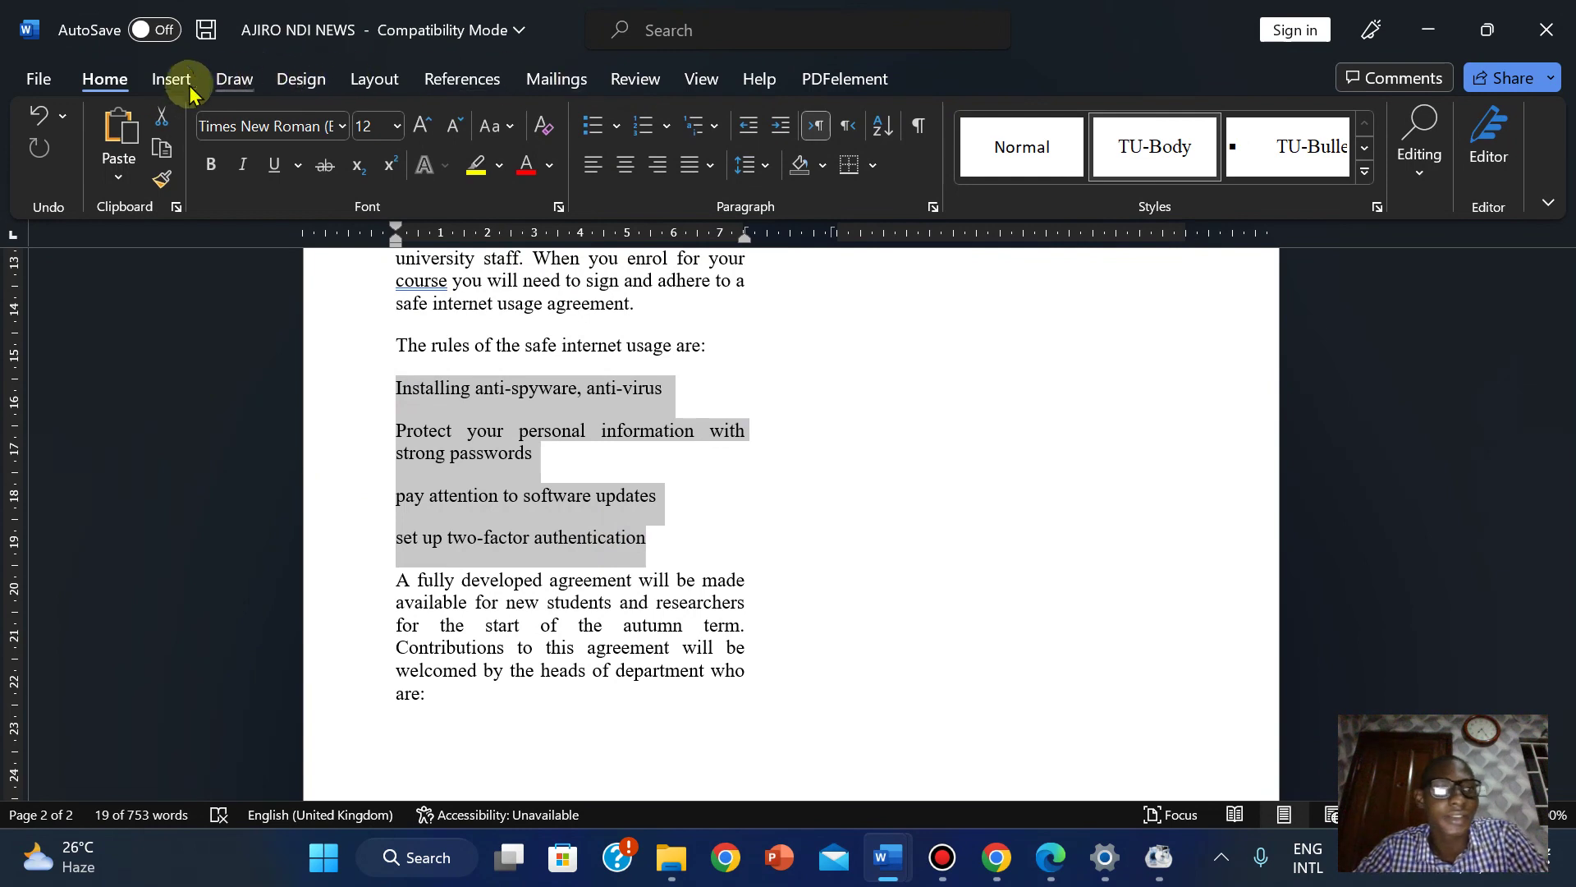
# Apply the TU-Bullet style to the four selected safe-internet rules.
pyautogui.click(1377, 209)
pyautogui.moveTo(1050, 857)
pyautogui.click(1059, 722)
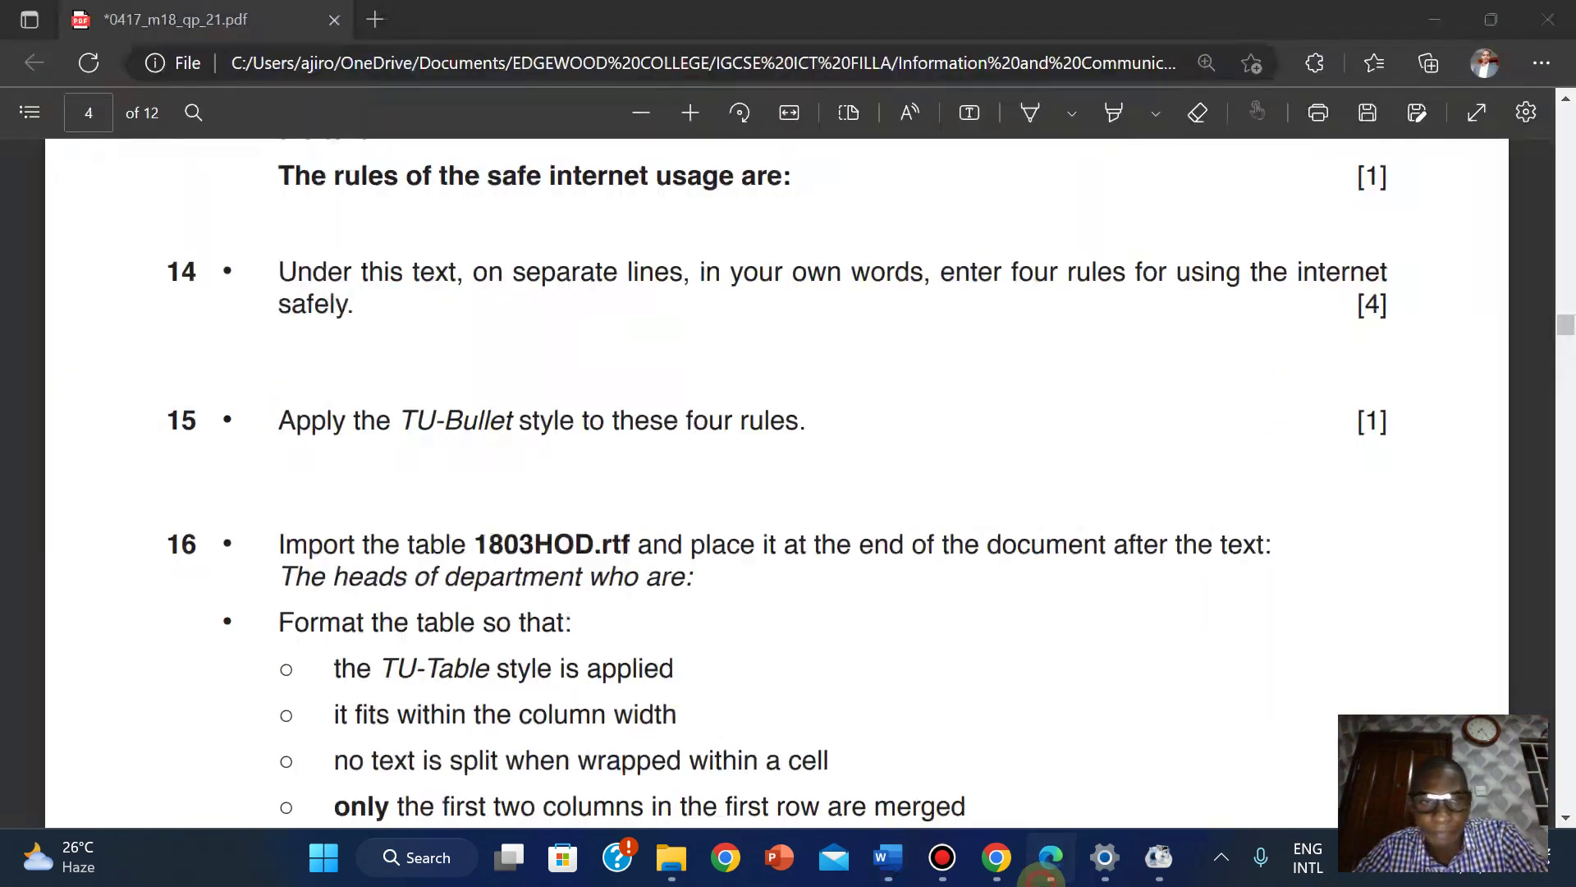
pyautogui.hotkey('alt', 'Tab')
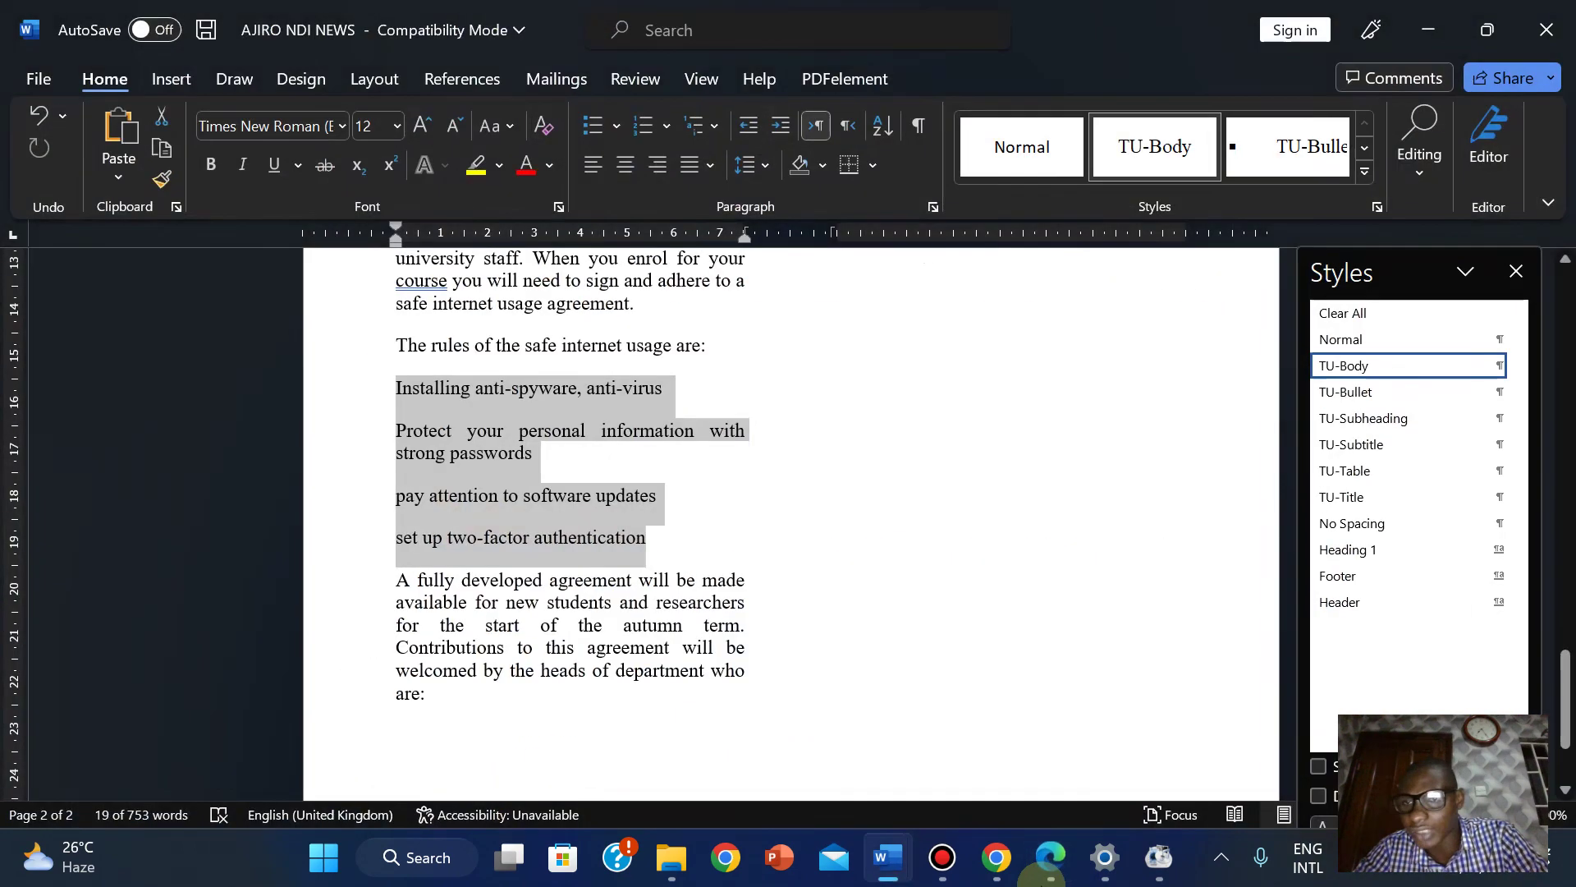
pyautogui.click(1354, 394)
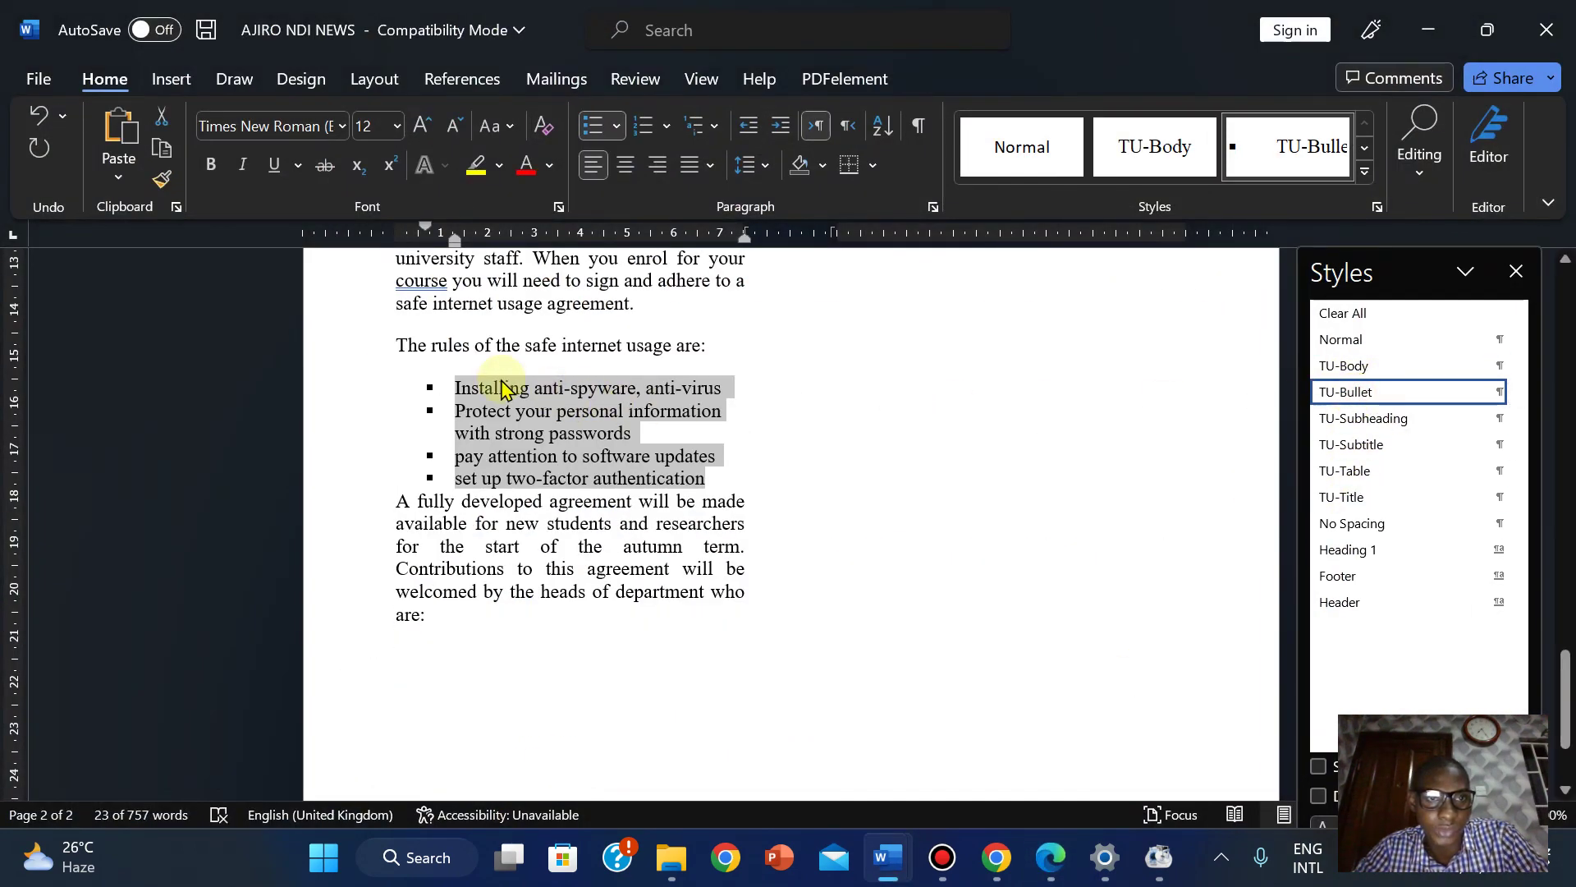
pyautogui.click(455, 357)
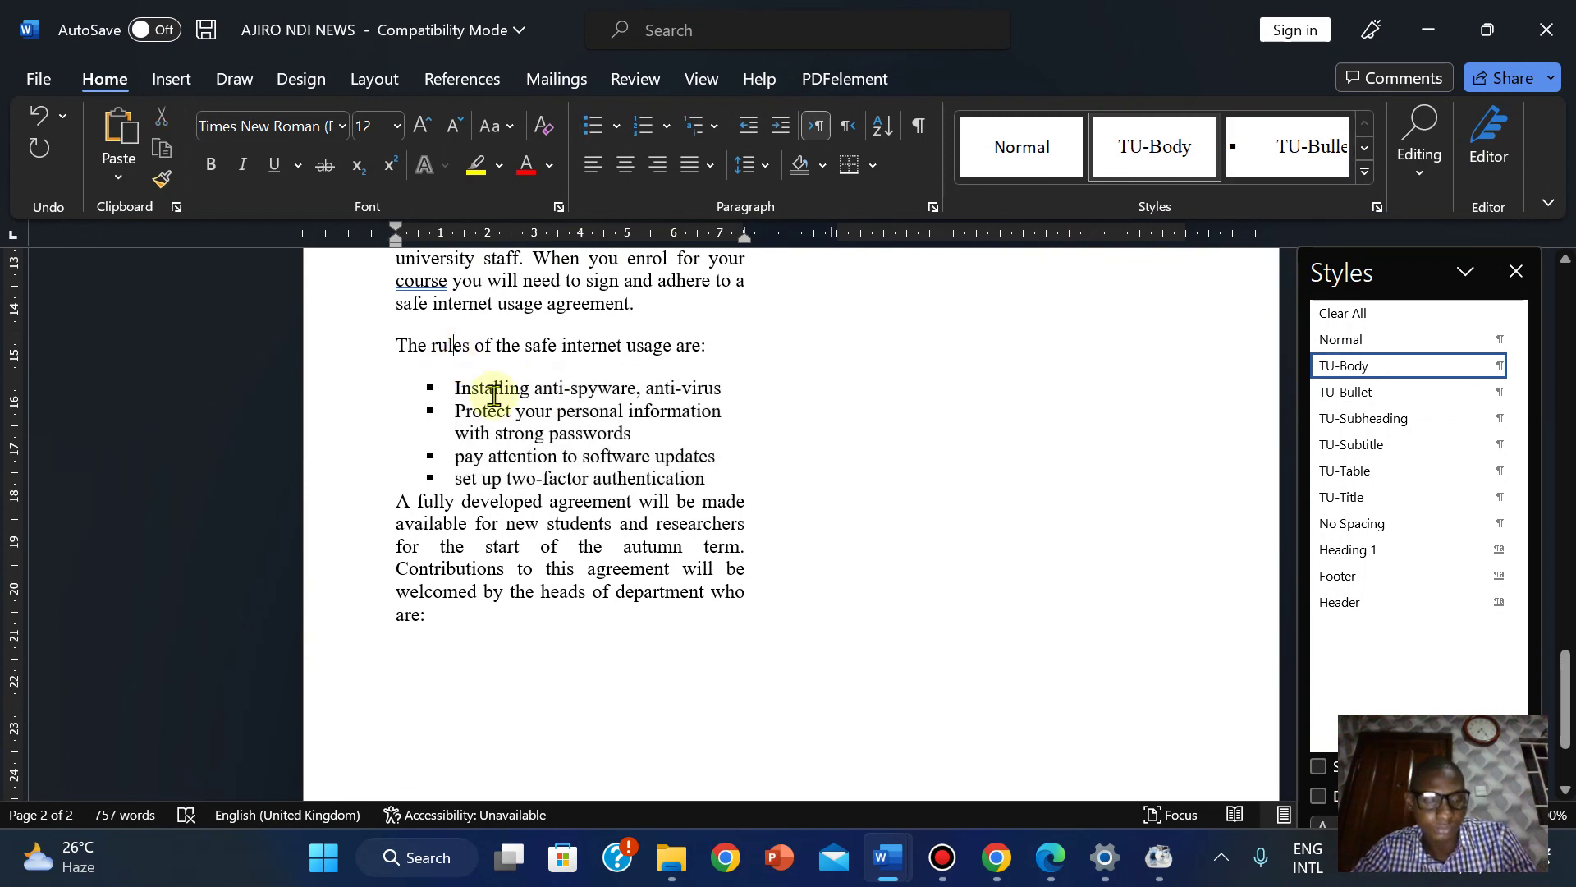
pyautogui.hotkey('ctrl', 'z')
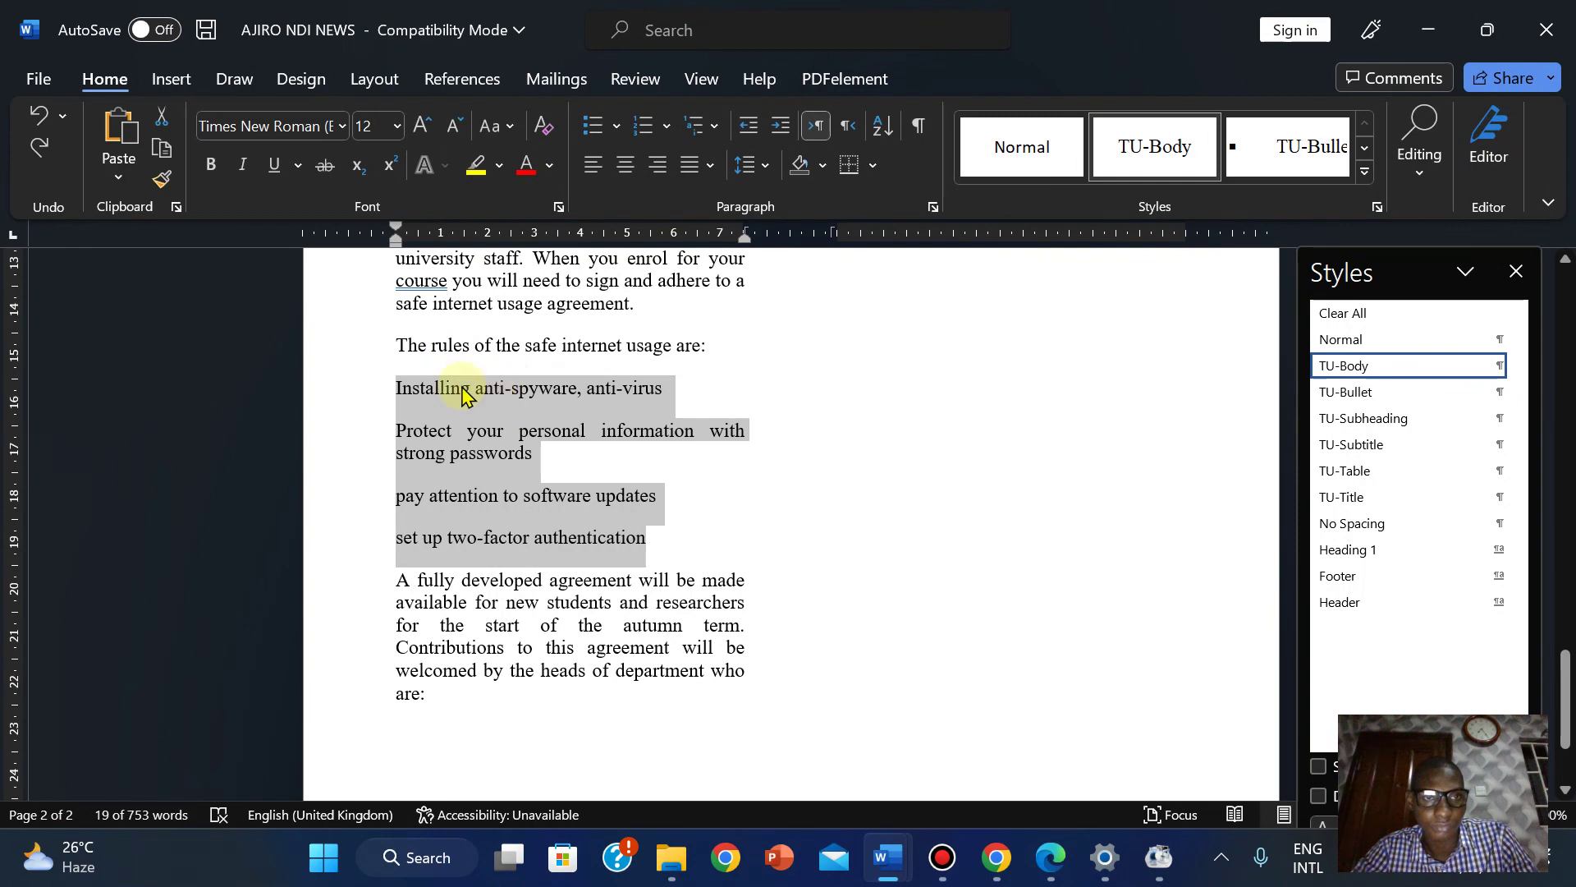
pyautogui.click(420, 367)
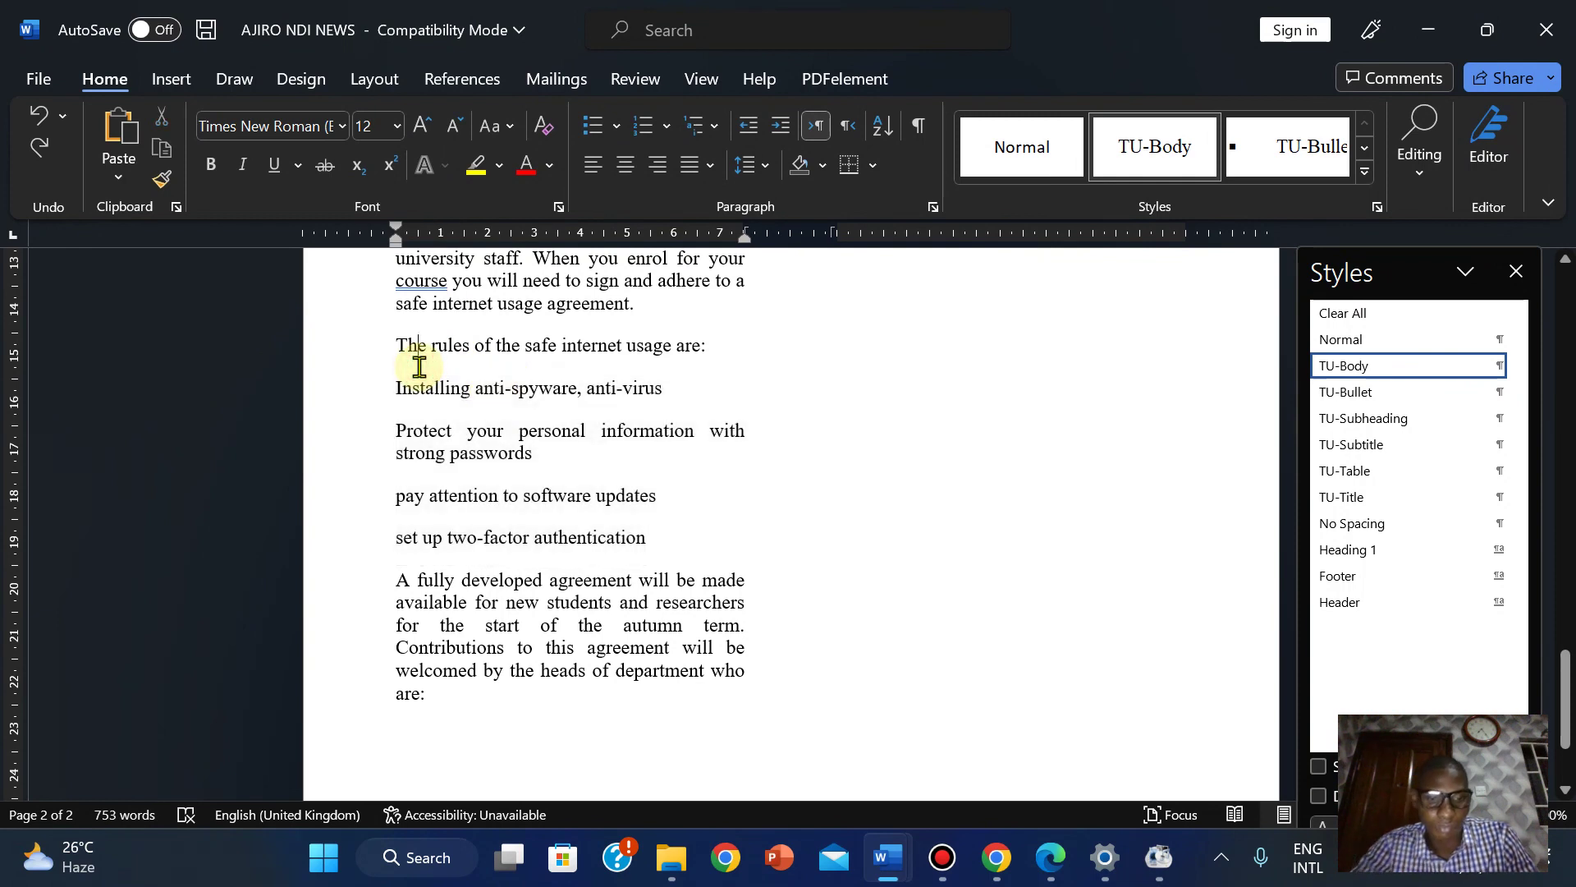
pyautogui.hotkey('ctrl', 'y')
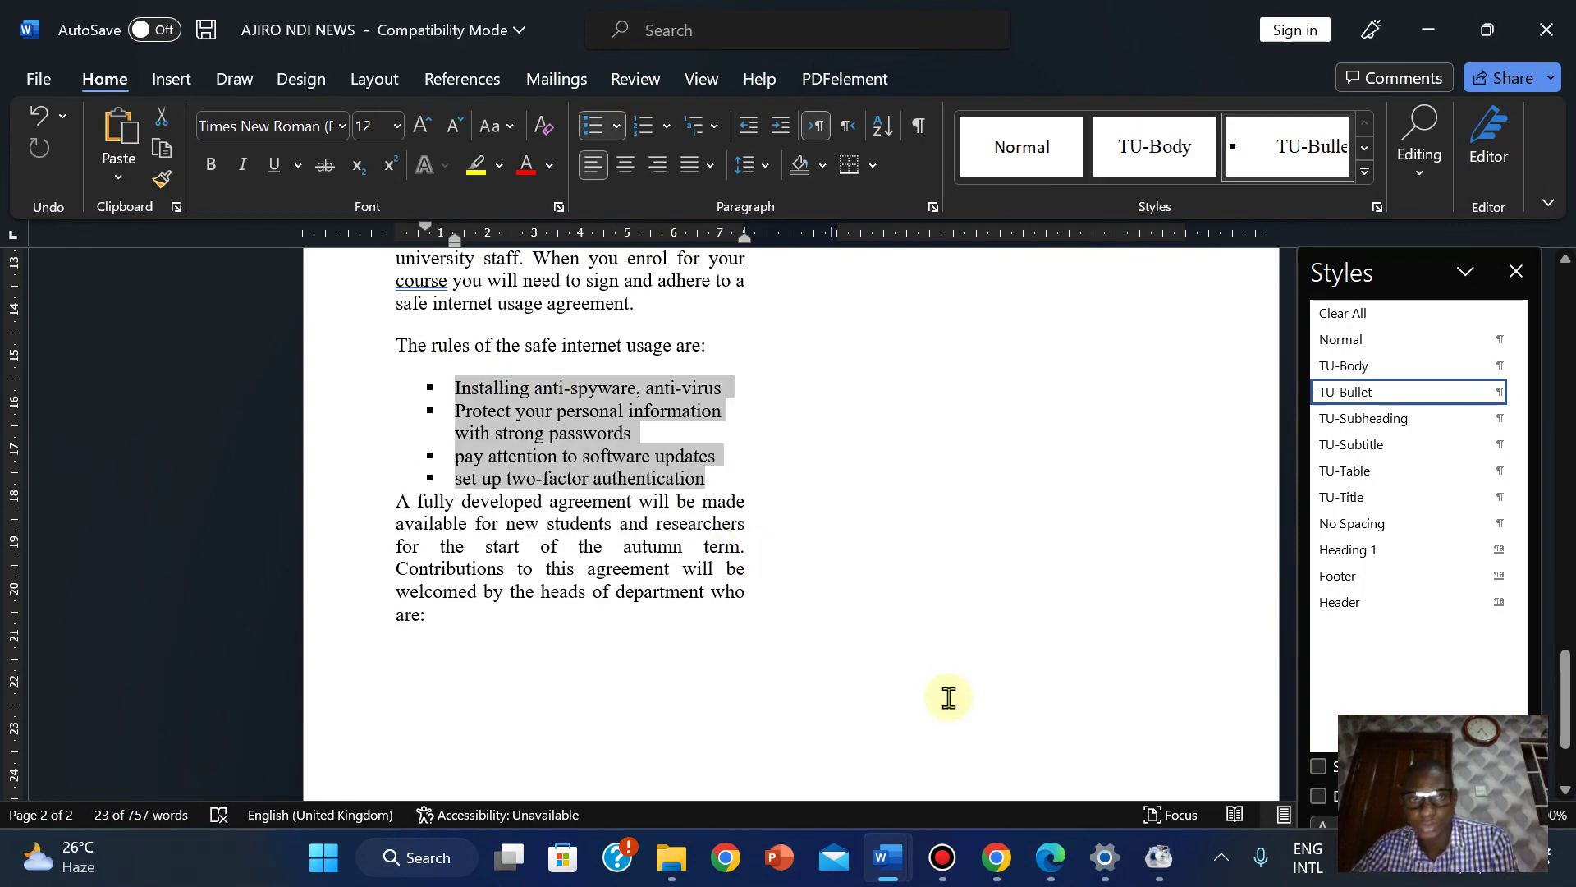
# After rechecking the question paper, add an empty paragraph after 'heads of department who are:'.
pyautogui.click(1050, 873)
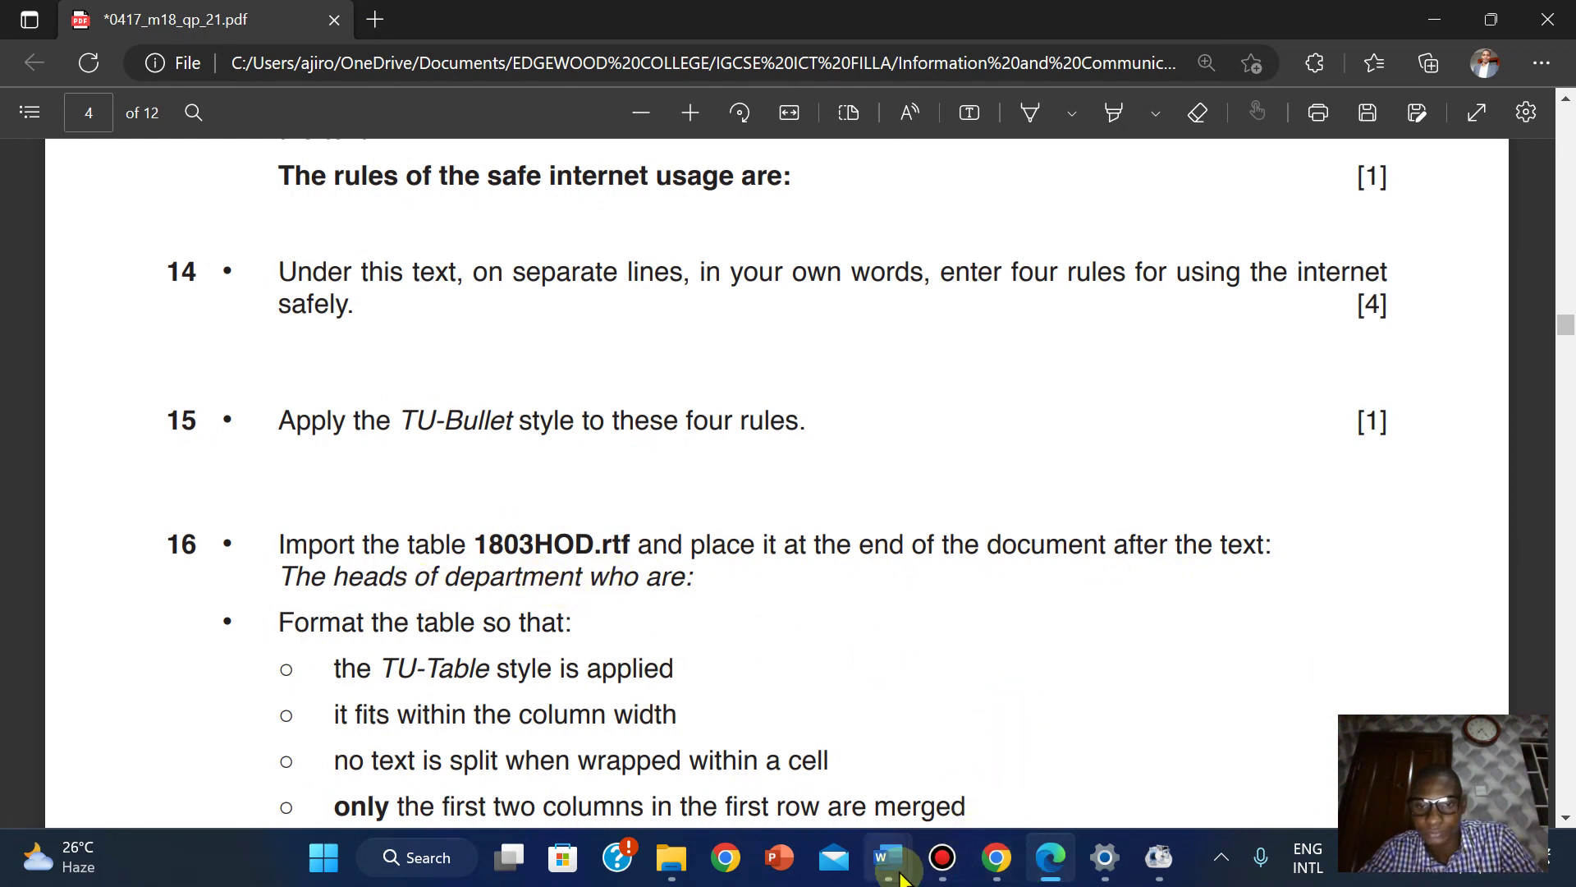
pyautogui.moveTo(895, 858)
pyautogui.click(1002, 739)
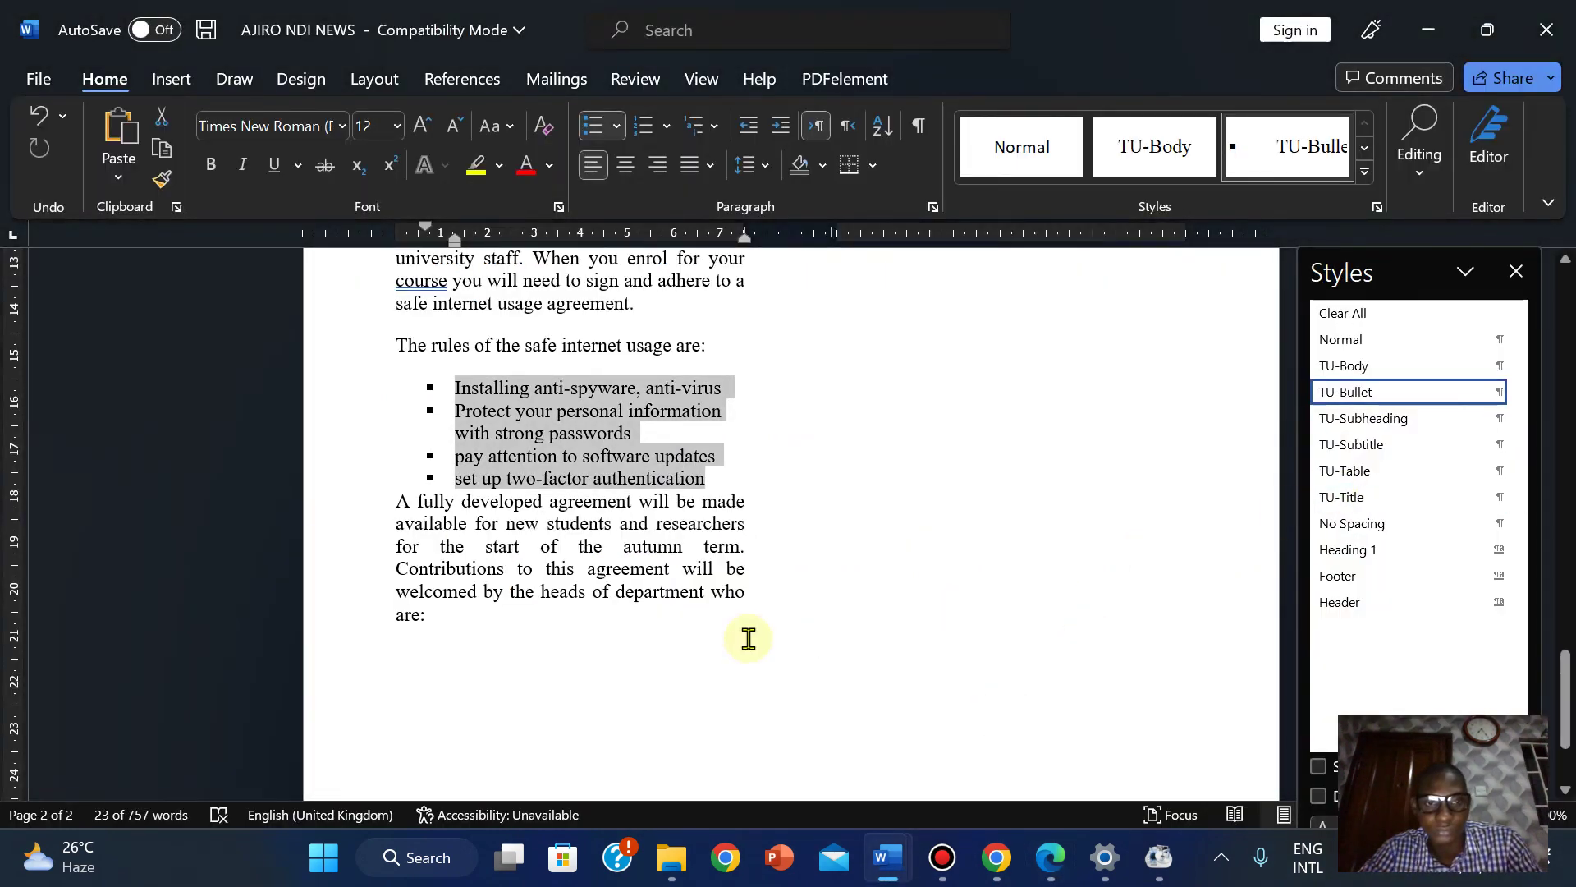
pyautogui.click(452, 611)
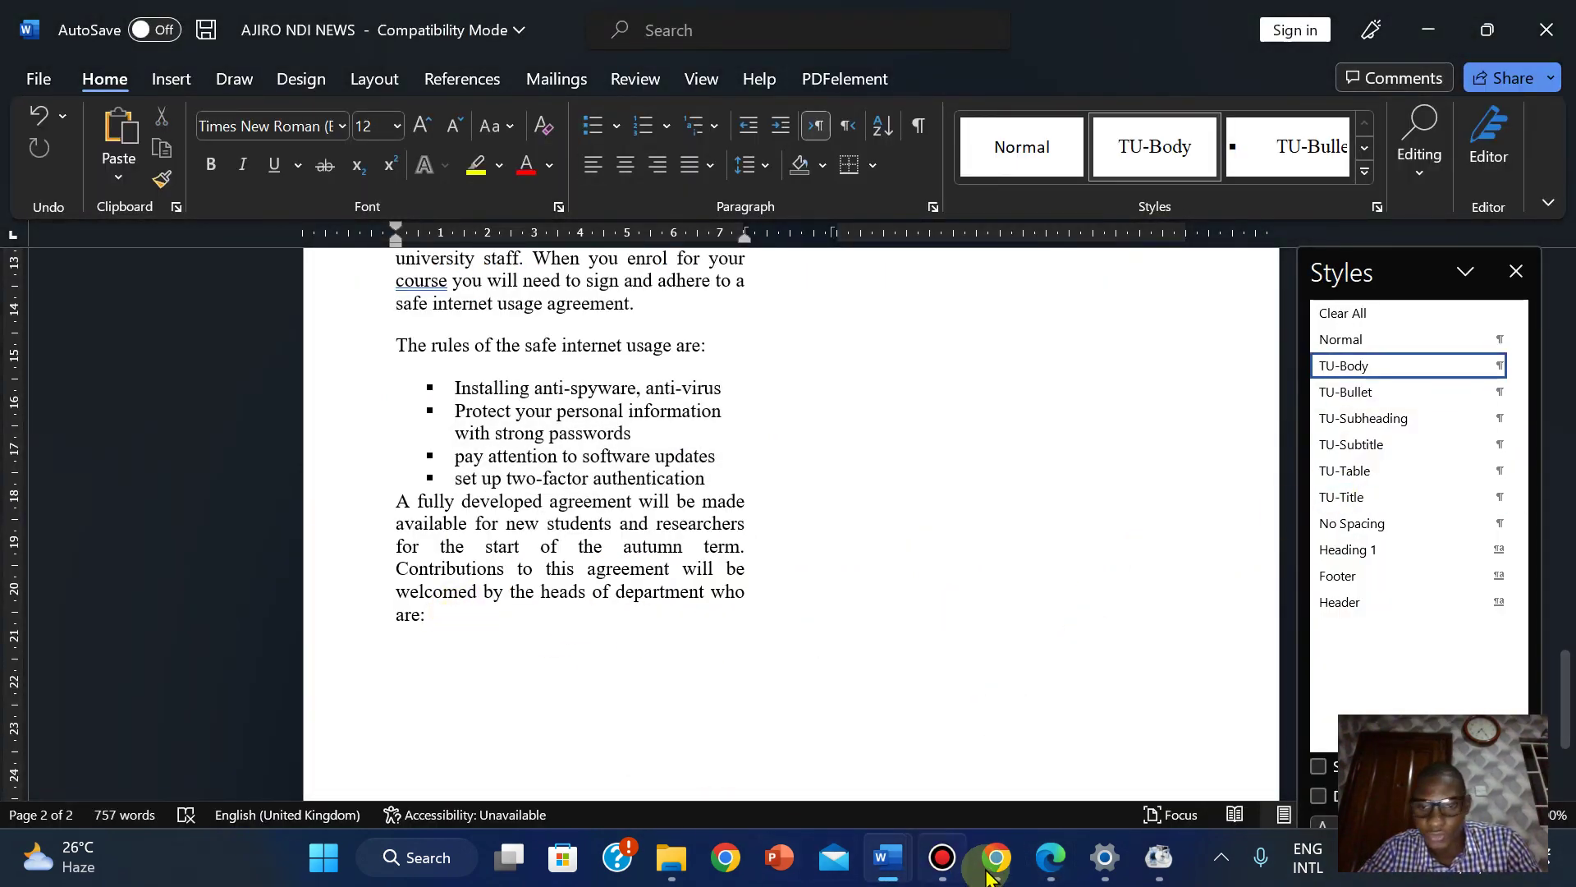
pyautogui.click(1045, 869)
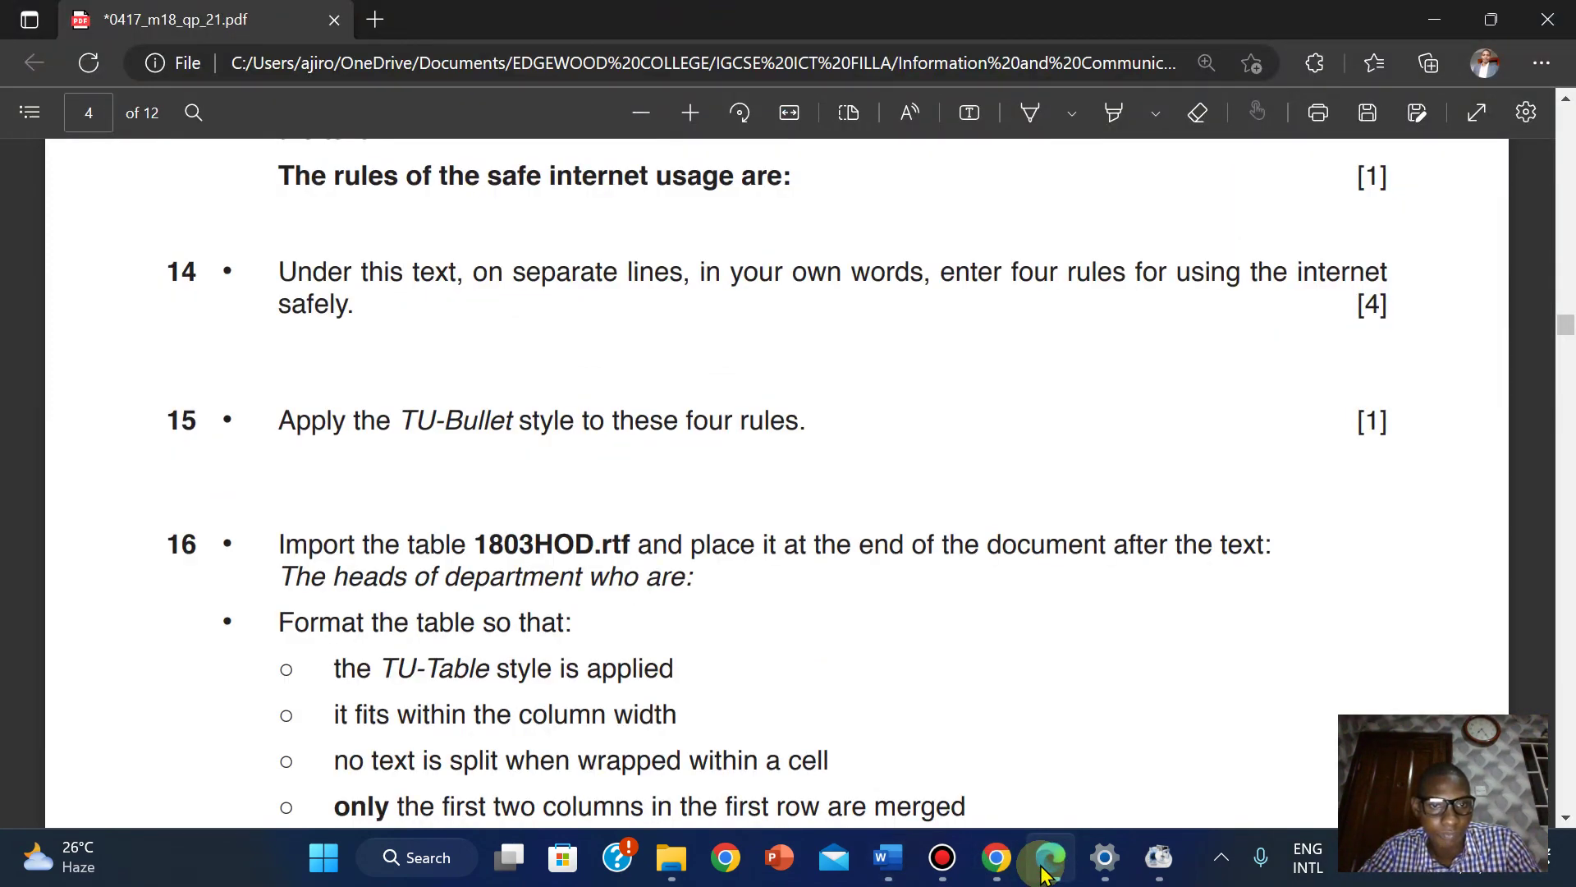
pyautogui.click(1044, 868)
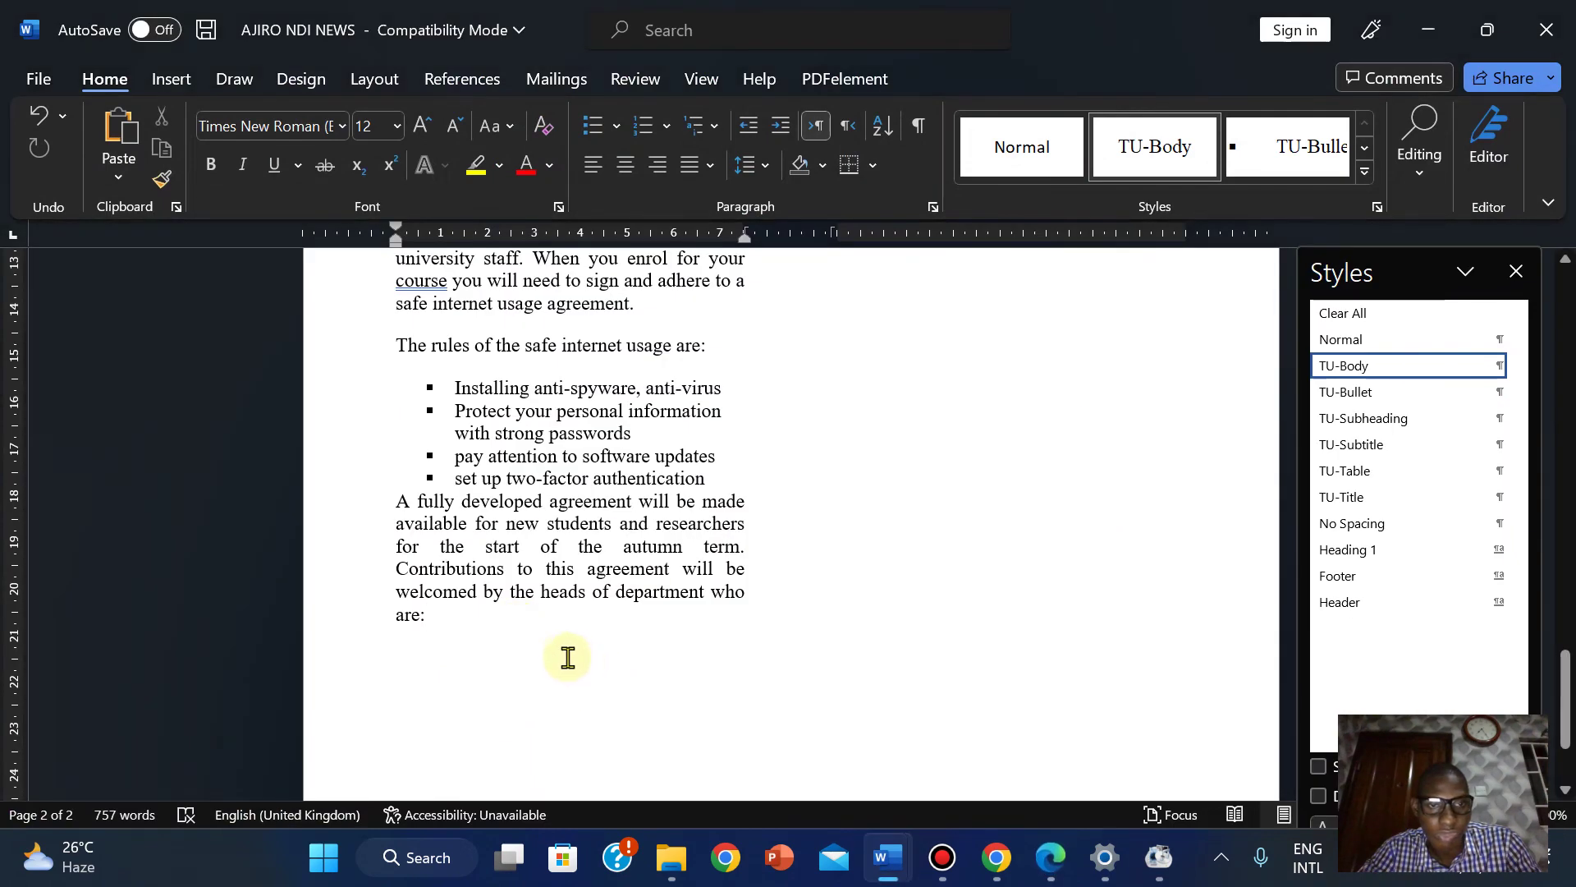
pyautogui.press('Return')
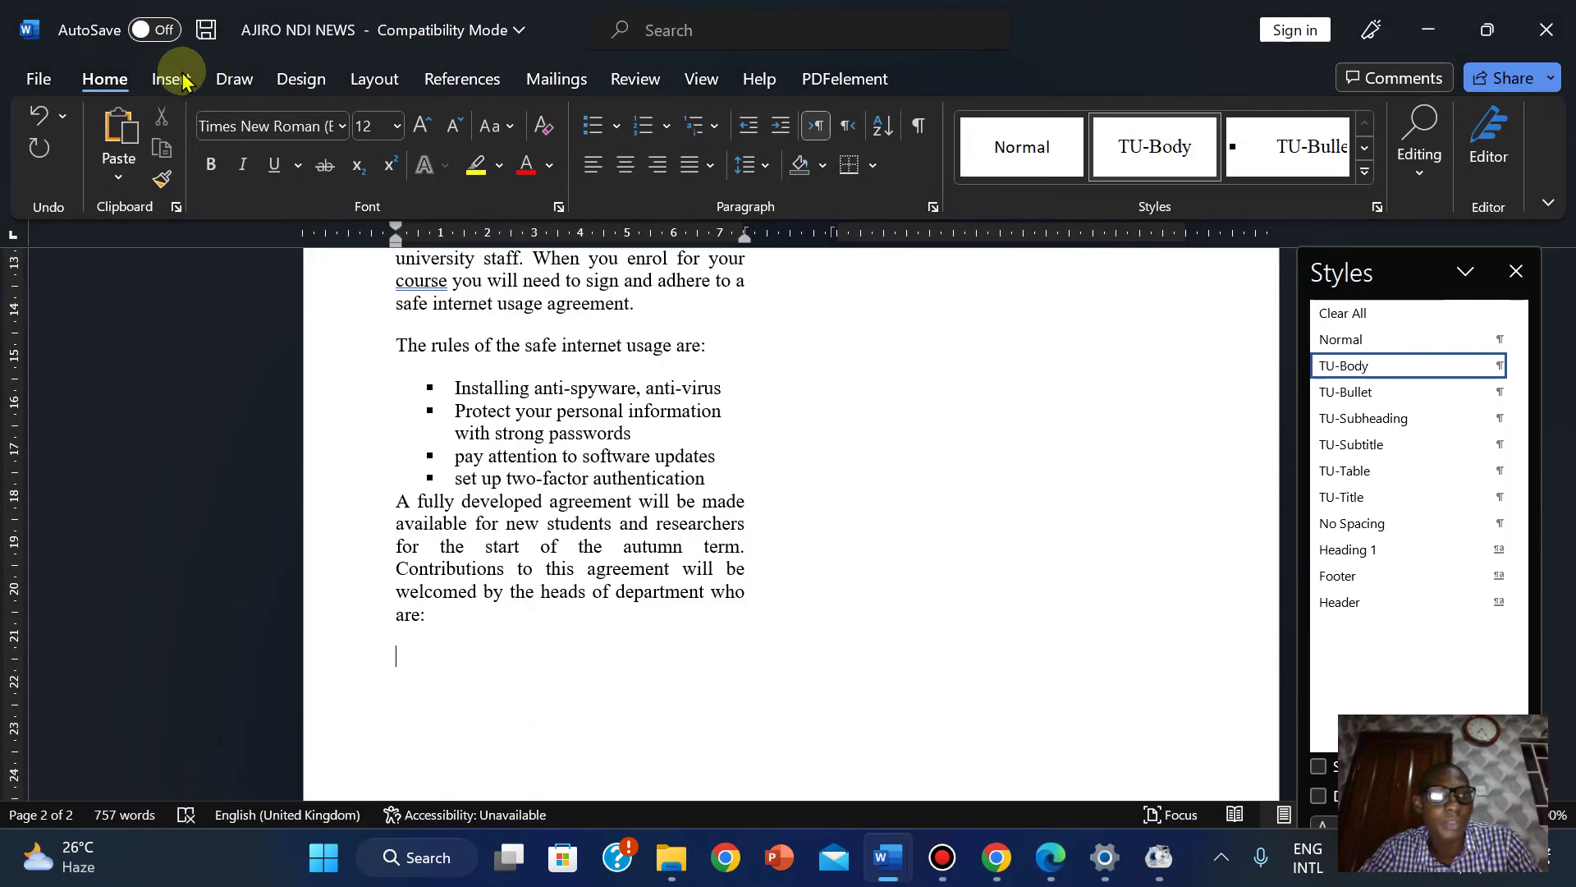
# Bring up the 03_0417_21_Confidential Source Files 2018 folder in File Explorer.
pyautogui.click(170, 79)
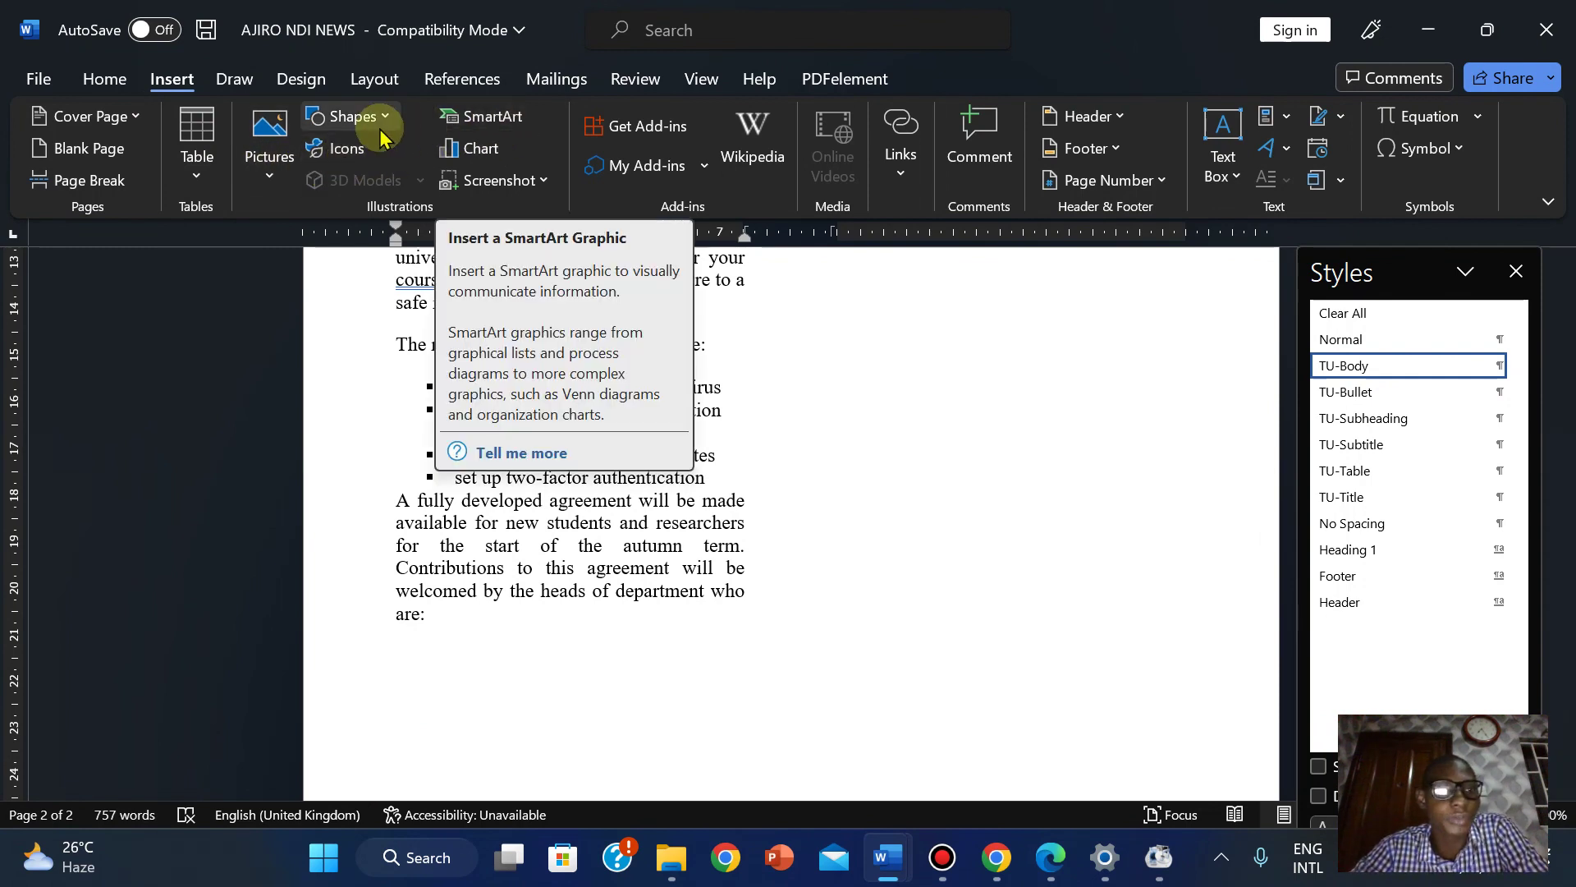
pyautogui.click(195, 181)
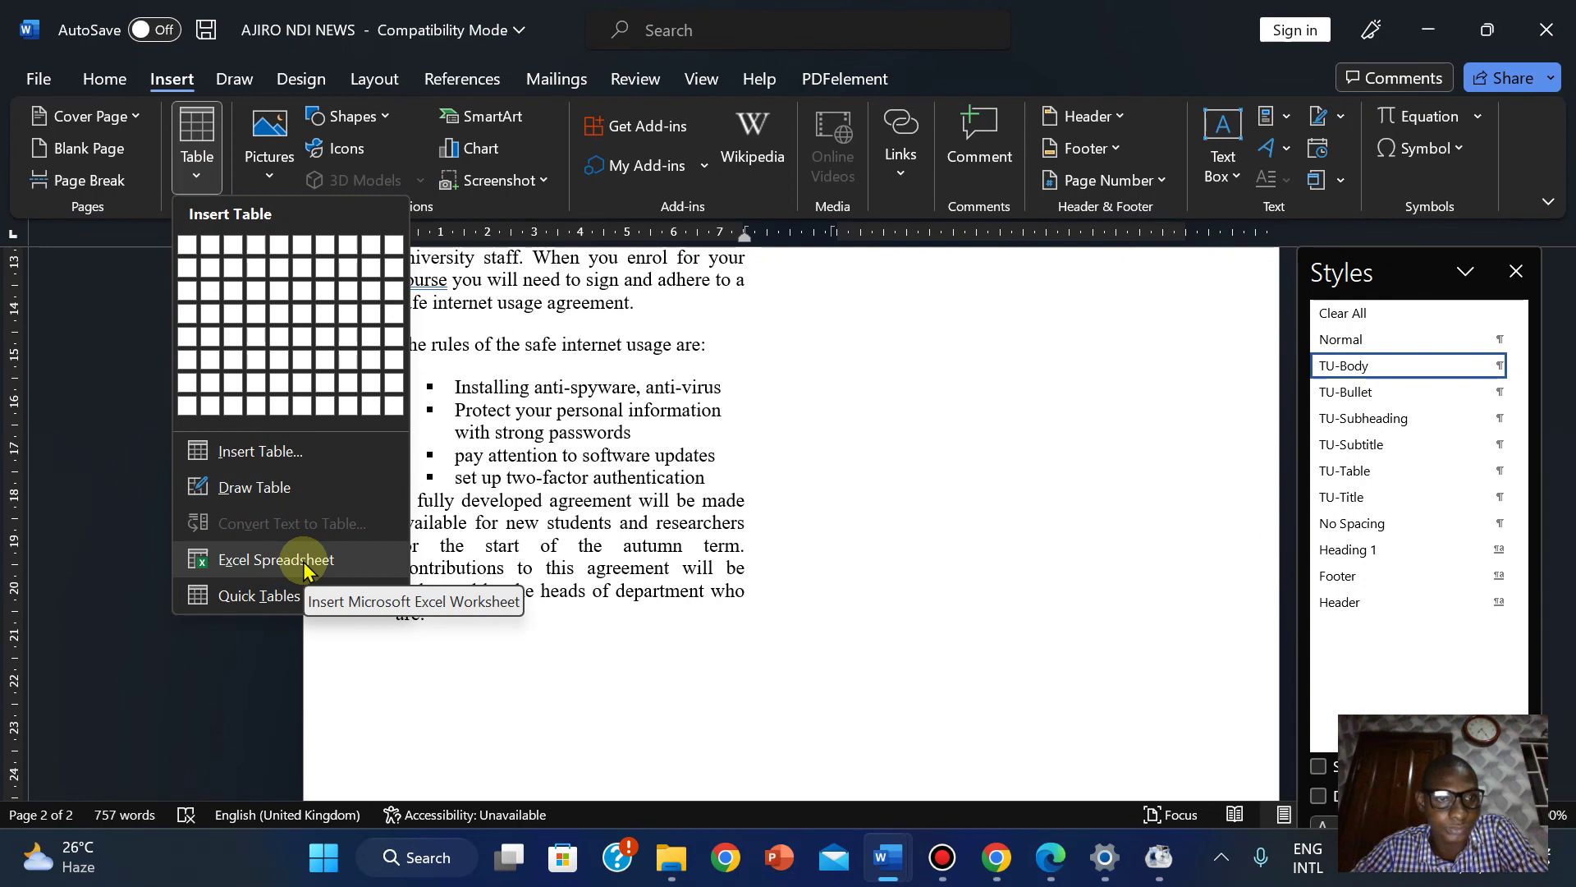
pyautogui.moveTo(671, 857)
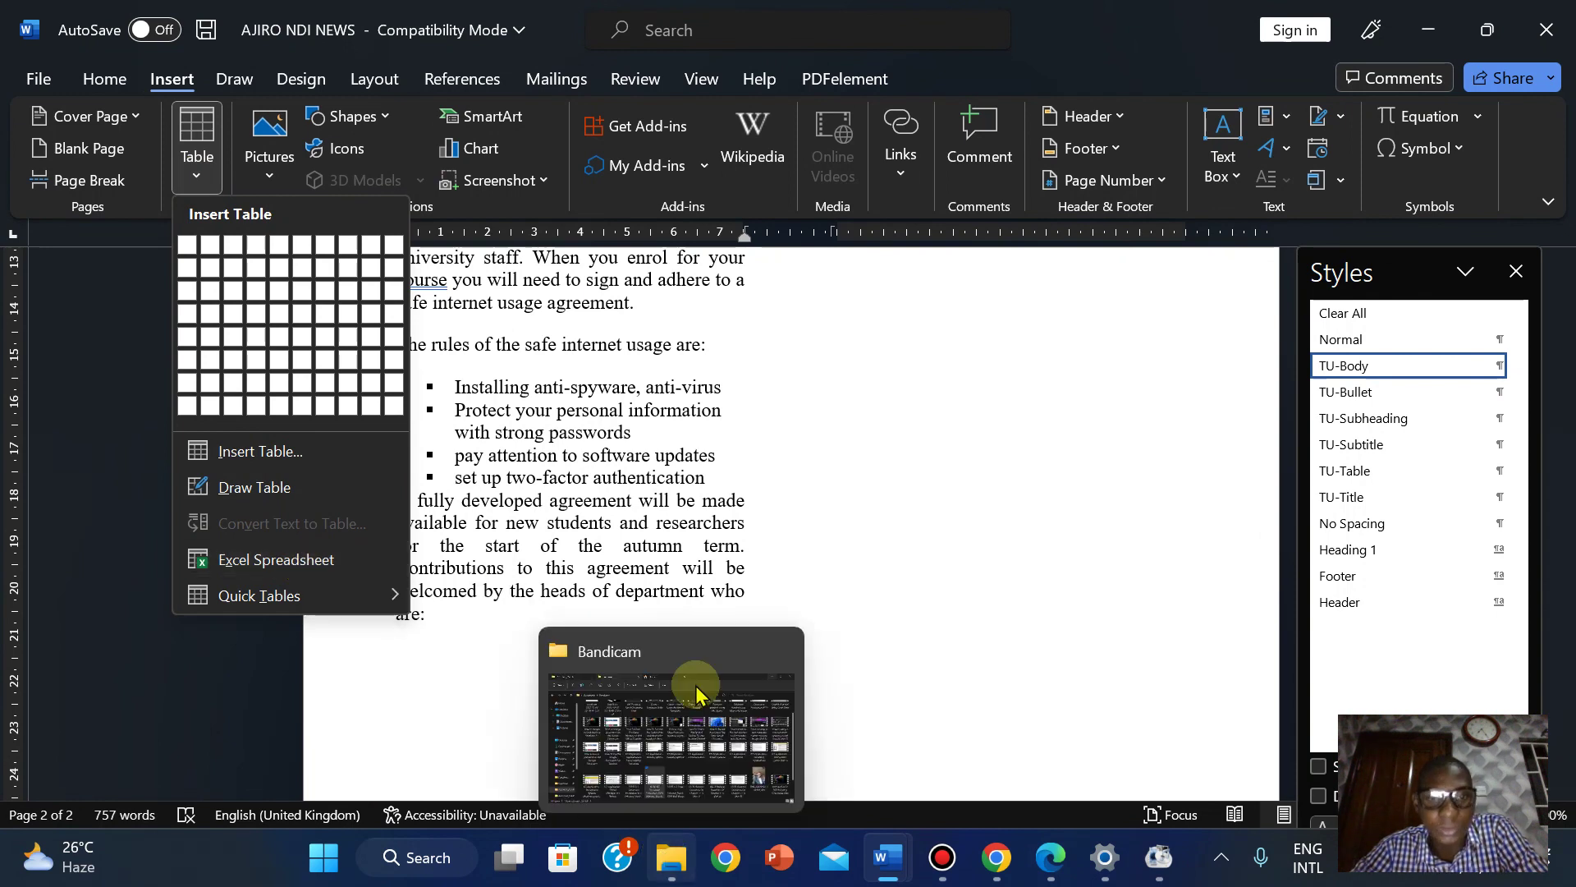
pyautogui.click(873, 540)
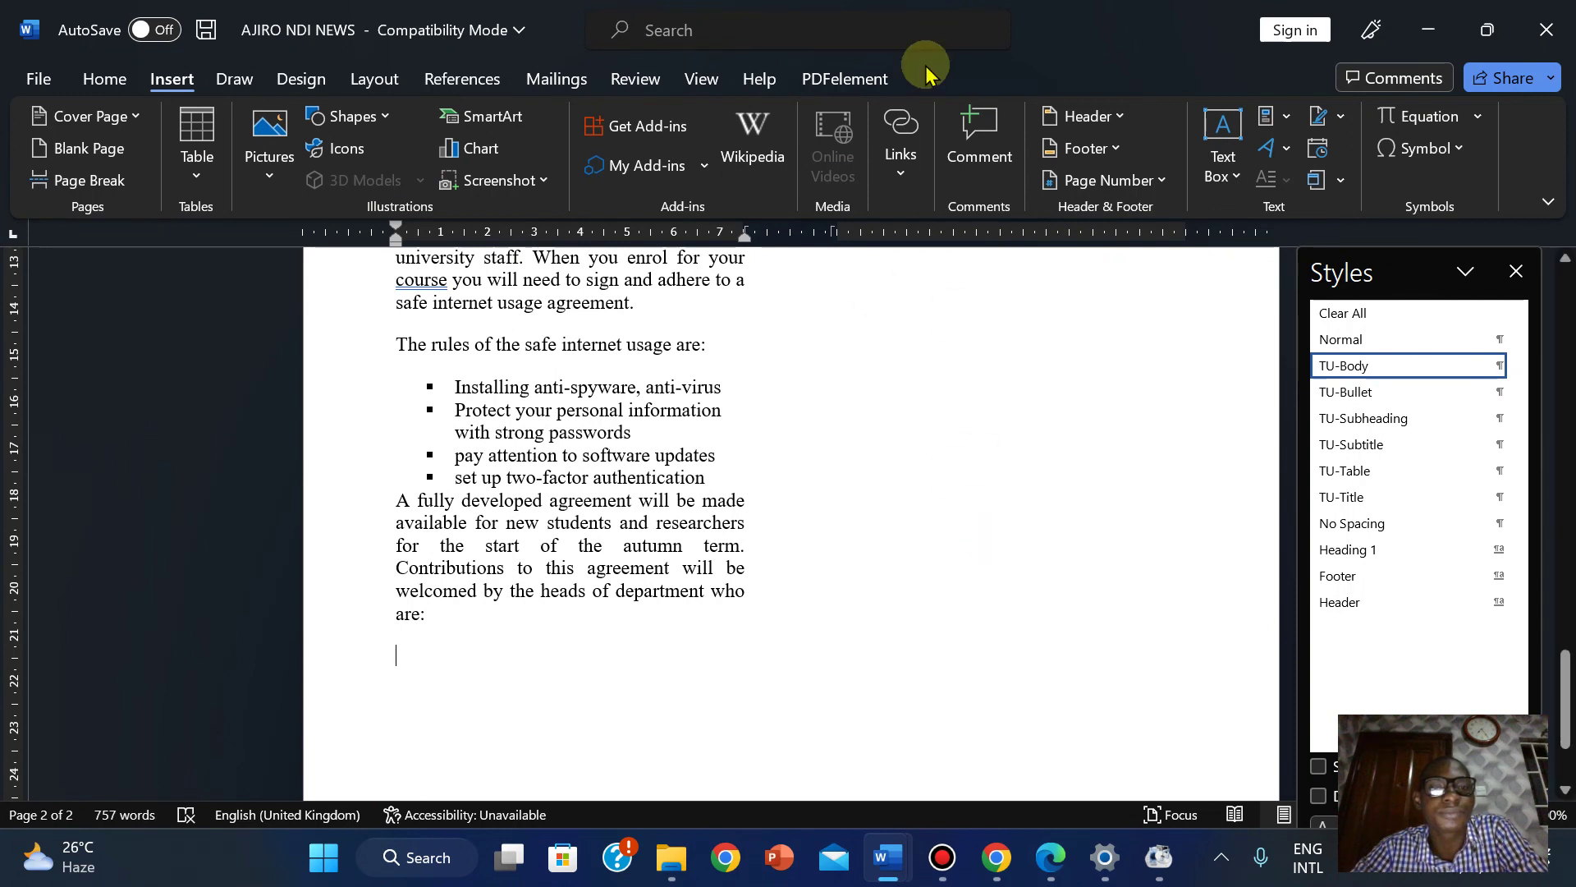
pyautogui.click(872, 12)
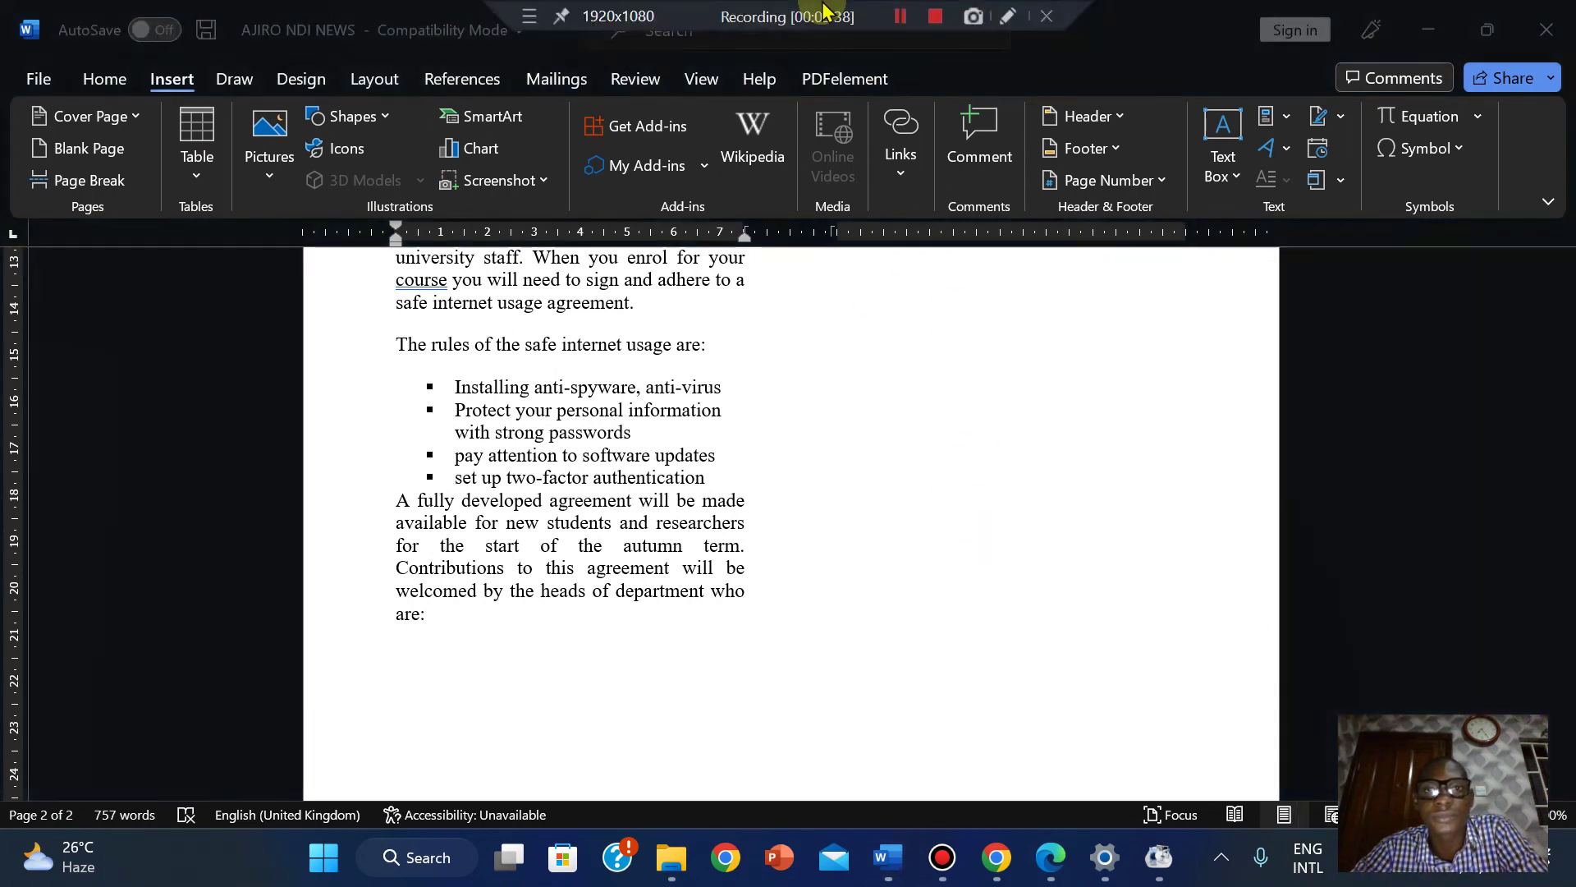
pyautogui.click(893, 23)
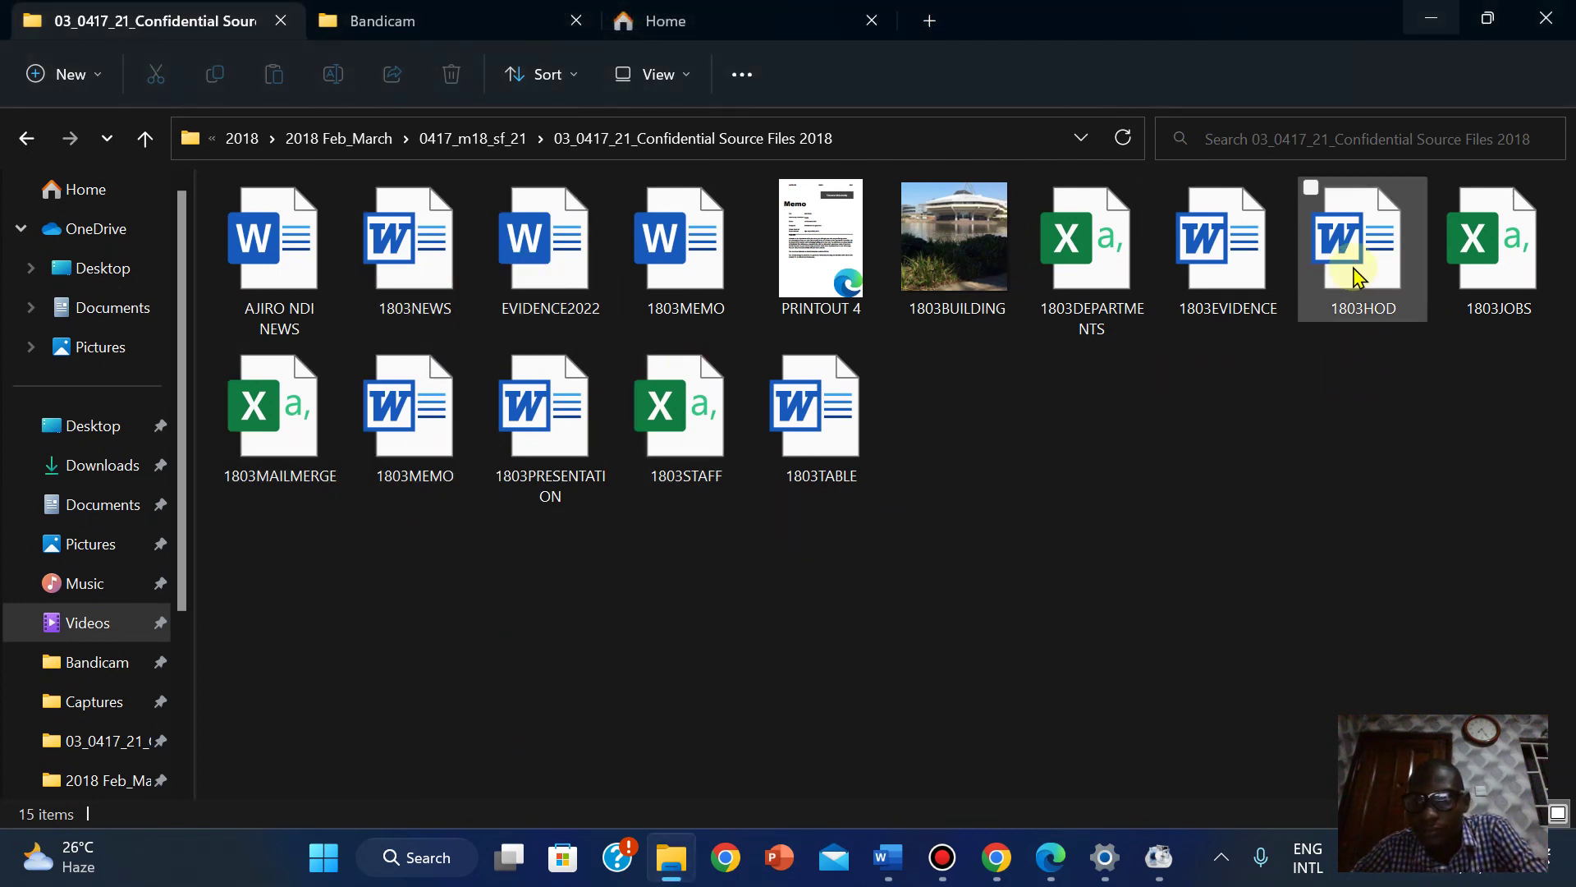
# Open 1803HOD, enable editing, and copy its whole heads-of-department table.
pyautogui.click(1355, 275)
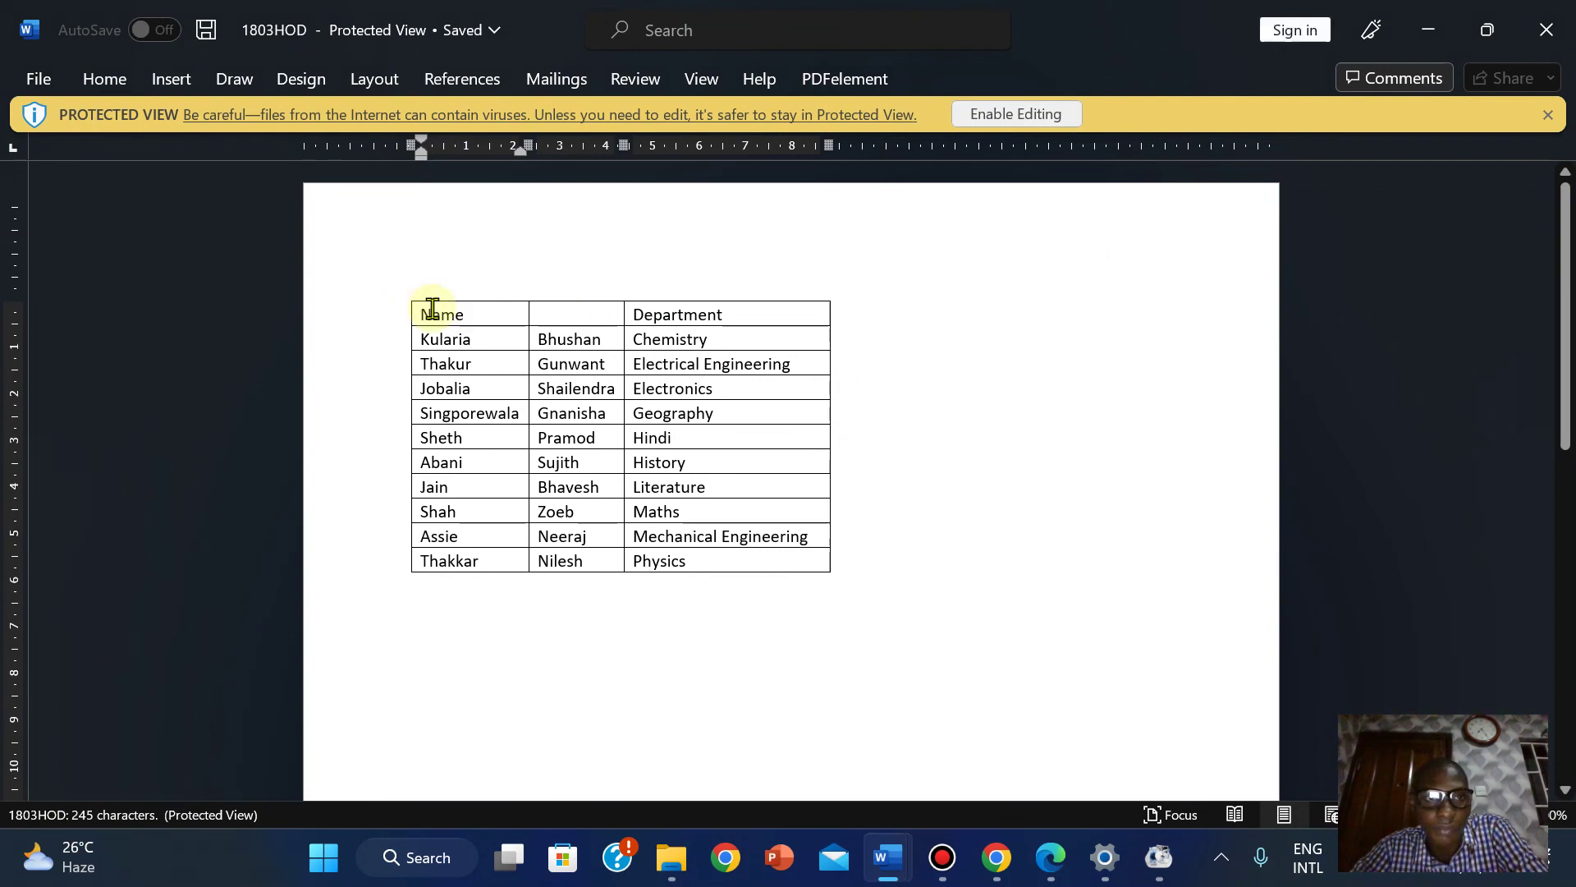
pyautogui.click(1016, 114)
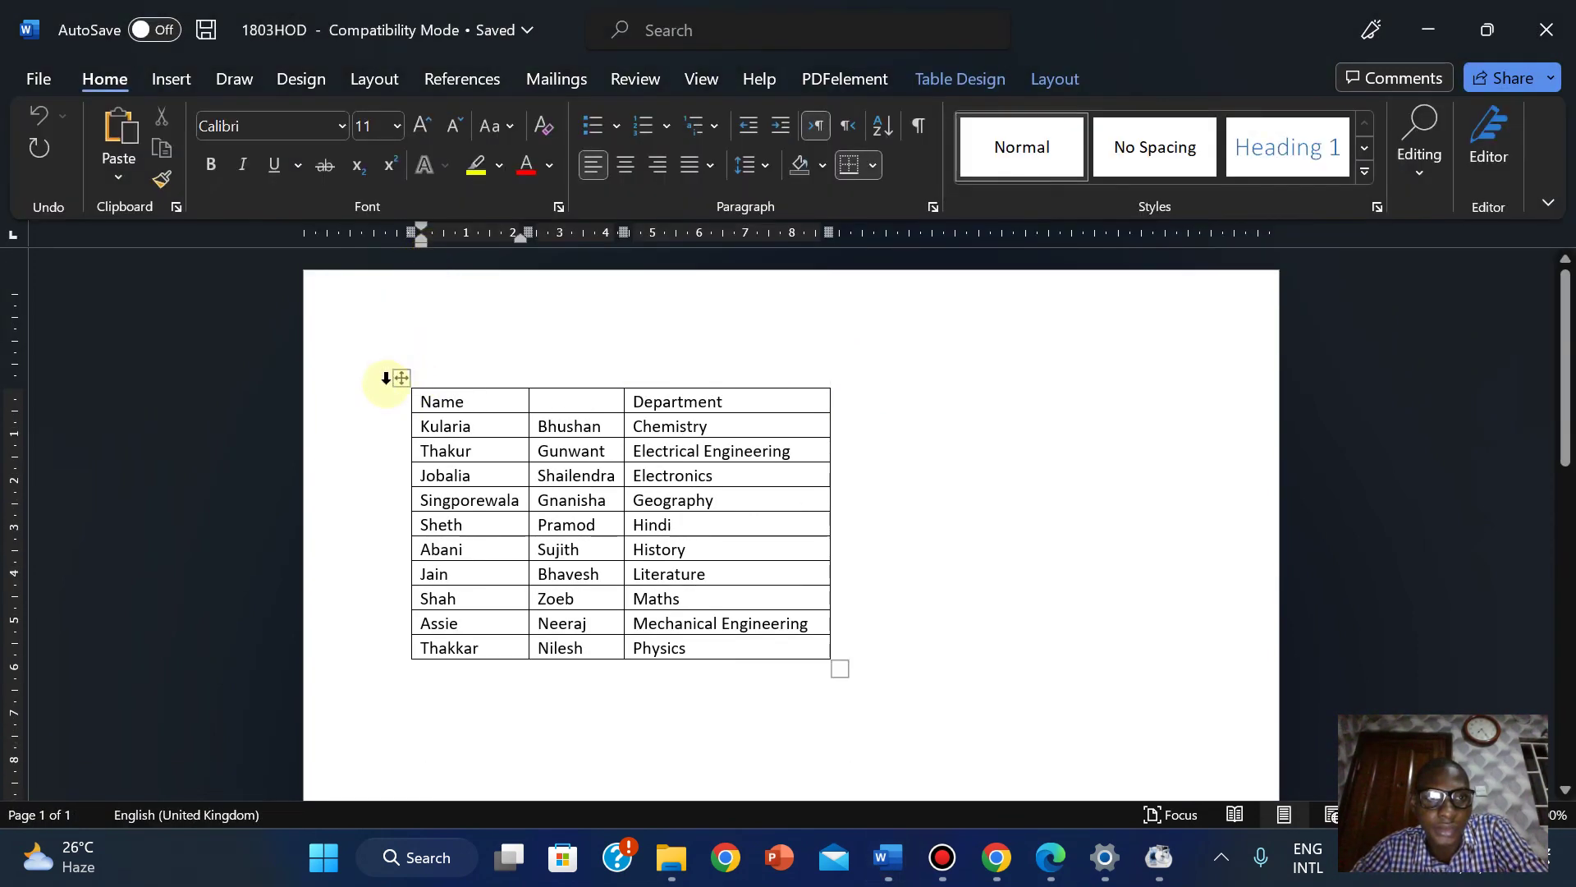
pyautogui.click(397, 380)
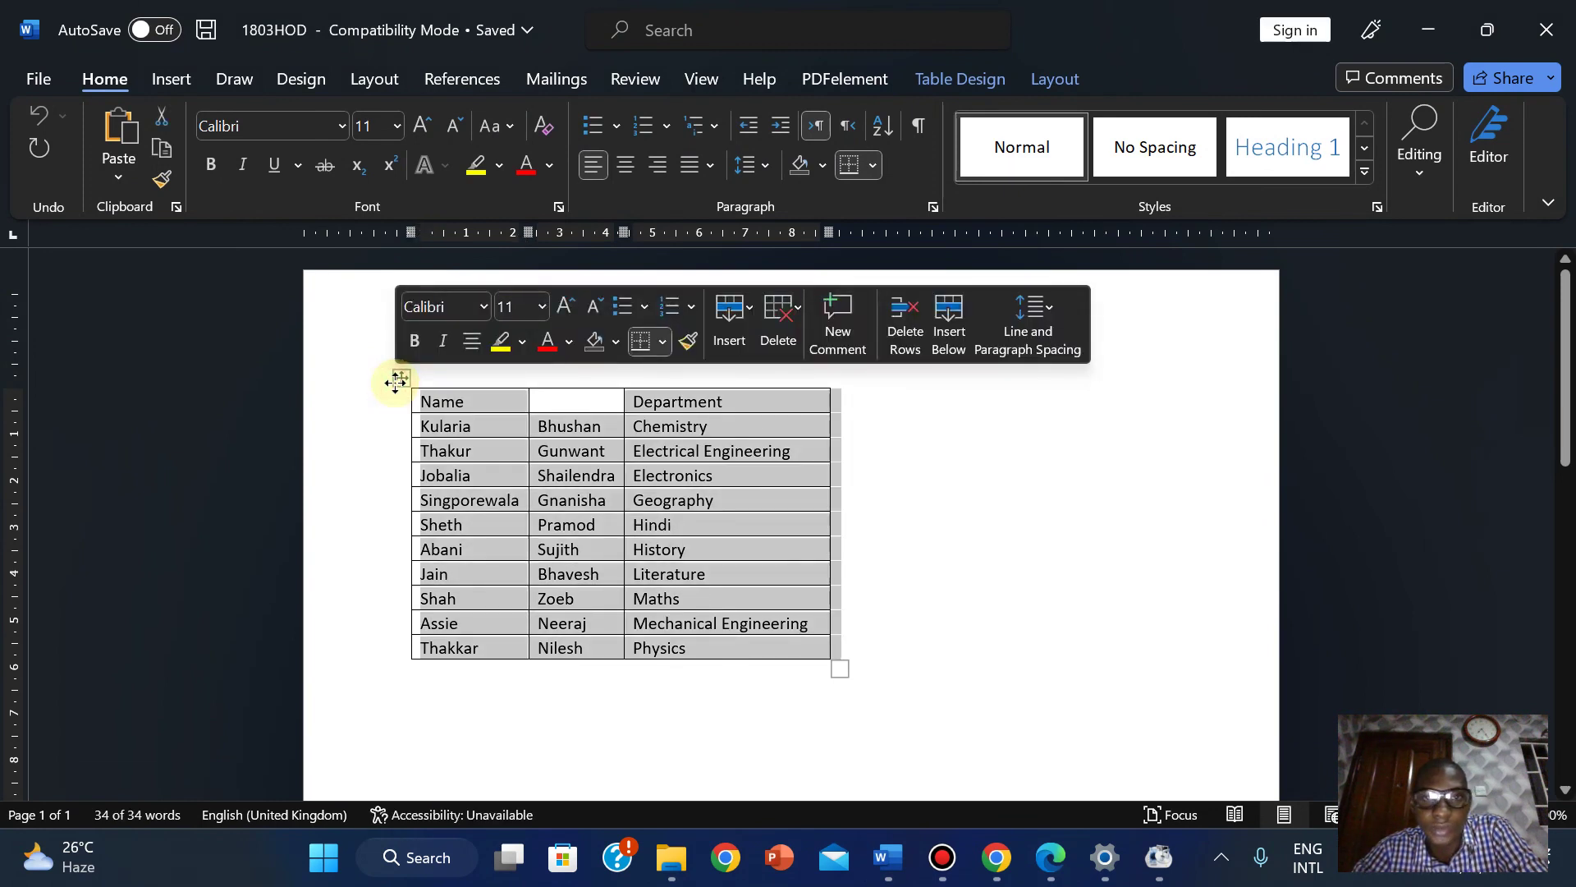
pyautogui.rightClick(397, 380)
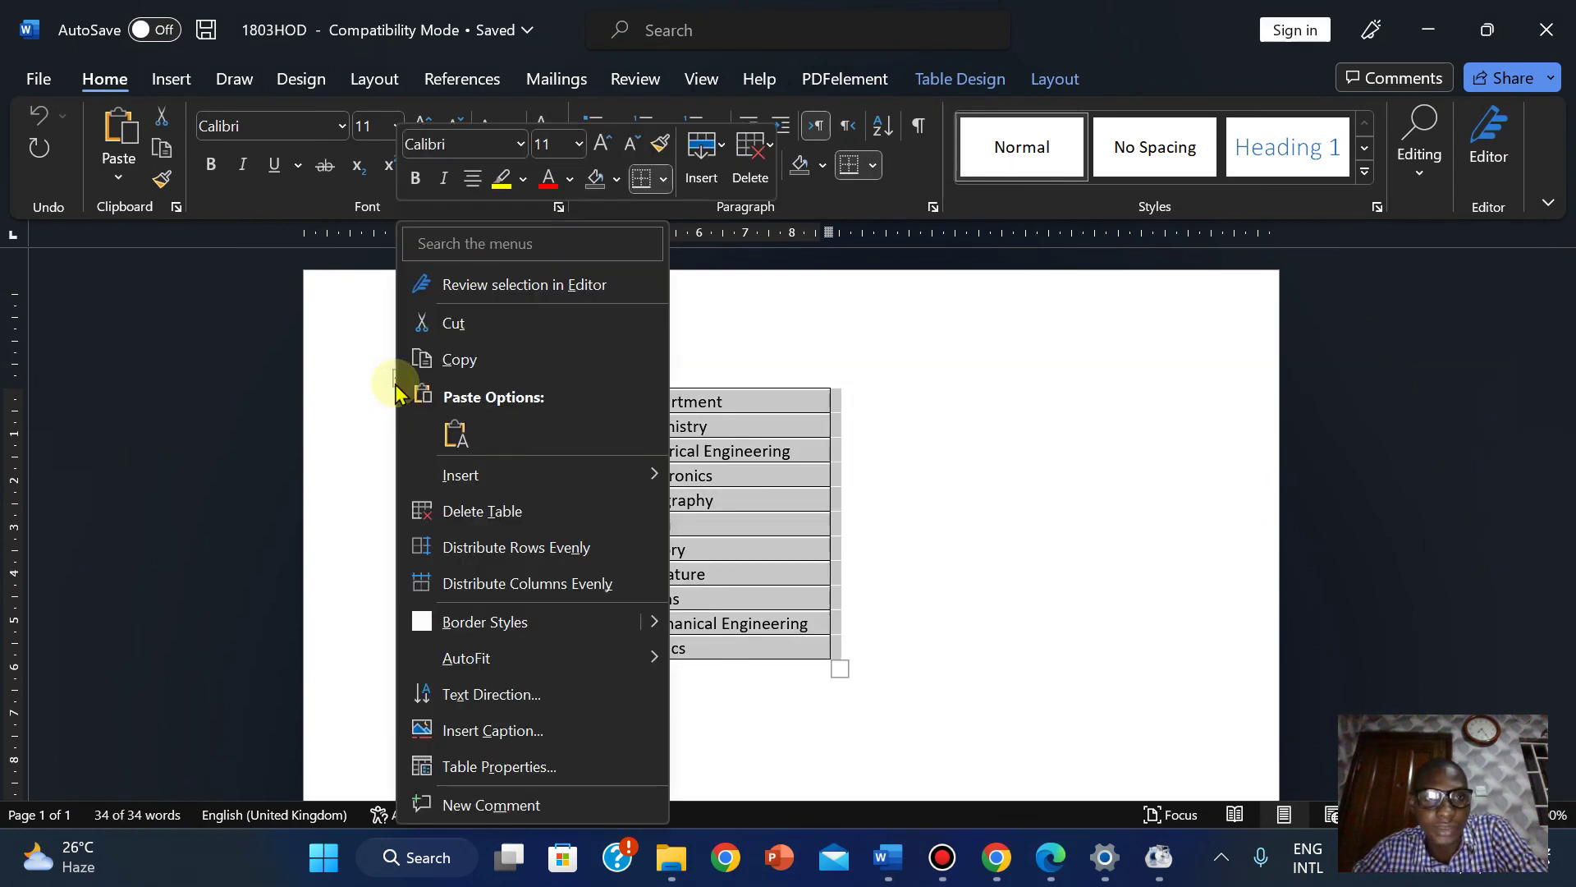
pyautogui.click(457, 361)
# Paste the copied 1803HOD table on the empty line after 'heads of department who are:'.
pyautogui.moveTo(893, 874)
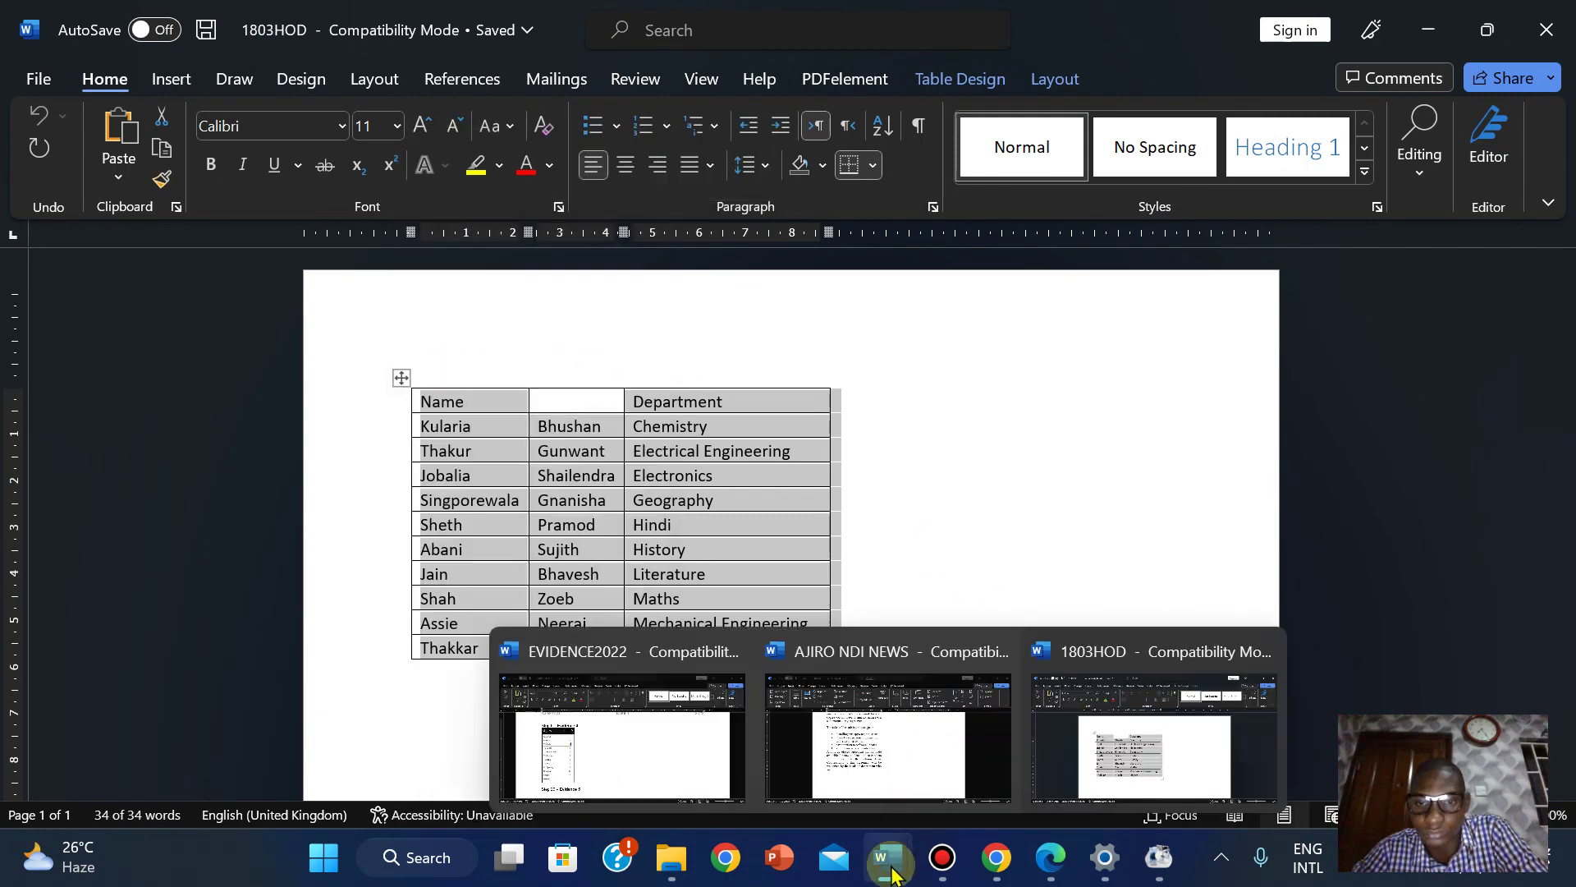
pyautogui.click(932, 728)
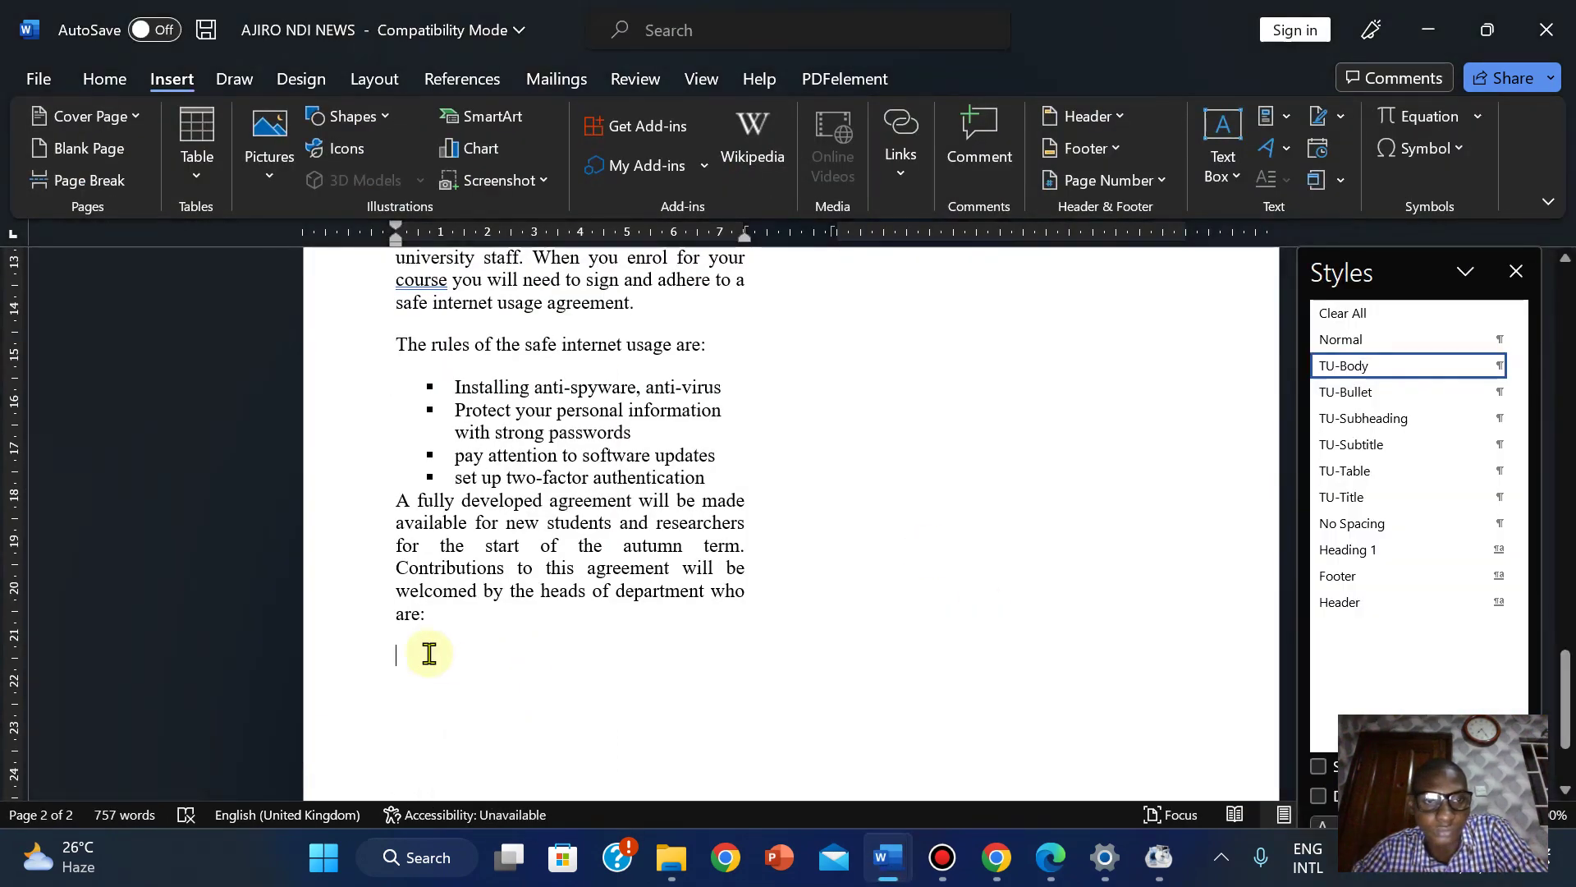
pyautogui.rightClick(399, 652)
pyautogui.press('Escape')
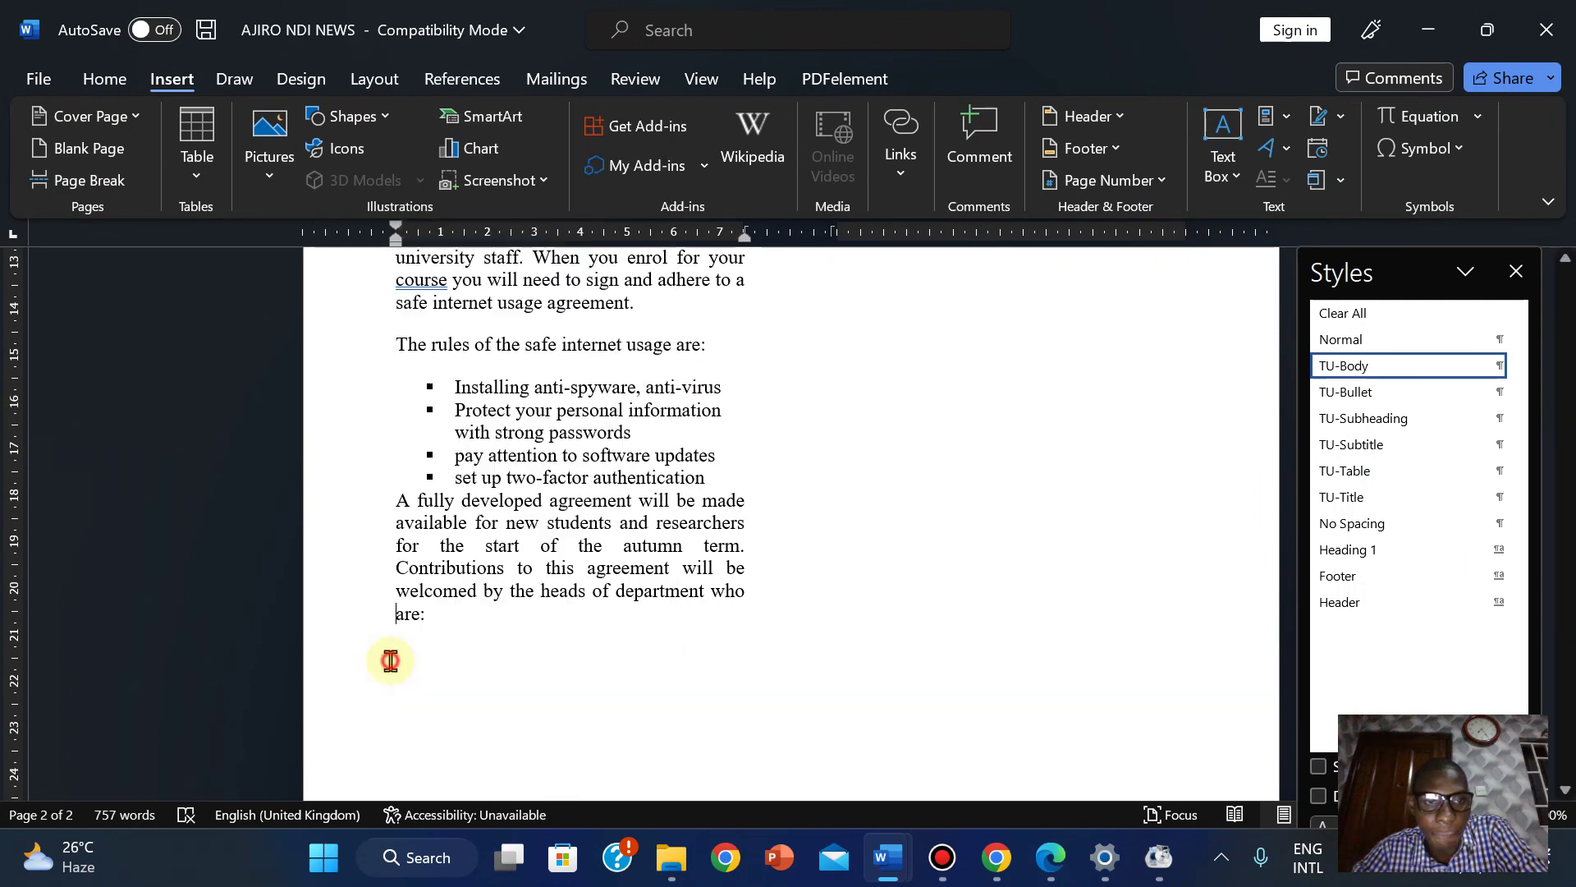
pyautogui.rightClick(408, 659)
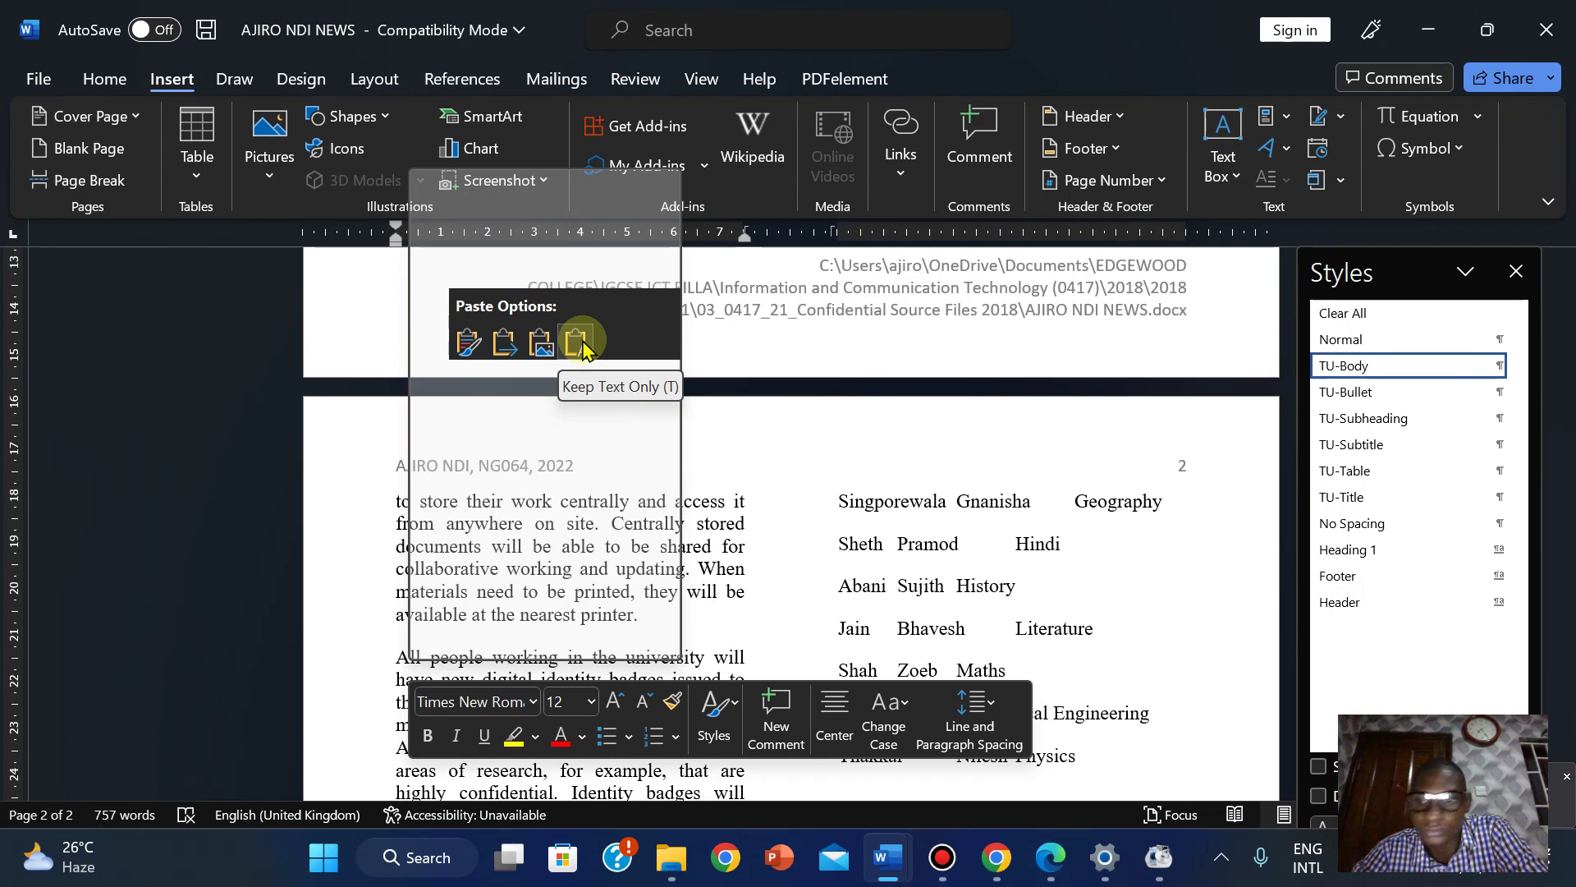
pyautogui.click(425, 711)
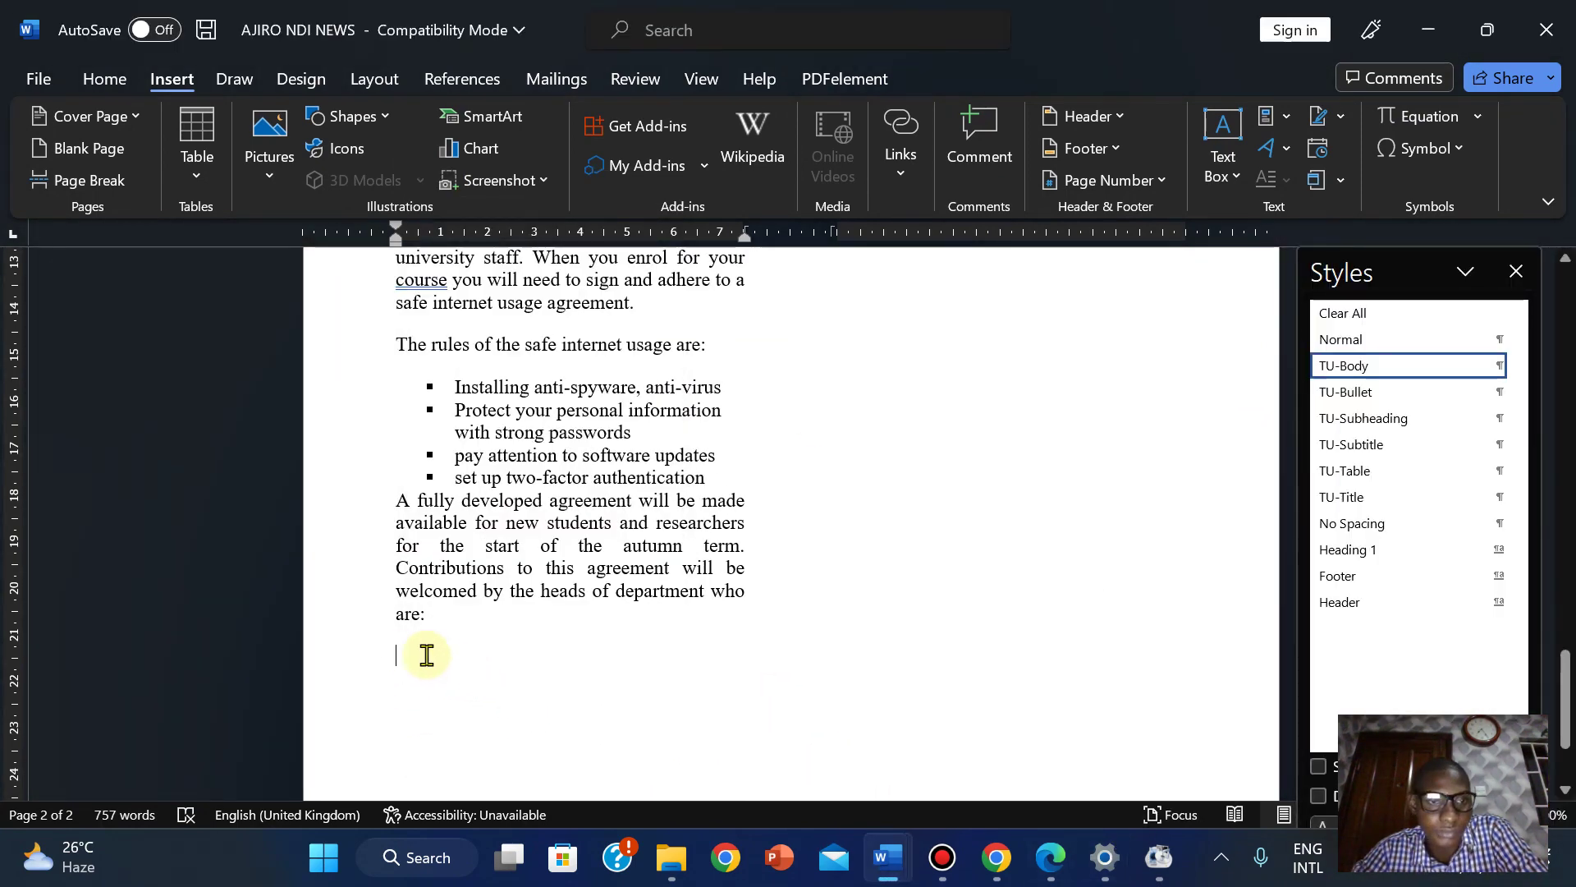
pyautogui.hotkey('ctrl', 'v')
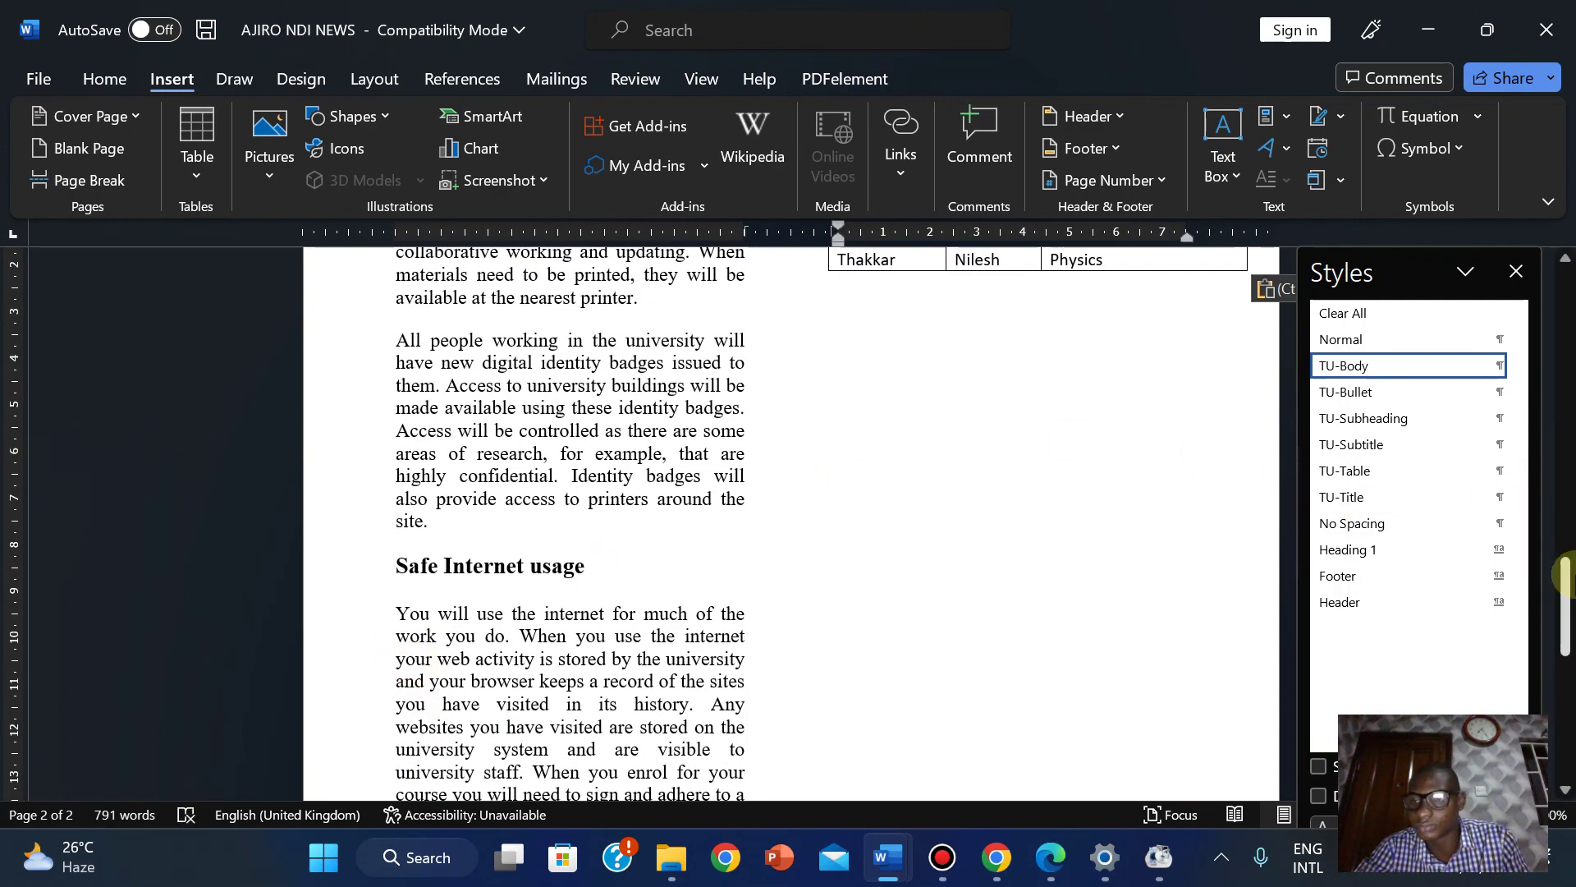
pyautogui.moveTo(1563, 574); pyautogui.dragTo(1564, 733)
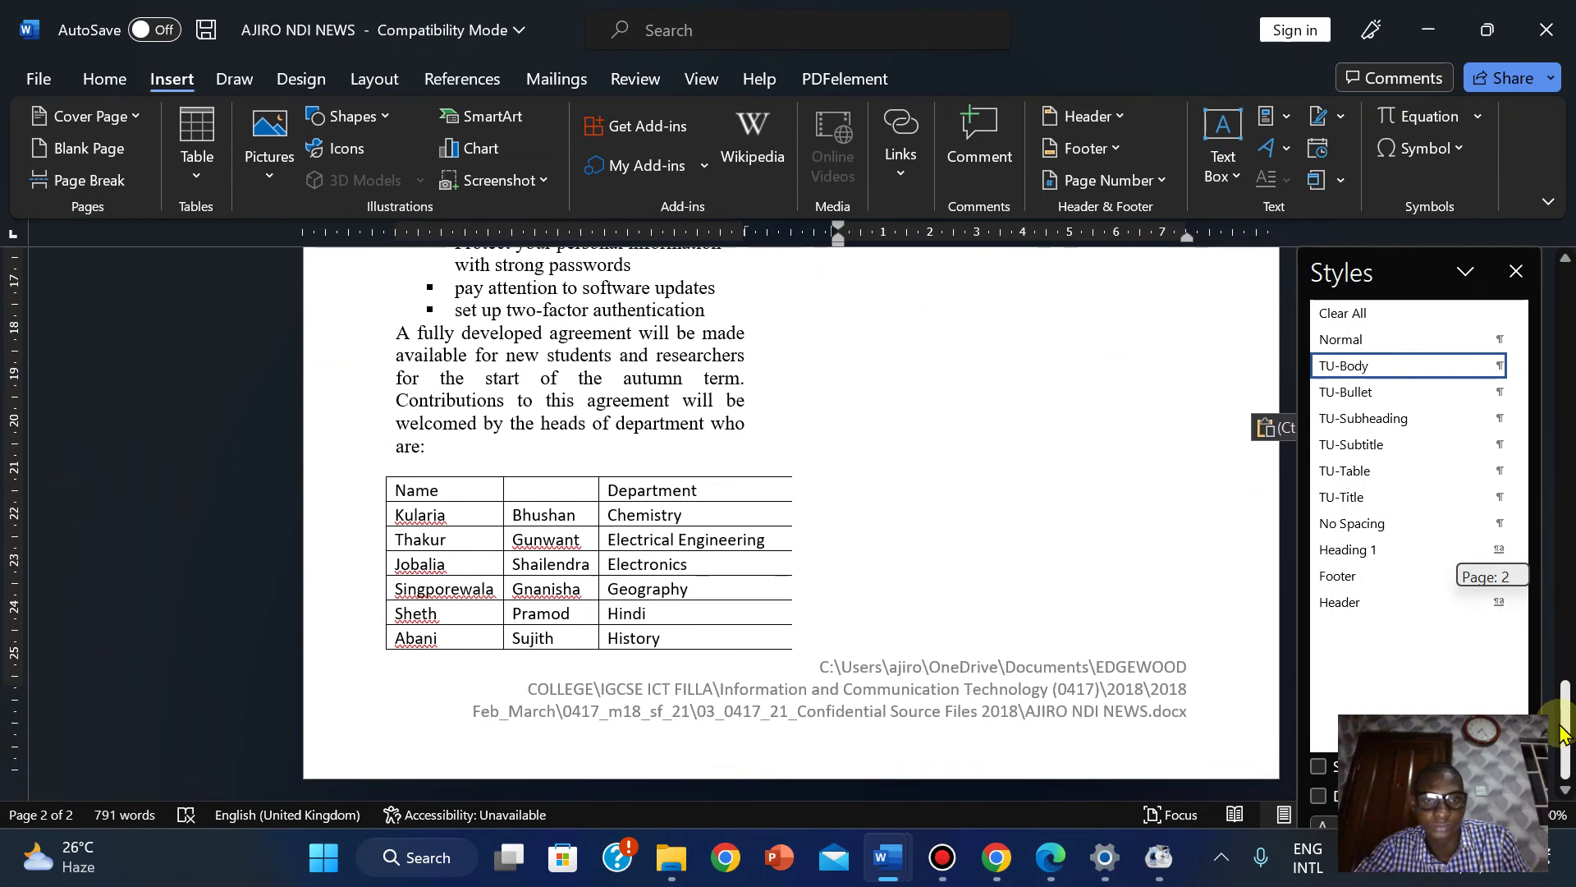
# Drag the table's right border left so the heads-of-department table fits the text column.
pyautogui.click(621, 534)
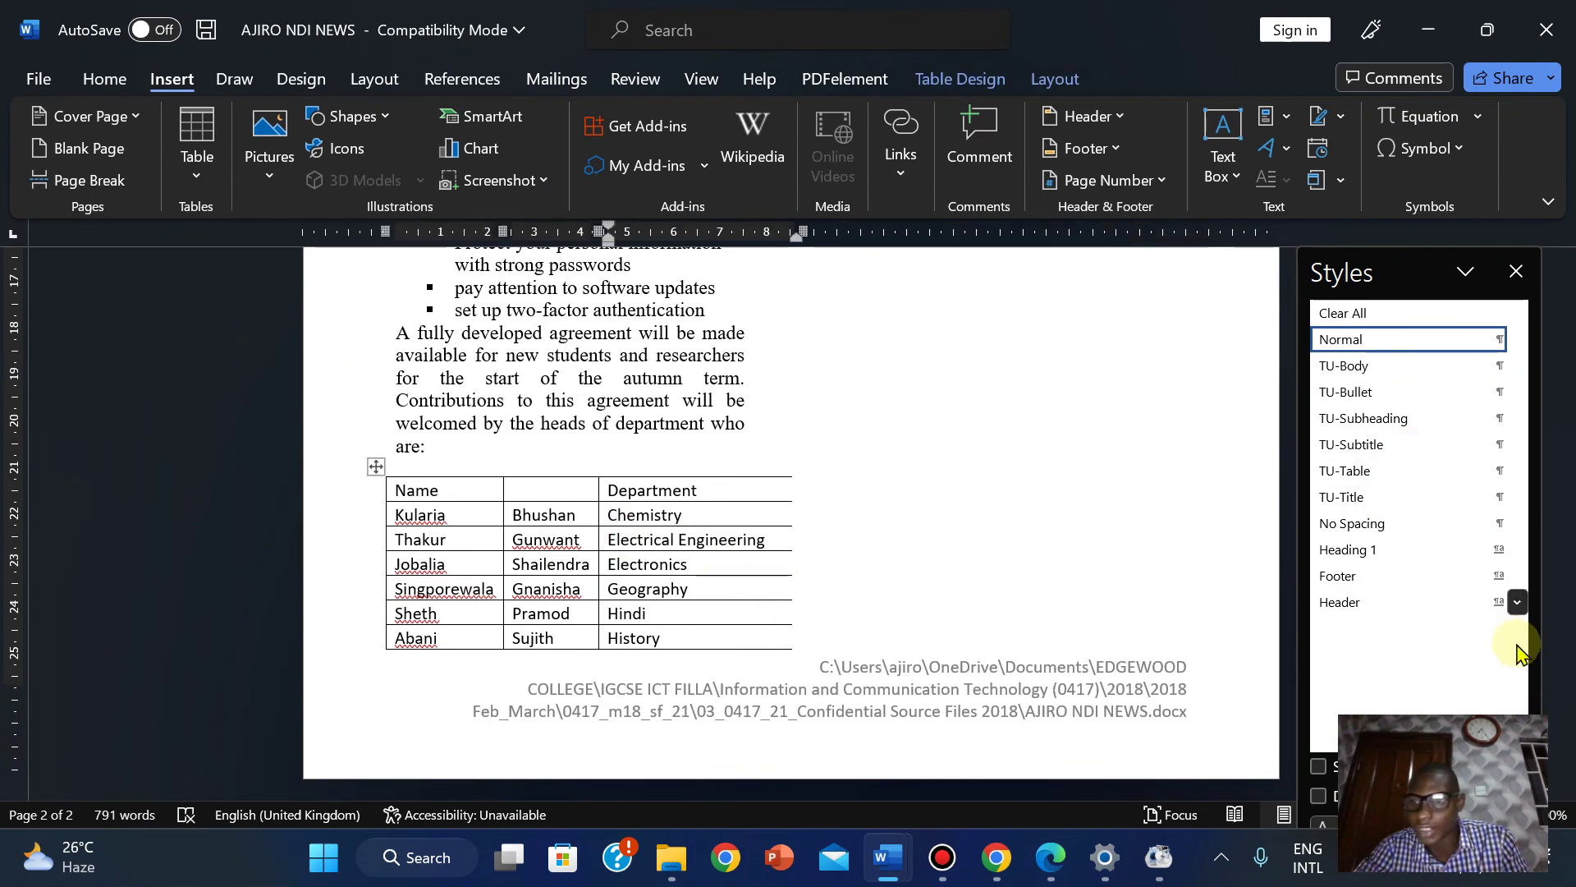
pyautogui.moveTo(1562, 700); pyautogui.dragTo(1551, 529)
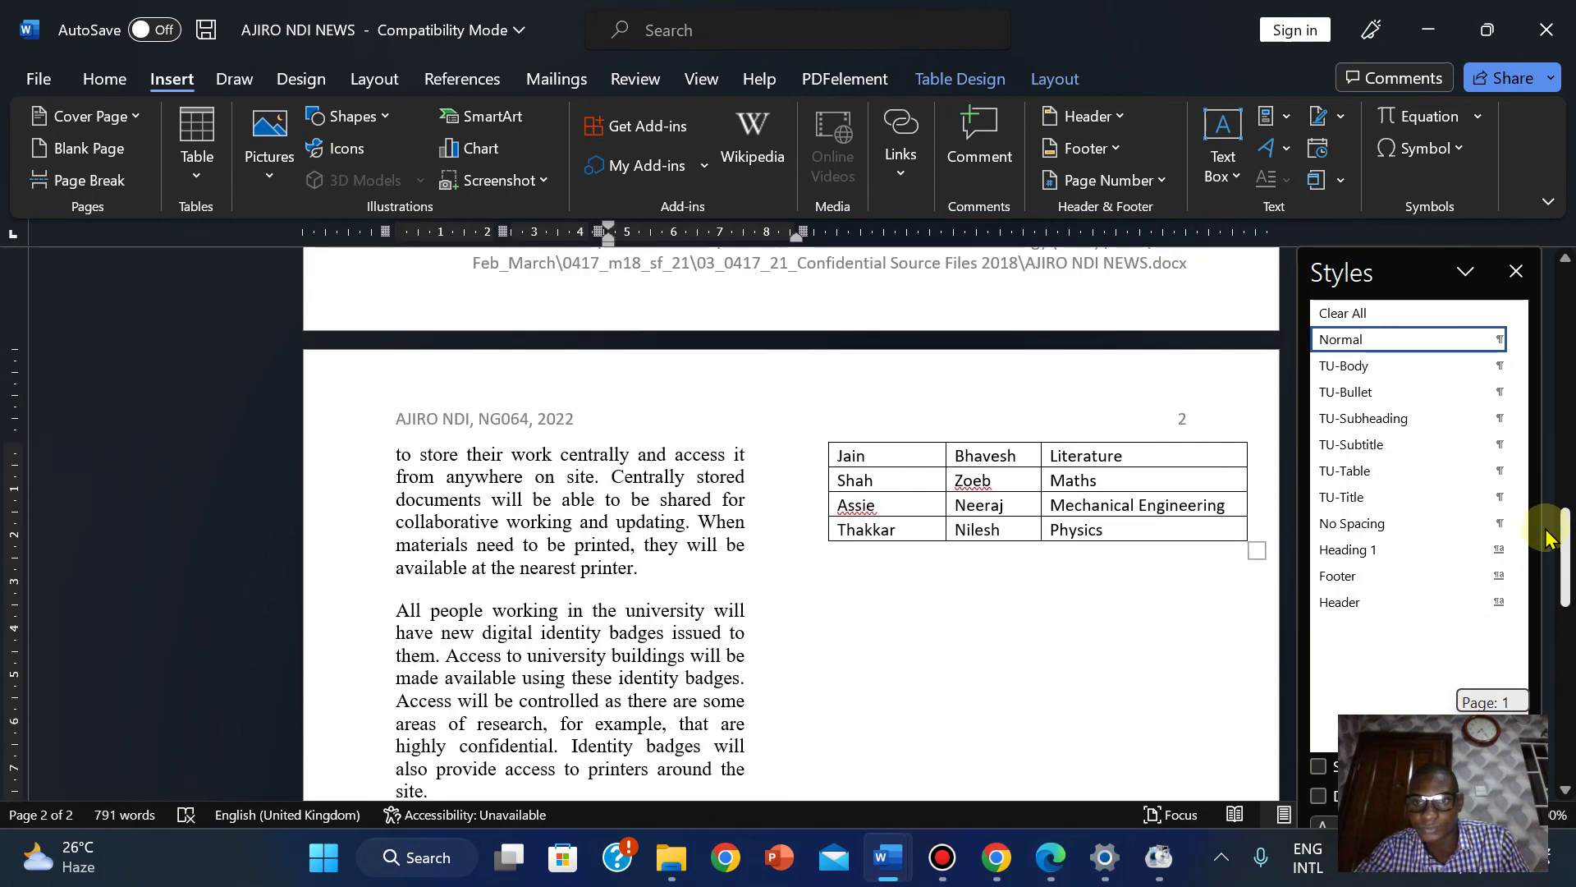
pyautogui.click(1224, 503)
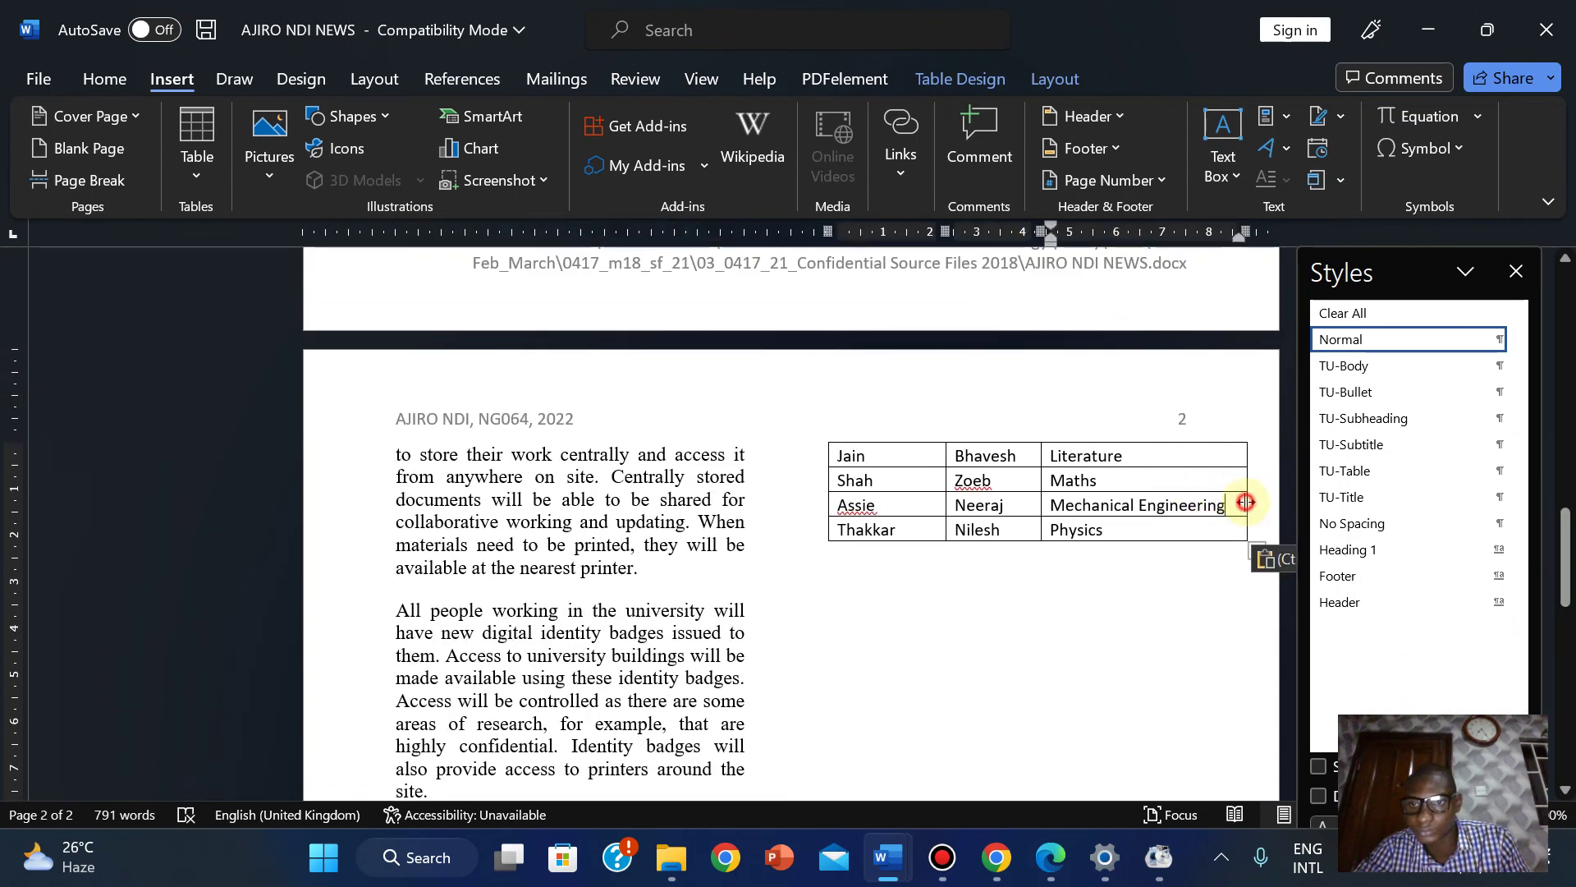
pyautogui.moveTo(1246, 501); pyautogui.dragTo(1172, 509)
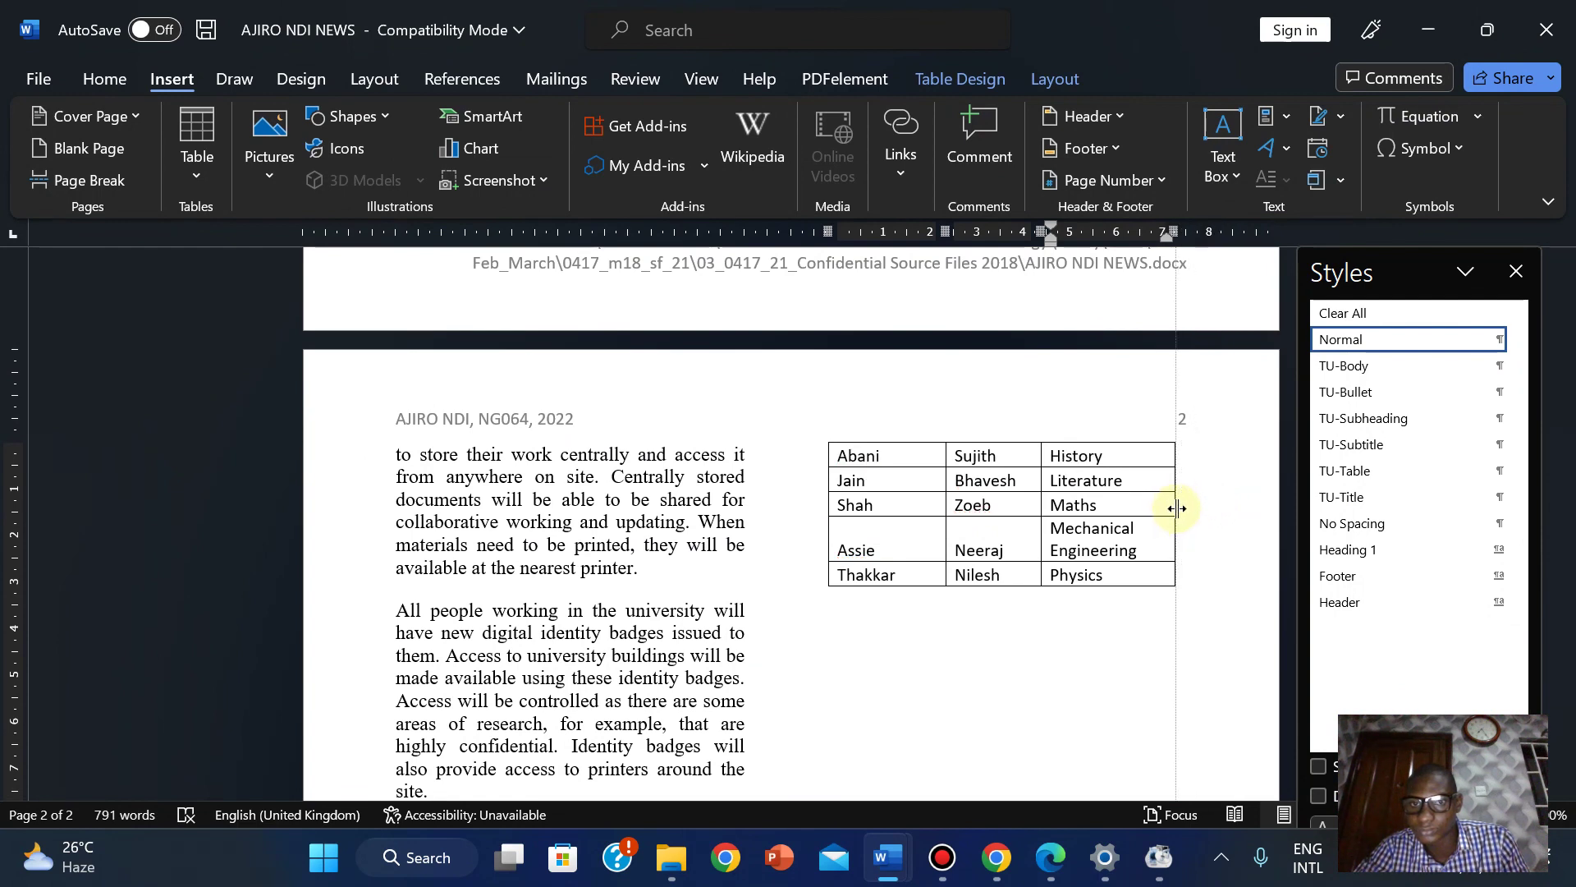
pyautogui.moveTo(1177, 508); pyautogui.dragTo(1182, 508)
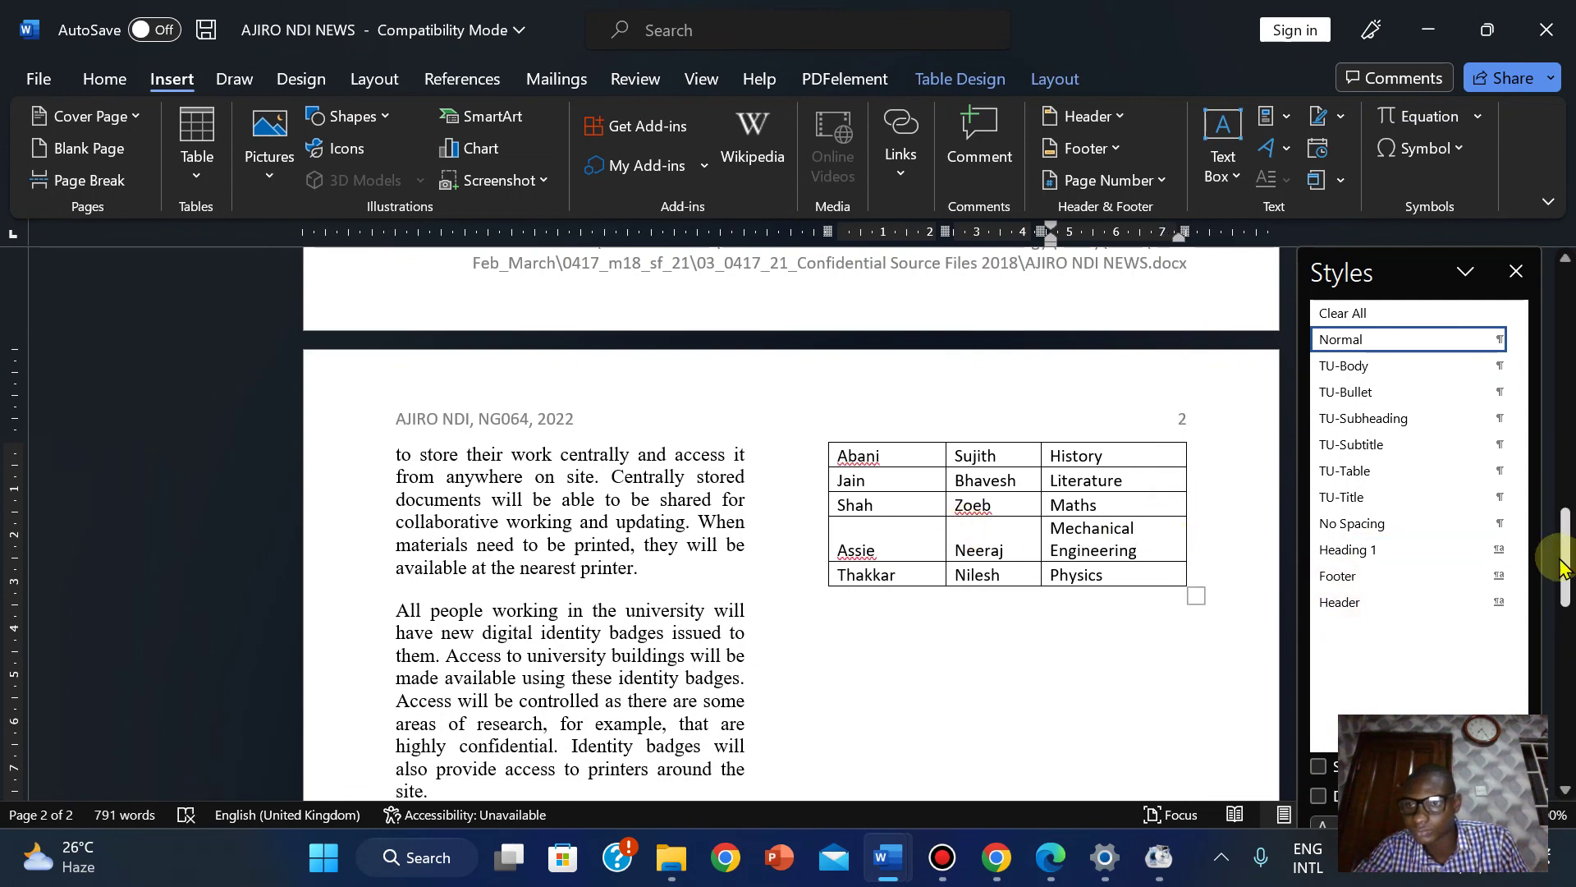
pyautogui.moveTo(1568, 538); pyautogui.dragTo(1424, 447)
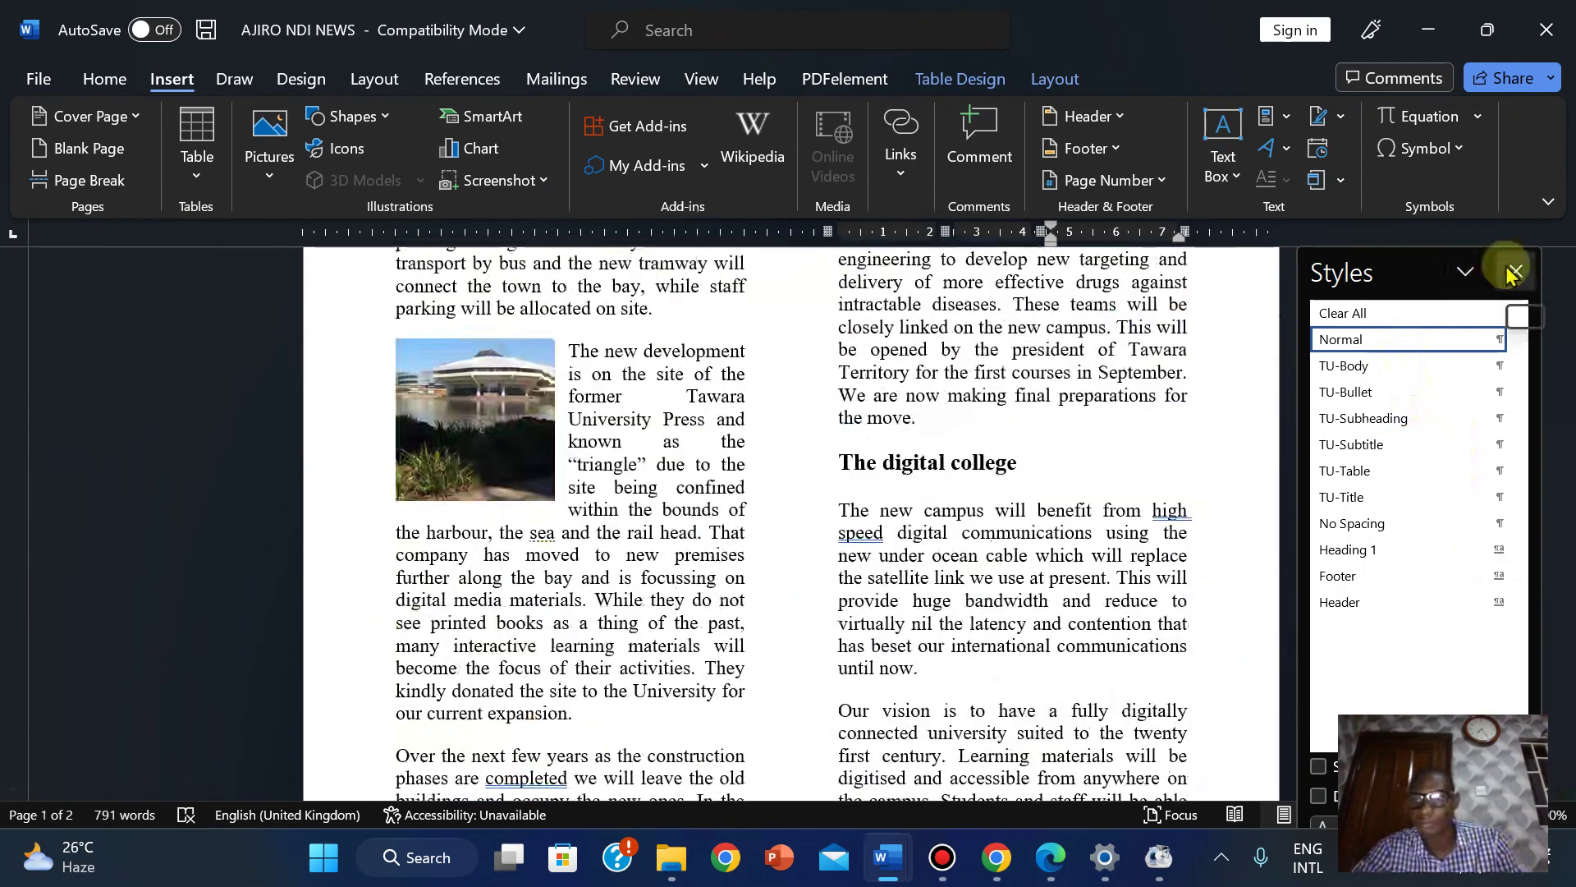
pyautogui.moveTo(1566, 443); pyautogui.dragTo(1568, 714)
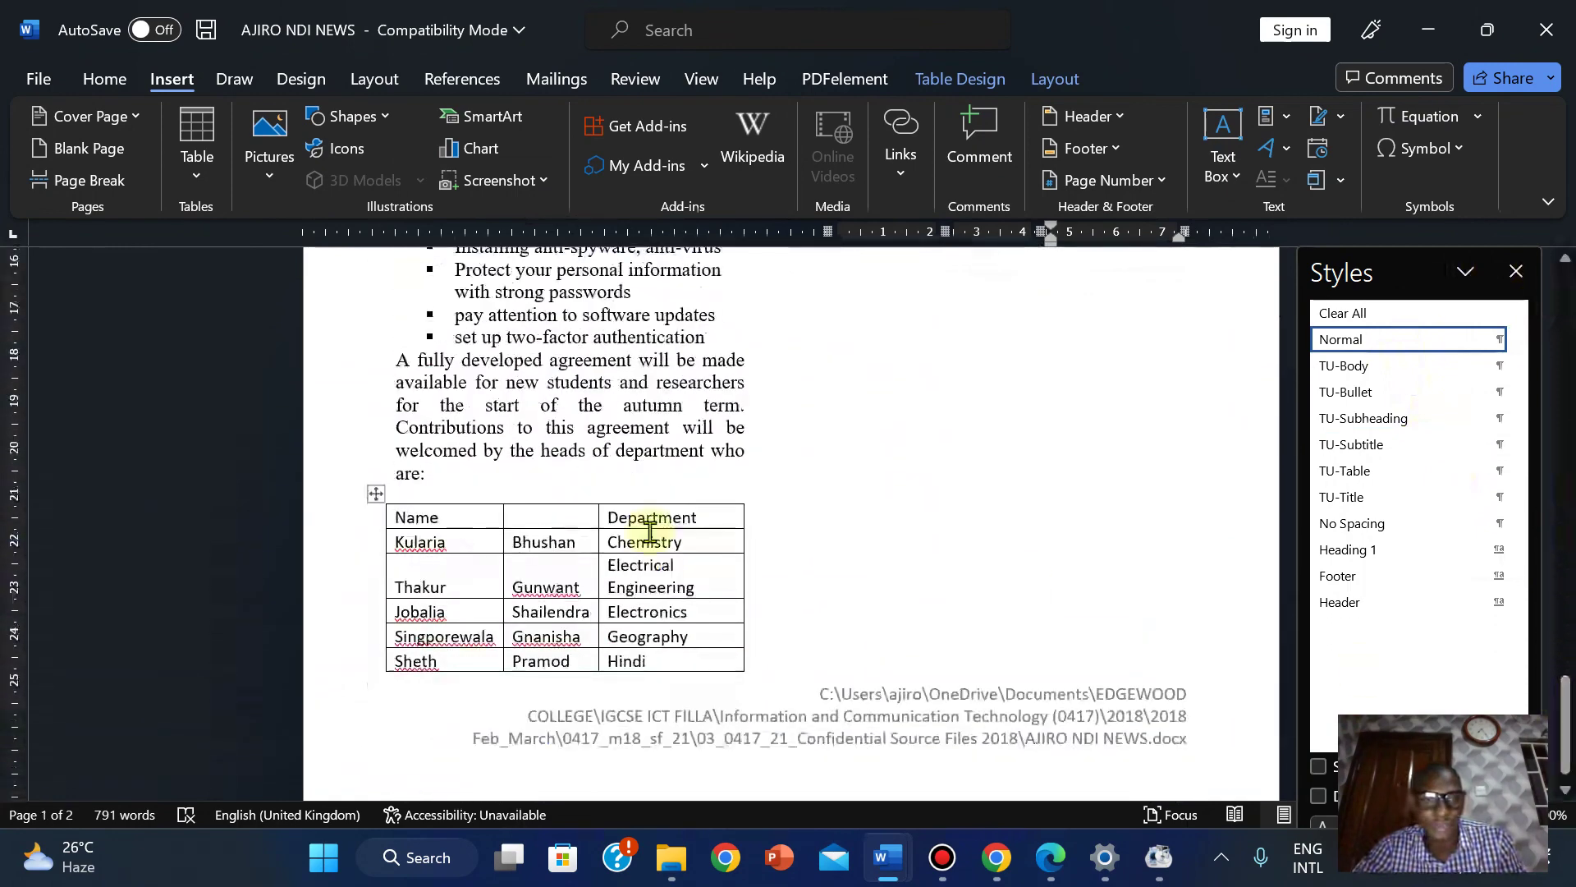
# Apply the TU-Table style to the whole heads-of-department table.
pyautogui.click(375, 495)
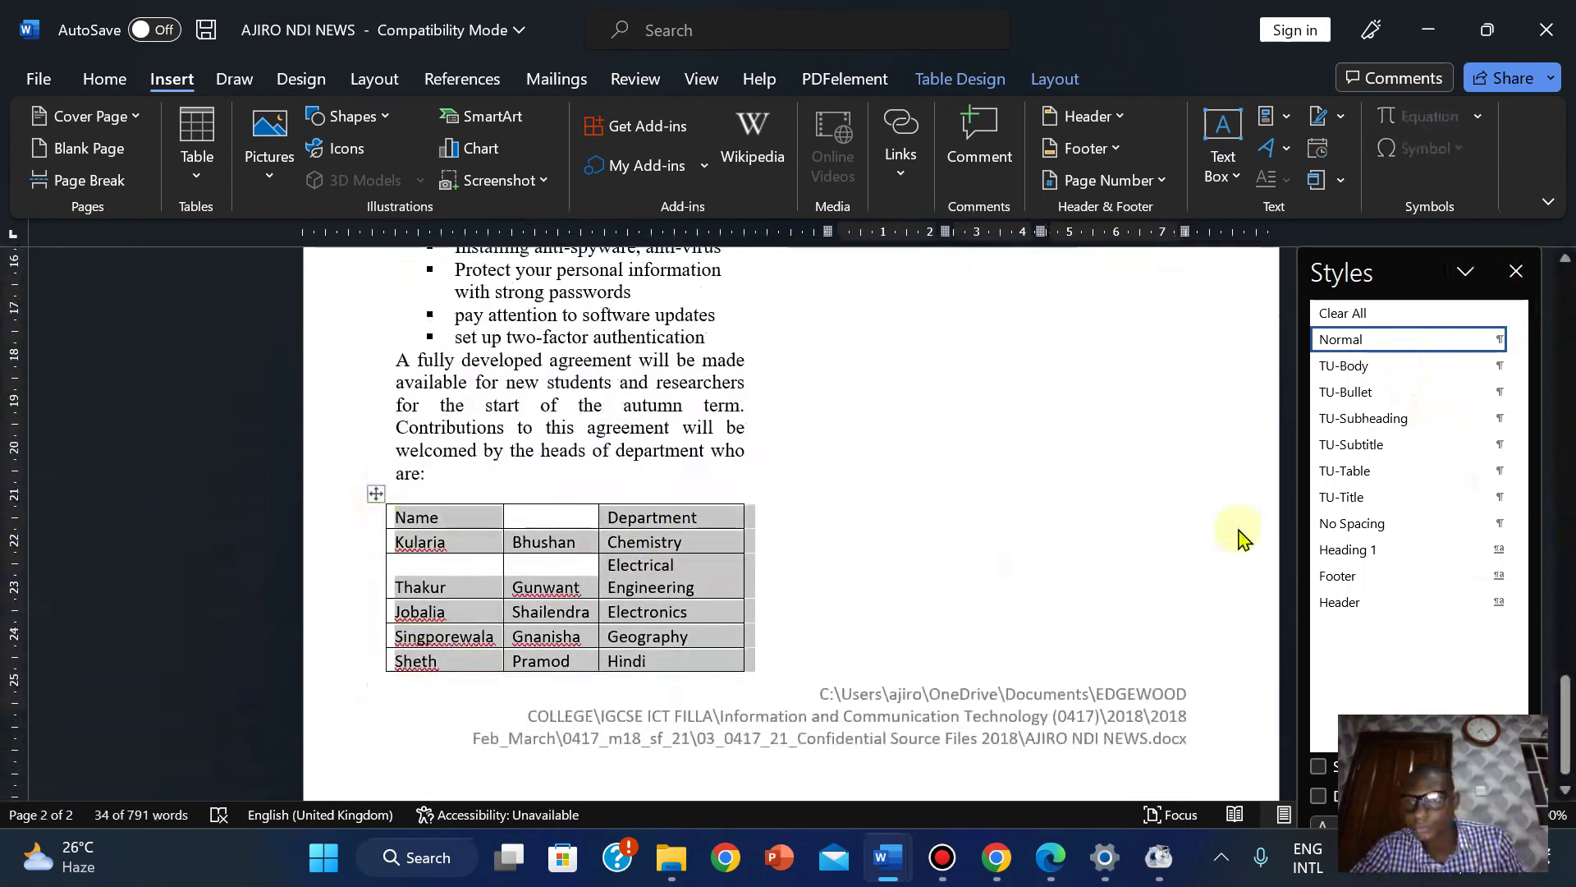
pyautogui.click(1342, 472)
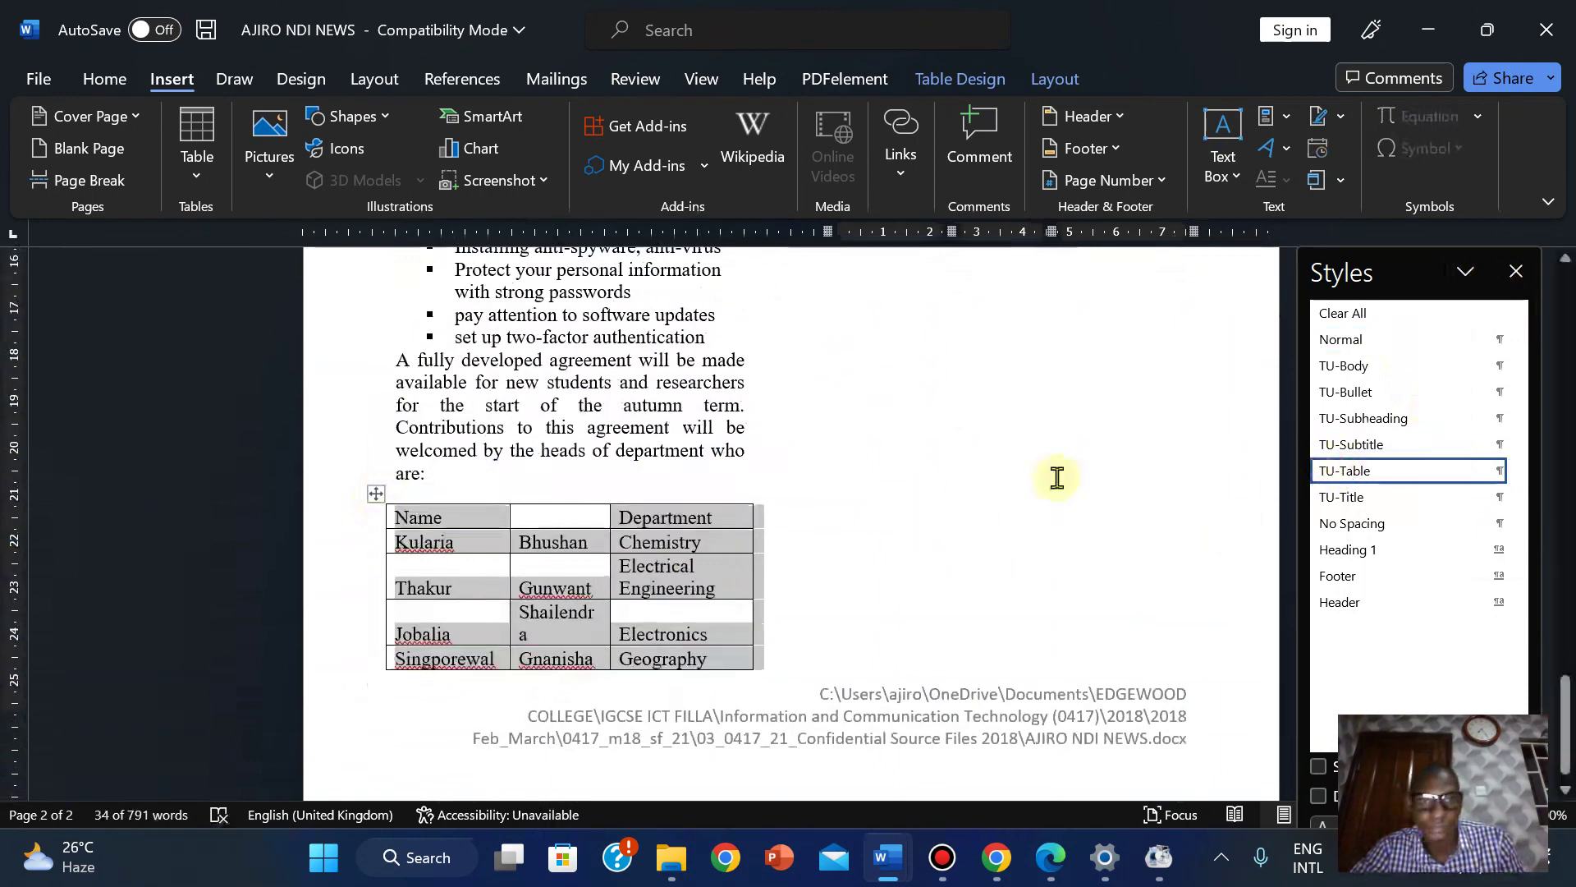
pyautogui.click(434, 498)
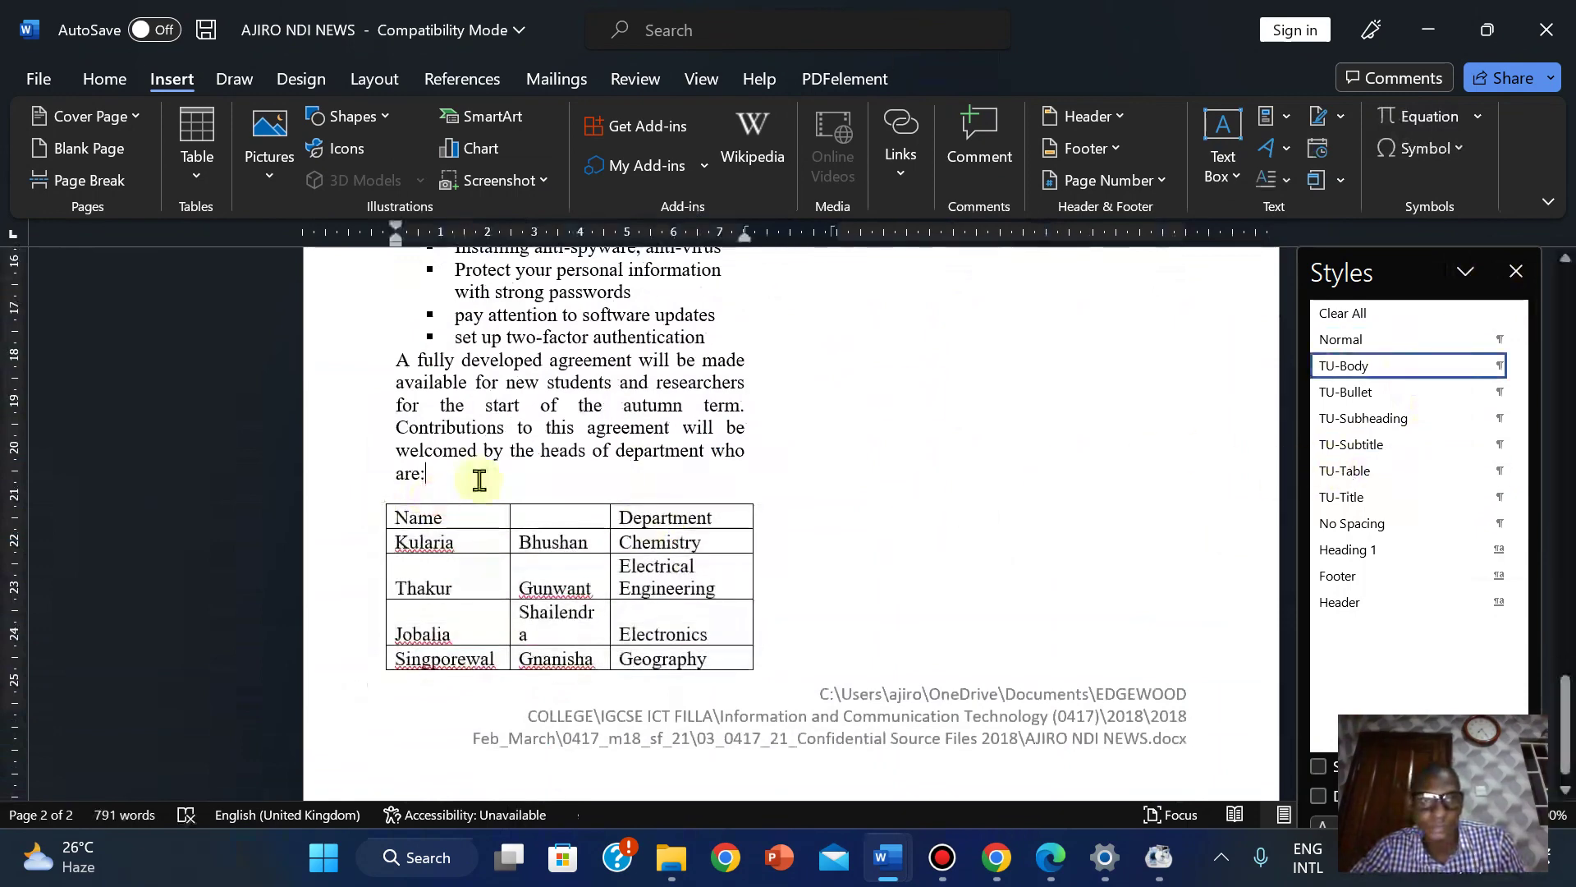
pyautogui.moveTo(1568, 669); pyautogui.dragTo(1559, 532)
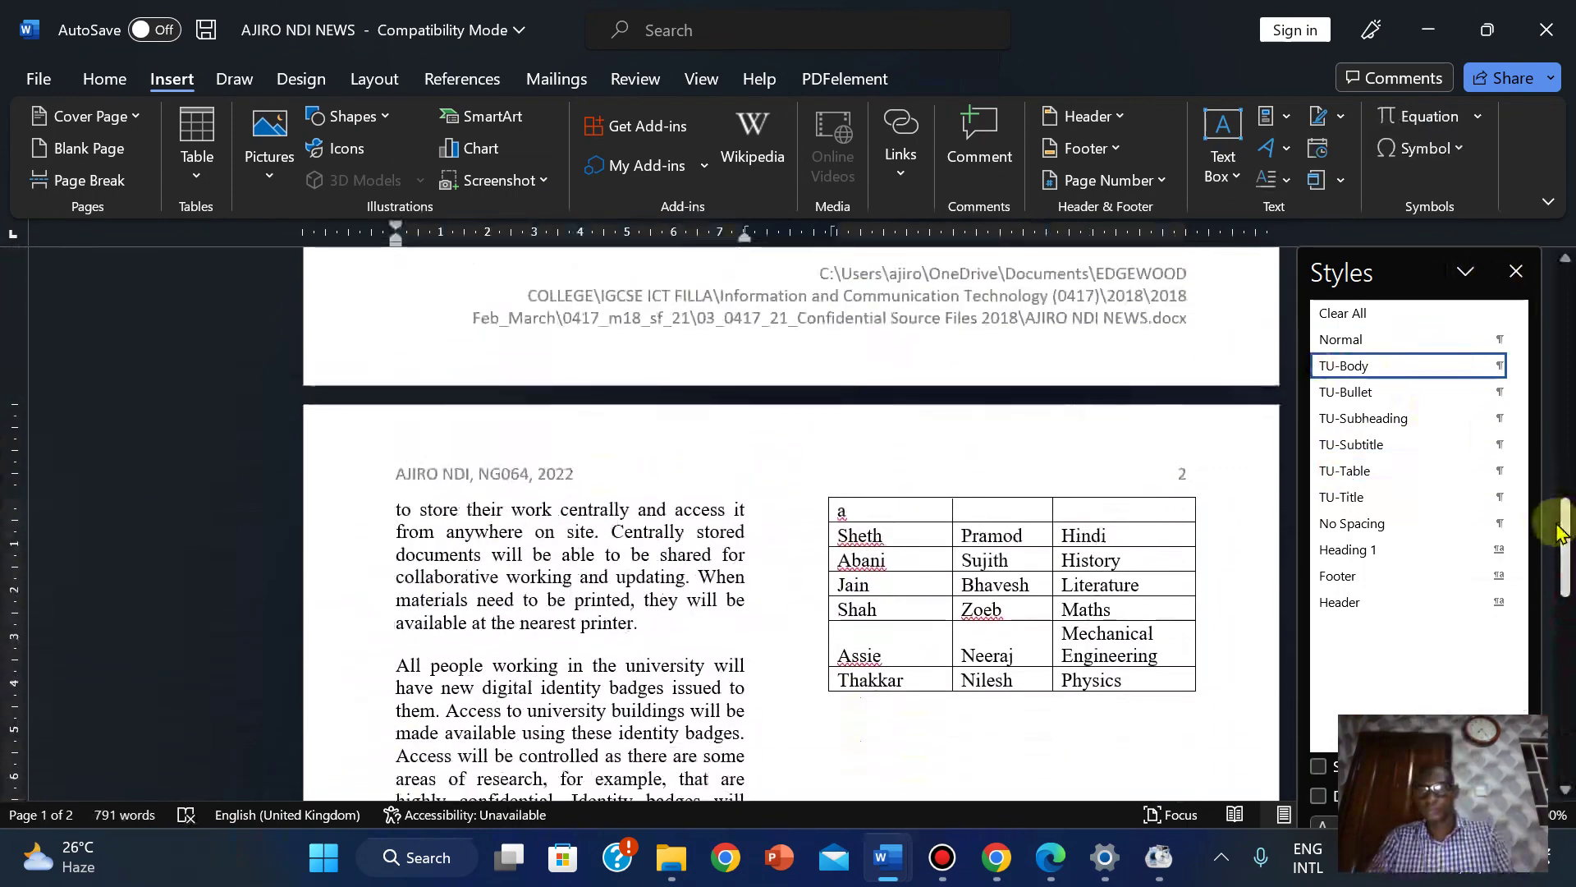
# Nudge the table's right border slightly left to keep it within the column.
pyautogui.click(1164, 578)
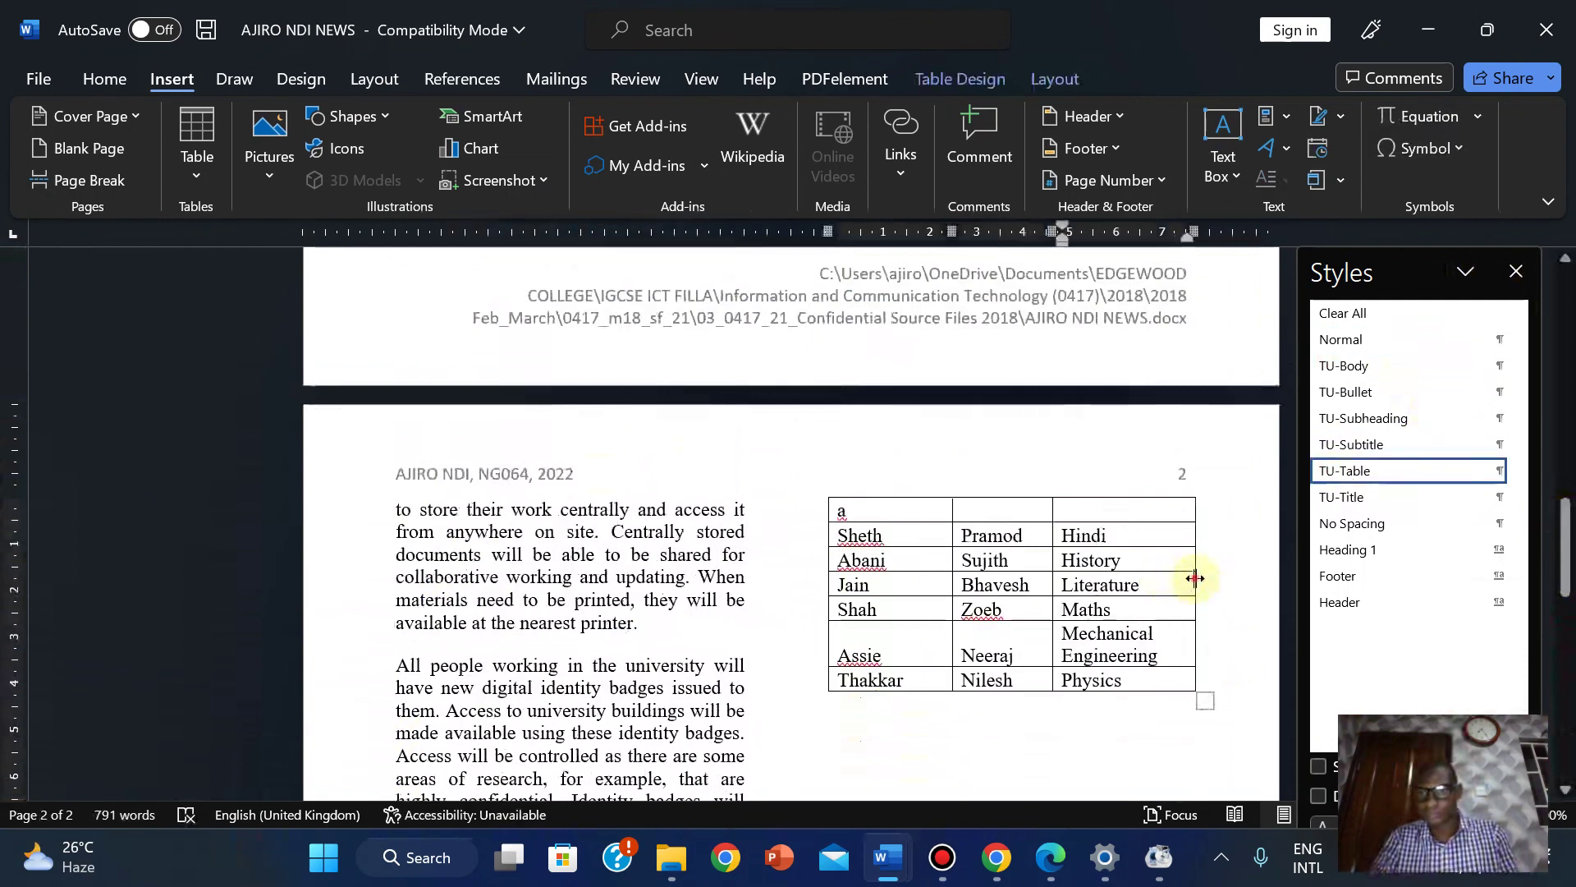
pyautogui.moveTo(1191, 578); pyautogui.dragTo(1179, 578)
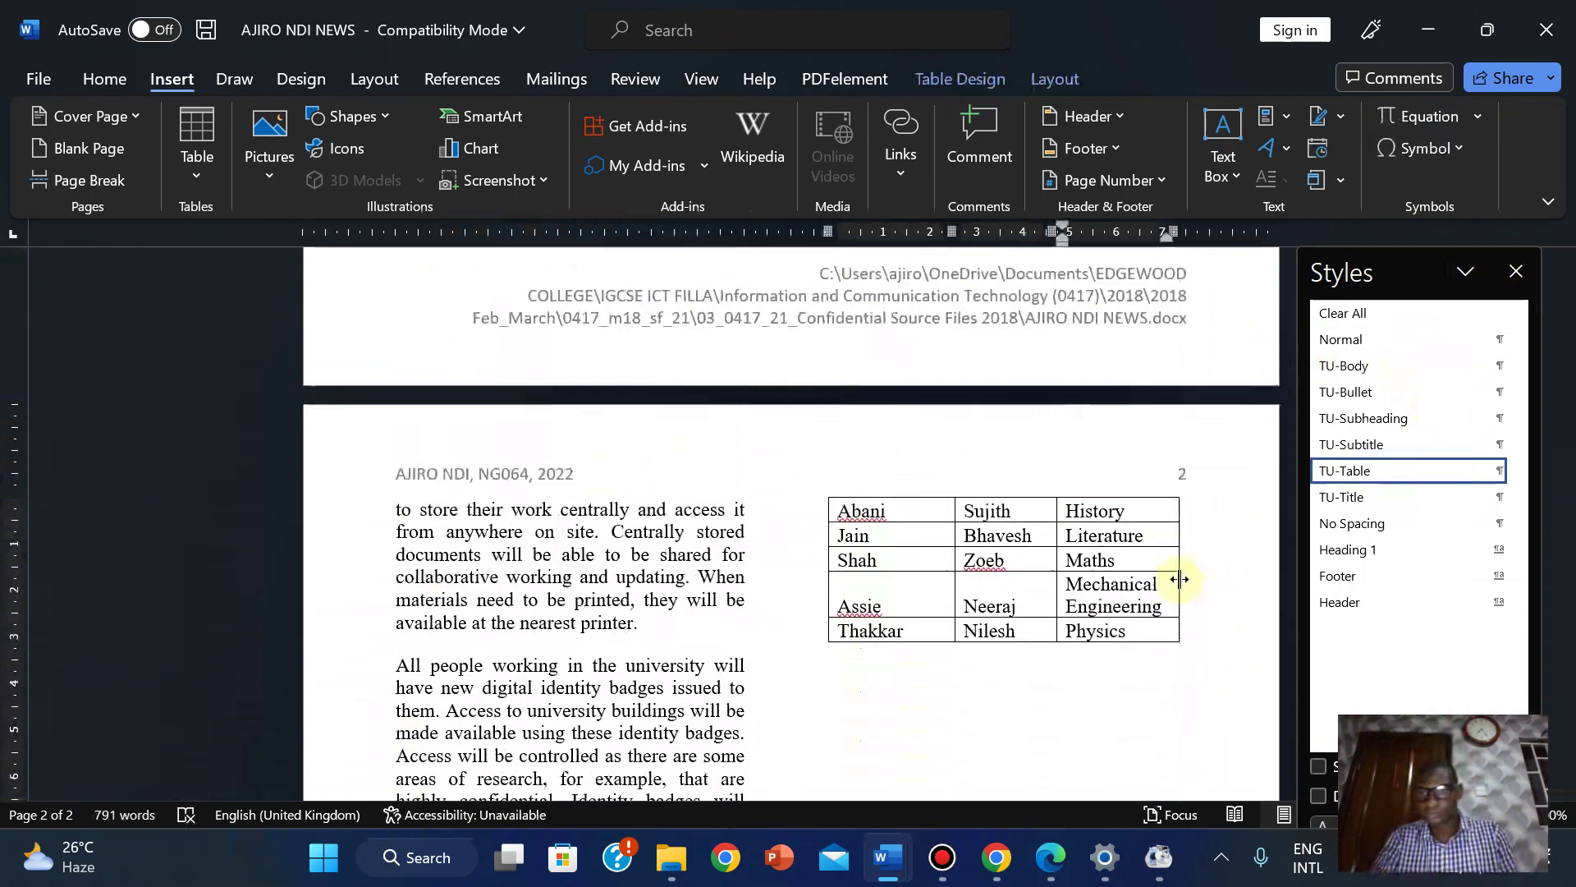
pyautogui.moveTo(1569, 548); pyautogui.dragTo(1560, 718)
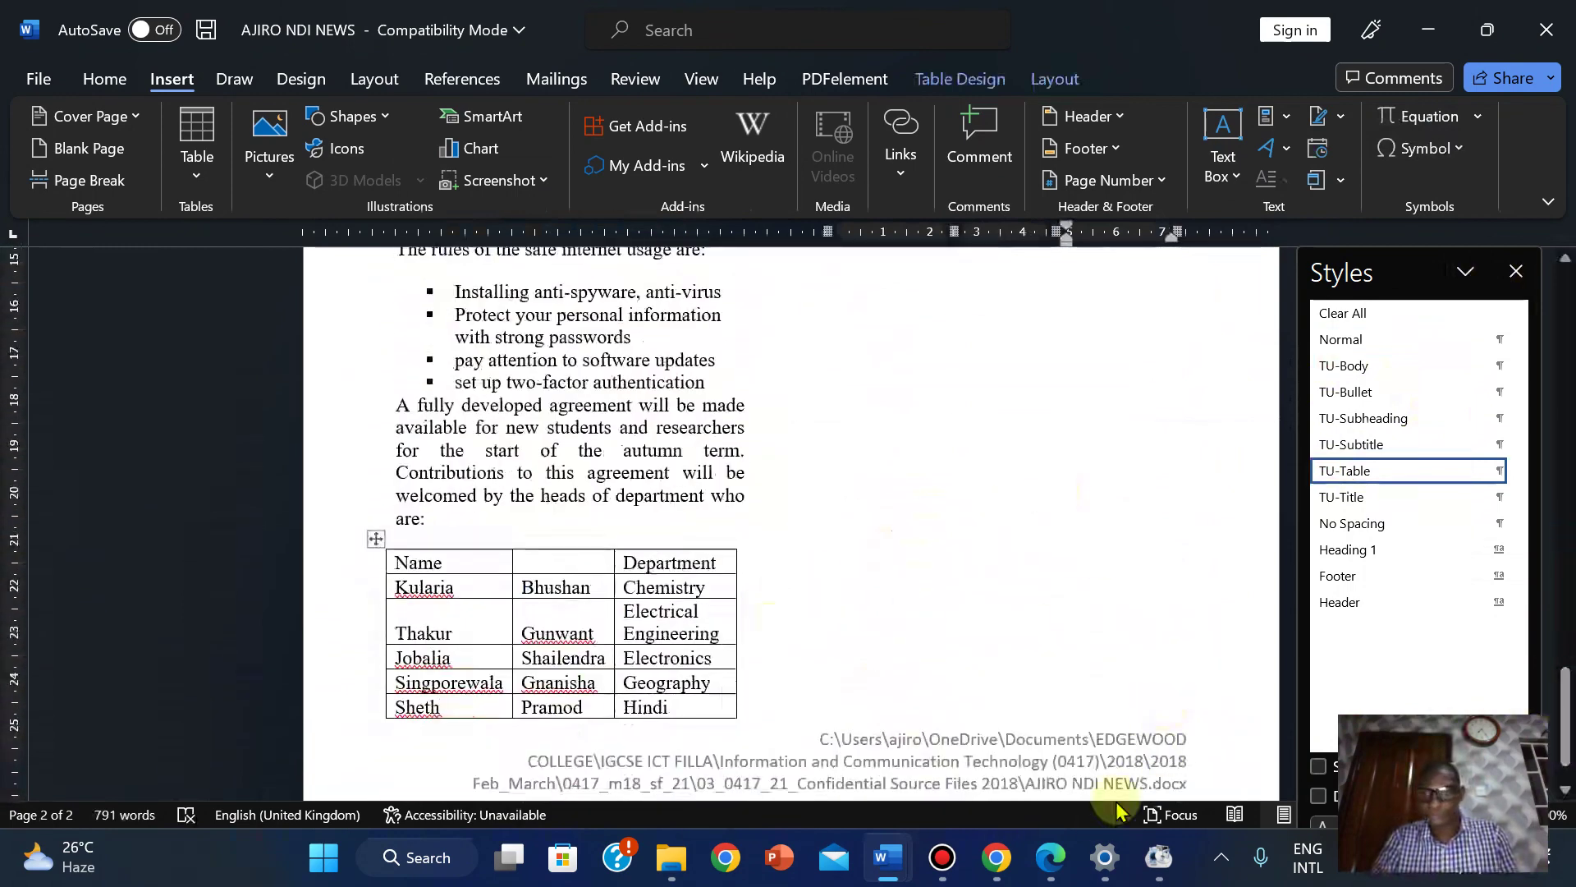
# Read question 16's table-formatting requirements in the Edge PDF, then return to the newsletter.
pyautogui.click(1050, 857)
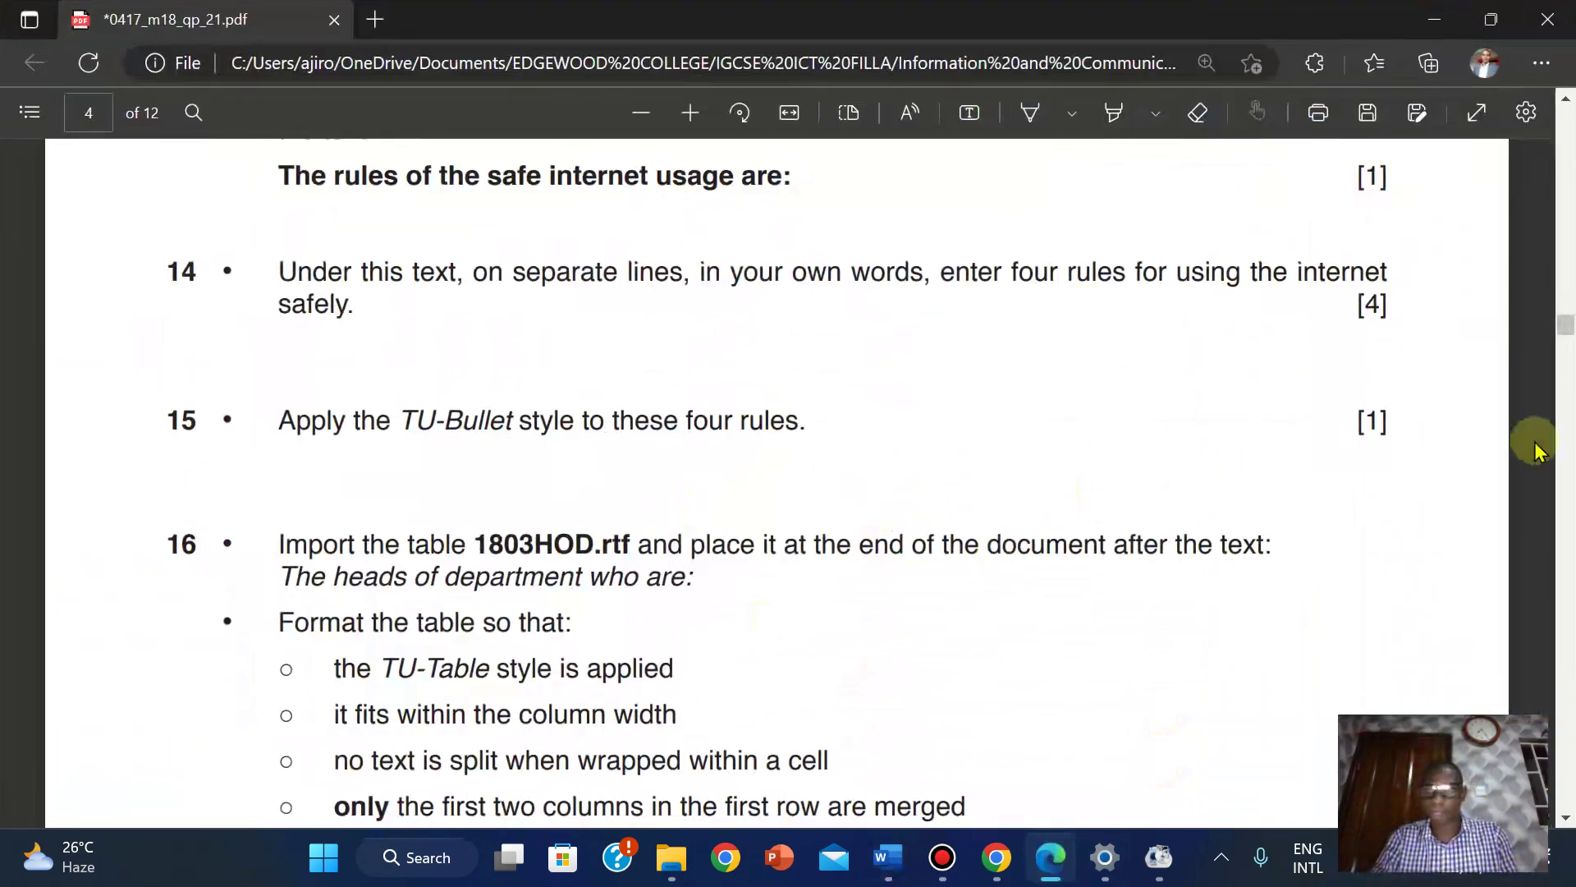
pyautogui.moveTo(1563, 328); pyautogui.dragTo(1567, 340)
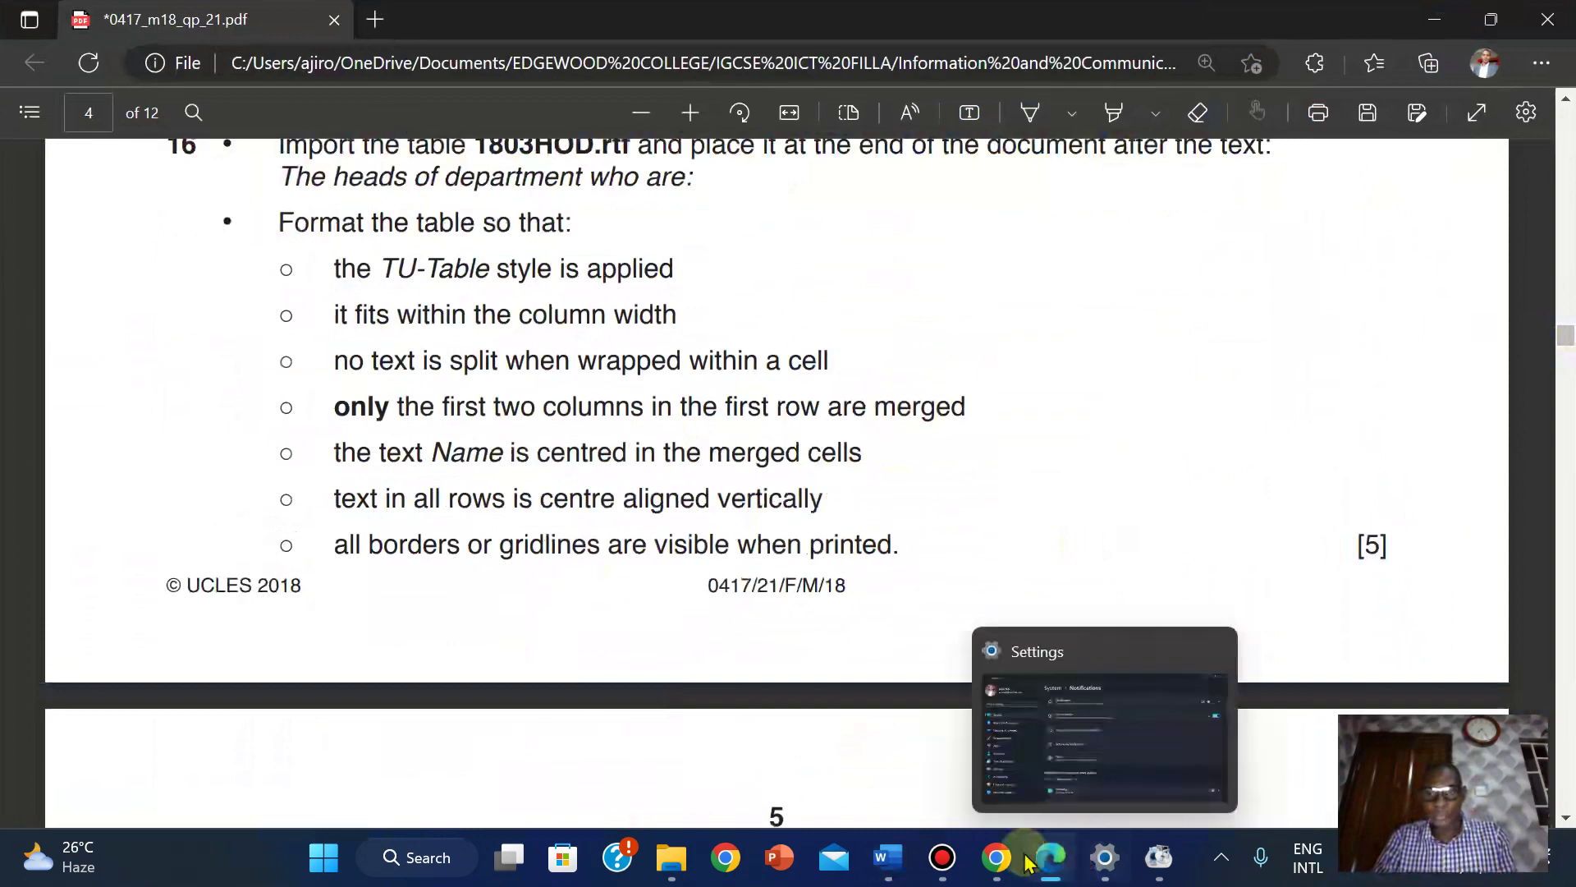
pyautogui.click(922, 743)
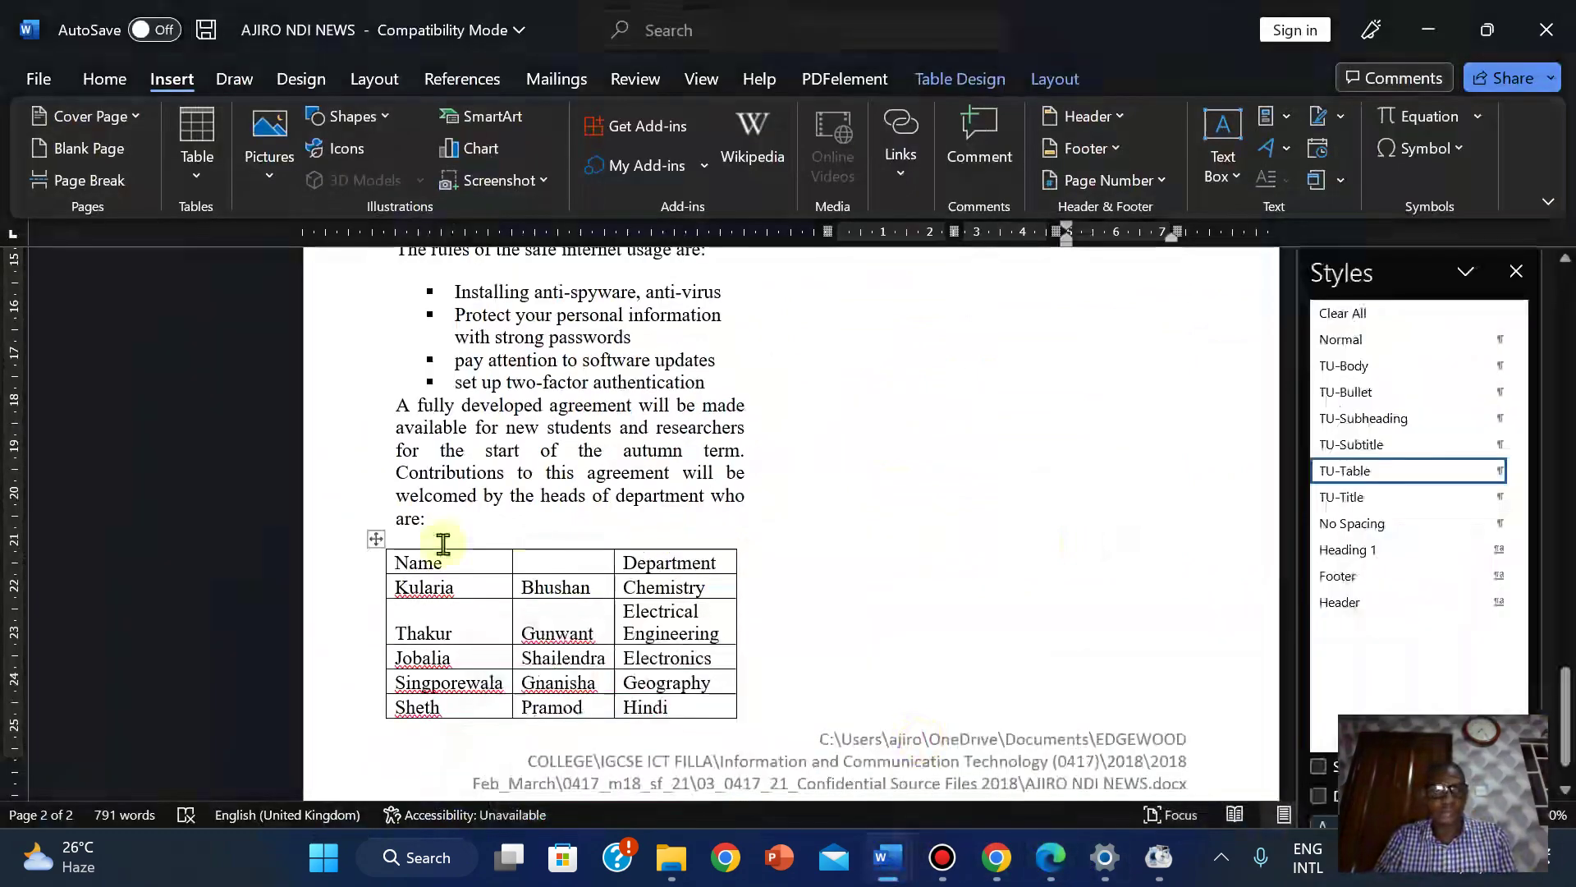
# Apply Fixed Column Width AutoFit to the heads-of-department table.
pyautogui.click(375, 538)
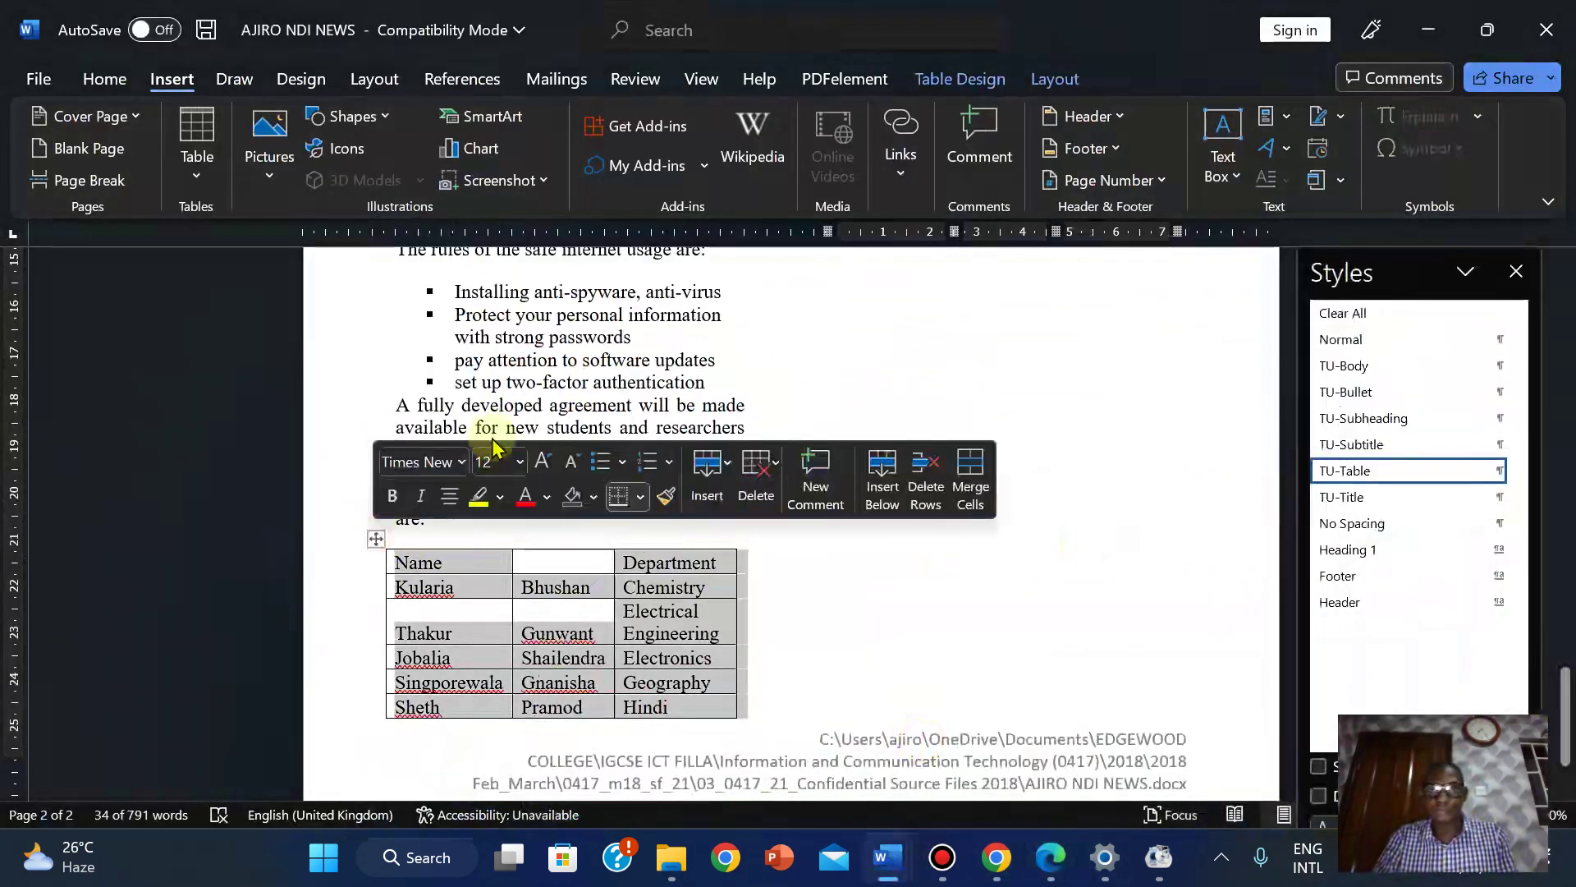
pyautogui.click(936, 80)
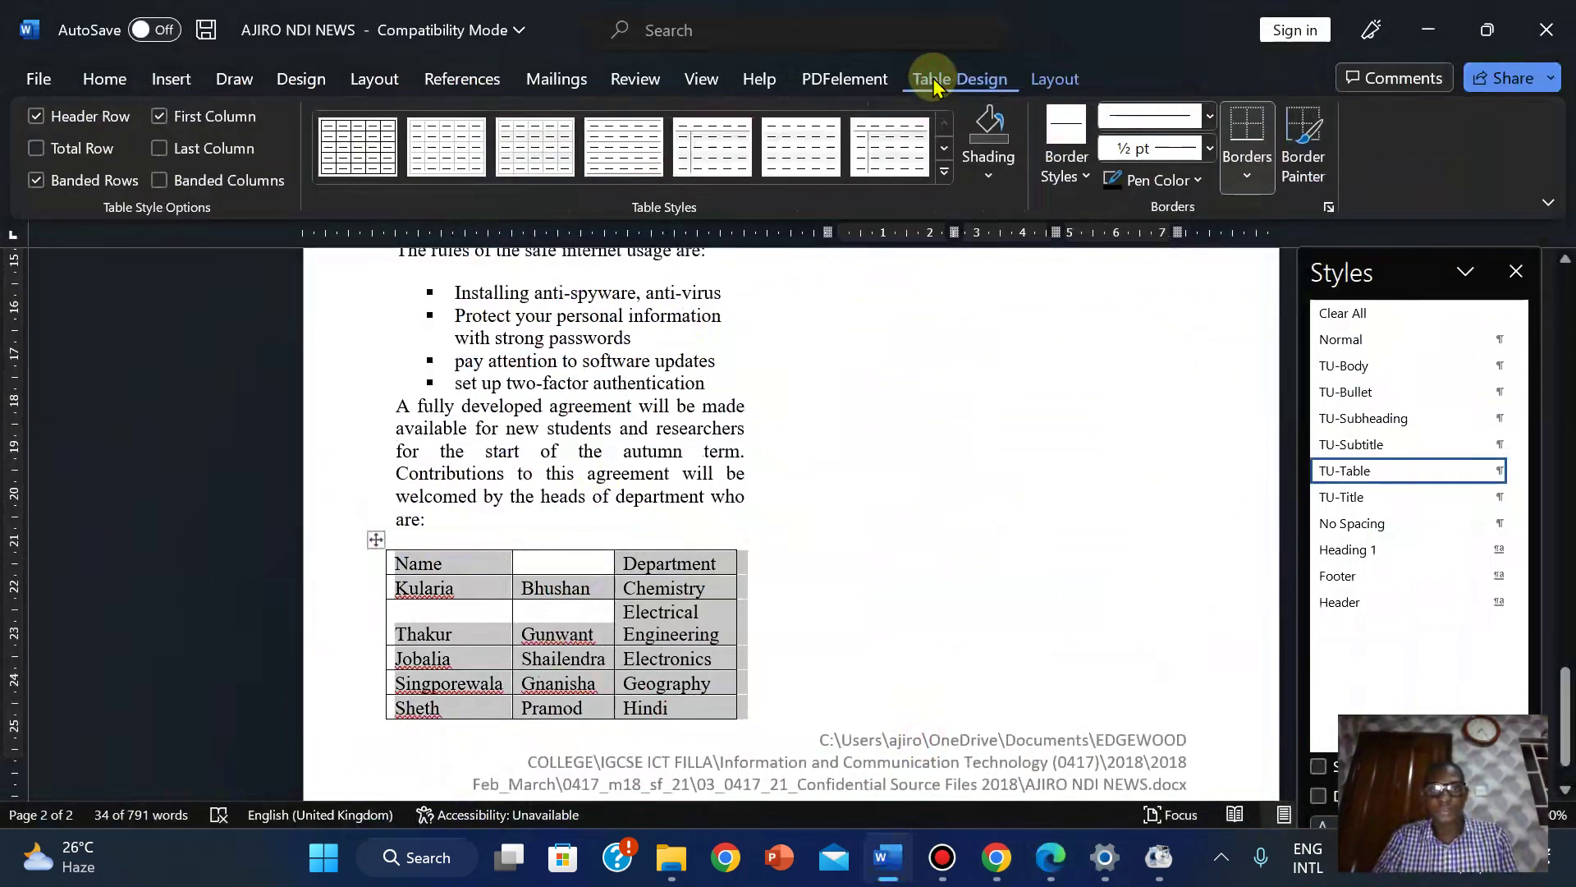
pyautogui.click(1052, 79)
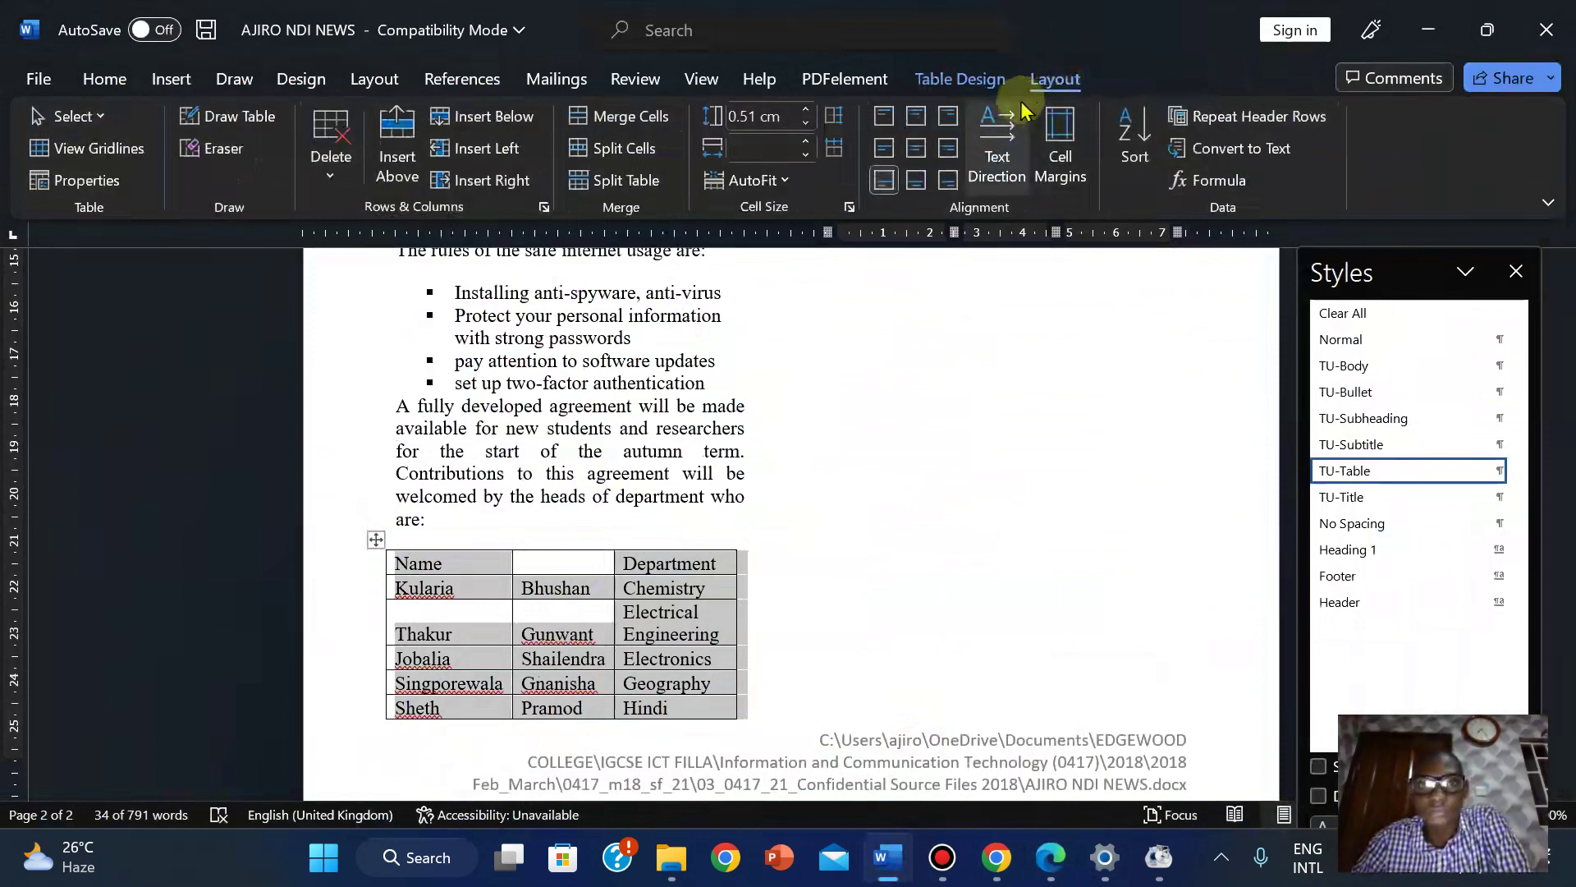
pyautogui.click(784, 181)
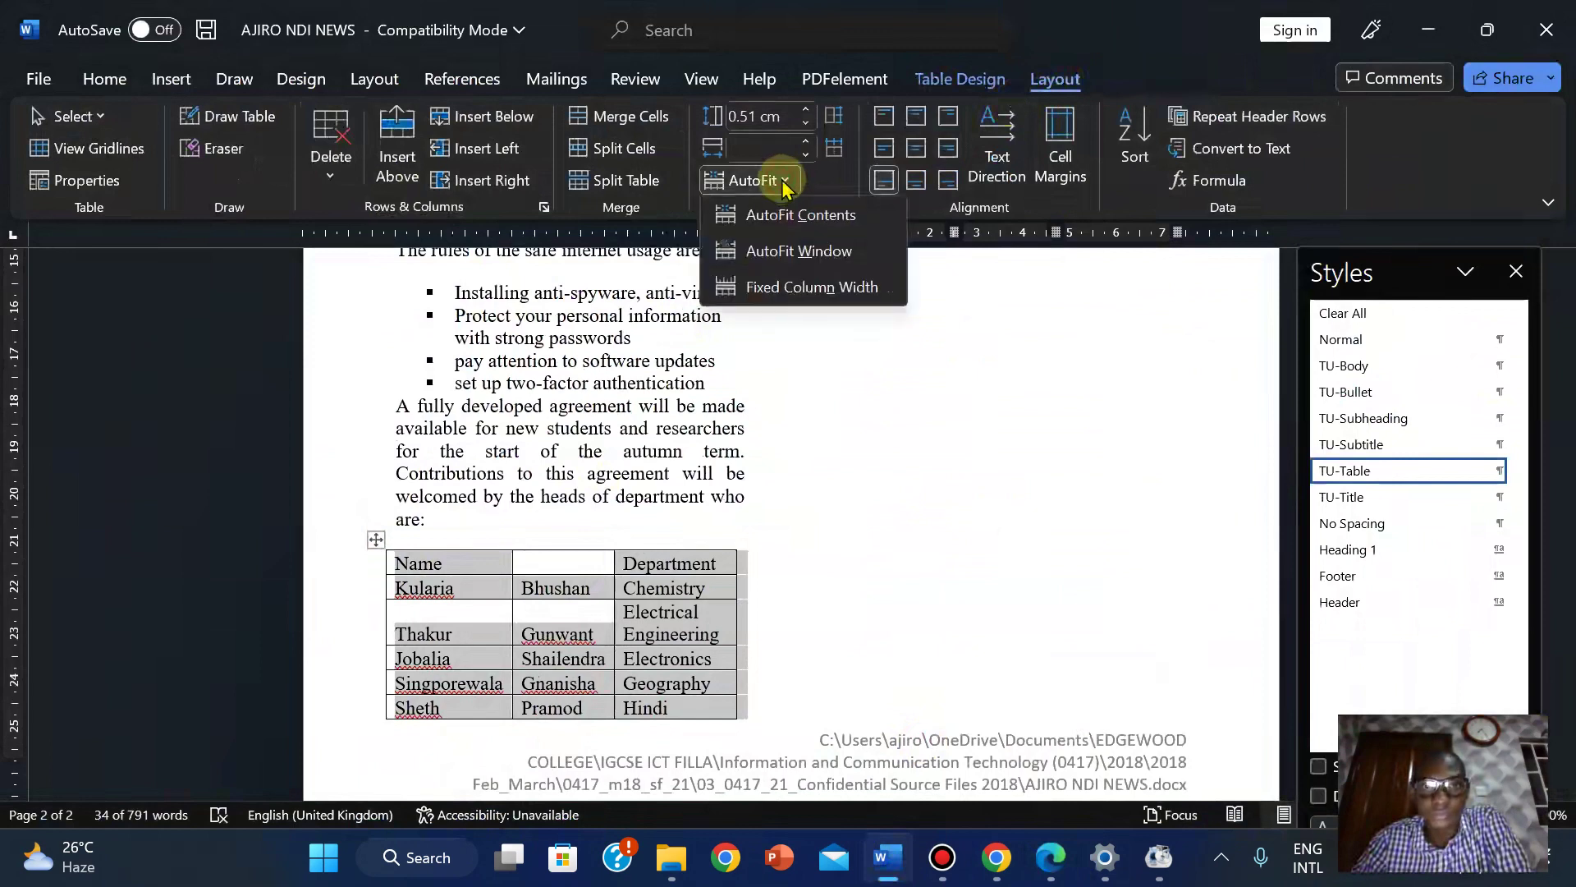
pyautogui.click(784, 287)
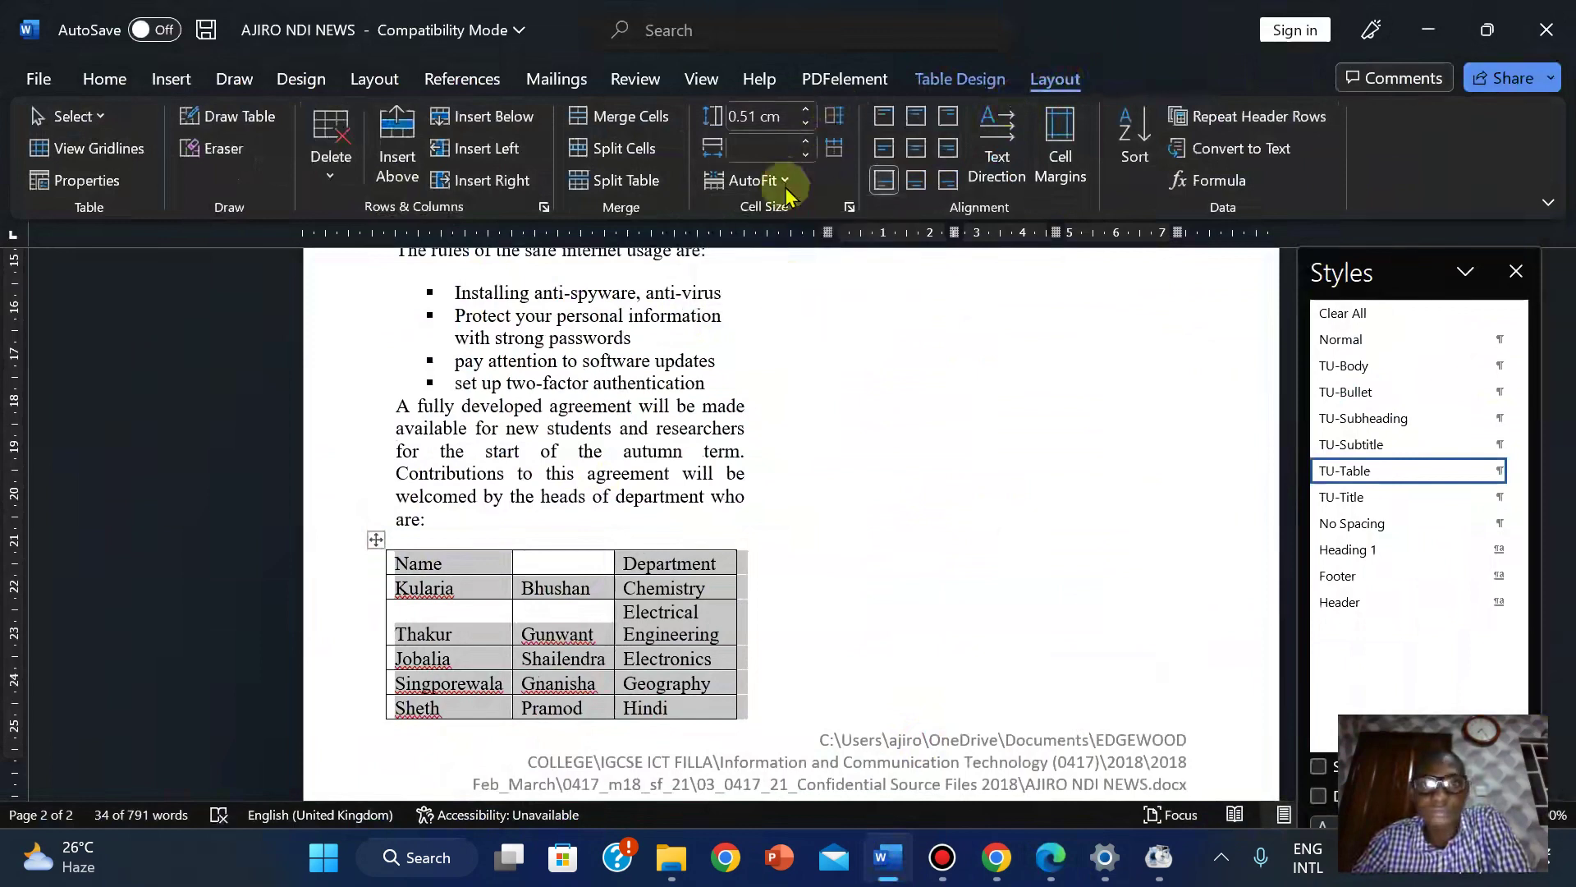
# Recheck the AutoFit choices unchanged, then return to the exam PDF's table instructions.
pyautogui.click(783, 188)
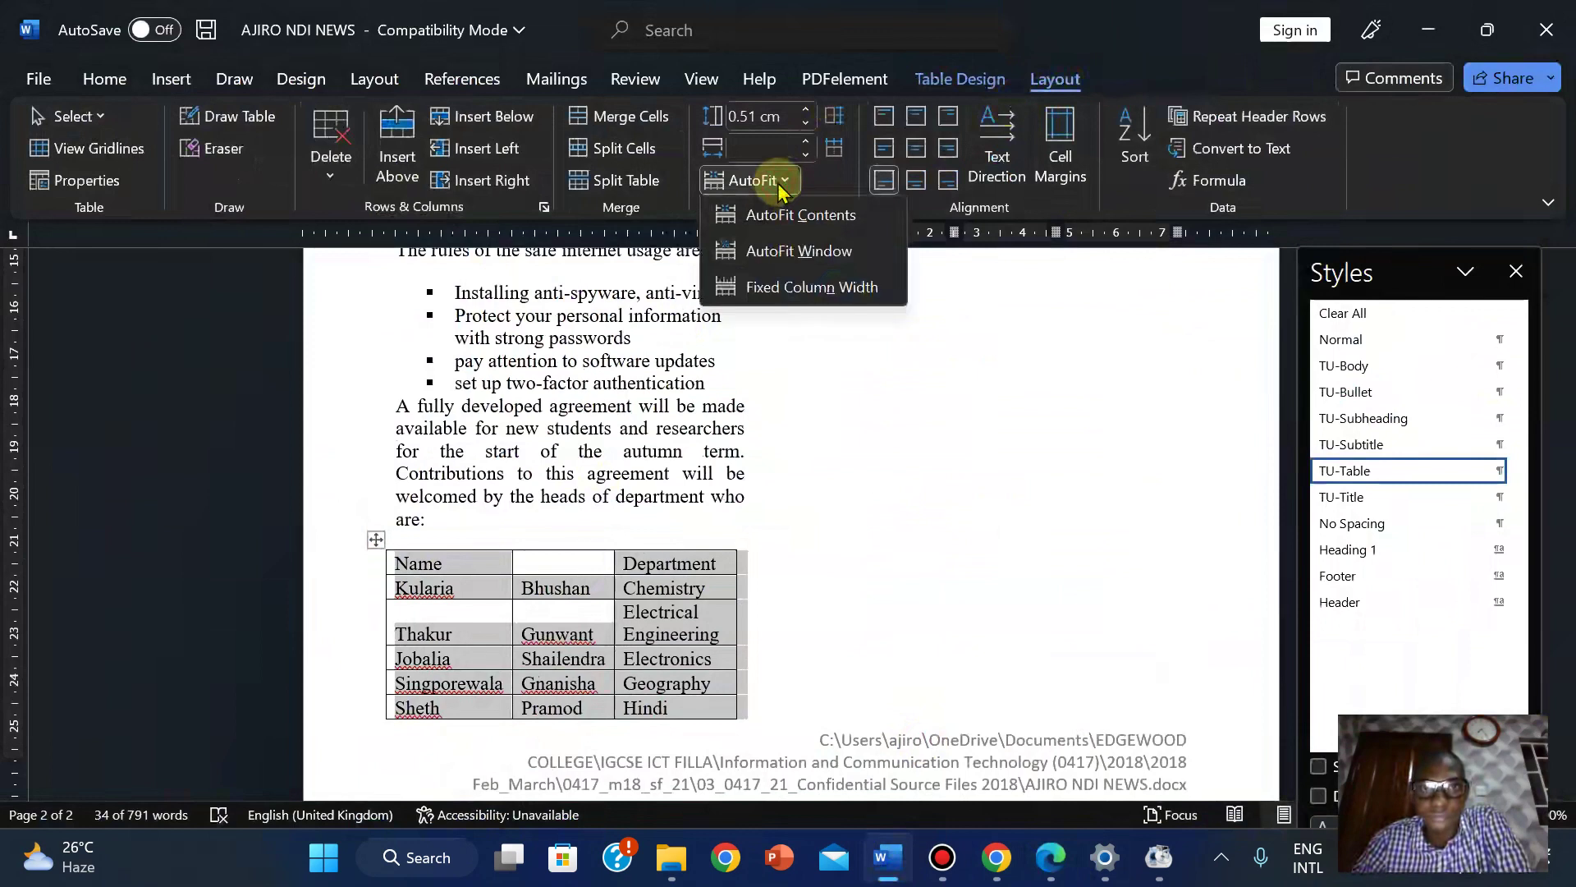
pyautogui.click(813, 603)
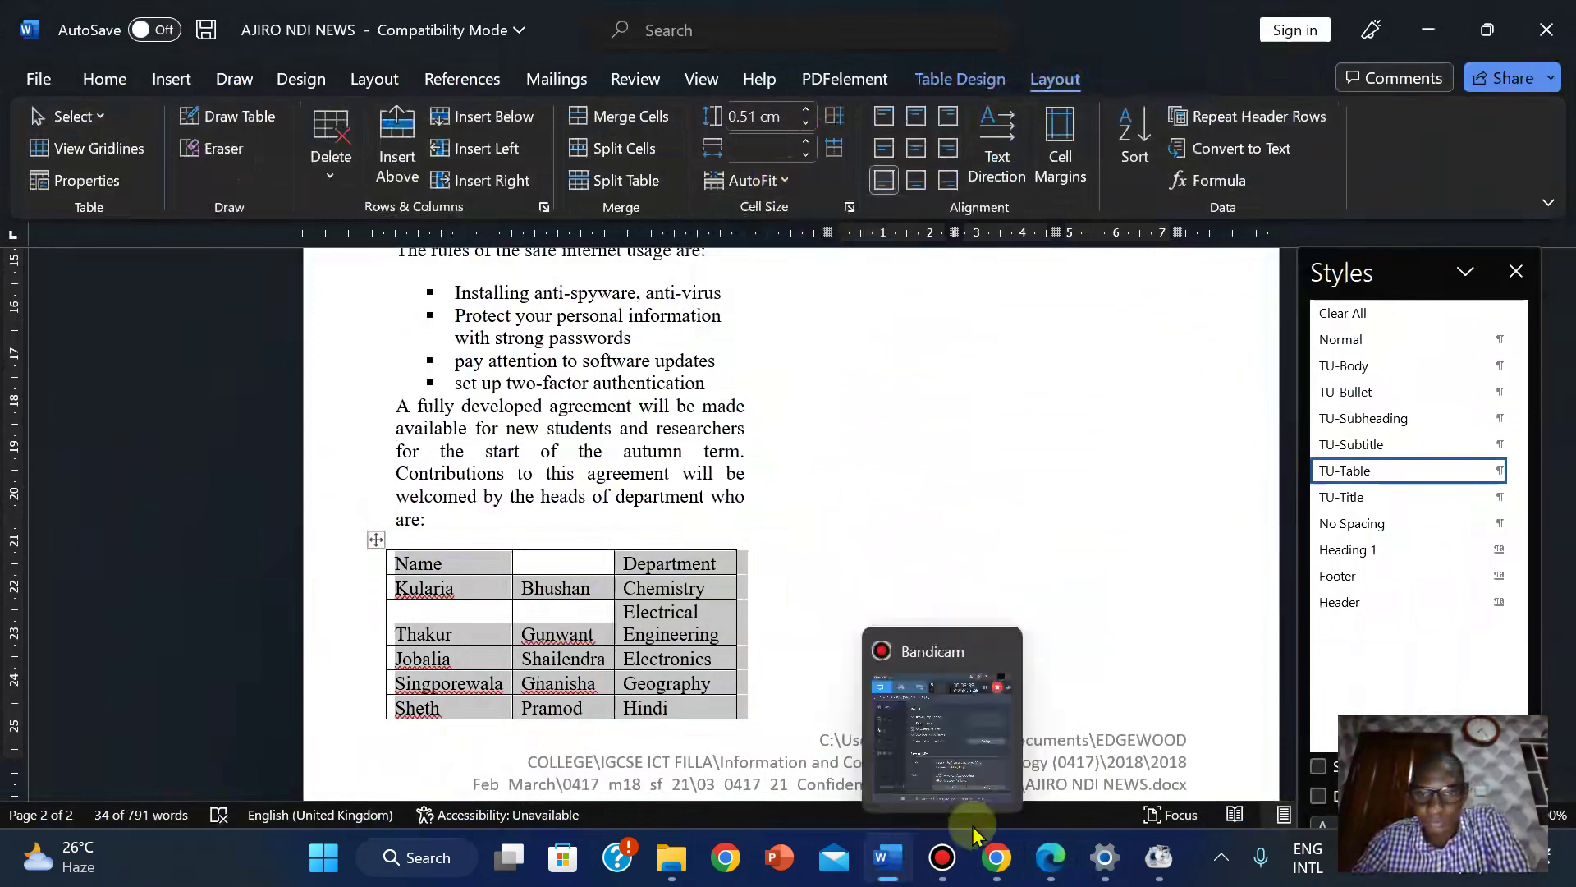
pyautogui.click(1042, 856)
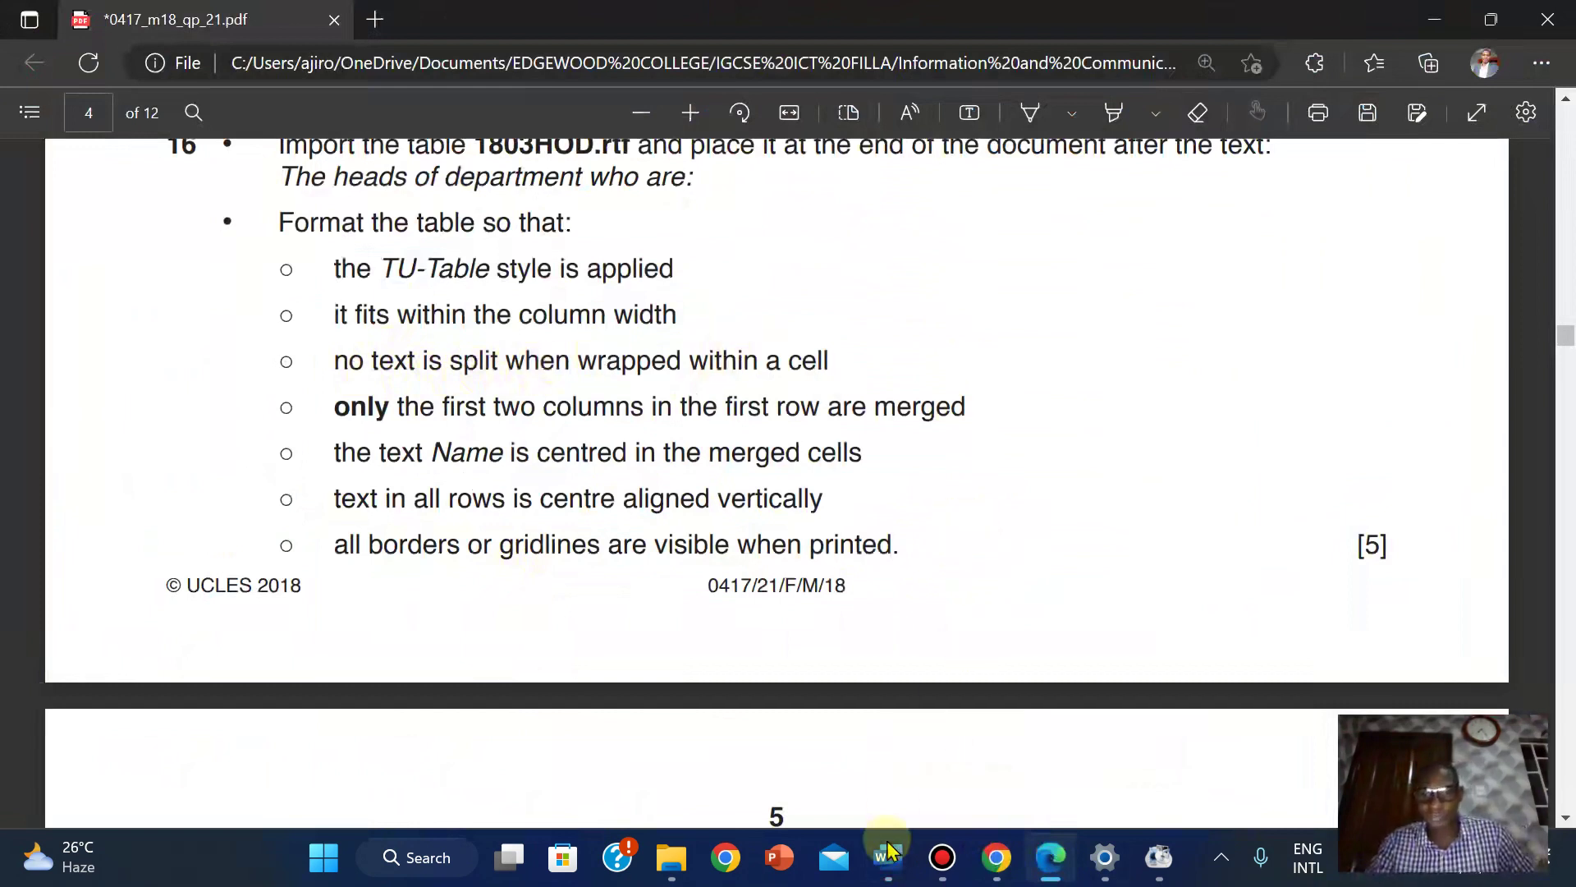
pyautogui.moveTo(886, 854)
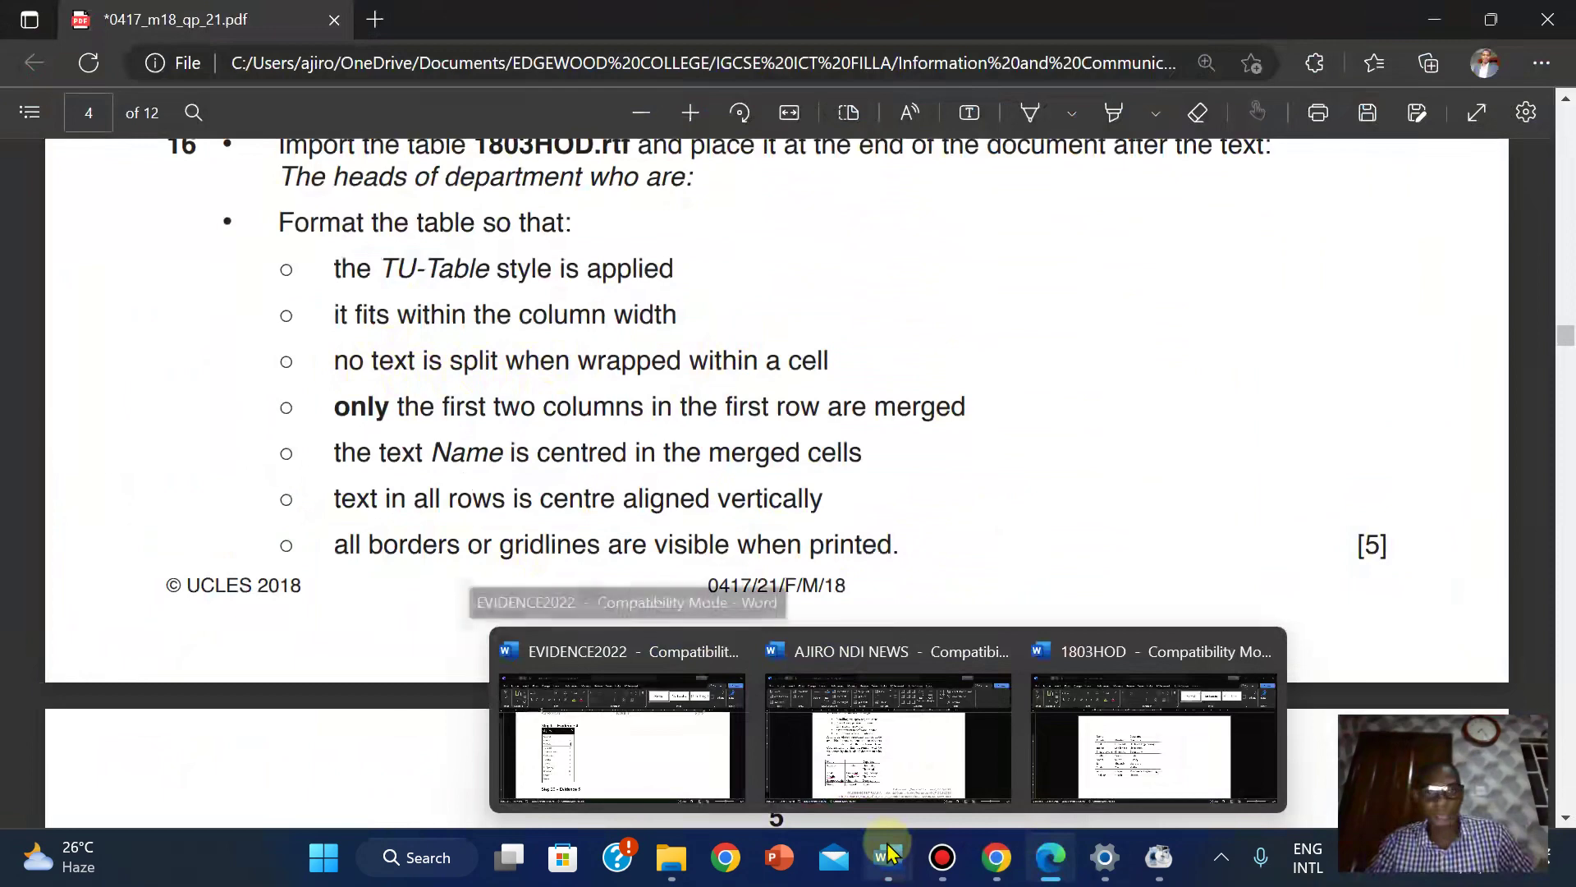
pyautogui.click(926, 777)
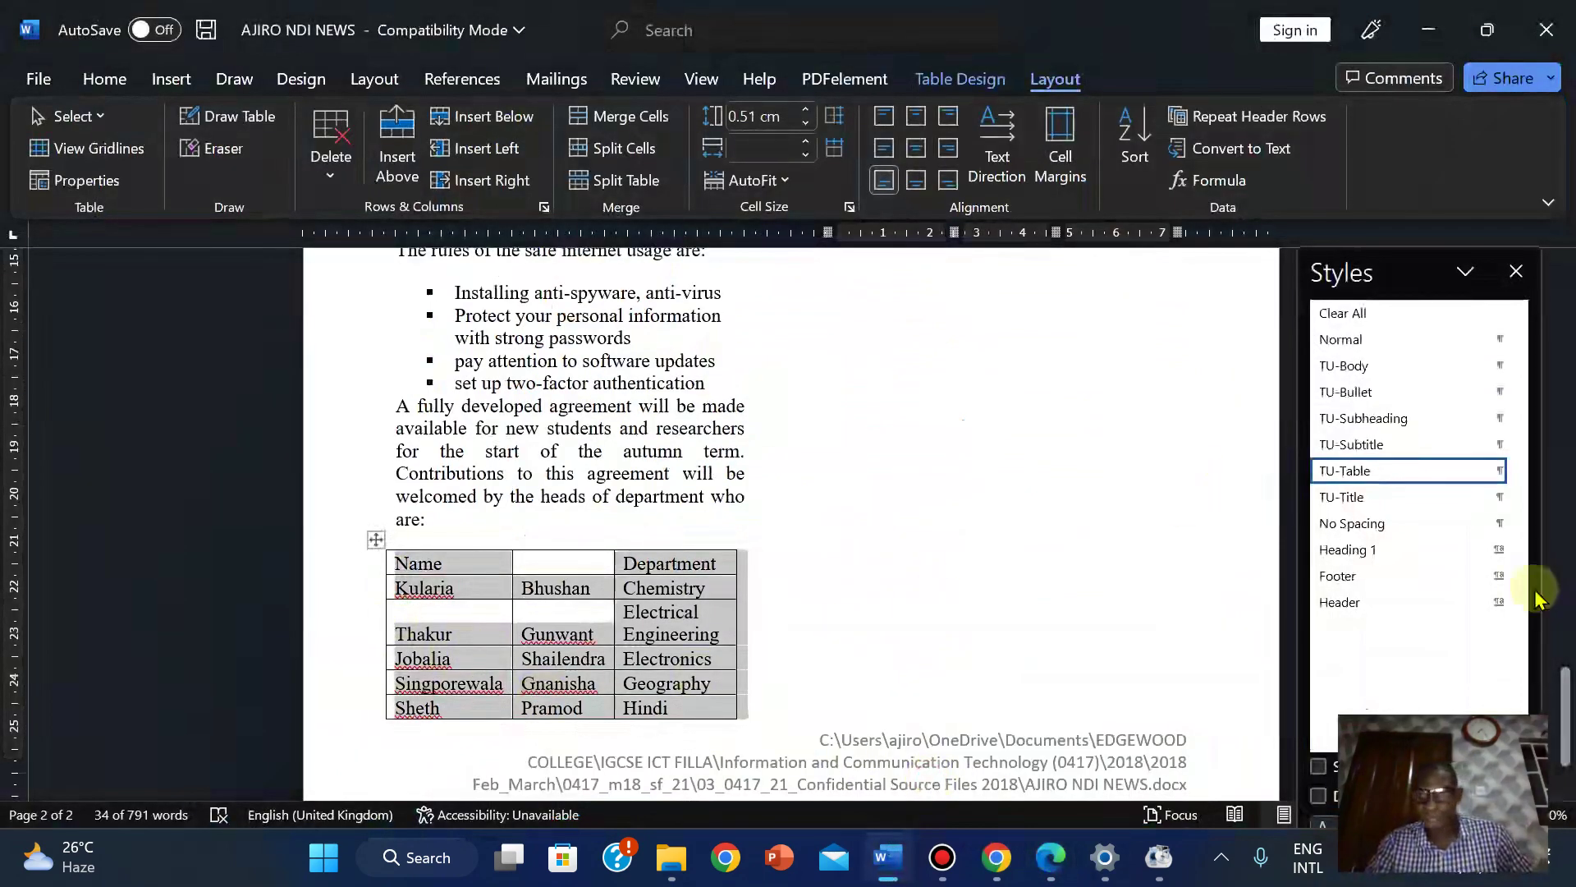
pyautogui.click(1564, 712)
pyautogui.moveTo(1564, 712); pyautogui.dragTo(1521, 706)
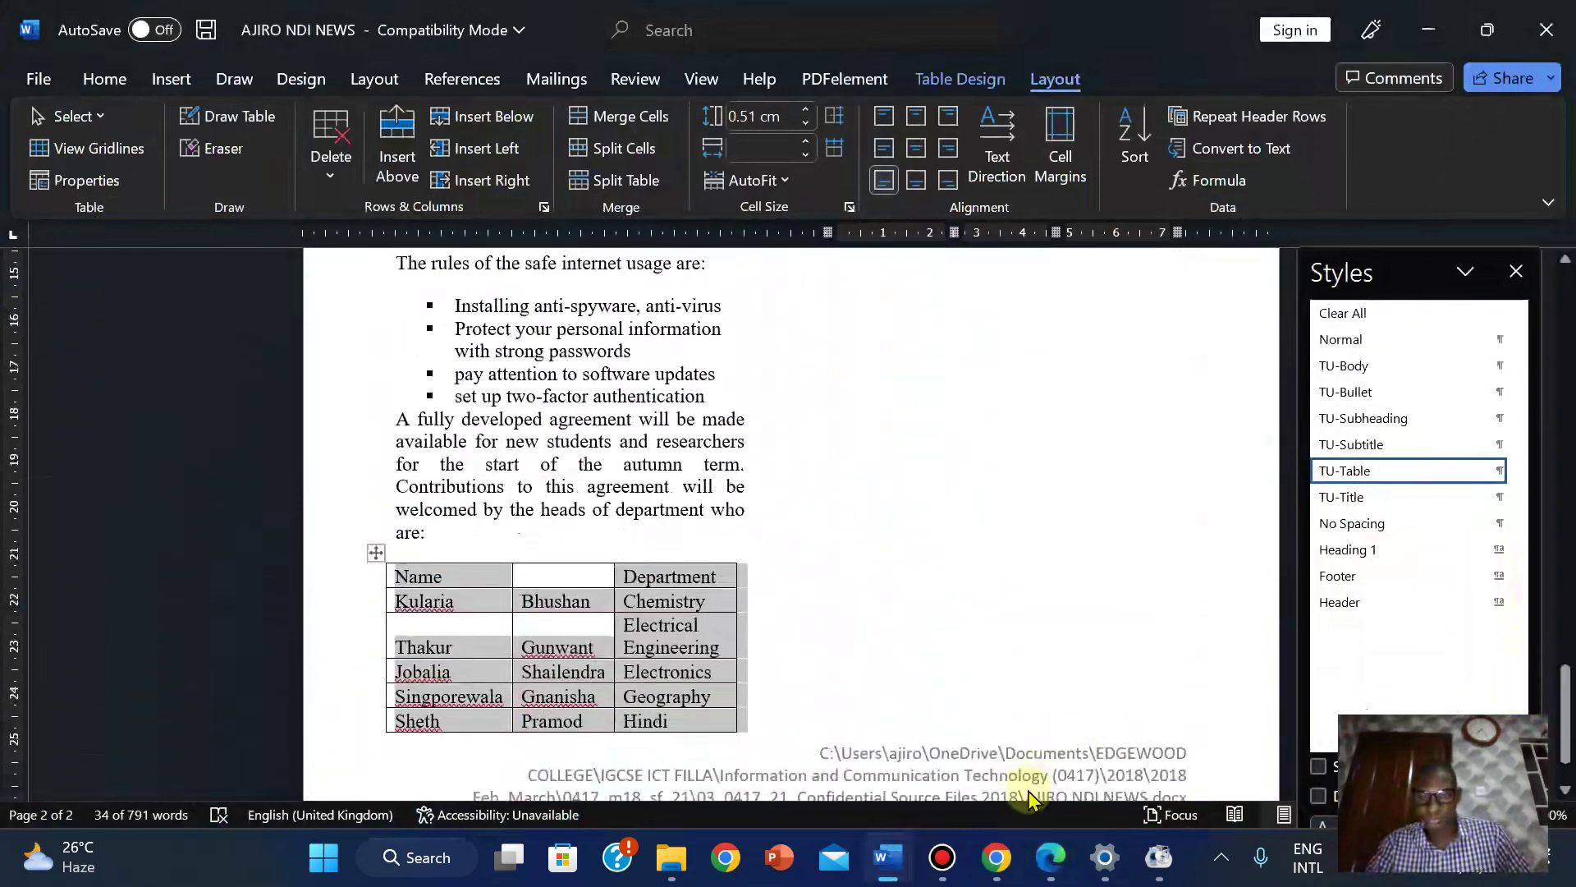
pyautogui.click(1051, 857)
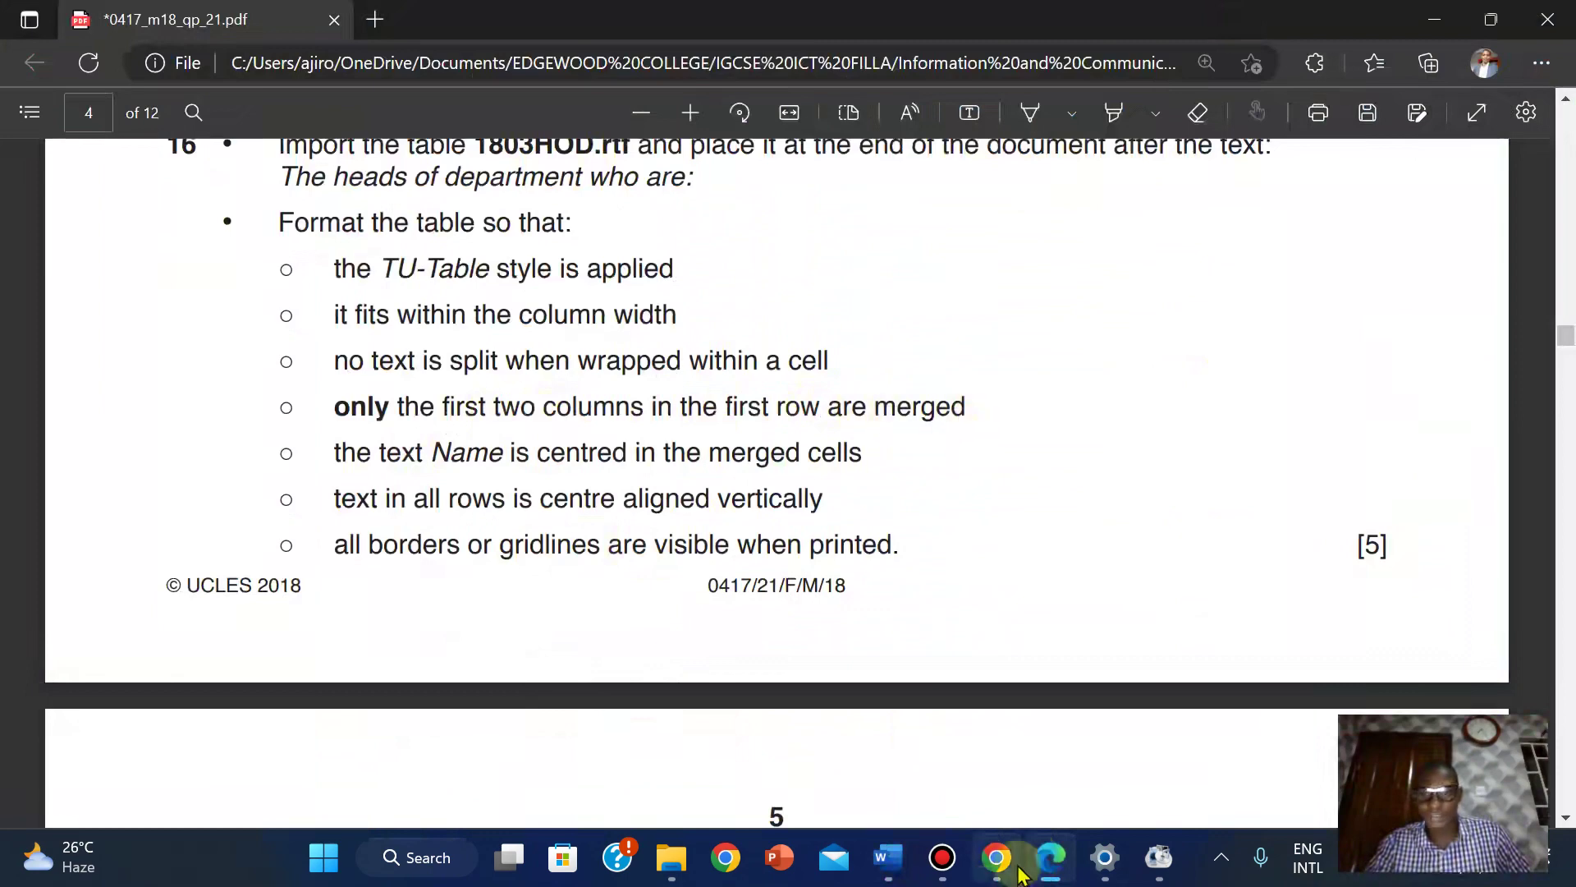
pyautogui.moveTo(886, 857)
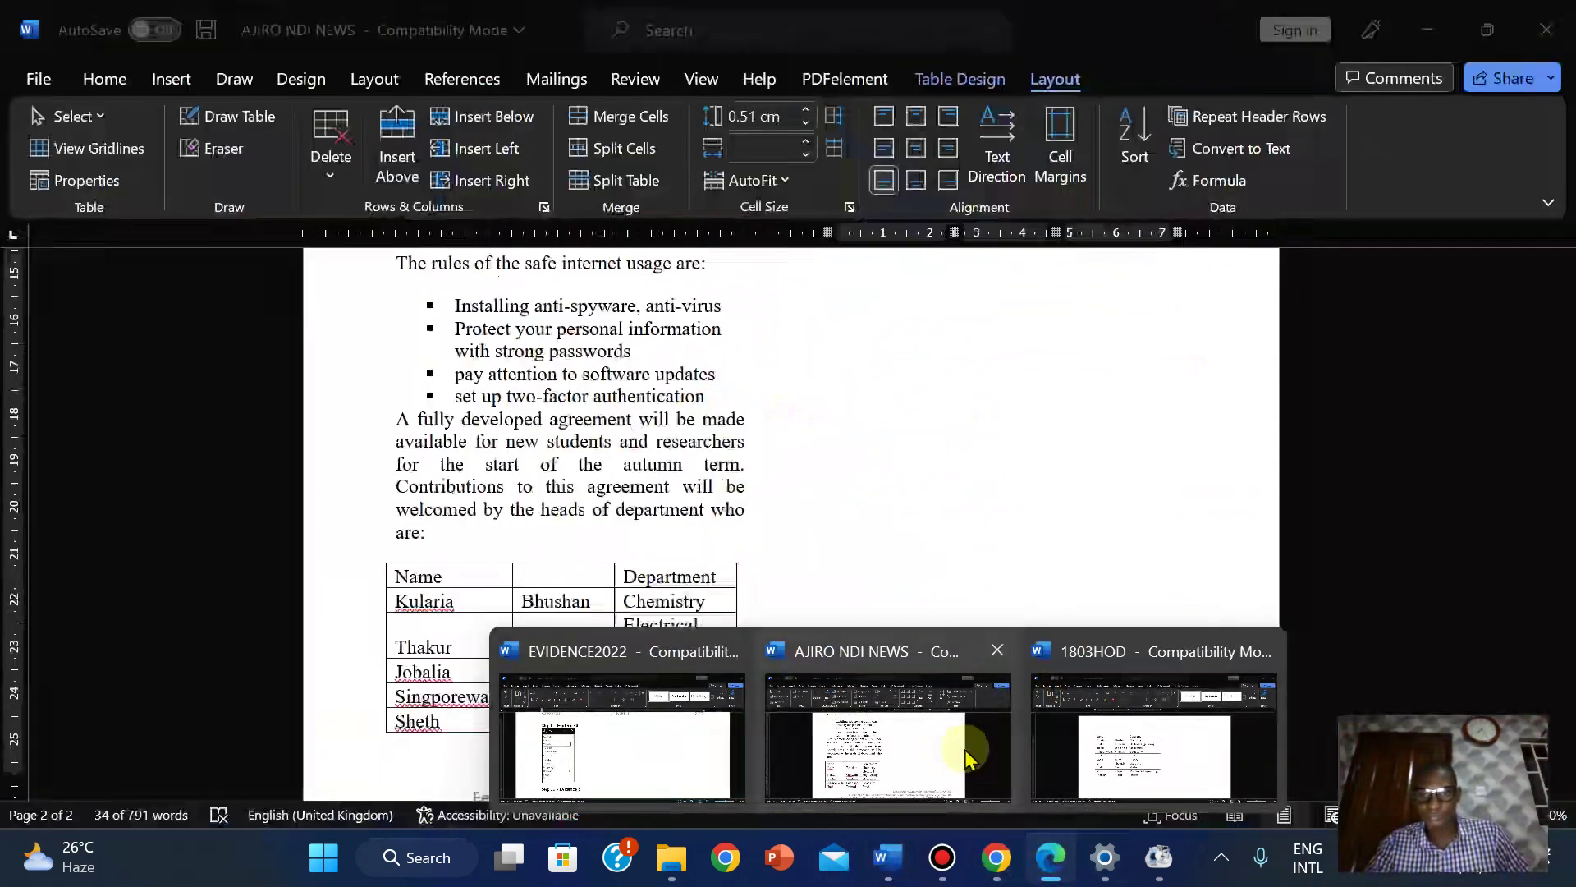
pyautogui.click(967, 757)
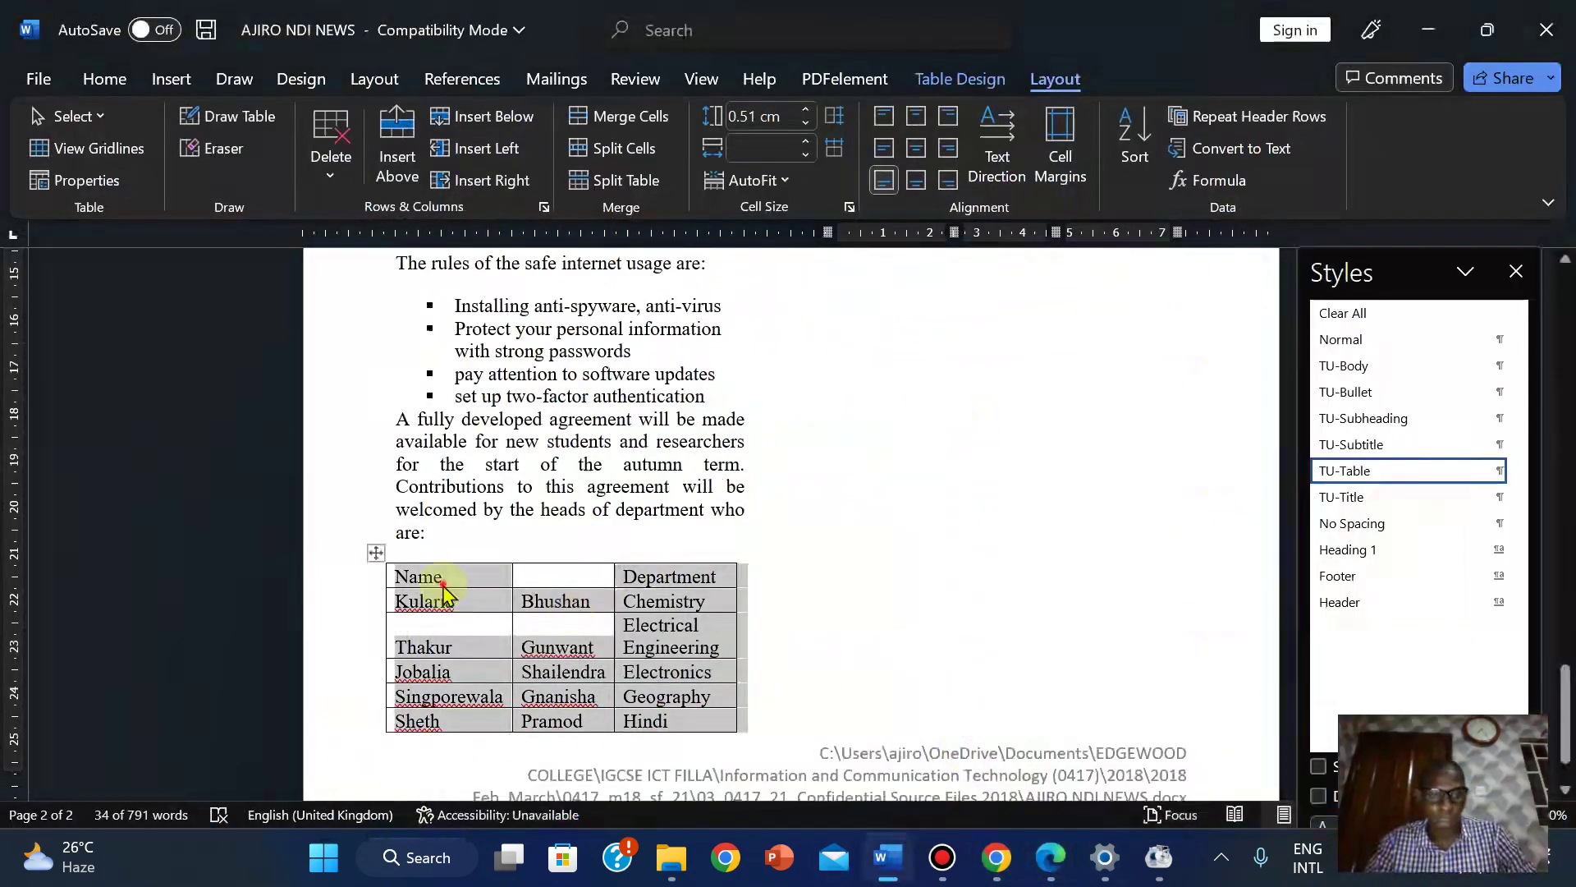
# Select the Name cell and the blank cell beside it and merge them.
pyautogui.click(420, 575)
pyautogui.moveTo(421, 574); pyautogui.dragTo(594, 576)
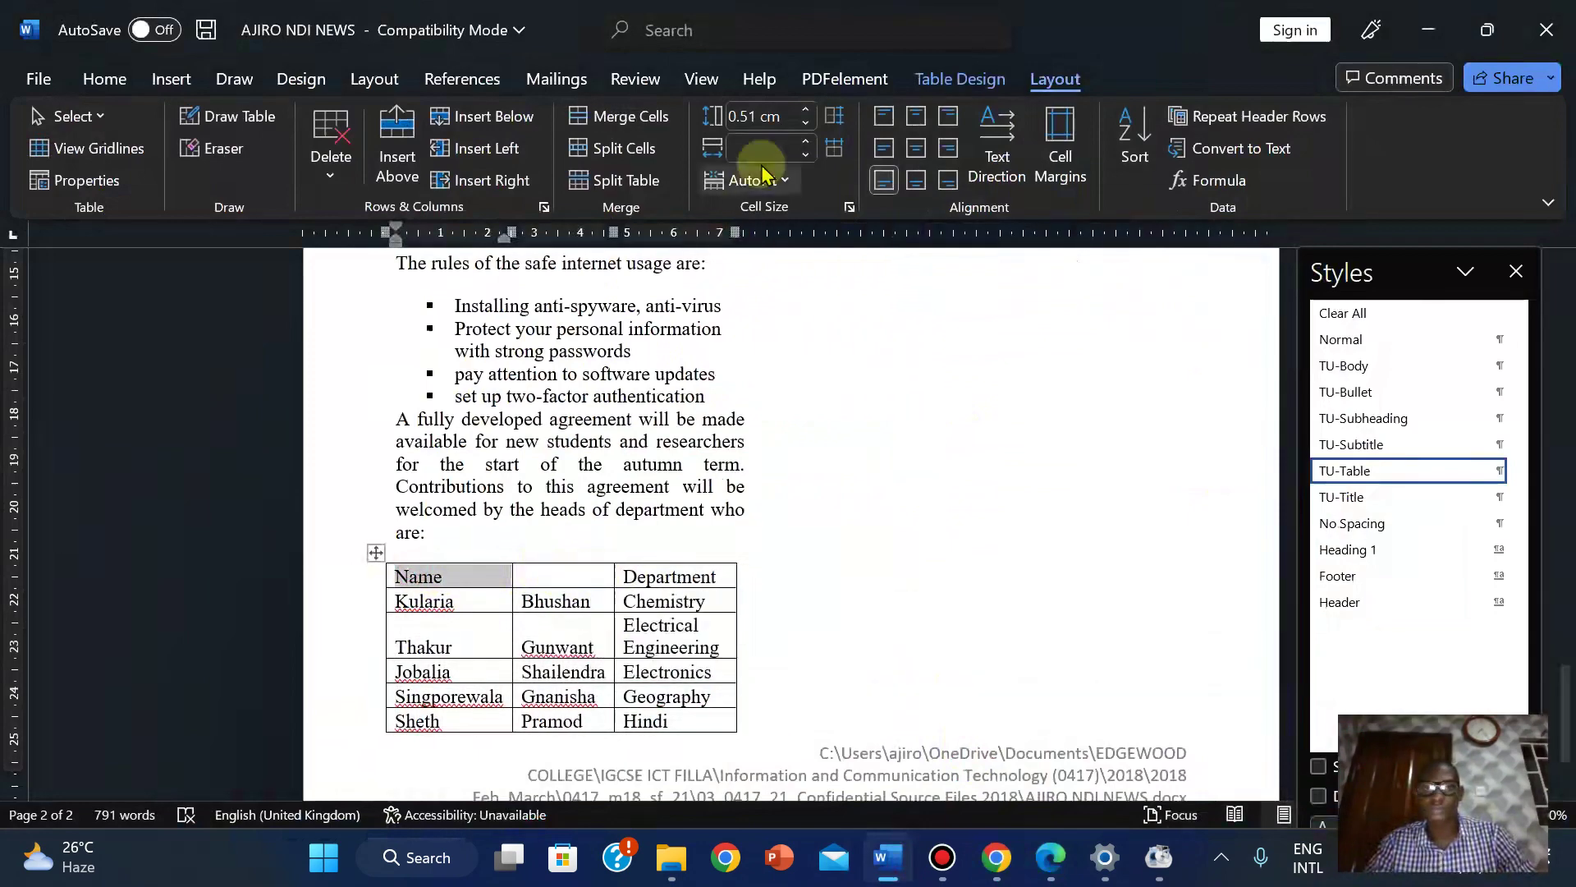
pyautogui.click(649, 117)
pyautogui.click(1038, 860)
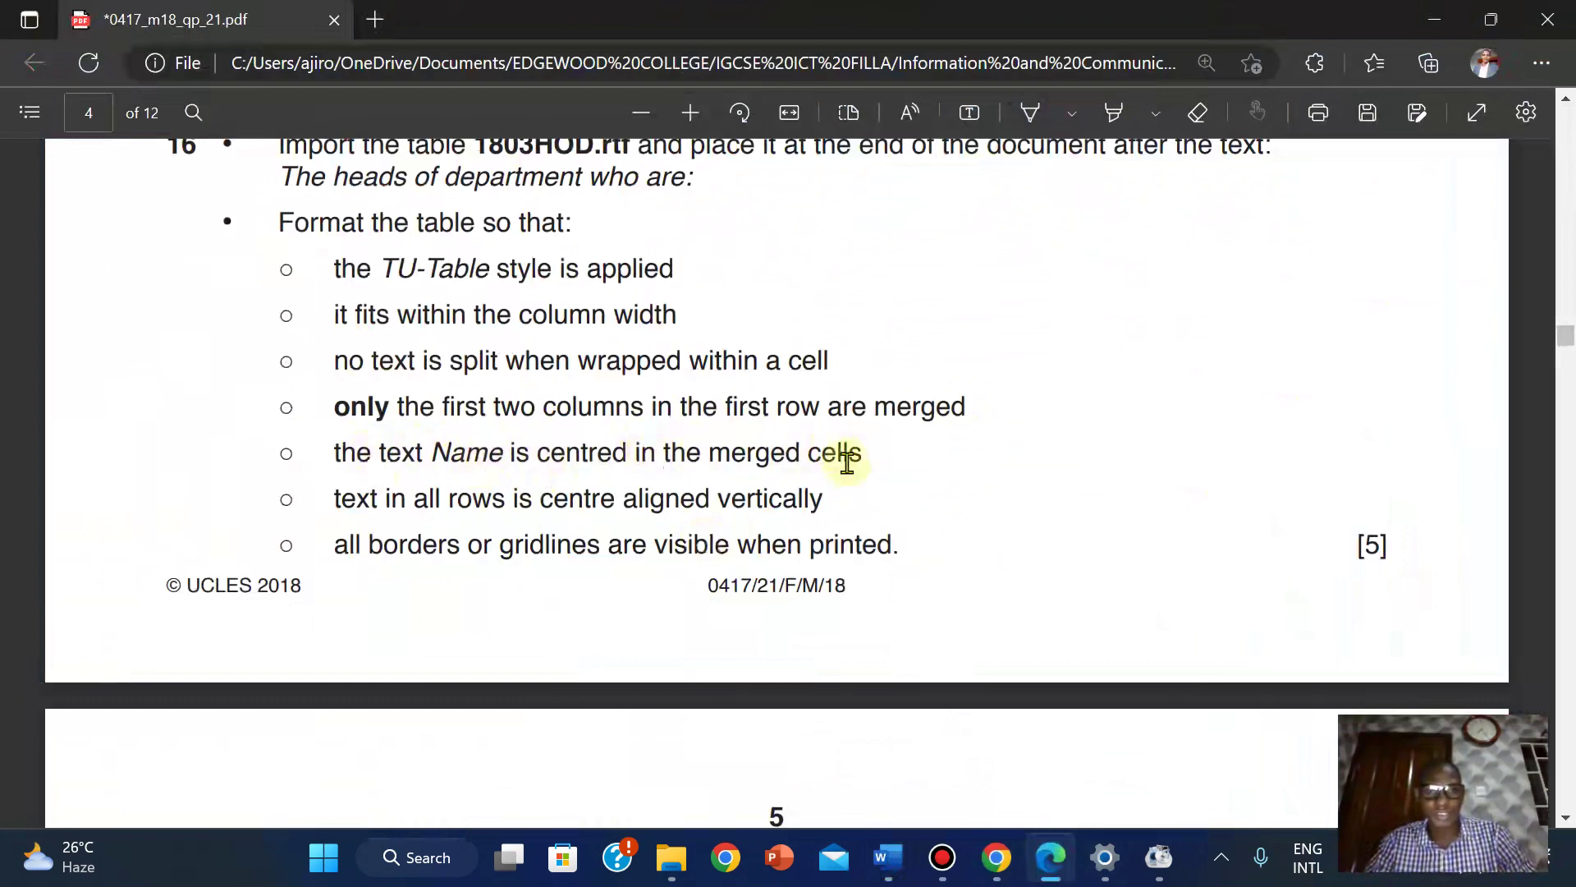
pyautogui.moveTo(886, 856)
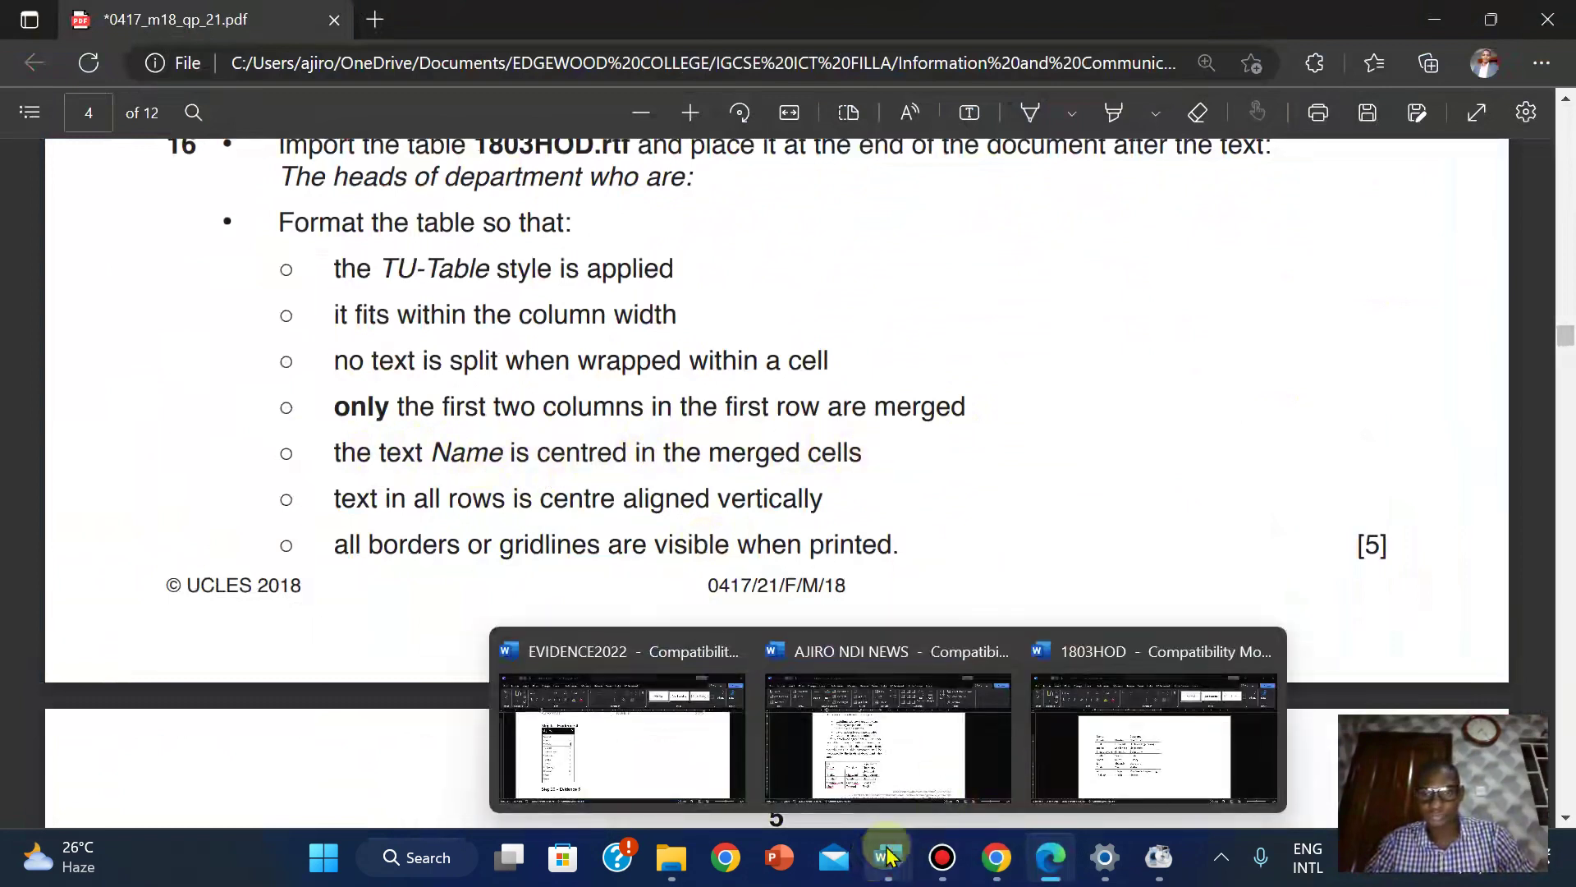
pyautogui.click(927, 751)
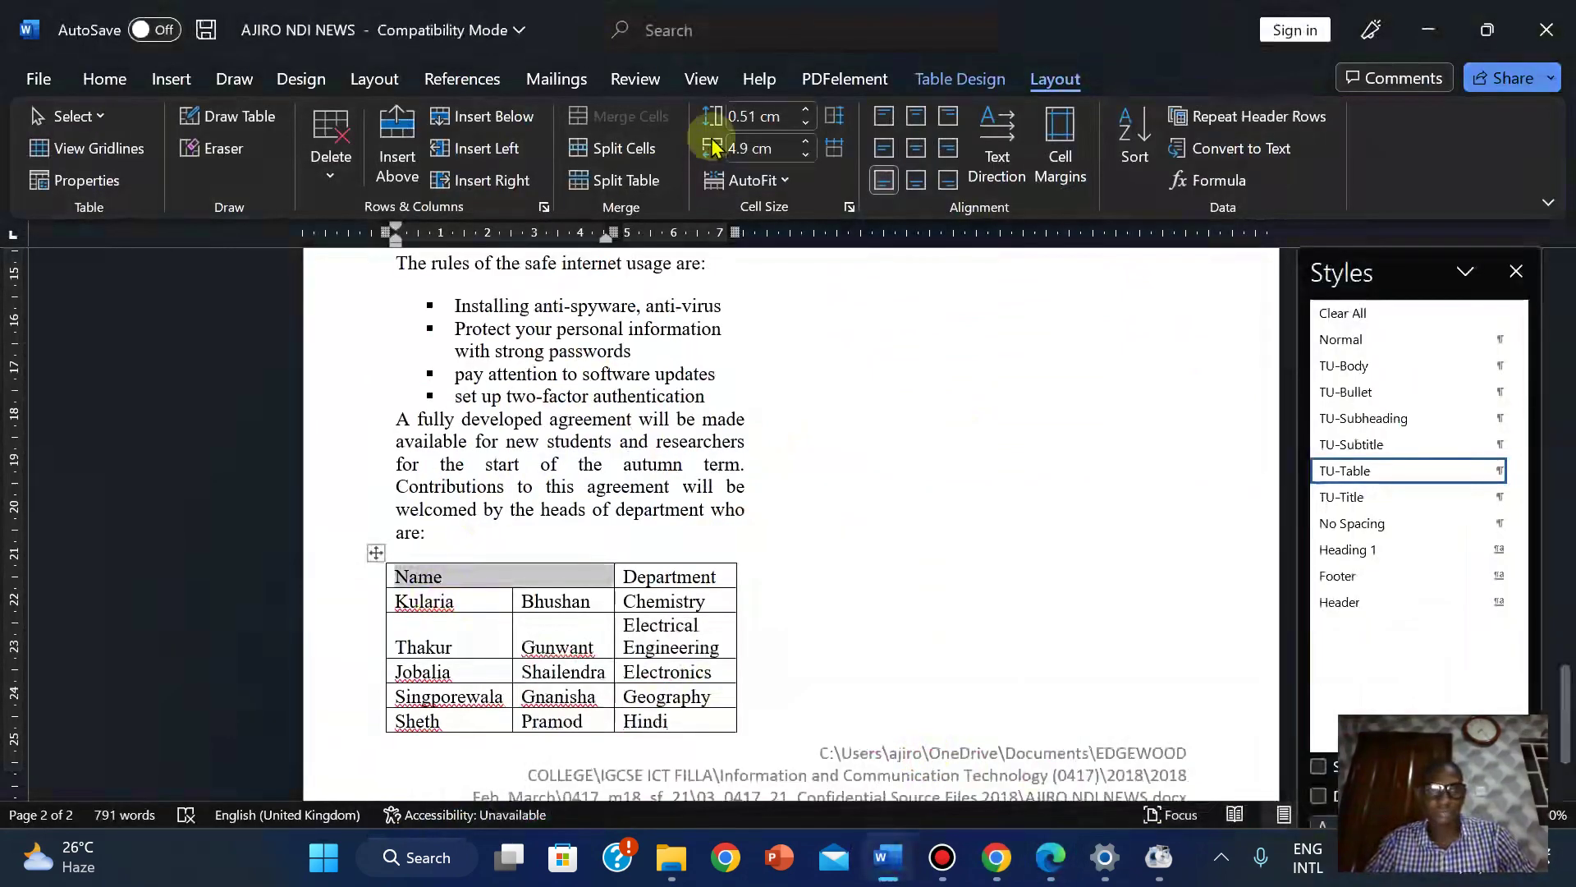
# Centre Name in the merged header cell, then check the exam PDF.
pyautogui.click(104, 79)
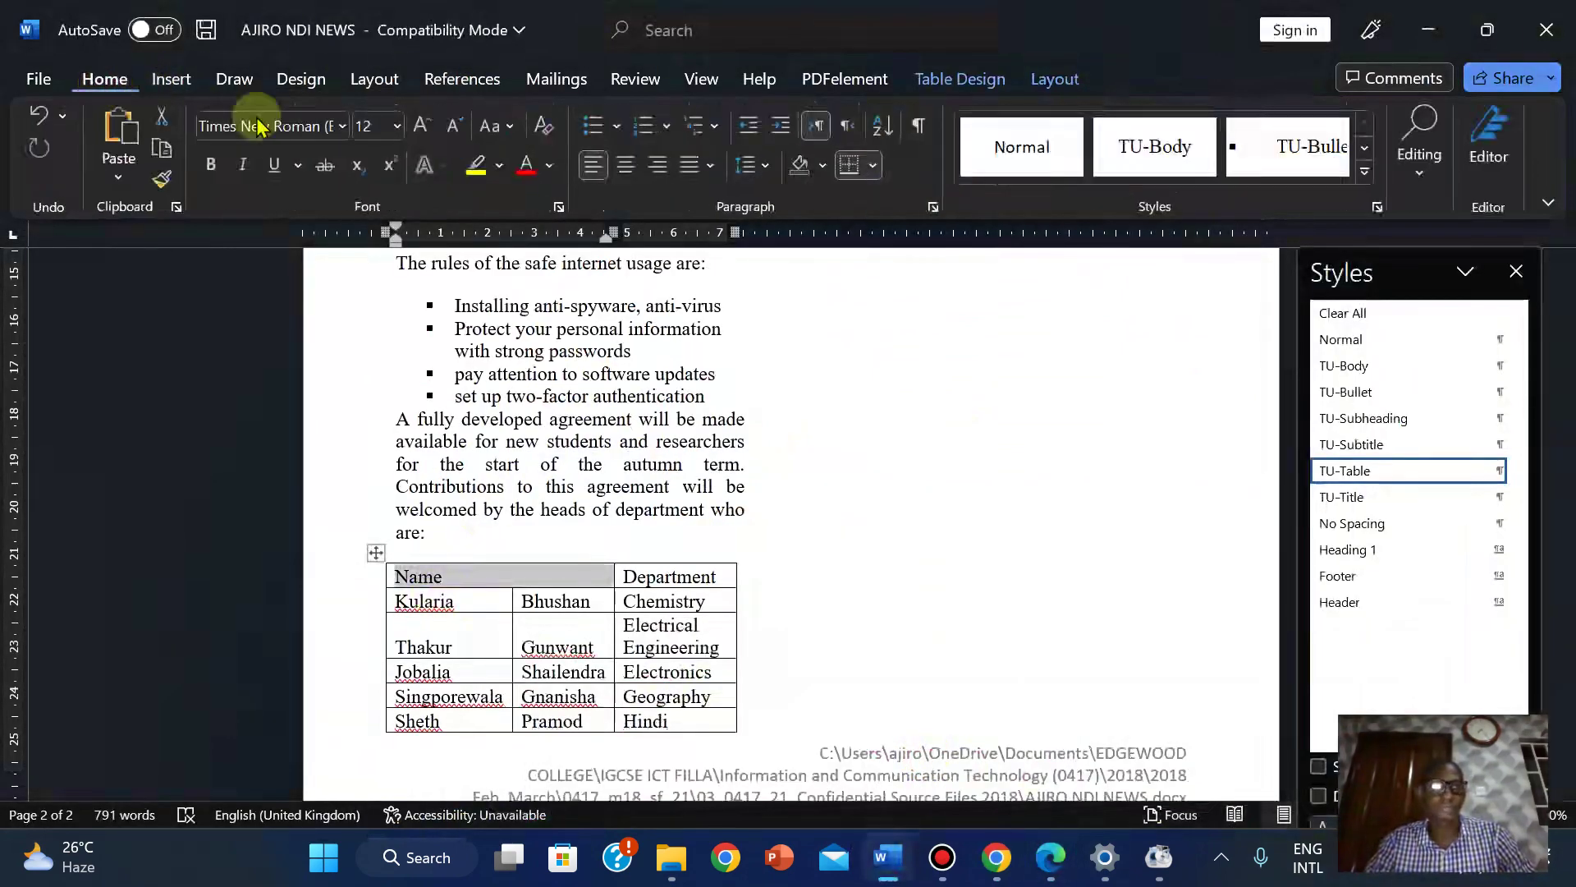
pyautogui.click(630, 171)
pyautogui.click(1050, 857)
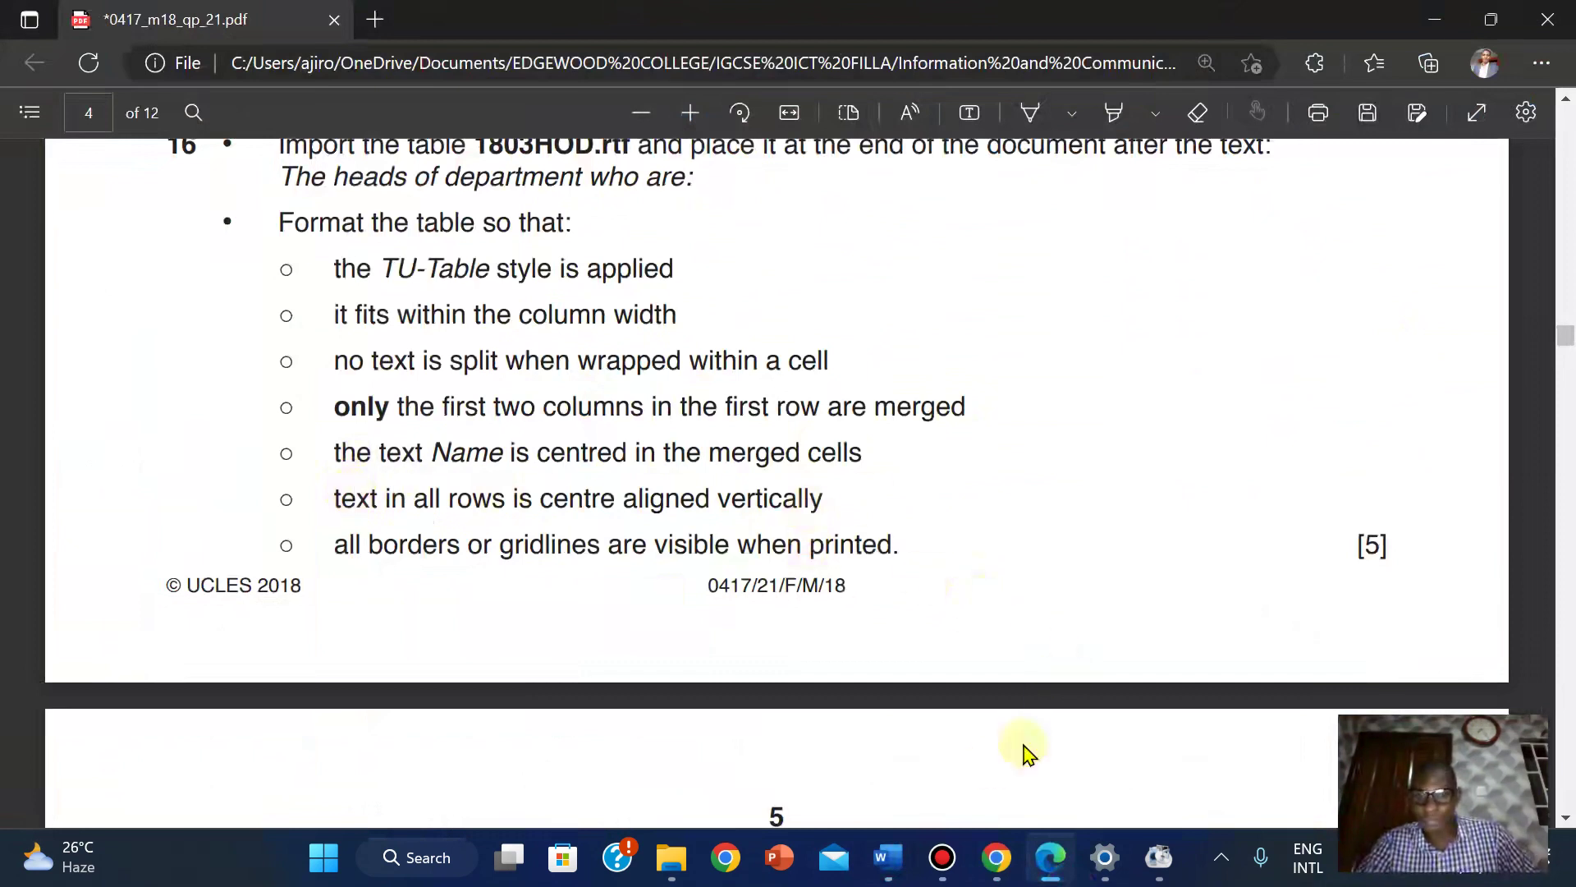
pyautogui.moveTo(887, 857)
pyautogui.click(962, 780)
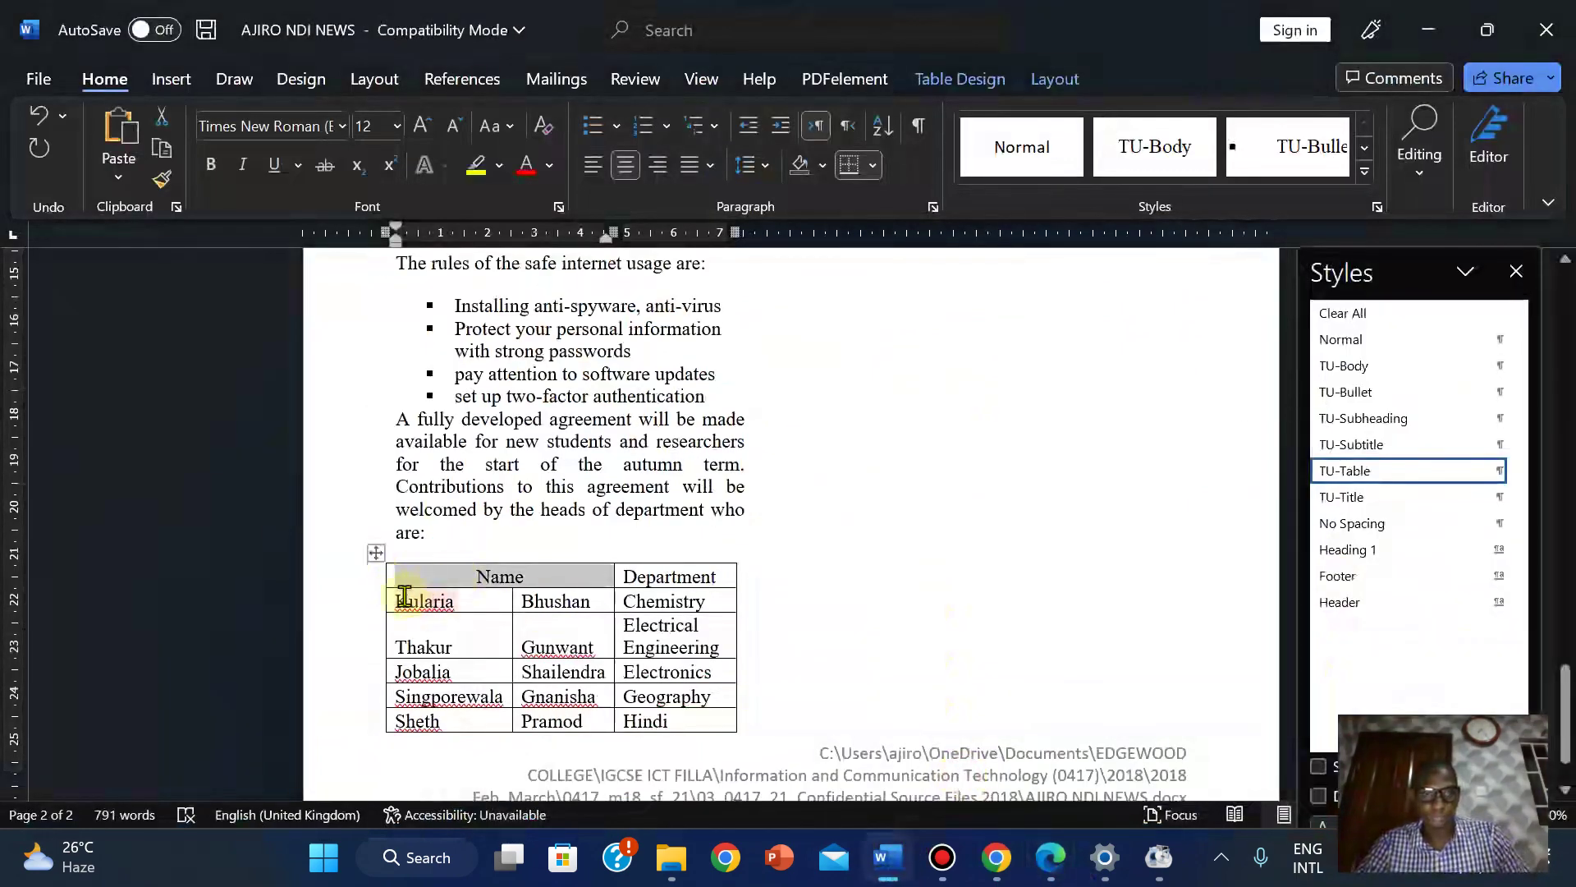
# Minimise the exam PDF and select the whole heads-of-department table.
pyautogui.click(1051, 853)
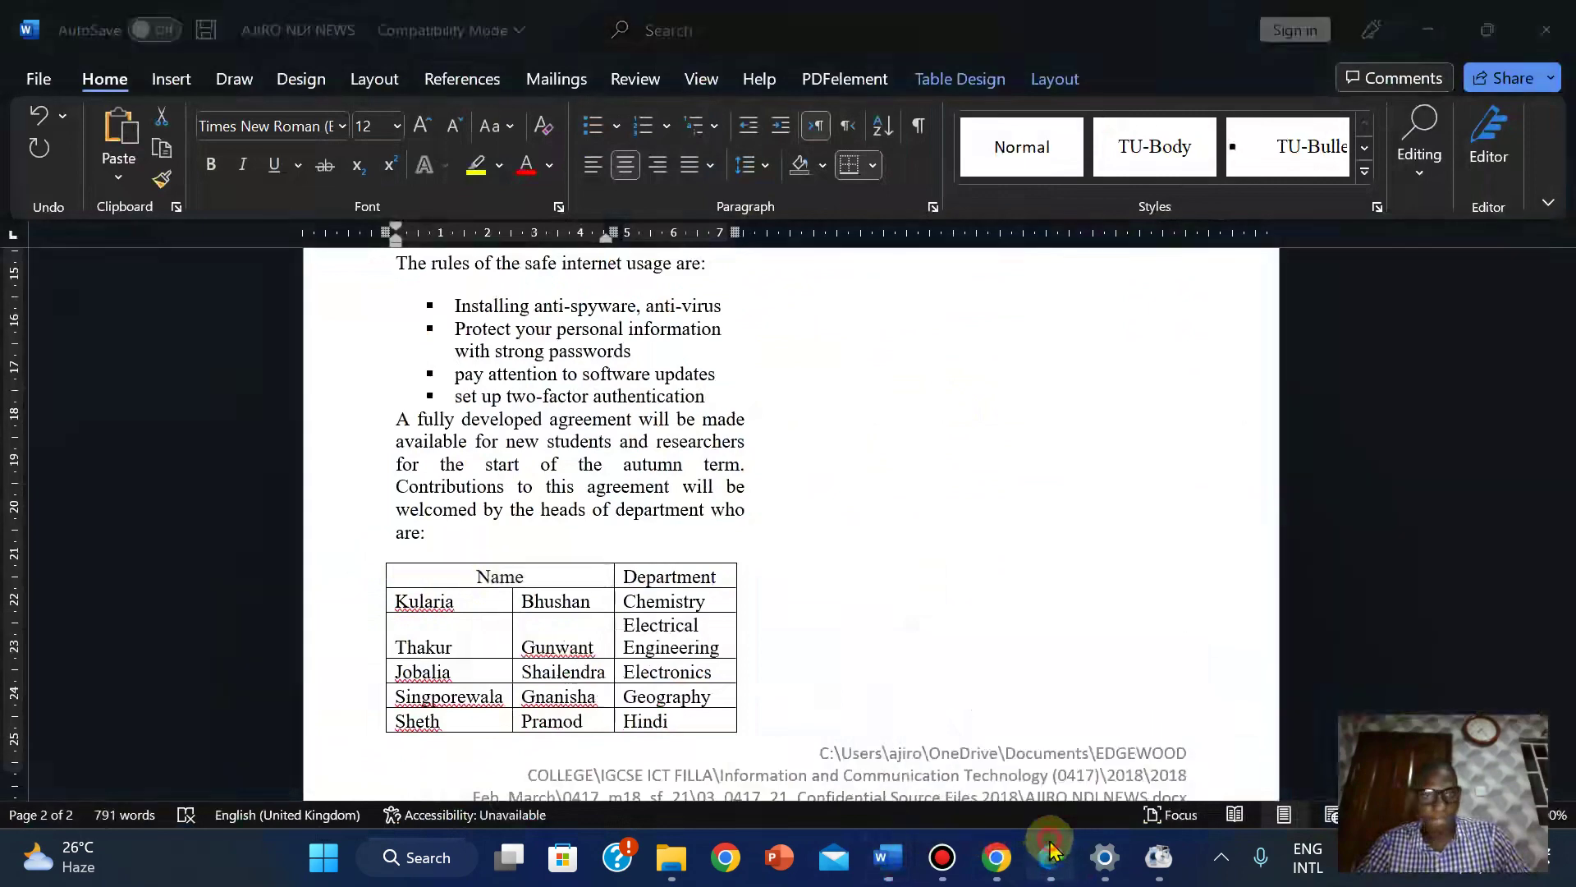
pyautogui.click(1053, 854)
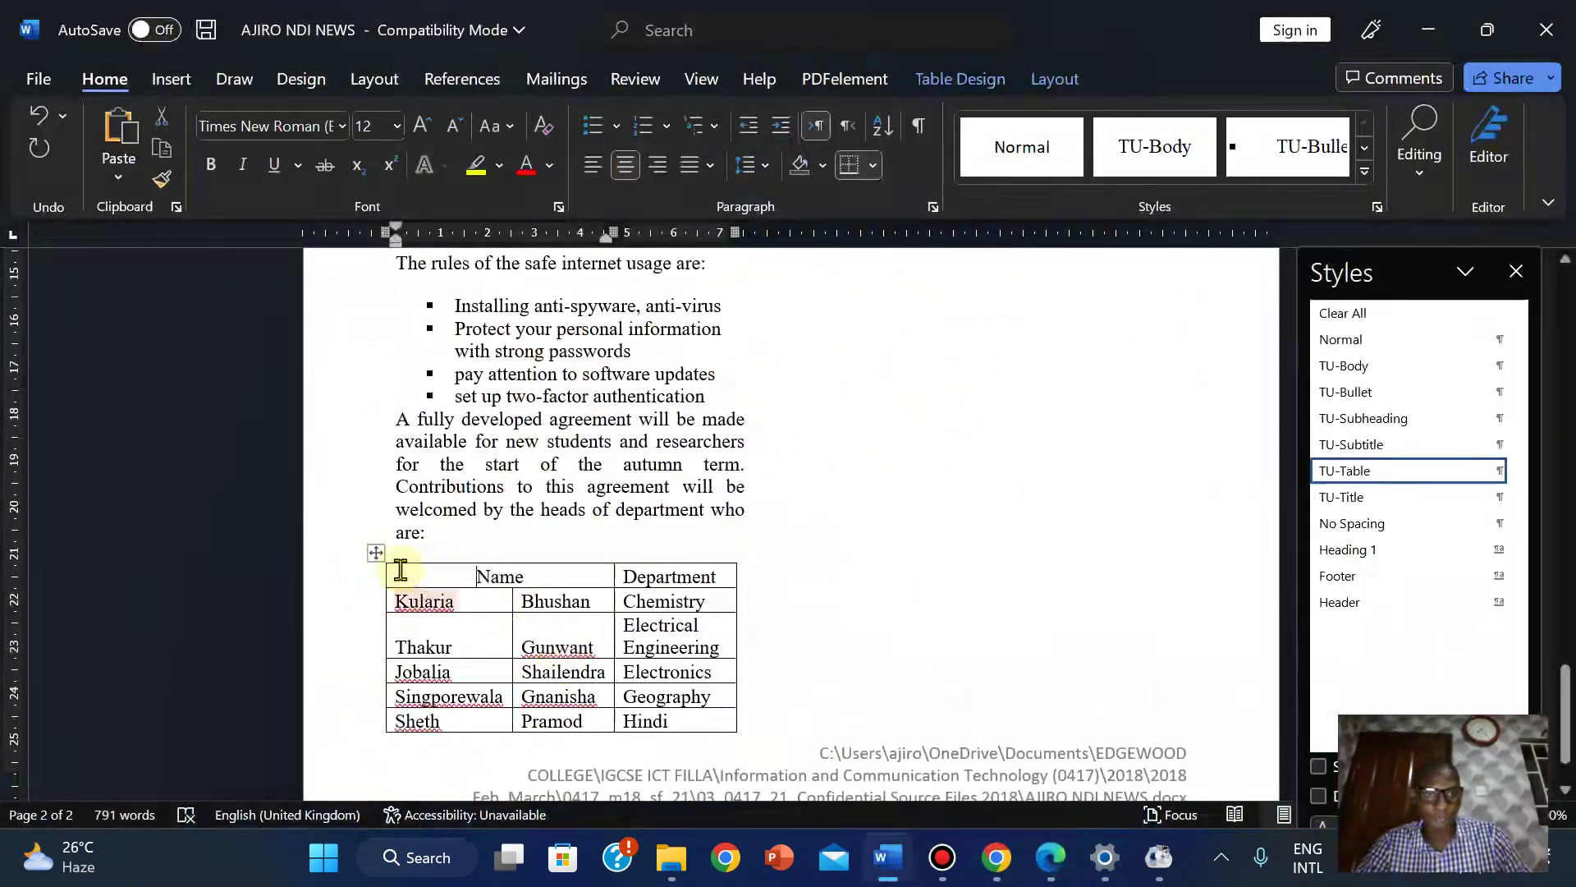
pyautogui.moveTo(397, 566); pyautogui.dragTo(868, 761)
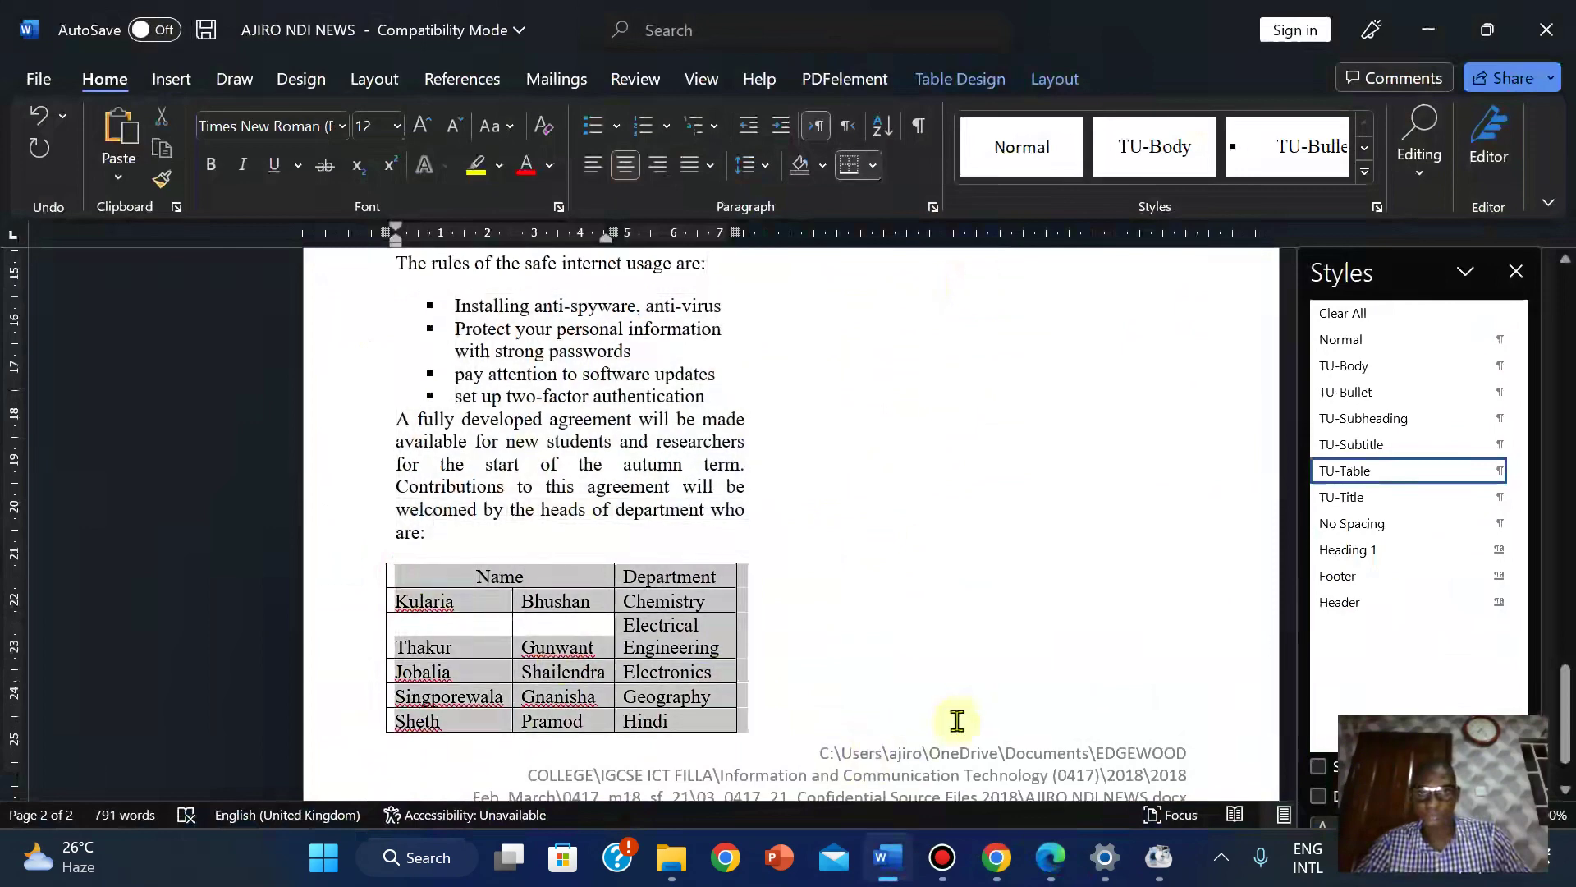
# Review the page 2 table's Table Design and Layout options, then return to question 16.
pyautogui.moveTo(956, 720); pyautogui.dragTo(1143, 739)
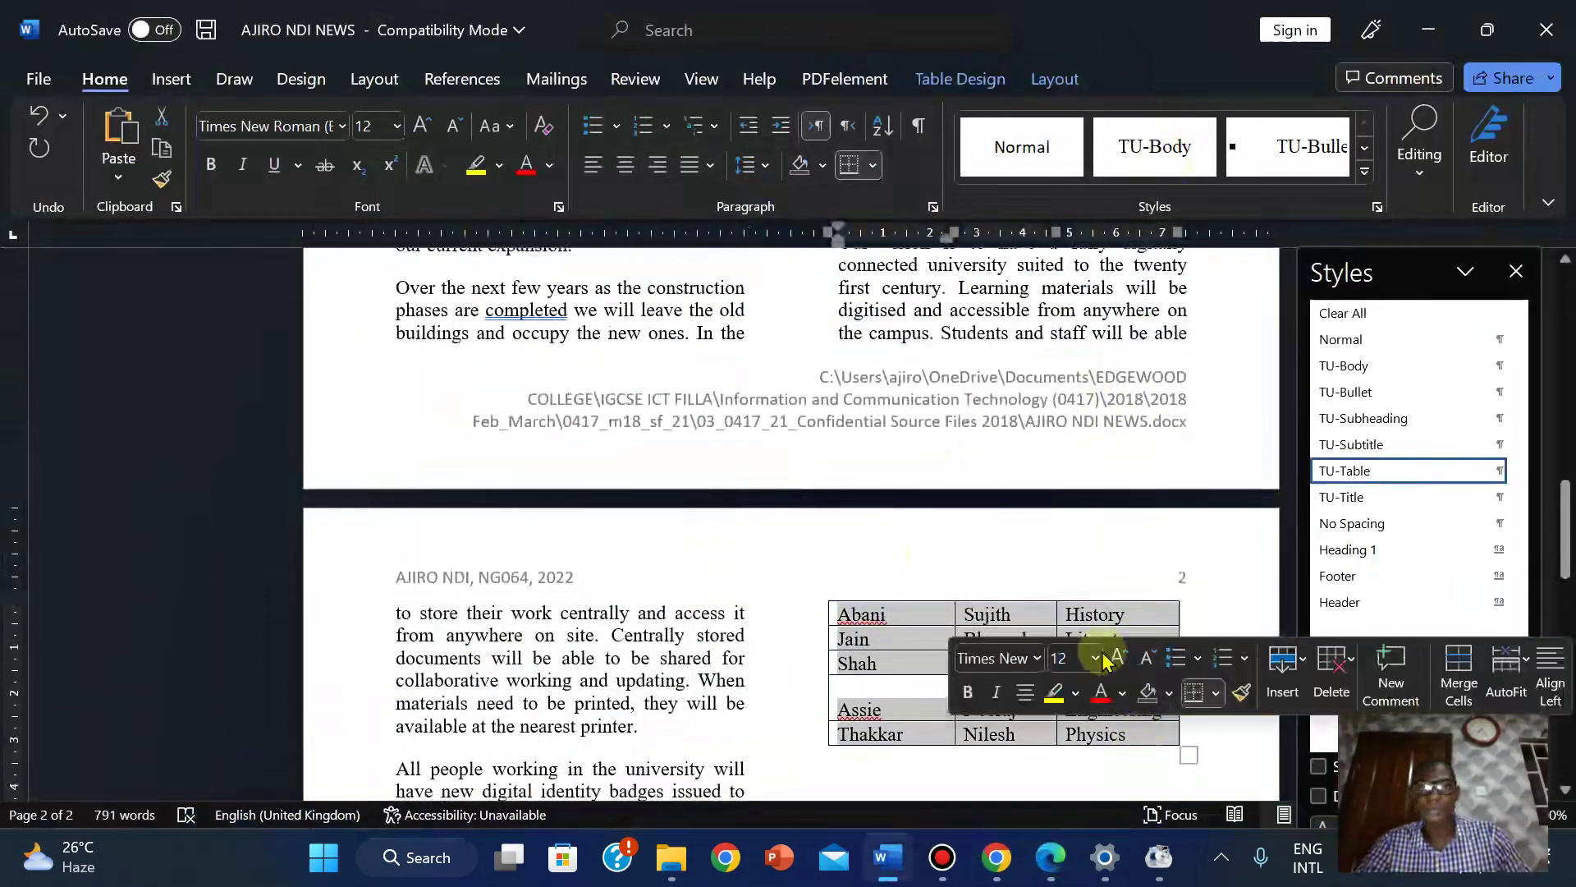
pyautogui.click(933, 72)
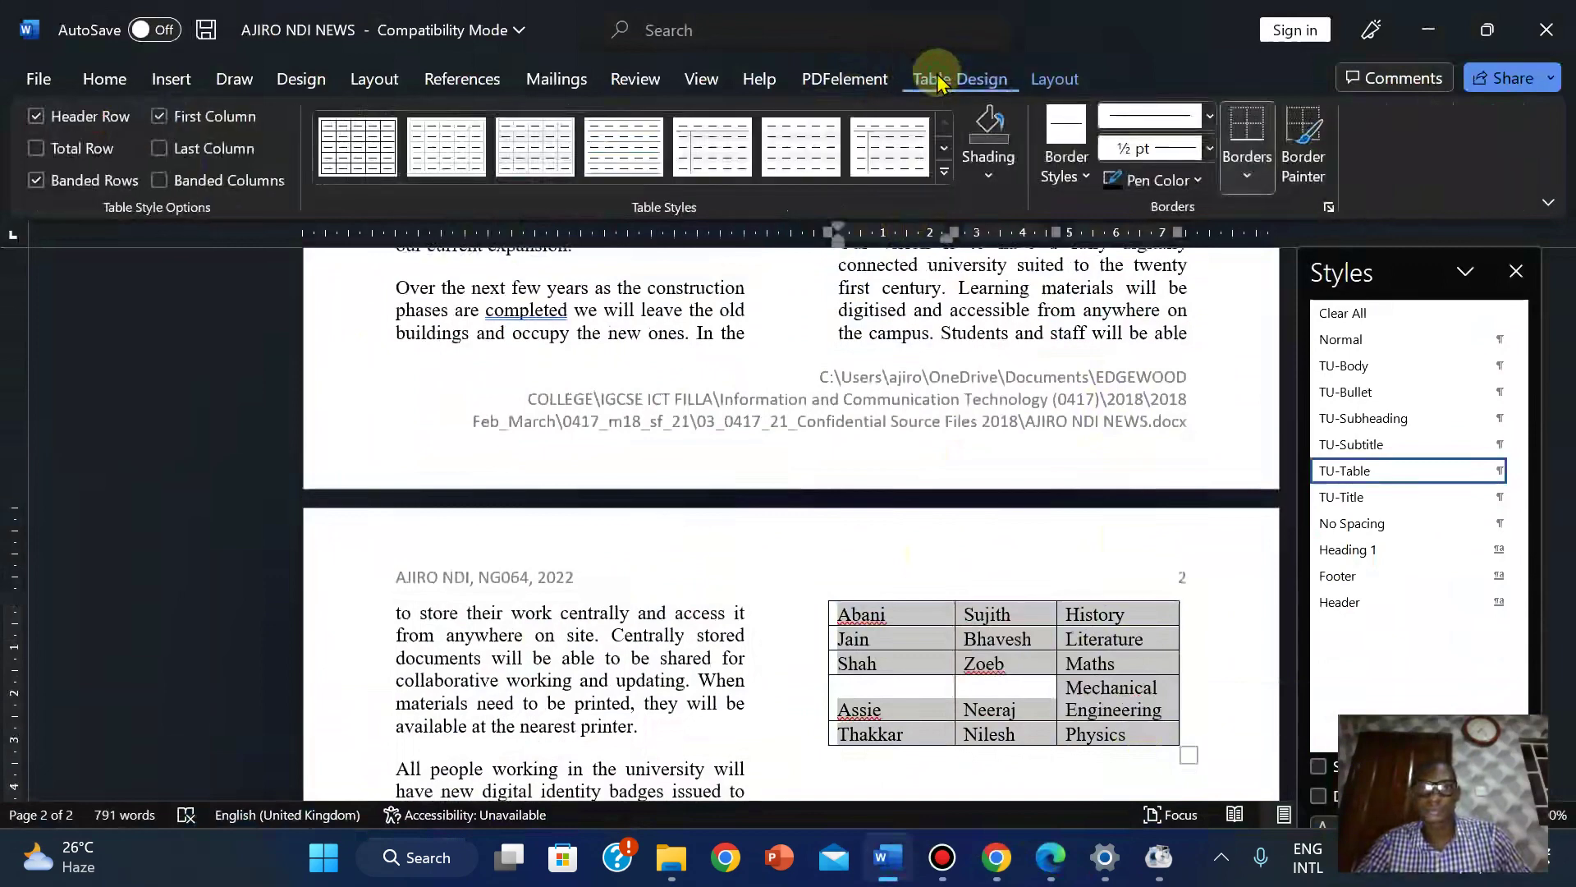
pyautogui.click(1038, 79)
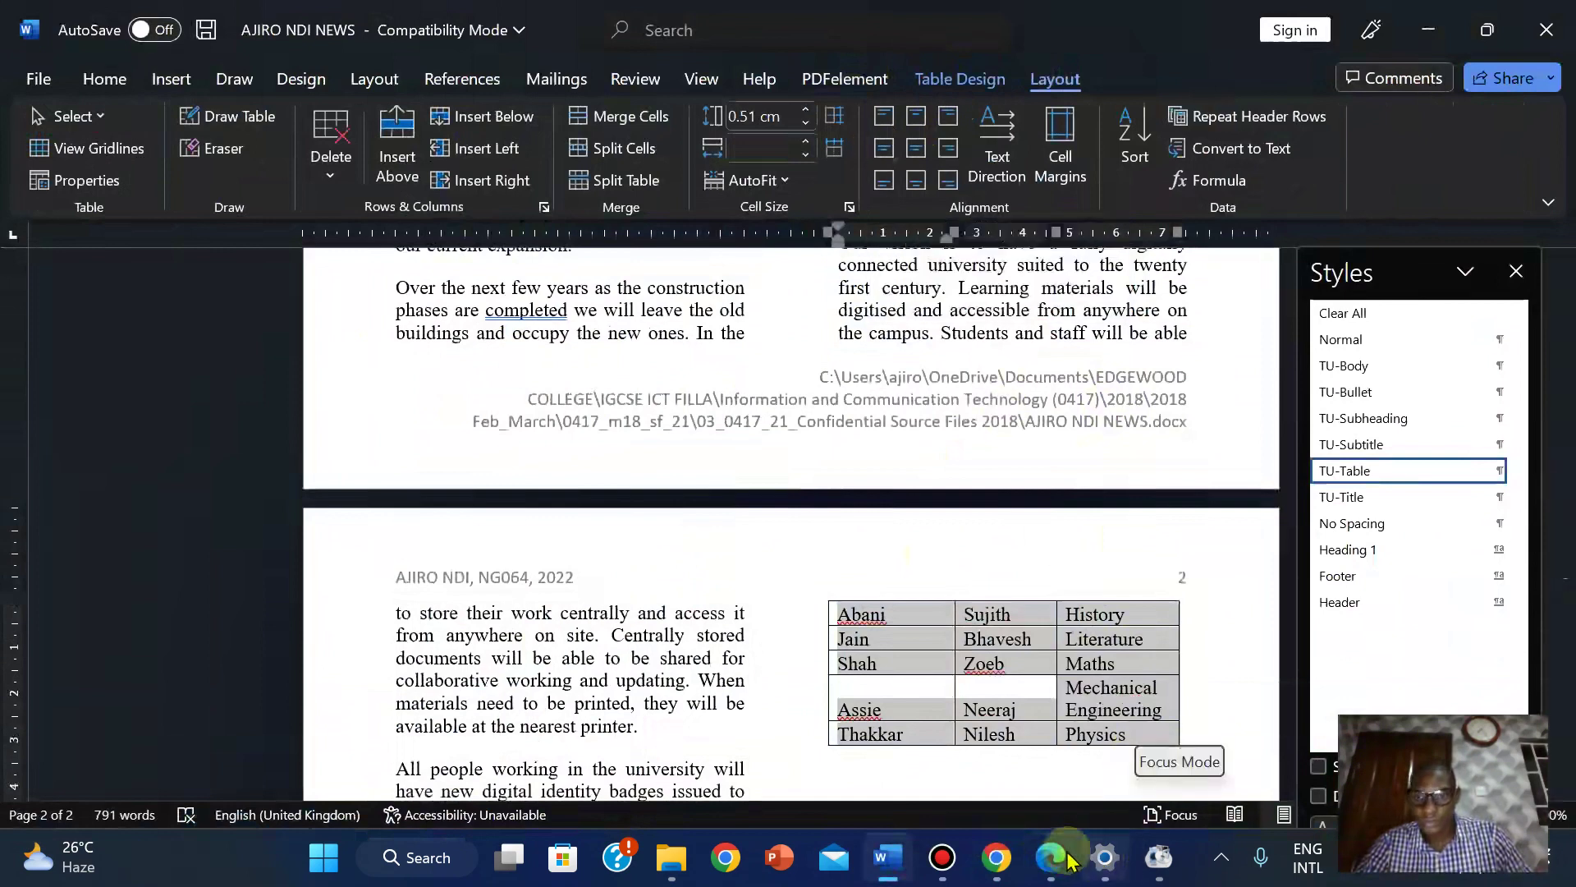
pyautogui.moveTo(1050, 857)
pyautogui.click(1056, 739)
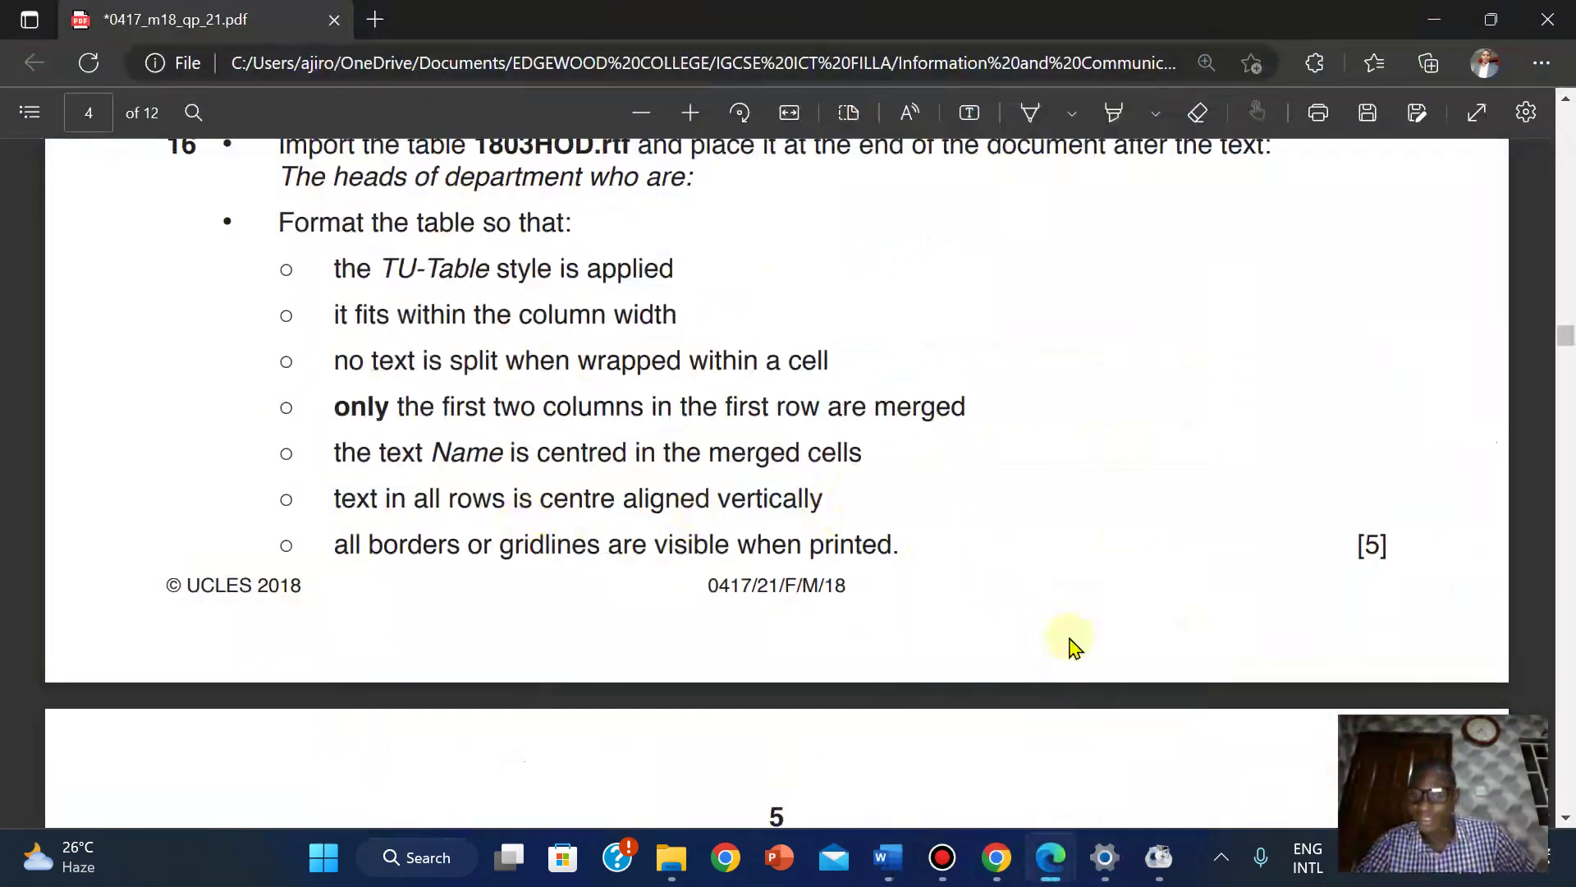
pyautogui.moveTo(1048, 874)
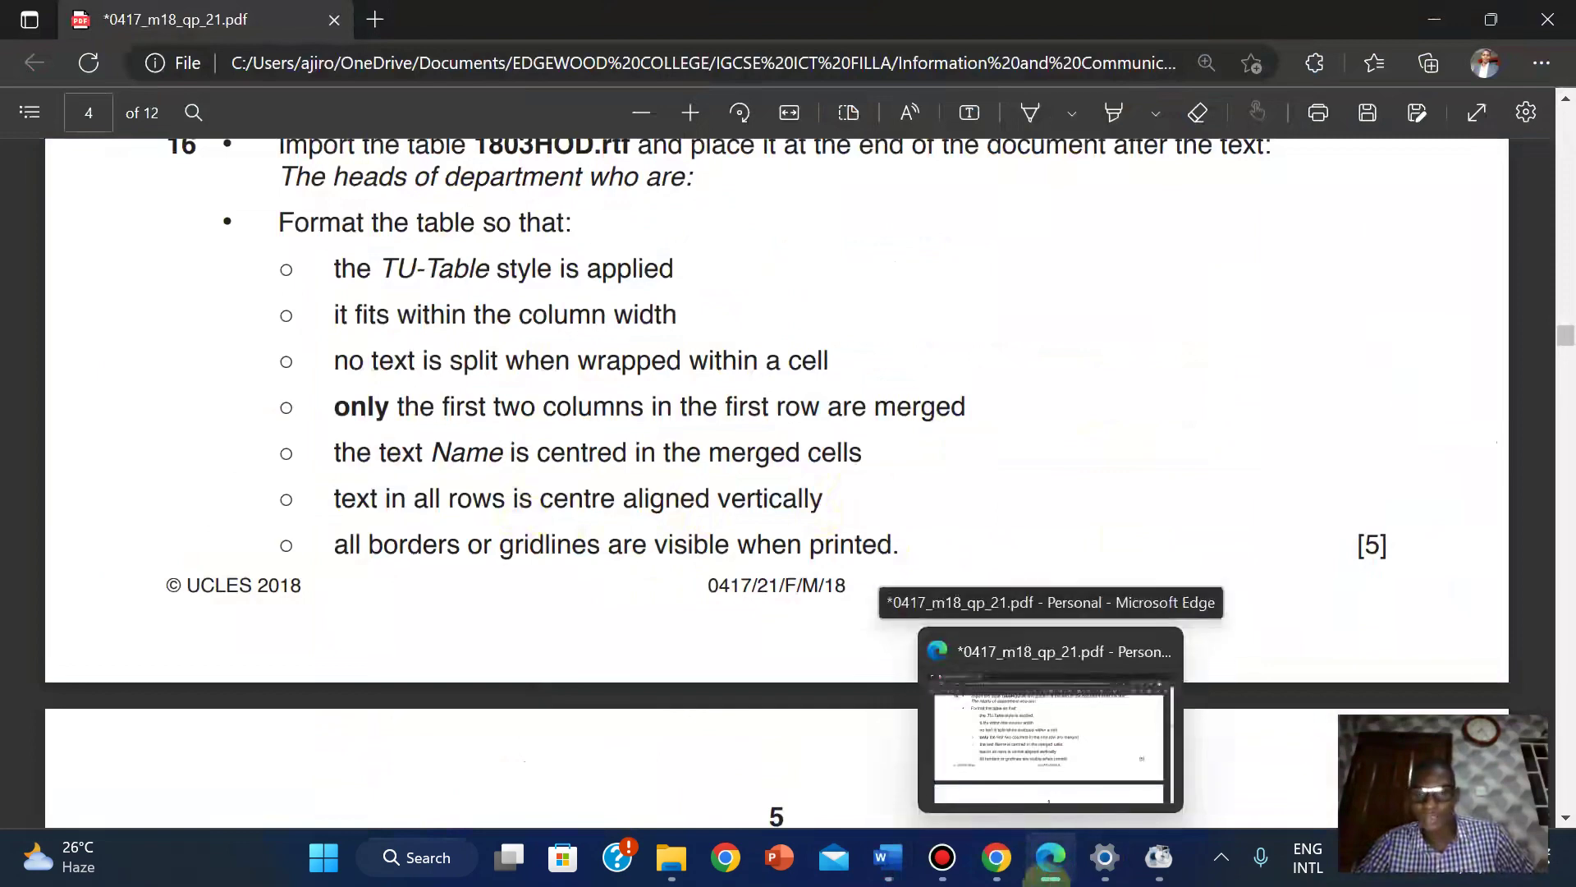
pyautogui.moveTo(870, 874)
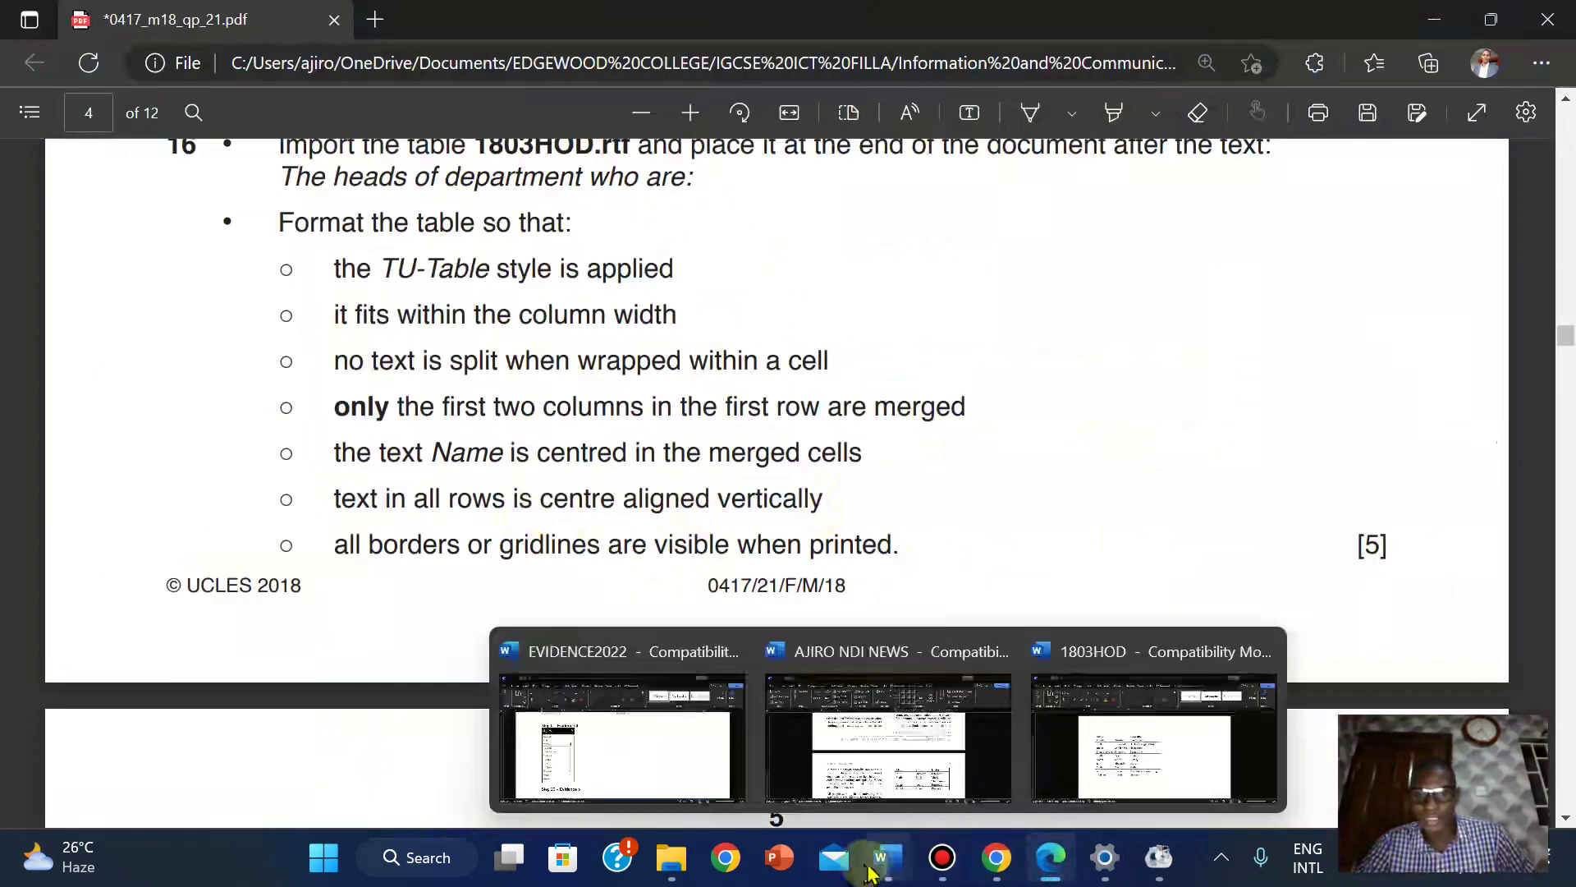
pyautogui.click(921, 727)
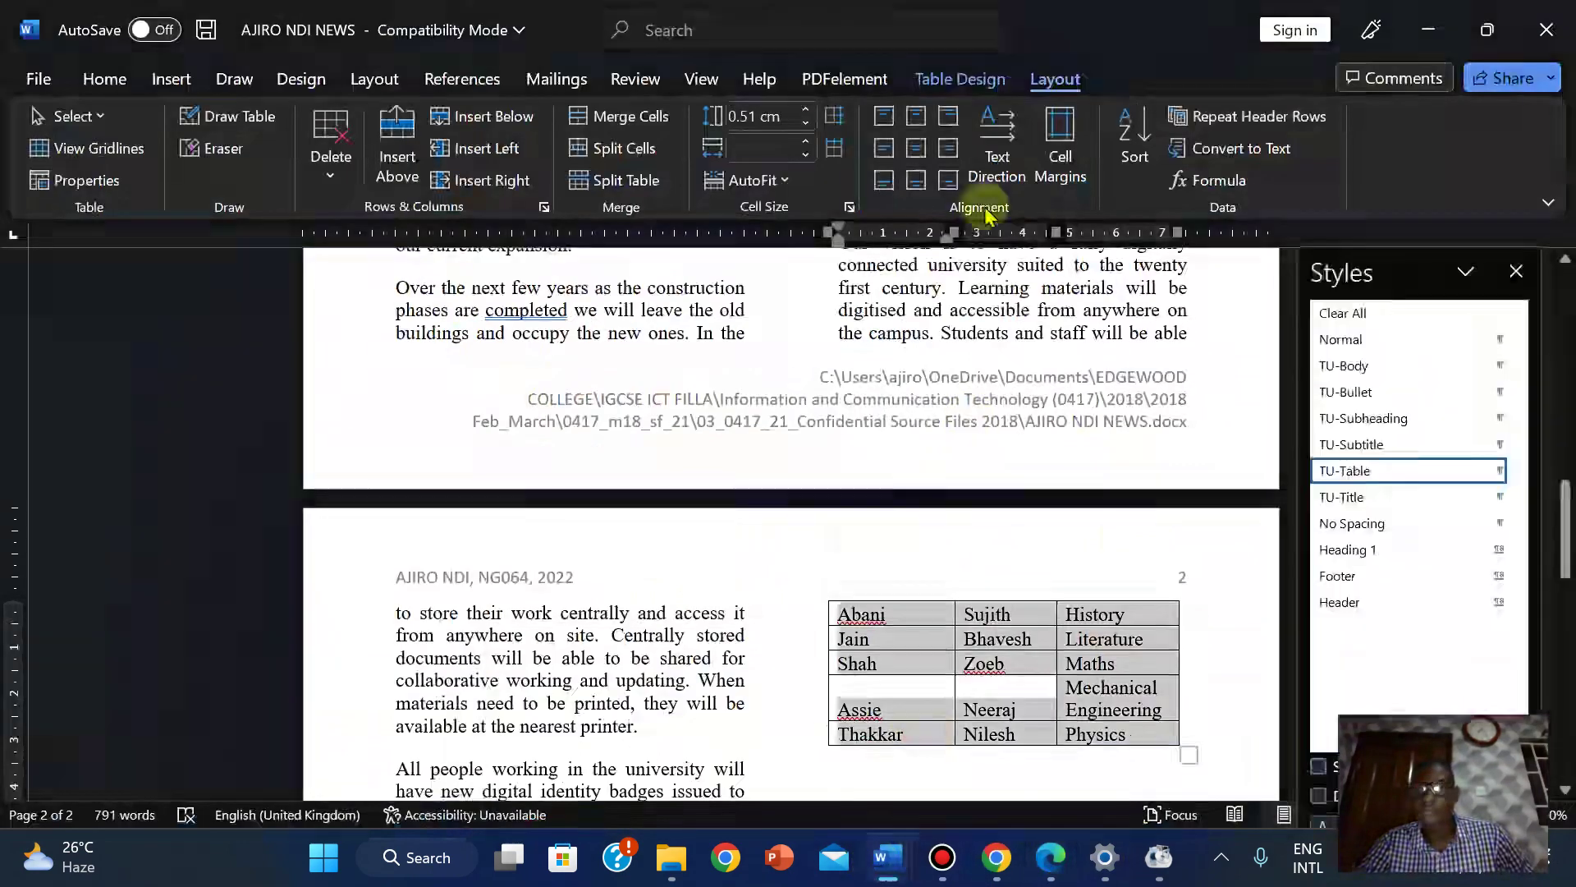
# Apply Align Center to every cell of the heads-of-department table, then return to the PDF.
pyautogui.click(918, 146)
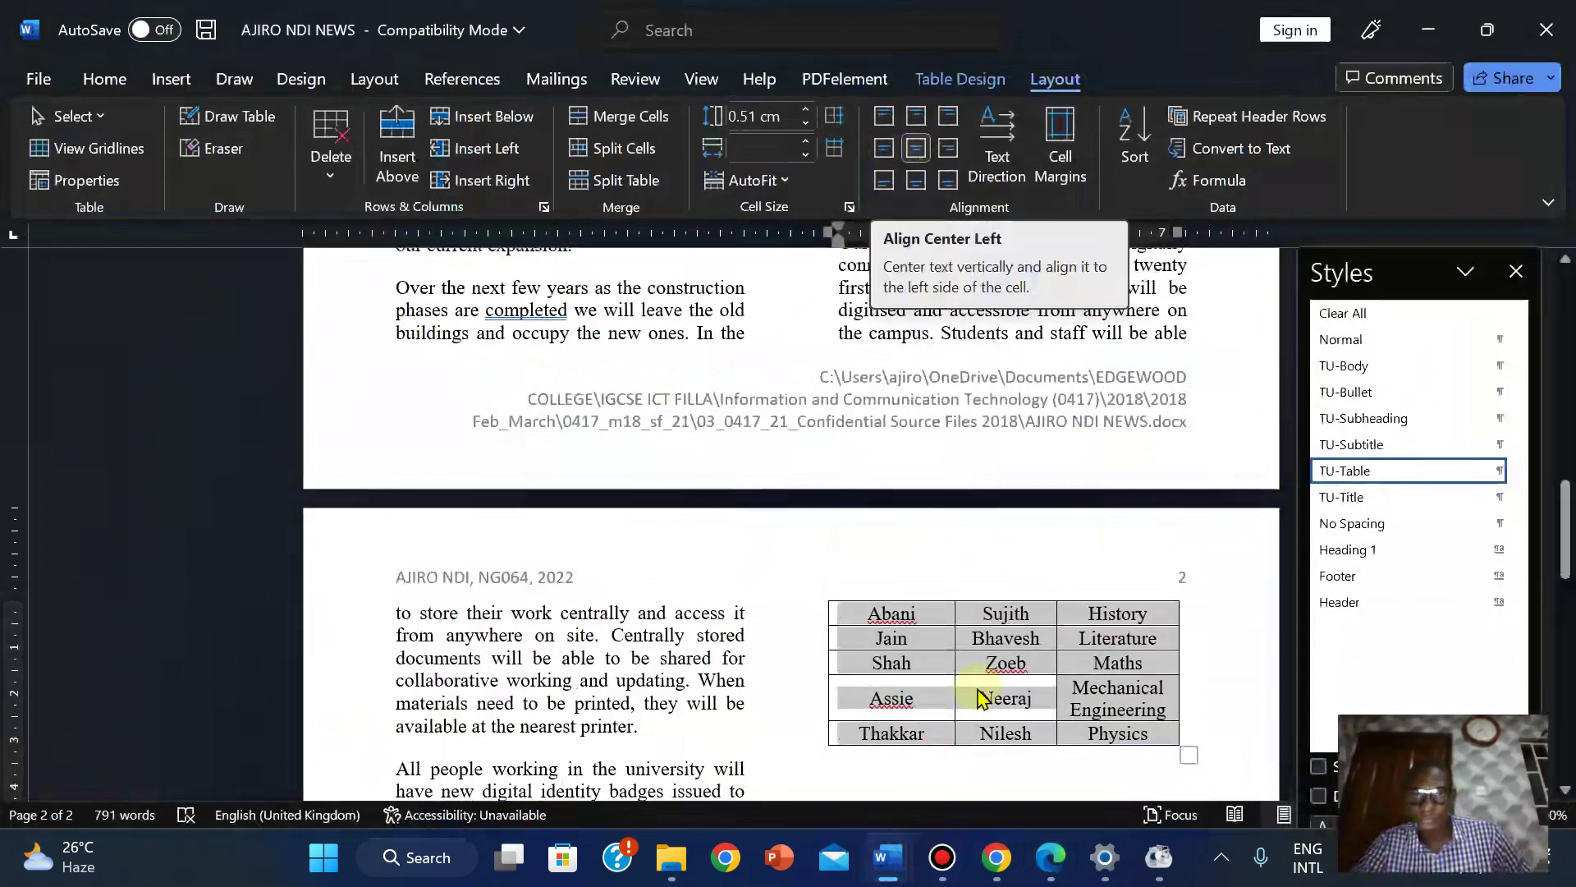
pyautogui.moveTo(998, 881)
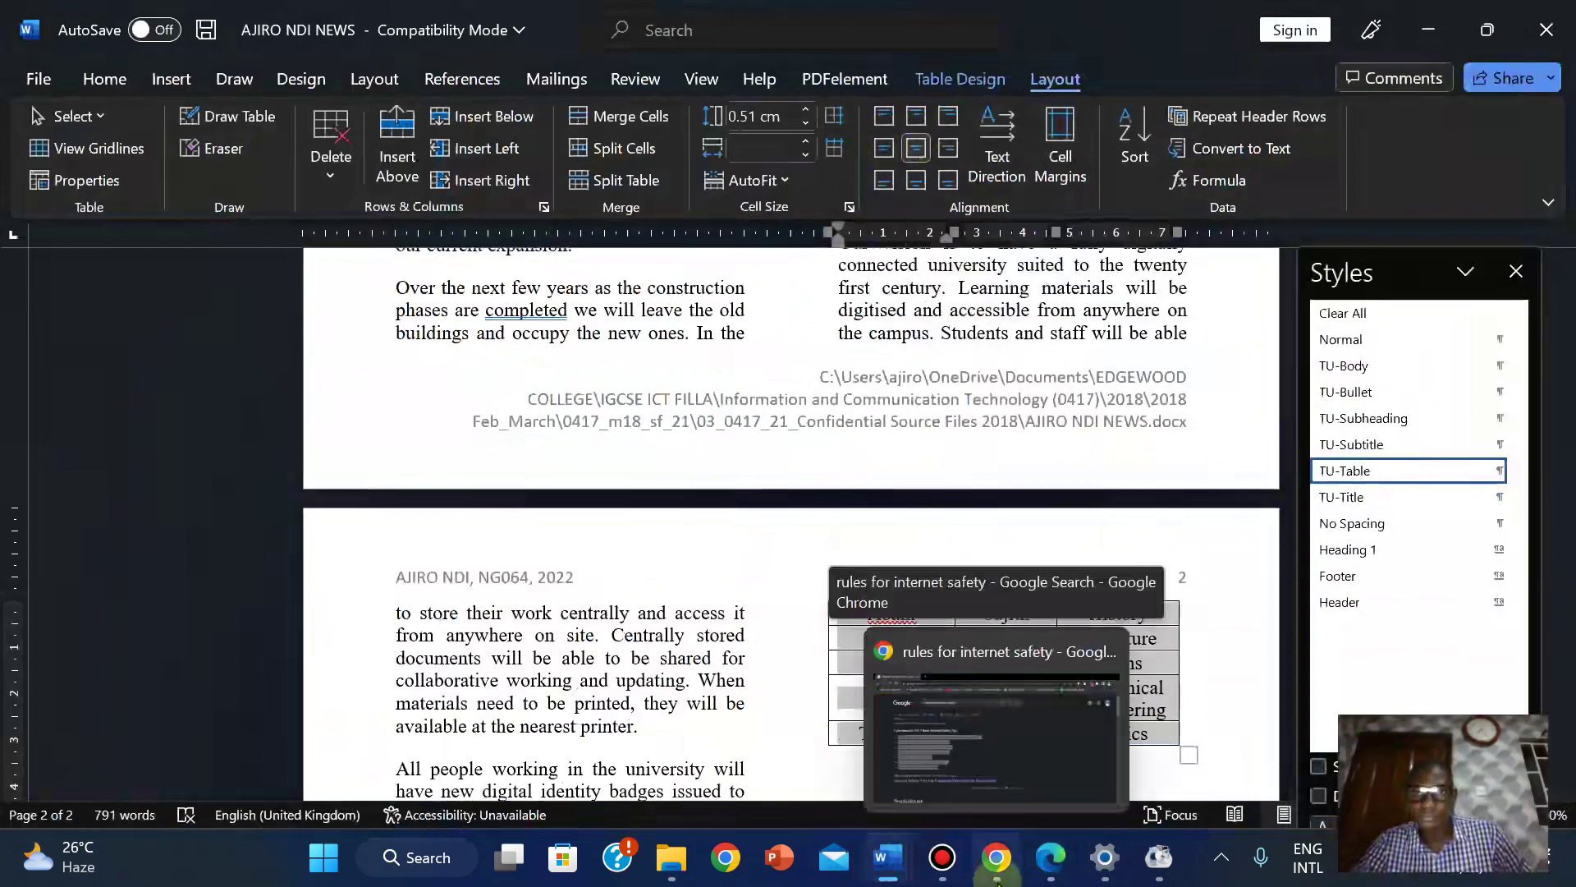
pyautogui.click(1059, 862)
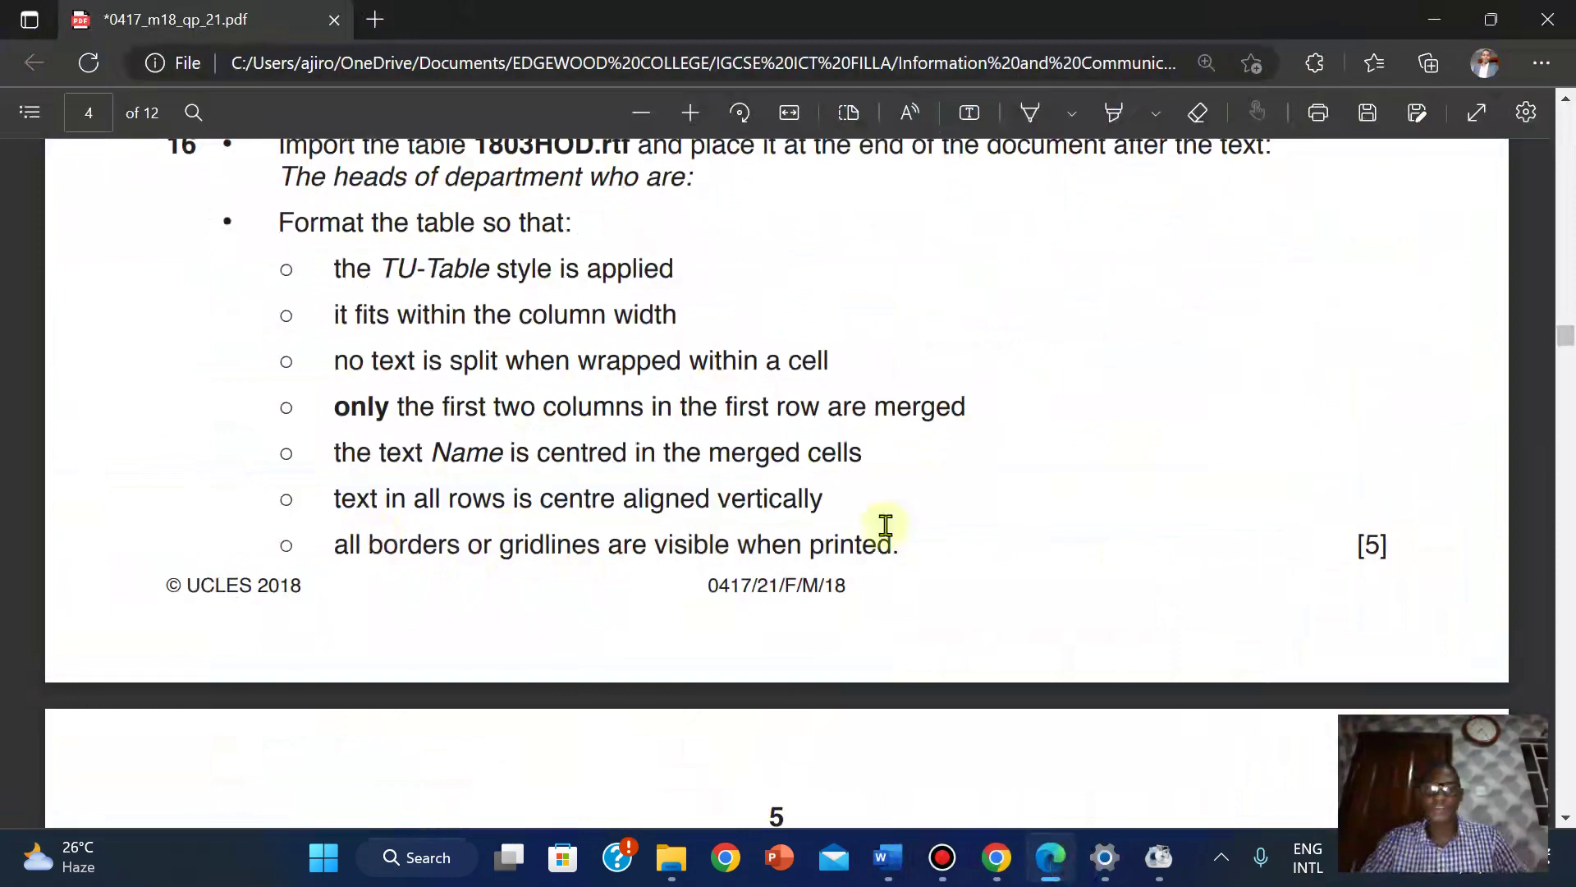
# Scroll through the question paper and zoom out to see more of each page.
pyautogui.hotkey('ctrl', 'a')
pyautogui.scroll(15, 885, 526)
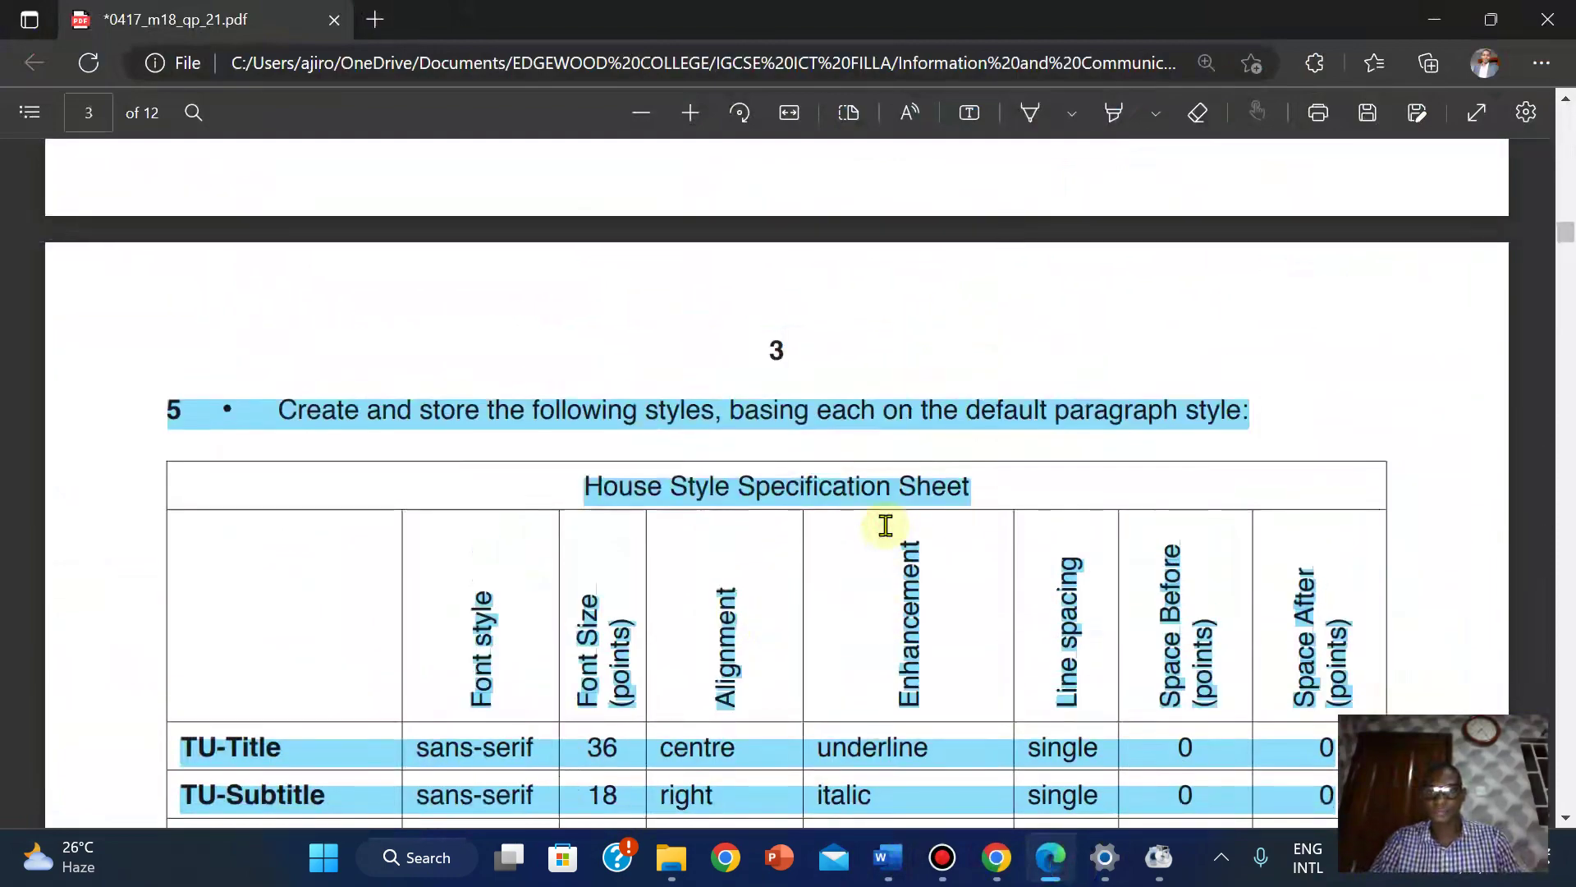
pyautogui.scroll(-10, 885, 525)
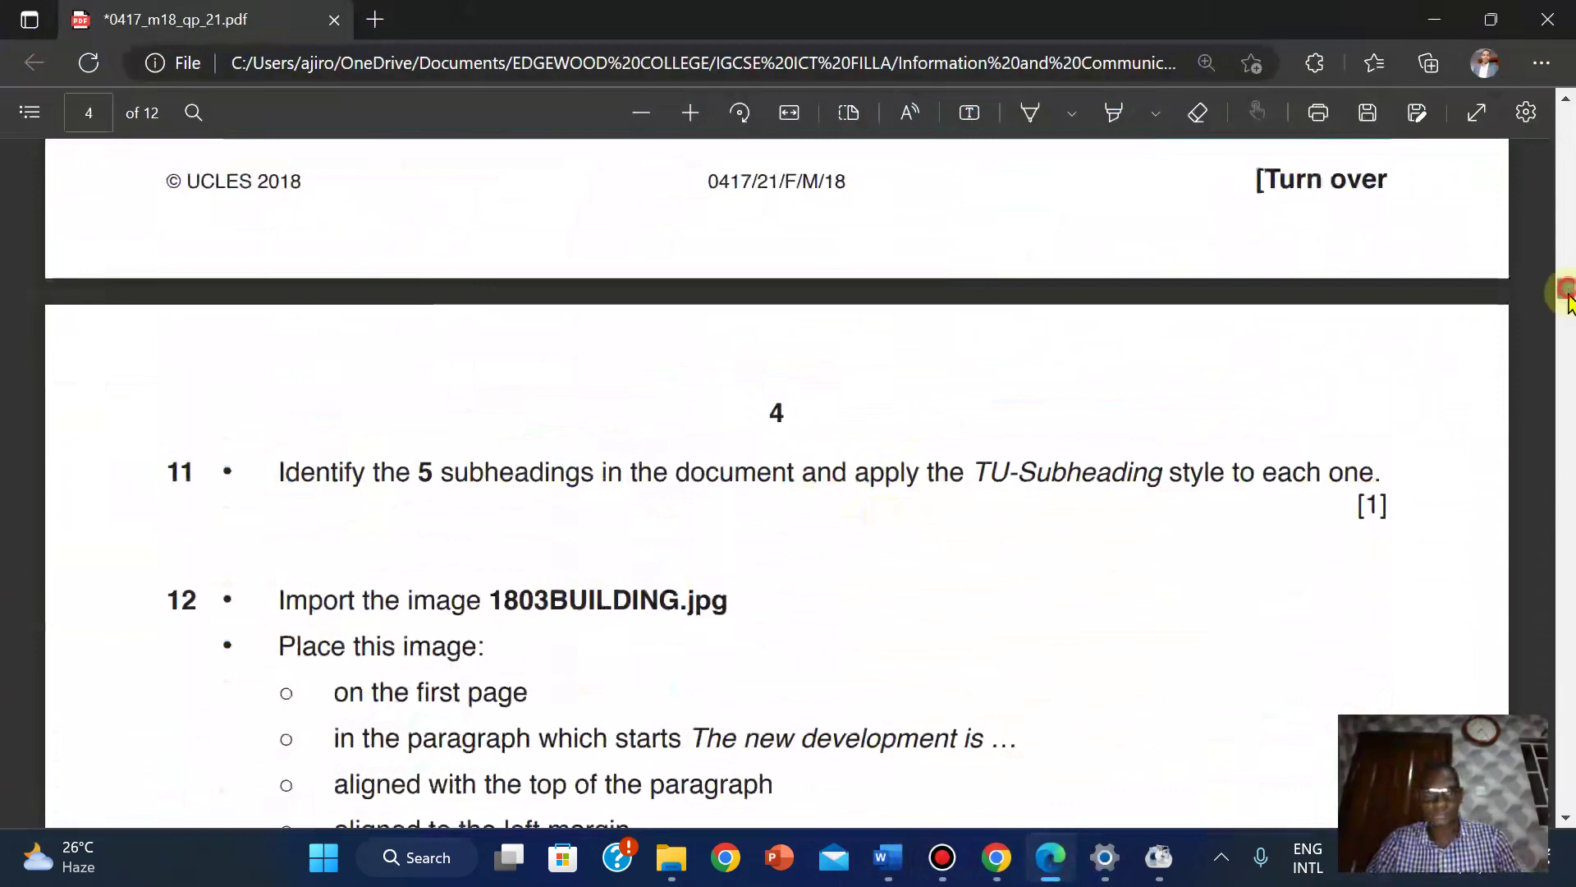
pyautogui.moveTo(1568, 291)
pyautogui.mouseDown()
pyautogui.moveTo(1567, 348)
pyautogui.moveTo(1563, 267)
pyautogui.moveTo(1559, 293)
pyautogui.mouseUp()
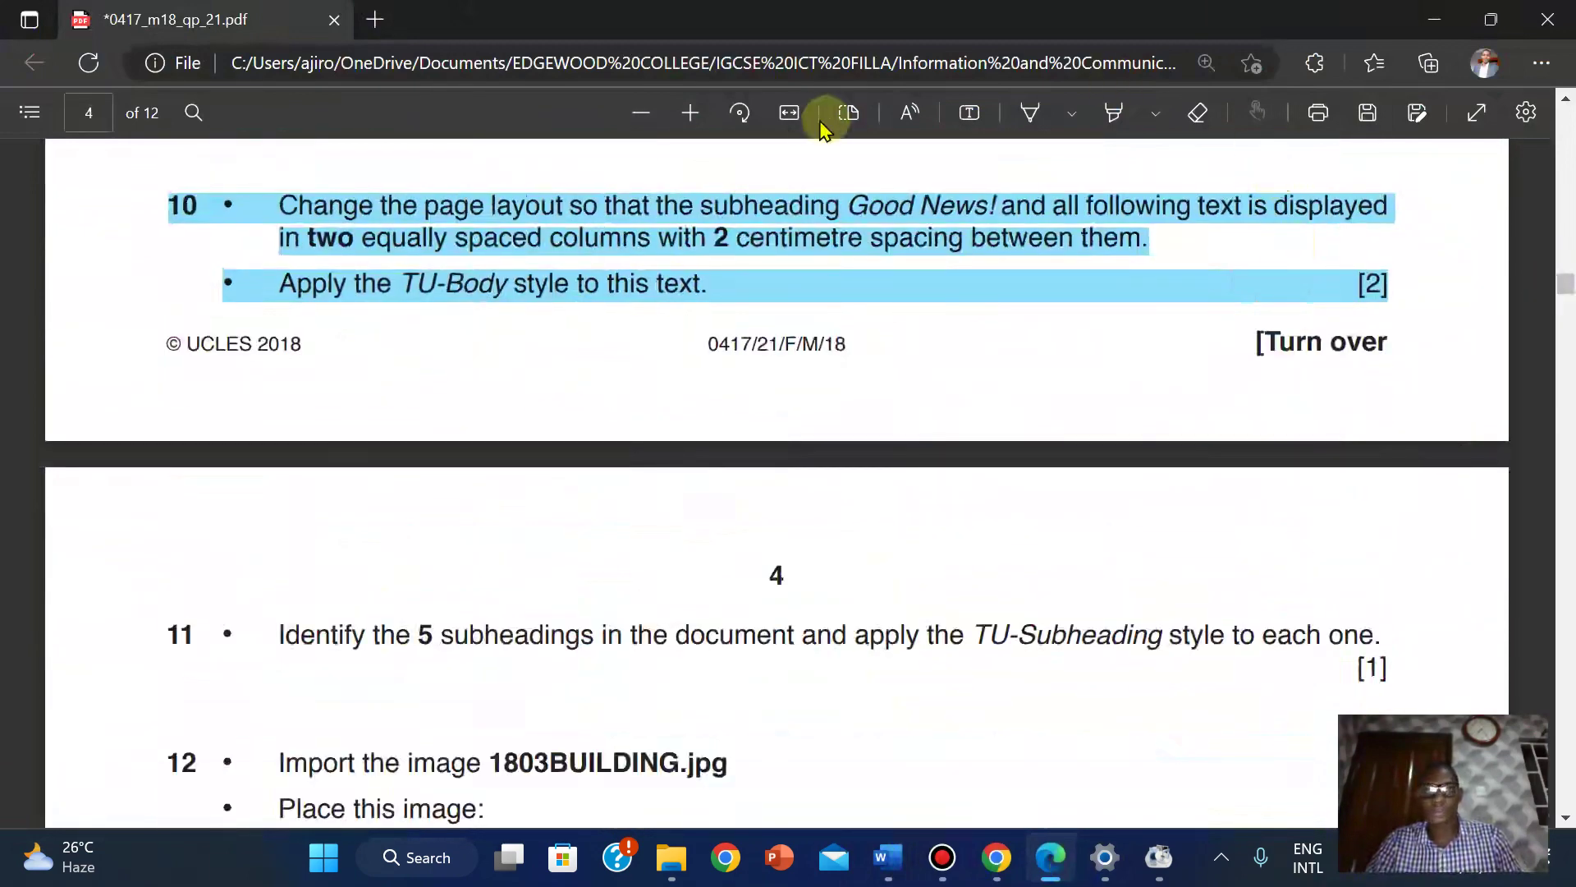
pyautogui.click(642, 113)
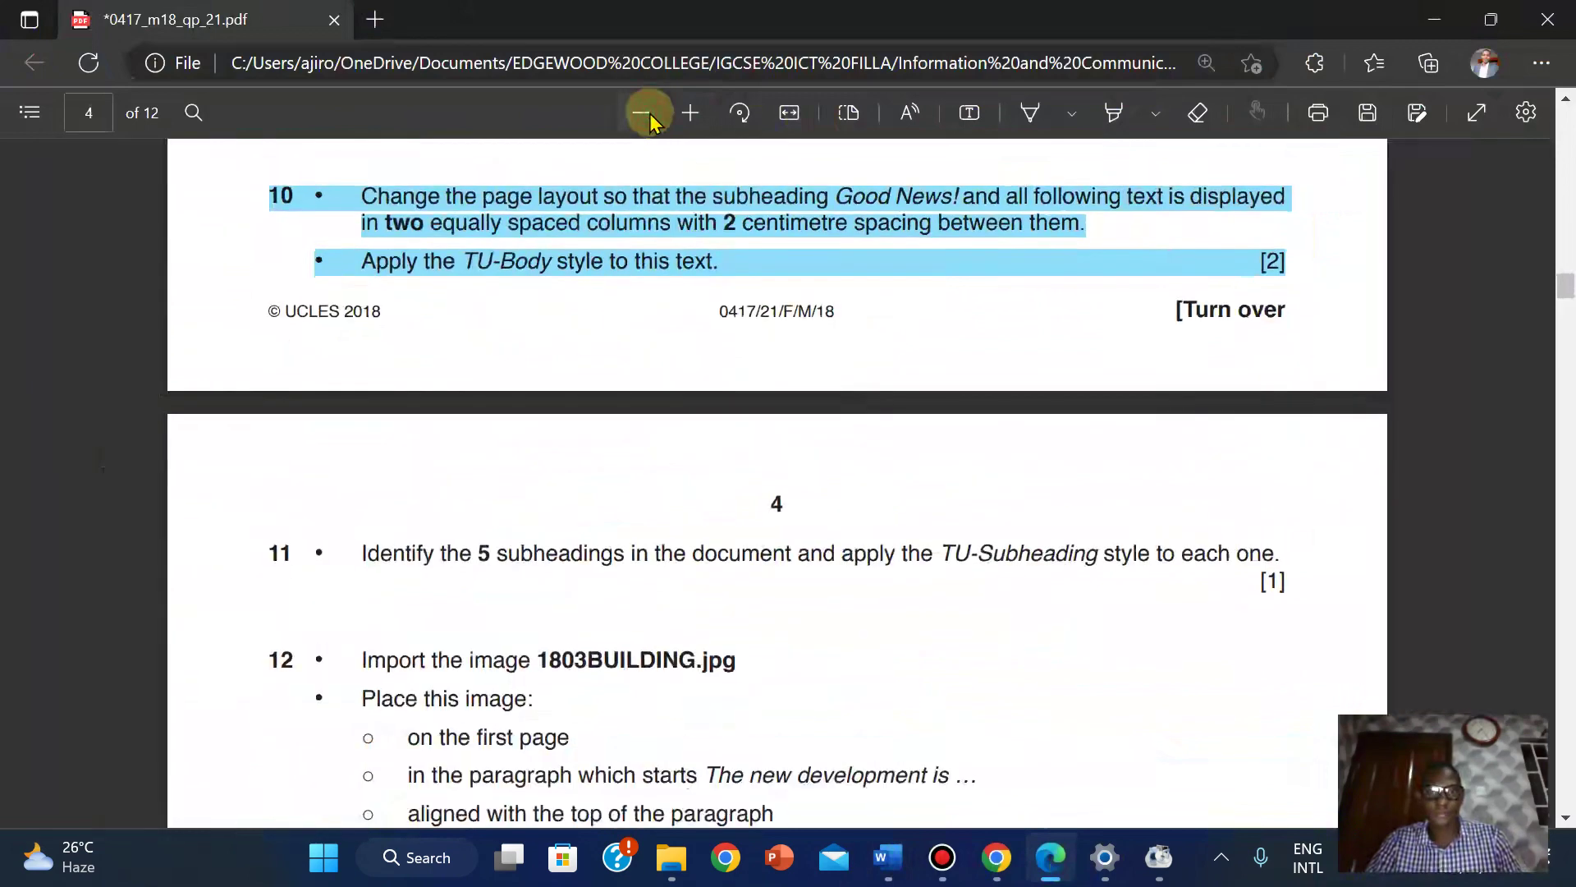
# Highlight the instructions for questions 11 to 16, then zoom back in and stop highlighting.
pyautogui.click(1113, 114)
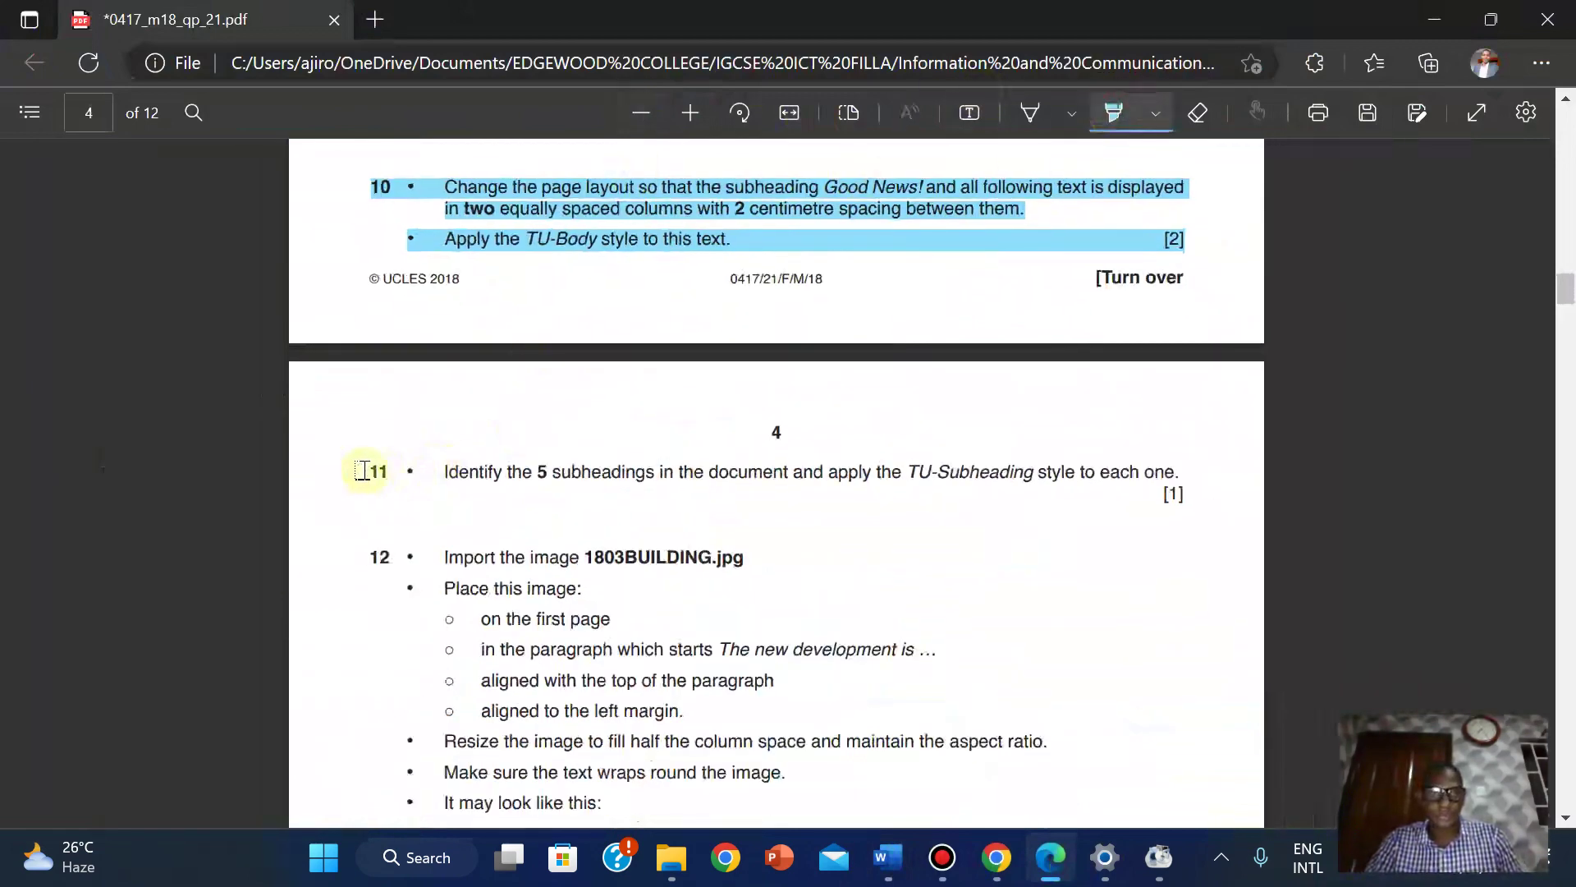
pyautogui.moveTo(362, 471); pyautogui.dragTo(573, 879)
pyautogui.moveTo(772, 608); pyautogui.dragTo(805, 620)
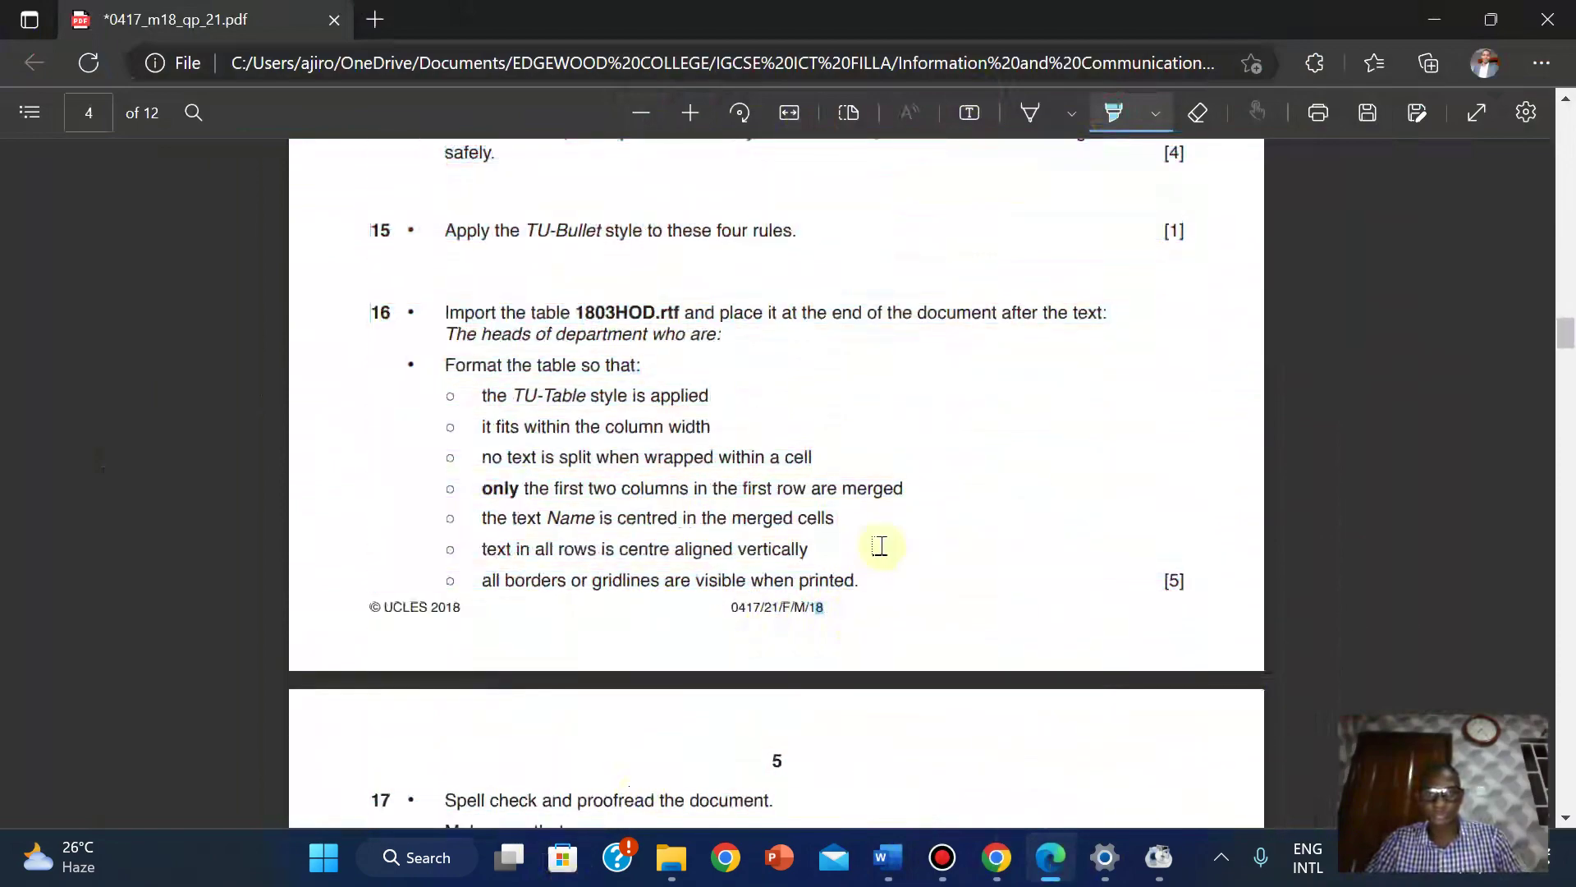
pyautogui.moveTo(880, 546); pyautogui.dragTo(862, 582)
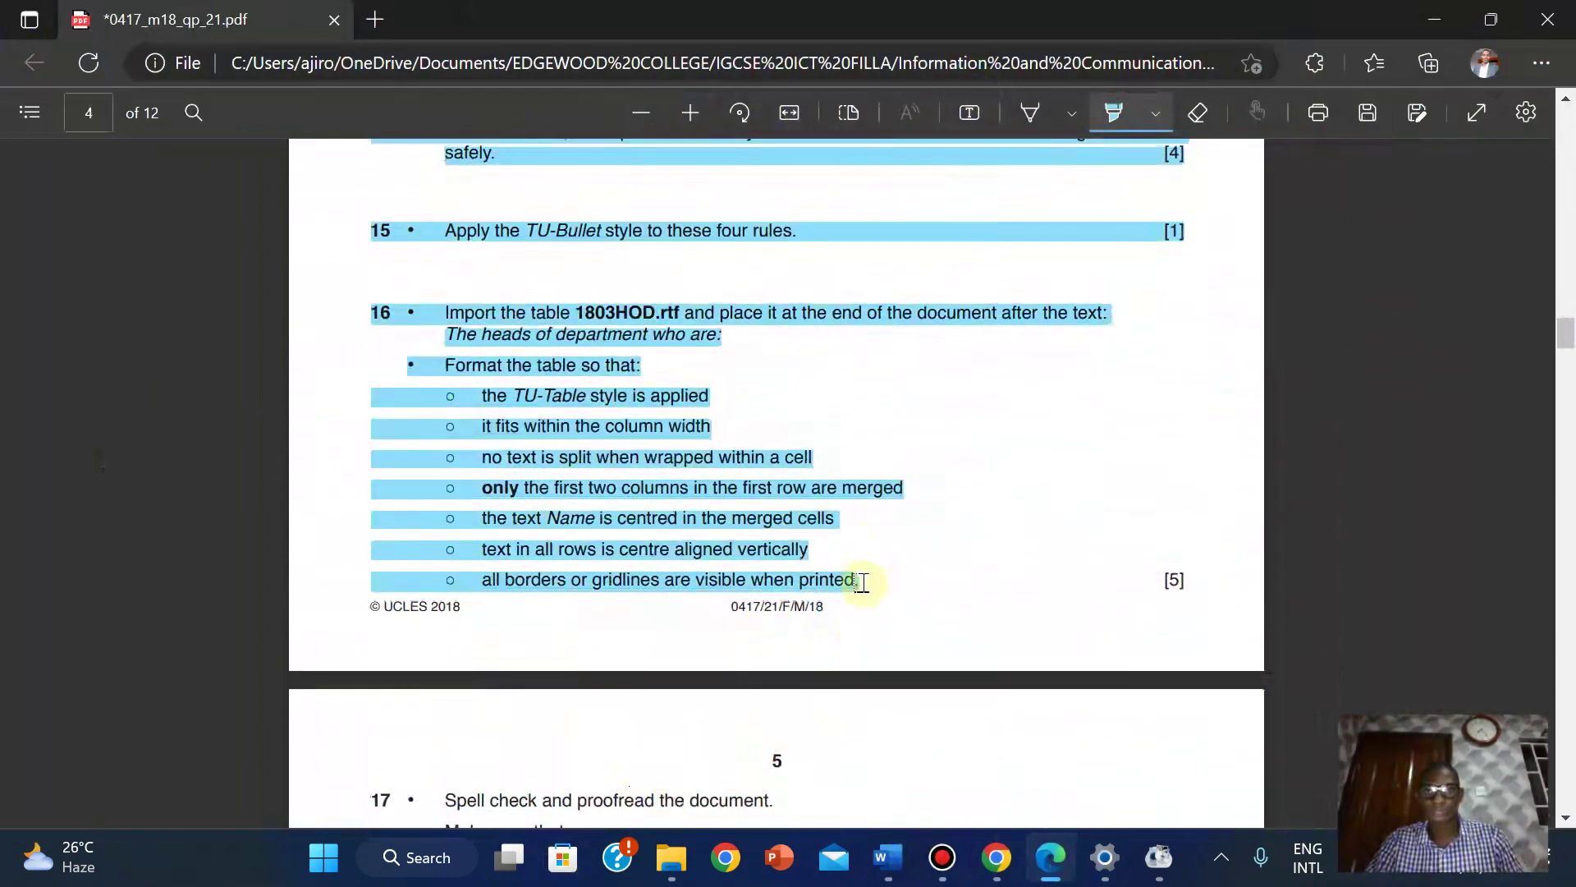
pyautogui.moveTo(1563, 336); pyautogui.dragTo(1560, 351)
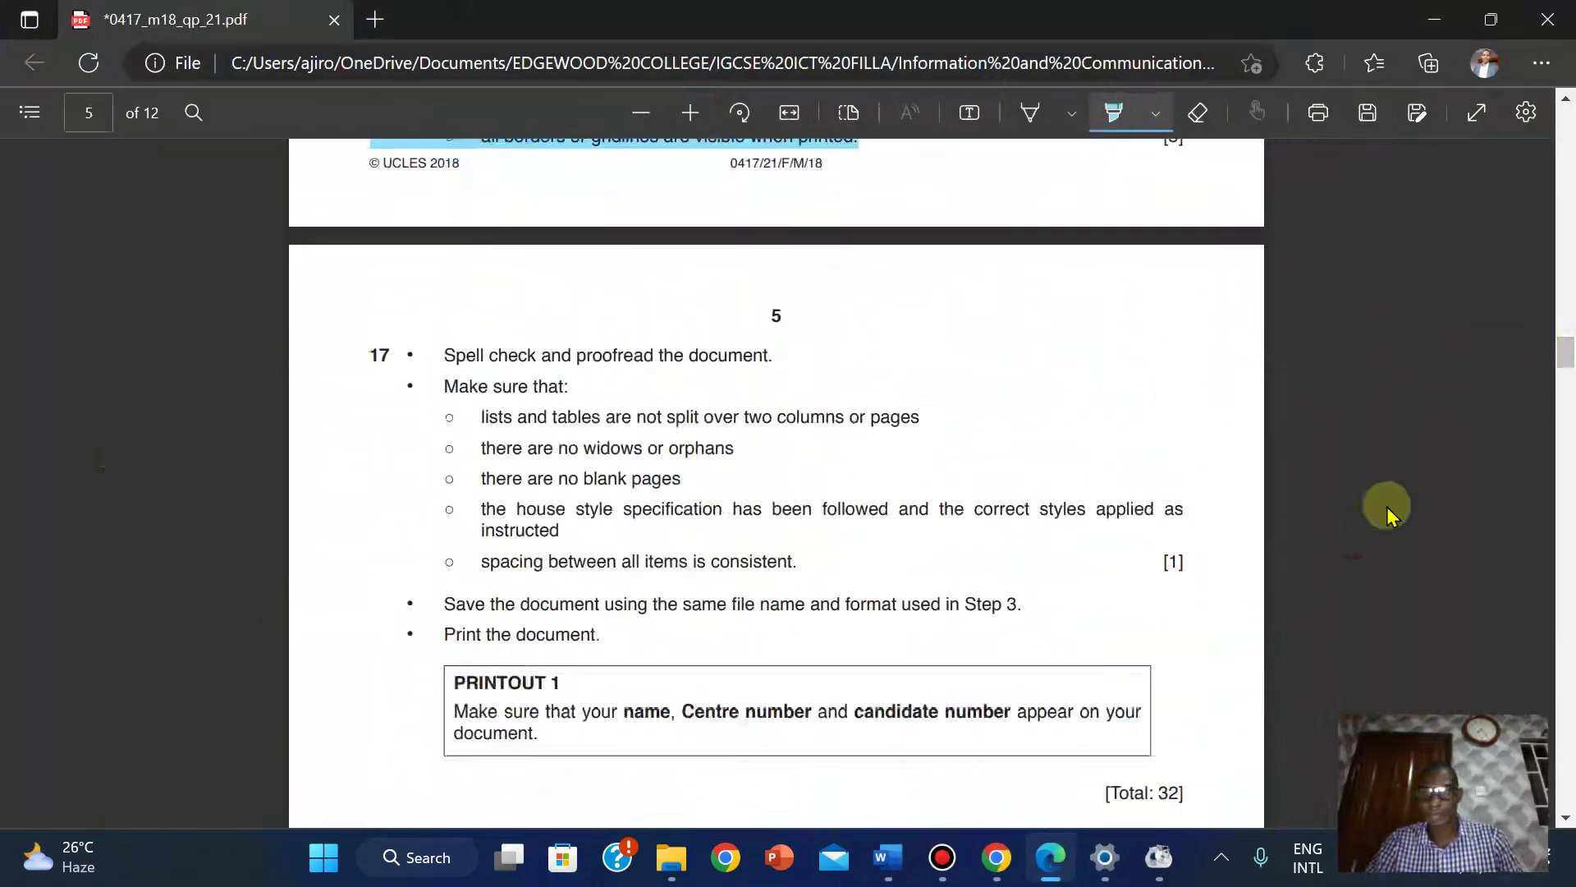
pyautogui.click(690, 112)
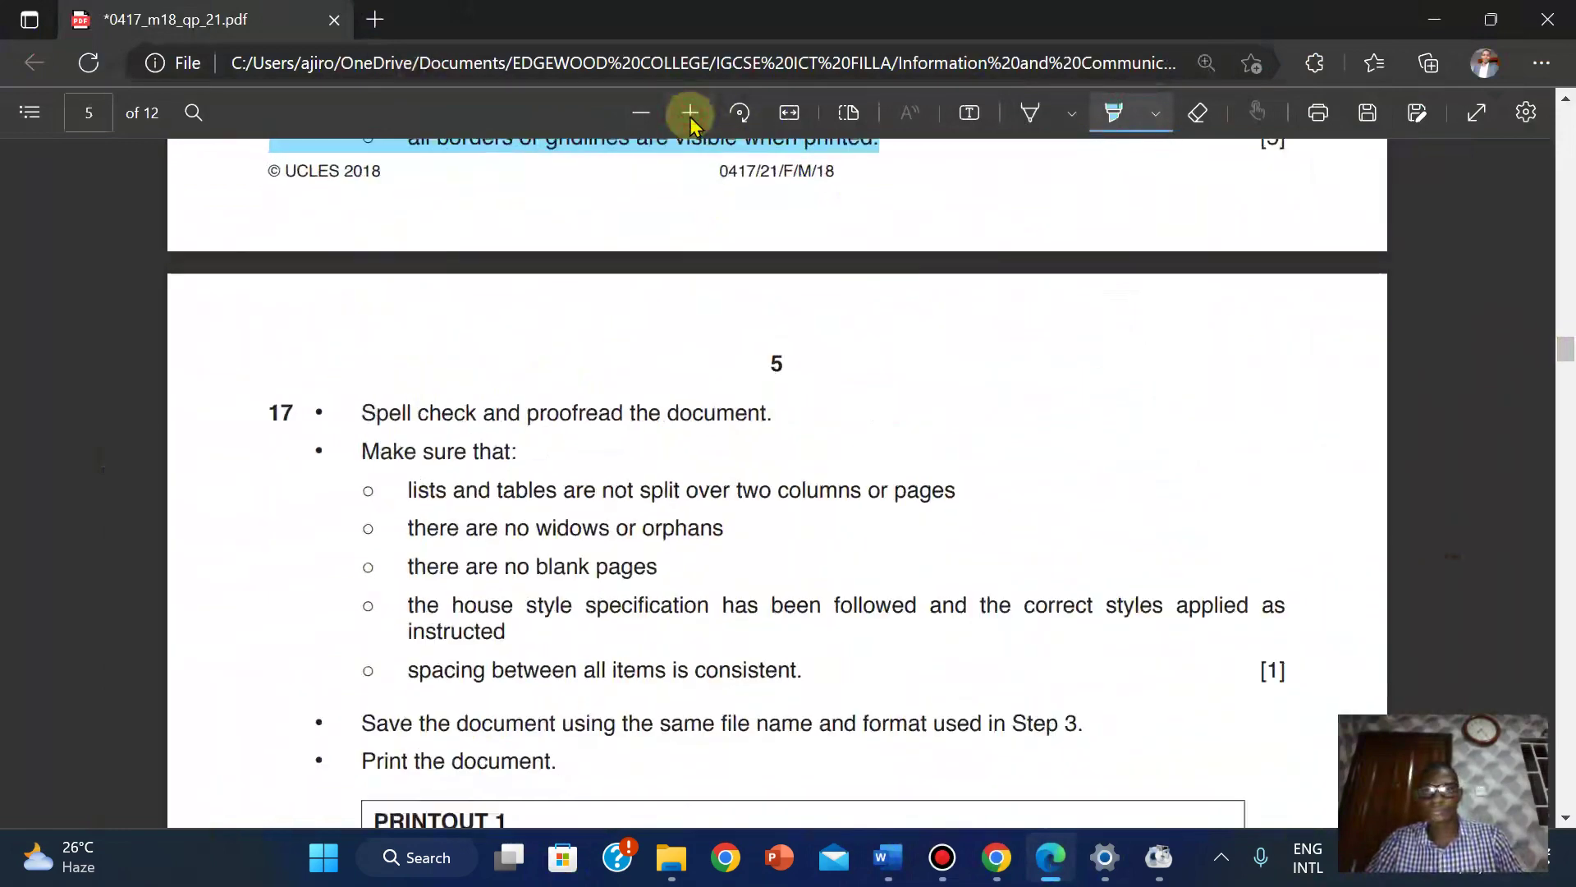
pyautogui.click(691, 113)
pyautogui.click(1116, 115)
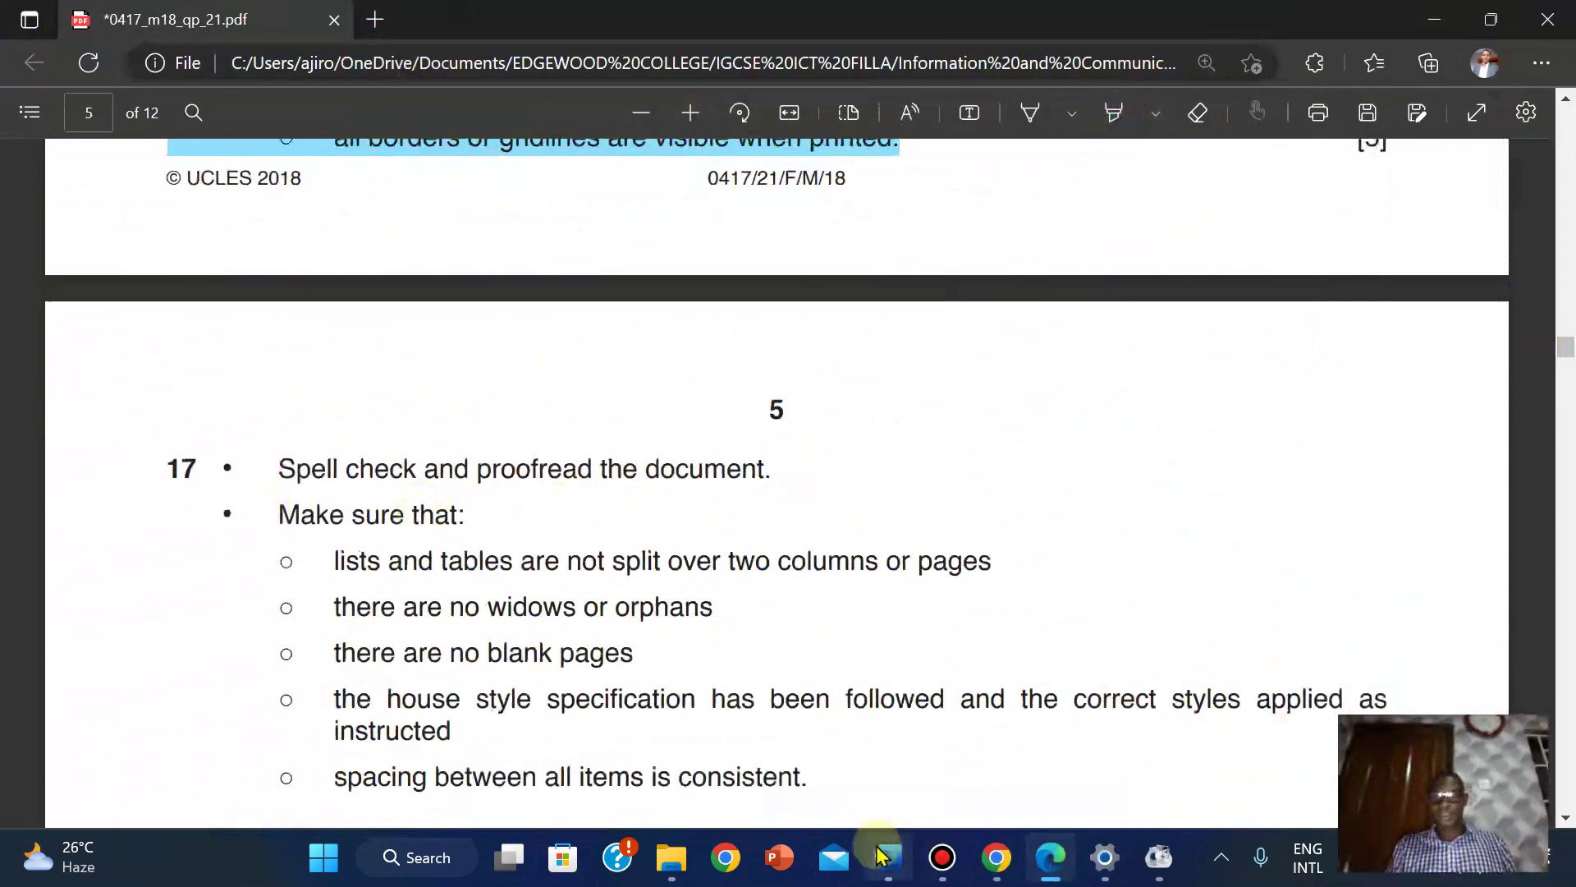
# Back in Word, close the Styles pane, deselect the table, and run Spelling and Grammar.
pyautogui.moveTo(888, 857)
pyautogui.click(932, 759)
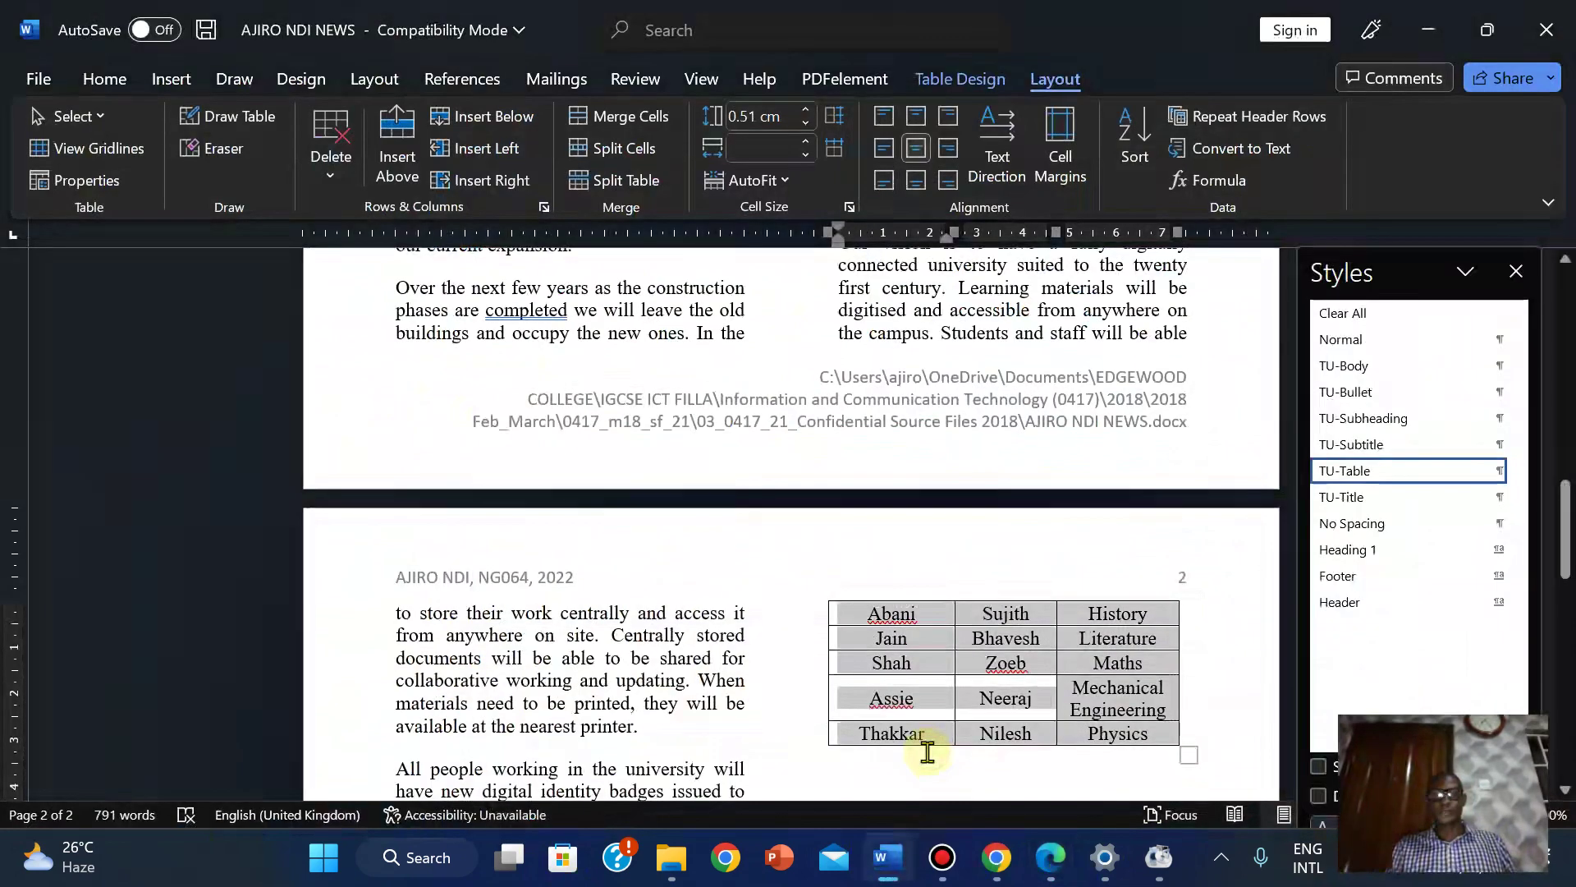
pyautogui.click(1516, 271)
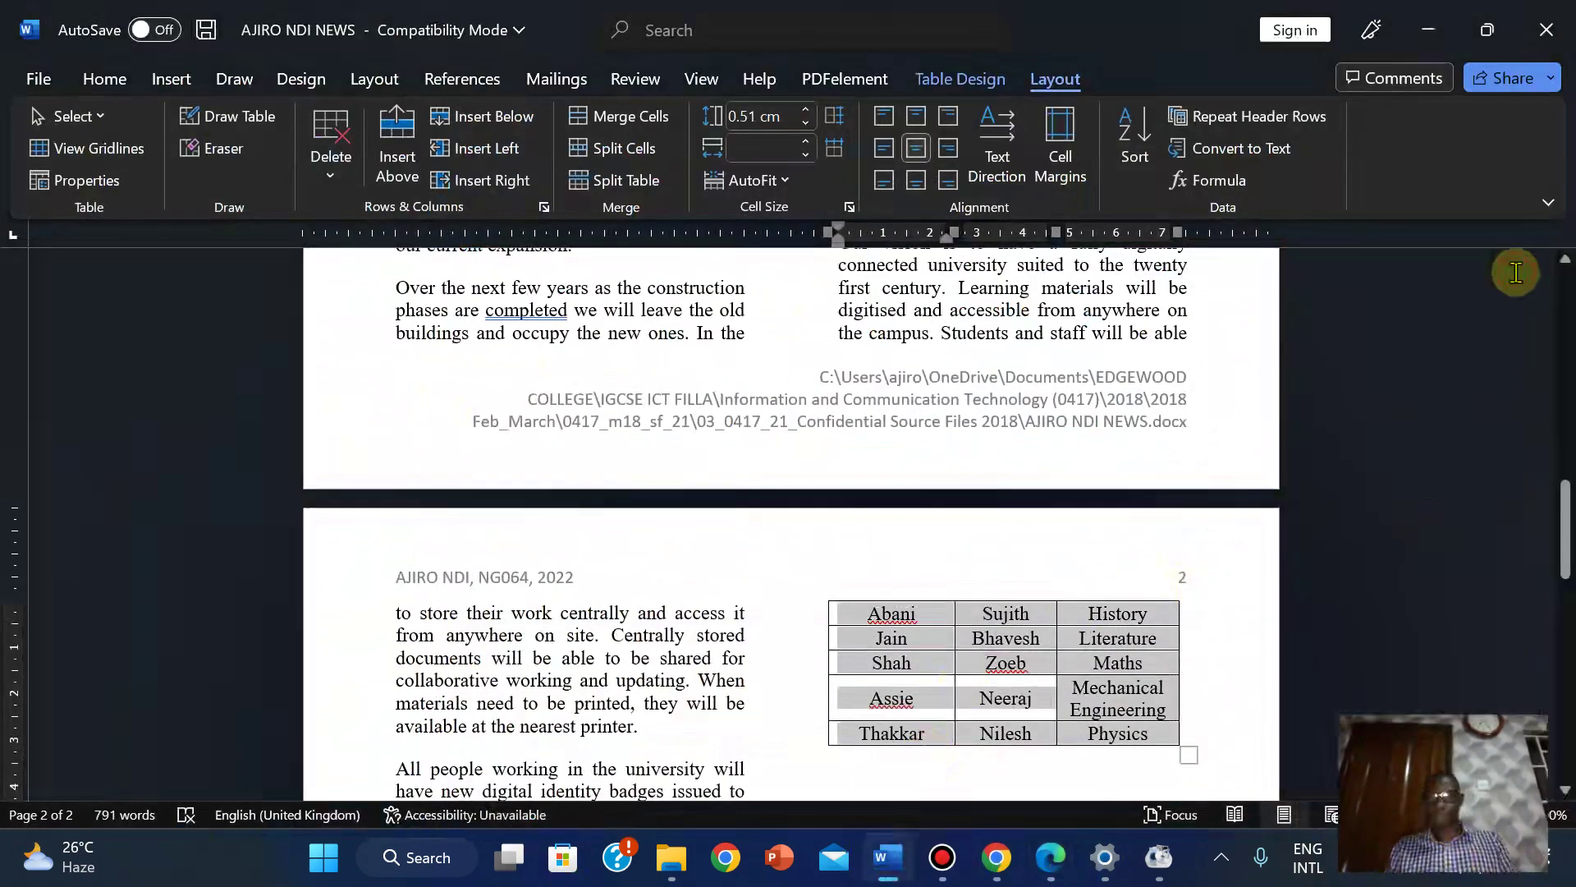
pyautogui.keyDown('ctrl'); pyautogui.scroll(2, 685, 663); pyautogui.keyUp('ctrl')
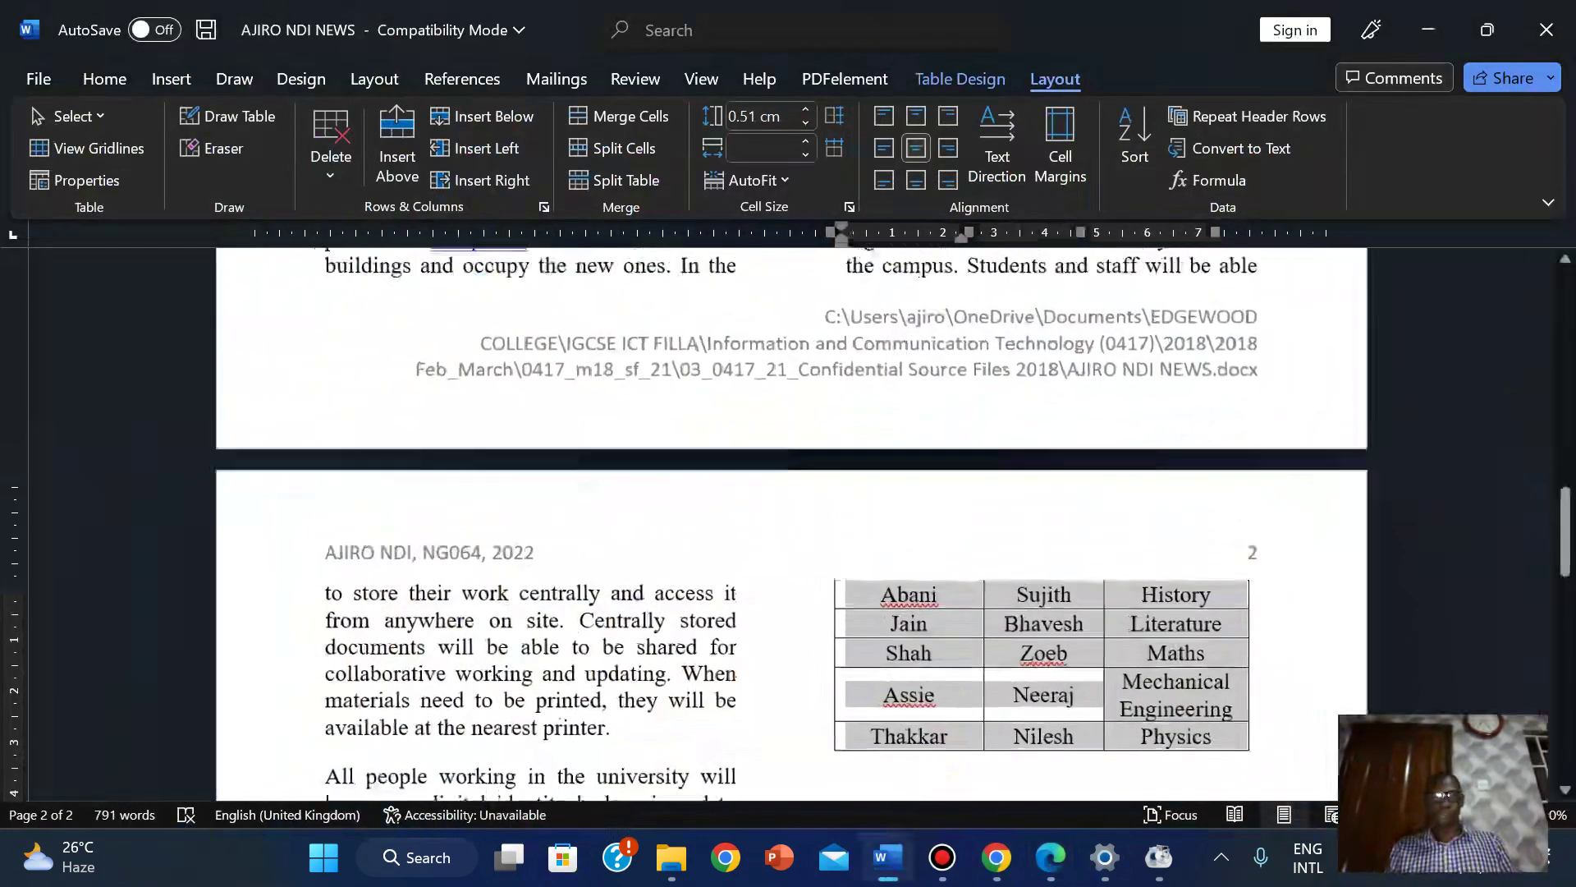
pyautogui.click(675, 664)
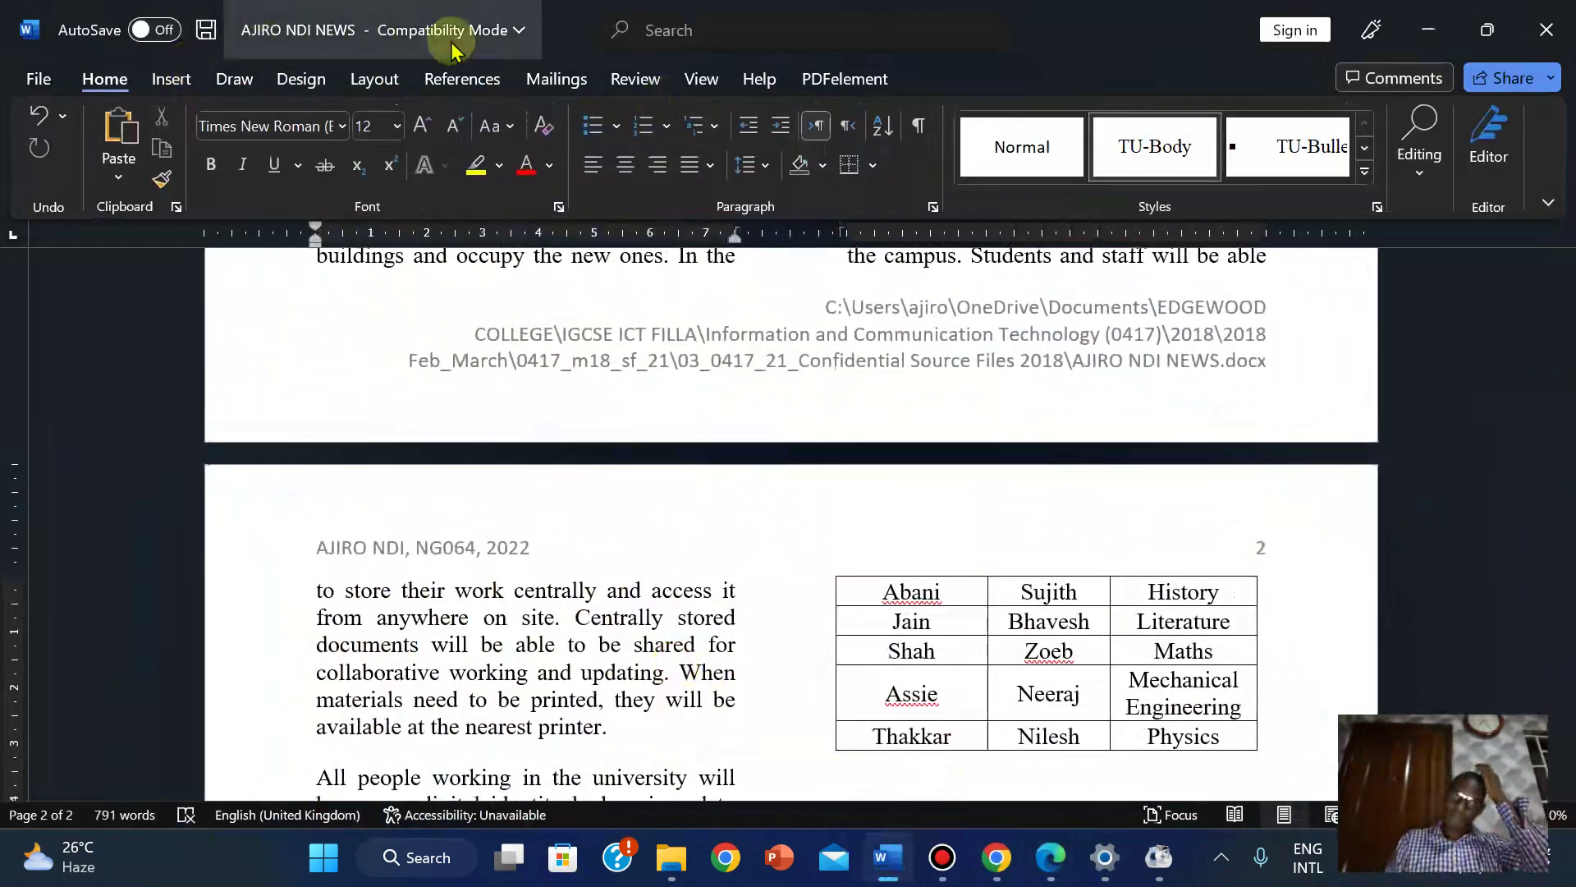
pyautogui.click(631, 77)
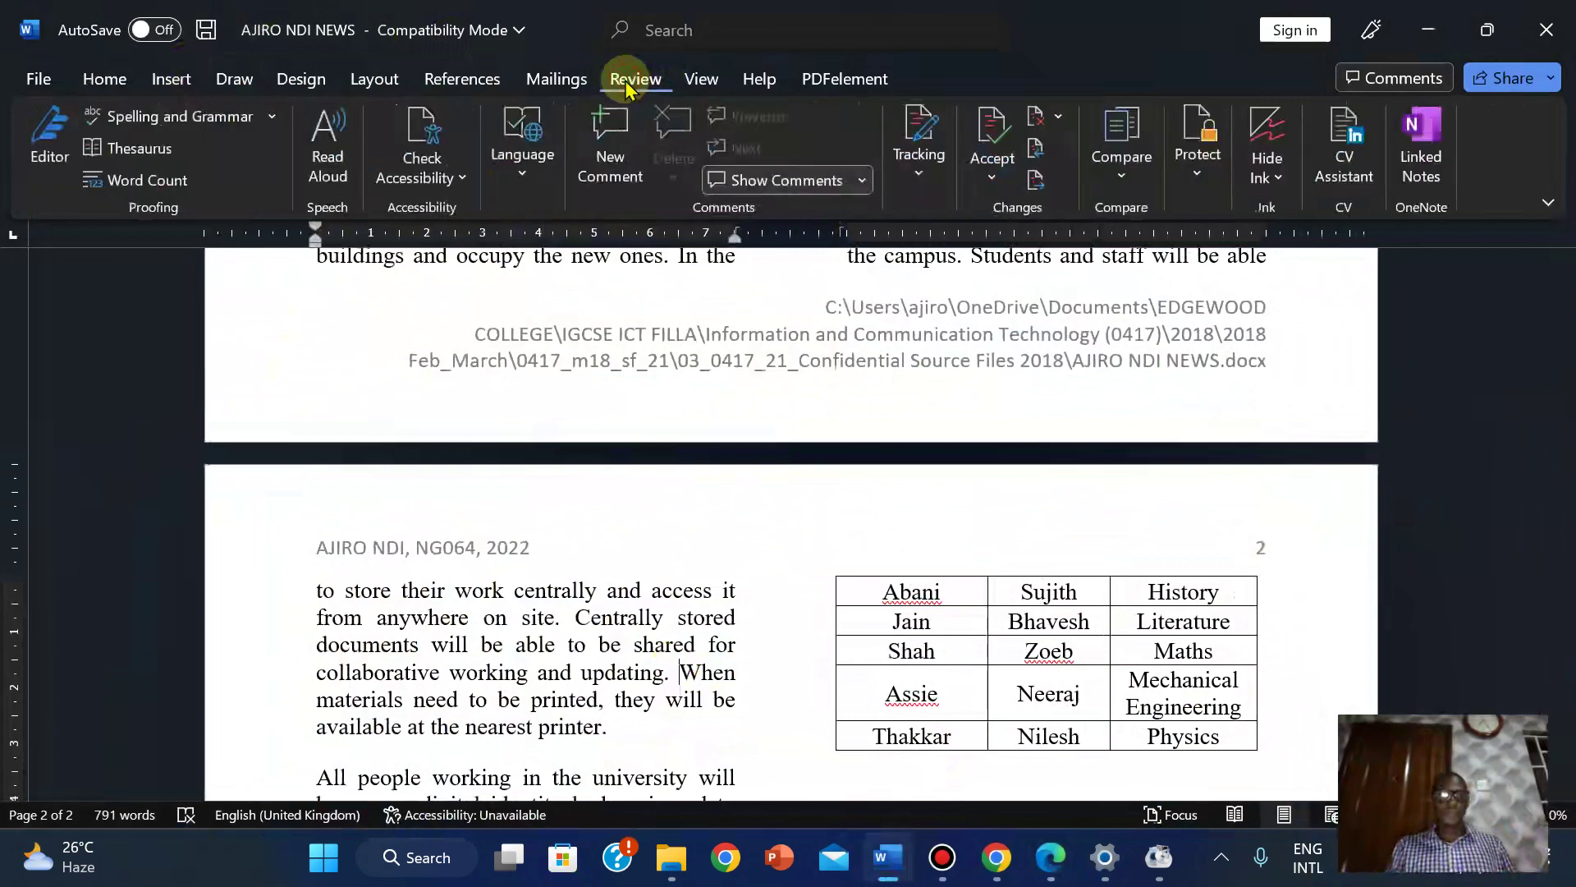
pyautogui.click(179, 122)
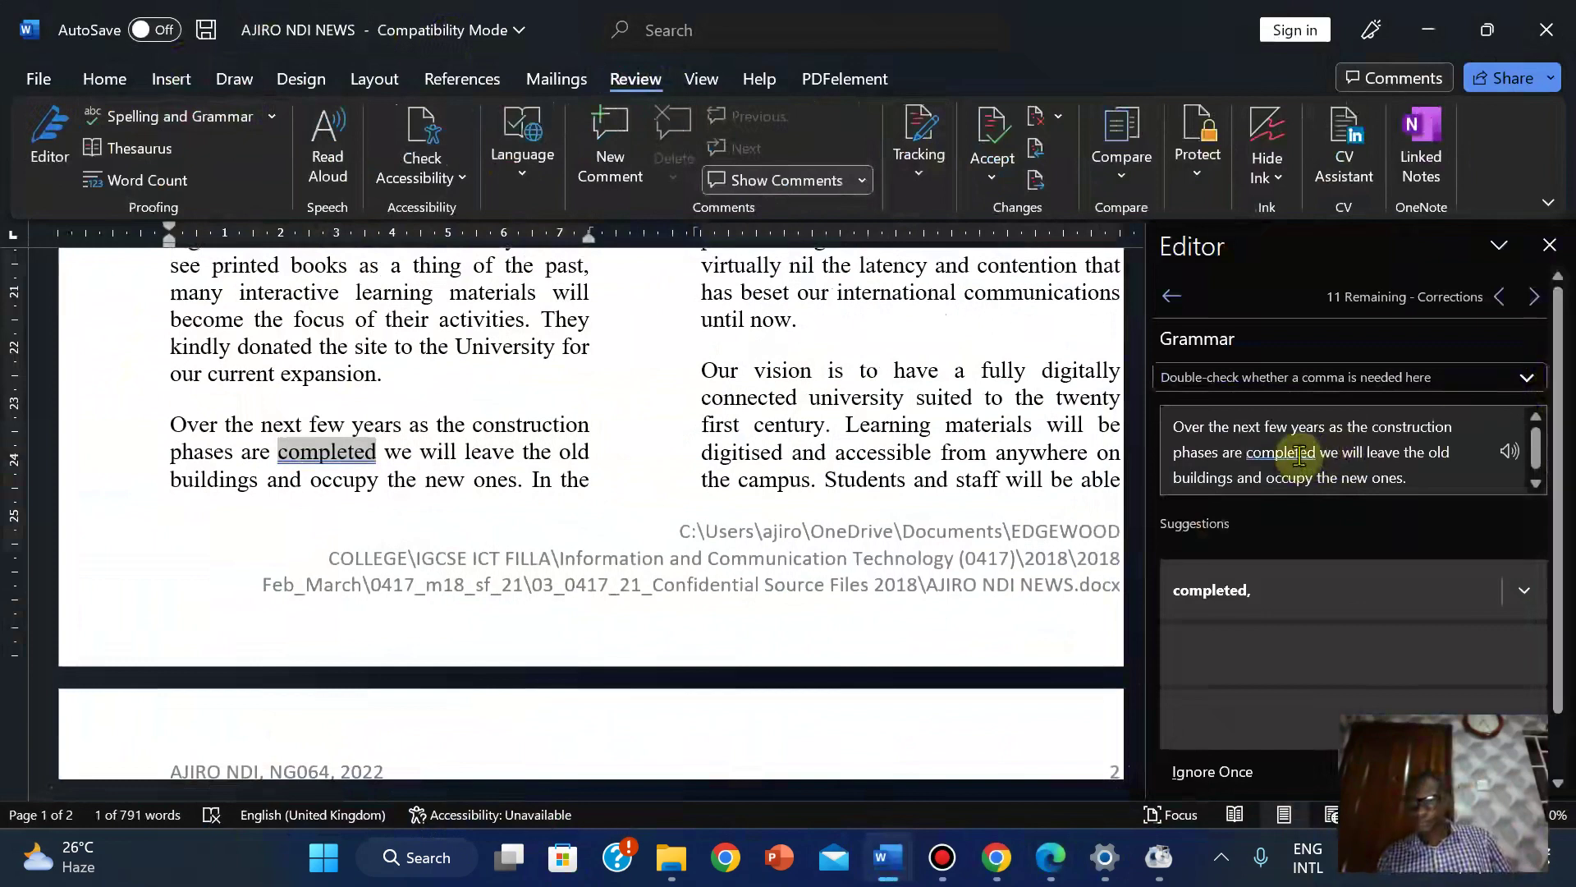
# Accept the comma after 'completed' and 'high-speed', then skip the flagged names.
pyautogui.click(1232, 593)
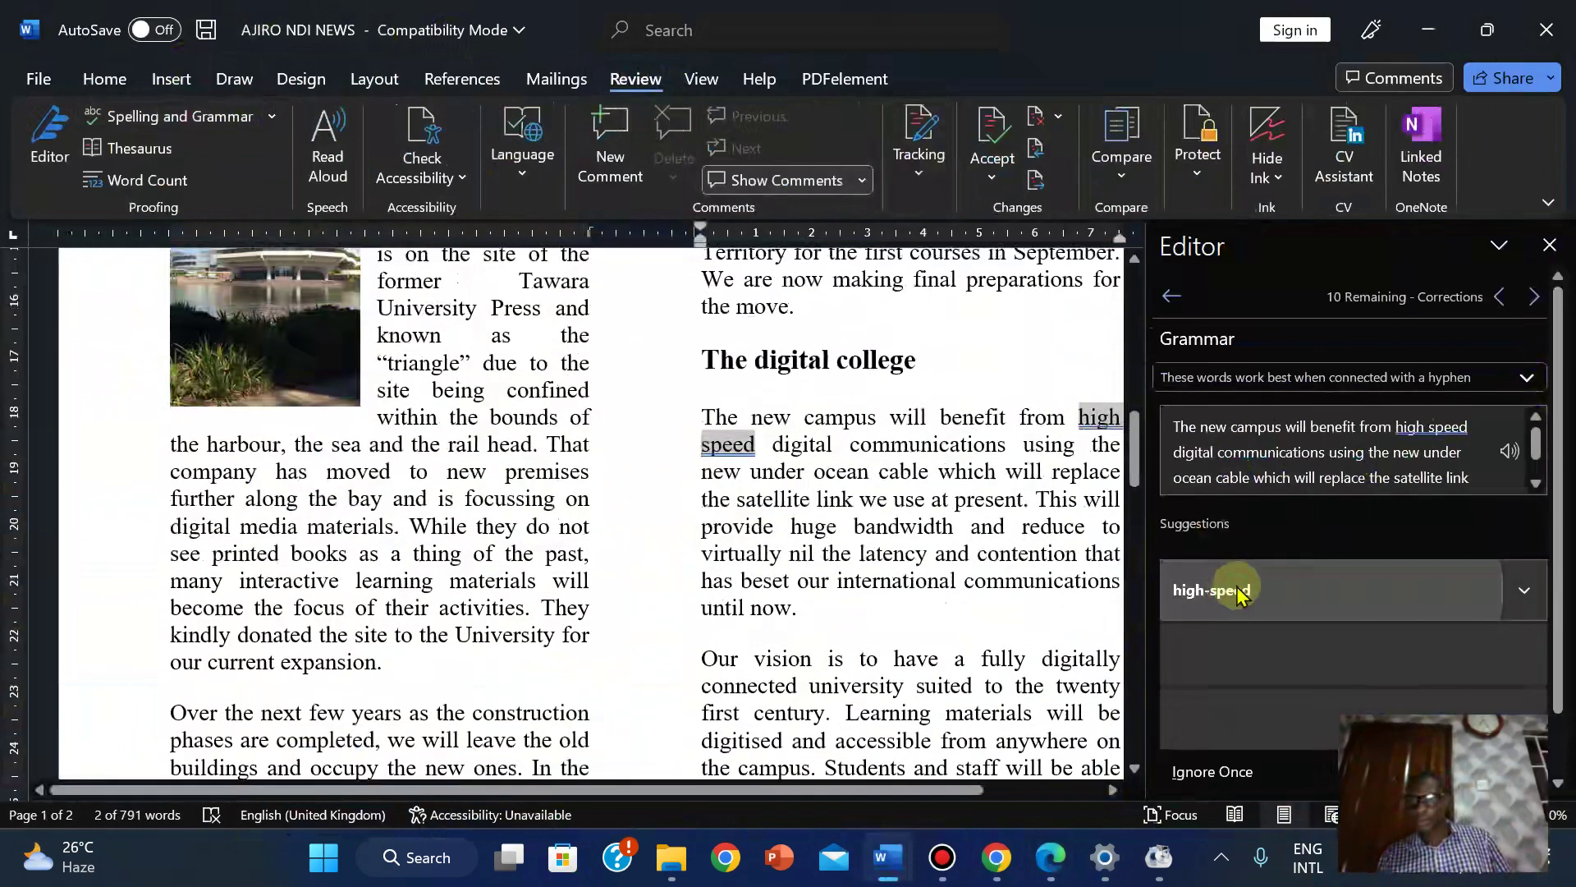
pyautogui.click(1244, 593)
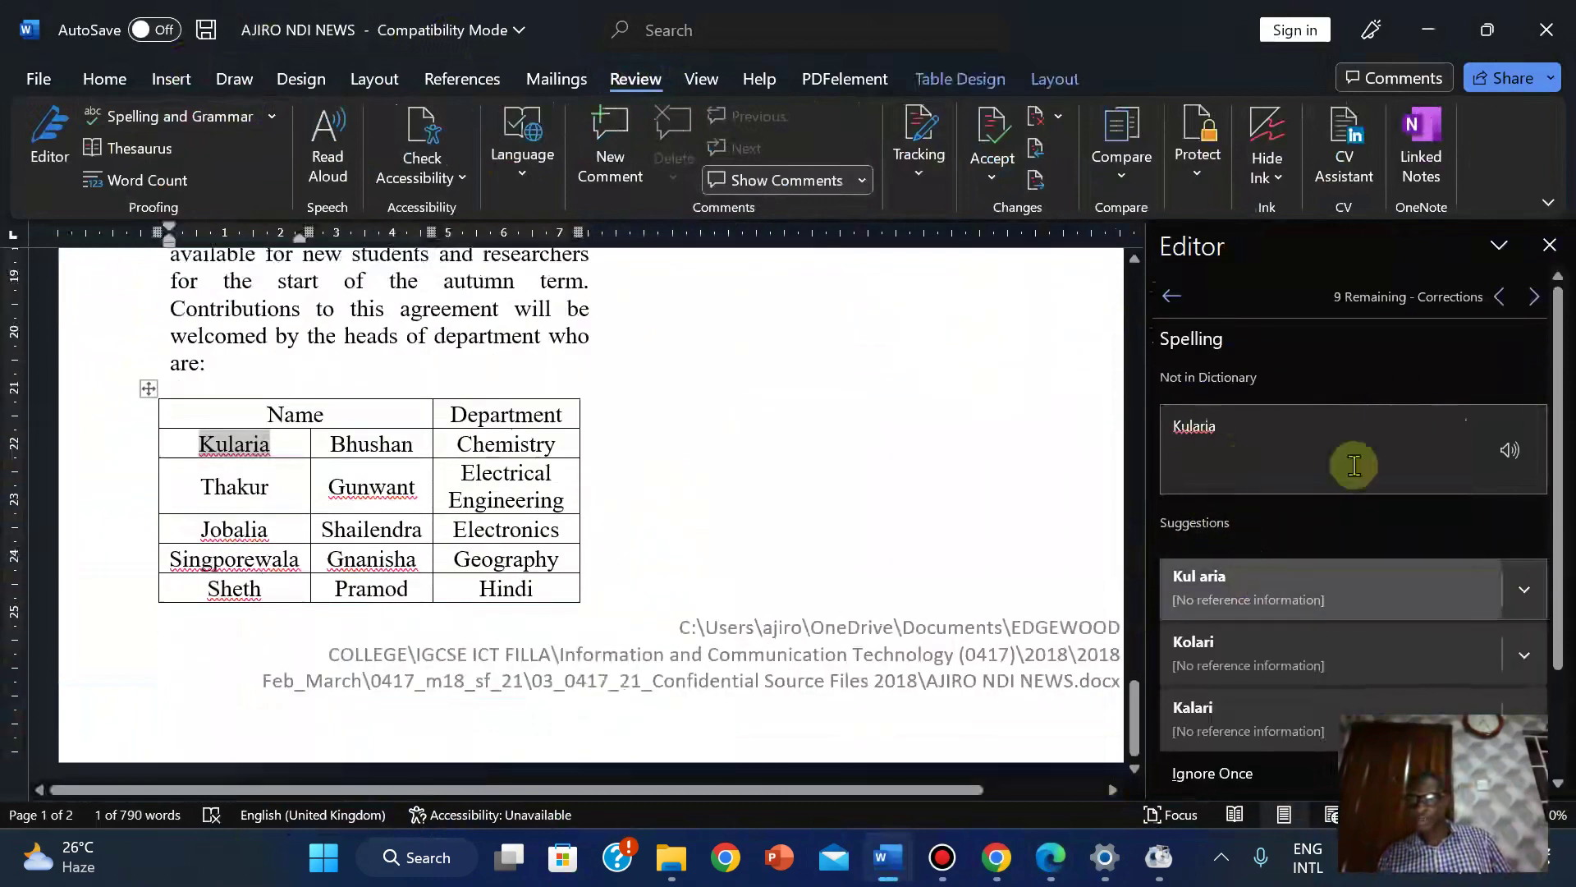
pyautogui.click(1534, 297)
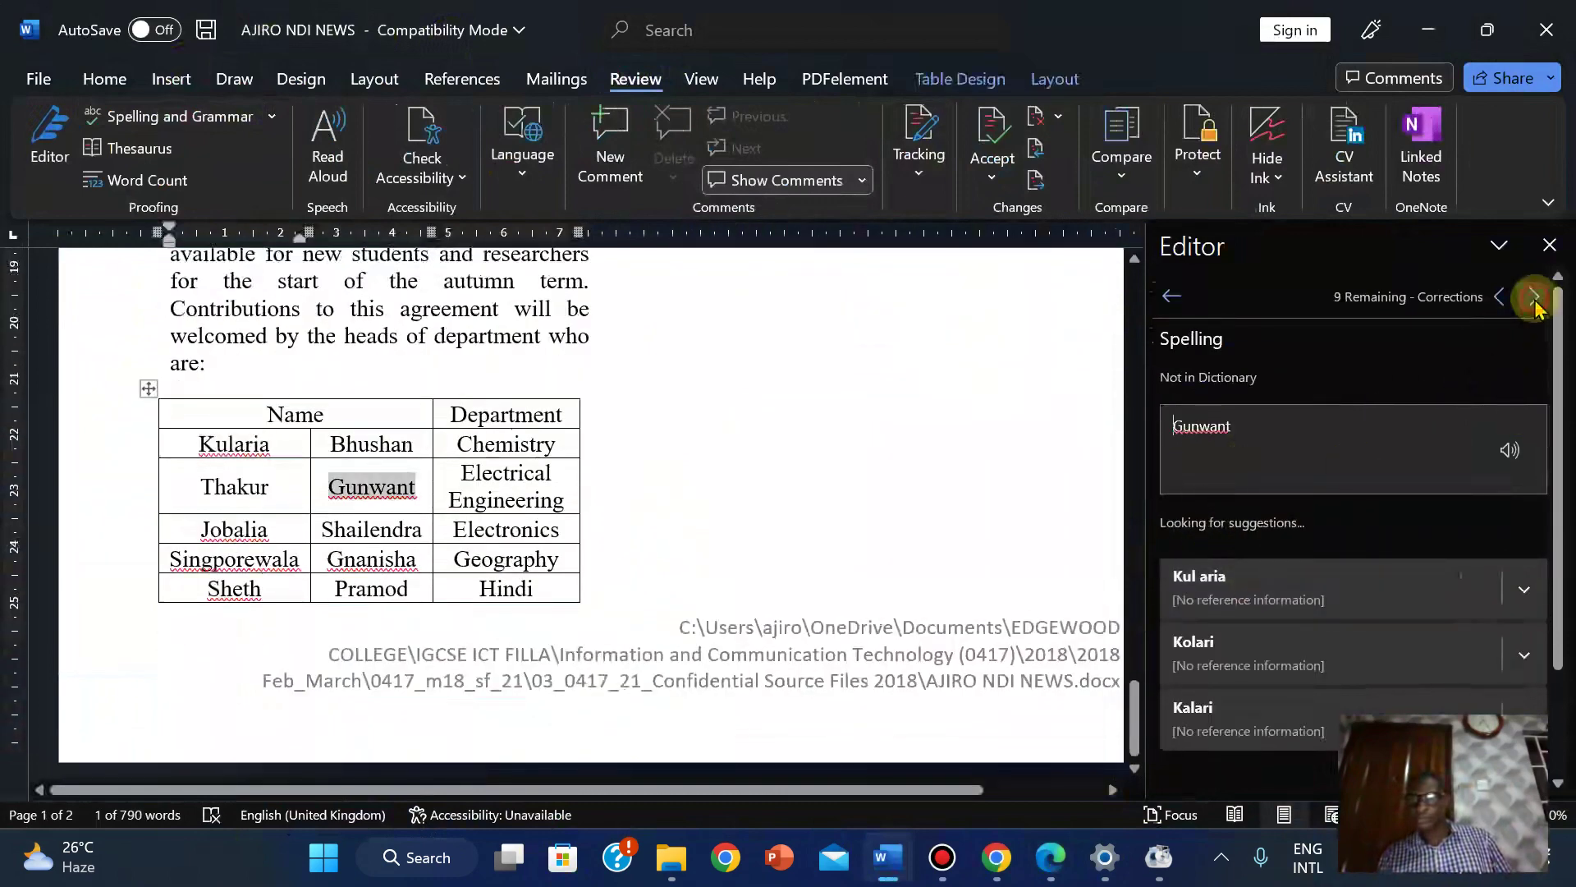
pyautogui.click(1534, 297)
pyautogui.click(1534, 297)
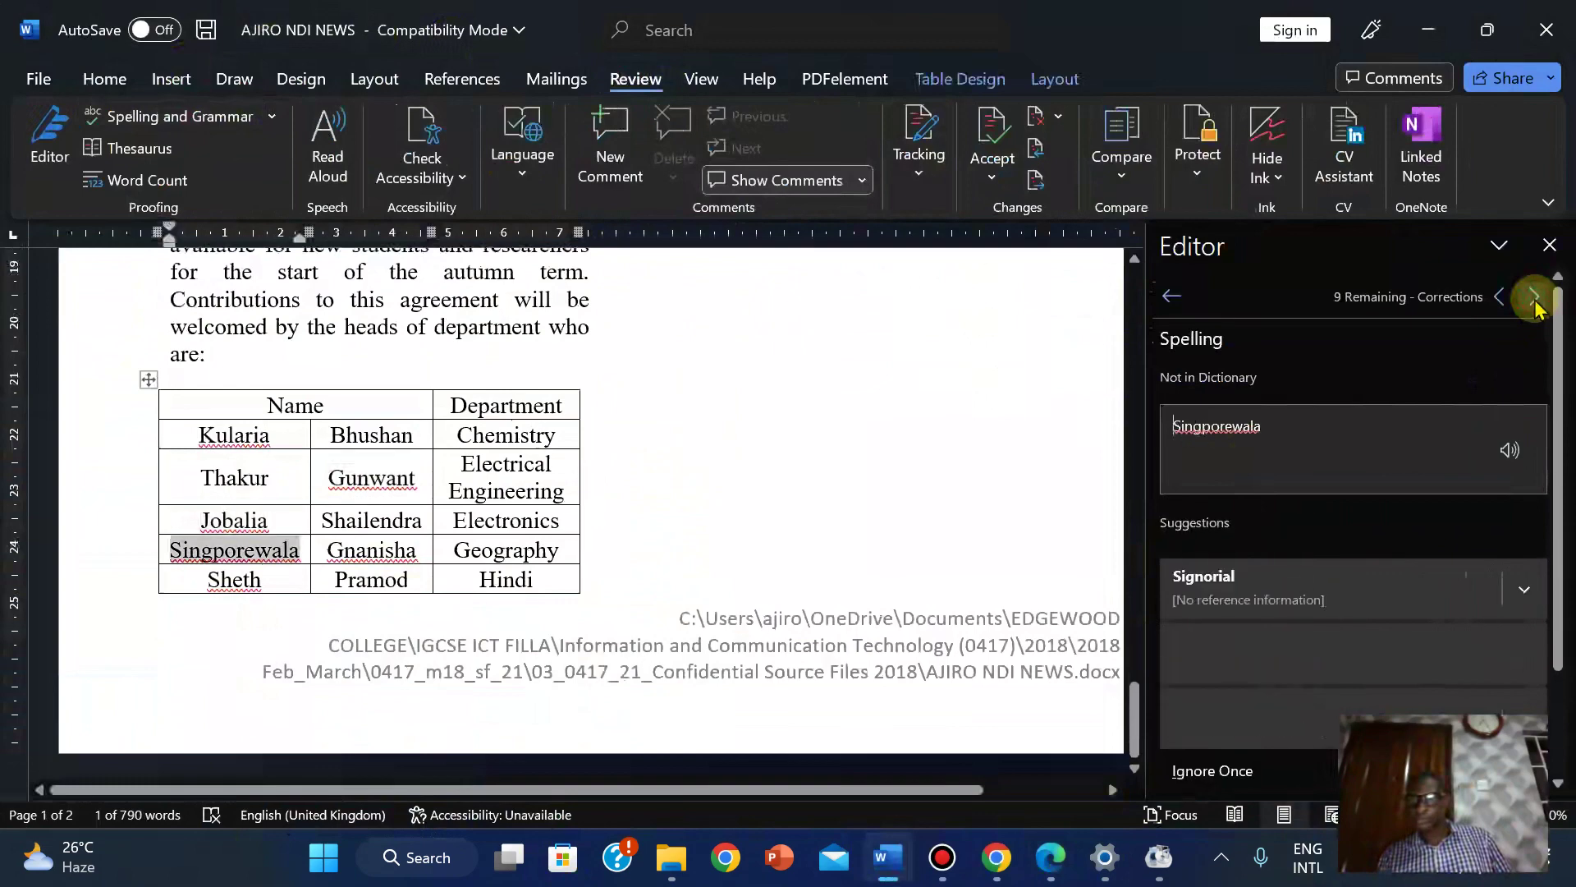
pyautogui.click(1535, 297)
pyautogui.click(1534, 297)
pyautogui.click(1534, 298)
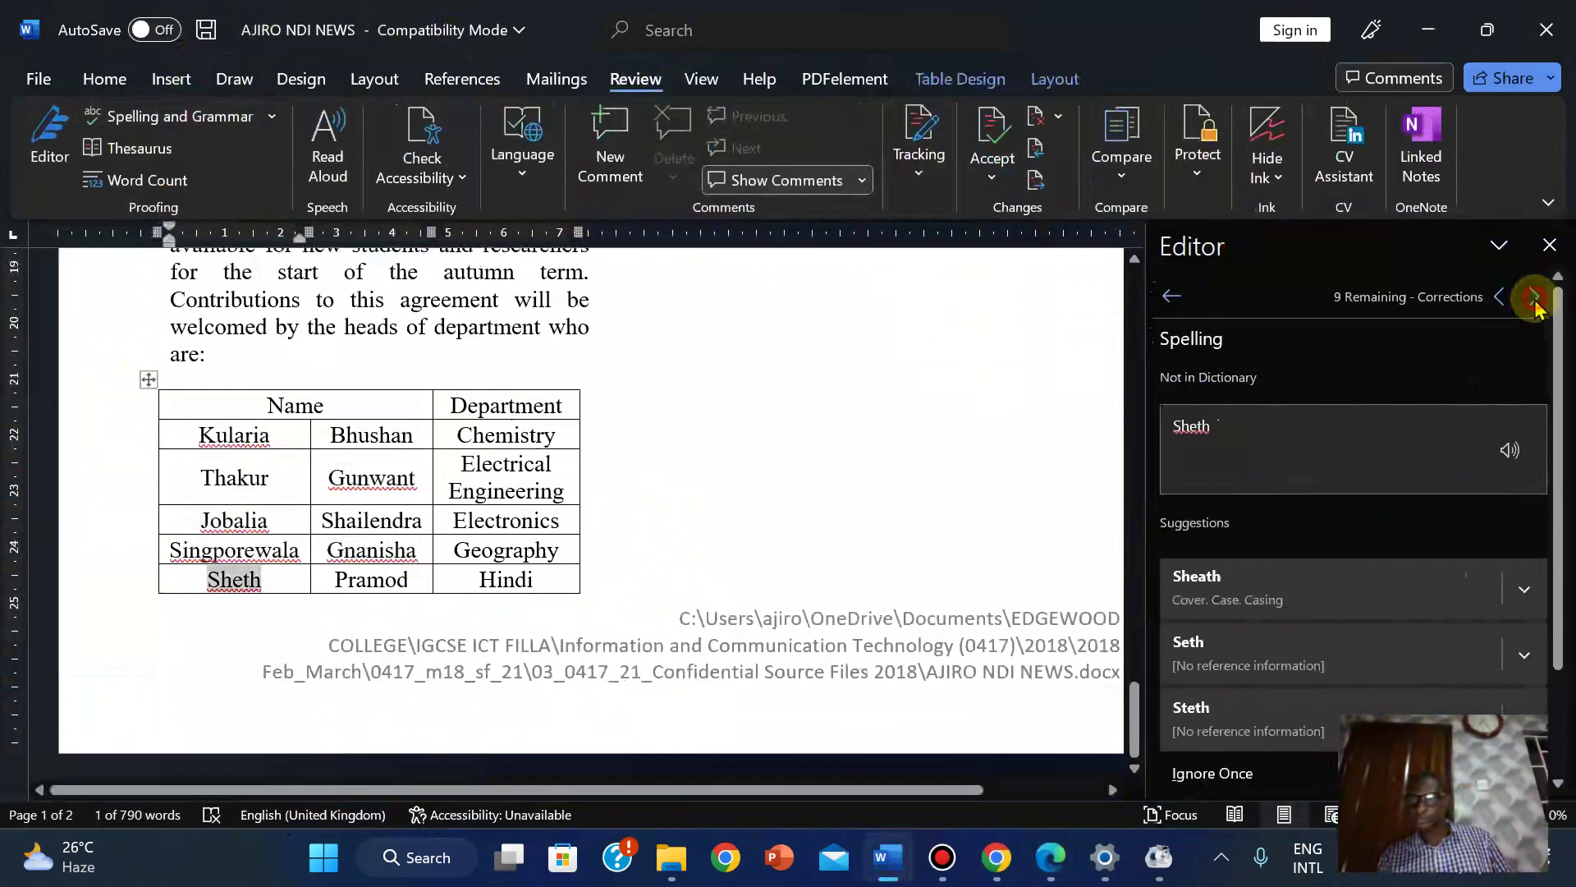
pyautogui.click(1535, 297)
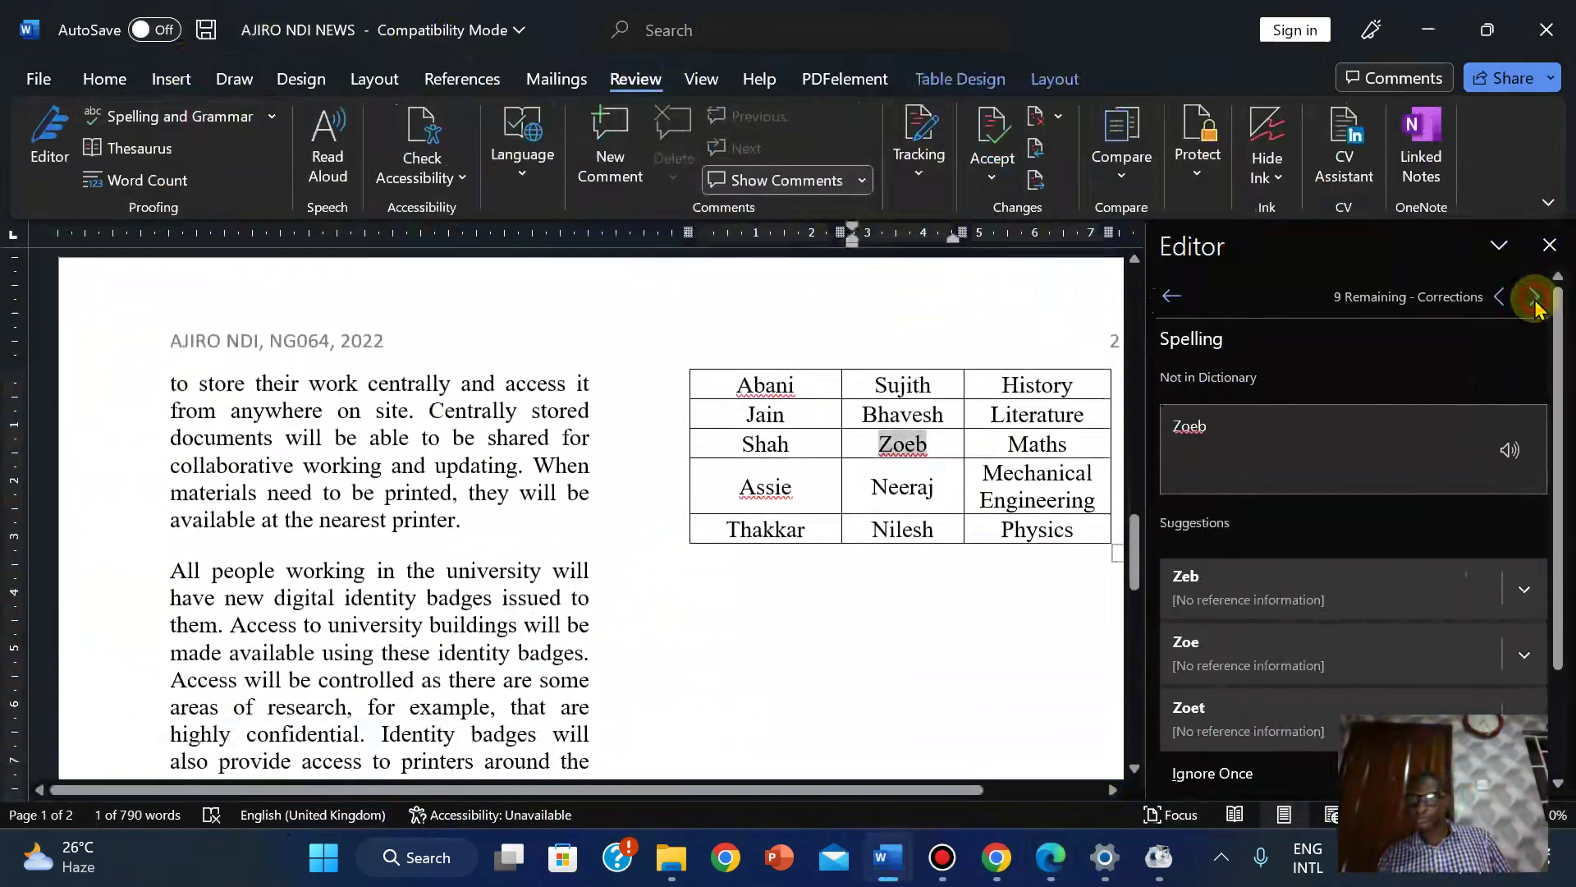
pyautogui.click(1535, 297)
pyautogui.click(1534, 297)
pyautogui.click(1535, 297)
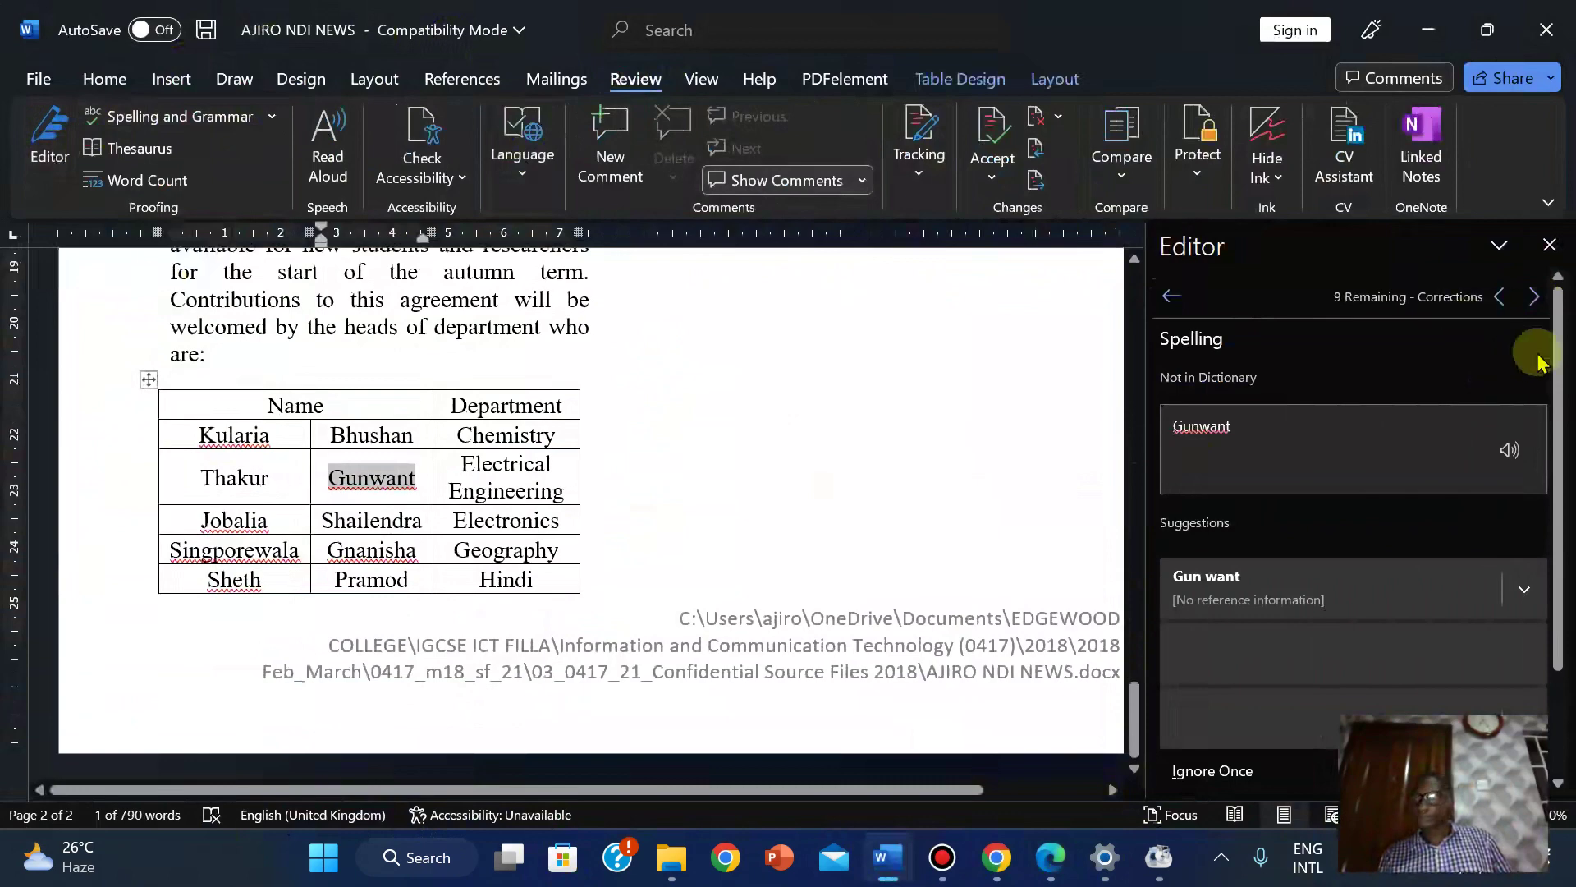
# Restart proofing with a spelling-only check, then a full spelling and grammar check.
pyautogui.click(1548, 245)
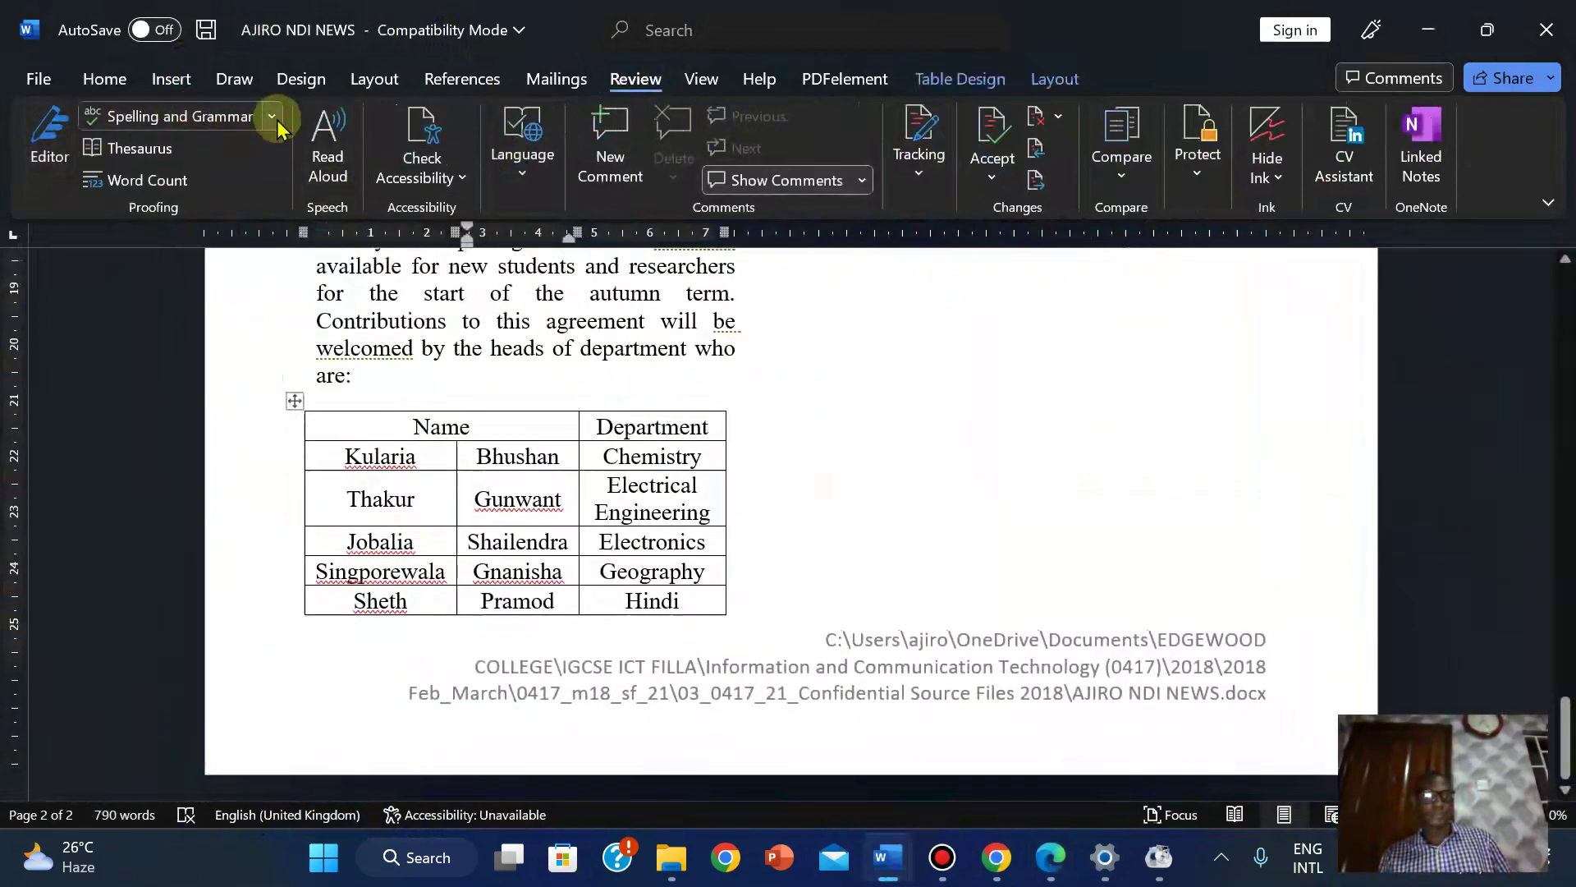
pyautogui.click(271, 117)
pyautogui.click(195, 158)
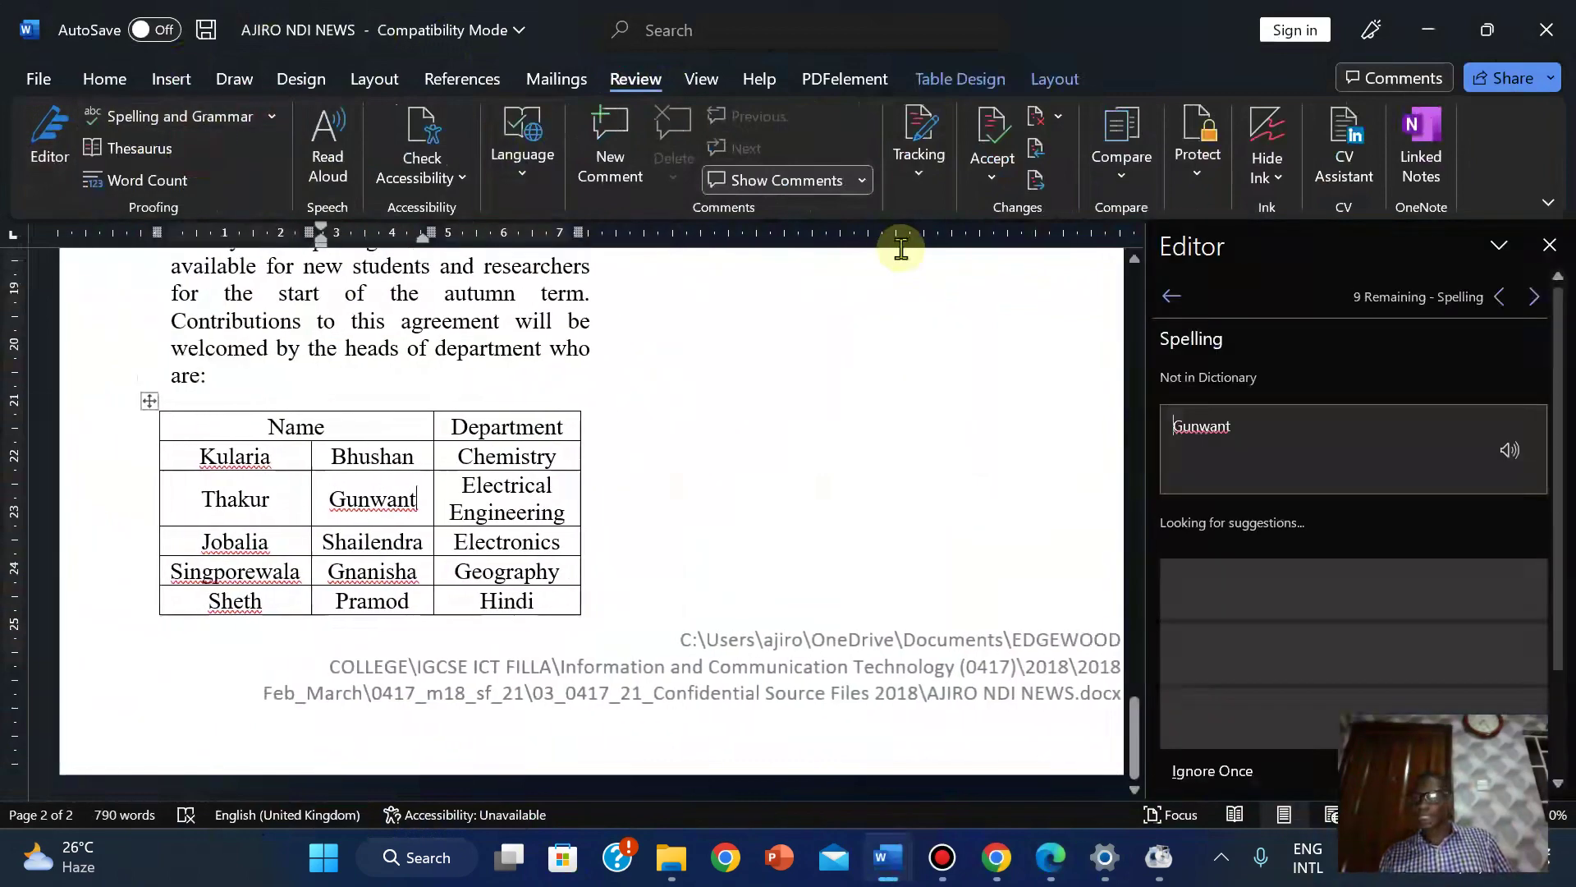
pyautogui.click(1548, 246)
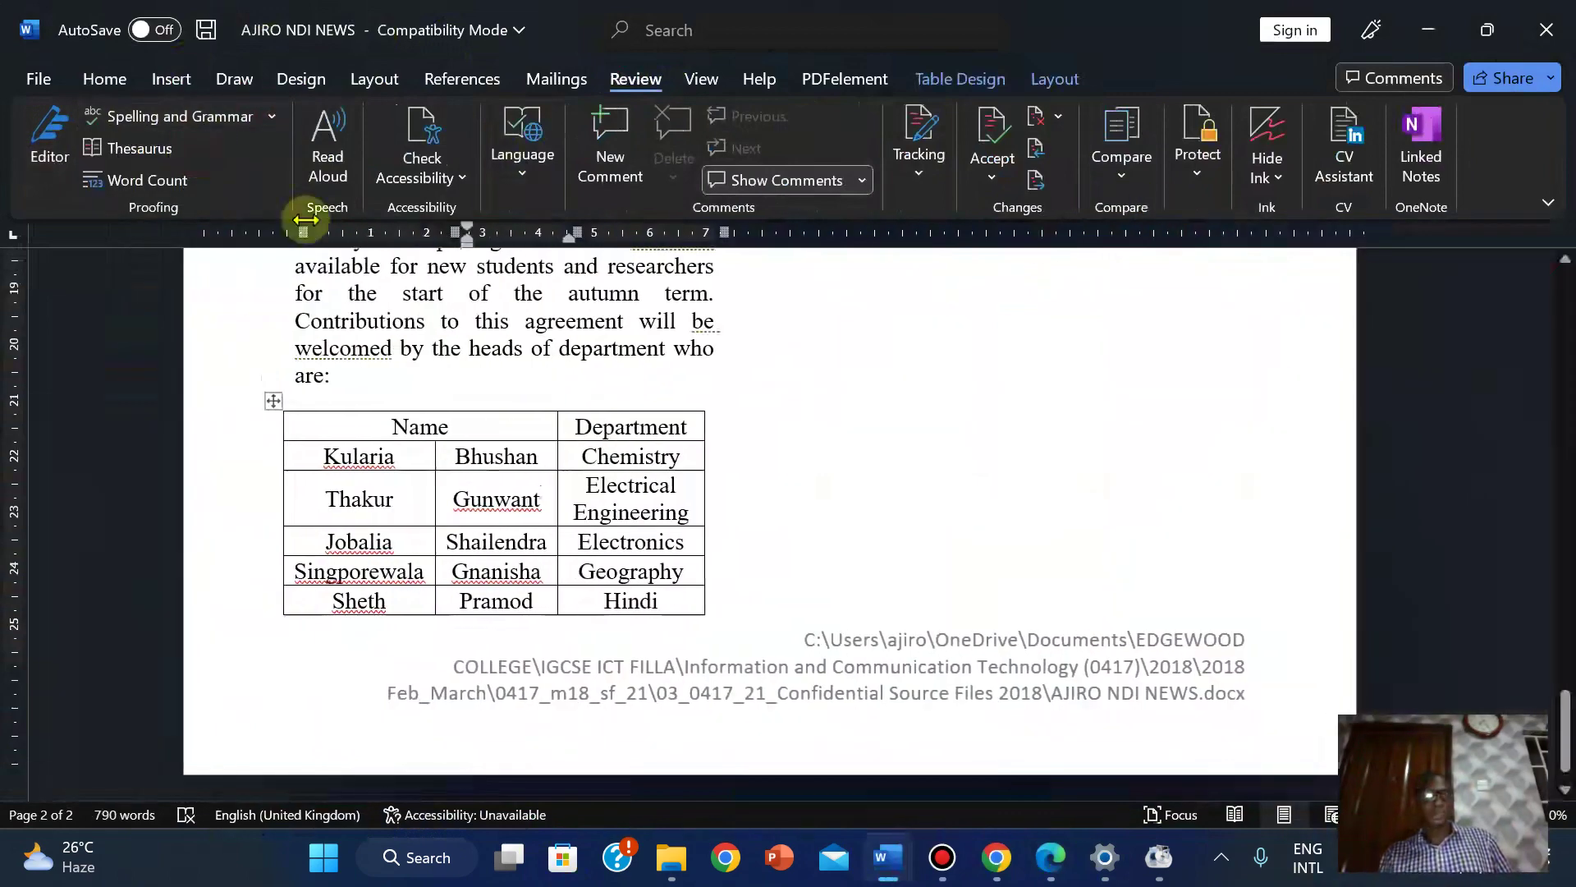
pyautogui.click(270, 116)
pyautogui.click(212, 190)
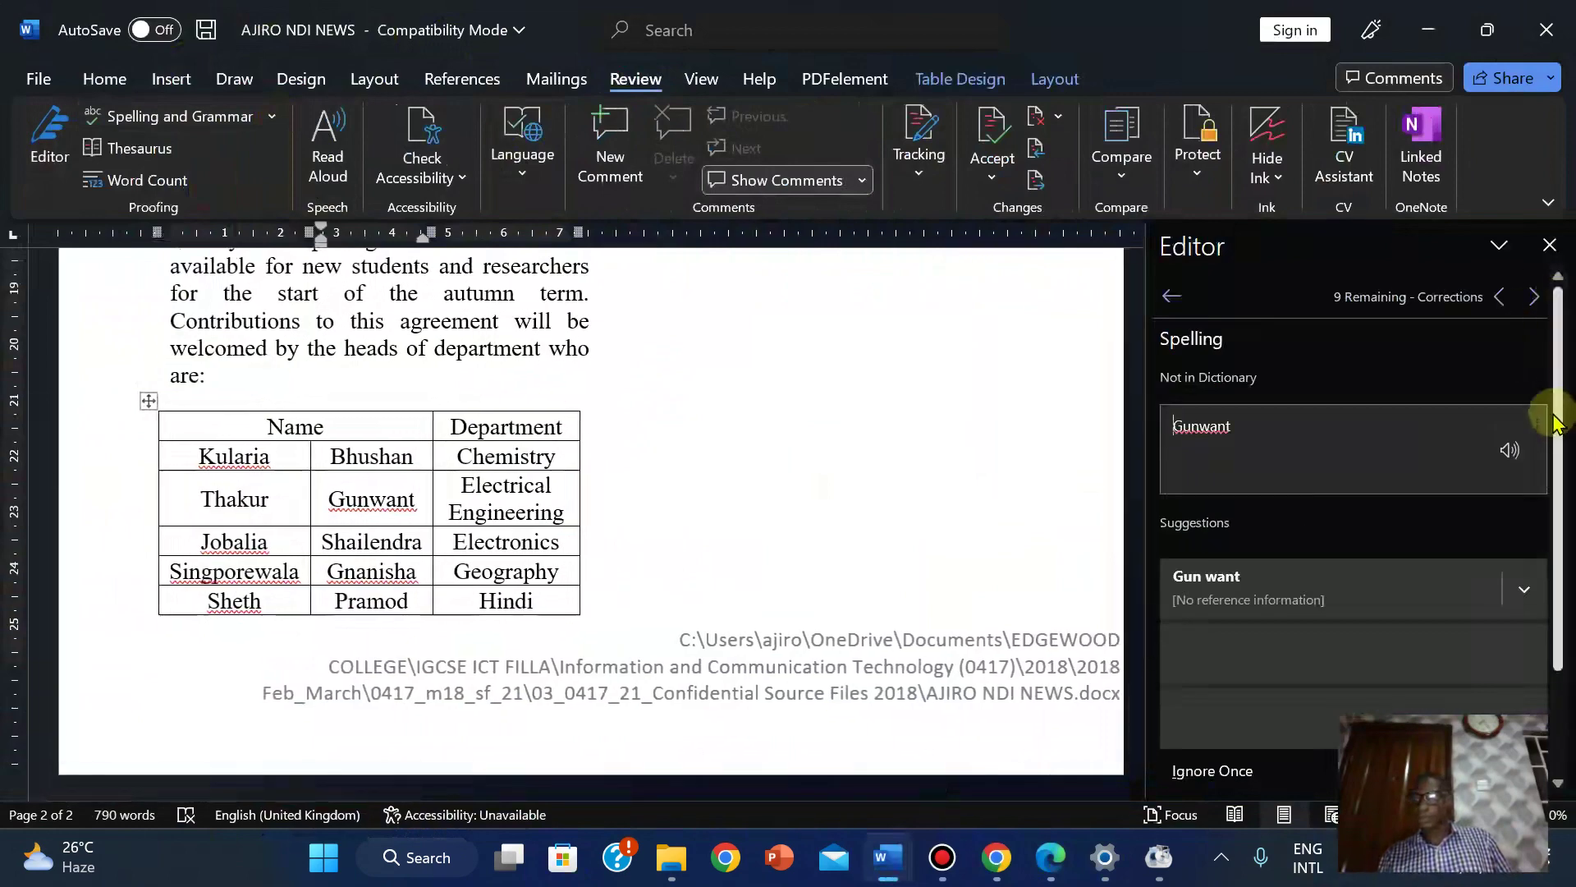
# Ignore all occurrences of Gunwant and close the Editor pane.
pyautogui.moveTo(1554, 423); pyautogui.dragTo(1562, 584)
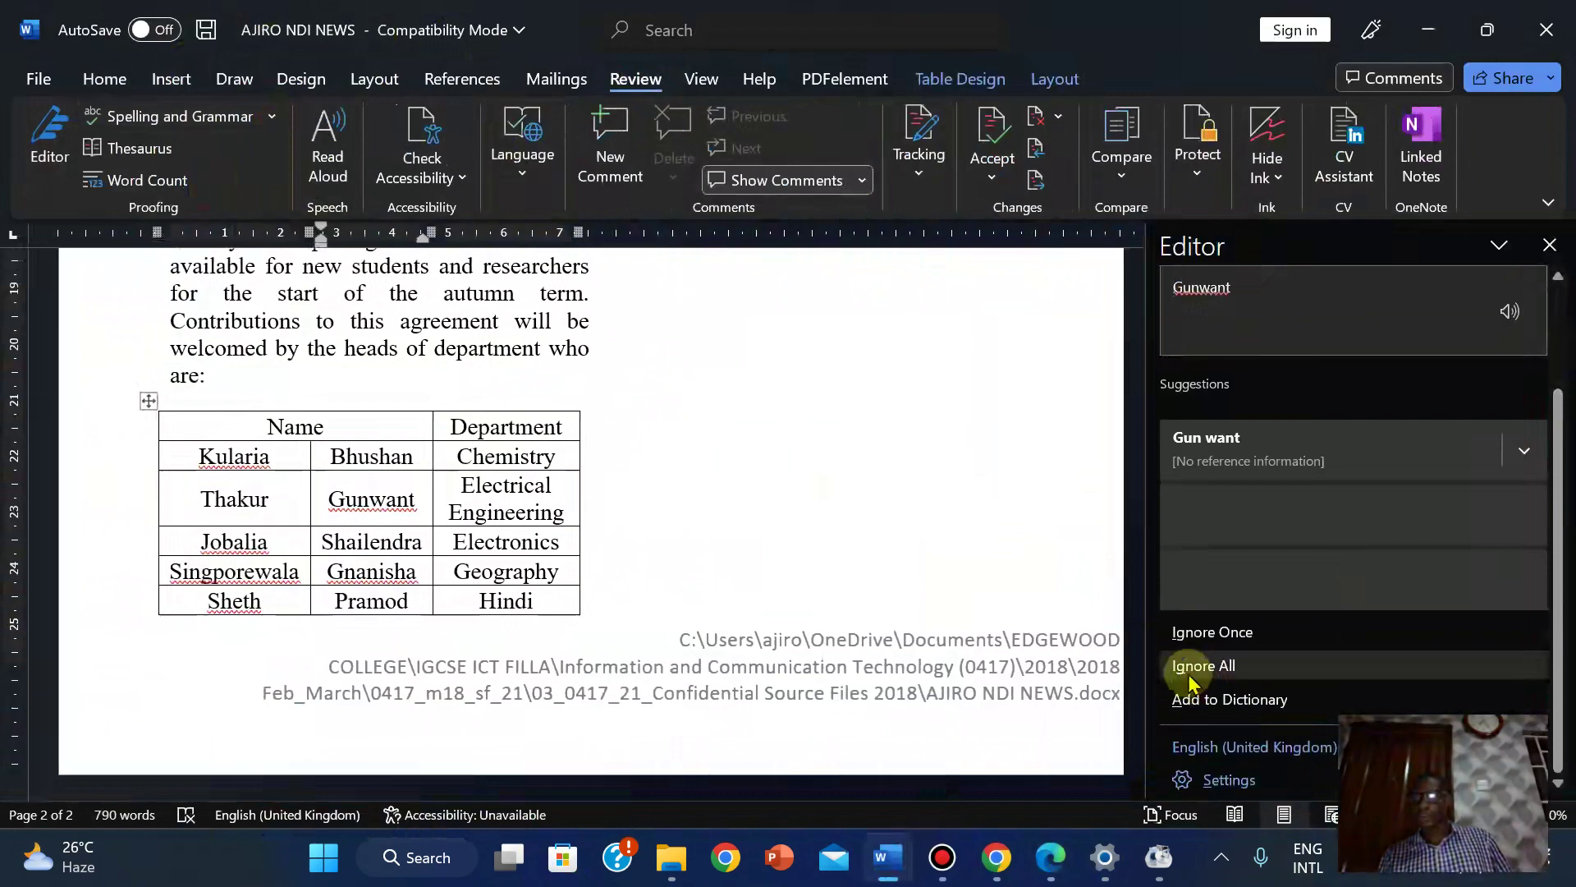
pyautogui.click(1200, 672)
pyautogui.click(59, 155)
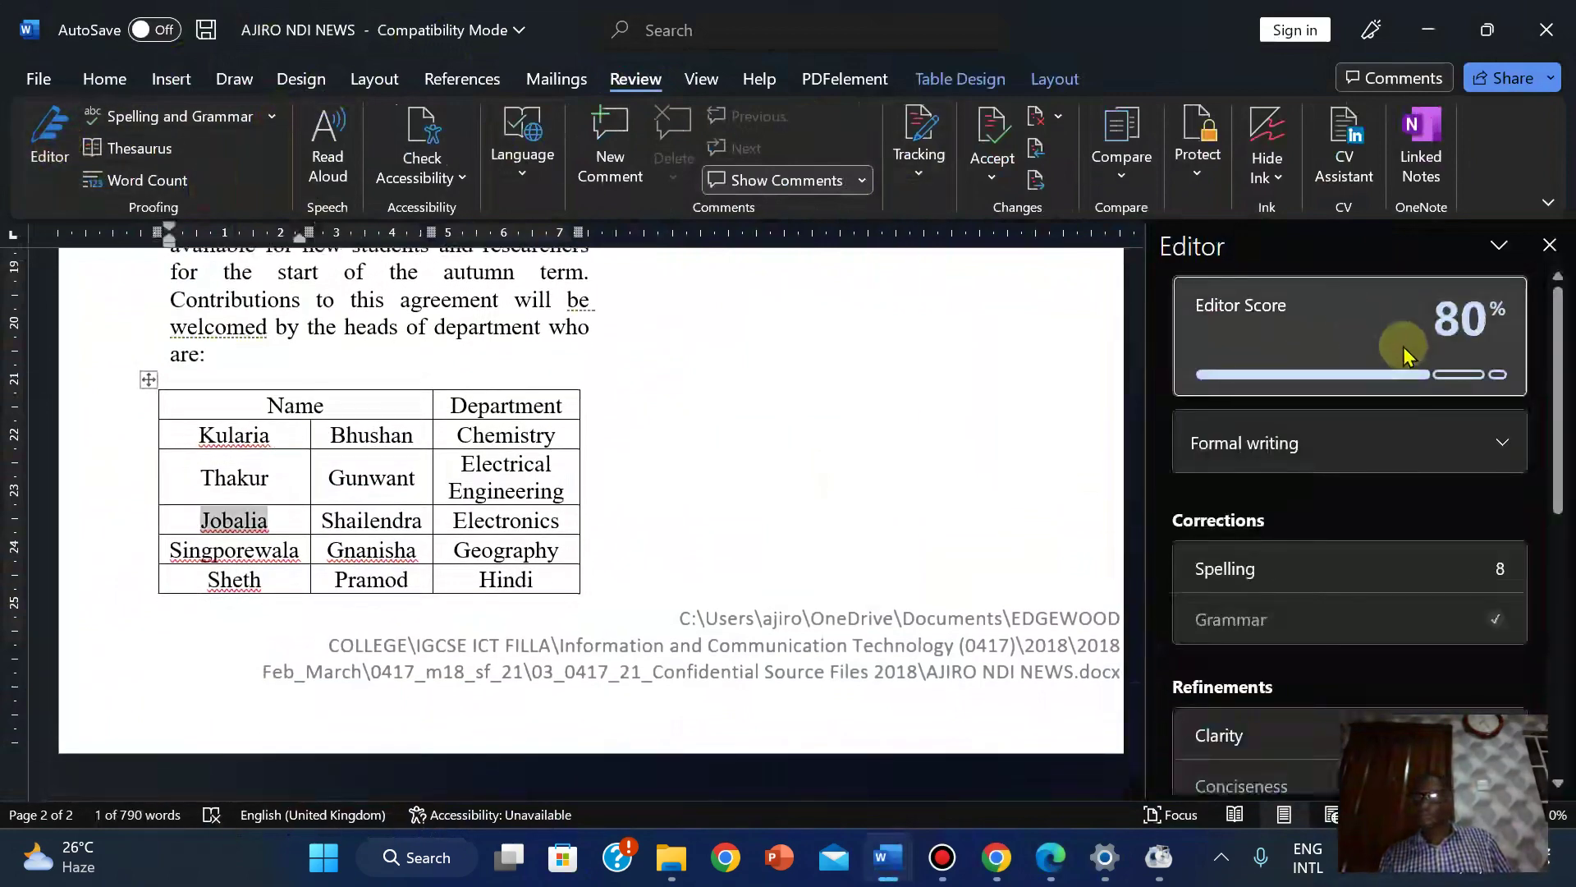
pyautogui.click(1546, 249)
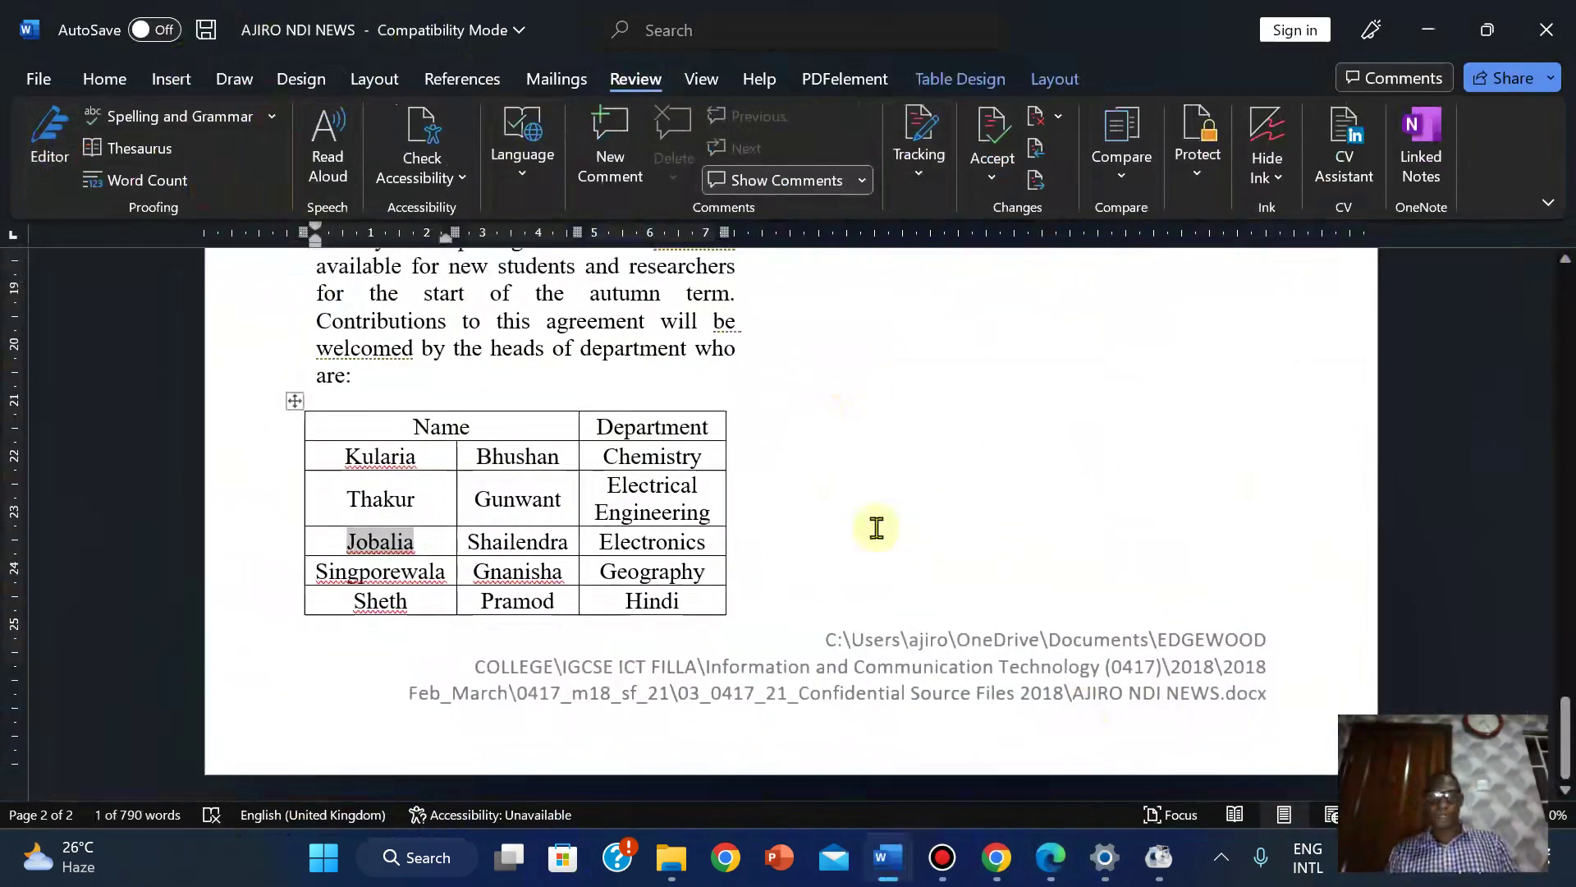
pyautogui.click(876, 527)
pyautogui.moveTo(1051, 857)
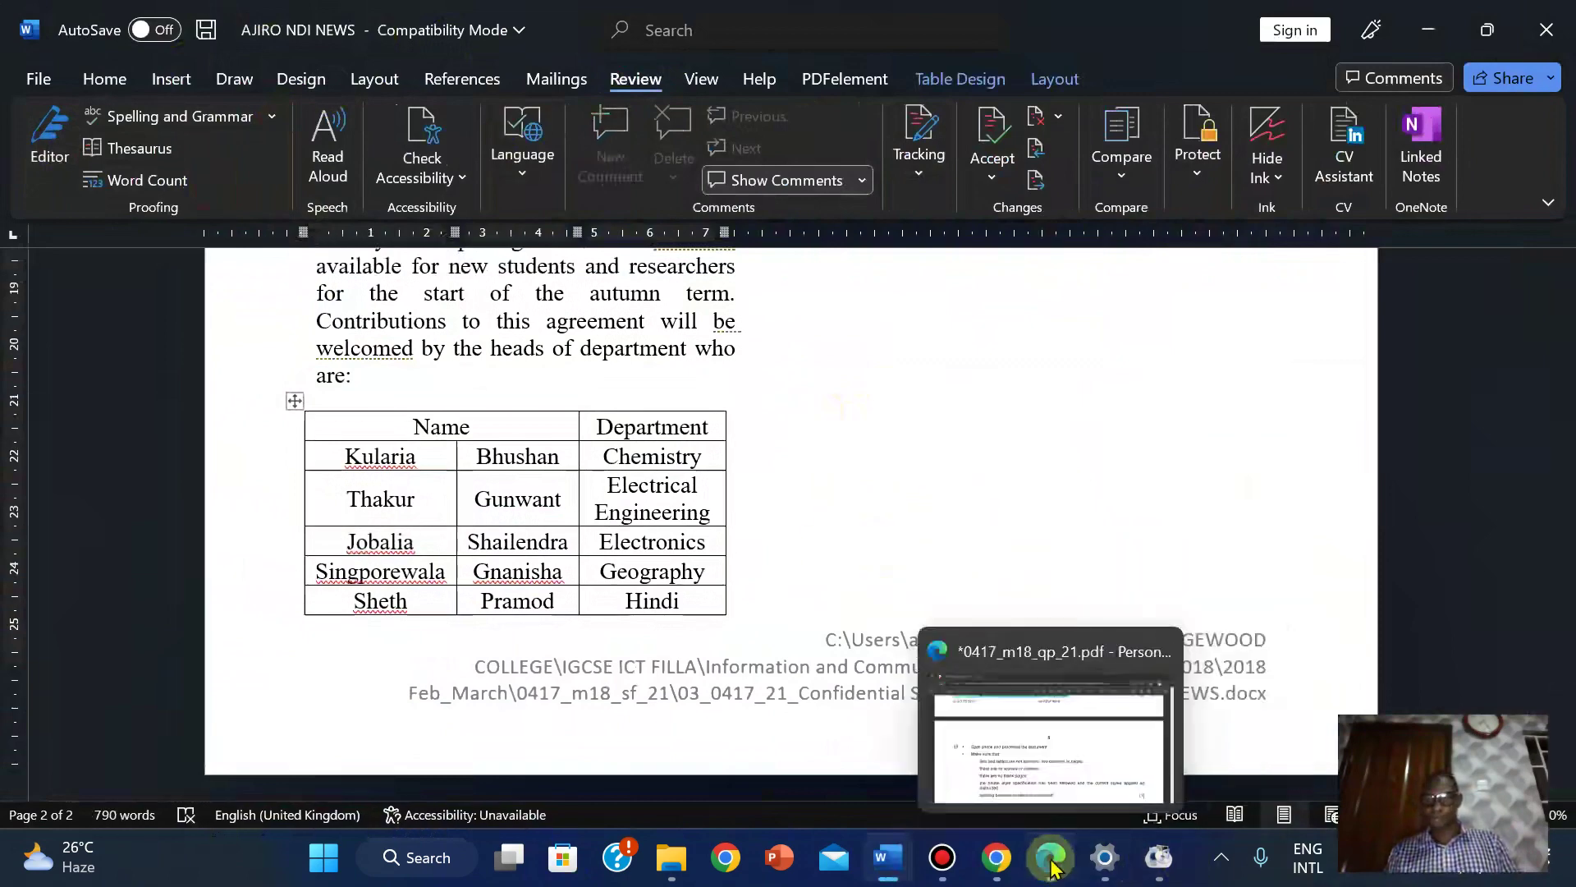
pyautogui.click(1026, 751)
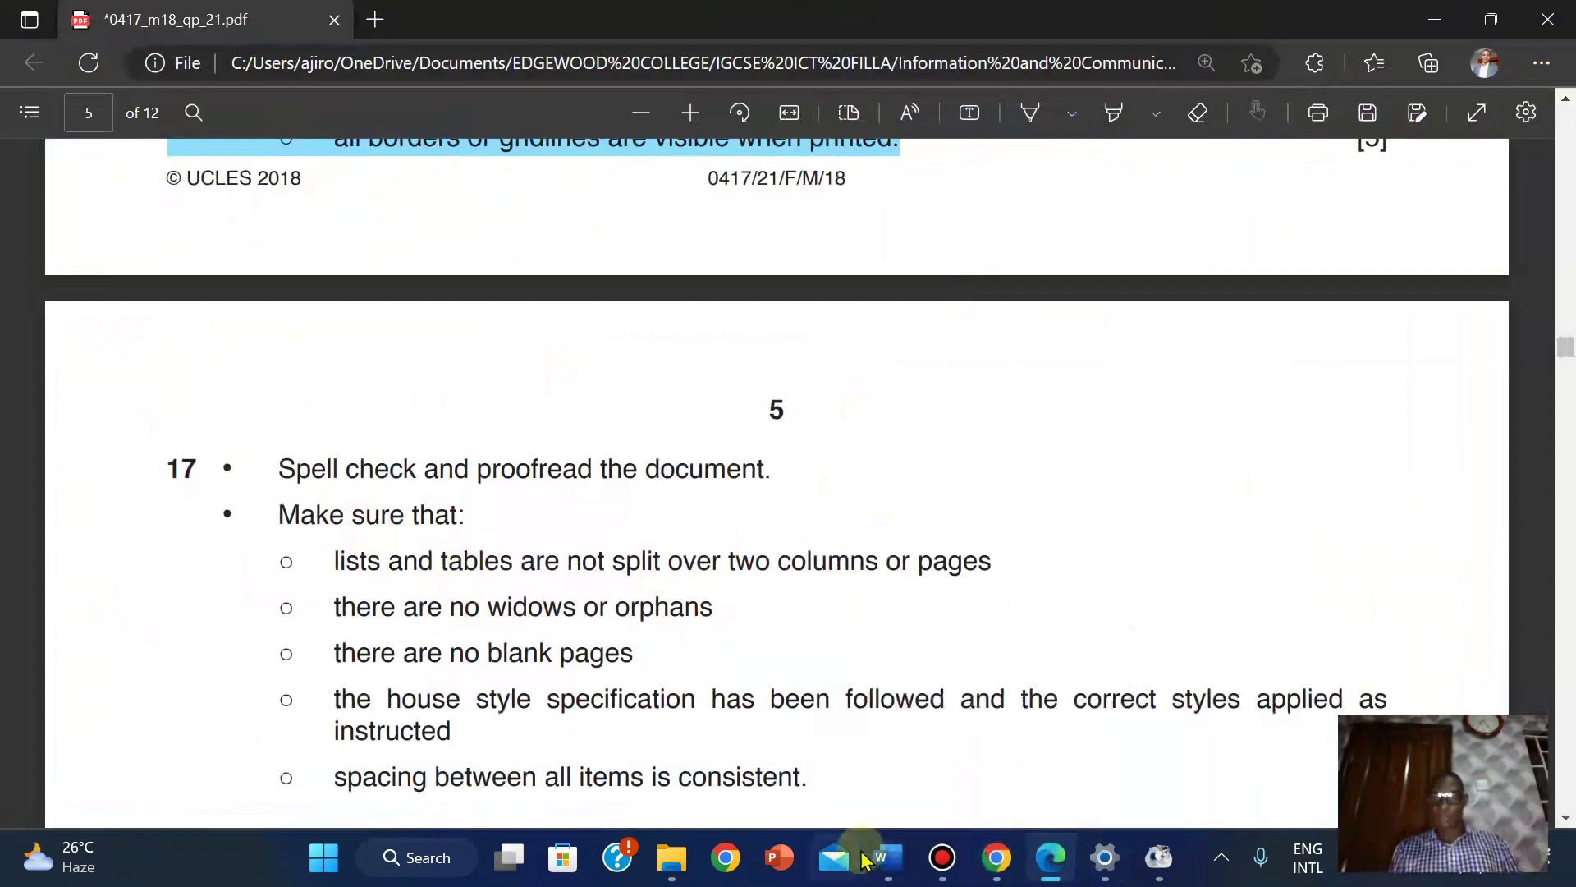
pyautogui.moveTo(872, 858)
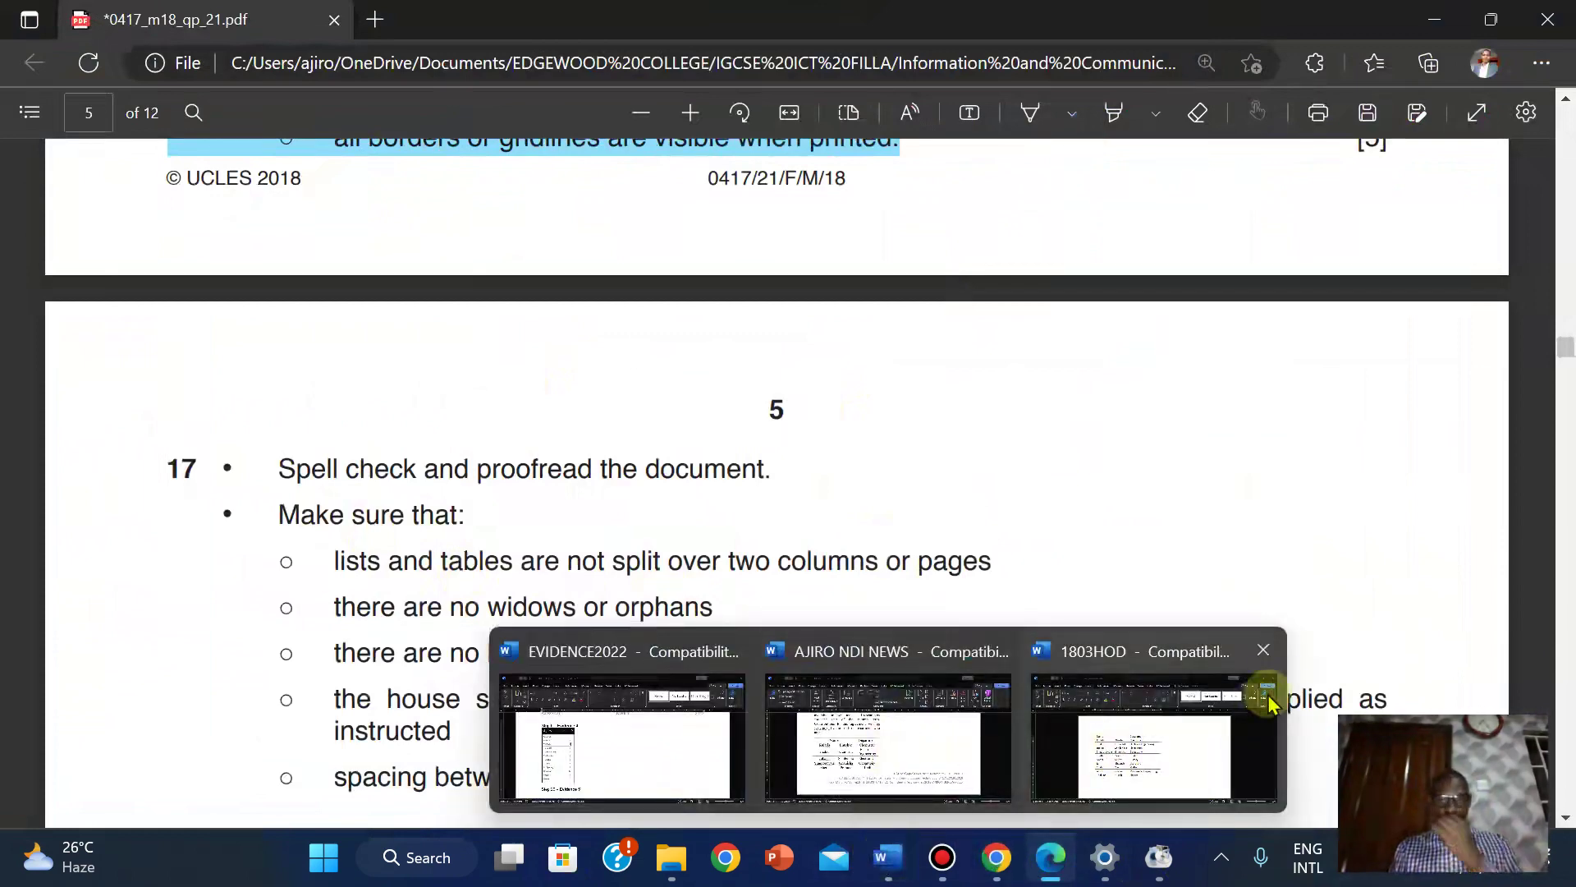
pyautogui.click(1263, 649)
pyautogui.click(1032, 731)
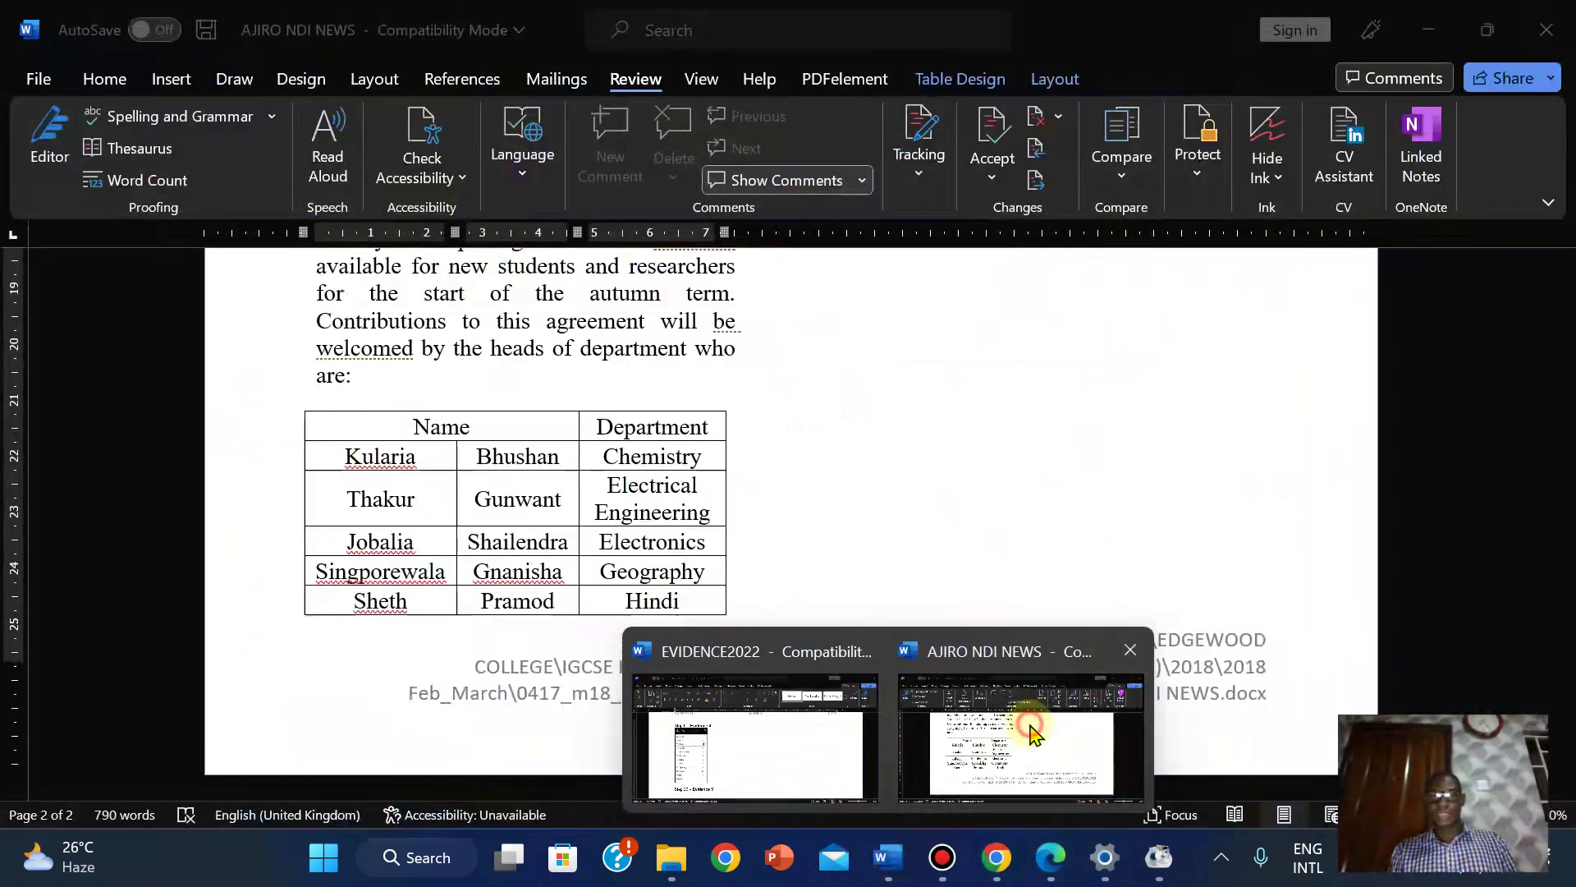
pyautogui.scroll(-3, 791, 515)
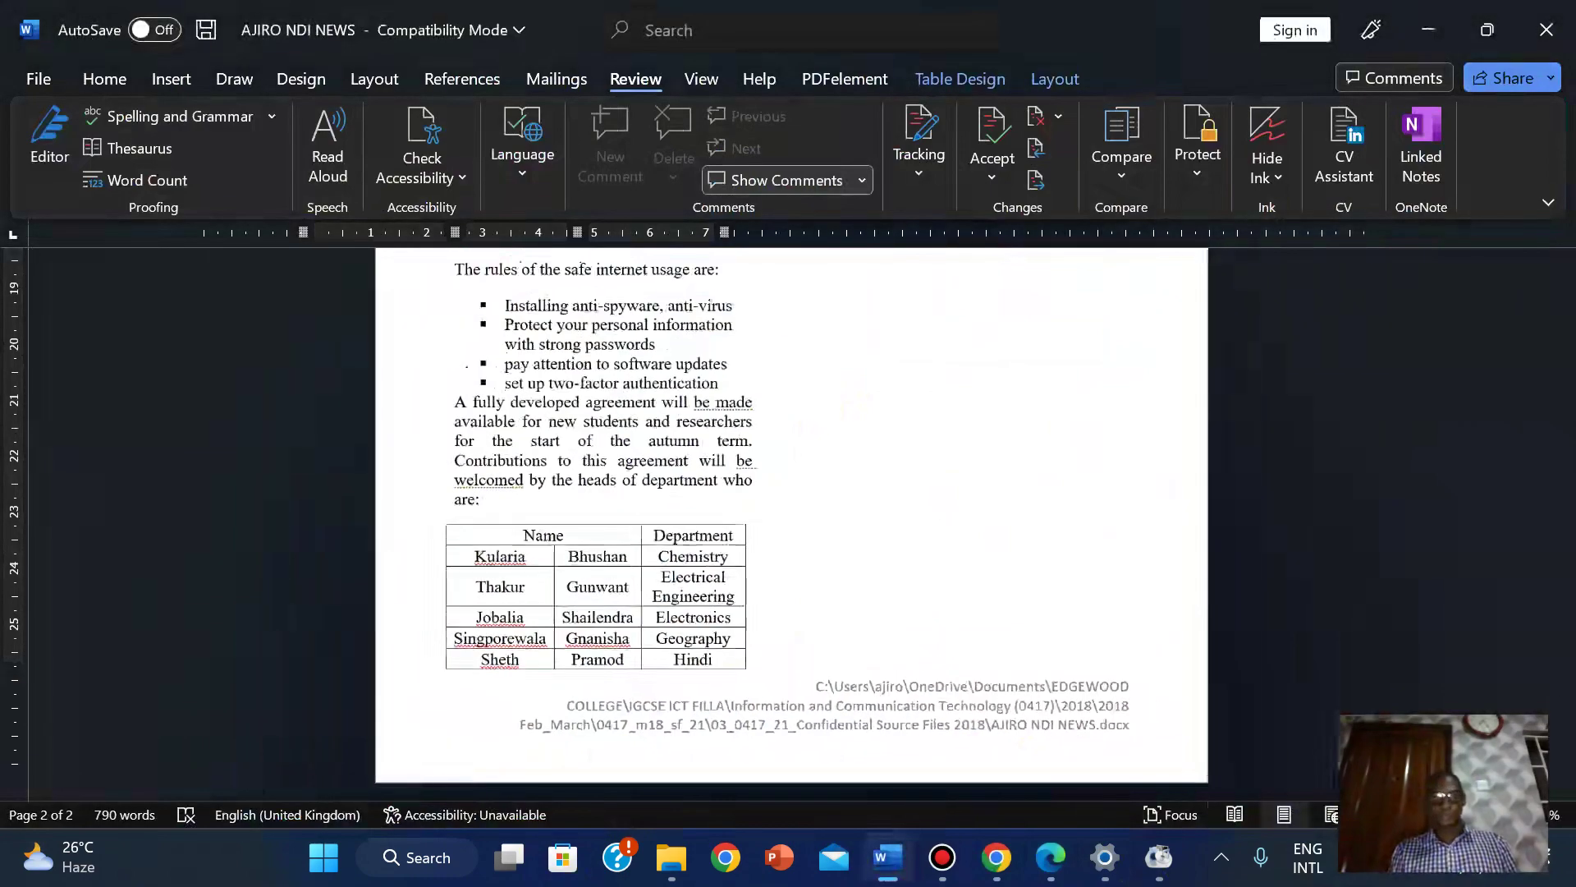
# Insert a column break before 'Over the next few years' so it starts the second column.
pyautogui.scroll(-3, 791, 515)
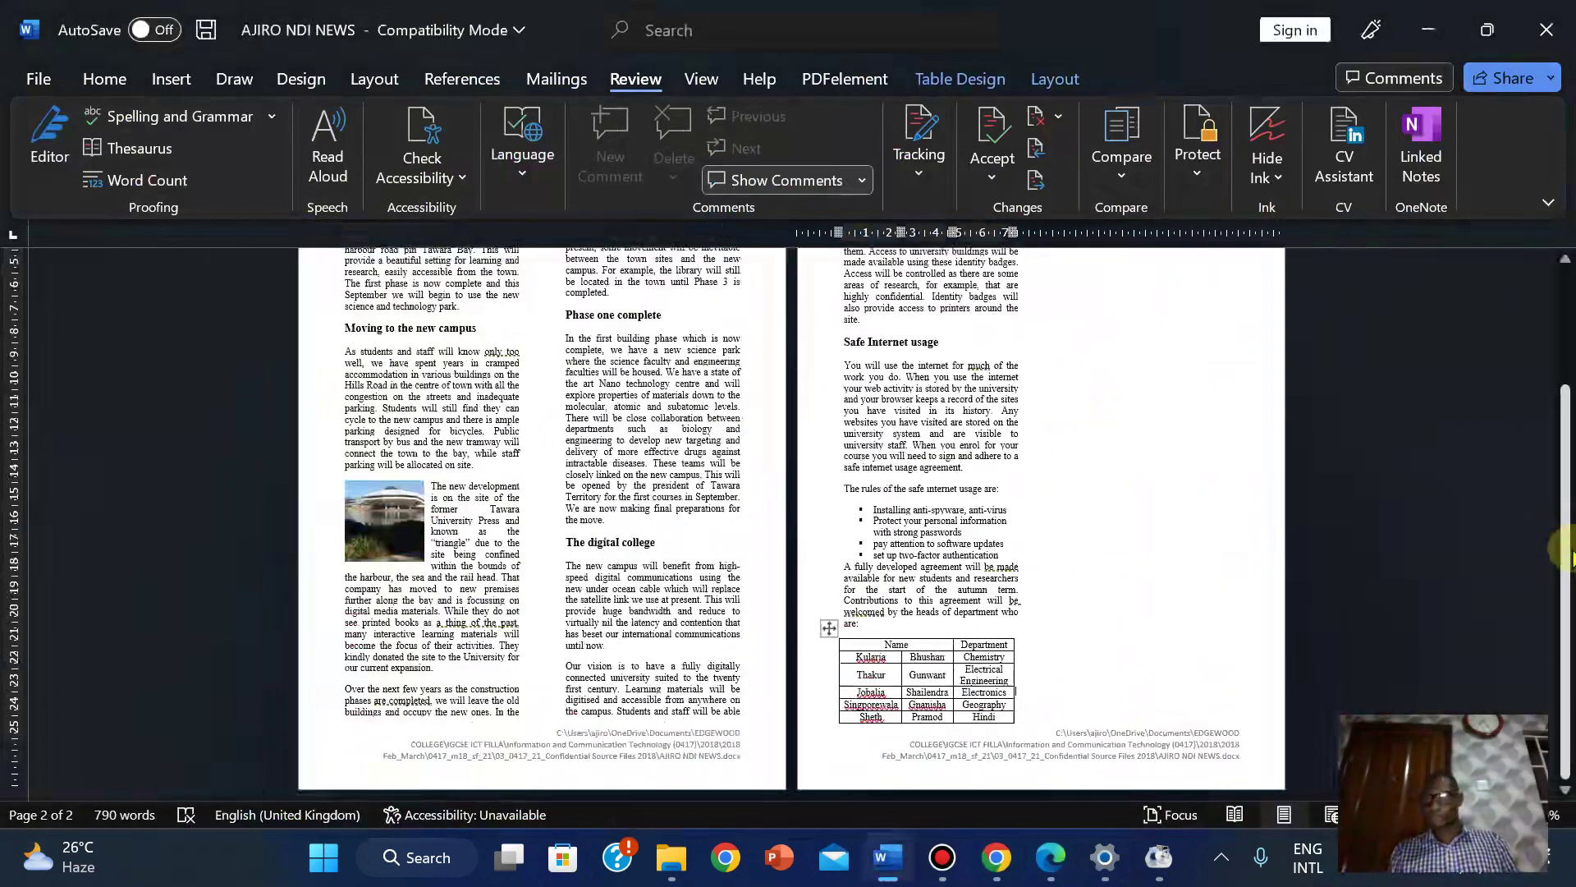
pyautogui.moveTo(1569, 552)
pyautogui.mouseDown()
pyautogui.moveTo(1570, 394)
pyautogui.moveTo(1568, 501)
pyautogui.moveTo(1550, 403)
pyautogui.moveTo(1551, 489)
pyautogui.moveTo(1540, 435)
pyautogui.moveTo(1552, 567)
pyautogui.mouseUp()
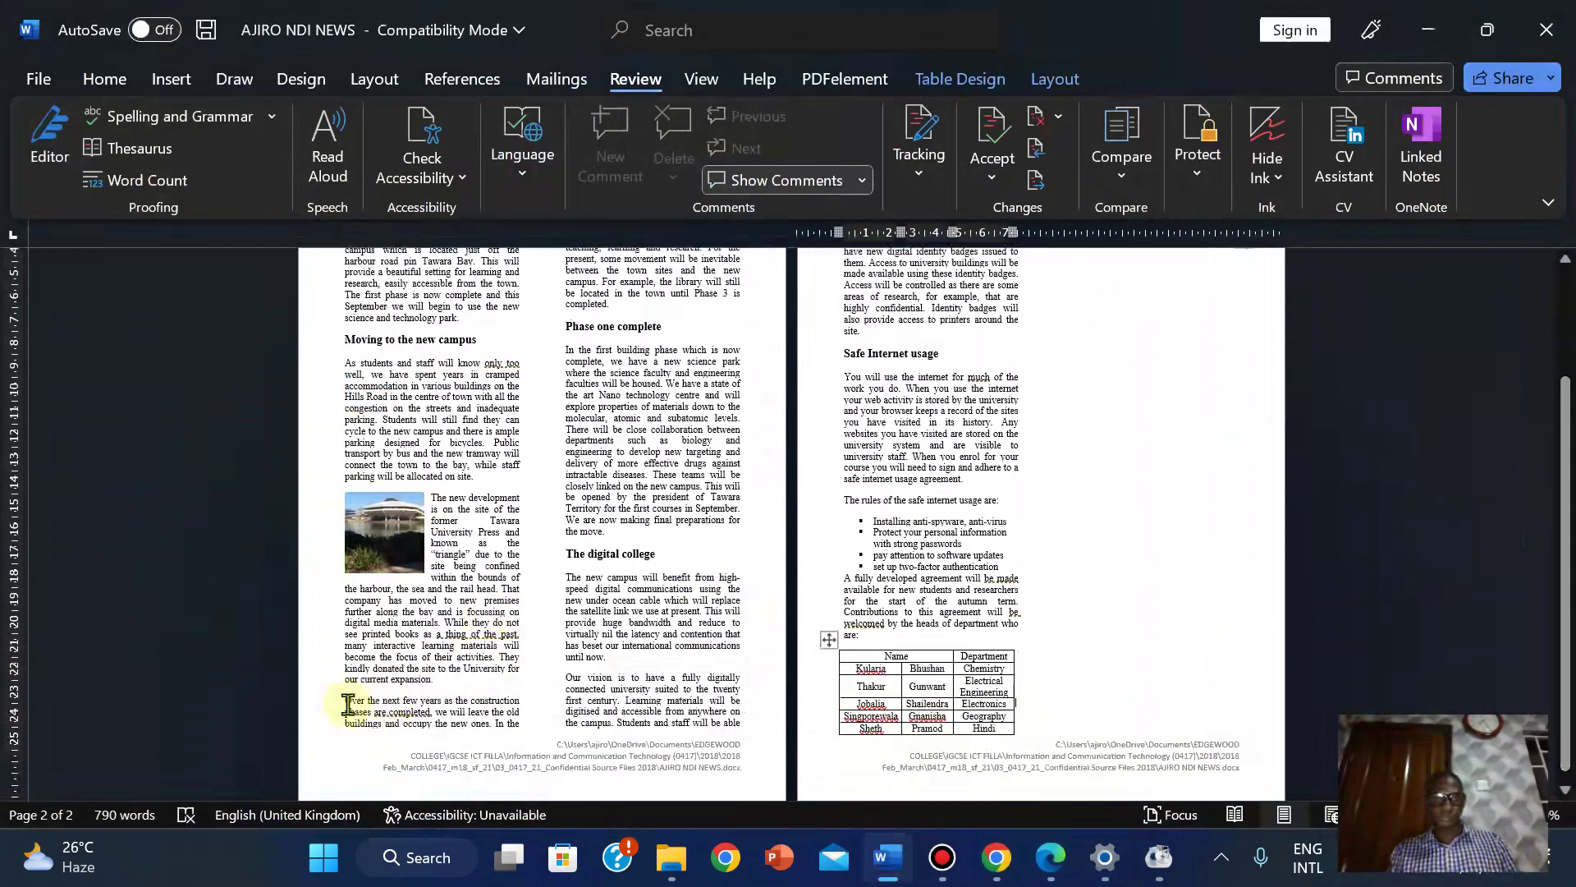
pyautogui.click(342, 703)
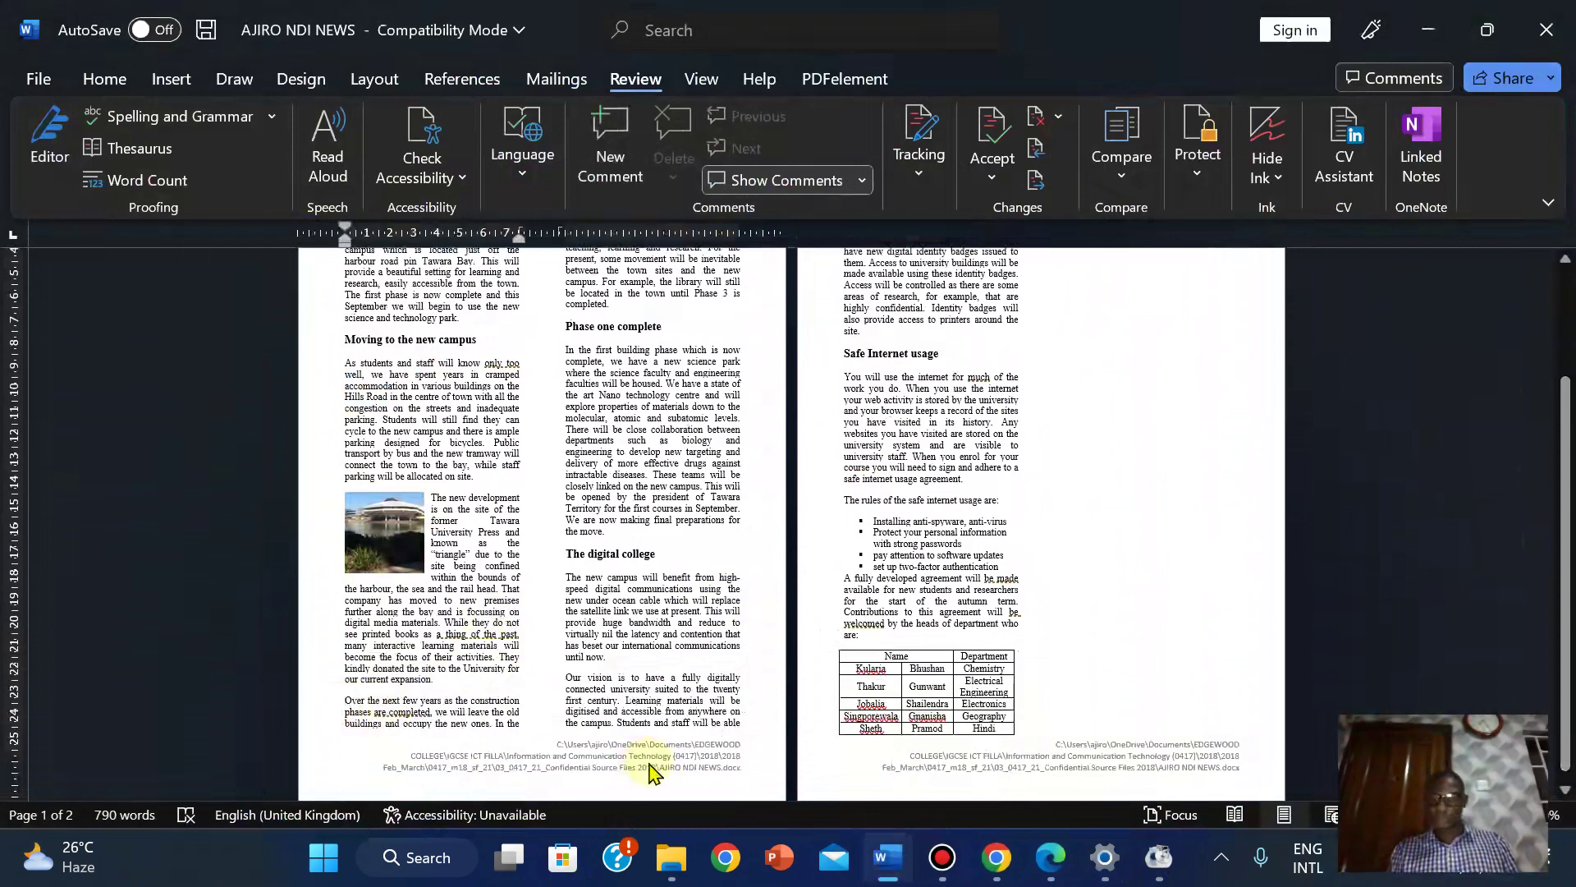
pyautogui.hotkey('ctrl', 'shift', 'Return')
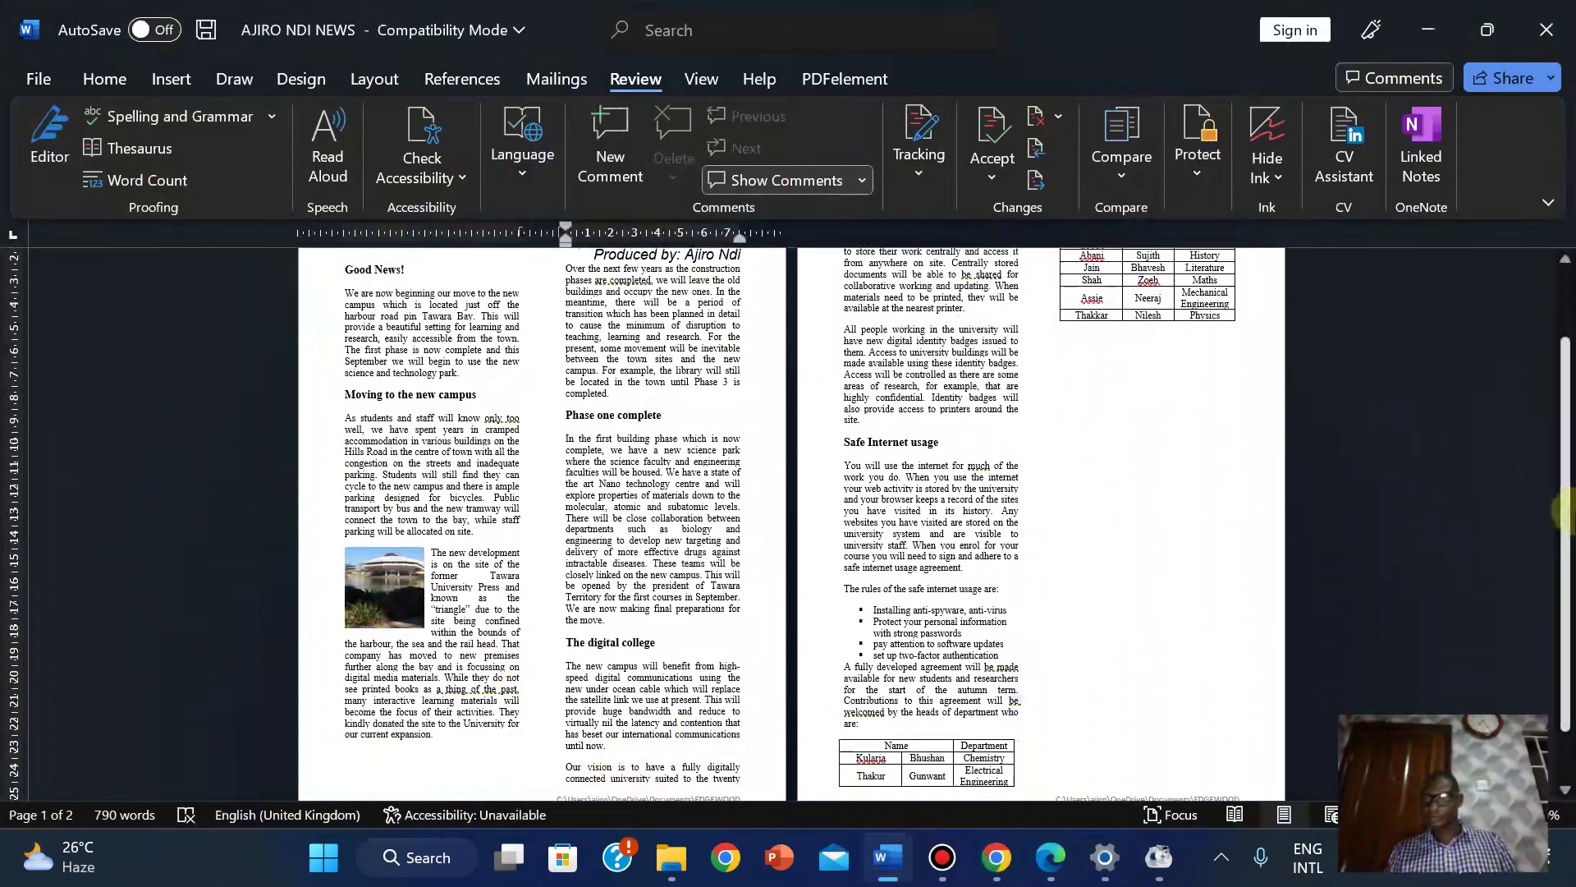
pyautogui.moveTo(1563, 510); pyautogui.dragTo(1566, 422)
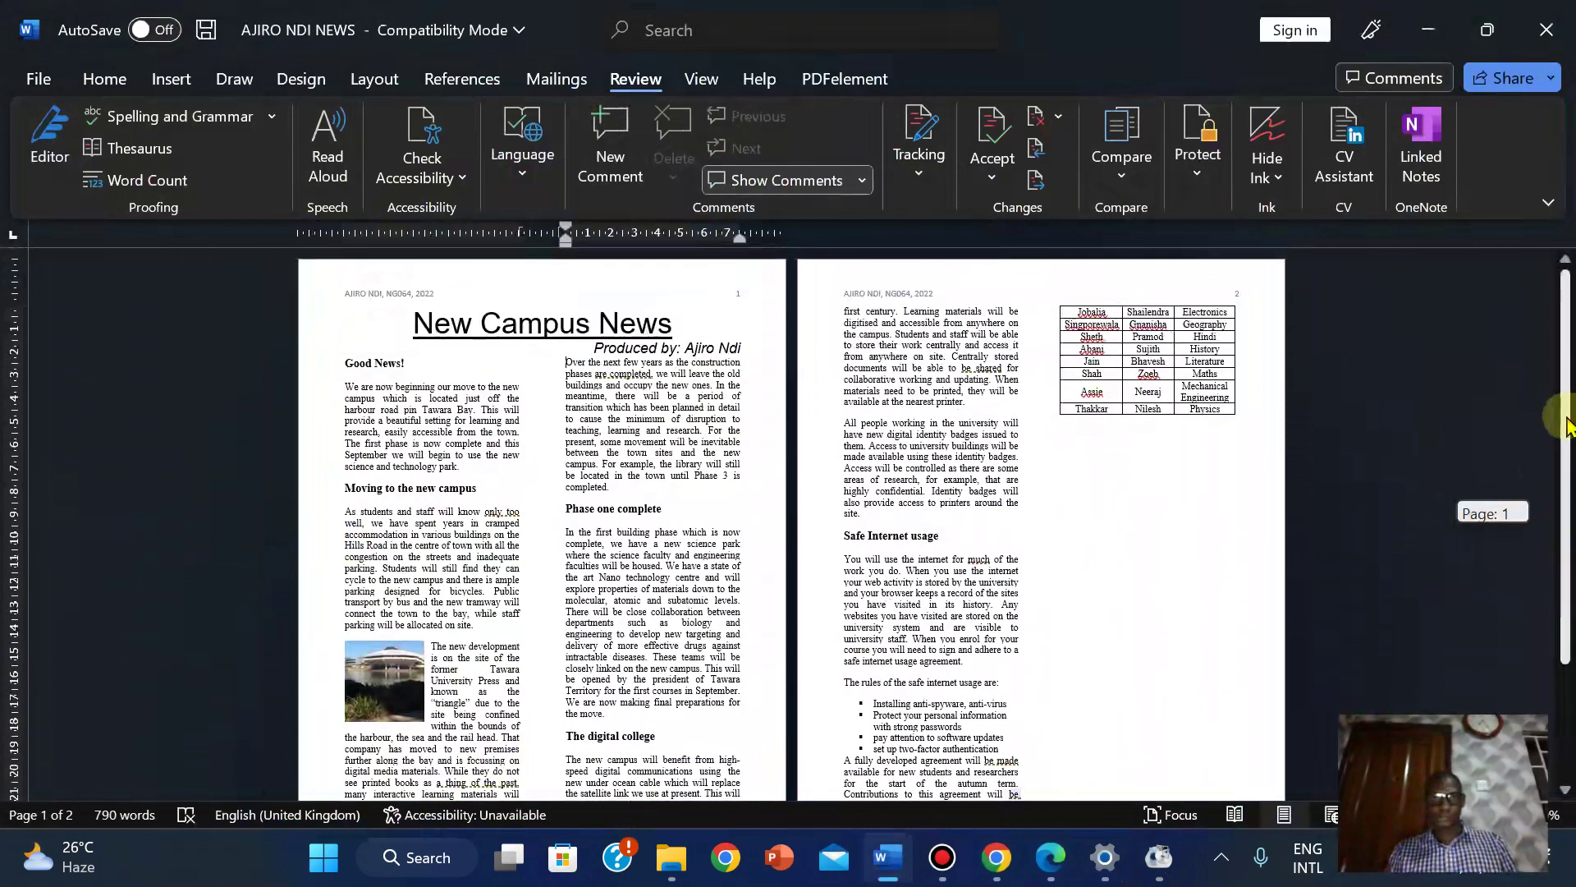
pyautogui.moveTo(1566, 423); pyautogui.dragTo(1564, 585)
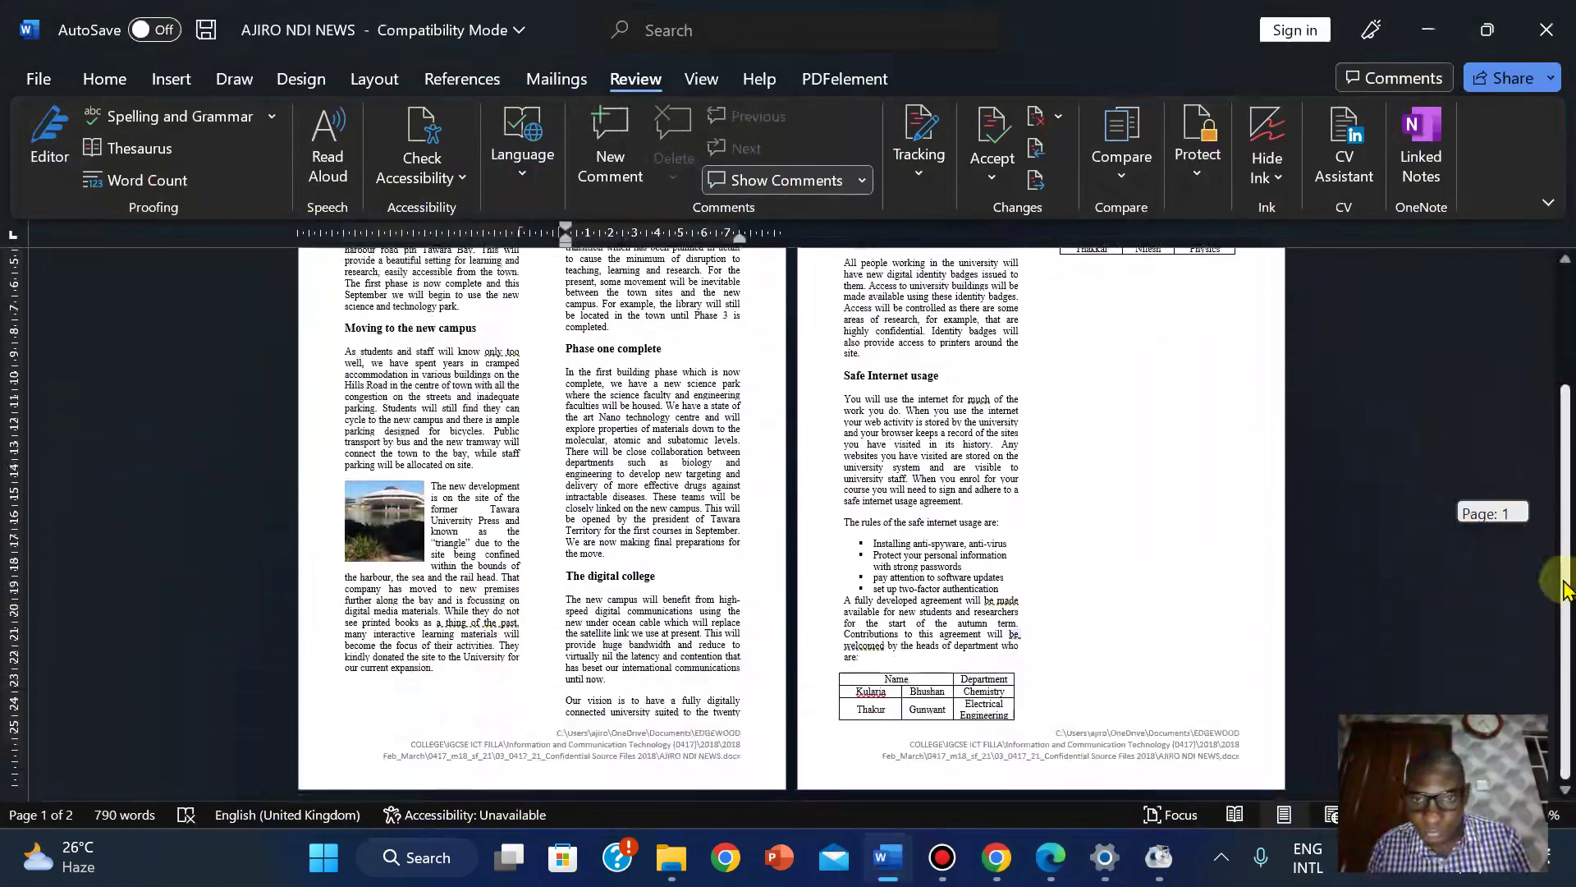
pyautogui.moveTo(1563, 587); pyautogui.dragTo(1553, 550)
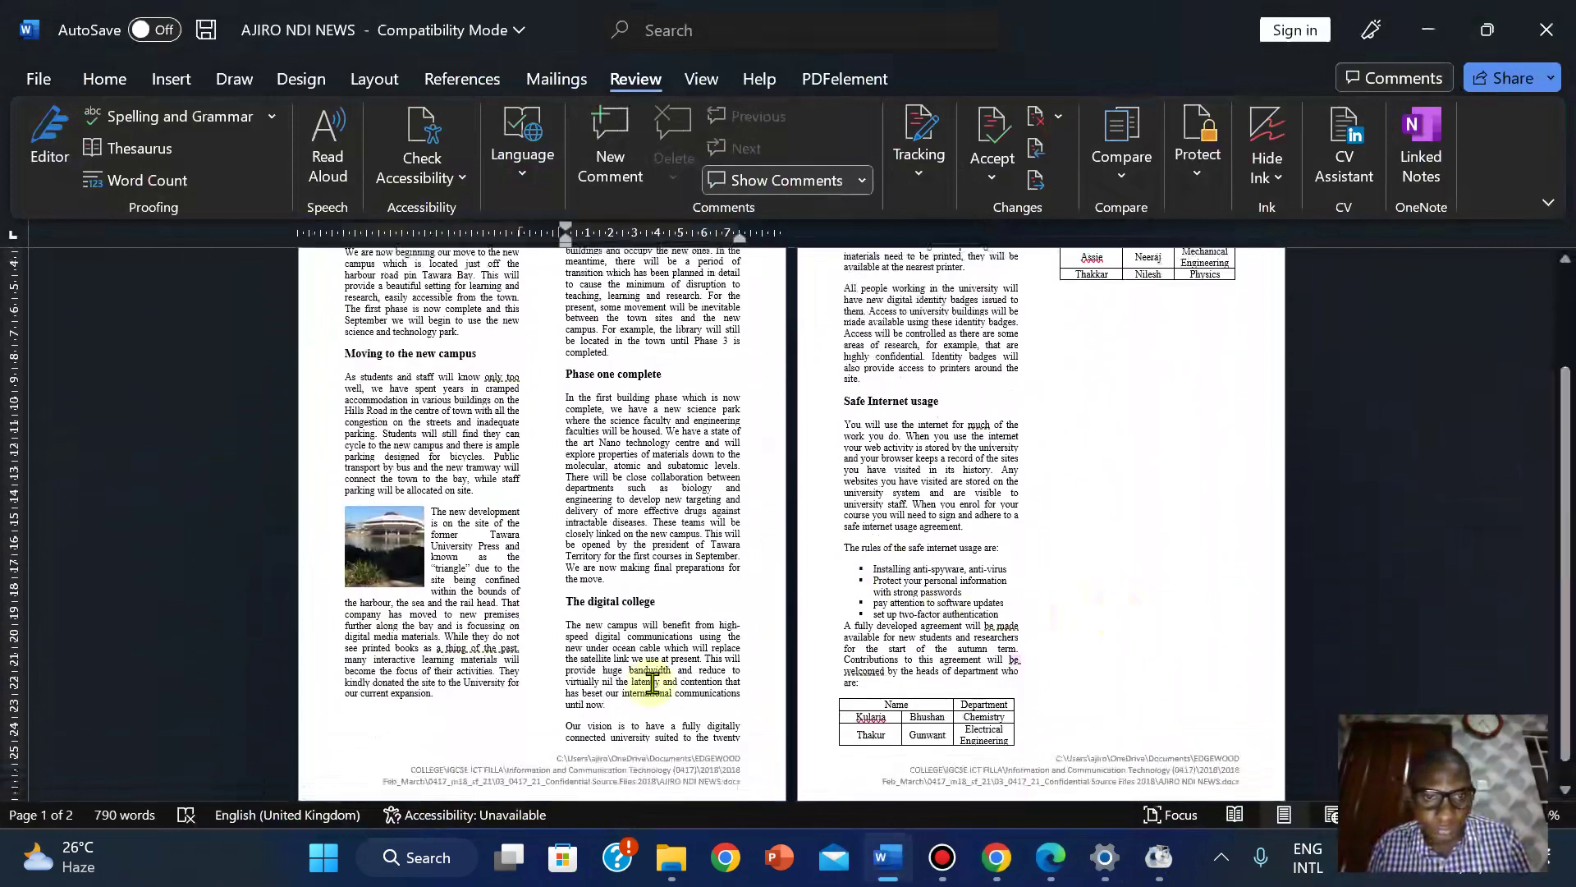
pyautogui.moveTo(1562, 502); pyautogui.dragTo(1563, 279)
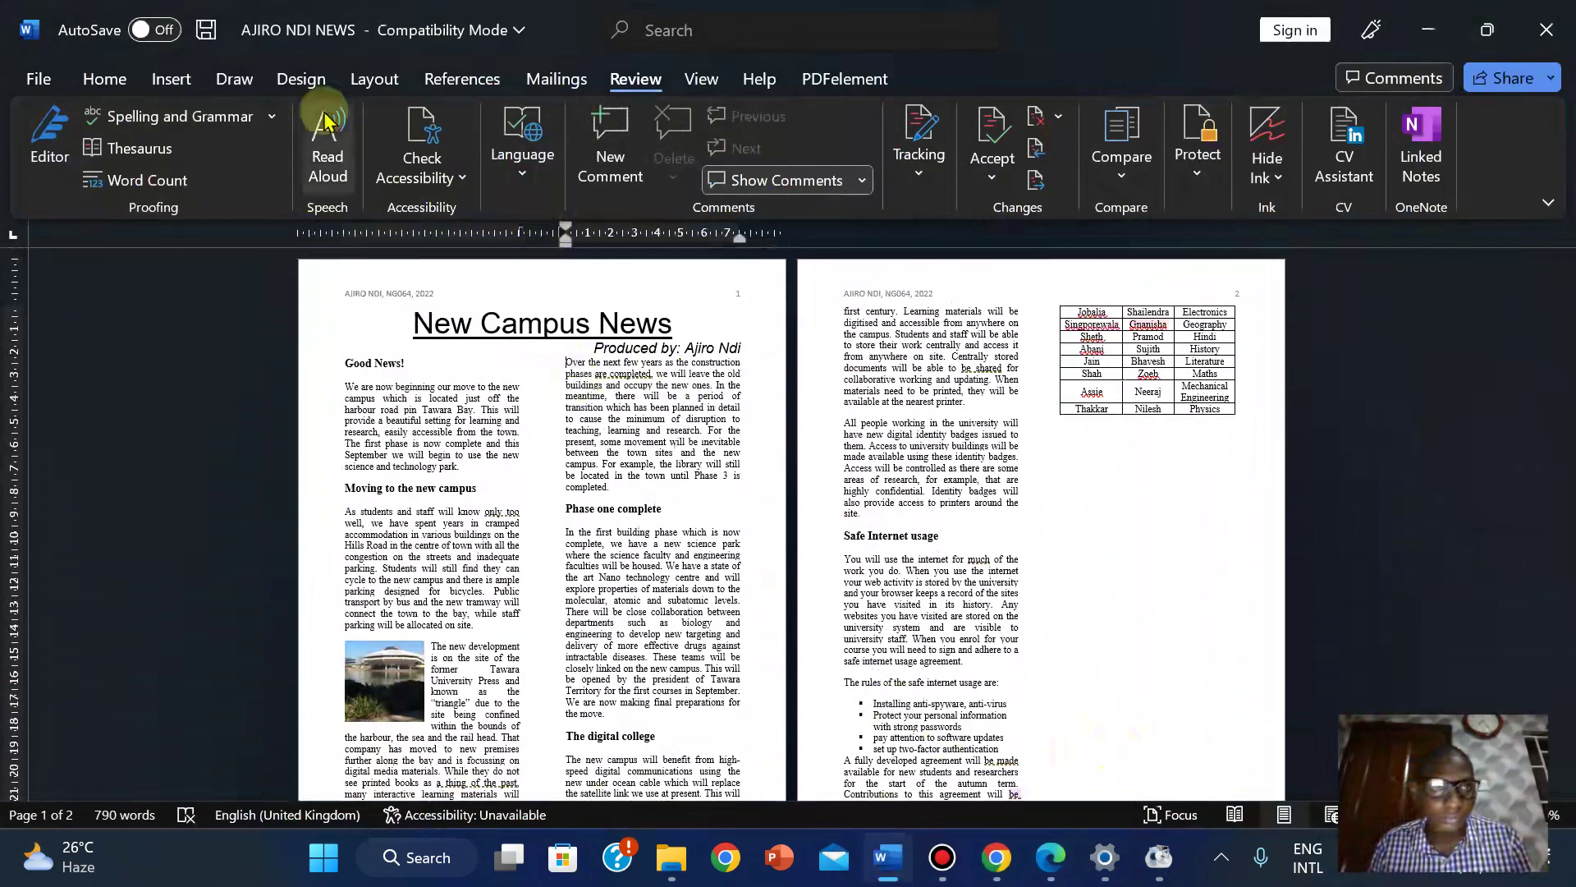
pyautogui.click(371, 77)
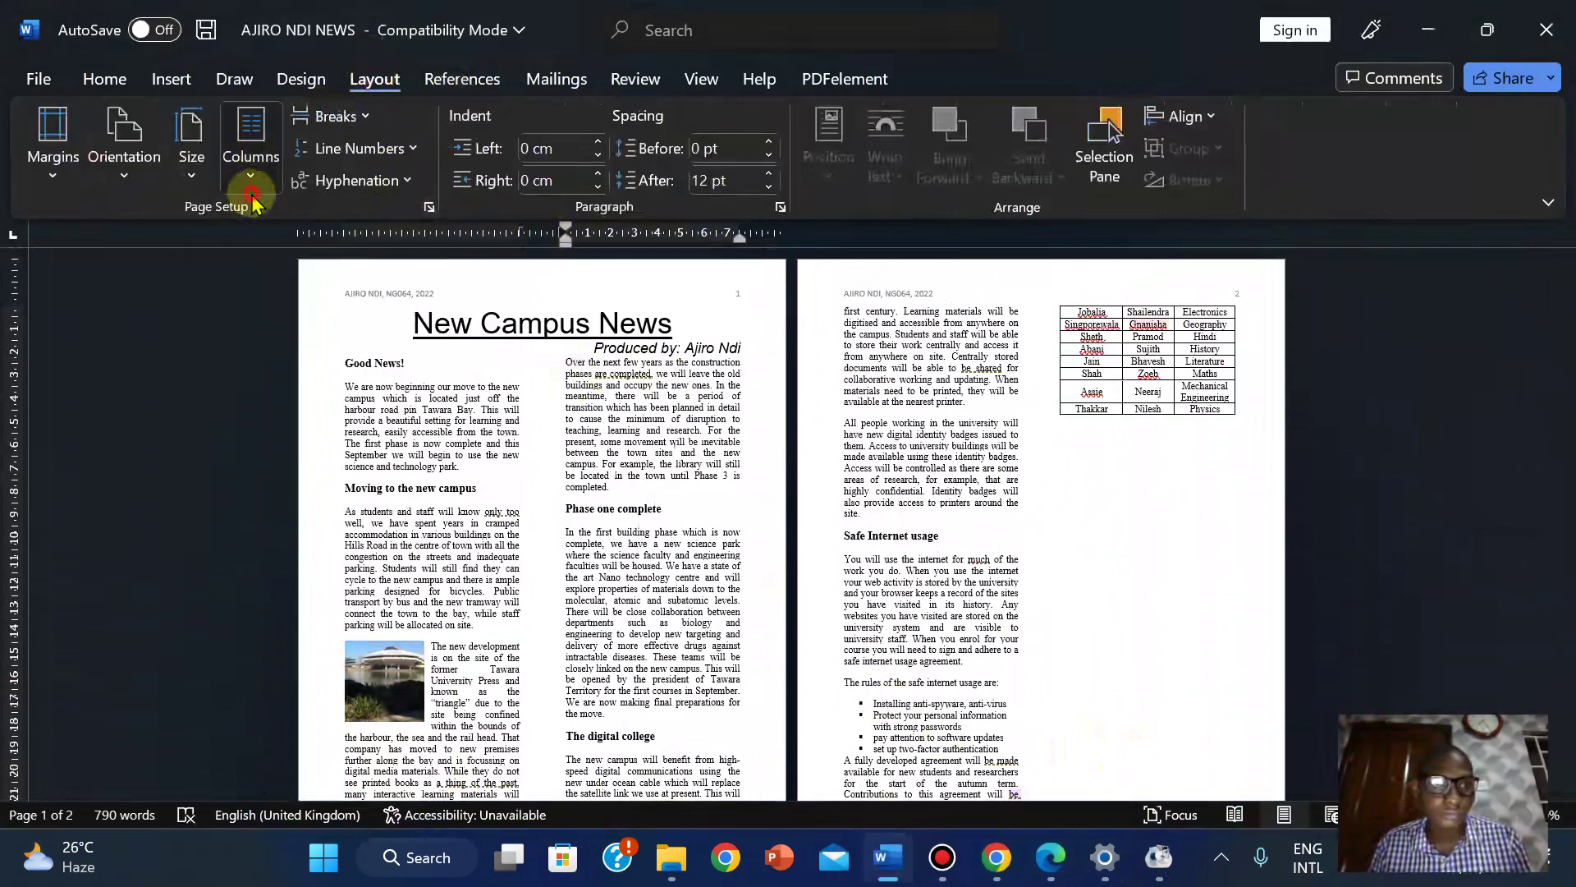
pyautogui.click(251, 160)
pyautogui.click(287, 523)
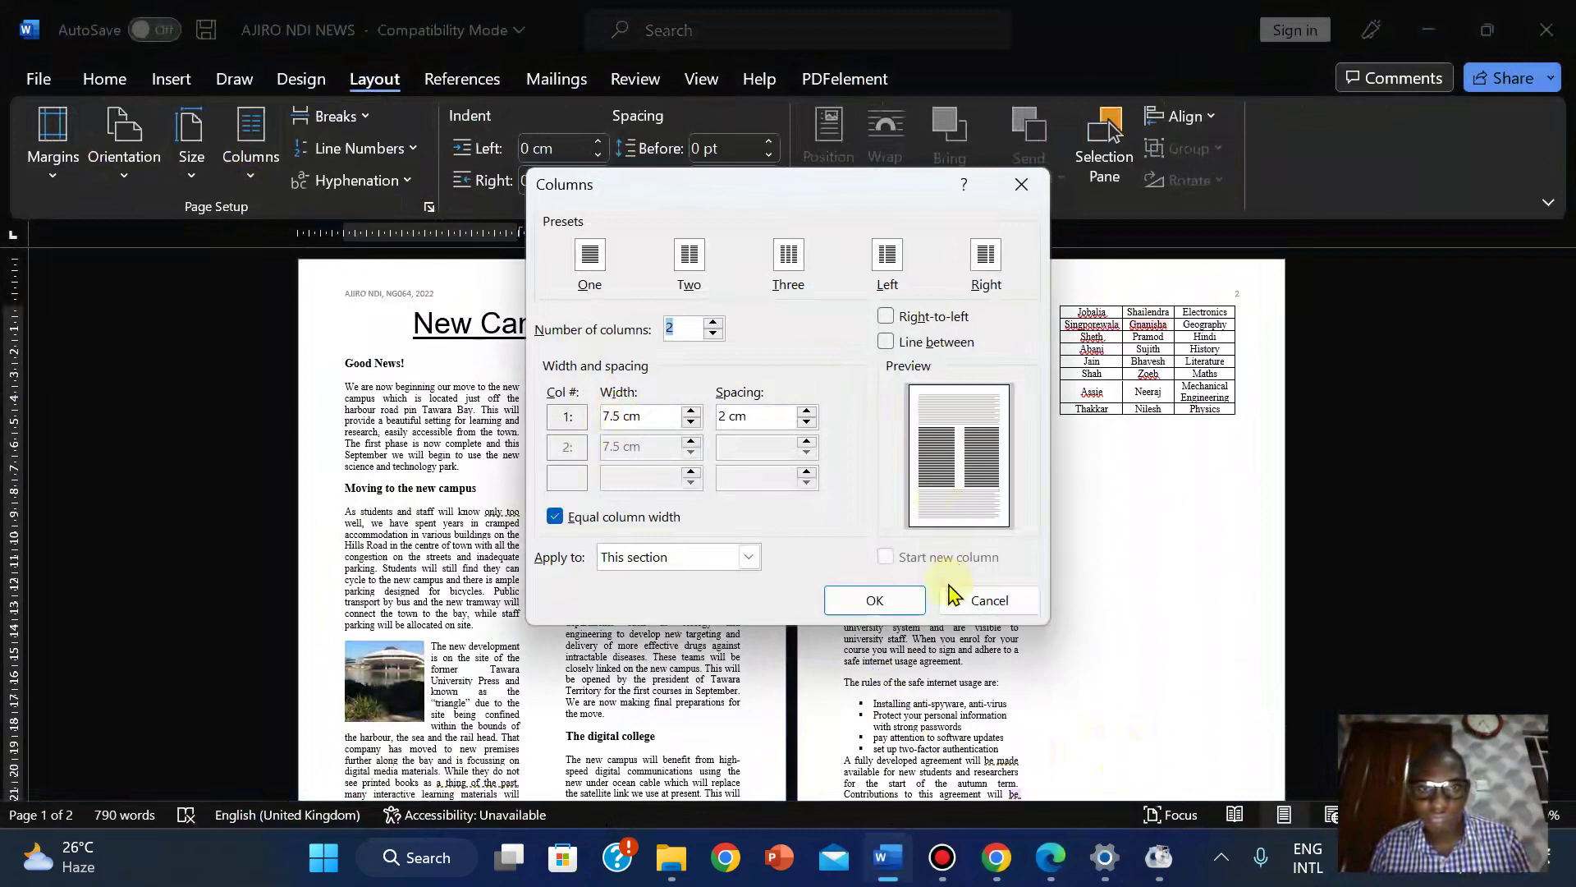
pyautogui.click(886, 342)
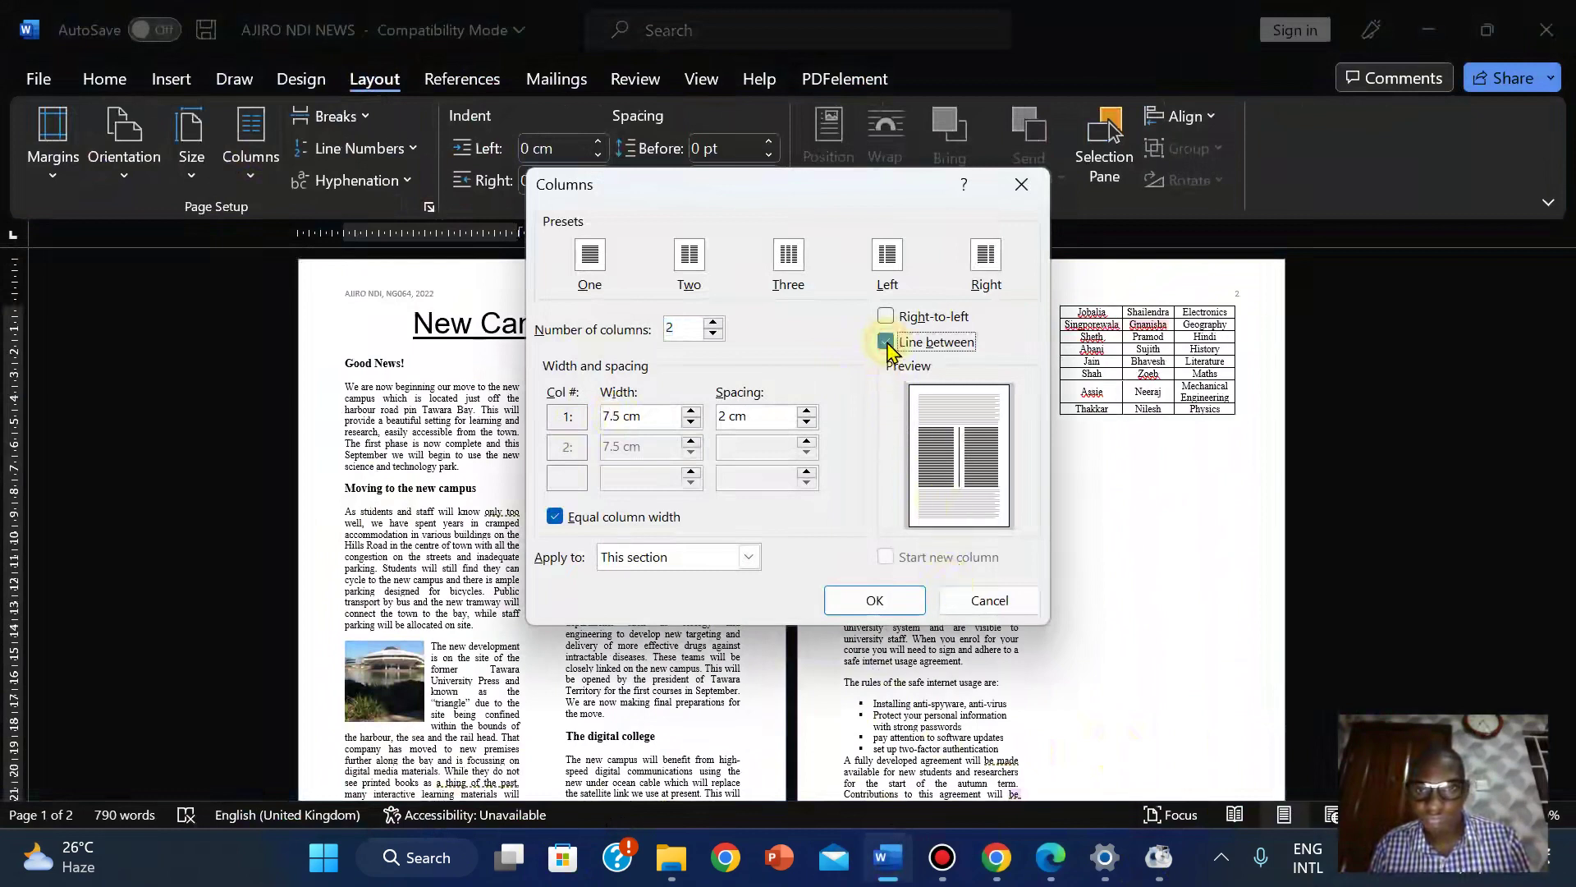
pyautogui.click(887, 342)
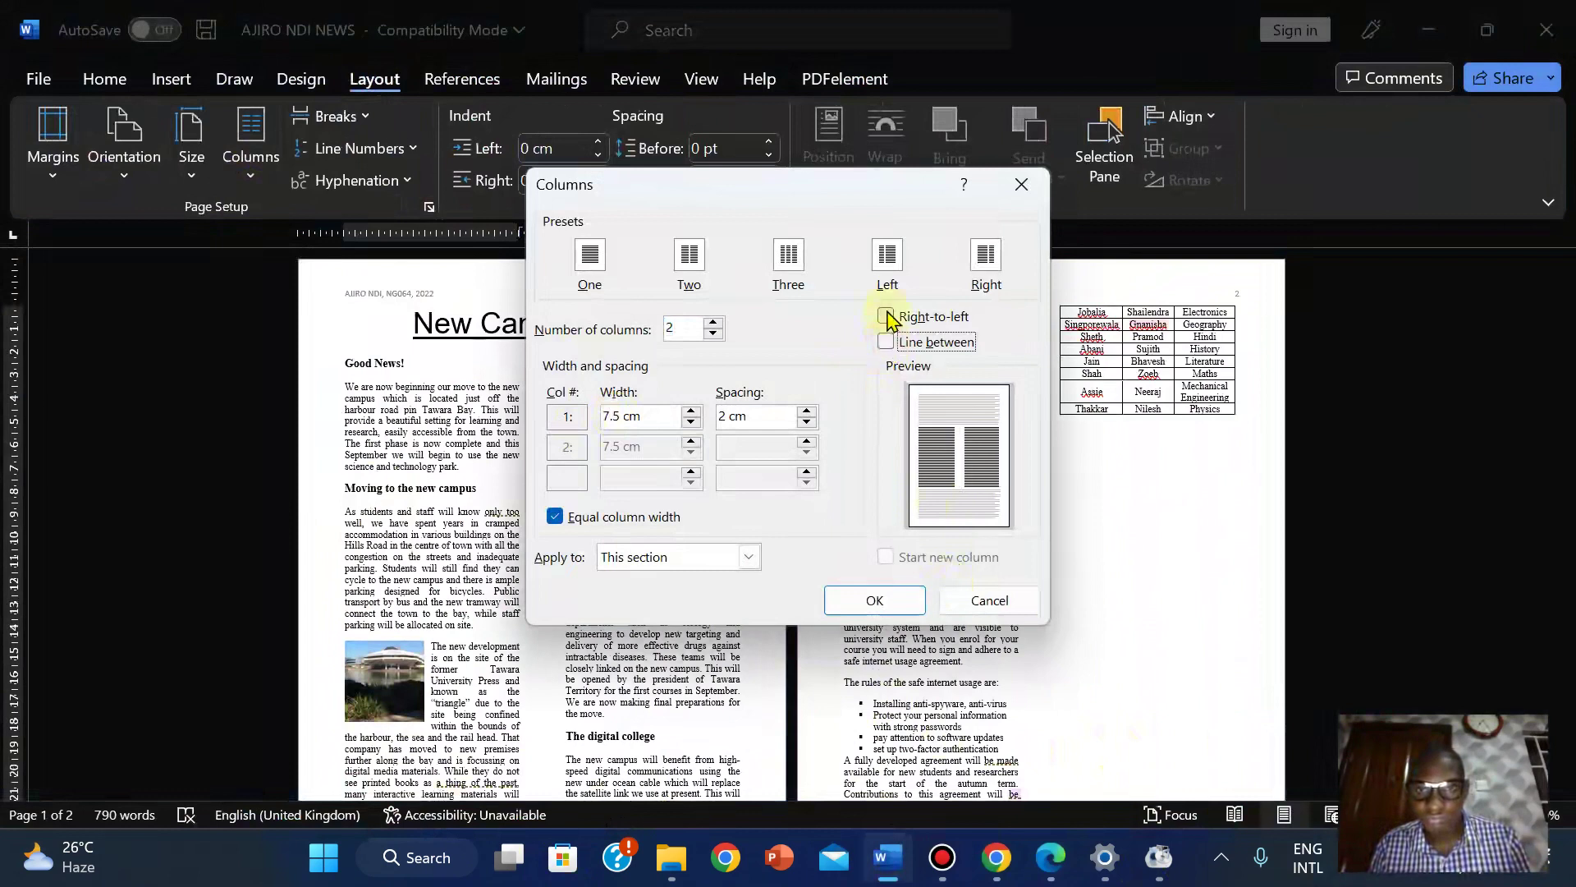
pyautogui.click(886, 317)
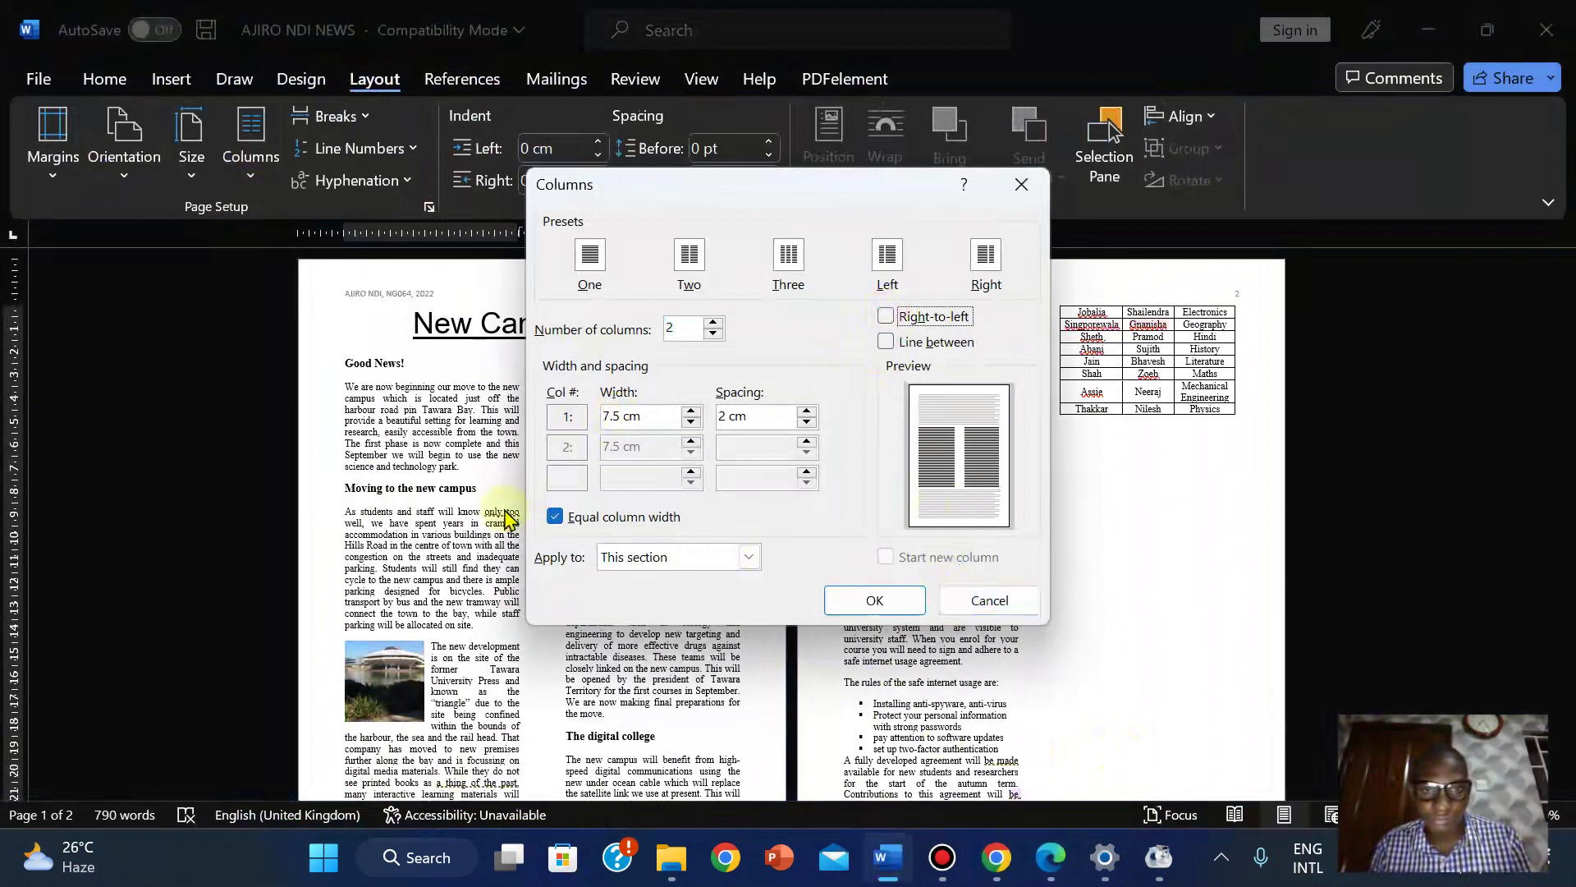
pyautogui.click(556, 518)
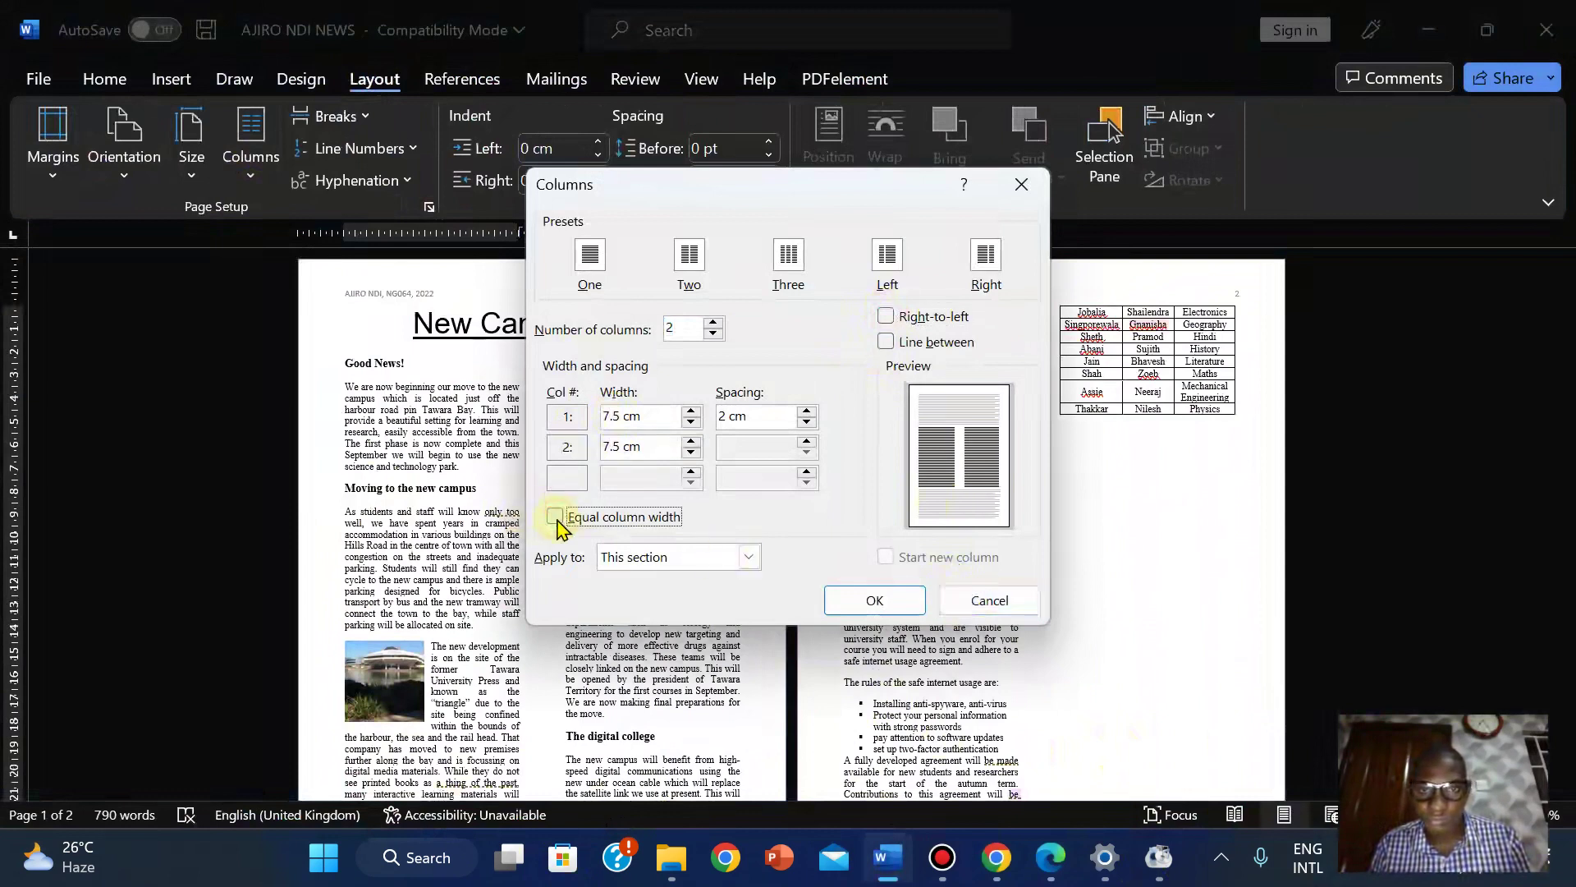
pyautogui.click(556, 517)
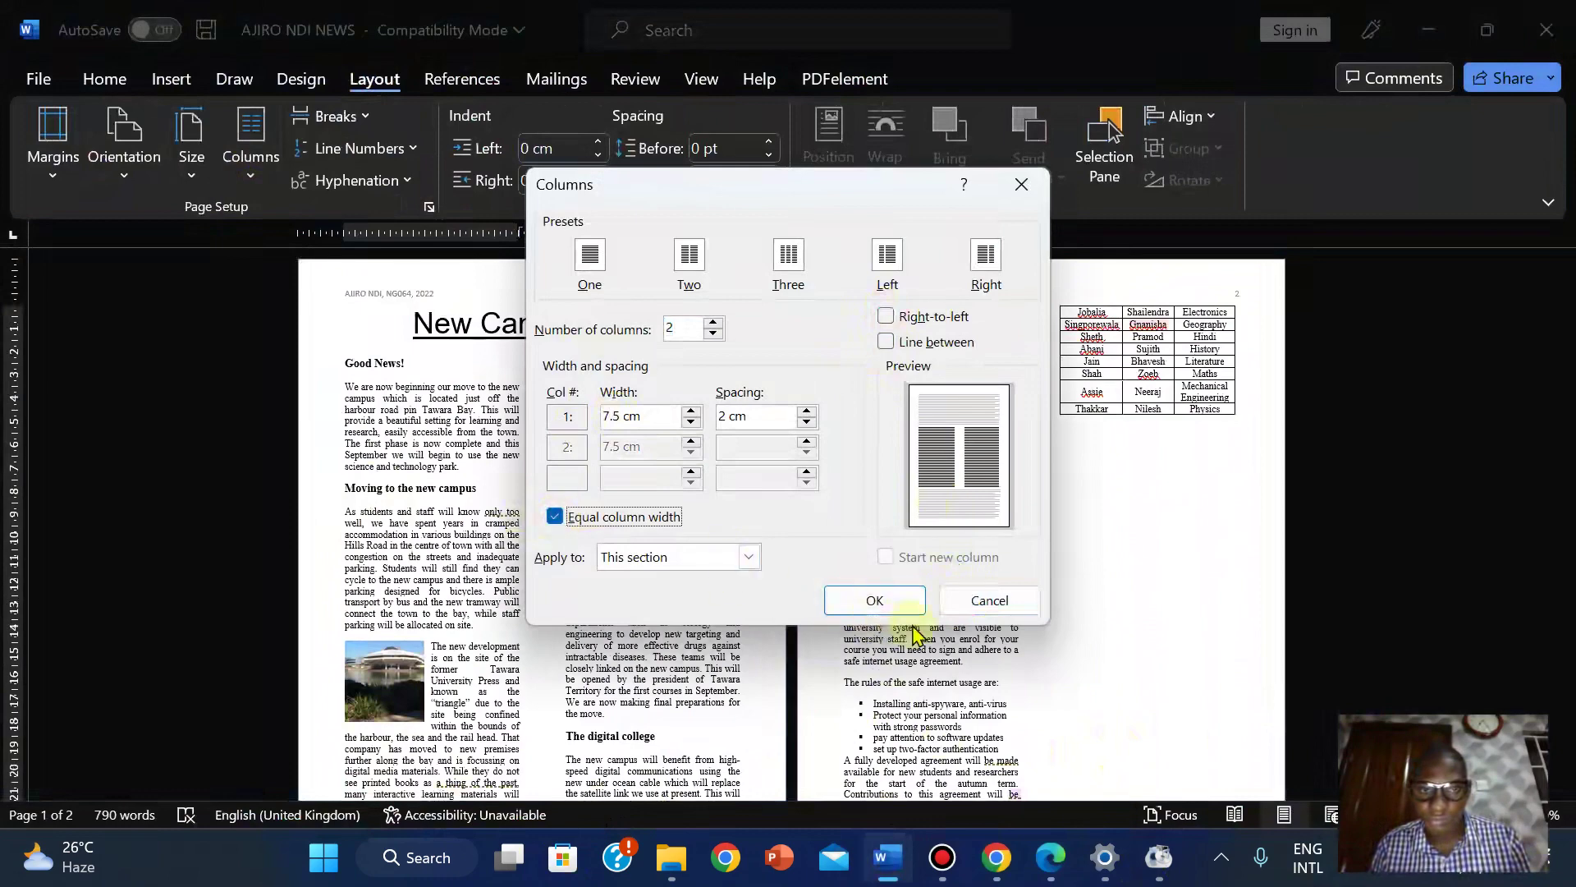
pyautogui.click(993, 603)
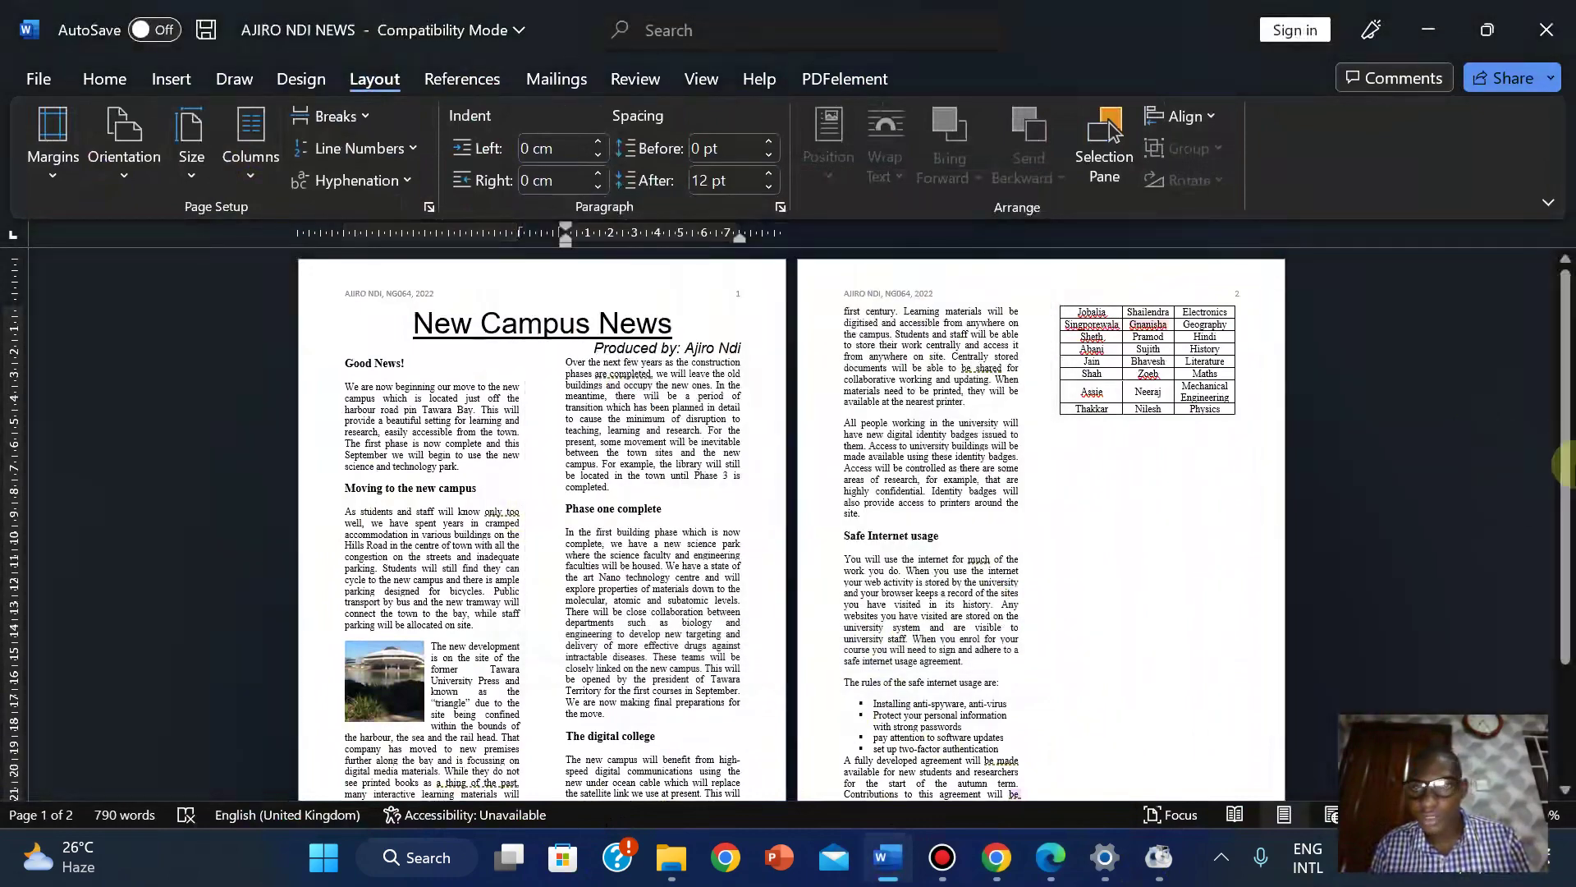
# Add a blank line and a column break before 'A fully developed agreement' to push it to column two.
pyautogui.moveTo(1566, 464); pyautogui.dragTo(1538, 533)
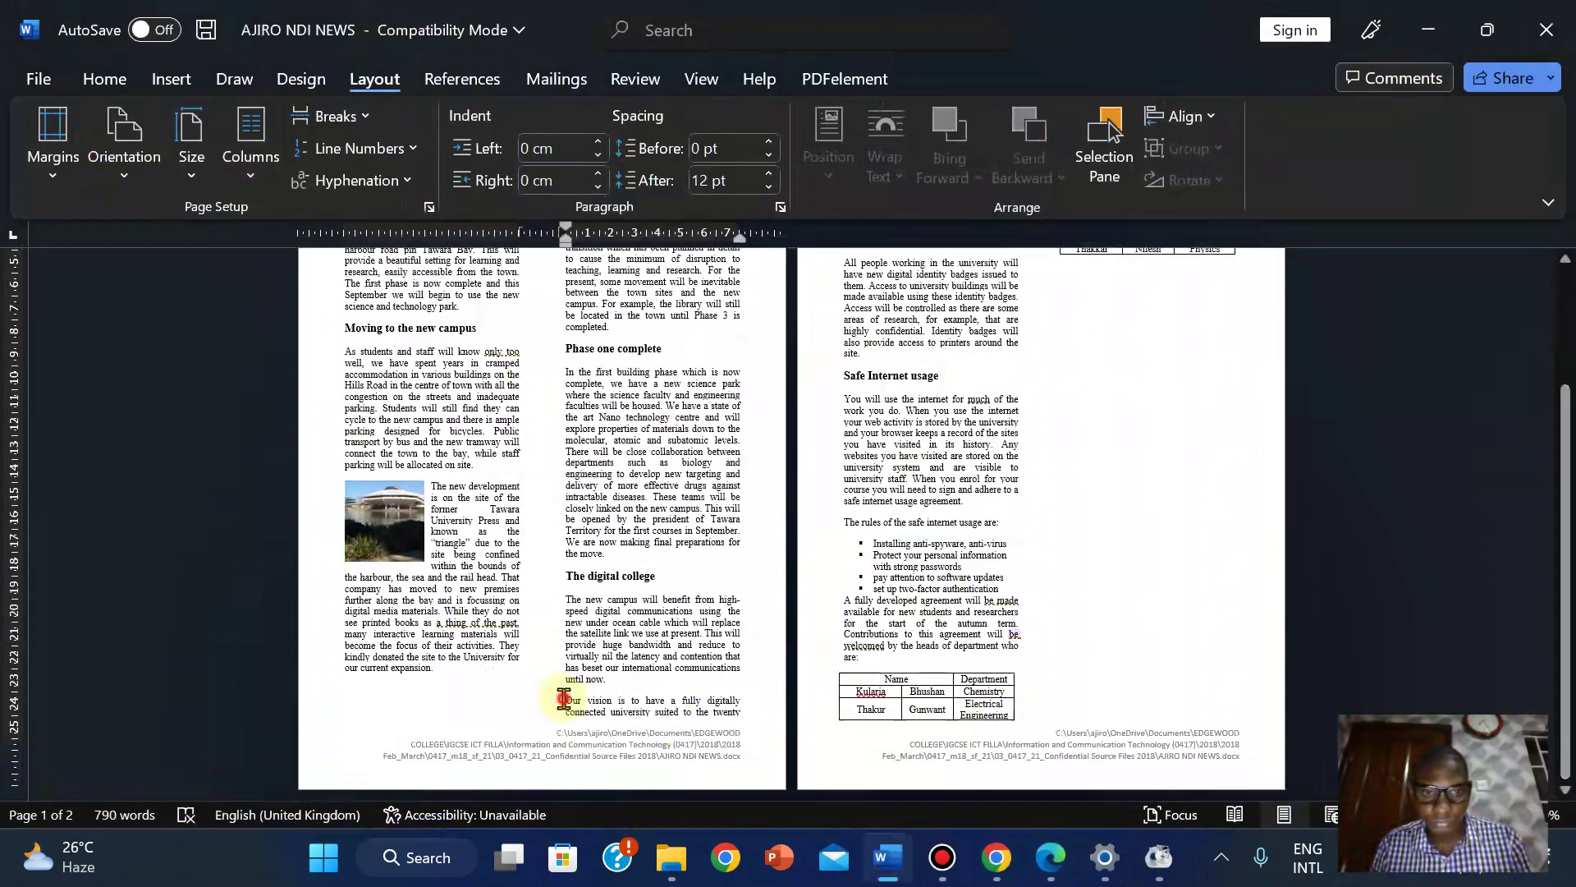
pyautogui.click(829, 751)
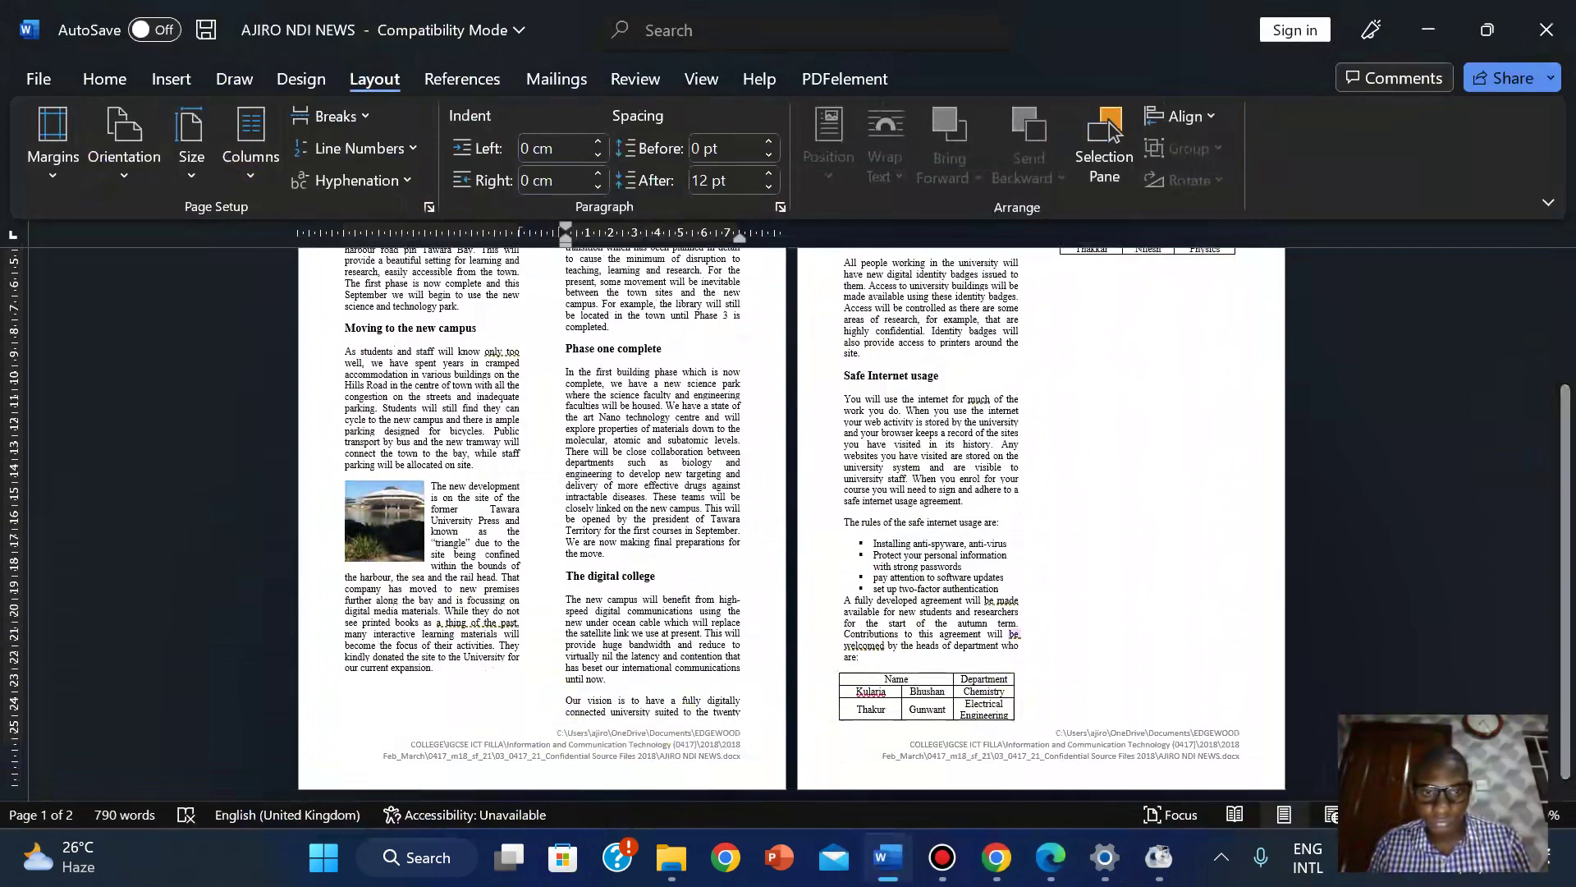
pyautogui.scroll(3, 829, 751)
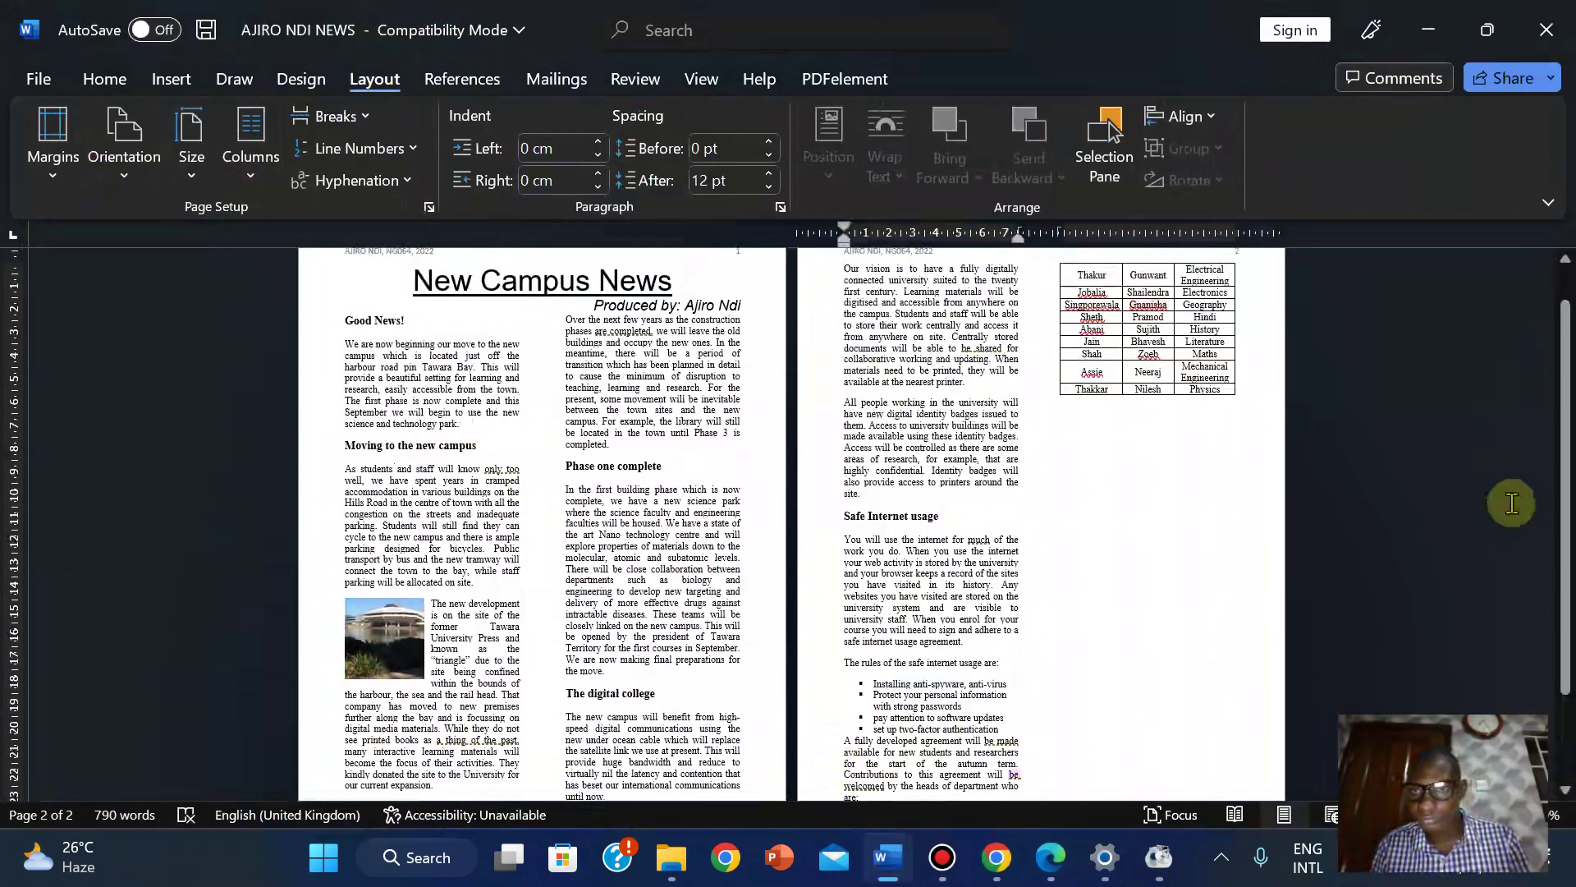
pyautogui.moveTo(1564, 587)
pyautogui.mouseDown()
pyautogui.moveTo(1566, 669)
pyautogui.moveTo(1566, 423)
pyautogui.moveTo(1550, 450)
pyautogui.moveTo(1543, 608)
pyautogui.mouseUp()
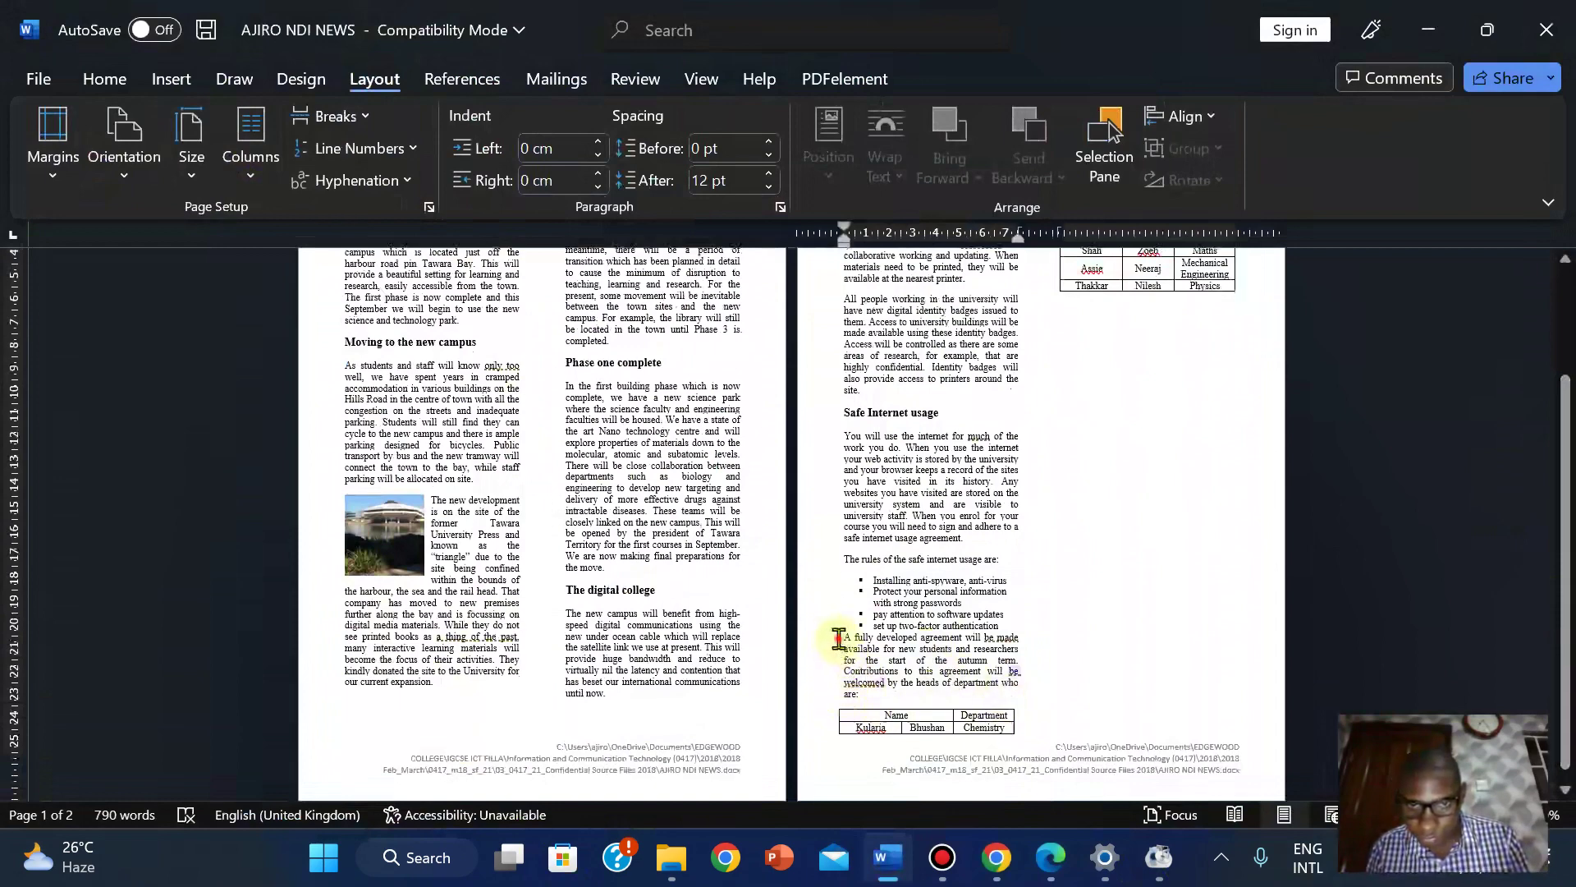
pyautogui.click(838, 639)
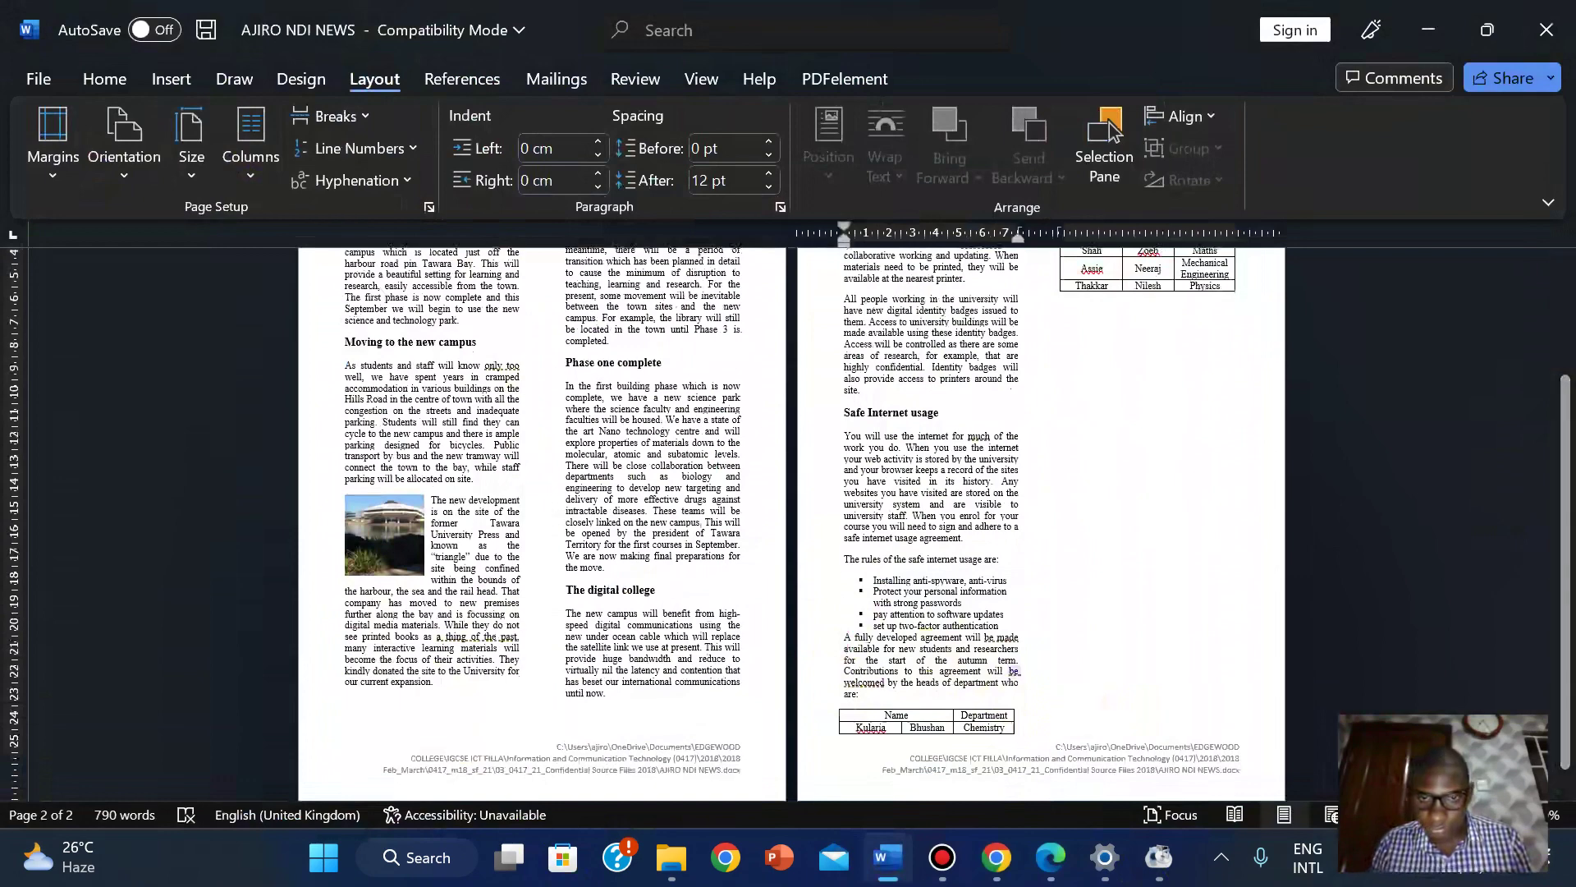
pyautogui.press('Return')
pyautogui.press('Return')
pyautogui.press('Return')
pyautogui.hotkey('ctrl', 'shift', 'Return')
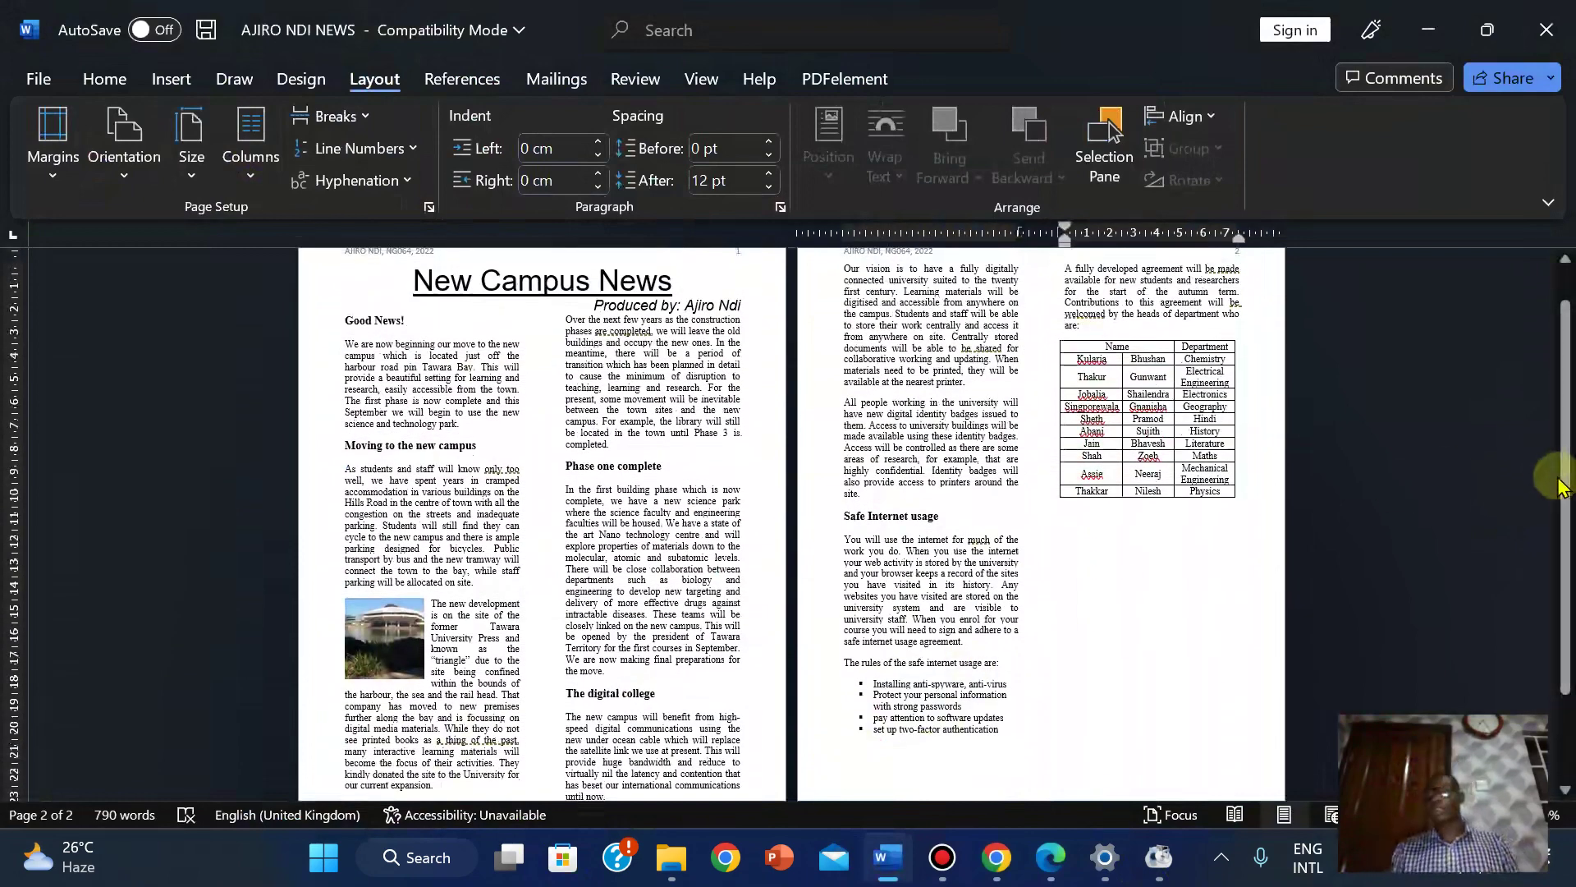
# Reposition the staff table on page 2 and widen its Department column slightly.
pyautogui.moveTo(1563, 456); pyautogui.dragTo(1566, 371)
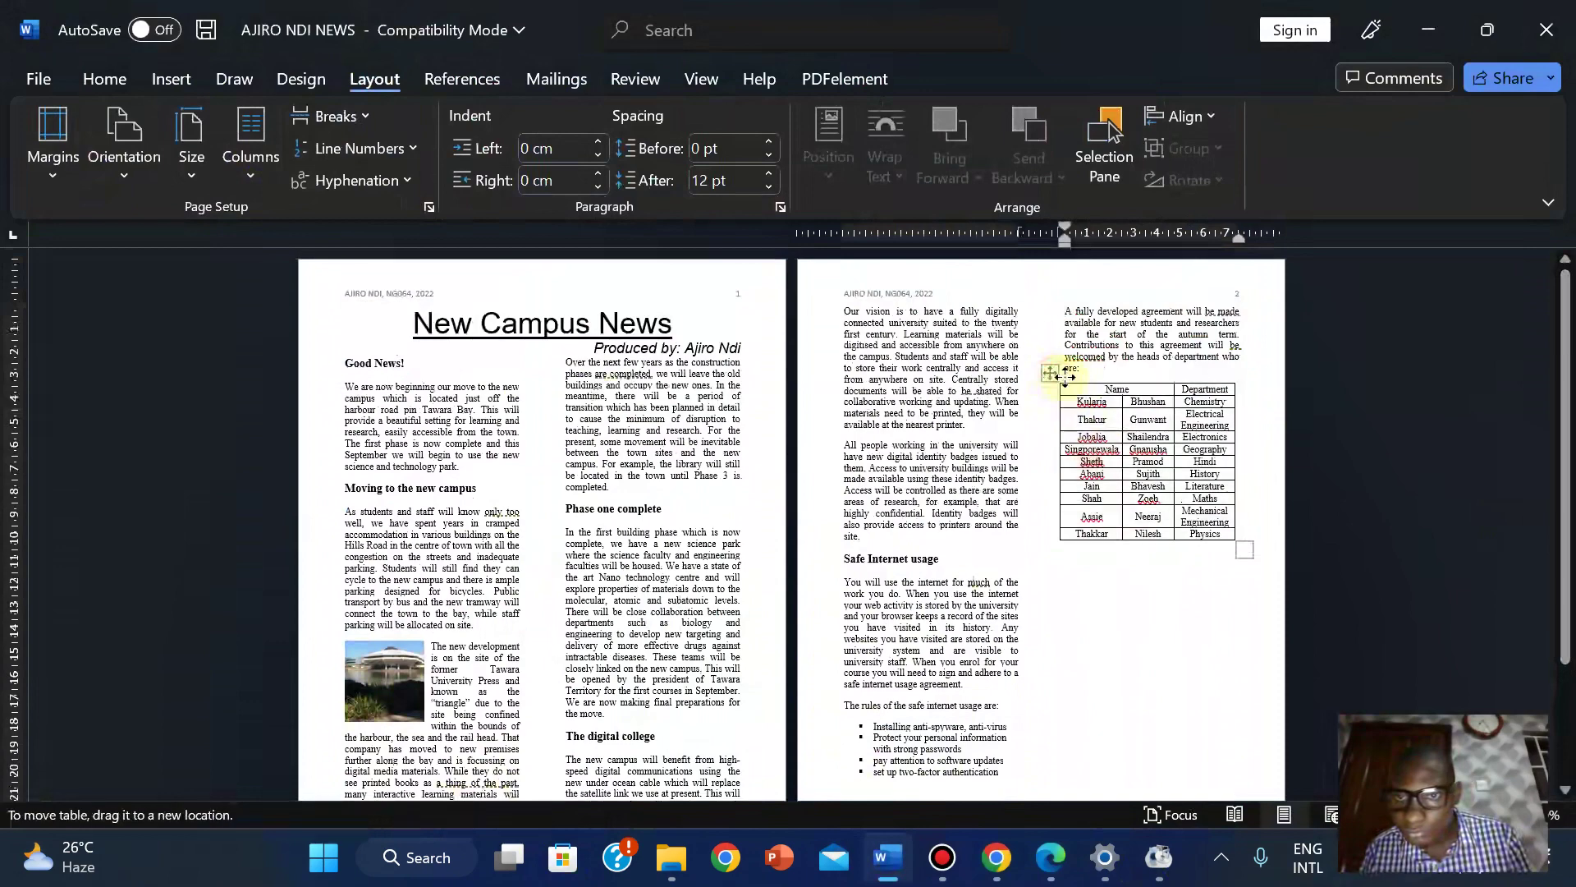
pyautogui.moveTo(1065, 376); pyautogui.dragTo(1055, 375)
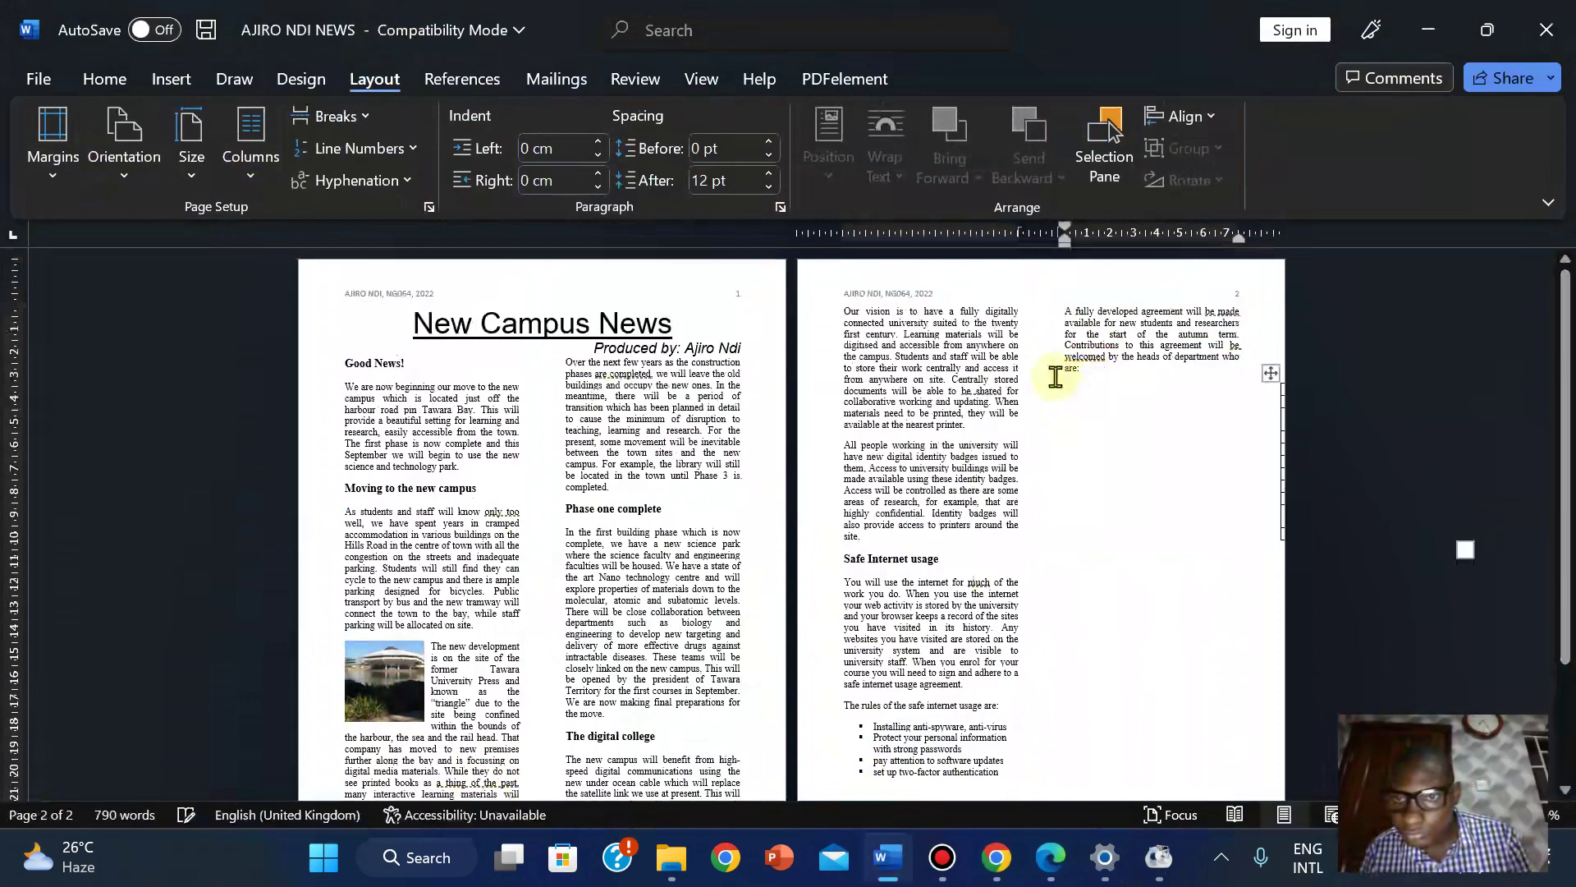
pyautogui.click(1054, 376)
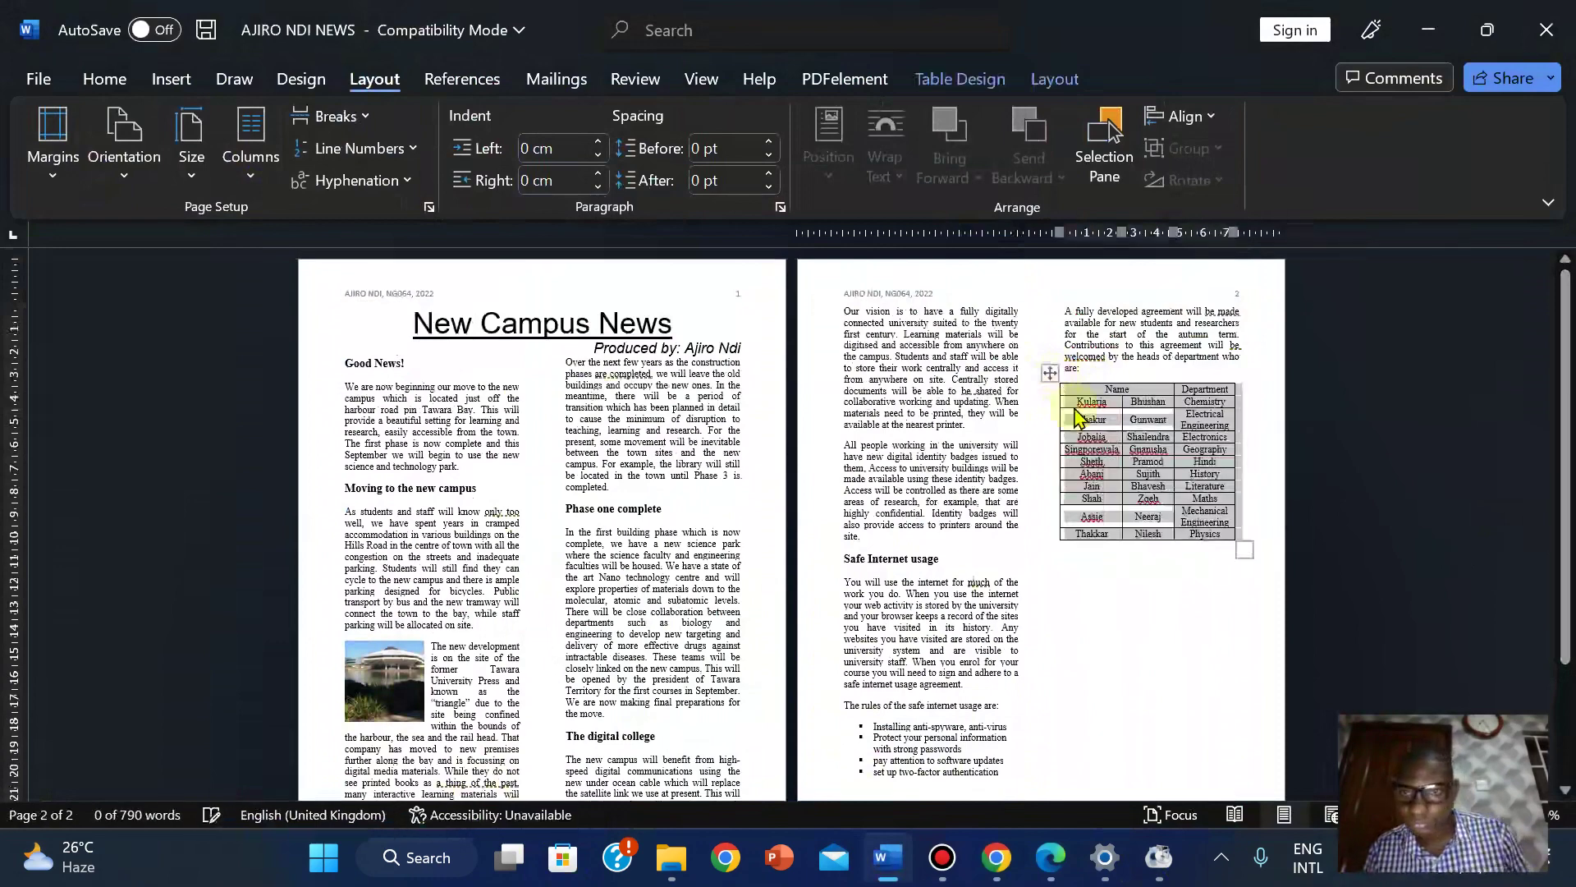
pyautogui.click(1136, 591)
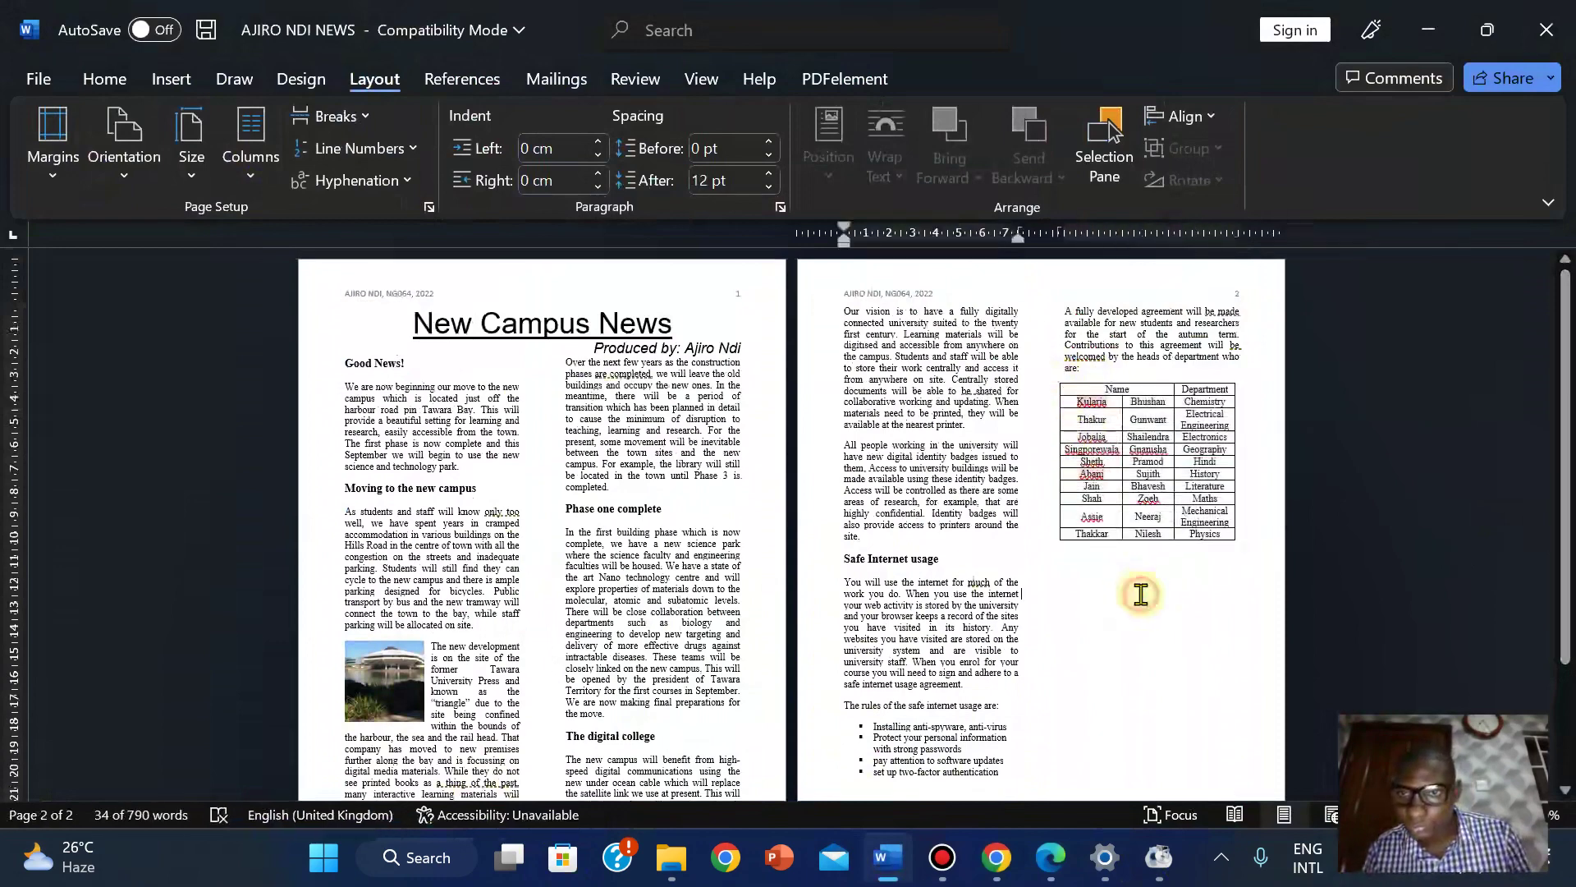
pyautogui.moveTo(1235, 453); pyautogui.dragTo(1239, 453)
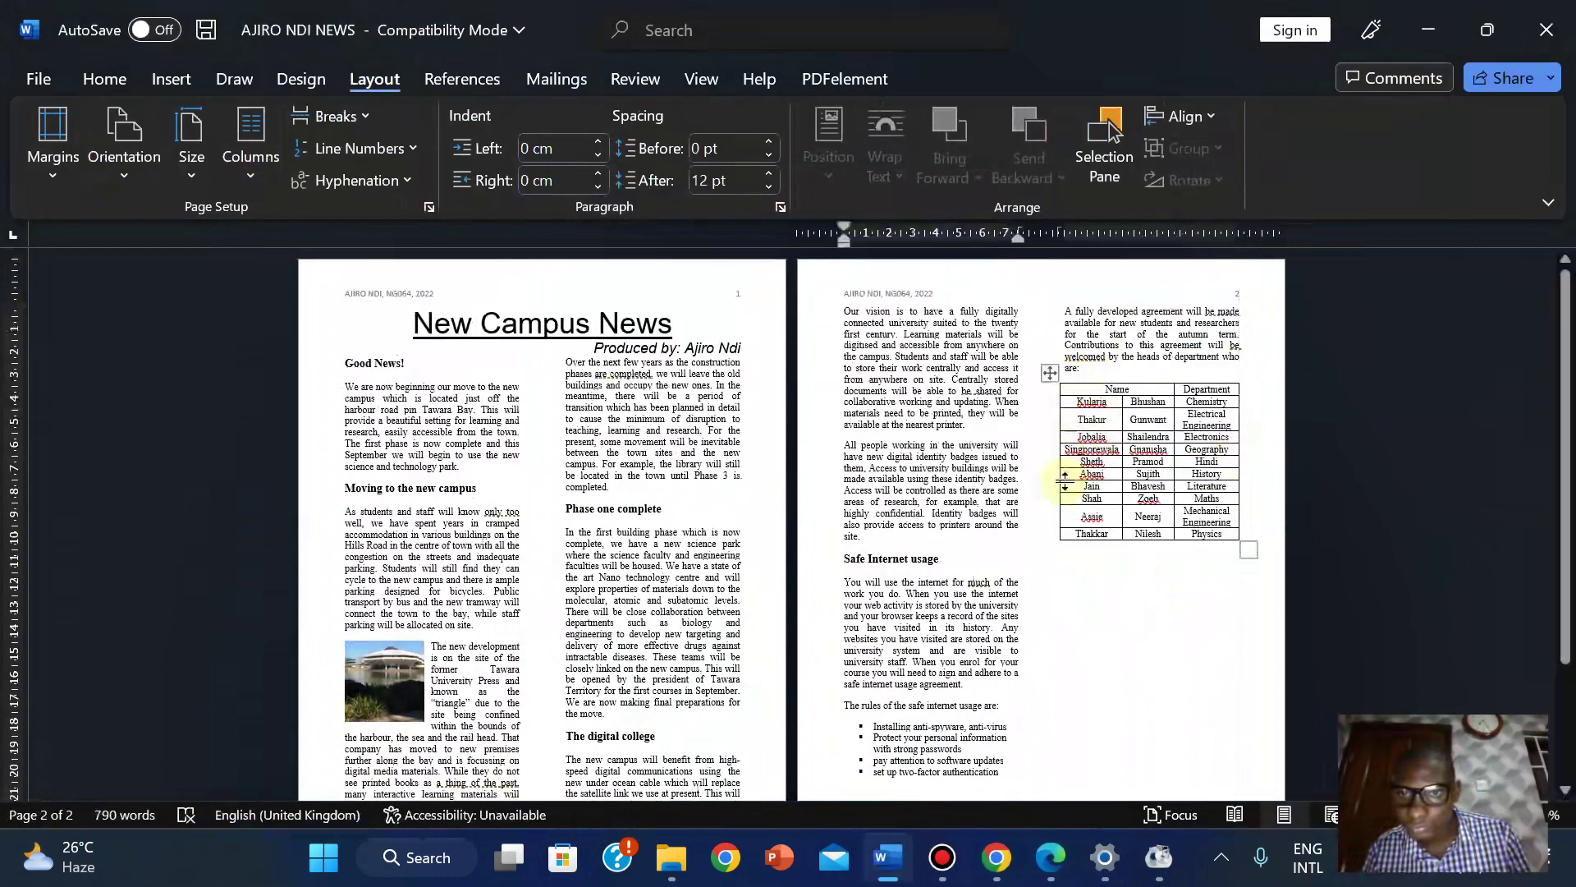
# Move the whole staff table under the 'are:' line in column two and bring up the task PDF.
pyautogui.click(1112, 348)
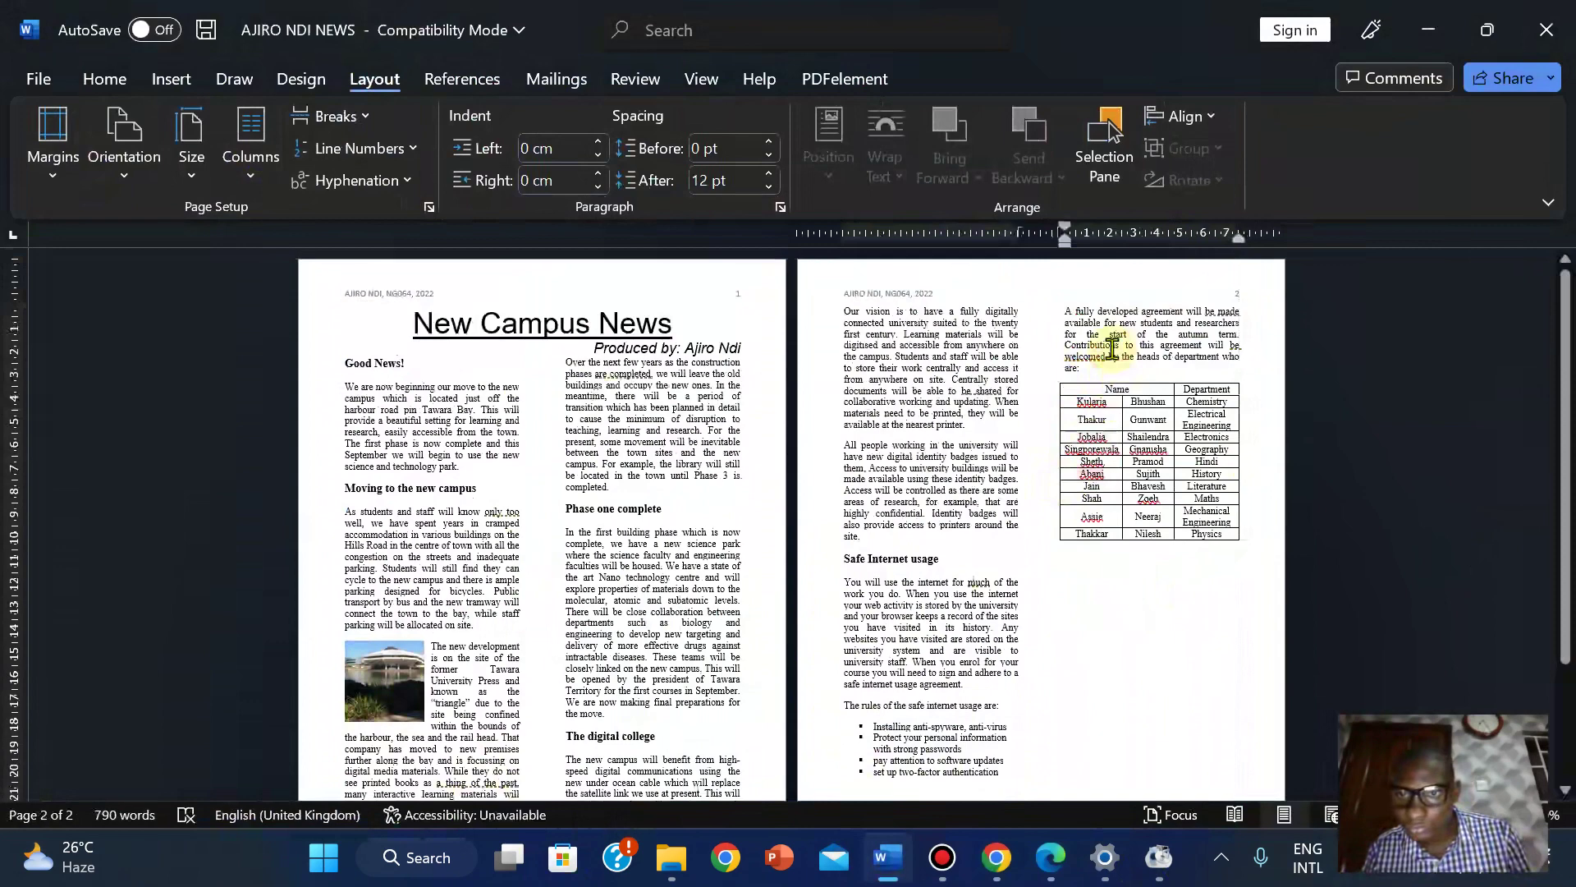
pyautogui.click(1195, 586)
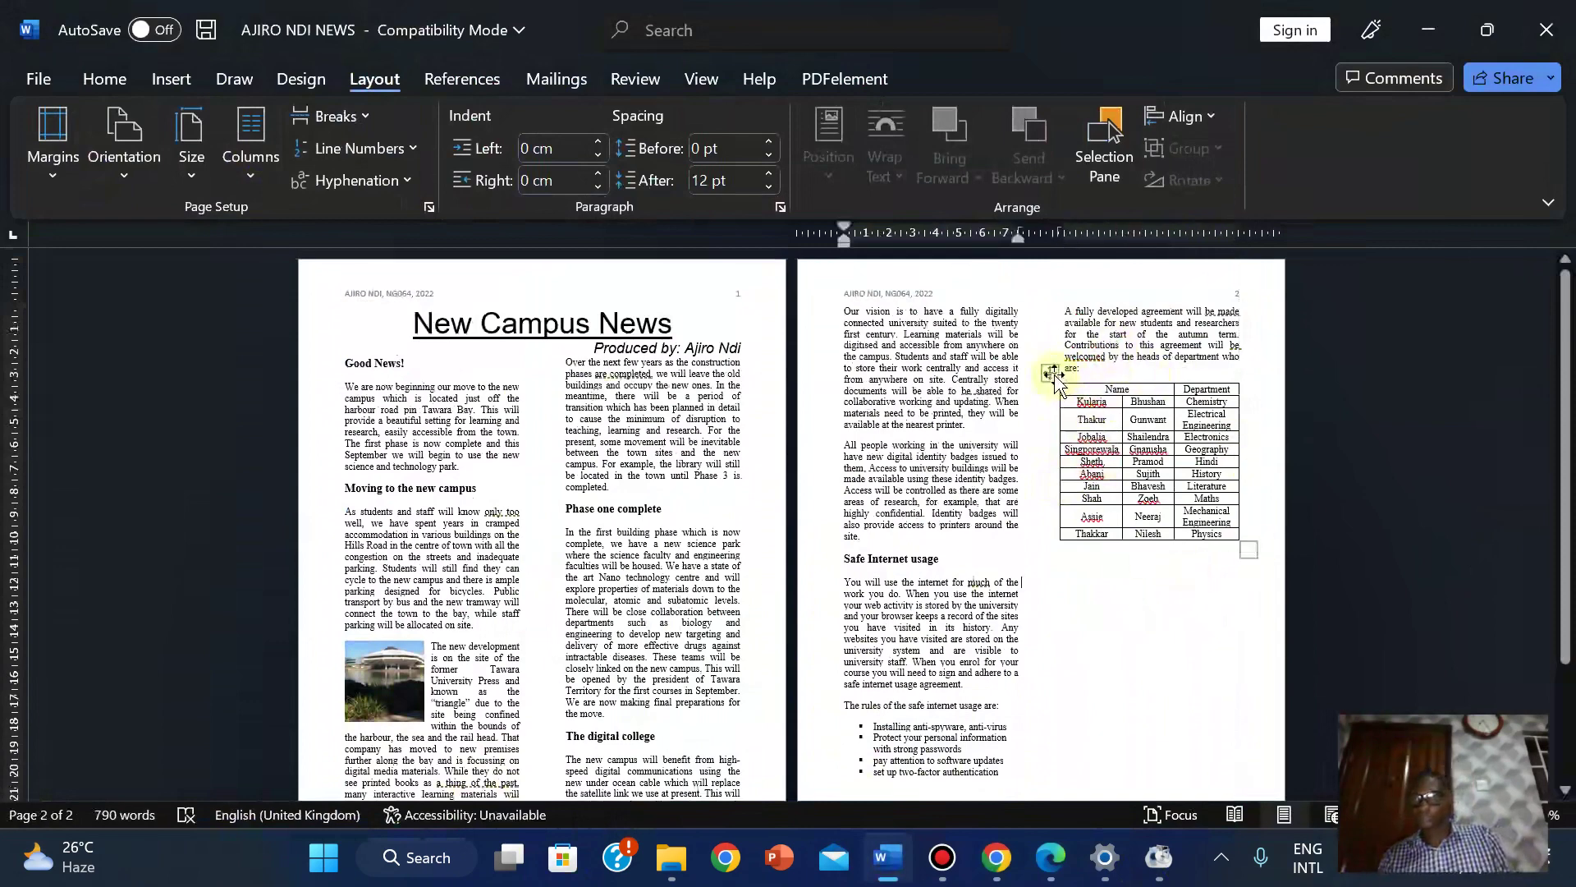
pyautogui.click(1112, 374)
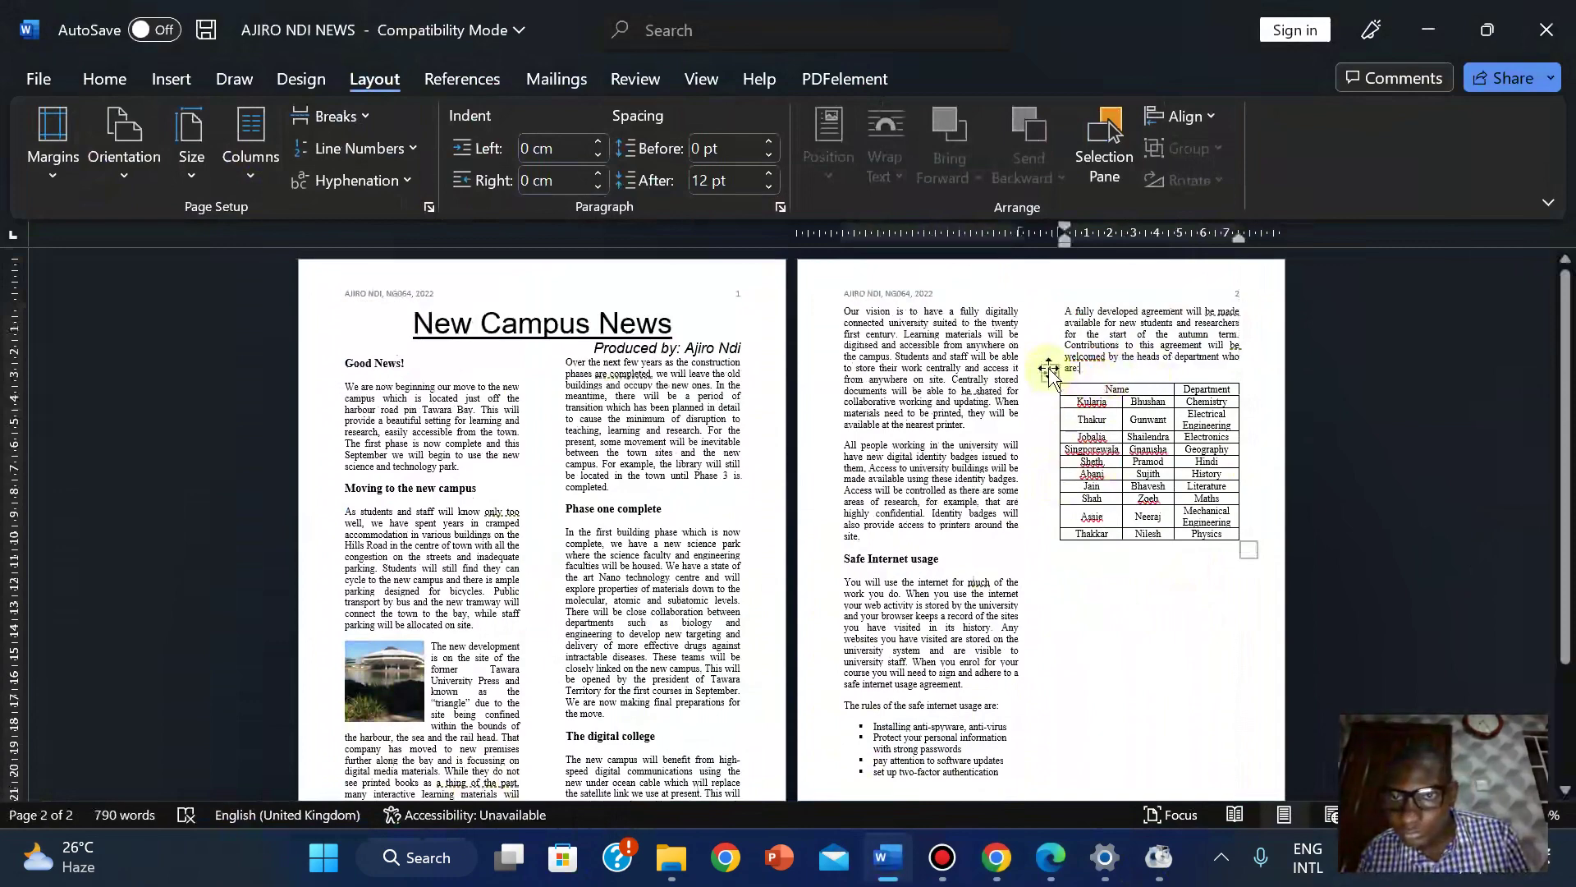
pyautogui.click(1051, 369)
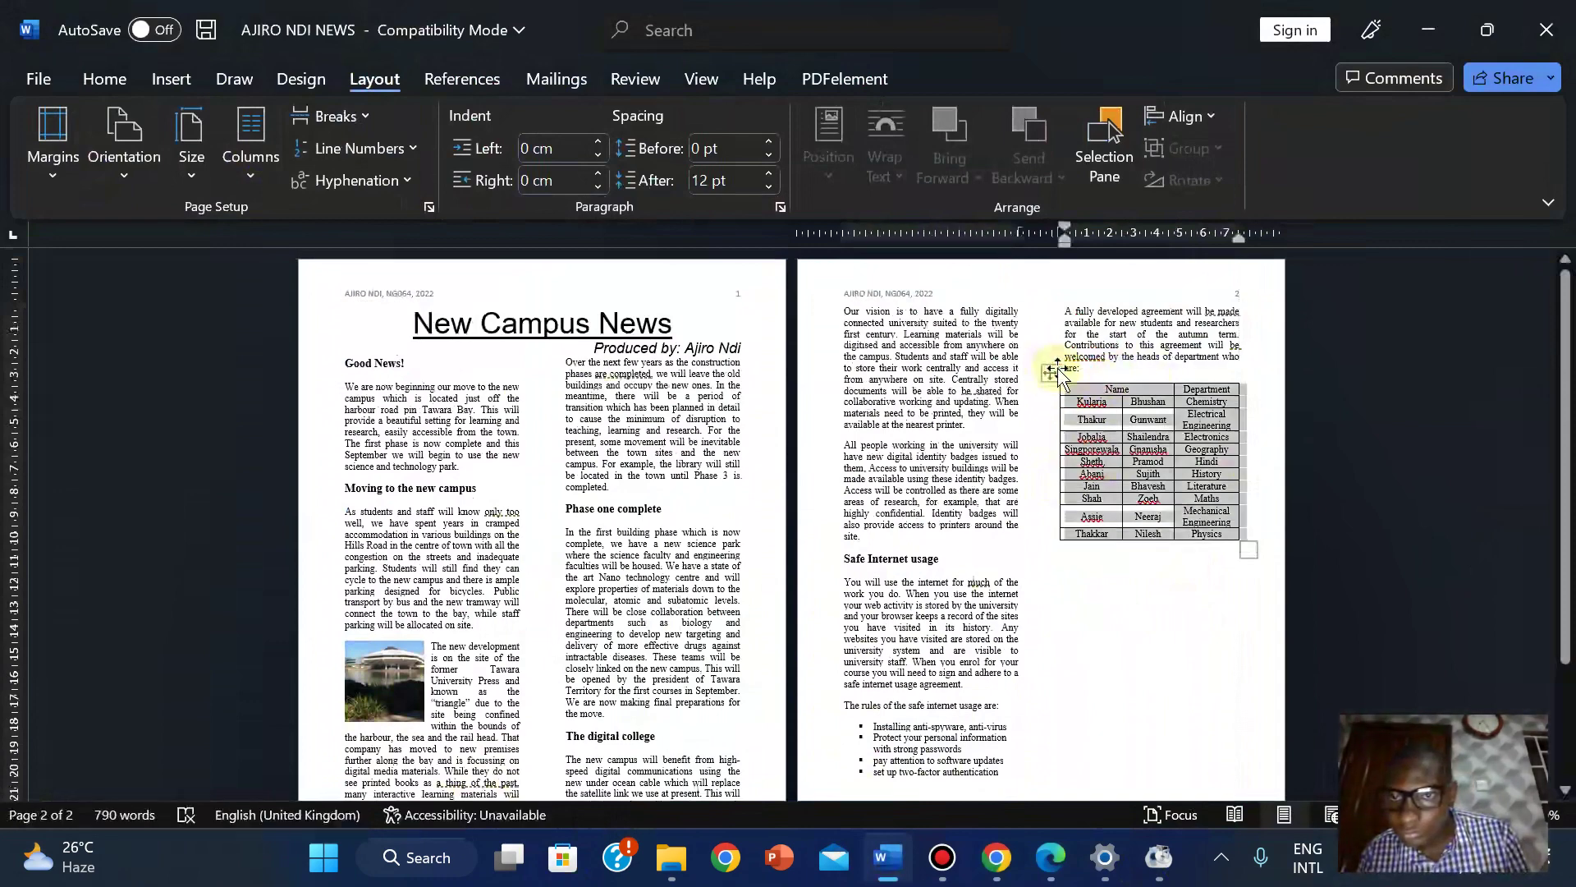
pyautogui.moveTo(1051, 368)
pyautogui.mouseDown()
pyautogui.moveTo(1057, 404)
pyautogui.moveTo(1052, 369)
pyautogui.mouseUp()
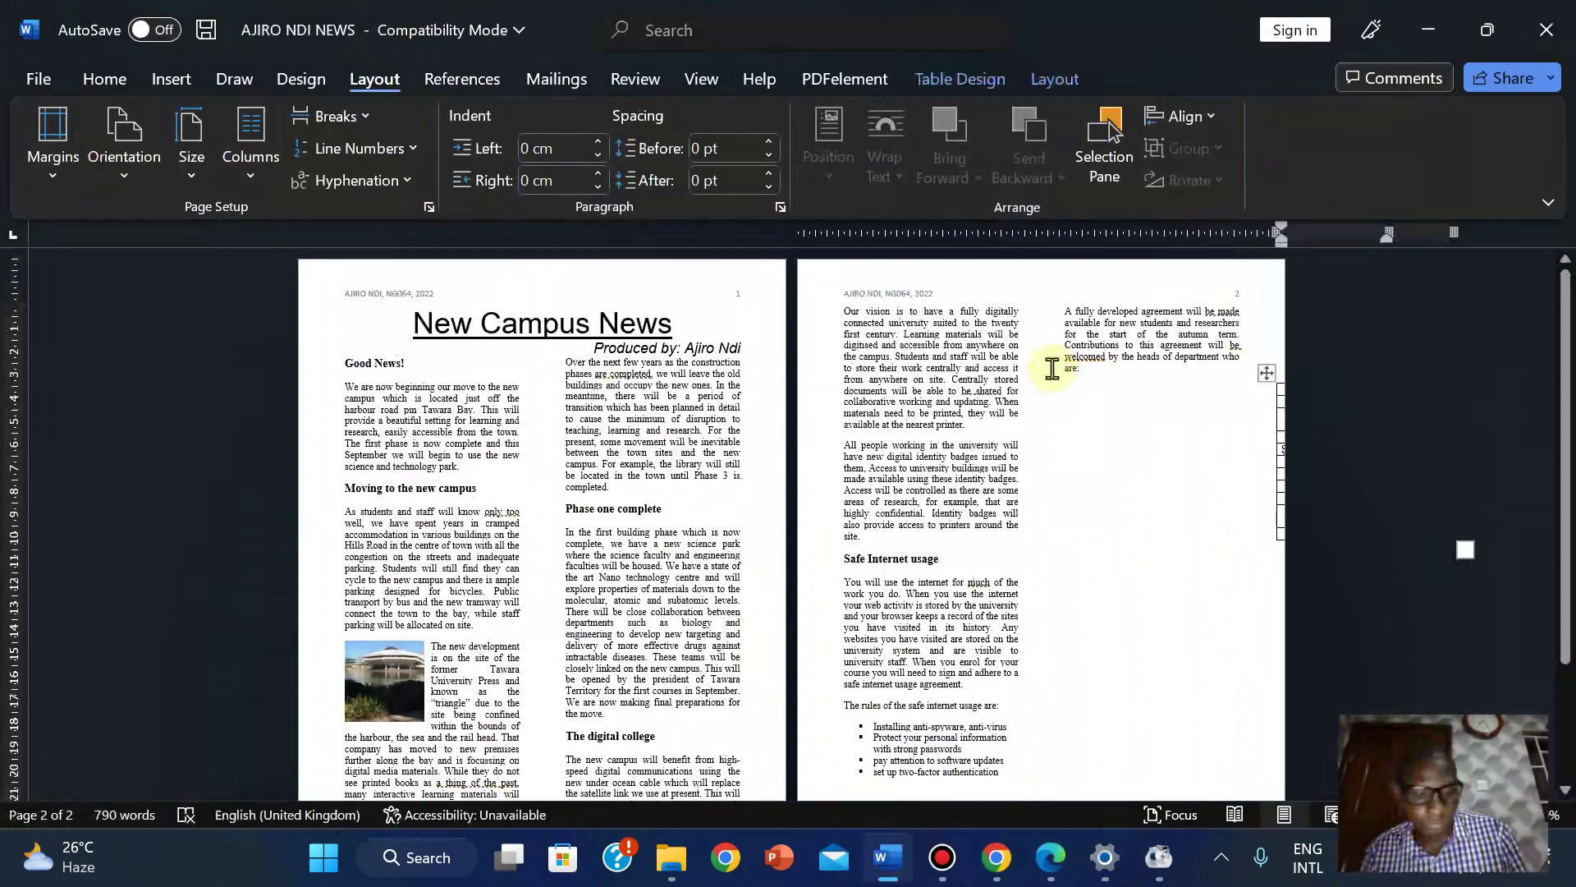
pyautogui.click(1133, 581)
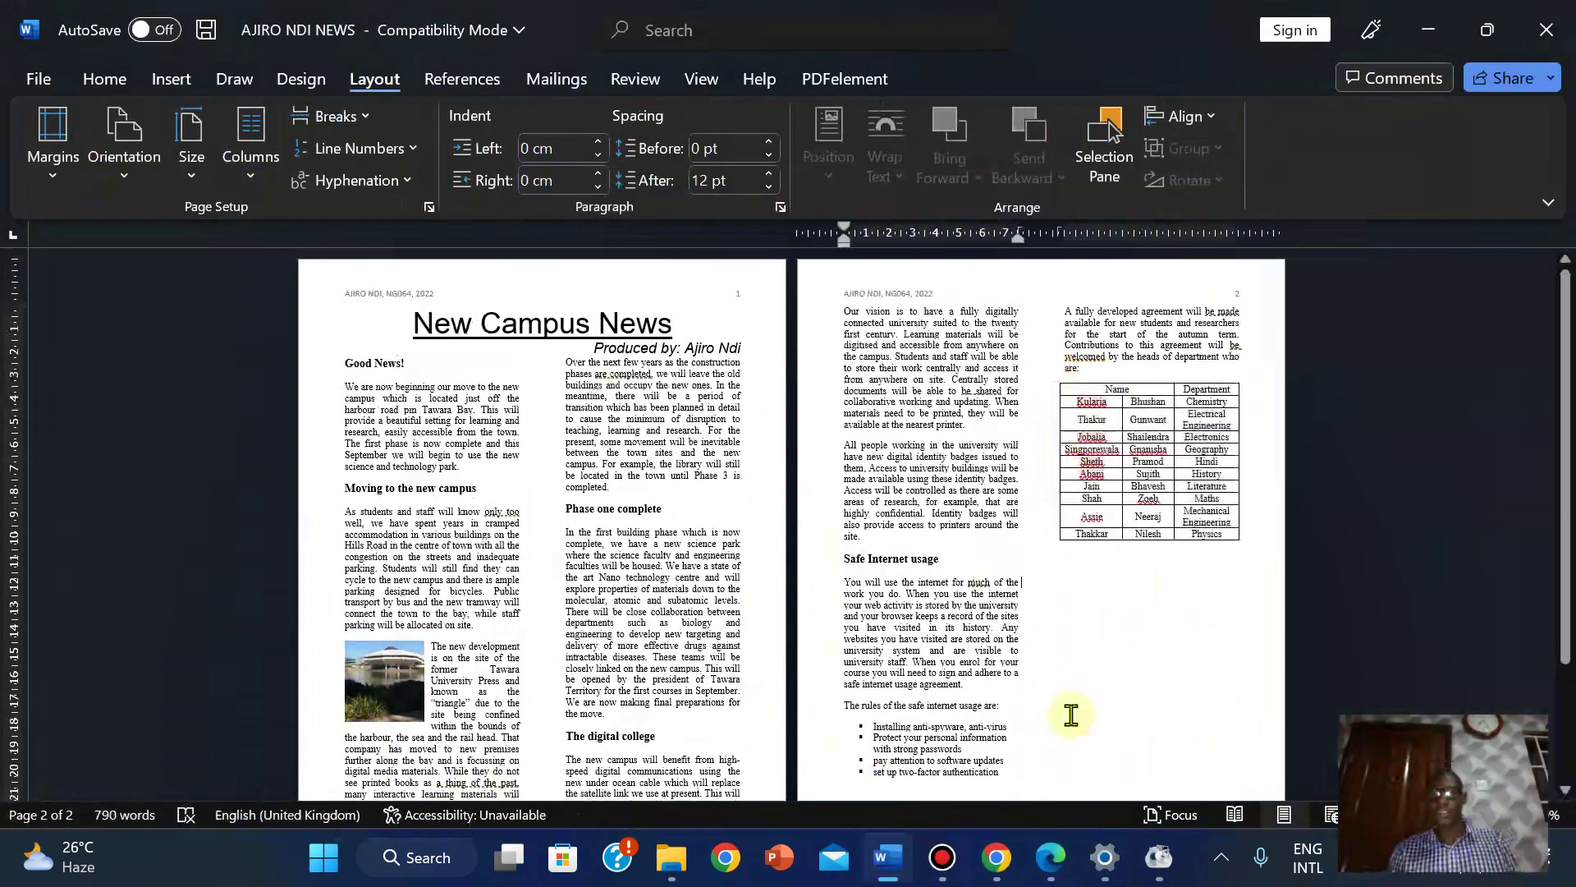
pyautogui.click(1050, 857)
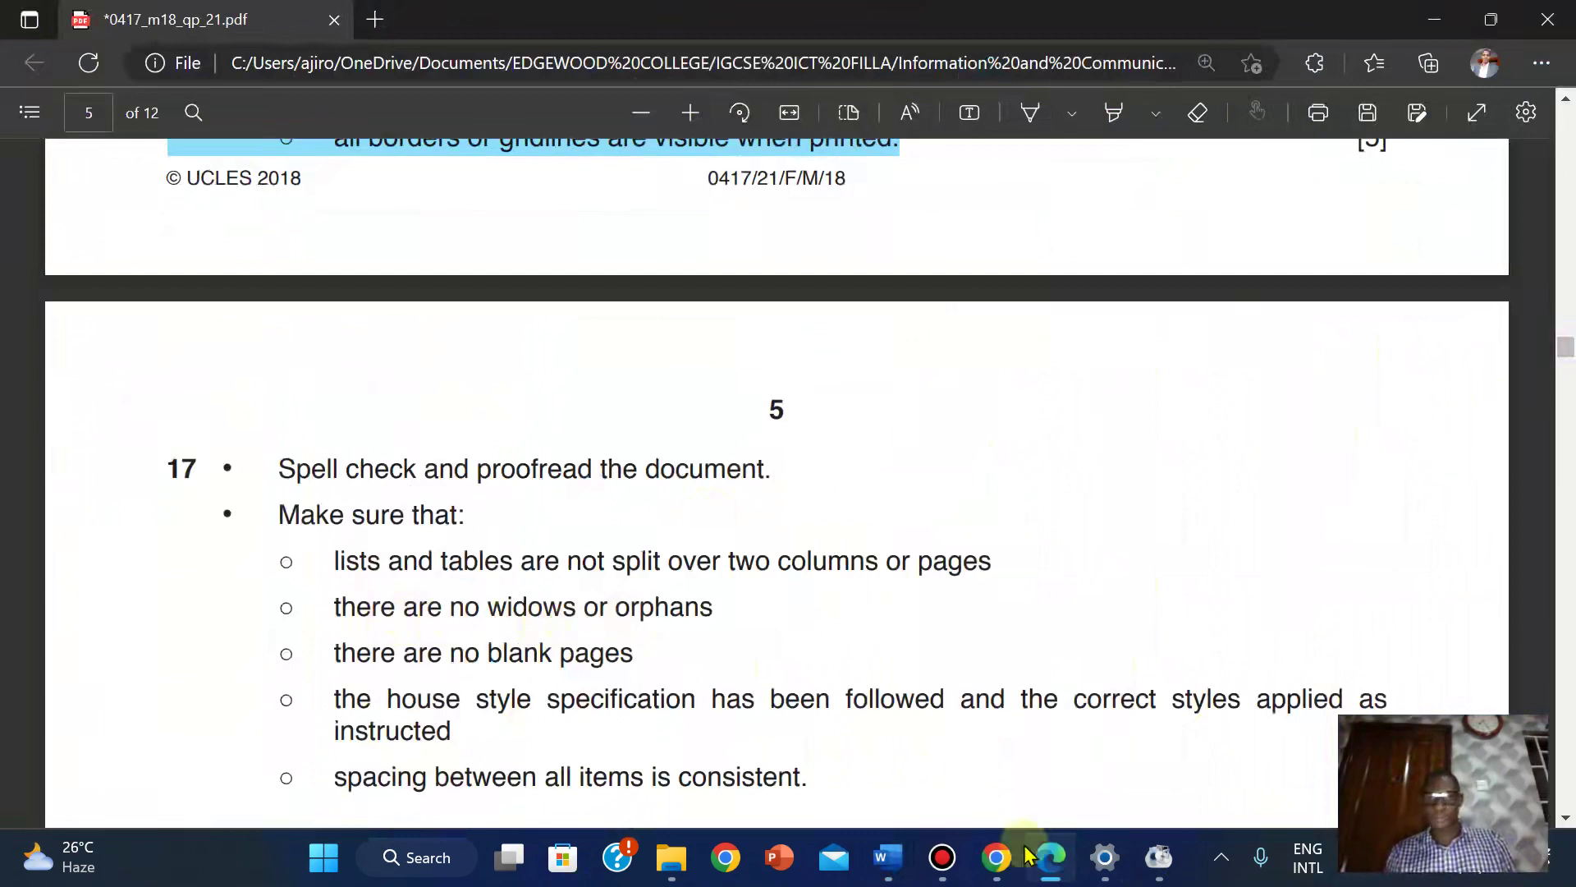
# Read the PDF's Save/Print and PRINTOUT 1 instructions, switching back and forth with the newsletter.
pyautogui.moveTo(887, 857)
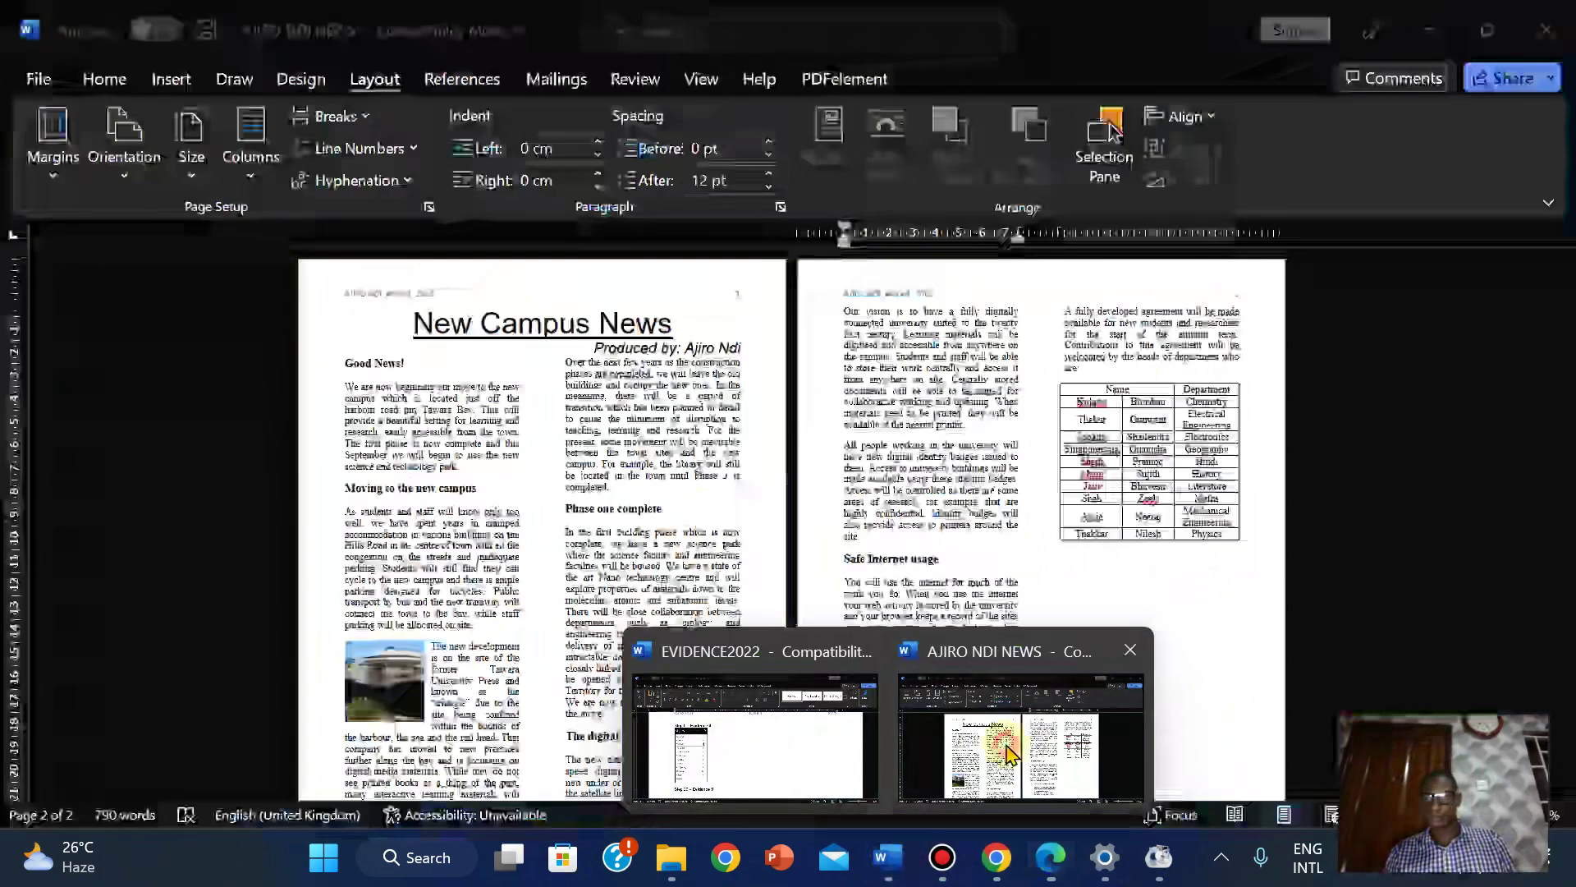
pyautogui.click(1010, 753)
pyautogui.moveTo(1564, 743); pyautogui.dragTo(1564, 626)
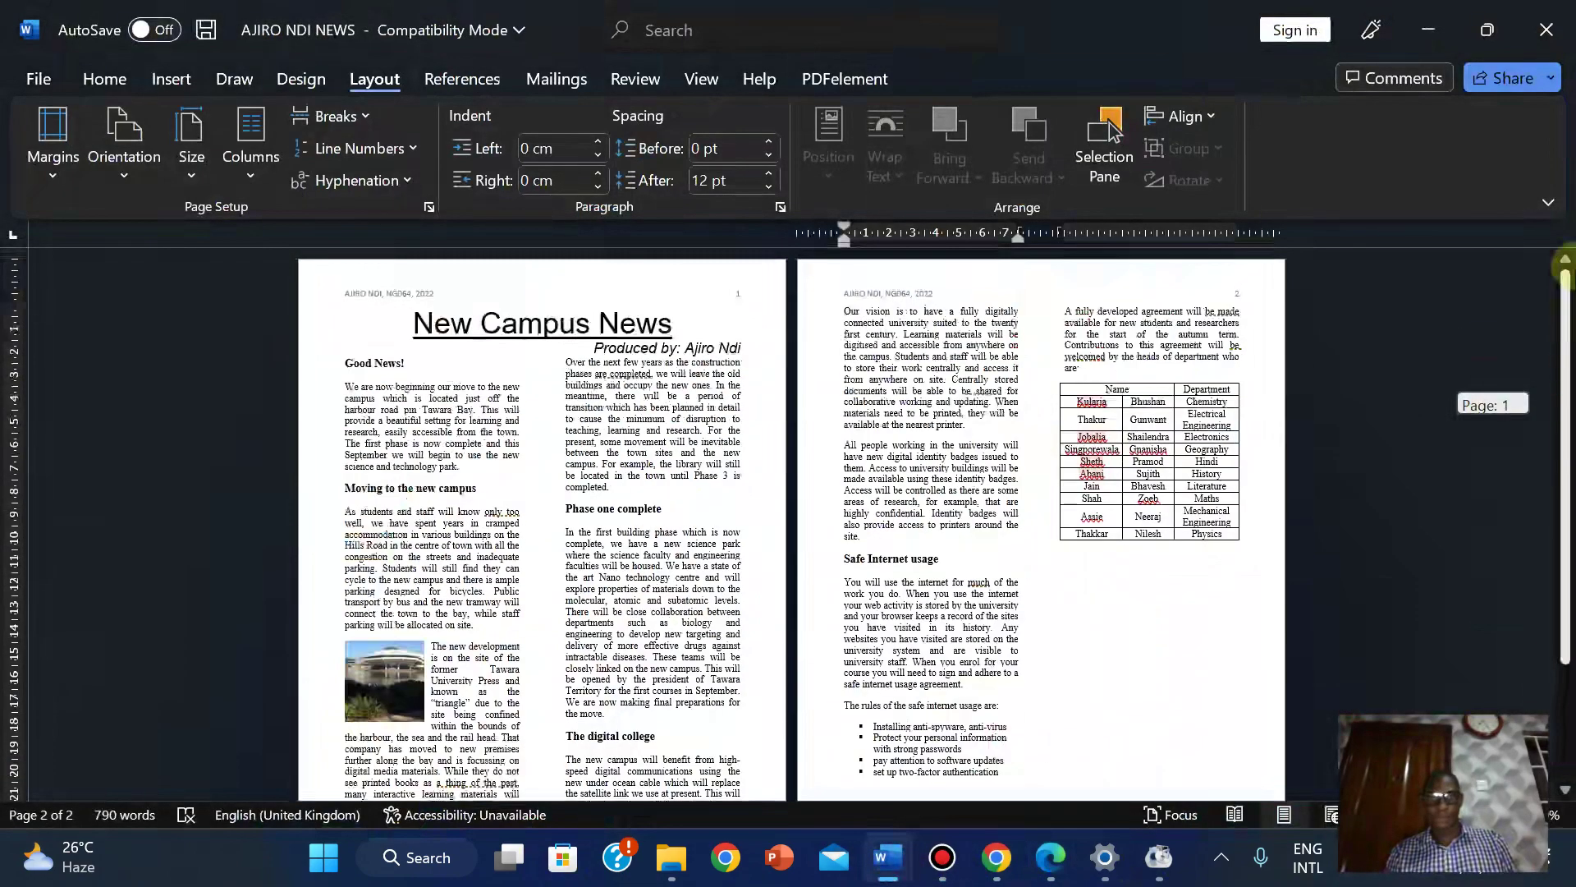
pyautogui.click(1050, 857)
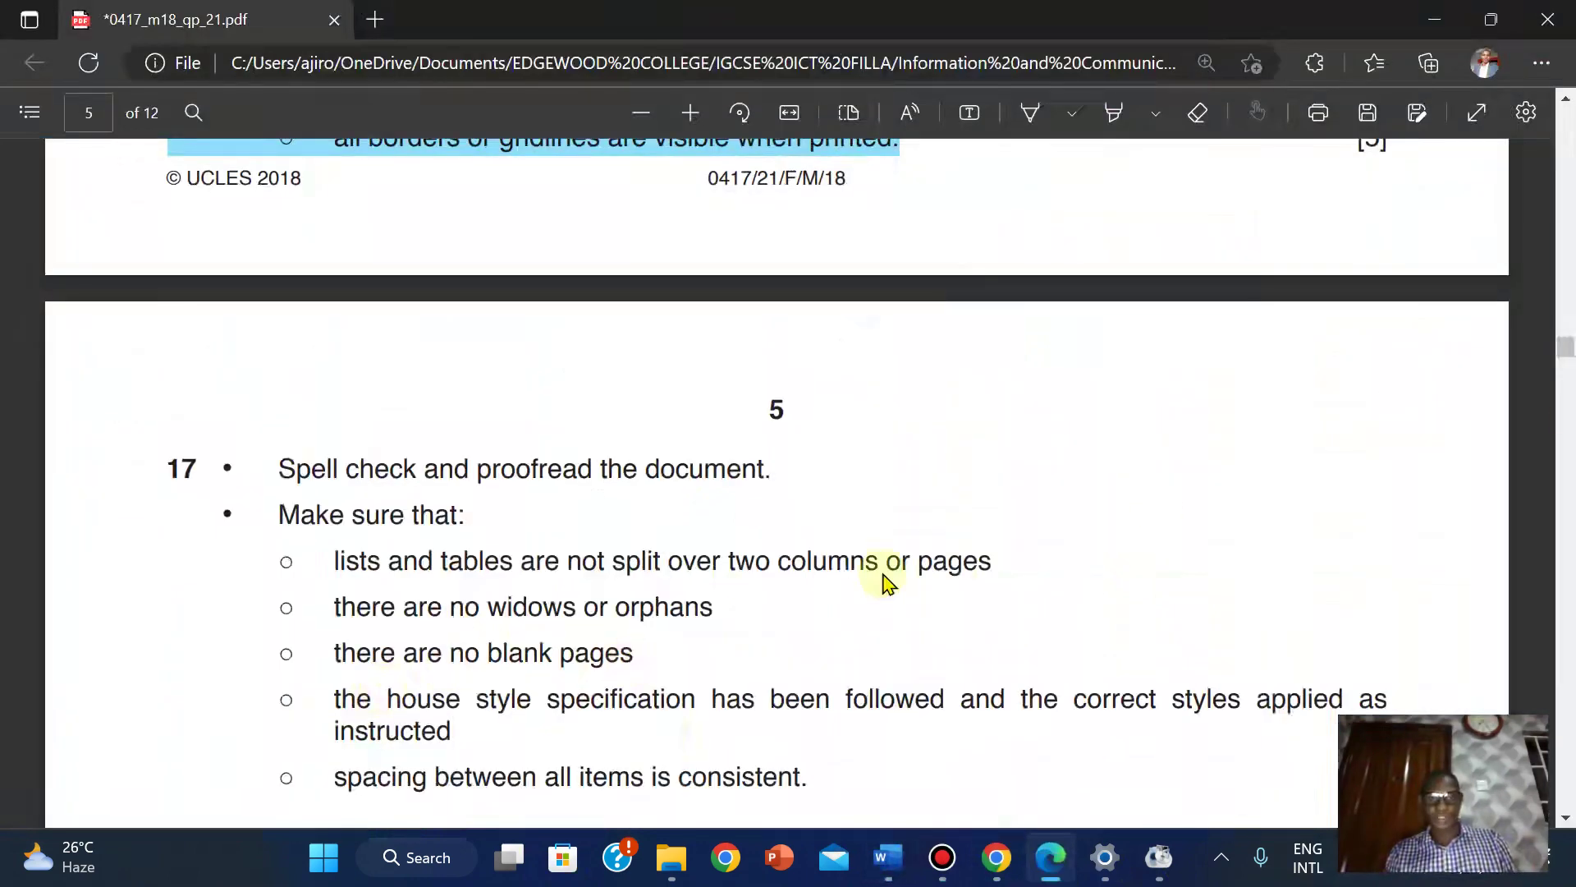
pyautogui.scroll(-5, 1565, 348)
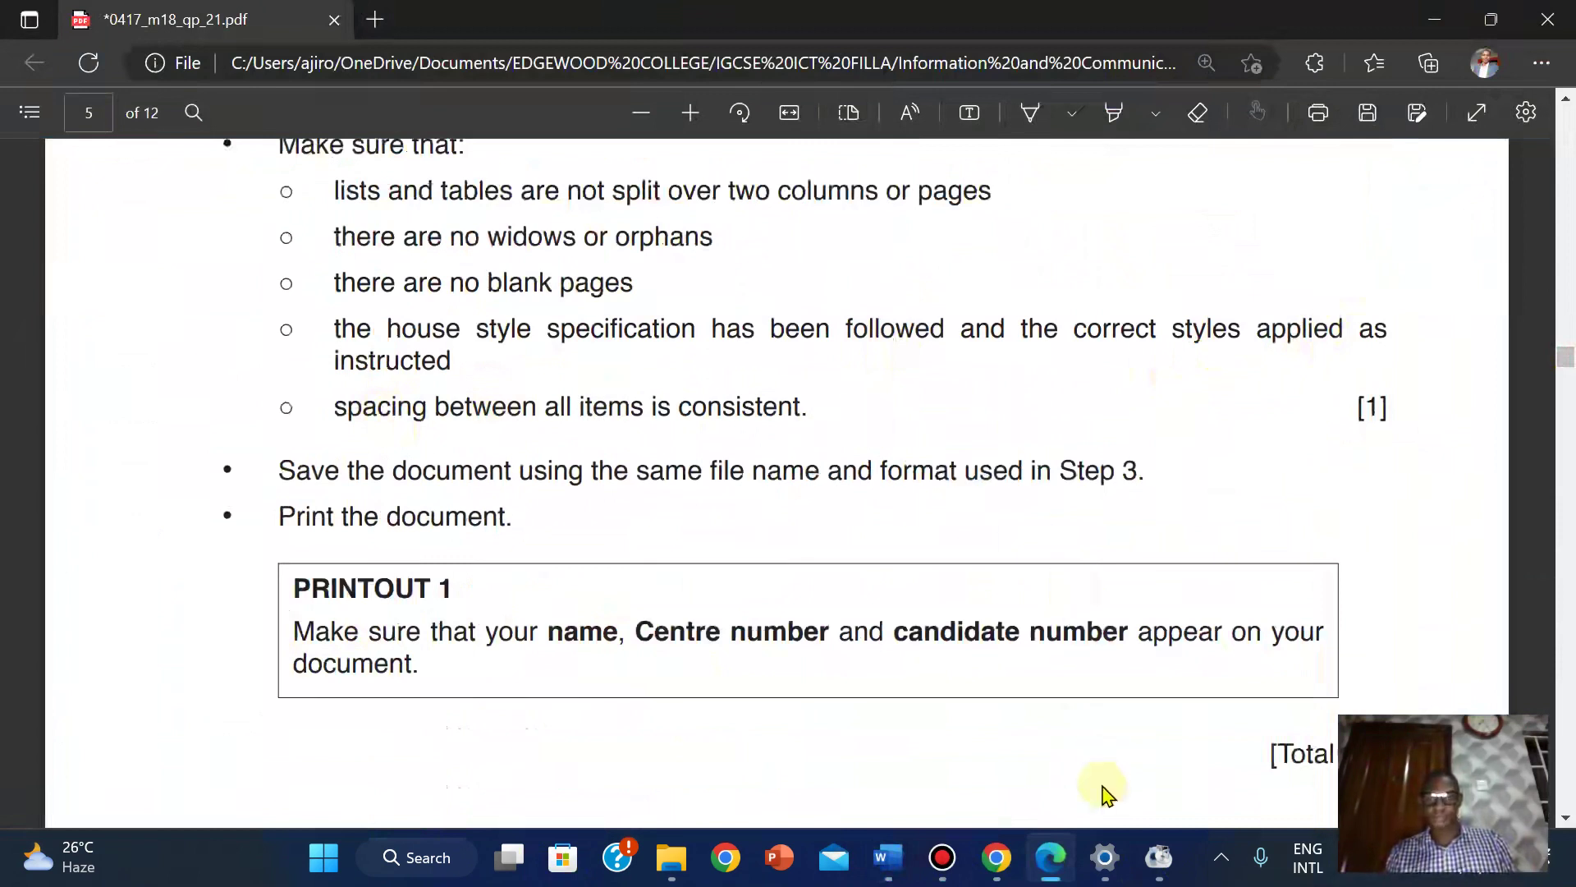
pyautogui.moveTo(888, 857)
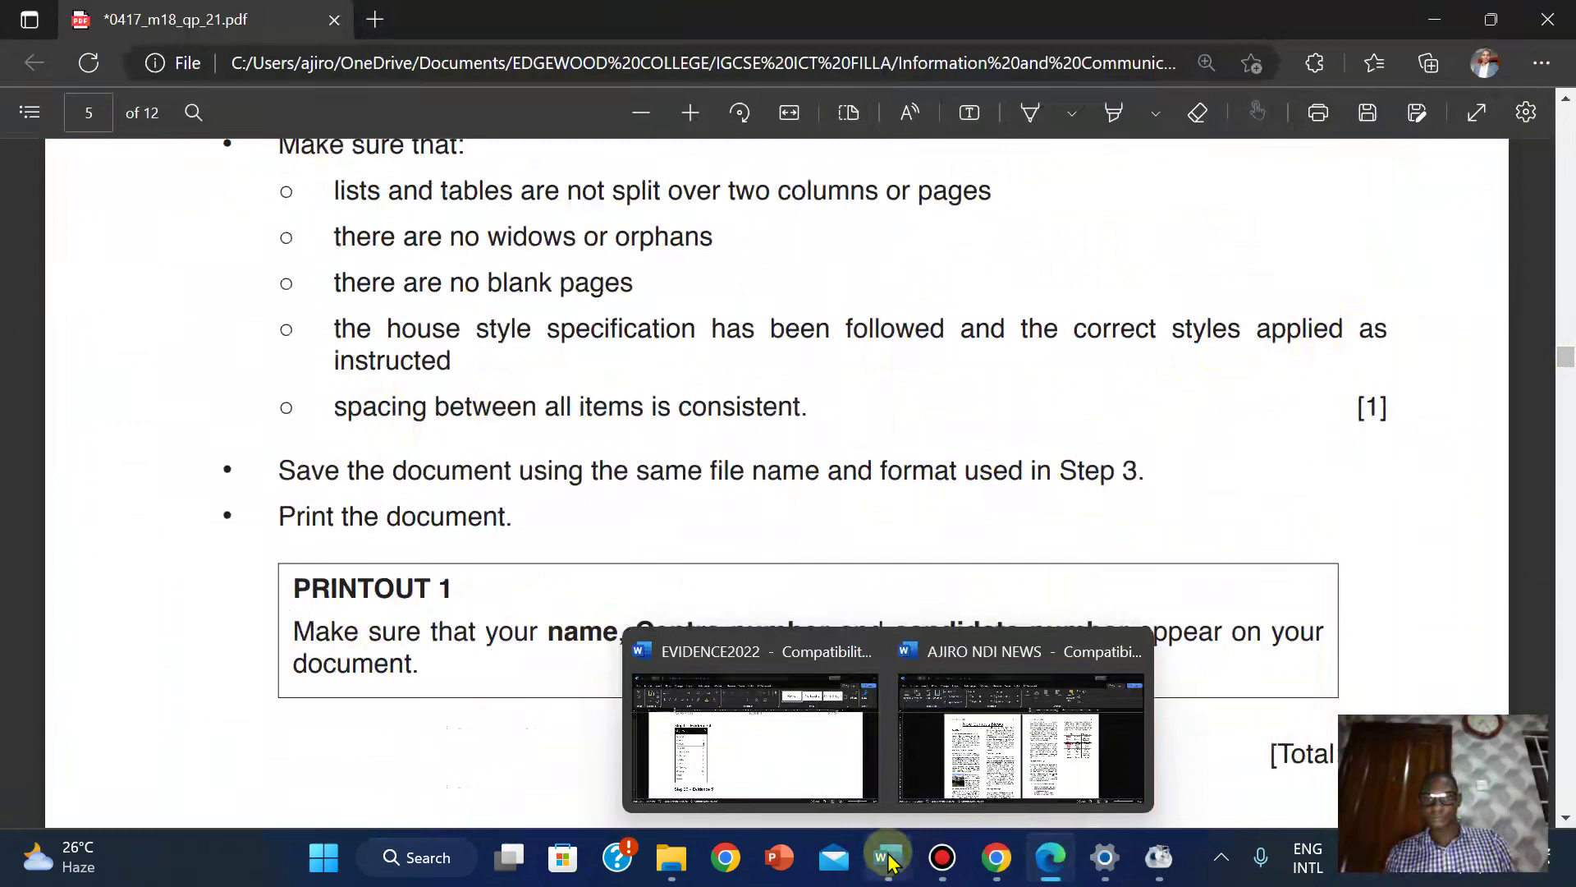
pyautogui.click(1013, 722)
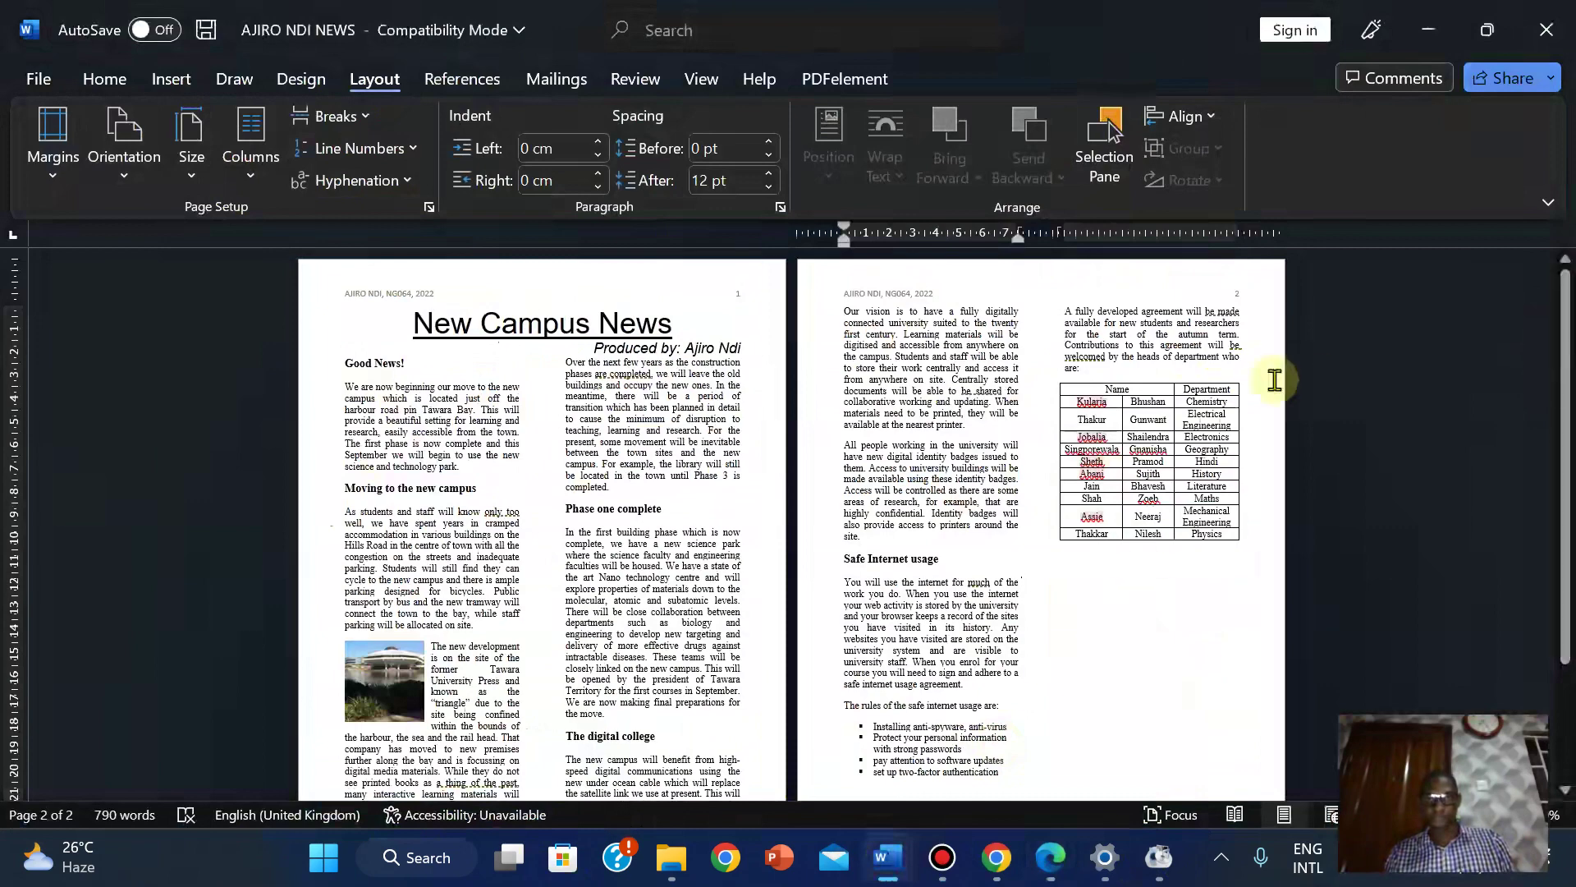
pyautogui.moveTo(1054, 842)
pyautogui.click(1036, 722)
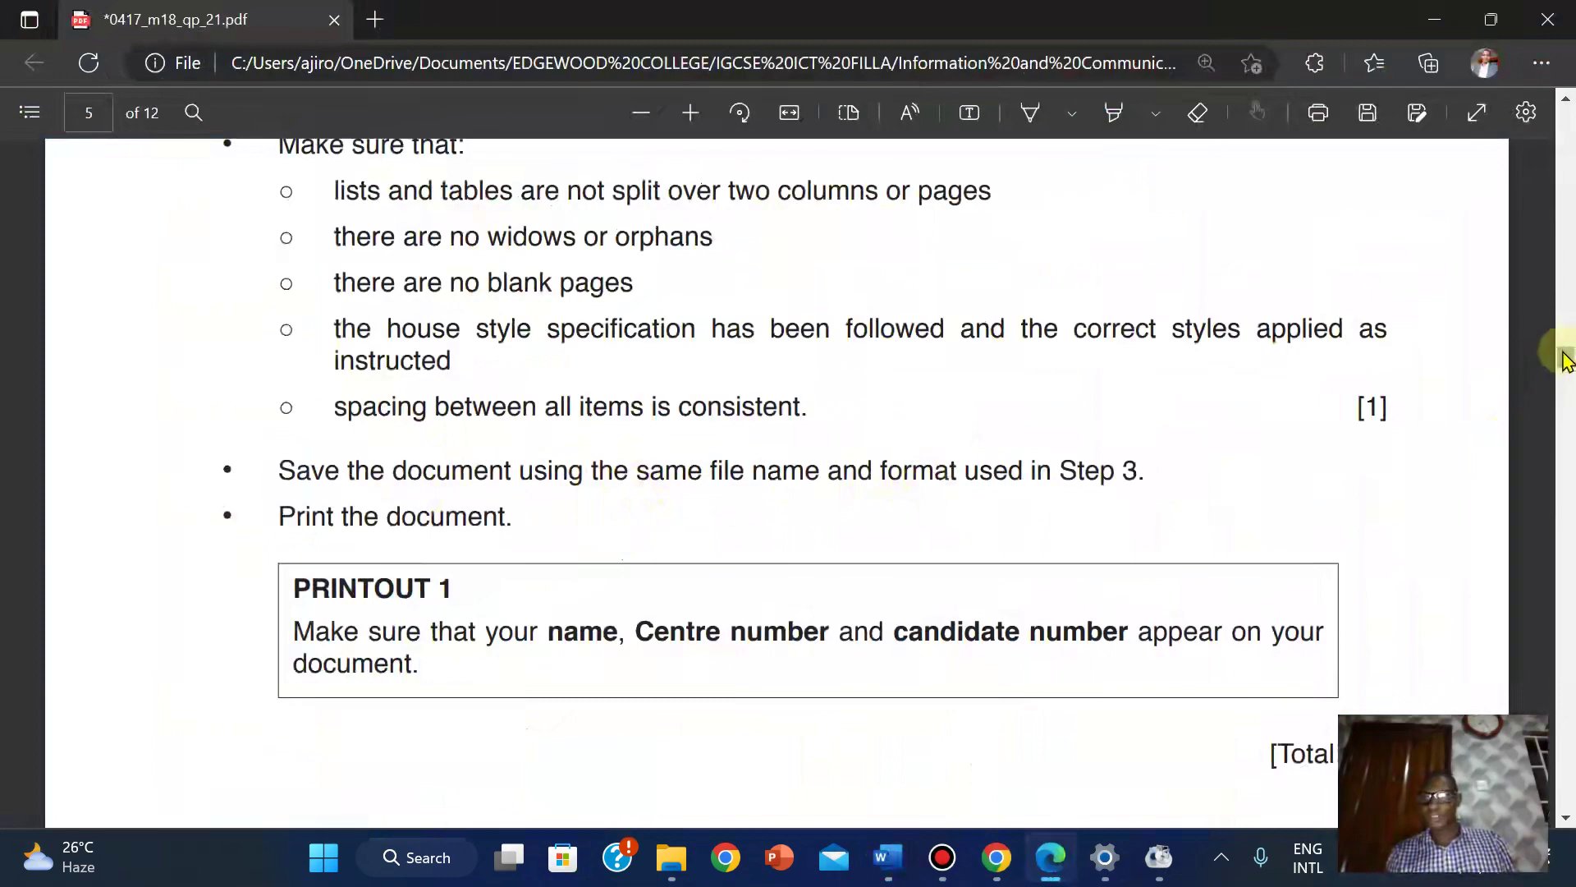
pyautogui.moveTo(1563, 355); pyautogui.dragTo(1500, 365)
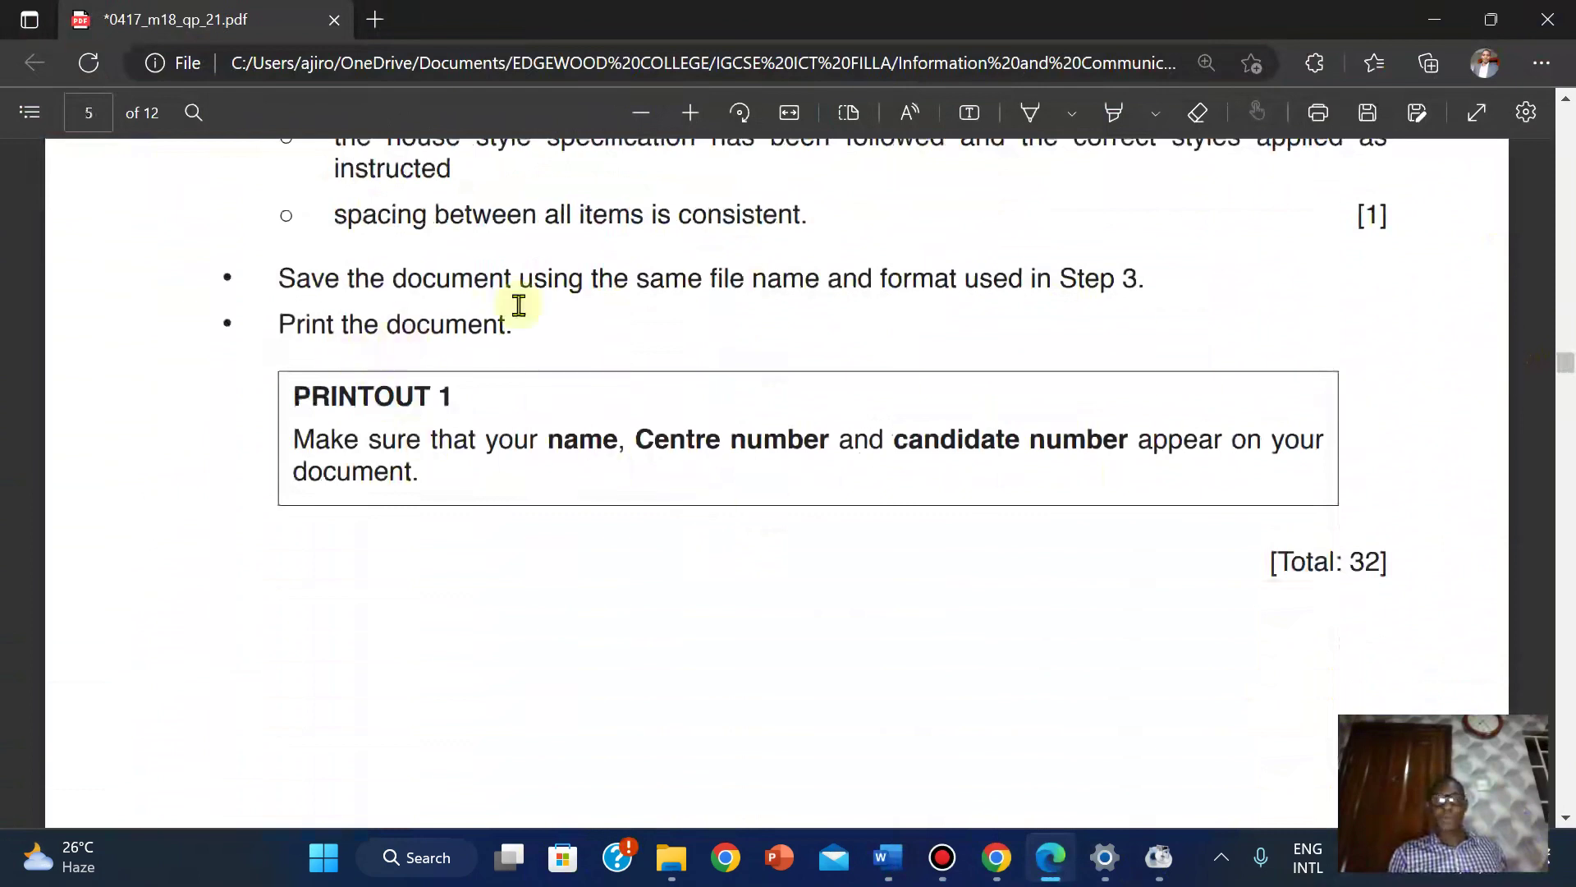
pyautogui.moveTo(886, 864)
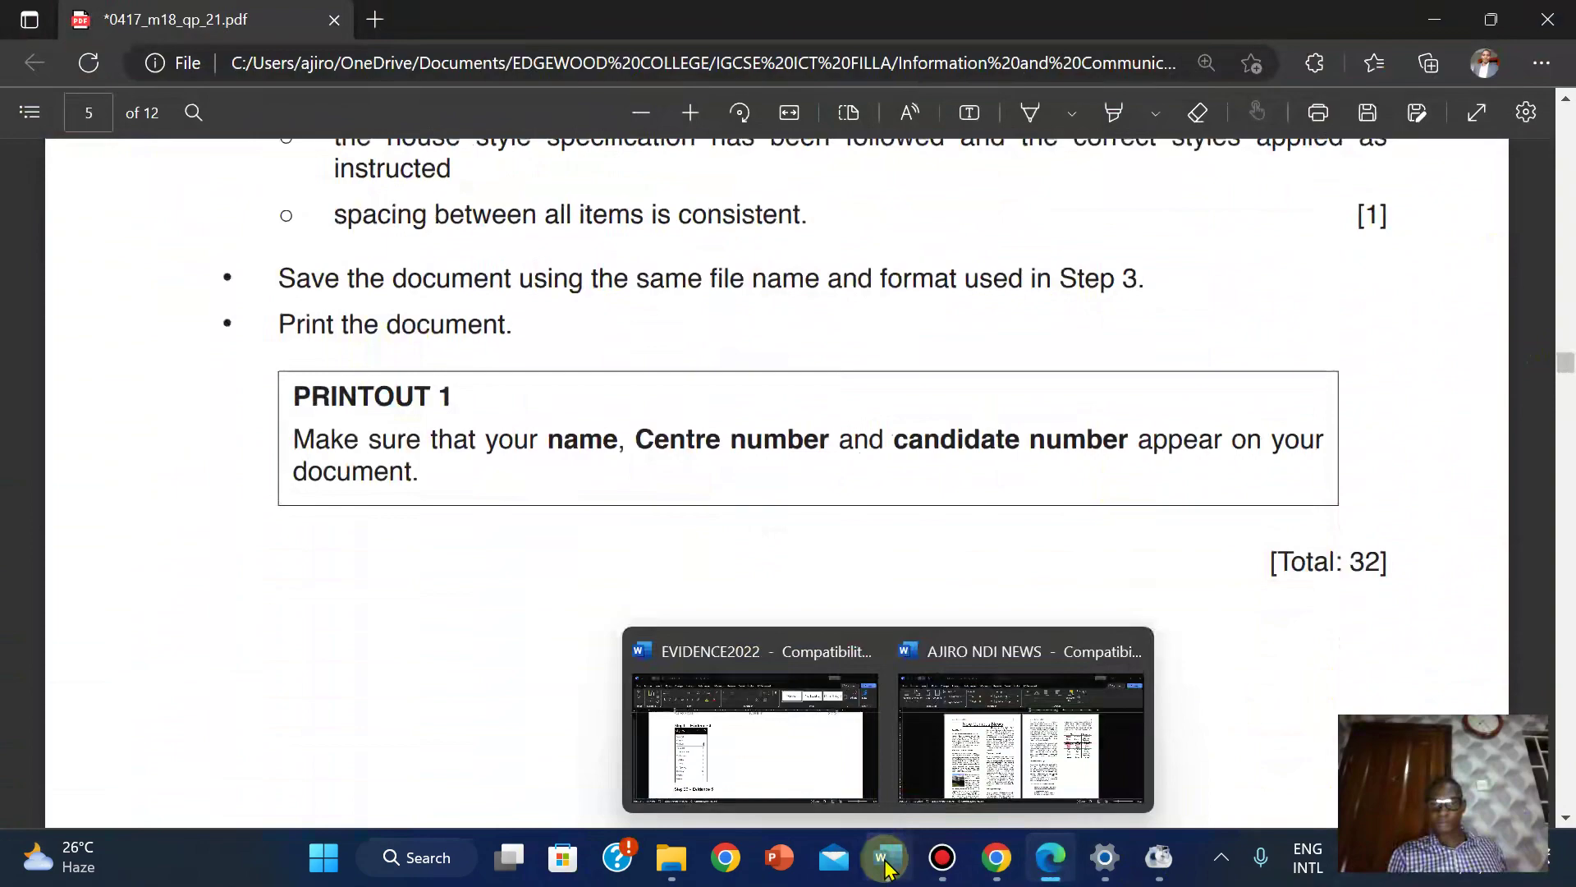
pyautogui.click(998, 685)
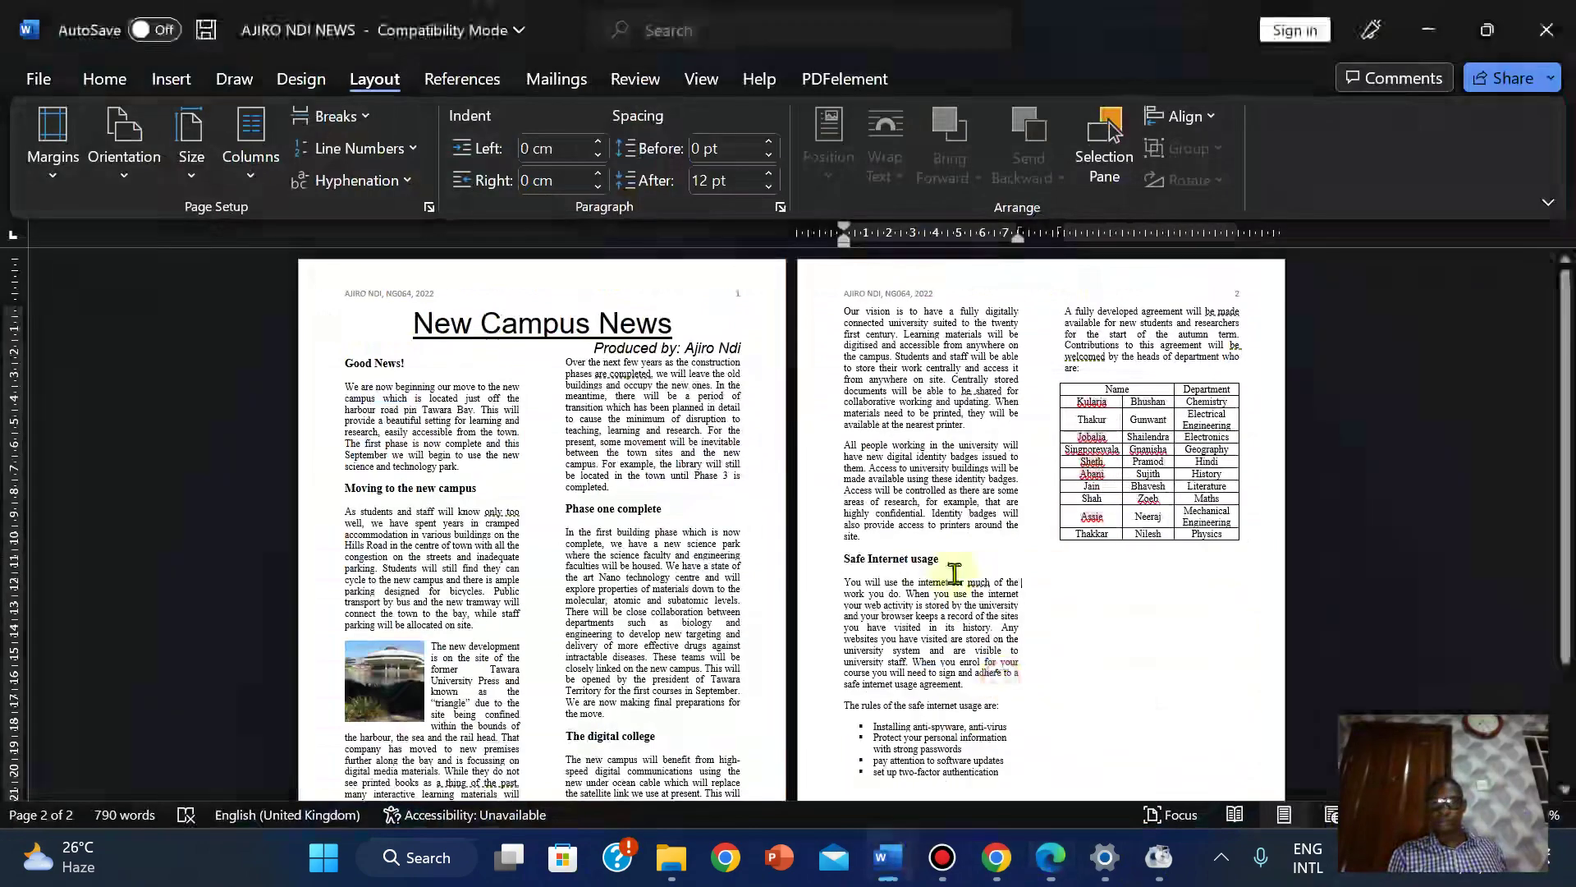
# Save the newsletter under its current name and open the Print preview.
pyautogui.click(37, 77)
pyautogui.click(78, 374)
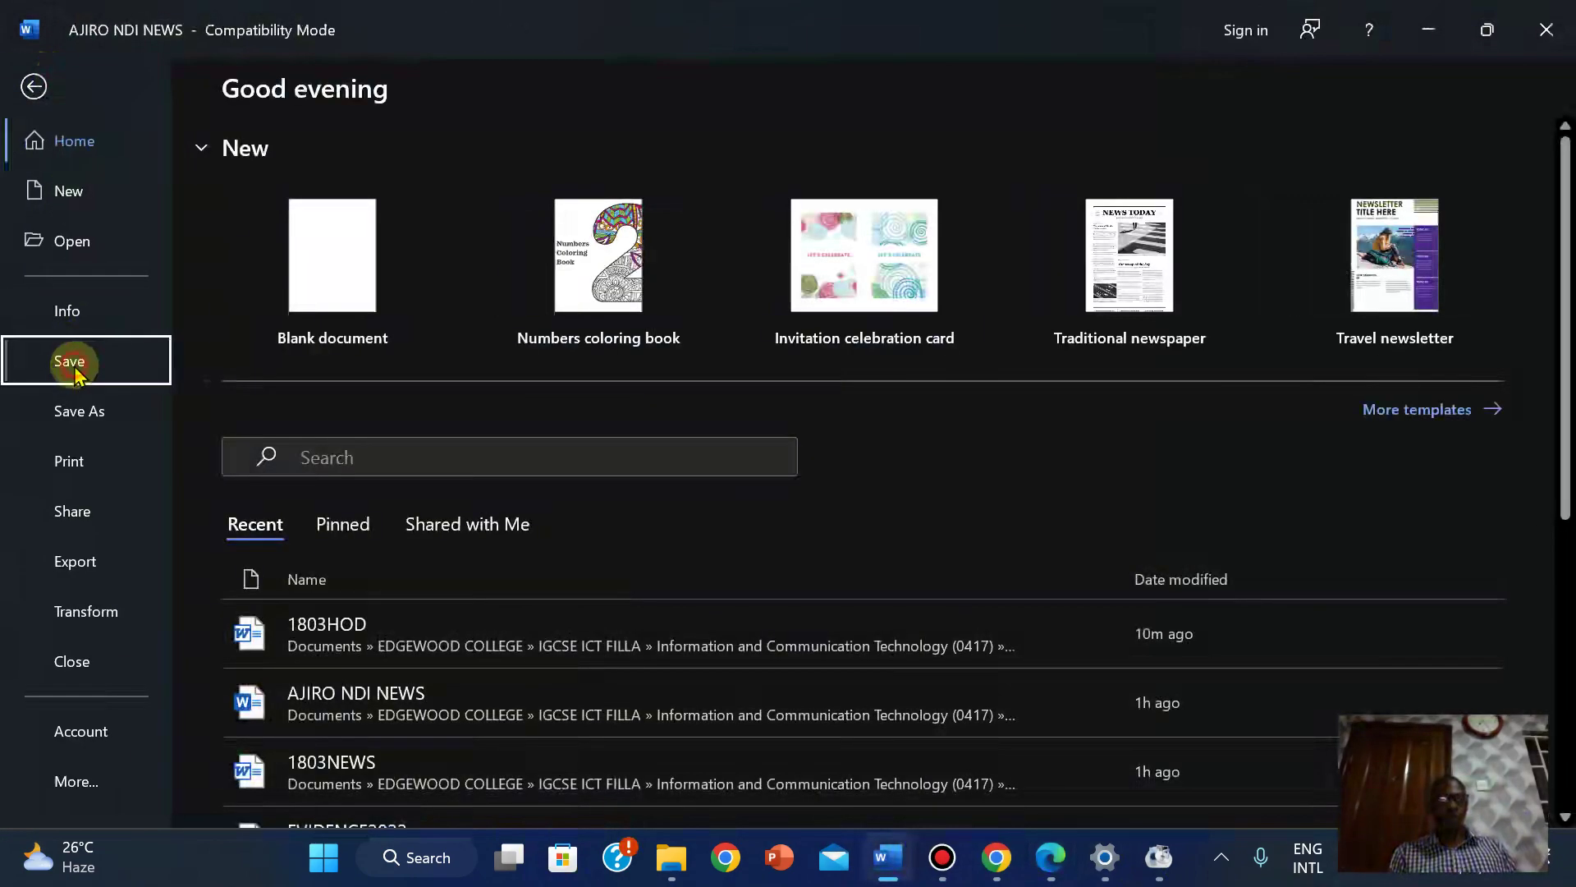
pyautogui.click(37, 77)
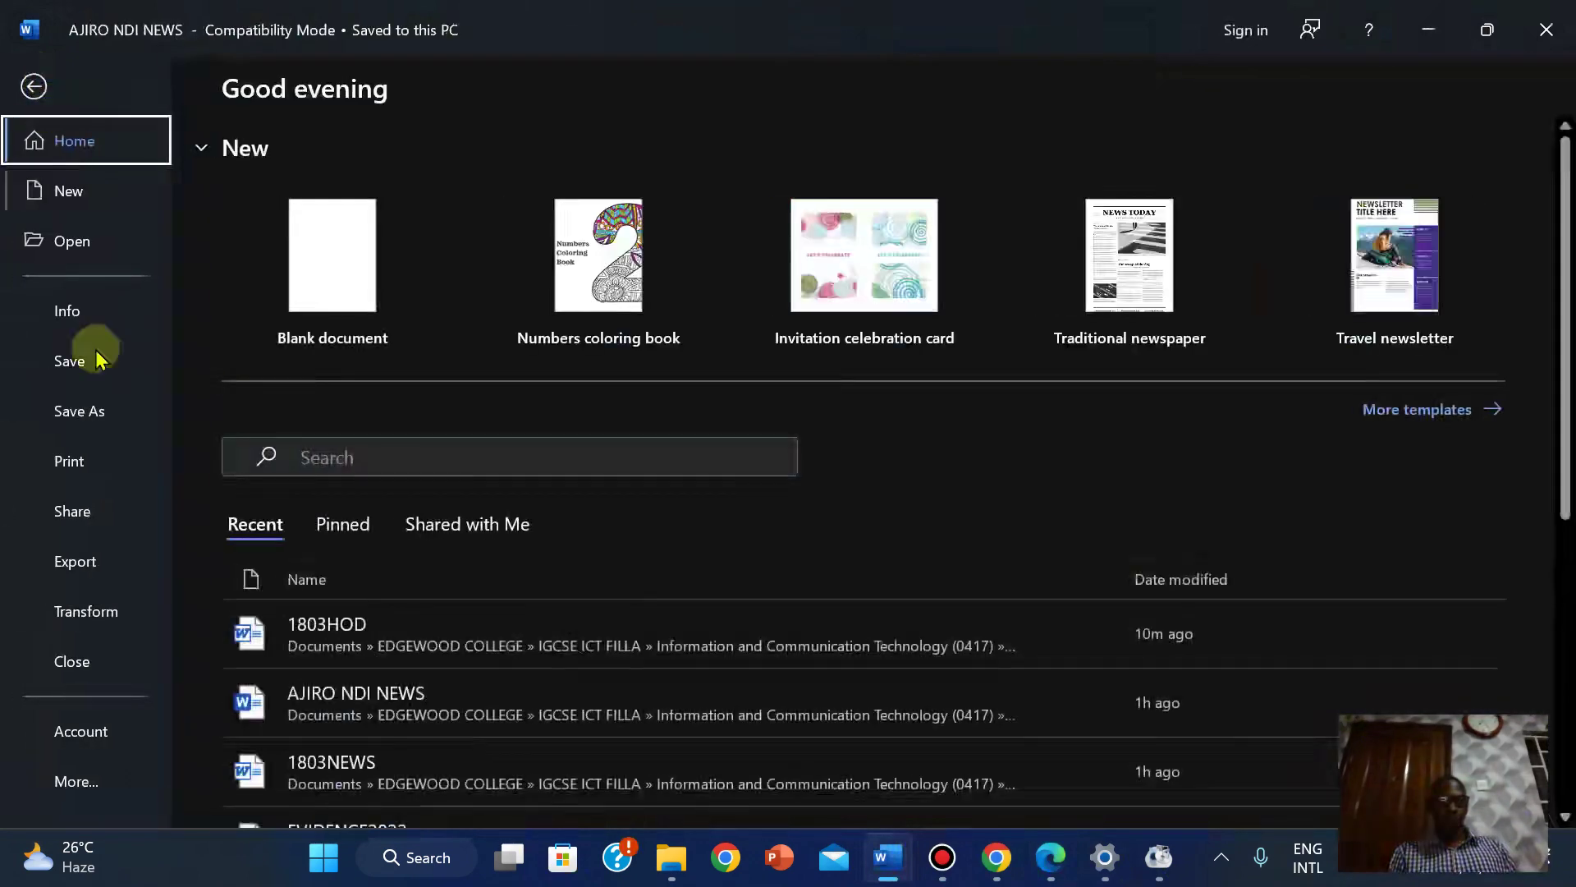
pyautogui.click(95, 475)
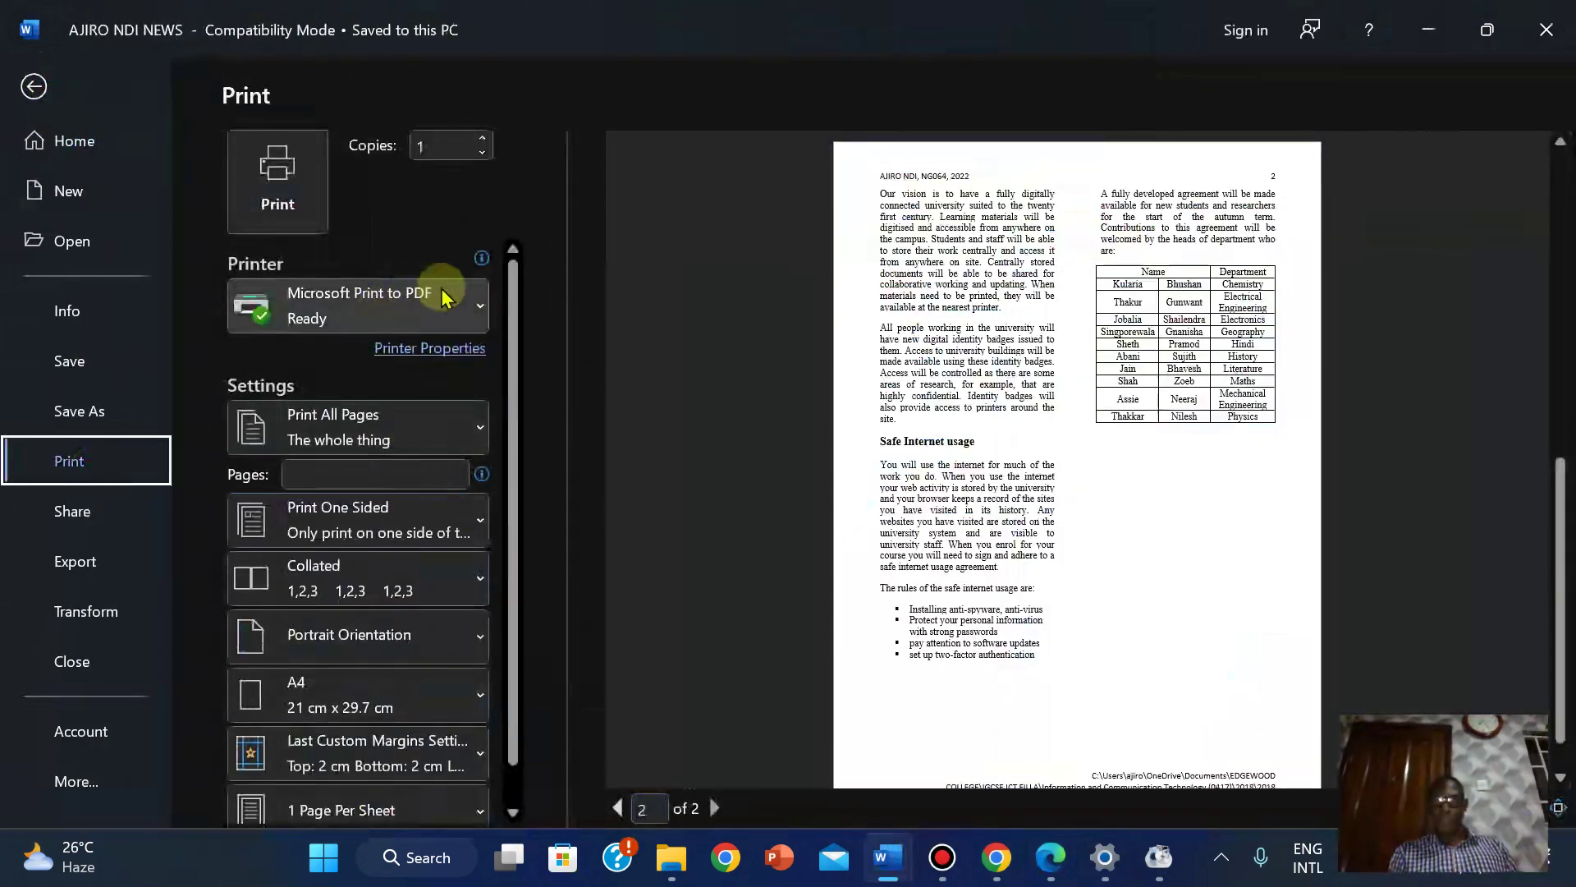
# Flip between pages 1 and 2 of the print preview, then return to editing.
pyautogui.click(617, 808)
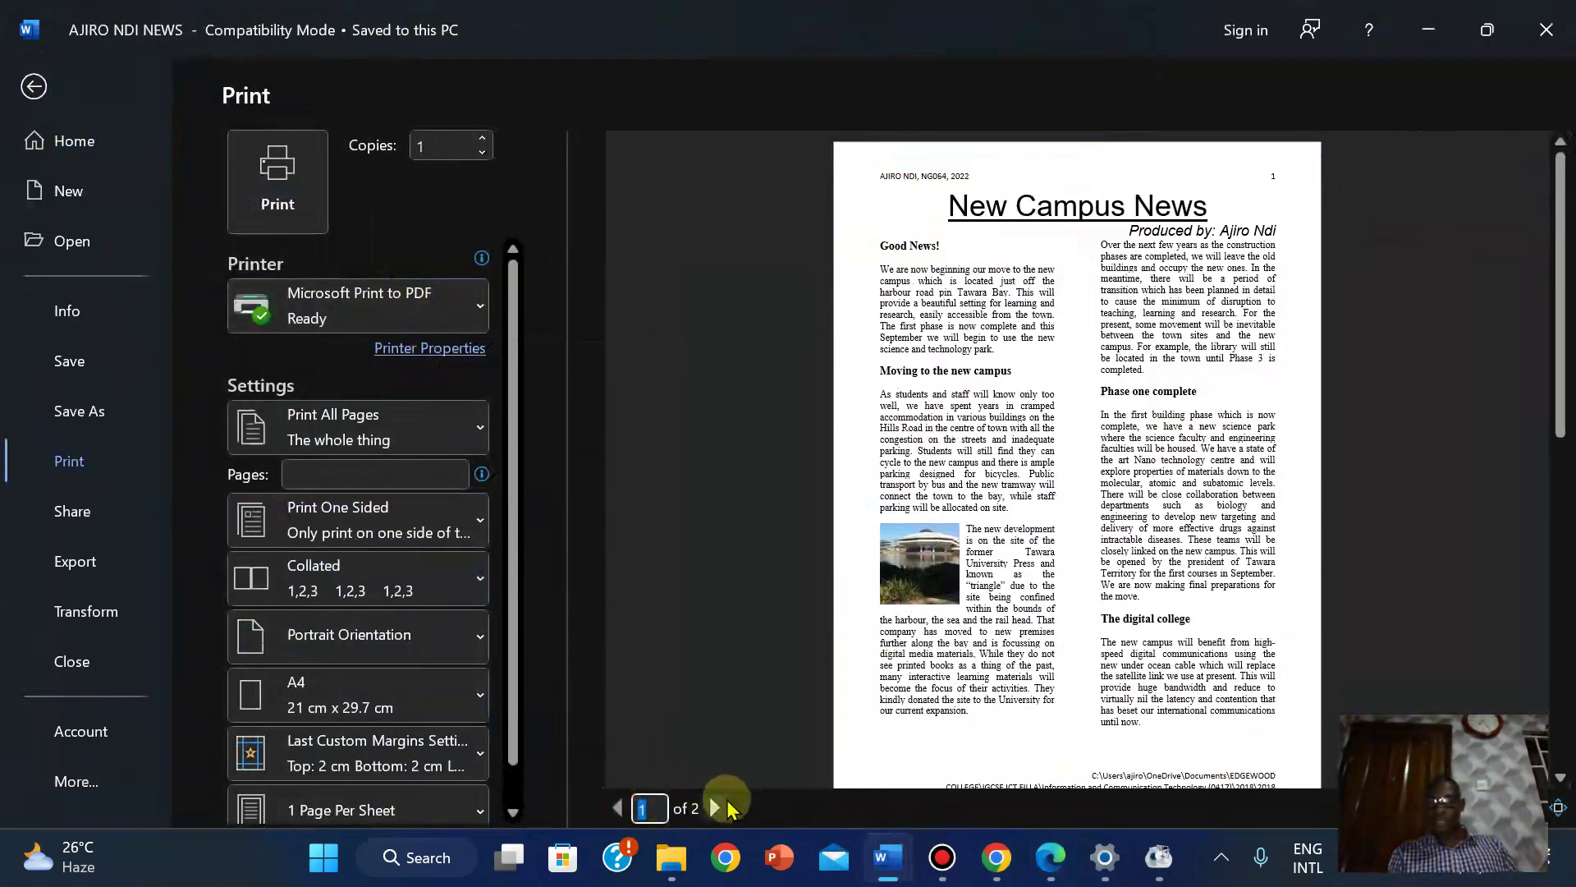
pyautogui.click(721, 808)
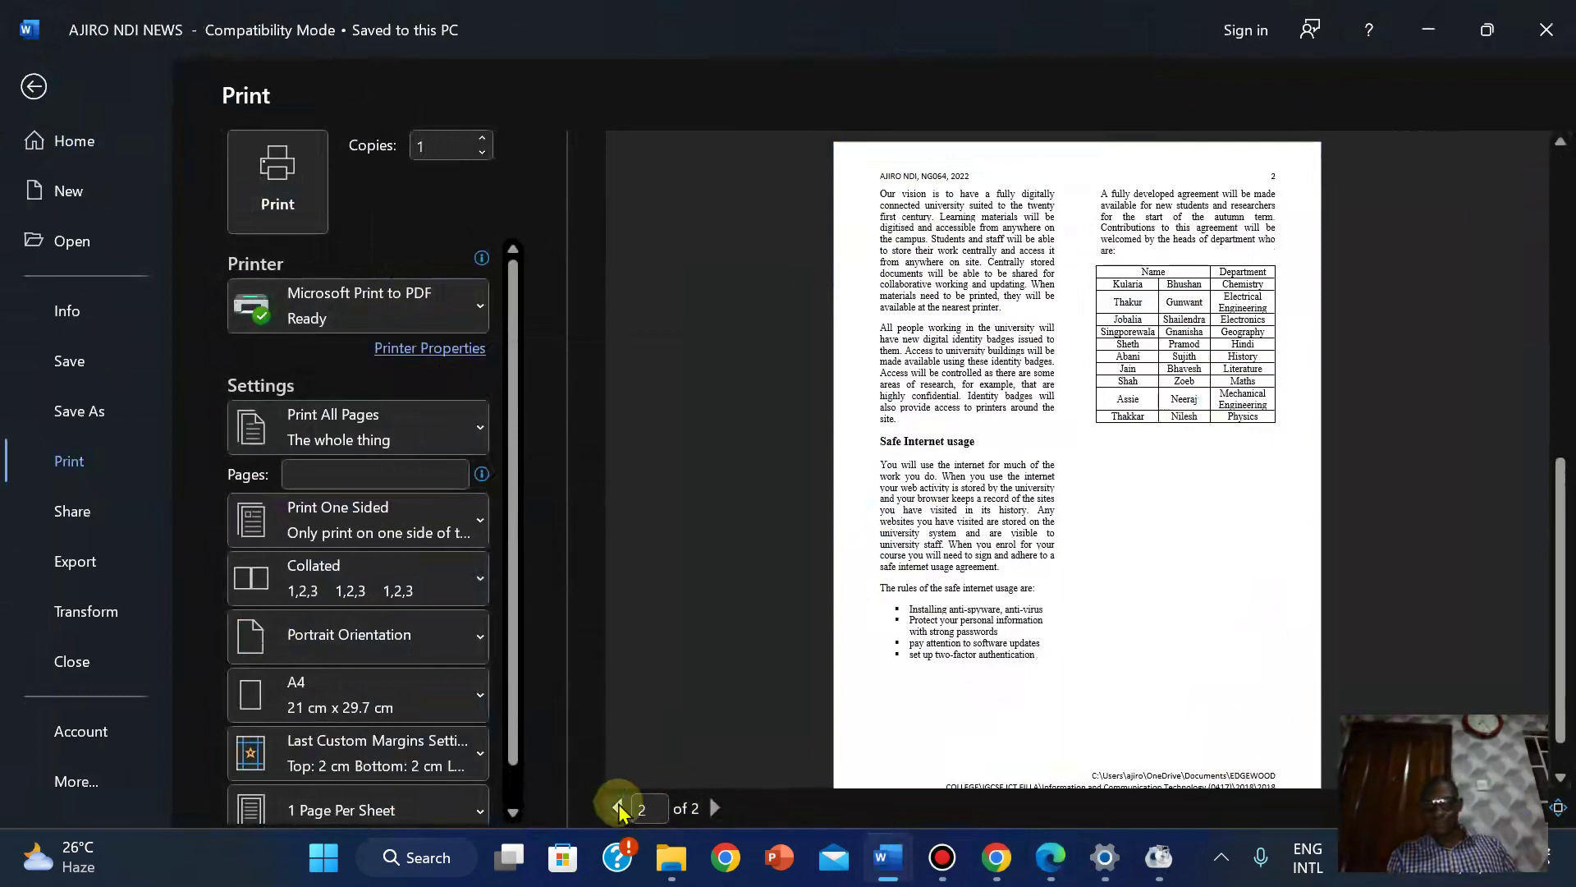
pyautogui.click(618, 808)
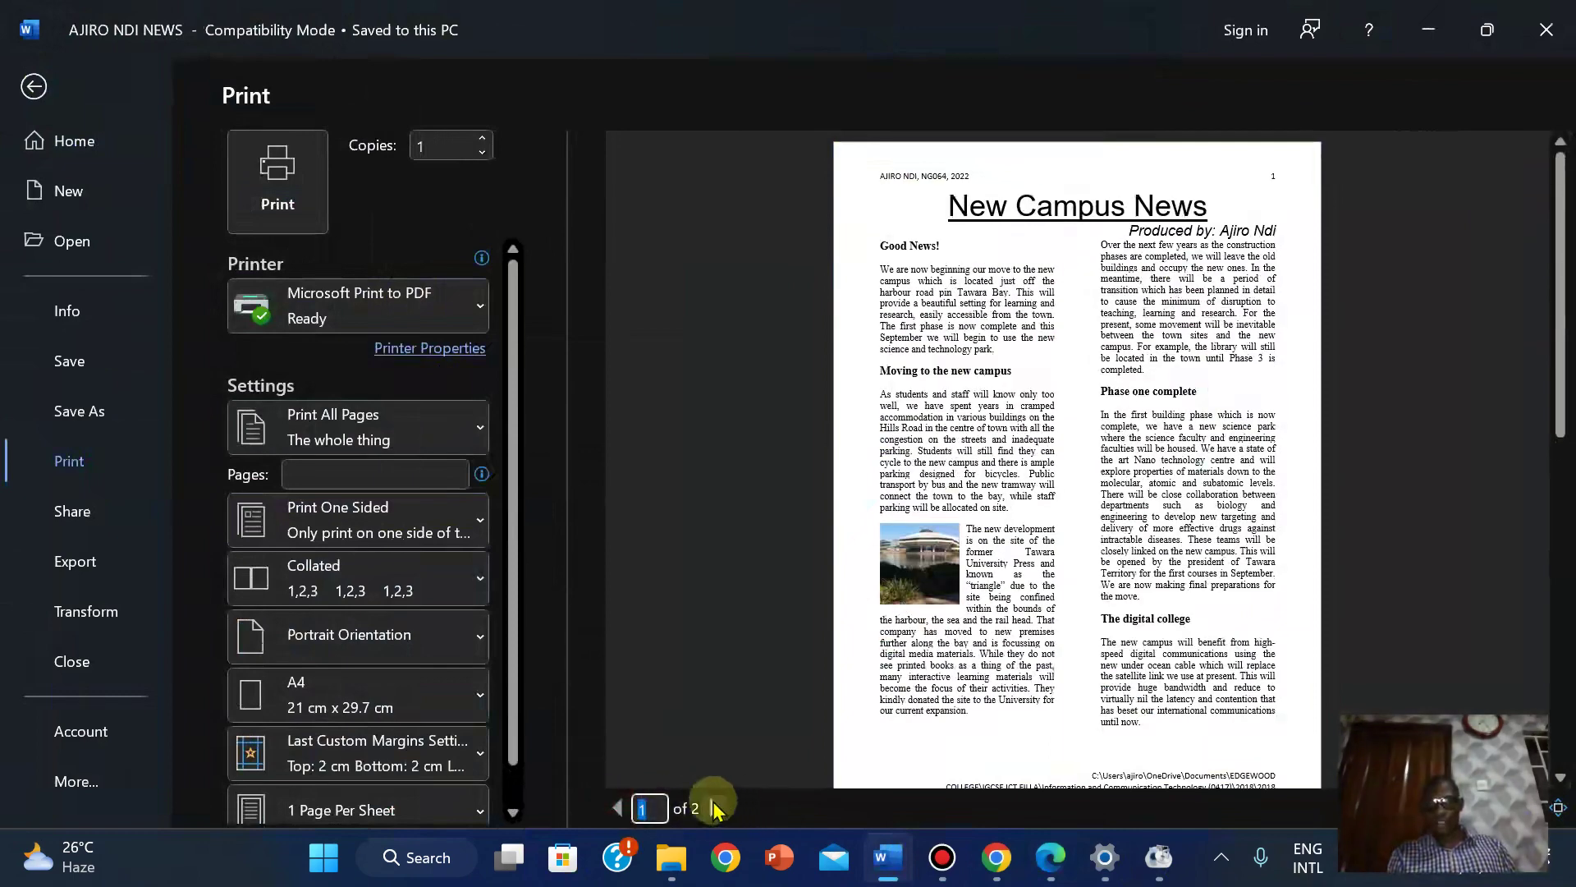
pyautogui.click(713, 808)
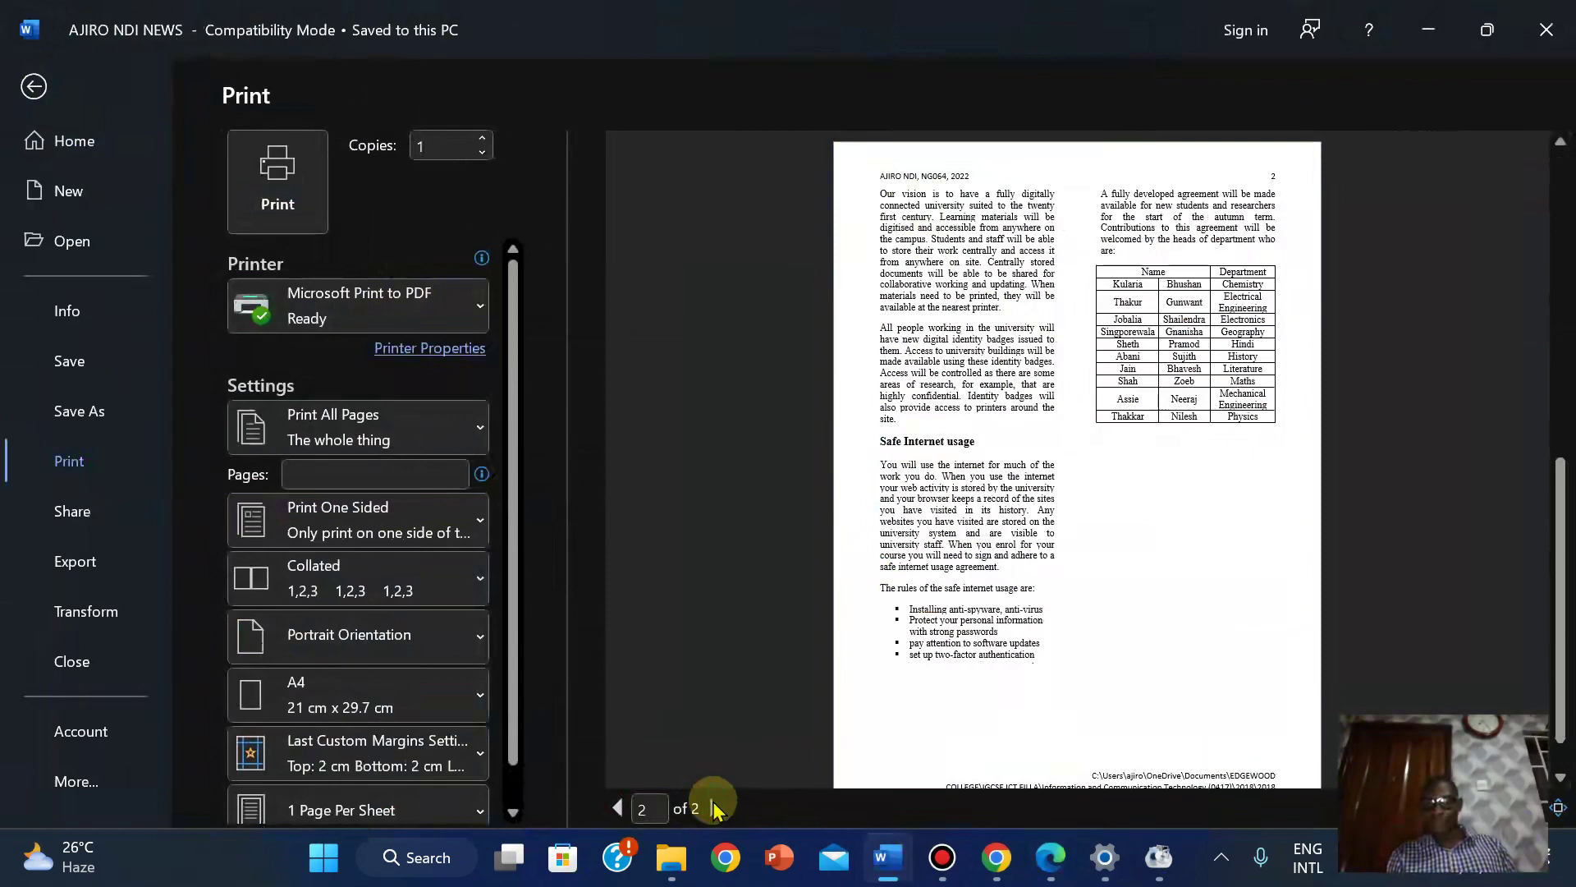
pyautogui.moveTo(1564, 675); pyautogui.dragTo(1548, 633)
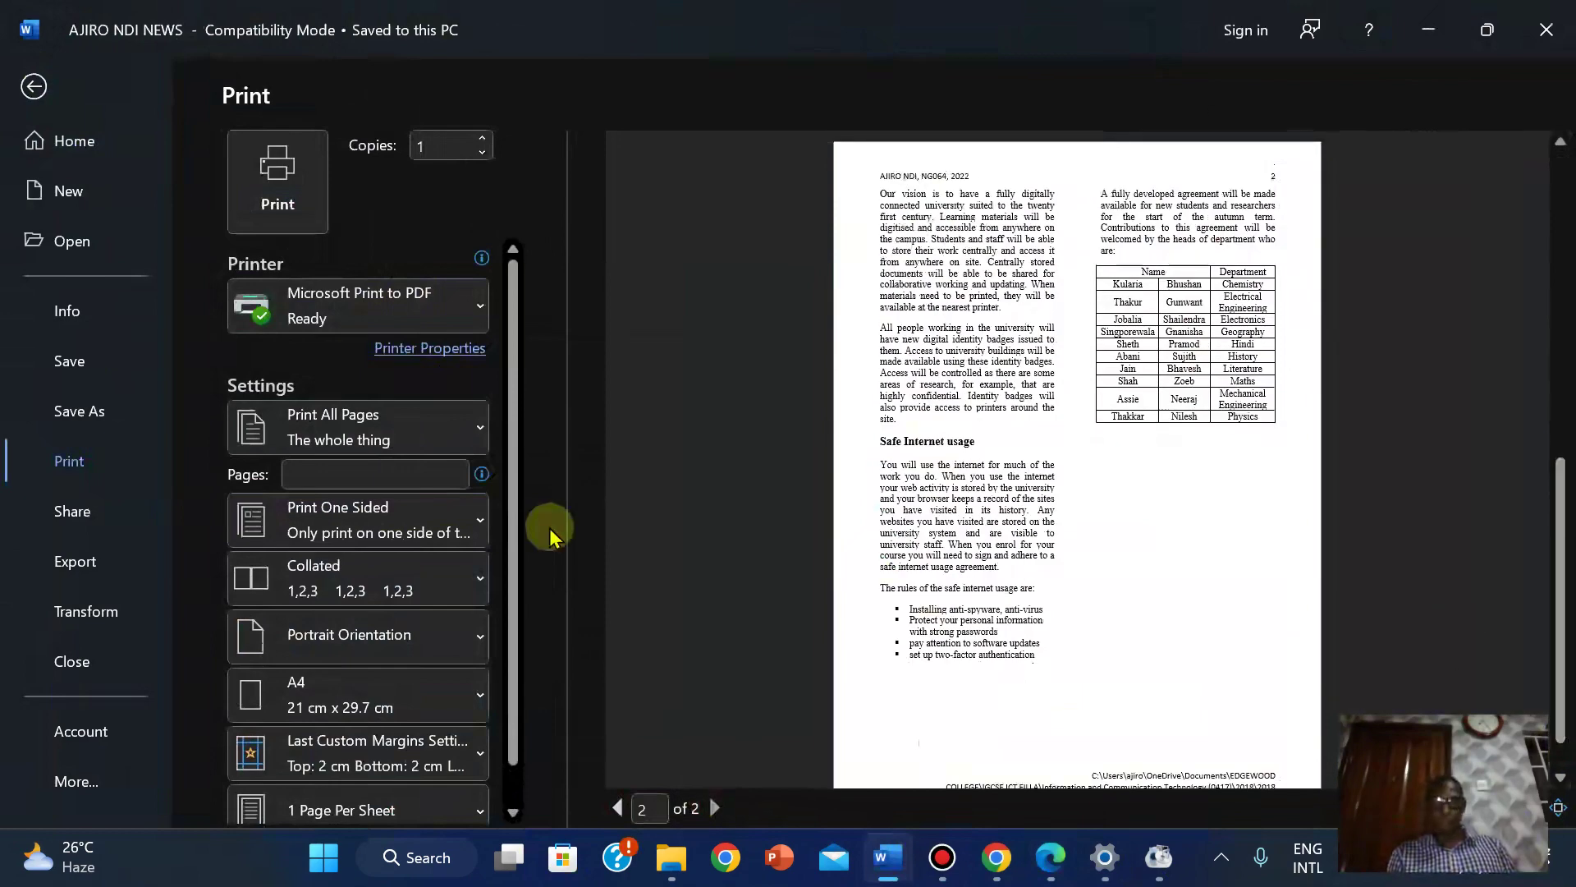
pyautogui.click(34, 87)
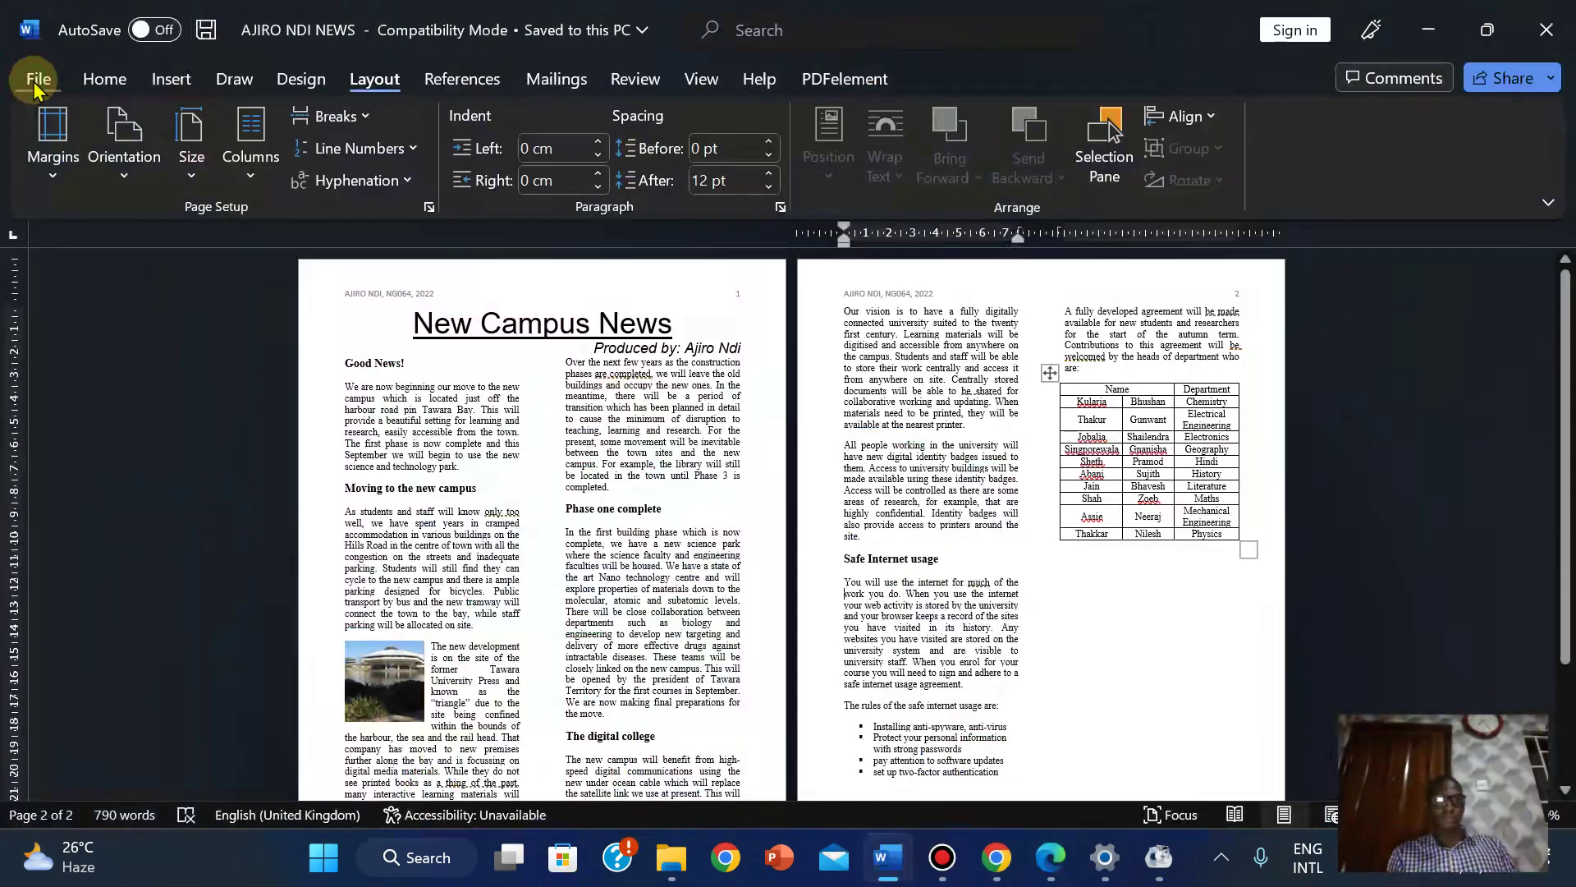
# Check the Layout paper size without changing it, then open File > Print with Microsoft Print to PDF.
pyautogui.click(37, 80)
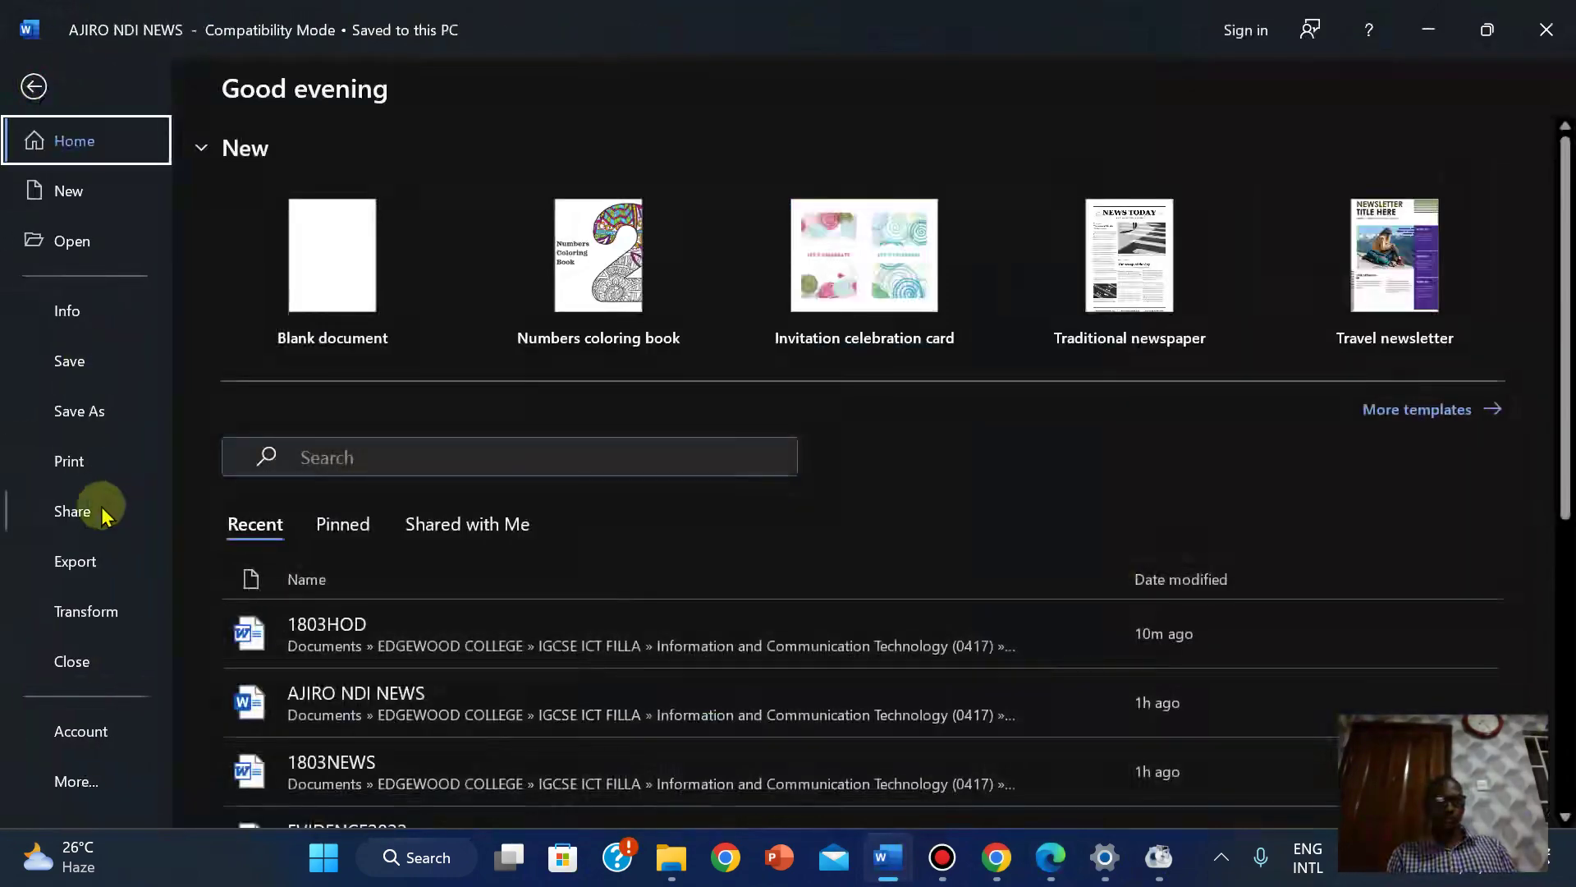
pyautogui.click(33, 86)
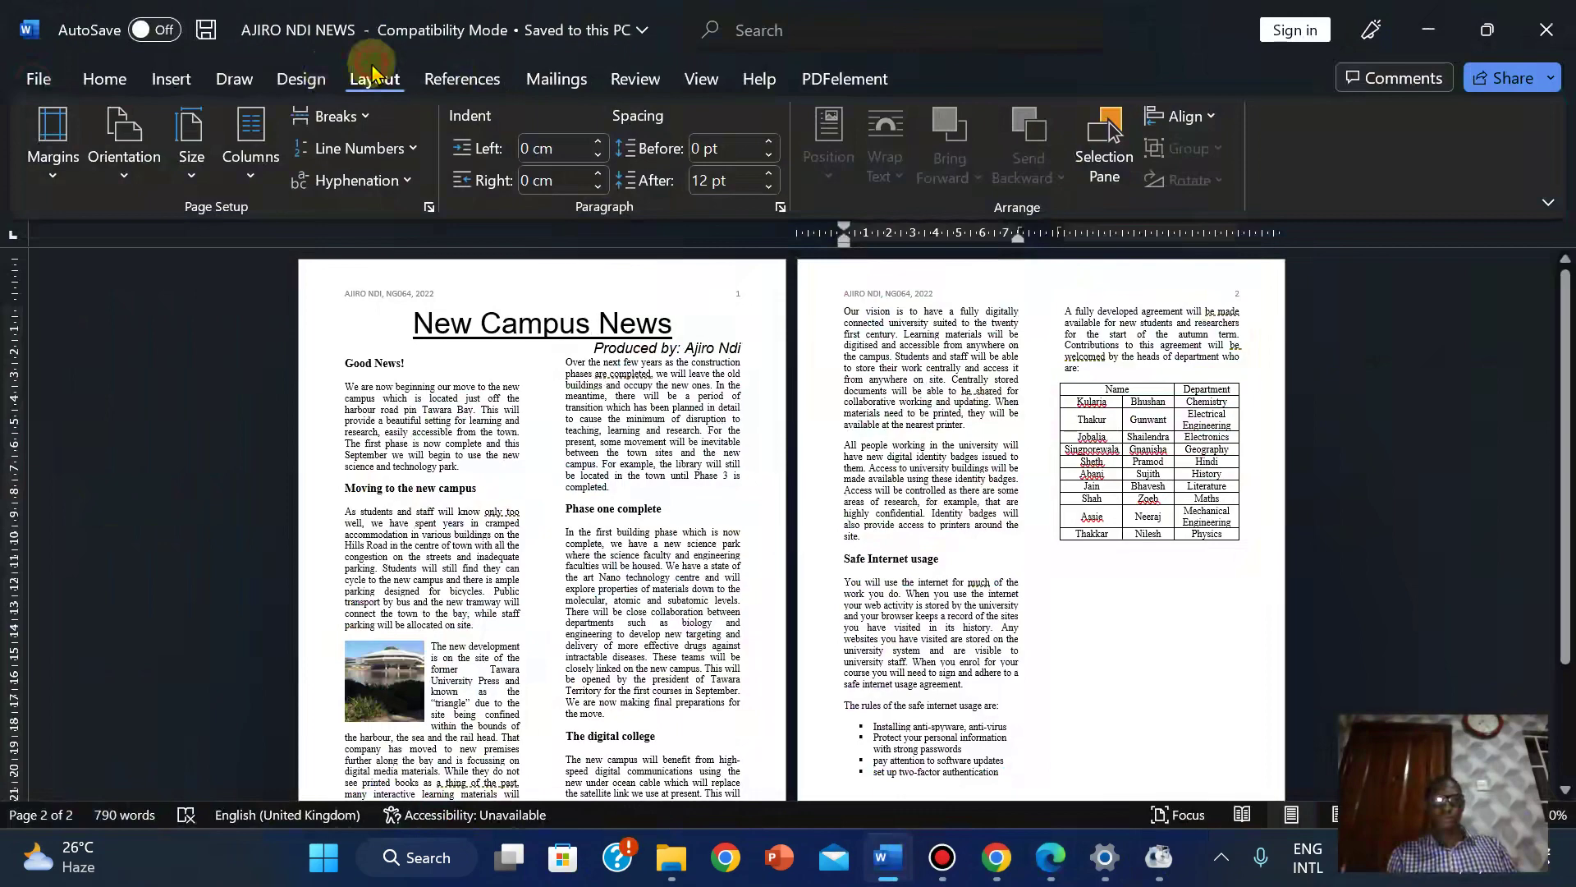
pyautogui.click(191, 168)
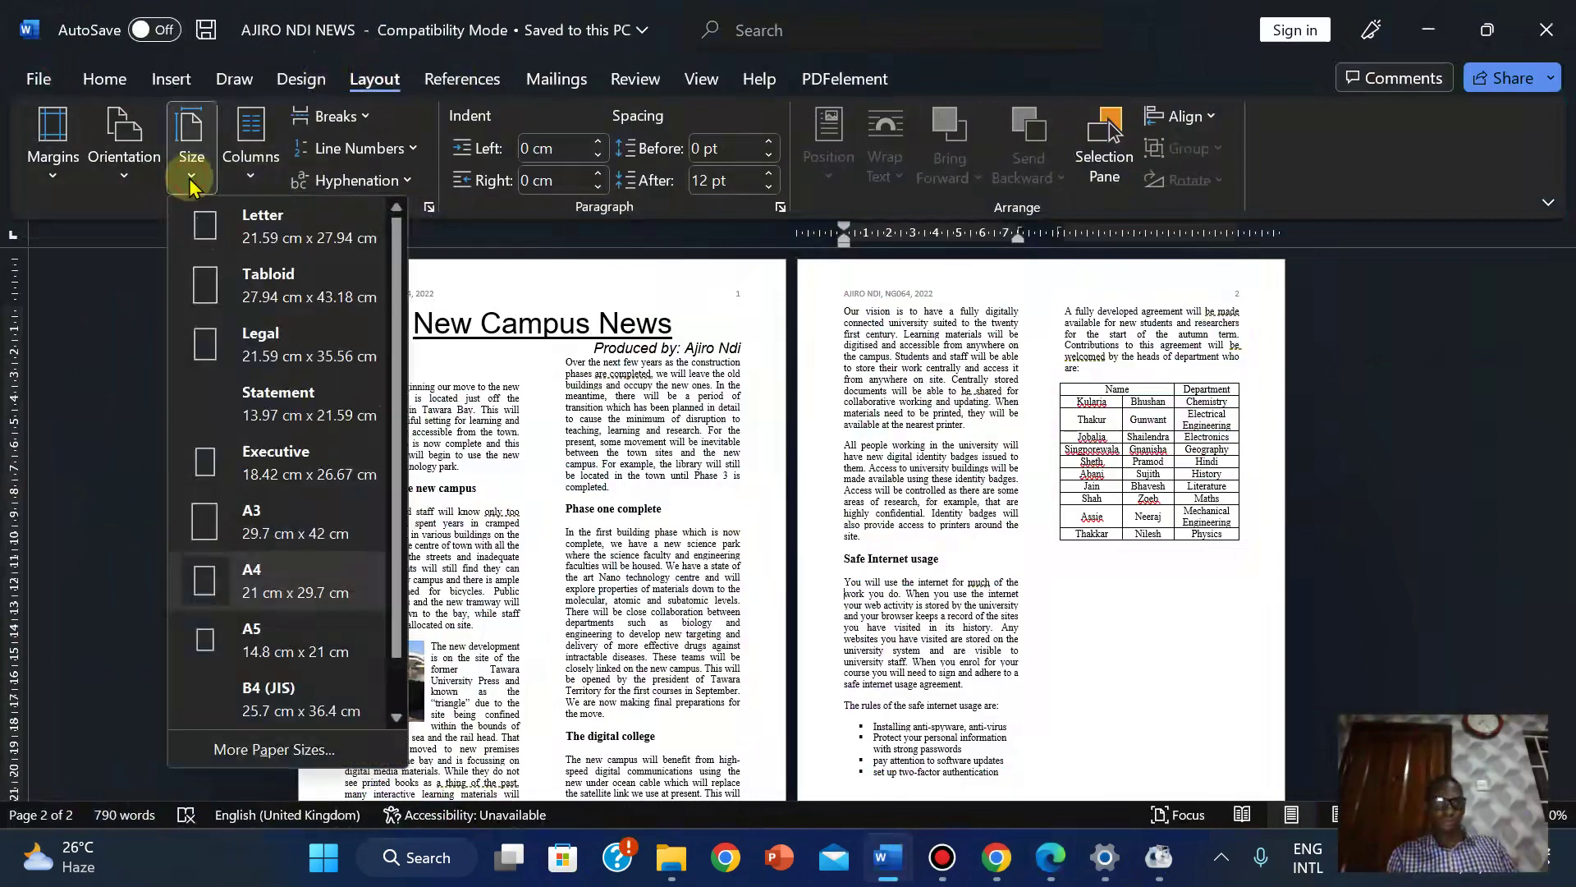
pyautogui.click(144, 299)
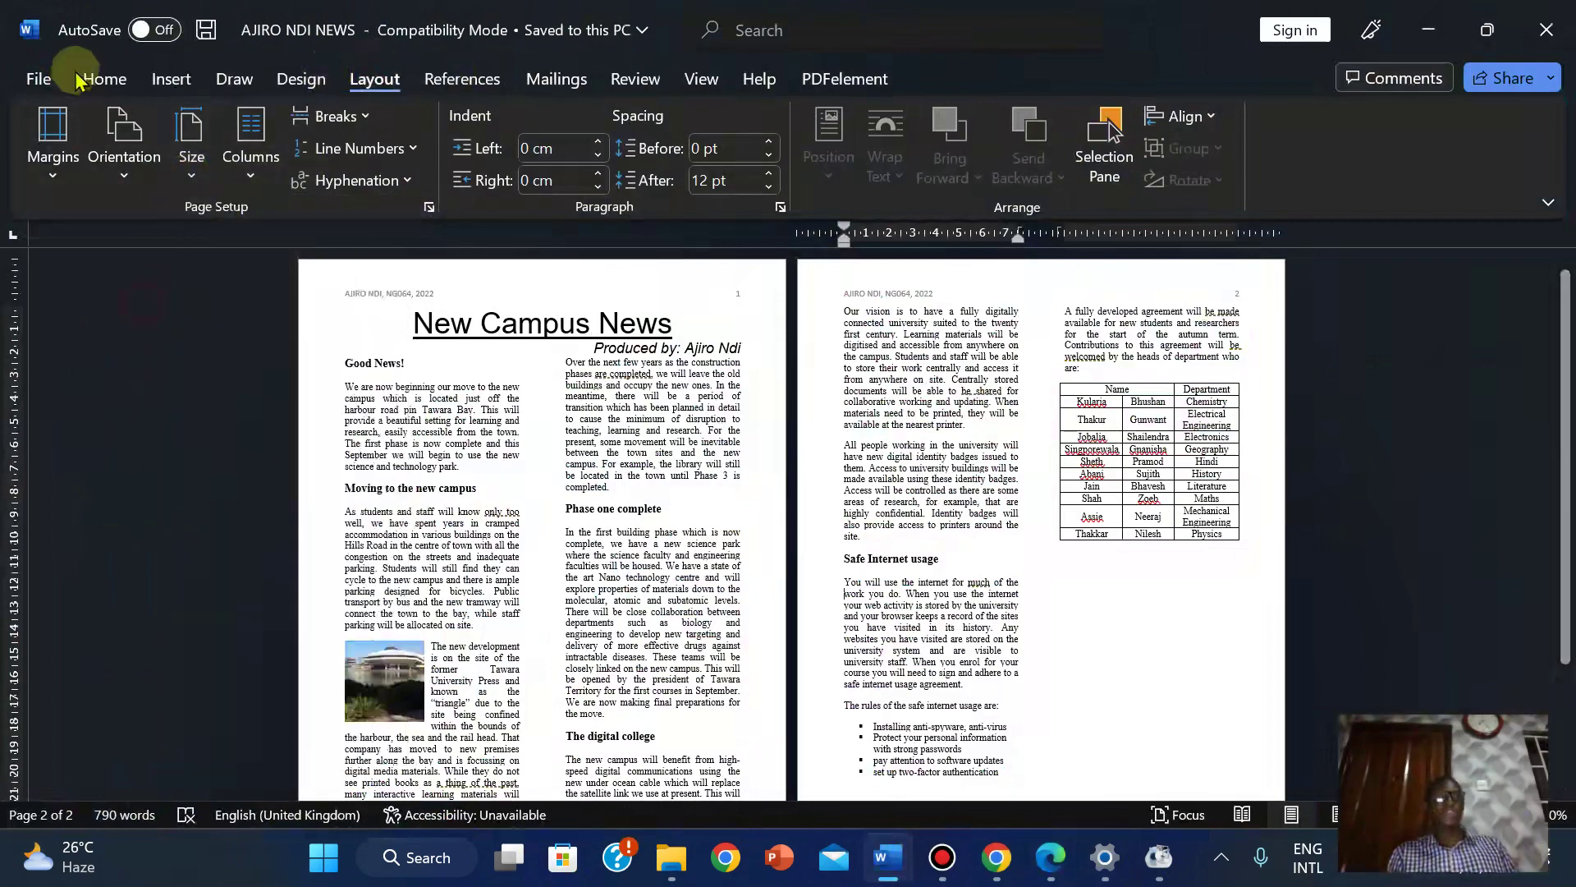
pyautogui.click(37, 79)
pyautogui.click(69, 461)
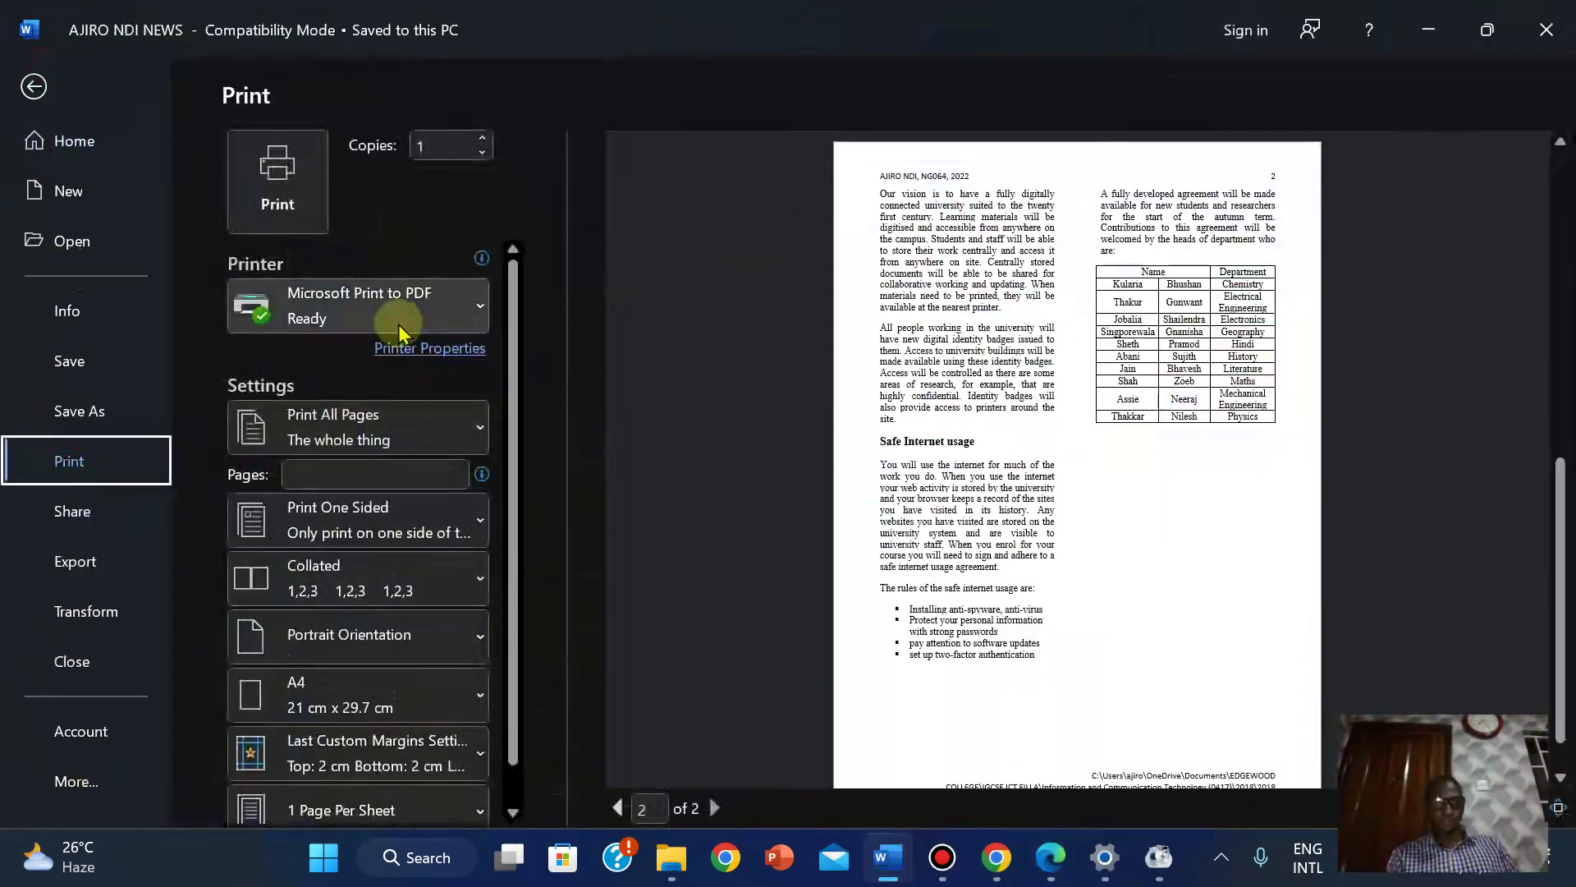
# Print the newsletter to PDF, saving the output file as PRINTOUT 1.
pyautogui.click(304, 197)
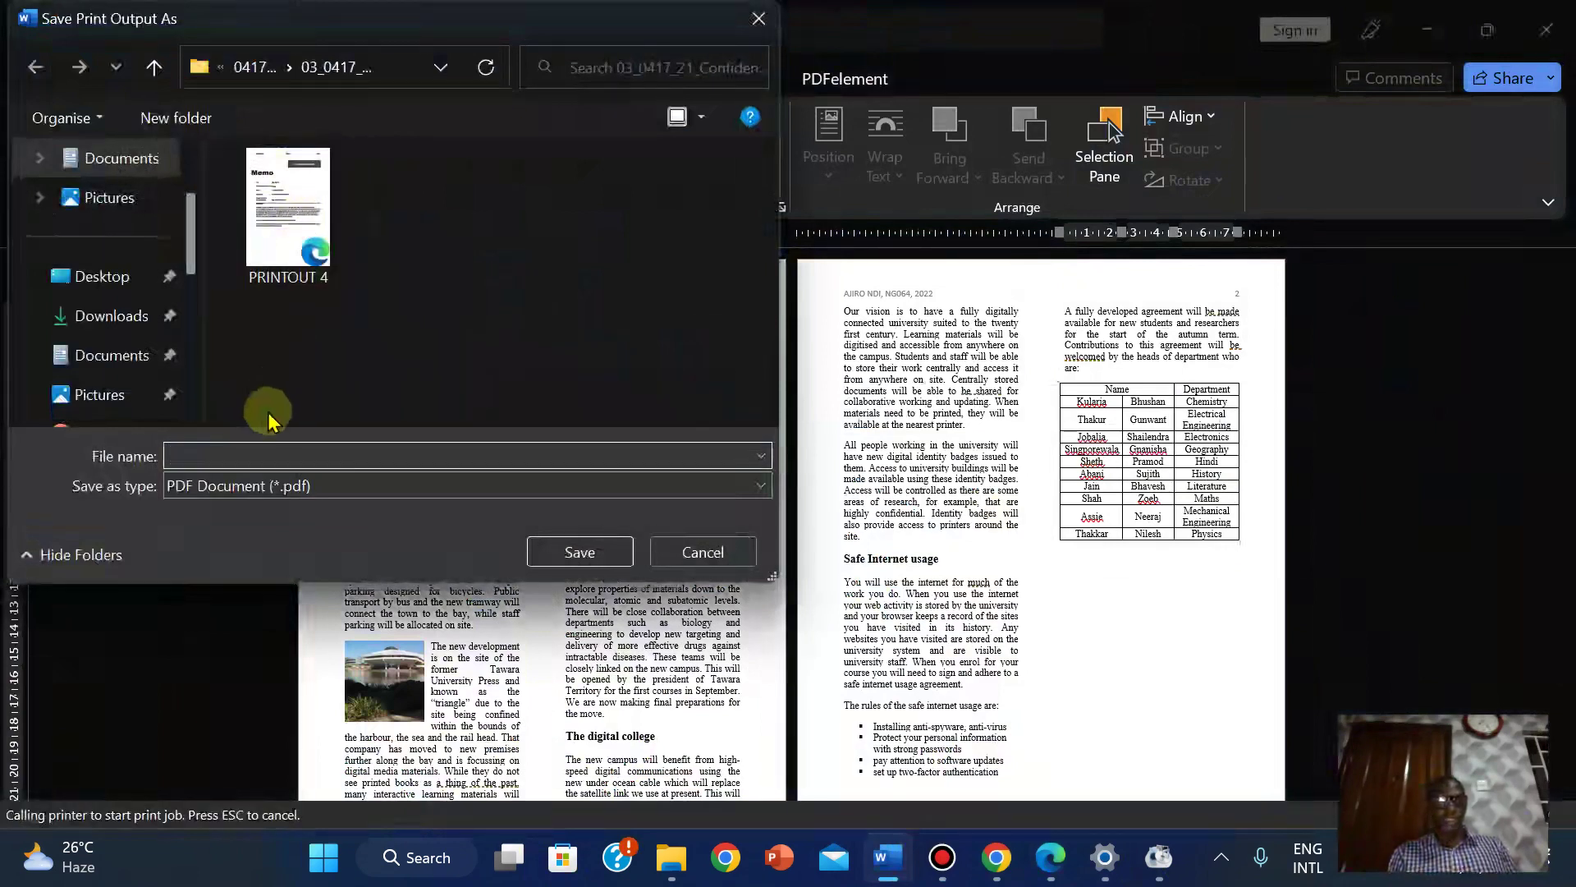
pyautogui.write('PRINTOUT')
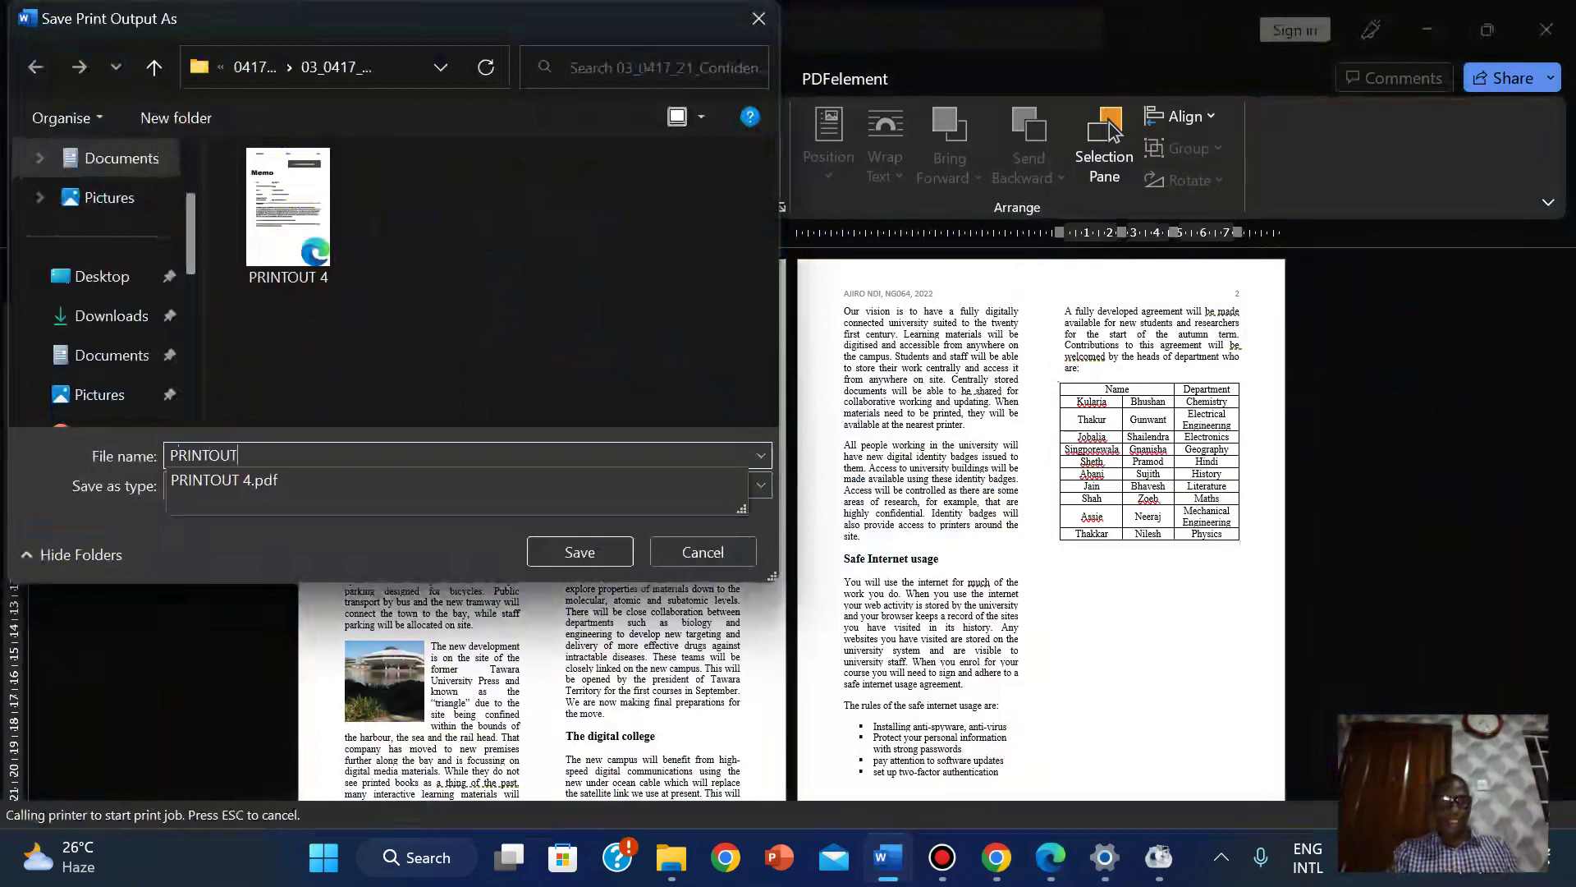
pyautogui.click(253, 448)
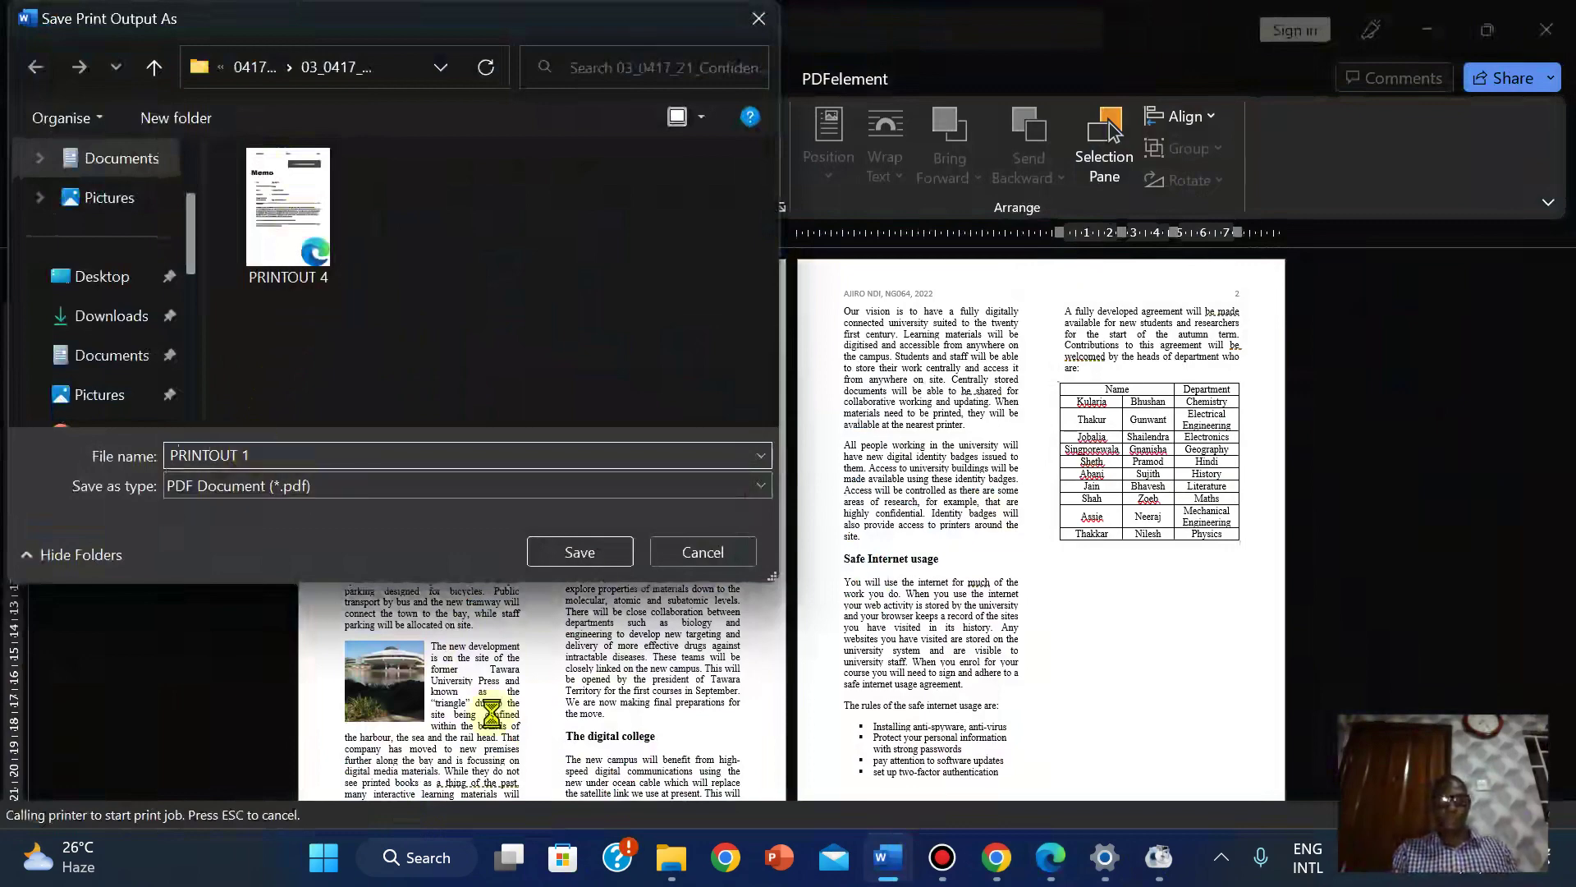
pyautogui.click(596, 567)
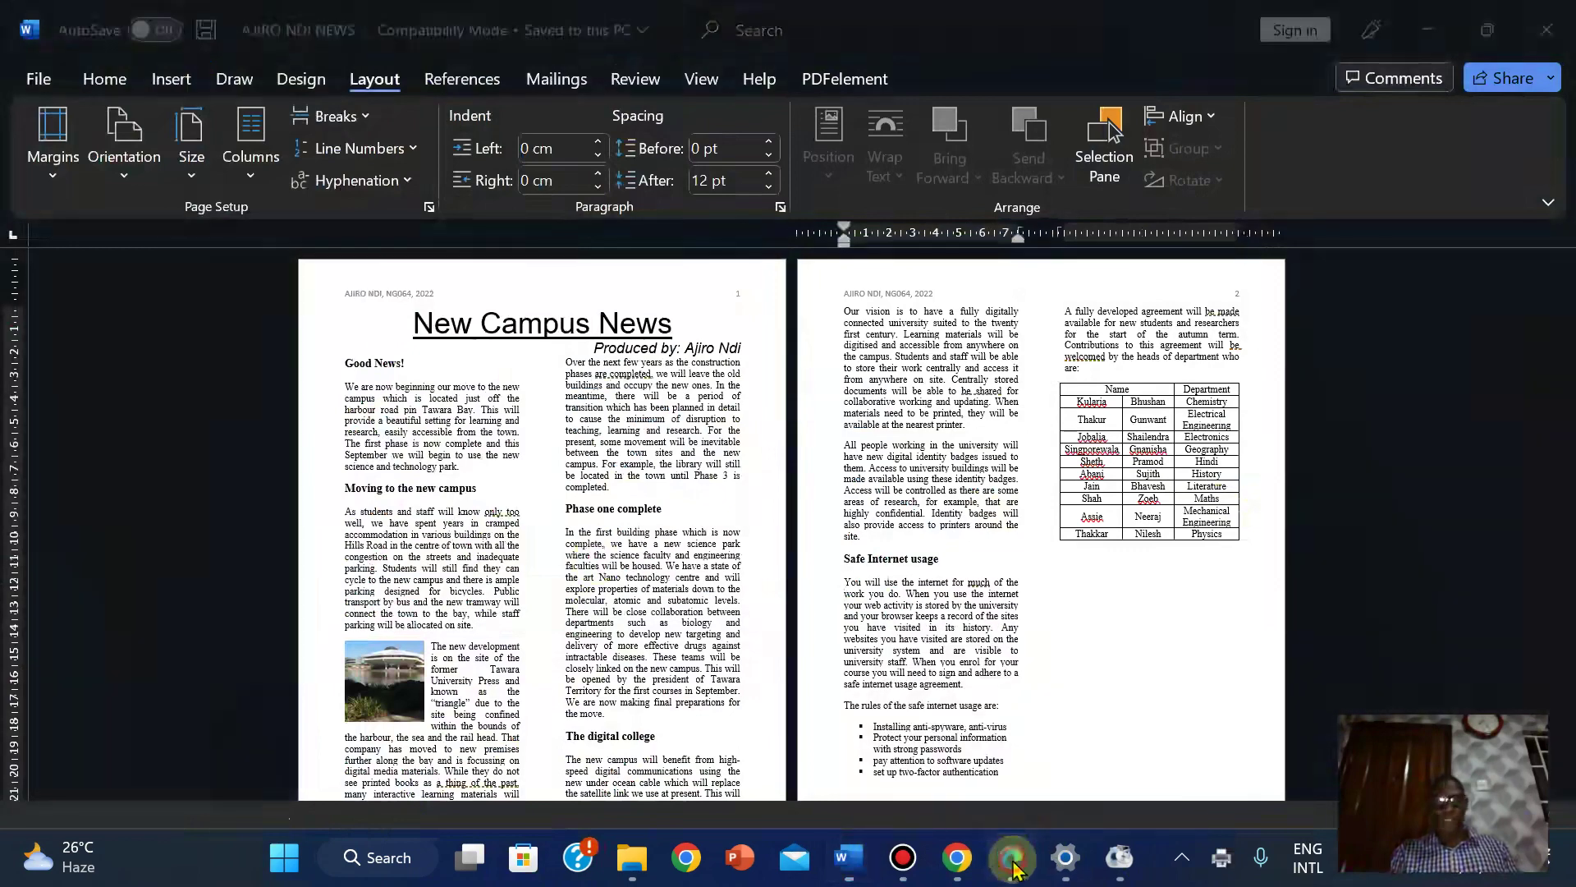
# Highlight item 17's checklist through the PRINTOUT 1 instructions in the question paper PDF.
pyautogui.click(1011, 714)
pyautogui.moveTo(1563, 358)
pyautogui.mouseDown()
pyautogui.moveTo(1559, 309)
pyautogui.moveTo(1566, 361)
pyautogui.mouseUp()
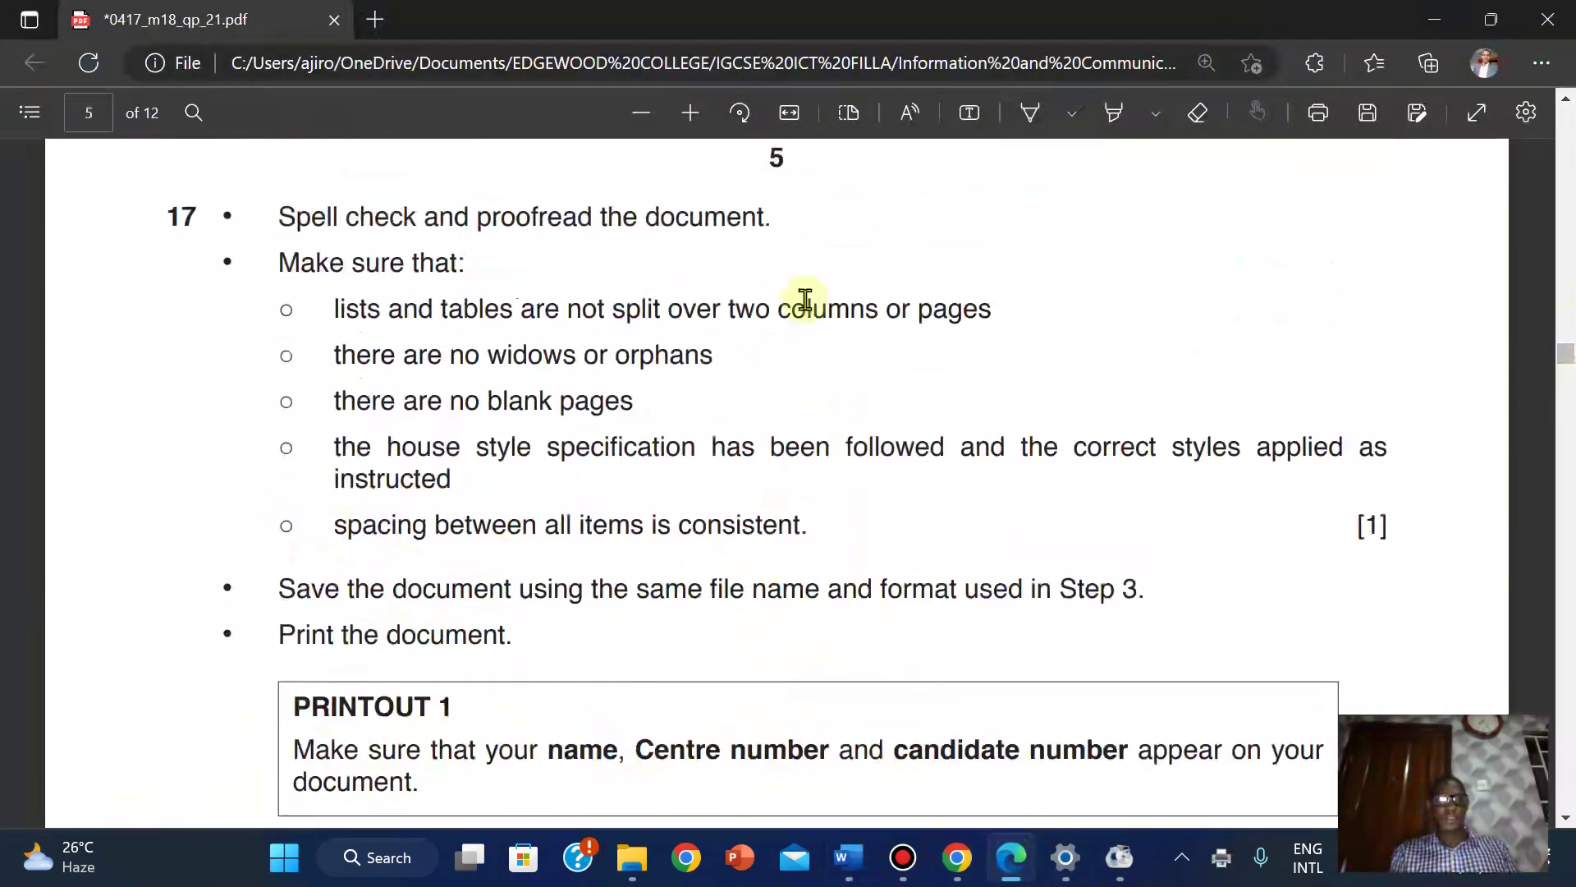
pyautogui.click(1113, 113)
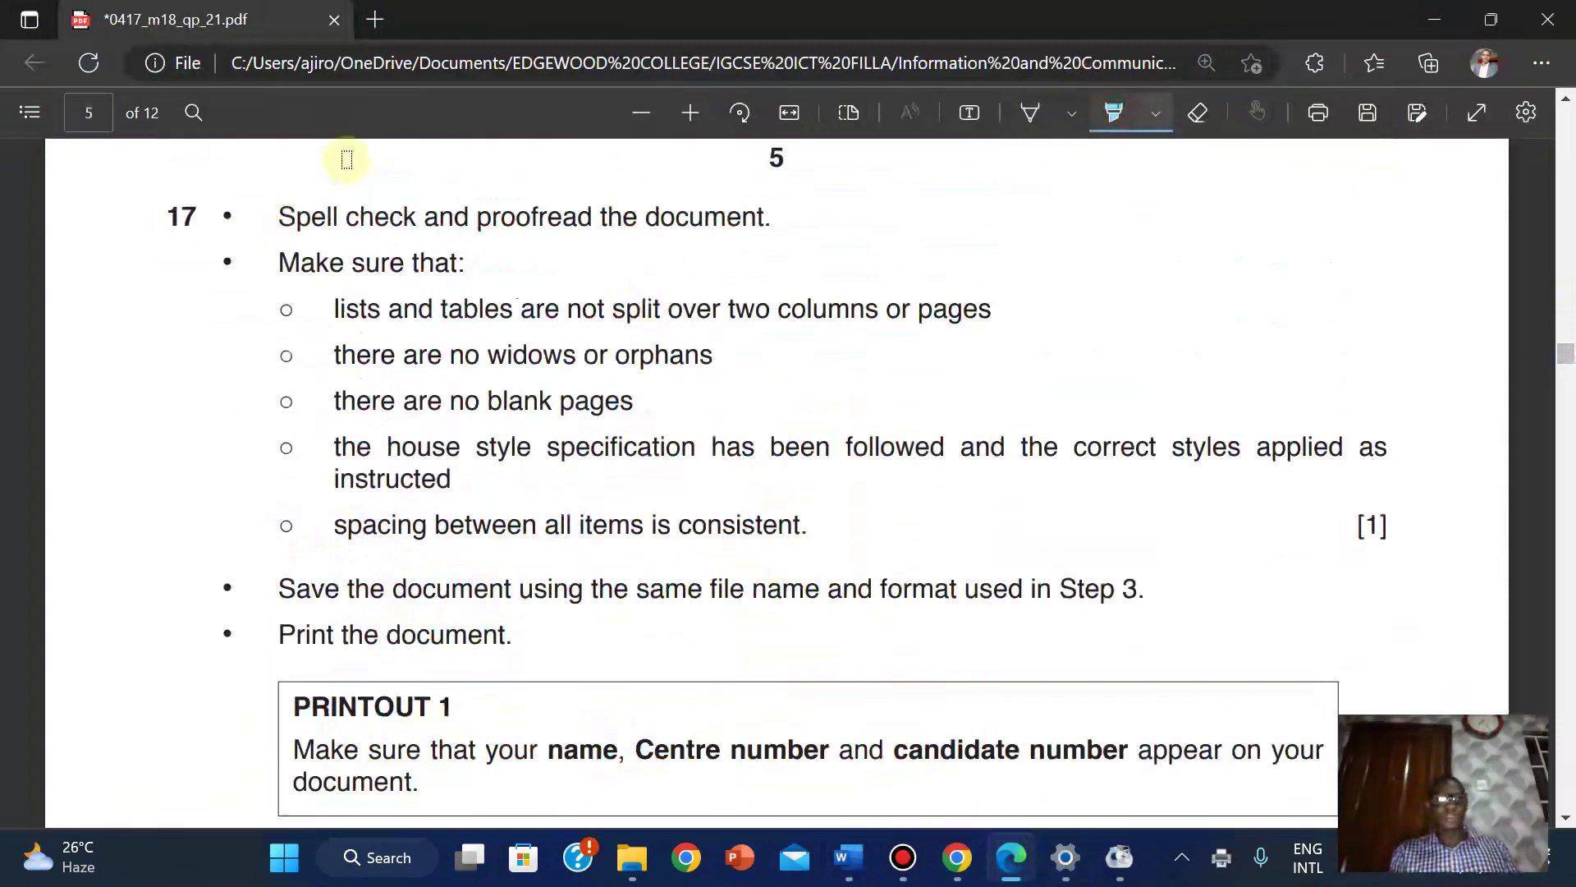
pyautogui.moveTo(162, 209); pyautogui.dragTo(1305, 809)
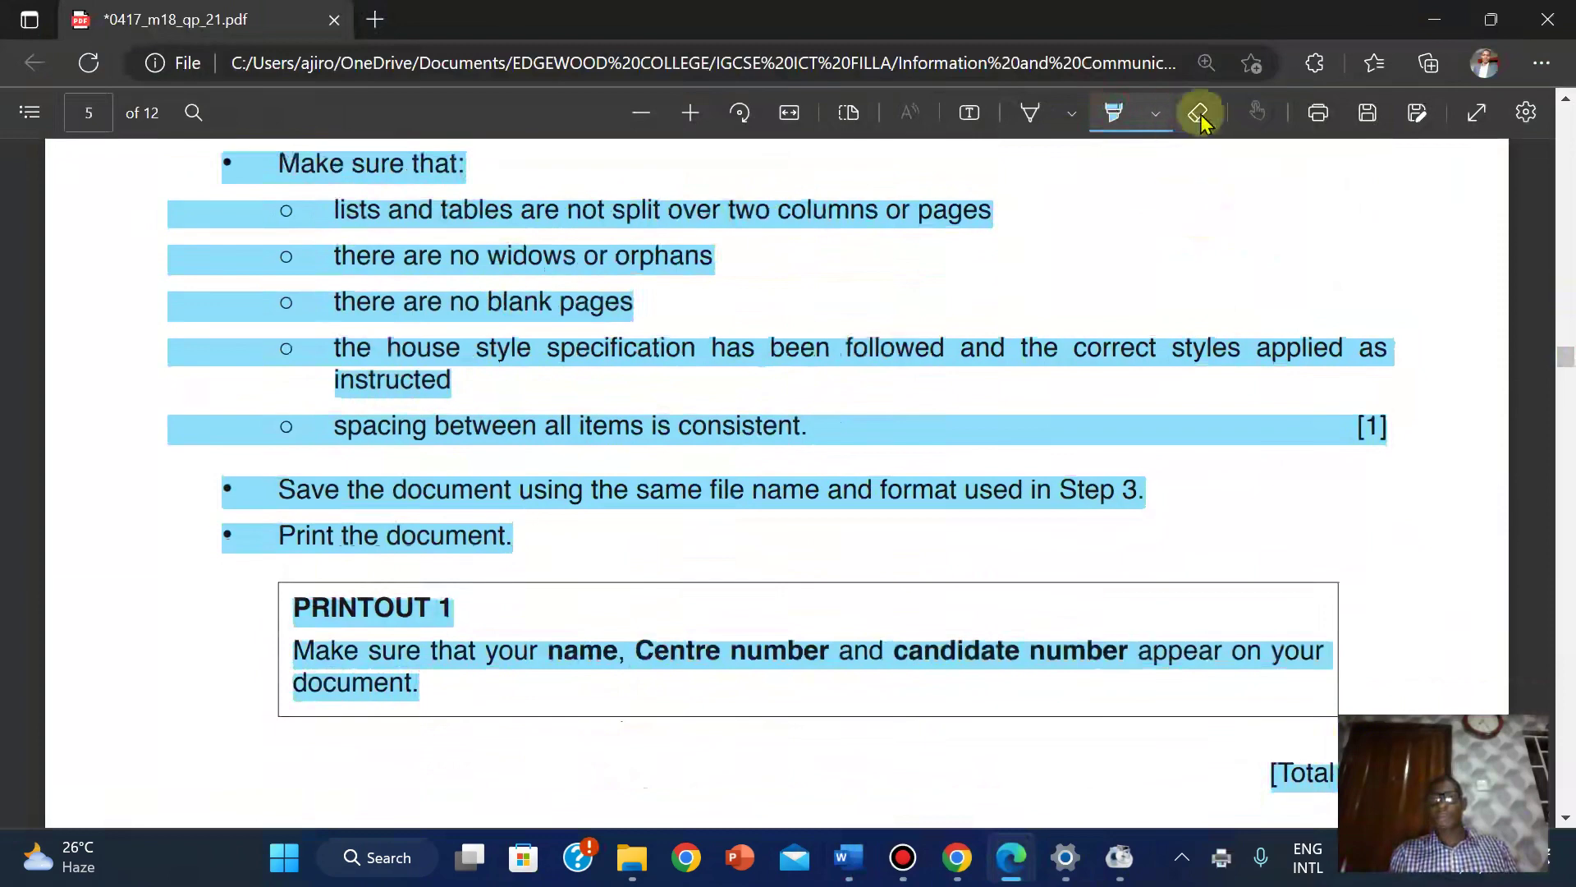
pyautogui.click(1118, 113)
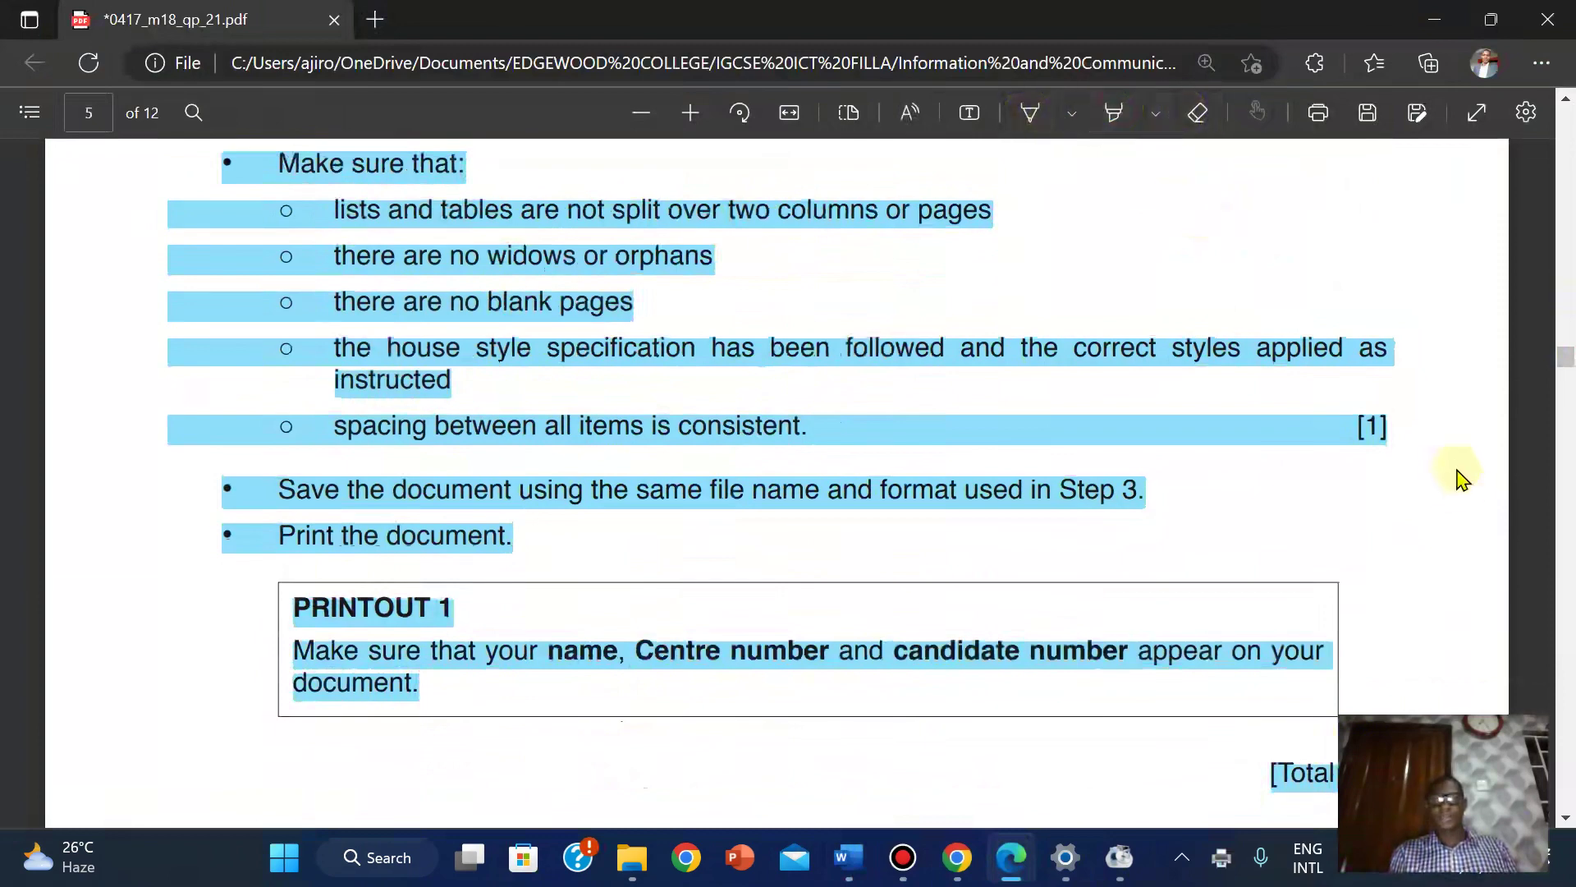
pyautogui.moveTo(1563, 358)
pyautogui.mouseDown()
pyautogui.moveTo(1558, 397)
pyautogui.moveTo(1547, 353)
pyautogui.mouseUp()
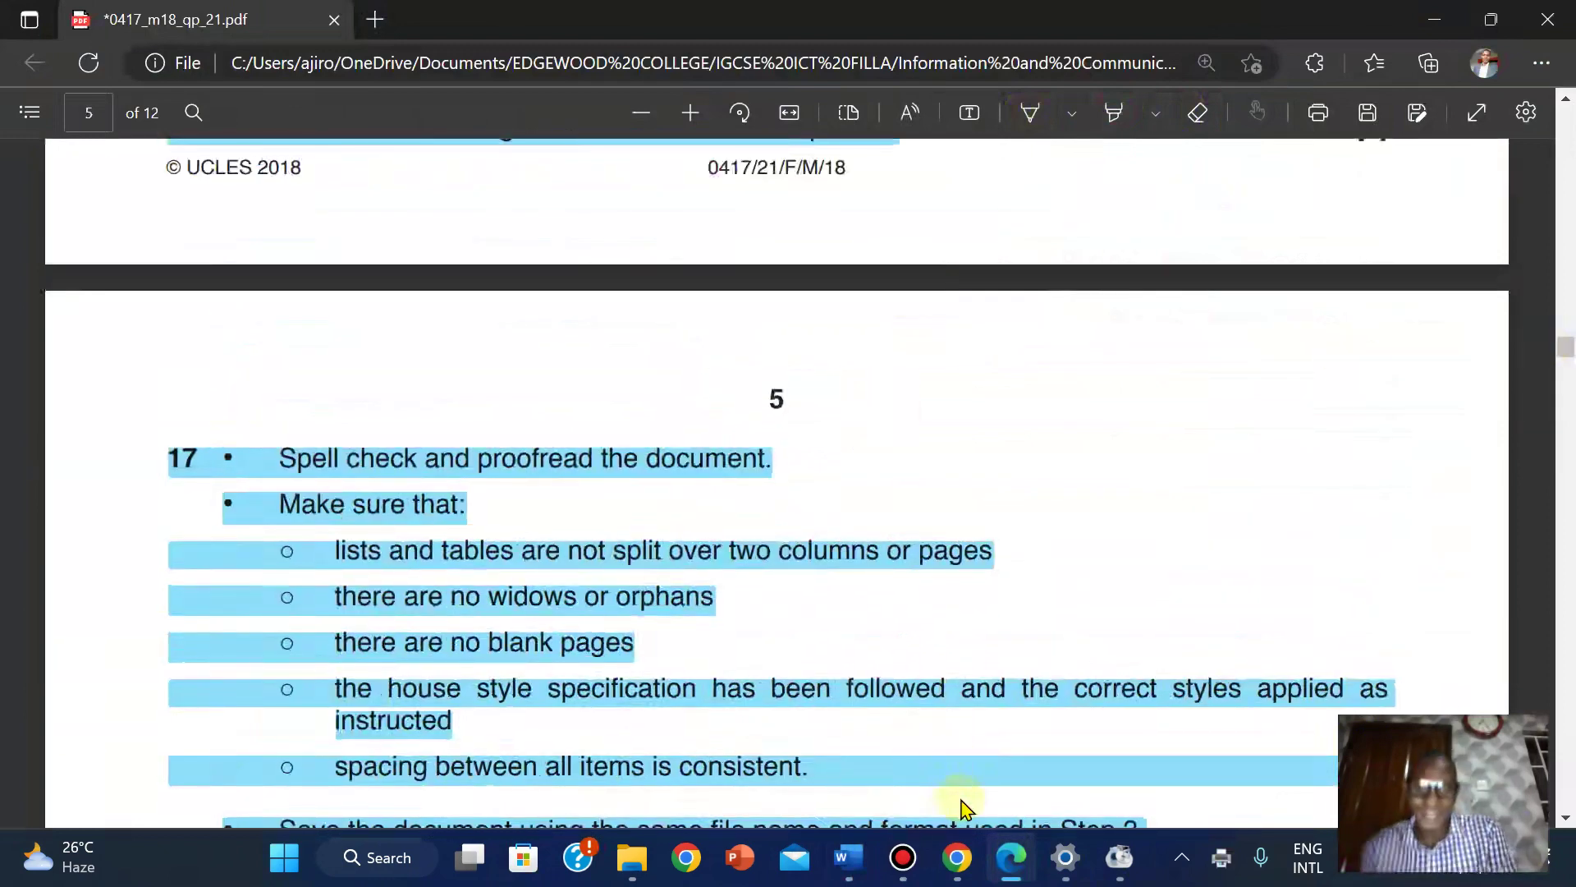
pyautogui.moveTo(849, 857)
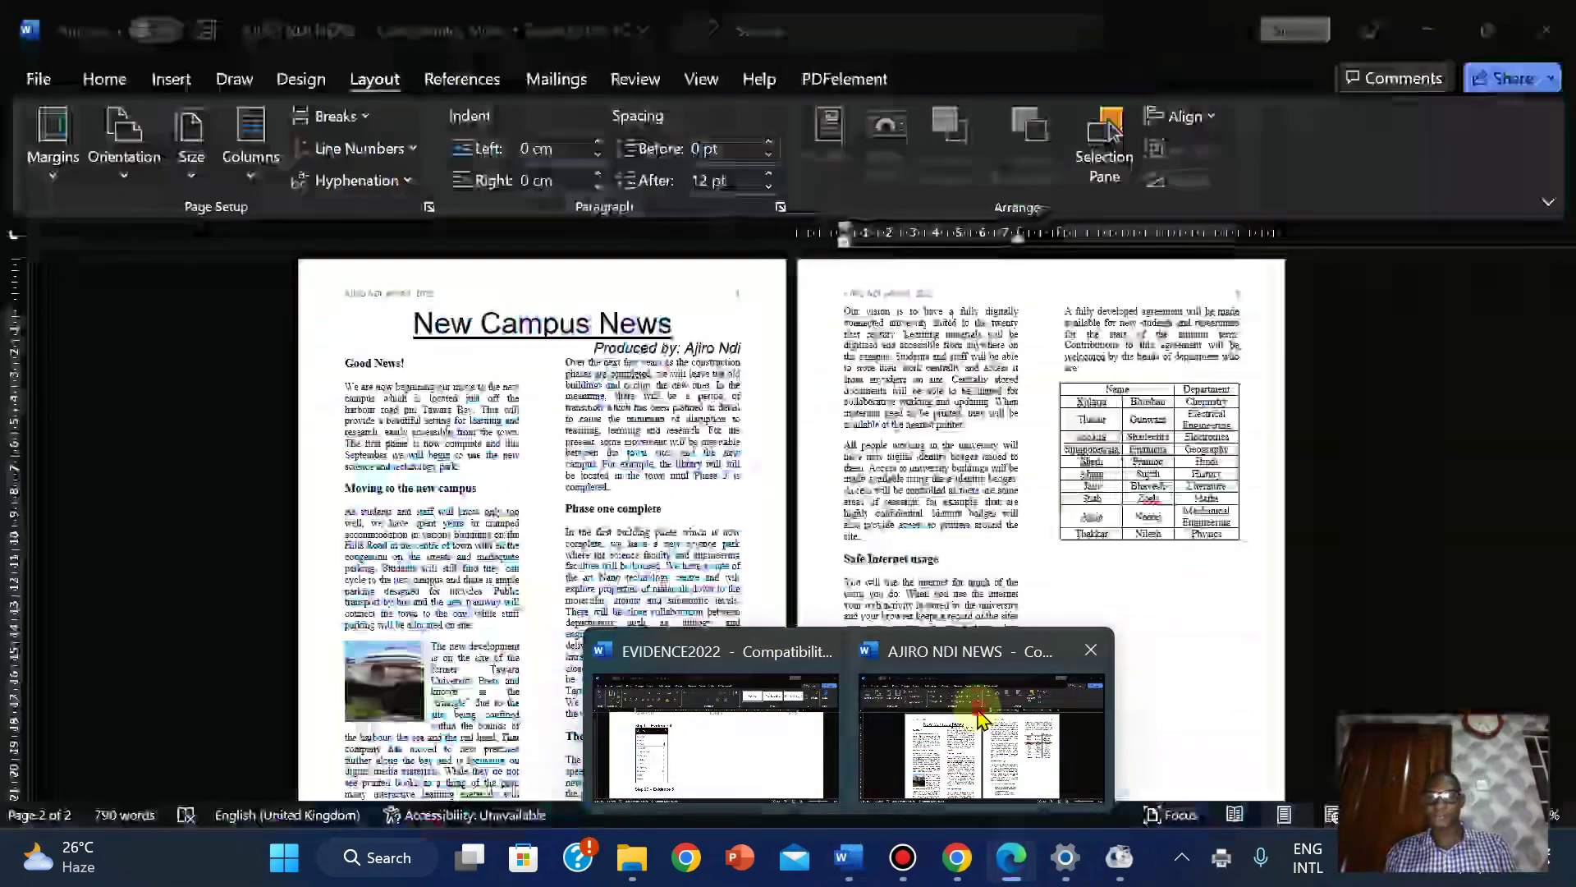
pyautogui.click(986, 743)
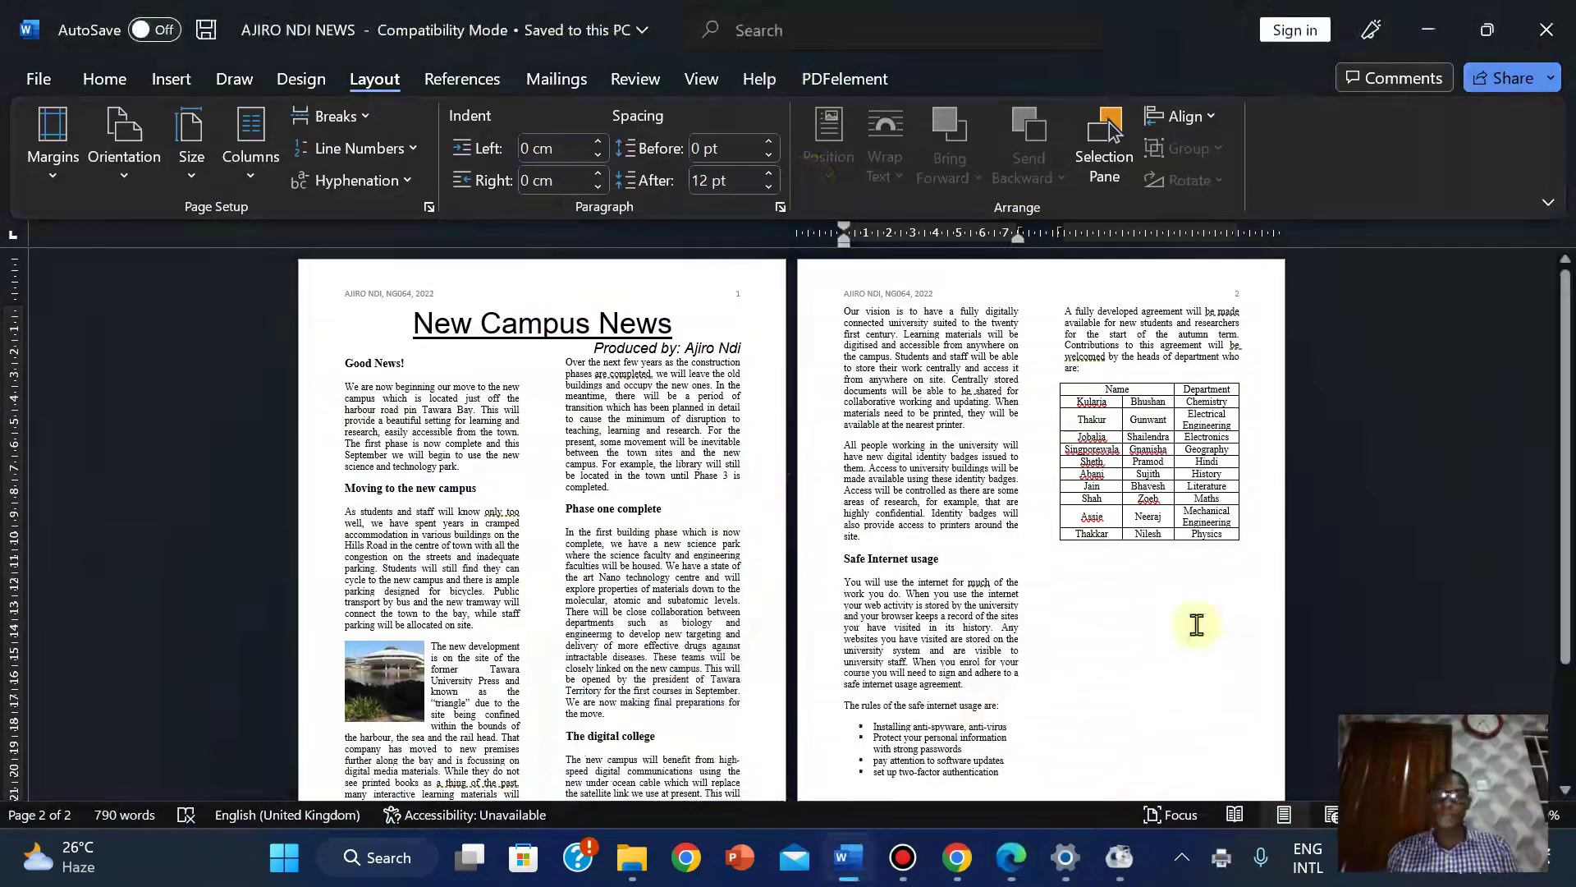
pyautogui.keyDown('ctrl'); pyautogui.scroll(3, 1196, 626); pyautogui.keyUp('ctrl')
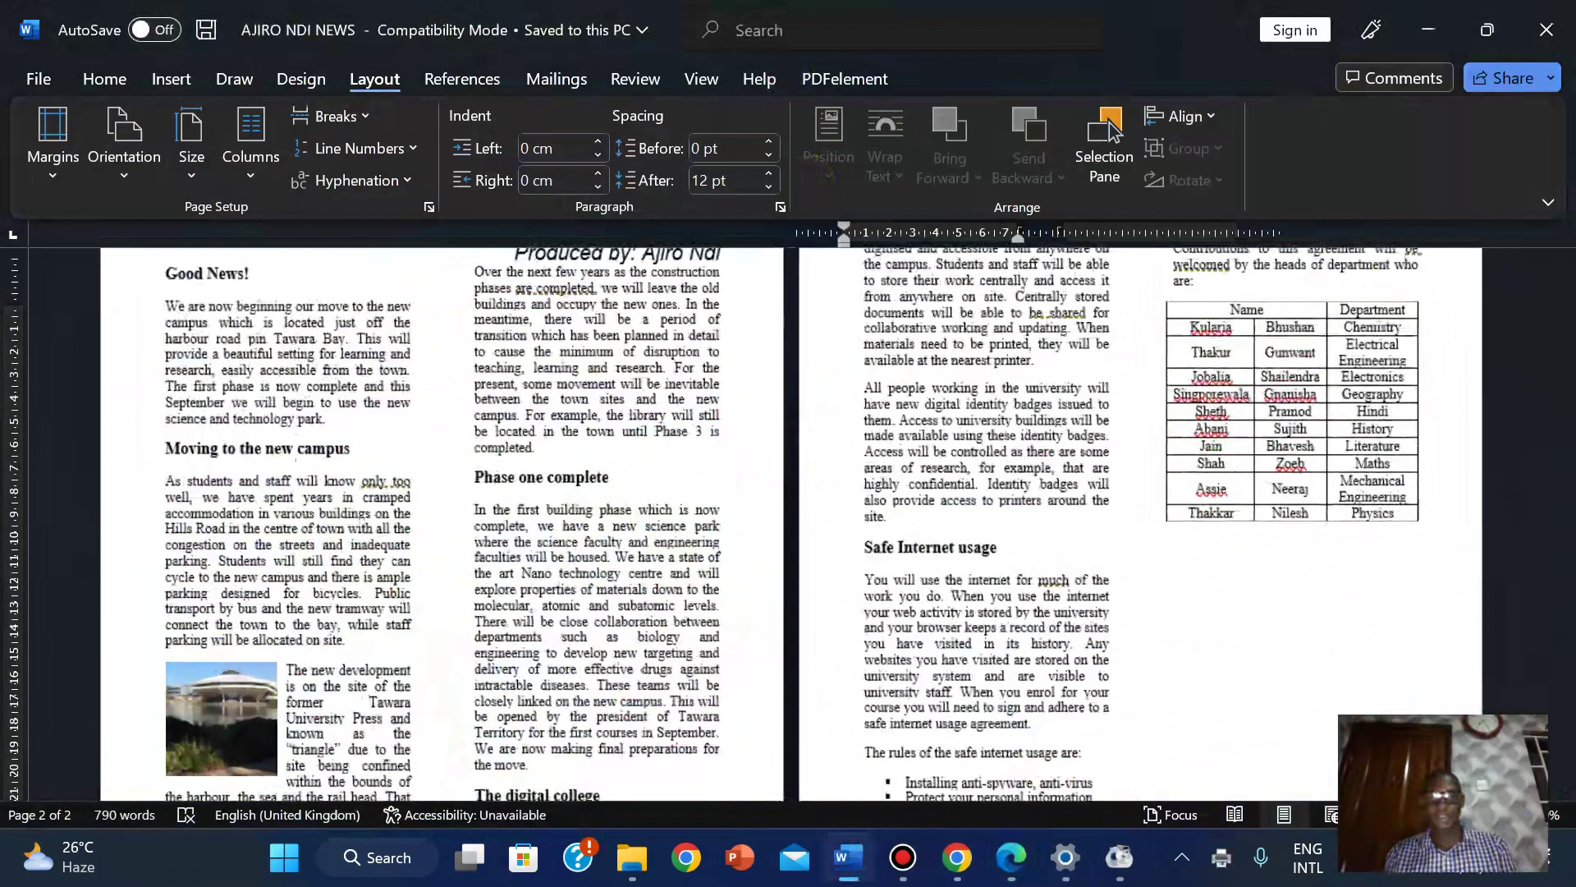
pyautogui.keyDown('ctrl'); pyautogui.scroll(3, 1114, 131); pyautogui.keyUp('ctrl')
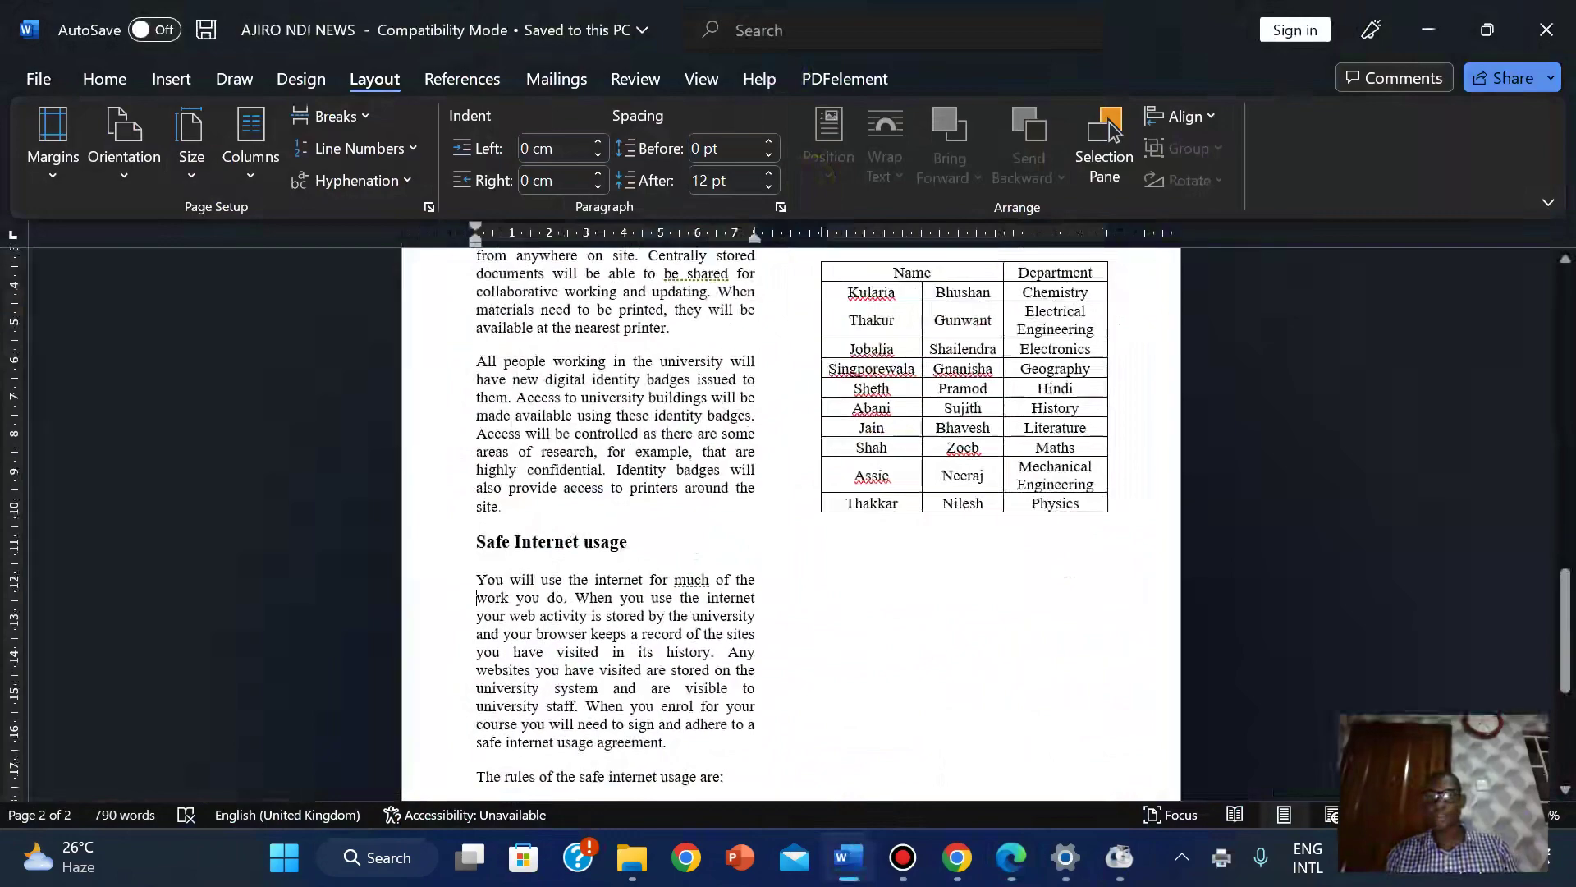
pyautogui.keyDown('ctrl'); pyautogui.scroll(2, 1546, 632); pyautogui.keyUp('ctrl')
pyautogui.moveTo(1566, 641); pyautogui.dragTo(1566, 567)
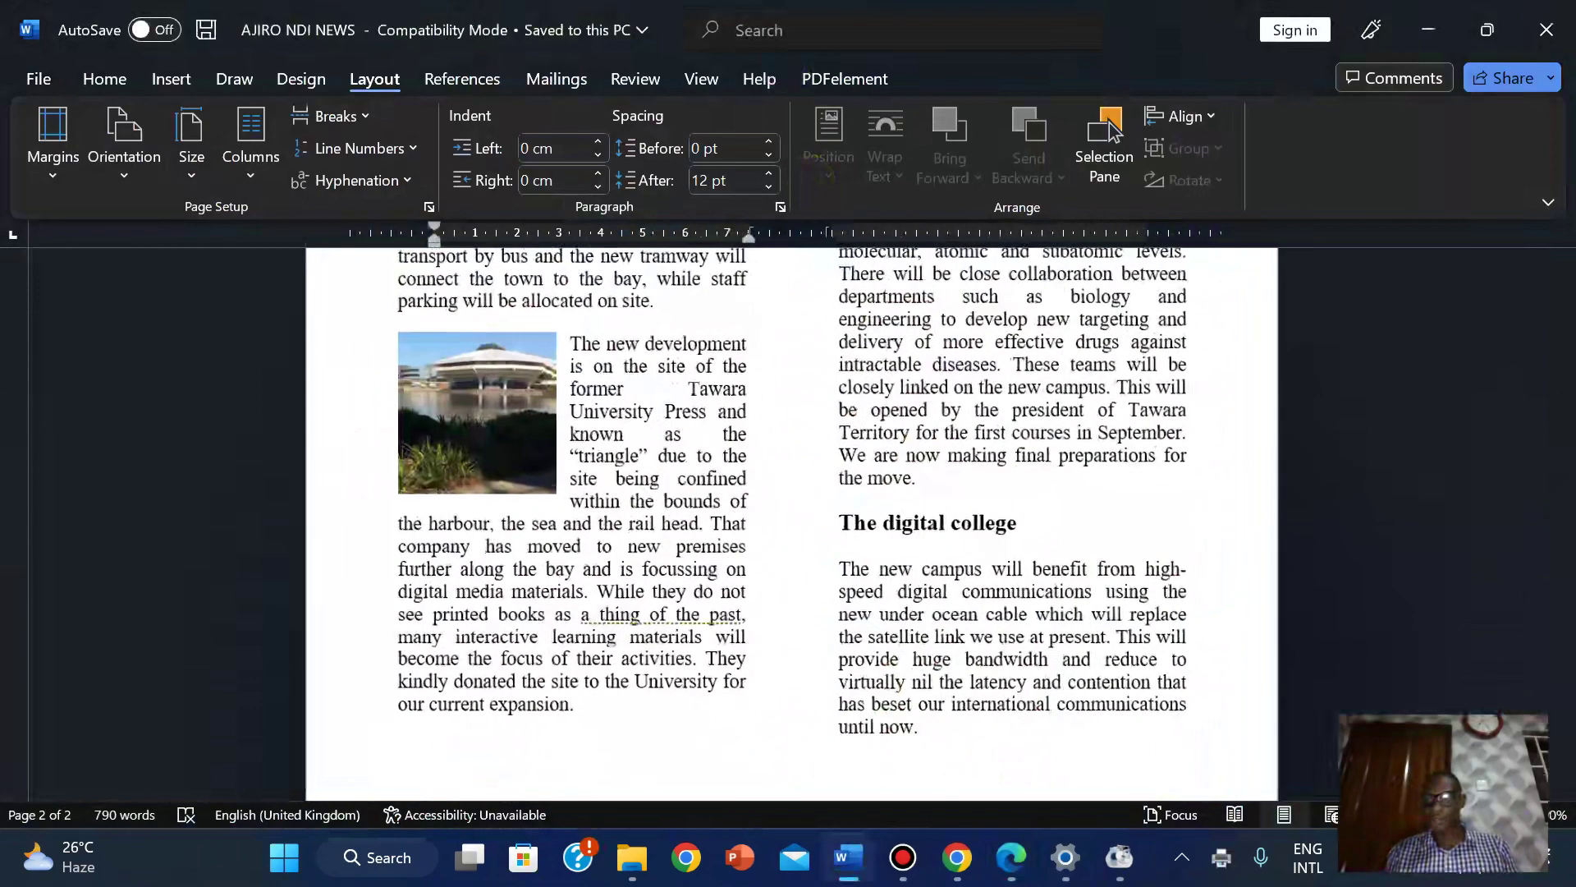
pyautogui.keyDown('ctrl'); pyautogui.scroll(2, 1113, 131); pyautogui.keyUp('ctrl')
pyautogui.moveTo(1566, 476); pyautogui.dragTo(1566, 271)
pyautogui.moveTo(804, 10)
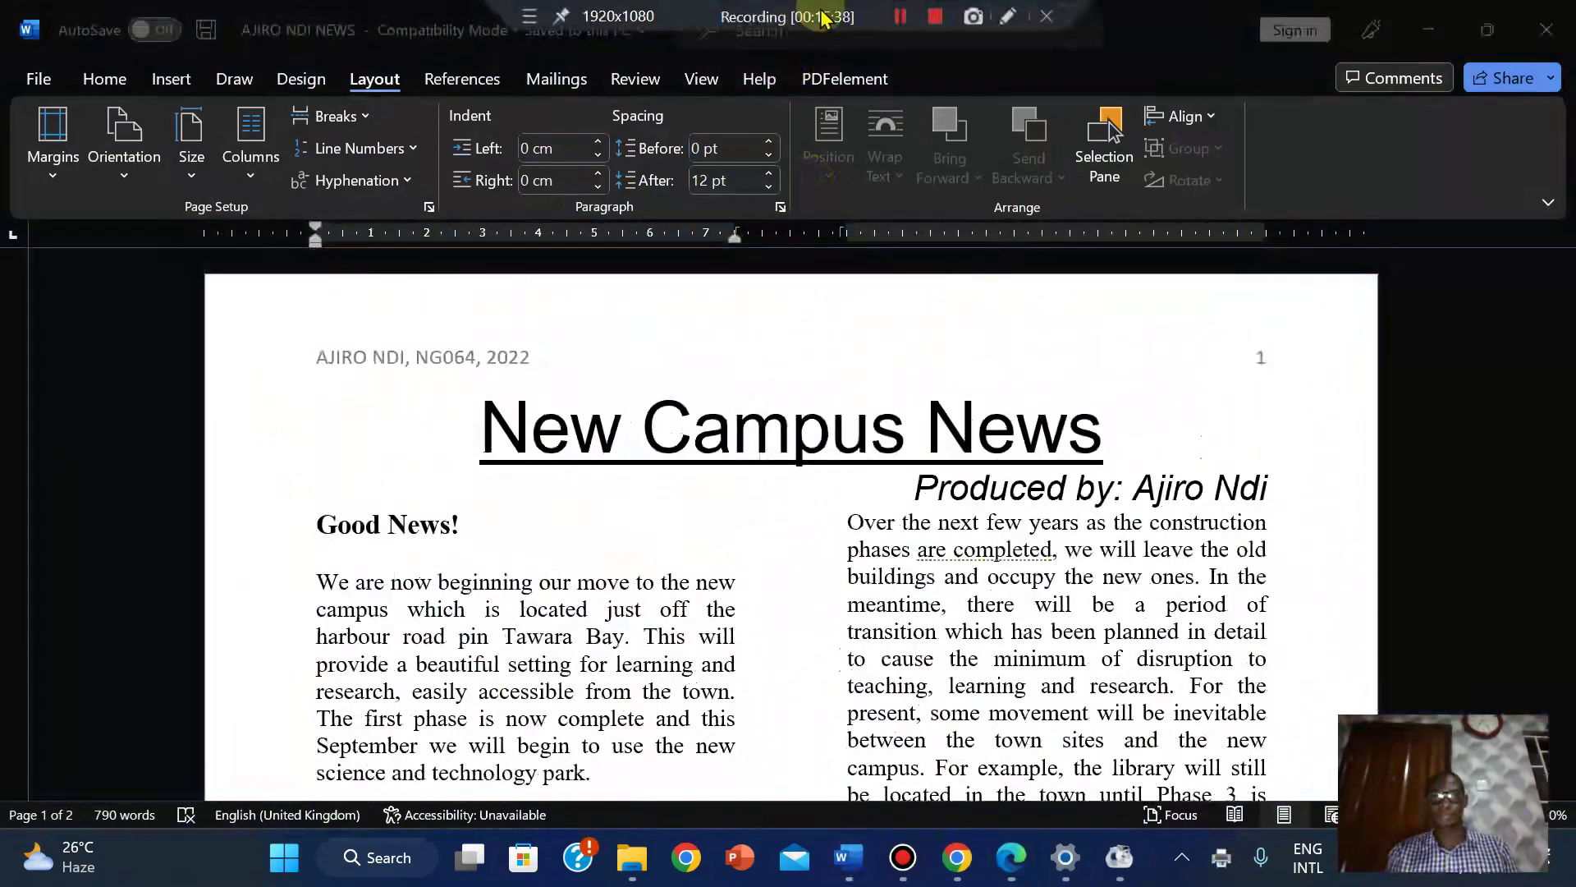